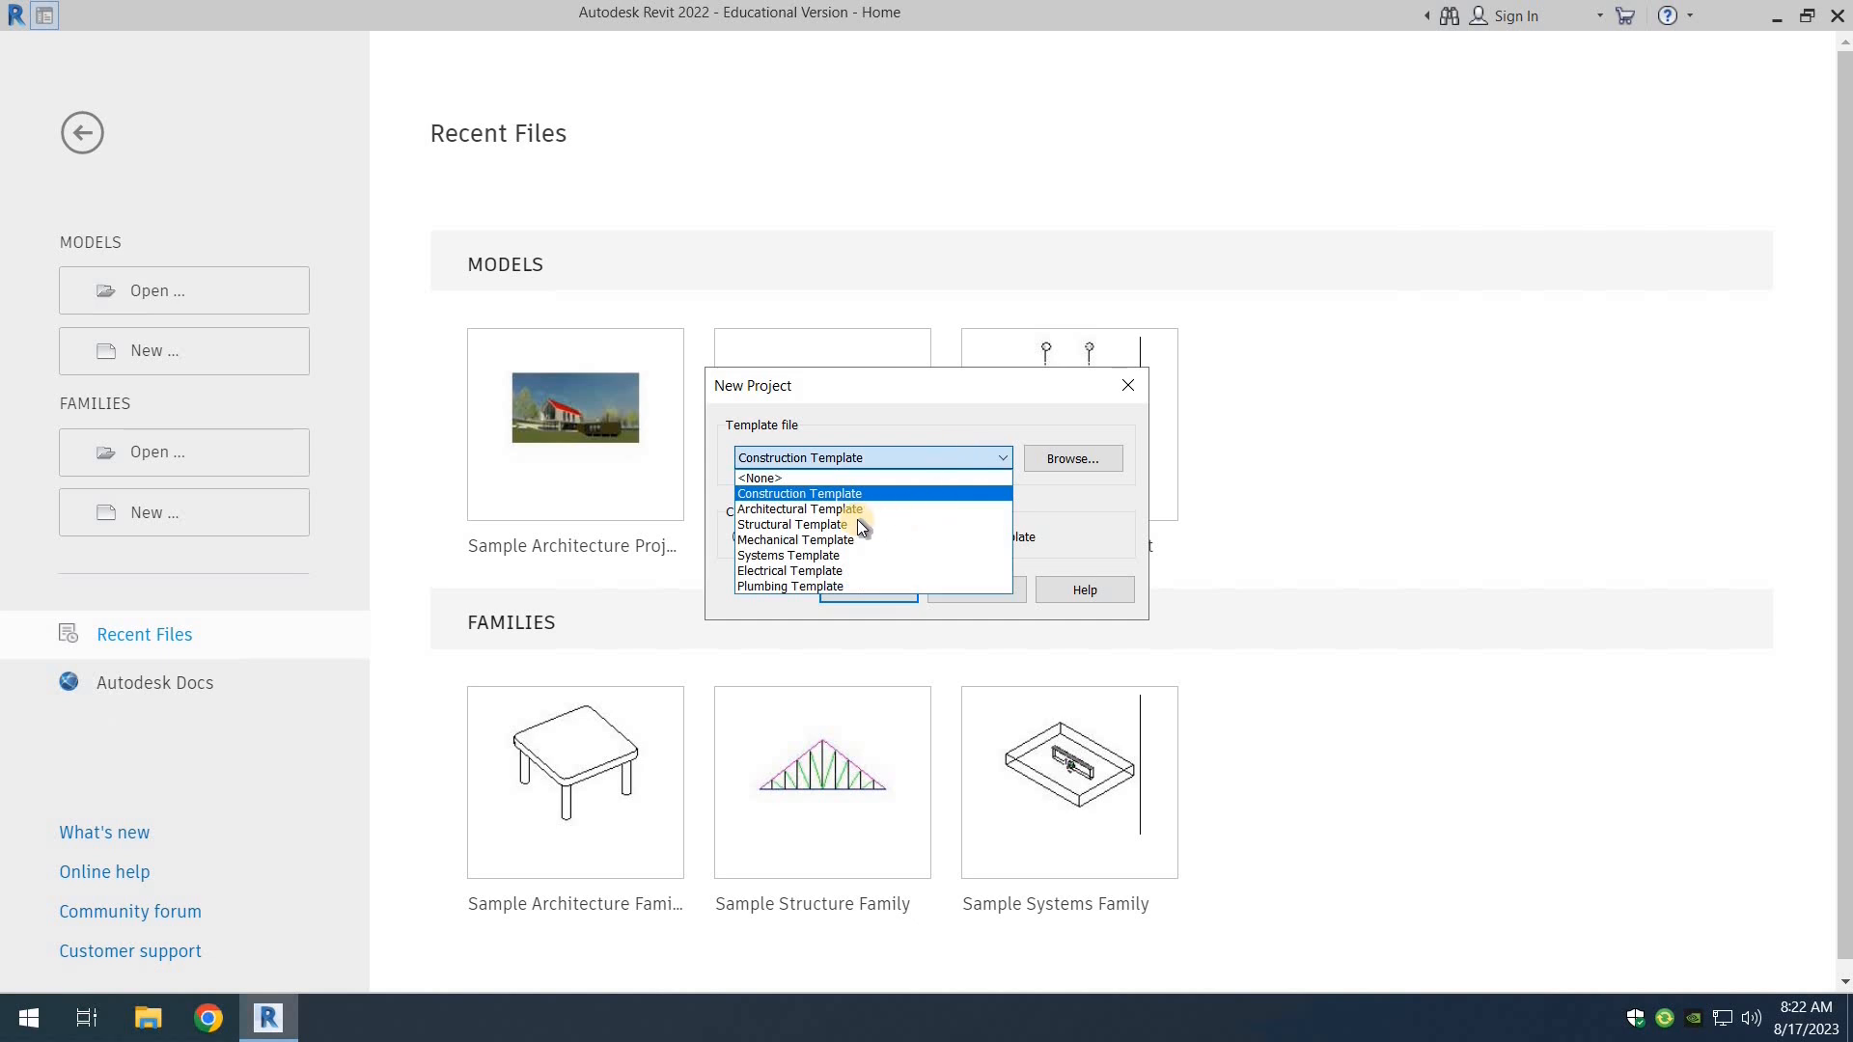
# Step: Create a new project from the Architectural Template
pyautogui.click(801, 509)
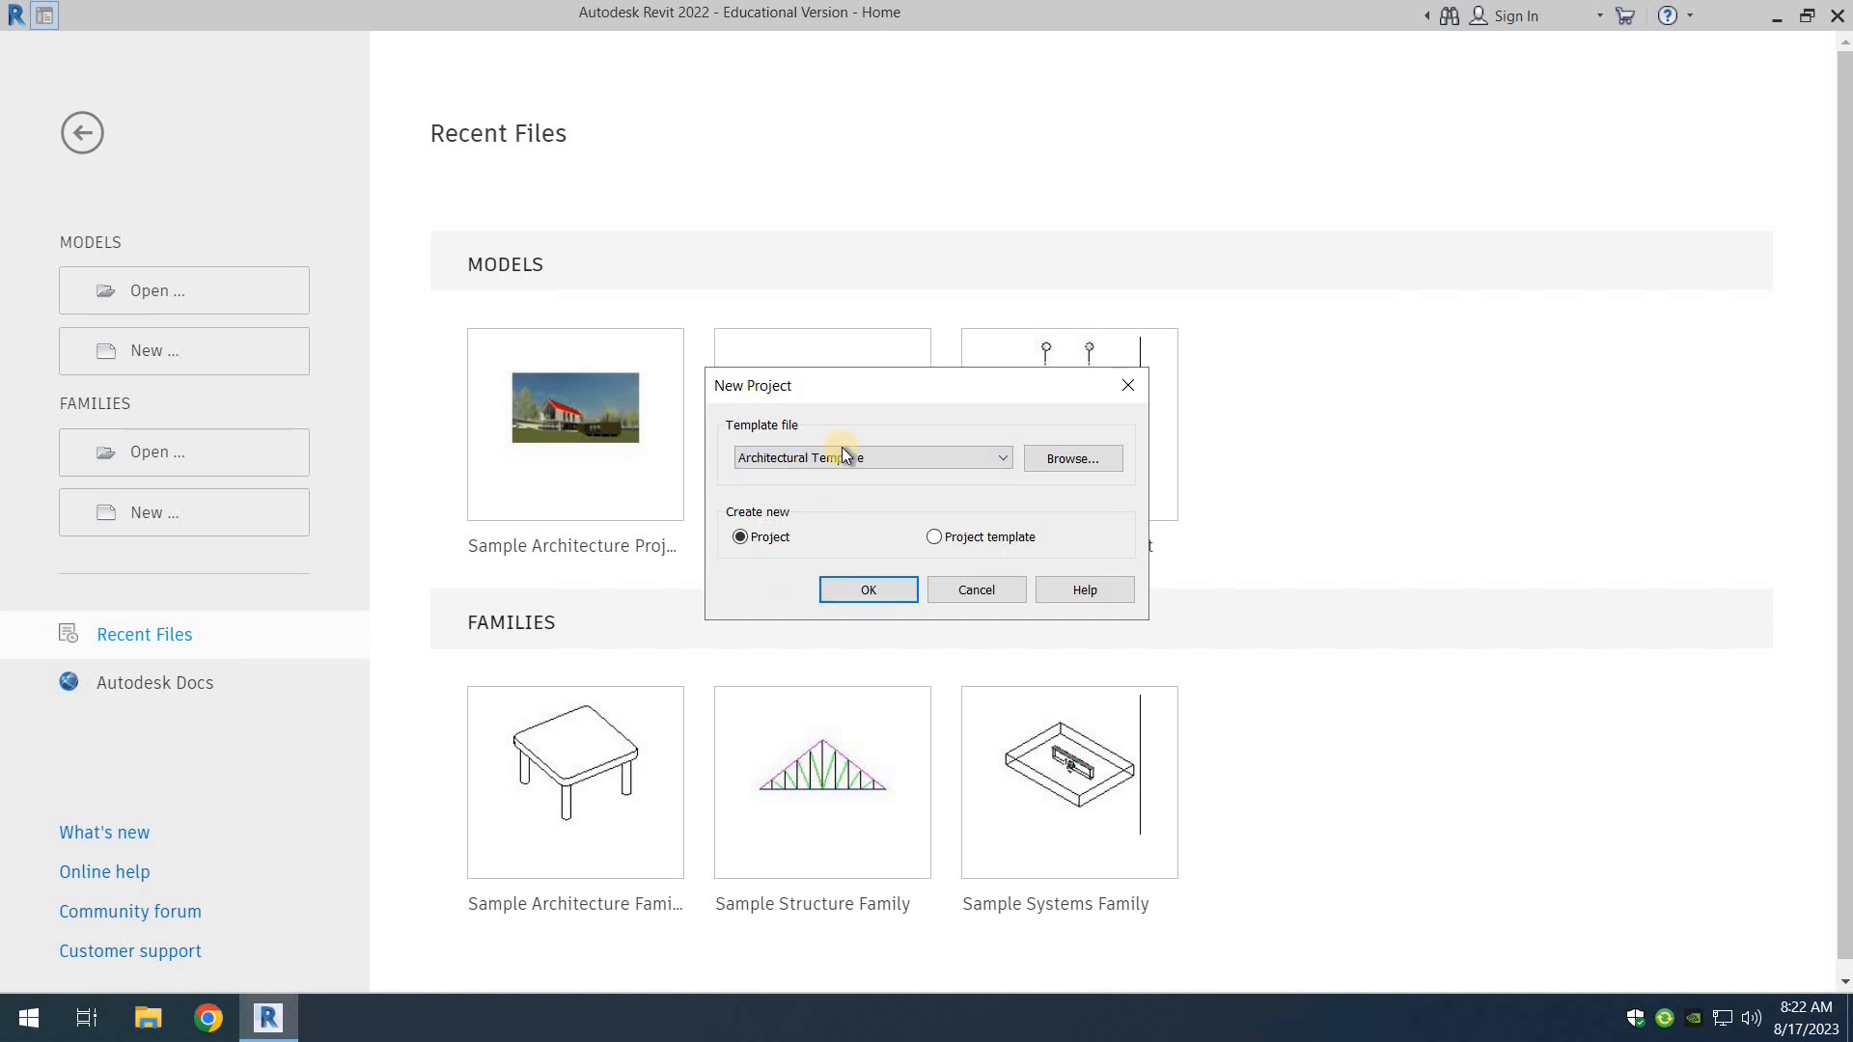
pyautogui.click(750, 540)
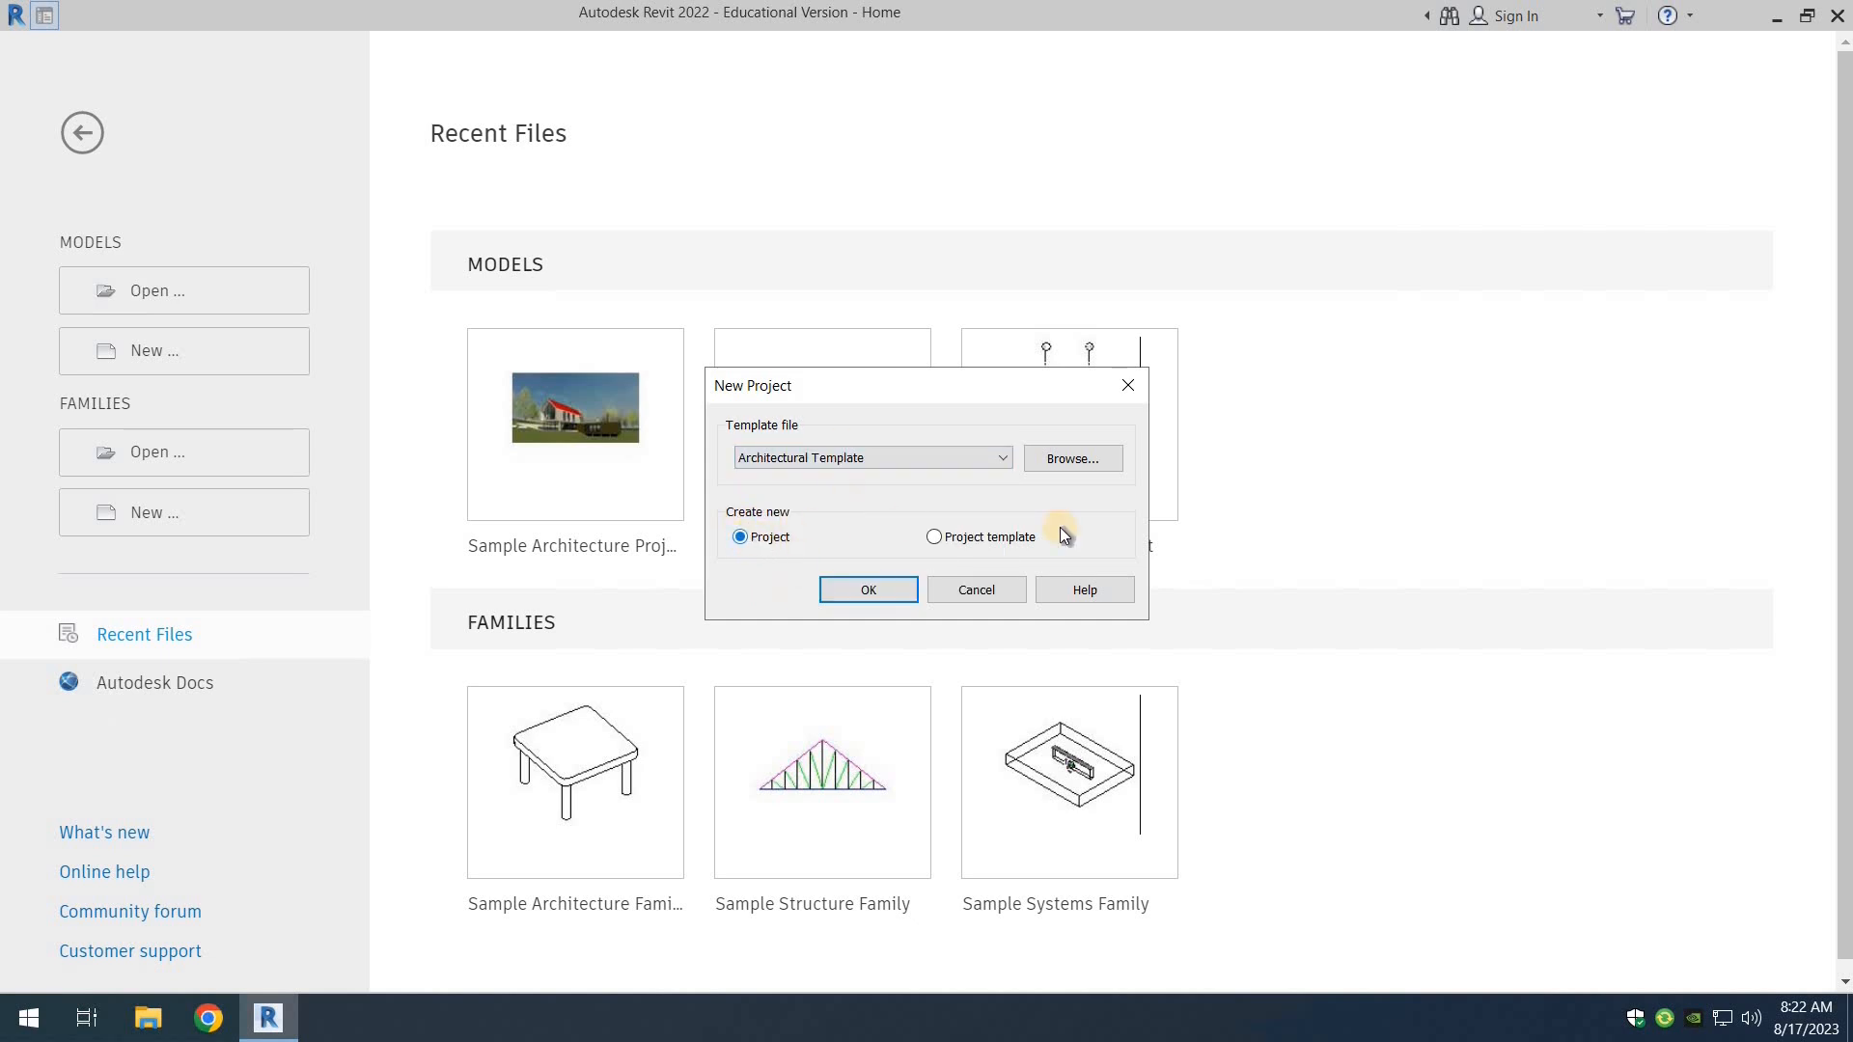
pyautogui.click(888, 588)
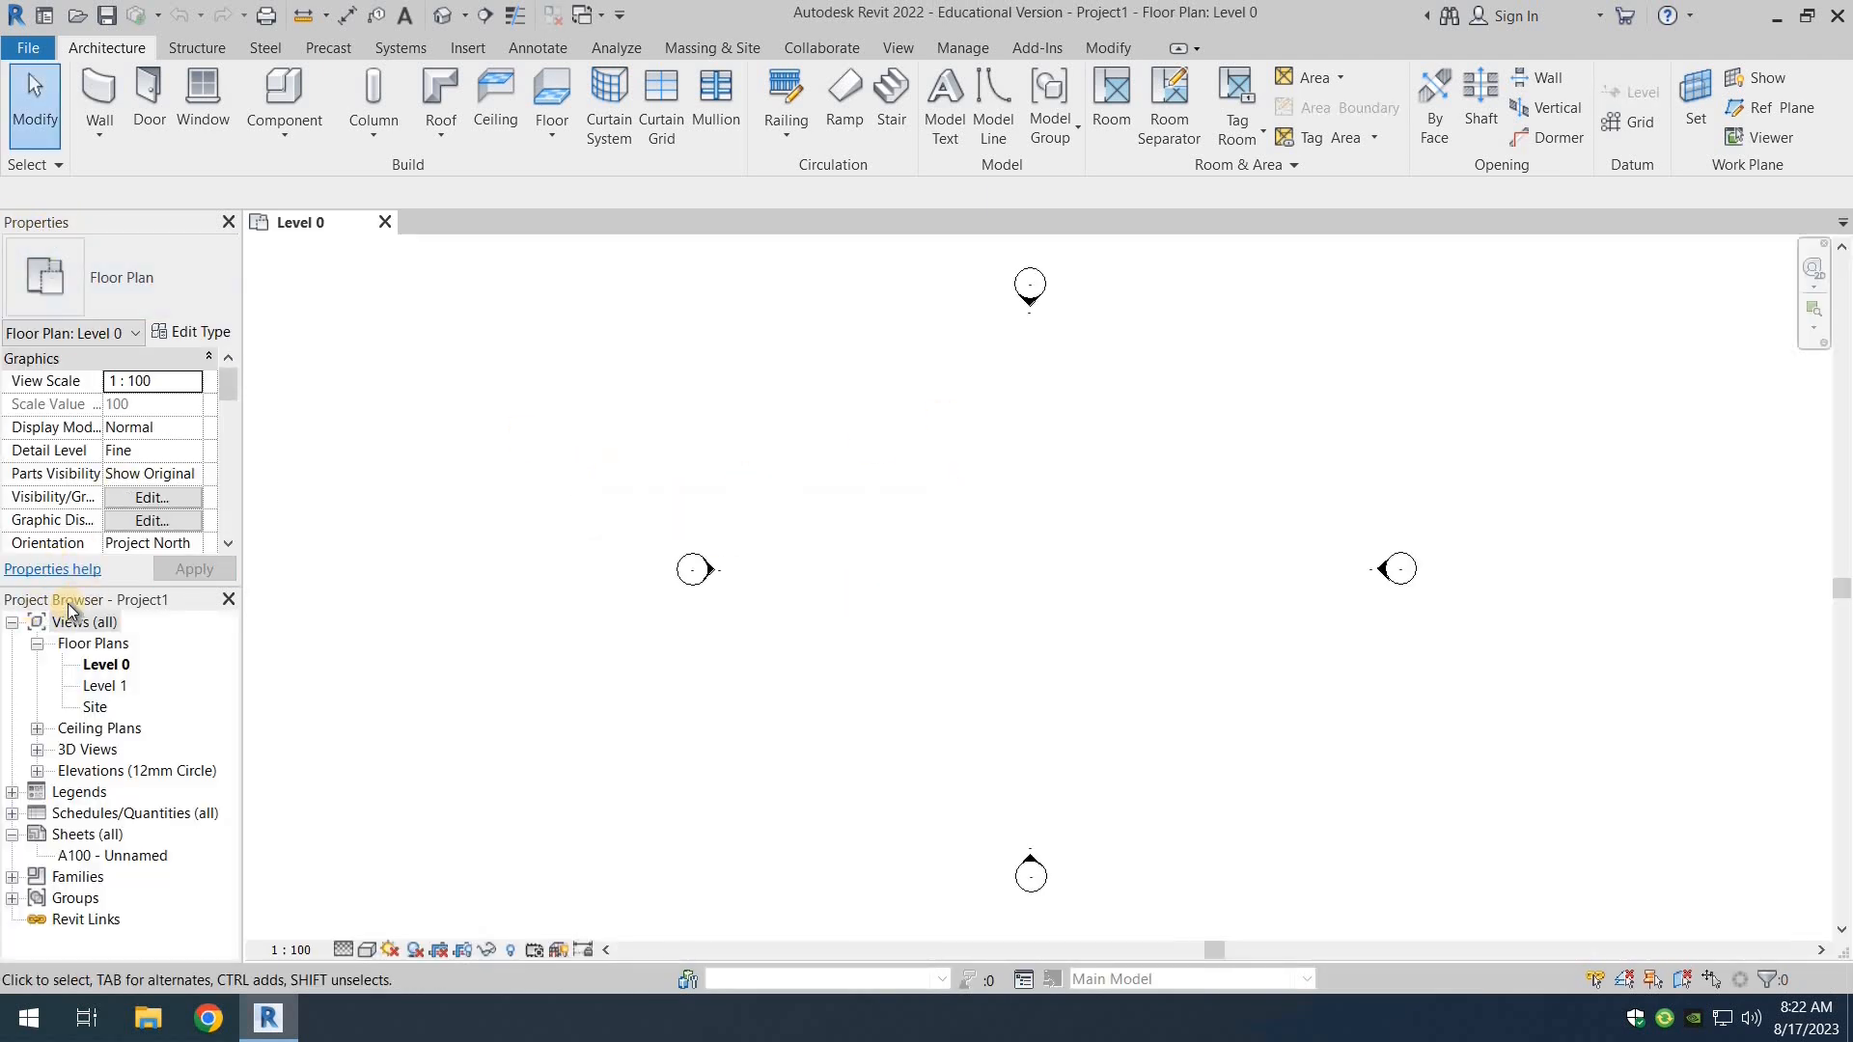
# Step: Close the Properties palette and the Project Browser and restore both to the workspace
pyautogui.click(229, 222)
pyautogui.click(229, 222)
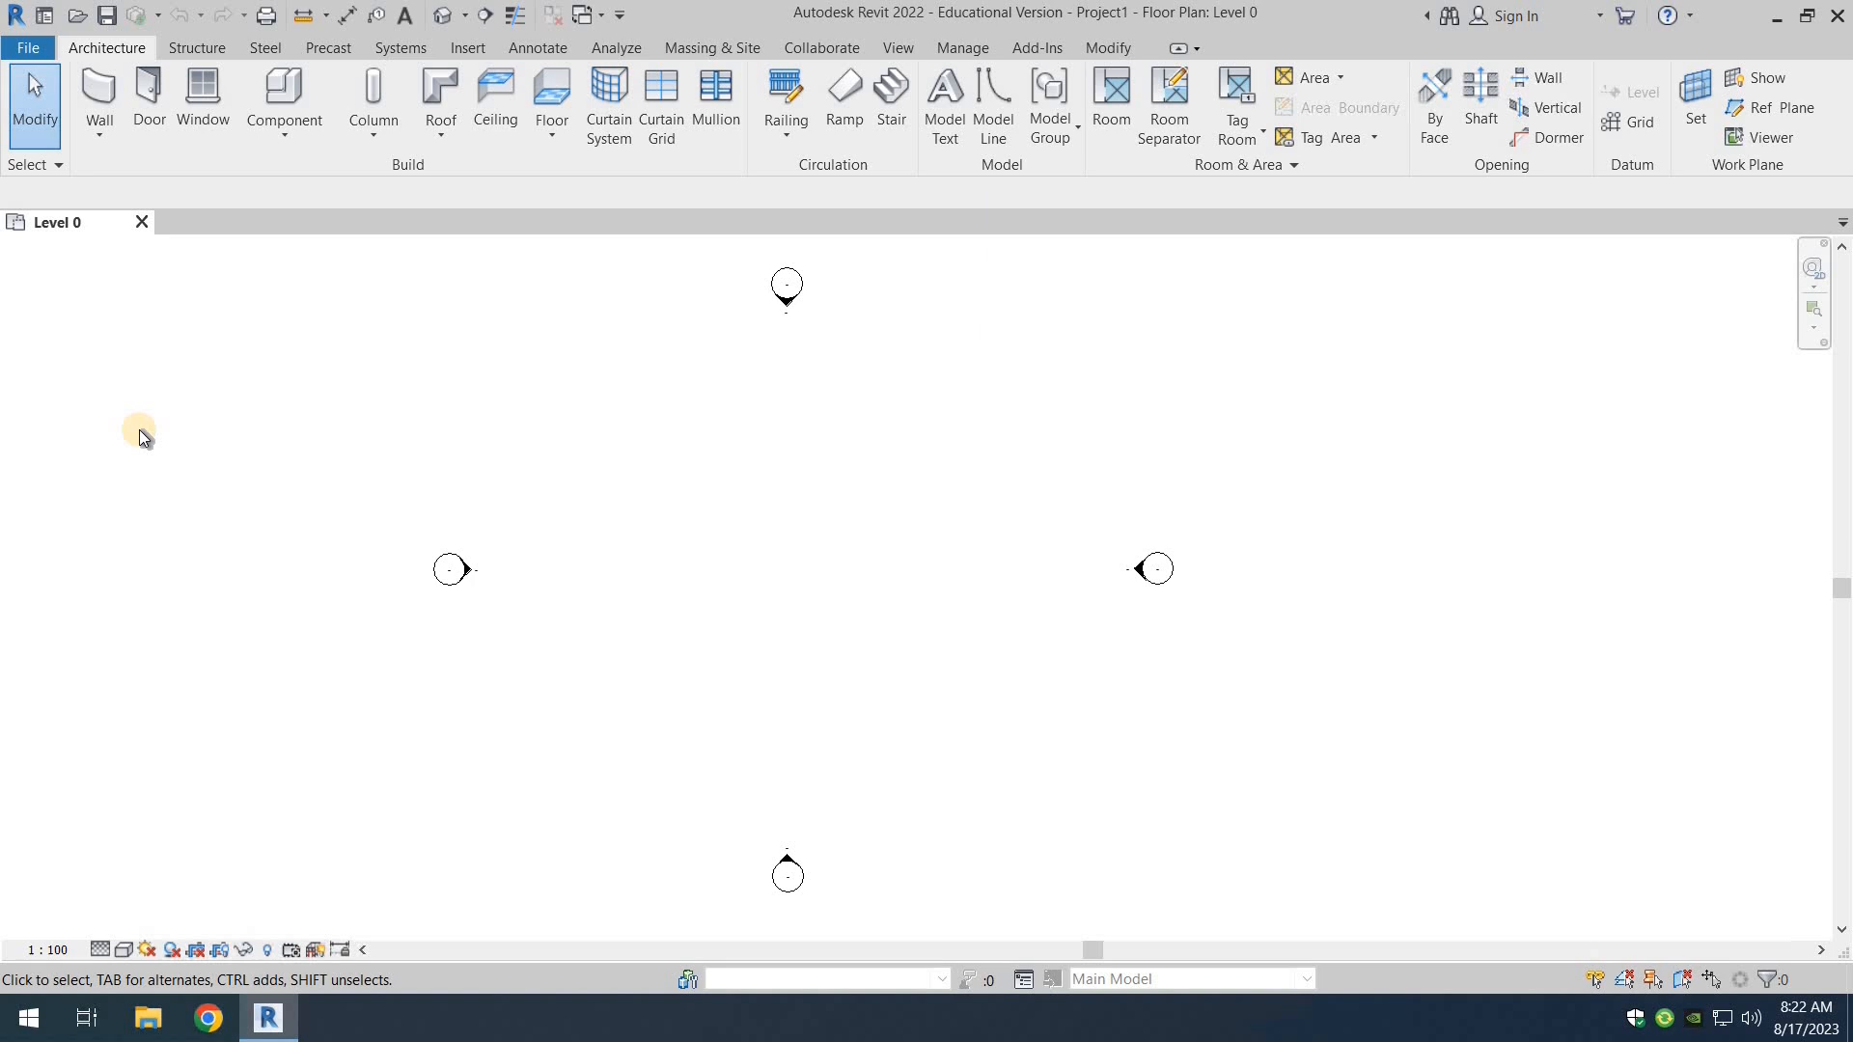
pyautogui.click(899, 45)
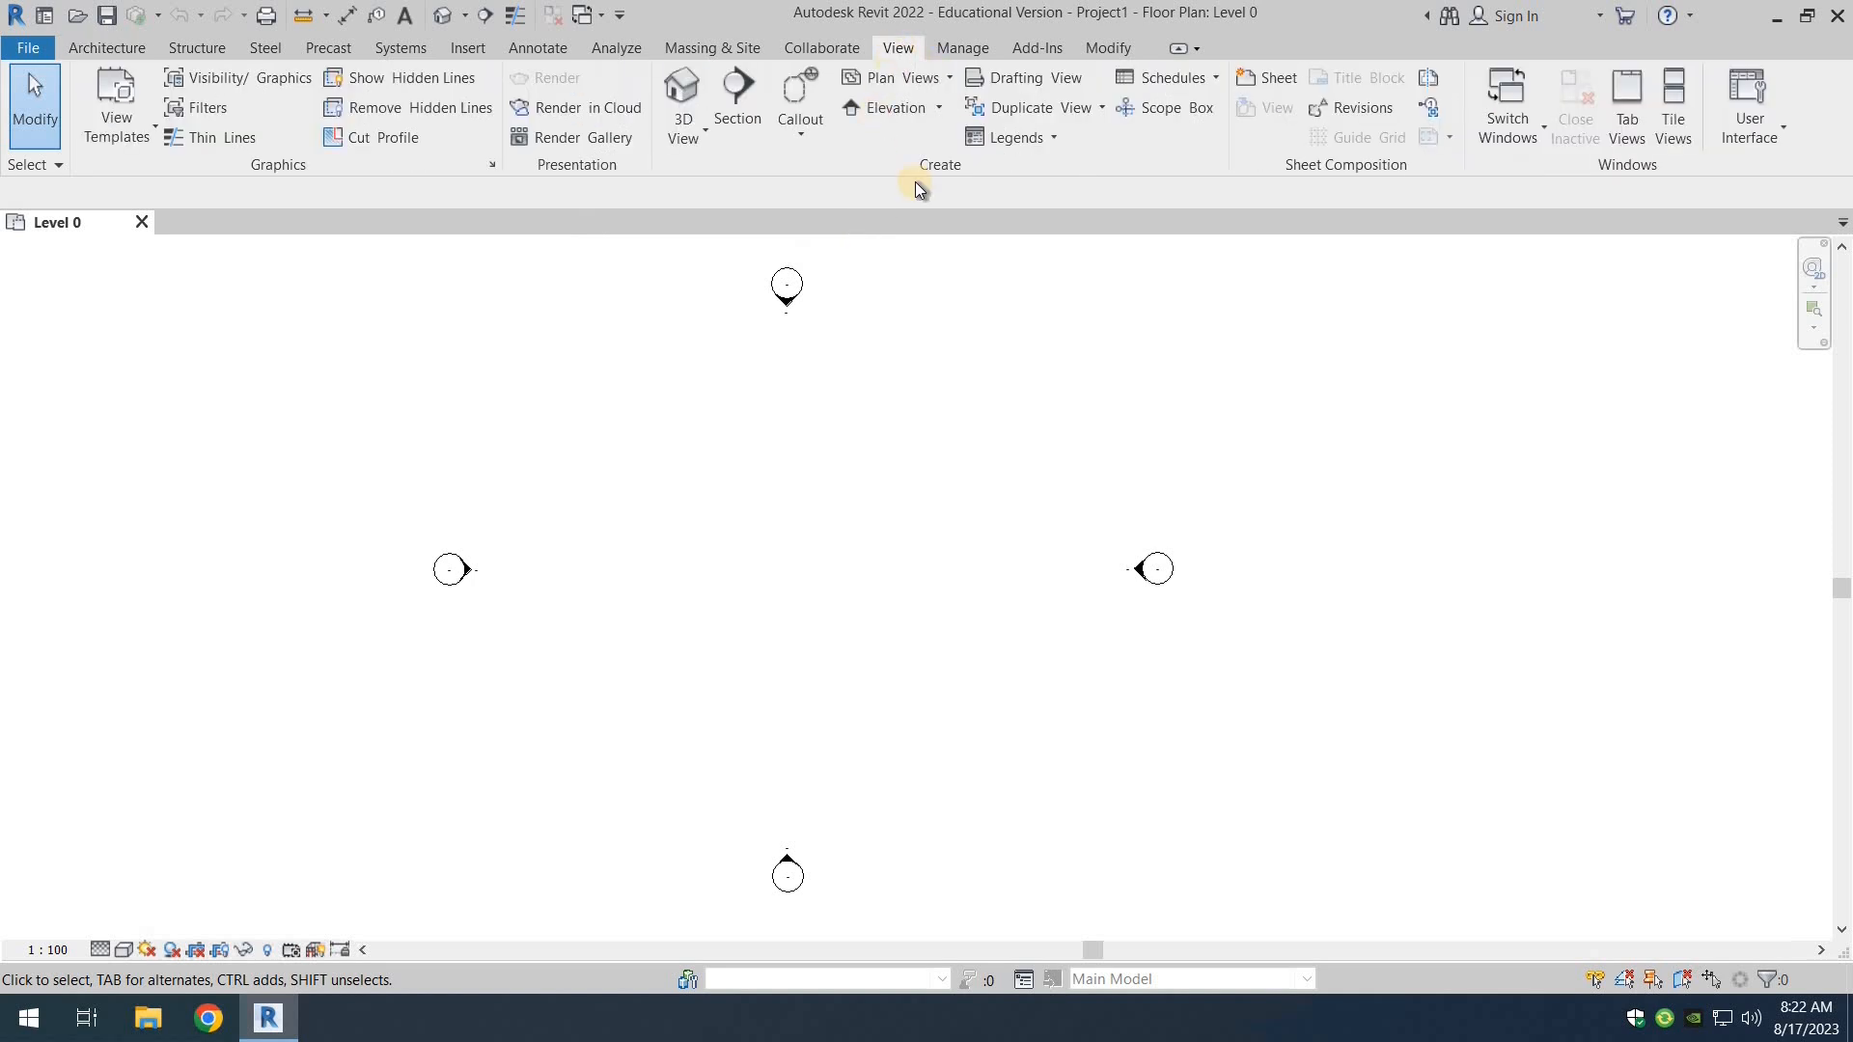
pyautogui.click(1737, 136)
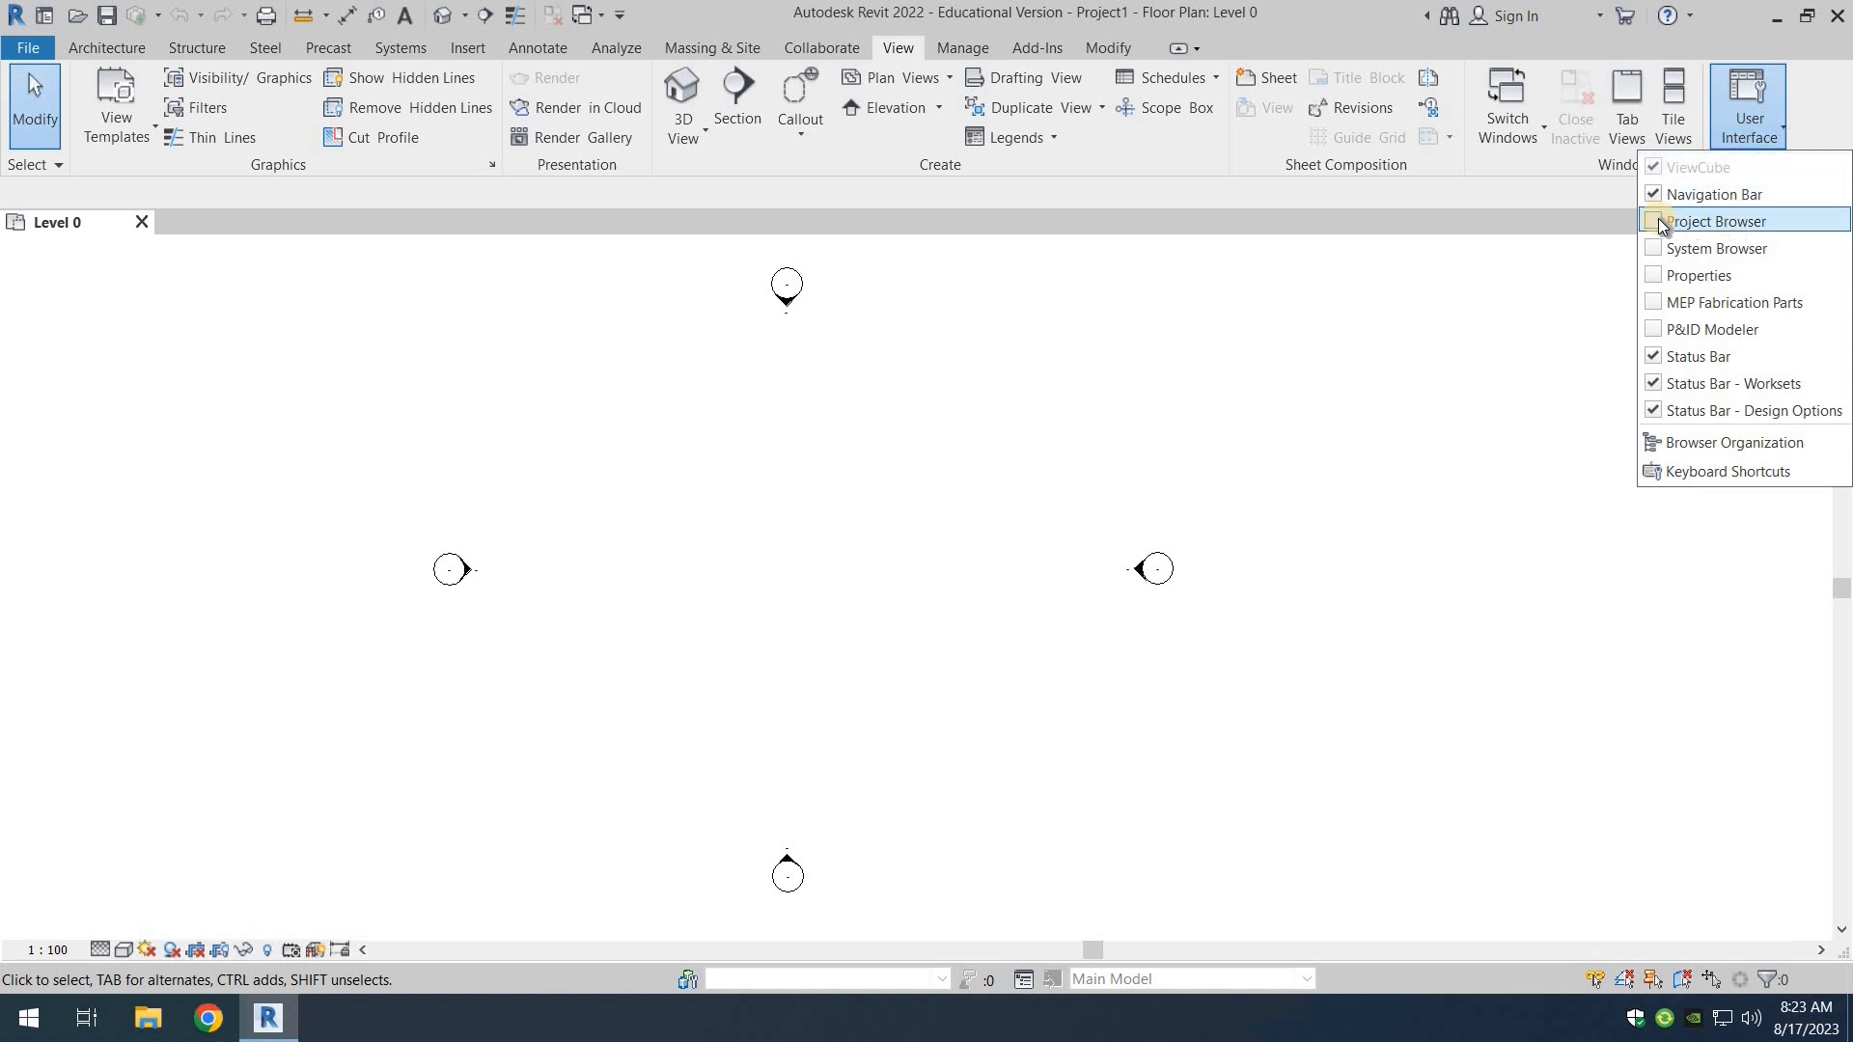
pyautogui.click(1695, 221)
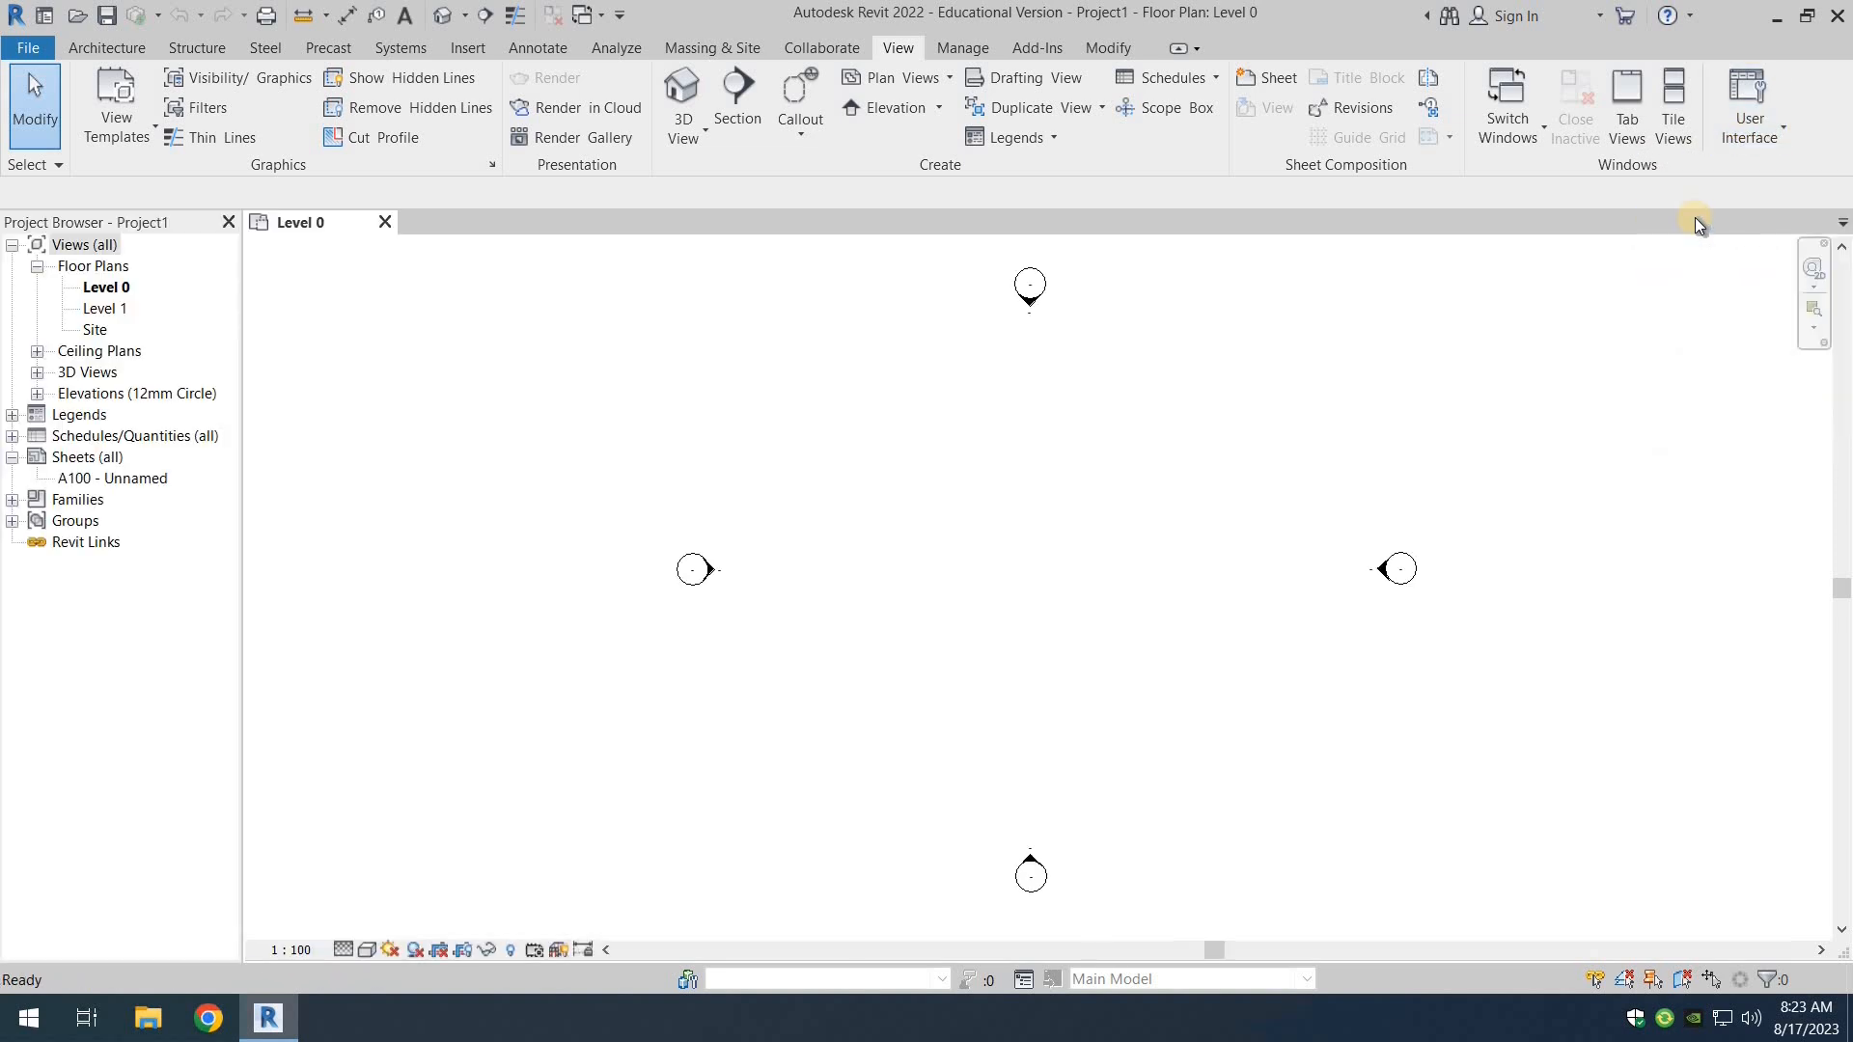
pyautogui.click(1737, 135)
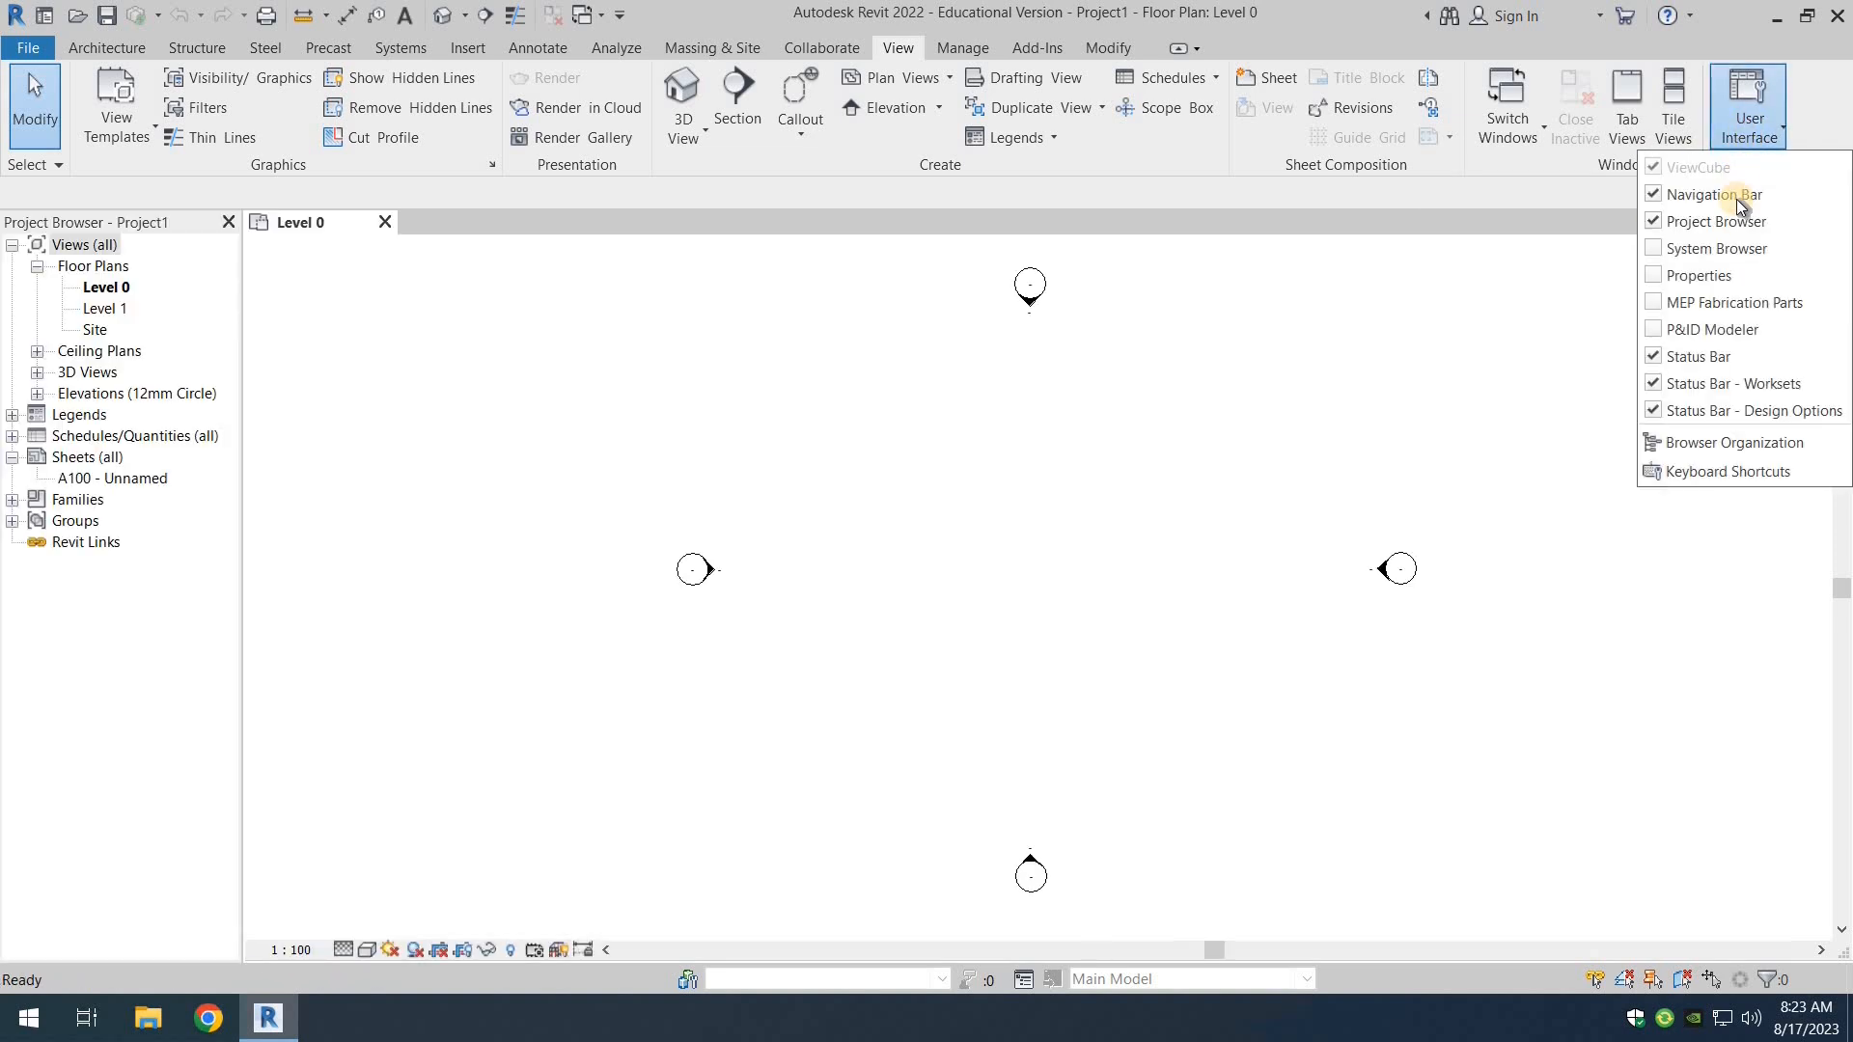
pyautogui.click(1680, 277)
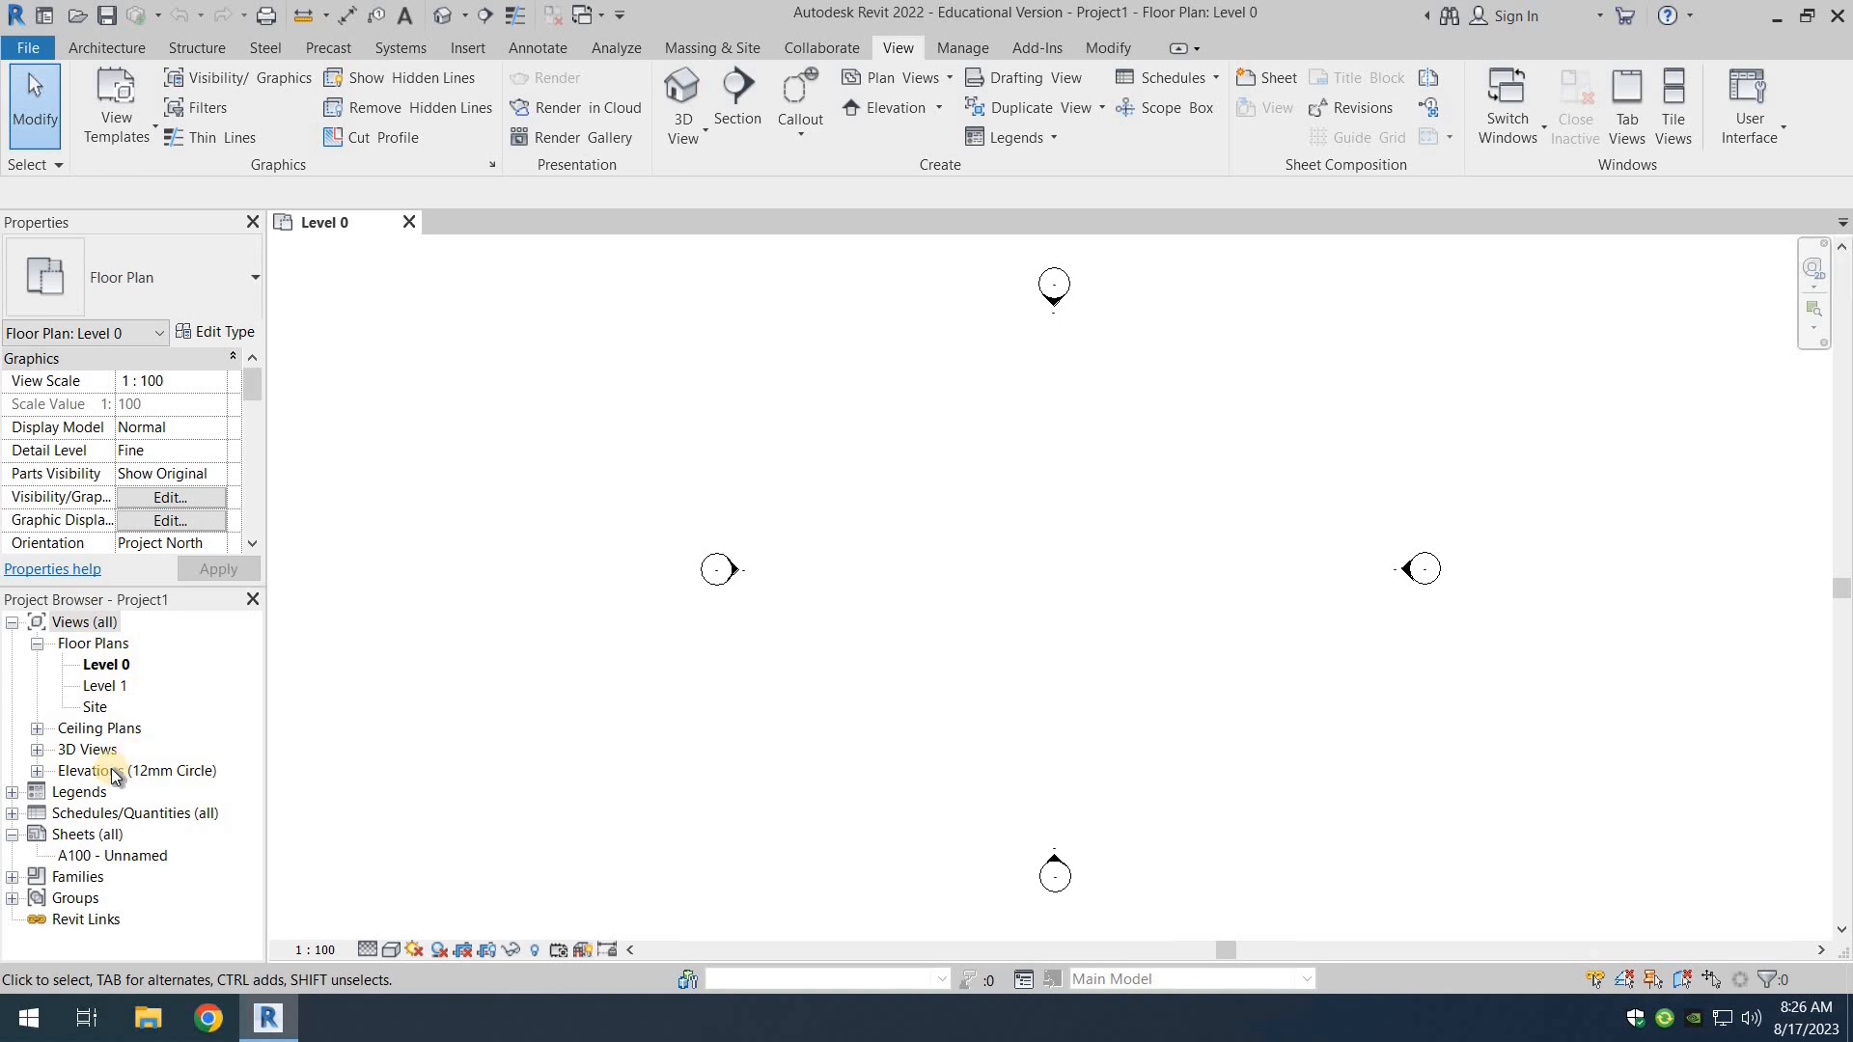
# Step: Open the East elevation and set the elevation of Level 1 to 3000
pyautogui.click(37, 771)
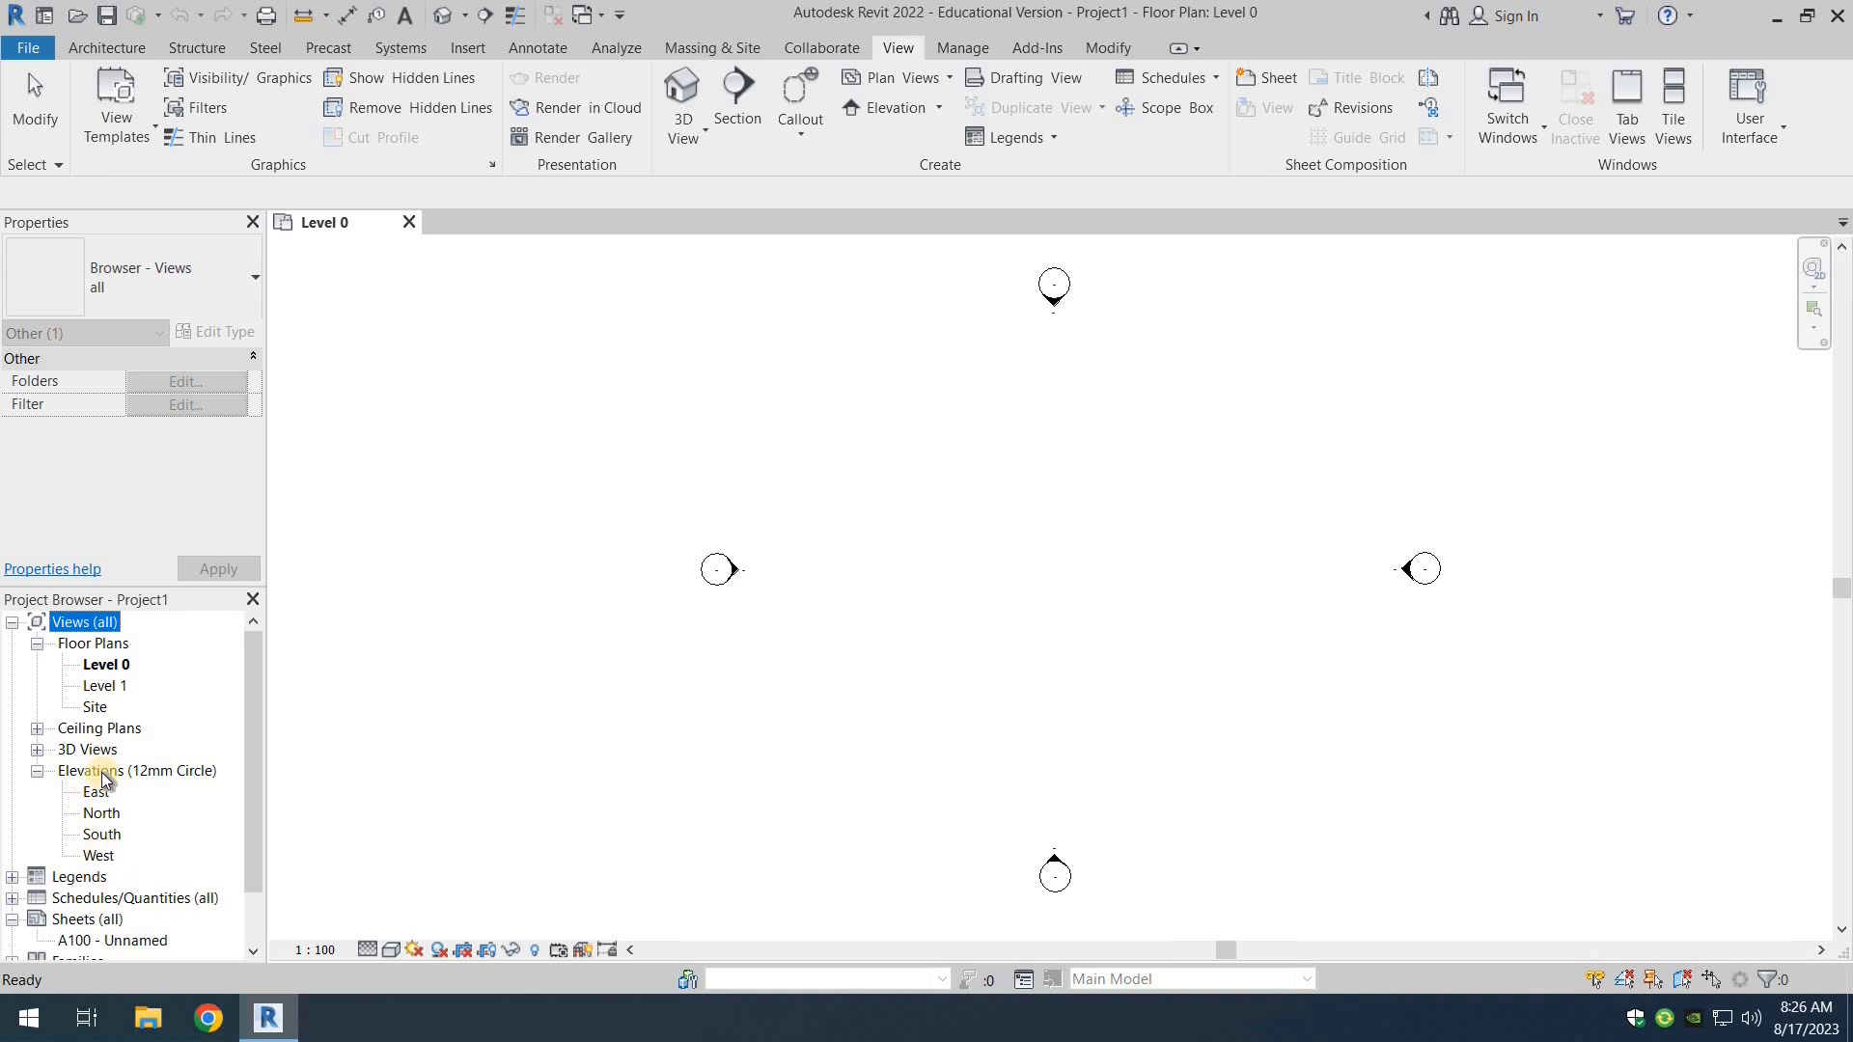
pyautogui.doubleClick(96, 794)
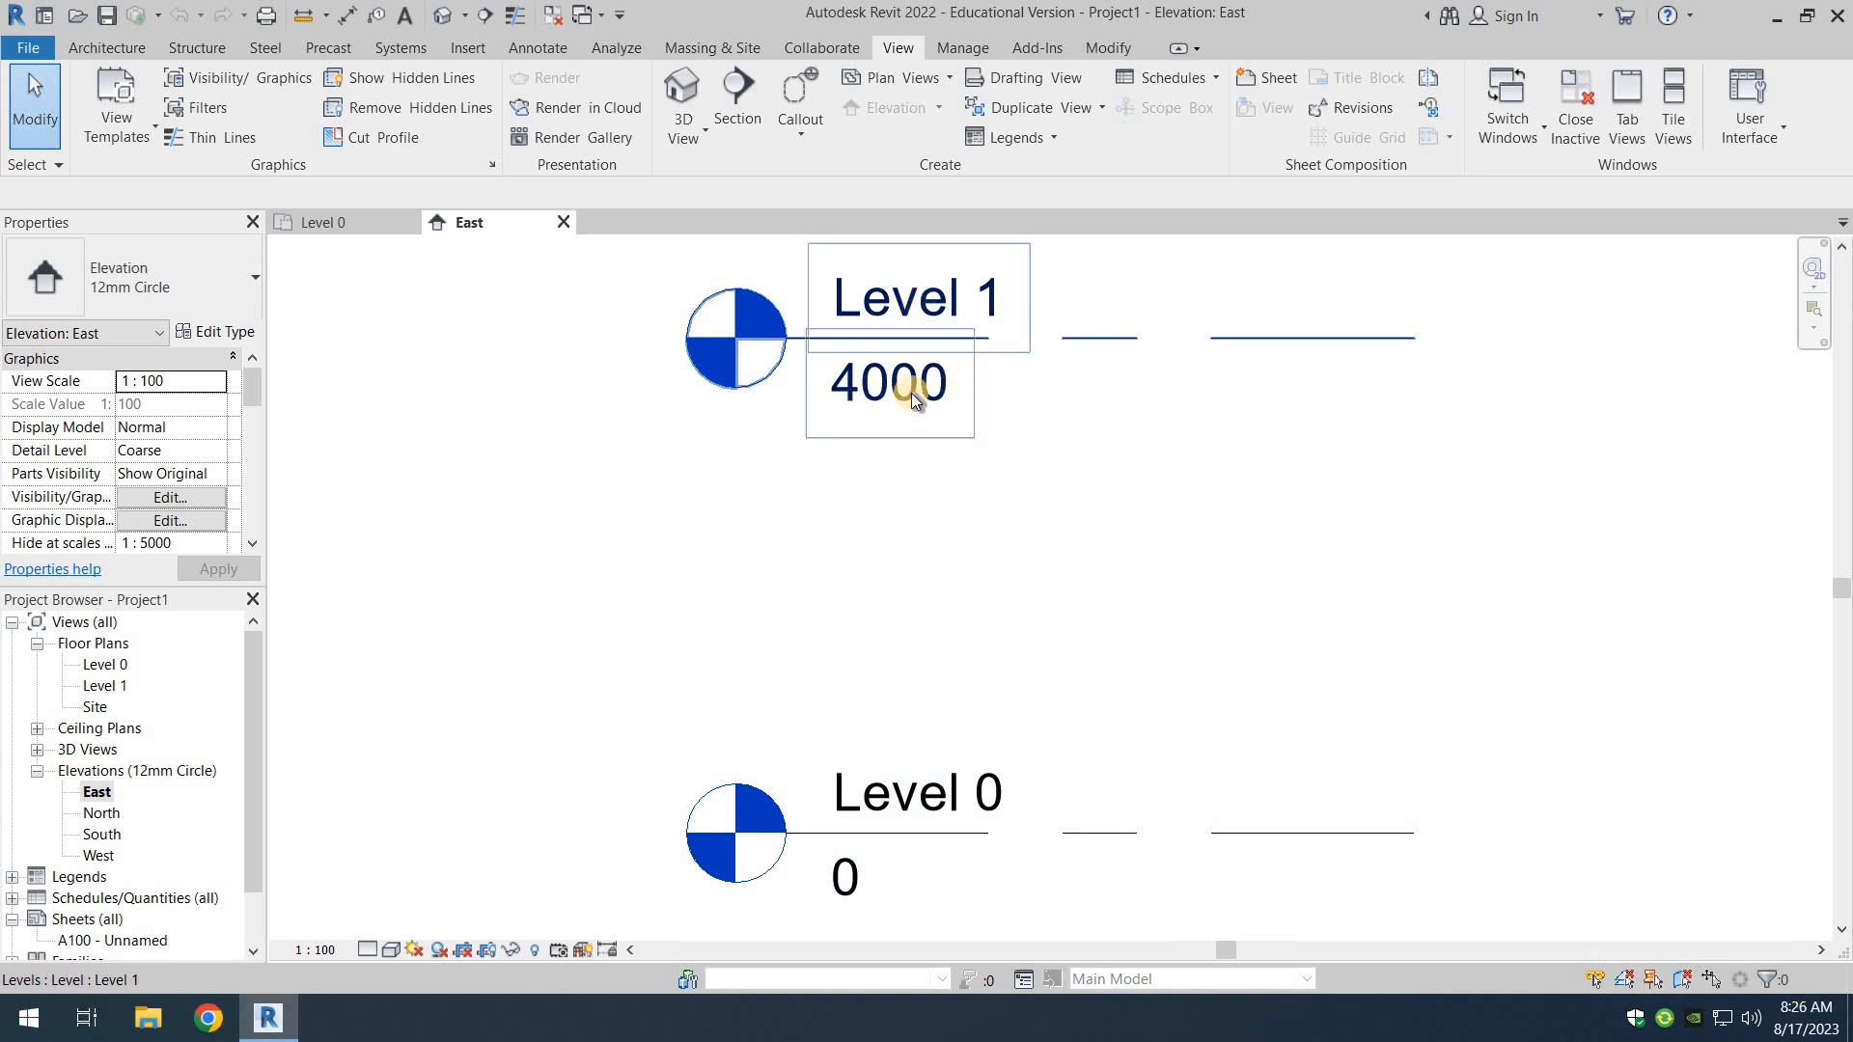
pyautogui.scroll(-2, 1024, 386)
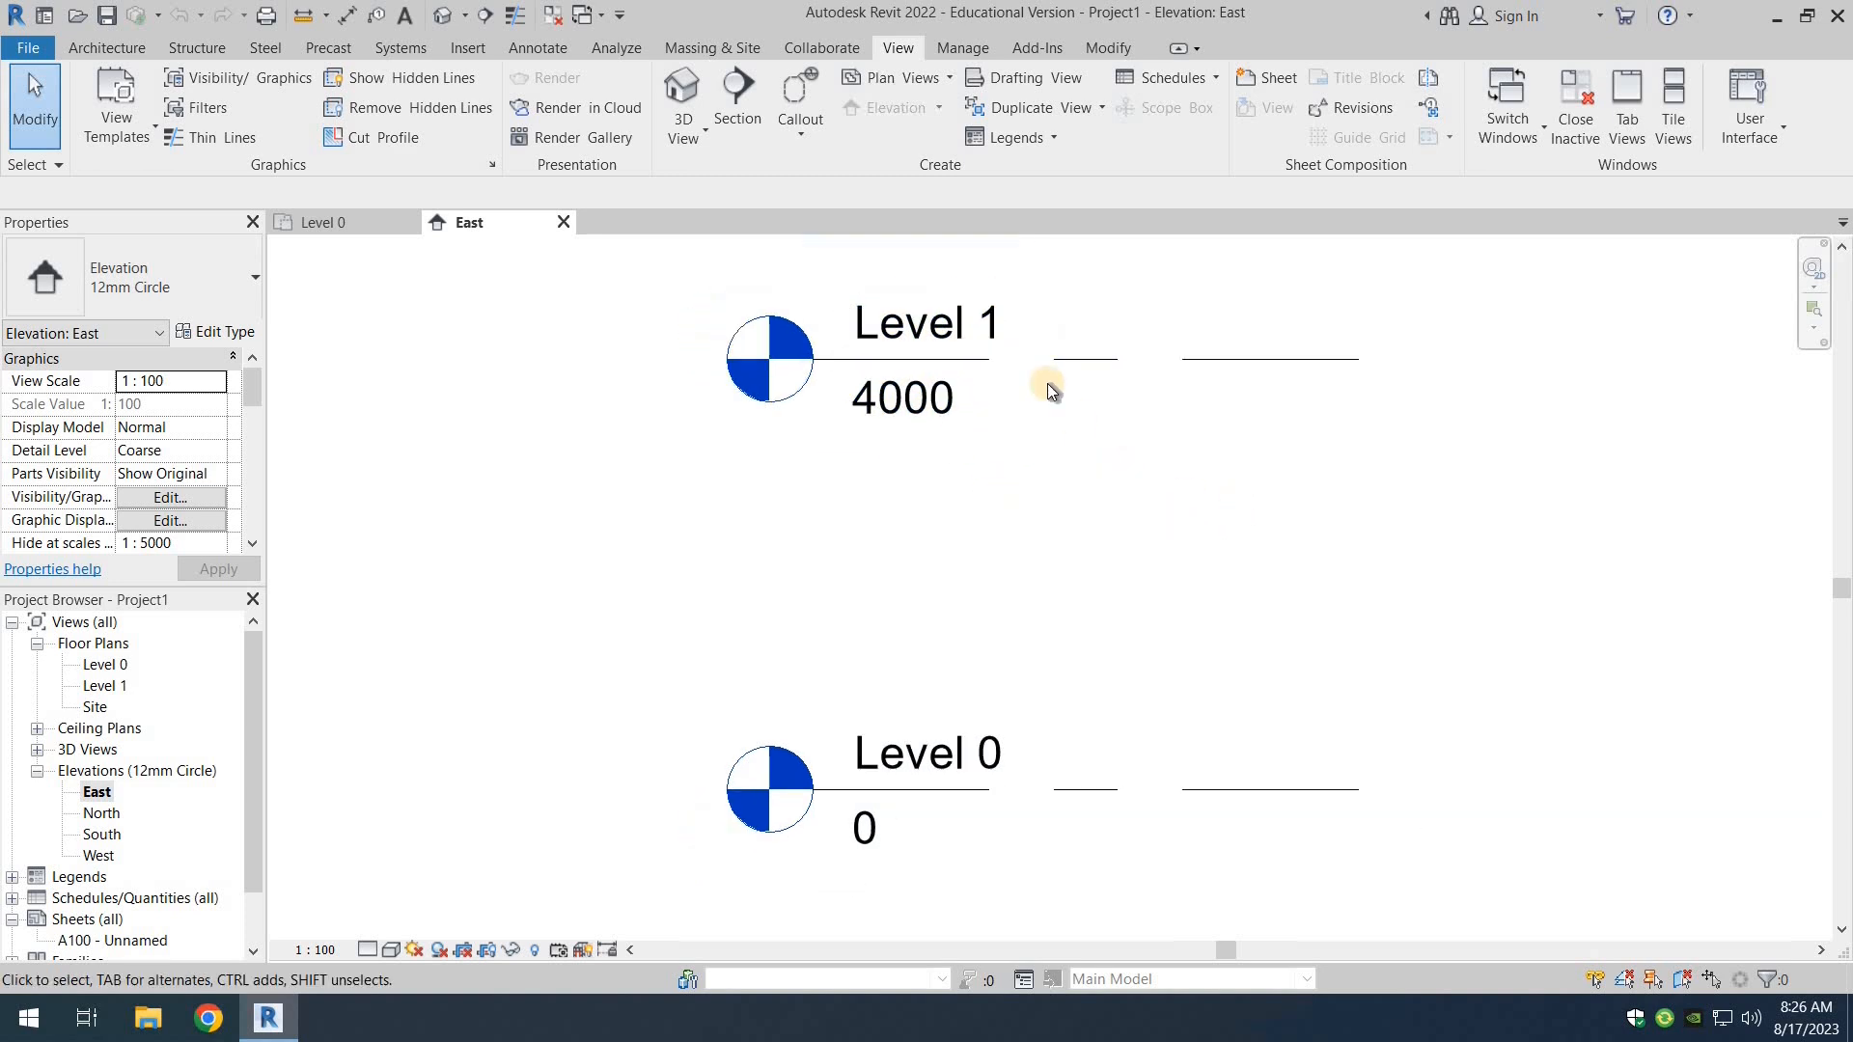
pyautogui.click(1004, 426)
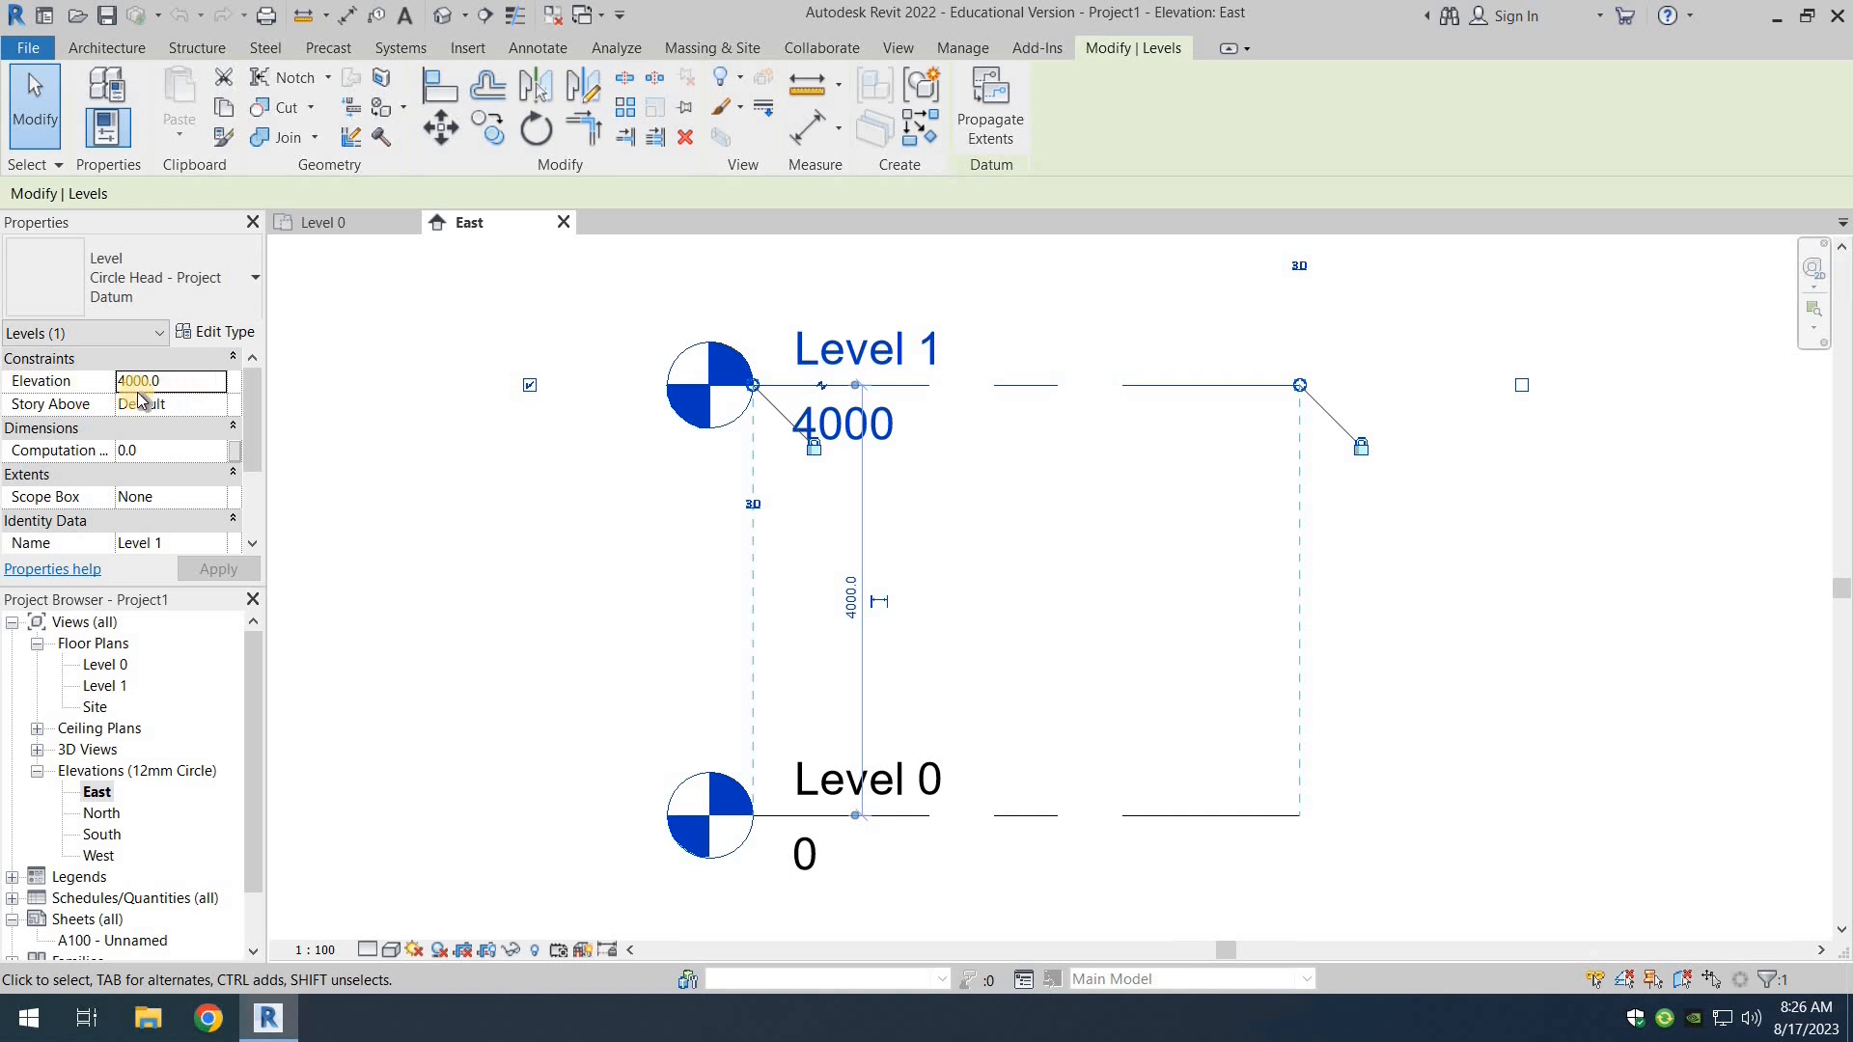
pyautogui.click(830, 425)
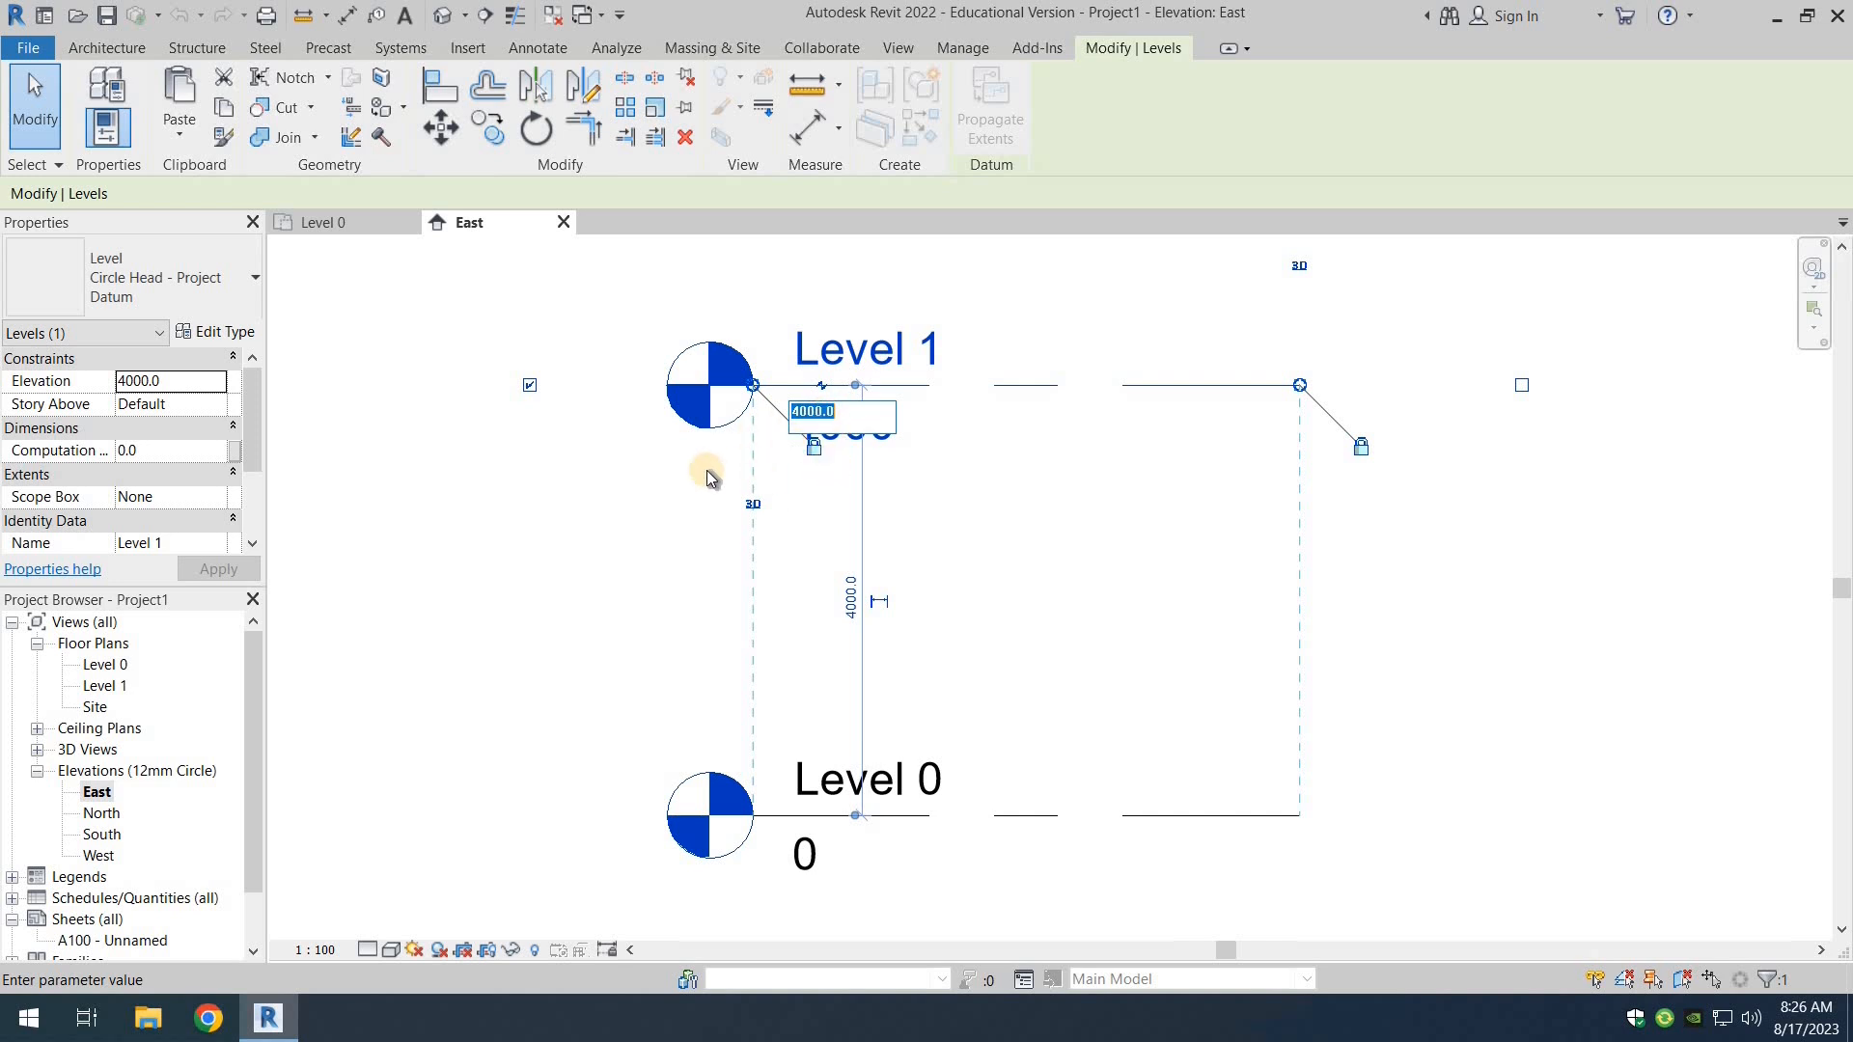
pyautogui.write('3000')
pyautogui.press('Return')
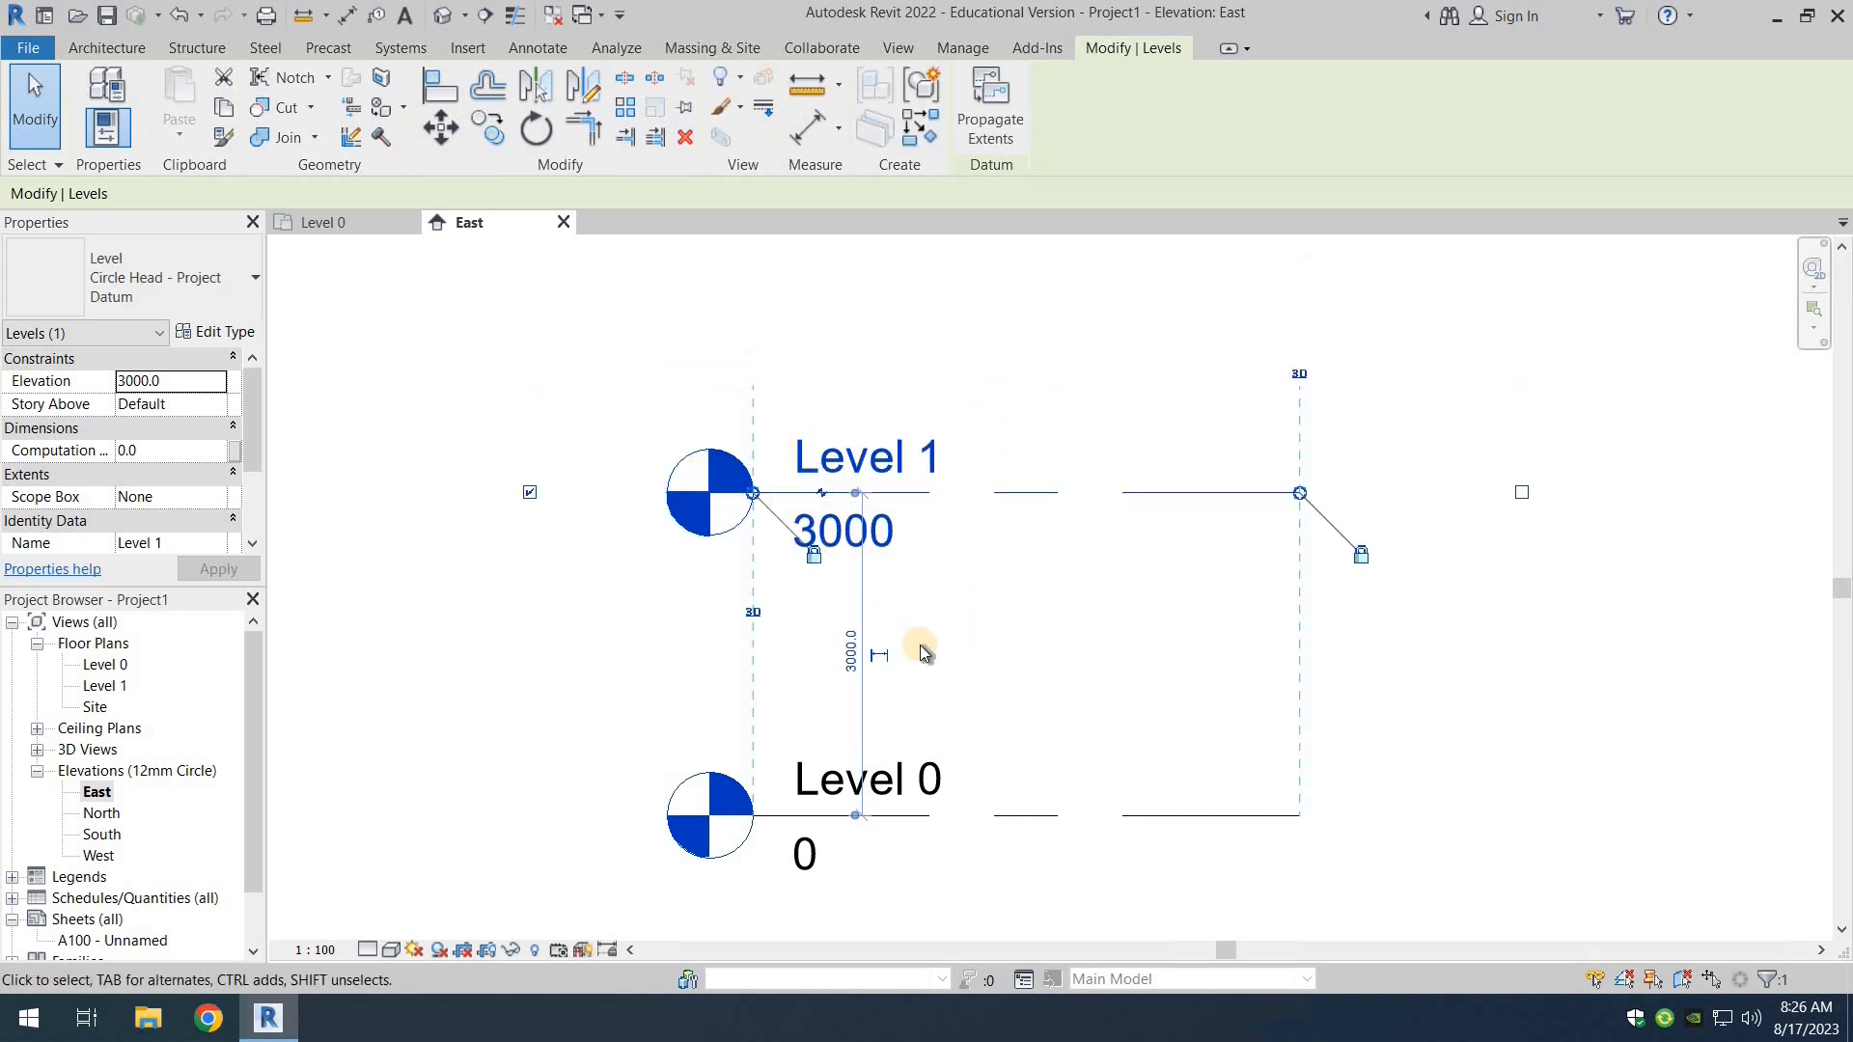
pyautogui.click(1028, 679)
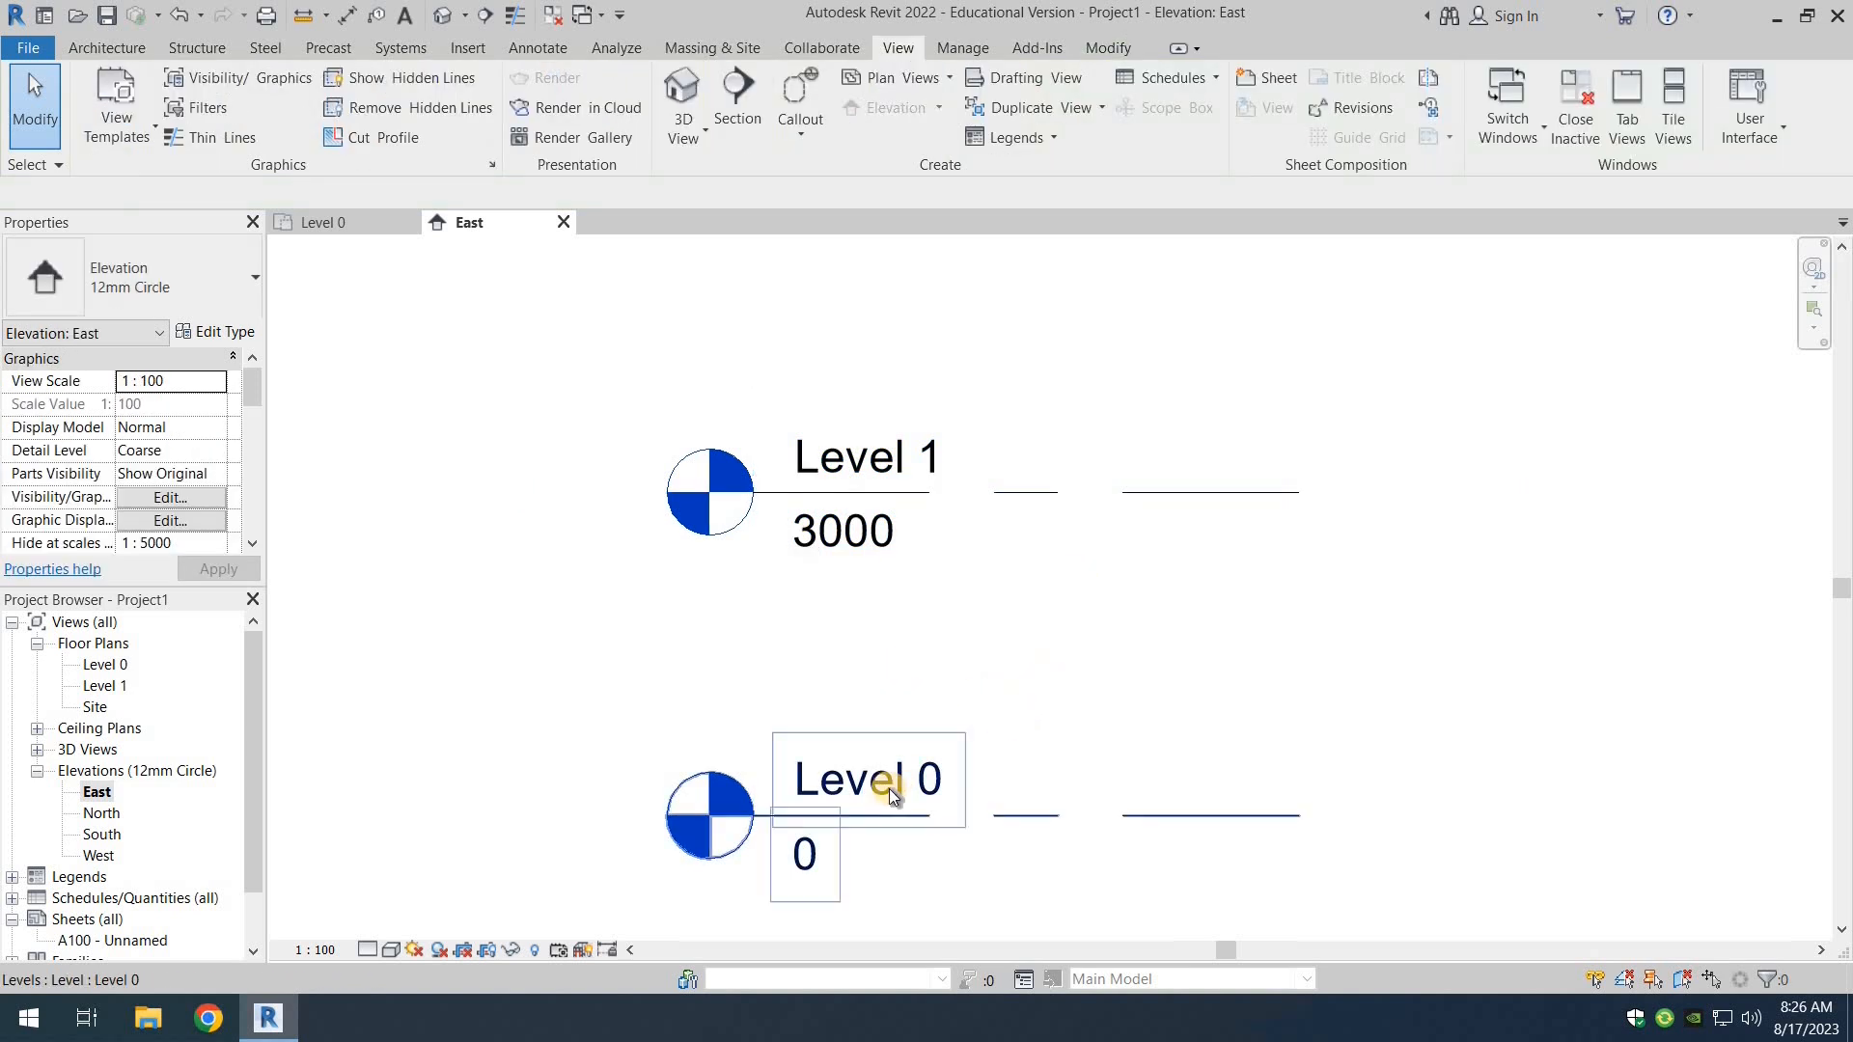
# Step: Rename Level 0 as 0. GF, including its corresponding plan views
pyautogui.doubleClick(934, 778)
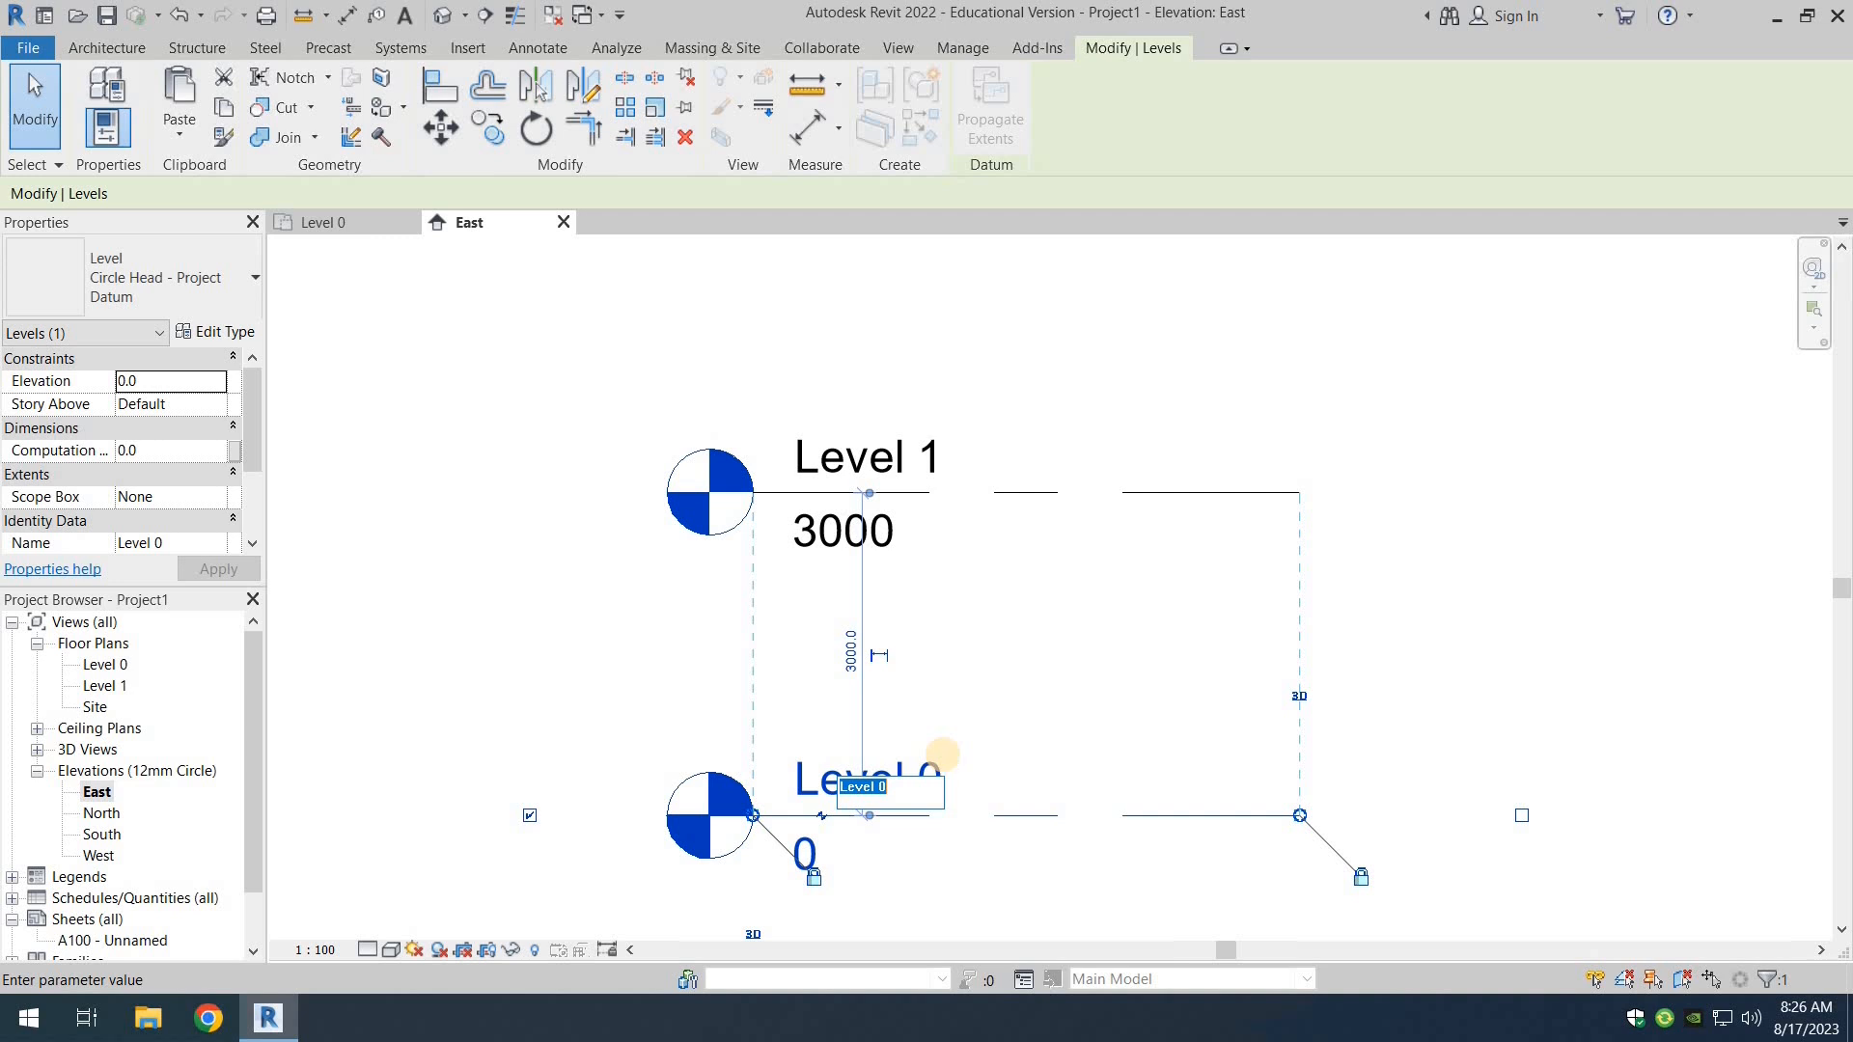
pyautogui.write('0. GF')
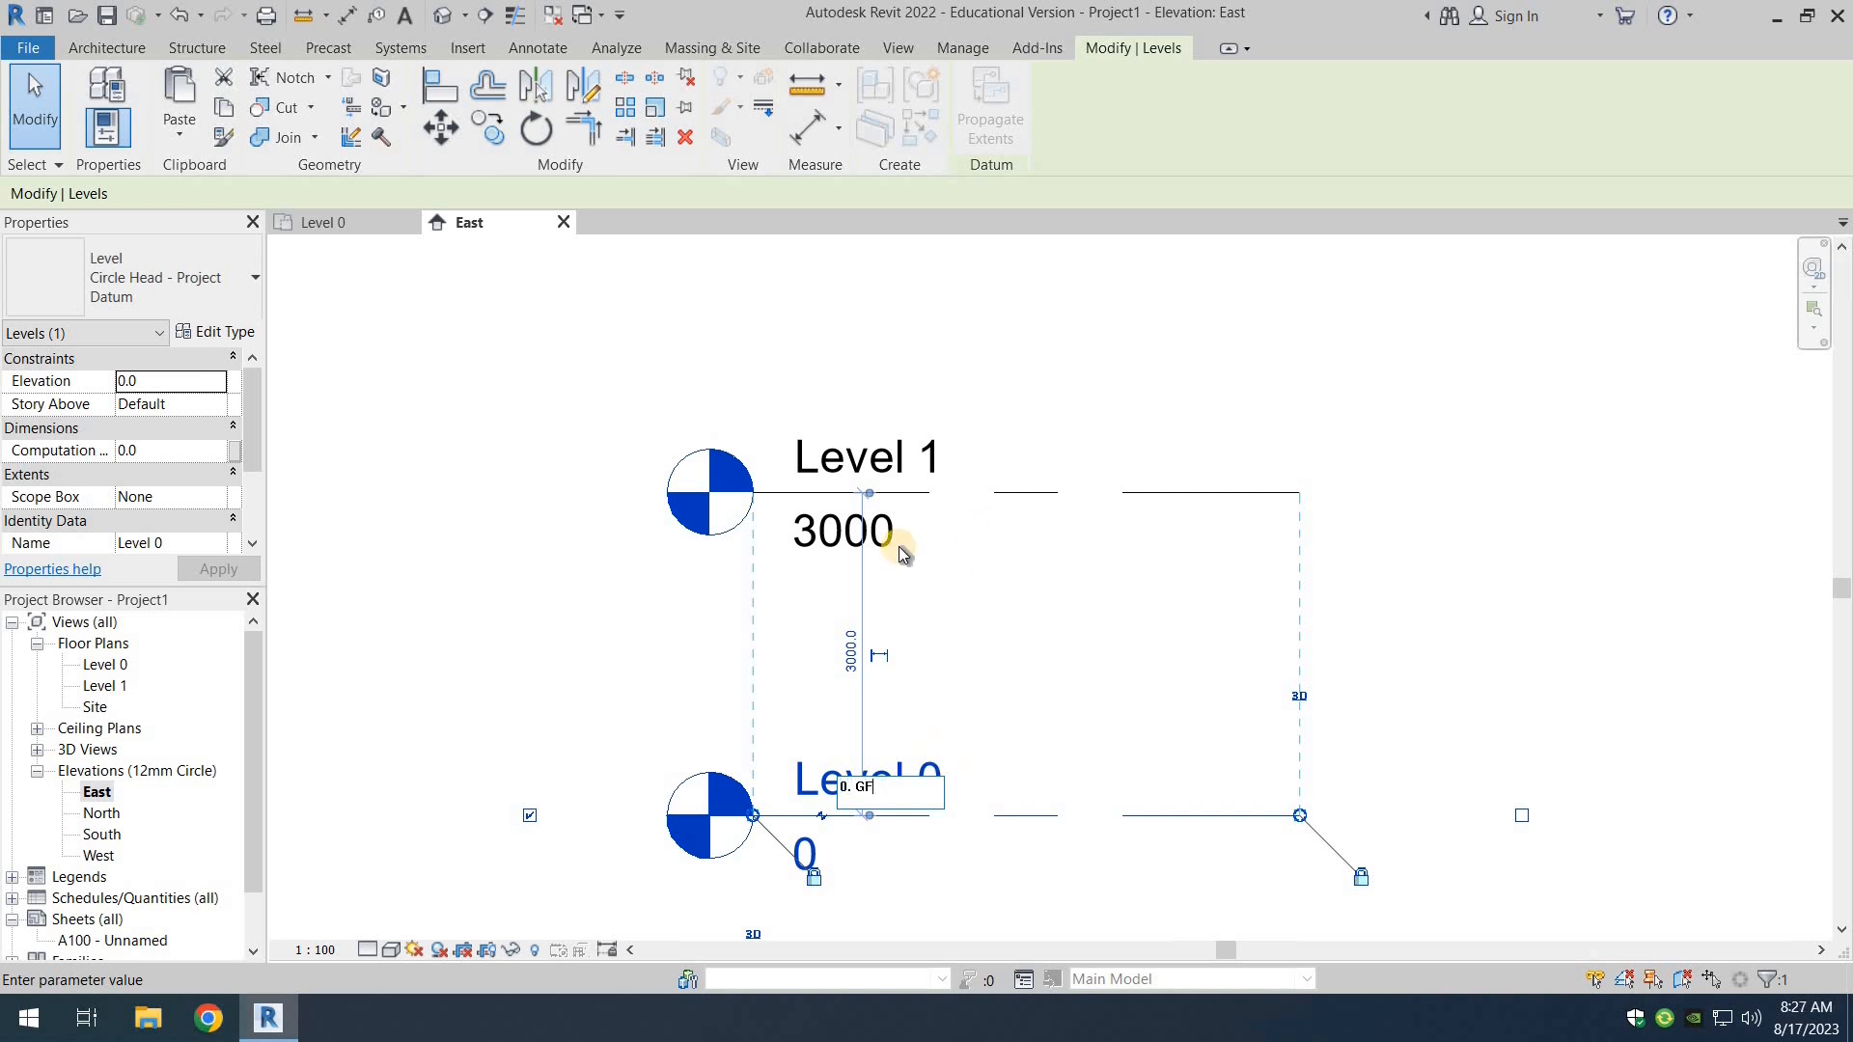
pyautogui.press('Return')
pyautogui.click(1025, 516)
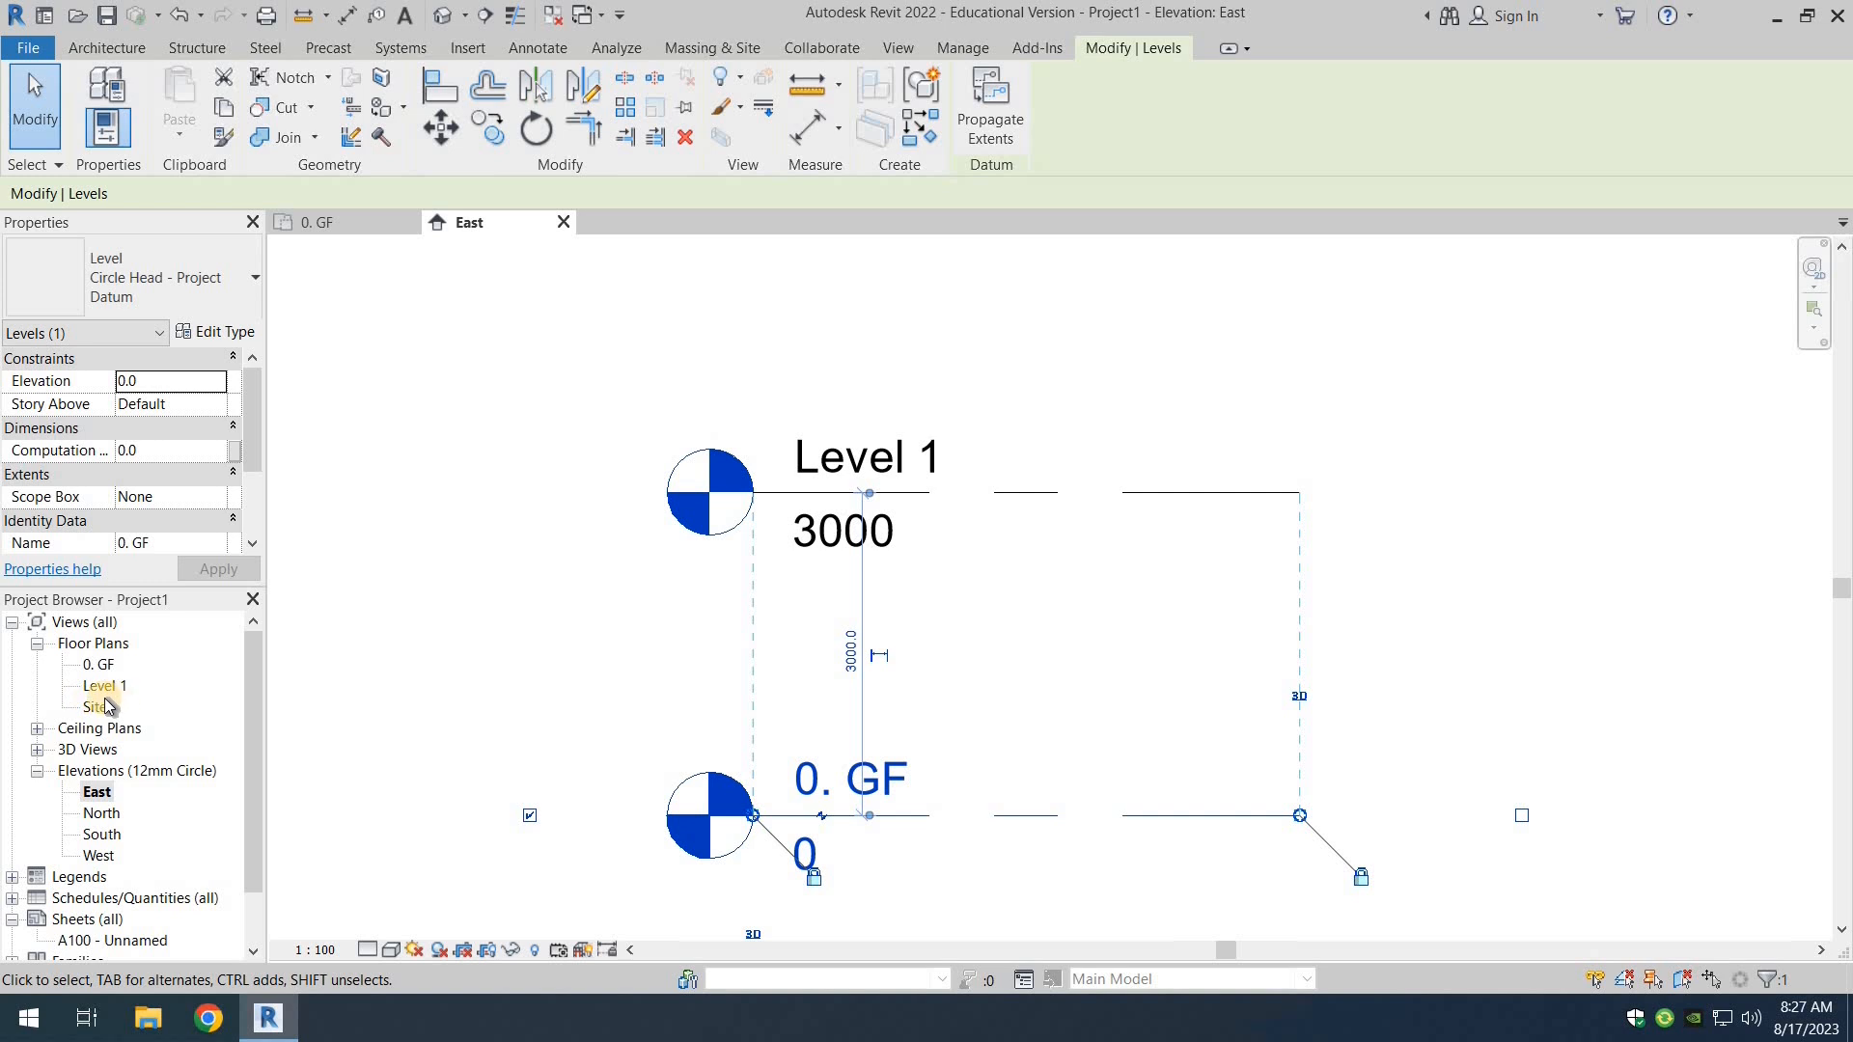
pyautogui.click(1055, 741)
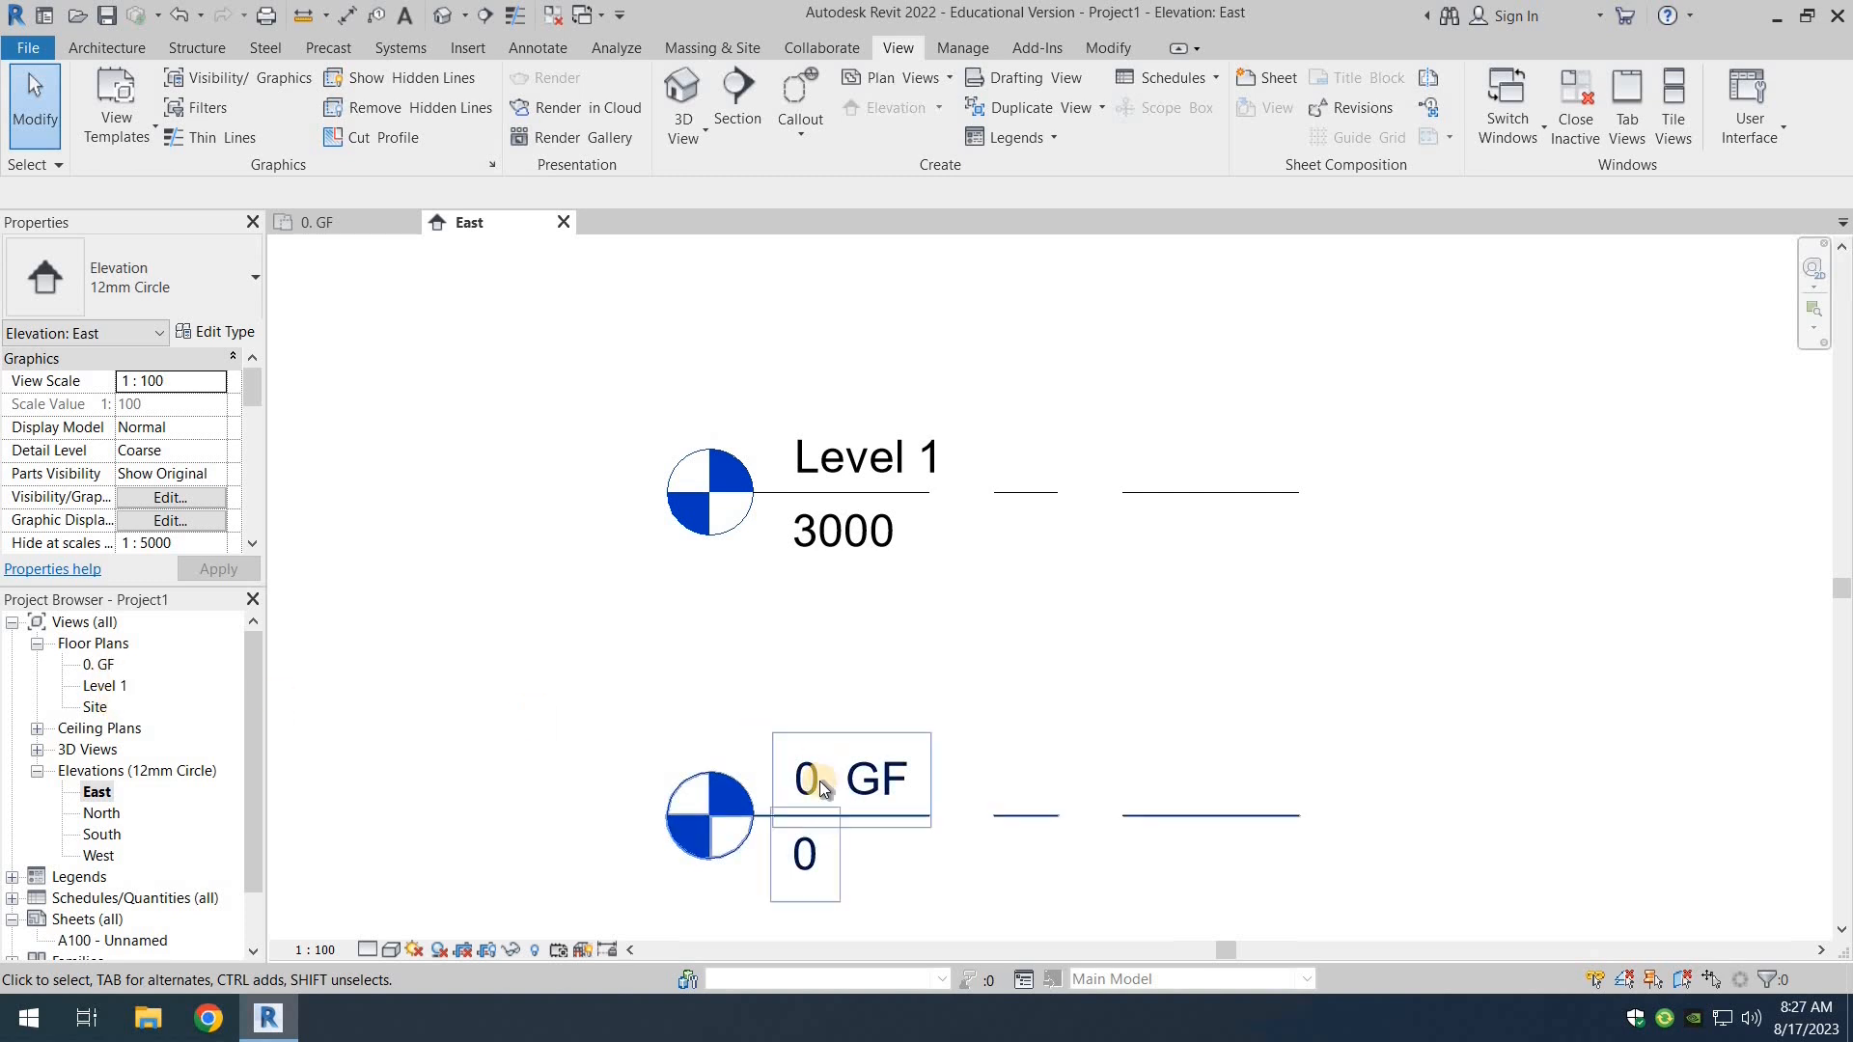
# Step: Rename Level 1 as 1. Roof, including its corresponding plan views
pyautogui.doubleClick(849, 473)
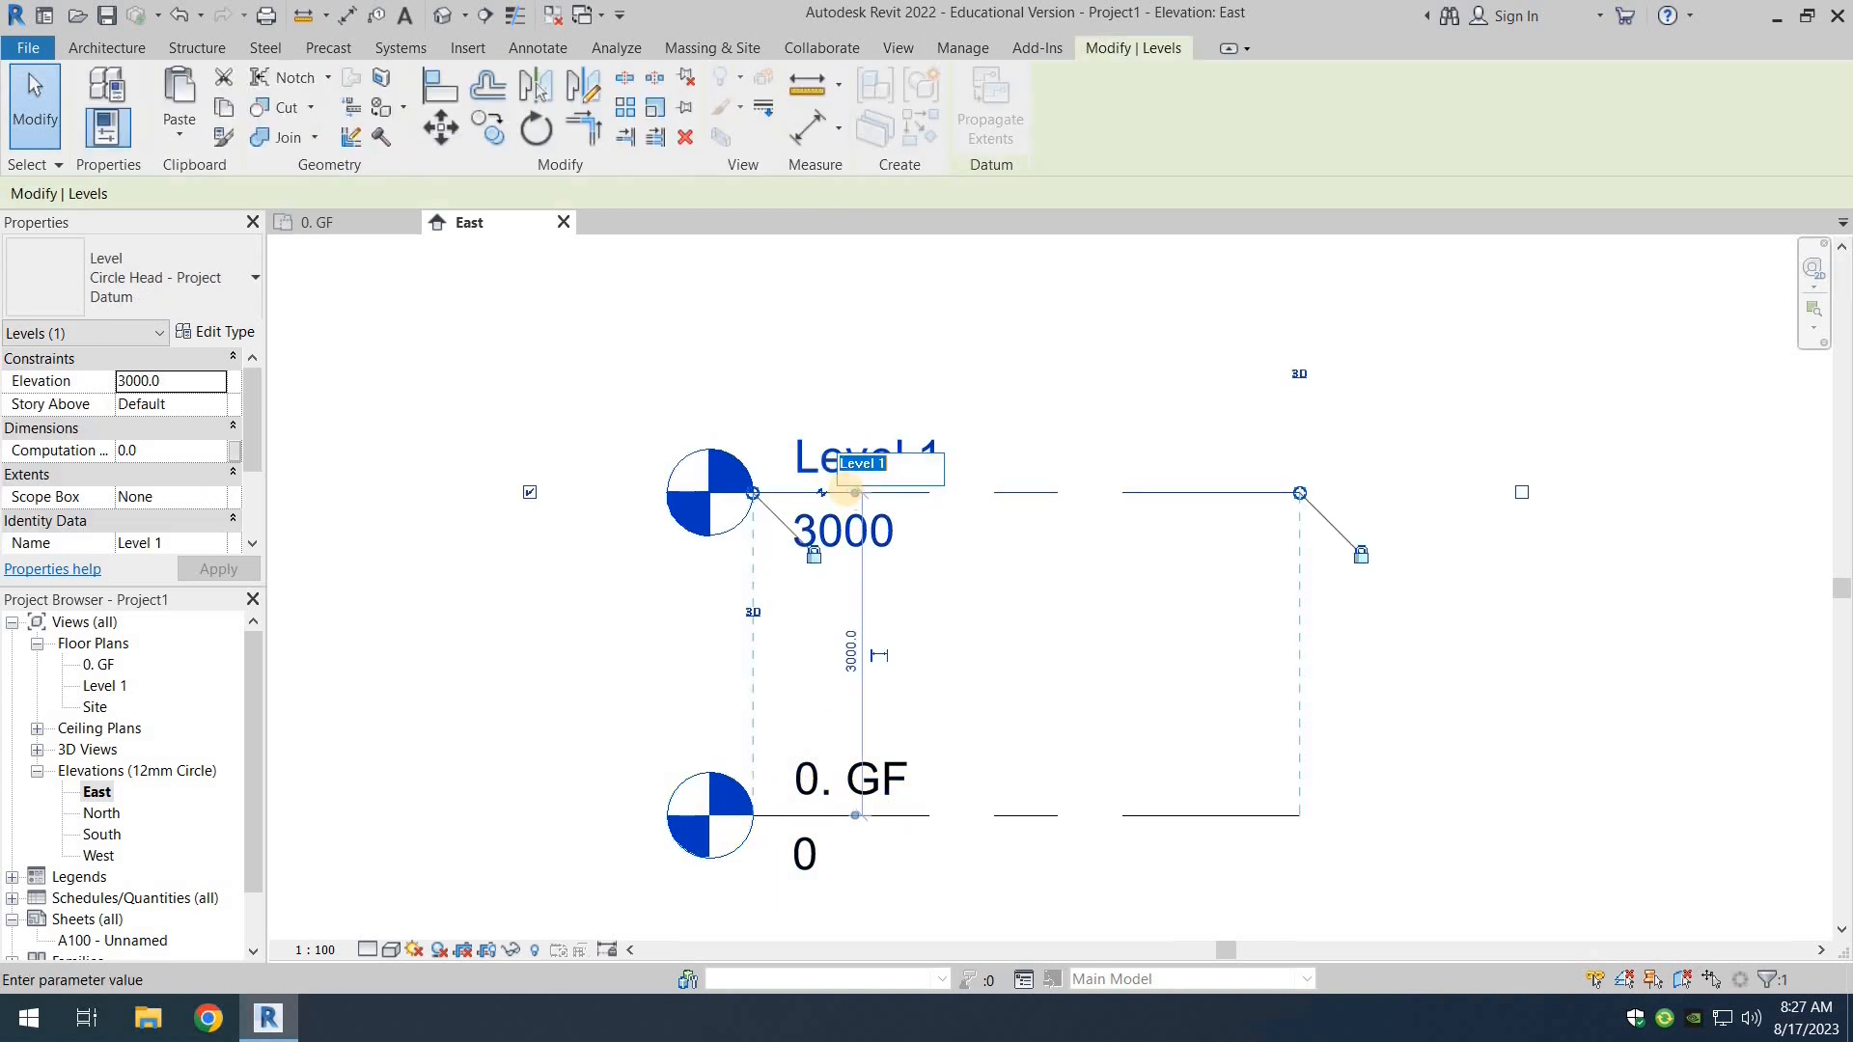
pyautogui.write('1. Roof')
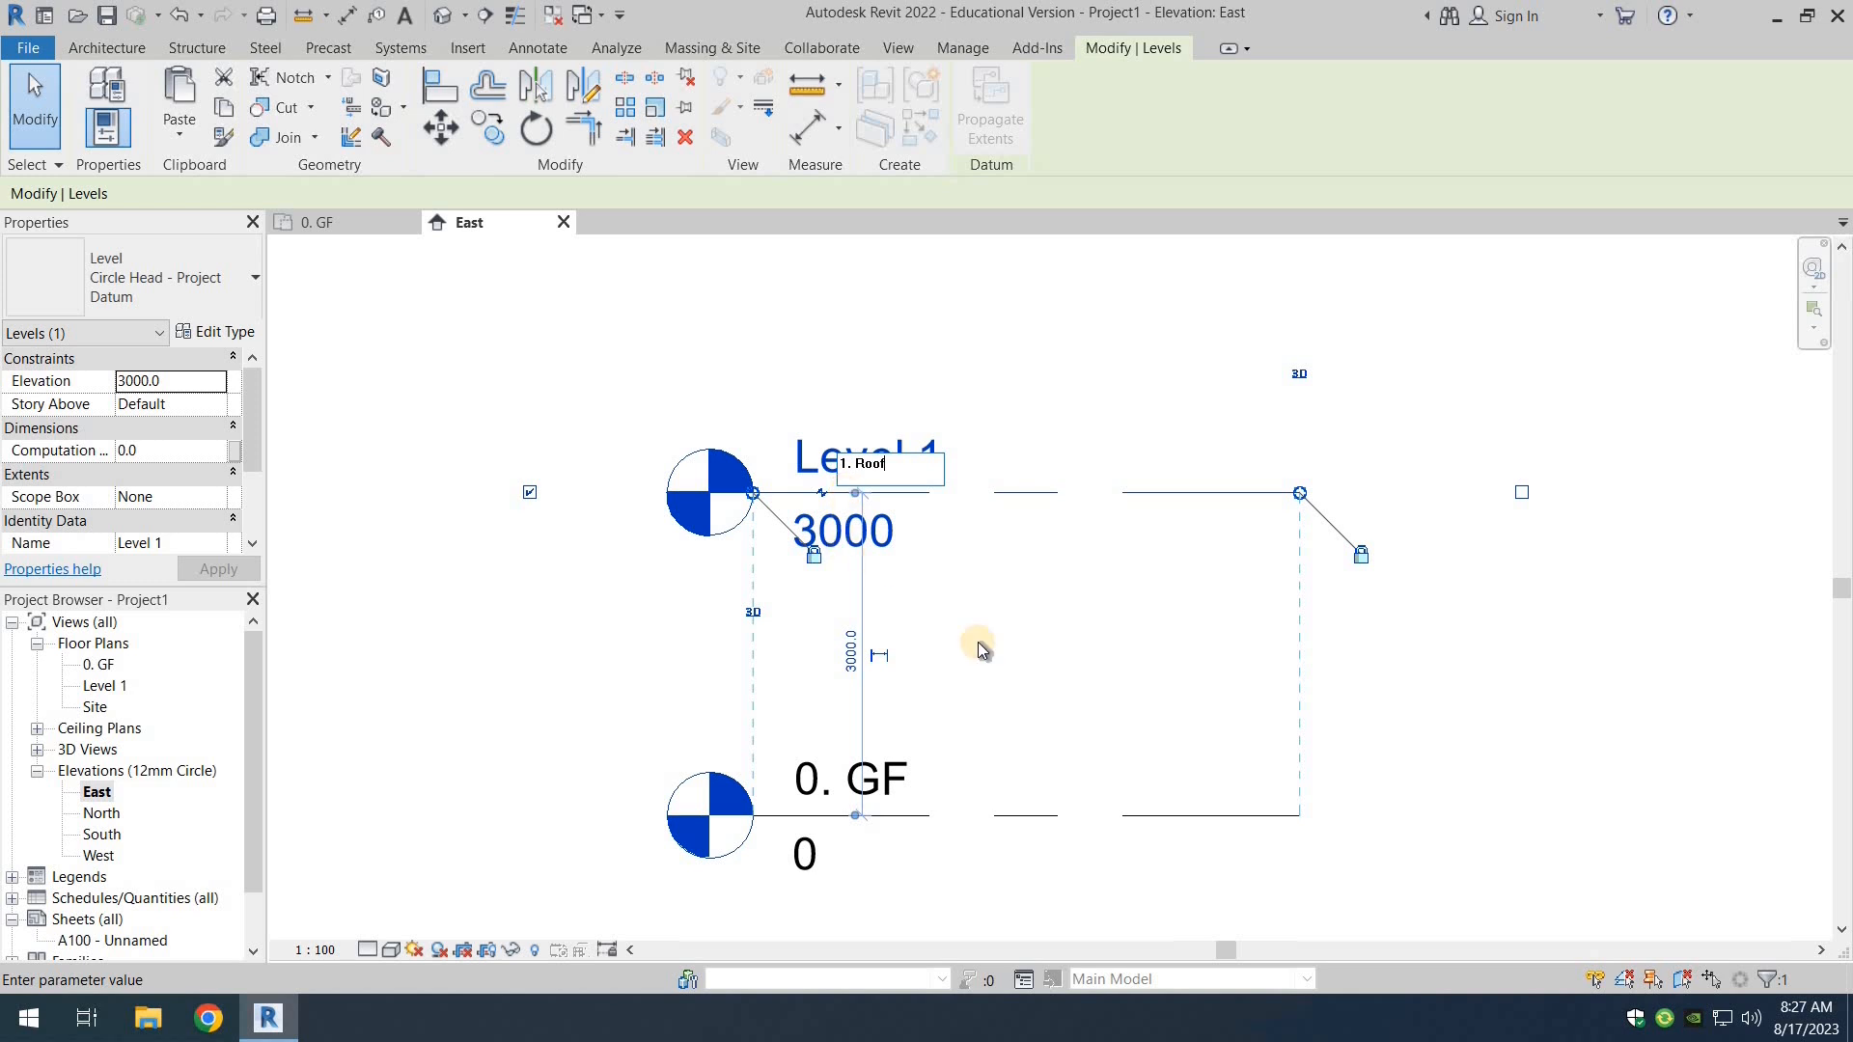
pyautogui.click(509, 677)
pyautogui.click(1042, 516)
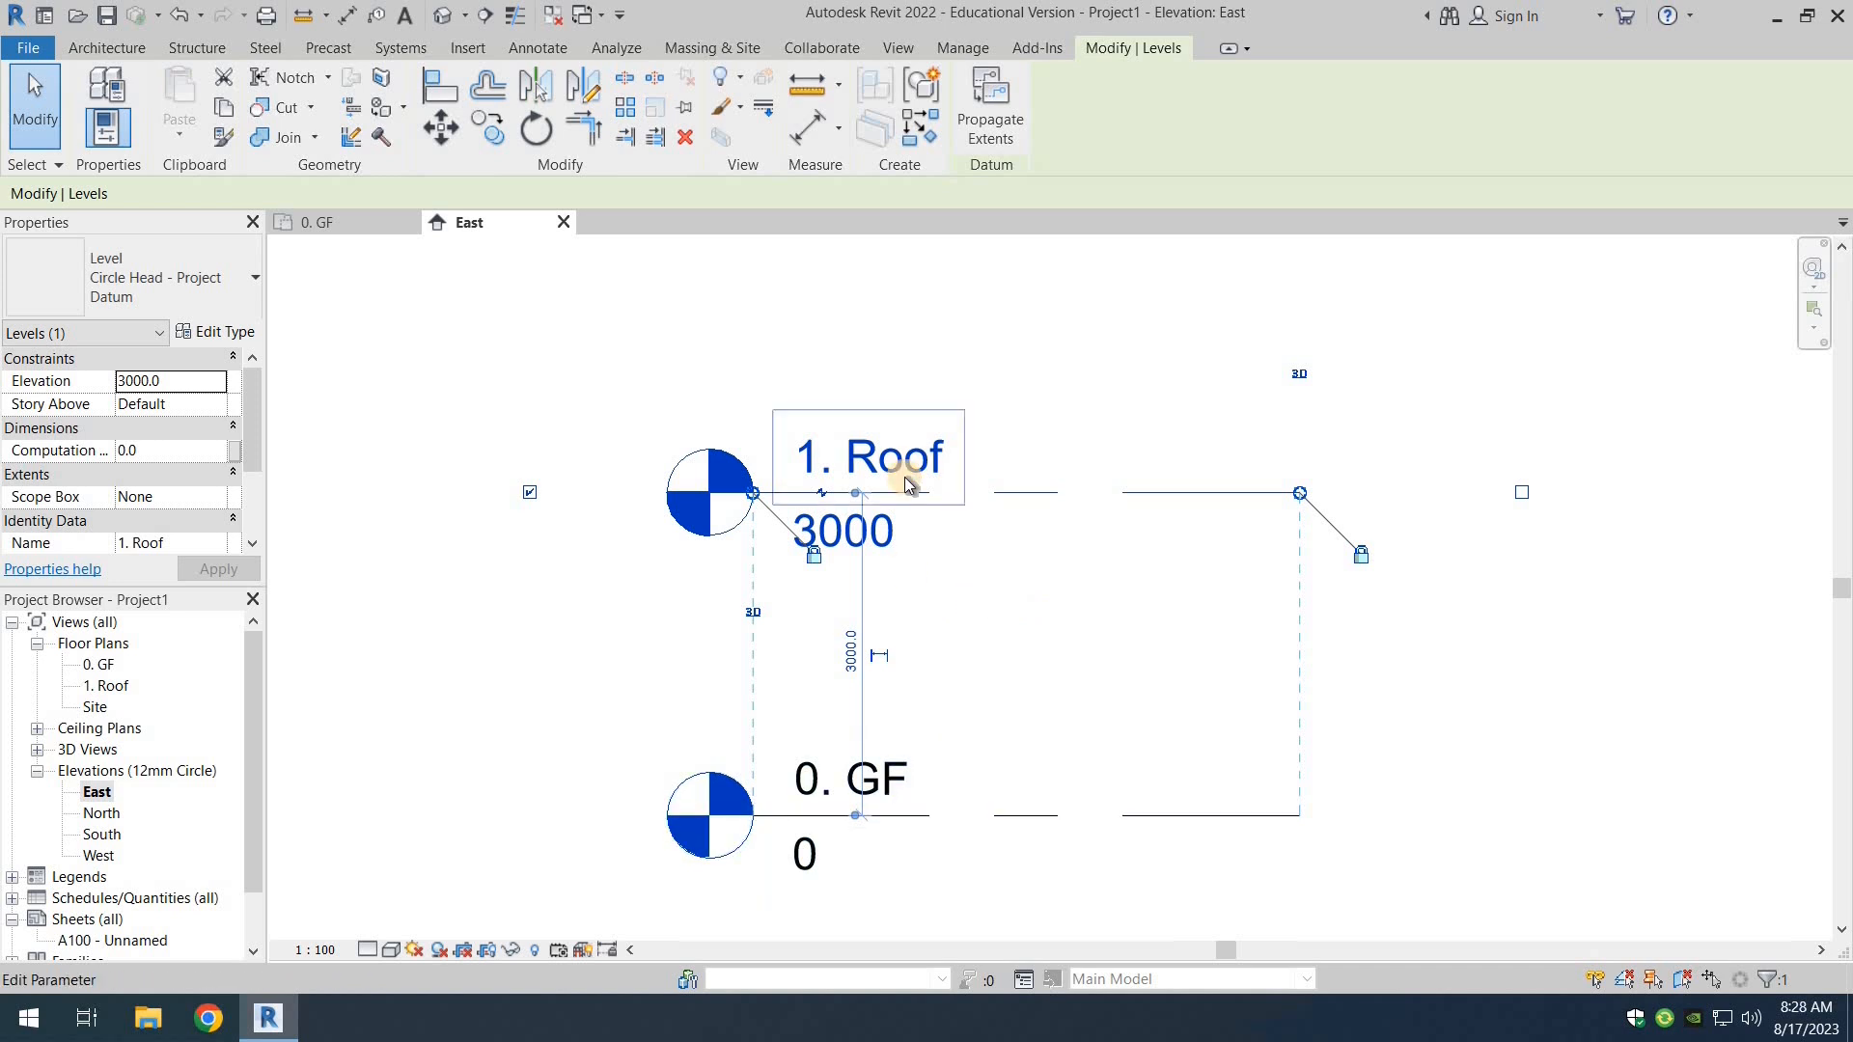
pyautogui.click(506, 742)
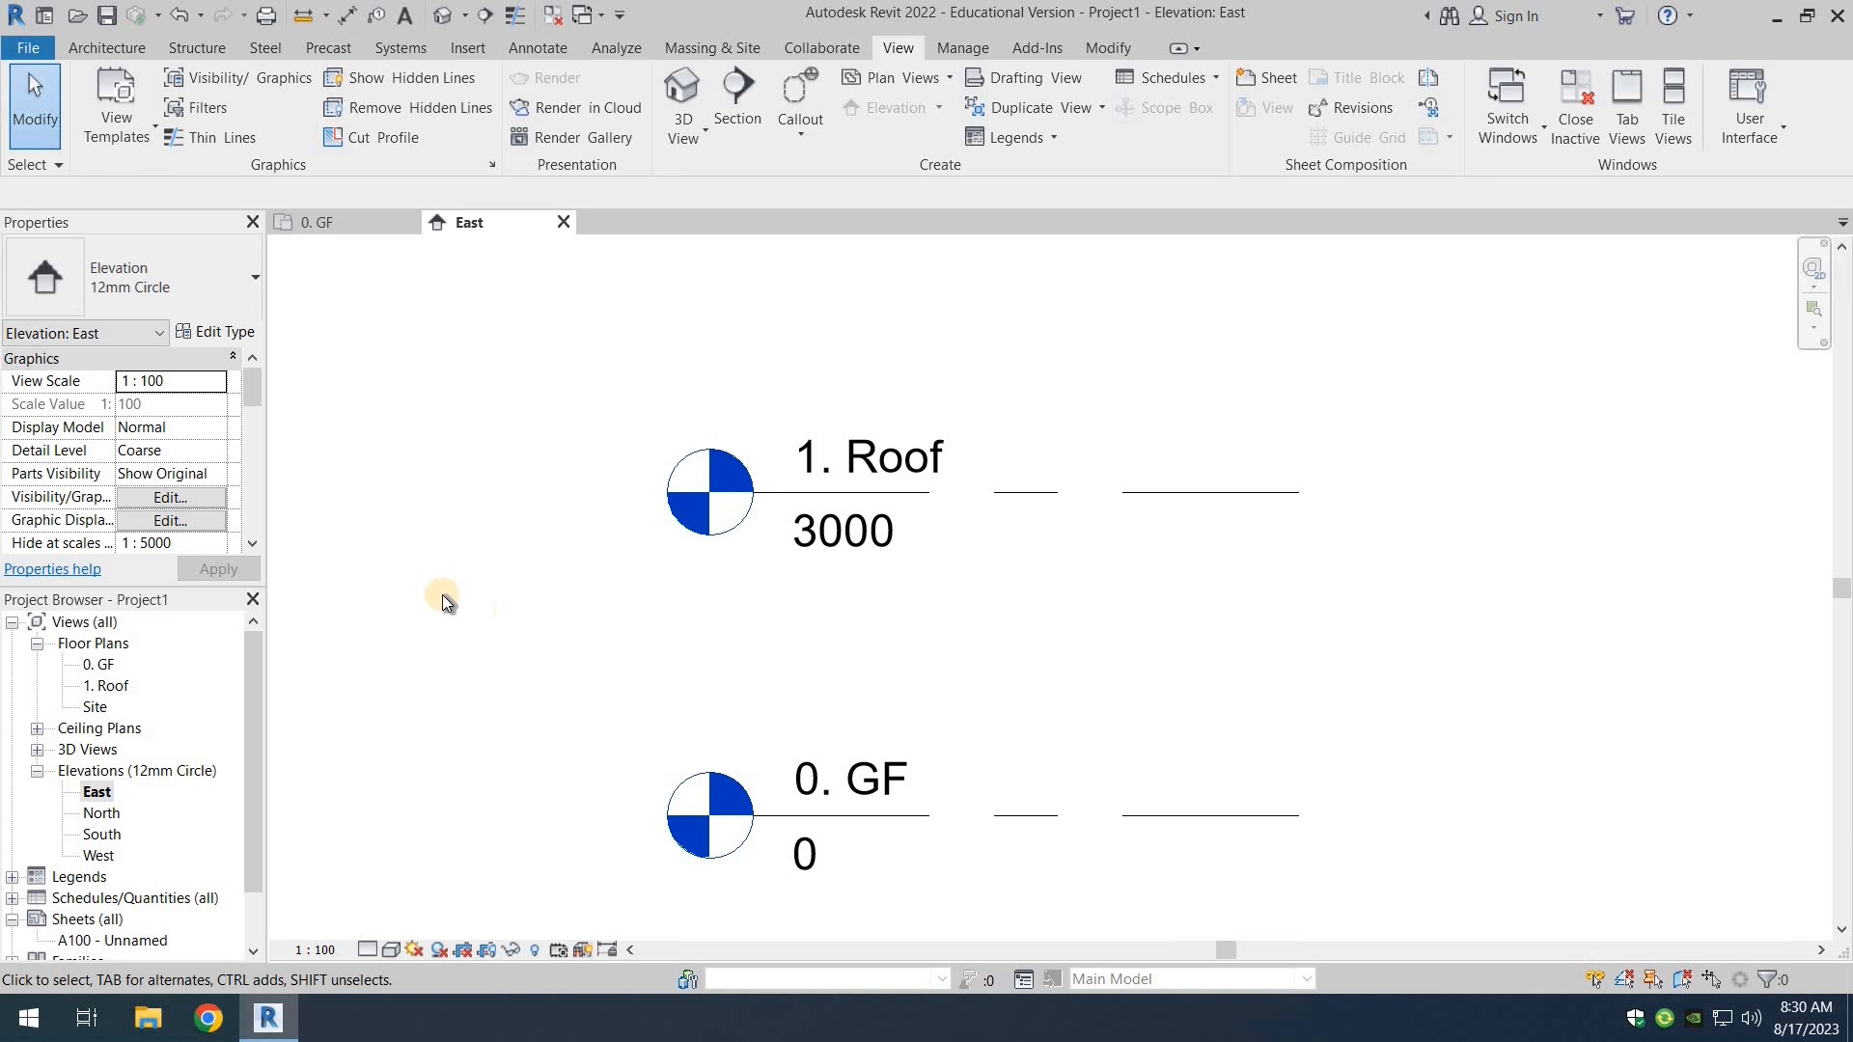
# Step: Open the 0. GF floor plan and tile it beside the East elevation
pyautogui.doubleClick(101, 665)
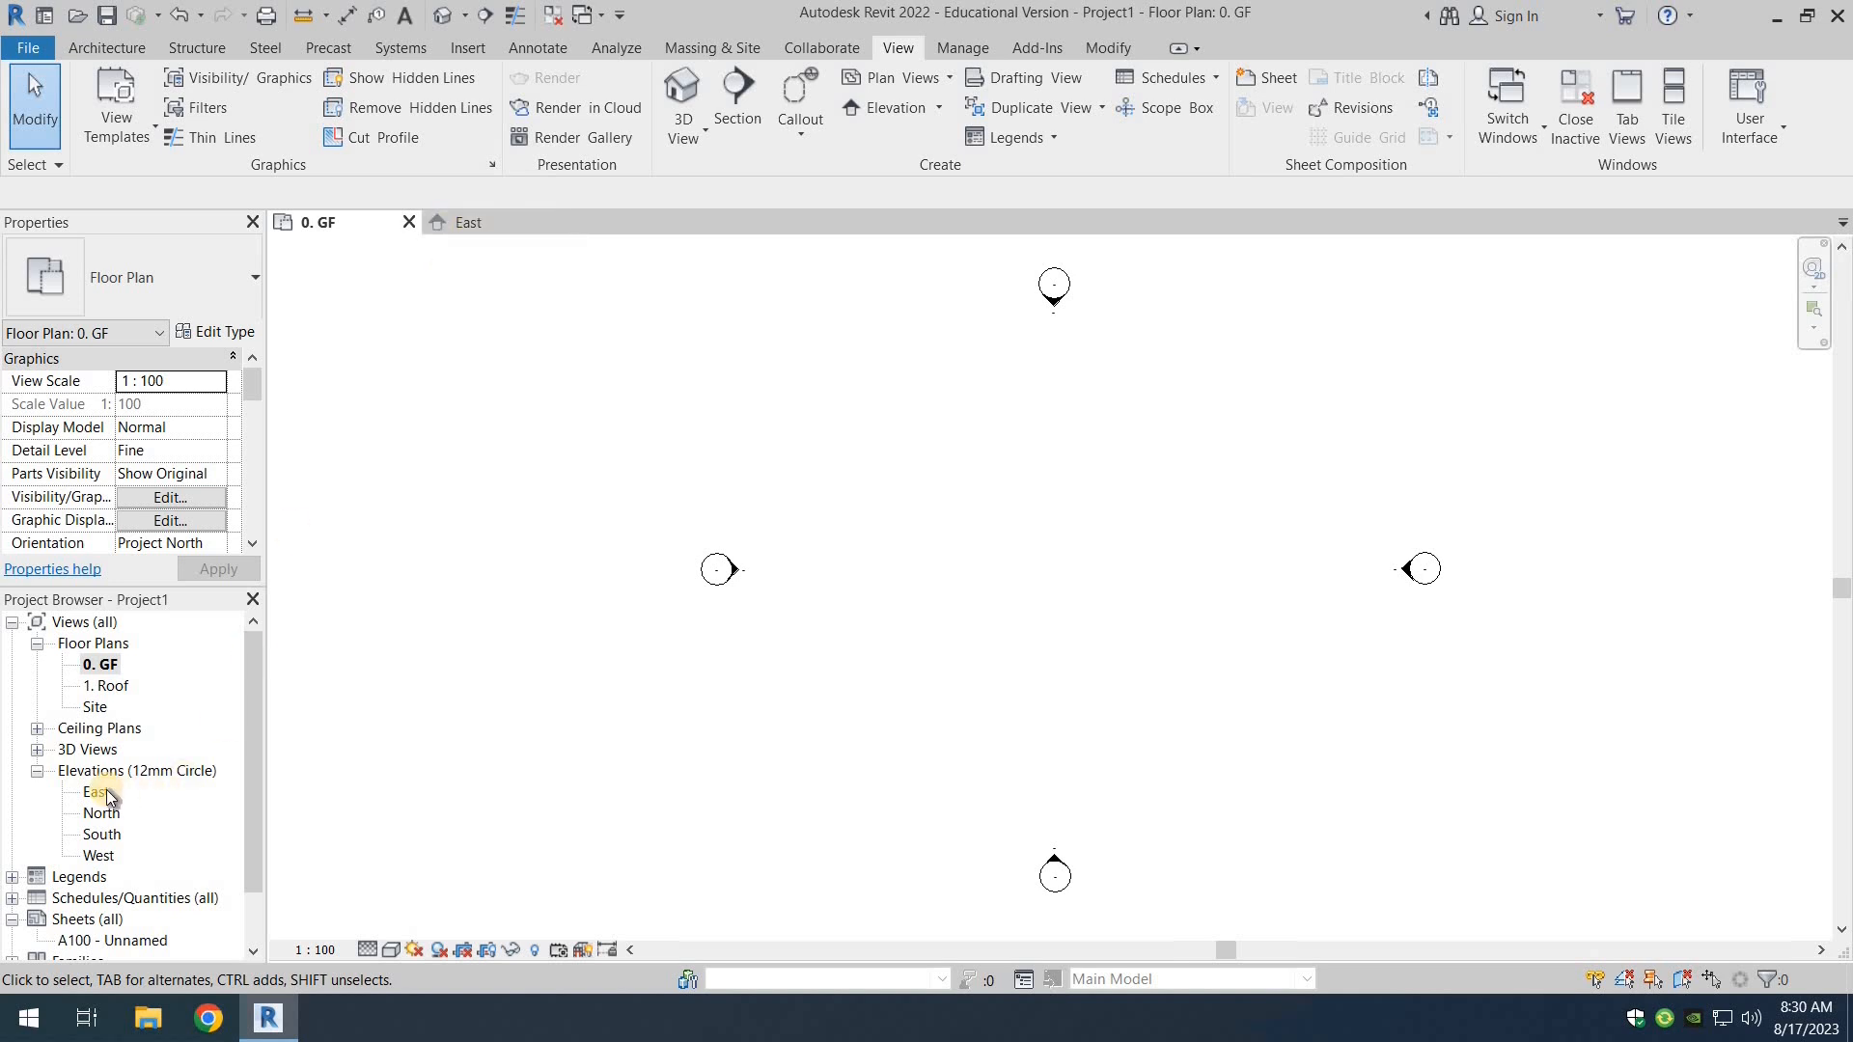
pyautogui.click(477, 230)
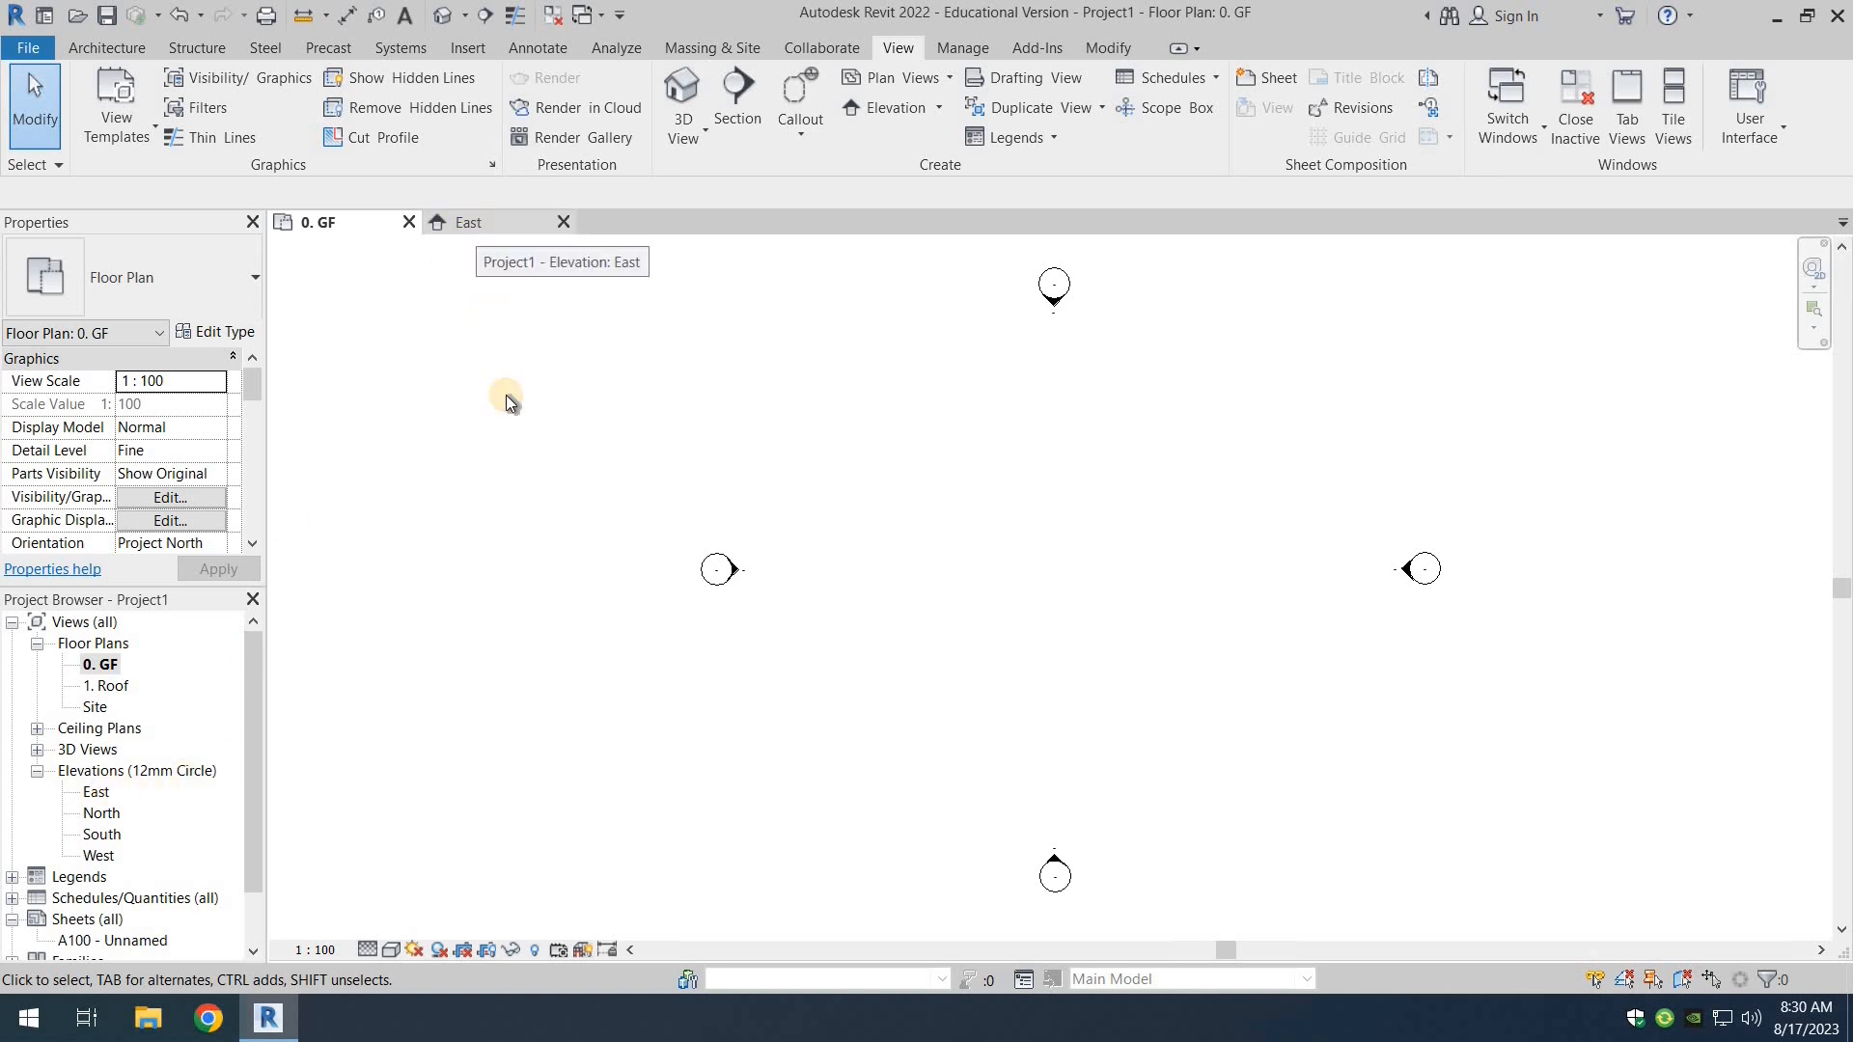
pyautogui.click(328, 230)
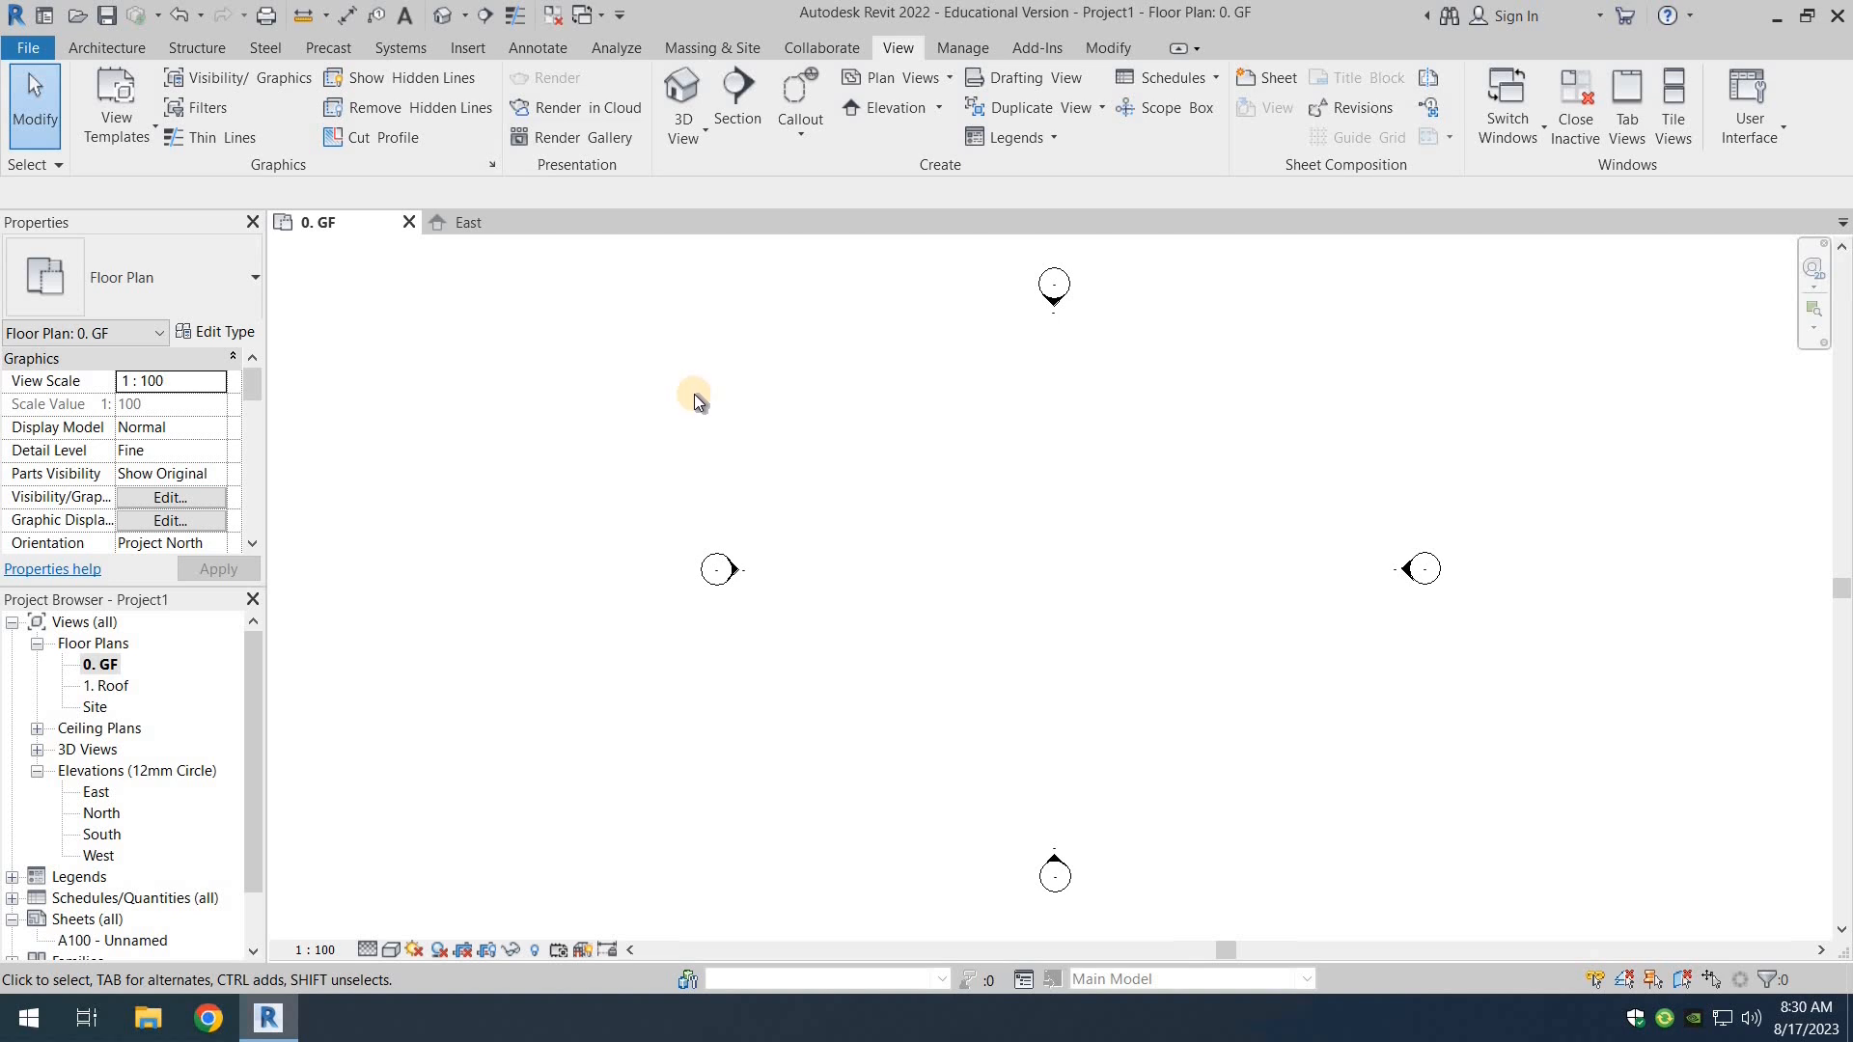
pyautogui.press('w')
pyautogui.press('t')
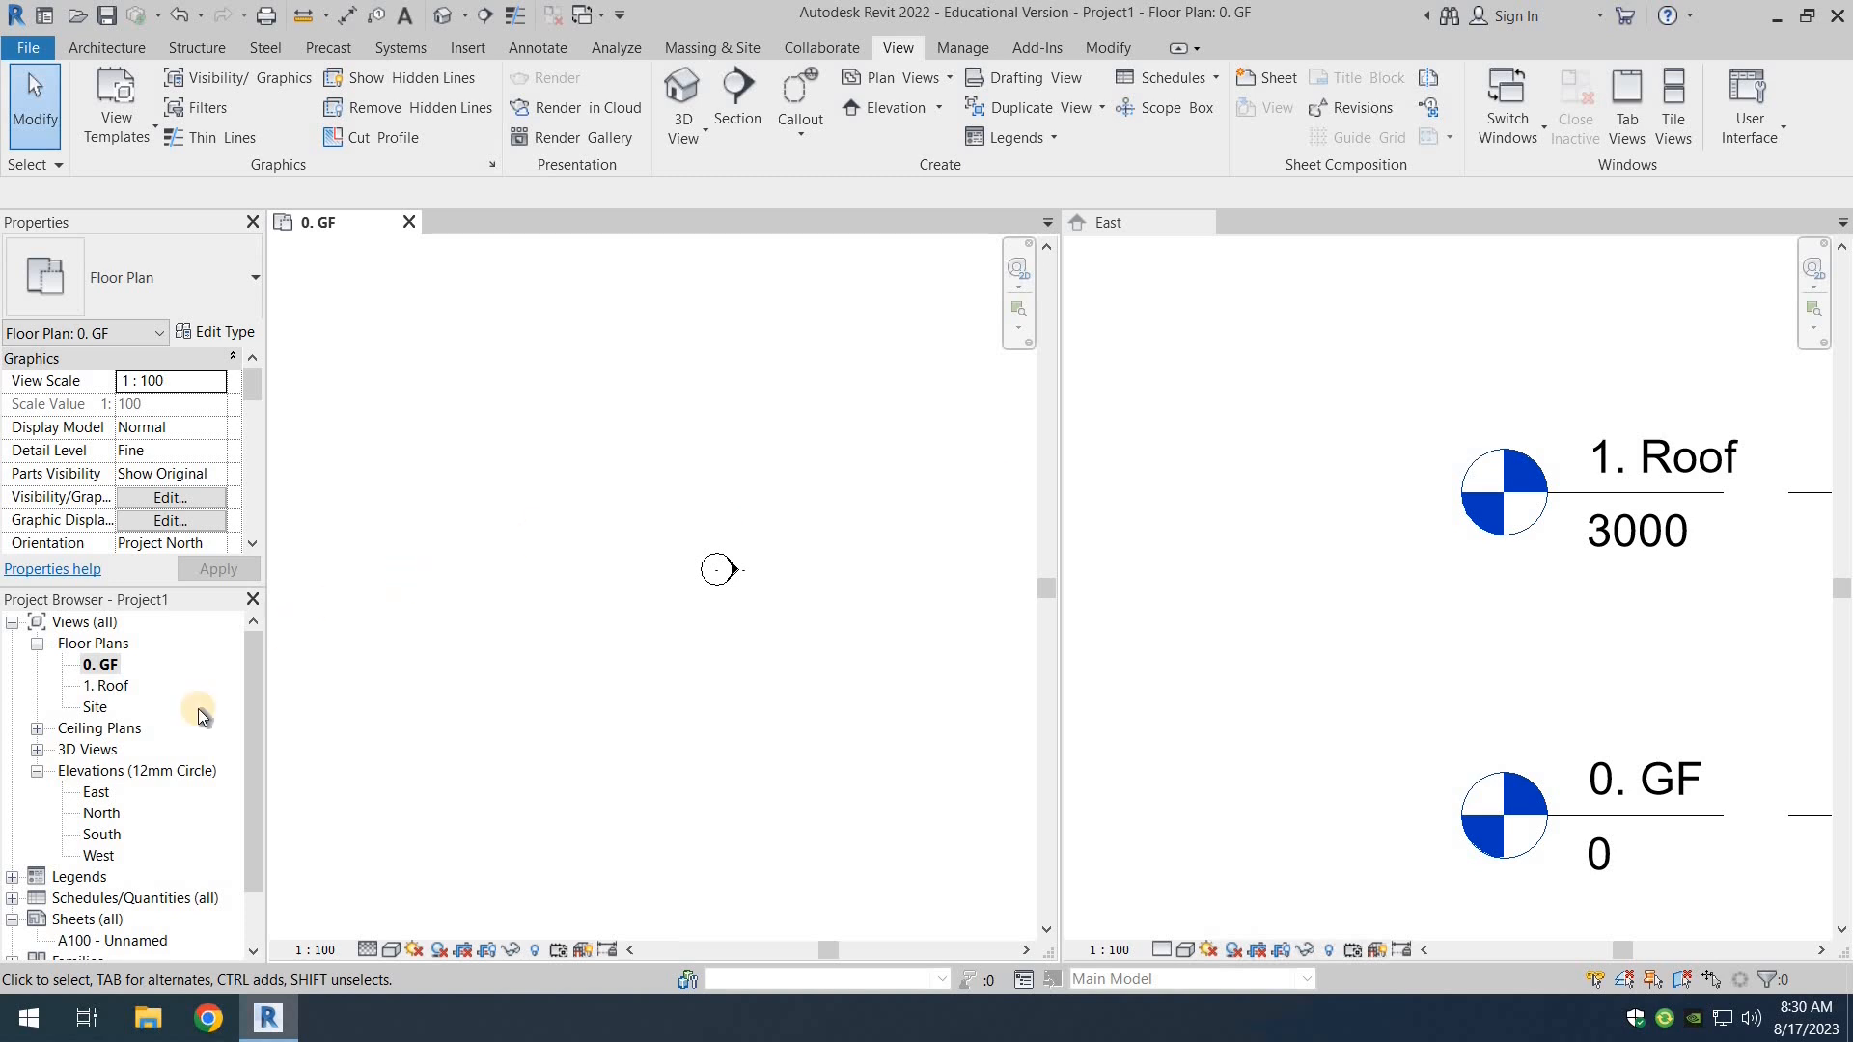
# Step: Open the 1. Roof floor plan and tile it together with the 0. GF and East views
pyautogui.doubleClick(109, 688)
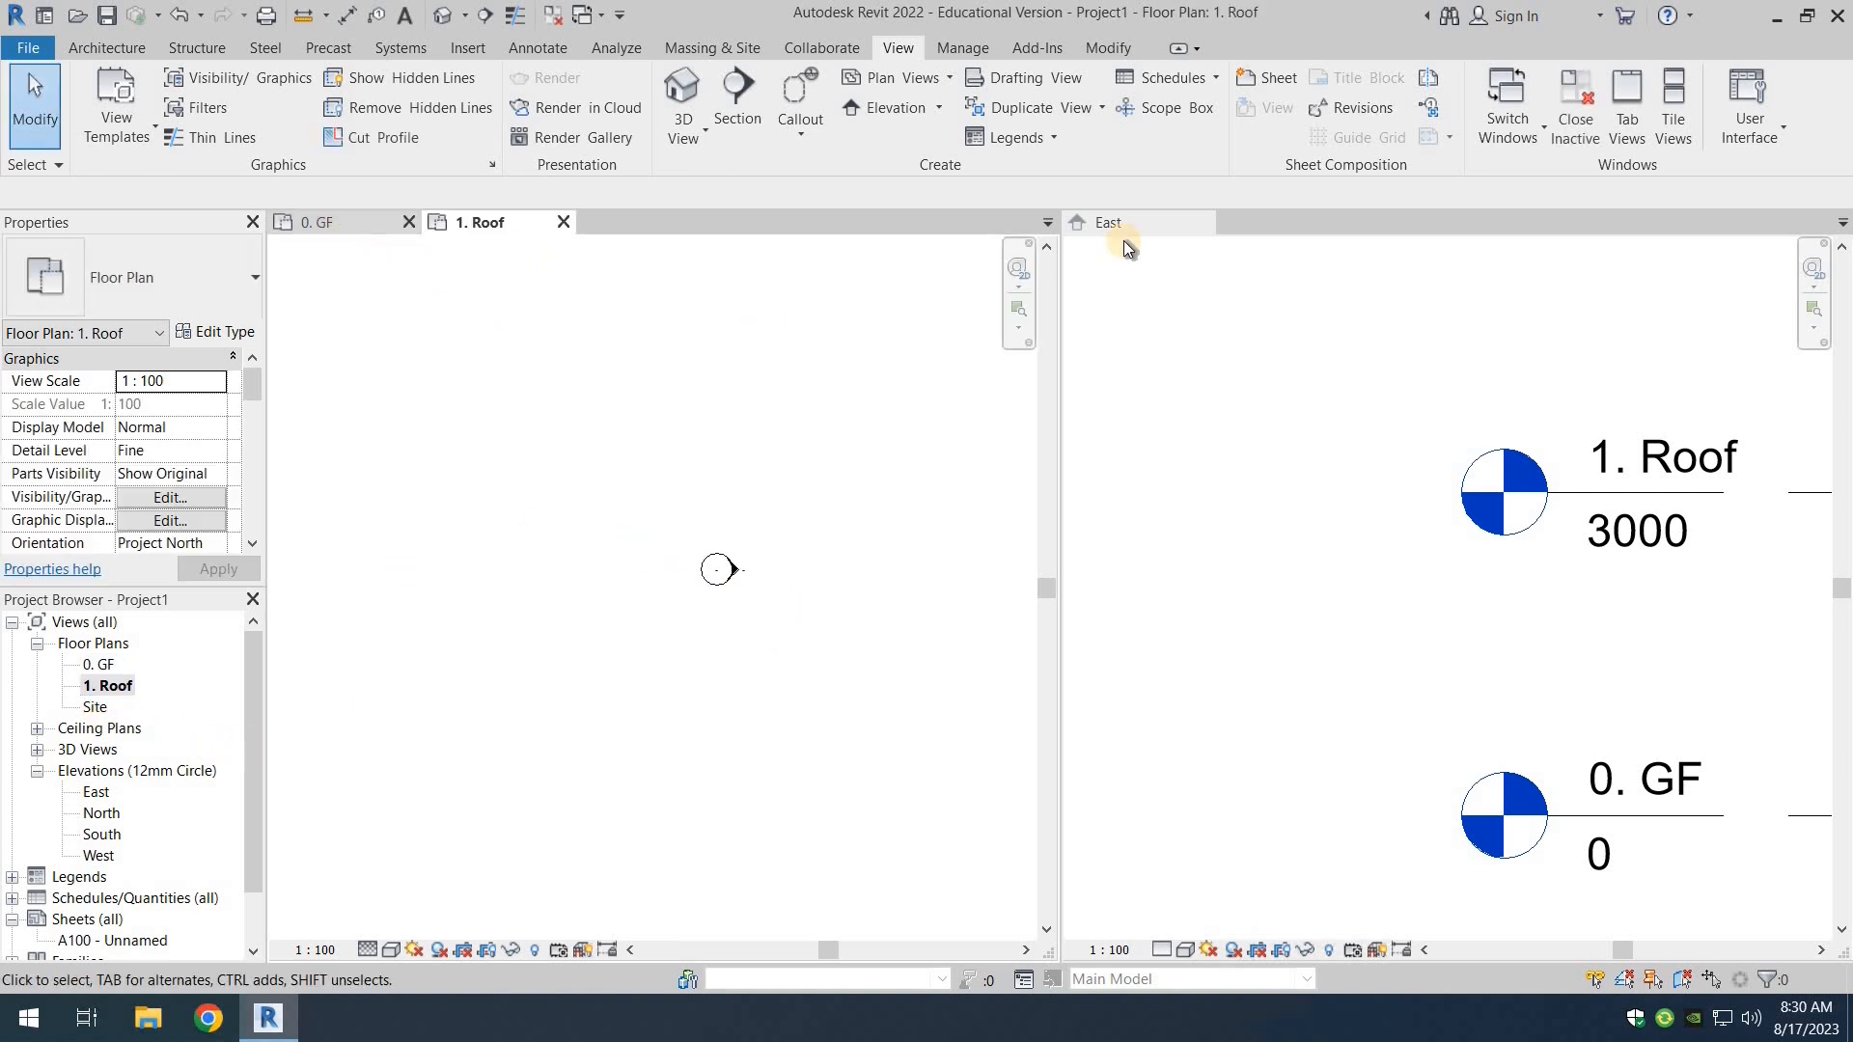
pyautogui.press('w')
pyautogui.press('t')
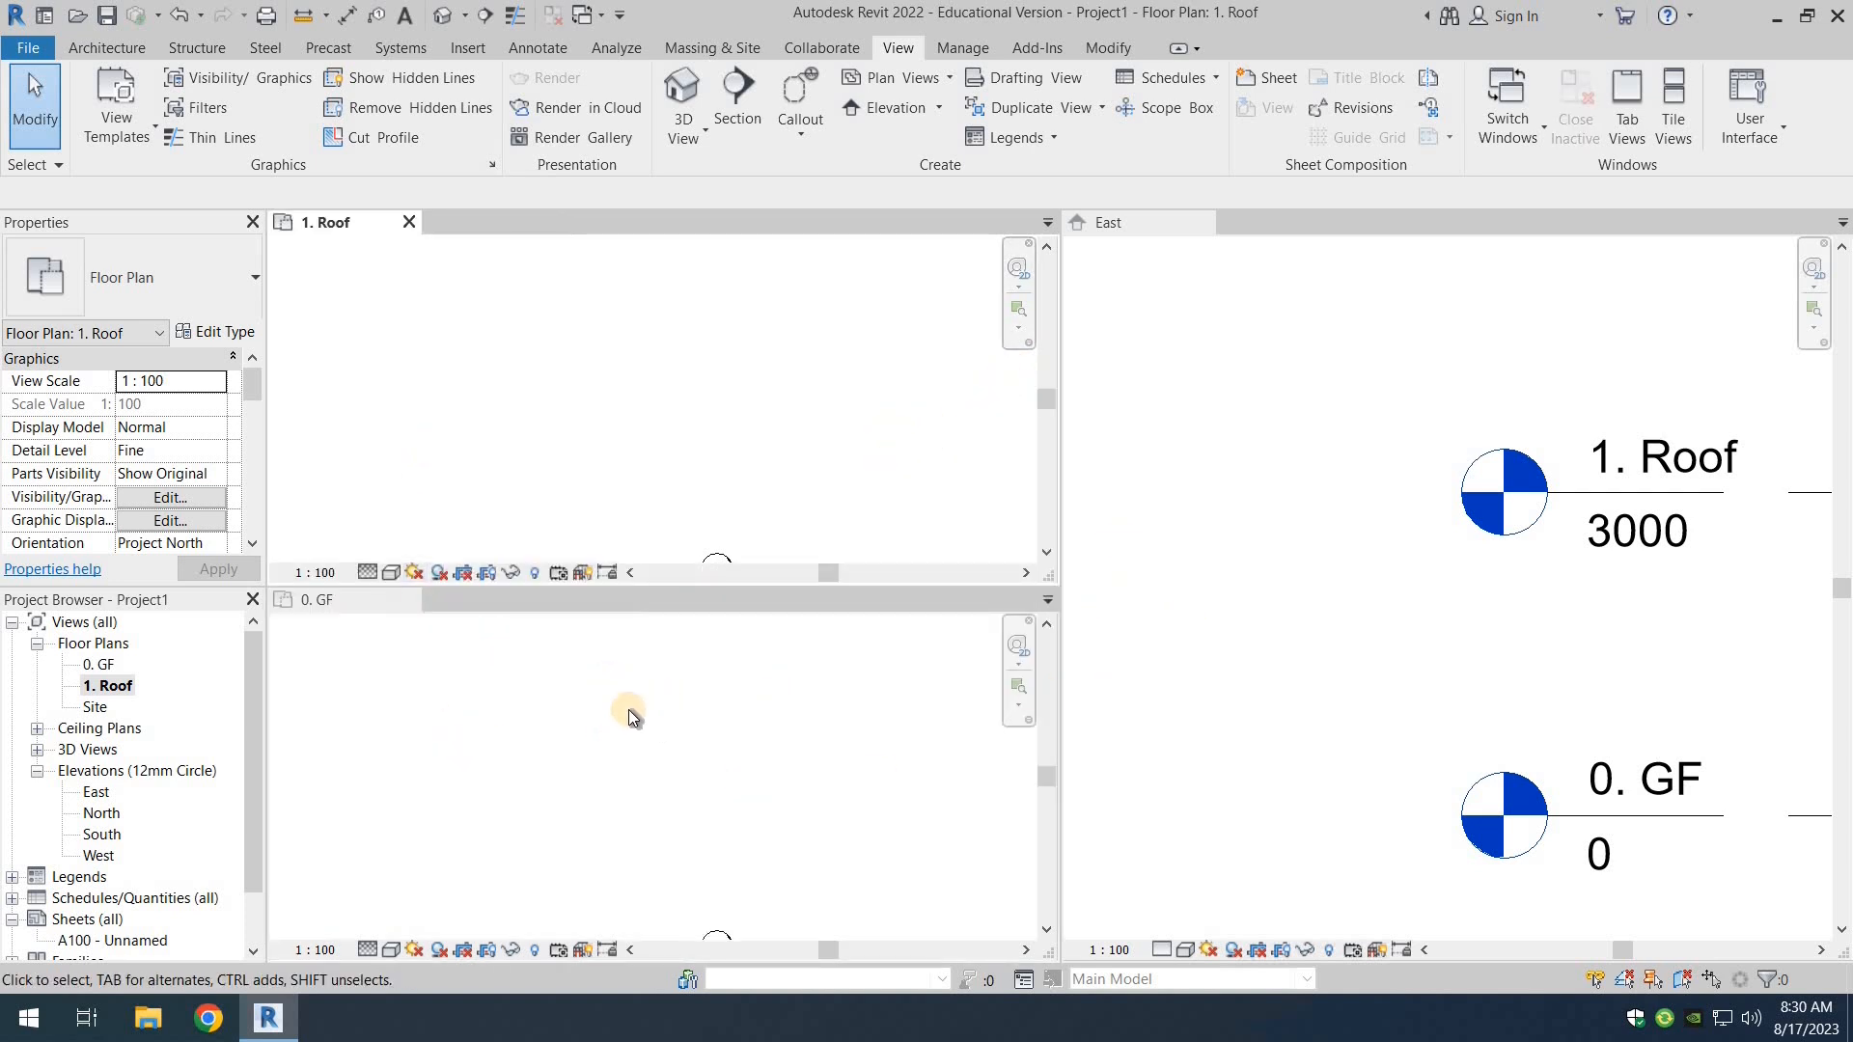
# Step: Close the 1. Roof floor plan and the East elevation, keeping only the 0. GF floor plan open
pyautogui.click(414, 228)
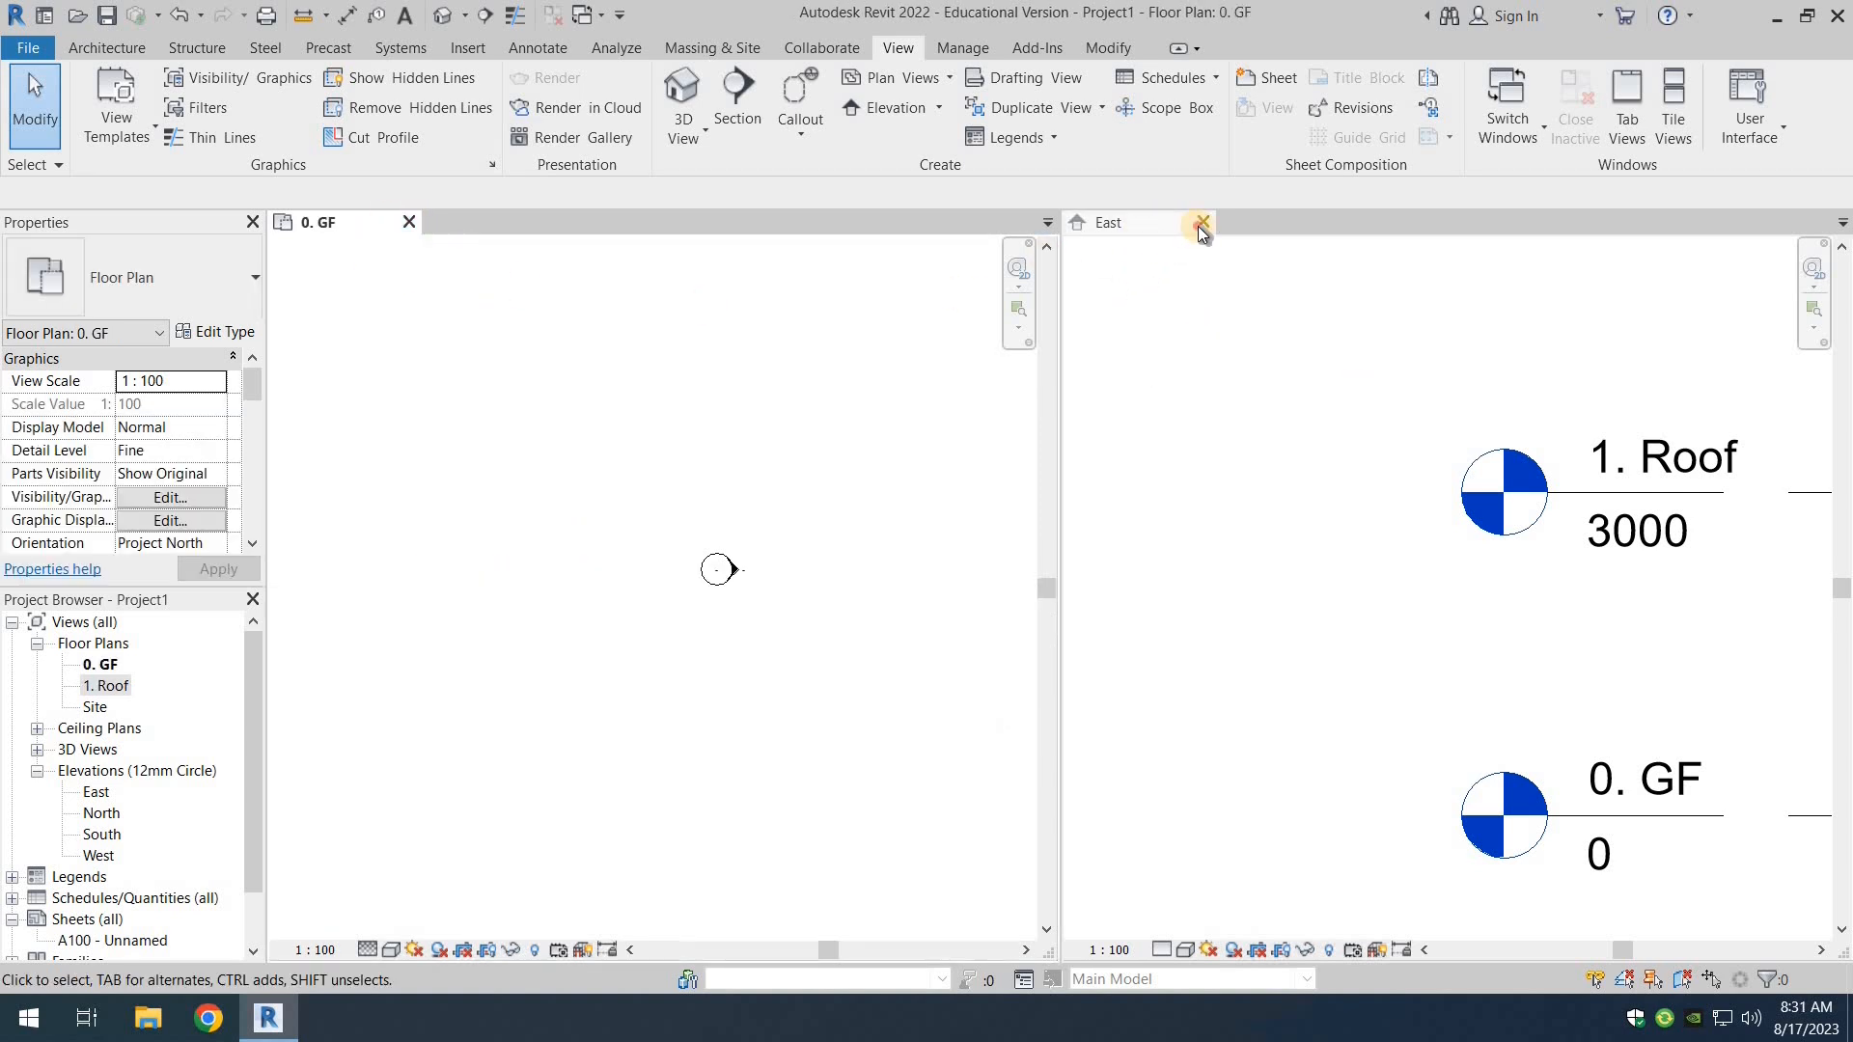
pyautogui.click(1204, 223)
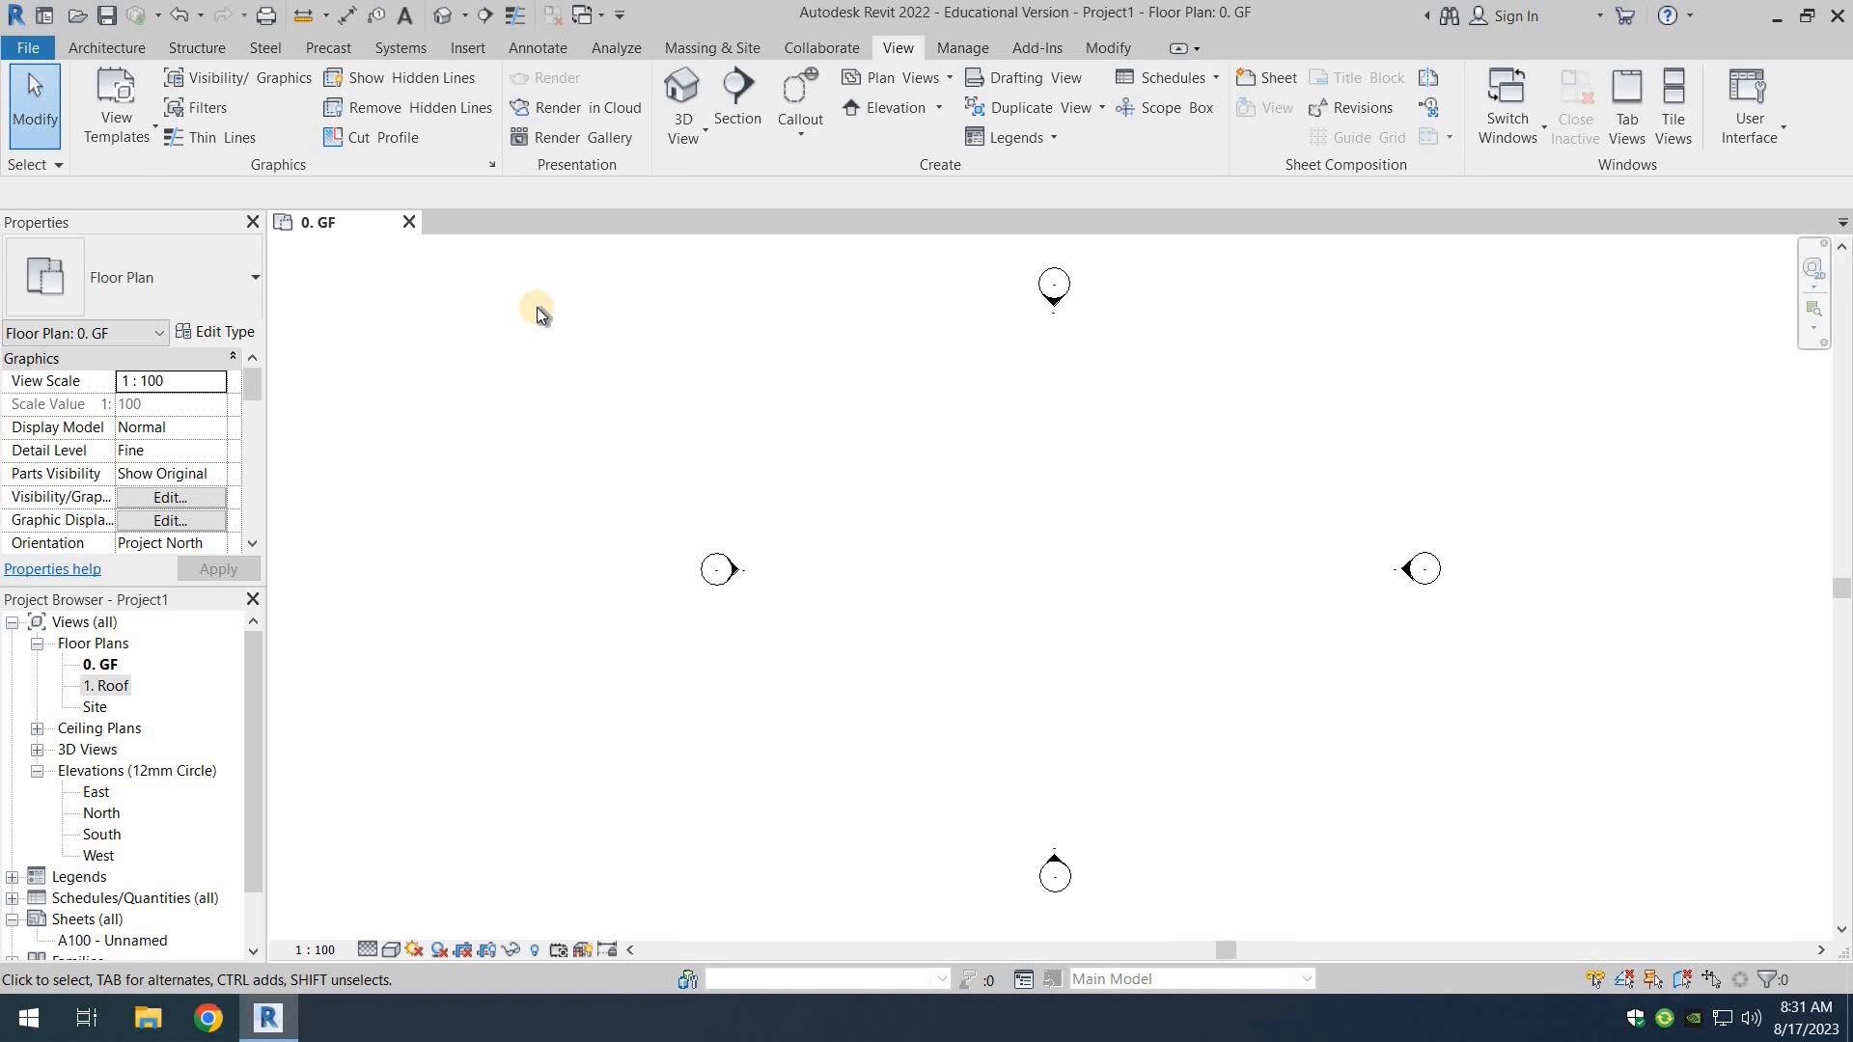
# Step: Start the Wall tool with the Wall-Ext_215Bwk basic wall type and open its type properties
pyautogui.click(102, 53)
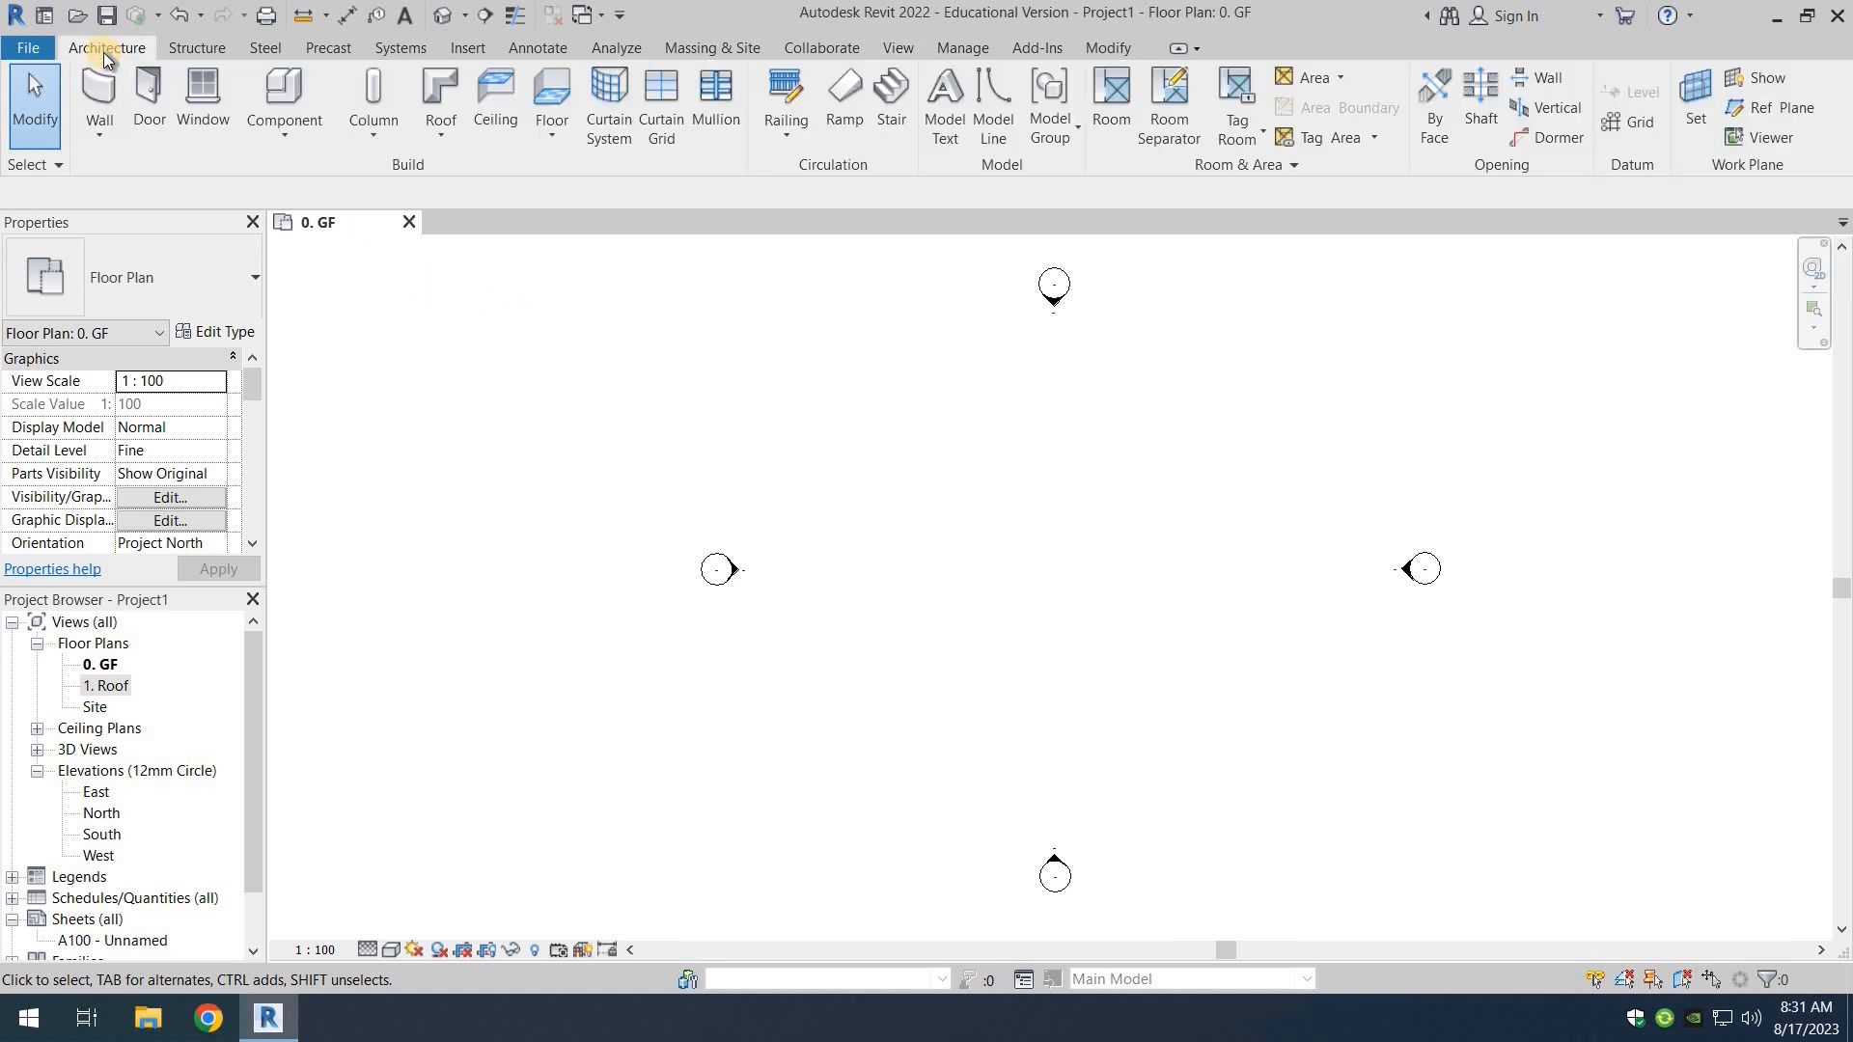
pyautogui.click(114, 143)
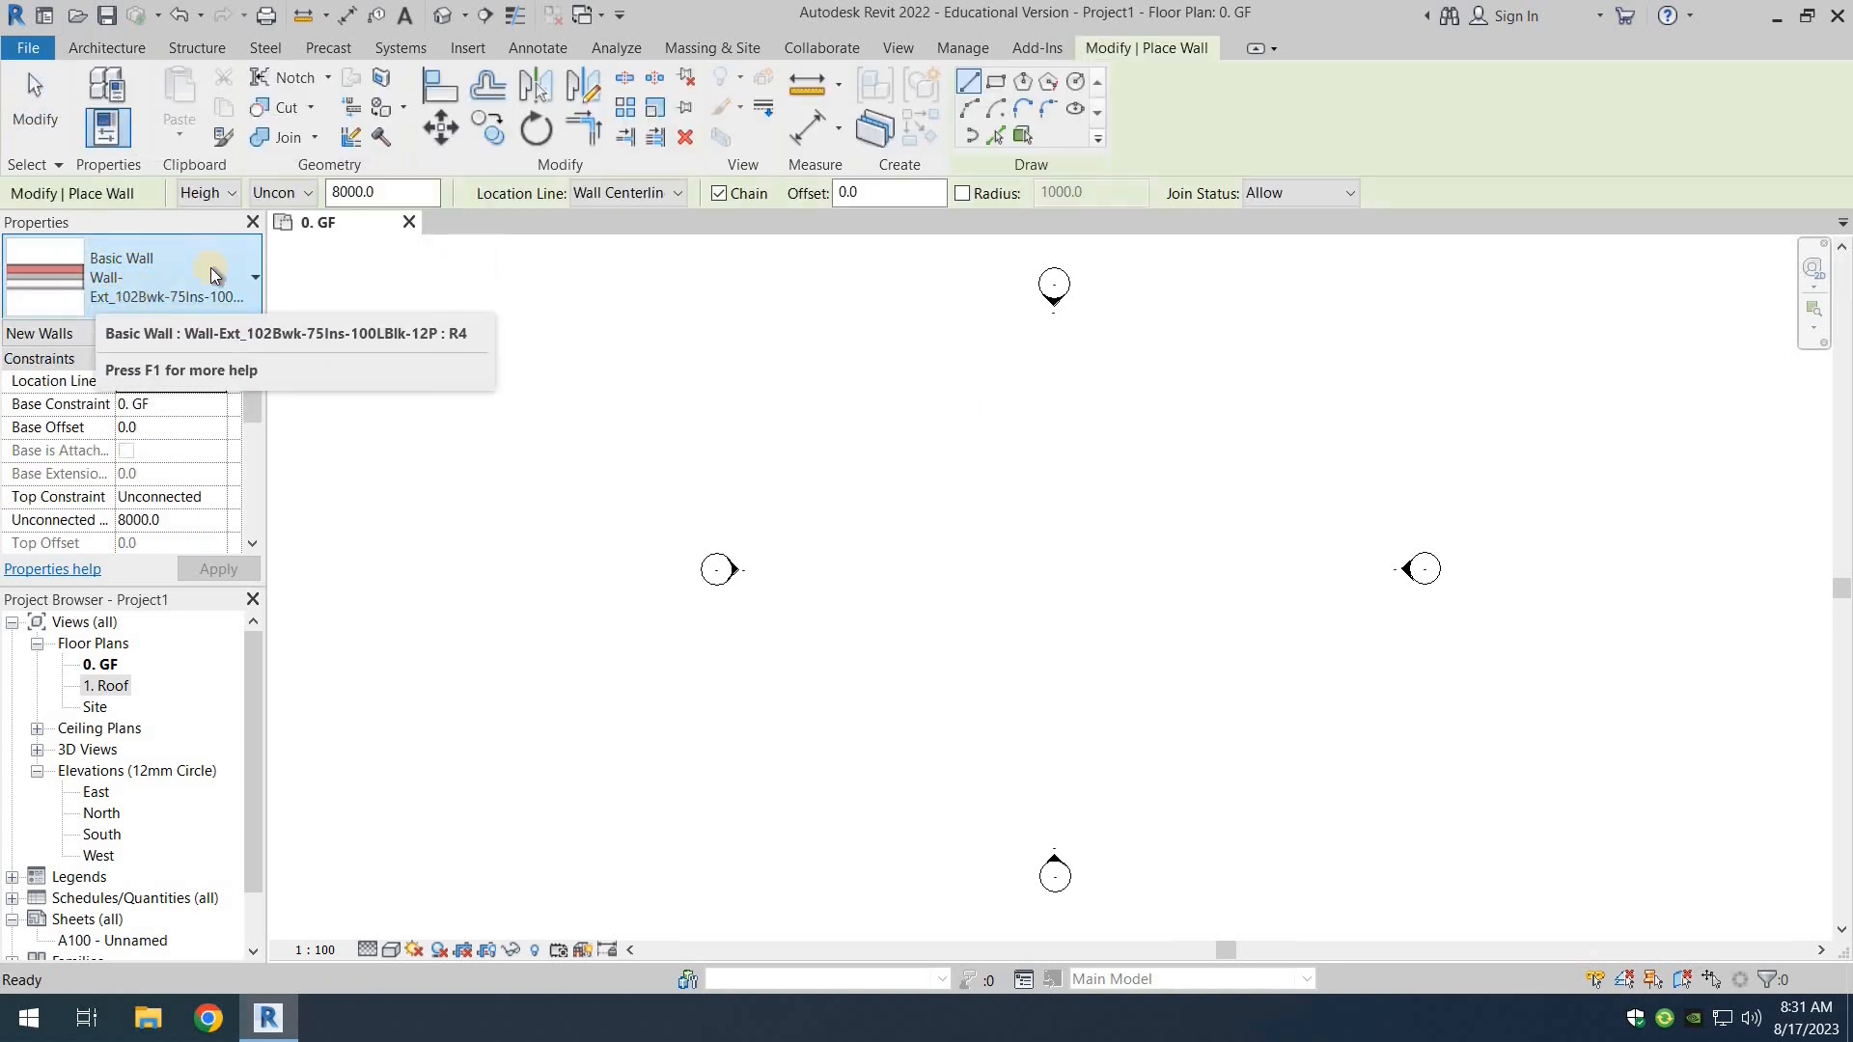
pyautogui.click(246, 276)
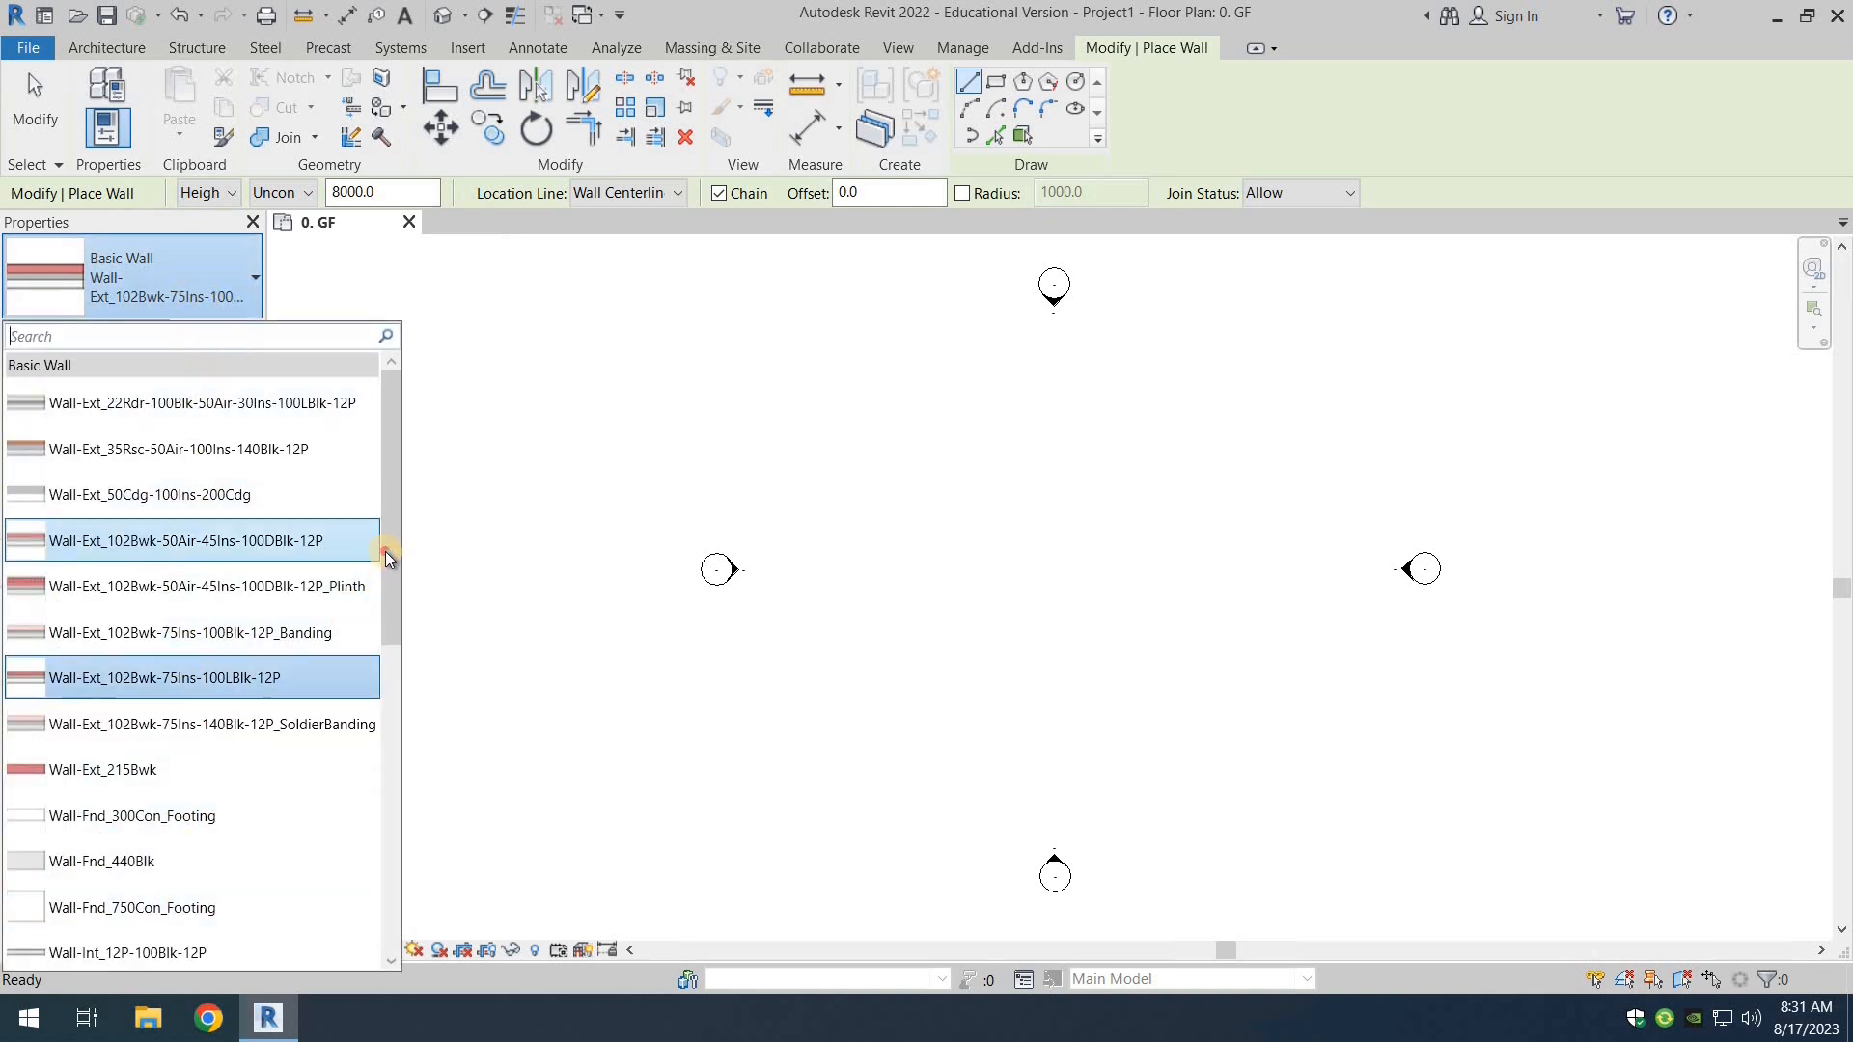
pyautogui.moveTo(385, 552); pyautogui.dragTo(391, 435)
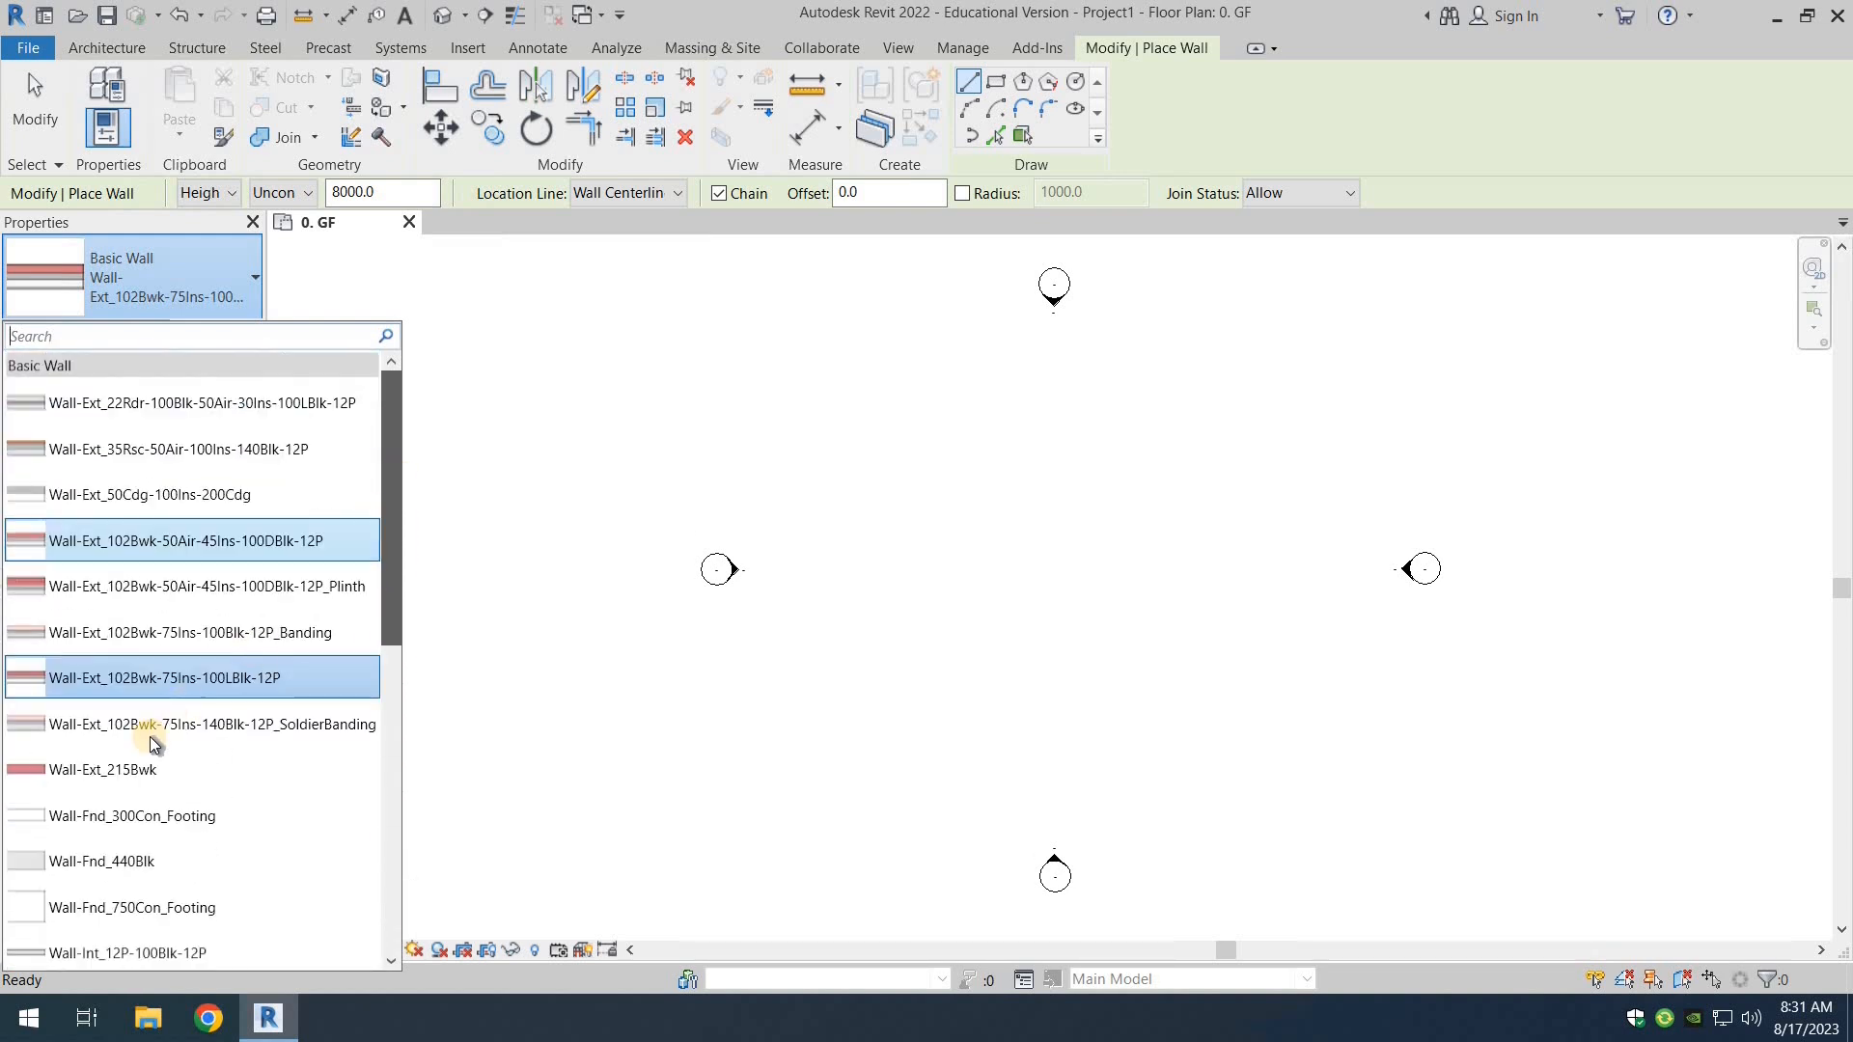
pyautogui.click(79, 778)
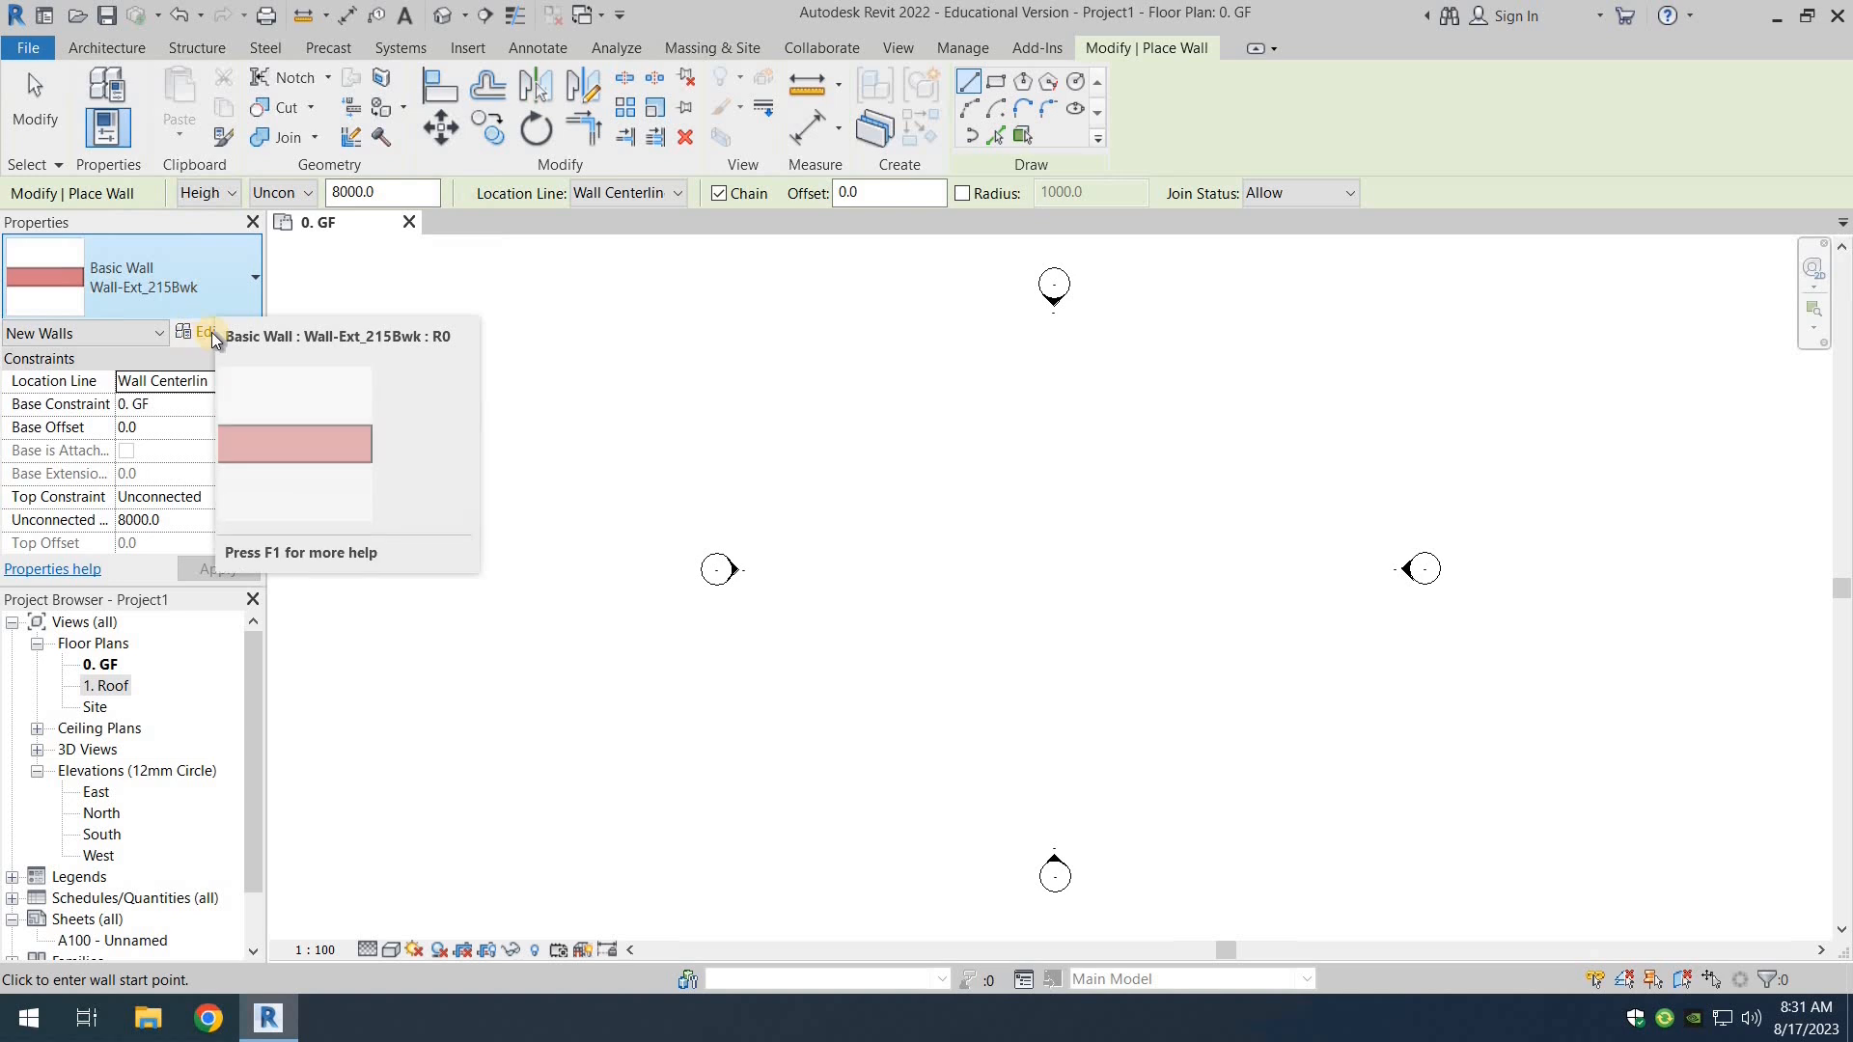
pyautogui.click(218, 366)
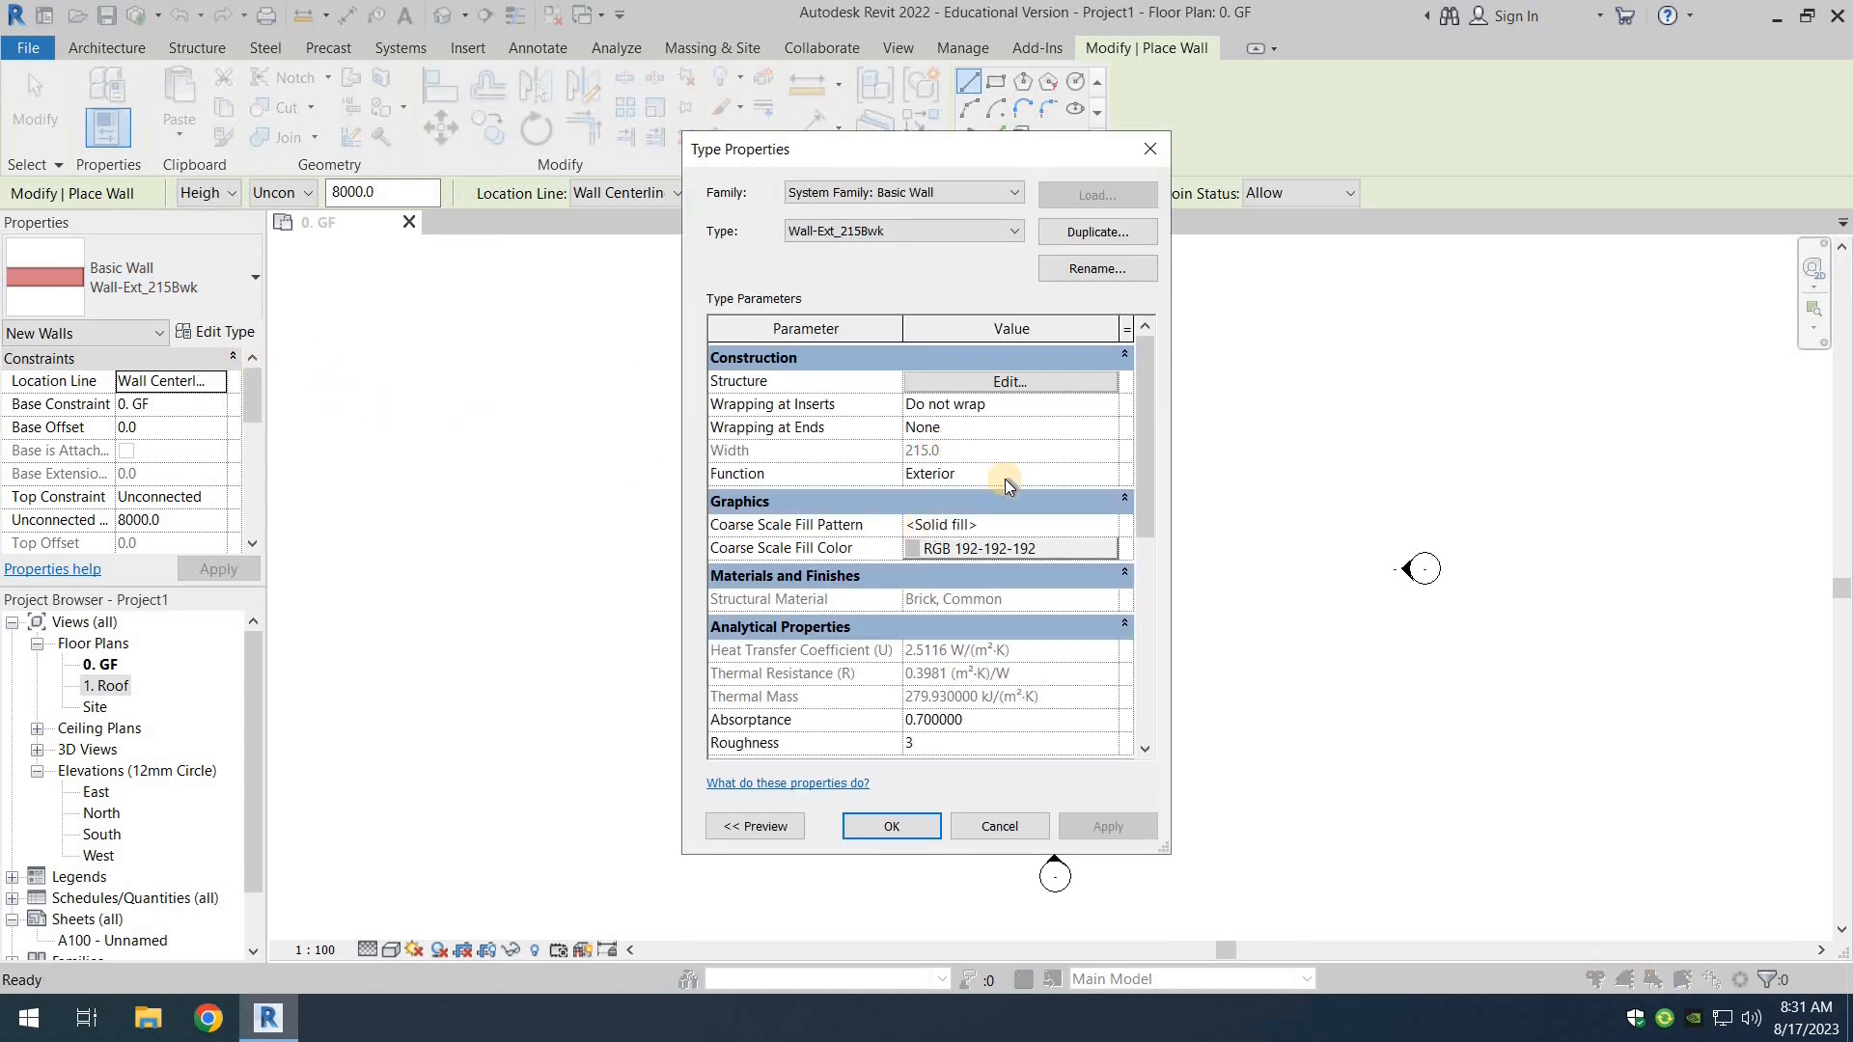
pyautogui.moveTo(1142, 430); pyautogui.dragTo(1127, 643)
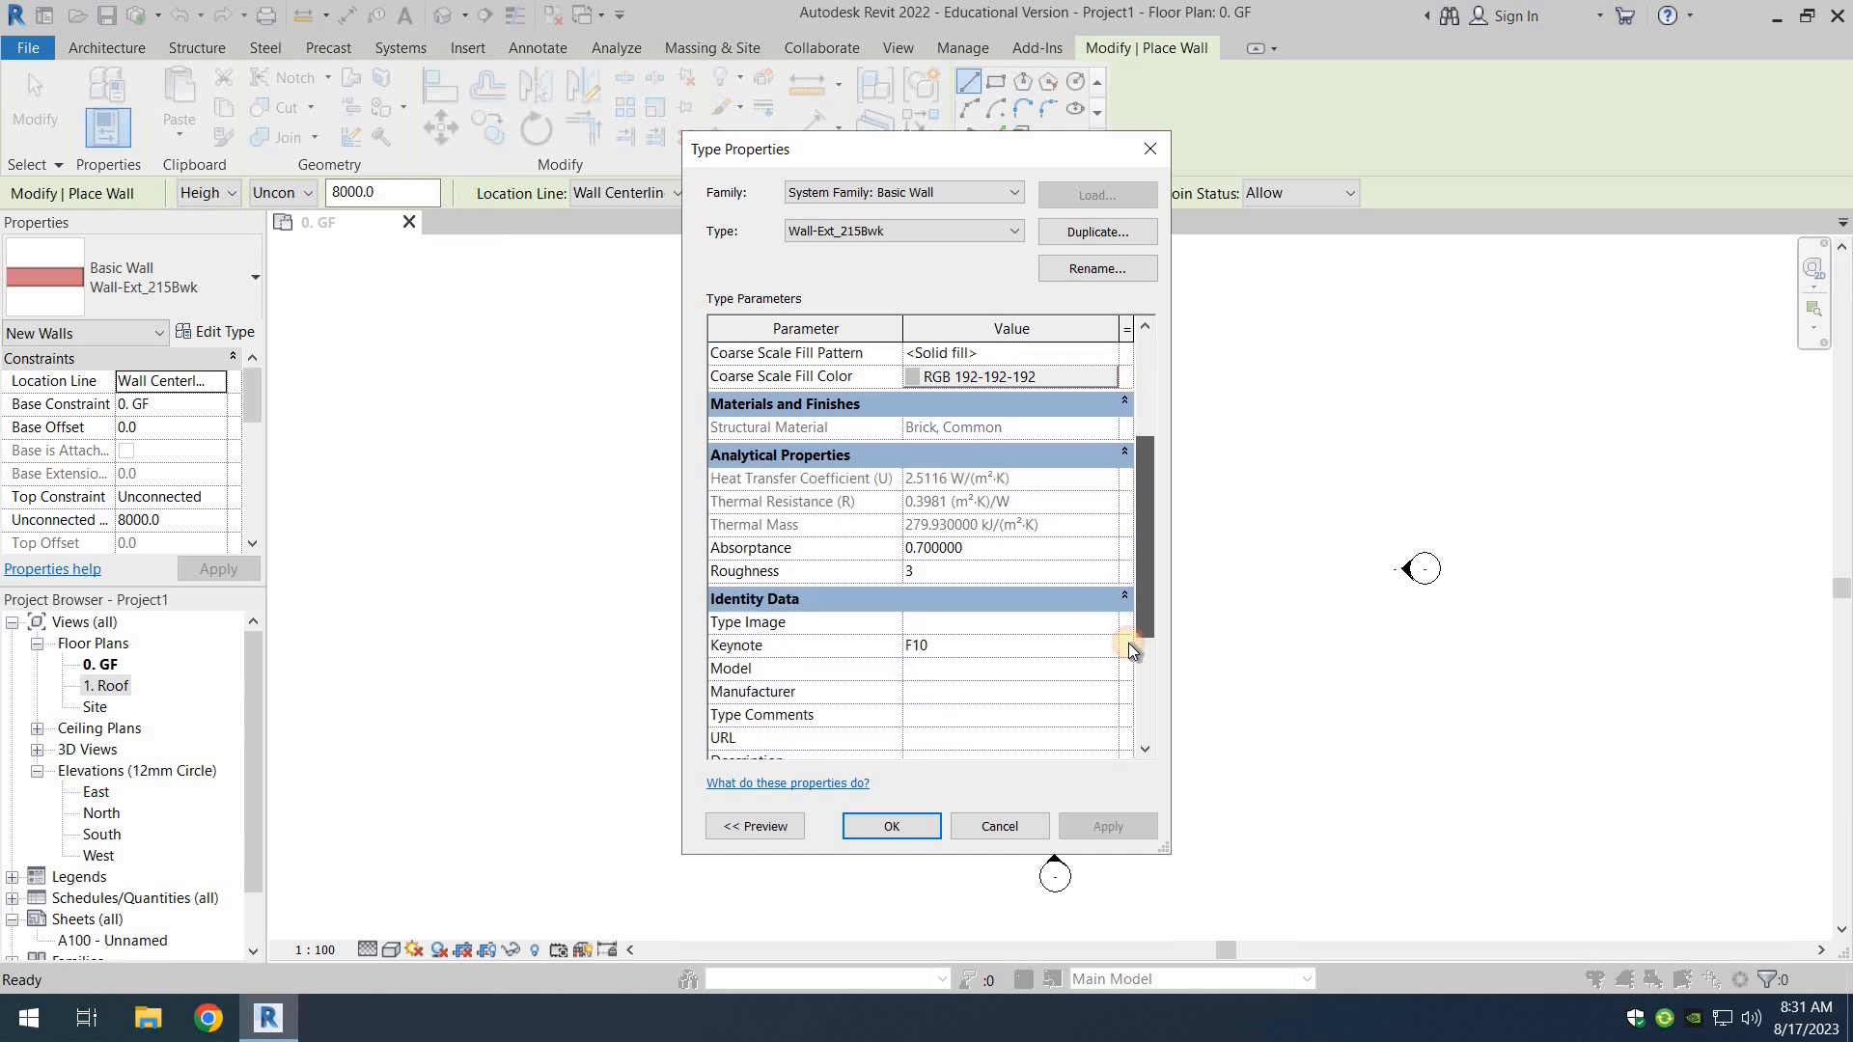
pyautogui.moveTo(1131, 496); pyautogui.dragTo(1135, 338)
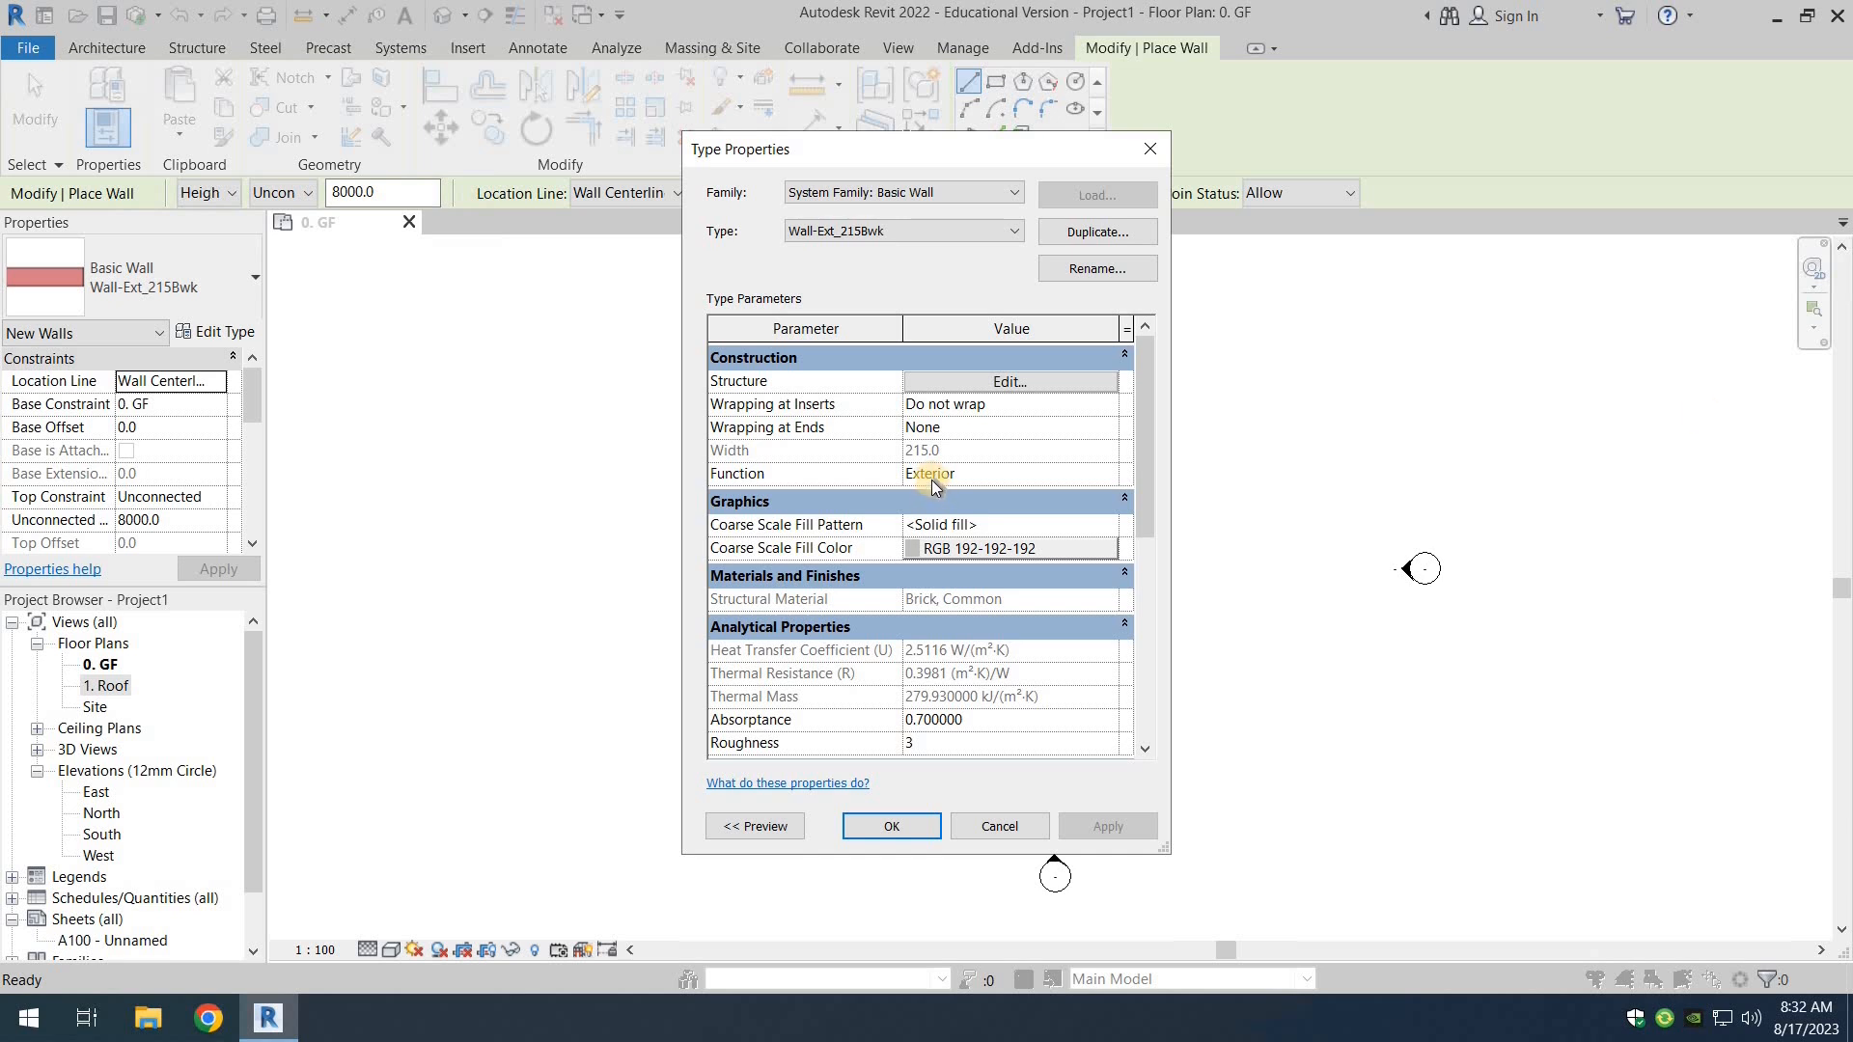
pyautogui.click(992, 381)
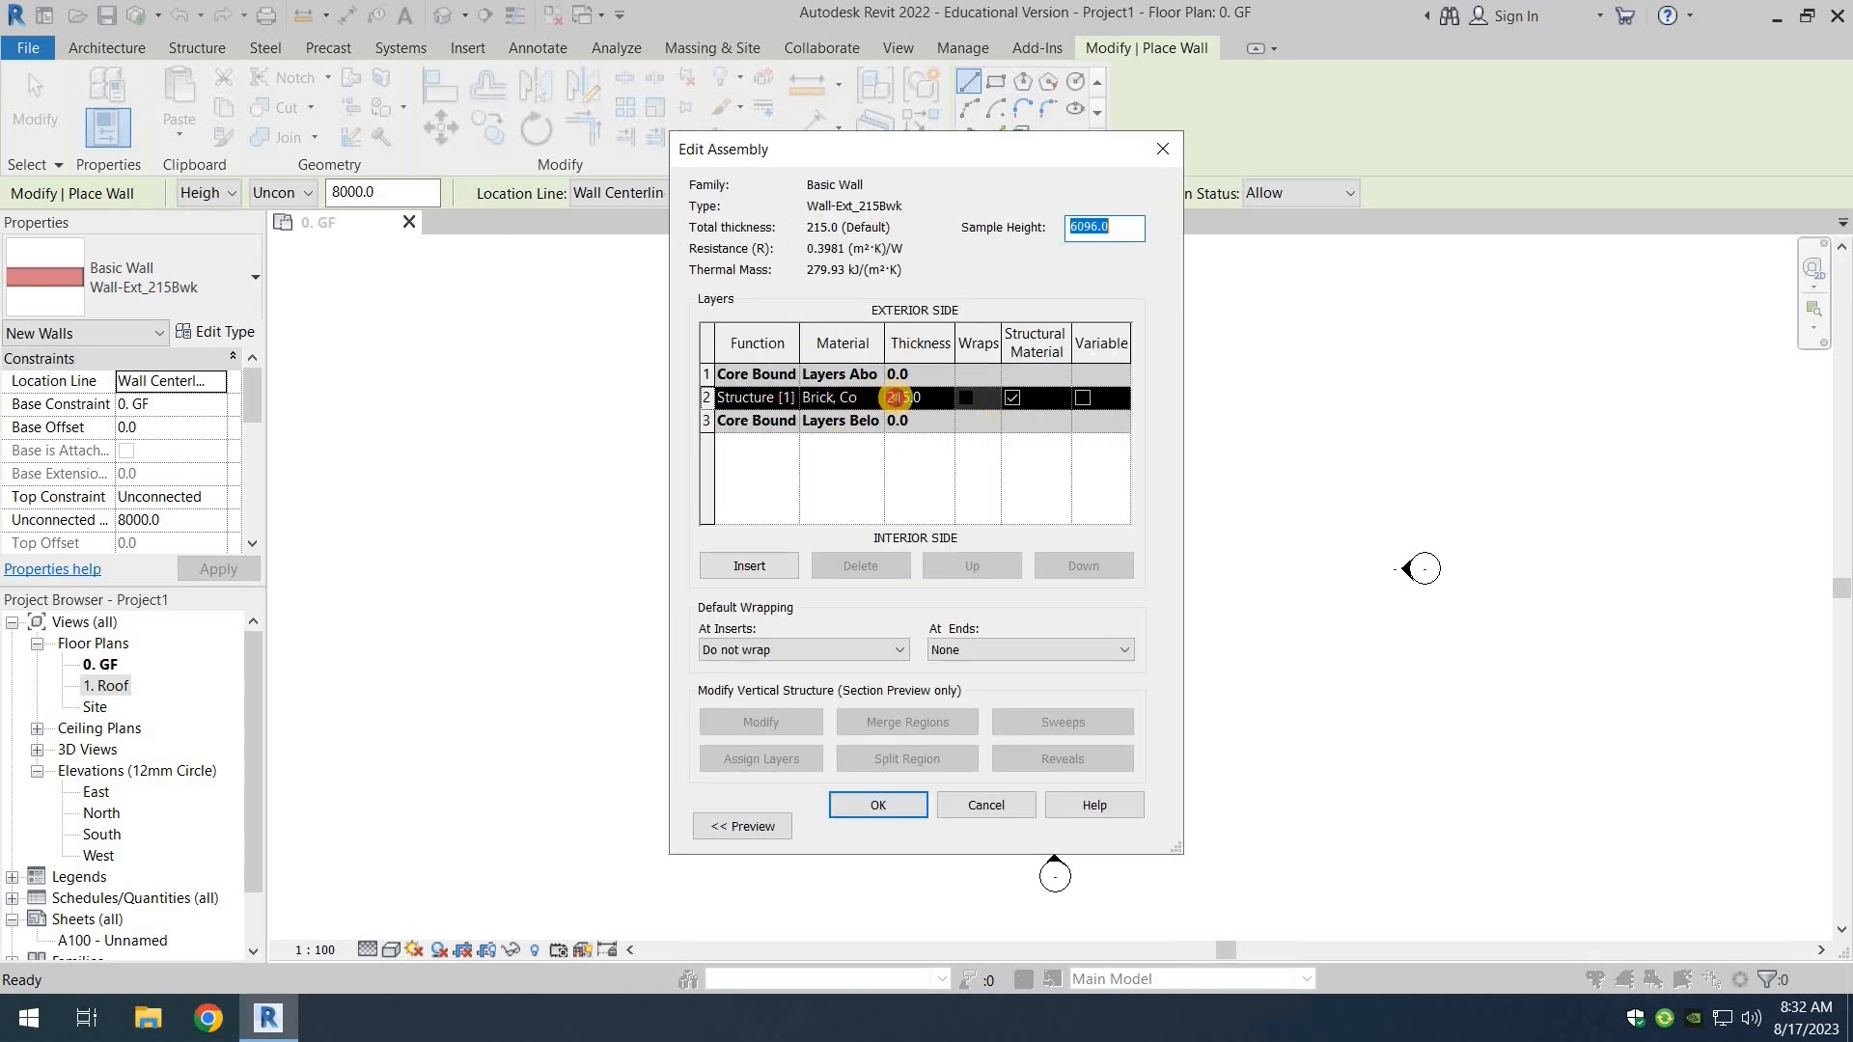
pyautogui.click(898, 397)
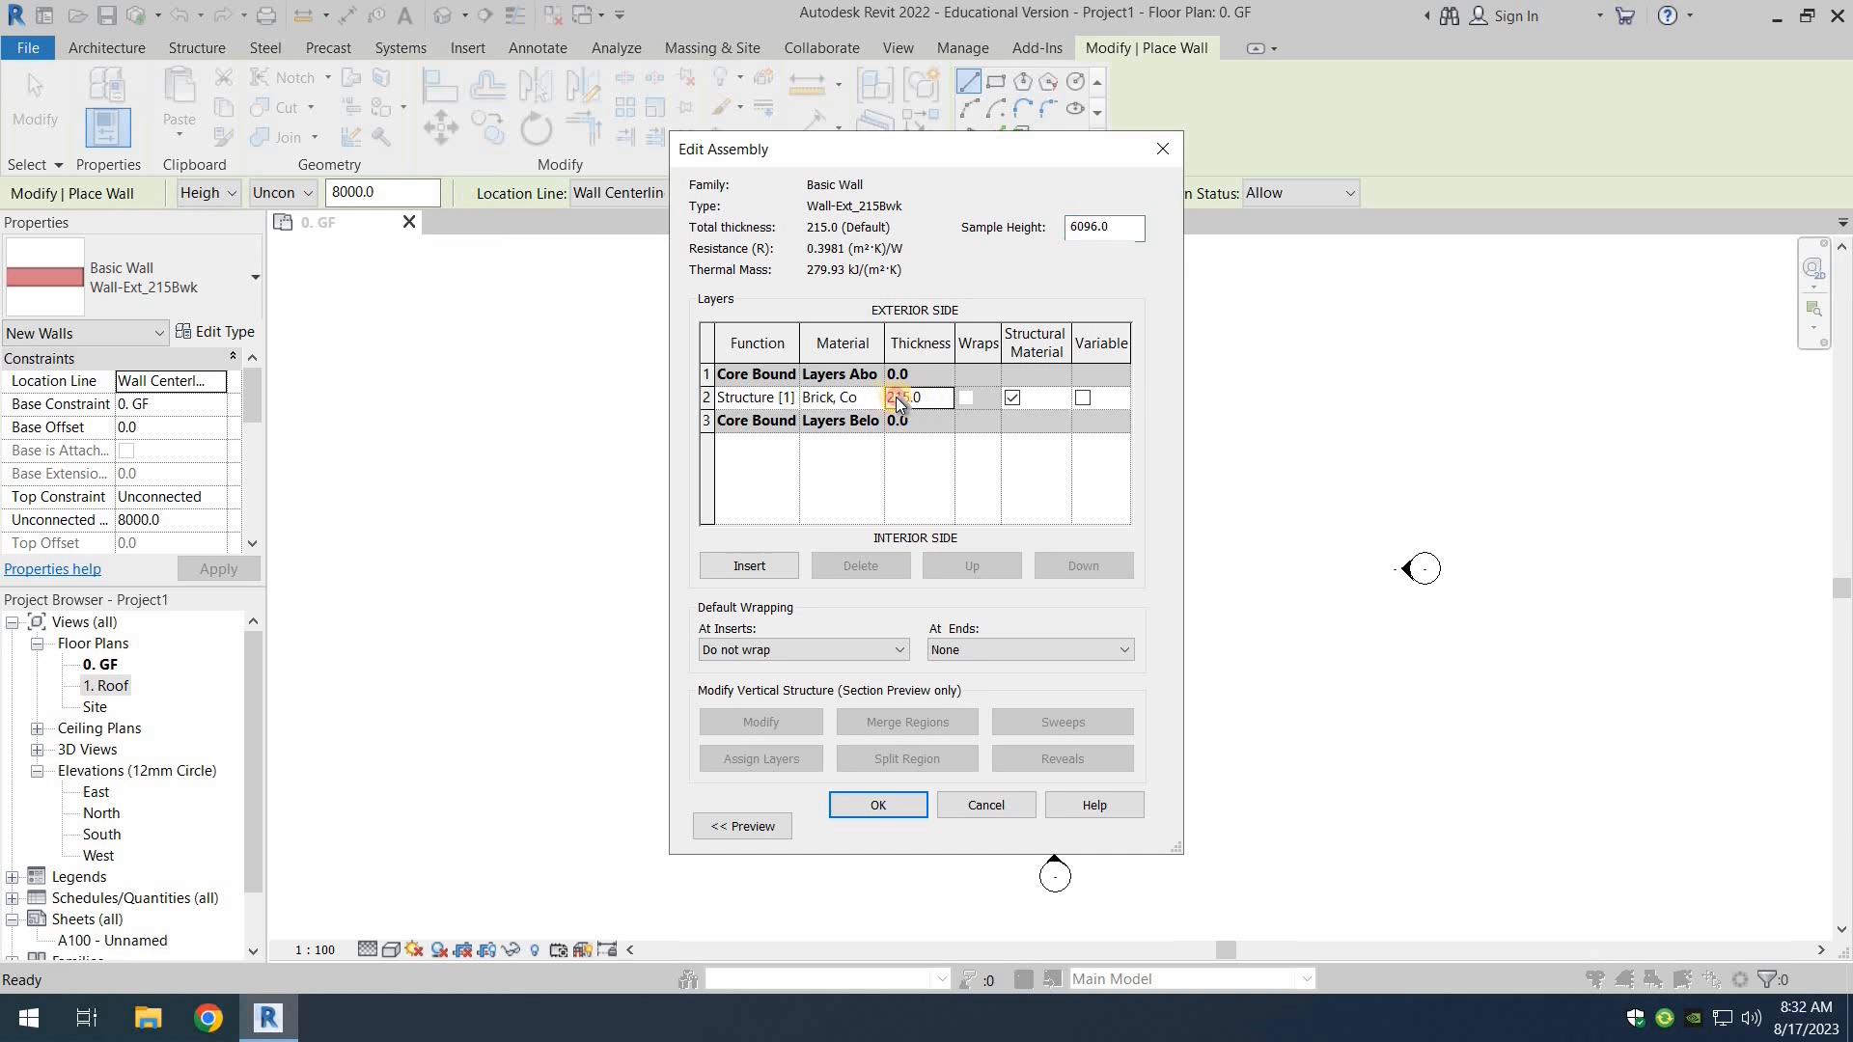
pyautogui.moveTo(882, 397); pyautogui.dragTo(925, 396)
pyautogui.doubleClick(924, 396)
pyautogui.press('BackSpace')
pyautogui.press('BackSpace')
pyautogui.press('BackSpace')
pyautogui.press('BackSpace')
pyautogui.press('BackSpace')
pyautogui.write('254')
pyautogui.click(981, 806)
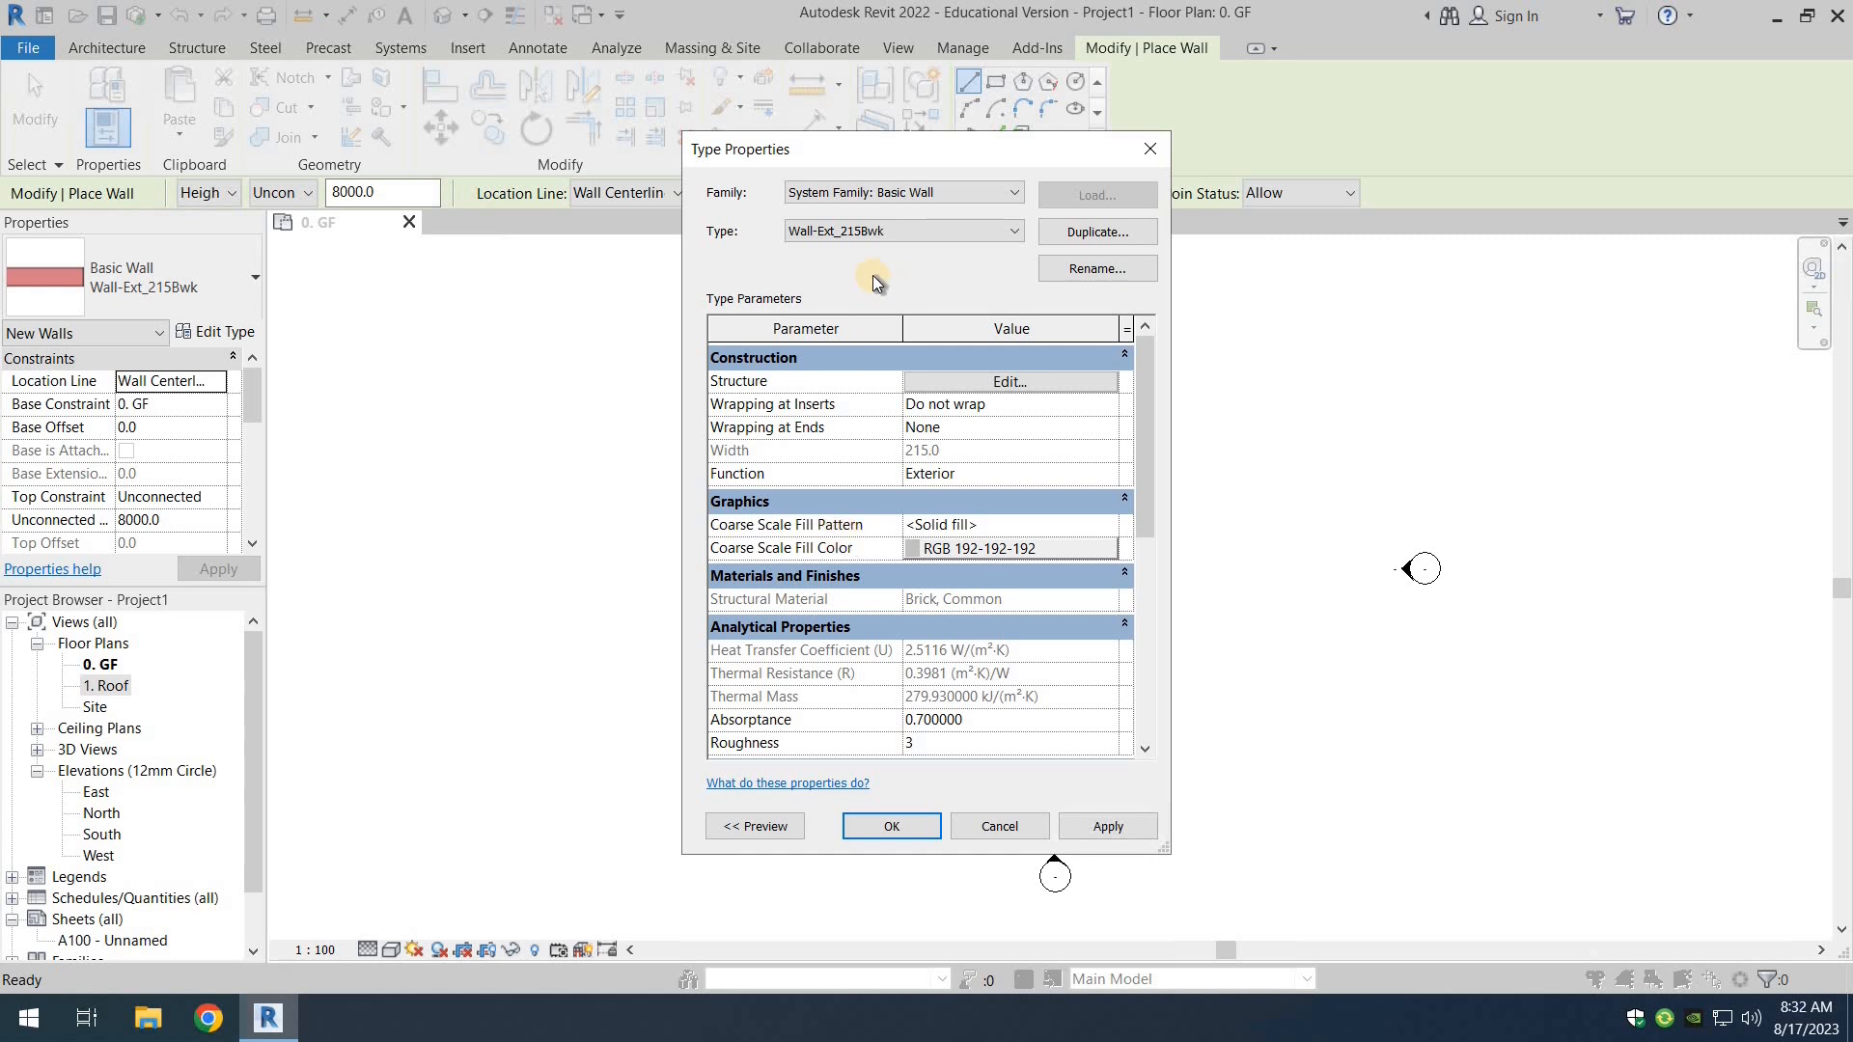
# Step: Duplicate the Wall-Ext_215Bwk wall type under the name Brick-10"
pyautogui.click(1098, 232)
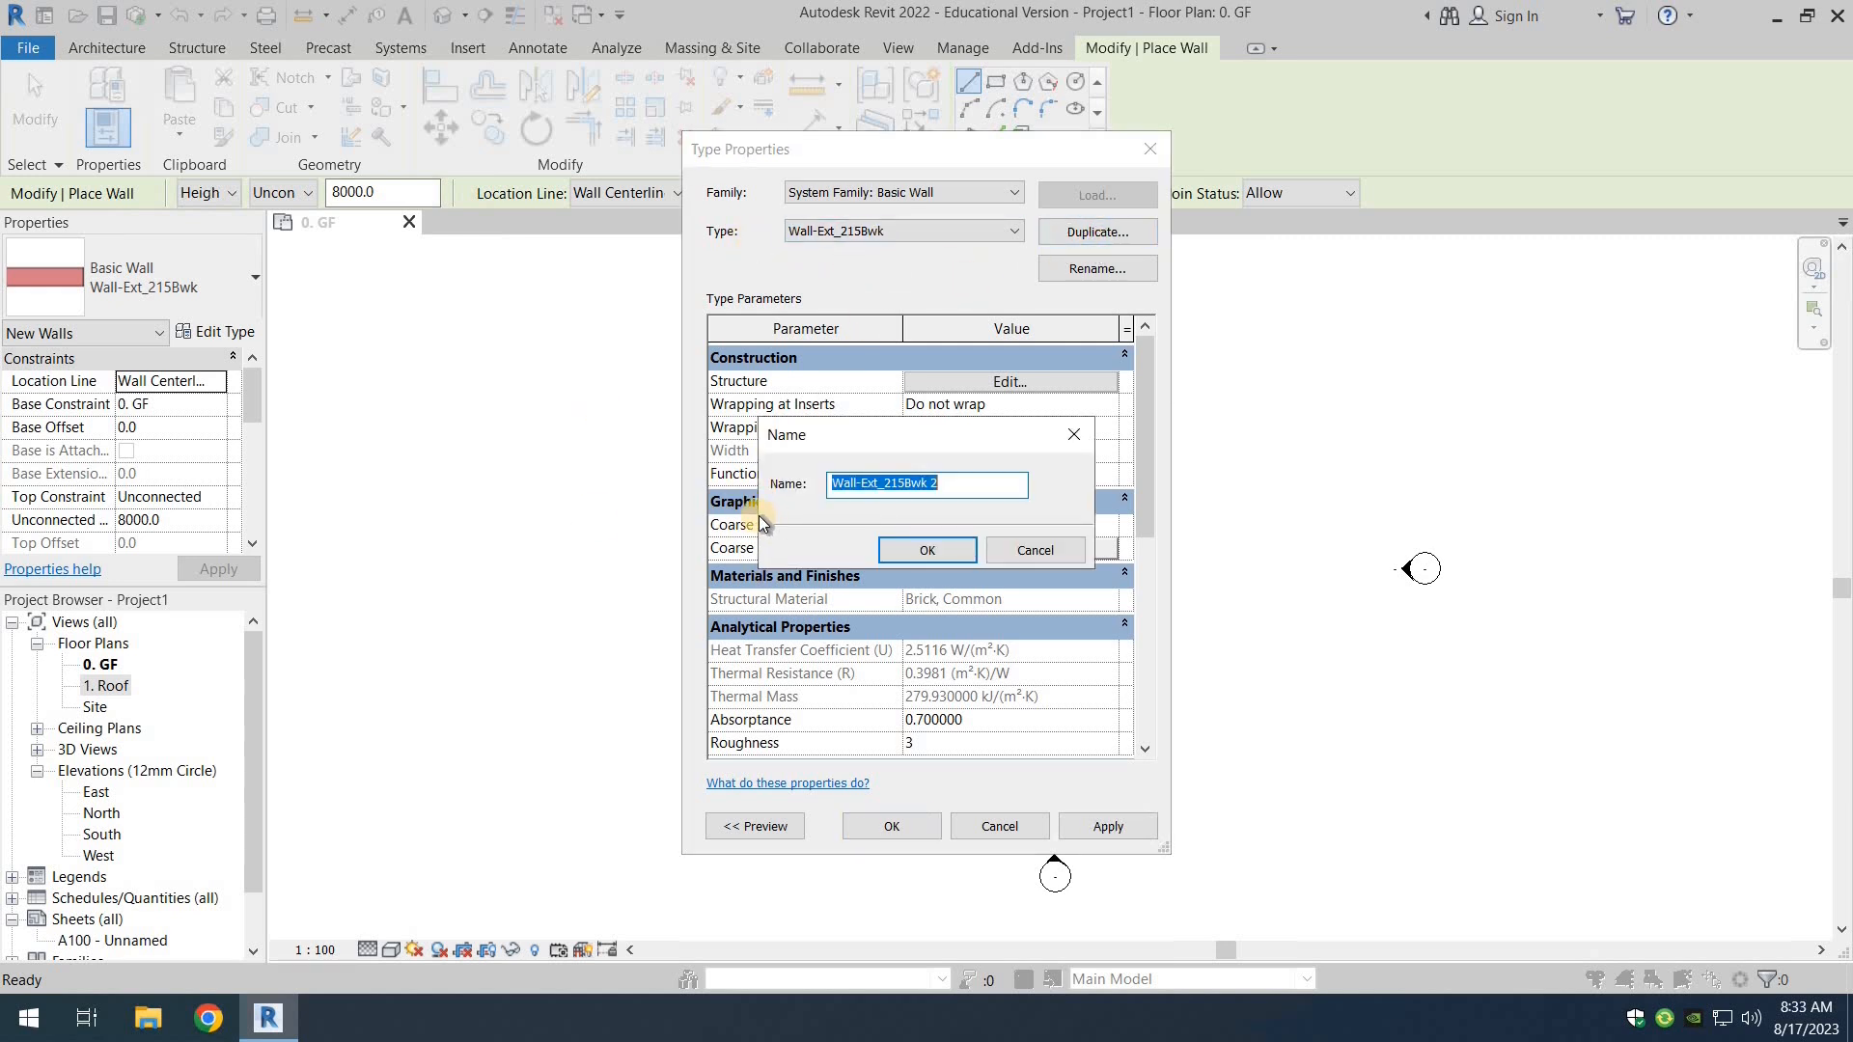
pyautogui.write('Wa')
pyautogui.press('BackSpace')
pyautogui.press('BackSpace')
pyautogui.press('BackSpace')
pyautogui.write('Brick-10"')
pyautogui.click(961, 550)
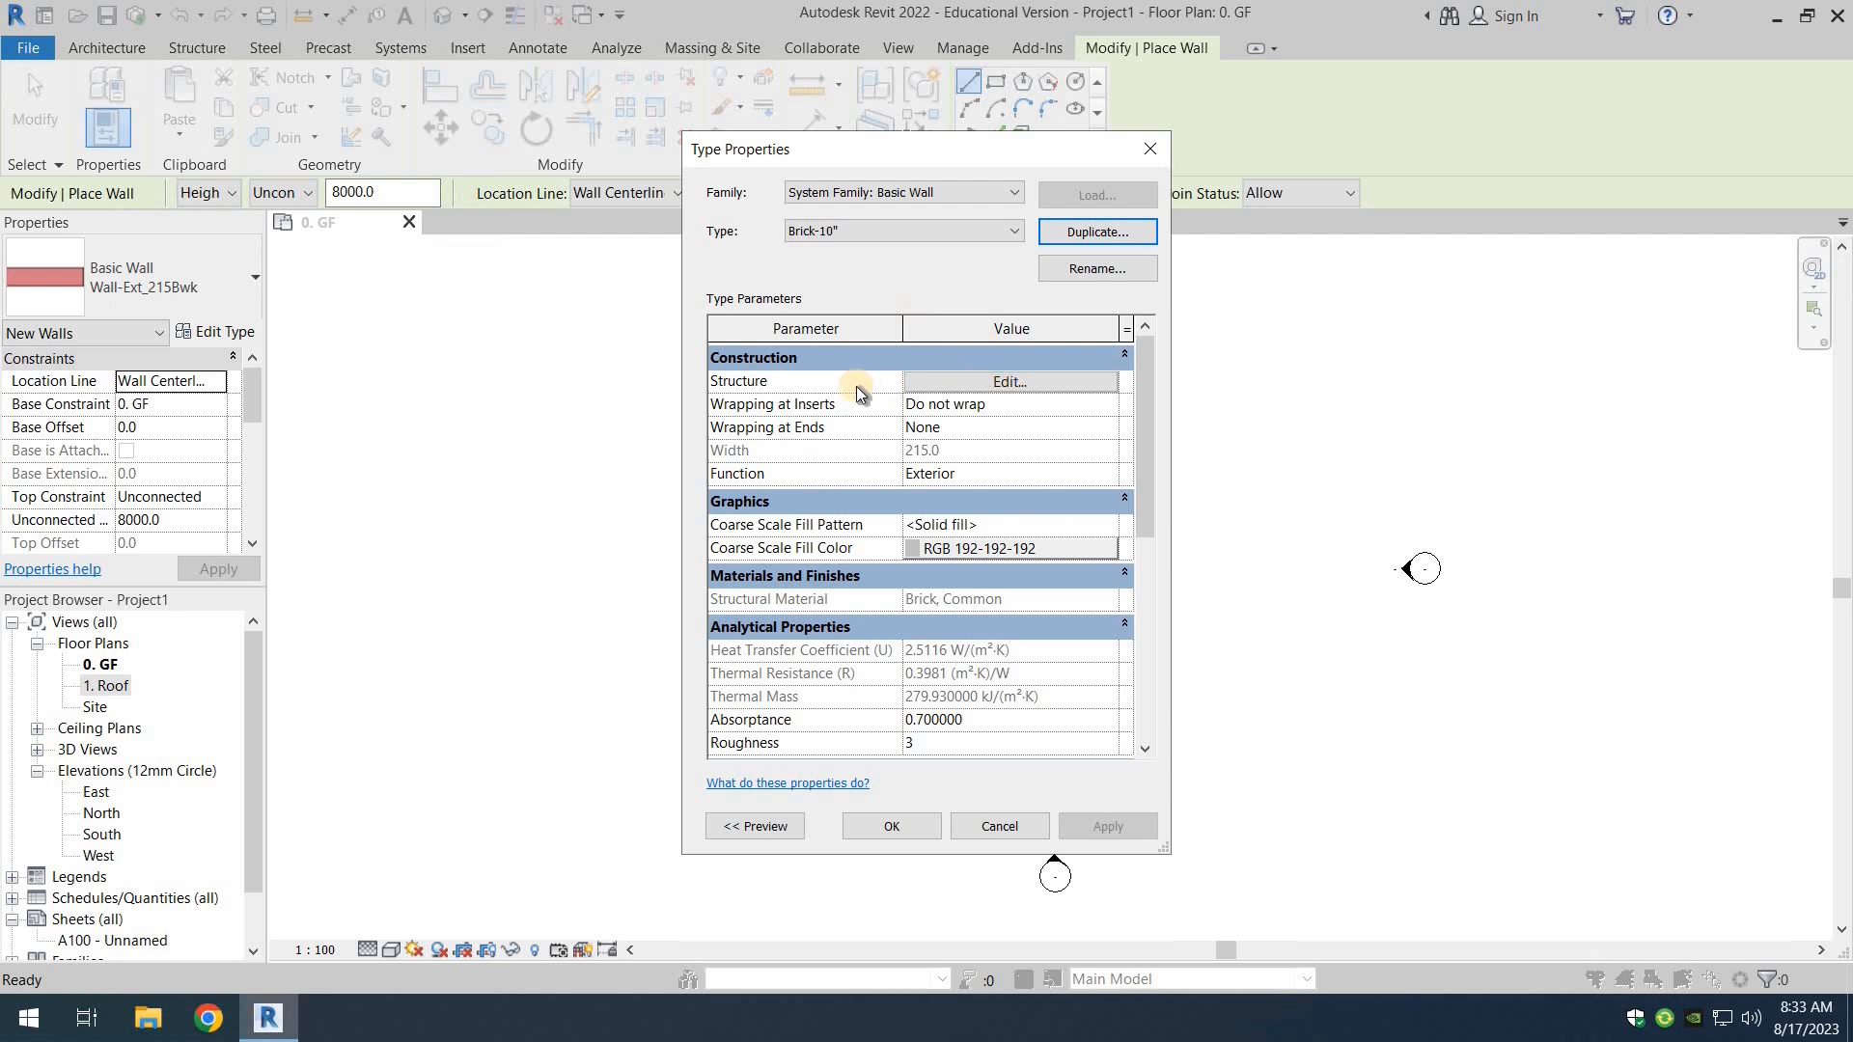
# Step: Set the structure layer thickness of the Brick-10" wall type to 254 and apply the type changes
pyautogui.click(994, 383)
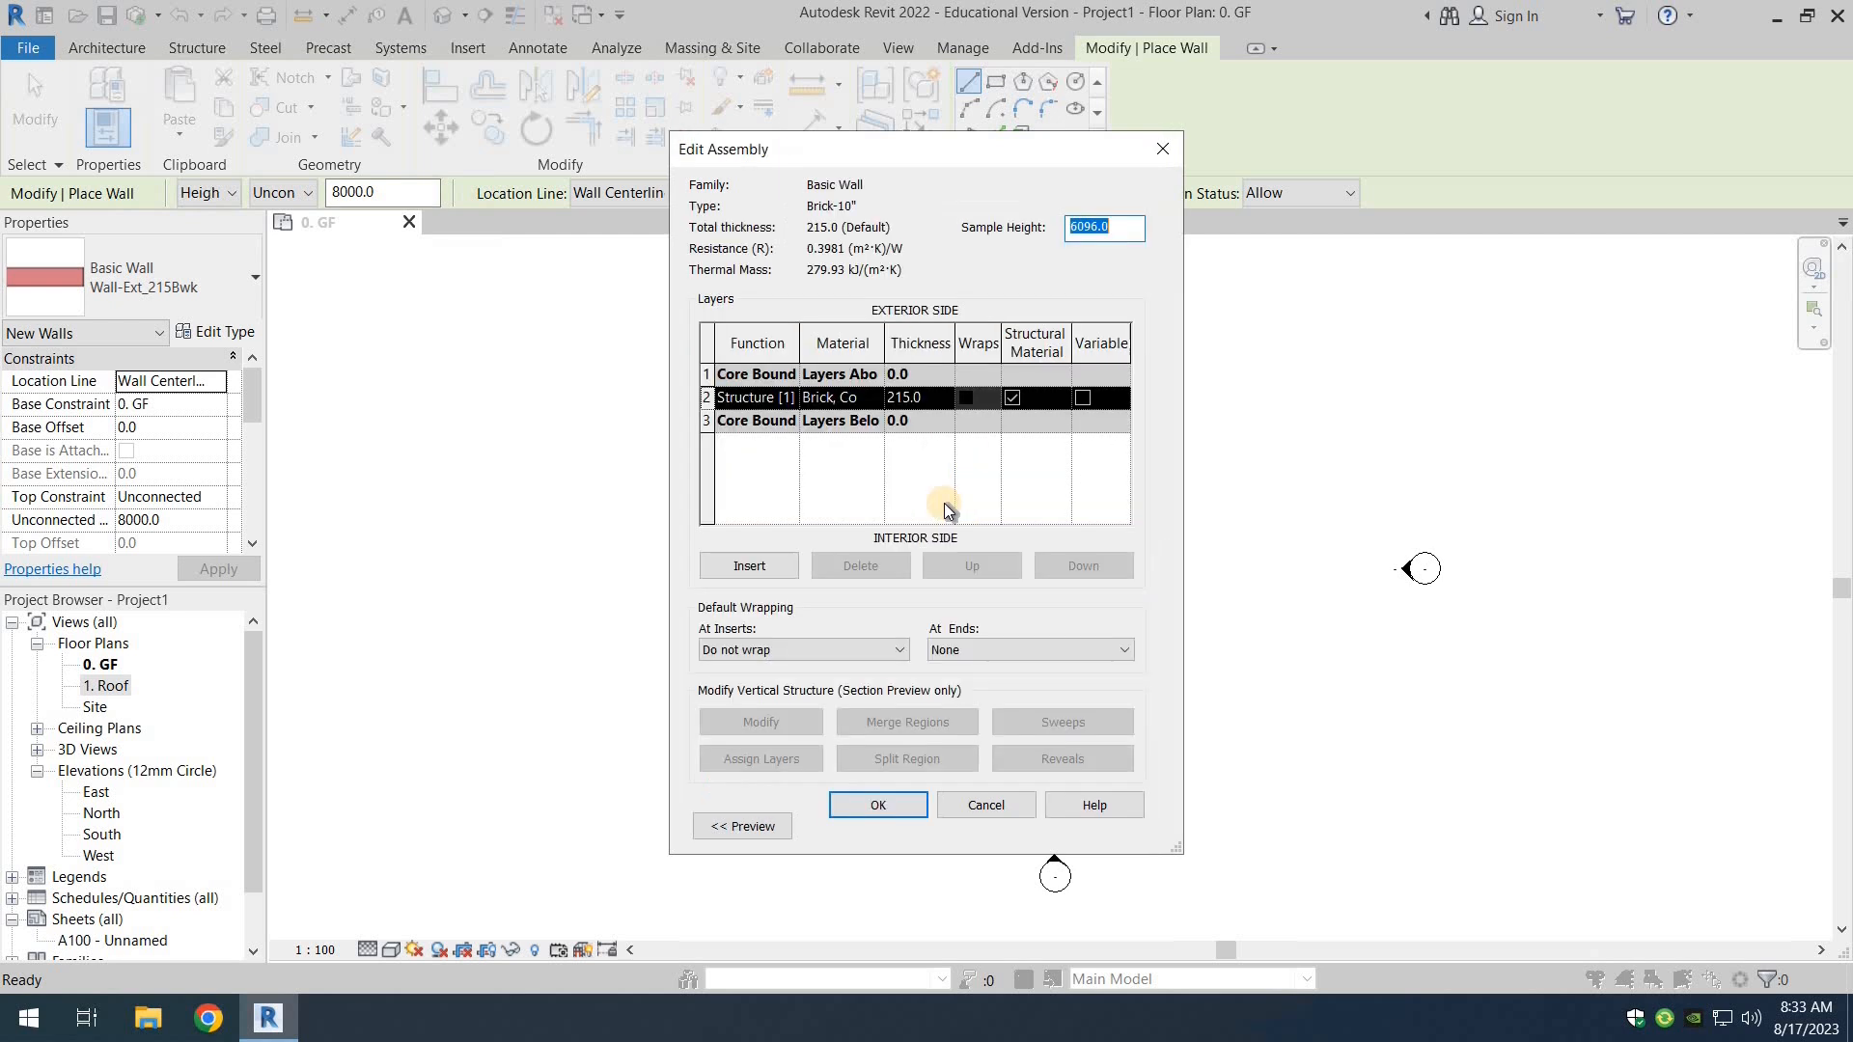
pyautogui.click(932, 400)
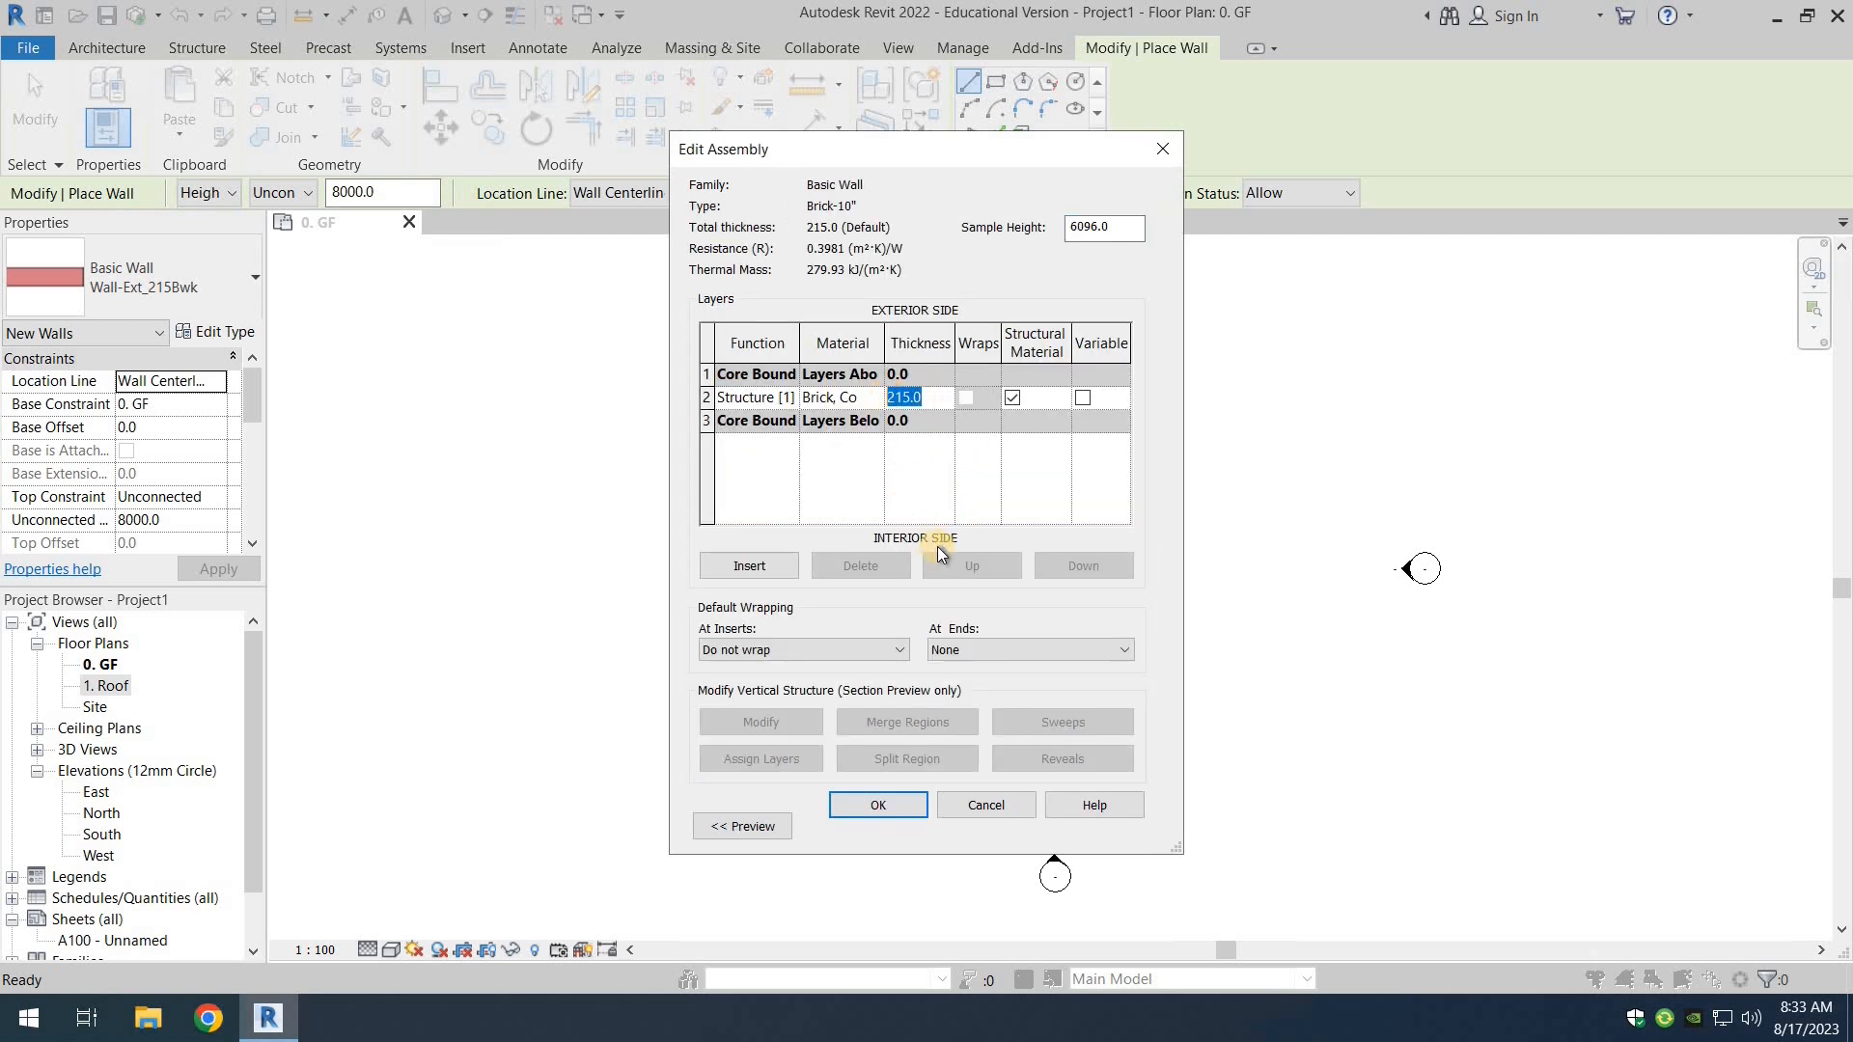
pyautogui.write('254')
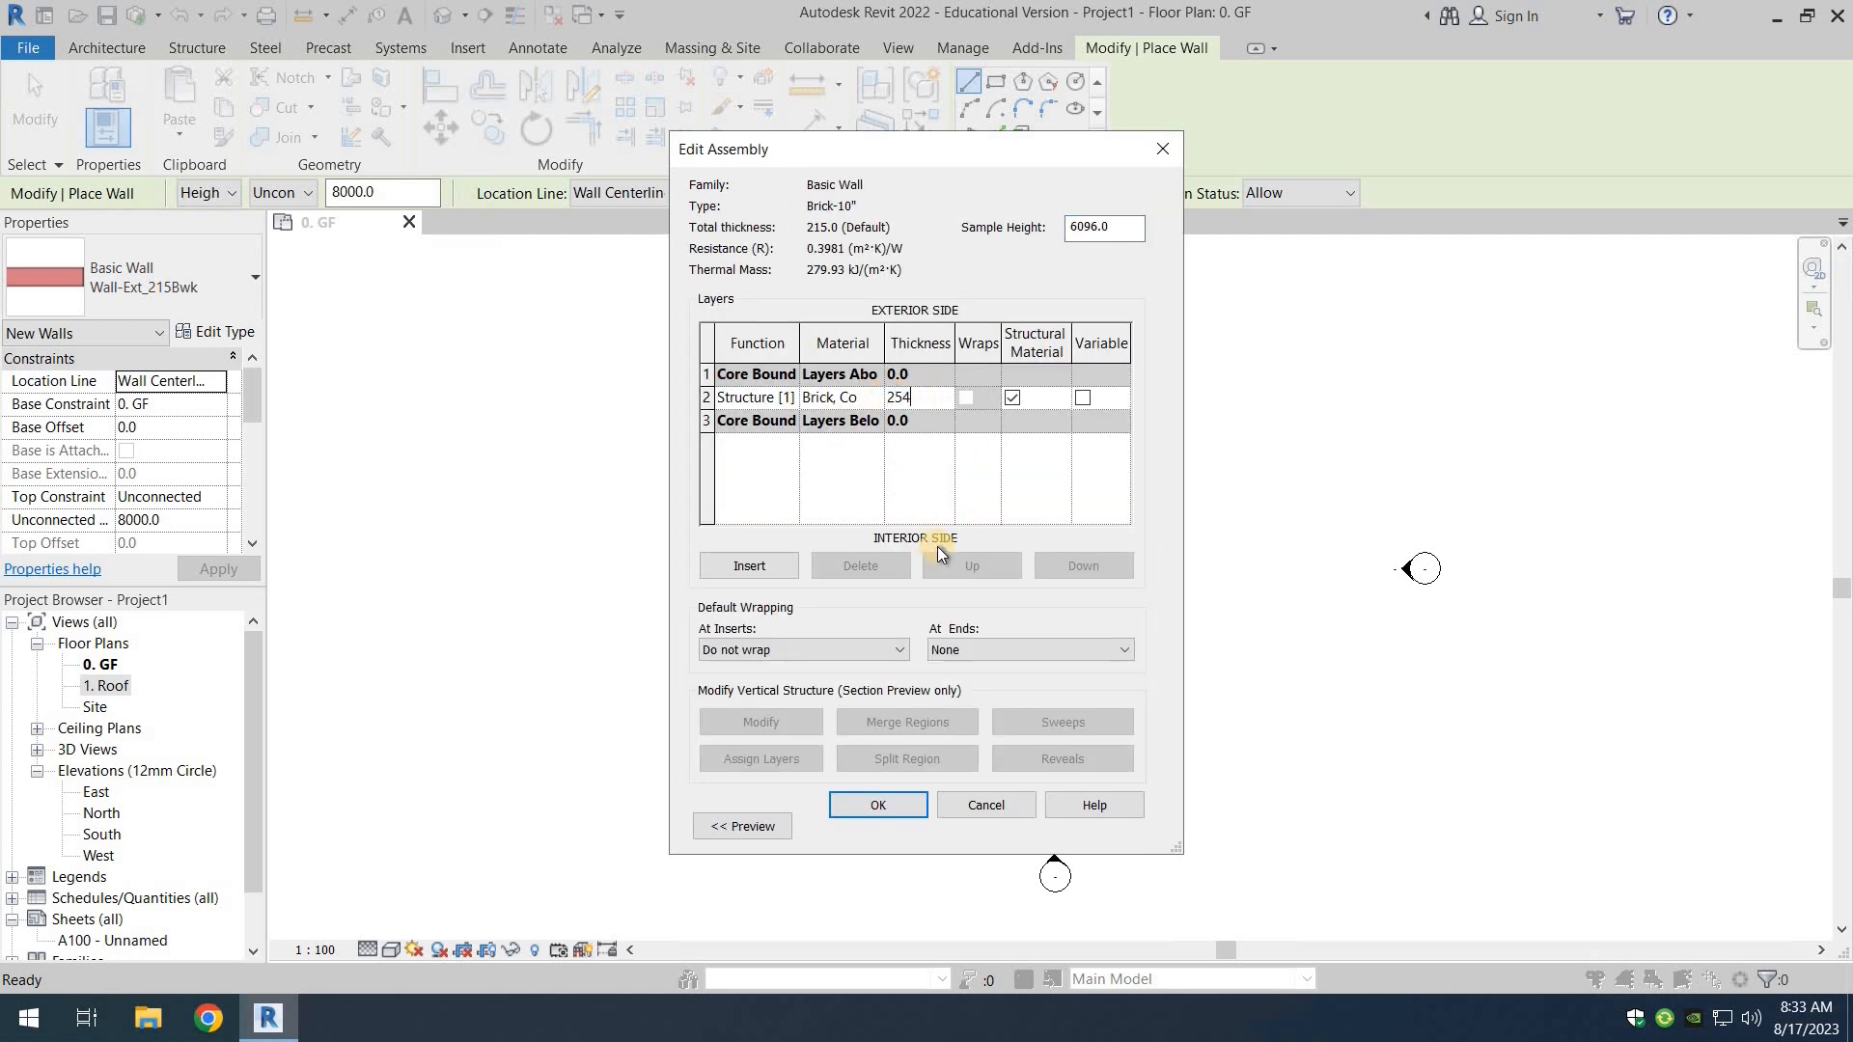
pyautogui.click(878, 826)
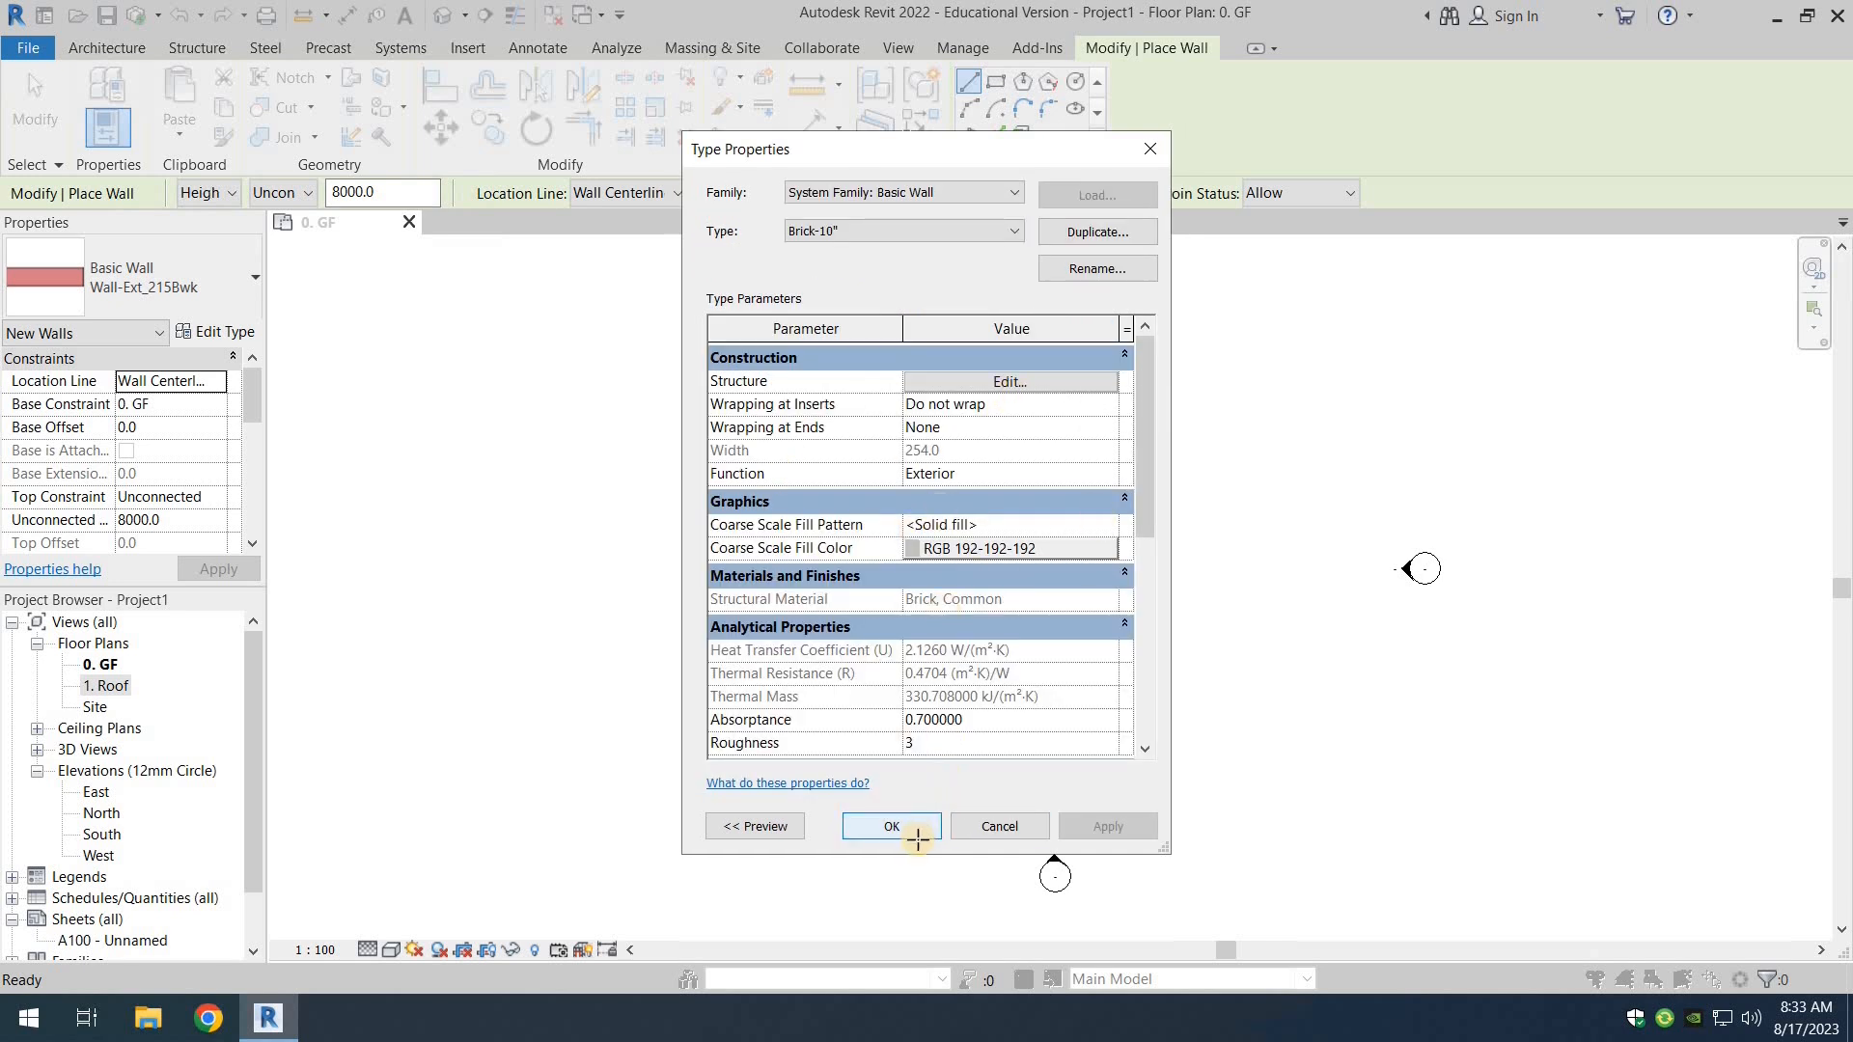
pyautogui.click(891, 827)
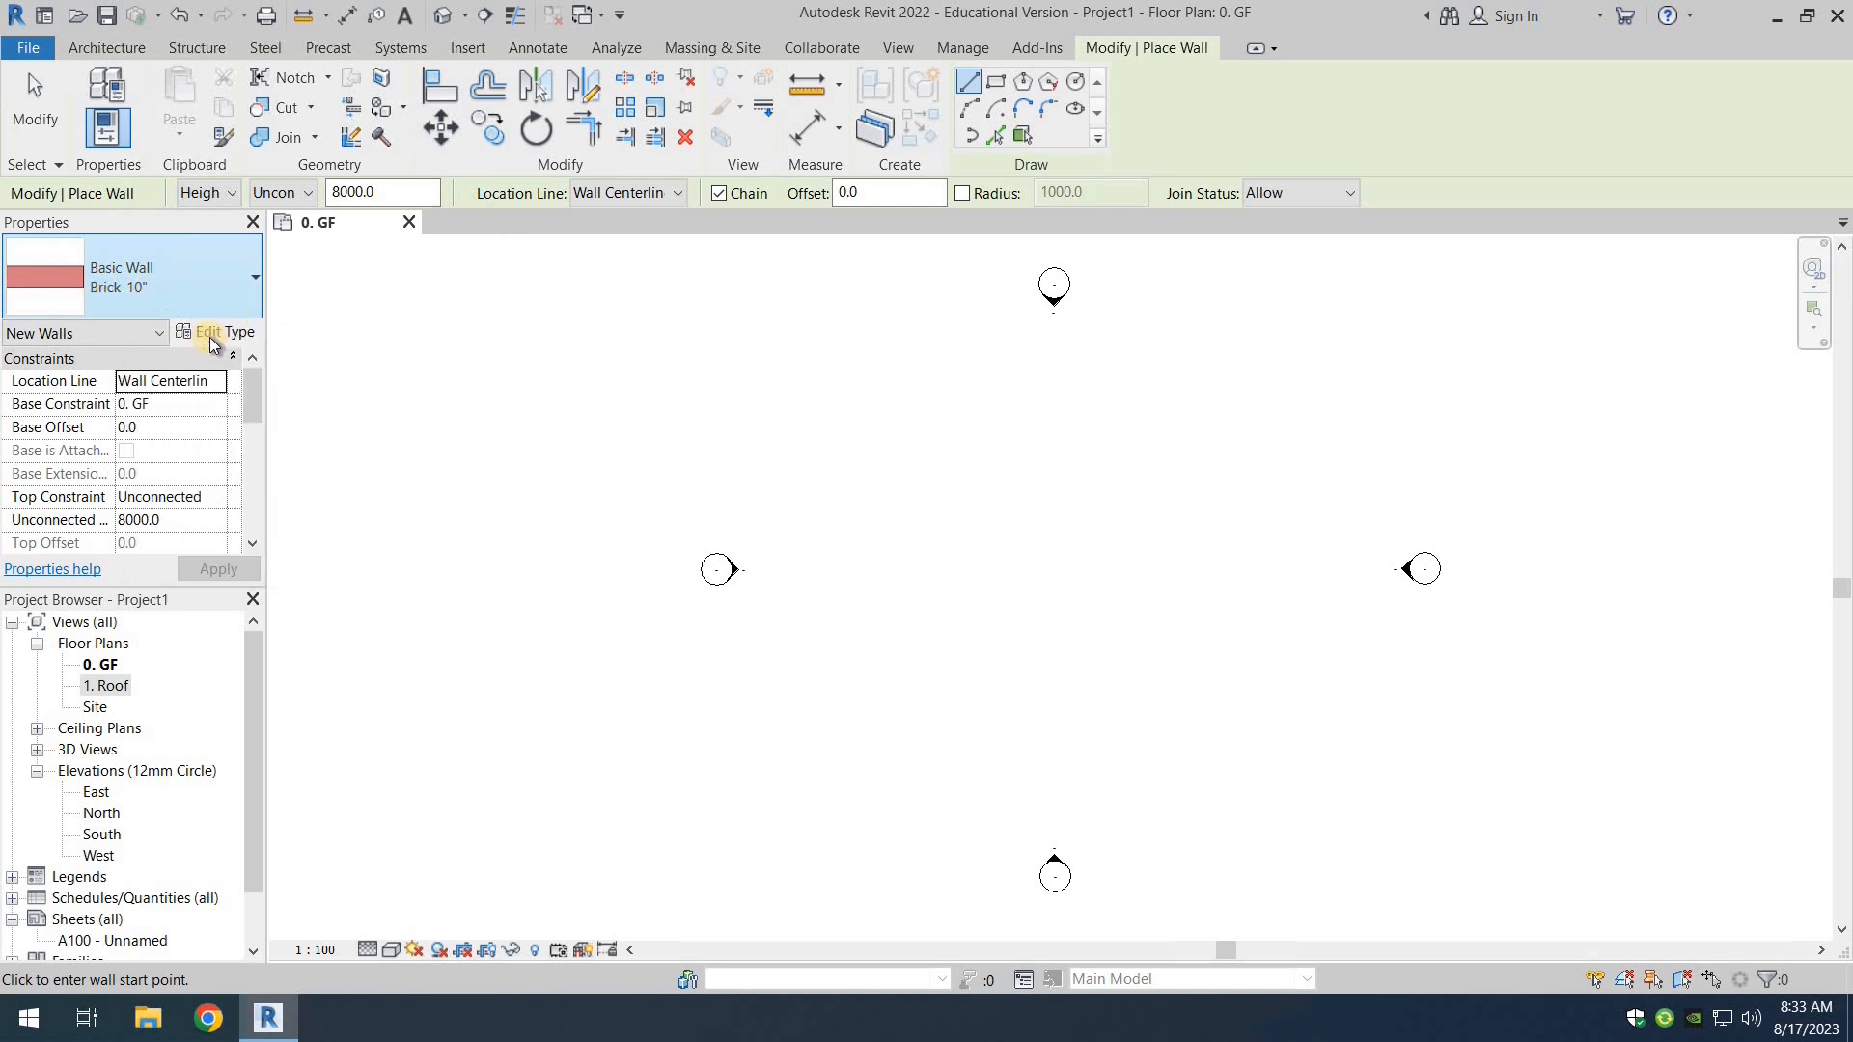
# Step: Duplicate the Brick-10" wall type under the name Brick-5"
pyautogui.click(199, 332)
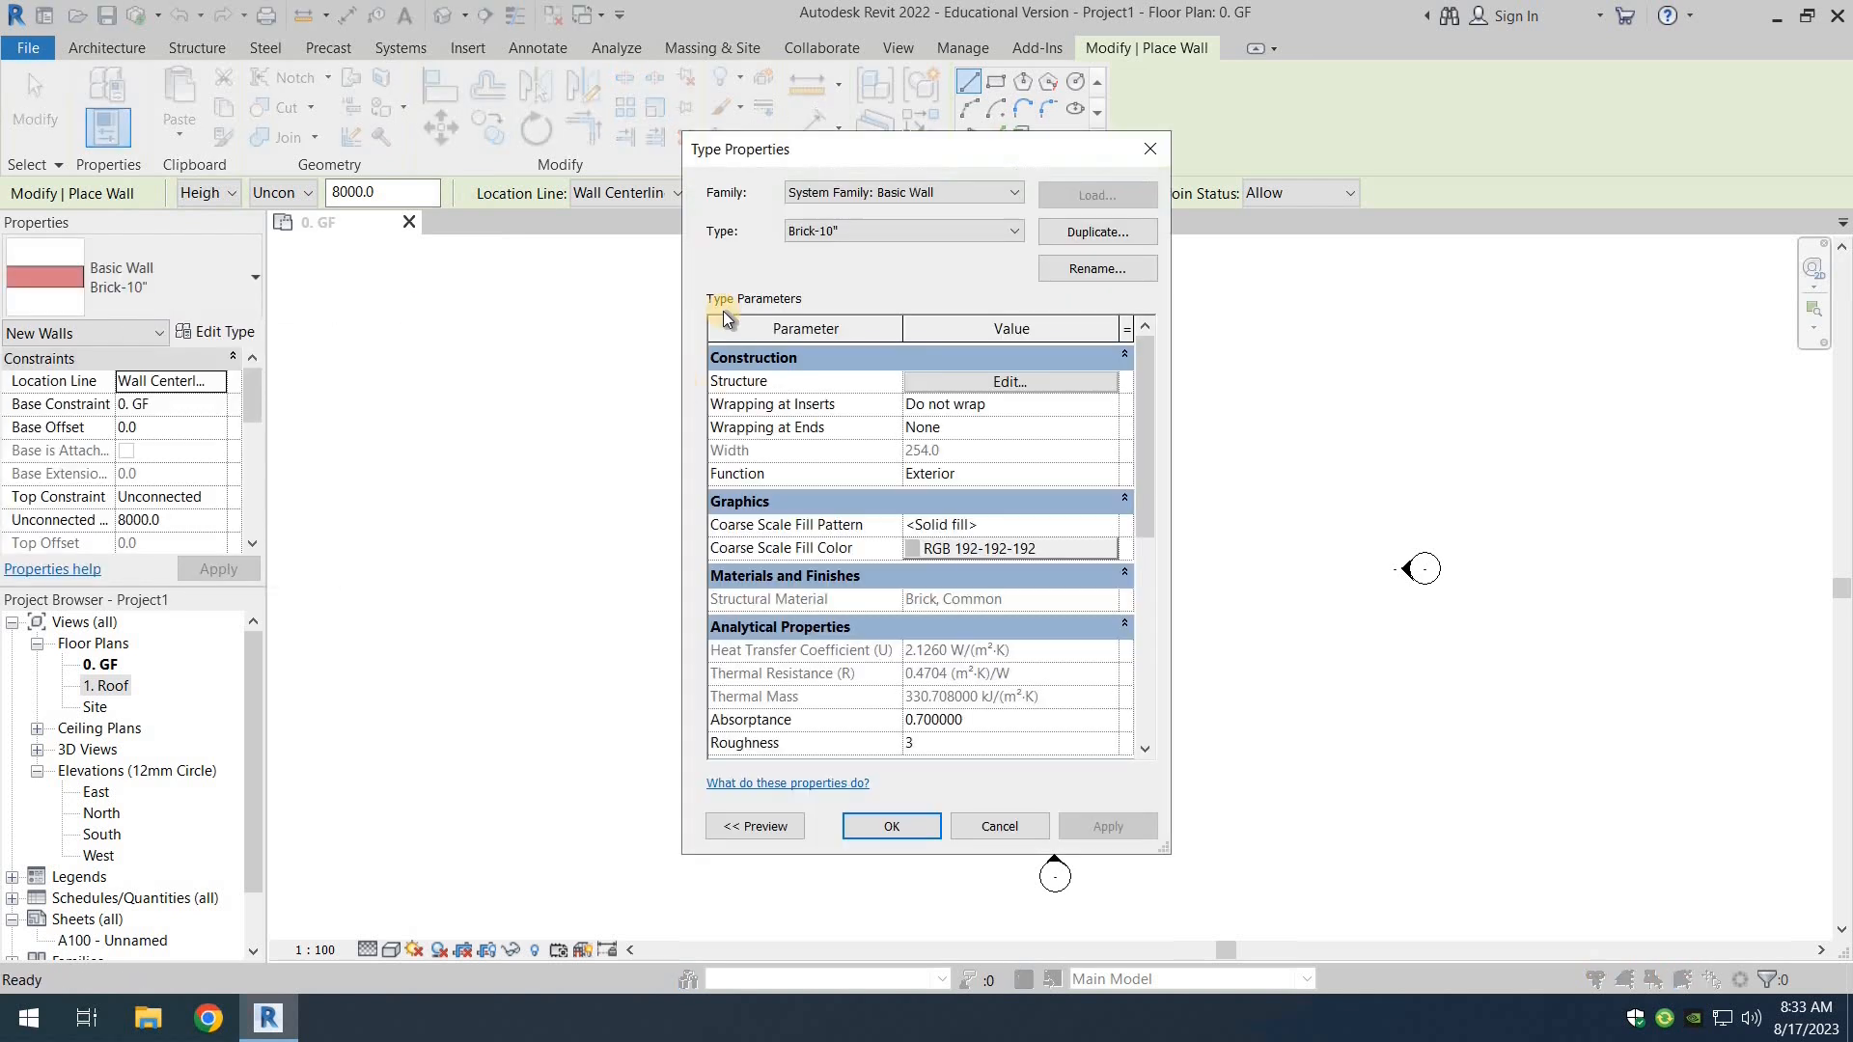
pyautogui.click(1087, 237)
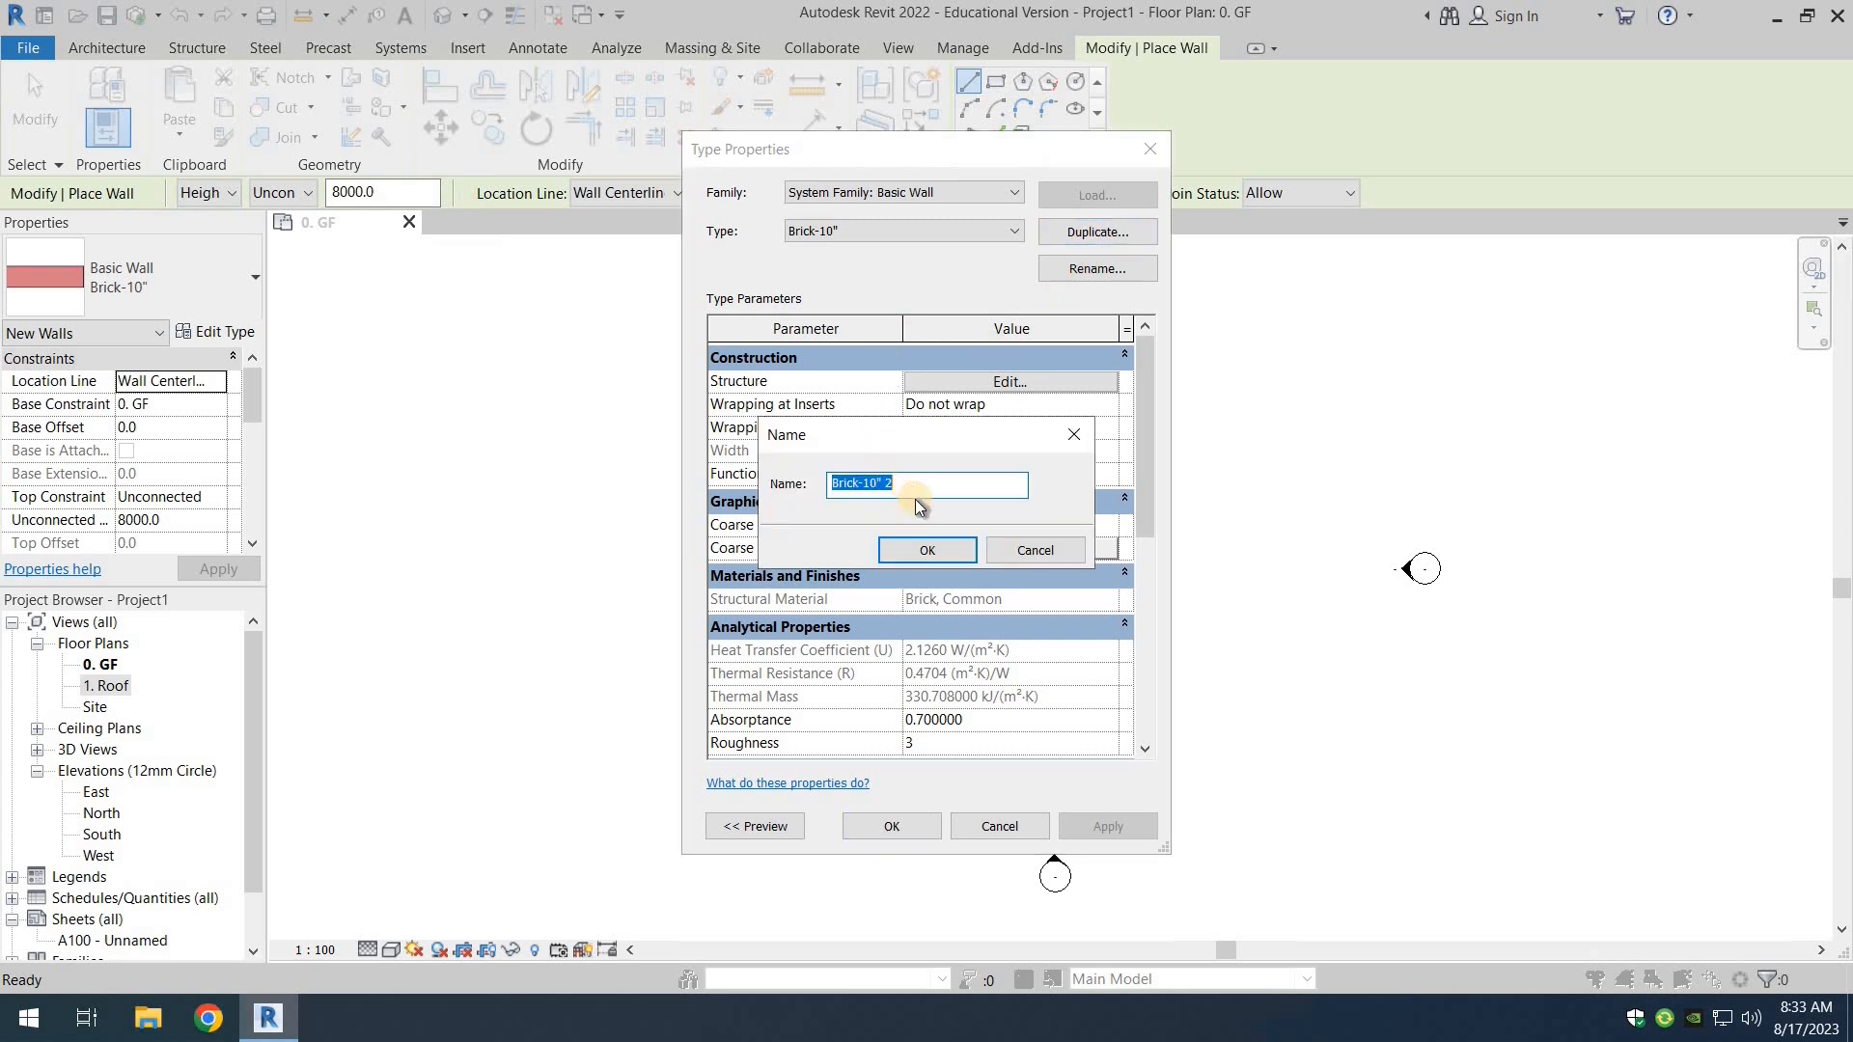
pyautogui.press('Right')
pyautogui.press('BackSpace')
pyautogui.press('BackSpace')
pyautogui.write('5"')
pyautogui.click(912, 549)
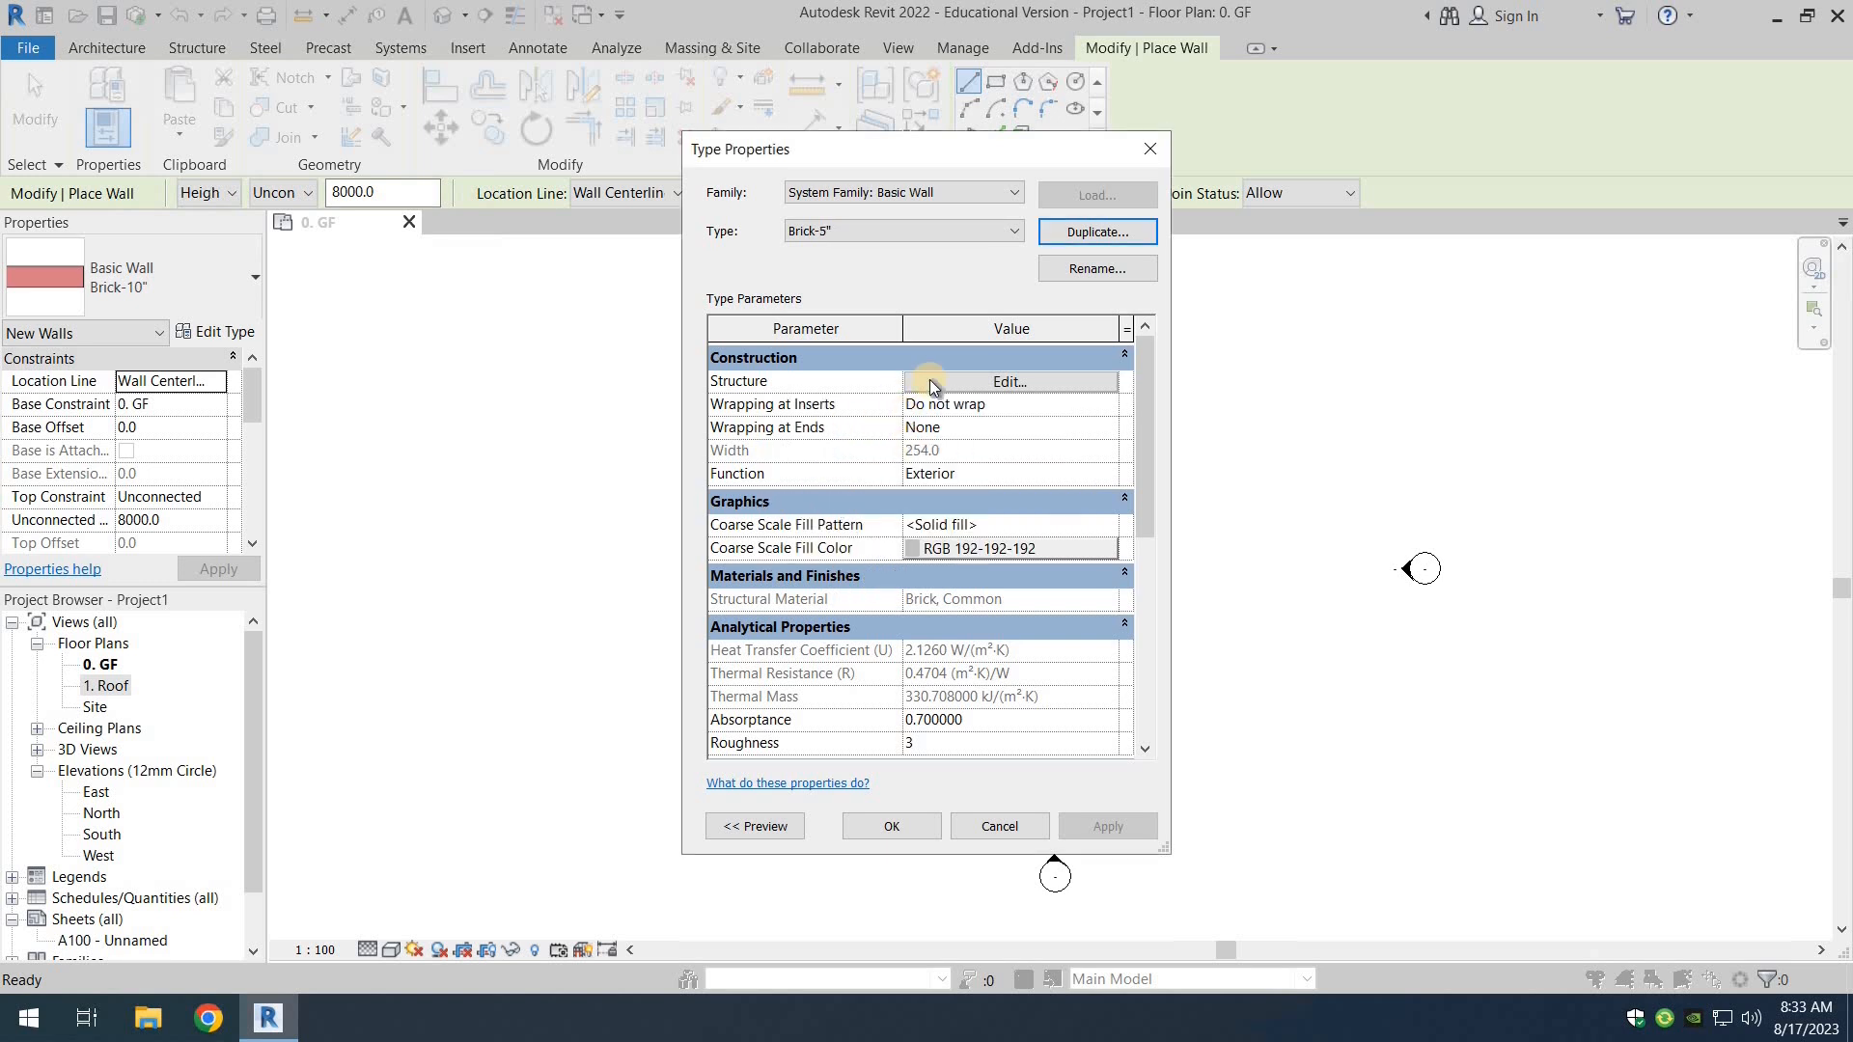
# Step: Set the structure layer thickness of the Brick-5" wall type to 127 and accept the type properties
pyautogui.click(954, 382)
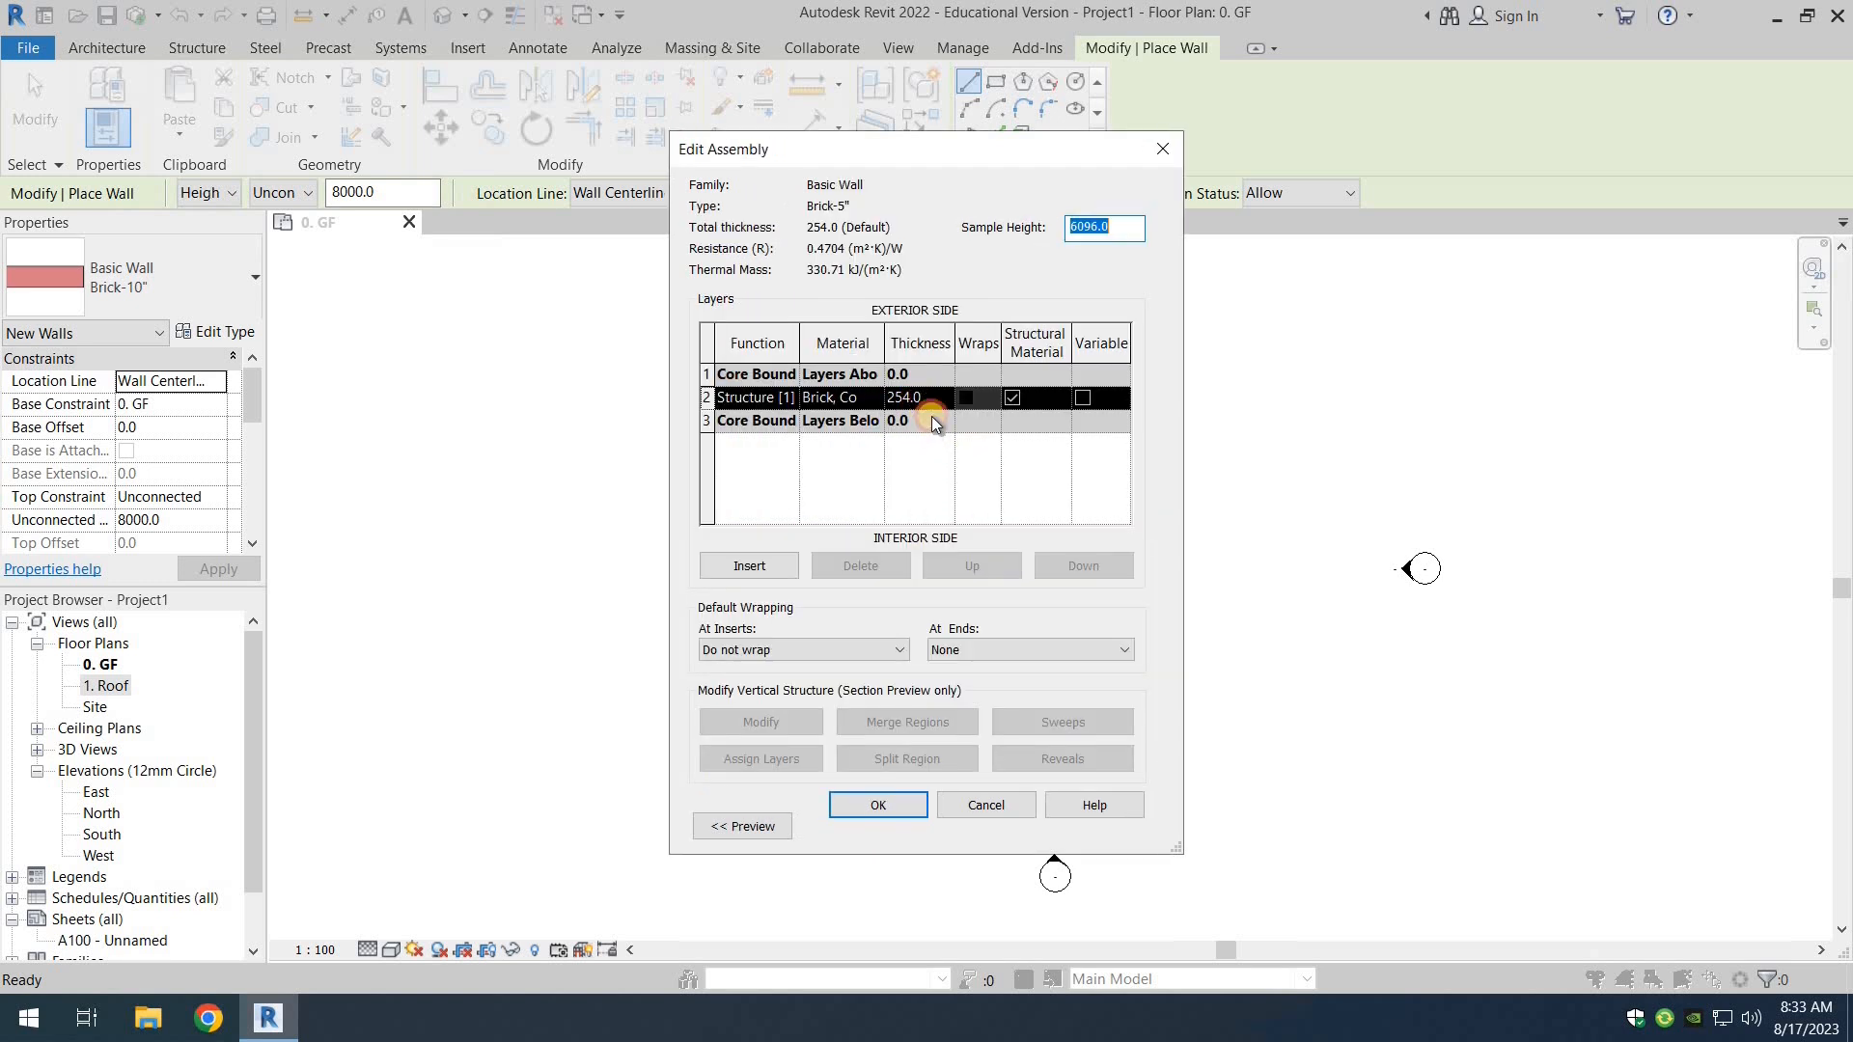
pyautogui.click(927, 406)
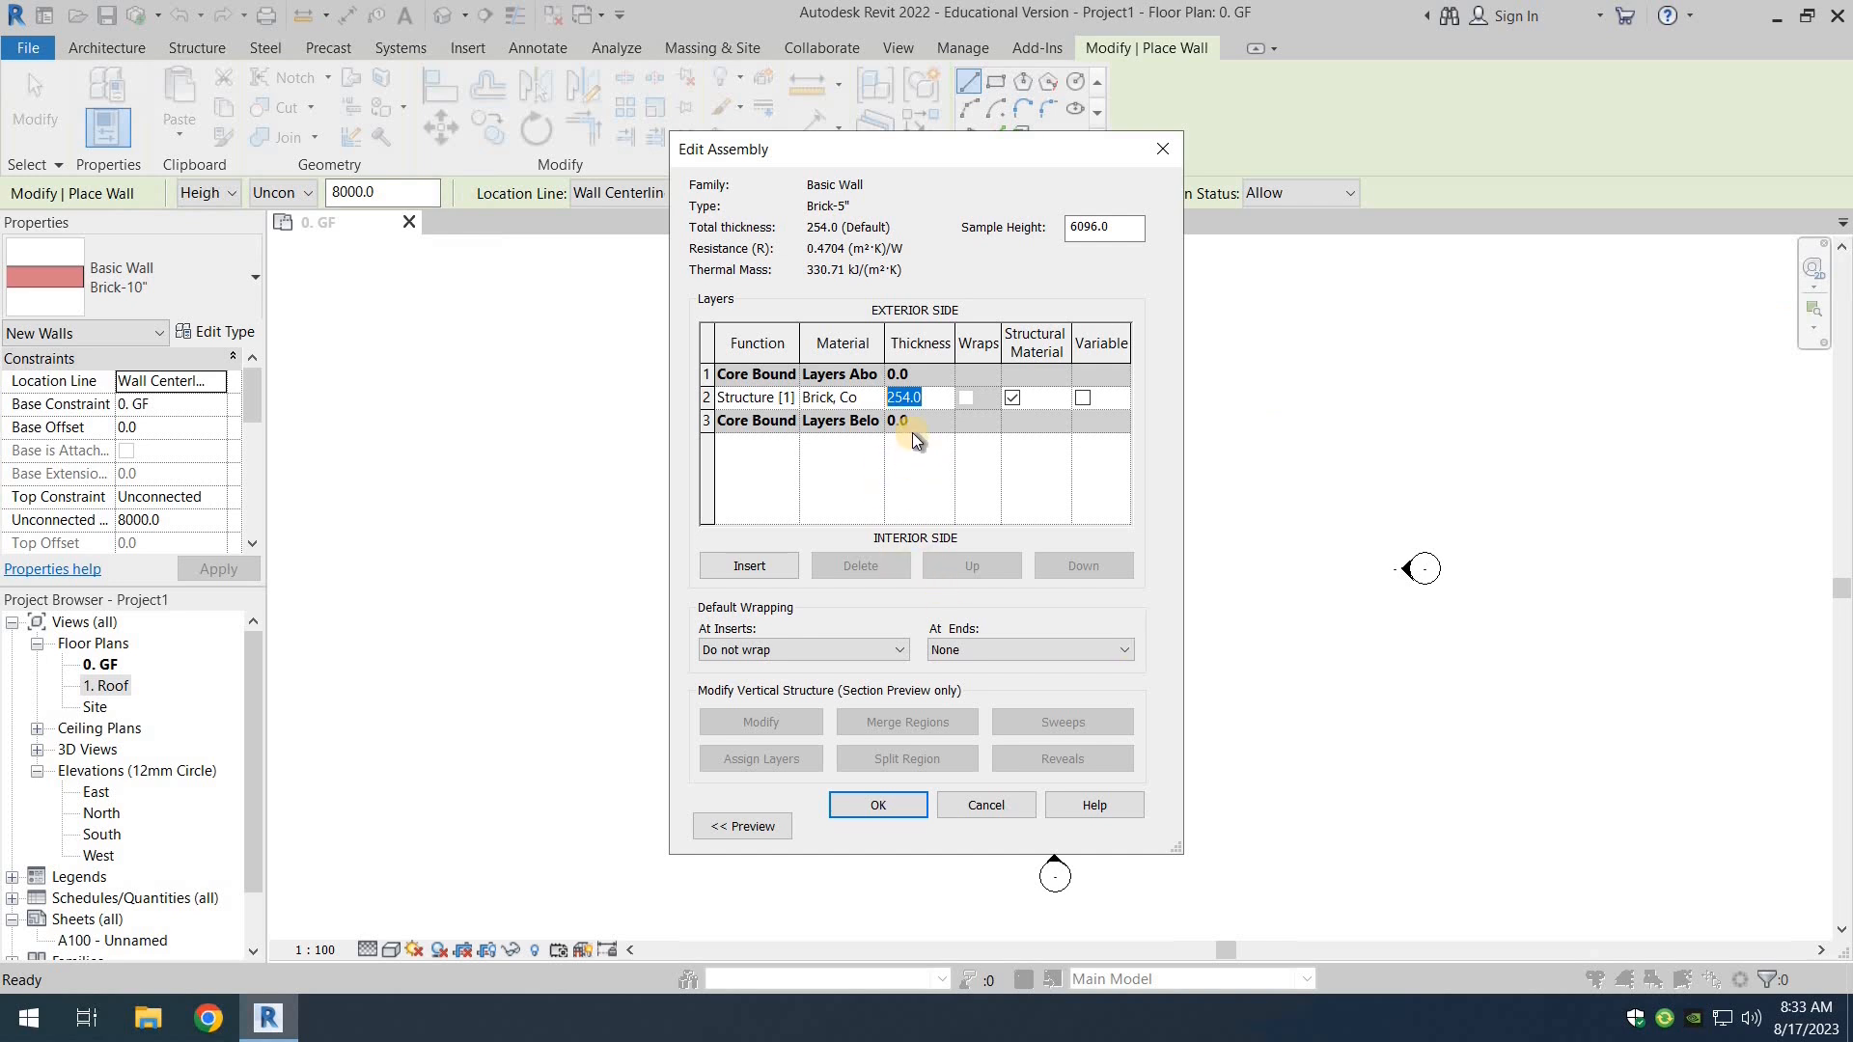
pyautogui.moveTo(928, 399); pyautogui.dragTo(881, 398)
pyautogui.write('127')
pyautogui.click(873, 812)
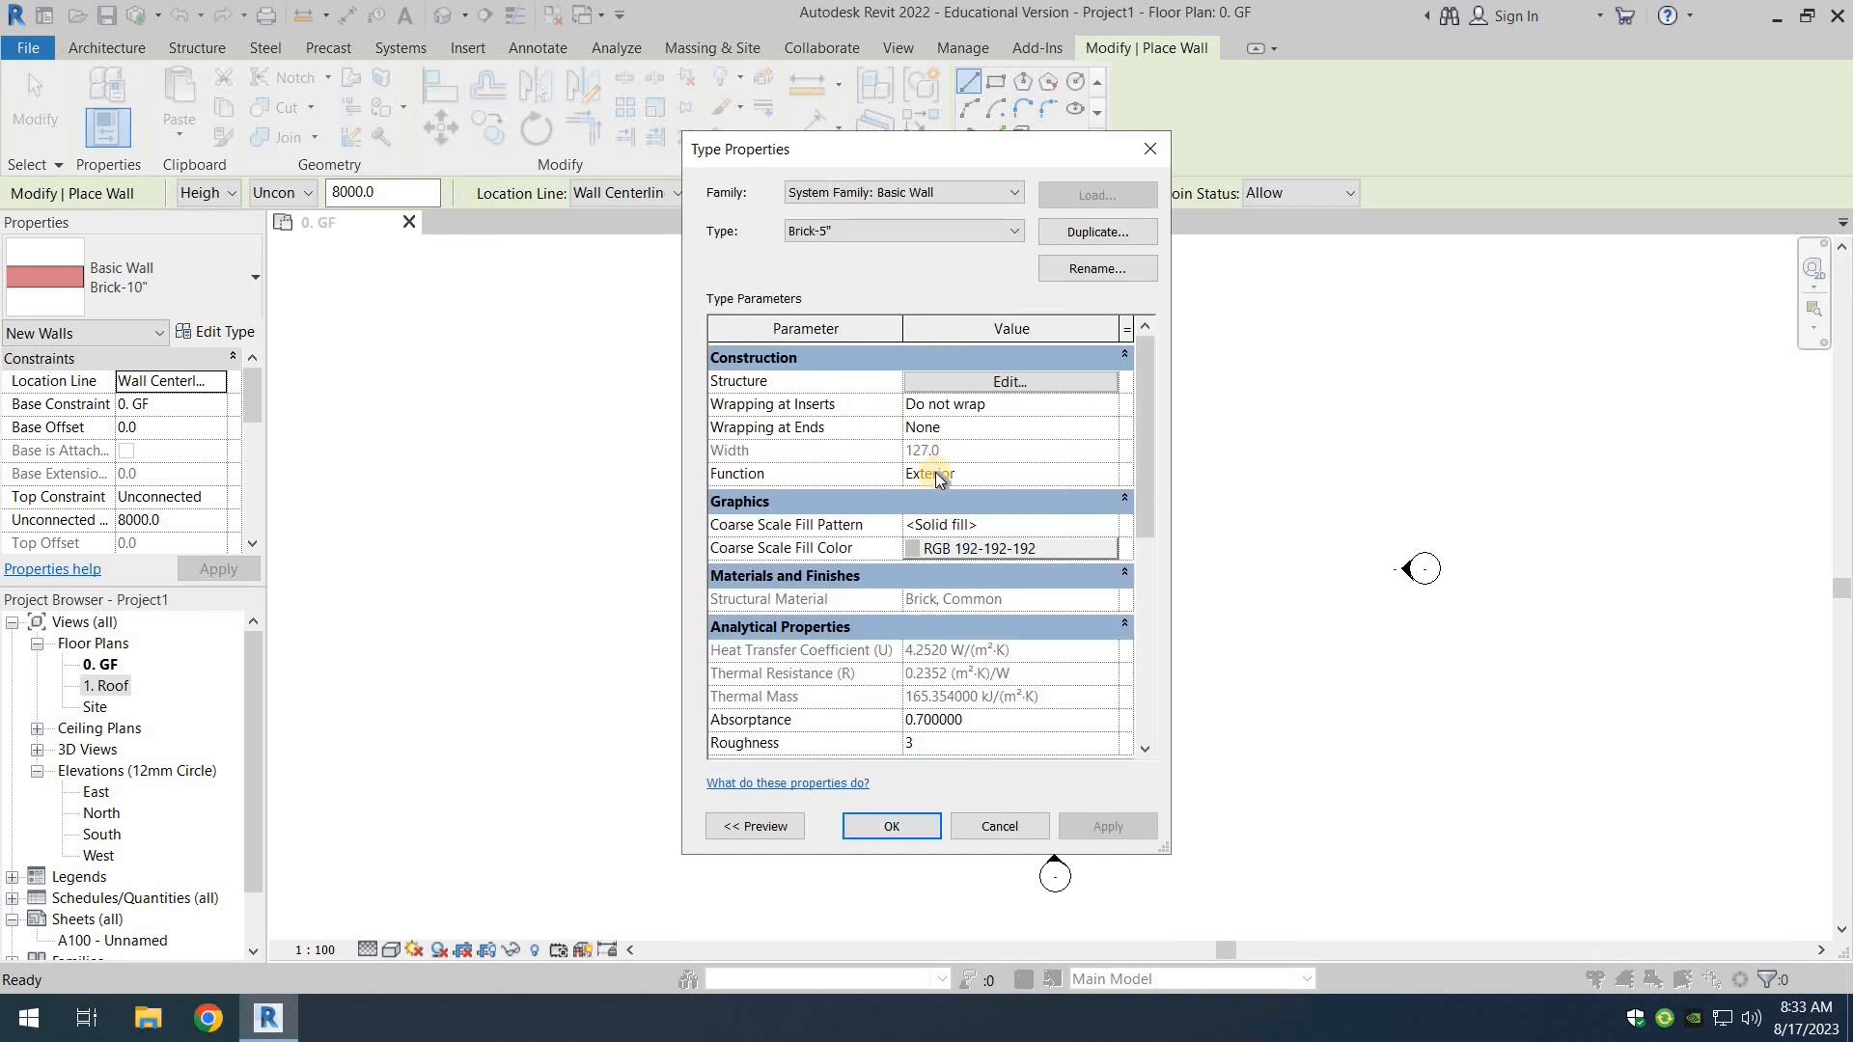
pyautogui.press('Return')
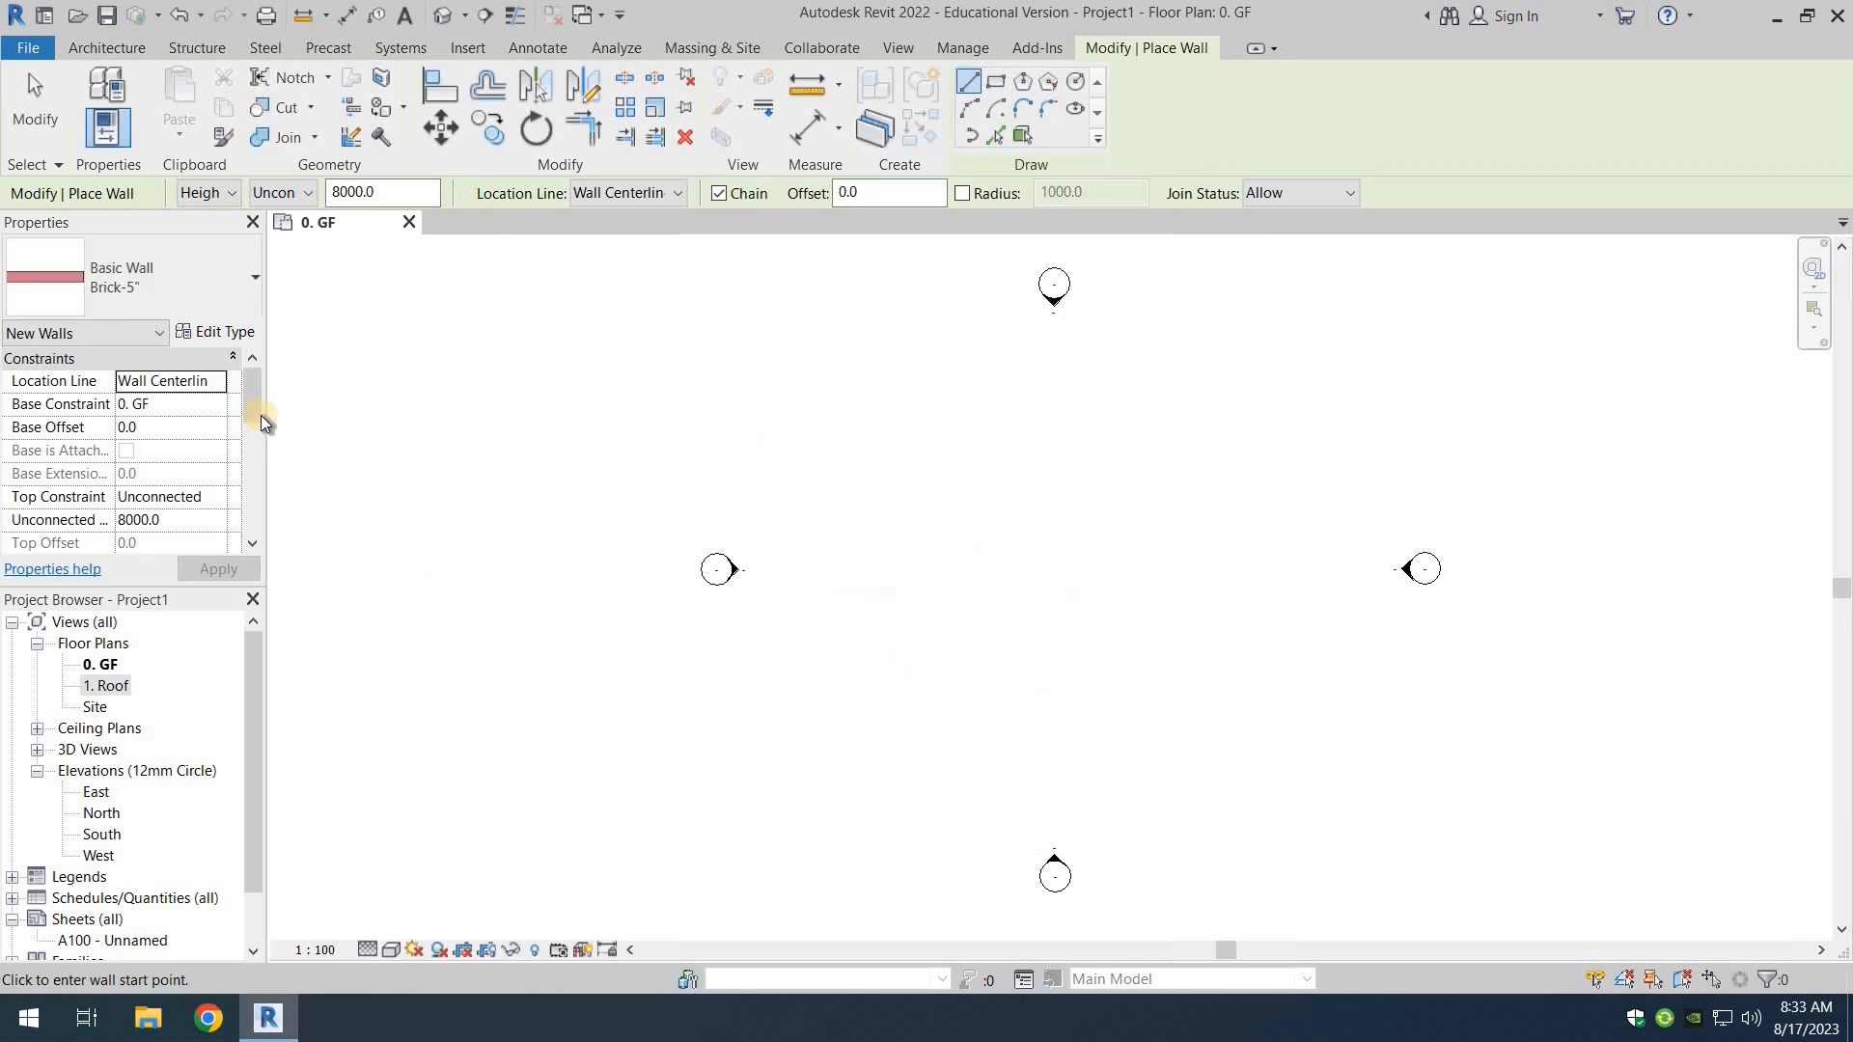
# Step: Check the available wall types for the new brick types, and exit the Wall tool without drawing
pyautogui.click(230, 281)
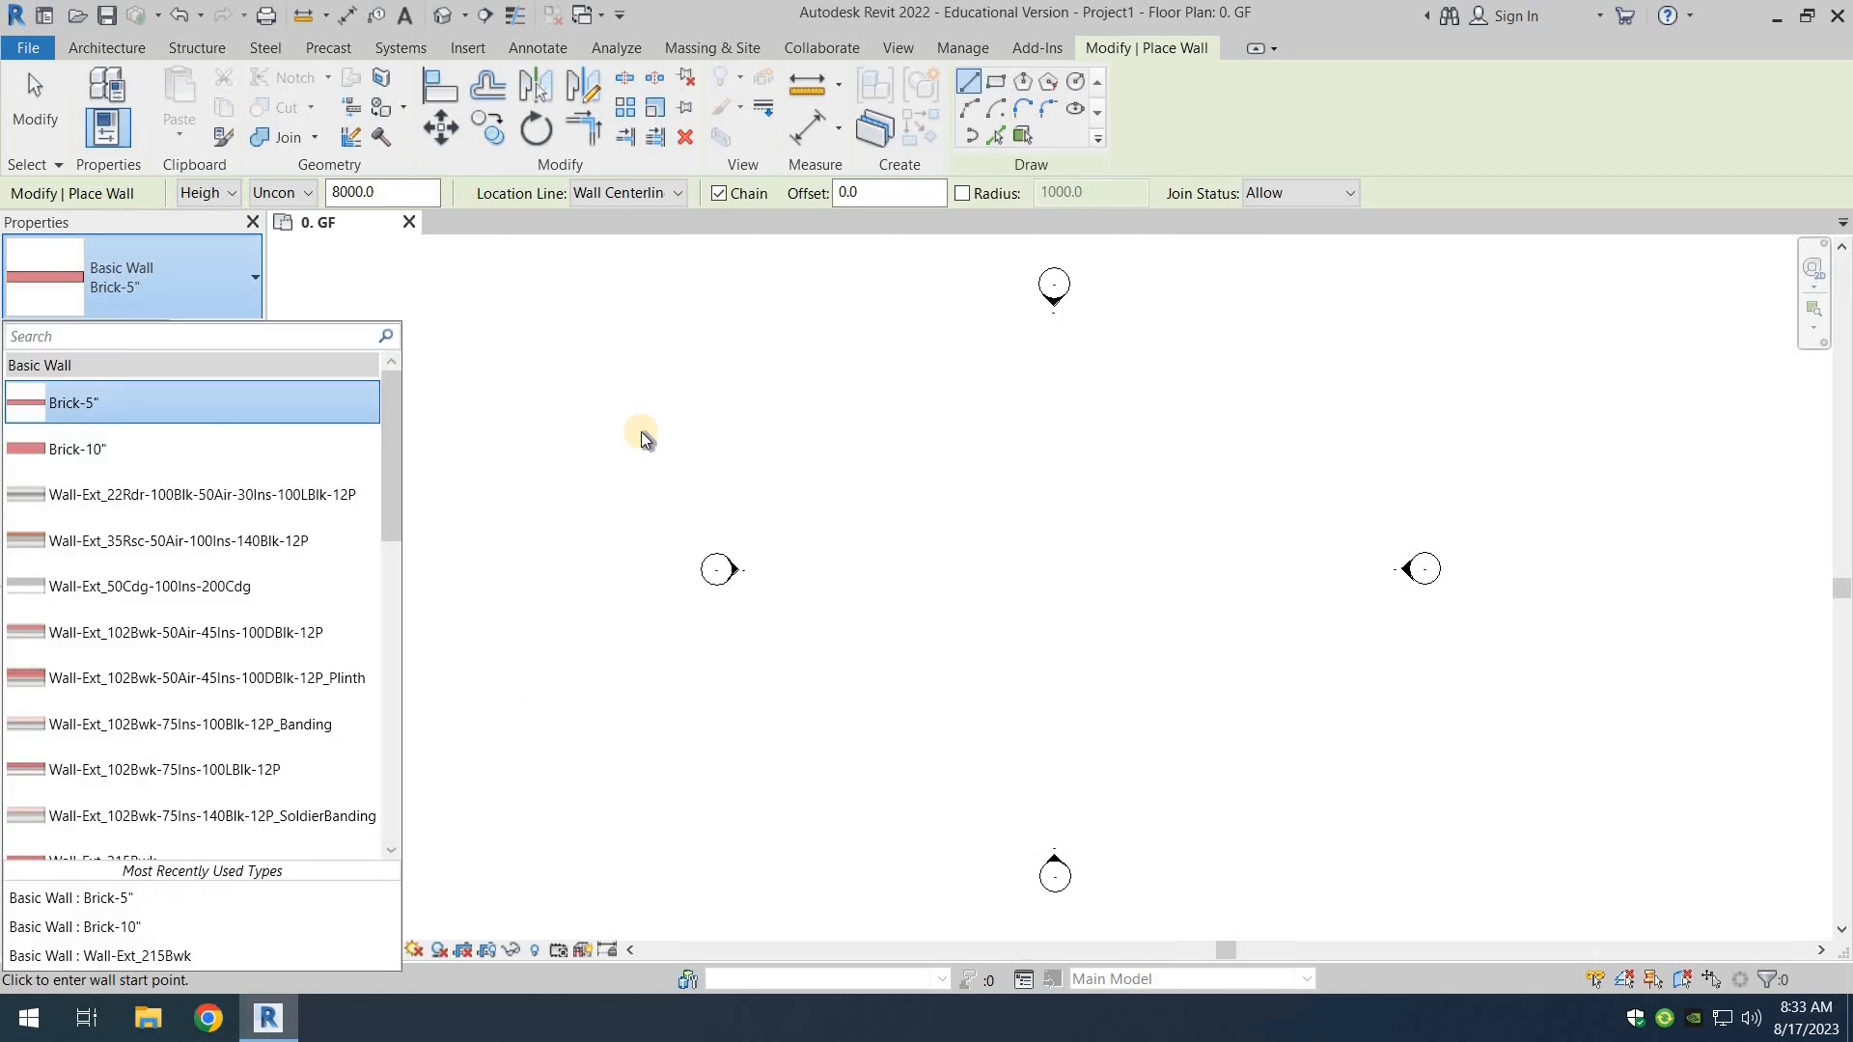
pyautogui.click(535, 499)
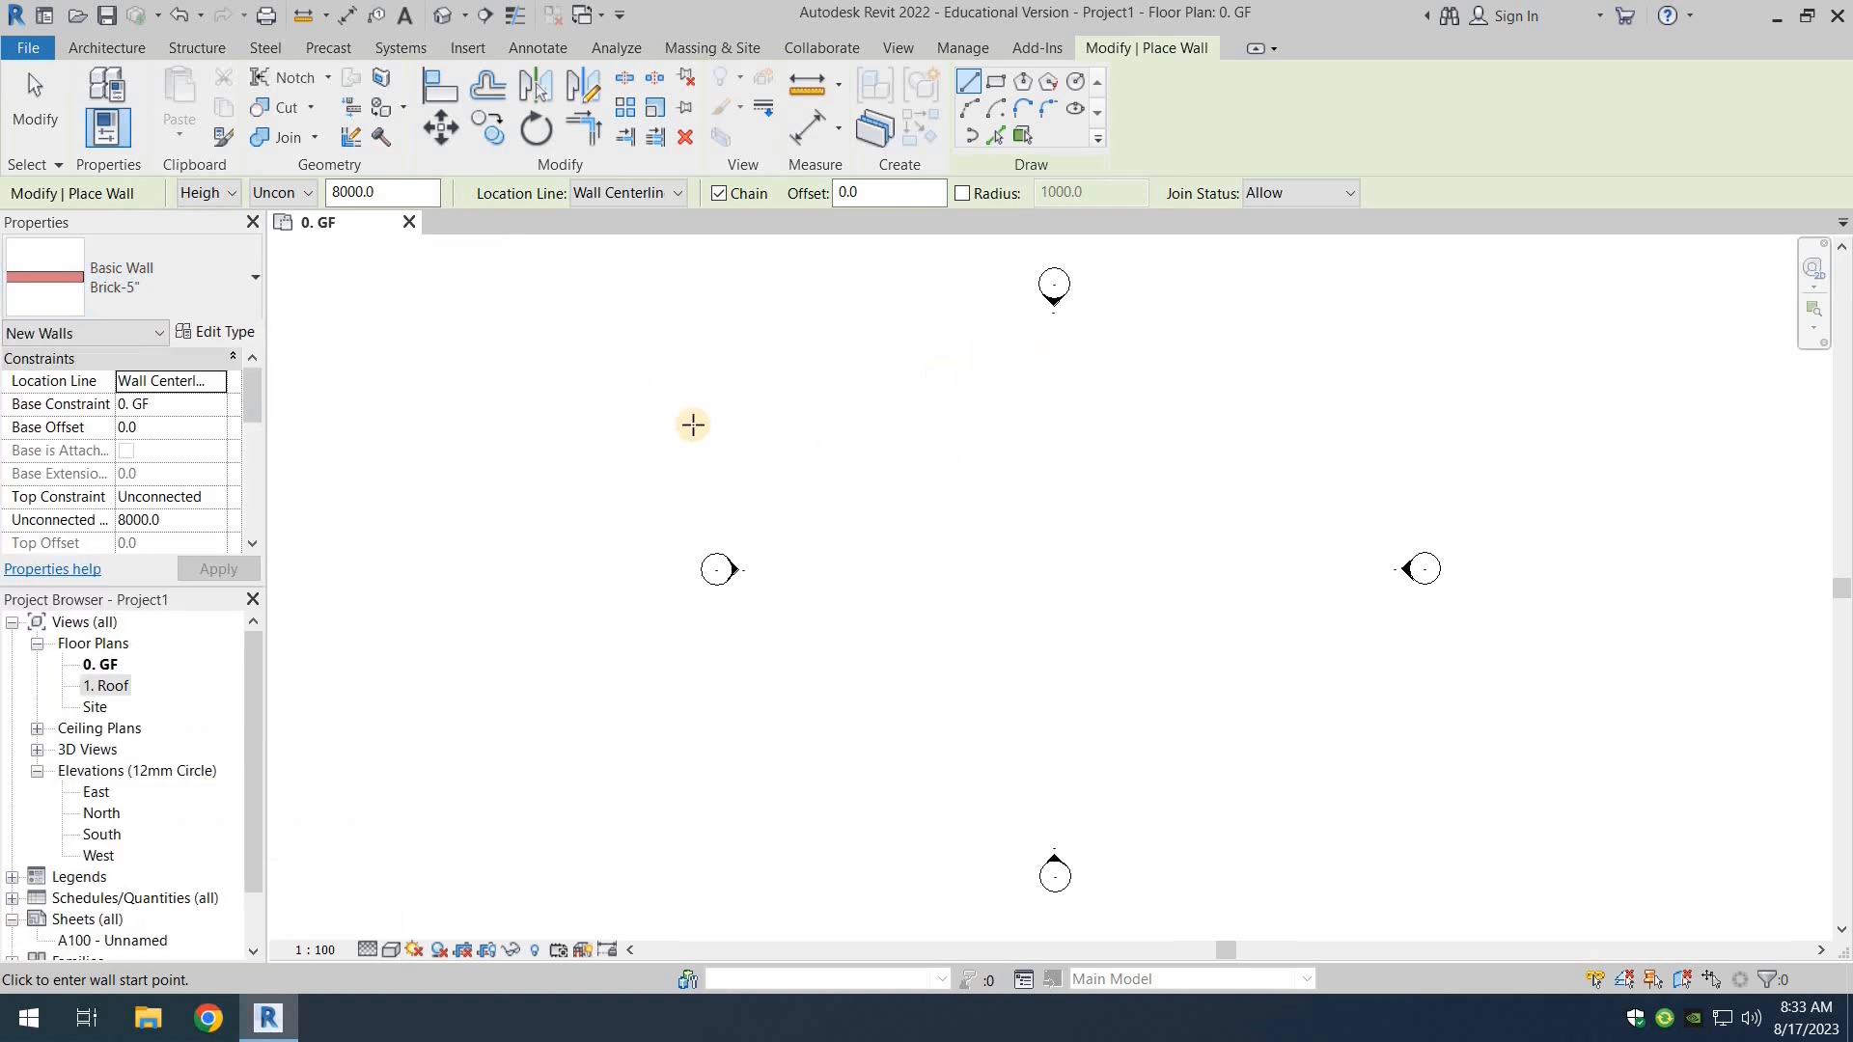
pyautogui.click(34, 106)
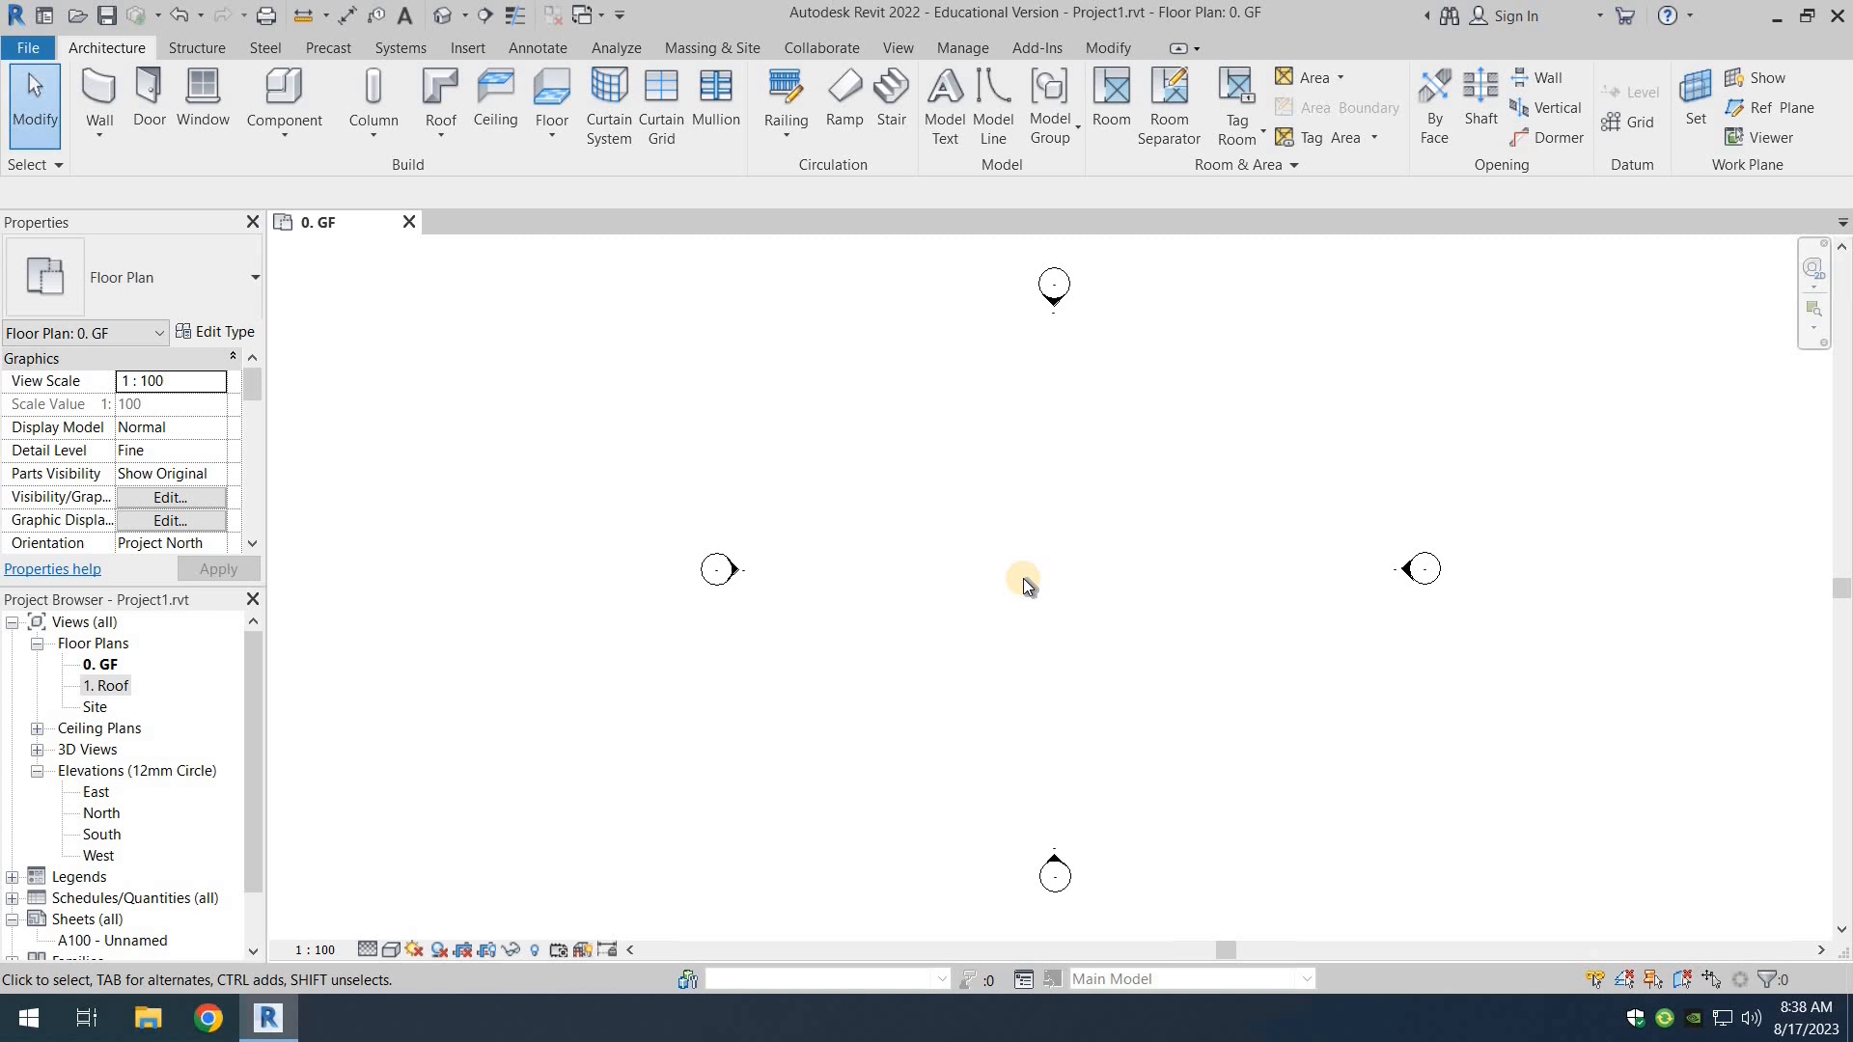
# Step: Save the project as Project1.rvt in the project folder
pyautogui.click(26, 48)
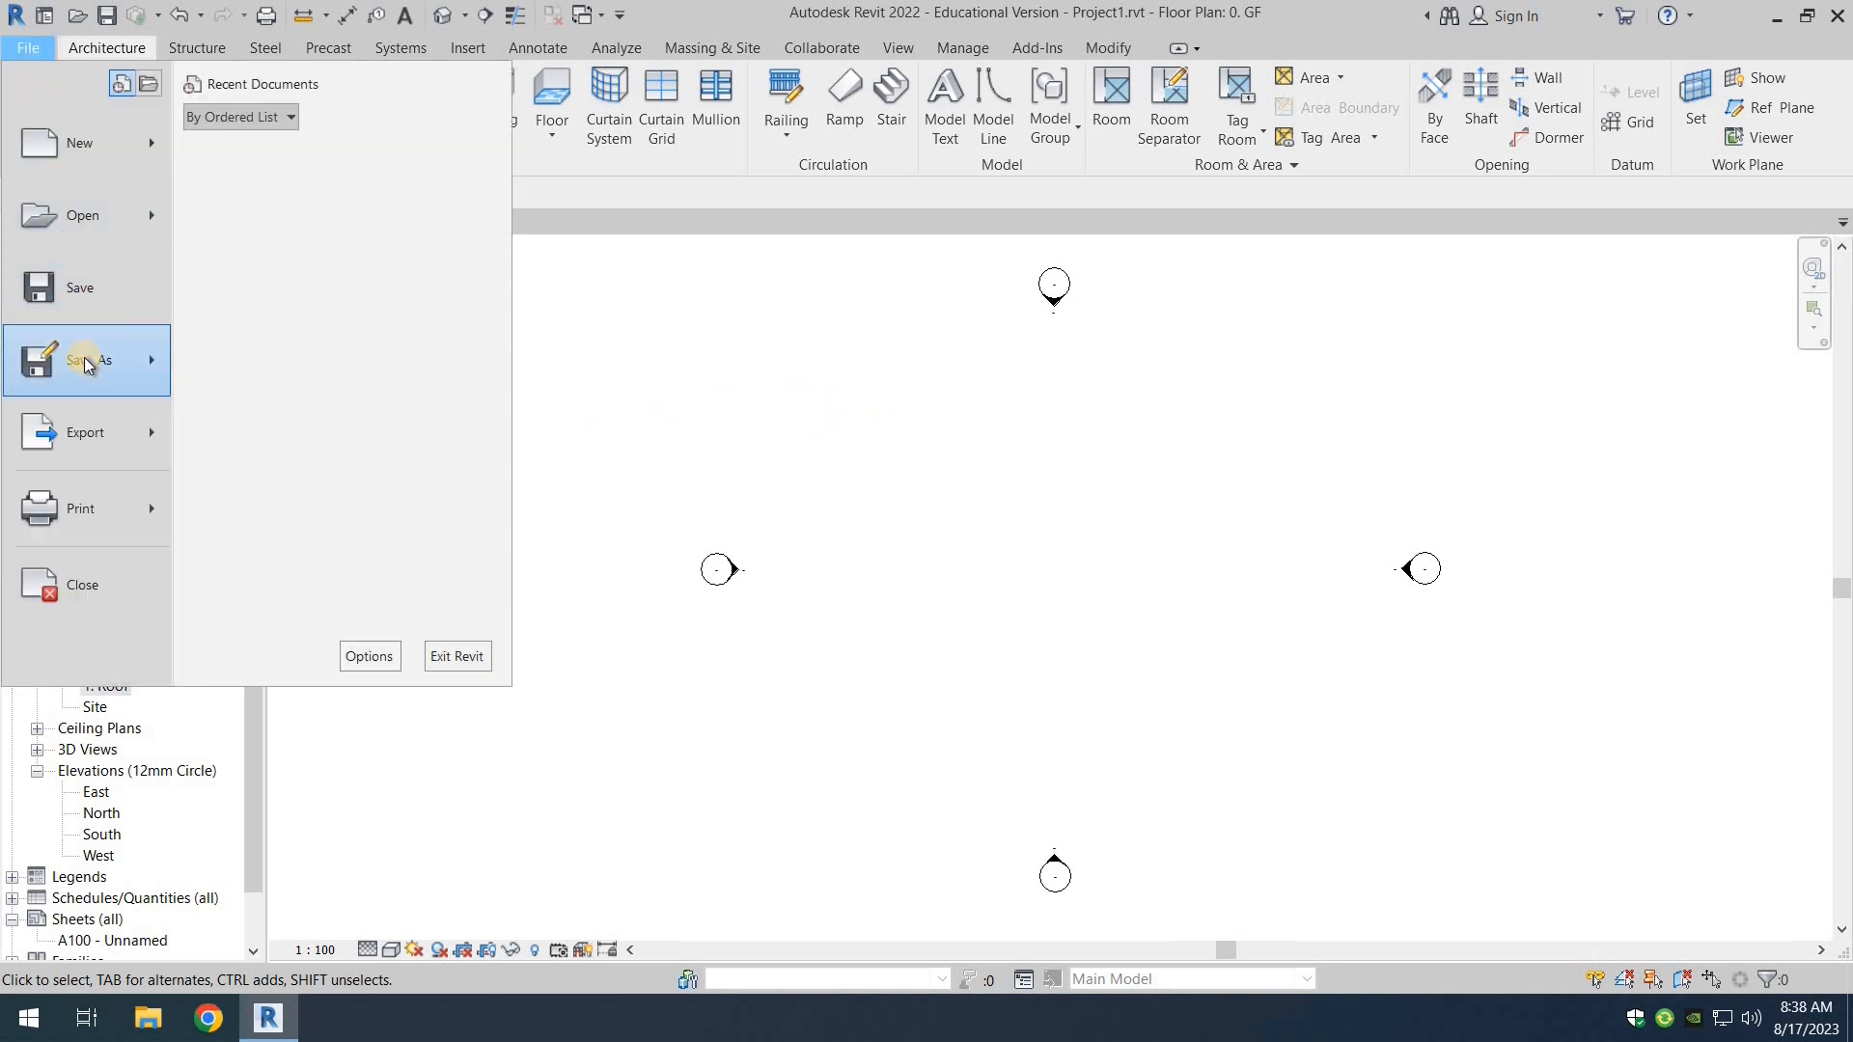
pyautogui.moveTo(86, 364)
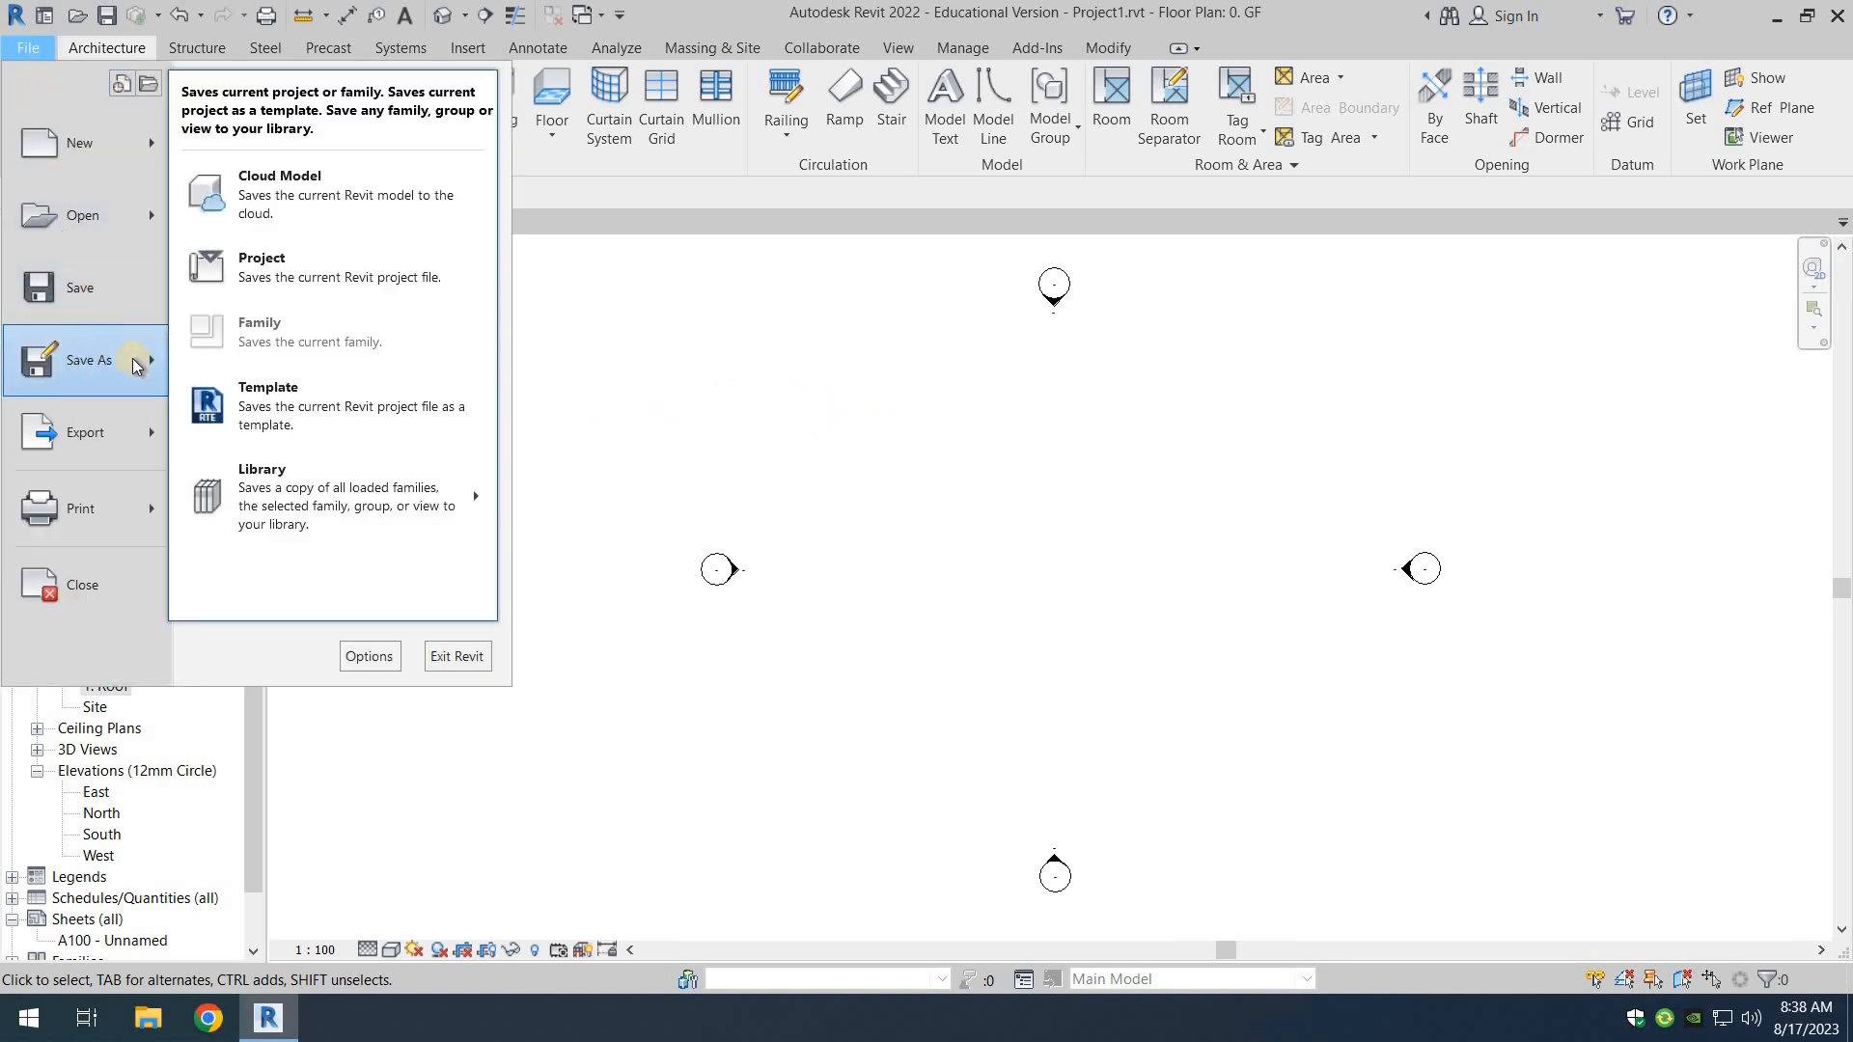
pyautogui.click(273, 278)
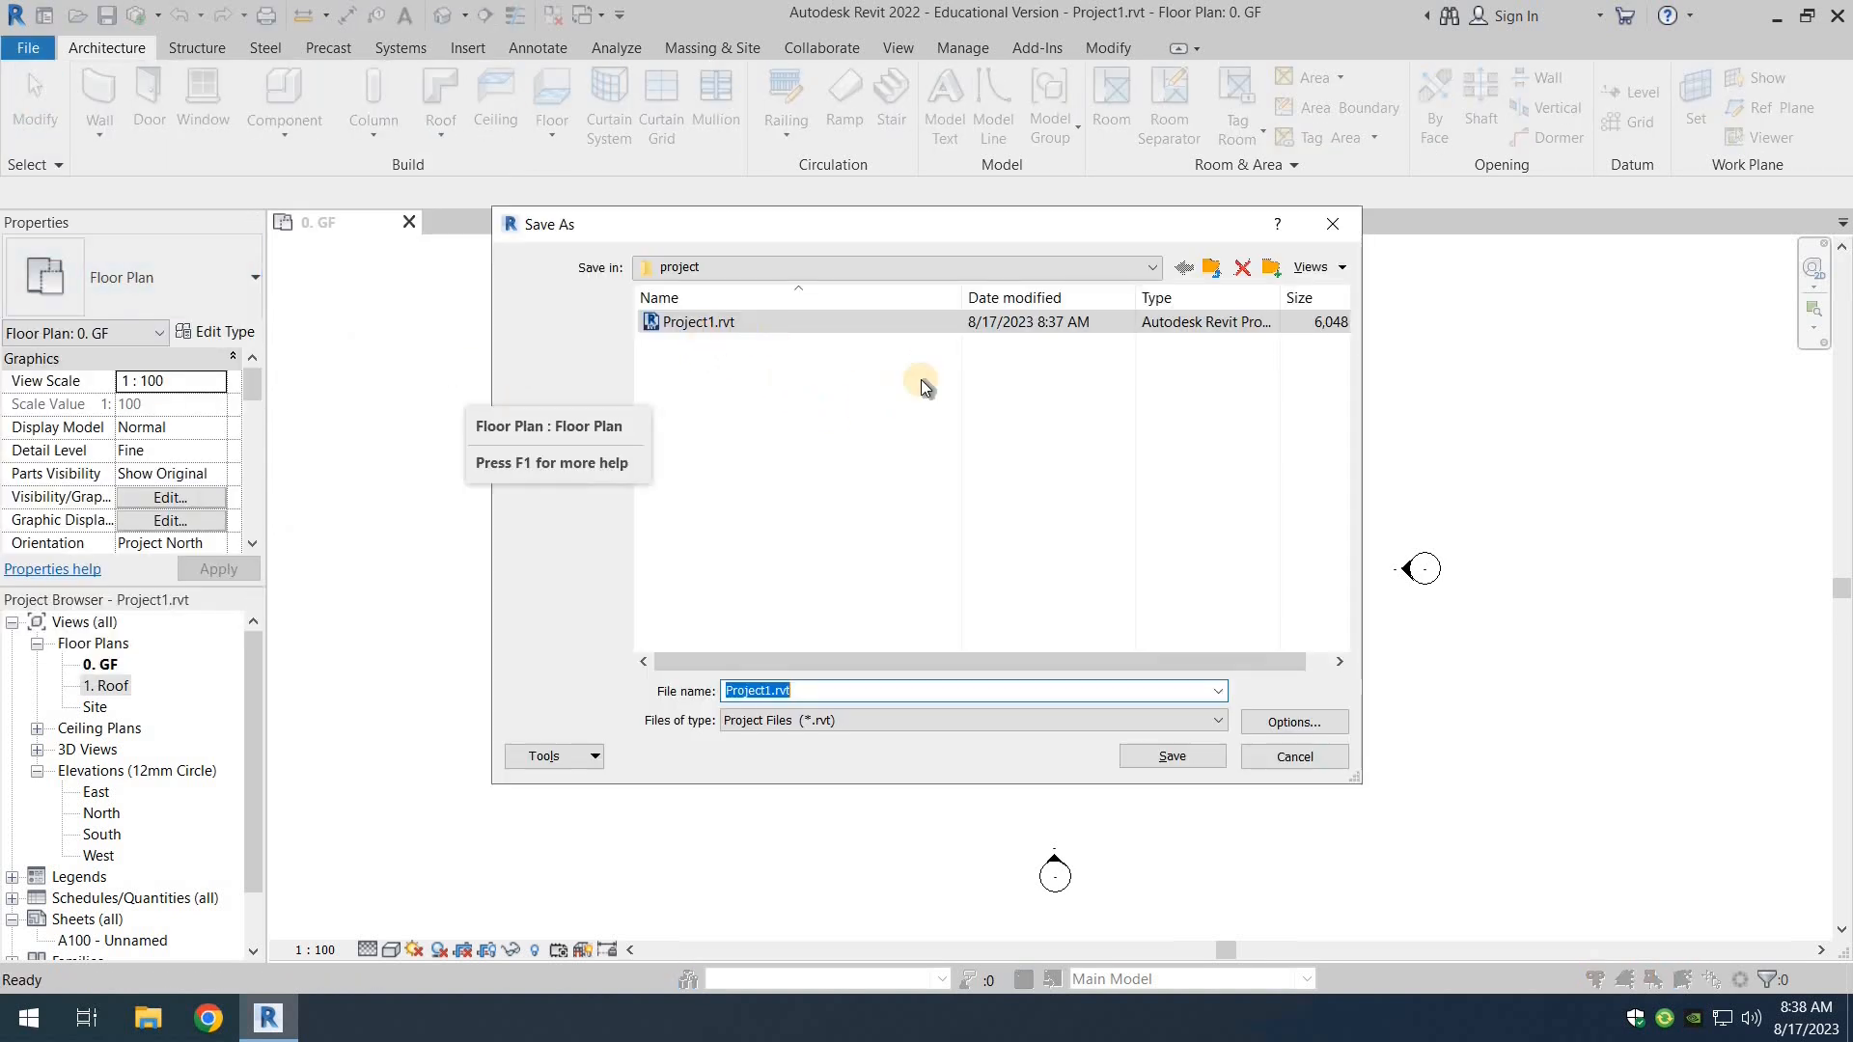
pyautogui.click(849, 468)
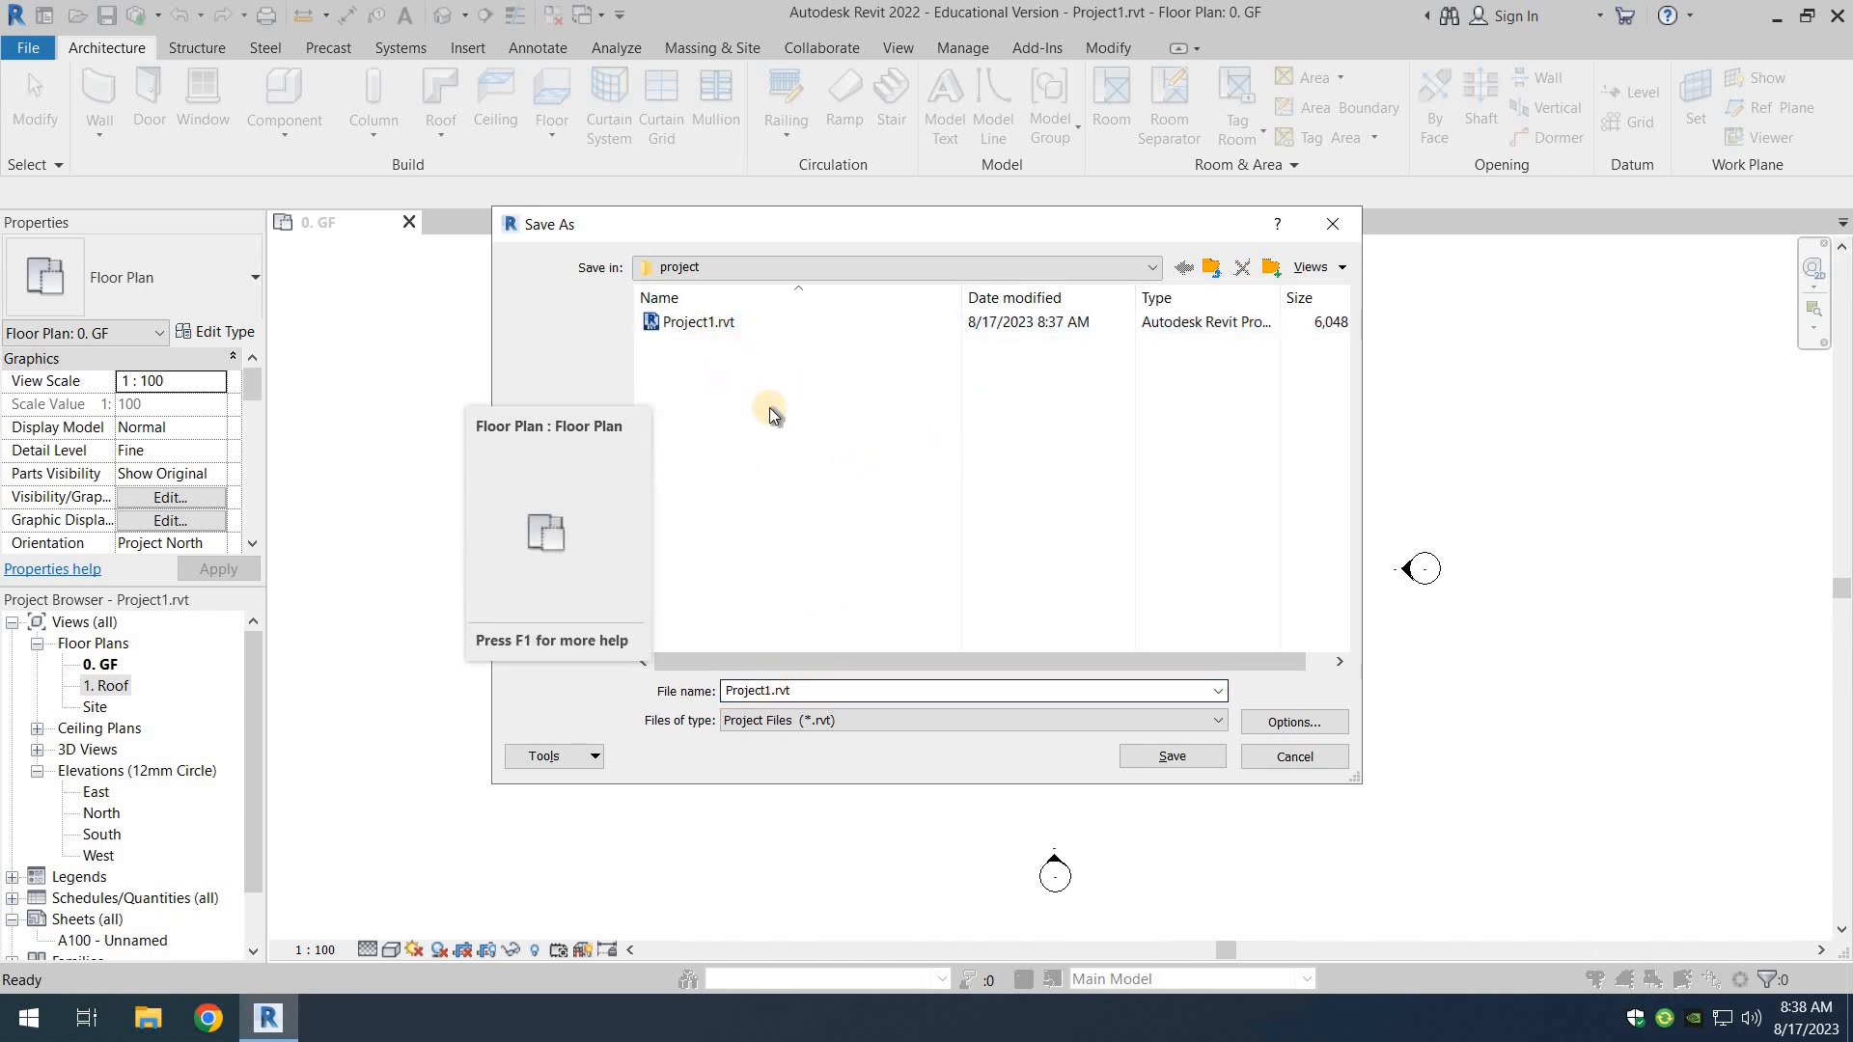
pyautogui.click(1170, 758)
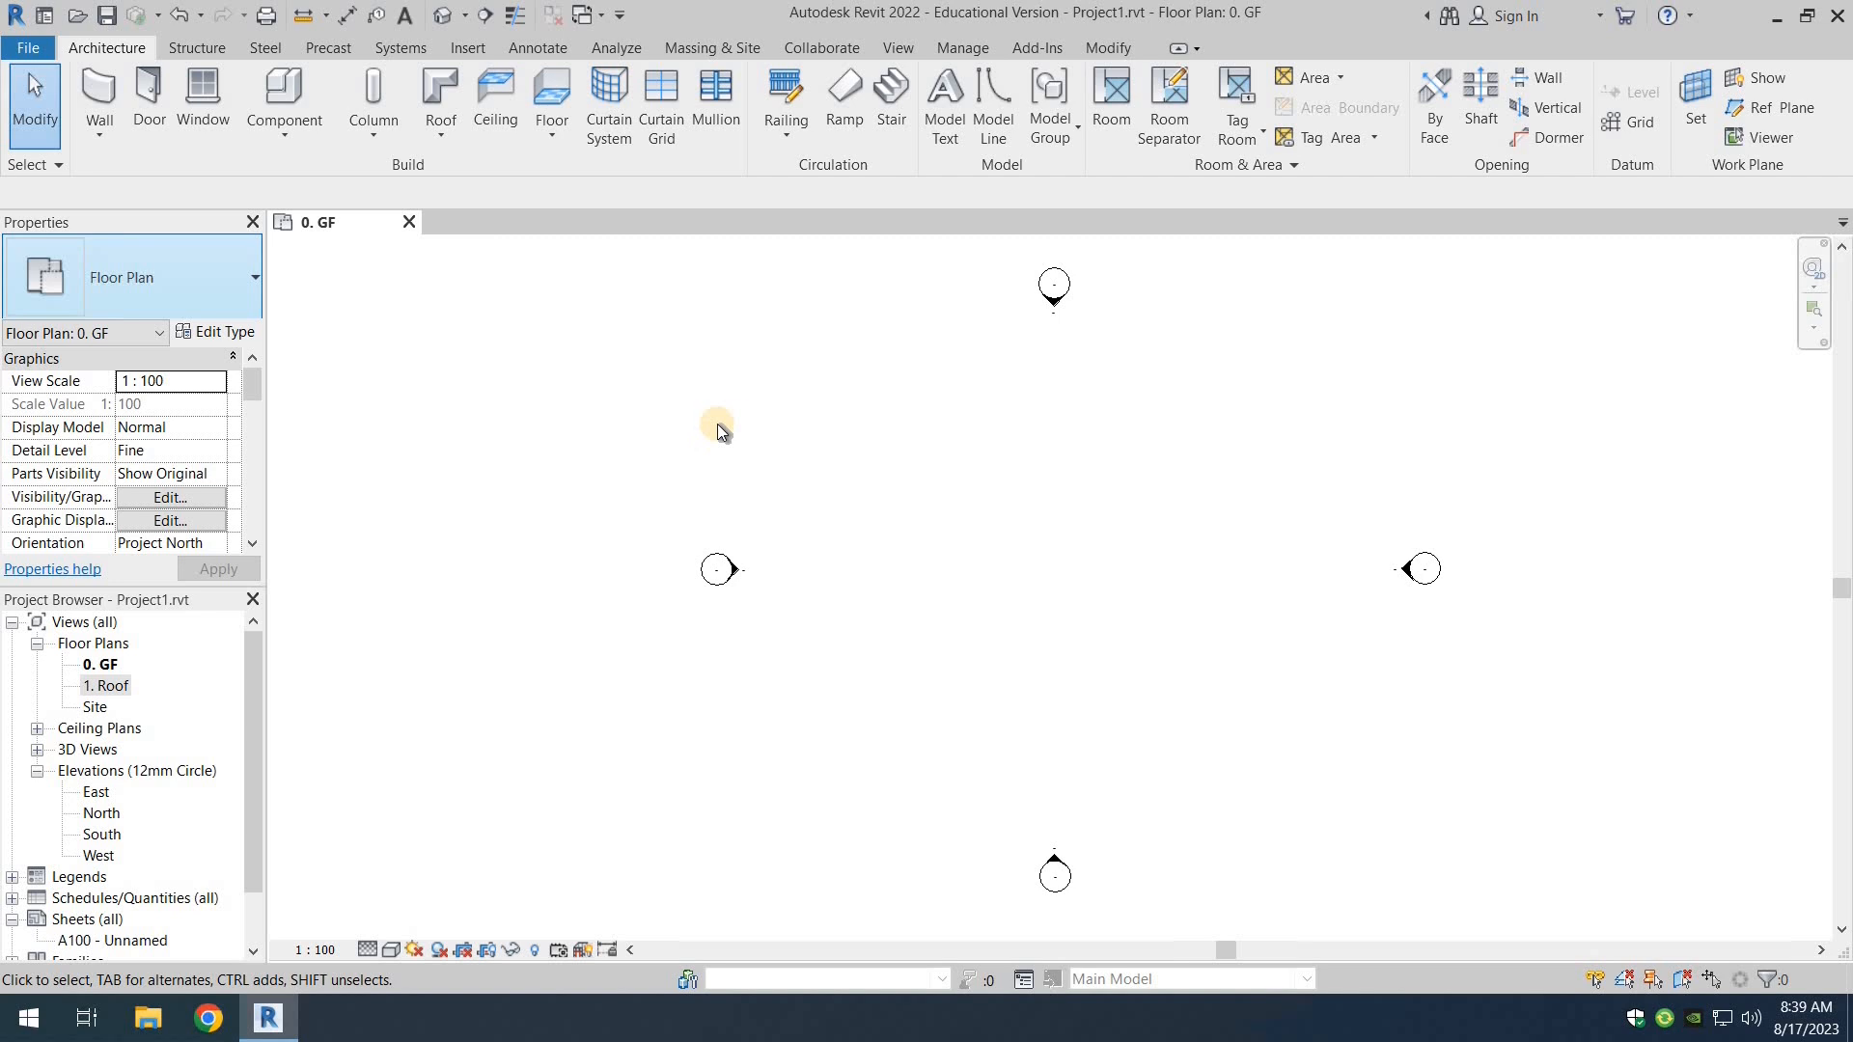
pyautogui.click(28, 47)
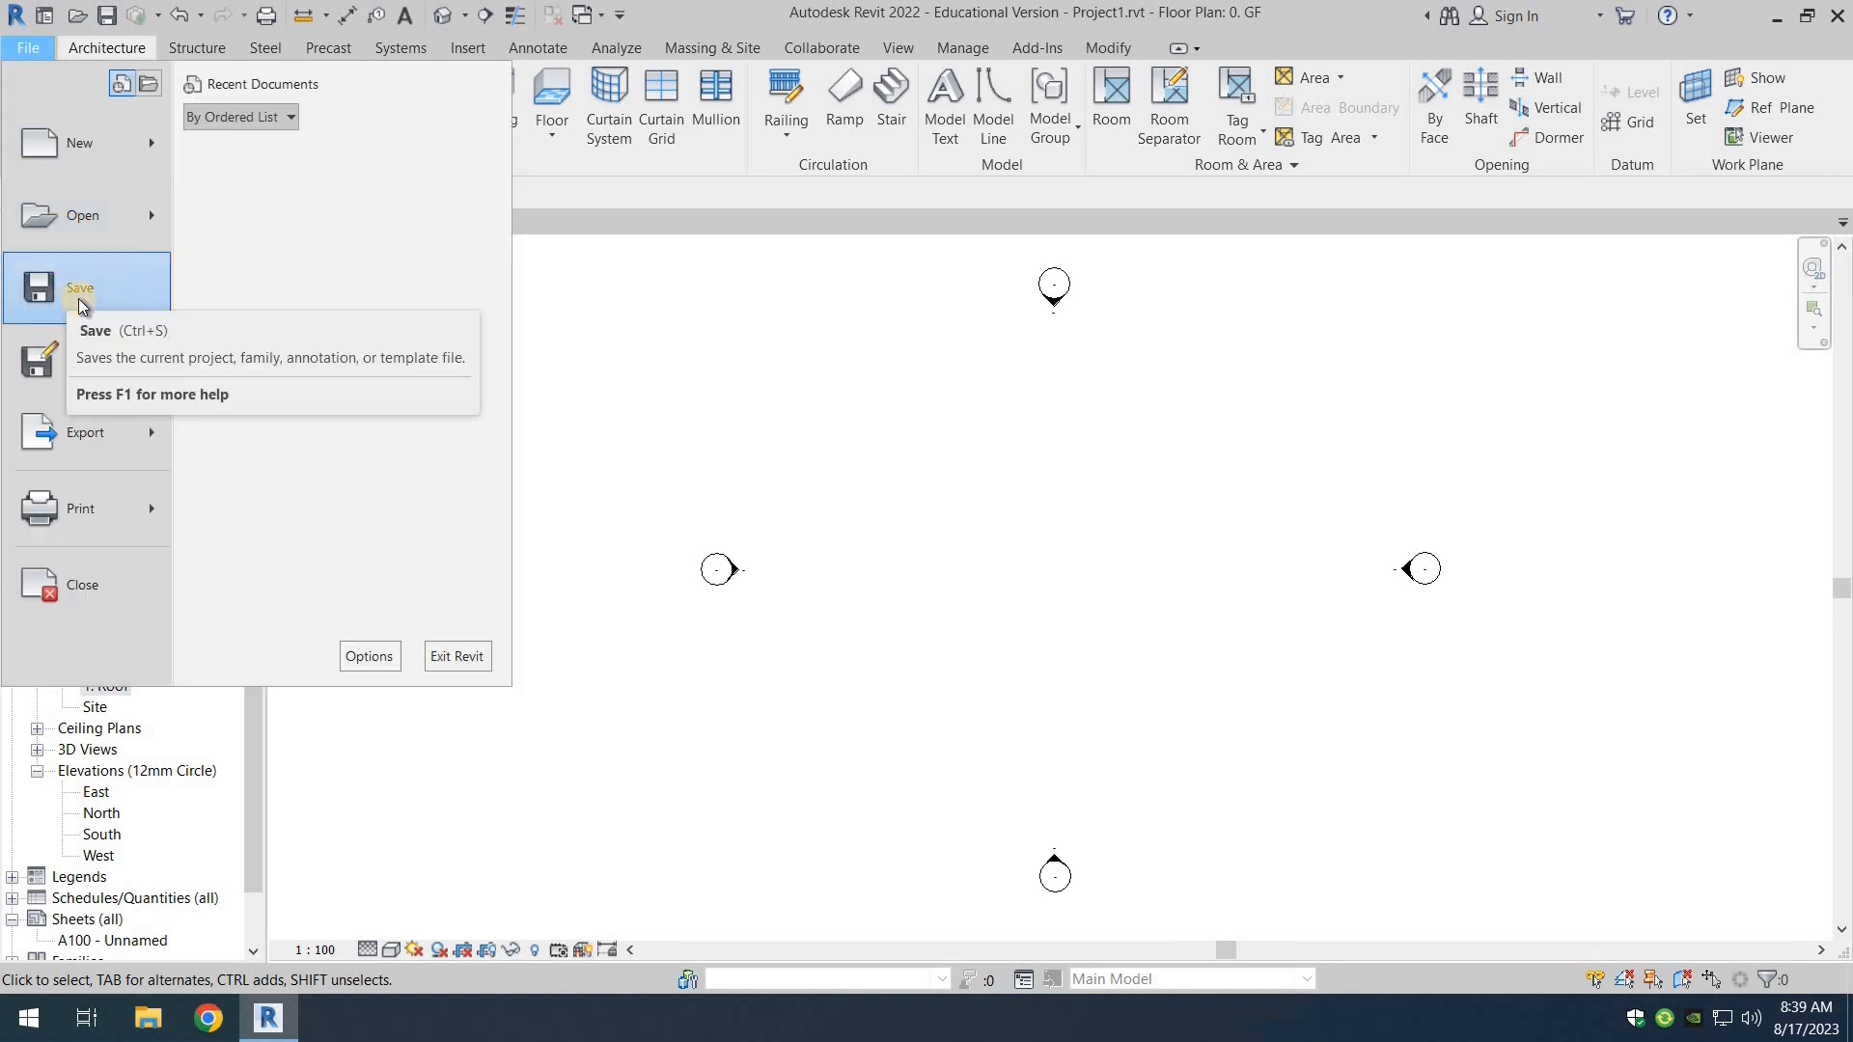
pyautogui.click(713, 367)
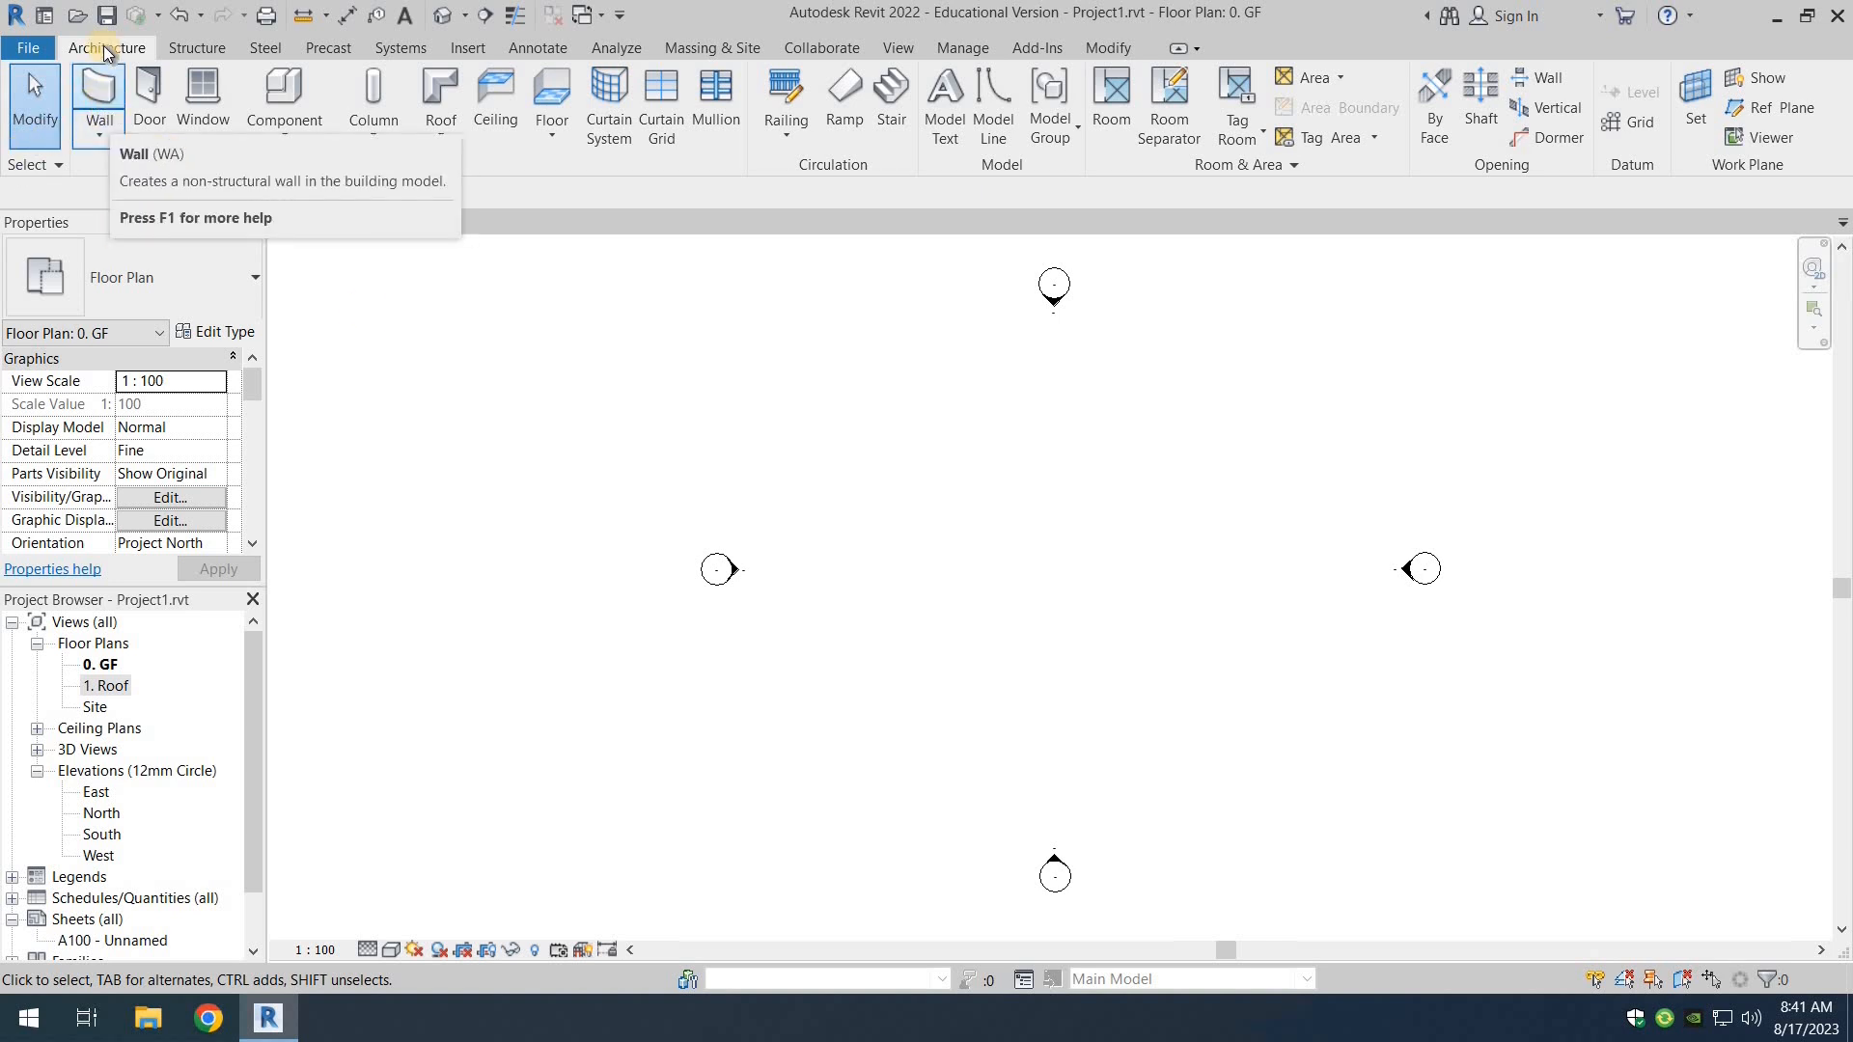
# Step: Draw a horizontal Brick-10" wall 7950 long, starting in the upper-left area between the elevation markers of the ground floor plan
pyautogui.click(101, 96)
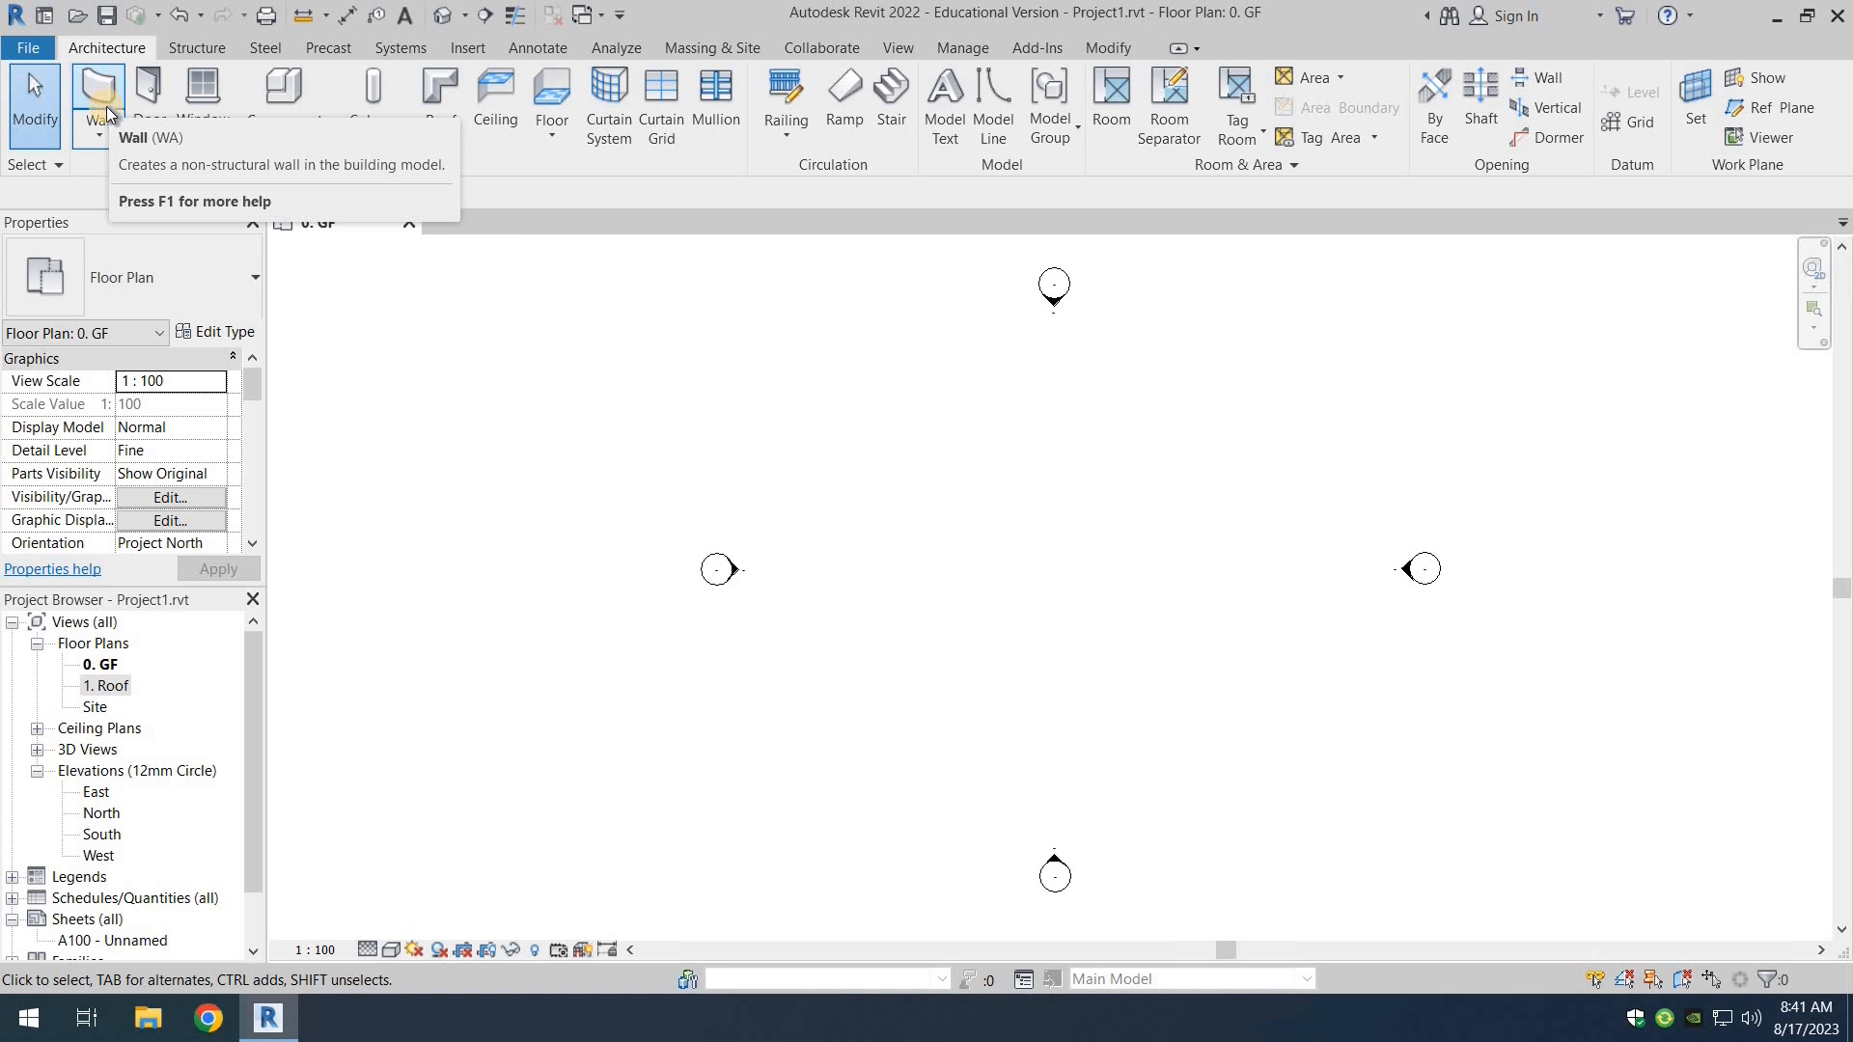
pyautogui.click(203, 276)
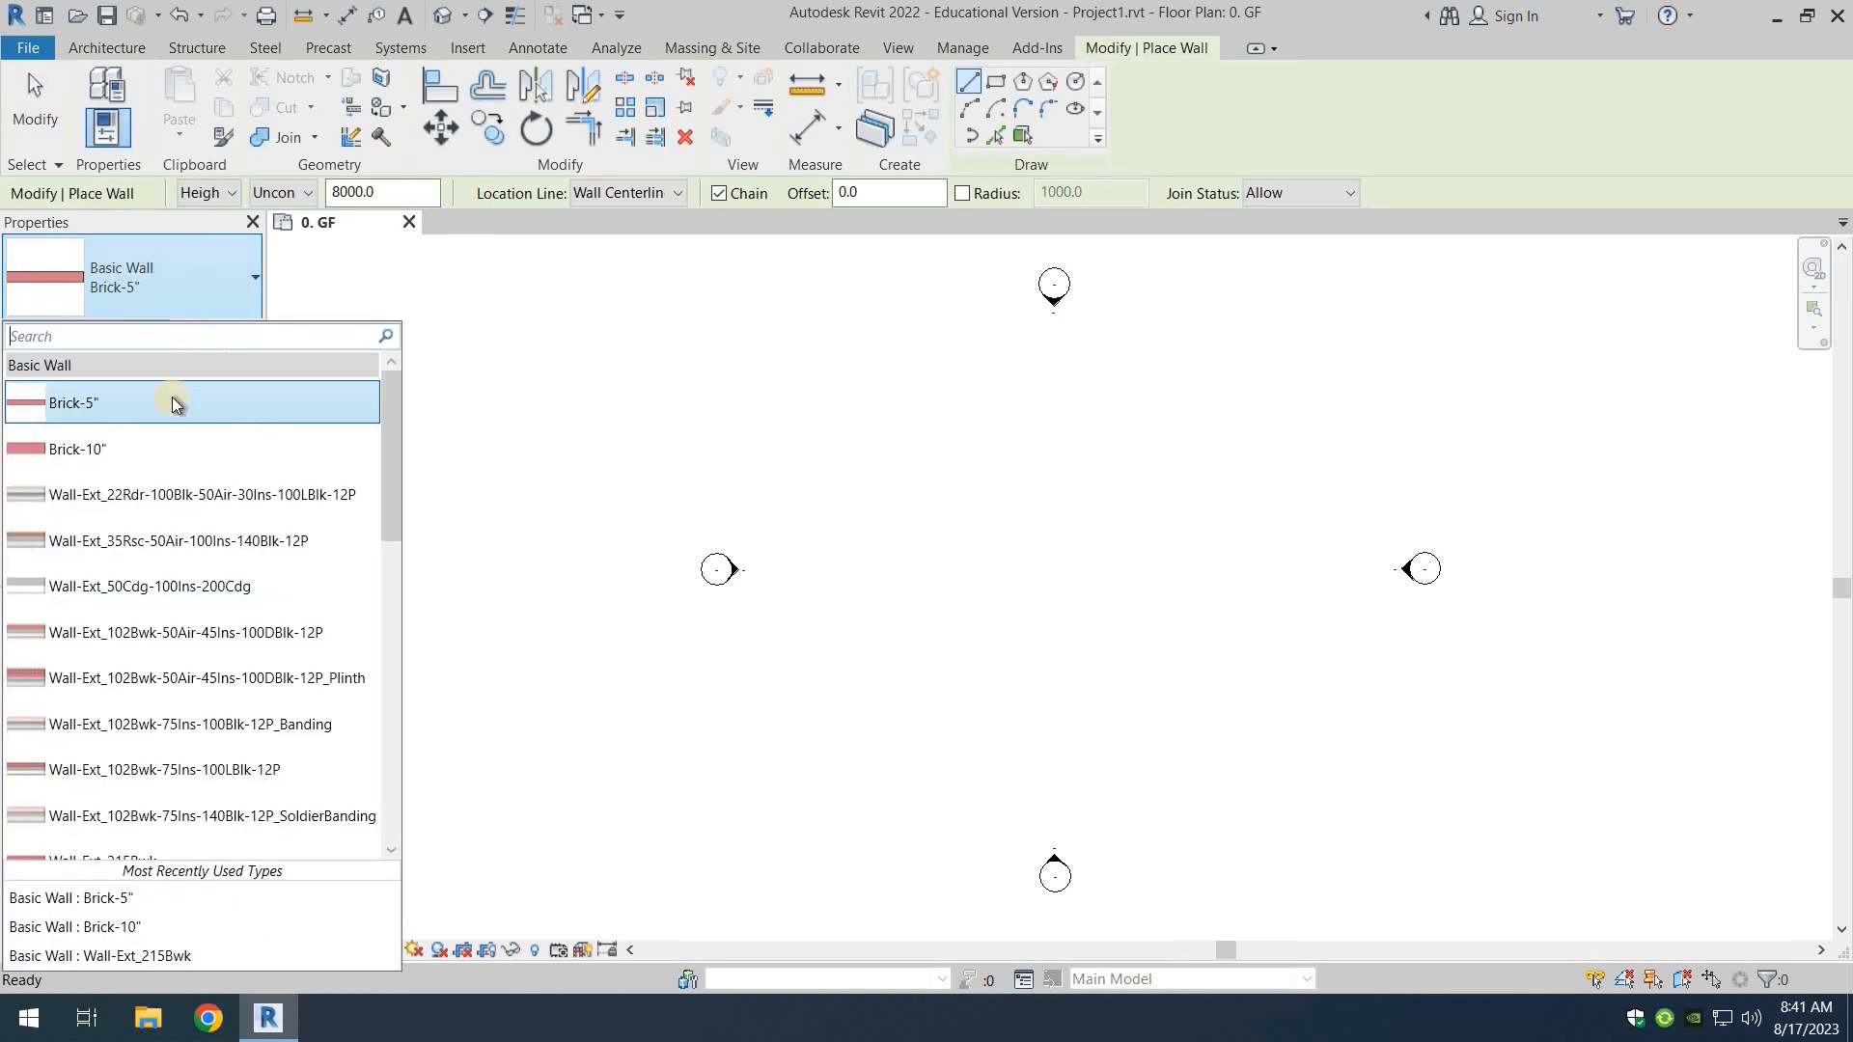
pyautogui.click(77, 456)
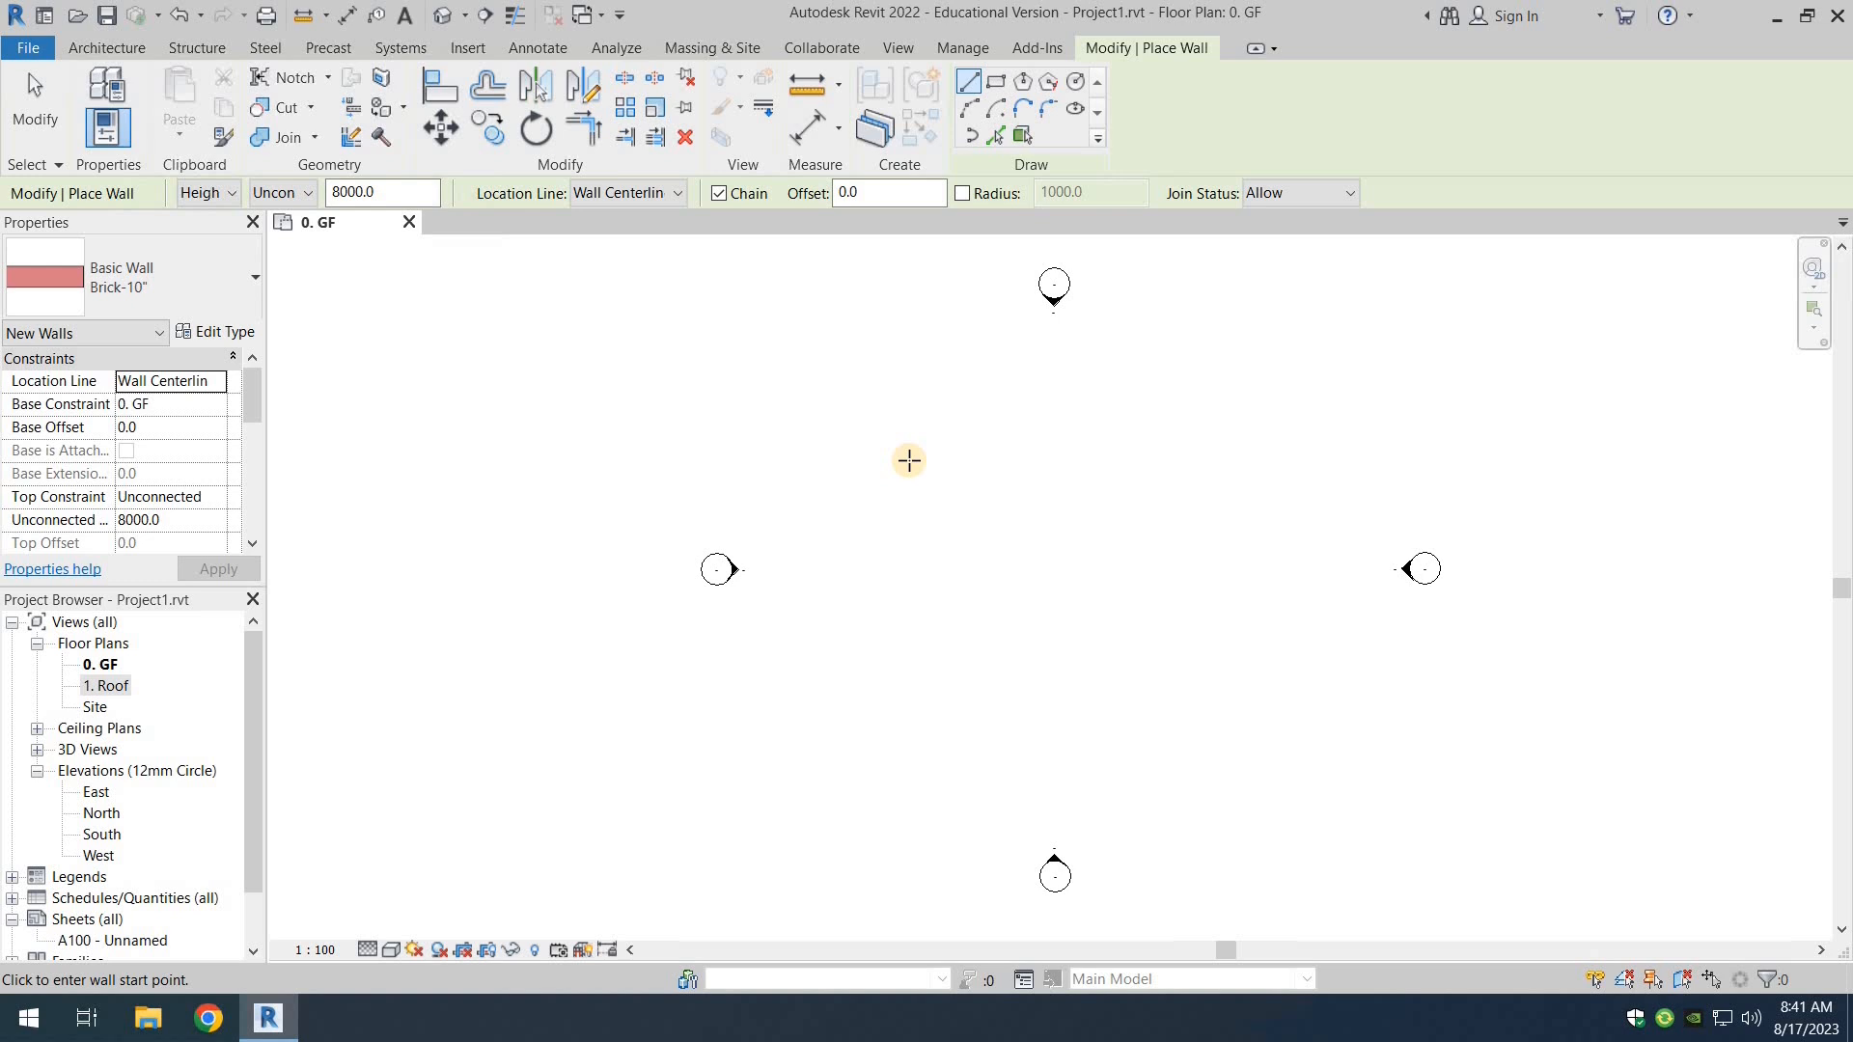
pyautogui.click(823, 376)
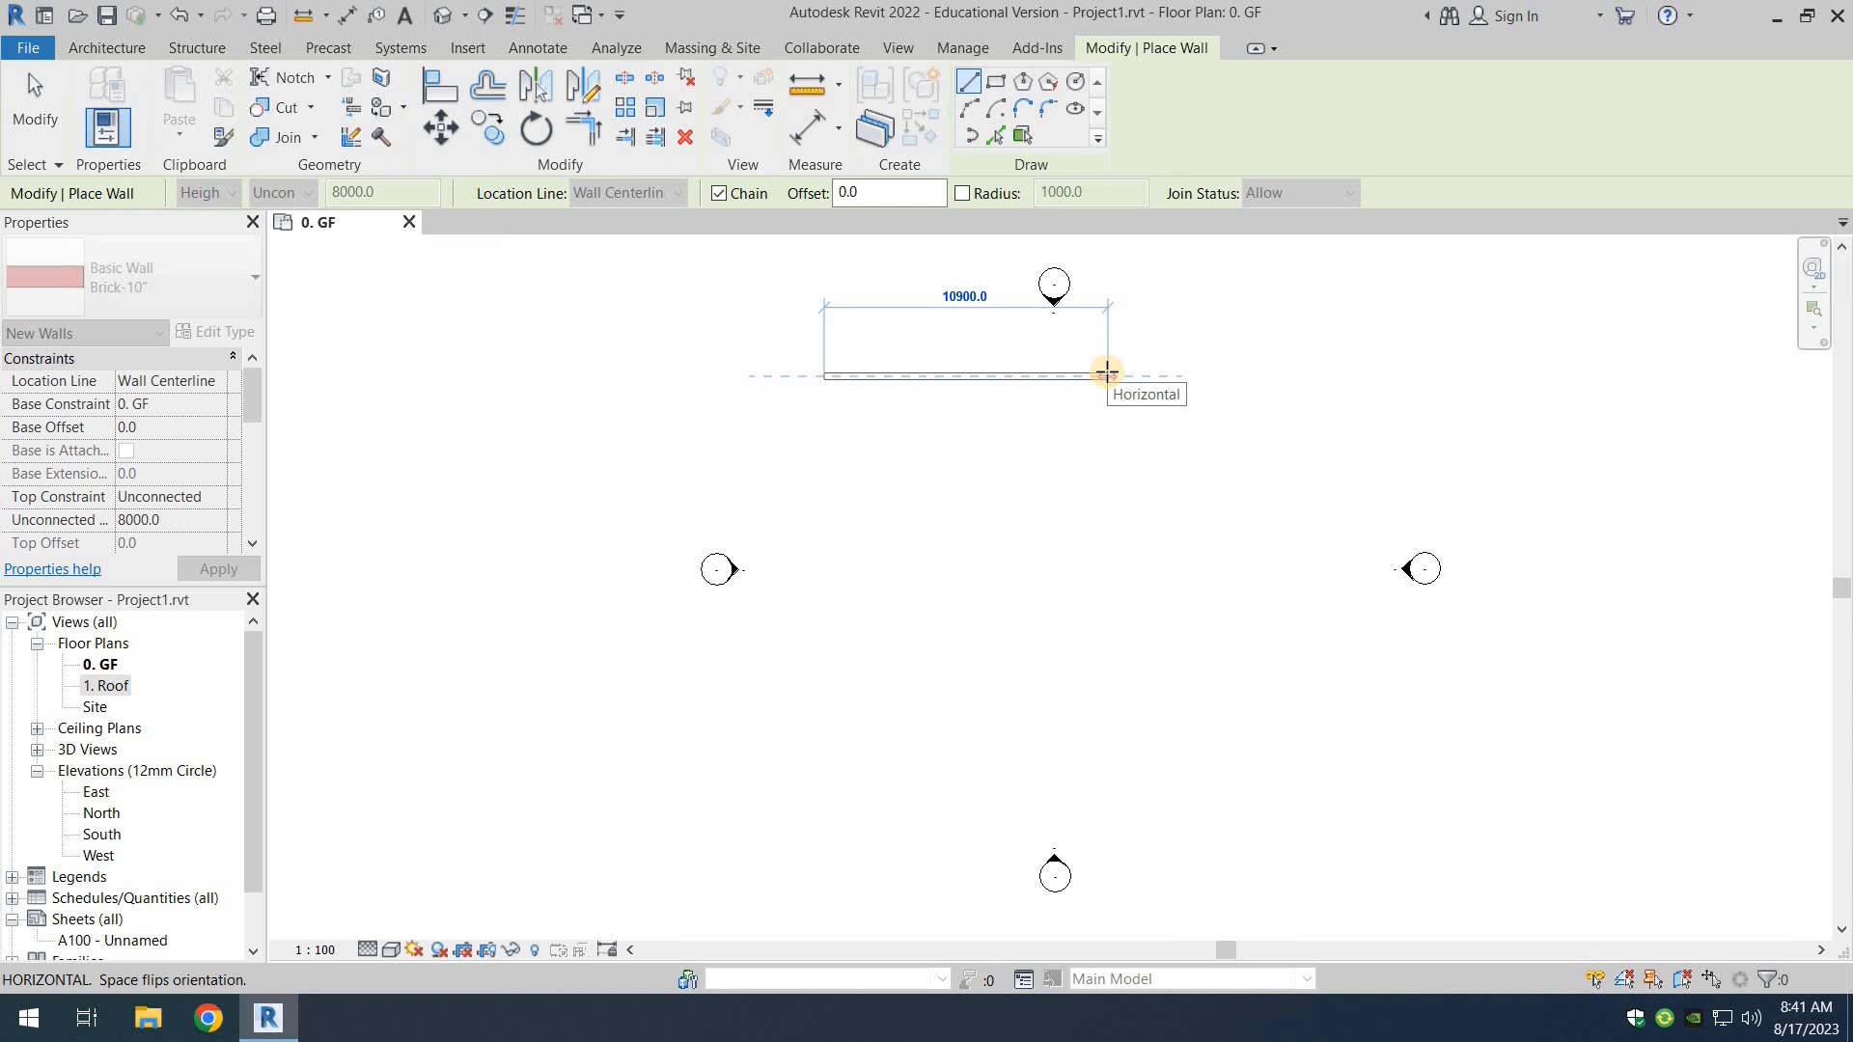
pyautogui.write('7950')
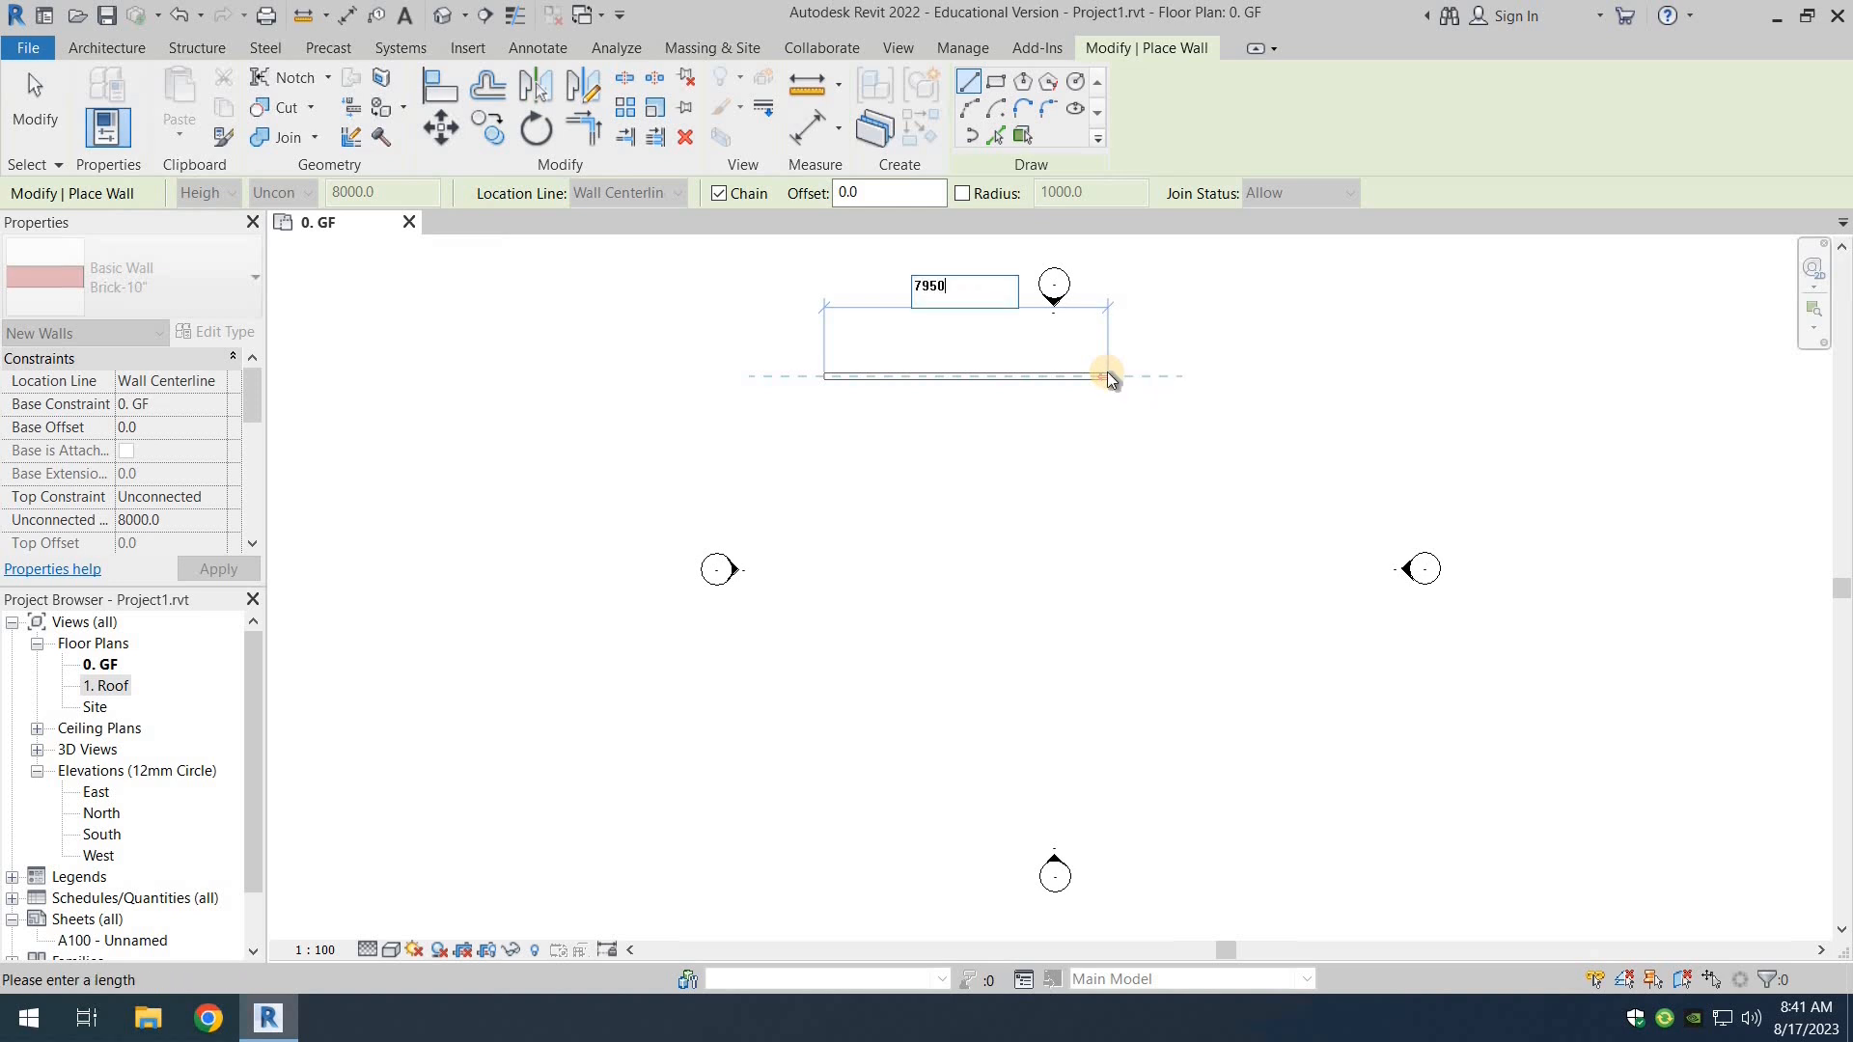
pyautogui.press('Return')
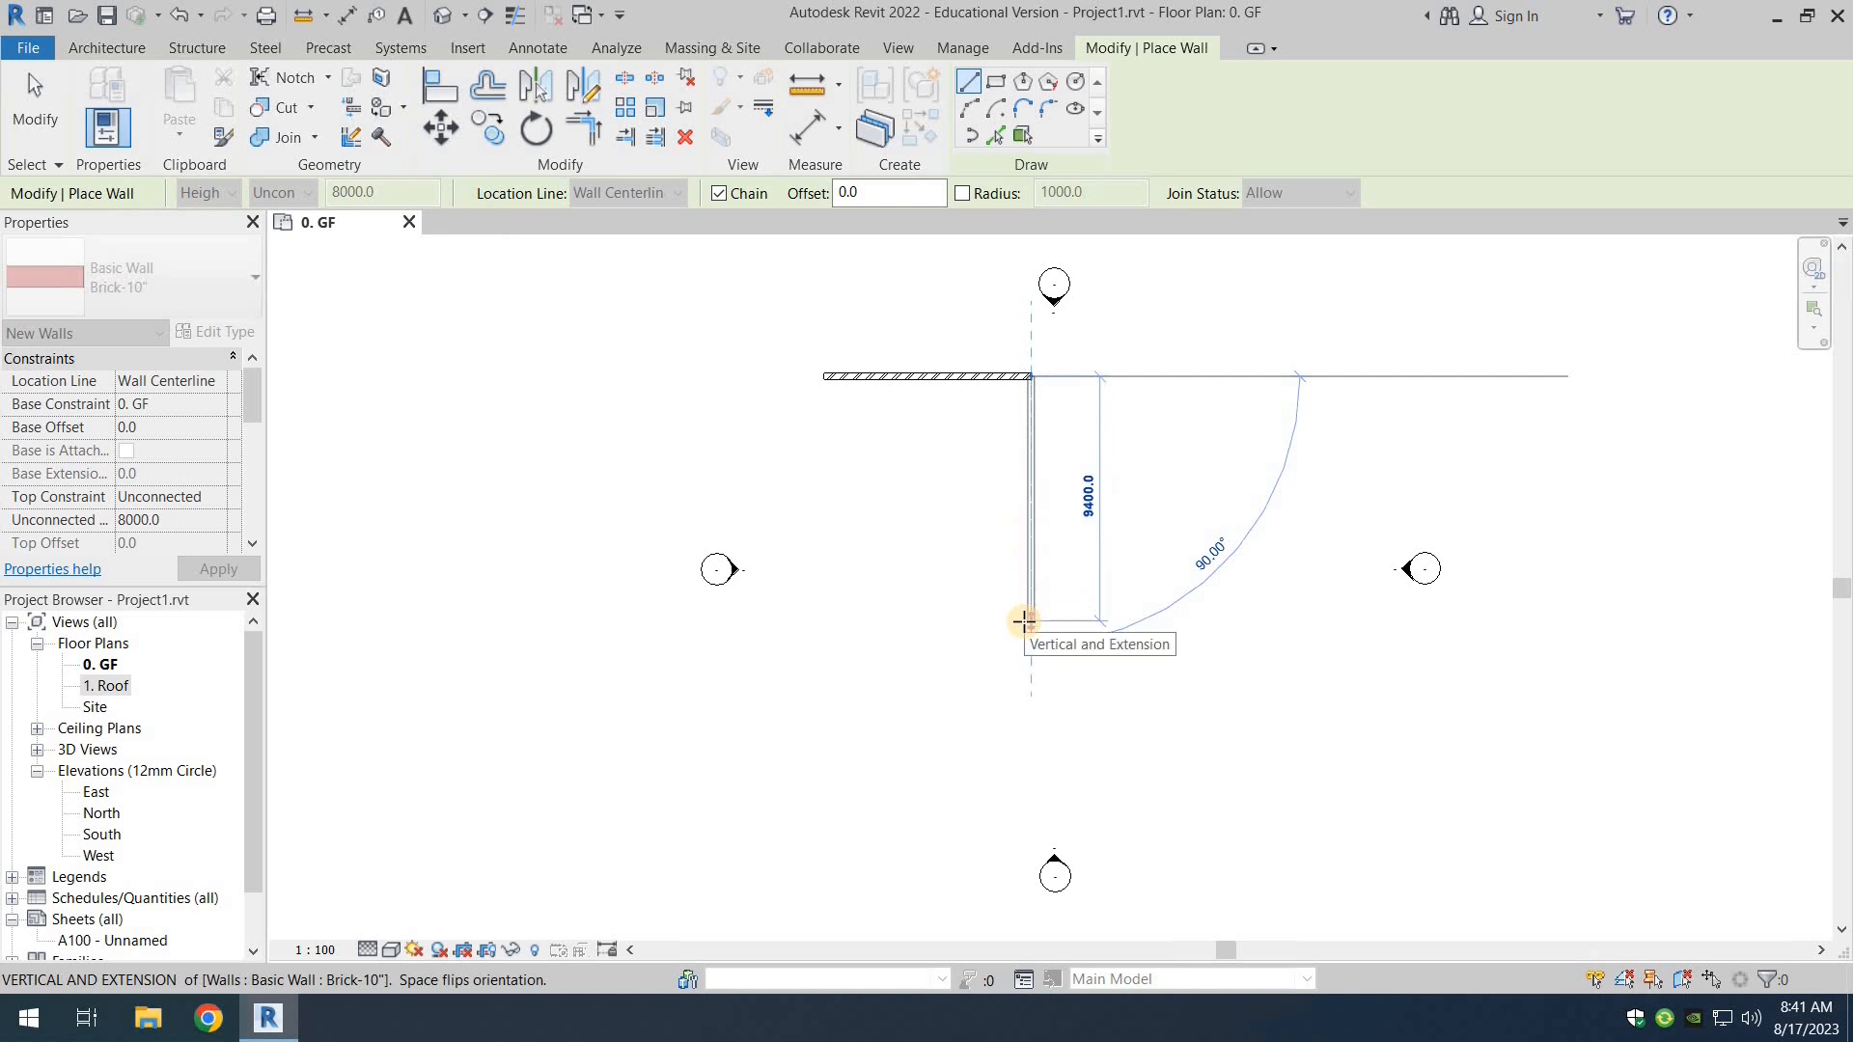
# Step: Continue the wall chain 11254 straight down and 4039 horizontally to the left, and end the chain there
pyautogui.write('11')
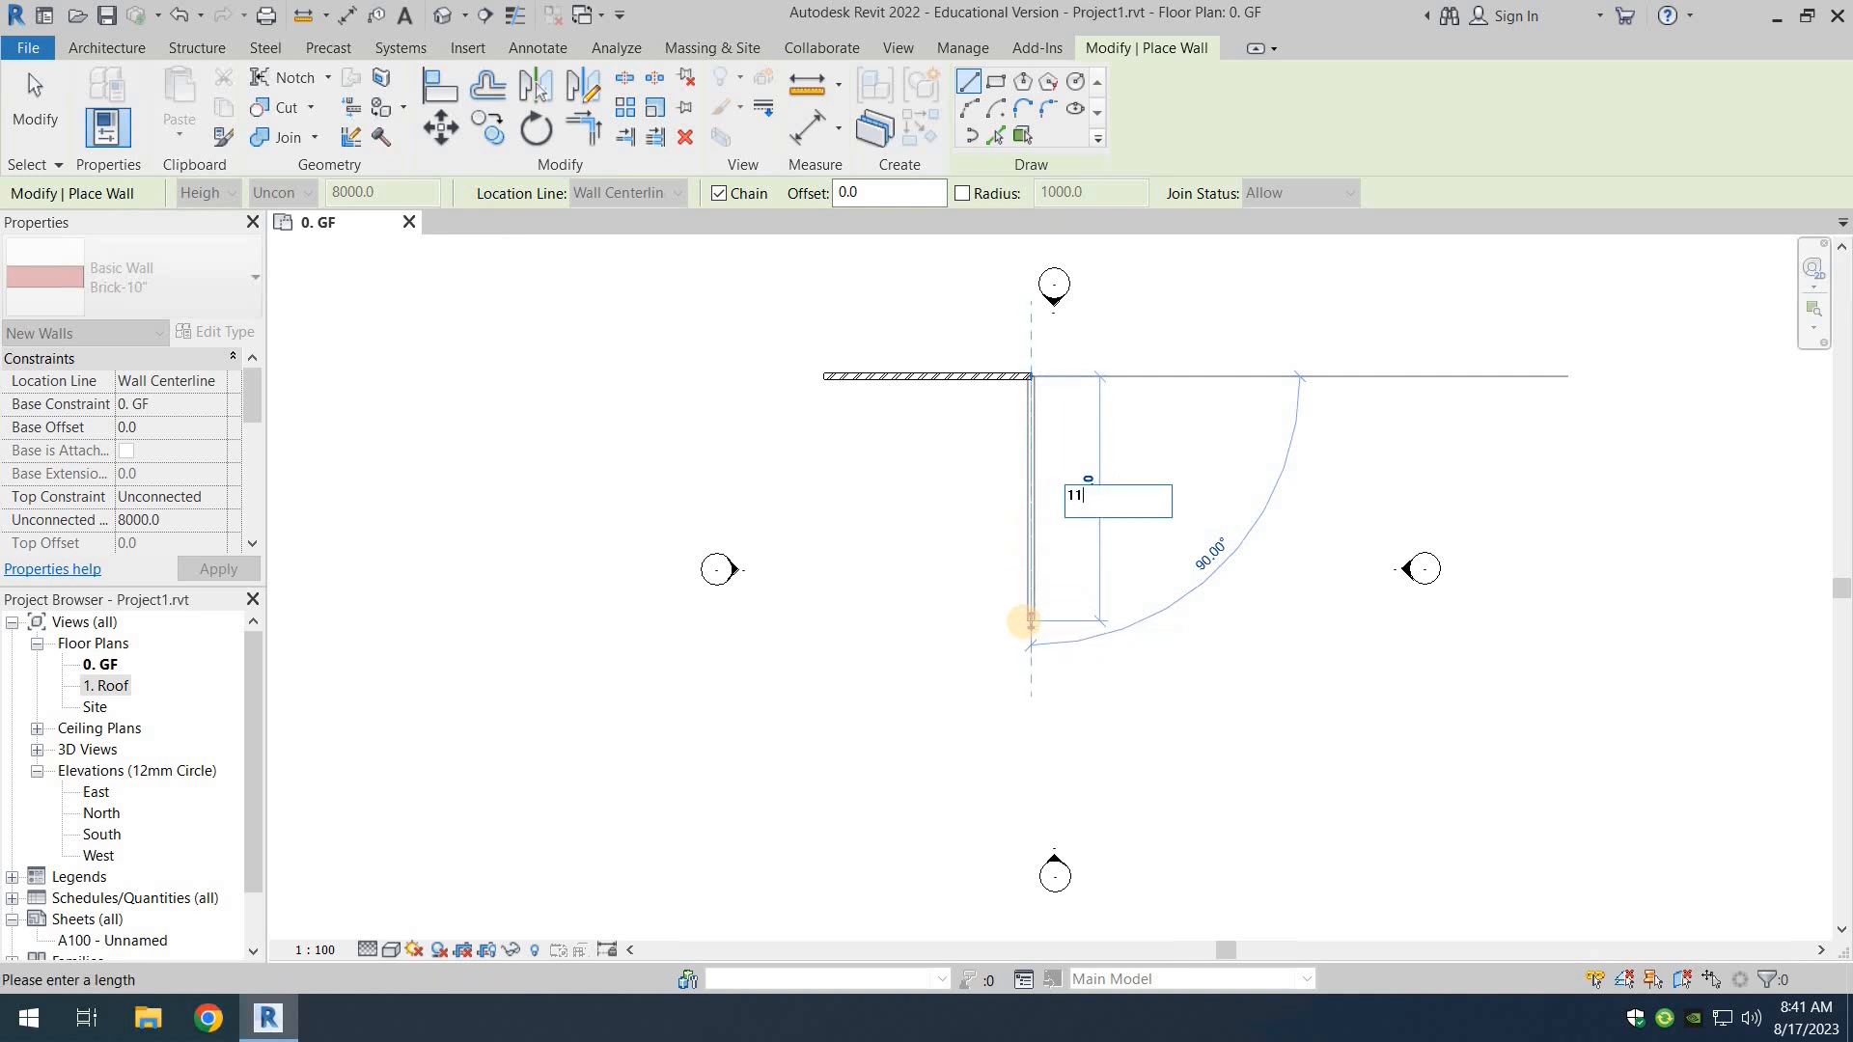
pyautogui.write('254')
pyautogui.press('Return')
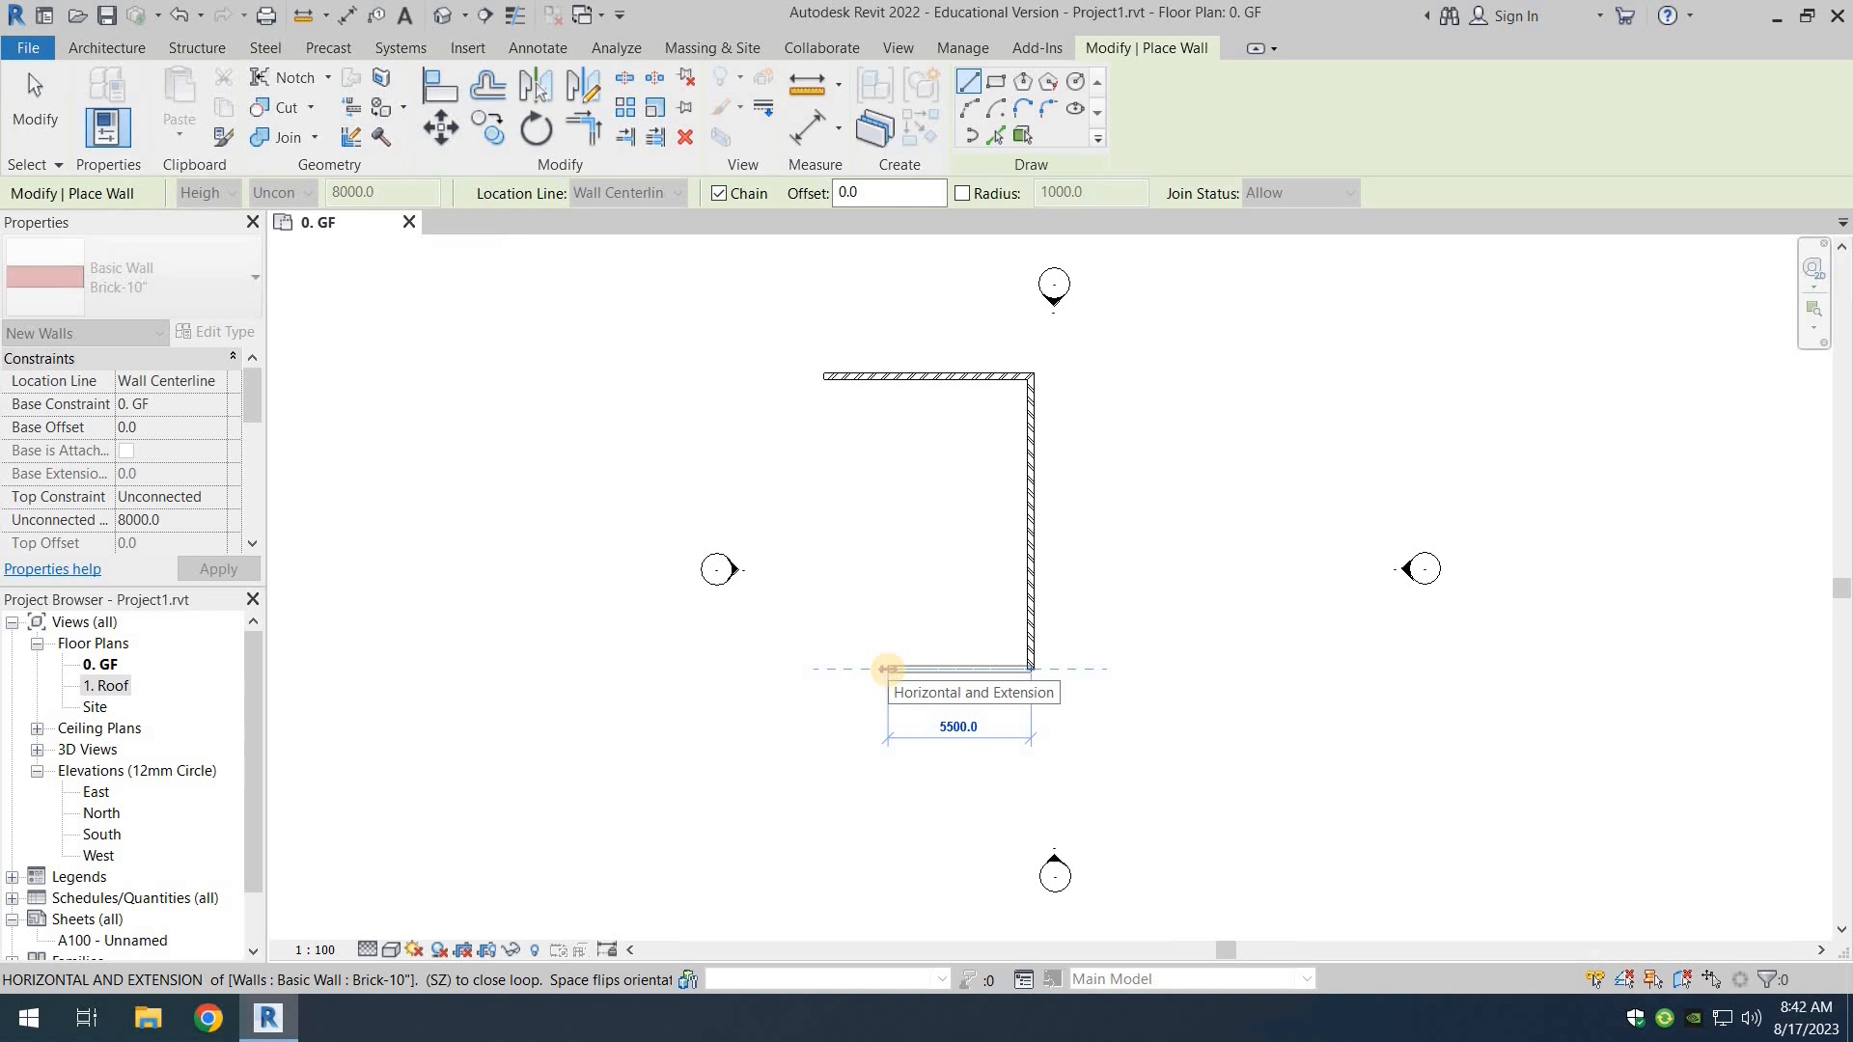
pyautogui.write('4039')
pyautogui.press('Return')
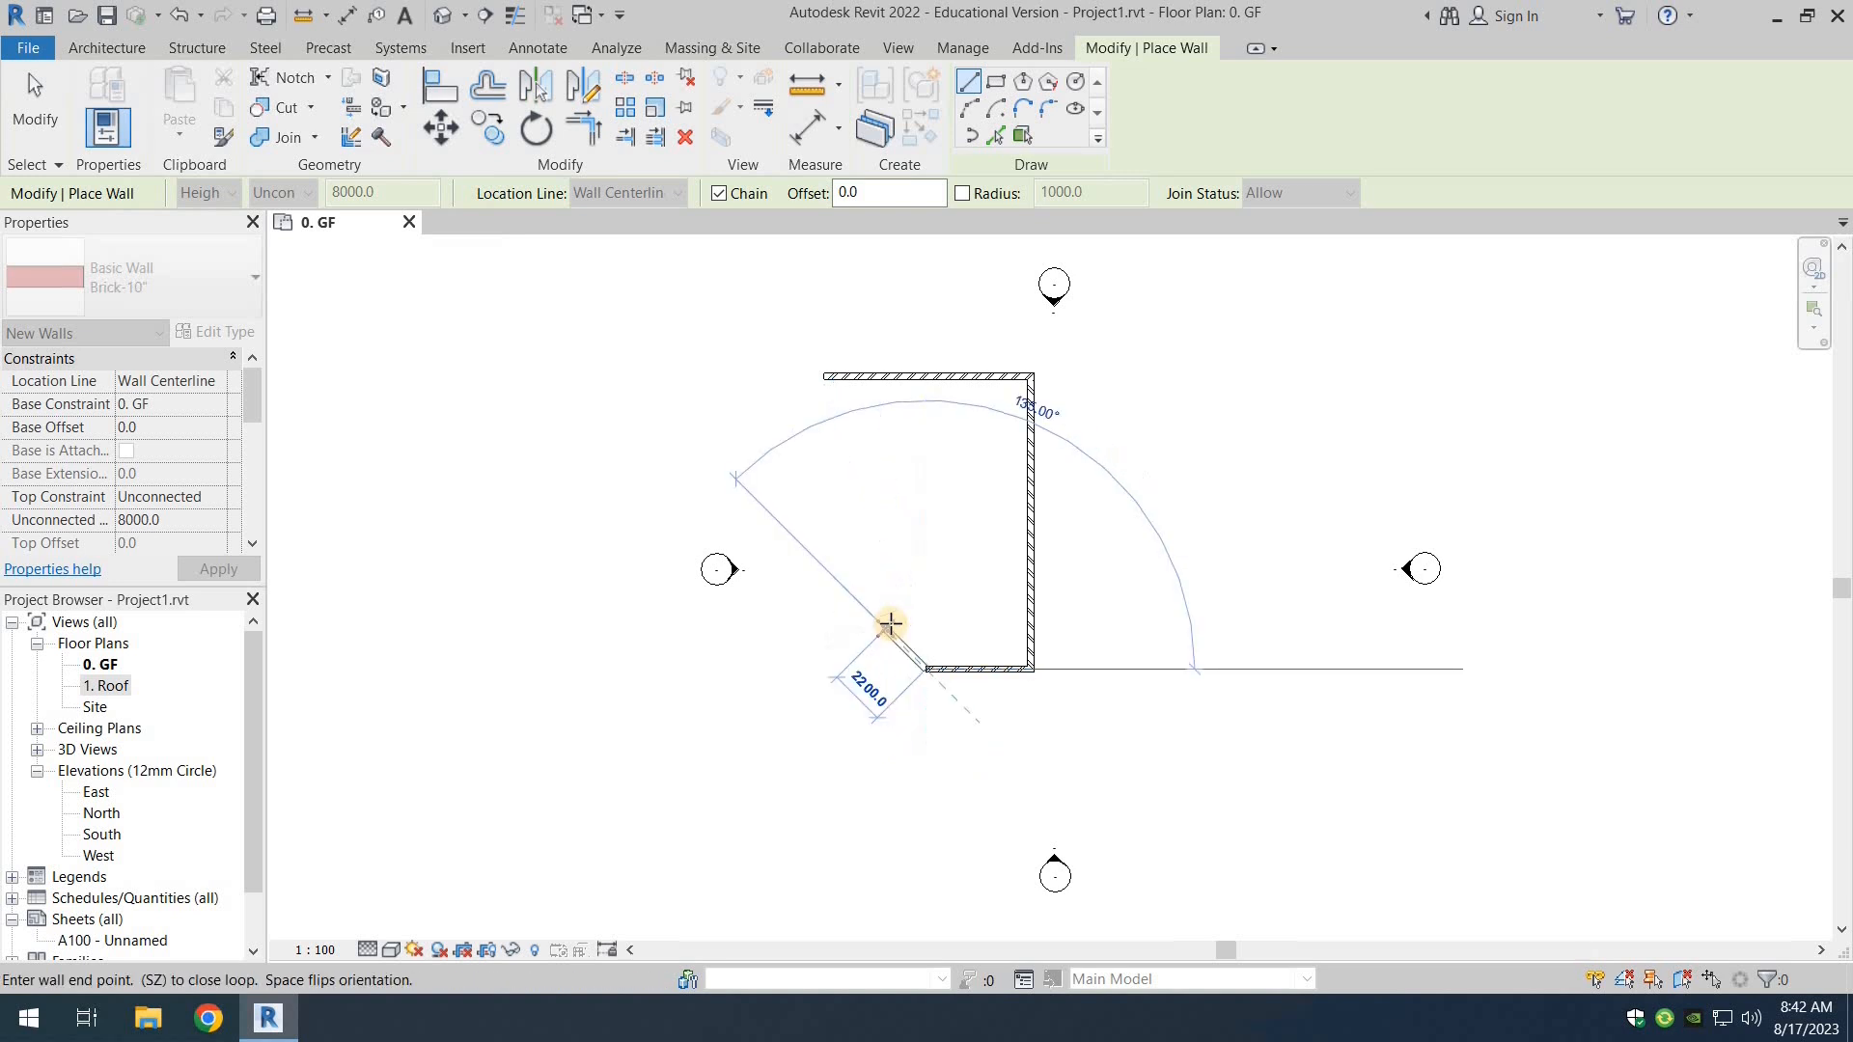
pyautogui.press('Escape')
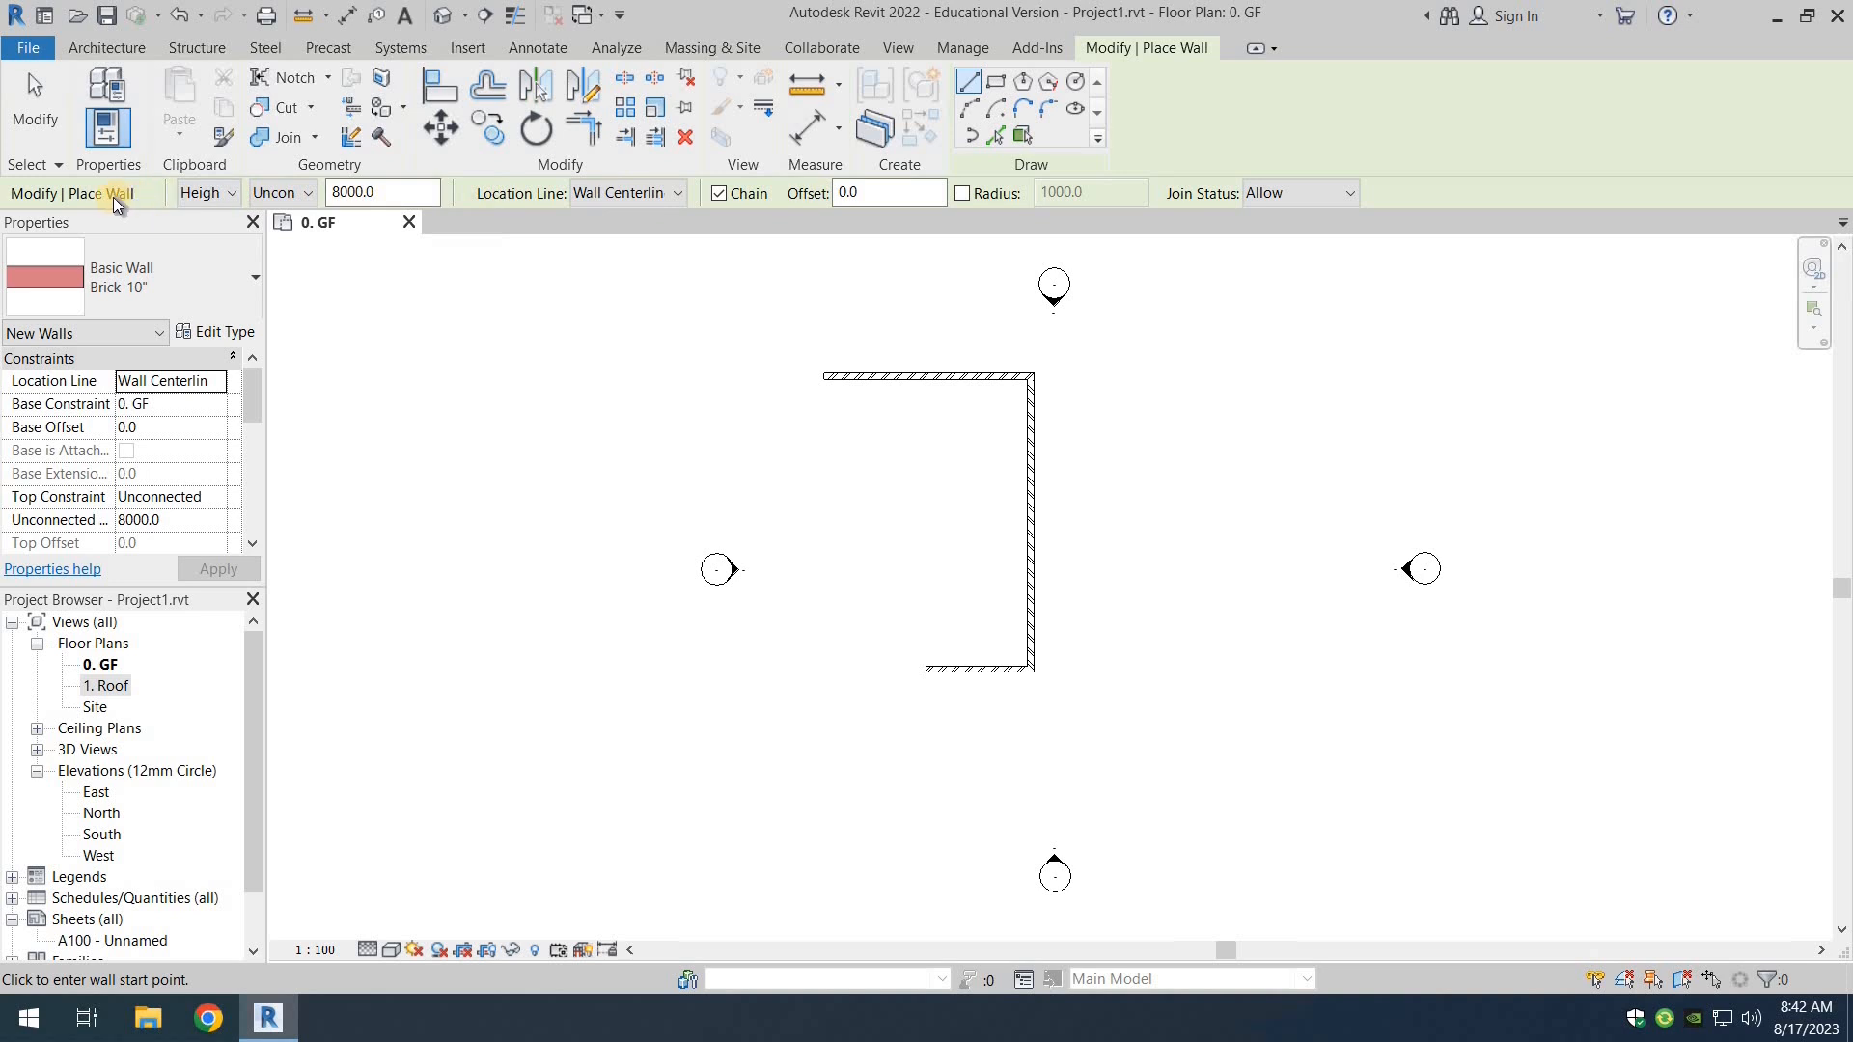
# Step: Open the default 3D view and review the wall placement options for height or depth, top level and location line, keeping Height and Wall Centerline
pyautogui.click(224, 193)
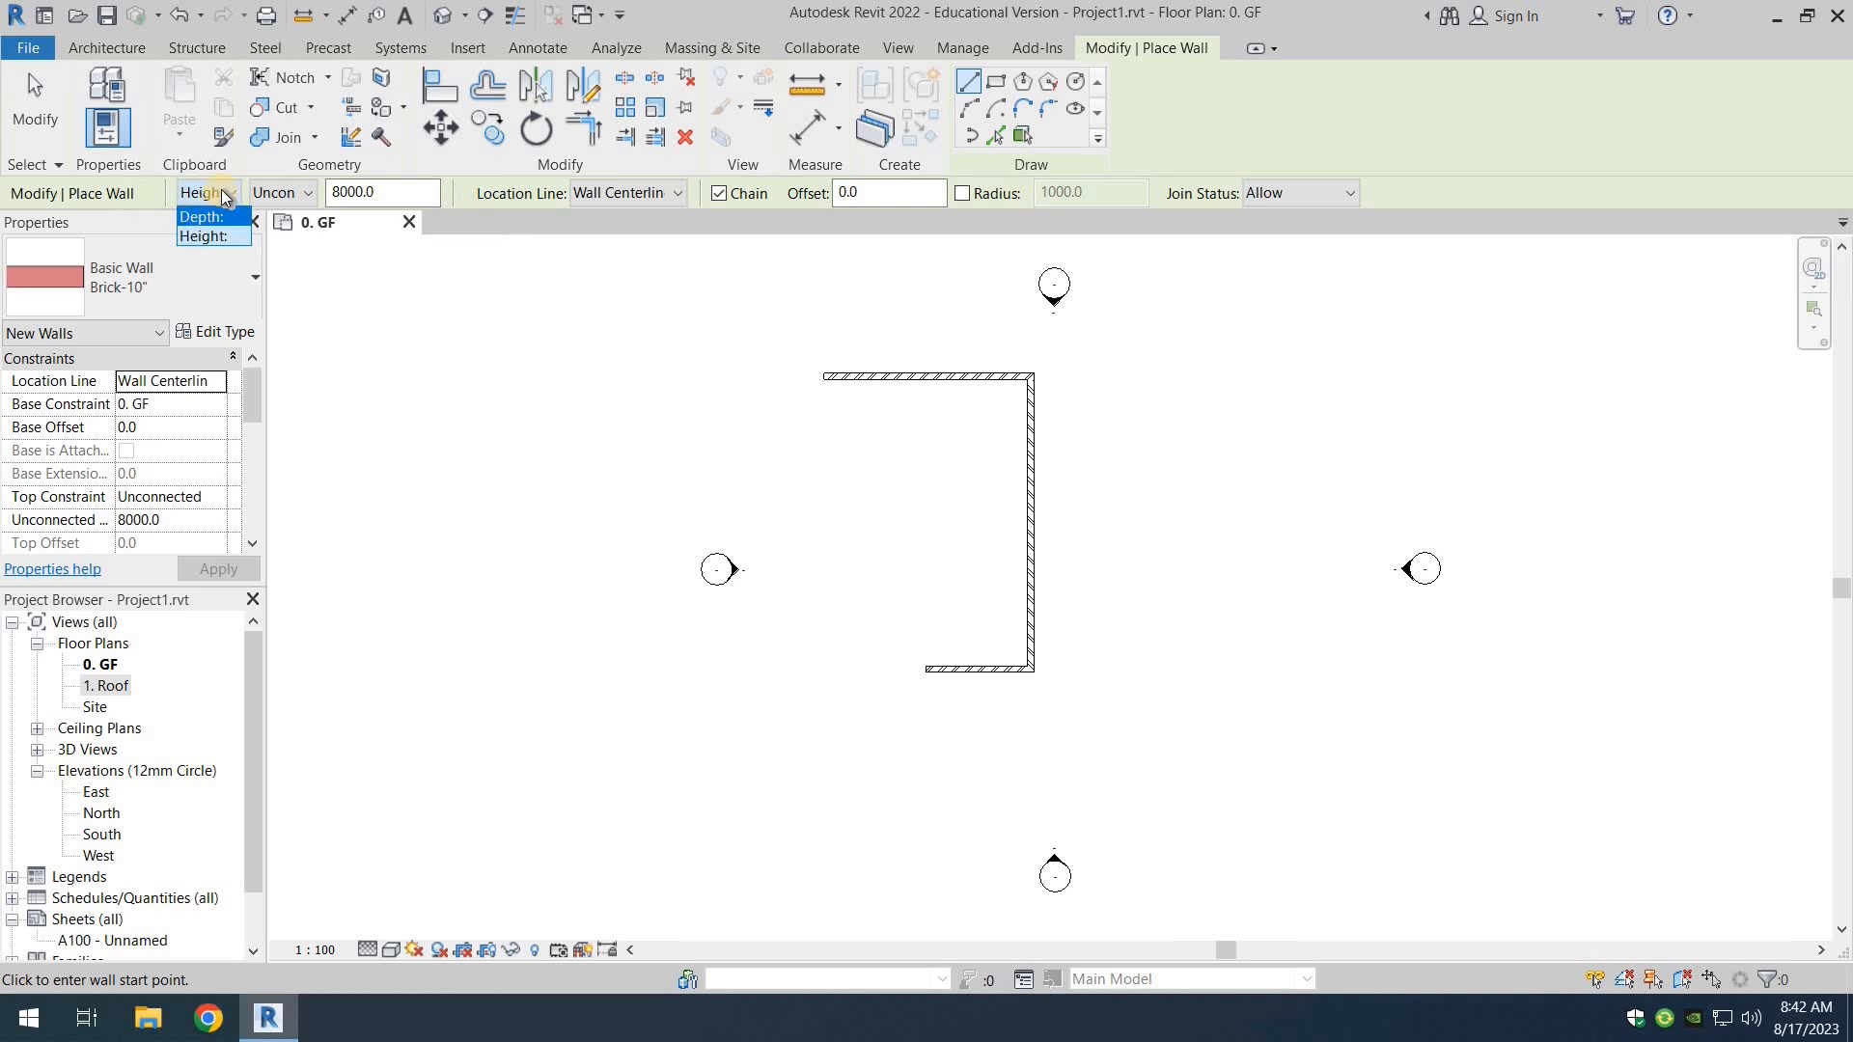
pyautogui.click(212, 237)
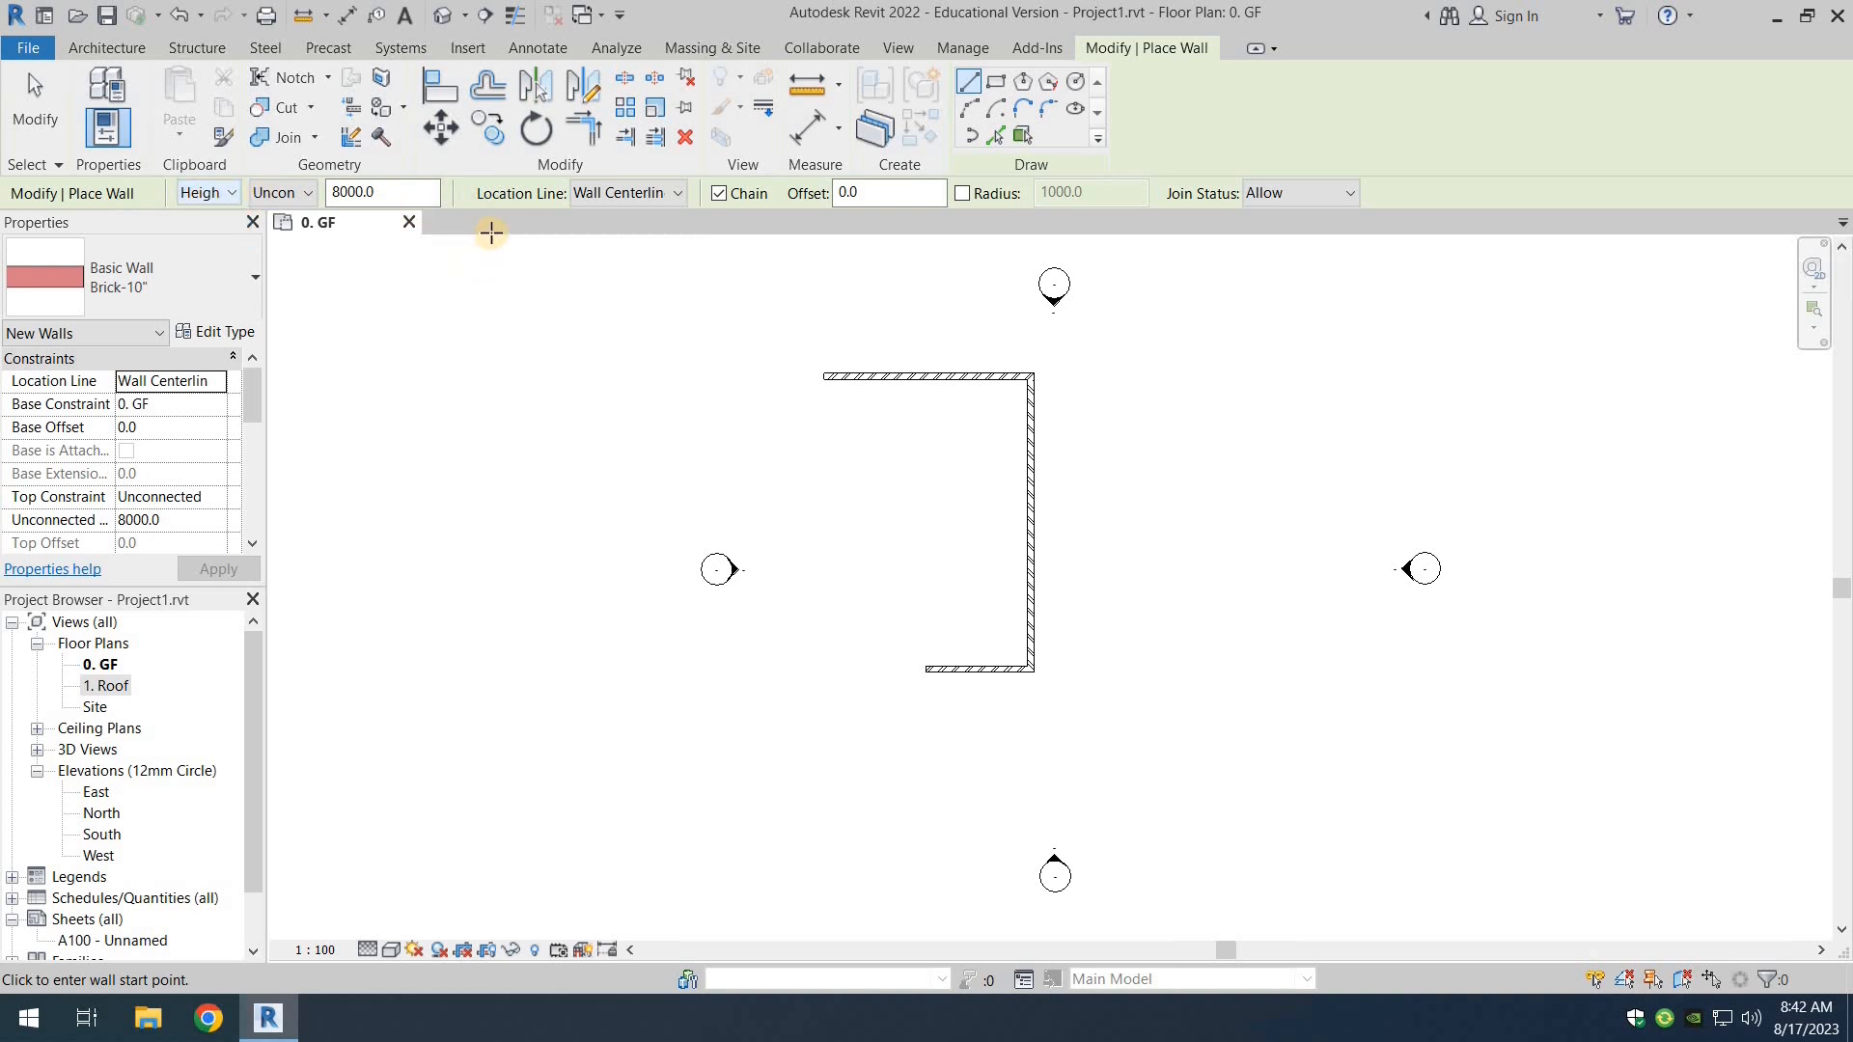
pyautogui.click(443, 15)
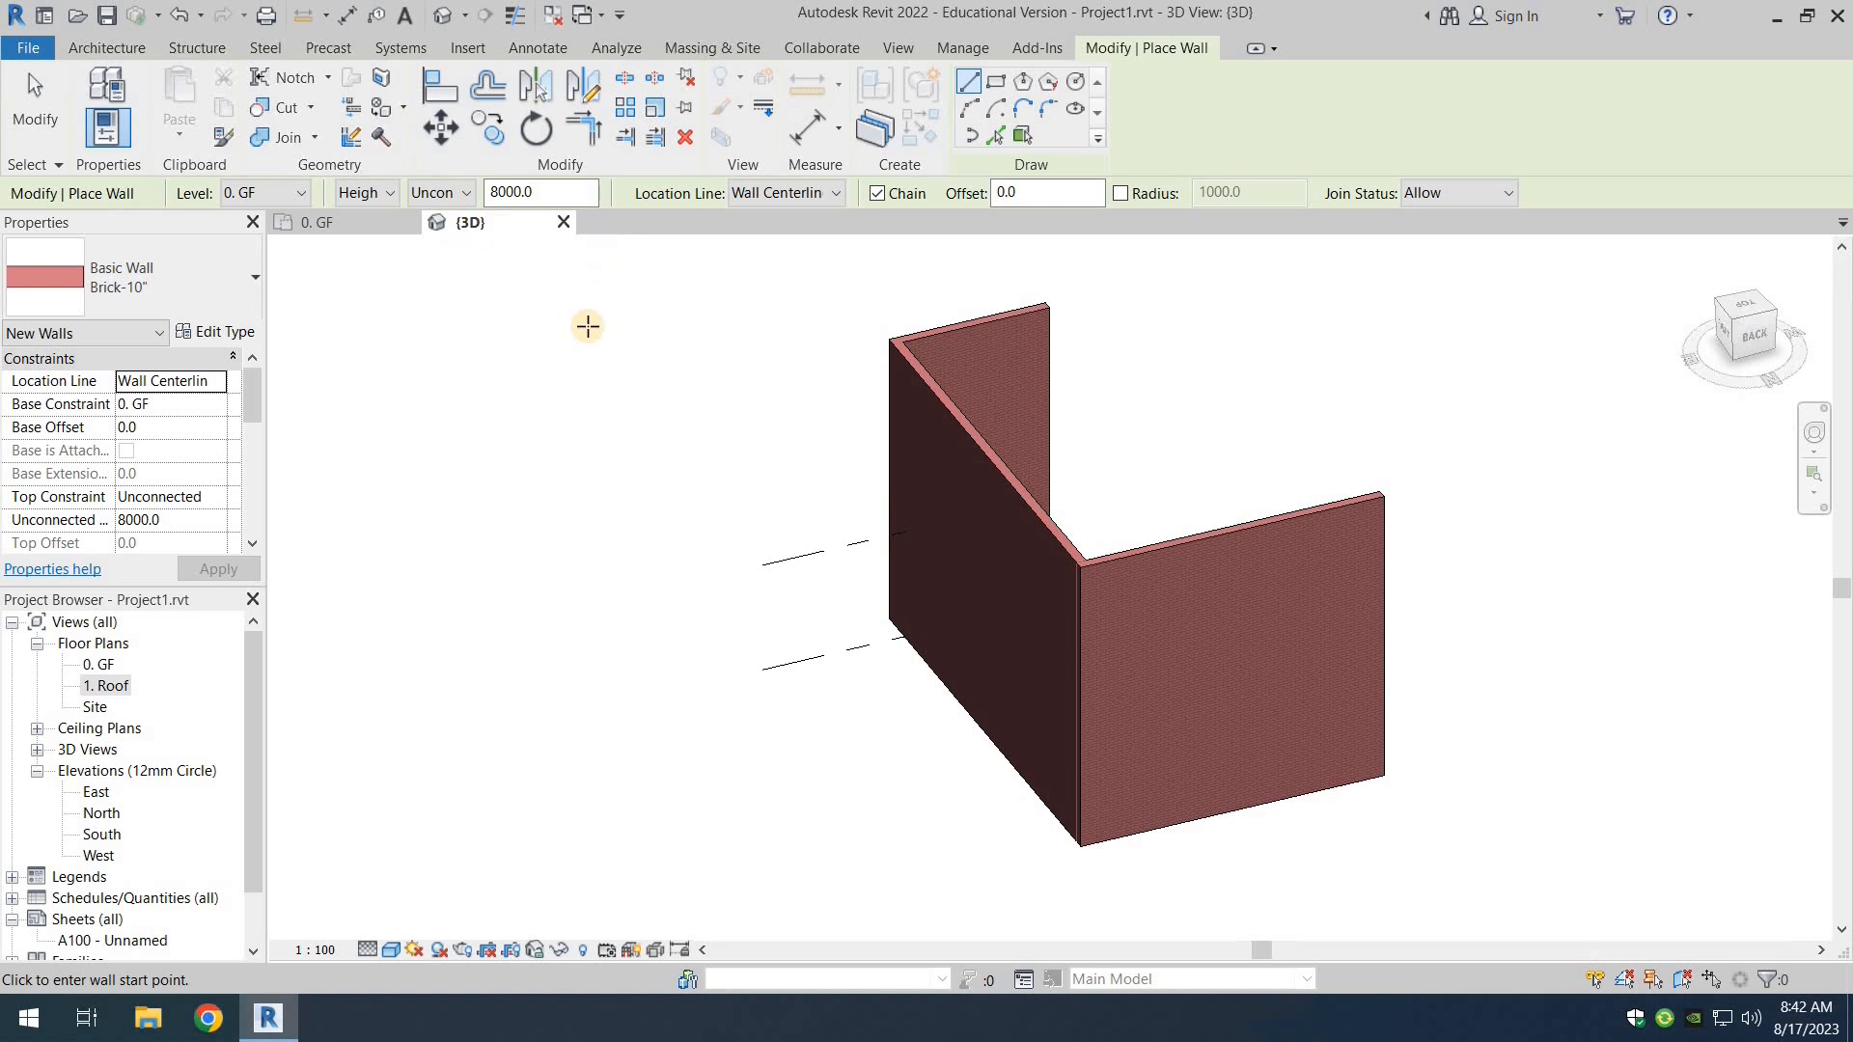
pyautogui.click(454, 194)
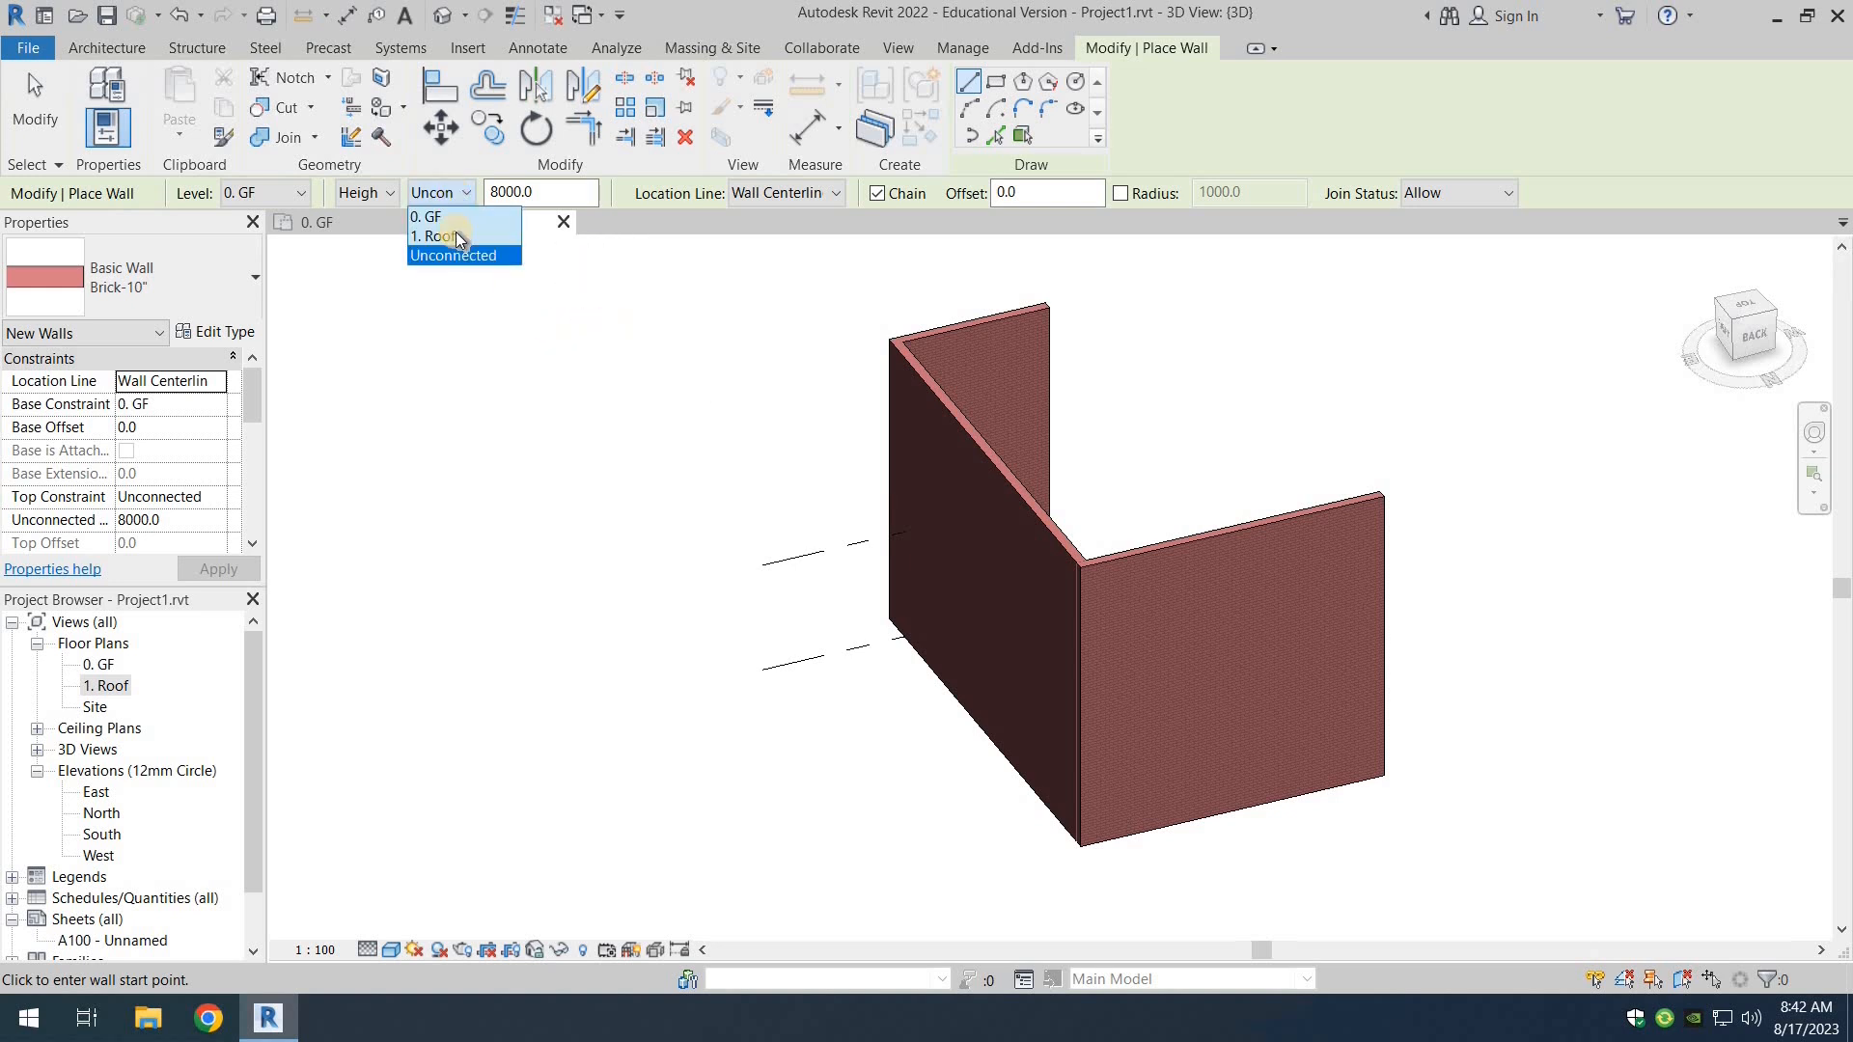
pyautogui.click(526, 193)
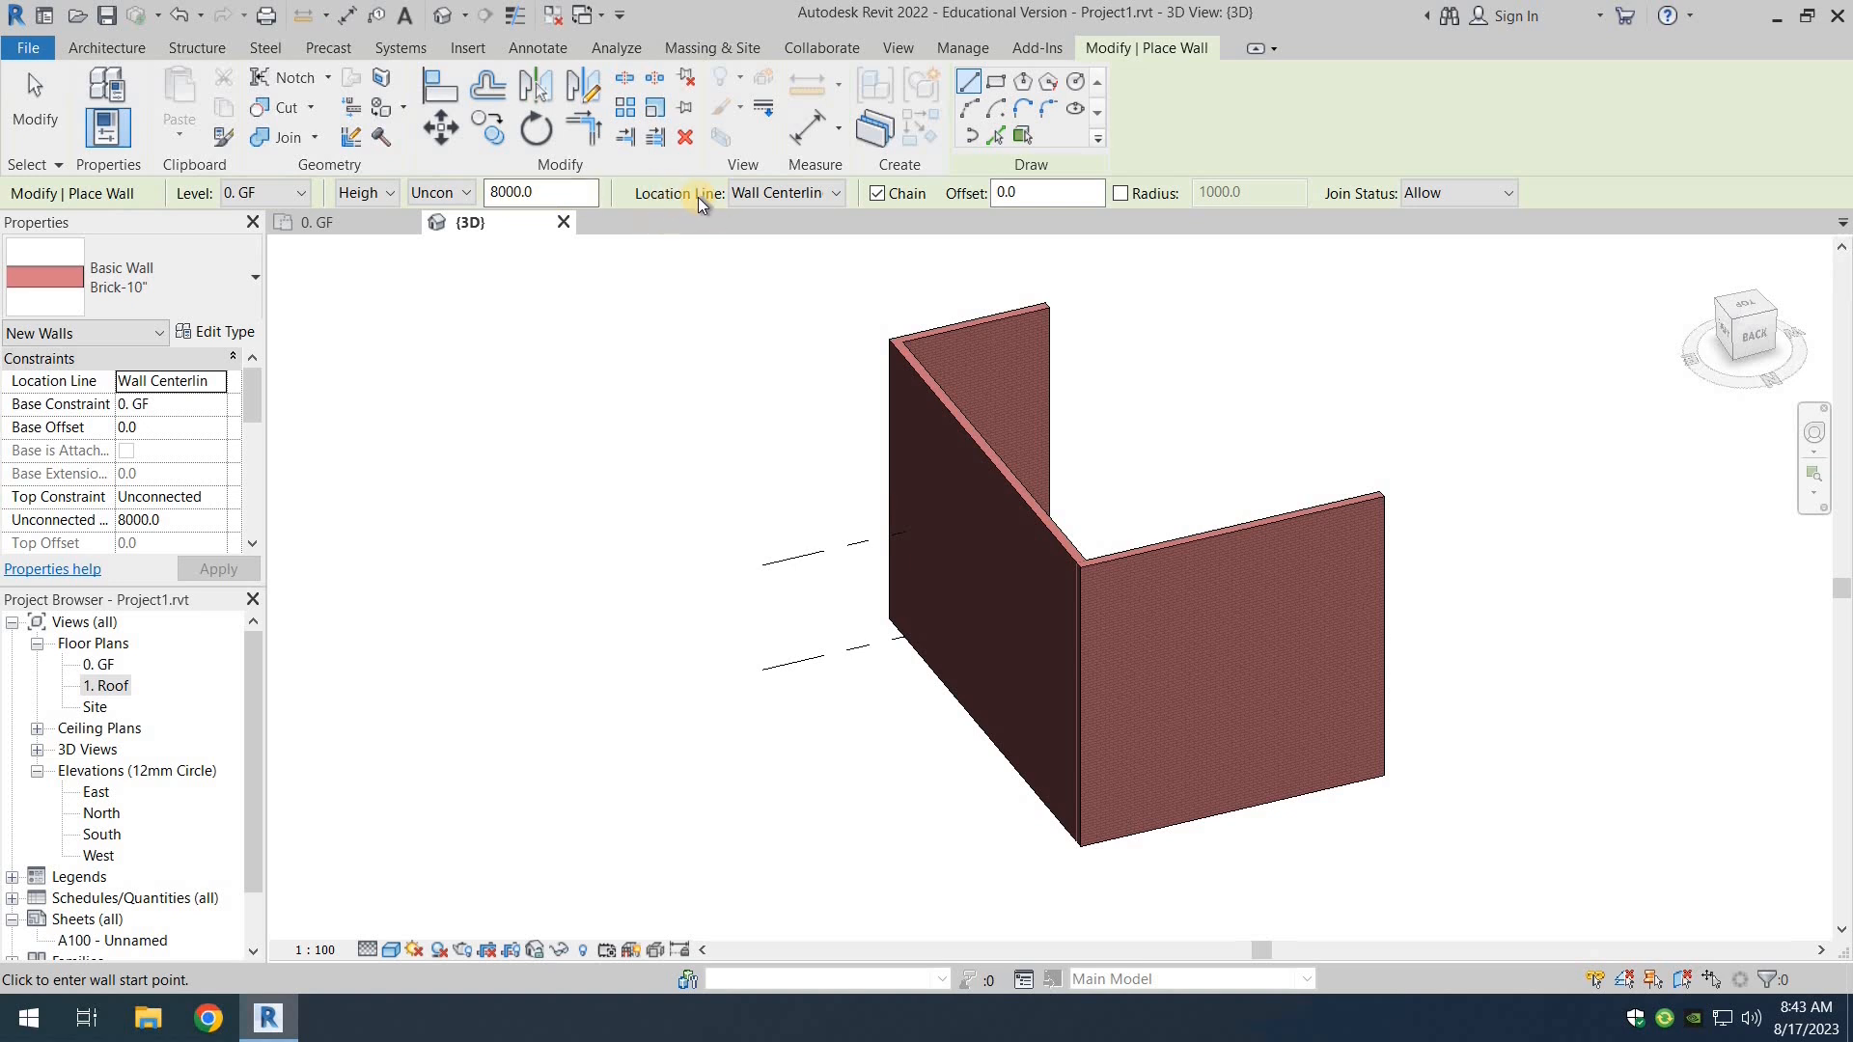
pyautogui.click(818, 194)
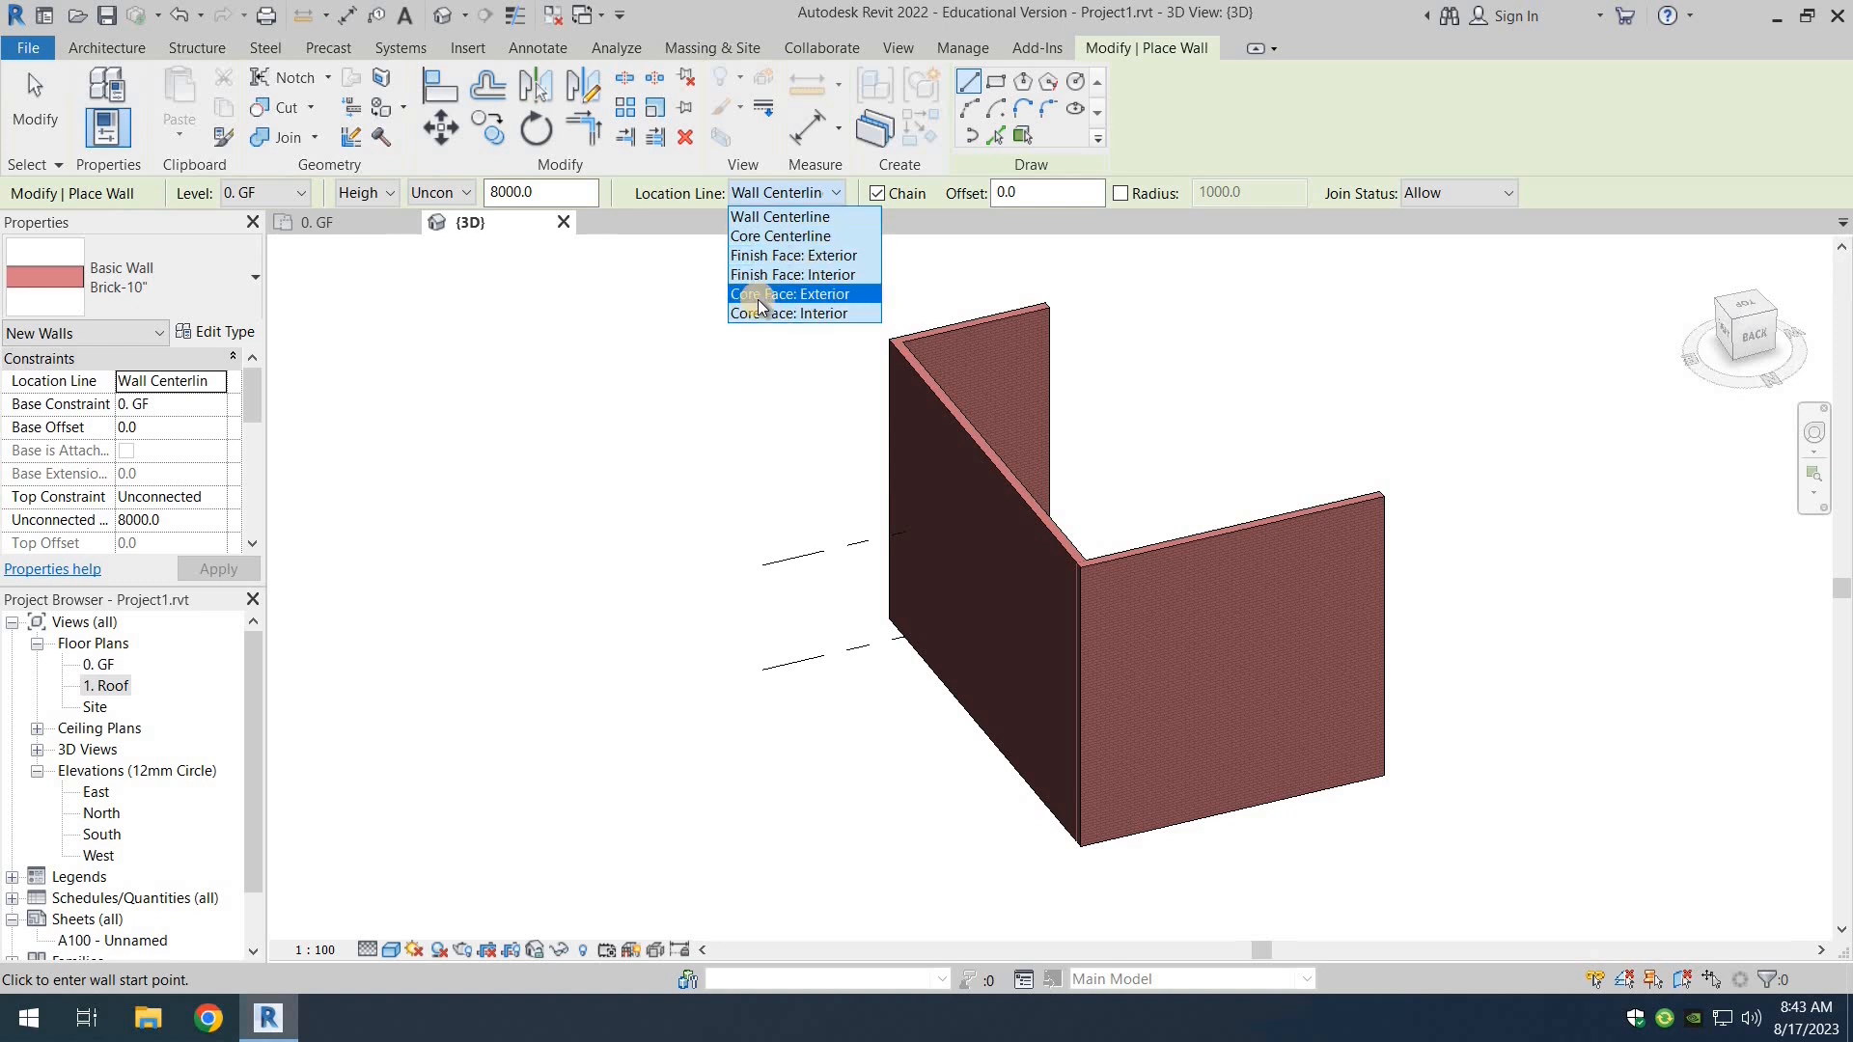
pyautogui.click(797, 217)
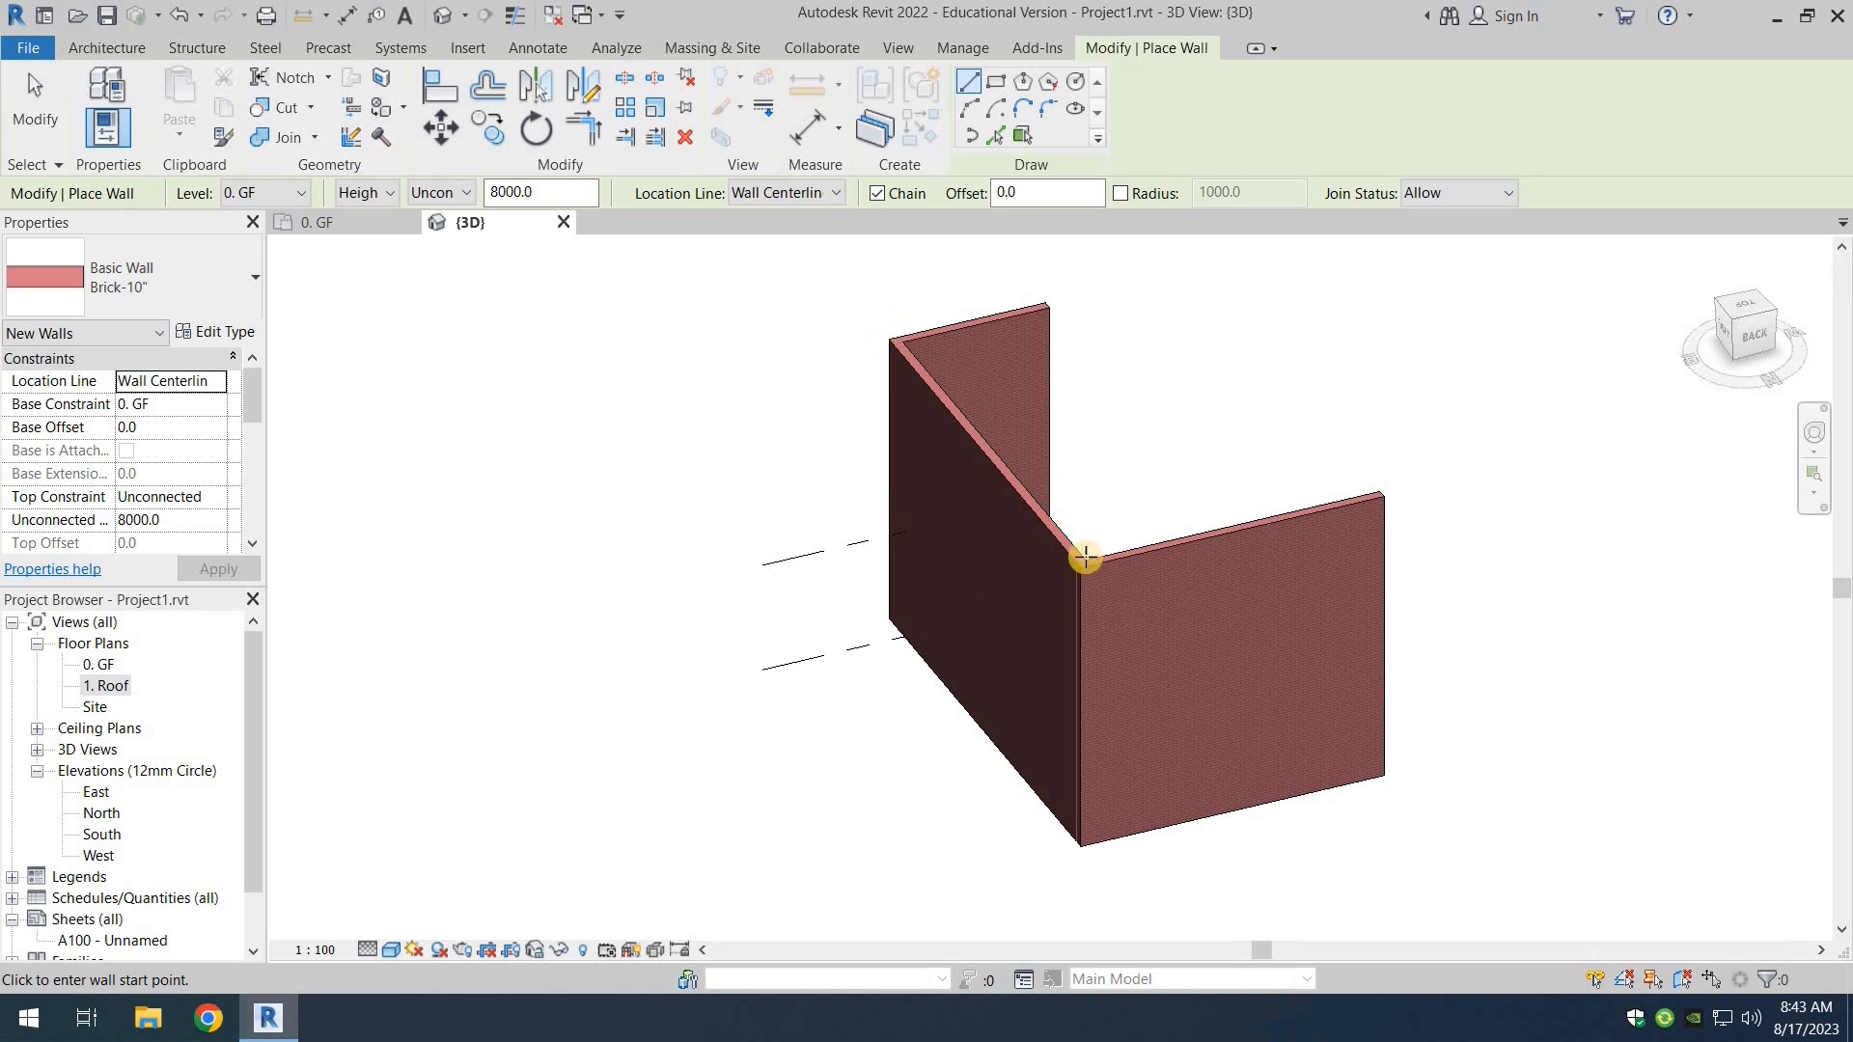
# Step: Examine the wall corner join up close together with the Join Status options, and leave the Wall tool
pyautogui.scroll(4, 1083, 560)
pyautogui.scroll(5, 1085, 551)
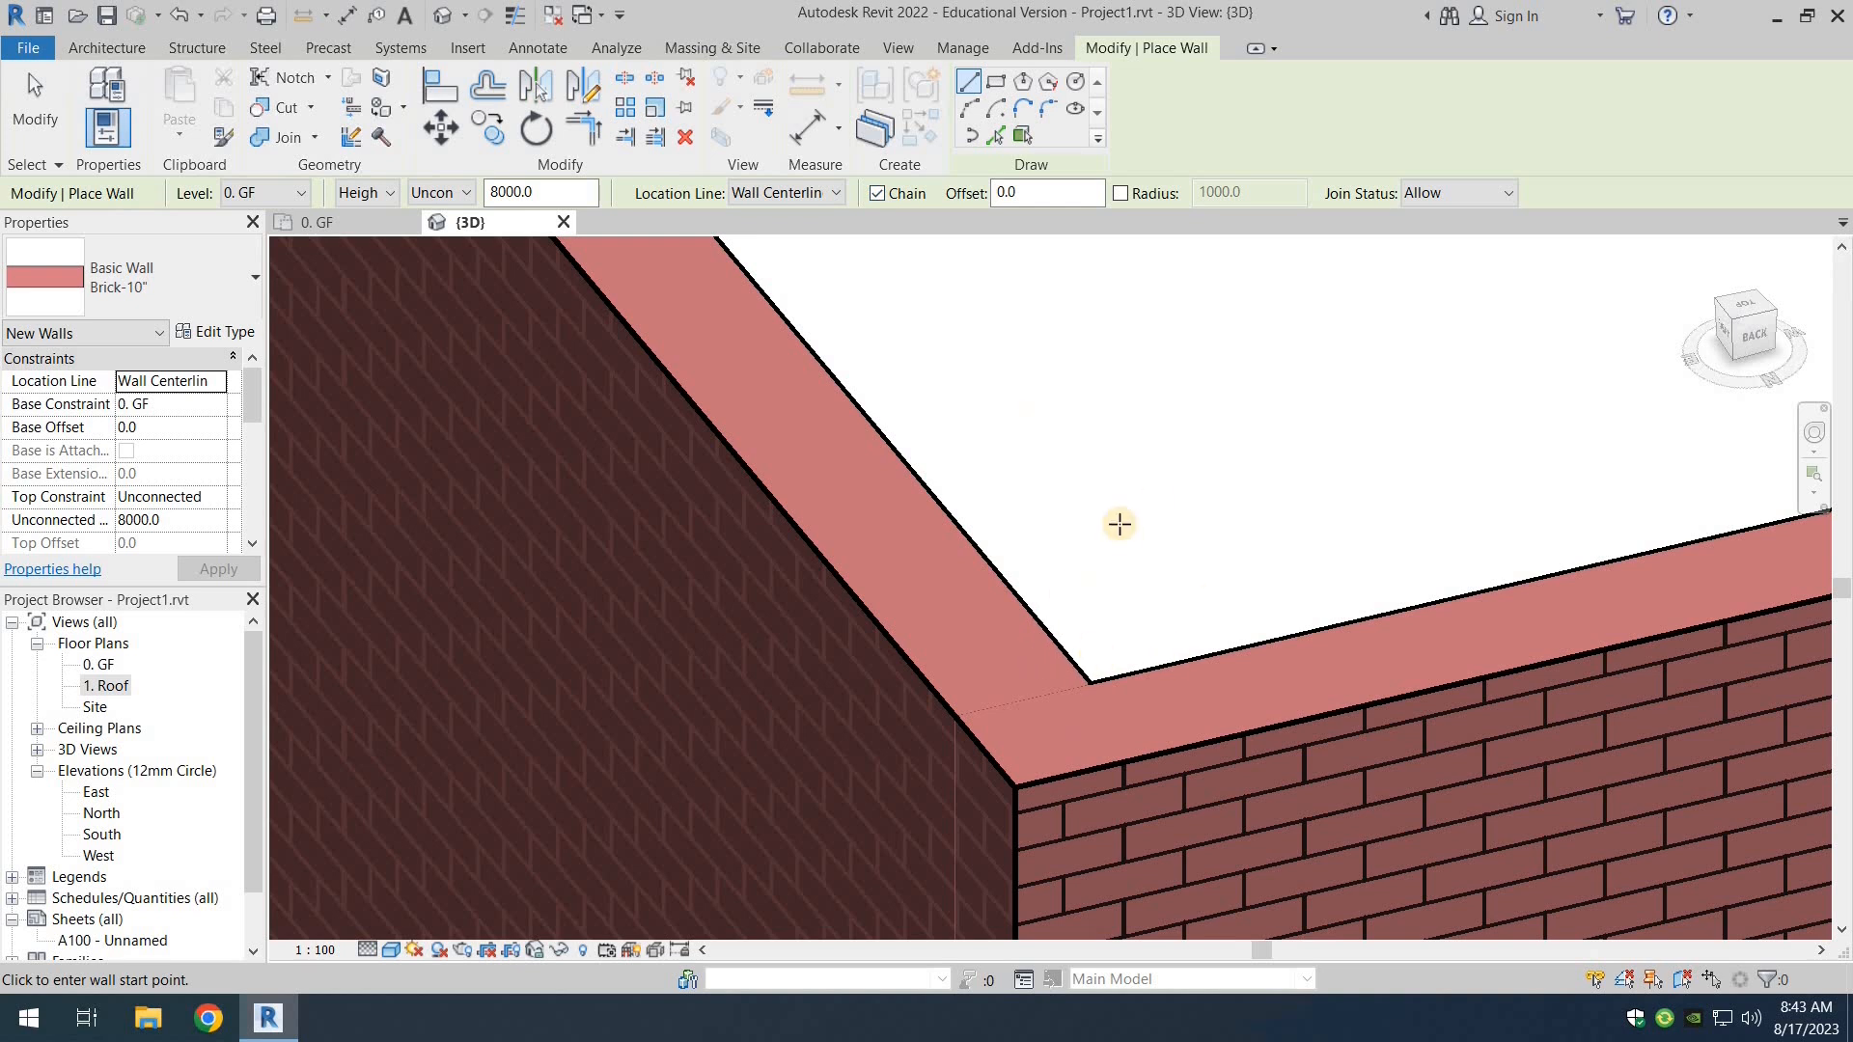
pyautogui.scroll(-2, 1119, 524)
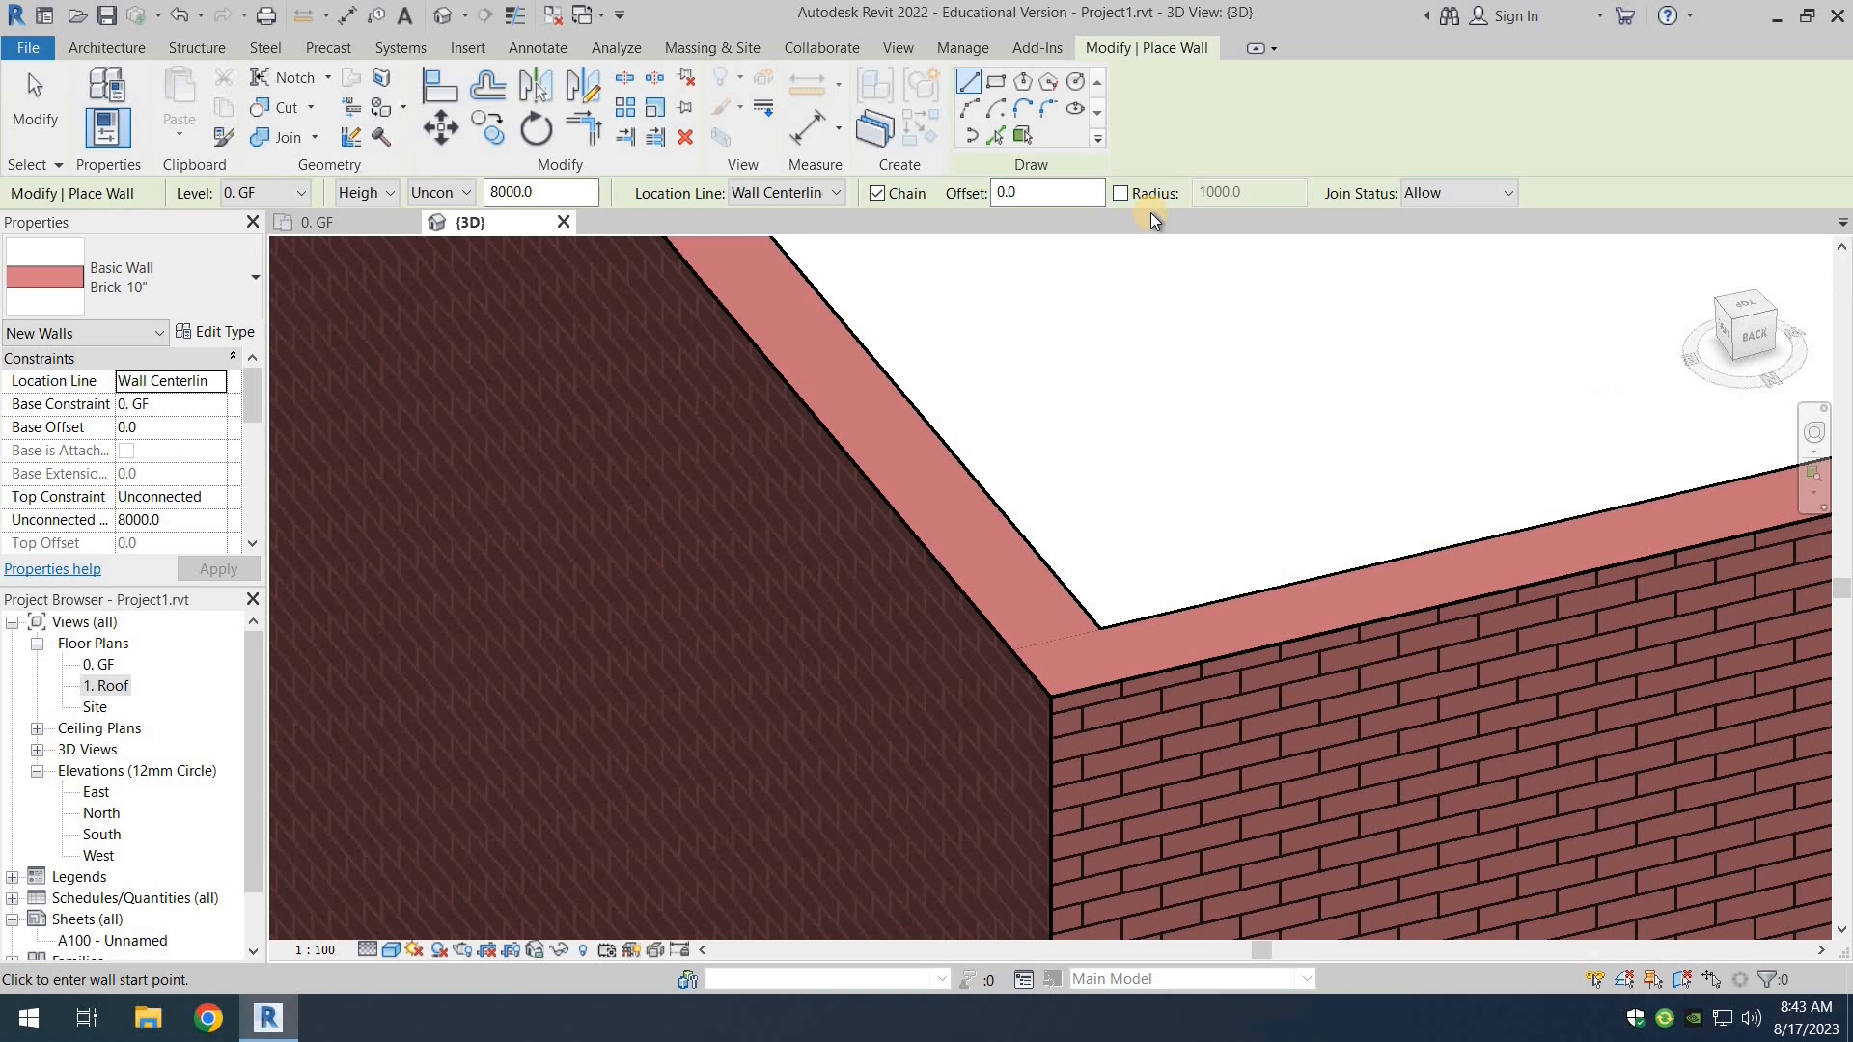
pyautogui.click(1462, 197)
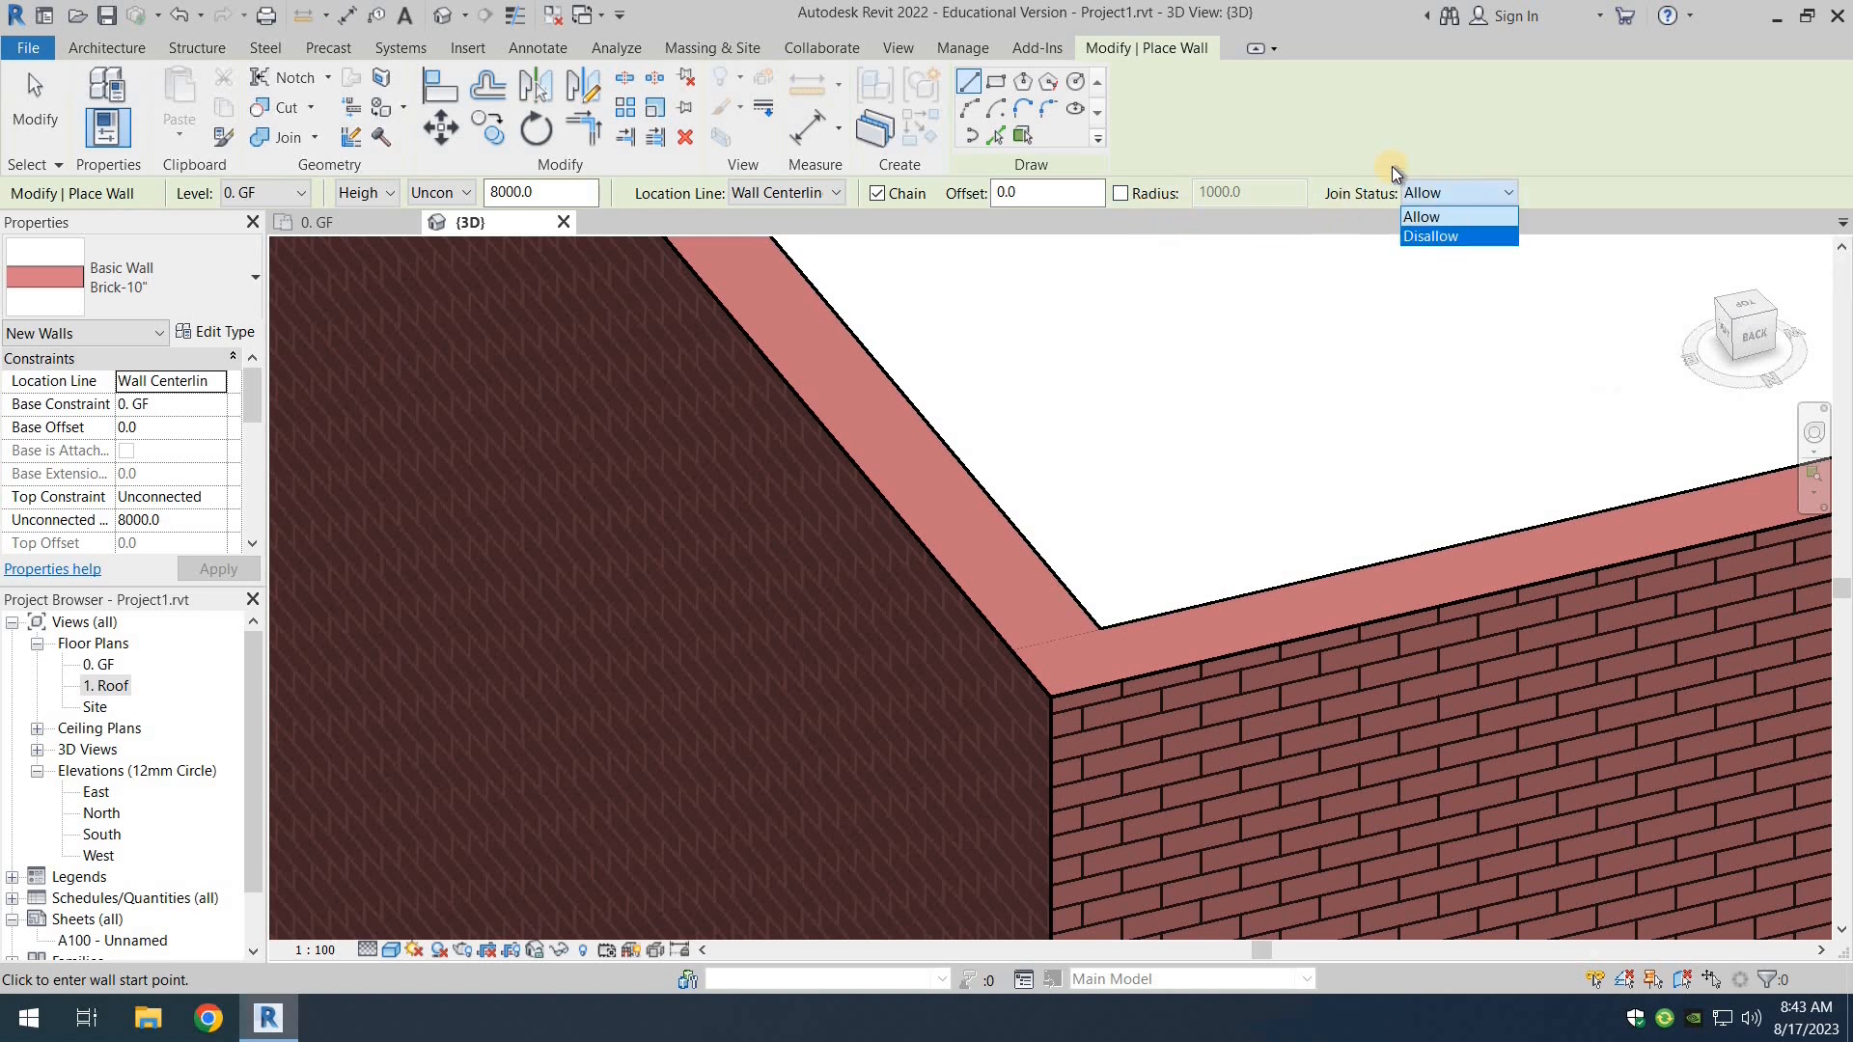
pyautogui.click(999, 237)
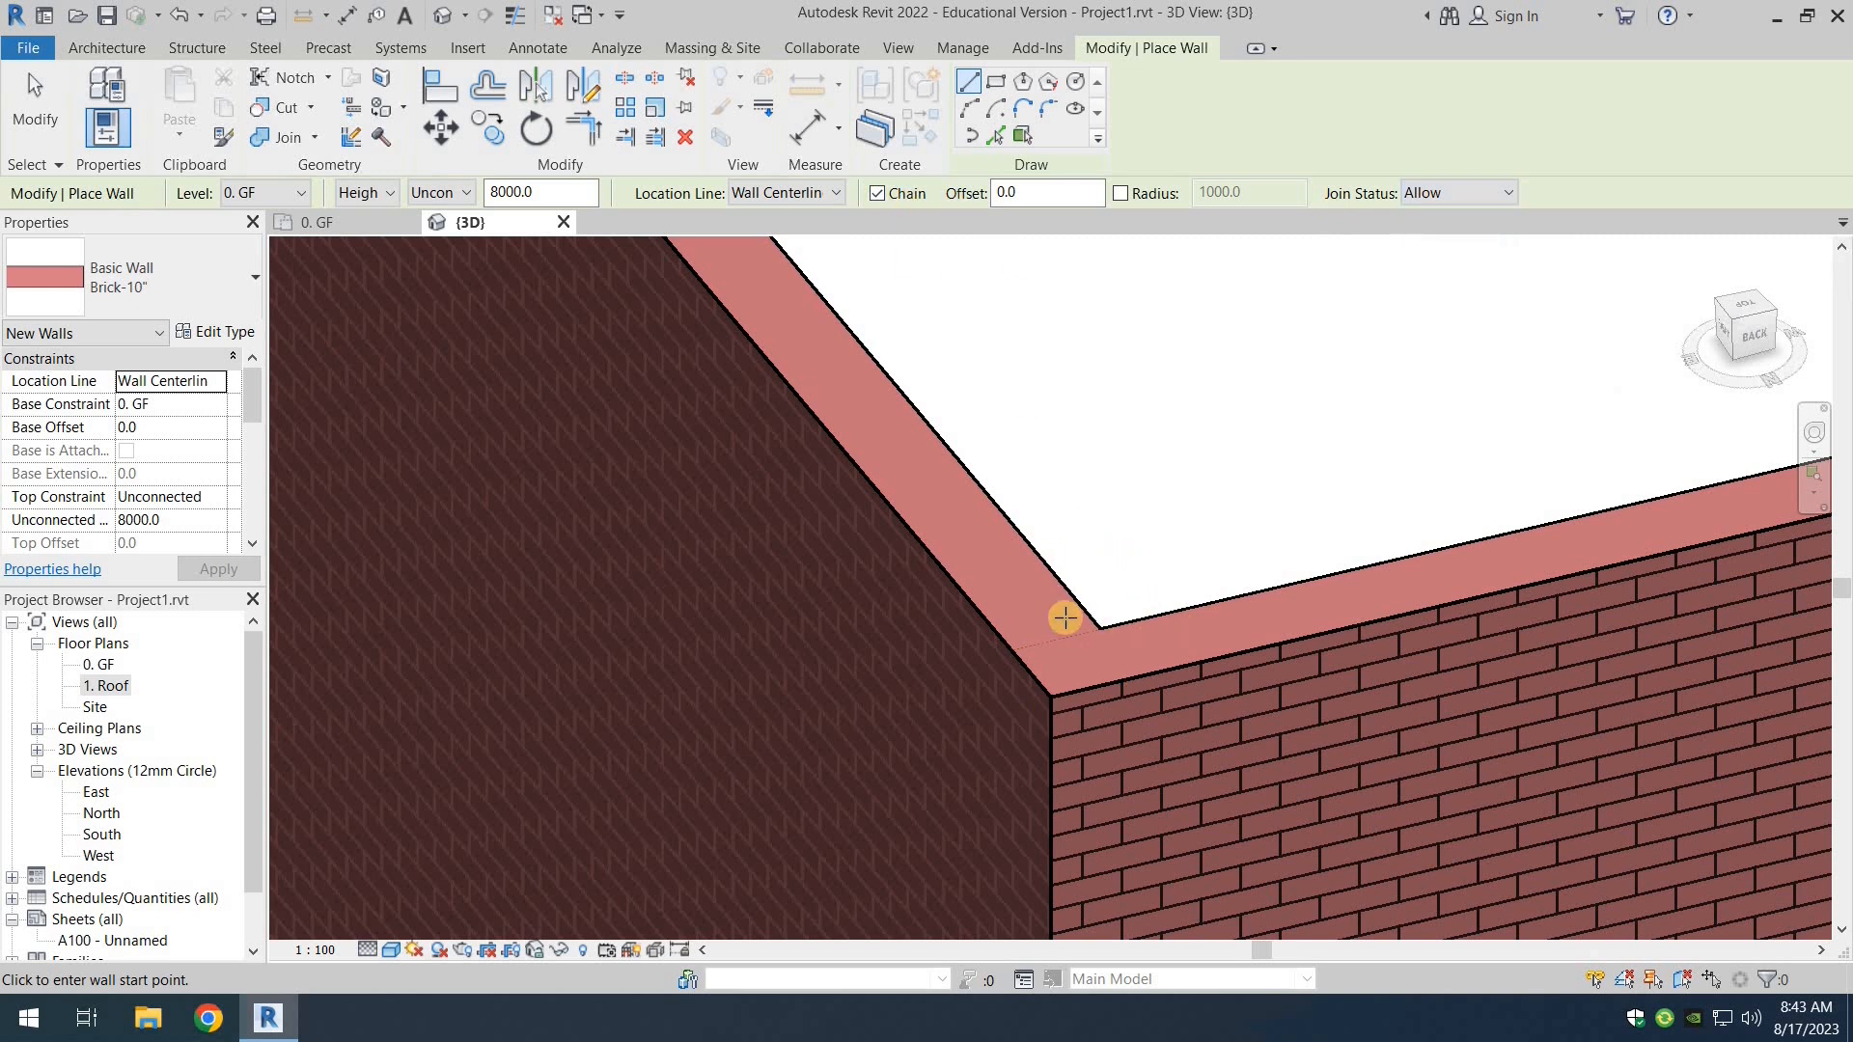
pyautogui.scroll(1, 1066, 652)
pyautogui.scroll(-5, 1065, 652)
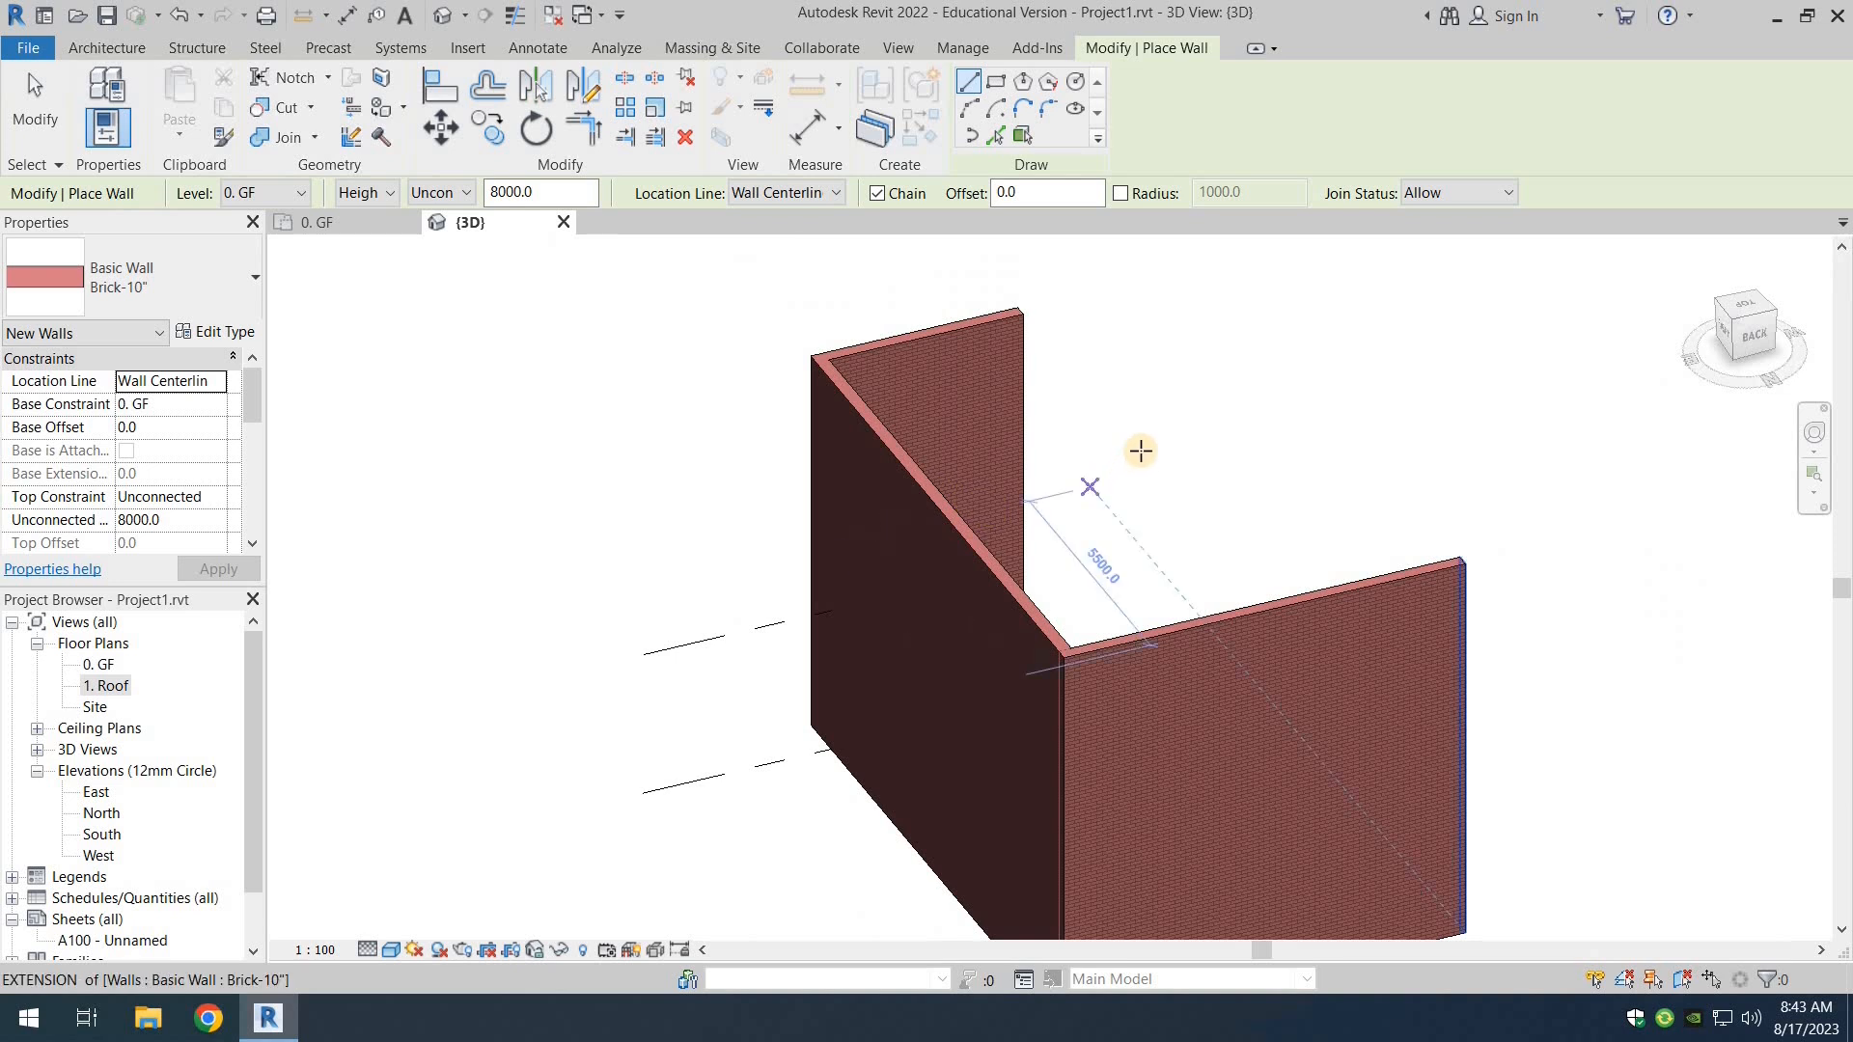
pyautogui.press('Escape')
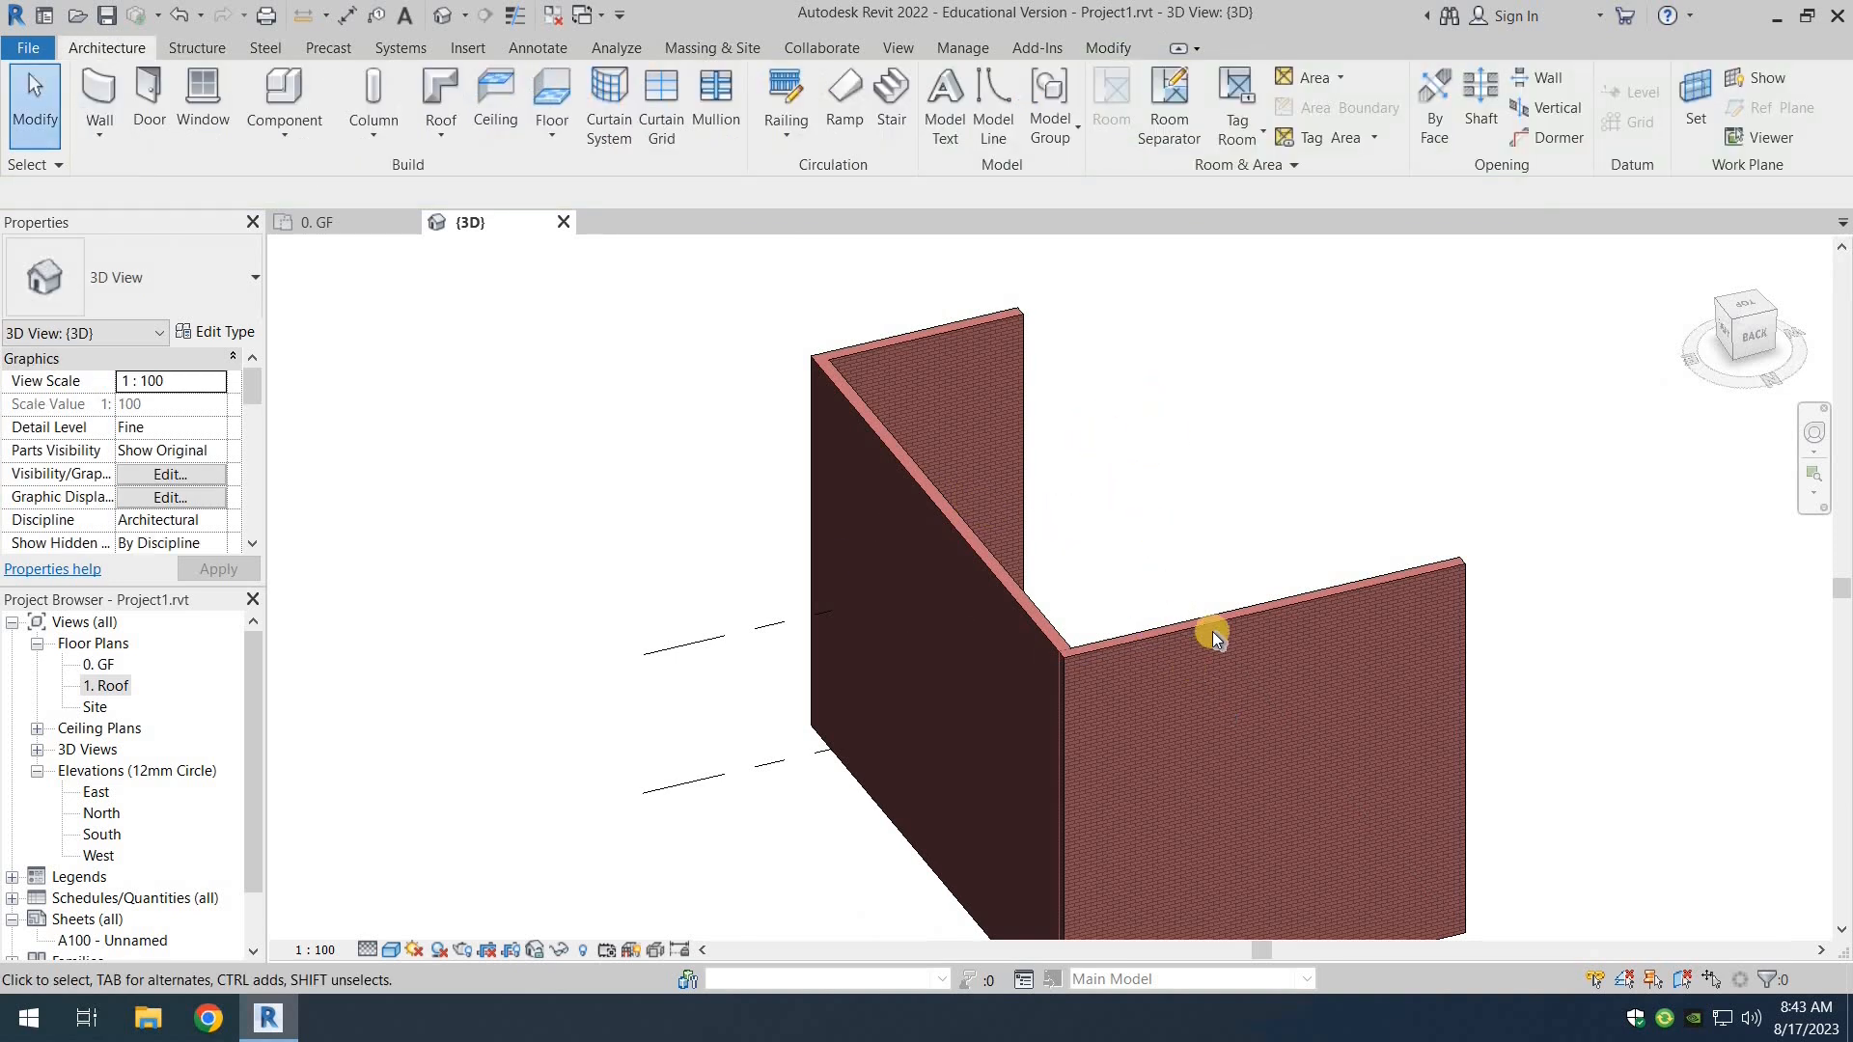
# Step: Set the top constraint of the whole chain of three walls to Up to level: 1. Roof, and return to the 0. GF floor plan
pyautogui.moveTo(1295, 454); pyautogui.dragTo(1144, 411, button='middle')
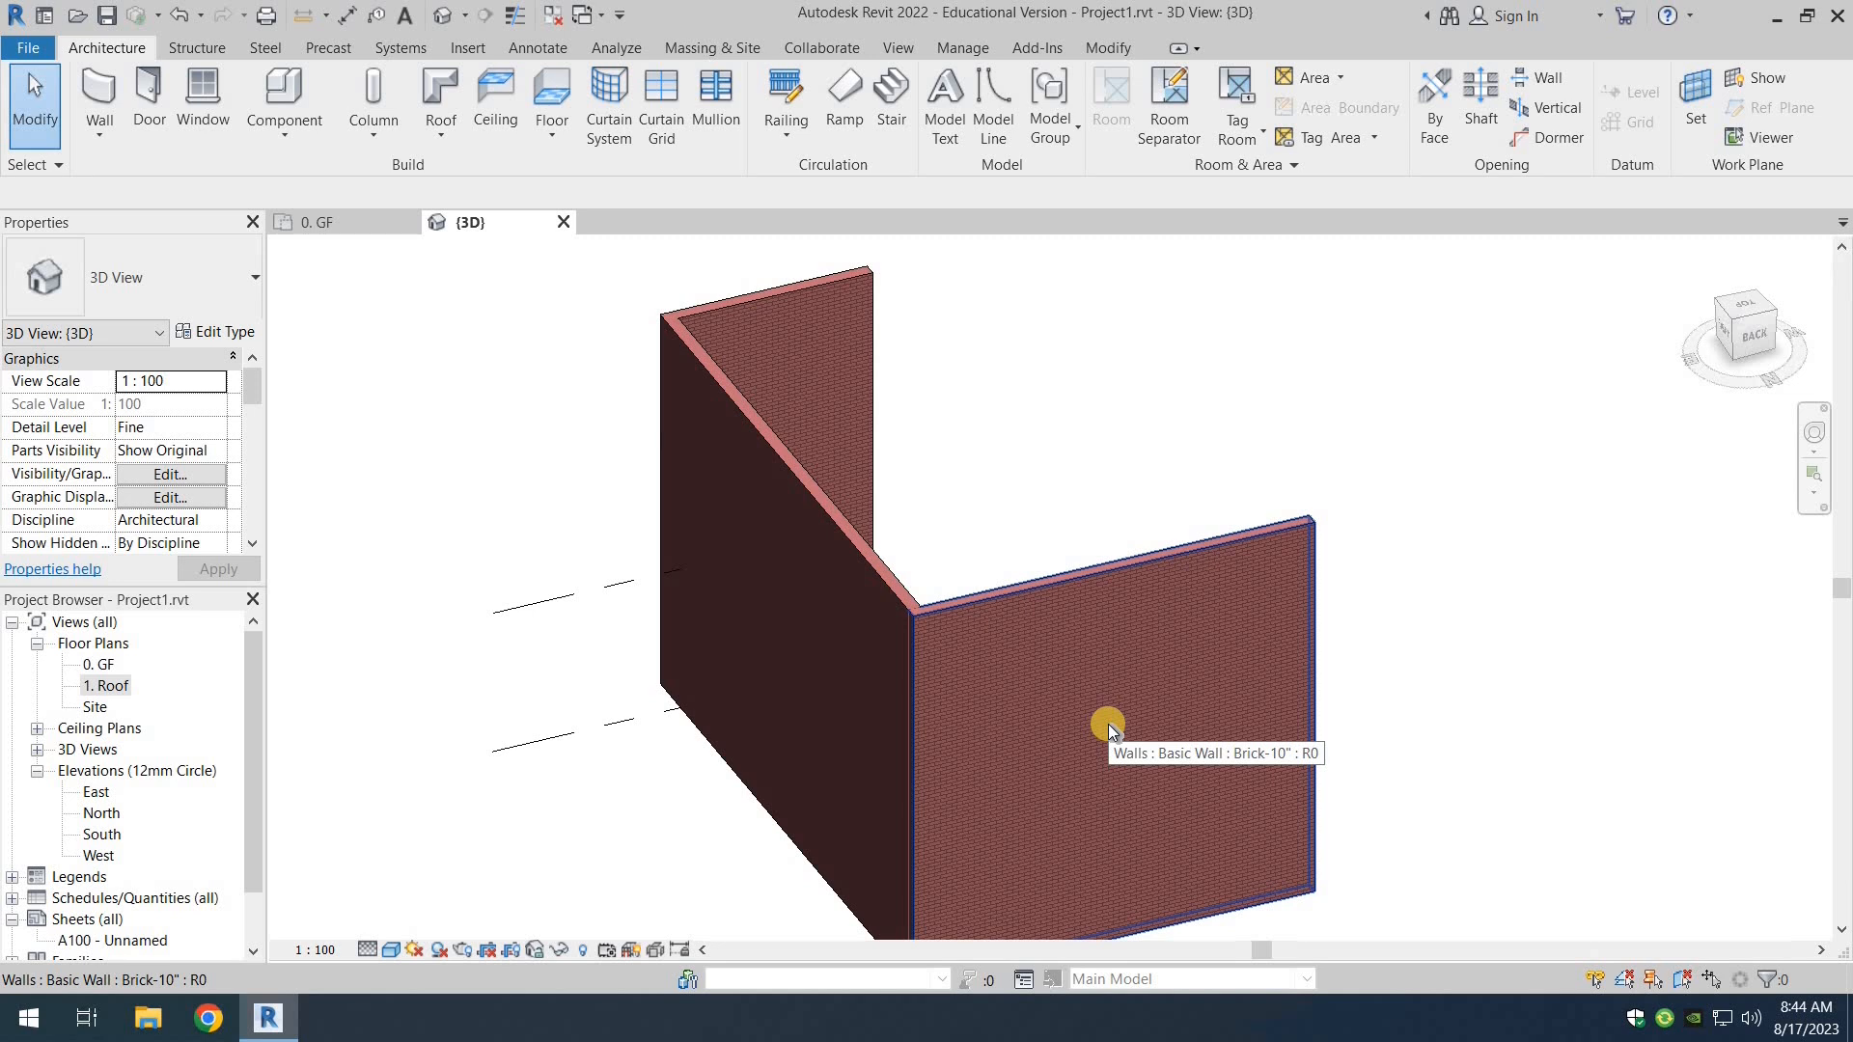
pyautogui.press('Tab')
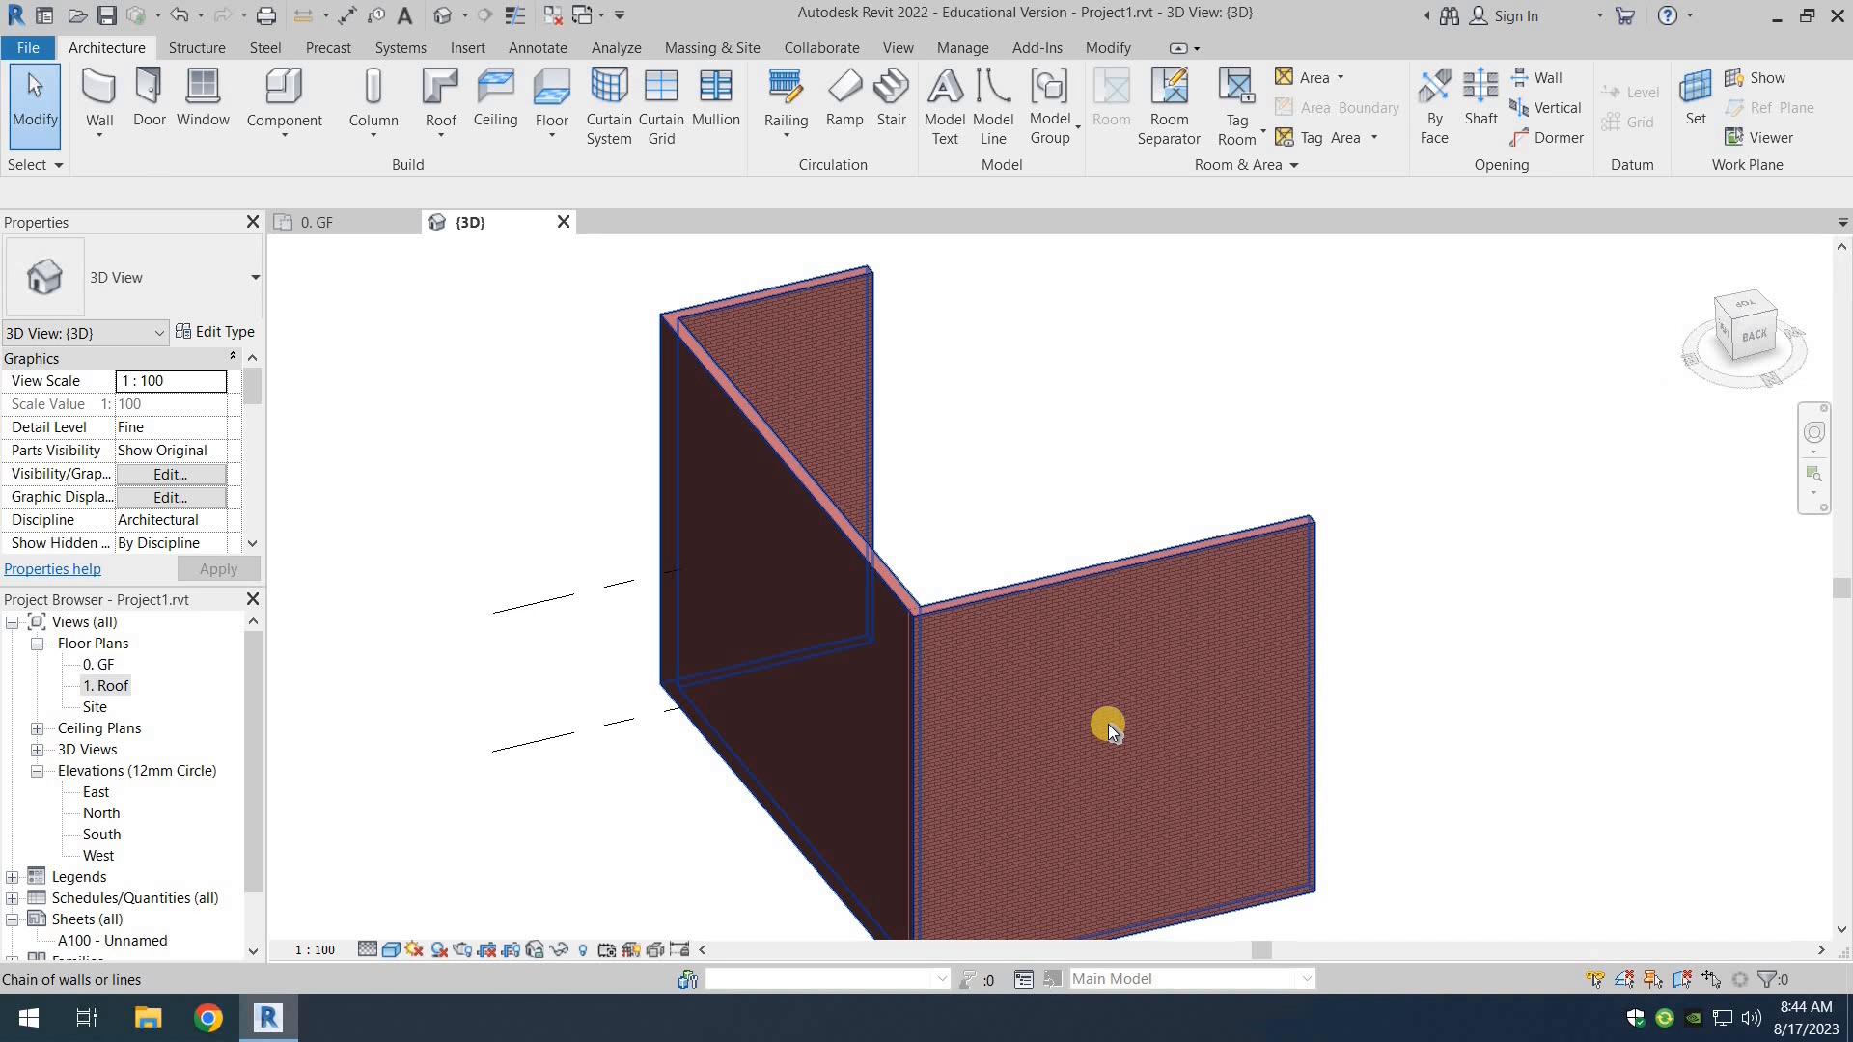
pyautogui.click(1108, 724)
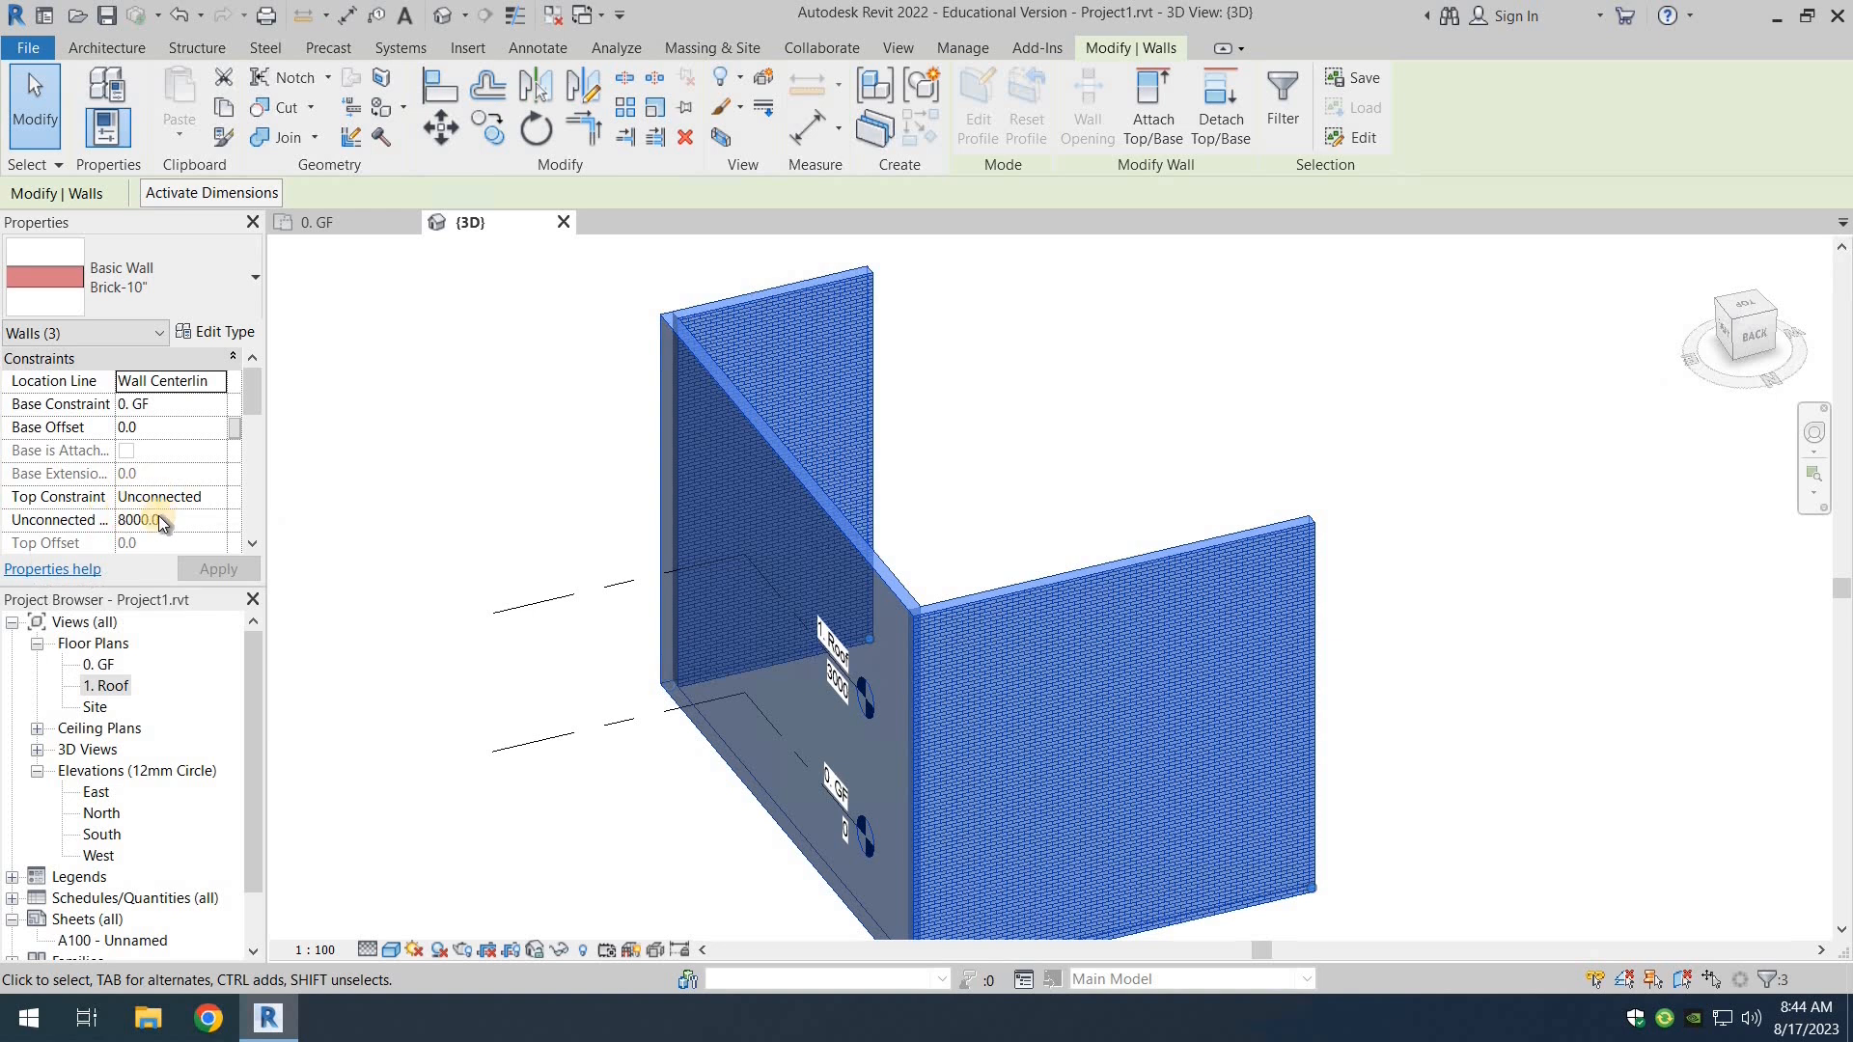
pyautogui.click(211, 500)
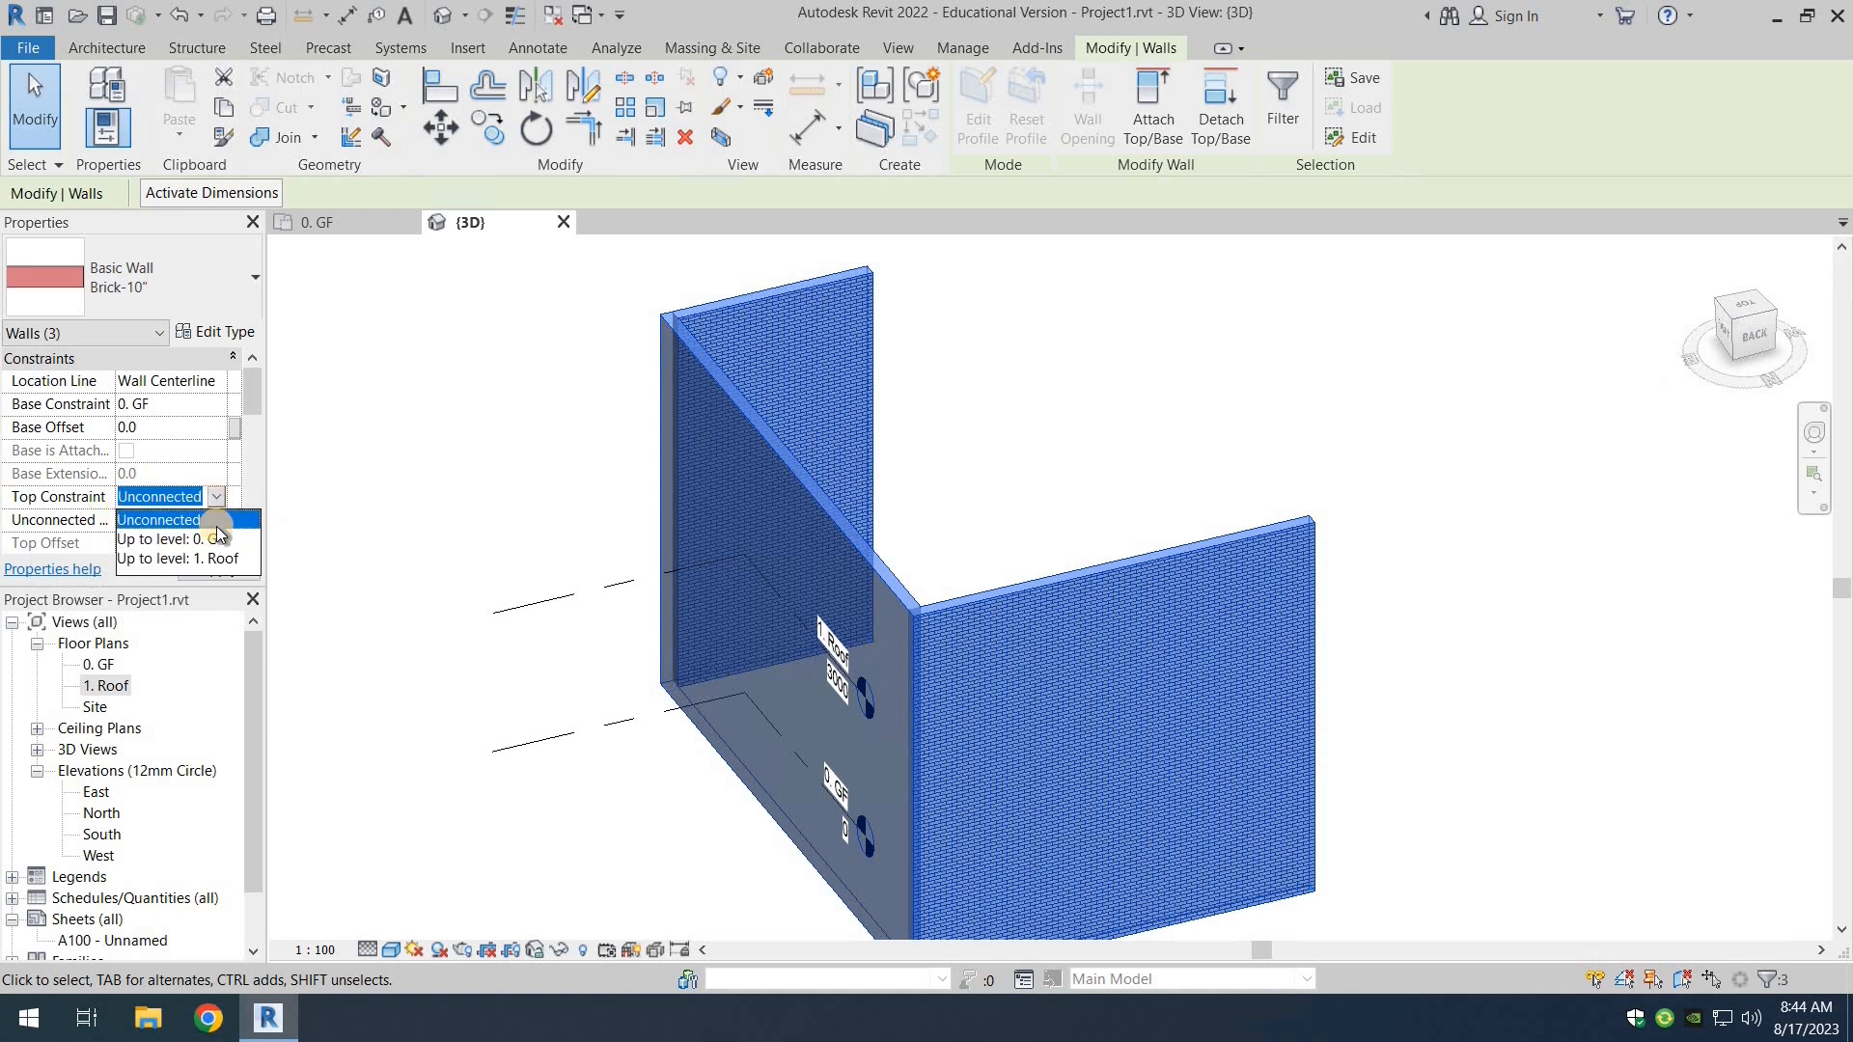
pyautogui.click(214, 559)
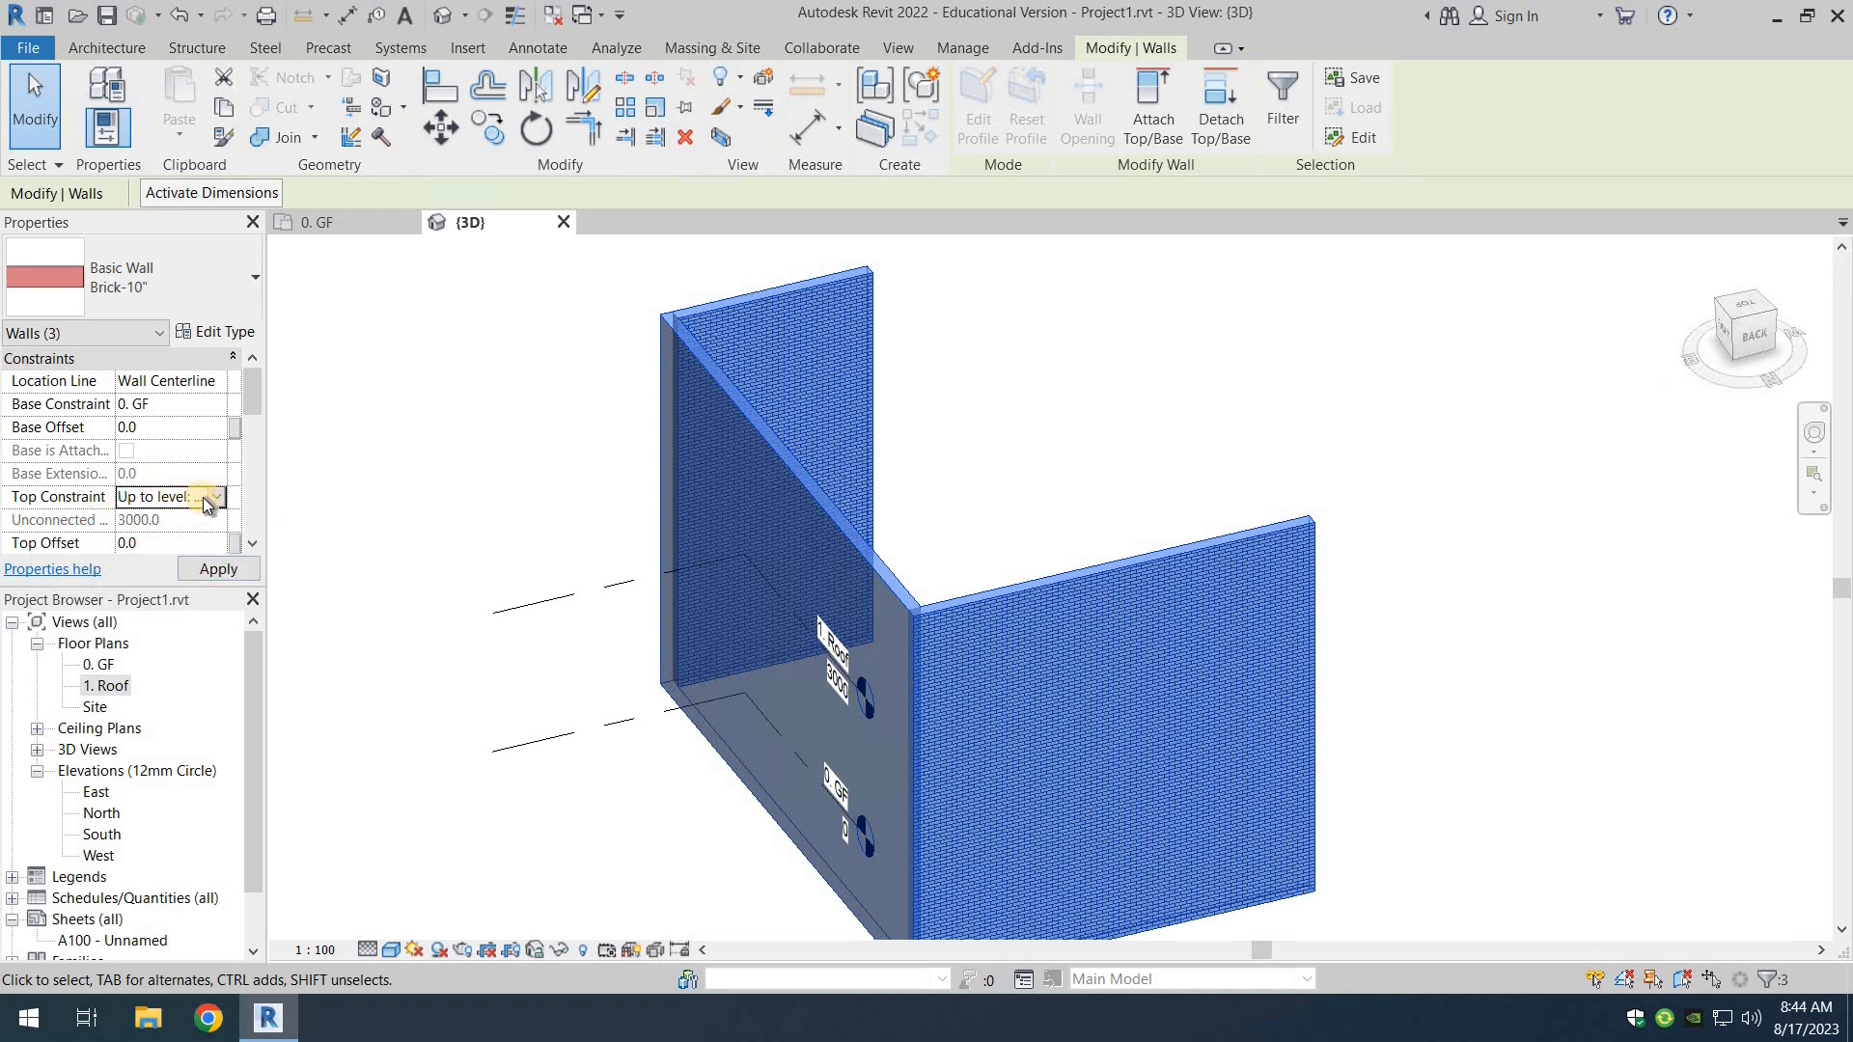
pyautogui.click(215, 498)
pyautogui.click(194, 563)
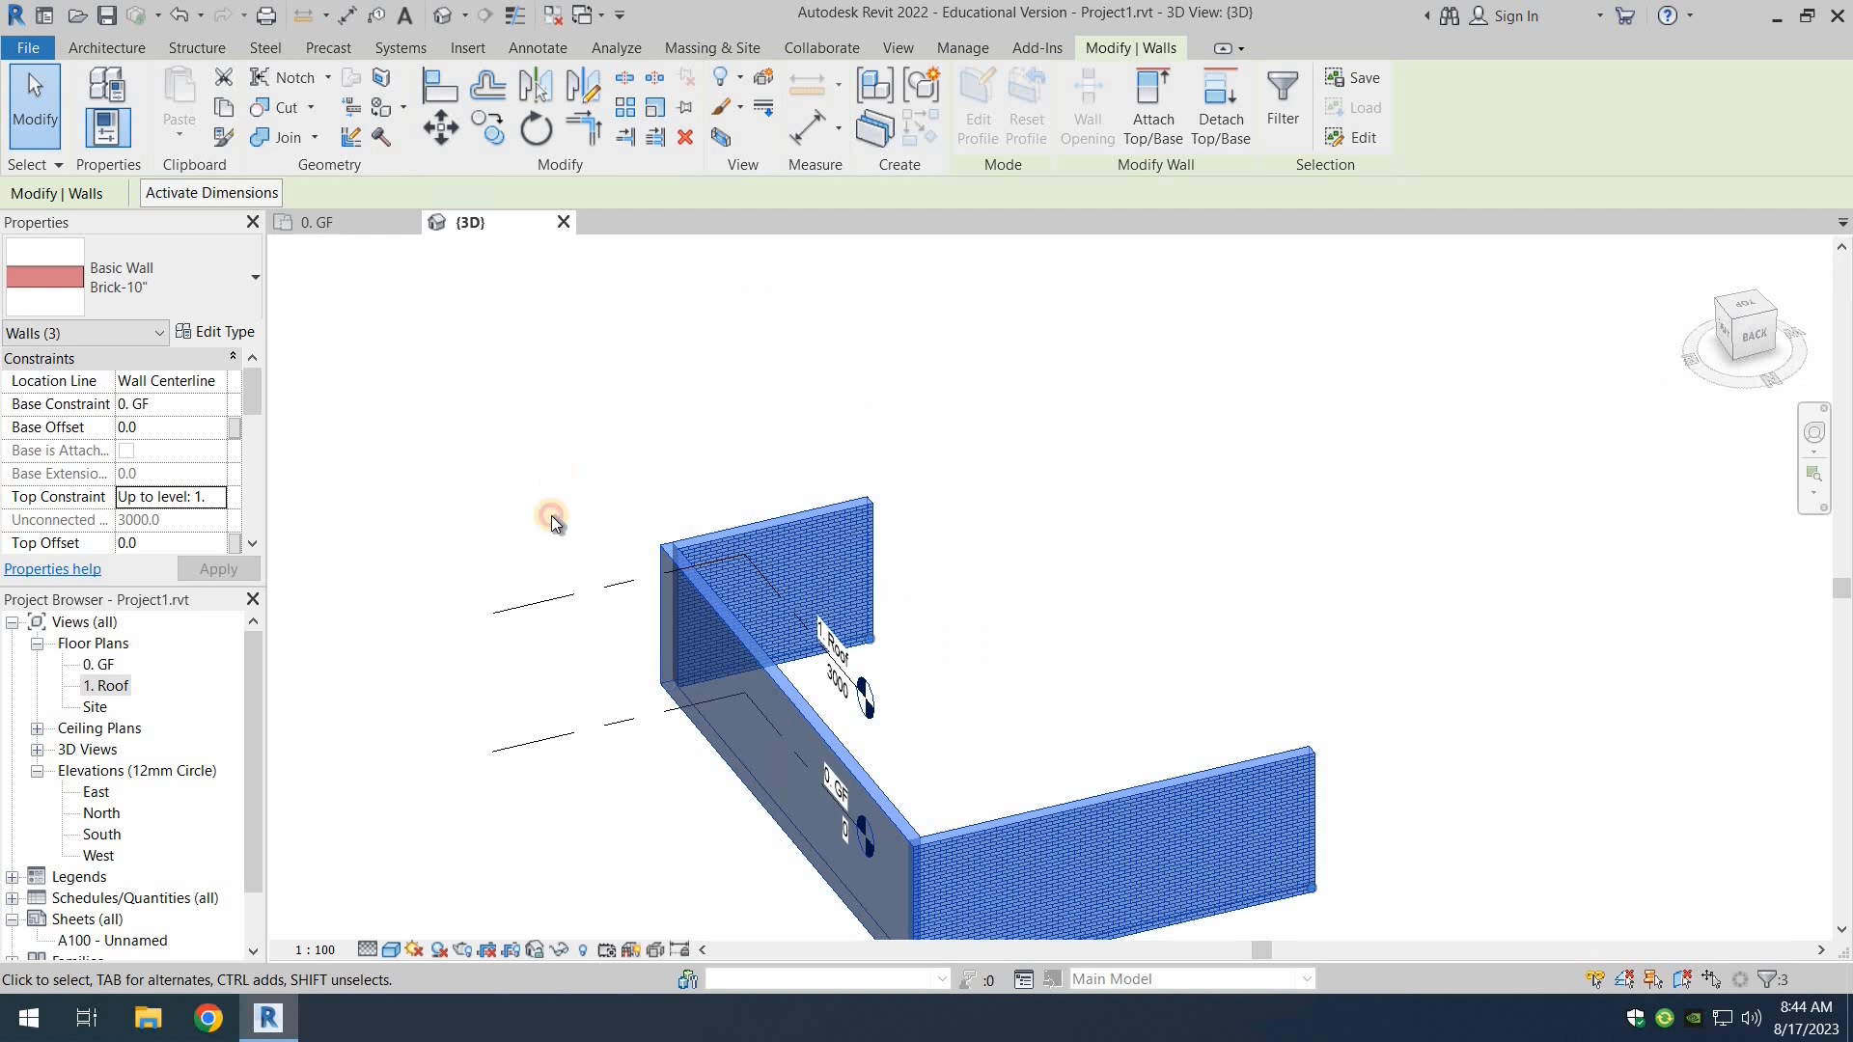
pyautogui.click(536, 501)
pyautogui.scroll(-1, 681, 725)
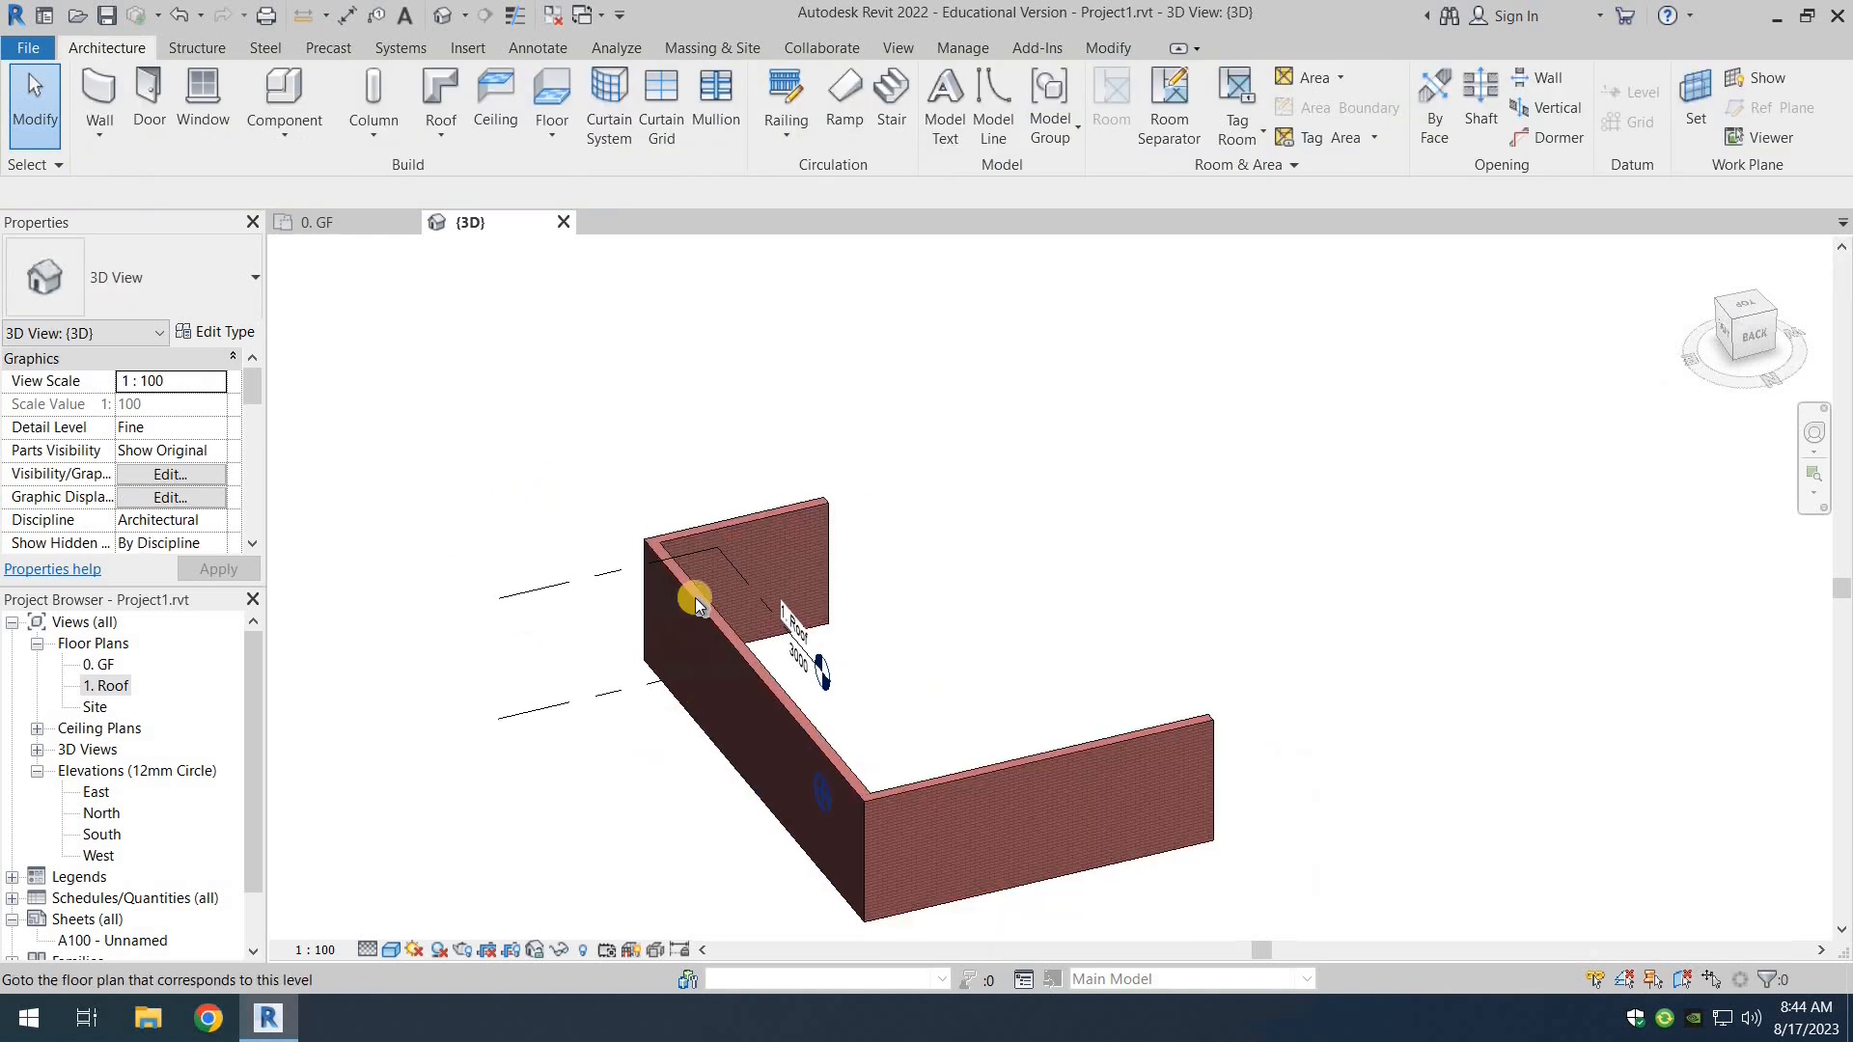
pyautogui.click(311, 220)
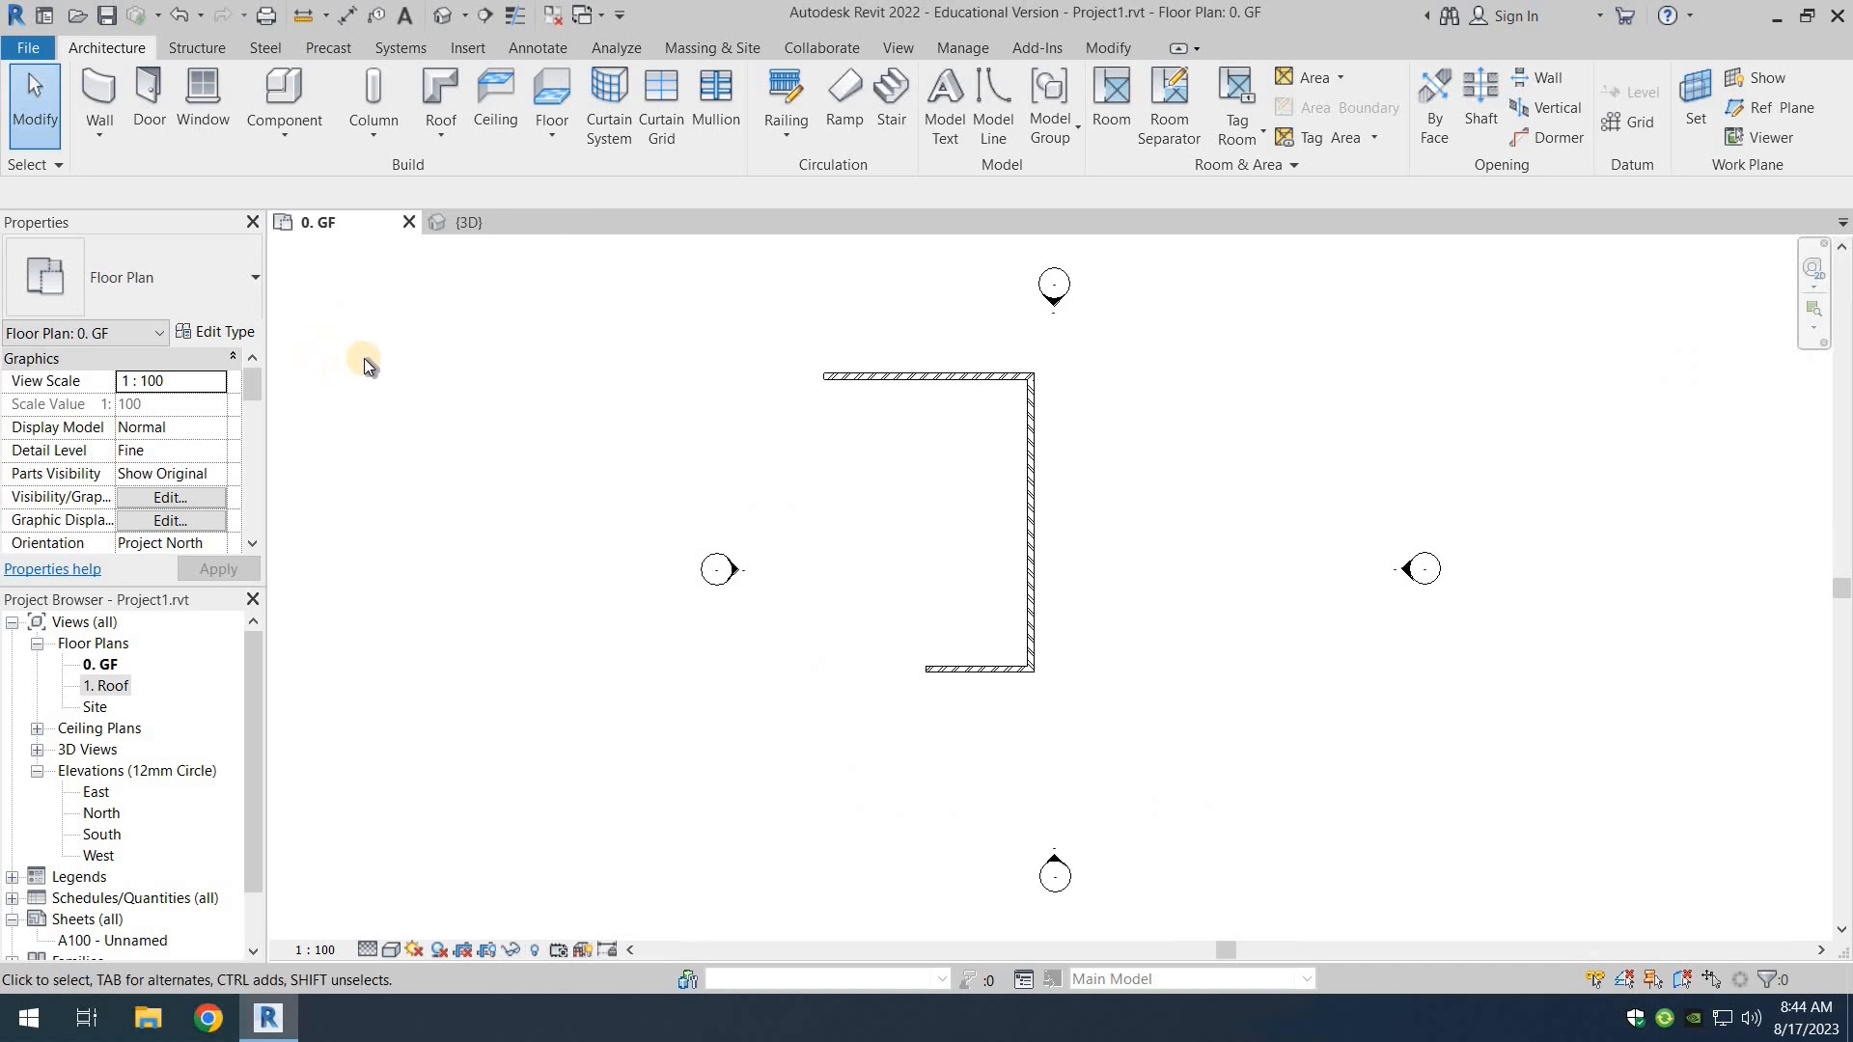
pyautogui.click(101, 105)
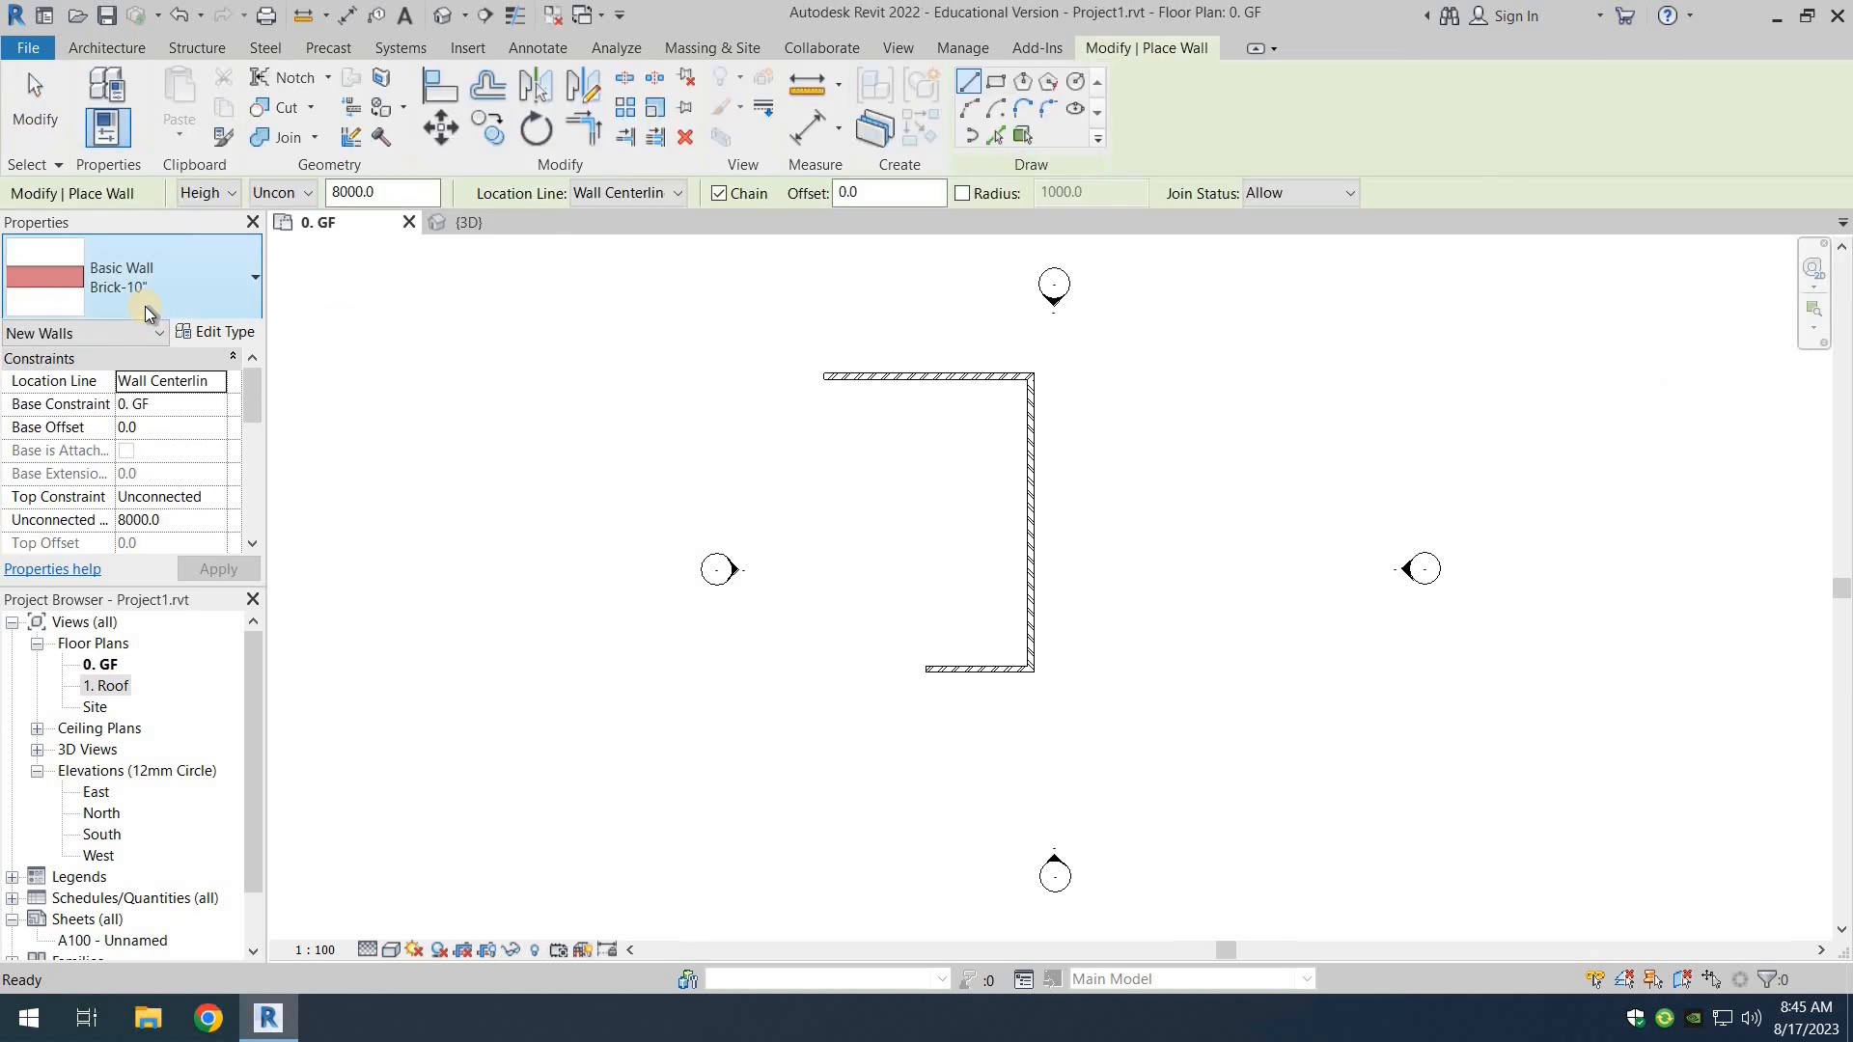
pyautogui.click(821, 377)
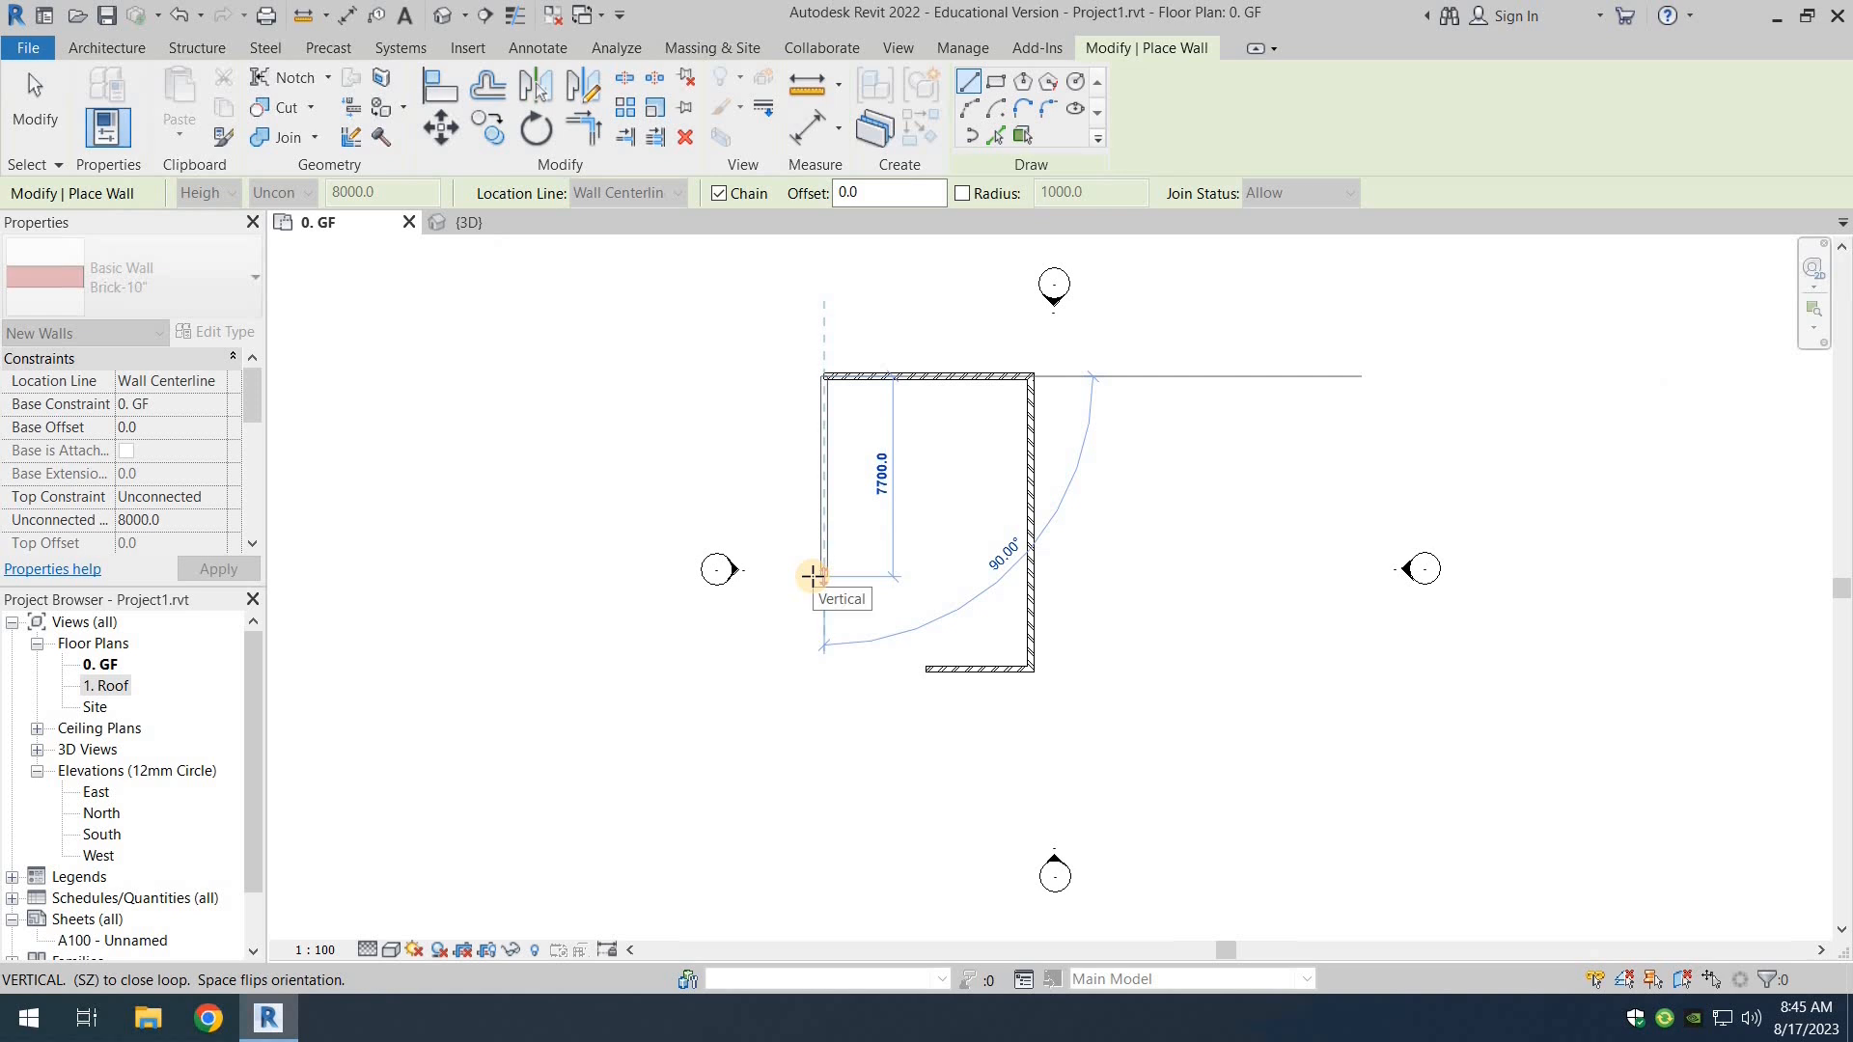
pyautogui.write('9')
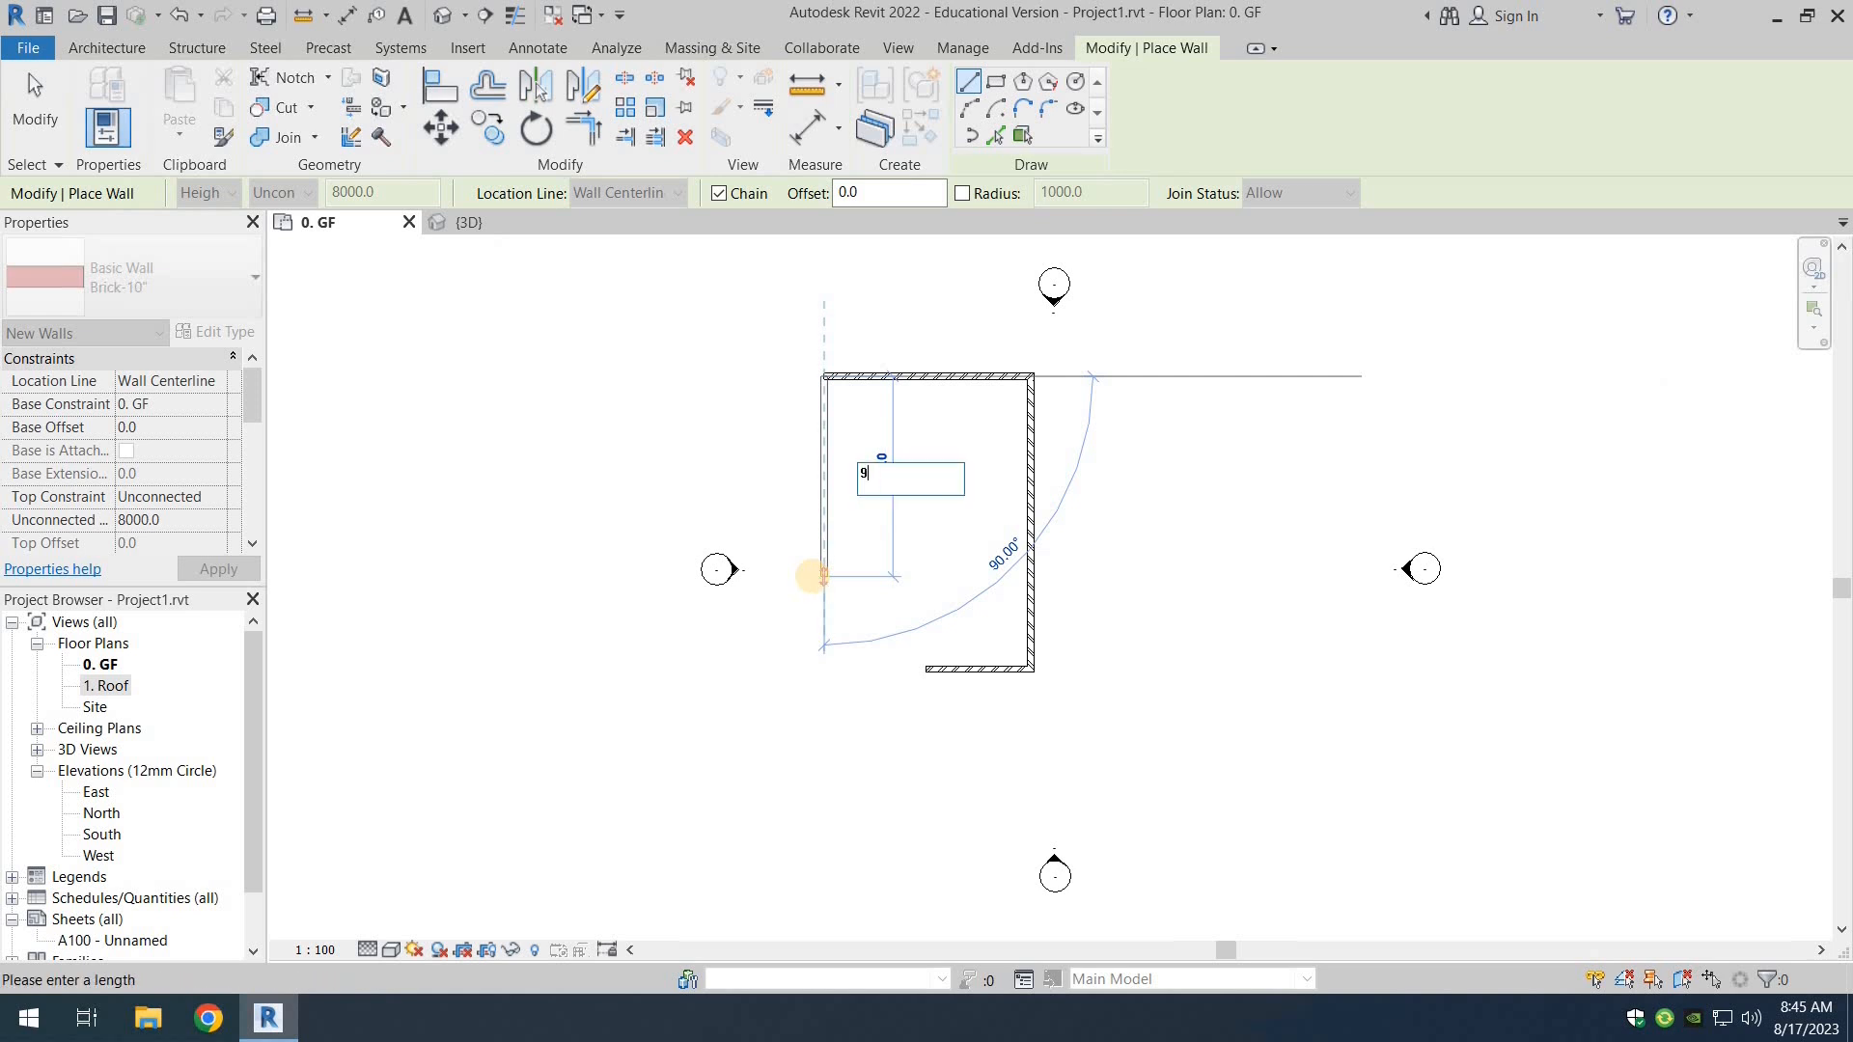
pyautogui.write('1')
pyautogui.press('Escape')
pyautogui.press('Escape')
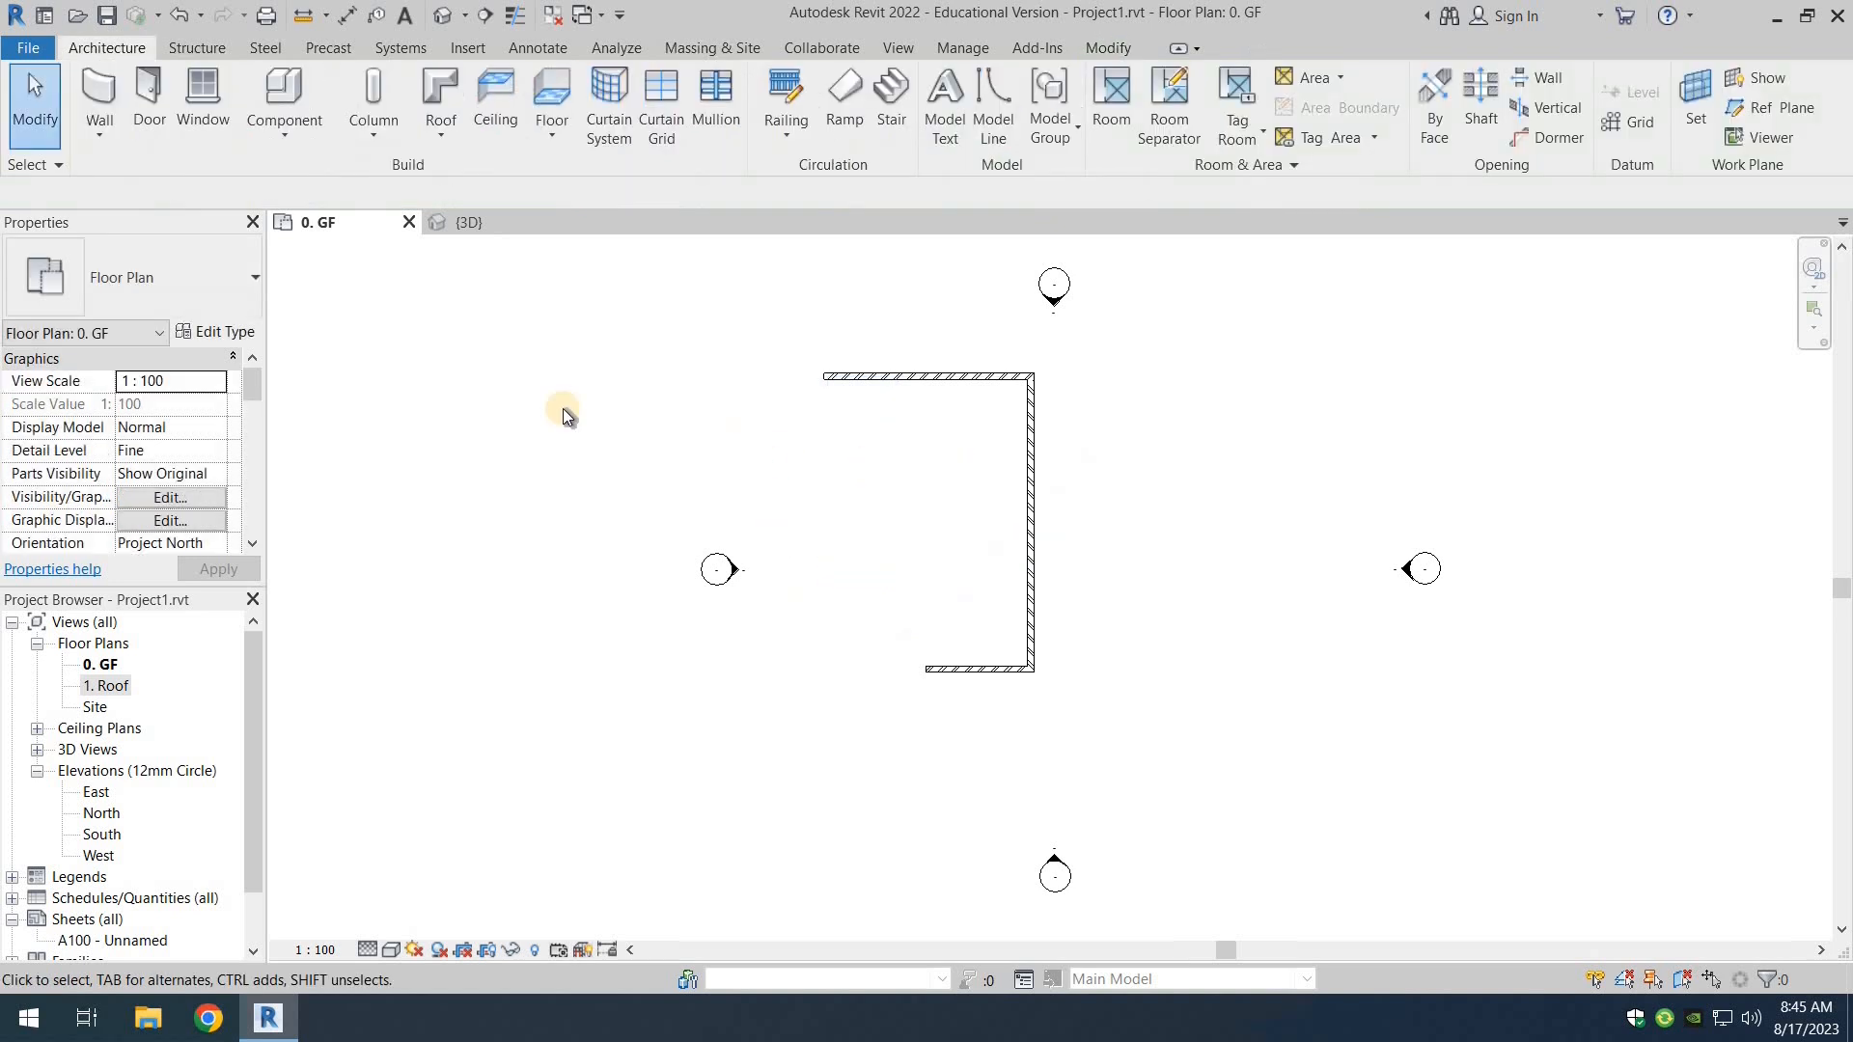
# Step: Draw a Brick-10" wall 9169 straight down from the top wall's open left end, with its height set to 1. Roof
pyautogui.click(97, 96)
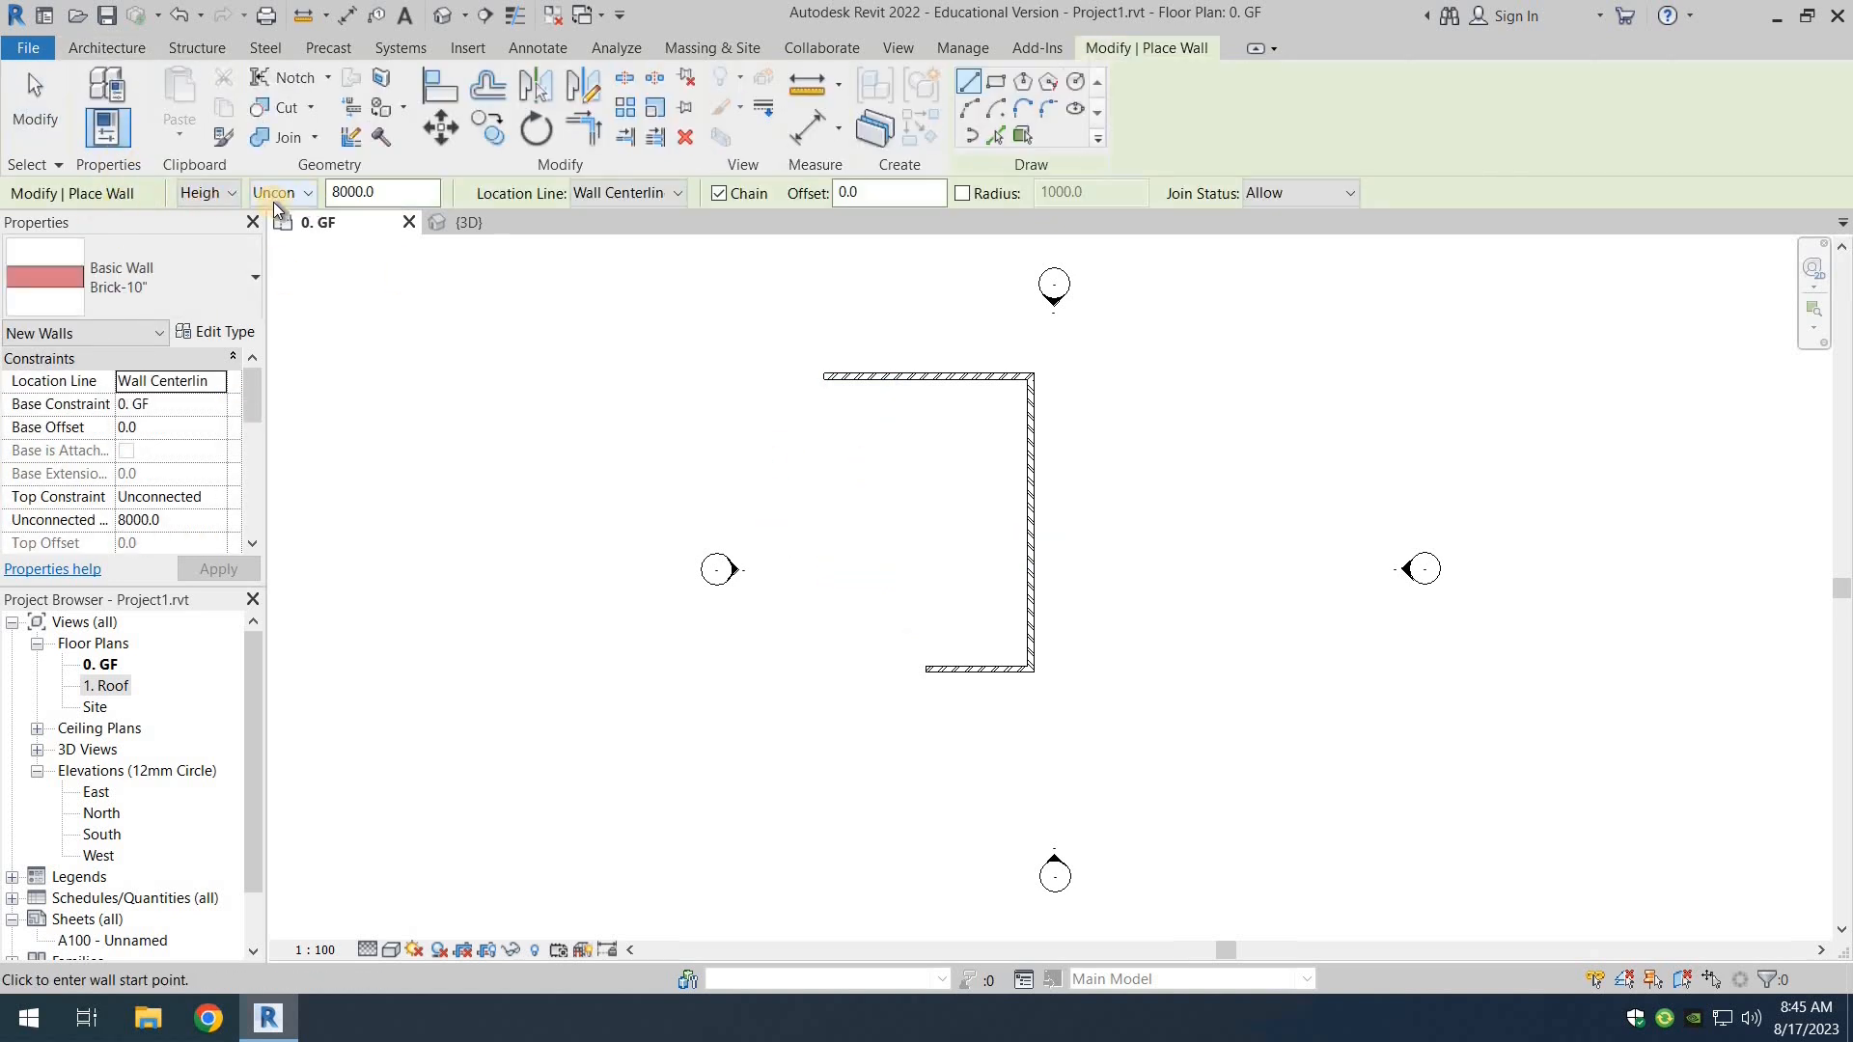
pyautogui.click(287, 195)
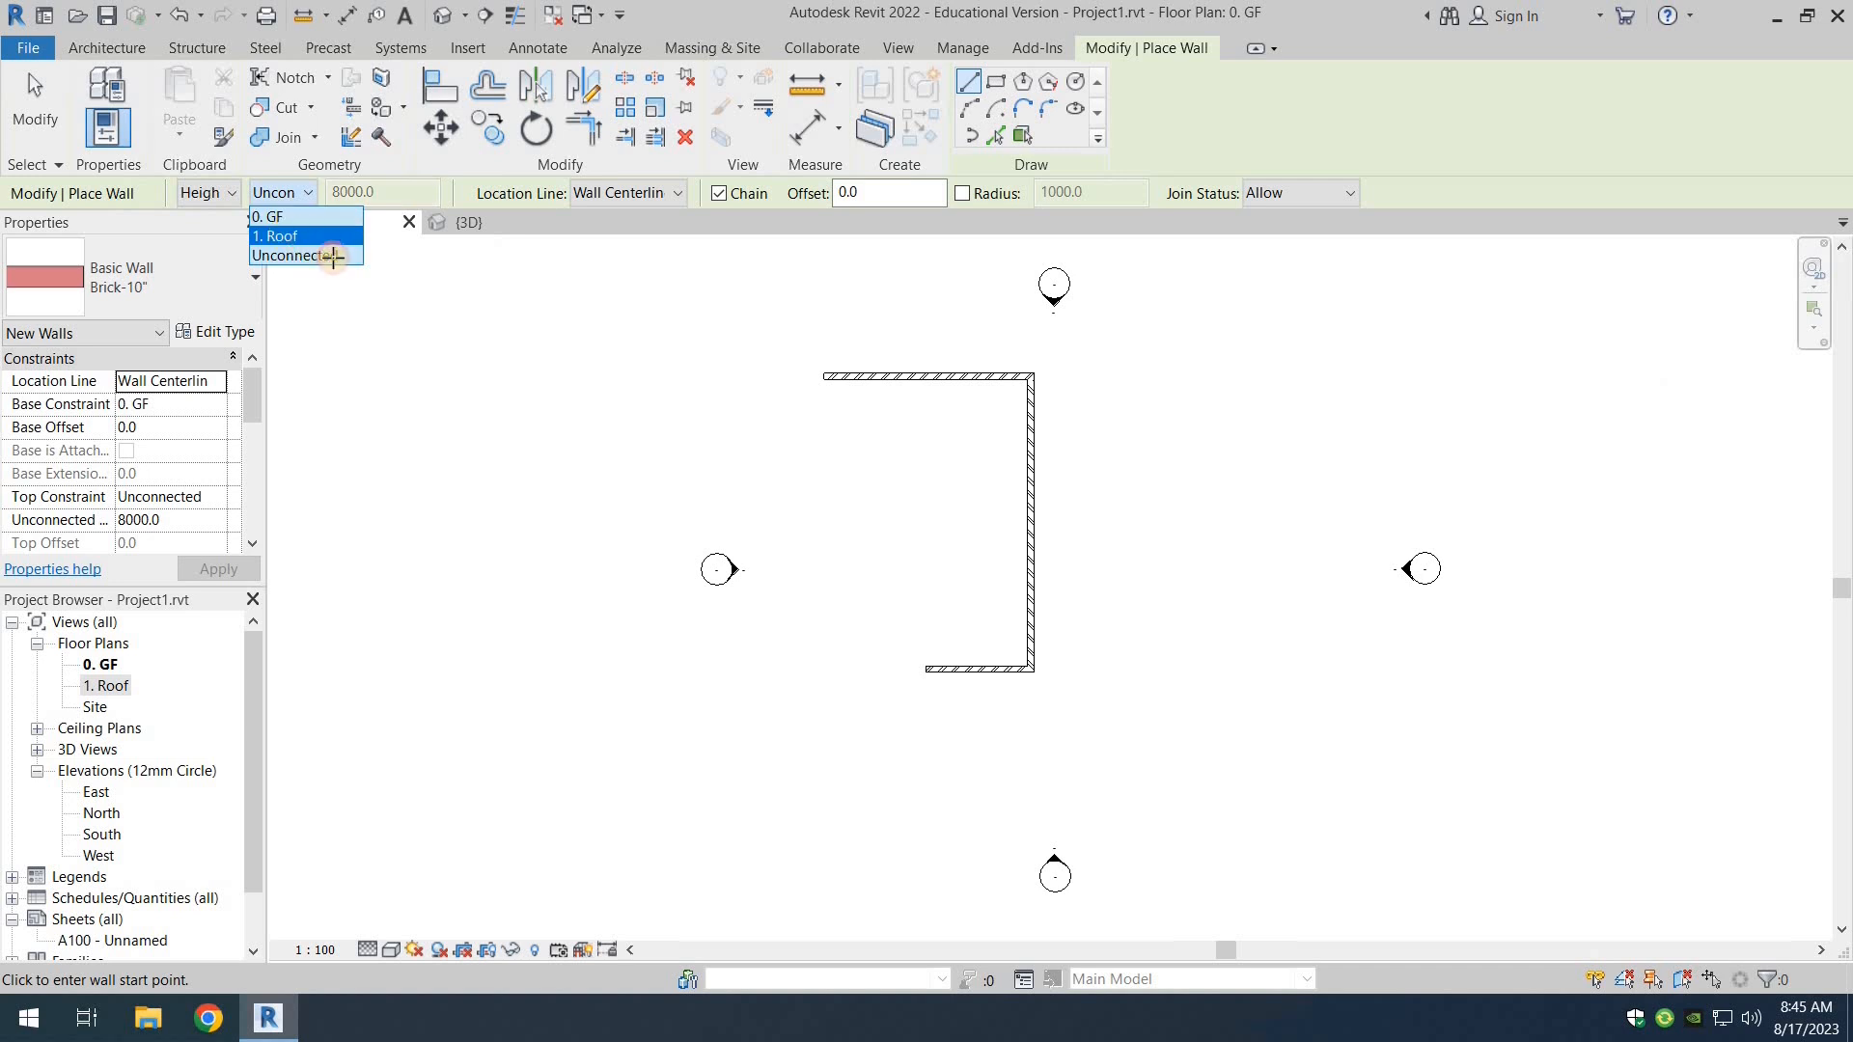
pyautogui.click(319, 253)
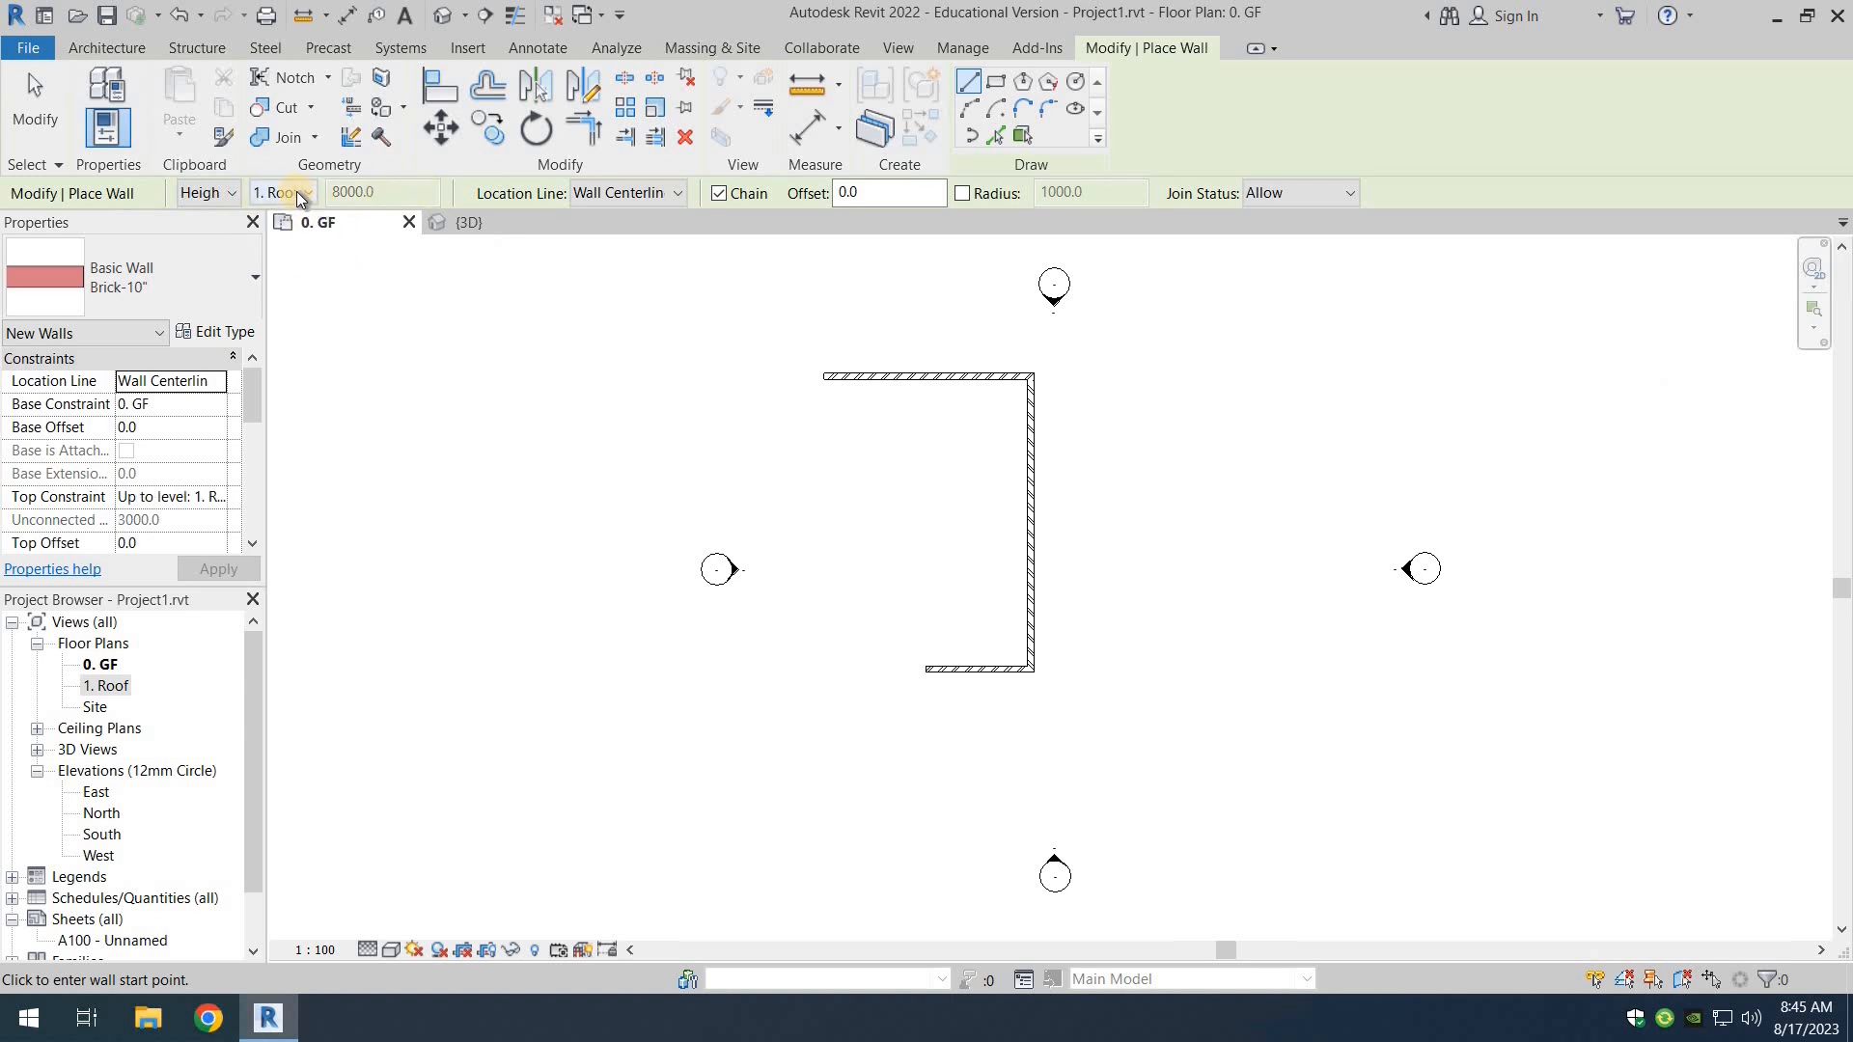
pyautogui.click(822, 376)
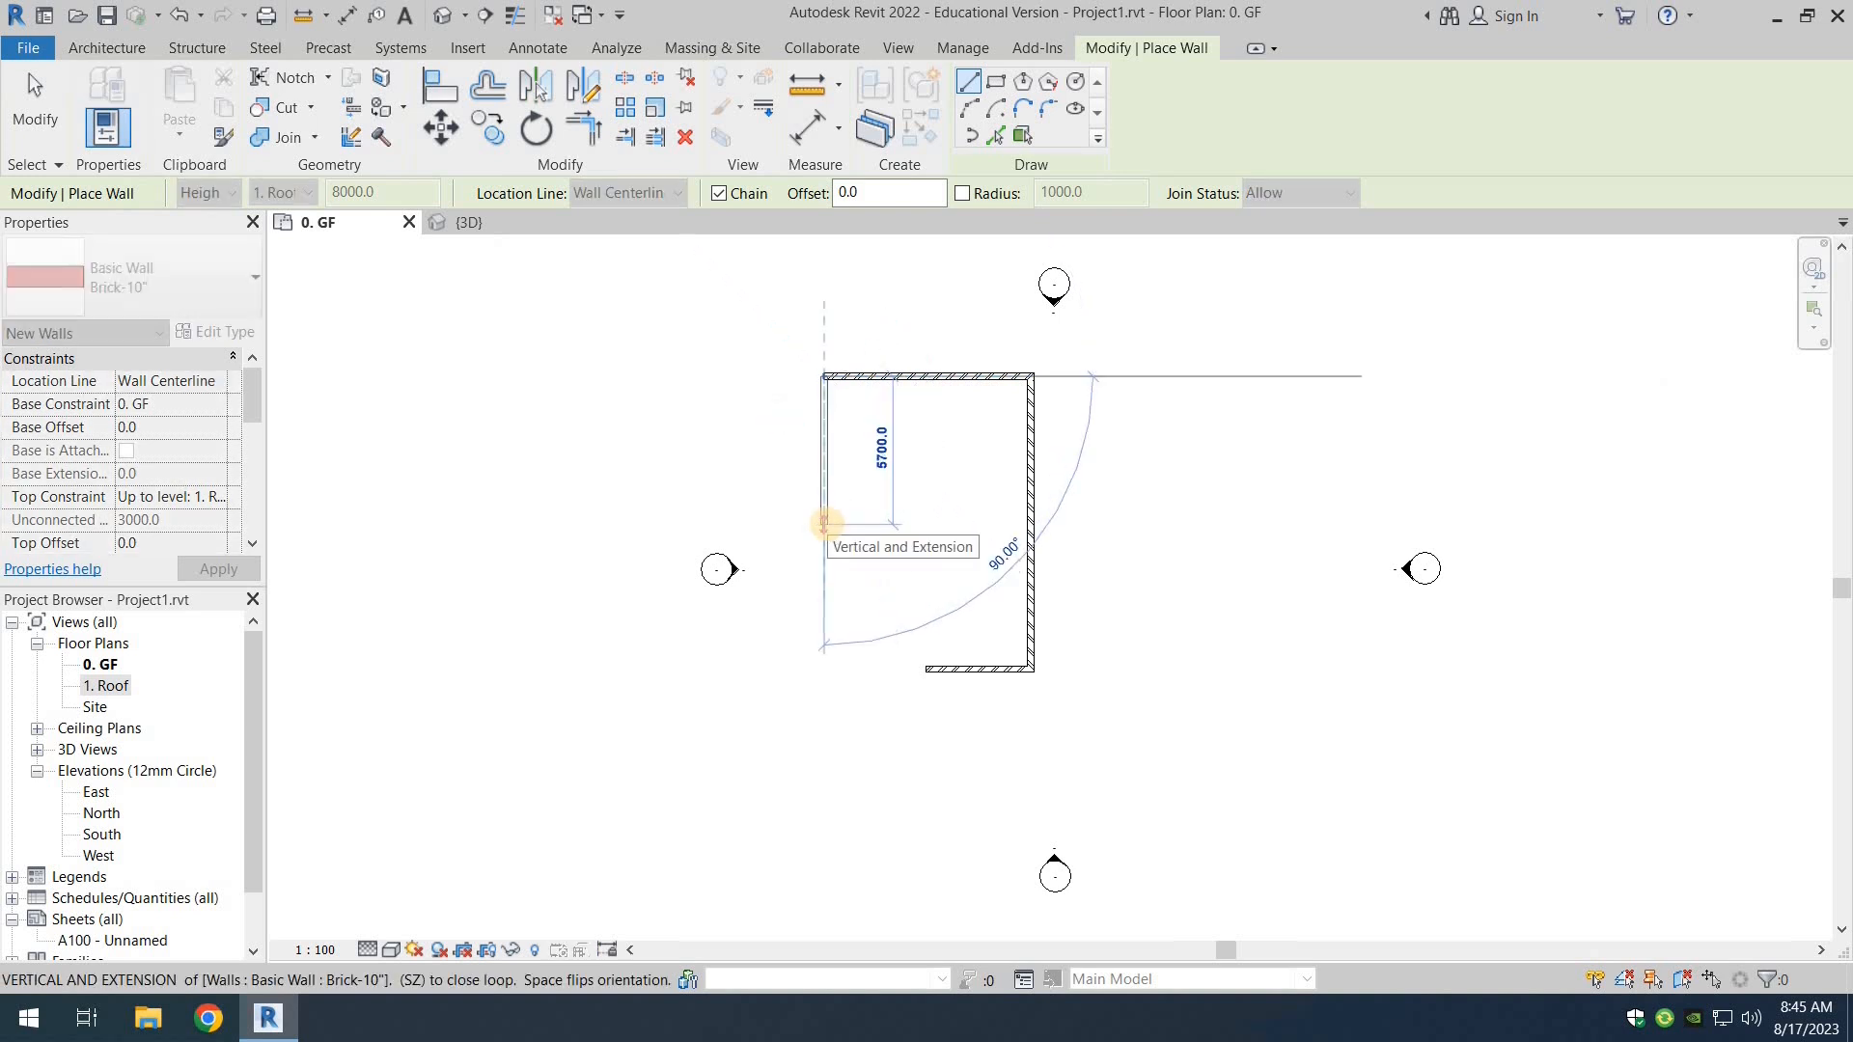
pyautogui.write('9169')
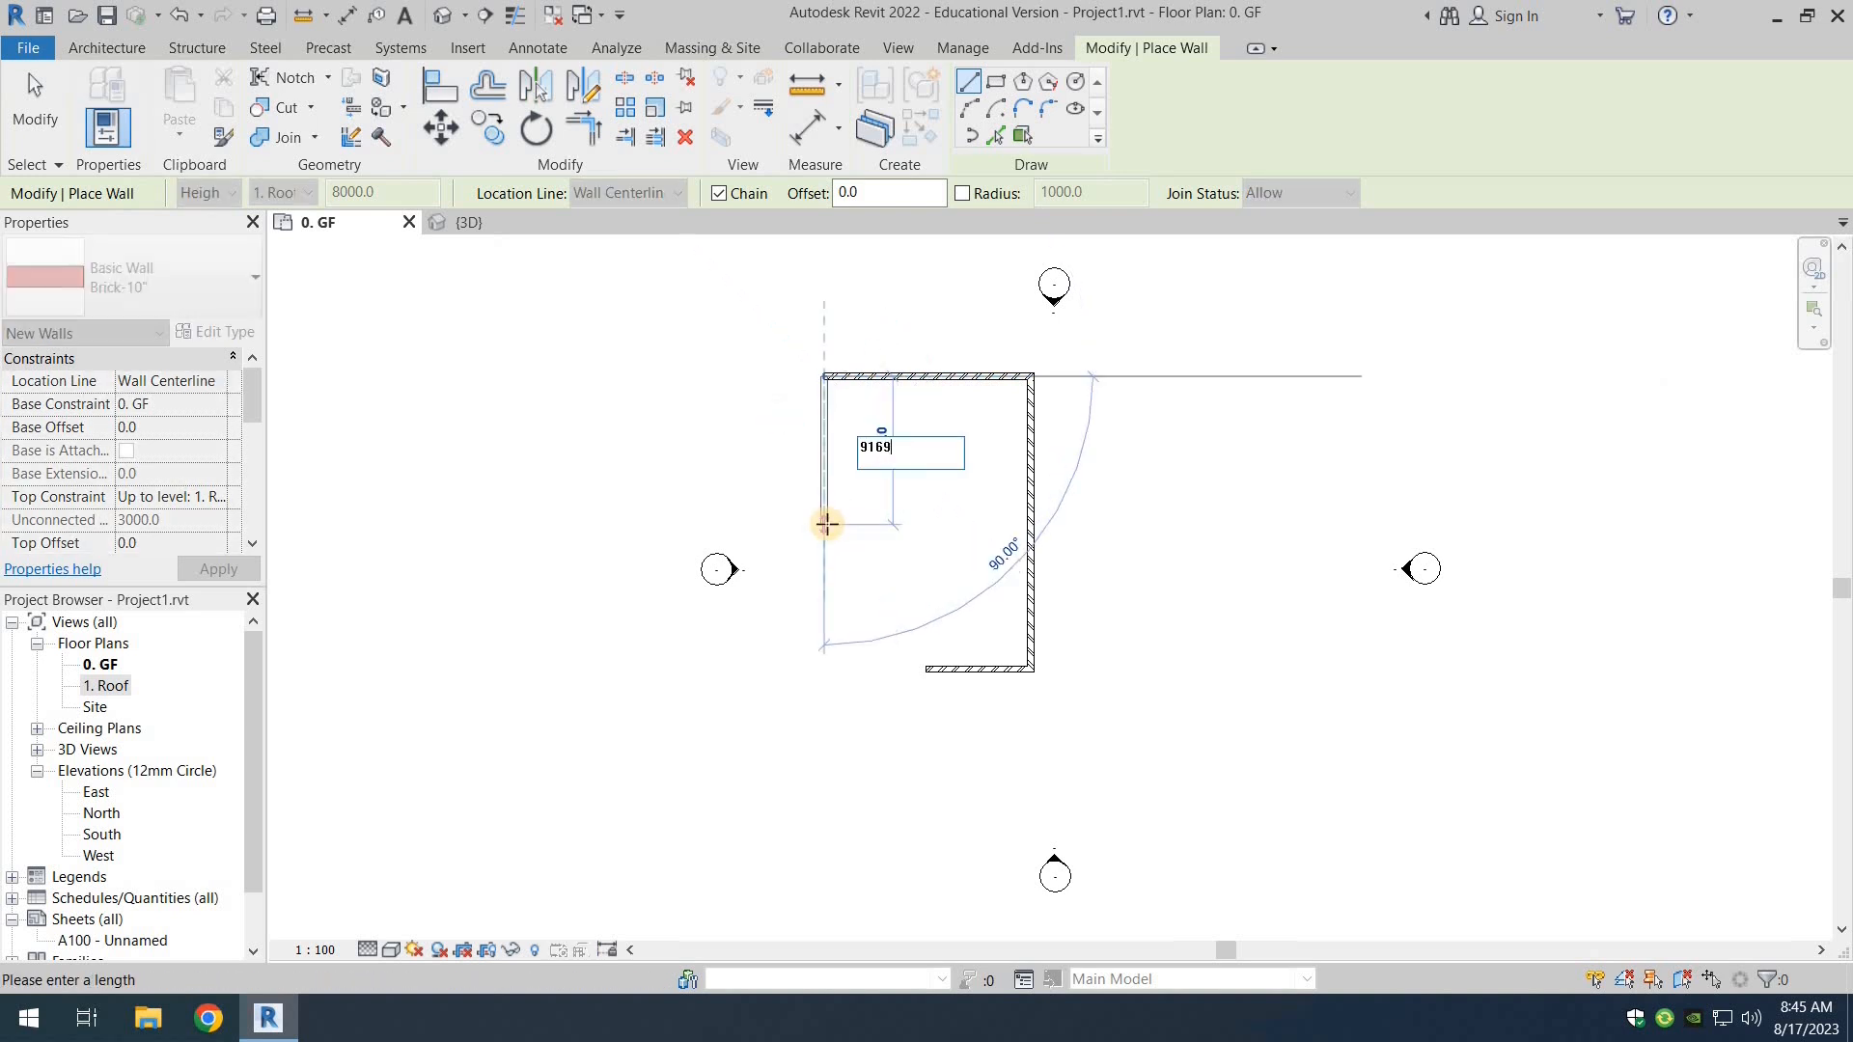
pyautogui.press('Return')
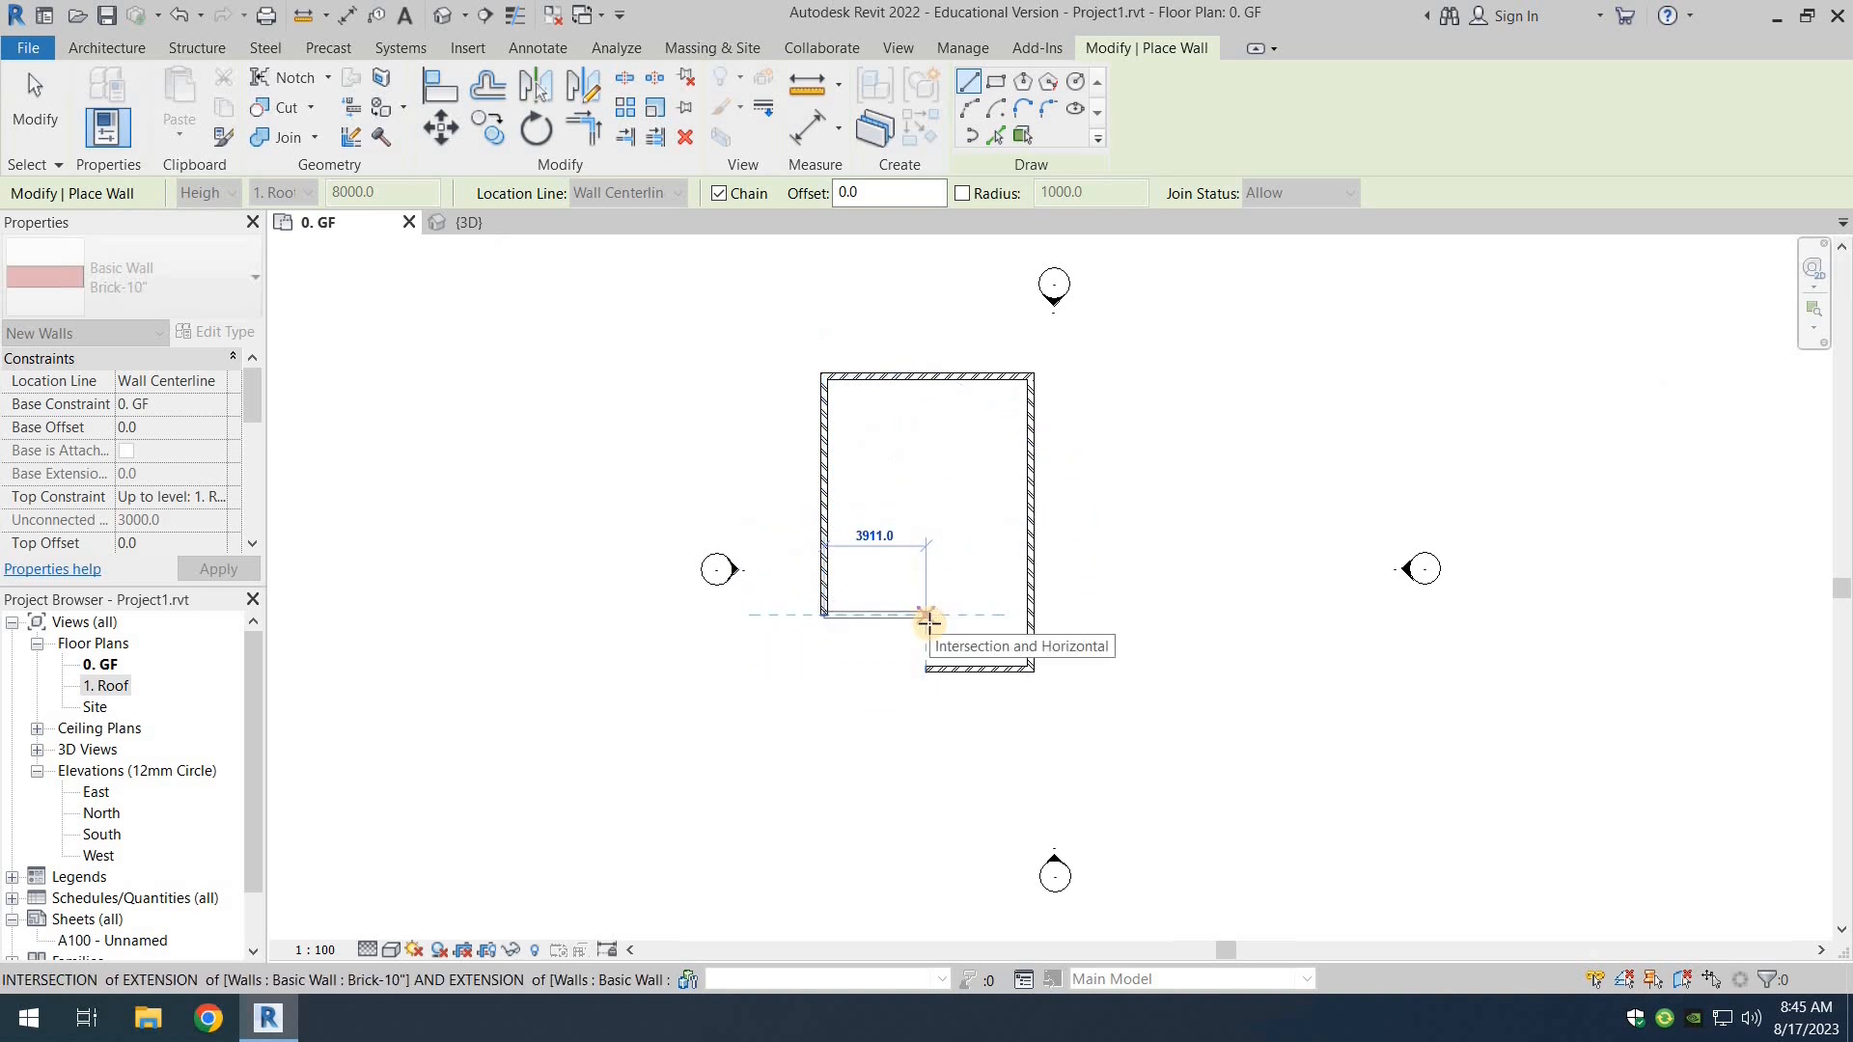
# Step: Continue the wall chain 3912 horizontally to the right and end the chain there
pyautogui.write('3912')
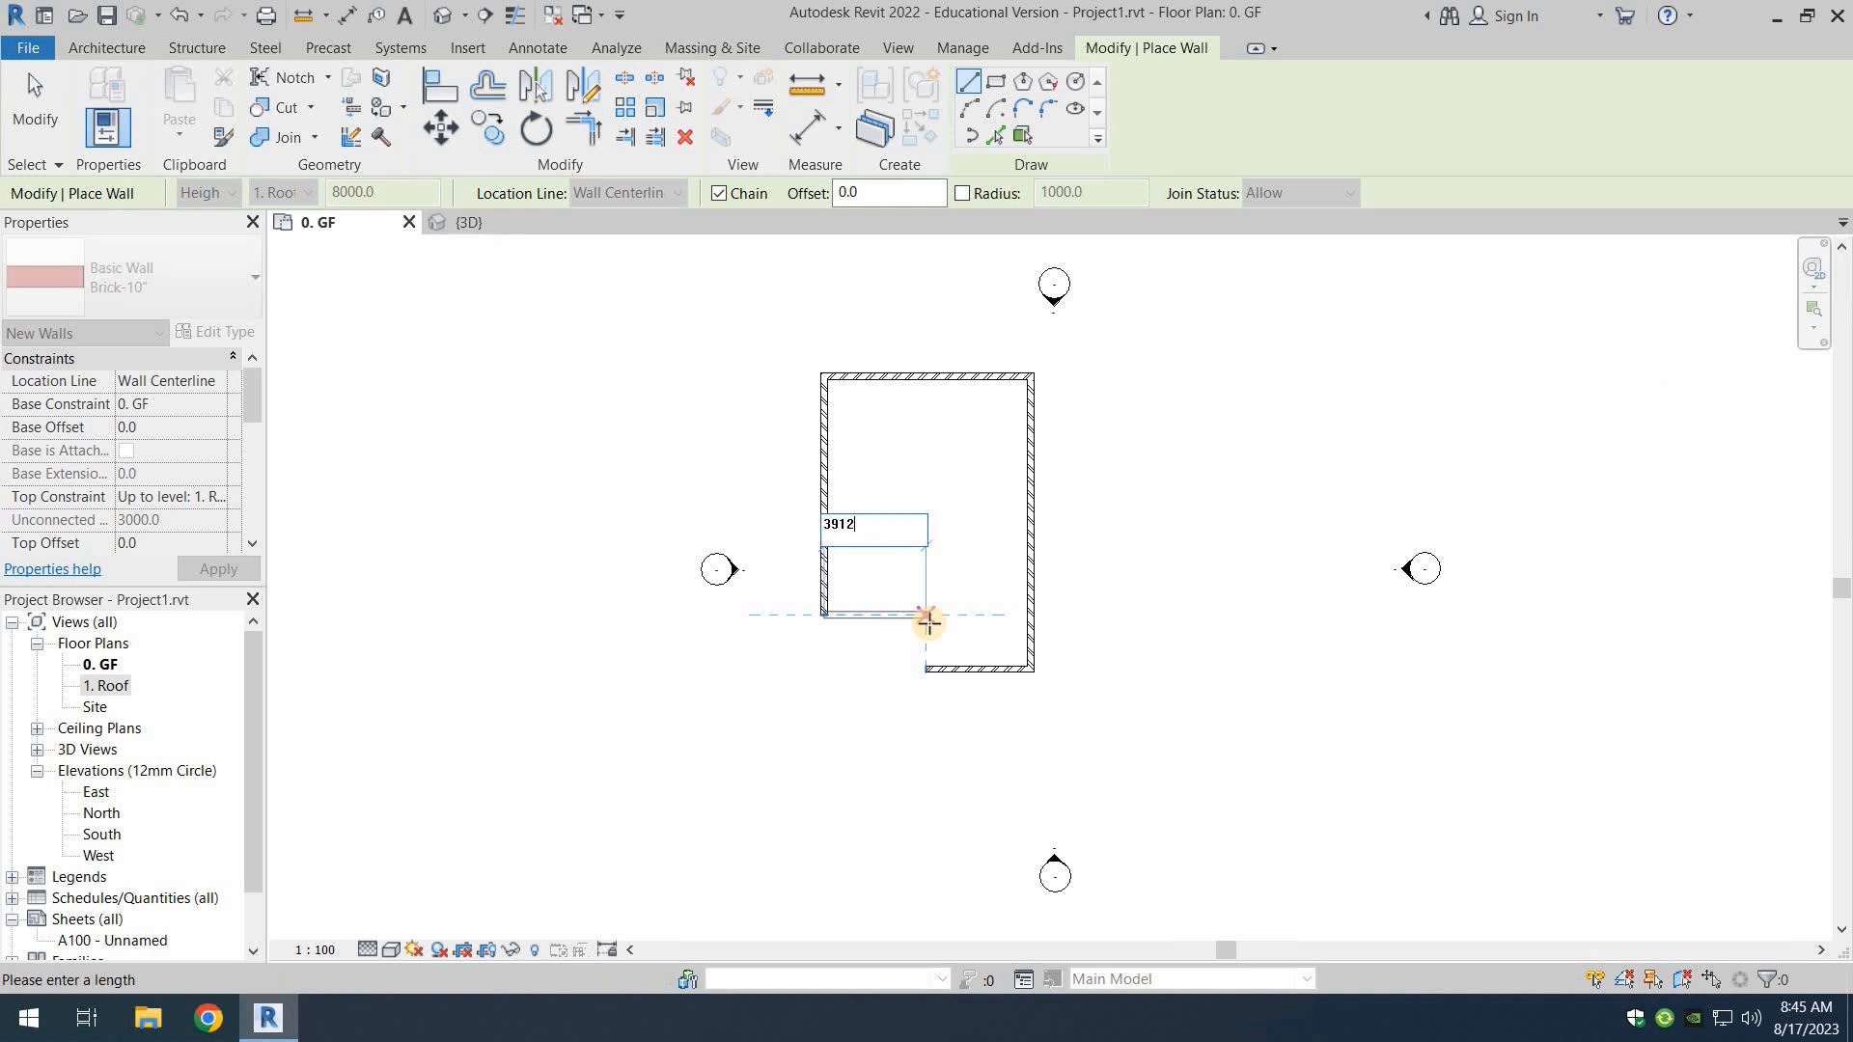
pyautogui.press('Return')
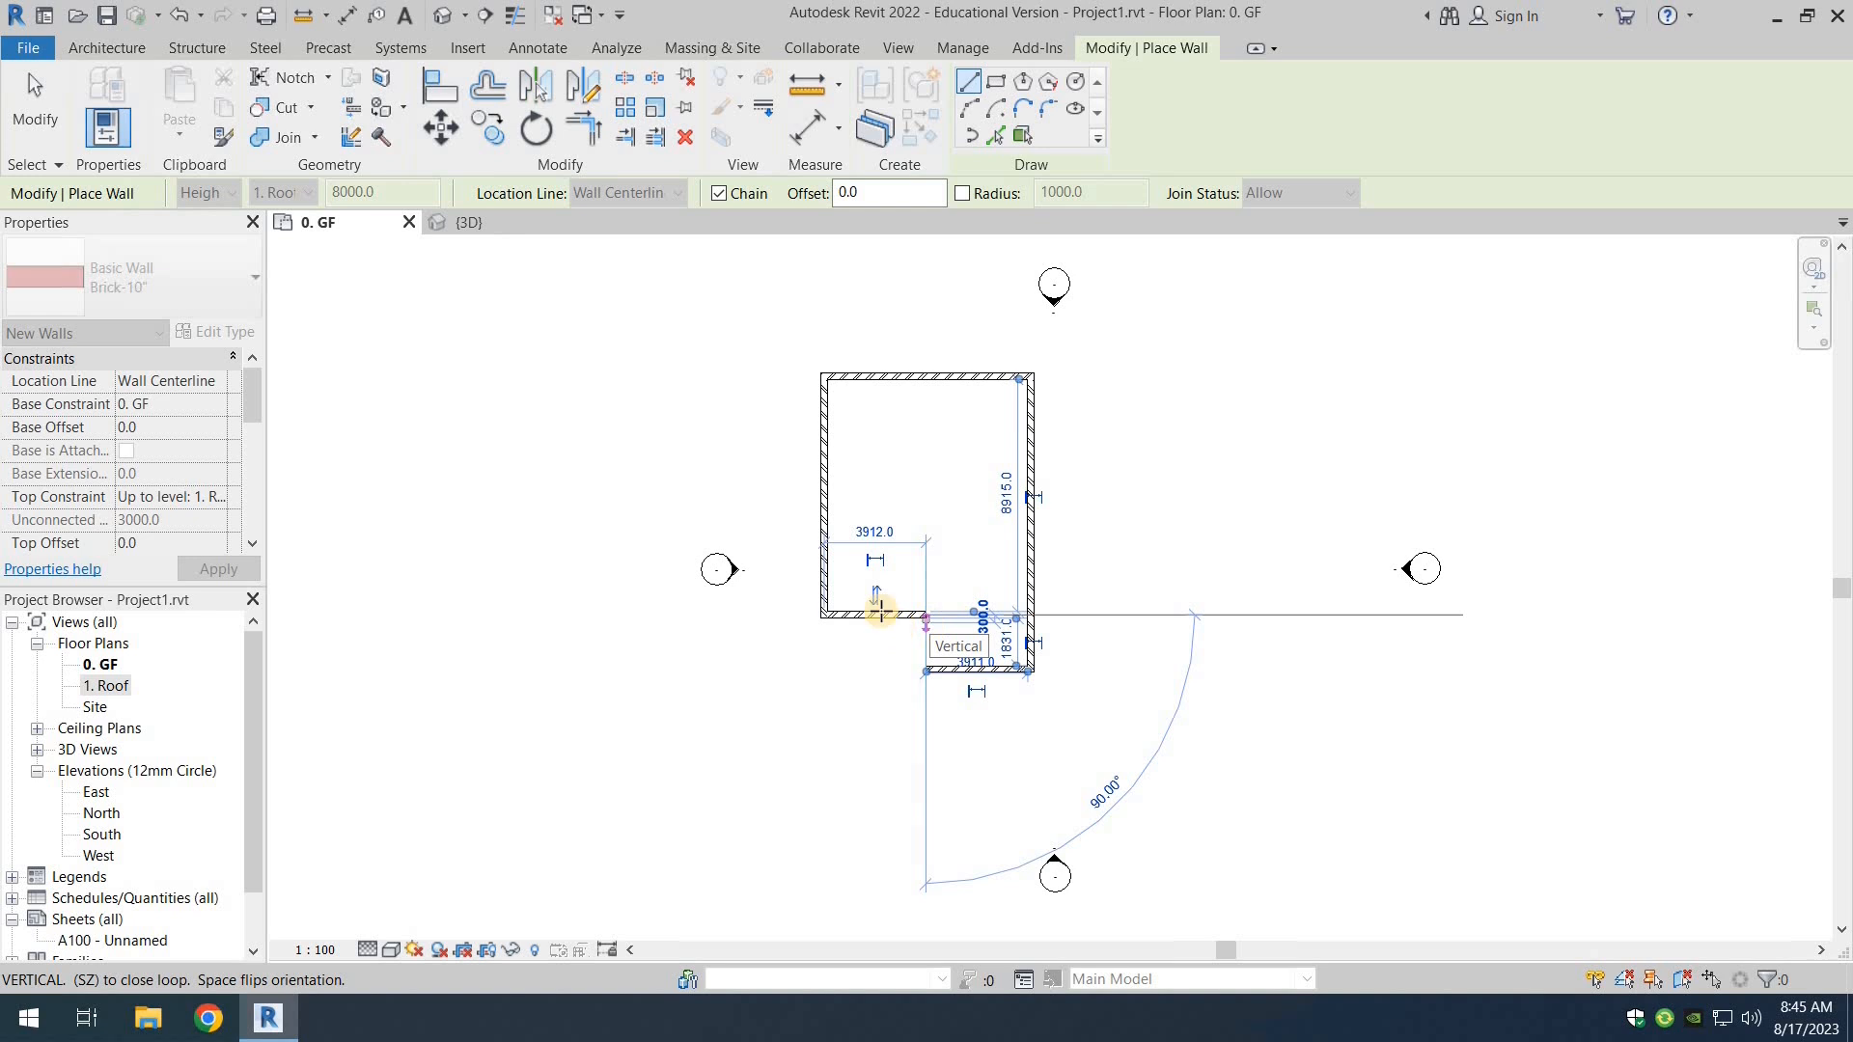
pyautogui.press('s')
pyautogui.press('z')
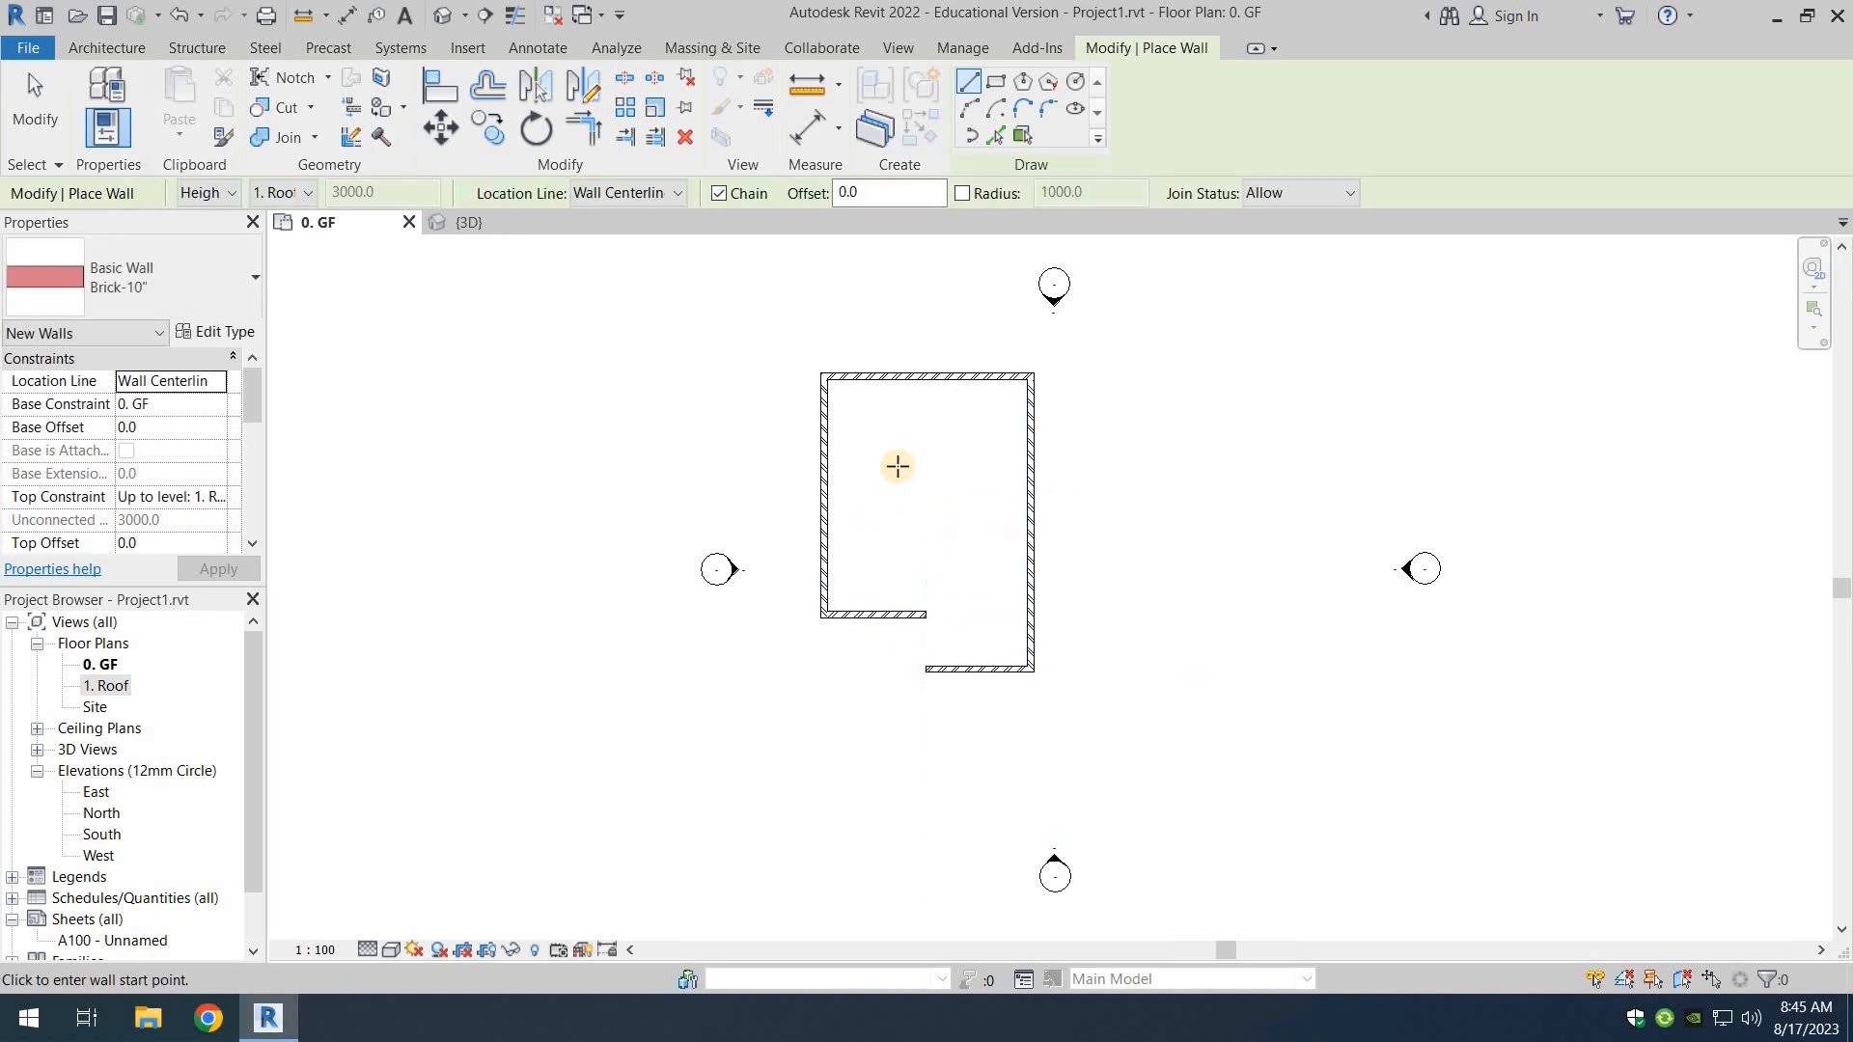
pyautogui.scroll(3, 898, 467)
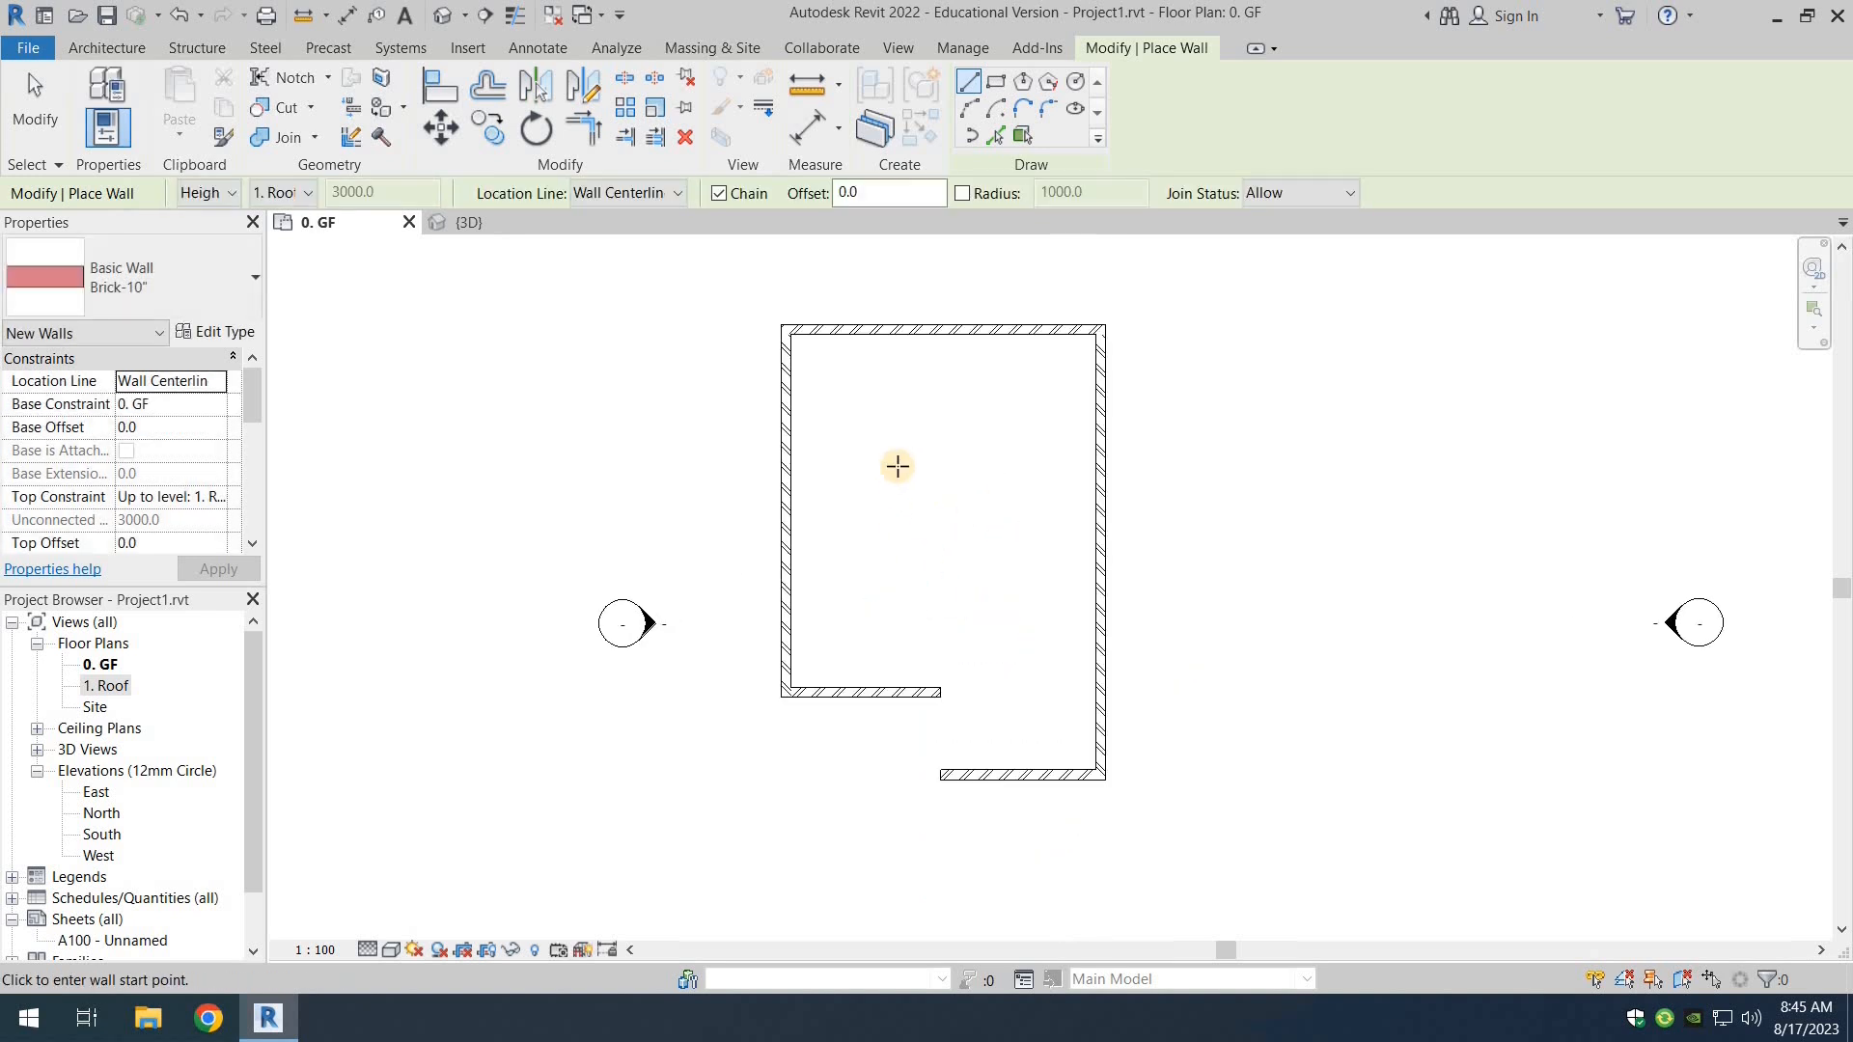
pyautogui.scroll(1, 898, 467)
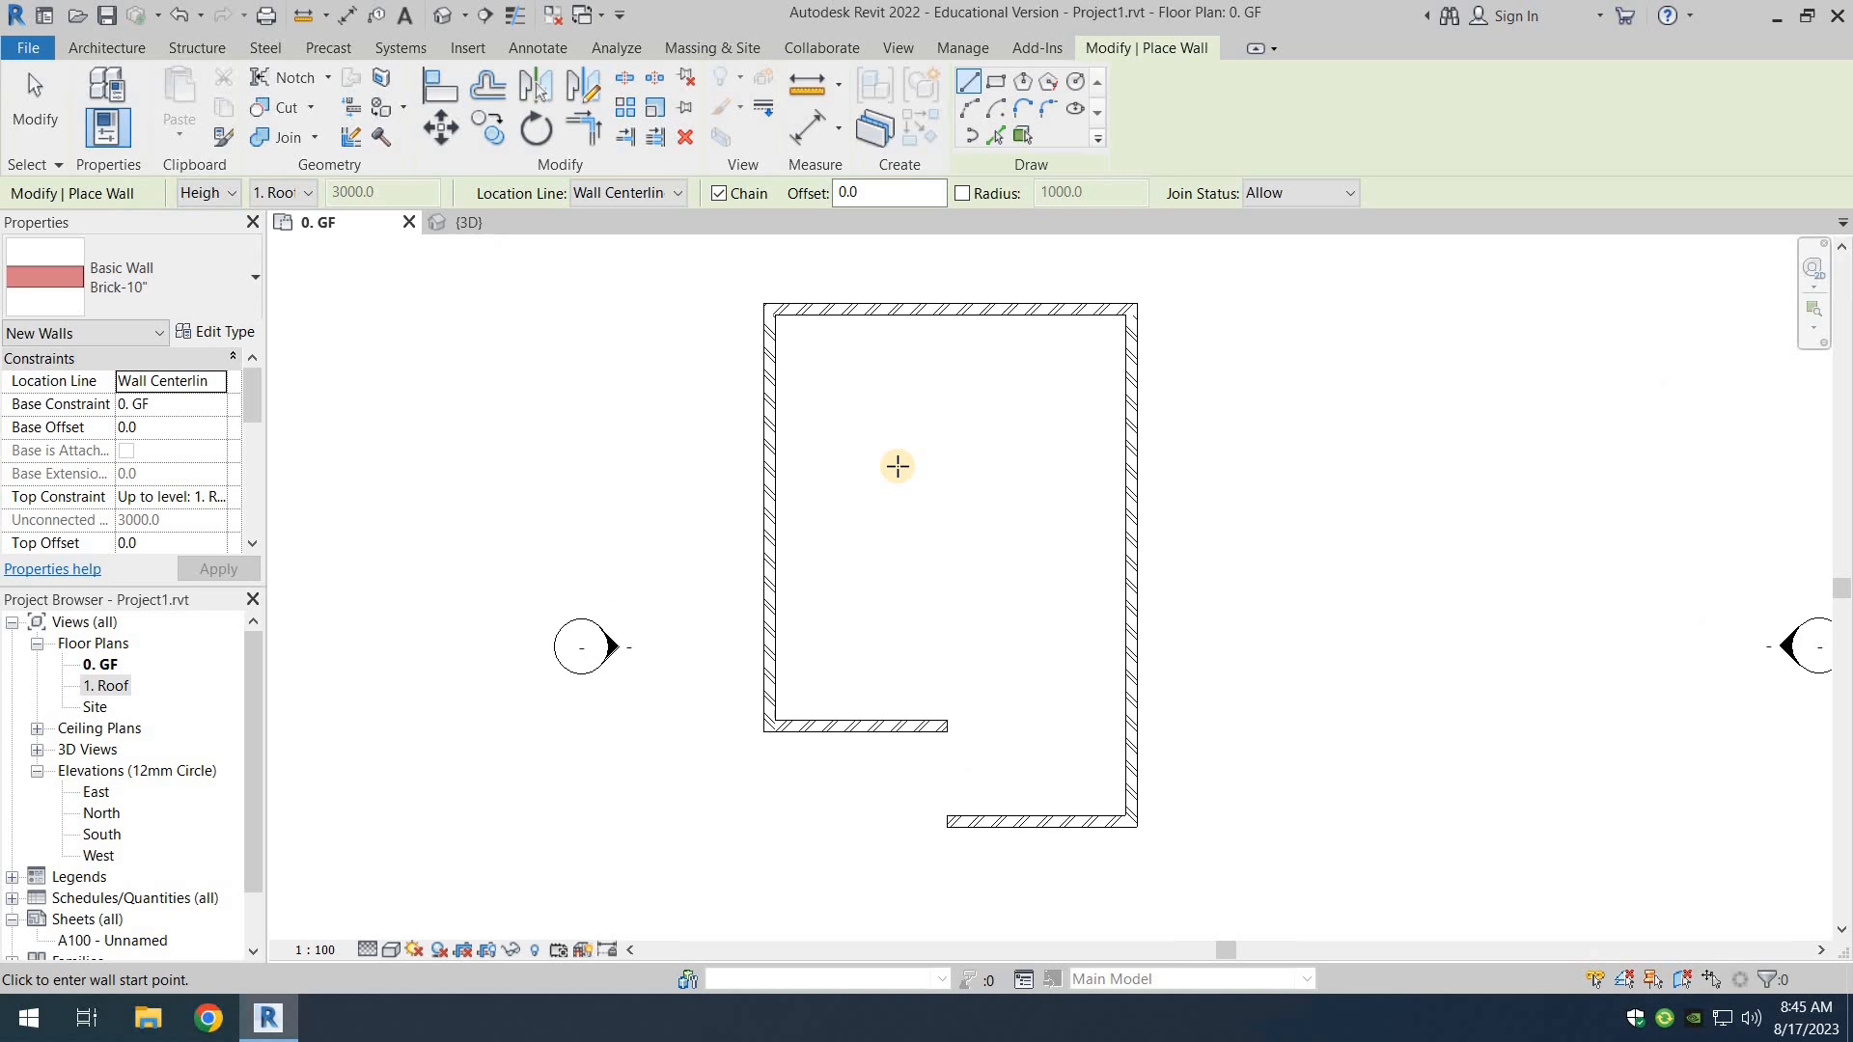
pyautogui.scroll(1, 898, 467)
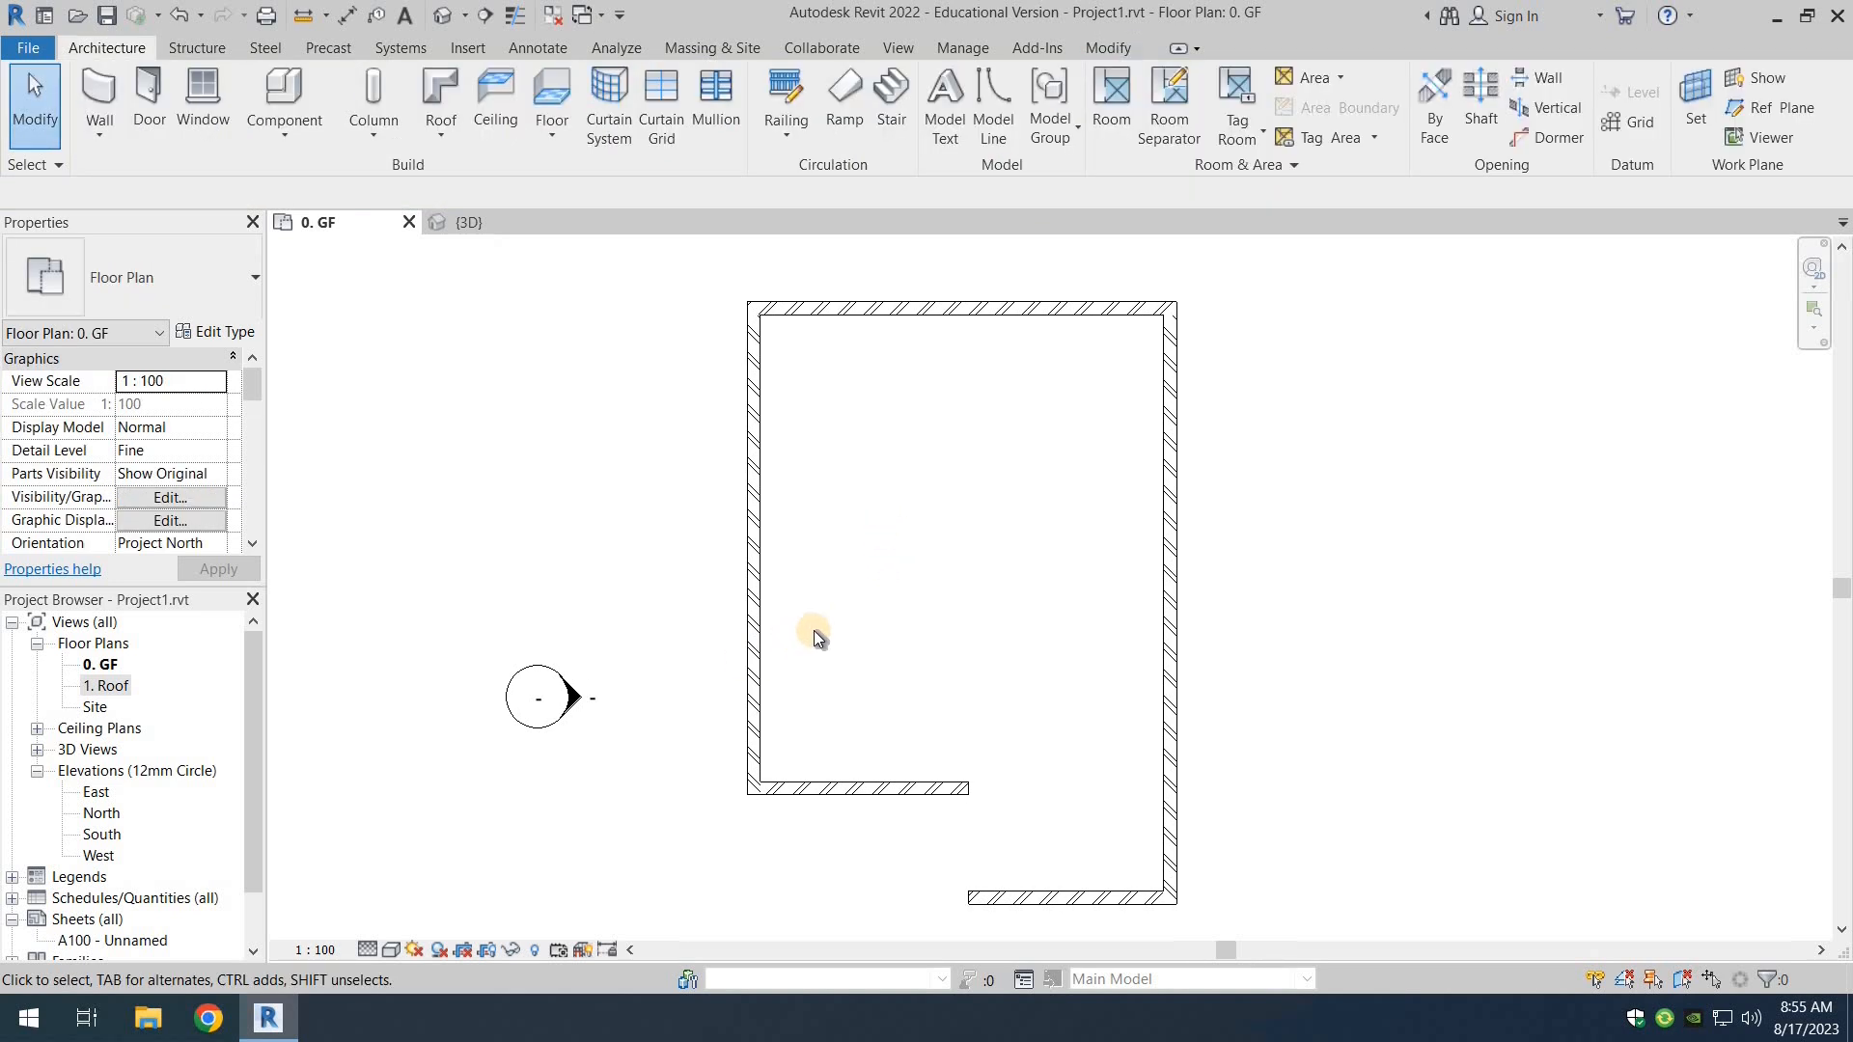
# Step: Draw a vertical Brick-5" partition from the lower outer corner of the bottom wall's open end up to the top wall
pyautogui.click(100, 98)
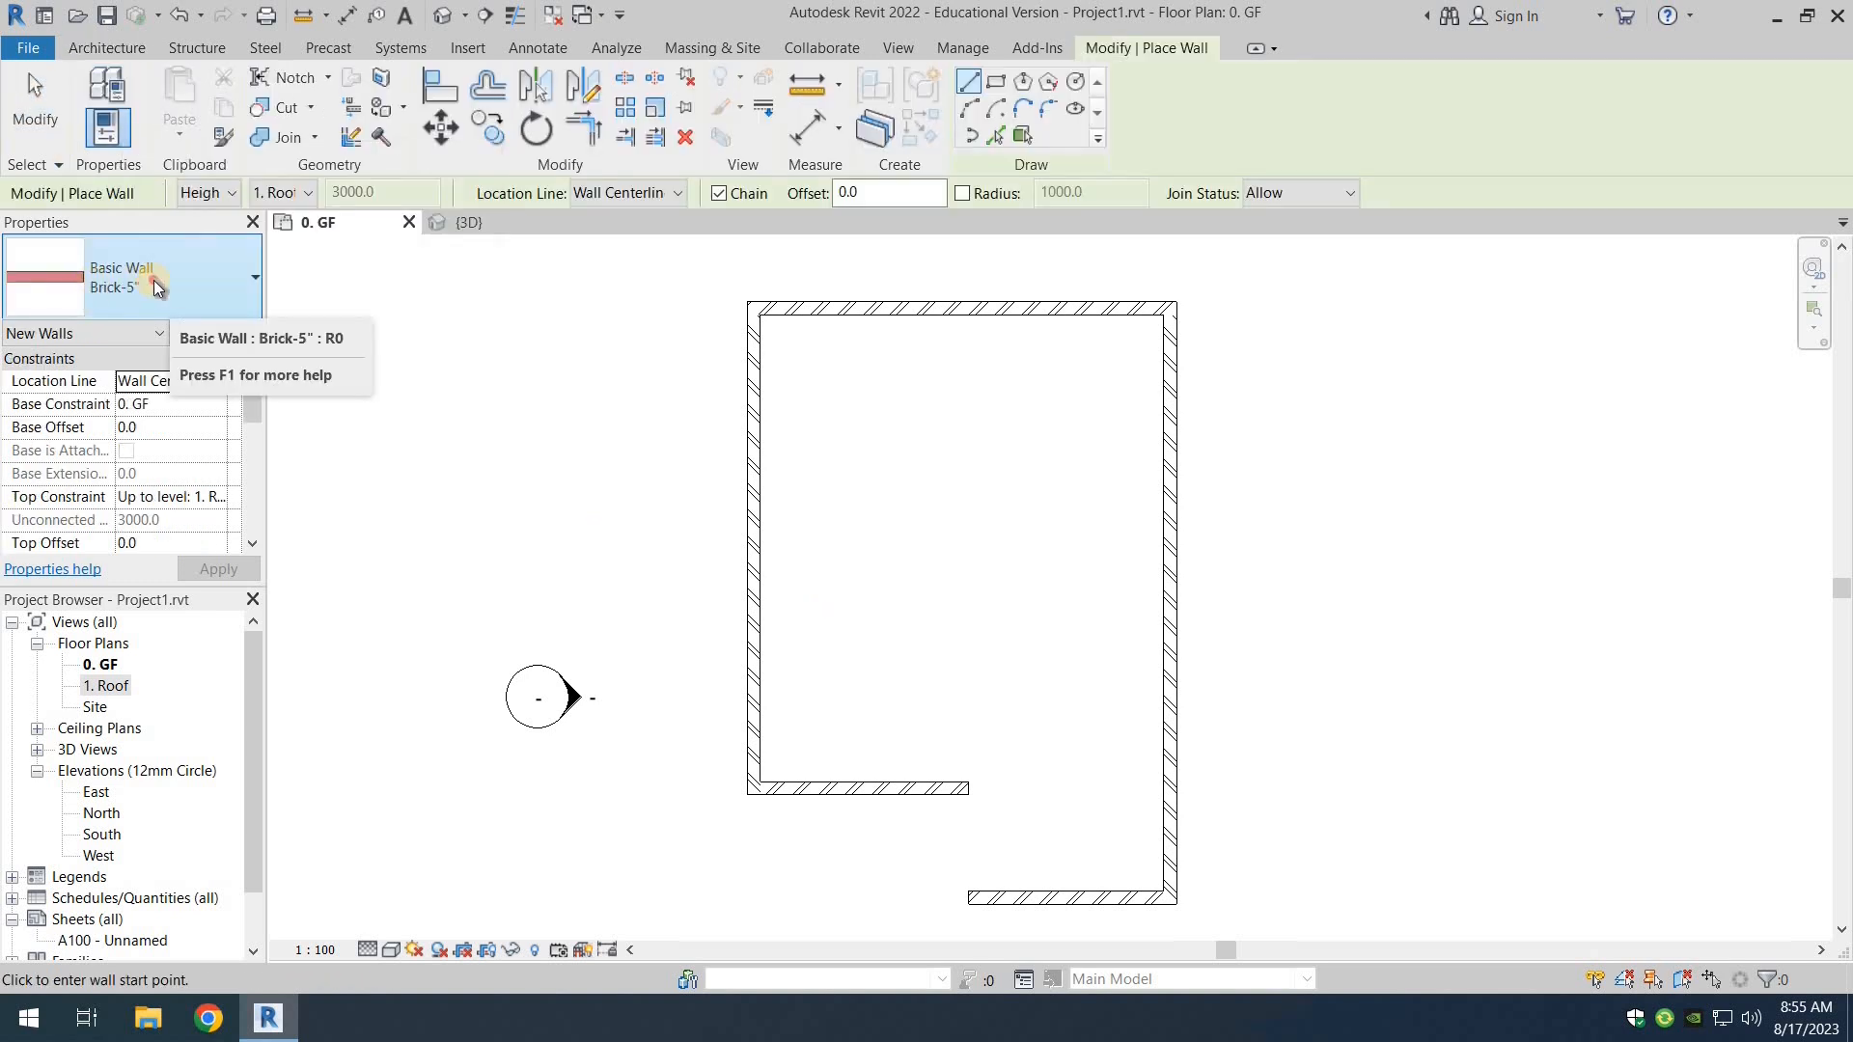
pyautogui.click(154, 278)
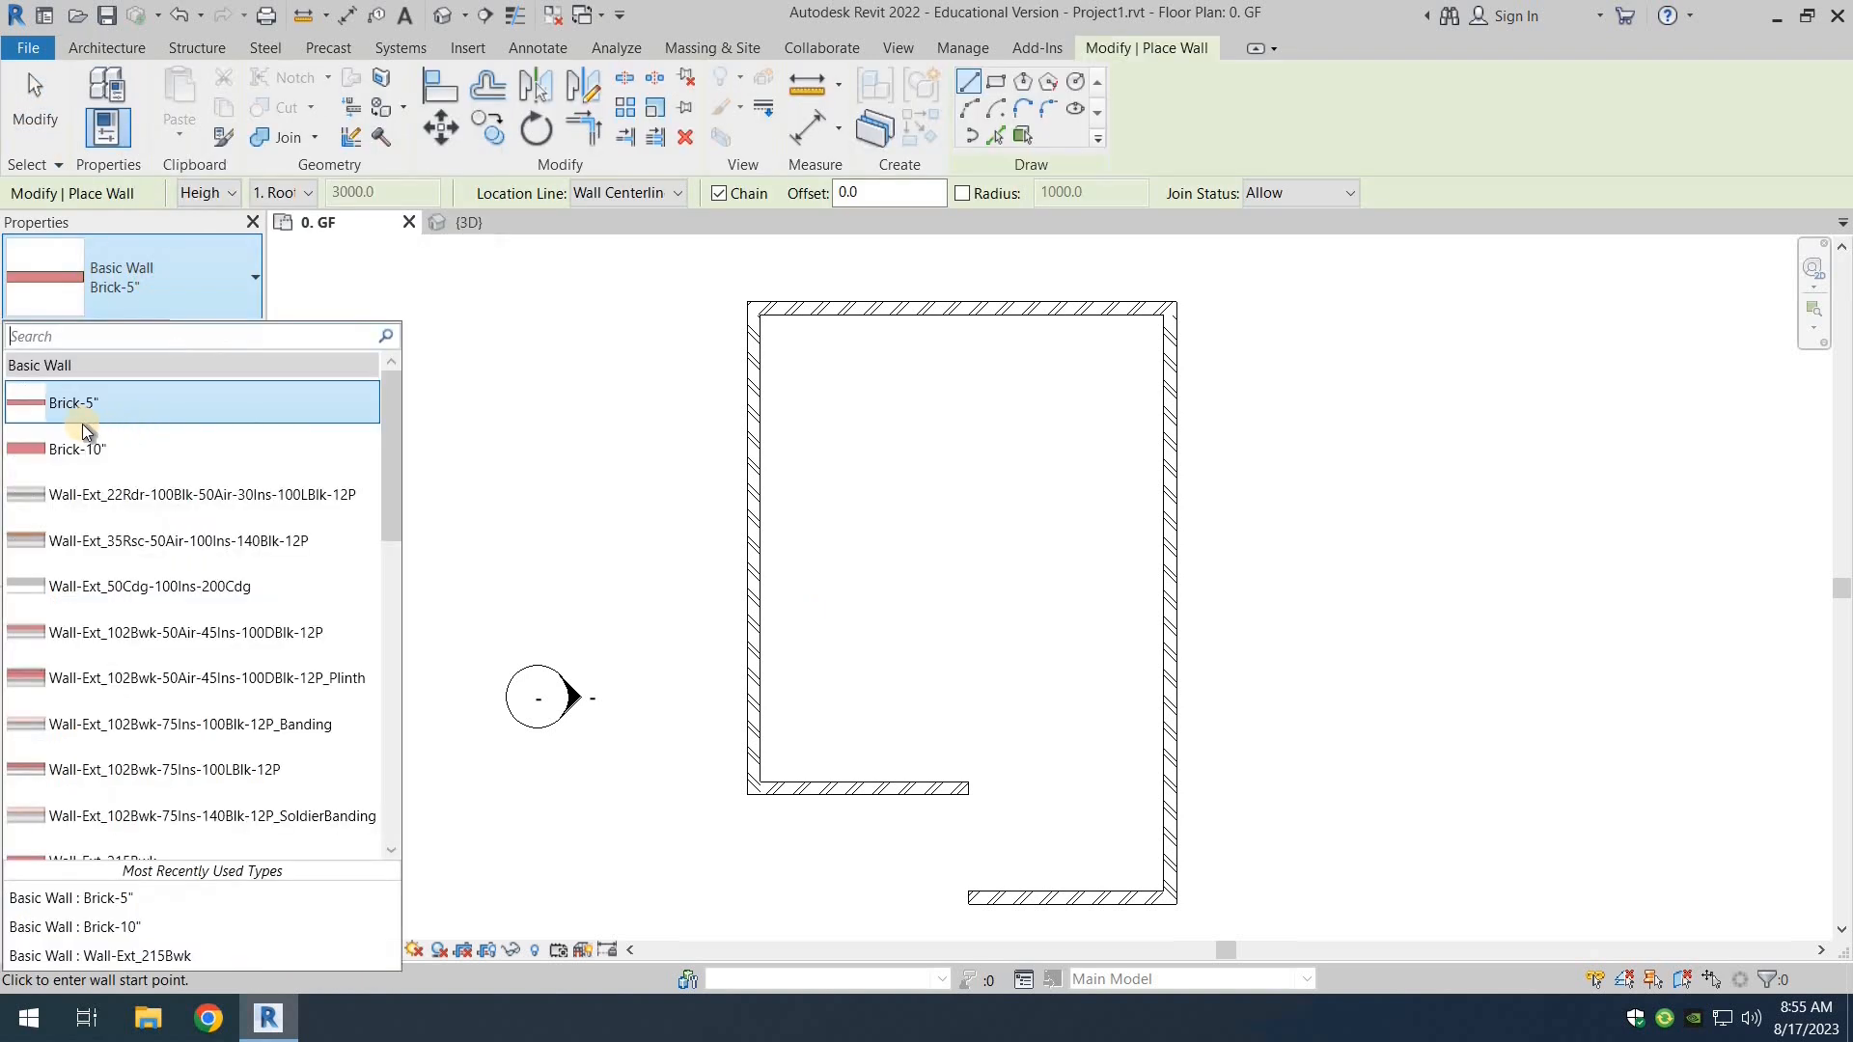
pyautogui.click(113, 263)
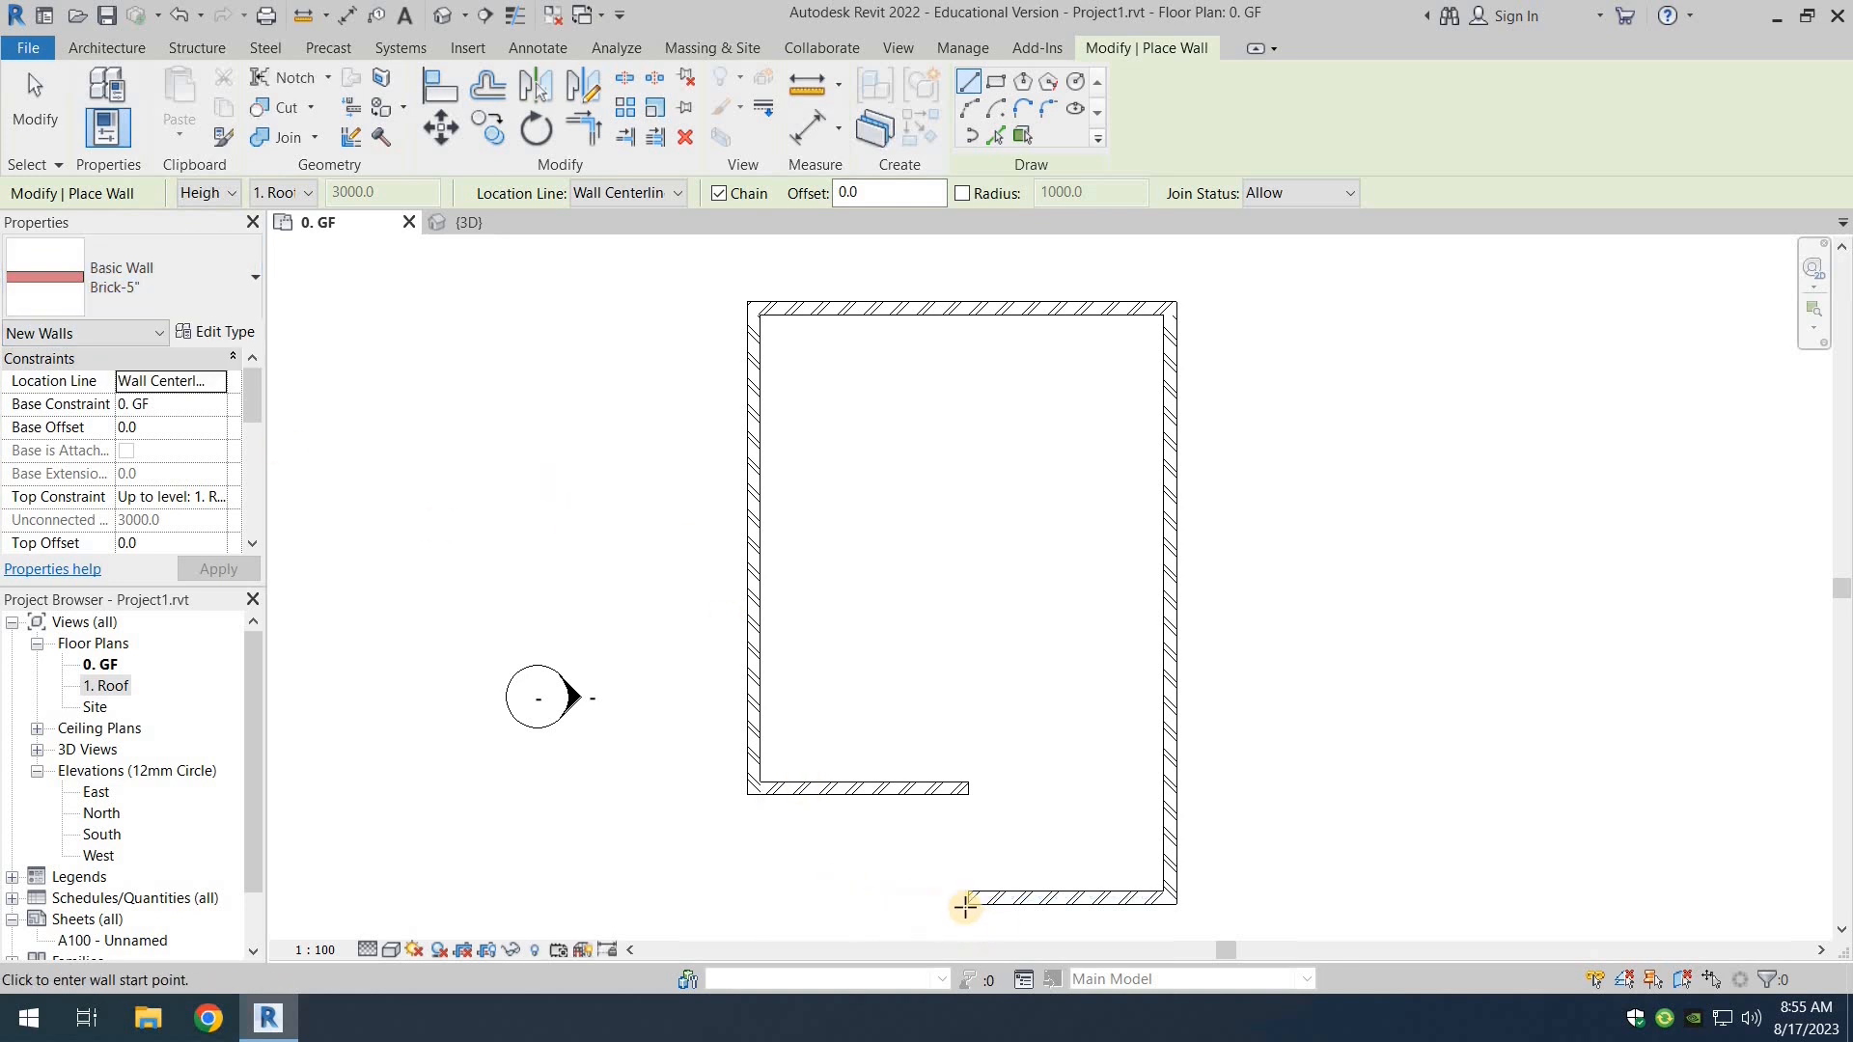
pyautogui.scroll(2, 969, 900)
pyautogui.scroll(4, 969, 900)
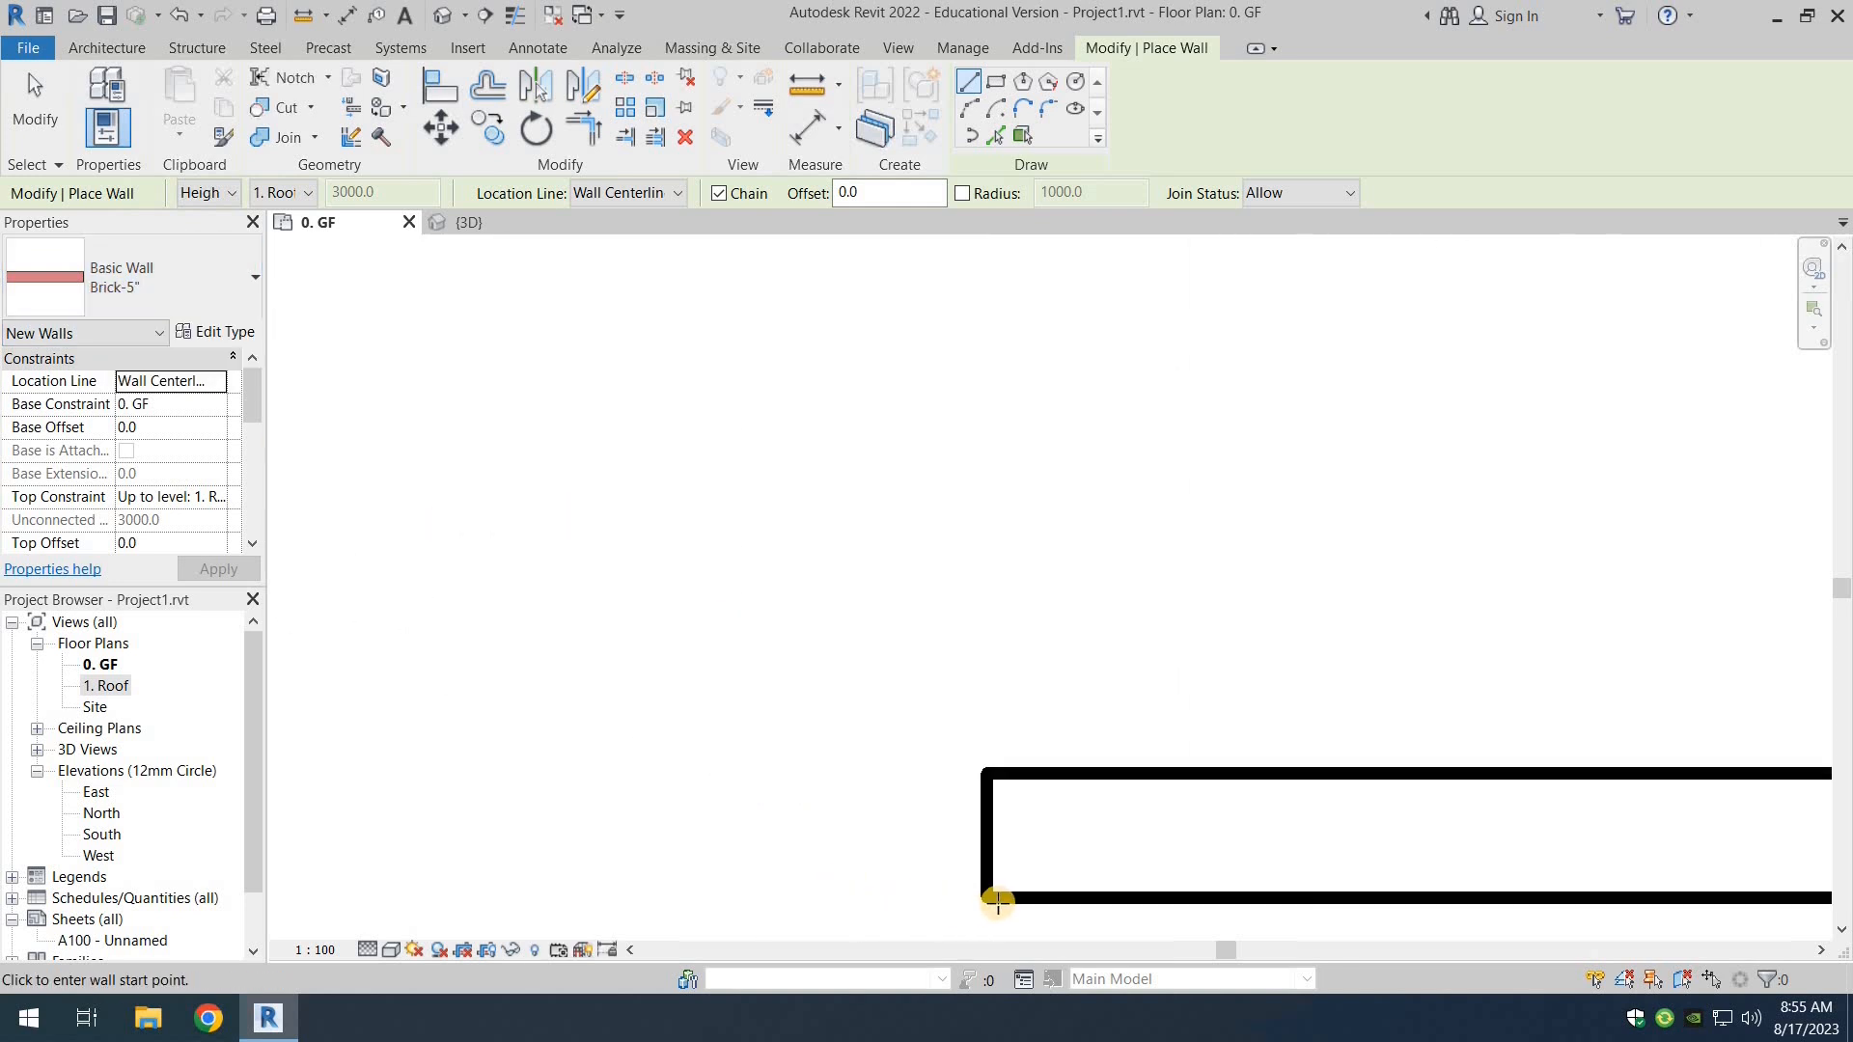
pyautogui.click(991, 898)
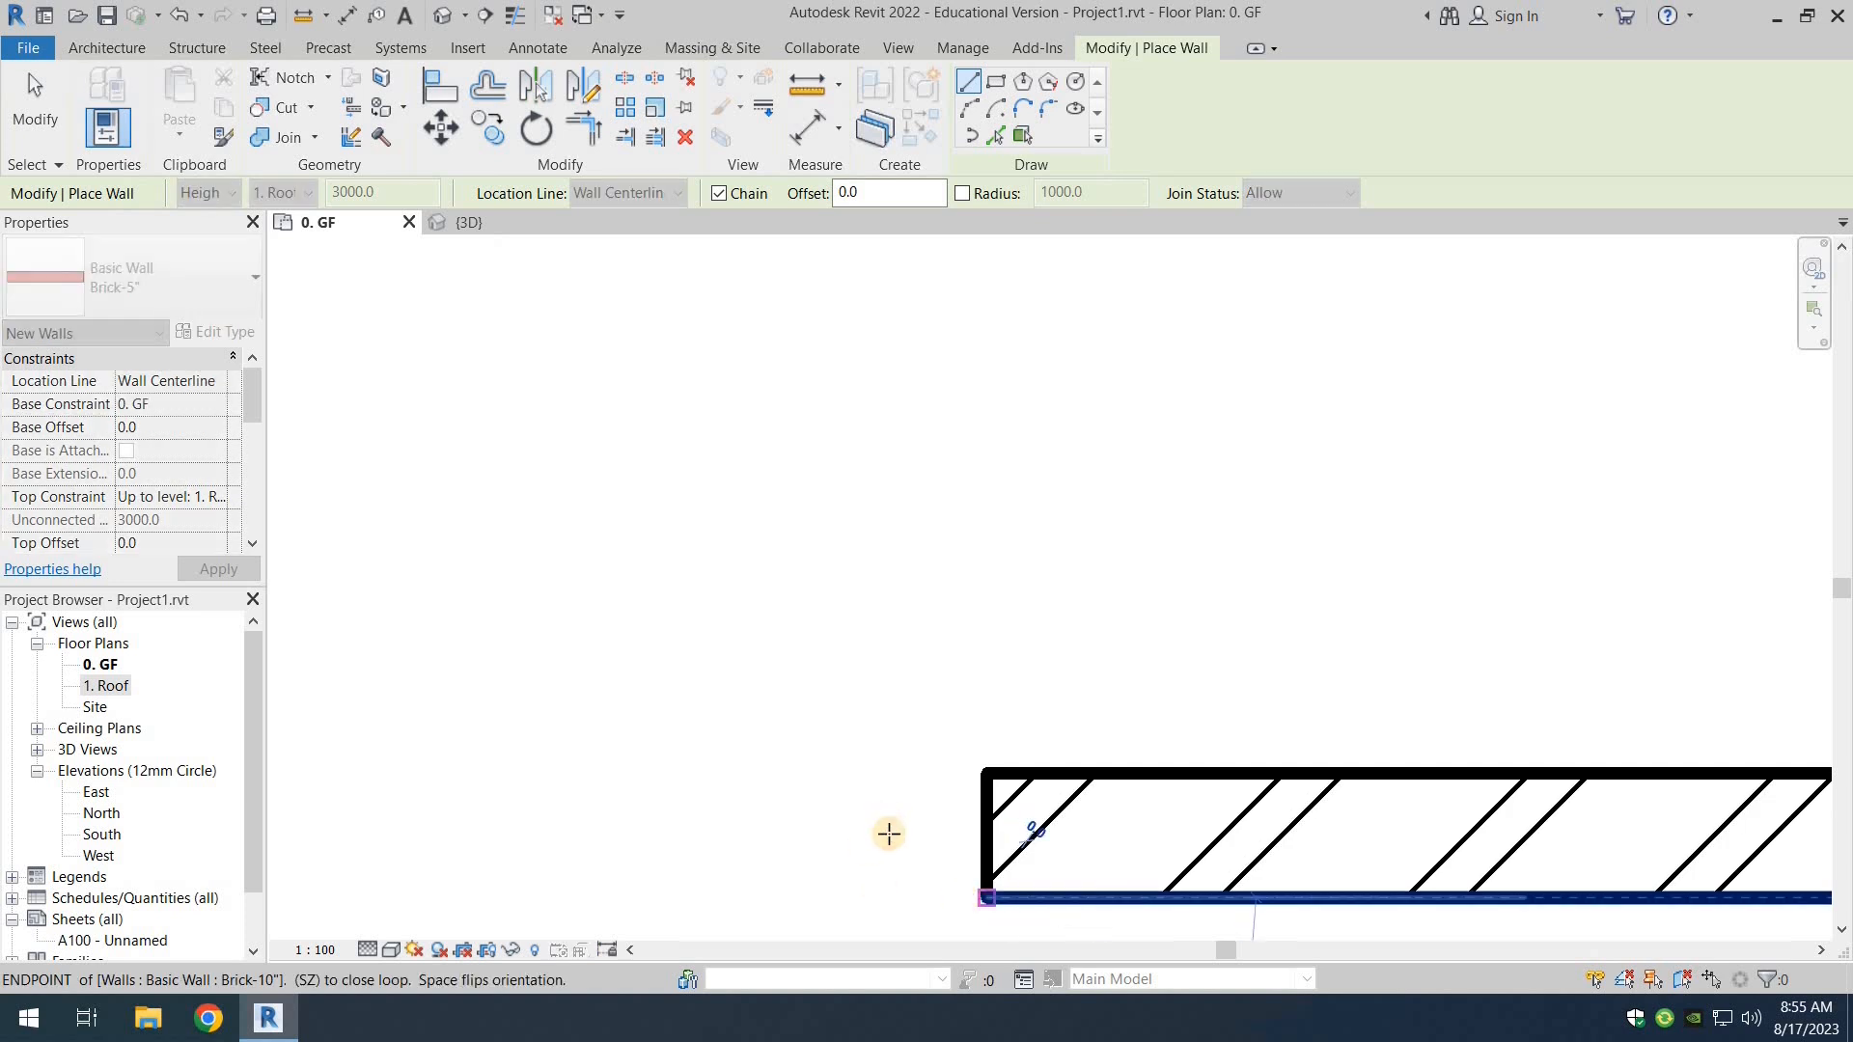
pyautogui.scroll(-2, 885, 836)
pyautogui.scroll(-2, 889, 836)
pyautogui.scroll(5, 877, 592)
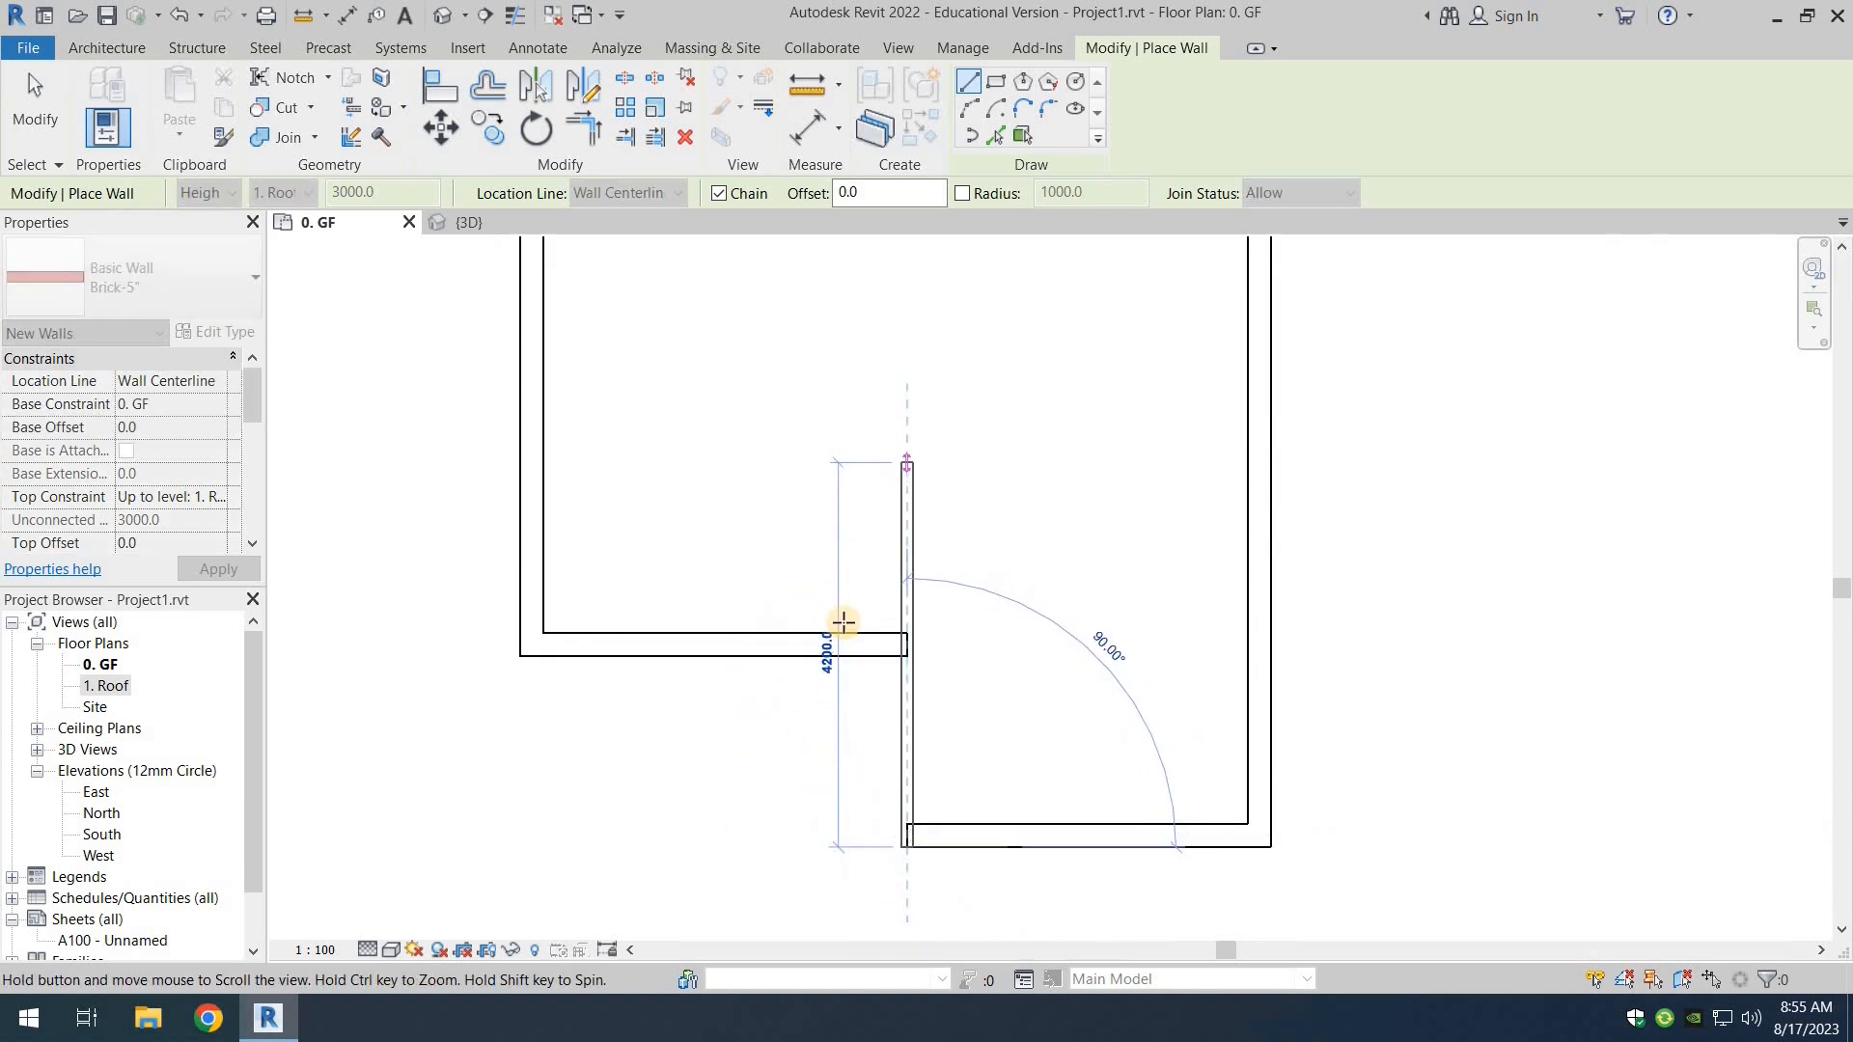
pyautogui.scroll(-2, 842, 695)
pyautogui.scroll(2, 840, 579)
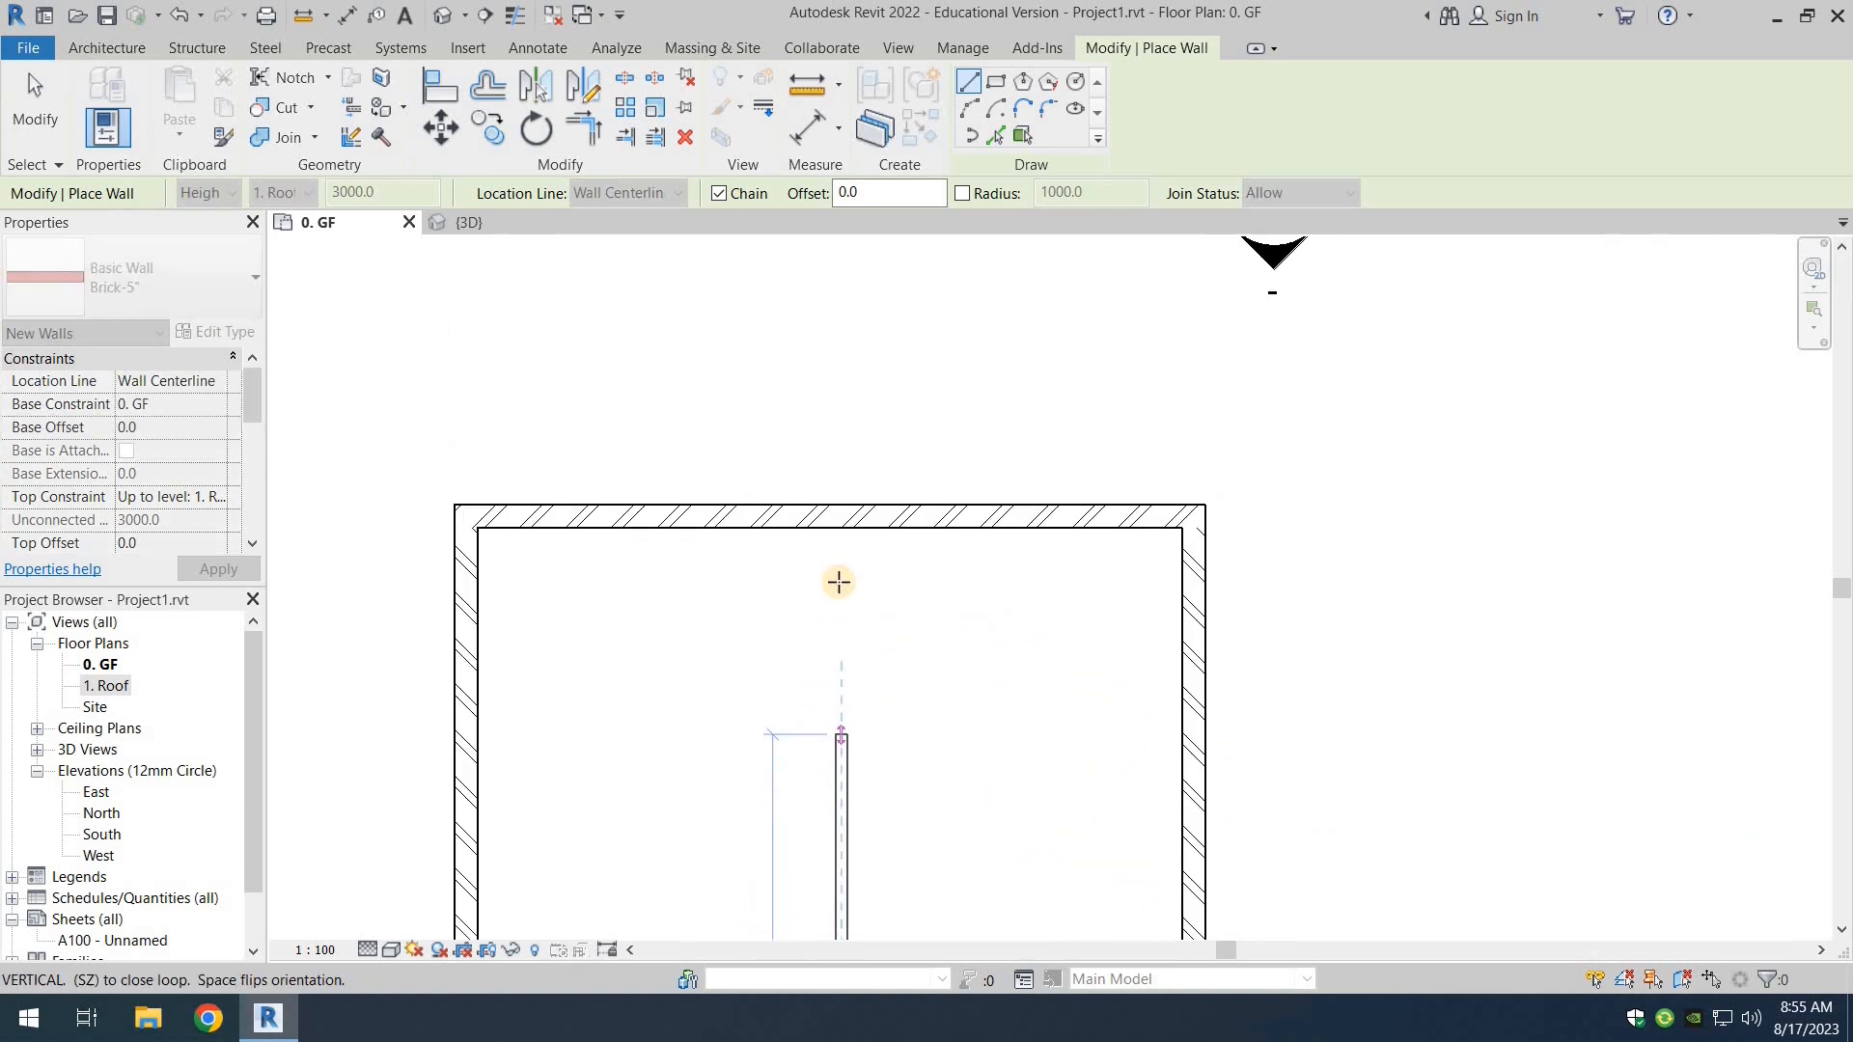
pyautogui.click(839, 533)
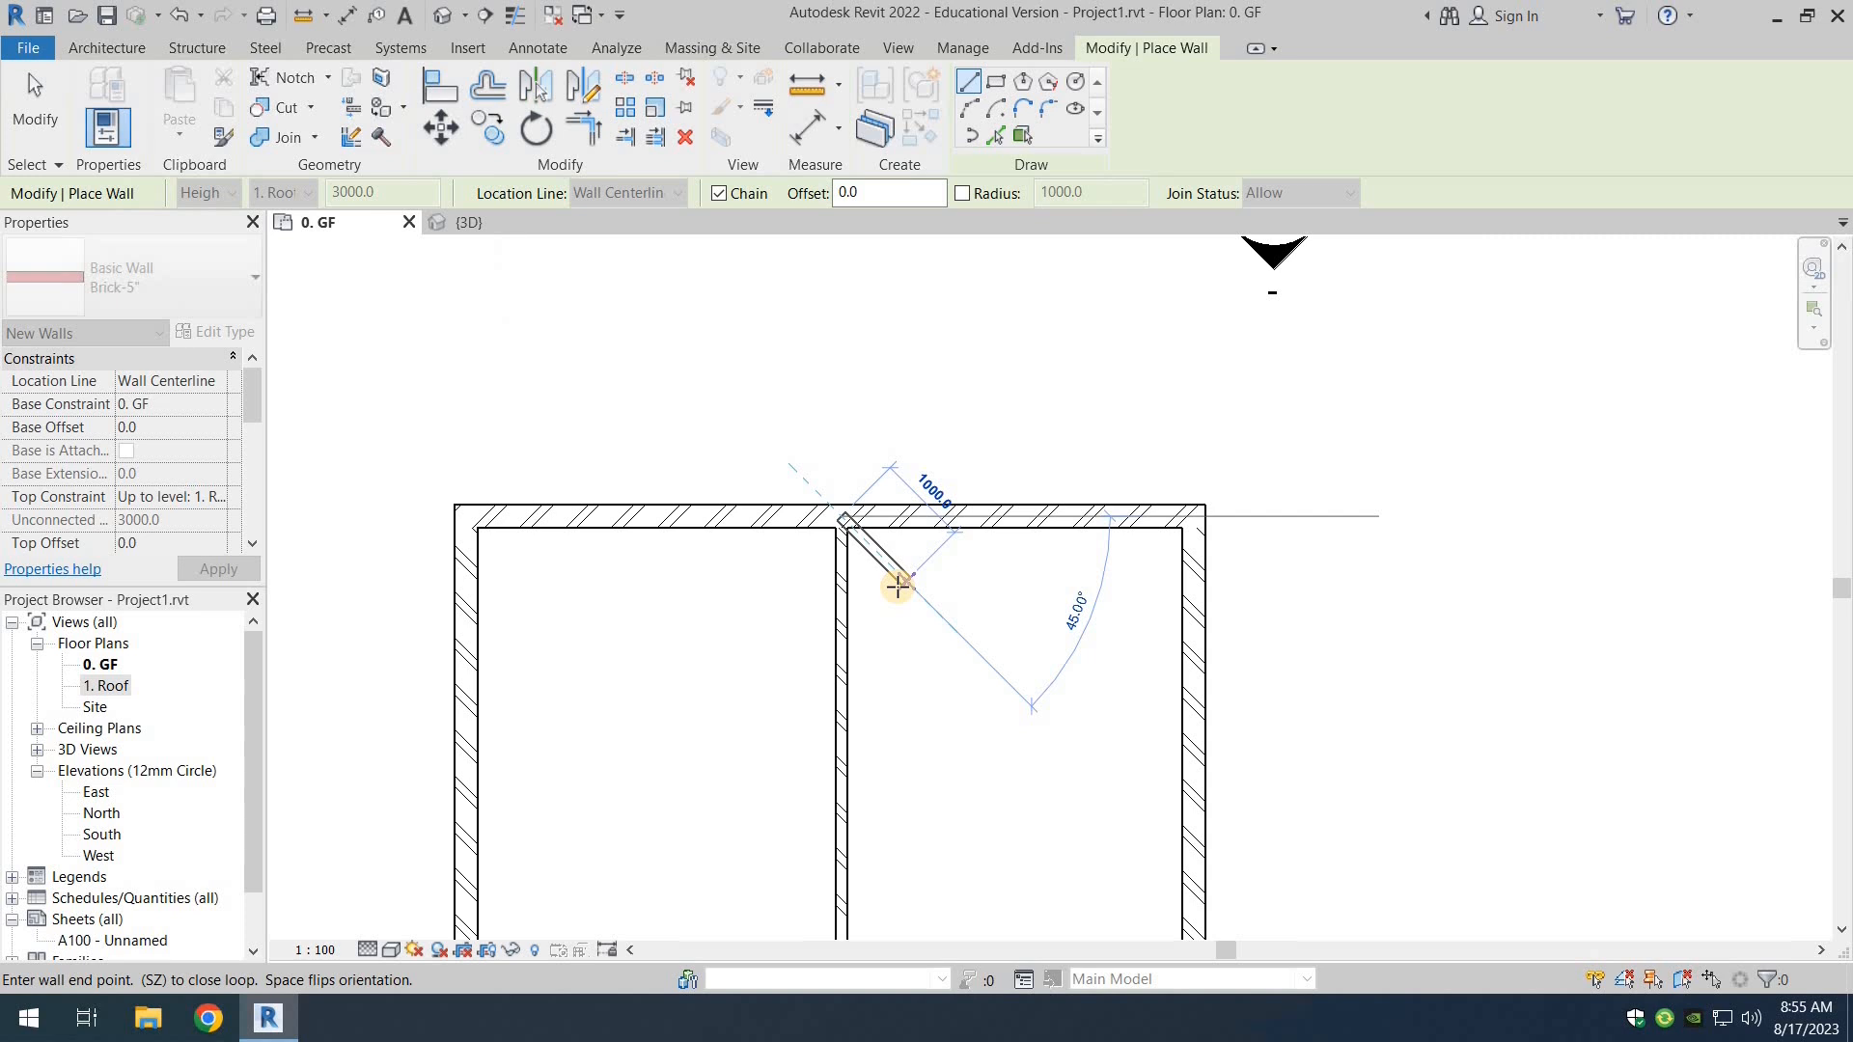
pyautogui.press('Escape')
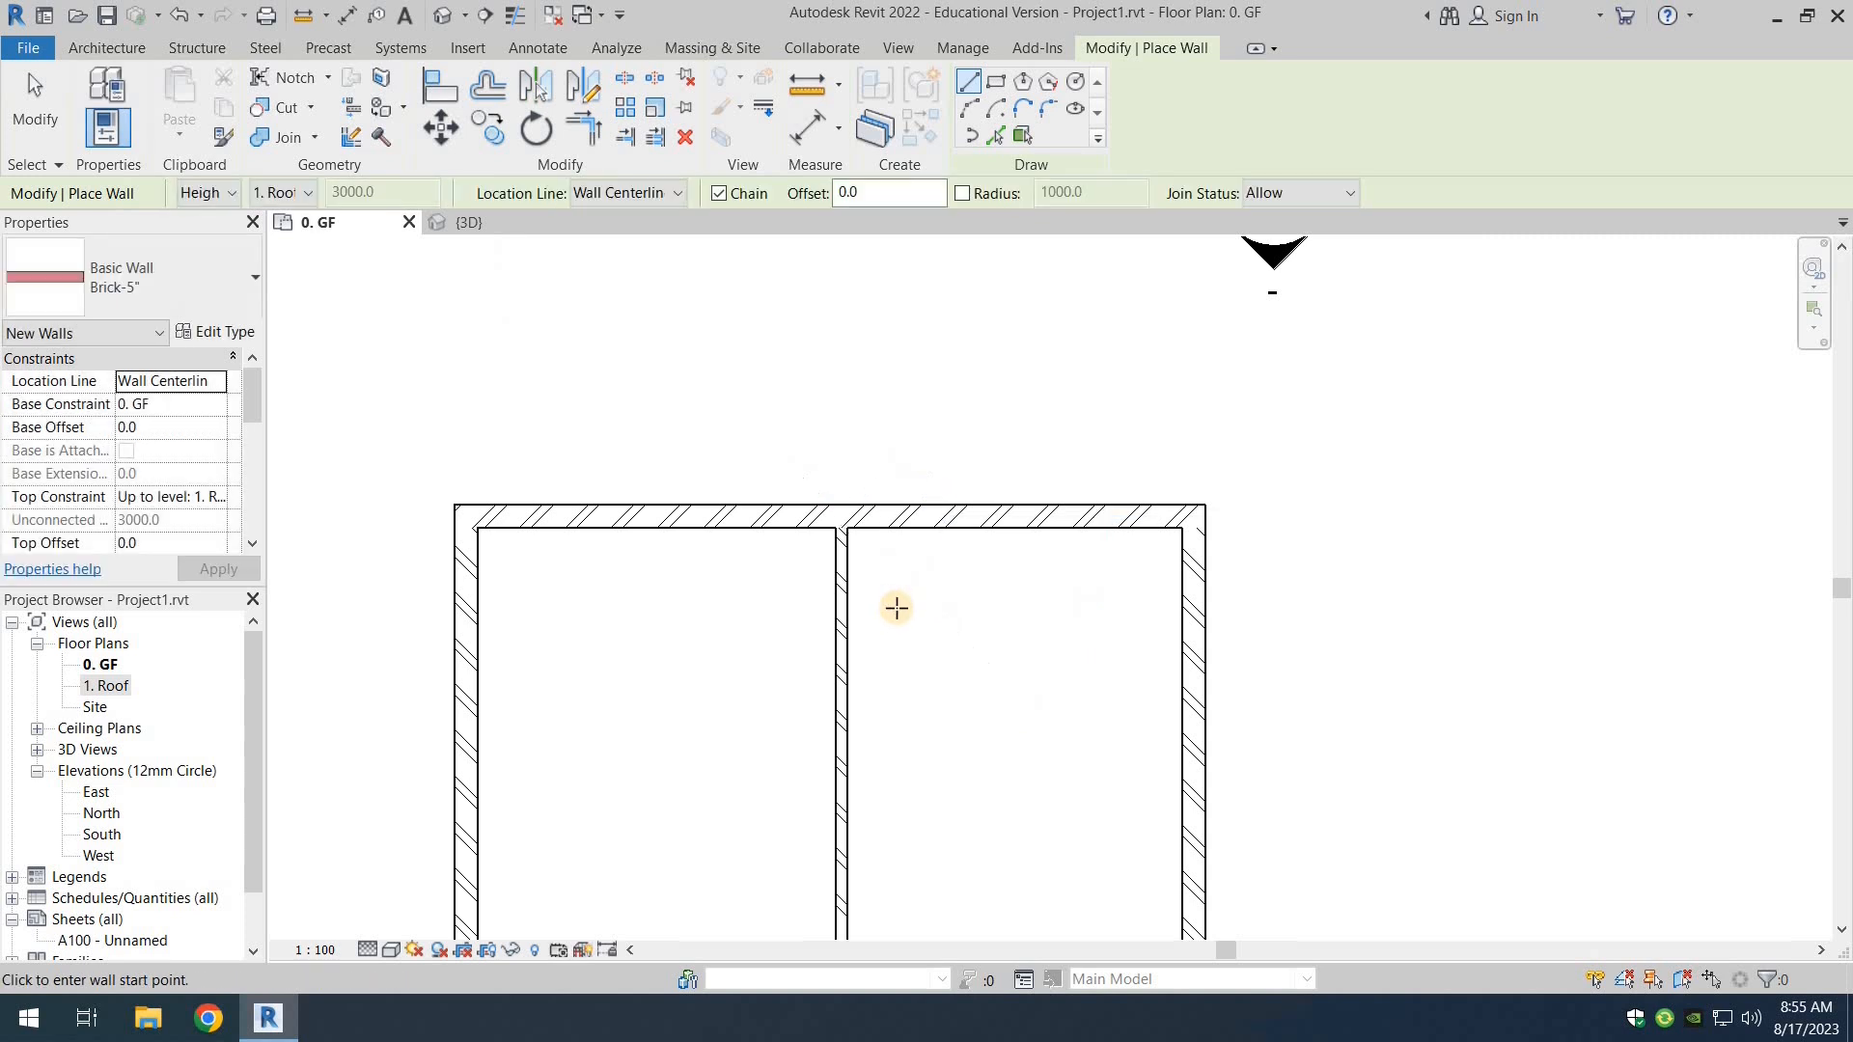
# Step: Draw a horizontal partition from the left outer wall to the vertical partition, about 4100 below the top wall
pyautogui.scroll(-3, 896, 608)
pyautogui.moveTo(916, 596); pyautogui.dragTo(898, 546, button='middle')
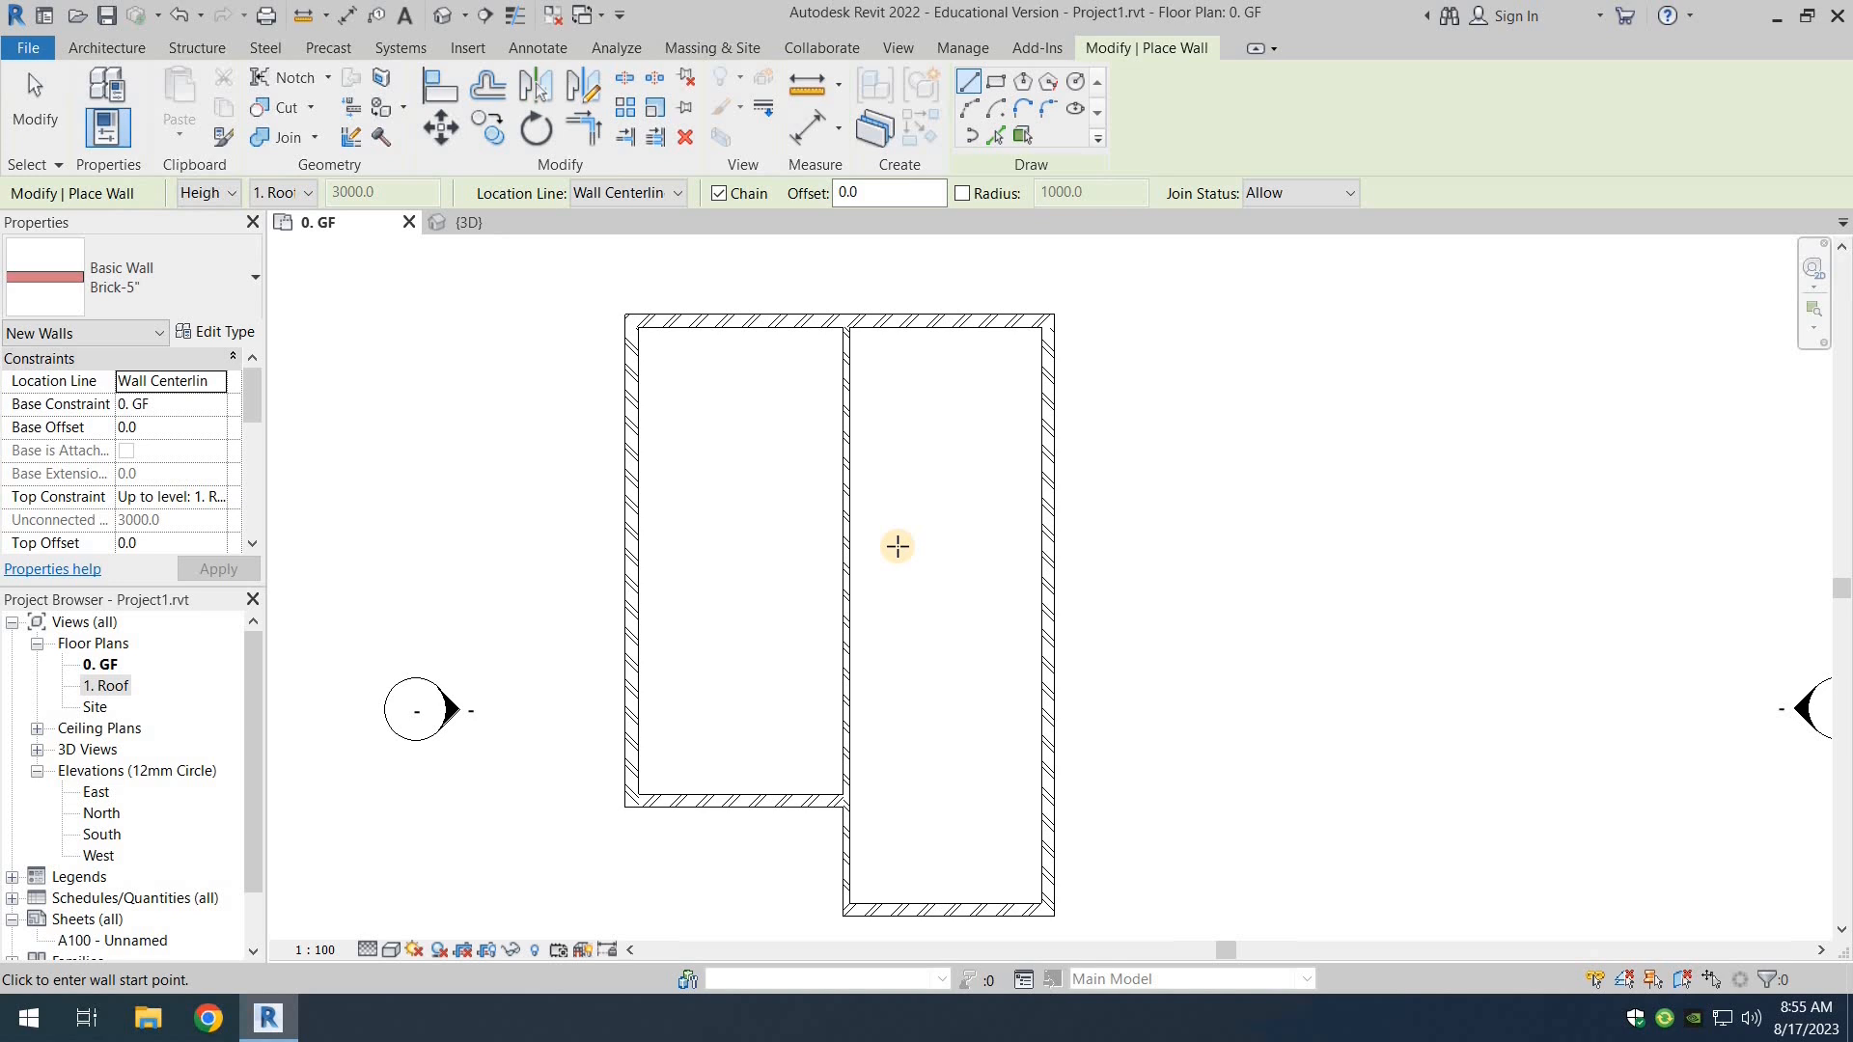
pyautogui.click(641, 542)
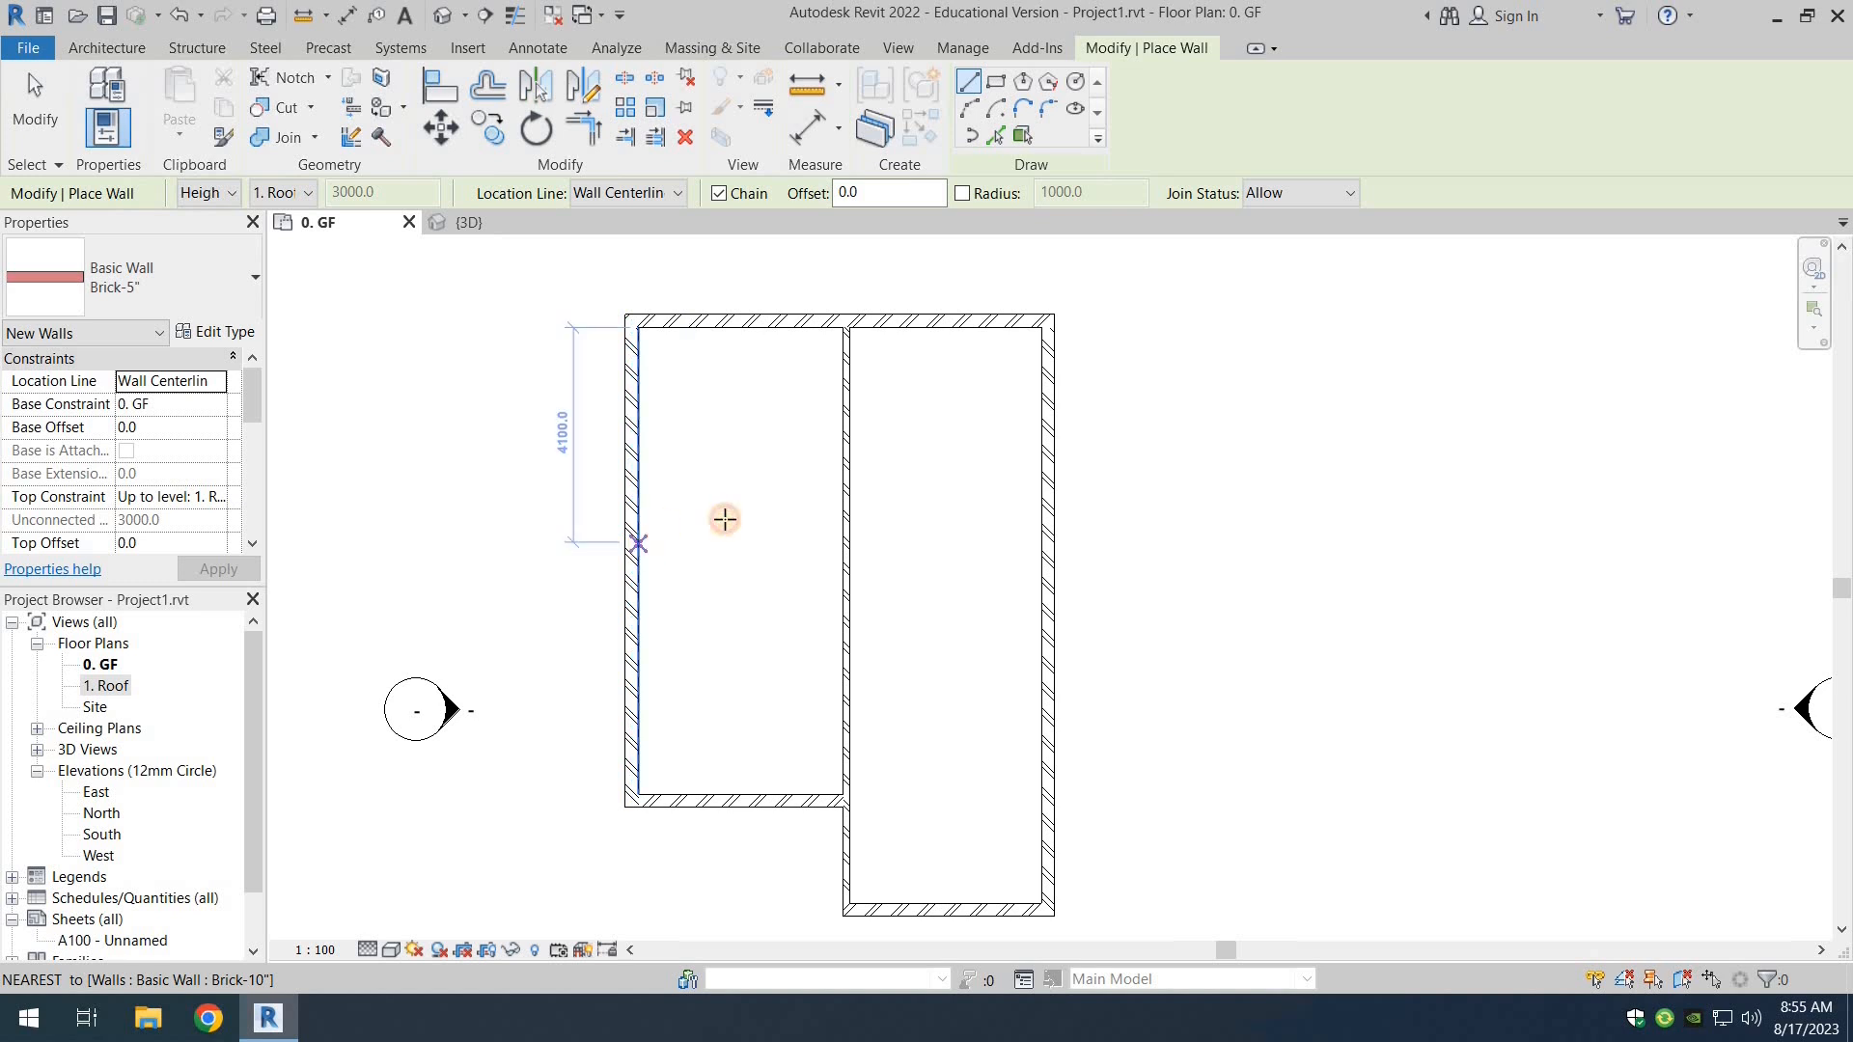
pyautogui.click(836, 541)
pyautogui.press('Escape')
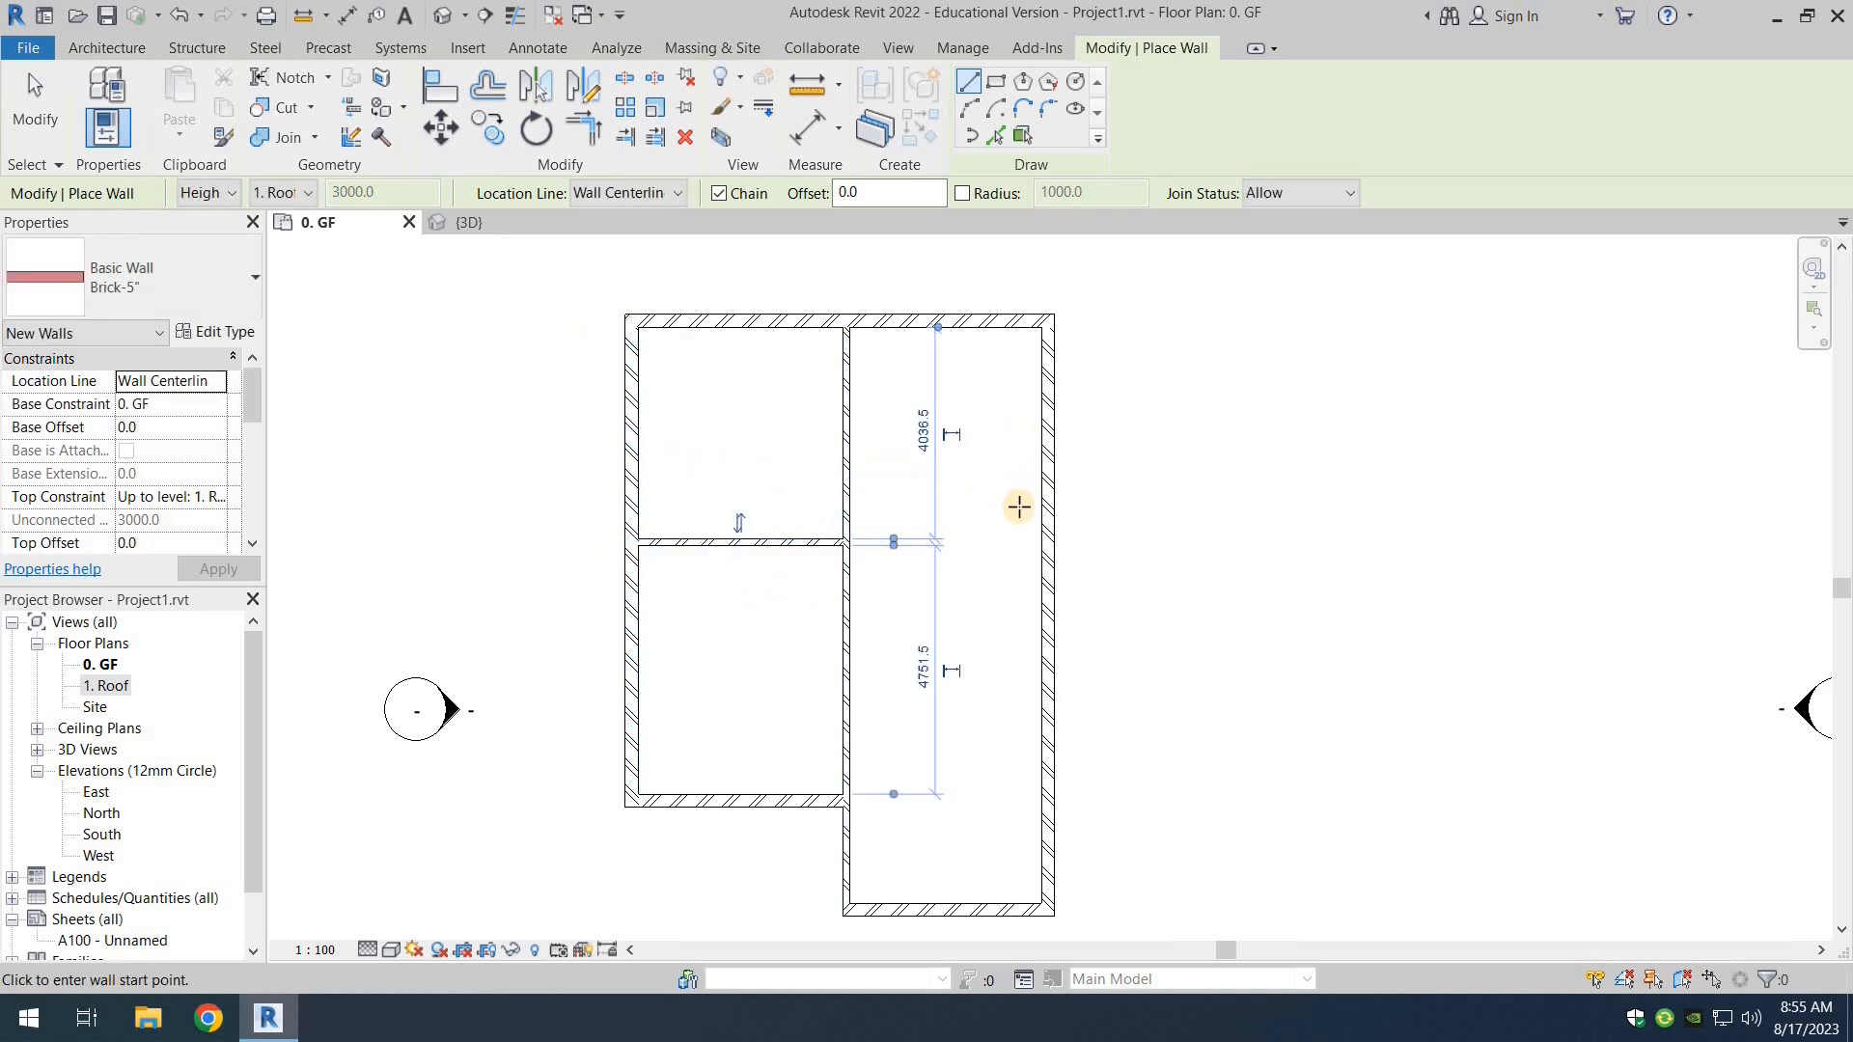
# Step: Draw an L-shaped partition running about 1900 left from the right outer wall, then straight up, ending short of the top wall
pyautogui.click(1040, 645)
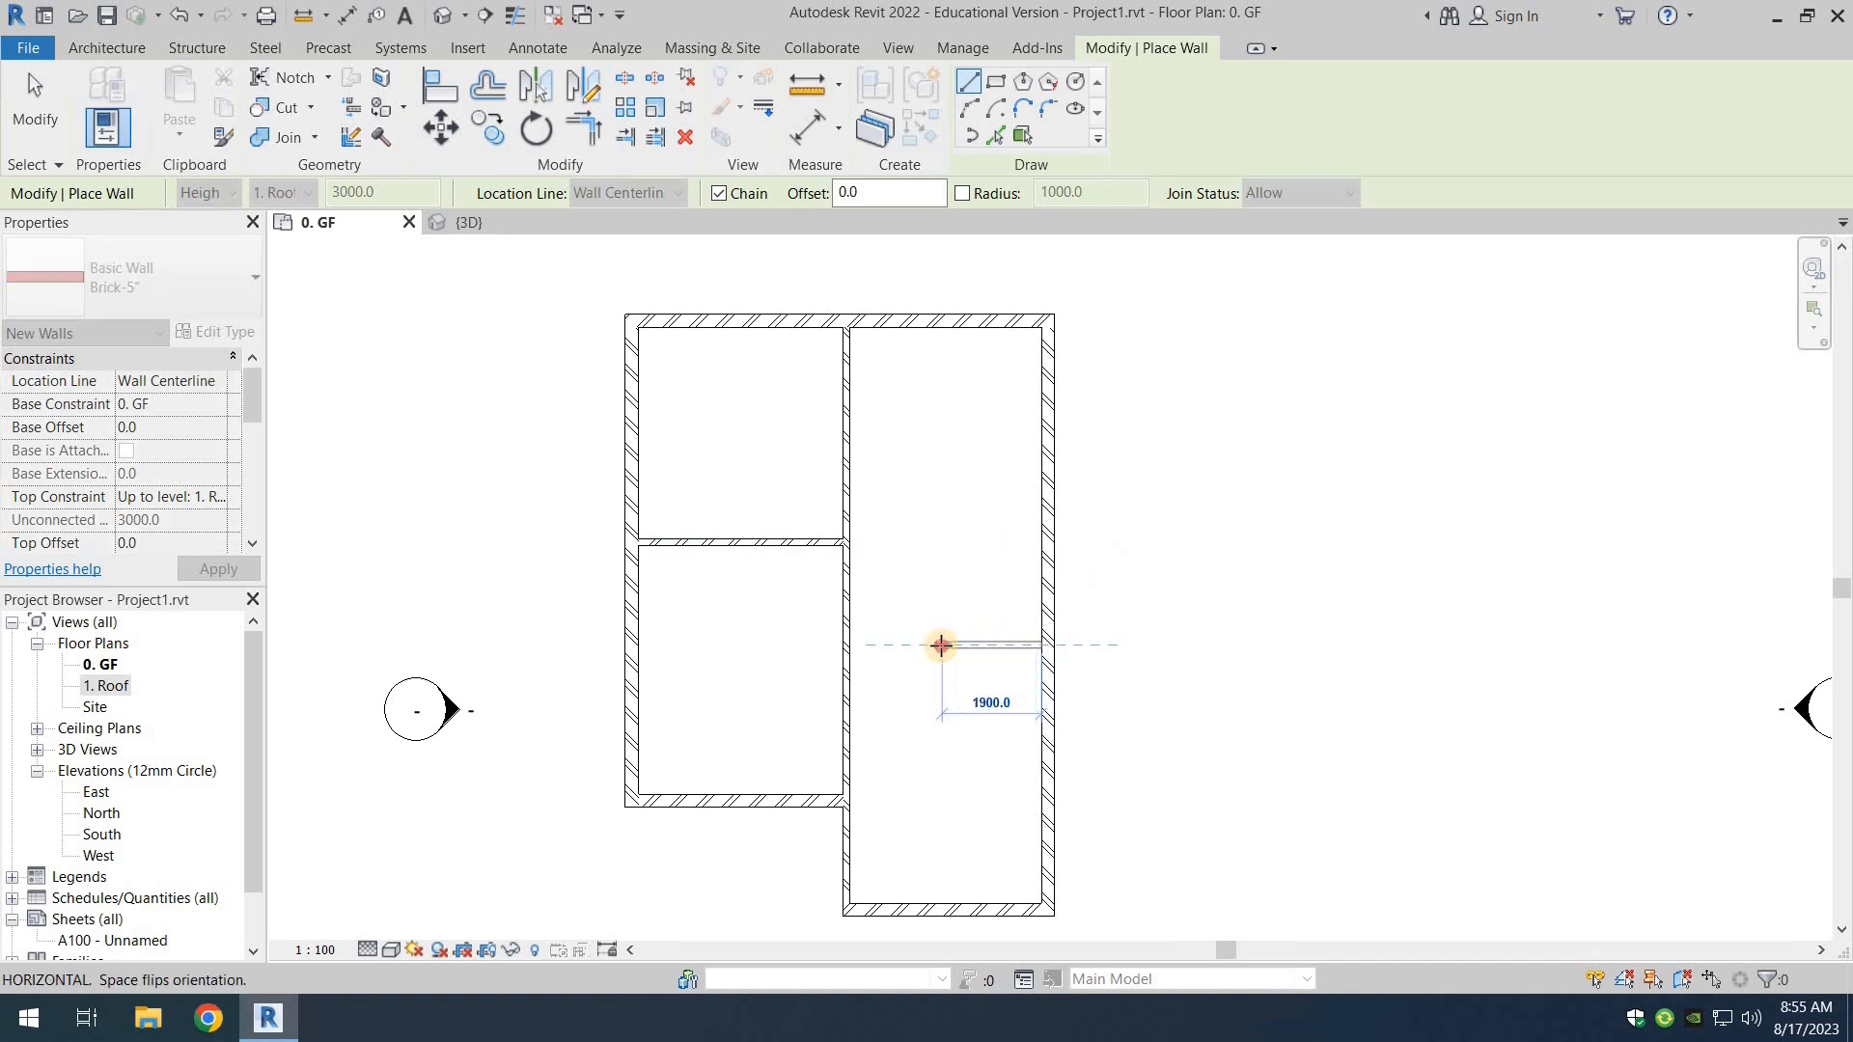
pyautogui.click(941, 644)
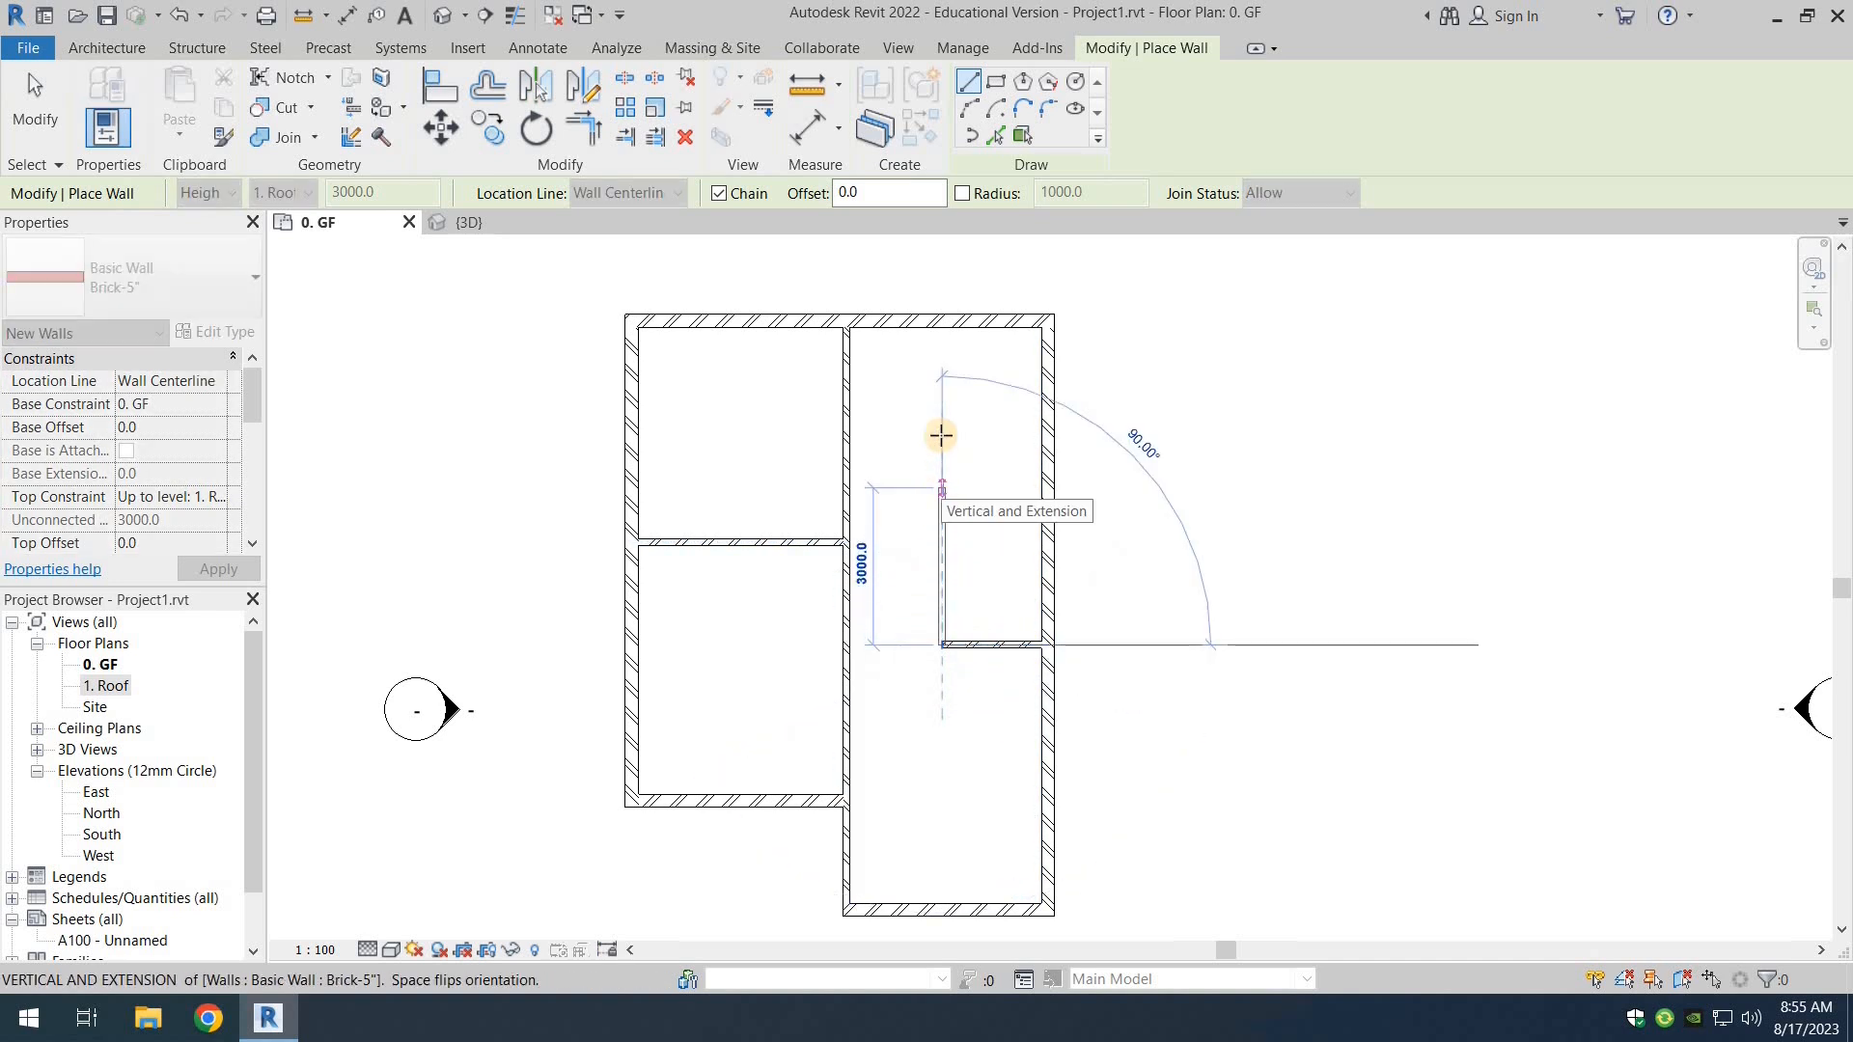
pyautogui.click(941, 394)
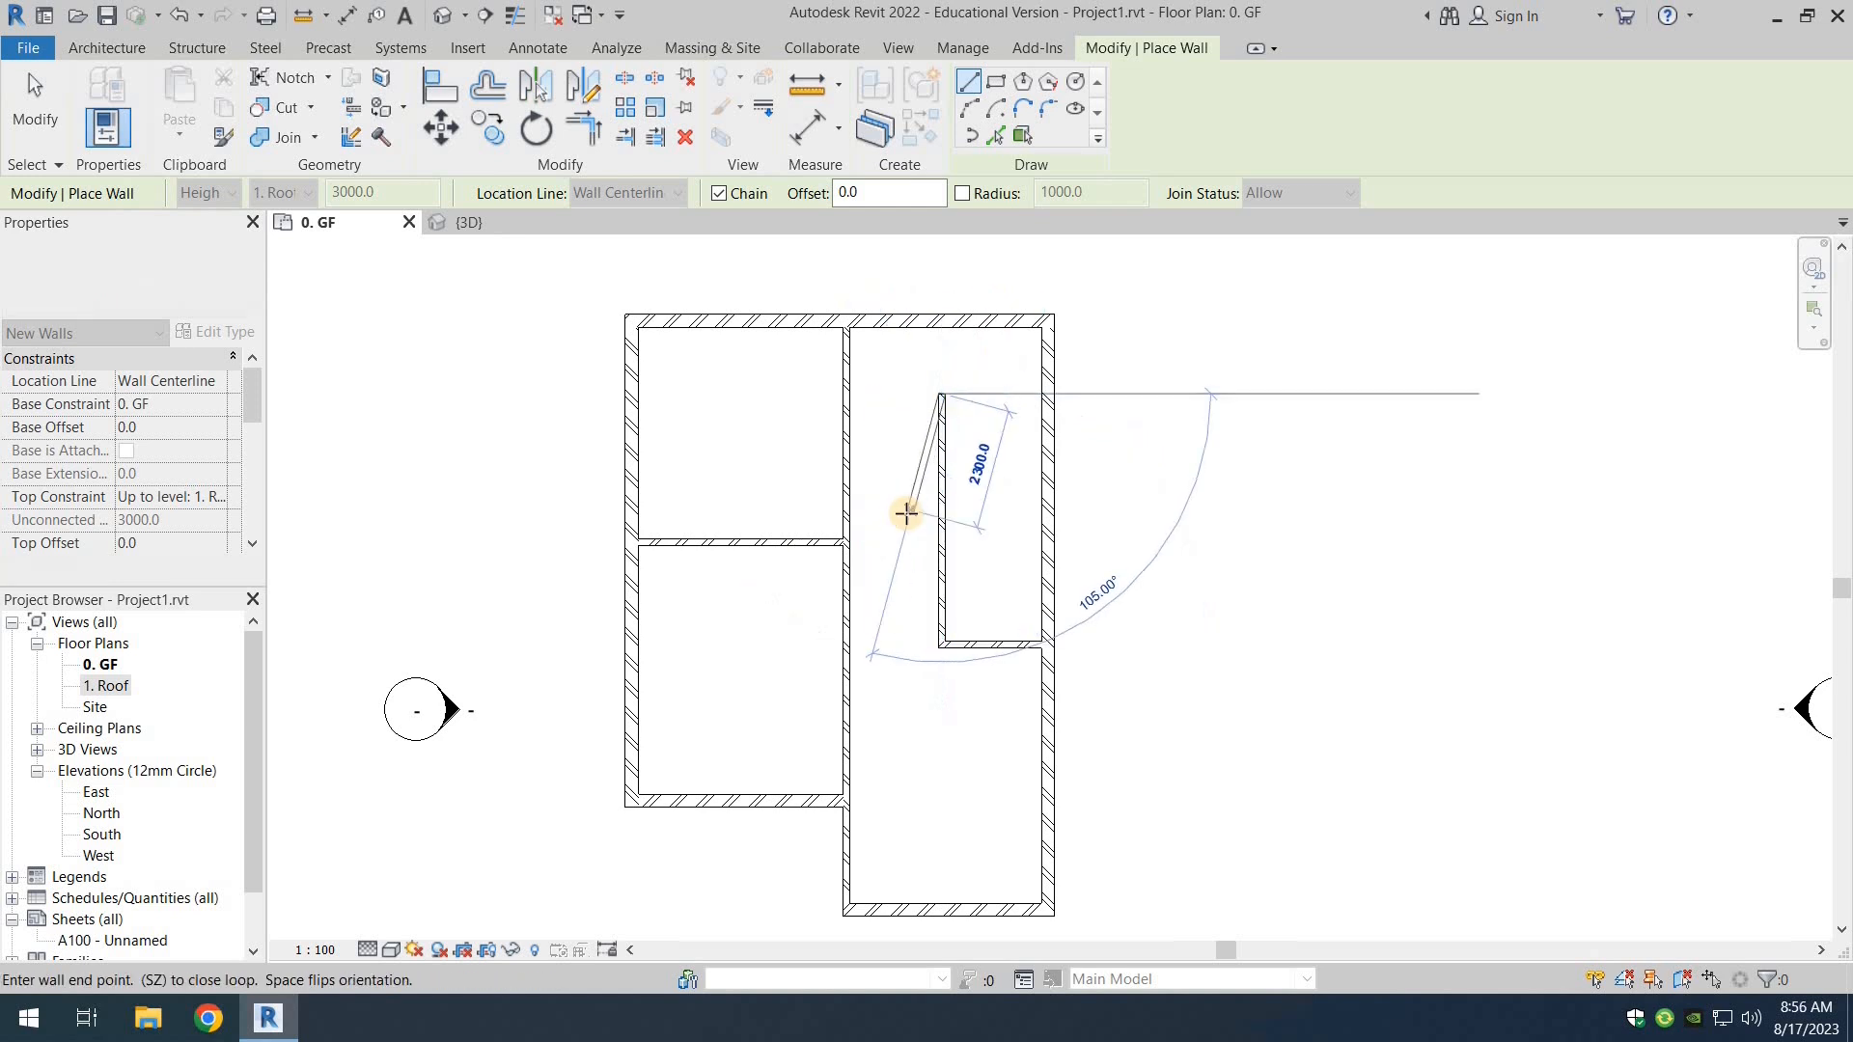
pyautogui.press('Escape')
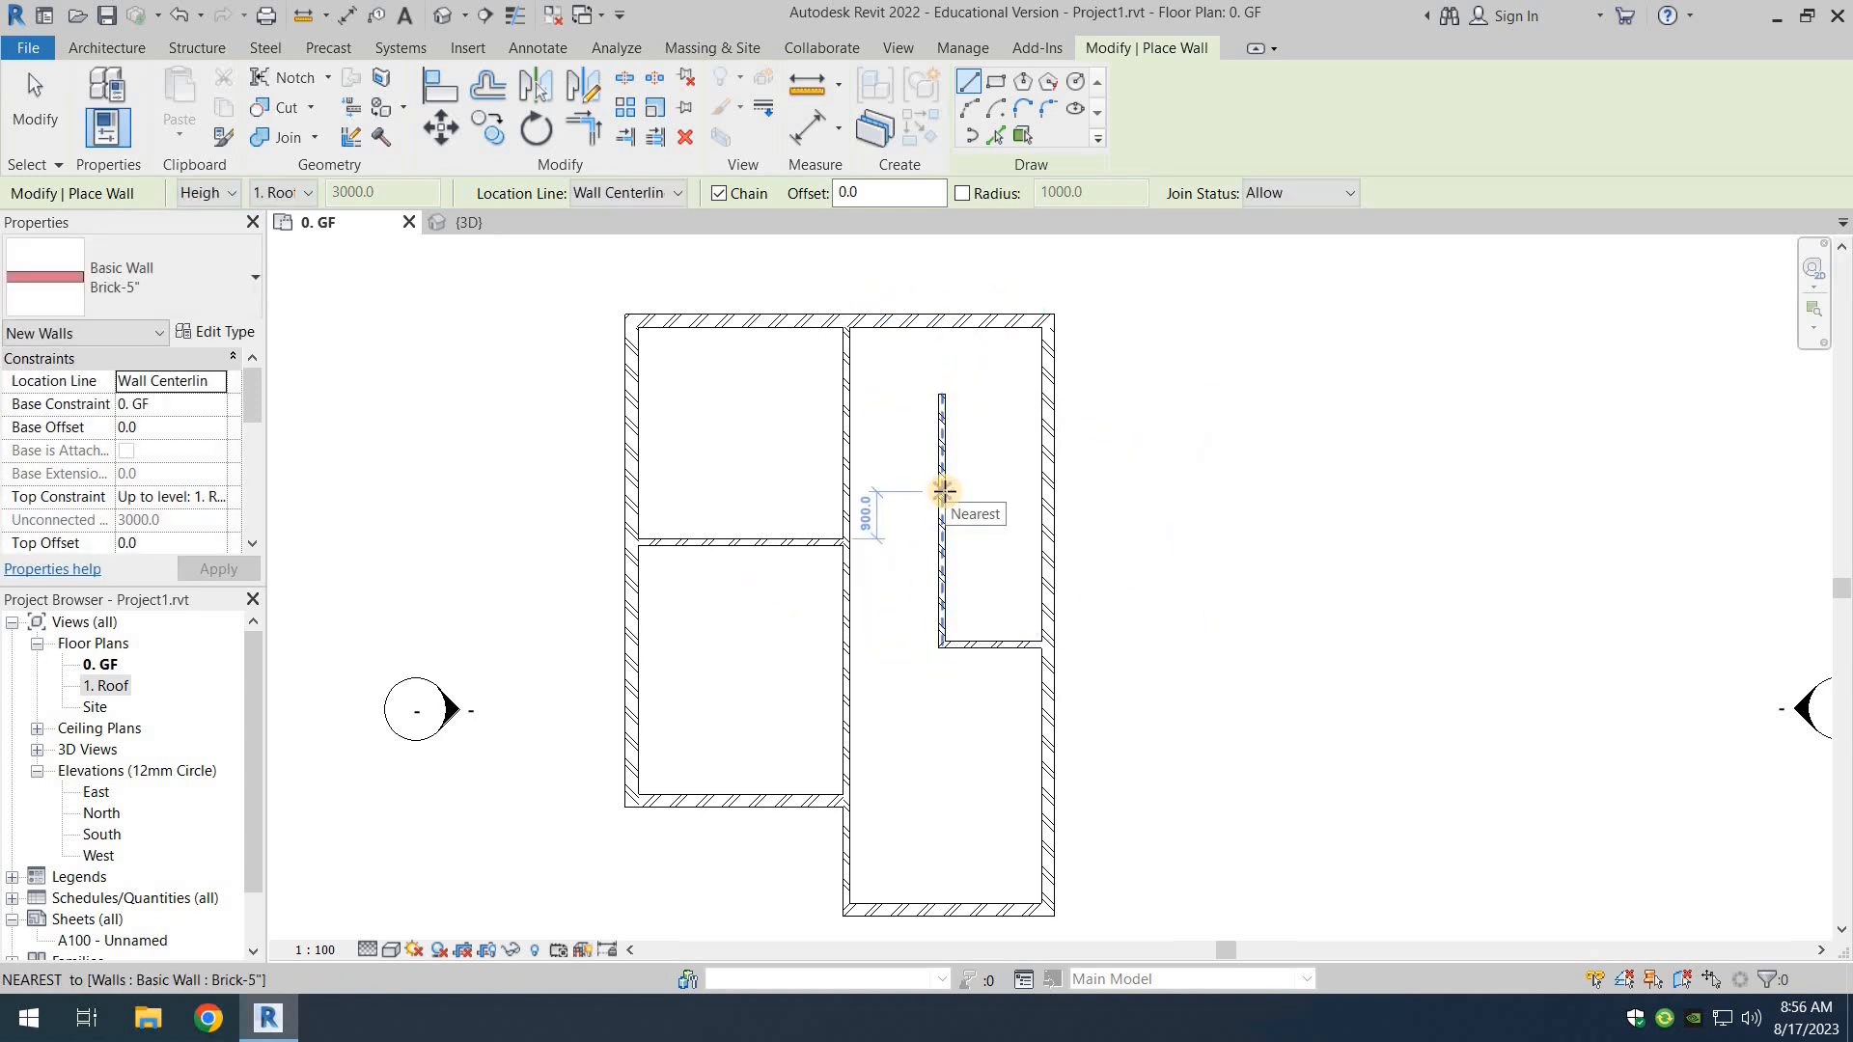
# Step: Draw a horizontal partition from the L-shaped partition to the right outer wall, about 800 above the left rooms' dividing wall, and leave the Wall tool
pyautogui.scroll(4, 944, 491)
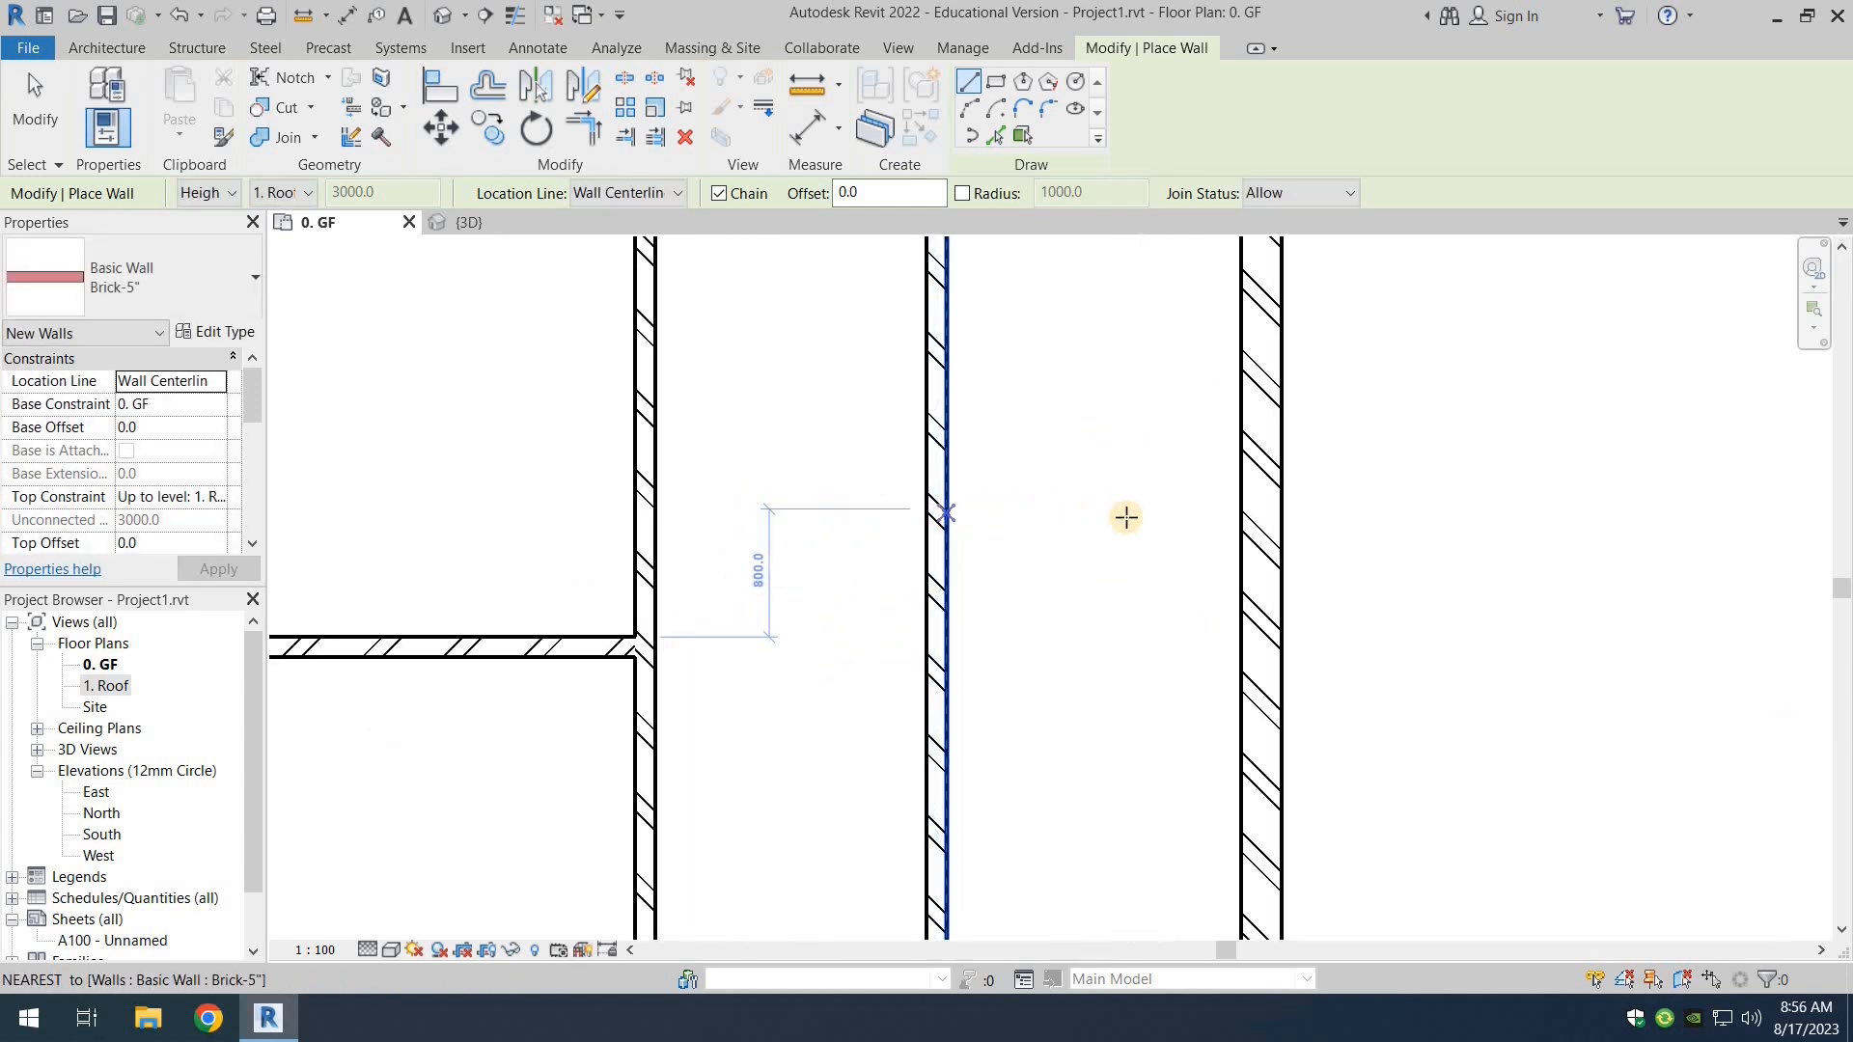
pyautogui.click(946, 509)
pyautogui.click(1250, 510)
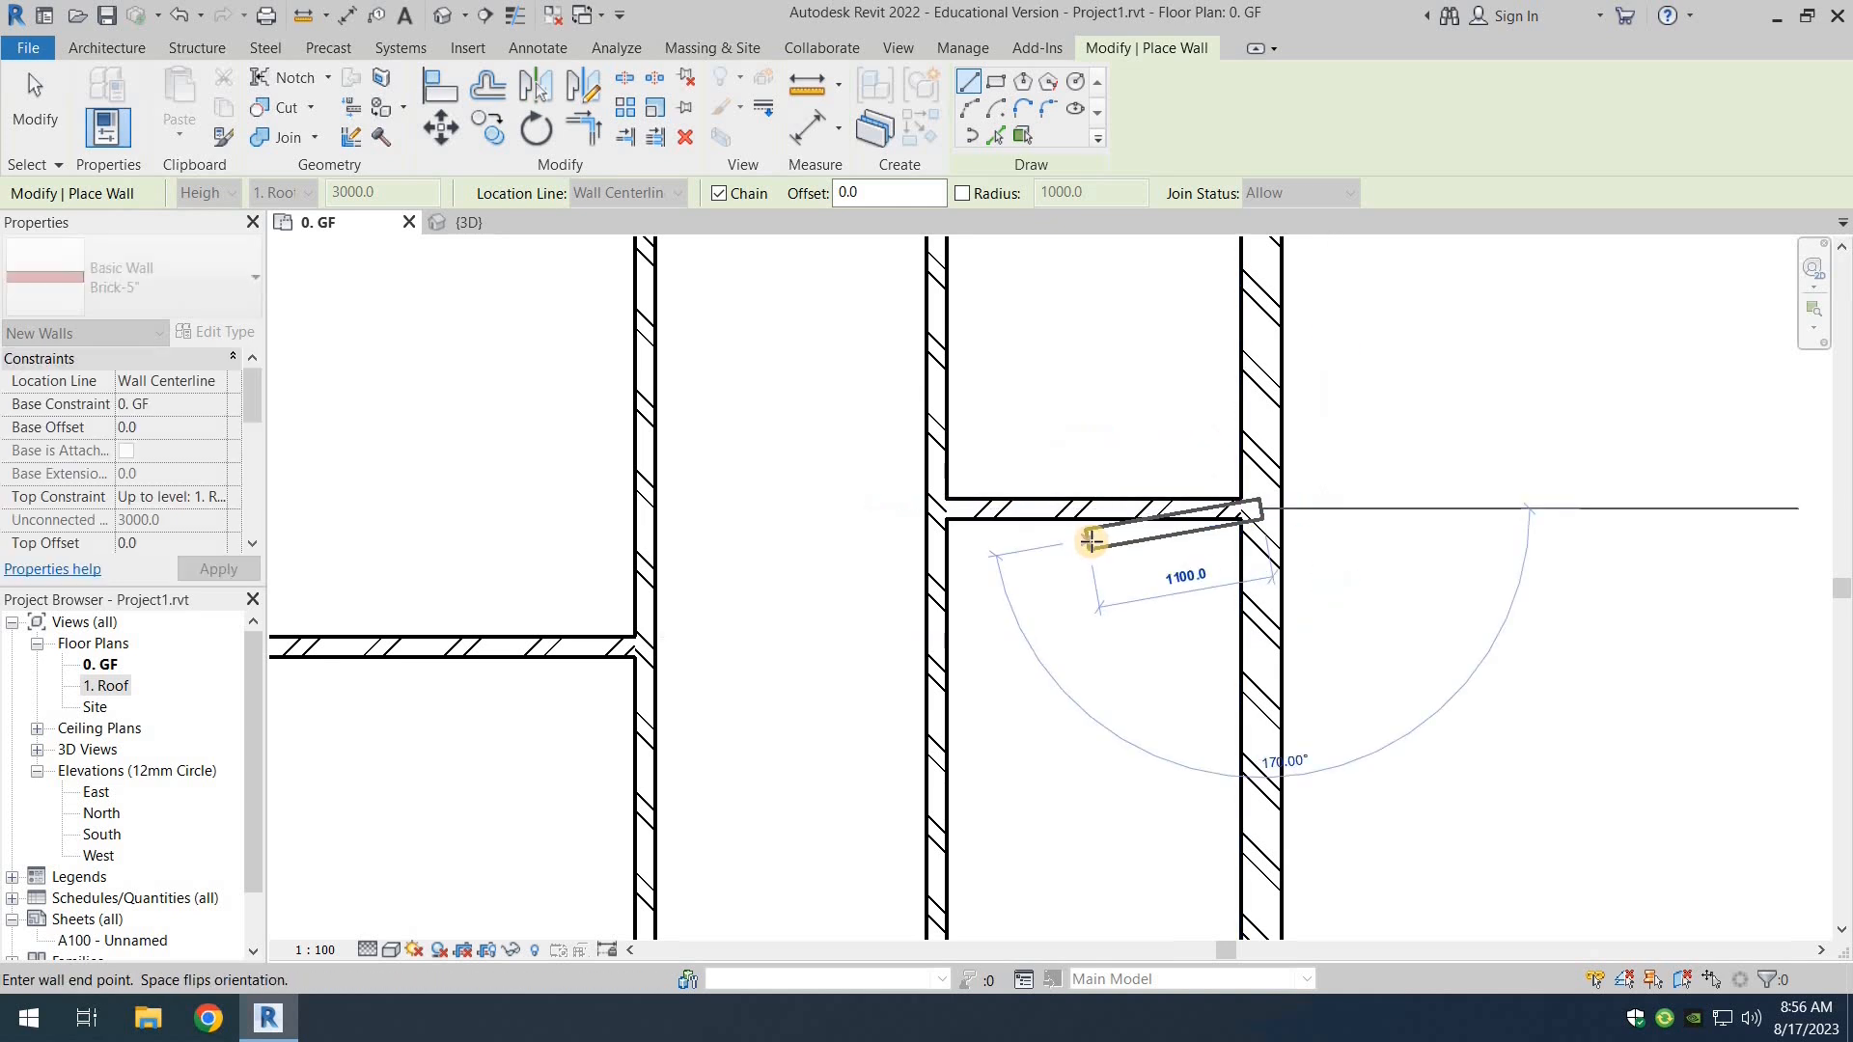
pyautogui.scroll(-3, 1089, 538)
pyautogui.press('Escape')
pyautogui.scroll(-2, 1100, 555)
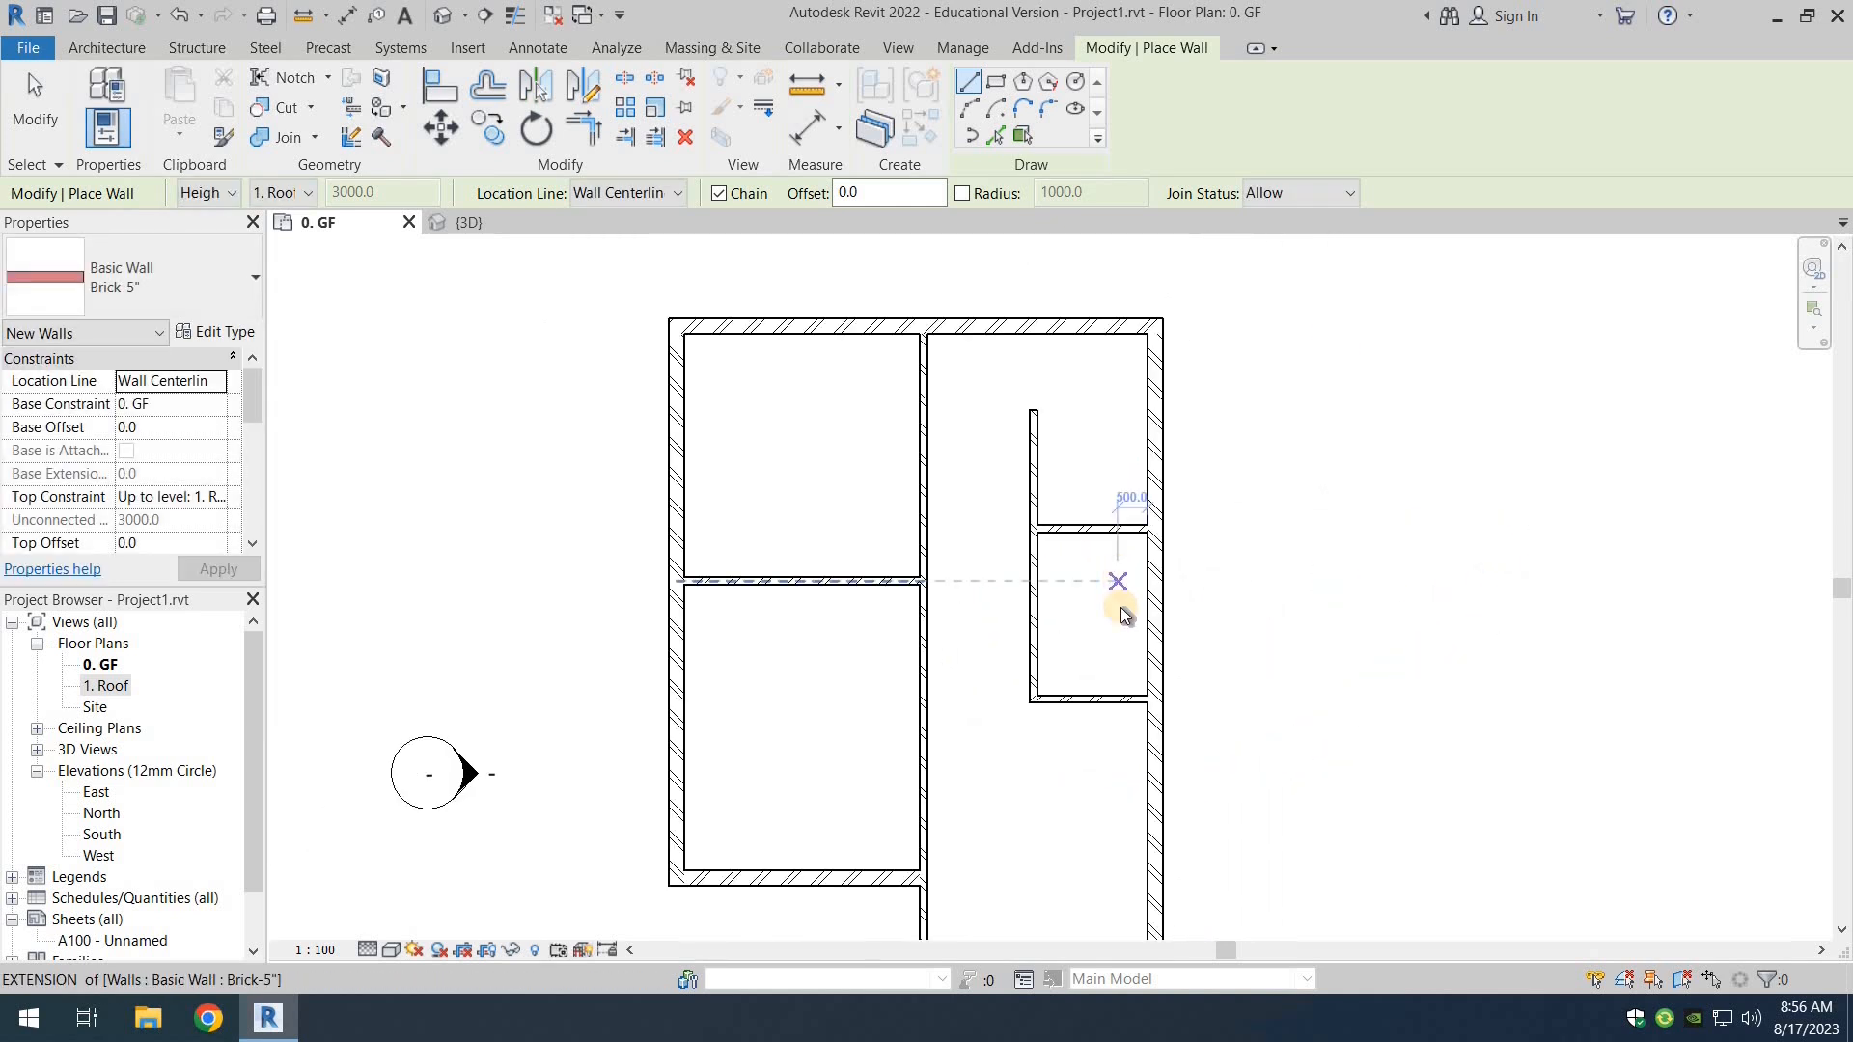
pyautogui.press('Escape')
# Step: Check the long vertical partition's clear distances to the left outer wall and to the short vertical partition
pyautogui.moveTo(976, 591)
pyautogui.mouseDown(button='middle')
pyautogui.moveTo(943, 663)
pyautogui.moveTo(943, 641)
pyautogui.mouseUp(button='middle')
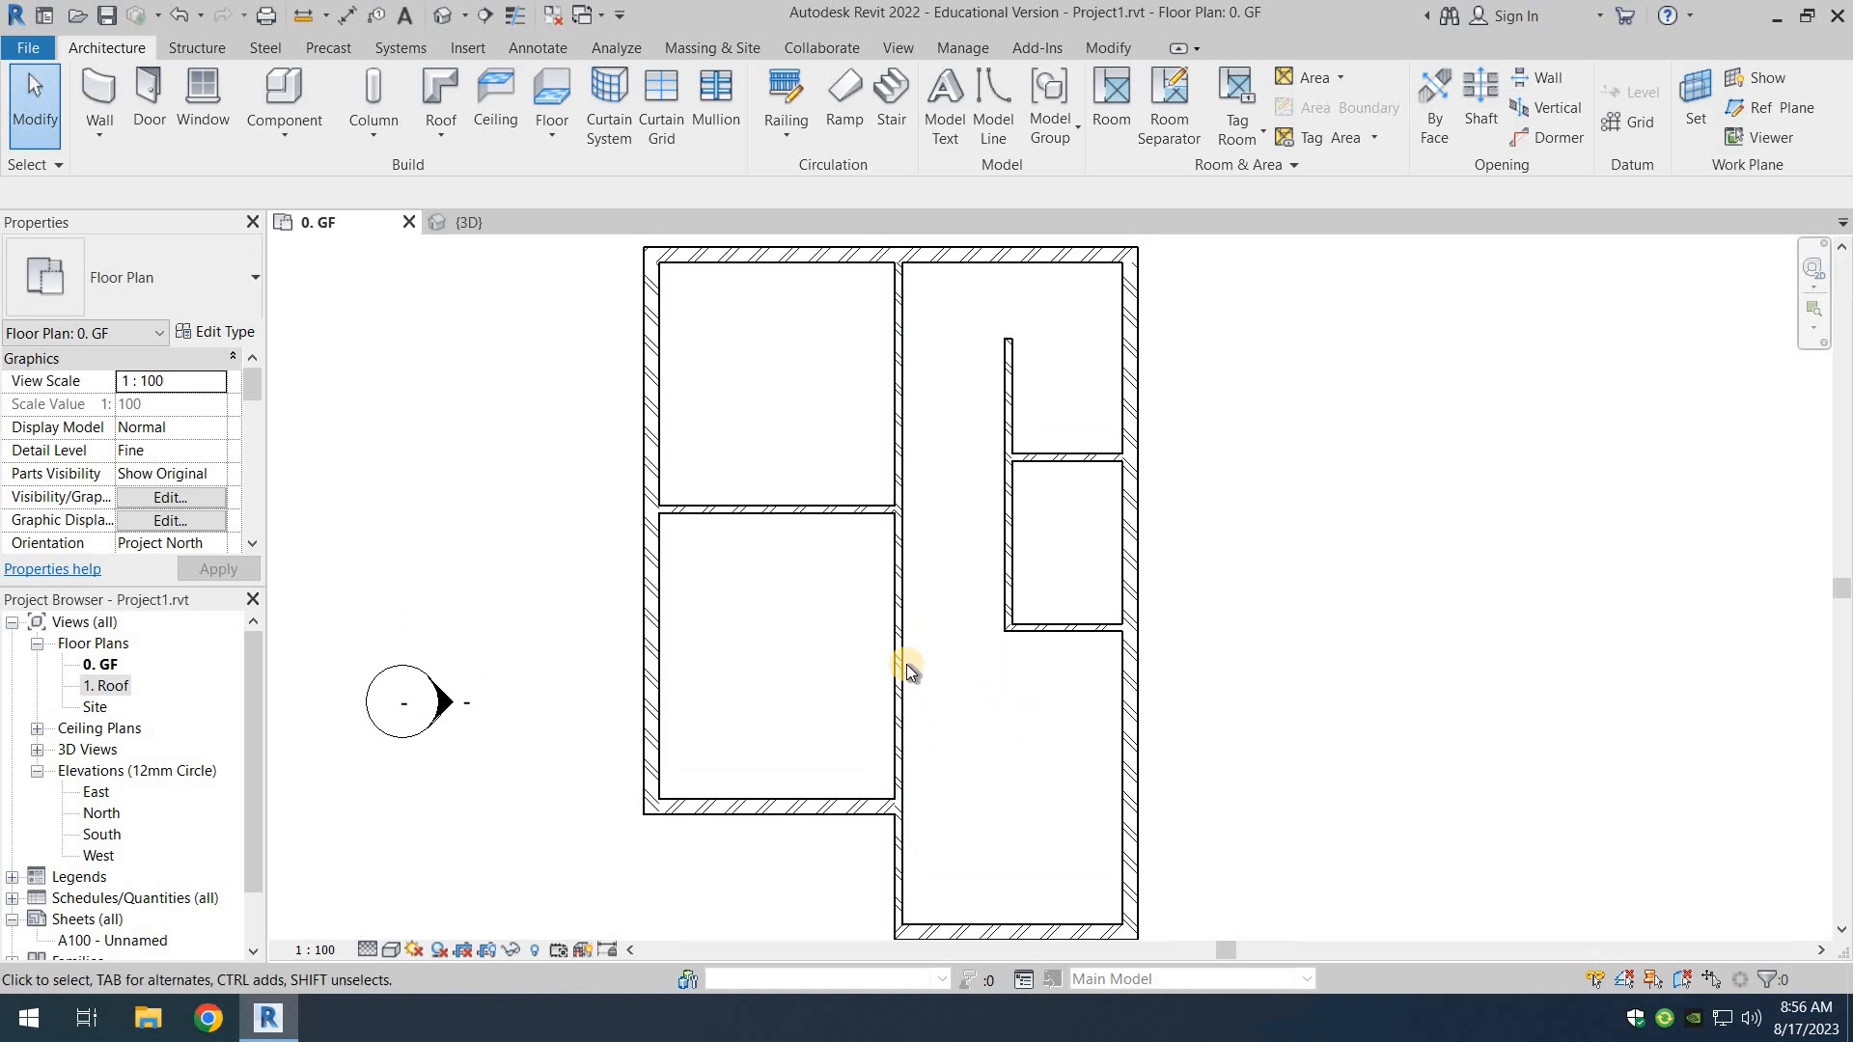
pyautogui.click(900, 654)
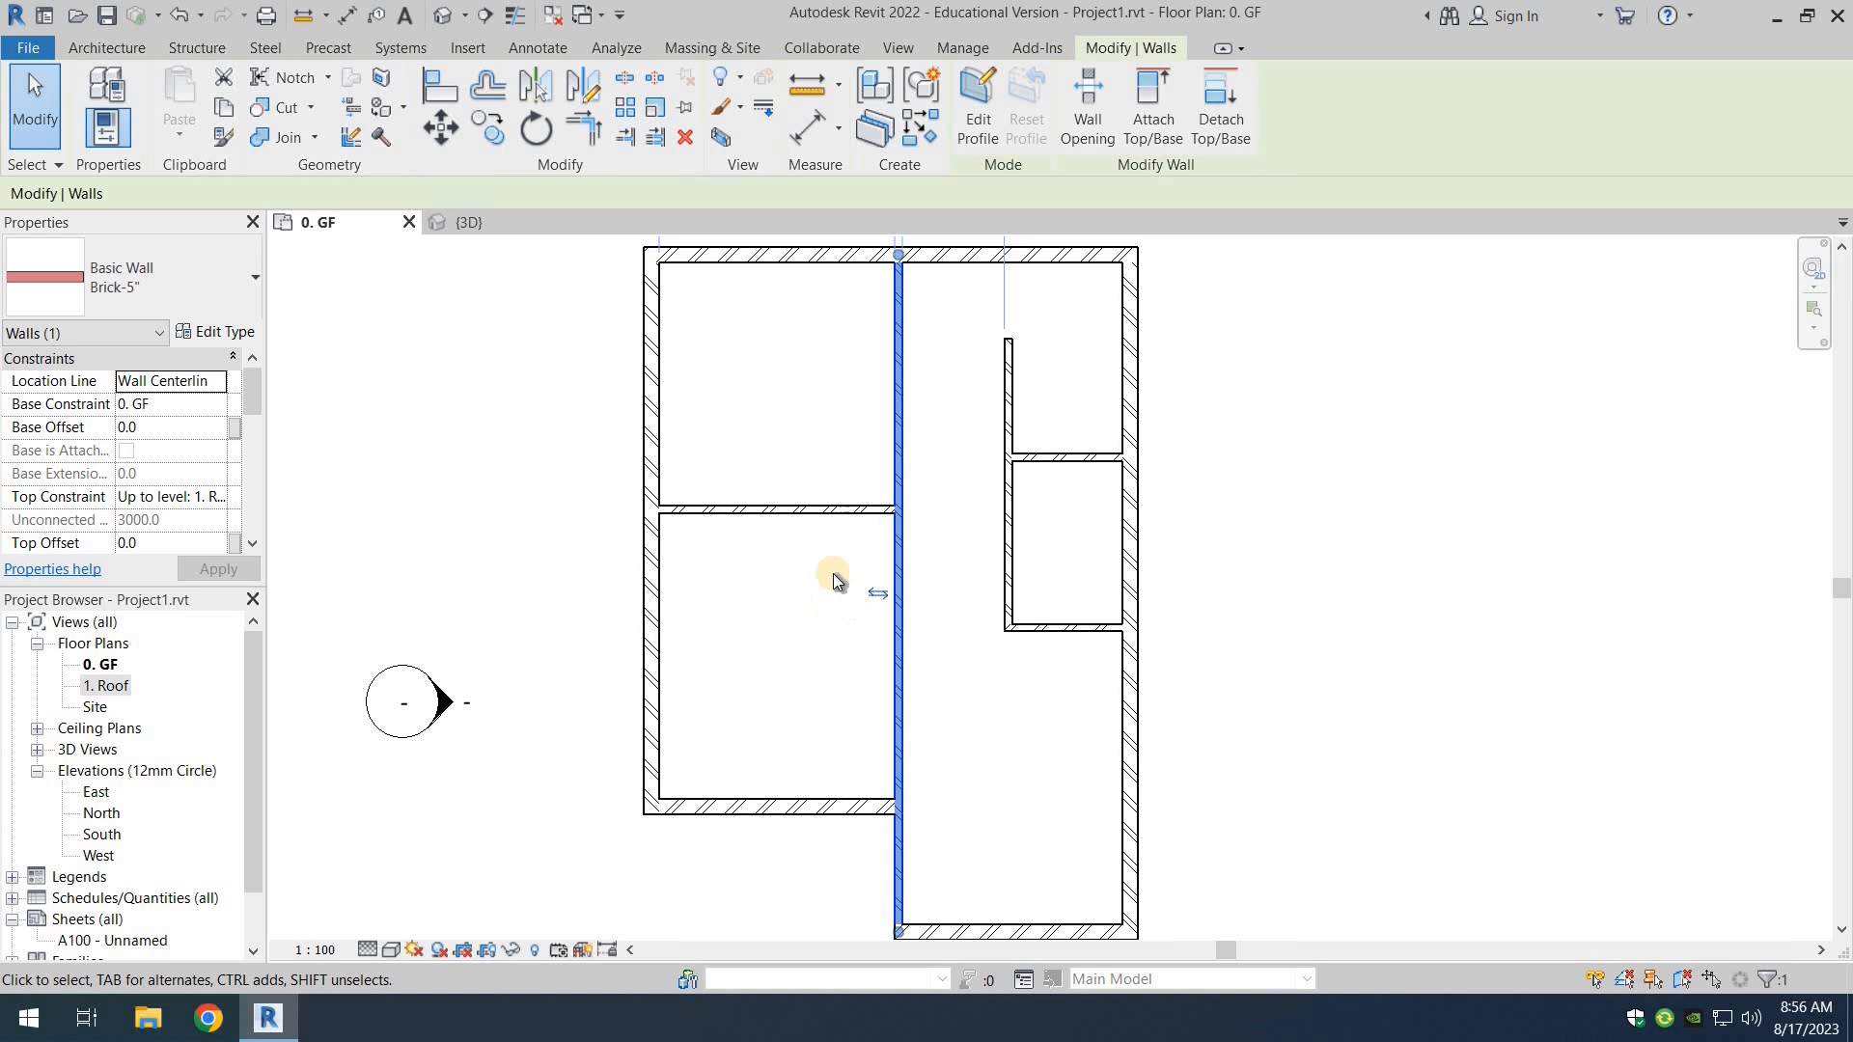
pyautogui.scroll(-1, 833, 574)
pyautogui.moveTo(833, 465); pyautogui.dragTo(866, 530, button='middle')
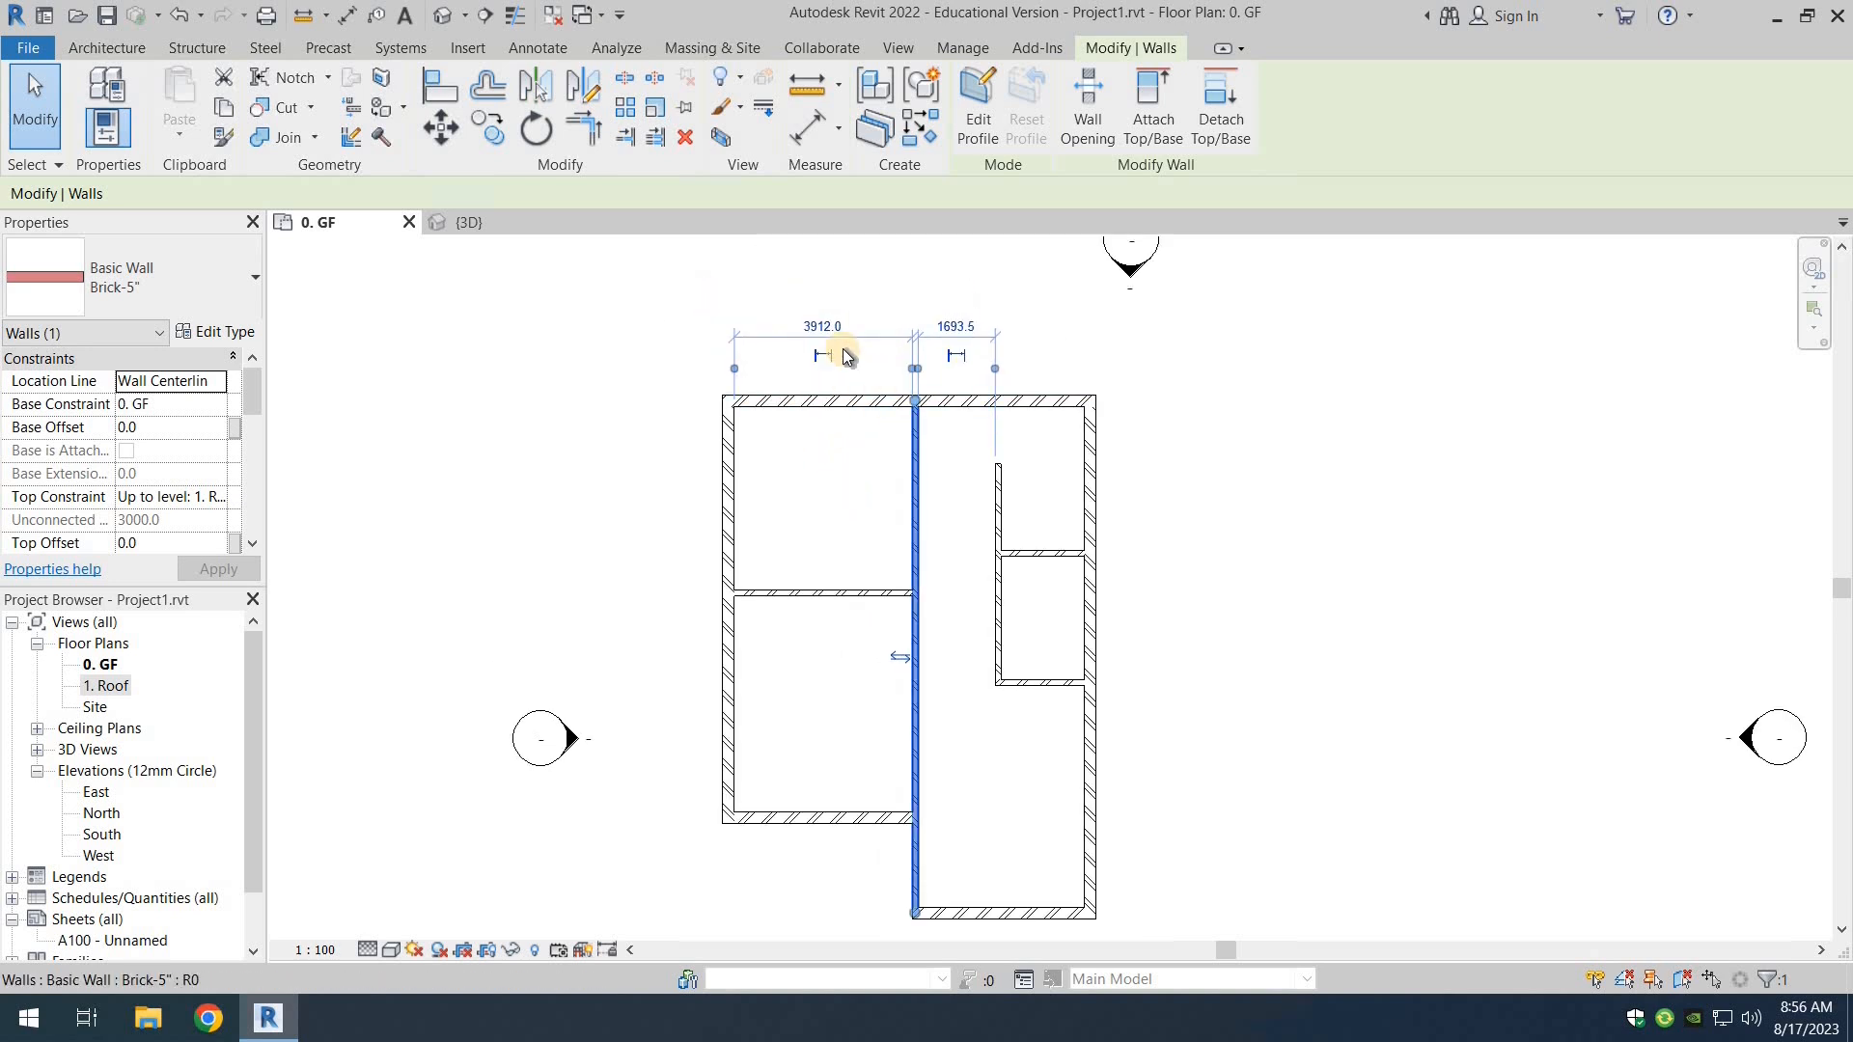
pyautogui.scroll(5, 805, 326)
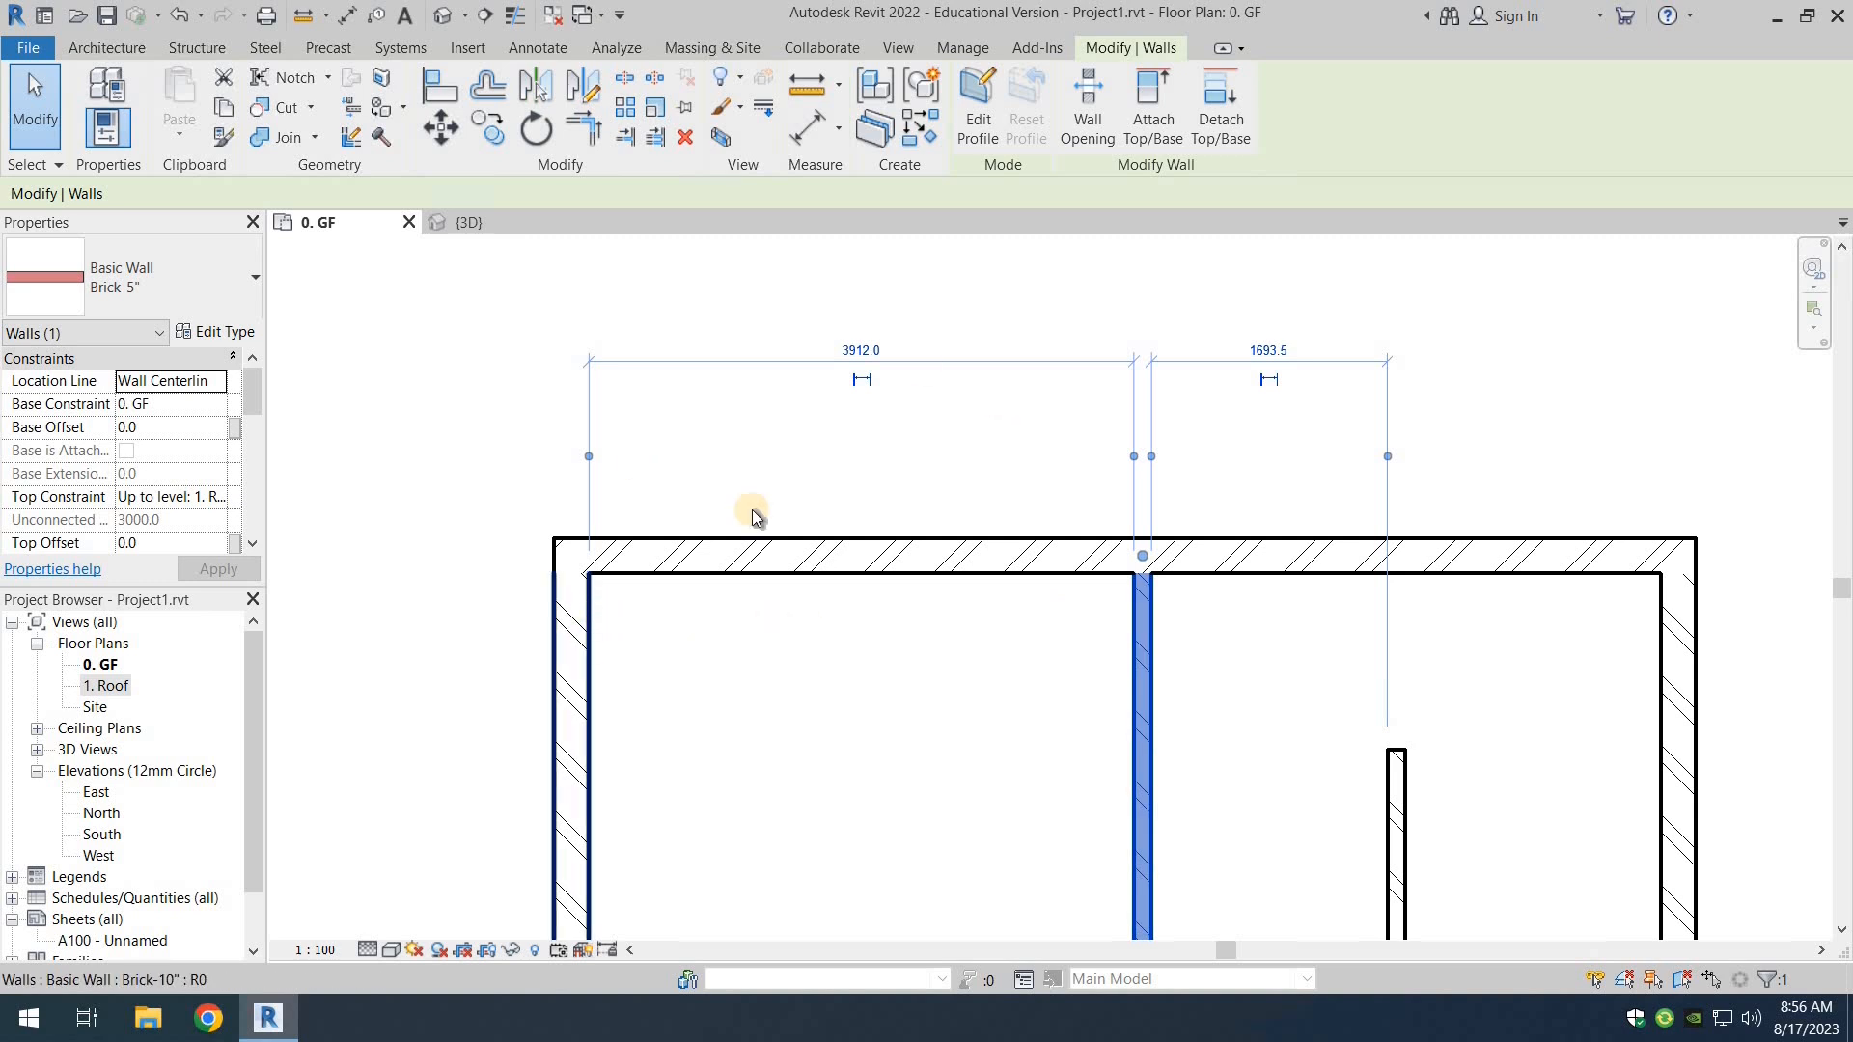
pyautogui.scroll(-6, 928, 610)
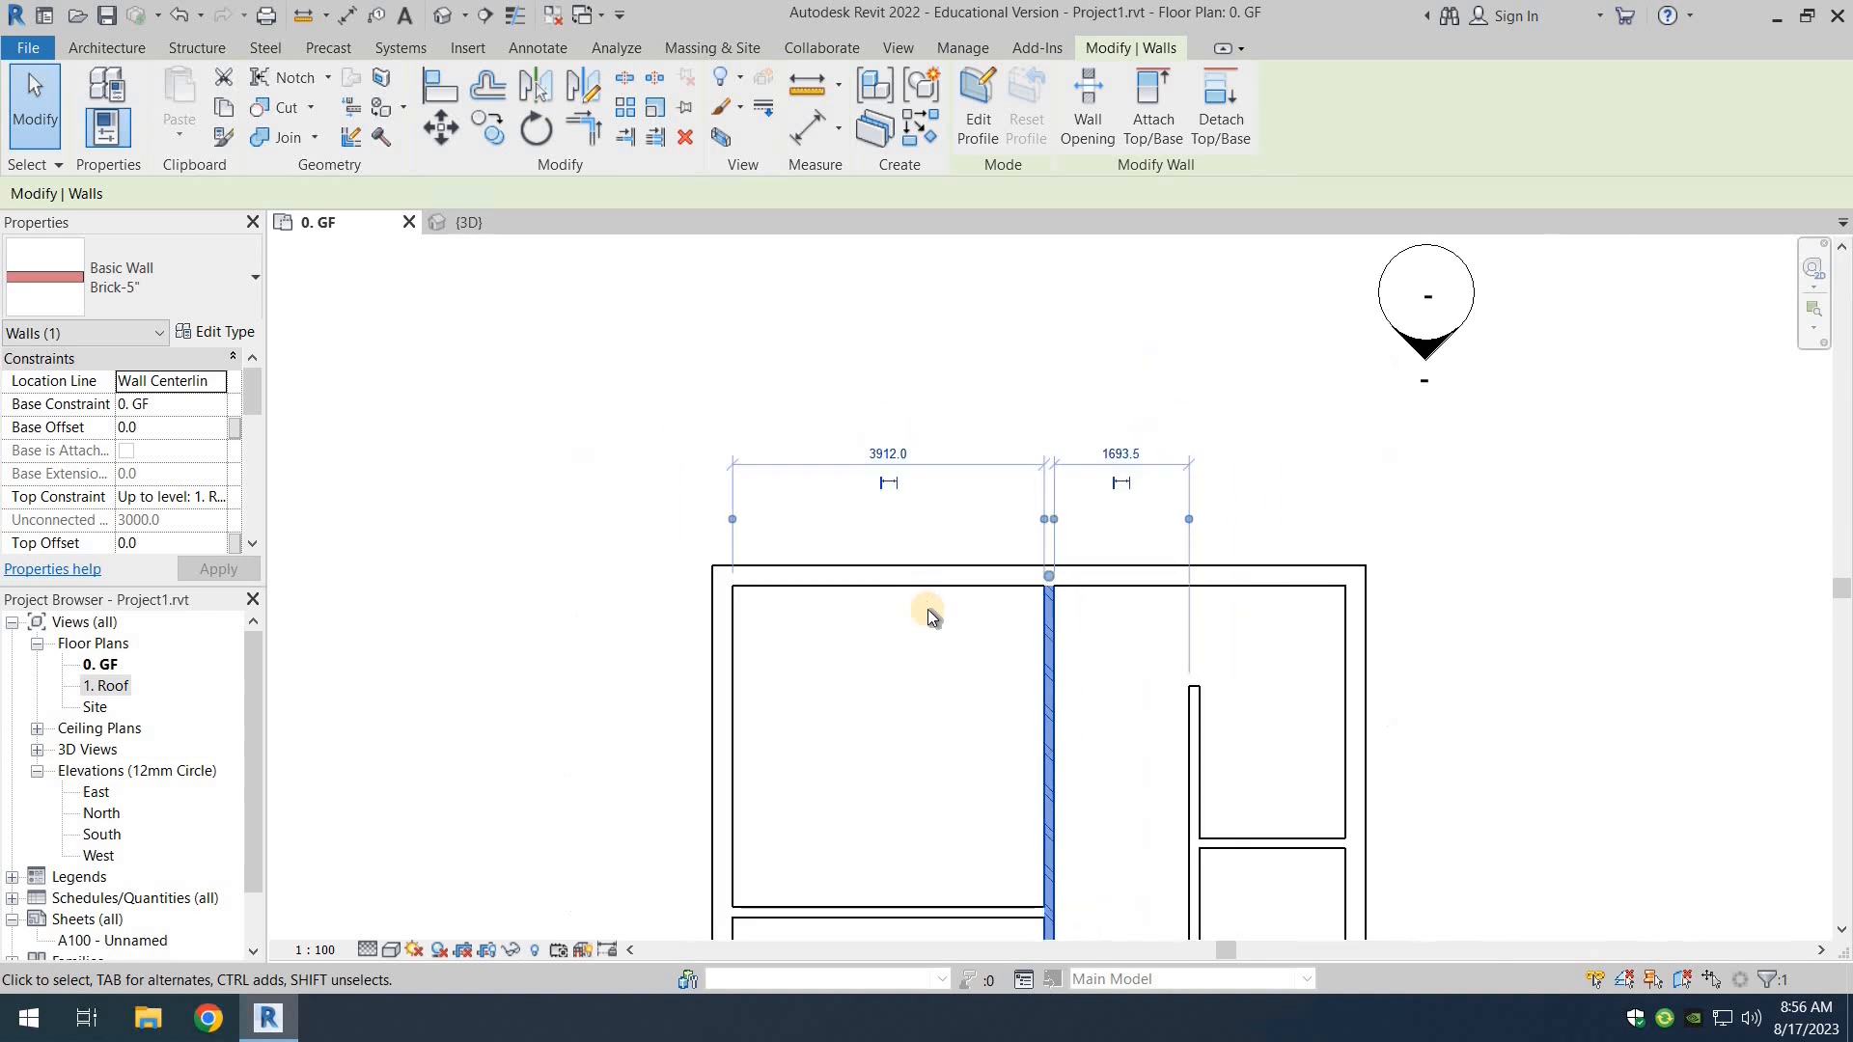
pyautogui.moveTo(912, 587); pyautogui.dragTo(868, 495, button='middle')
pyautogui.click(850, 571)
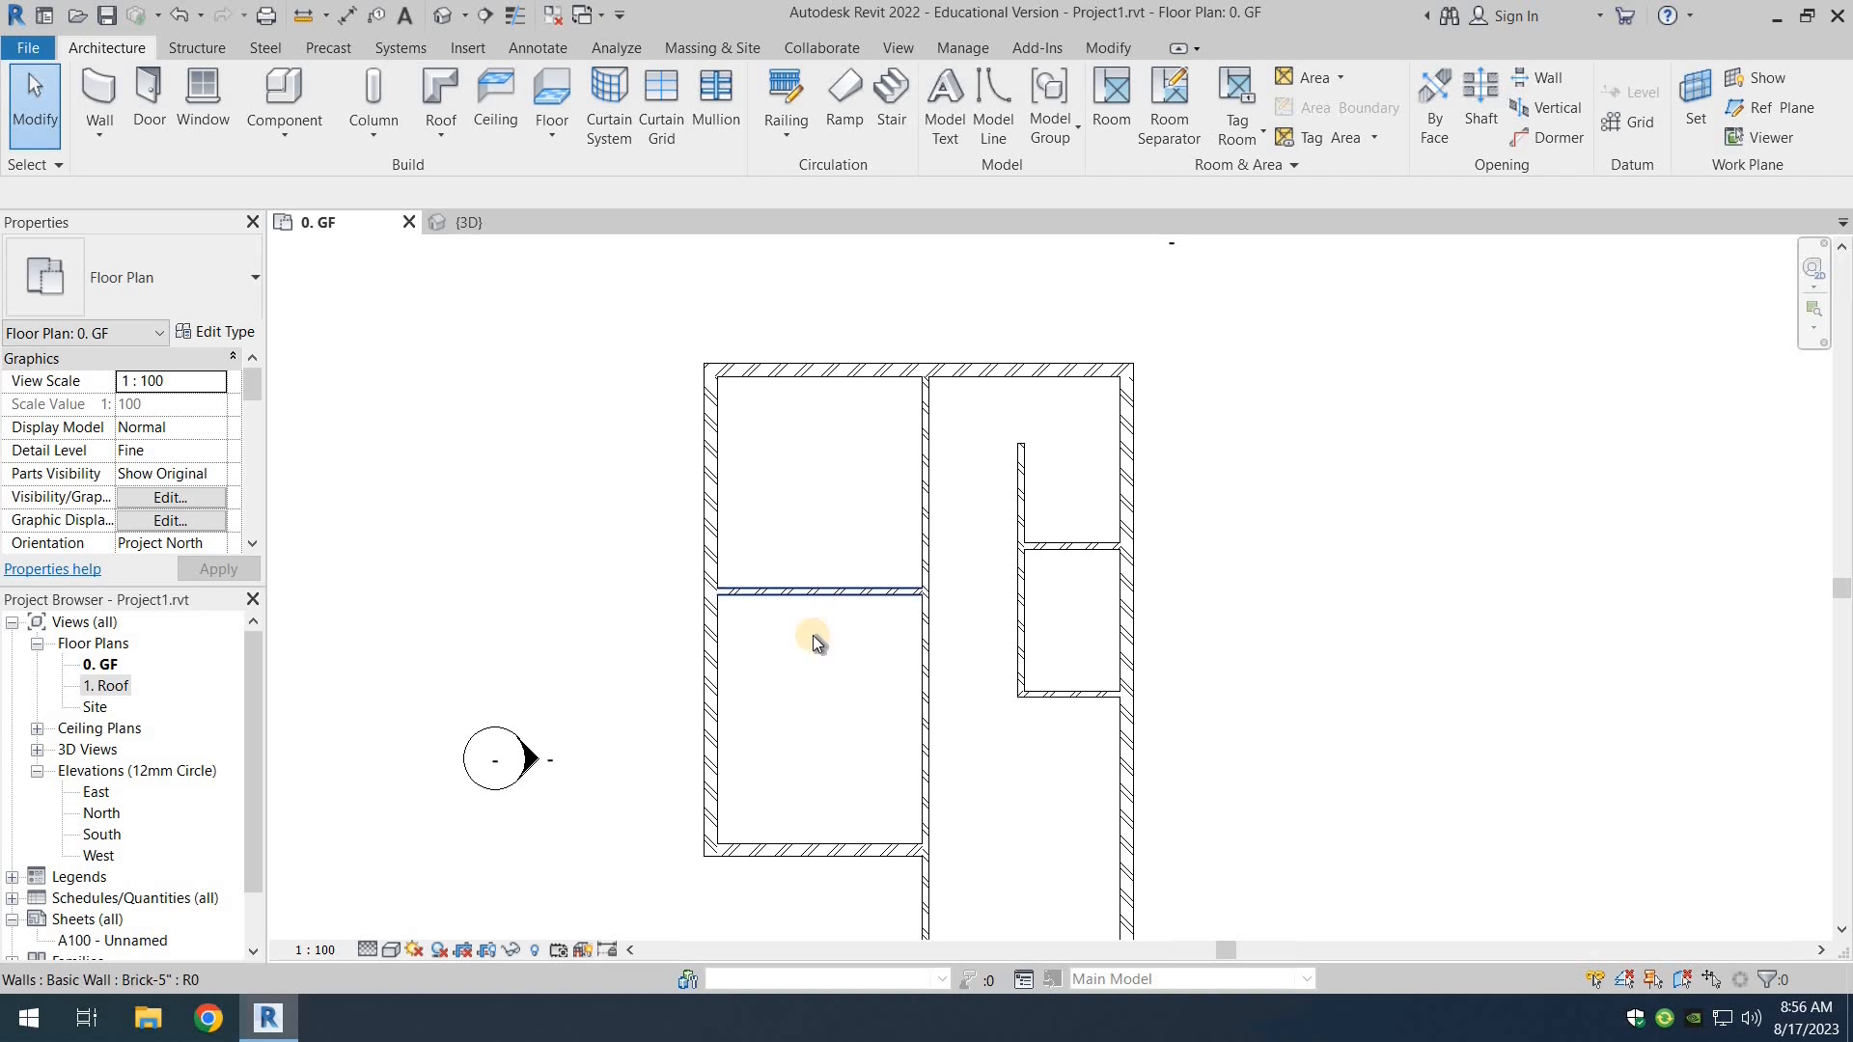
# Step: Set the clear distance between the left rooms' dividing wall and the top outer wall to 4267
pyautogui.click(814, 600)
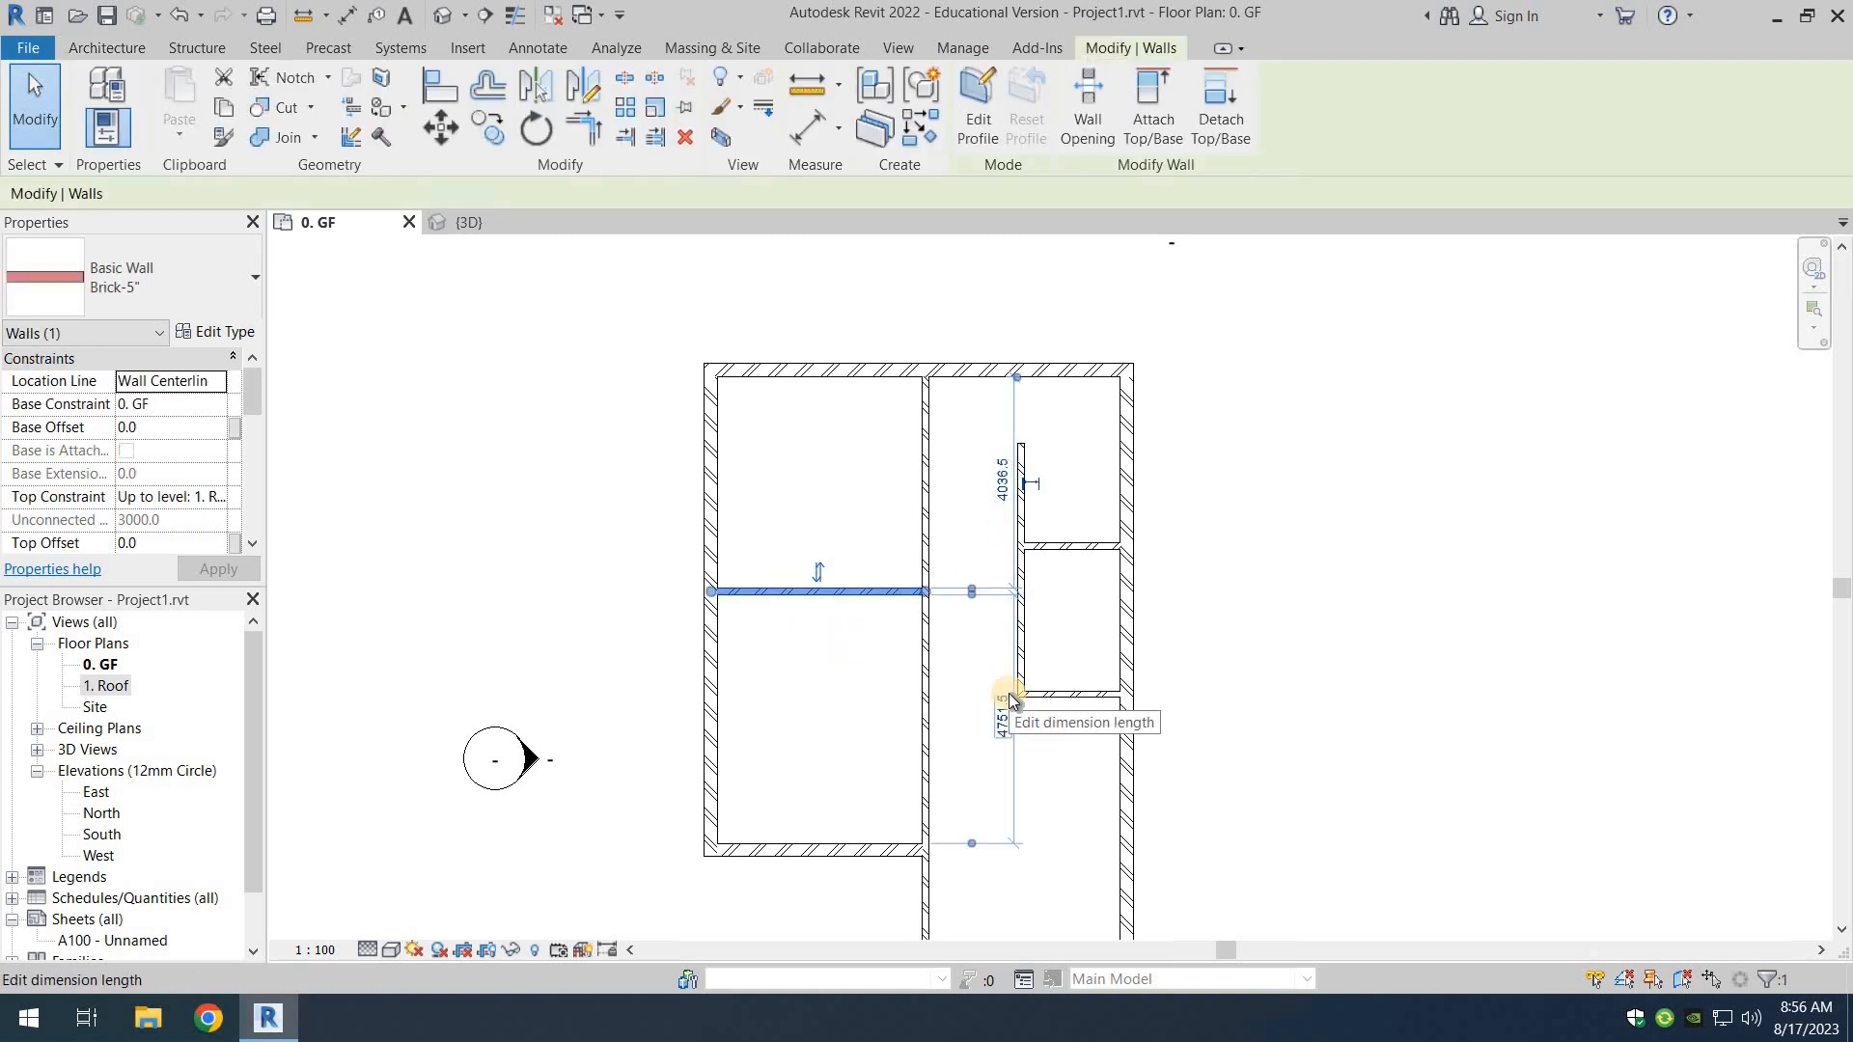
pyautogui.click(1004, 486)
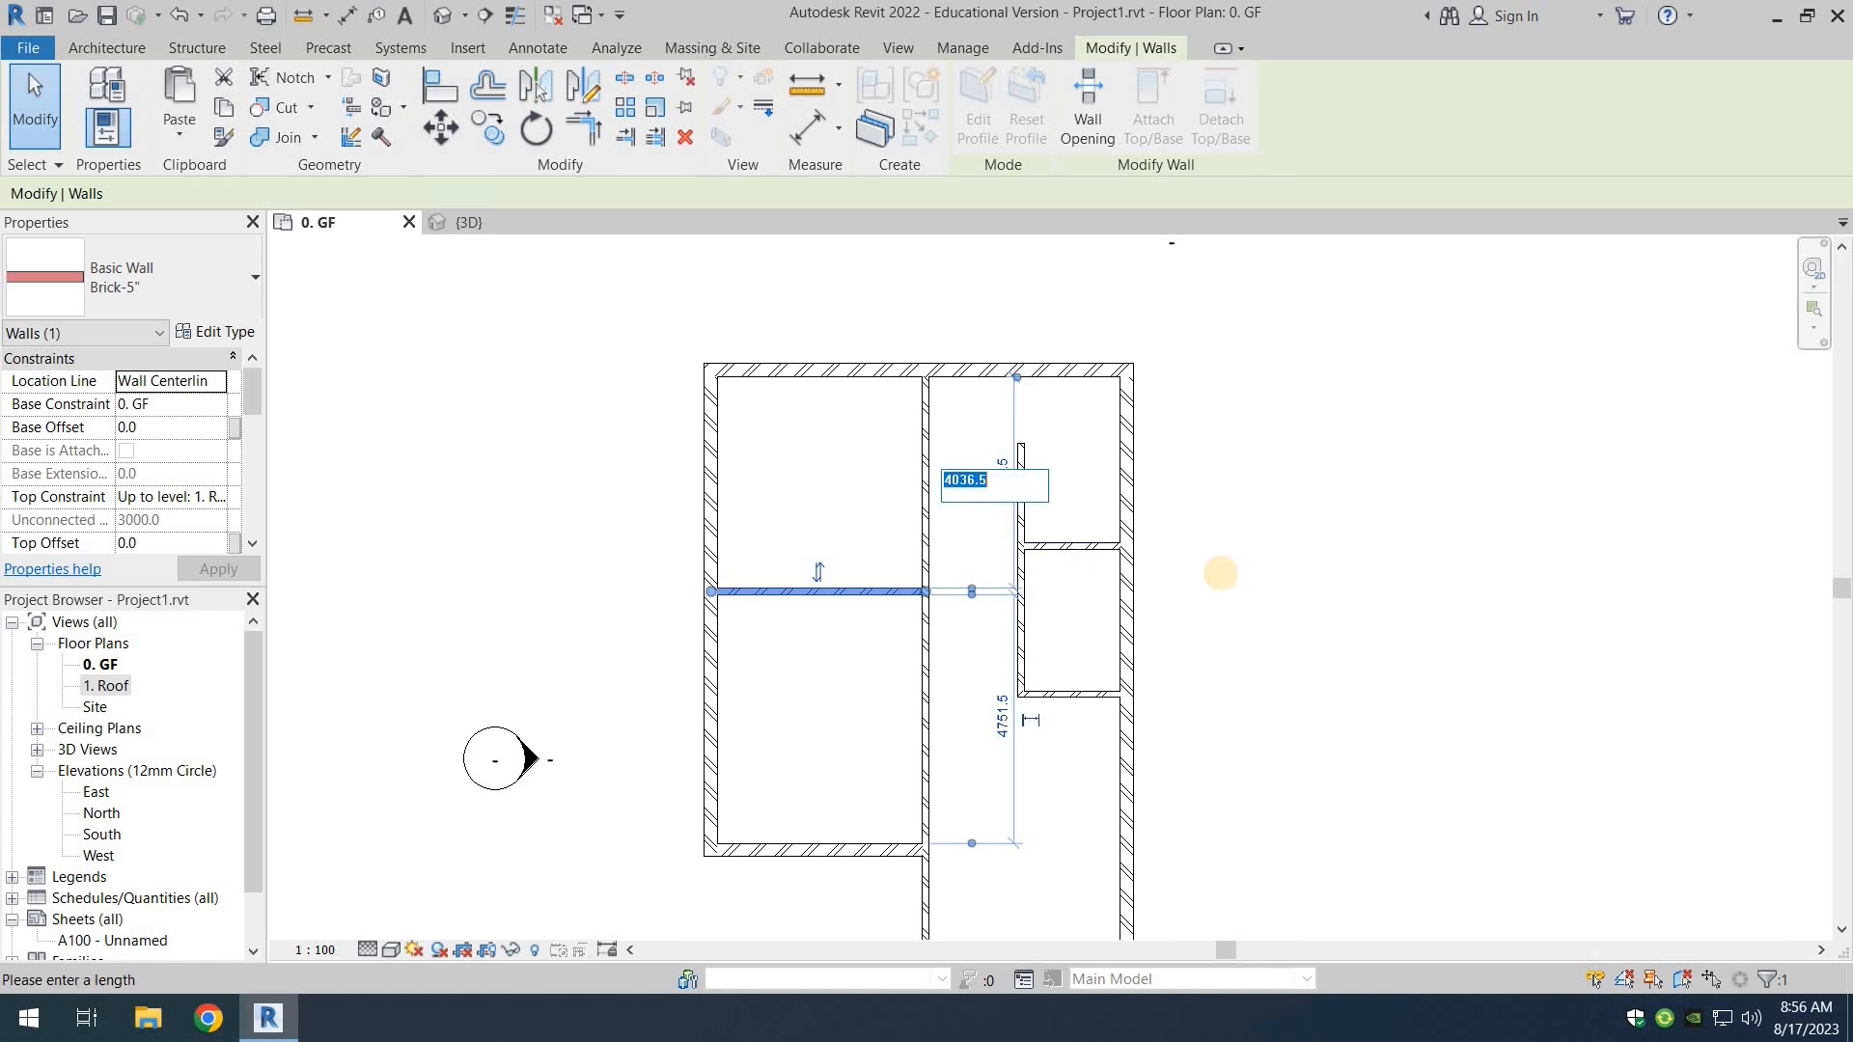
pyautogui.write('4267')
pyautogui.press('Return')
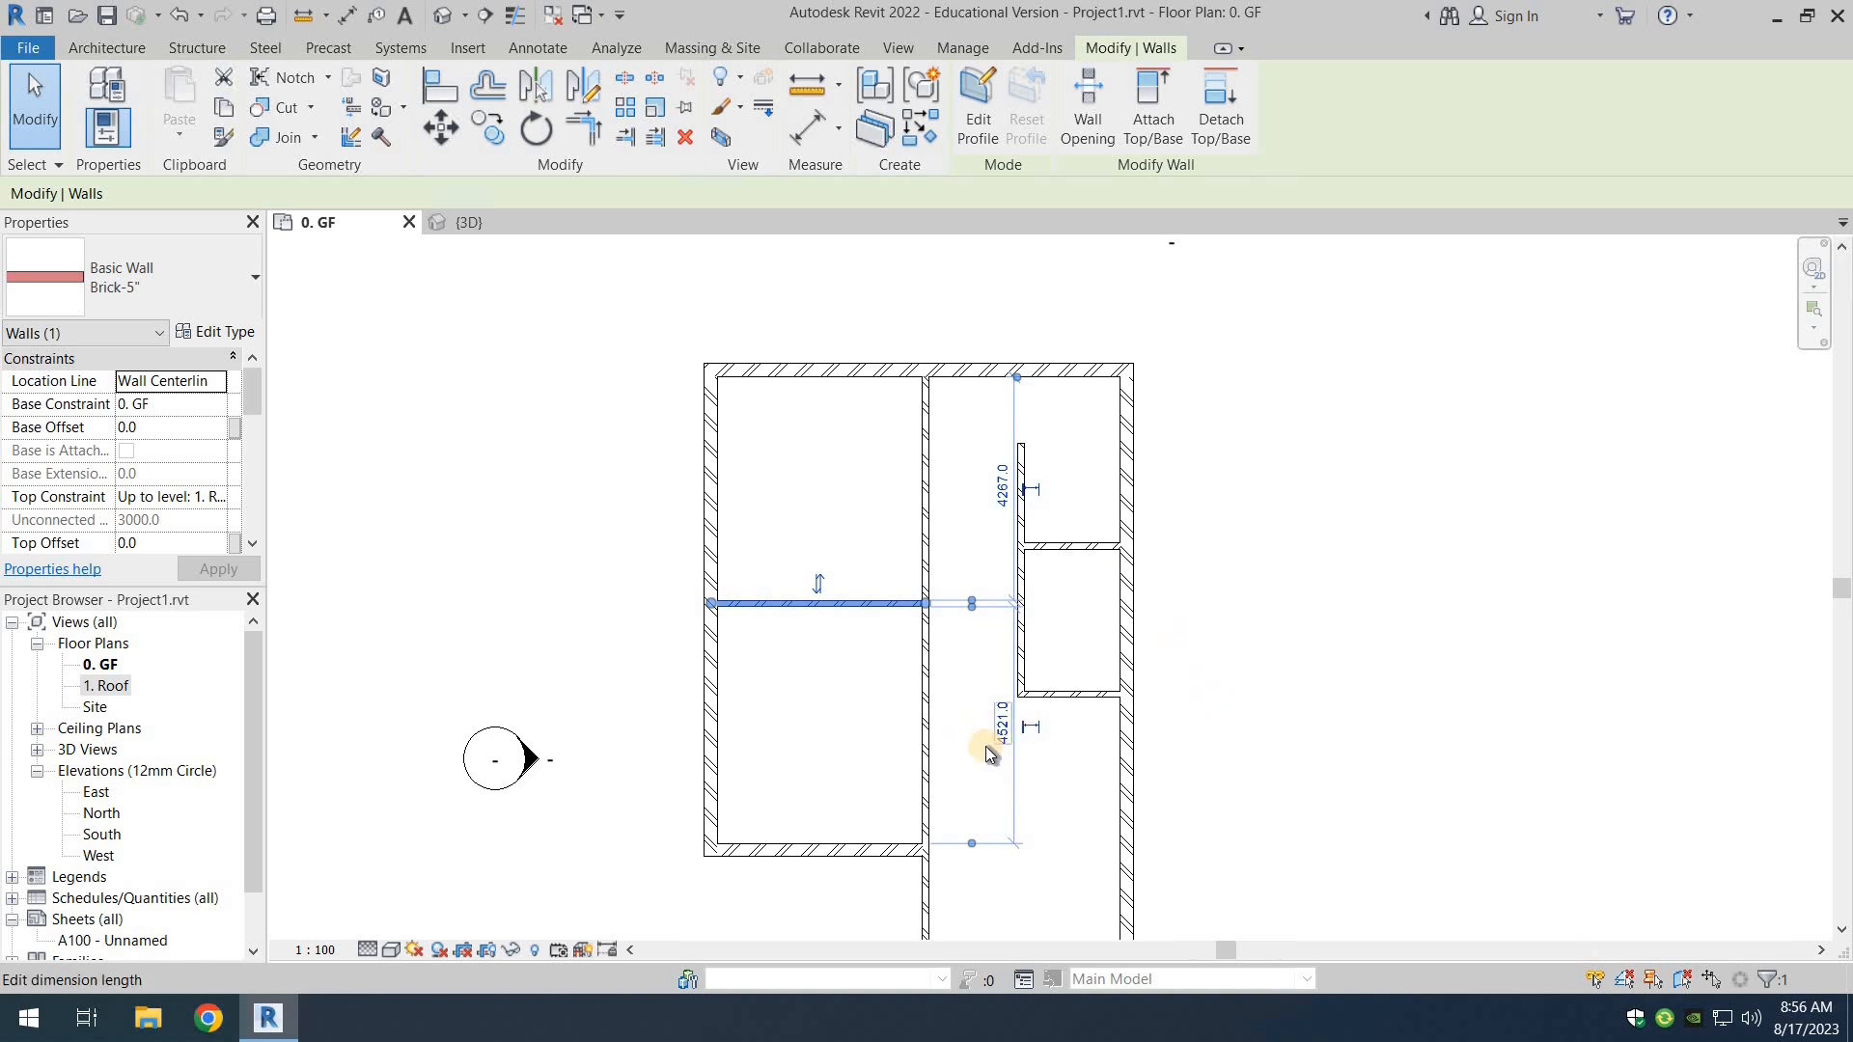
pyautogui.moveTo(958, 749); pyautogui.dragTo(967, 677, button='middle')
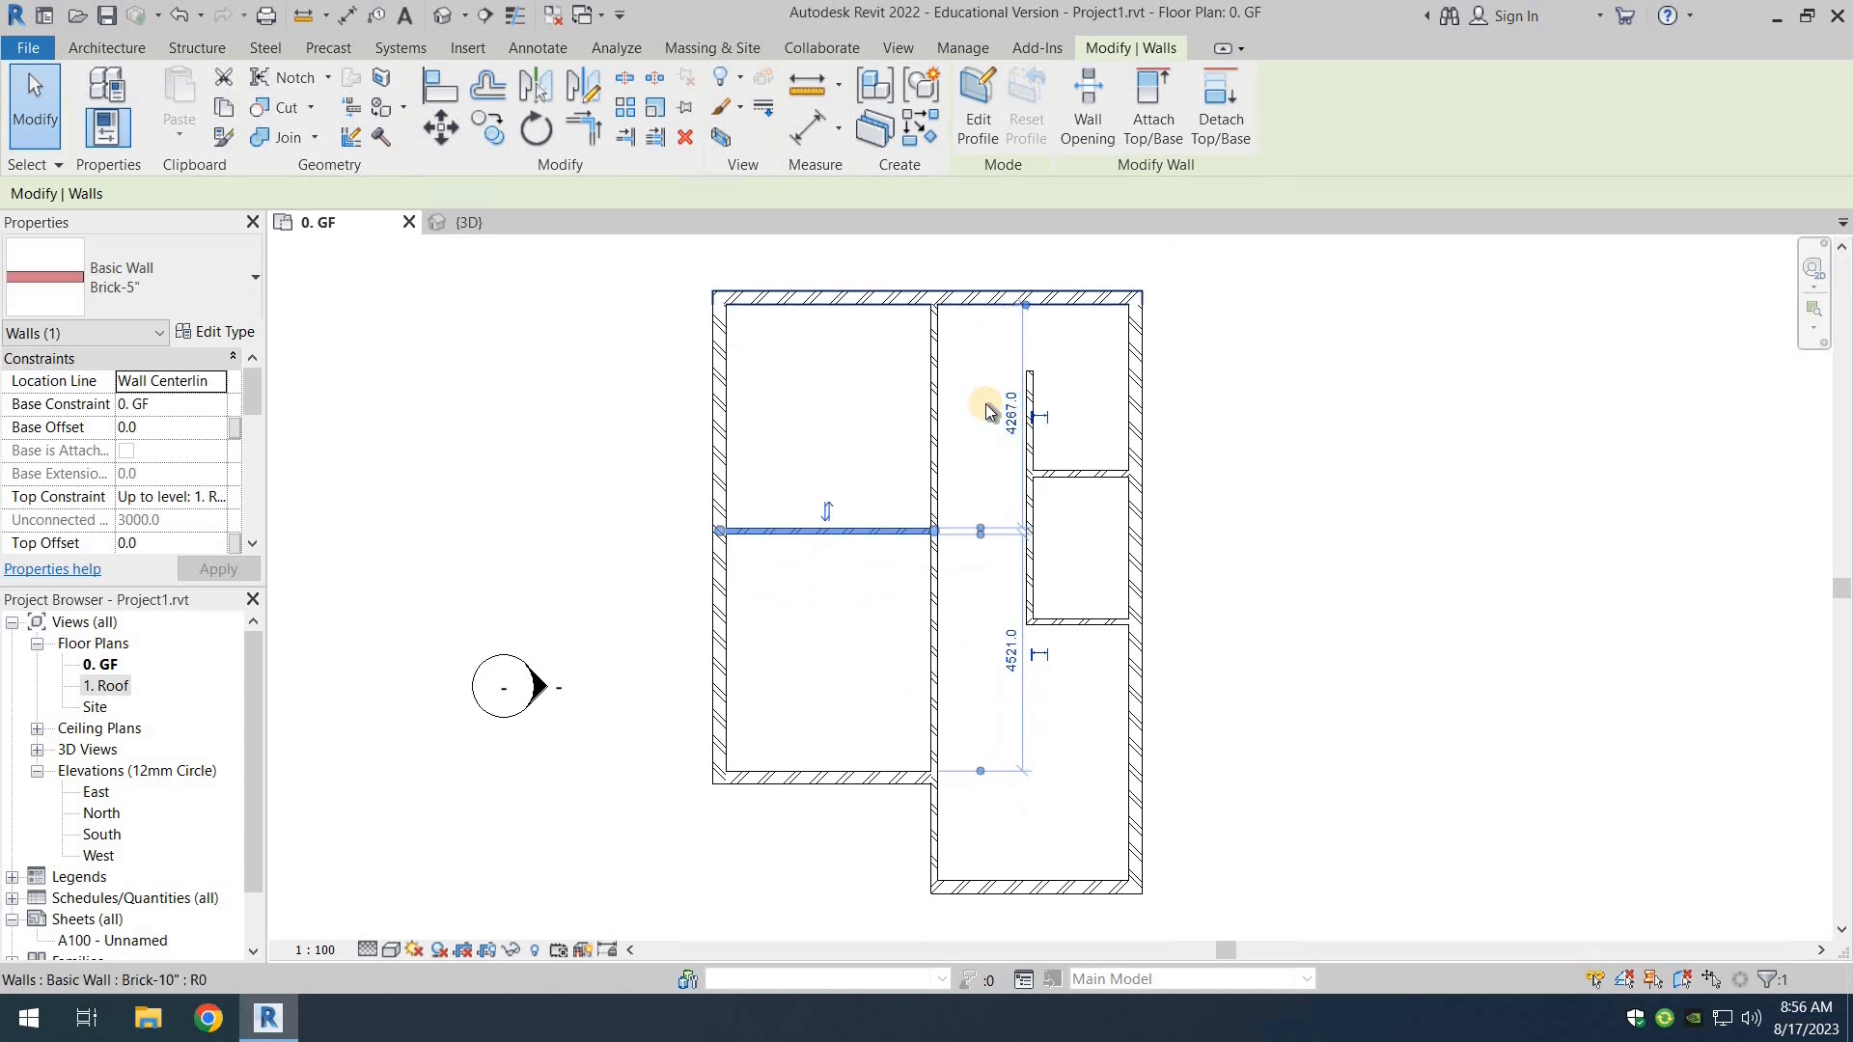
pyautogui.scroll(5, 984, 526)
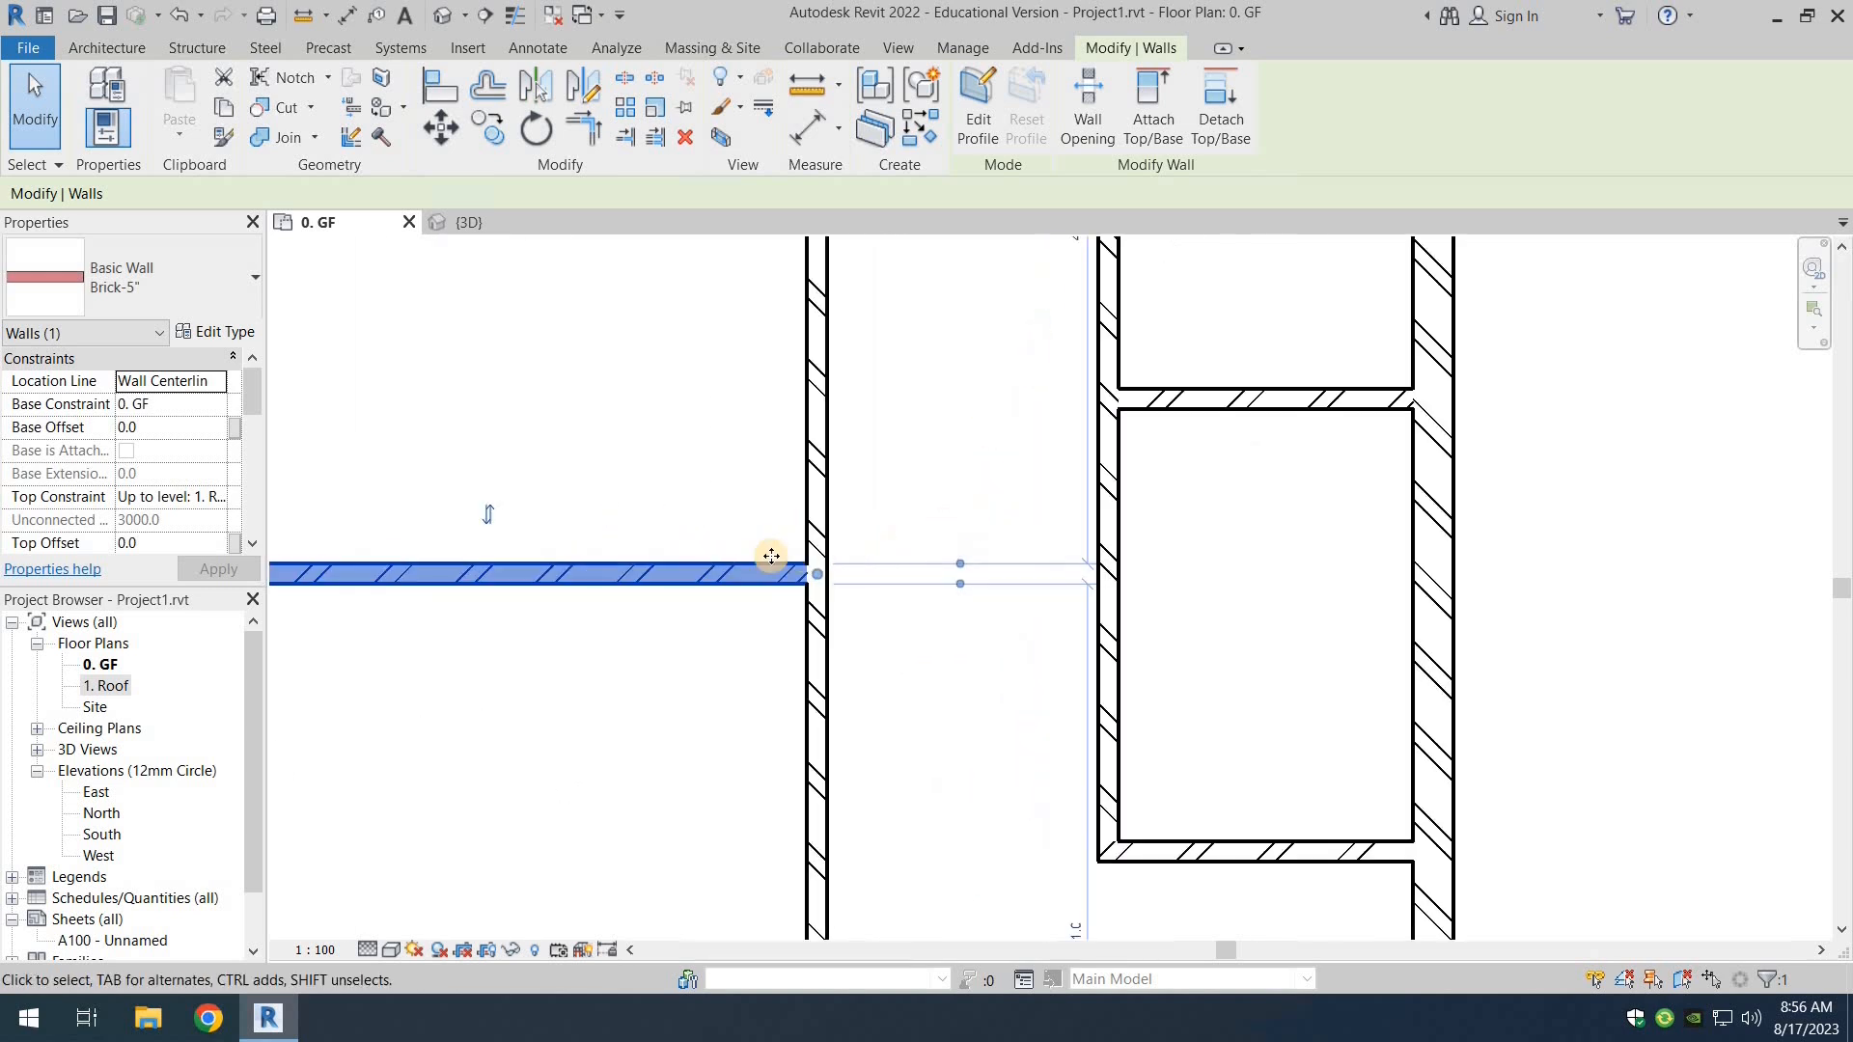
pyautogui.scroll(-6, 796, 556)
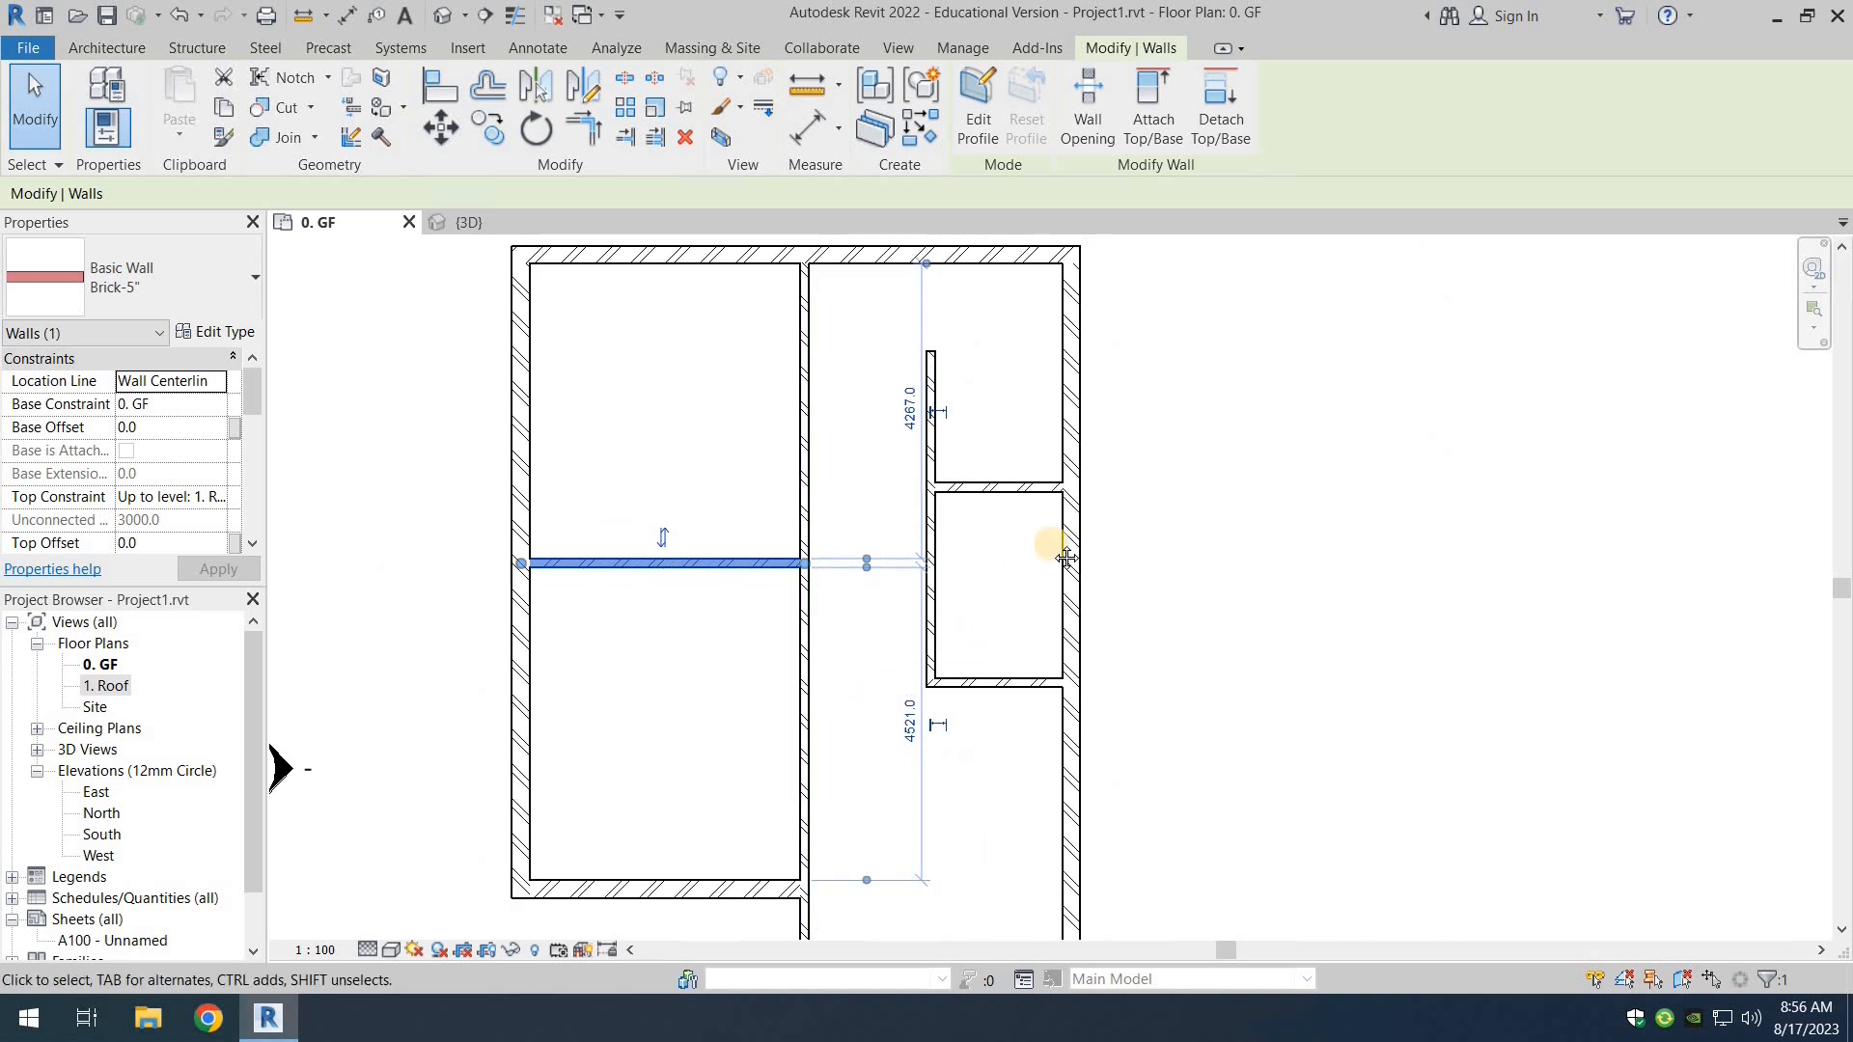
pyautogui.moveTo(775, 584); pyautogui.dragTo(950, 427, button='middle')
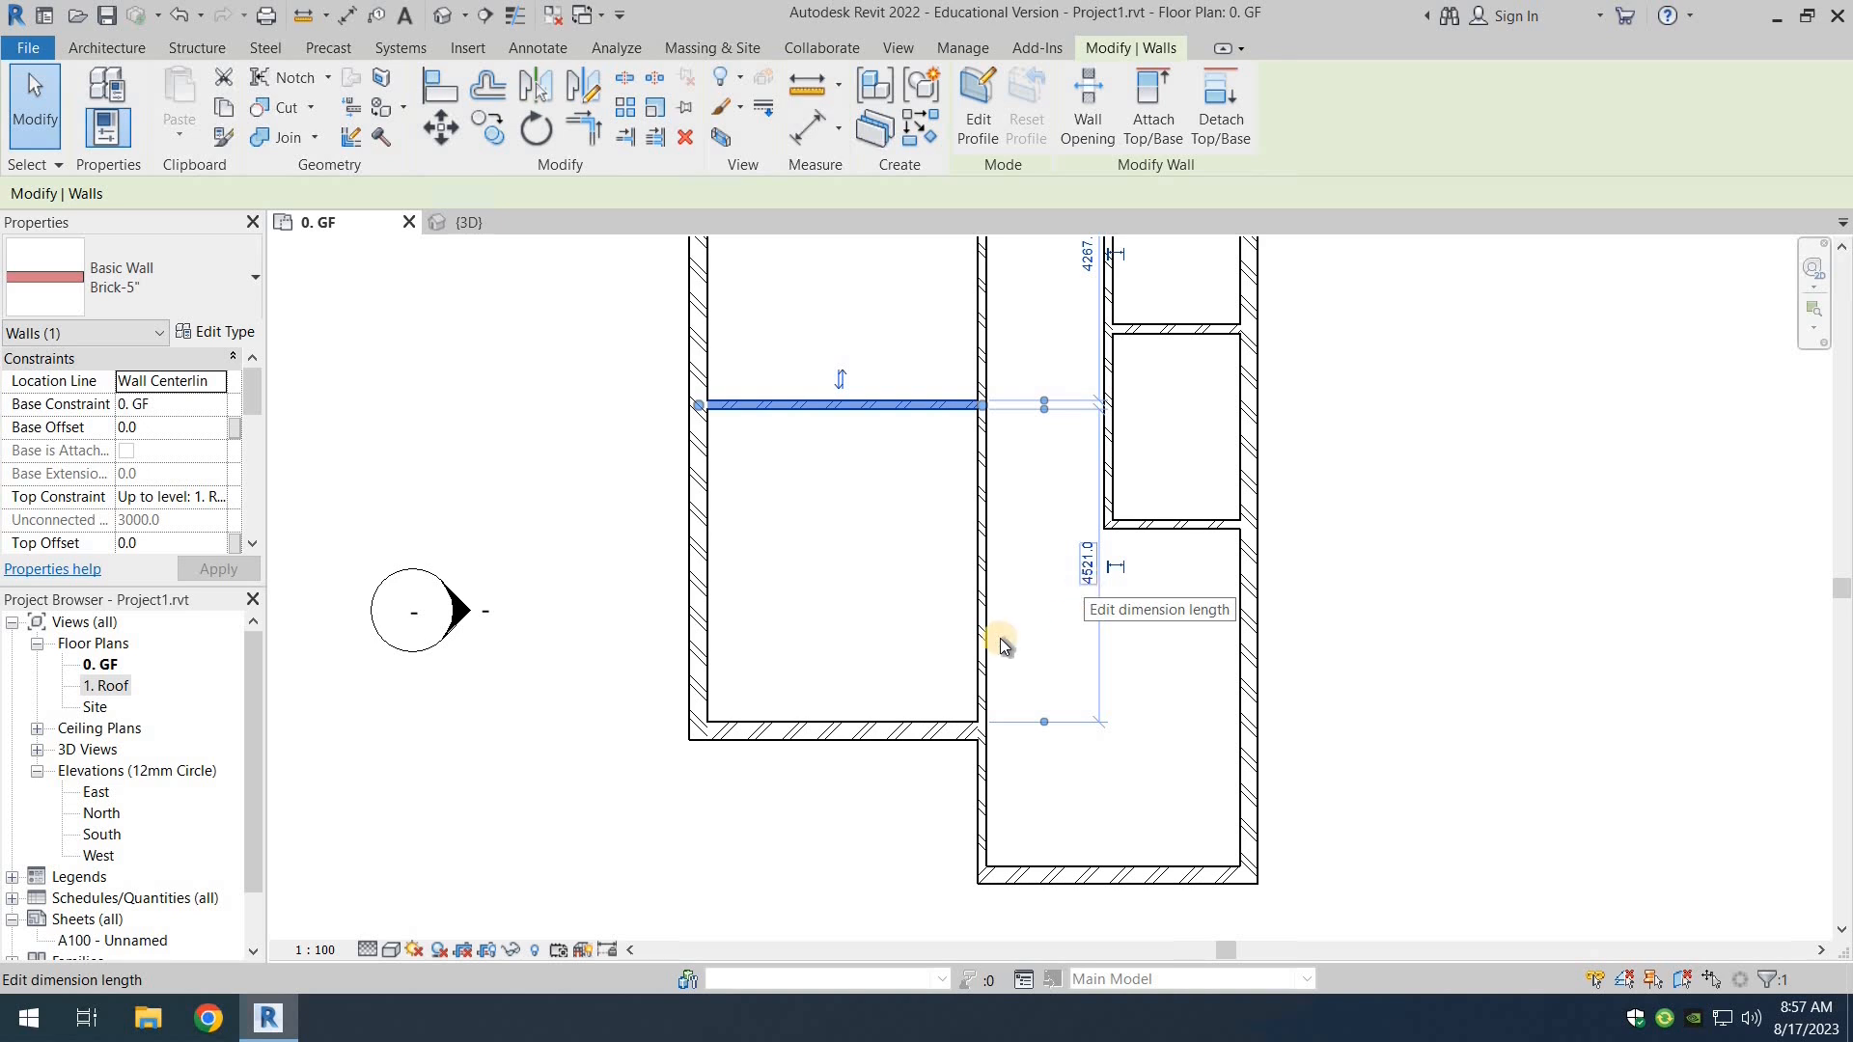
pyautogui.moveTo(806, 608)
pyautogui.mouseDown(button='middle')
pyautogui.moveTo(747, 729)
pyautogui.moveTo(762, 689)
pyautogui.moveTo(918, 633)
pyautogui.moveTo(858, 796)
pyautogui.moveTo(769, 637)
pyautogui.moveTo(756, 708)
pyautogui.moveTo(711, 728)
pyautogui.moveTo(780, 768)
pyautogui.mouseUp(button='middle')
pyautogui.click(1343, 511)
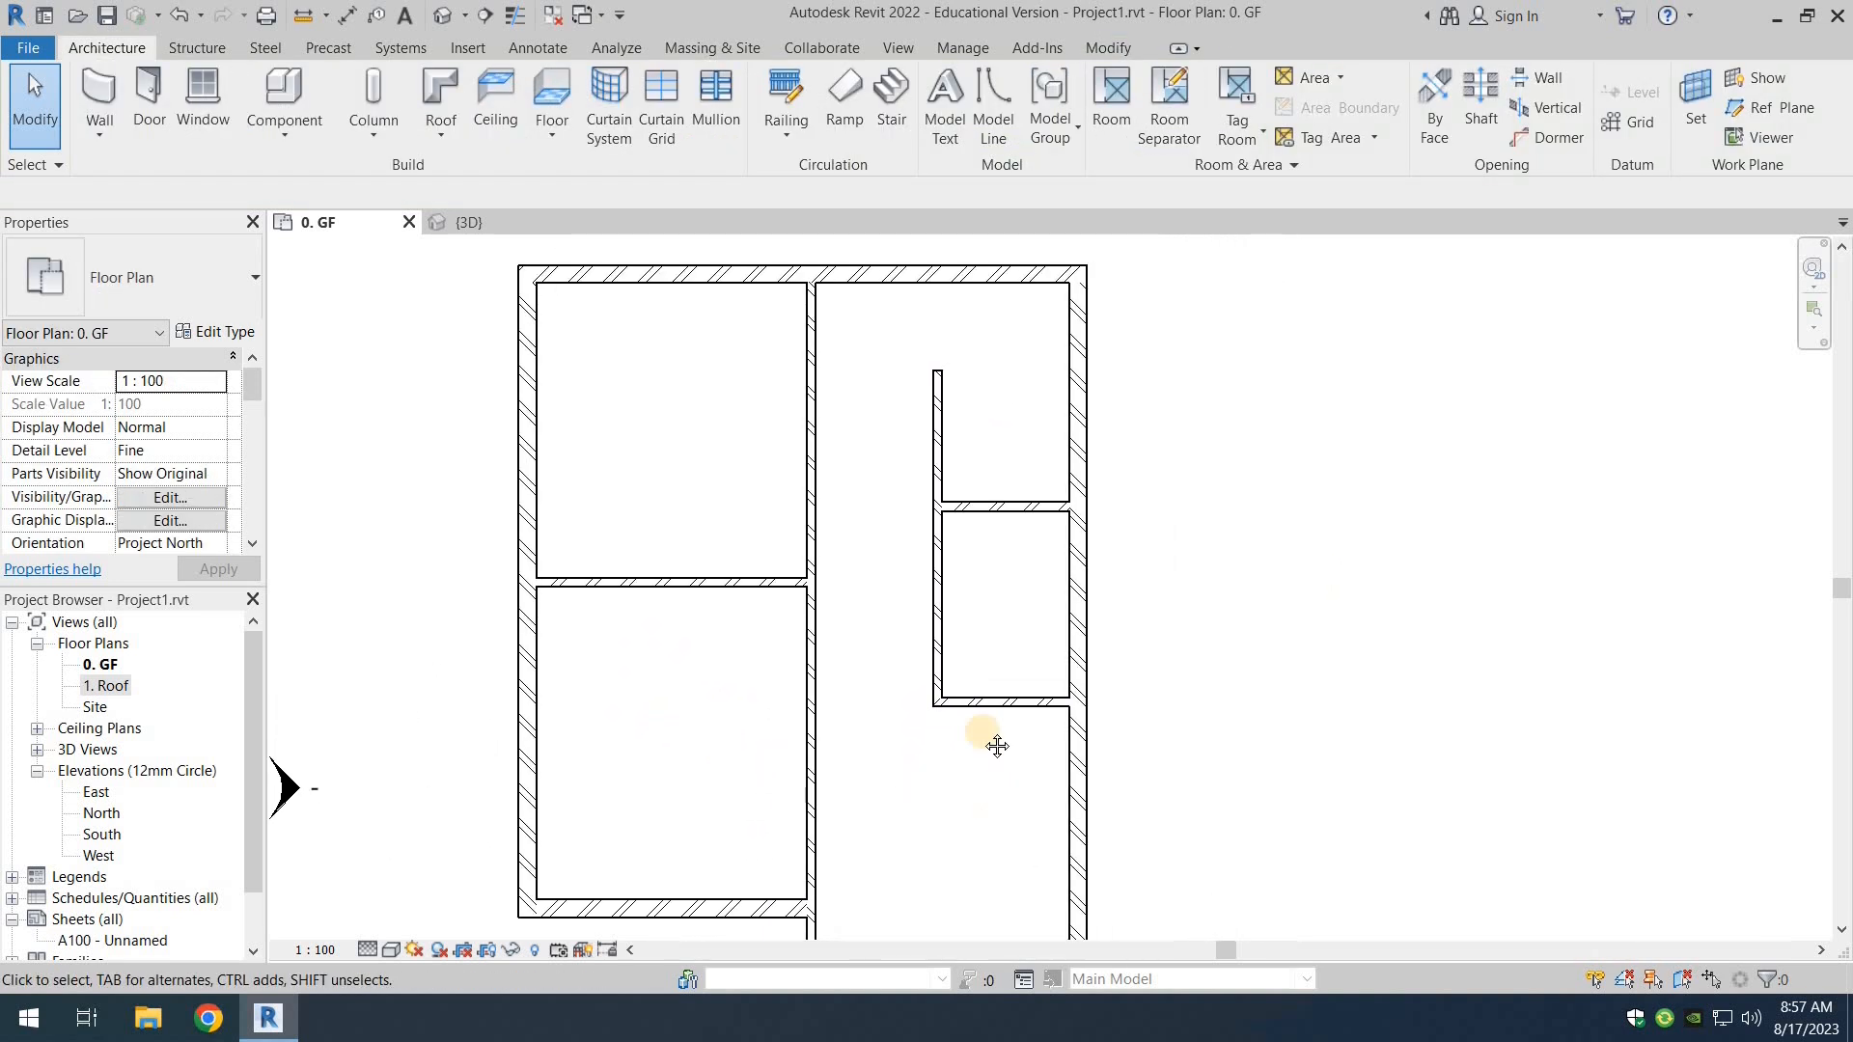
# Step: Set the clear distance between the small right room's lower partition and the bottom outer wall to 4689
pyautogui.moveTo(988, 744)
pyautogui.mouseDown(button='middle')
pyautogui.moveTo(927, 596)
pyautogui.moveTo(927, 521)
pyautogui.moveTo(921, 596)
pyautogui.mouseUp(button='middle')
pyautogui.click(921, 599)
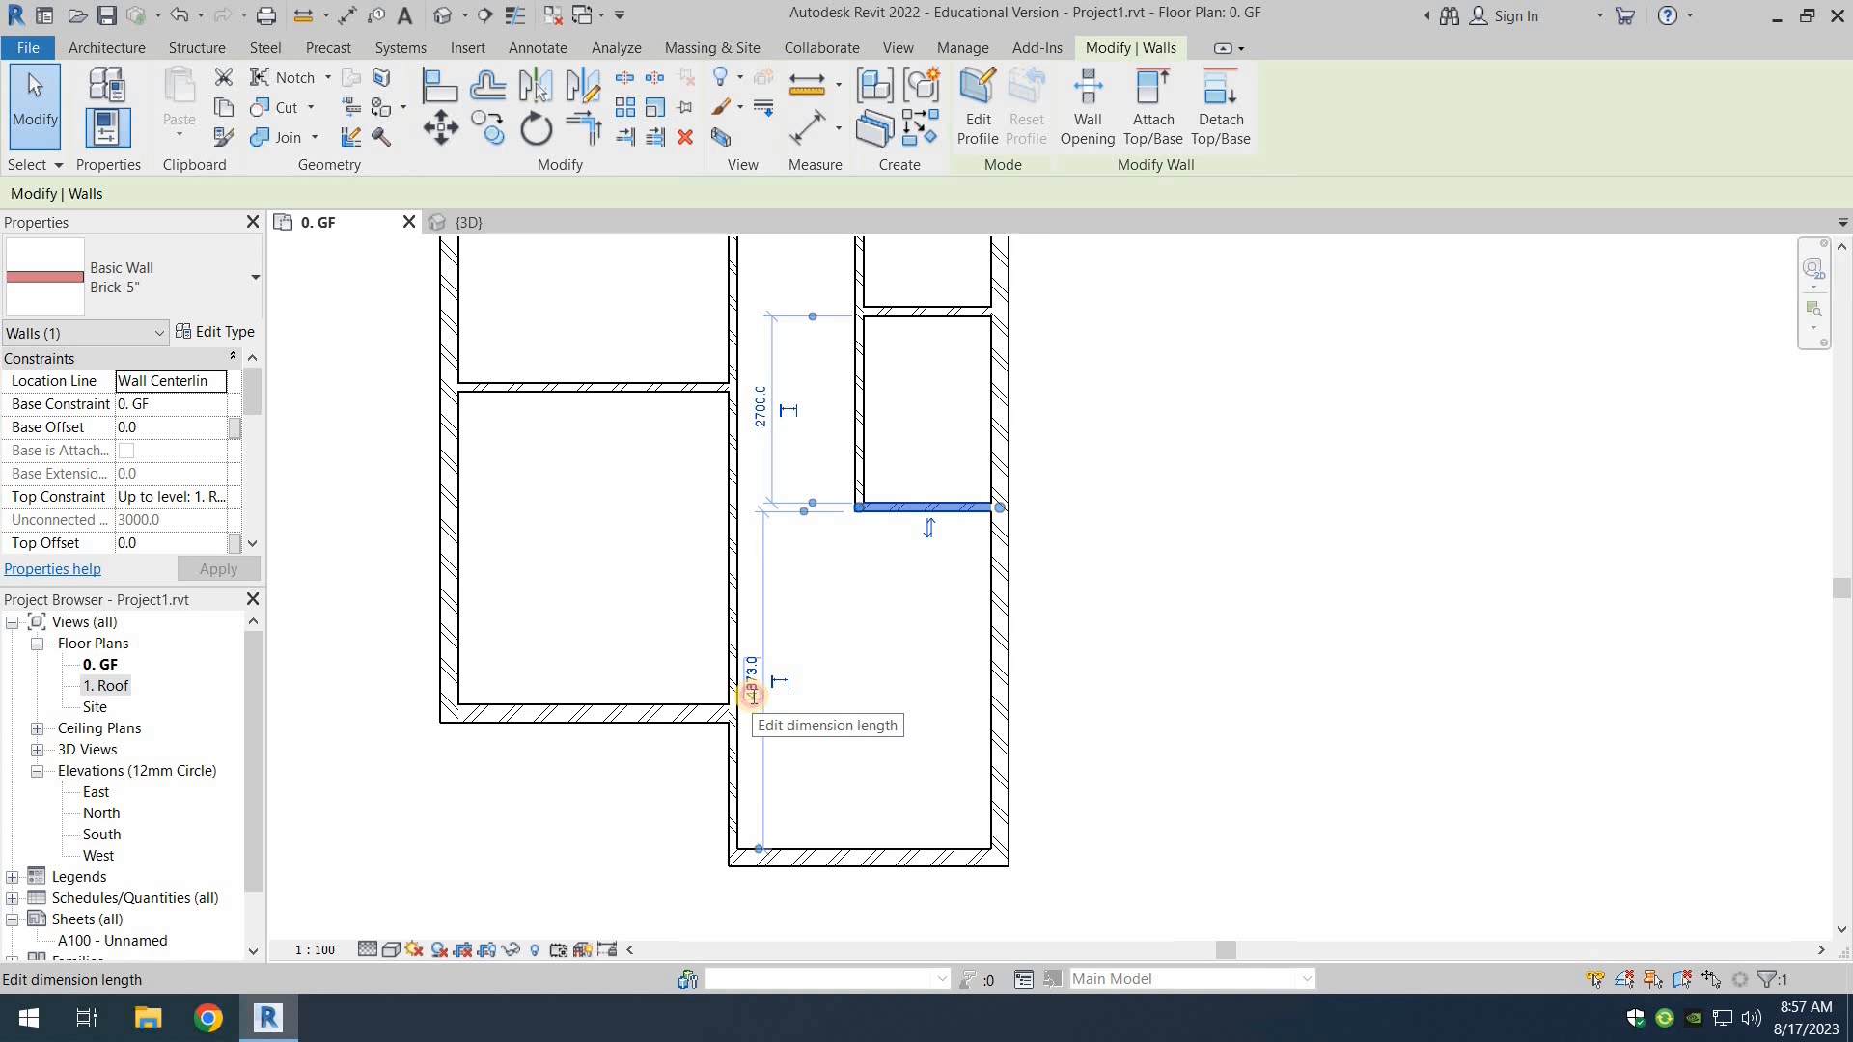
pyautogui.click(751, 696)
pyautogui.write('4689')
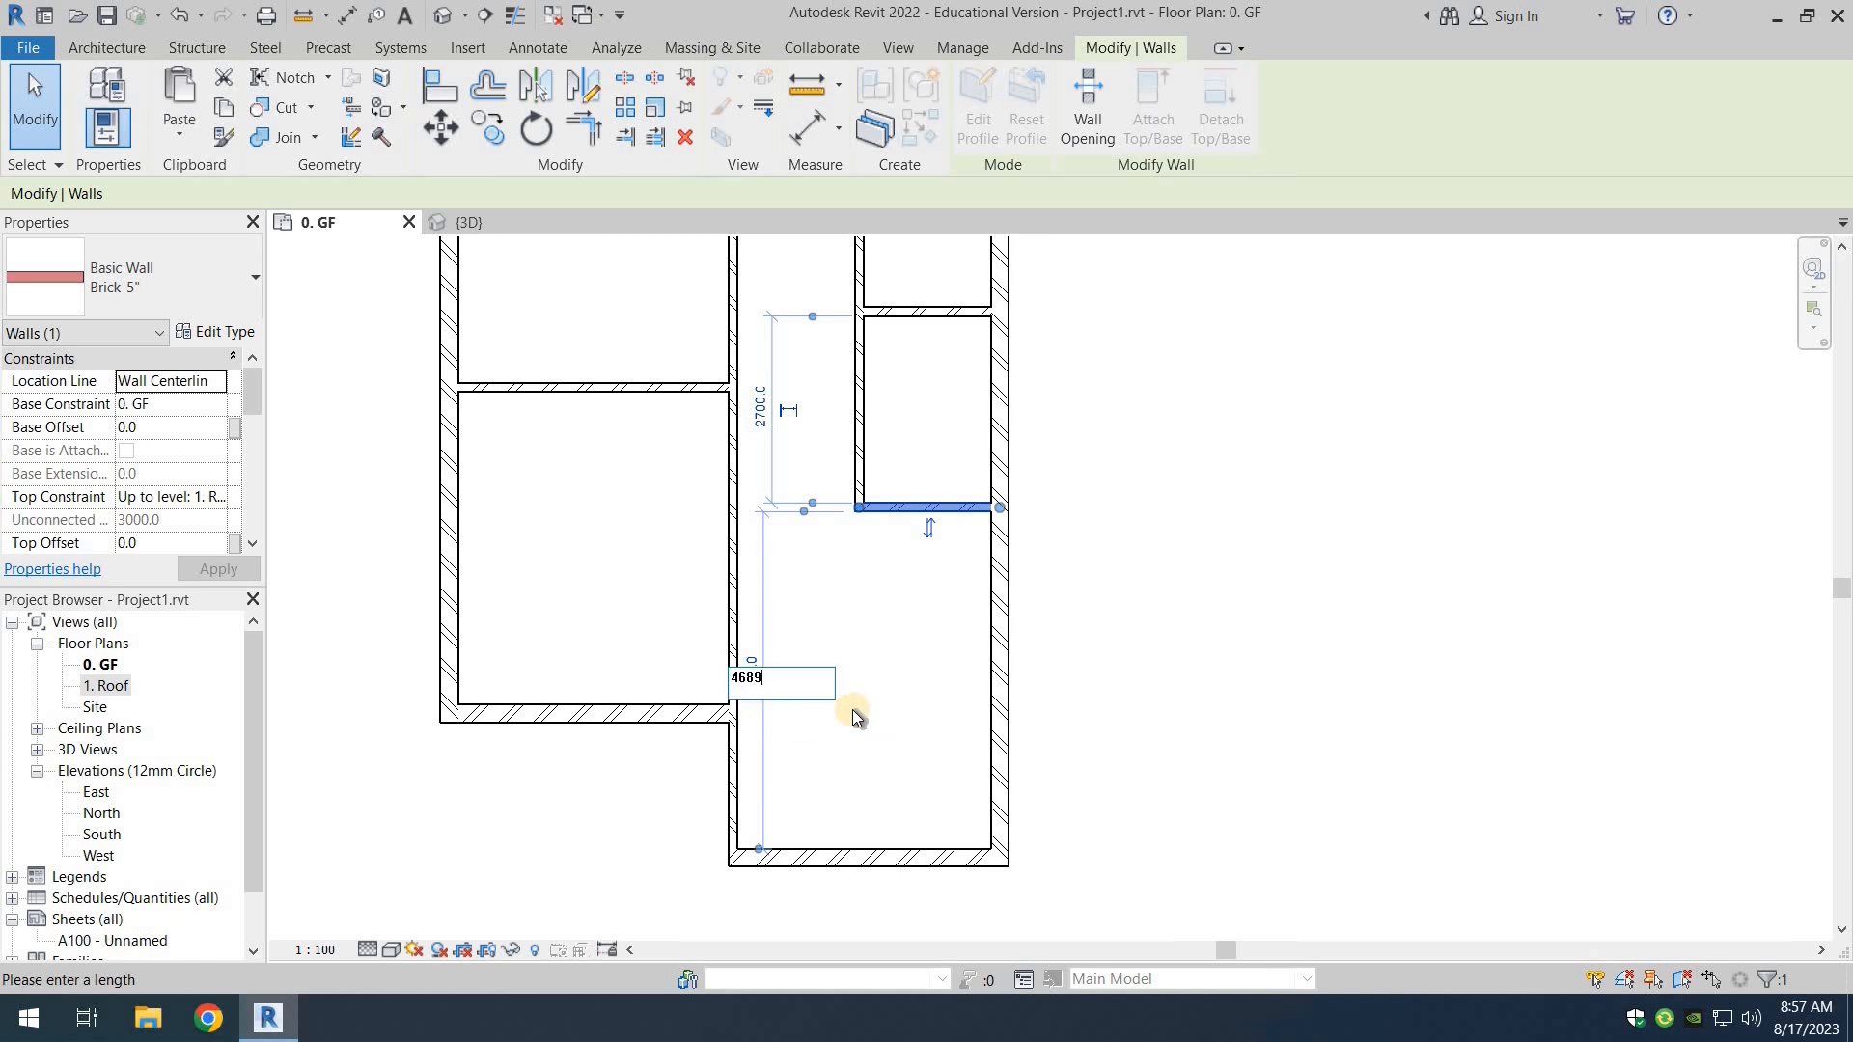
pyautogui.press('Return')
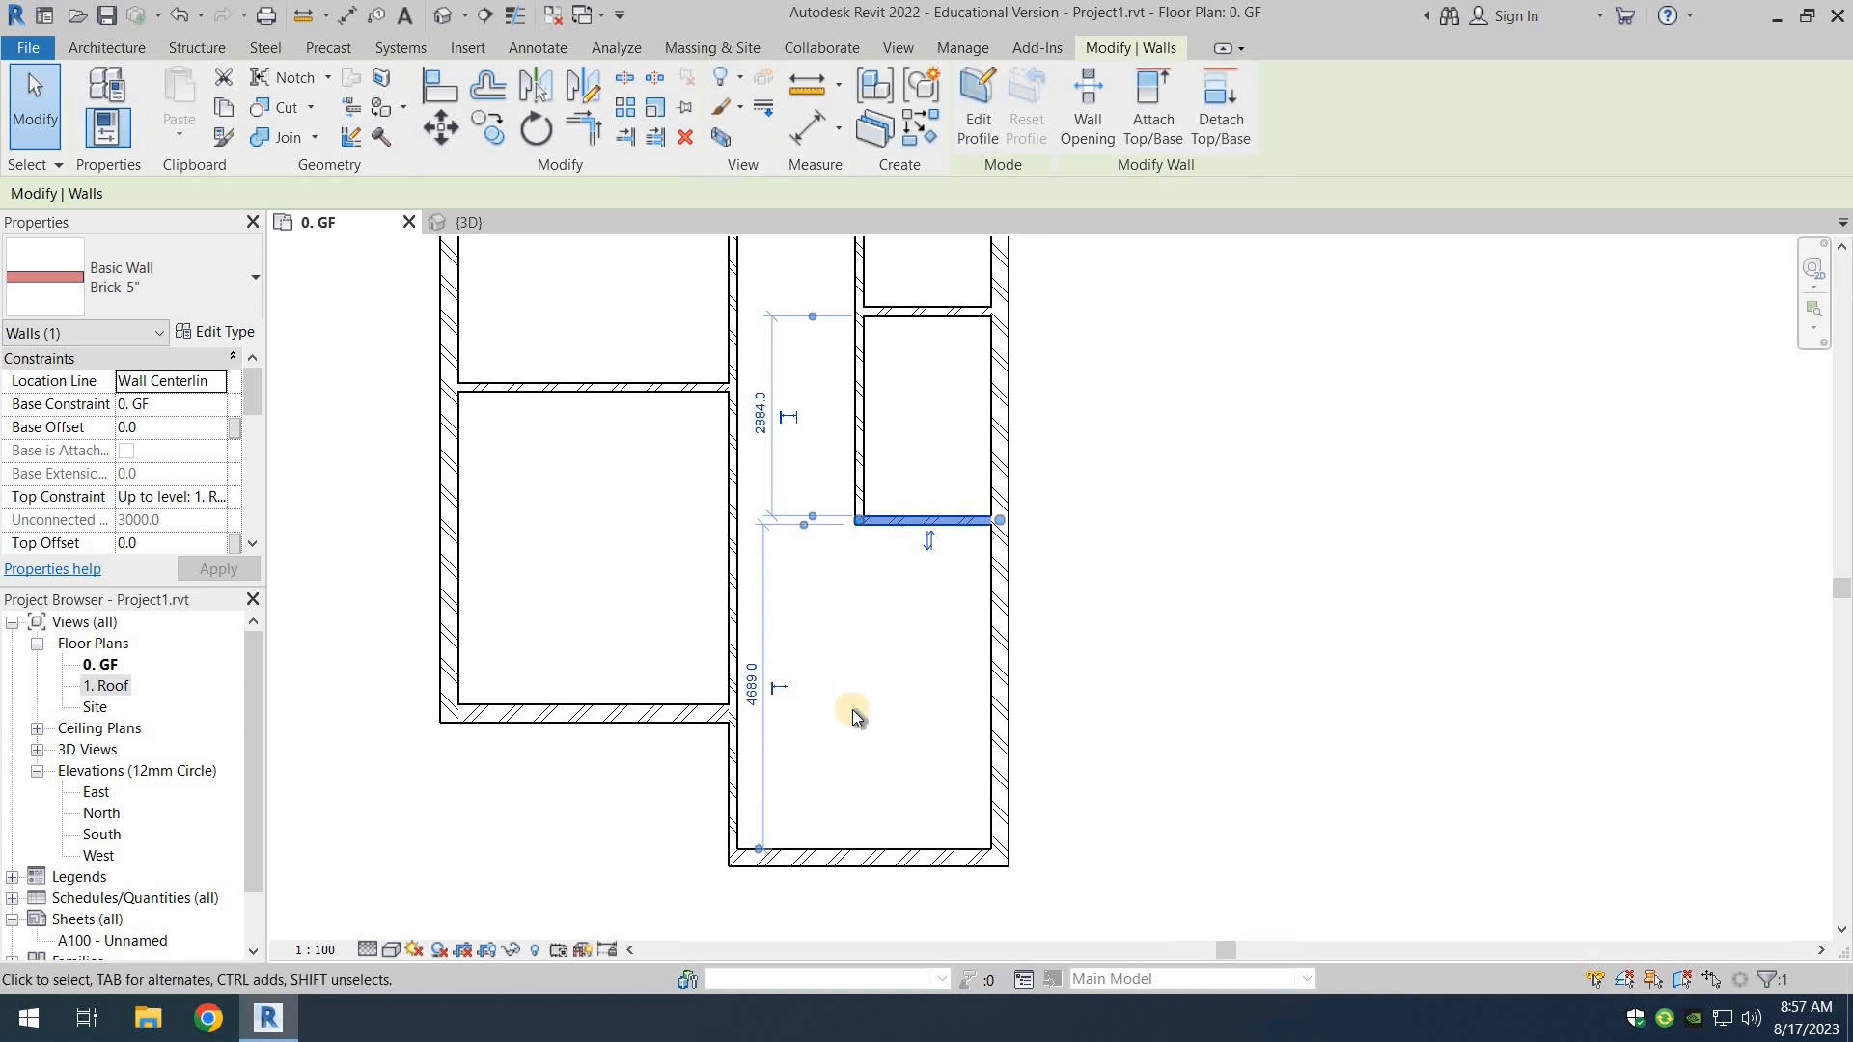
pyautogui.click(1179, 500)
# Step: Set the clear distance between the small right room's upper partition and the top outer wall to 3113
pyautogui.moveTo(932, 352); pyautogui.dragTo(888, 555, button='middle')
pyautogui.click(900, 591)
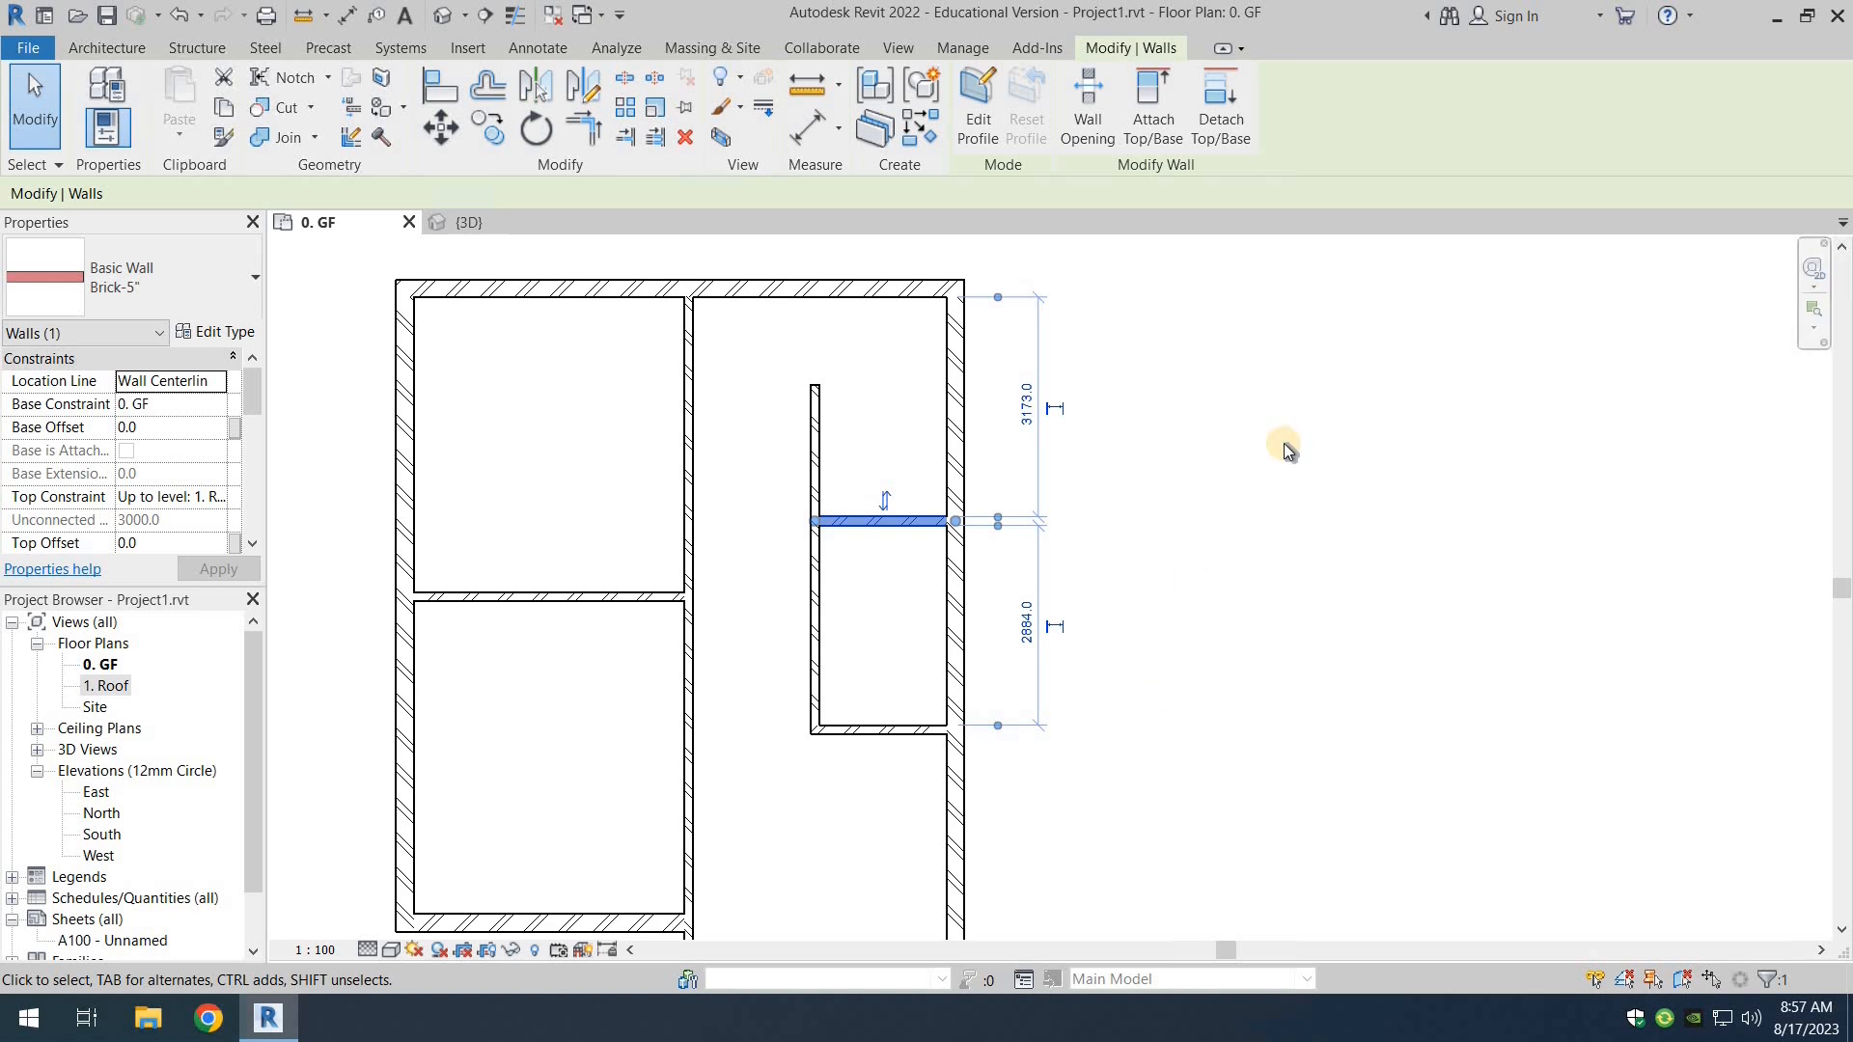
pyautogui.click(1025, 416)
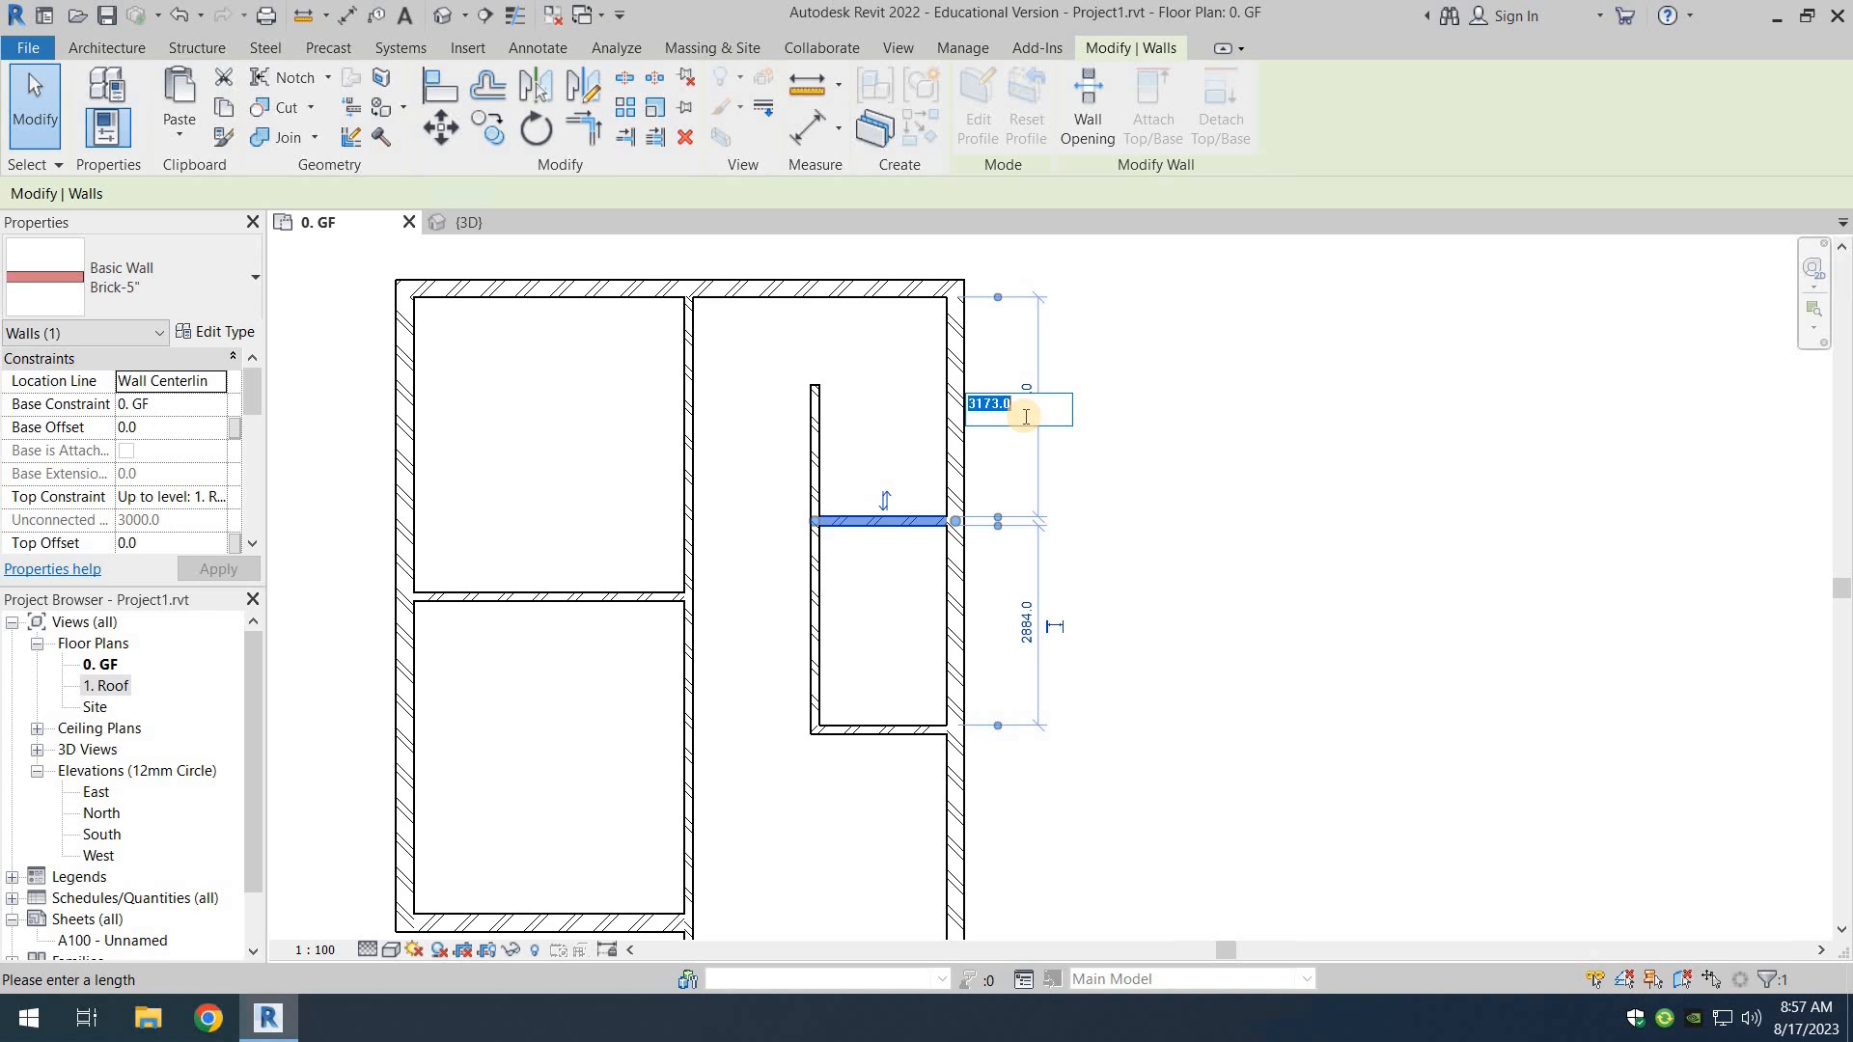
pyautogui.write('3113')
pyautogui.press('Return')
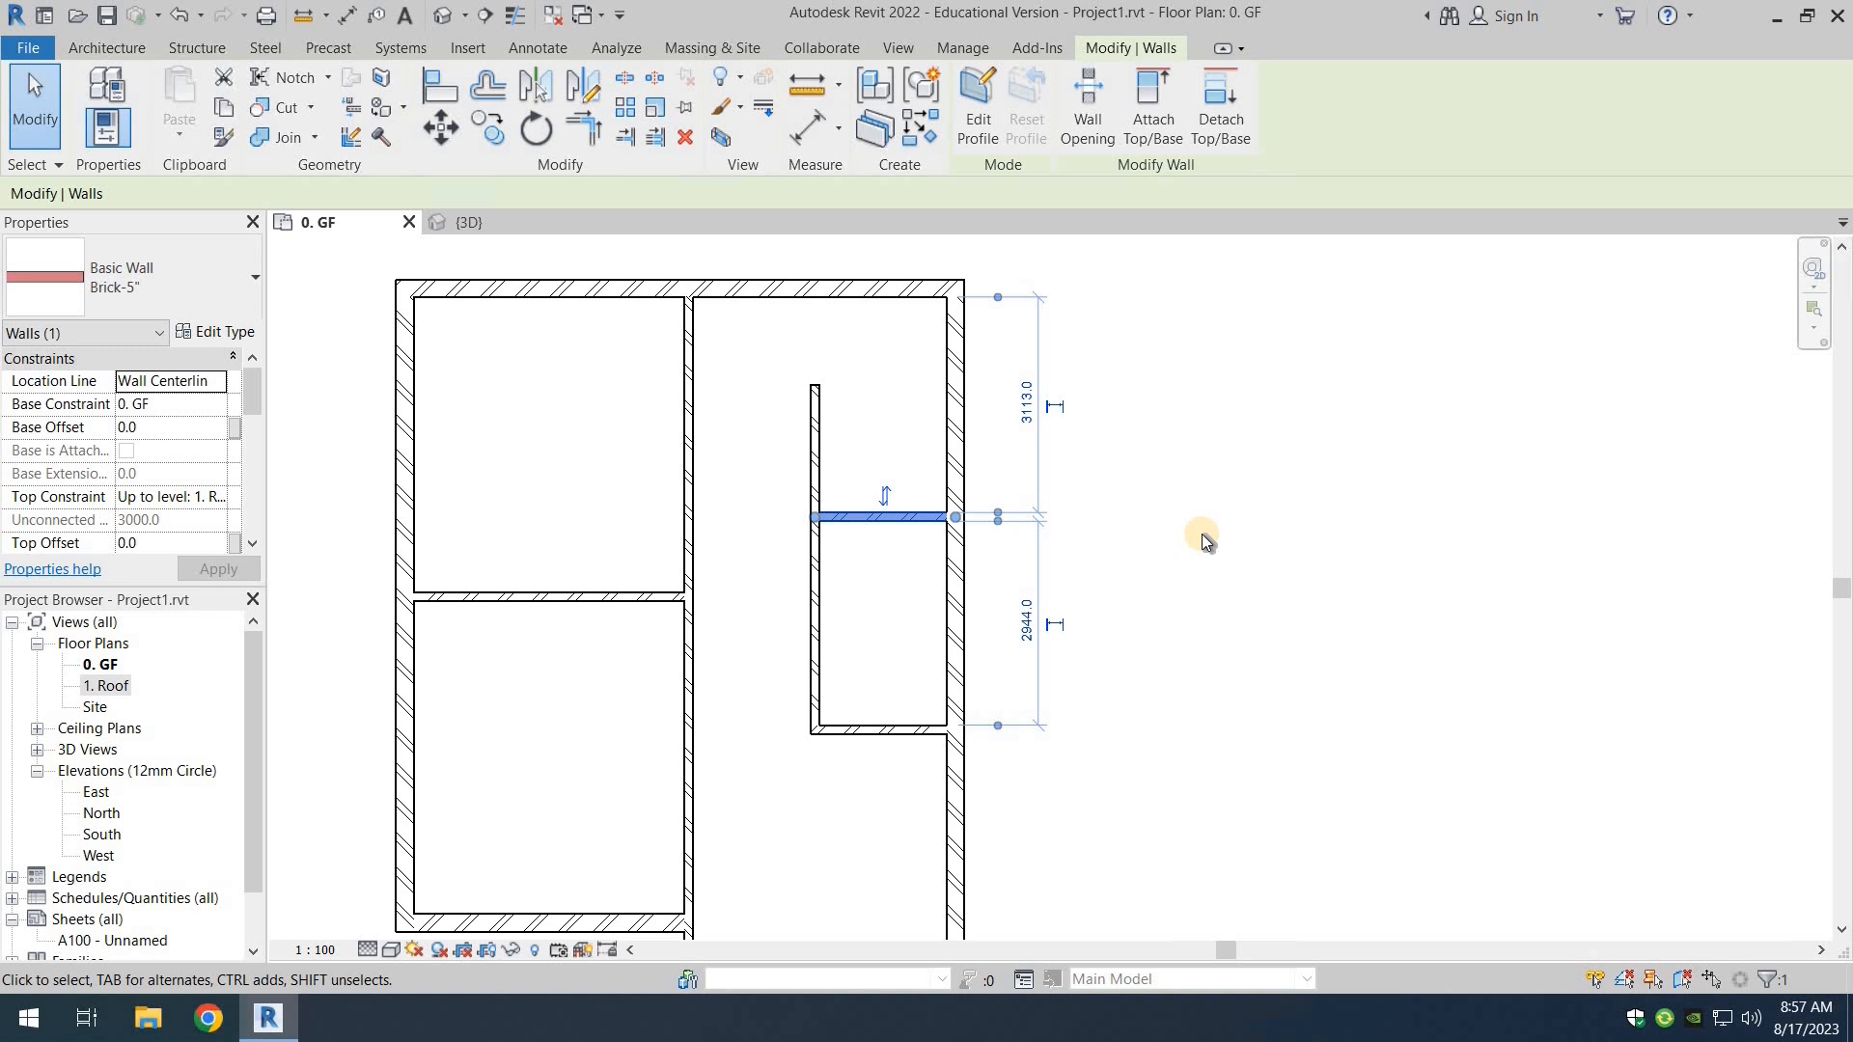
pyautogui.scroll(-1, 1204, 540)
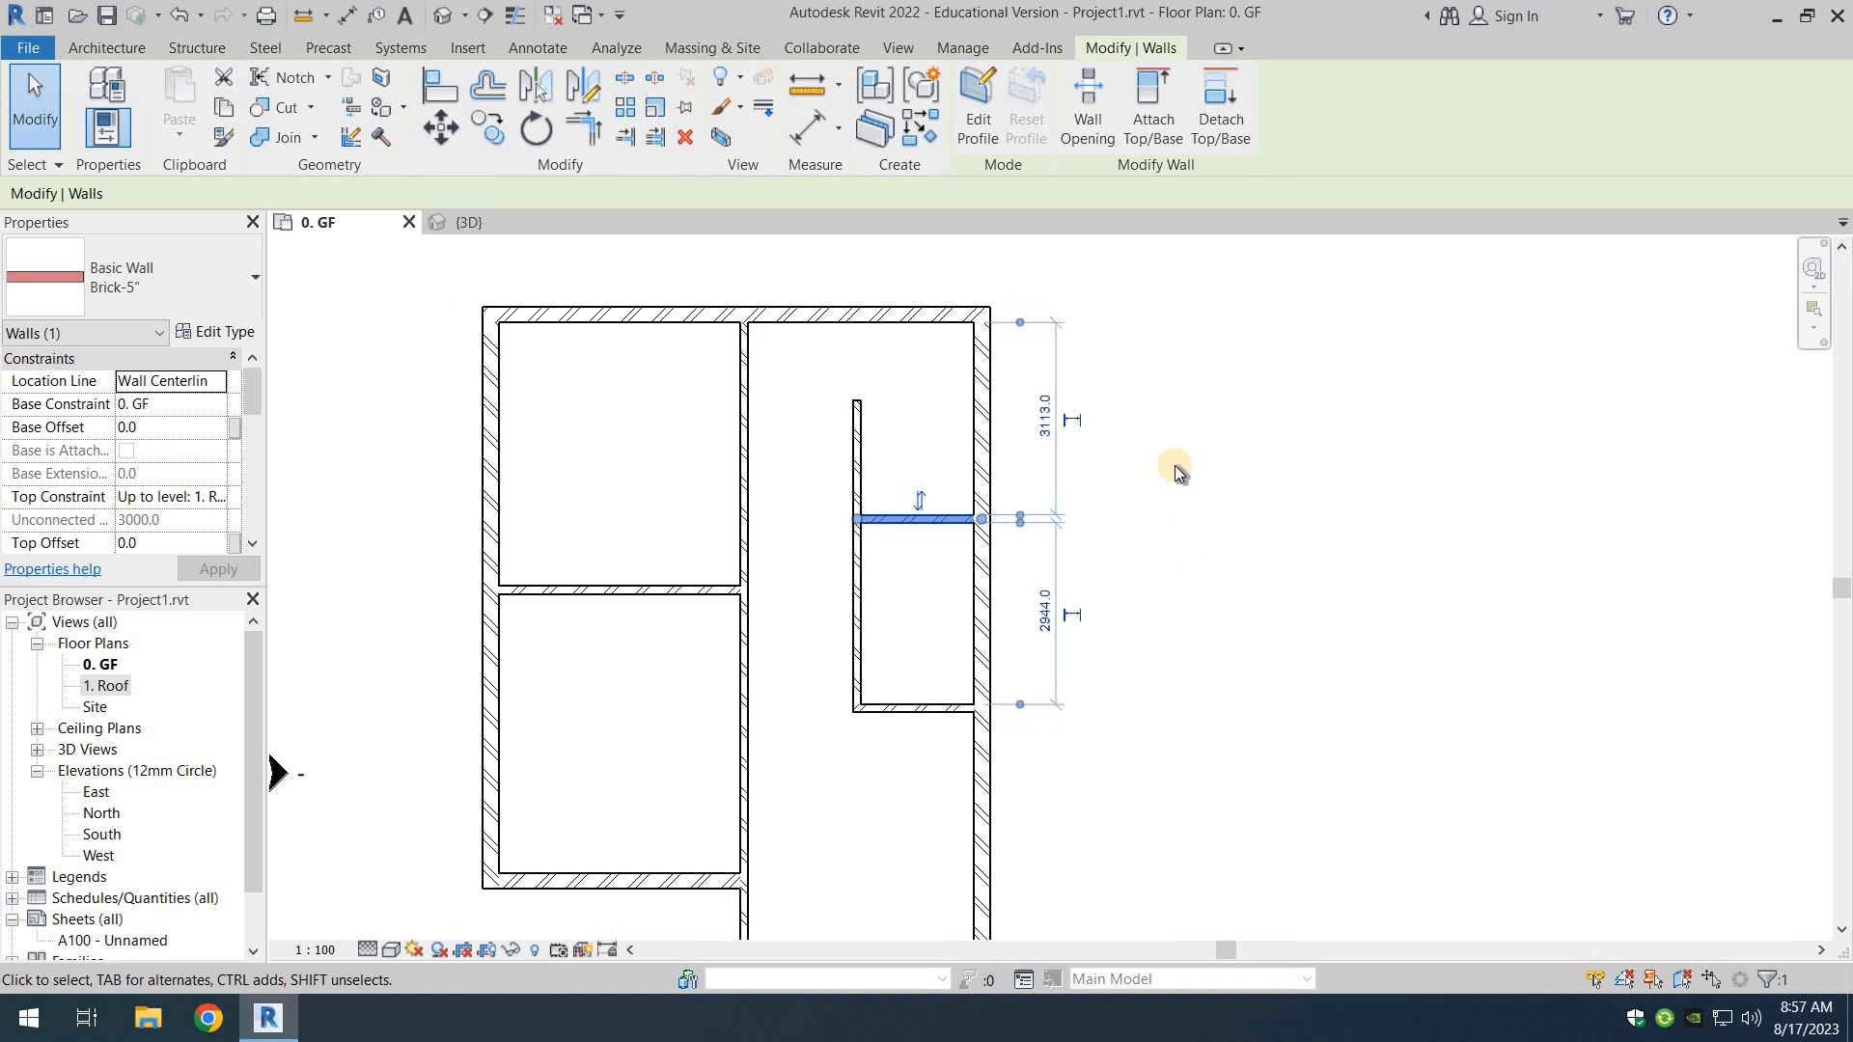
pyautogui.click(1199, 487)
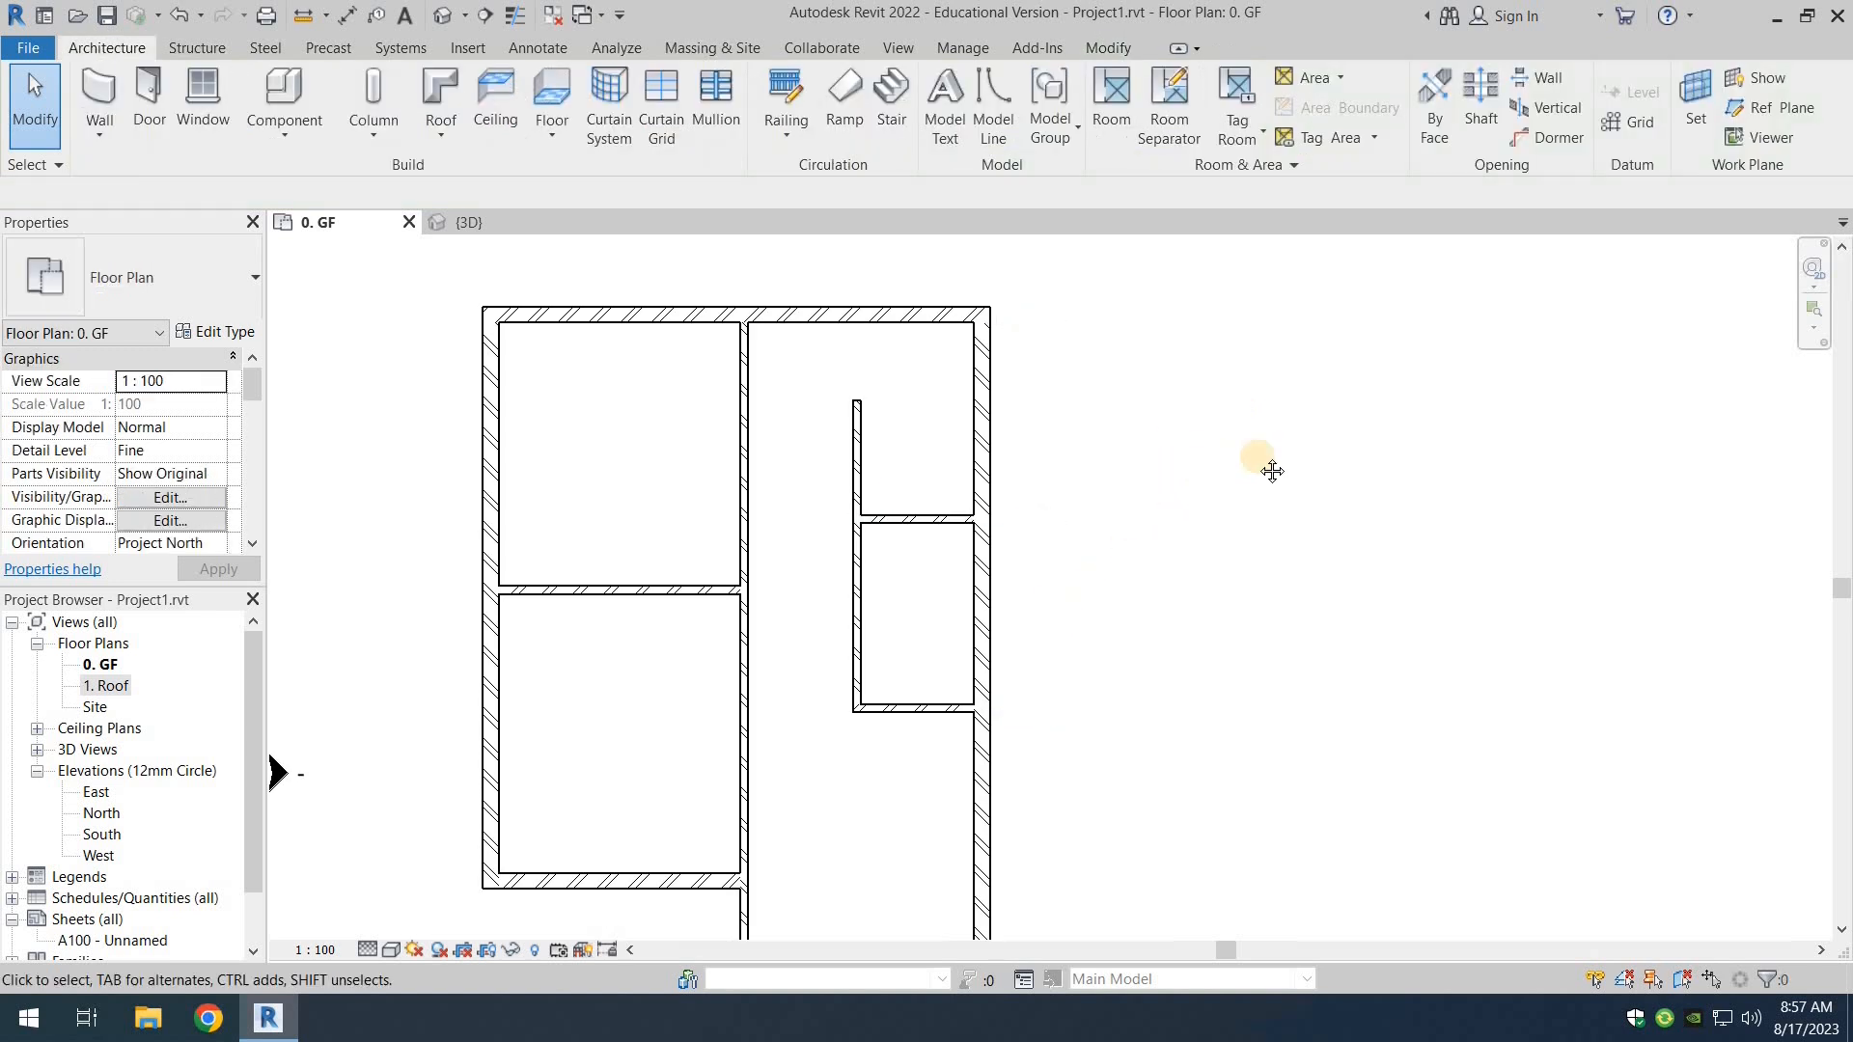
# Step: Set the clear distance between the short vertical partition and the right outer wall to 1931
pyautogui.moveTo(1271, 468)
pyautogui.mouseDown(button='middle')
pyautogui.moveTo(1362, 313)
pyautogui.moveTo(1309, 402)
pyautogui.moveTo(1263, 413)
pyautogui.mouseUp(button='middle')
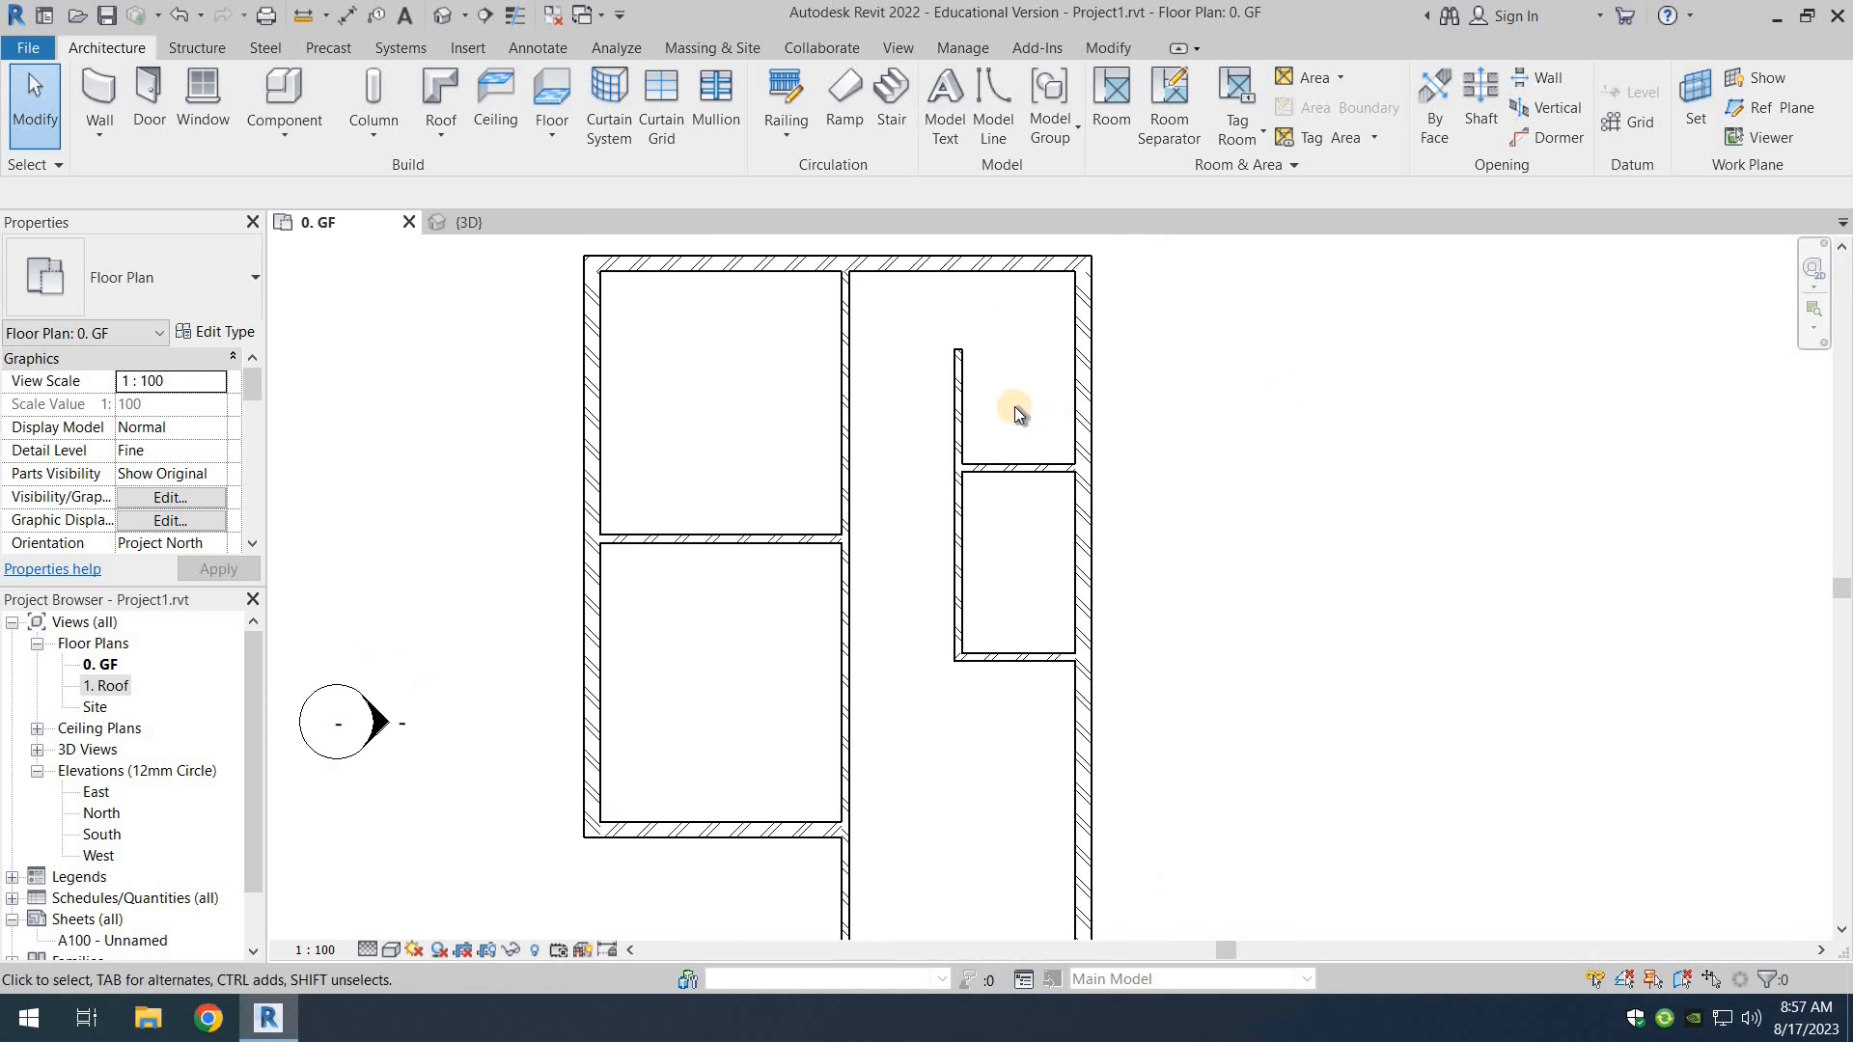
pyautogui.click(958, 399)
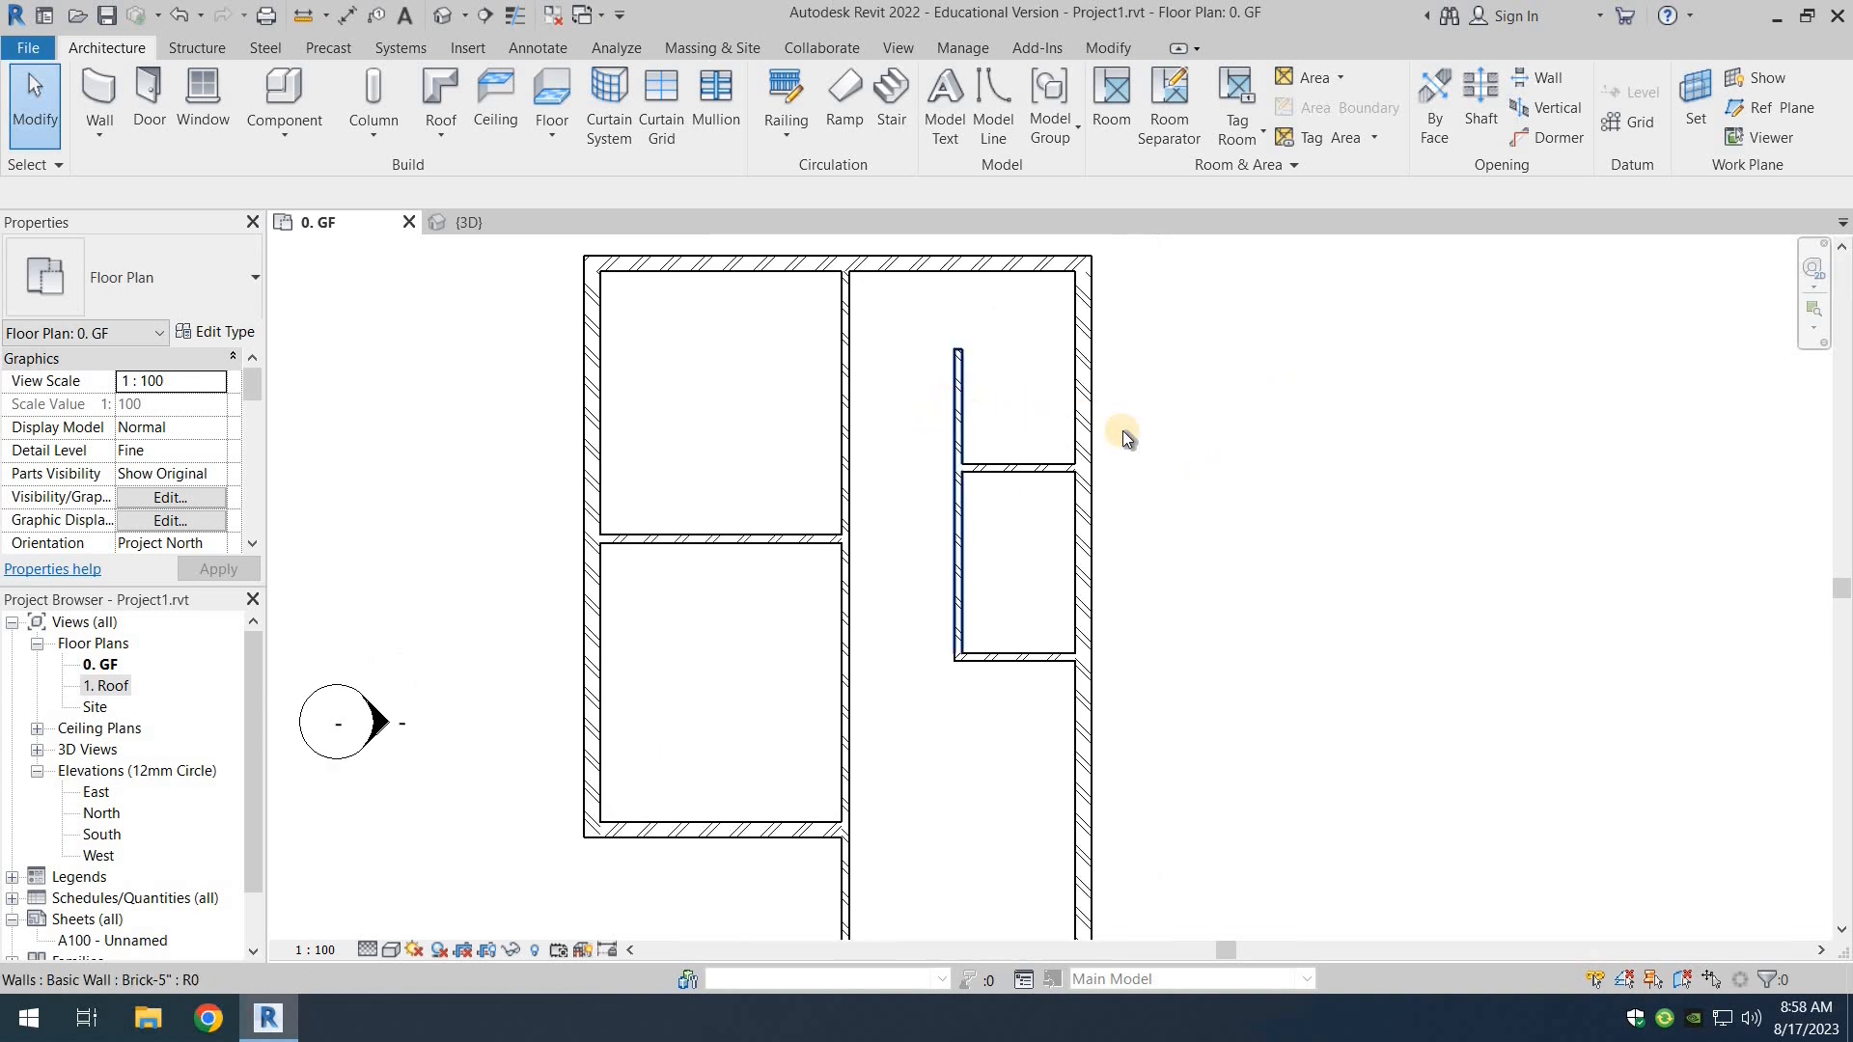
pyautogui.moveTo(1183, 389); pyautogui.dragTo(1218, 460, button='middle')
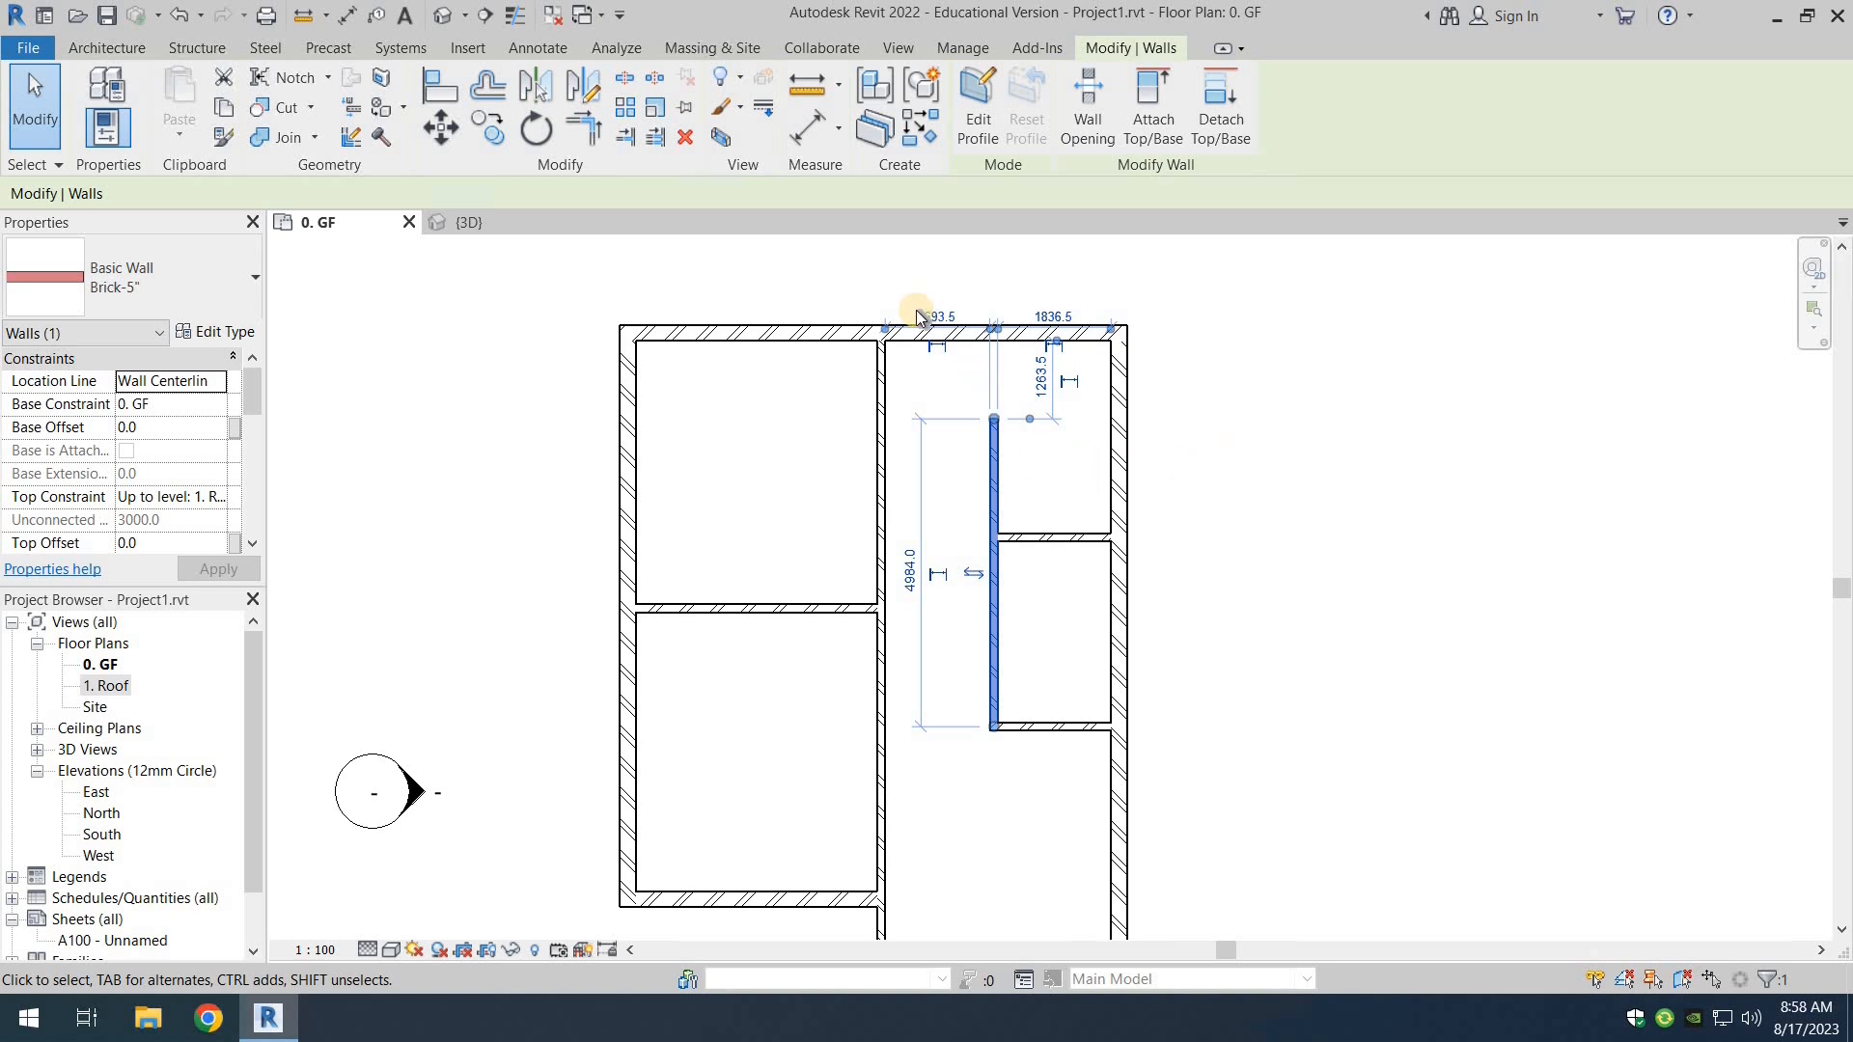
pyautogui.click(1051, 318)
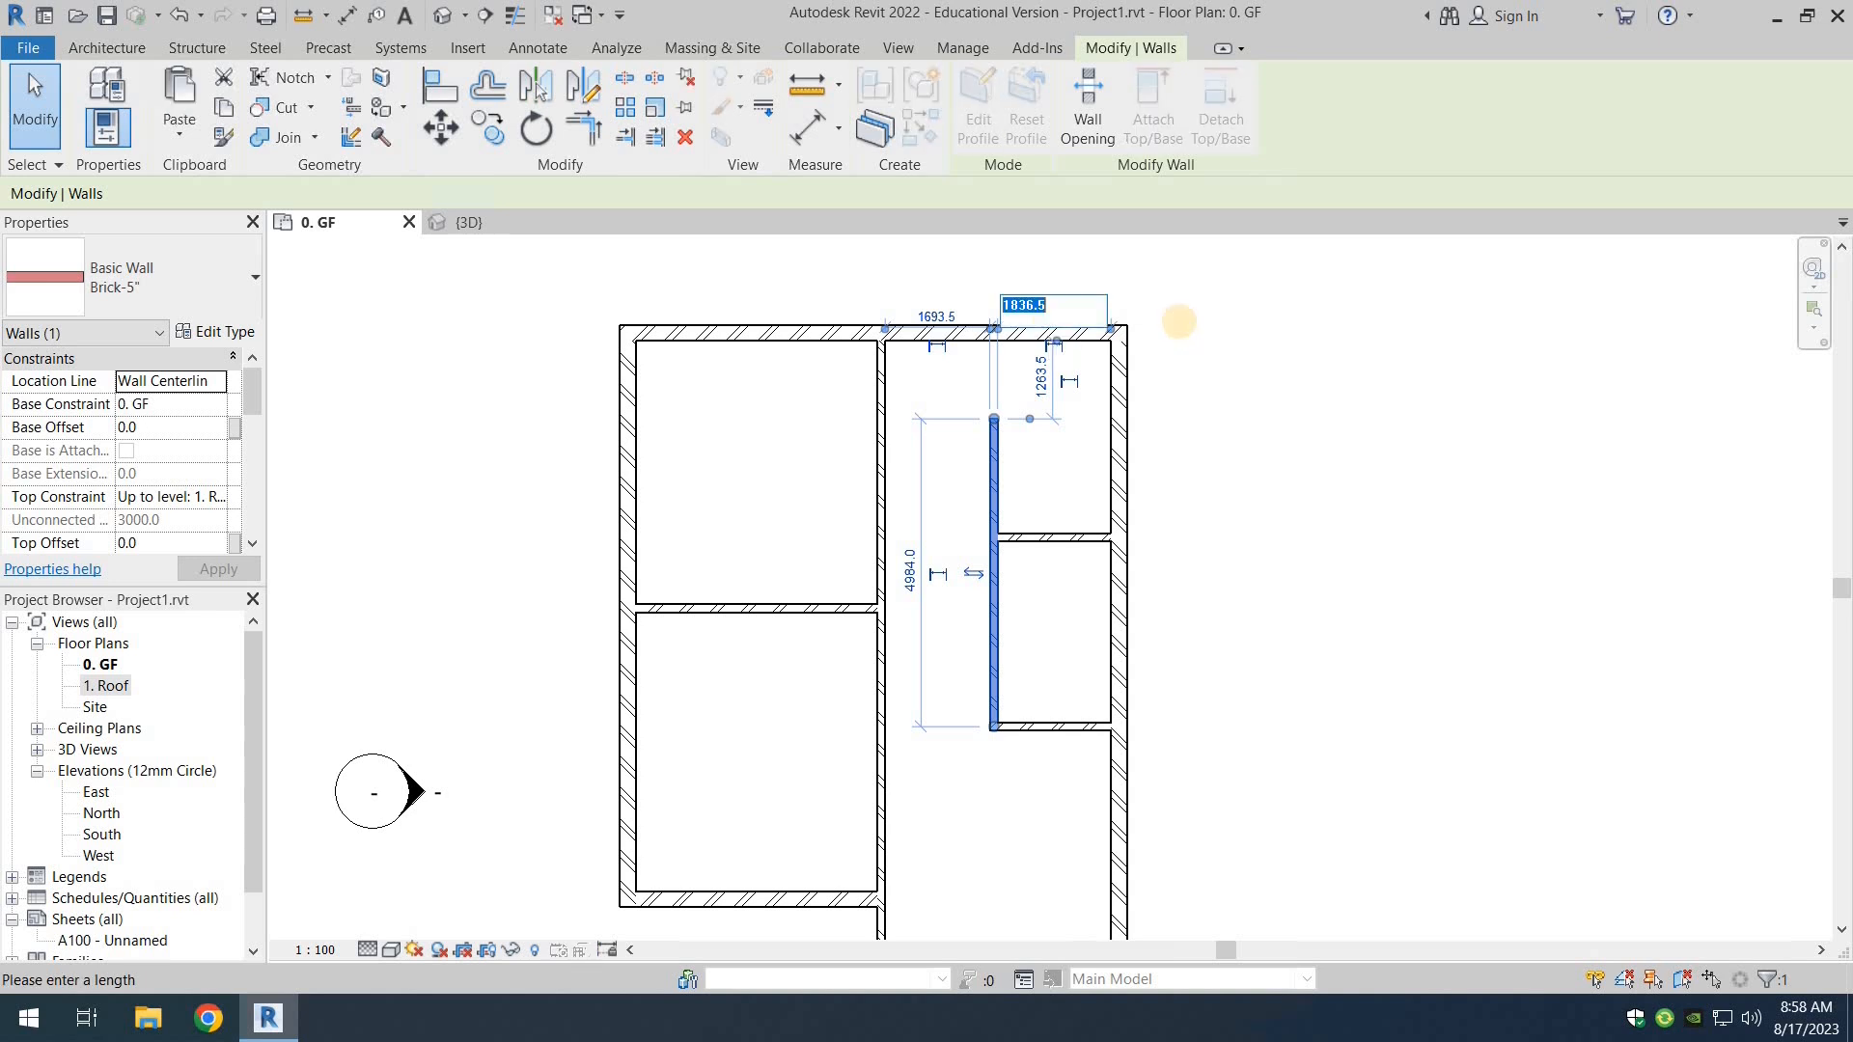
pyautogui.write('1931')
pyautogui.press('Return')
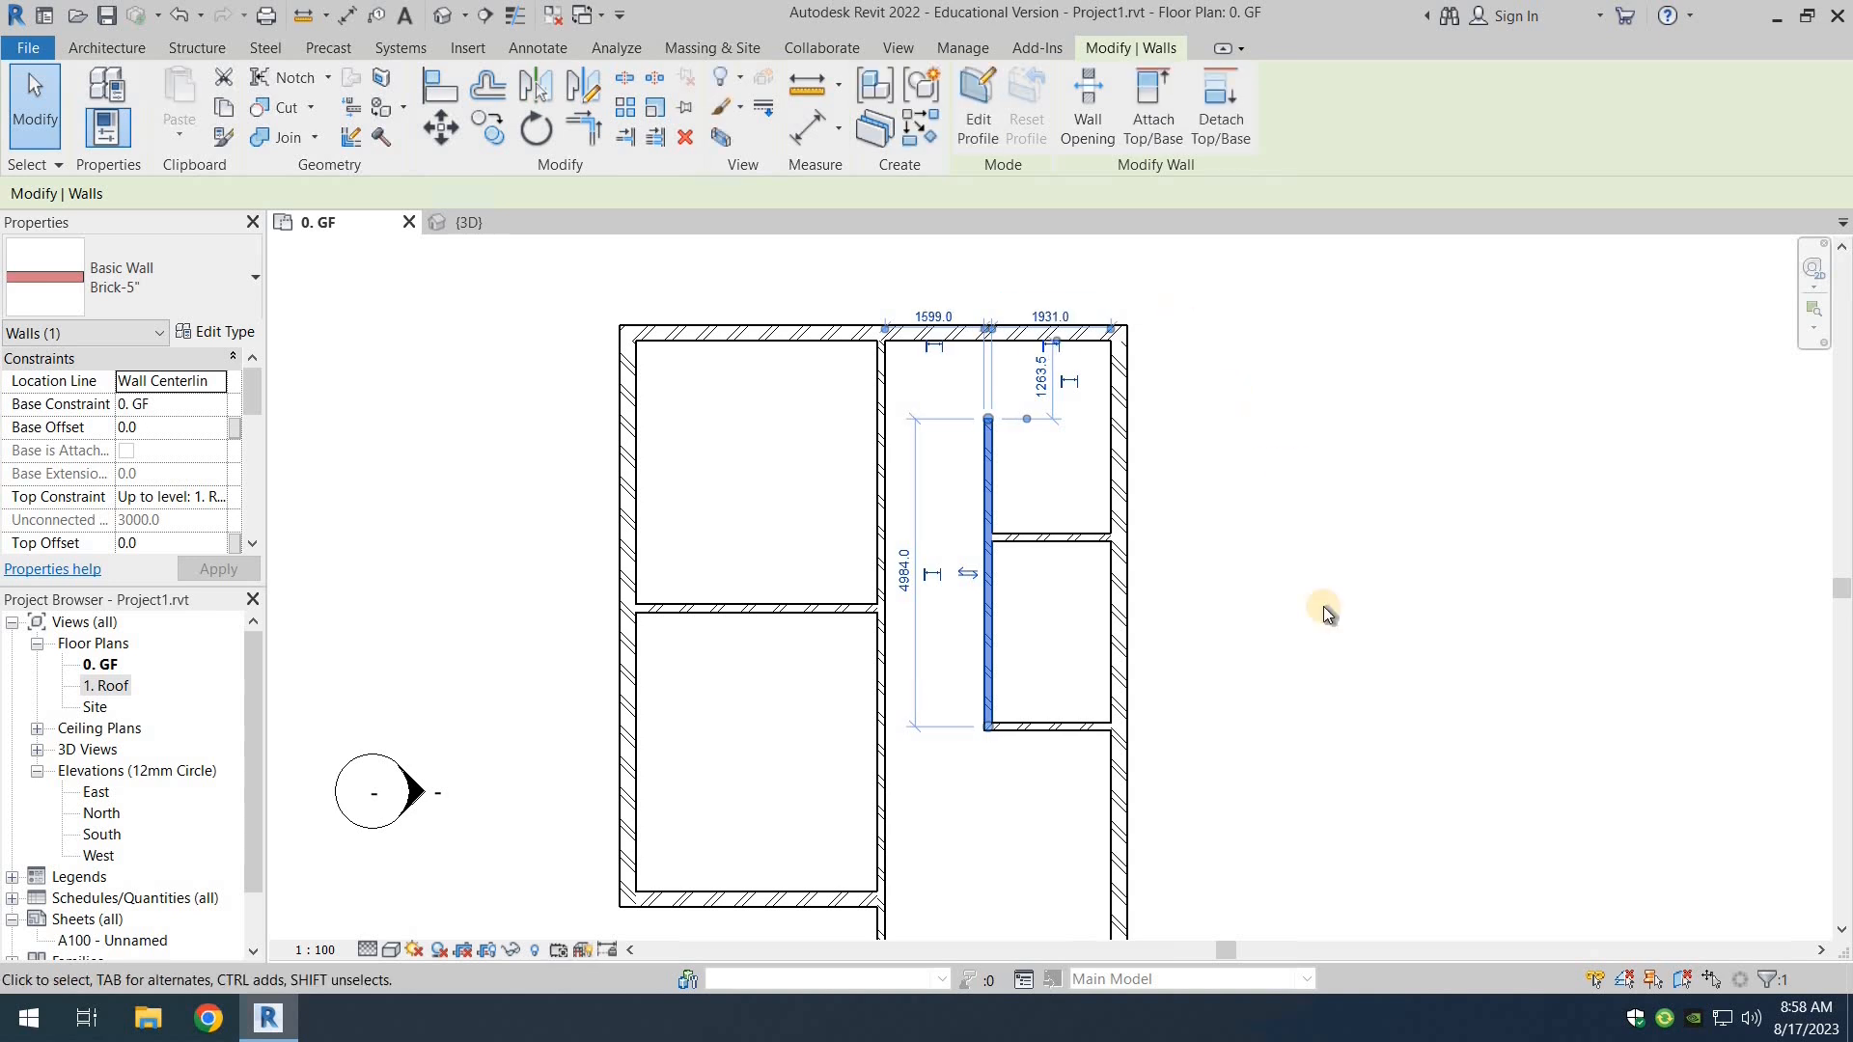
# Step: Check the spacing of the small room's lower partition and review all walls in the 3D view, returning to the 0. GF plan
pyautogui.moveTo(1323, 606); pyautogui.dragTo(1241, 519, button='middle')
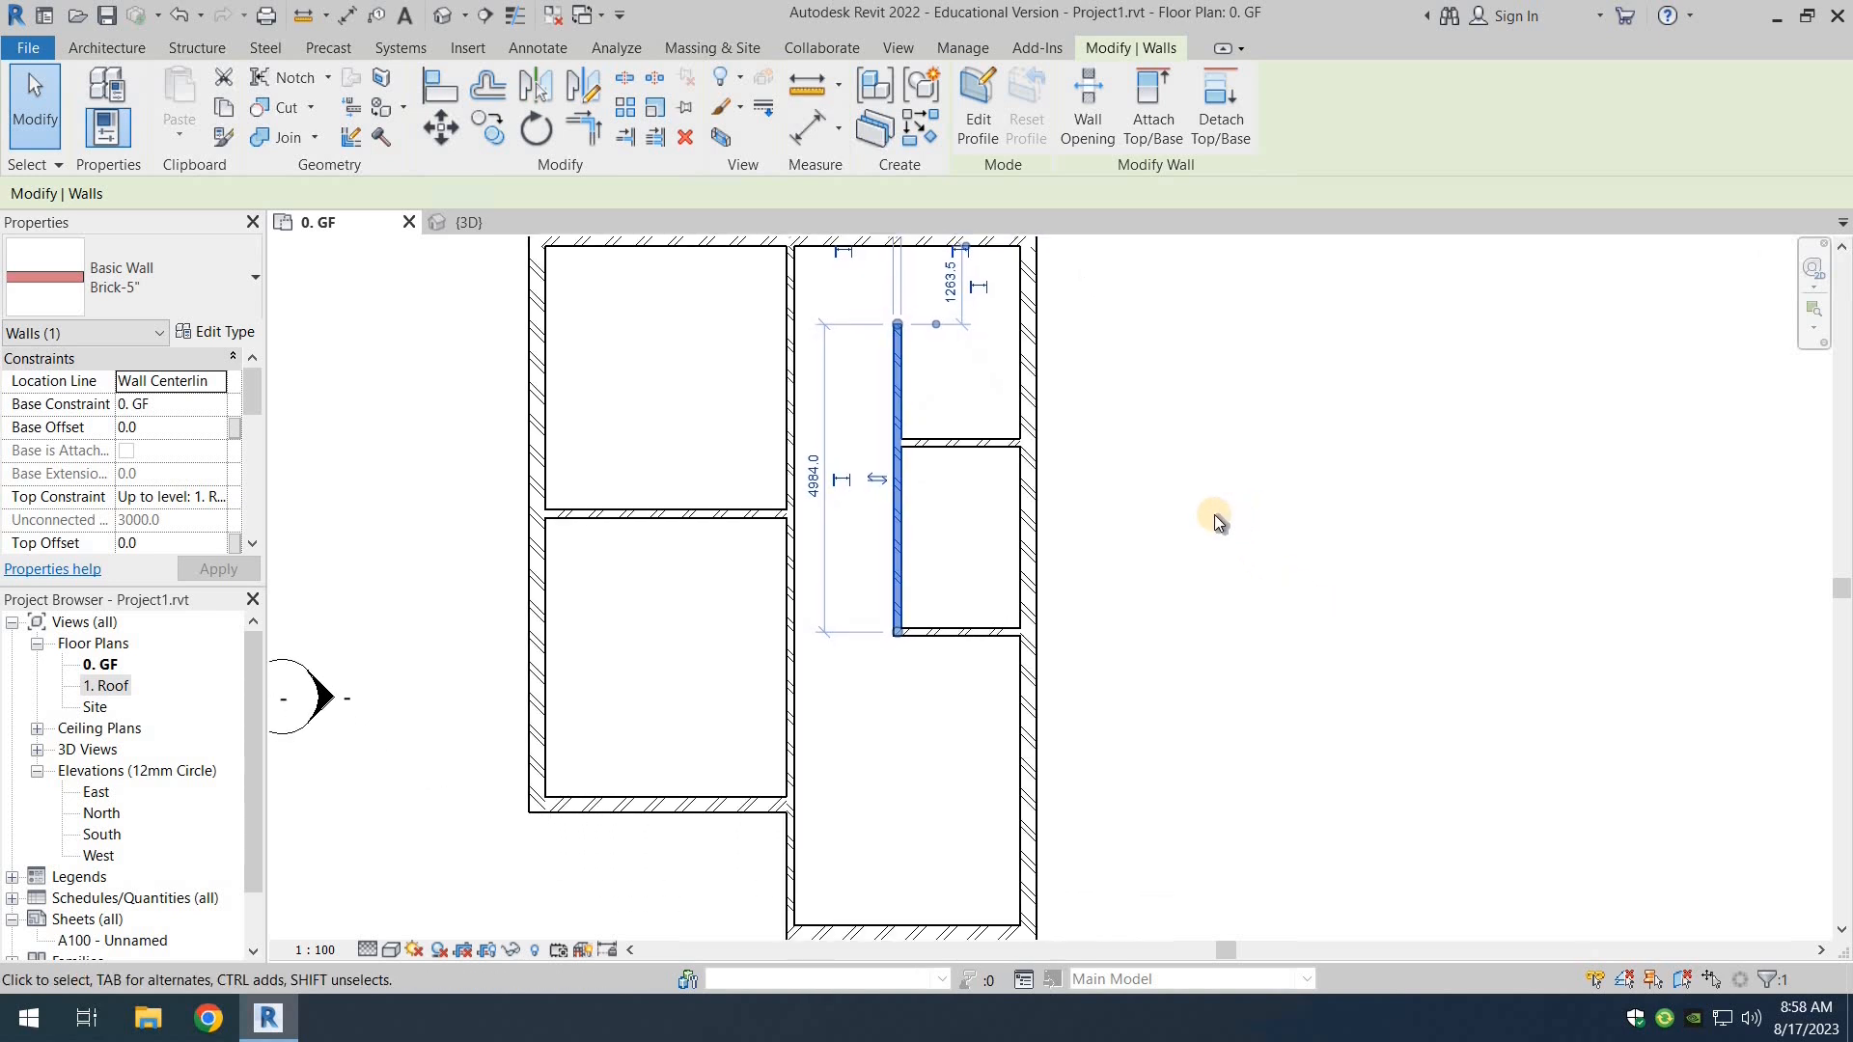
pyautogui.click(969, 627)
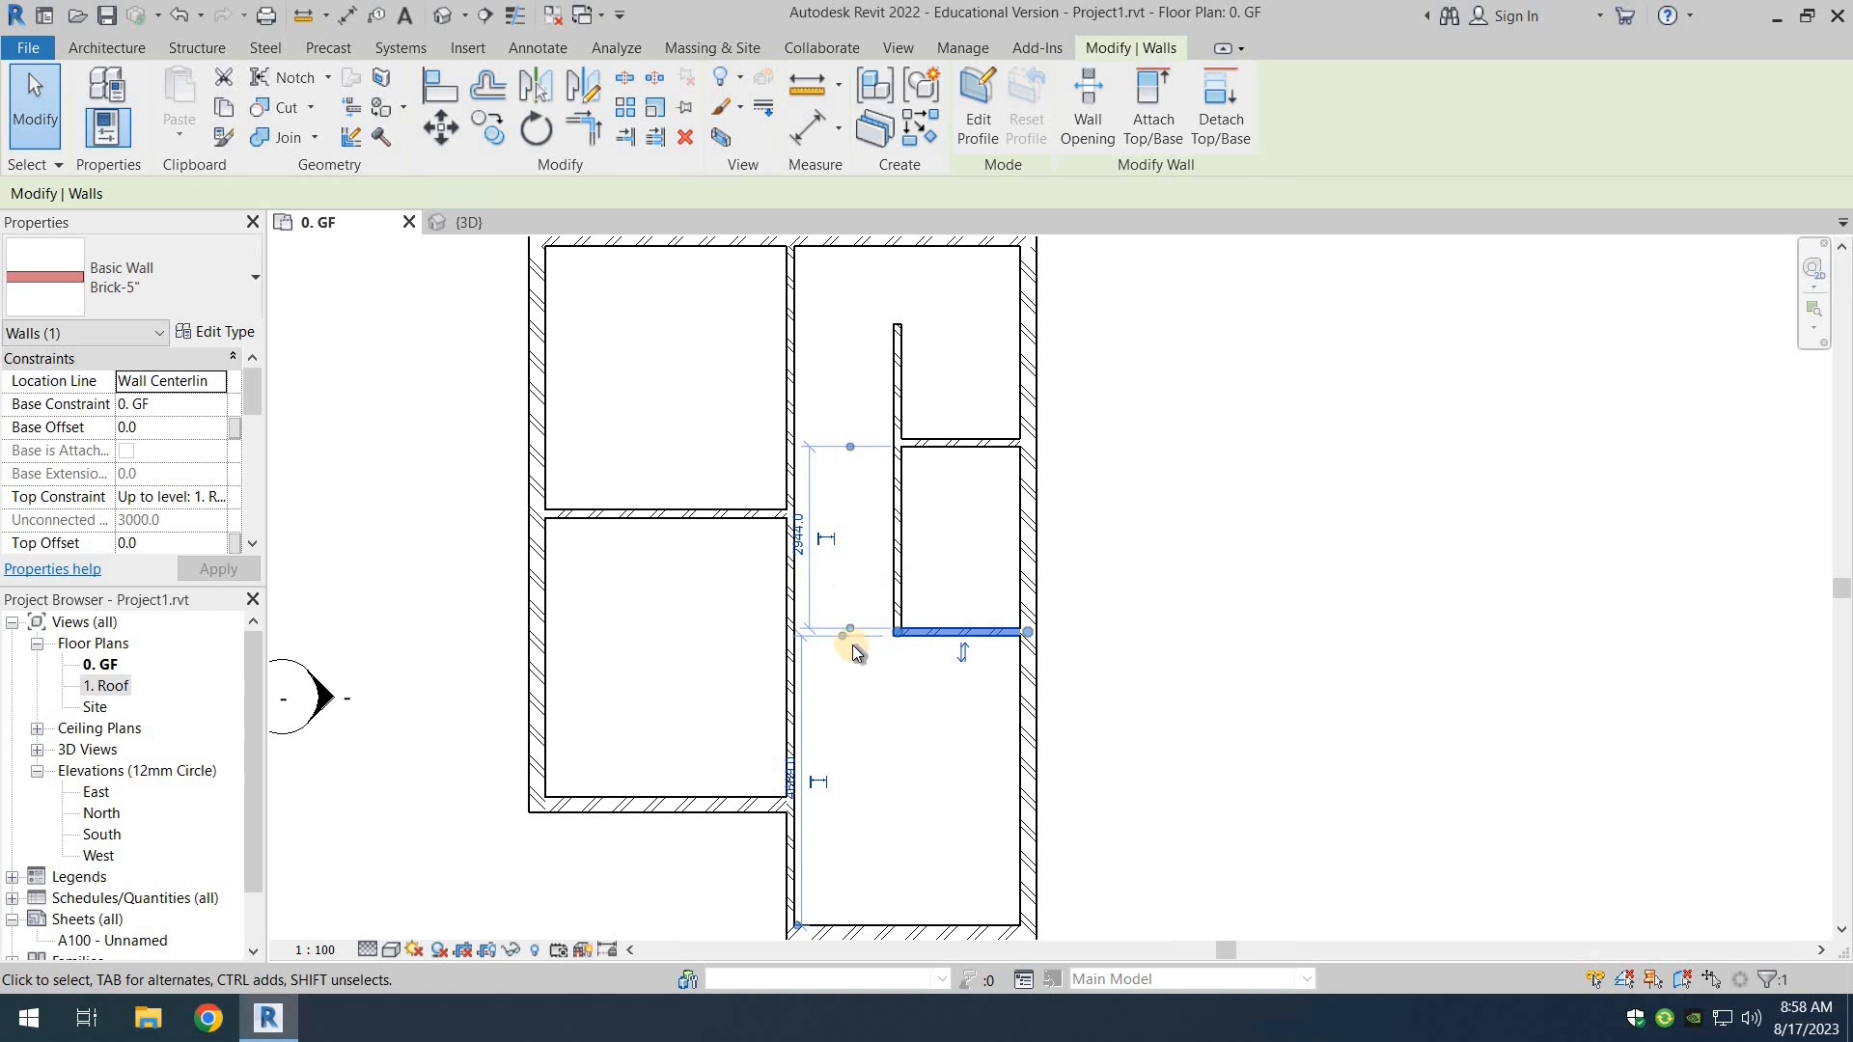
pyautogui.click(1199, 666)
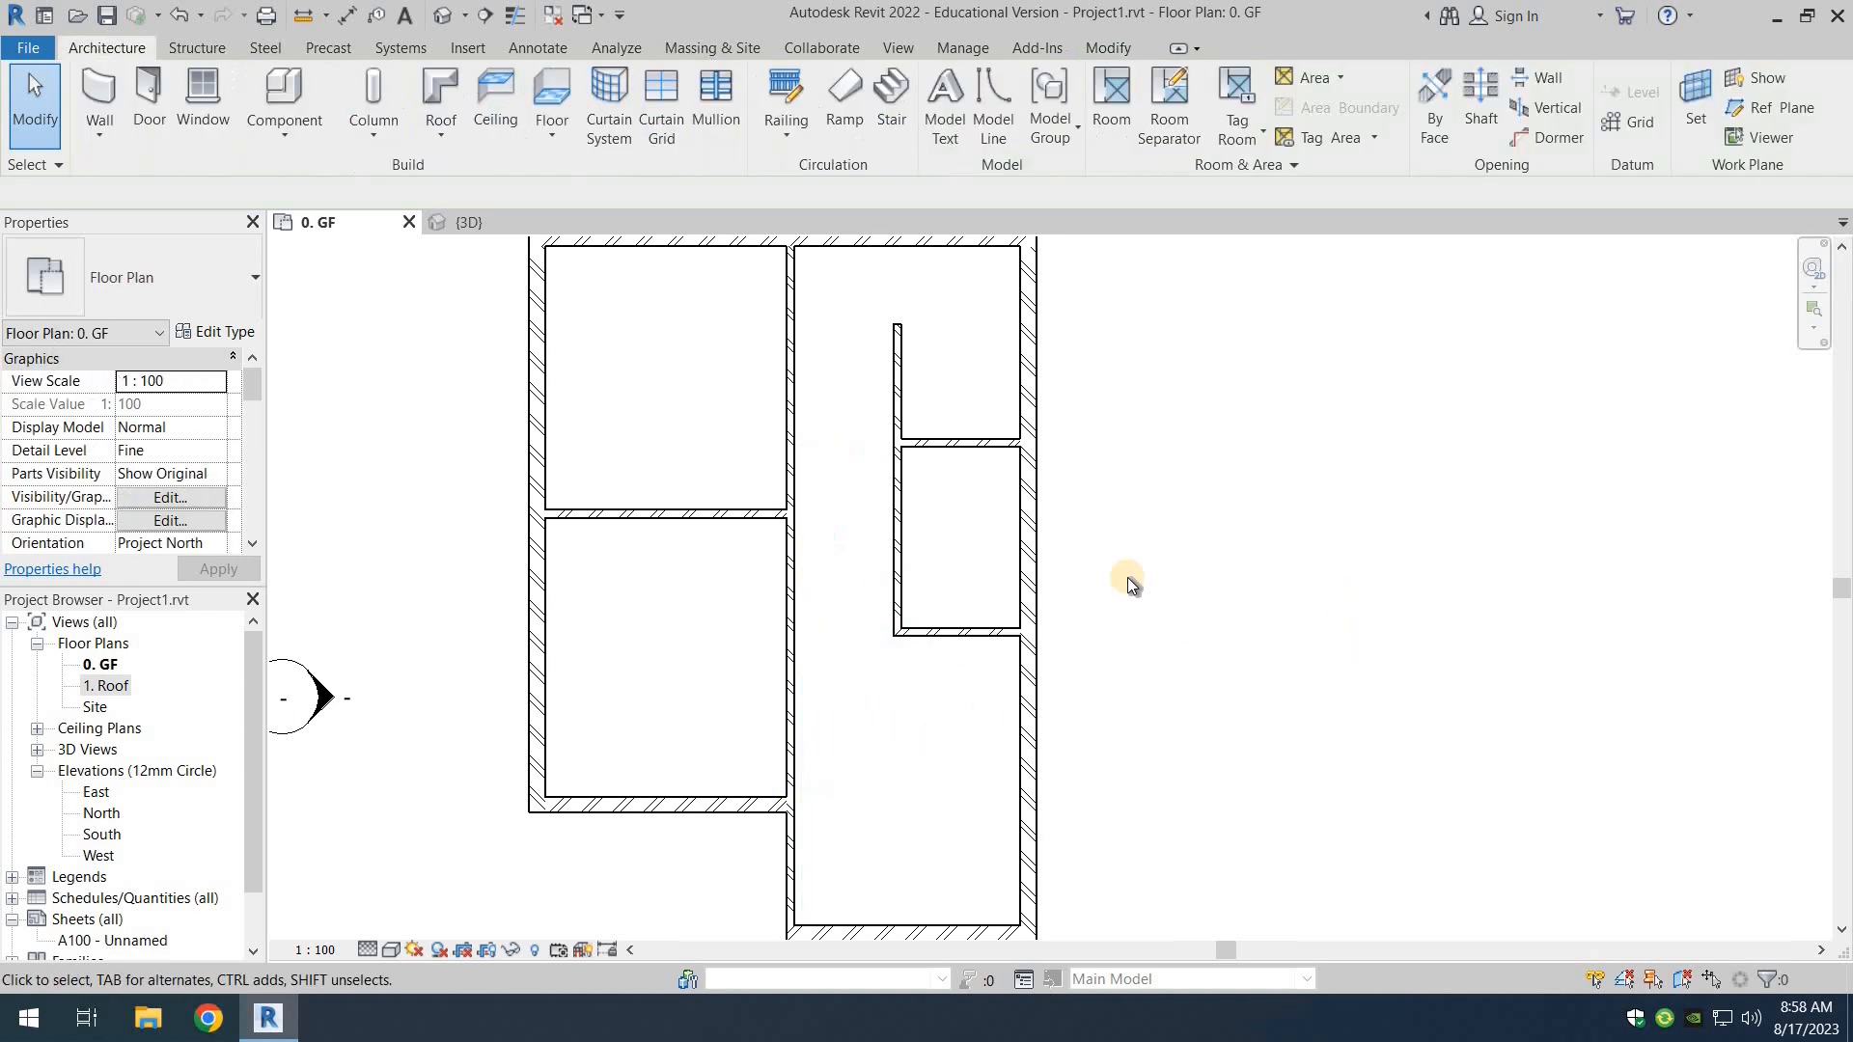
pyautogui.scroll(-4, 1128, 577)
pyautogui.moveTo(1168, 550)
pyautogui.mouseDown(button='middle')
pyautogui.moveTo(1205, 448)
pyautogui.moveTo(1198, 478)
pyautogui.mouseUp(button='middle')
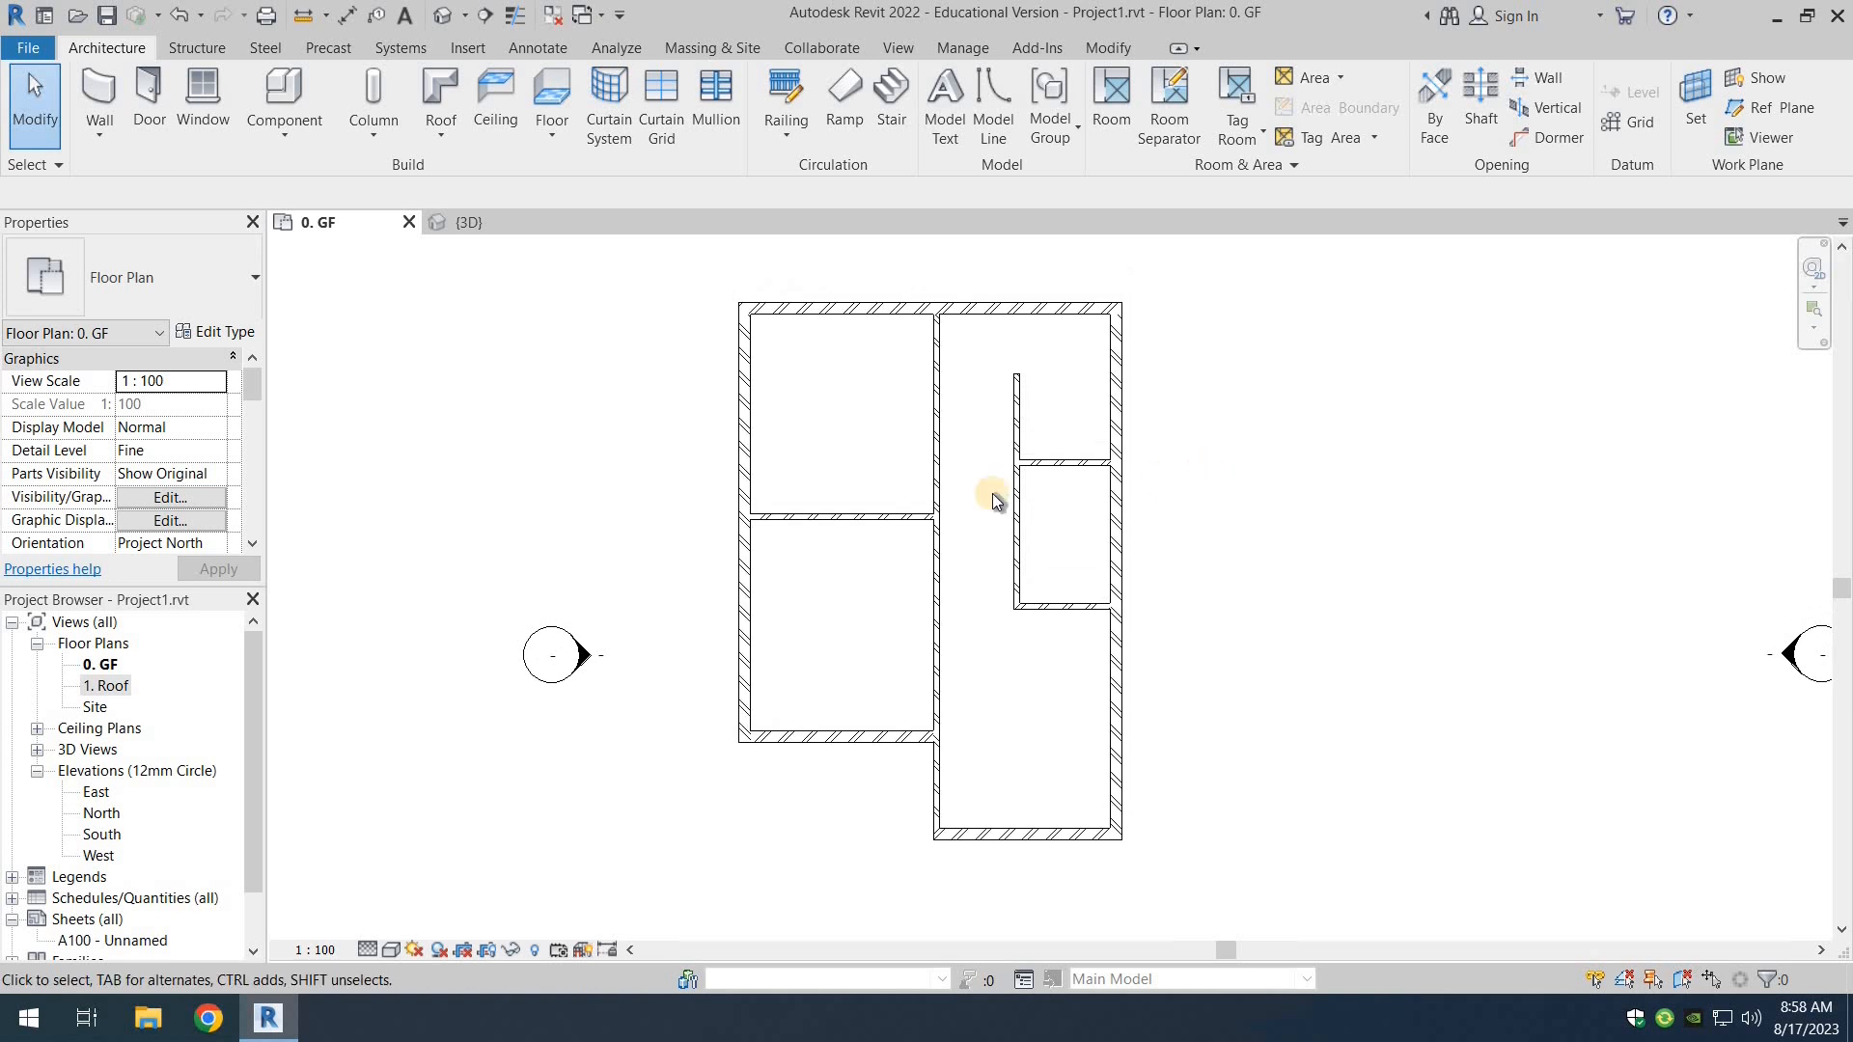
pyautogui.click(470, 225)
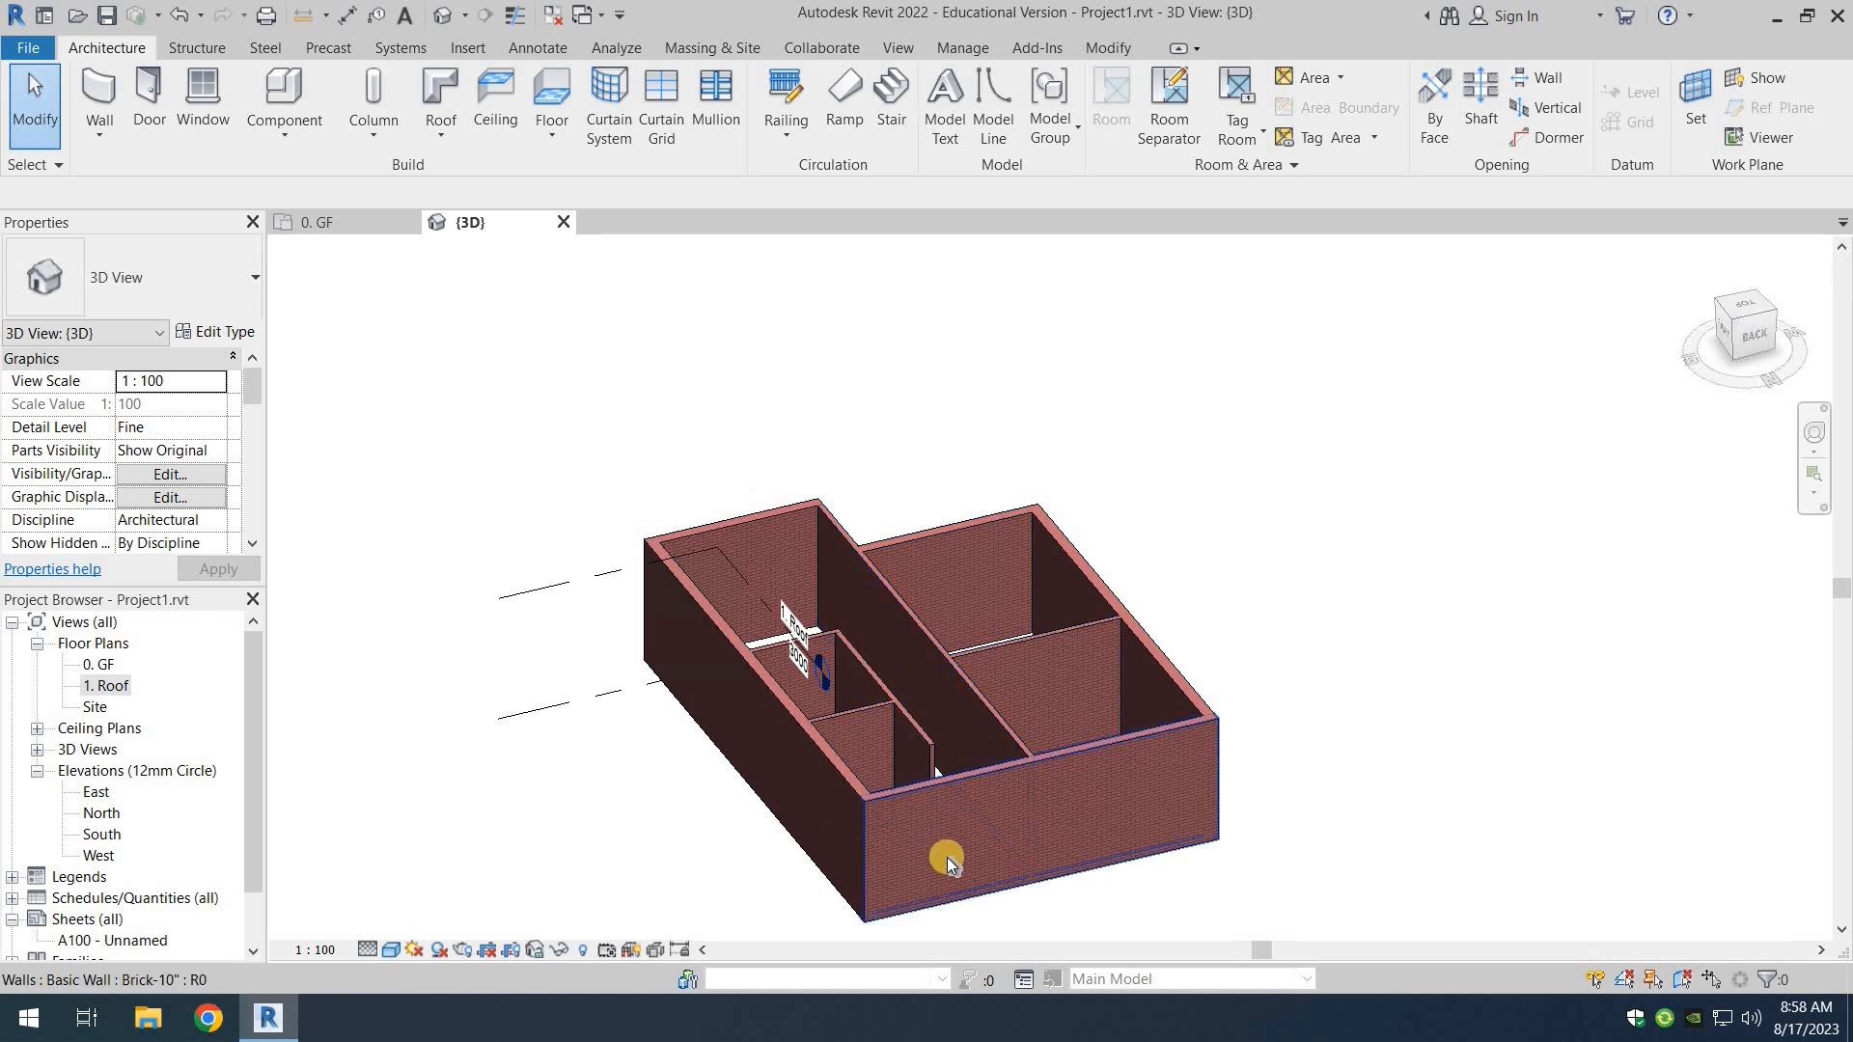
pyautogui.scroll(1, 947, 857)
pyautogui.click(314, 223)
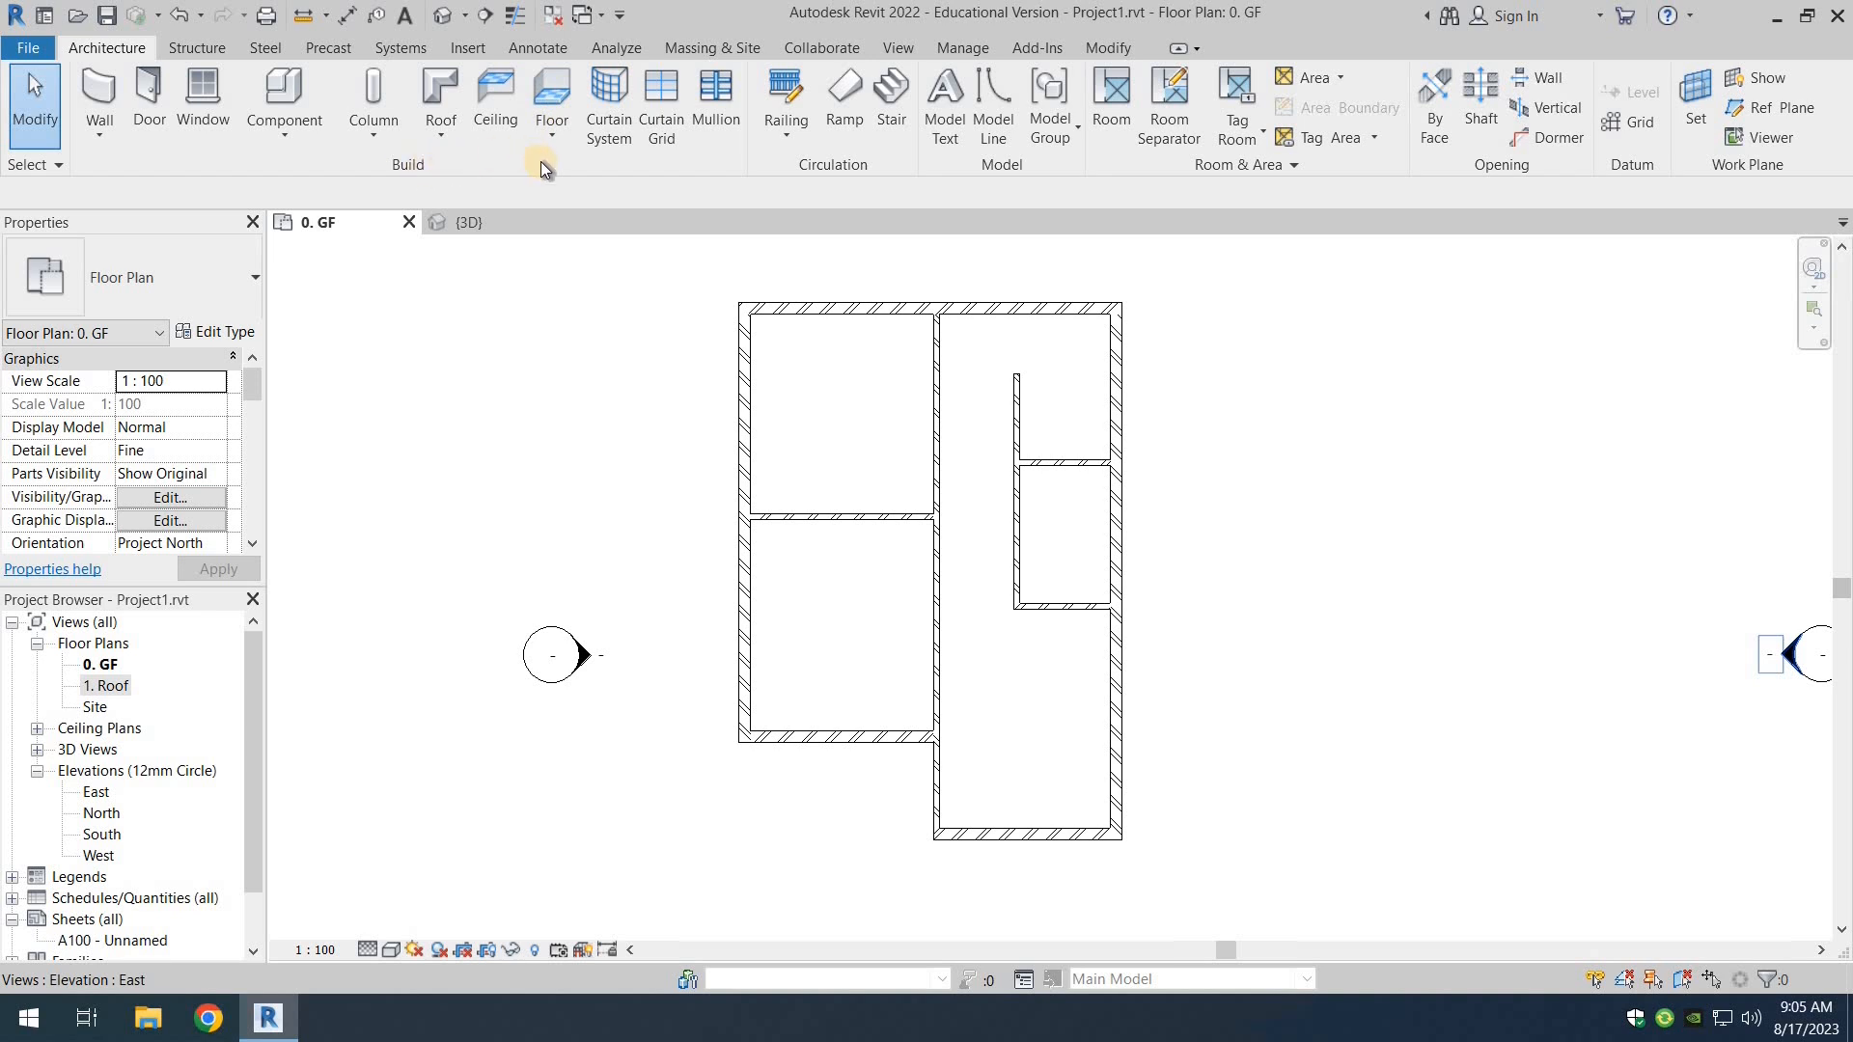
# Step: Start an architectural floor on the ground floor plan with the type Floor-Grnd-Bearing_65Scr-90Ins-125Conc-50SBld-150Hcore
pyautogui.click(557, 141)
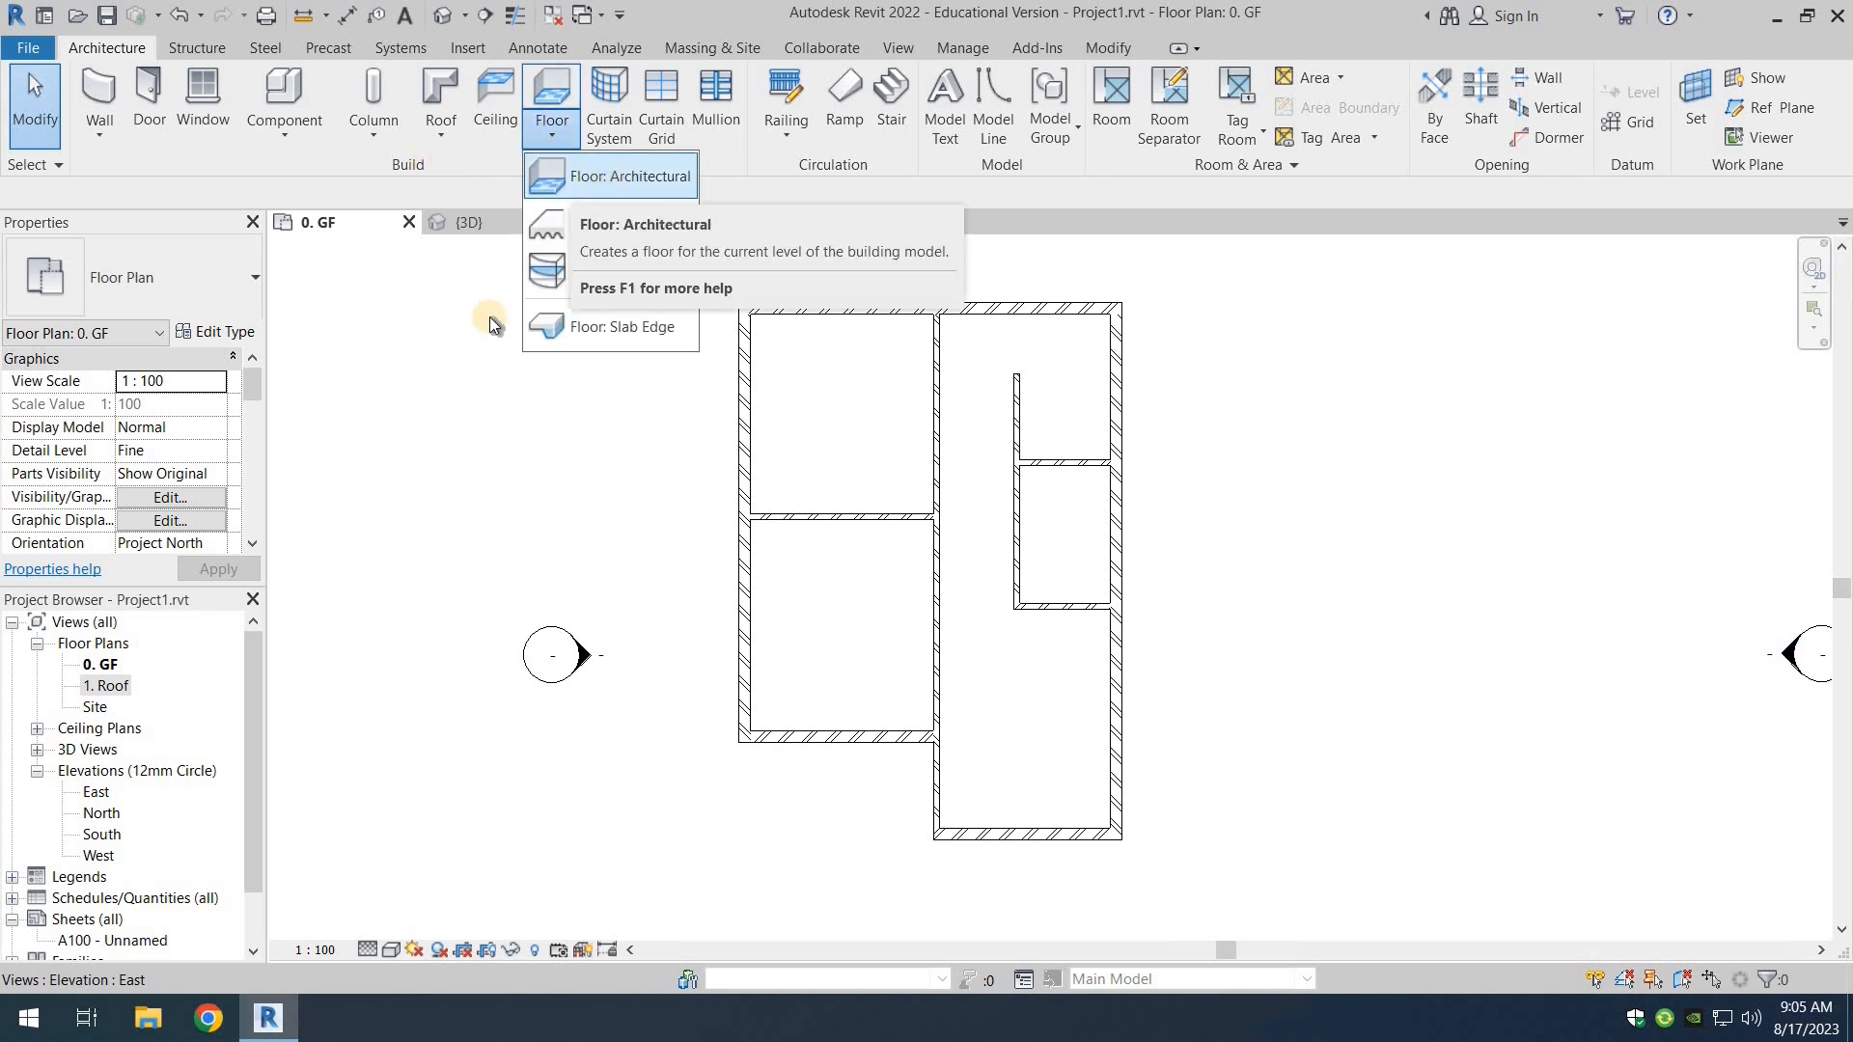
pyautogui.click(591, 180)
pyautogui.click(217, 278)
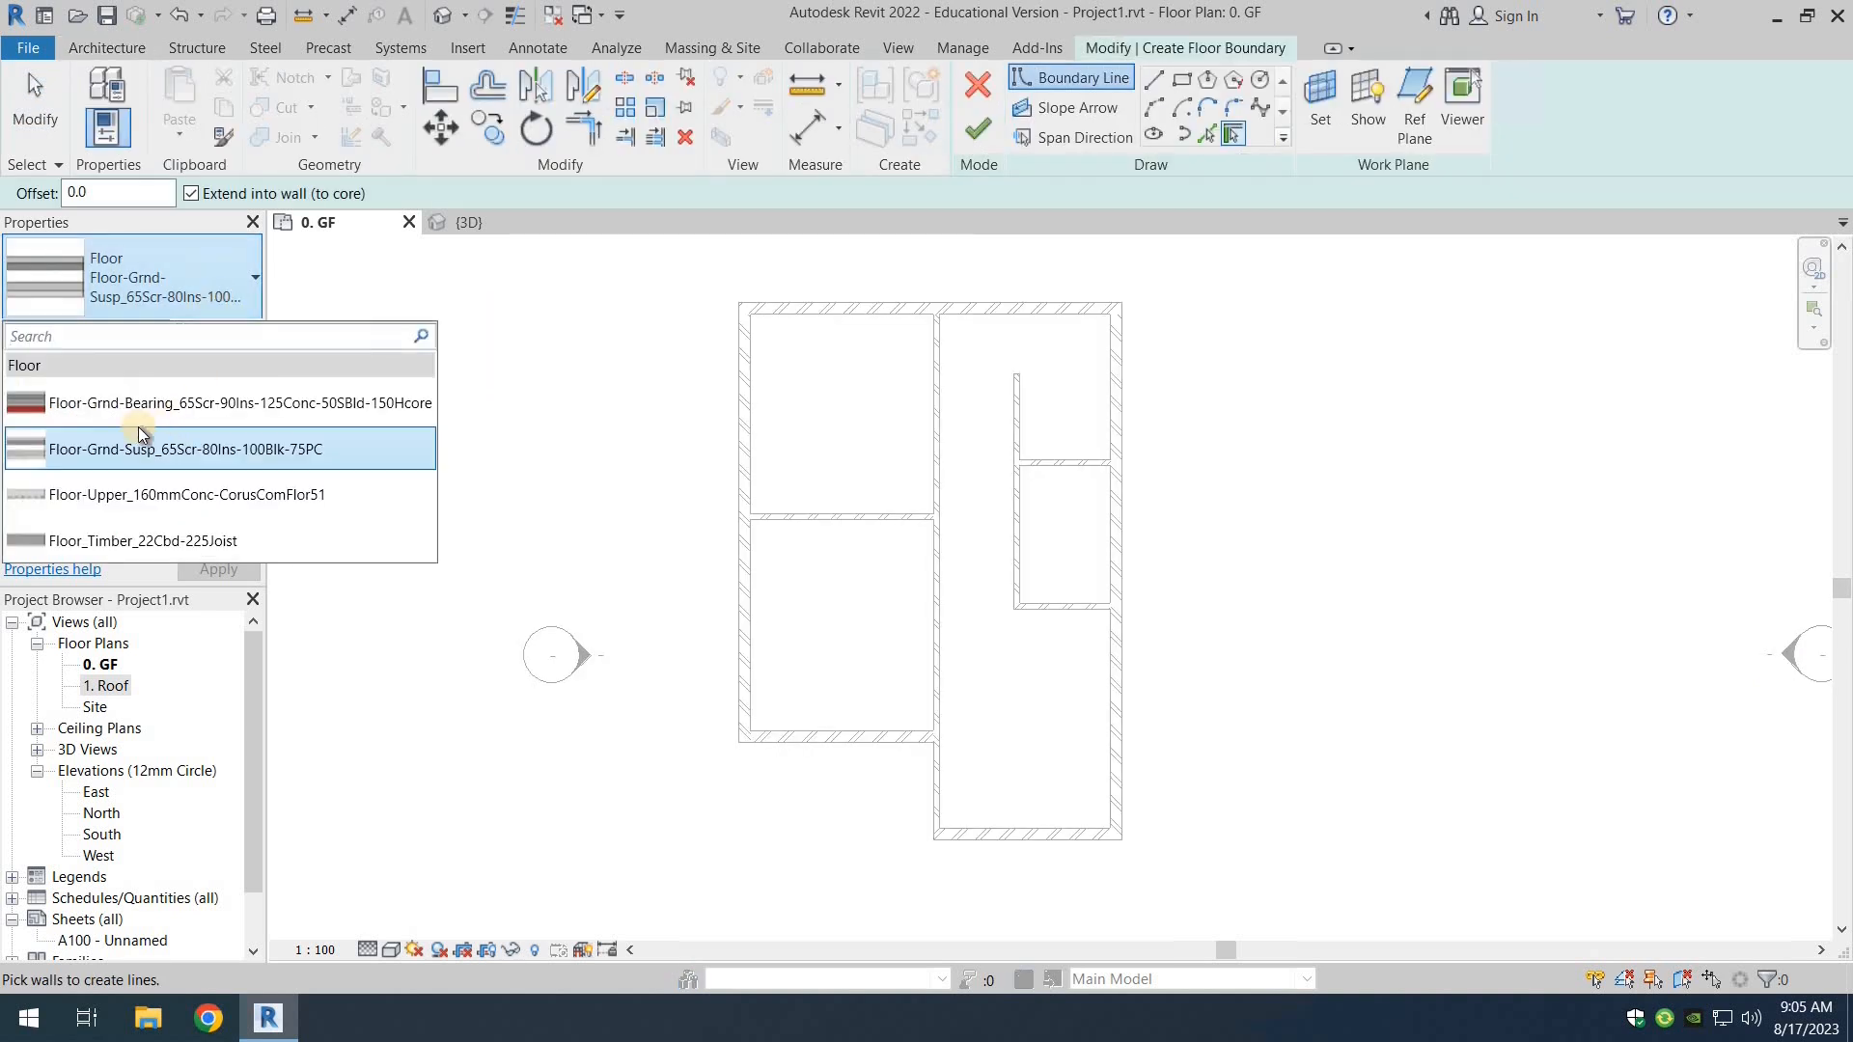
pyautogui.moveTo(187, 409)
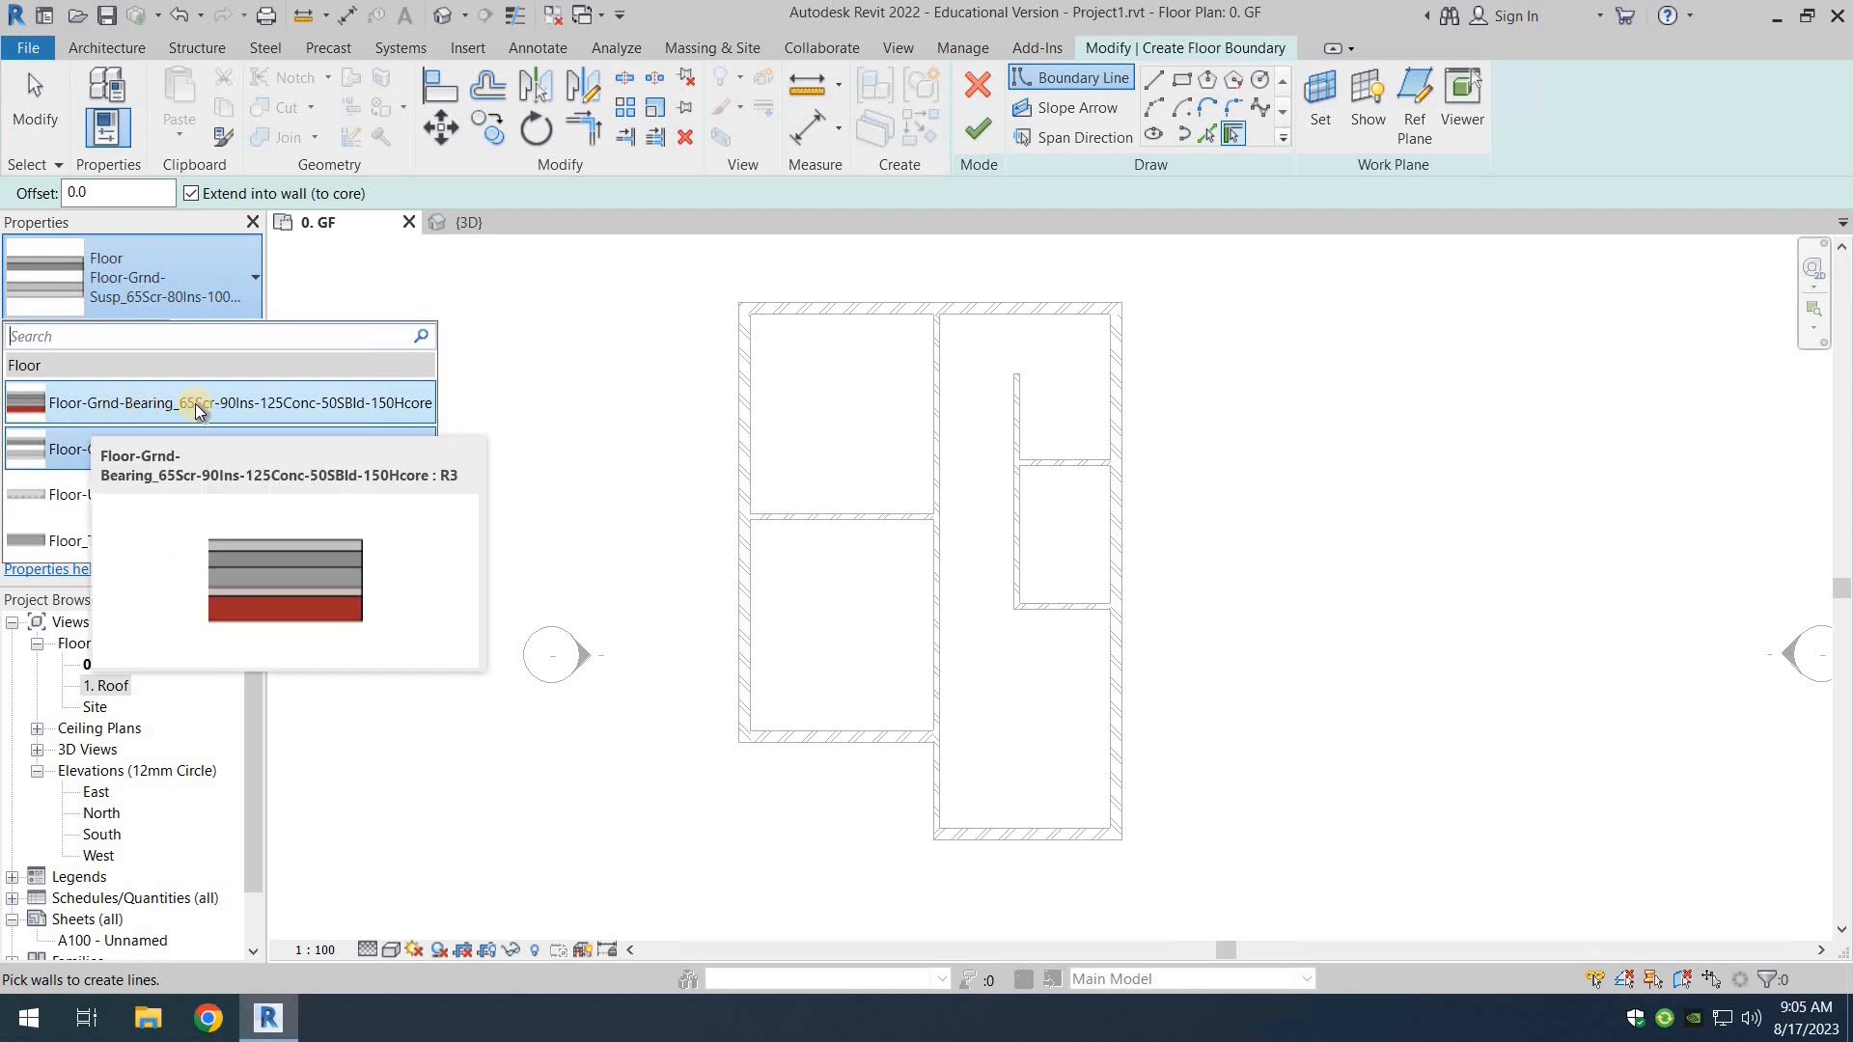
pyautogui.click(195, 403)
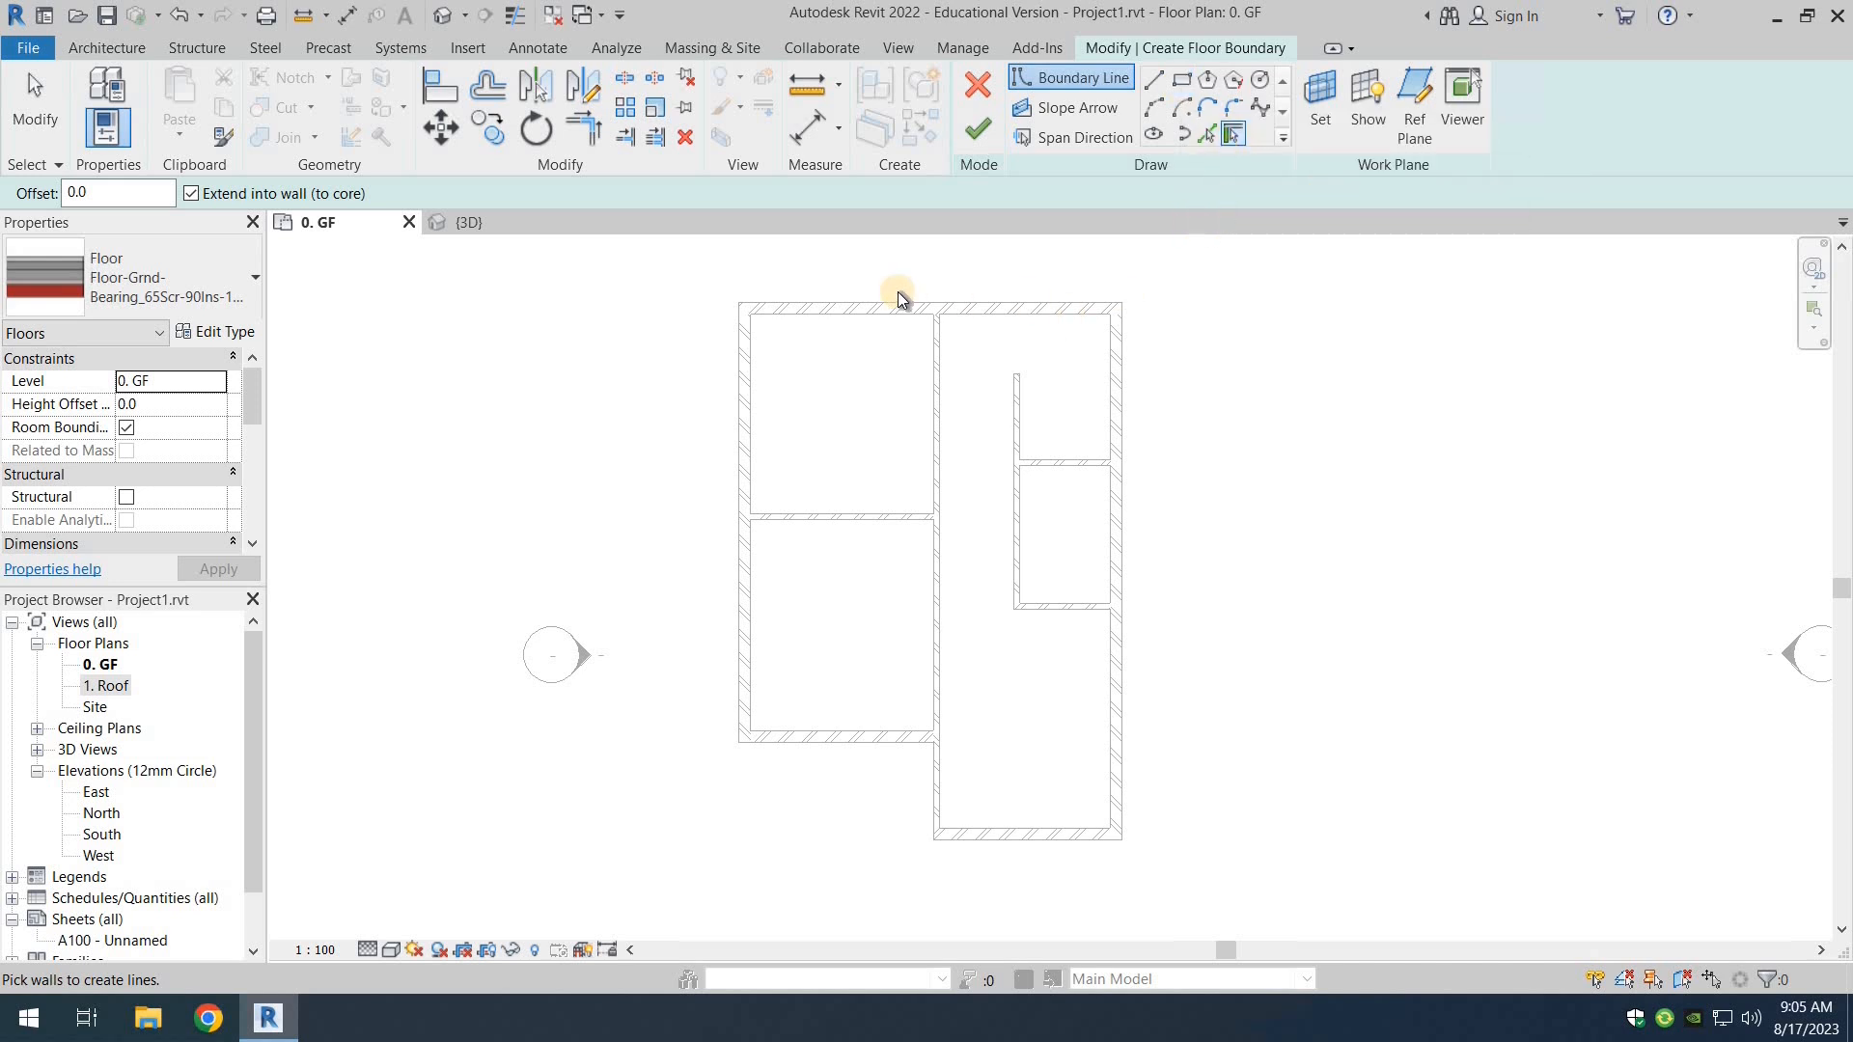
# Step: Create the floor boundary from the top, right, bottom, long central, lower-left and left walls, and try to finish the sketch
pyautogui.click(987, 303)
pyautogui.click(1117, 396)
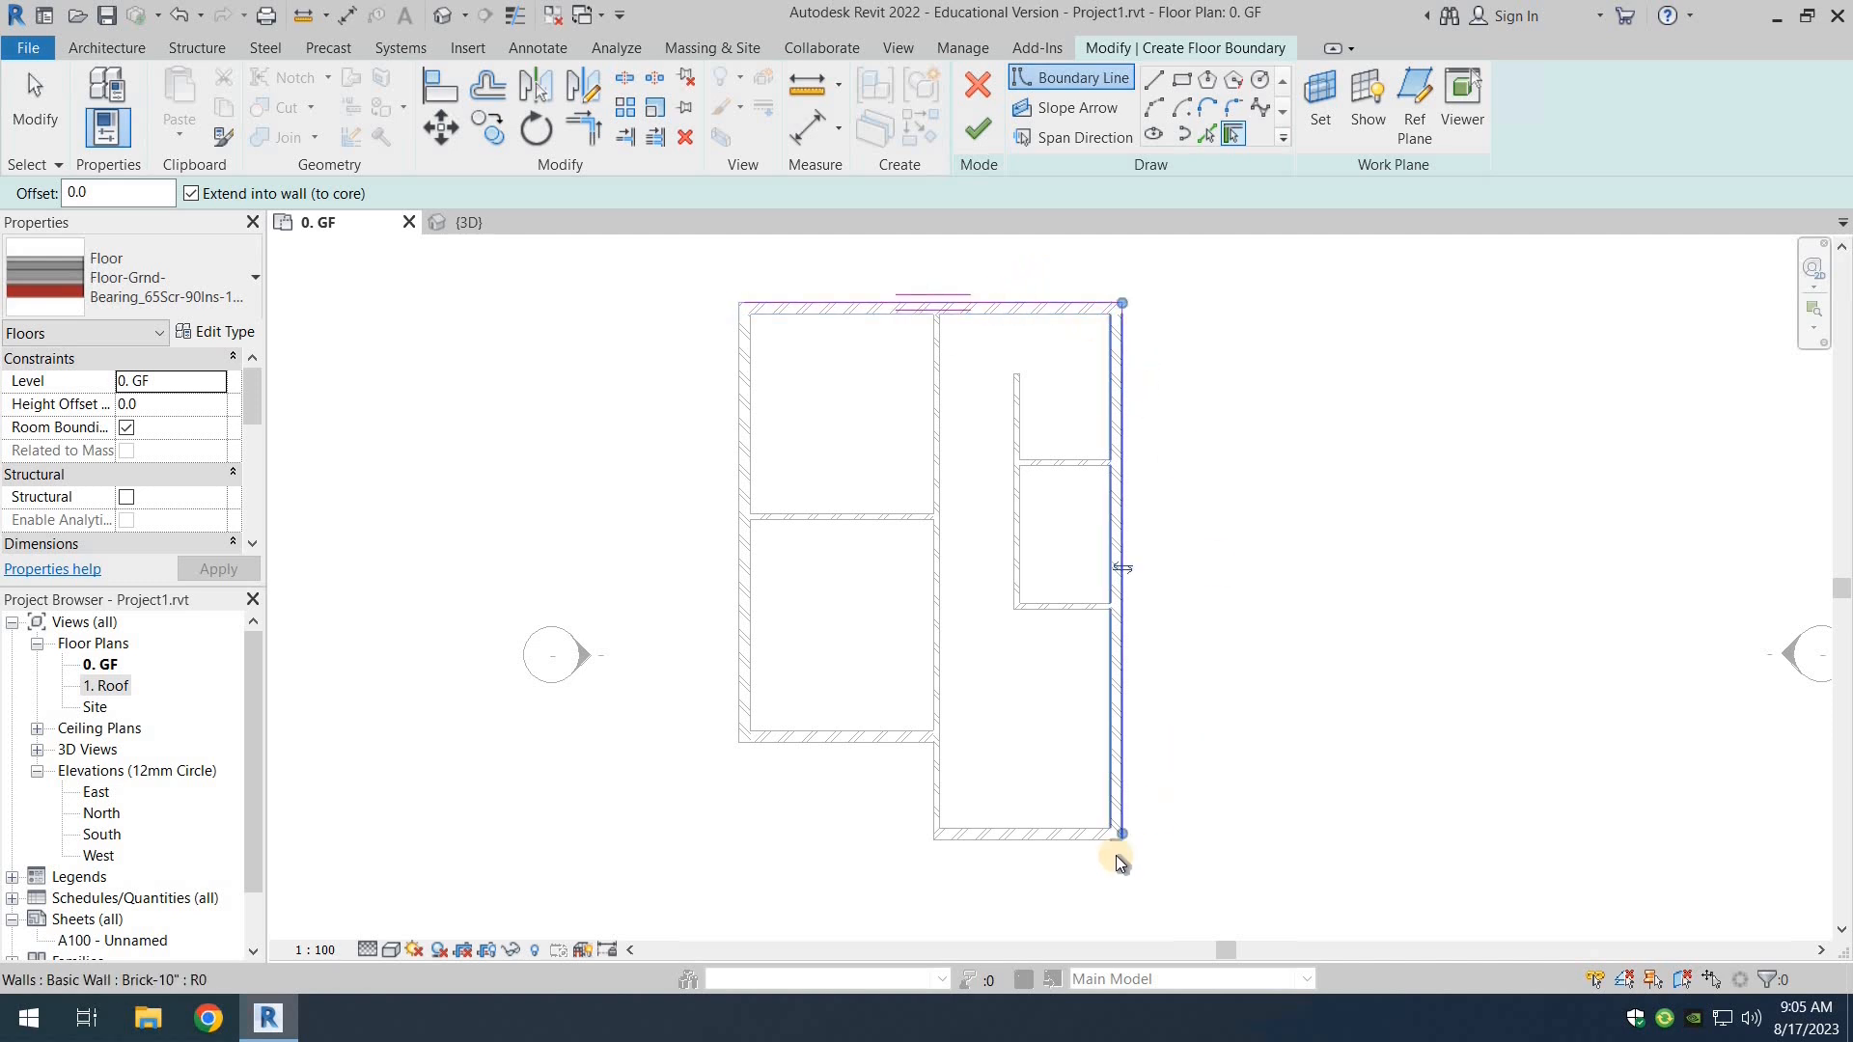
pyautogui.click(1034, 831)
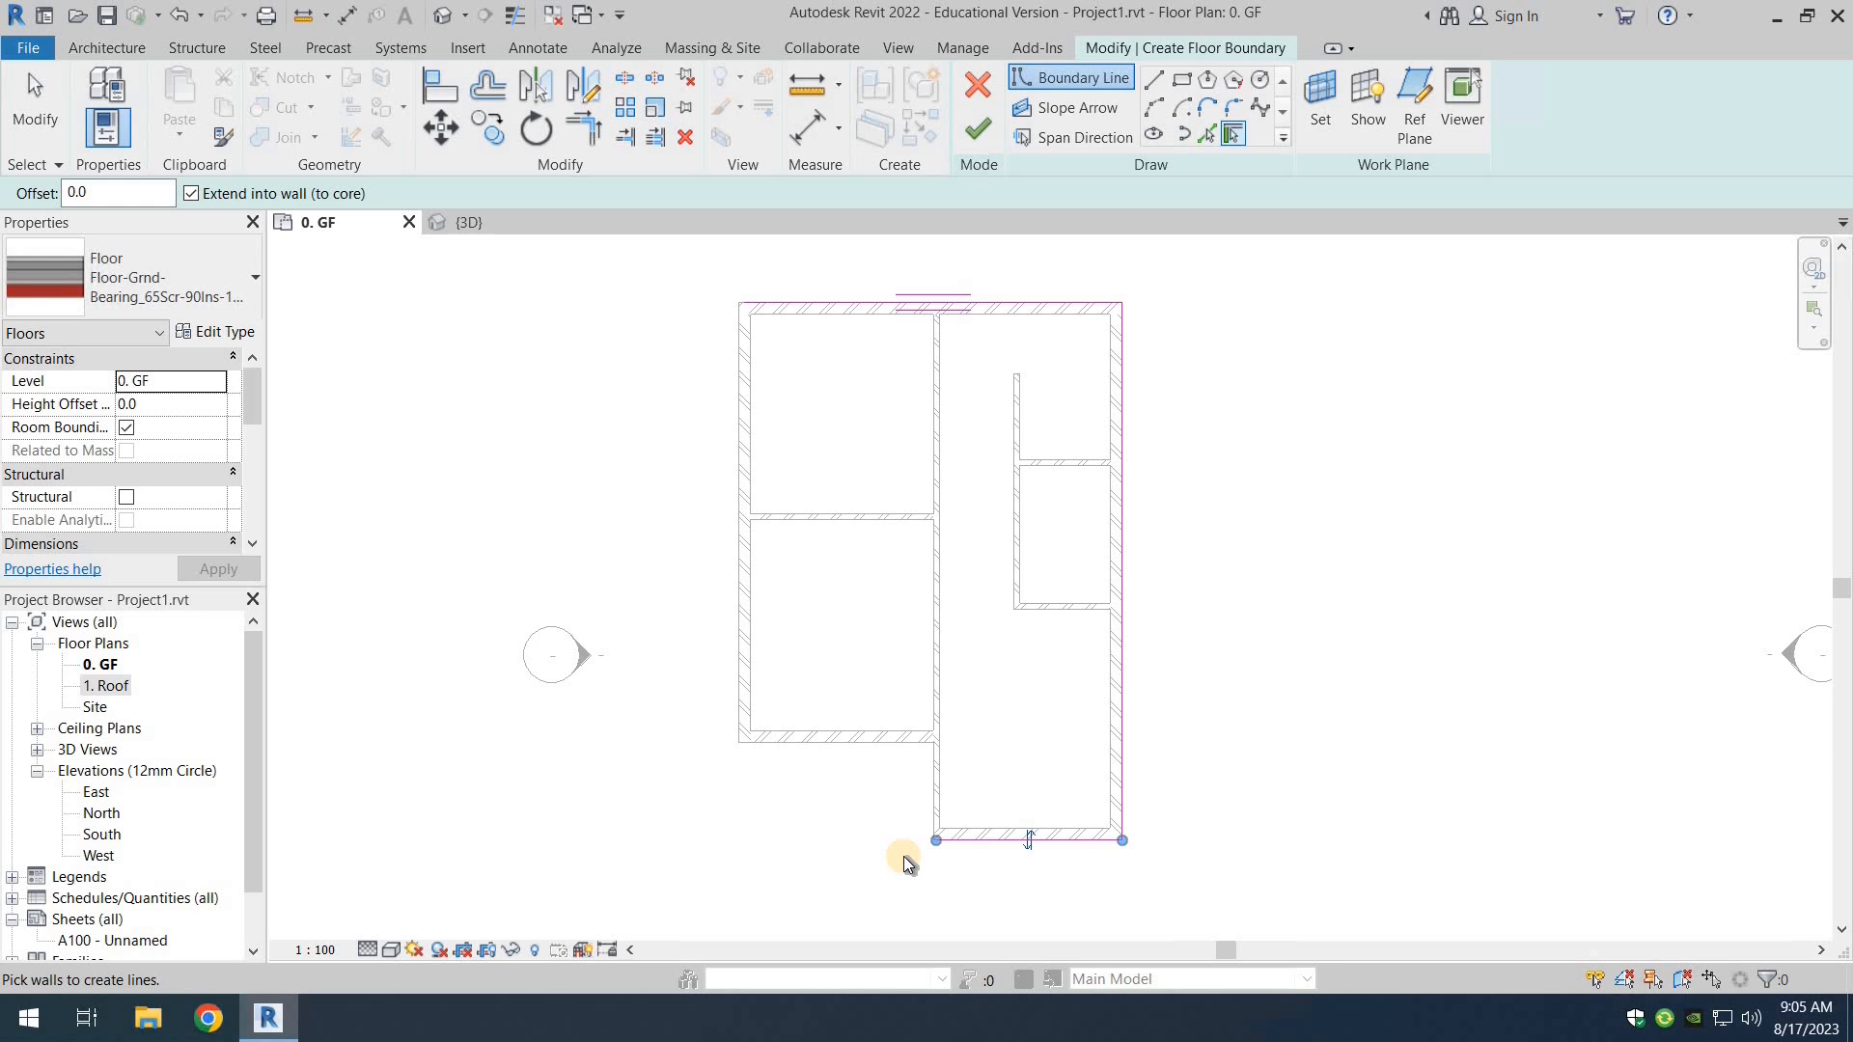
pyautogui.click(936, 758)
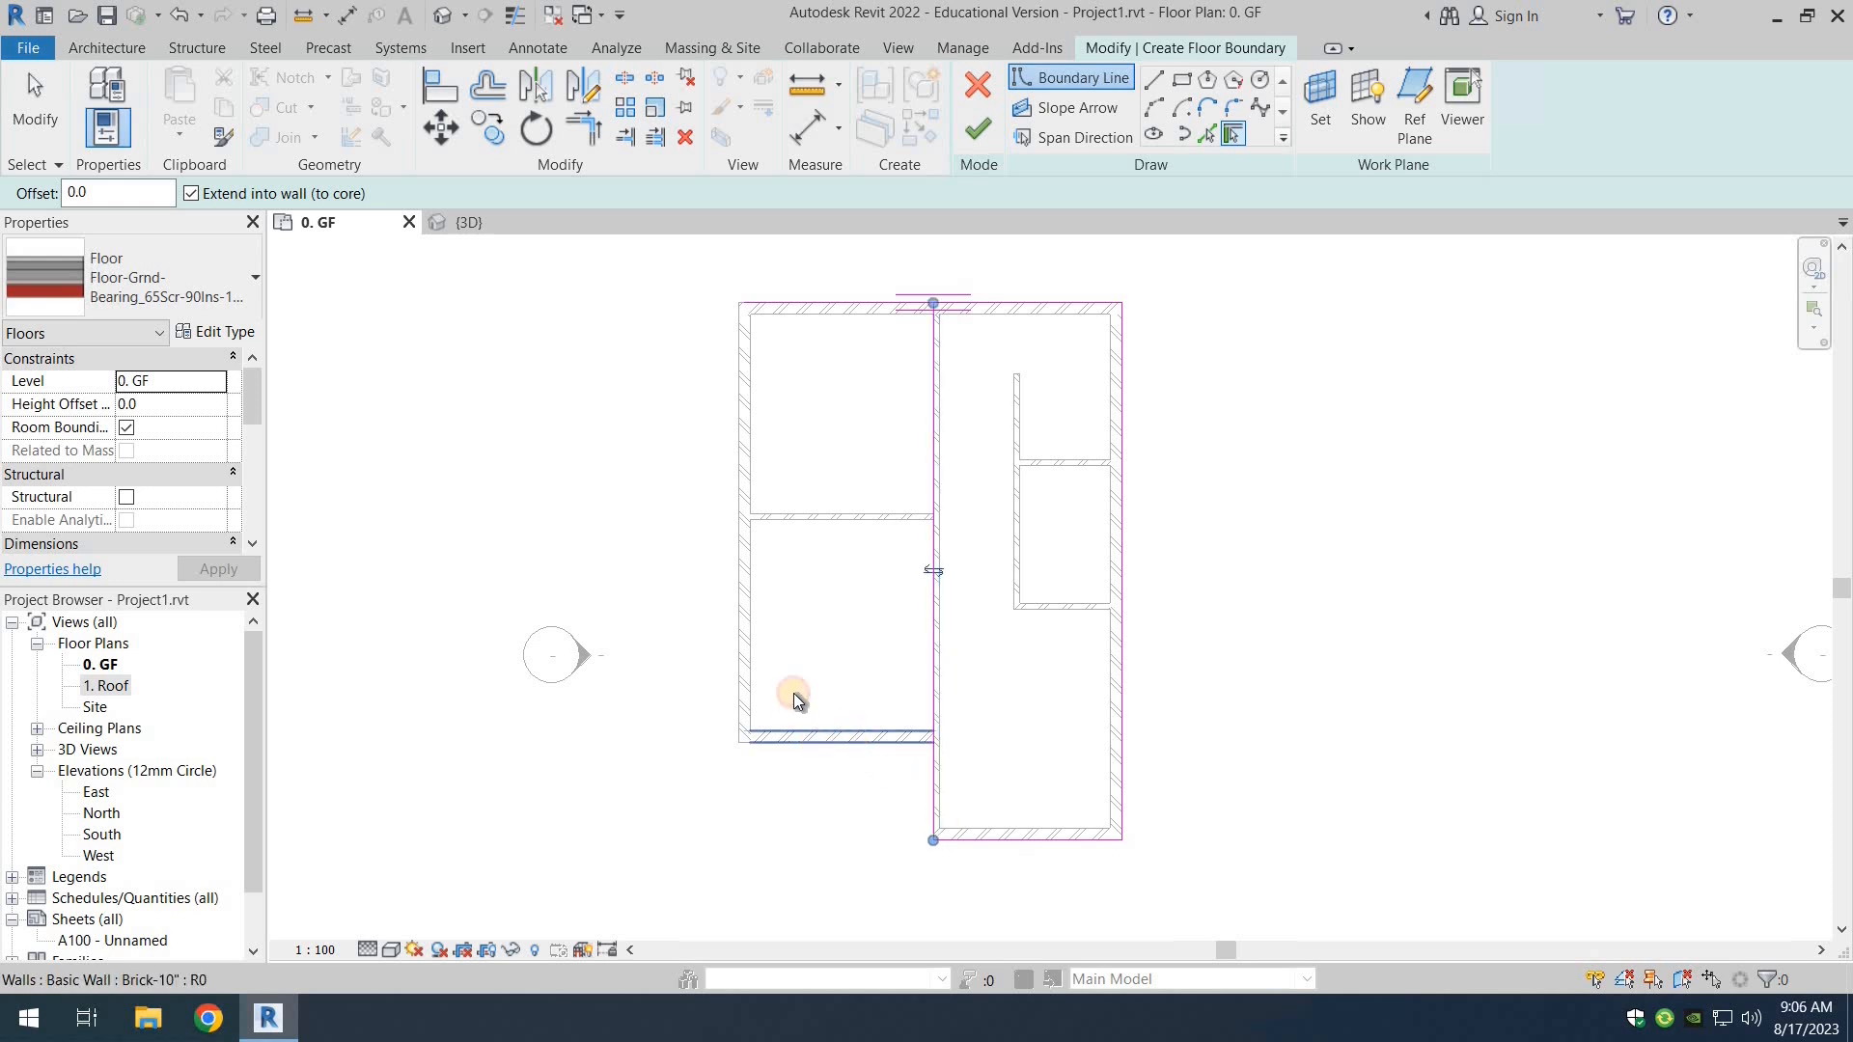
pyautogui.click(749, 621)
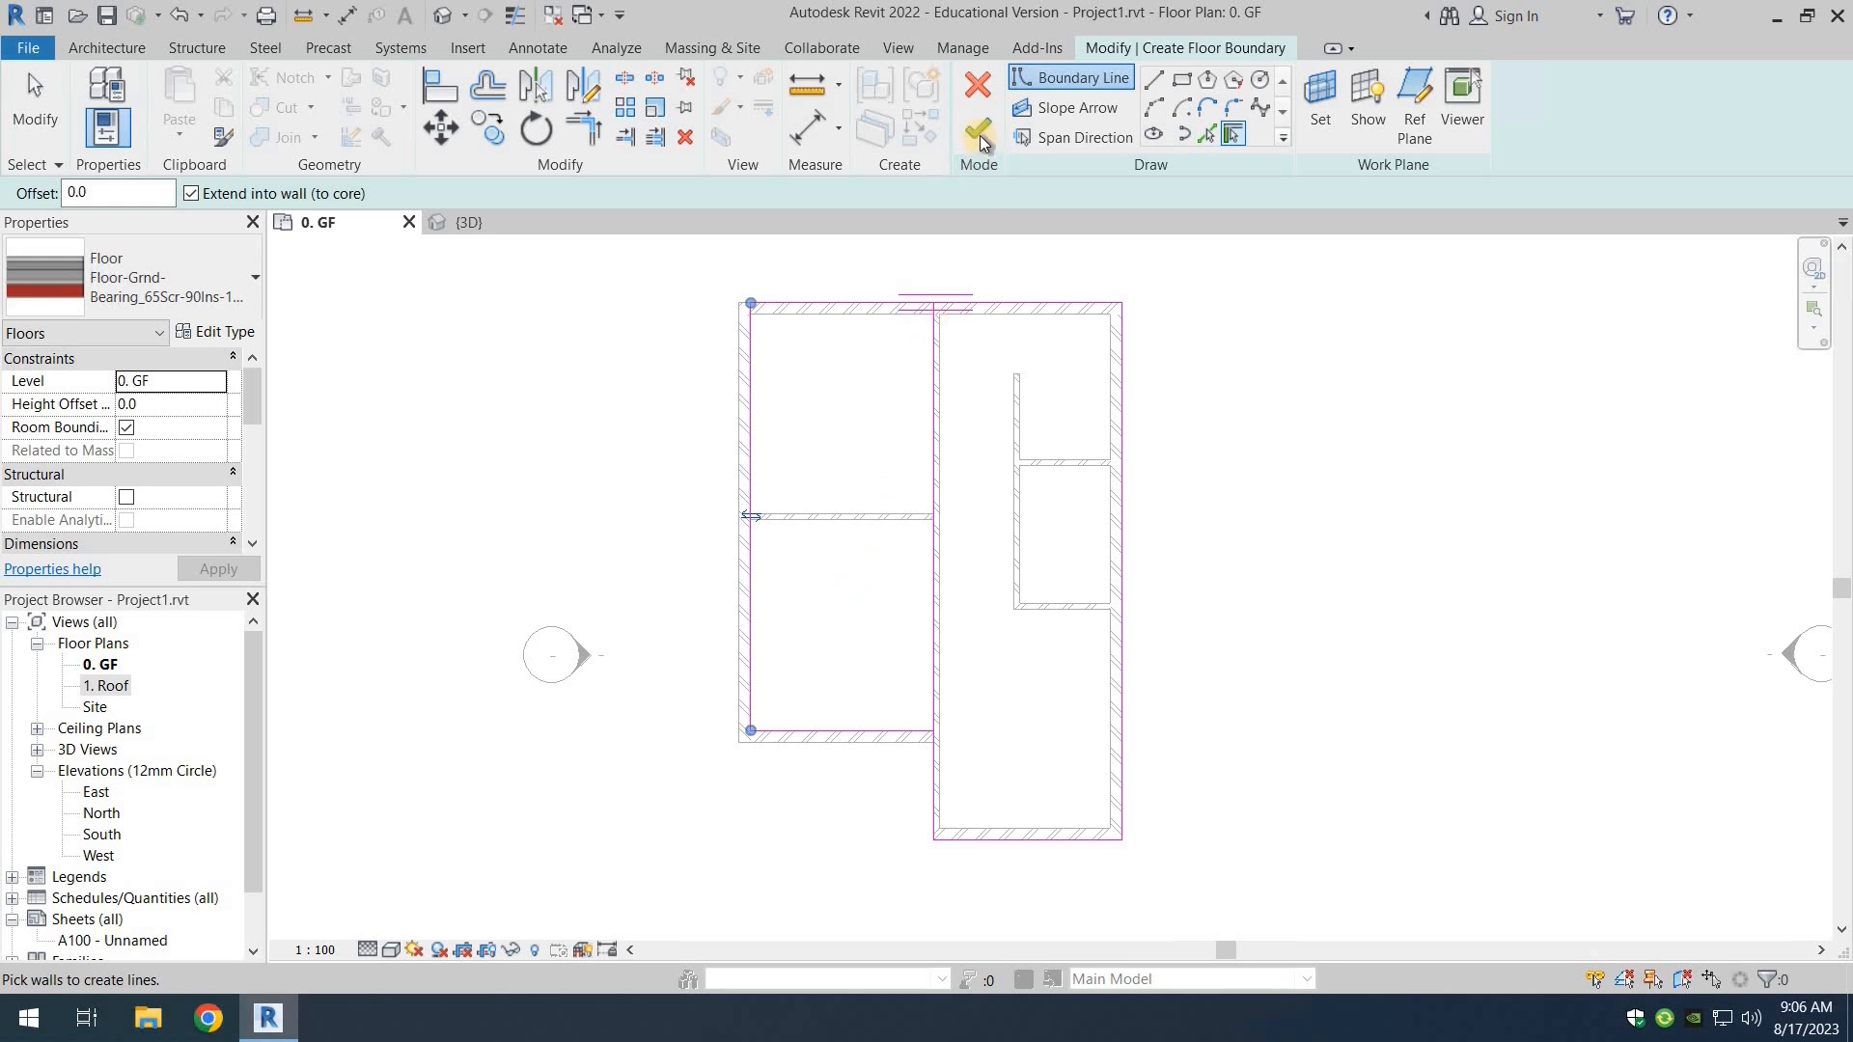
pyautogui.click(980, 135)
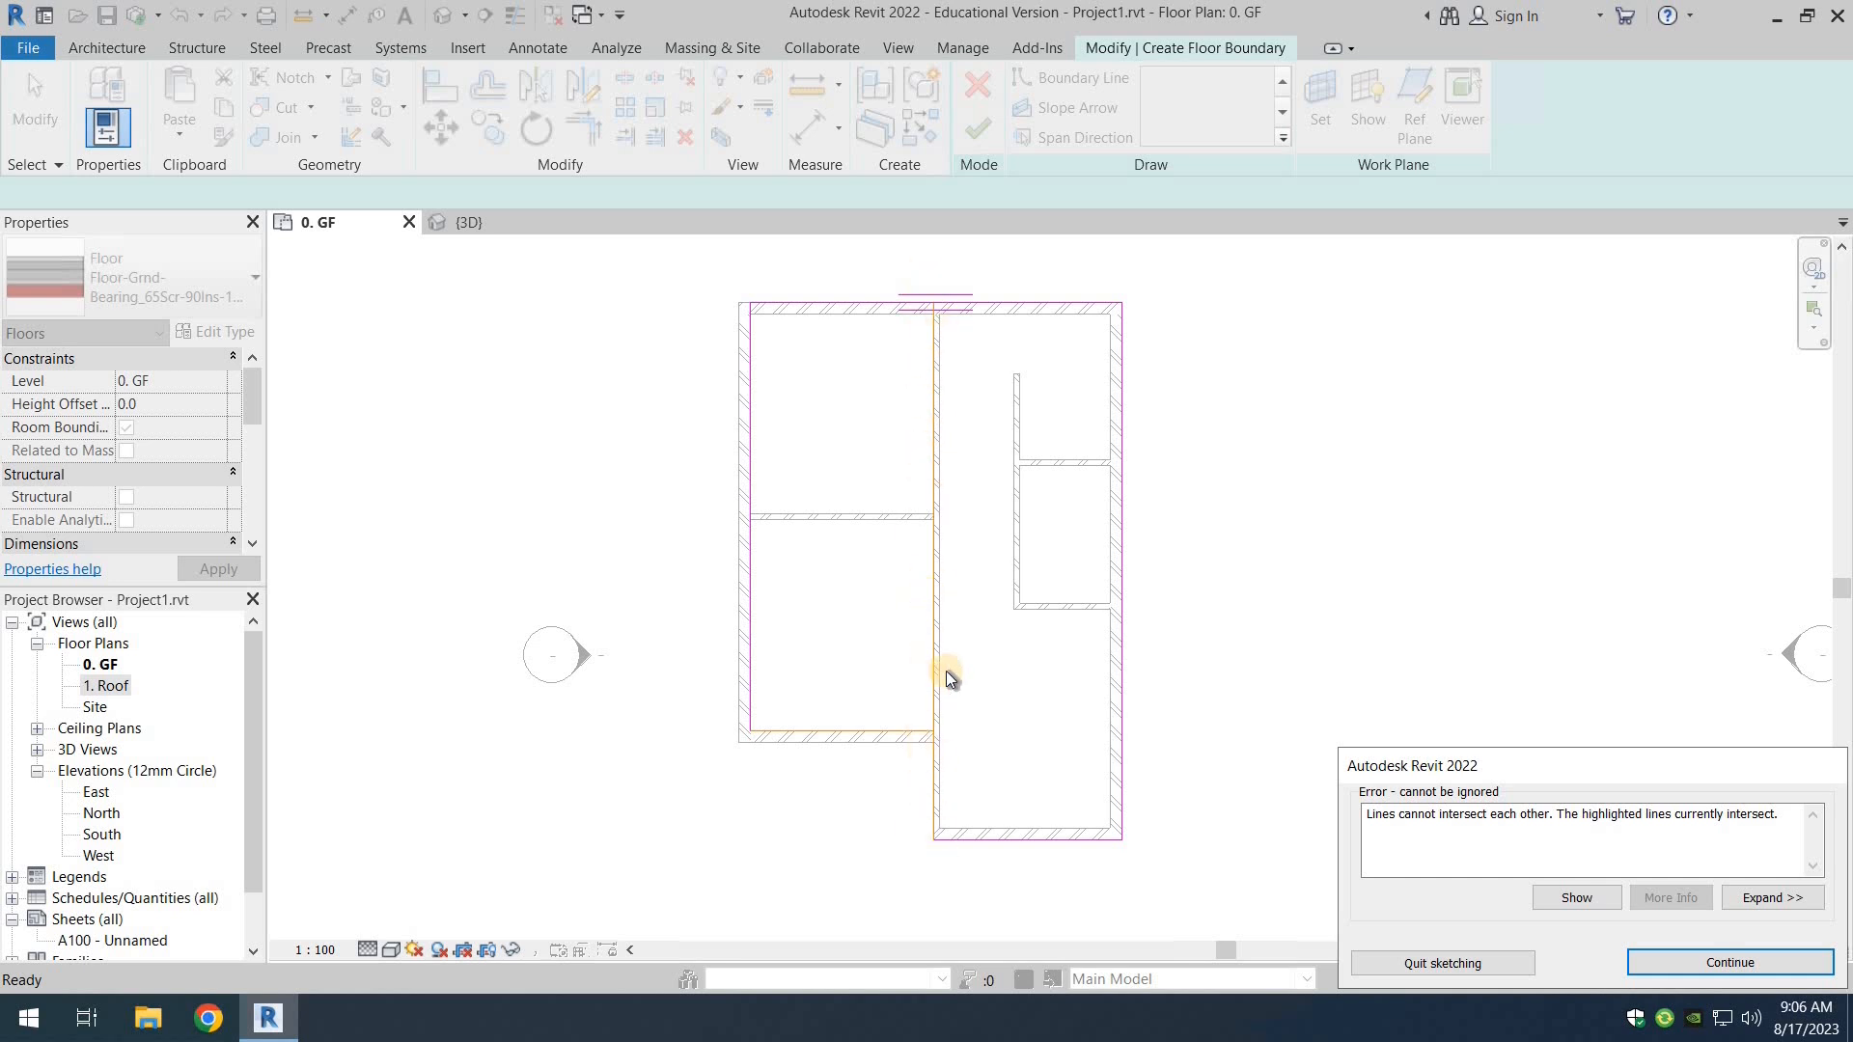
pyautogui.click(1706, 964)
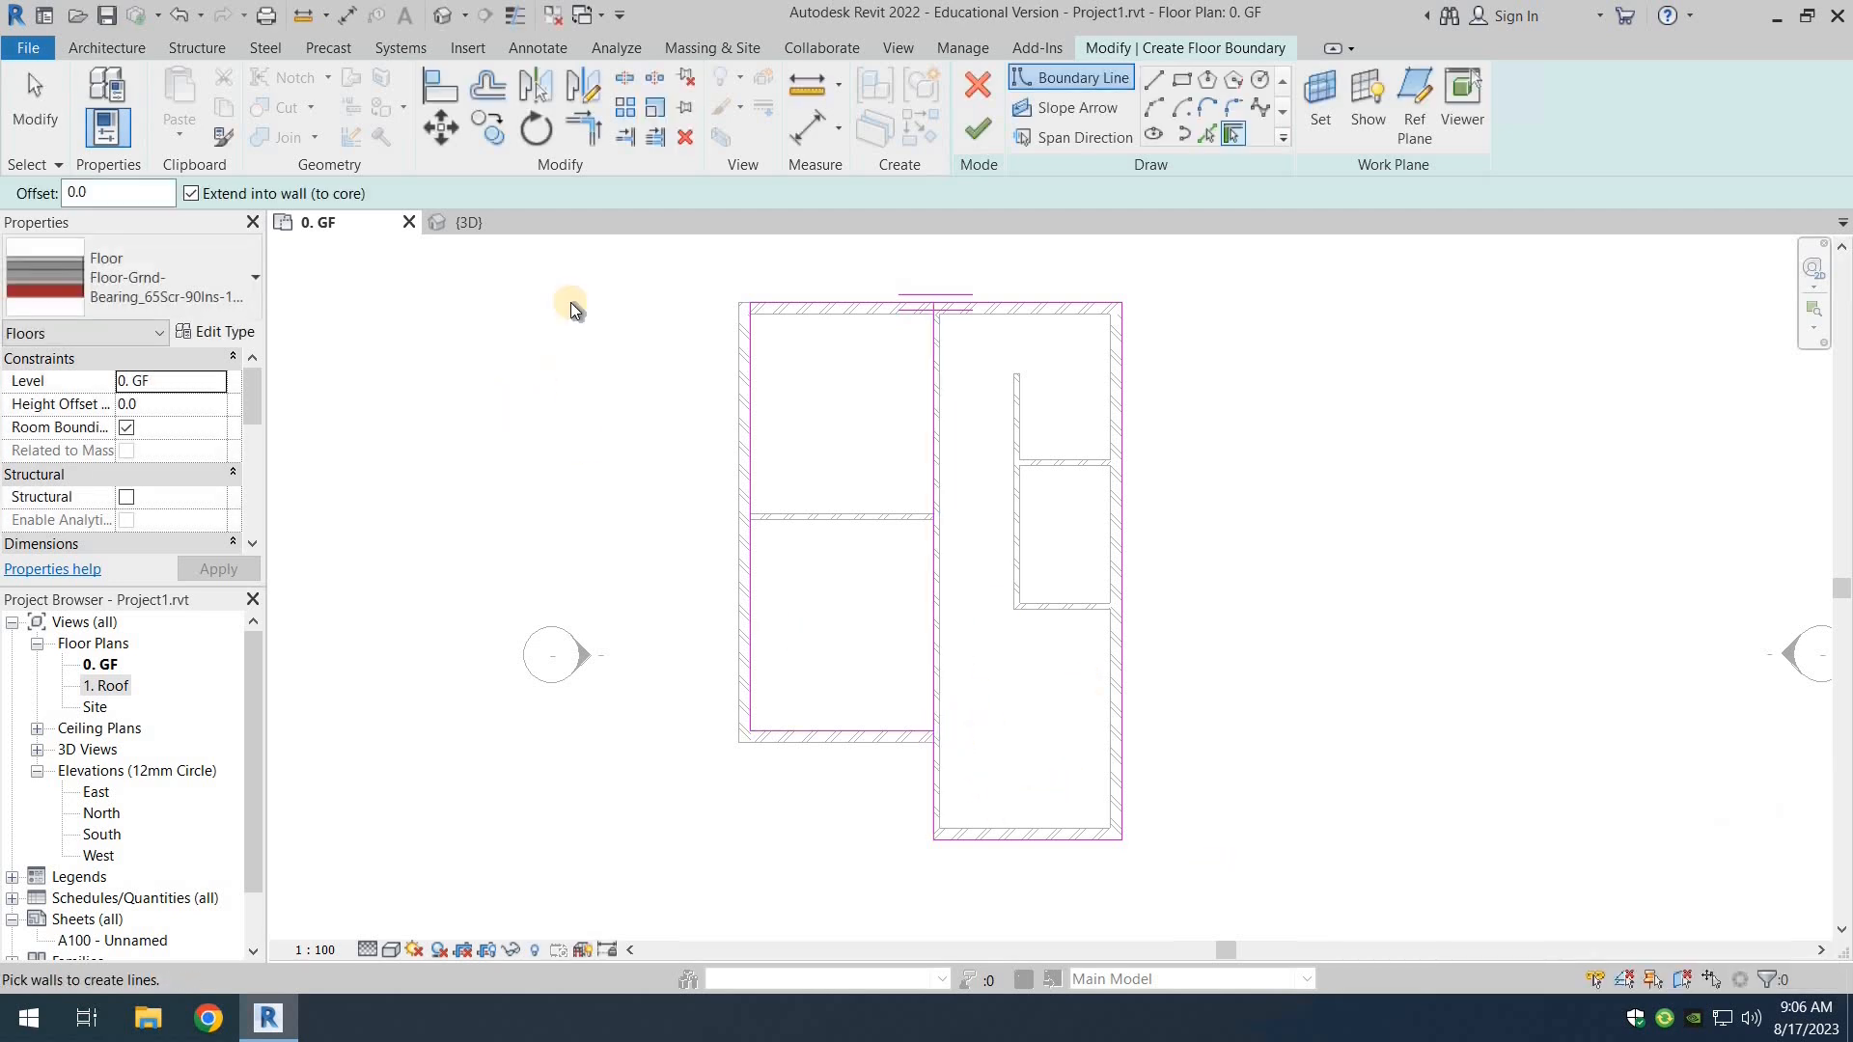
# Step: Split the central vertical boundary line near the top wall and at the lower-left wall junction, with Delete Inner Segment enabled
pyautogui.click(622, 80)
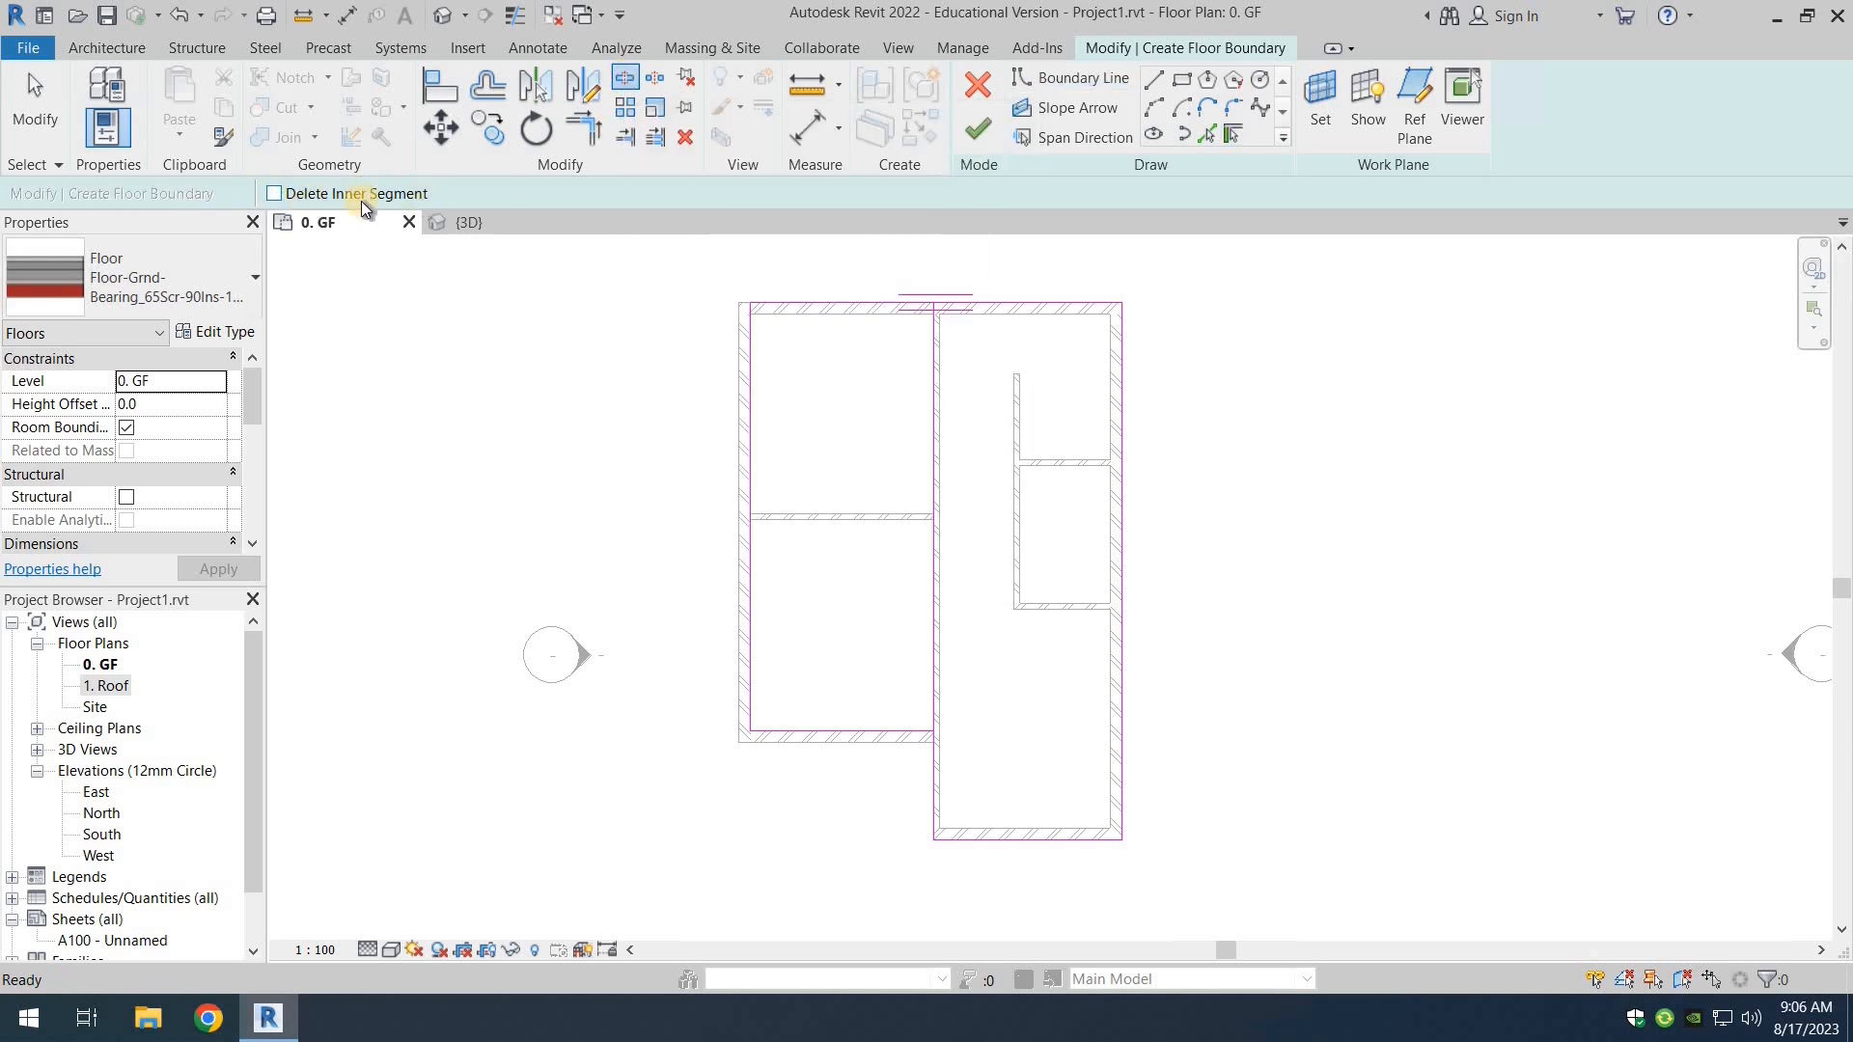
pyautogui.click(275, 193)
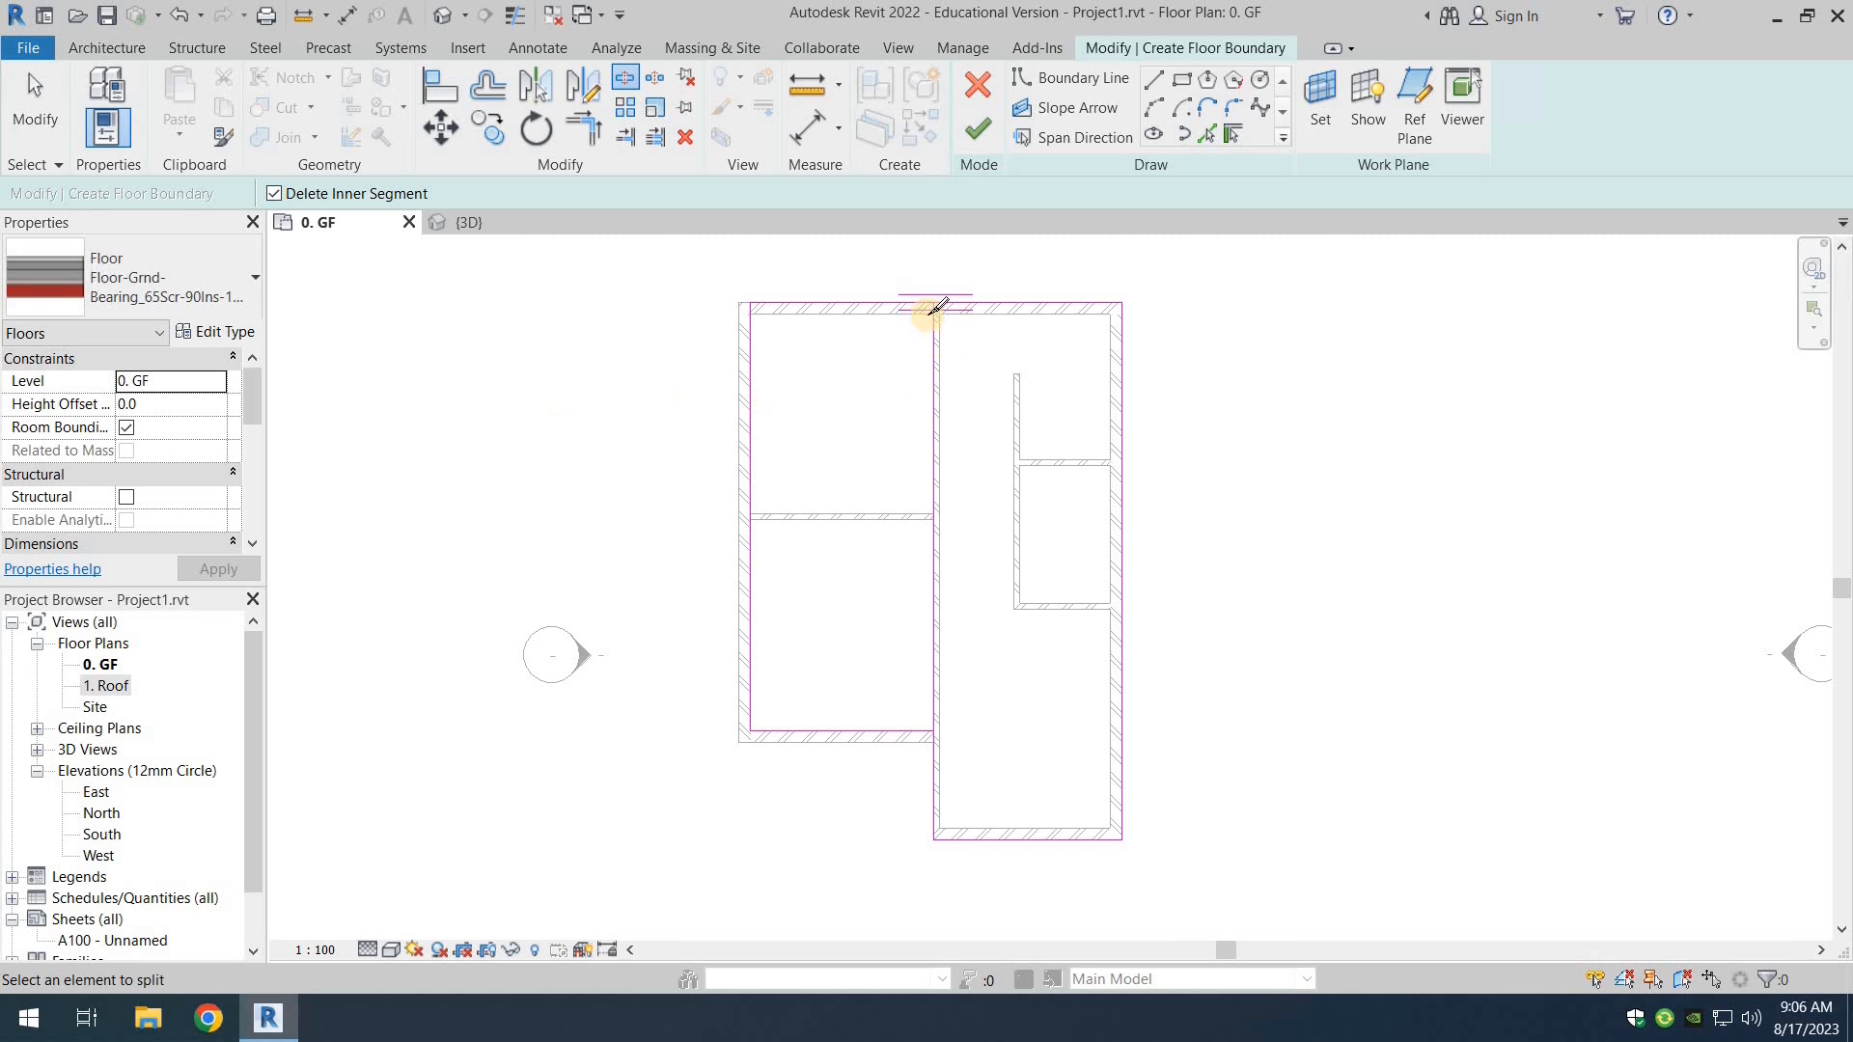
pyautogui.scroll(8, 938, 307)
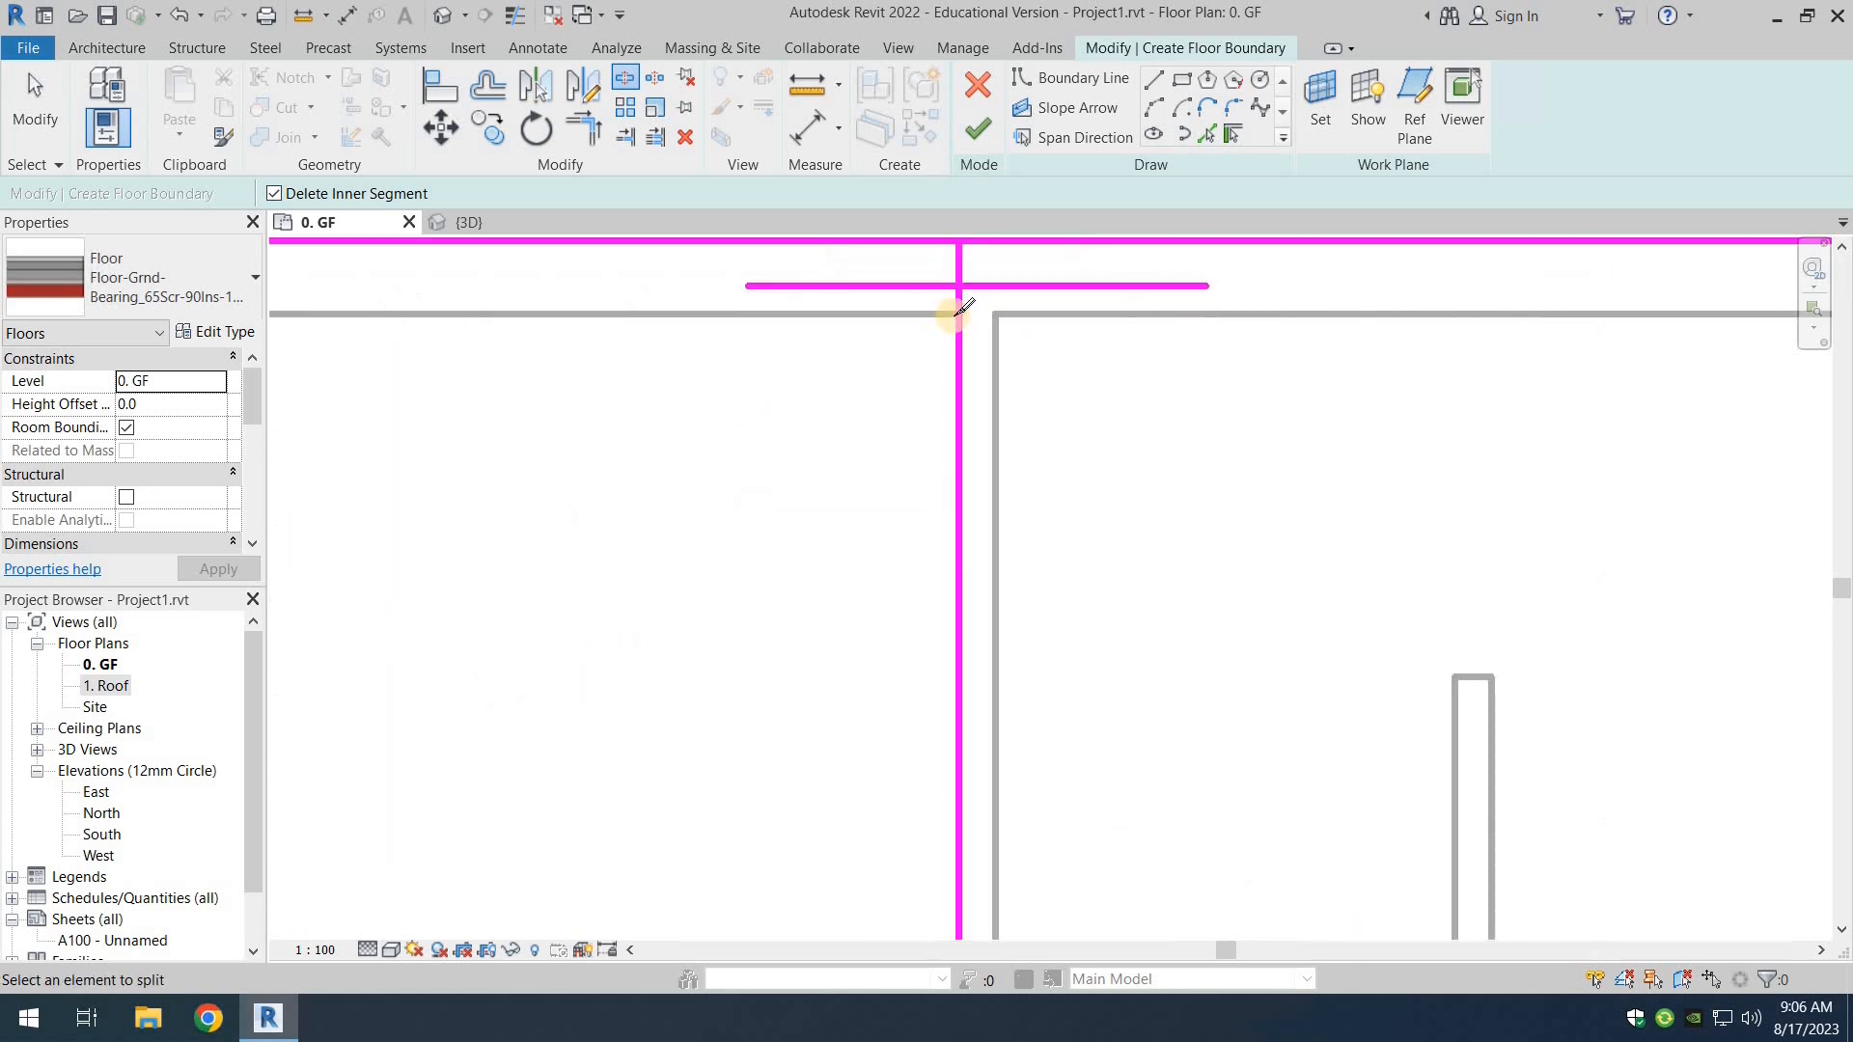
pyautogui.click(958, 309)
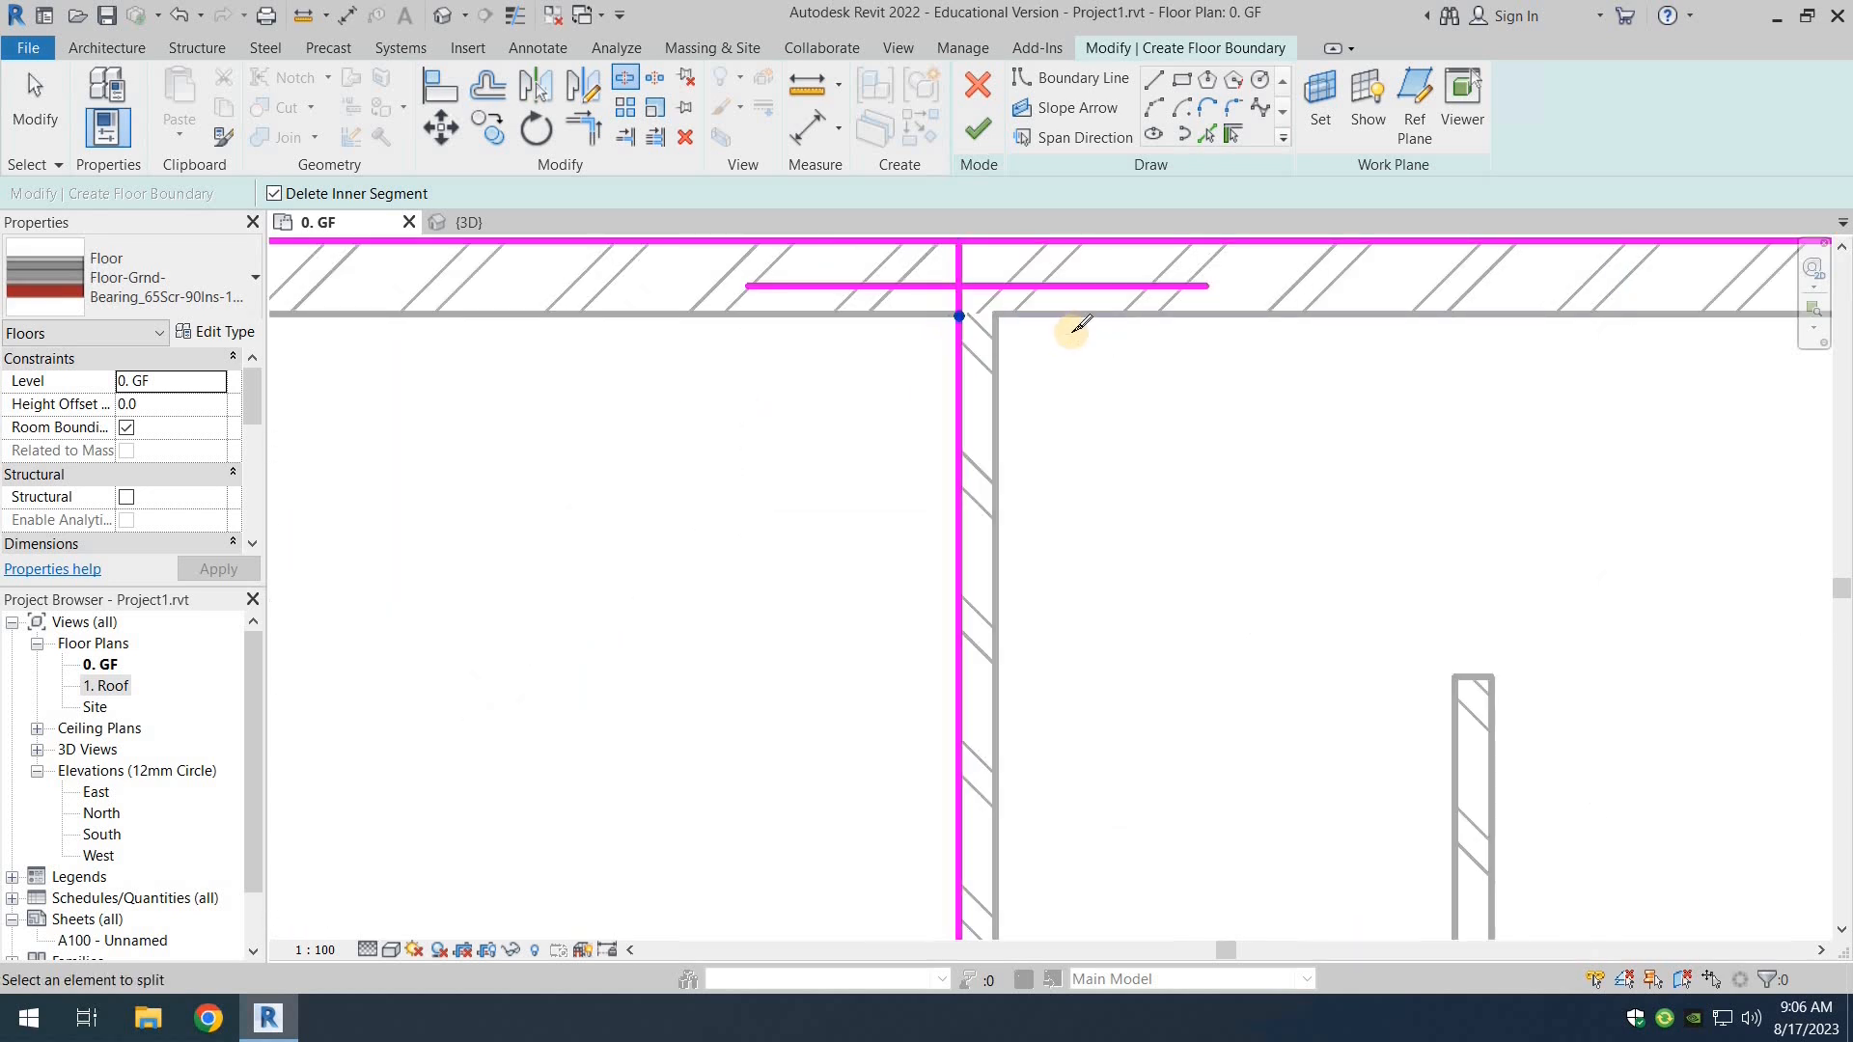
pyautogui.scroll(-6, 1076, 323)
pyautogui.scroll(7, 976, 567)
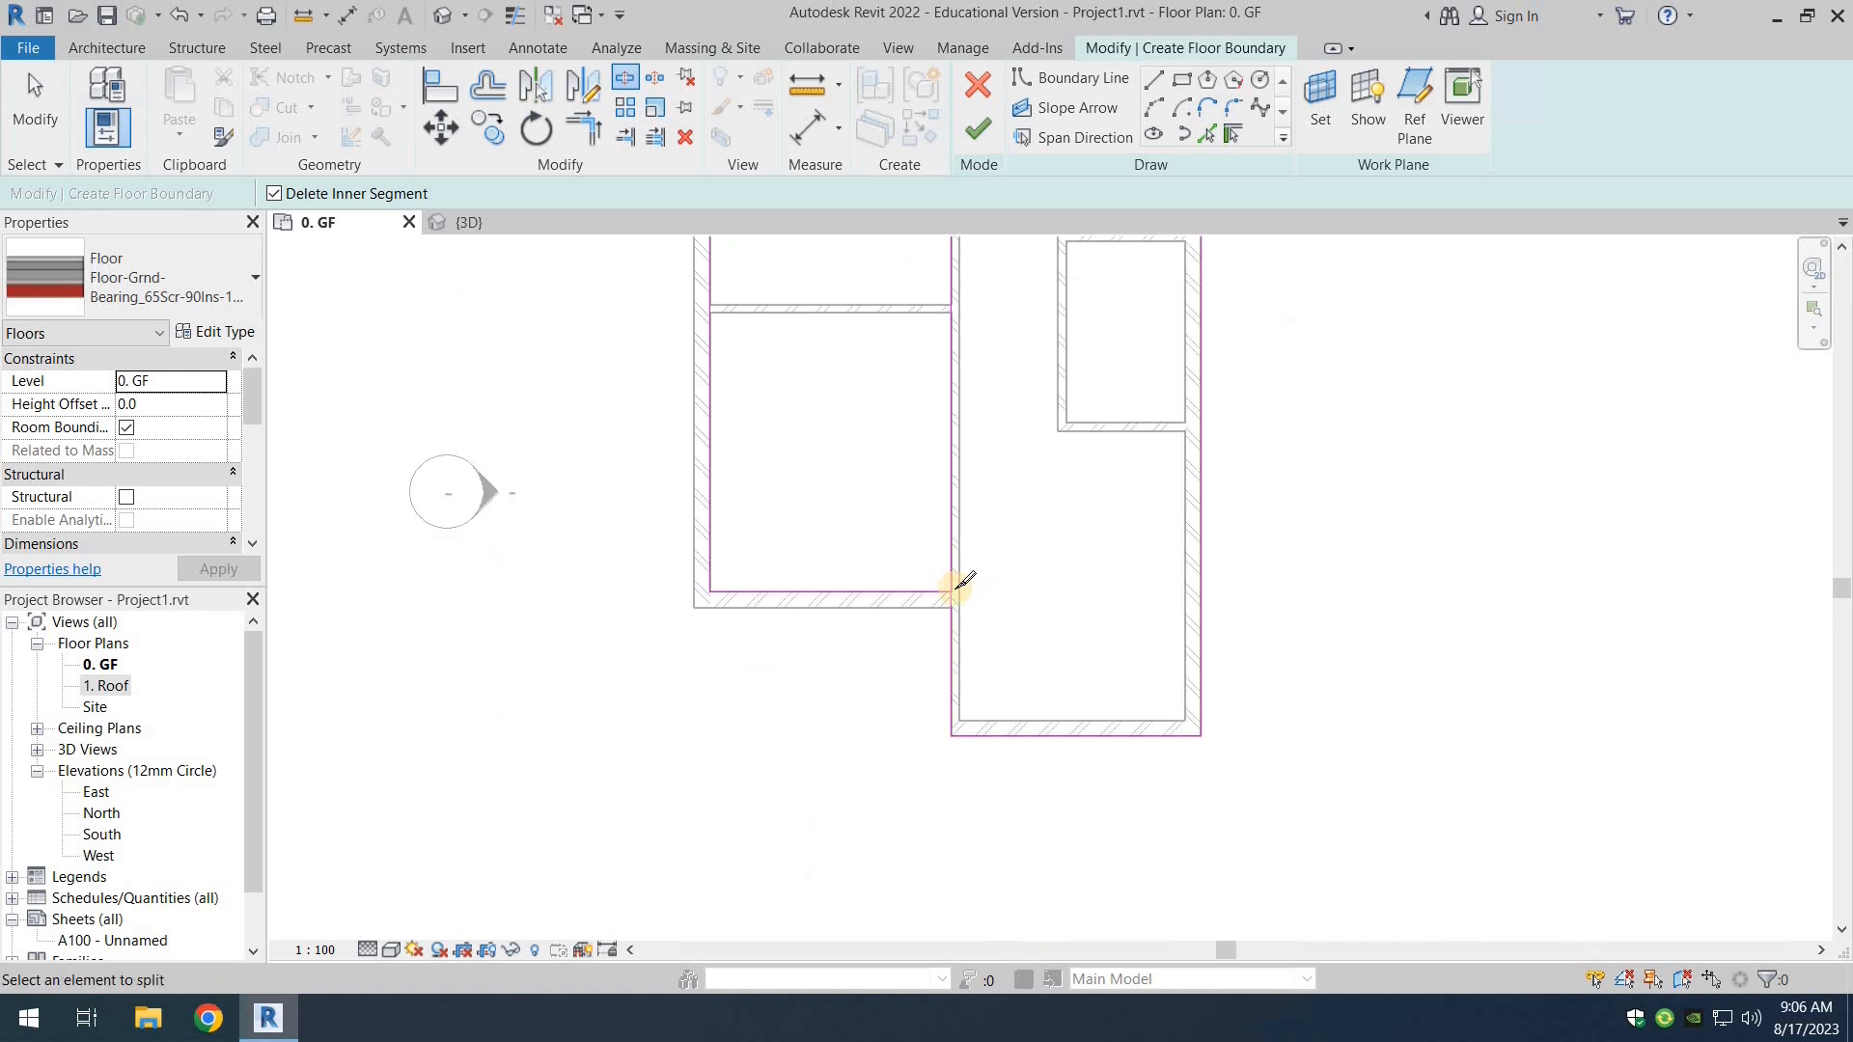
pyautogui.click(941, 615)
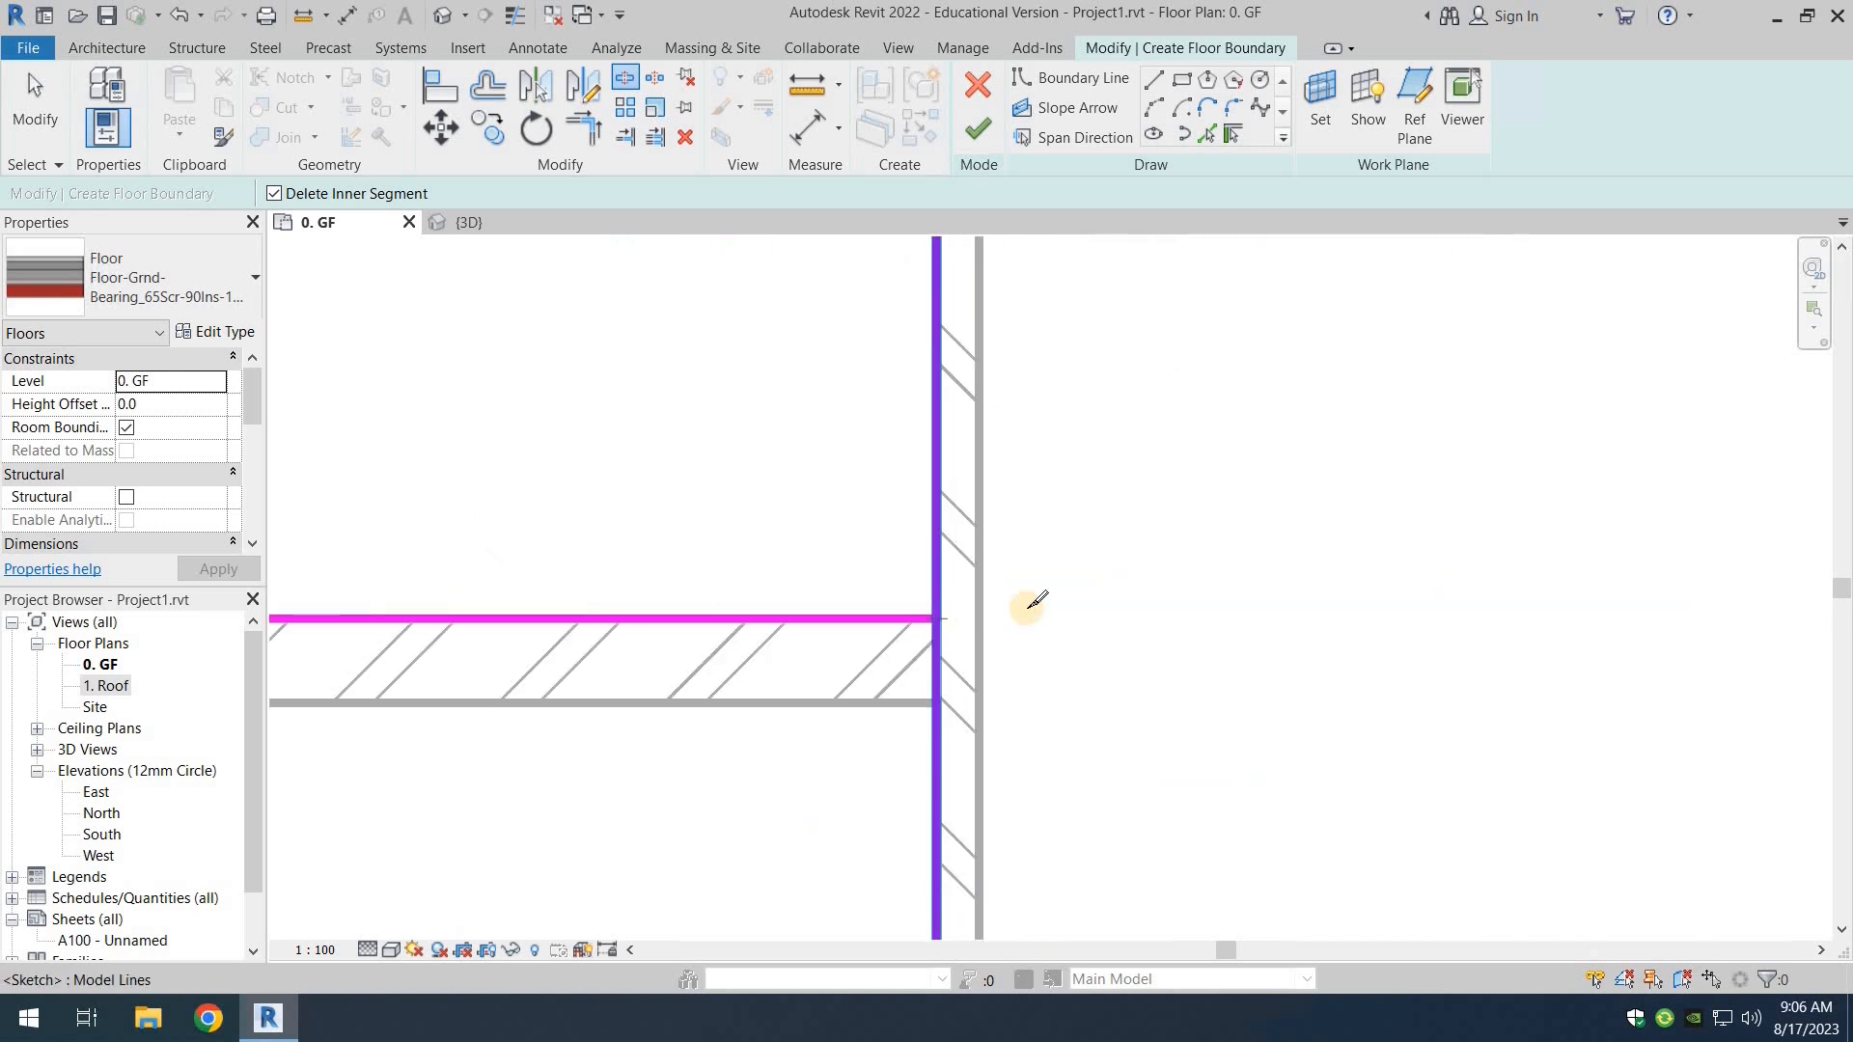
pyautogui.scroll(-4, 1034, 606)
pyautogui.scroll(-5, 1040, 611)
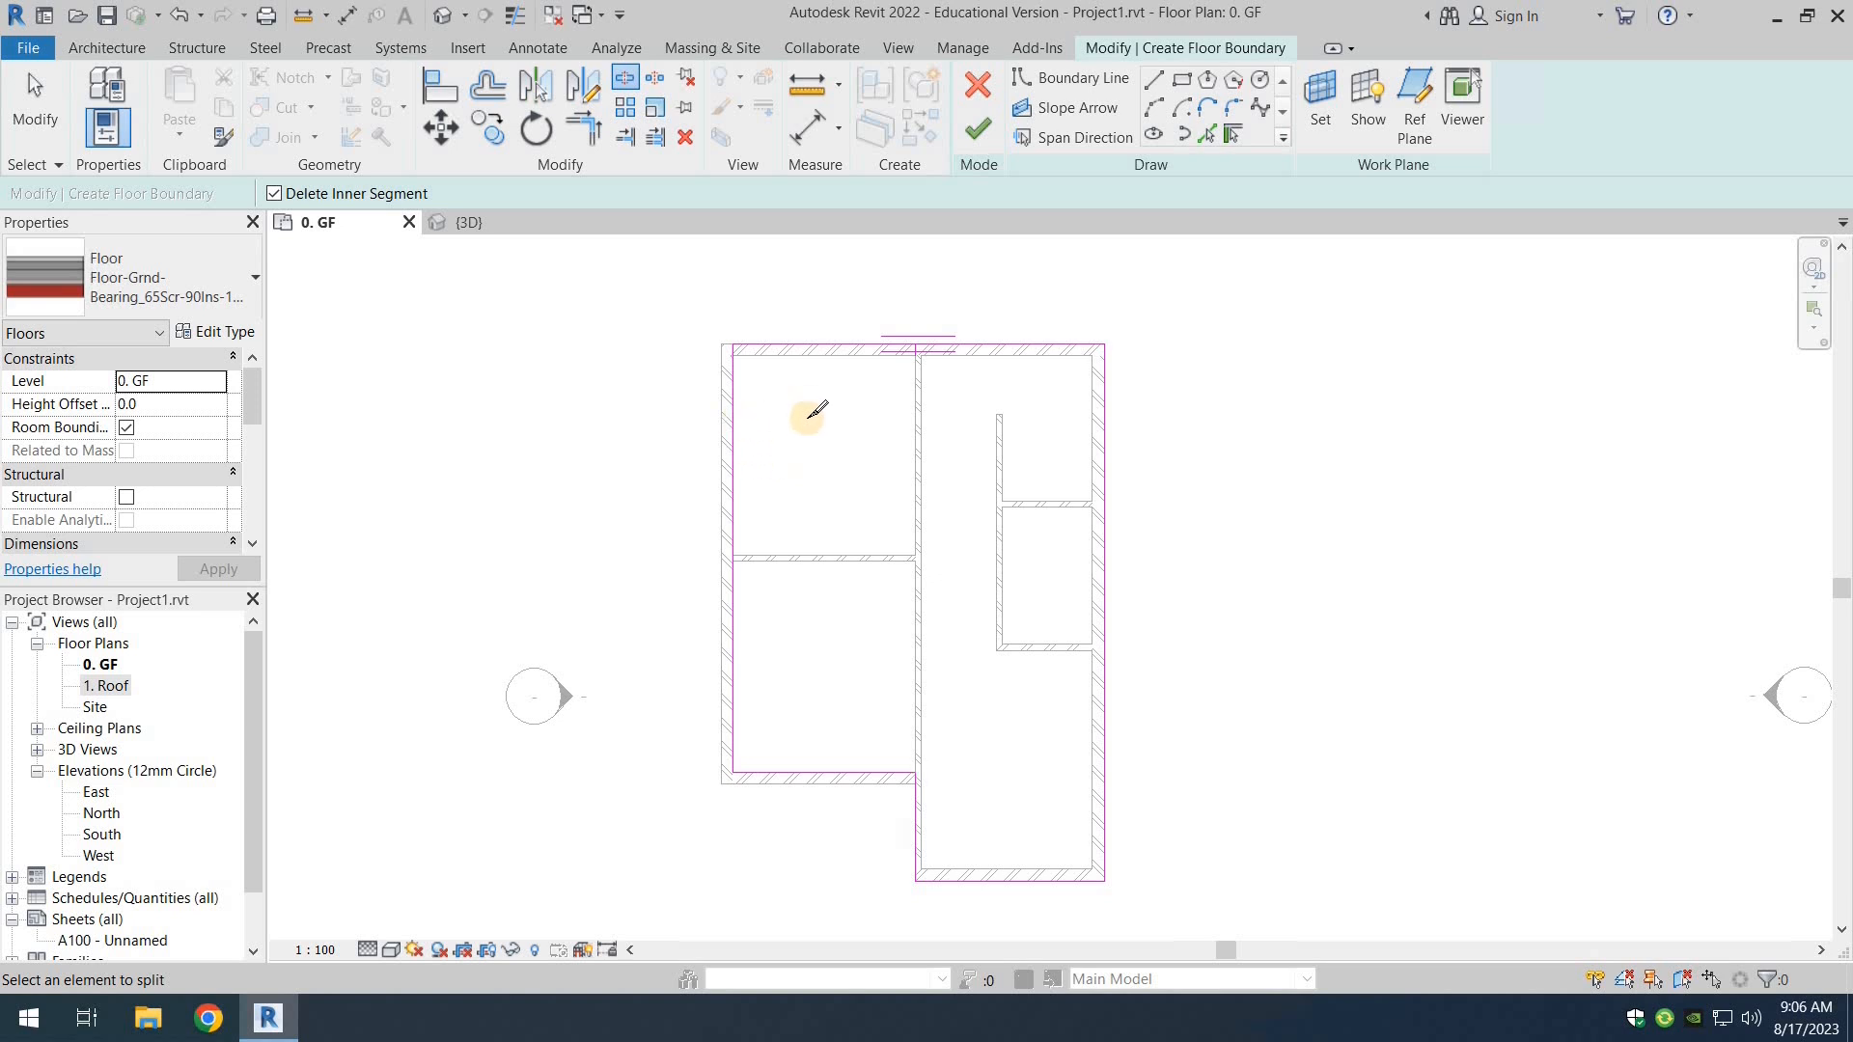
pyautogui.press('Escape')
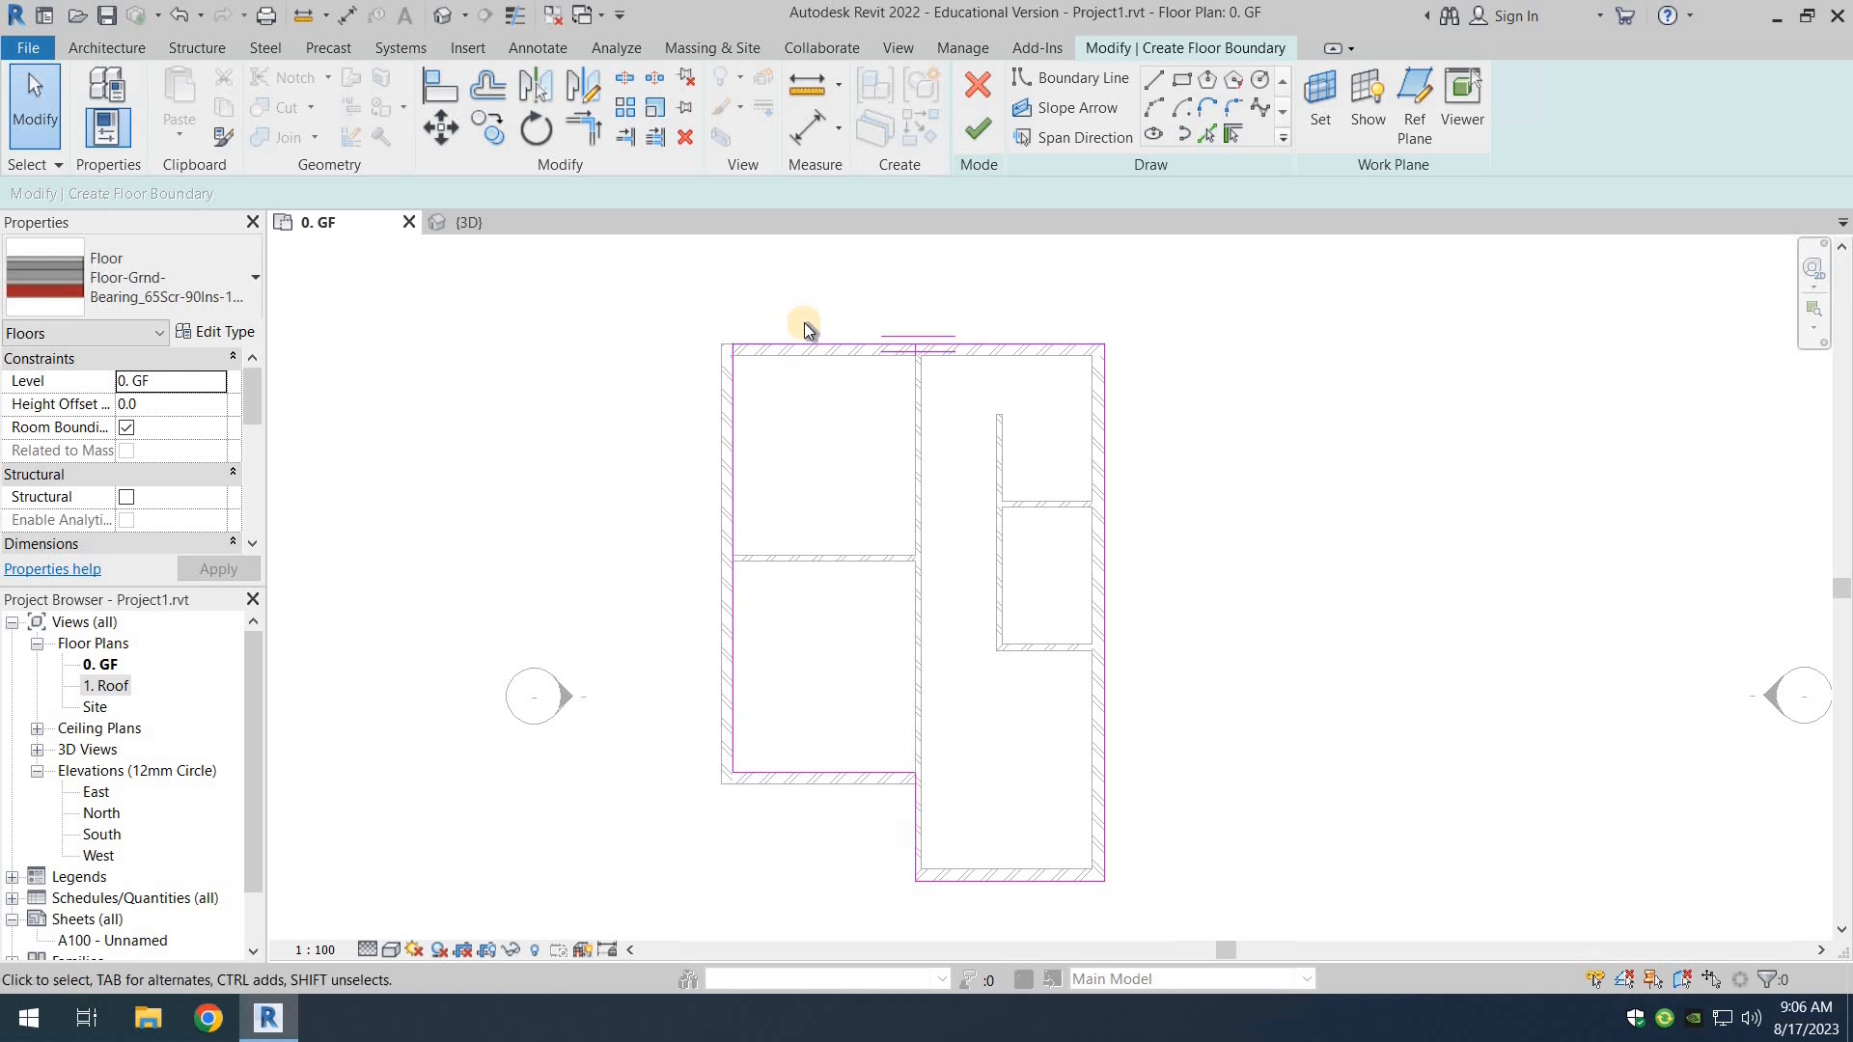
# Step: Flip the left boundary line from the inner face to the outer face of the left outer wall
pyautogui.scroll(2, 803, 322)
pyautogui.scroll(1, 803, 322)
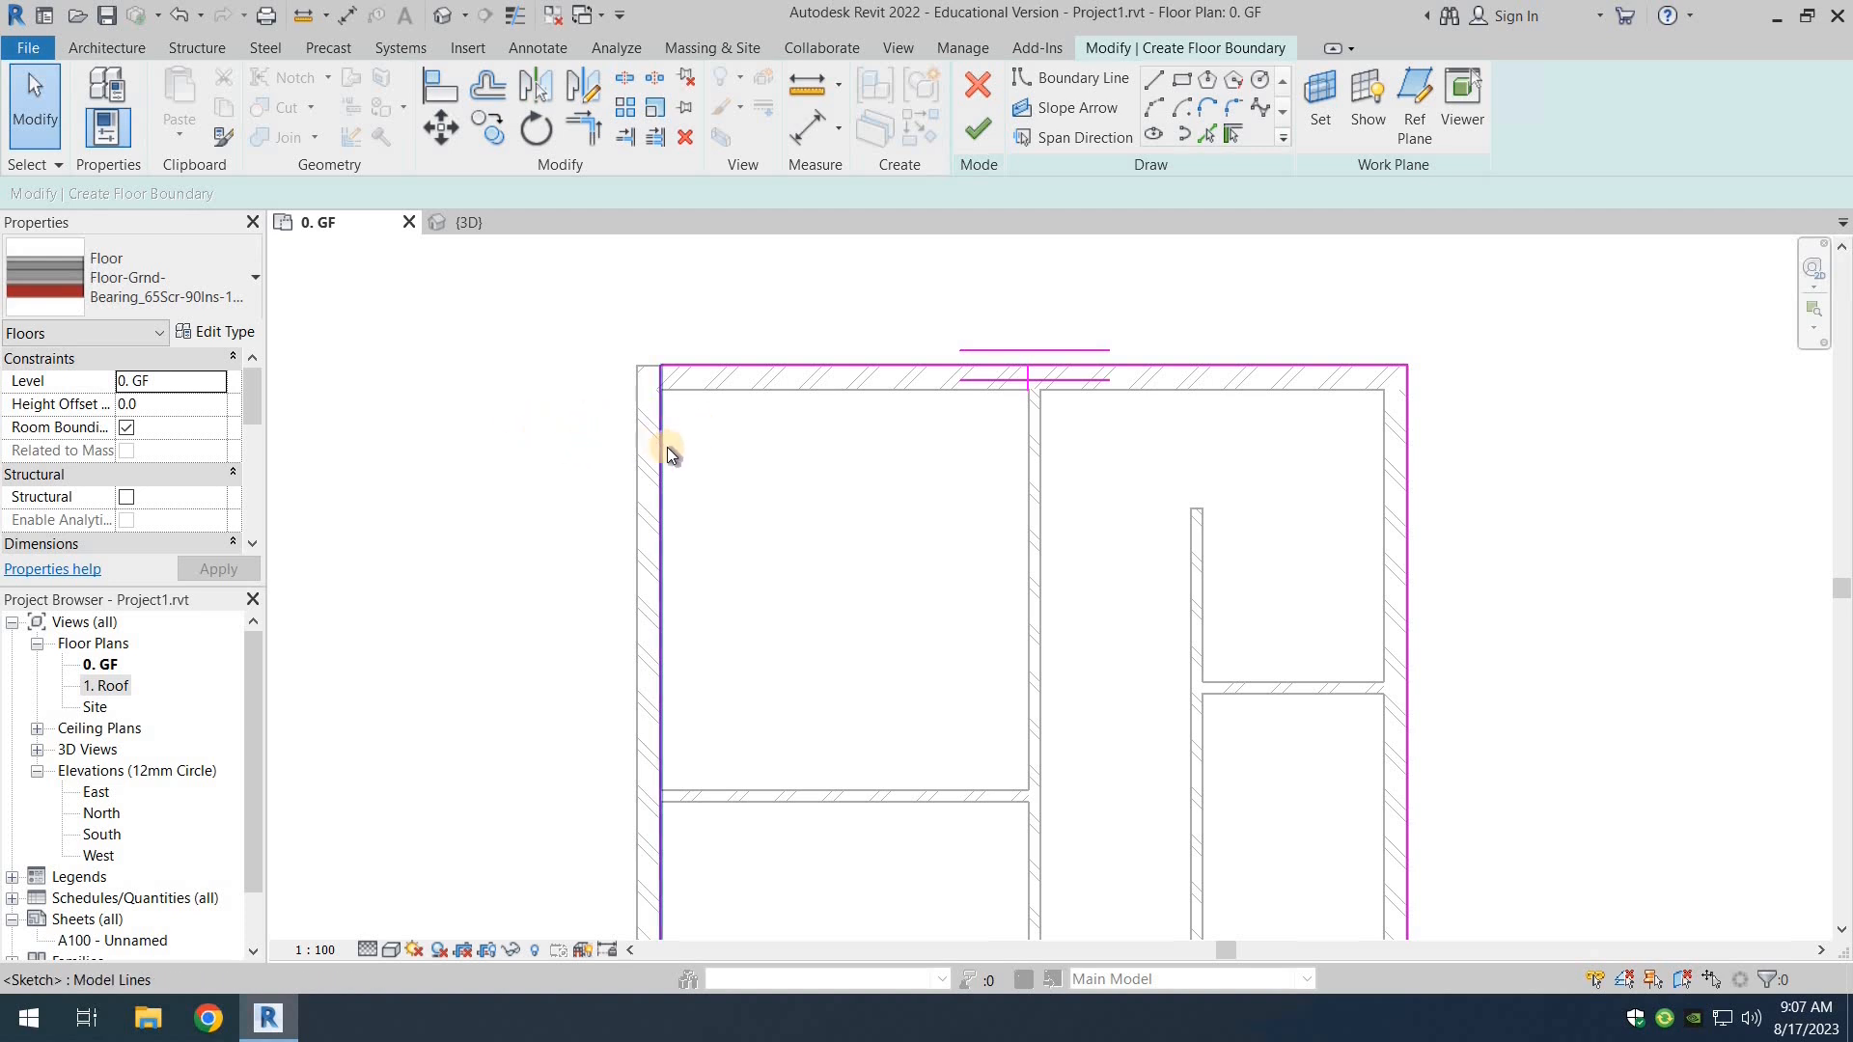
pyautogui.scroll(-2, 668, 448)
pyautogui.moveTo(830, 381); pyautogui.dragTo(753, 478, button='middle')
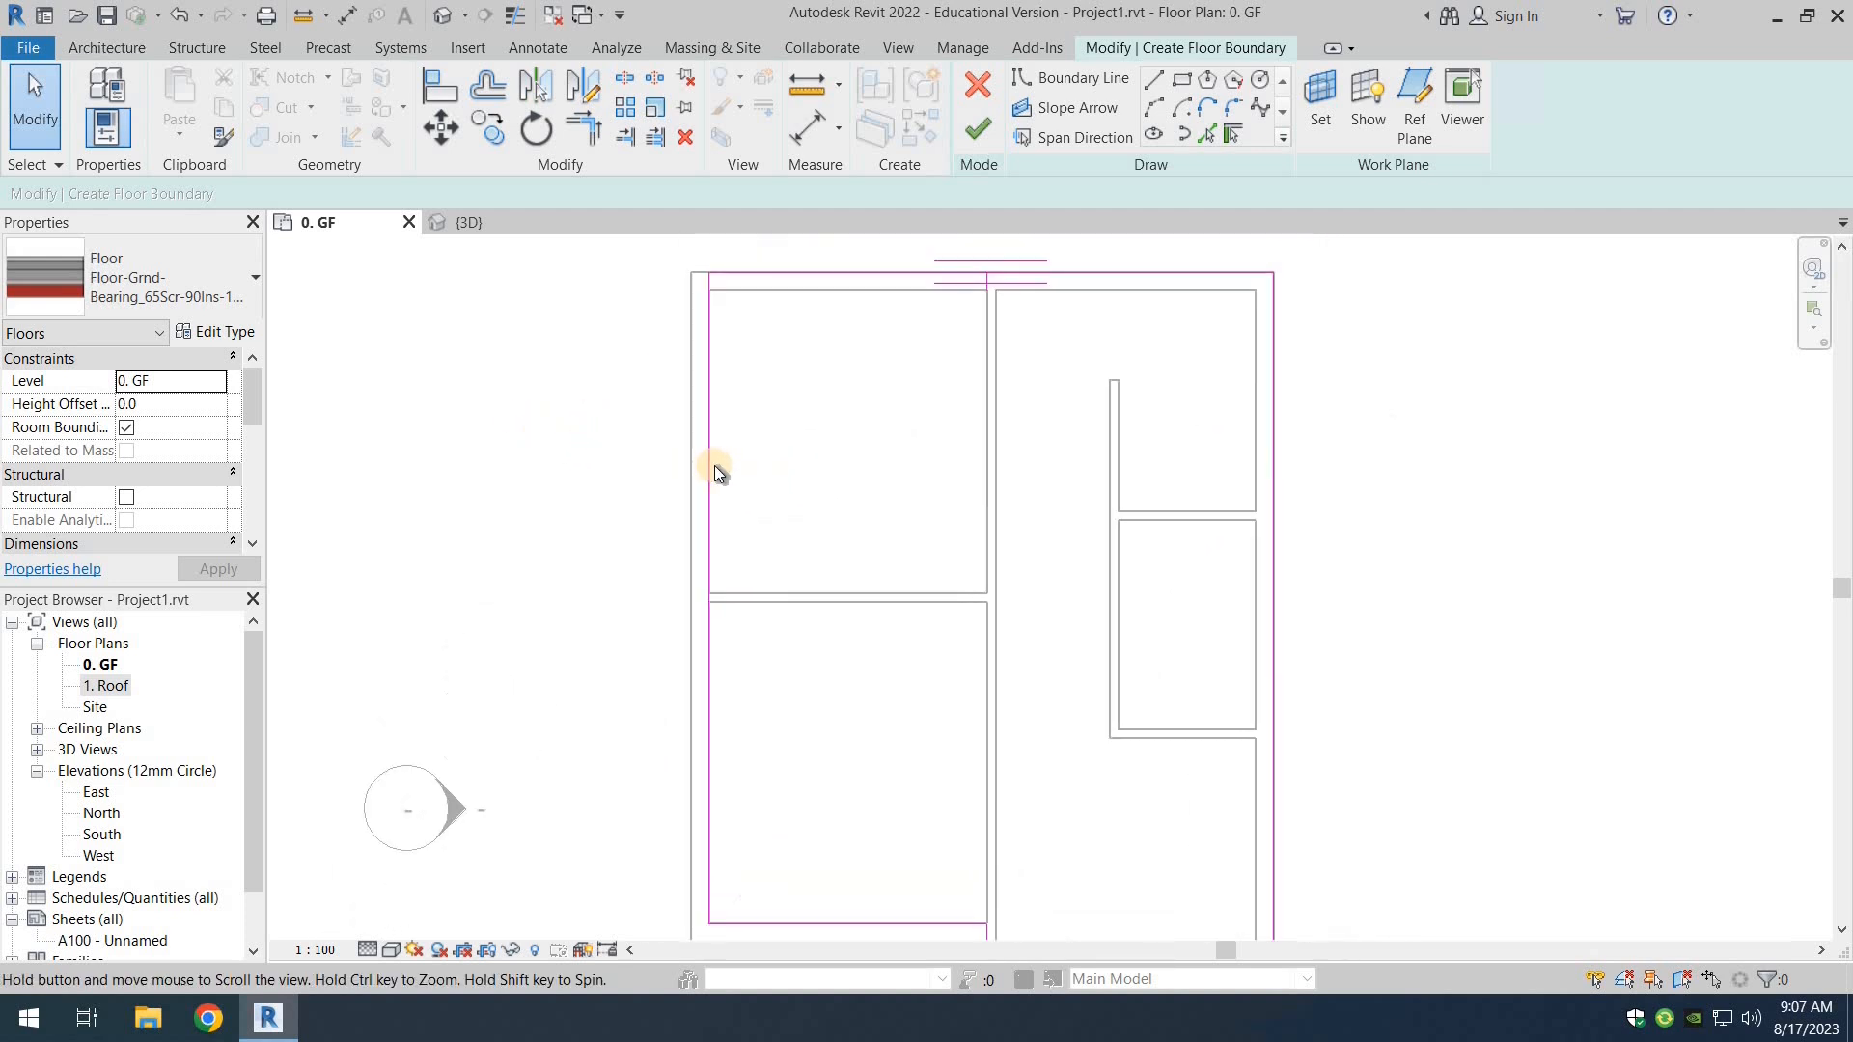
pyautogui.click(710, 466)
pyautogui.moveTo(738, 588); pyautogui.dragTo(753, 526, button='middle')
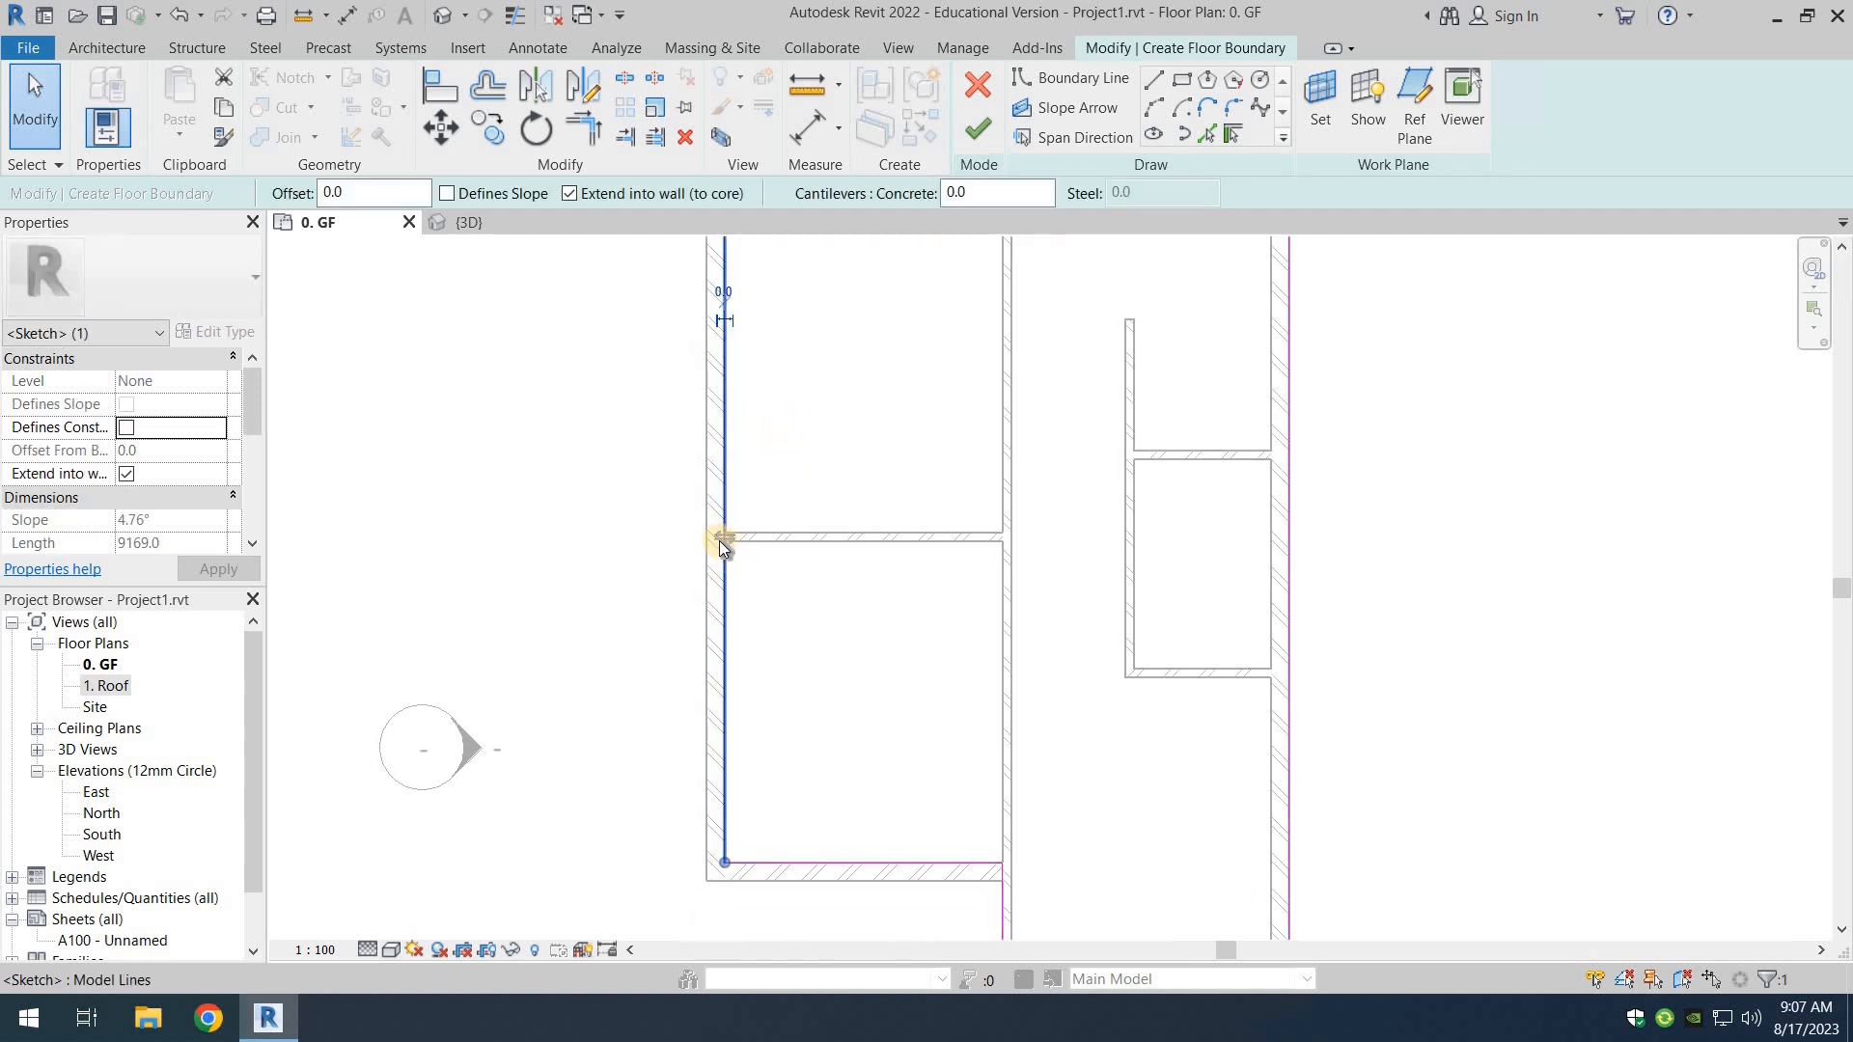
pyautogui.moveTo(720, 540); pyautogui.dragTo(672, 593)
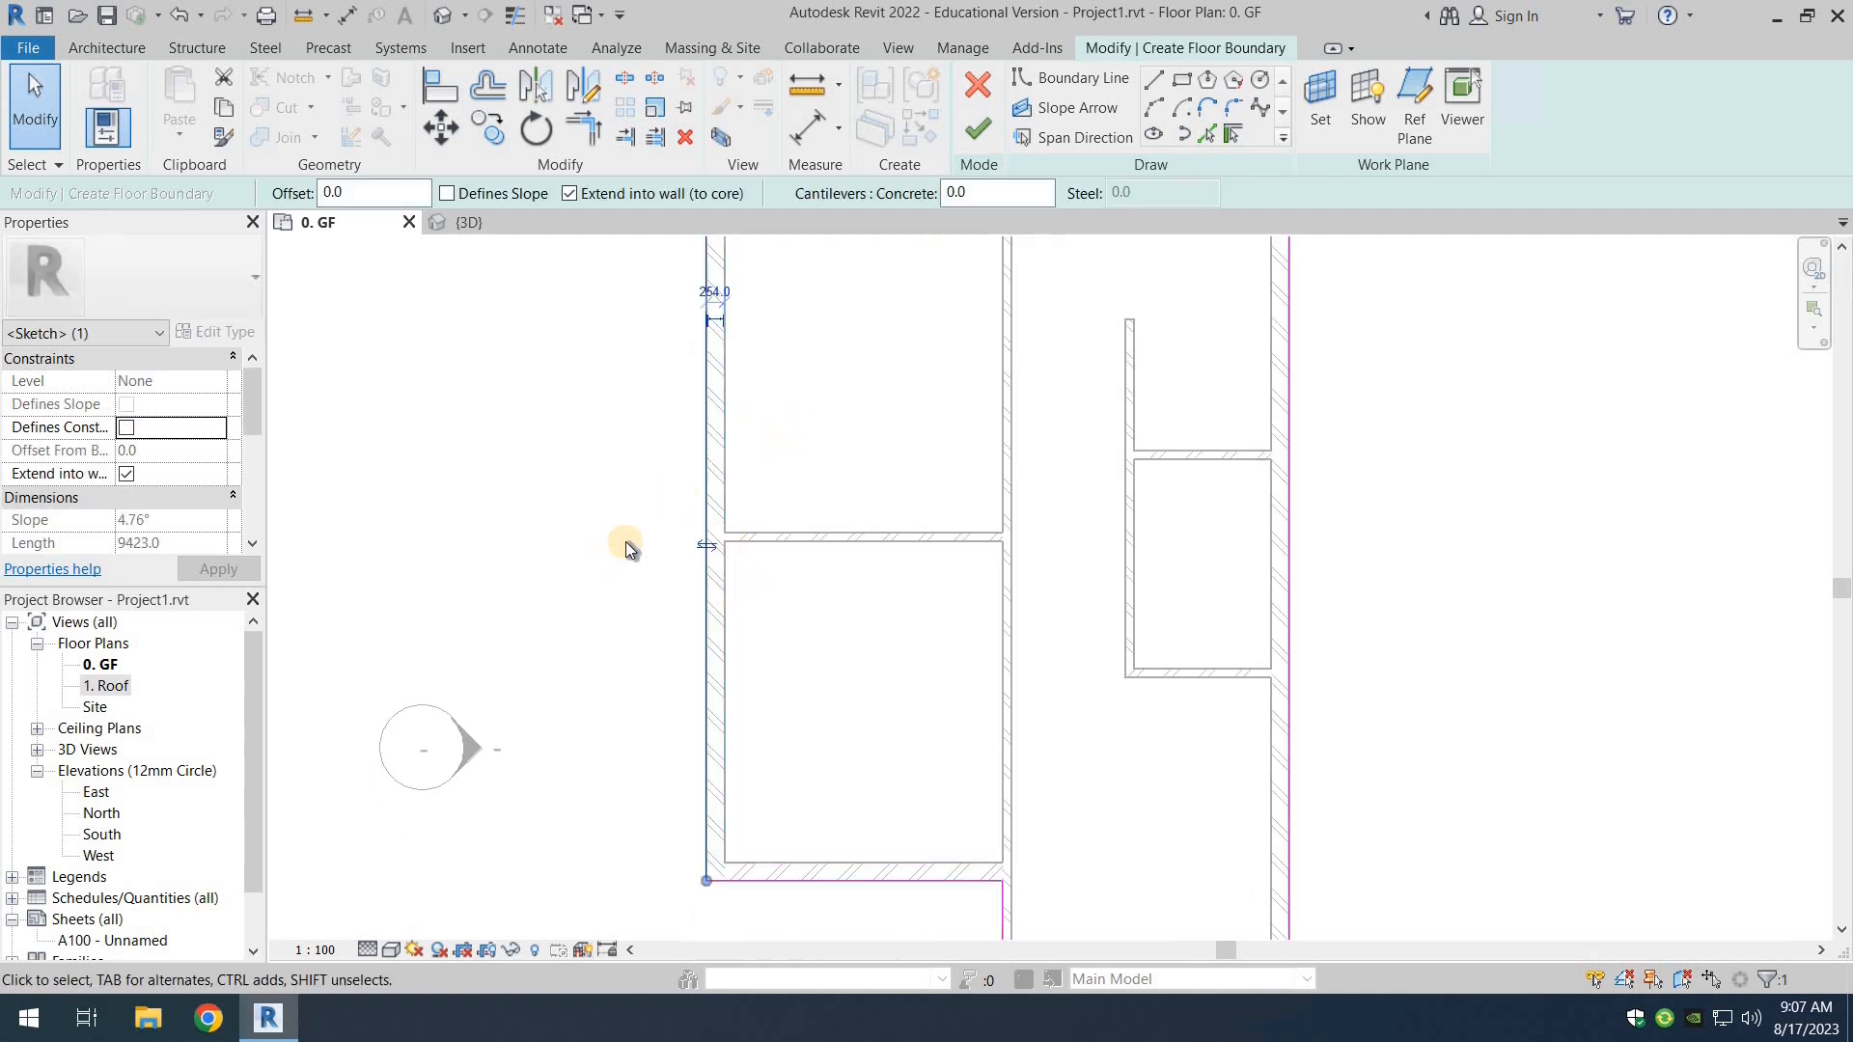
pyautogui.scroll(-1, 580, 541)
pyautogui.click(811, 454)
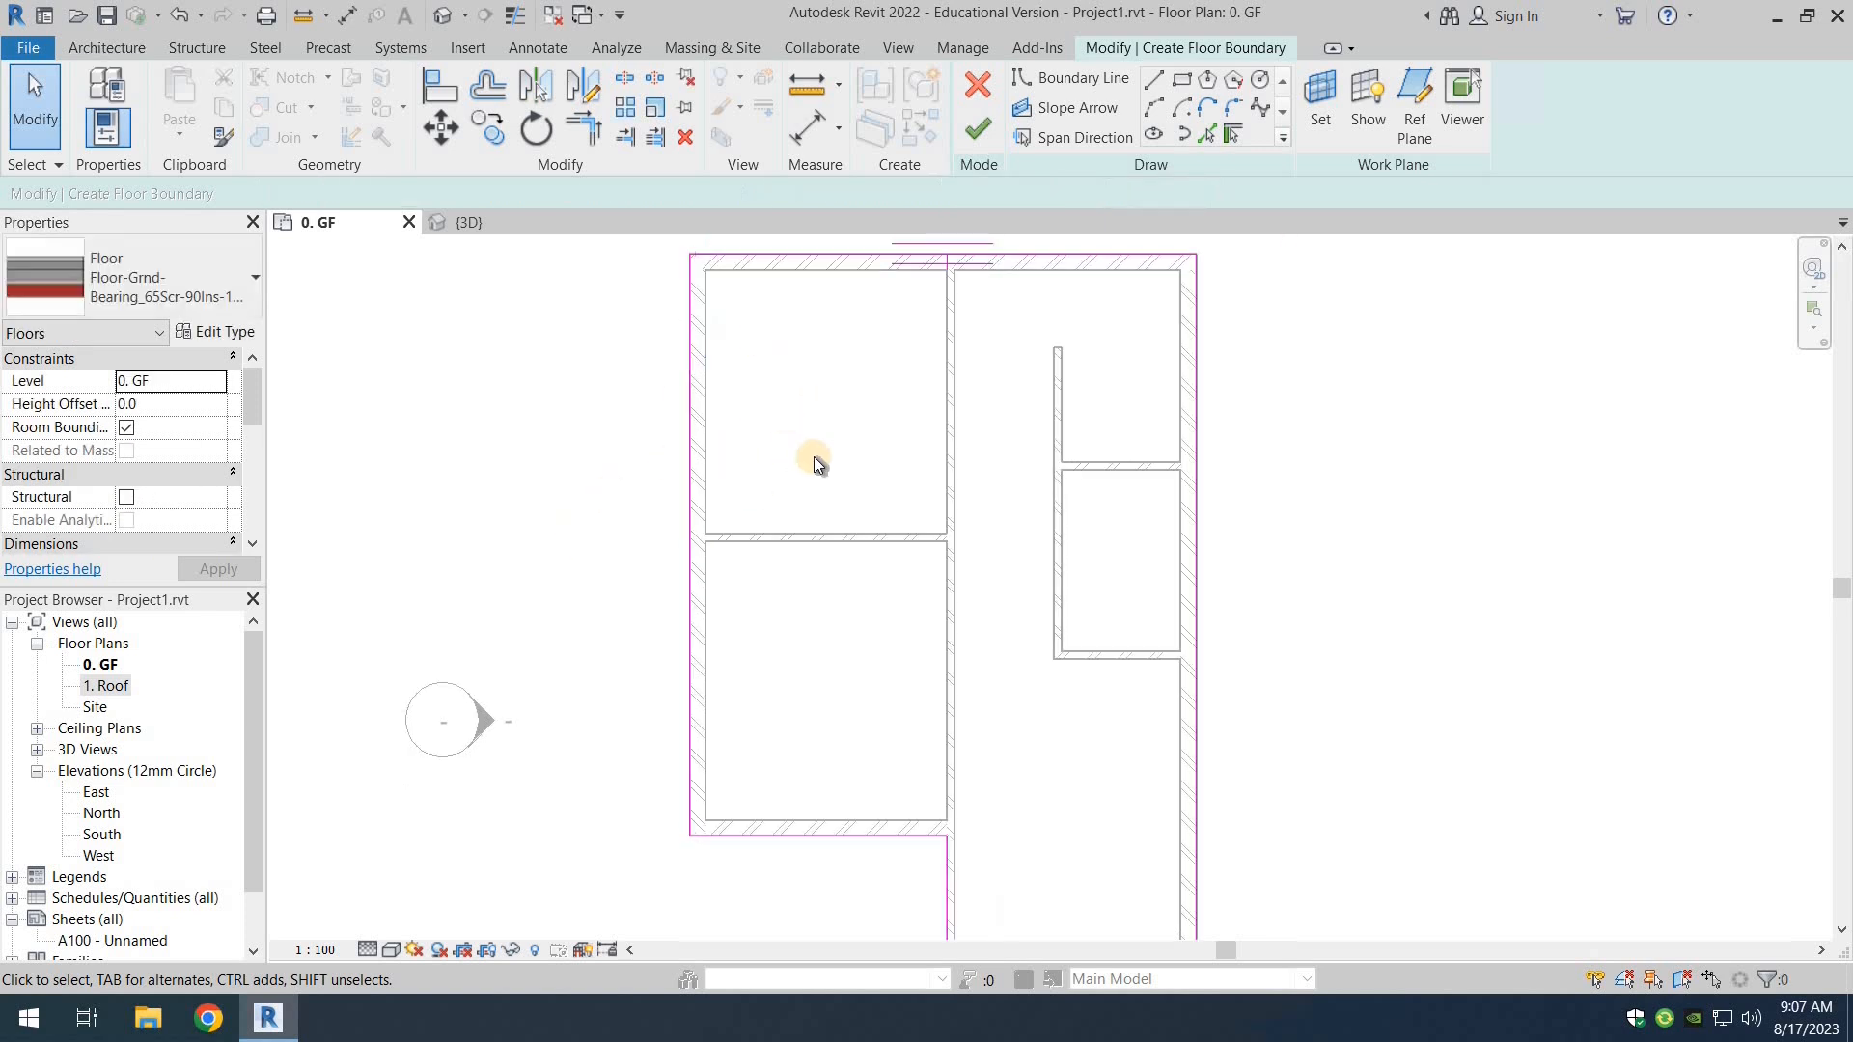
# Step: Check the floor boundary around the whole house and try to finish the sketch
pyautogui.moveTo(964, 327); pyautogui.dragTo(935, 302, button='middle')
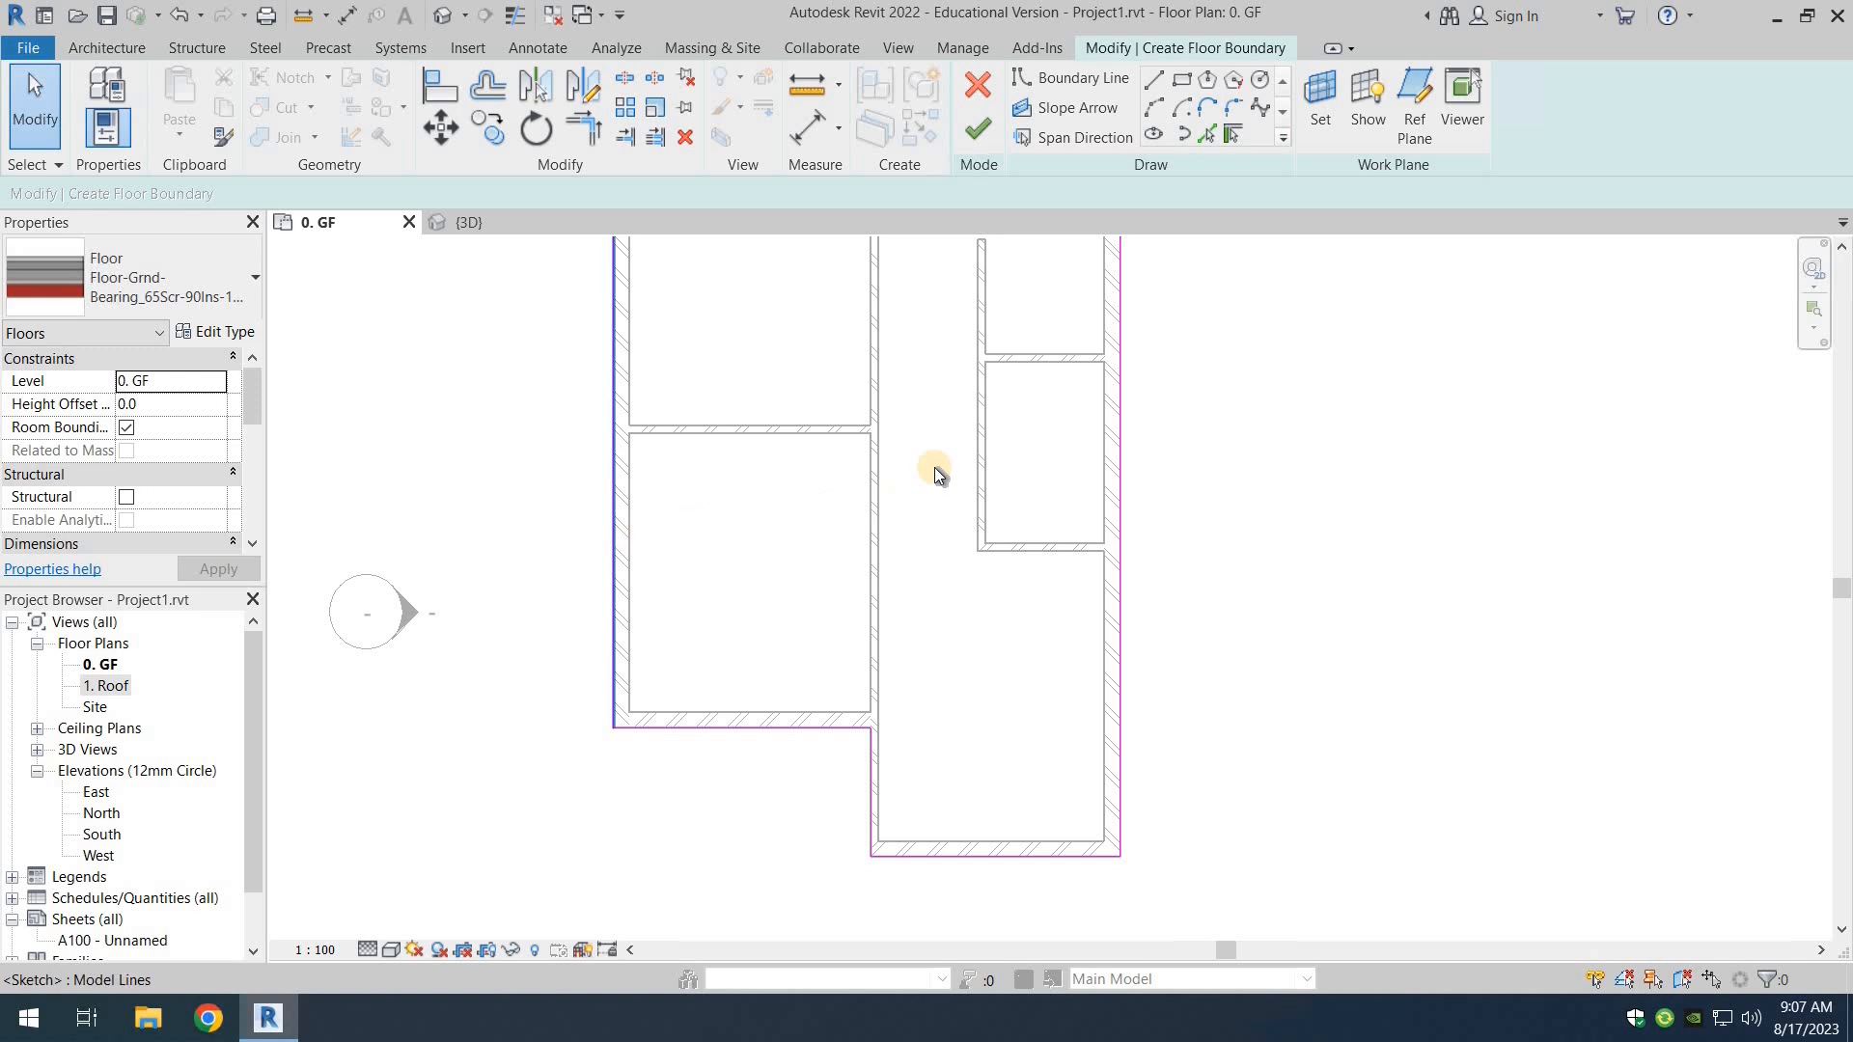
pyautogui.moveTo(916, 529); pyautogui.dragTo(915, 877, button='middle')
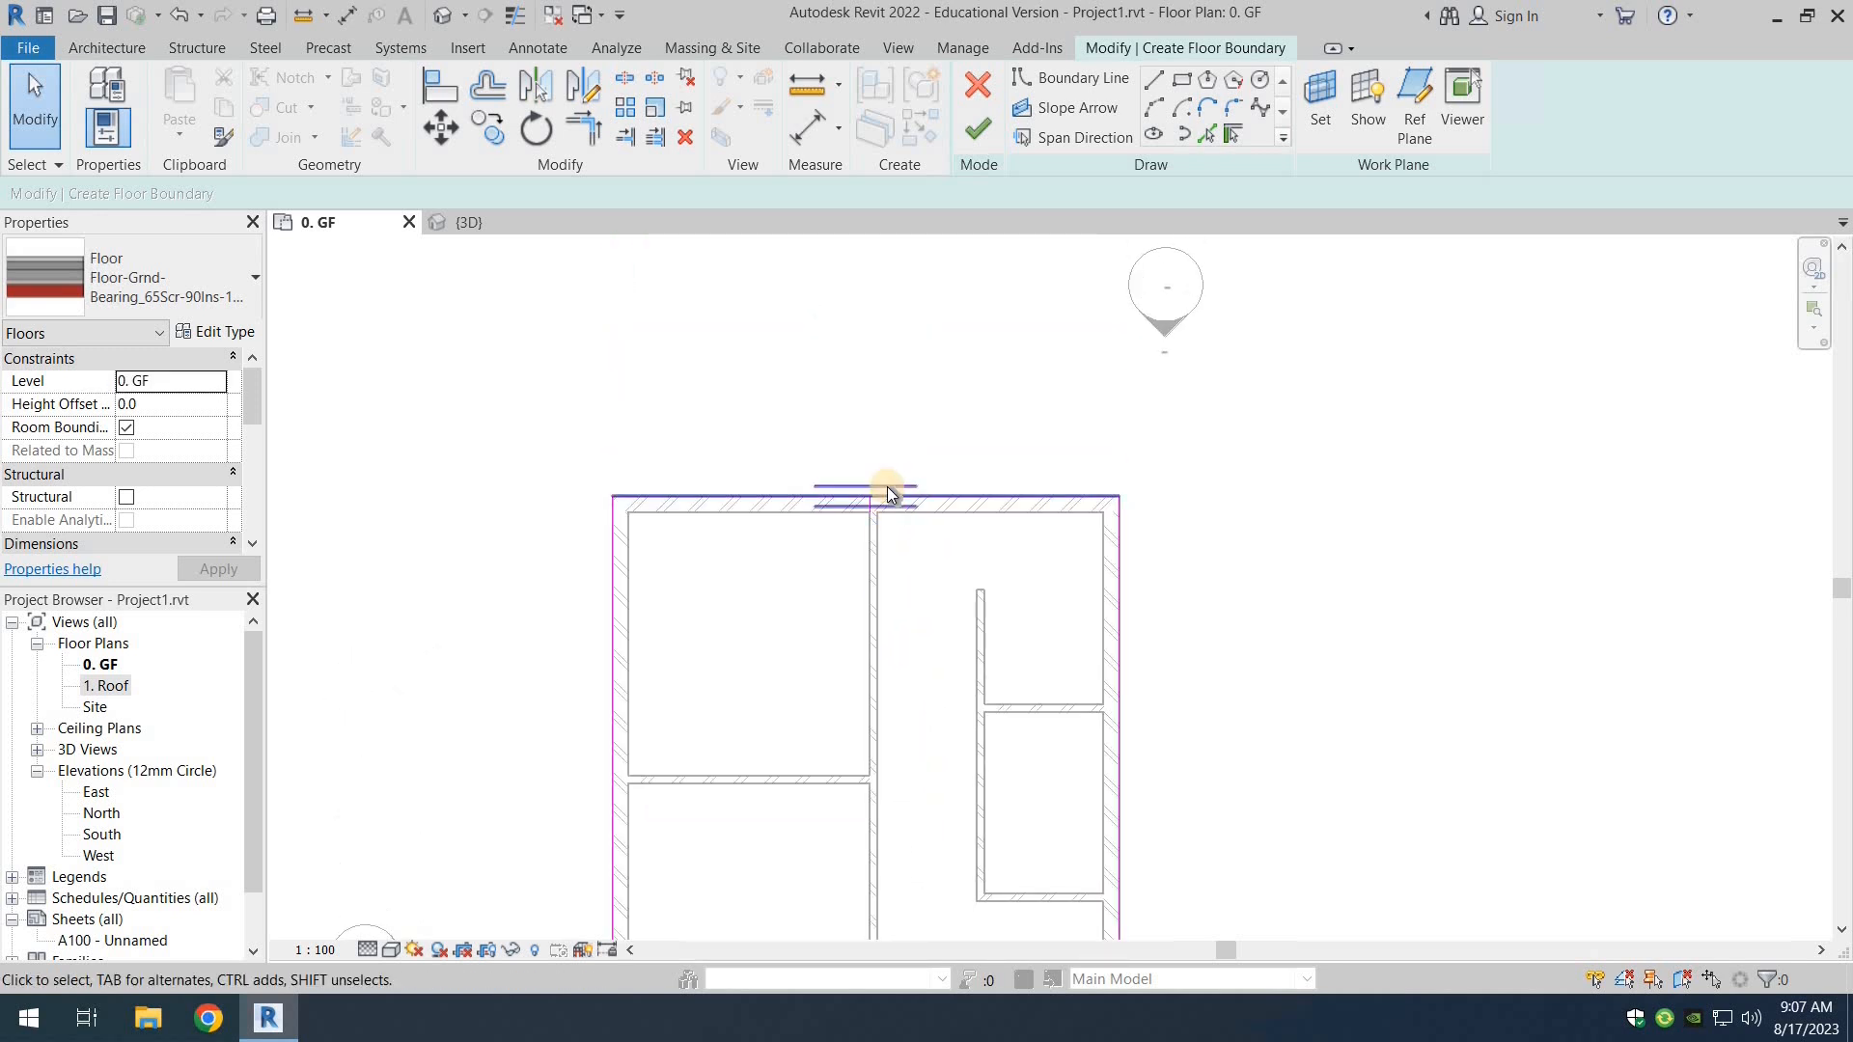
pyautogui.scroll(3, 888, 488)
pyautogui.scroll(-3, 733, 453)
pyautogui.scroll(-2, 734, 454)
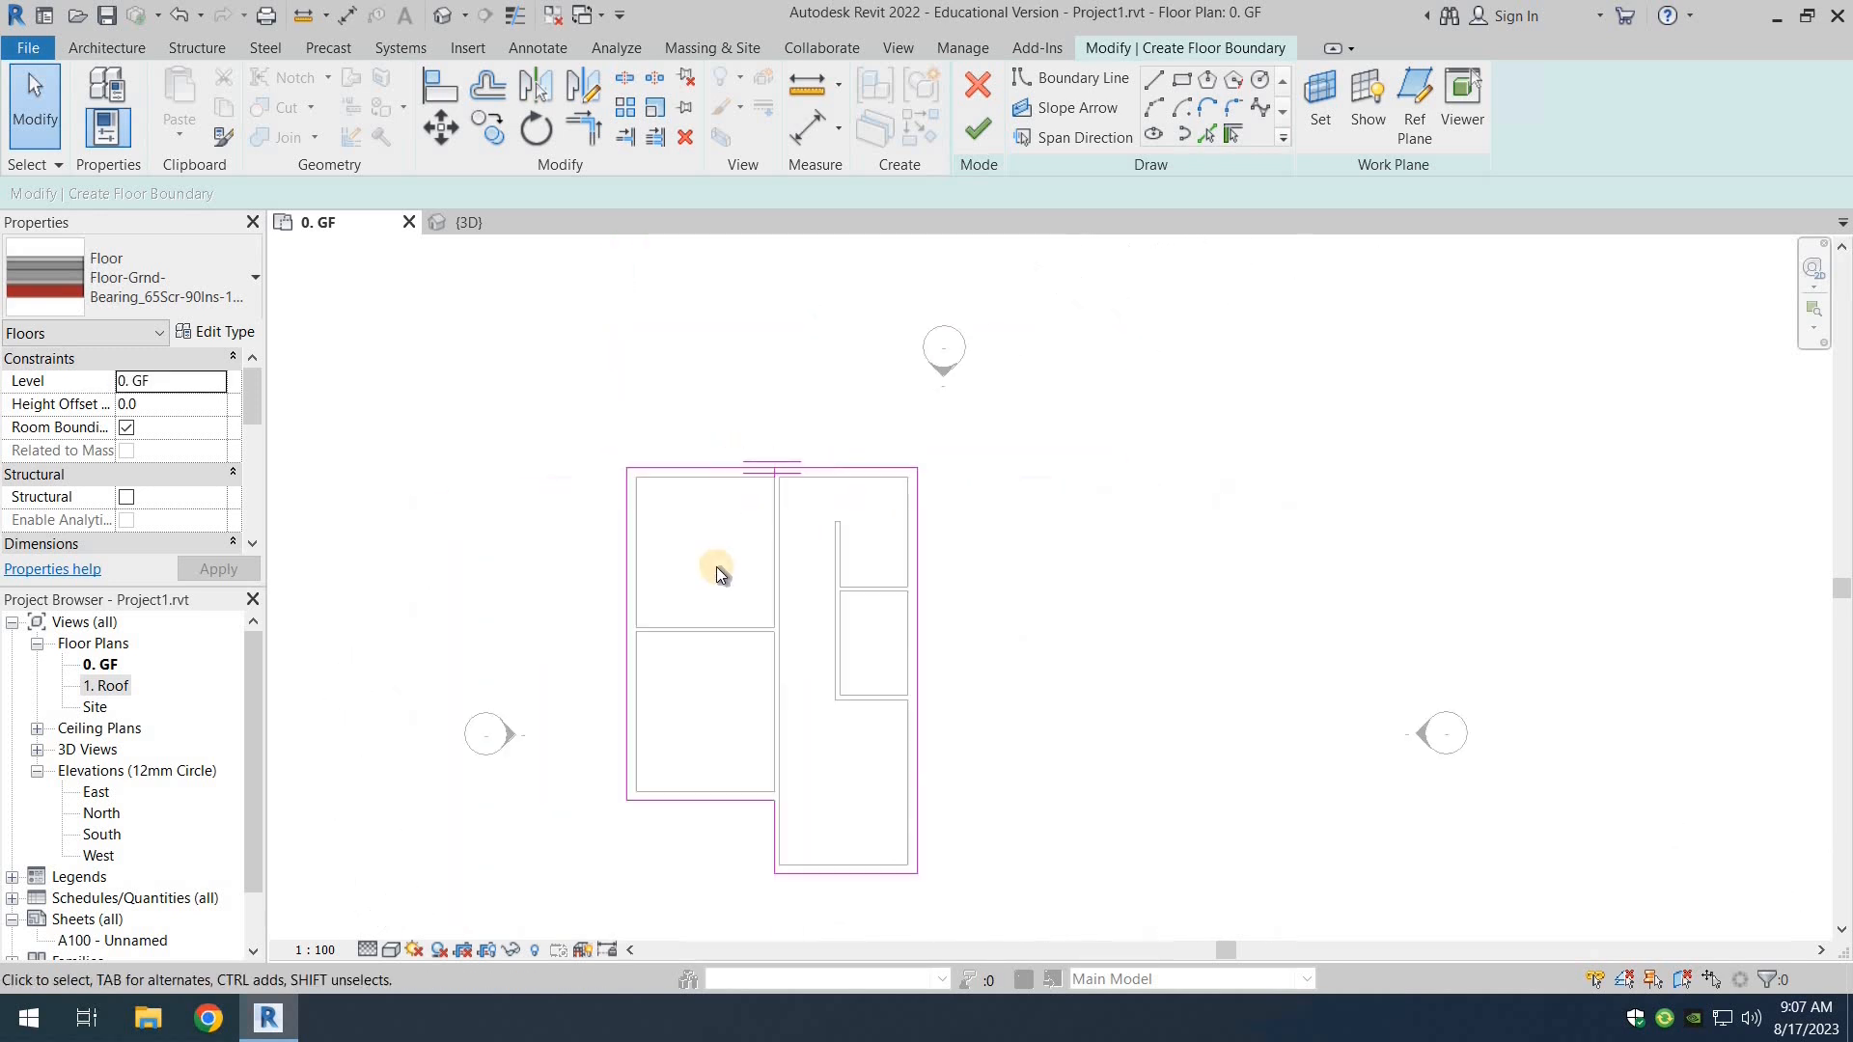
pyautogui.moveTo(786, 517); pyautogui.dragTo(843, 461, button='middle')
pyautogui.click(980, 135)
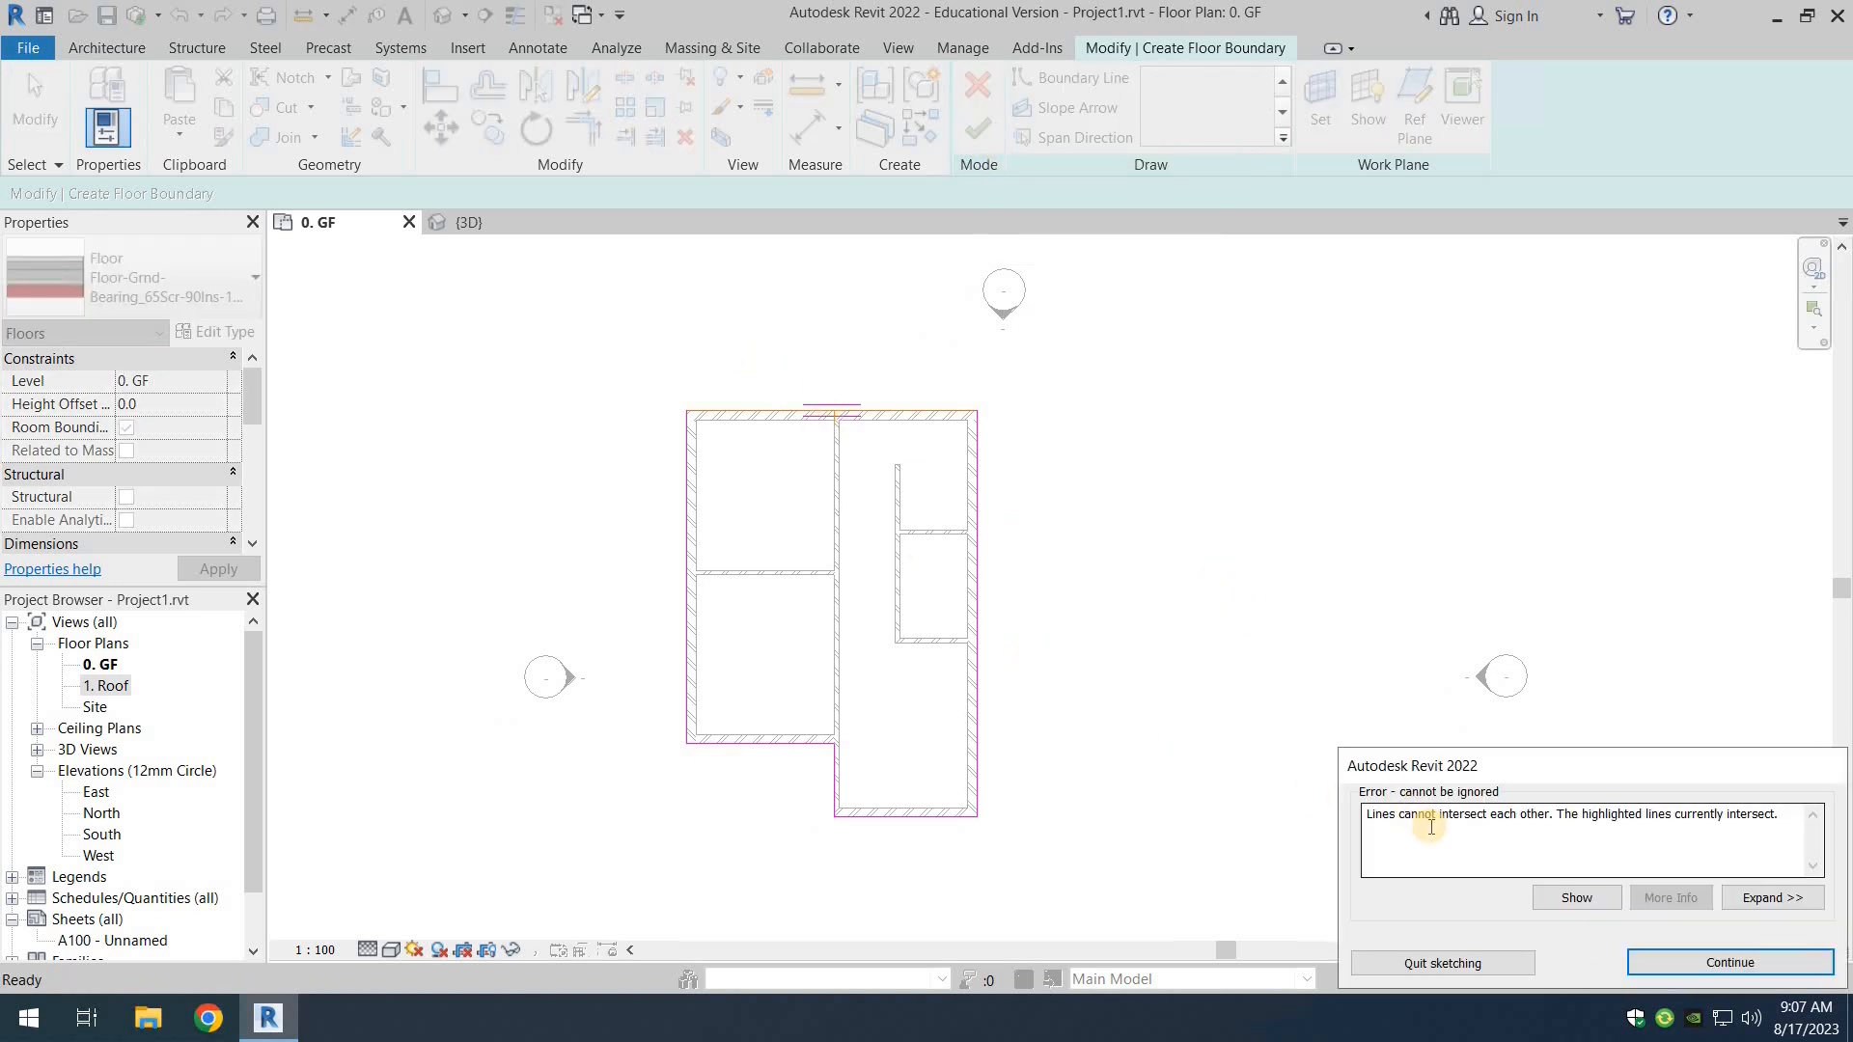
pyautogui.click(1694, 958)
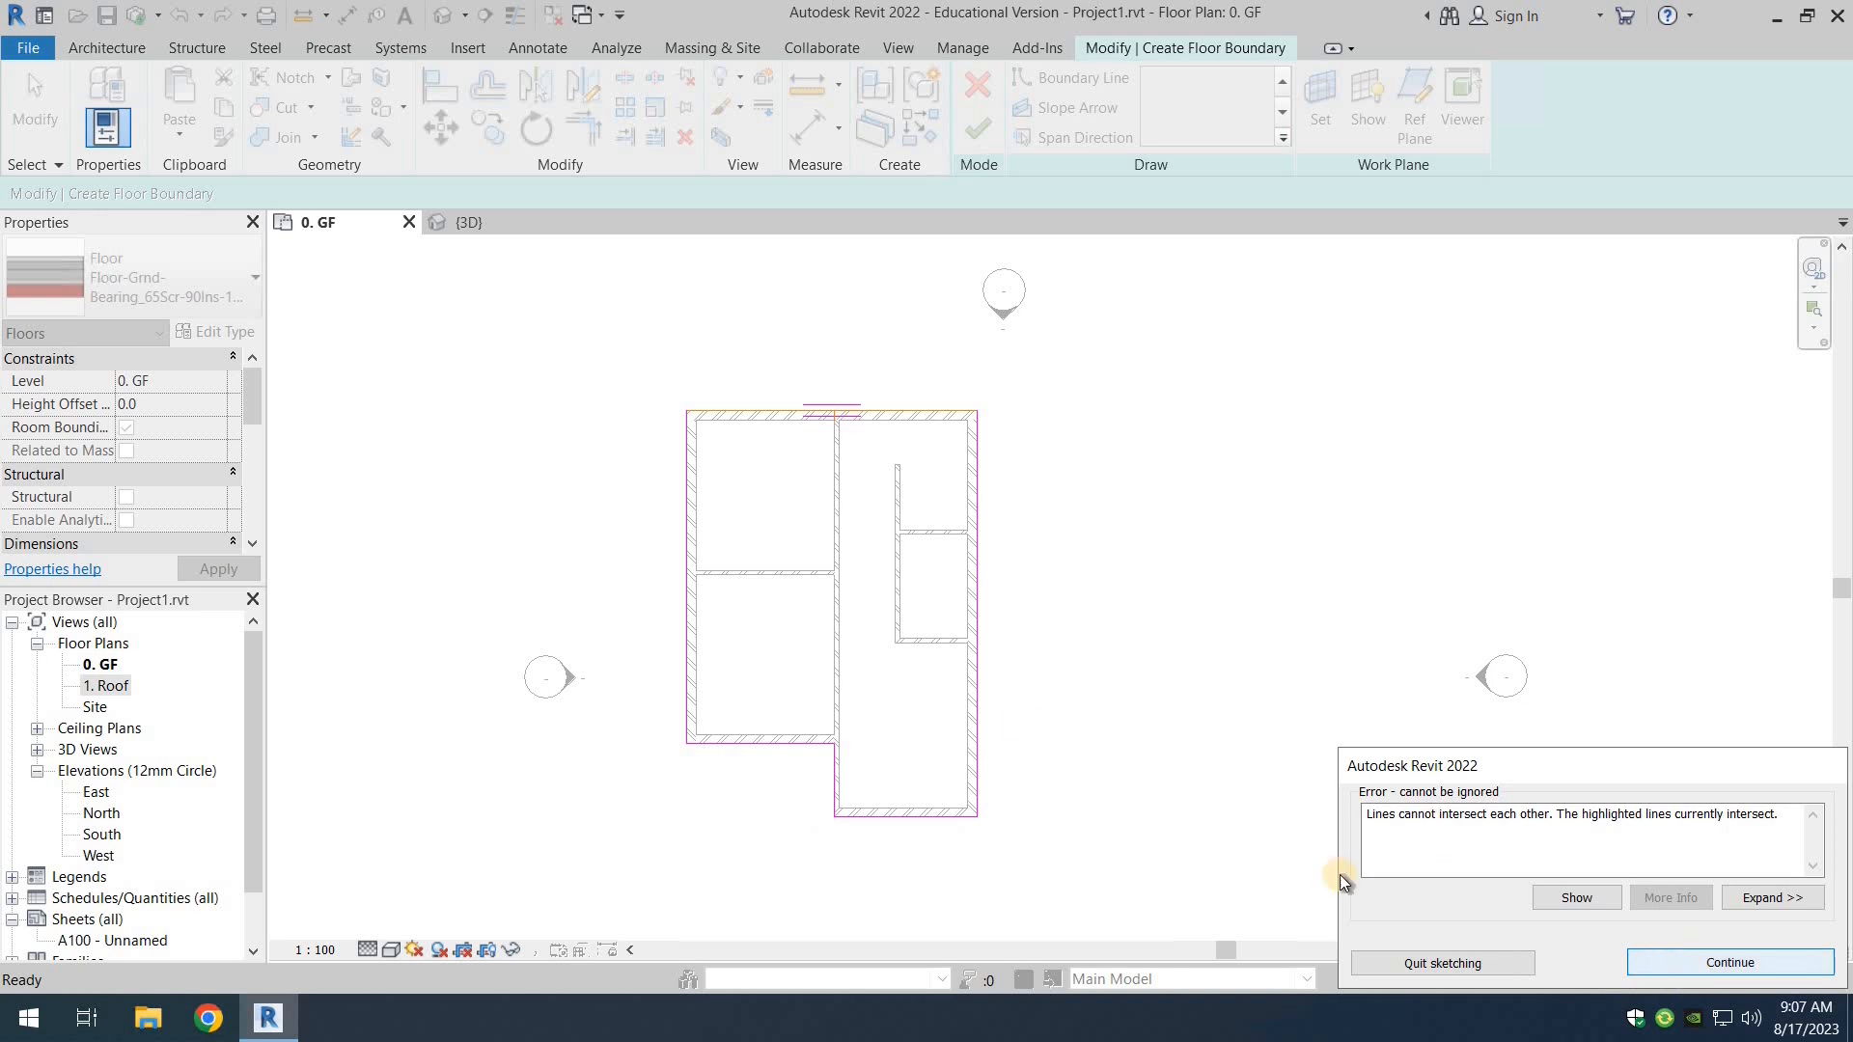
# Step: Delete the short leftover boundary segment inside the top outer wall above the central partition
pyautogui.scroll(5, 774, 372)
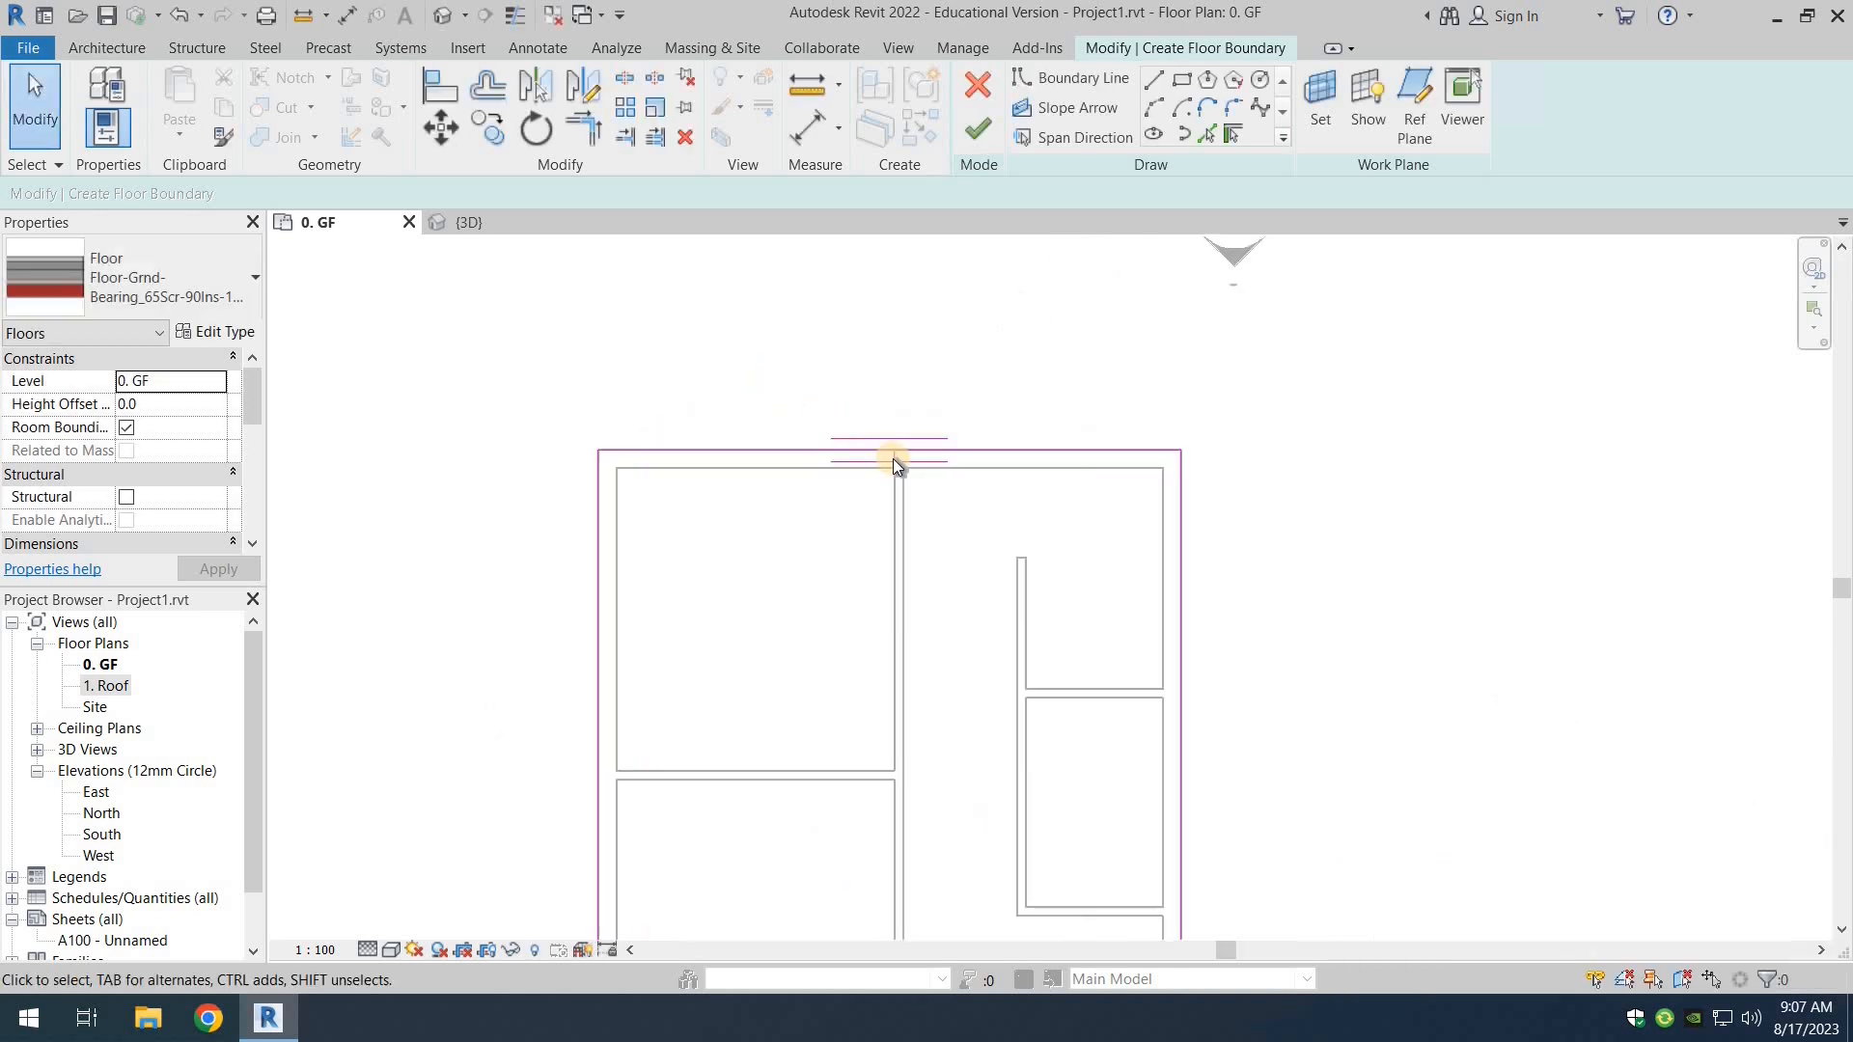
pyautogui.click(963, 471)
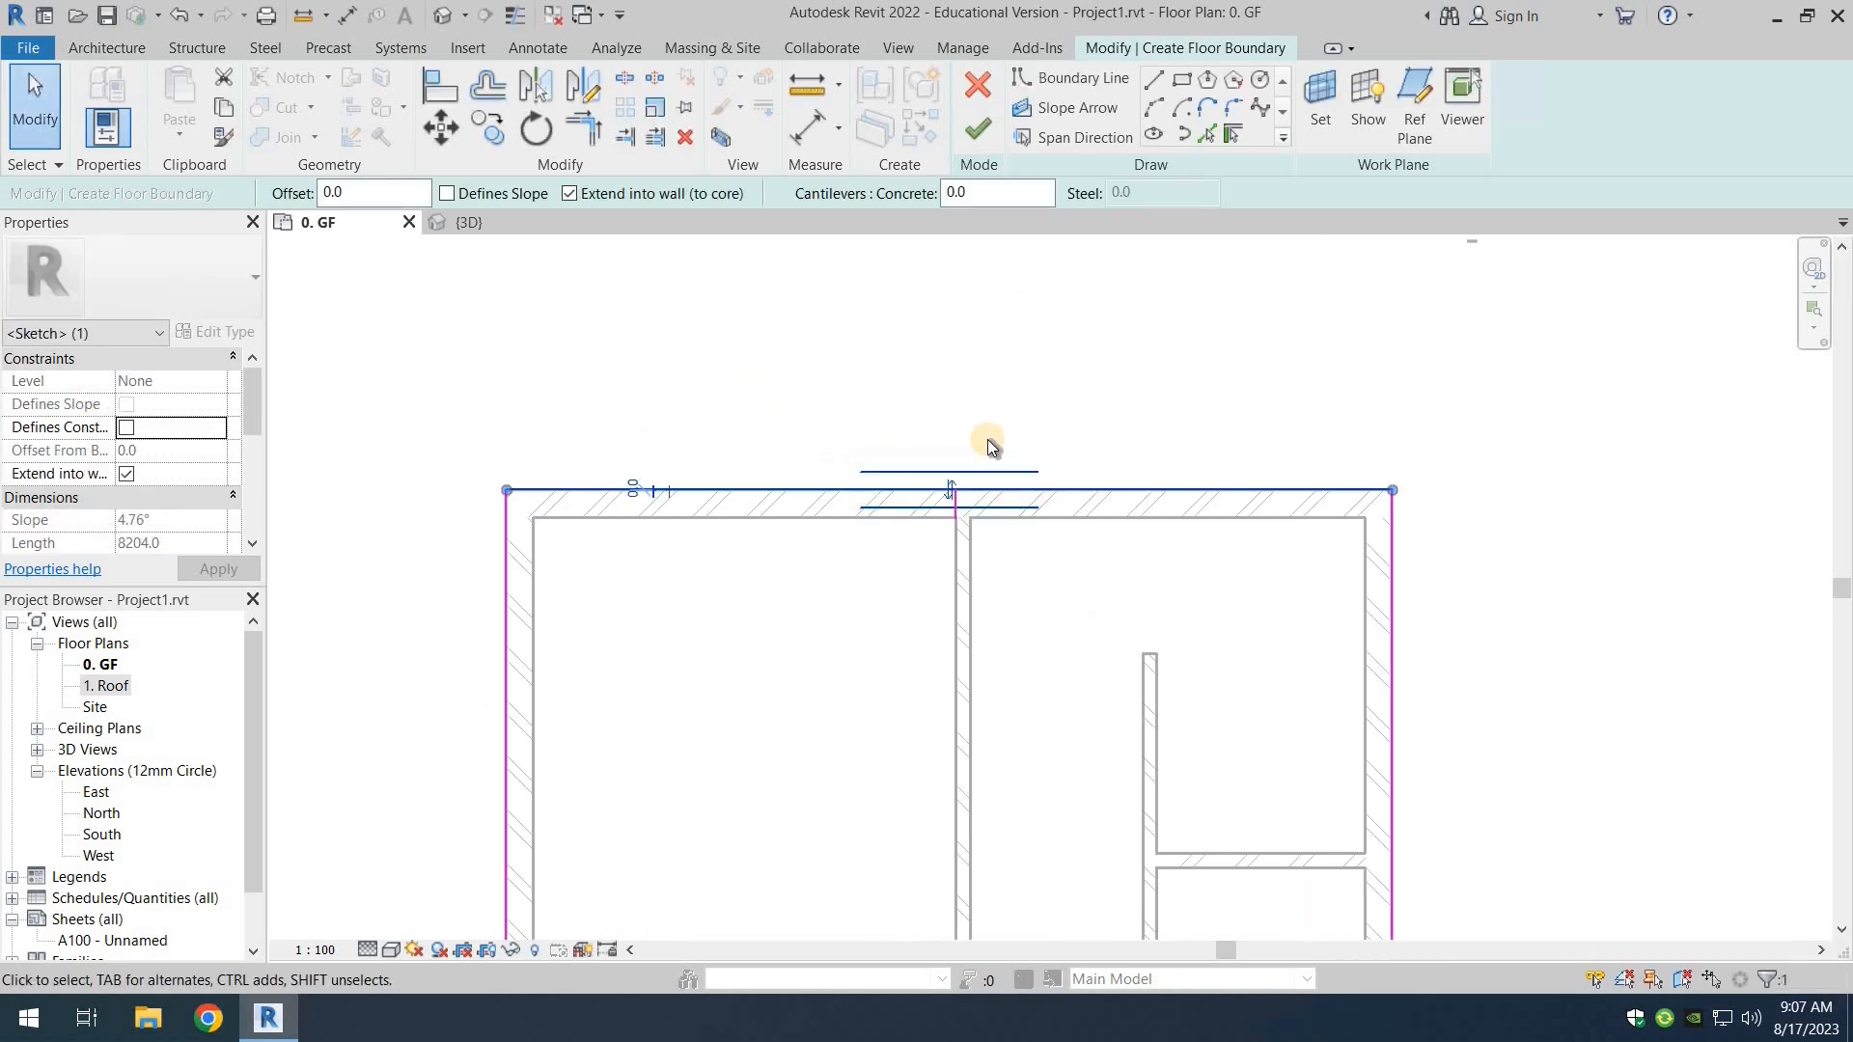
pyautogui.scroll(3, 987, 439)
pyautogui.click(977, 588)
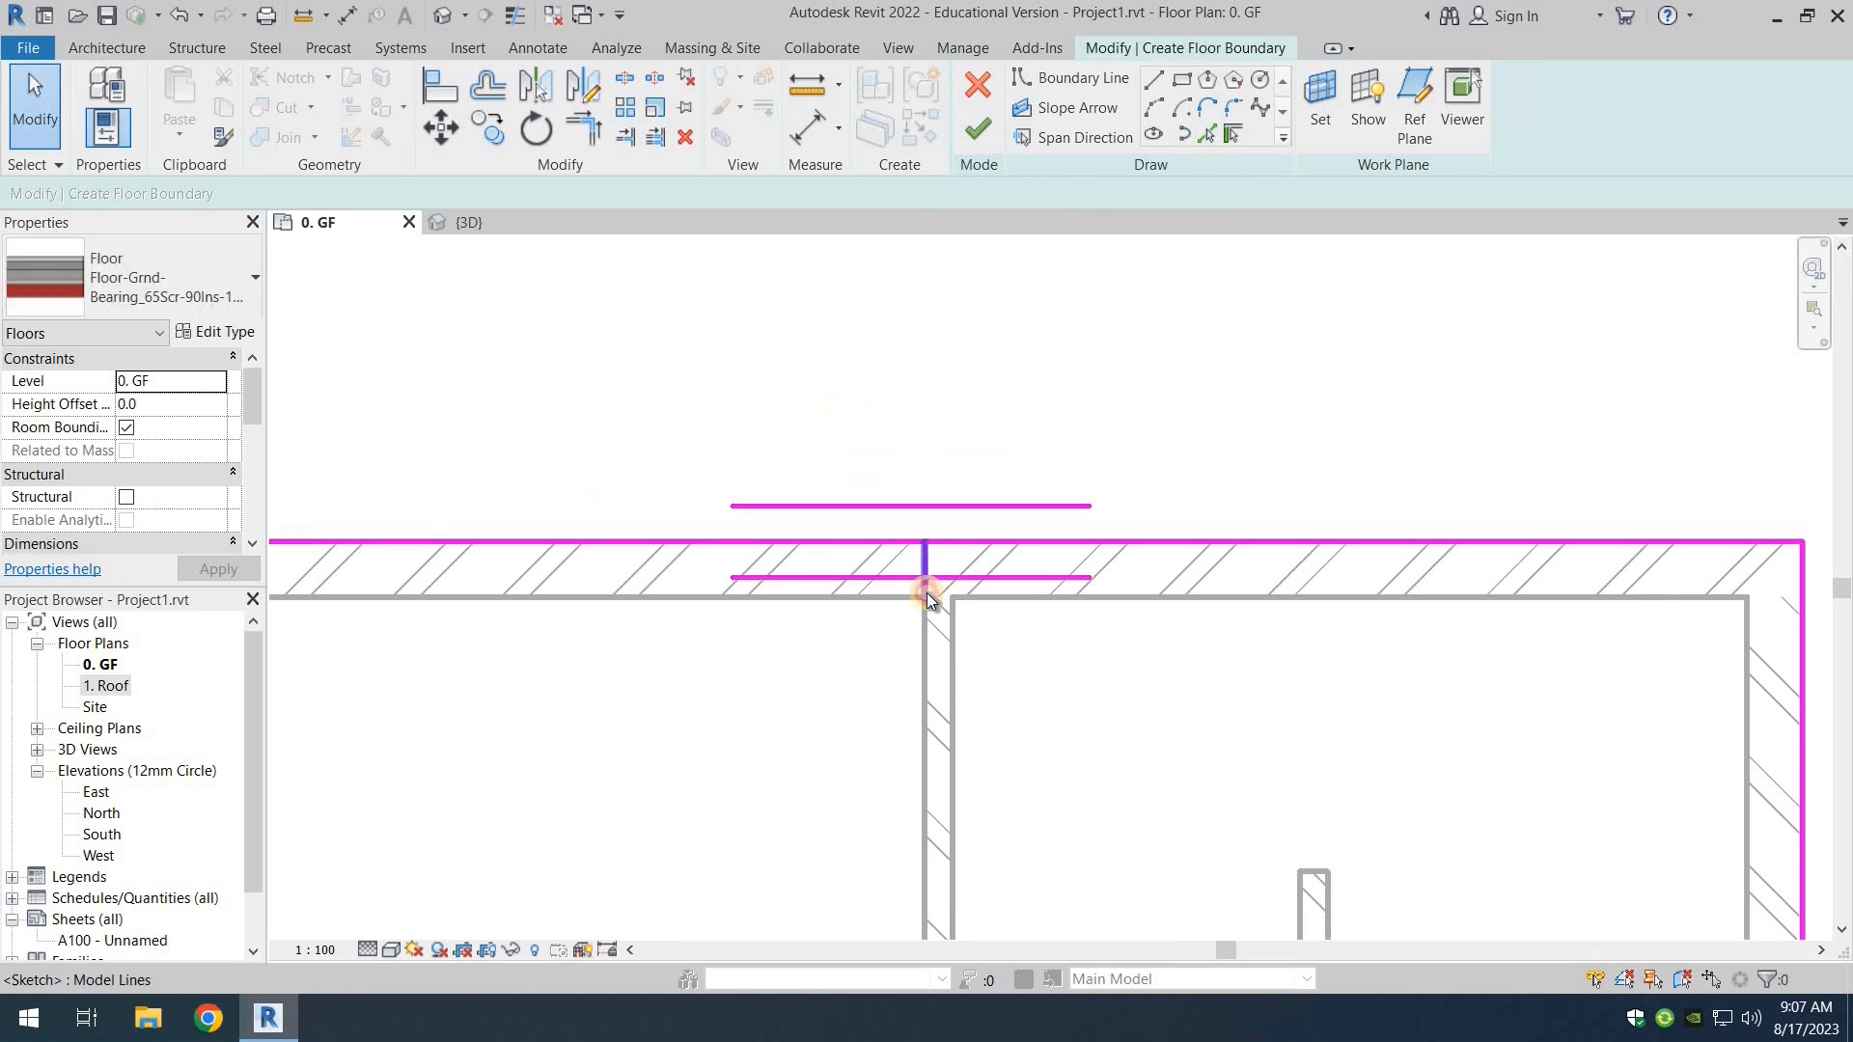
pyautogui.click(927, 592)
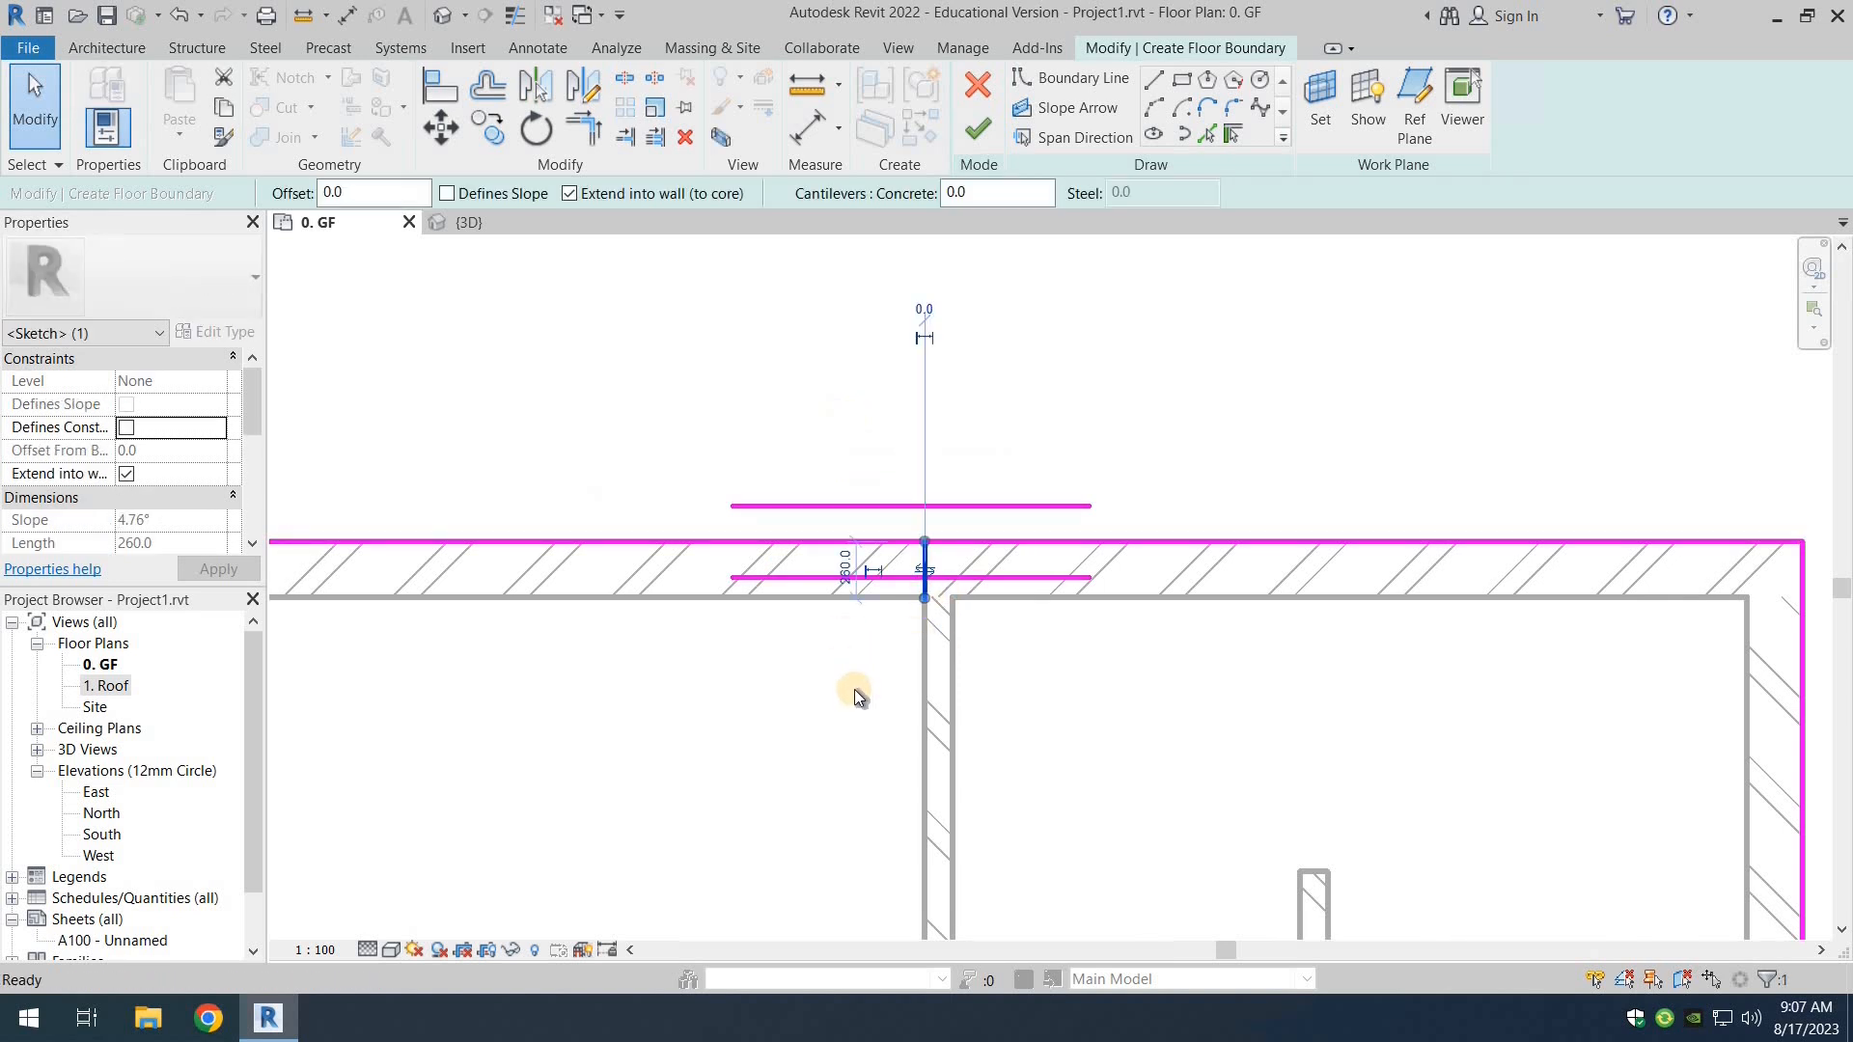
pyautogui.press('Delete')
# Step: Check the cleaned-up top boundary line and finish the sketch to create the ground floor slab
pyautogui.scroll(-2, 854, 691)
pyautogui.scroll(6, 876, 651)
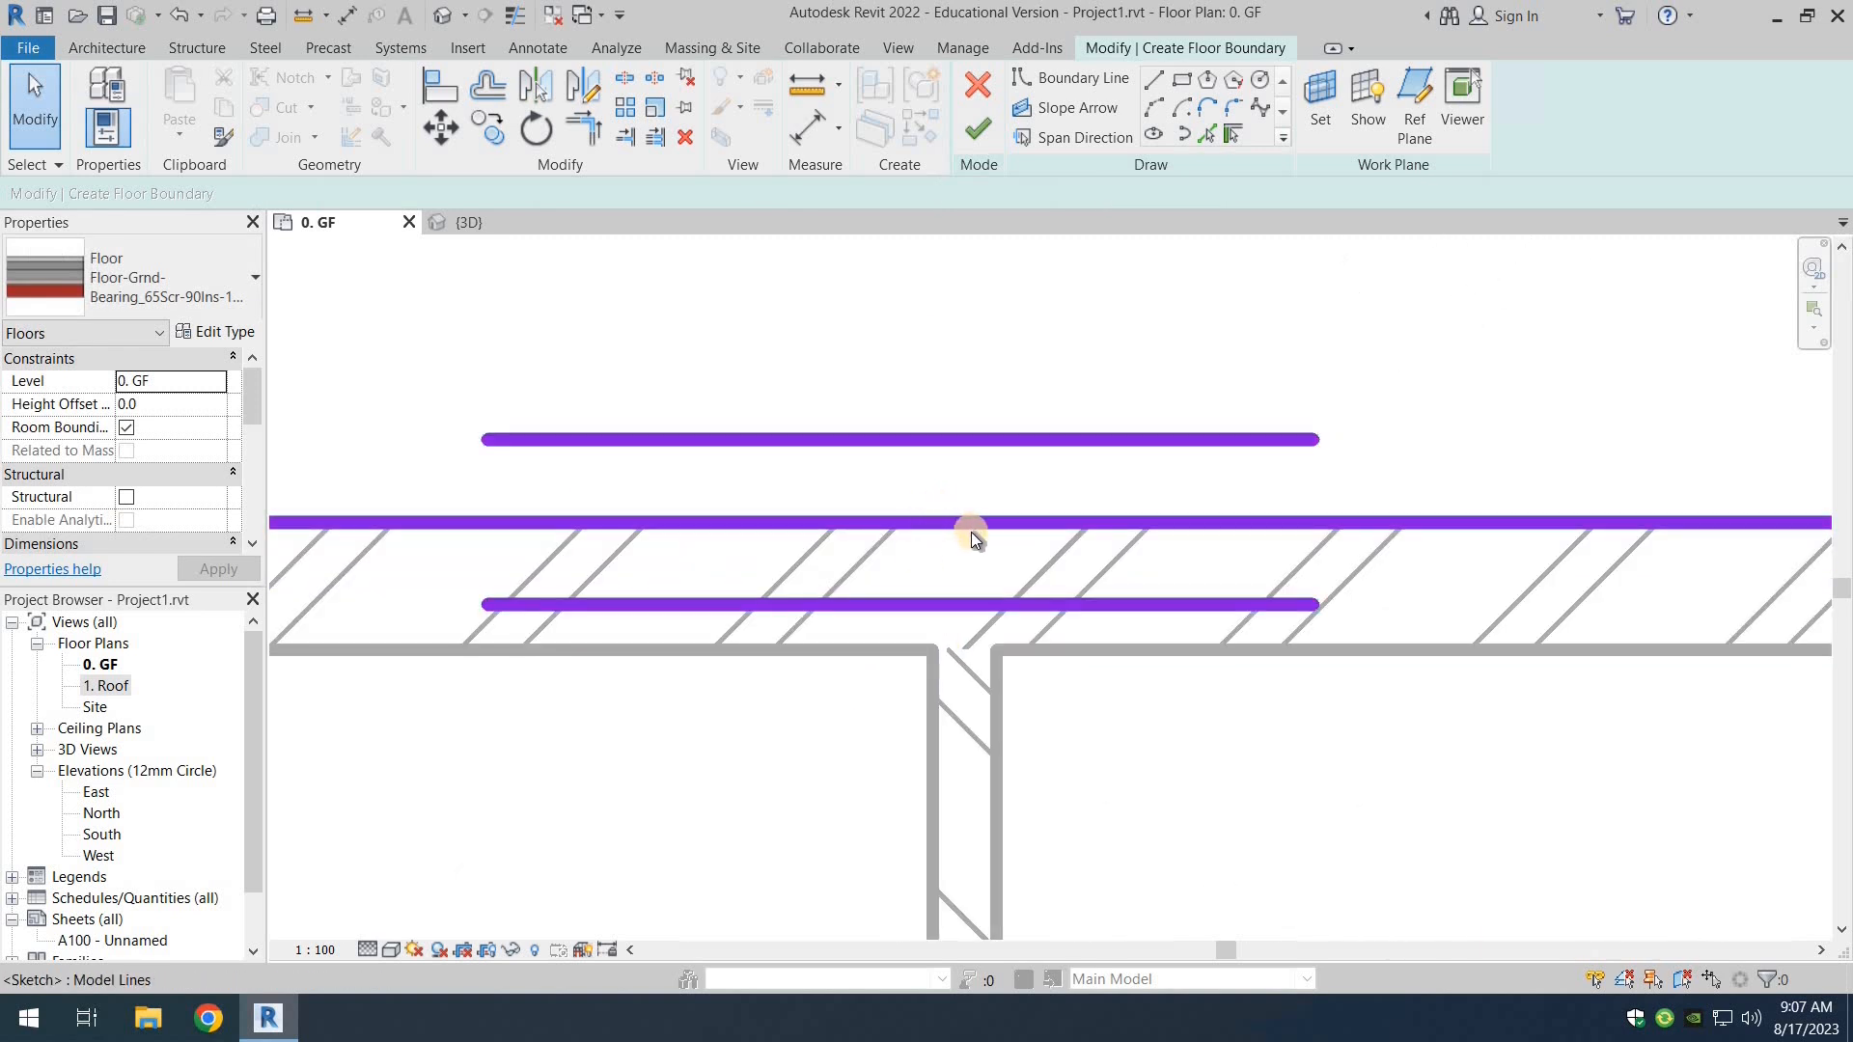
pyautogui.scroll(-4, 971, 531)
pyautogui.scroll(-2, 1022, 593)
pyautogui.moveTo(981, 538); pyautogui.dragTo(954, 428, button='middle')
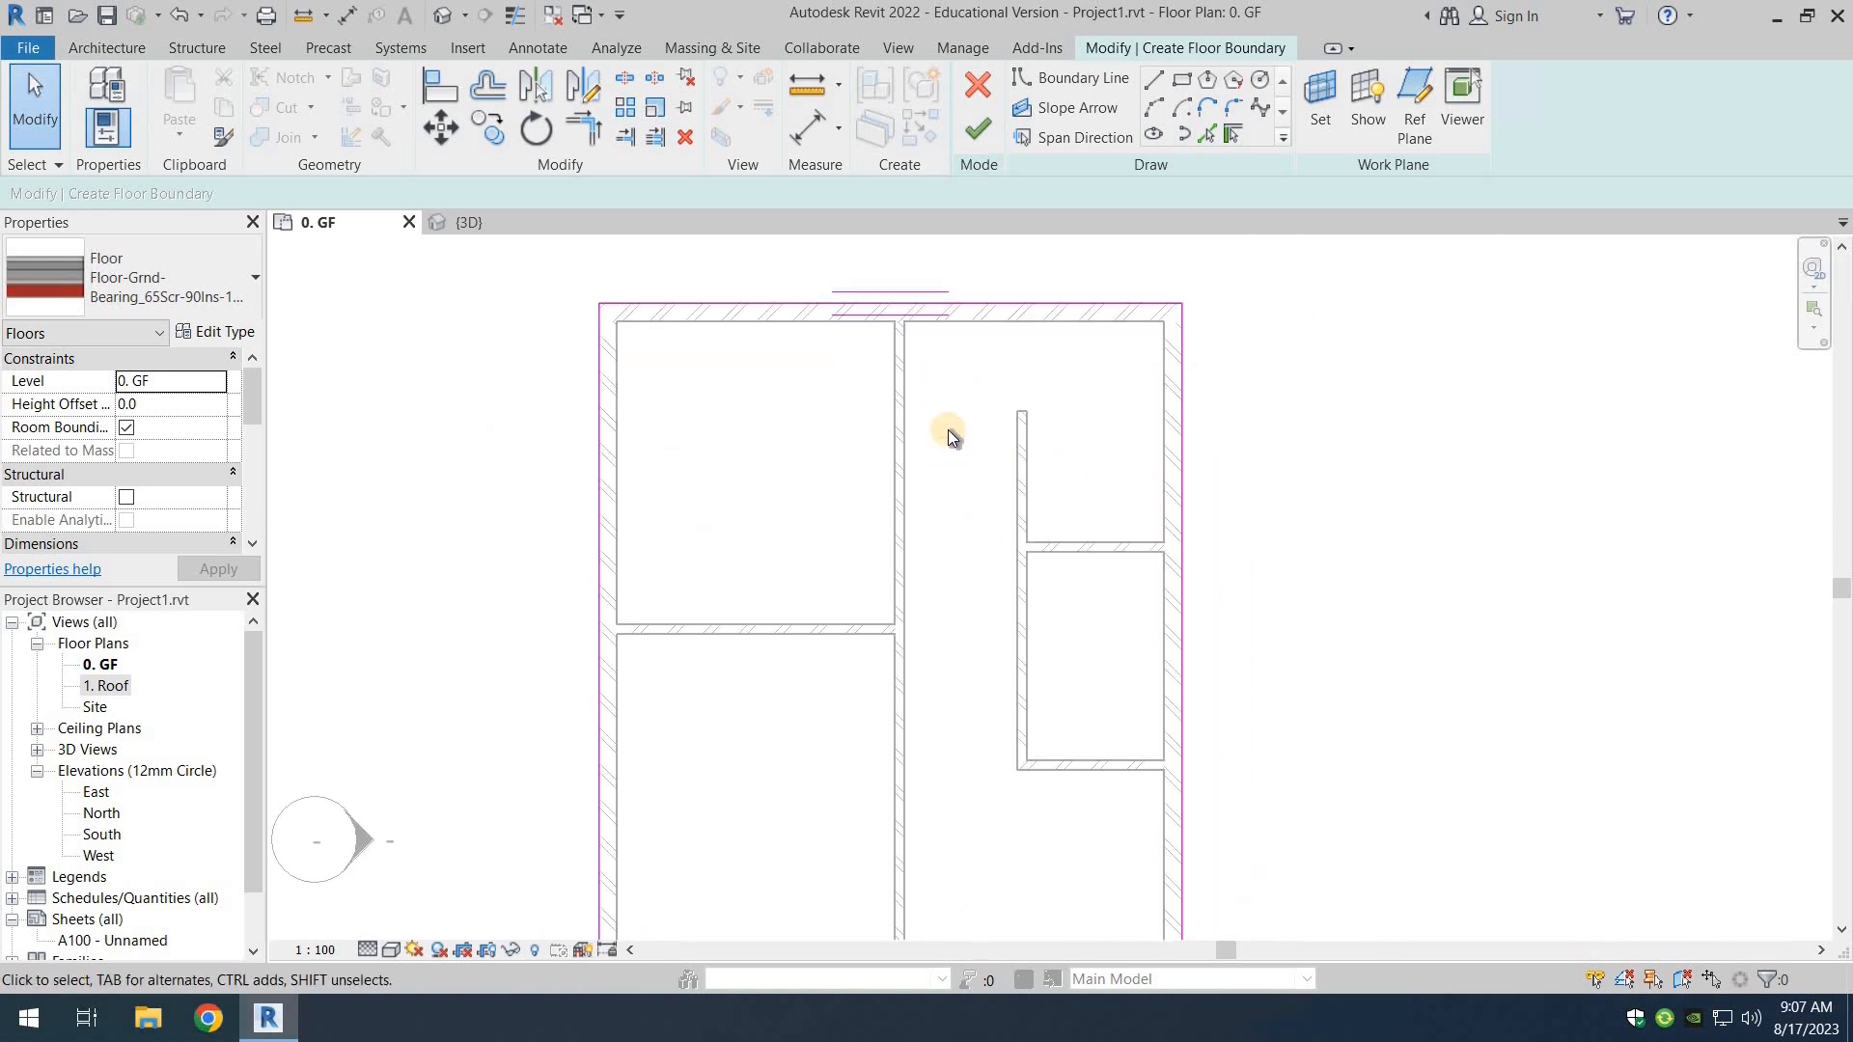
pyautogui.scroll(-2, 948, 430)
pyautogui.click(977, 128)
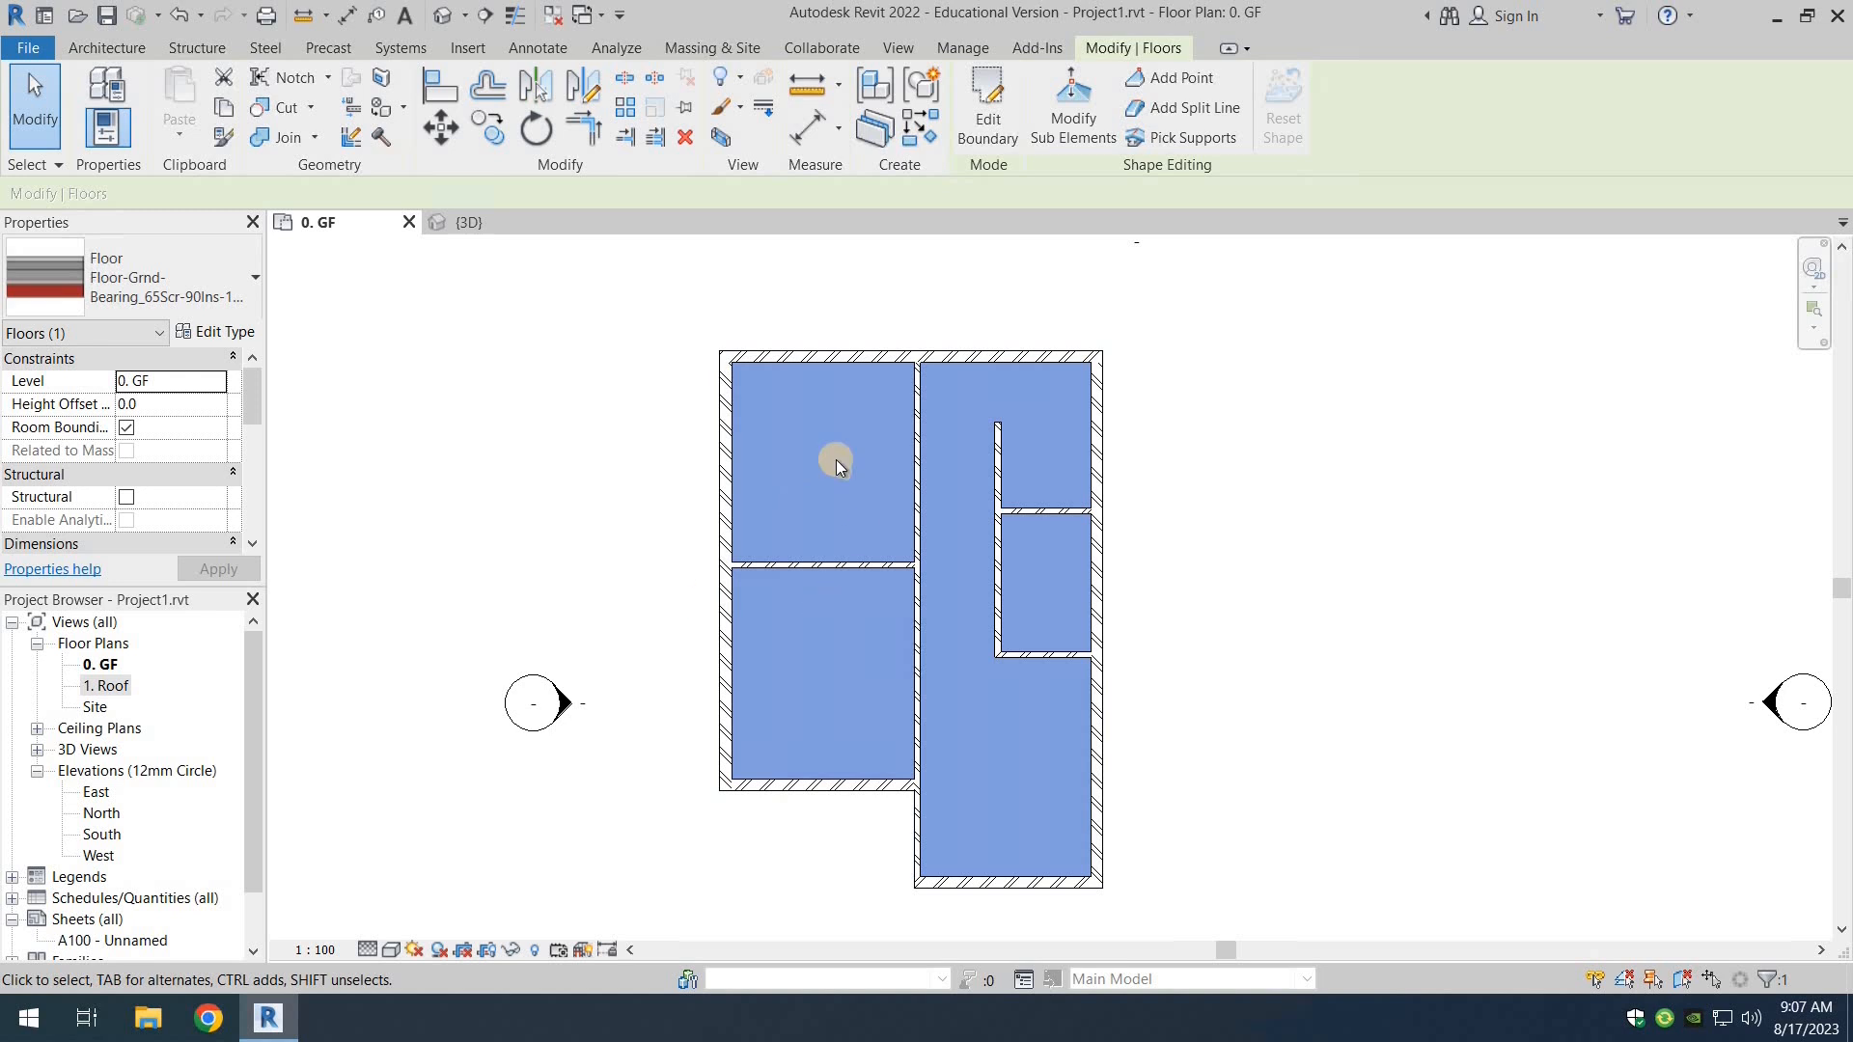
# Step: Turn on selecting elements by face, pick the ground floor slab in the plan, and clear the selection
pyautogui.click(538, 476)
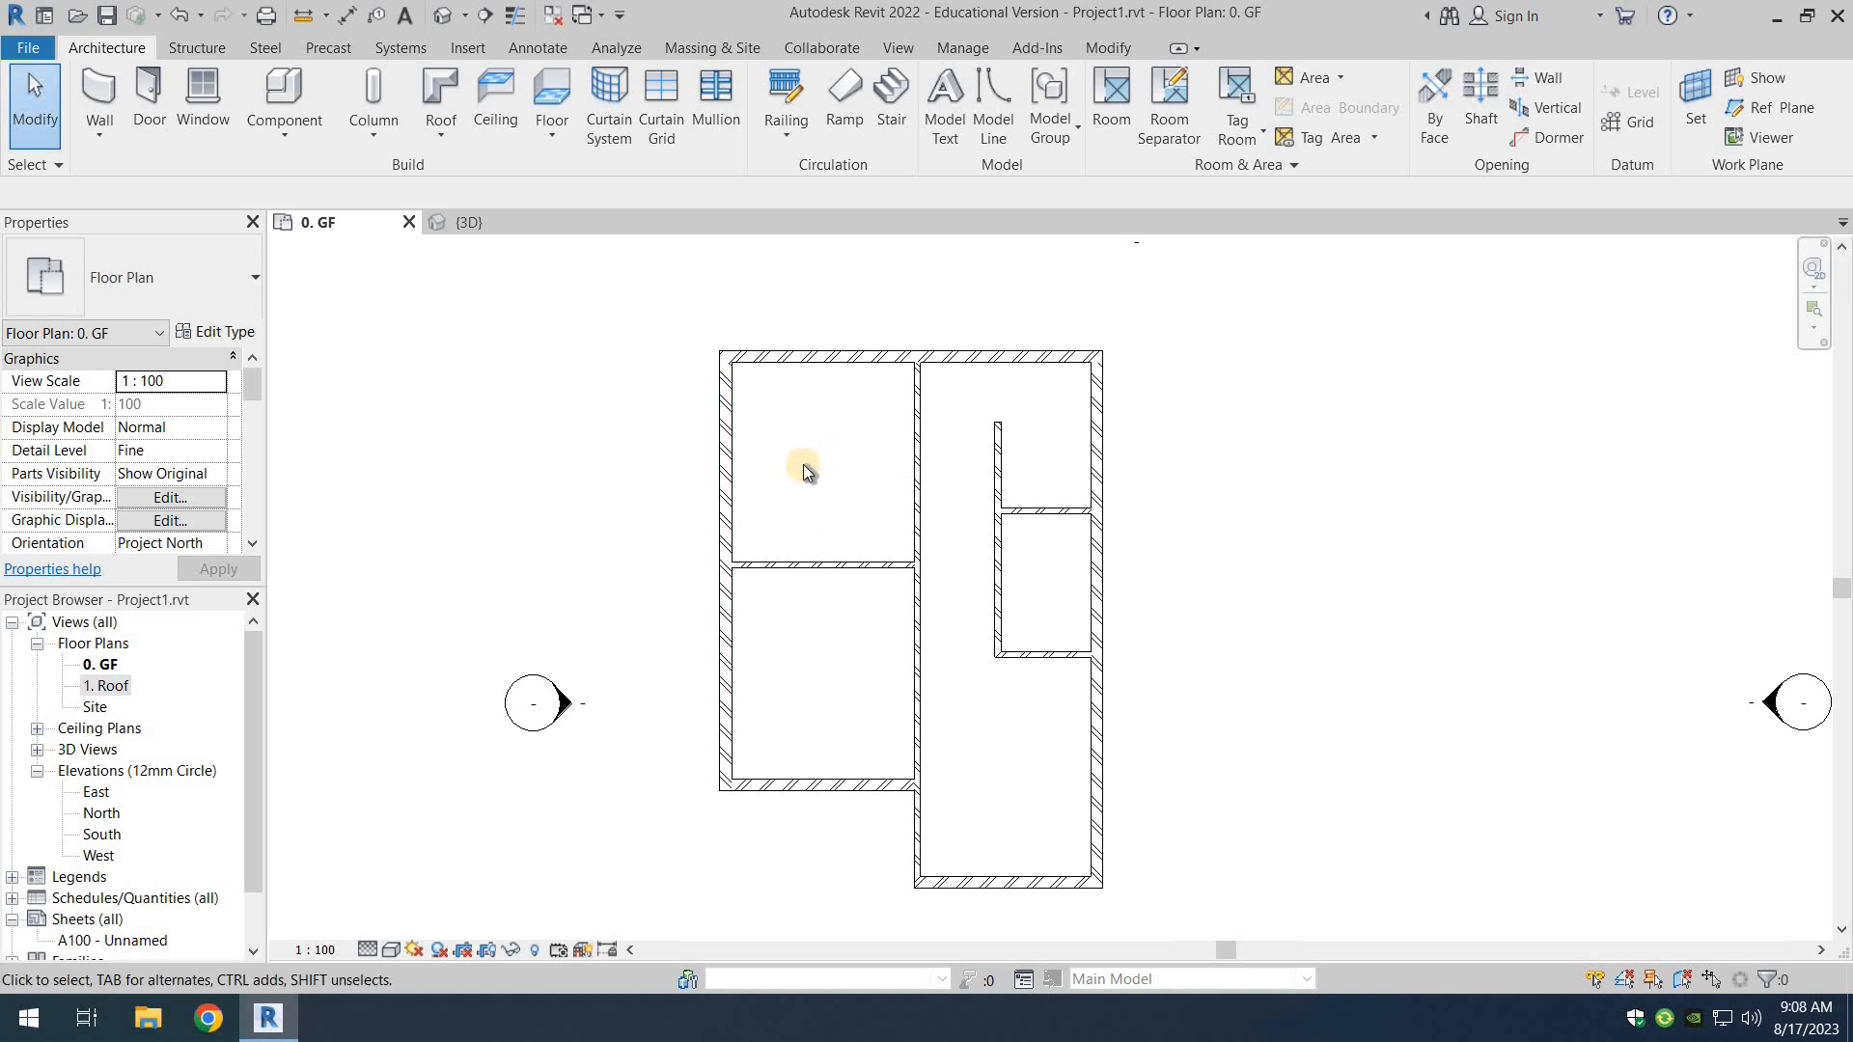
pyautogui.click(1679, 983)
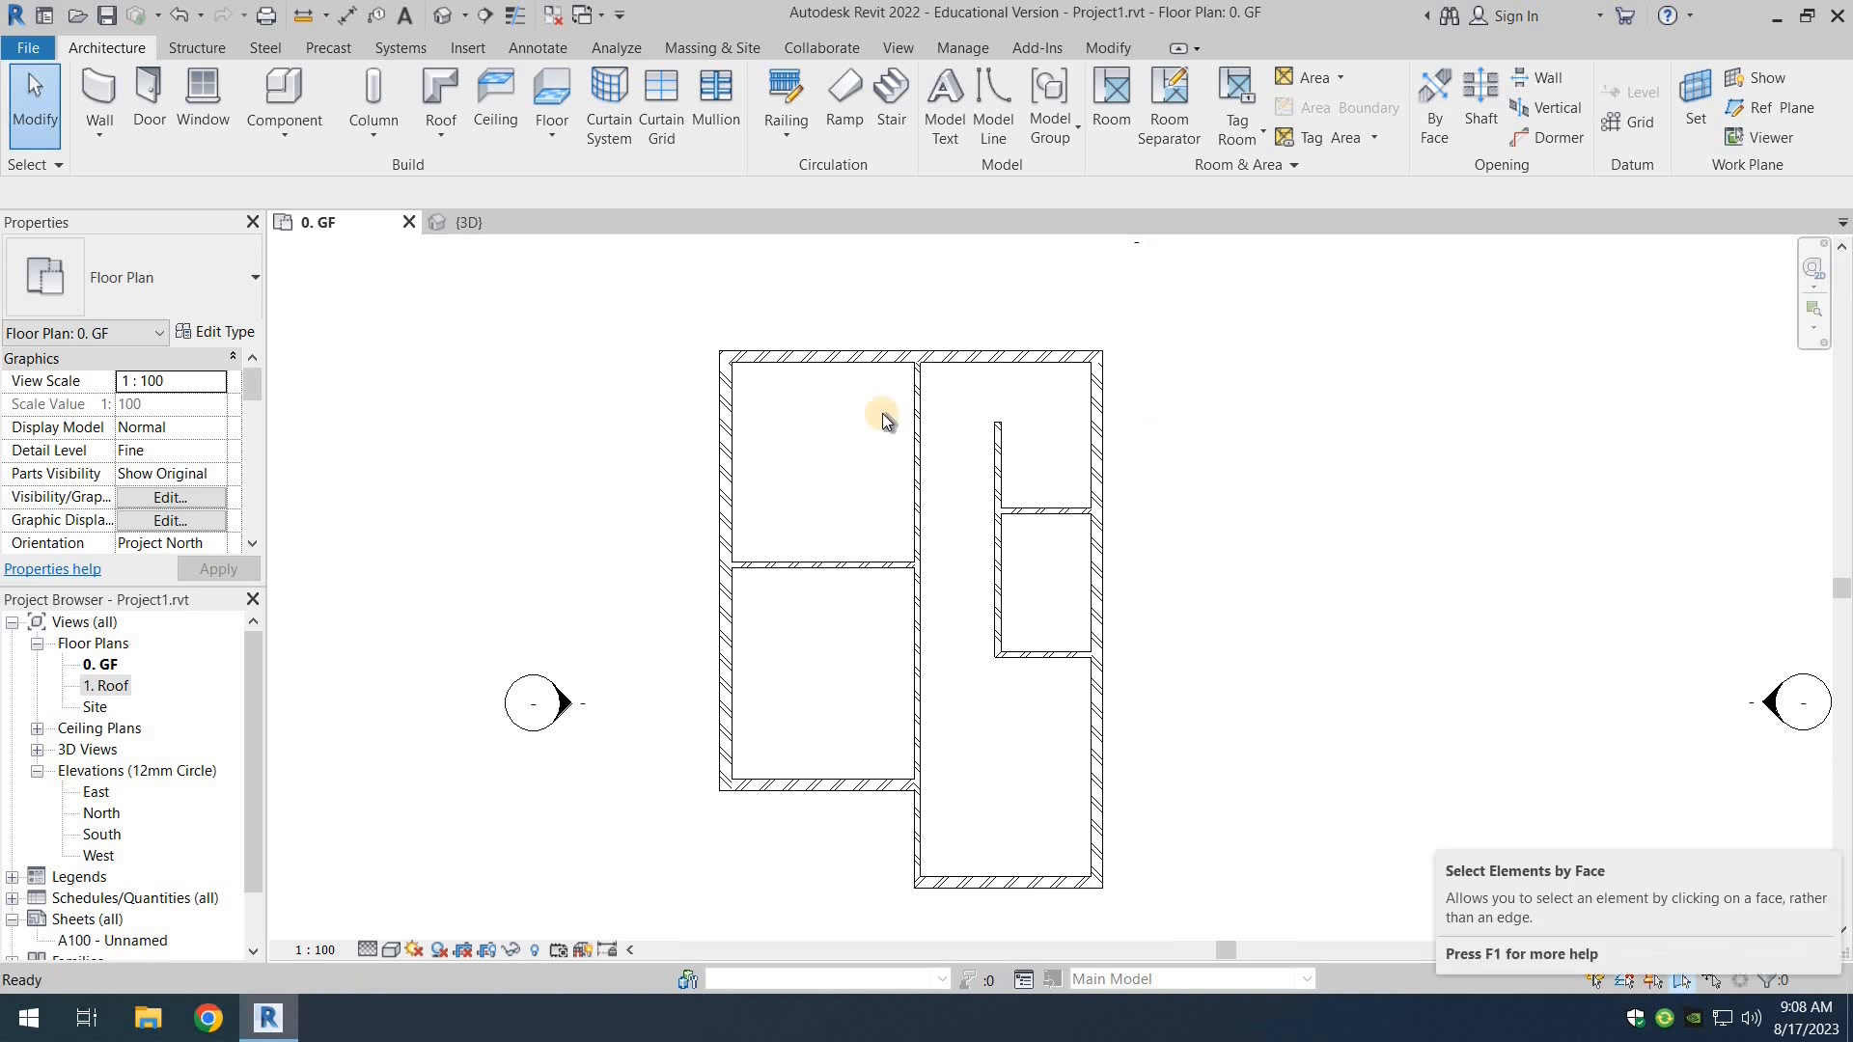
pyautogui.click(838, 502)
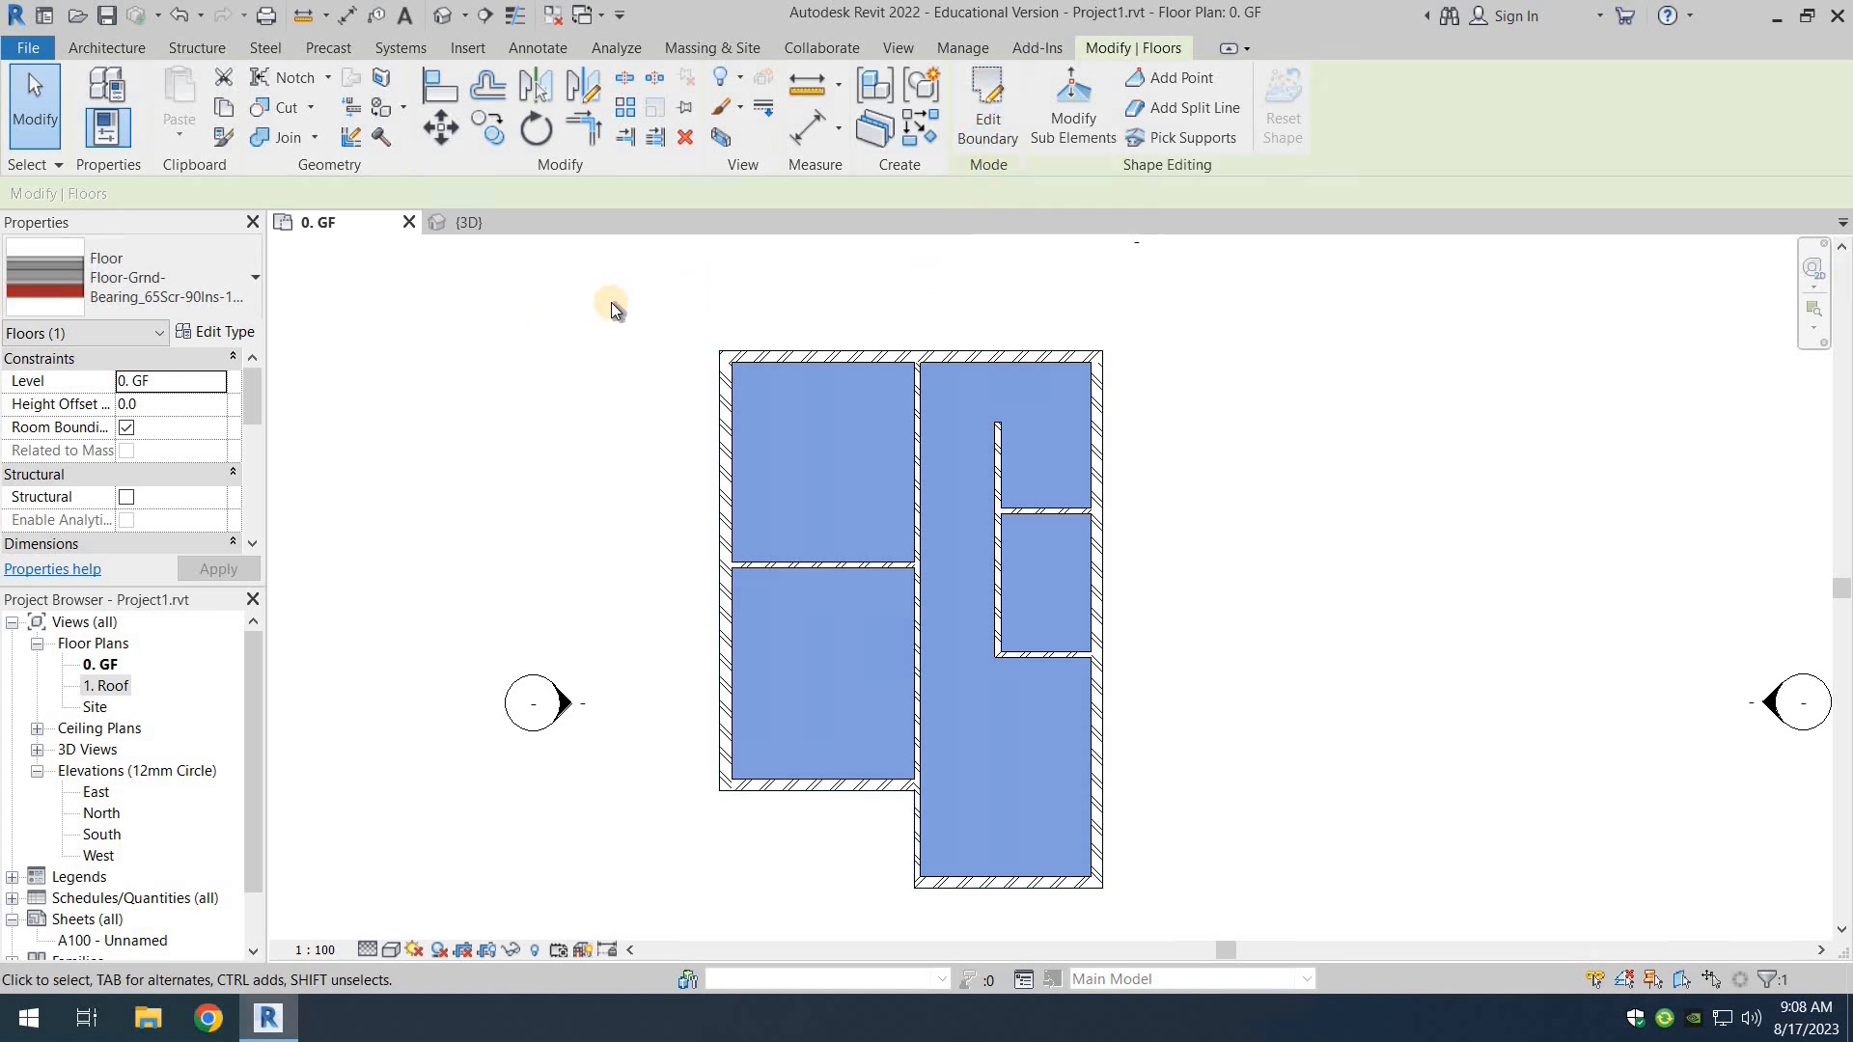
pyautogui.click(1378, 622)
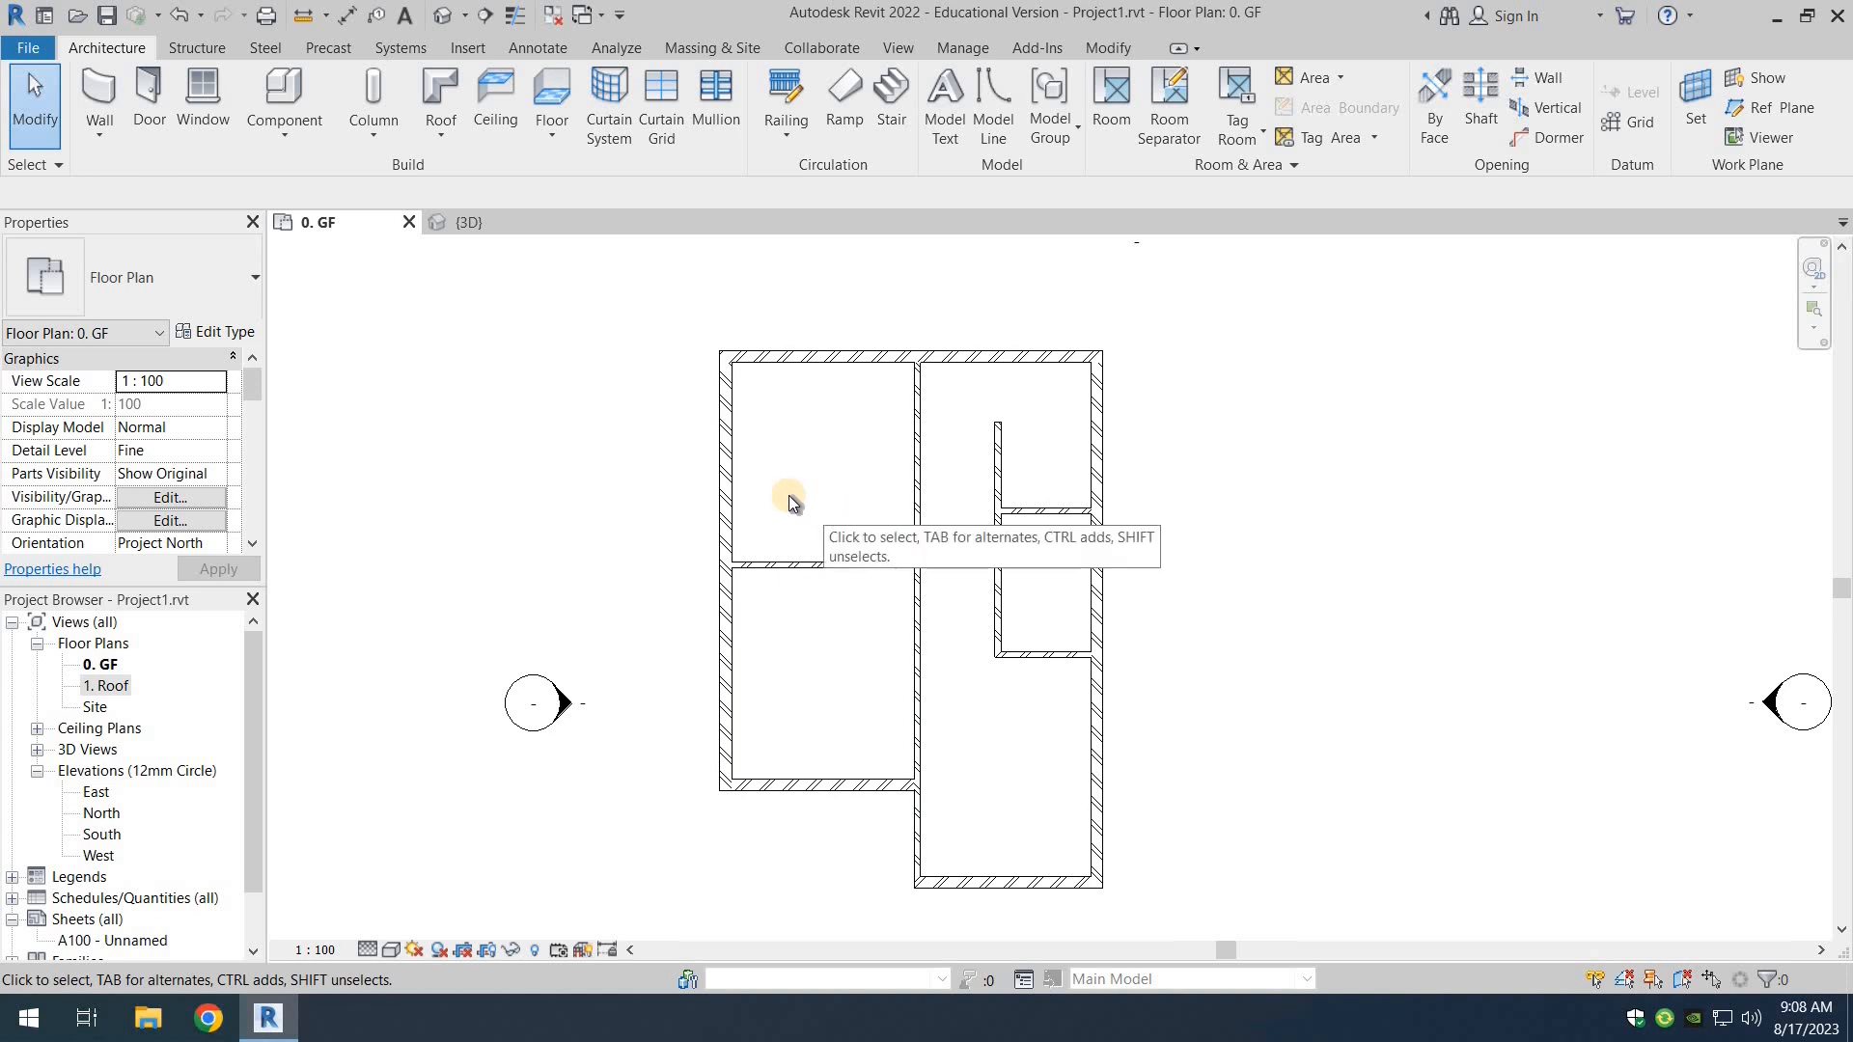
# Step: Examine the house with its ground floor slab from all sides in the 3D view
pyautogui.click(462, 224)
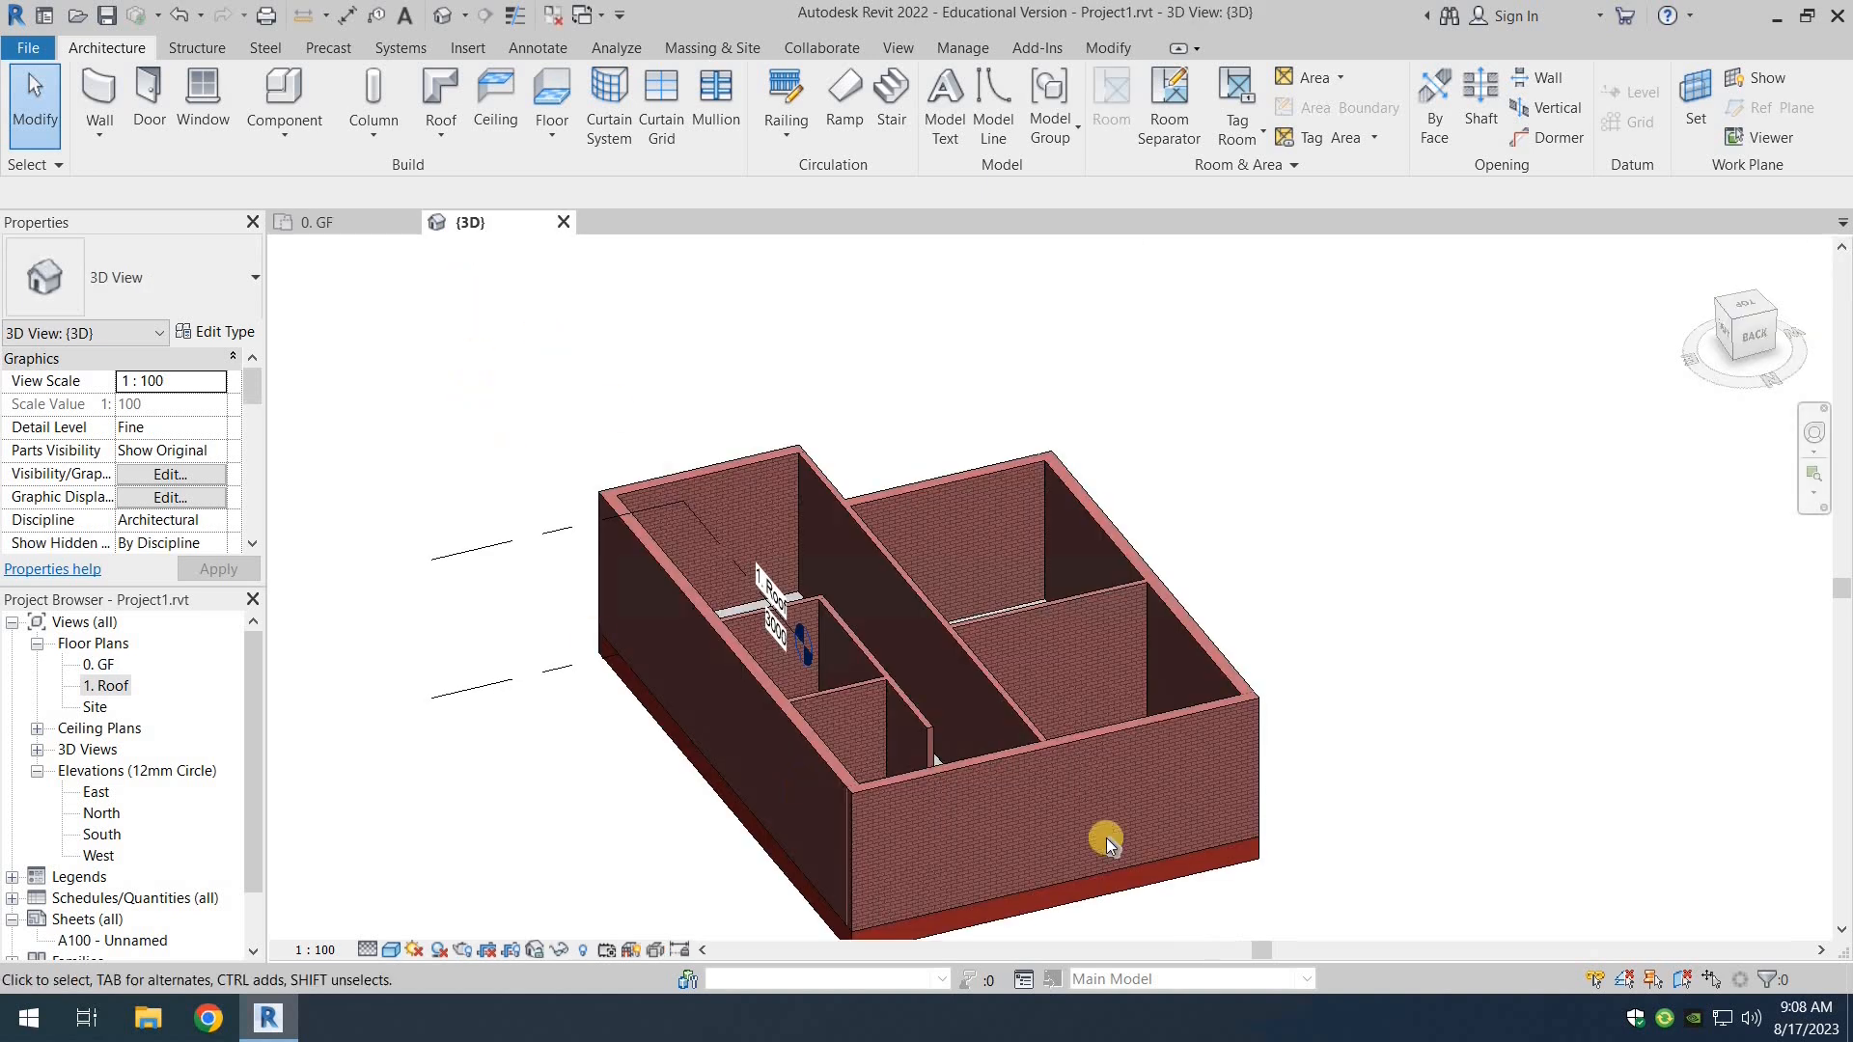
pyautogui.scroll(-2, 1241, 867)
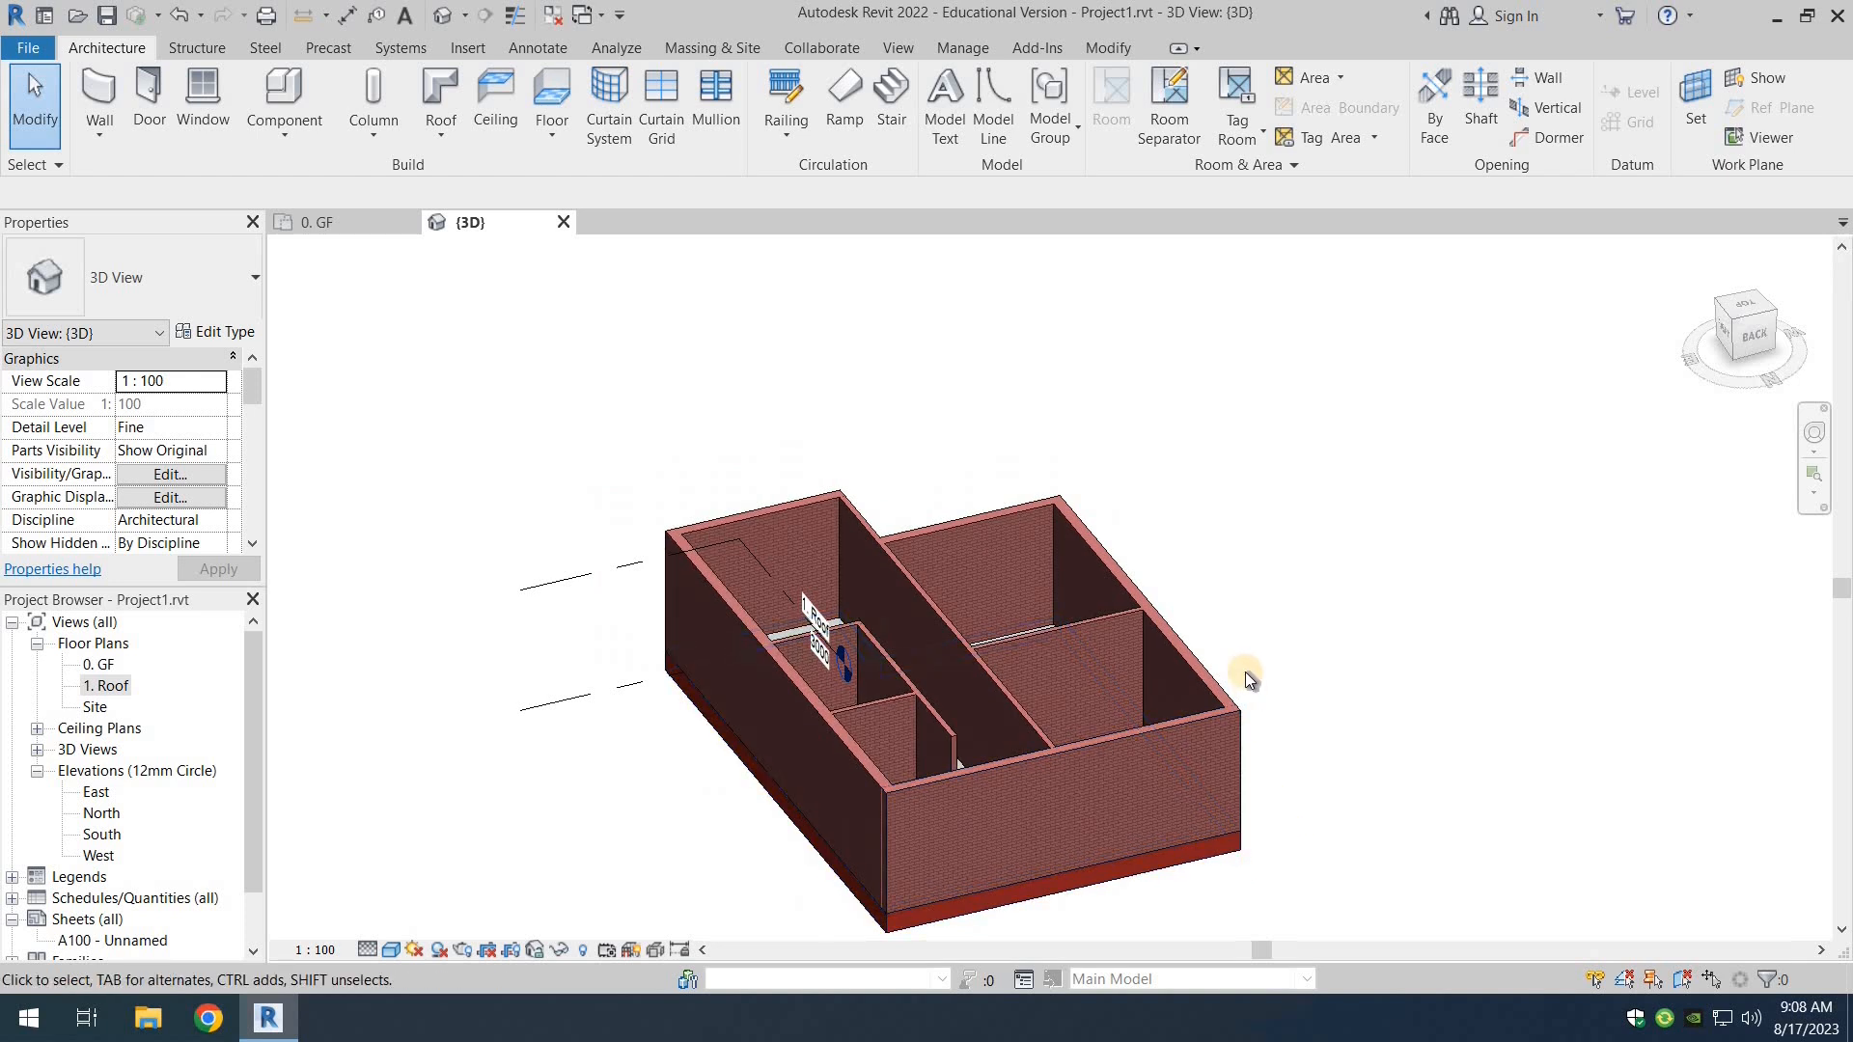
pyautogui.moveTo(1162, 796); pyautogui.dragTo(1204, 630, button='middle')
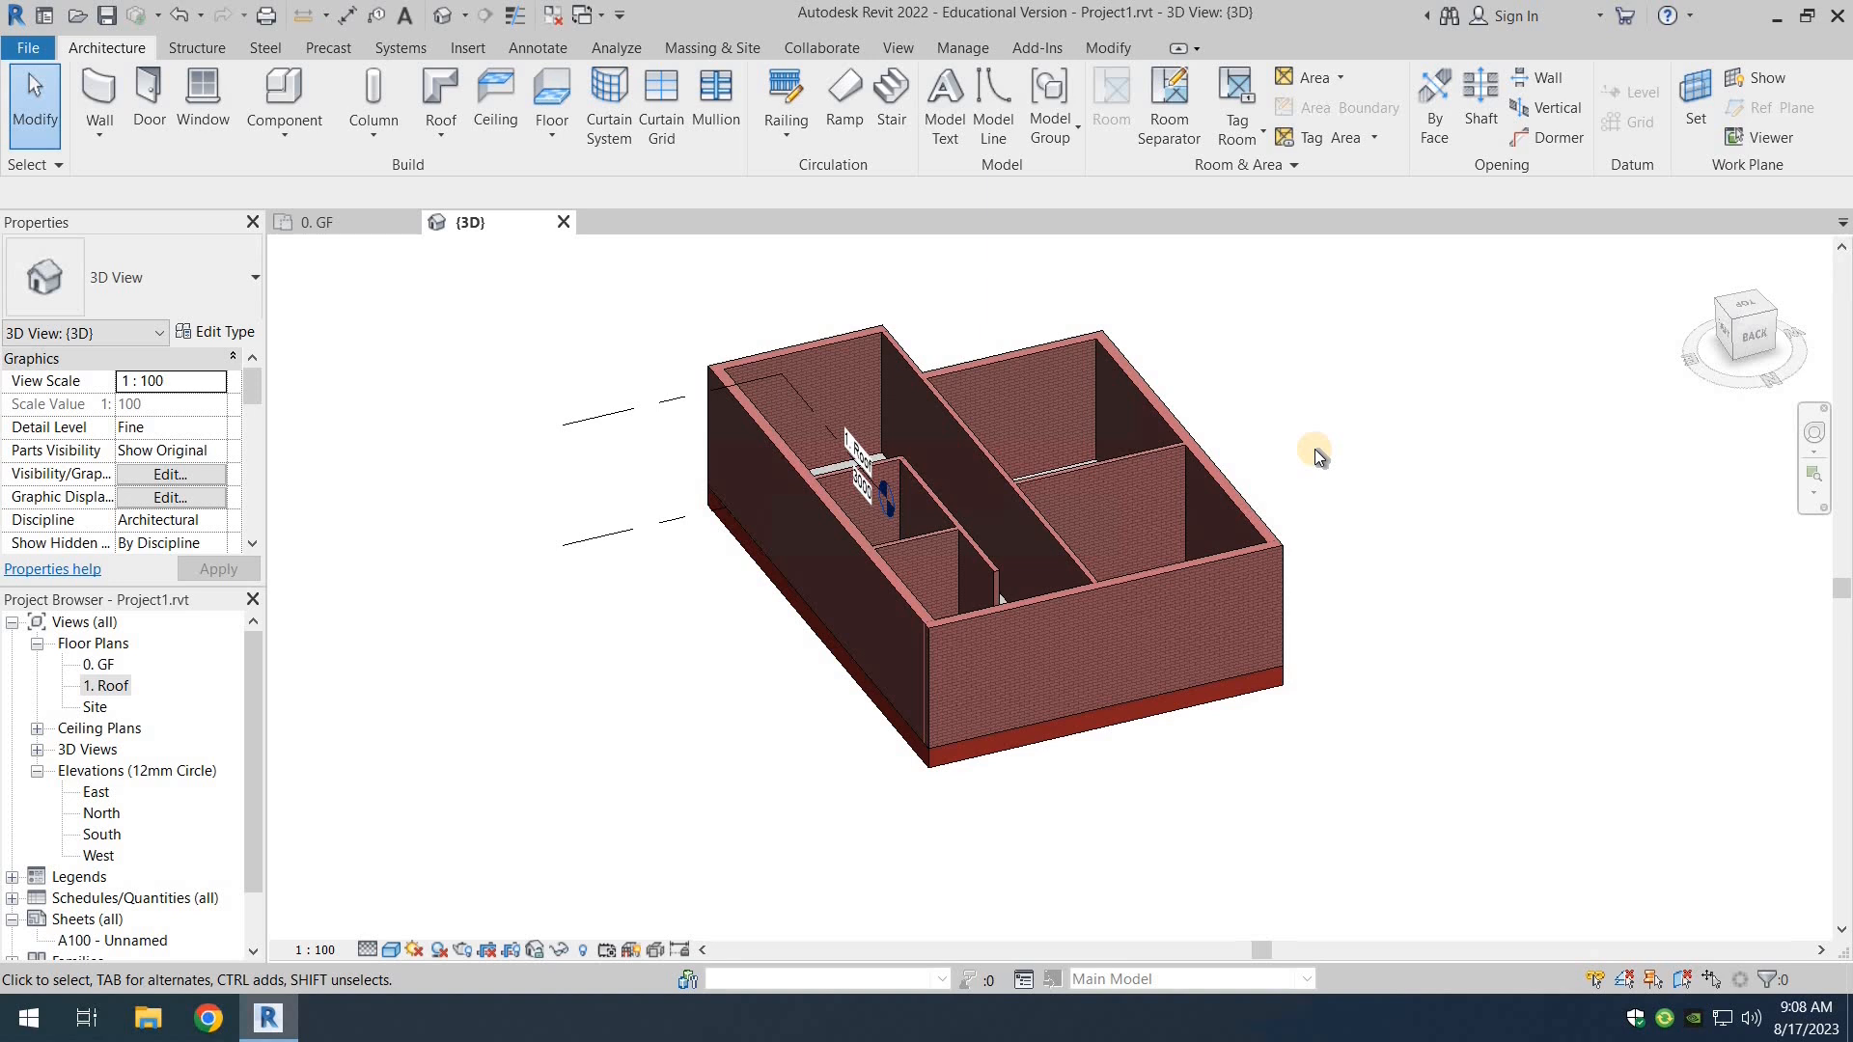
pyautogui.moveTo(1329, 463); pyautogui.dragTo(1340, 578, button='middle')
pyautogui.keyDown('shift'); pyautogui.moveTo(1175, 569); pyautogui.dragTo(607, 620, button='middle'); pyautogui.keyUp('shift')
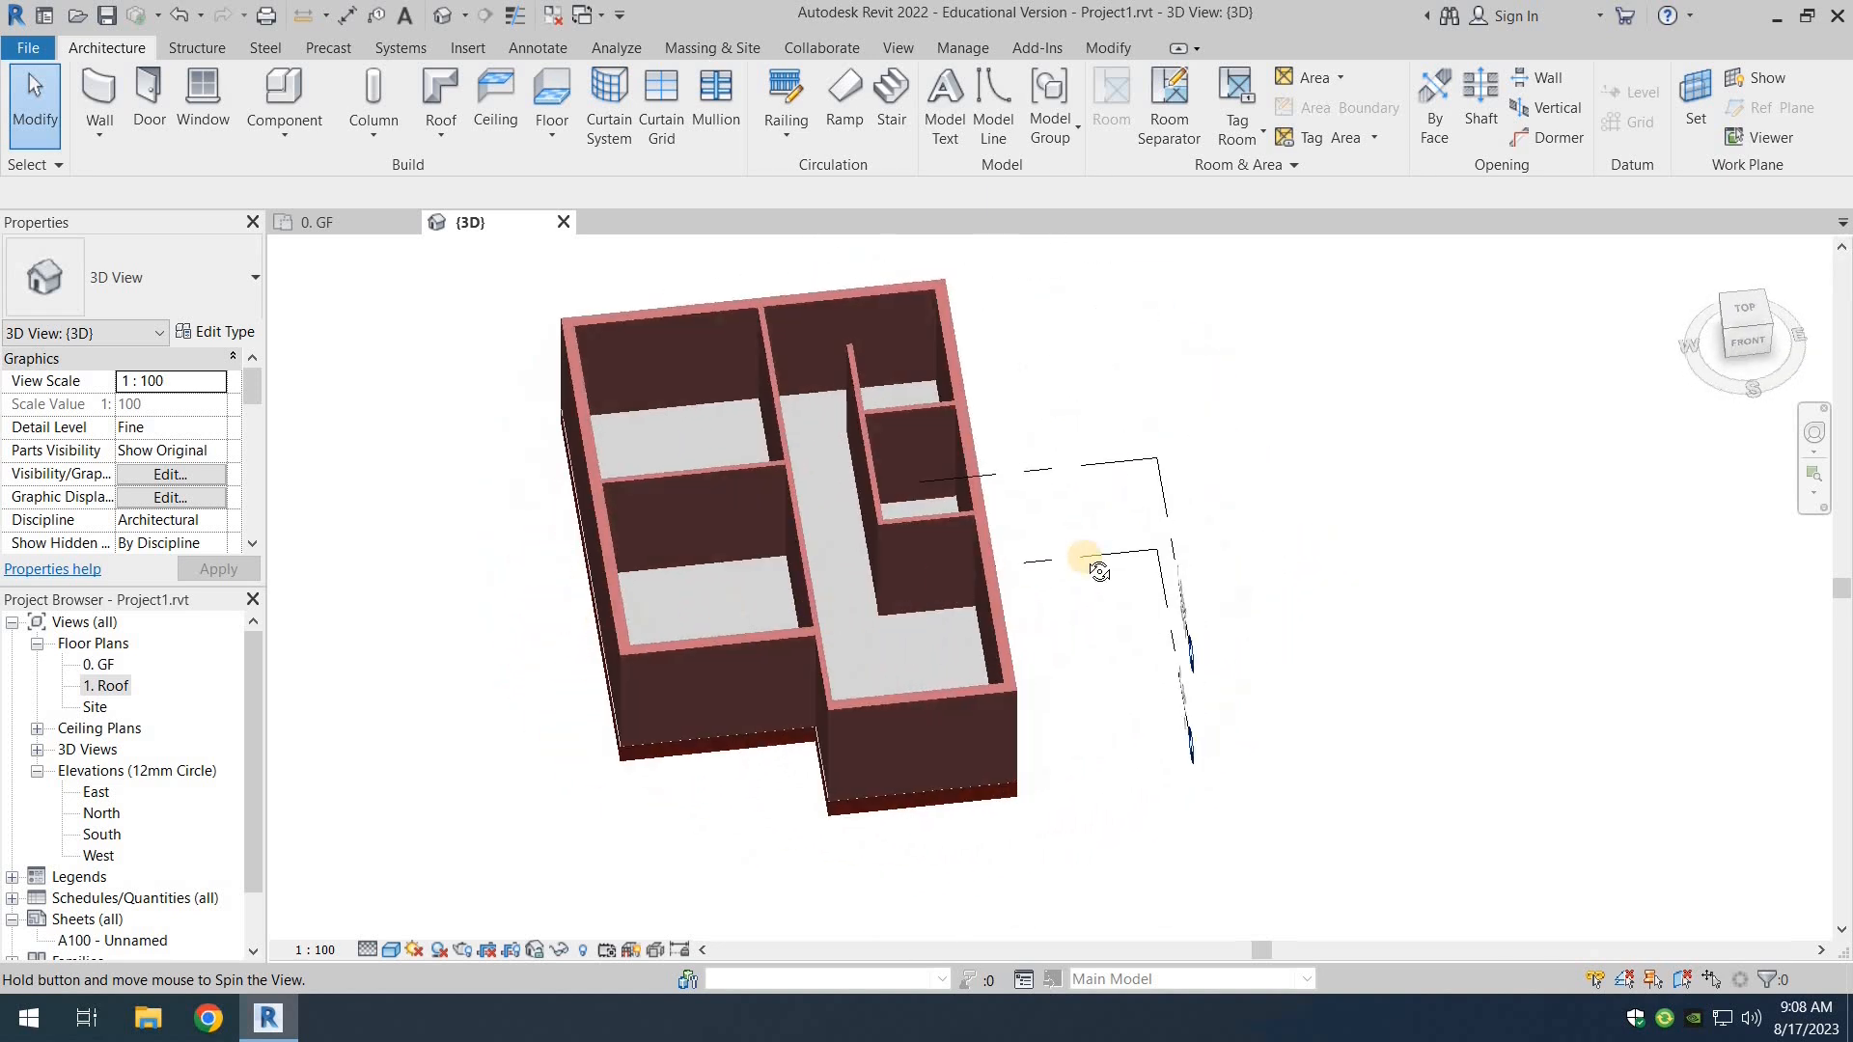
pyautogui.keyDown('shift'); pyautogui.moveTo(1097, 563); pyautogui.dragTo(1043, 548, button='middle'); pyautogui.keyUp('shift')
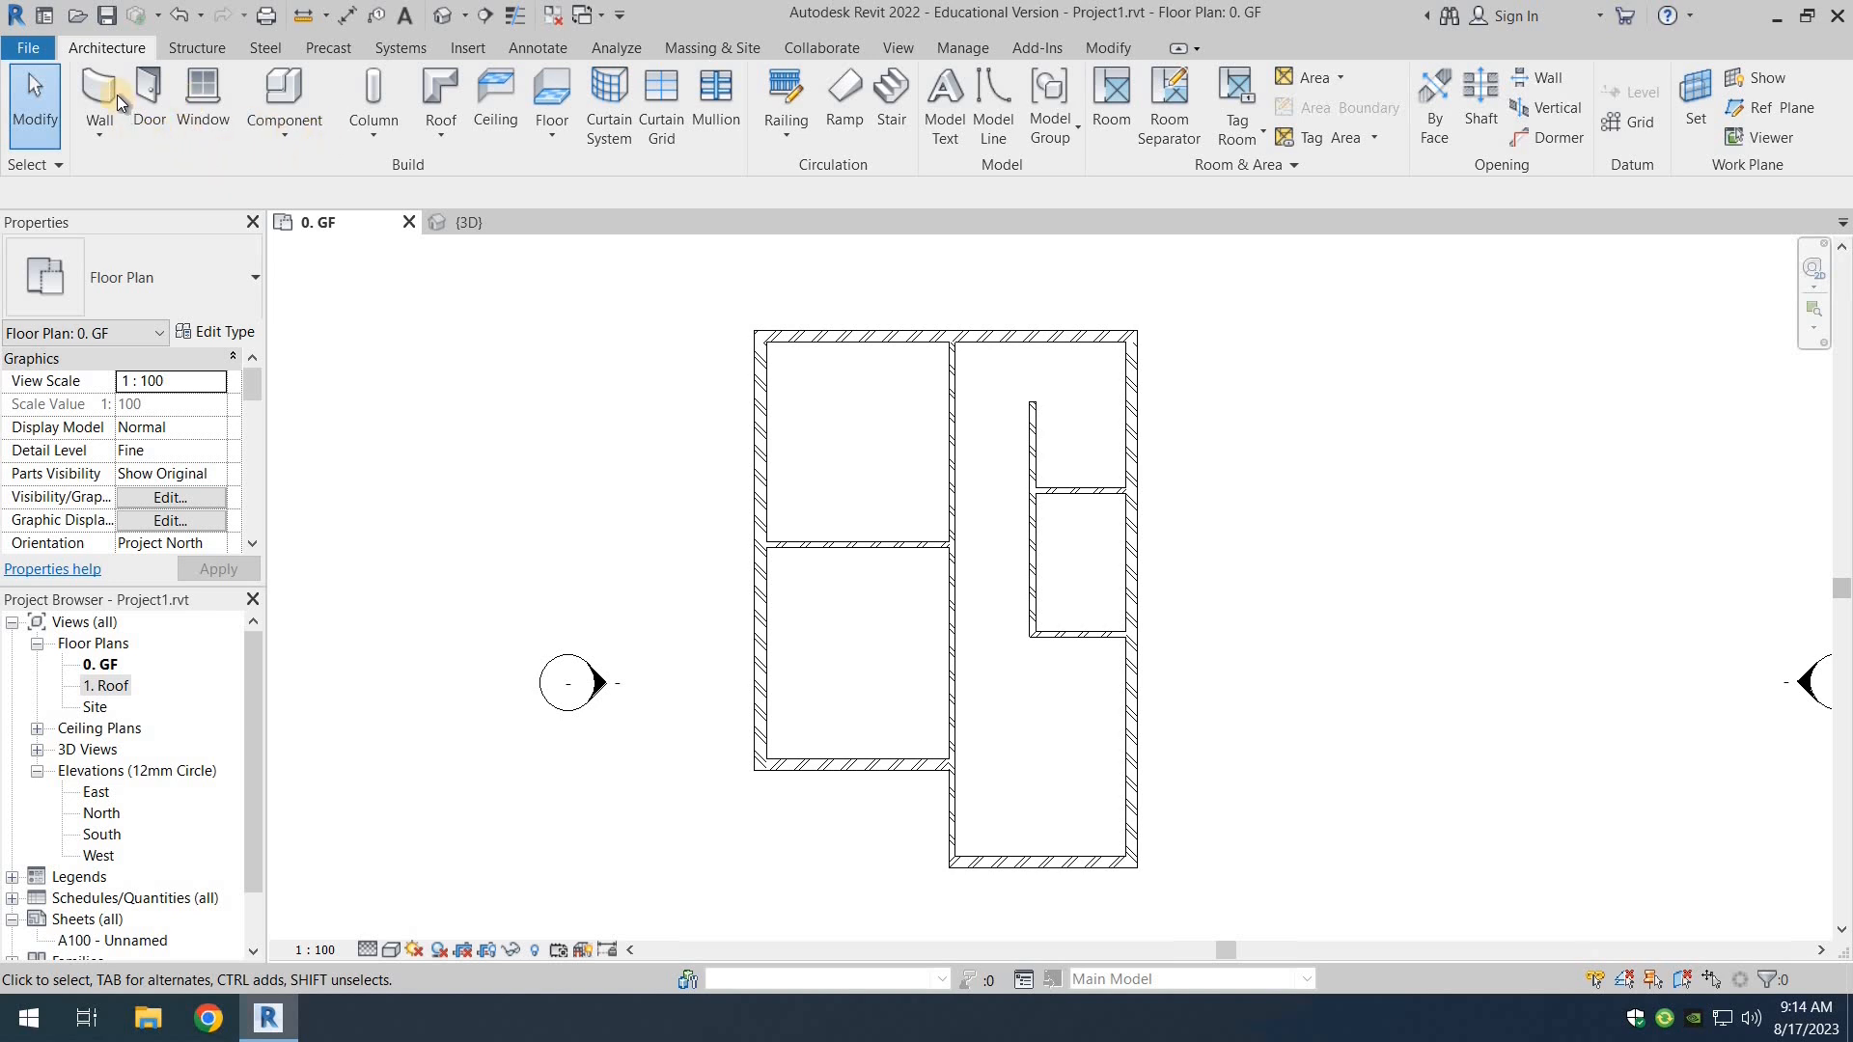
# Step: Start a new architectural floor in the 0. GF plan with type Floor-Grnd-Bearing_65Scr-90Ins-125Conc-50SBld-150Hcore
pyautogui.click(552, 121)
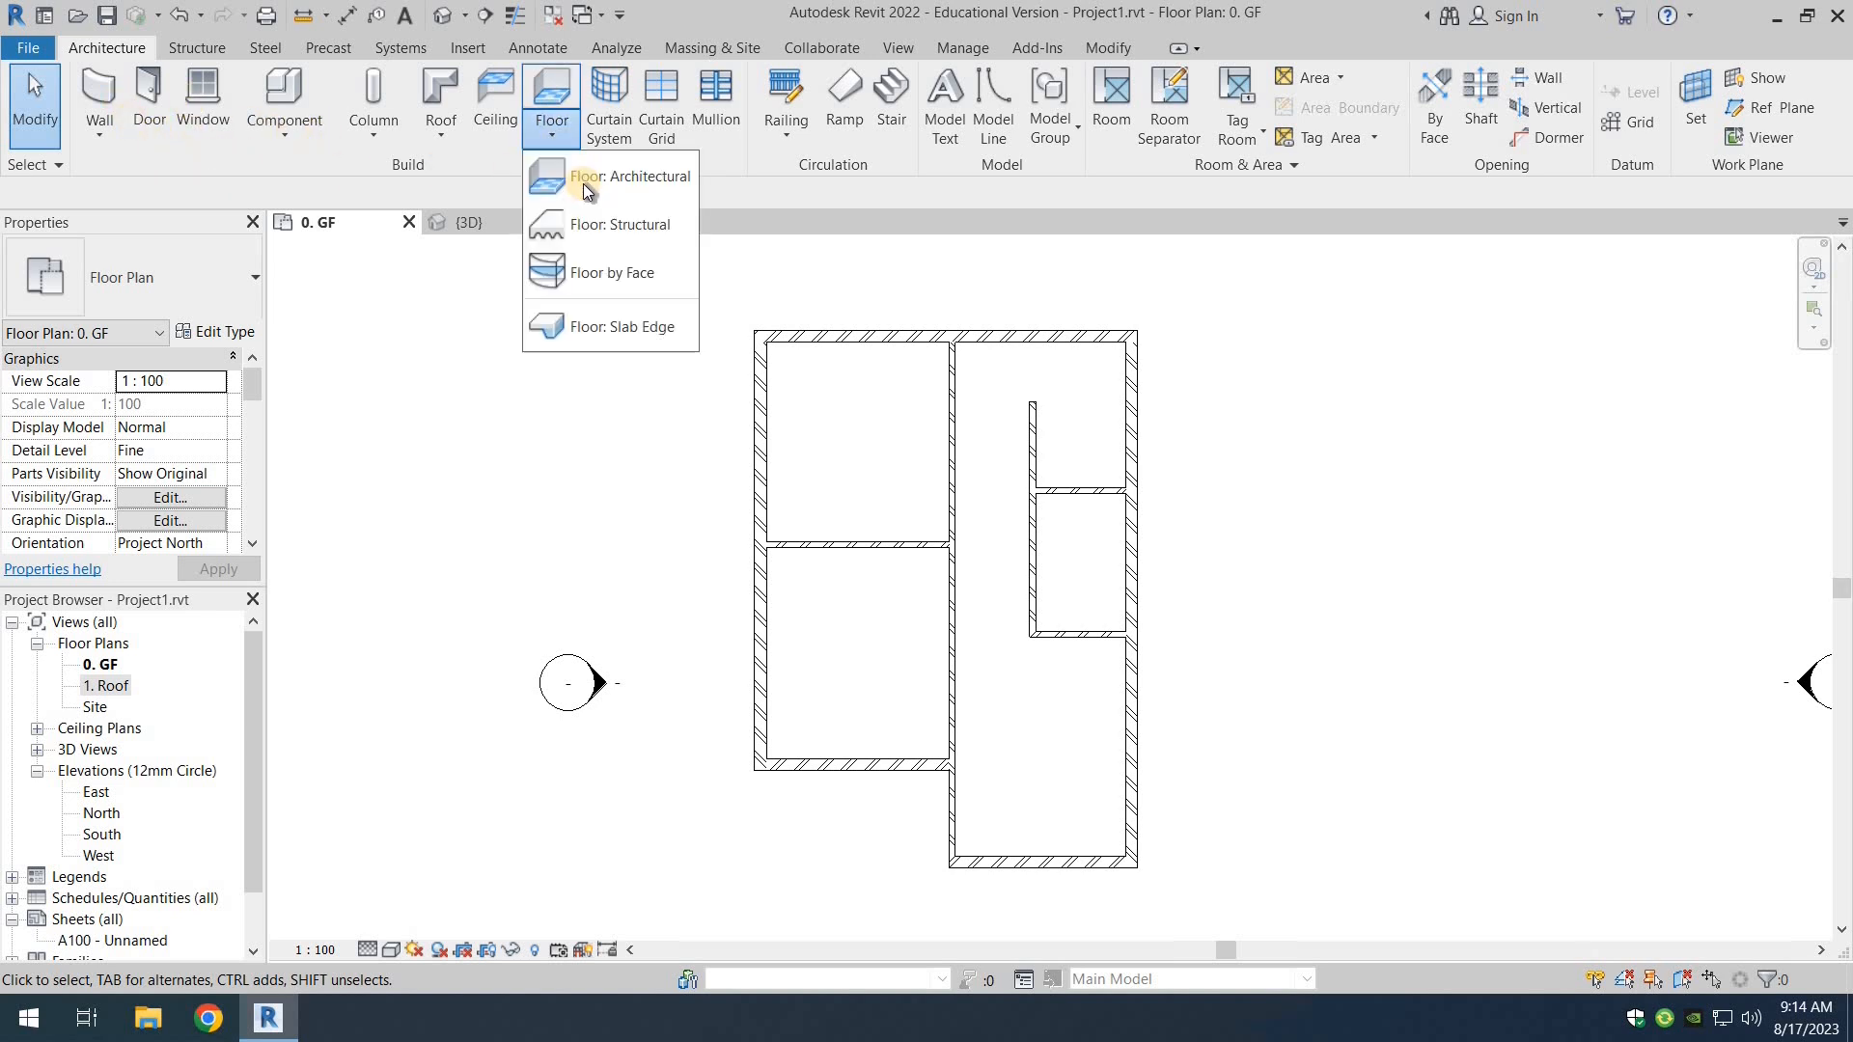
pyautogui.click(583, 184)
pyautogui.click(189, 276)
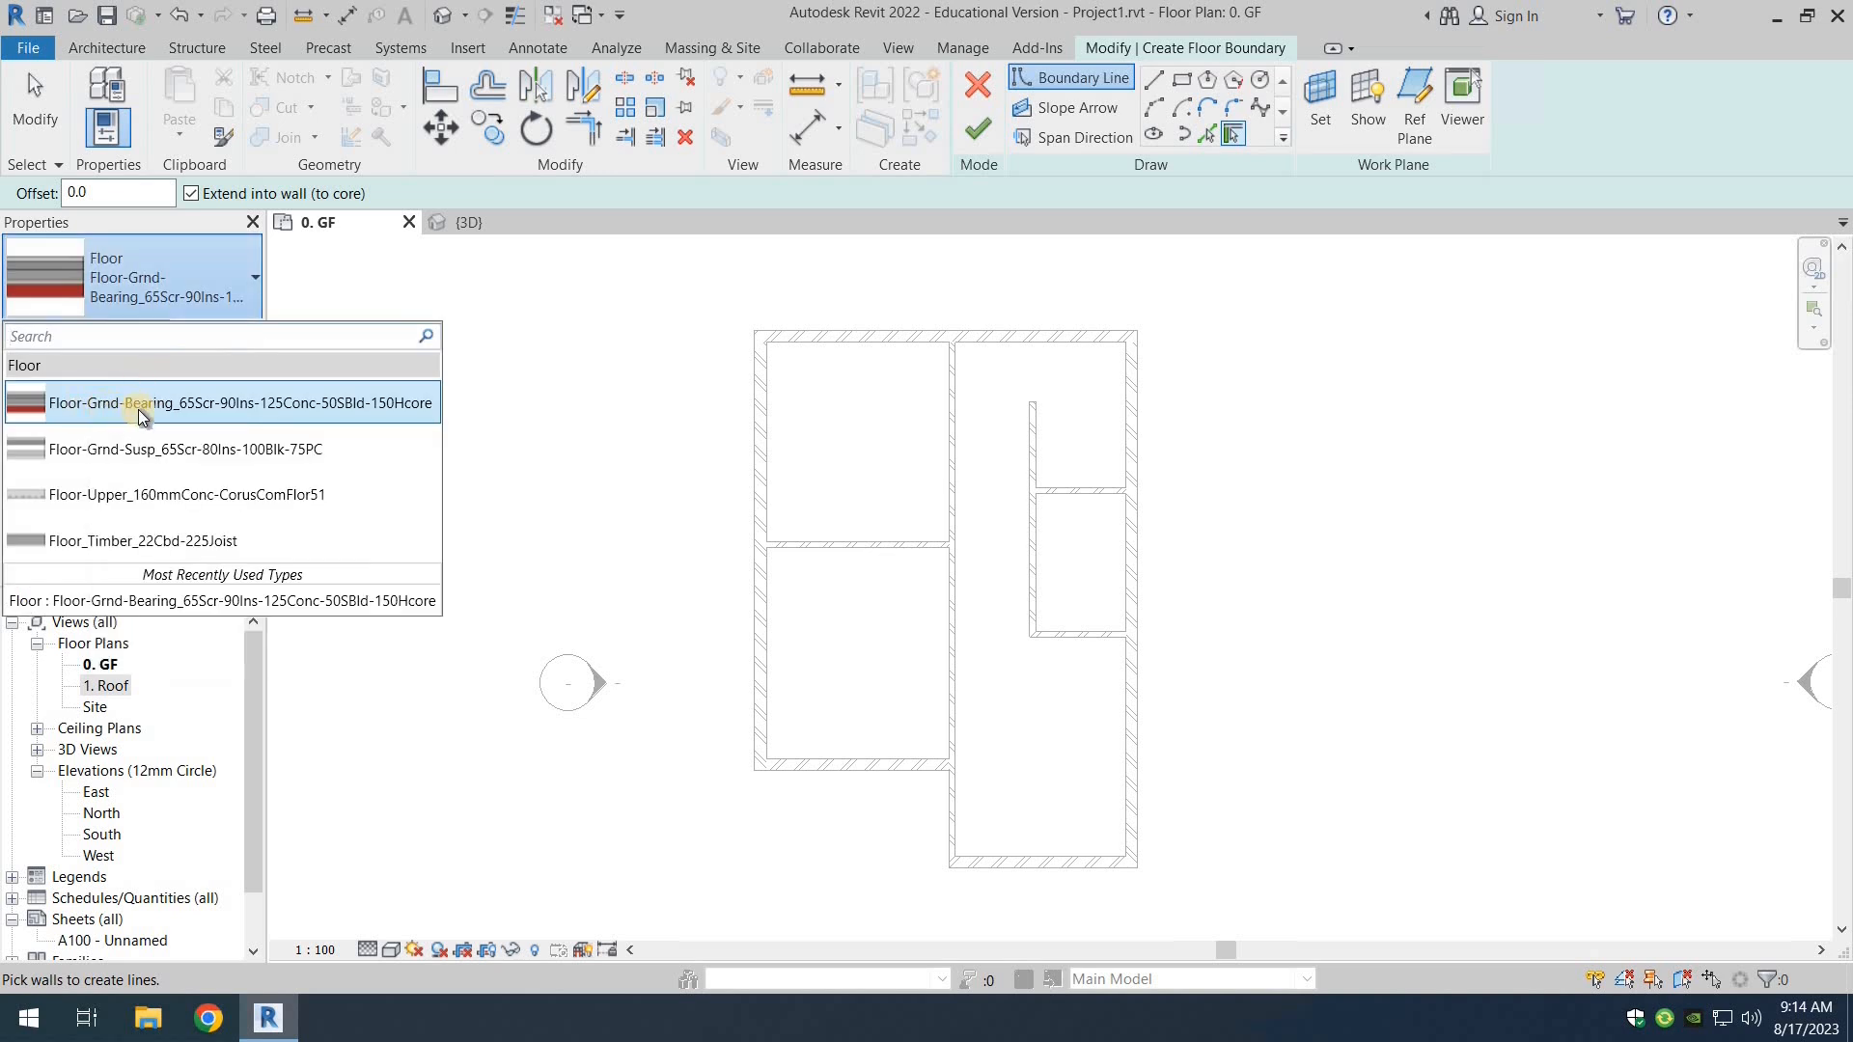
pyautogui.click(265, 406)
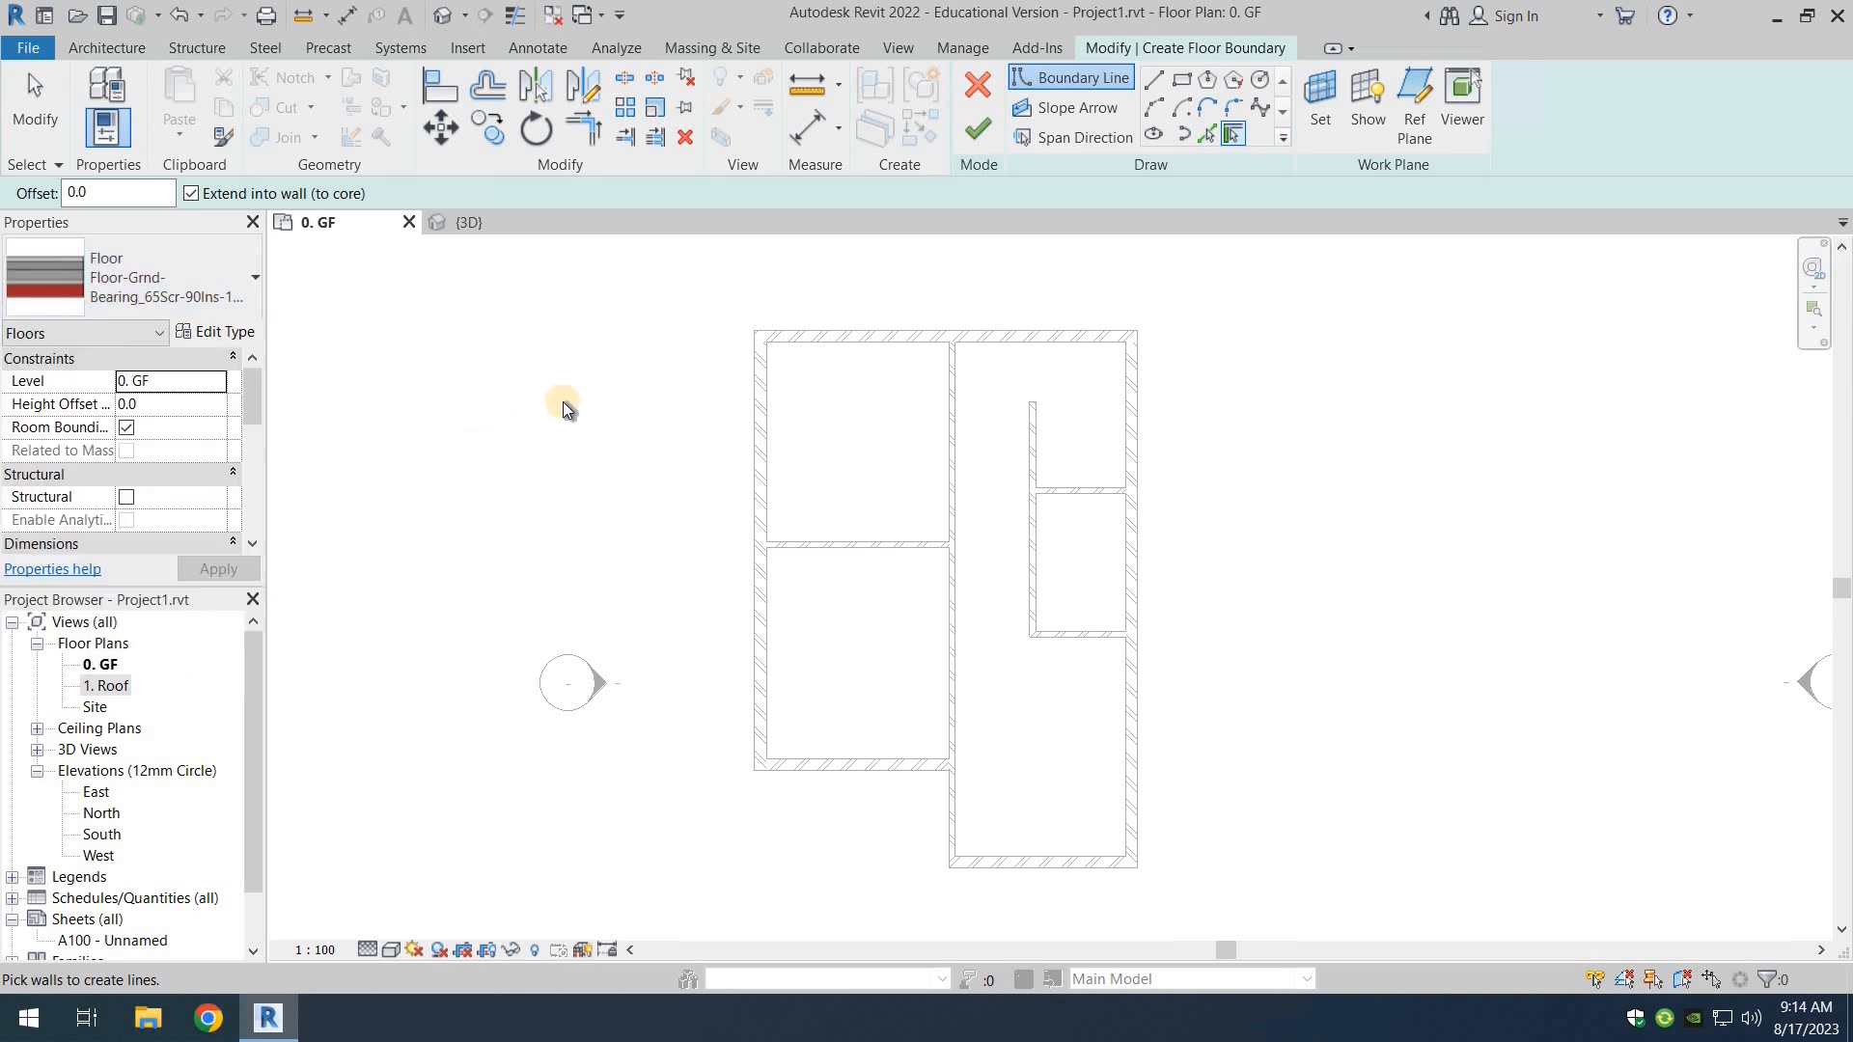
# Step: Create floor boundary lines by picking the outer wall faces around the house, including the outer face of the central partition
pyautogui.click(1207, 135)
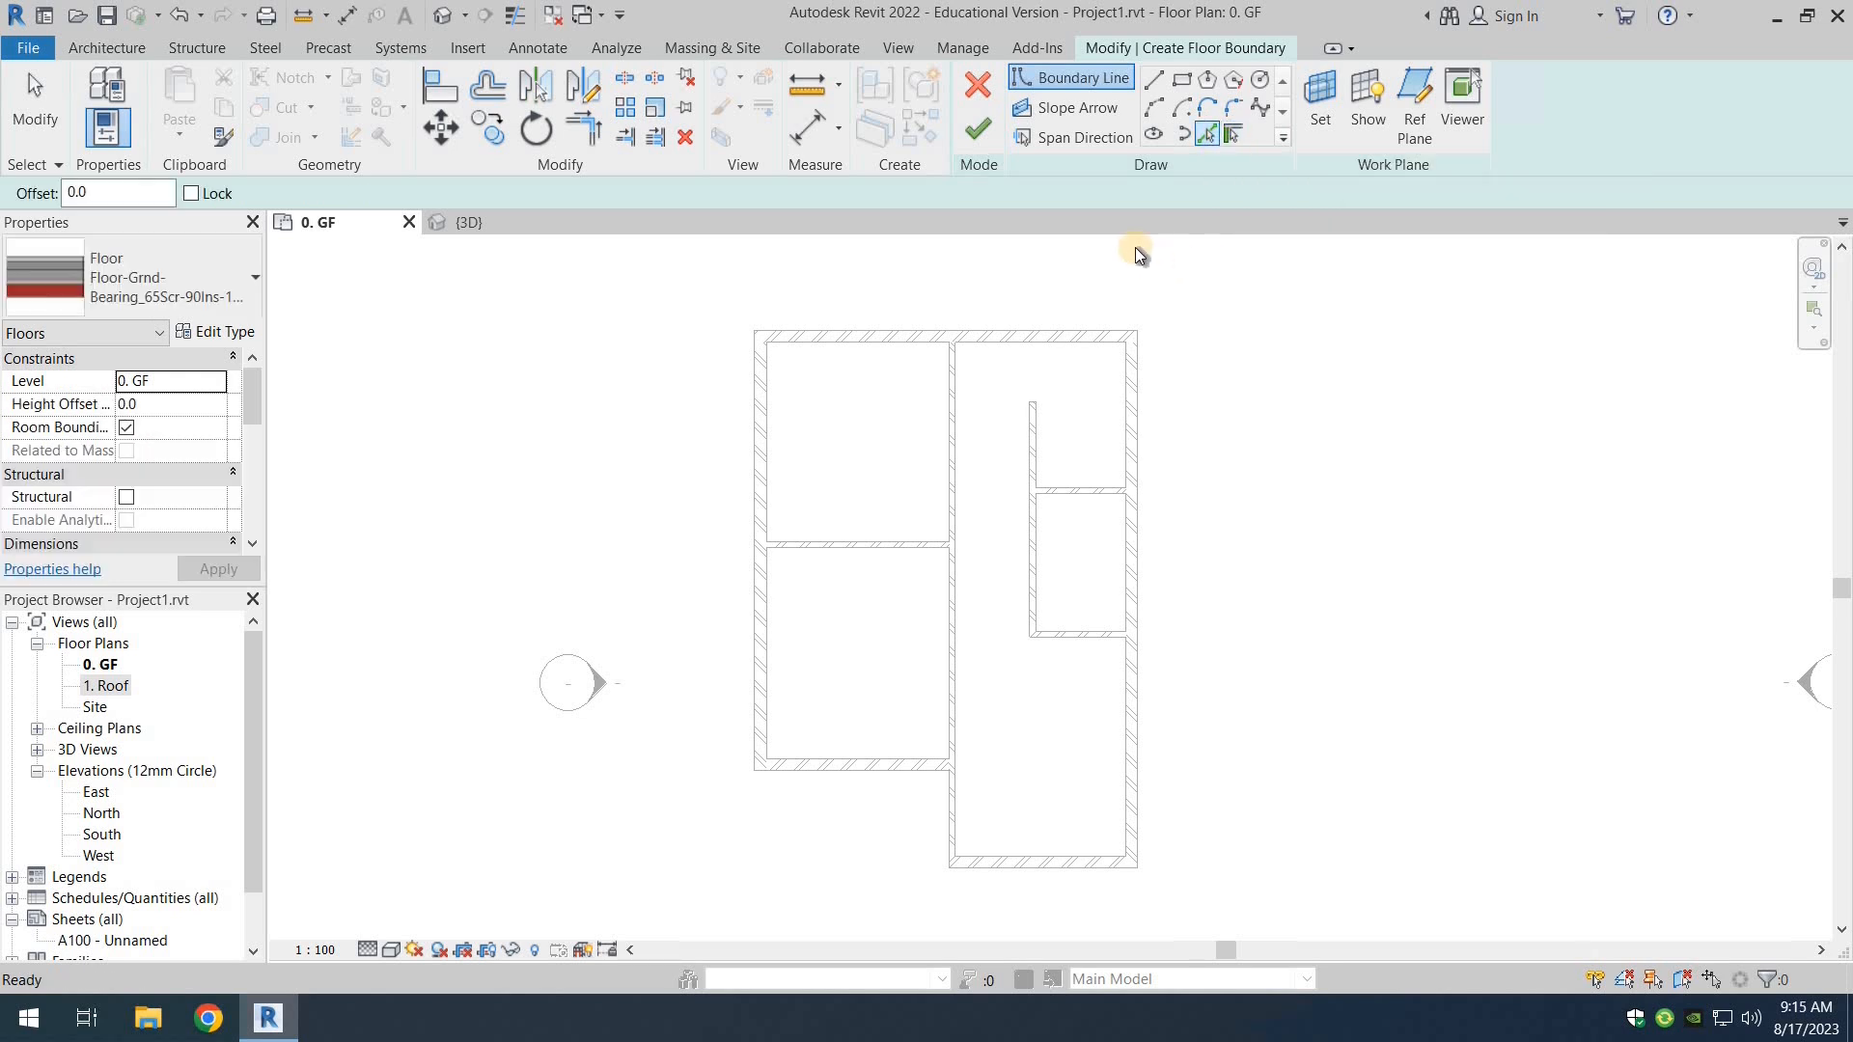
pyautogui.click(1039, 329)
pyautogui.click(1138, 386)
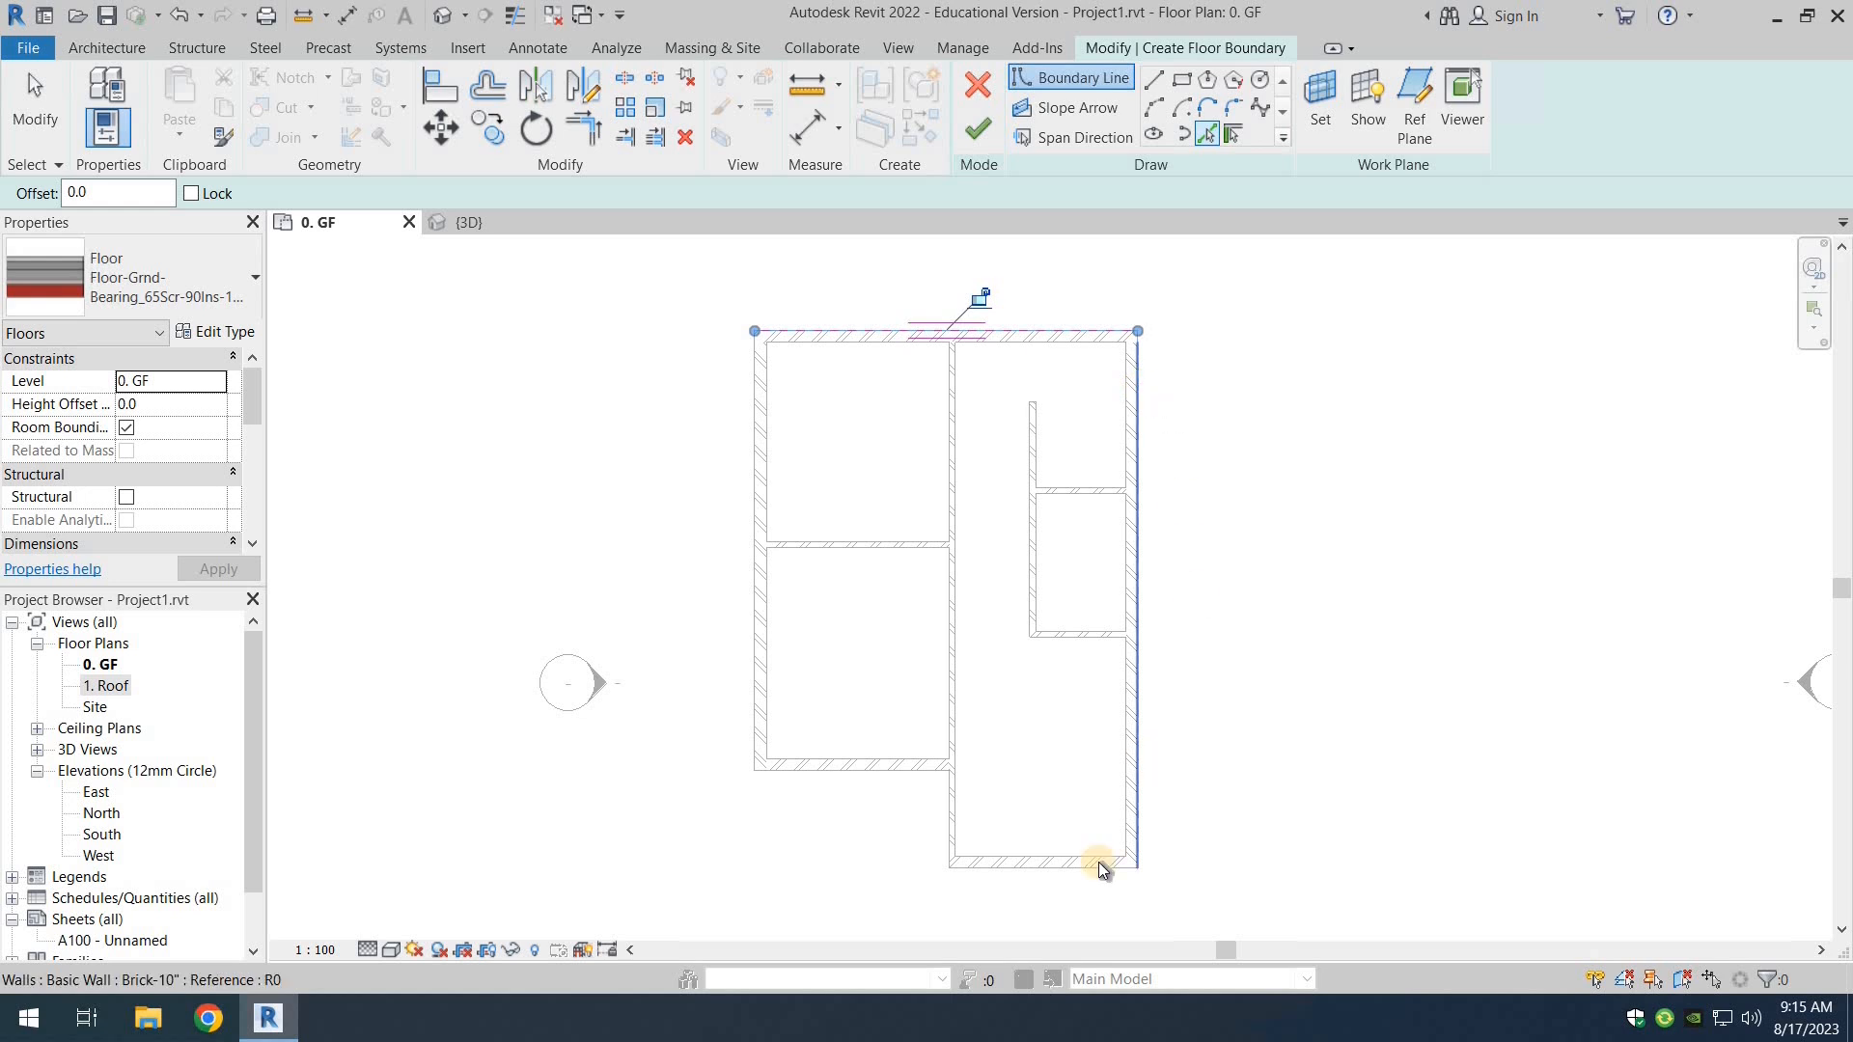
pyautogui.click(948, 809)
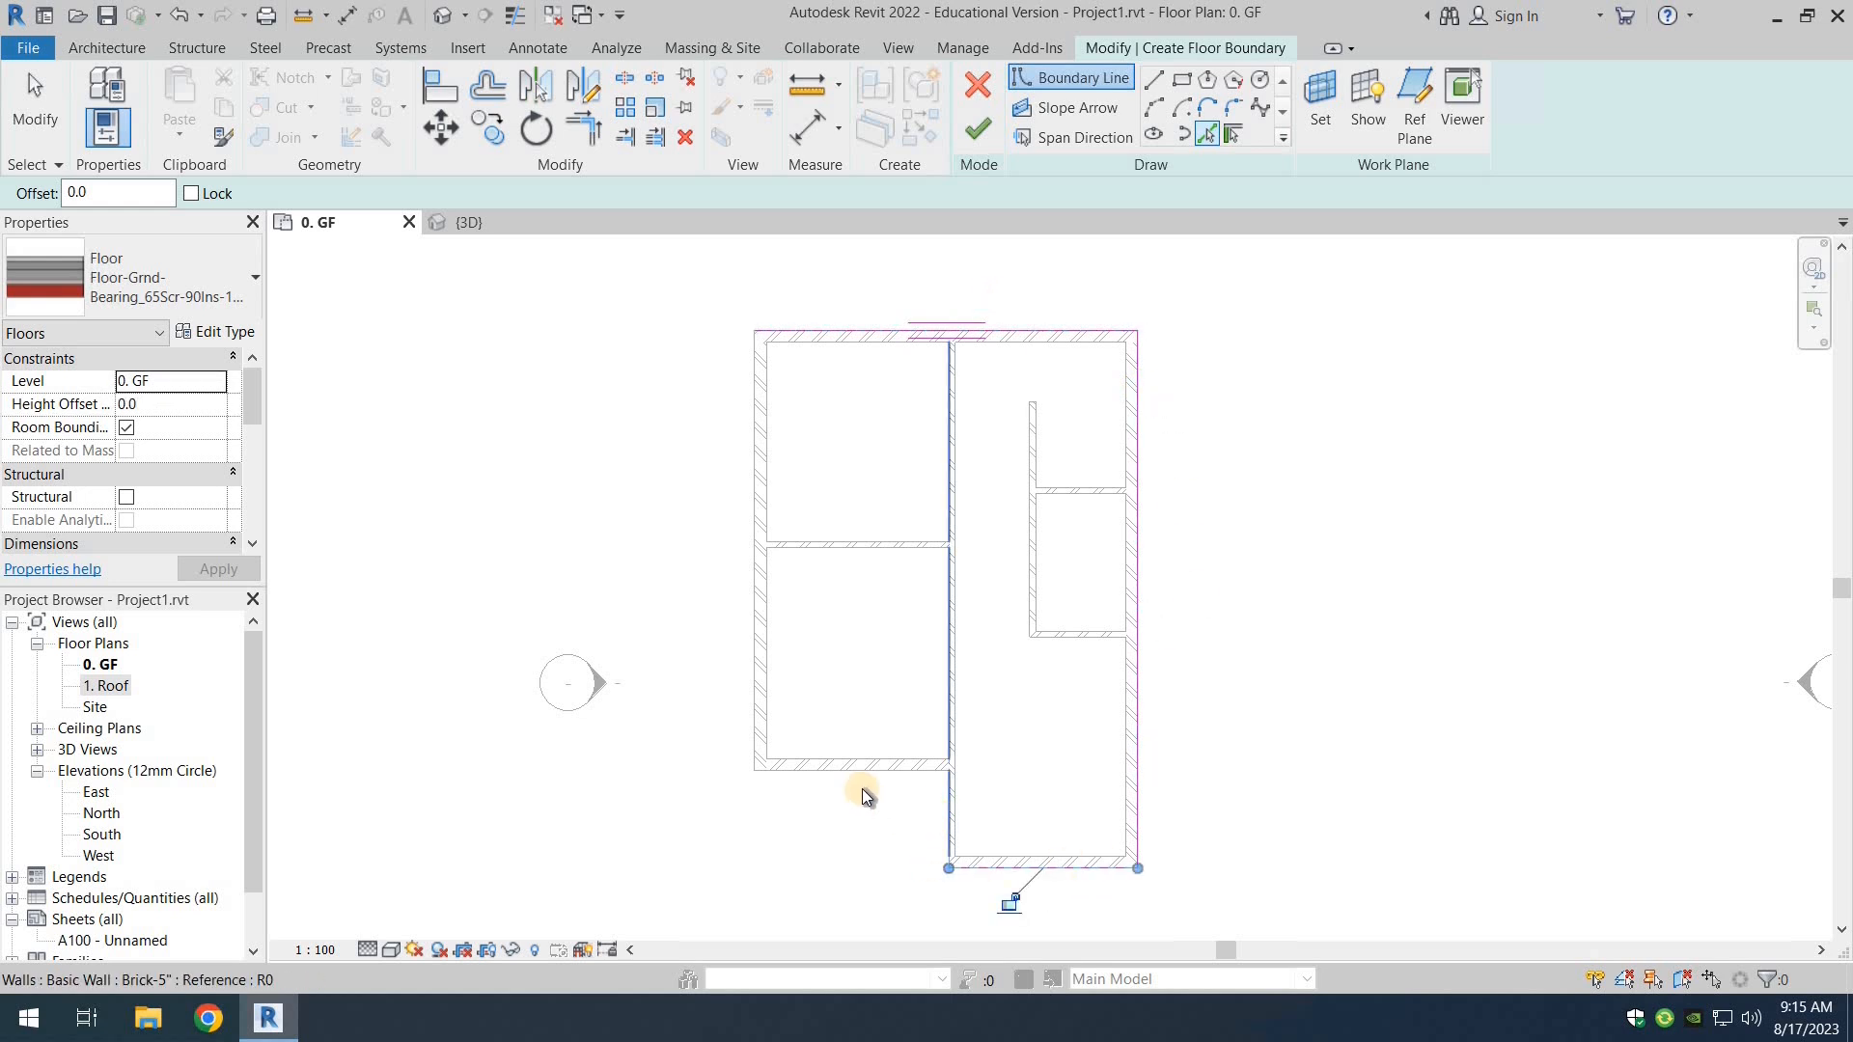
pyautogui.click(750, 682)
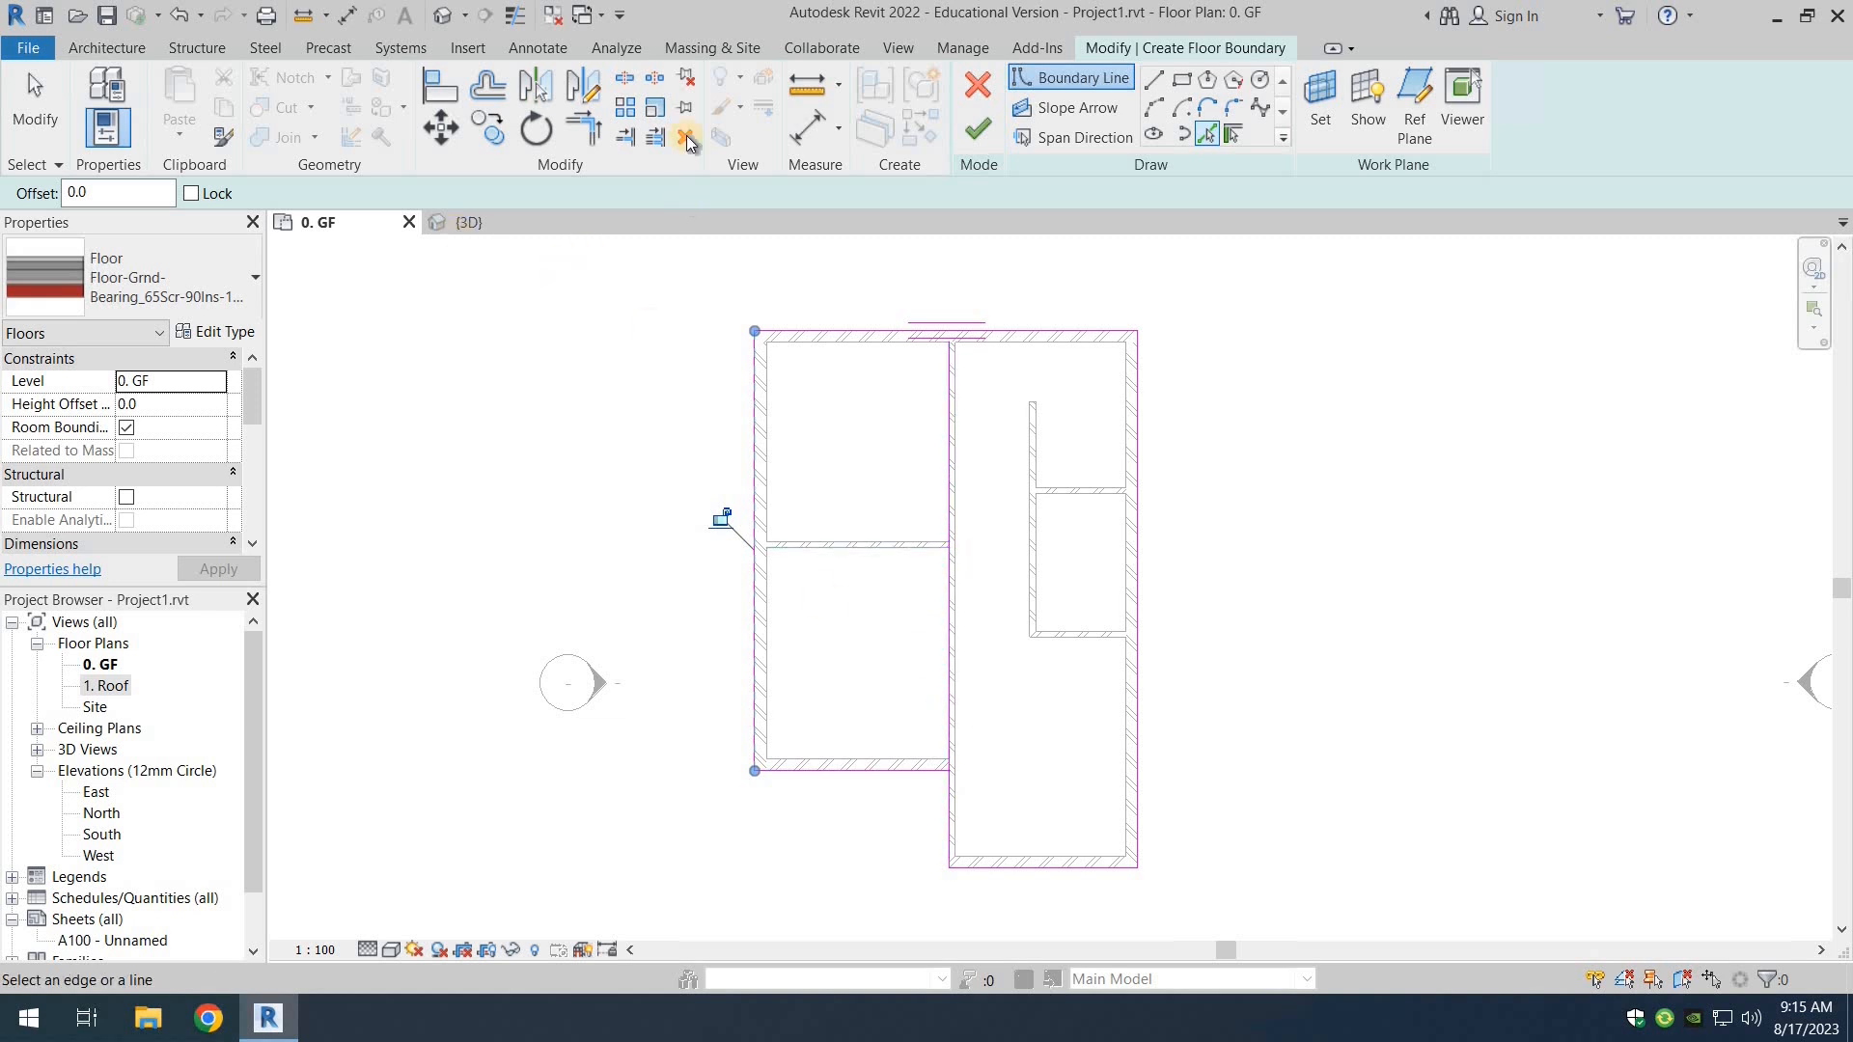
# Step: Split the central partition's boundary line with Delete Inner Segment, removing its part between the left rooms' bottom wall and the top wall
pyautogui.click(623, 80)
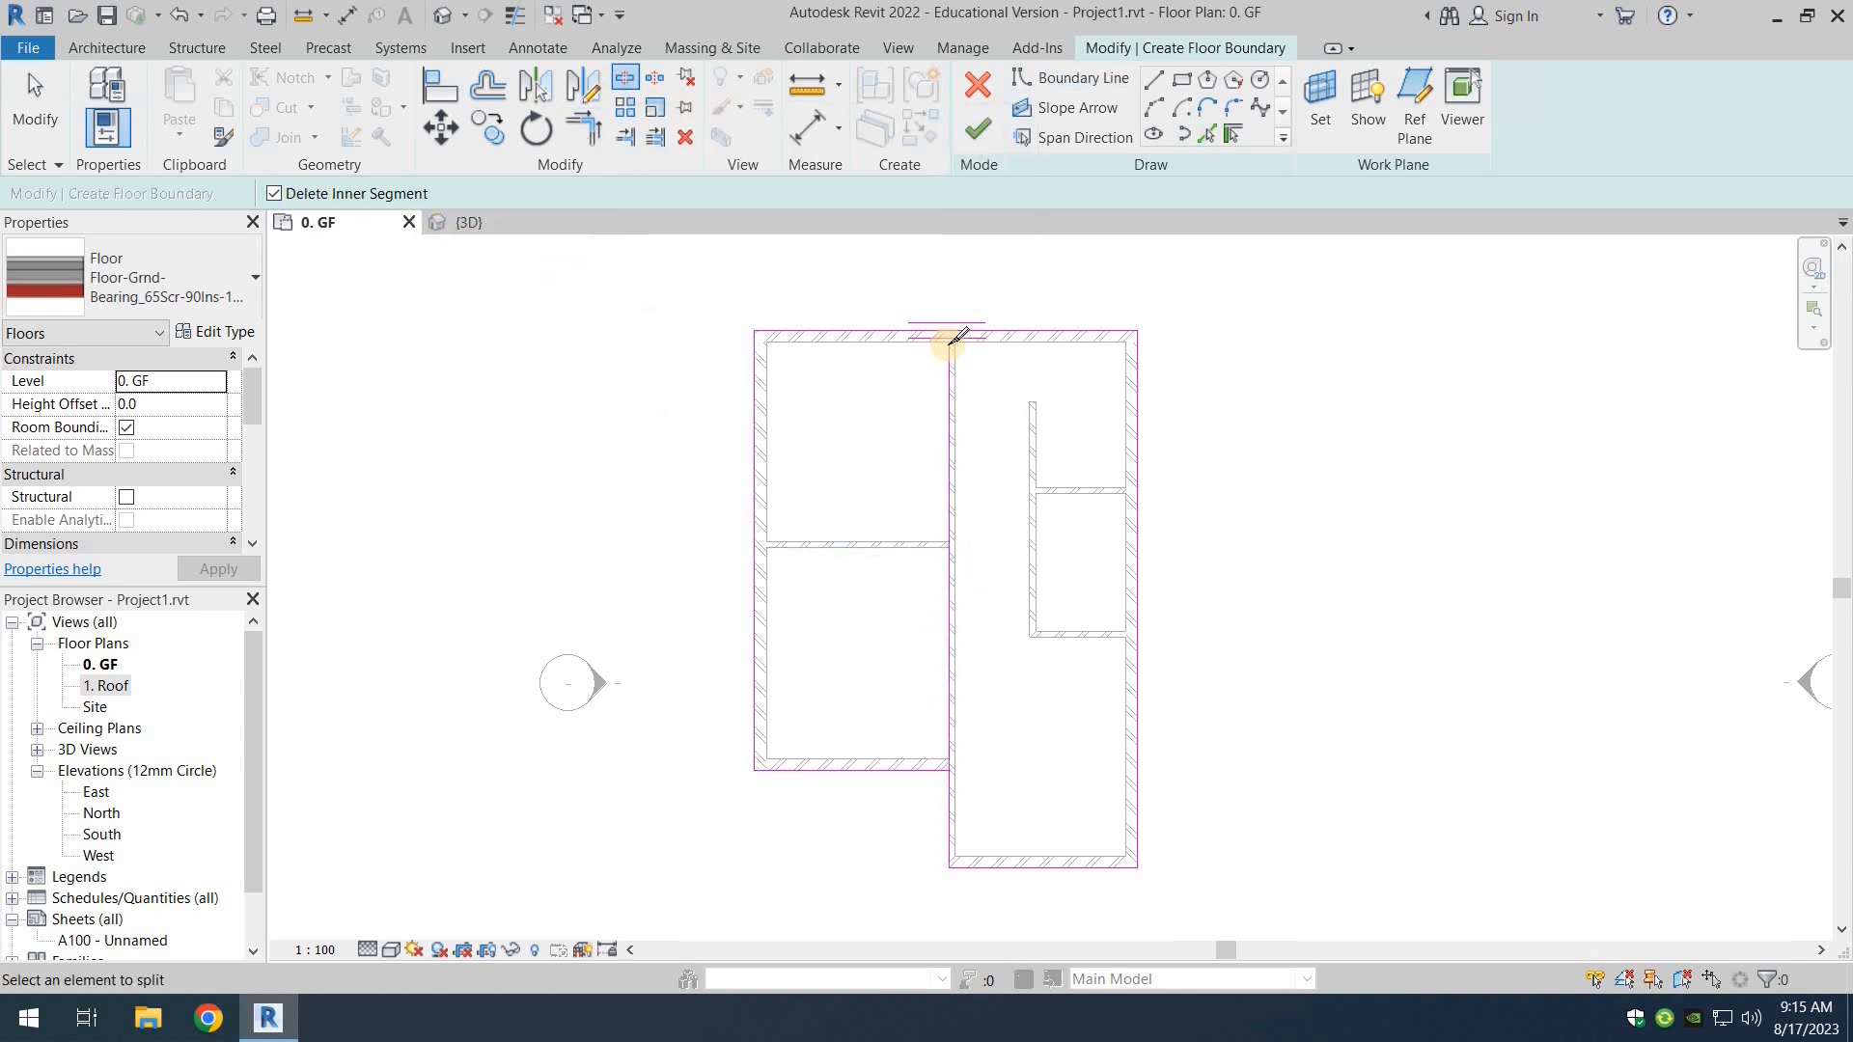
pyautogui.scroll(8, 956, 765)
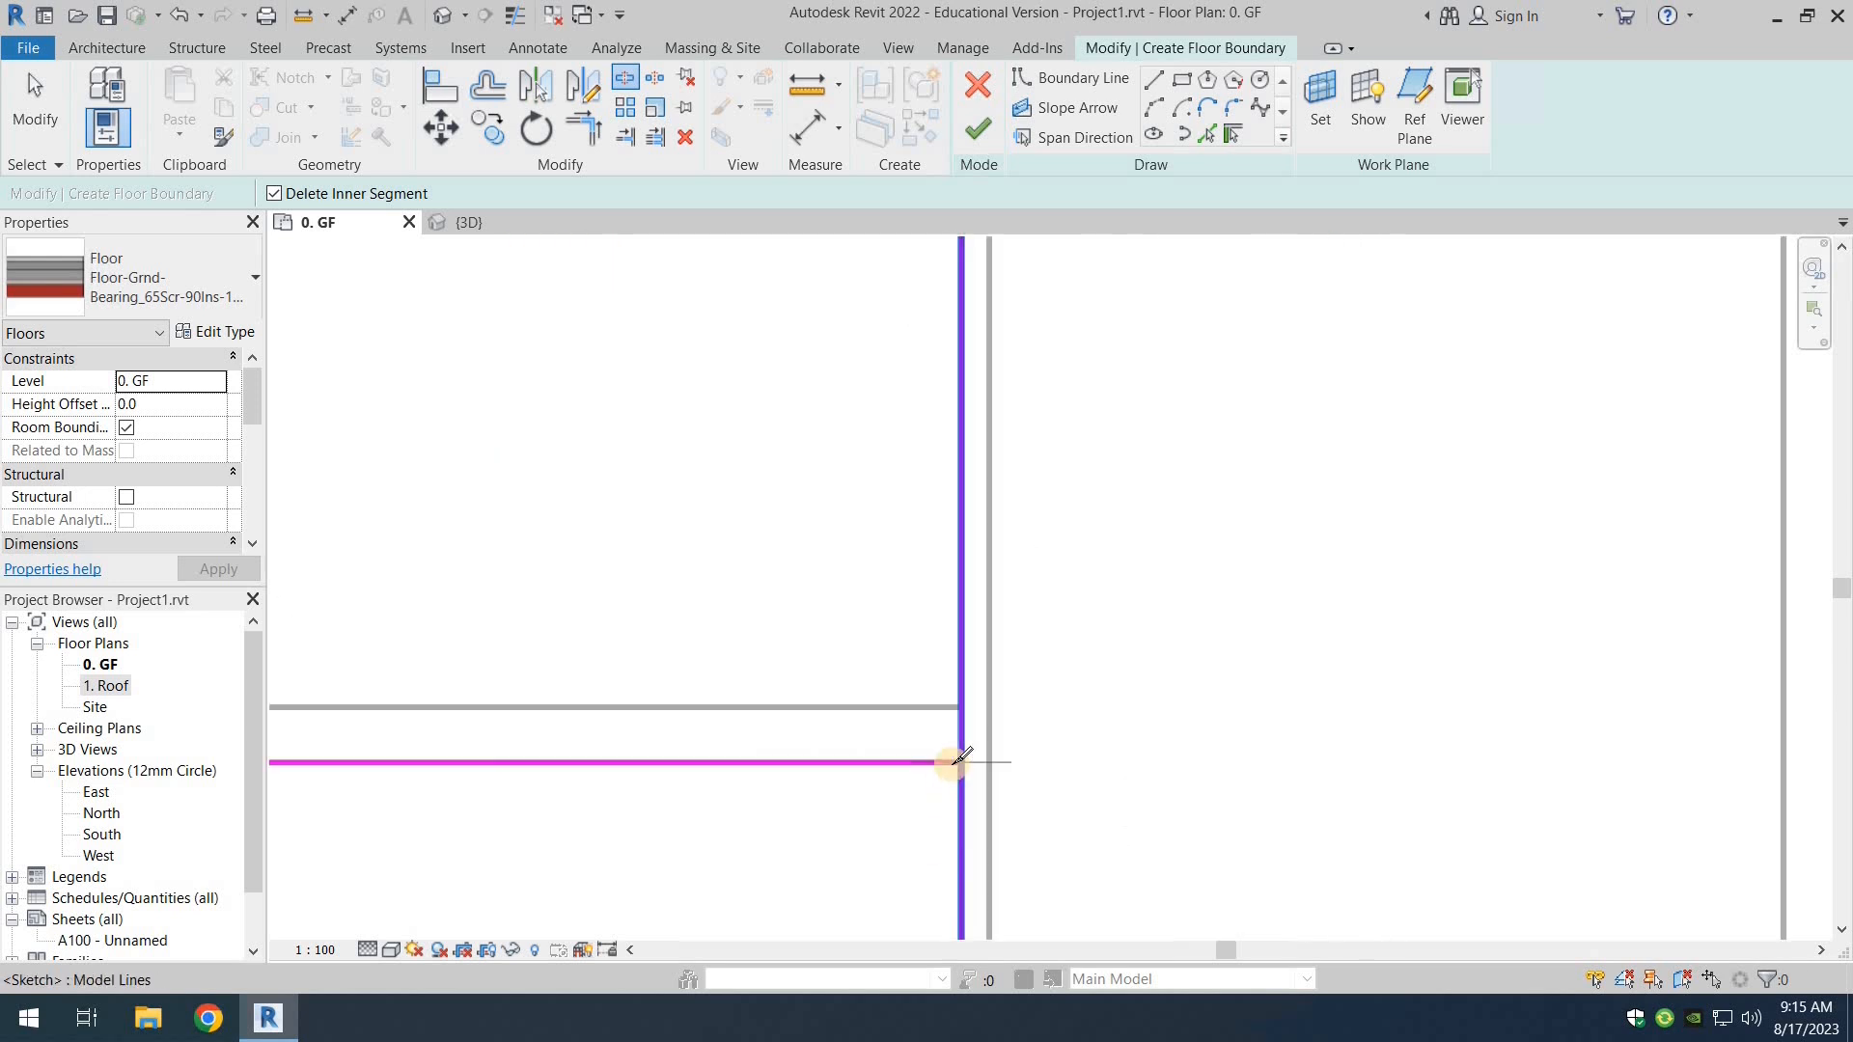
pyautogui.click(992, 741)
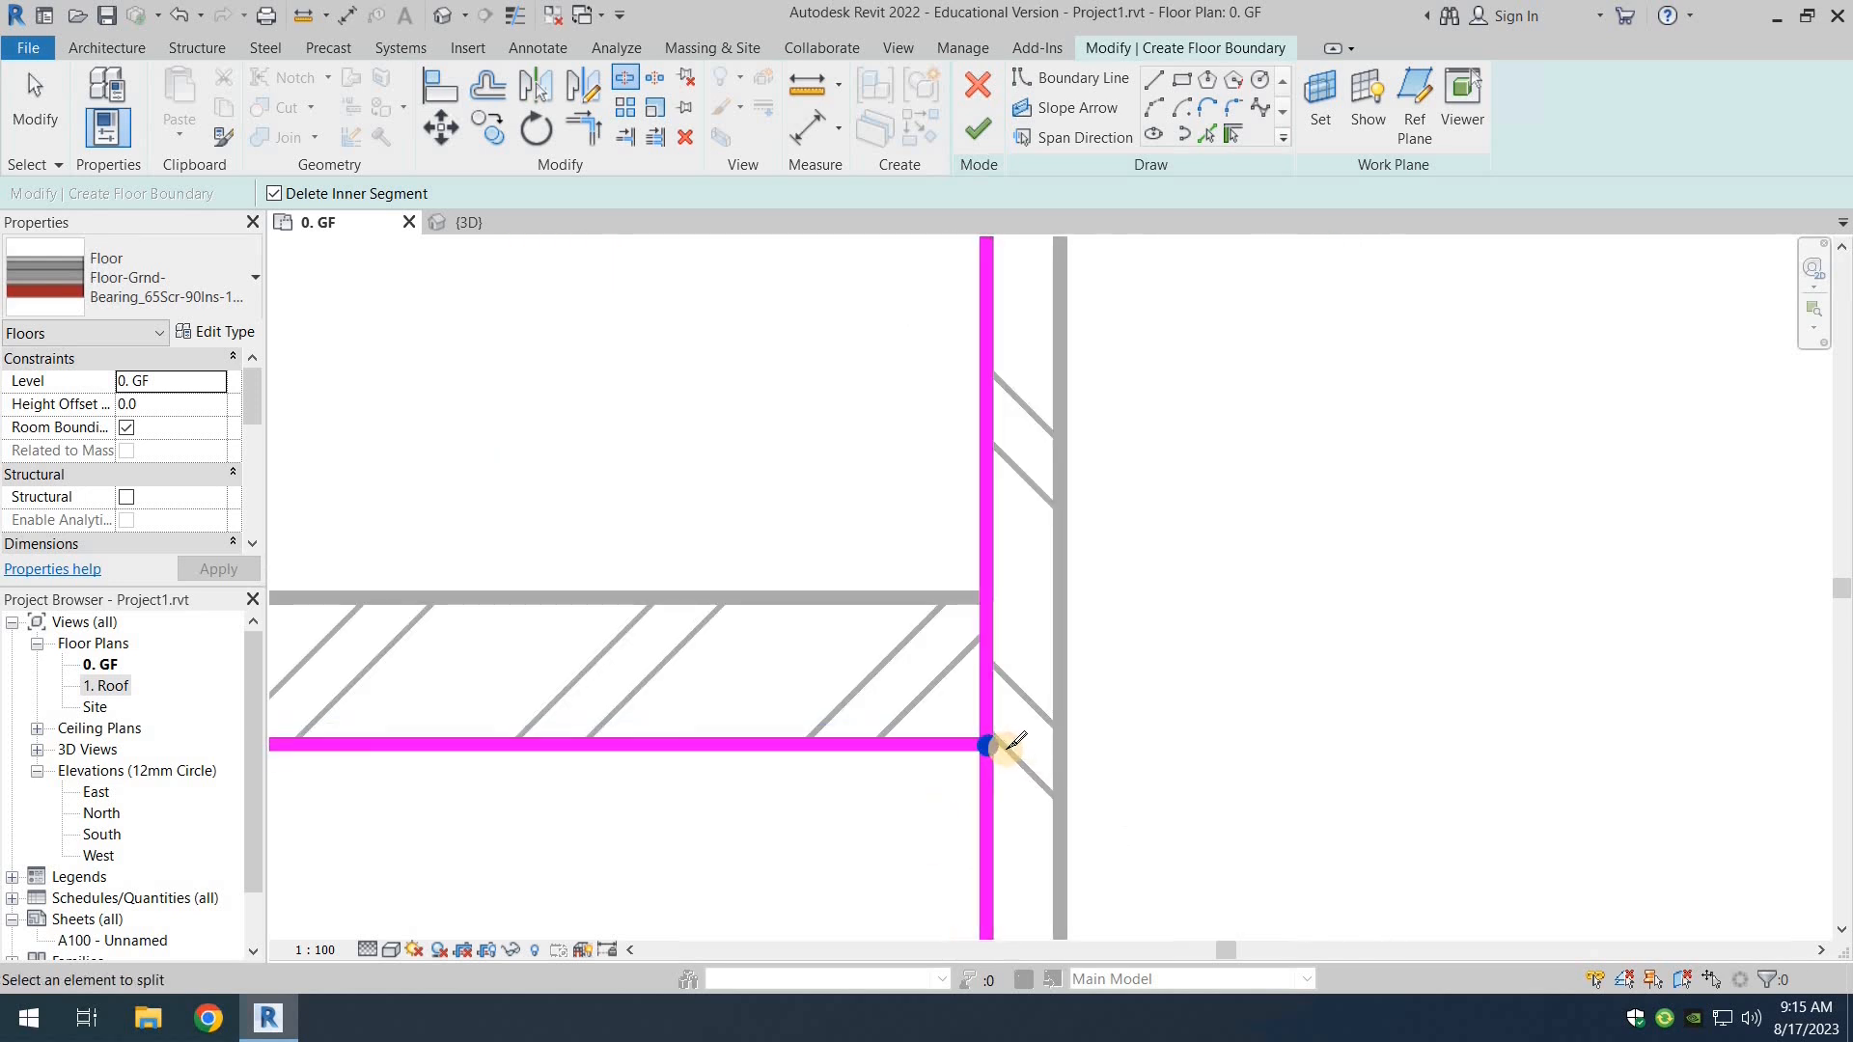
pyautogui.scroll(-6, 999, 745)
pyautogui.moveTo(1052, 388); pyautogui.dragTo(1004, 830, button='middle')
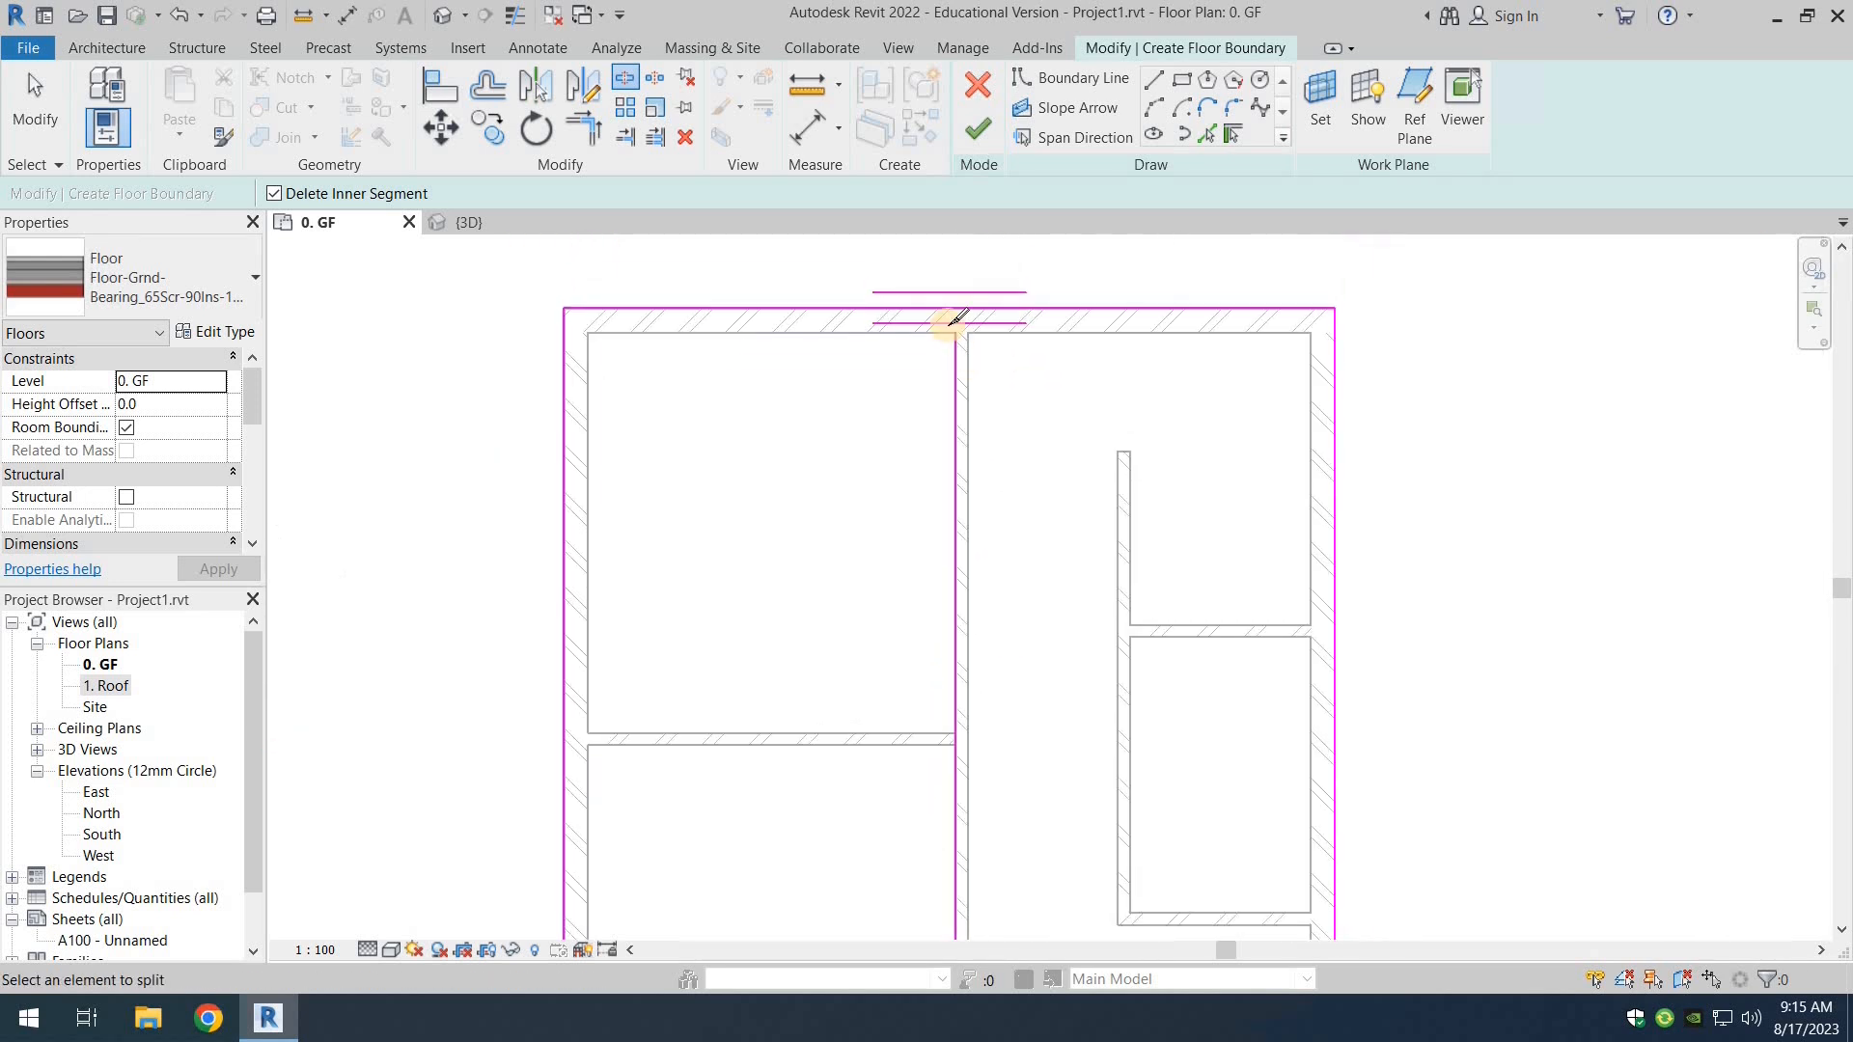
pyautogui.scroll(5, 950, 325)
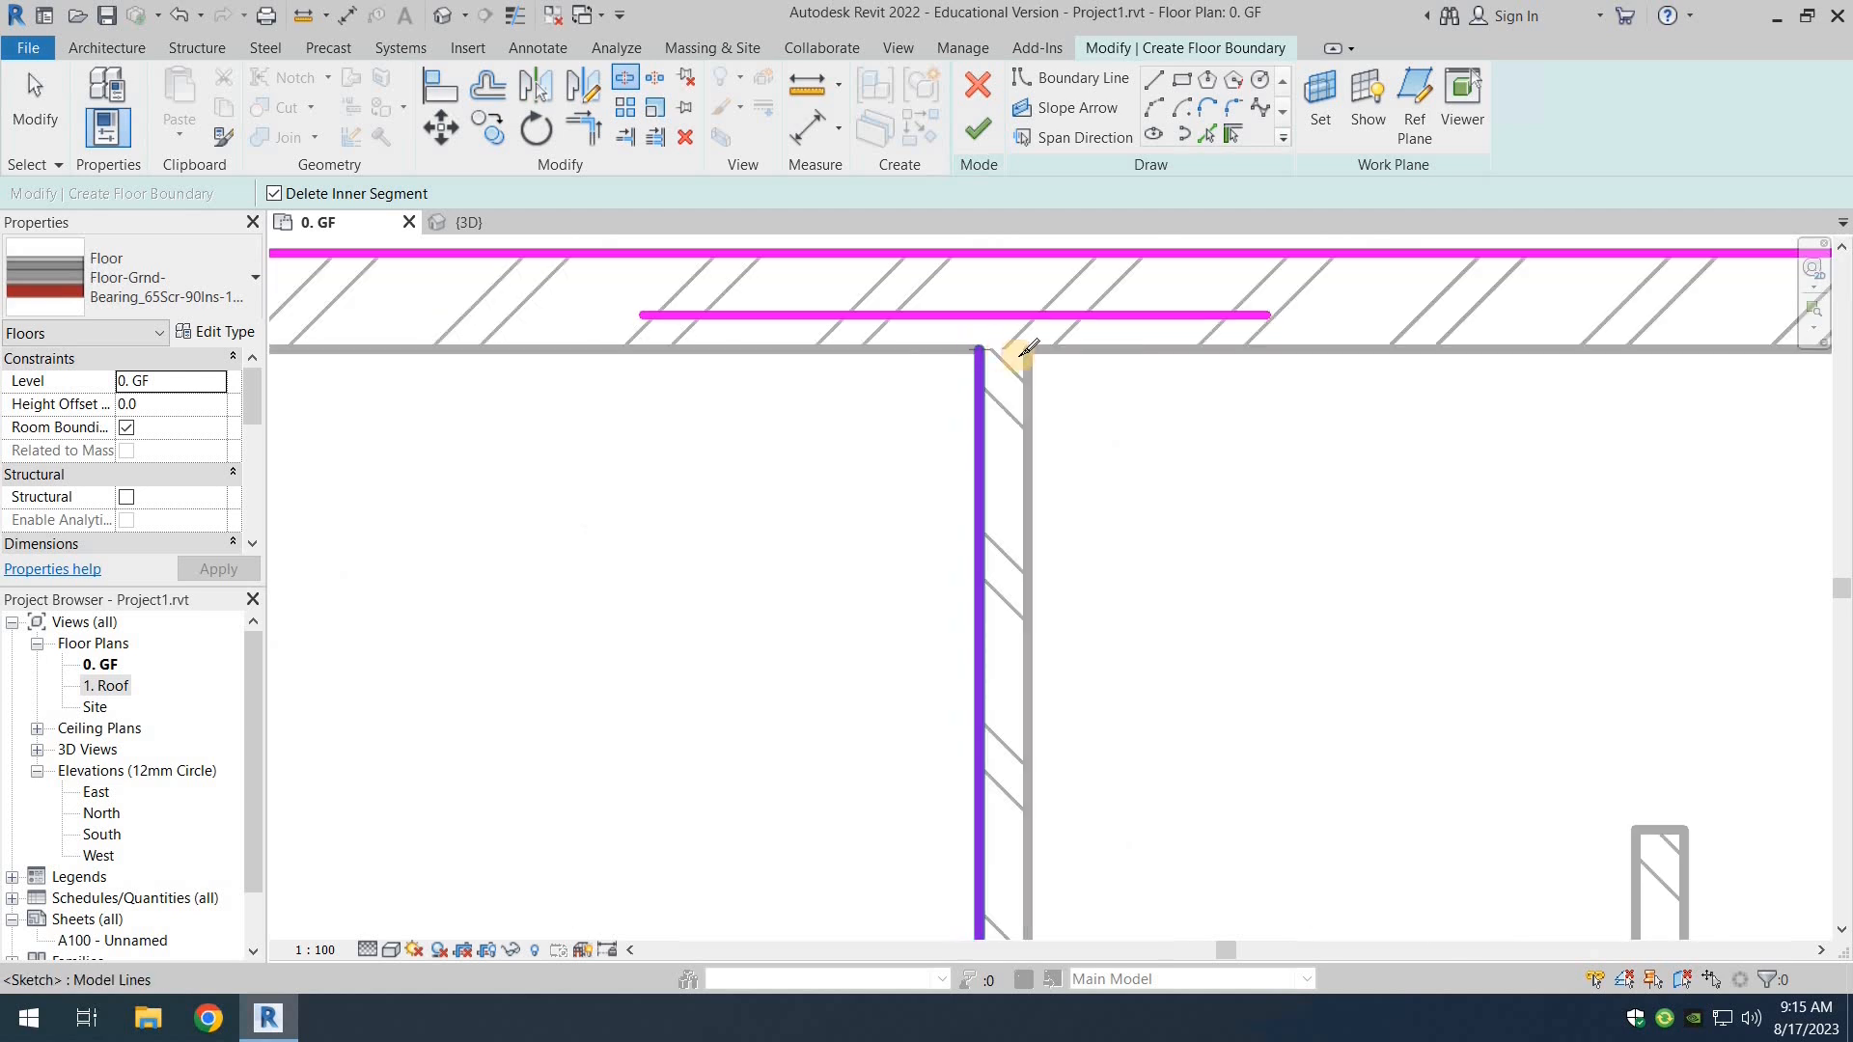
pyautogui.click(999, 353)
pyautogui.scroll(-5, 1014, 355)
pyautogui.scroll(-5, 1036, 379)
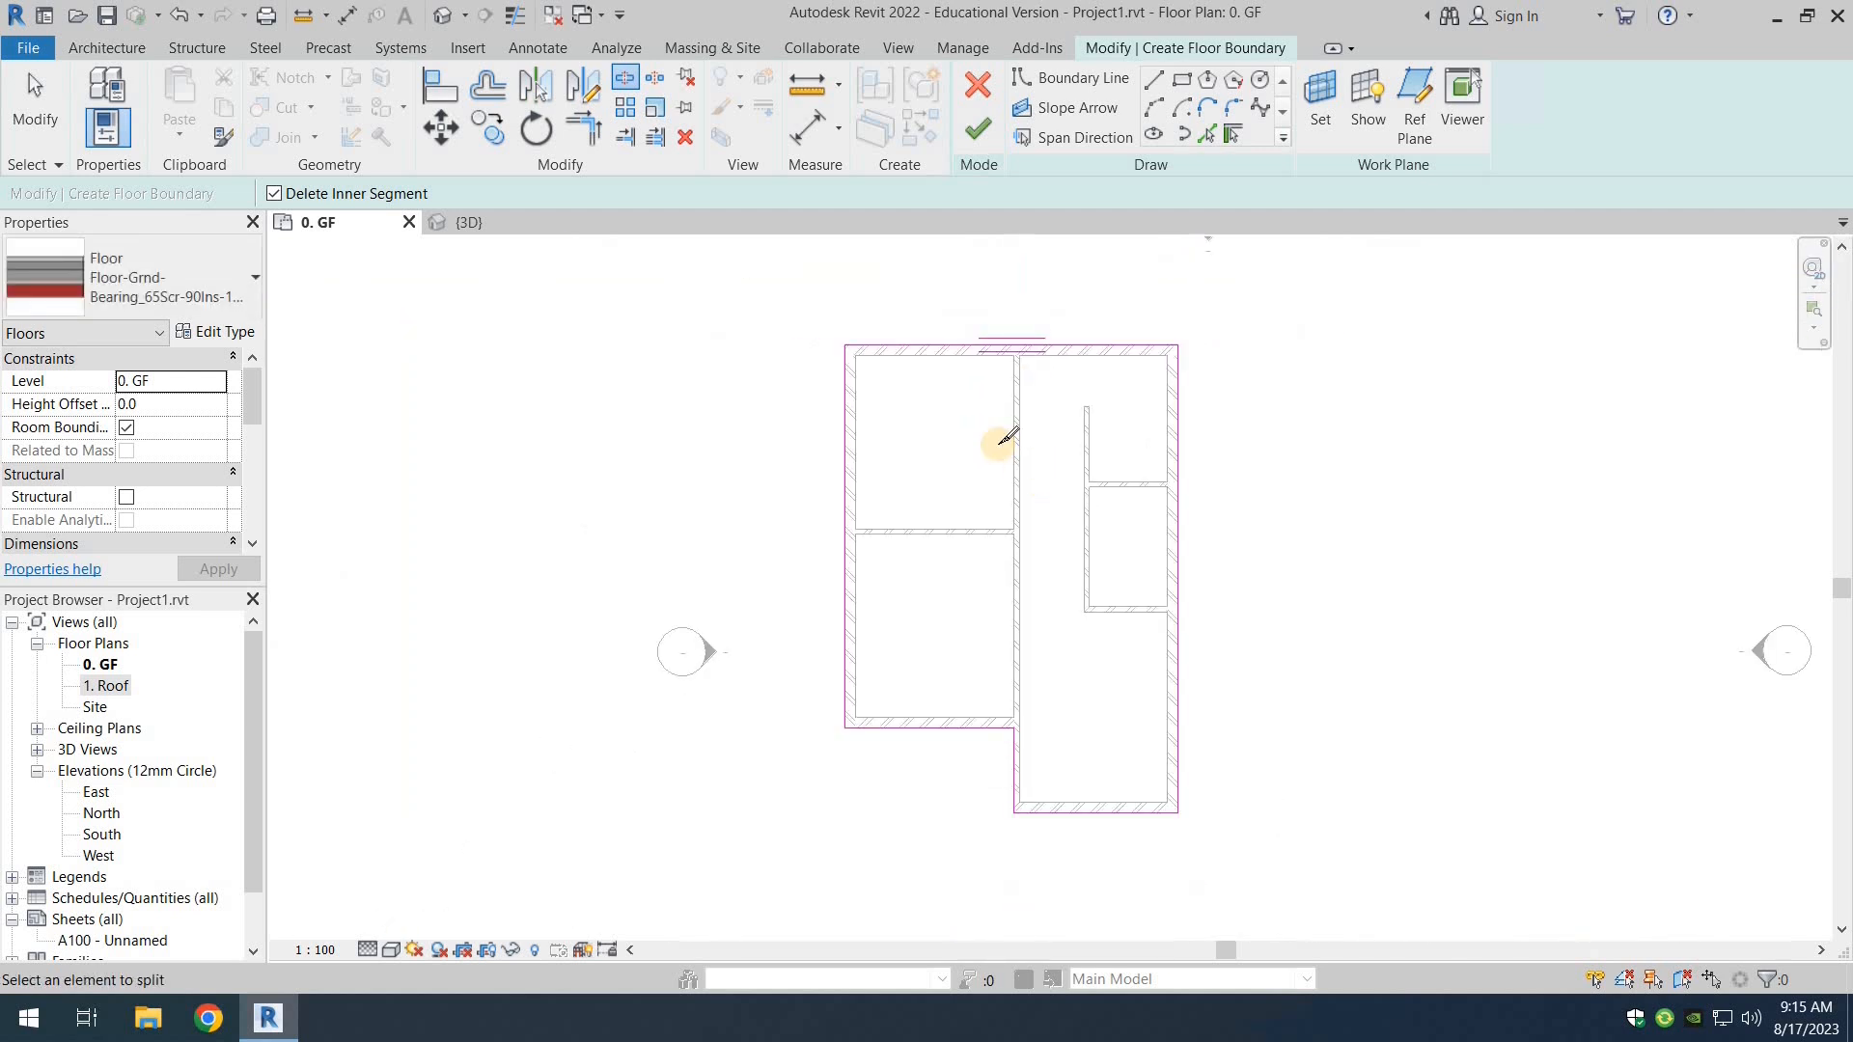
pyautogui.click(55, 157)
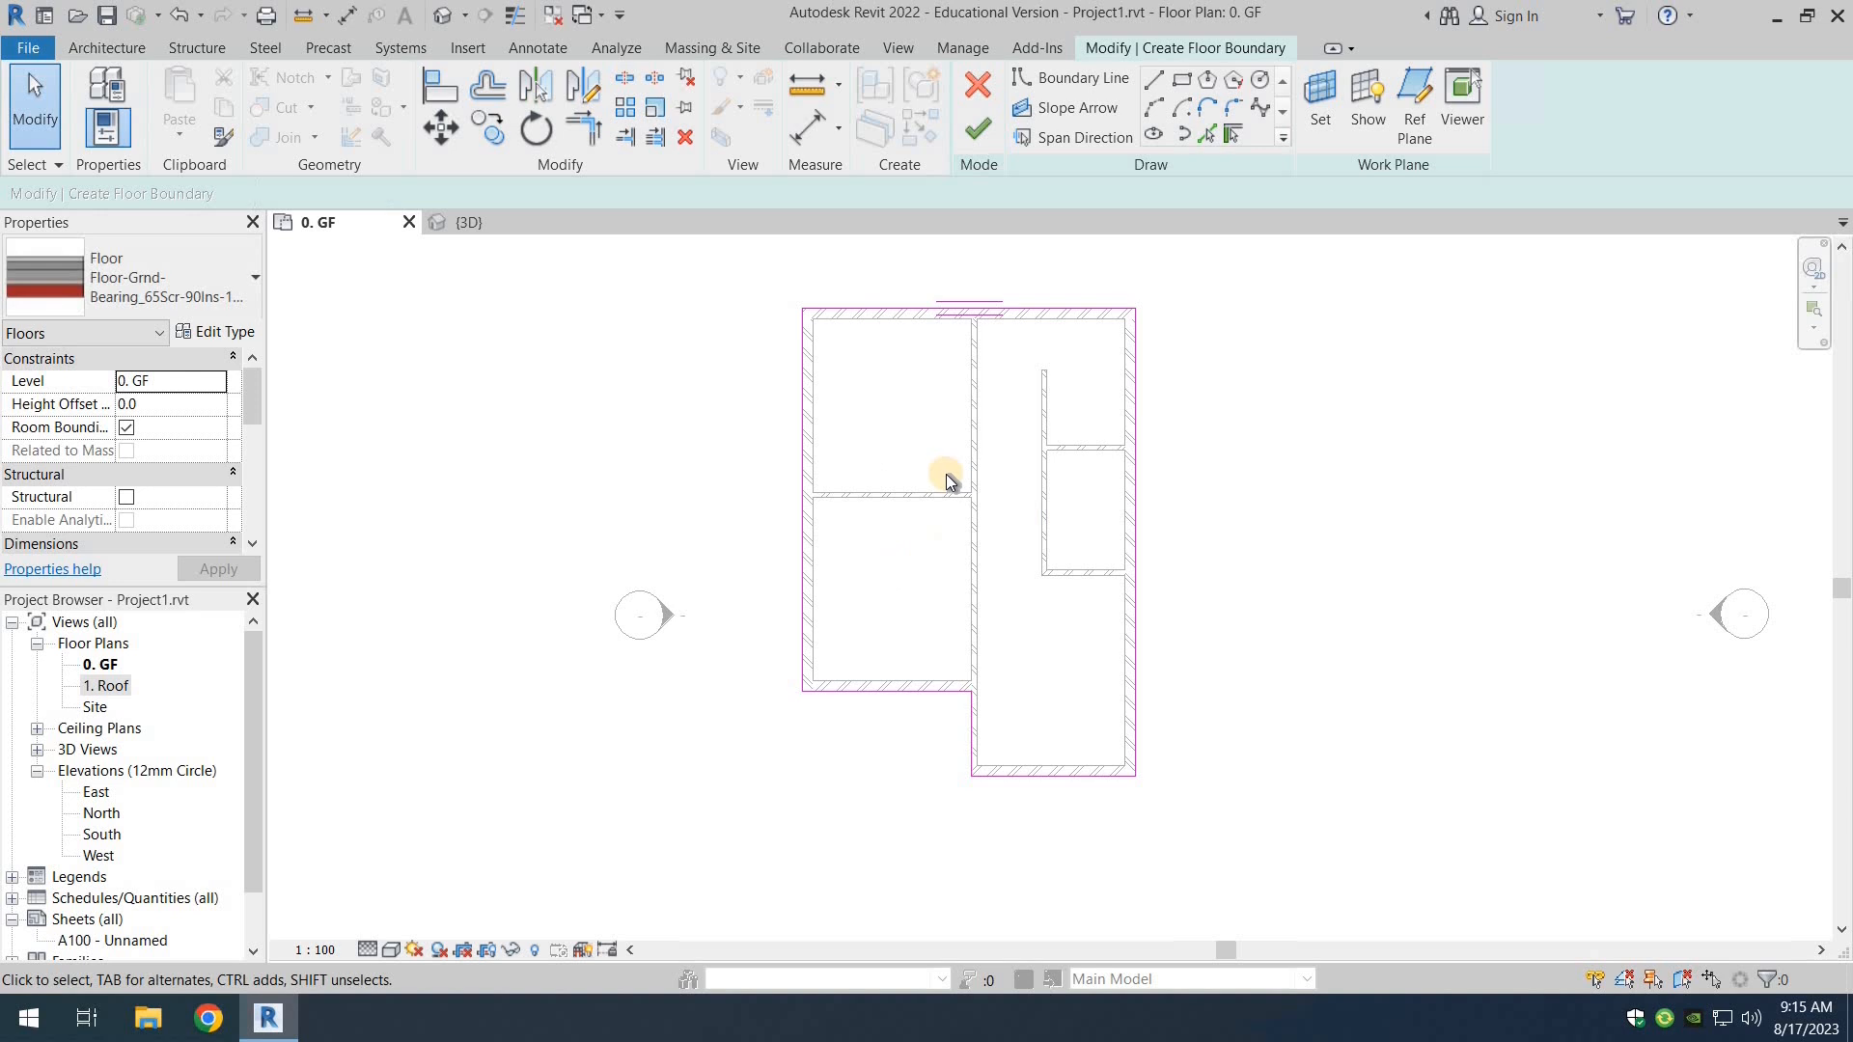
pyautogui.click(864, 464)
pyautogui.moveTo(864, 463); pyautogui.dragTo(802, 529, button='middle')
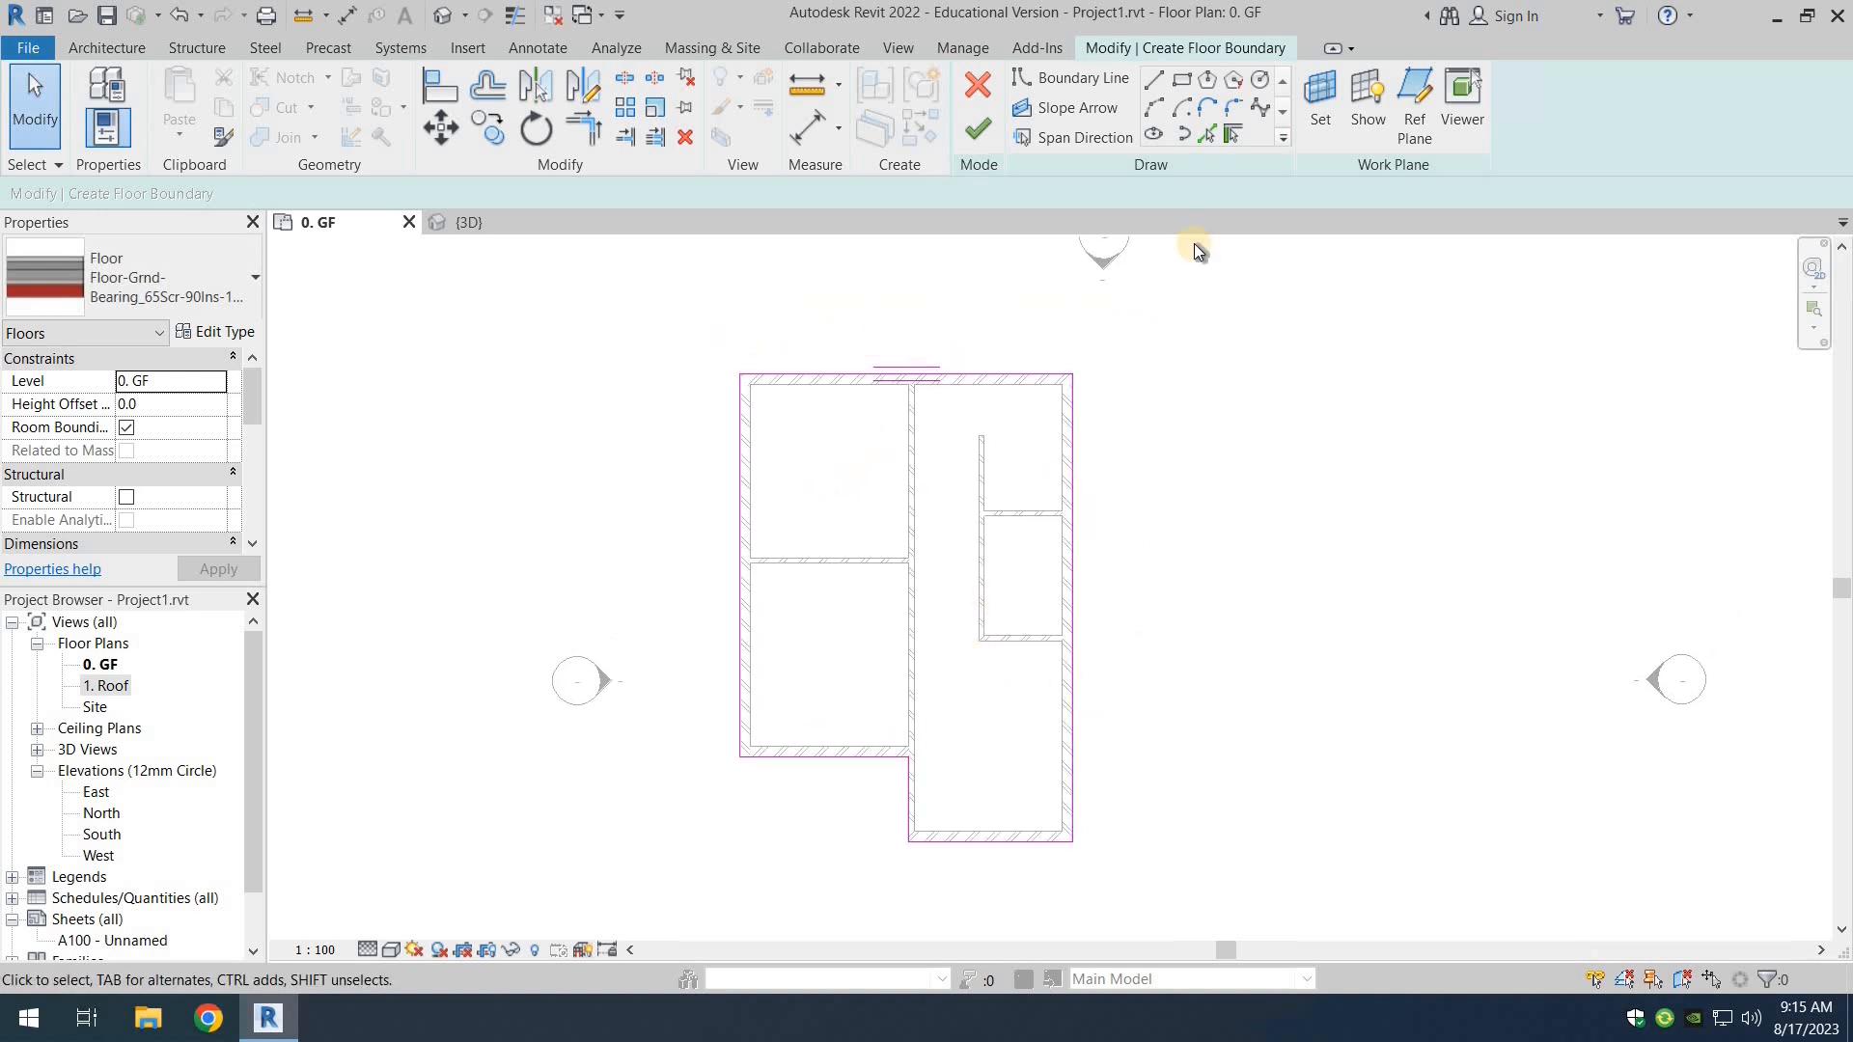
# Step: Create a second set of boundary lines offset 2000 outward from the top, right, bottom and left outer walls using Pick Lines
pyautogui.click(1208, 134)
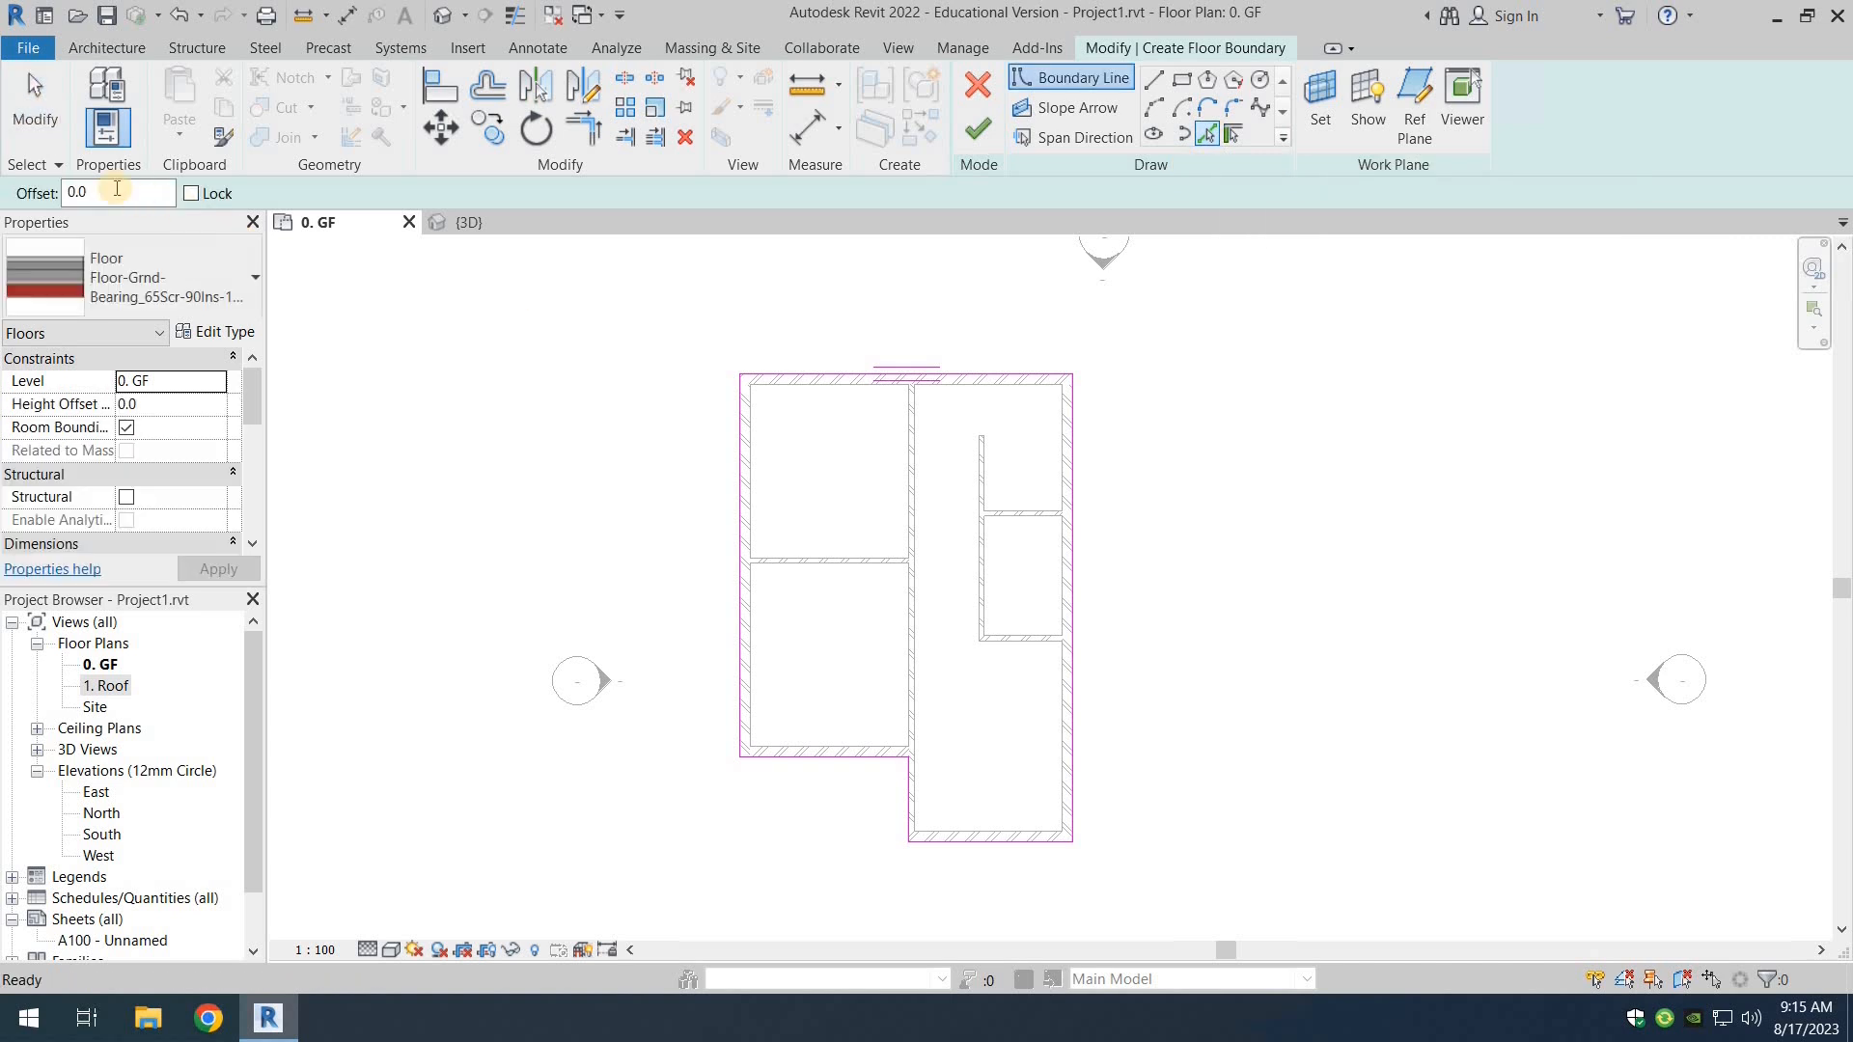
pyautogui.doubleClick(88, 196)
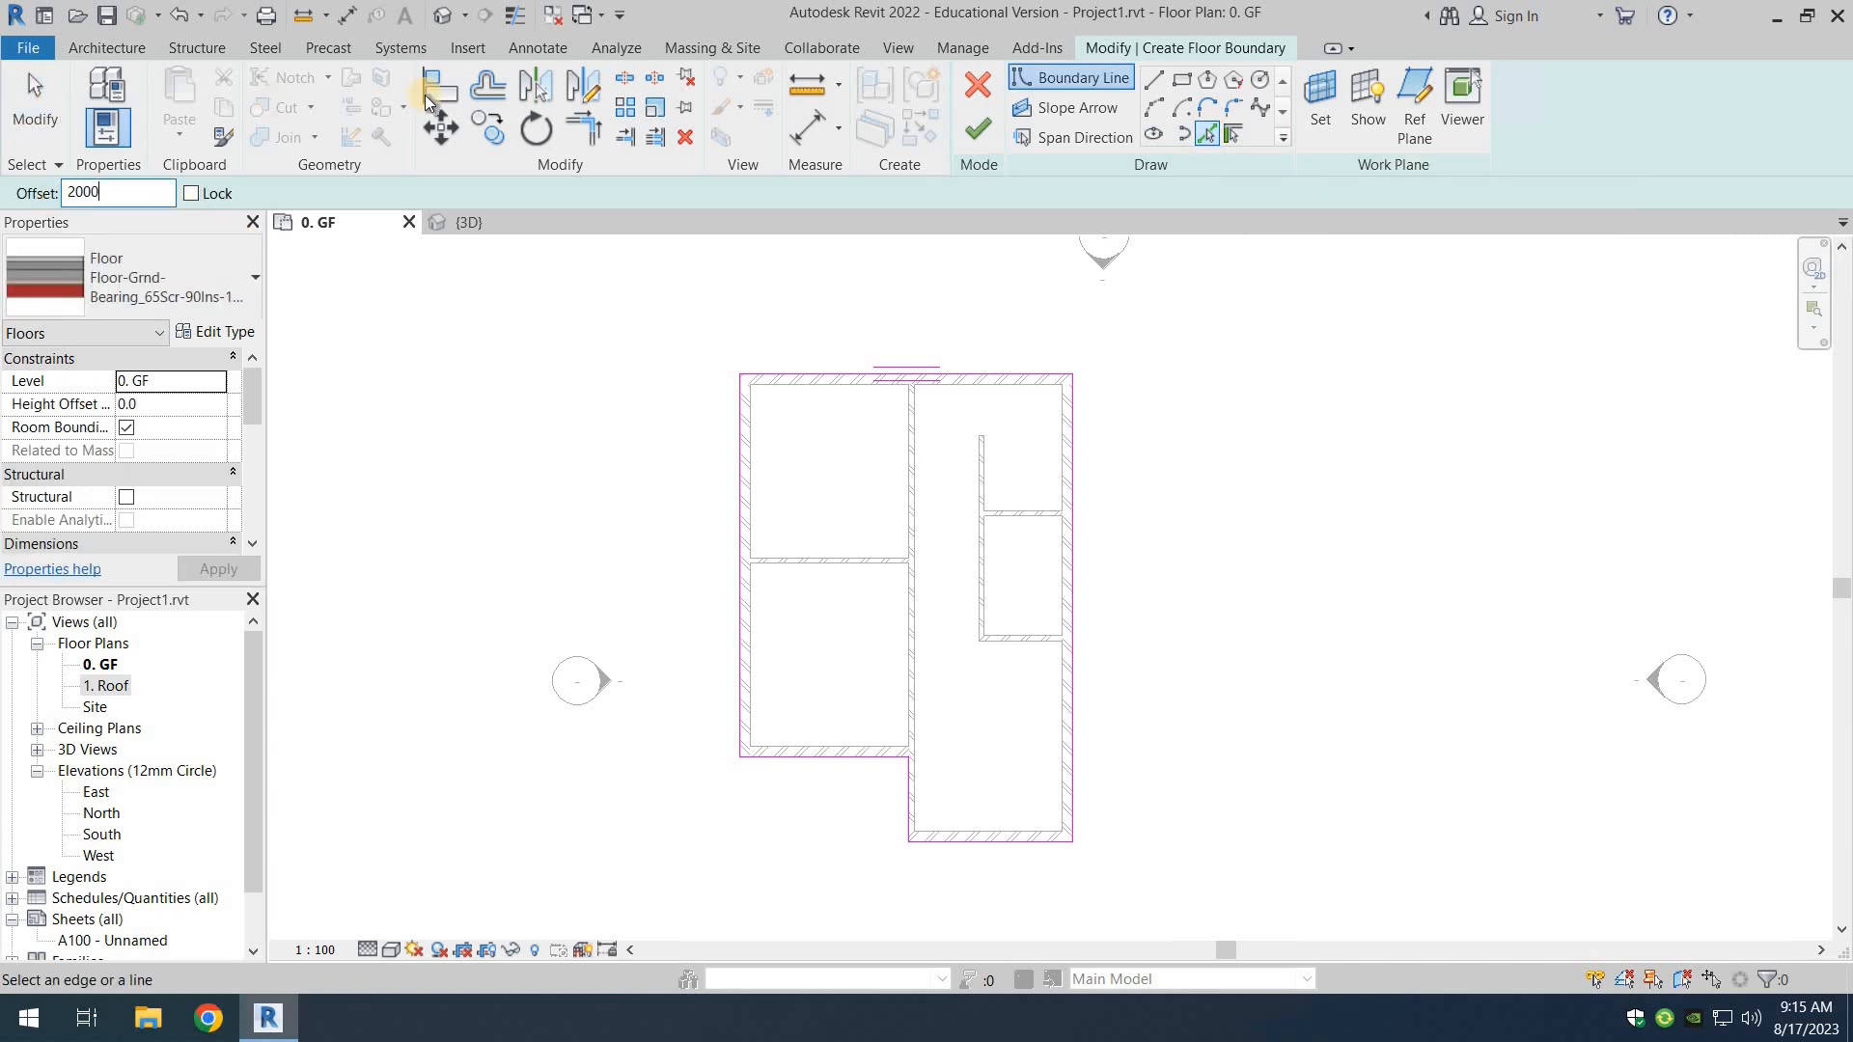
pyautogui.press('Return')
pyautogui.scroll(-1, 612, 395)
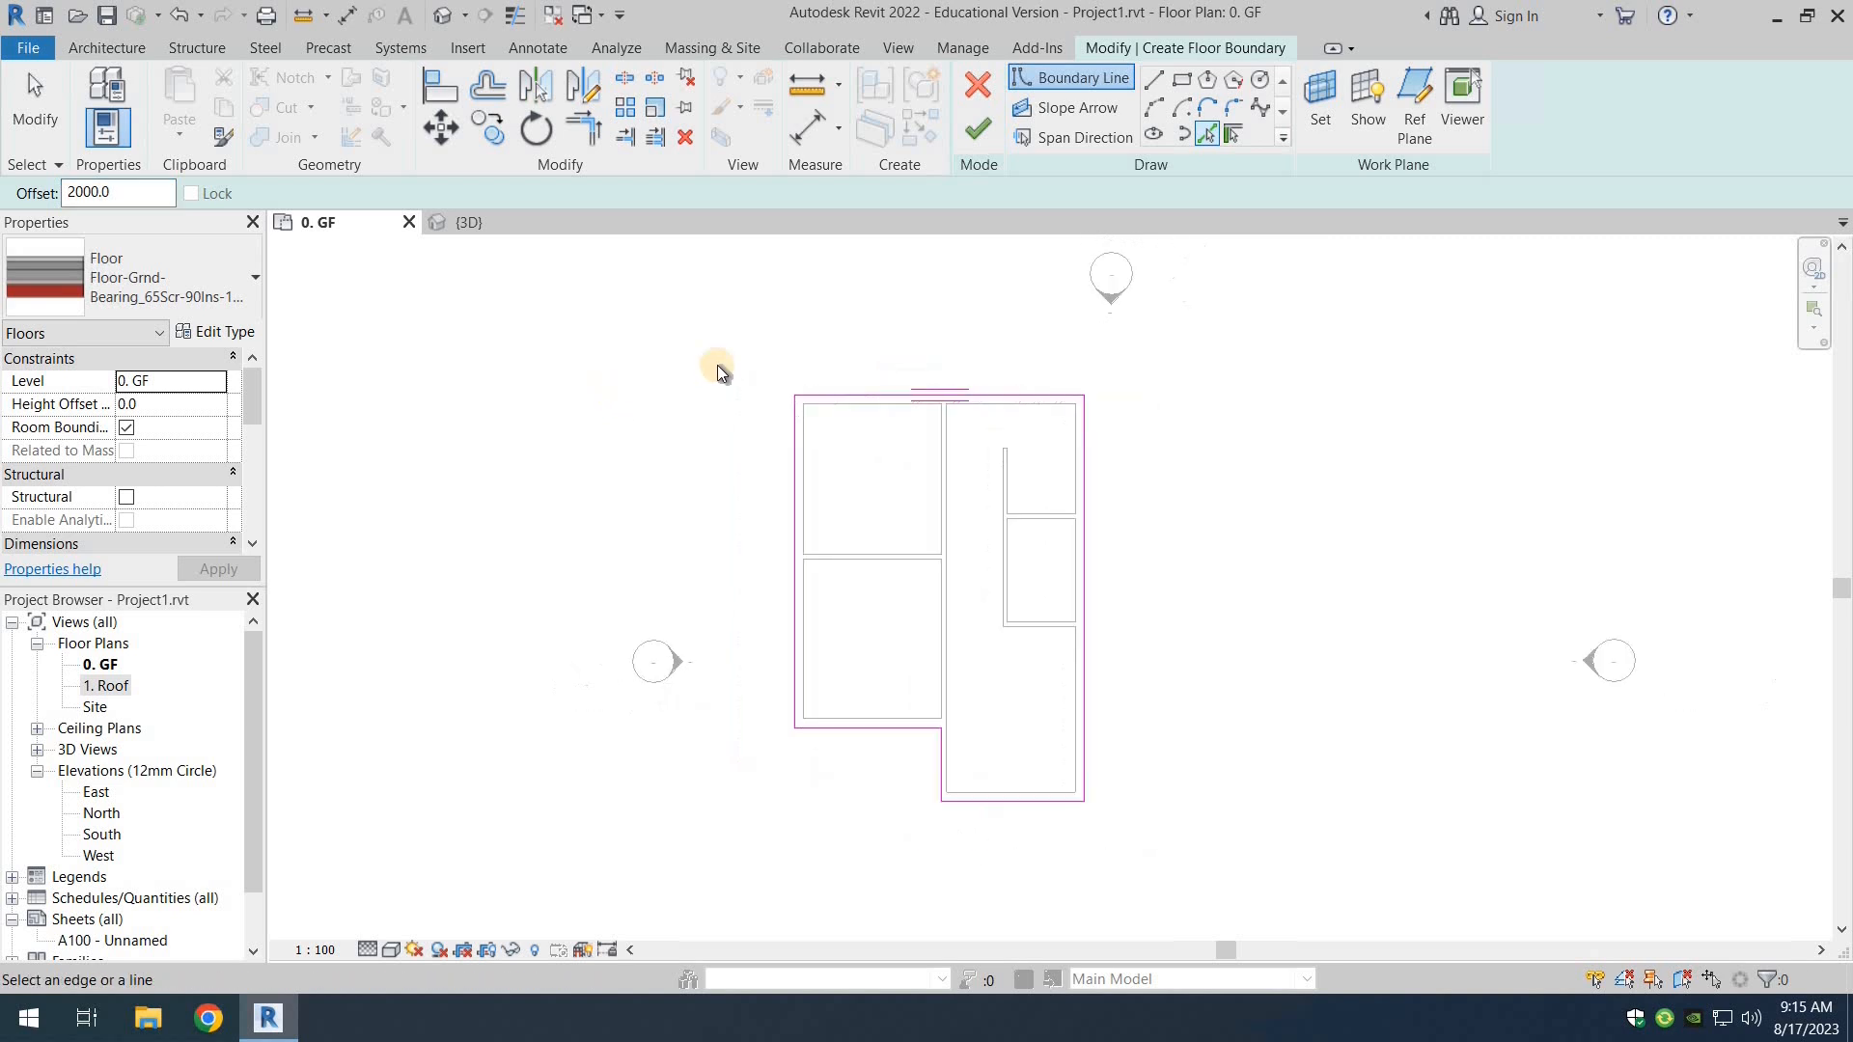
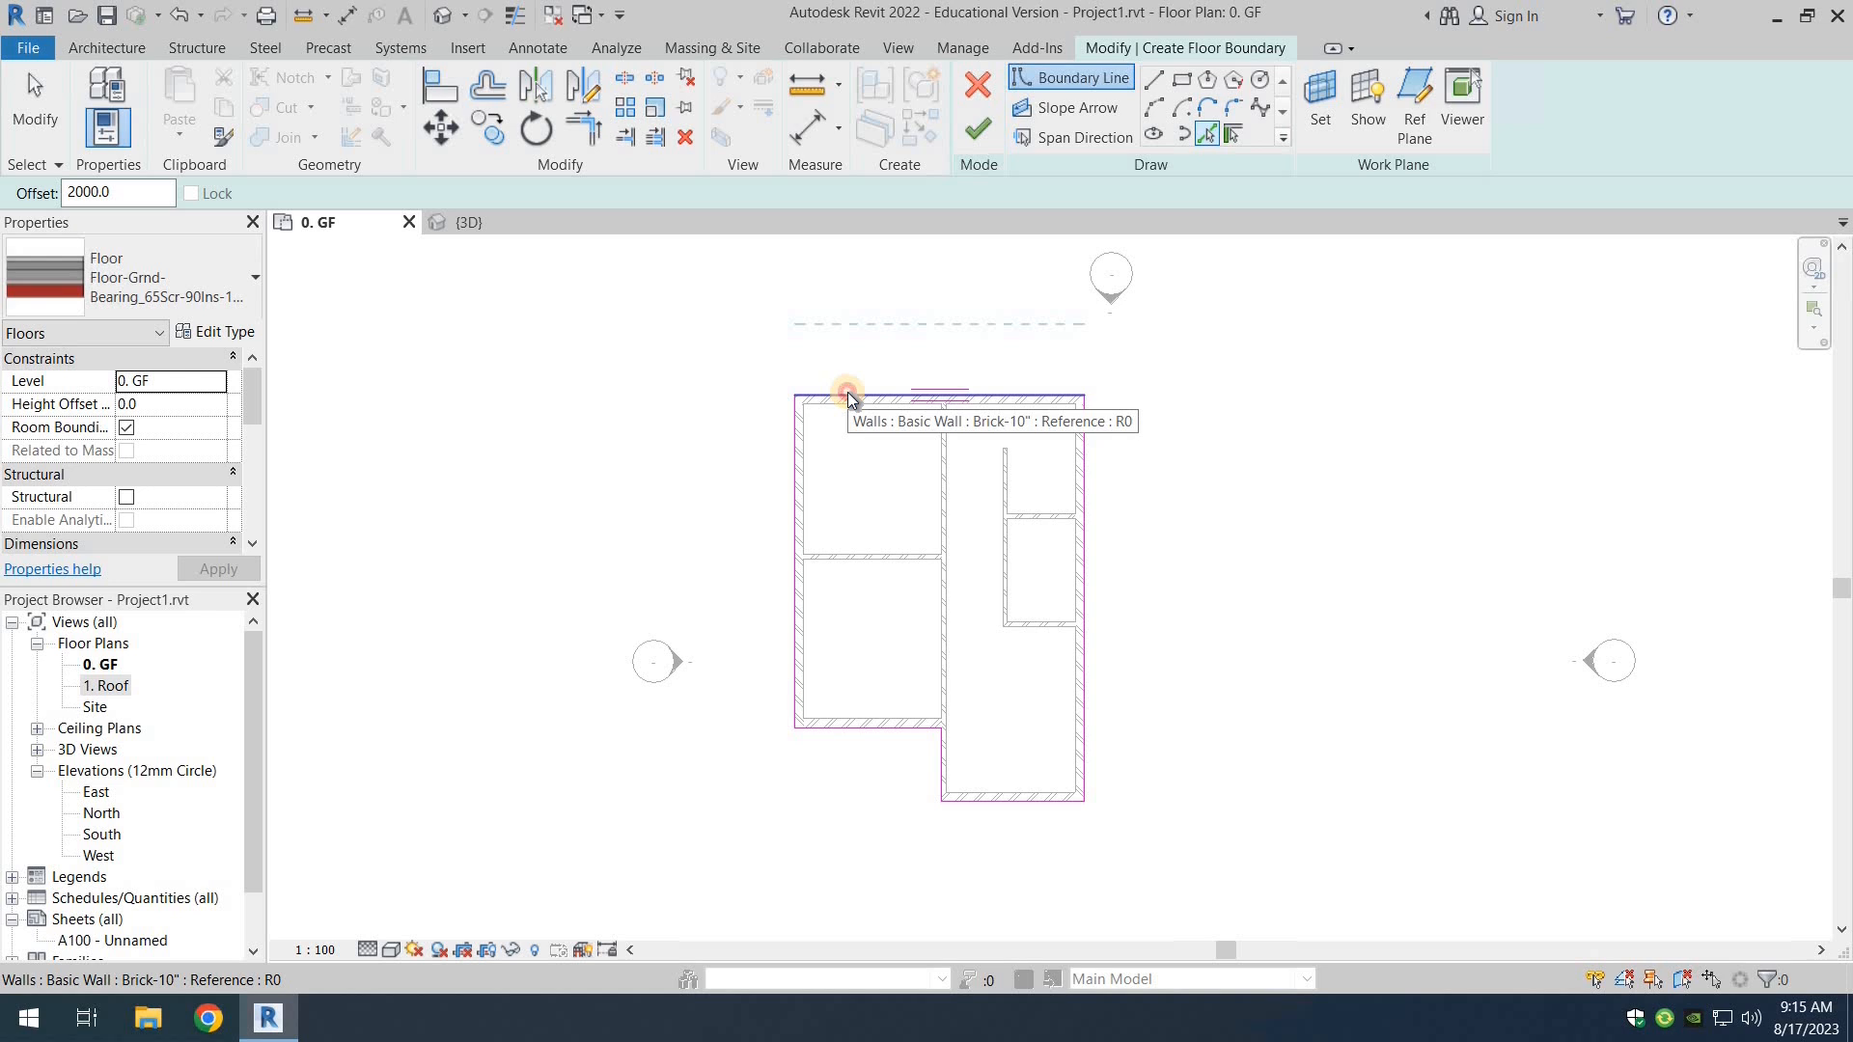
pyautogui.click(848, 392)
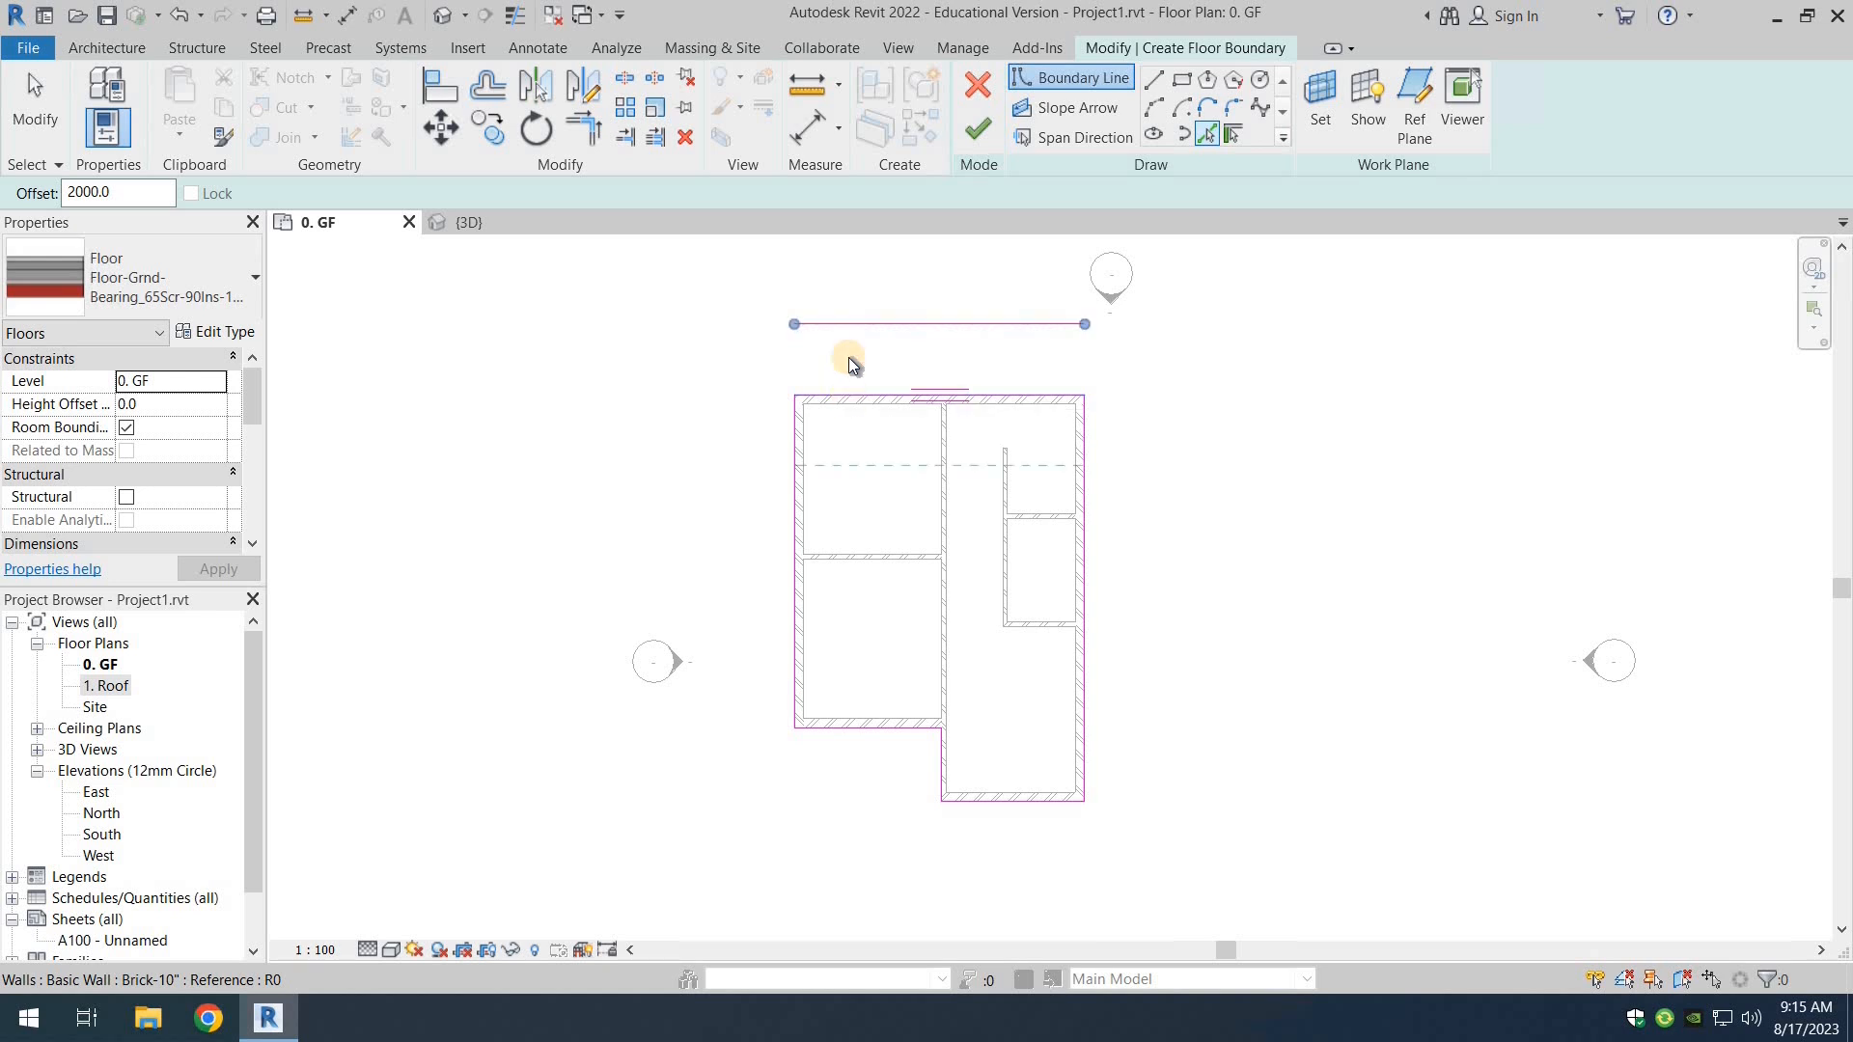
pyautogui.click(1085, 449)
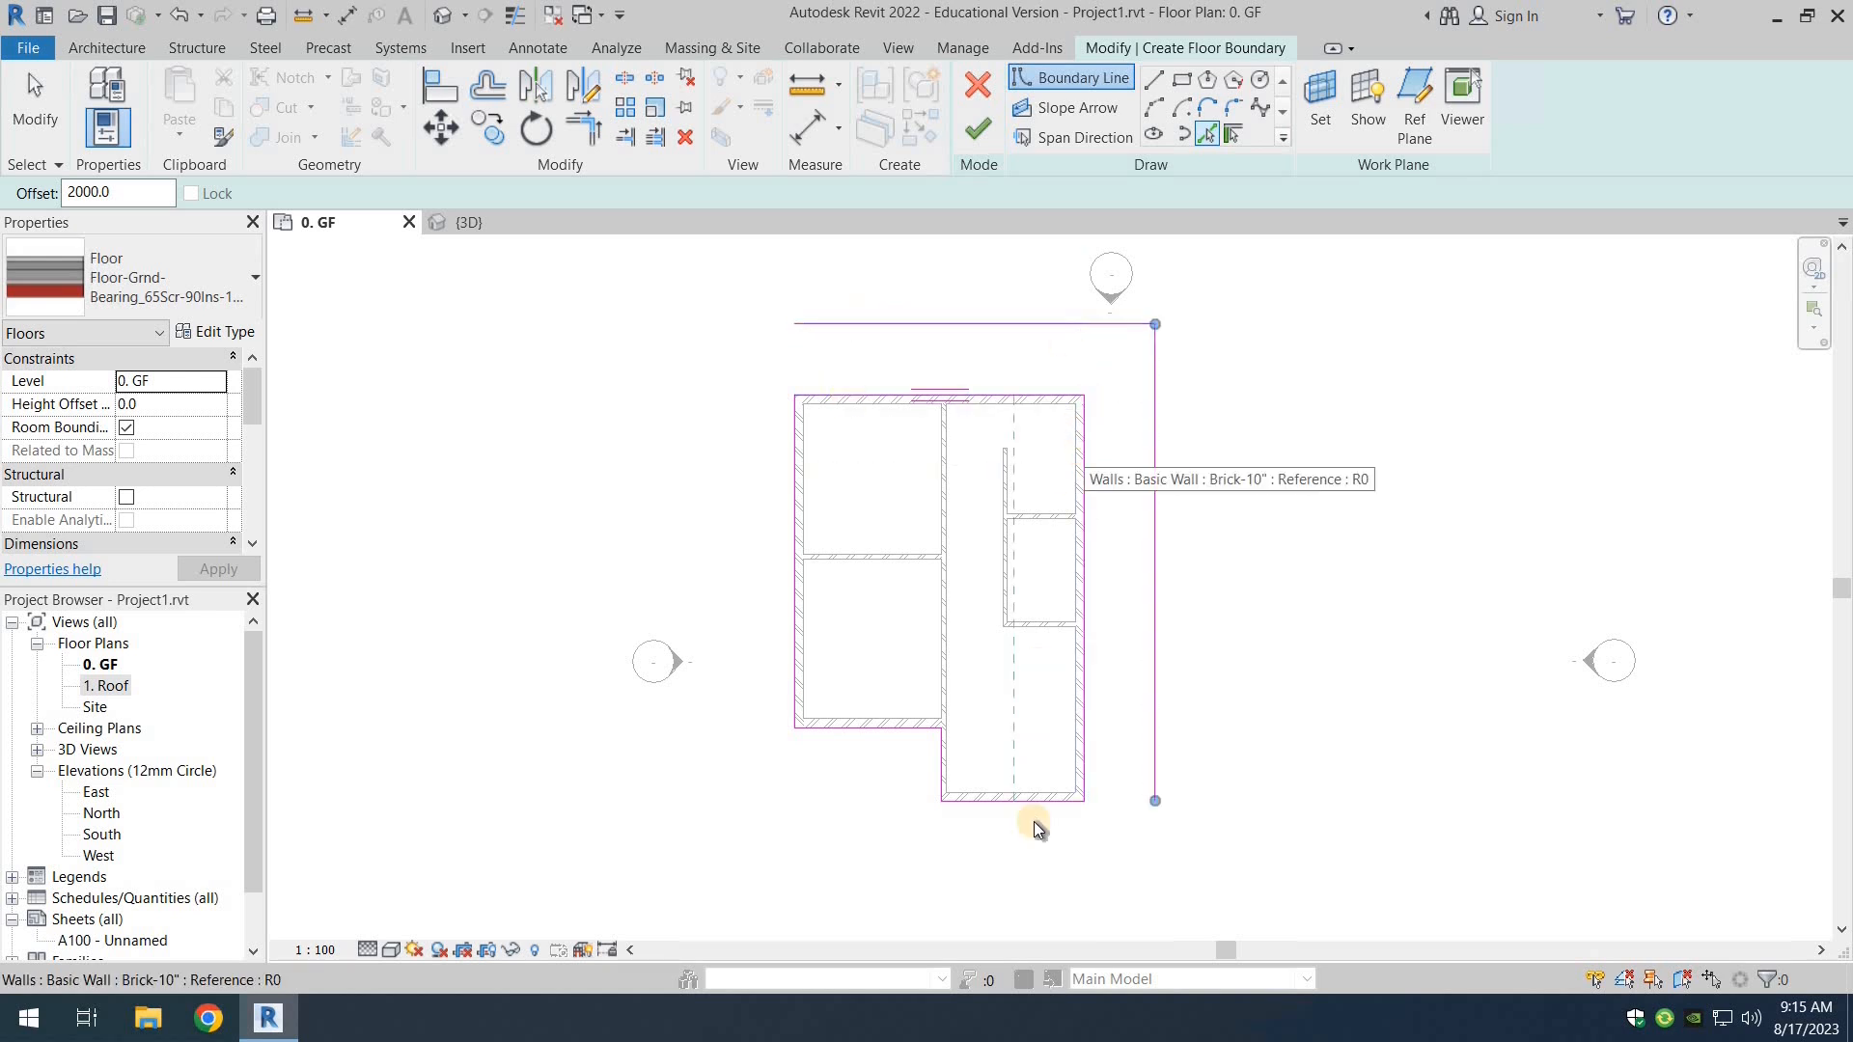
pyautogui.click(1028, 803)
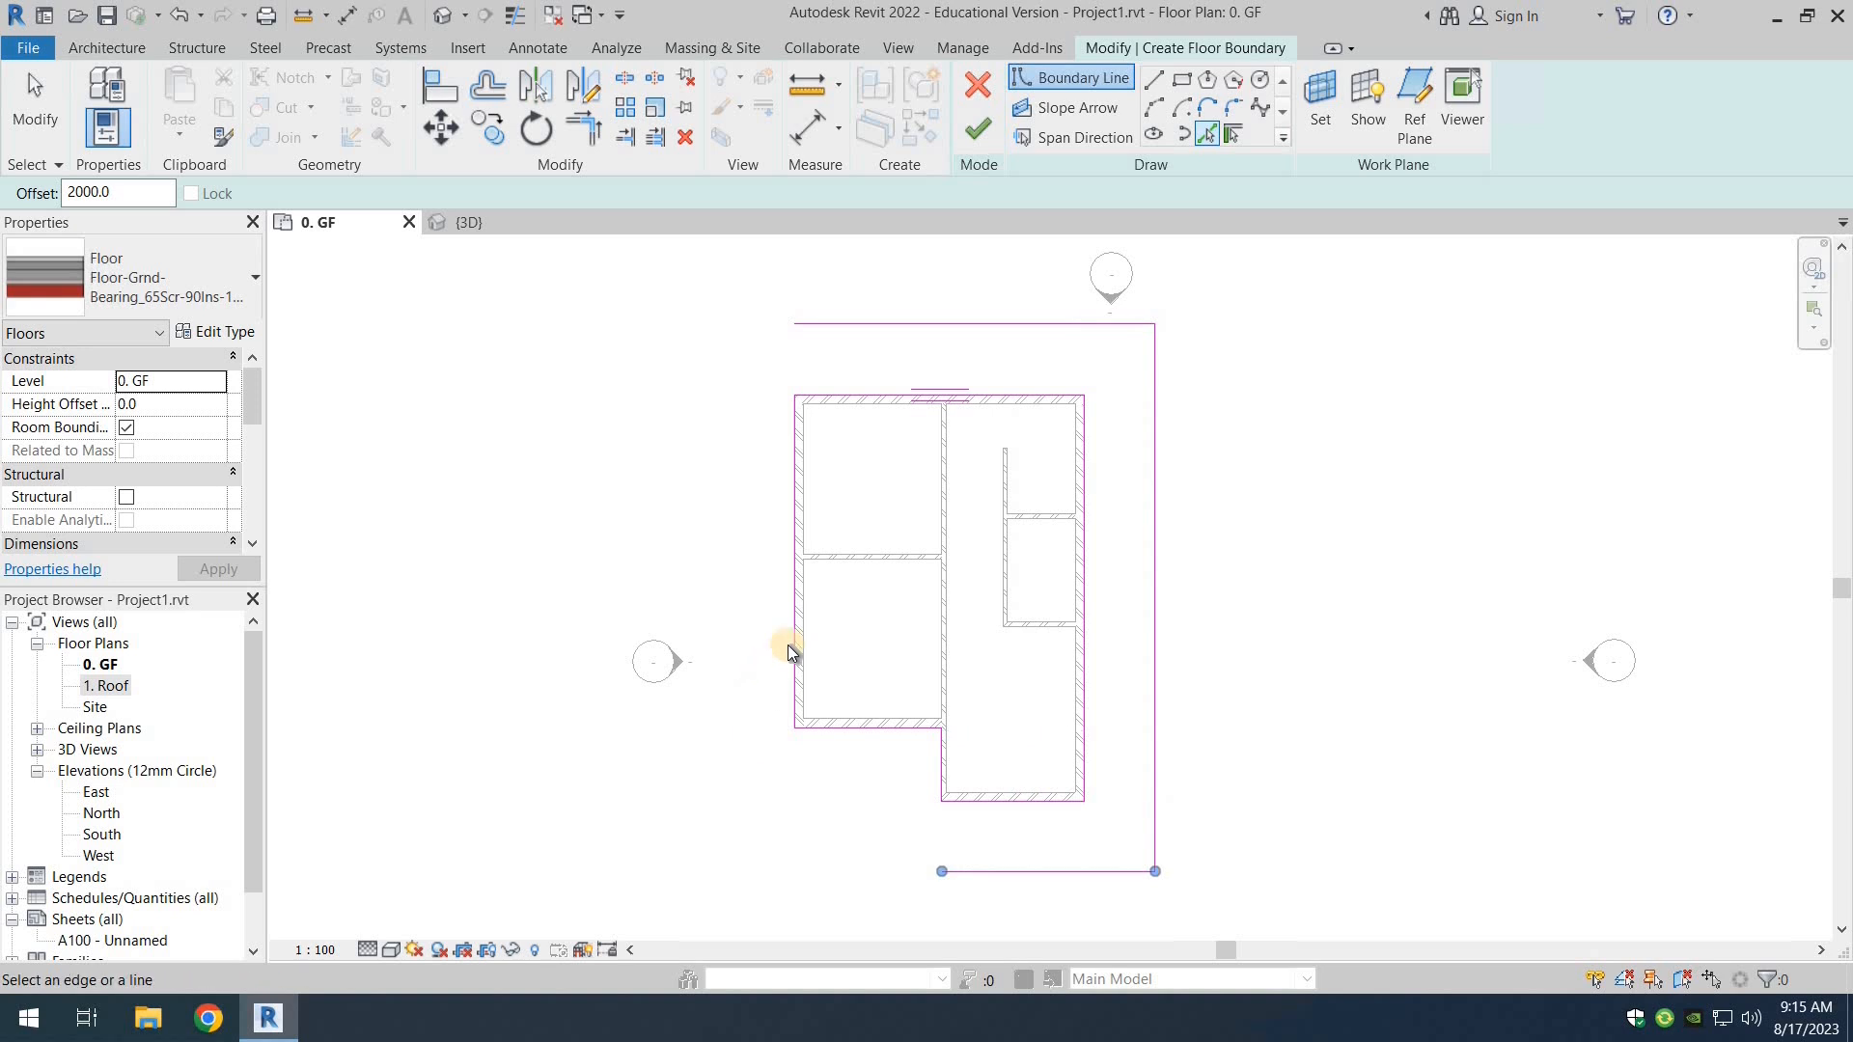
pyautogui.click(770, 690)
pyautogui.click(22, 113)
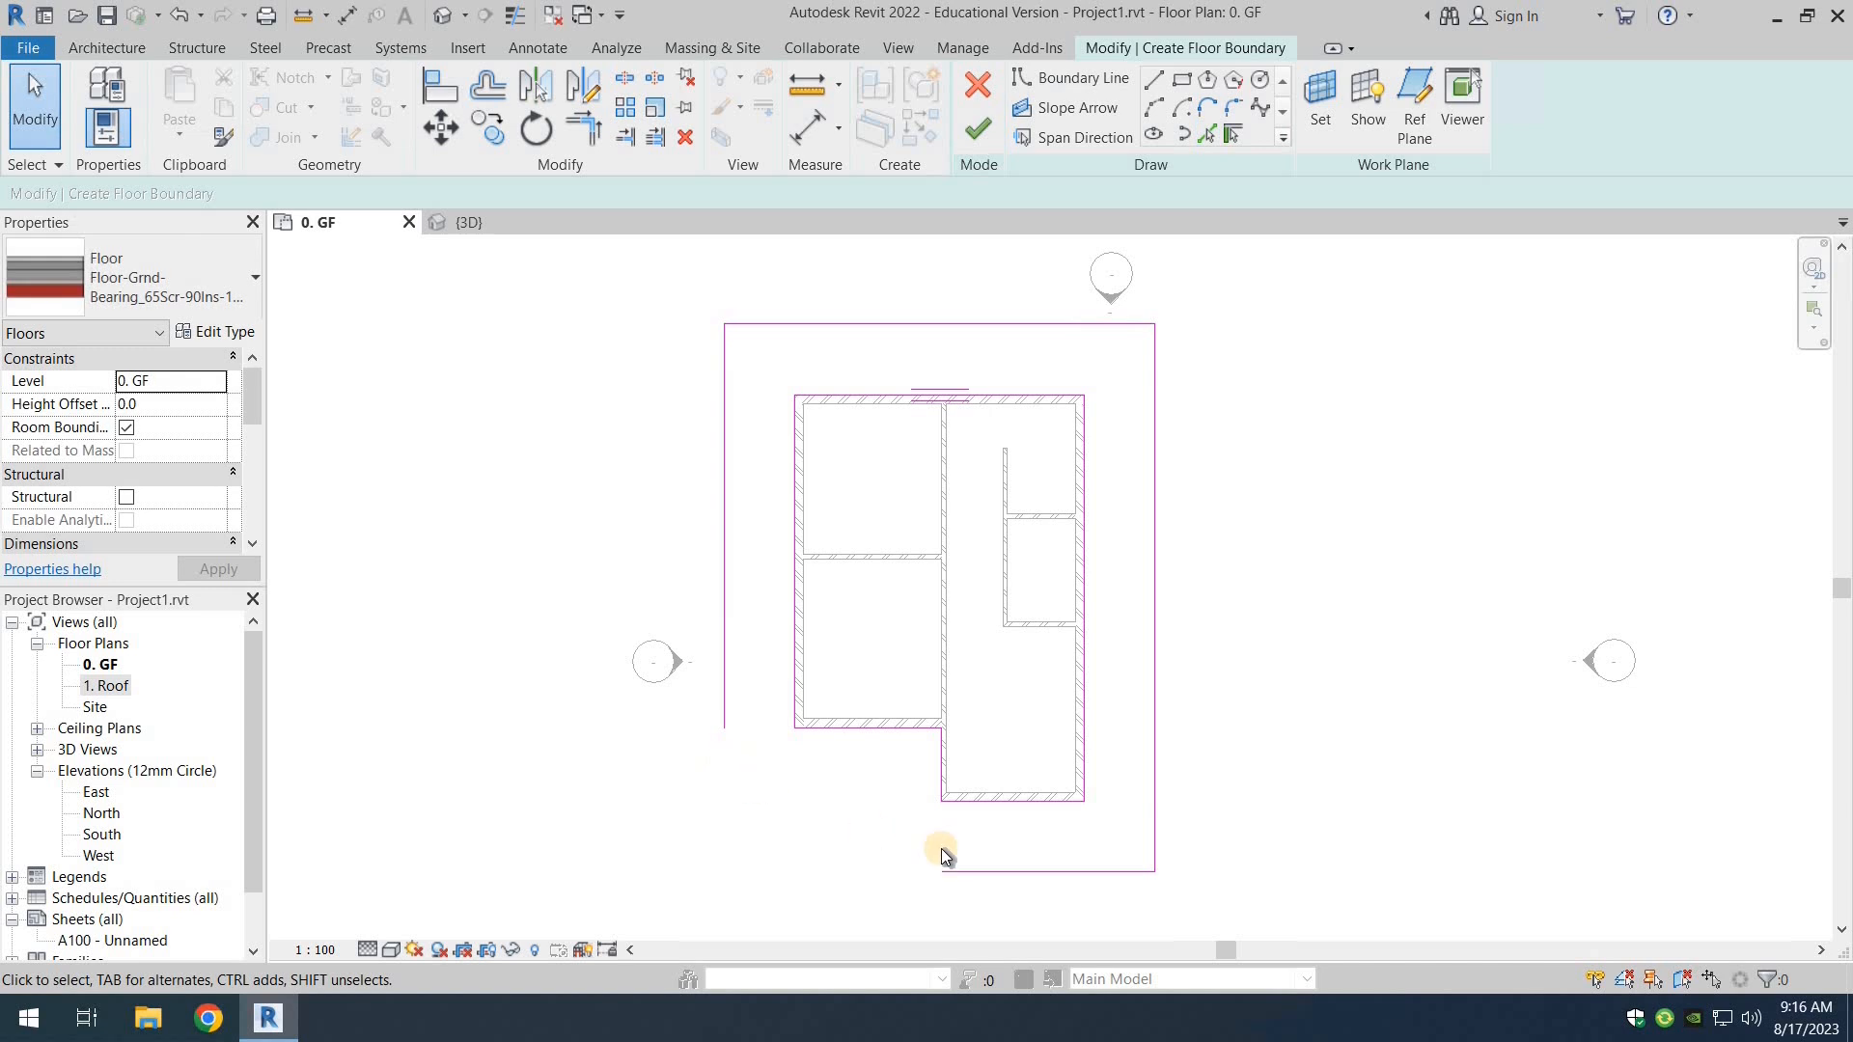
# Step: Trim and extend the offset left and bottom boundary lines to a corner, closing the outer rectangle around the house
pyautogui.click(584, 131)
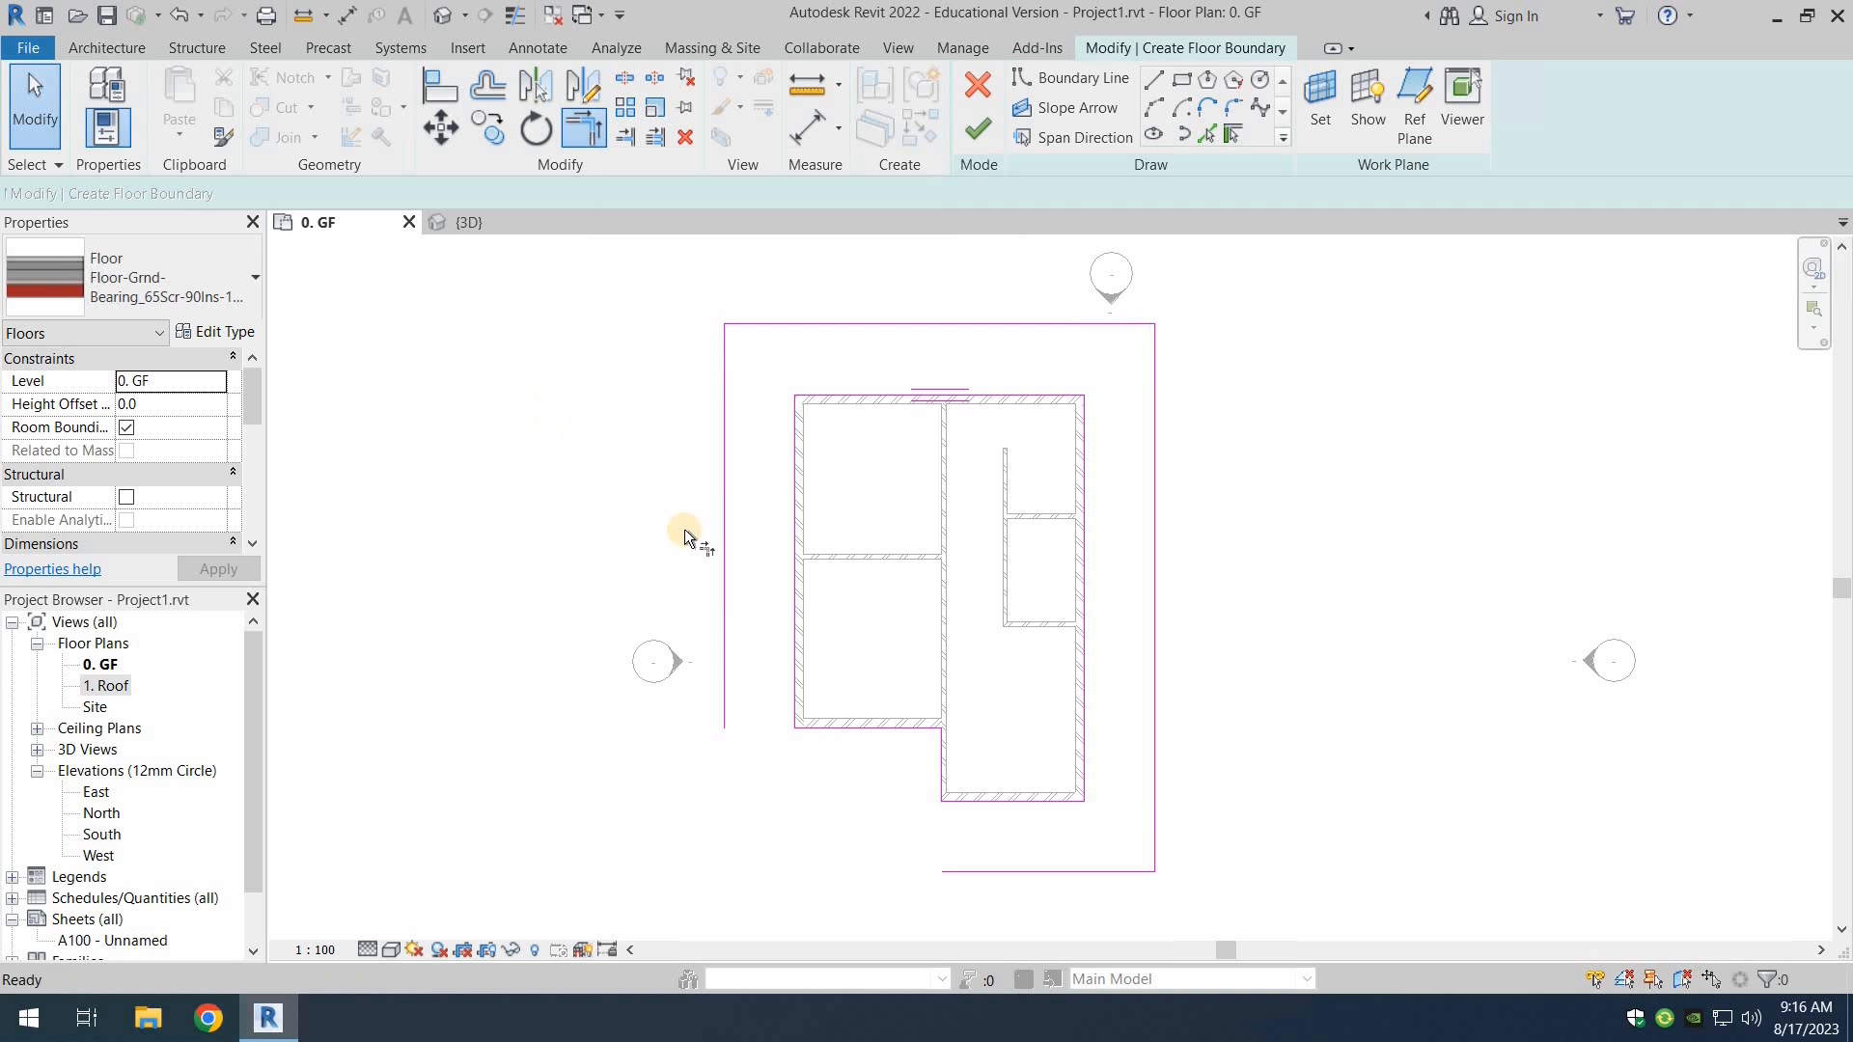
pyautogui.click(725, 649)
pyautogui.click(1001, 869)
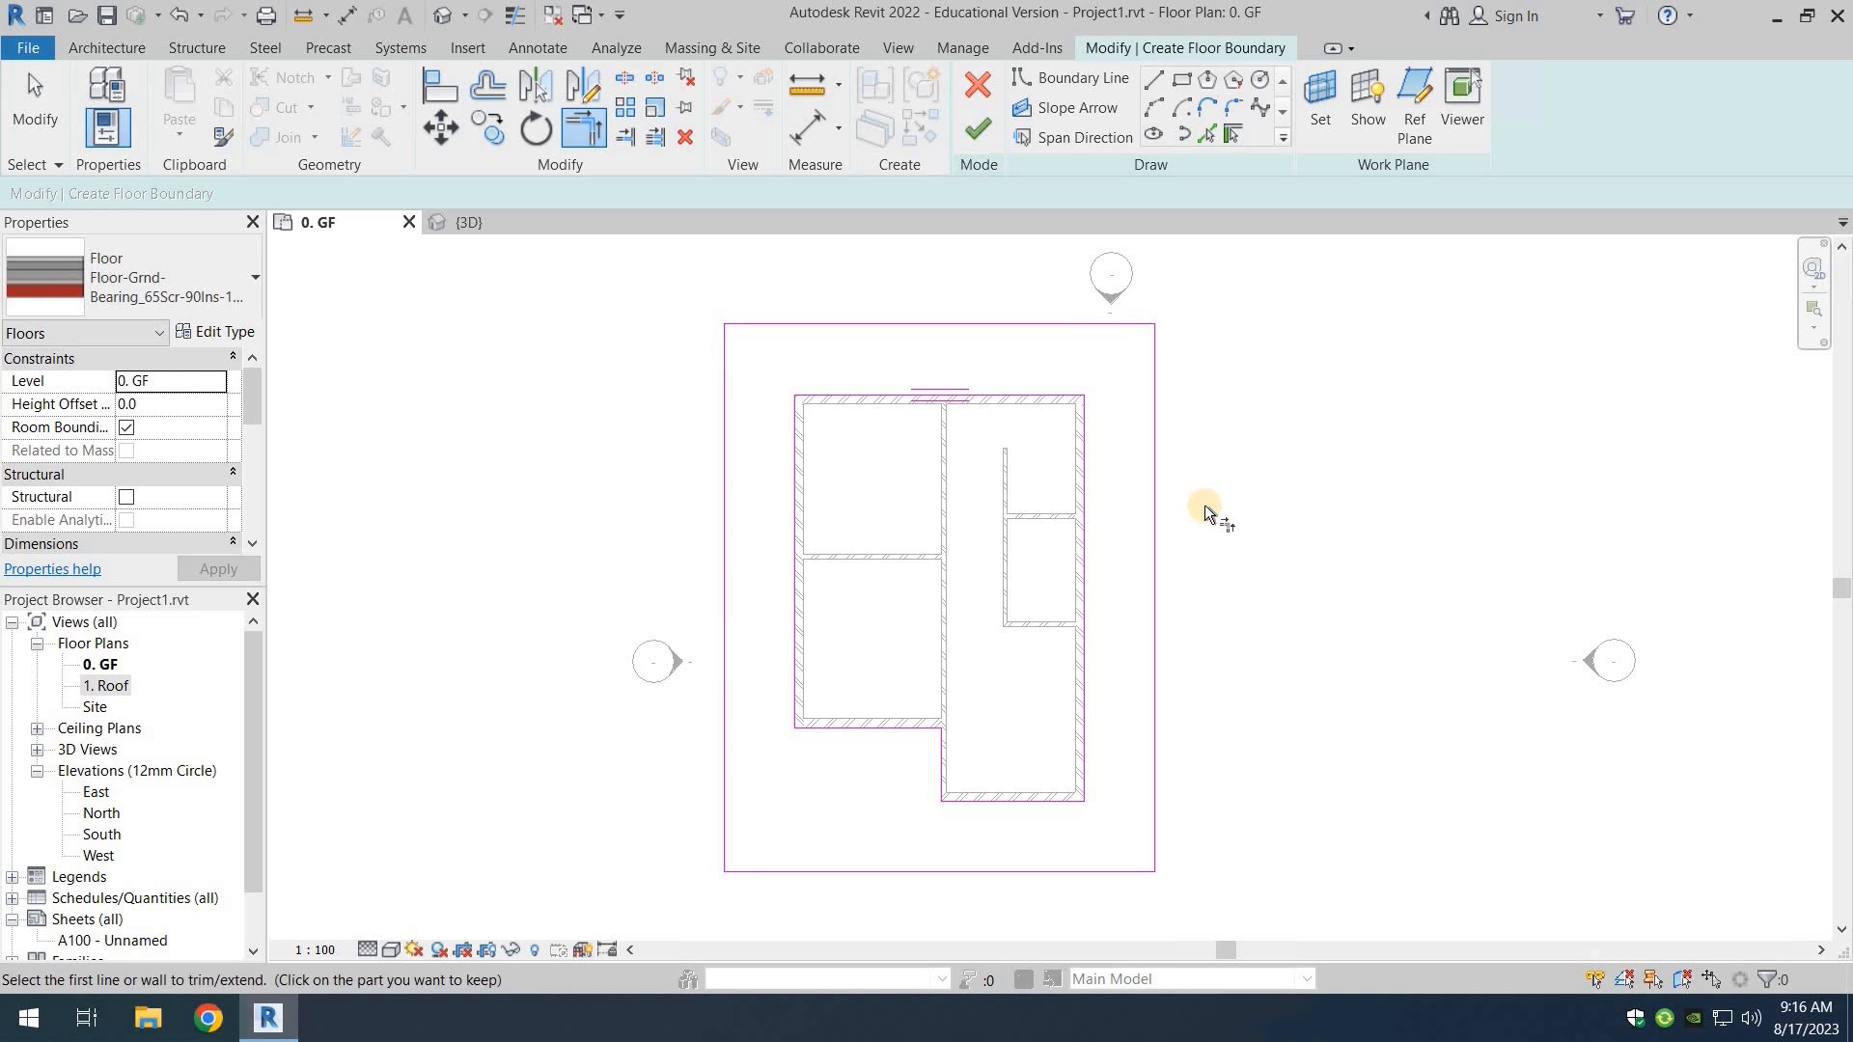
# Step: Fillet the outer floor boundary's top-right corner to a radius of about 3400 and its bottom-left corner to about 3000
pyautogui.click(1232, 111)
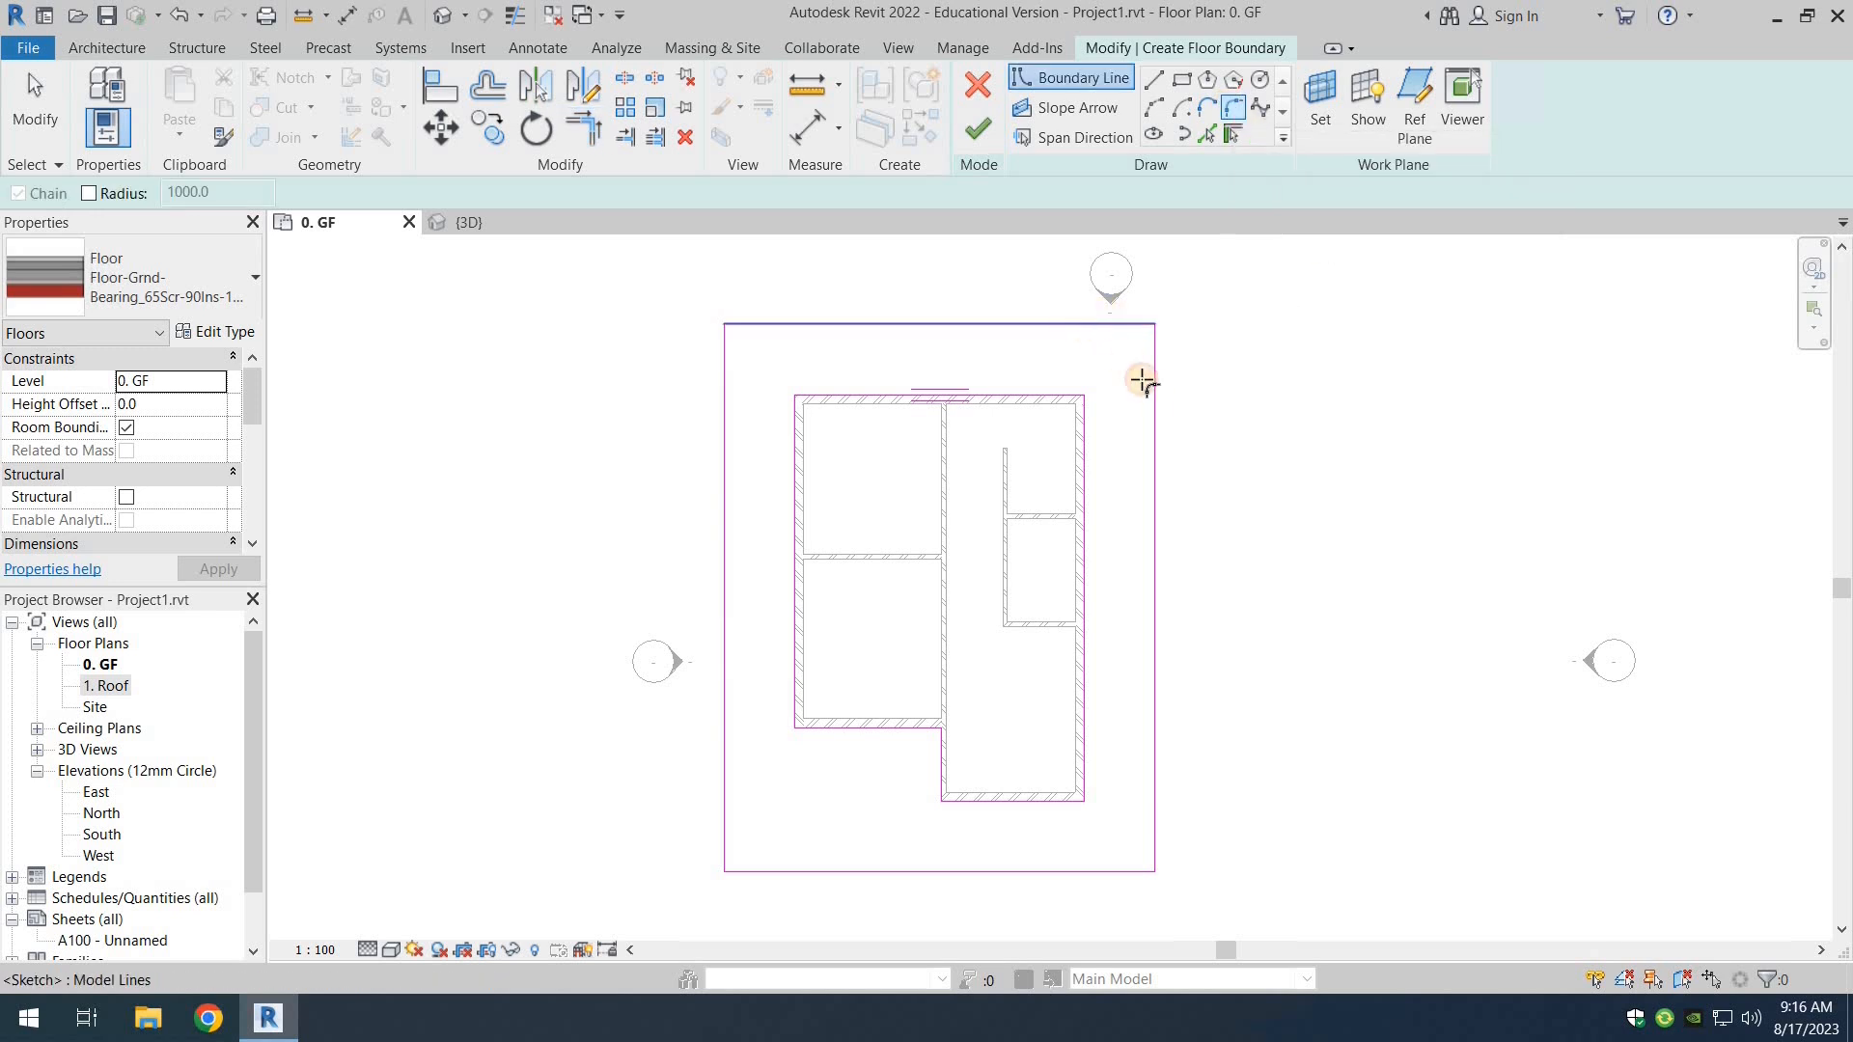
pyautogui.click(1110, 324)
pyautogui.click(1155, 389)
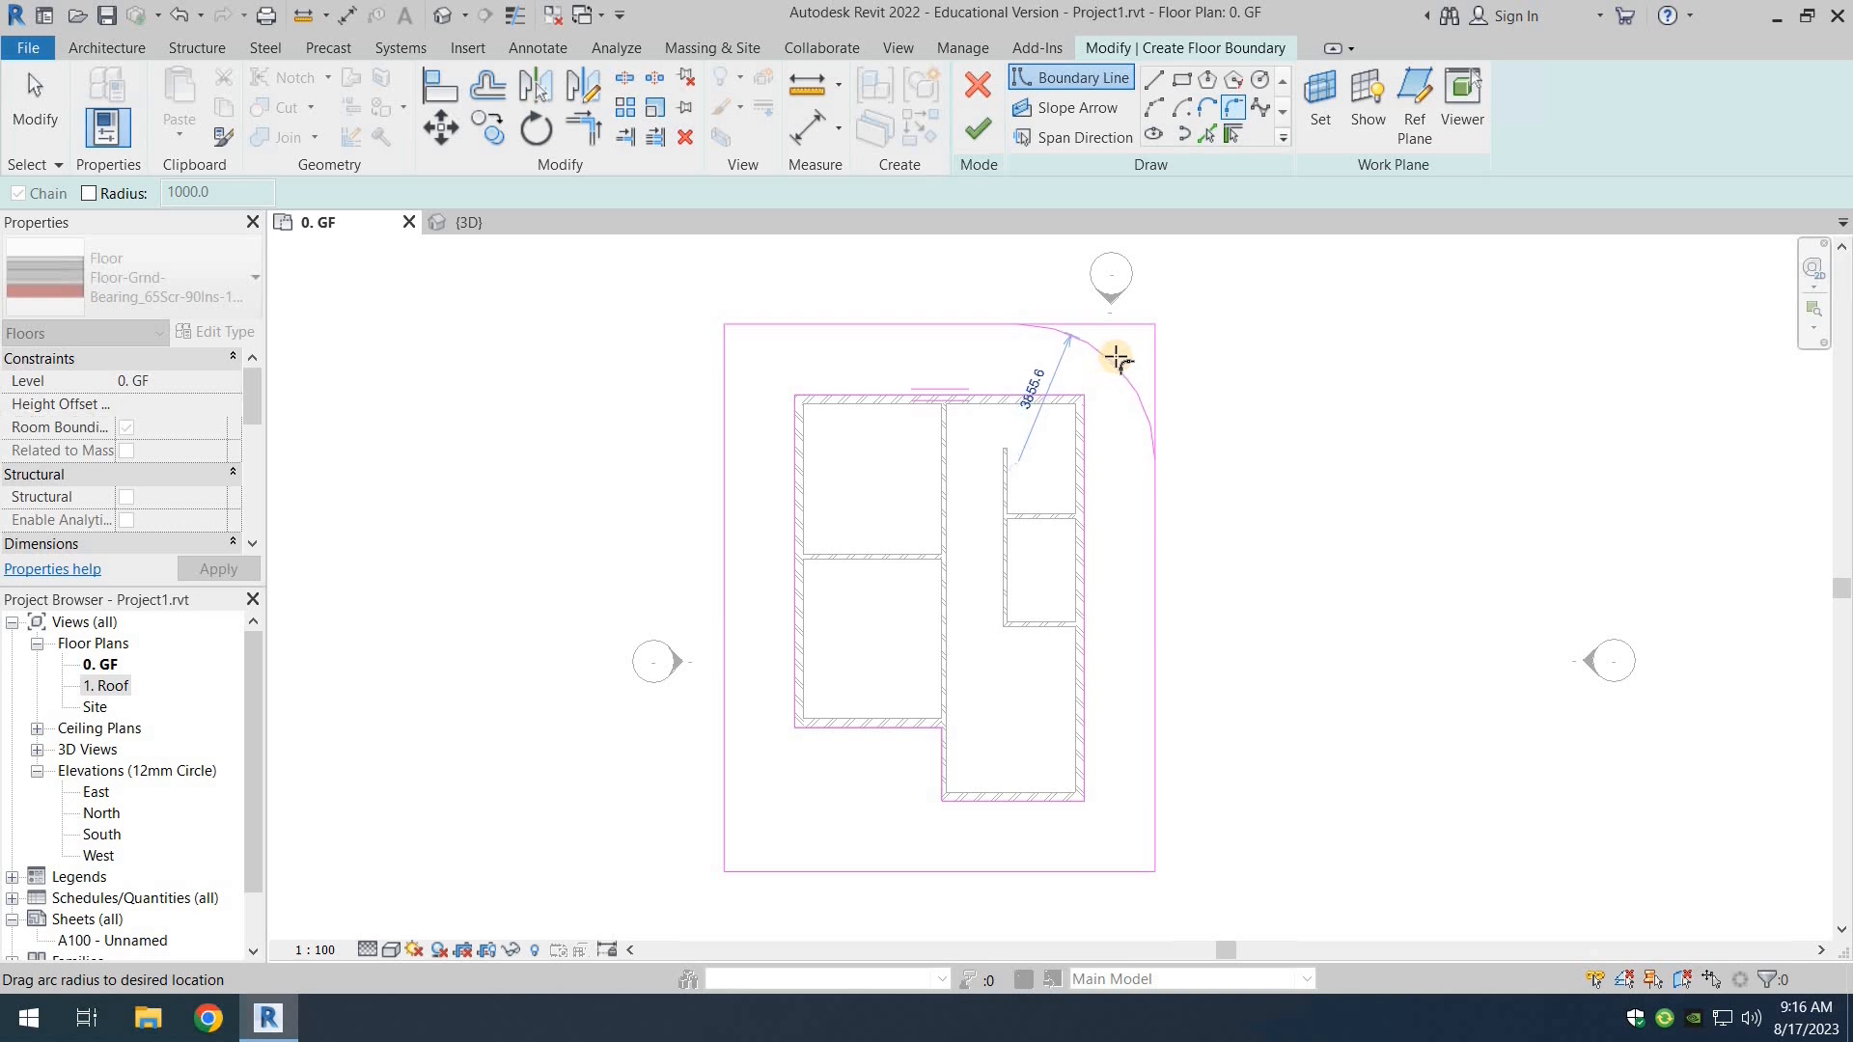
pyautogui.click(1110, 394)
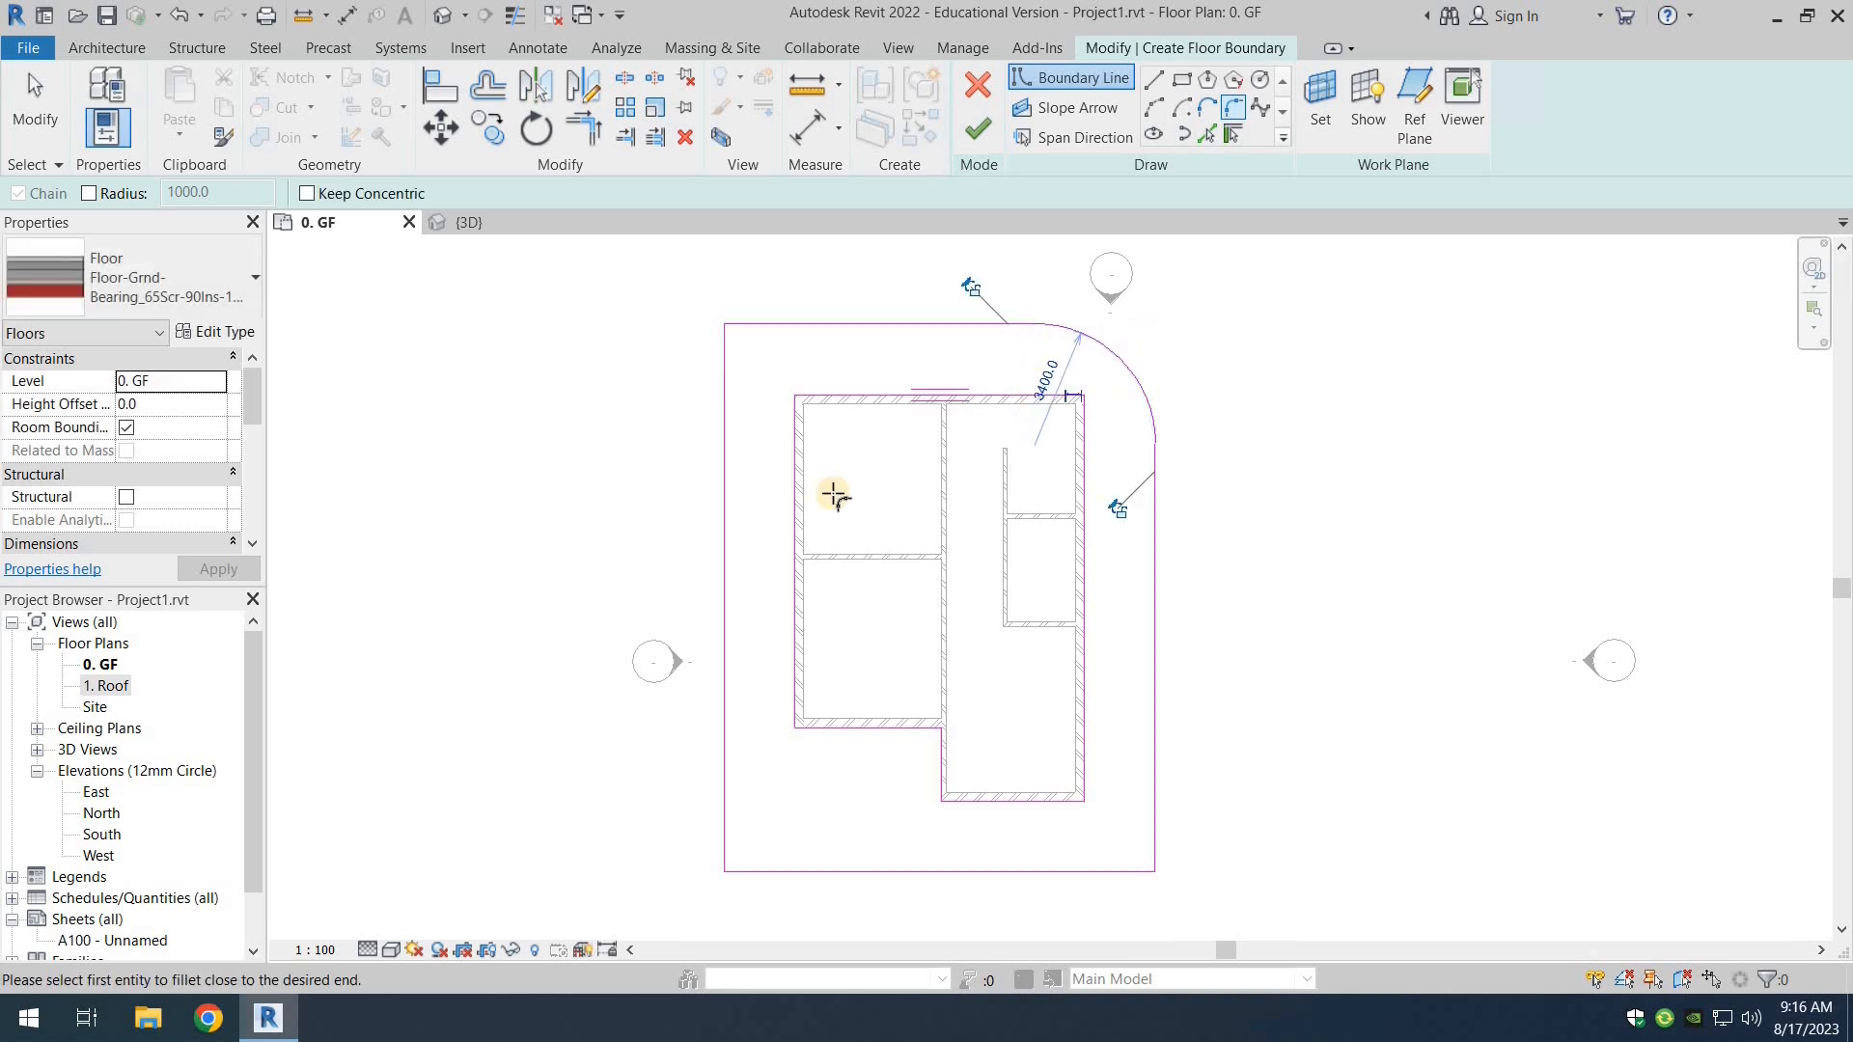
pyautogui.click(719, 789)
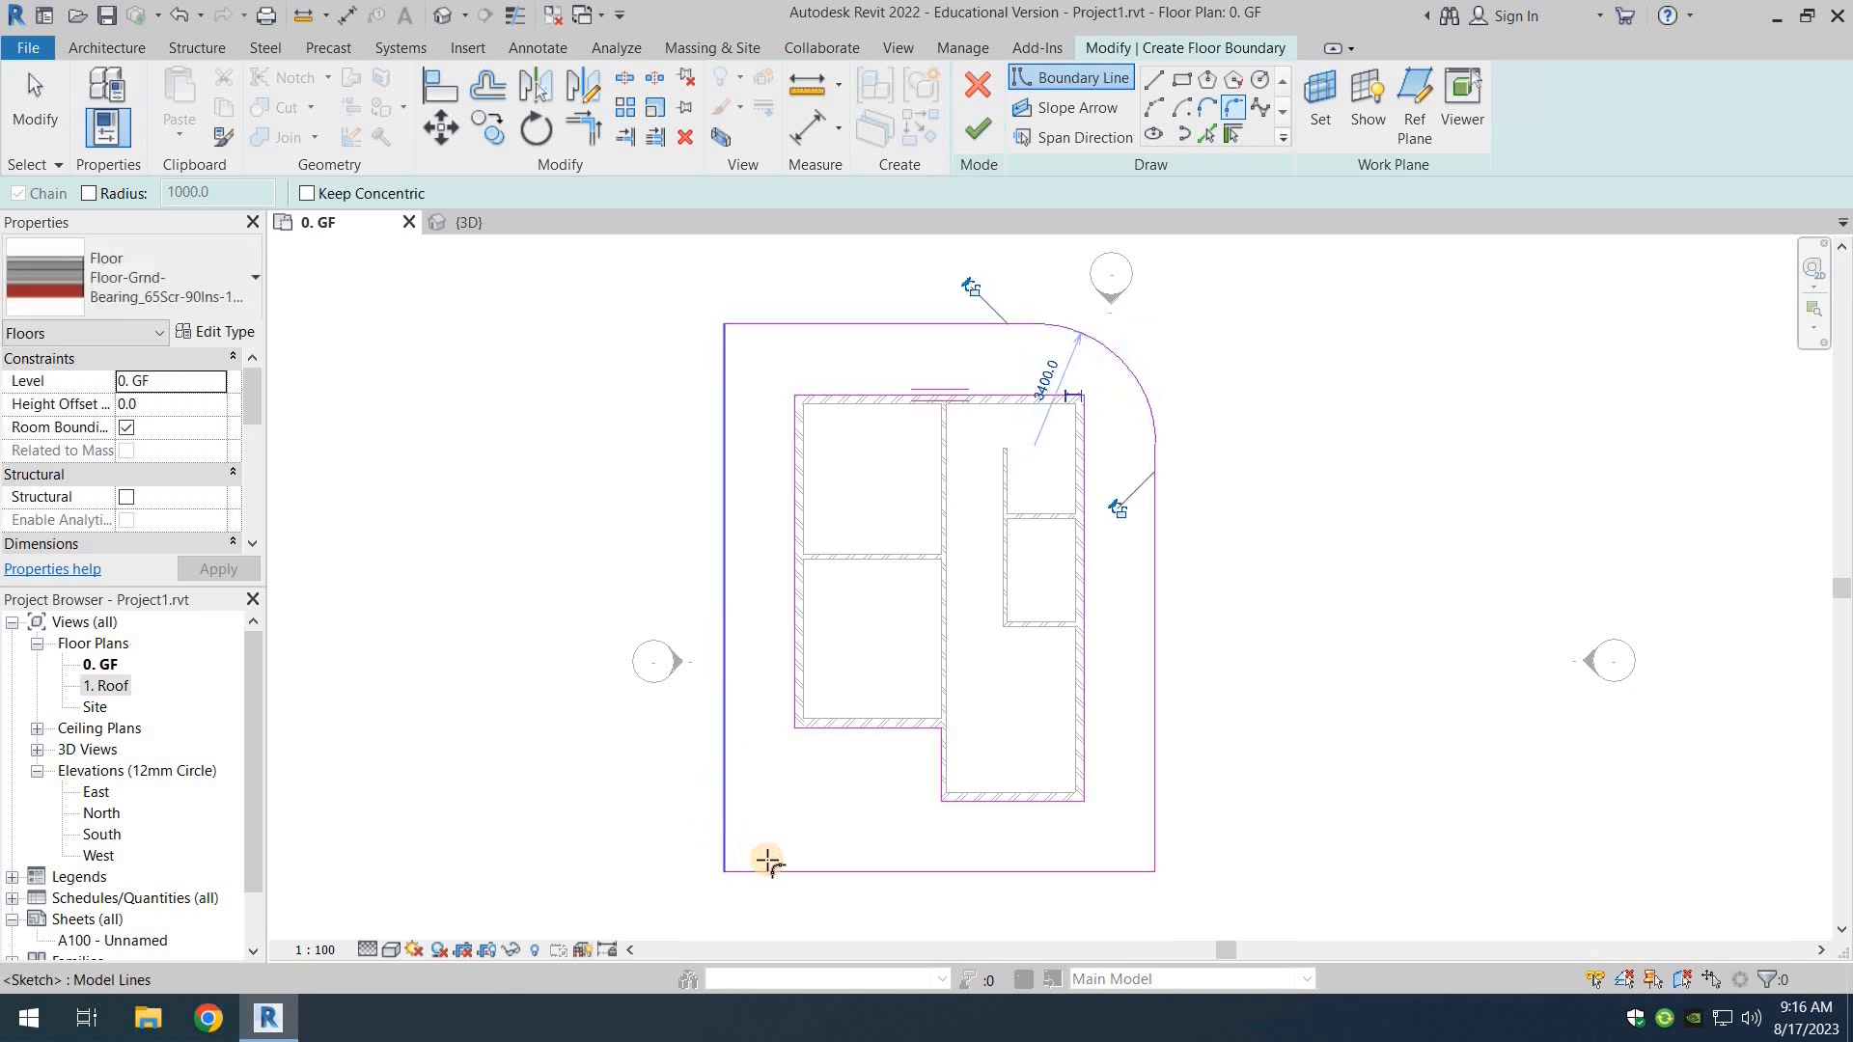
pyautogui.click(770, 872)
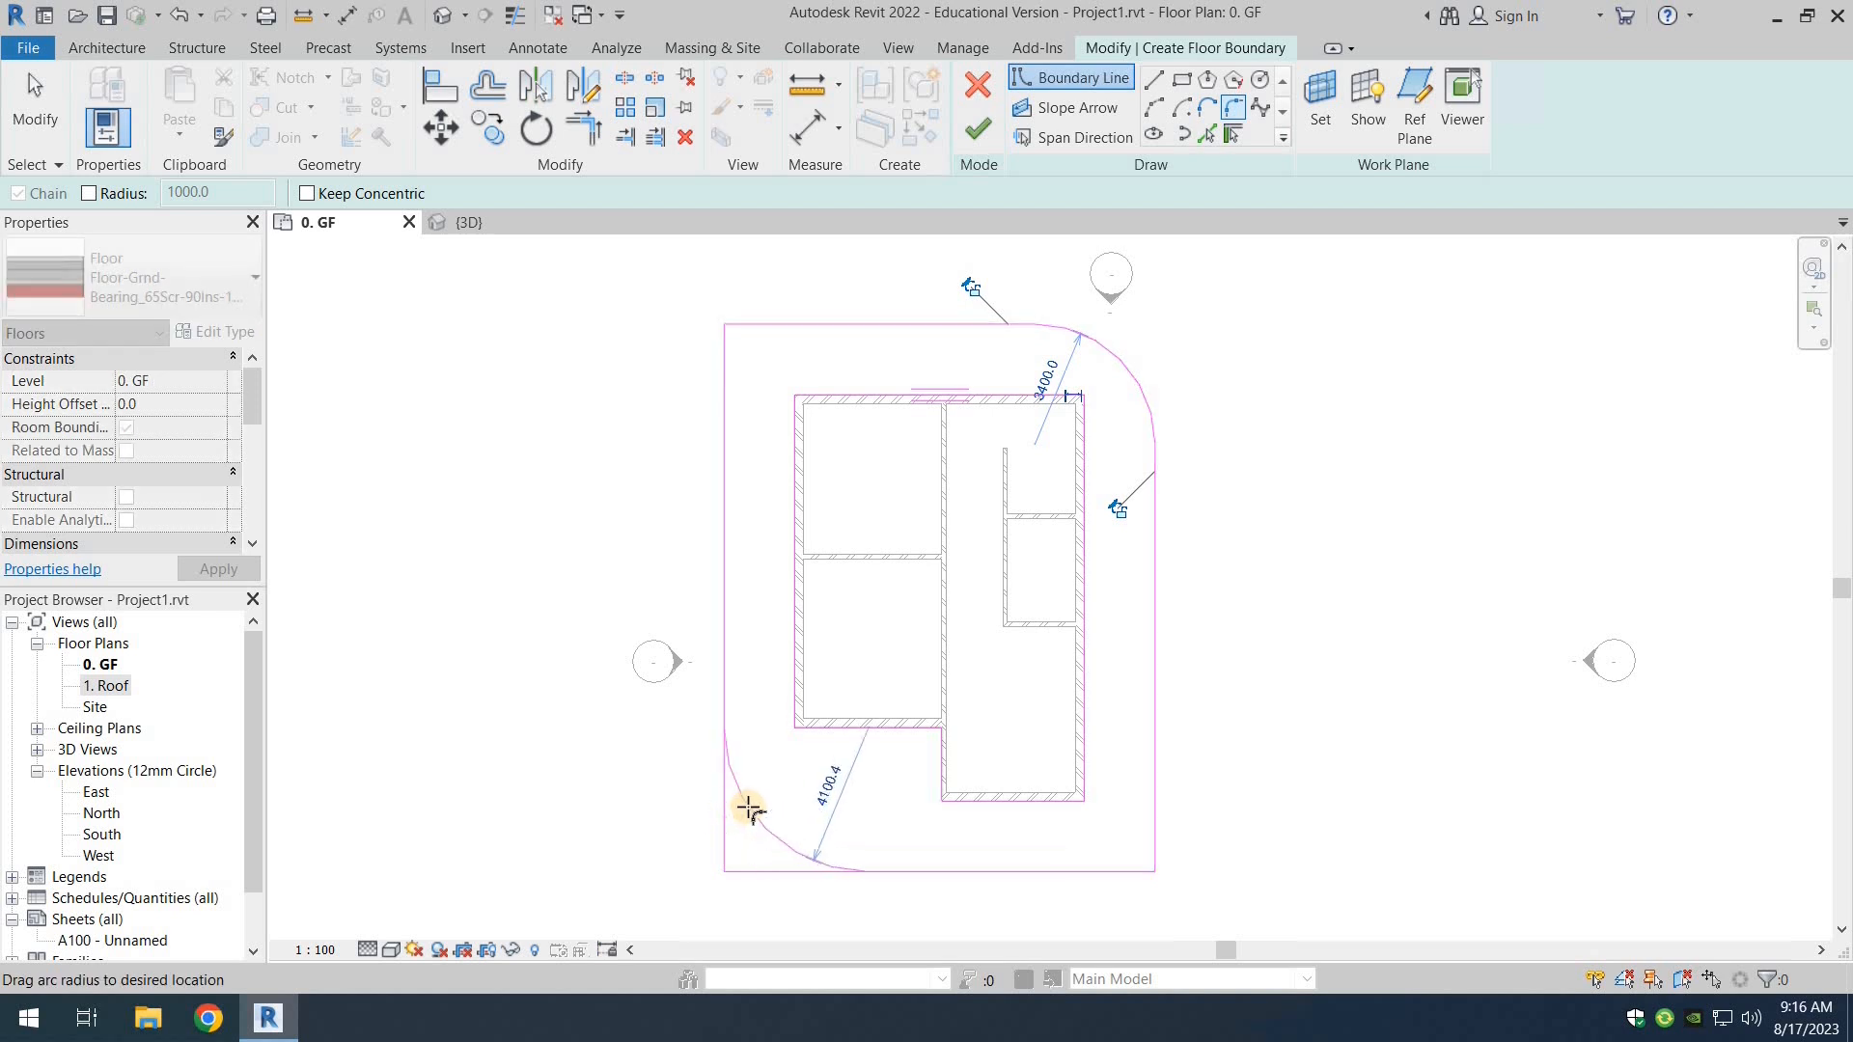
pyautogui.click(738, 817)
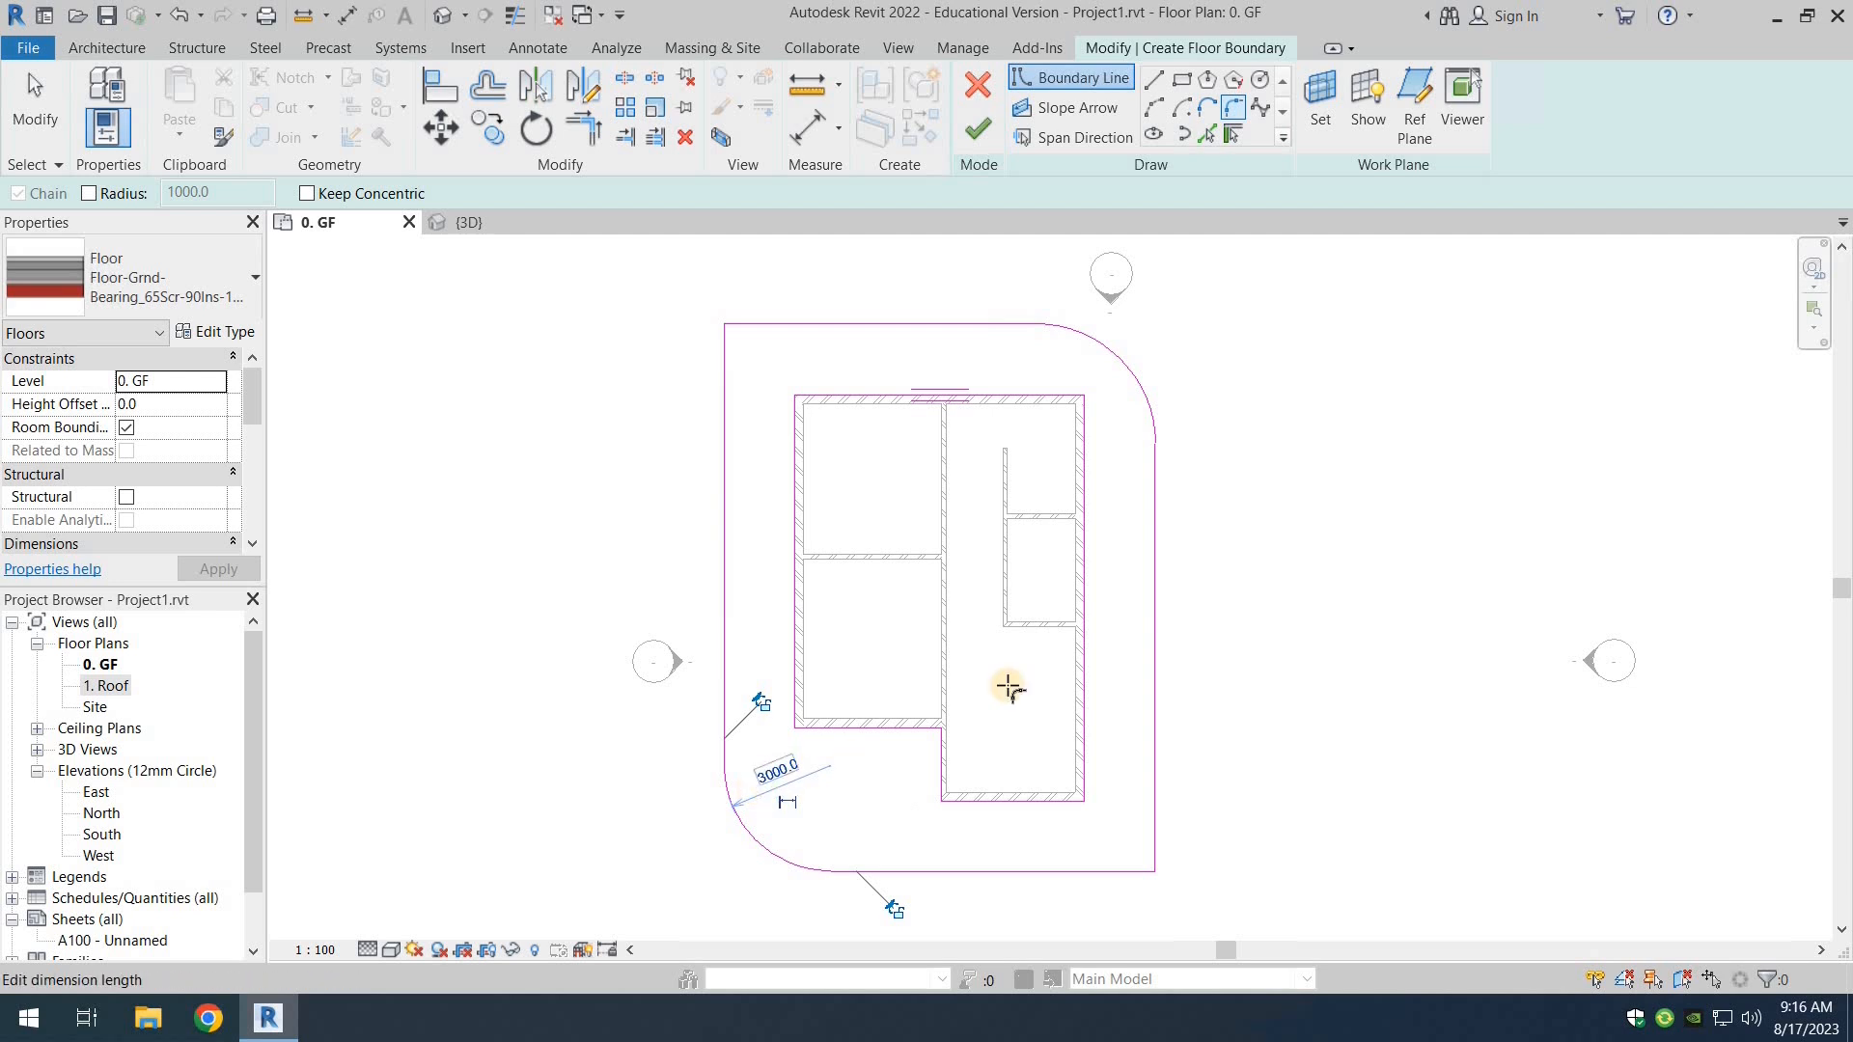
pyautogui.click(36, 100)
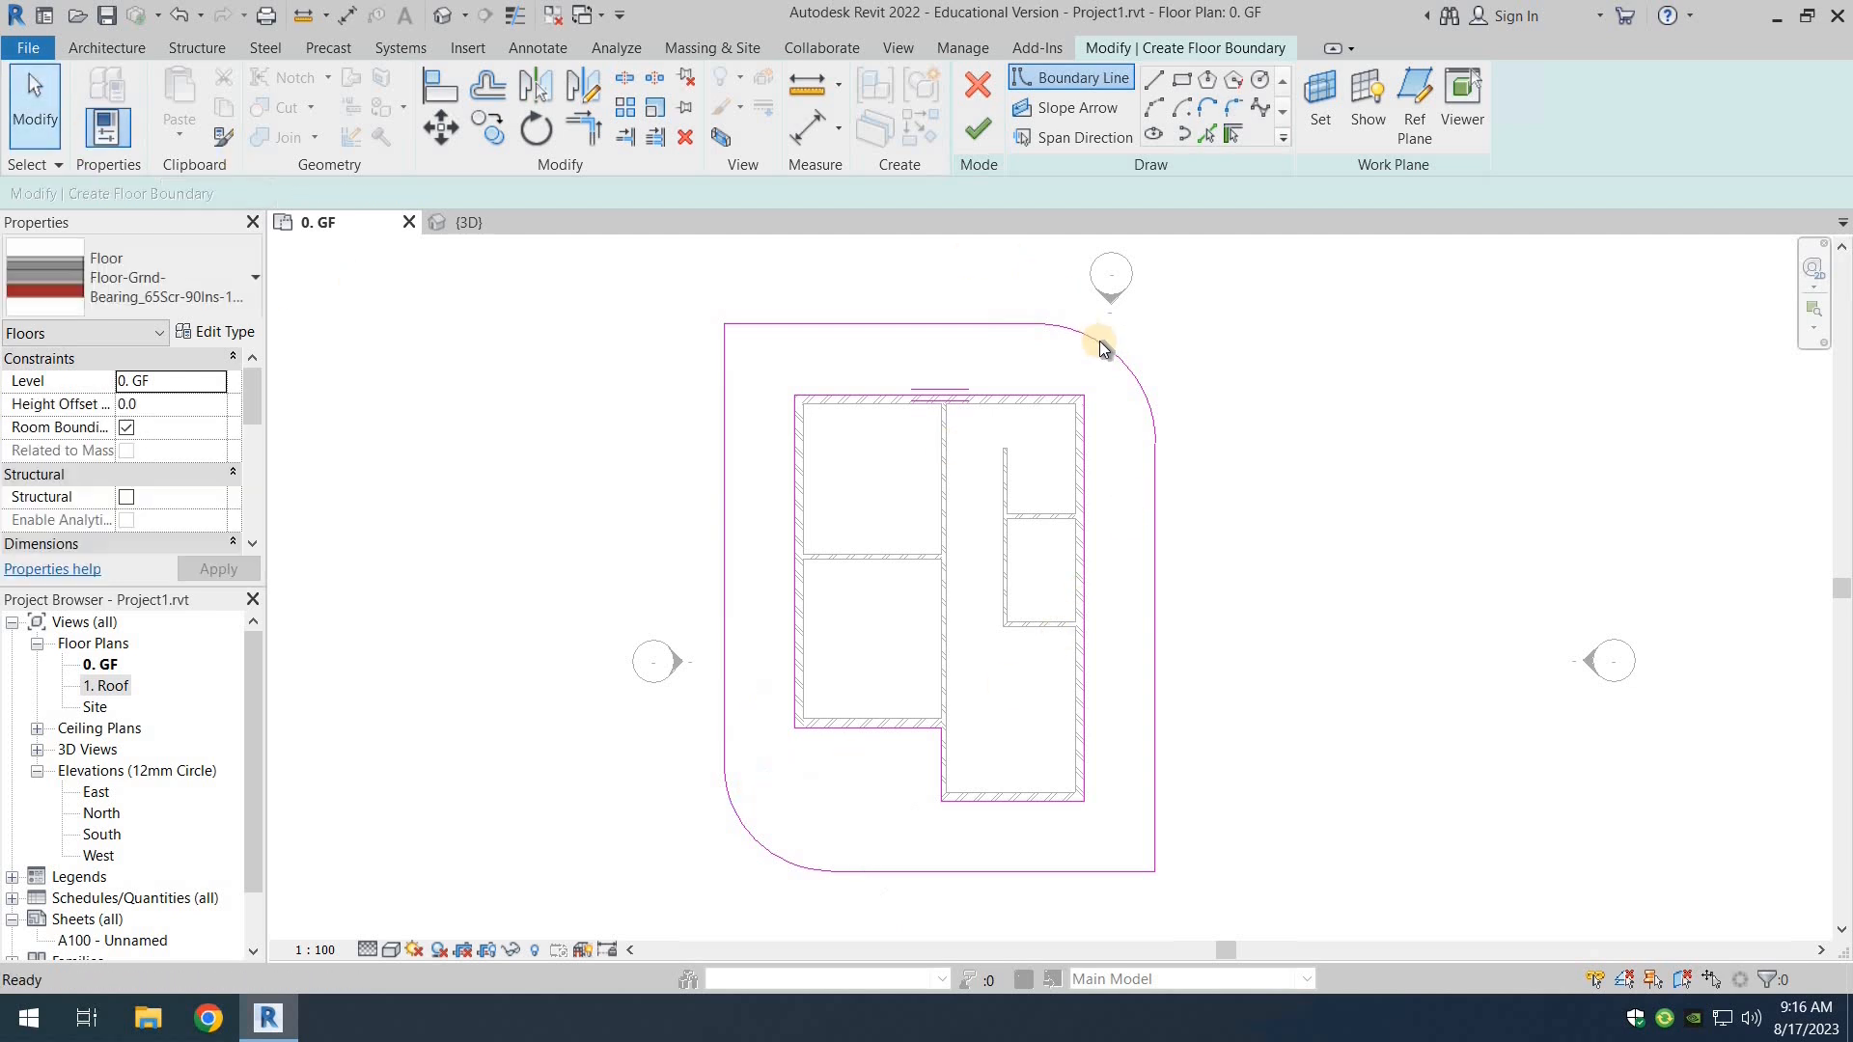
# Step: Set the radius of the outer boundary's top-right corner arc to 3000
pyautogui.click(1116, 356)
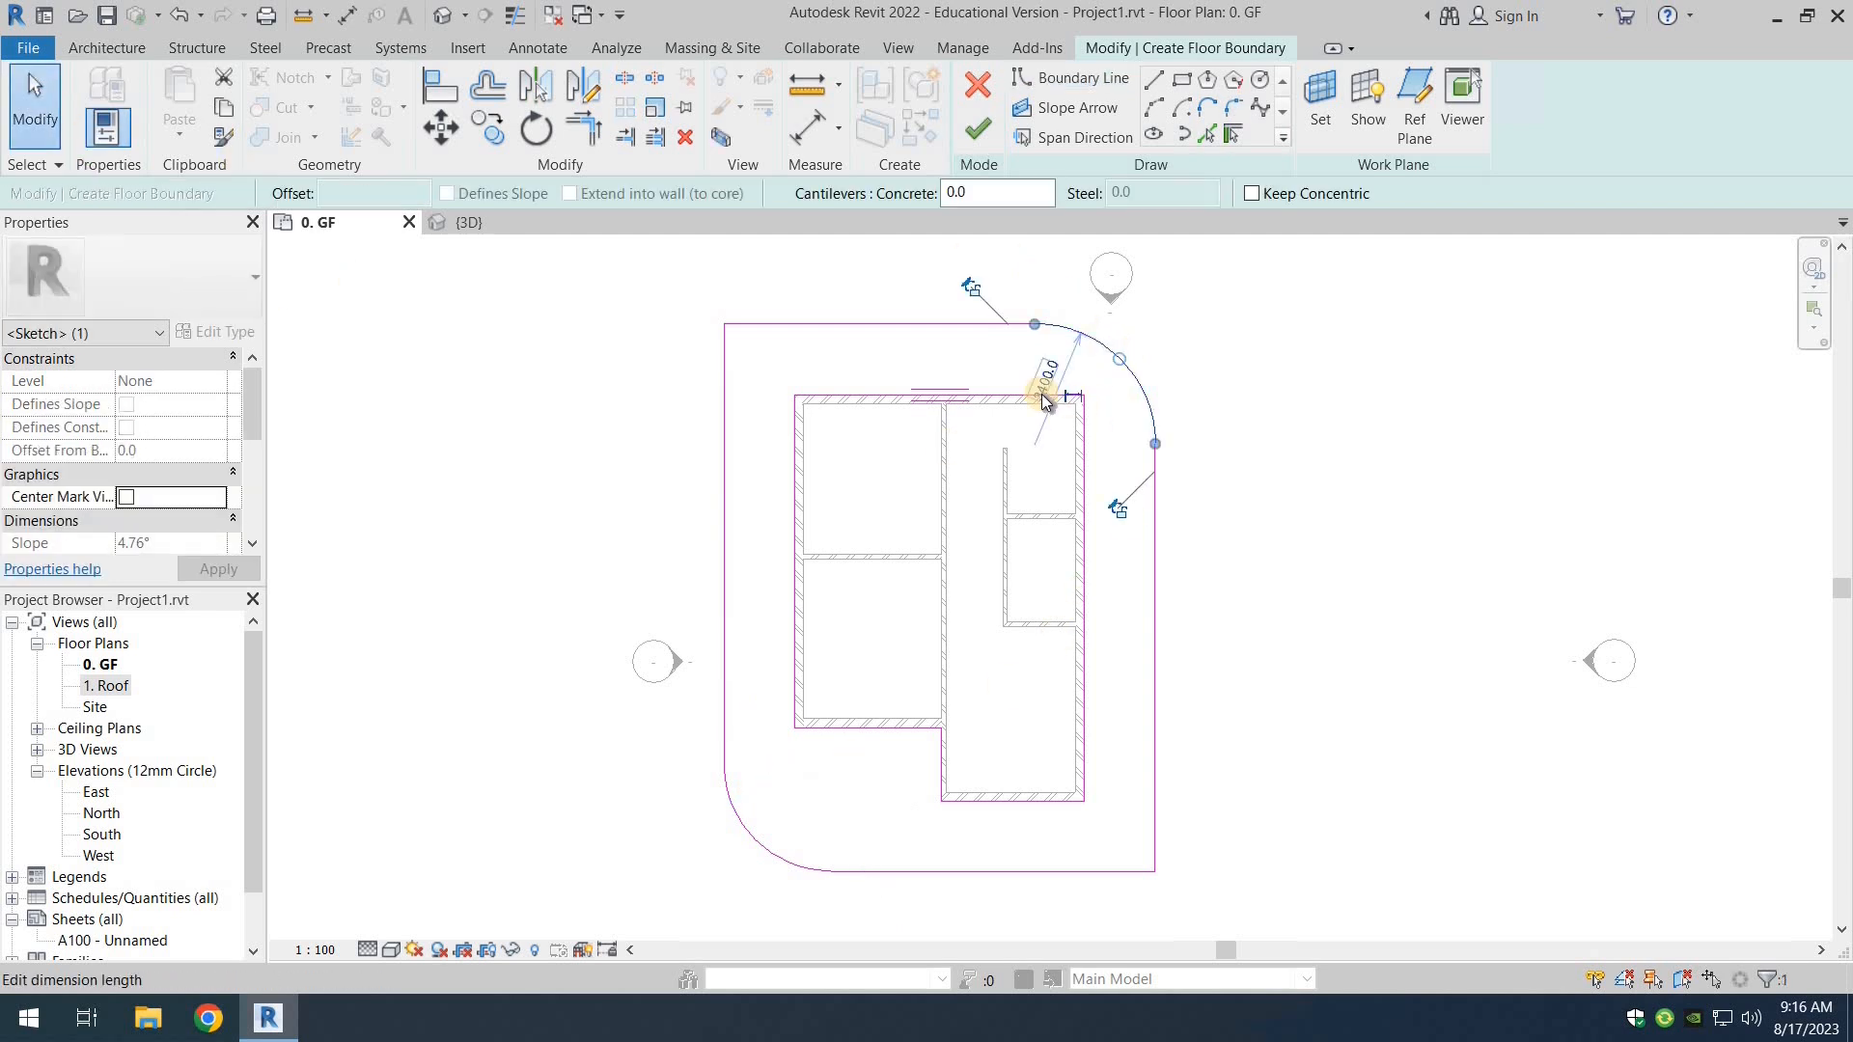
pyautogui.click(1043, 398)
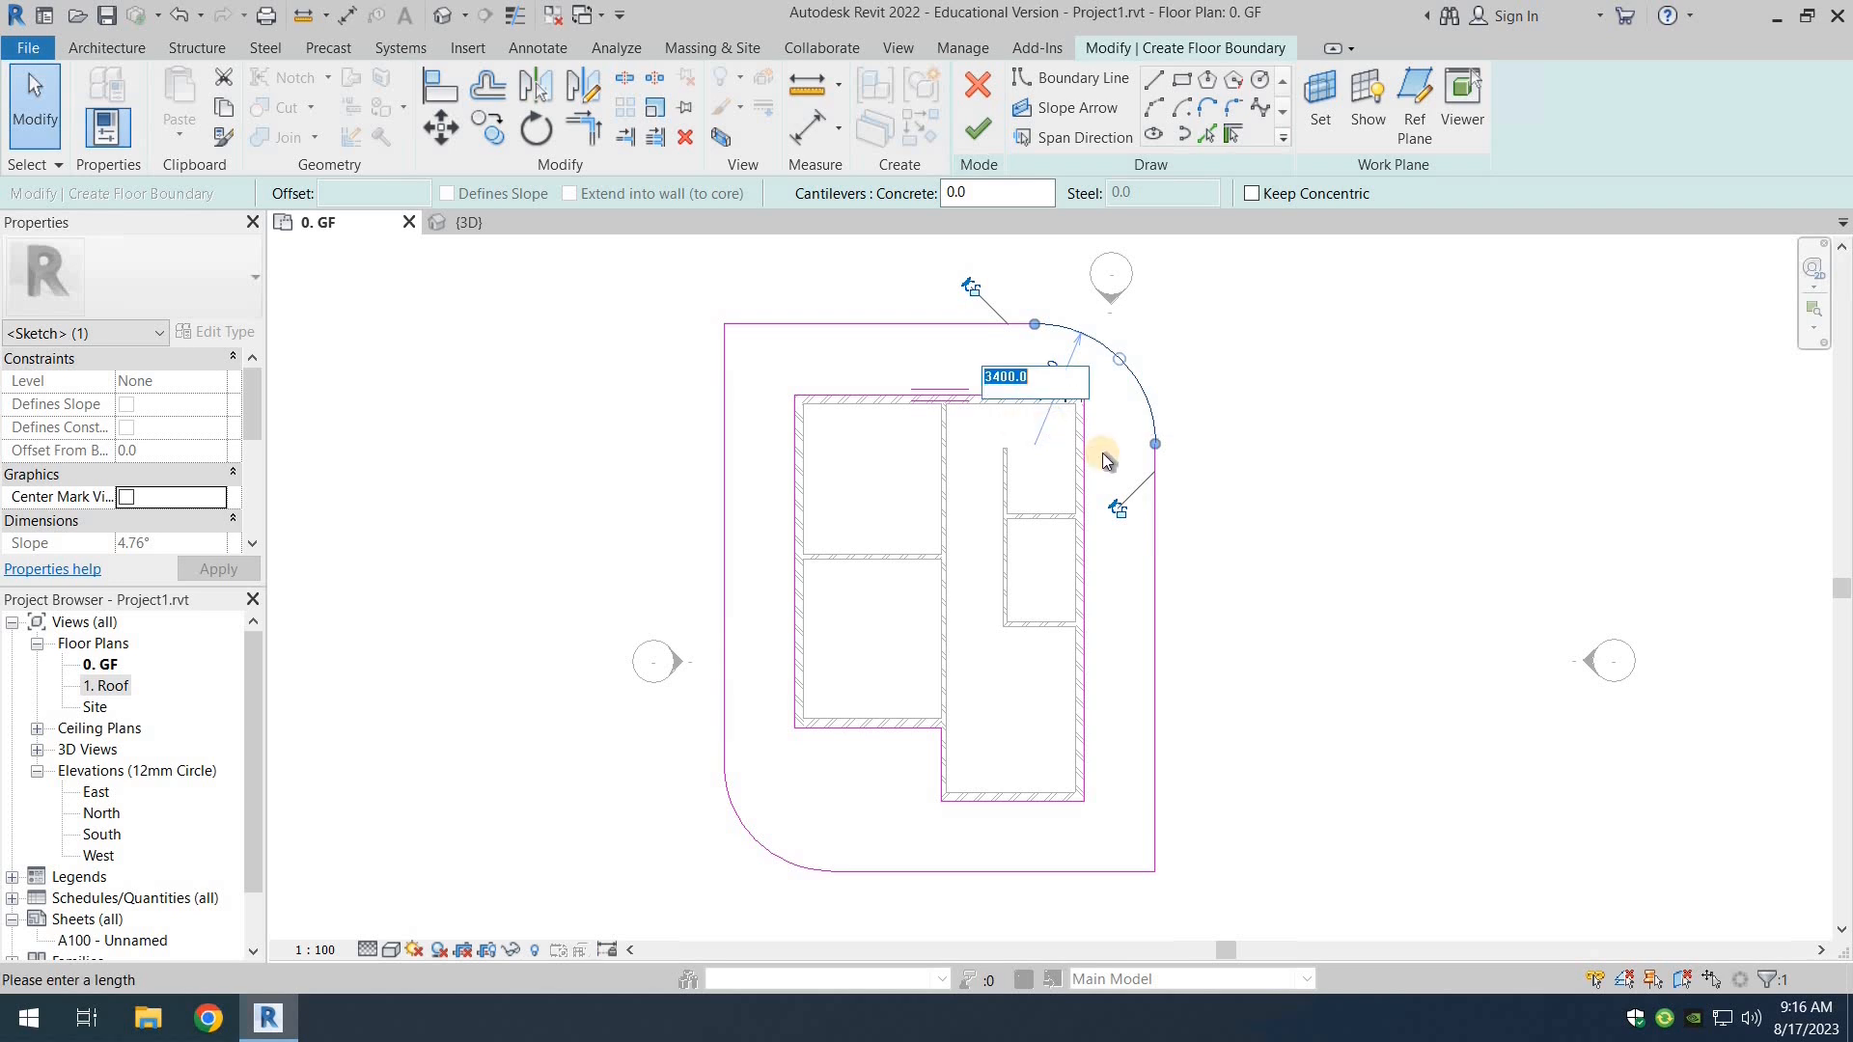
pyautogui.write('3000')
pyautogui.press('Return')
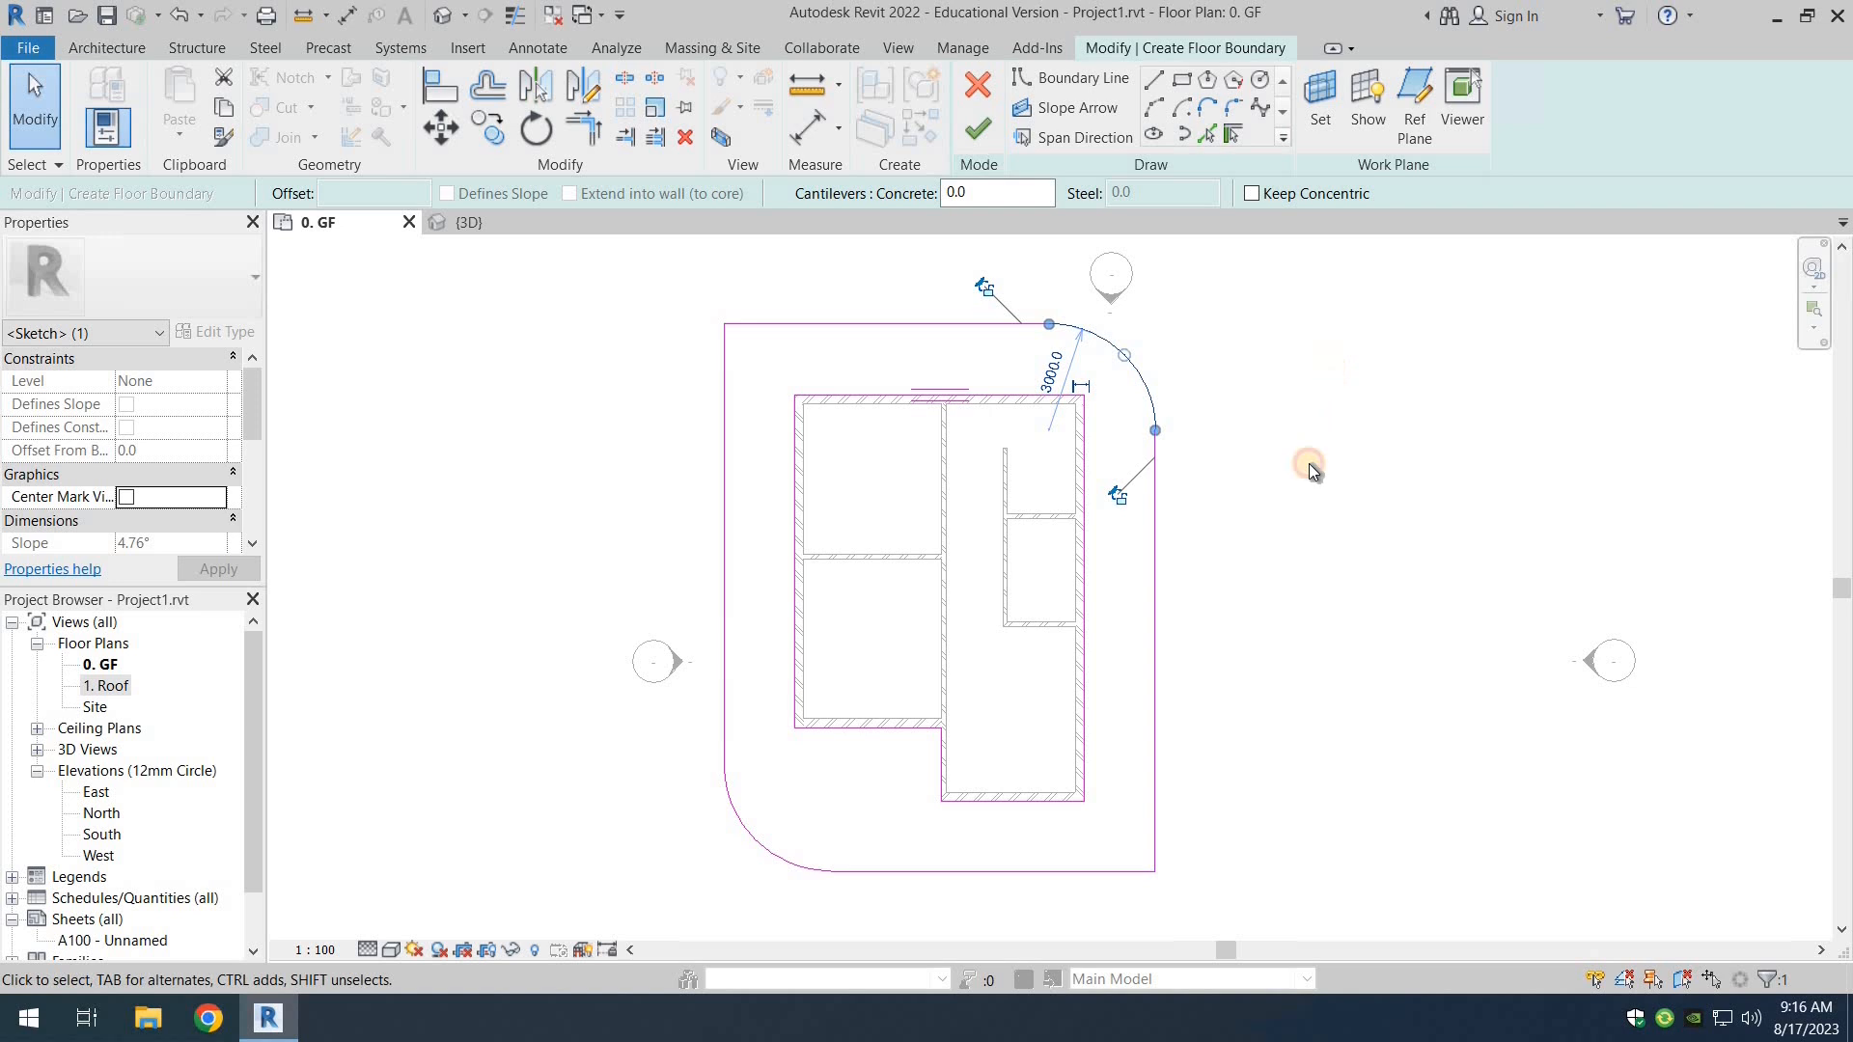
pyautogui.click(1308, 463)
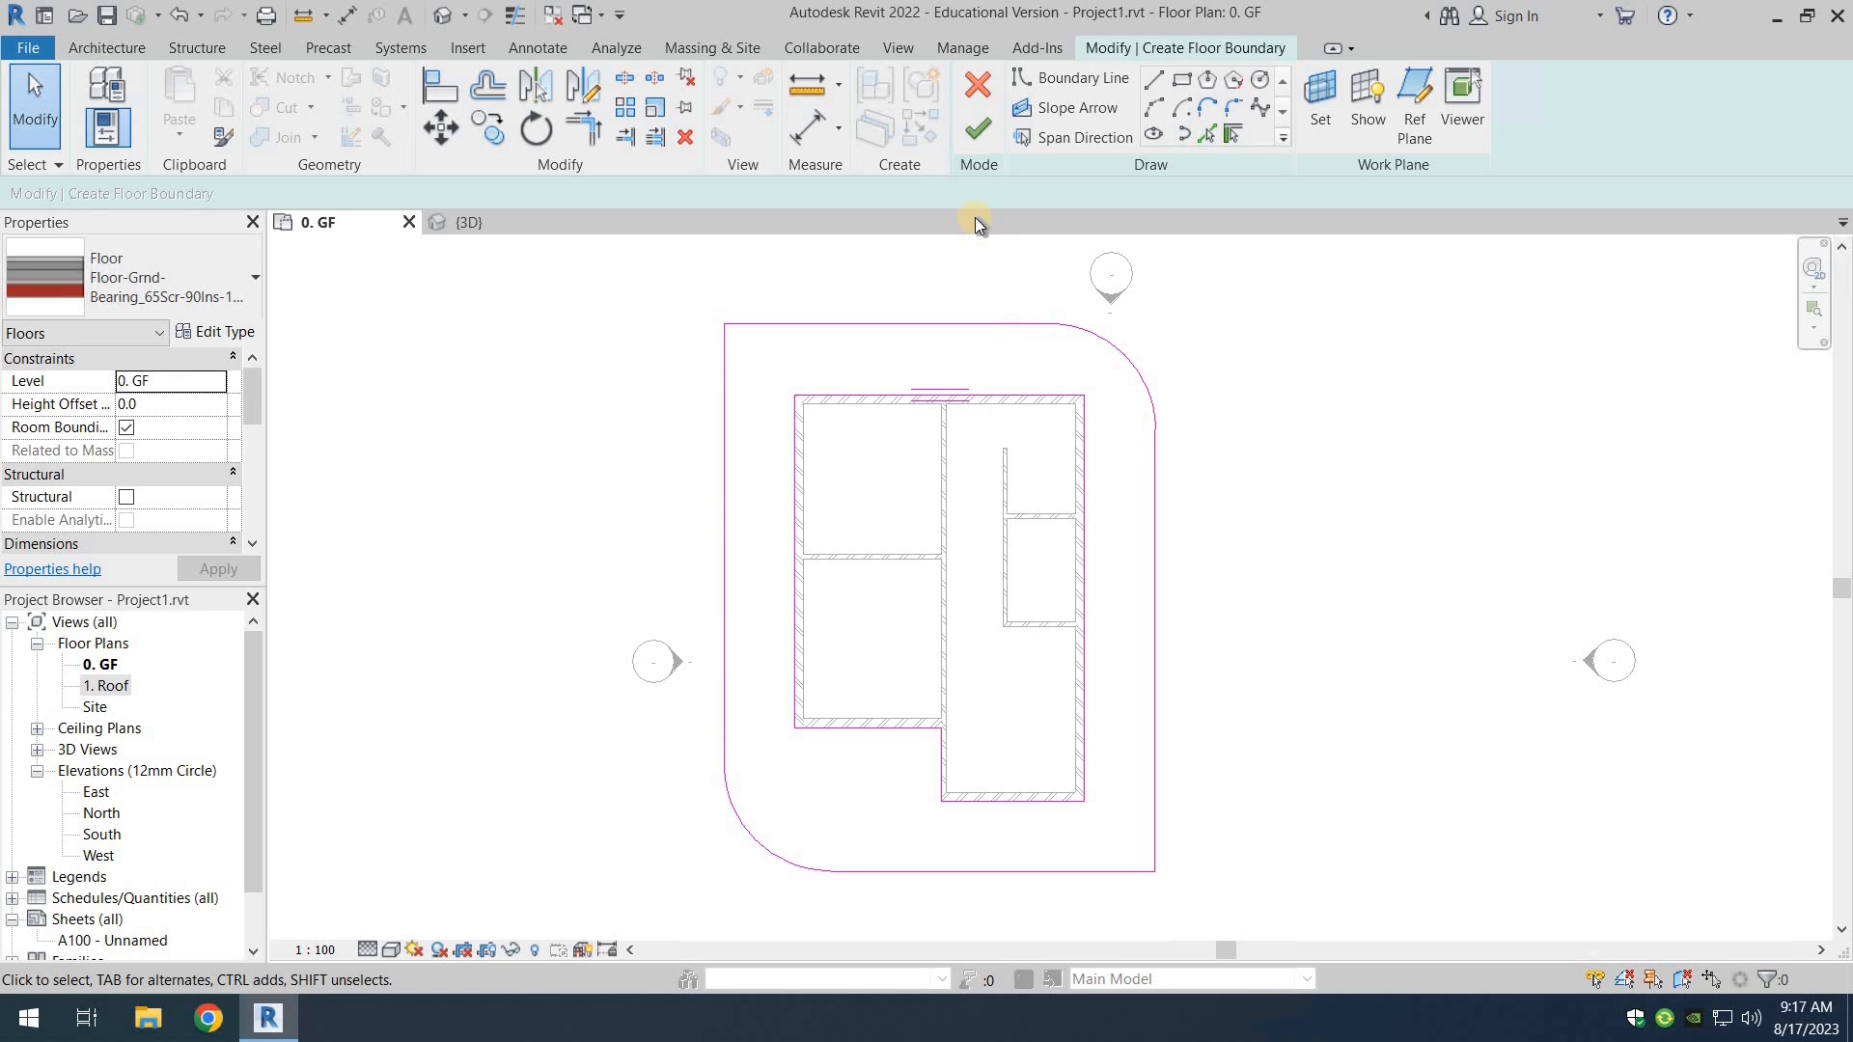
# Step: Finish the sketch to create the surrounding floor and check it in the 3D view
pyautogui.click(976, 133)
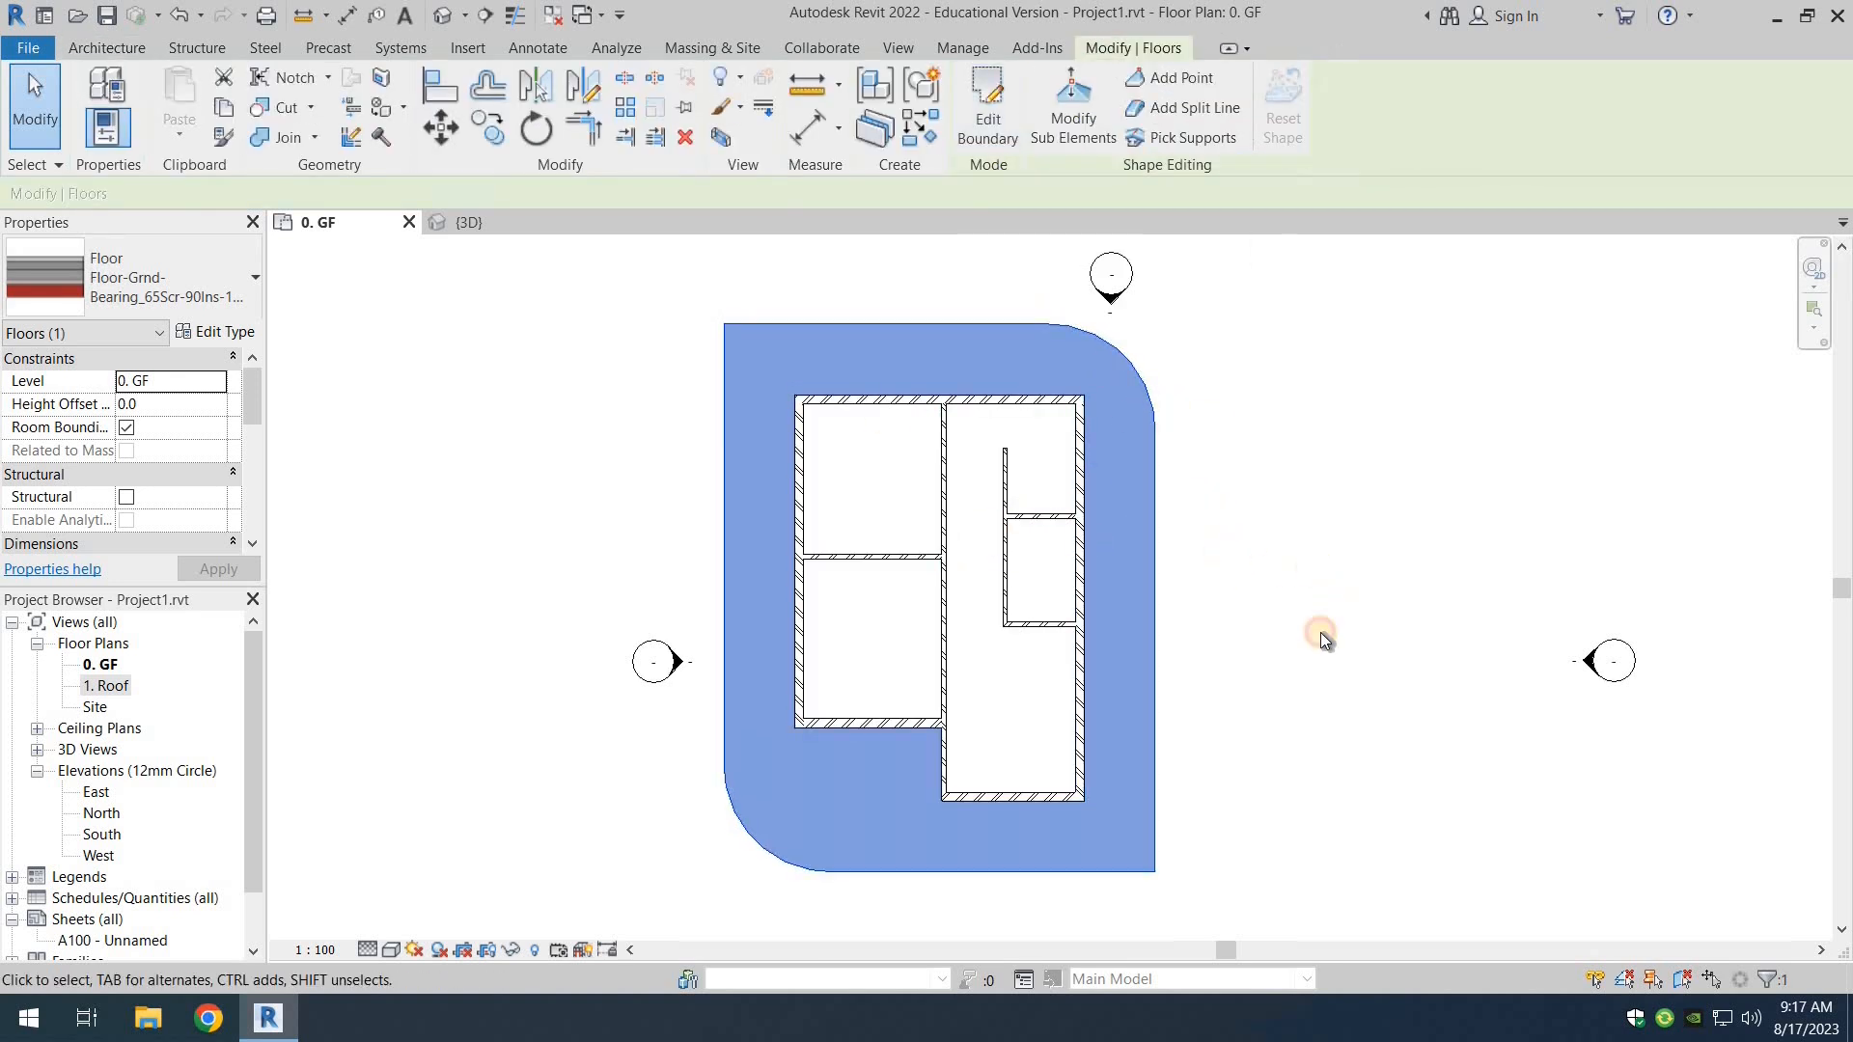
pyautogui.click(1206, 698)
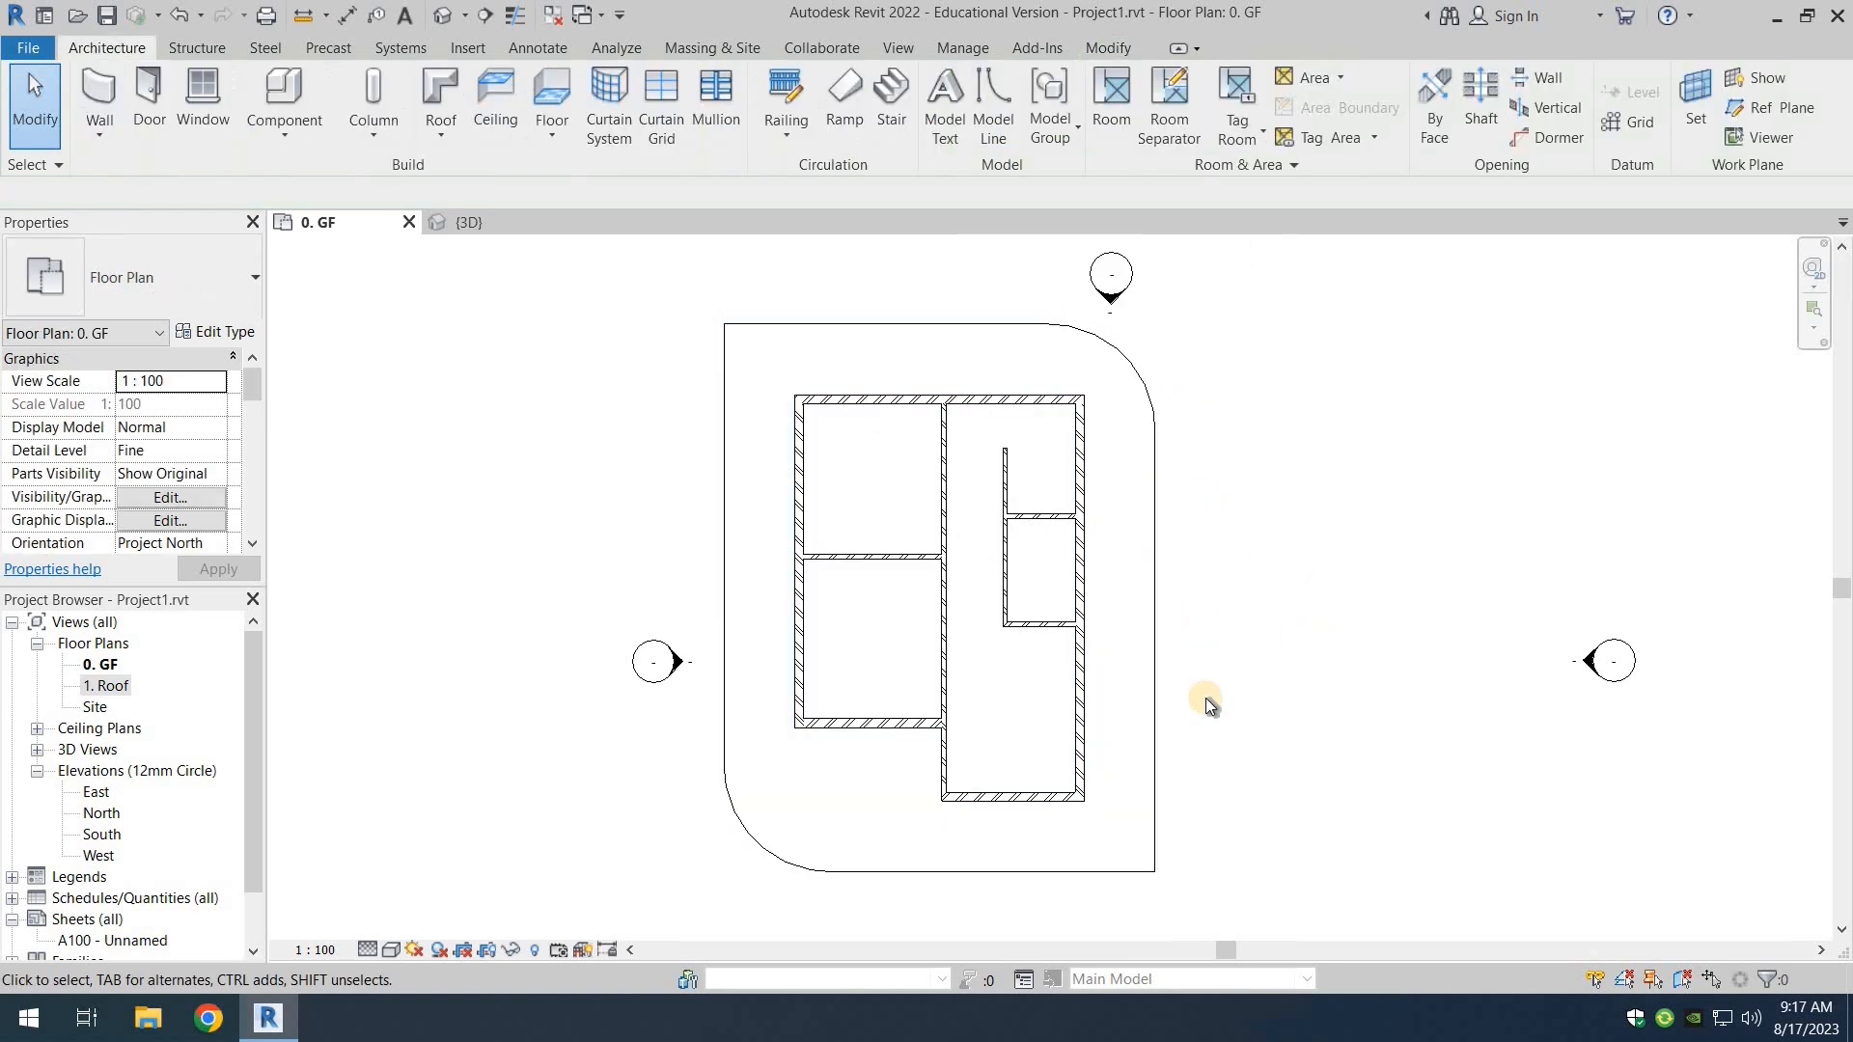
pyautogui.click(1010, 323)
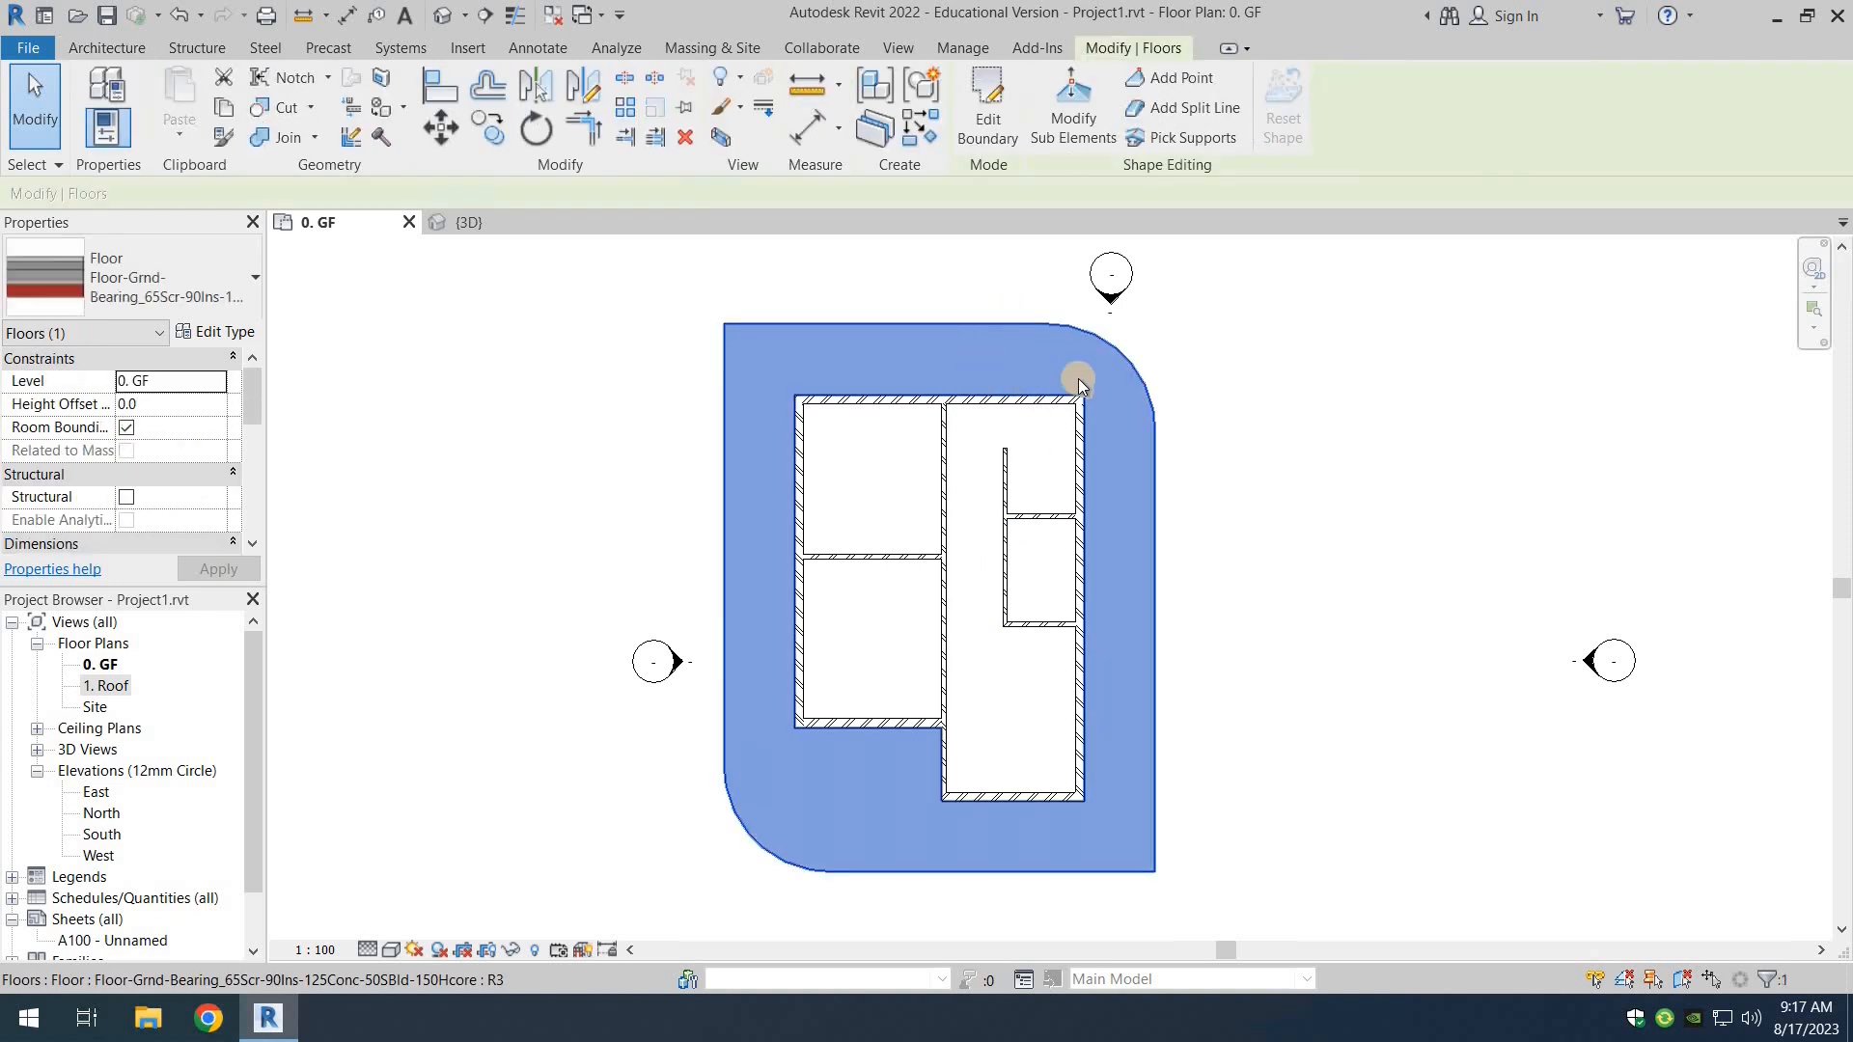
pyautogui.click(1345, 559)
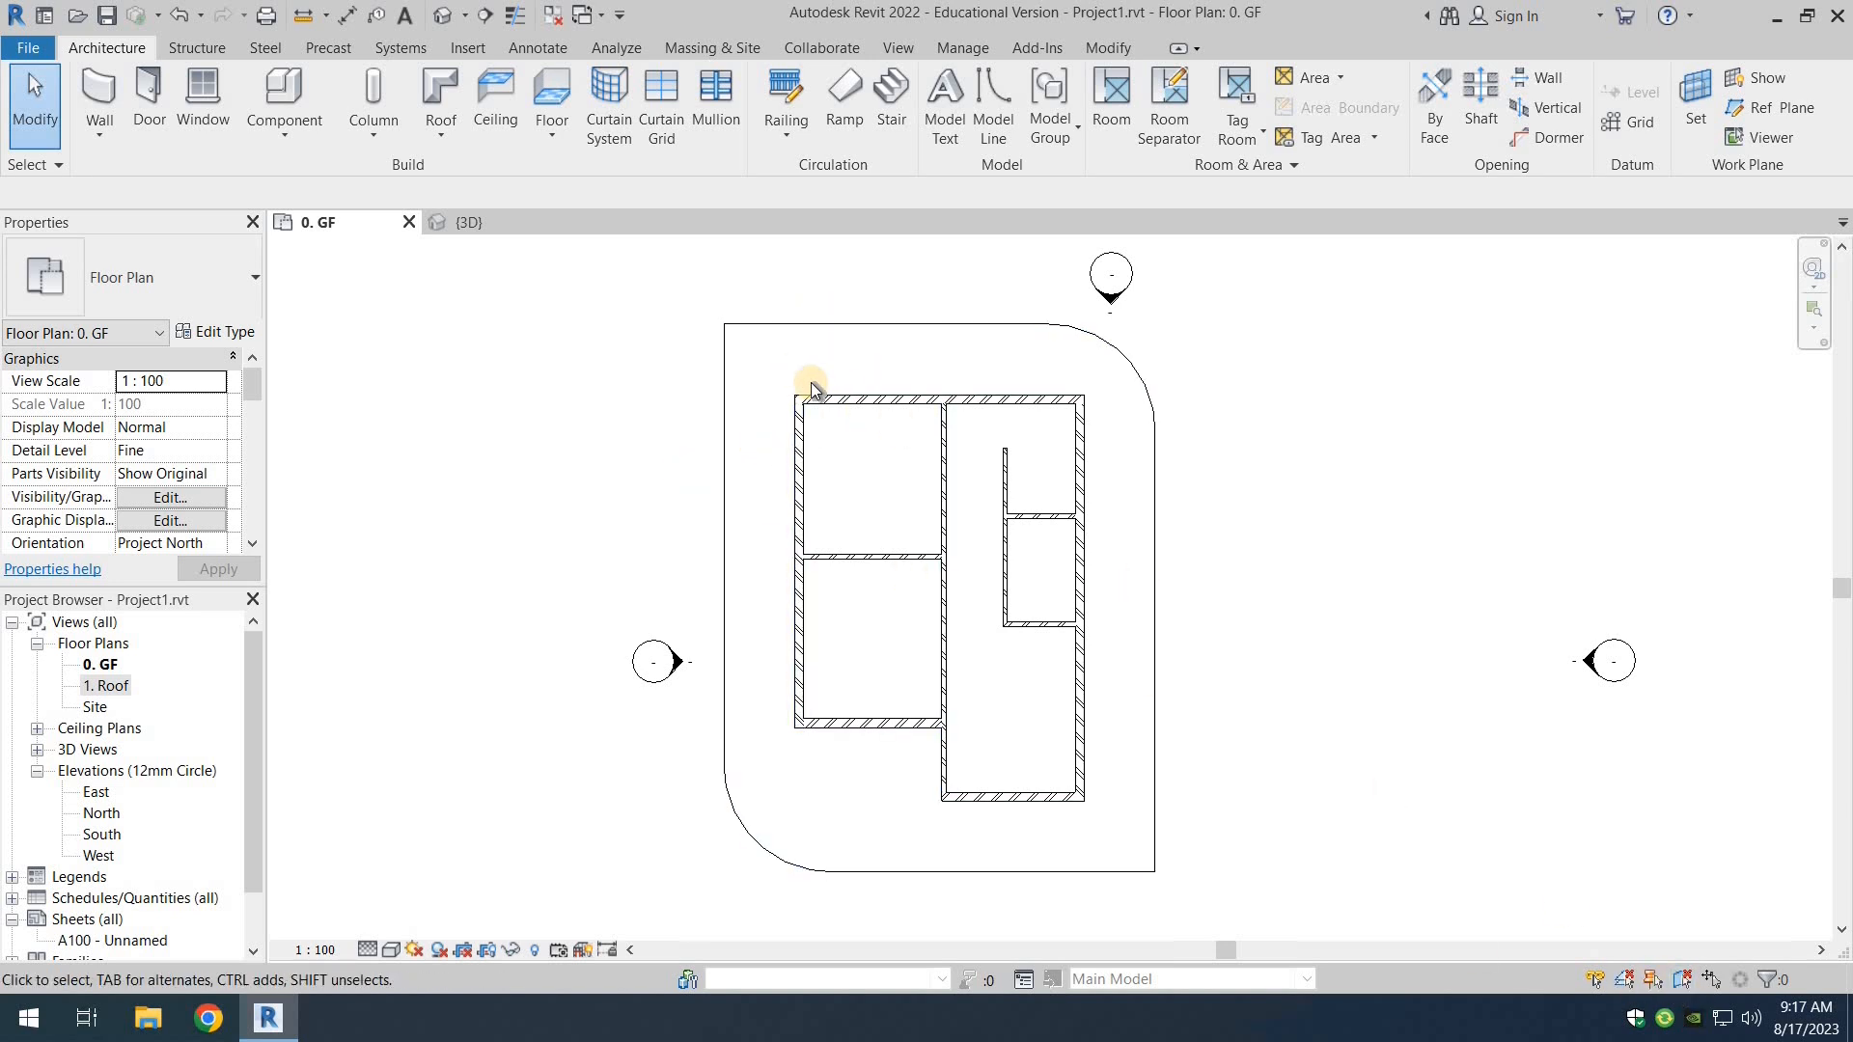
pyautogui.click(448, 223)
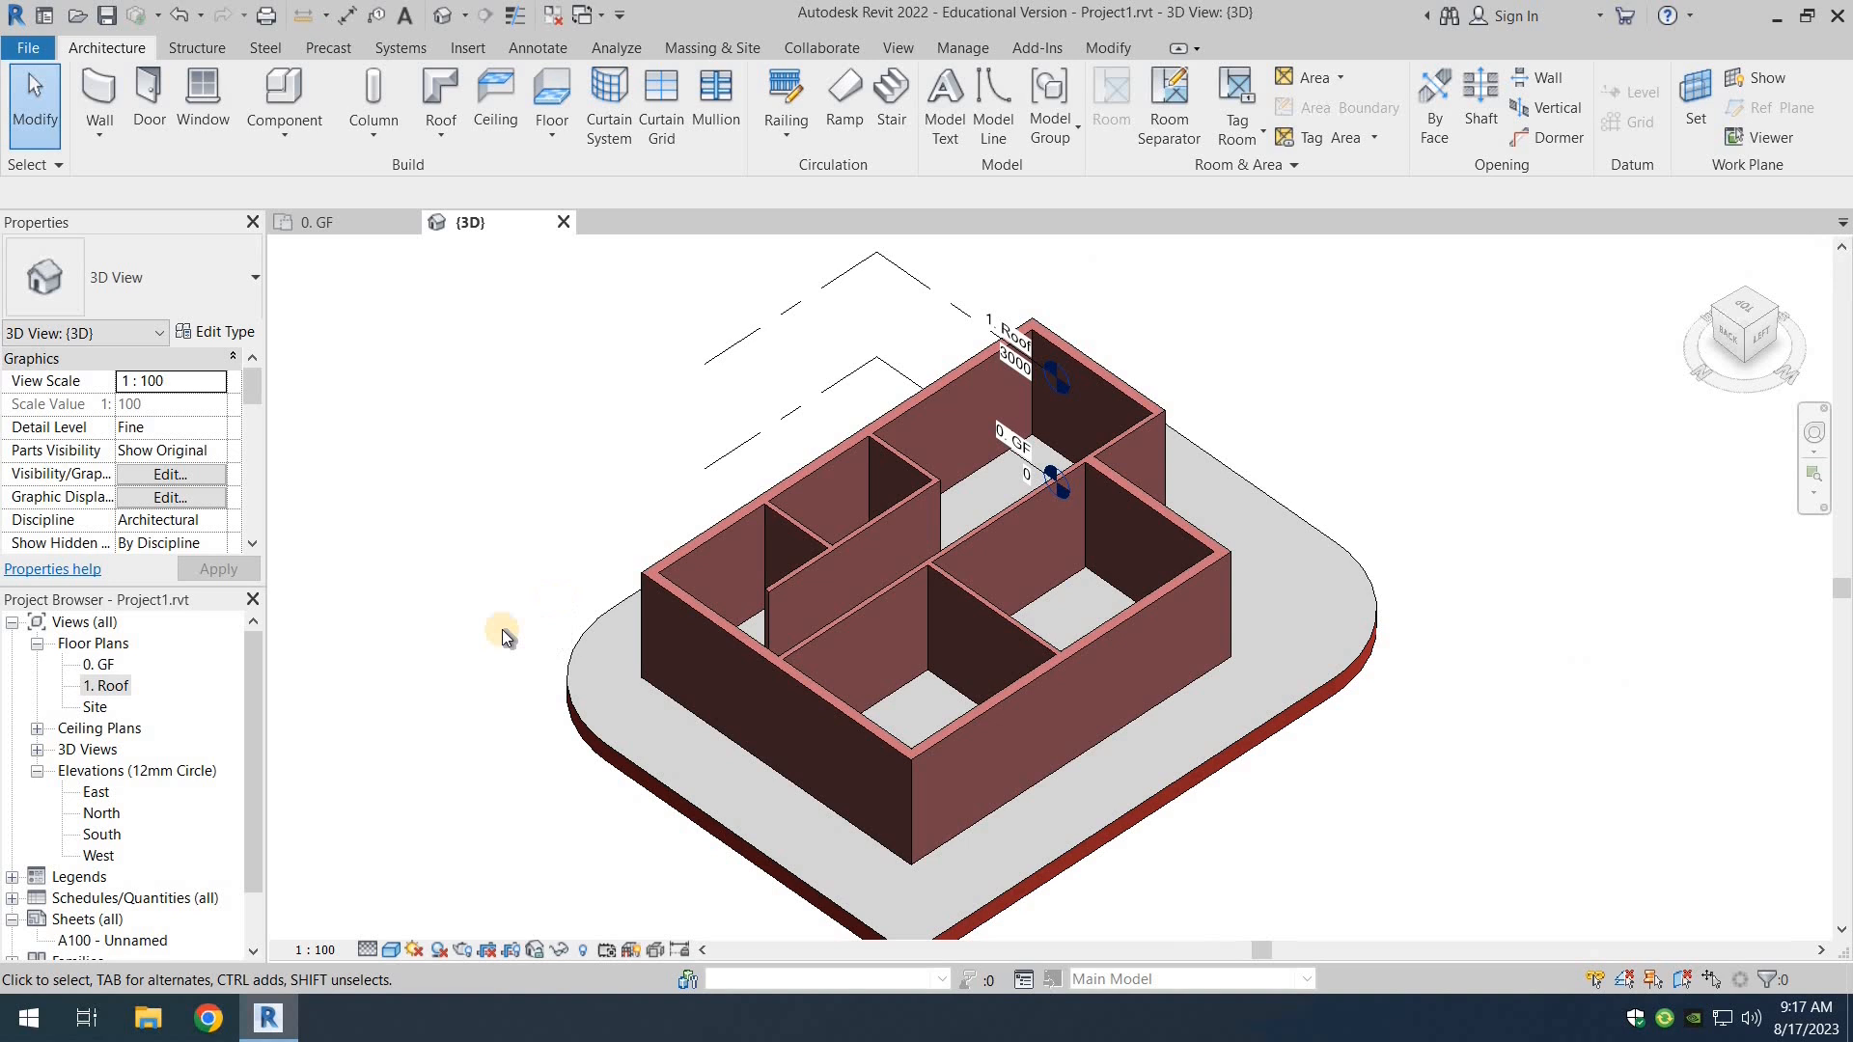
pyautogui.scroll(-1, 559, 772)
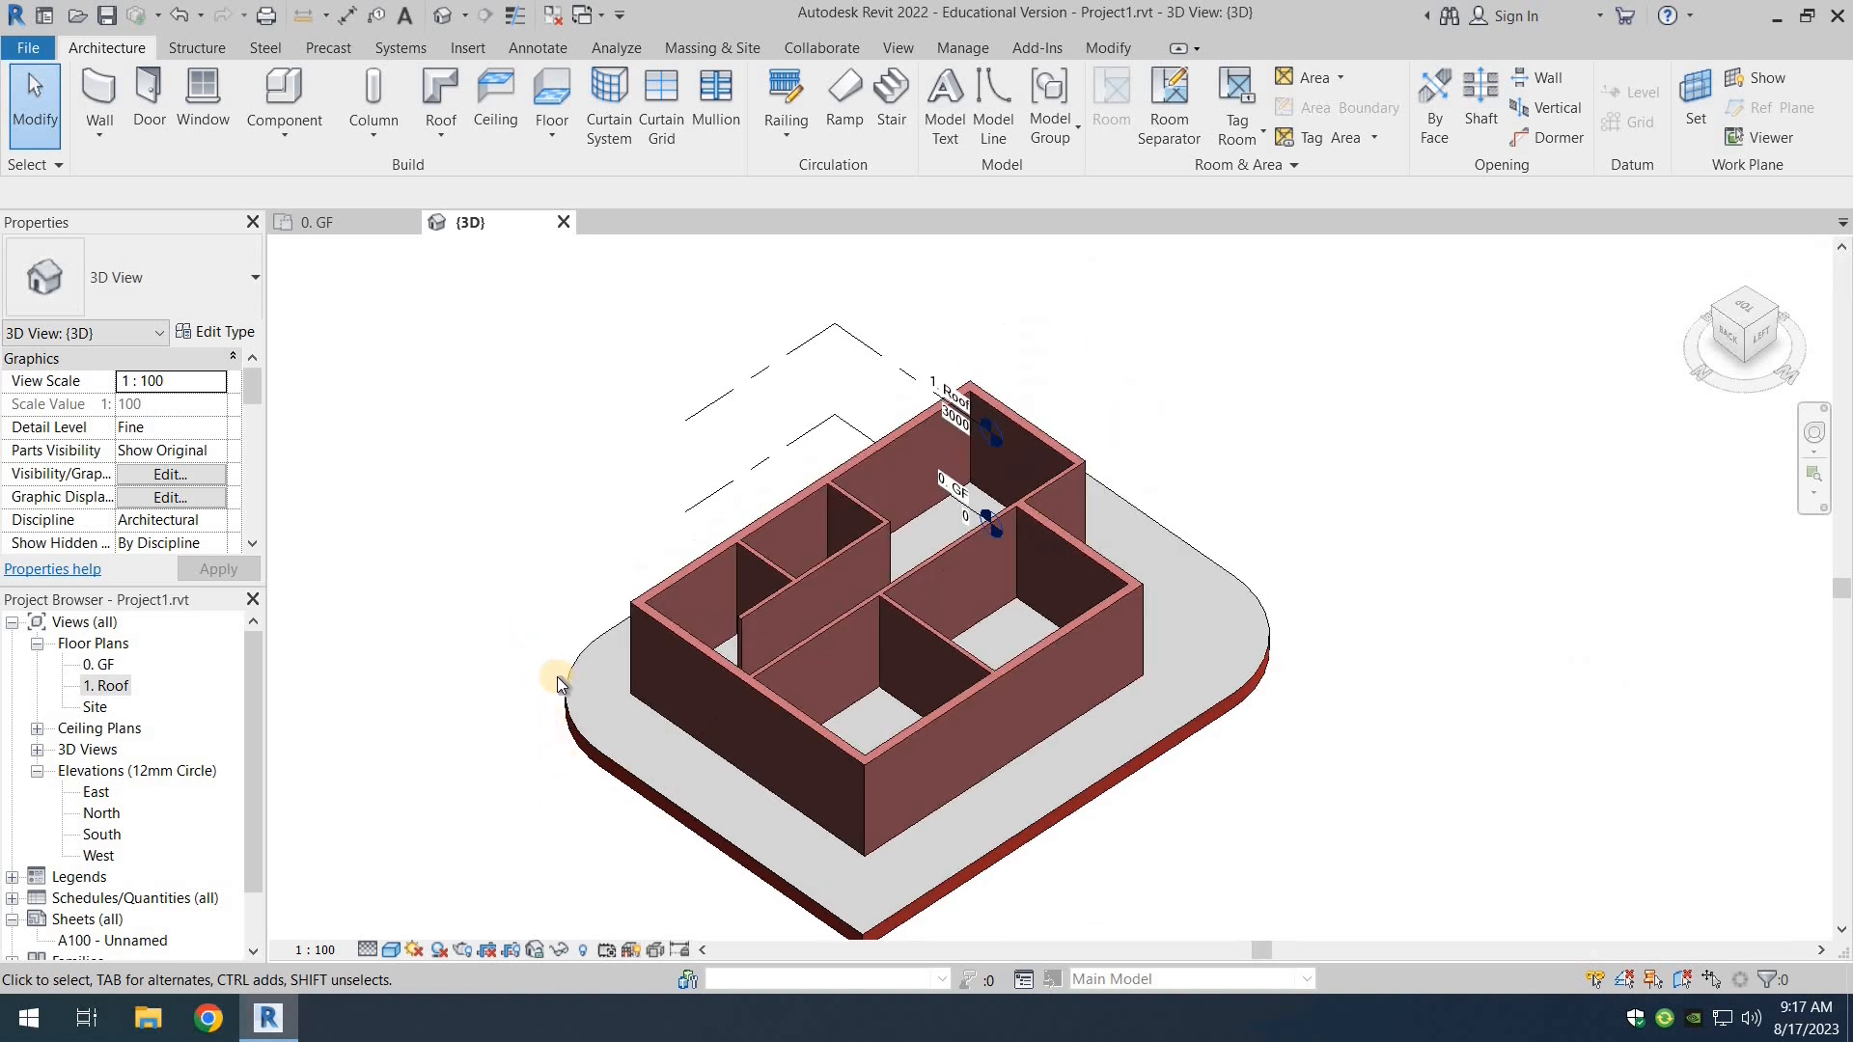
pyautogui.keyDown('shift'); pyautogui.moveTo(562, 574); pyautogui.dragTo(526, 540, button='middle'); pyautogui.keyUp('shift')
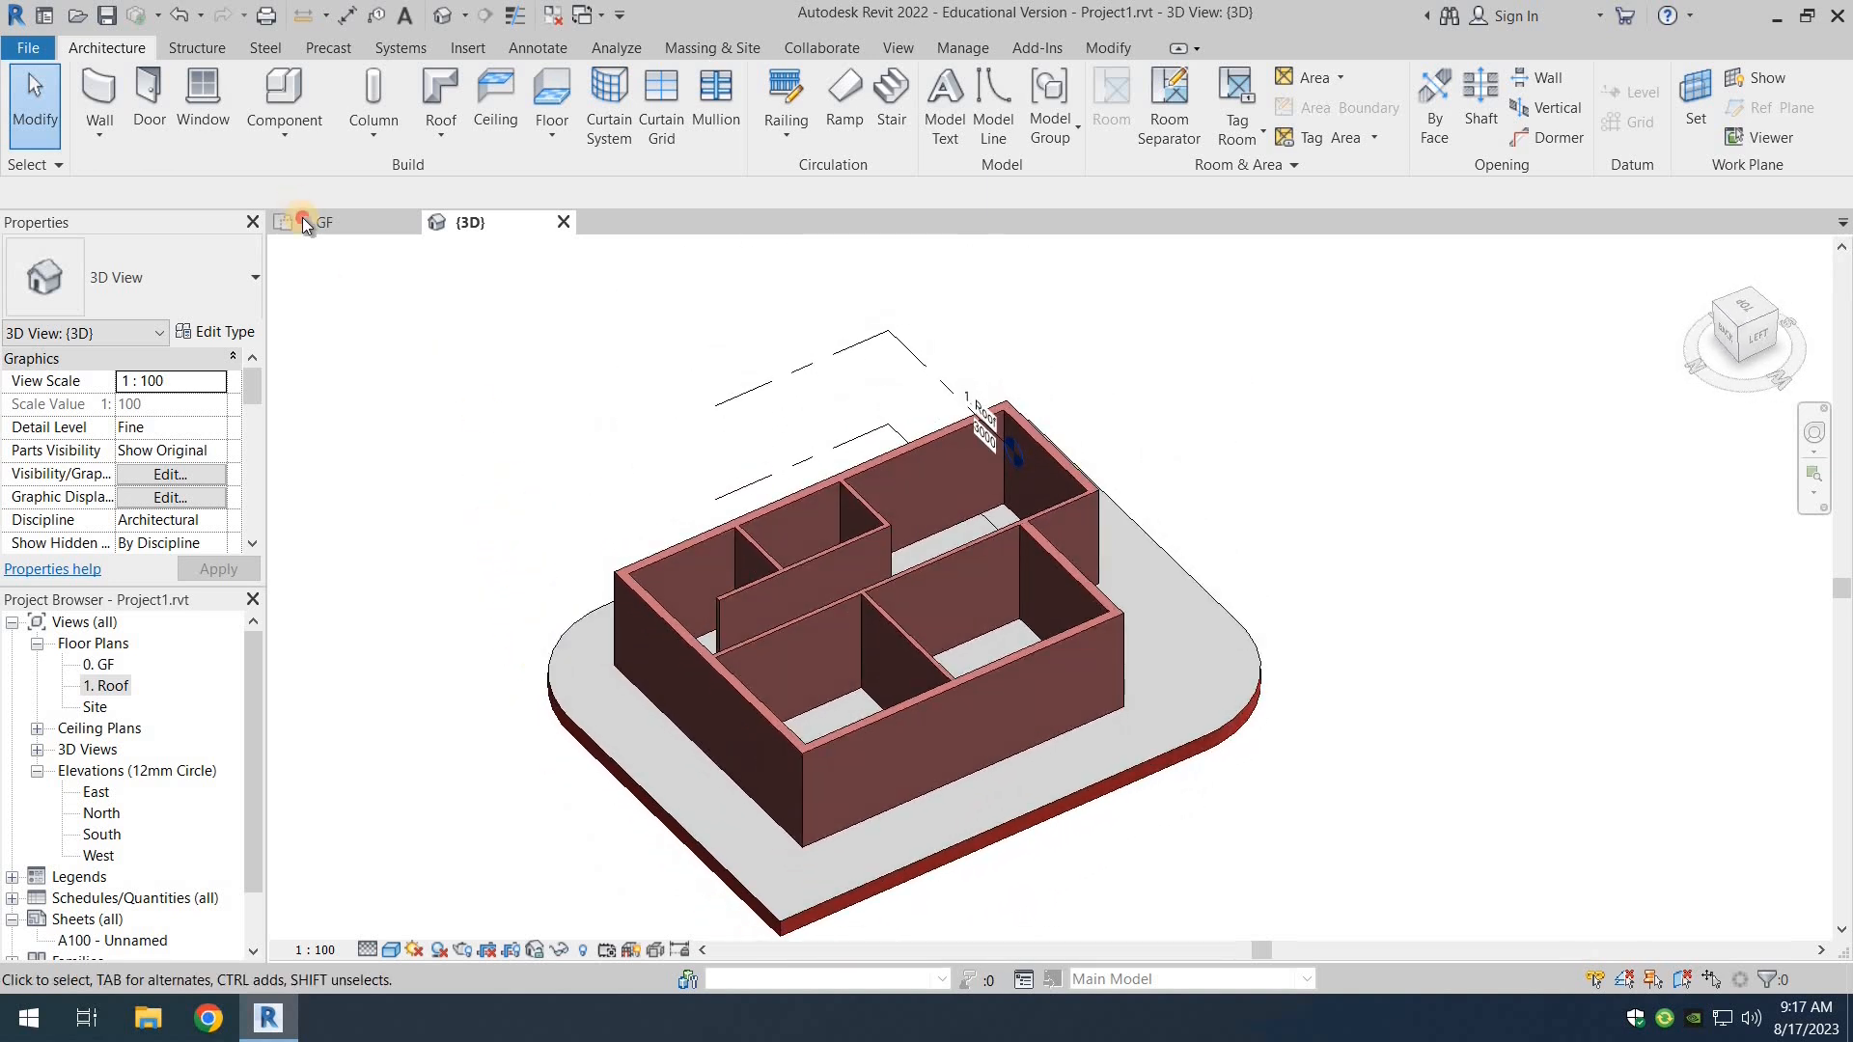
# Step: On plan 0. GF, place two Doors_IntSgl 1010x2110mm doors in the central partition, opening into the left rooms, hinged about 100 from their dividing wall
pyautogui.click(304, 219)
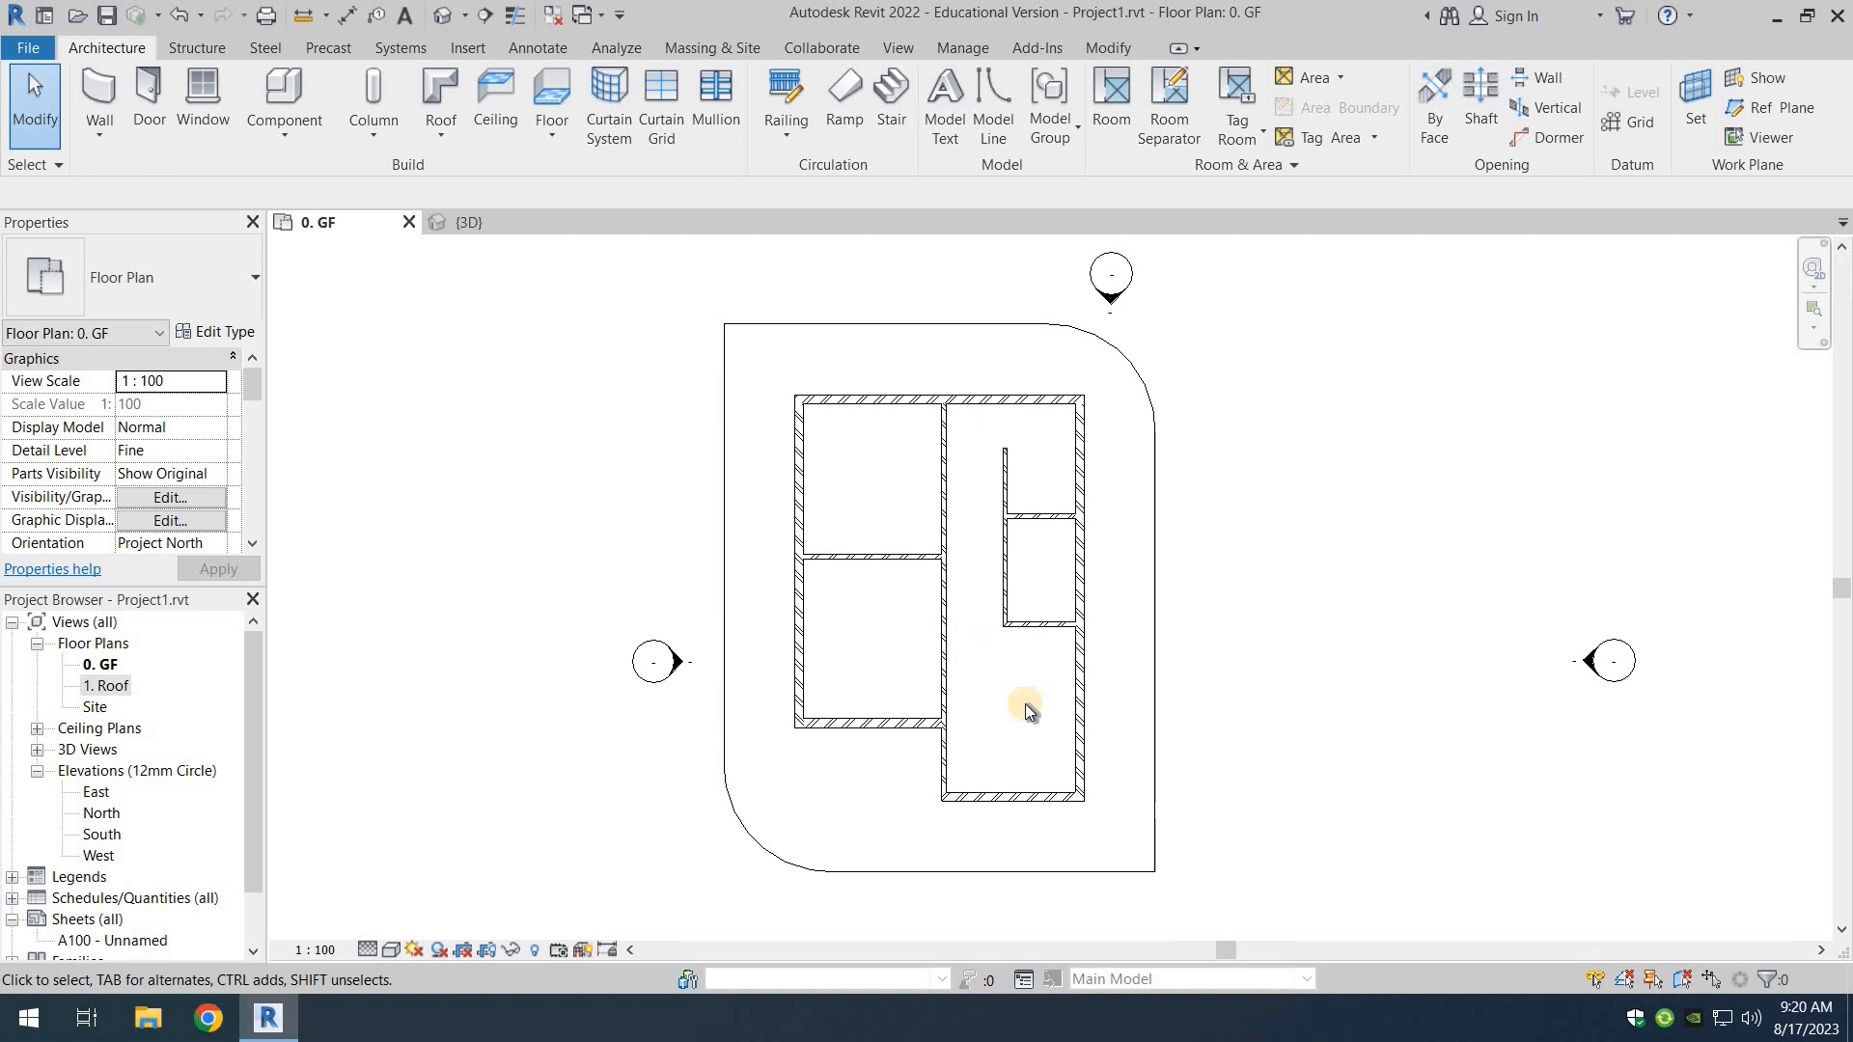
pyautogui.scroll(2, 958, 652)
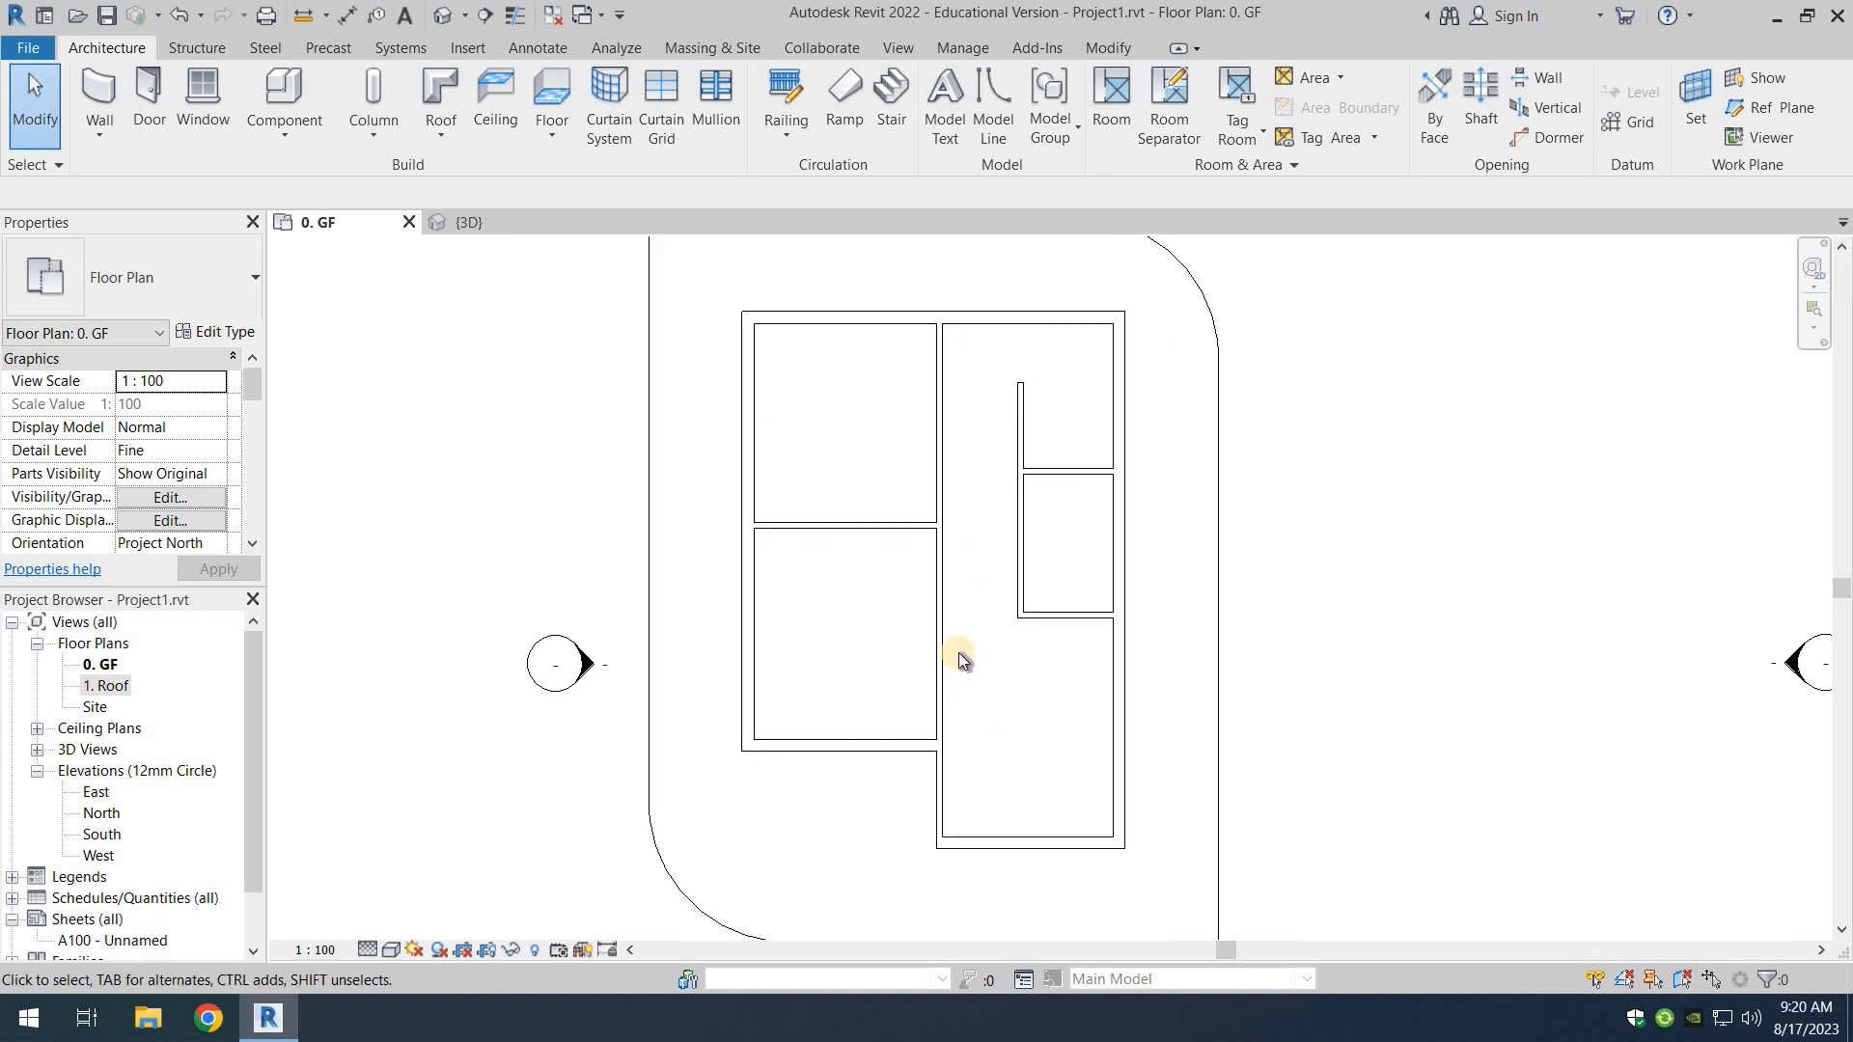
pyautogui.scroll(1, 959, 653)
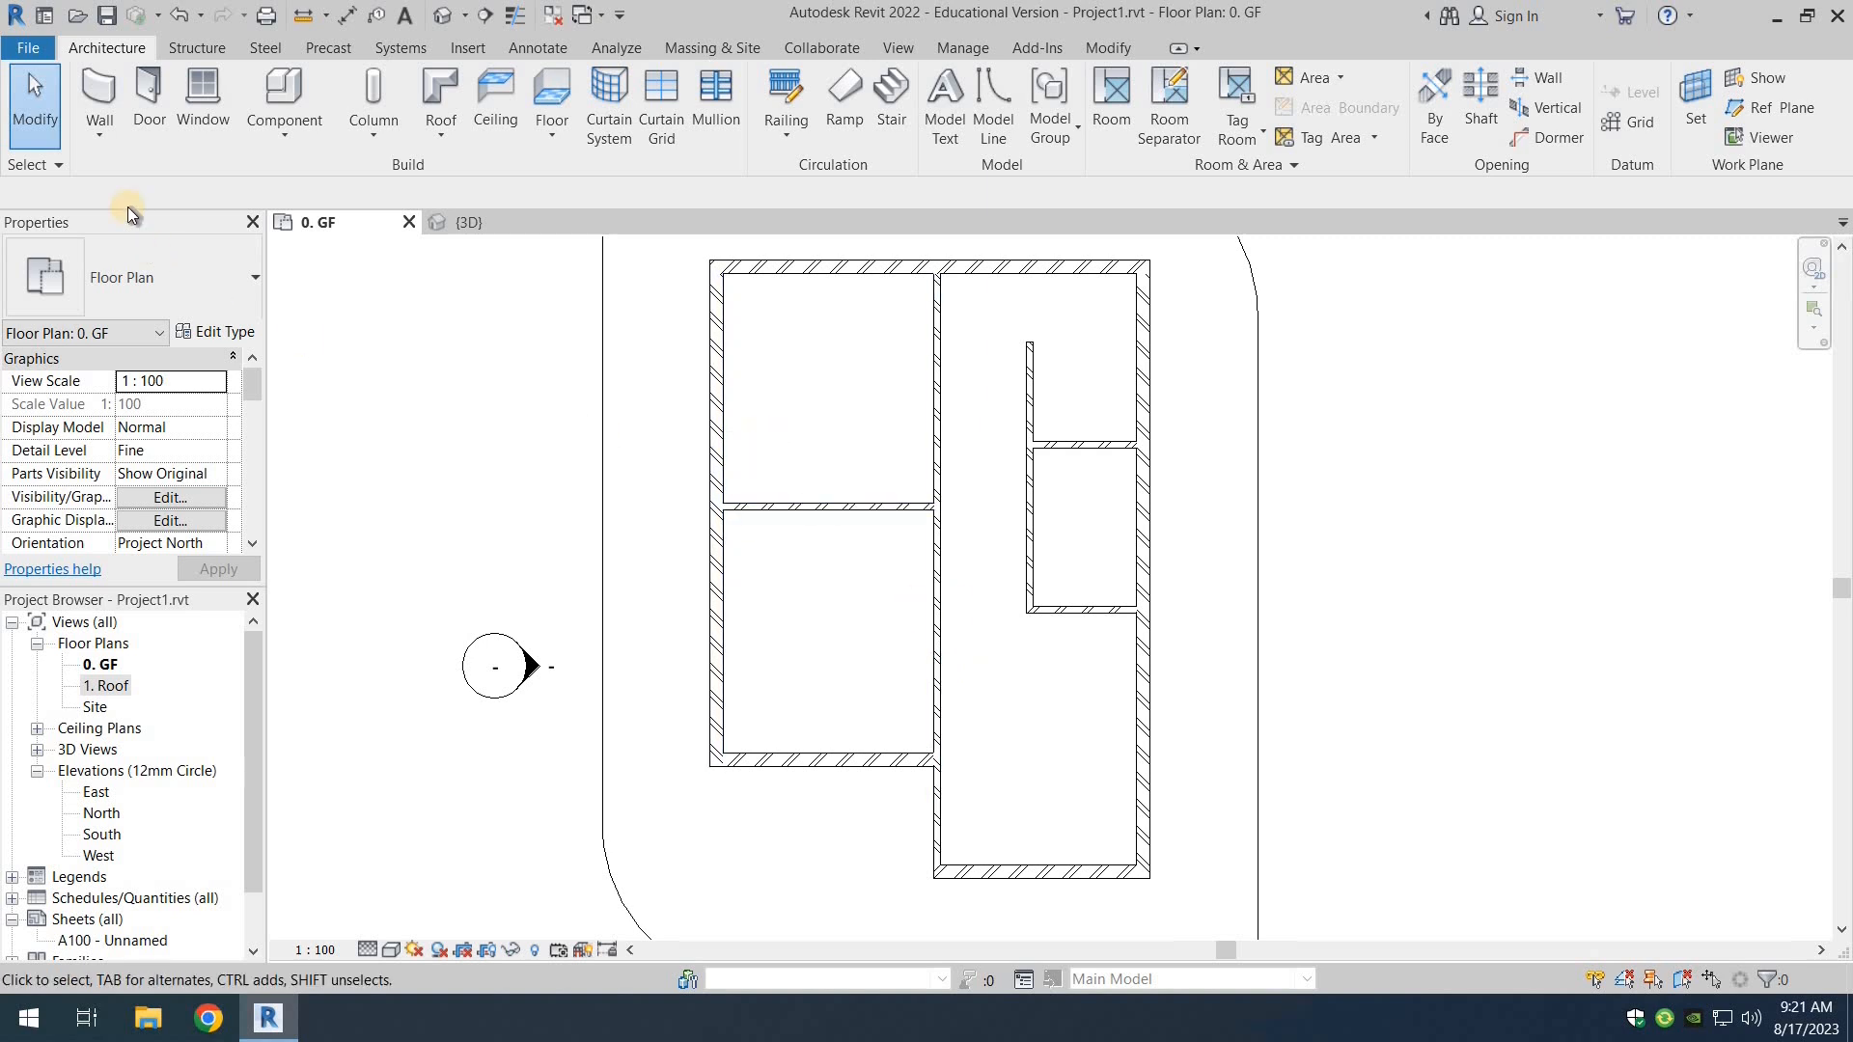
pyautogui.click(150, 103)
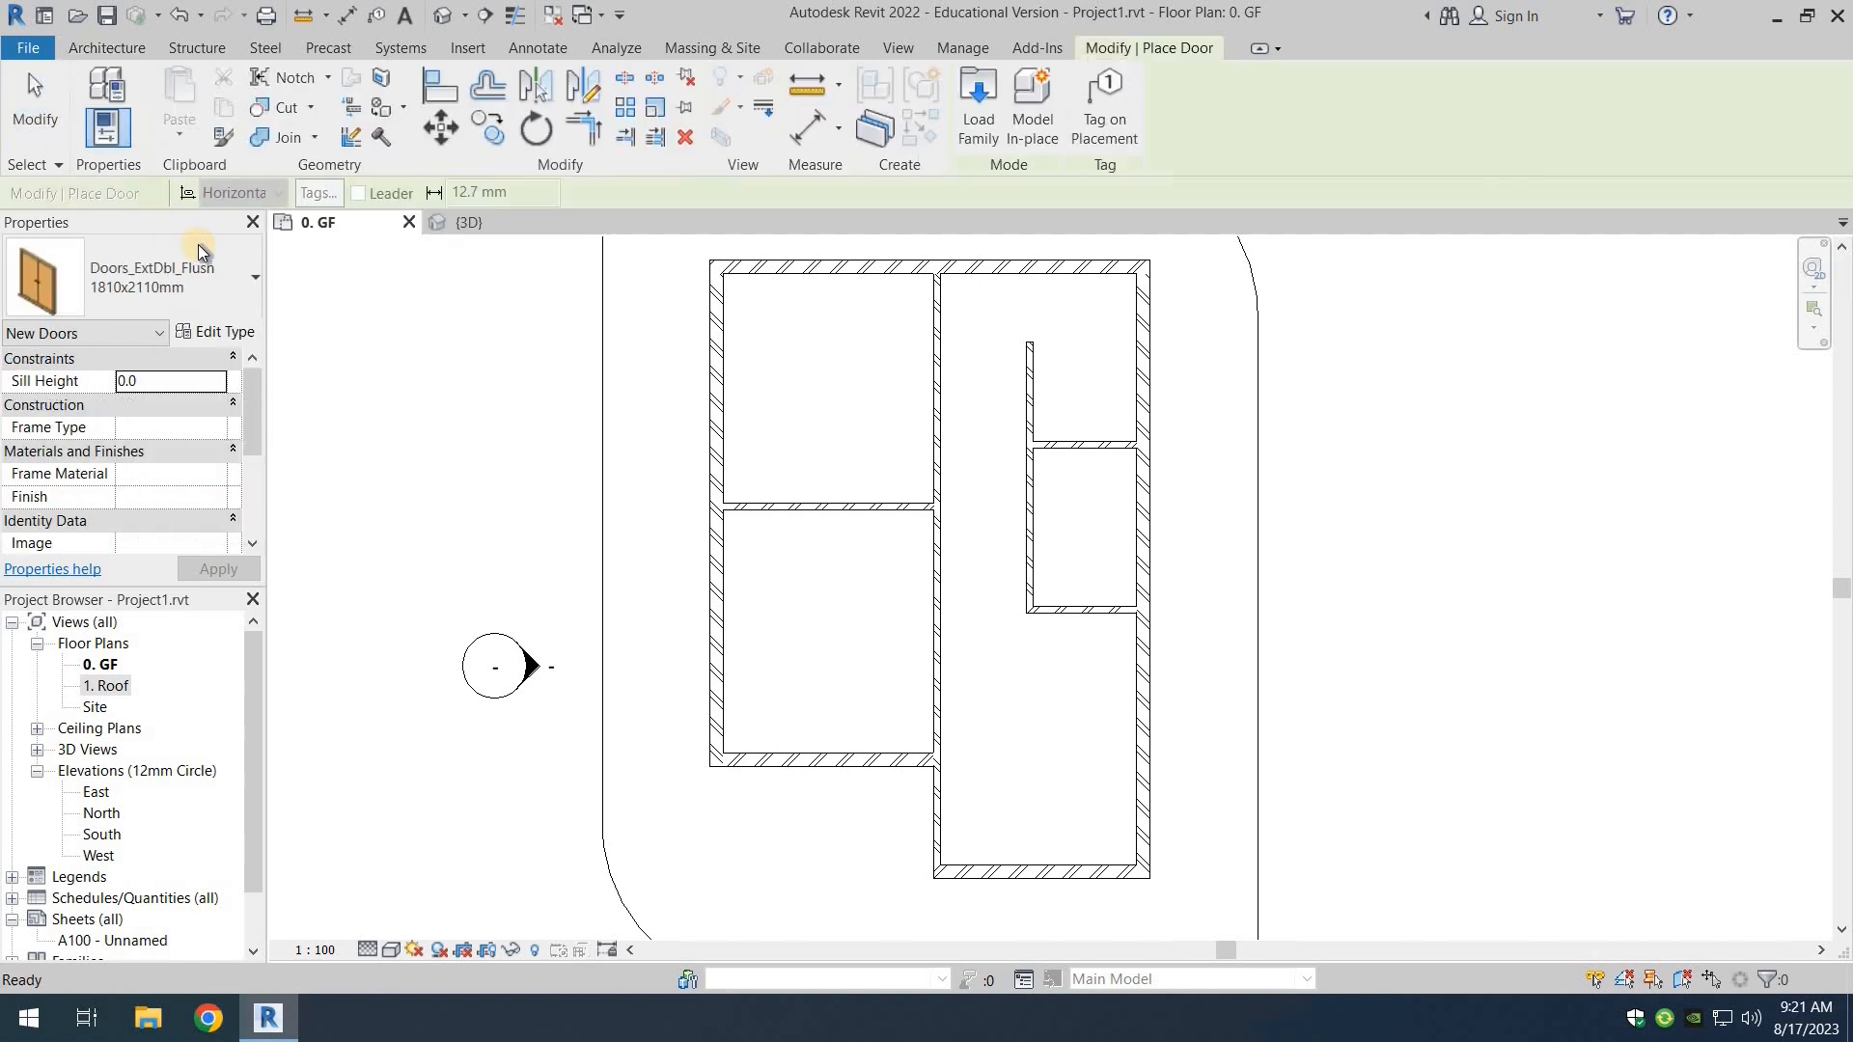
pyautogui.click(234, 286)
pyautogui.moveTo(179, 479)
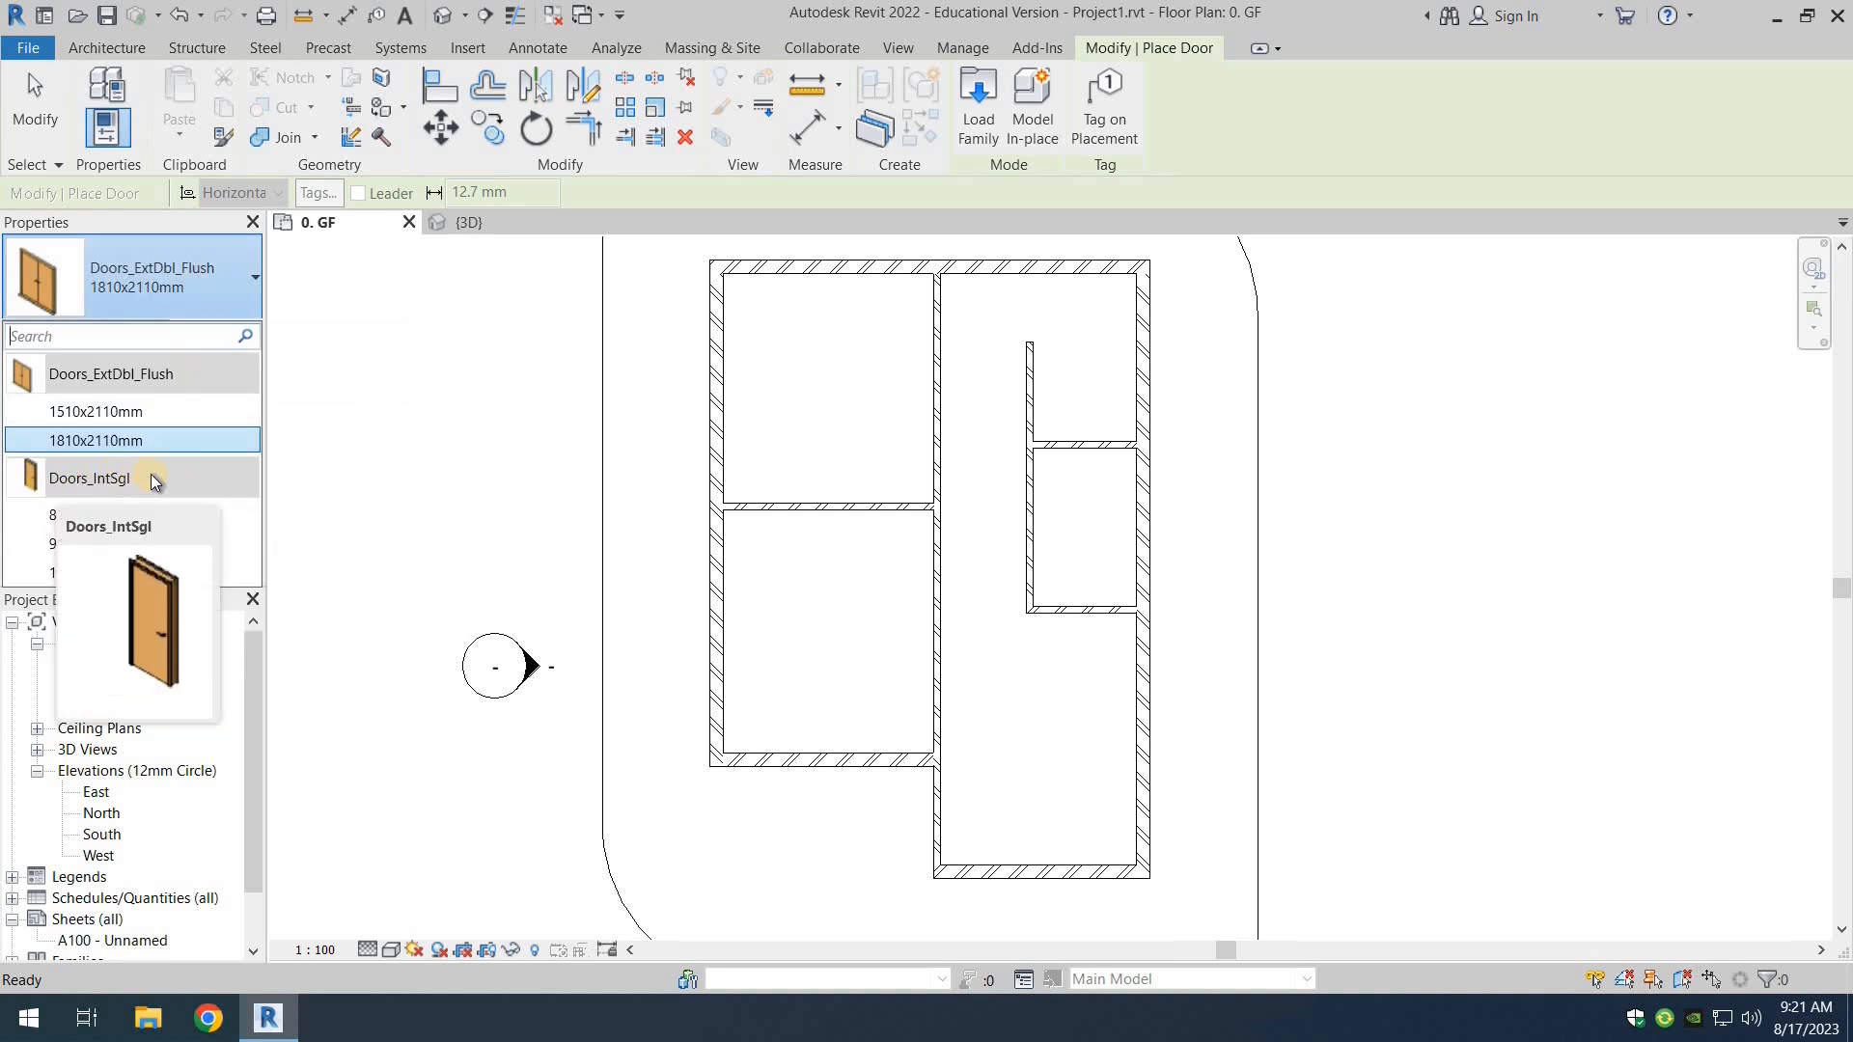
pyautogui.moveTo(160, 442)
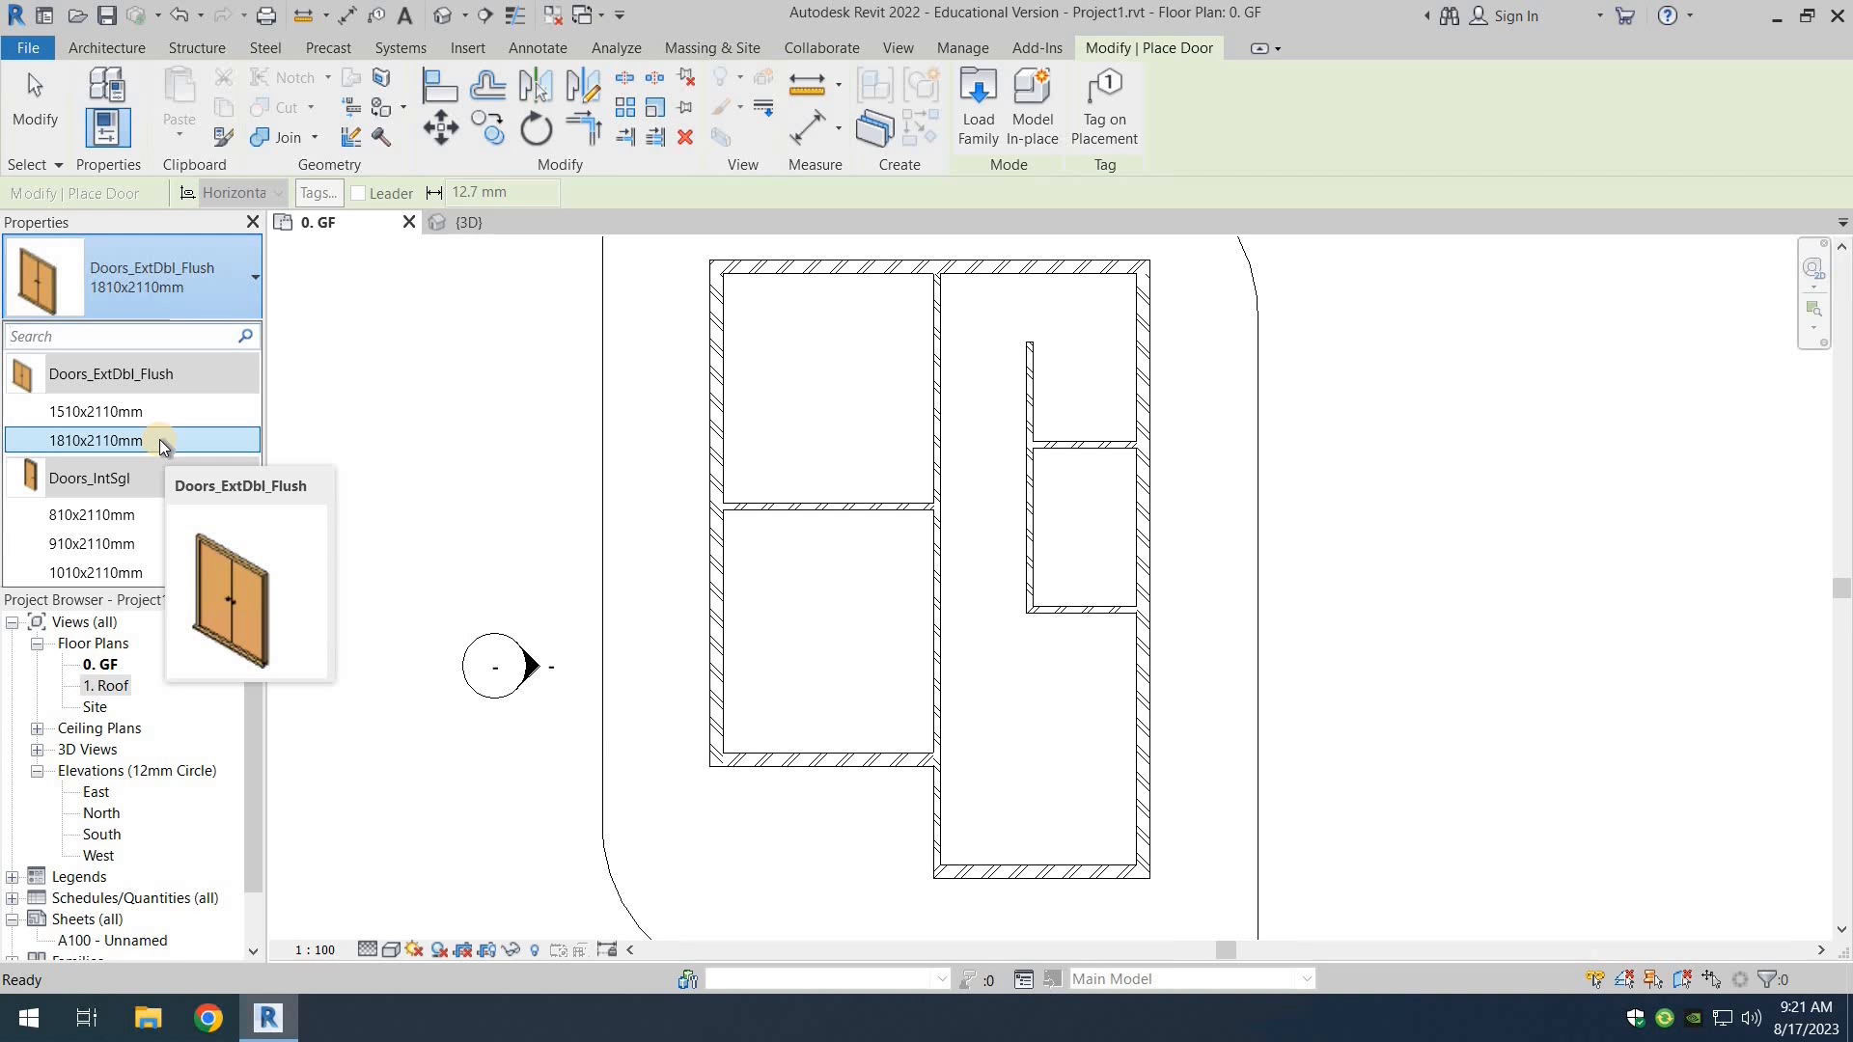
pyautogui.click(103, 572)
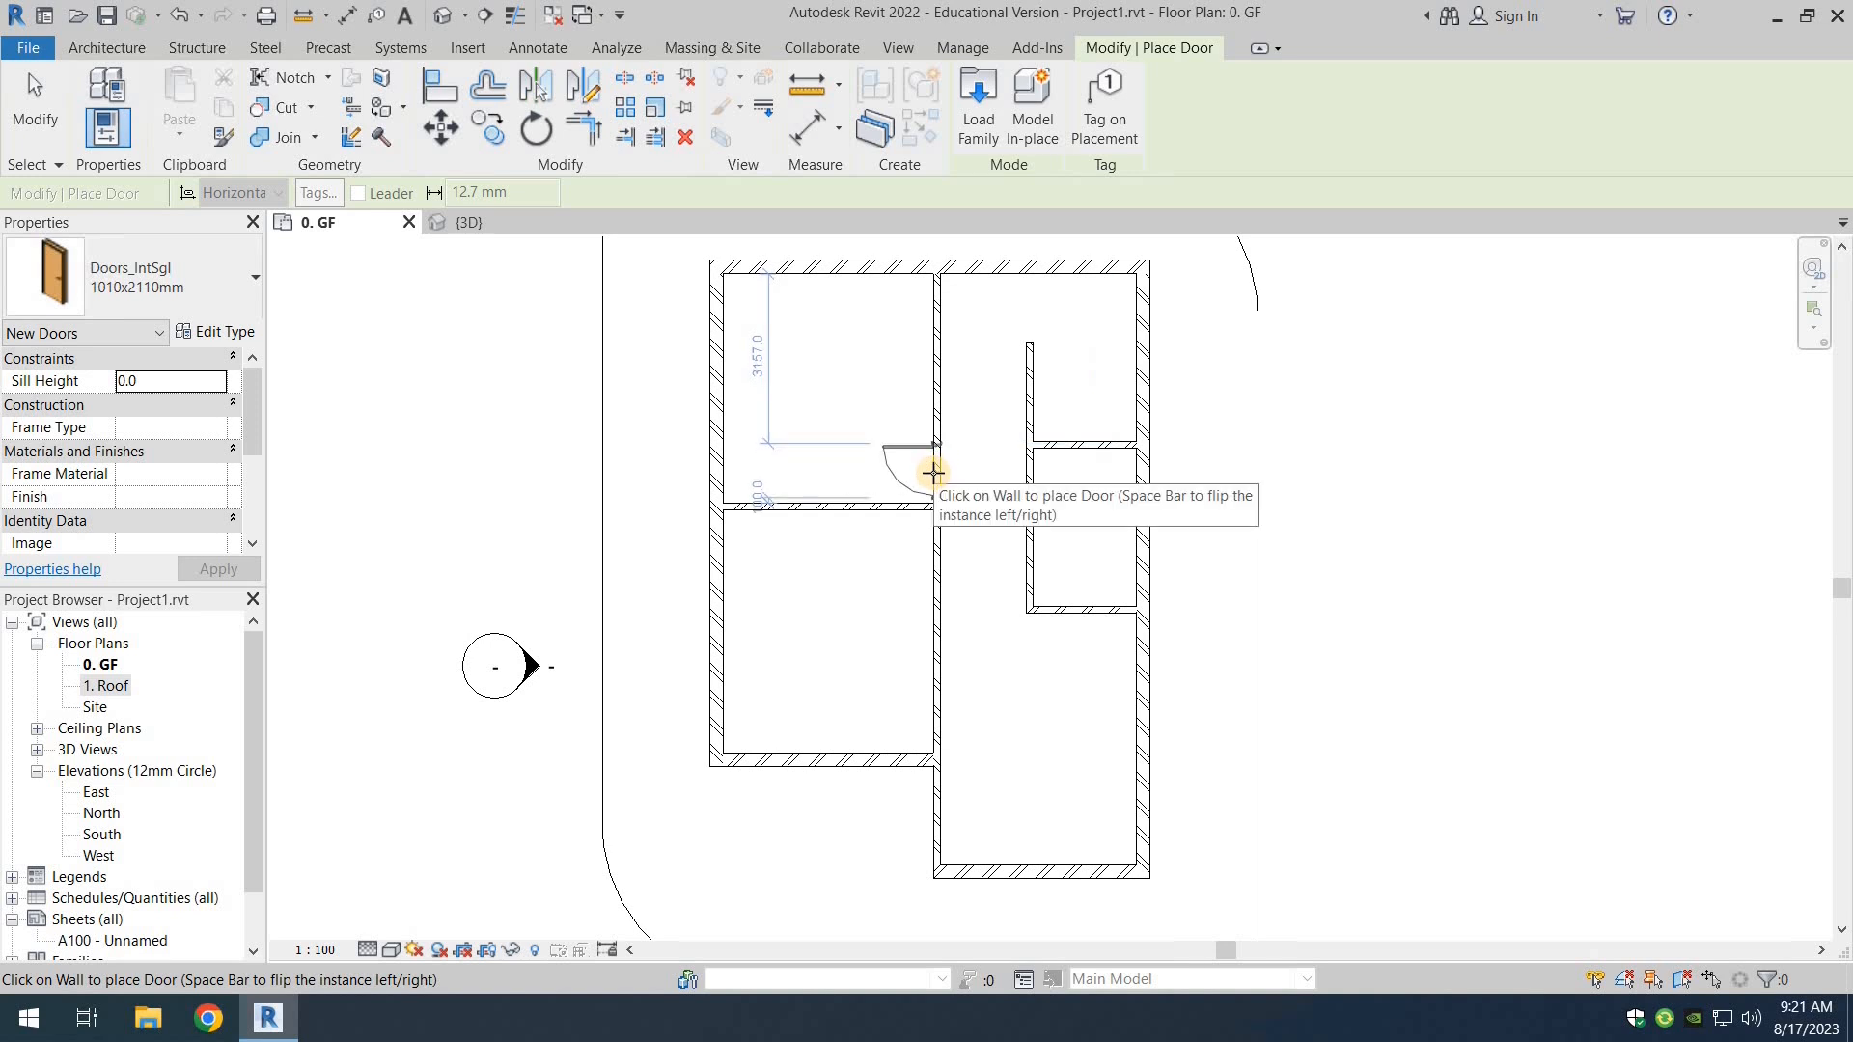
pyautogui.press('space')
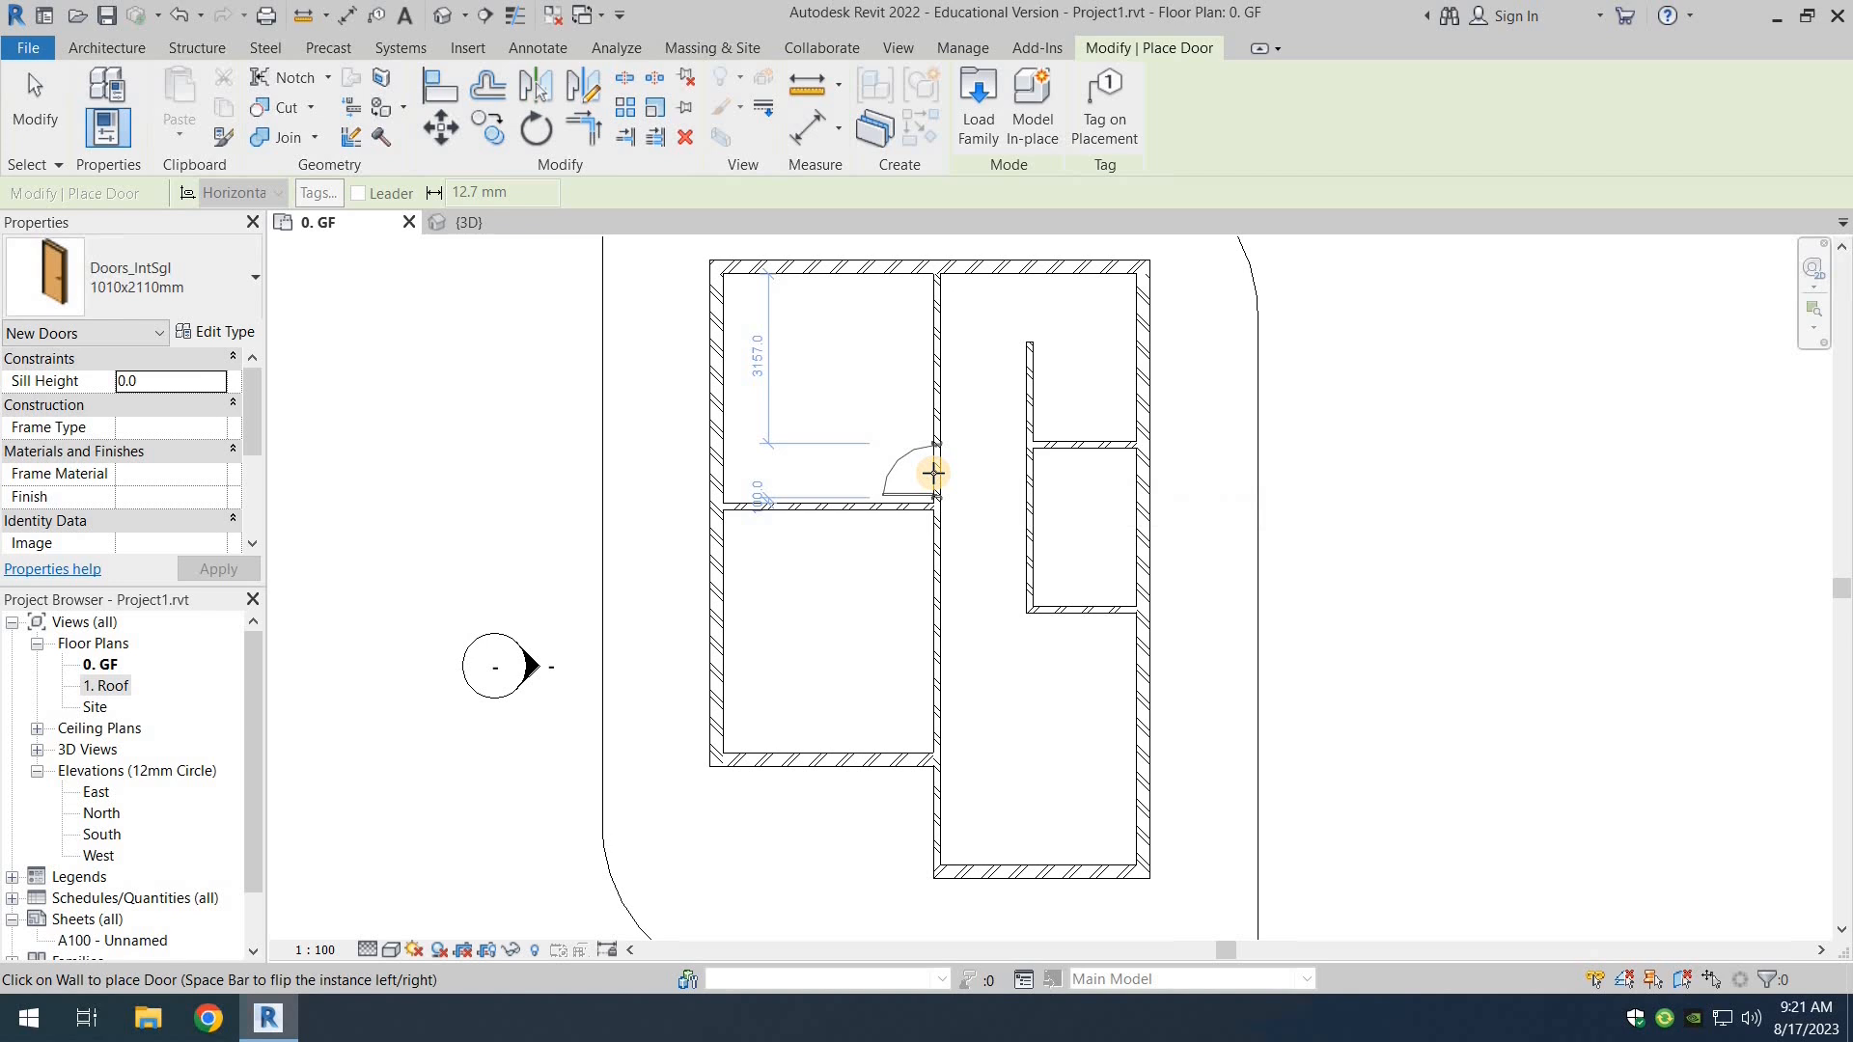
pyautogui.click(932, 472)
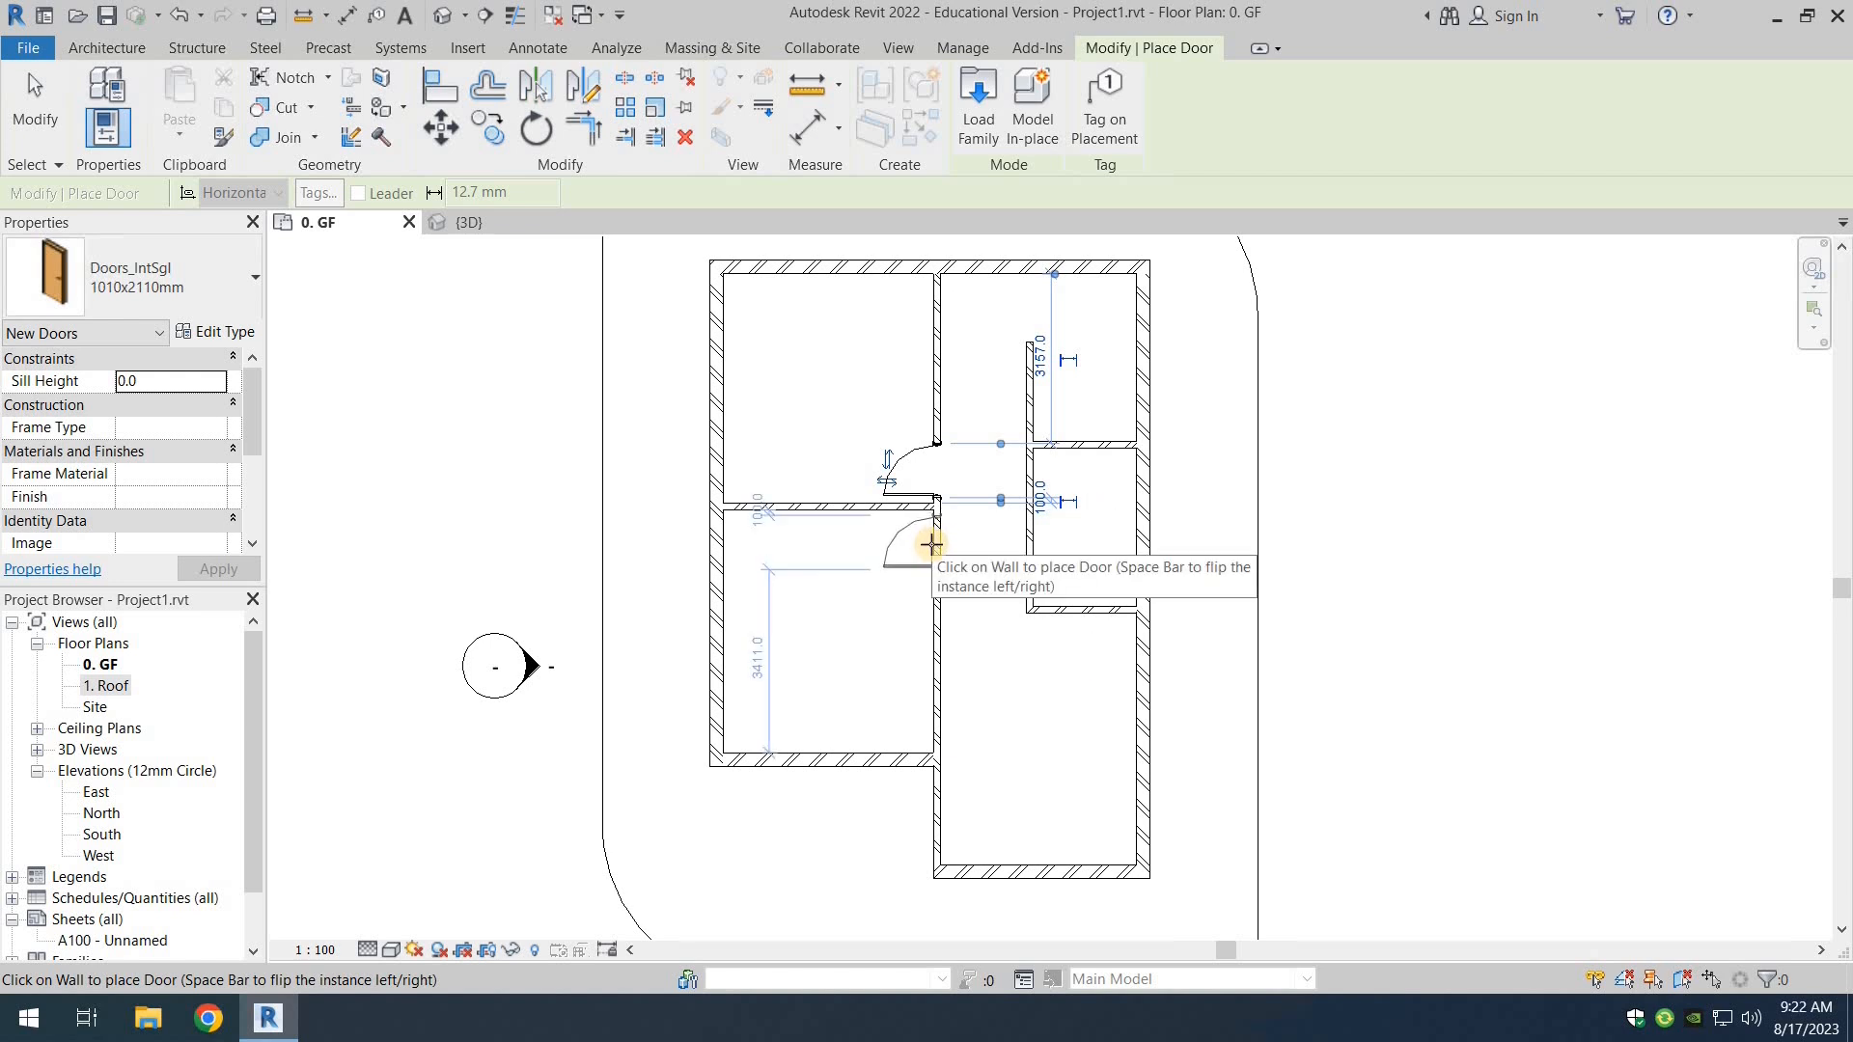
pyautogui.press('space')
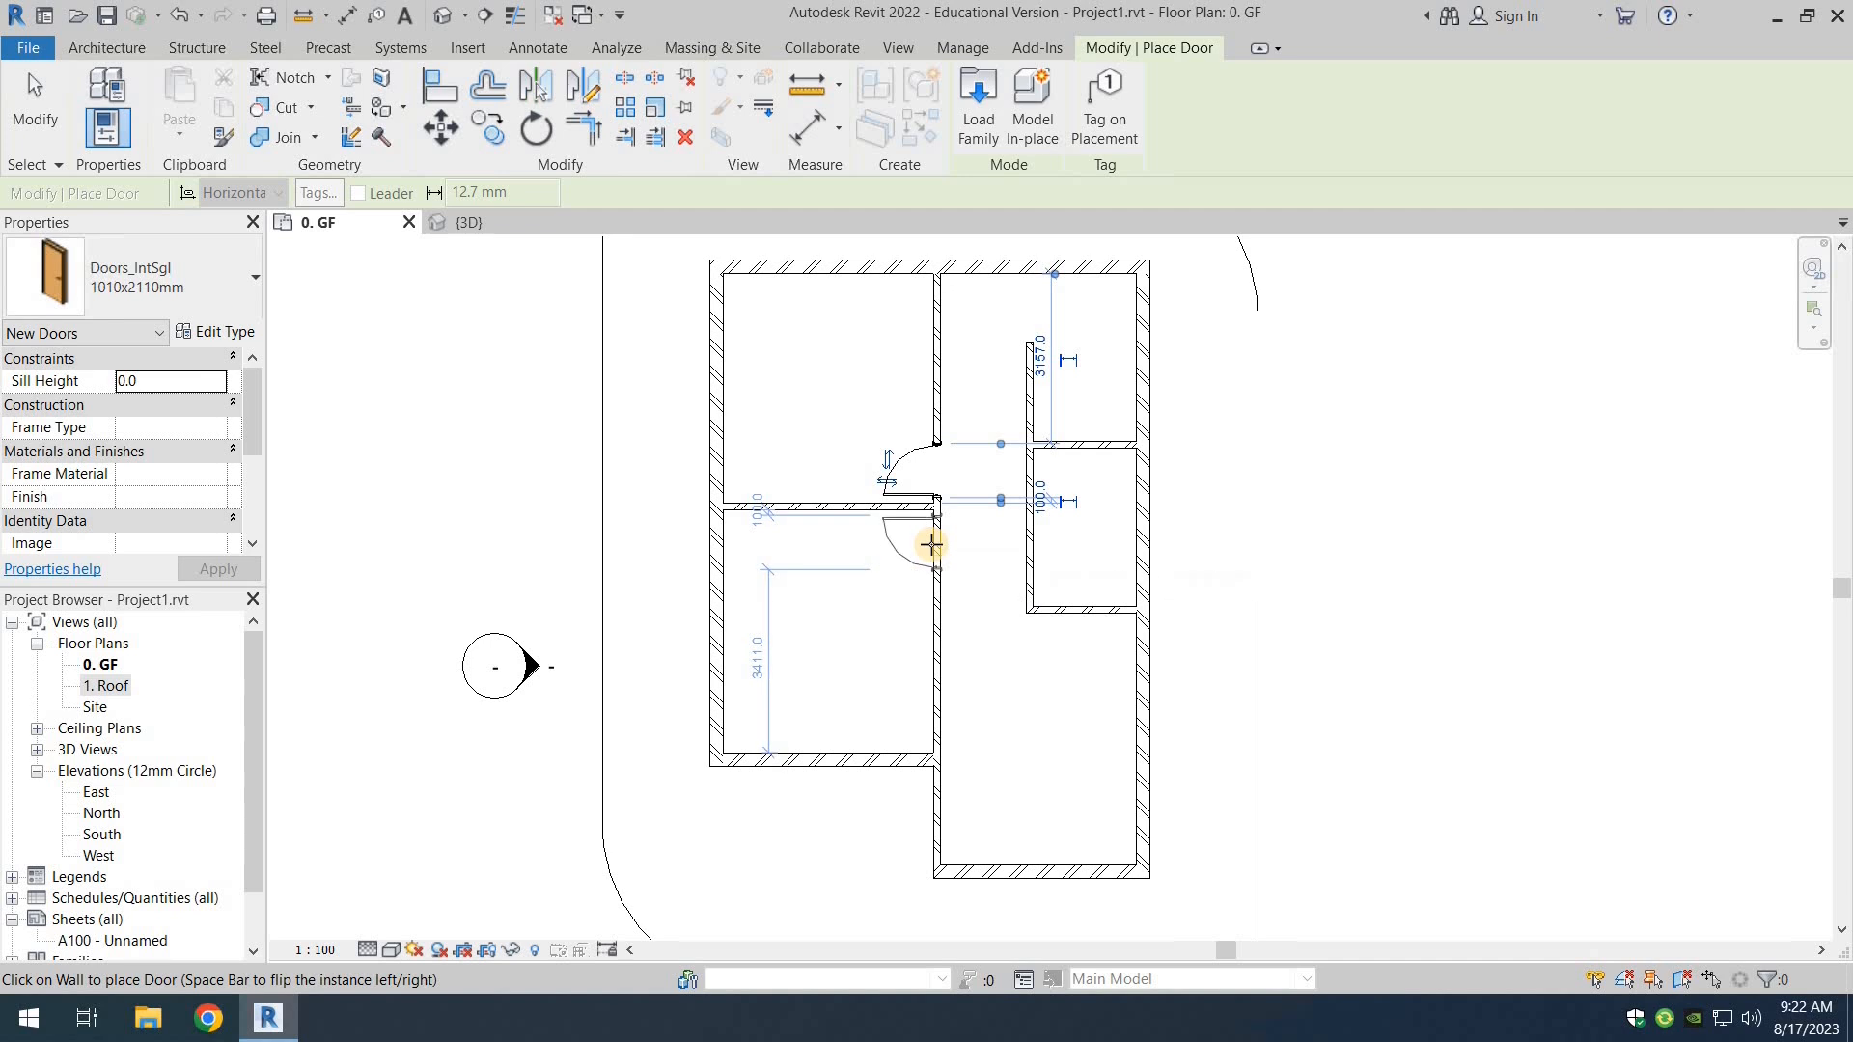
pyautogui.click(932, 544)
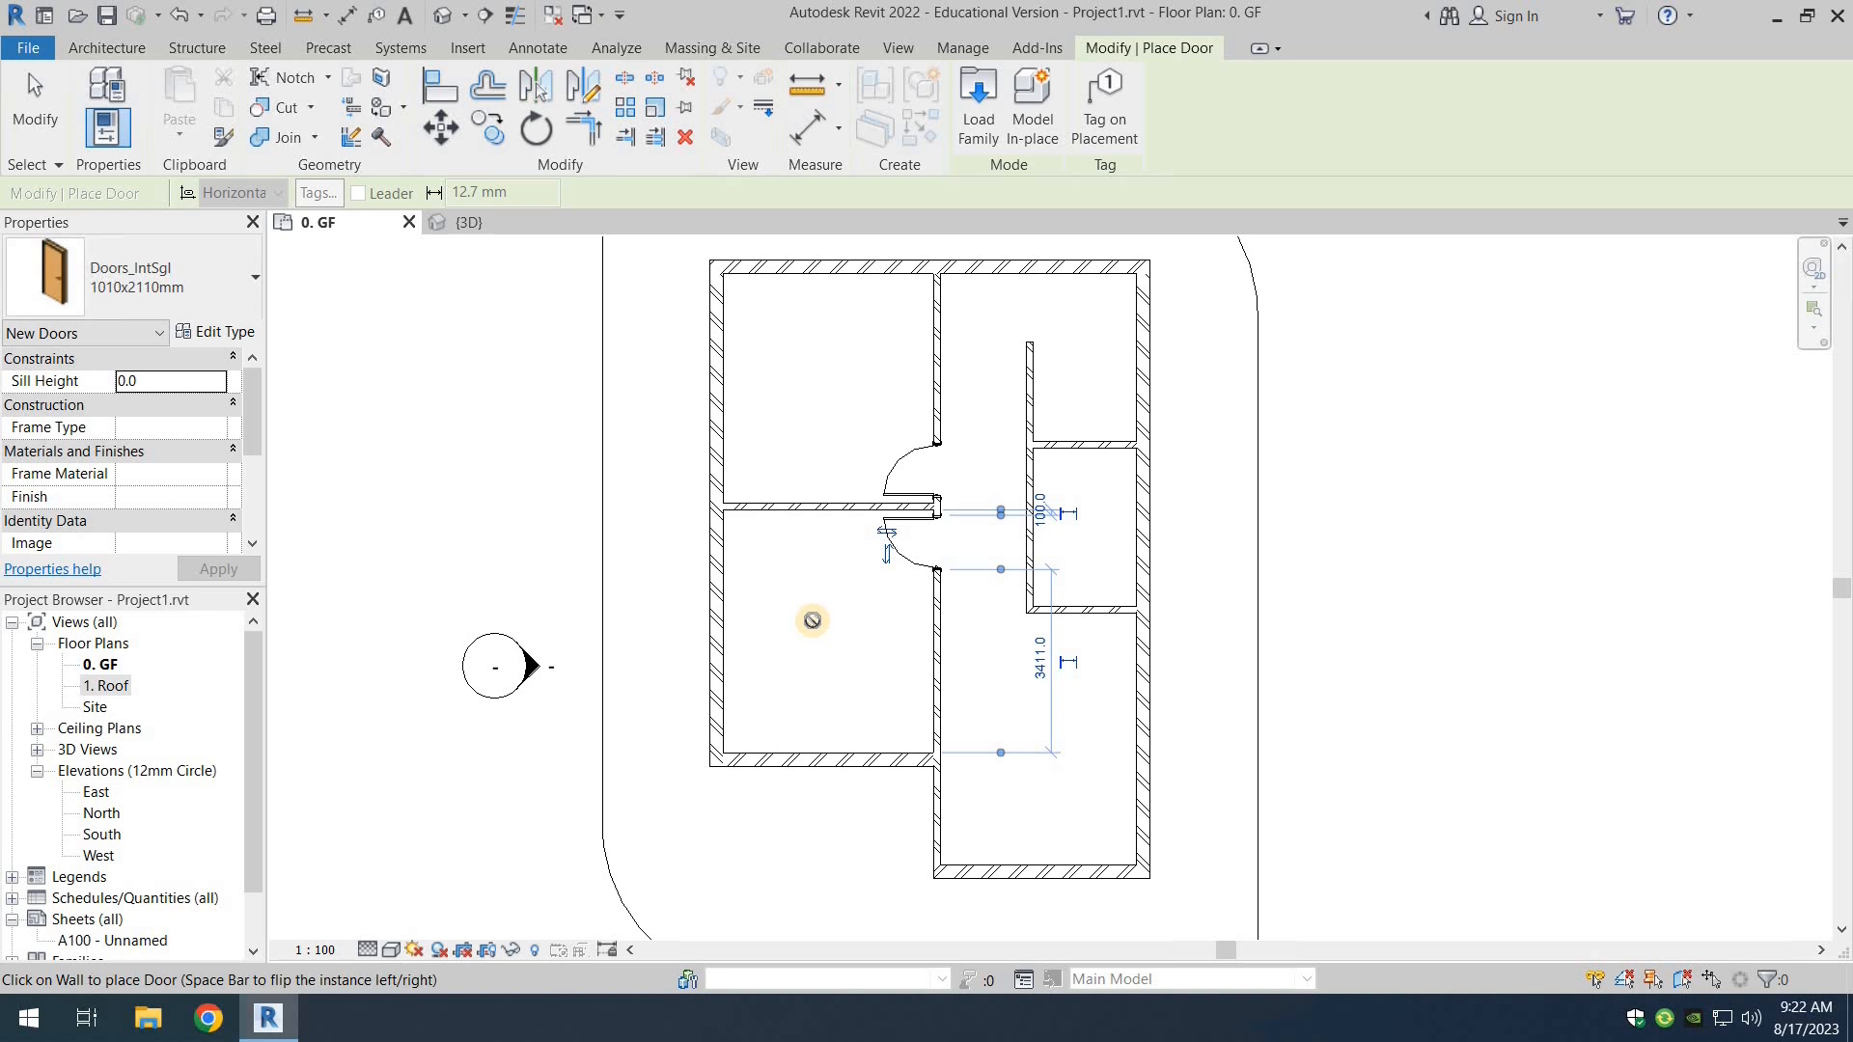
# Step: Place a Doors_IntSgl 810x2110mm door in the small enclosed right room's left wall, about 100 from its bottom wall, opening inward
pyautogui.click(206, 288)
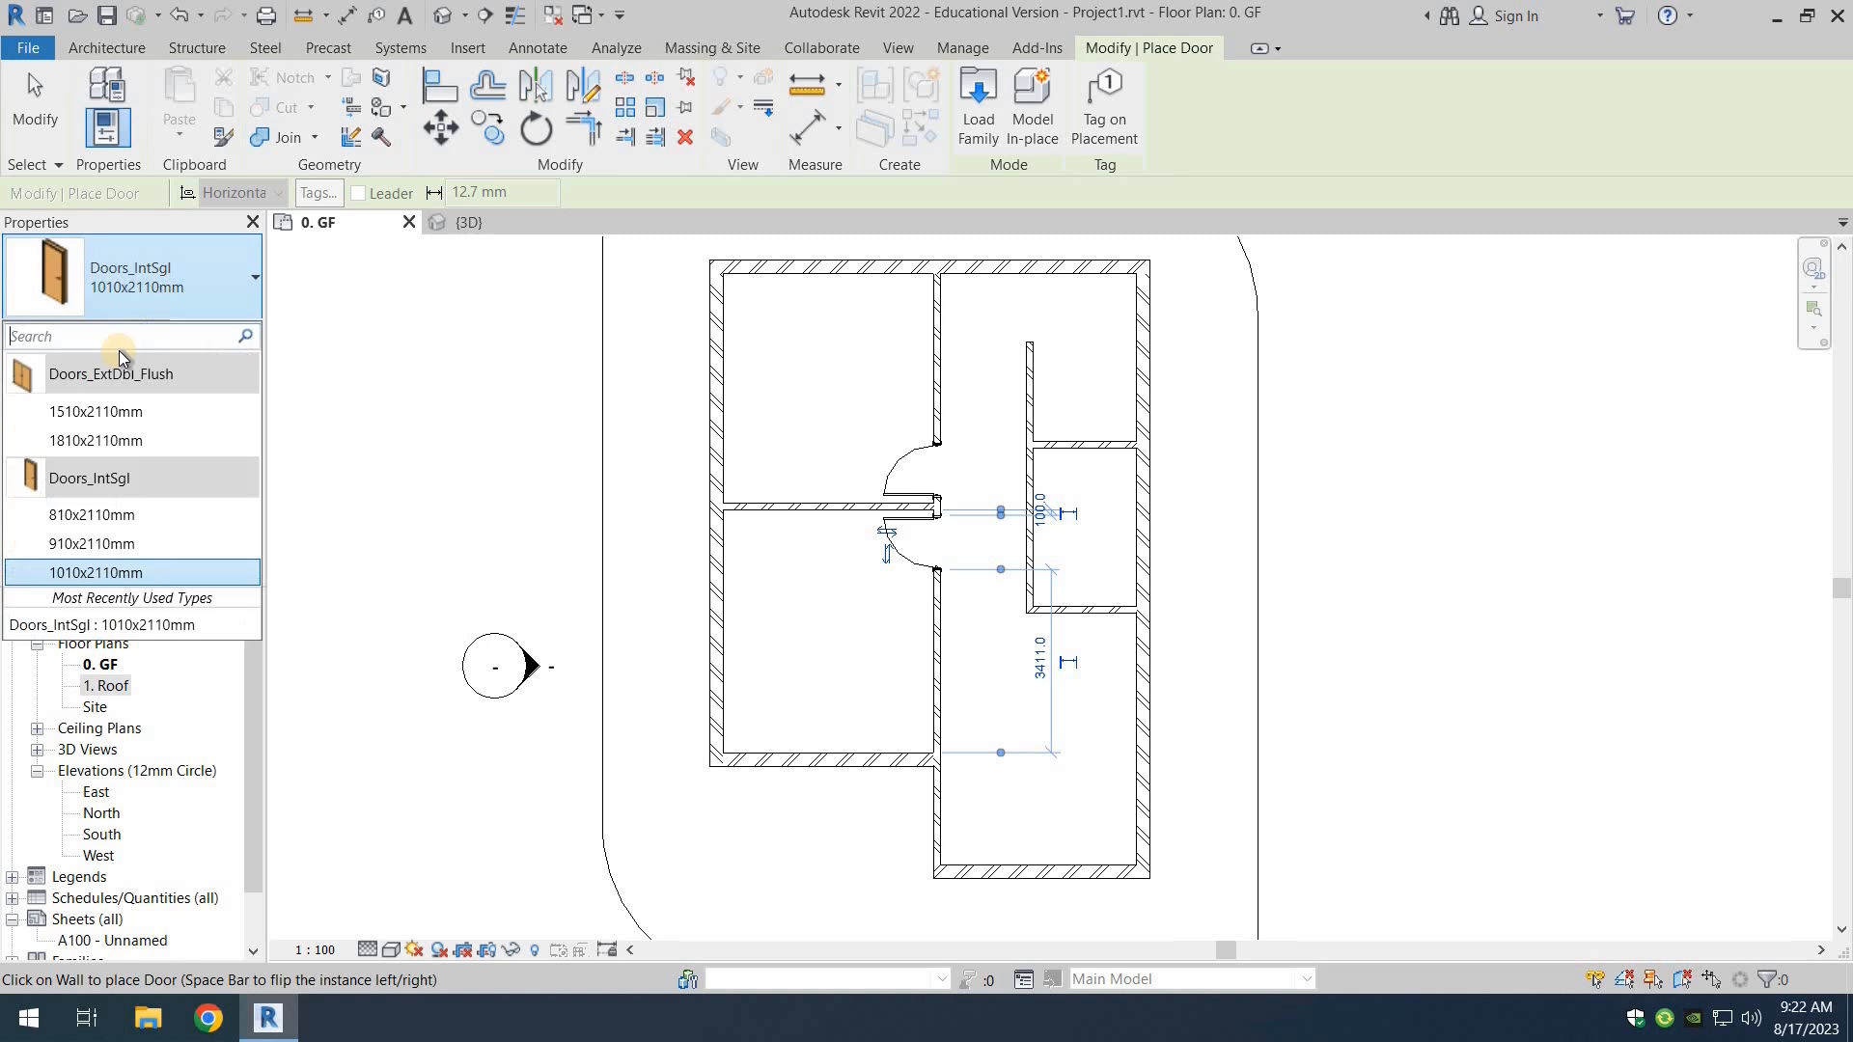
pyautogui.click(90, 517)
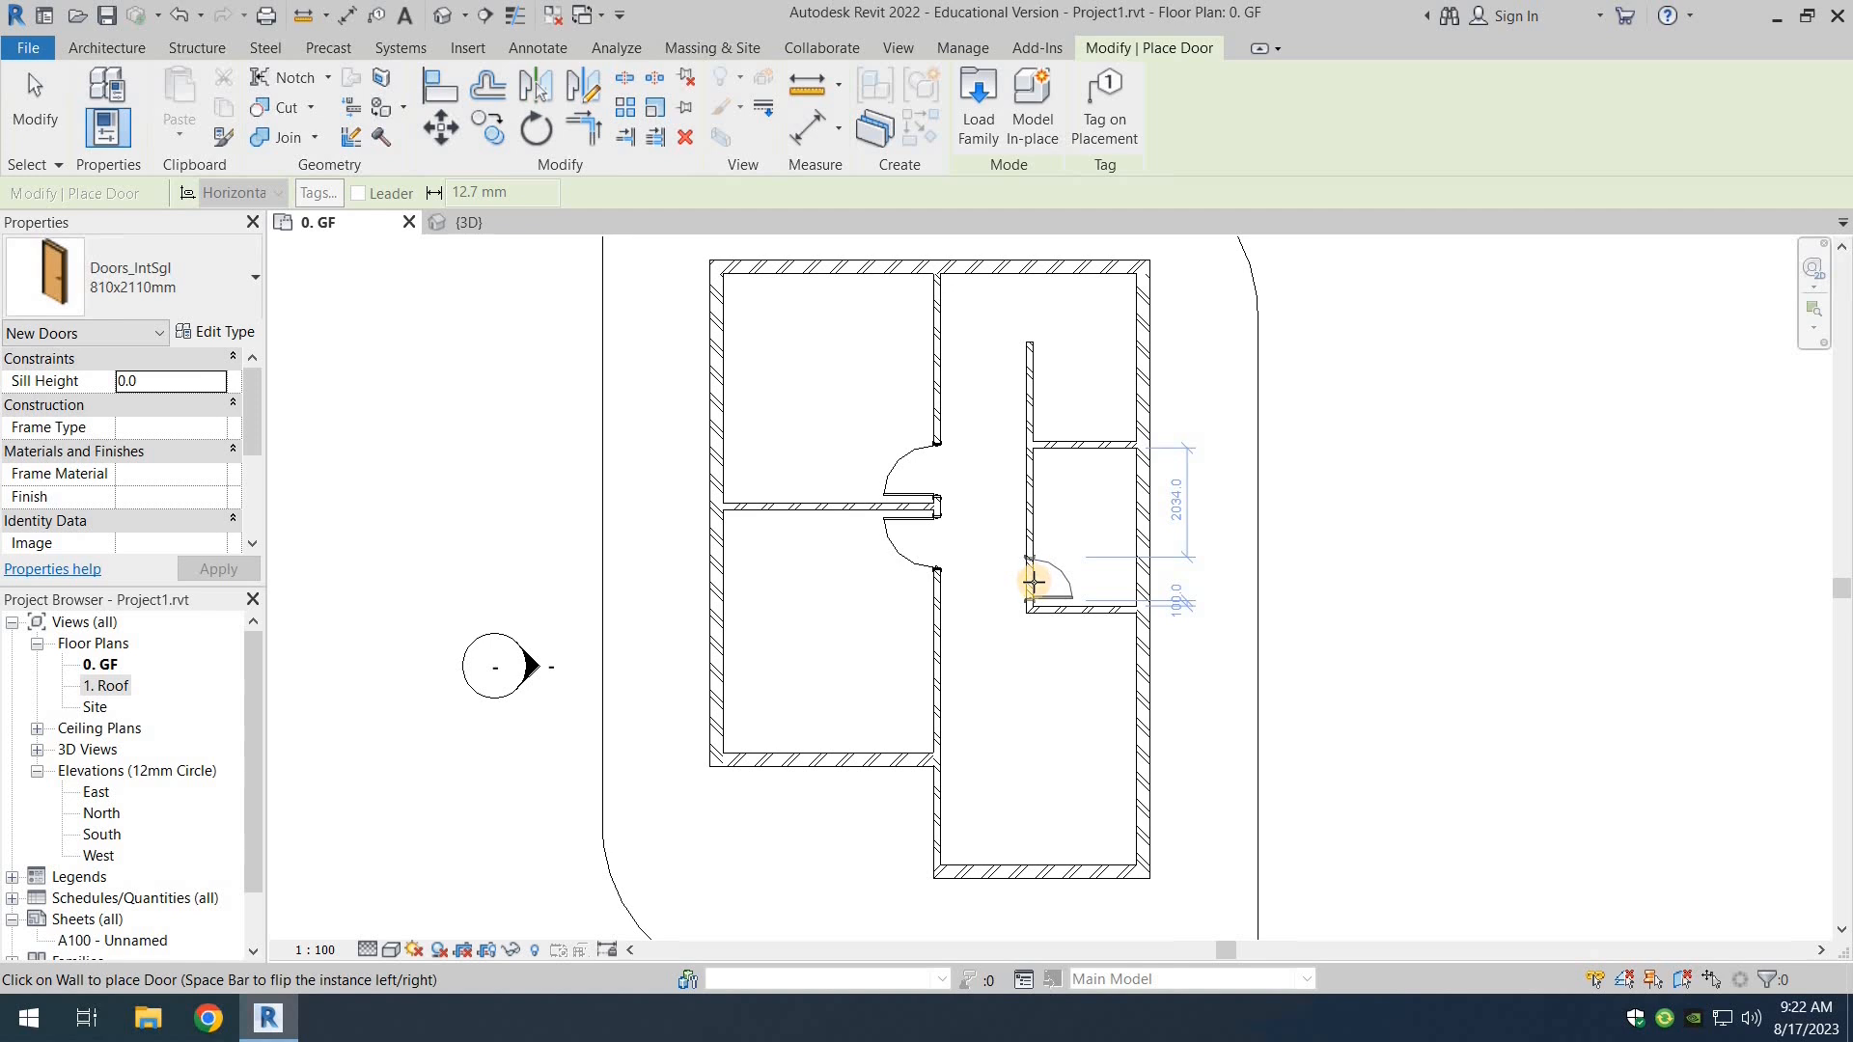
pyautogui.click(1033, 579)
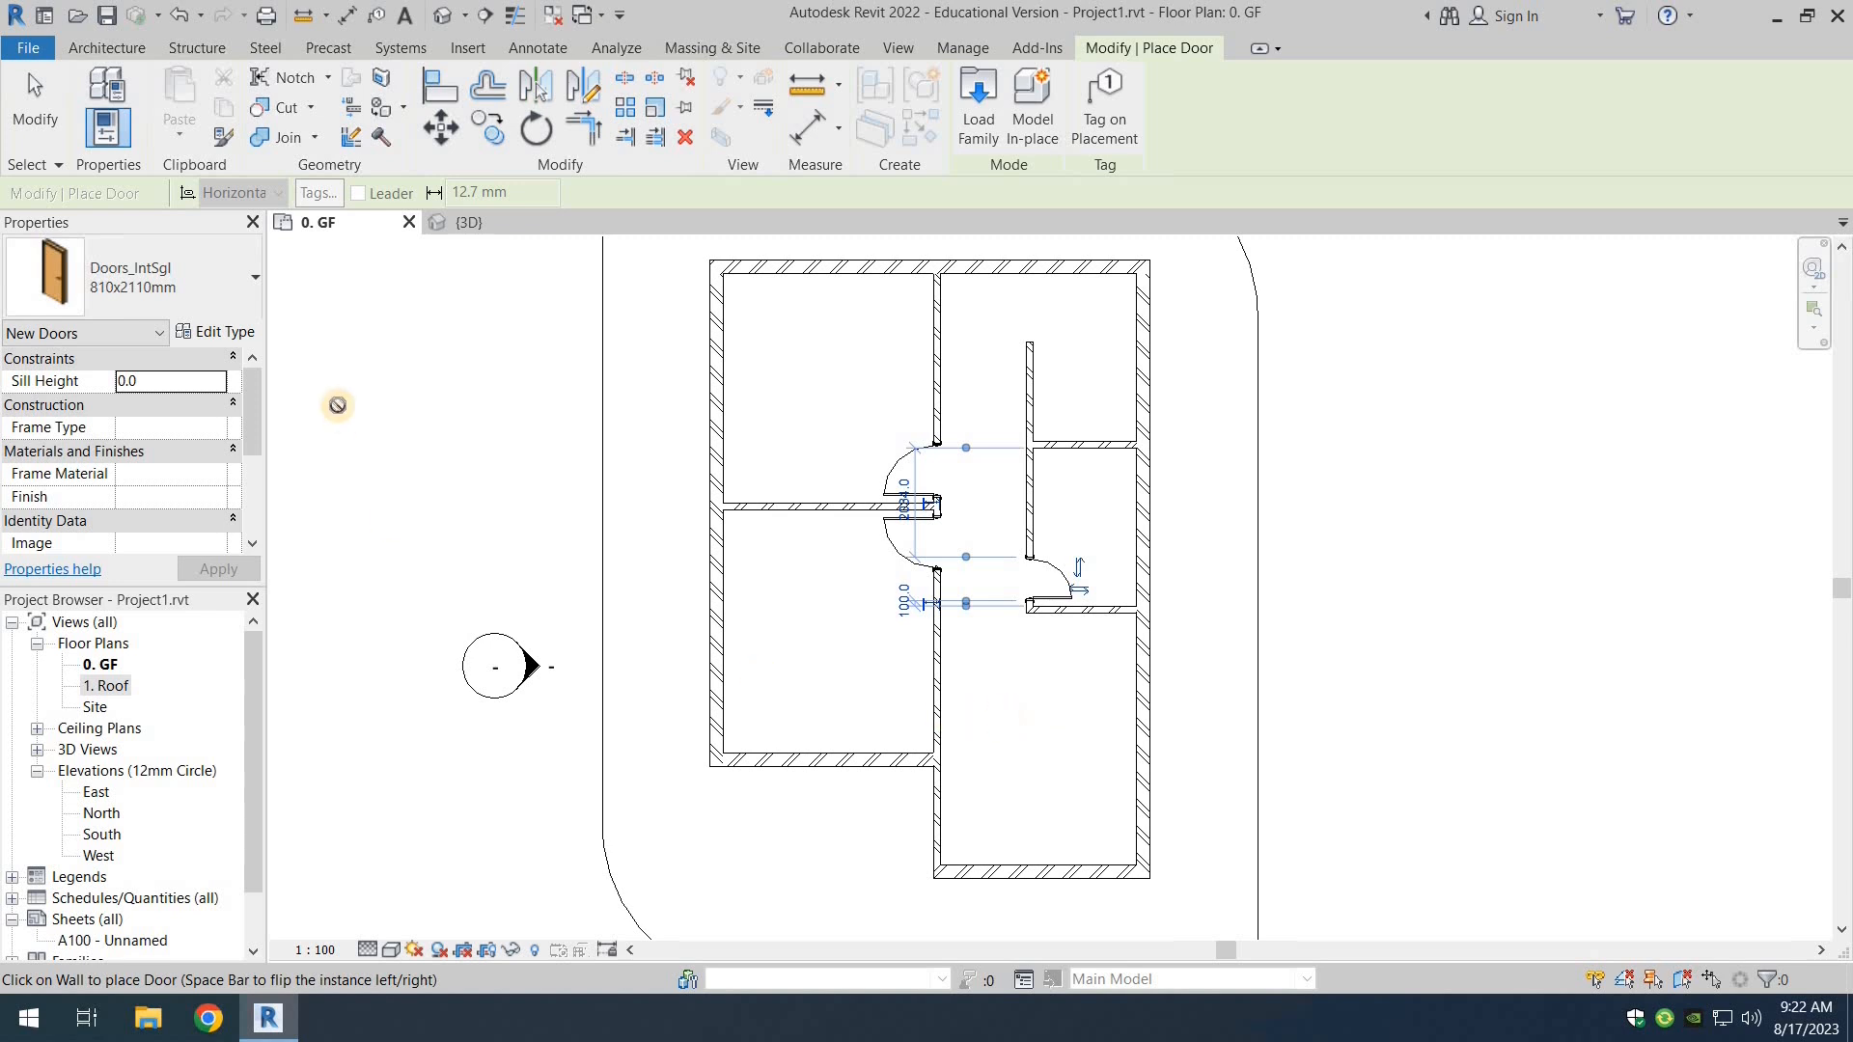
# Step: Place a Doors_ExtDbl_Flush 1810x2110mm double door in the central partition's exposed lower section, opening into the house
pyautogui.click(254, 288)
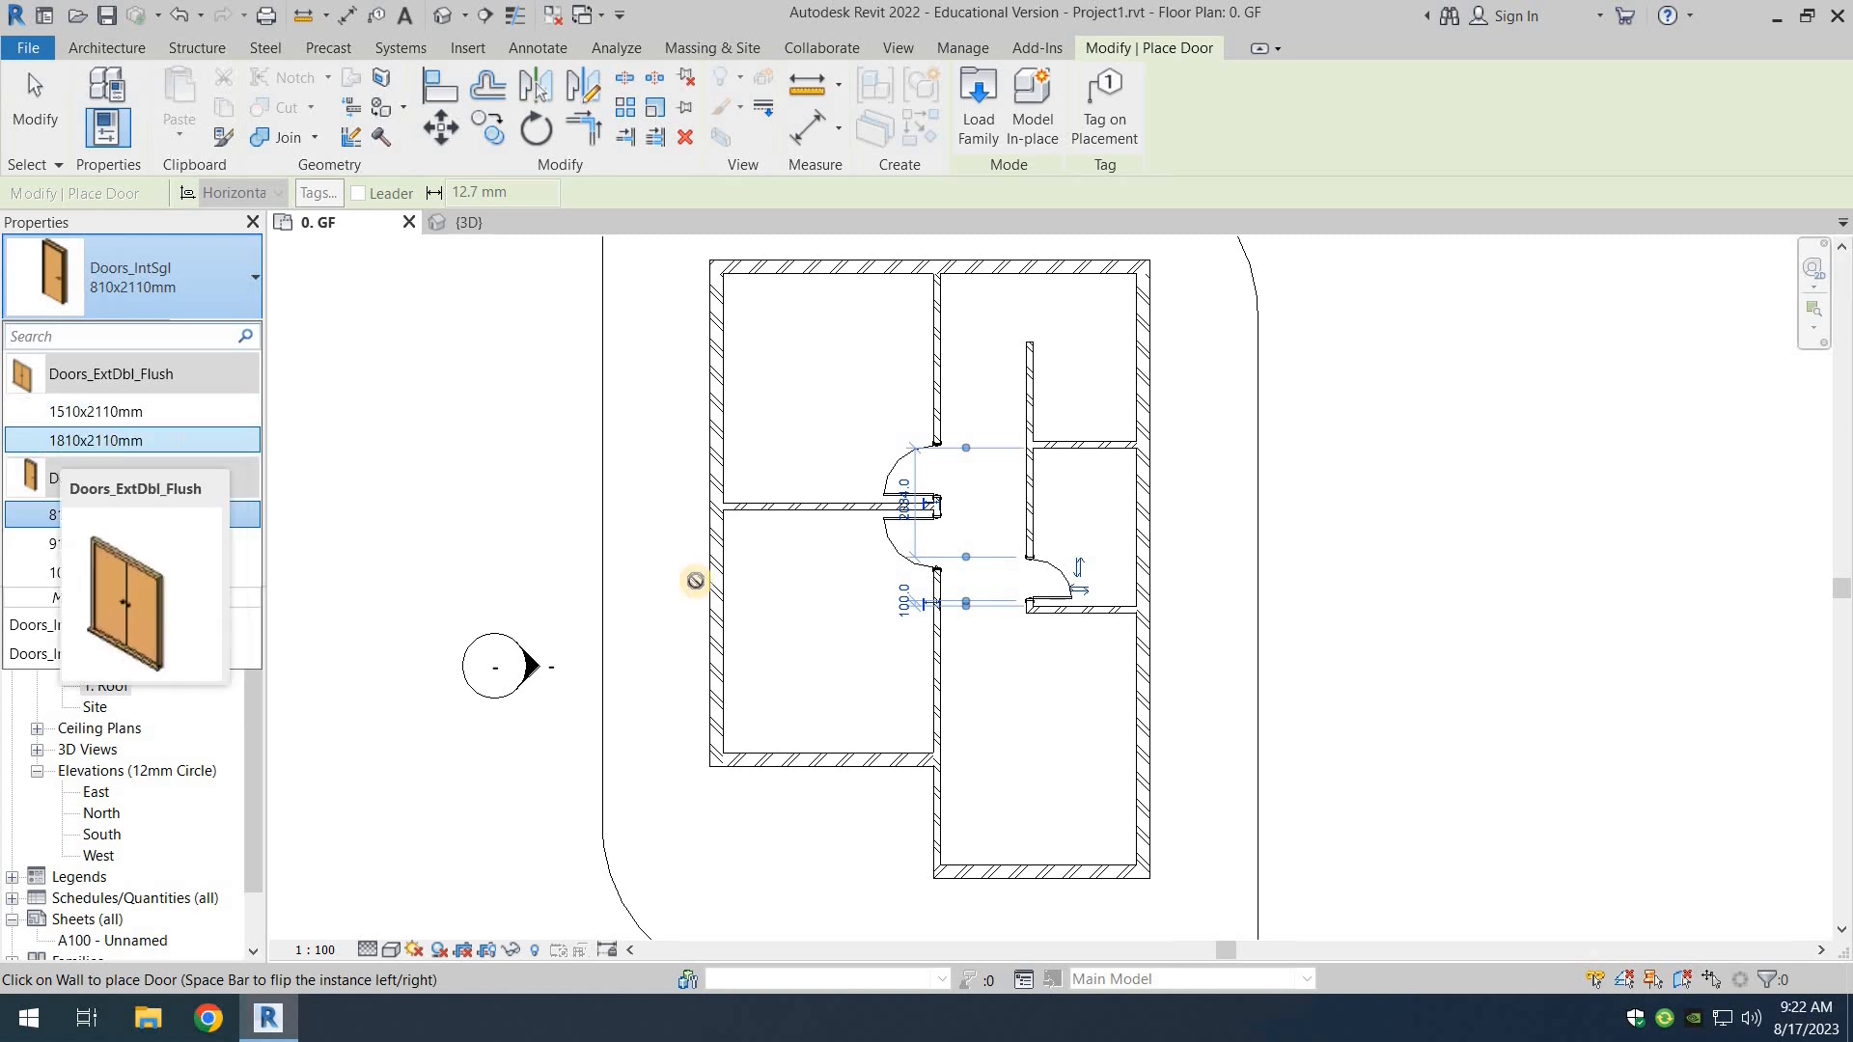
pyautogui.click(89, 442)
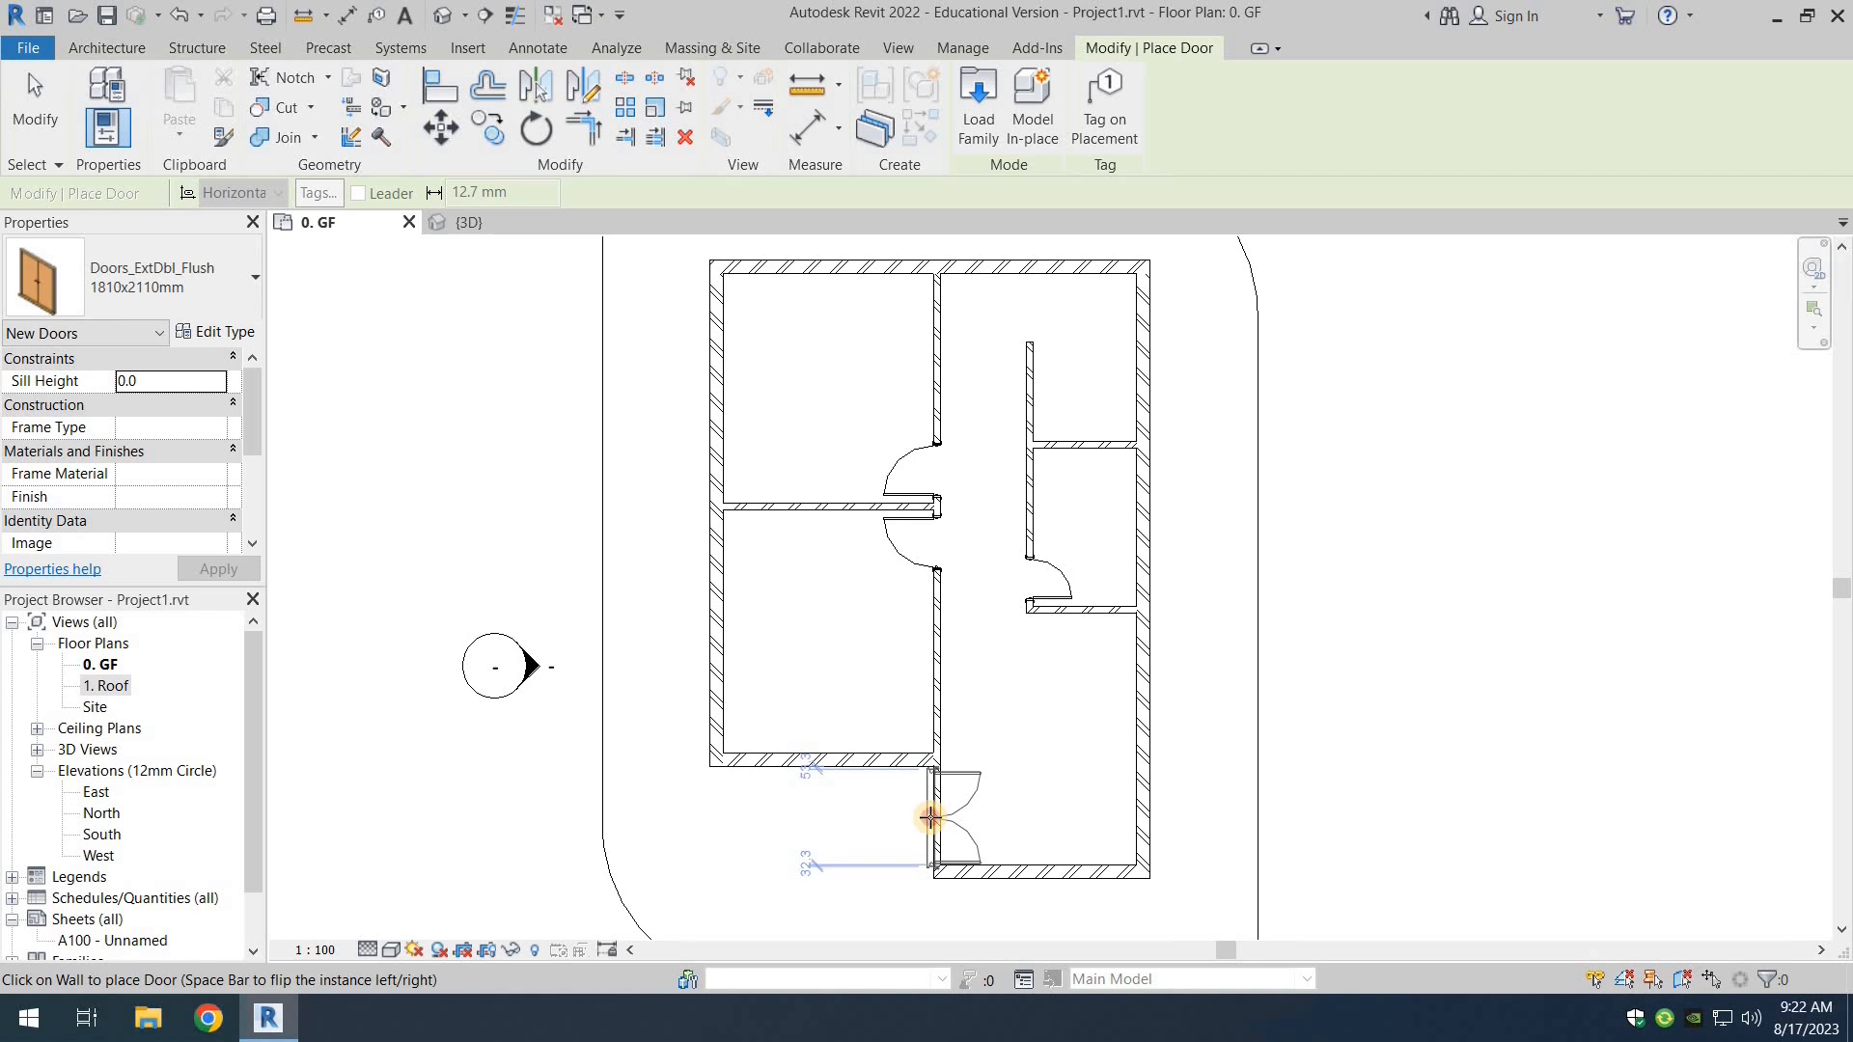
pyautogui.click(929, 819)
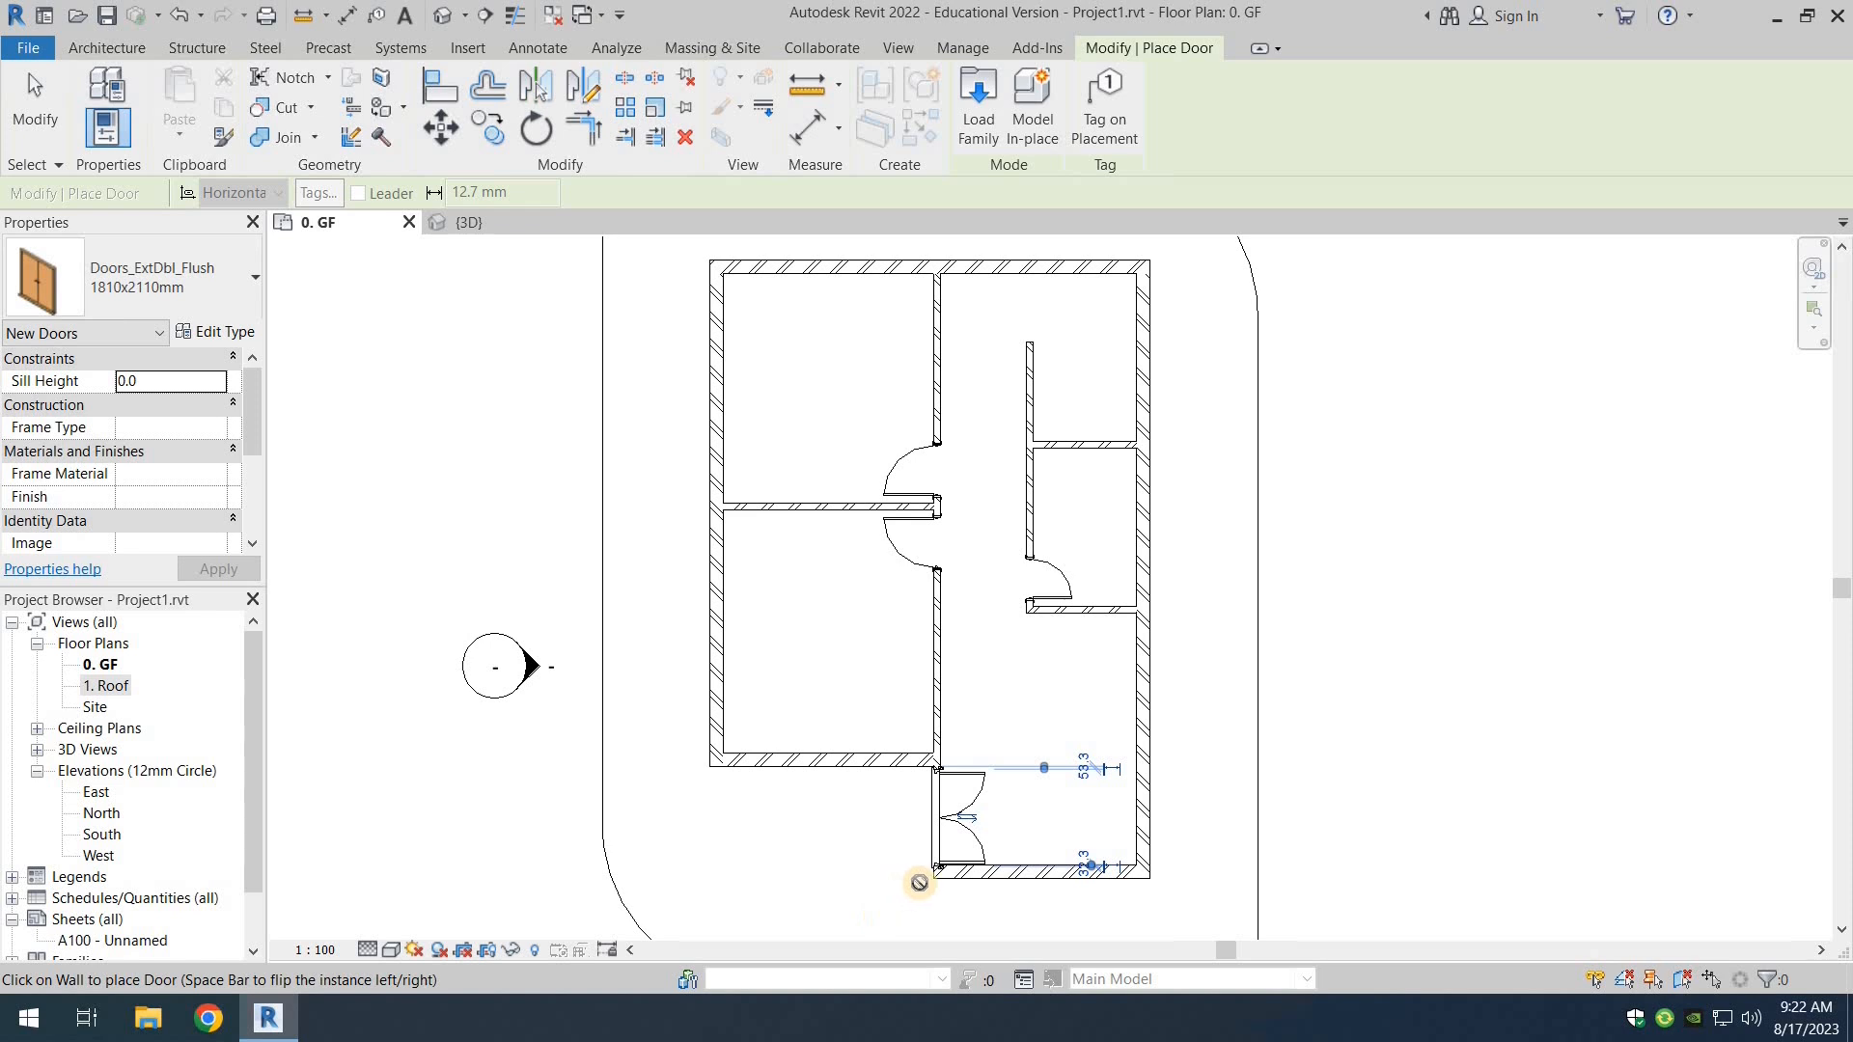
# Step: Check the entrance double door's fit in the central partition's exposed lower section and end door placement
pyautogui.scroll(4, 919, 882)
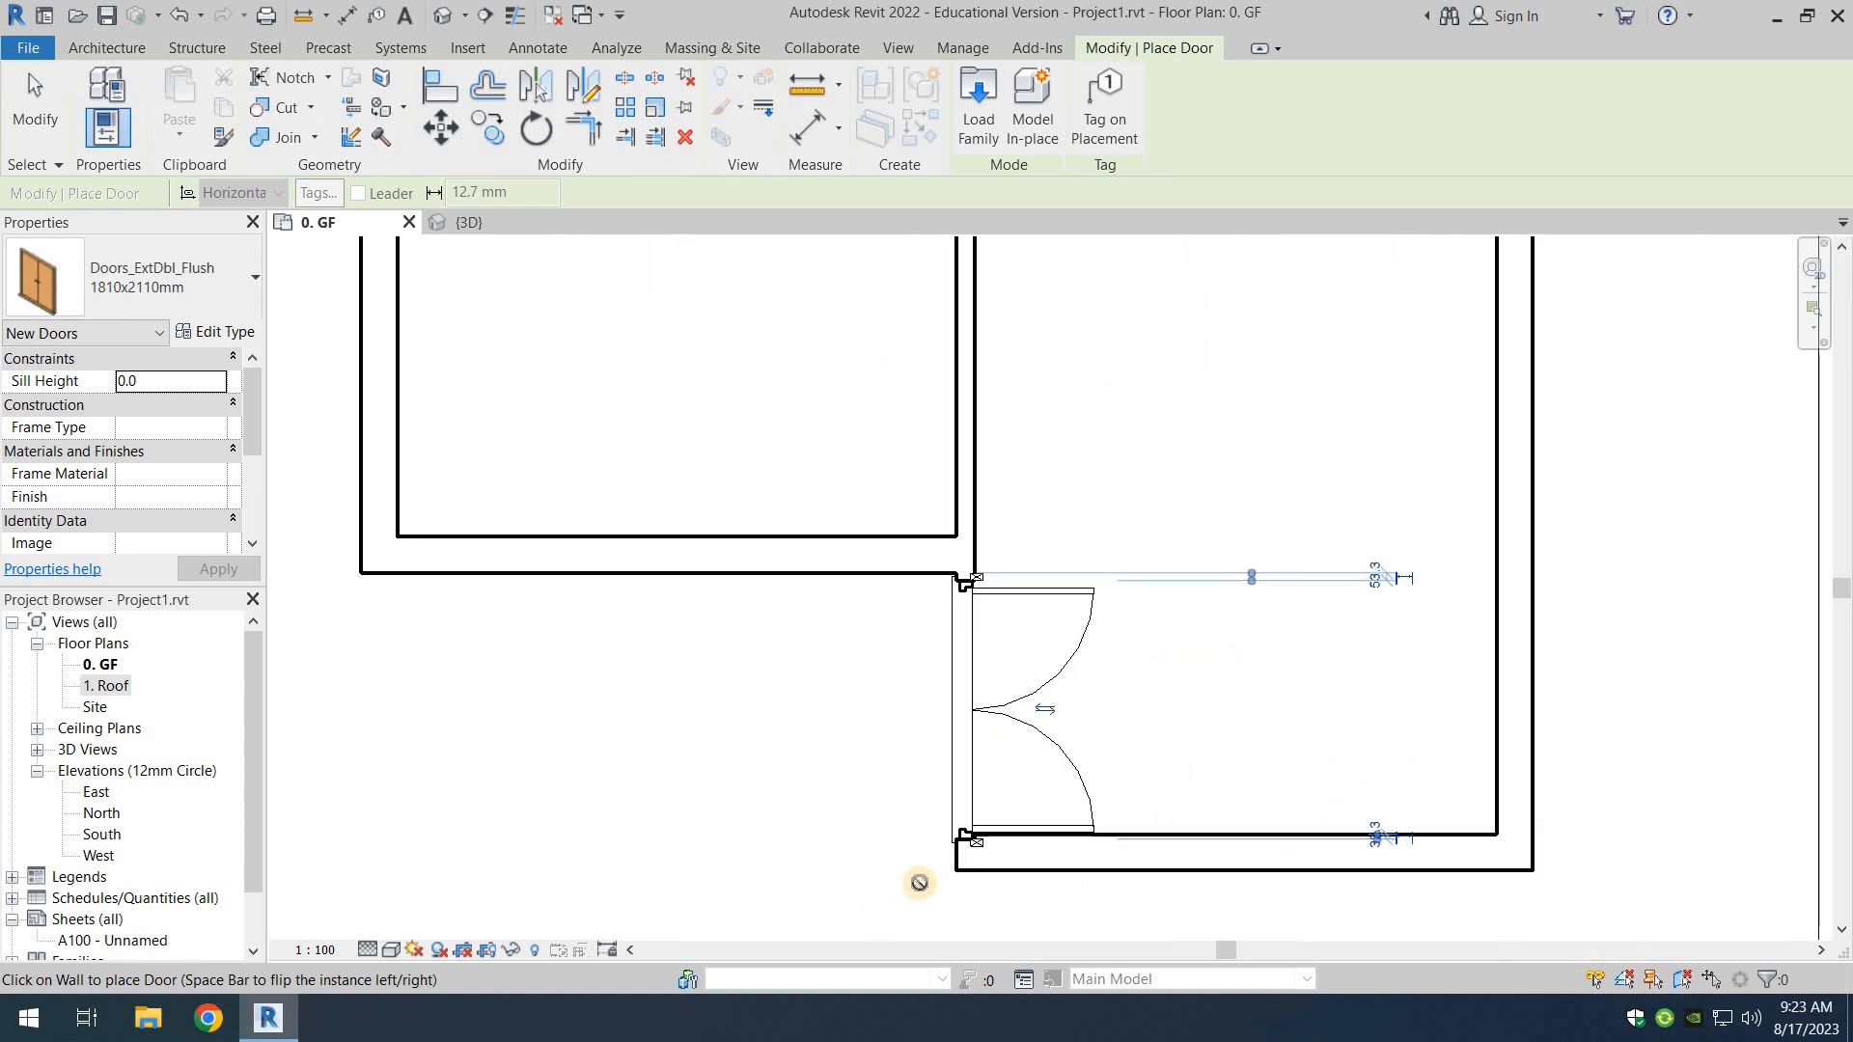
pyautogui.scroll(-2, 896, 855)
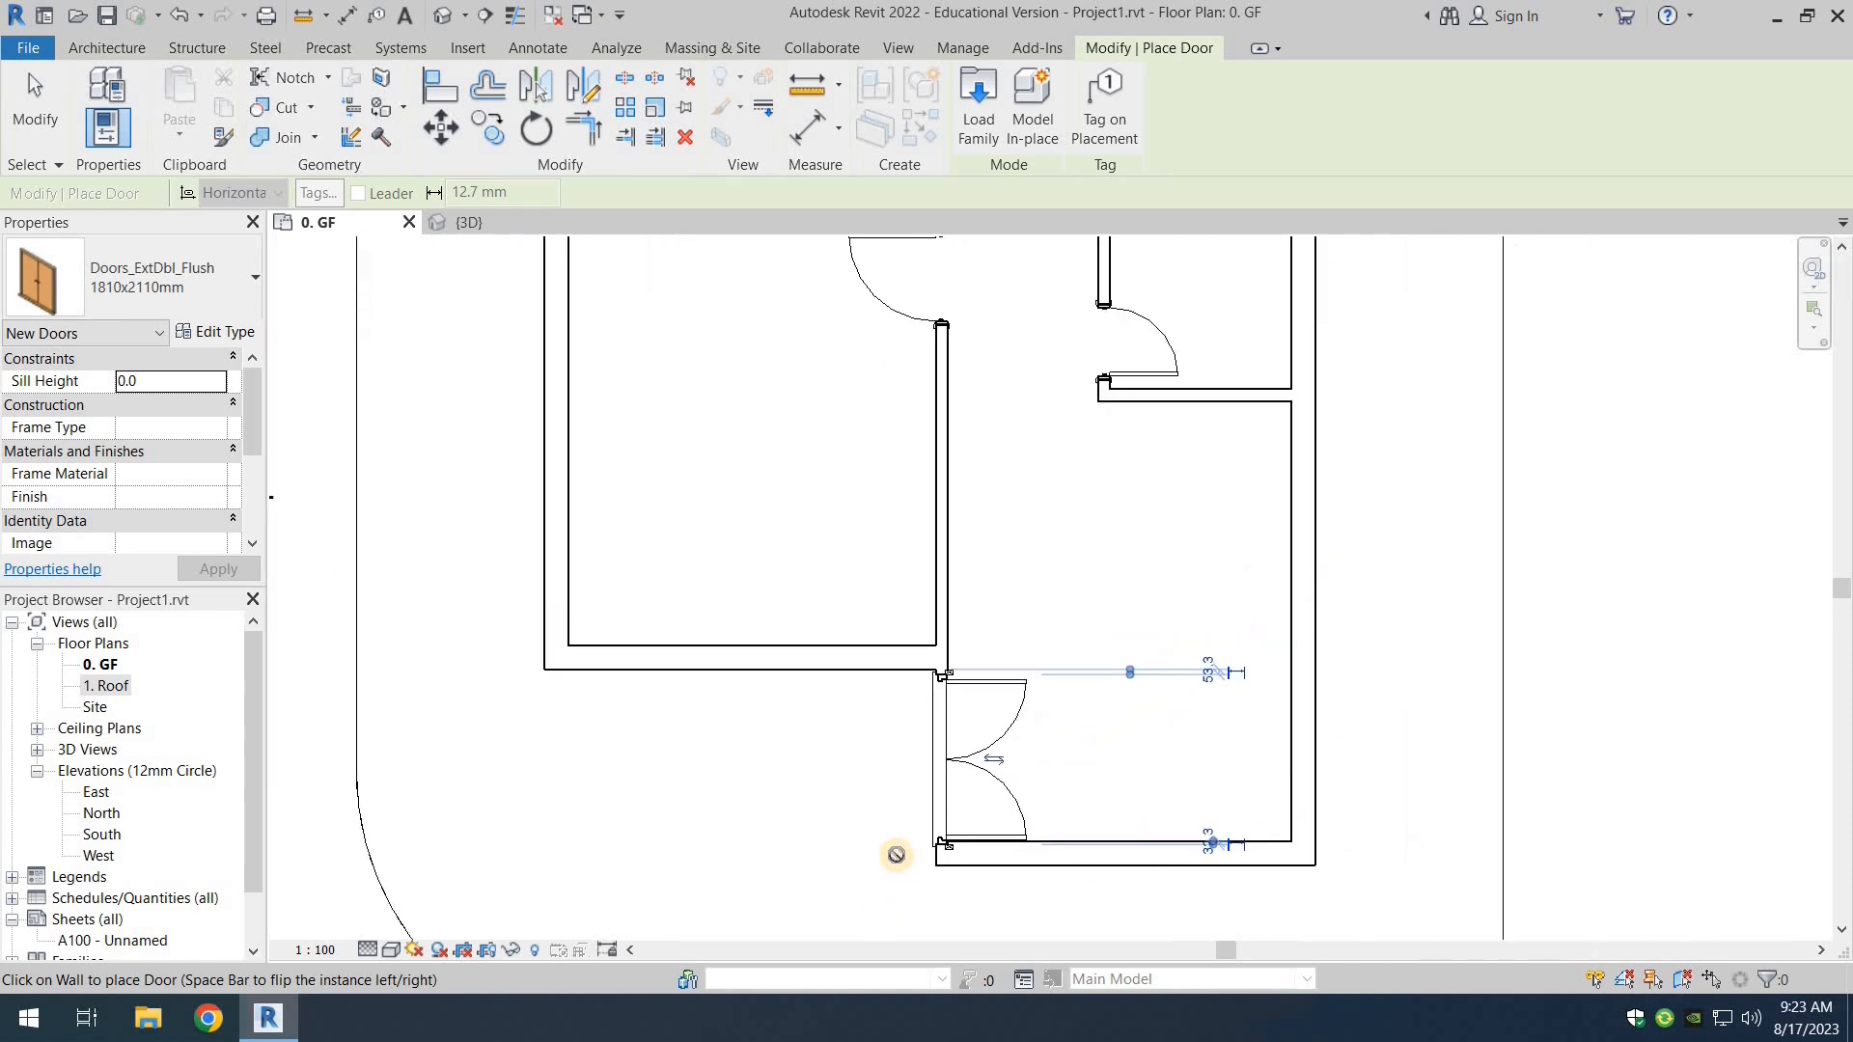
pyautogui.scroll(-1, 893, 848)
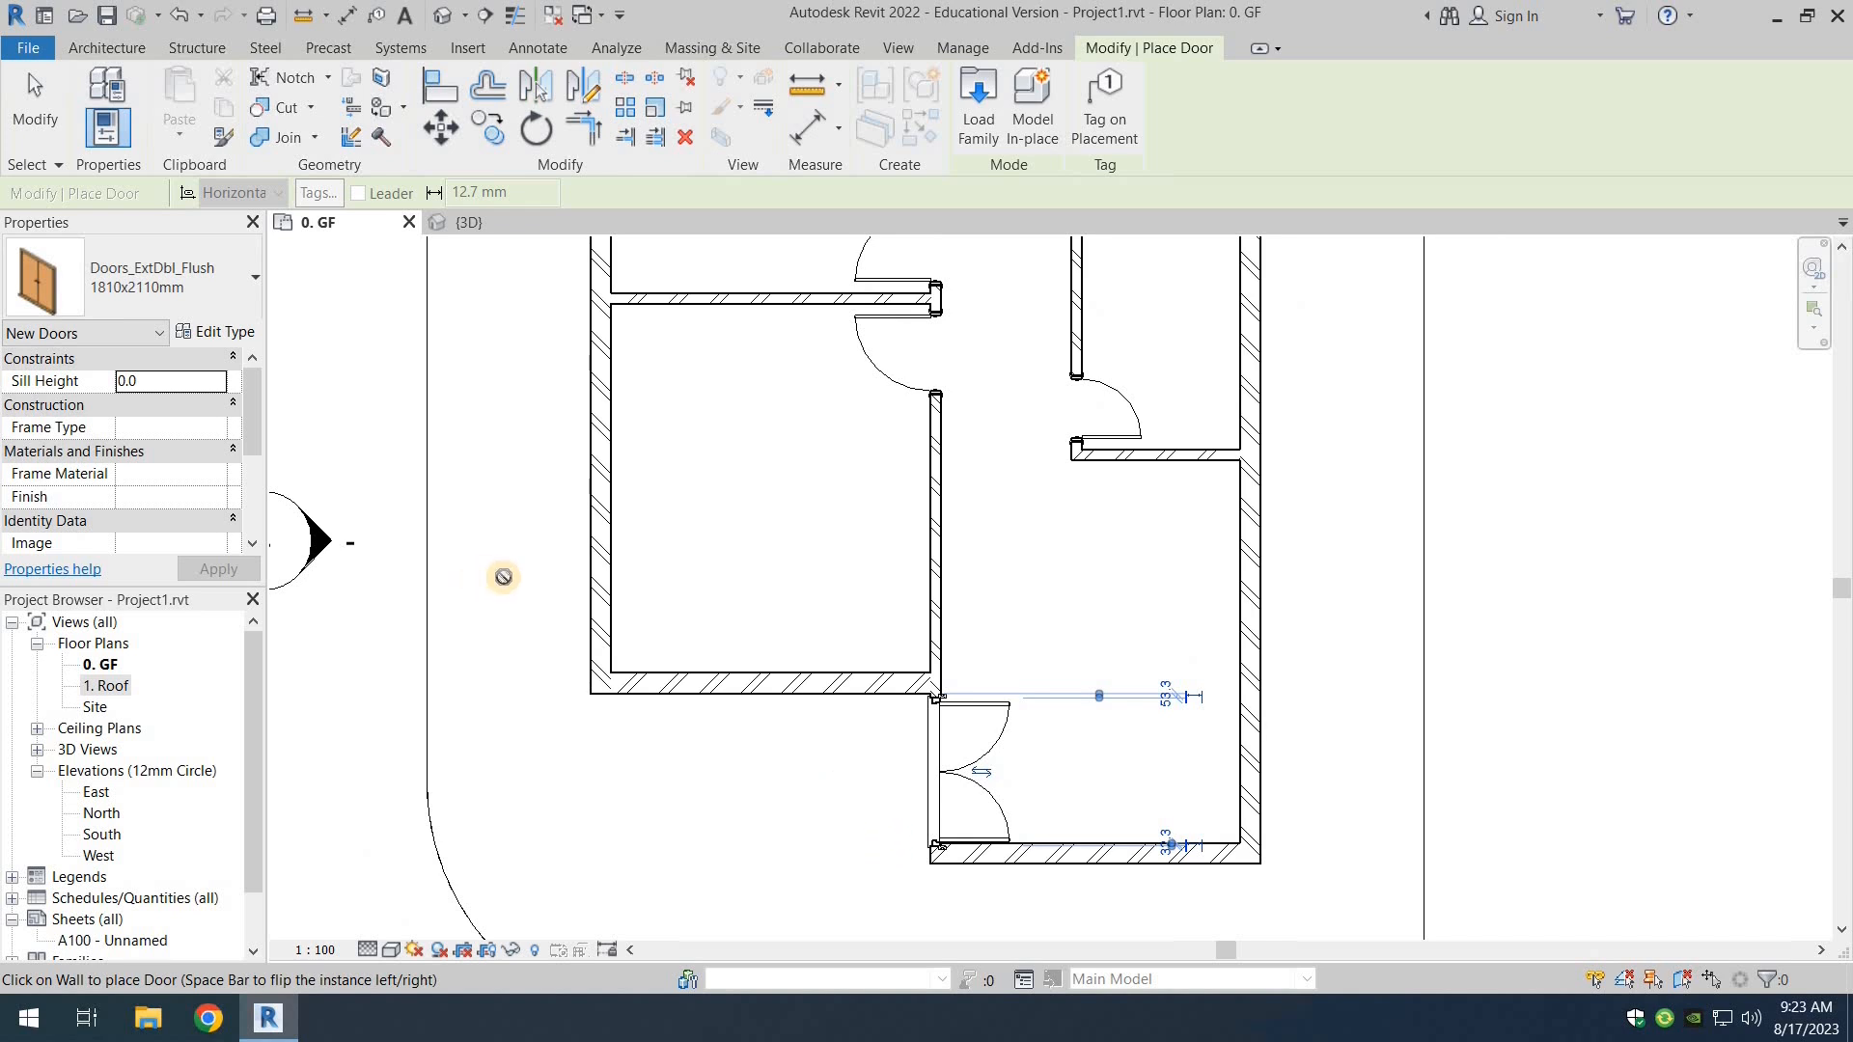
pyautogui.press('Escape')
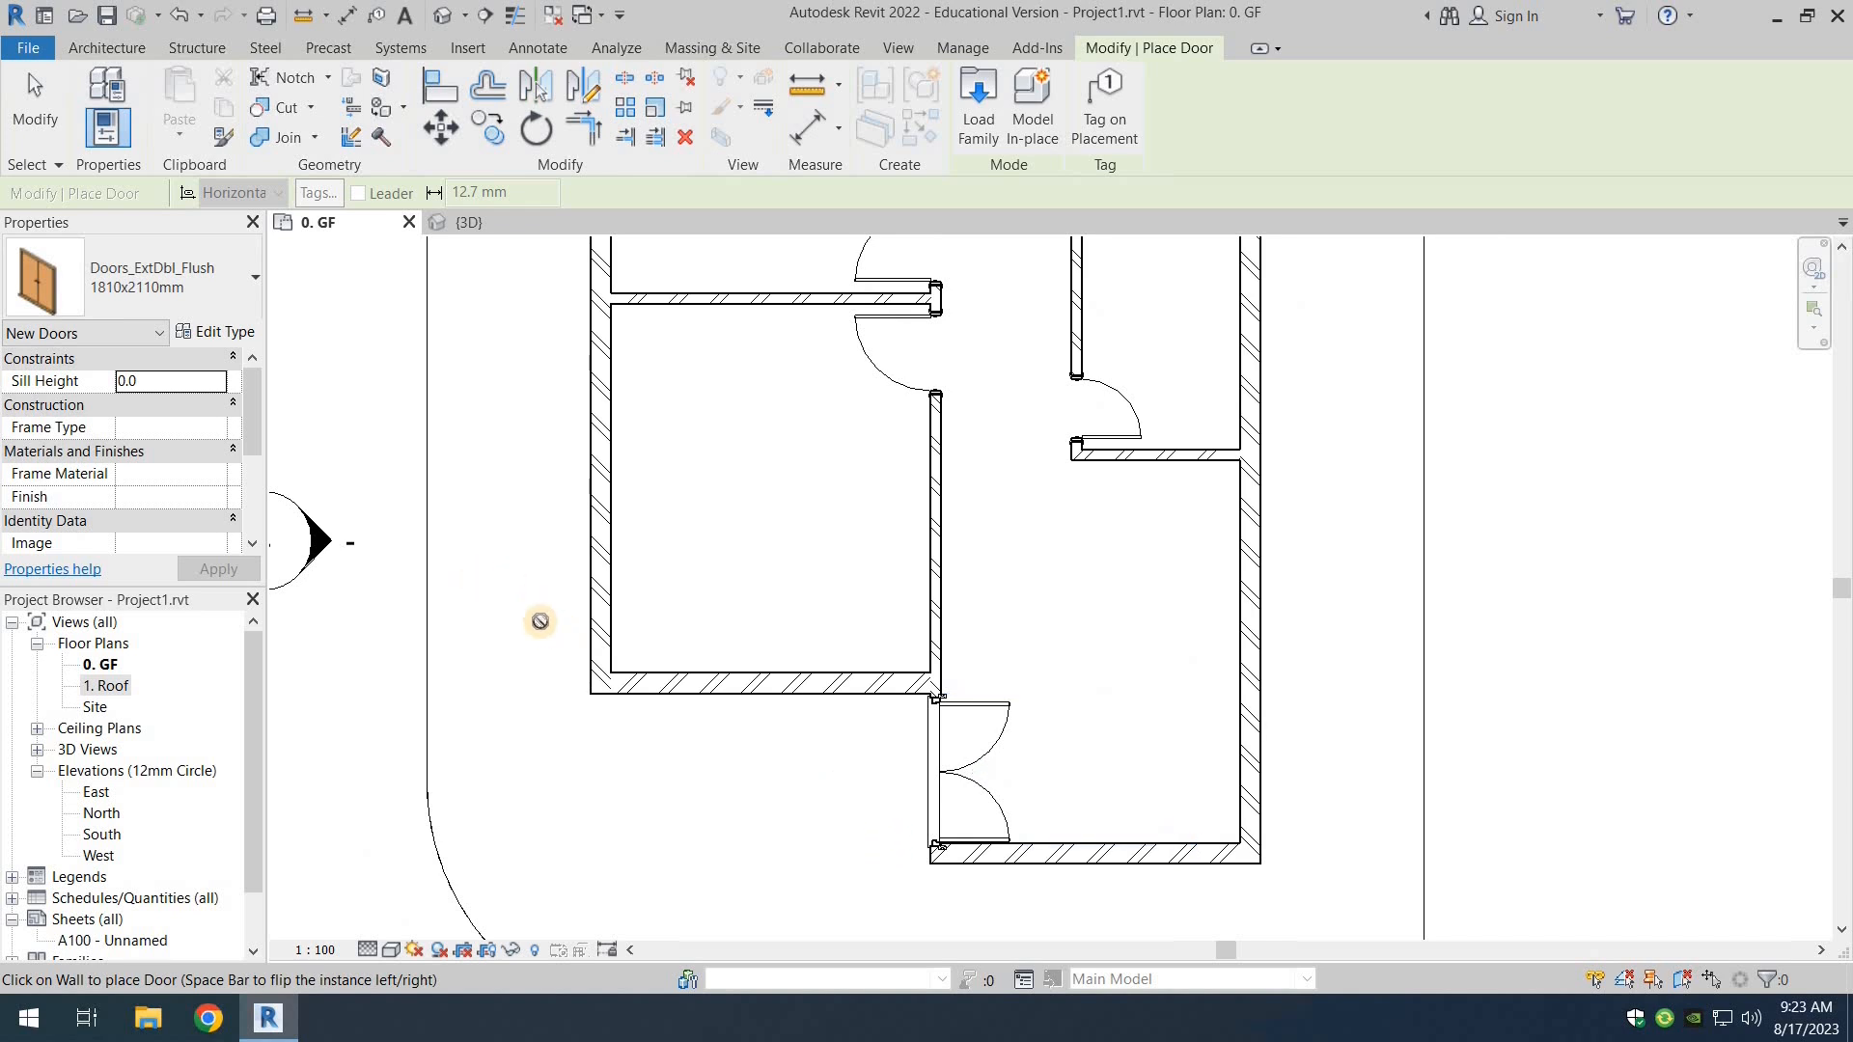
pyautogui.press('Escape')
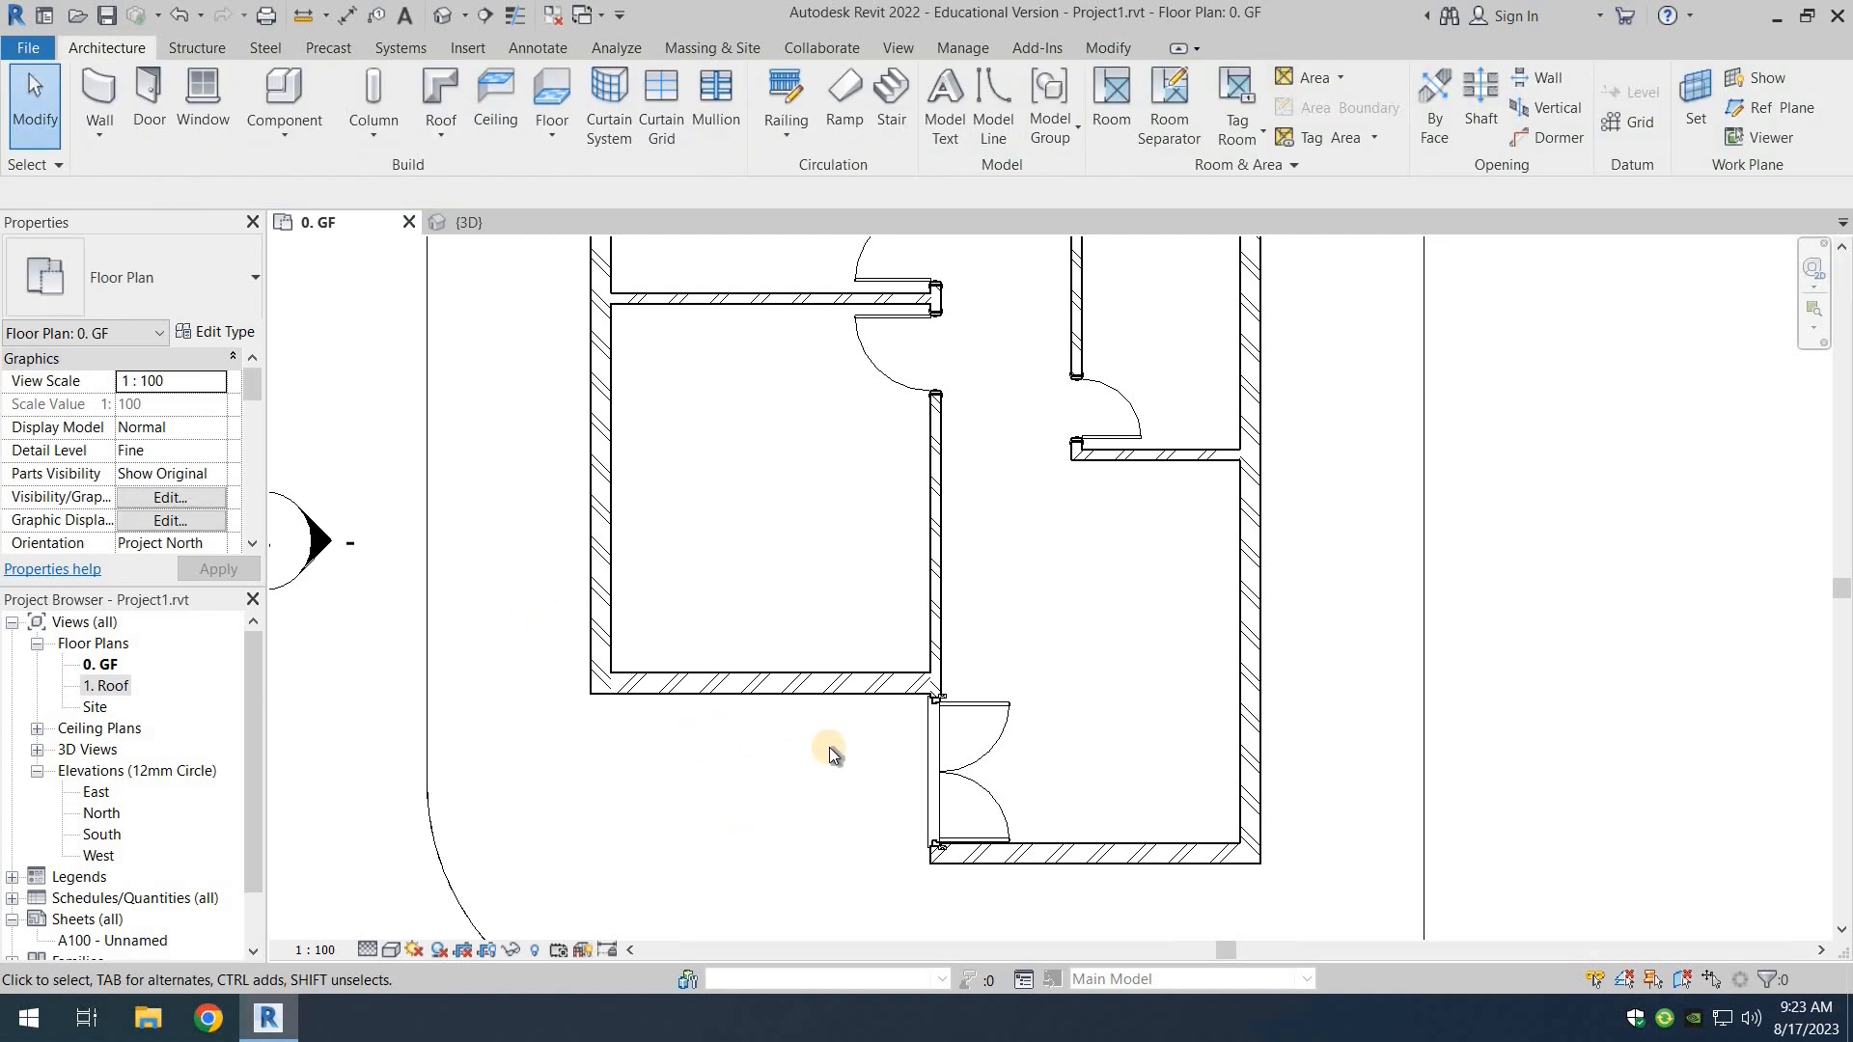
# Step: Try nudging the entrance double door up and down along its wall, bringing it back to its starting position
pyautogui.click(928, 775)
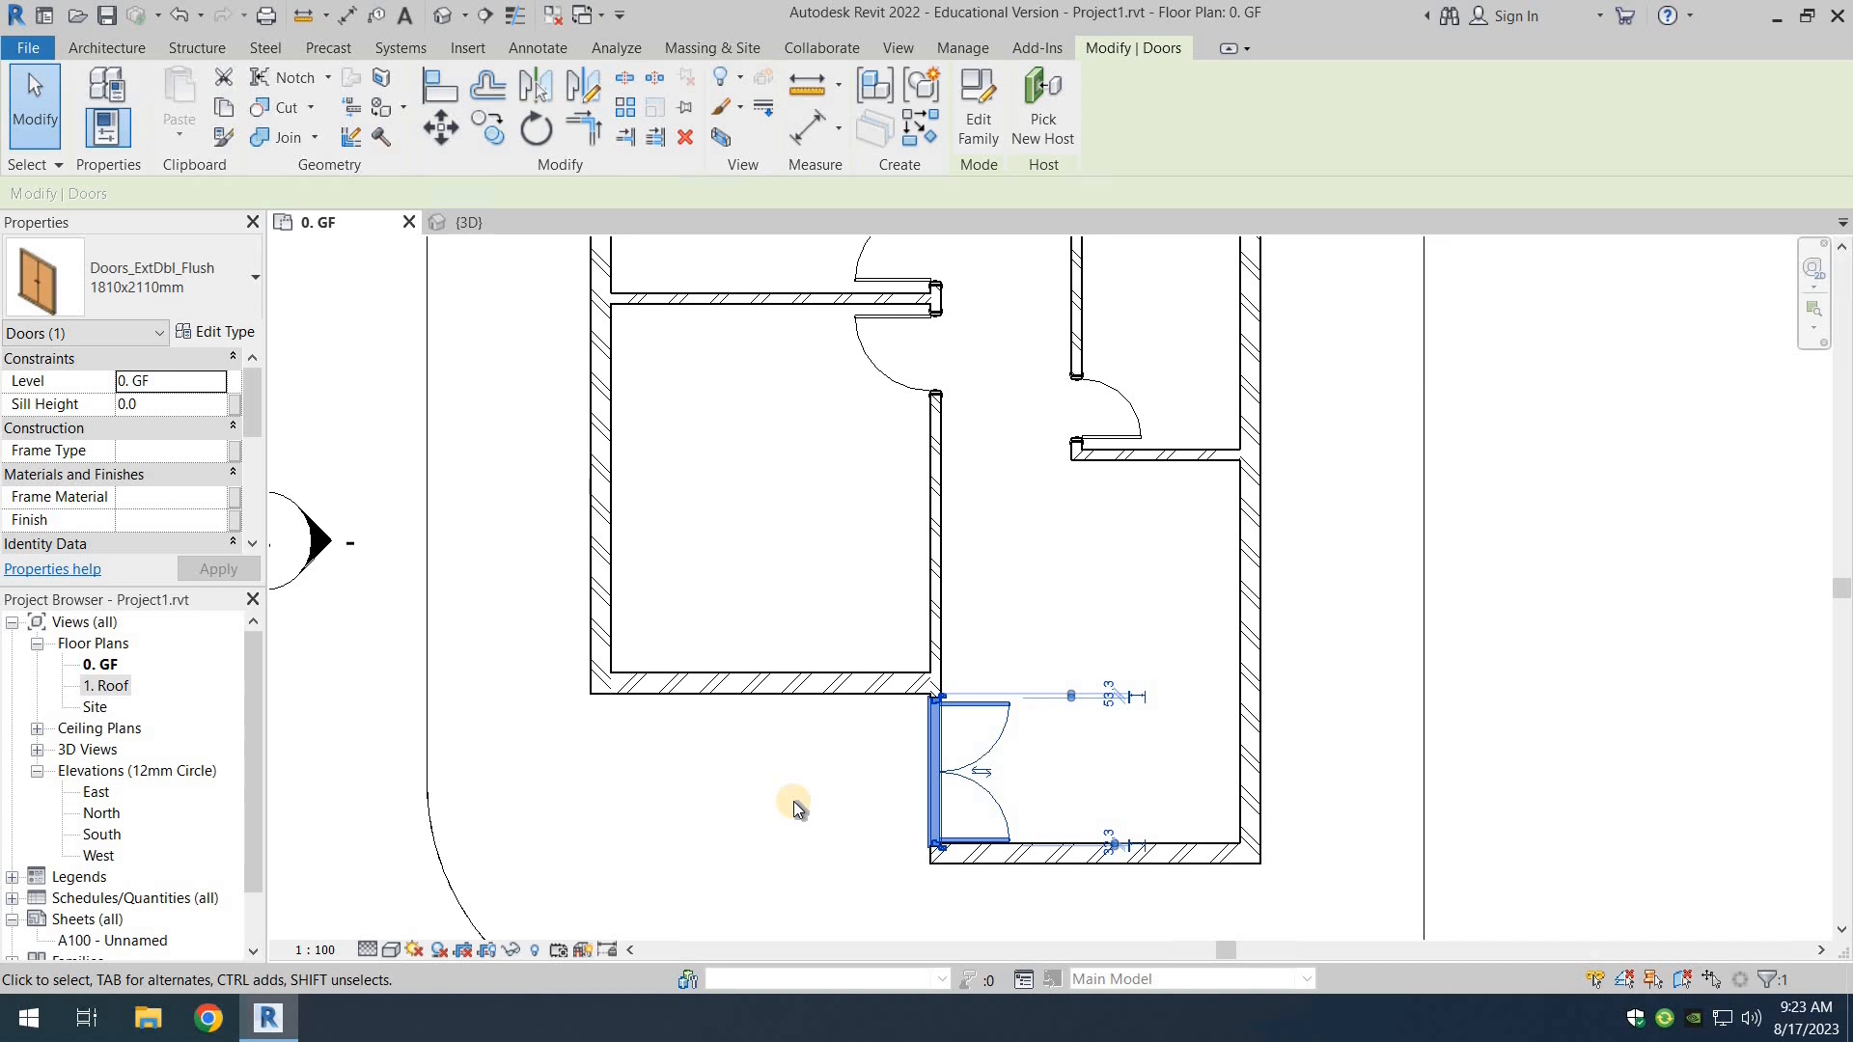
pyautogui.press('Up')
pyautogui.press('Up')
pyautogui.press('Down')
pyautogui.press('Down')
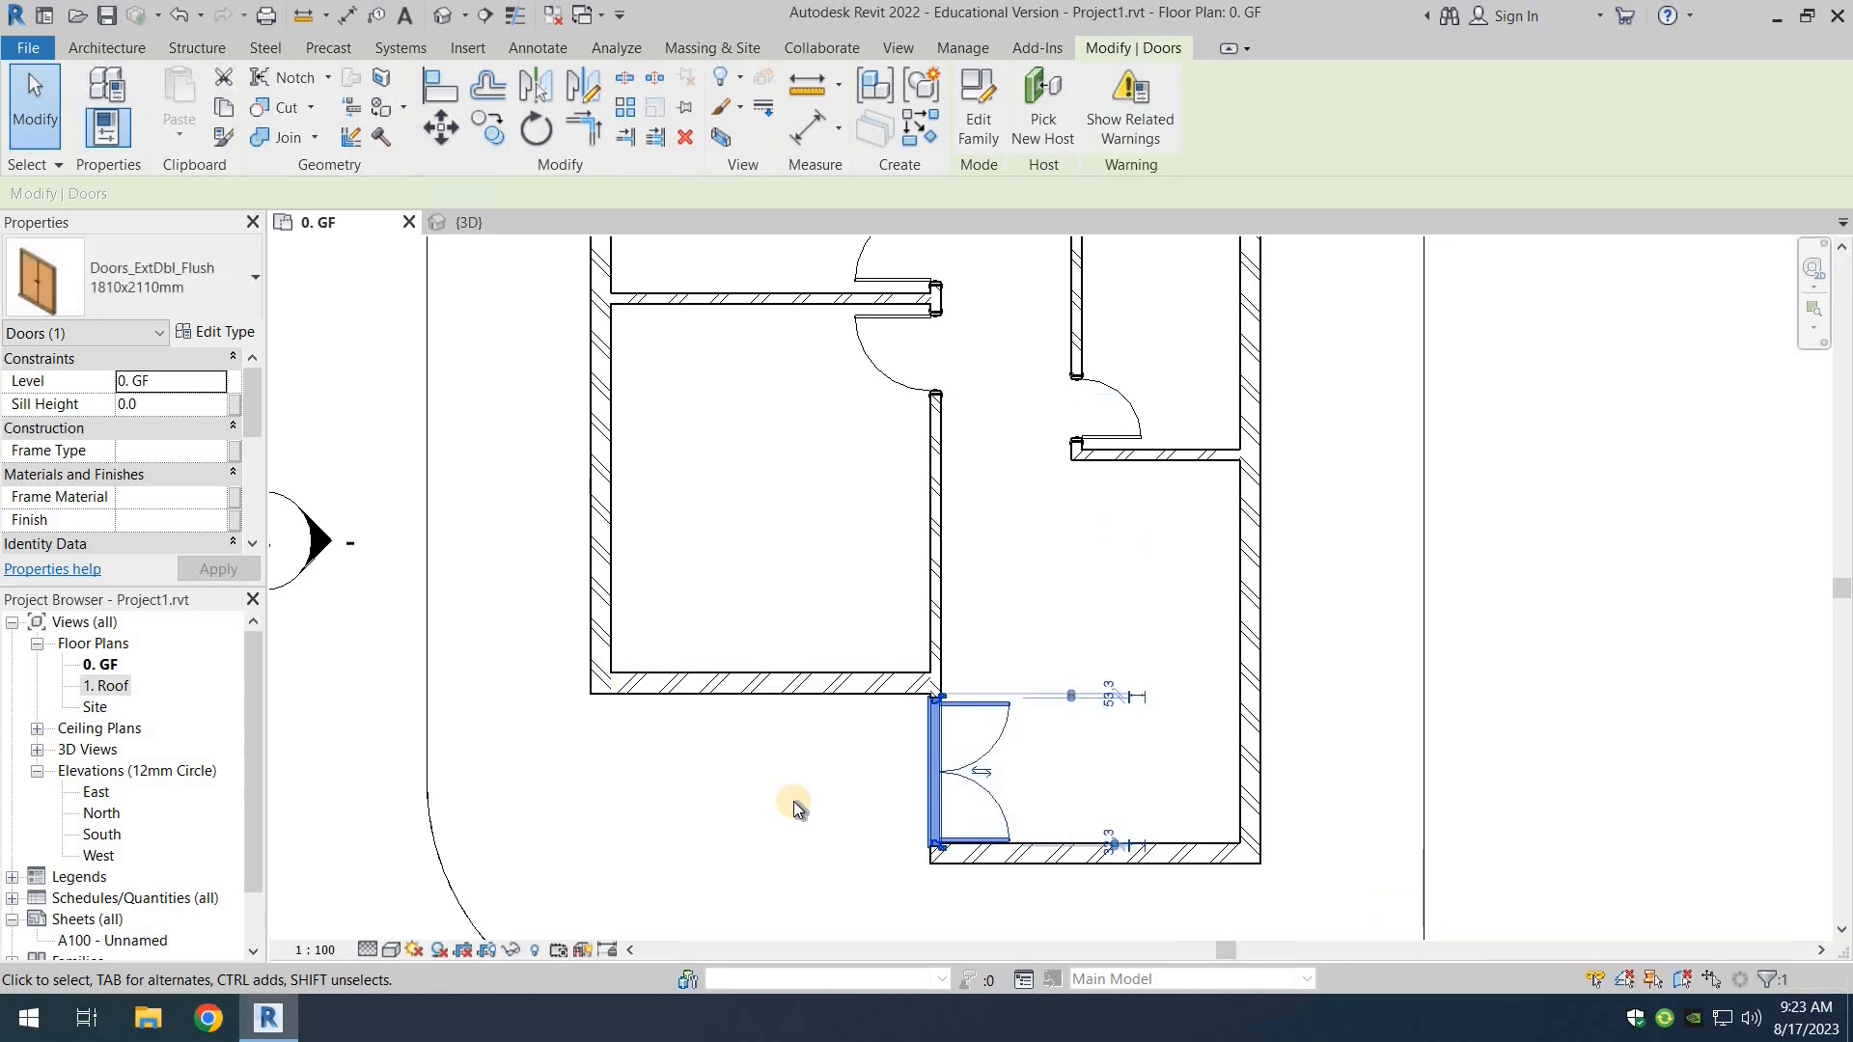
pyautogui.press('Up')
pyautogui.press('Up')
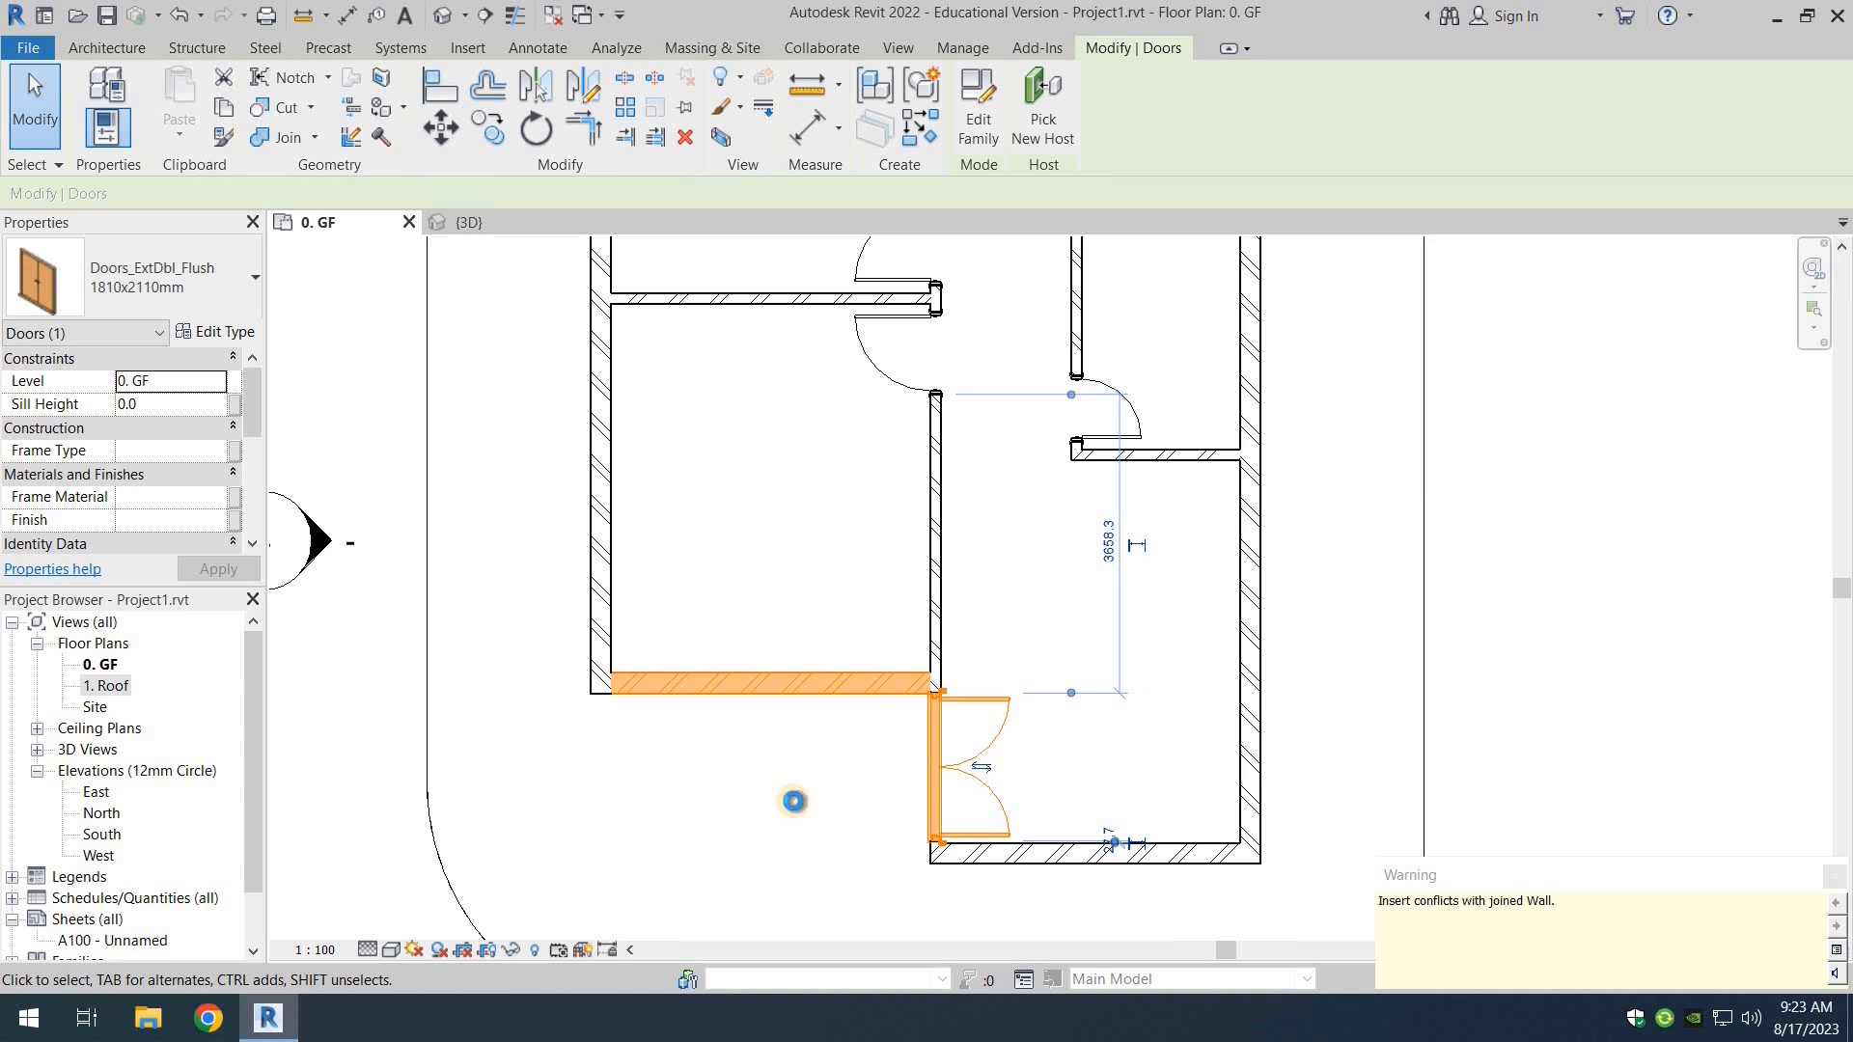
pyautogui.press('Down')
pyautogui.press('Down')
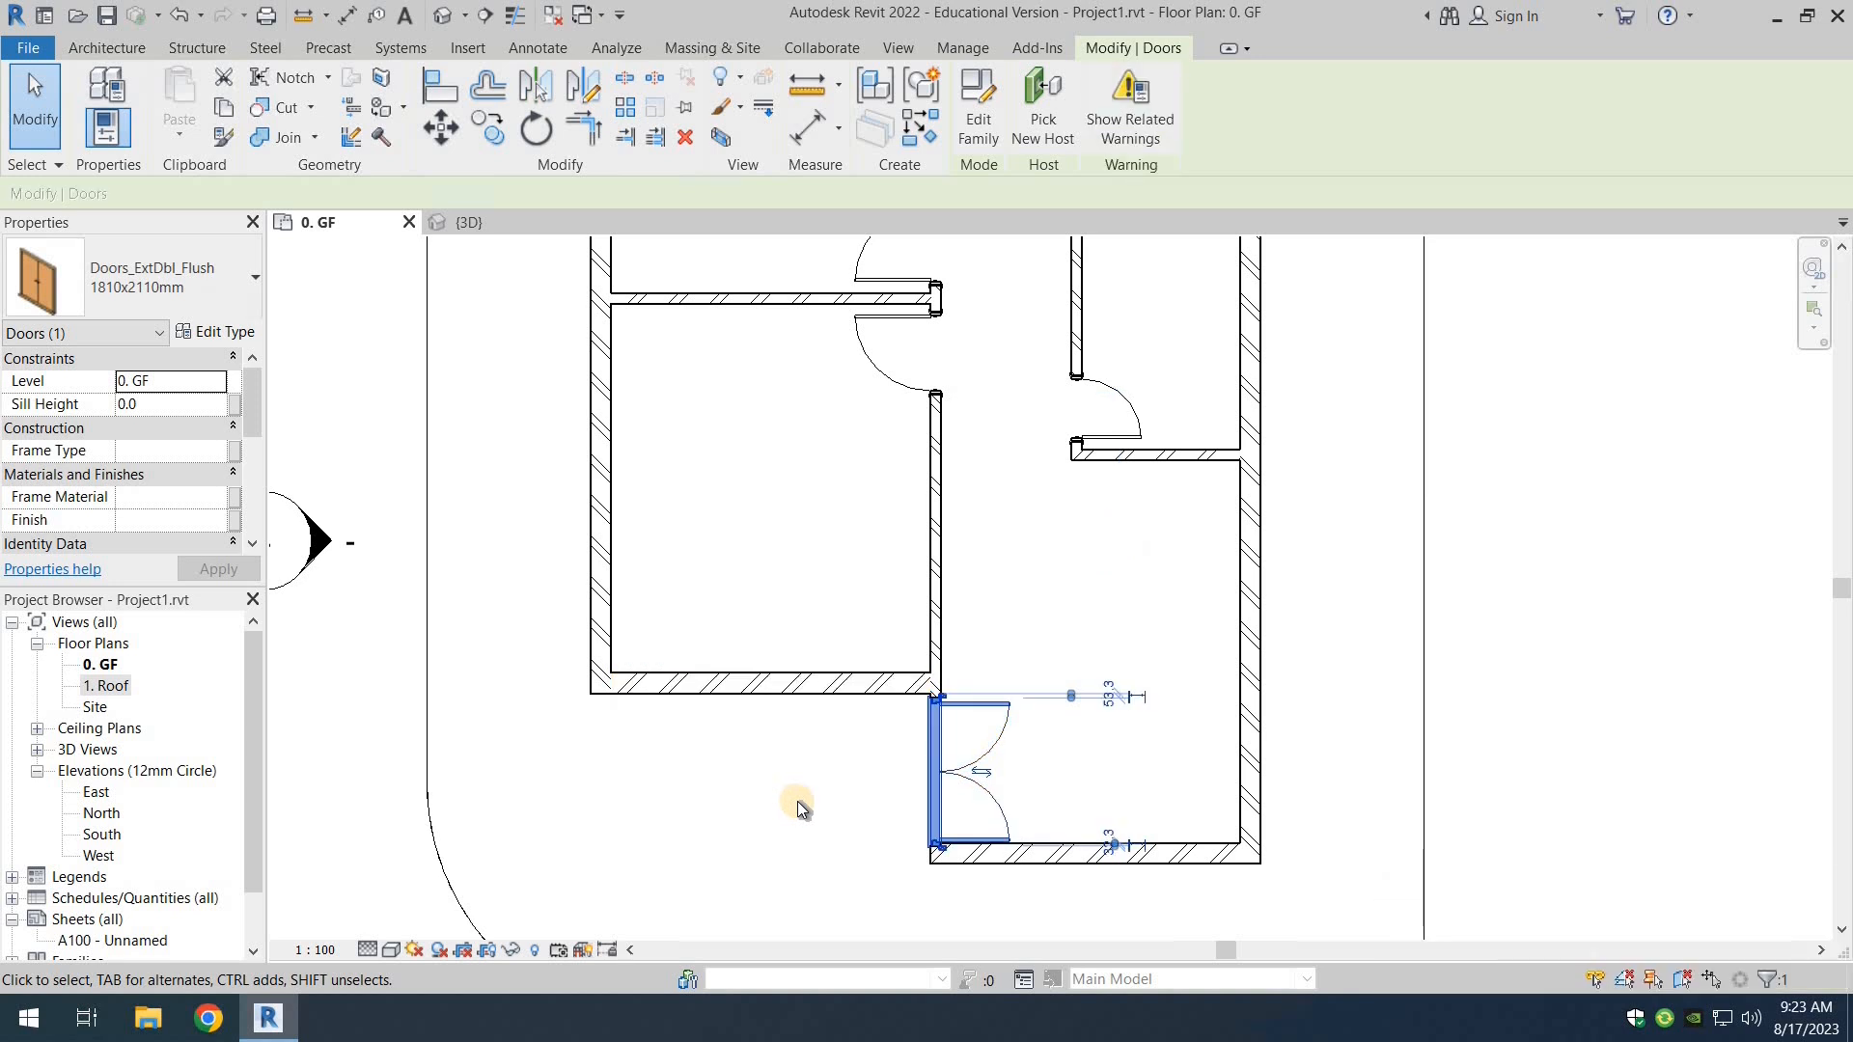
pyautogui.click(772, 830)
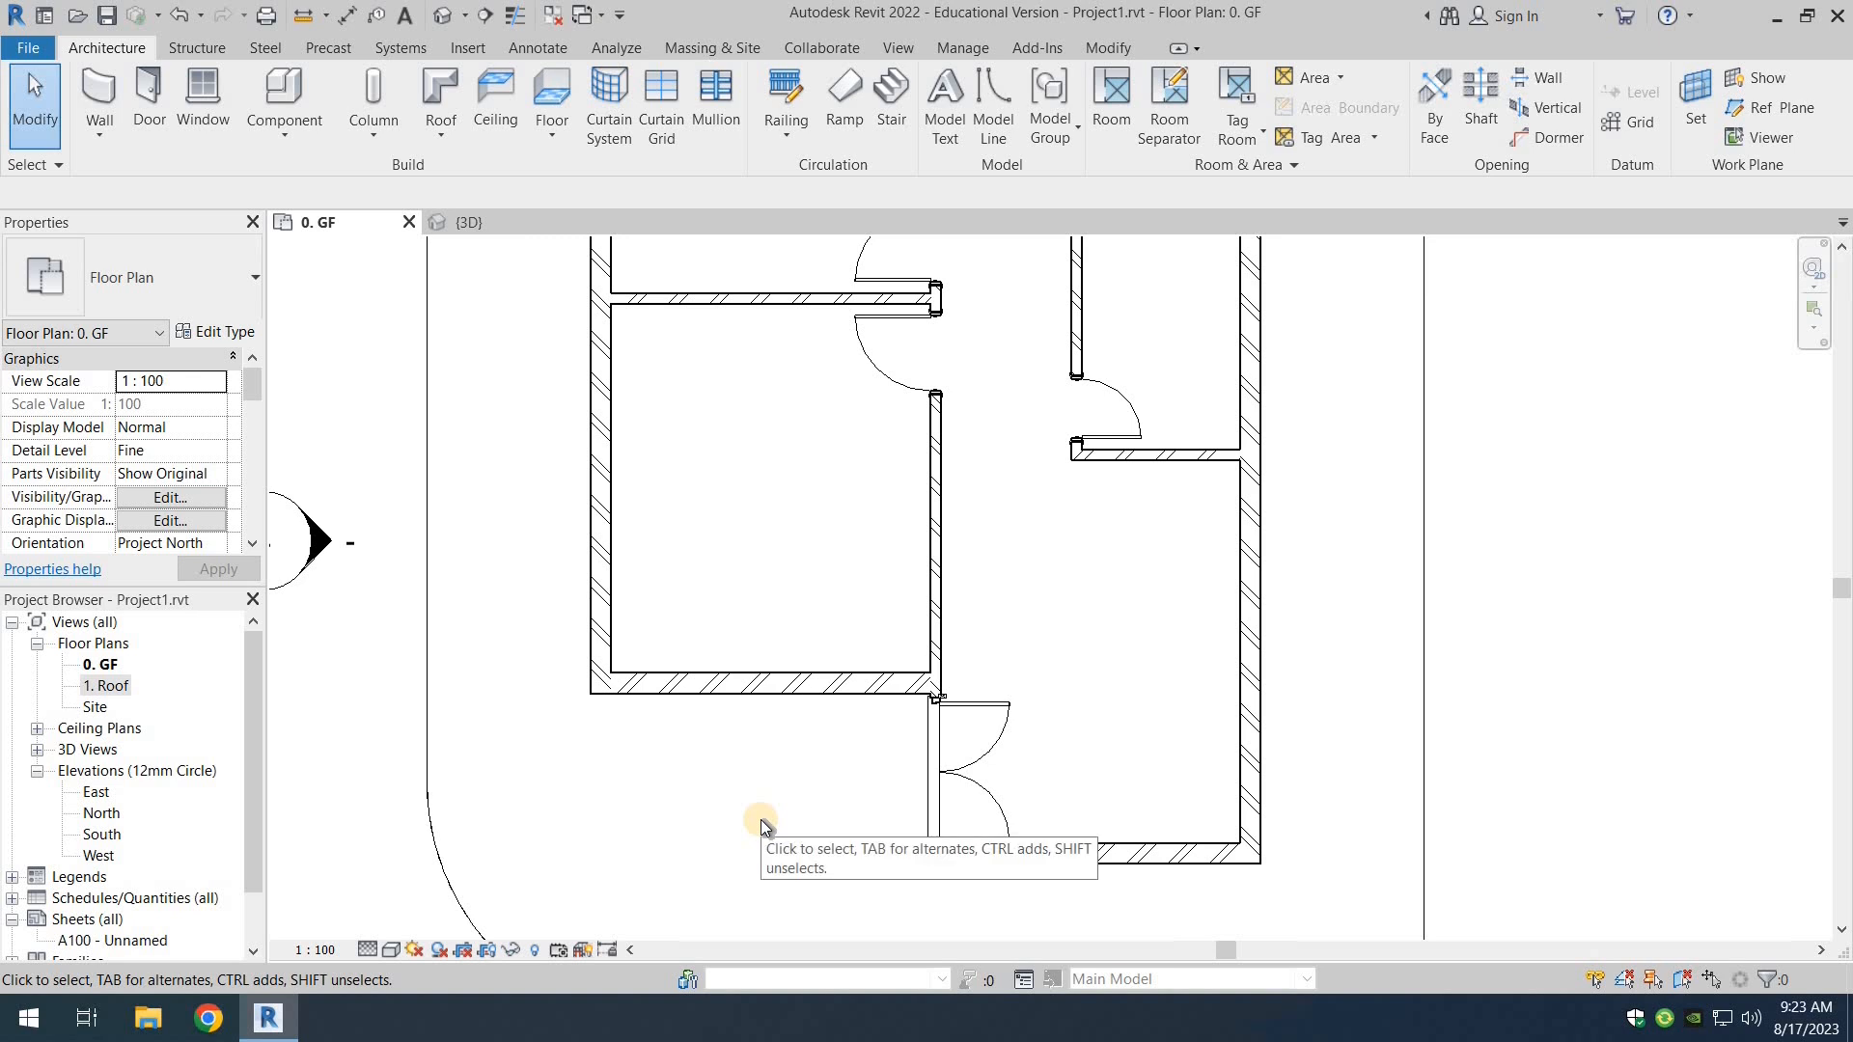
# Step: Set the upper left room's door 200 from the dividing wall between the two left rooms
pyautogui.scroll(-1, 760, 819)
pyautogui.scroll(-1, 760, 819)
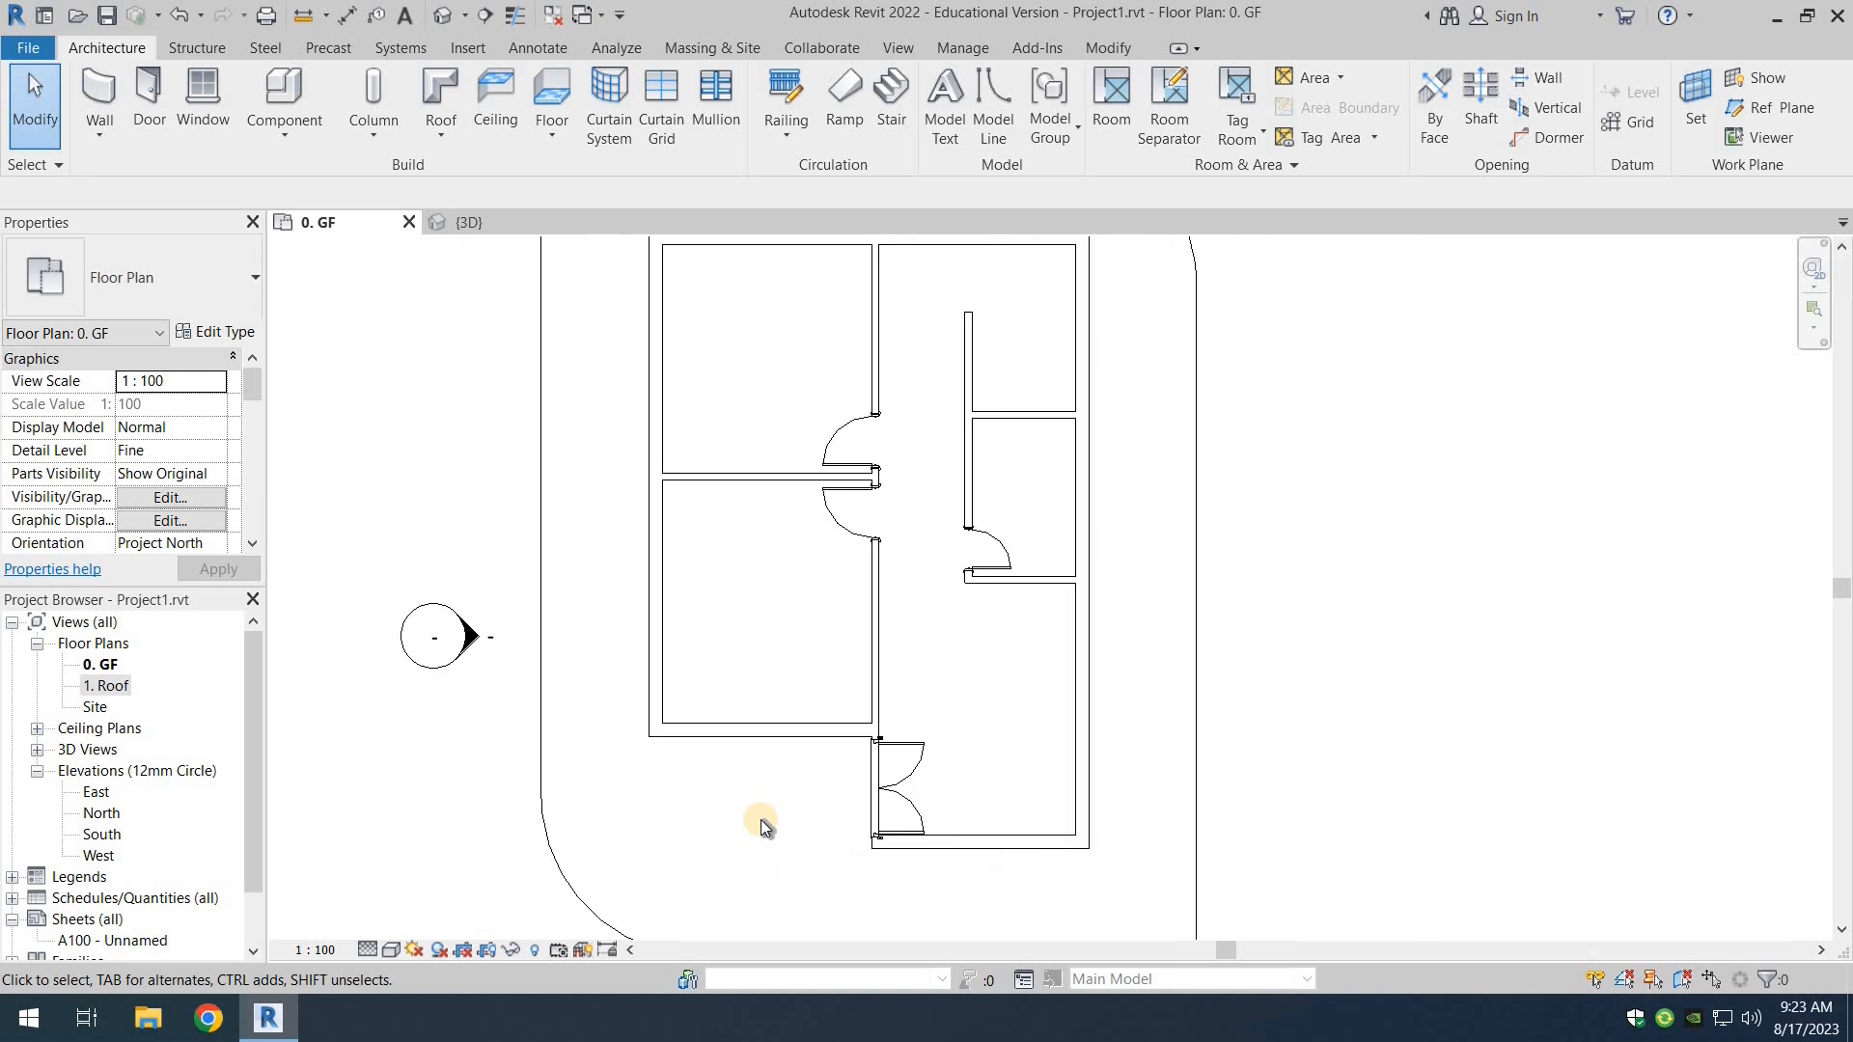
pyautogui.click(864, 486)
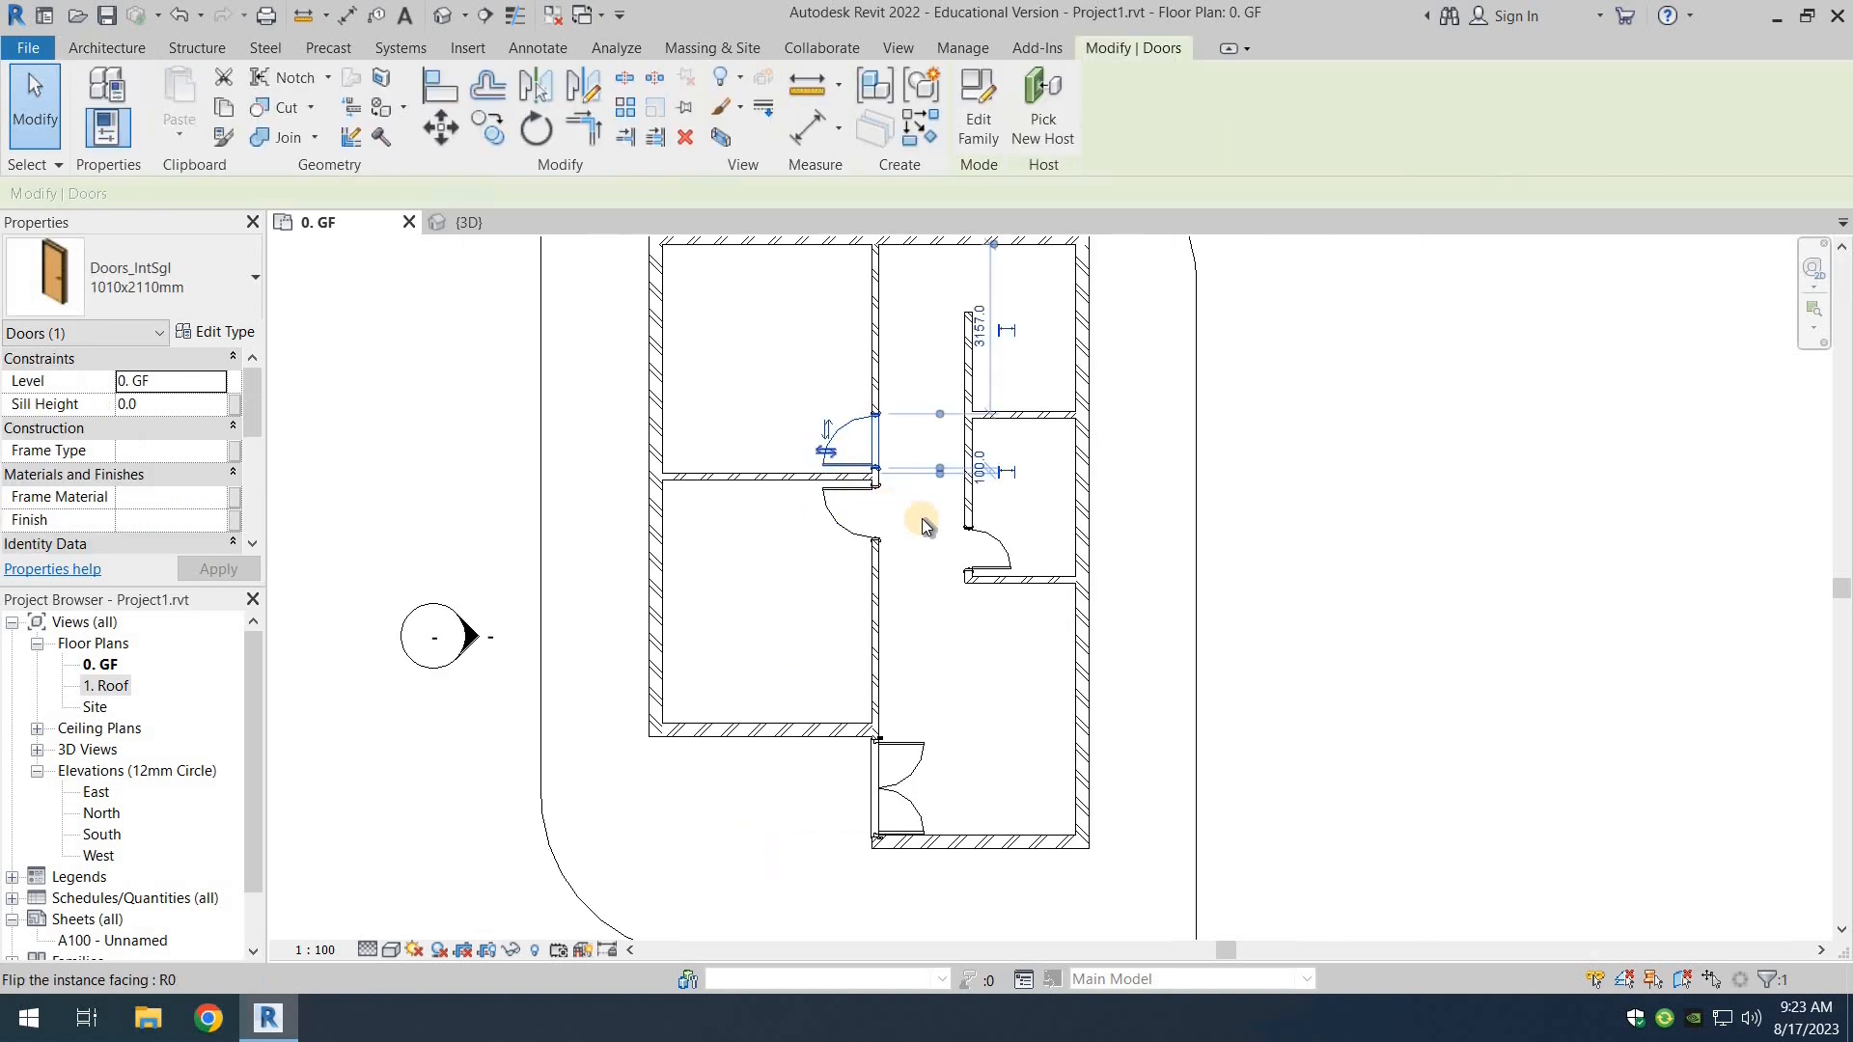
pyautogui.moveTo(877, 502); pyautogui.dragTo(860, 576, button='middle')
pyautogui.scroll(3, 878, 502)
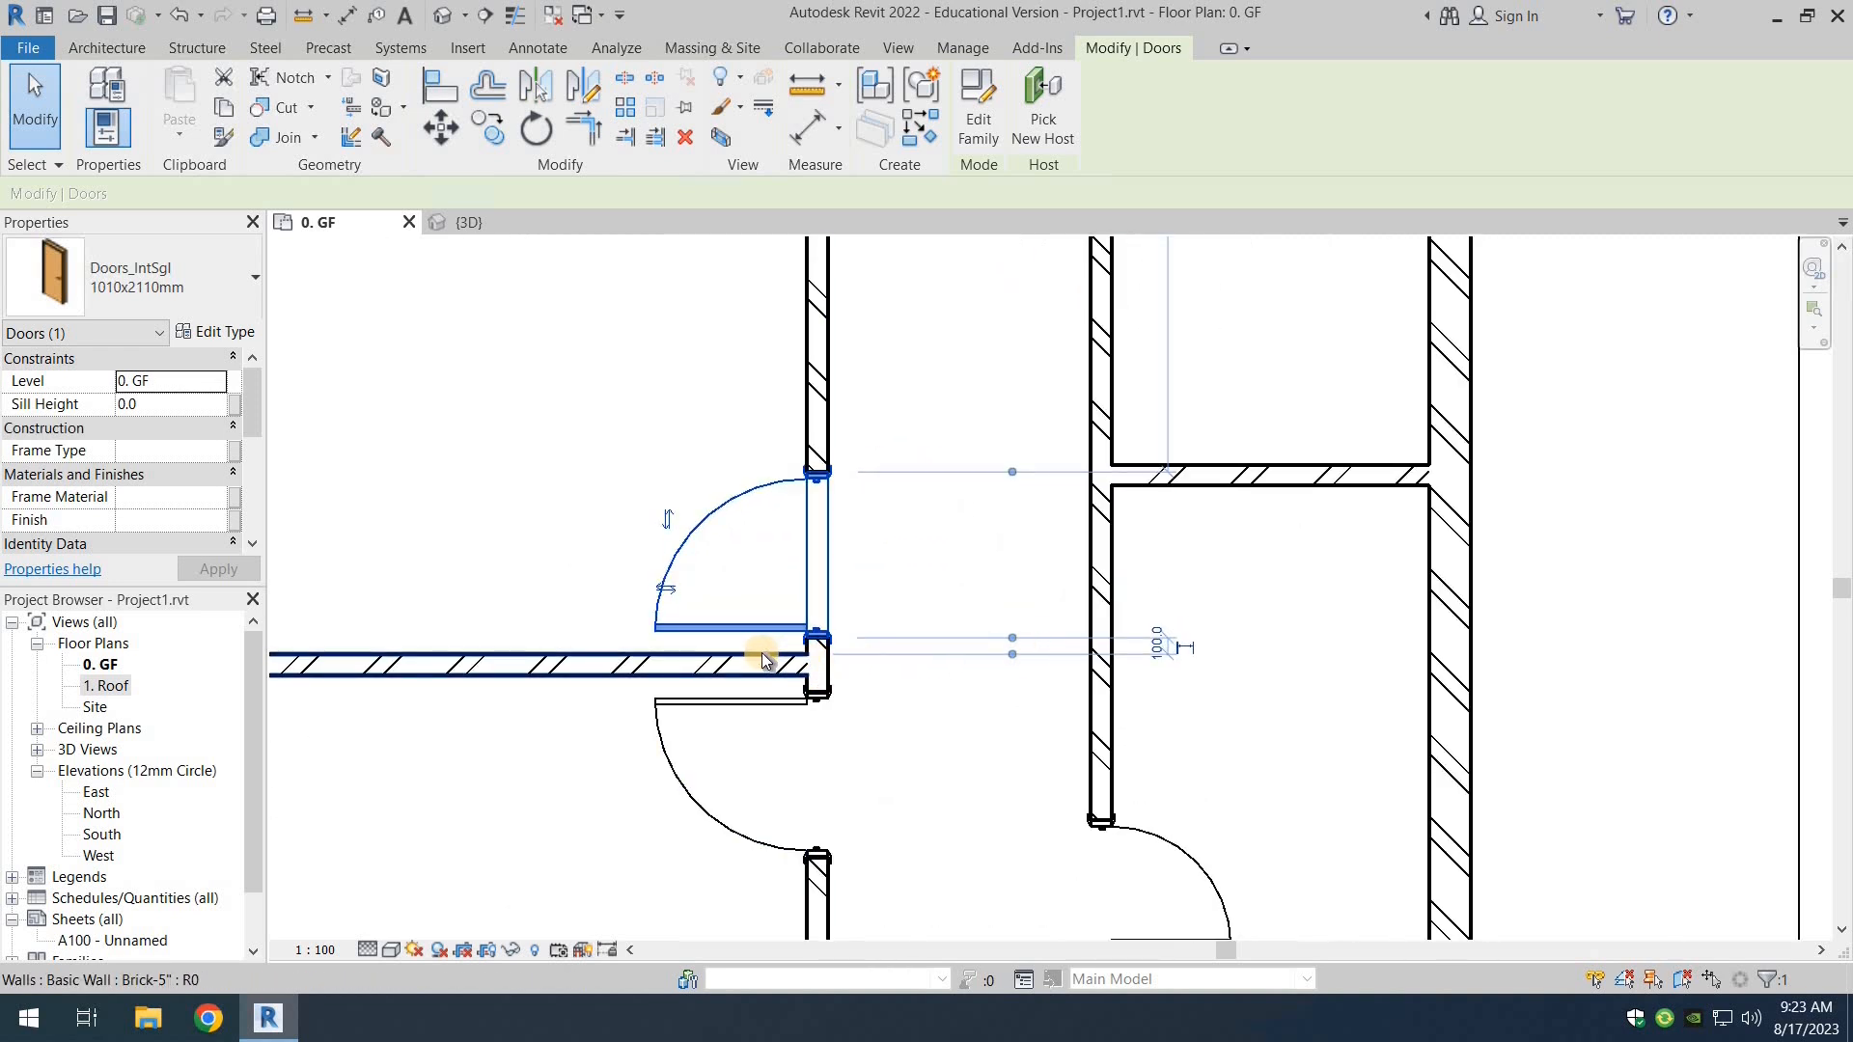
pyautogui.click(765, 699)
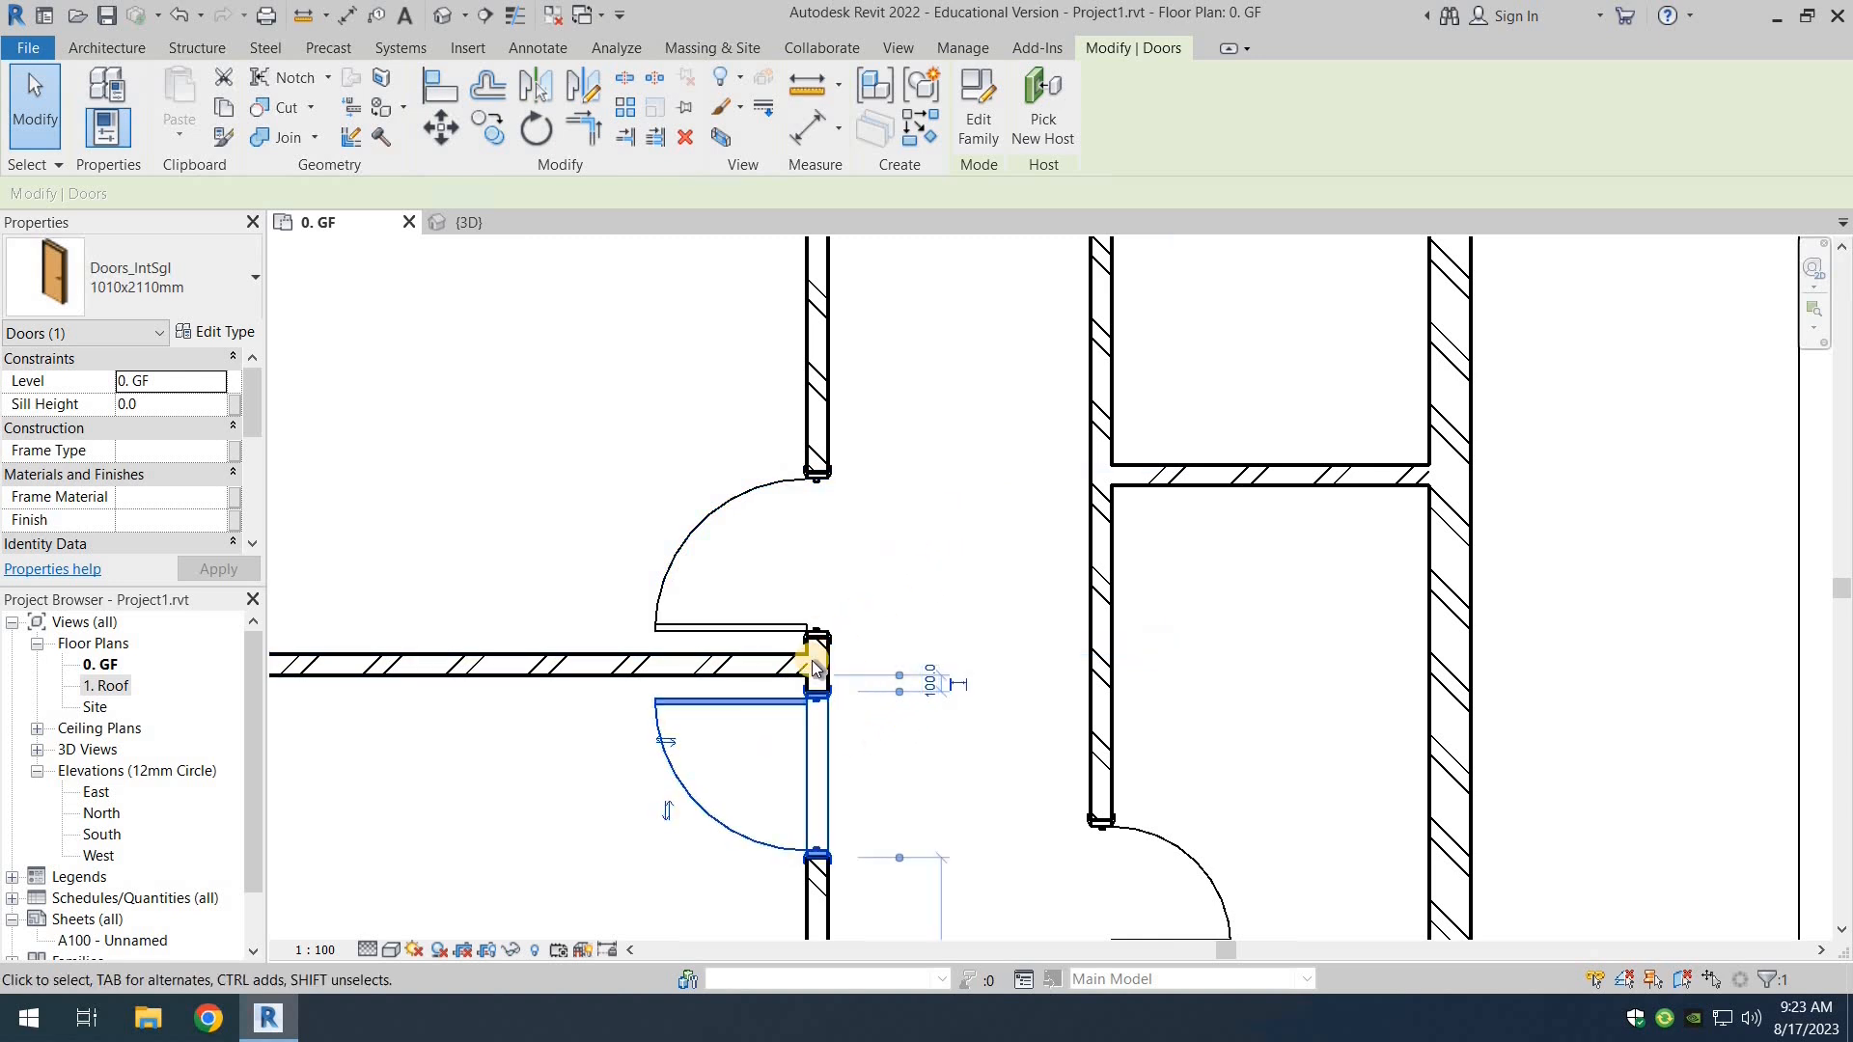
pyautogui.click(786, 630)
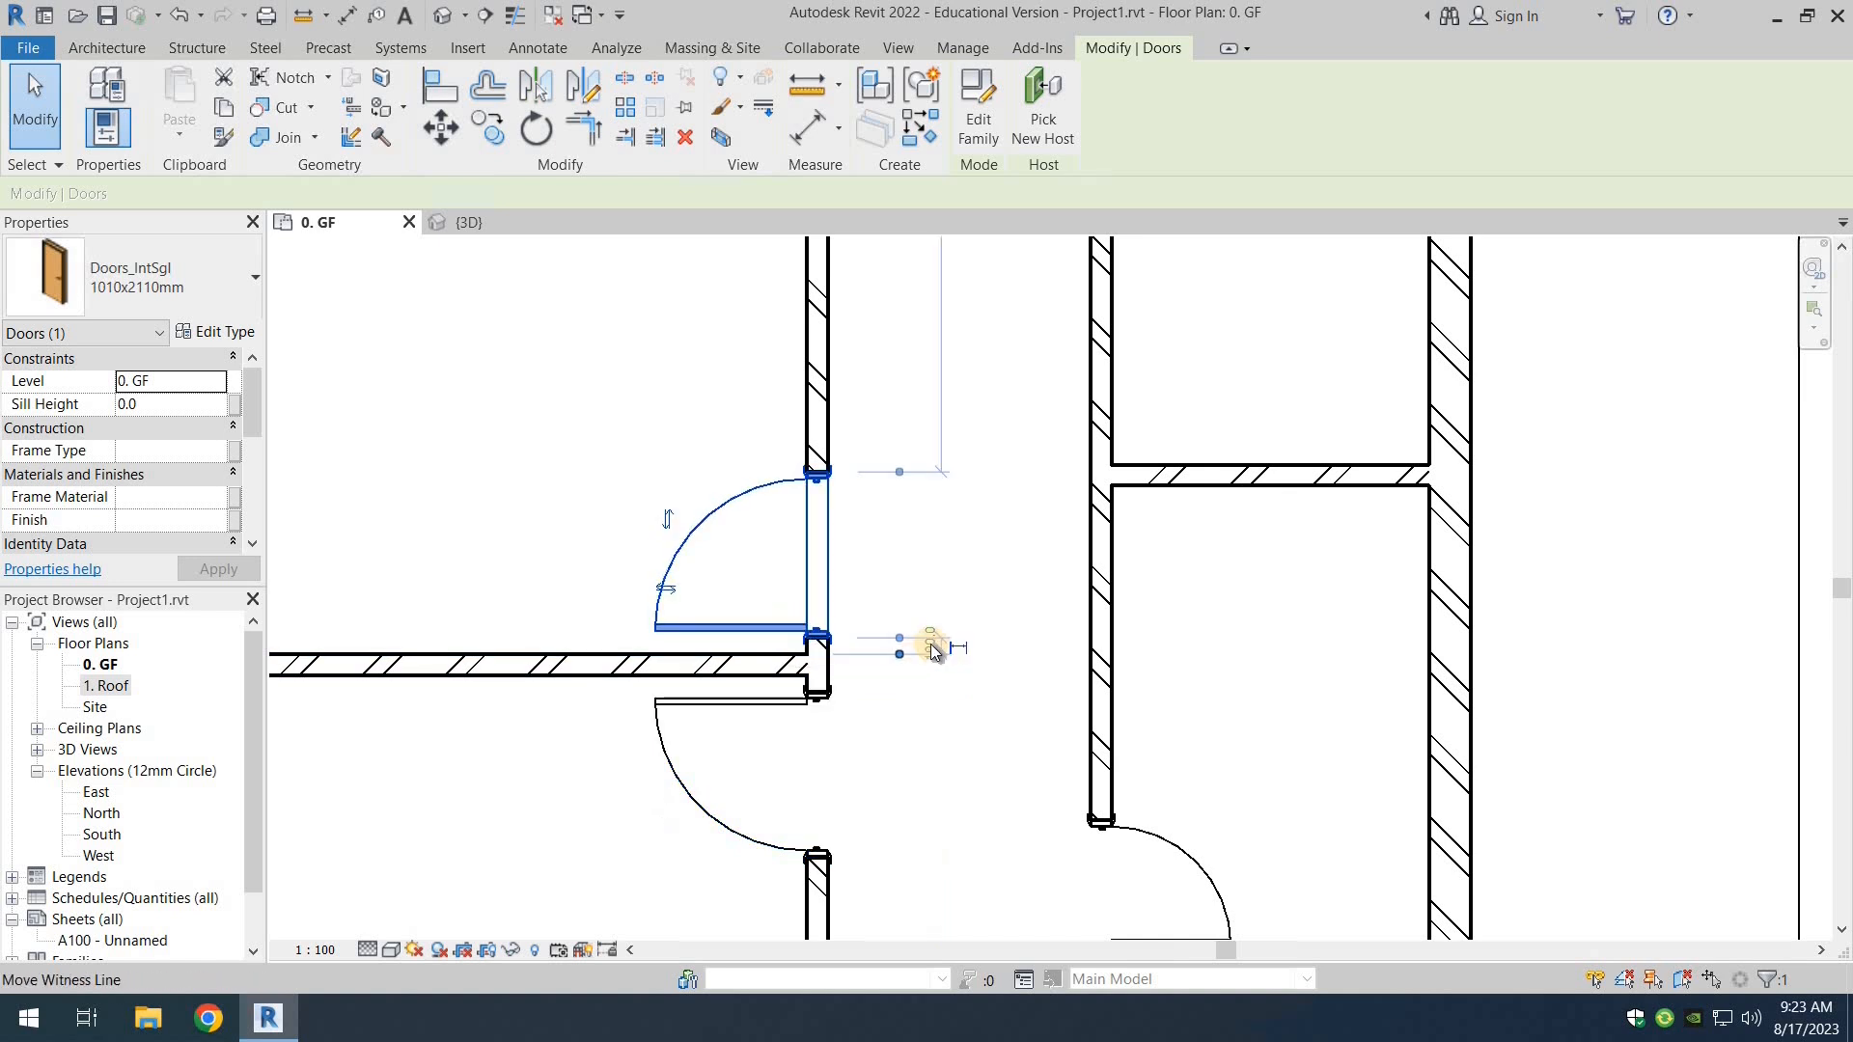
pyautogui.click(930, 645)
pyautogui.write('200')
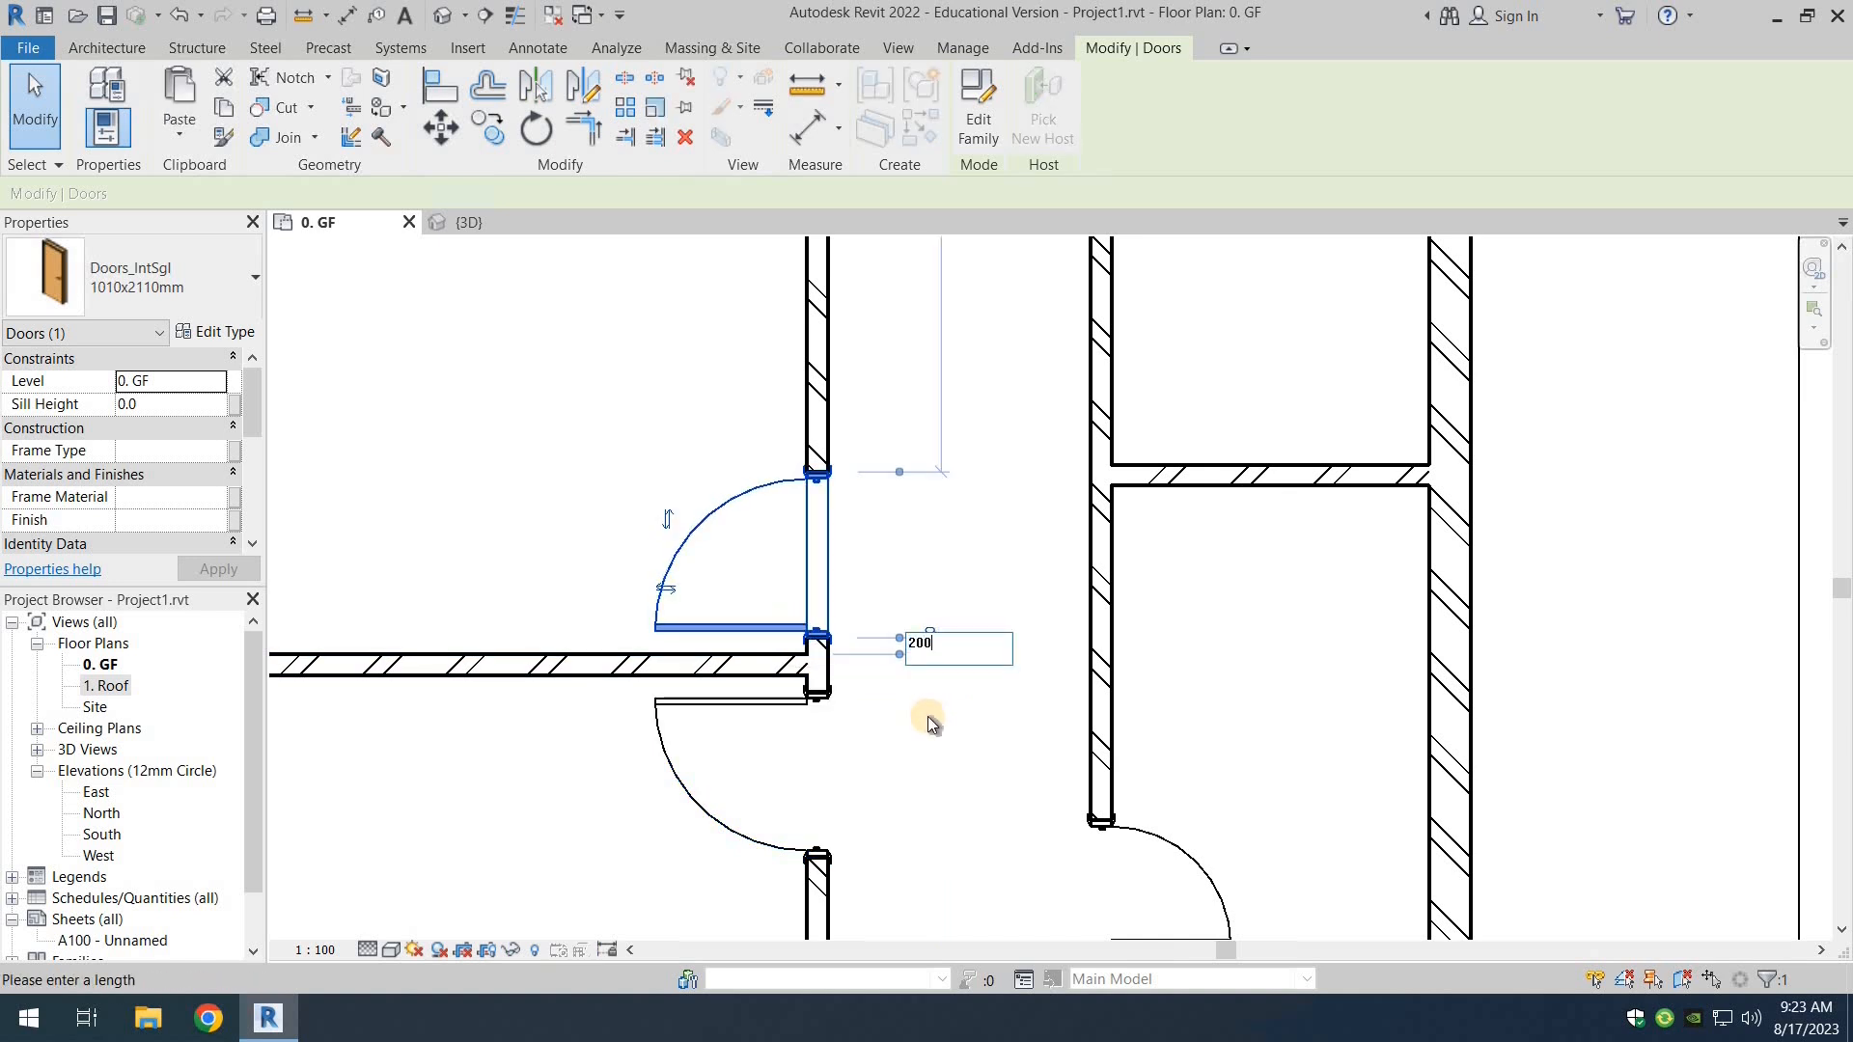
pyautogui.press('Return')
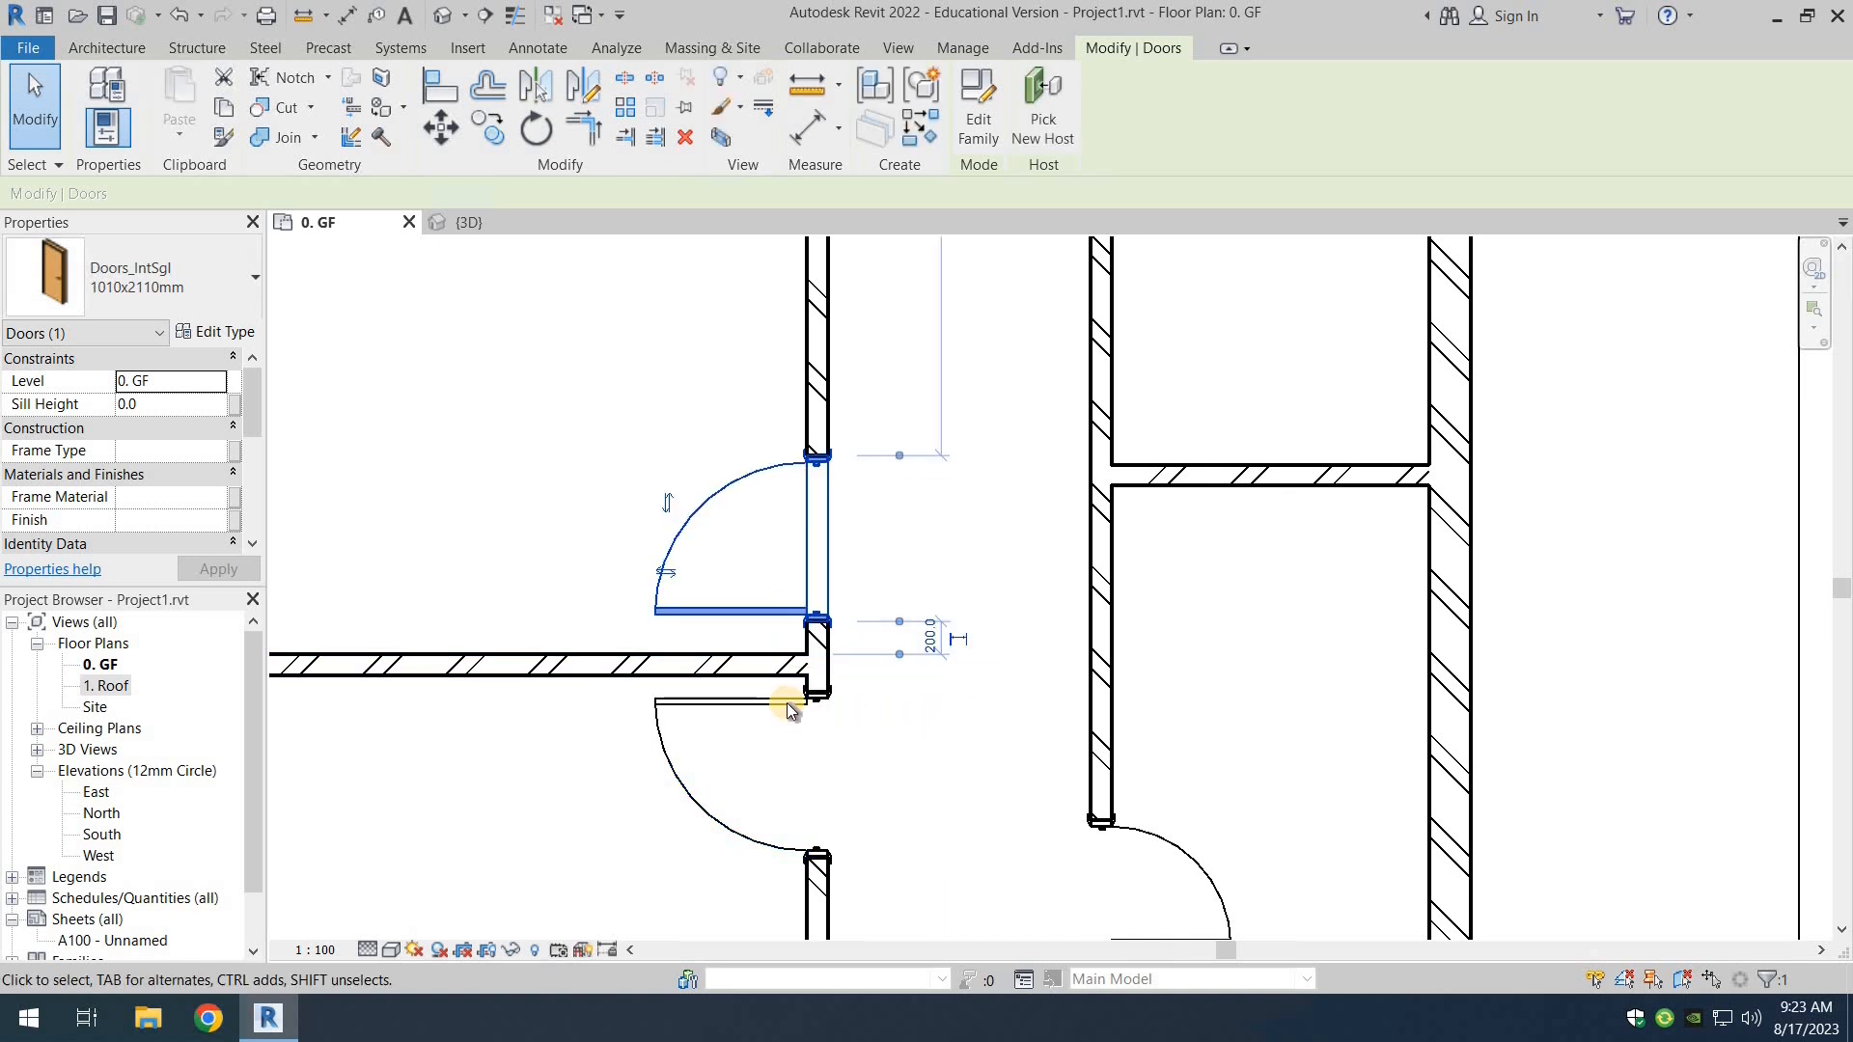
# Step: Set the lower left room's door 200 from the dividing wall between the two left rooms
pyautogui.click(829, 745)
pyautogui.click(929, 682)
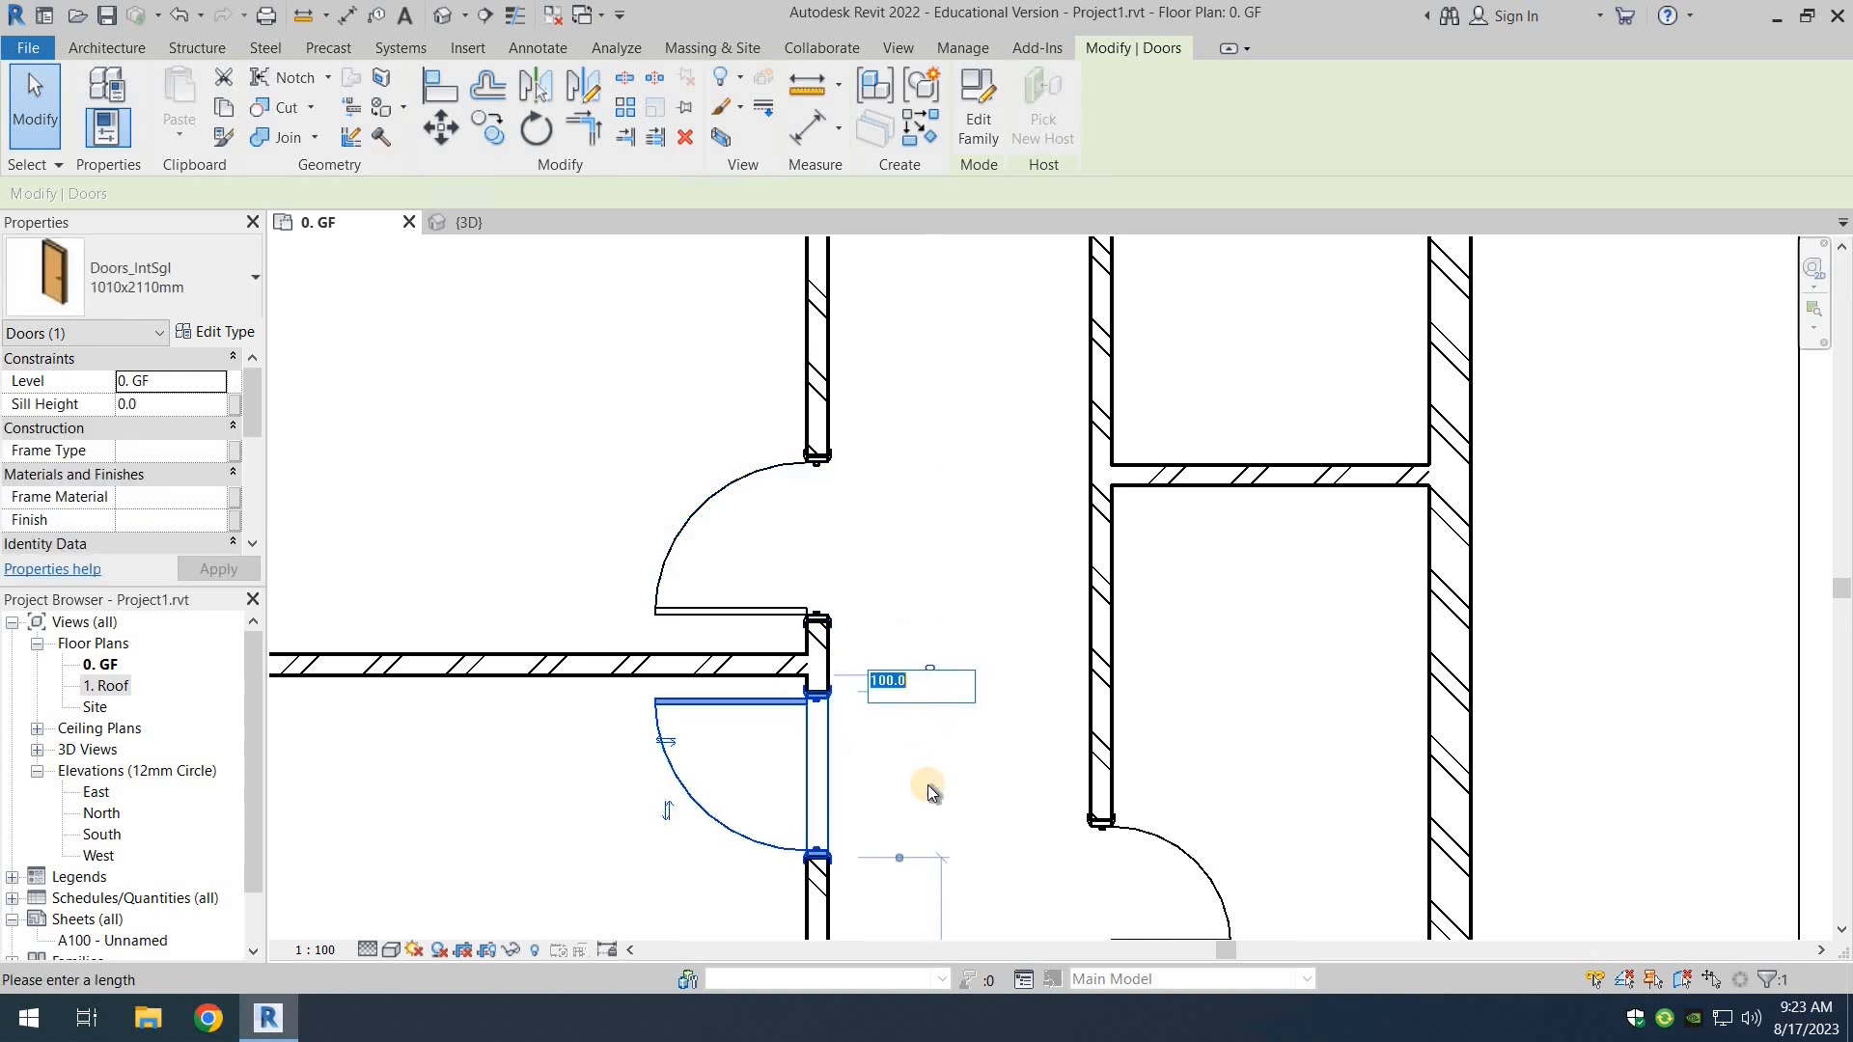
pyautogui.write('200')
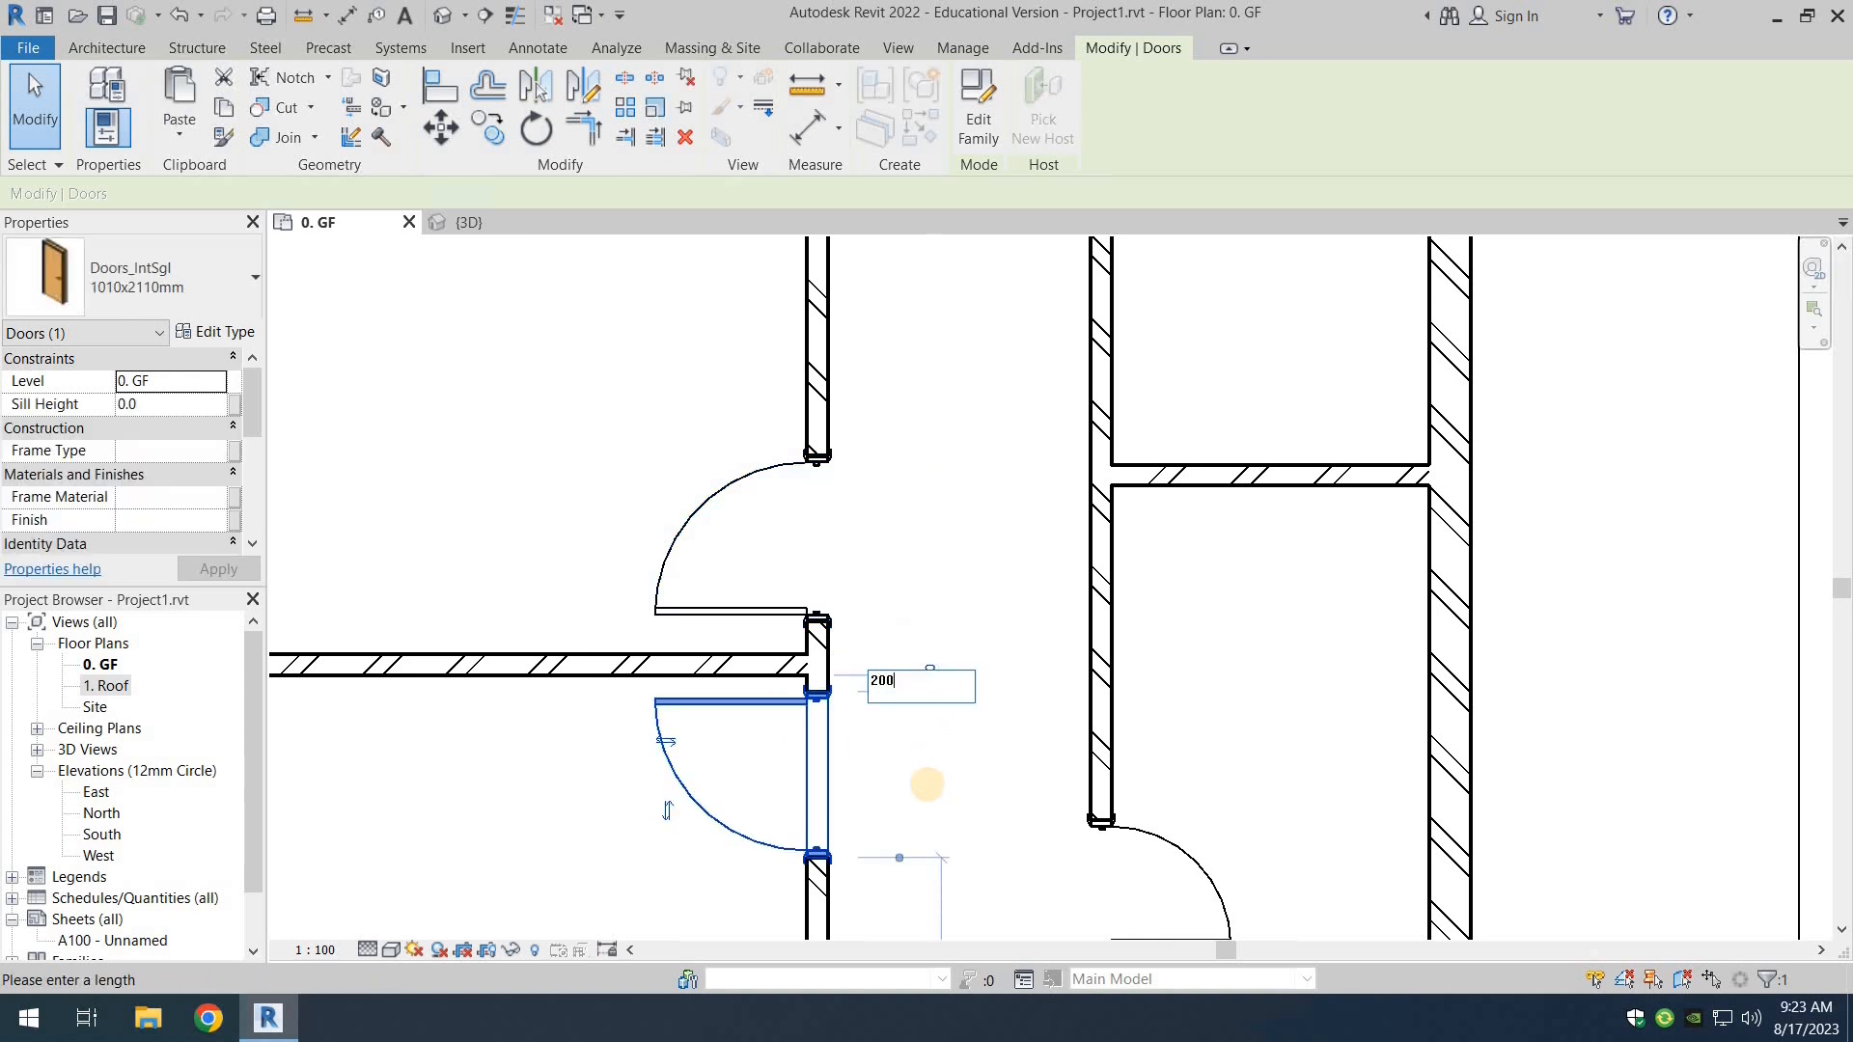
pyautogui.press('Return')
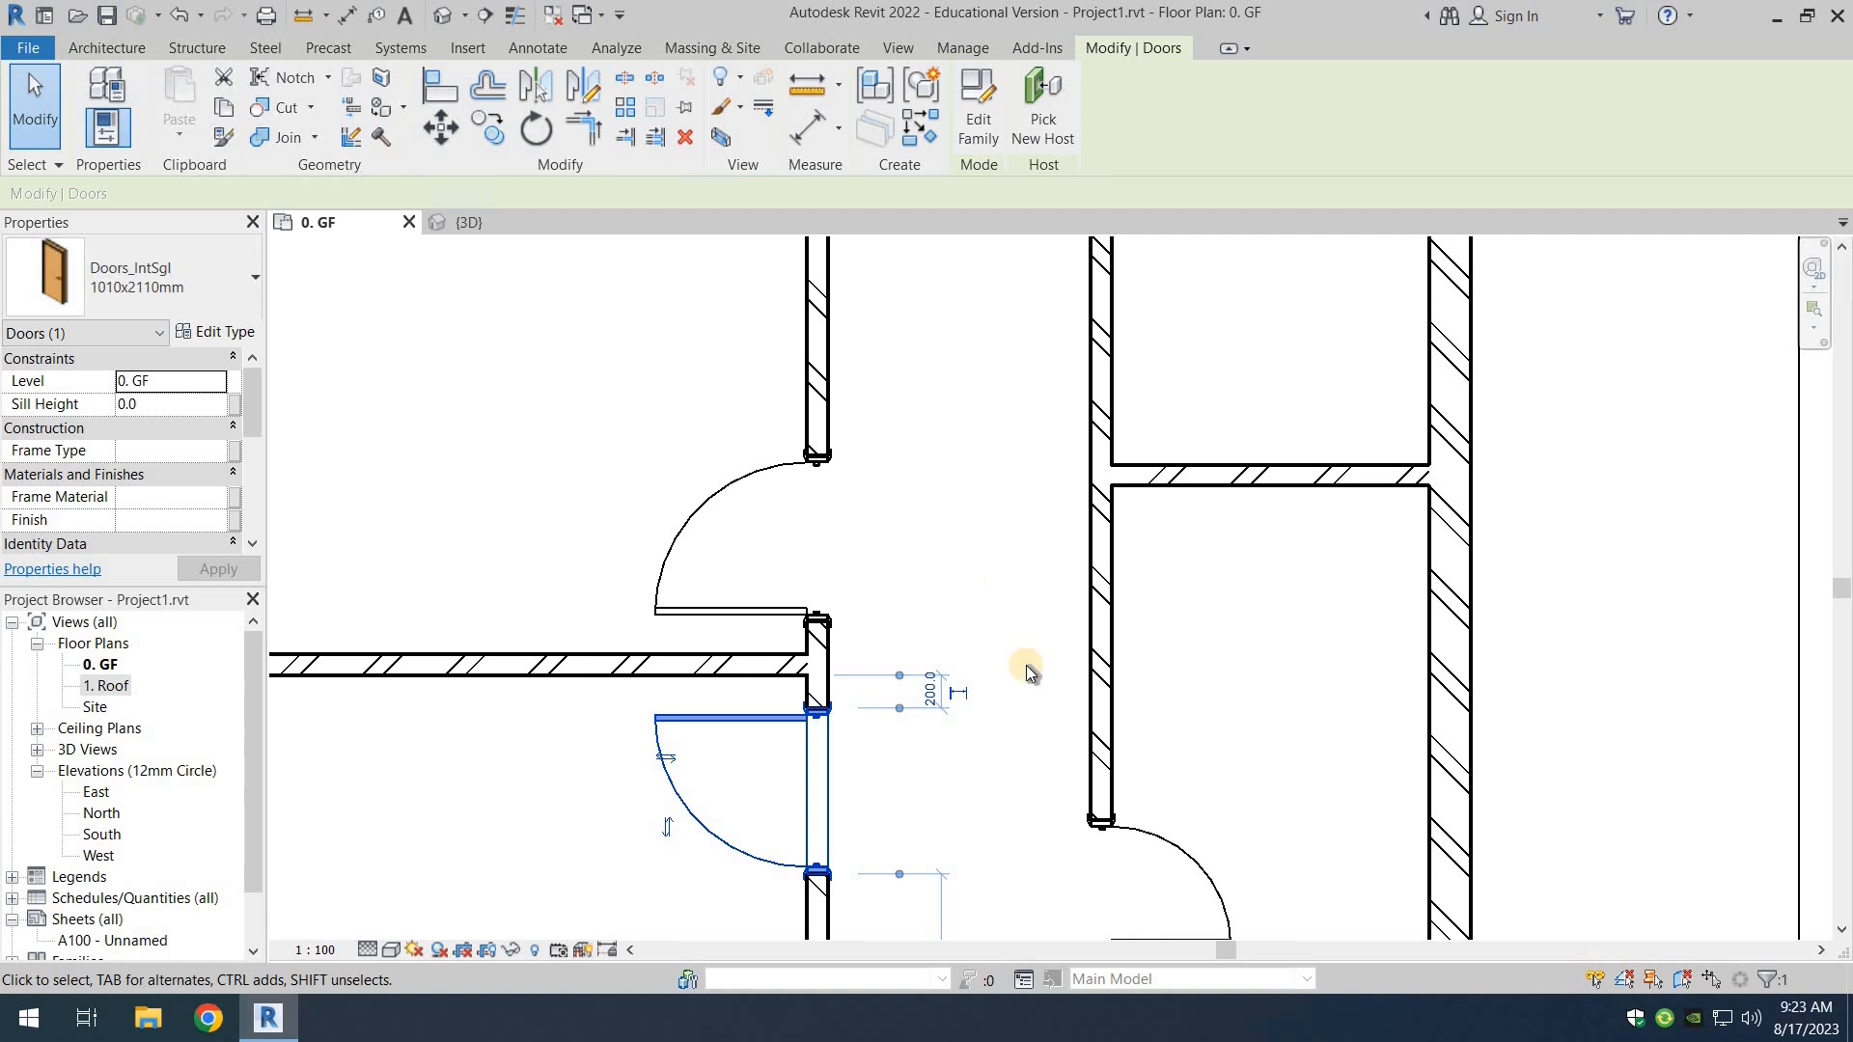
pyautogui.click(1027, 666)
# Step: Set the 810x2110mm door of the small enclosed right room 200 from that room's bottom wall
pyautogui.scroll(-3, 1027, 666)
pyautogui.scroll(4, 1091, 868)
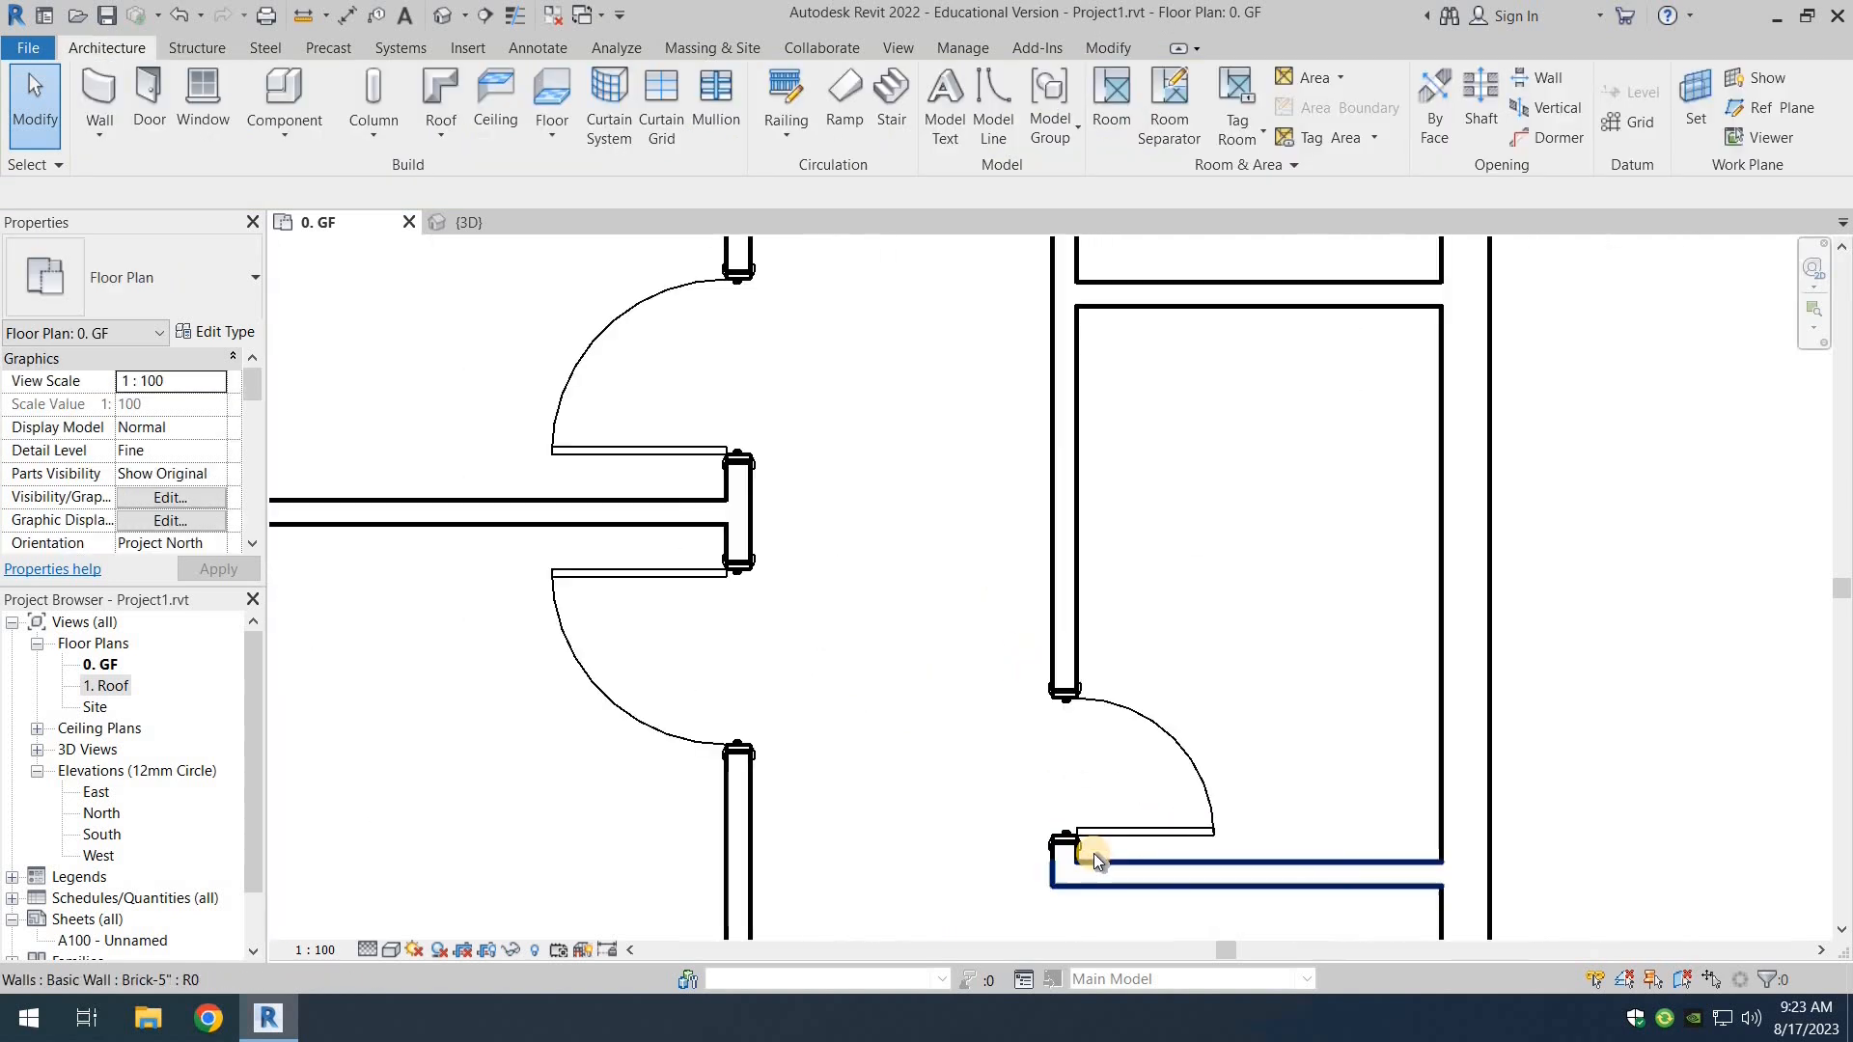
pyautogui.scroll(4, 1126, 813)
pyautogui.click(1125, 810)
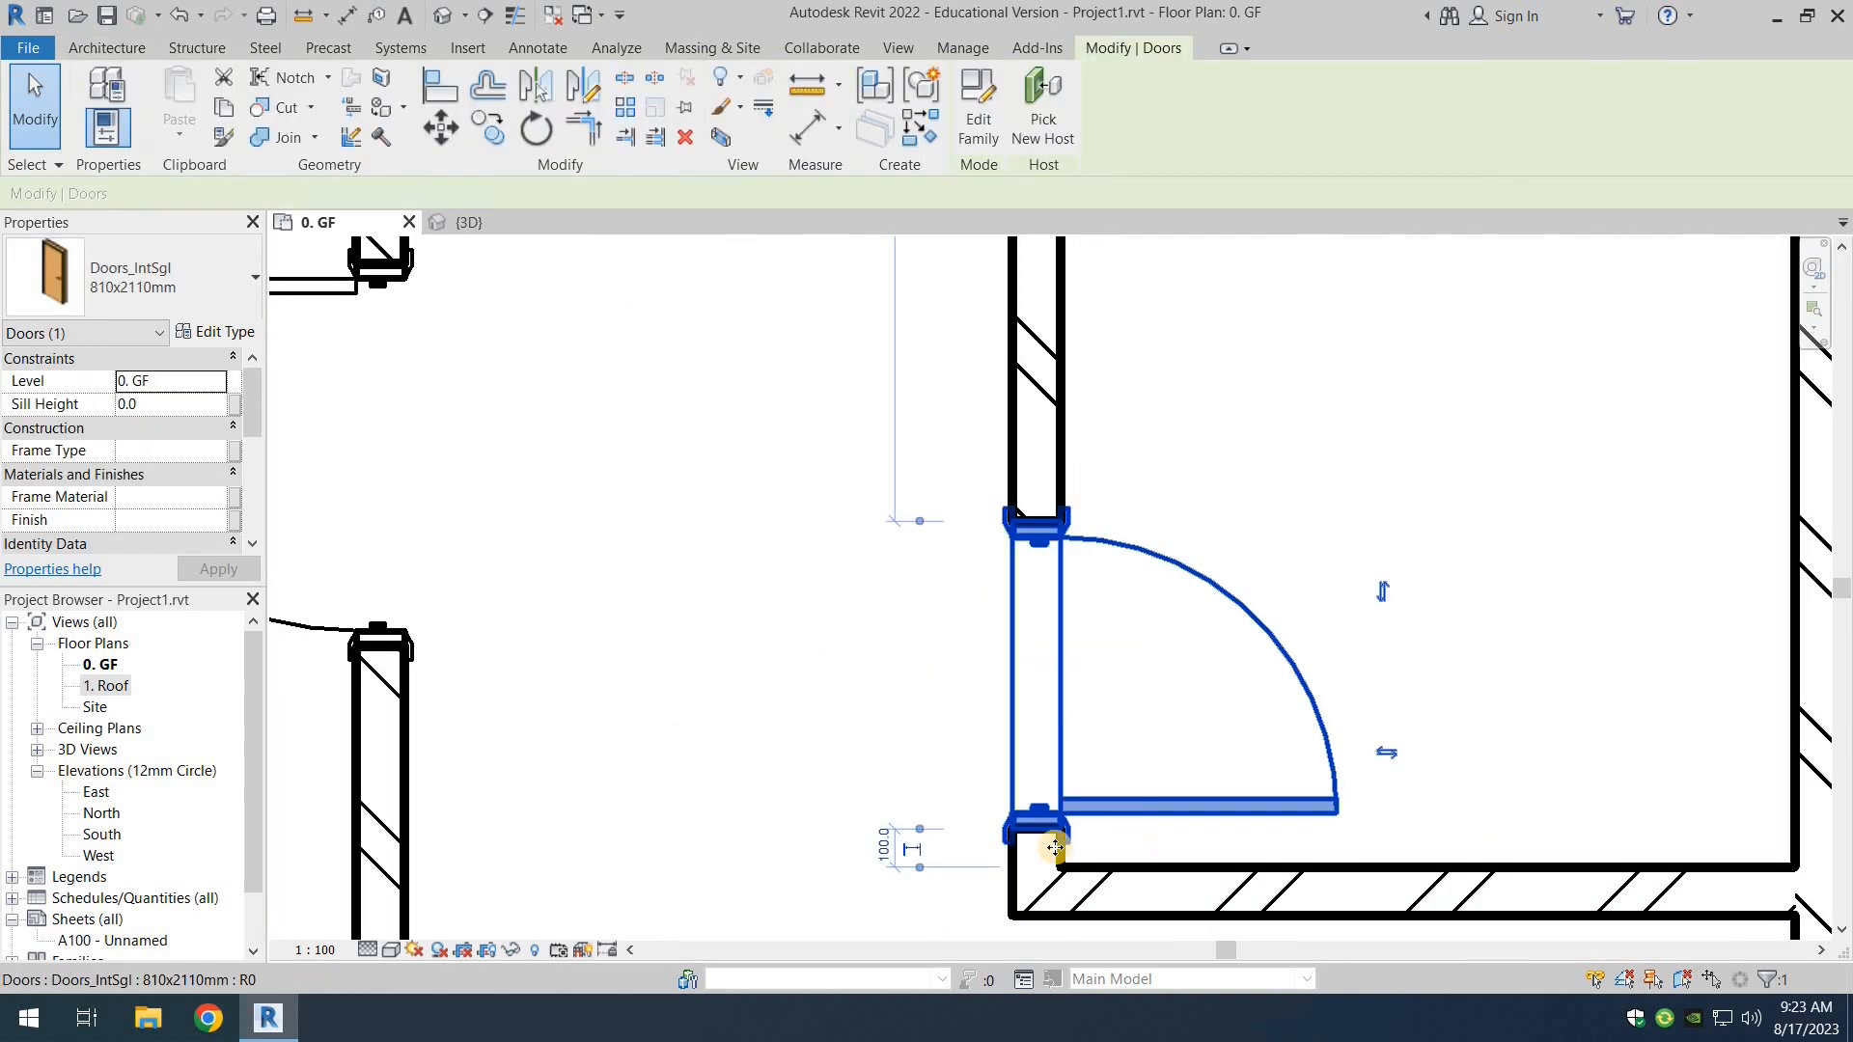
pyautogui.click(881, 852)
pyautogui.write('2')
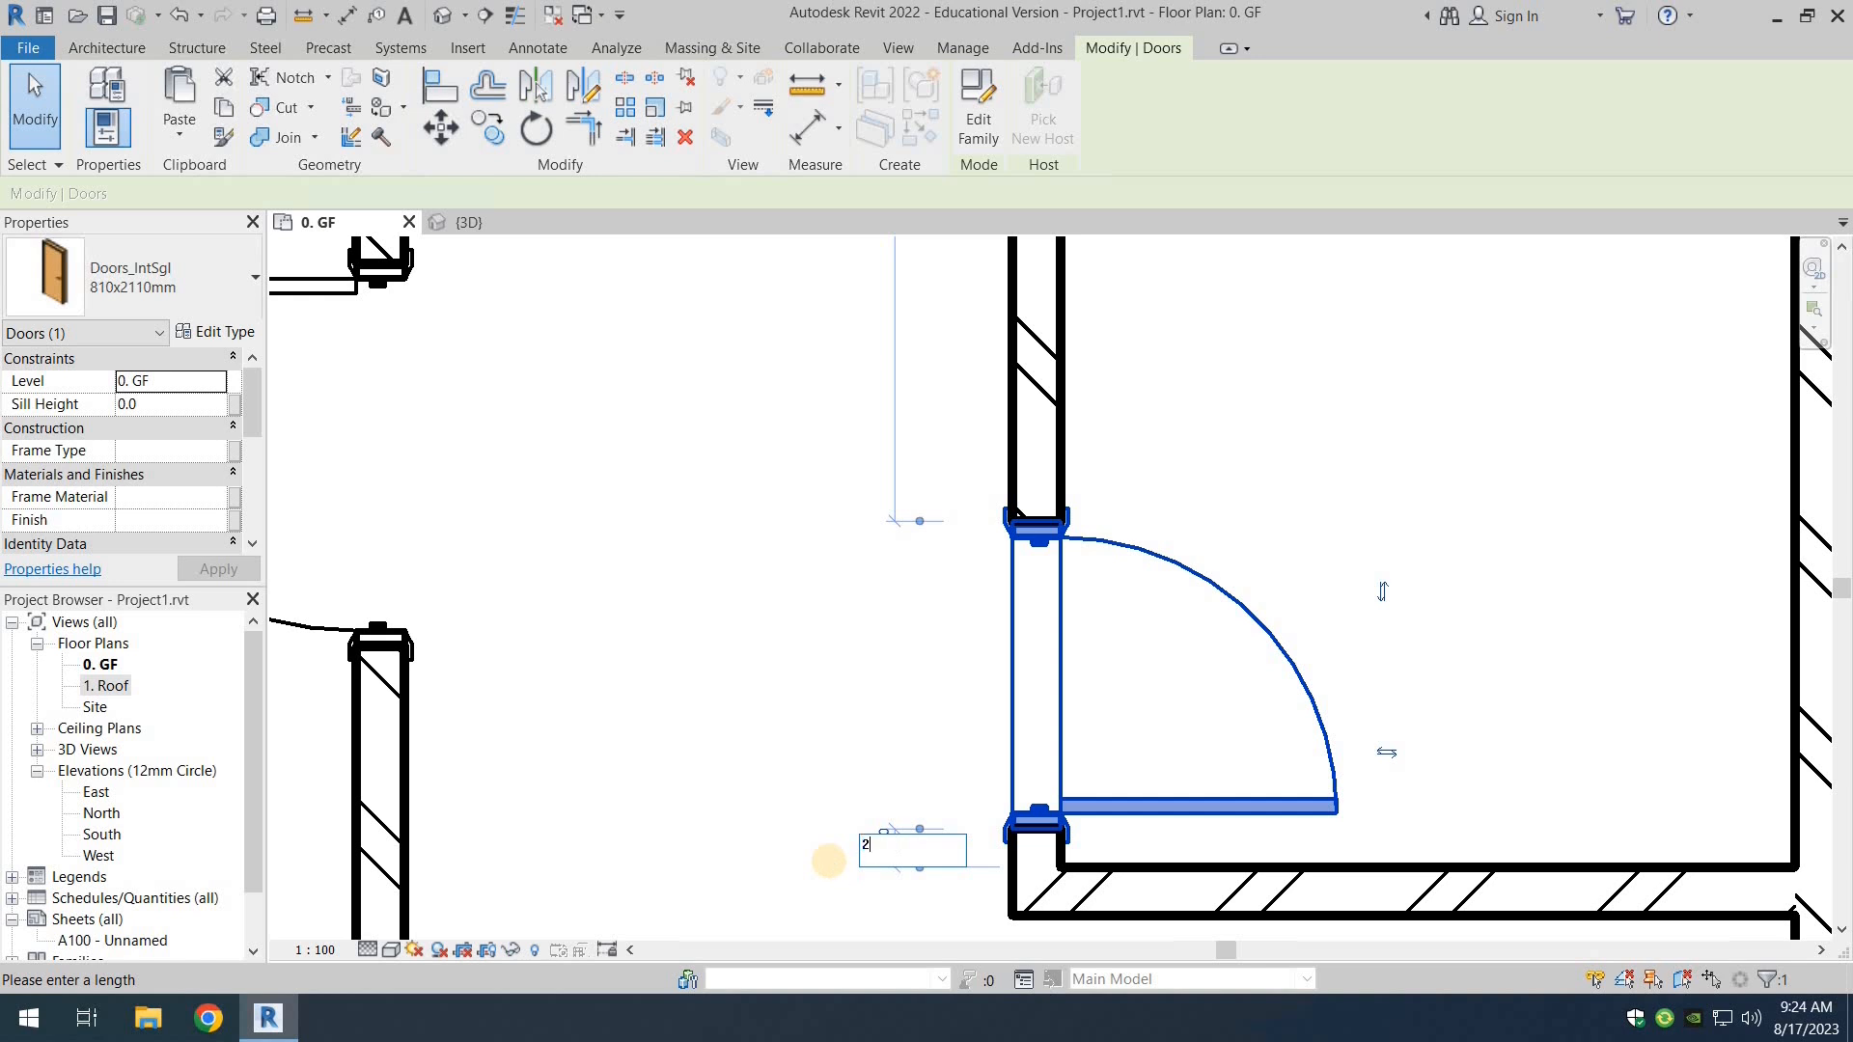
pyautogui.write('00')
pyautogui.press('Return')
pyautogui.scroll(-1, 852, 724)
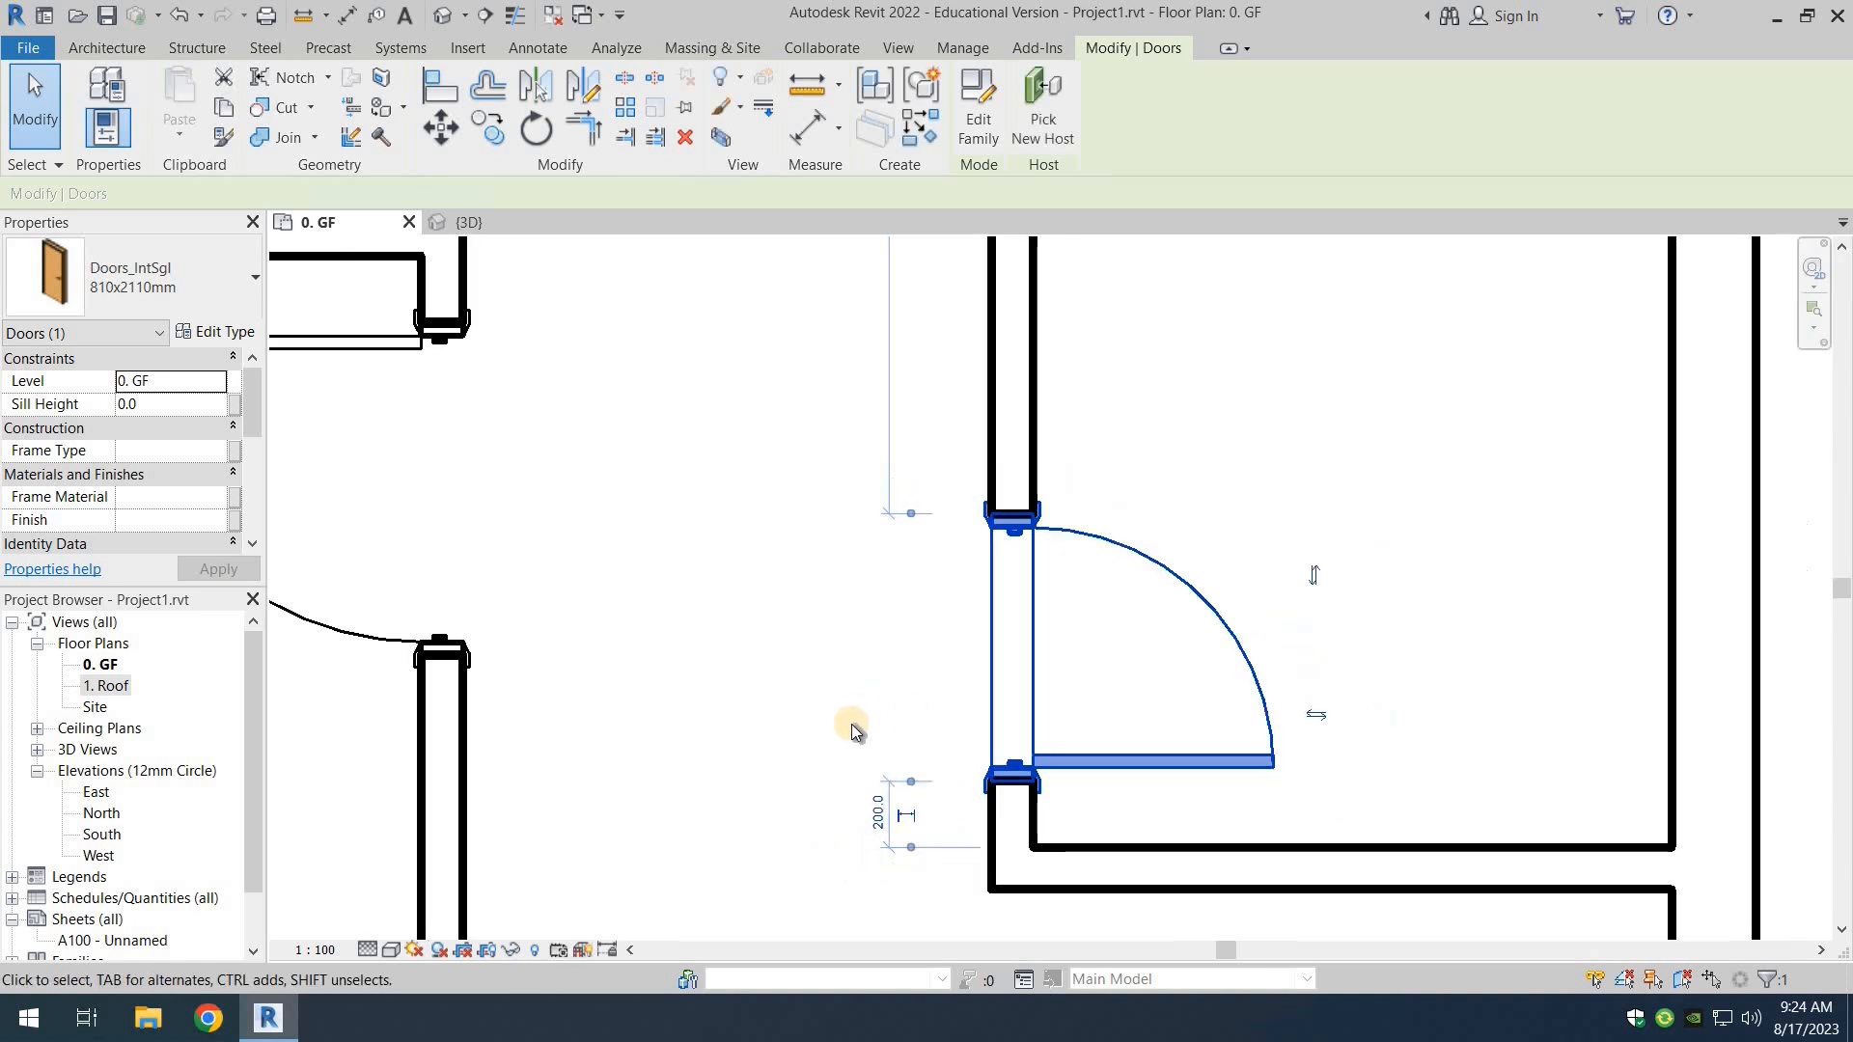
pyautogui.scroll(-4, 851, 724)
pyautogui.click(959, 628)
# Step: Place a Doors_ExtDbl_Flush 1510x2110mm double door in the top exterior wall, about 1000 from the central partition, opening inward, and select it
pyautogui.scroll(-2, 916, 777)
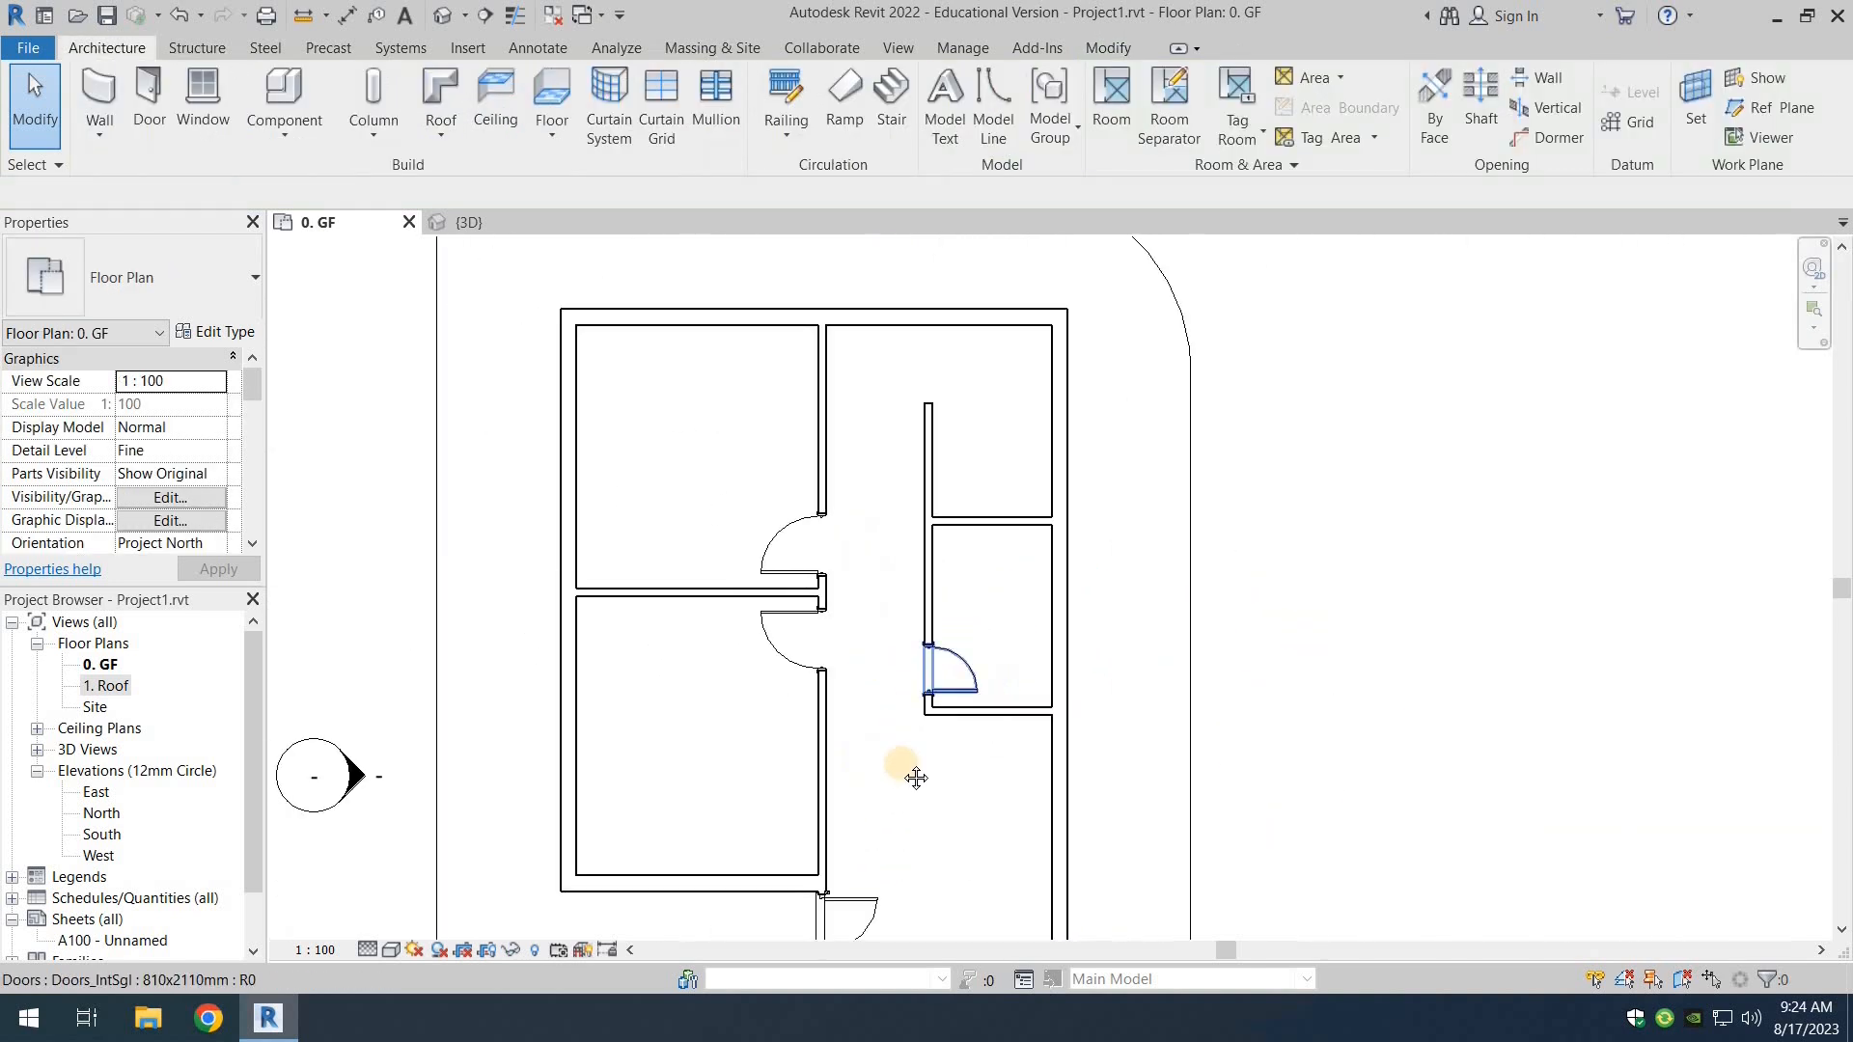
pyautogui.moveTo(915, 778); pyautogui.dragTo(977, 796, button='middle')
pyautogui.moveTo(966, 647); pyautogui.dragTo(969, 650, button='middle')
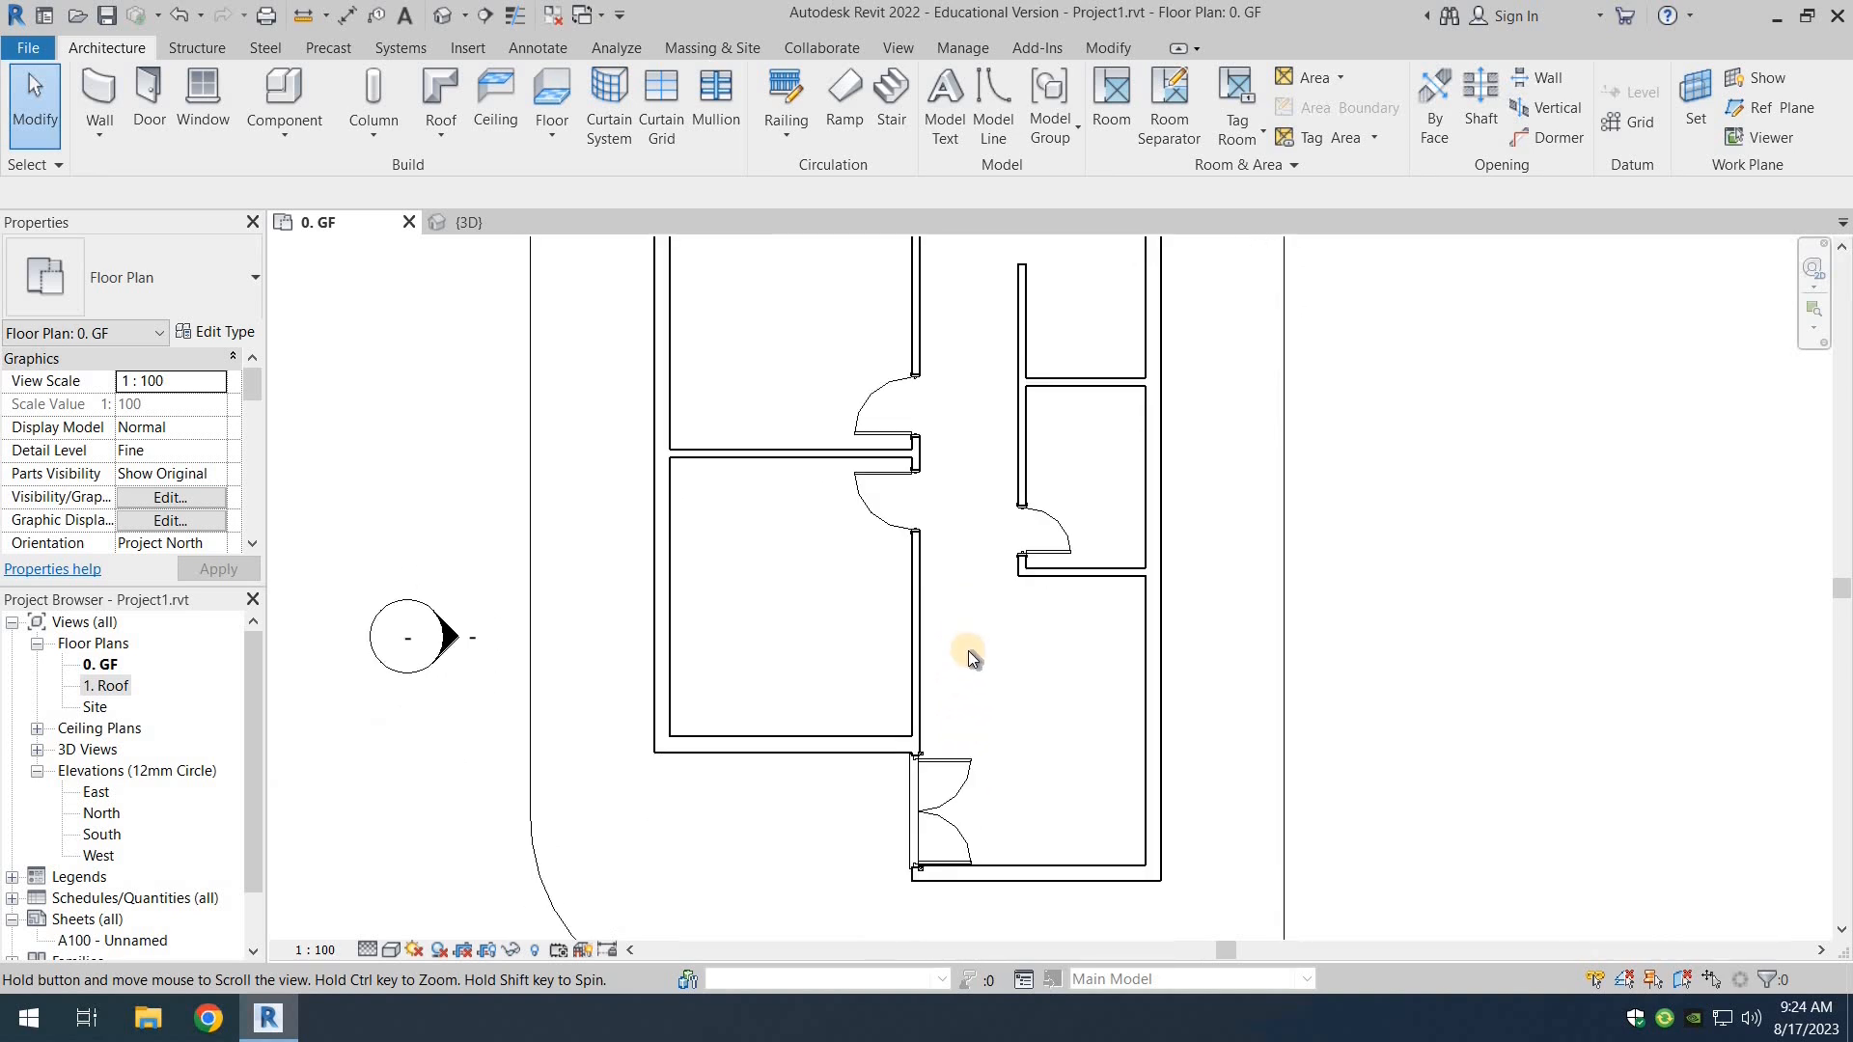
pyautogui.scroll(-1, 966, 535)
pyautogui.moveTo(953, 508); pyautogui.dragTo(939, 579, button='middle')
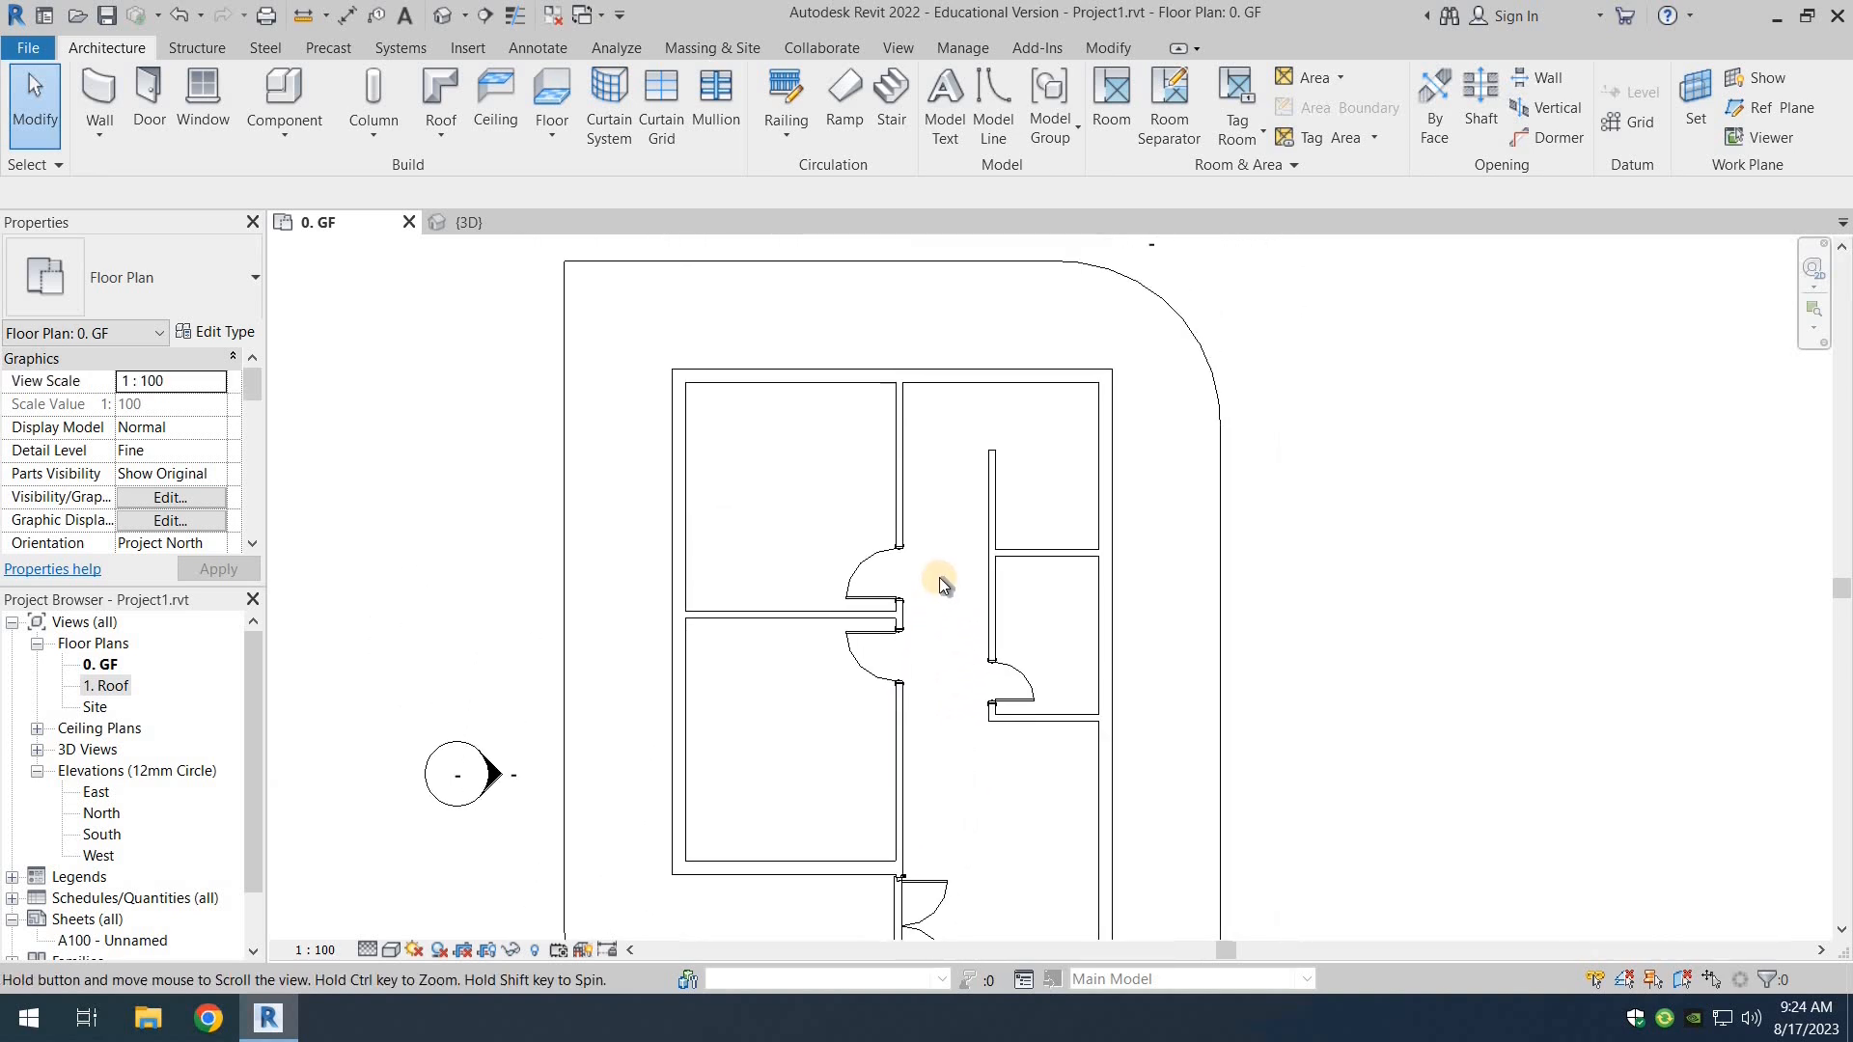
pyautogui.scroll(-1, 939, 579)
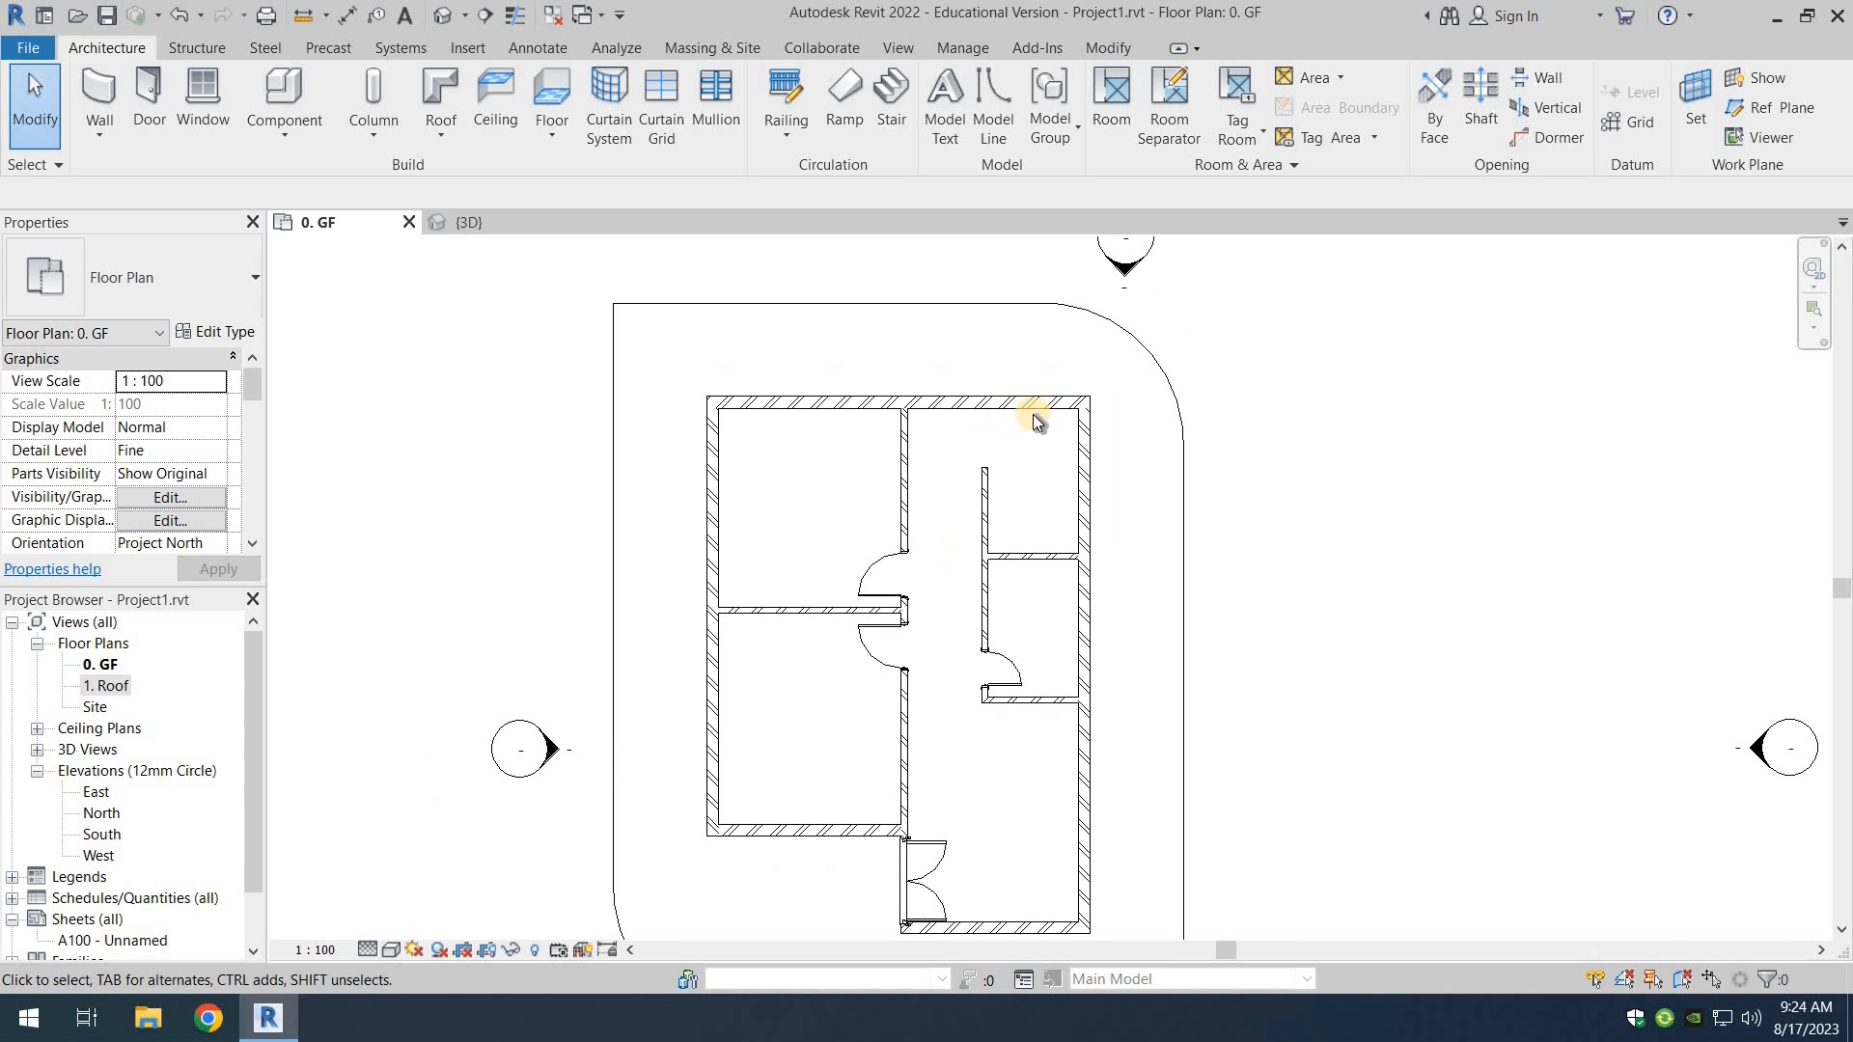
pyautogui.scroll(2, 1045, 363)
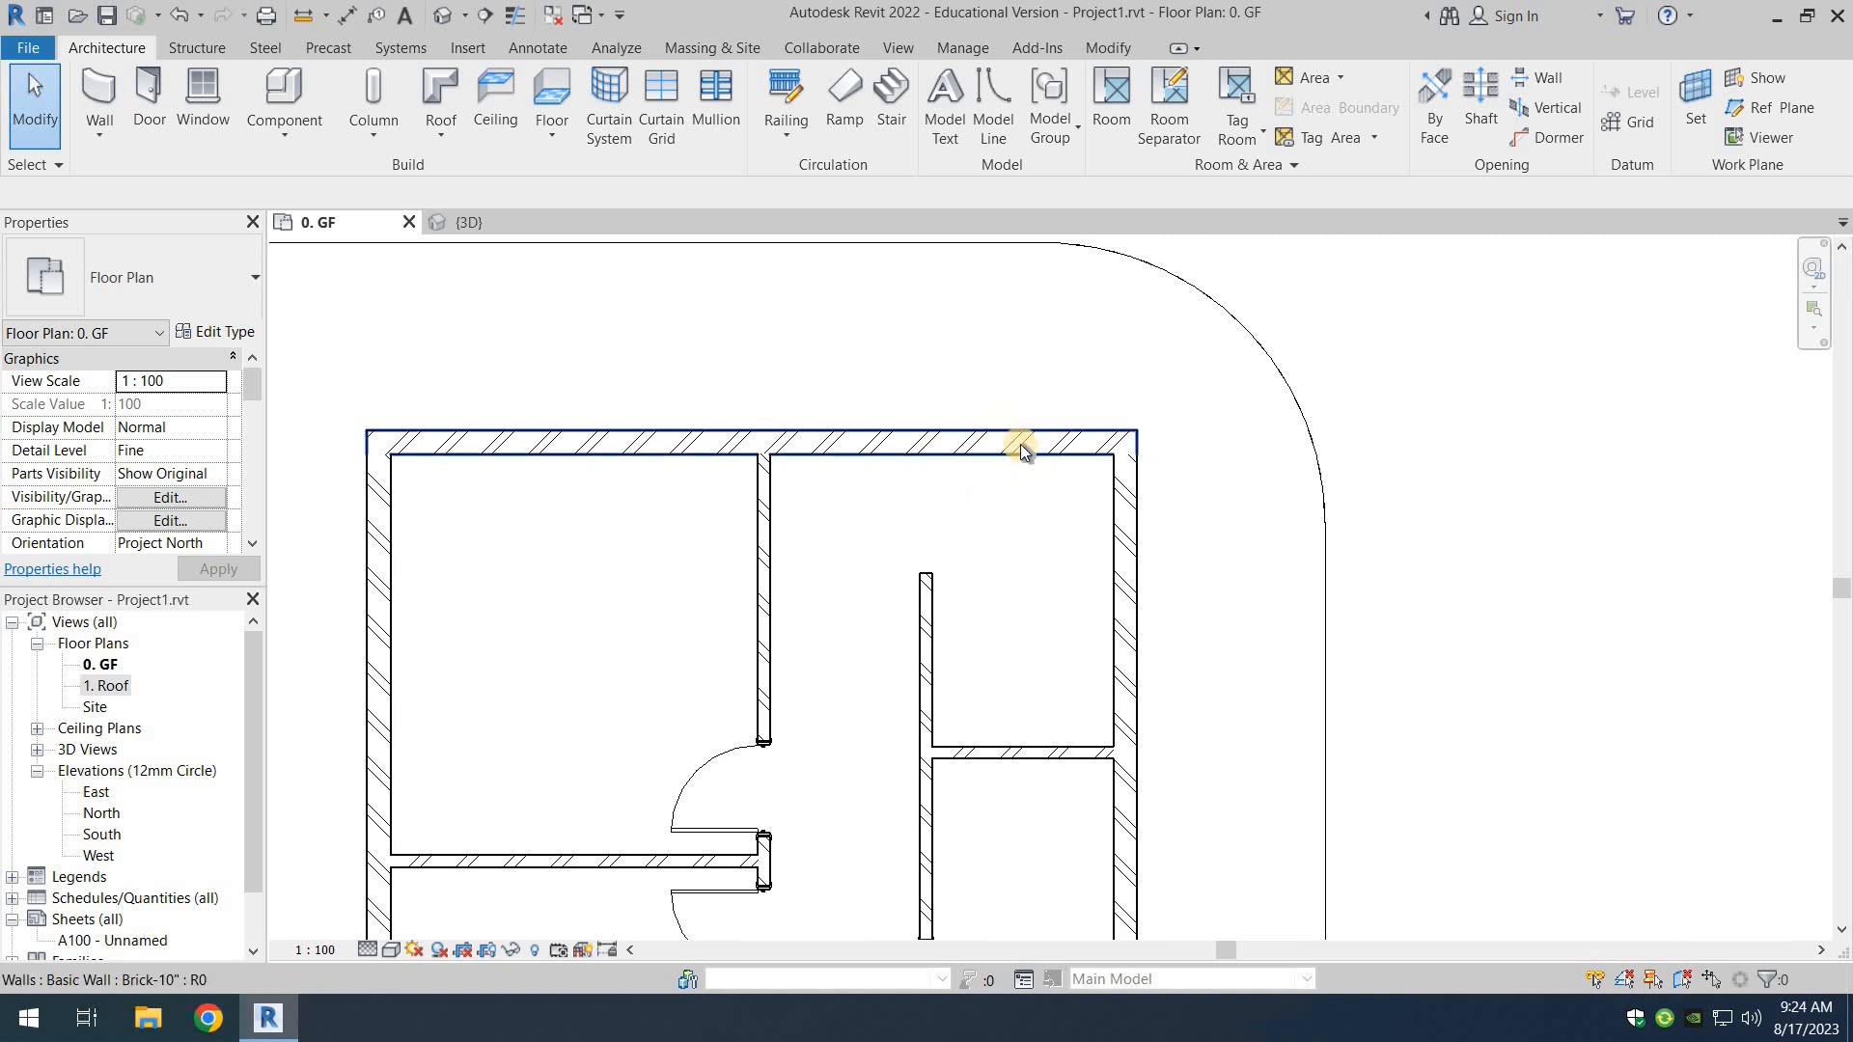
pyautogui.click(150, 102)
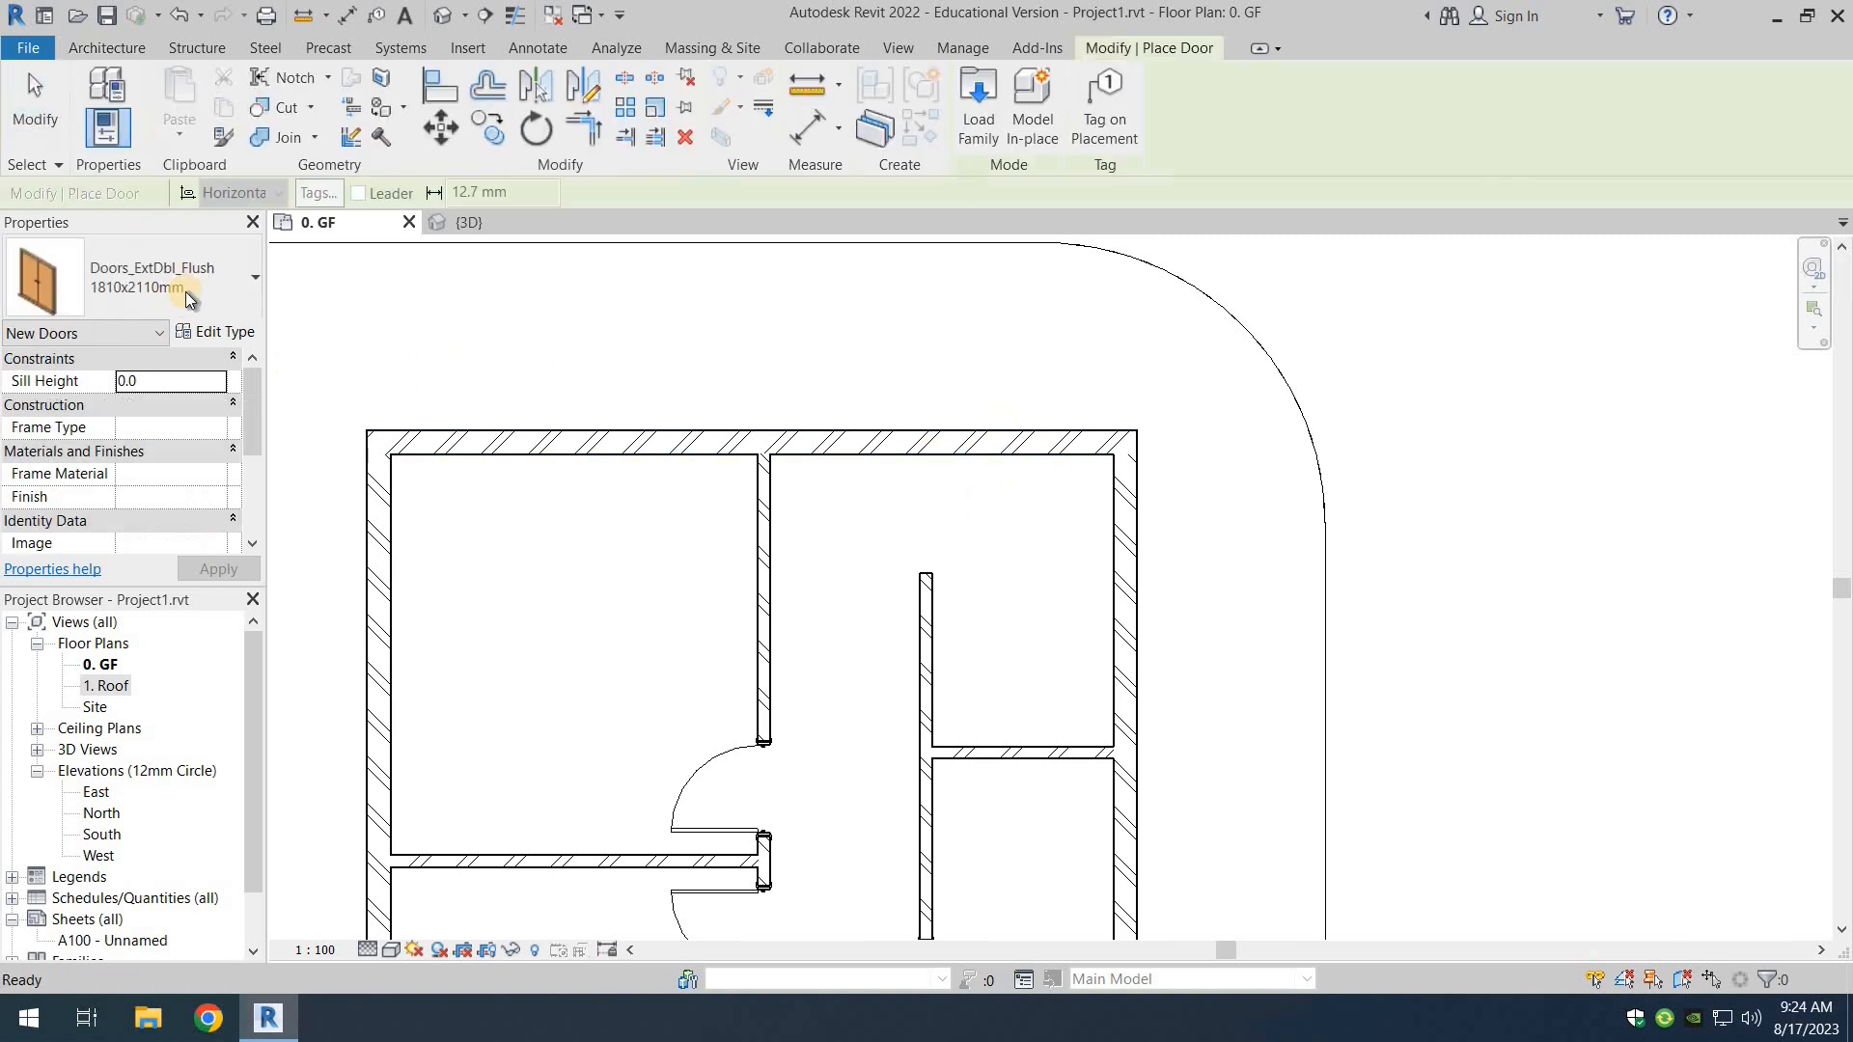
pyautogui.click(215, 280)
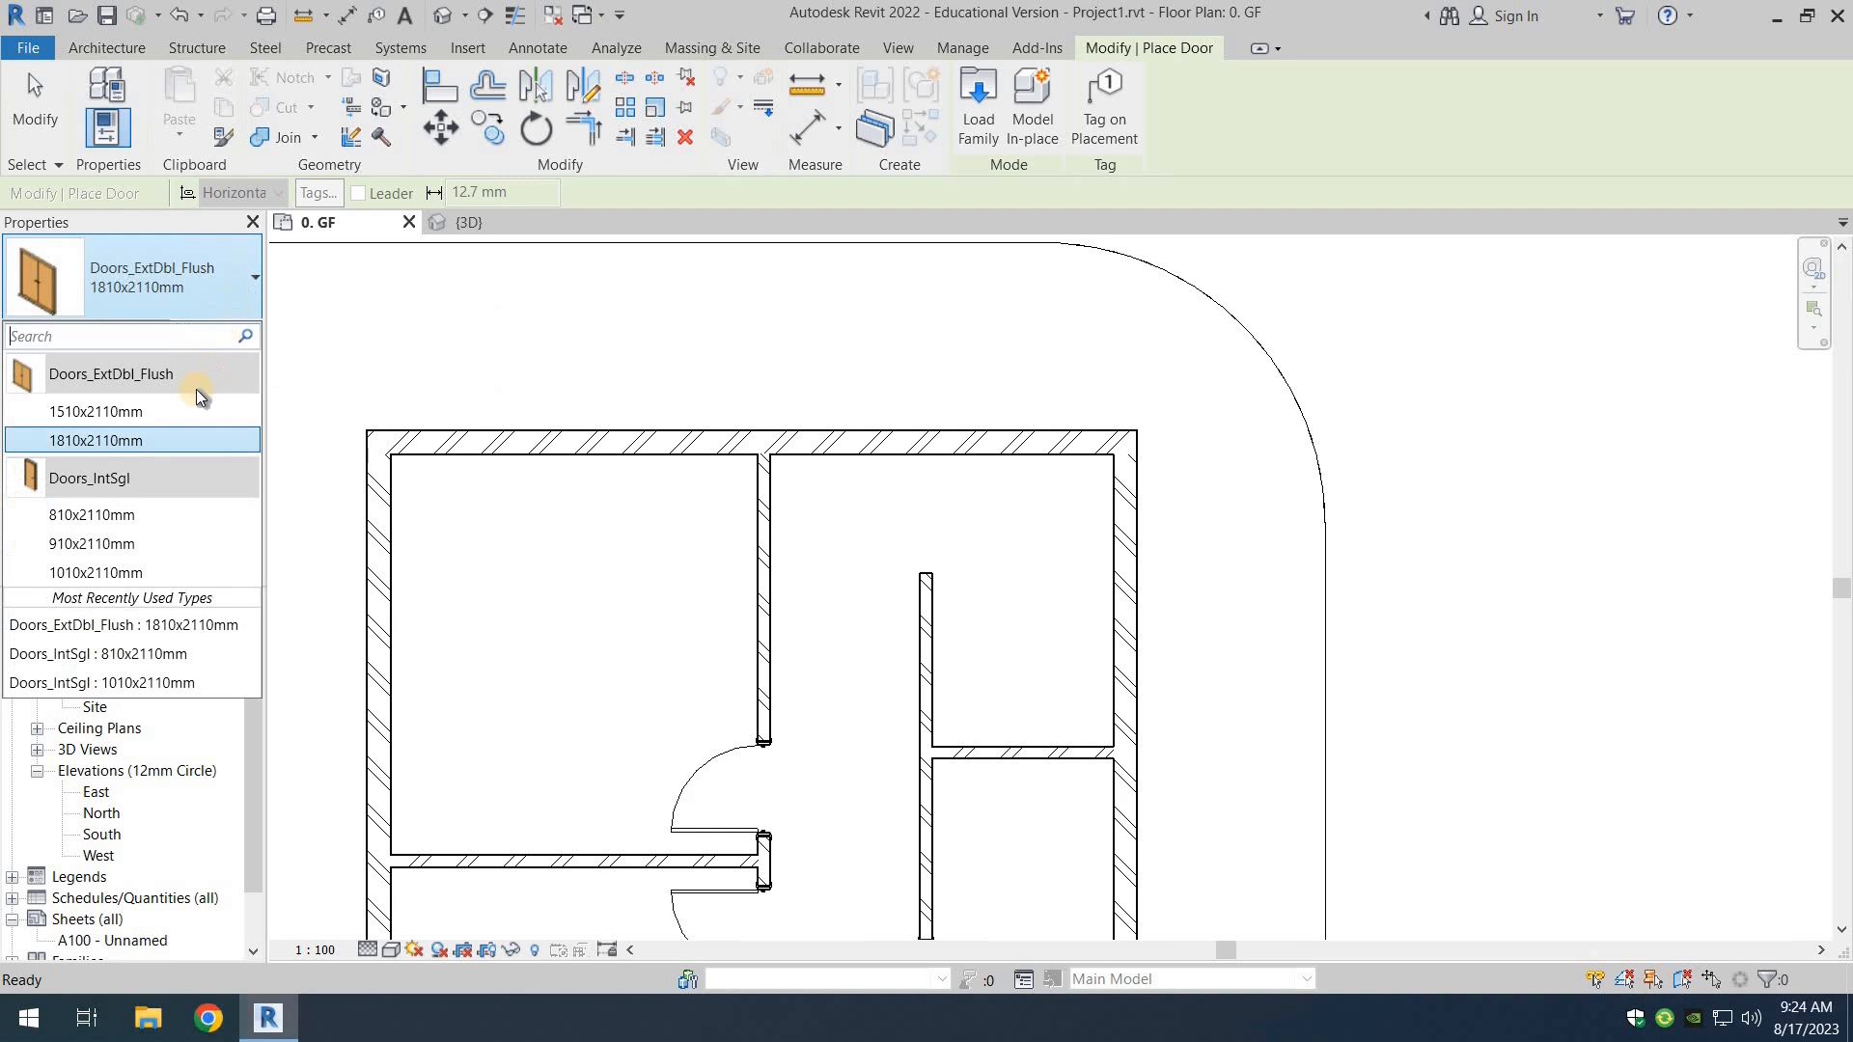
pyautogui.click(116, 412)
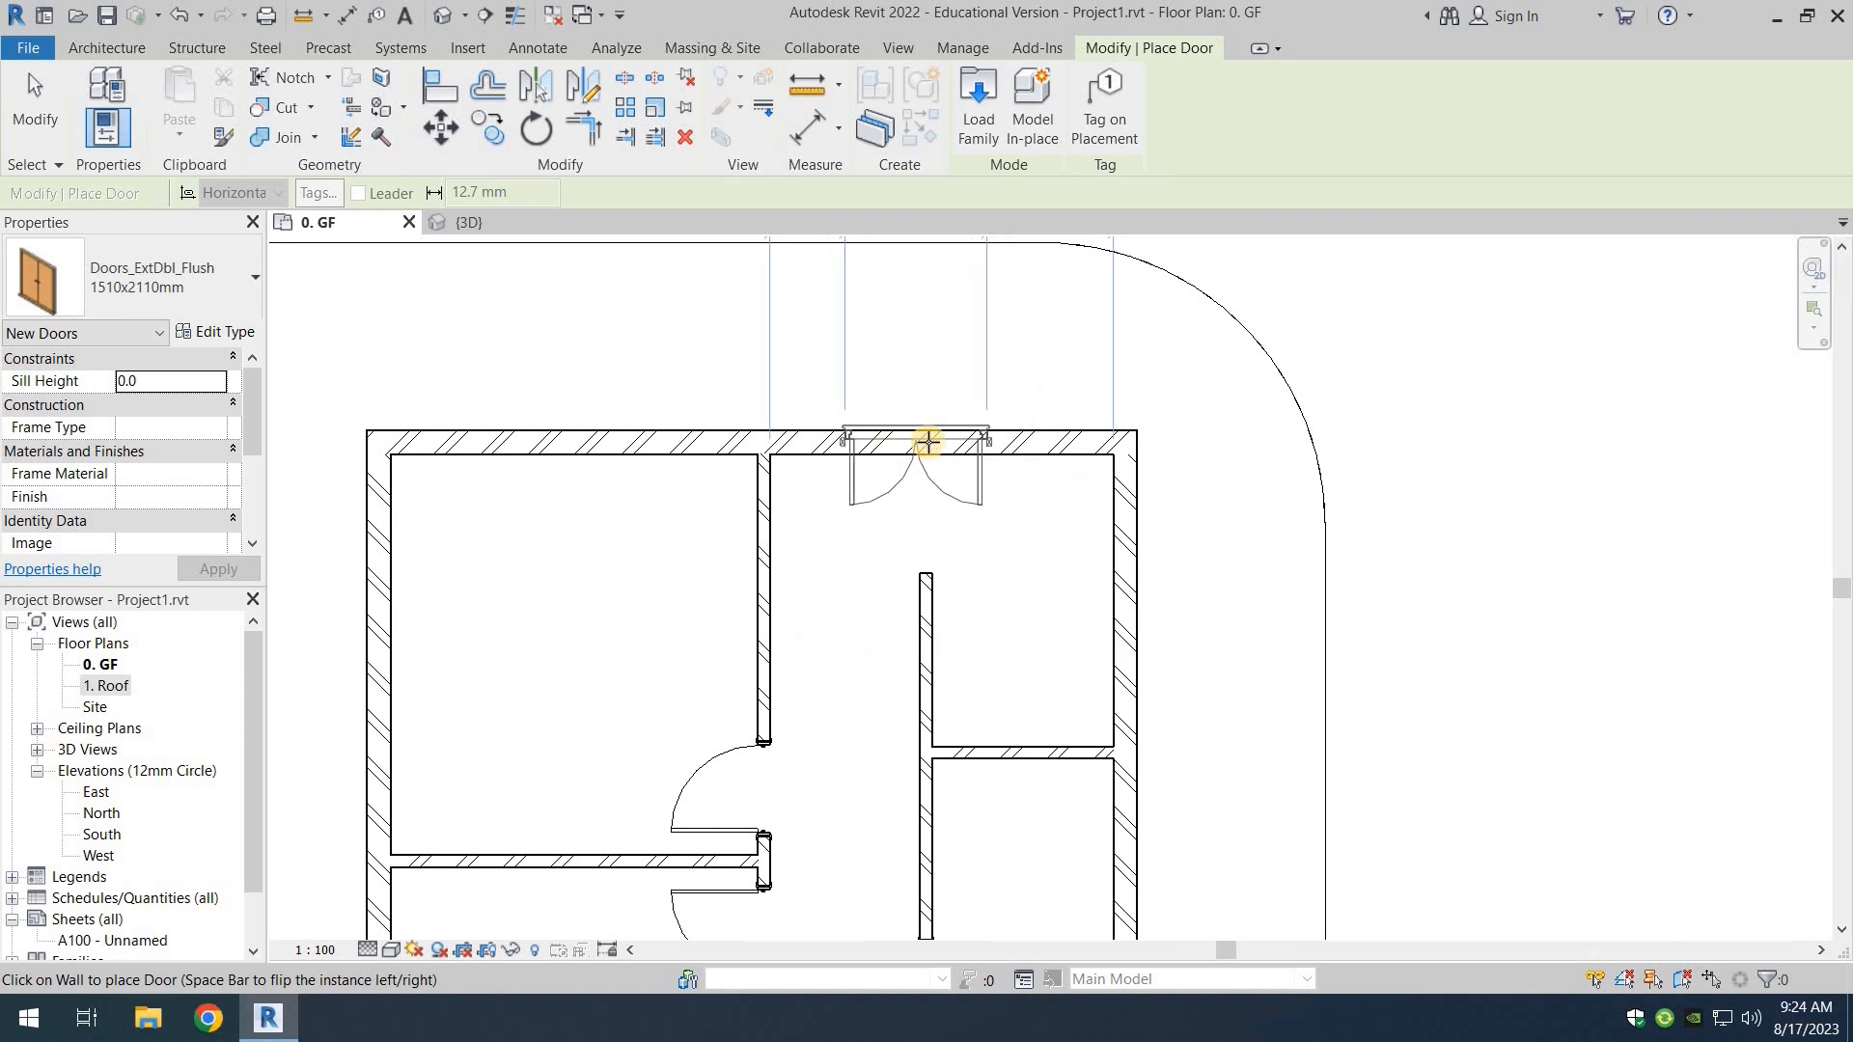
pyautogui.click(931, 441)
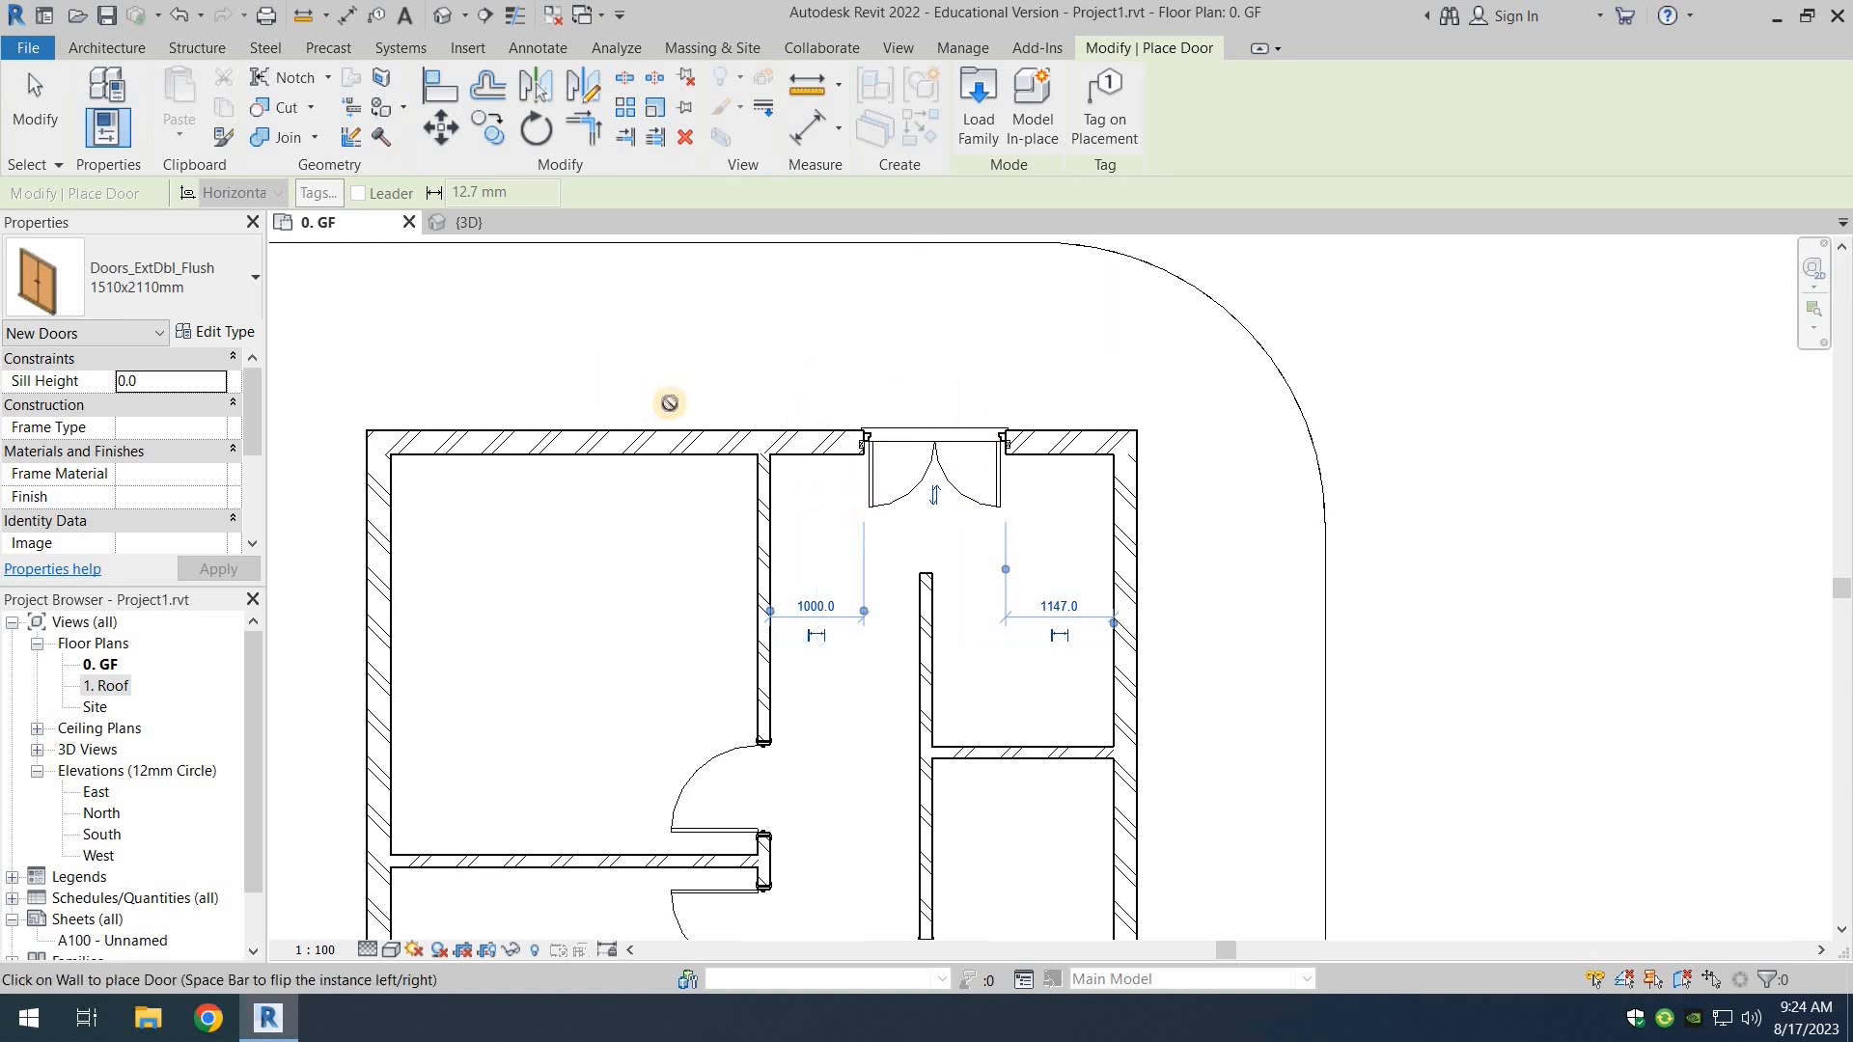
pyautogui.click(35, 107)
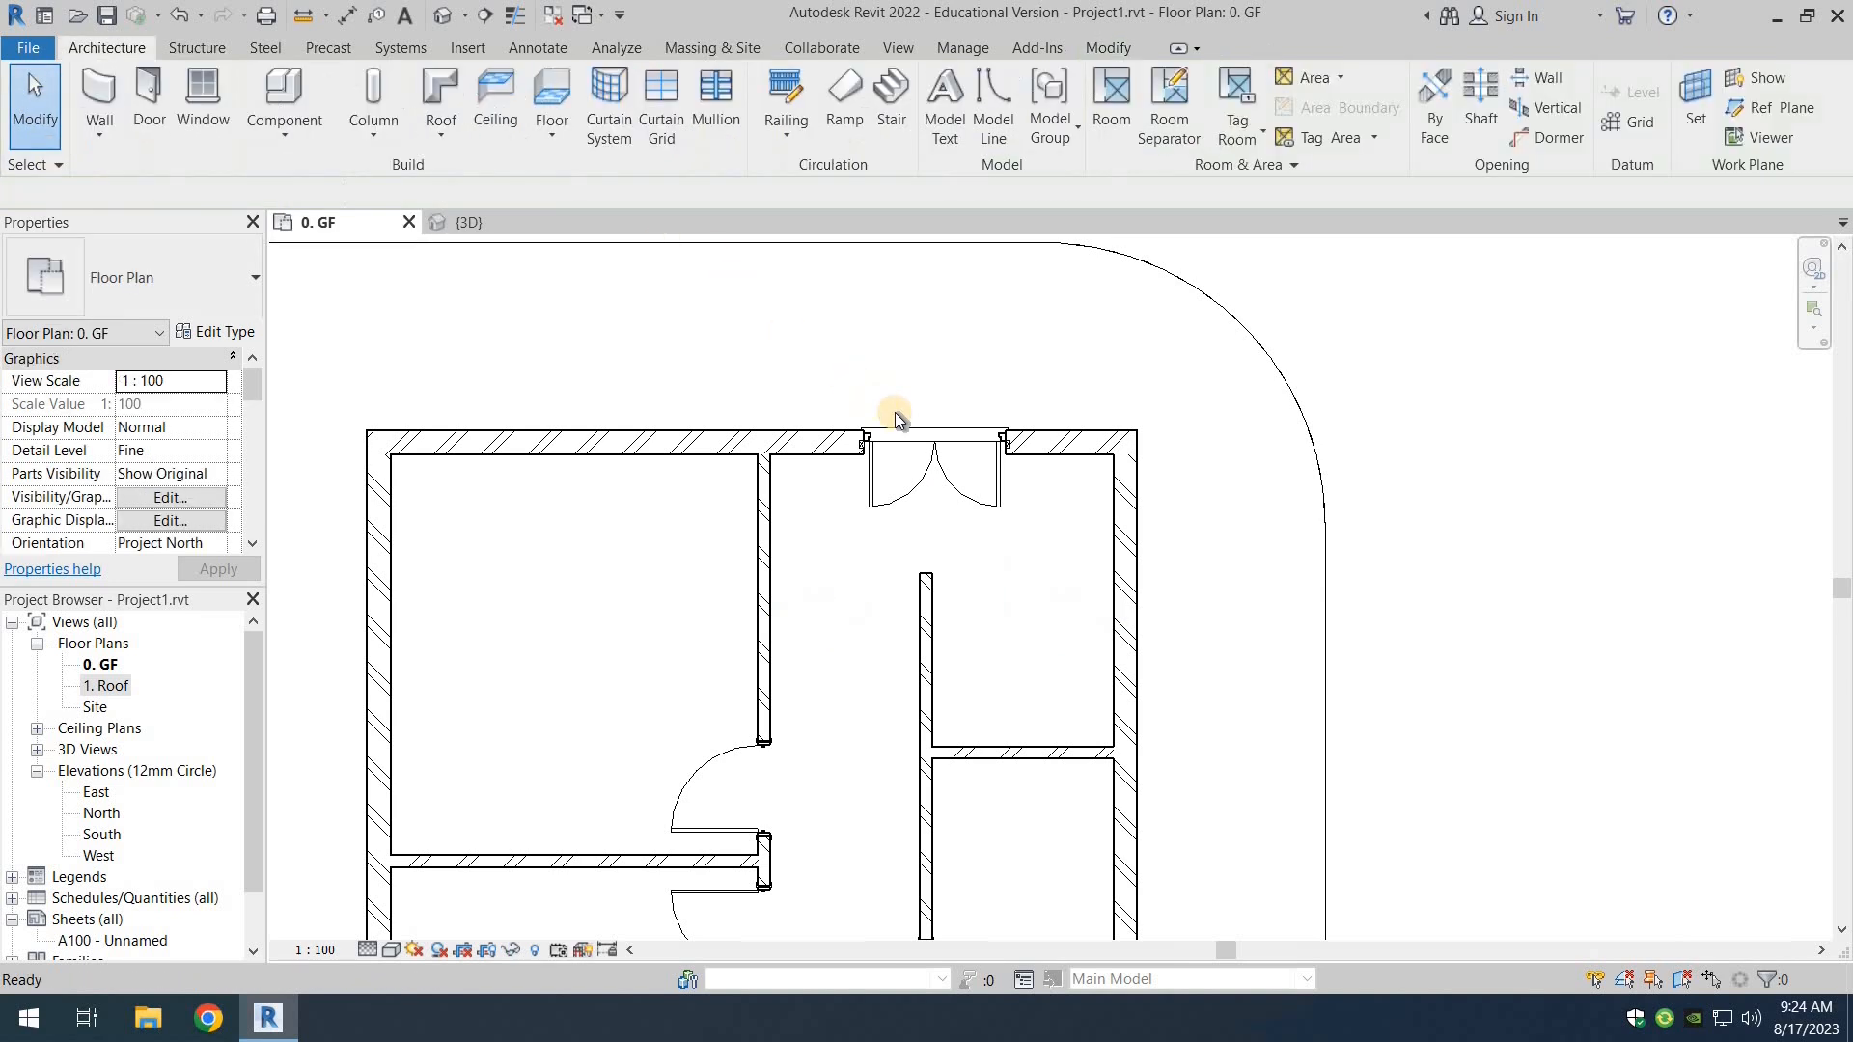
pyautogui.click(899, 427)
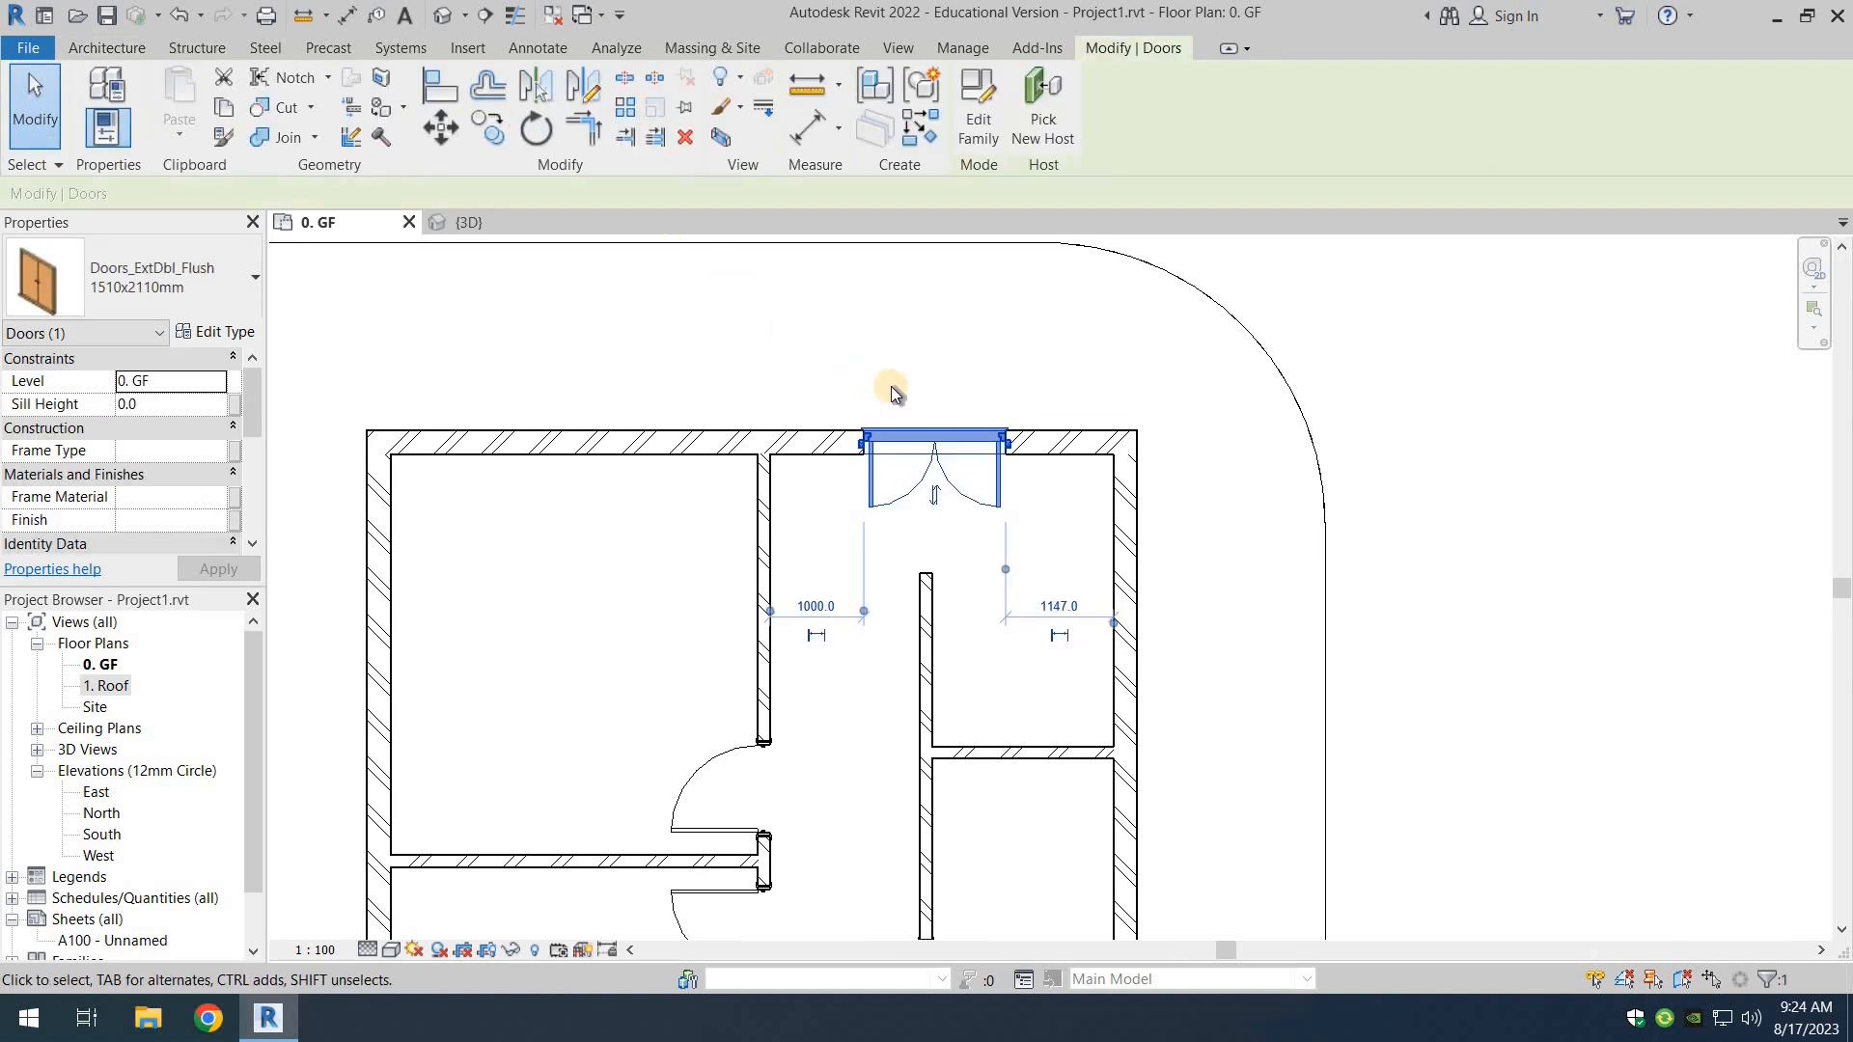
# Step: Delete the double door from the top exterior wall
pyautogui.press('Delete')
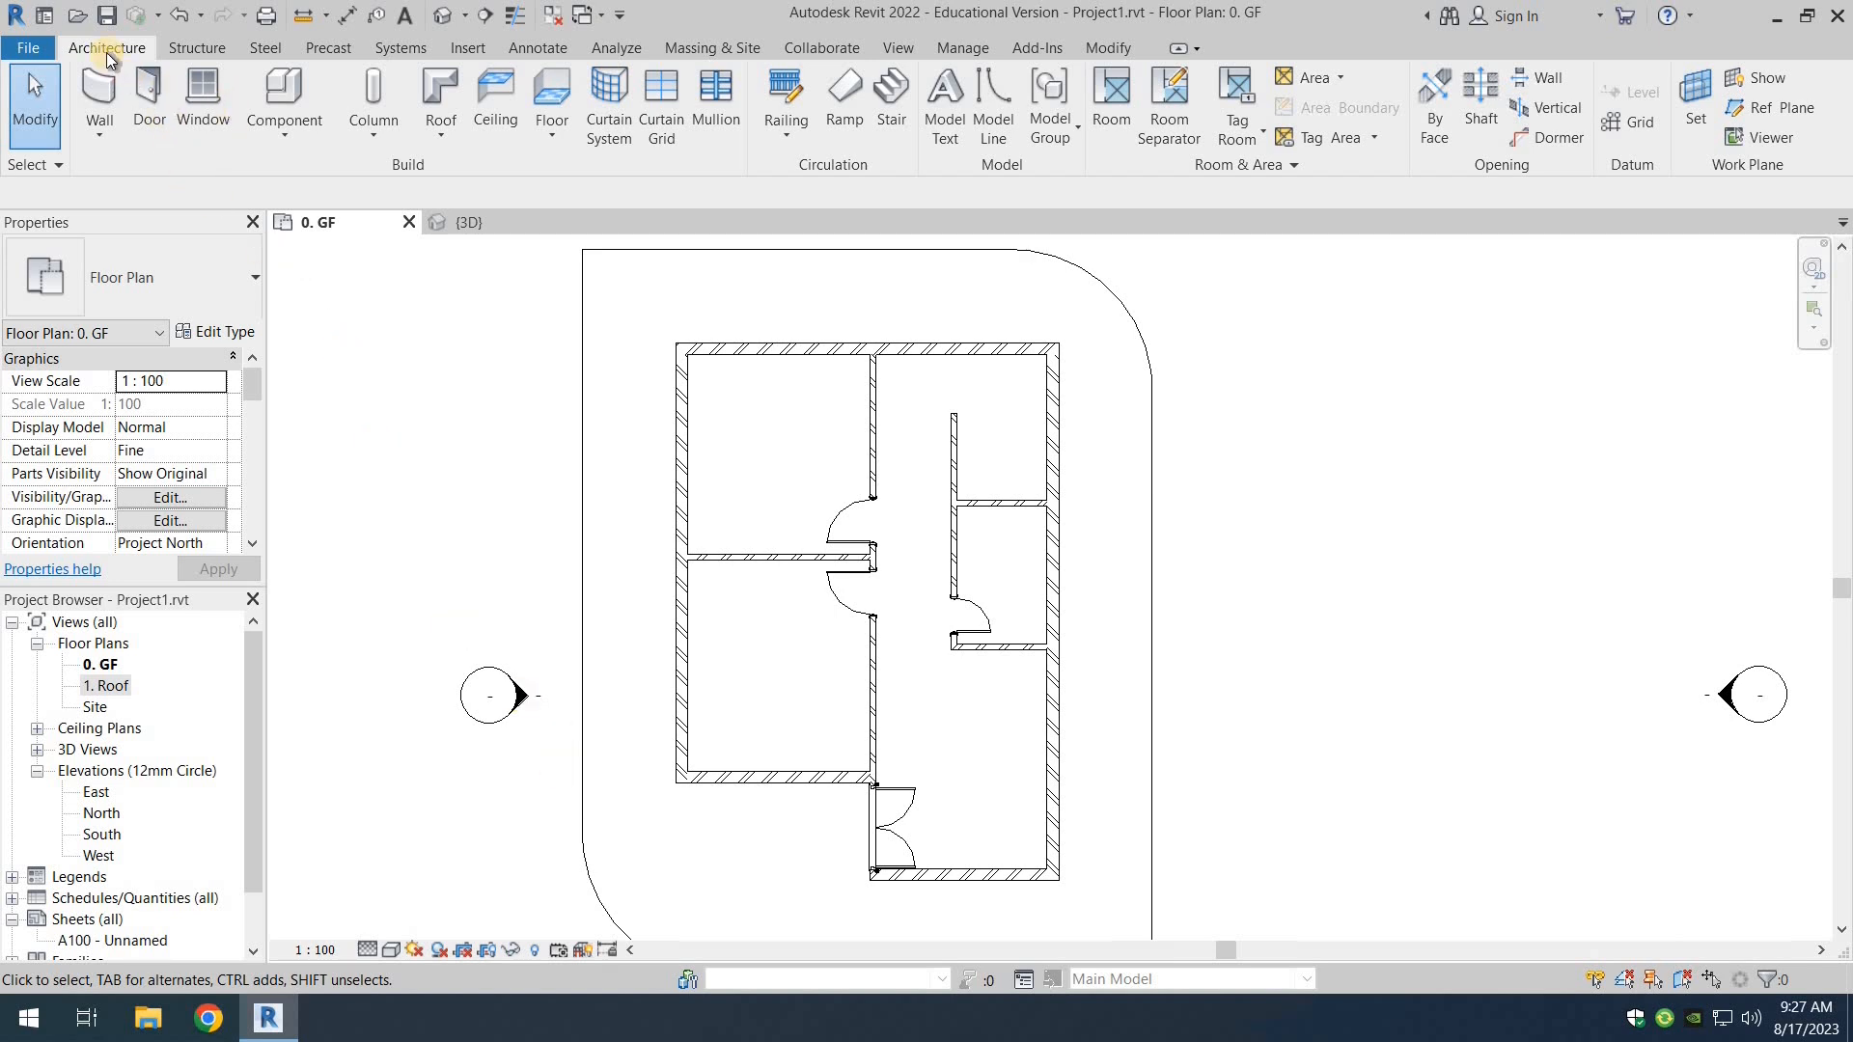
# Step: Place a Windows_Sgl_Plain 910x910mm window in the right exterior wall, 220 above the partition below the upper right room
pyautogui.click(213, 97)
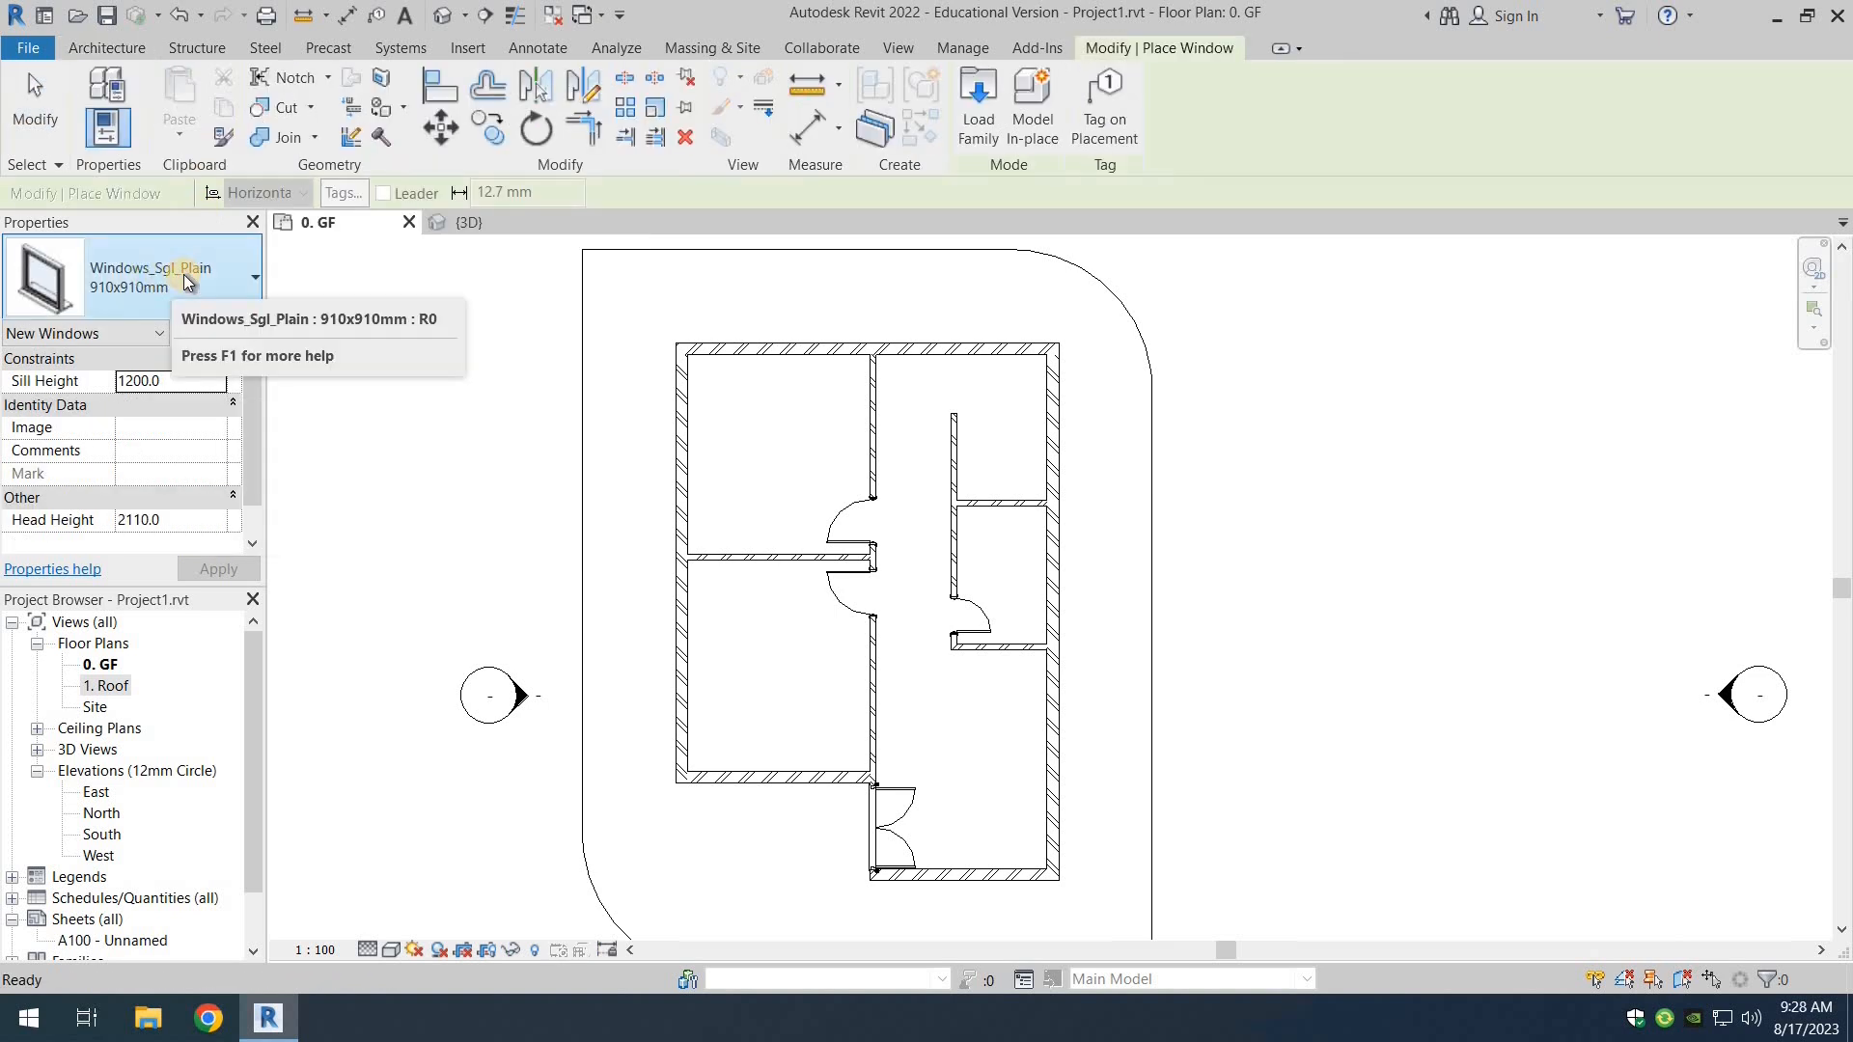
pyautogui.click(155, 275)
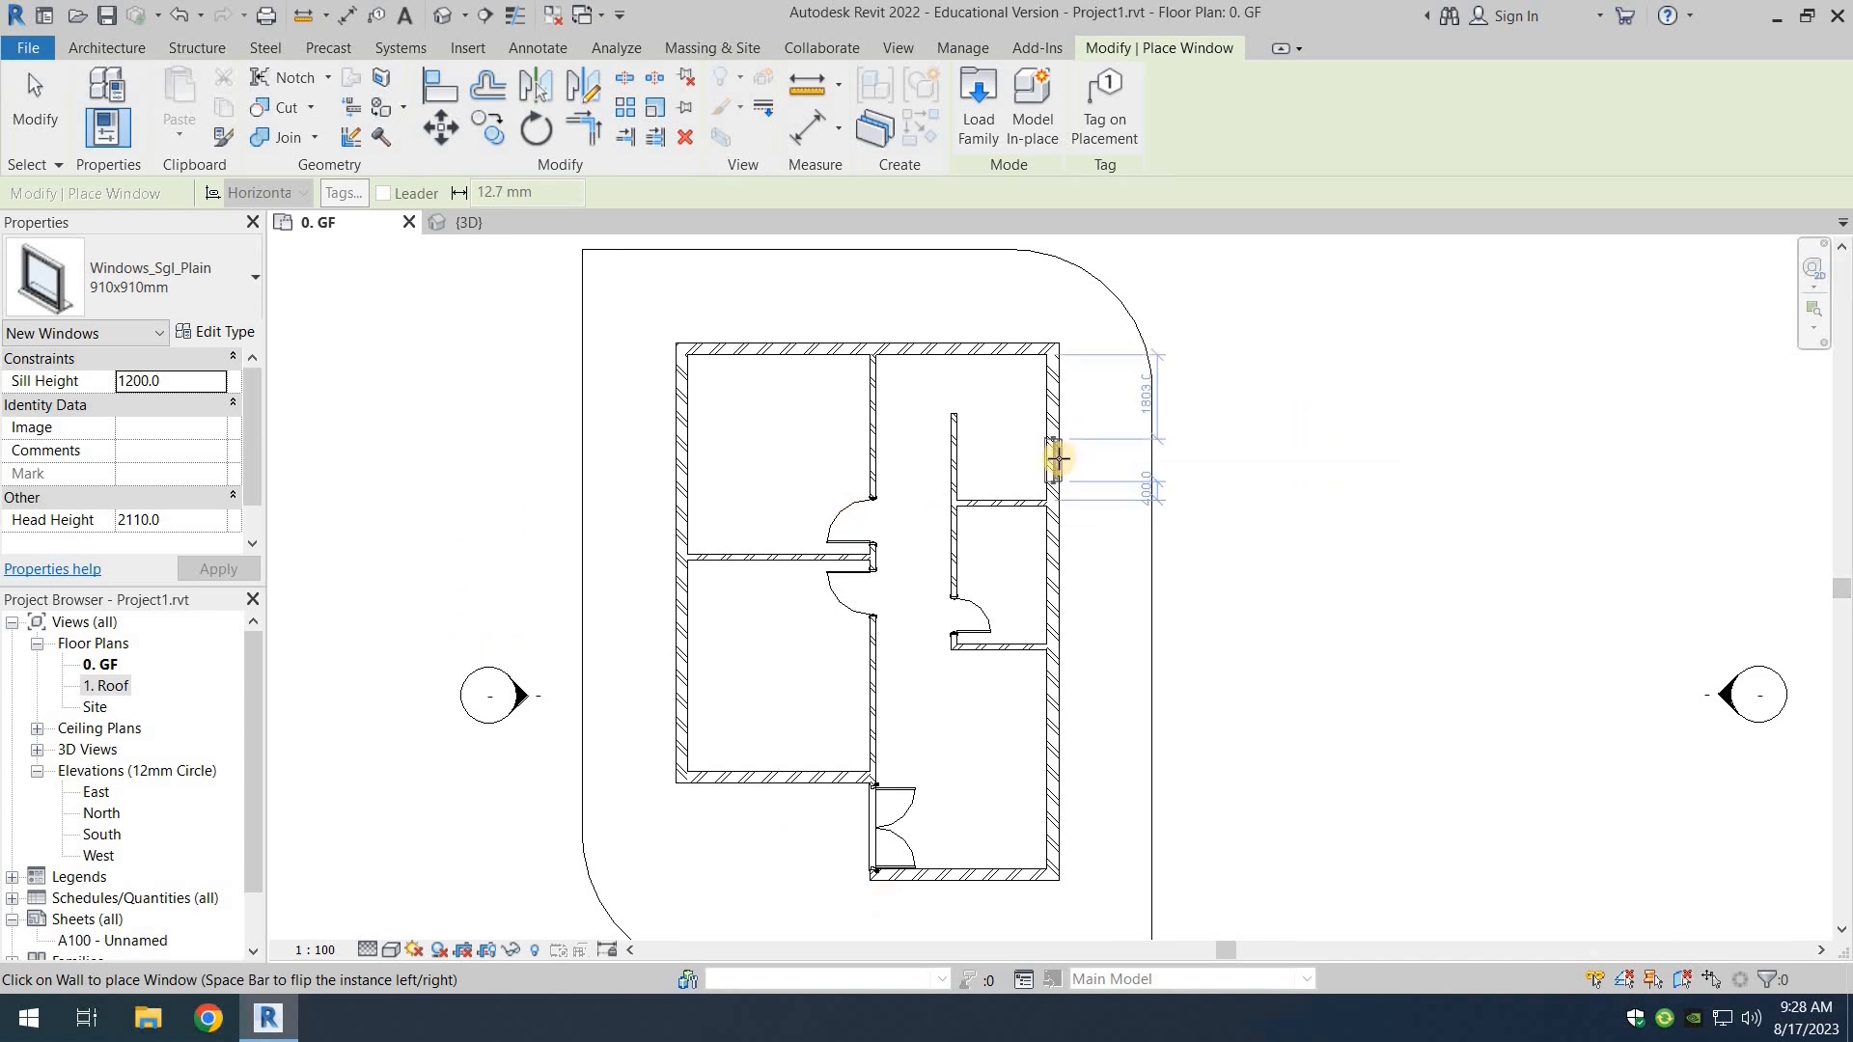
pyautogui.scroll(5, 1057, 460)
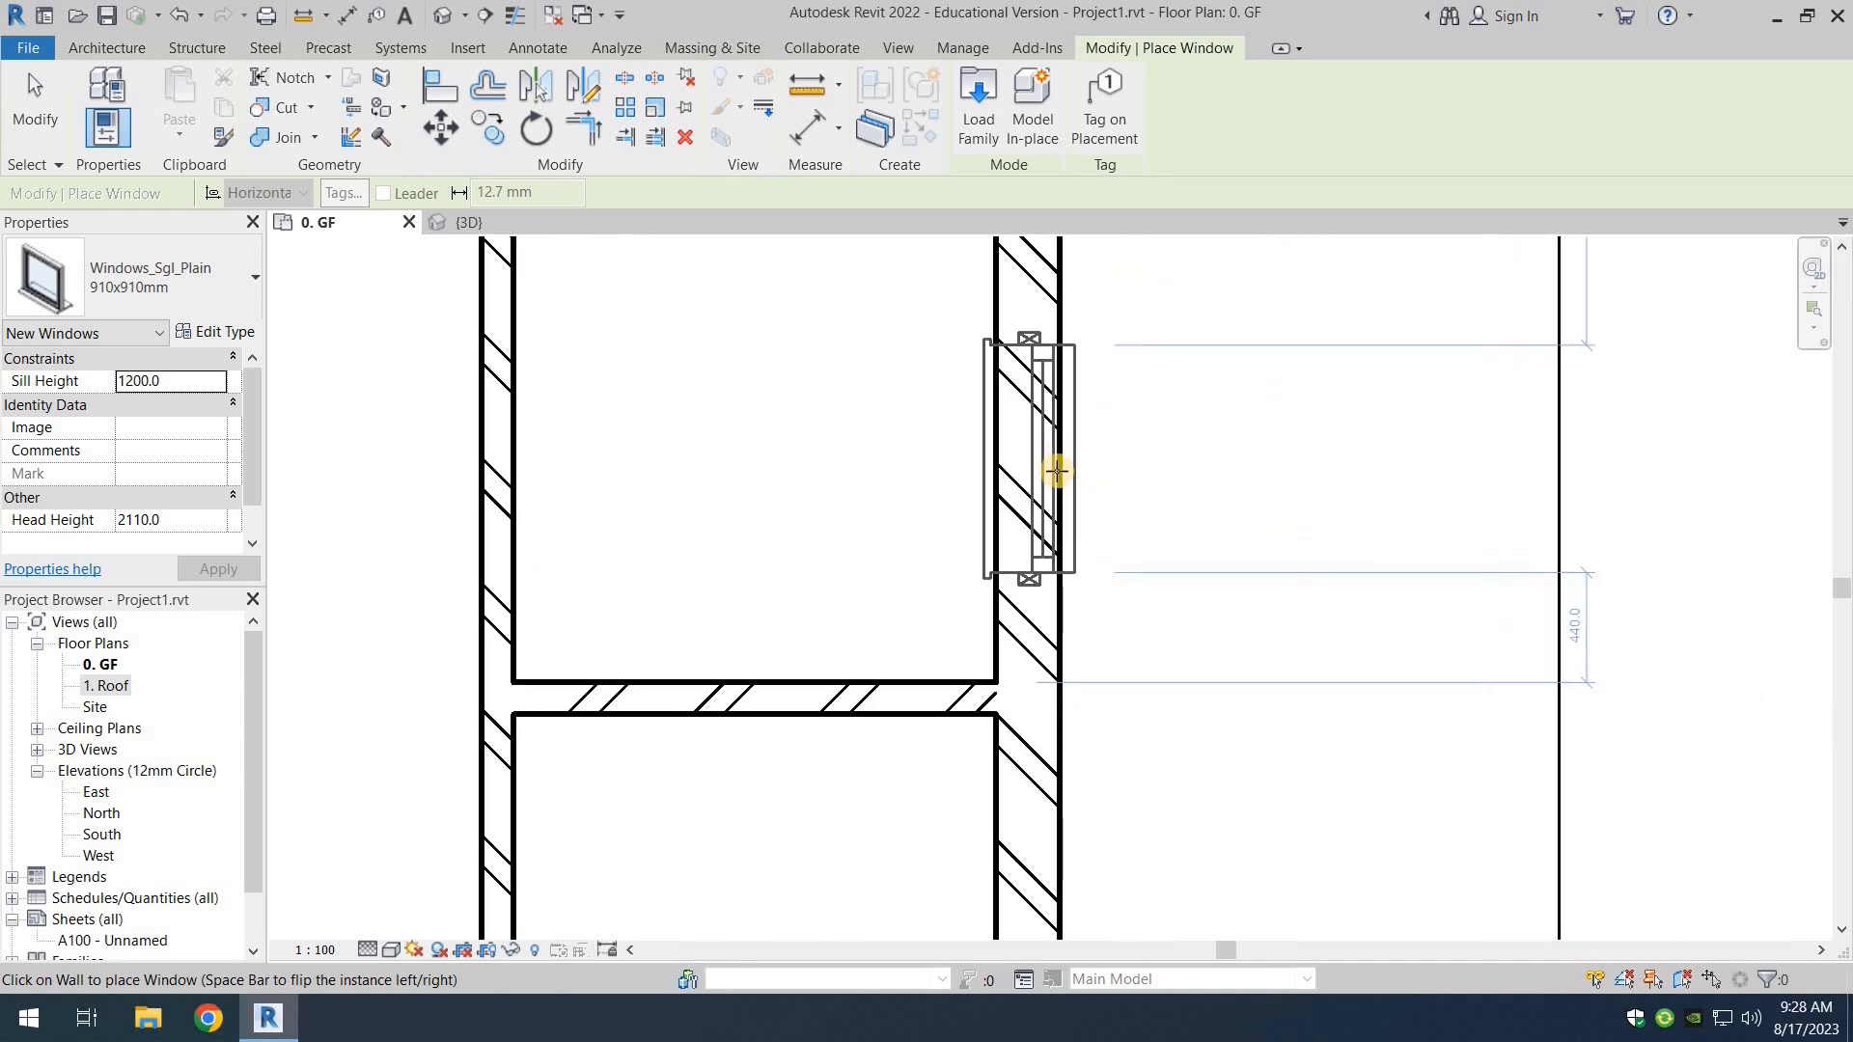
pyautogui.scroll(1, 1056, 470)
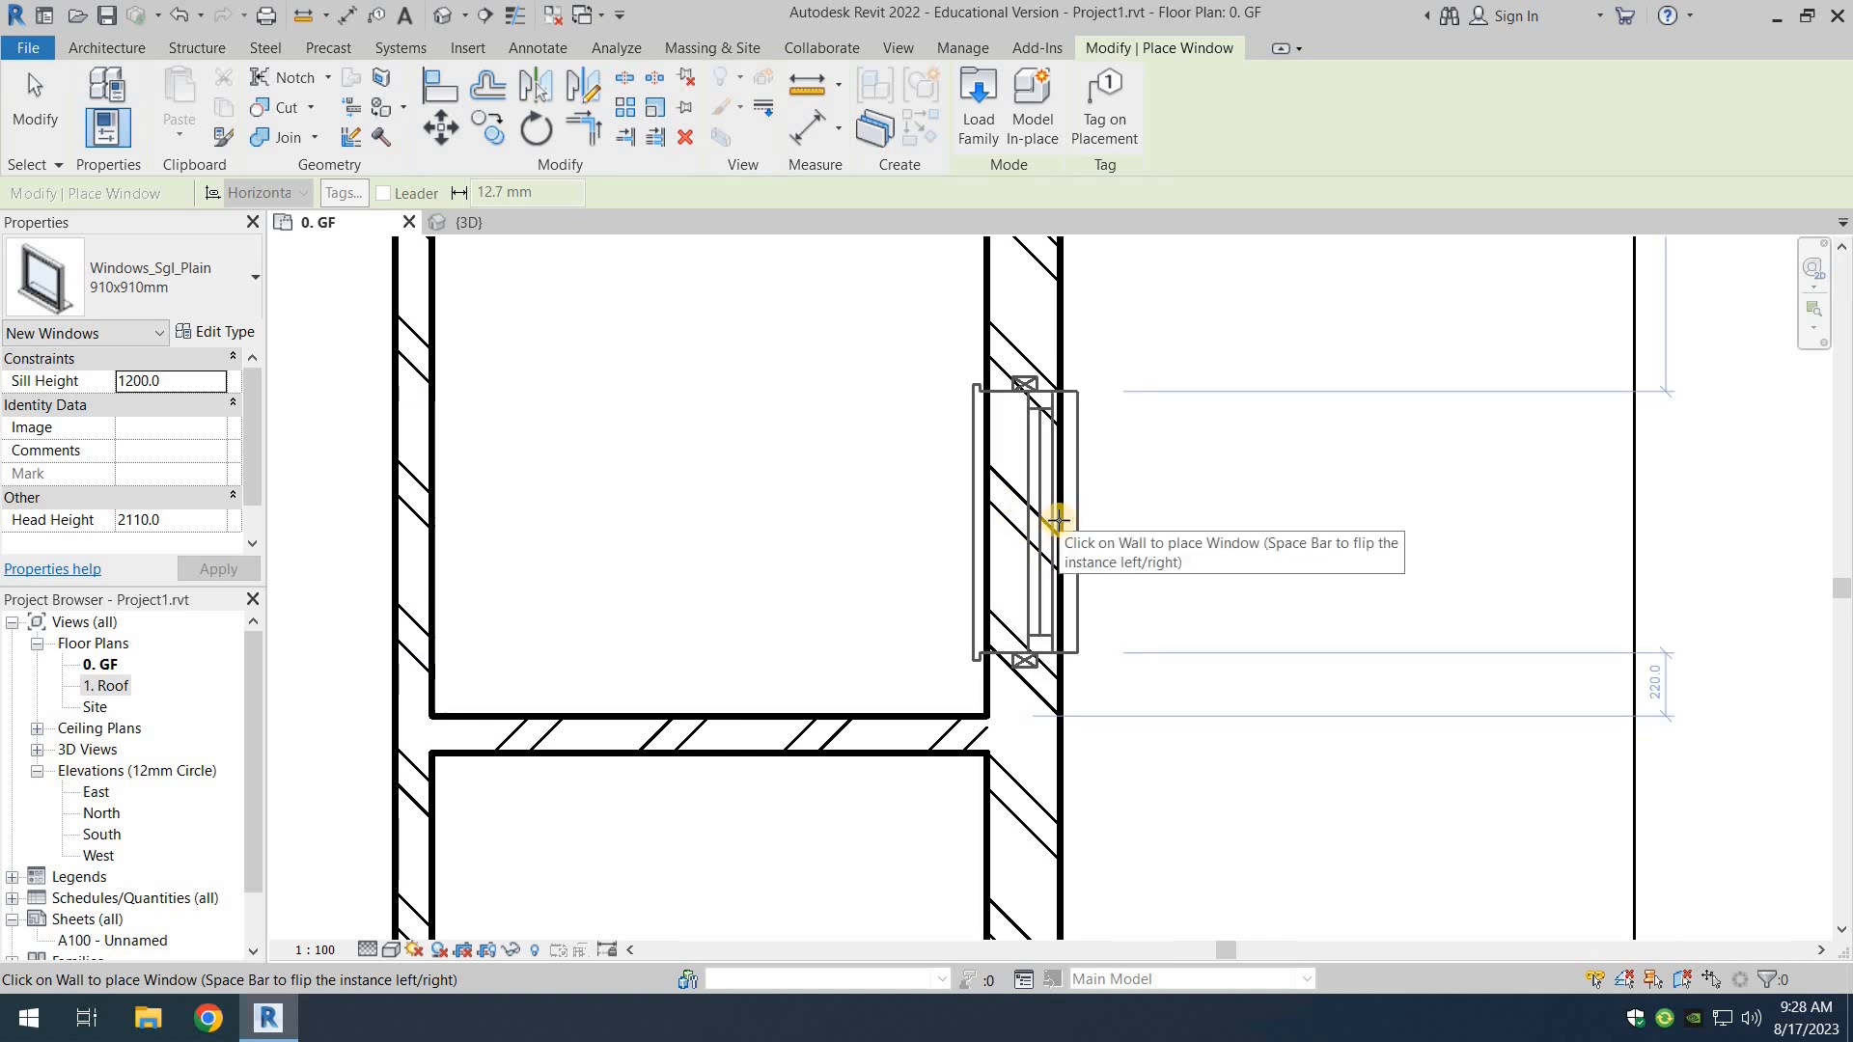
pyautogui.click(1059, 521)
pyautogui.scroll(-3, 1168, 514)
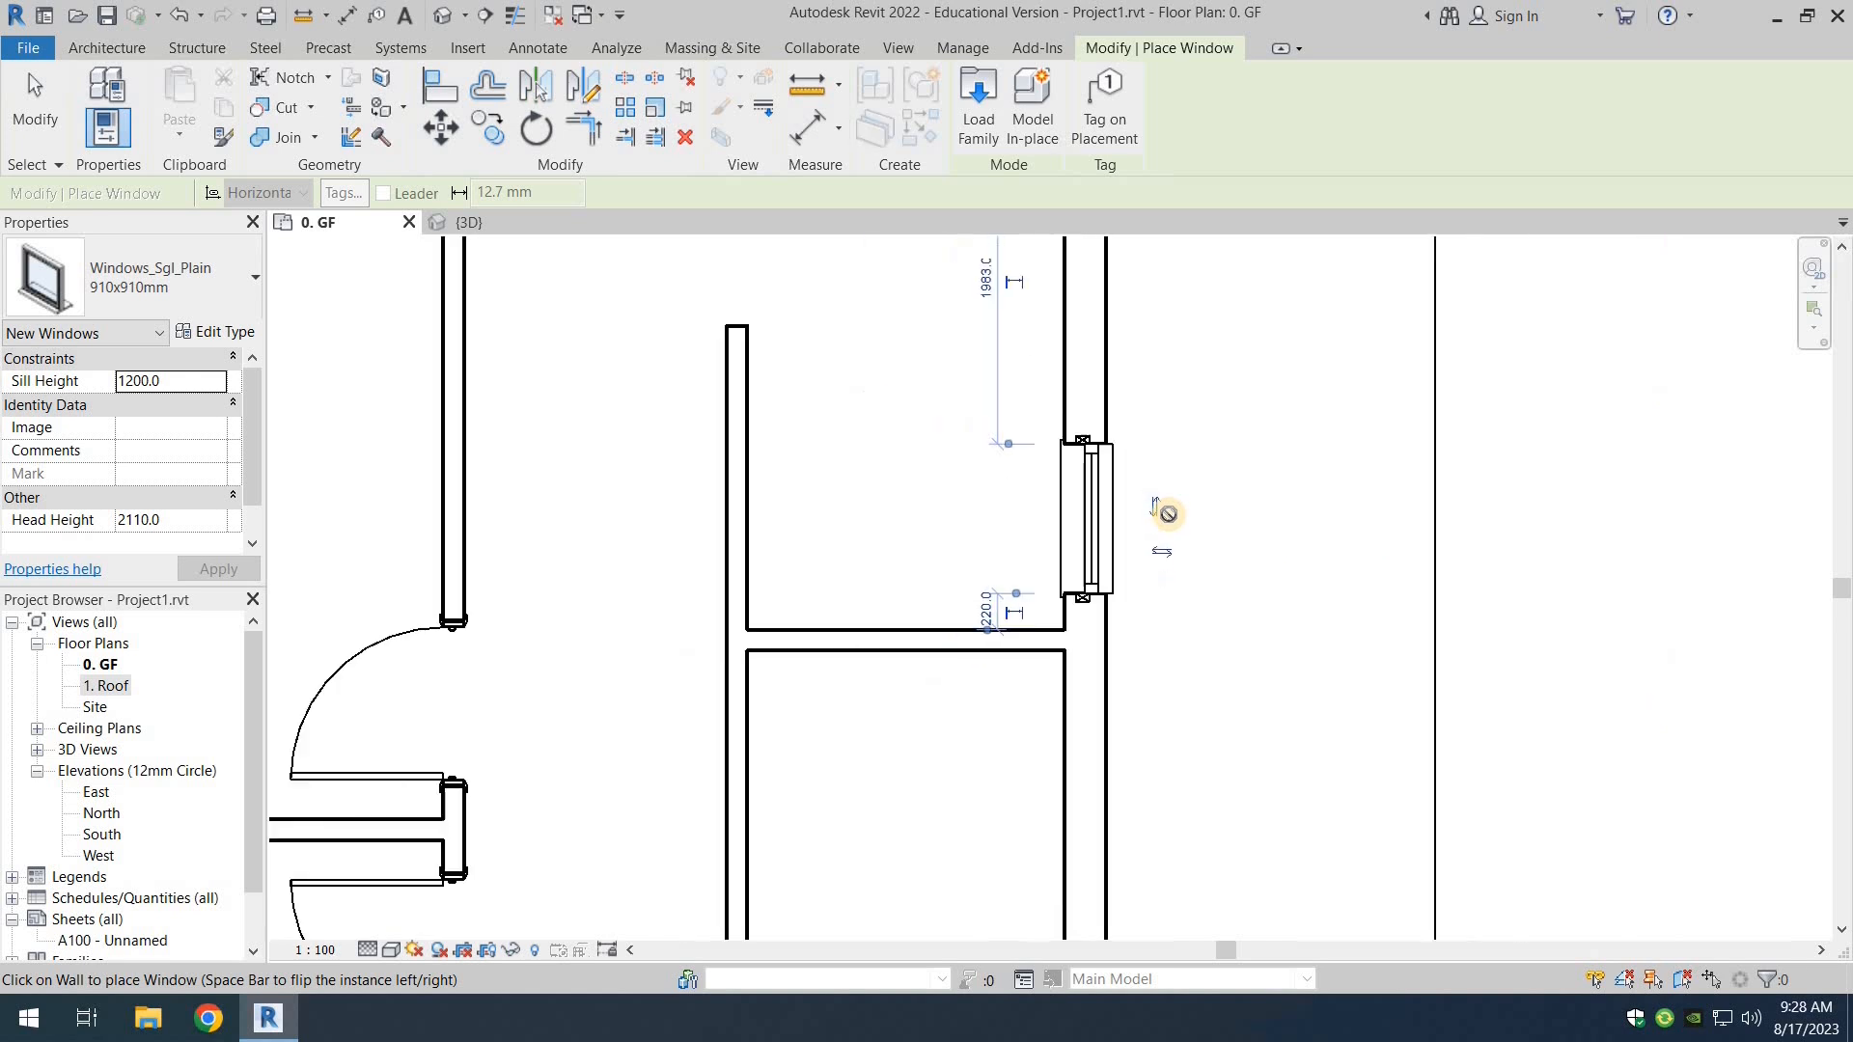
# Step: Place two more 910x910mm windows in the right wall: 400 below the top wall and 300 below the small enclosed room's top partition
pyautogui.moveTo(1236, 418); pyautogui.dragTo(1232, 632, button='middle')
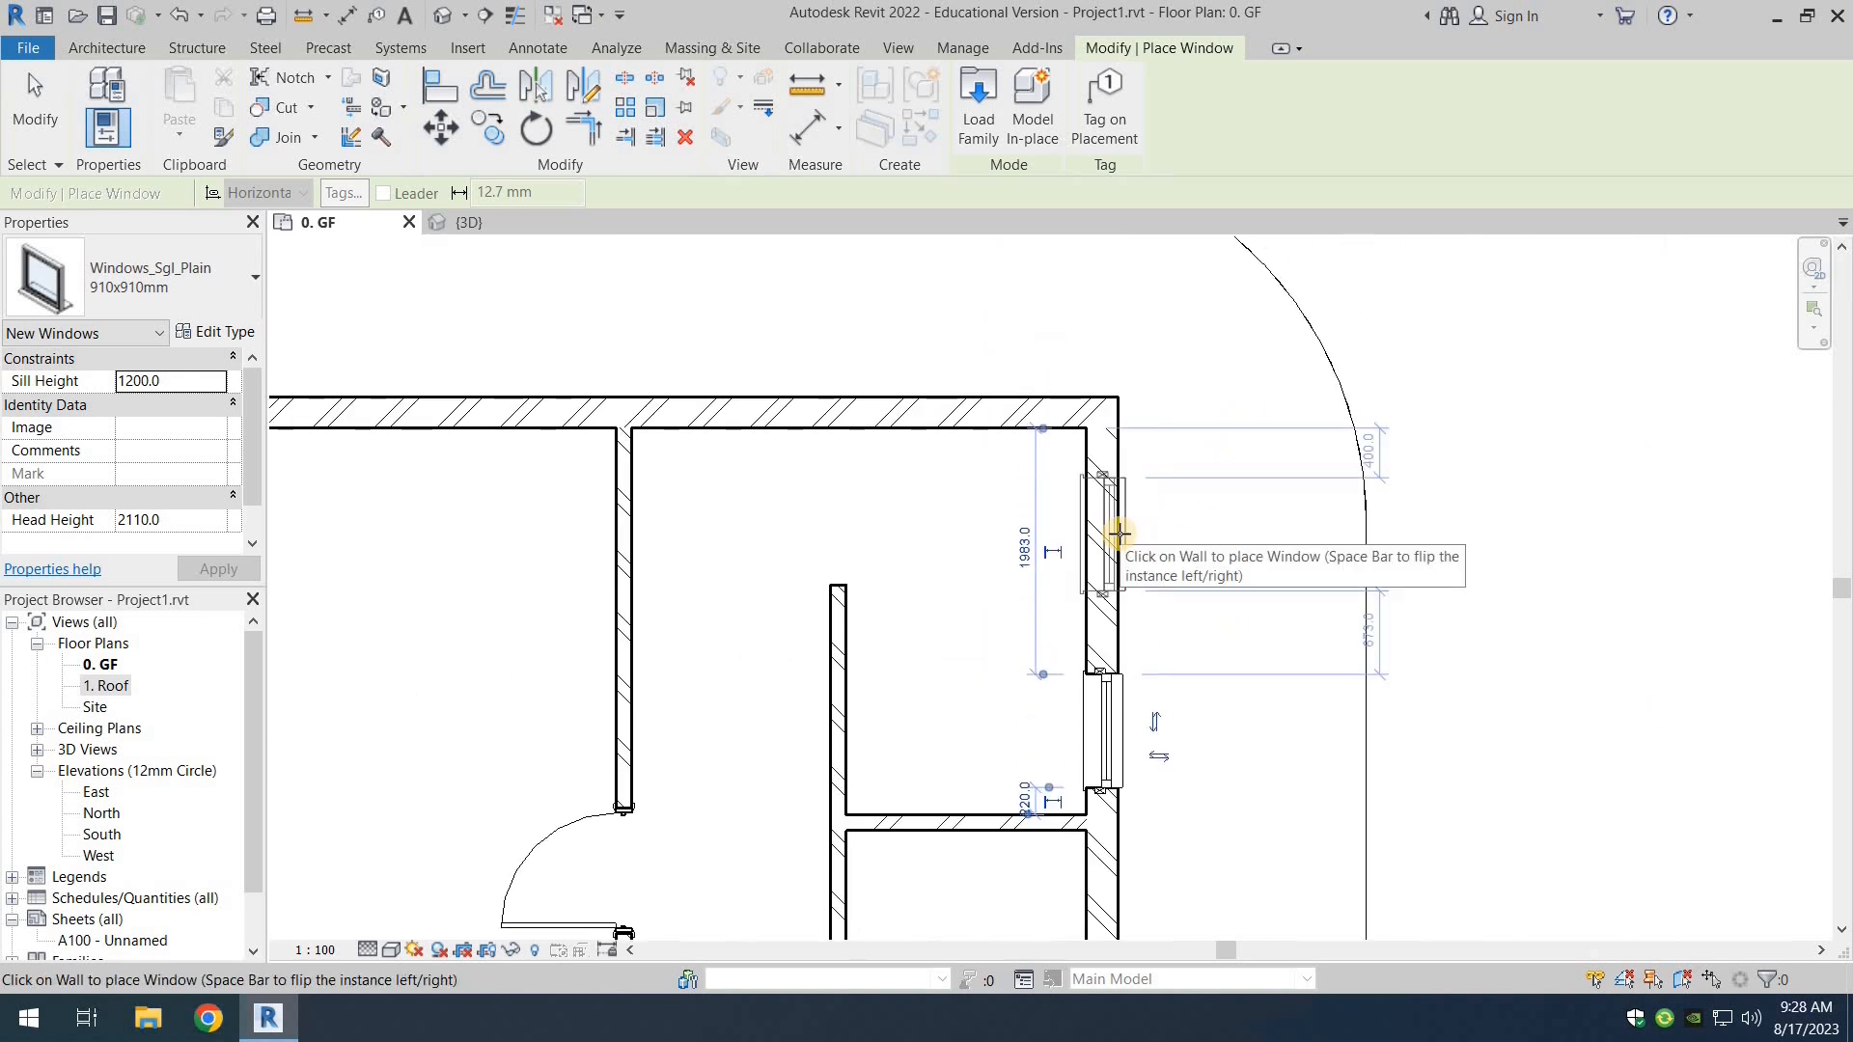
pyautogui.click(1120, 533)
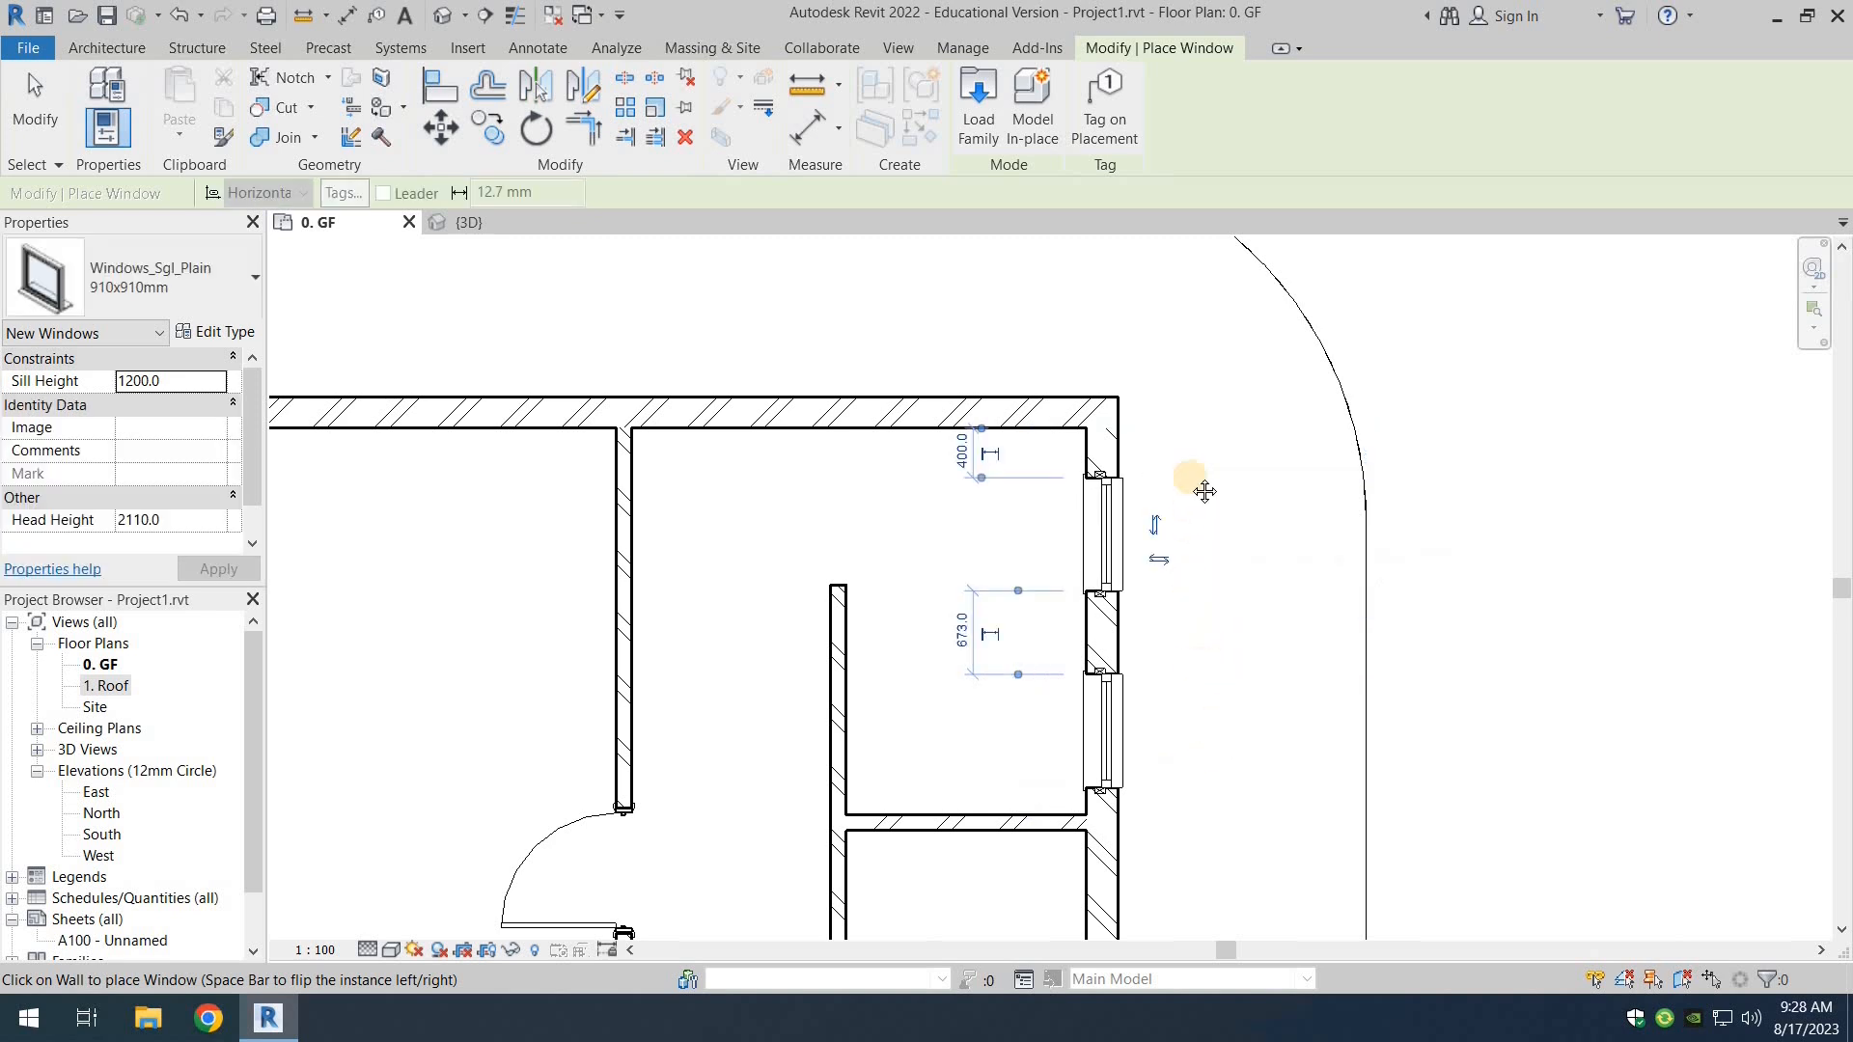
pyautogui.moveTo(1192, 931)
pyautogui.mouseDown(button='middle')
pyautogui.moveTo(1179, 633)
pyautogui.moveTo(1125, 604)
pyautogui.mouseUp(button='middle')
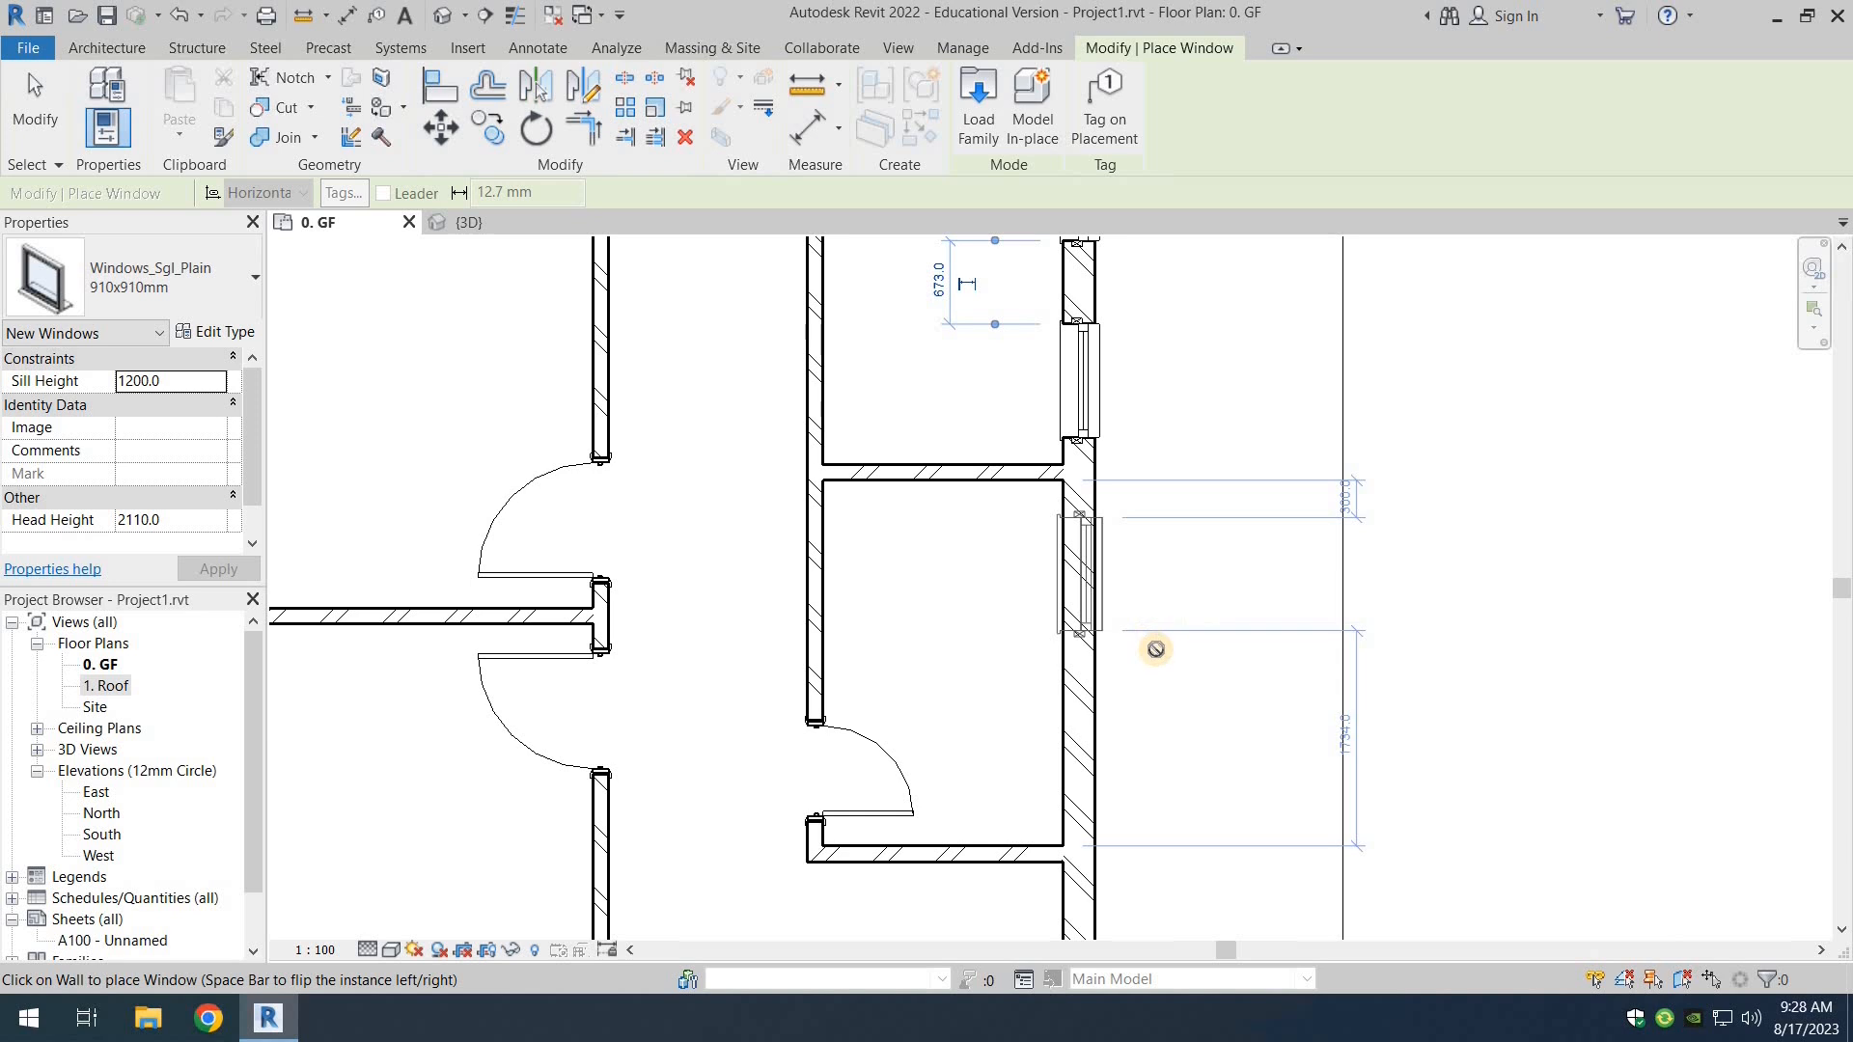
pyautogui.click(1143, 569)
pyautogui.scroll(-3, 1155, 655)
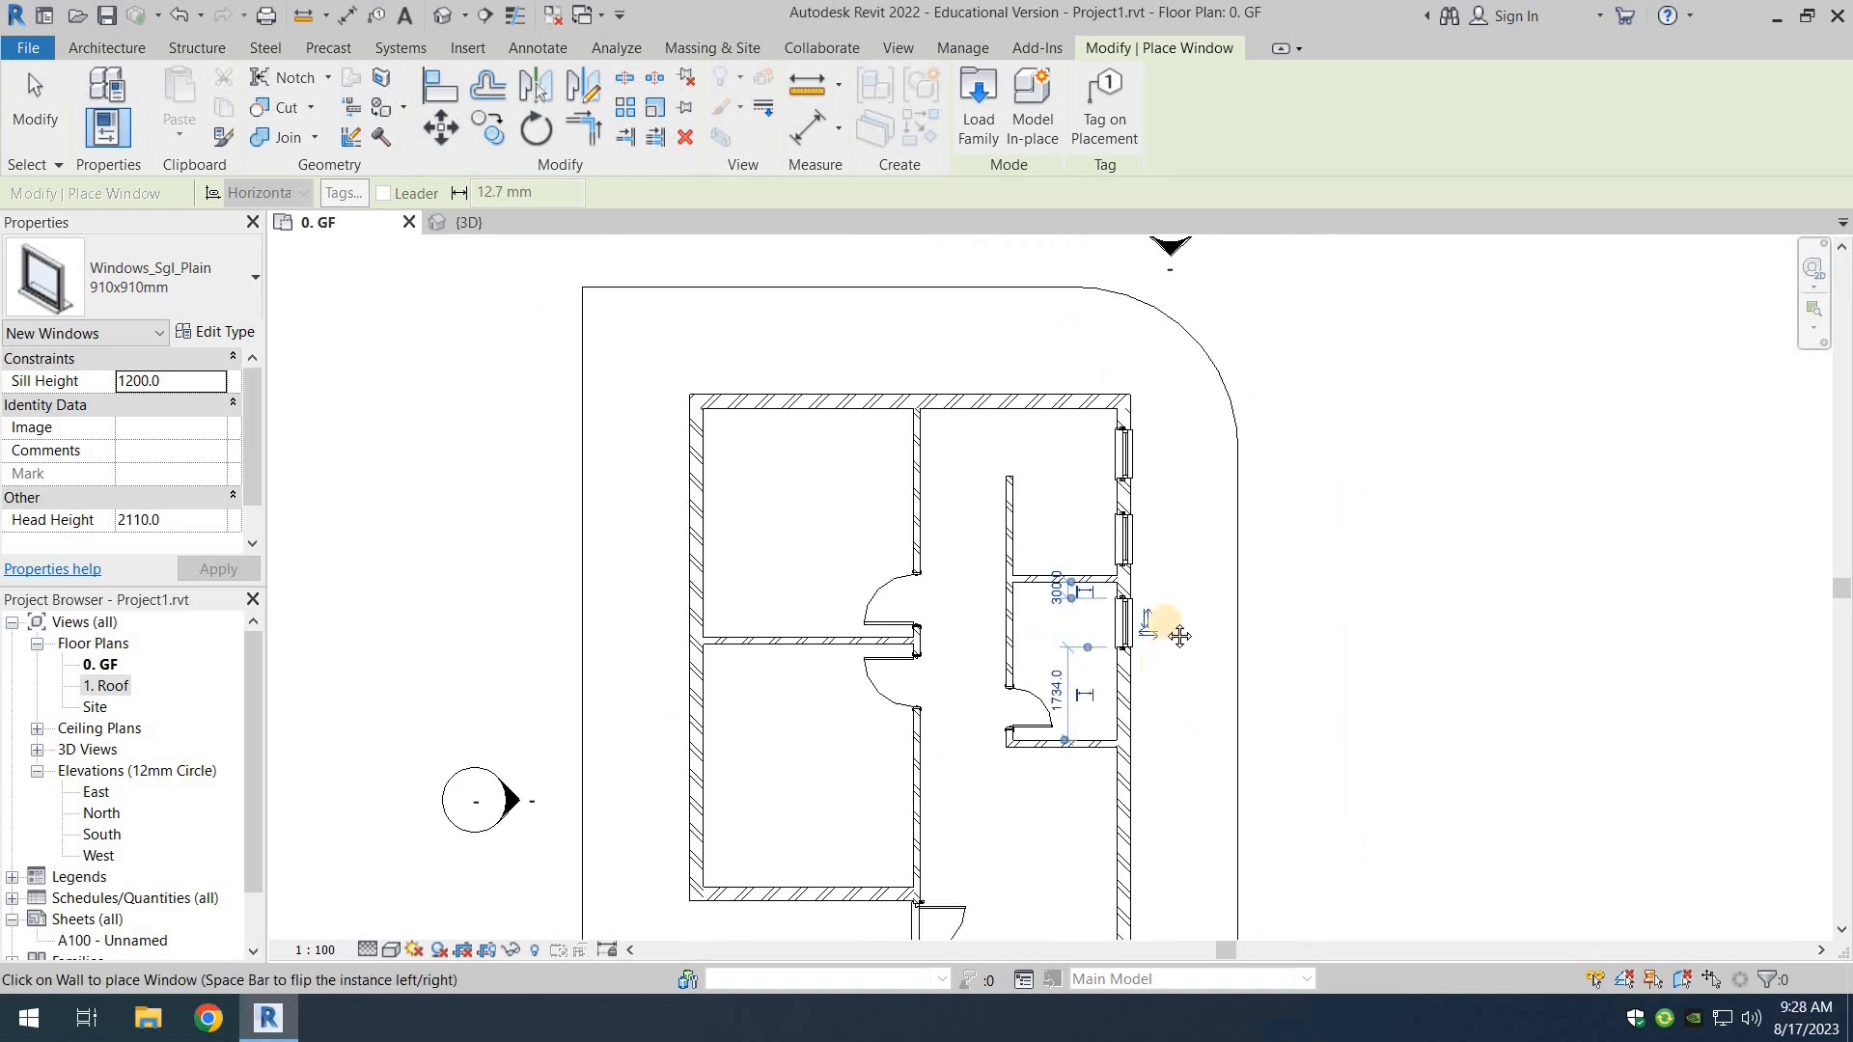
pyautogui.moveTo(1176, 629); pyautogui.dragTo(1163, 564, button='middle')
# Step: Place two 1360x910mm windows in the top exterior wall, one 300 from the right wall and one 318.5 from the central partition
pyautogui.click(152, 273)
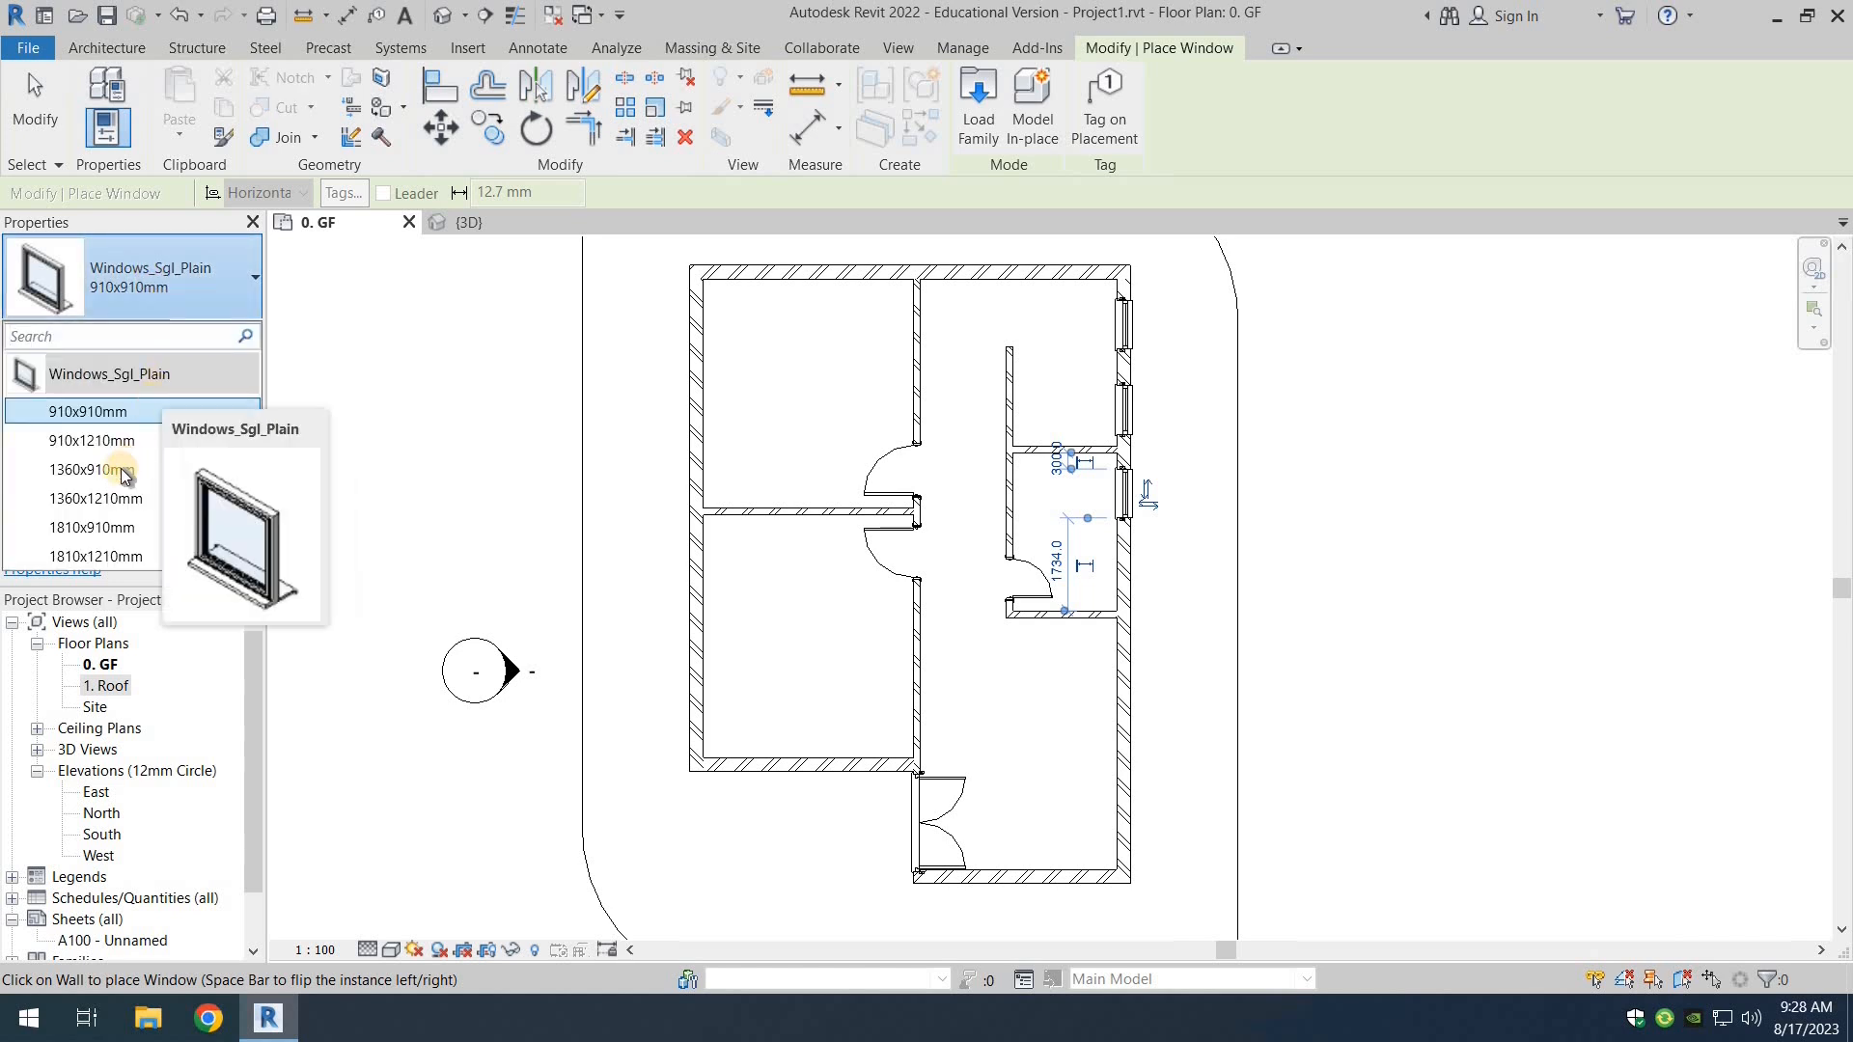
pyautogui.click(193, 471)
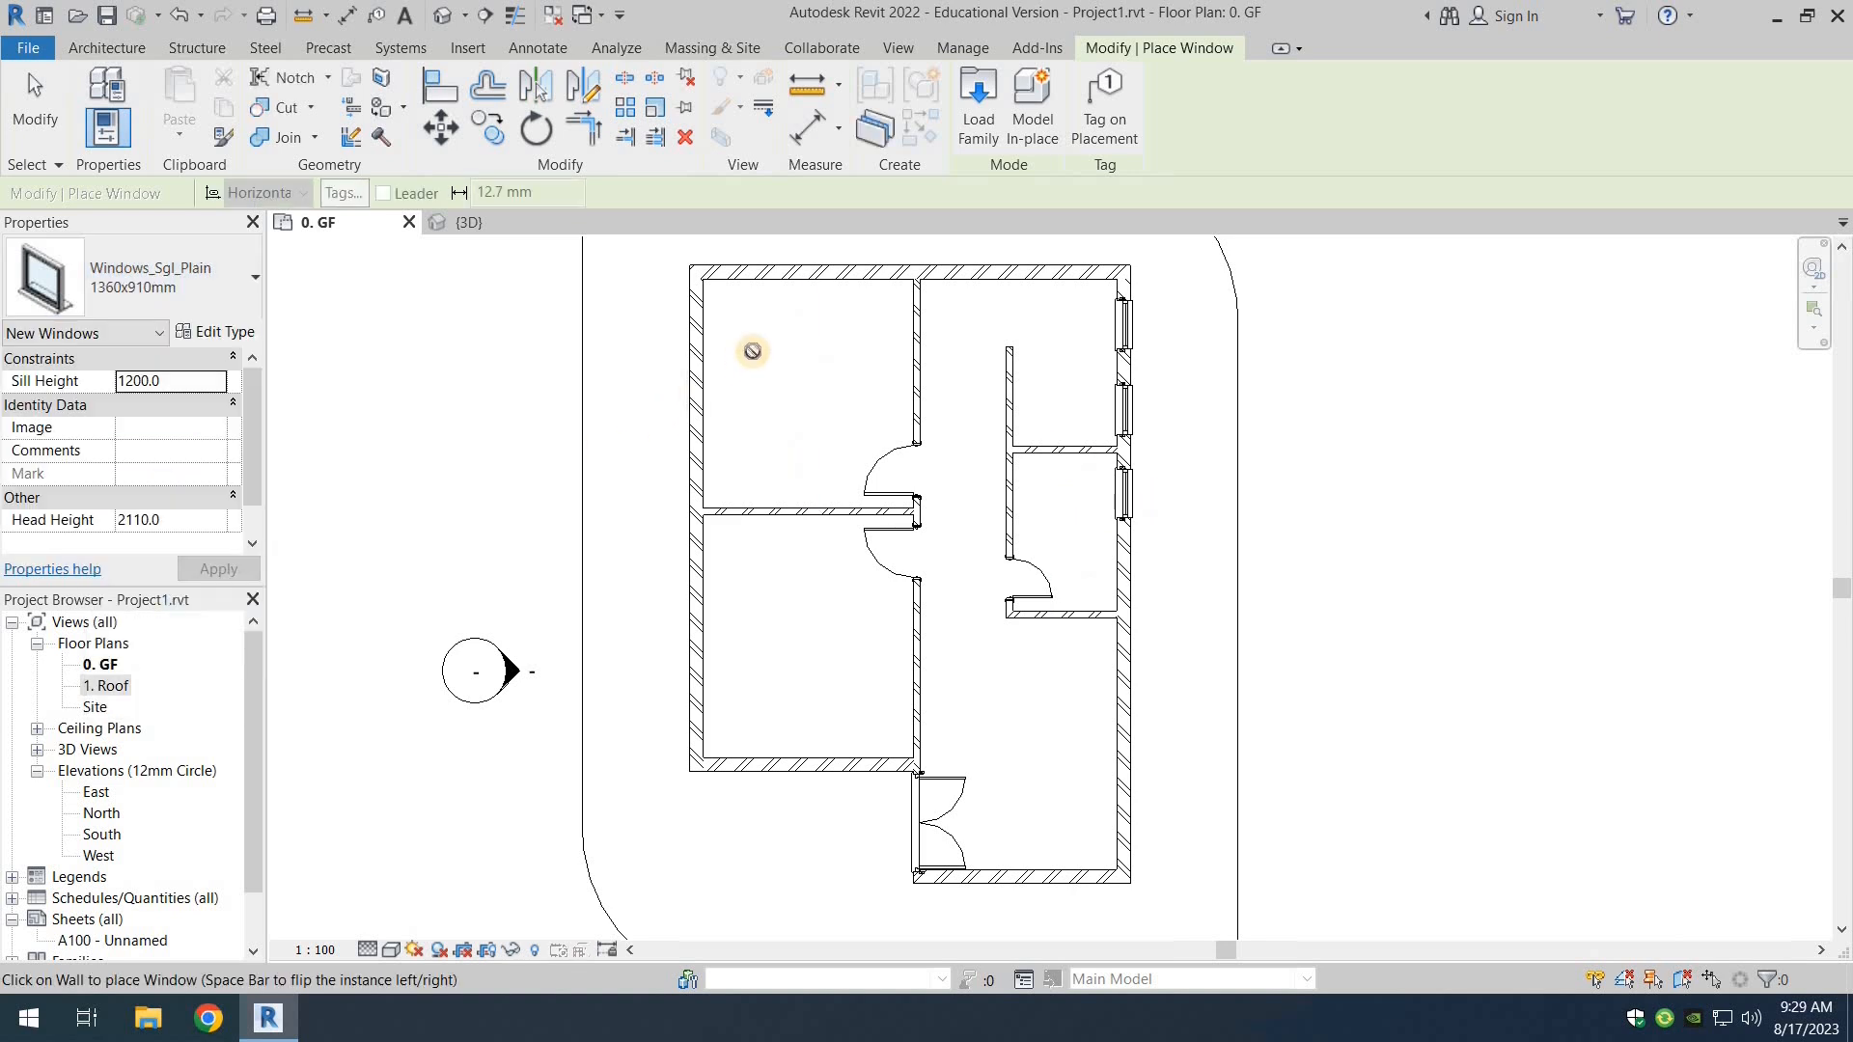
pyautogui.click(1063, 271)
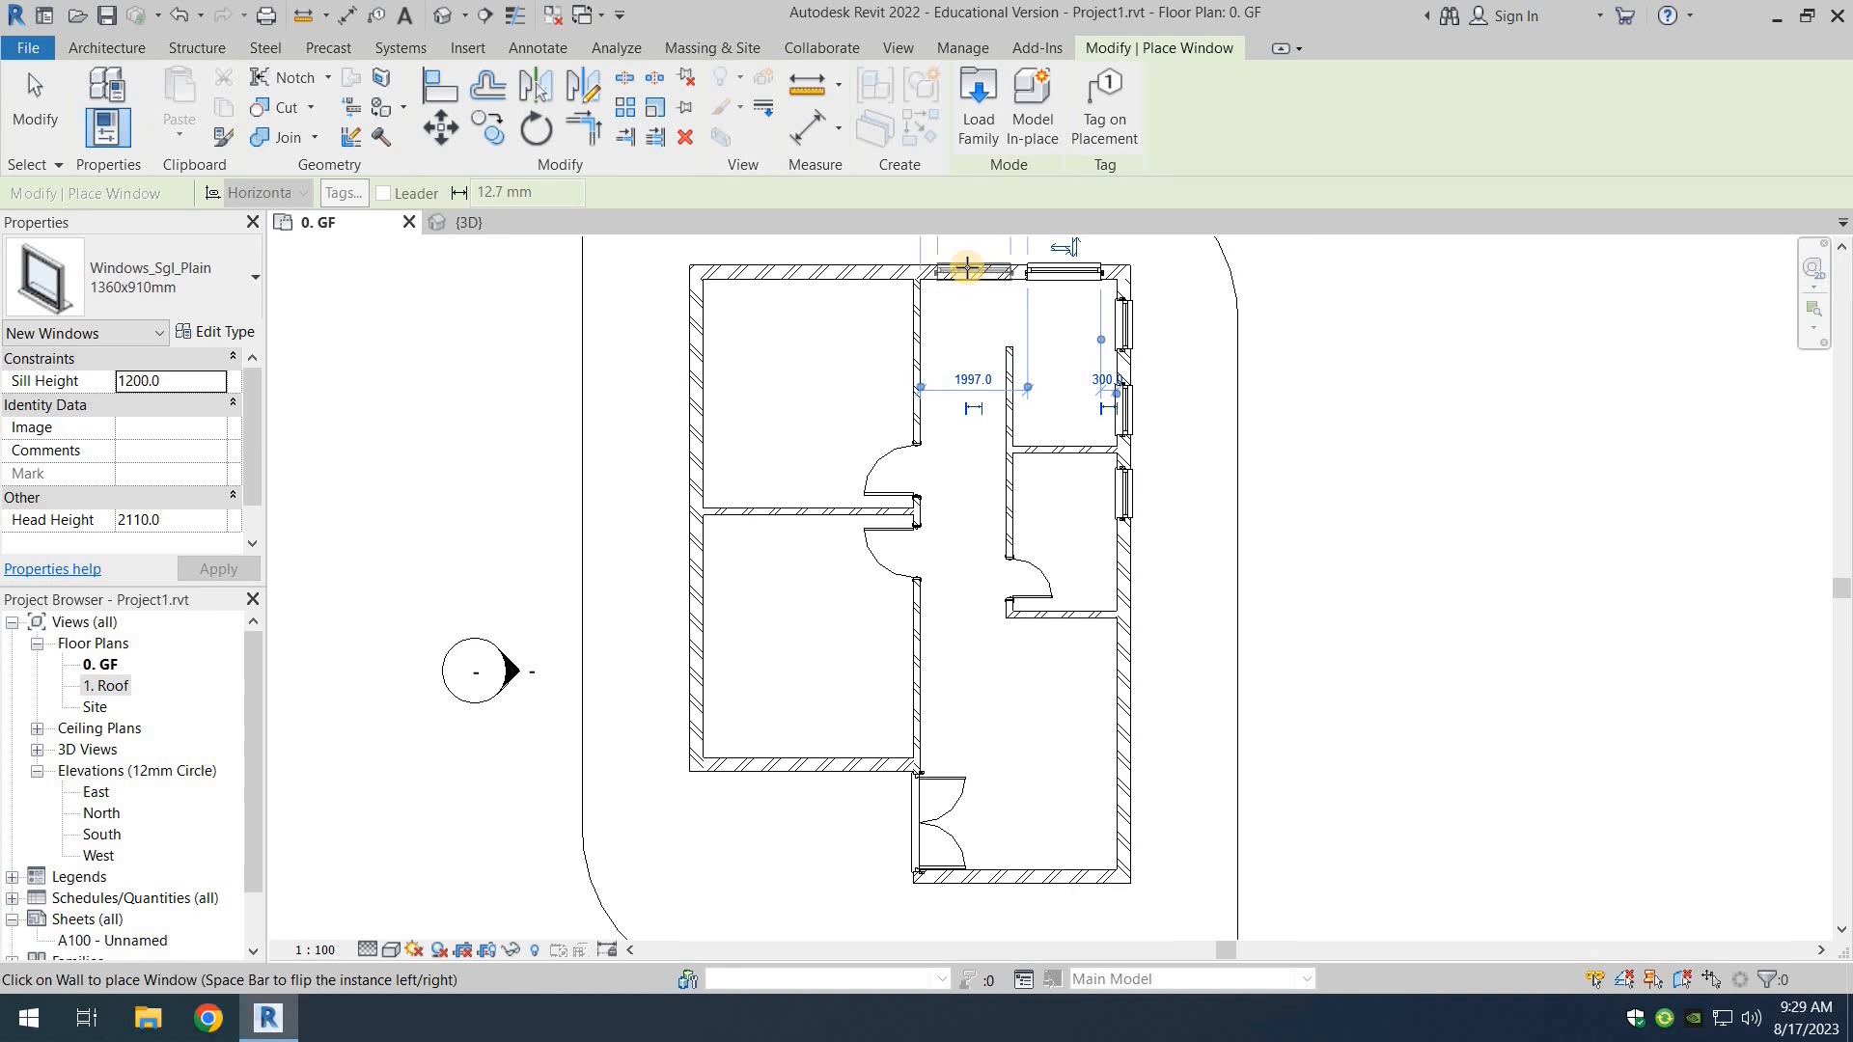
pyautogui.click(967, 269)
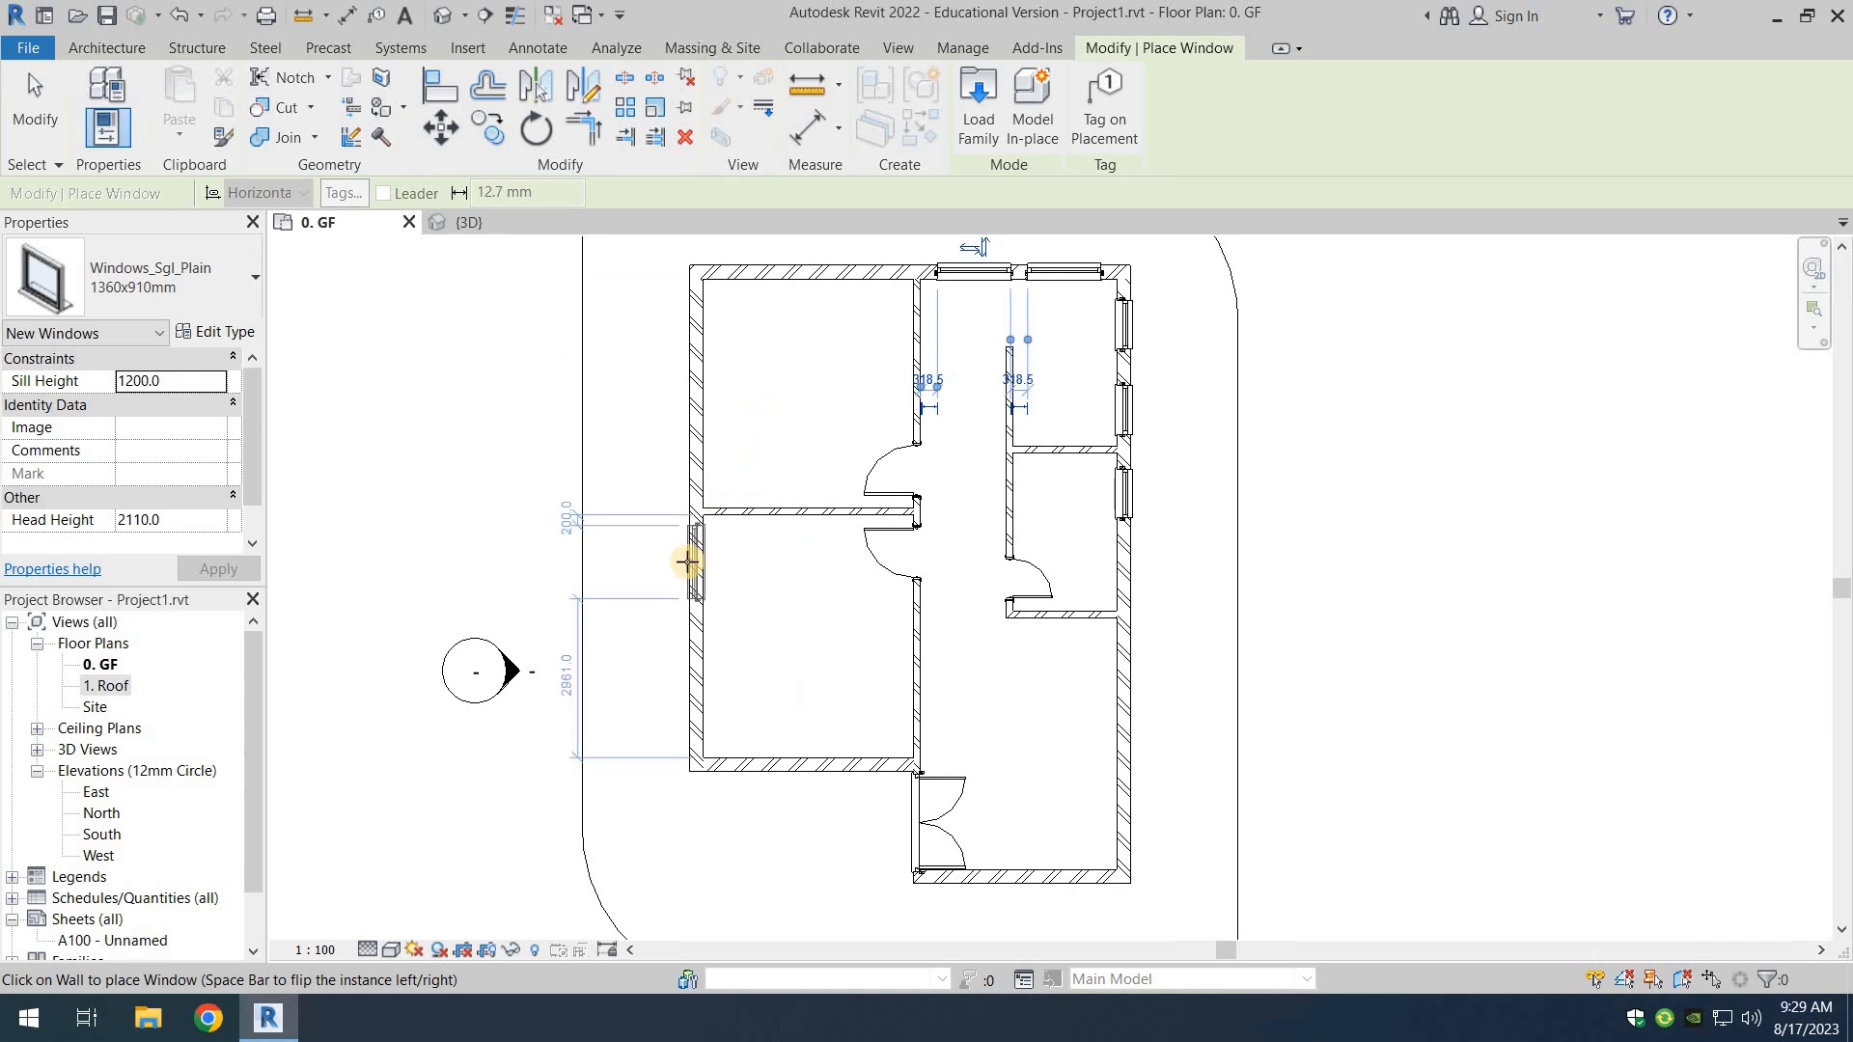
# Step: Place four 1360x910mm windows in the left exterior wall, two per room, 300 below the dividing wall and 400 from the other room ends
pyautogui.click(687, 570)
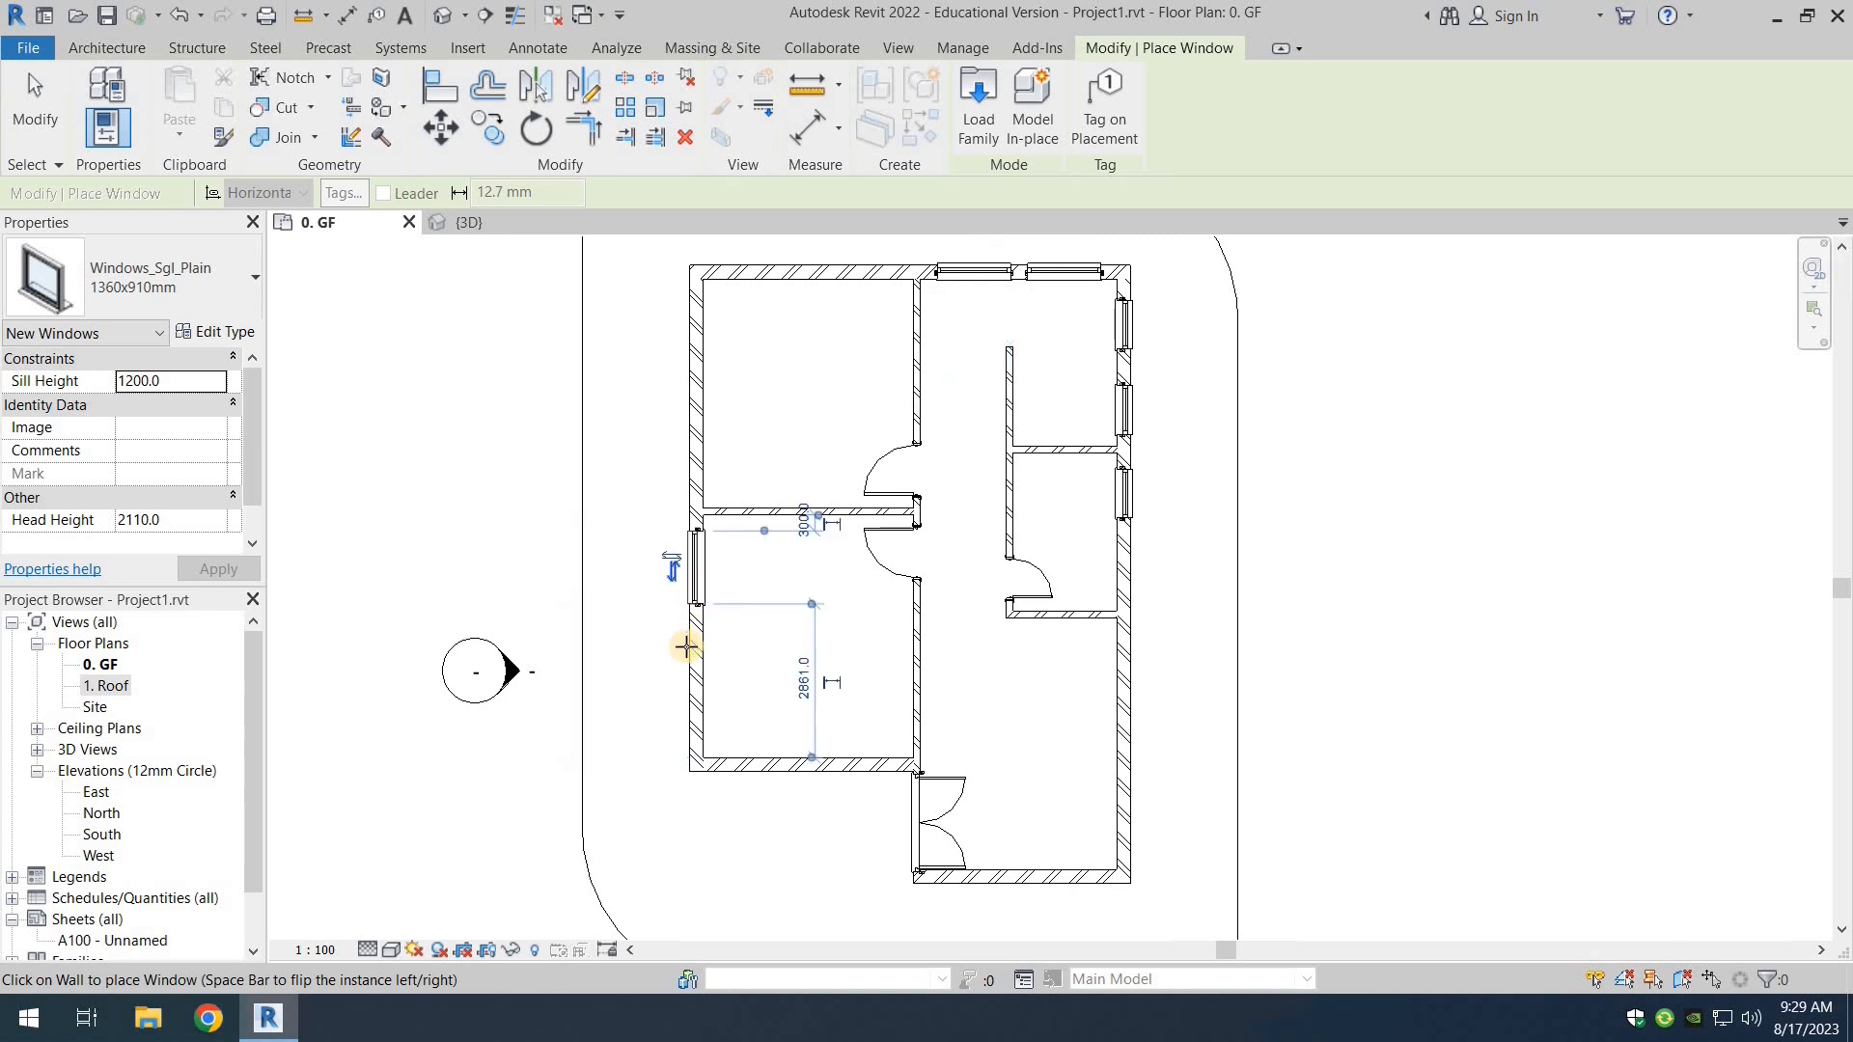
pyautogui.click(686, 697)
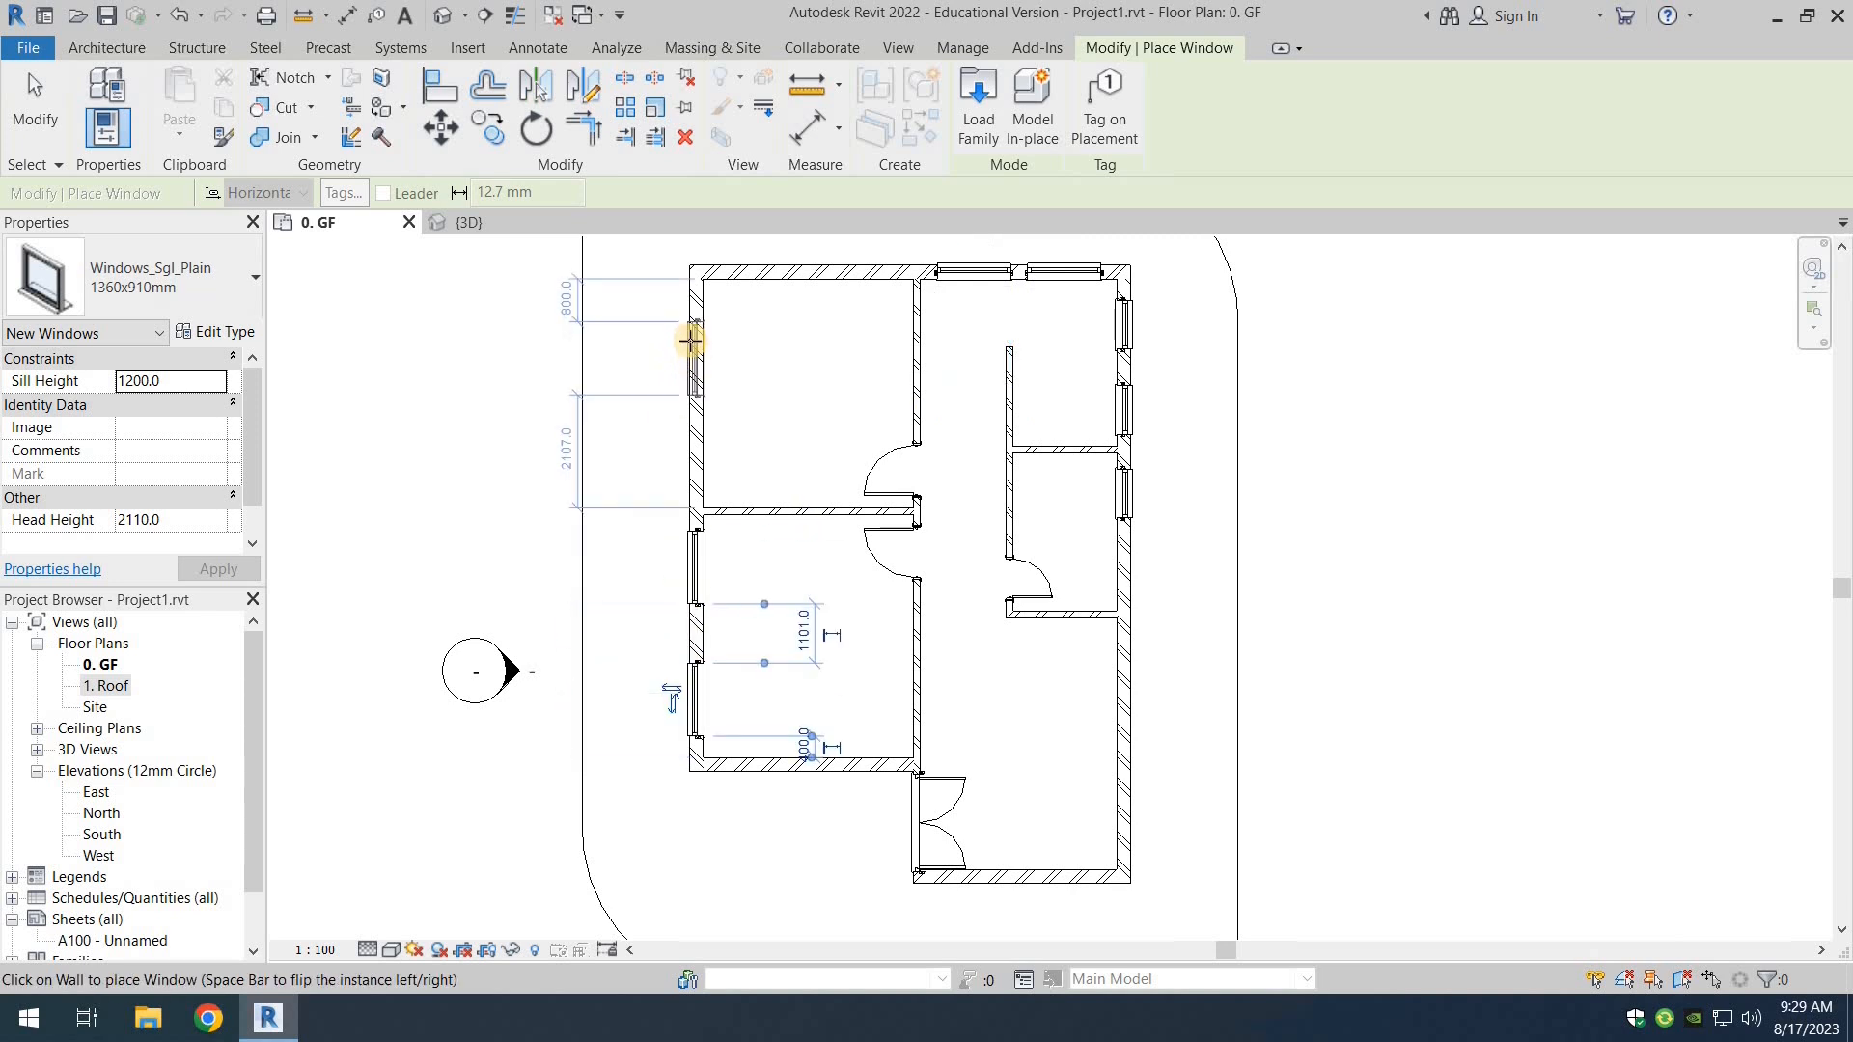
pyautogui.click(683, 363)
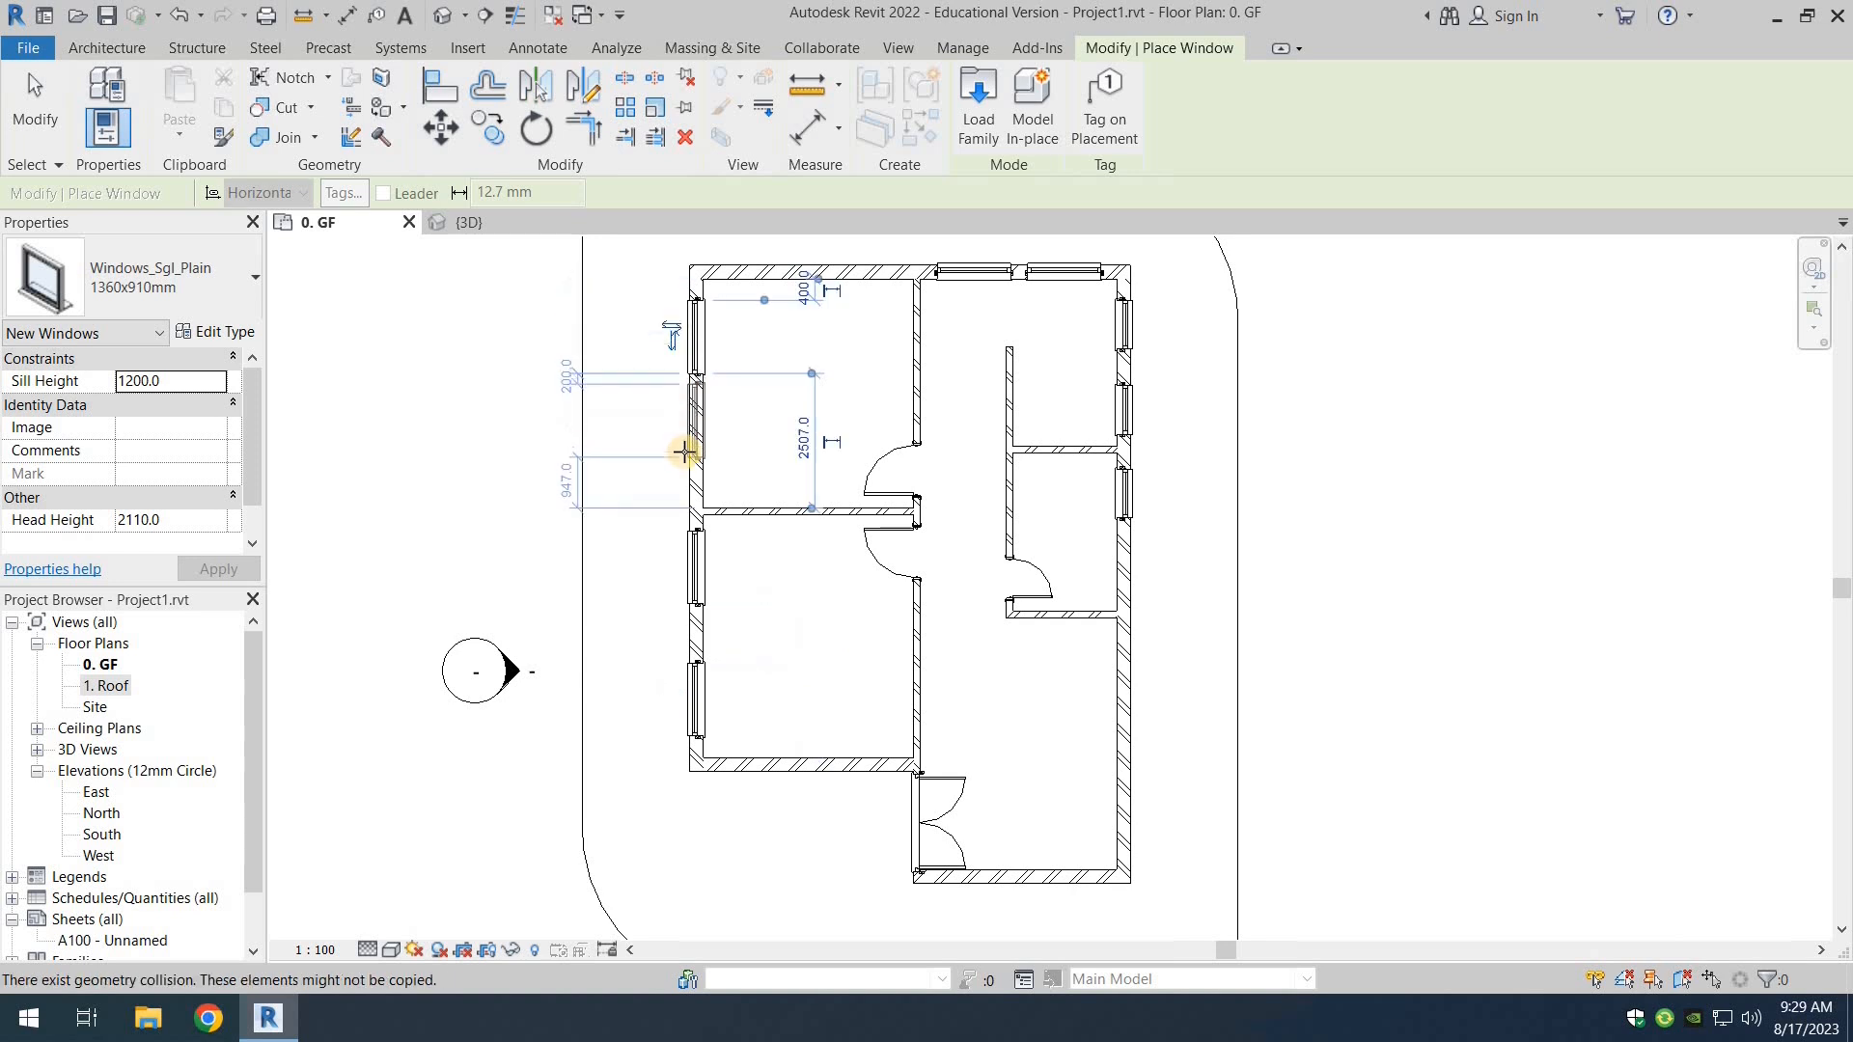
pyautogui.click(683, 452)
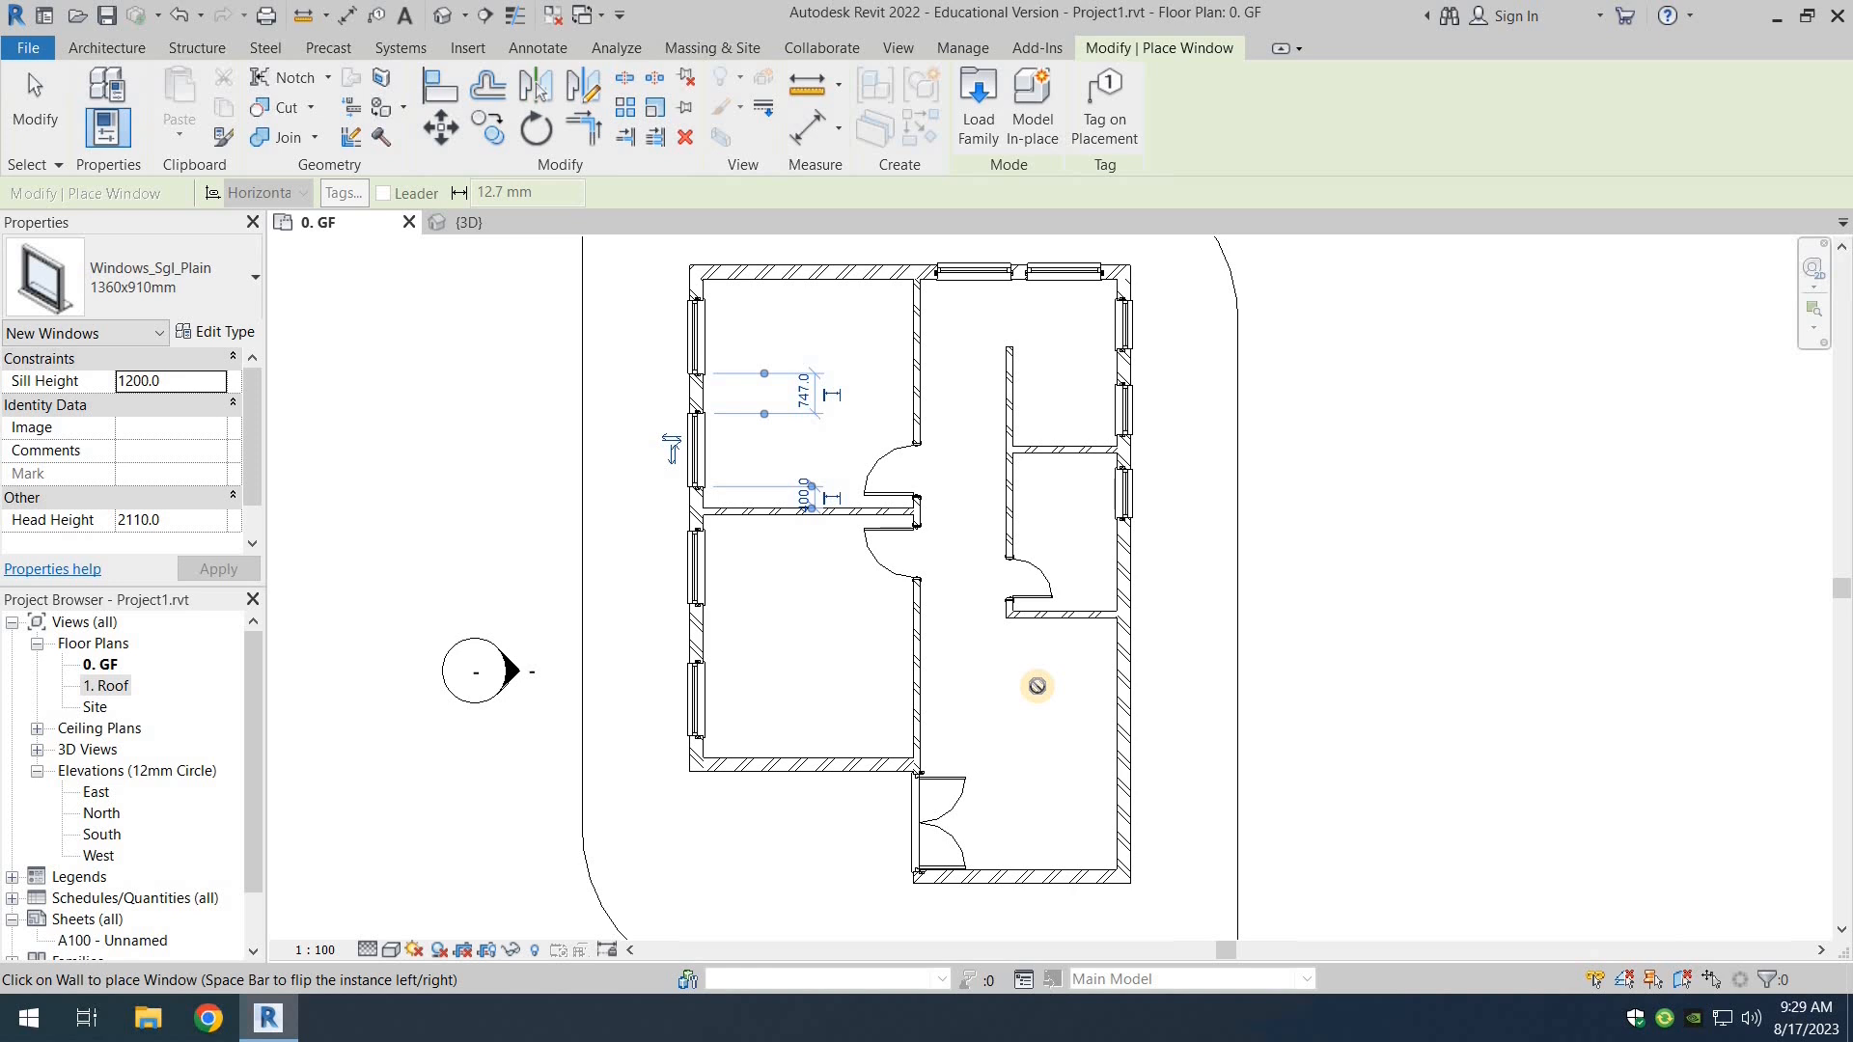
# Step: Place two 1810x910mm windows in the lower right room's right wall, 600 below its upper partition and 234.5 above the bottom wall
pyautogui.click(239, 290)
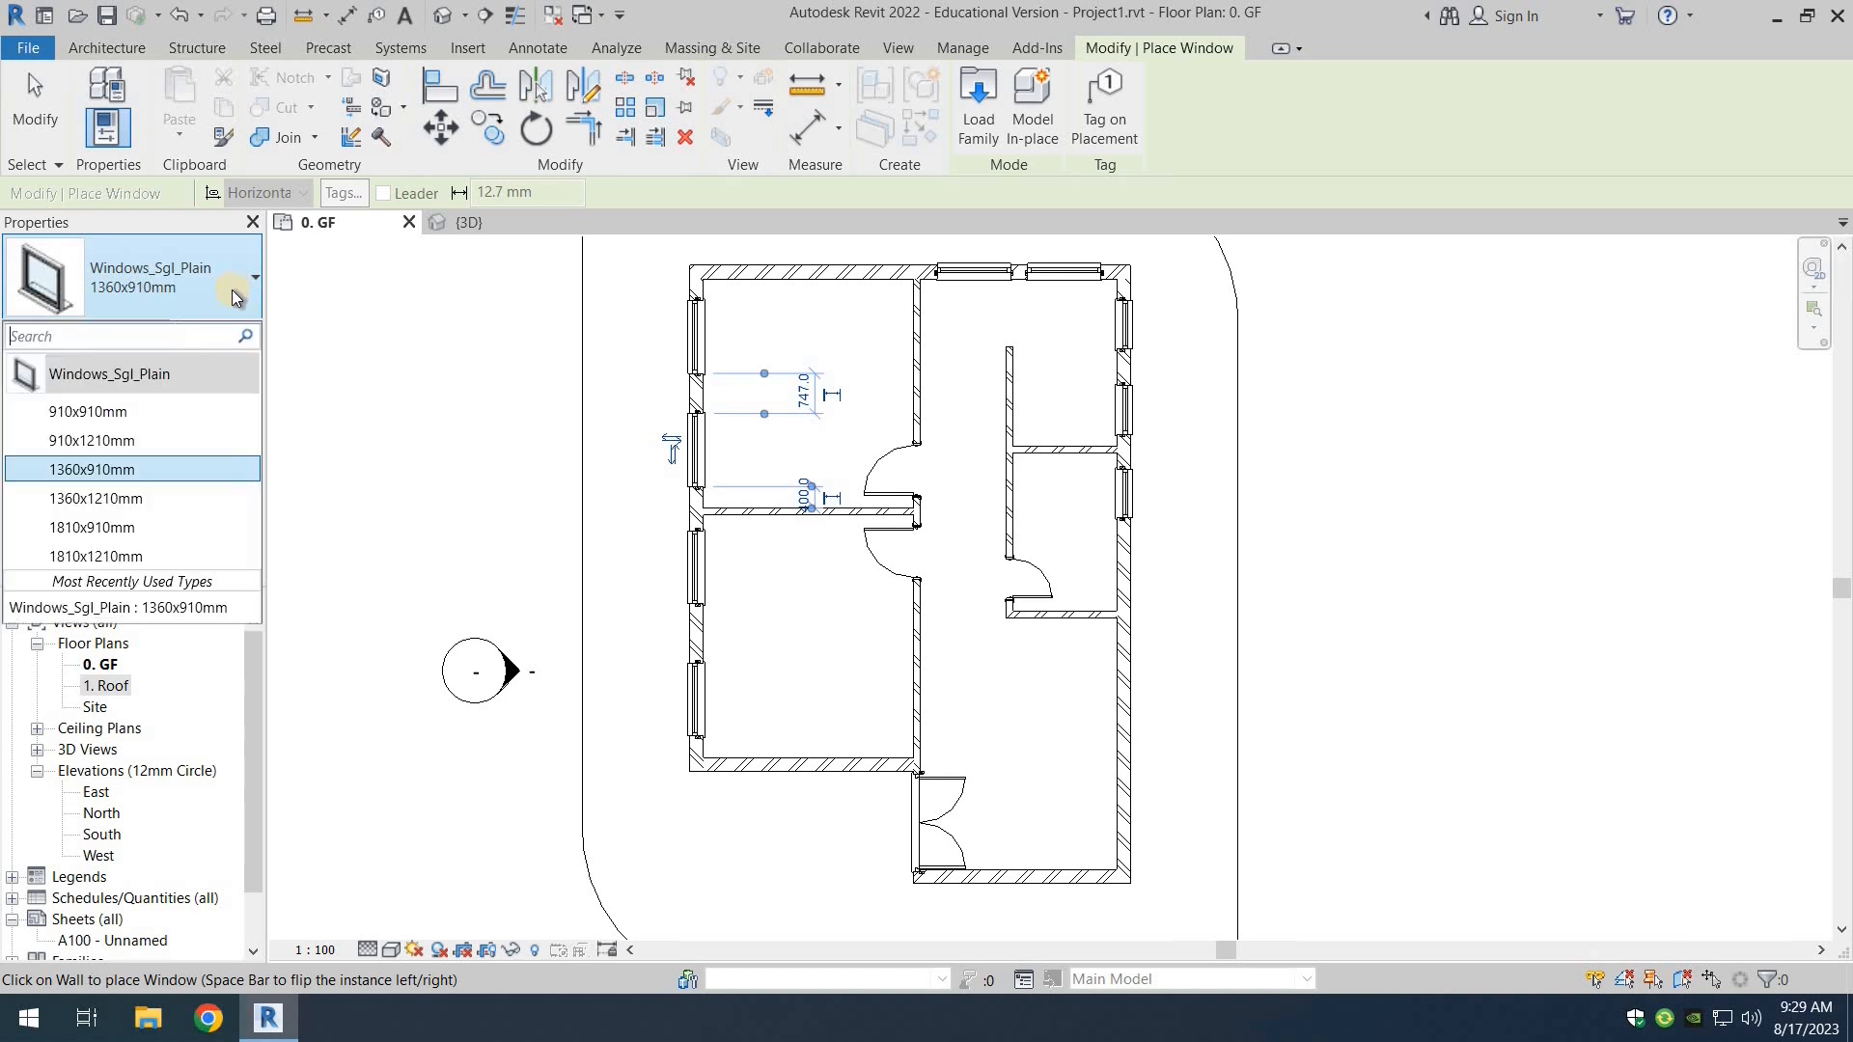
pyautogui.click(128, 529)
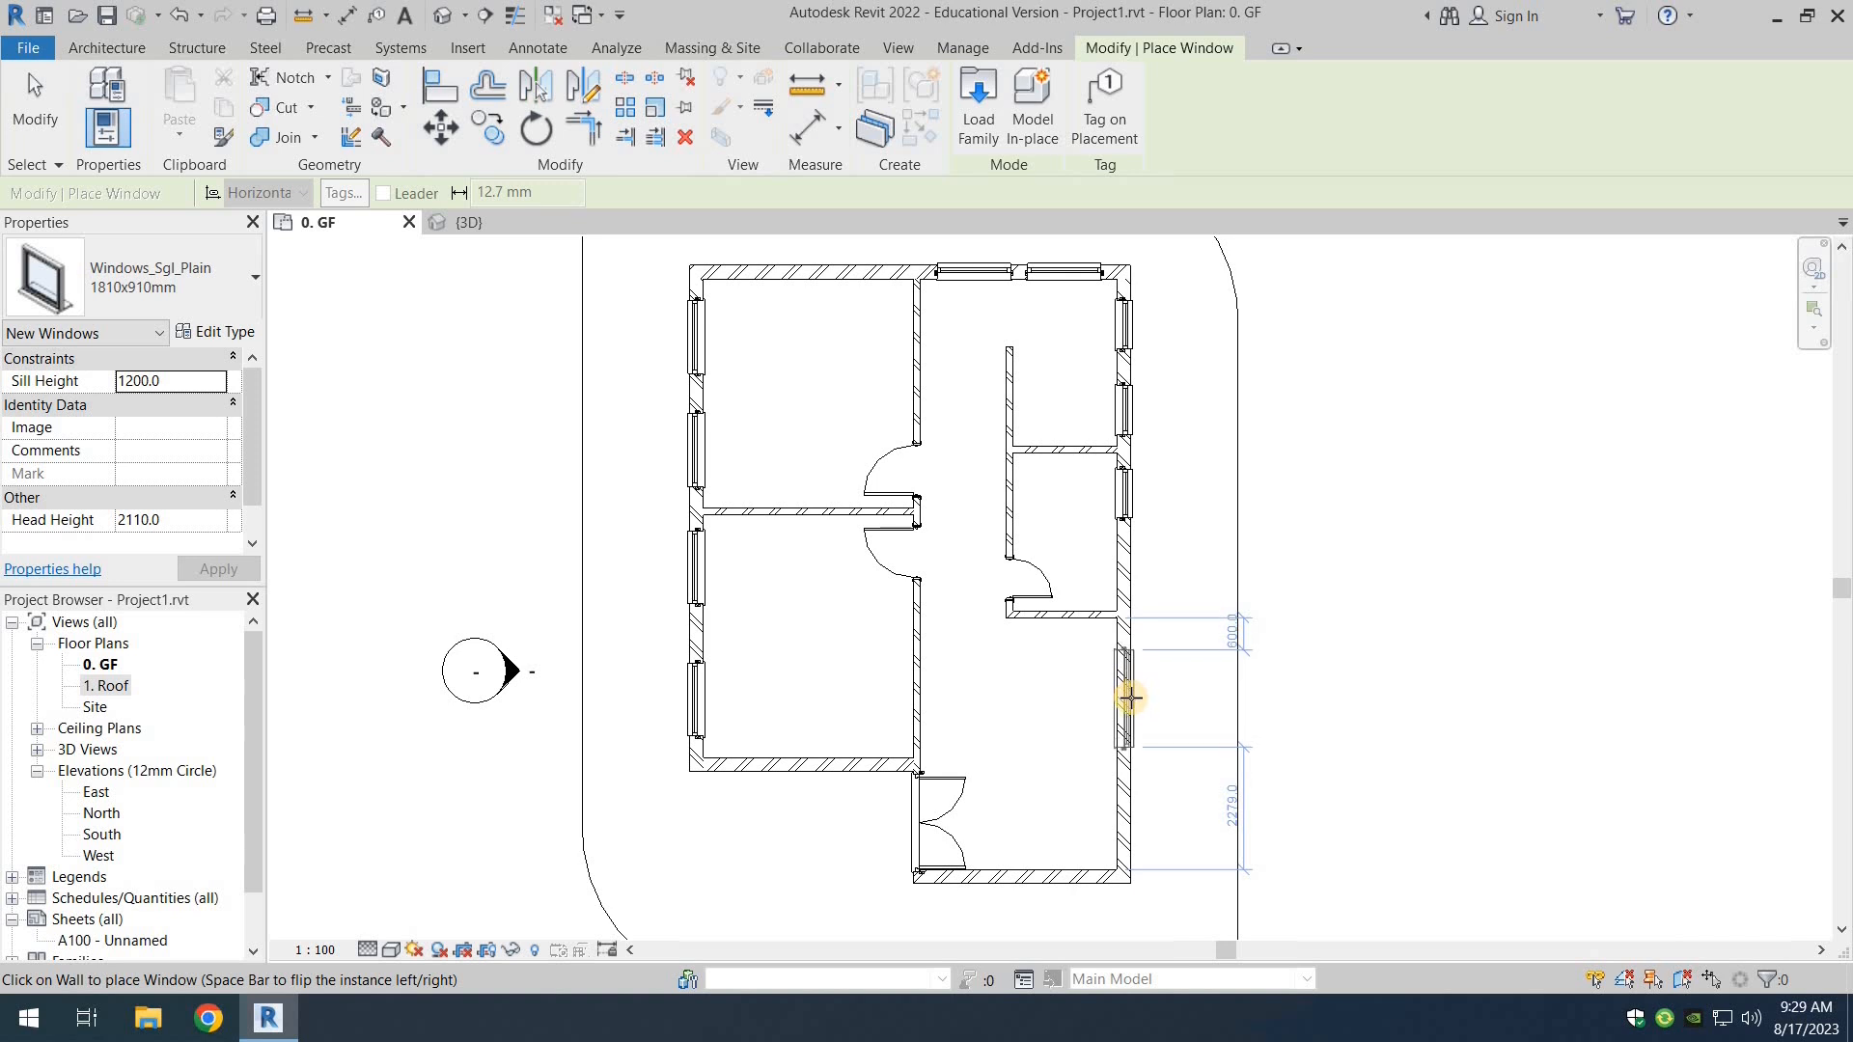
pyautogui.click(1130, 697)
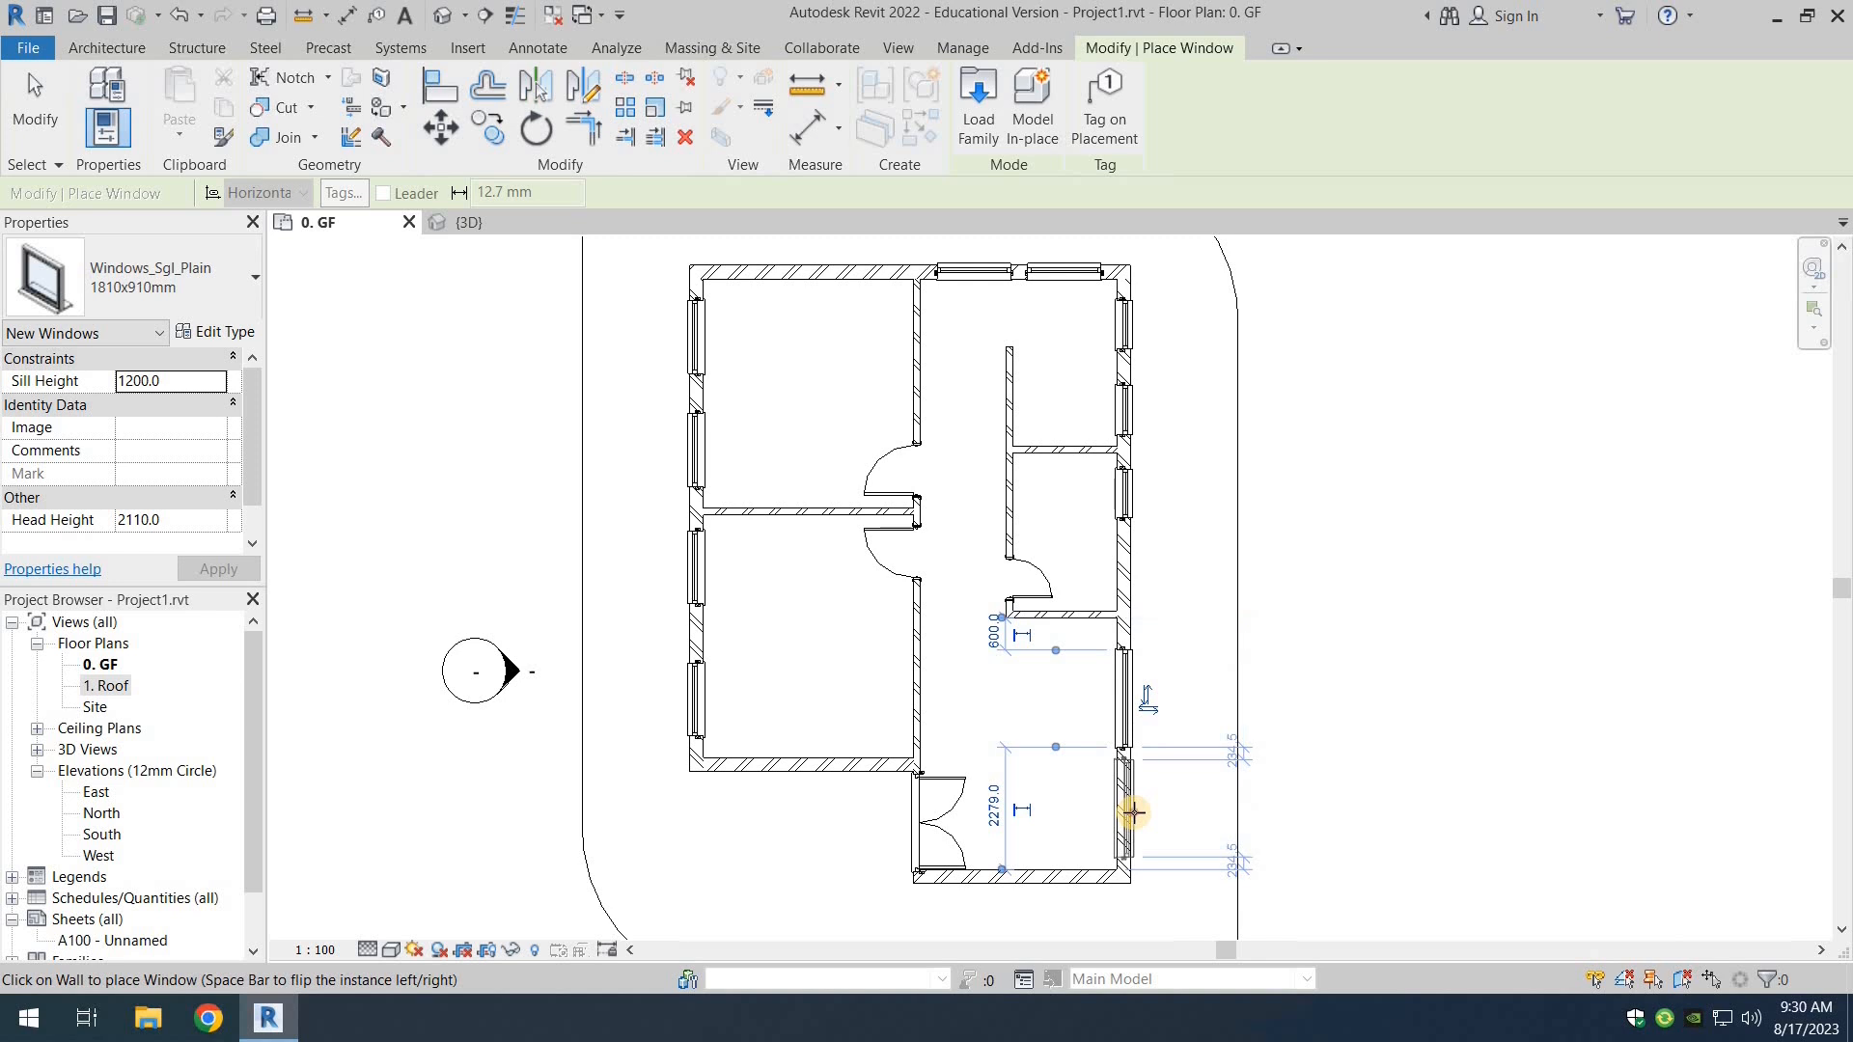
pyautogui.click(1133, 813)
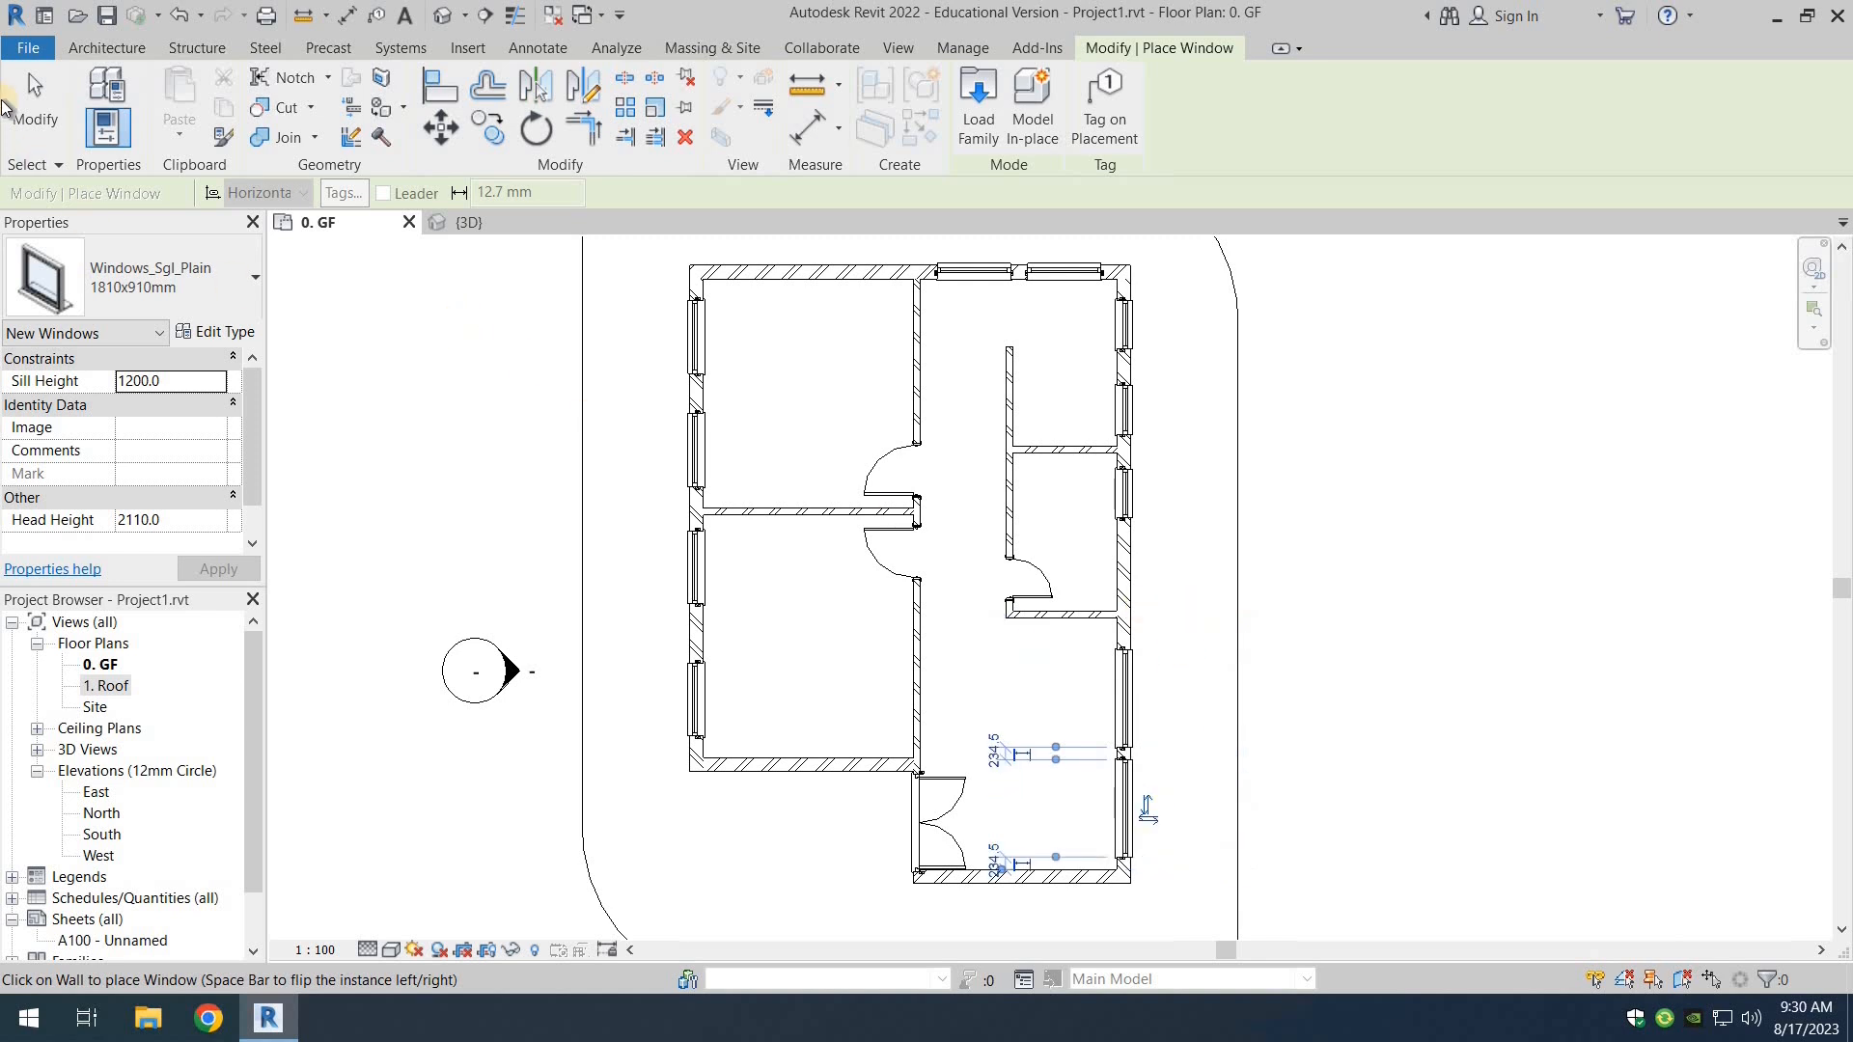
pyautogui.click(36, 109)
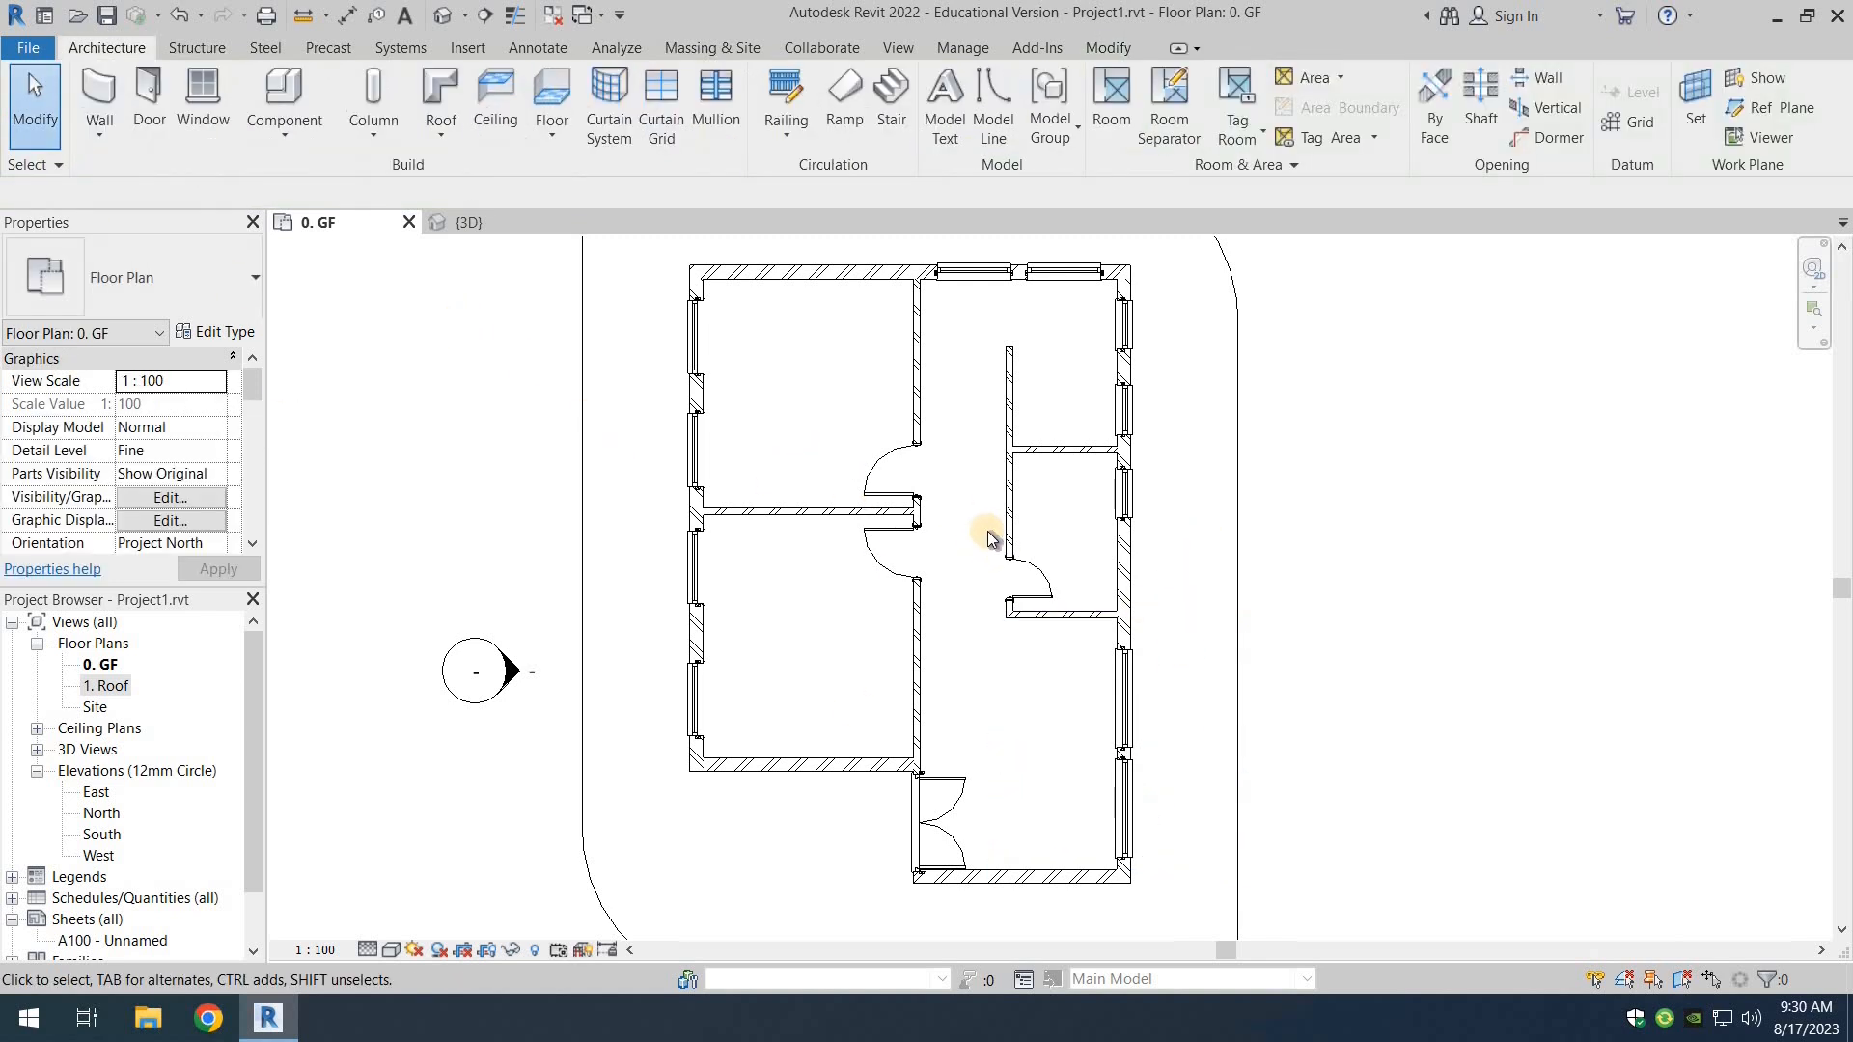
# Step: Examine the placed windows and doors from several sides in the 3D view
pyautogui.click(447, 223)
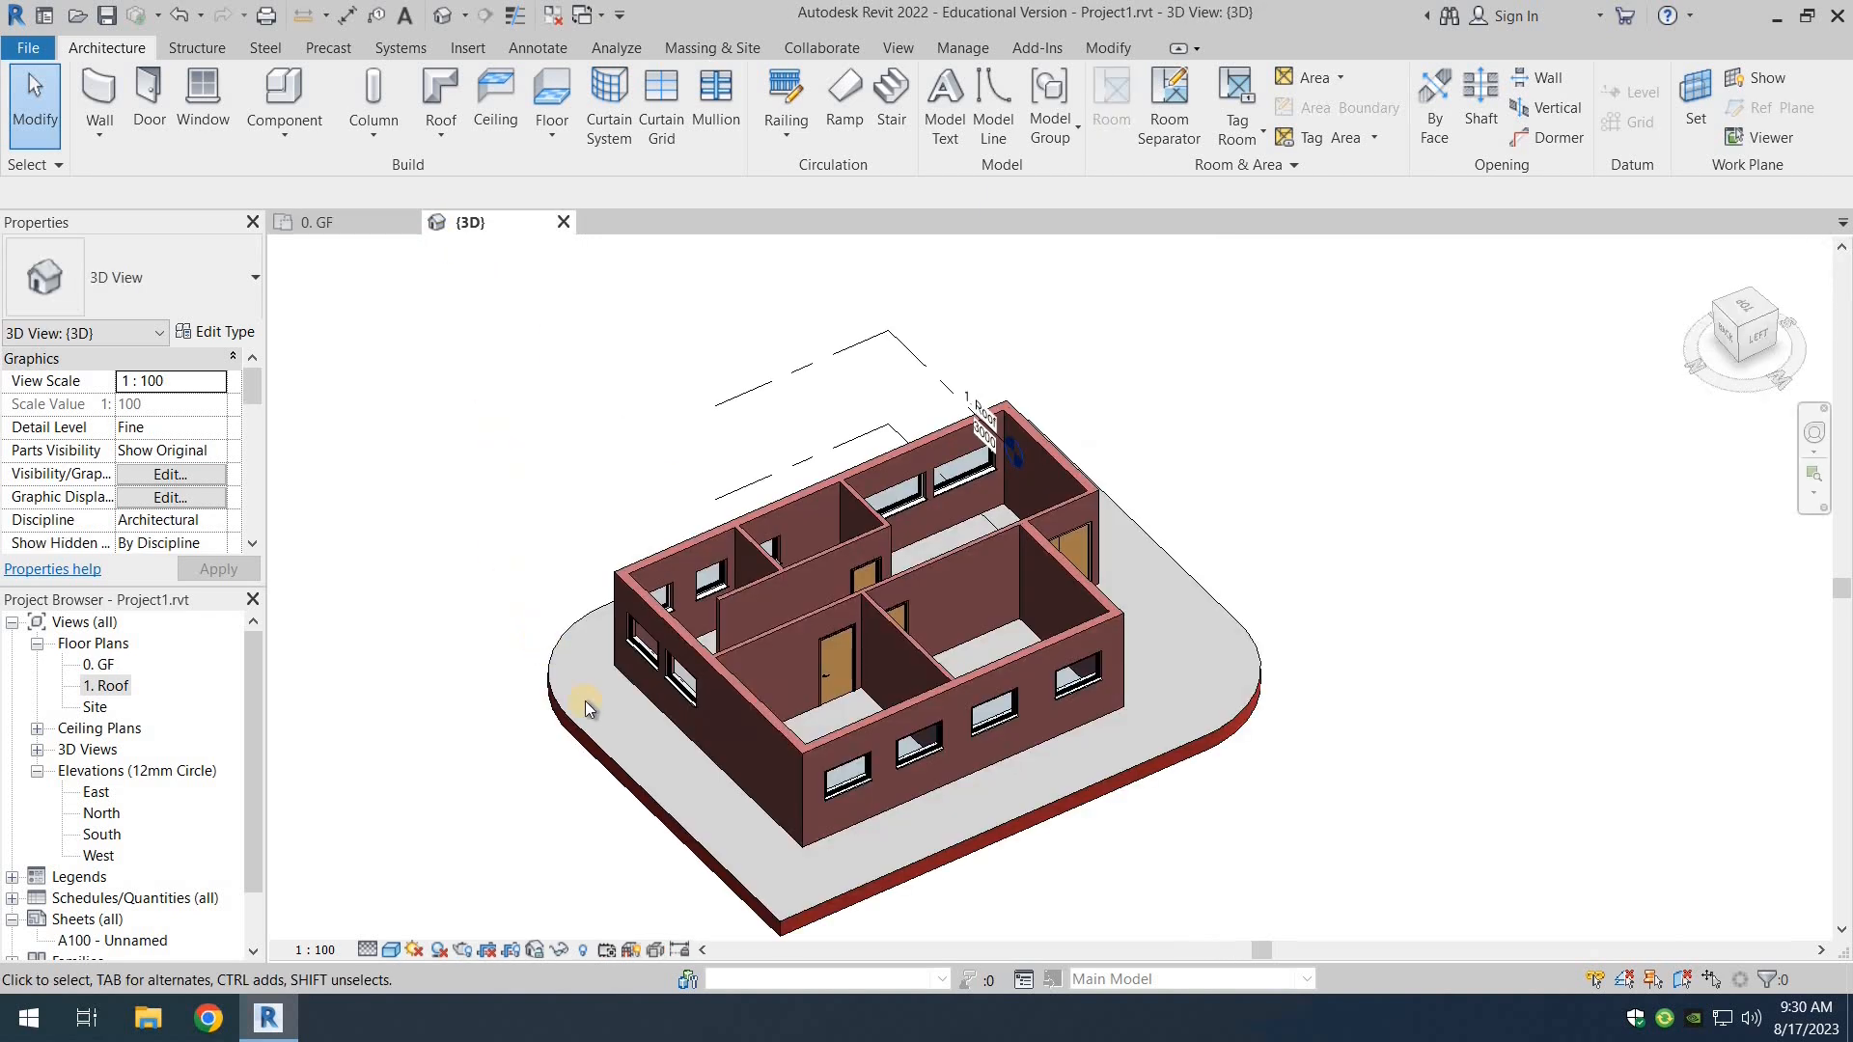
pyautogui.scroll(5, 537, 795)
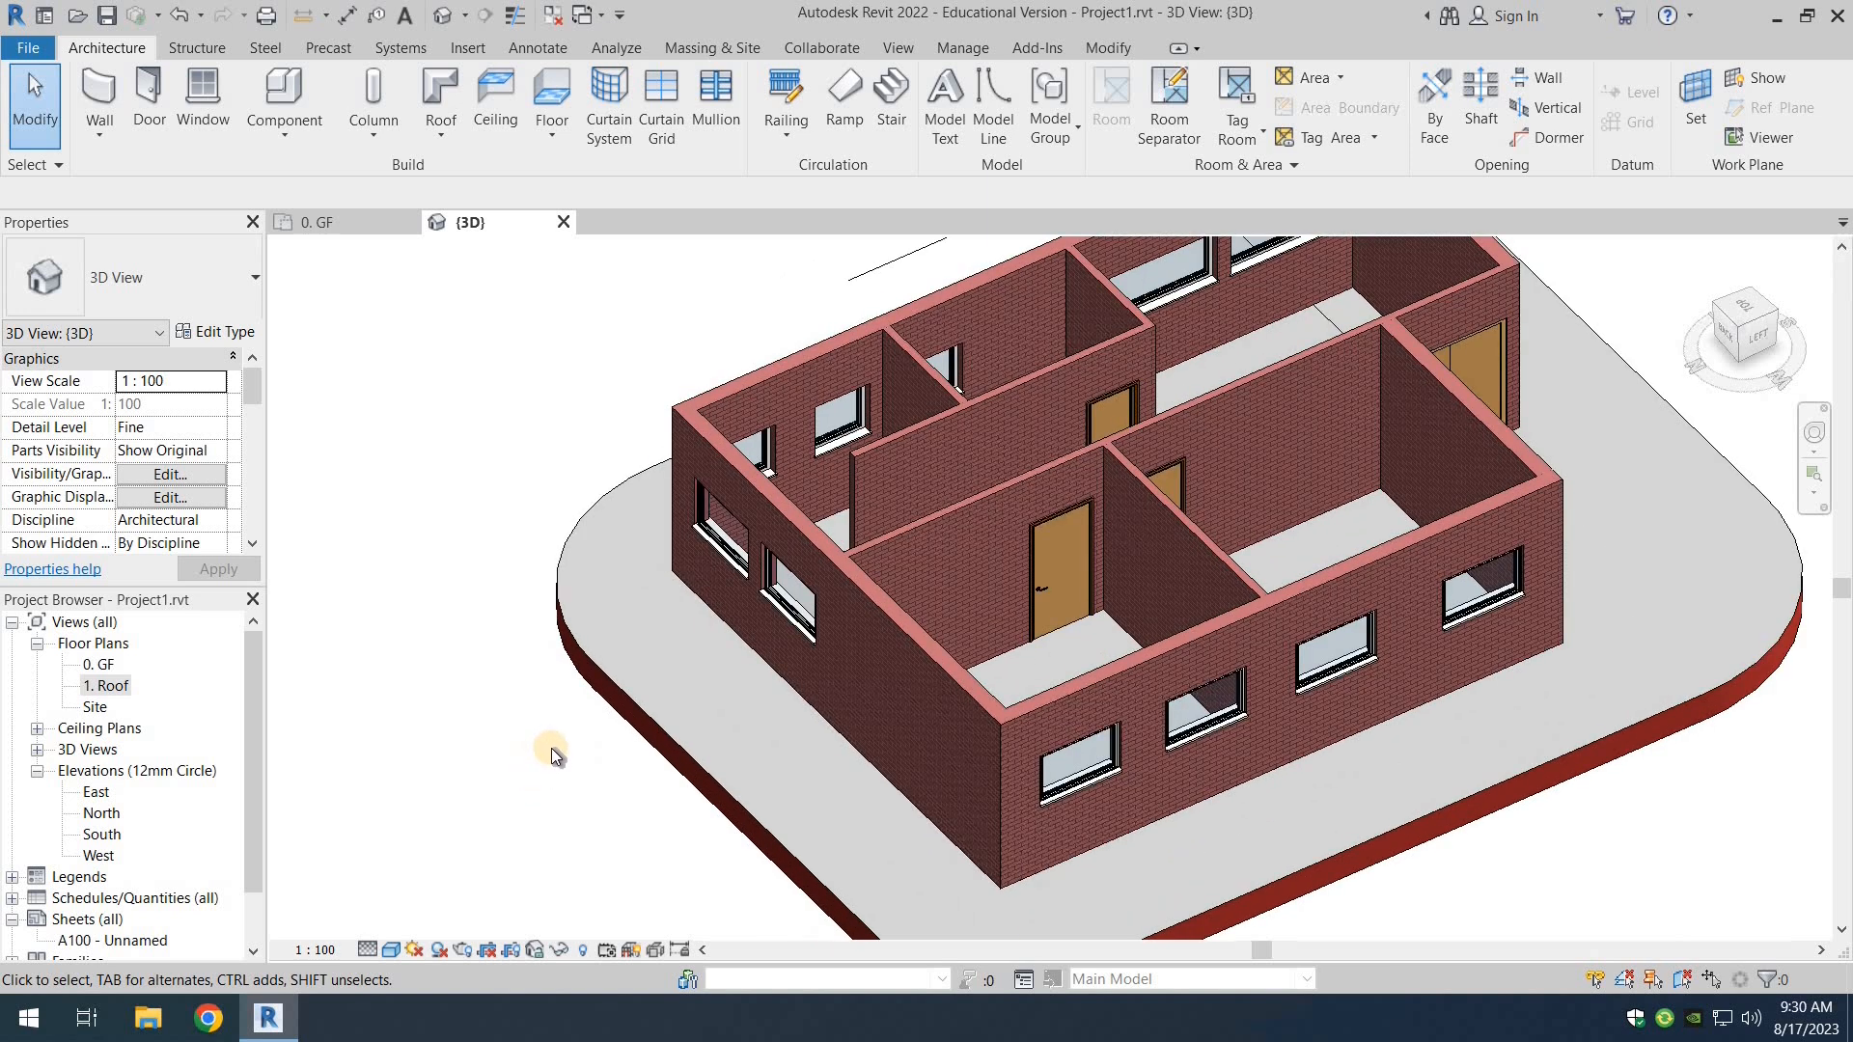
pyautogui.scroll(-1, 552, 749)
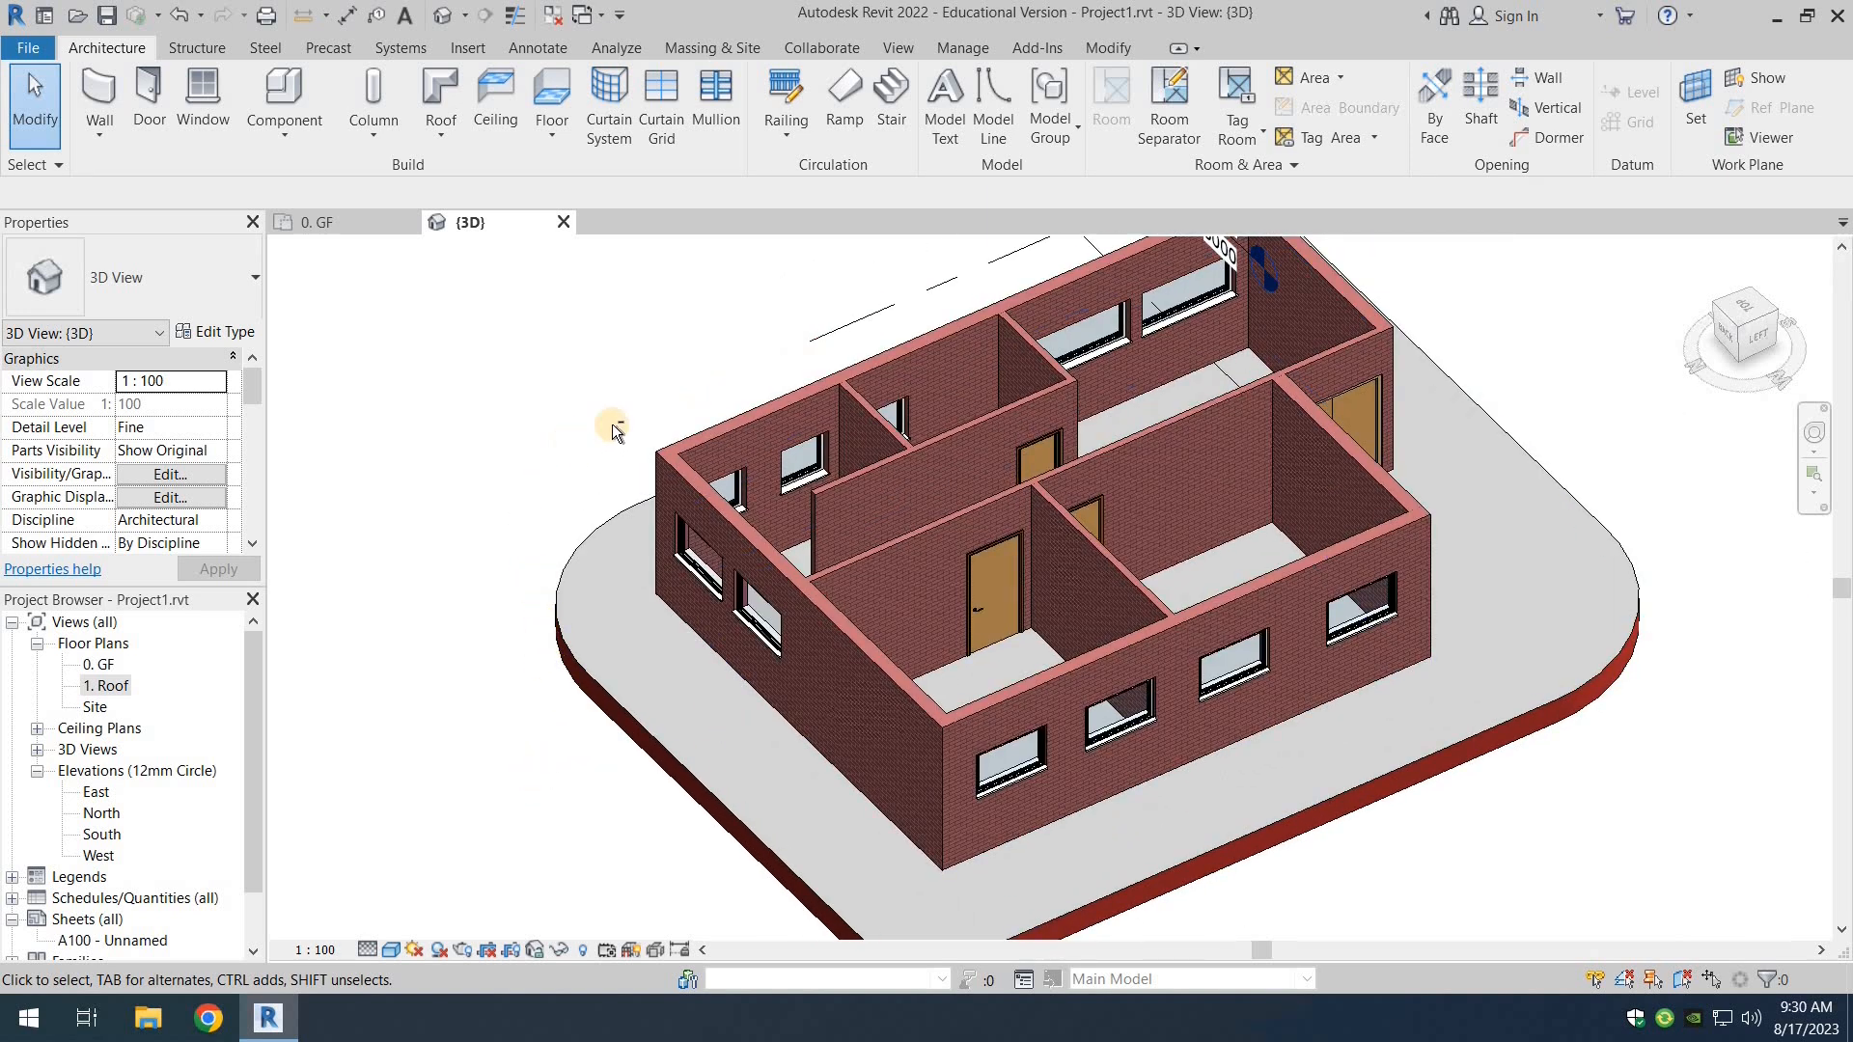
pyautogui.moveTo(602, 443)
pyautogui.keyDown('shift'); pyautogui.mouseDown(button='middle')
pyautogui.moveTo(525, 505)
pyautogui.moveTo(501, 707)
pyautogui.moveTo(1125, 592)
pyautogui.moveTo(1316, 476)
pyautogui.moveTo(1158, 454)
pyautogui.moveTo(1121, 344)
pyautogui.moveTo(1285, 315)
pyautogui.moveTo(1202, 333)
pyautogui.mouseUp(button='middle'); pyautogui.keyUp('shift')
pyautogui.moveTo(1108, 372)
pyautogui.keyDown('shift'); pyautogui.mouseDown(button='middle')
pyautogui.moveTo(521, 430)
pyautogui.moveTo(965, 507)
pyautogui.moveTo(1394, 625)
pyautogui.moveTo(555, 363)
pyautogui.mouseUp(button='middle'); pyautogui.keyUp('shift')
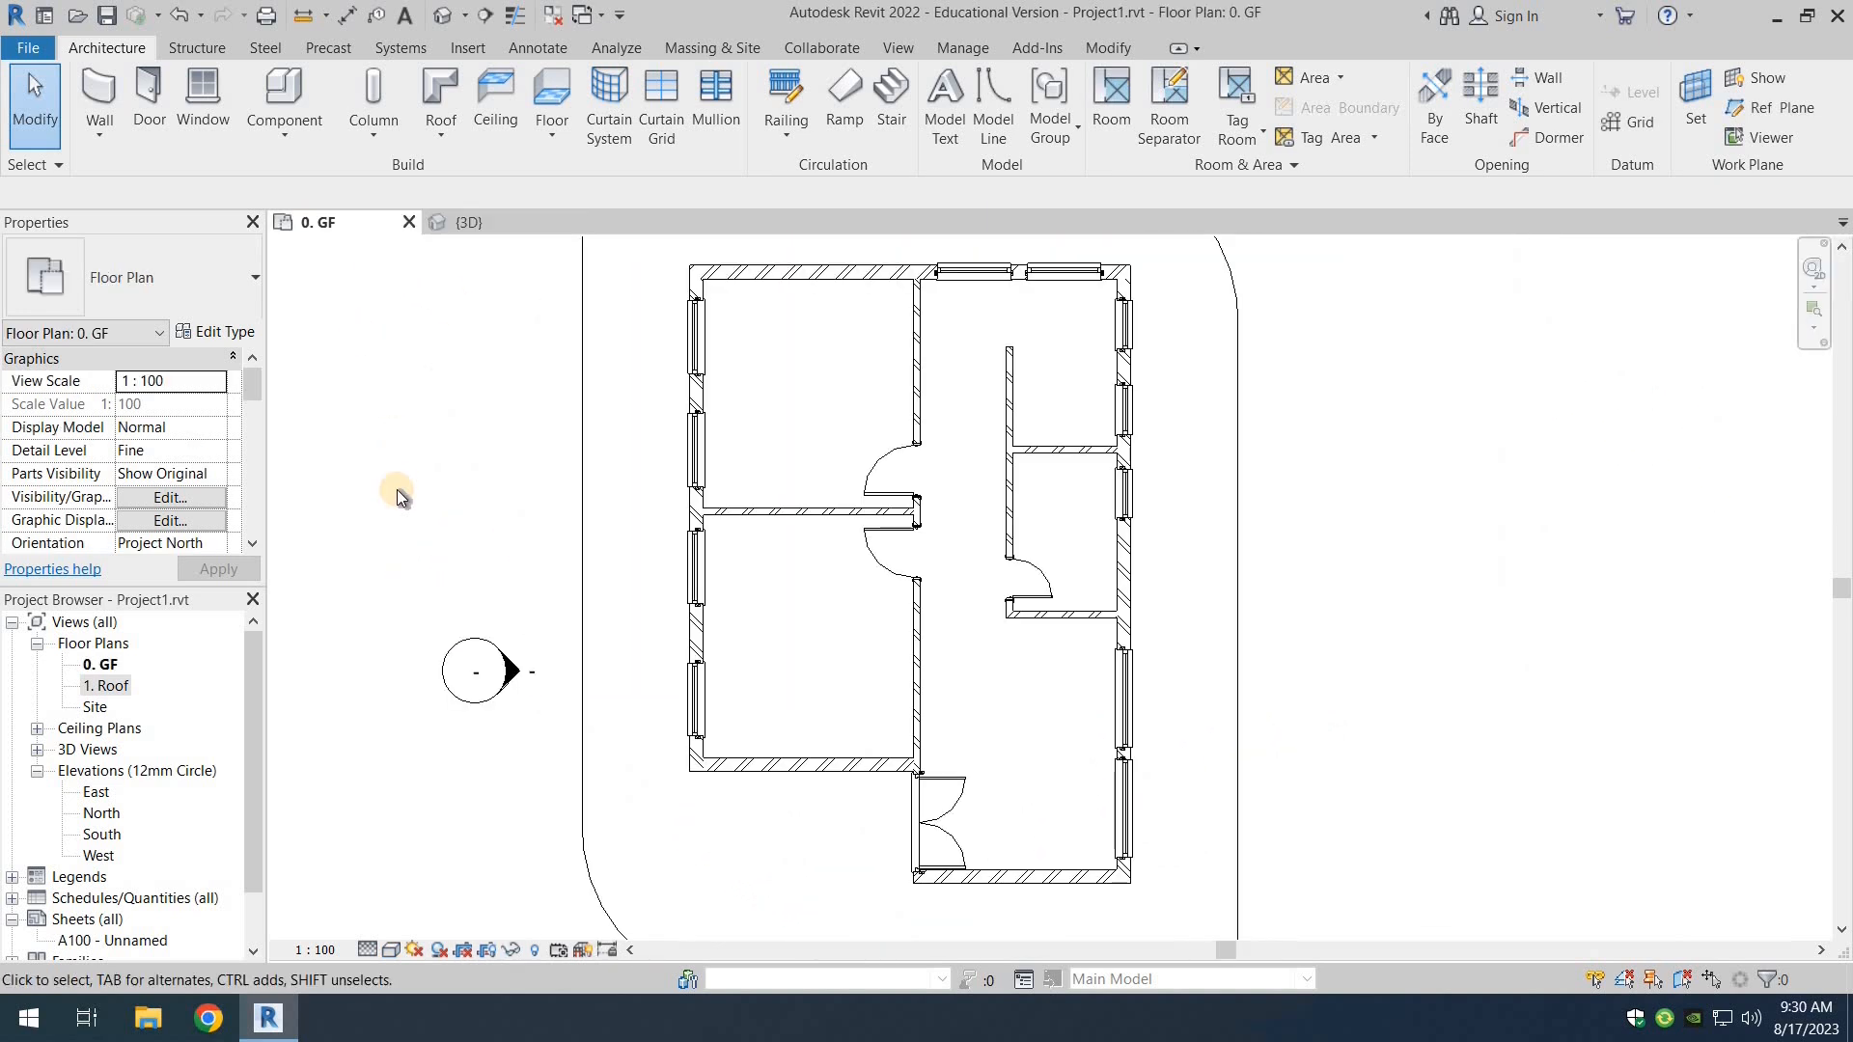
pyautogui.scroll(-3, 487, 613)
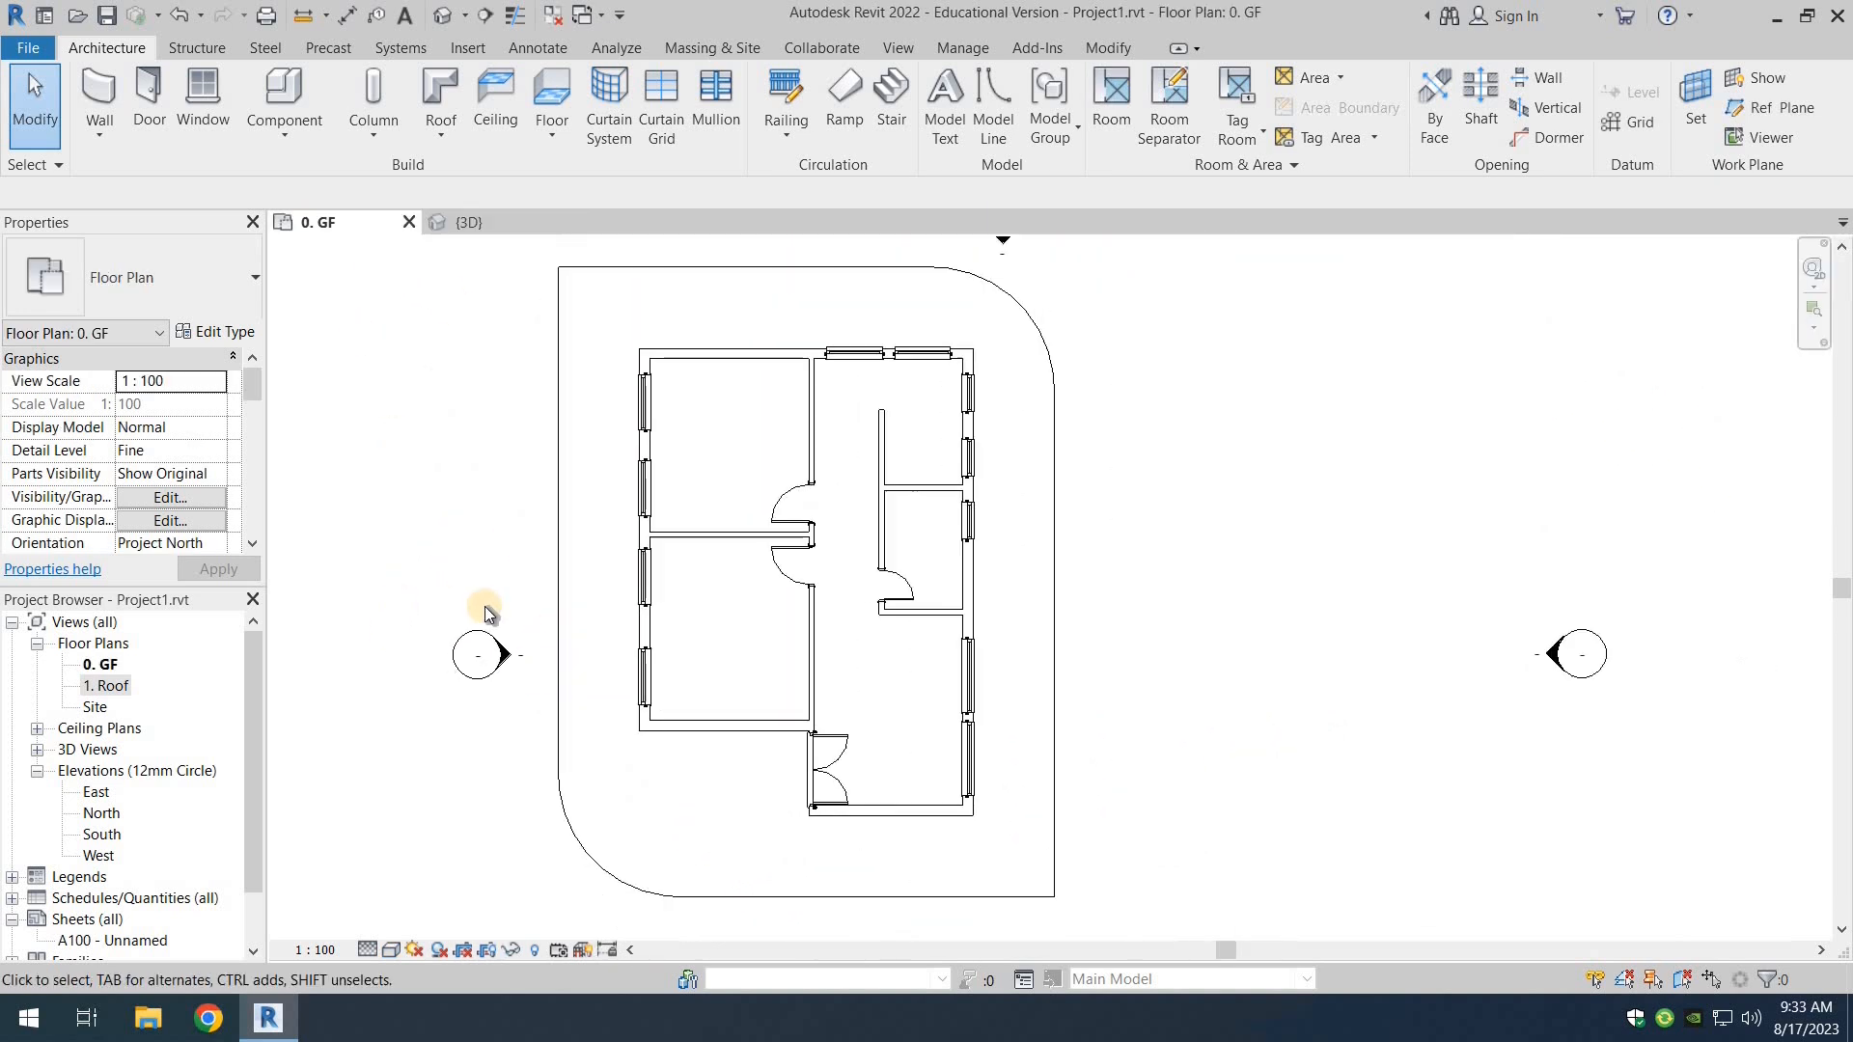
pyautogui.moveTo(548, 533); pyautogui.dragTo(664, 551, button='middle')
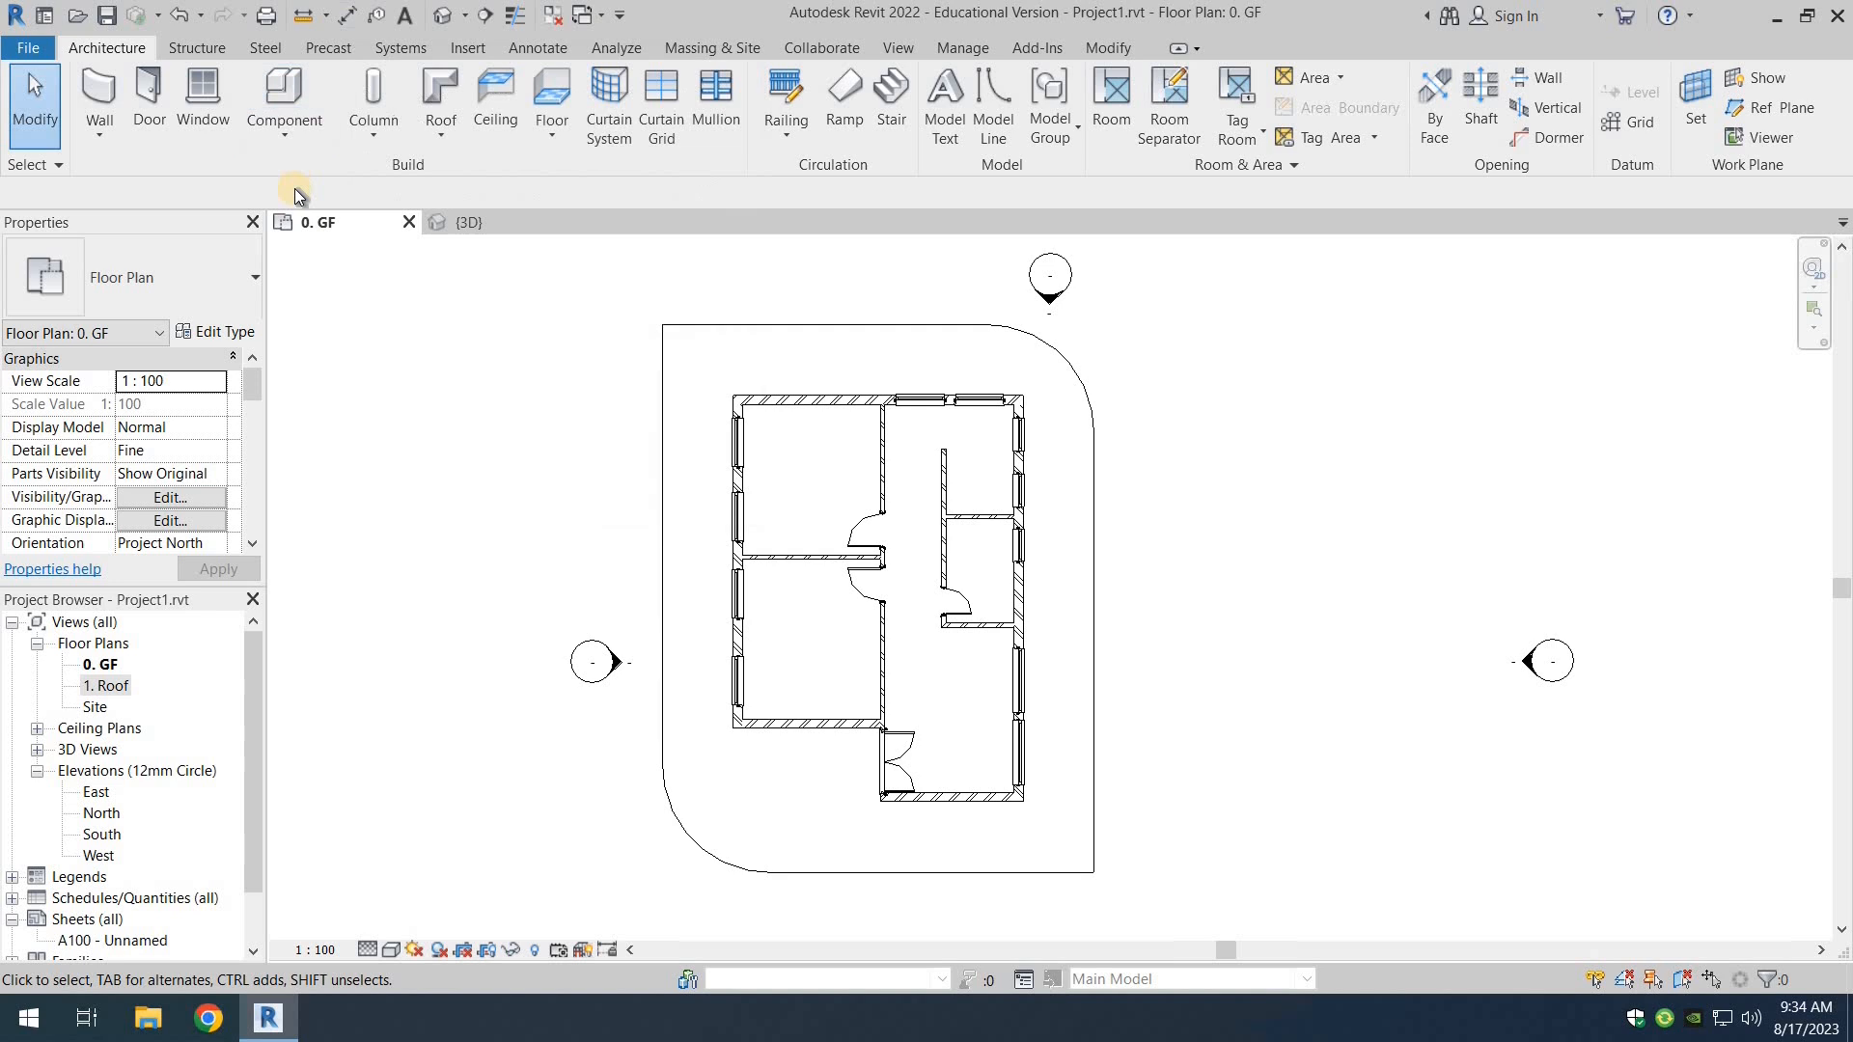
pyautogui.click(535, 50)
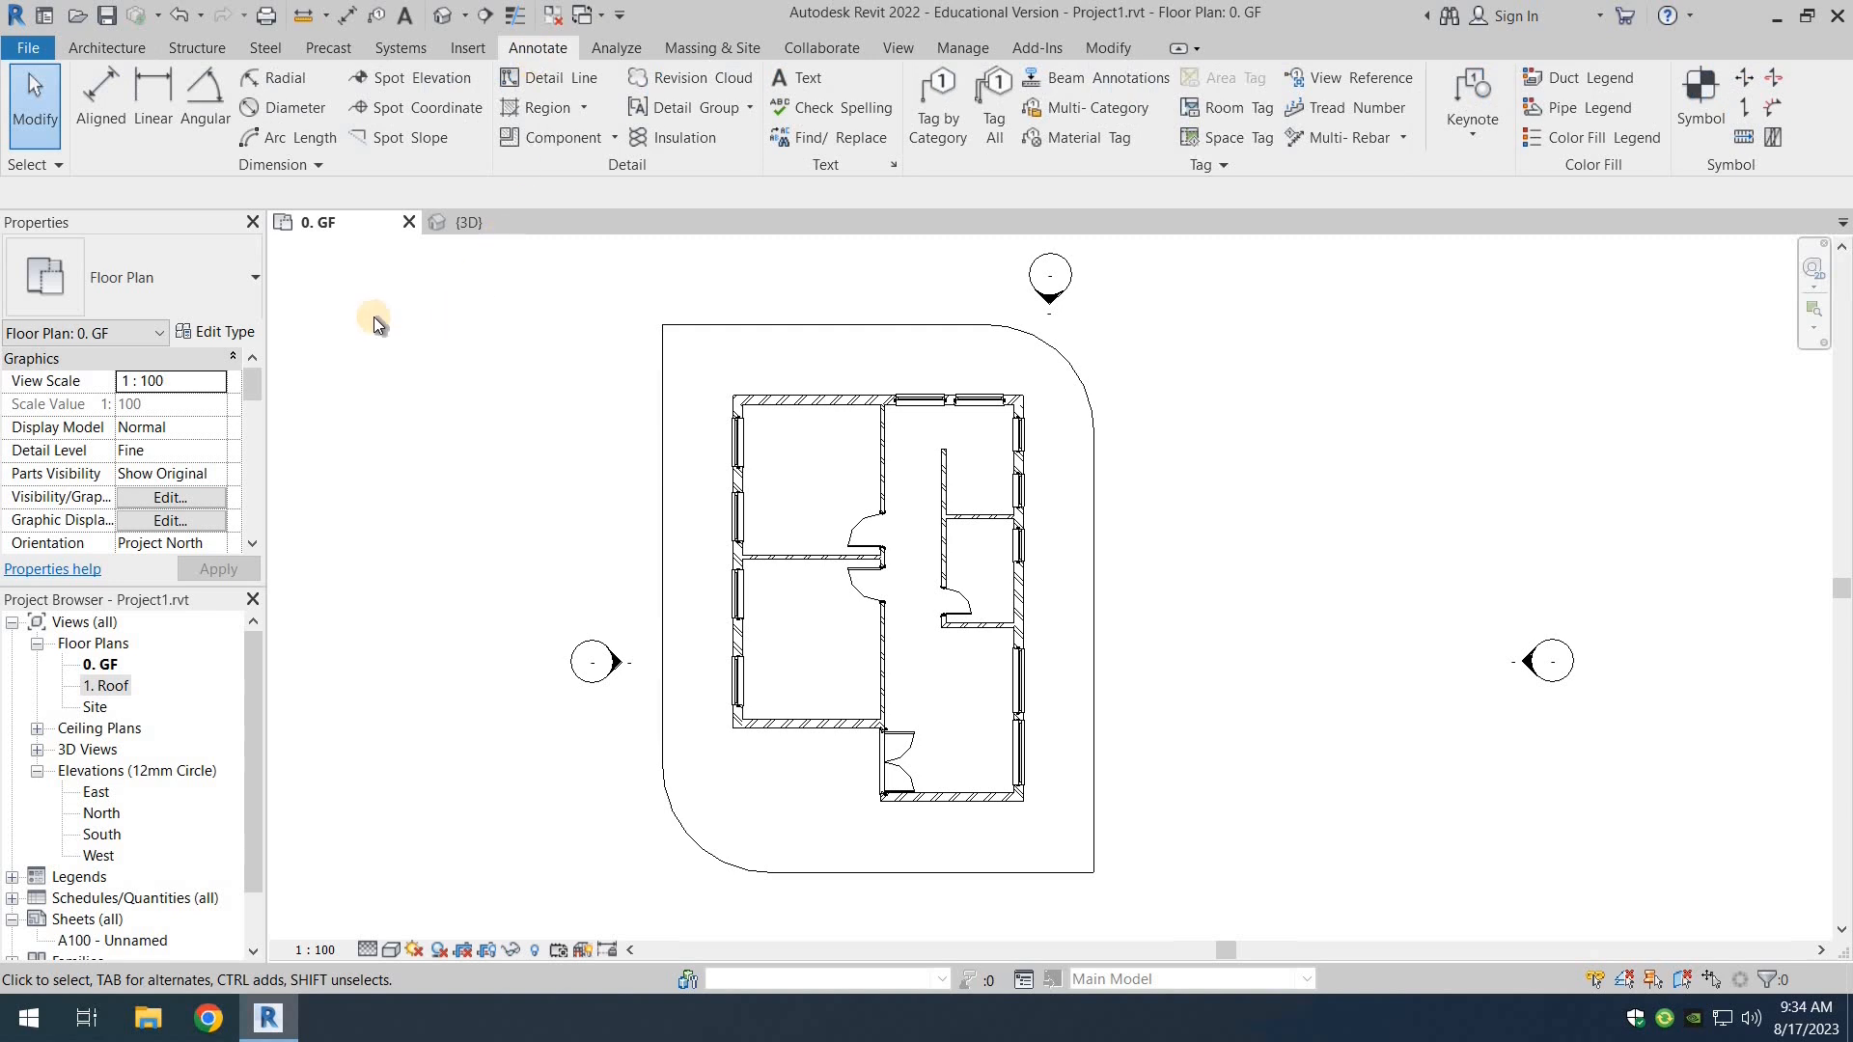
pyautogui.click(85, 101)
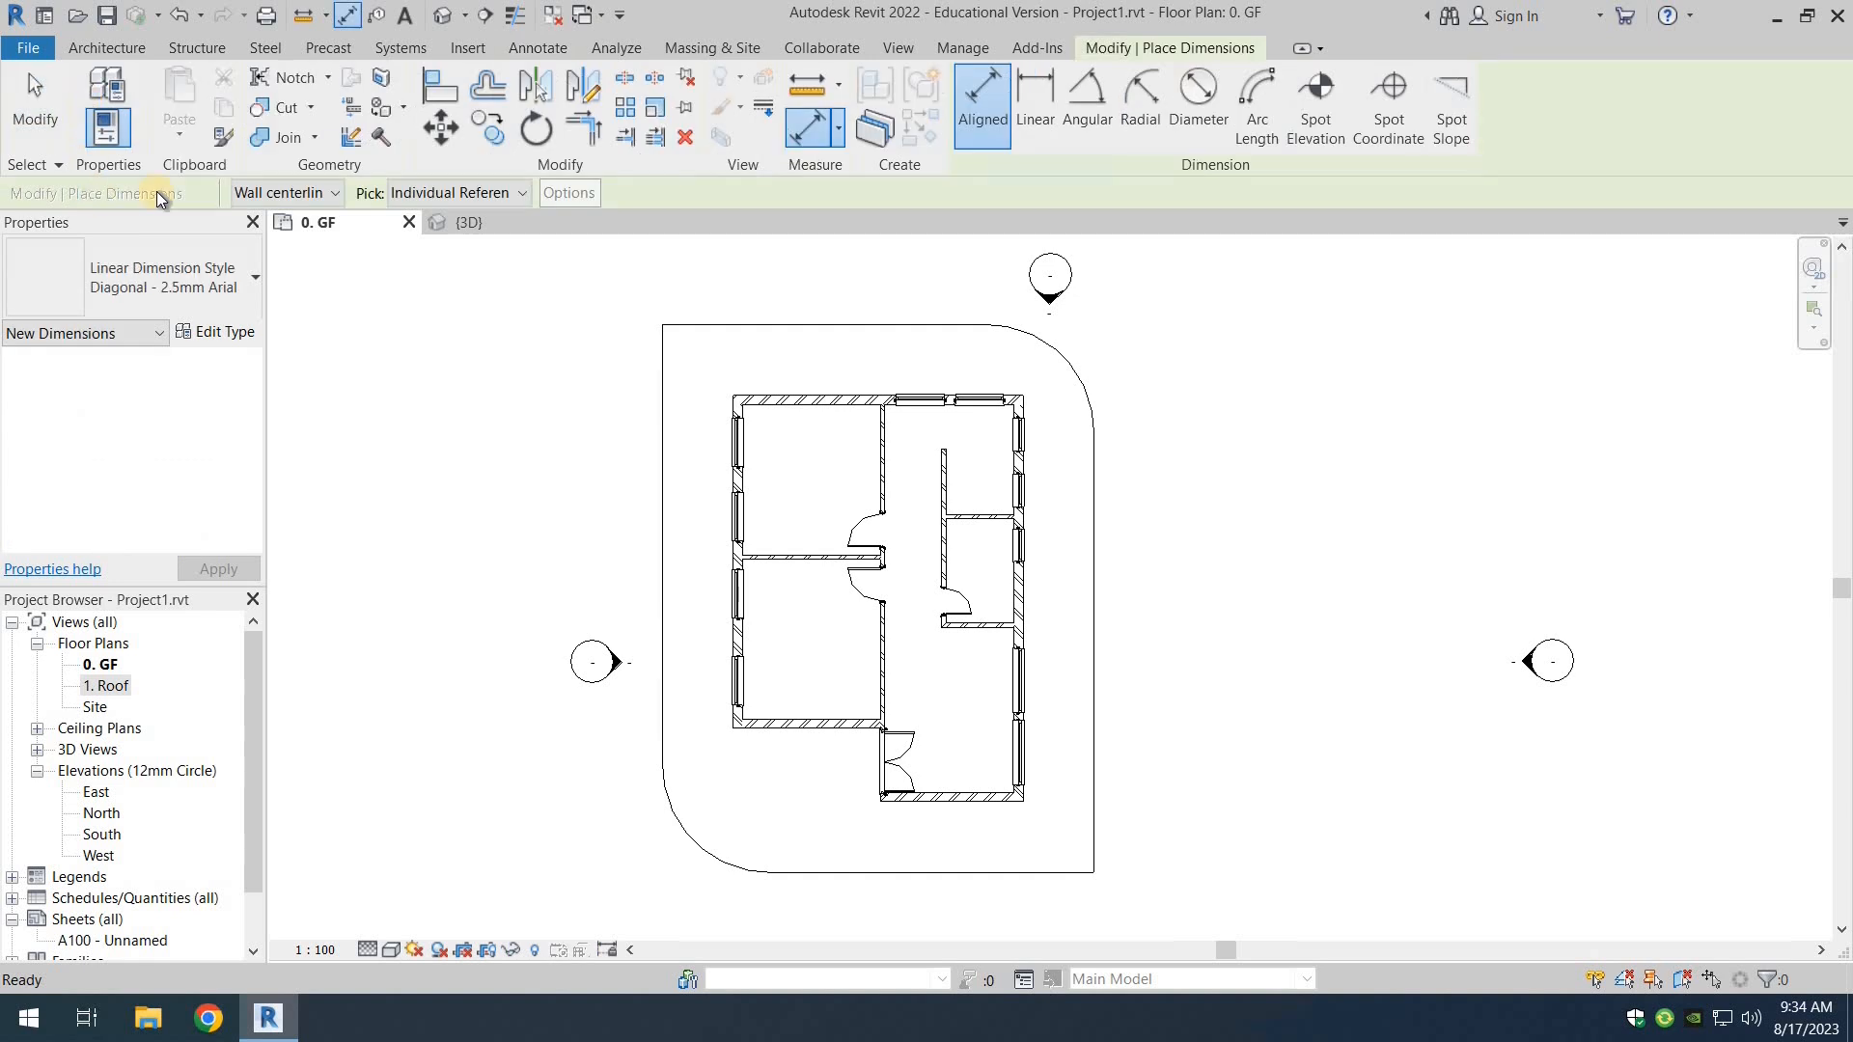
pyautogui.click(325, 196)
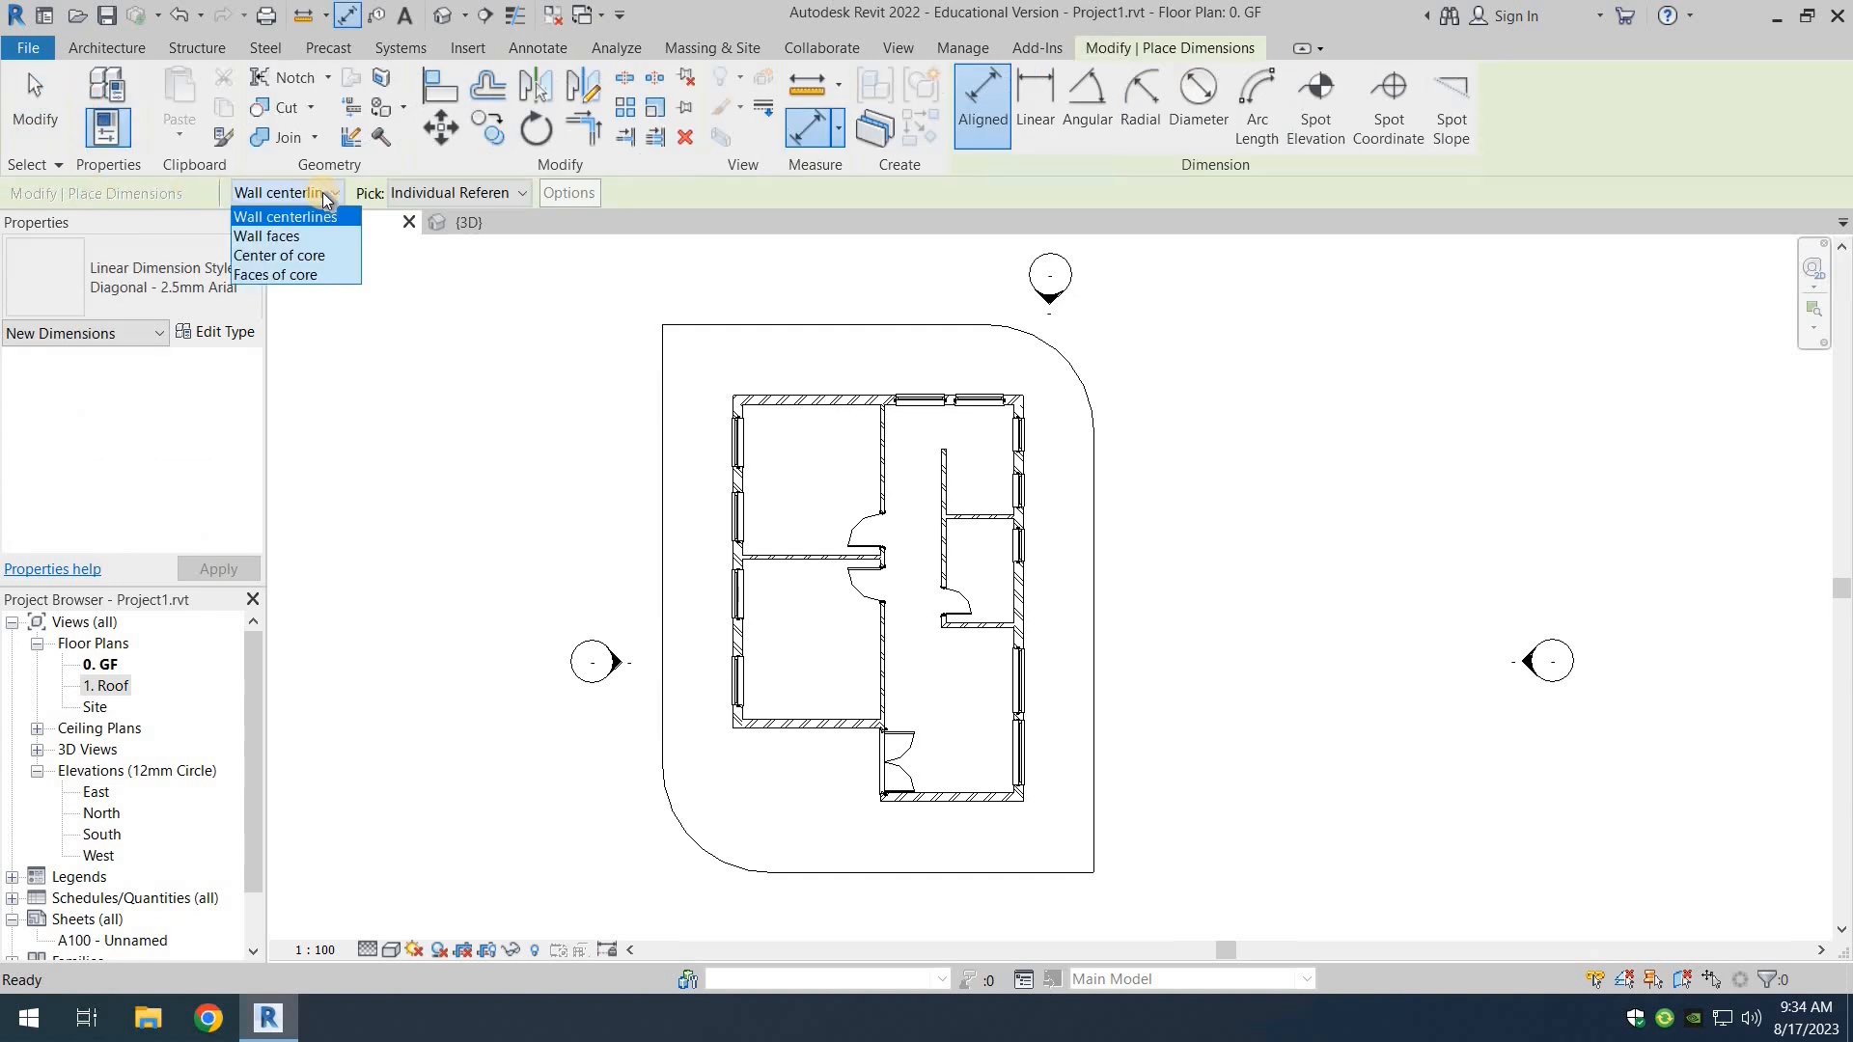
pyautogui.click(328, 196)
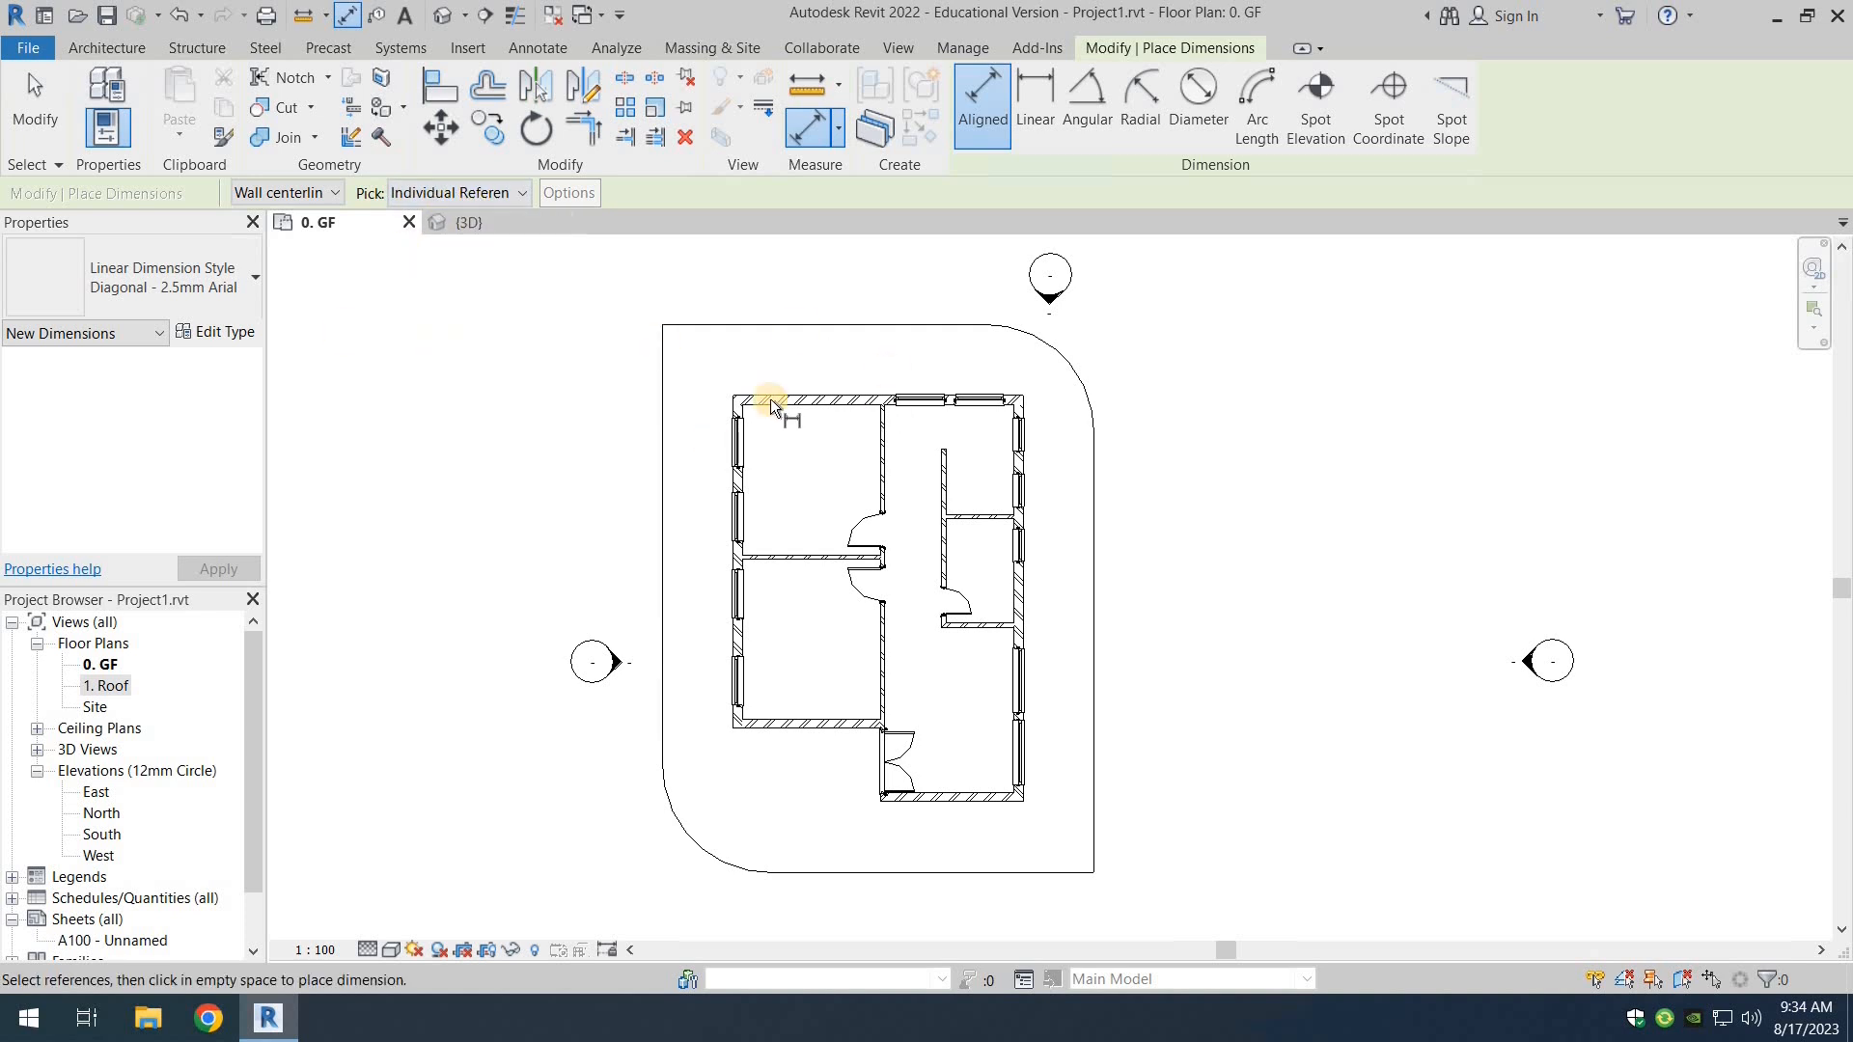
pyautogui.scroll(2, 923, 353)
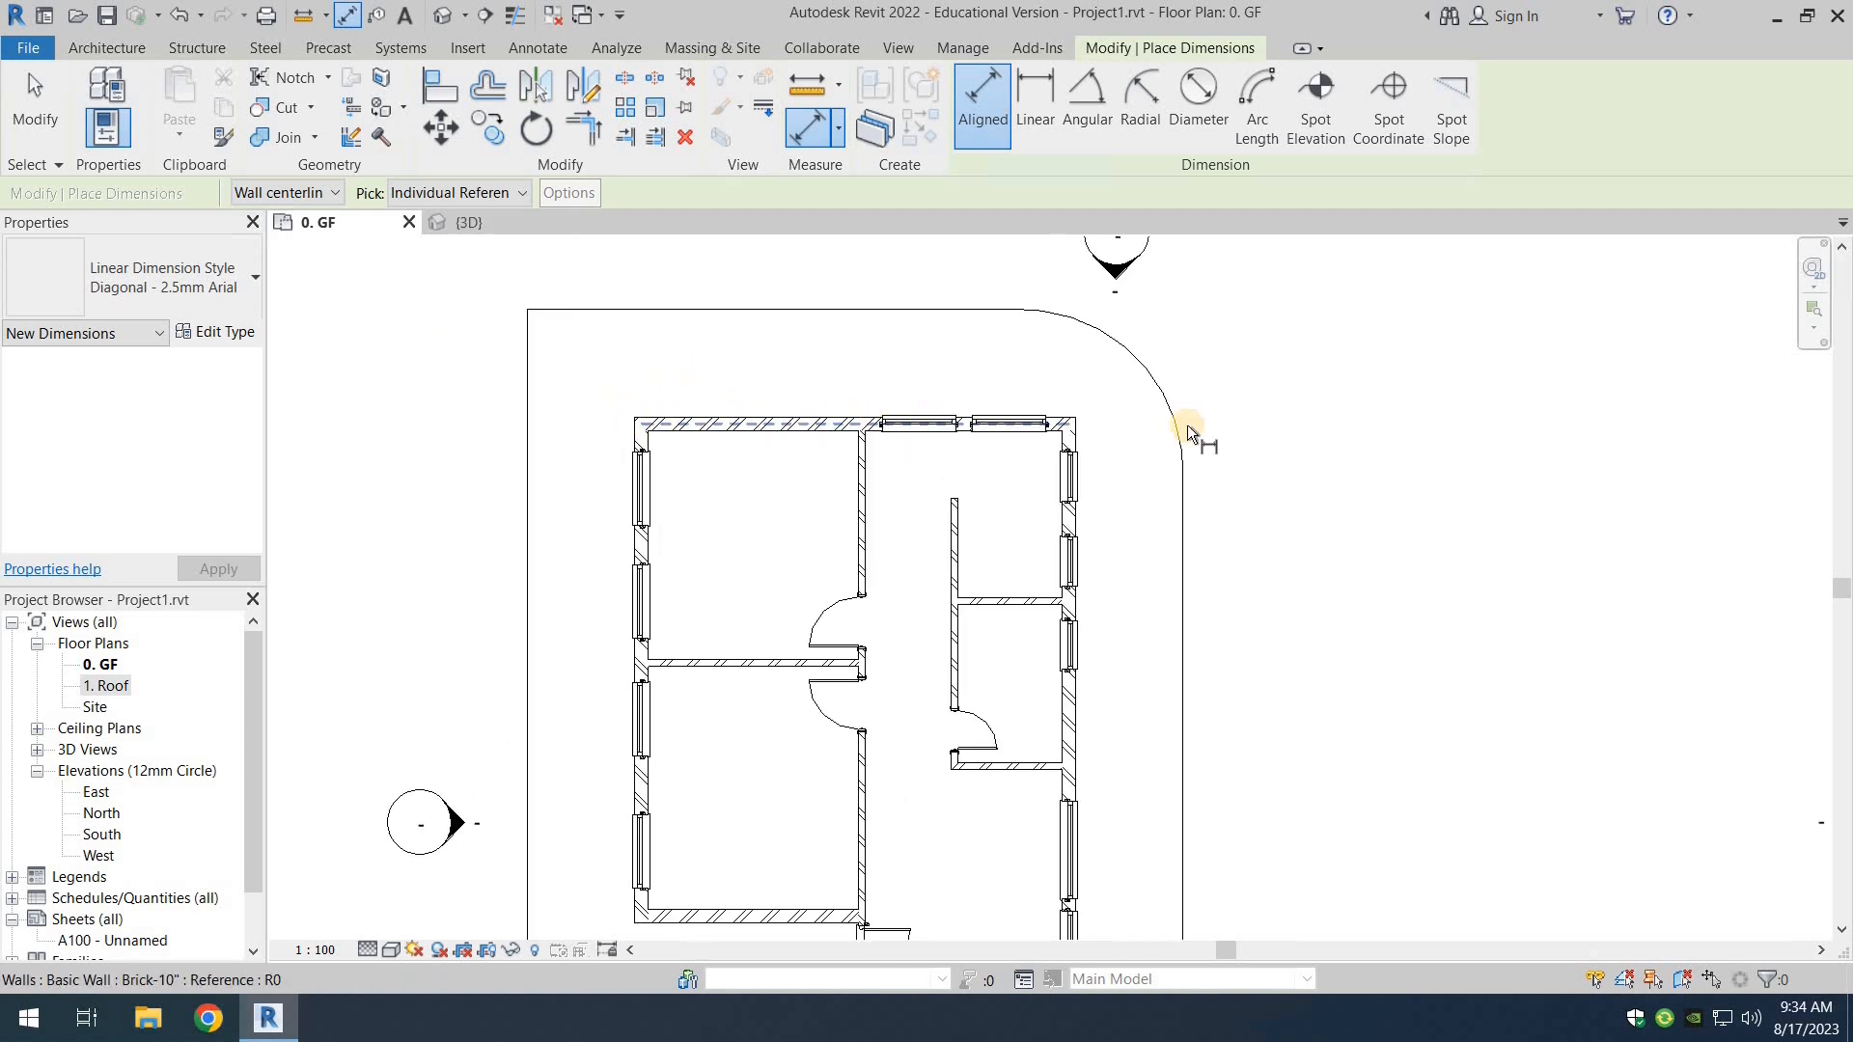
pyautogui.click(634, 426)
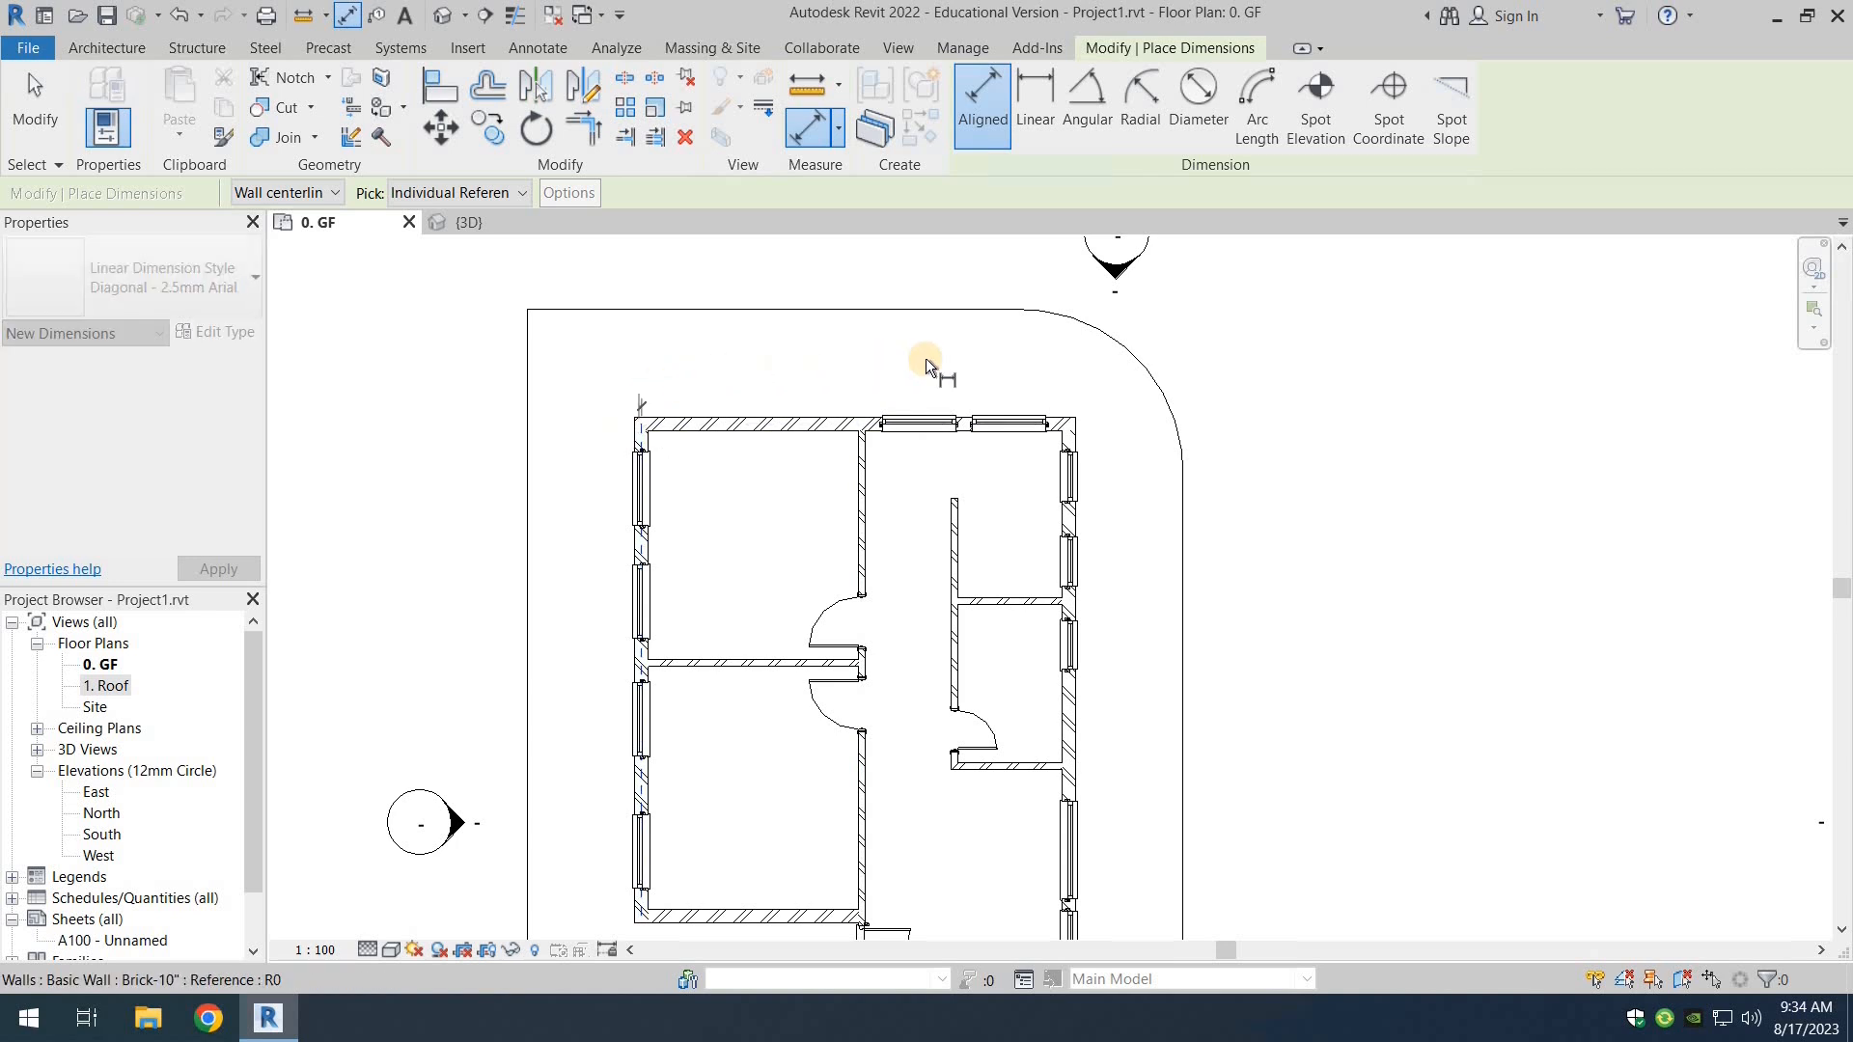
pyautogui.press('Escape')
pyautogui.click(1070, 391)
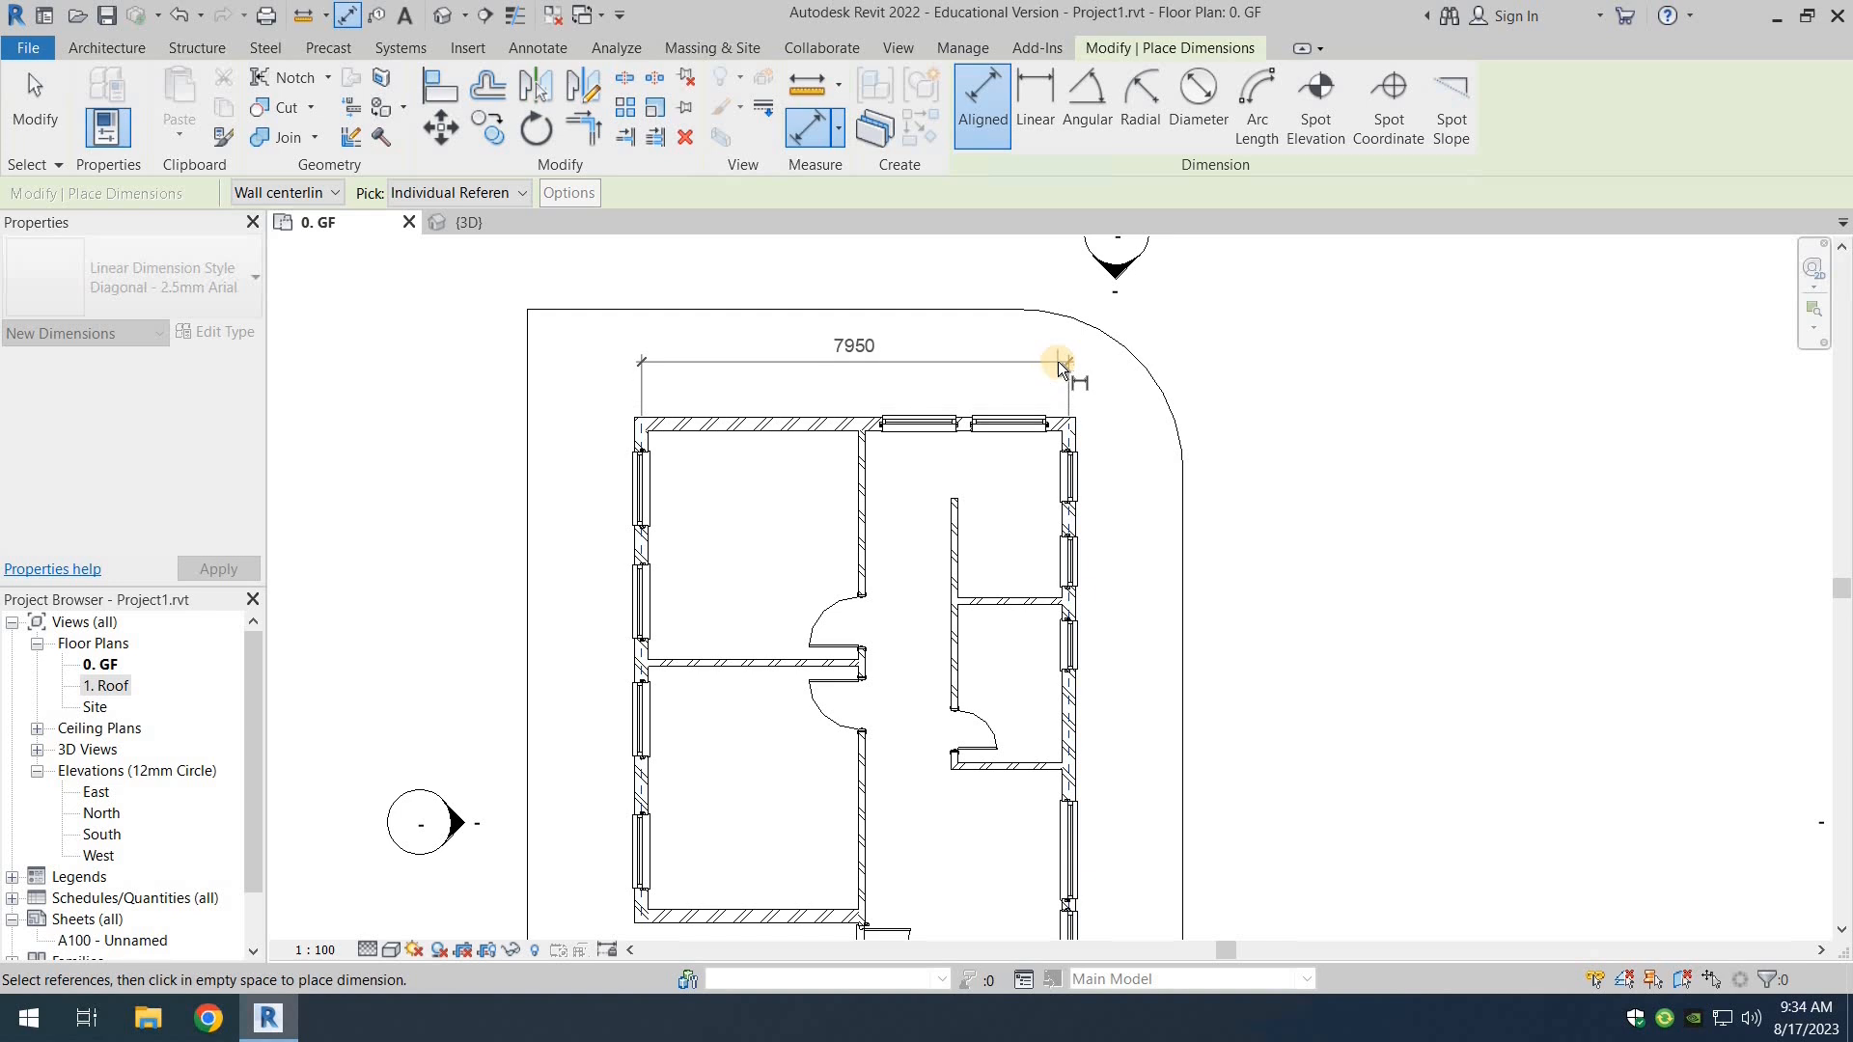
pyautogui.press('Escape')
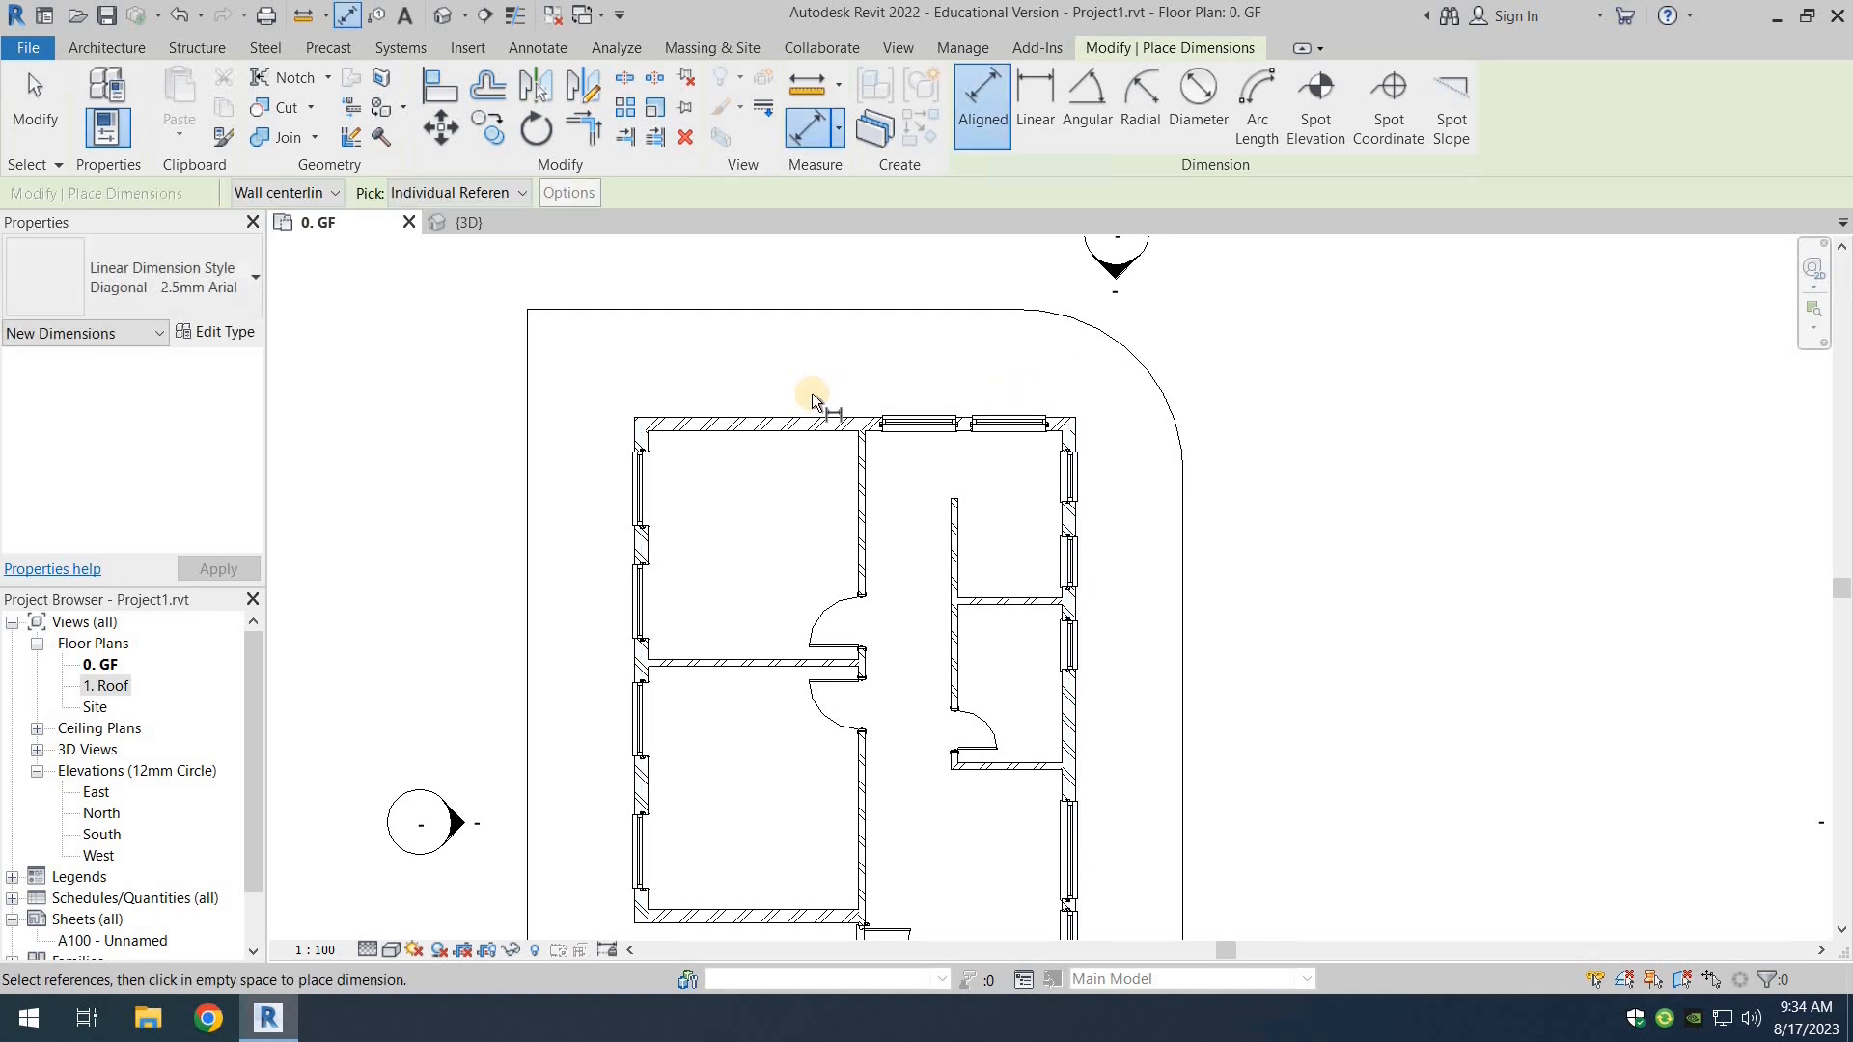
# Step: Set the aligned dimension to pick entire walls and include openings by their widths
pyautogui.click(473, 196)
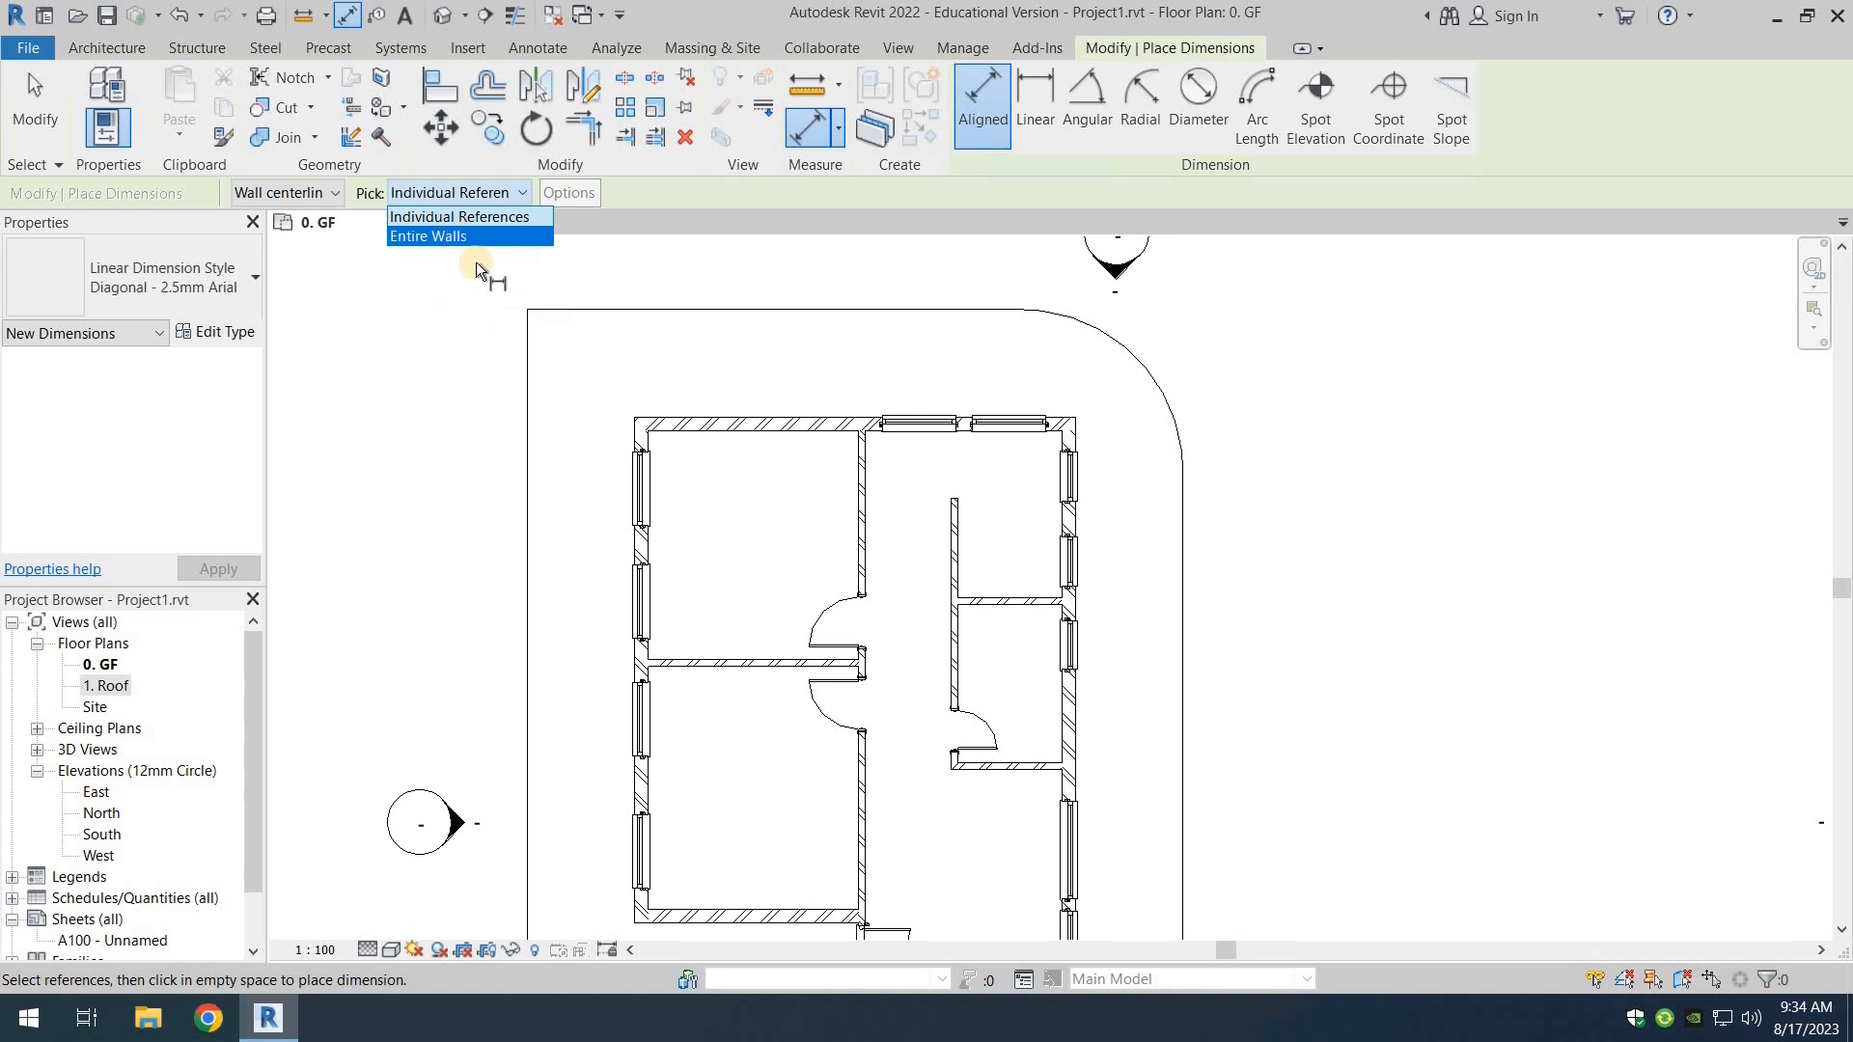
pyautogui.click(483, 236)
pyautogui.click(567, 195)
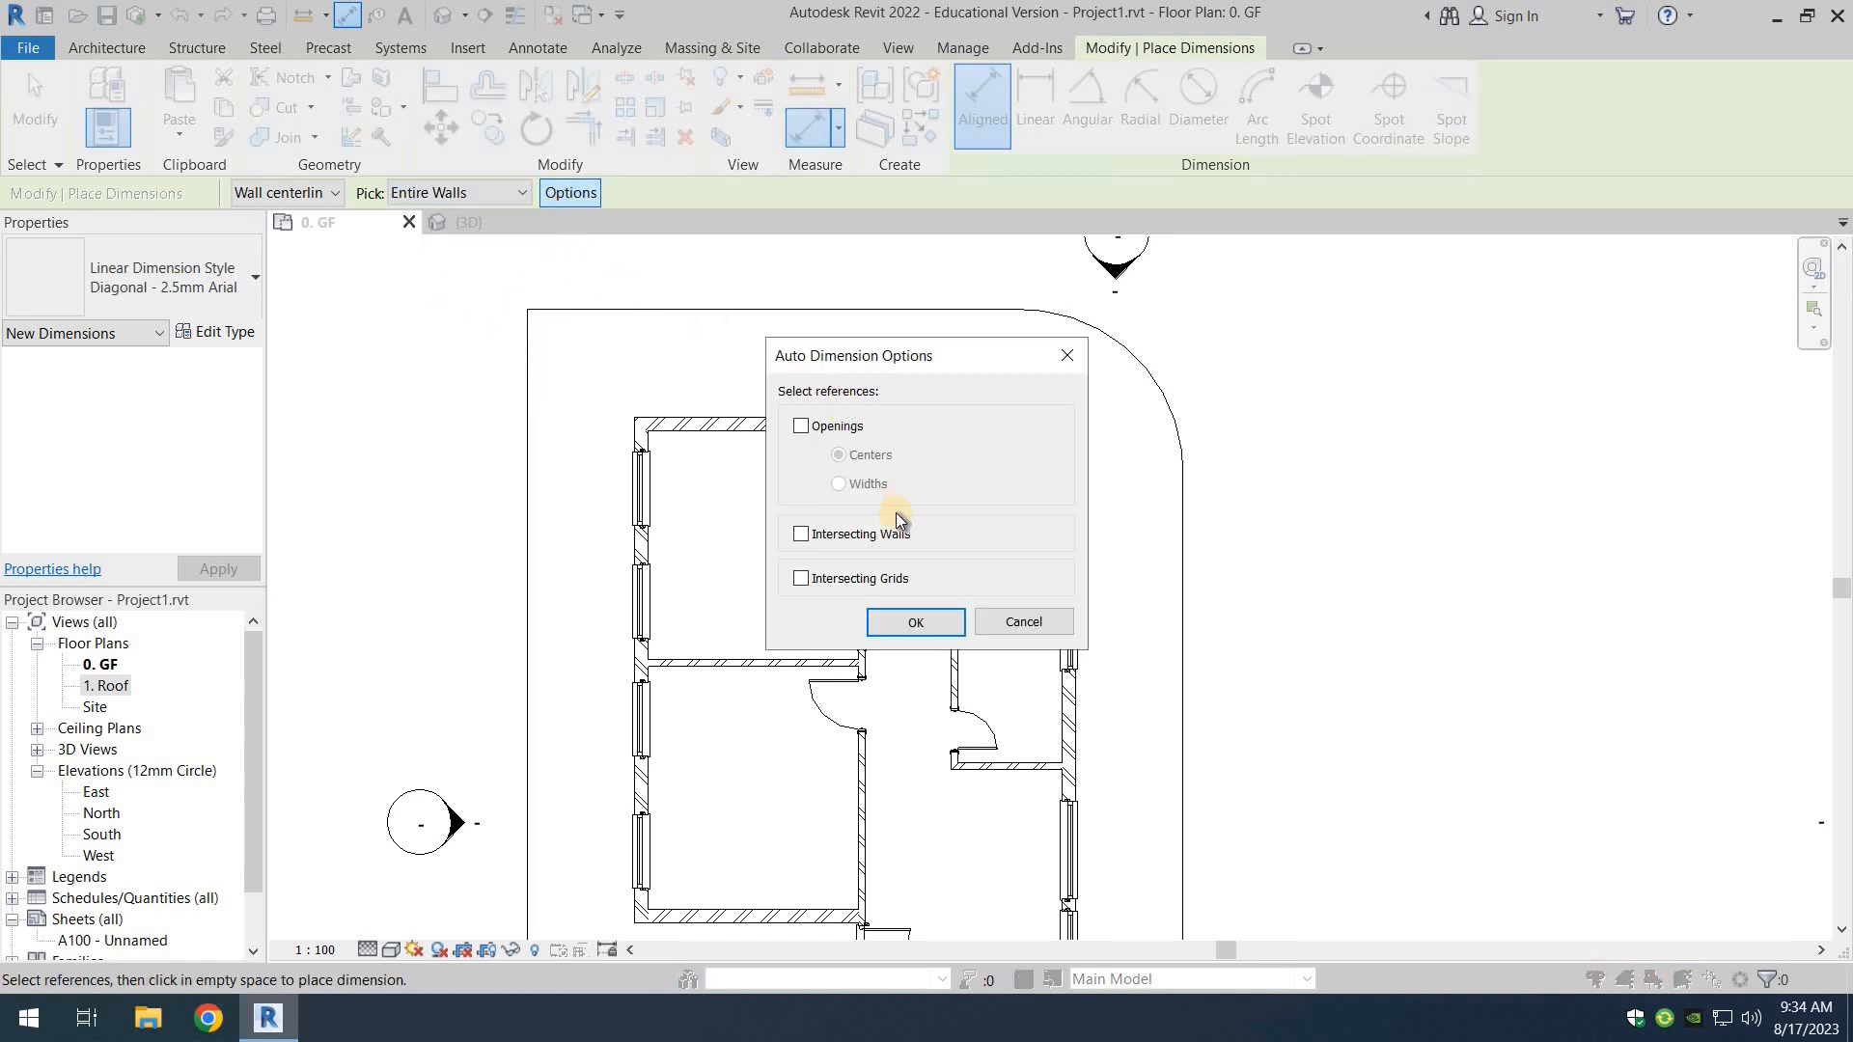
pyautogui.click(801, 426)
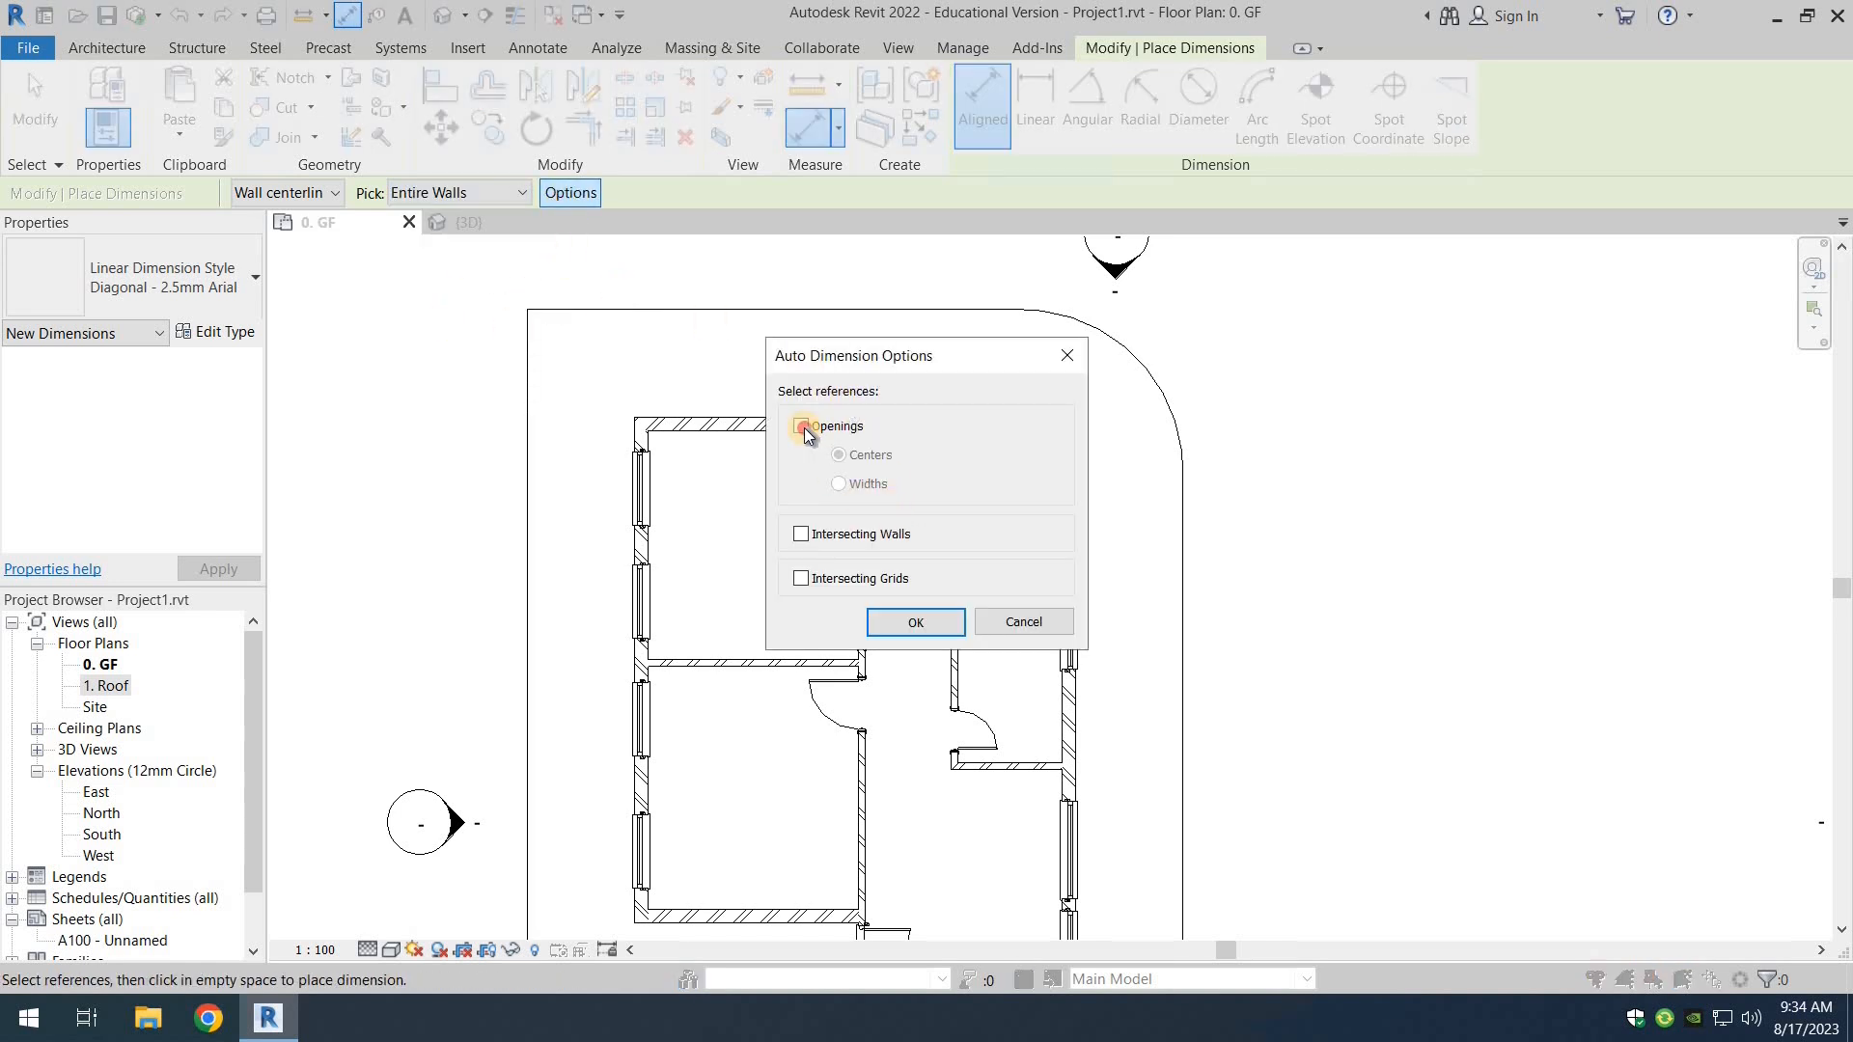
pyautogui.click(838, 483)
pyautogui.click(932, 620)
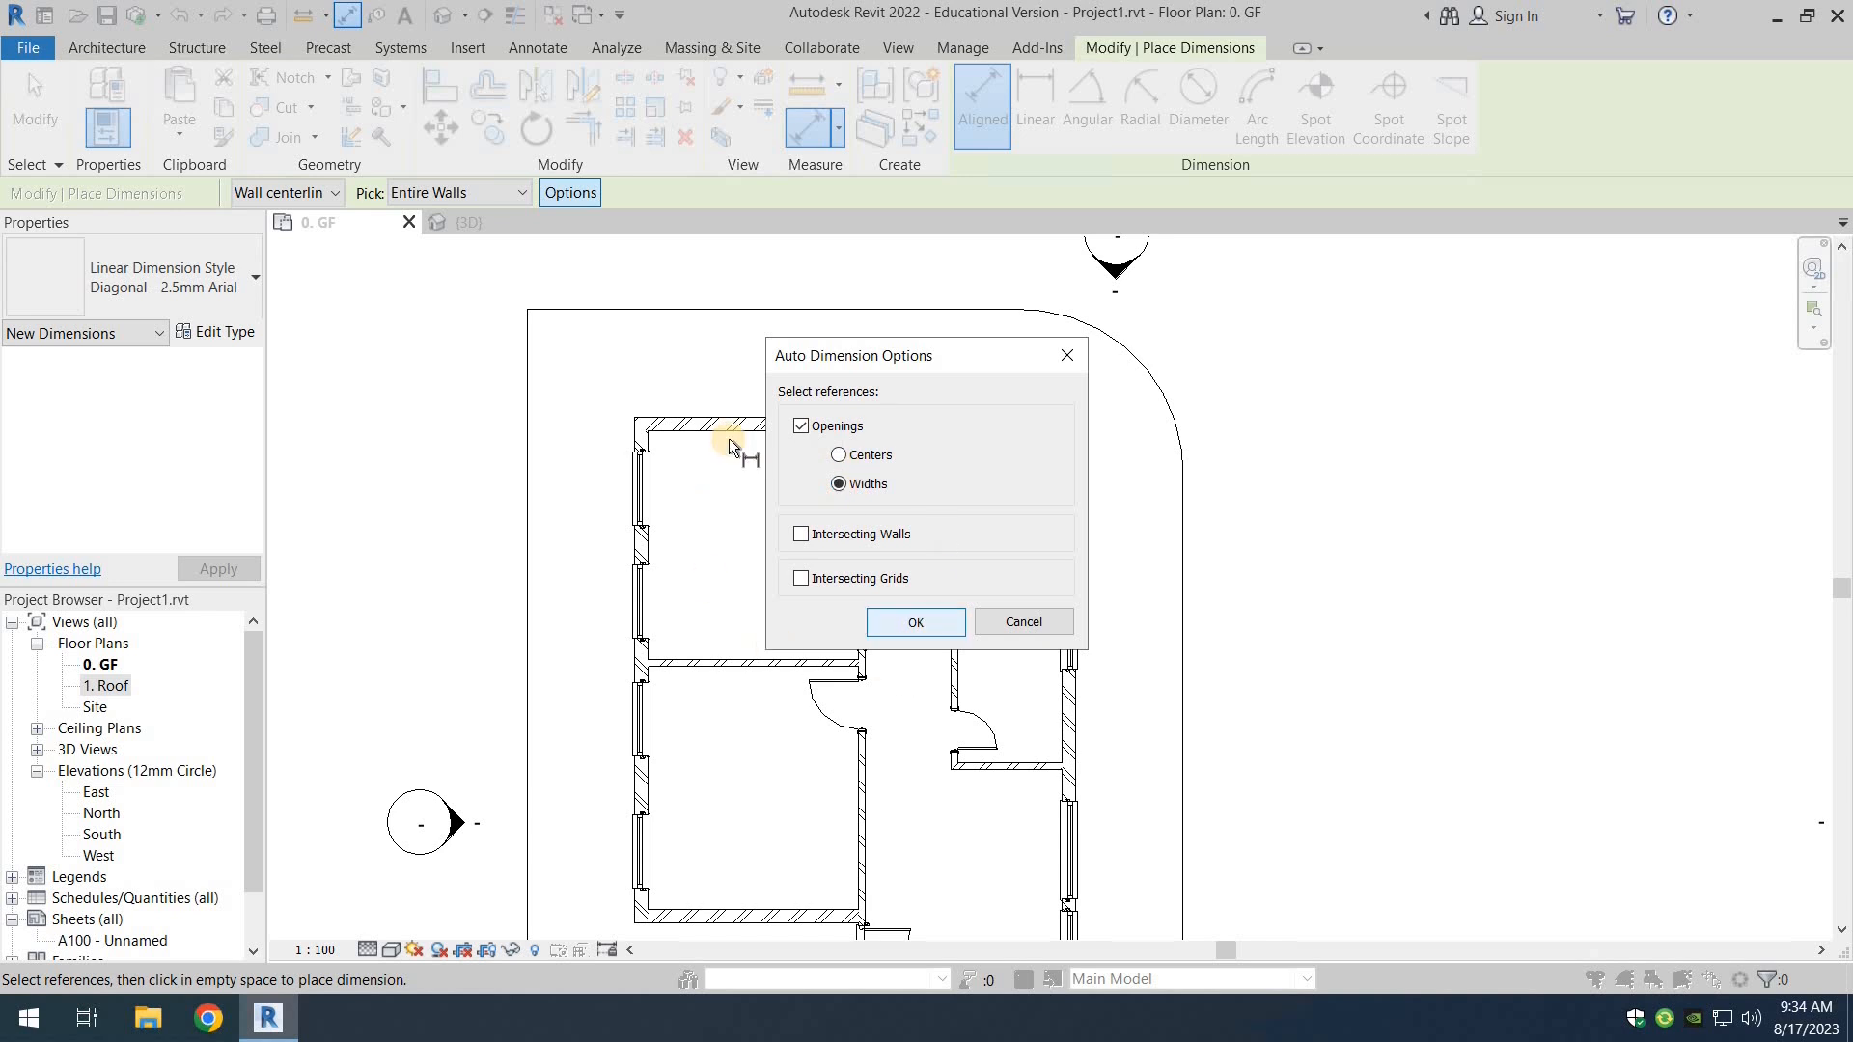
pyautogui.click(789, 403)
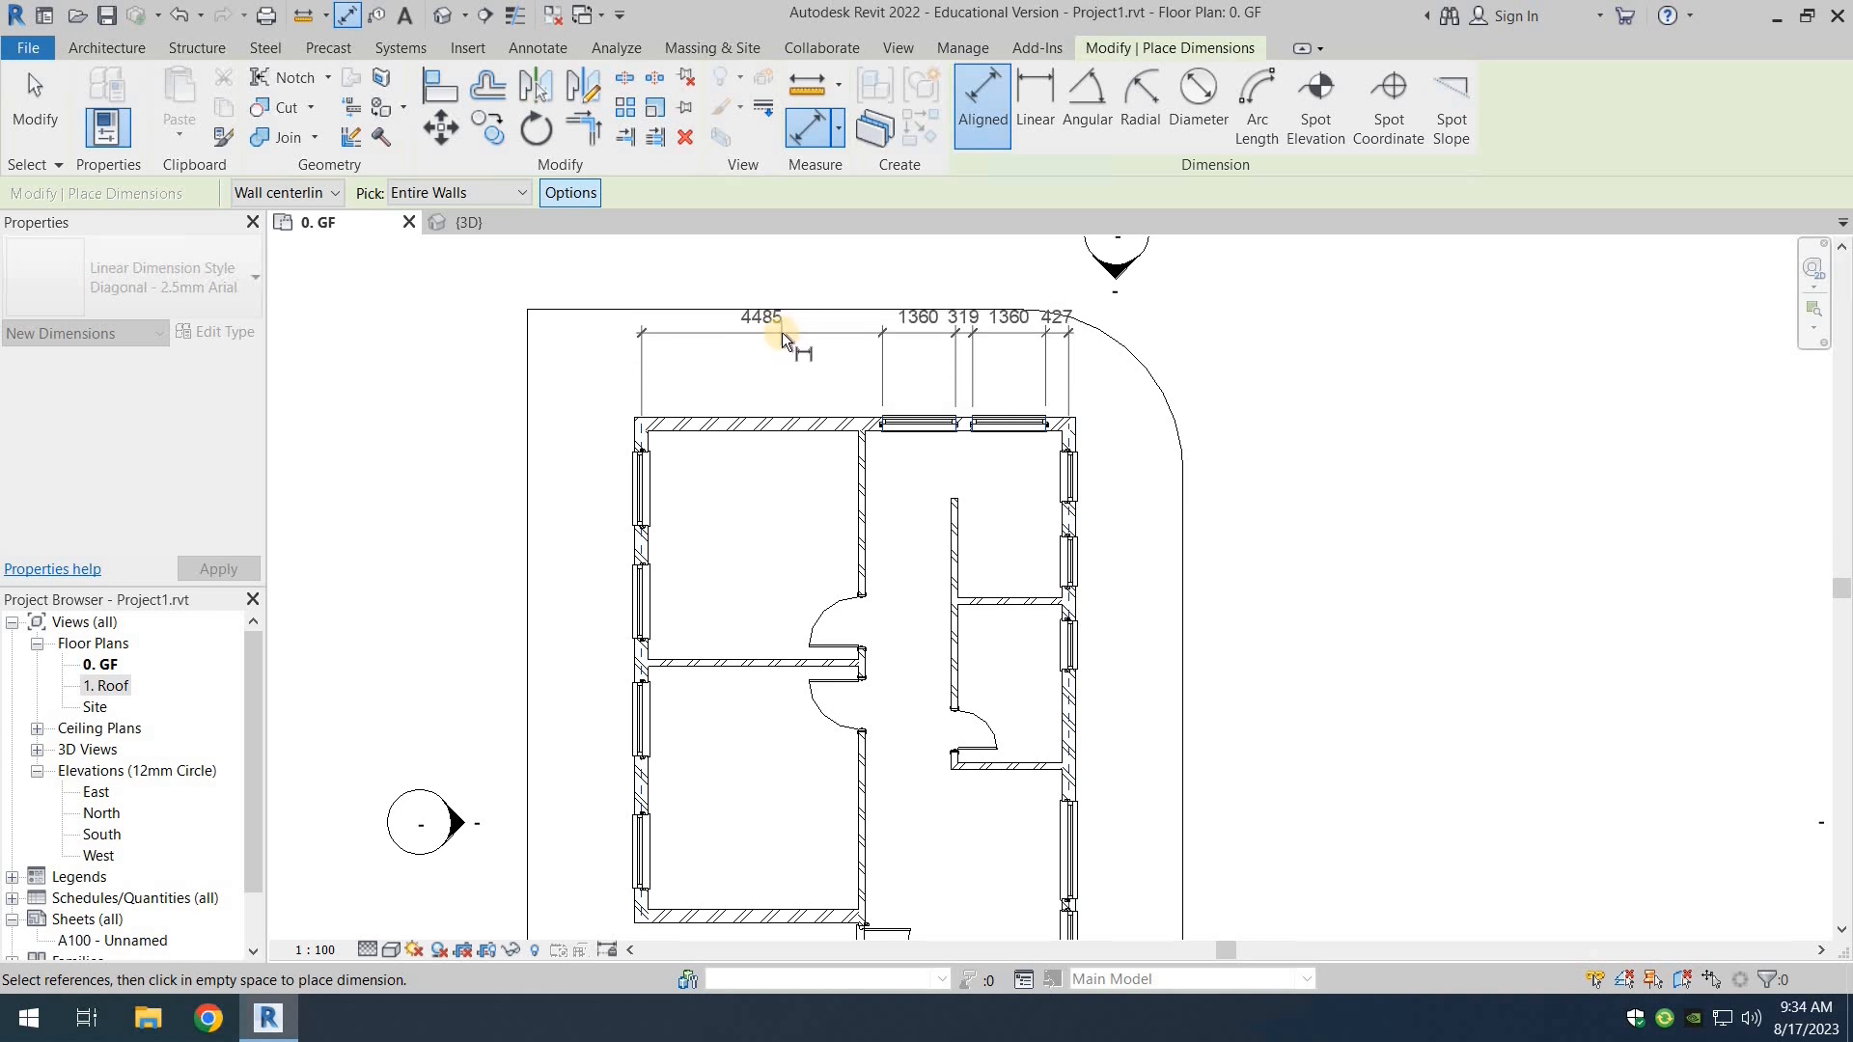
pyautogui.press('Escape')
pyautogui.press('Escape')
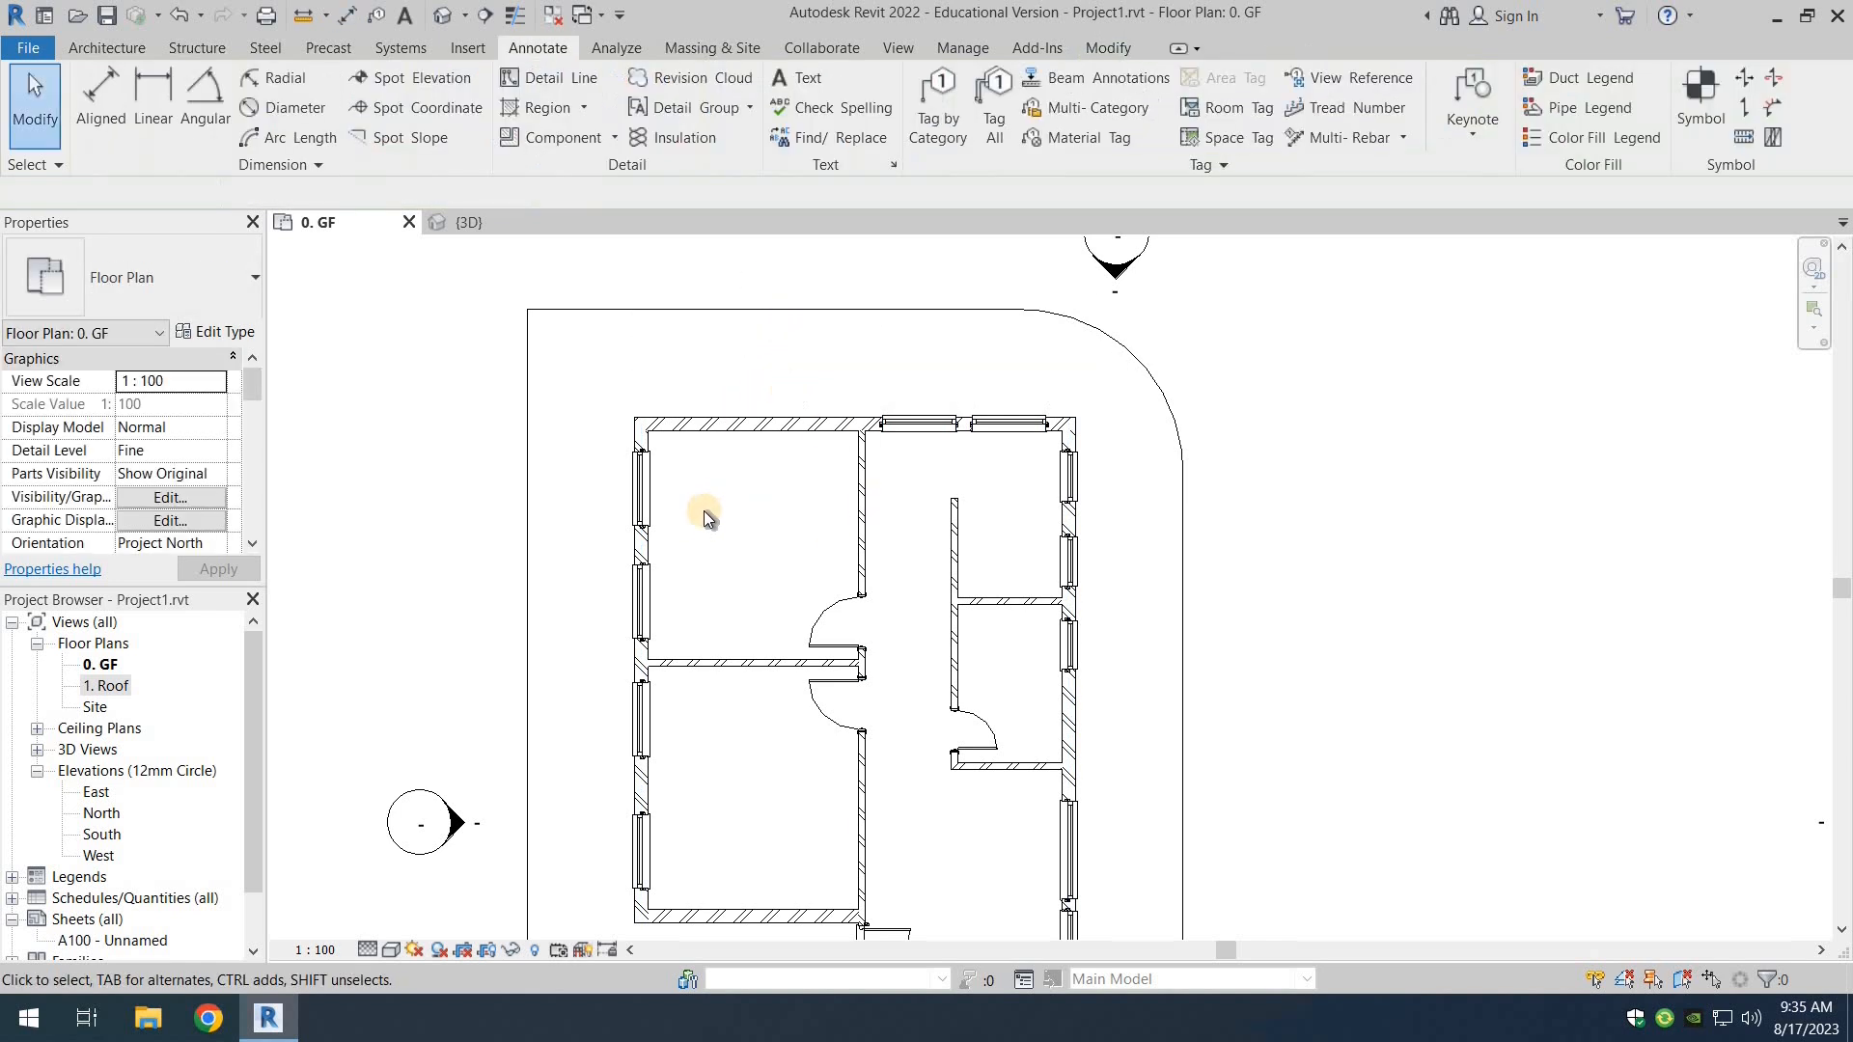
# Step: Select the uppermost 1360x910mm window in the left exterior wall
pyautogui.moveTo(752, 391); pyautogui.dragTo(753, 406, button='middle')
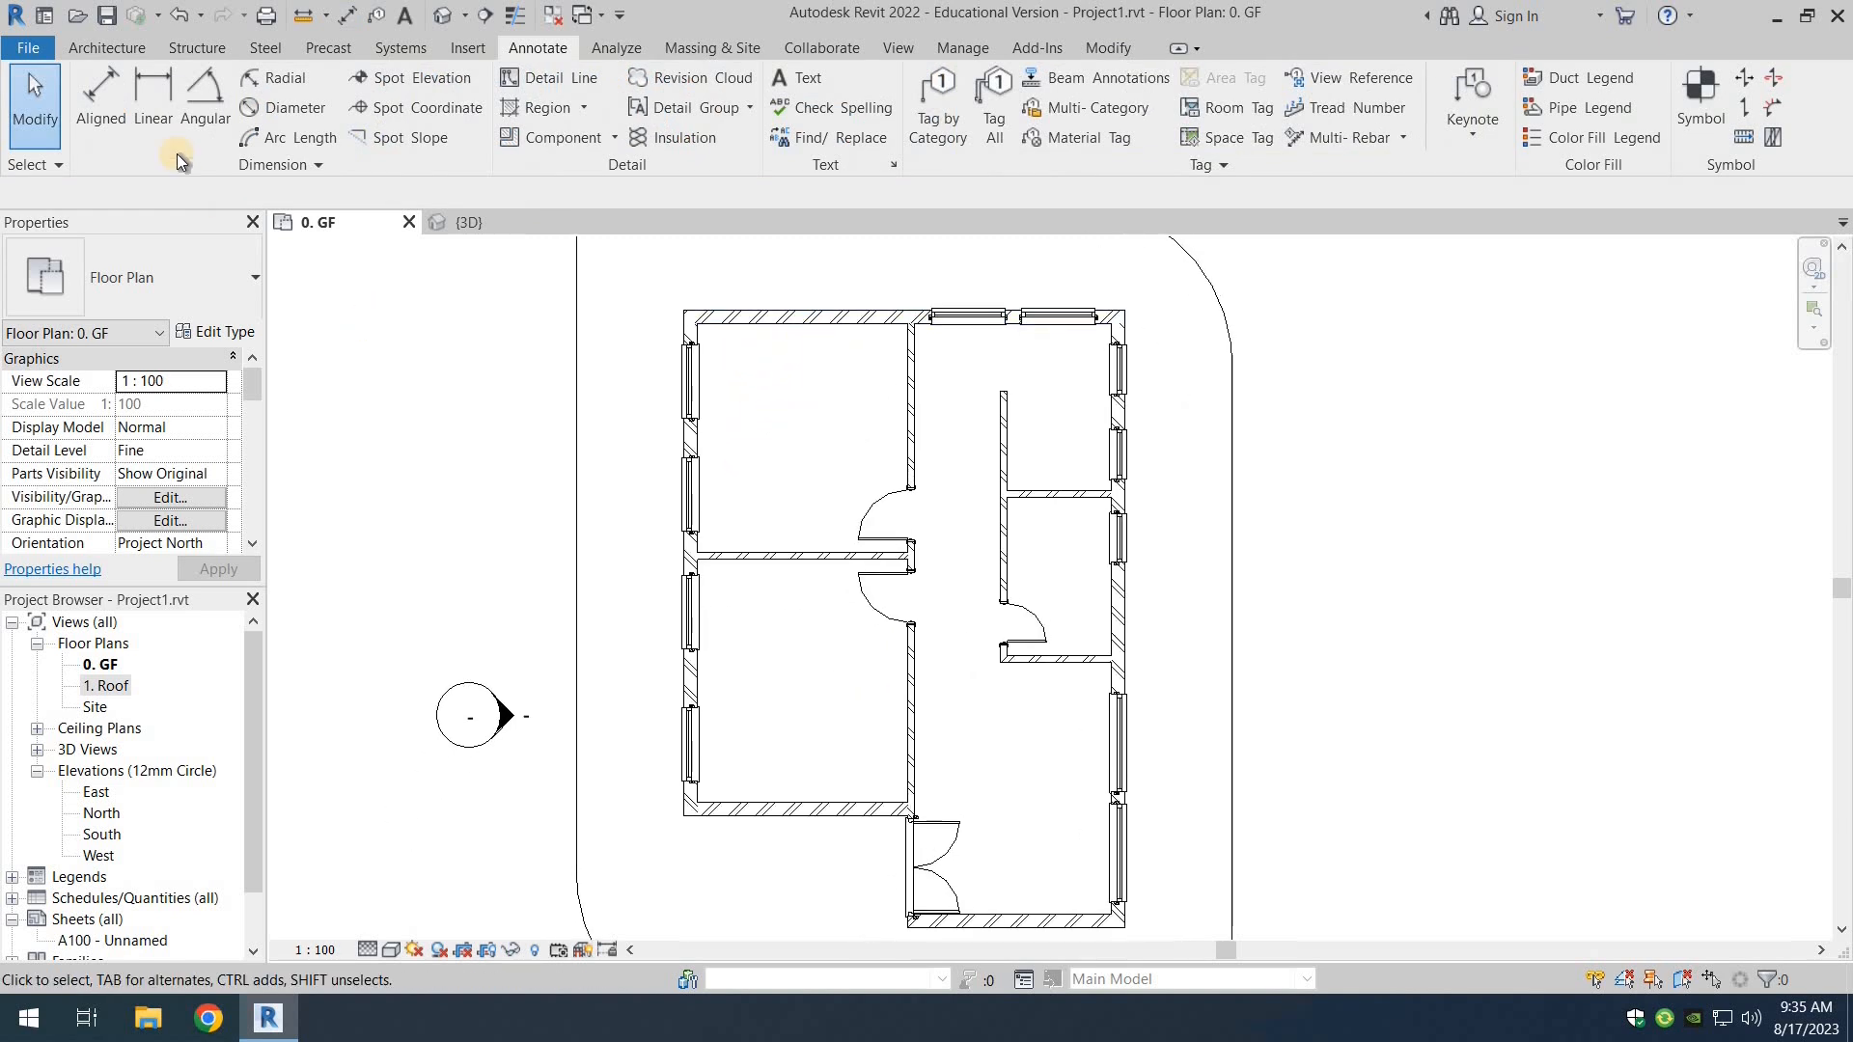
pyautogui.click(108, 51)
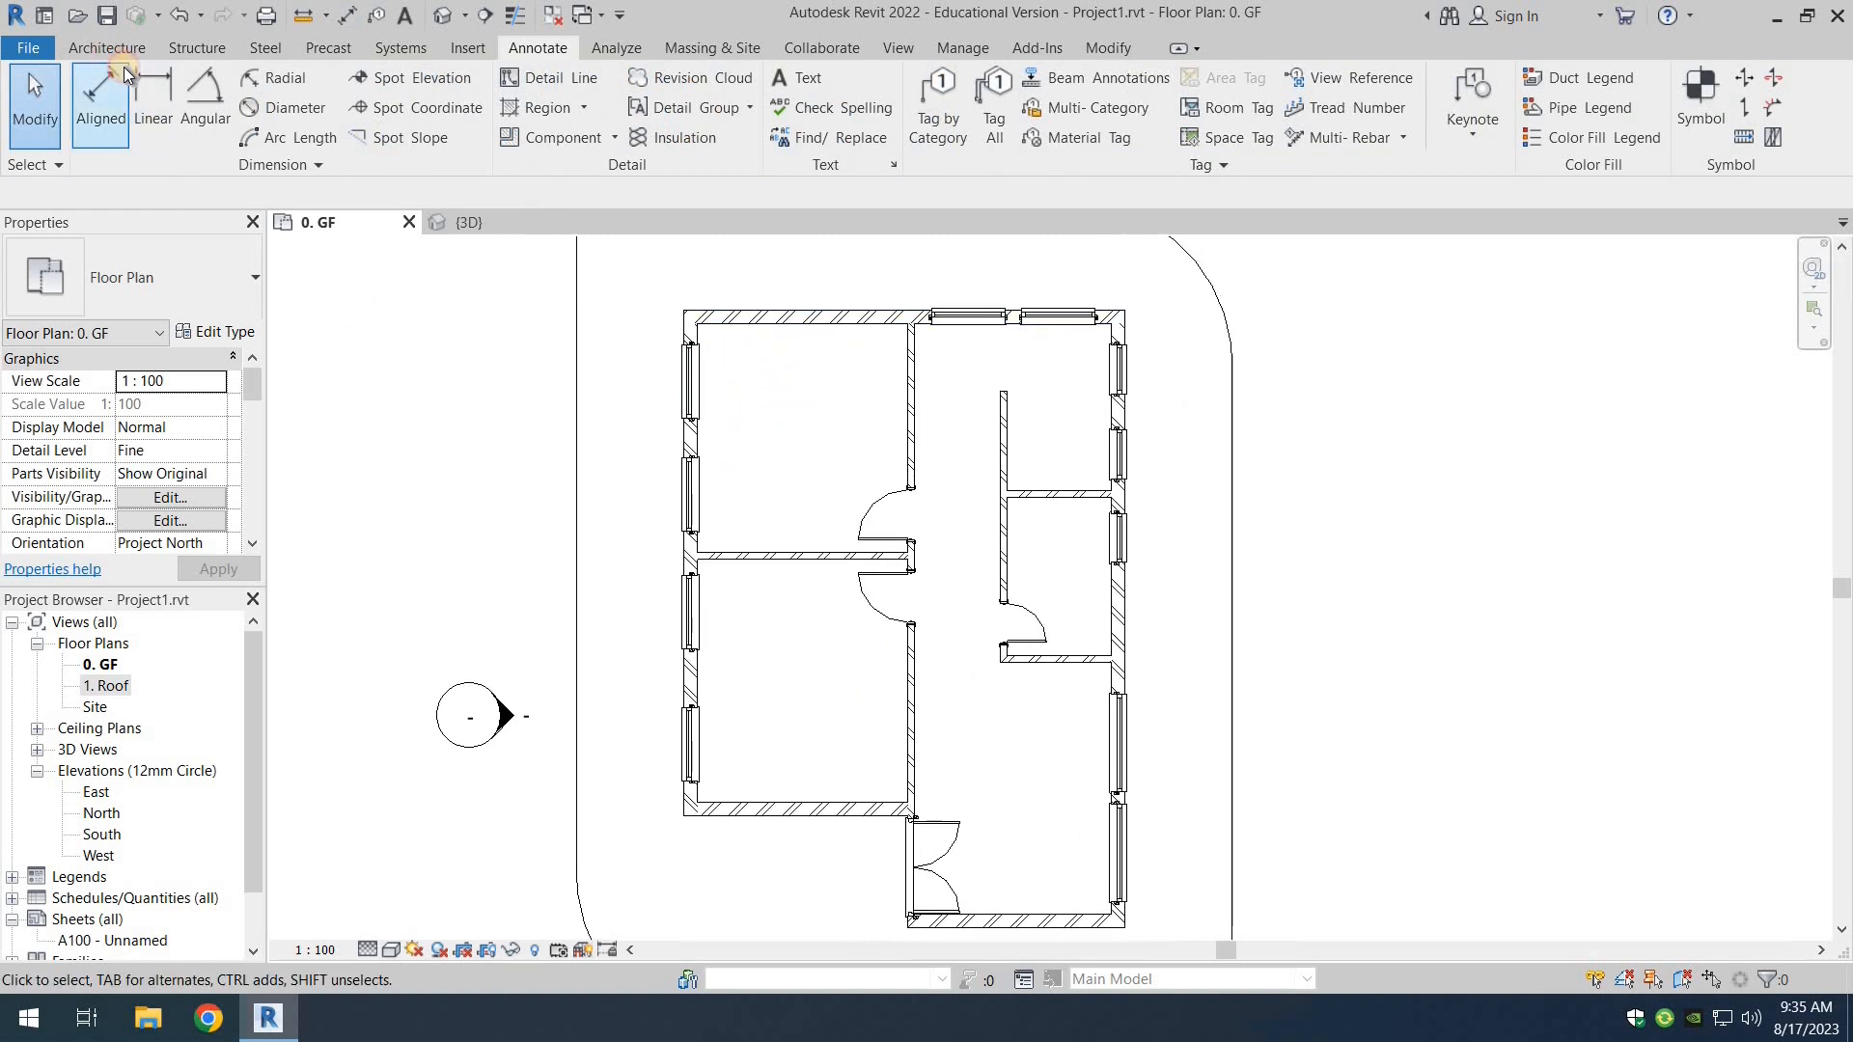
pyautogui.click(691, 382)
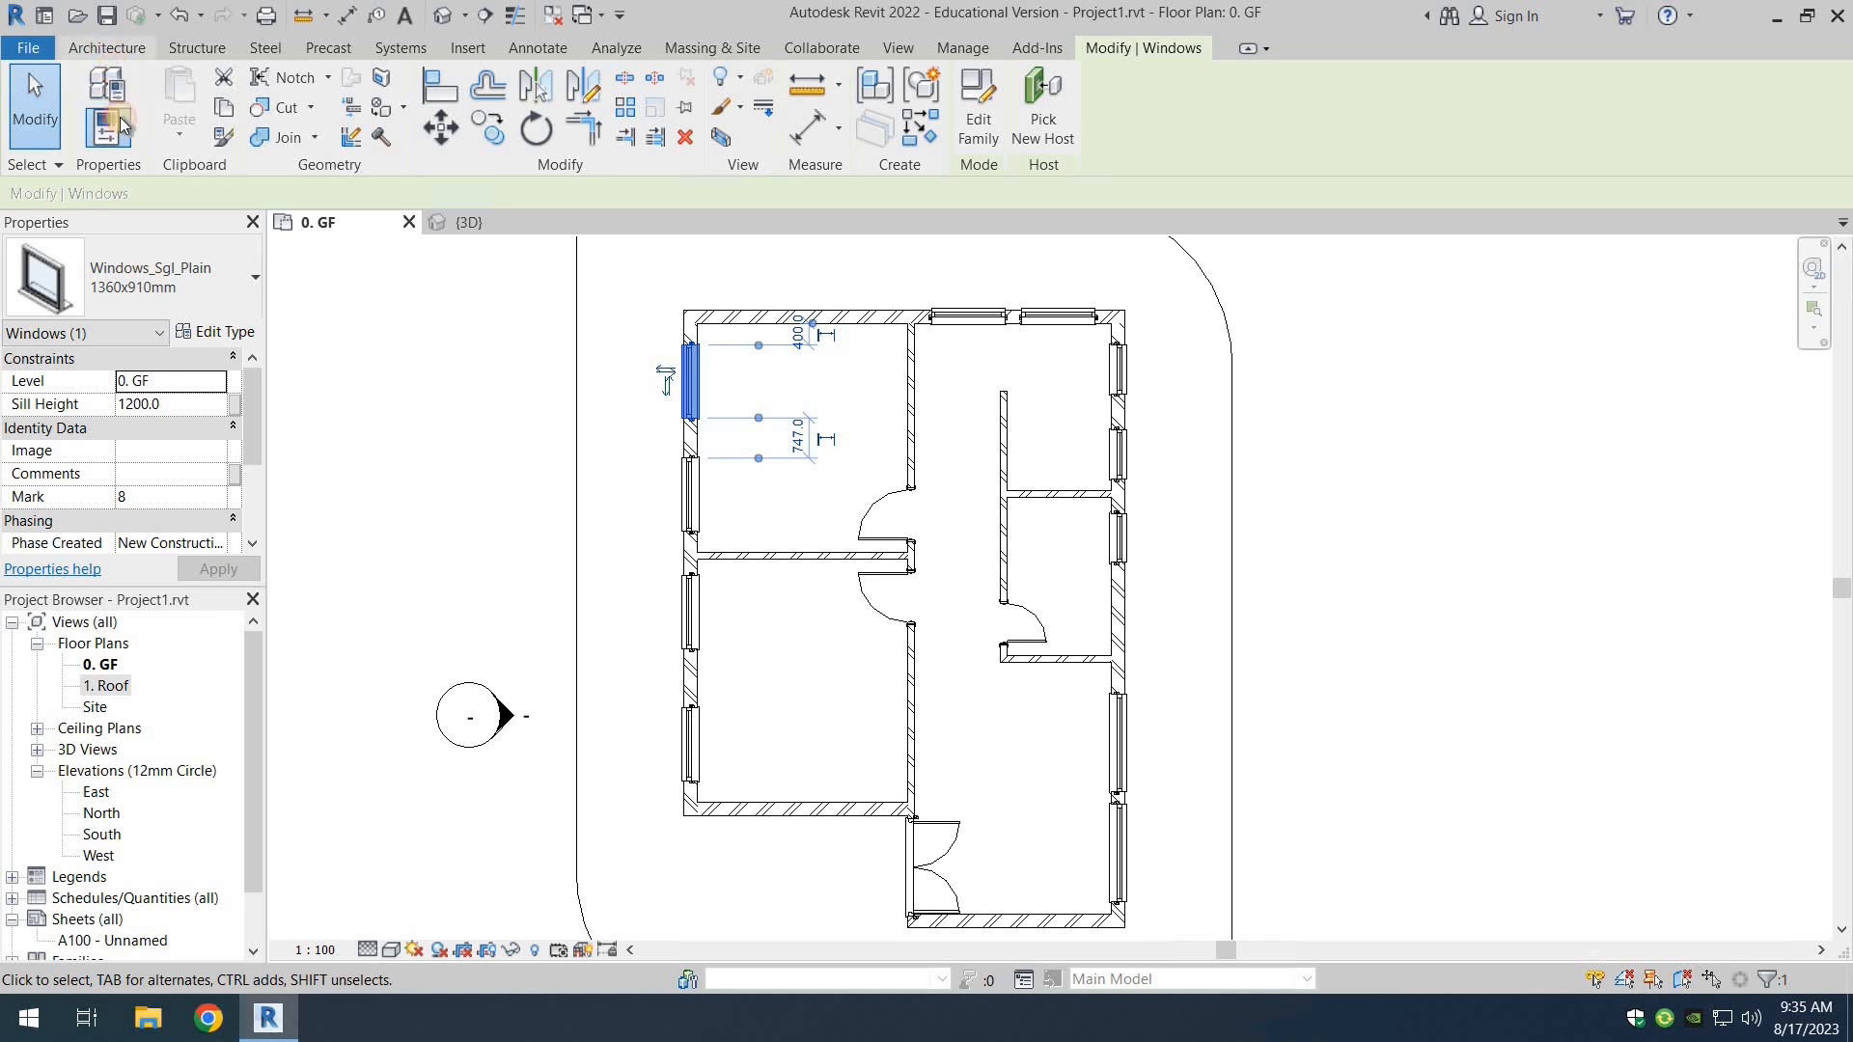
# Step: Place two 1360x910mm Windows_Sgl_Plain windows in the north wall of the north-west room
pyautogui.click(108, 50)
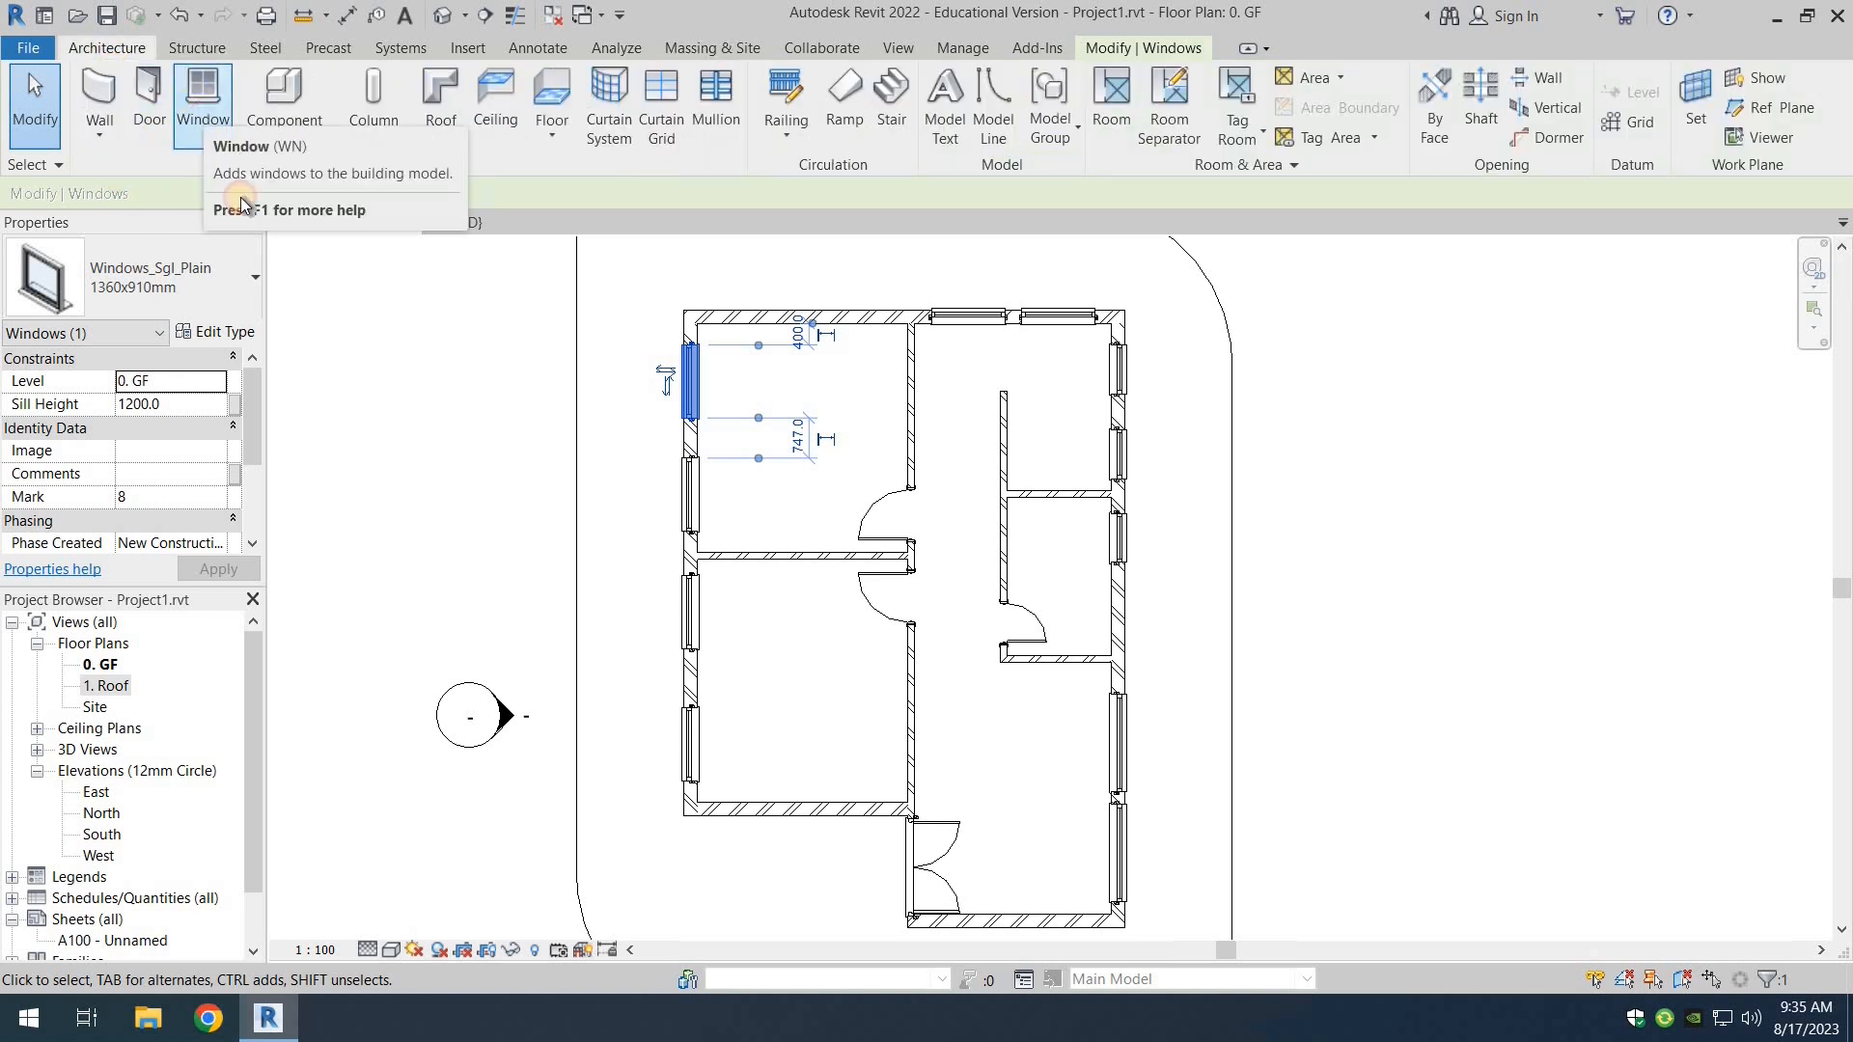
pyautogui.click(202, 106)
pyautogui.click(145, 280)
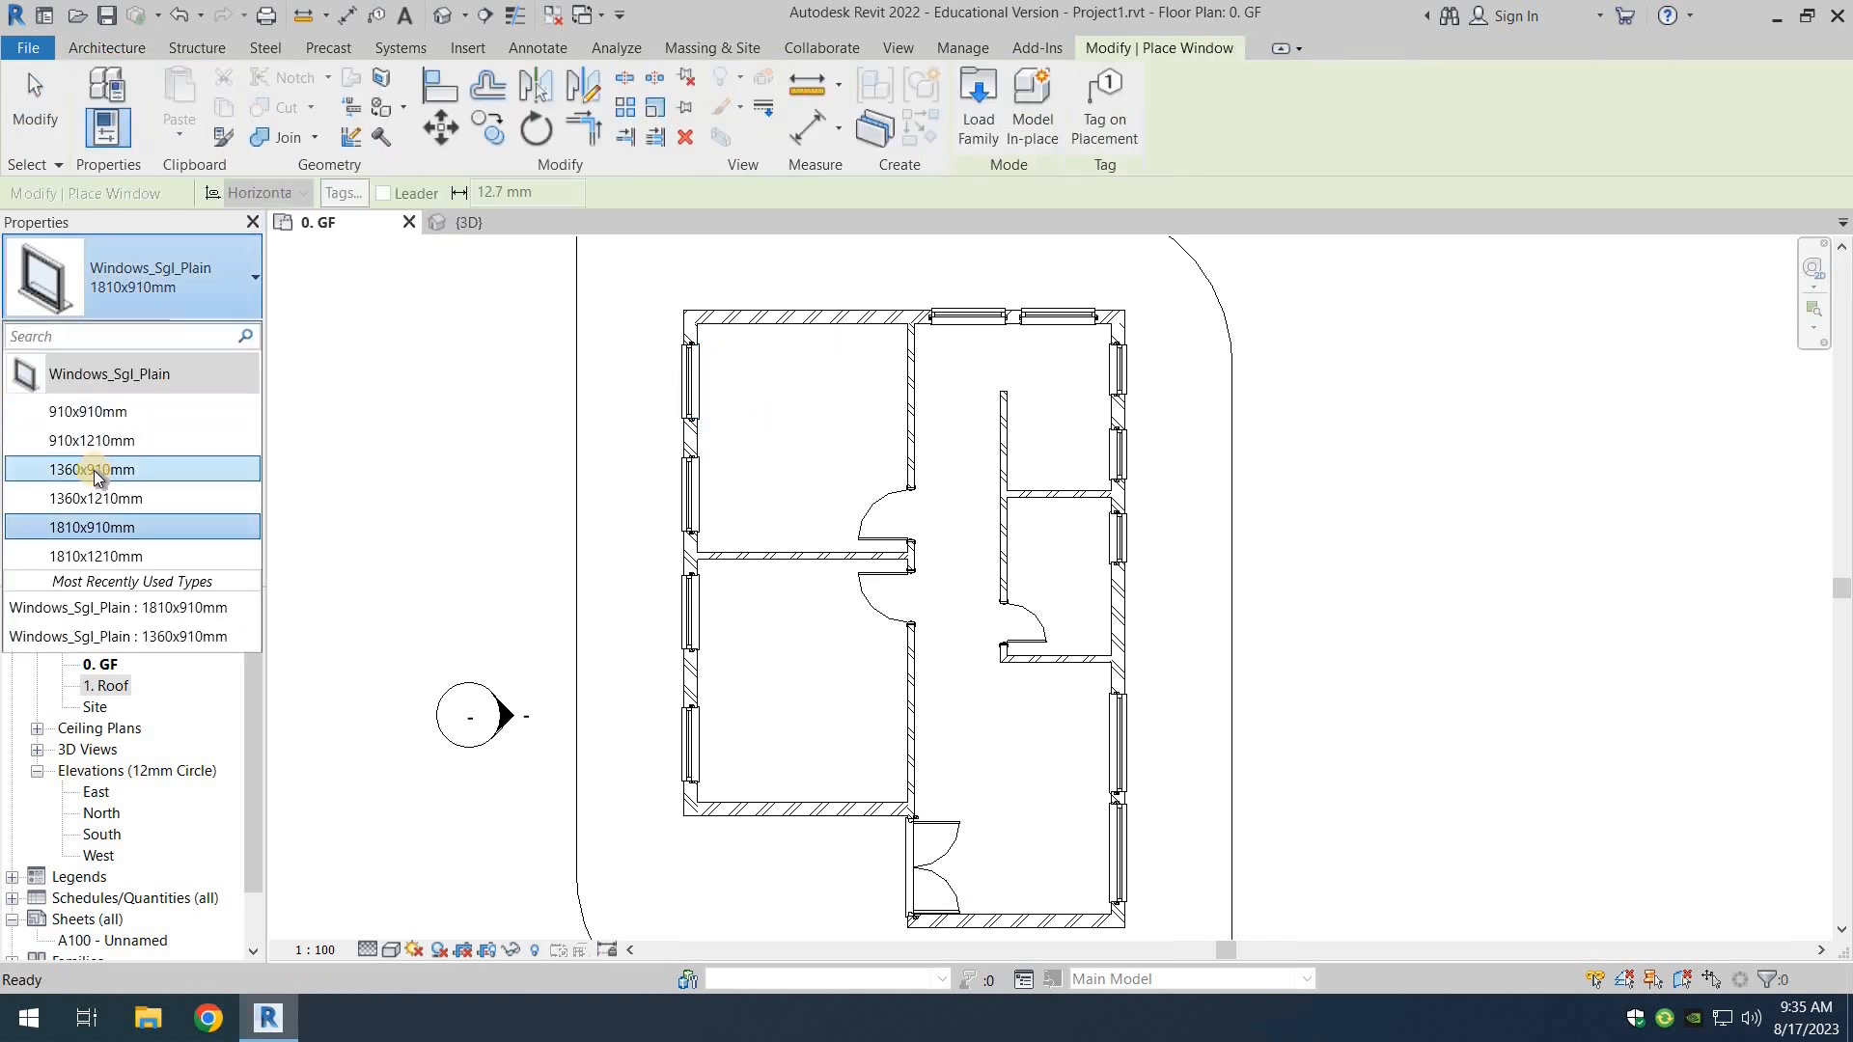
pyautogui.click(93, 470)
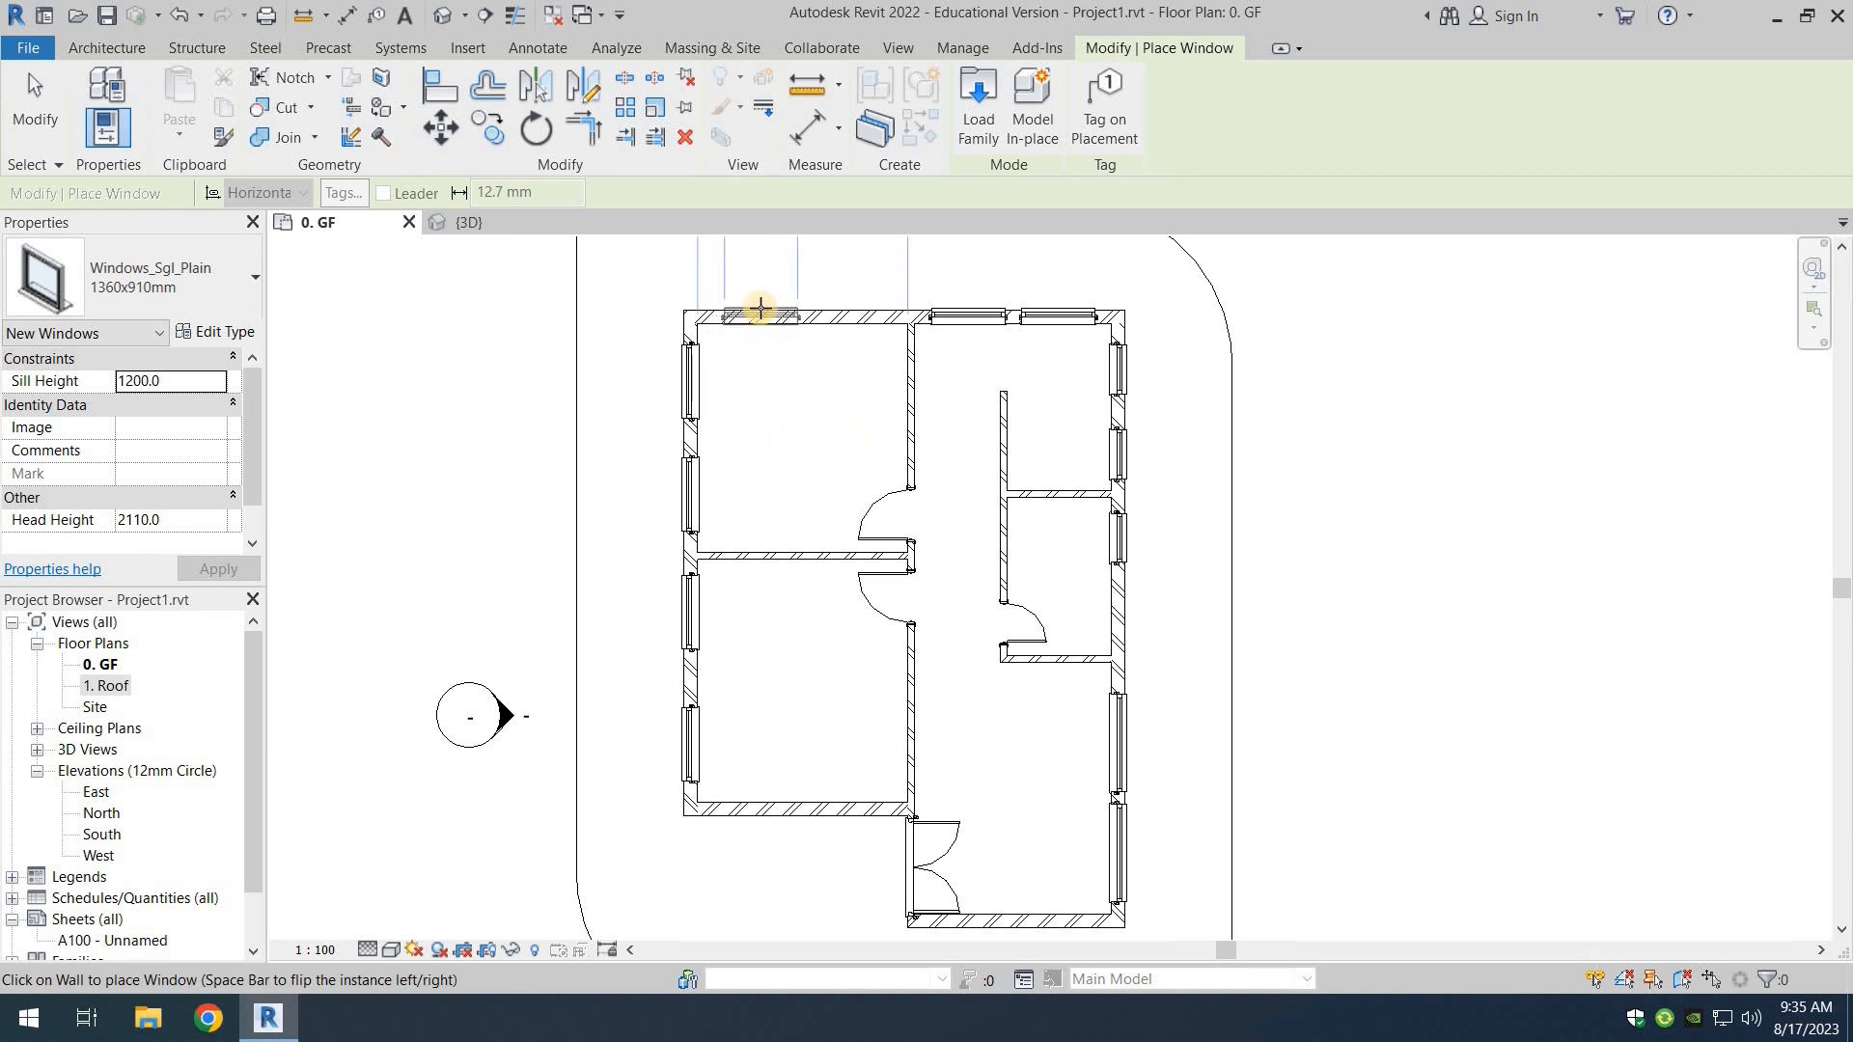
pyautogui.click(760, 308)
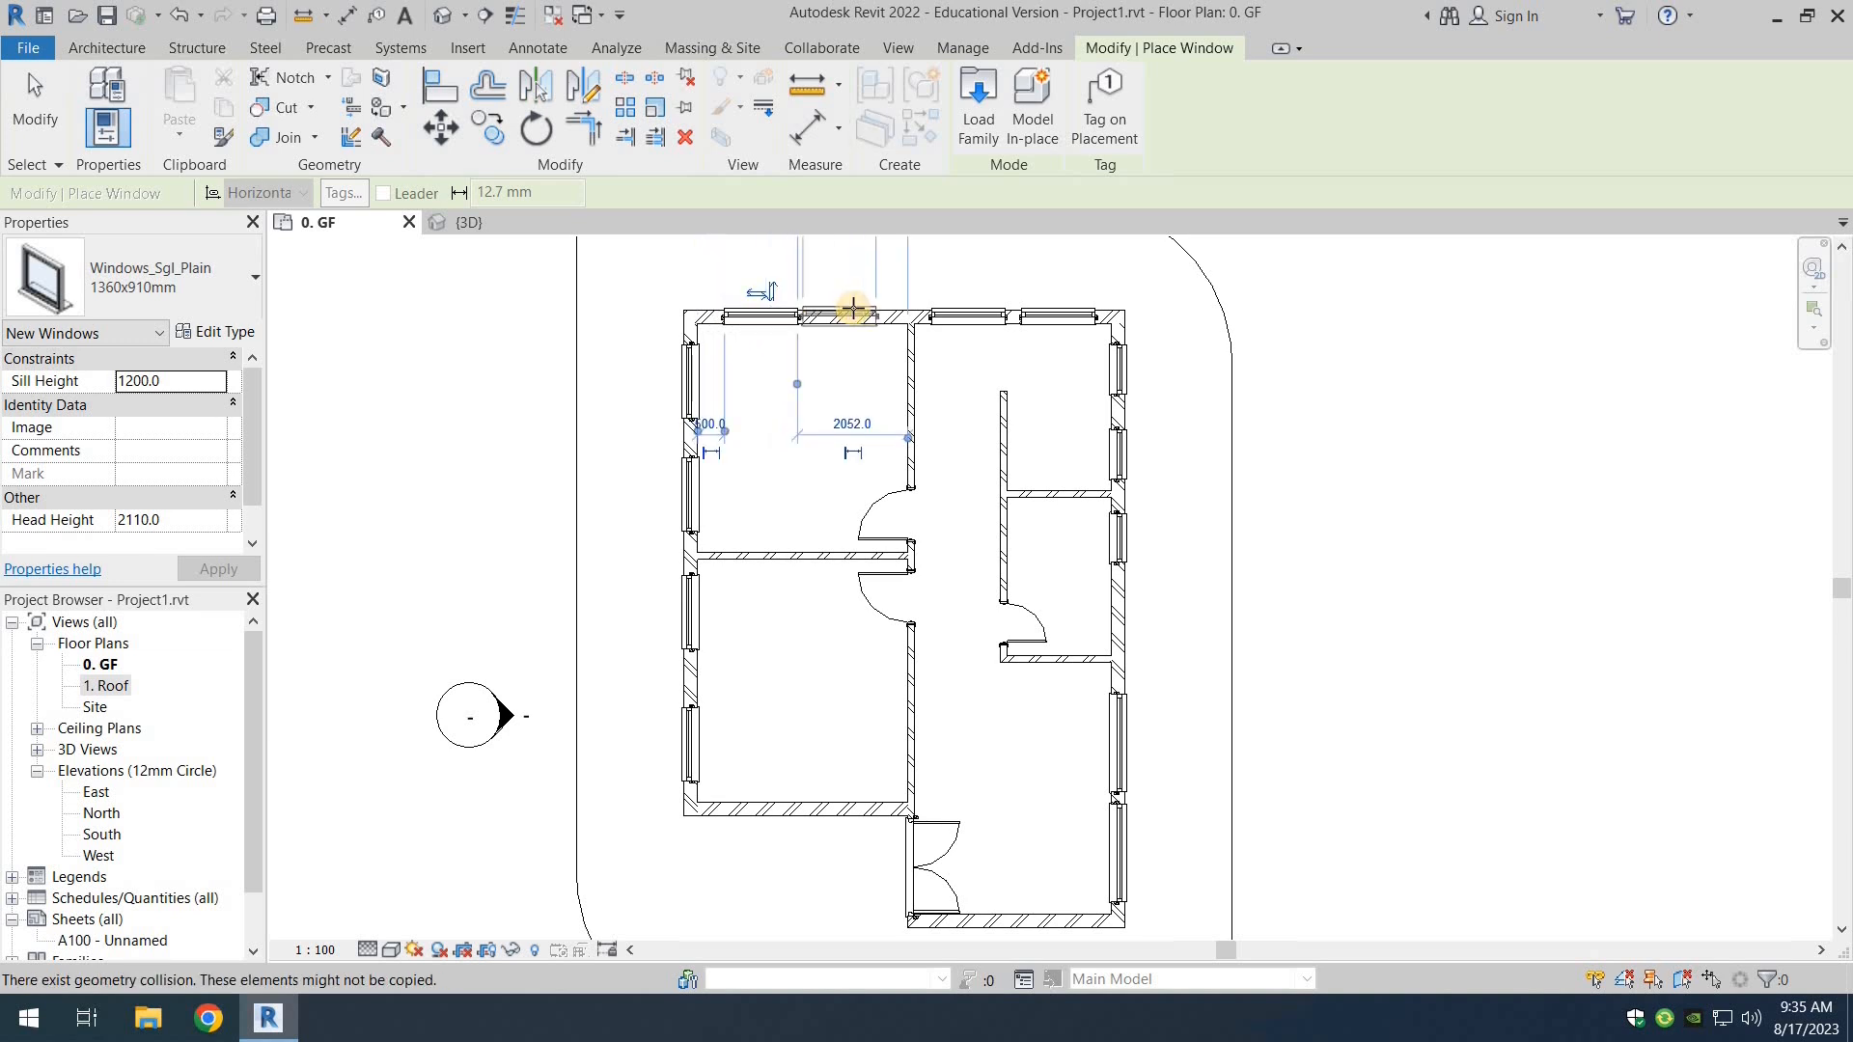
pyautogui.click(853, 308)
# Step: Place two 1360x910mm windows in the south wall of the south-west room and end window placement
pyautogui.moveTo(799, 721); pyautogui.dragTo(832, 554, button='middle')
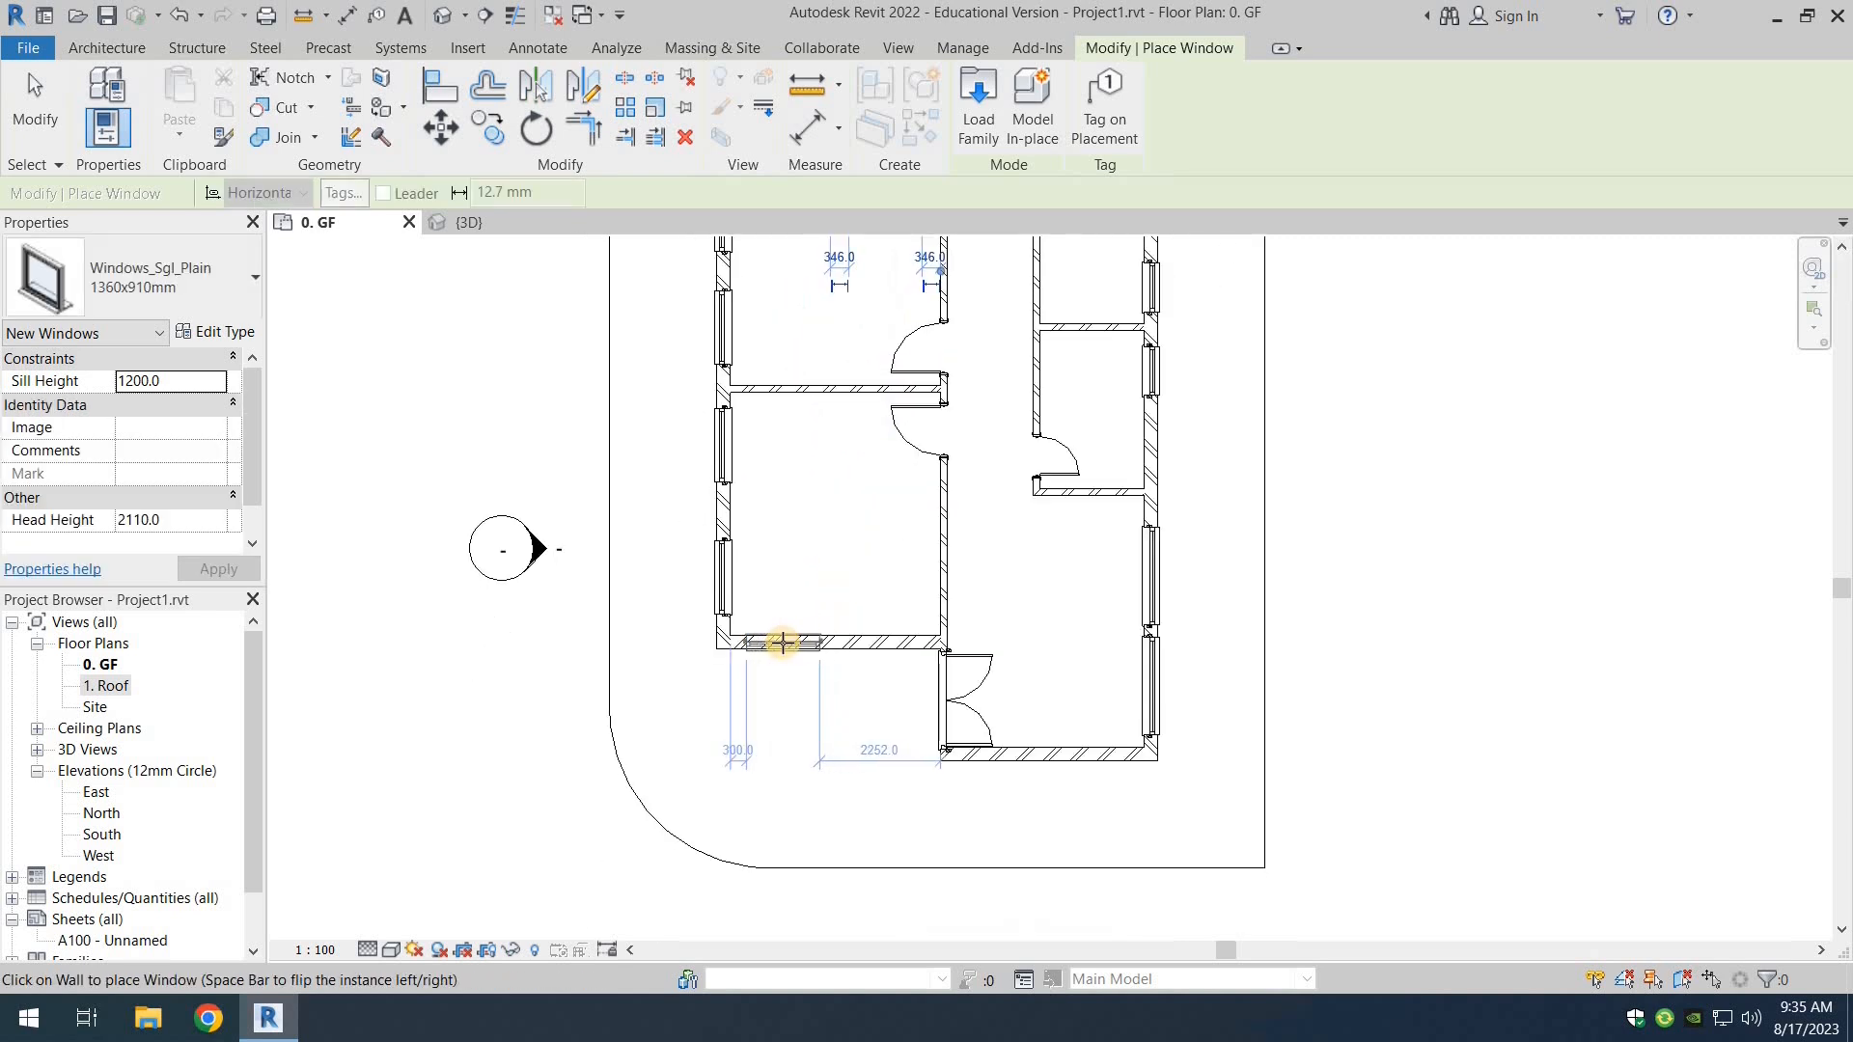
pyautogui.click(783, 642)
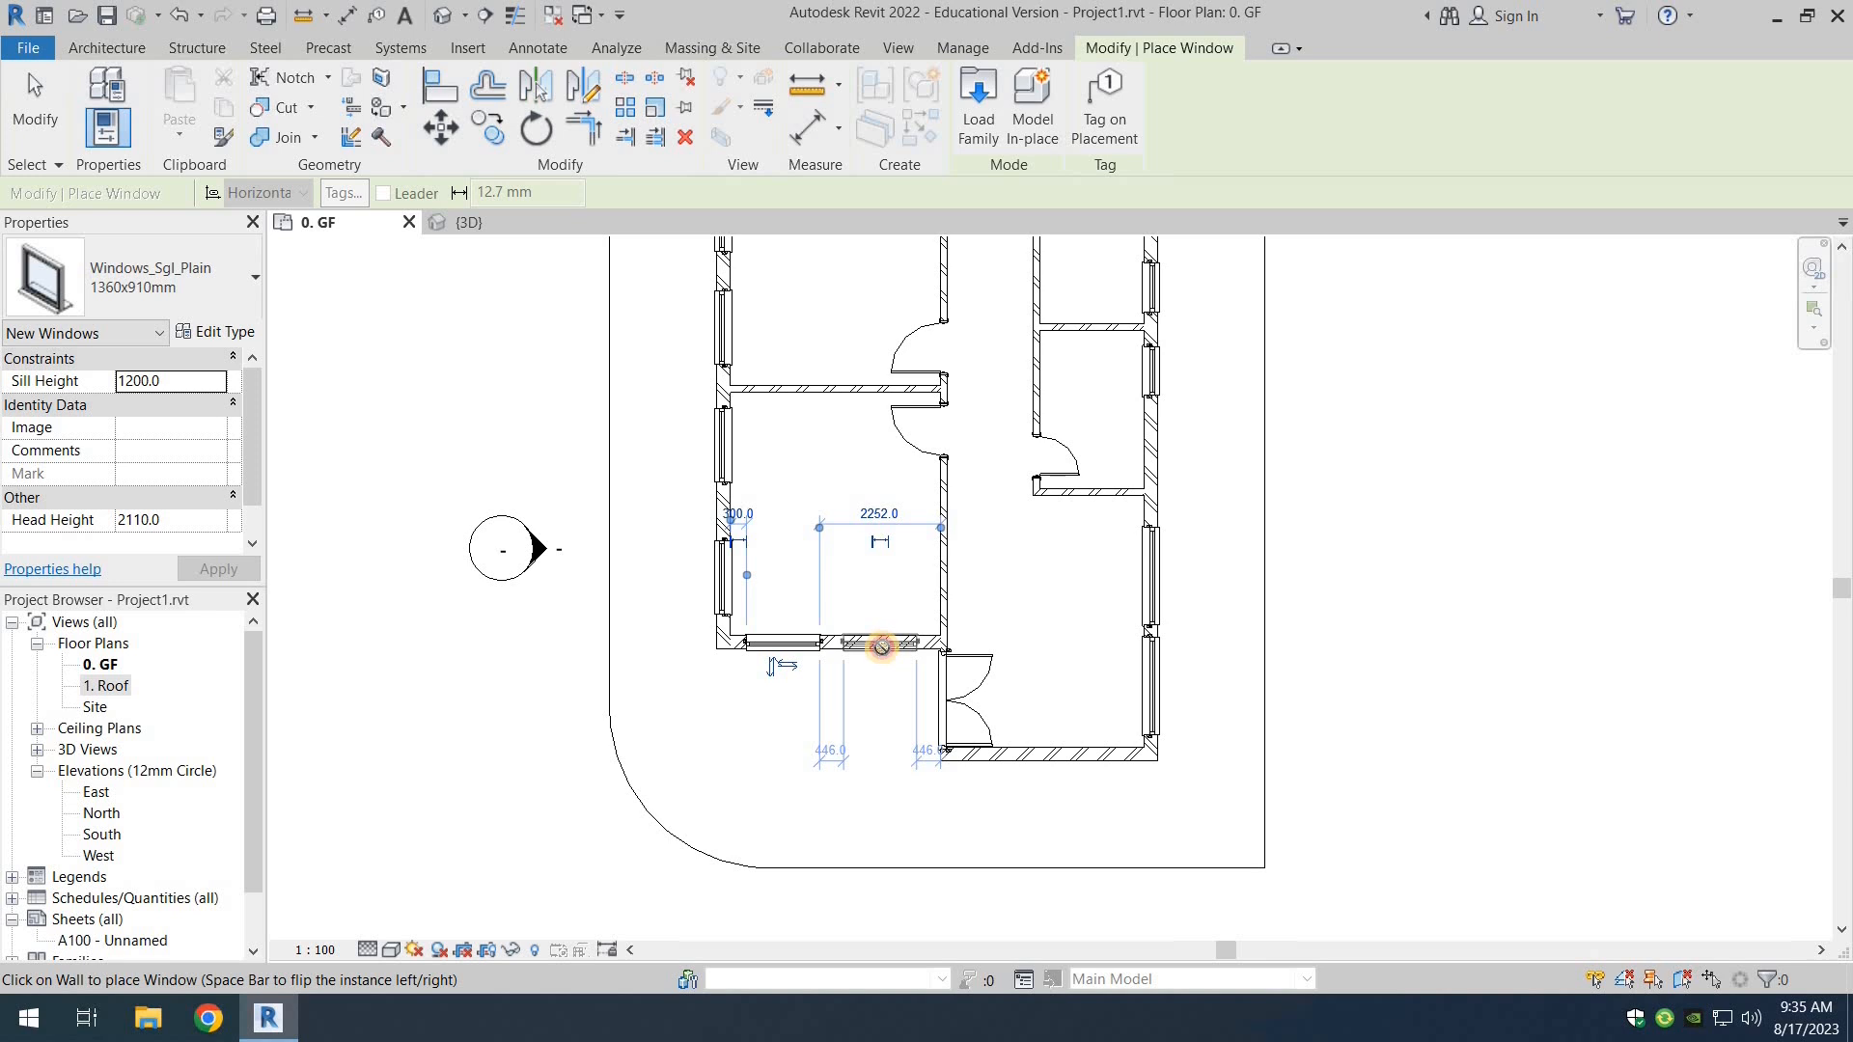
pyautogui.click(880, 709)
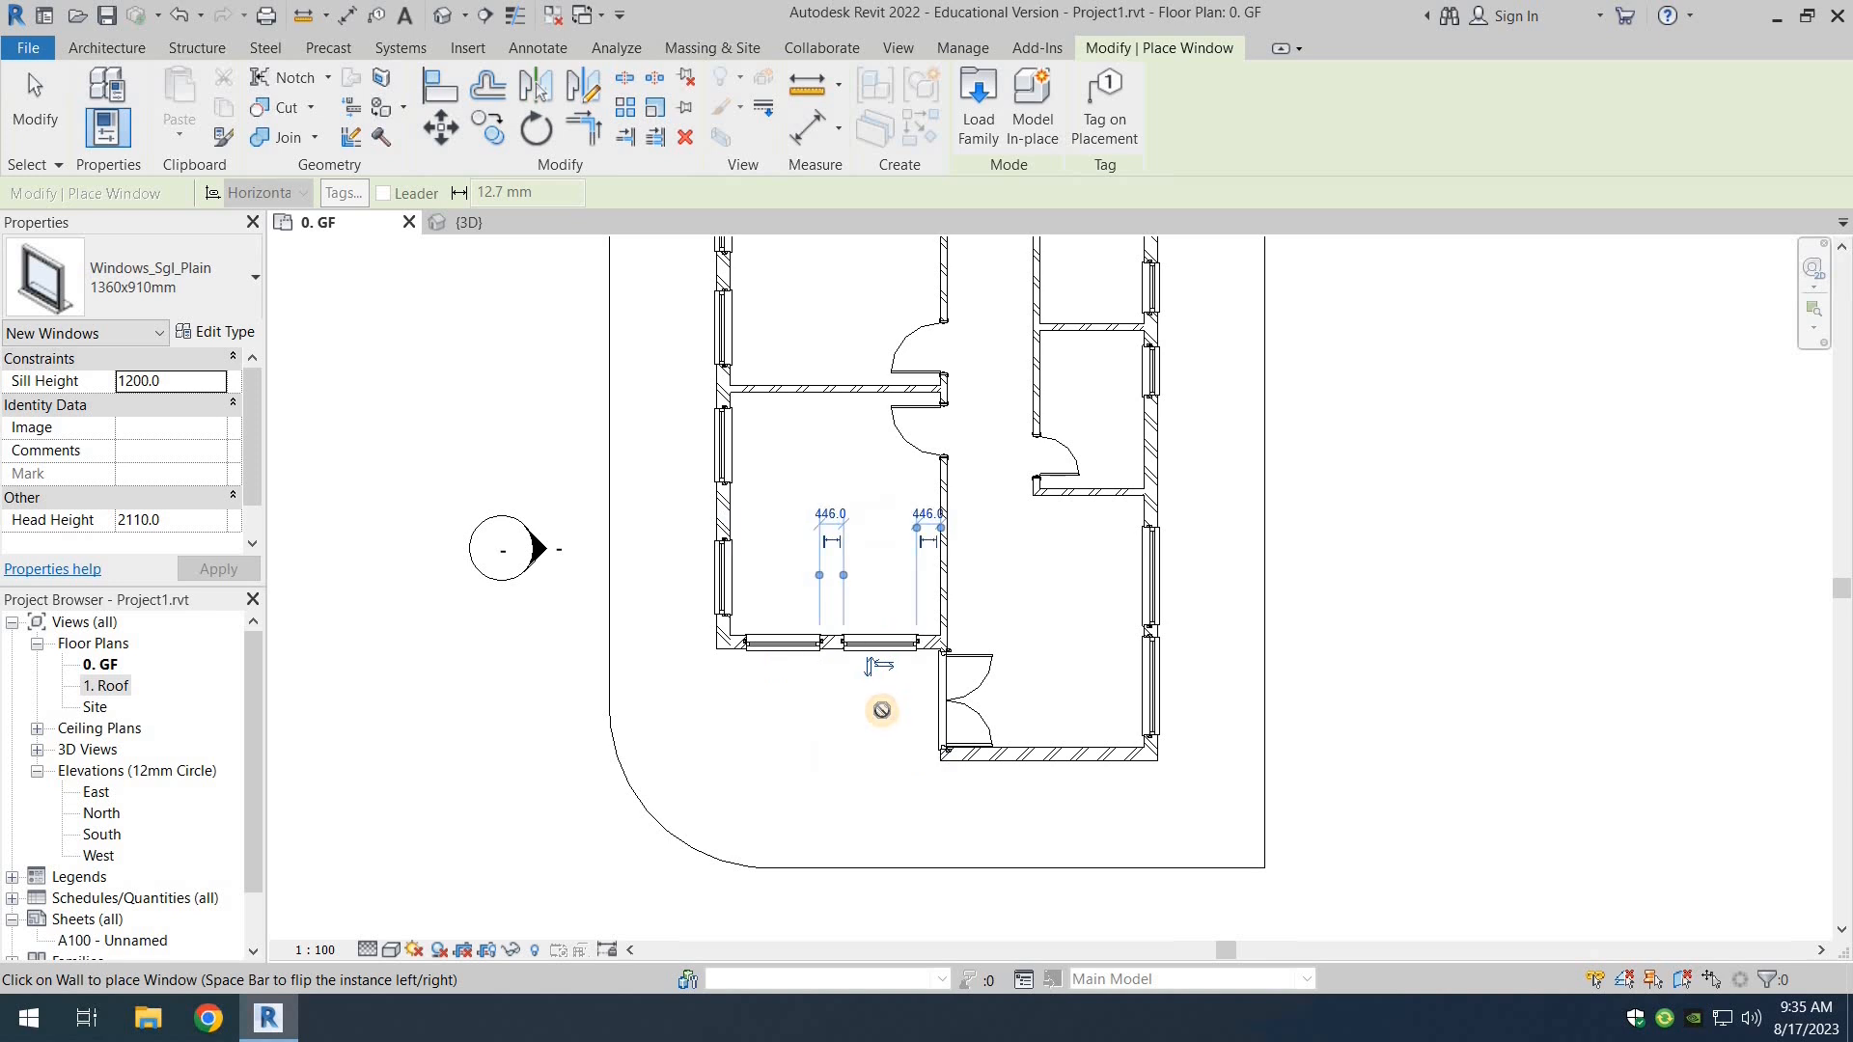
pyautogui.press('Escape')
pyautogui.press('Escape')
# Step: Delete the eastern window in the south-west room's south wall and shift the remaining one to 1100 mm from the west wall
pyautogui.click(883, 656)
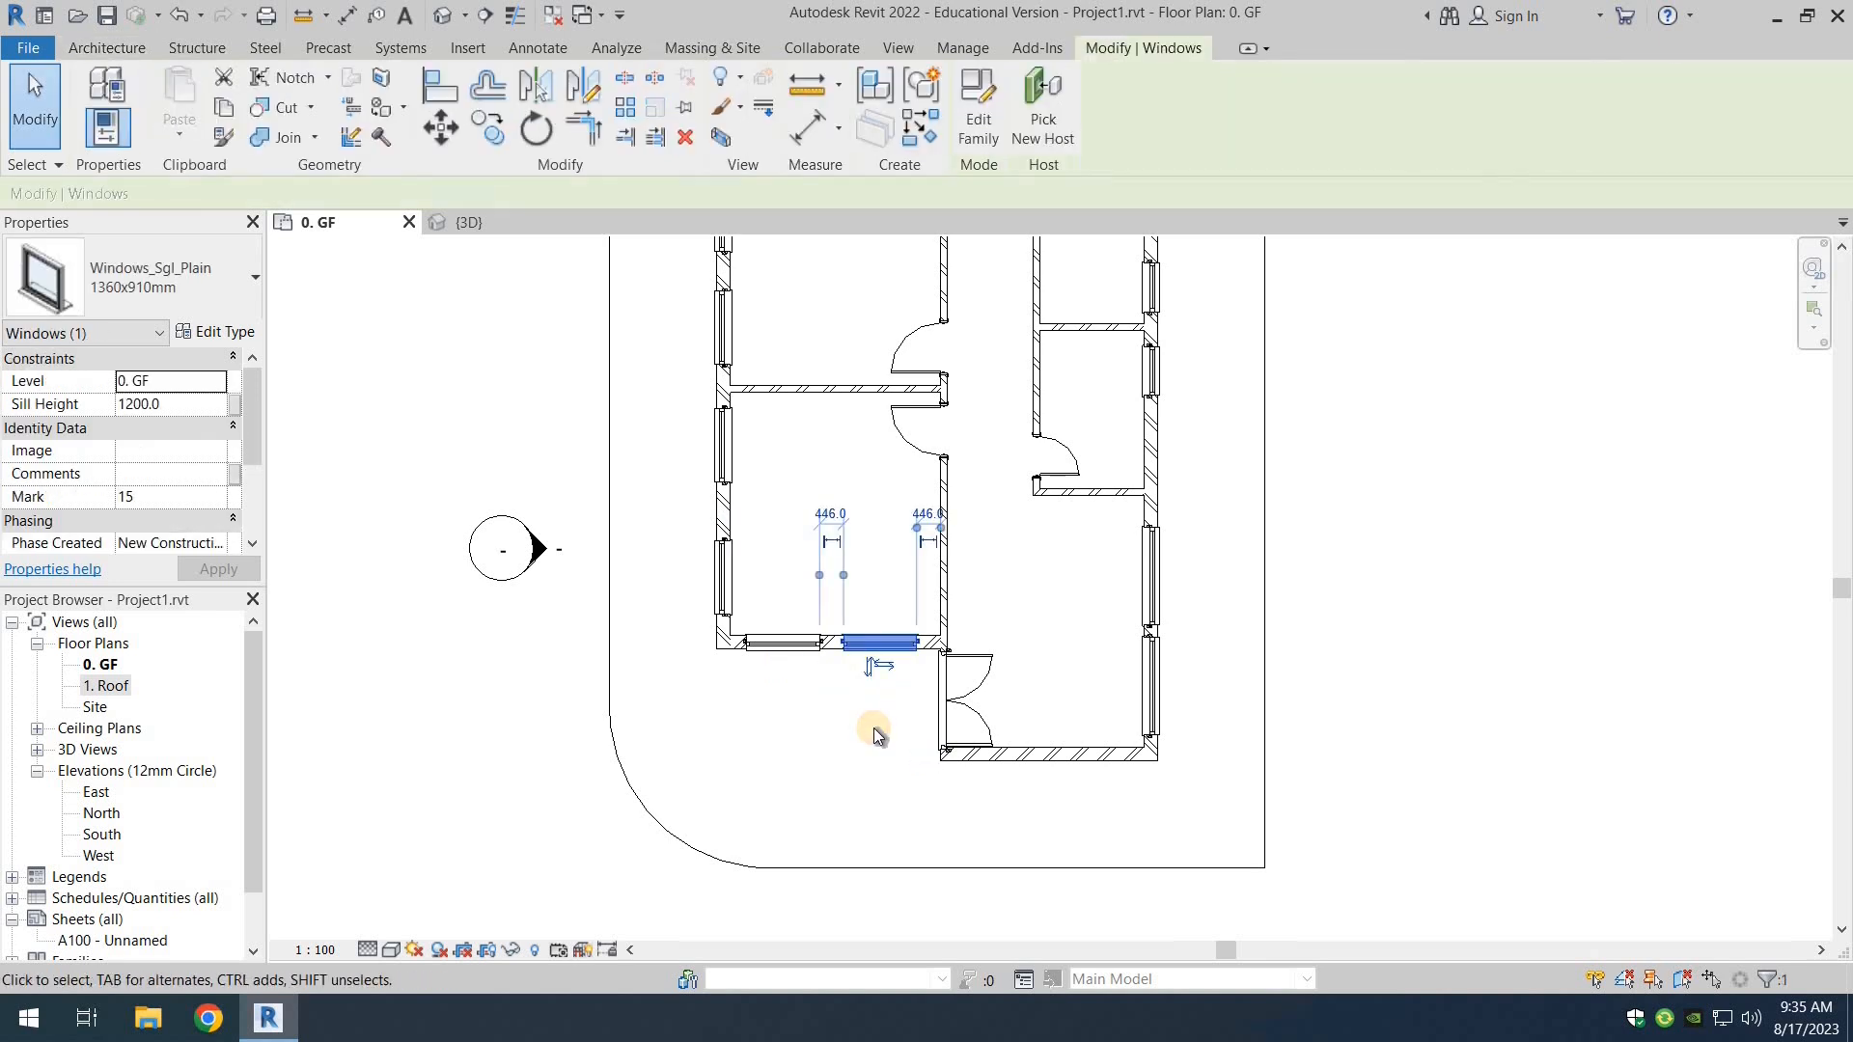
pyautogui.press('Delete')
pyautogui.click(766, 647)
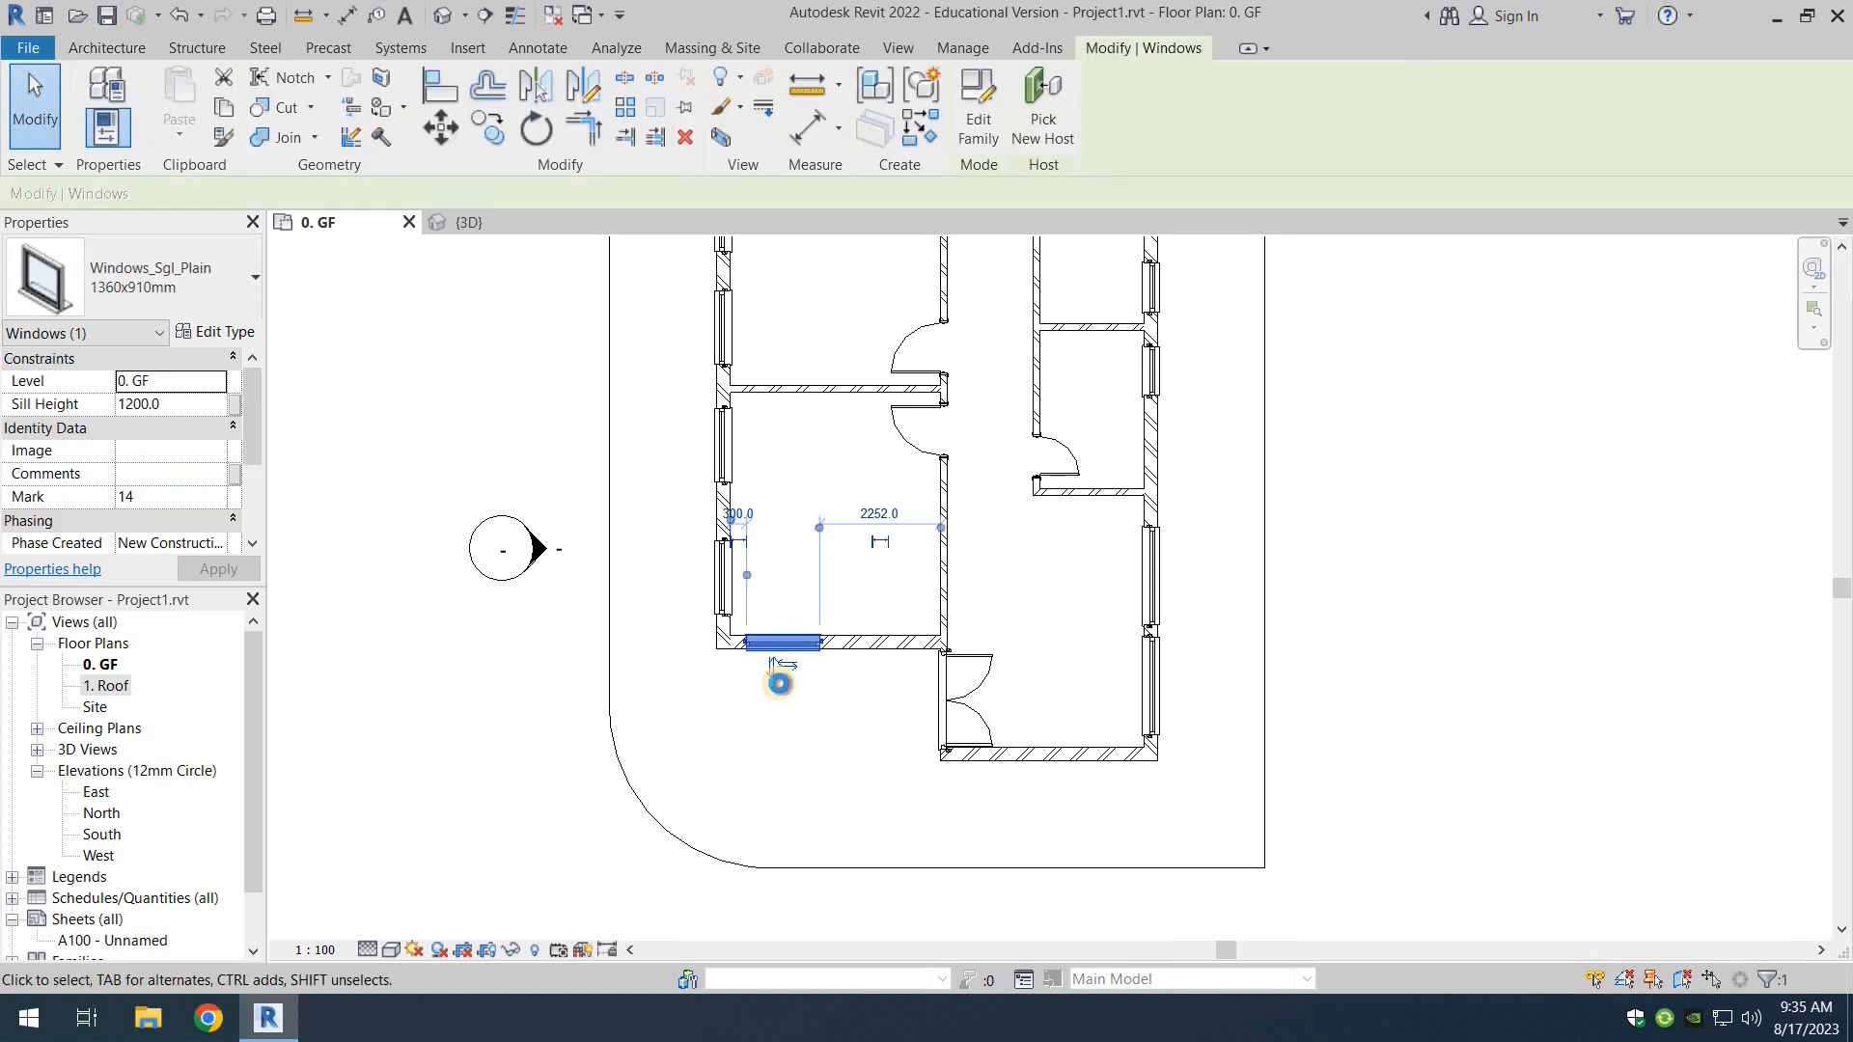
pyautogui.moveTo(772, 664); pyautogui.dragTo(816, 666)
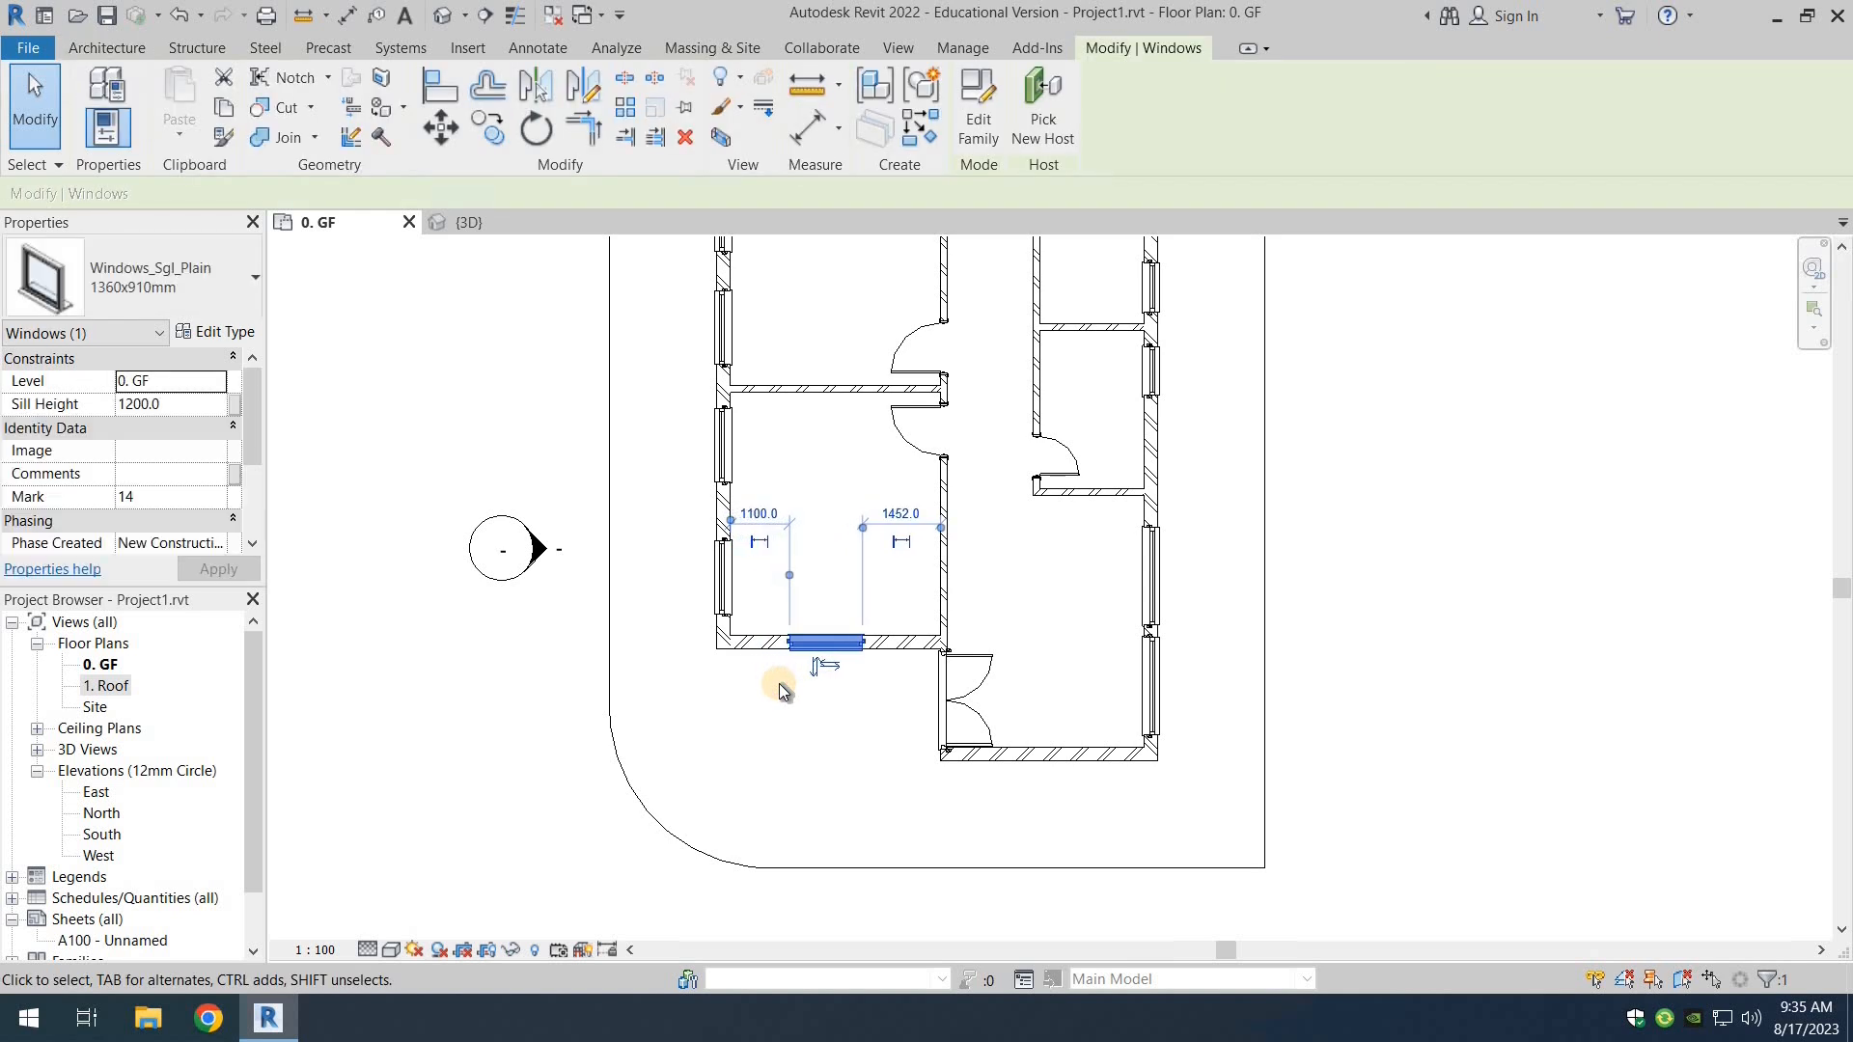
pyautogui.click(634, 716)
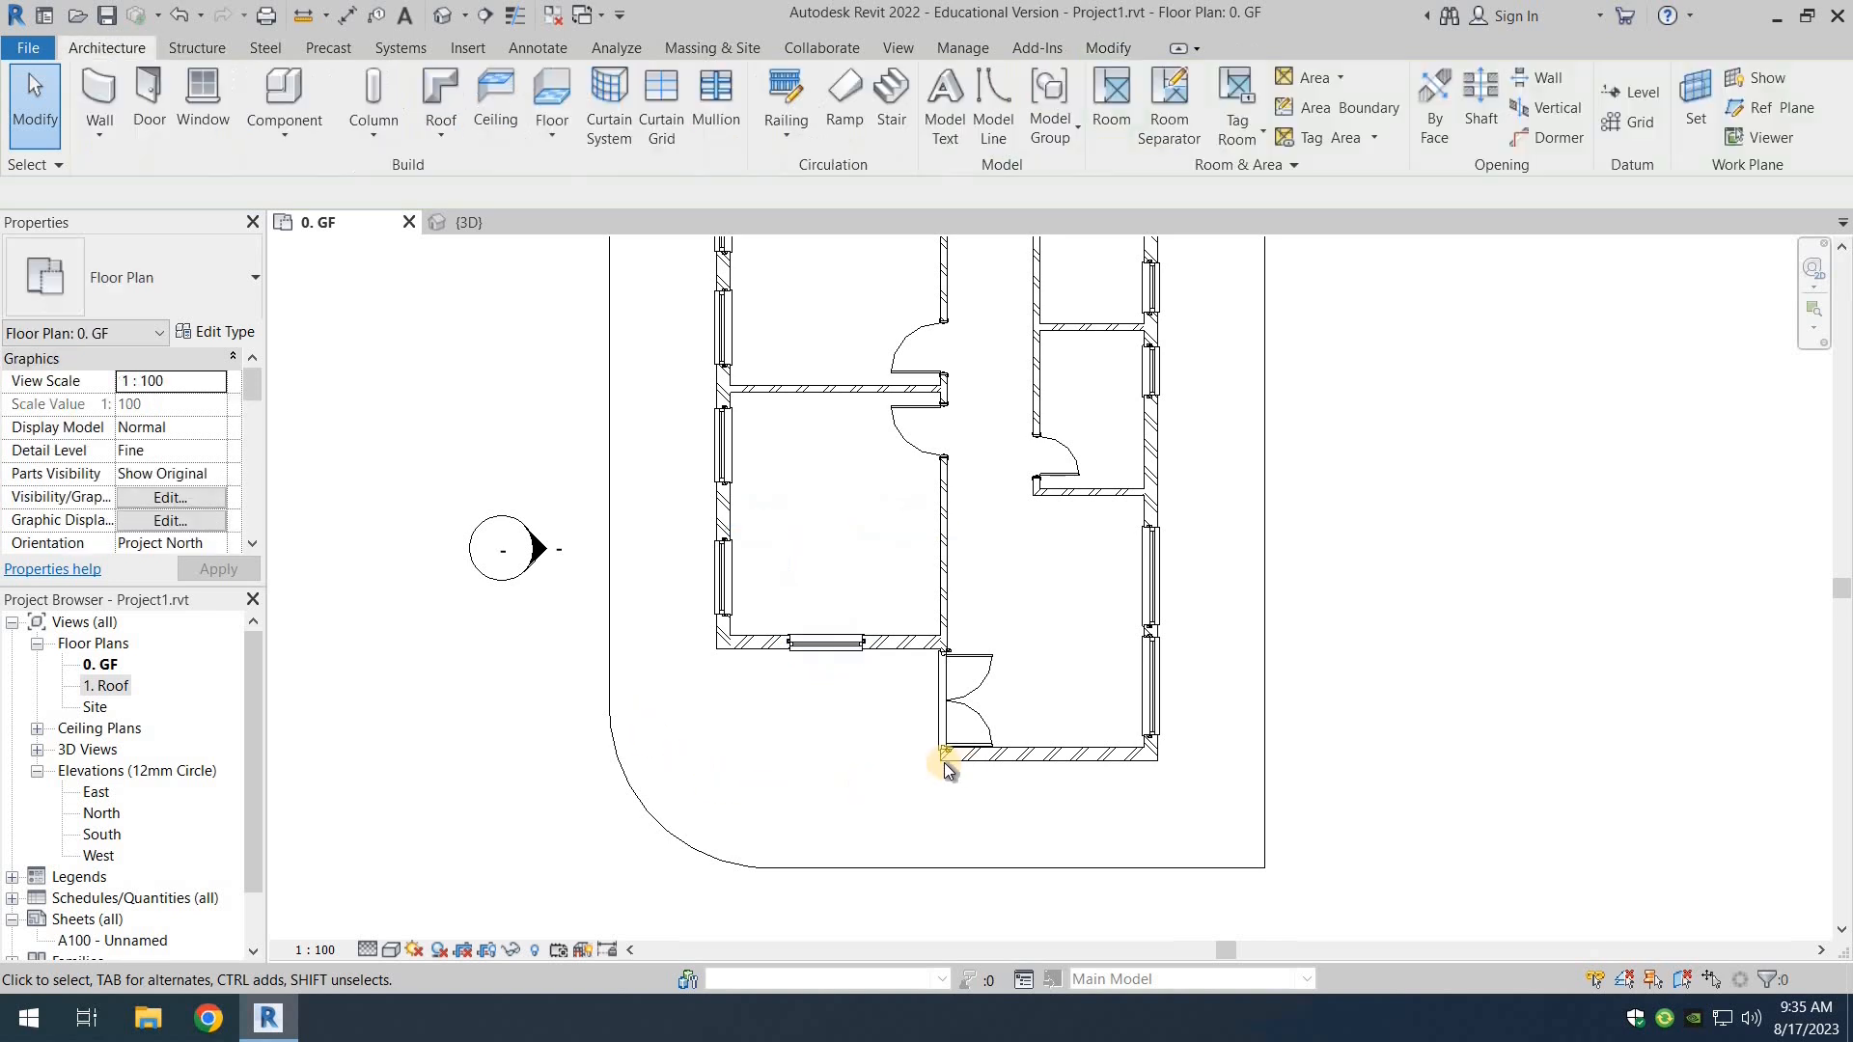
# Step: Add an aligned dimension string for the entire north wall and its windows, placed north of the plan
pyautogui.scroll(-1, 919, 774)
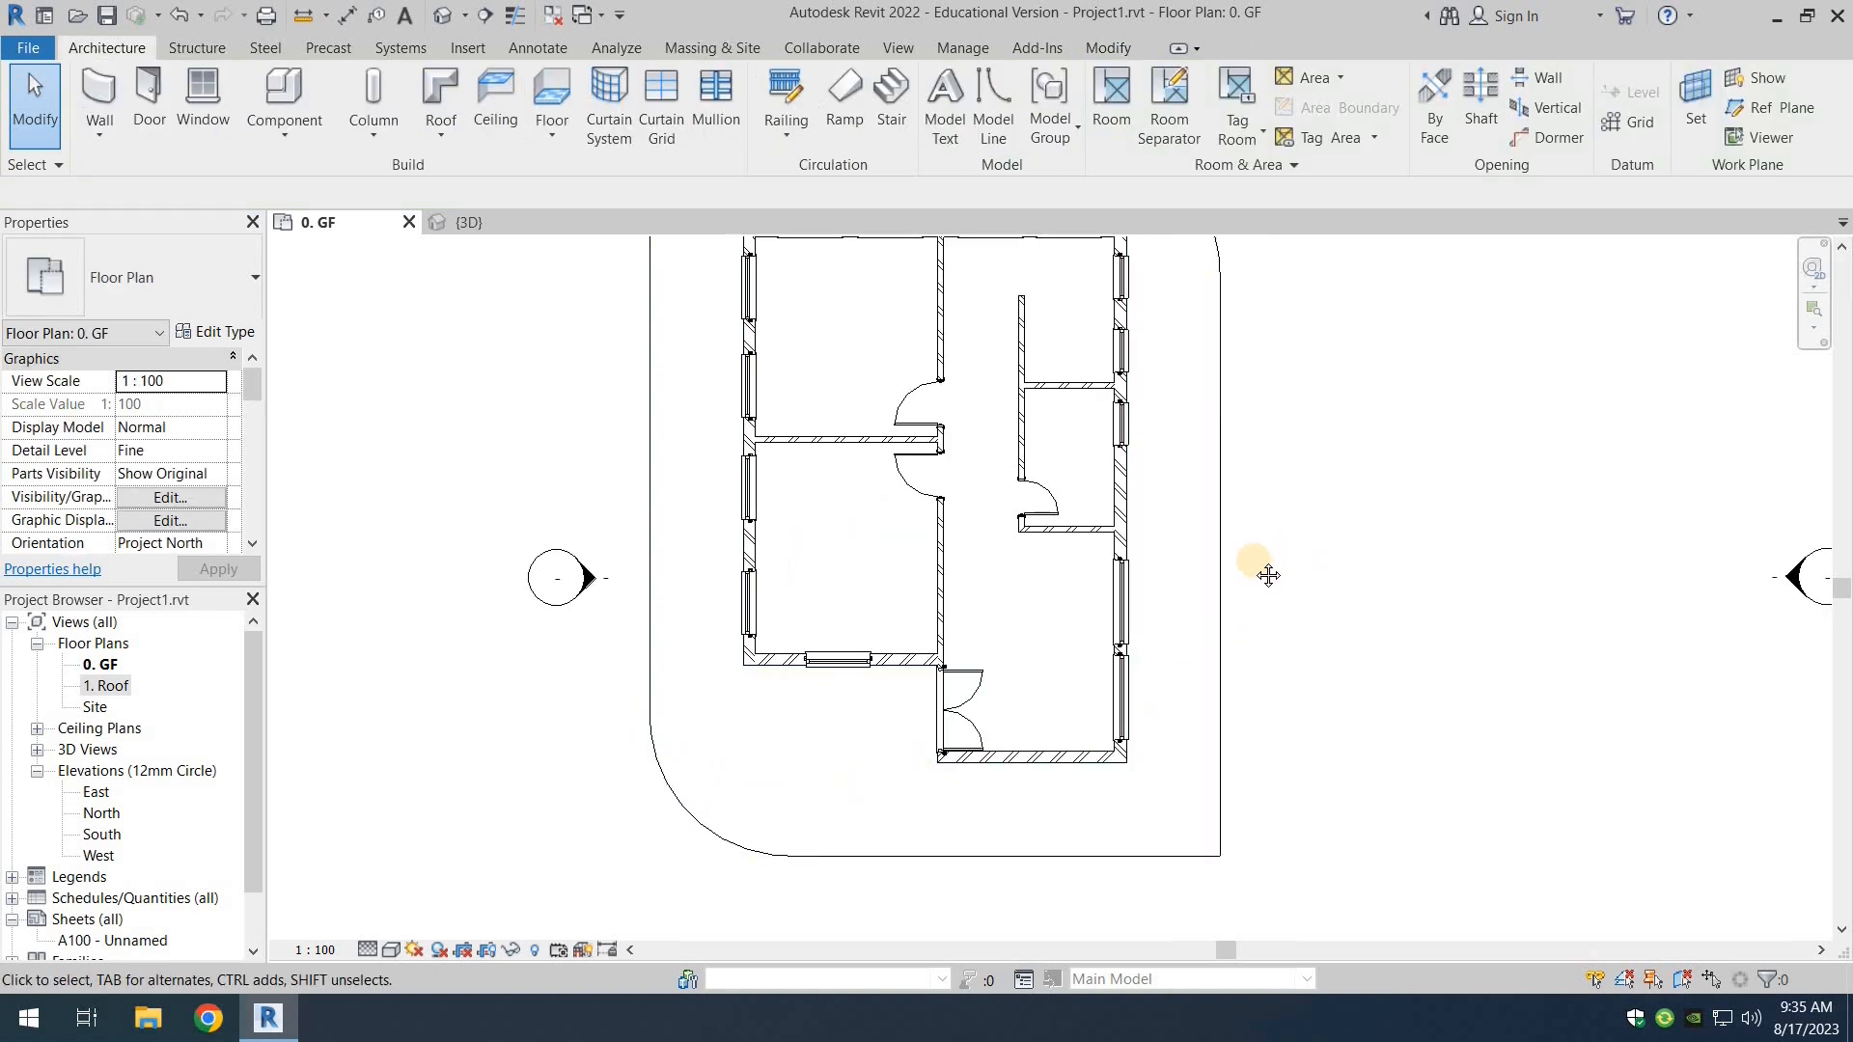
pyautogui.moveTo(1269, 575)
pyautogui.mouseDown(button='middle')
pyautogui.moveTo(1236, 634)
pyautogui.moveTo(1292, 568)
pyautogui.moveTo(1267, 628)
pyautogui.mouseUp(button='middle')
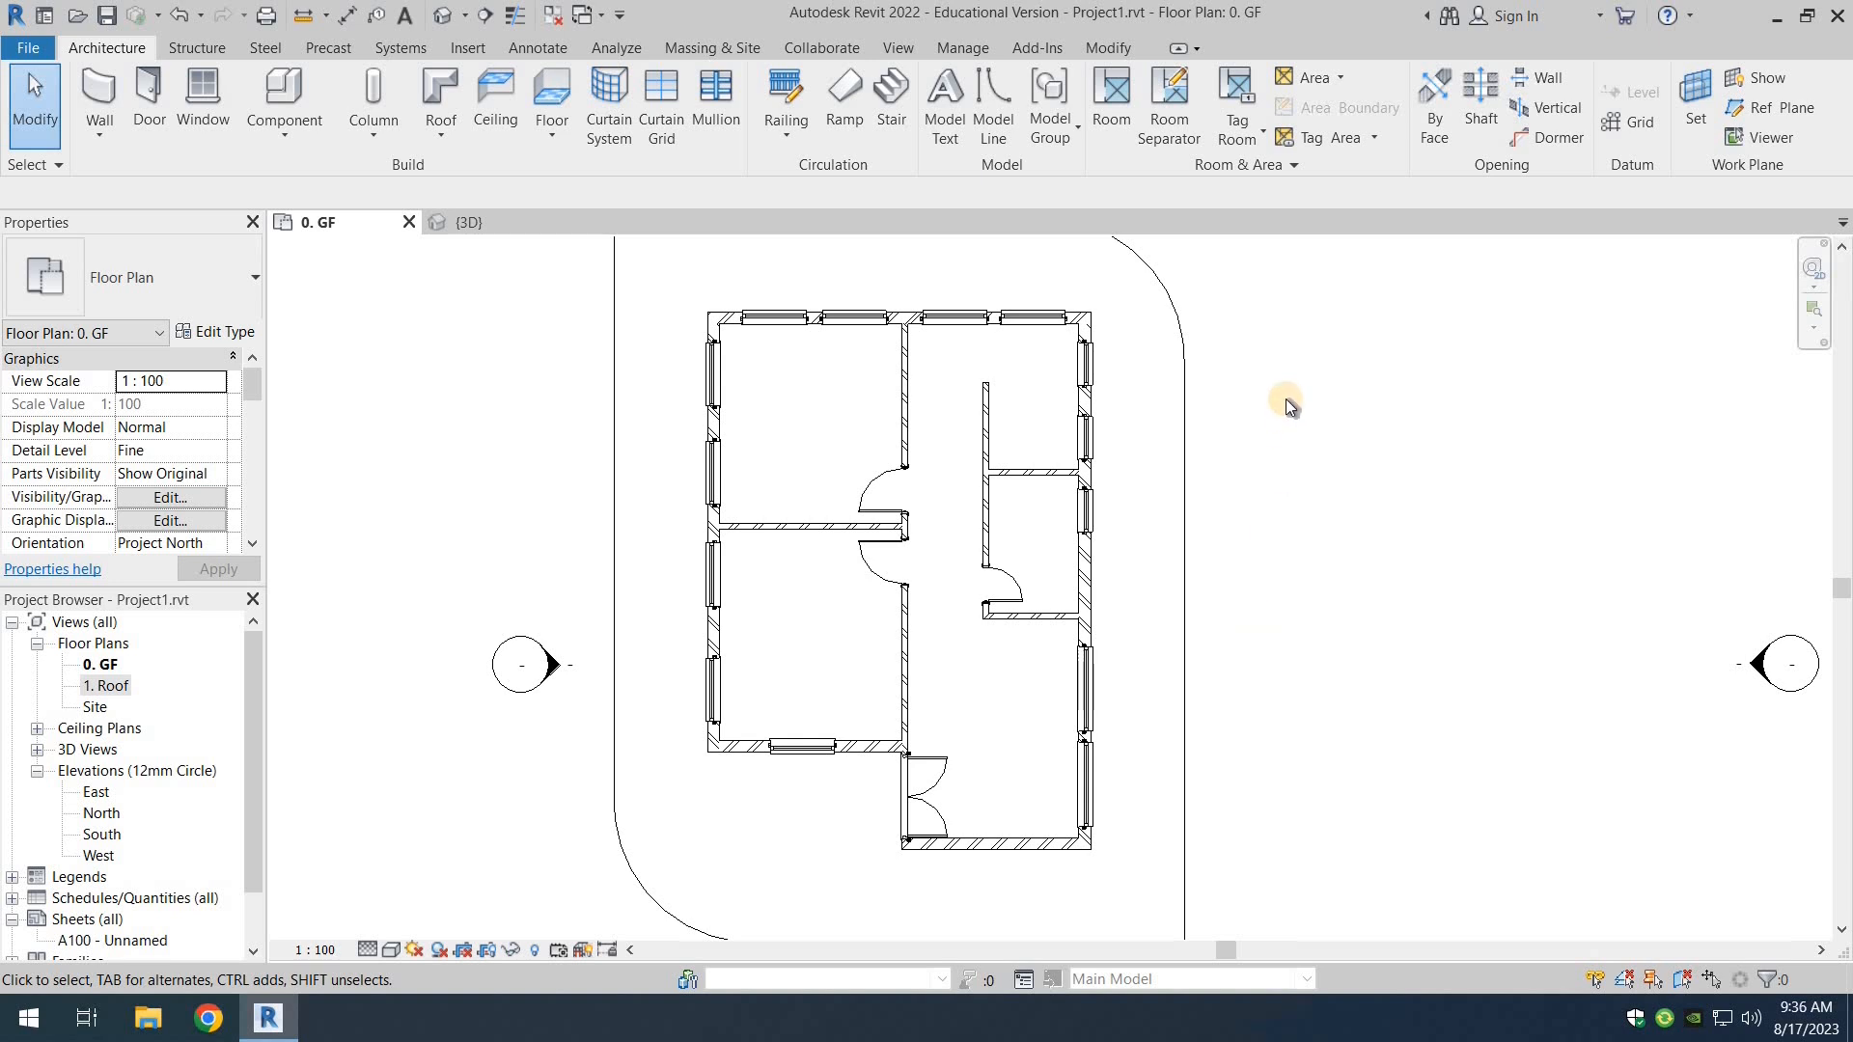
pyautogui.moveTo(1290, 402); pyautogui.dragTo(1274, 444, button='middle')
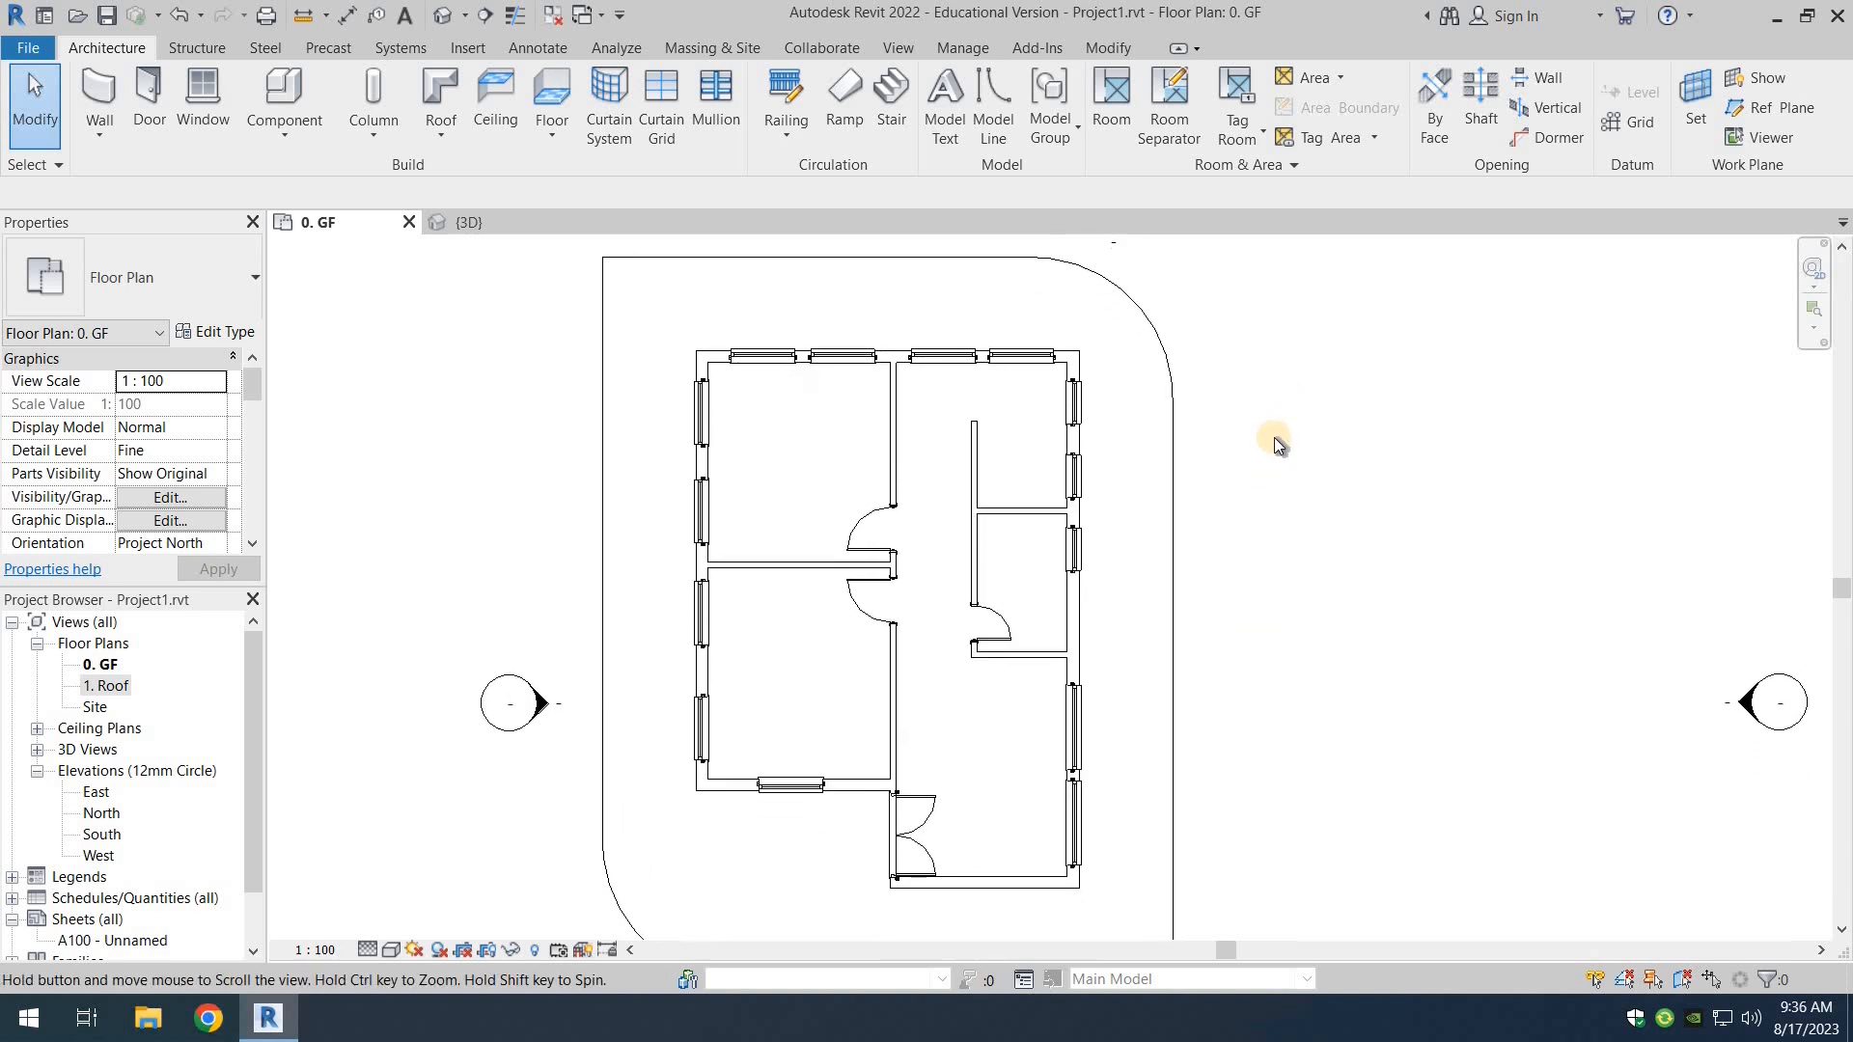
pyautogui.scroll(-1, 1258, 491)
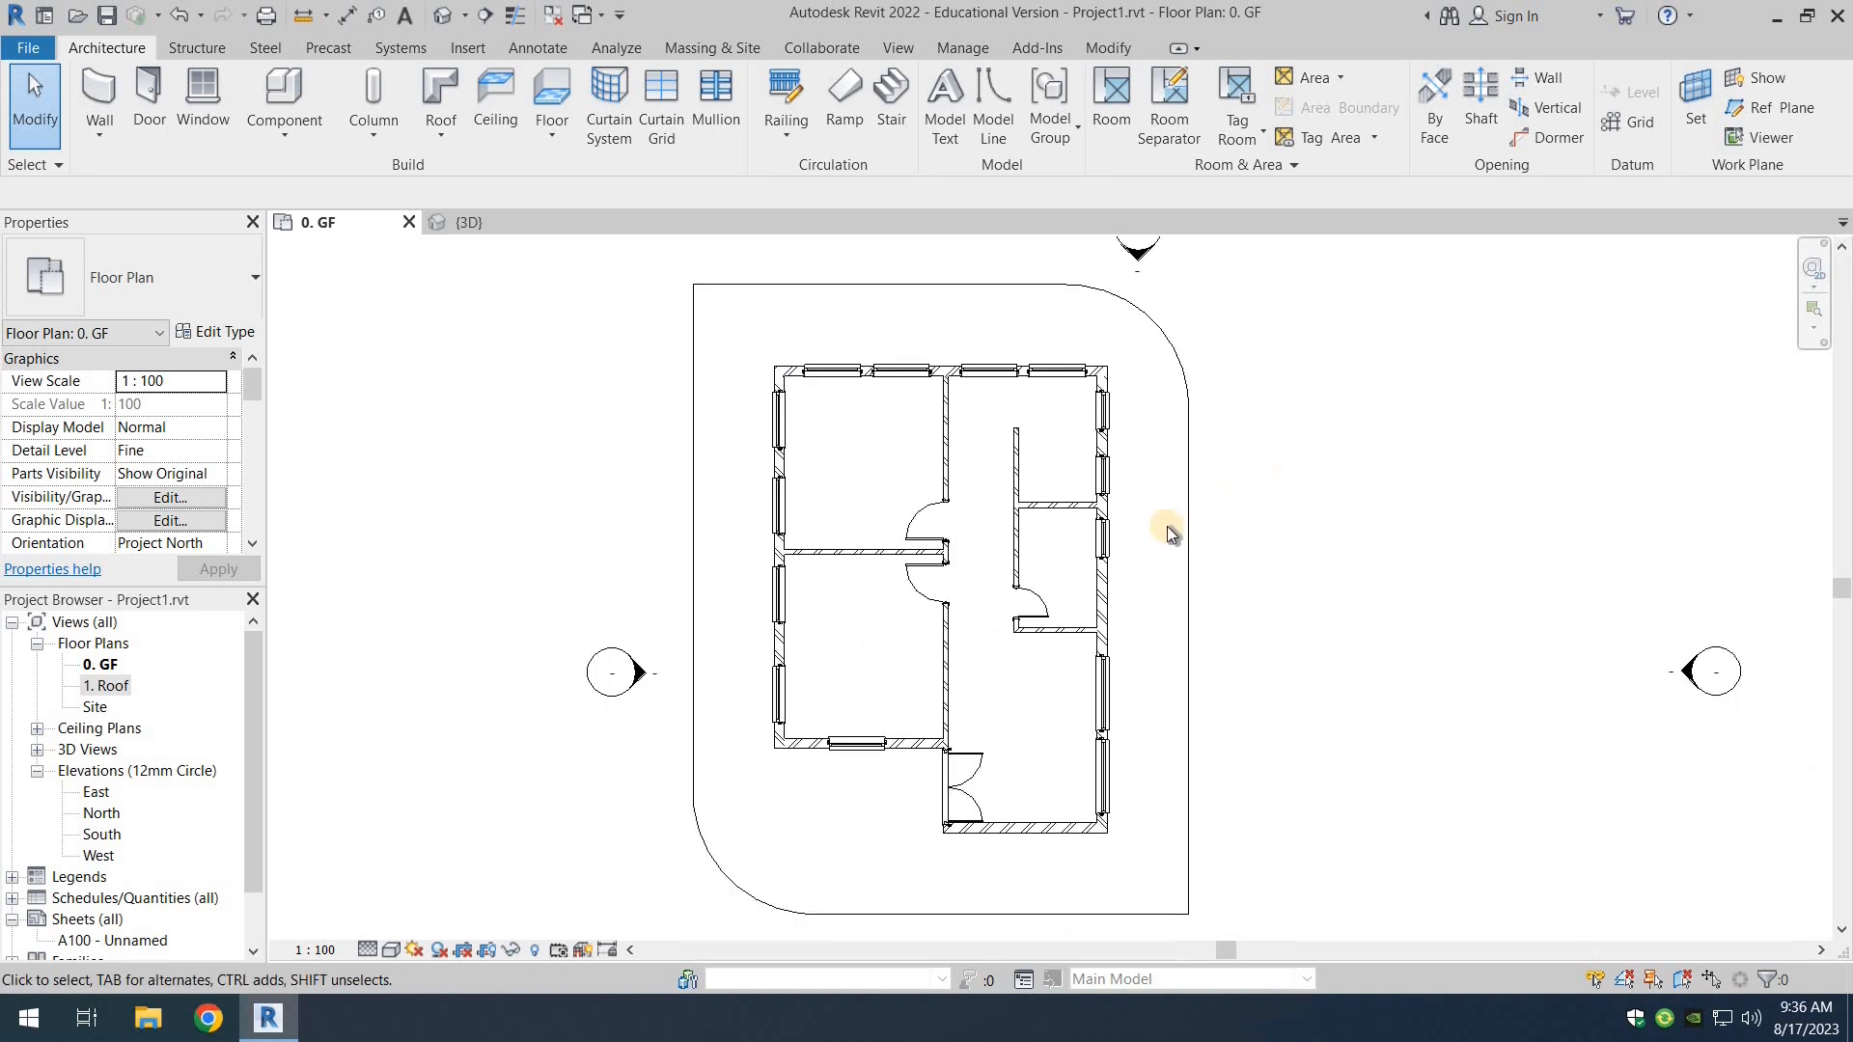
pyautogui.click(350, 20)
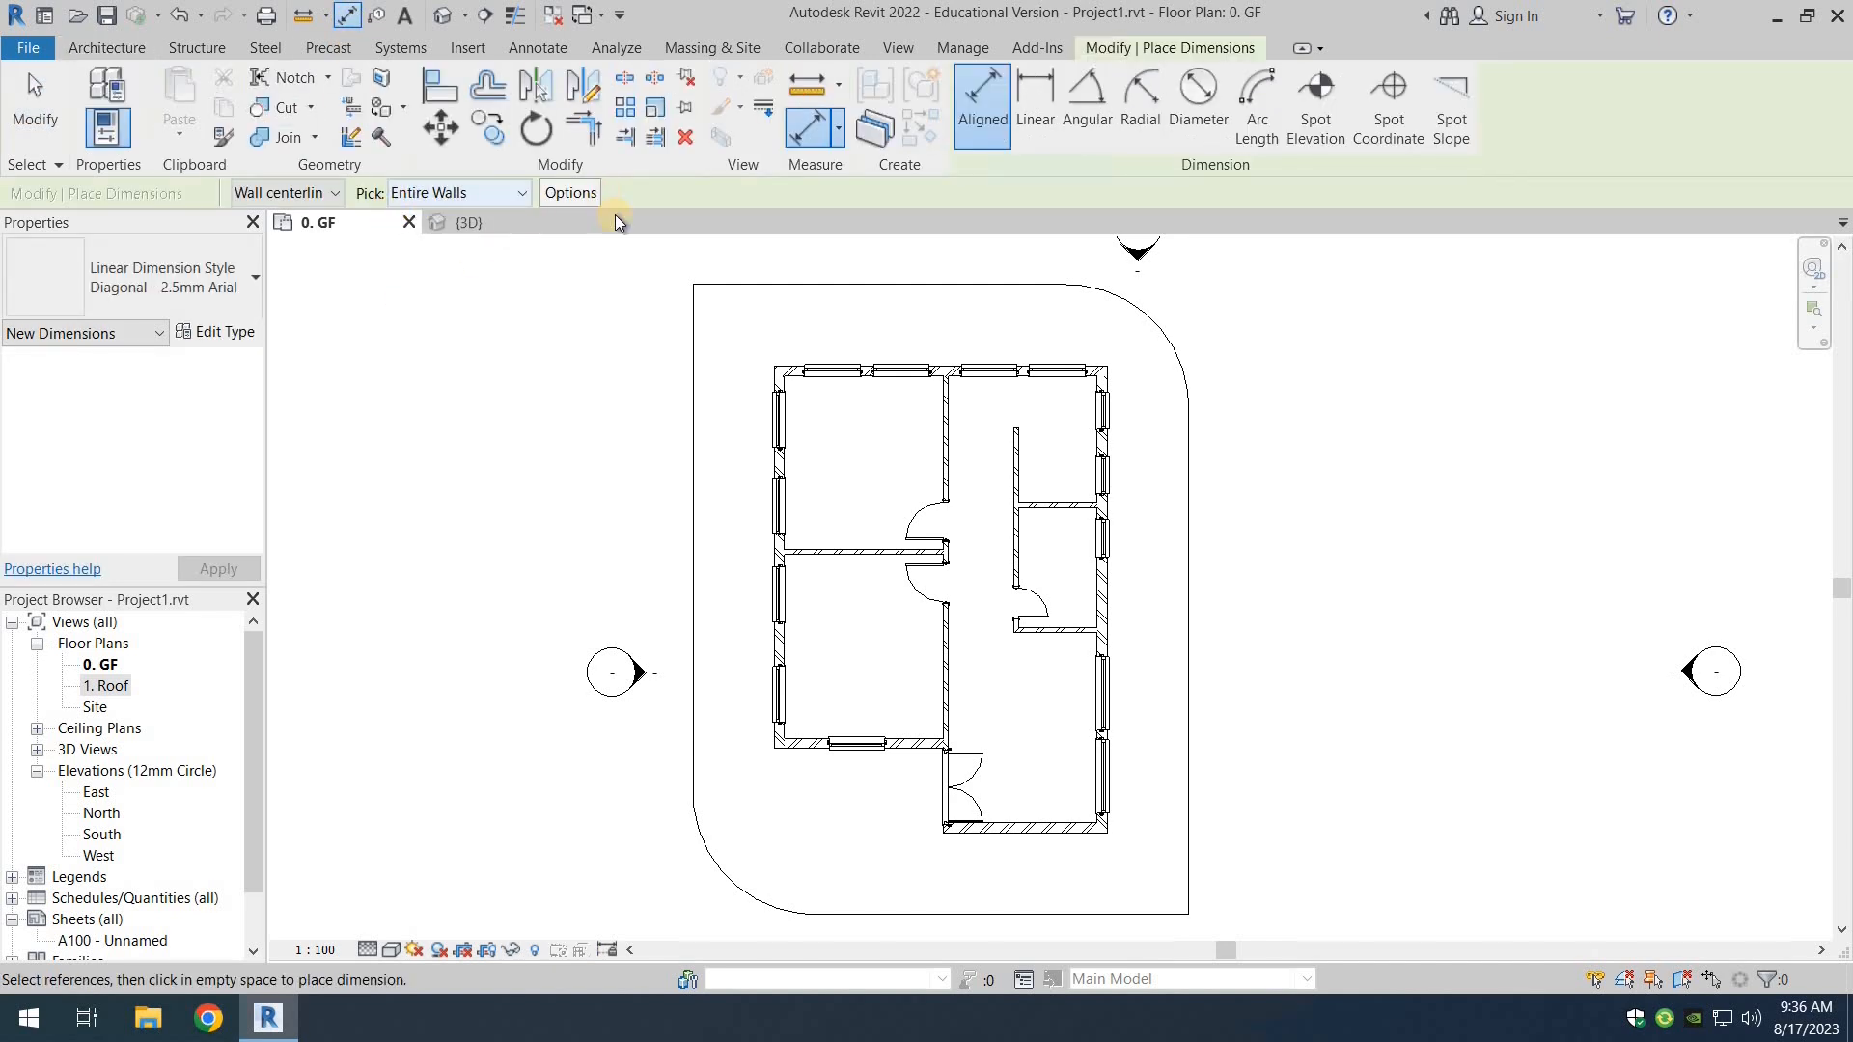
pyautogui.click(946, 369)
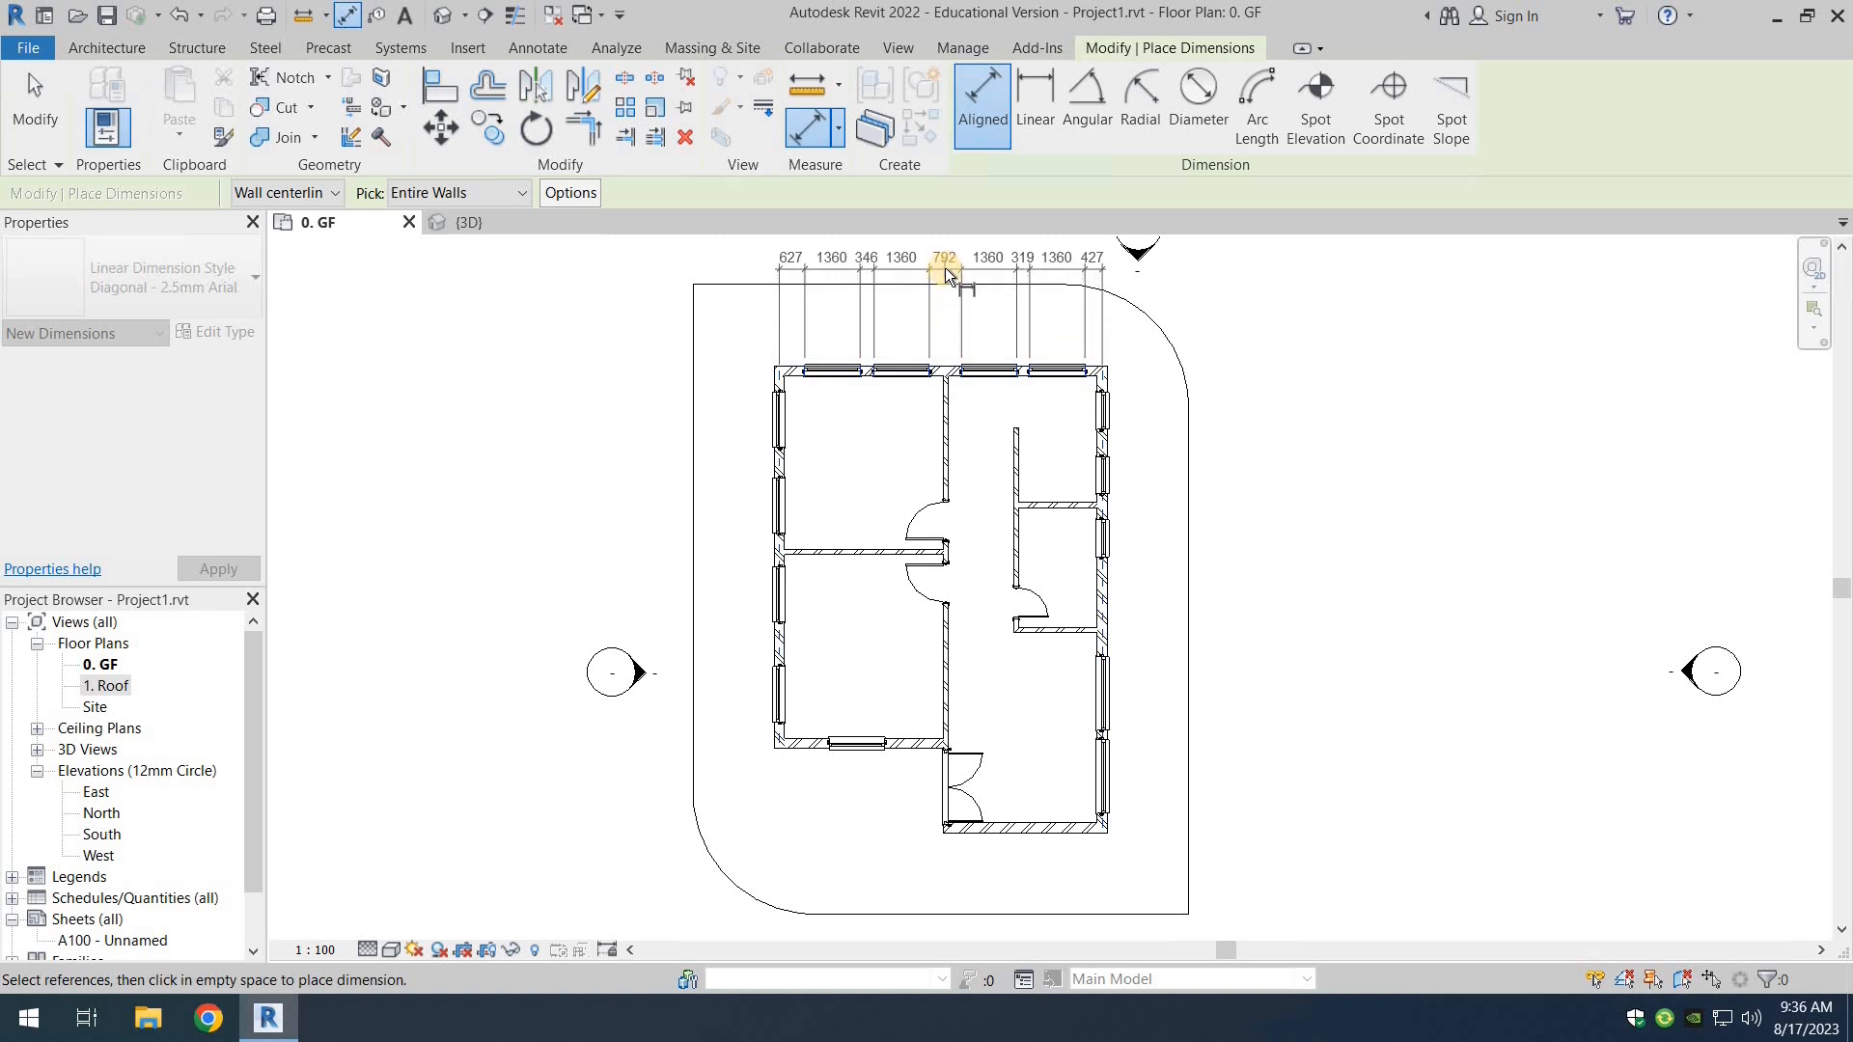
pyautogui.click(946, 268)
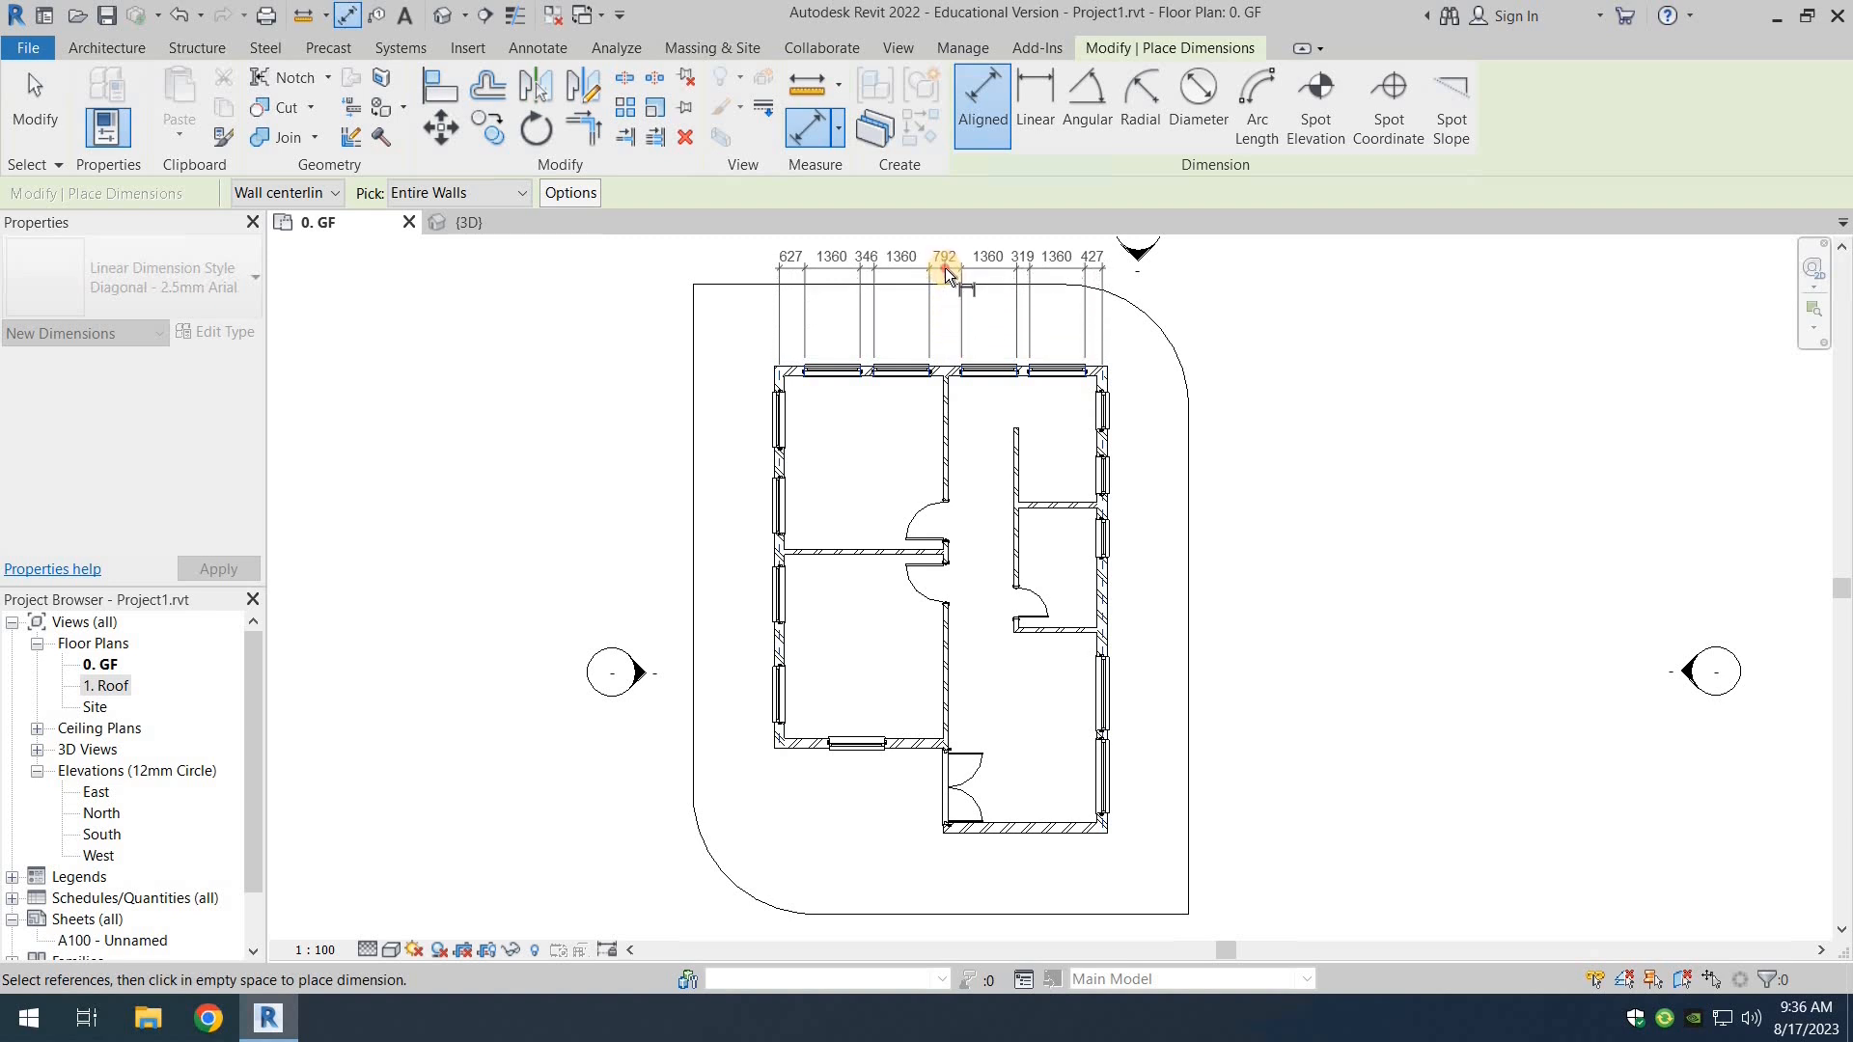
# Step: Add an aligned dimension string for the entire east wall and its windows, placed outside the floor outline
pyautogui.click(1104, 501)
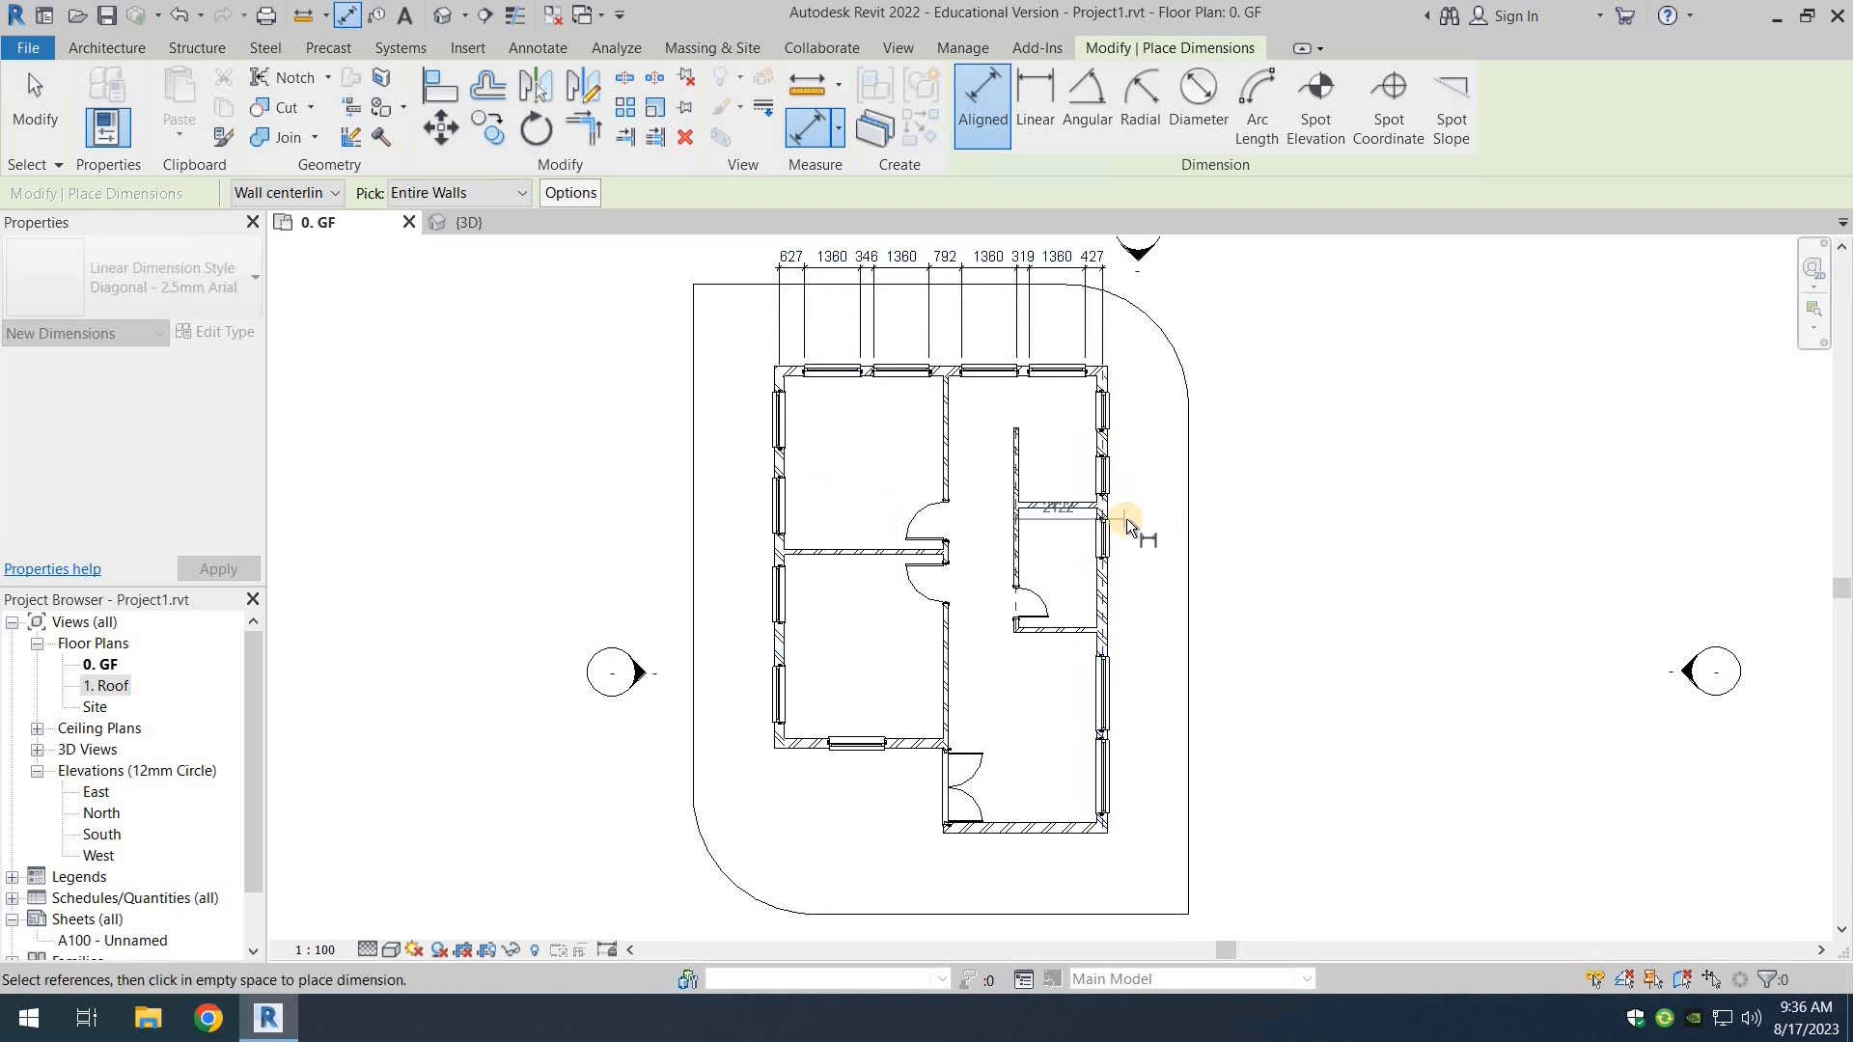
pyautogui.press('Escape')
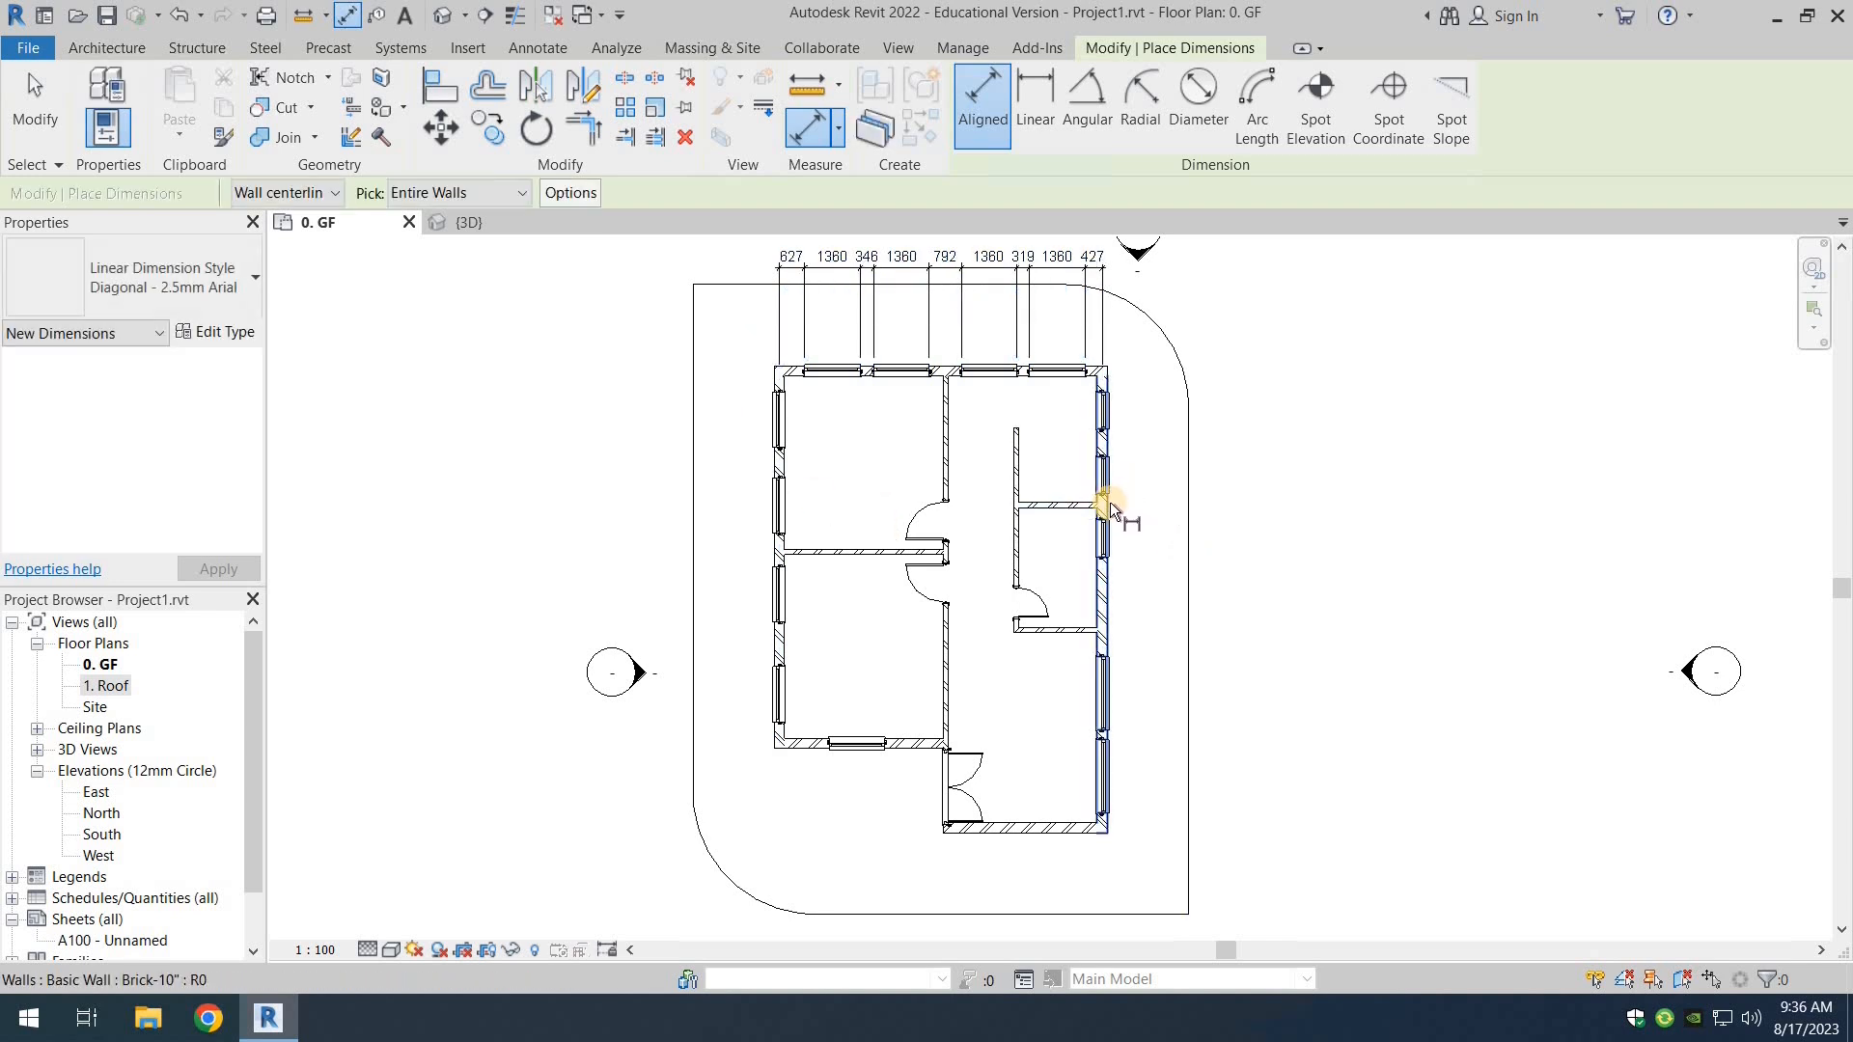
pyautogui.click(1108, 502)
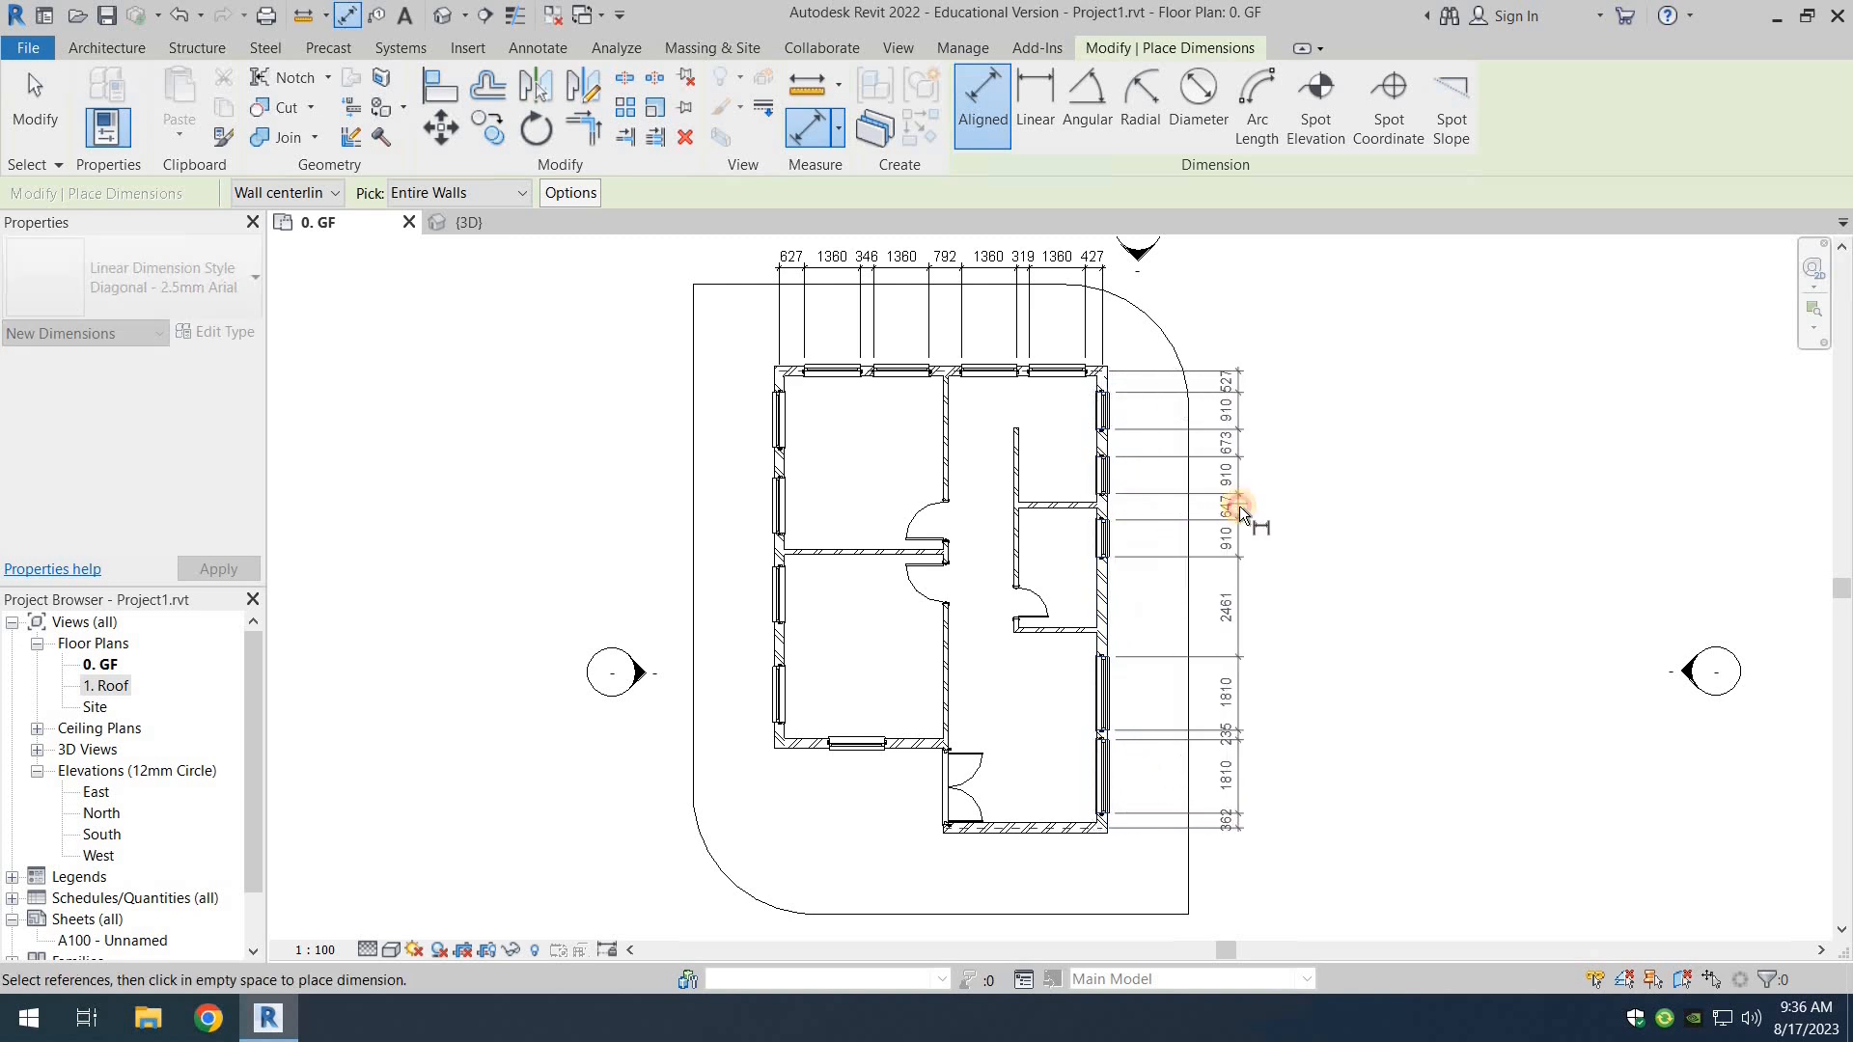
pyautogui.click(1239, 505)
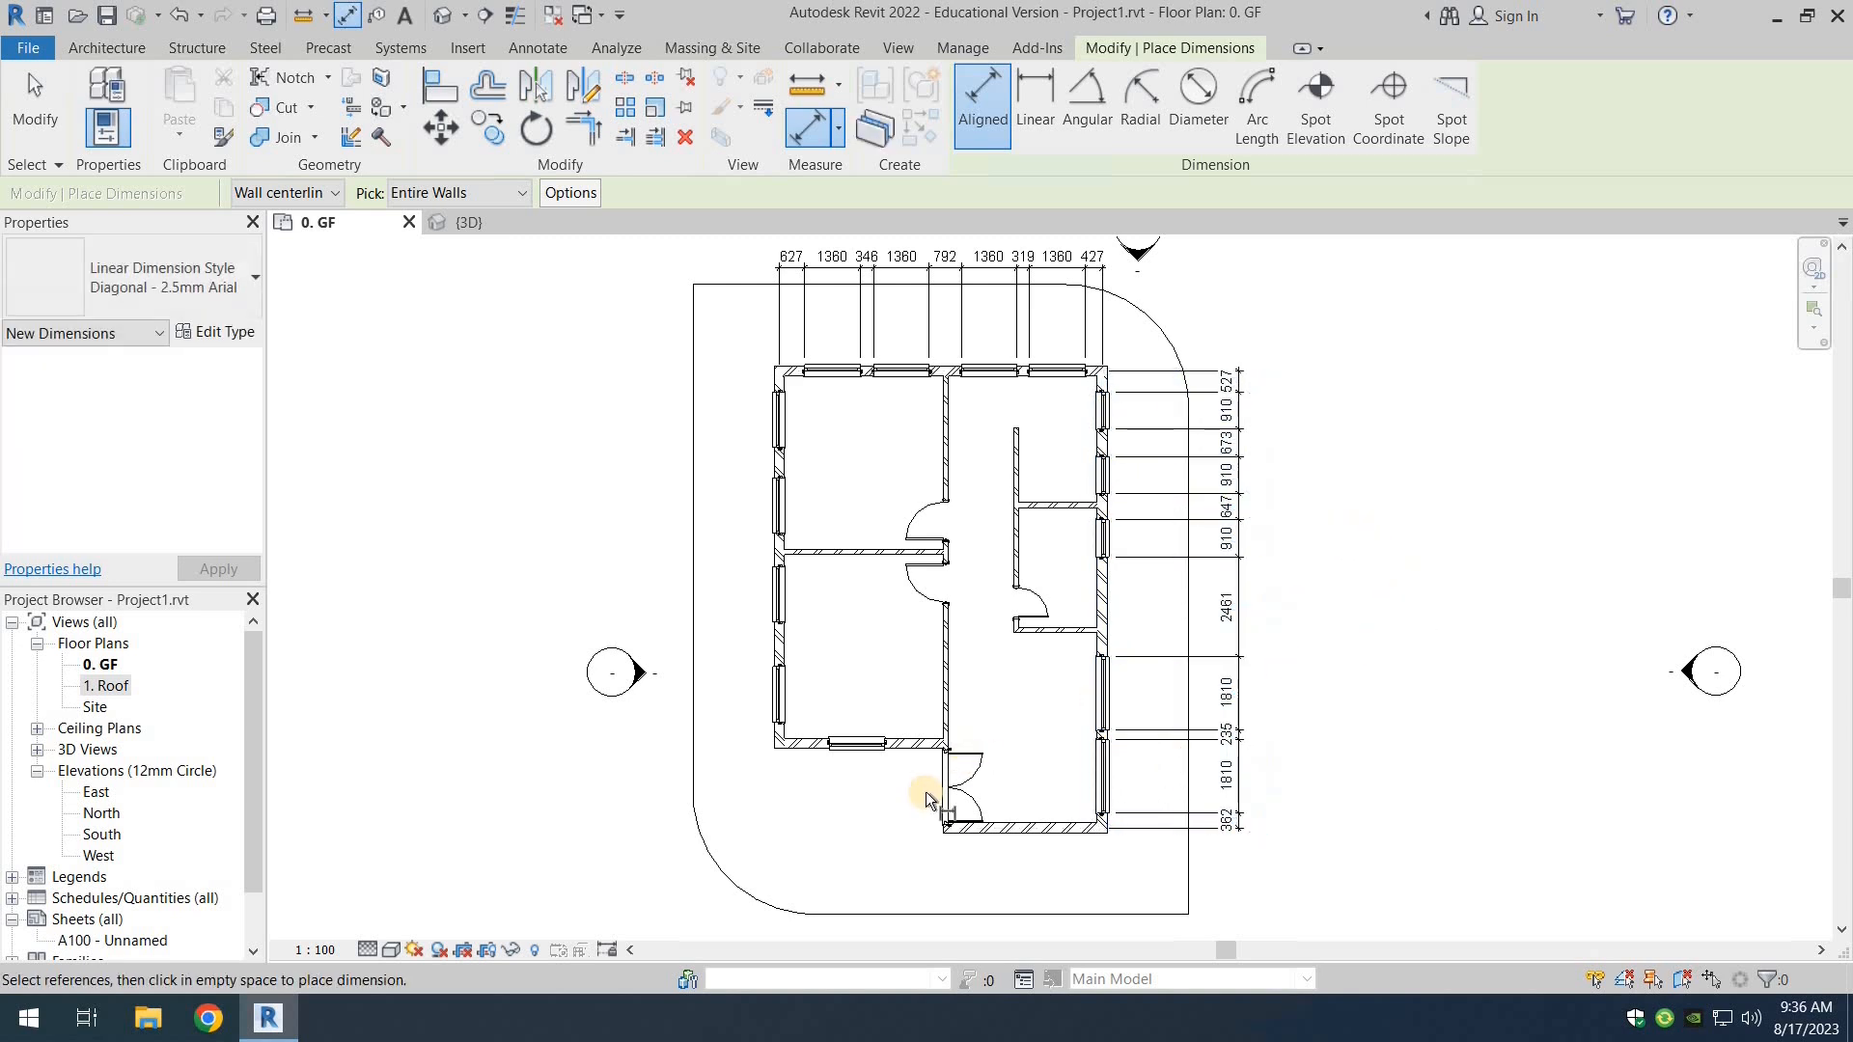
# Step: Dimension both south-facing exterior walls, including the window, in one continuous line south of the floor outline
pyautogui.moveTo(1029, 826); pyautogui.dragTo(1069, 770, button='middle')
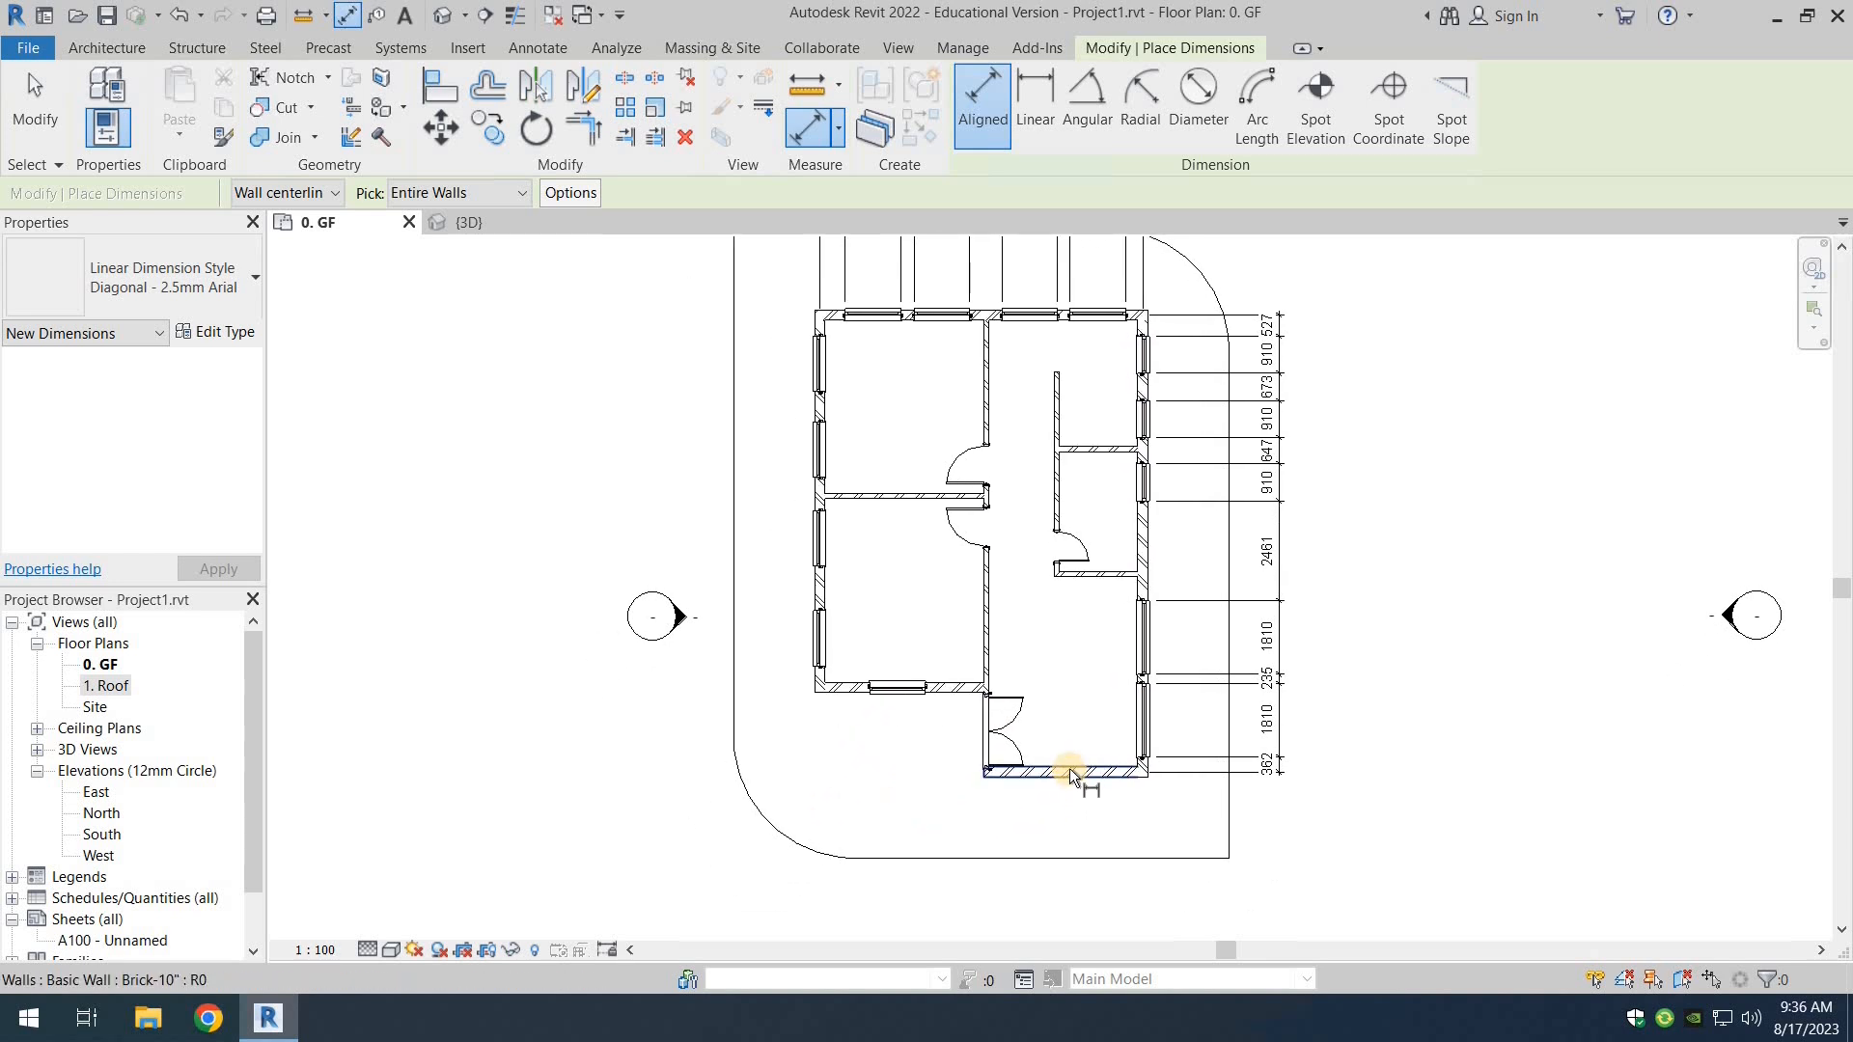
pyautogui.click(1069, 771)
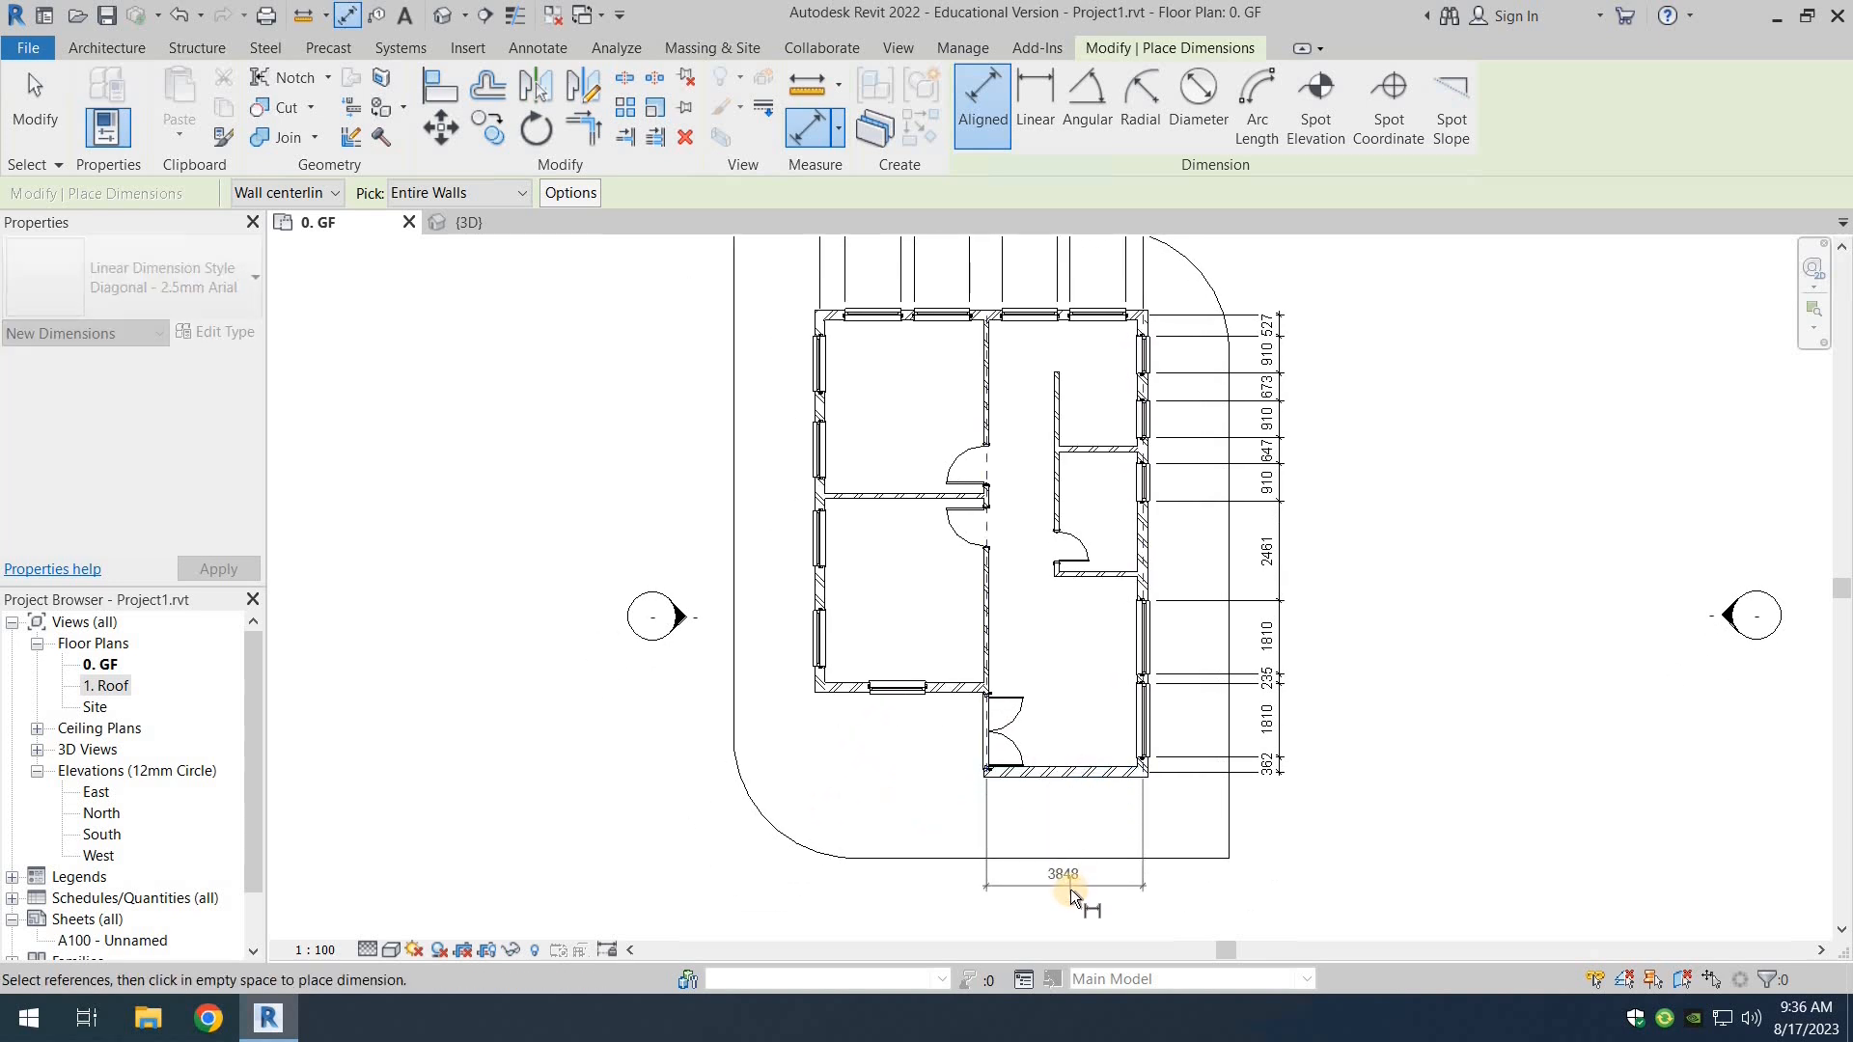
pyautogui.click(1069, 889)
pyautogui.moveTo(833, 691); pyautogui.dragTo(1054, 633, button='middle')
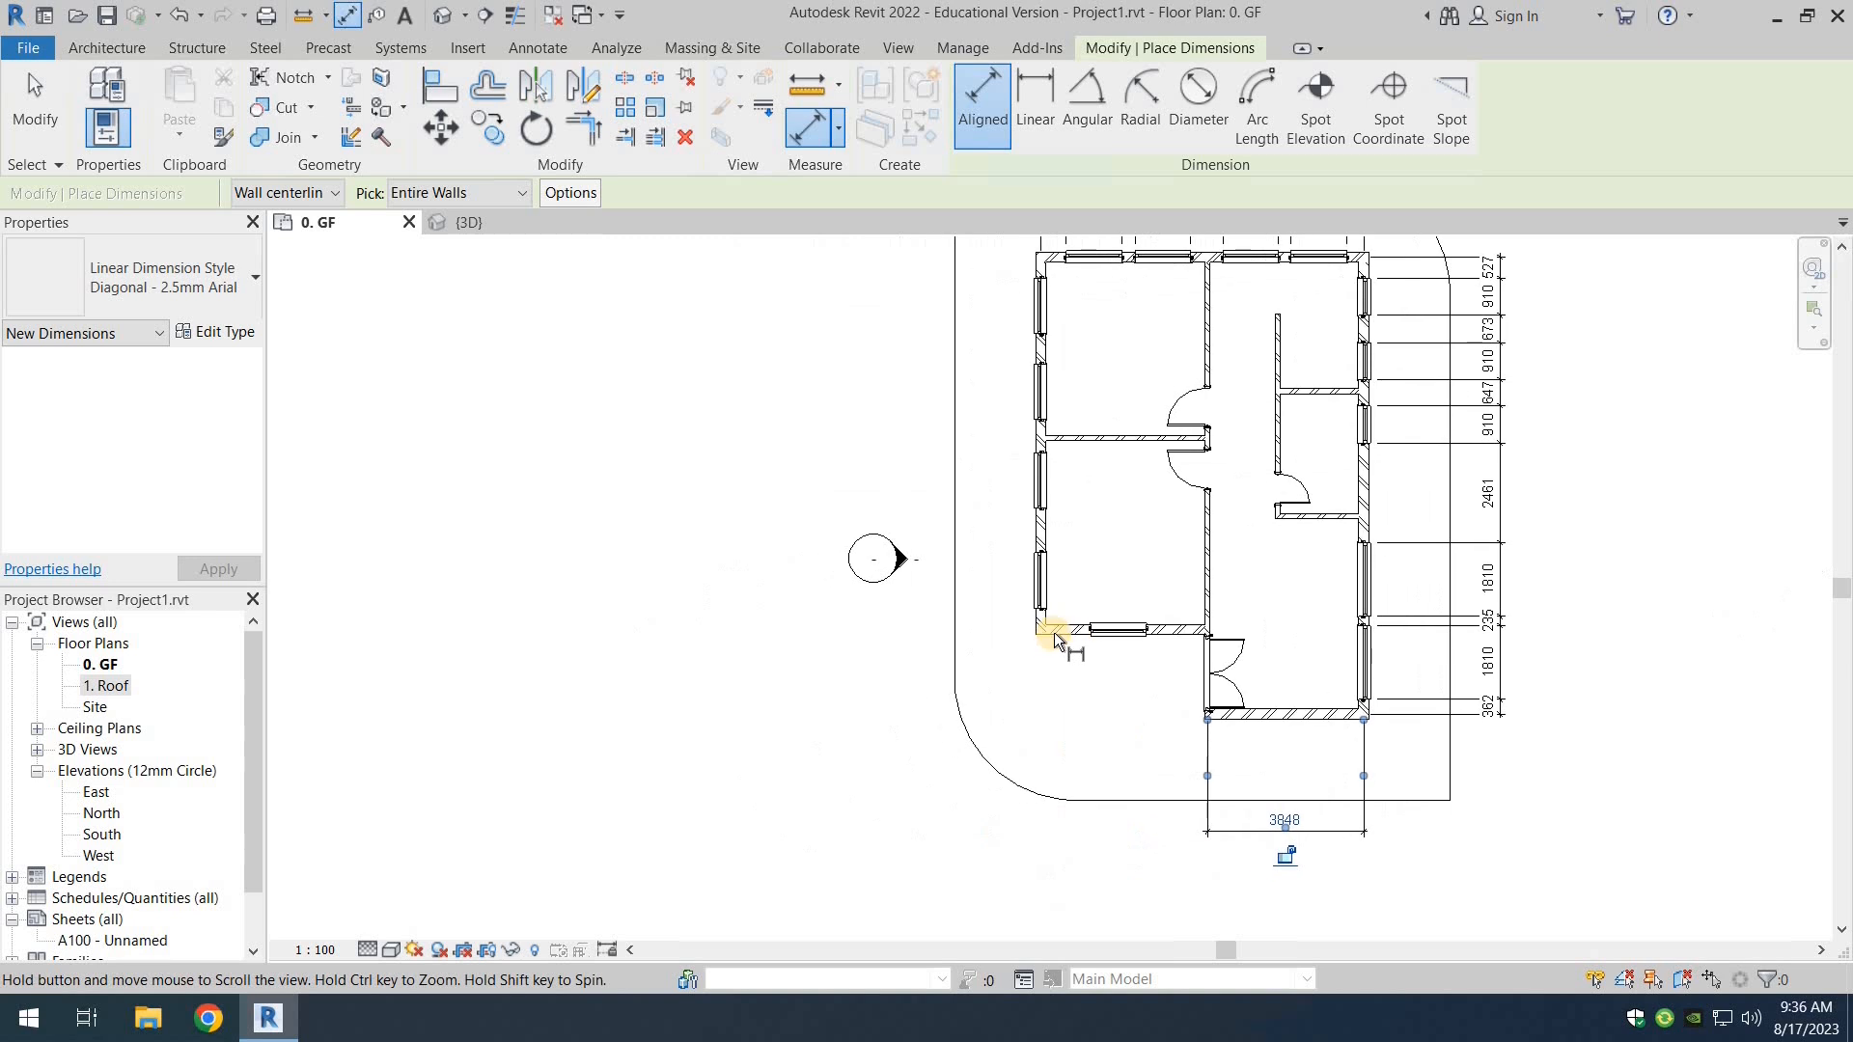
pyautogui.click(1054, 633)
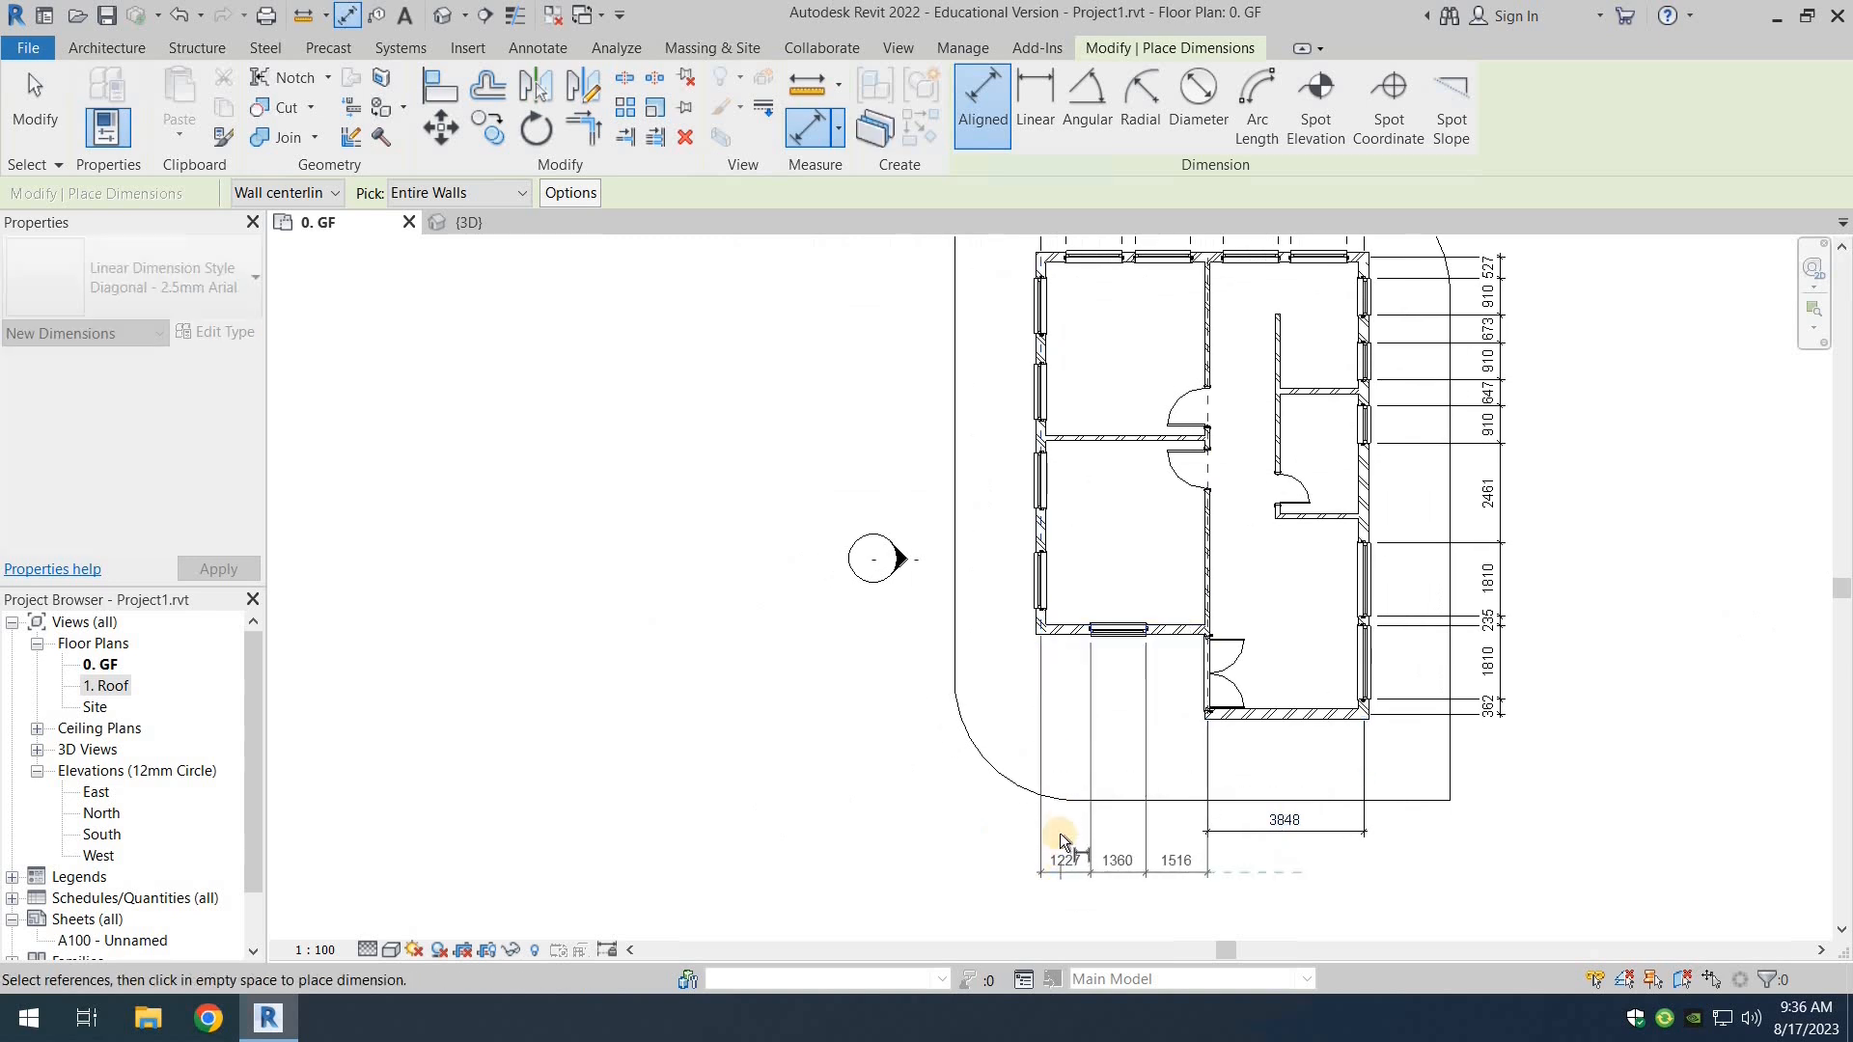
pyautogui.click(1060, 826)
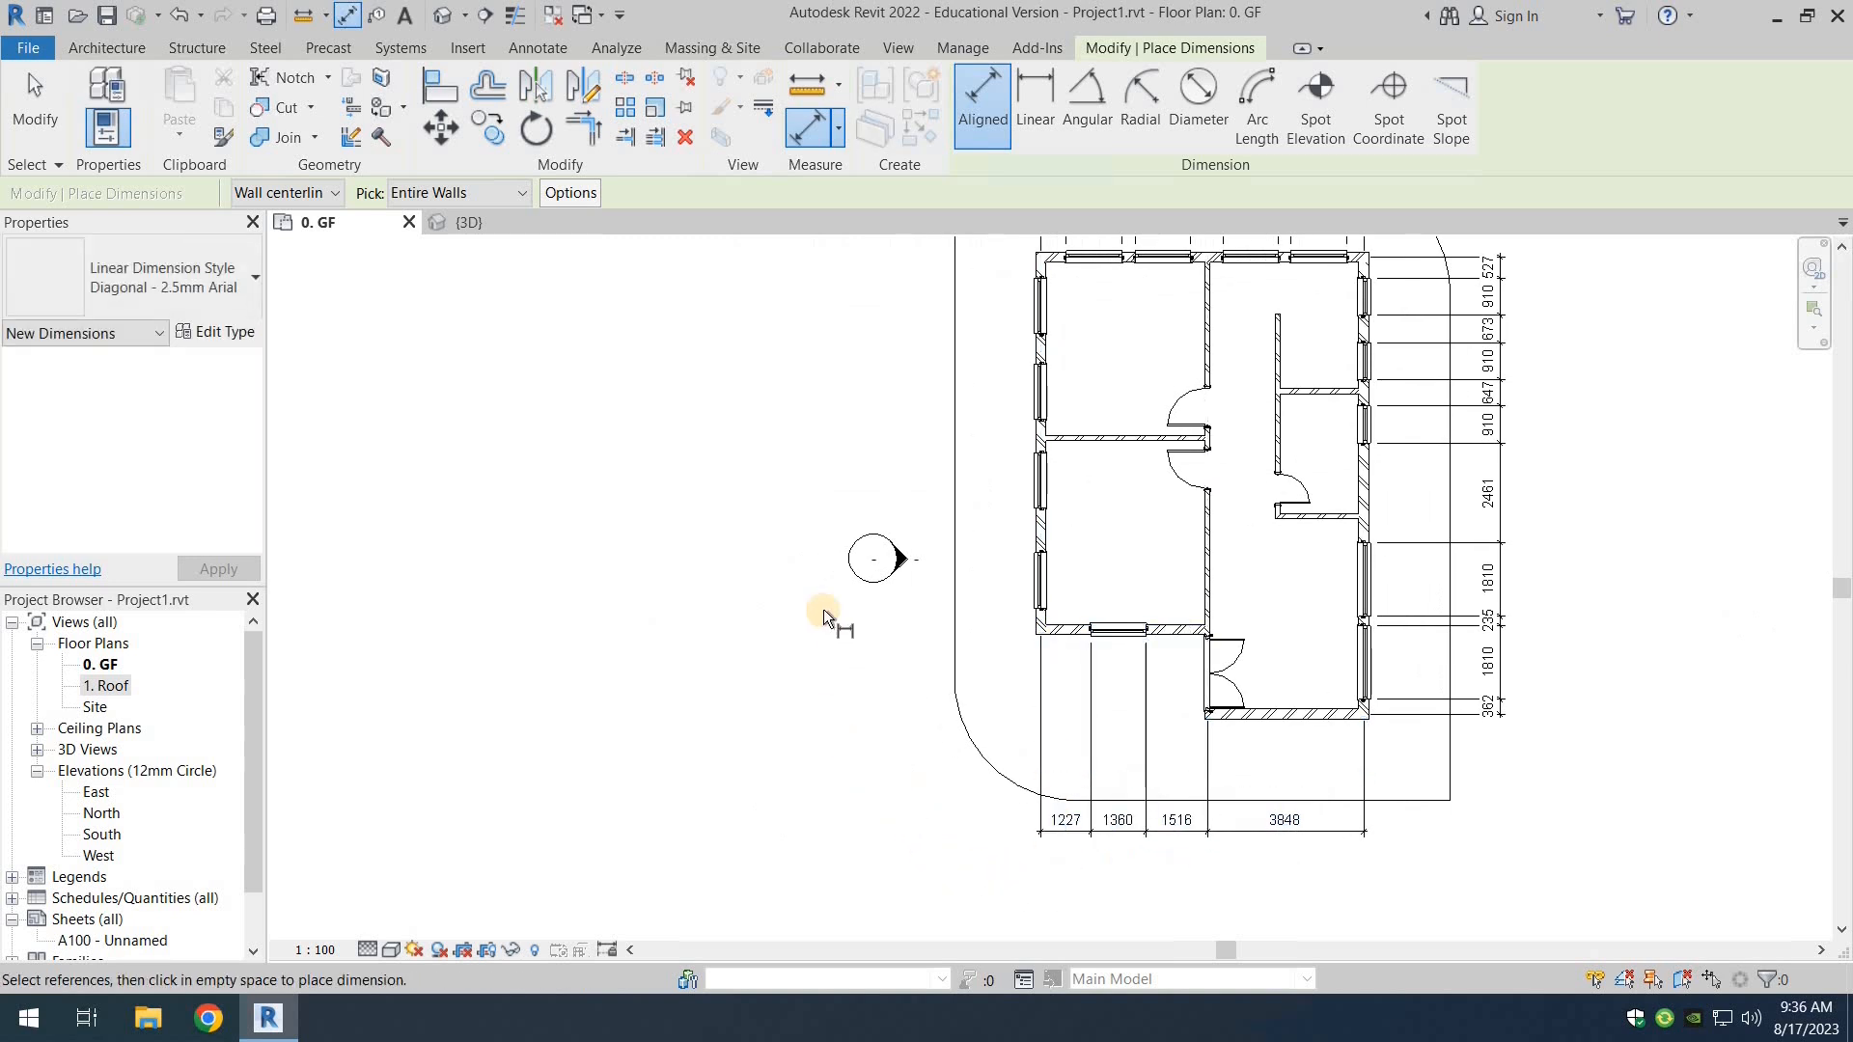
# Step: Add an aligned dimension string for the entire west wall and its windows, then end dimensioning
pyautogui.moveTo(825, 610); pyautogui.dragTo(675, 778, button='middle')
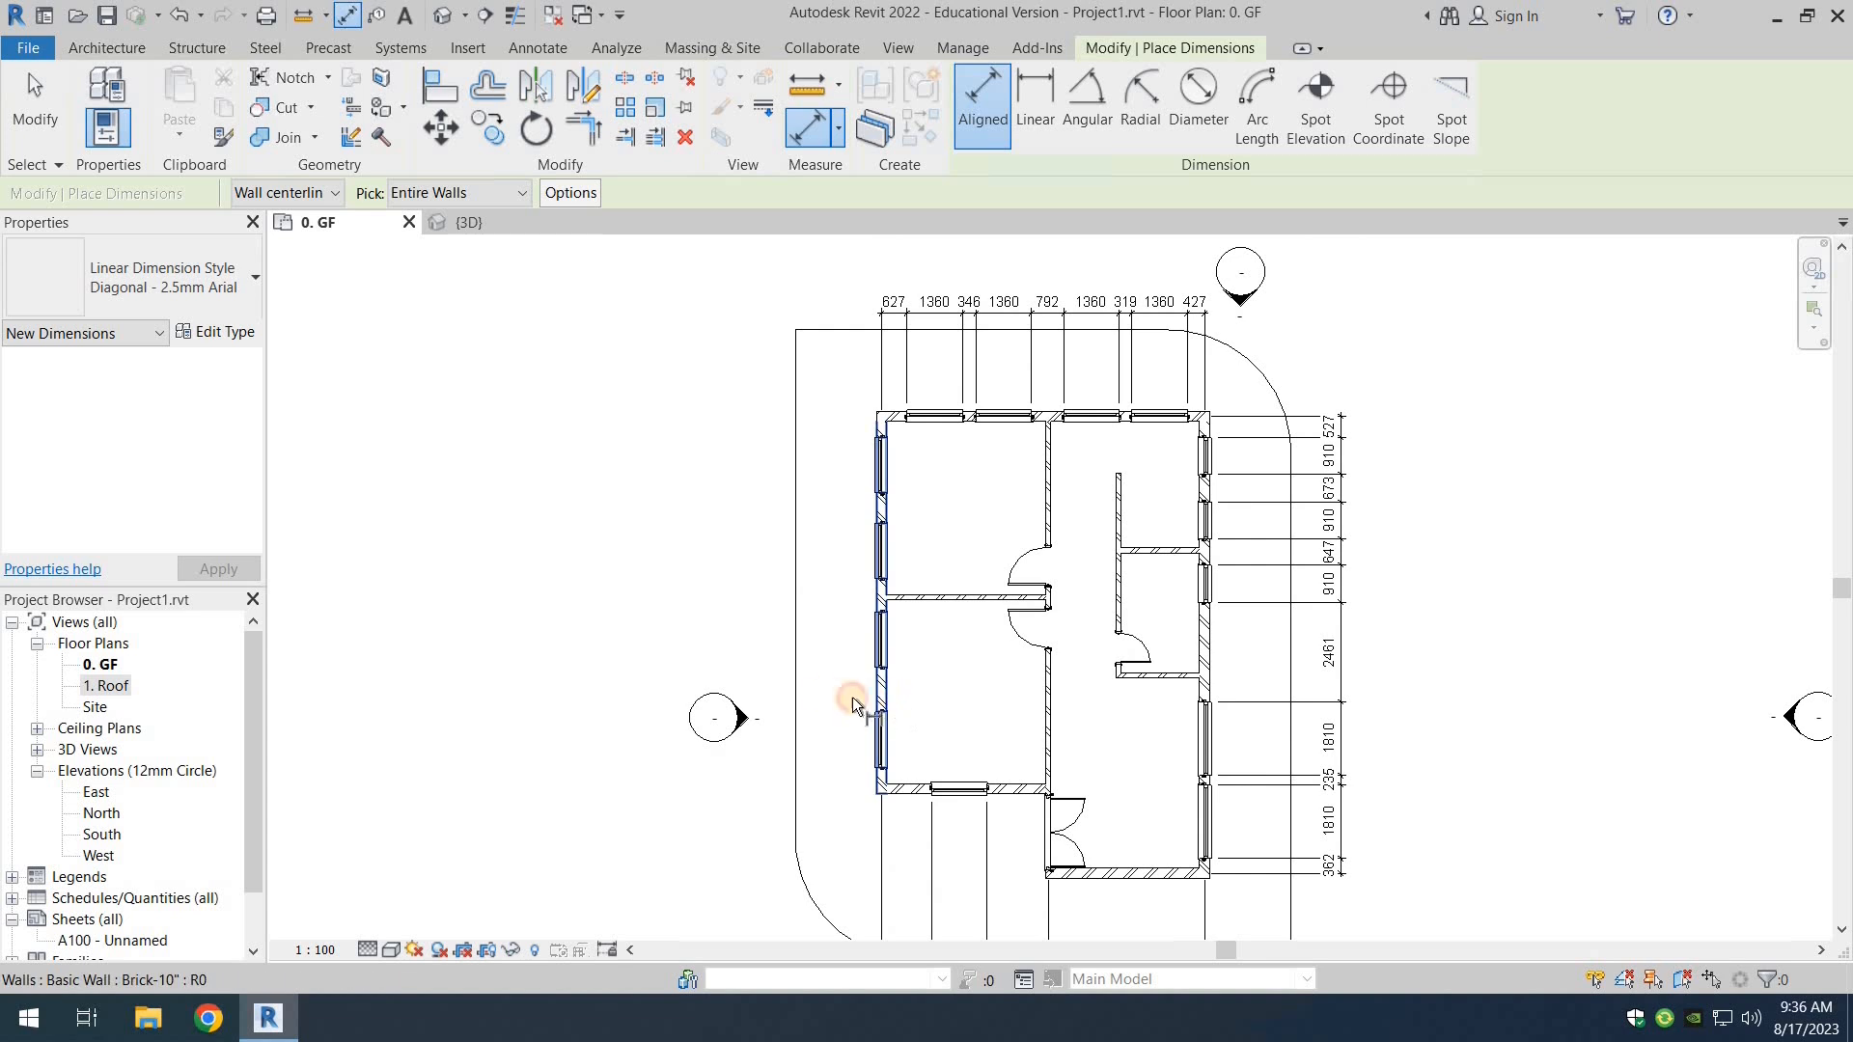
pyautogui.click(853, 697)
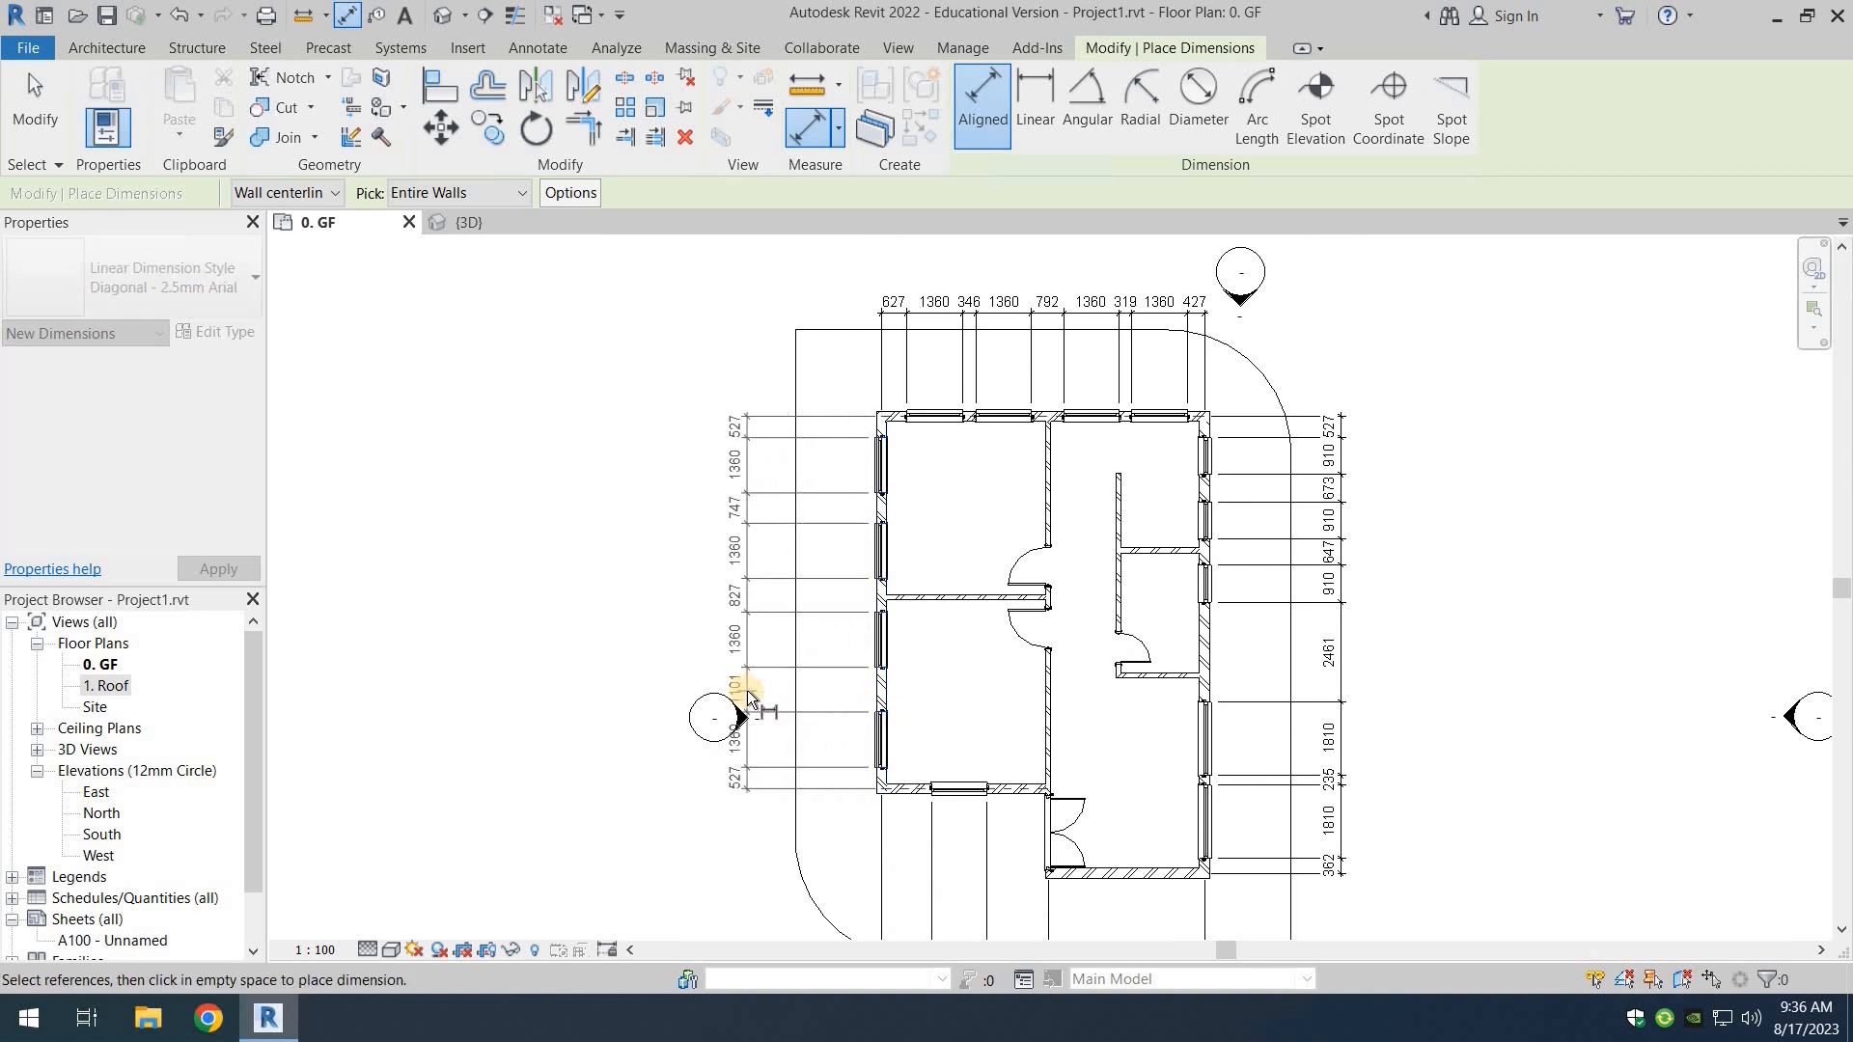
pyautogui.click(752, 709)
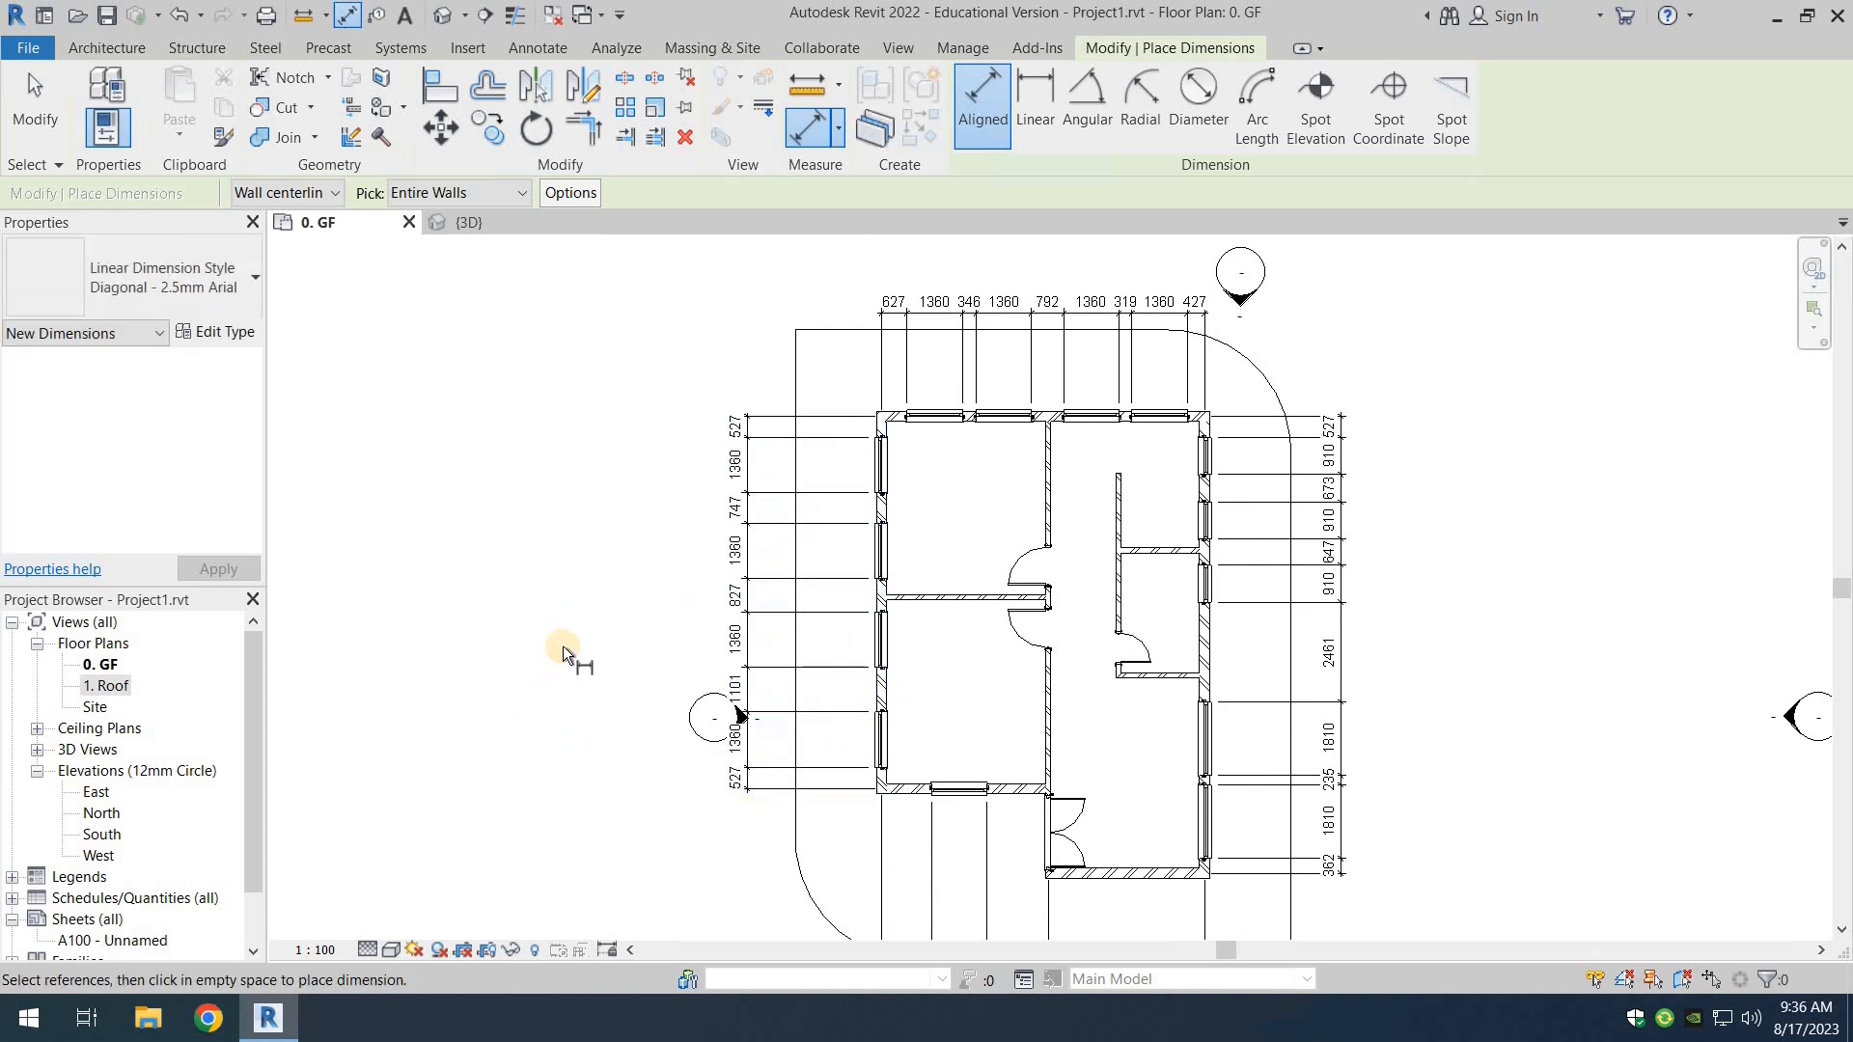
pyautogui.scroll(-1, 560, 647)
pyautogui.moveTo(562, 644); pyautogui.dragTo(558, 605, button='middle')
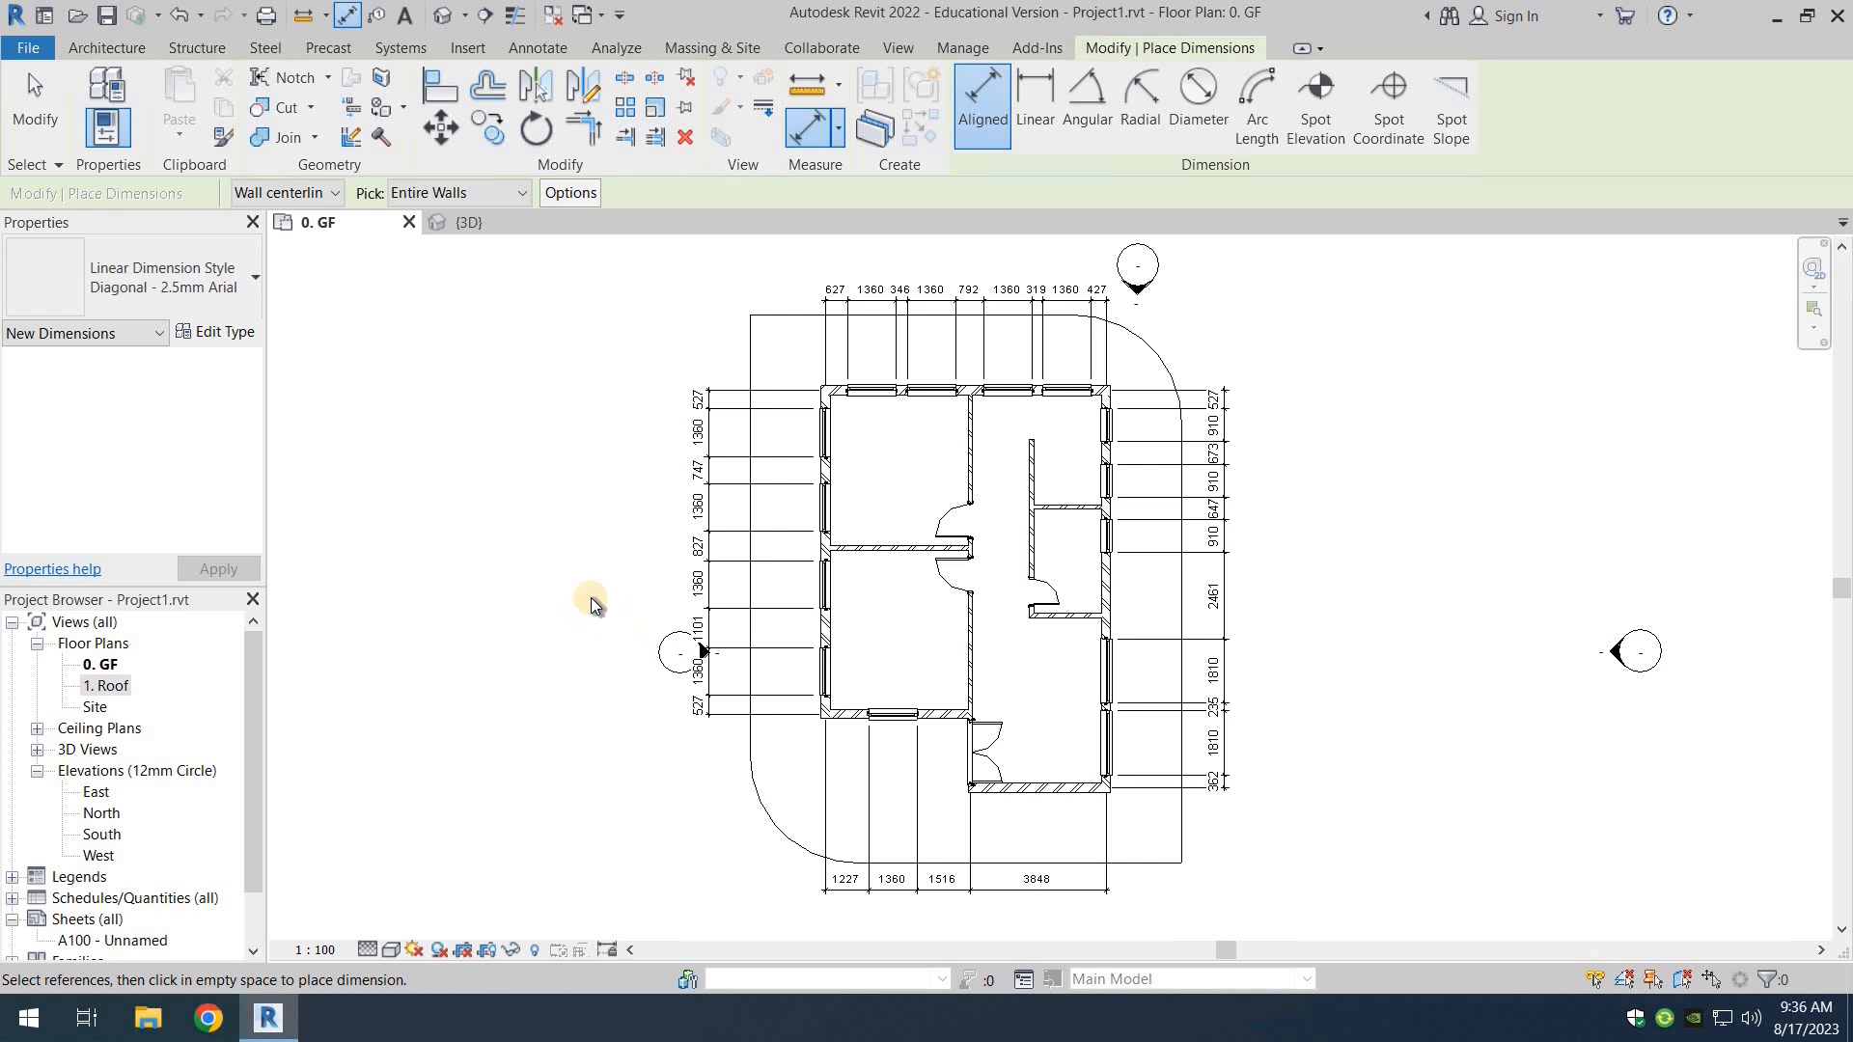
pyautogui.press('Escape')
# Step: Move the entire north elevation marker farther north, clear of the dimension string
pyautogui.click(1138, 291)
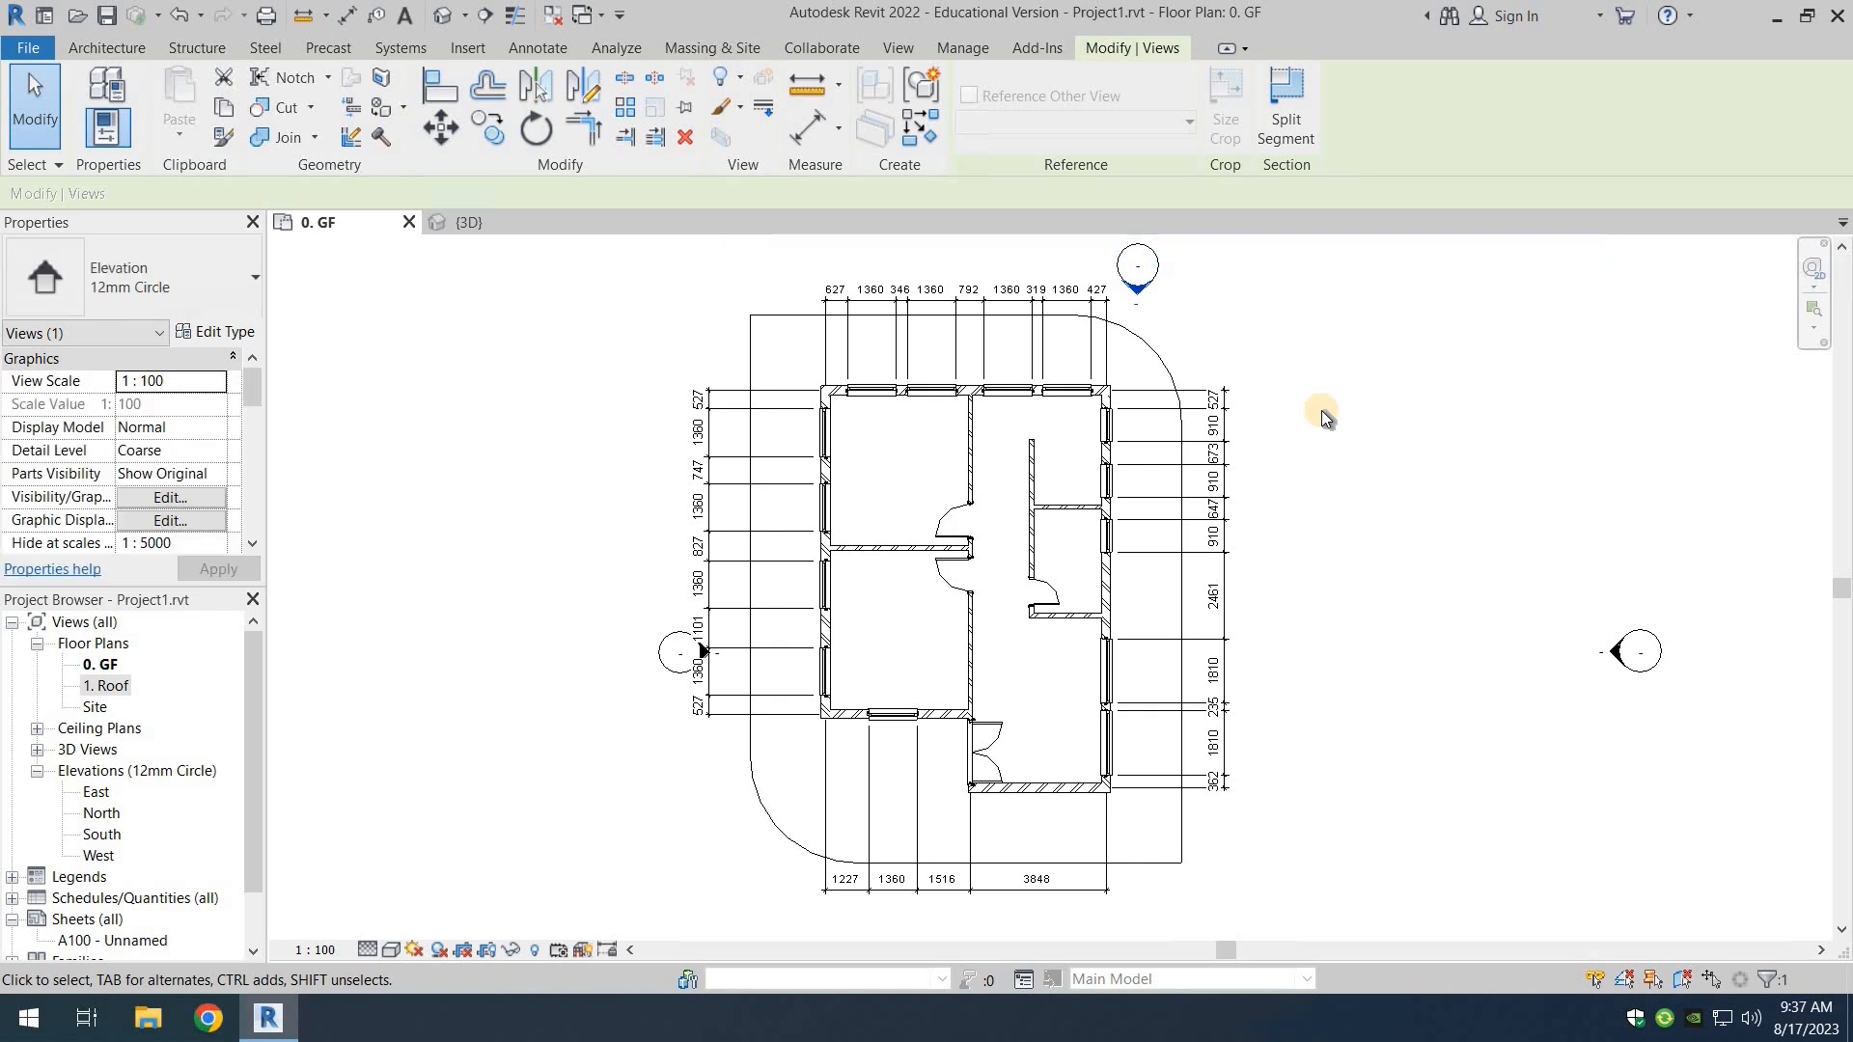
pyautogui.scroll(-3, 1322, 420)
pyautogui.moveTo(1197, 424); pyautogui.dragTo(1059, 447, button='middle')
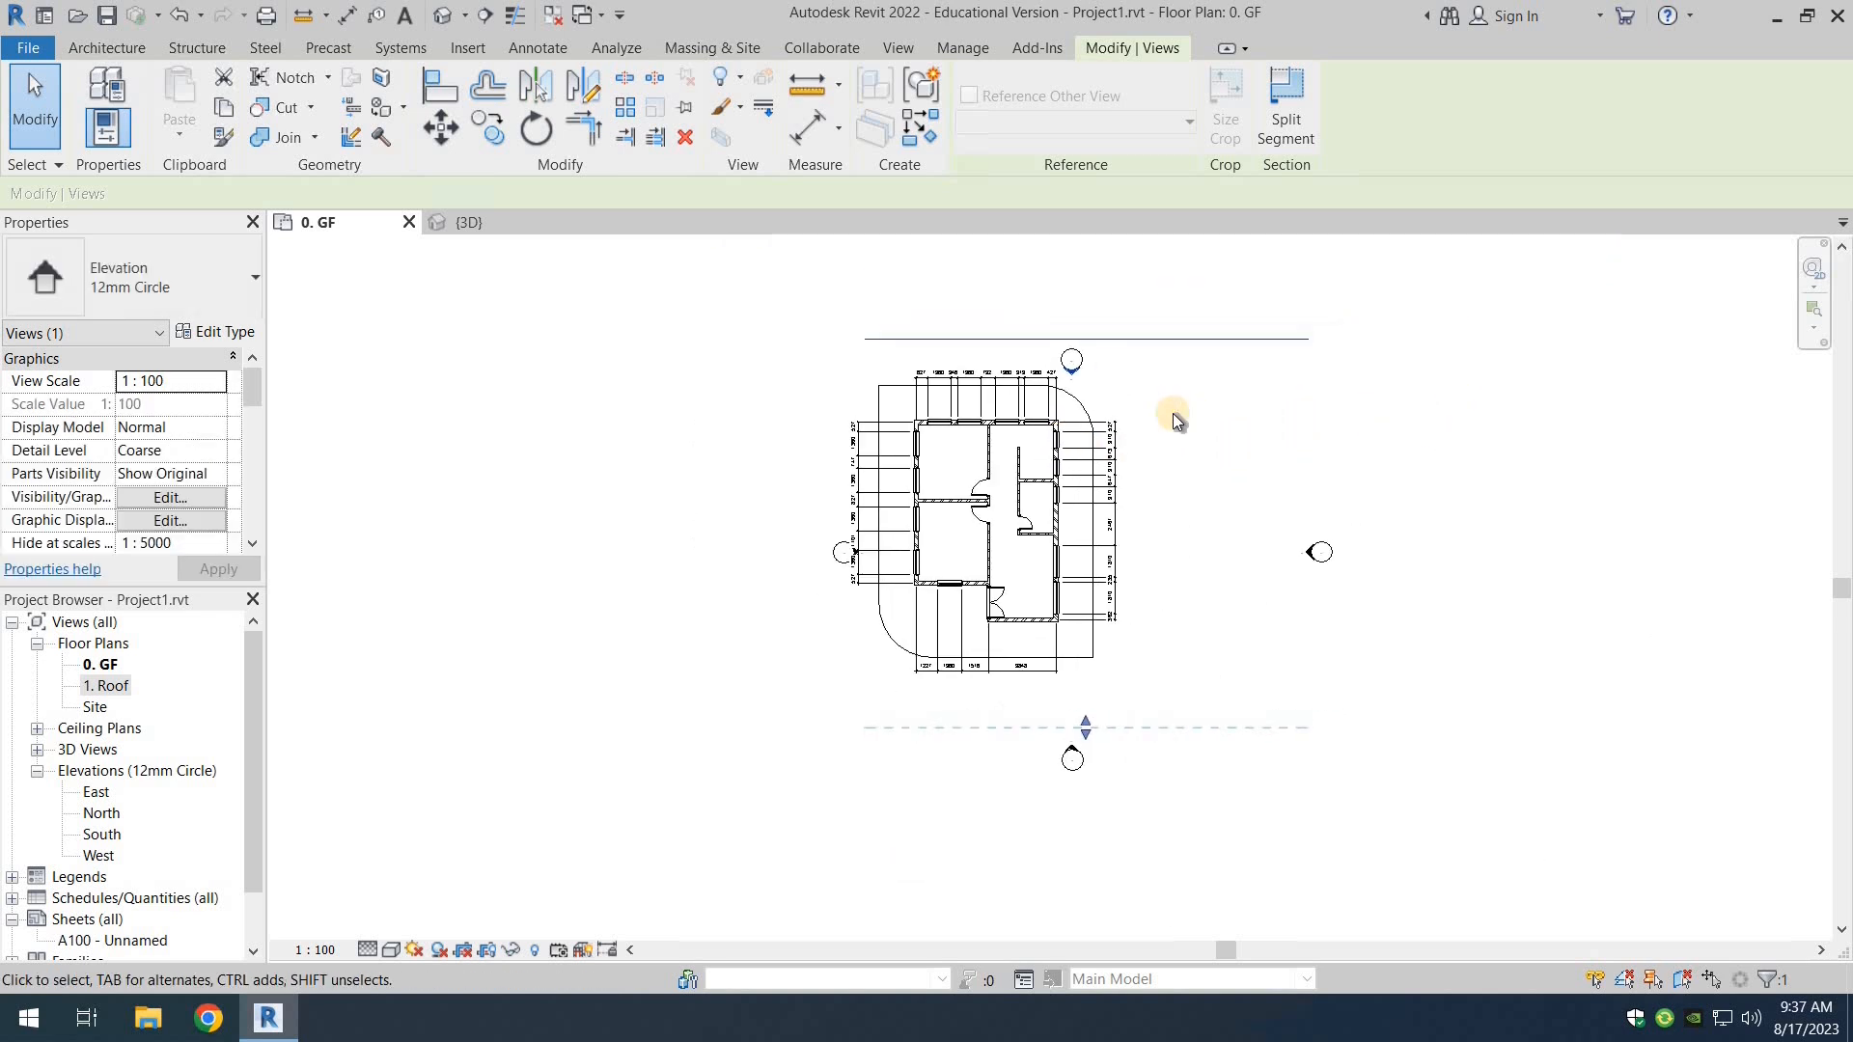
pyautogui.click(1248, 443)
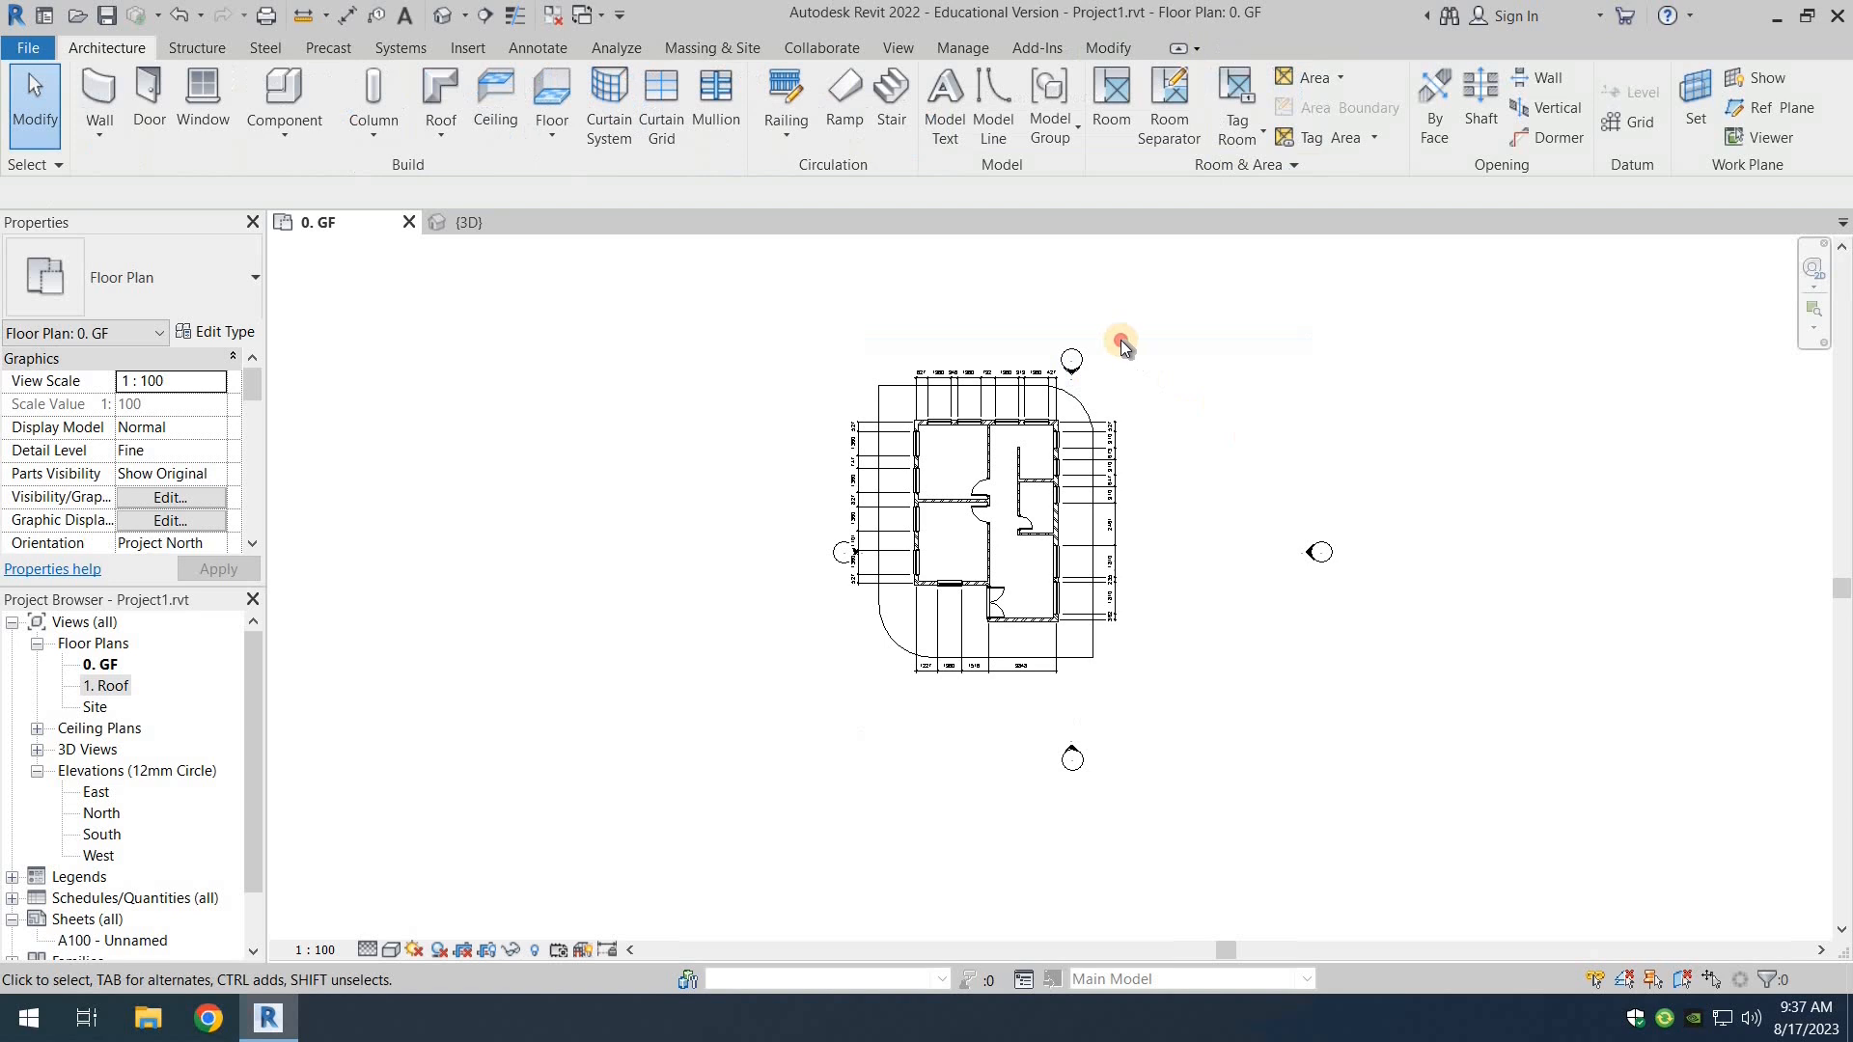
pyautogui.moveTo(1069, 388); pyautogui.dragTo(1071, 387)
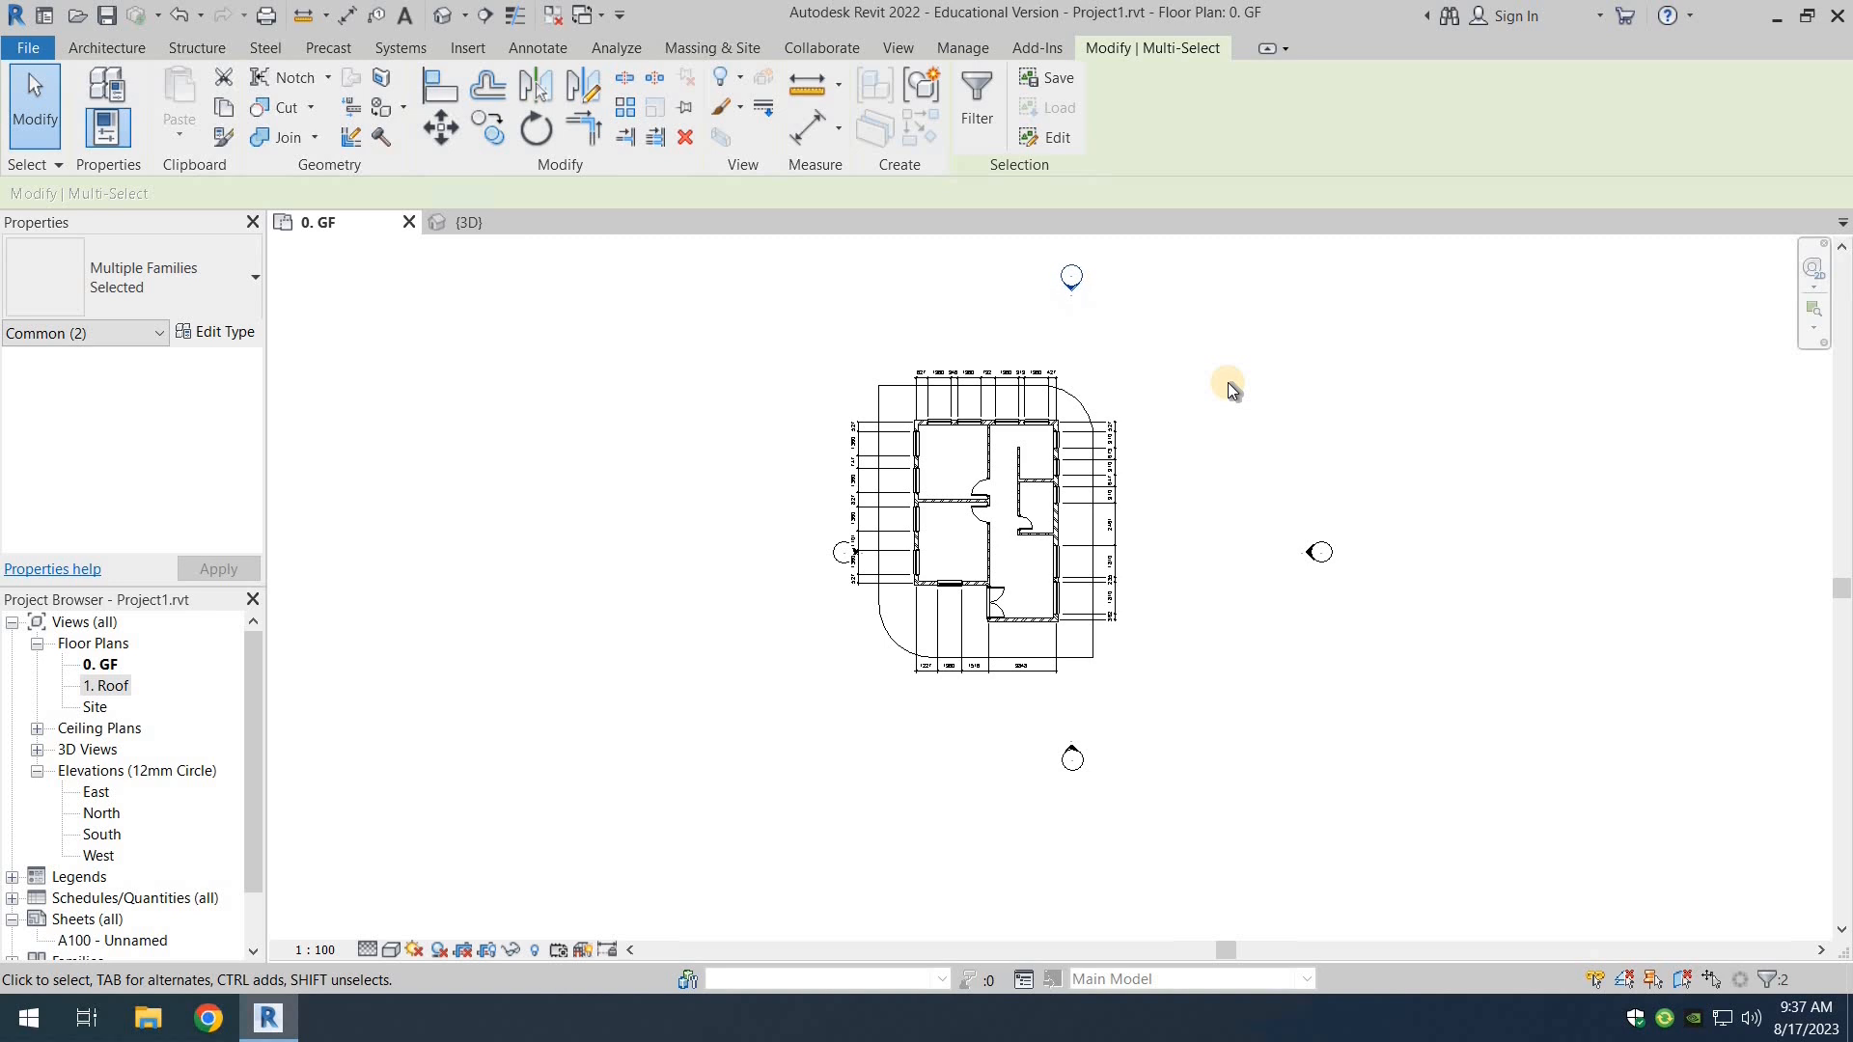
# Step: Nudge the selected north elevation marker farther north of the plan and release the selection
pyautogui.press('Up')
pyautogui.press('Up')
pyautogui.press('Up')
pyautogui.press('Up')
pyautogui.click(1265, 421)
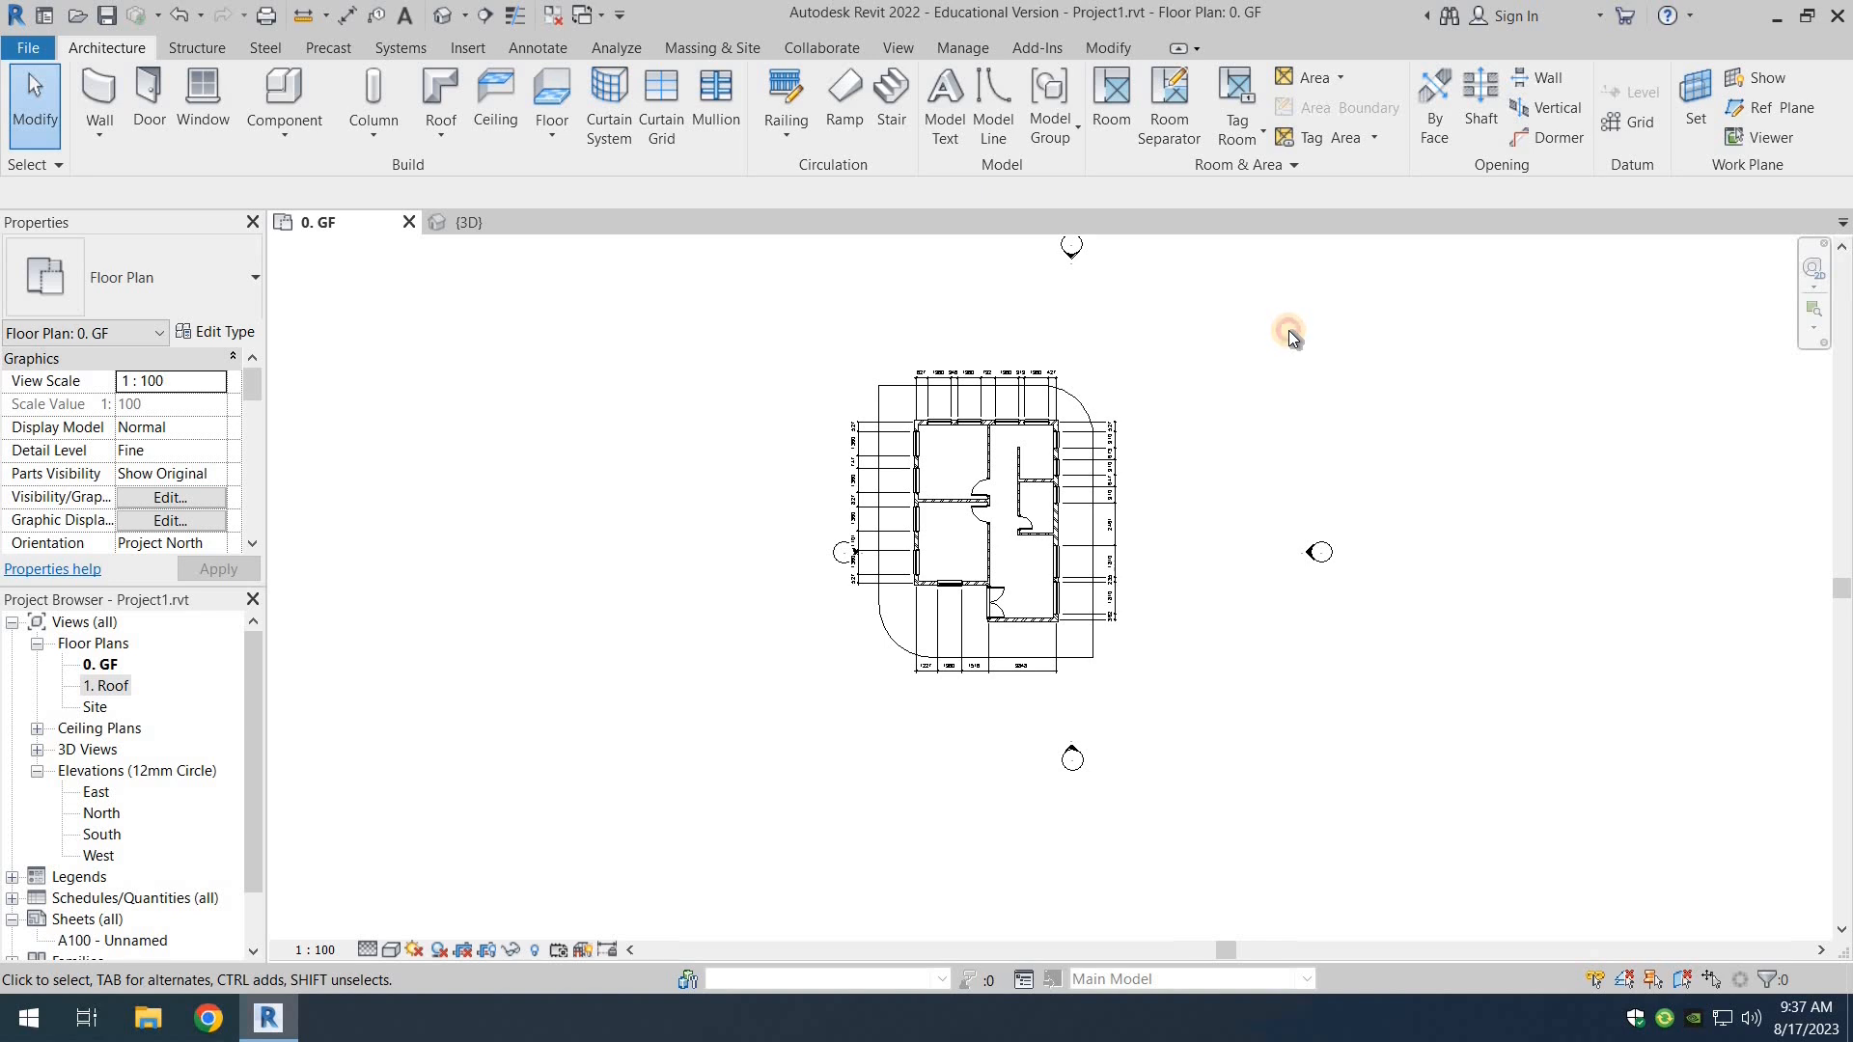
# Step: Move the entire east elevation marker slightly farther east of the plan
pyautogui.moveTo(1346, 378); pyautogui.dragTo(1485, 568)
pyautogui.moveTo(1382, 606)
pyautogui.mouseDown()
pyautogui.moveTo(1451, 665)
pyautogui.moveTo(1428, 664)
pyautogui.mouseUp()
pyautogui.press('Right')
pyautogui.press('Right')
pyautogui.press('Right')
pyautogui.press('Right')
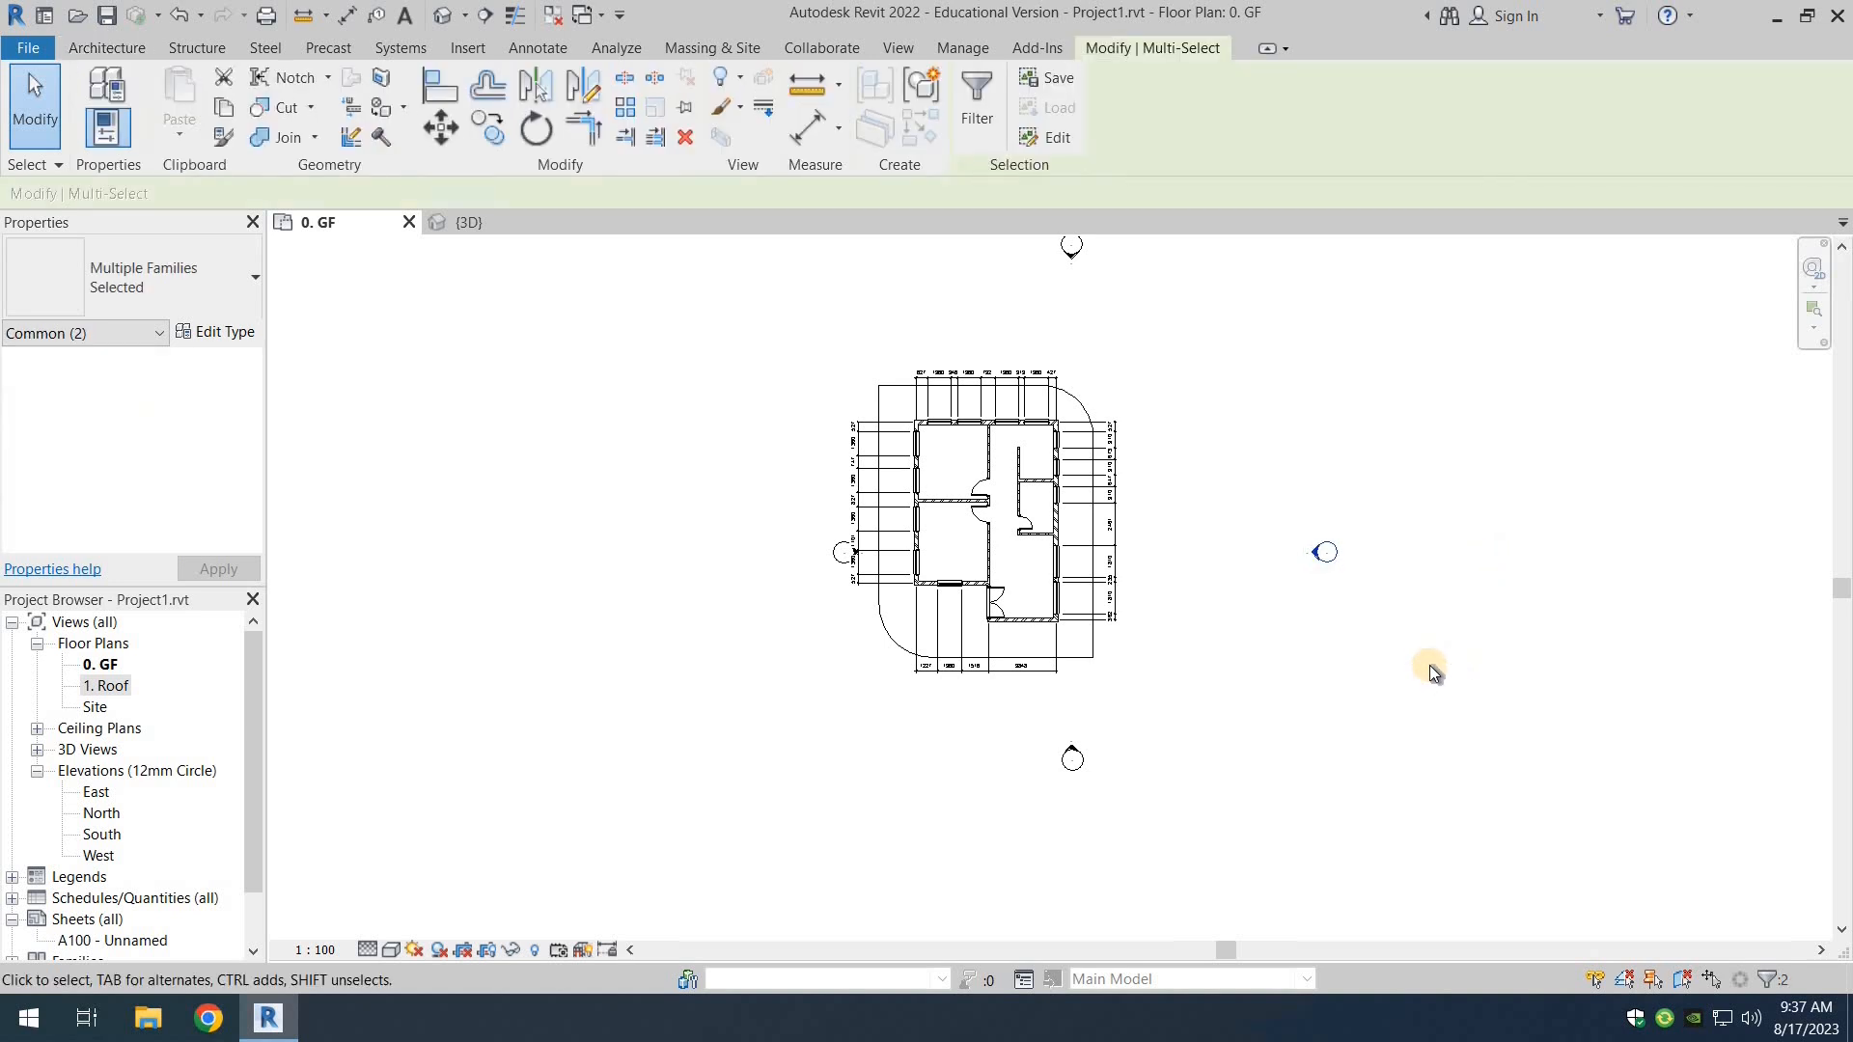
pyautogui.click(1266, 740)
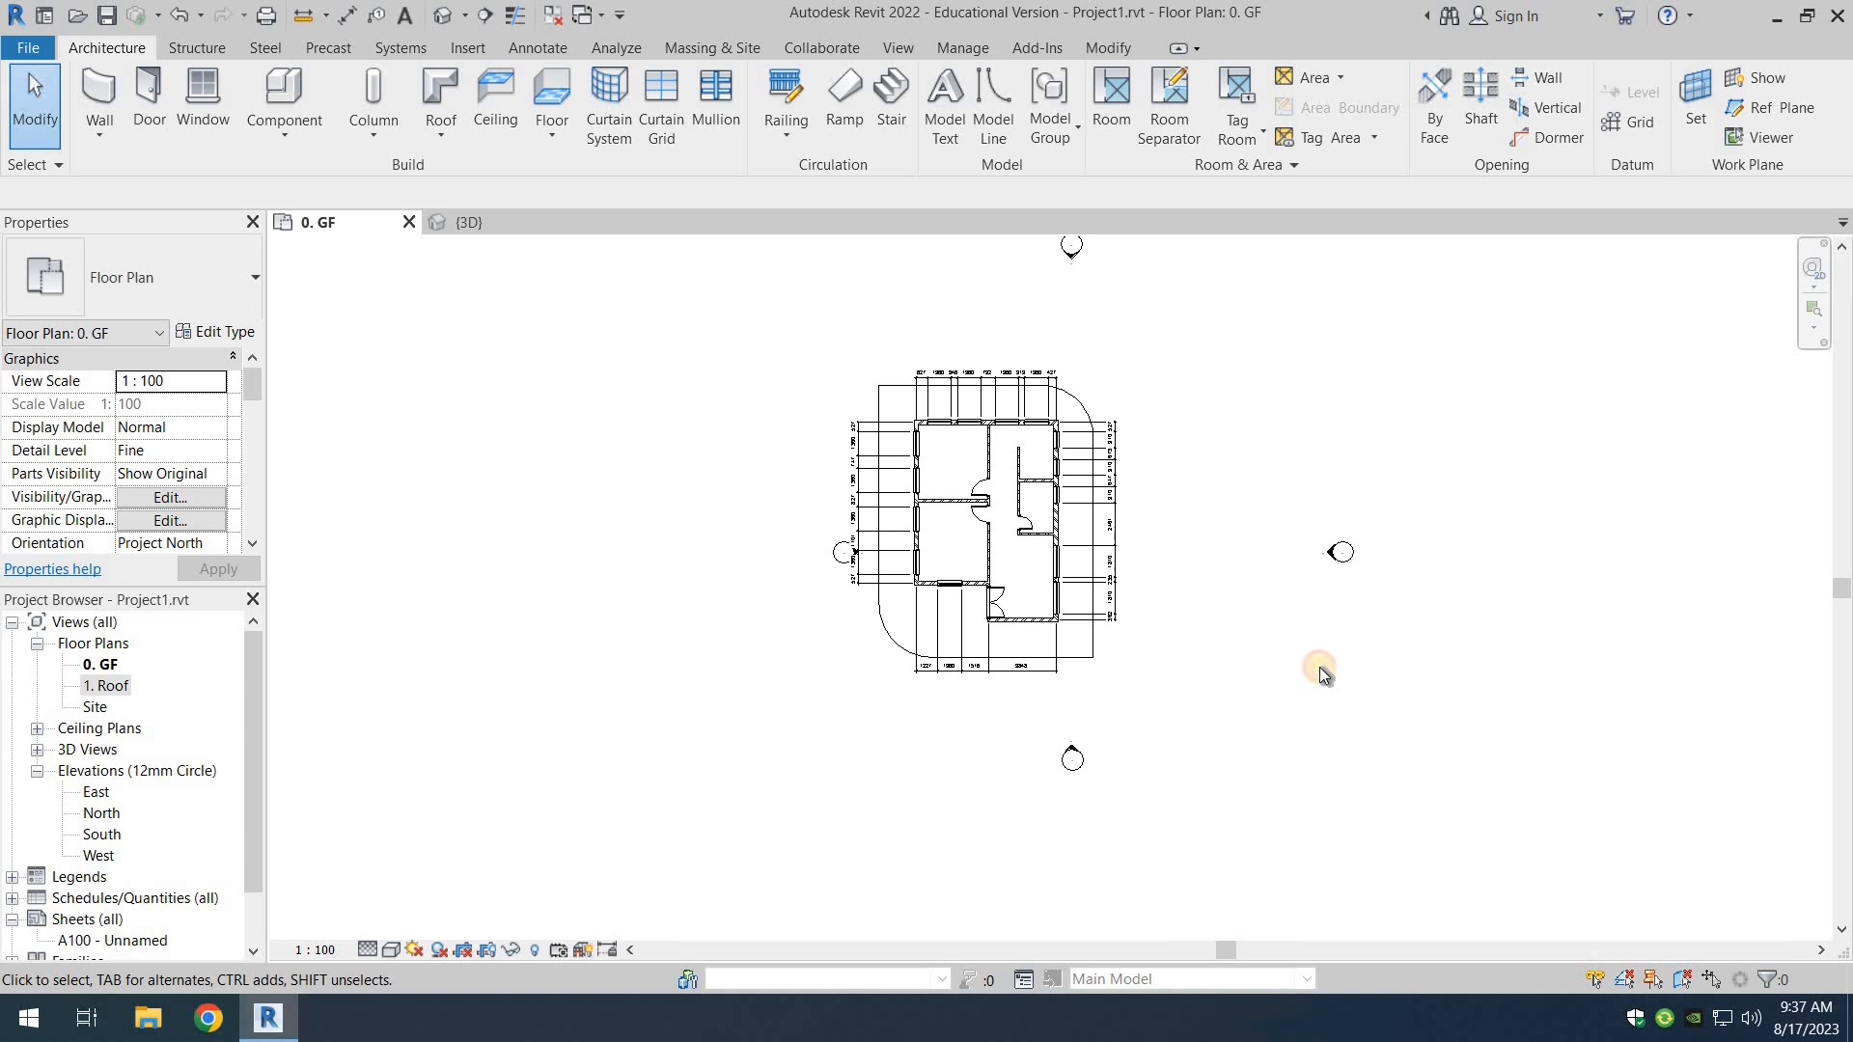
# Step: Move the entire south elevation marker farther south, away from the south dimension string
pyautogui.moveTo(1319, 666)
pyautogui.mouseDown()
pyautogui.moveTo(1272, 763)
pyautogui.moveTo(1078, 848)
pyautogui.mouseUp()
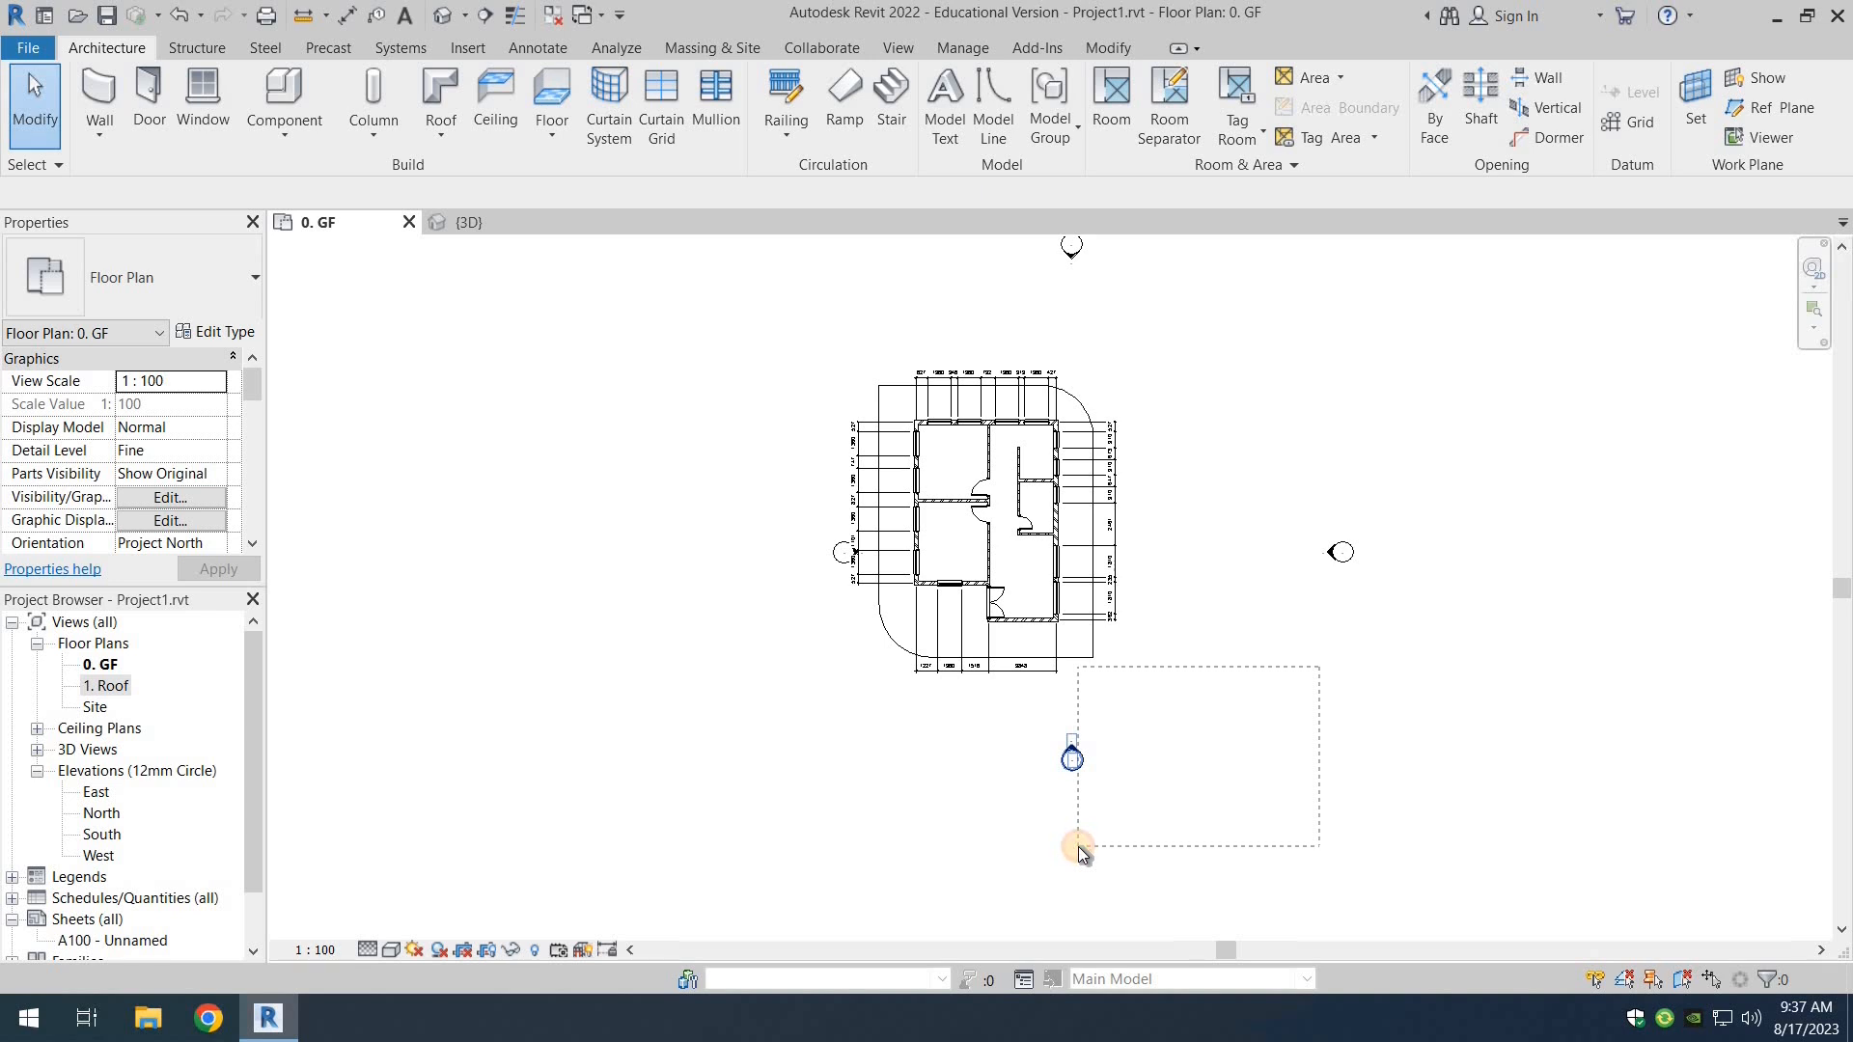
pyautogui.moveTo(1080, 852); pyautogui.dragTo(1079, 850)
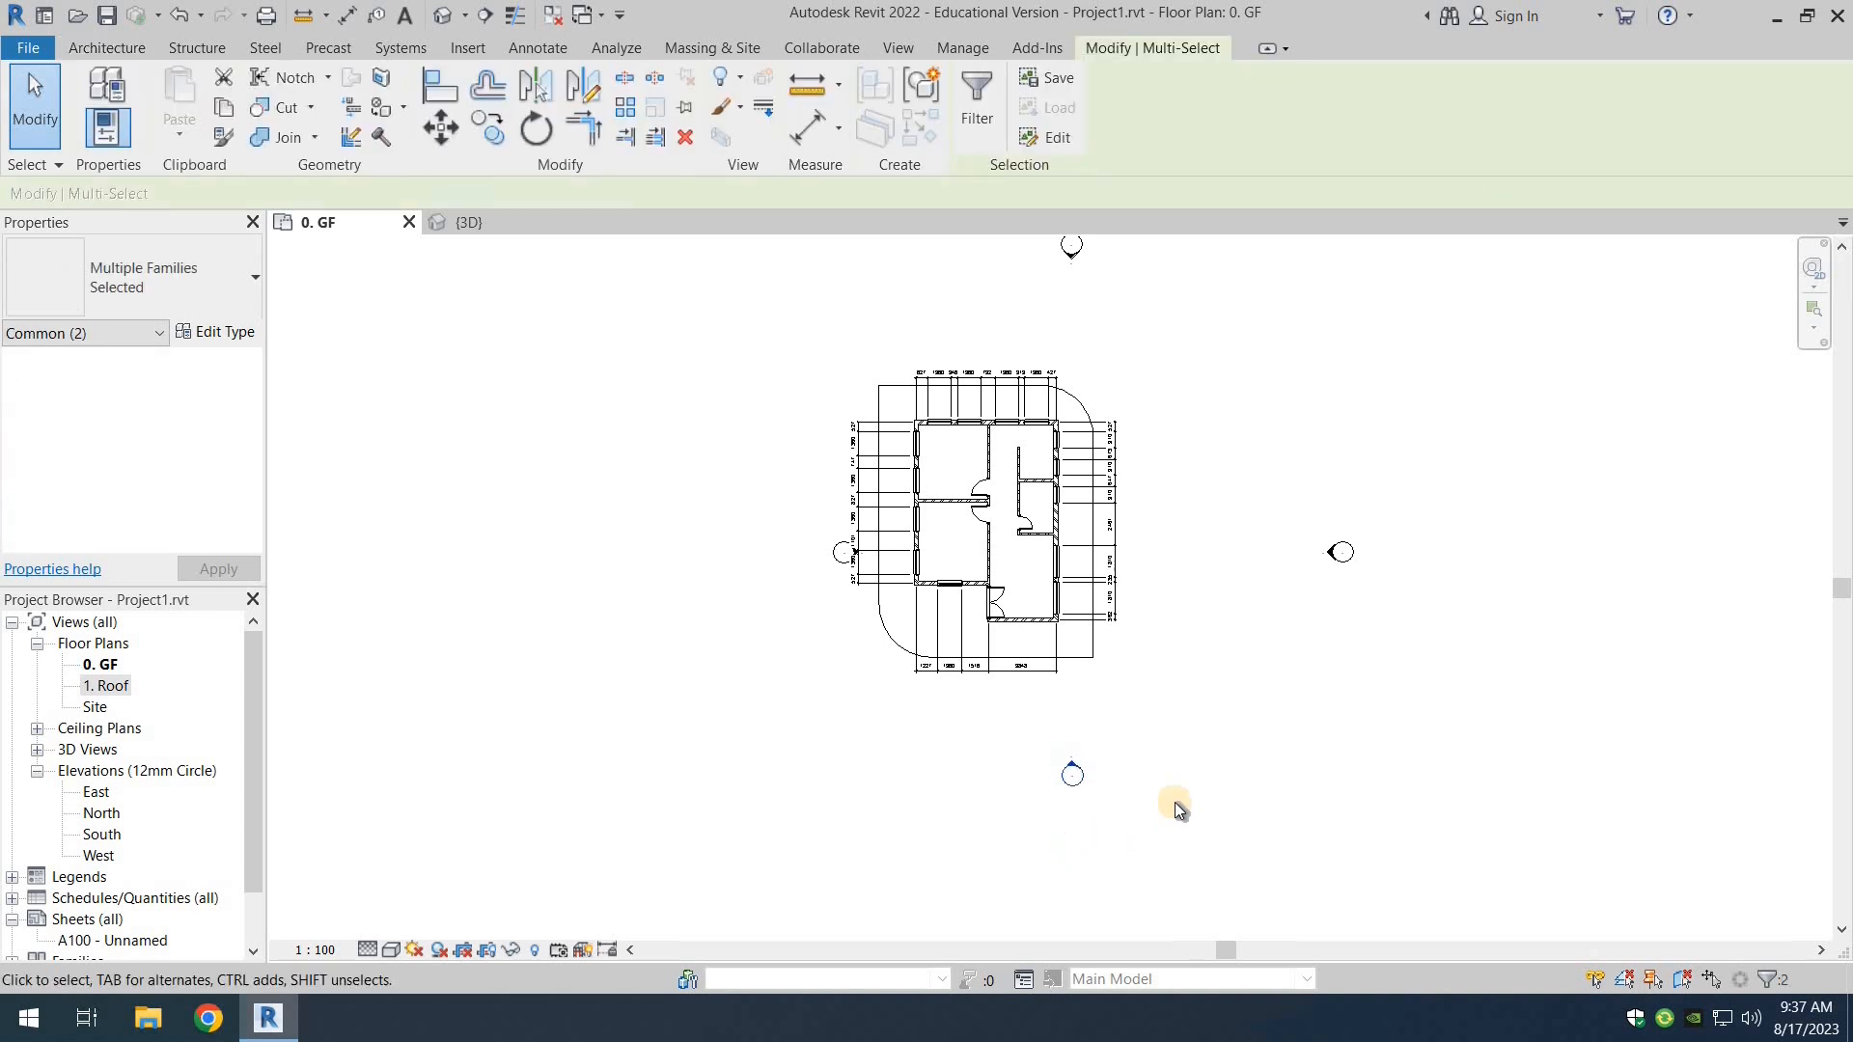
pyautogui.press('Down')
pyautogui.press('Down')
pyautogui.press('Down')
pyautogui.press('Down')
pyautogui.press('Down')
pyautogui.press('Down')
# Step: Move the entire west elevation marker west until it is well clear of the west dimension string
pyautogui.click(806, 558)
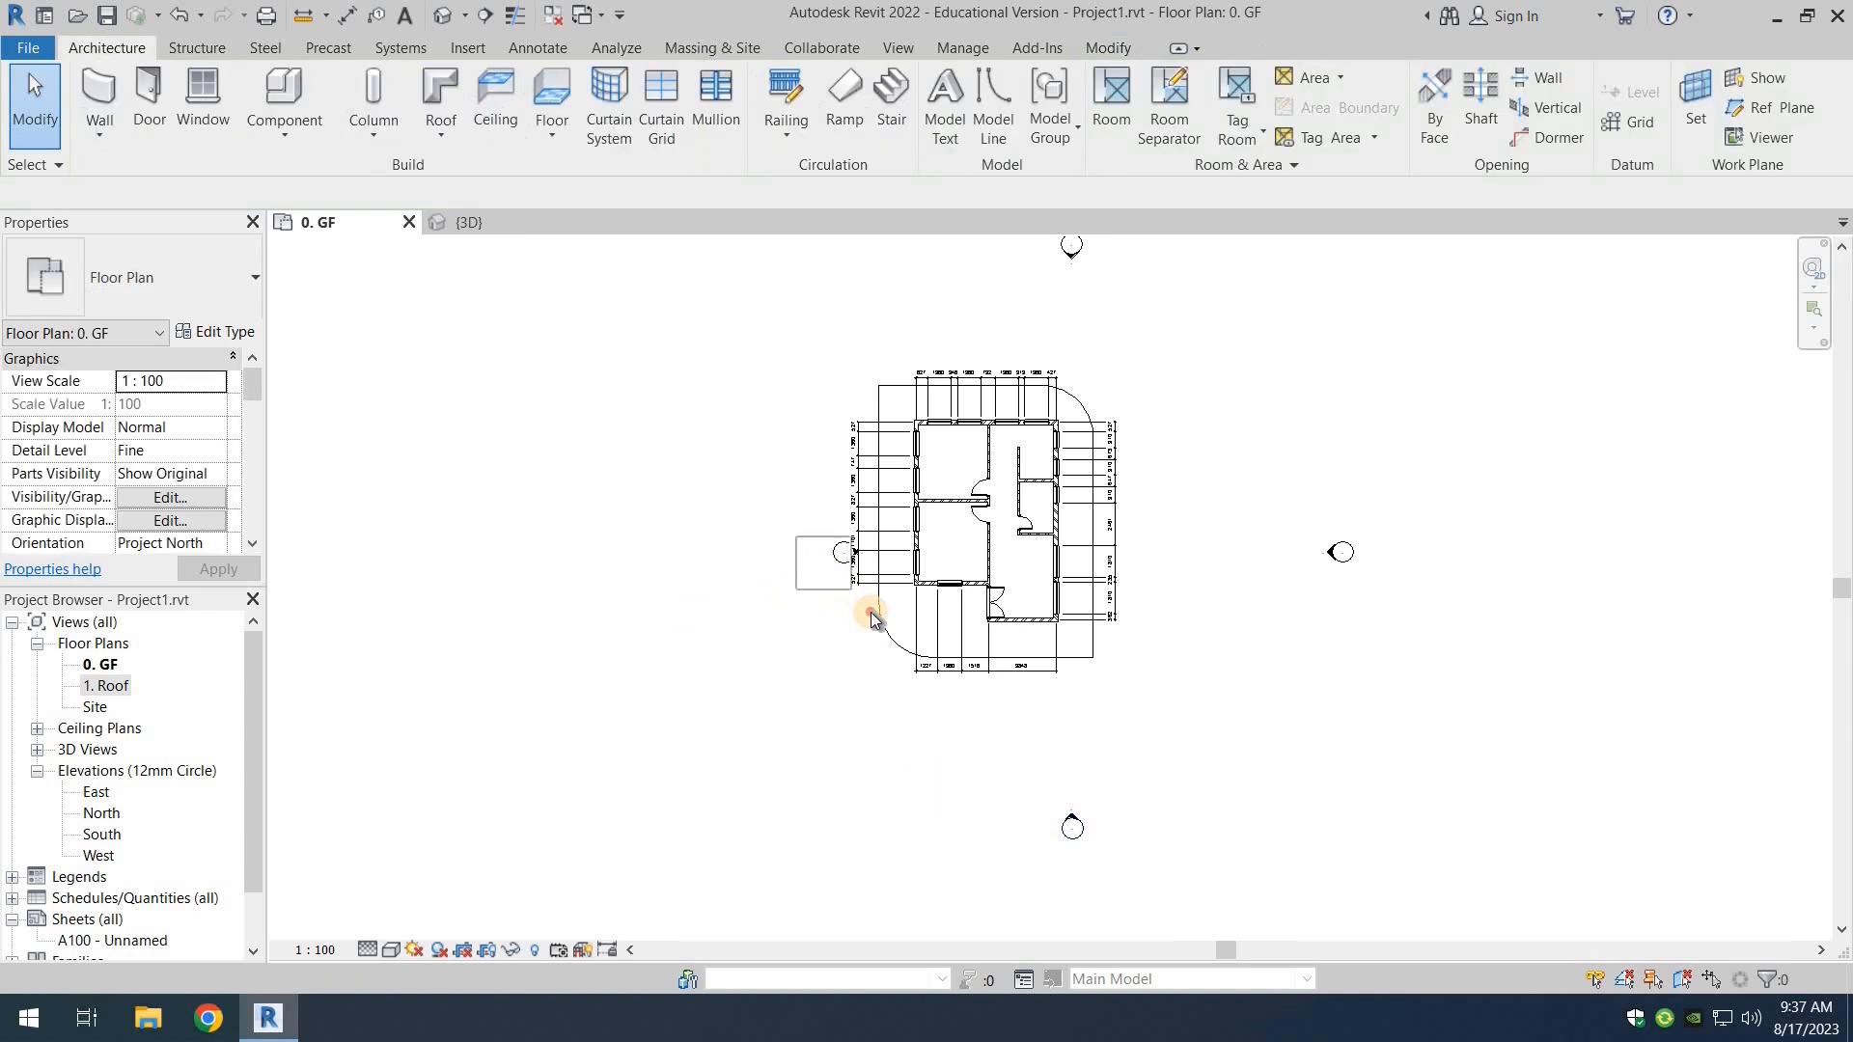
pyautogui.moveTo(871, 612); pyautogui.dragTo(870, 613)
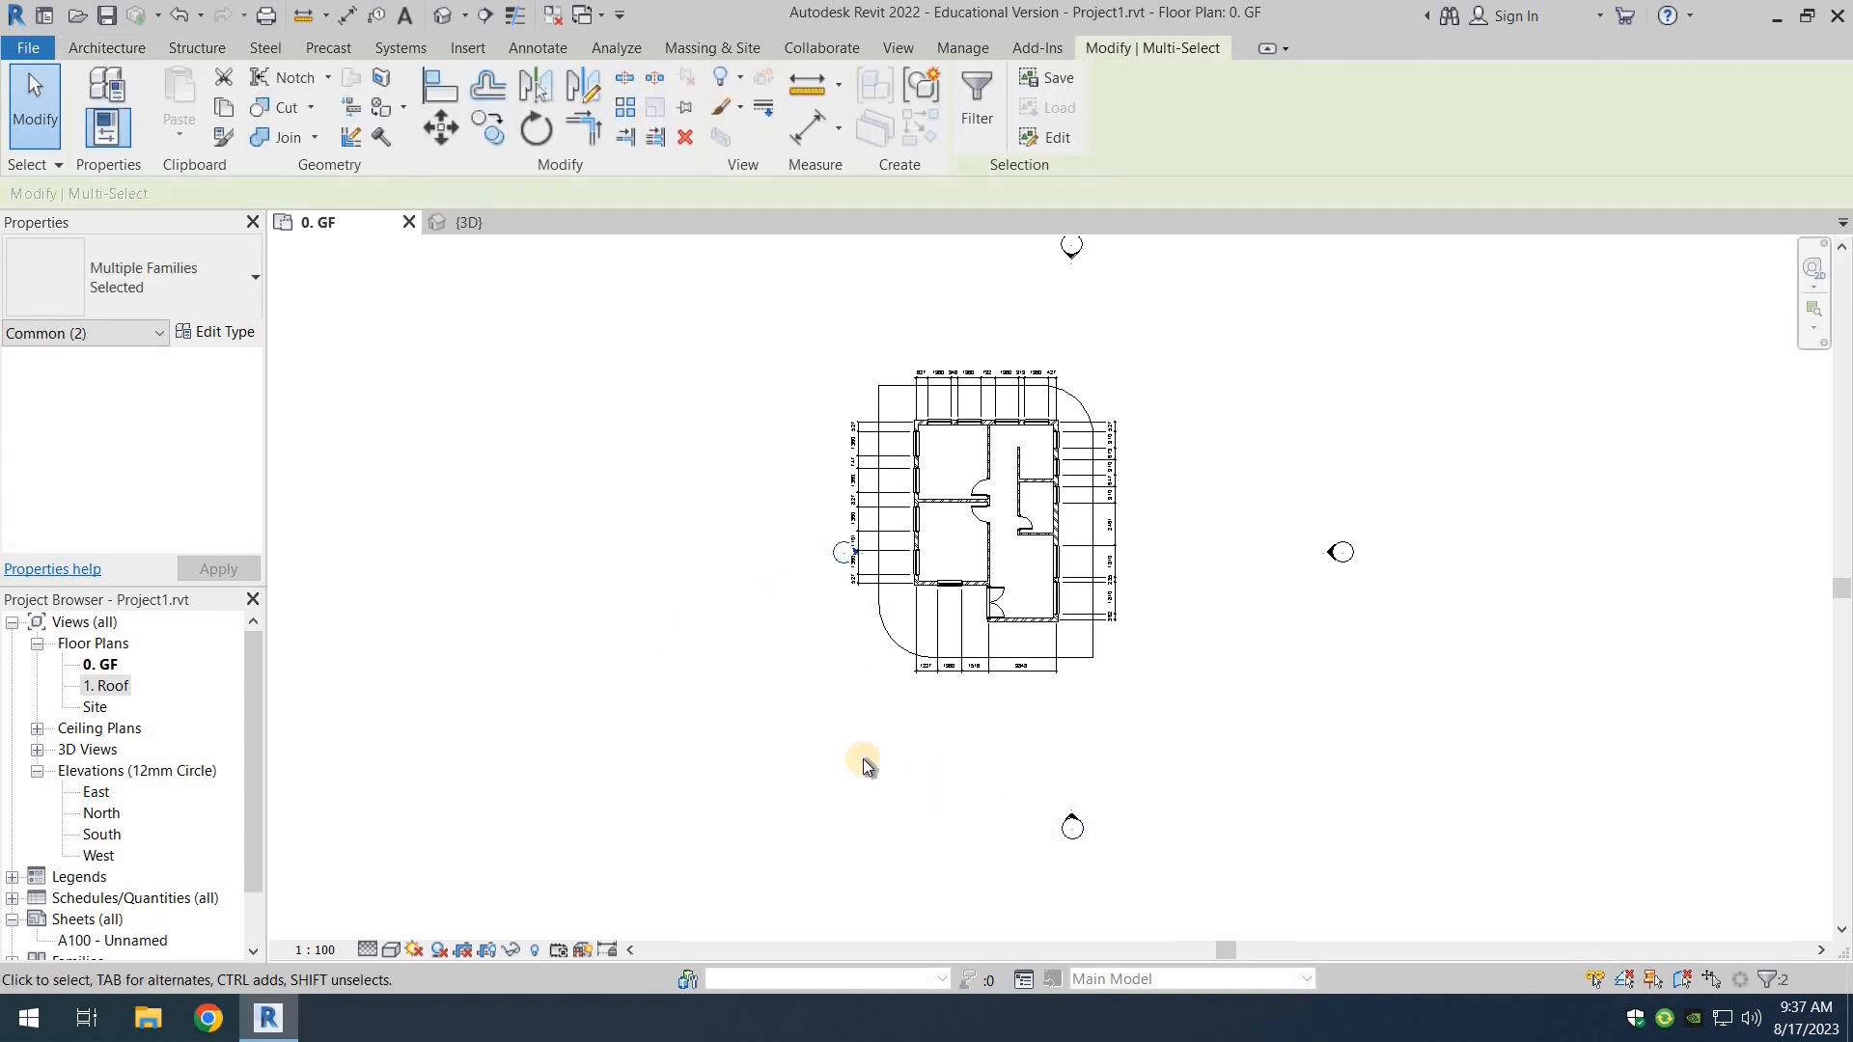
pyautogui.press('Left')
pyautogui.press('Left')
pyautogui.press('Left')
pyautogui.press('Left')
pyautogui.press('Left')
pyautogui.press('Left')
pyautogui.press('Left')
pyautogui.press('Left')
pyautogui.press('Left')
pyautogui.press('Left')
pyautogui.press('Left')
pyautogui.press('Left')
pyautogui.press('Left')
pyautogui.press('Left')
pyautogui.click(895, 790)
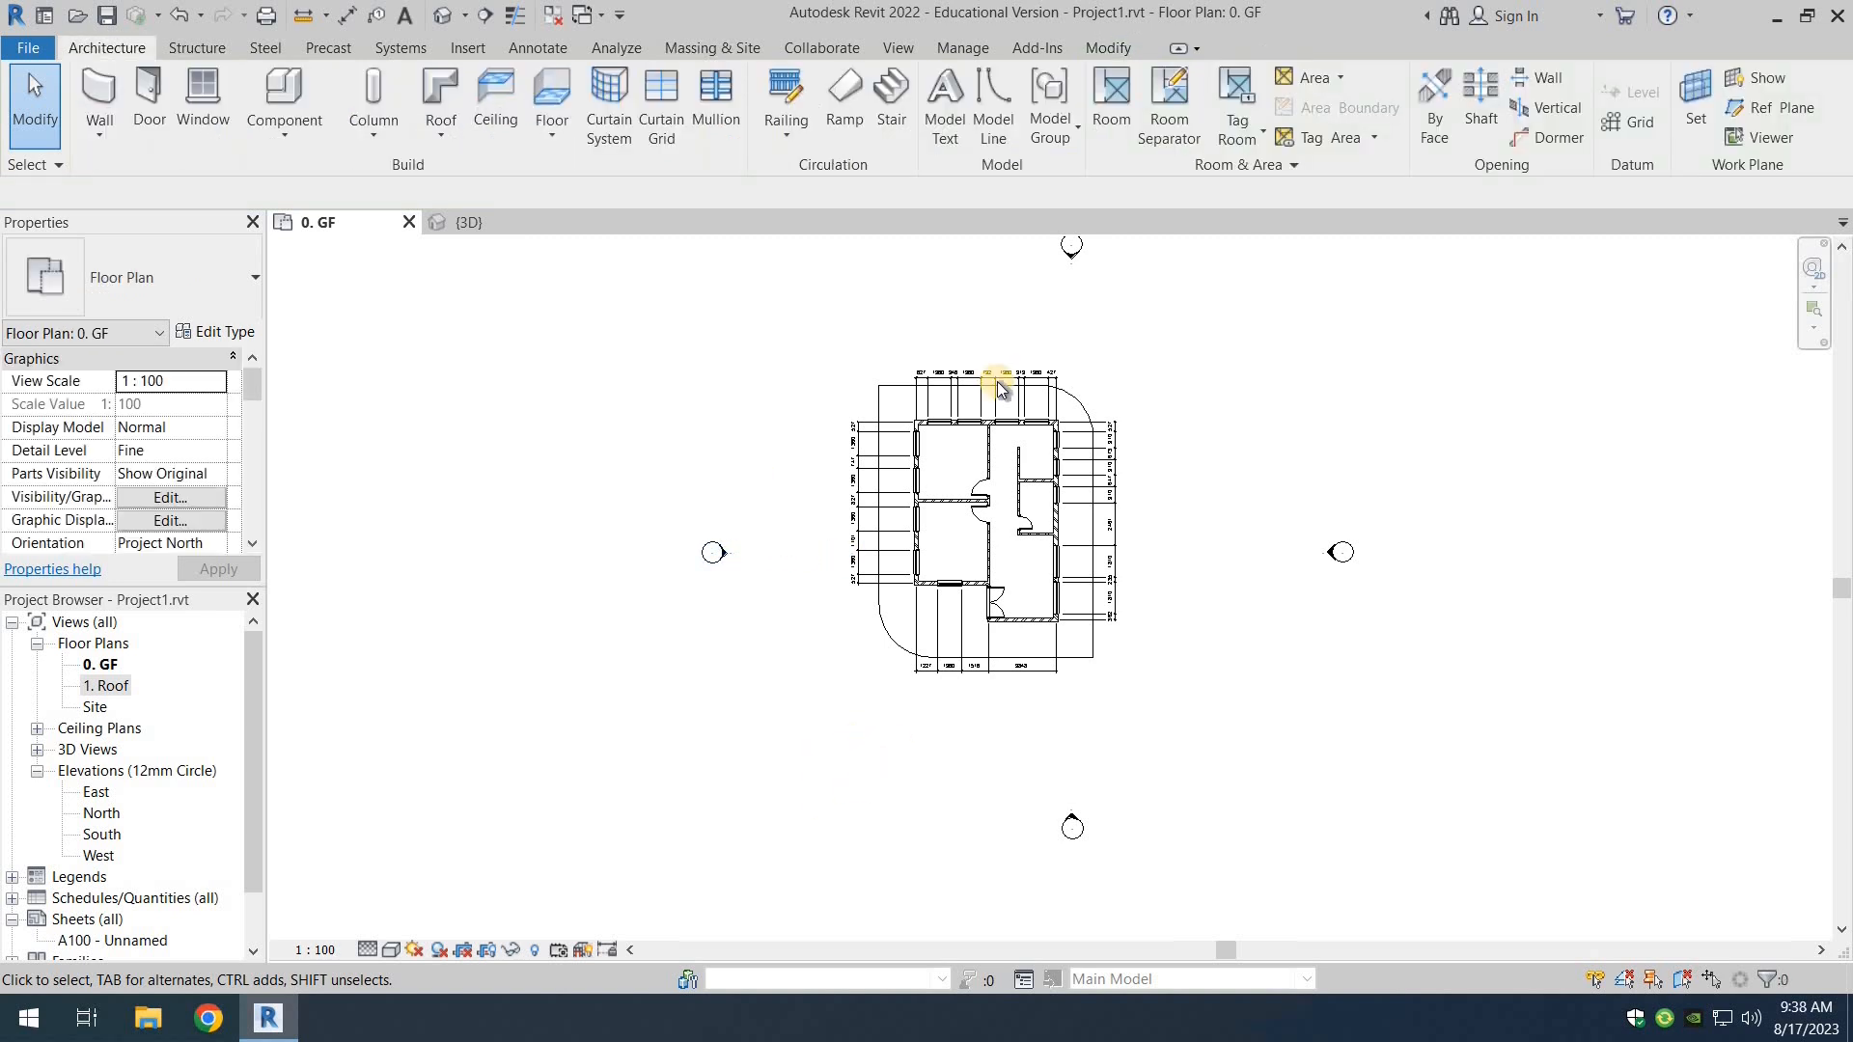
# Step: Check the dimensioned ground floor plan up close, look at the 3D view, and return to the 0. GF plan
pyautogui.scroll(2, 1055, 385)
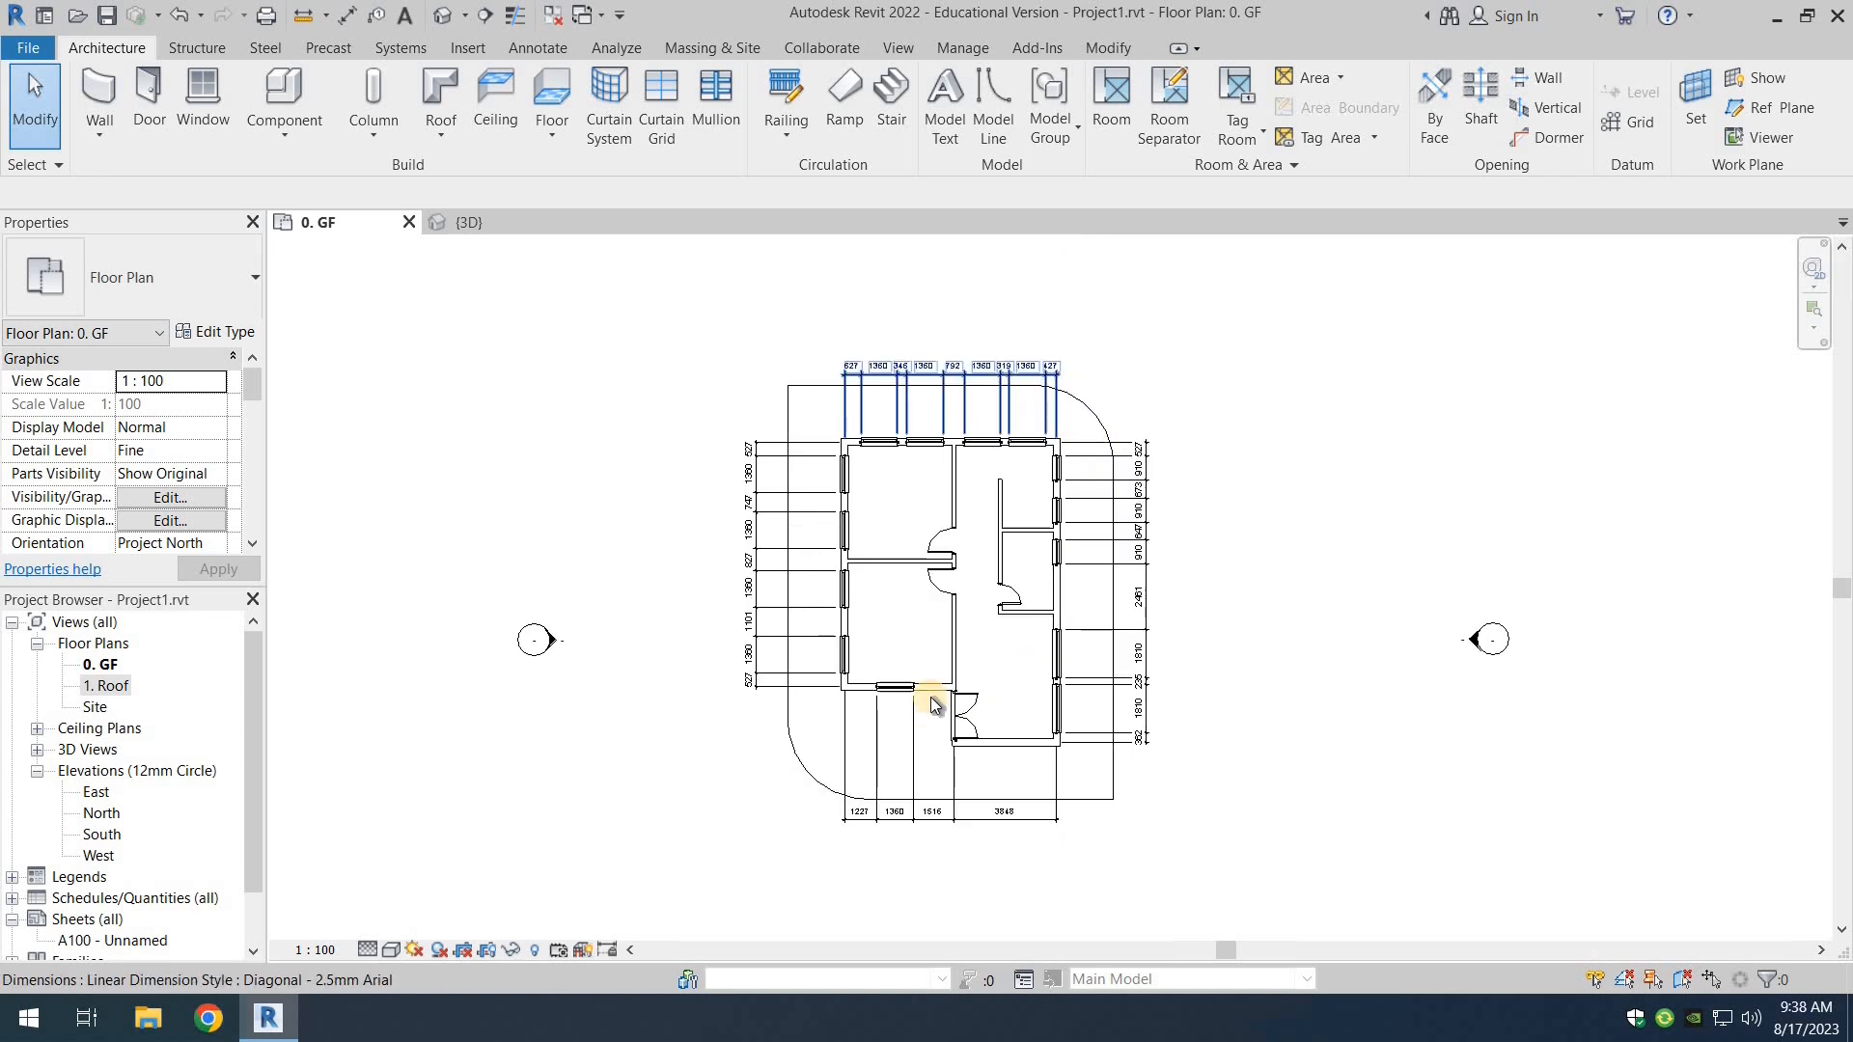
pyautogui.scroll(1, 936, 675)
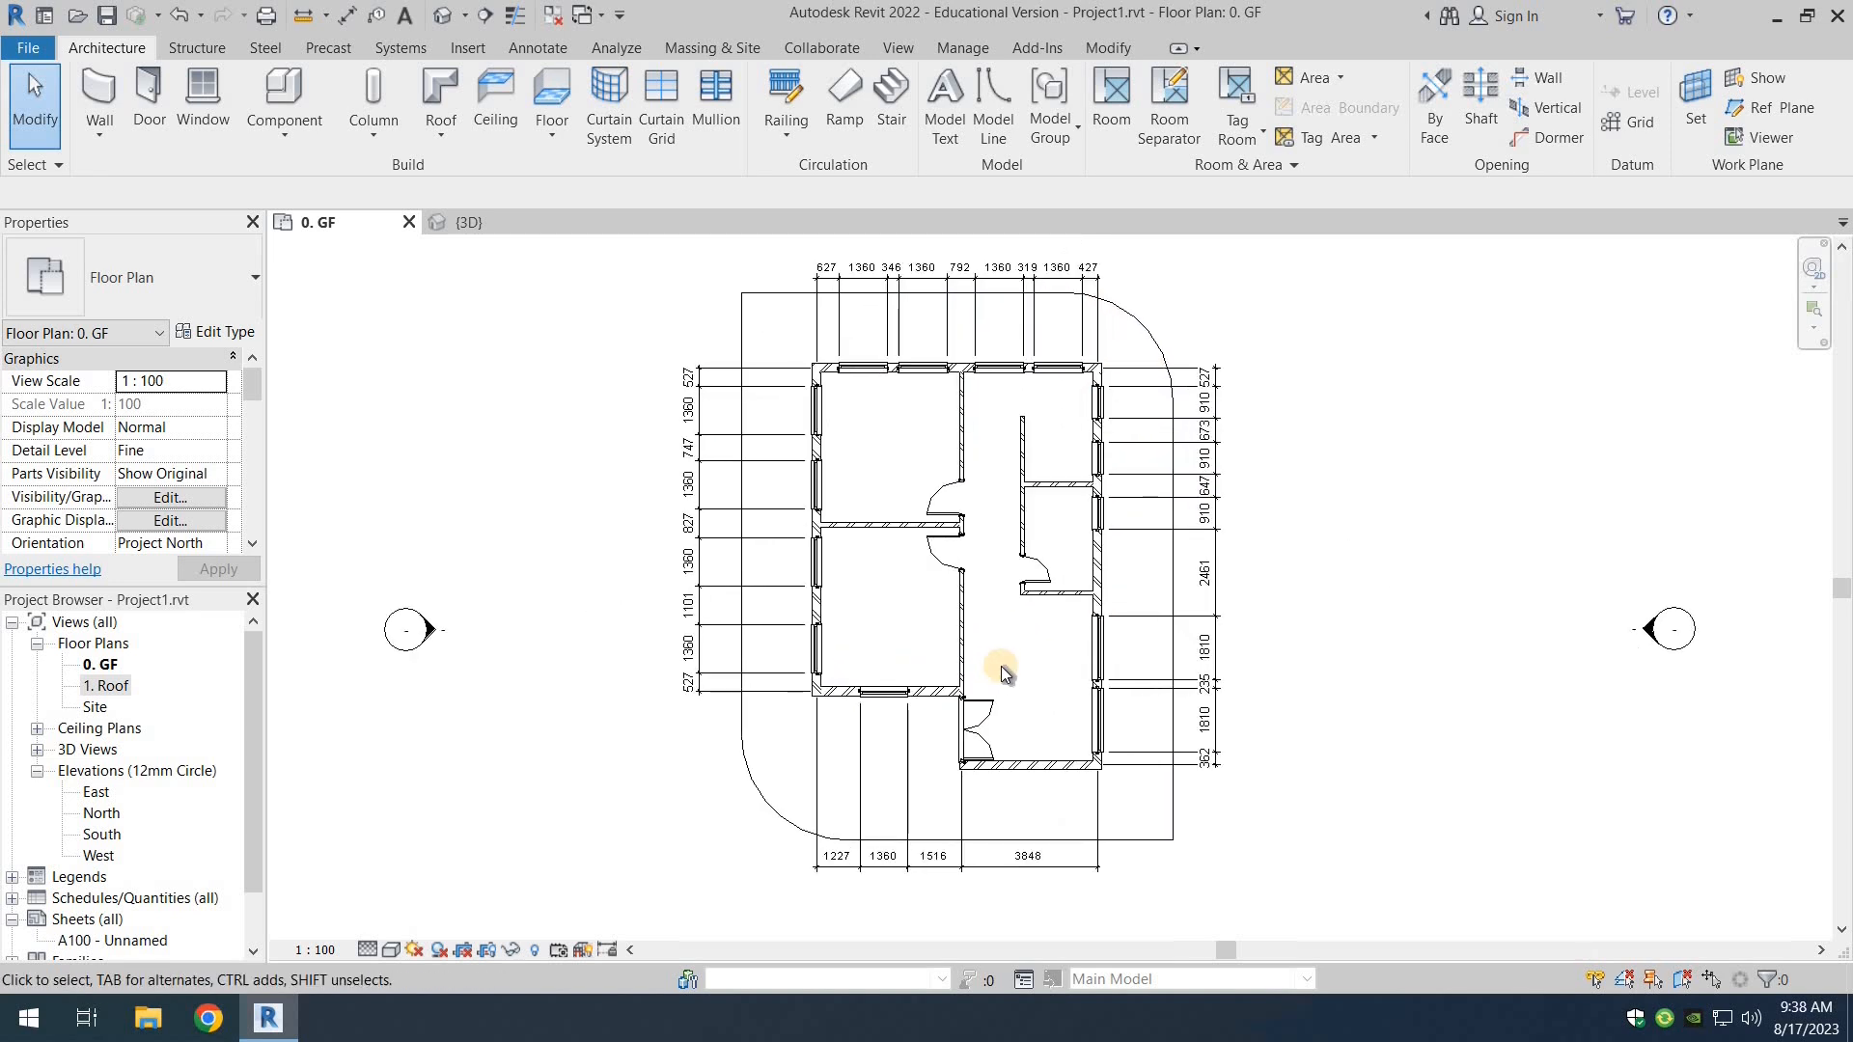
pyautogui.scroll(1, 1002, 673)
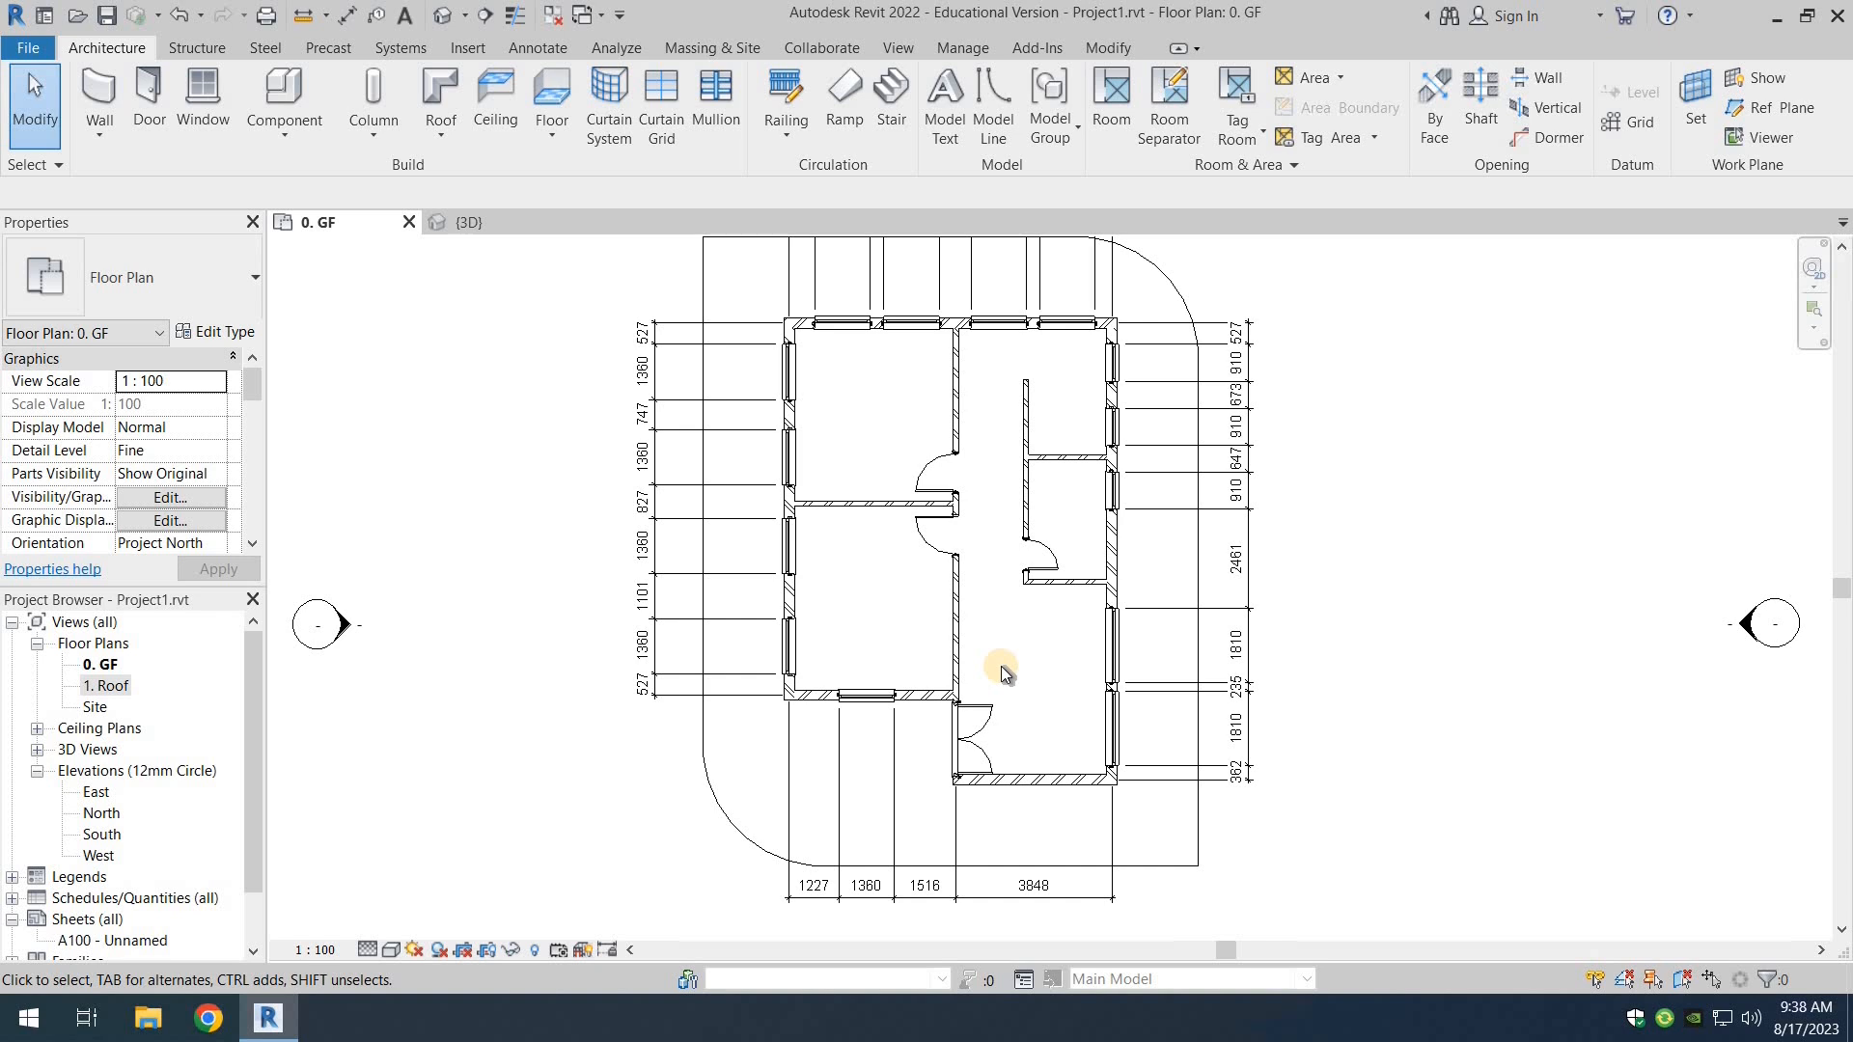
pyautogui.scroll(-1, 991, 609)
pyautogui.moveTo(1008, 632)
pyautogui.mouseDown(button='middle')
pyautogui.moveTo(1007, 650)
pyautogui.moveTo(992, 641)
pyautogui.mouseUp(button='middle')
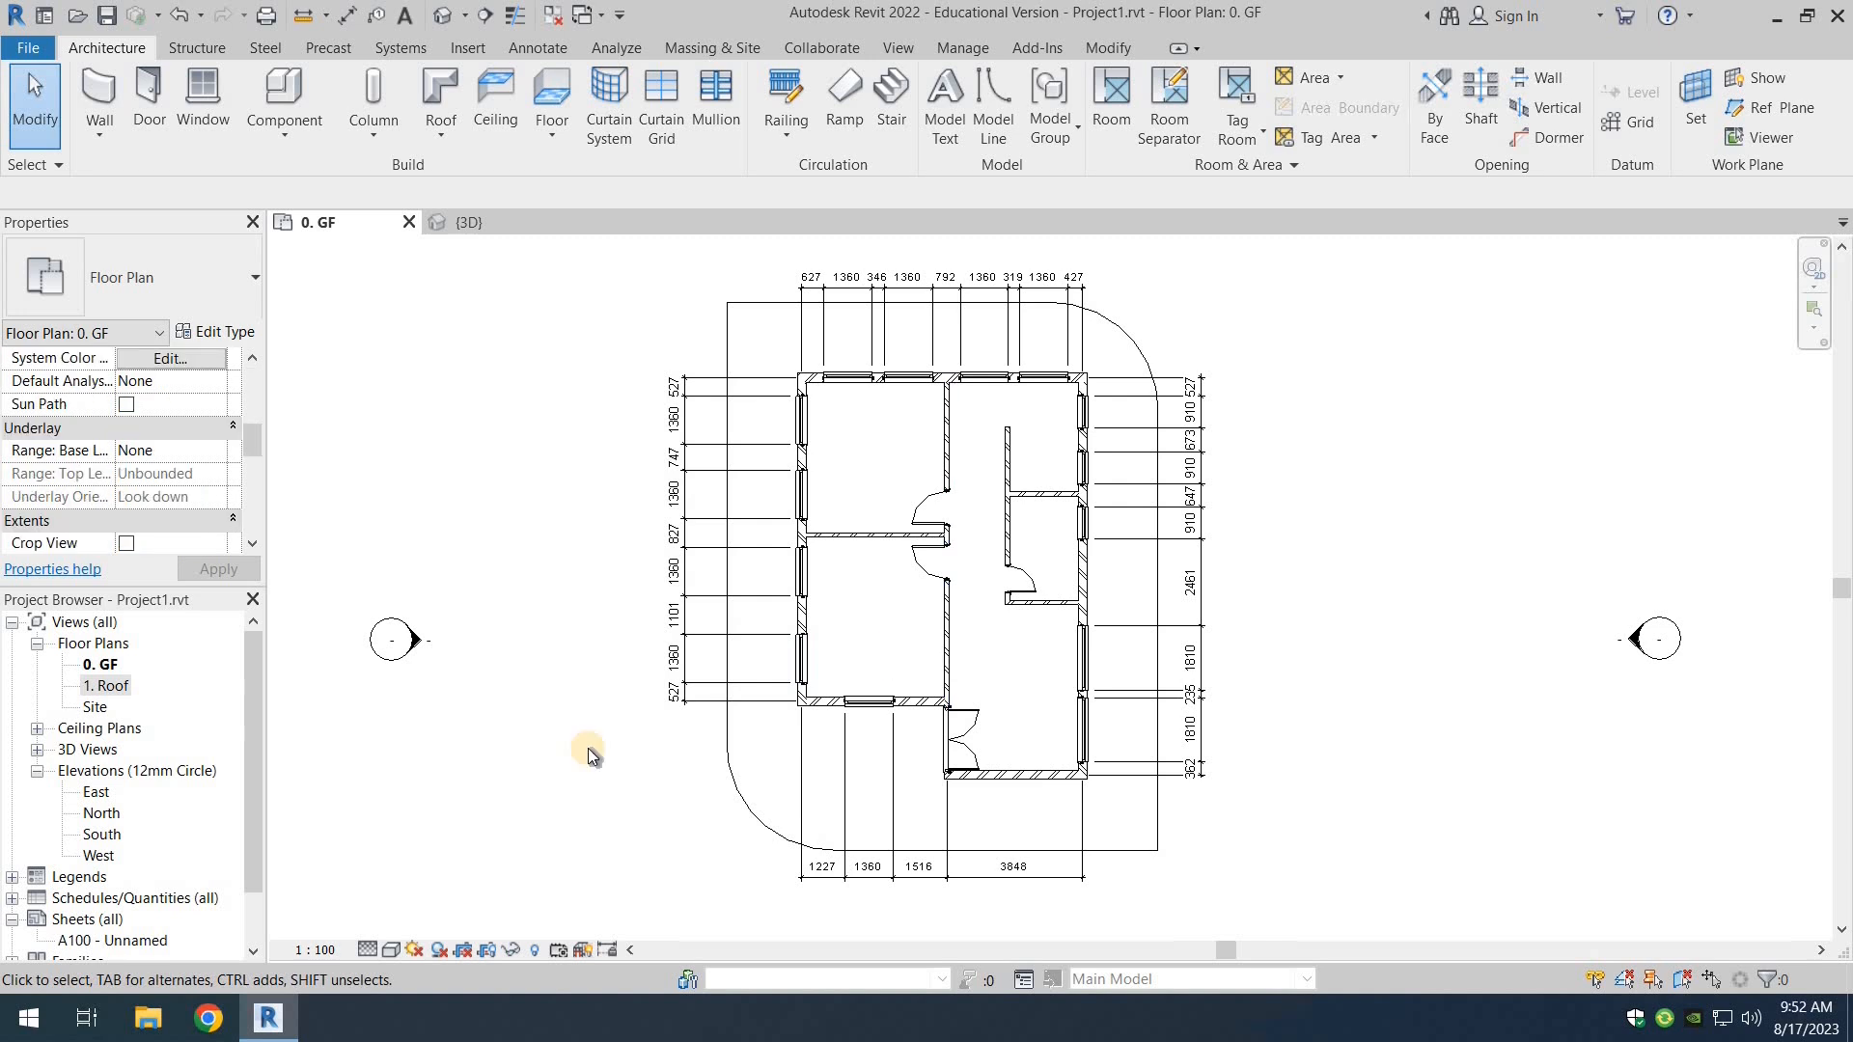
pyautogui.click(443, 223)
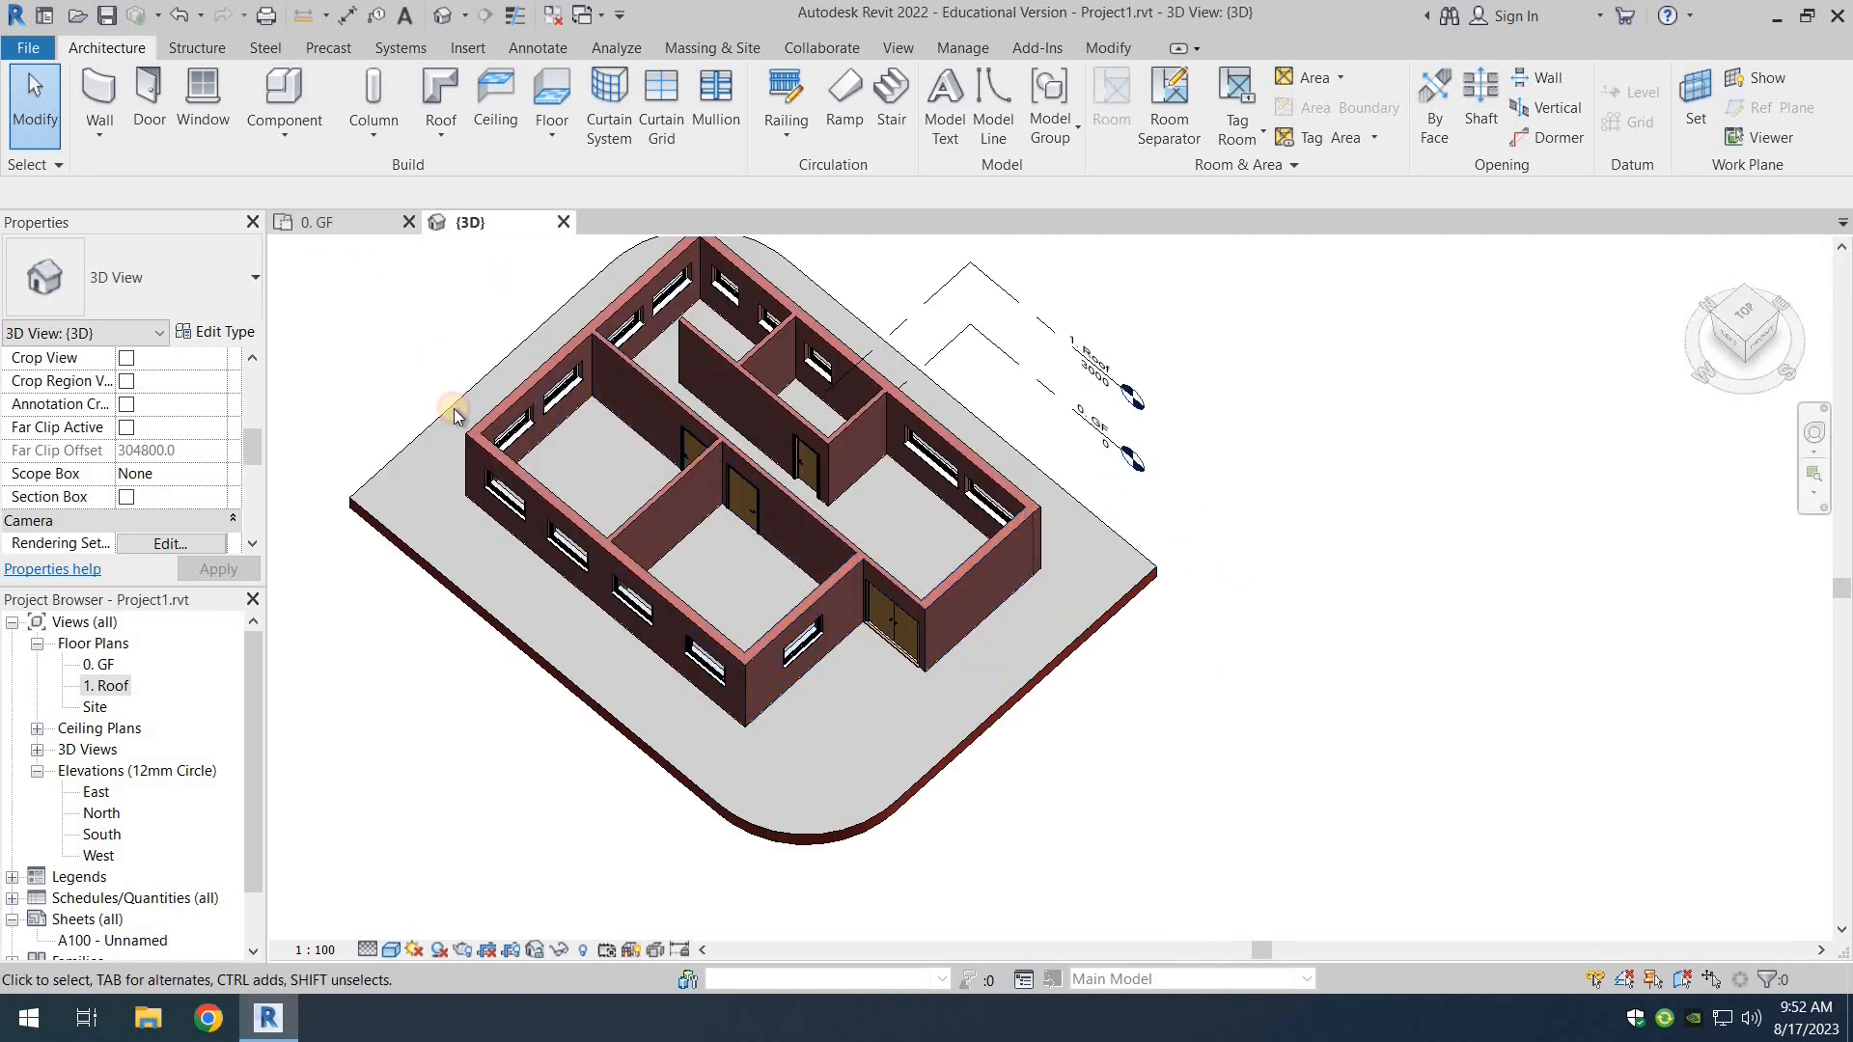
pyautogui.hotkey('ctrl', 'Tab')
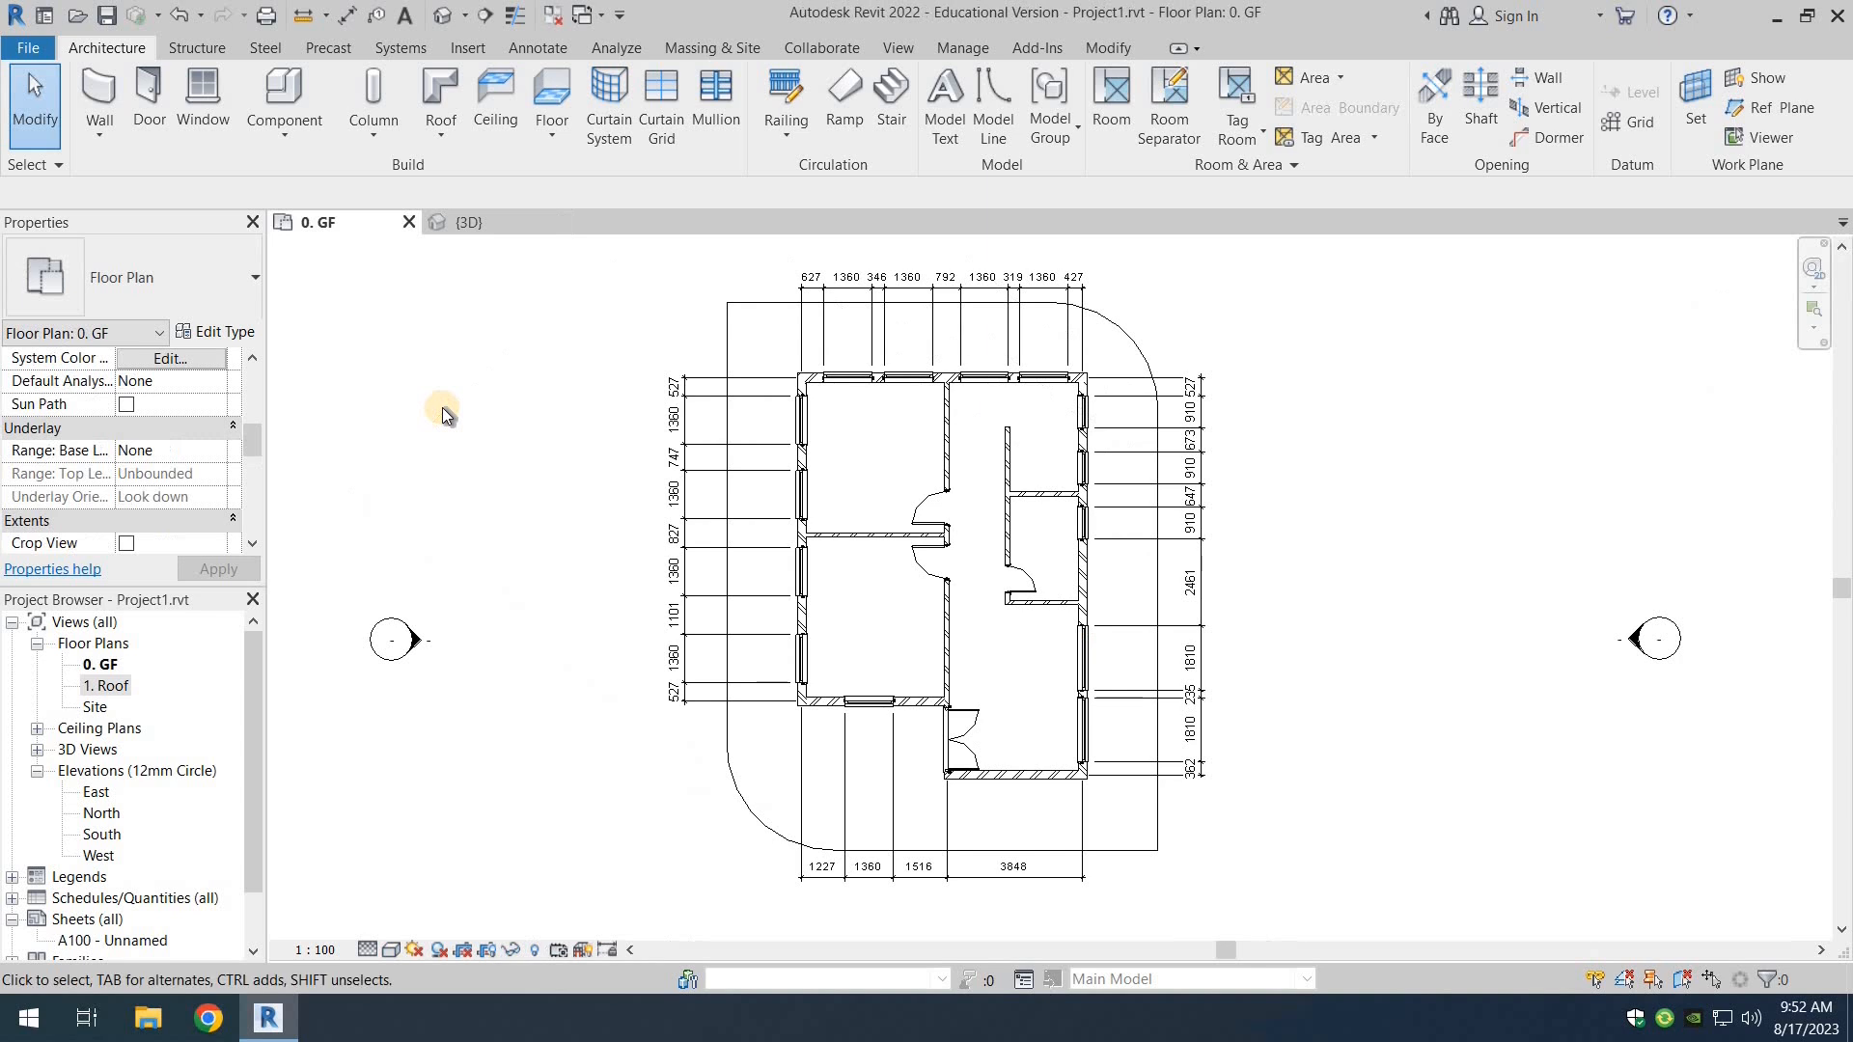
# Step: Open the 1. Roof floor plan and find its underlay range properties
pyautogui.doubleClick(104, 686)
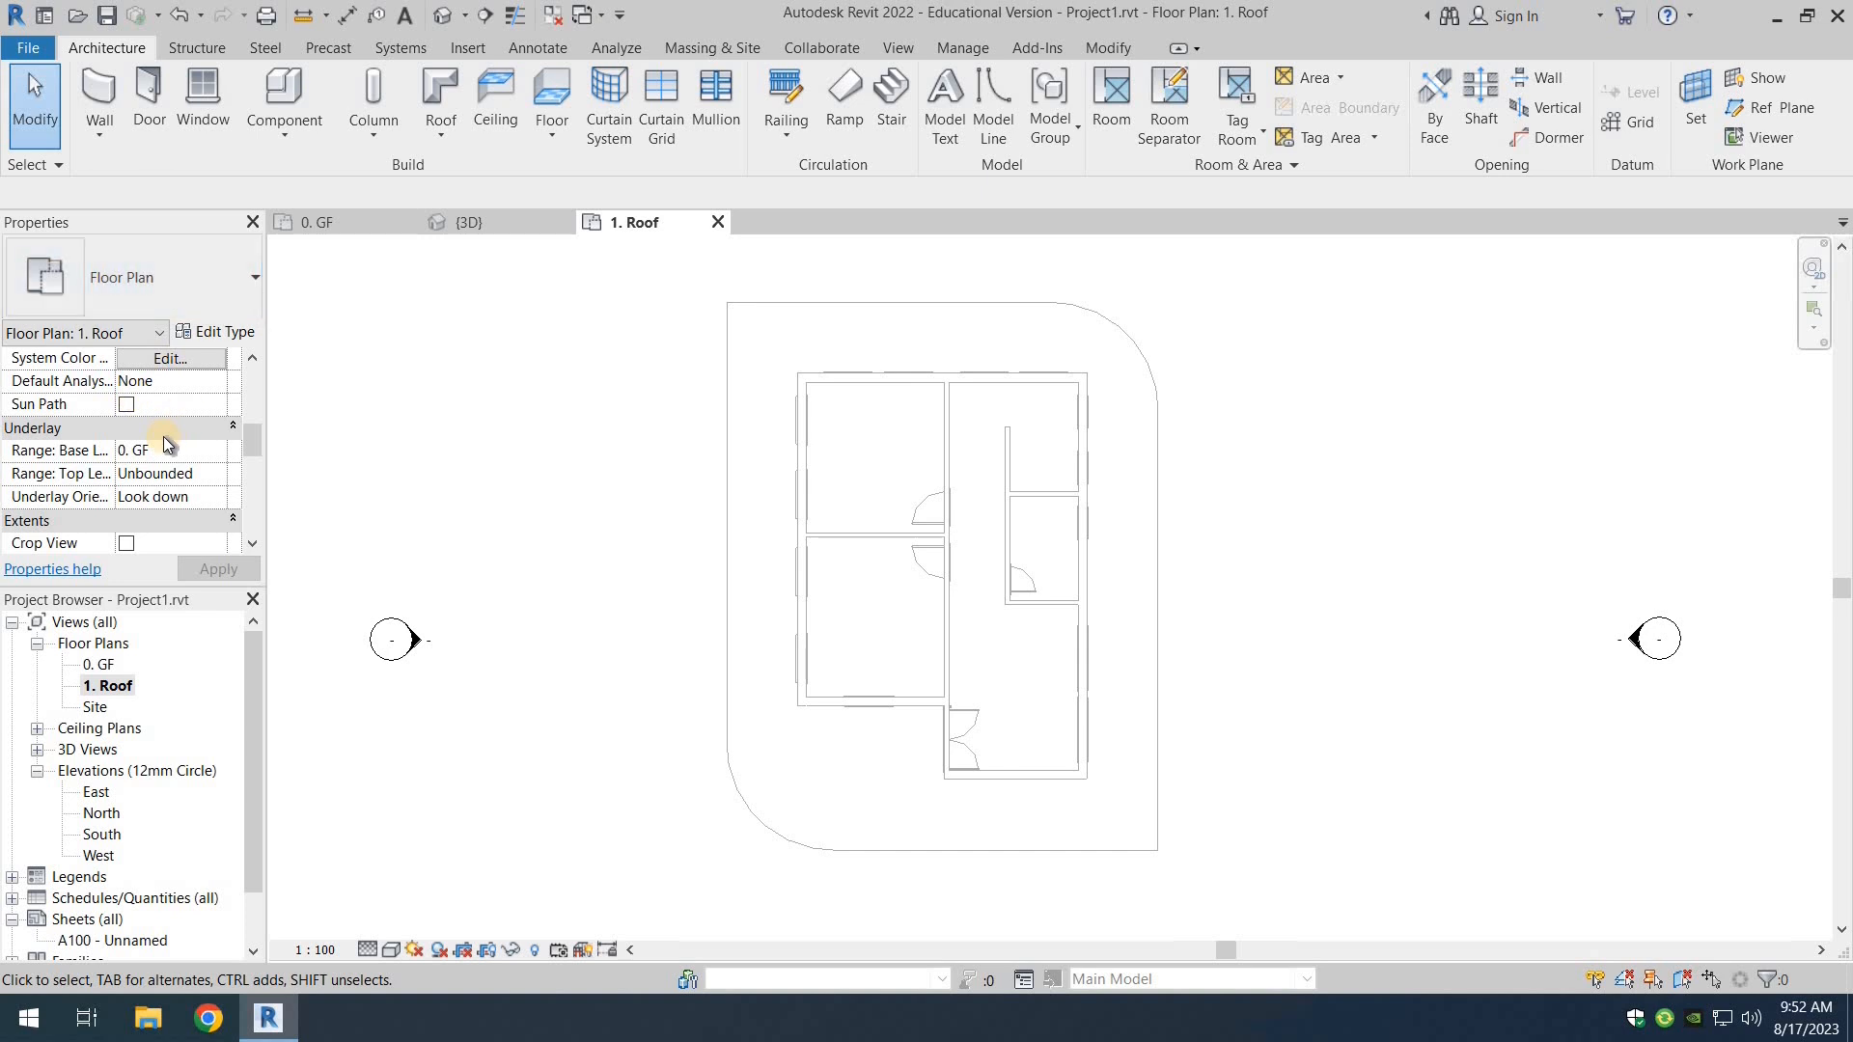
pyautogui.scroll(-3, 164, 436)
pyautogui.scroll(-4, 164, 437)
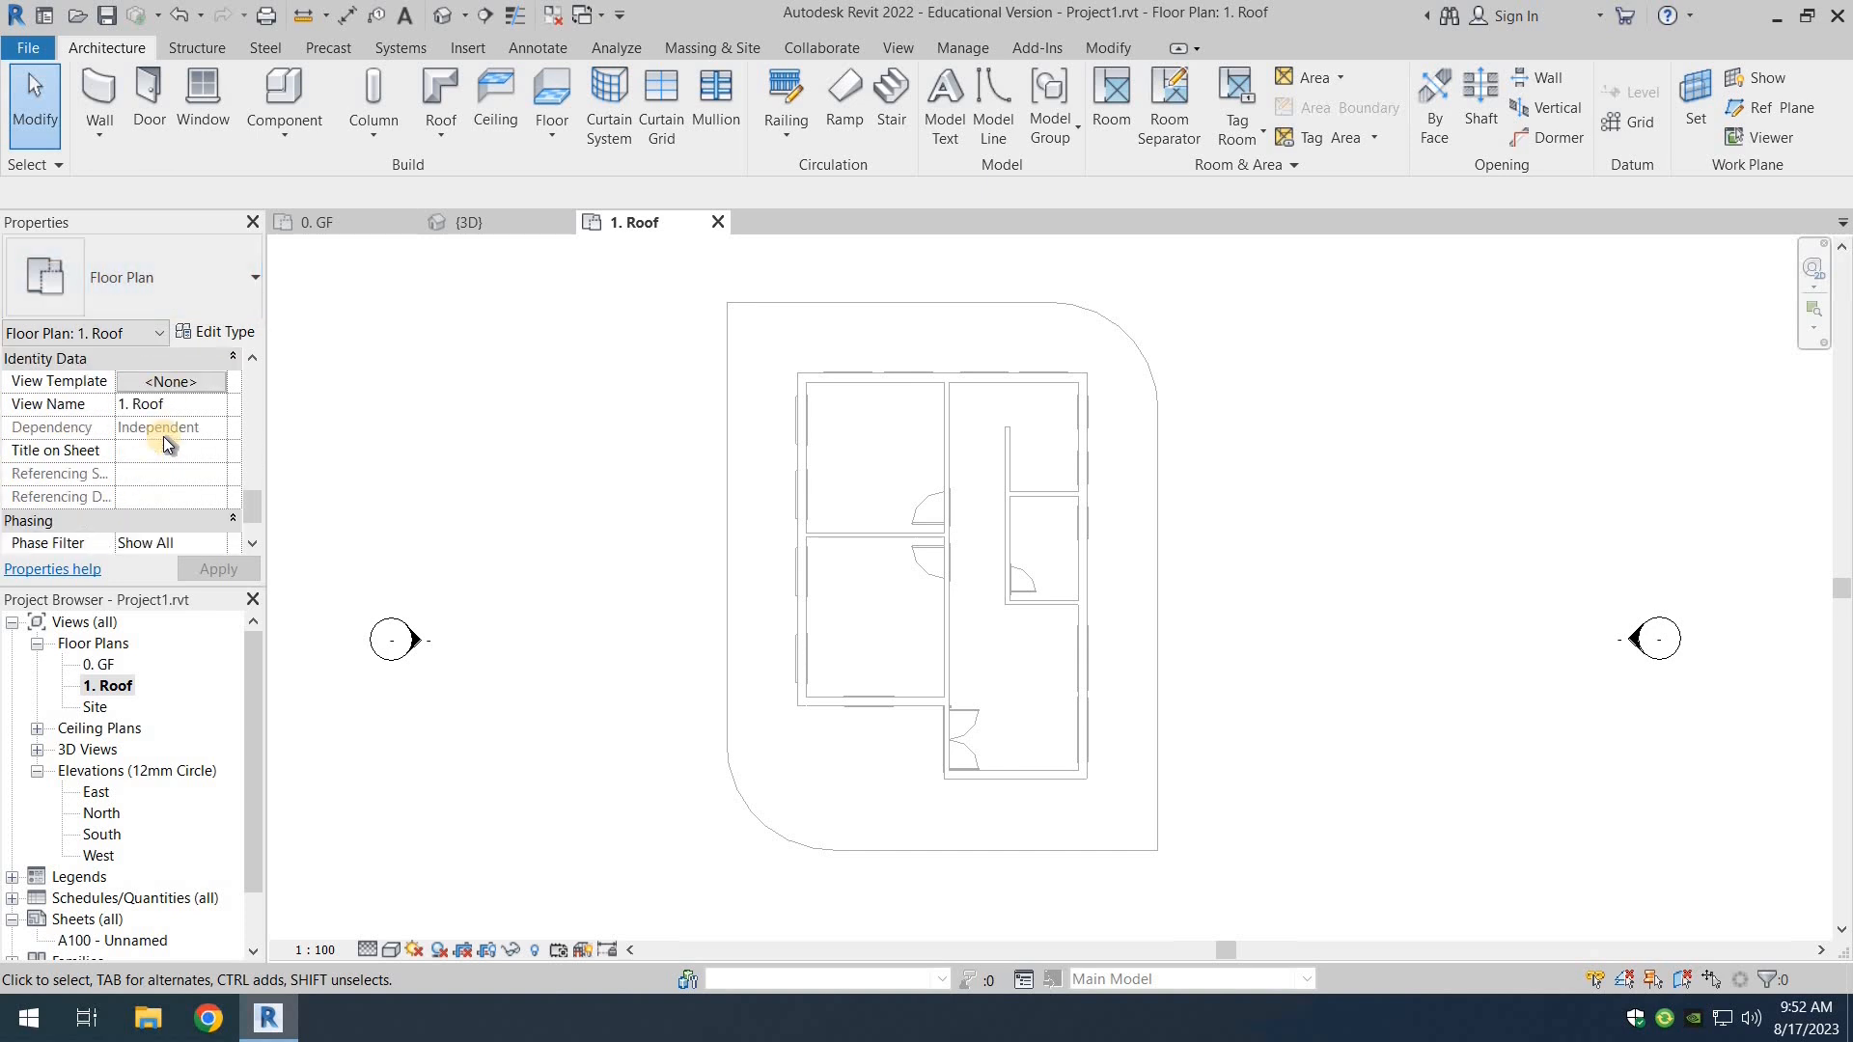
pyautogui.scroll(1, 164, 437)
pyautogui.scroll(3, 164, 437)
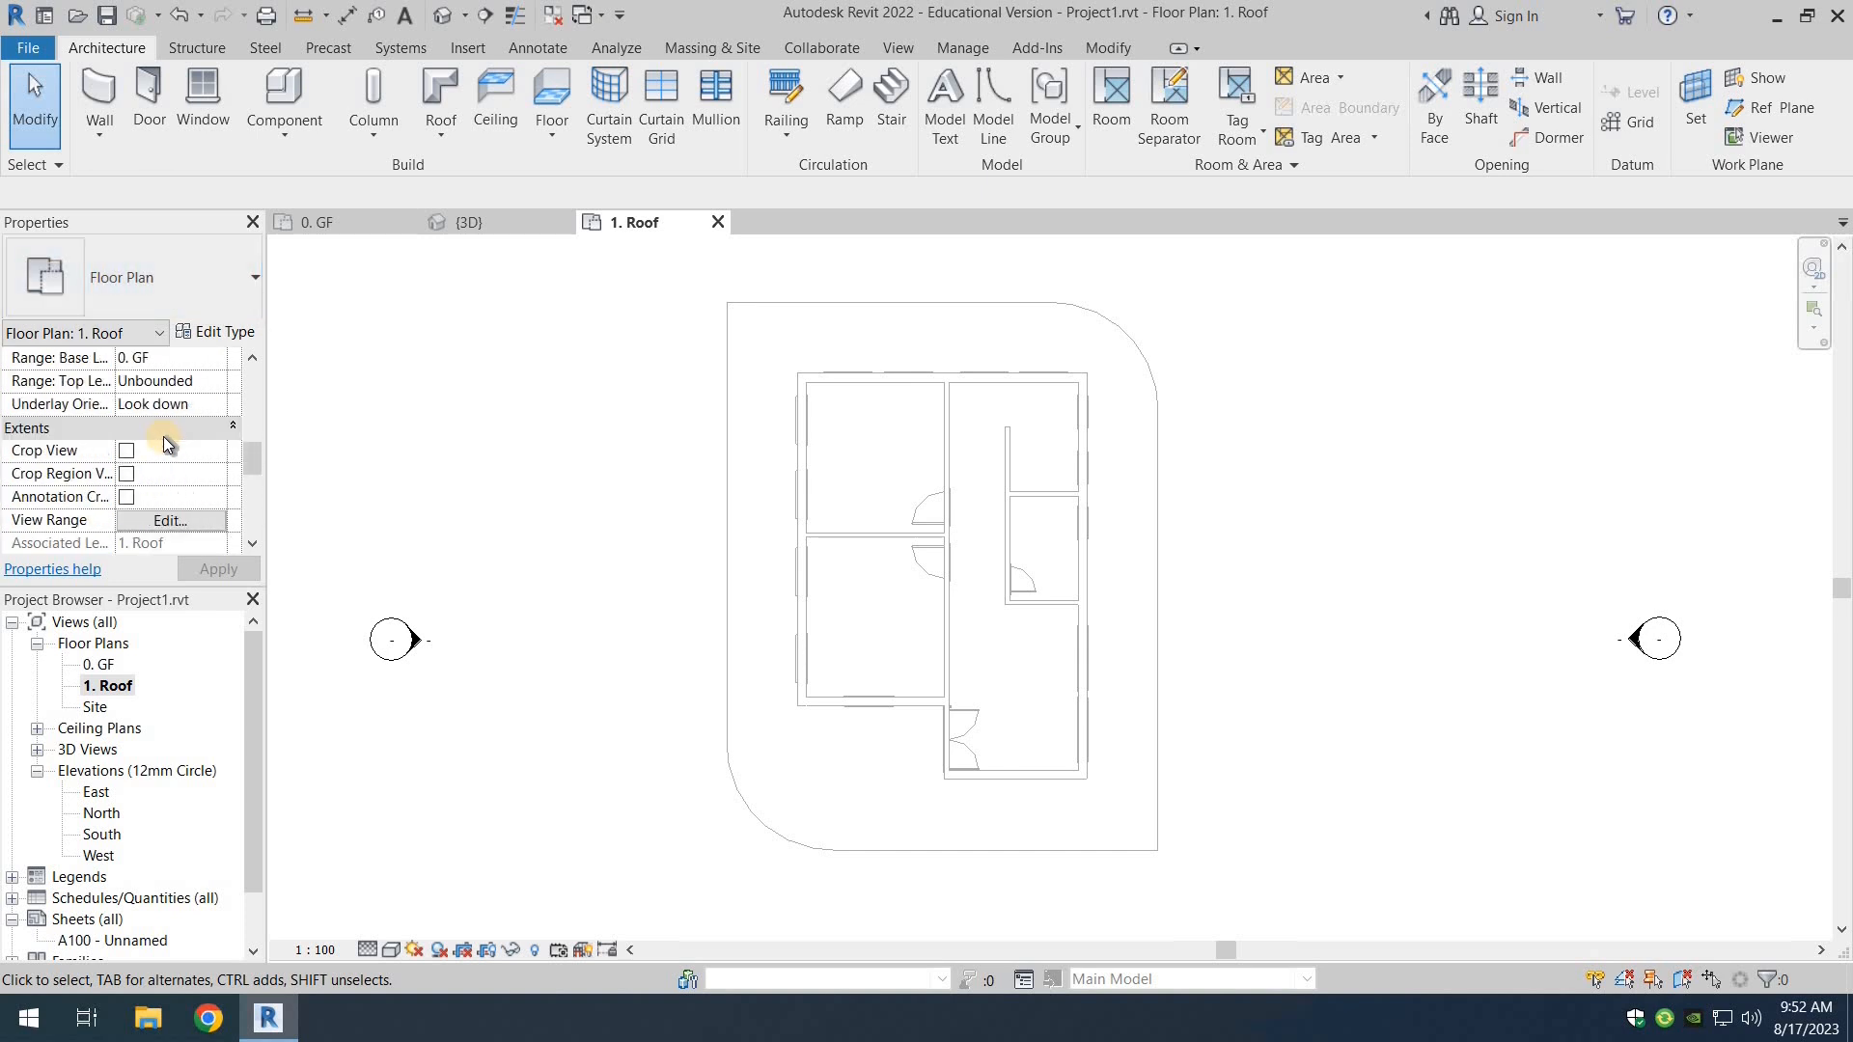
pyautogui.scroll(1, 165, 440)
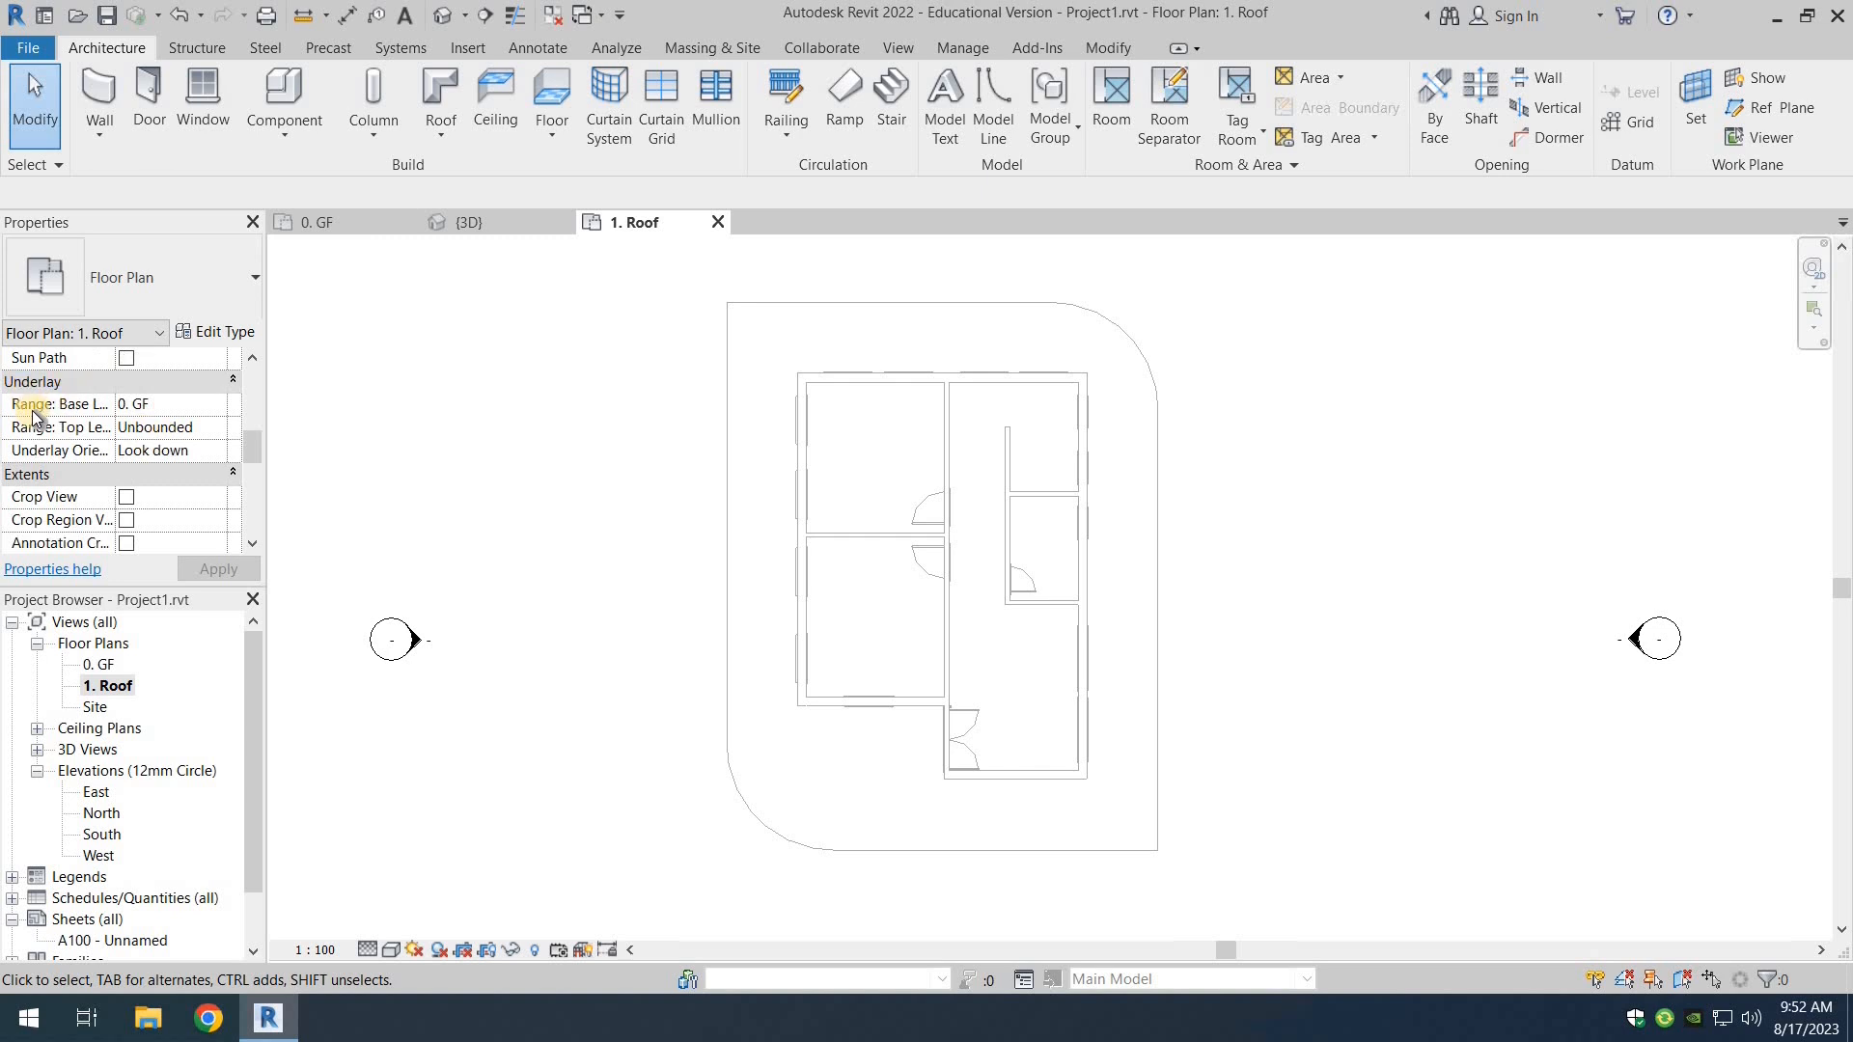
# Step: Set the roof plan's underlay base level to None, apply it, and set it back to 0. GF
pyautogui.click(159, 405)
pyautogui.click(135, 427)
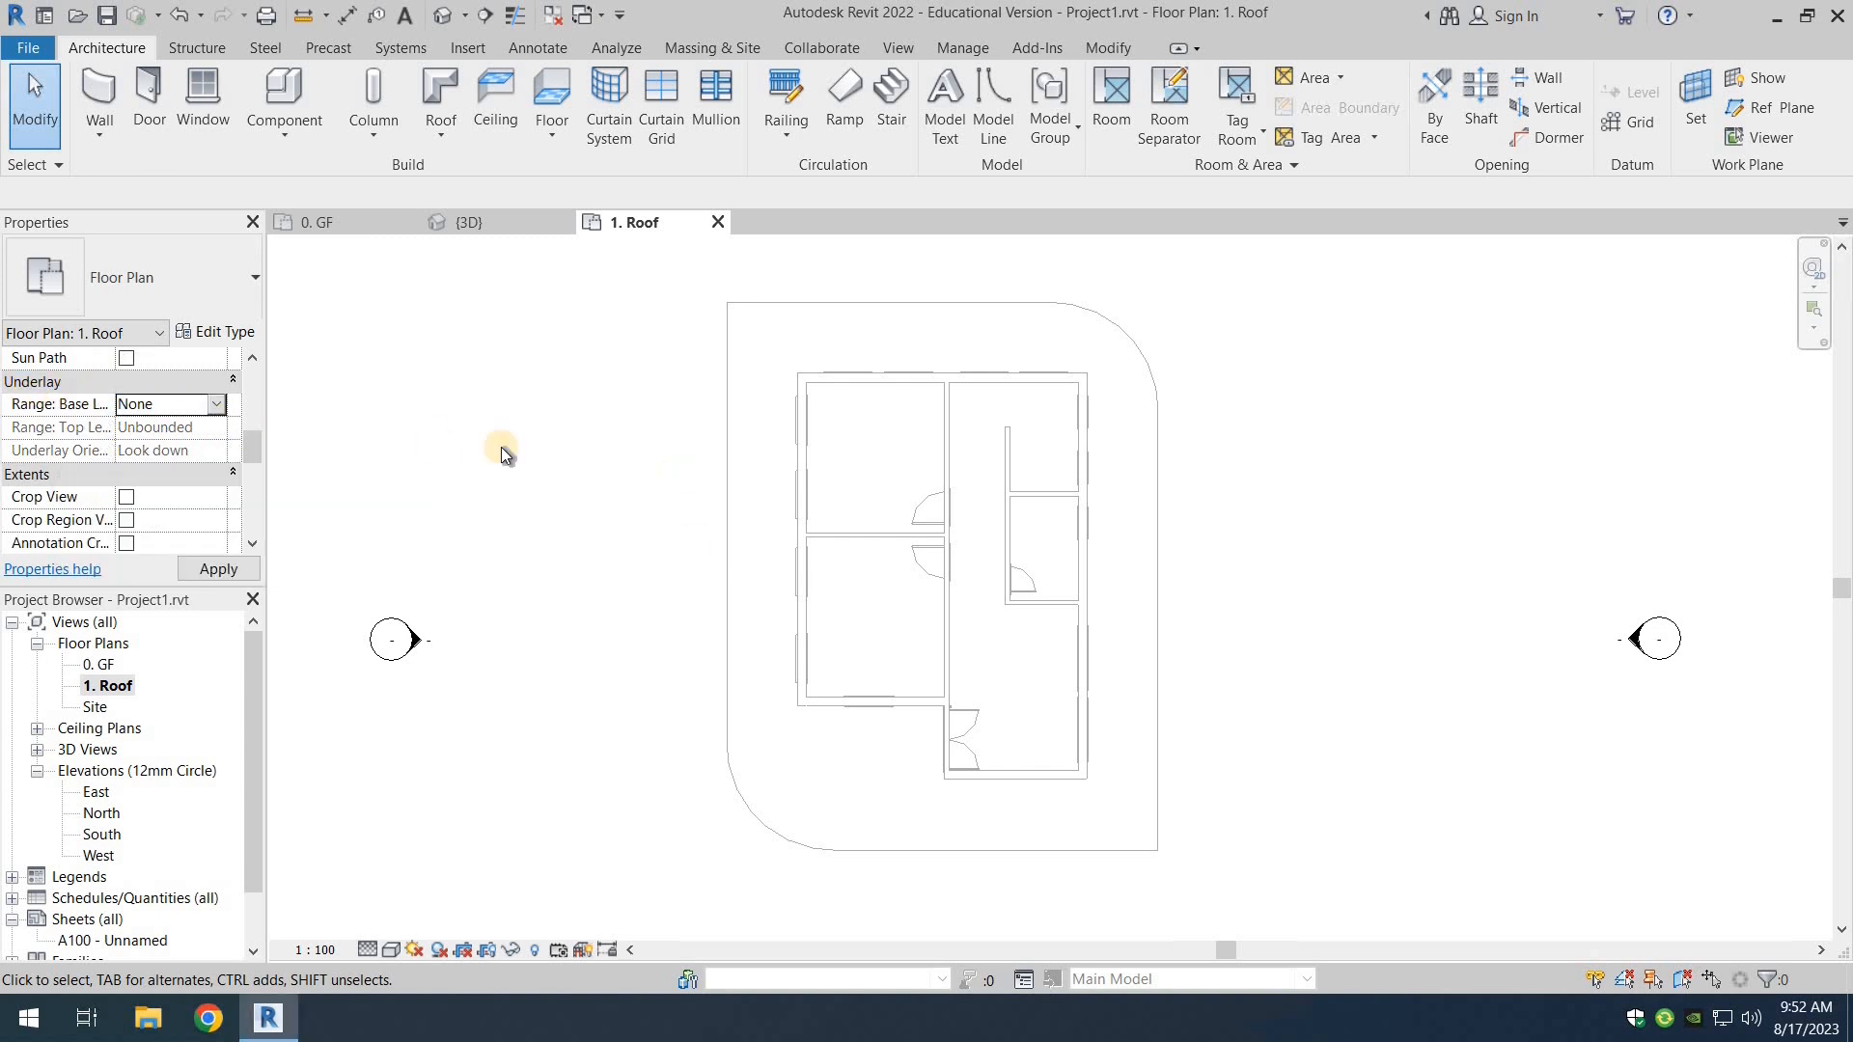
pyautogui.click(168, 404)
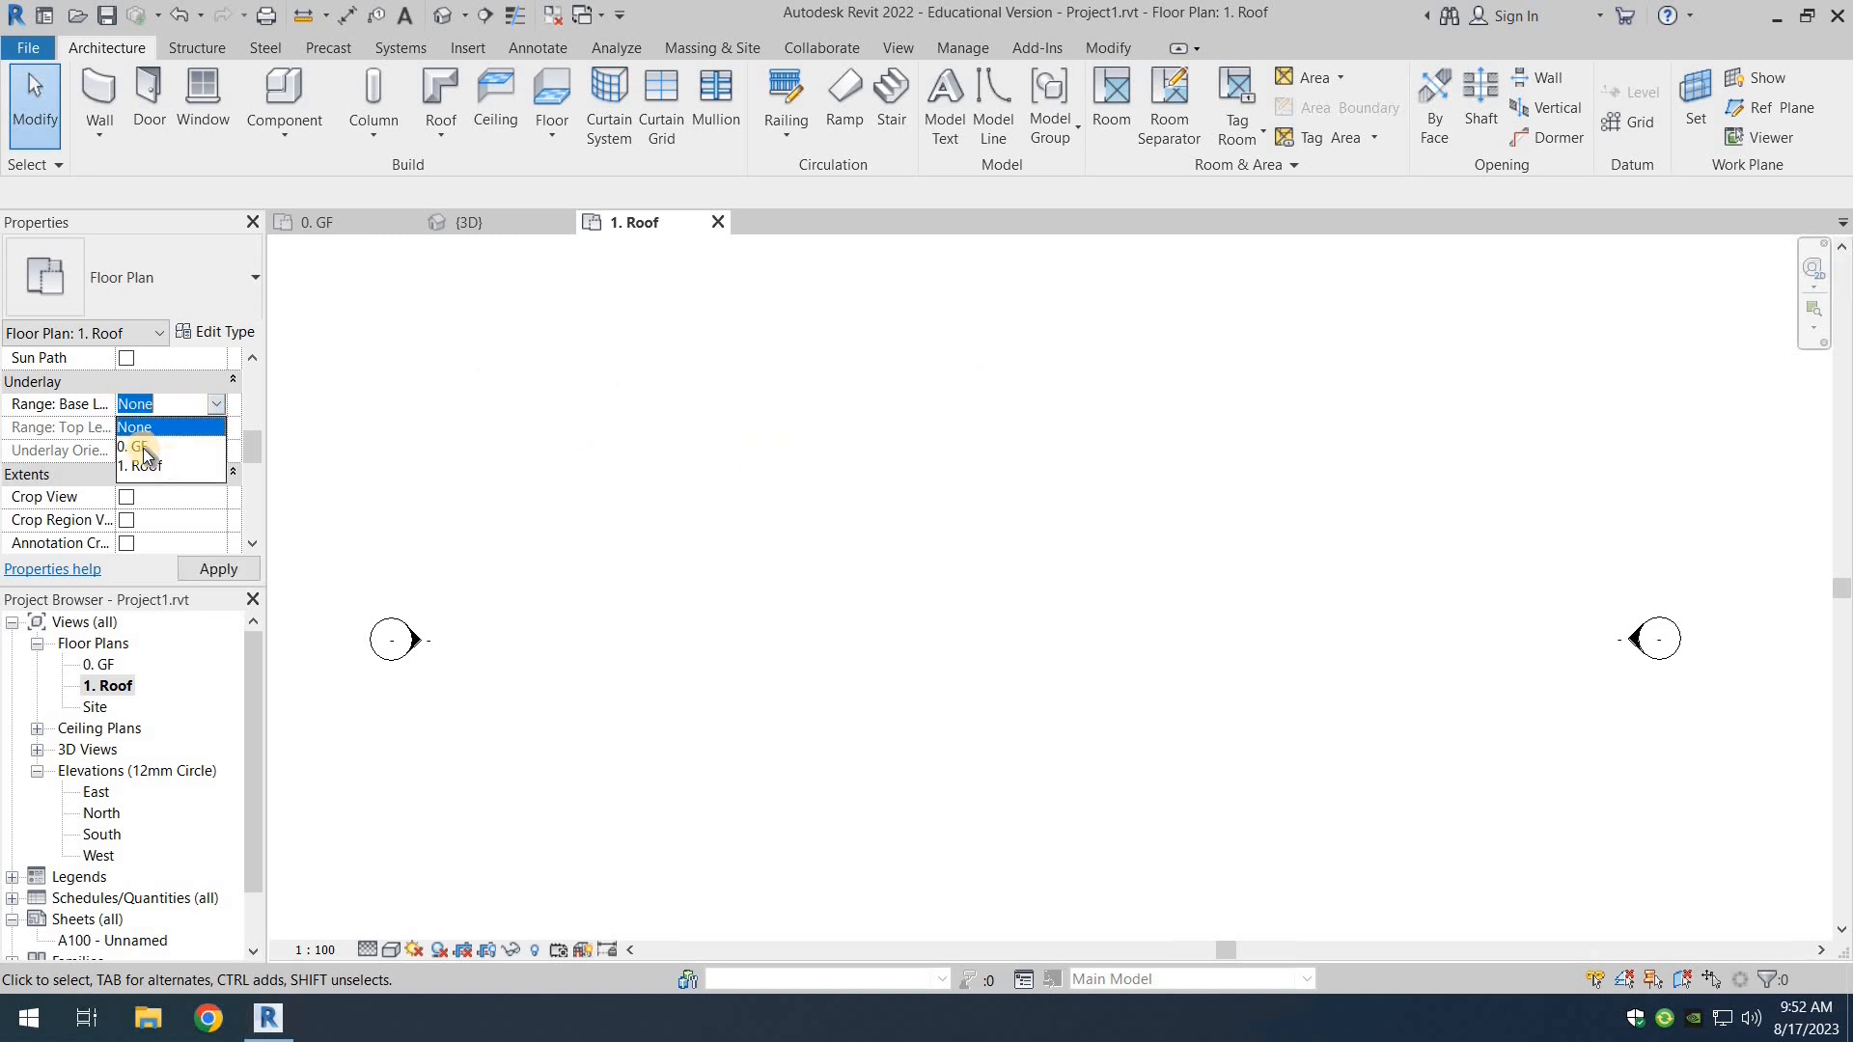
pyautogui.click(187, 423)
pyautogui.click(197, 445)
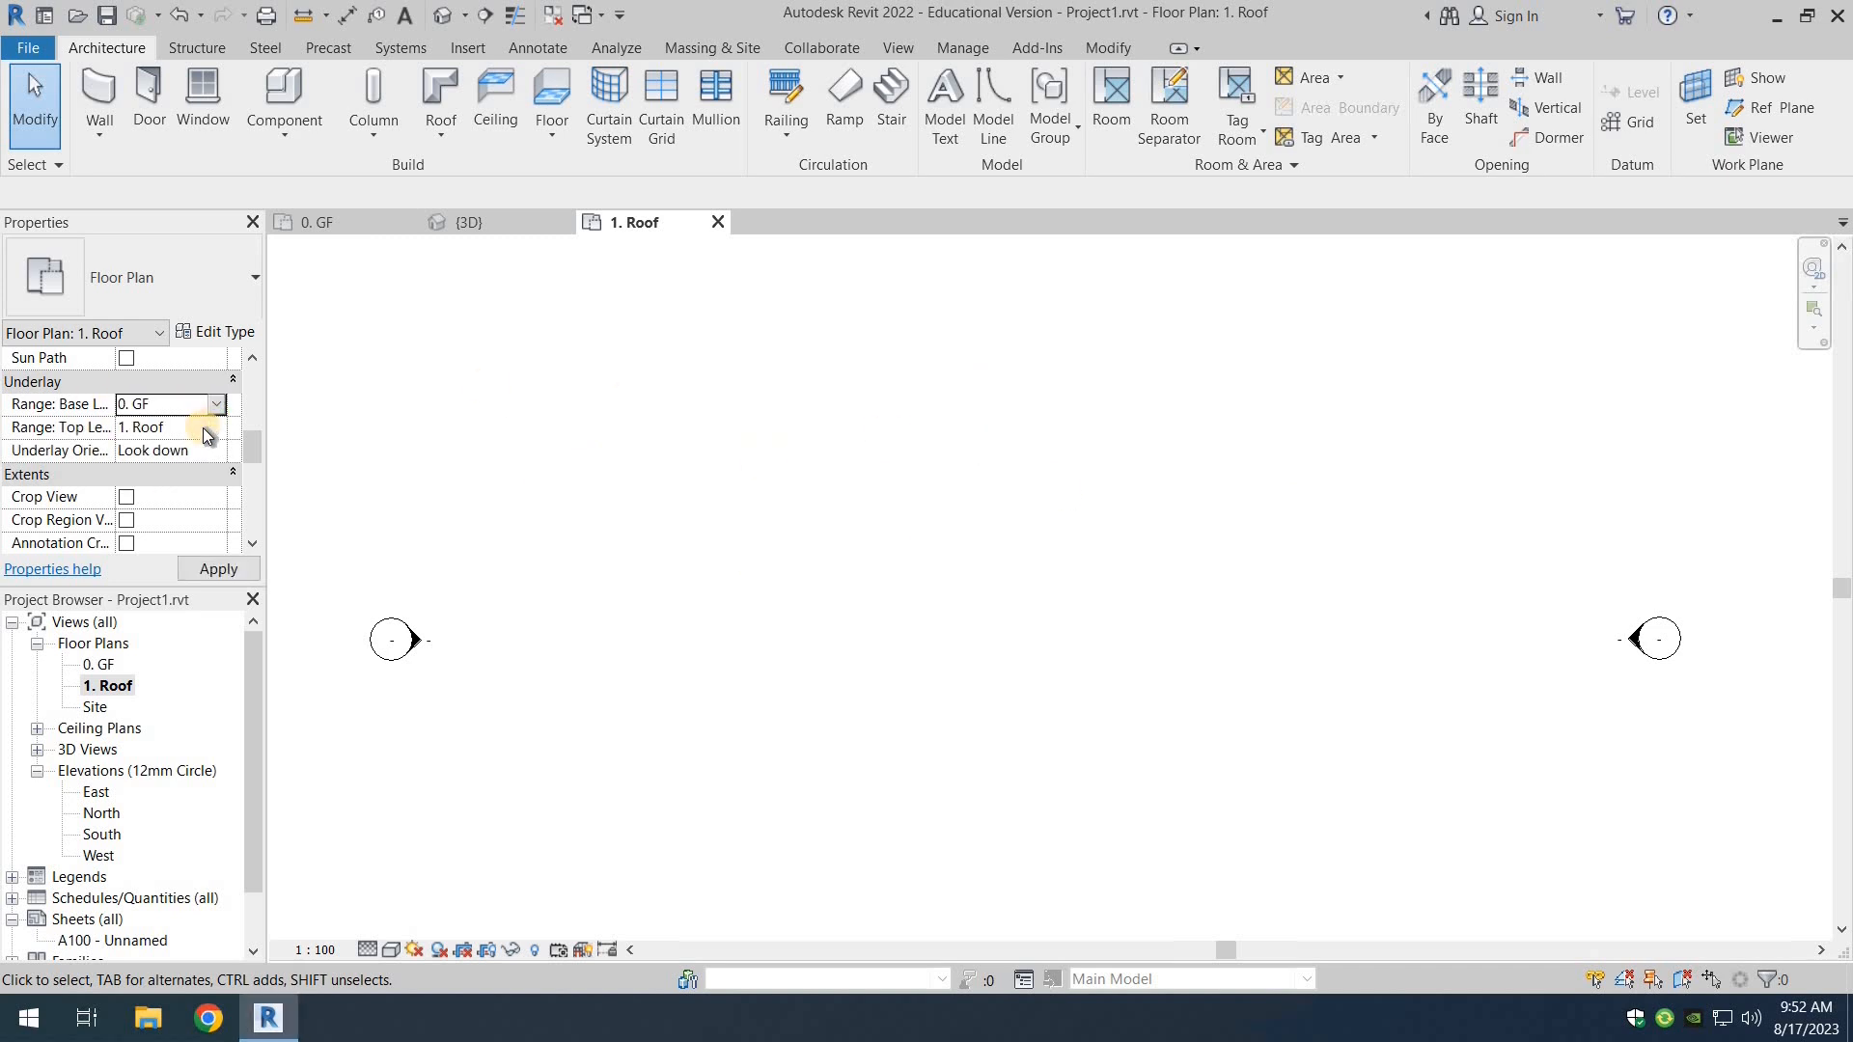
# Step: Try 1. Roof as the underlay's top level, and then as its base level
pyautogui.click(218, 428)
pyautogui.click(216, 429)
pyautogui.click(203, 473)
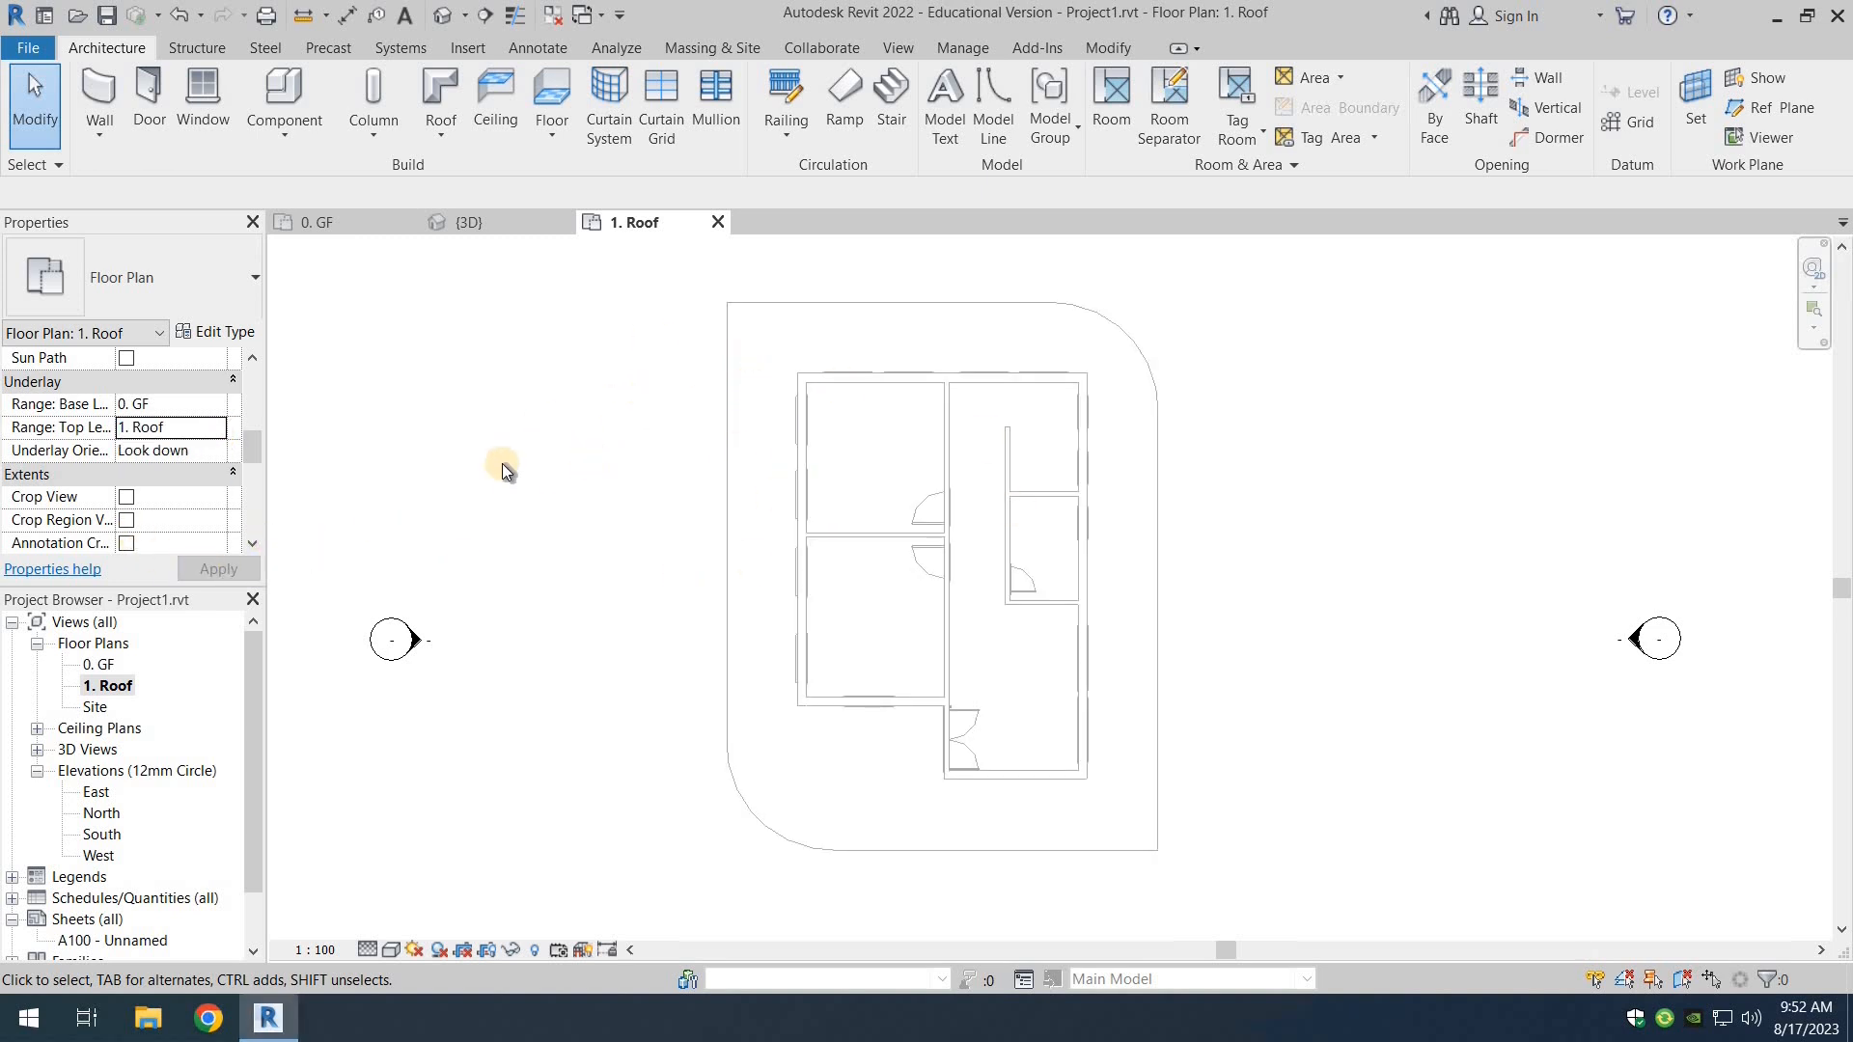
pyautogui.click(169, 404)
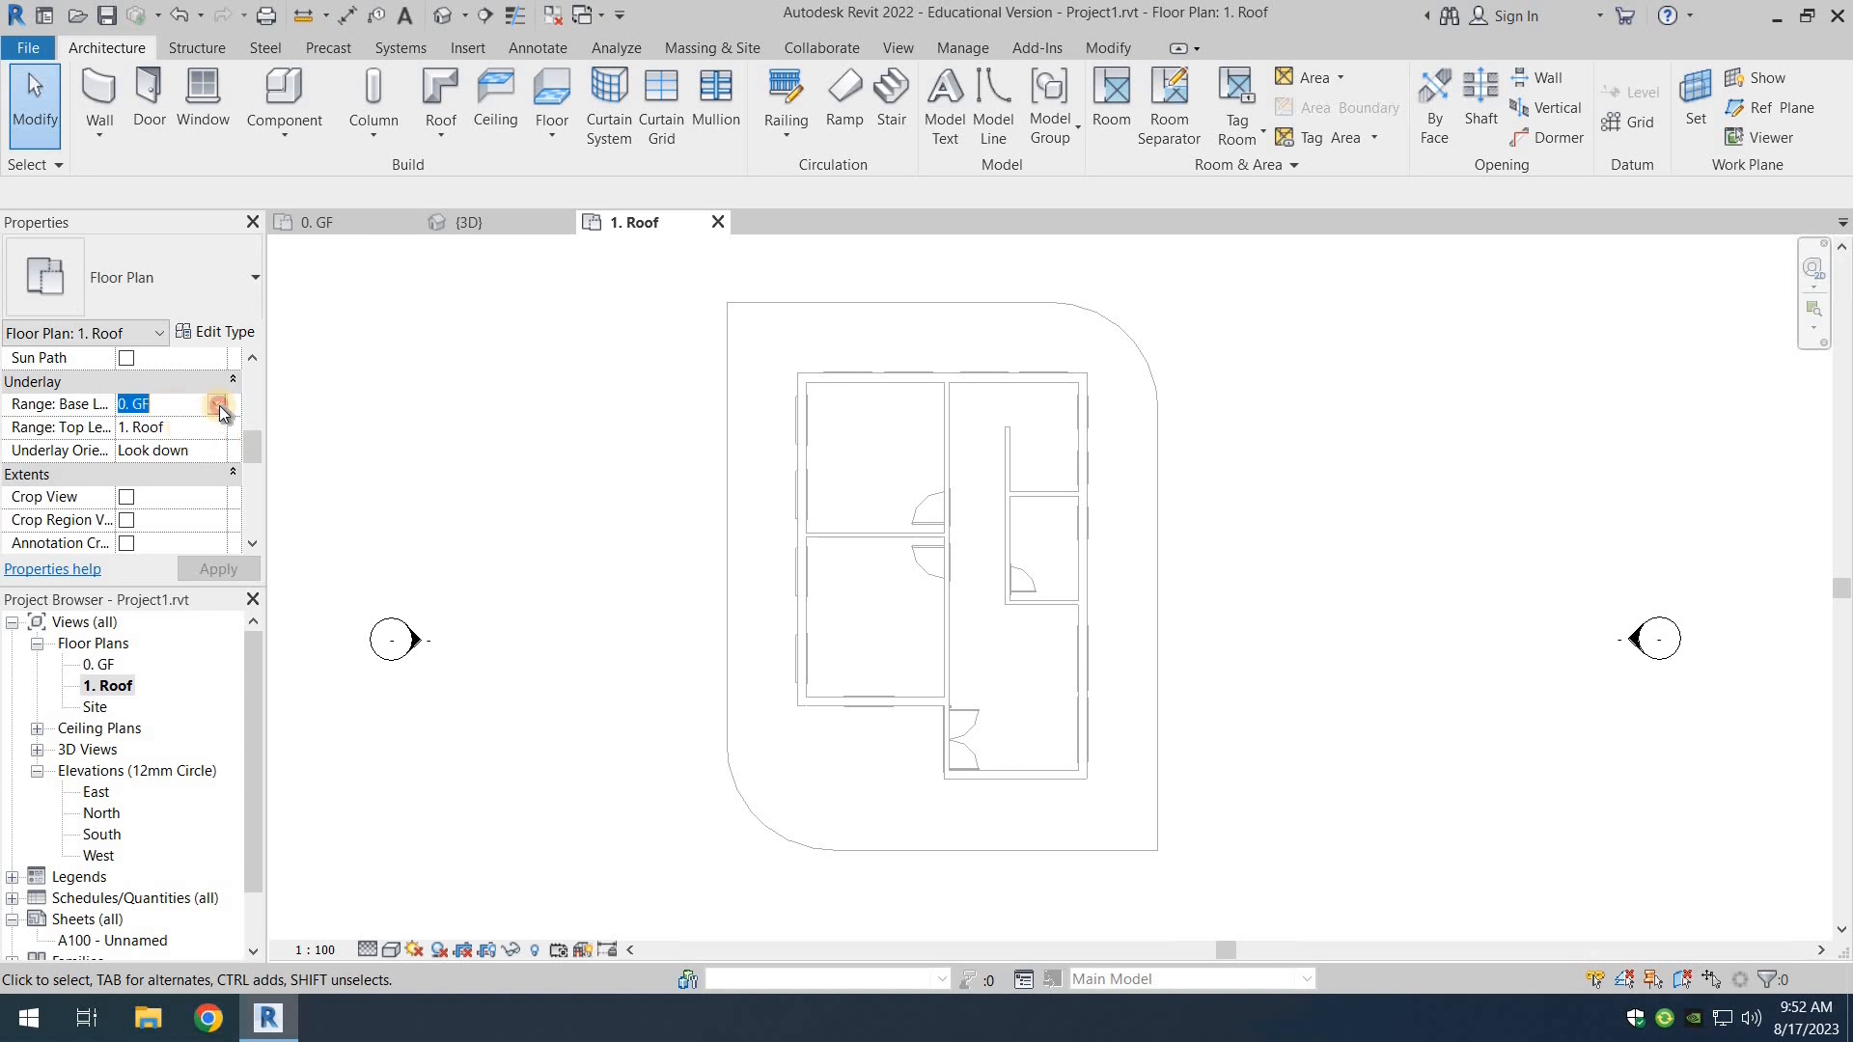
pyautogui.click(216, 404)
pyautogui.click(172, 465)
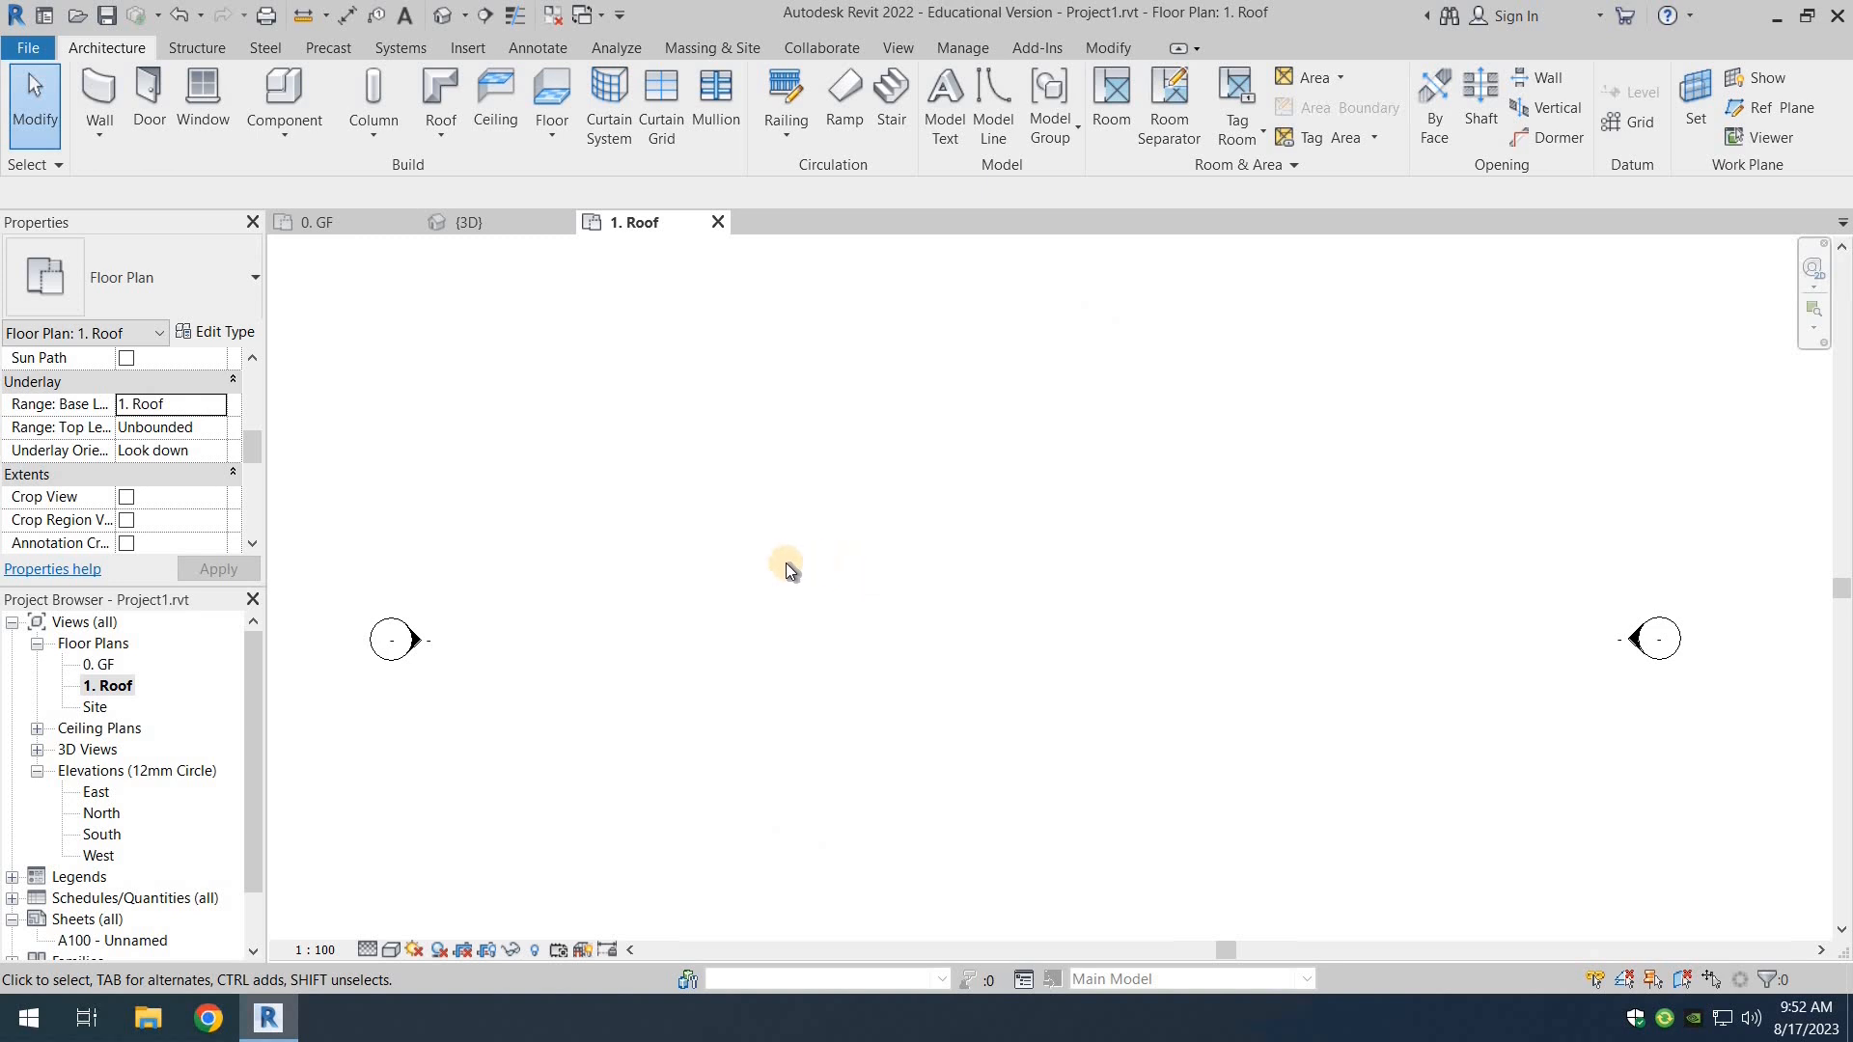
# Step: Restore the roof plan's underlay base level to 0. GF with an unbounded top level
pyautogui.click(201, 405)
pyautogui.click(214, 405)
pyautogui.click(133, 448)
pyautogui.click(183, 447)
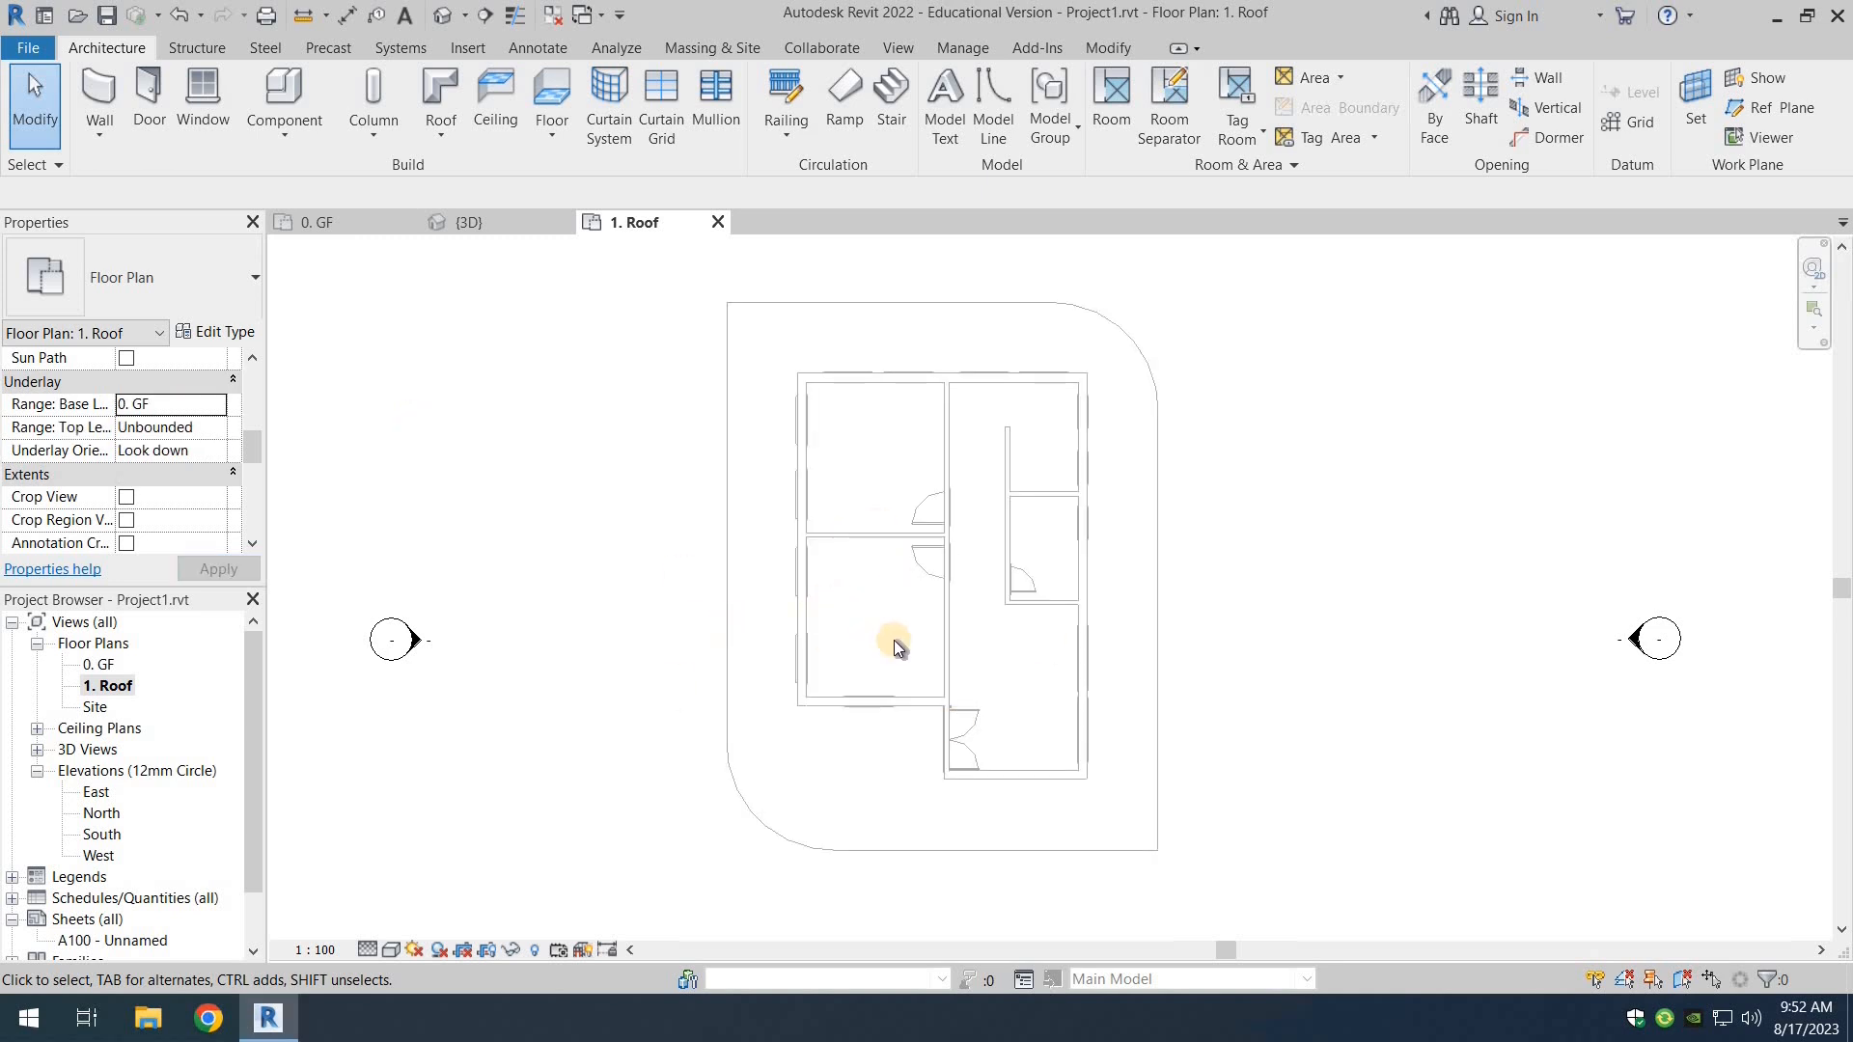
# Step: Start an architectural floor on the roof level using the type Floor-Upper_160mmConc-CorusComFlor51
pyautogui.click(148, 105)
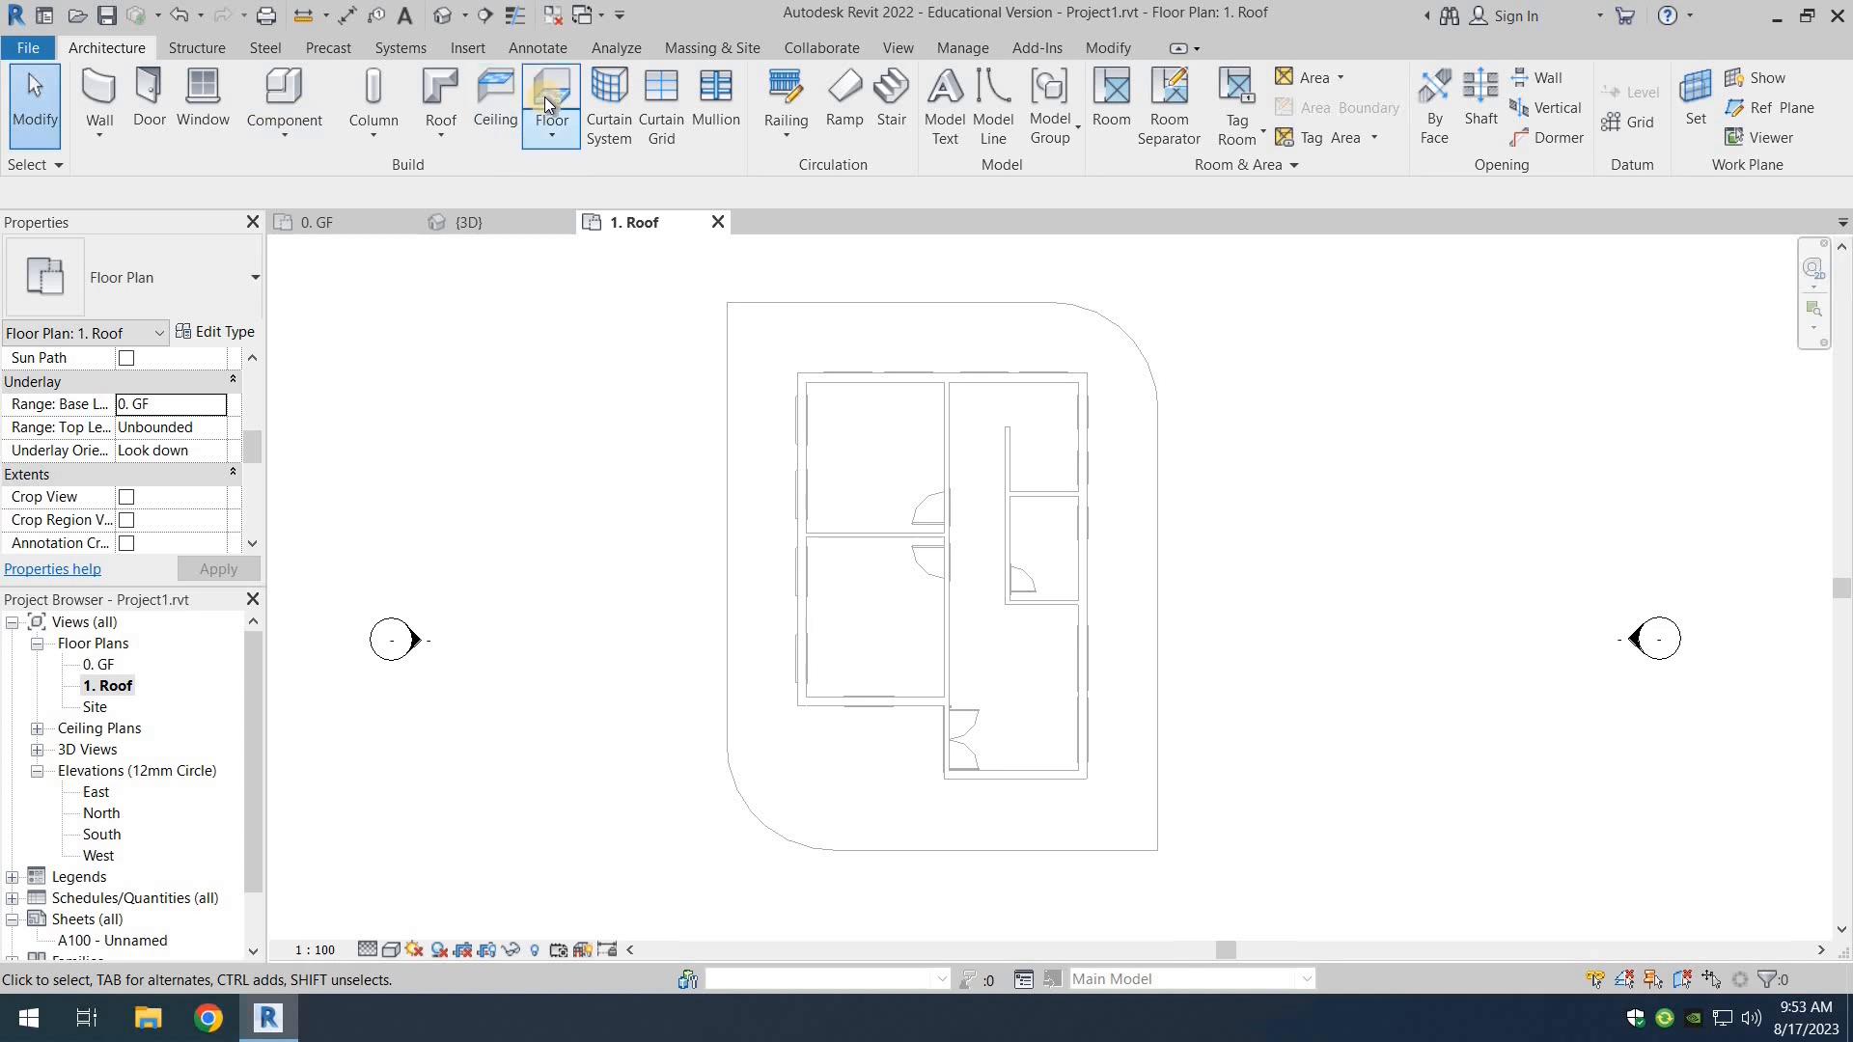
pyautogui.click(558, 143)
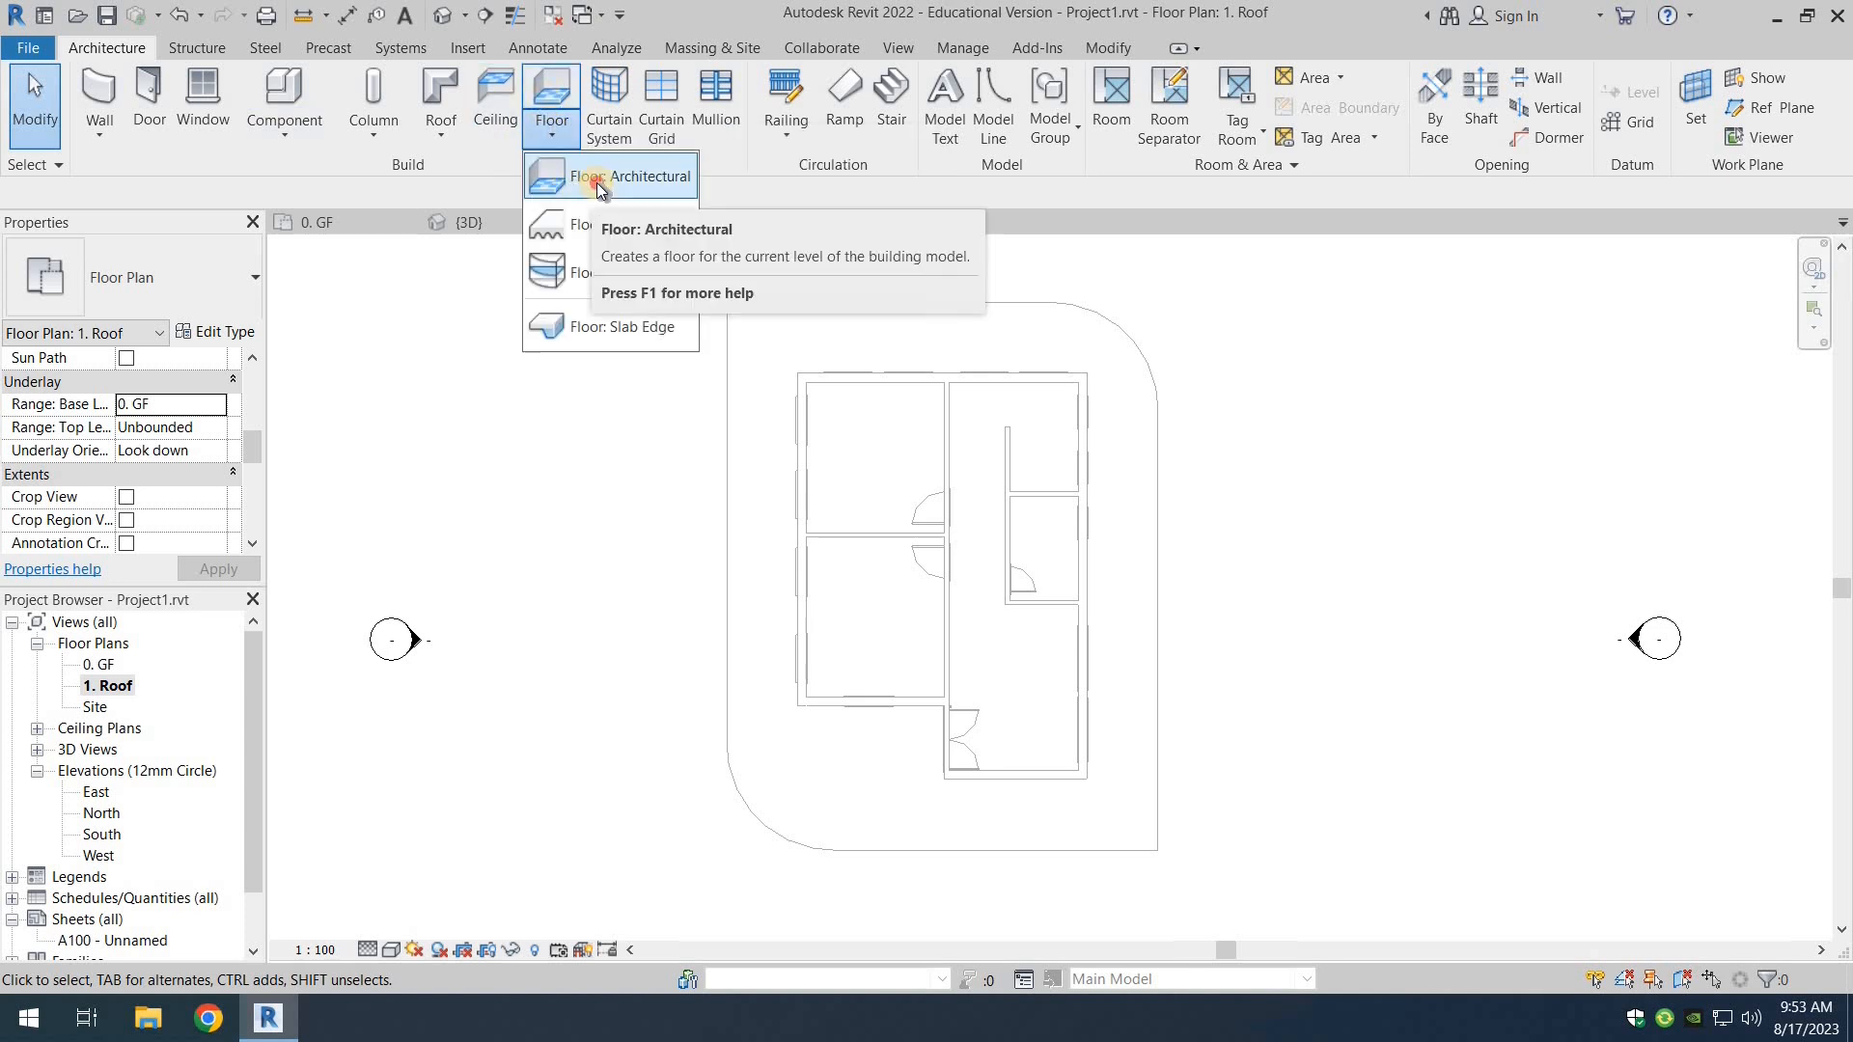
pyautogui.click(596, 183)
pyautogui.click(206, 280)
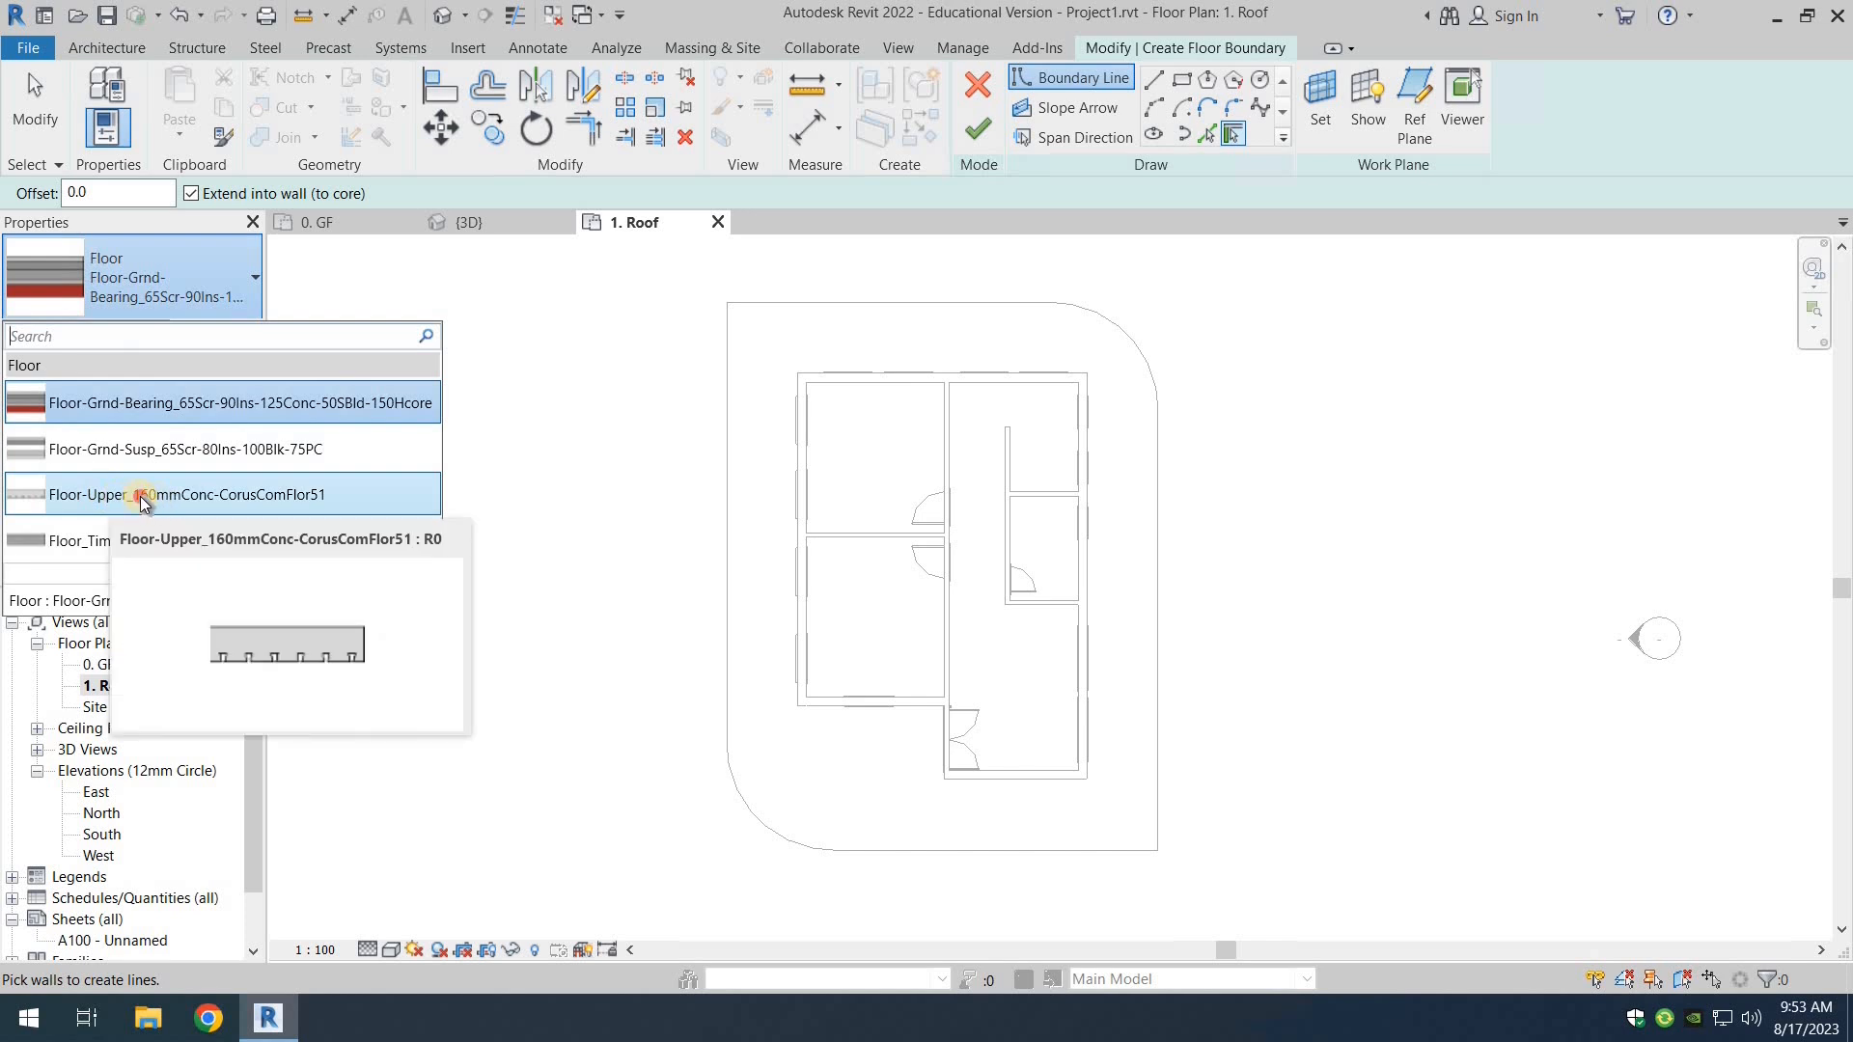
pyautogui.click(240, 491)
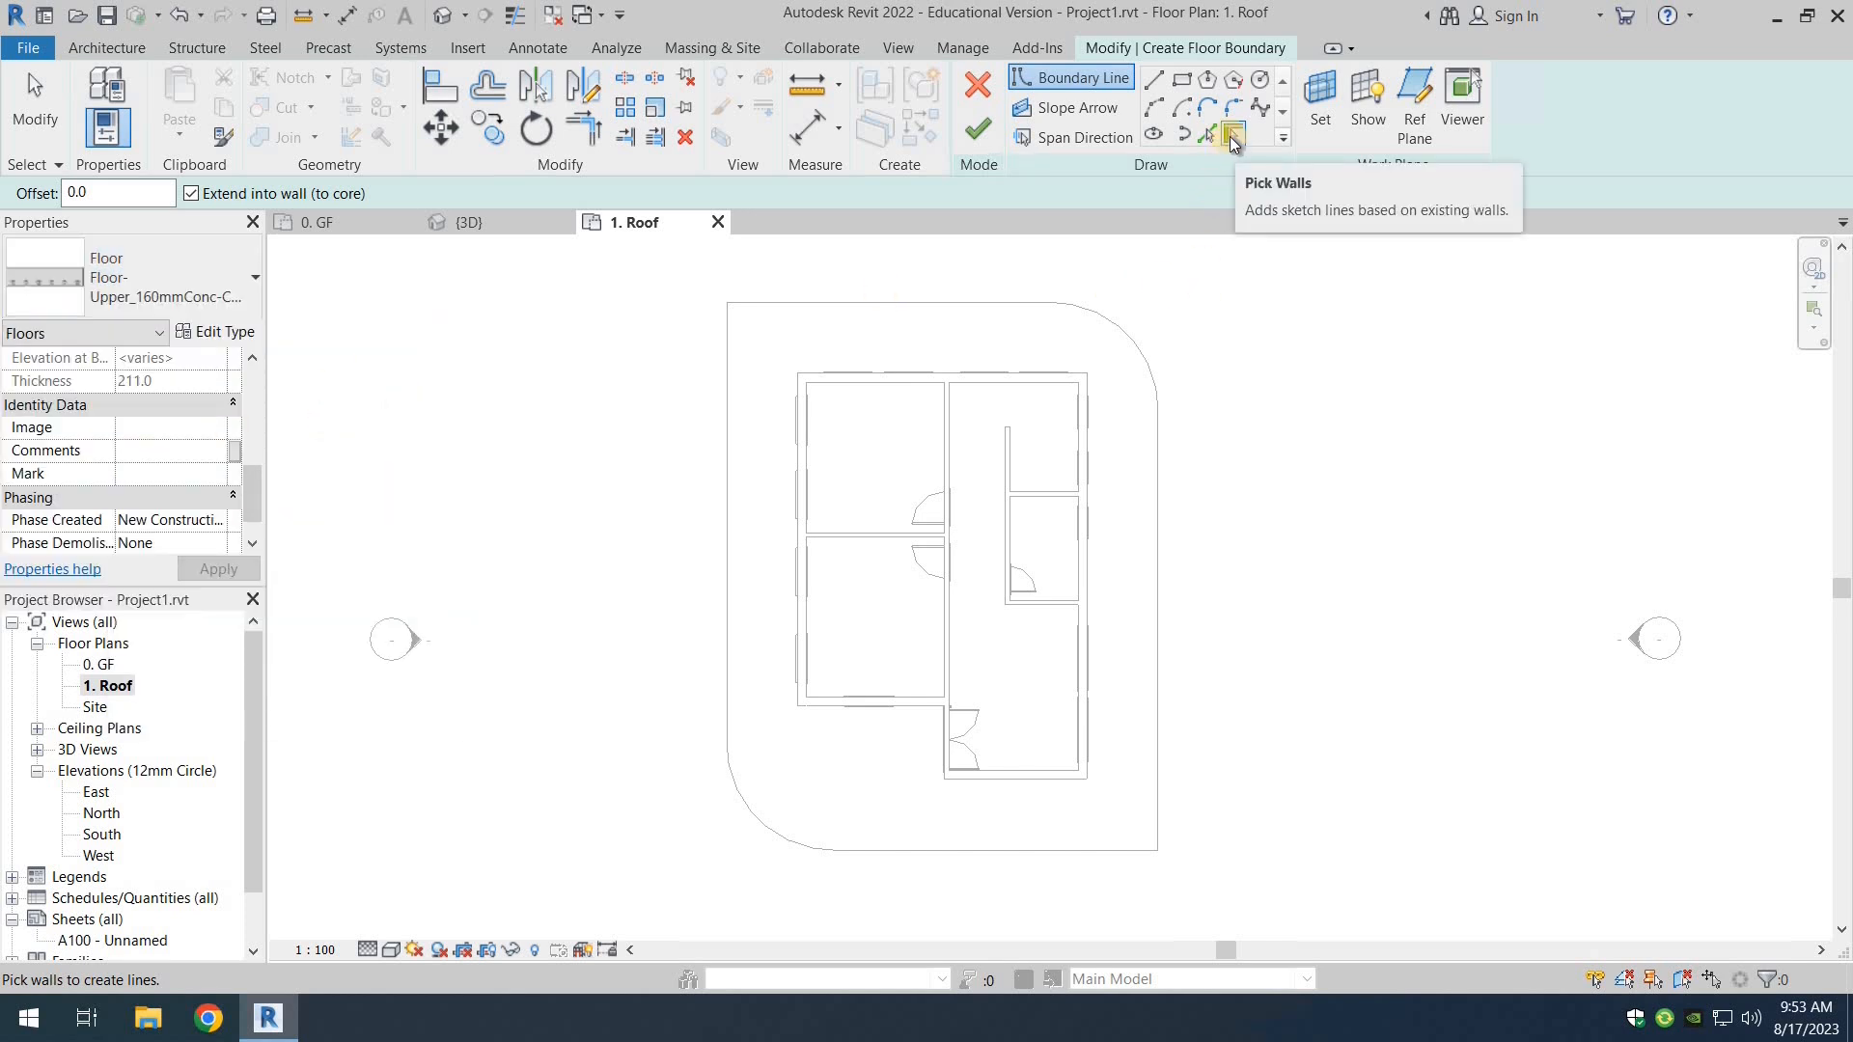
# Step: Create the floor boundary by picking the building's outer walls all around, including the entrance wall with the double door
pyautogui.click(905, 380)
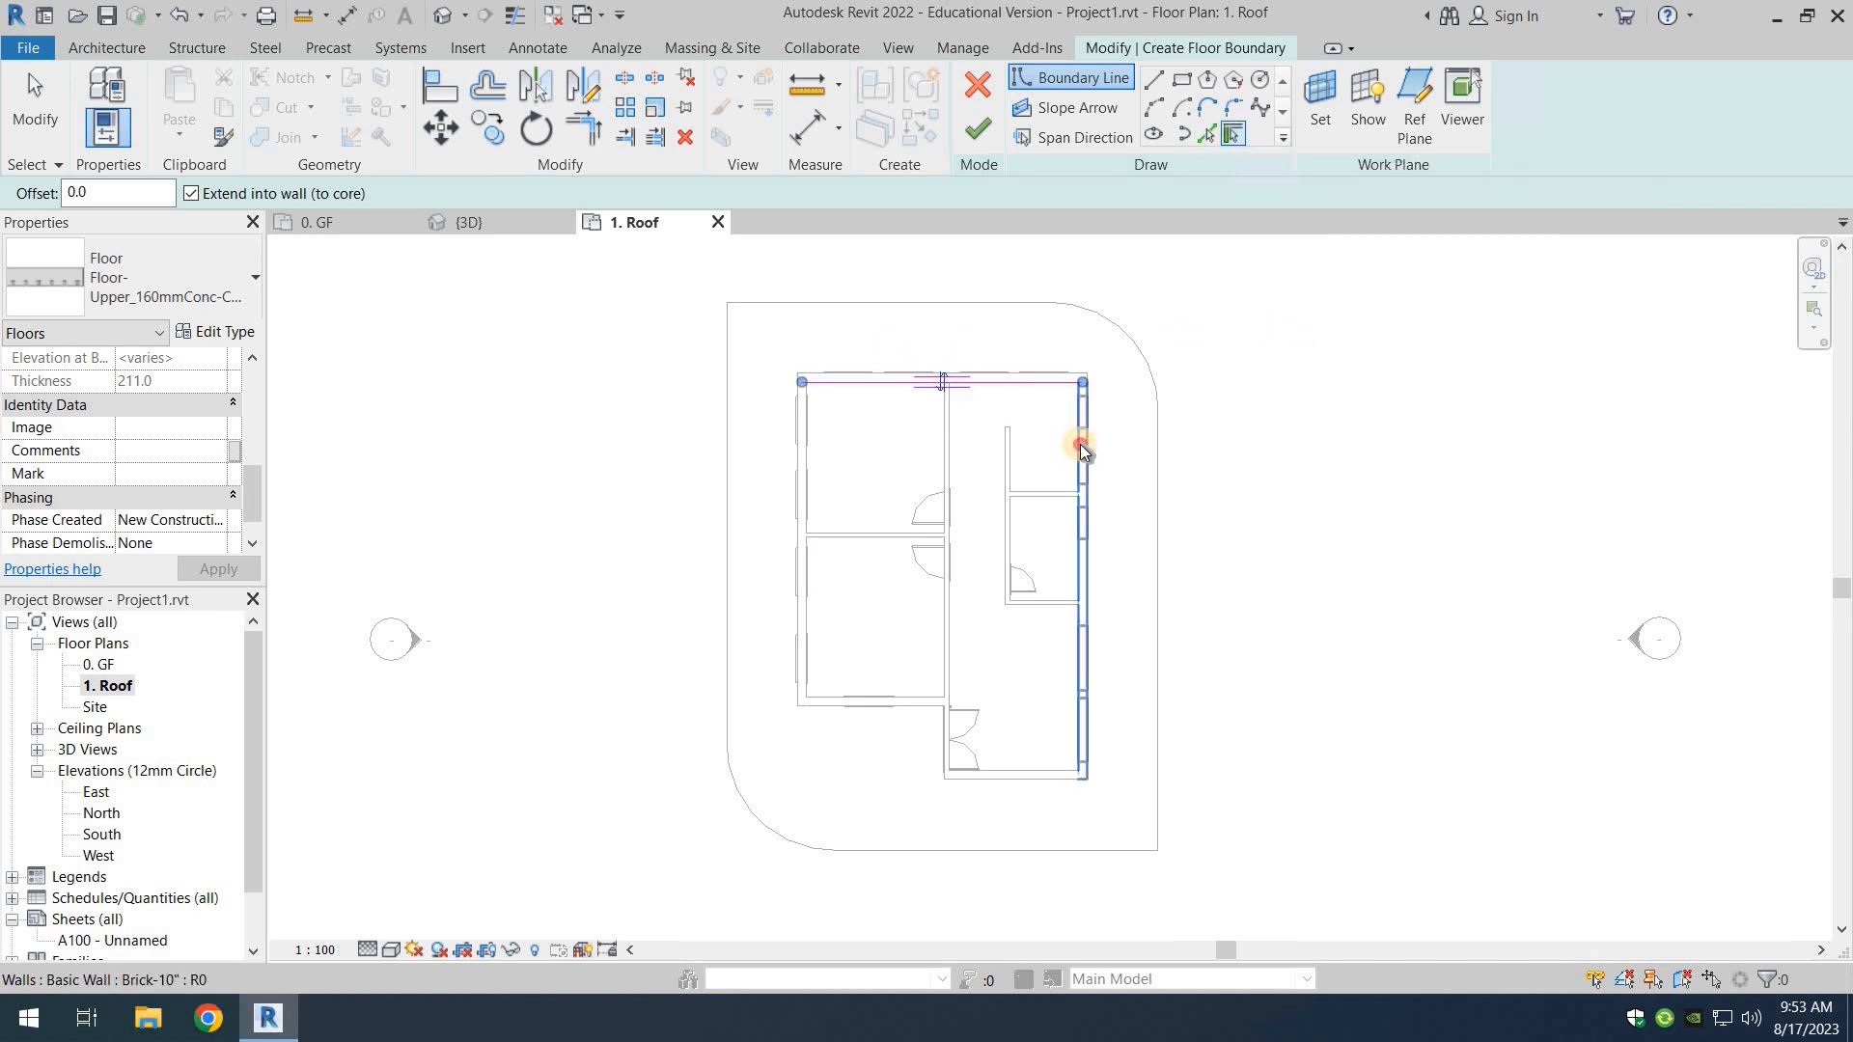
pyautogui.click(1040, 763)
pyautogui.click(985, 776)
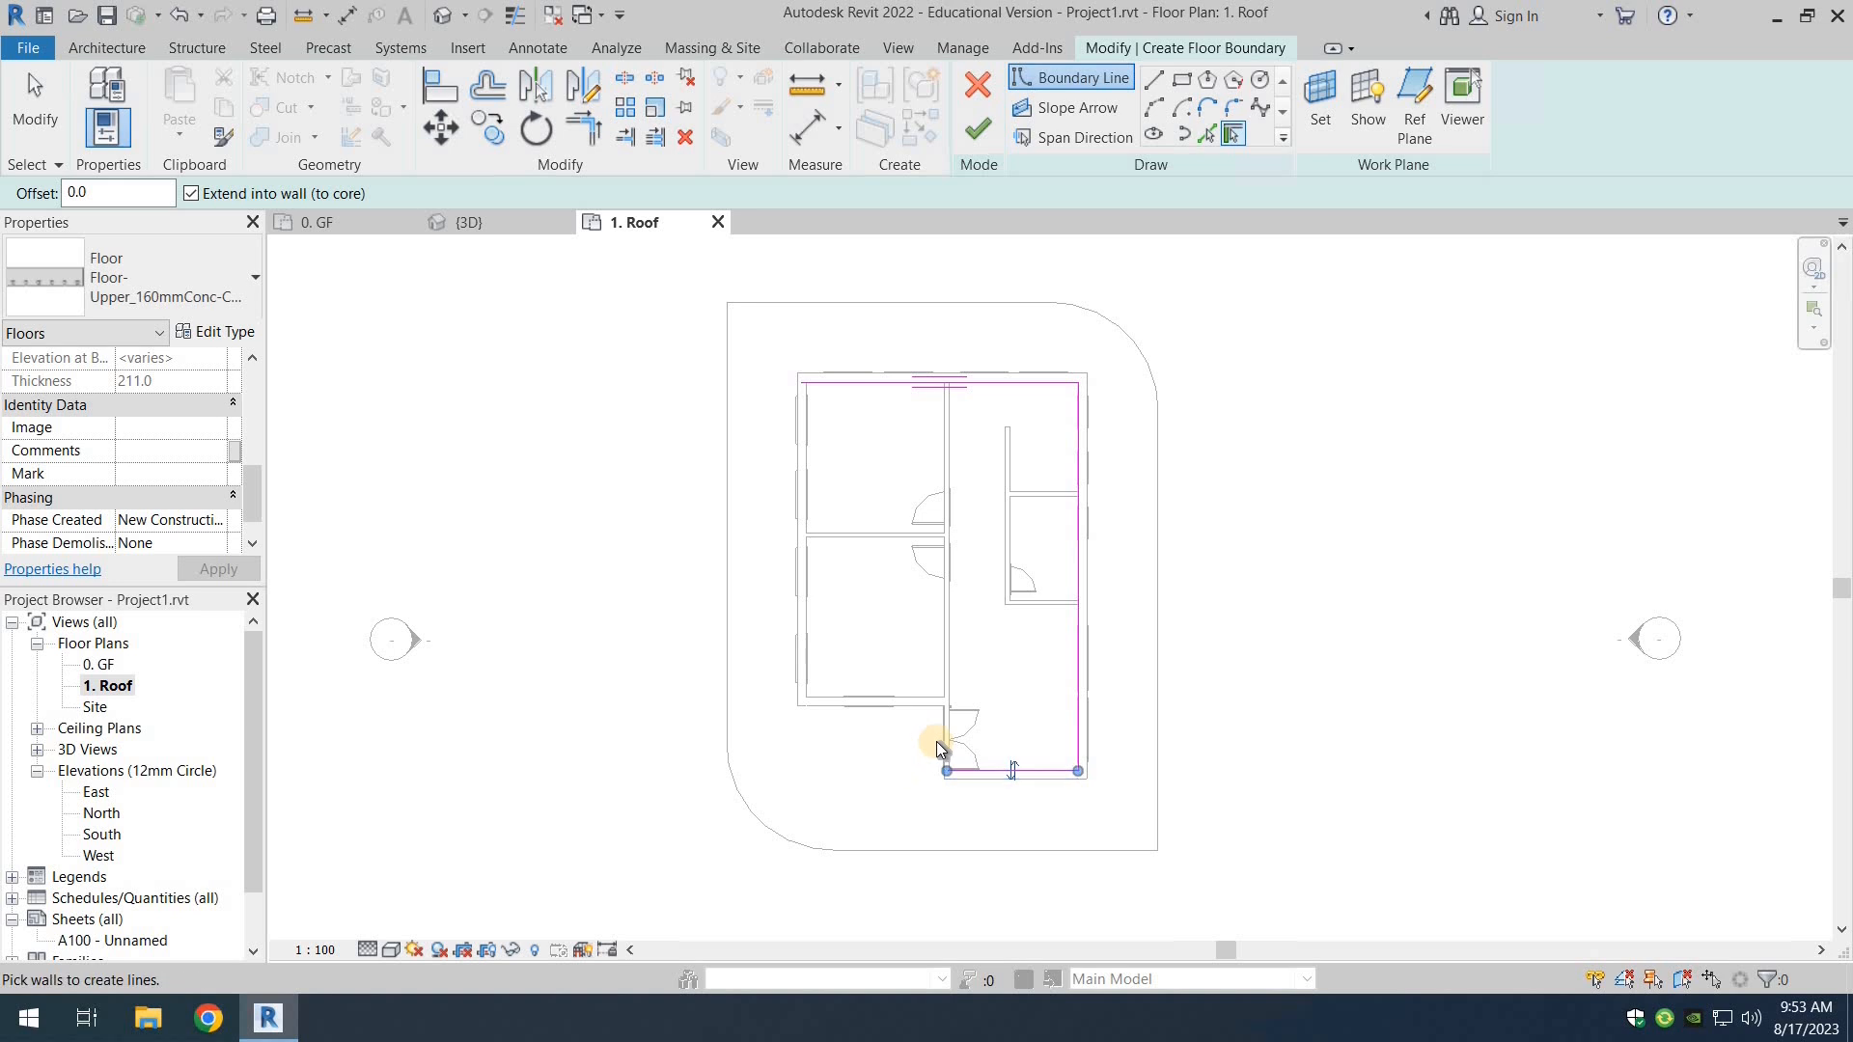
pyautogui.click(945, 747)
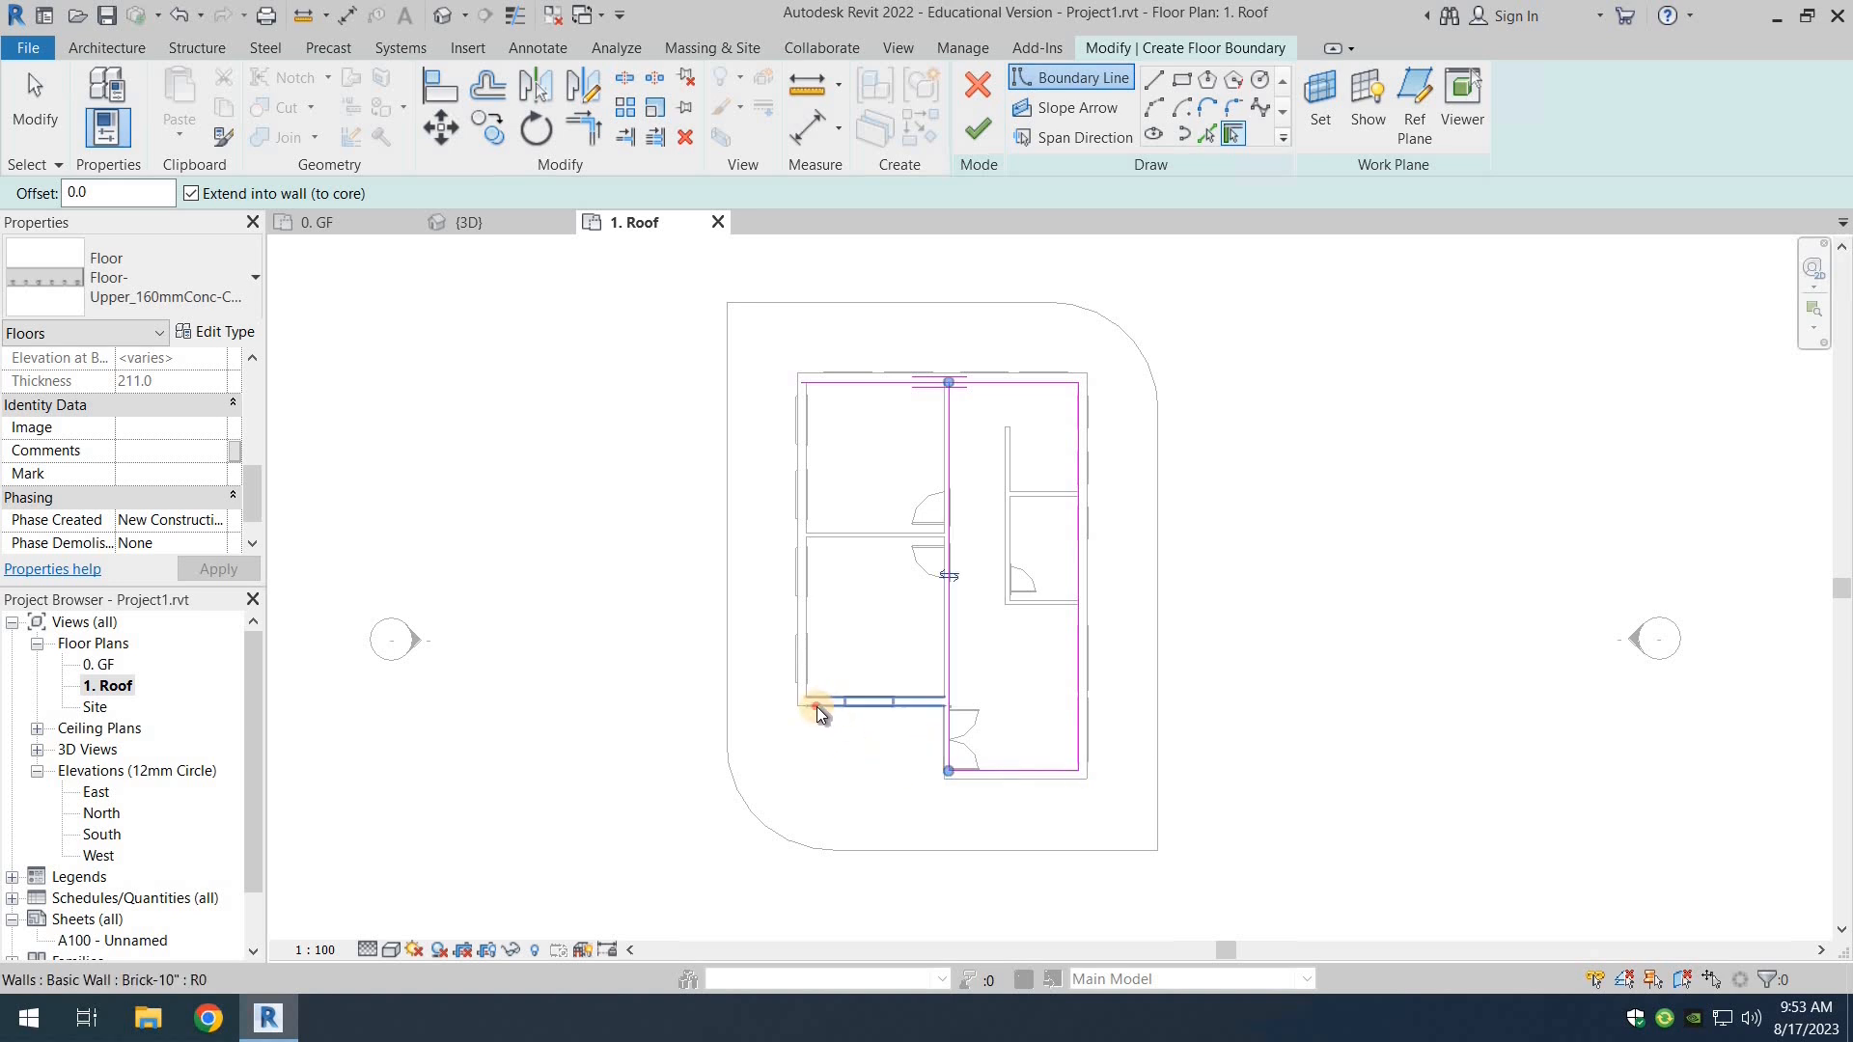
pyautogui.click(773, 714)
pyautogui.click(795, 612)
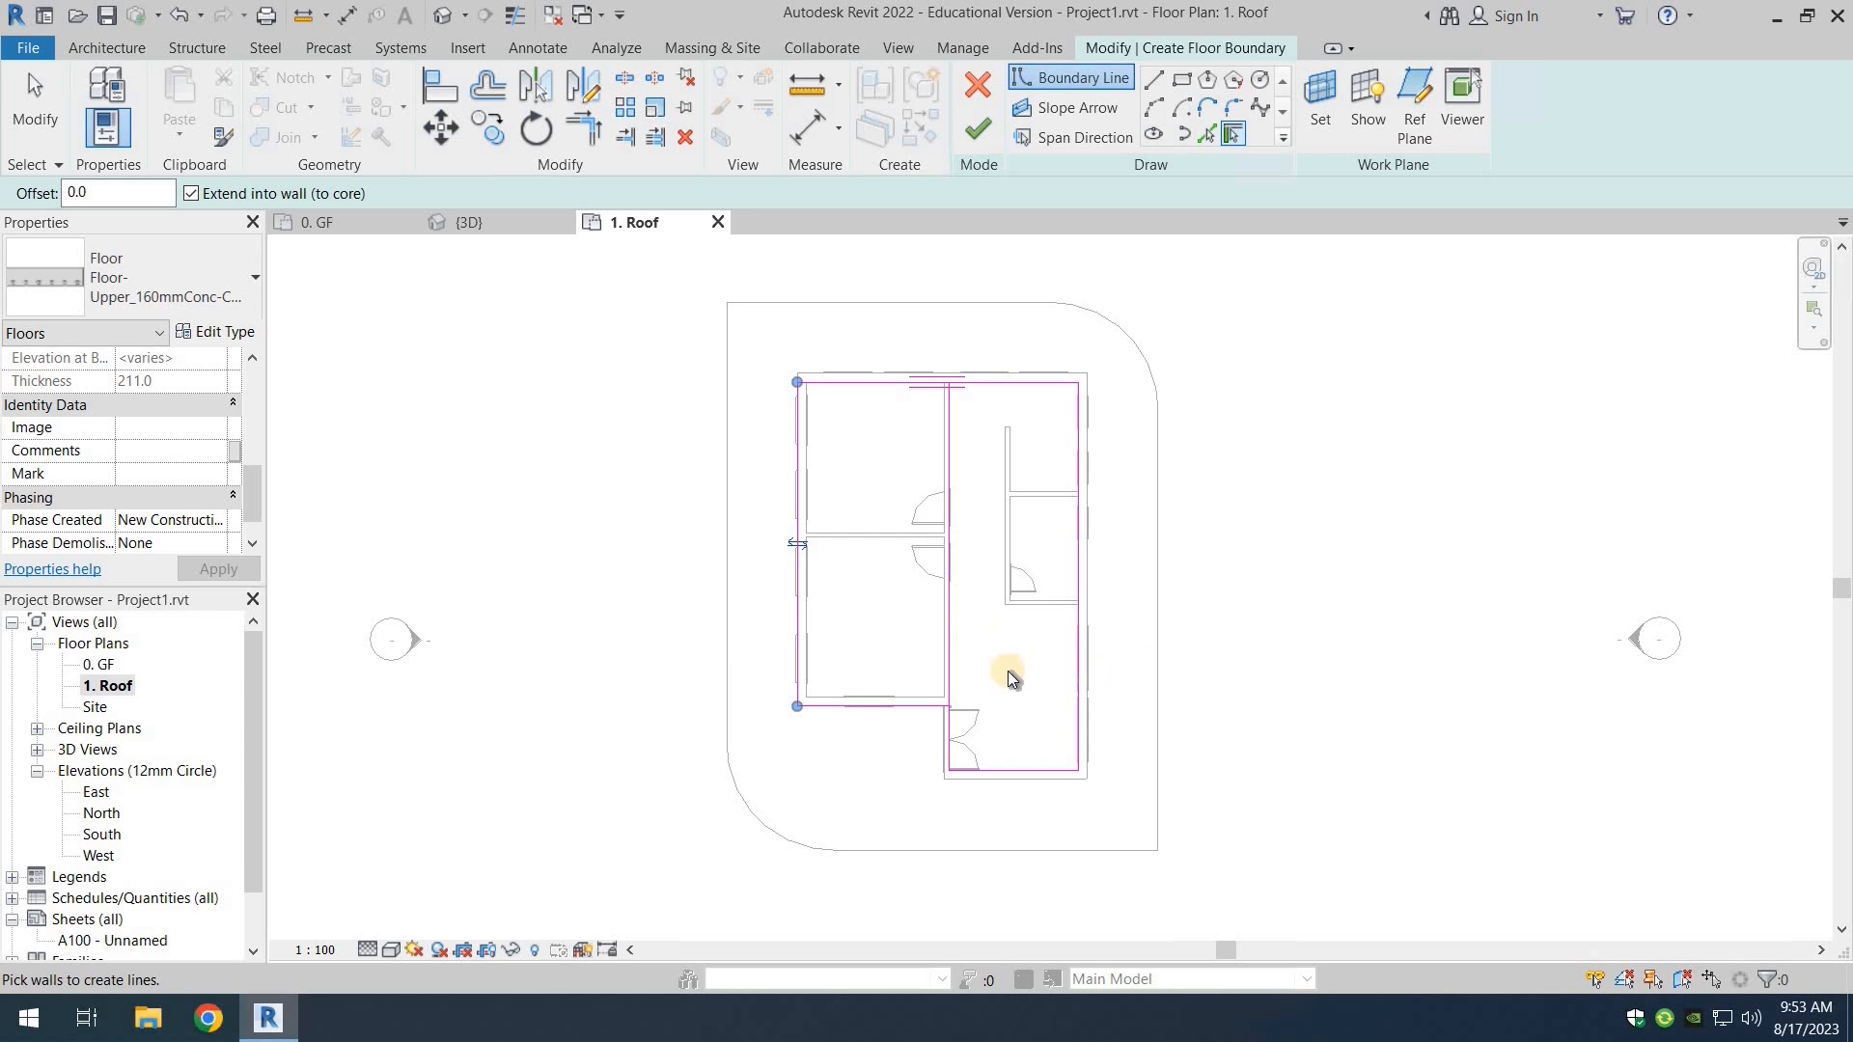
# Step: Split the interior boundary line at the entrance corner and at the north wall, deleting the inner segment to leave one closed outline
pyautogui.scroll(3, 985, 676)
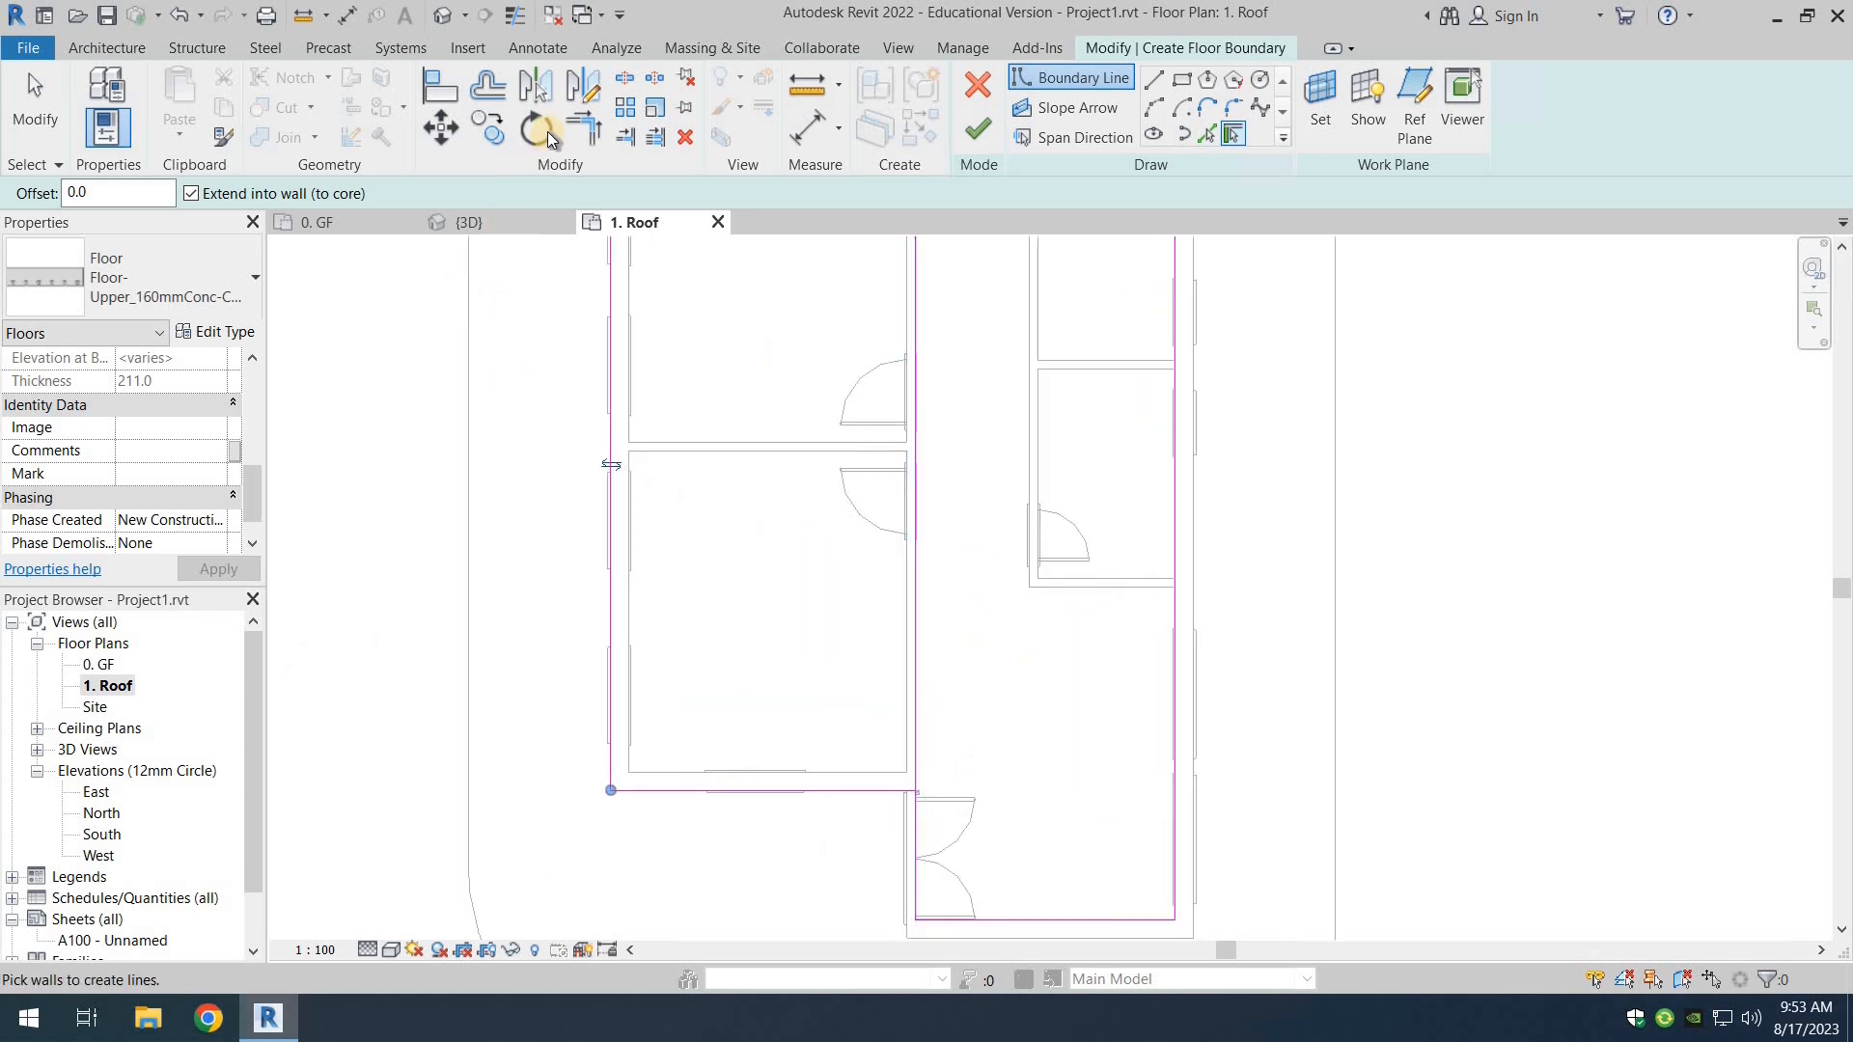
pyautogui.click(623, 78)
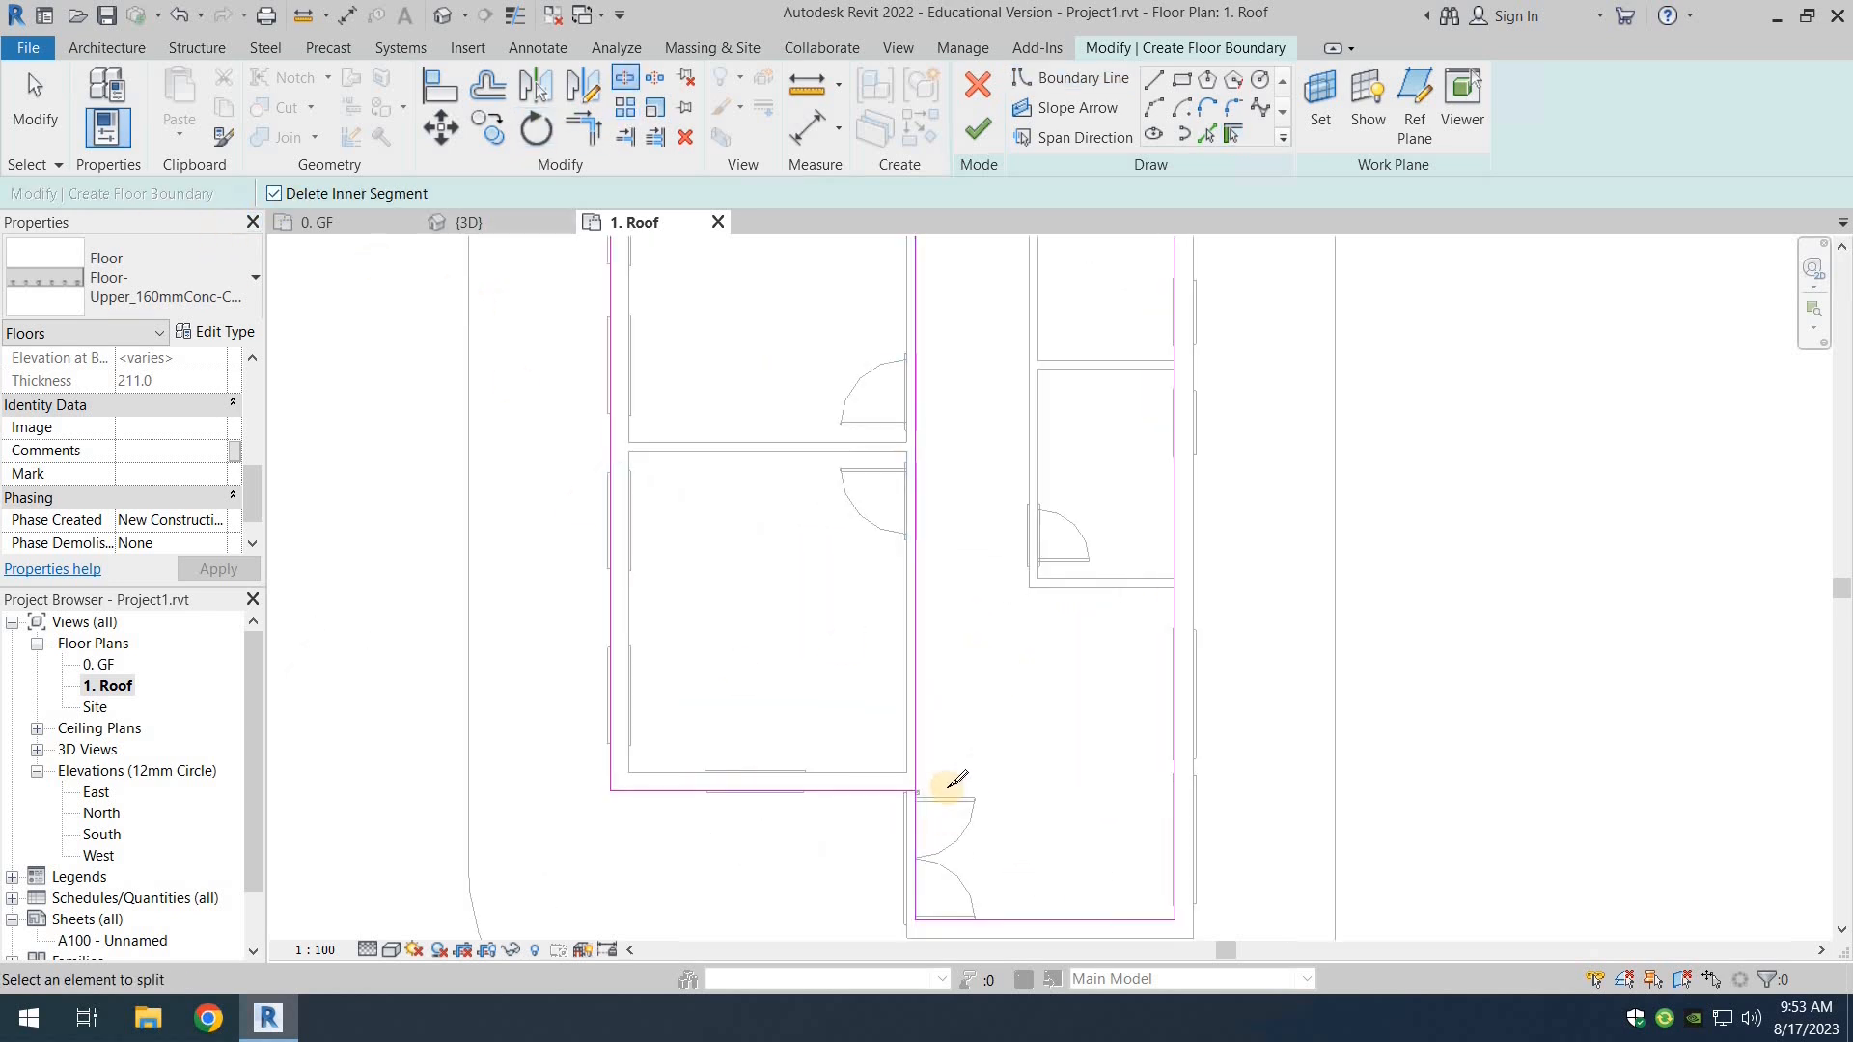
pyautogui.scroll(5, 954, 782)
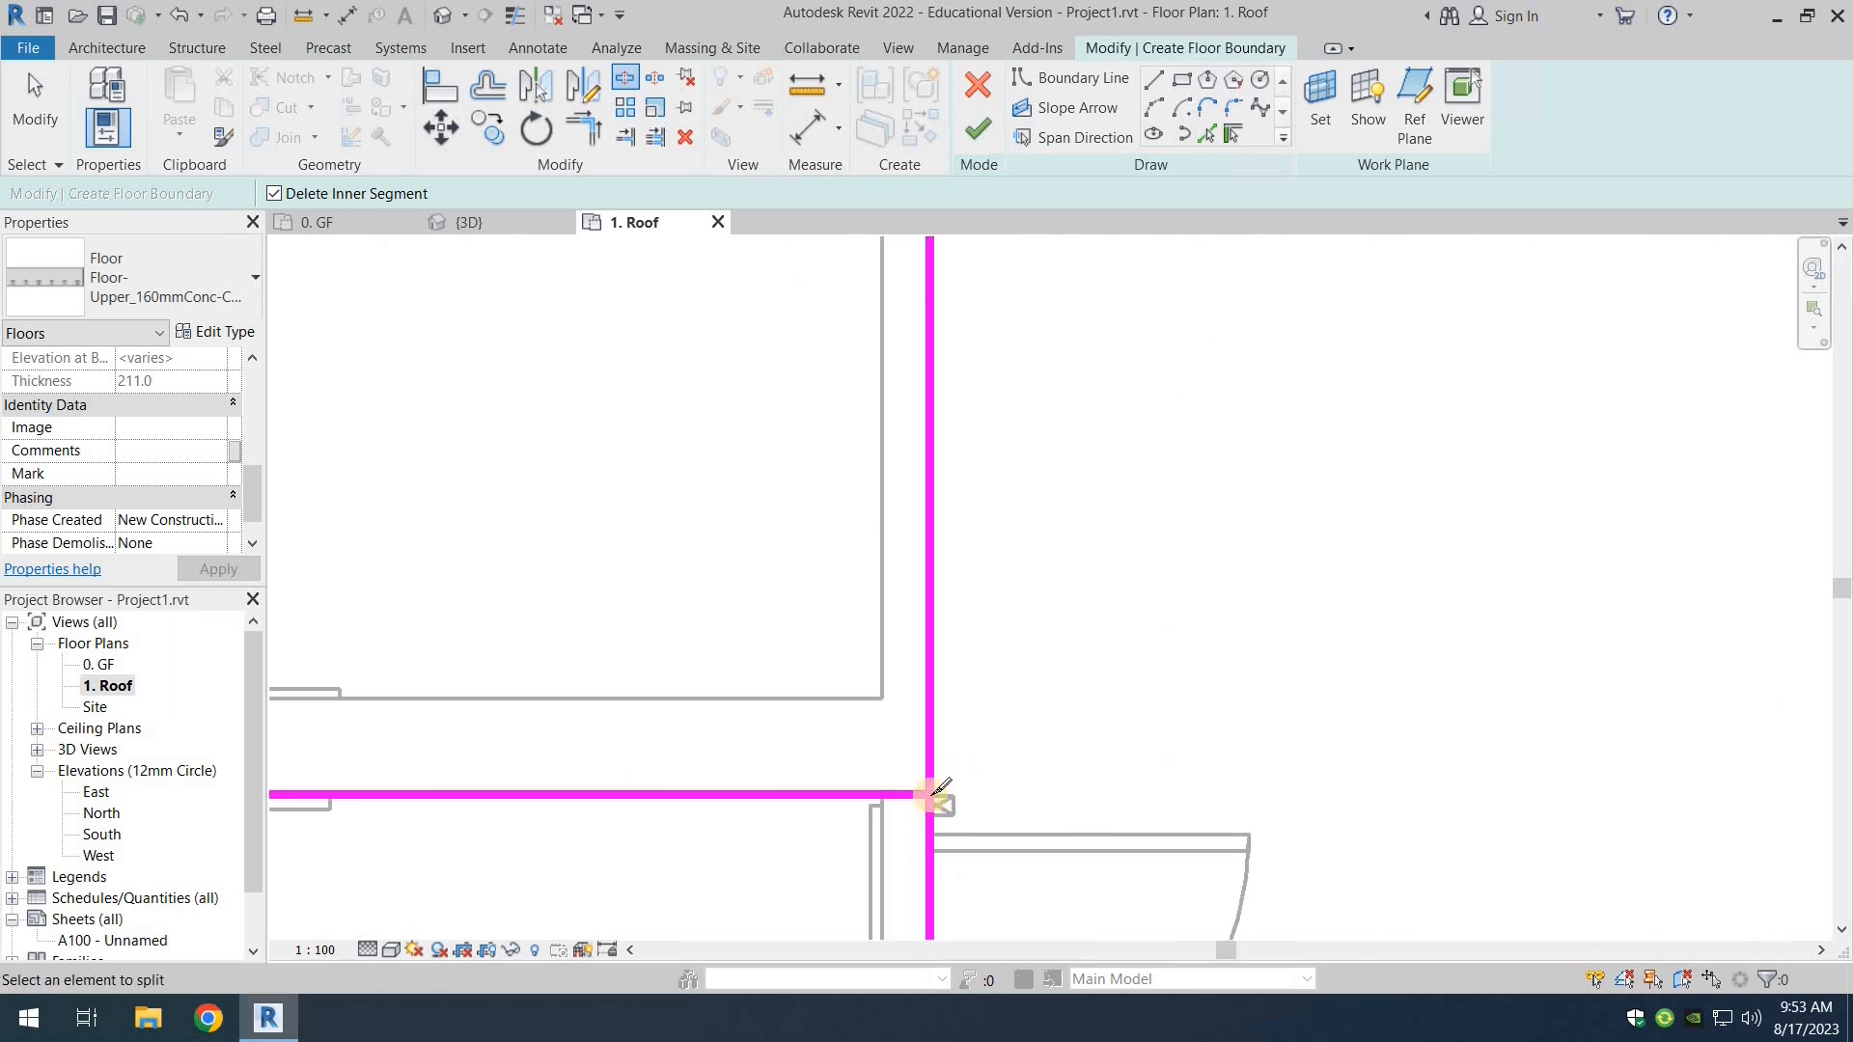
pyautogui.click(934, 793)
pyautogui.scroll(-4, 1023, 792)
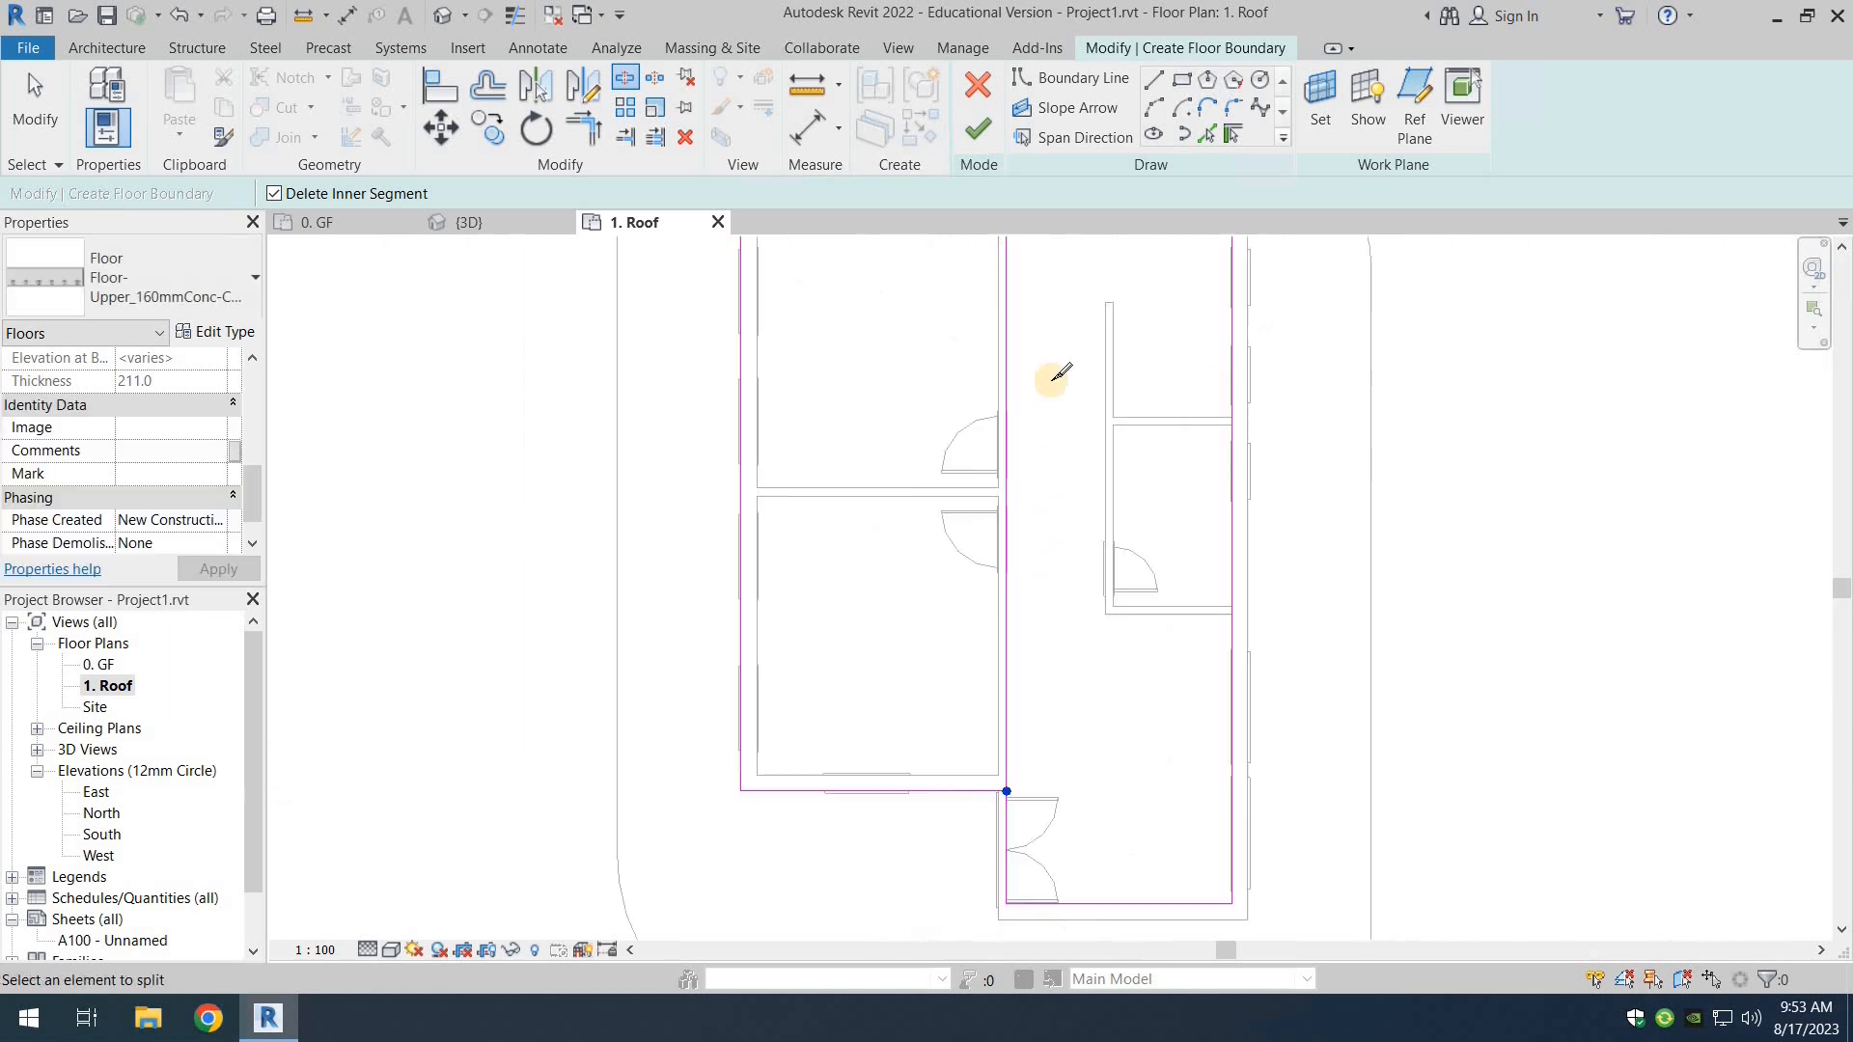
pyautogui.scroll(6, 1004, 641)
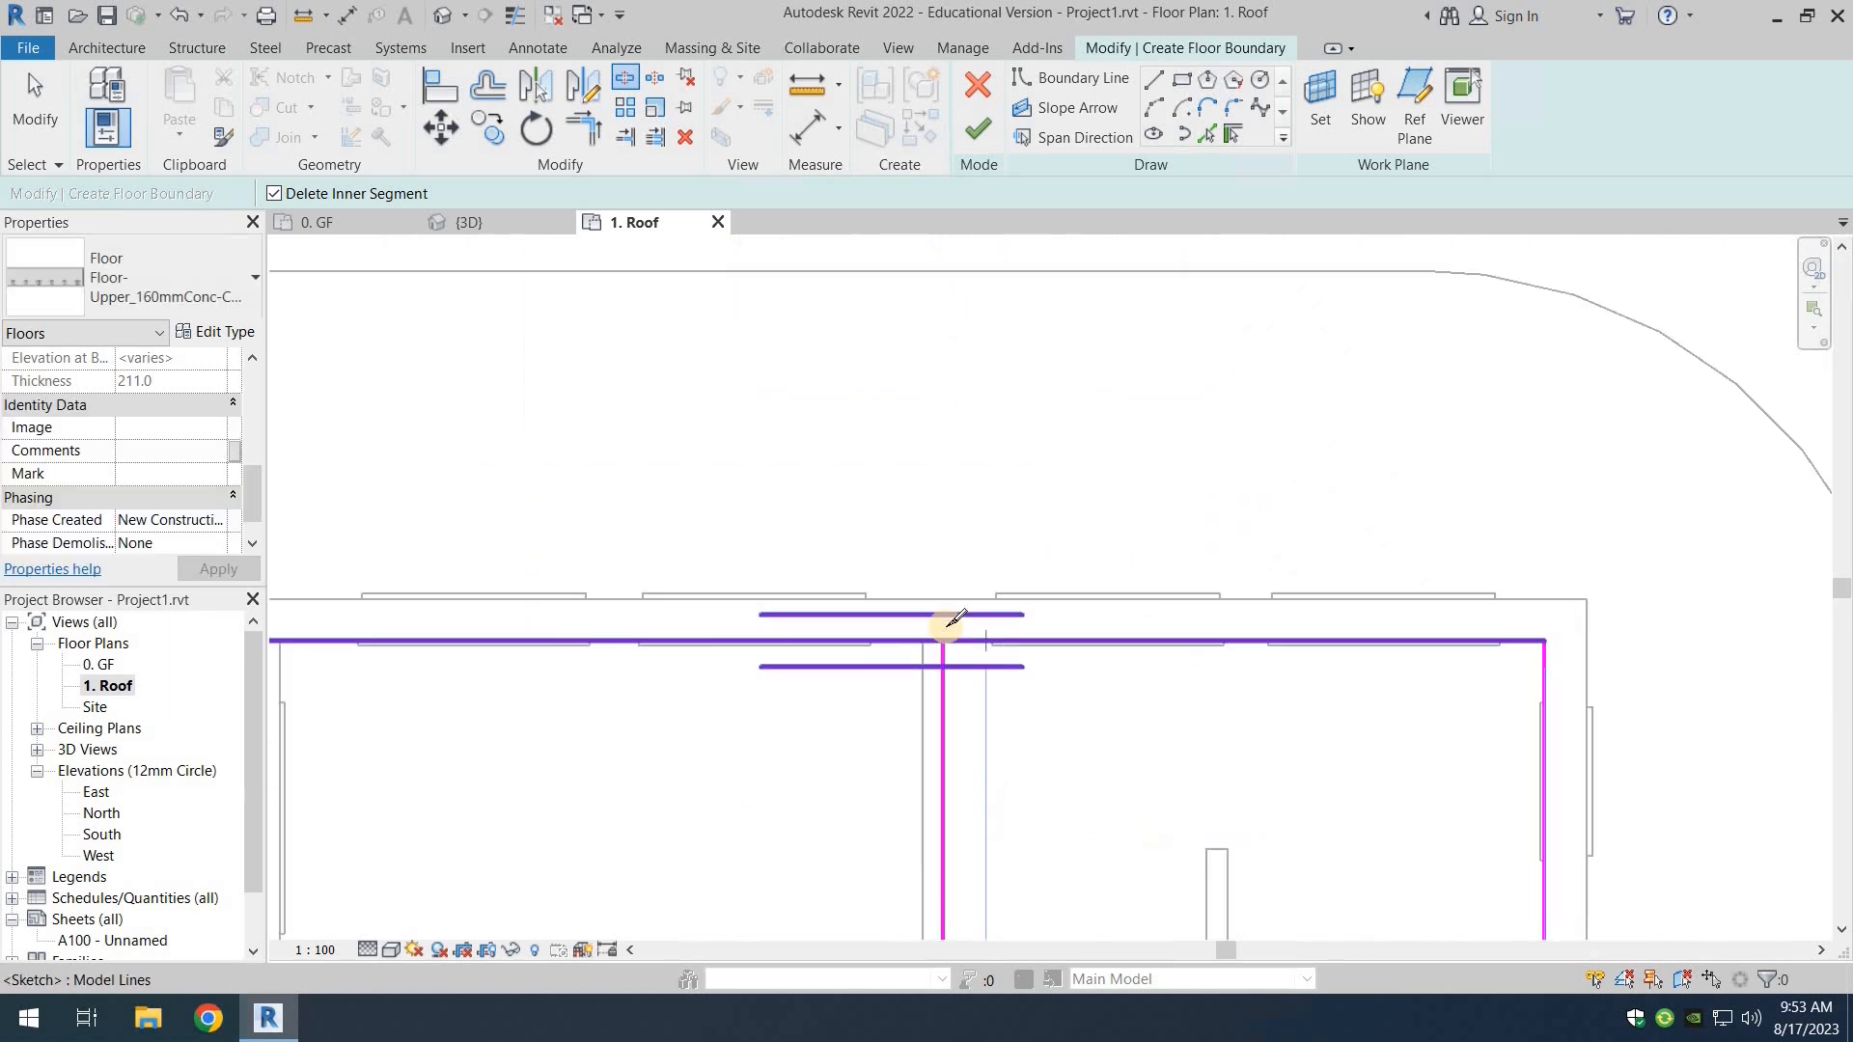
pyautogui.scroll(6, 950, 622)
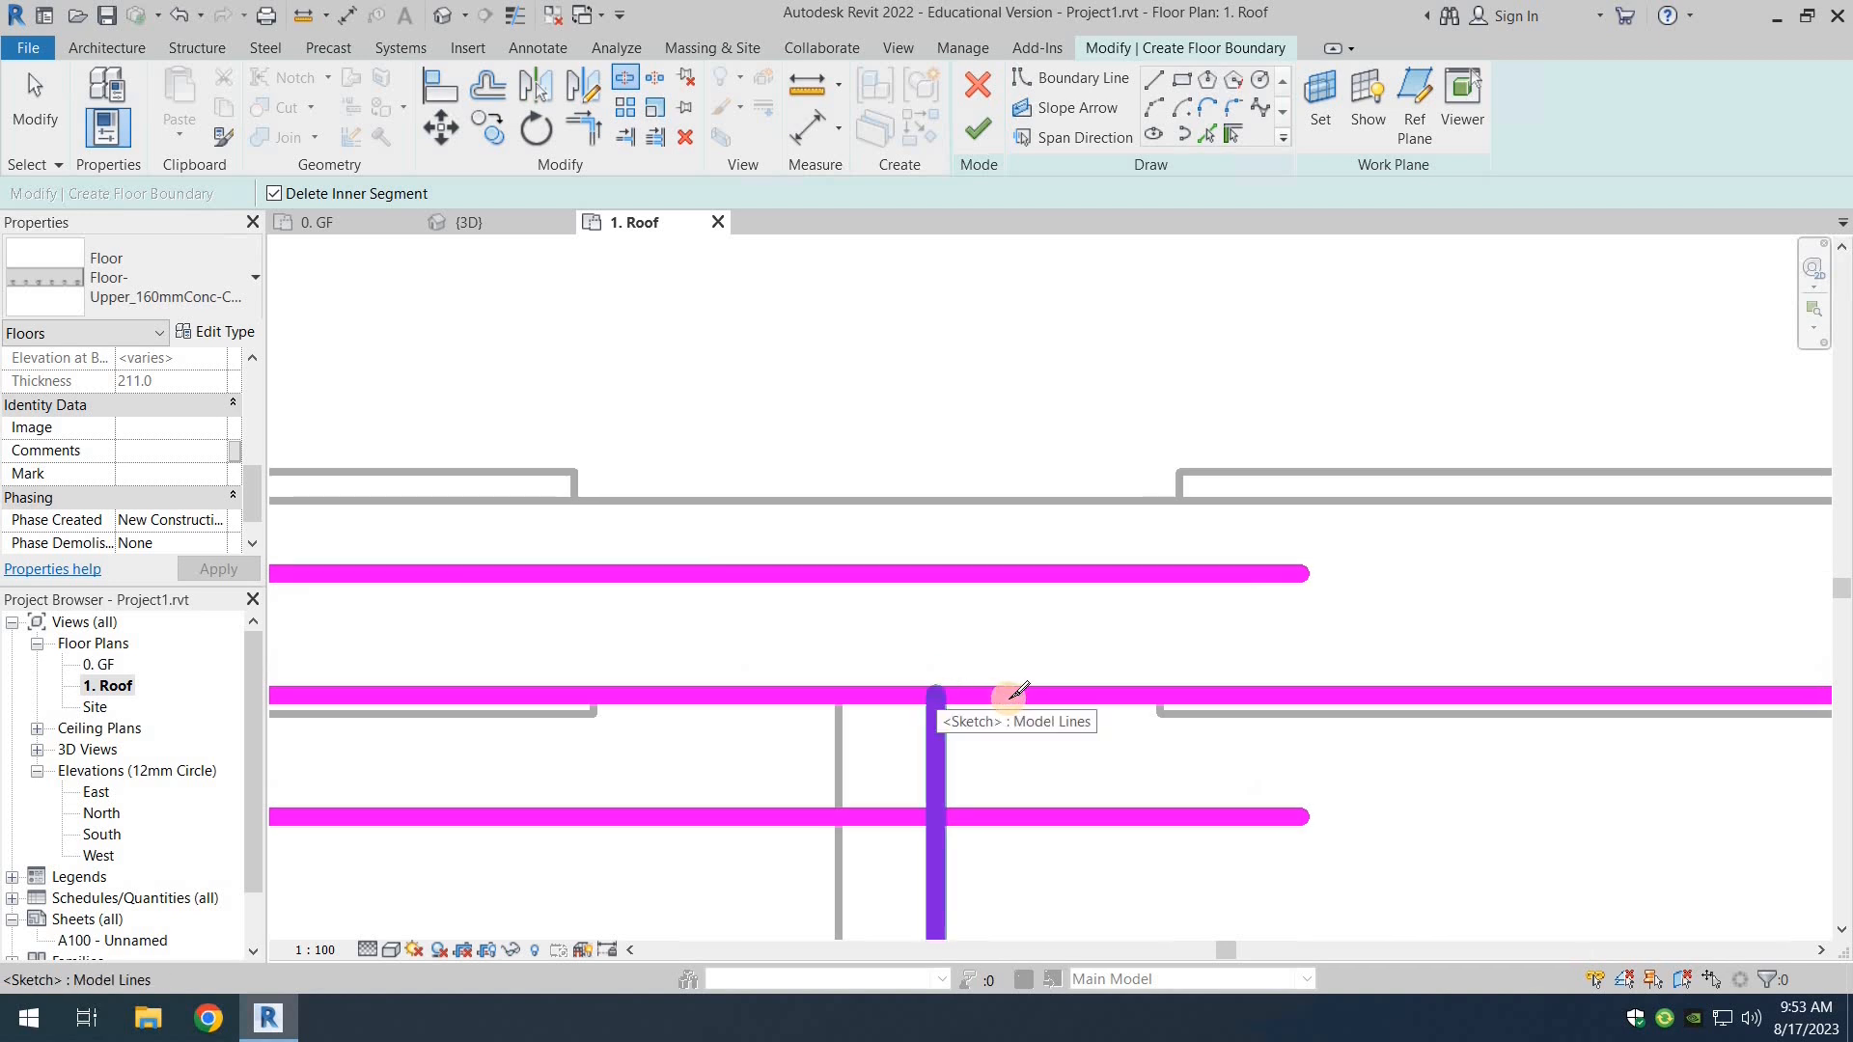
pyautogui.scroll(-8, 1009, 695)
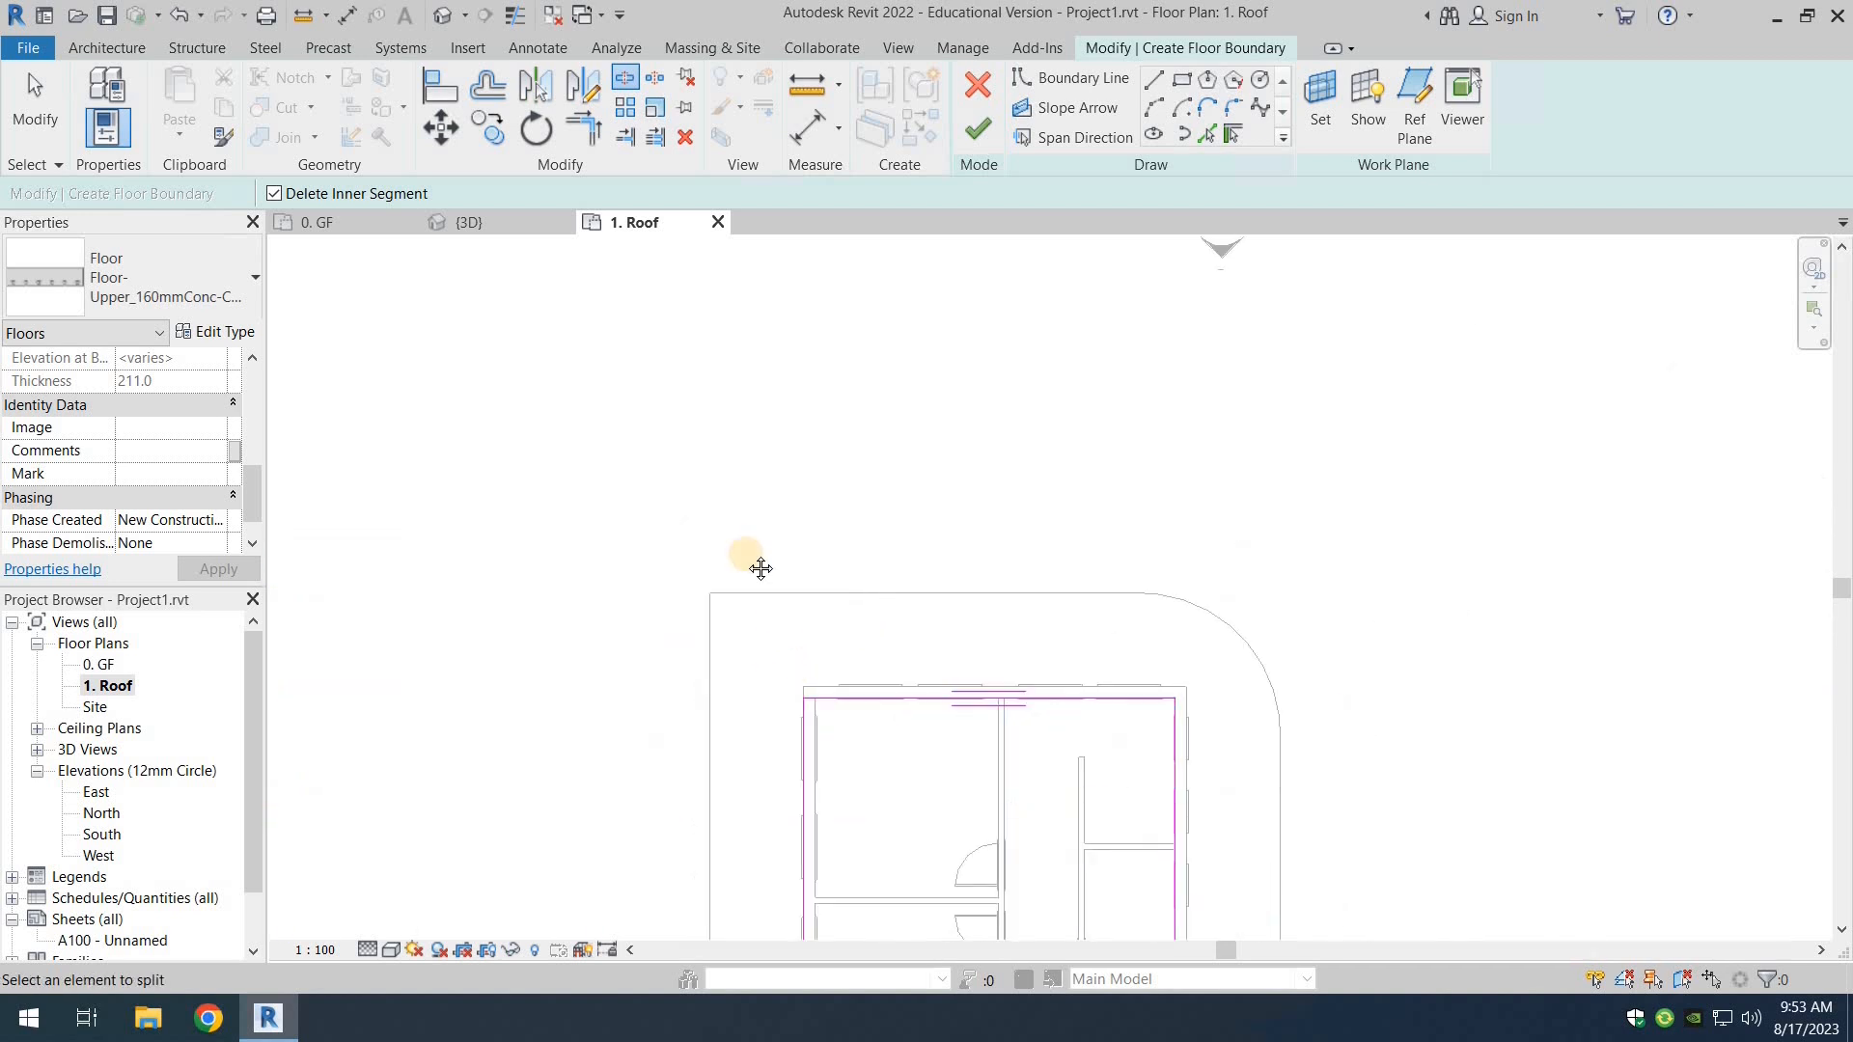
pyautogui.moveTo(762, 569)
pyautogui.mouseDown(button='middle')
pyautogui.moveTo(769, 418)
pyautogui.moveTo(711, 364)
pyautogui.mouseUp(button='middle')
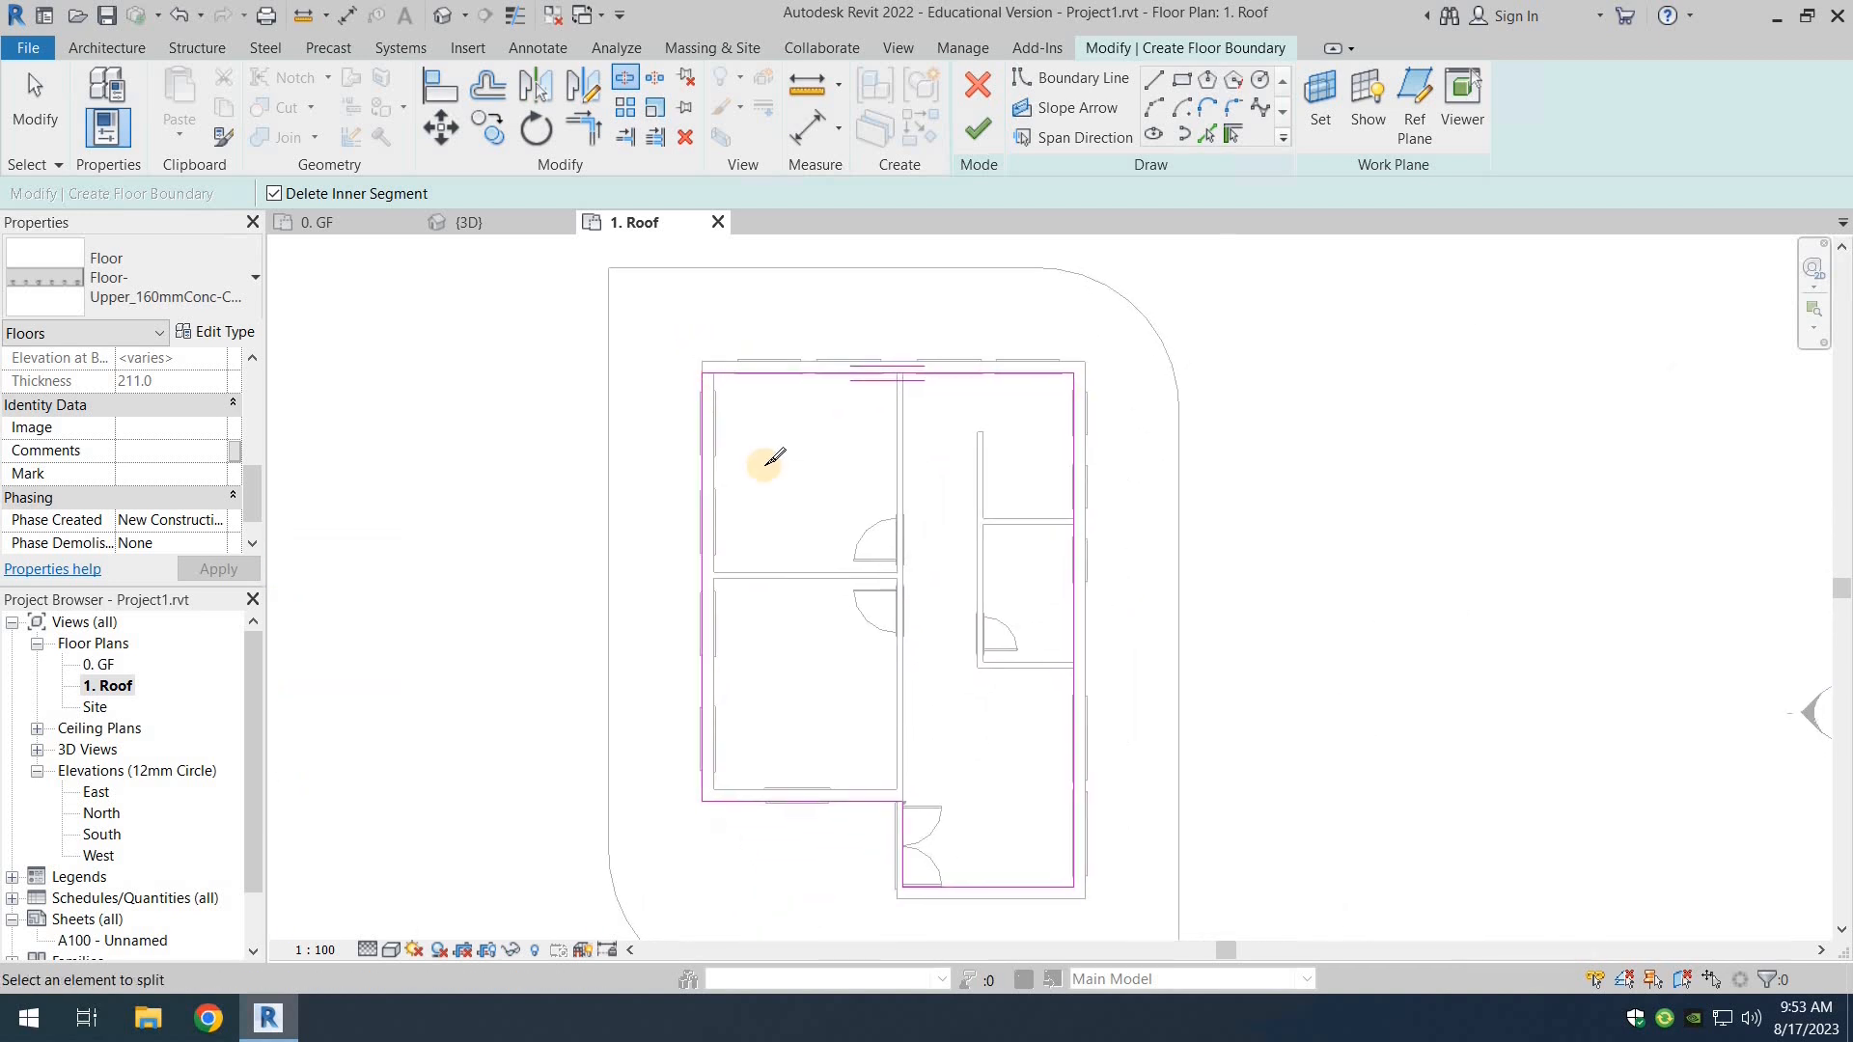
pyautogui.press('Escape')
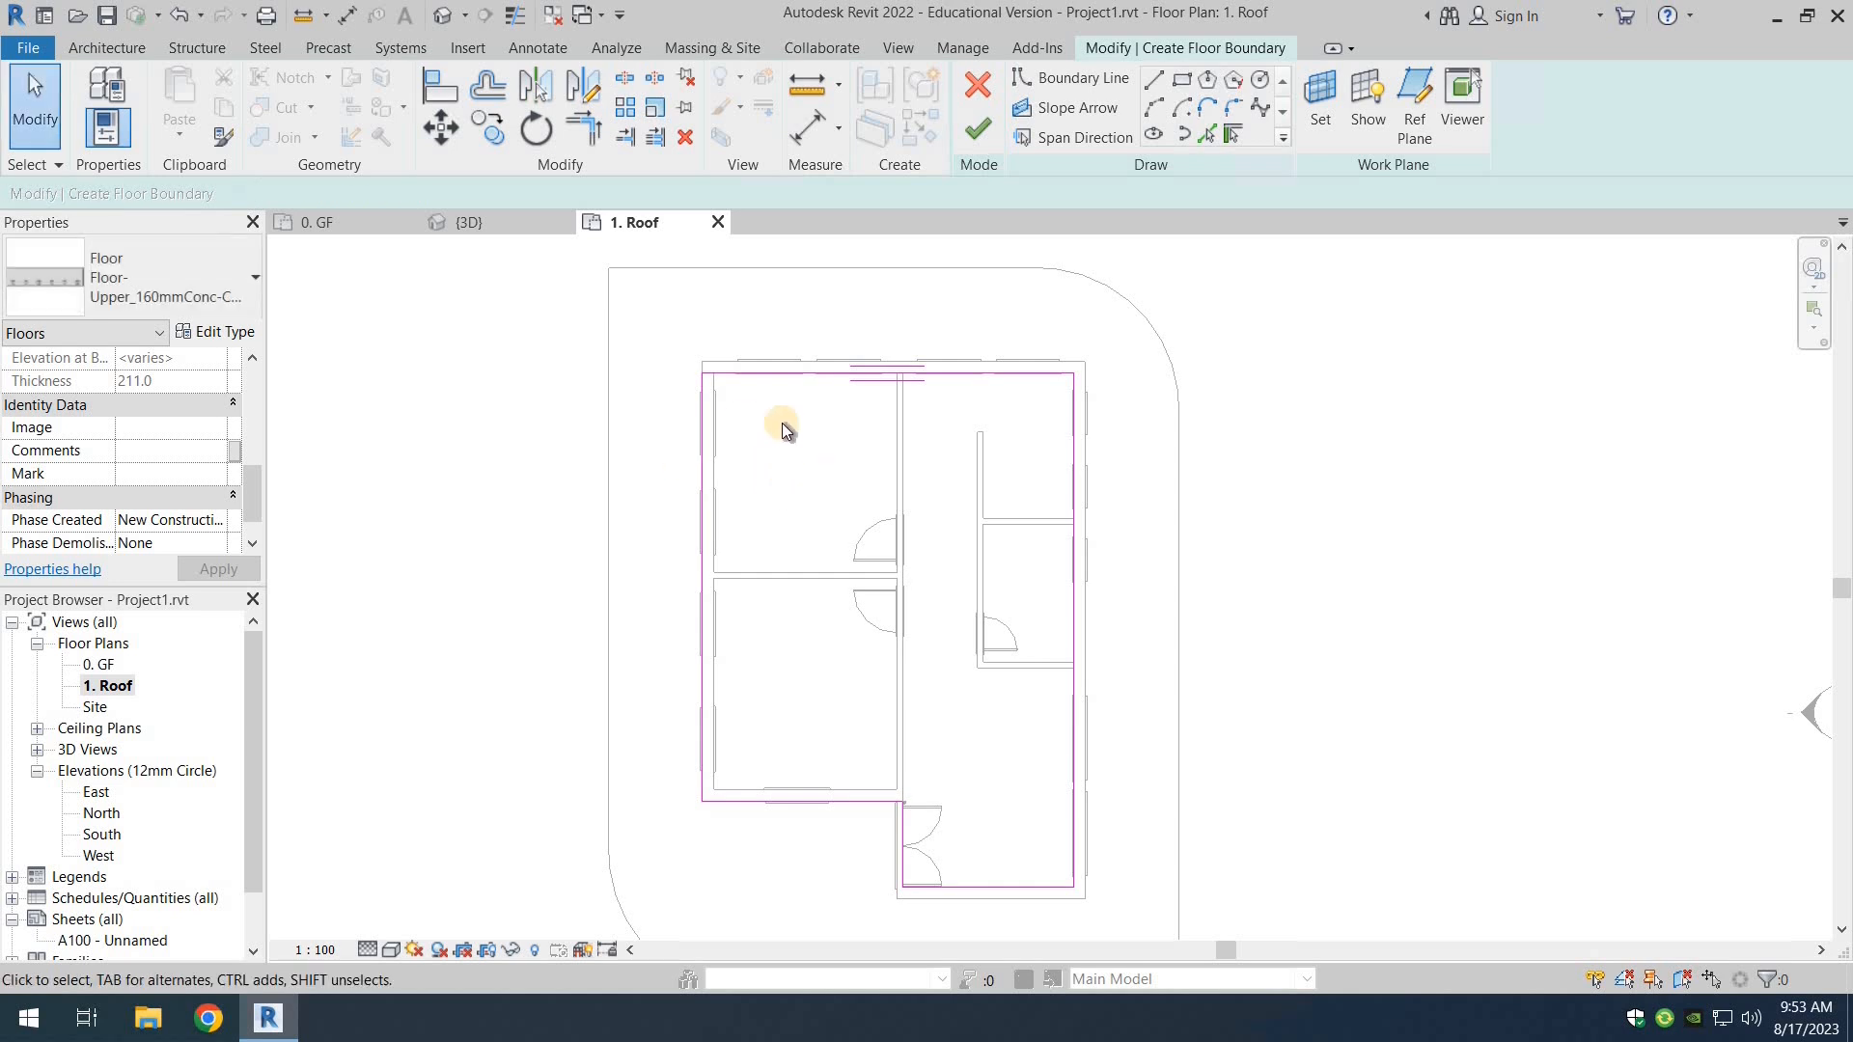
# Step: Flip the floor boundary from the walls' inner side to their exterior face around the whole building
pyautogui.scroll(3, 630, 444)
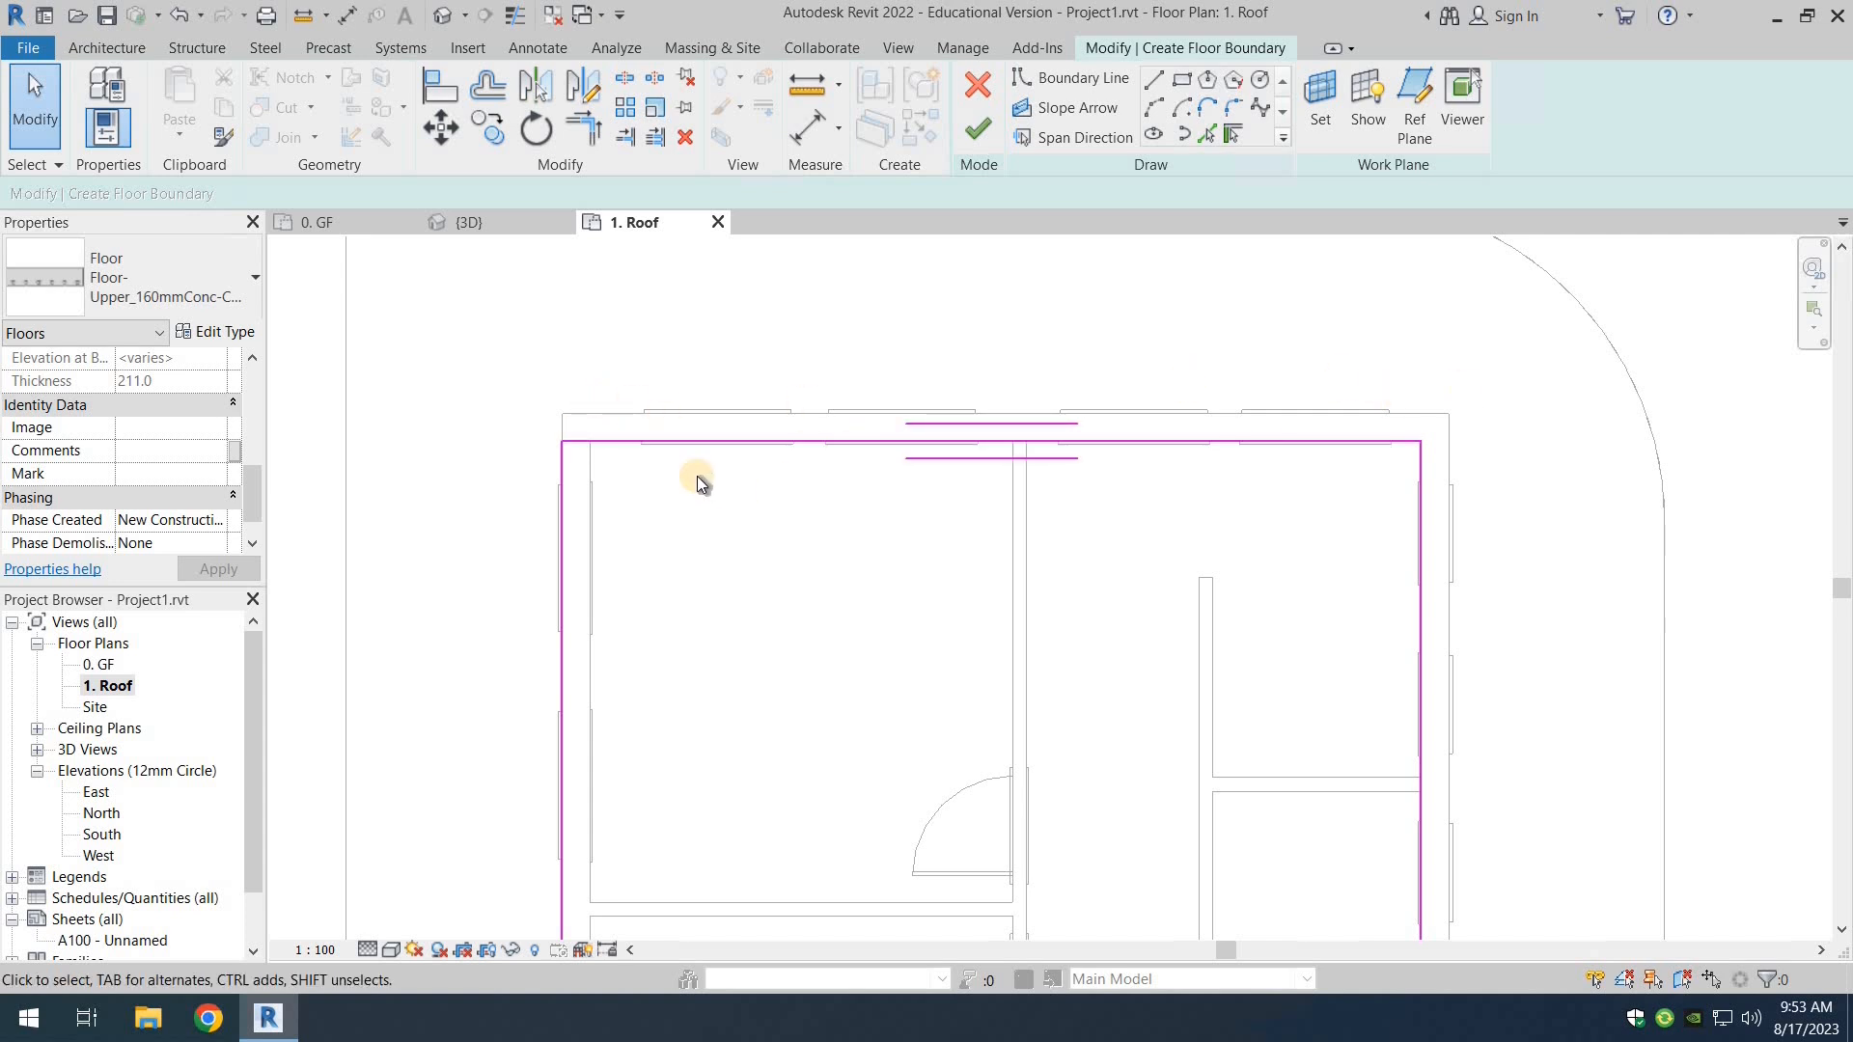
pyautogui.click(630, 444)
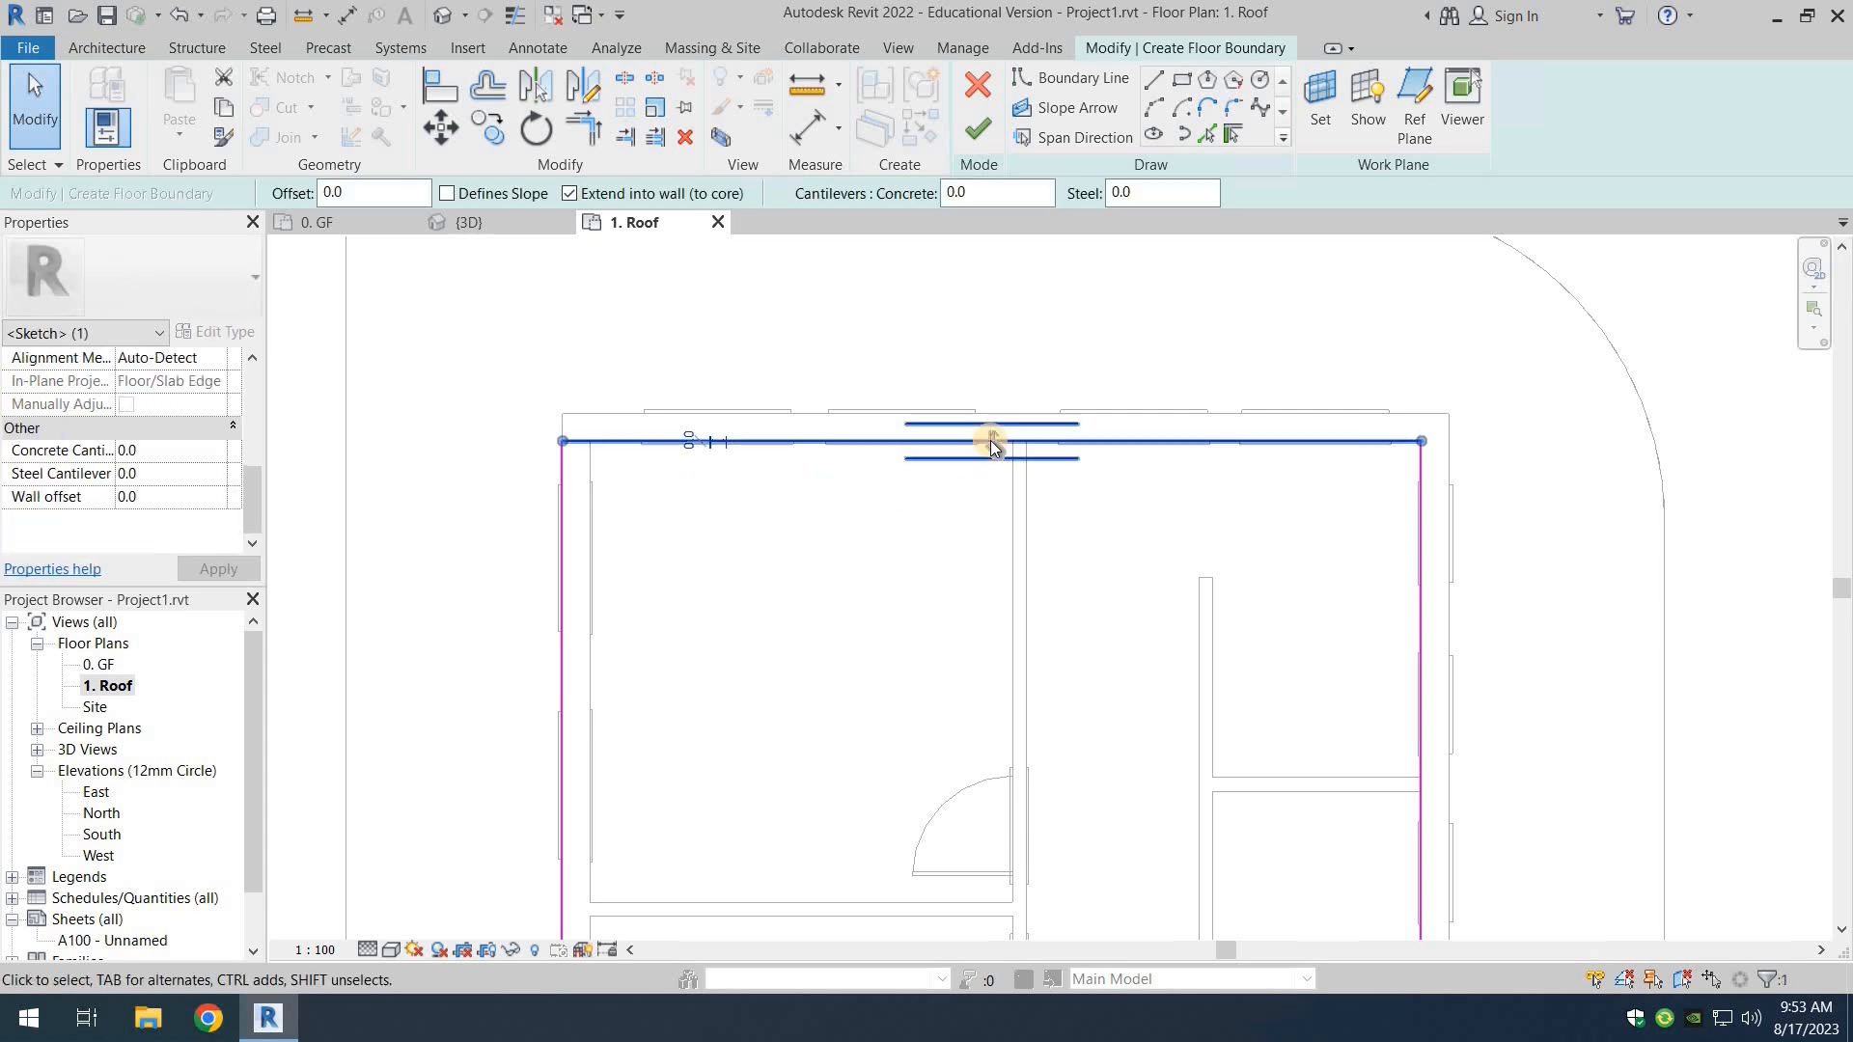
pyautogui.click(990, 440)
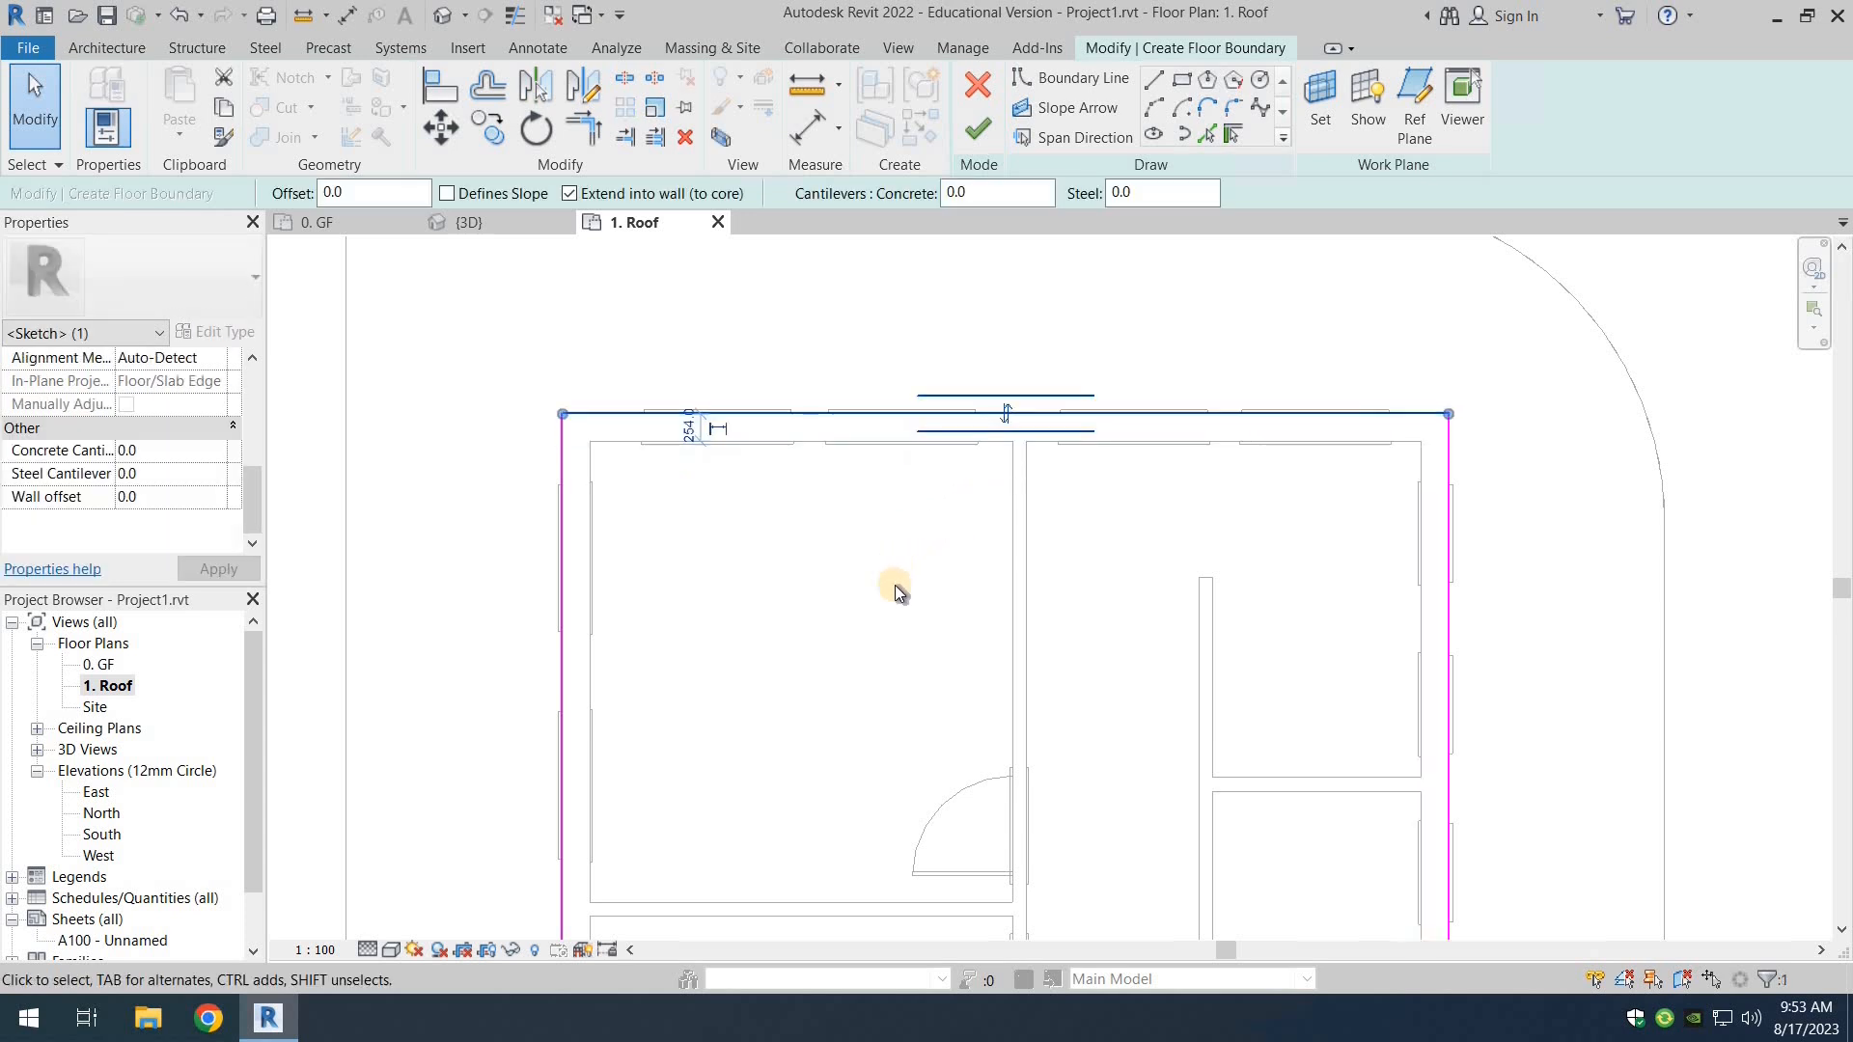
pyautogui.scroll(-1, 893, 620)
pyautogui.moveTo(849, 719); pyautogui.dragTo(843, 476, button='middle')
pyautogui.moveTo(829, 470); pyautogui.dragTo(770, 471, button='middle')
pyautogui.scroll(-1, 770, 471)
pyautogui.scroll(-1, 765, 471)
pyautogui.scroll(-1, 763, 465)
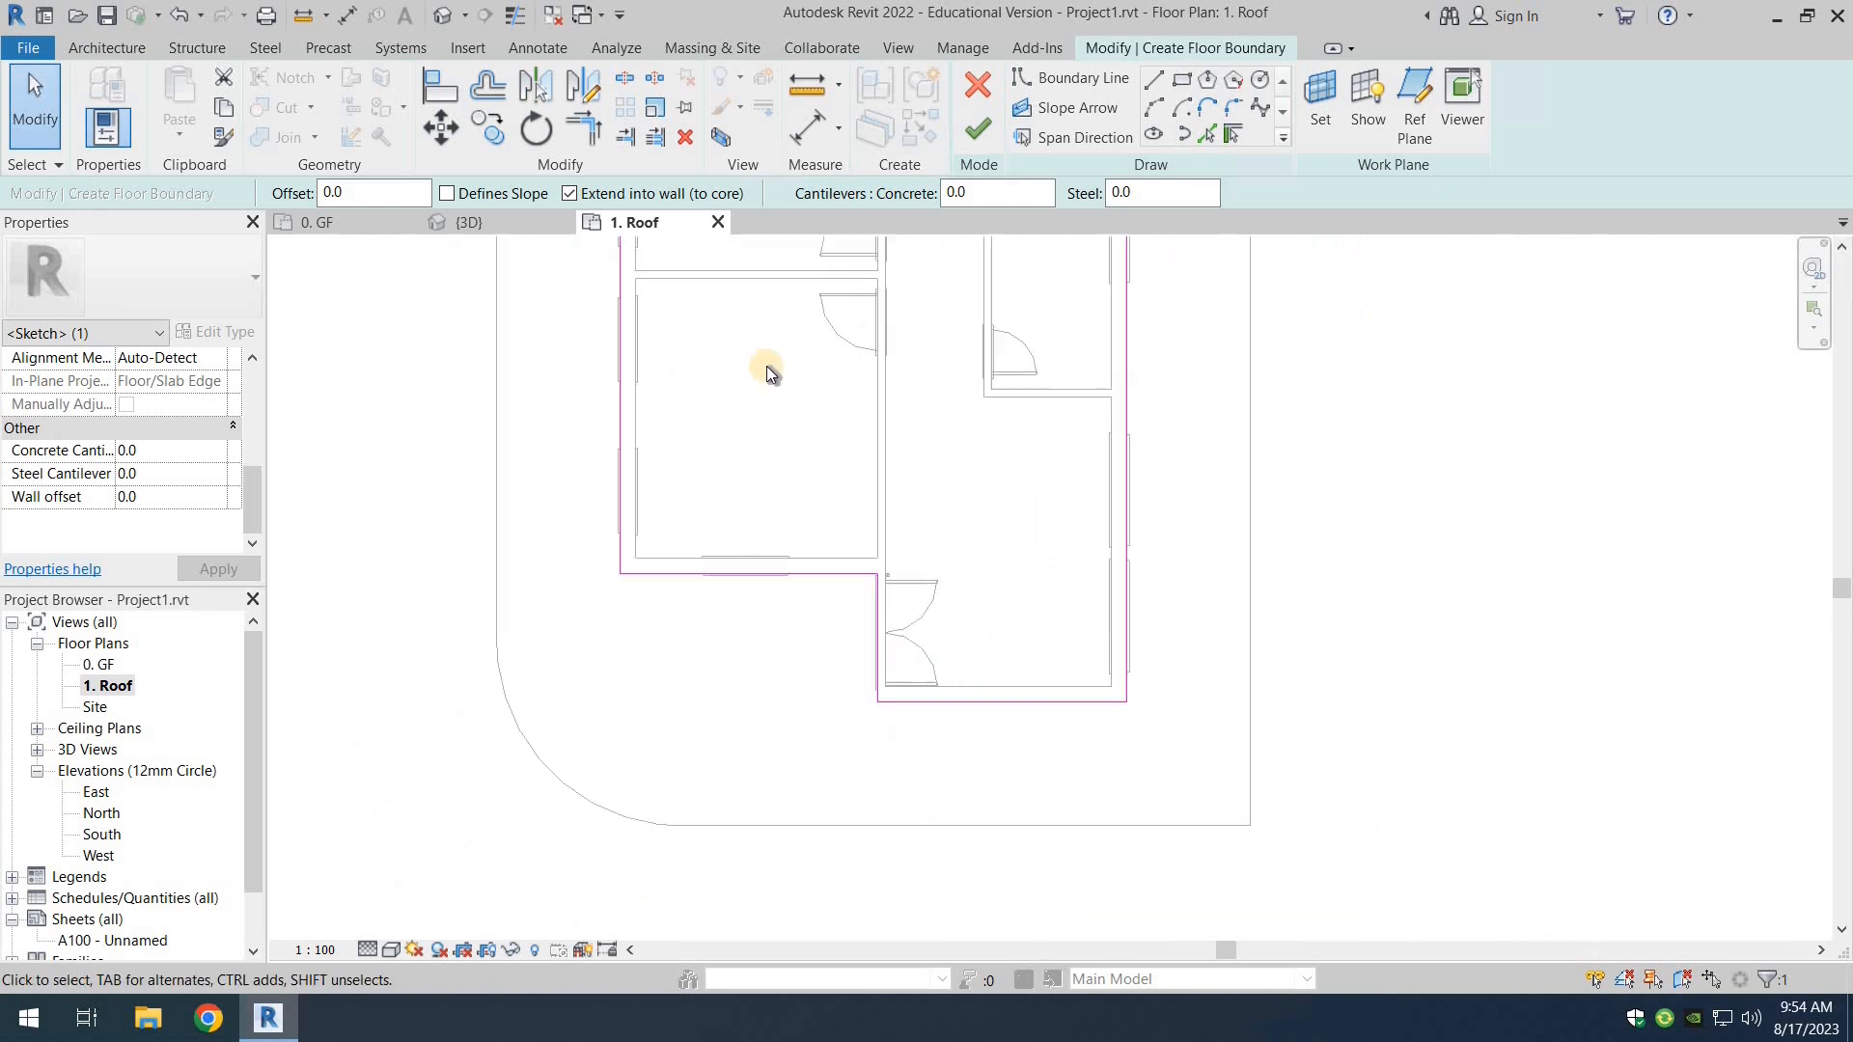
pyautogui.moveTo(773, 381); pyautogui.dragTo(752, 904, button='middle')
pyautogui.moveTo(807, 499); pyautogui.dragTo(865, 286, button='middle')
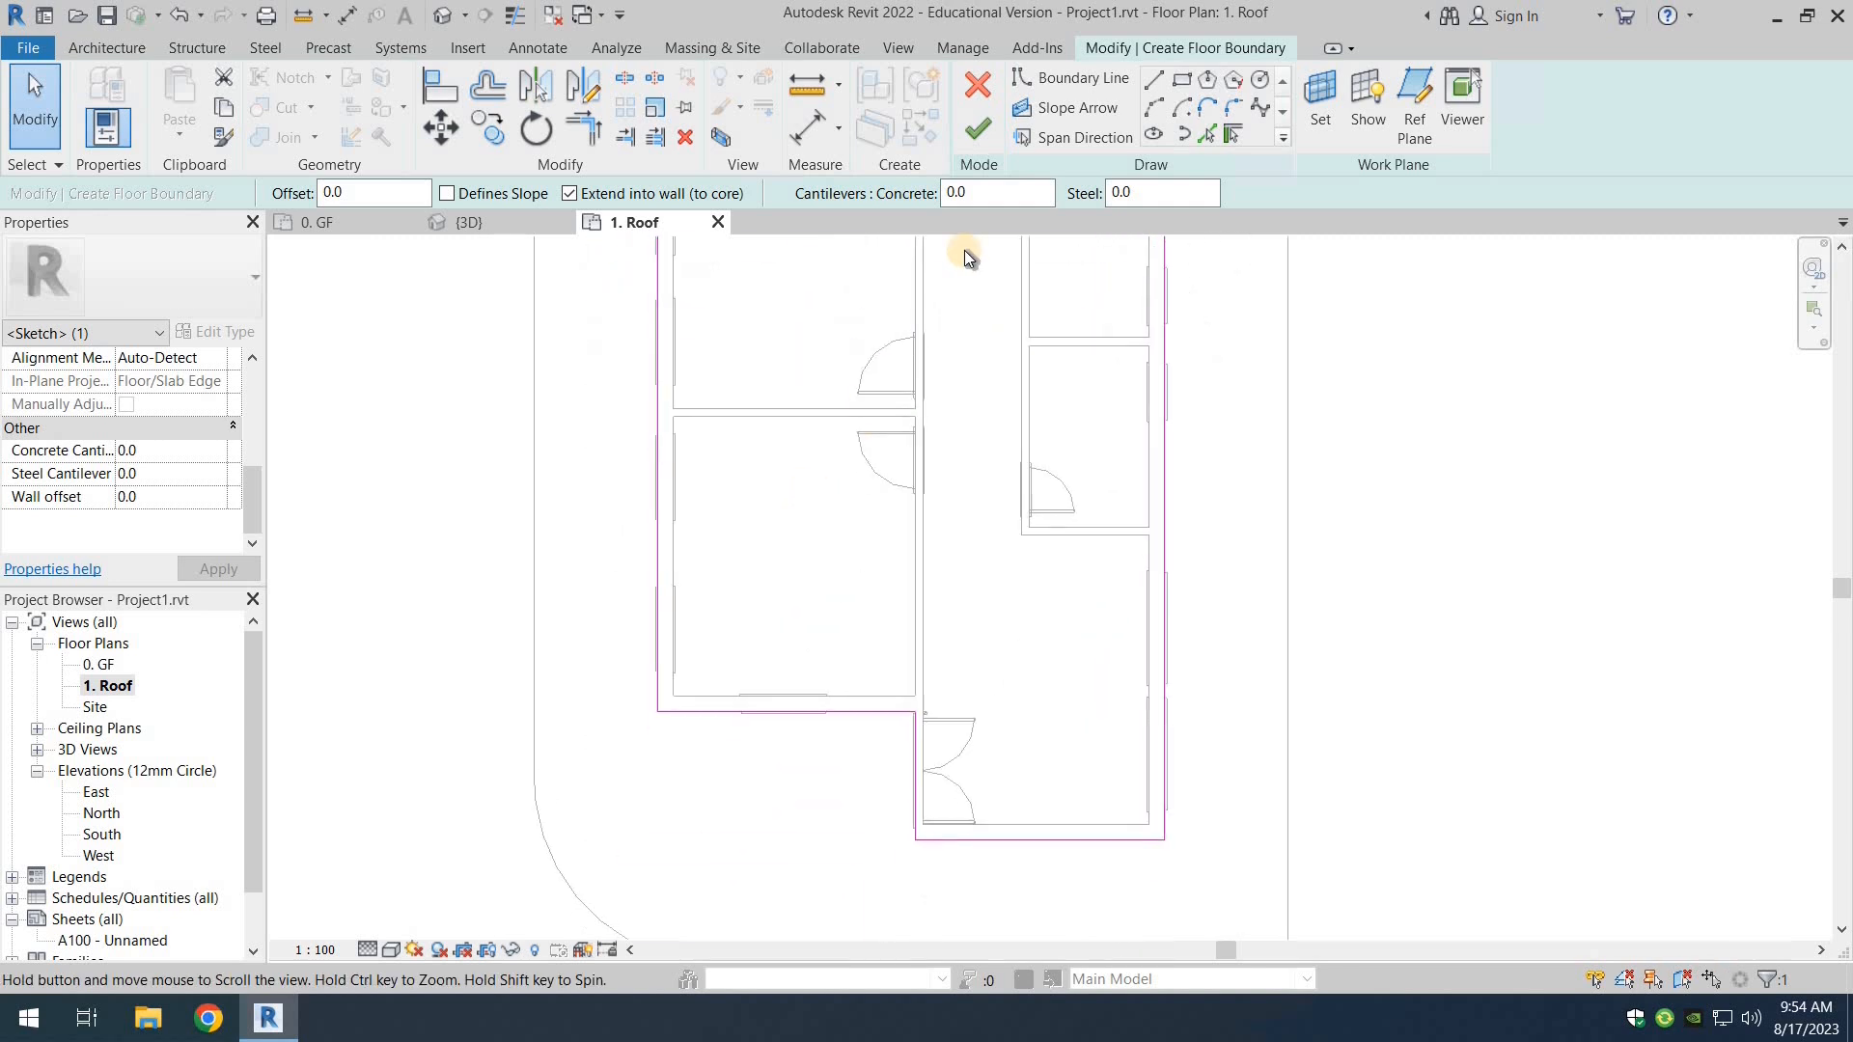
# Step: Finish the roof slab sketch and attach the walls to the underside of the slab
pyautogui.click(977, 129)
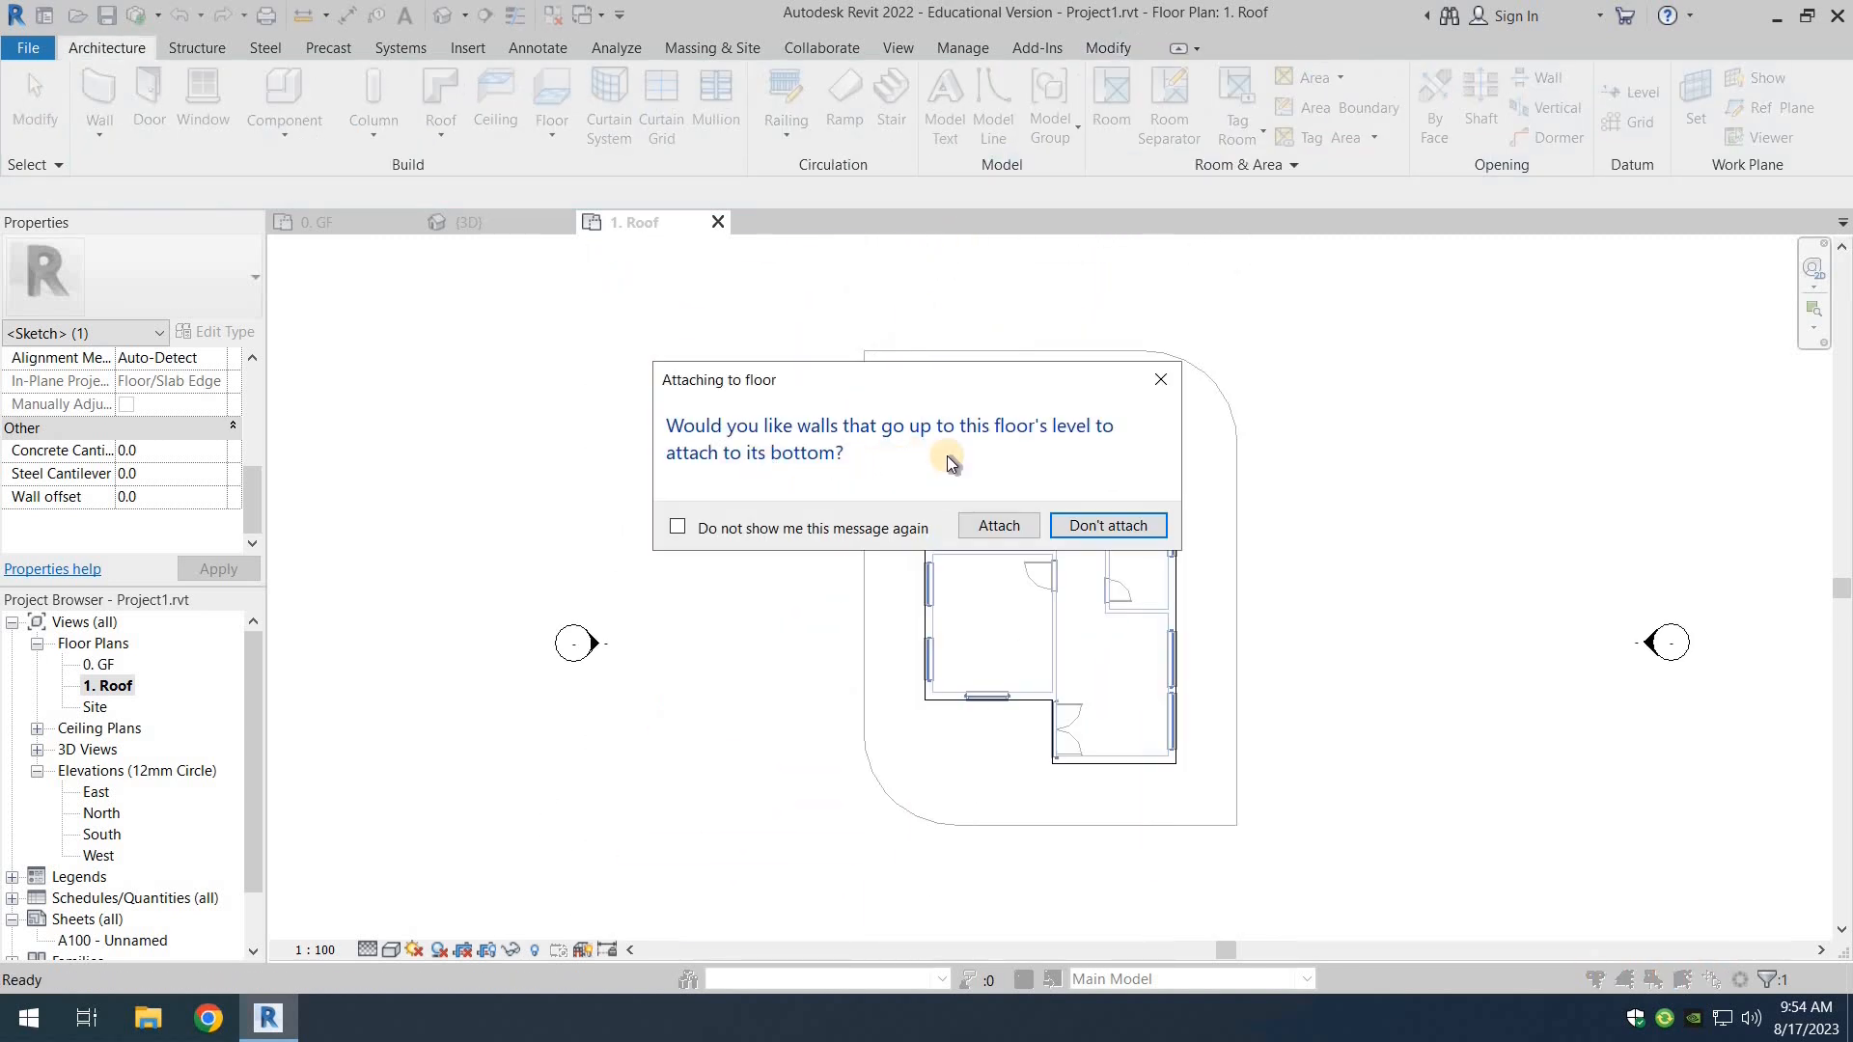
pyautogui.click(998, 525)
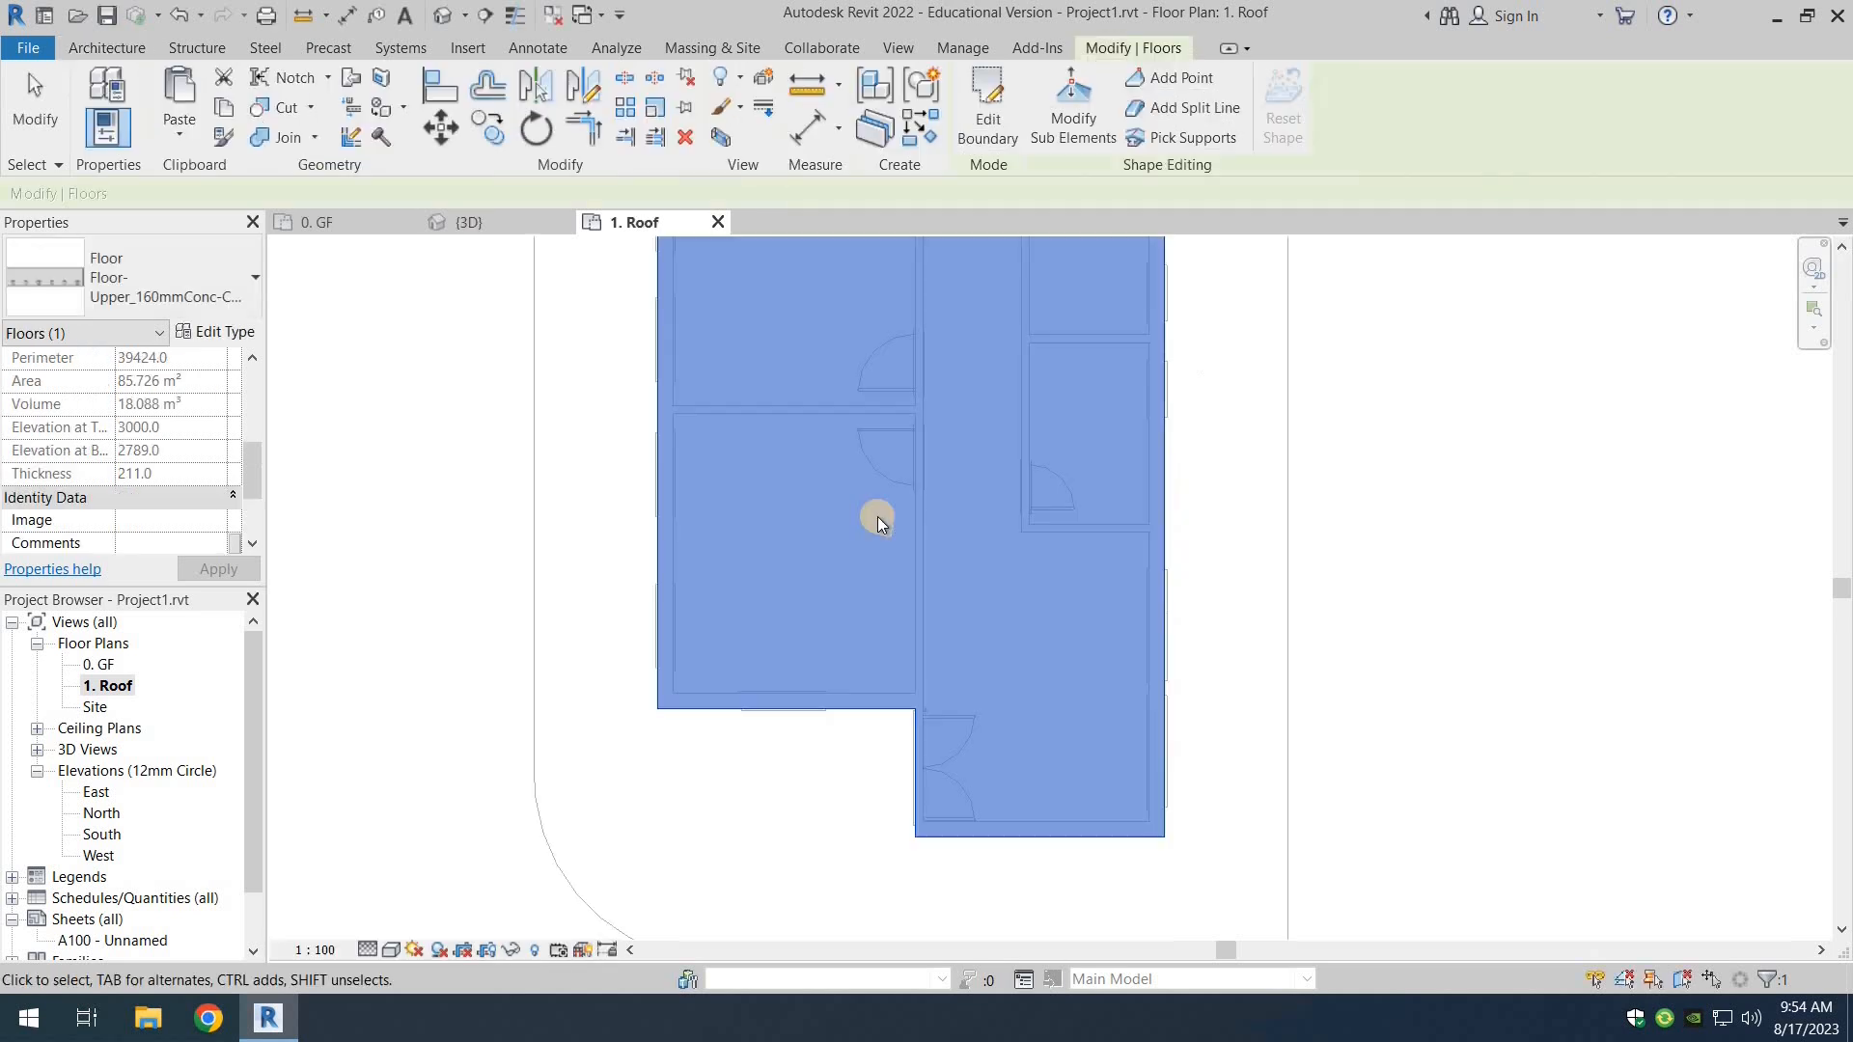
pyautogui.click(461, 588)
pyautogui.scroll(-3, 500, 550)
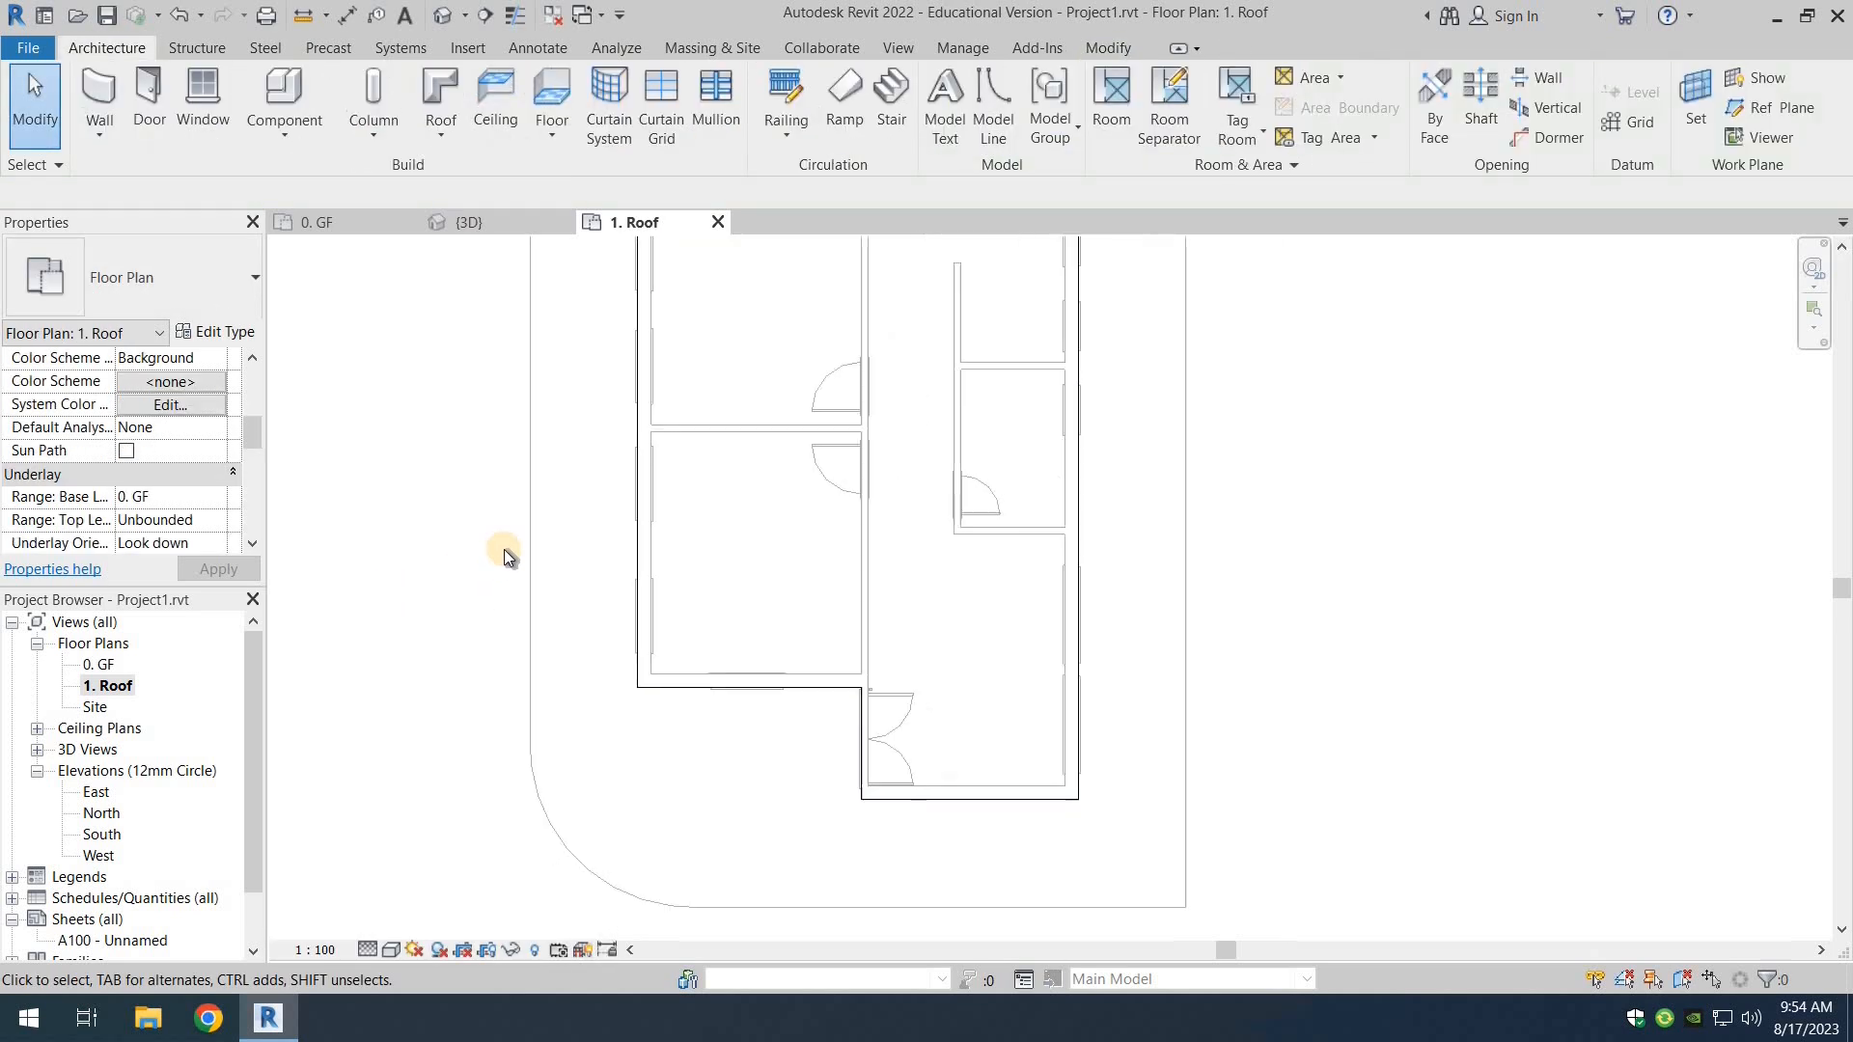
# Step: Close the 1. Roof plan and inspect the new roof slab on the building in the 3D view
pyautogui.click(717, 223)
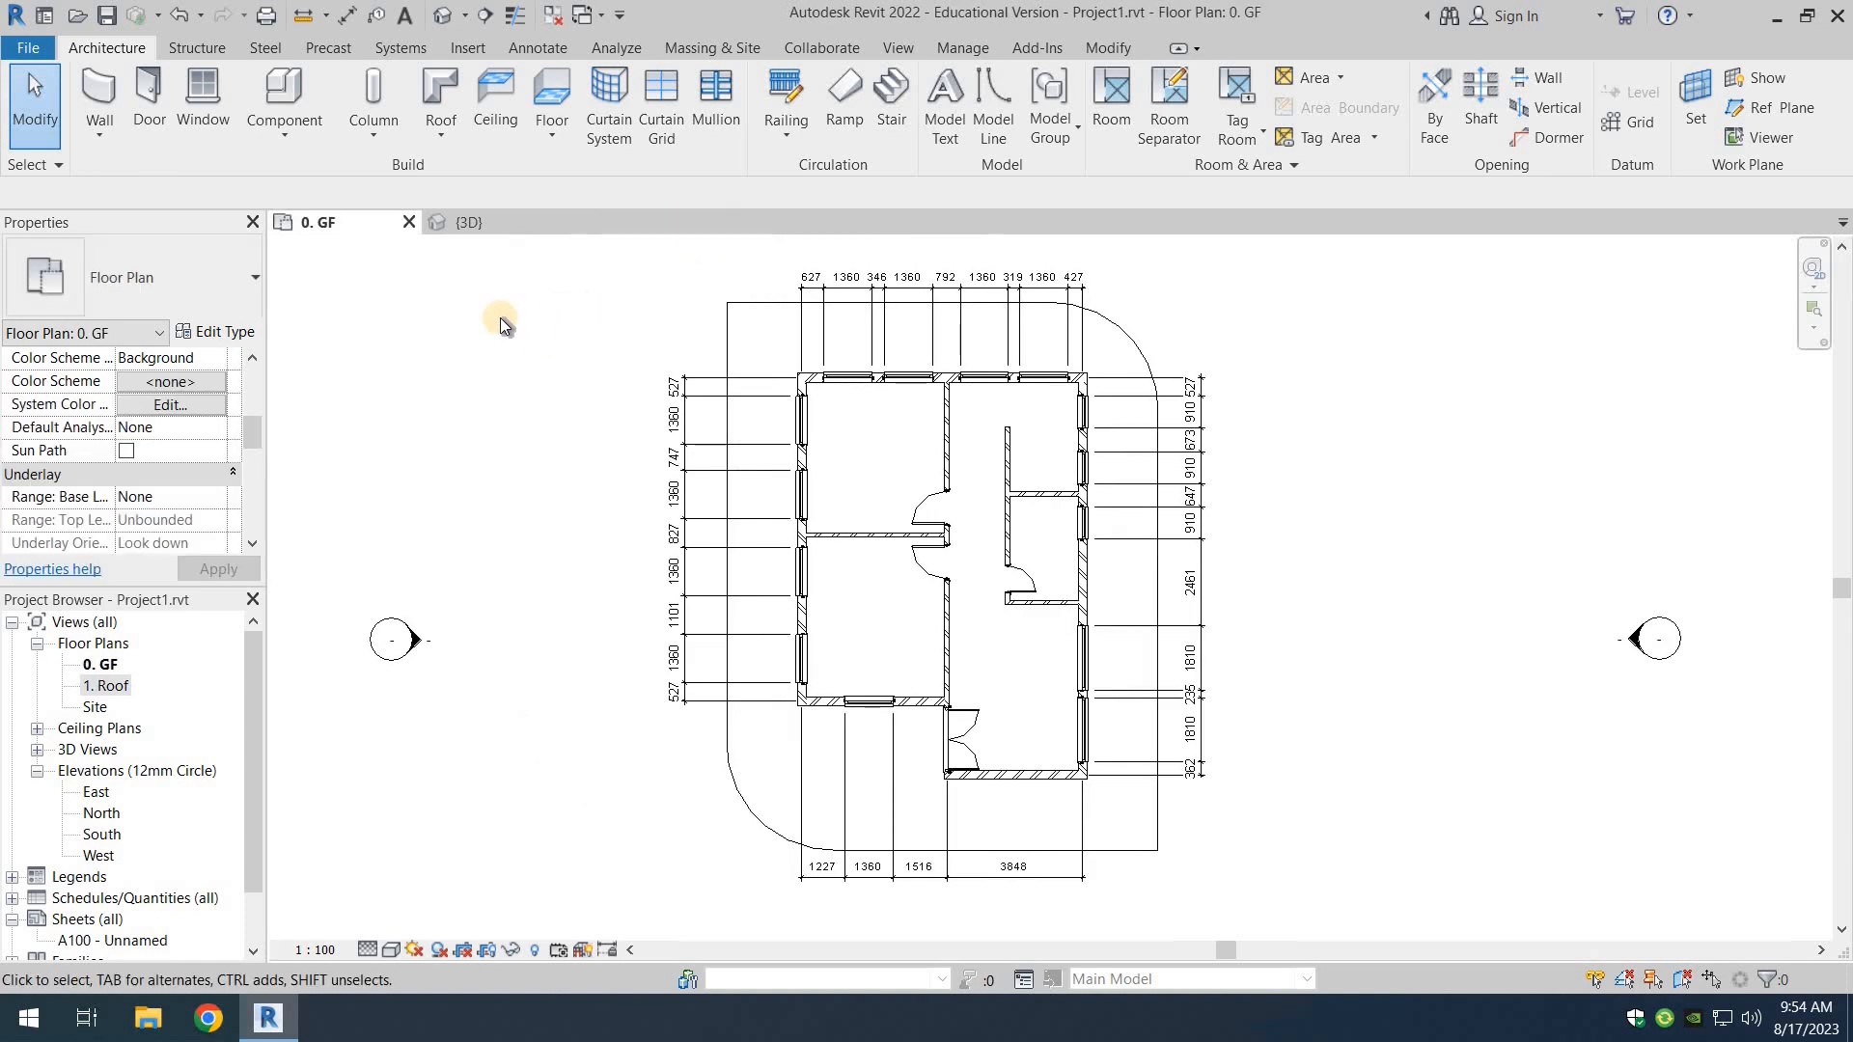
pyautogui.click(465, 223)
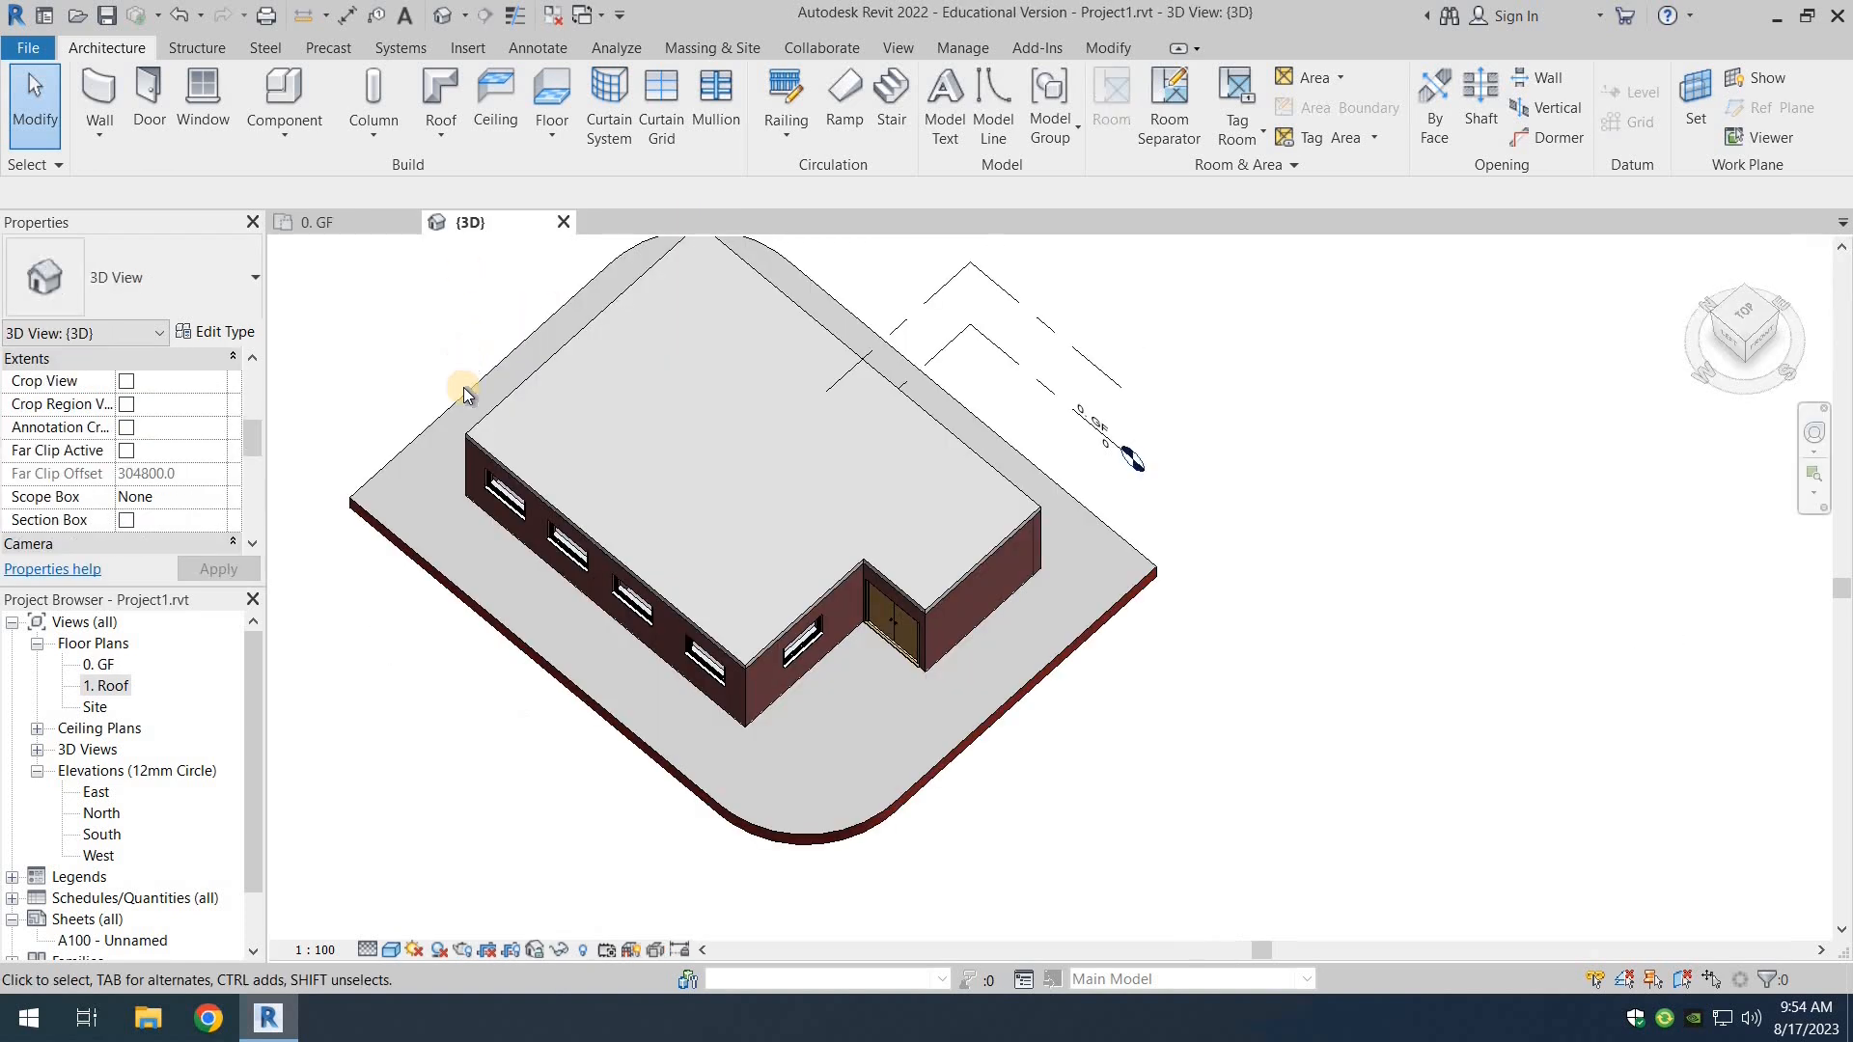
pyautogui.scroll(3, 695, 675)
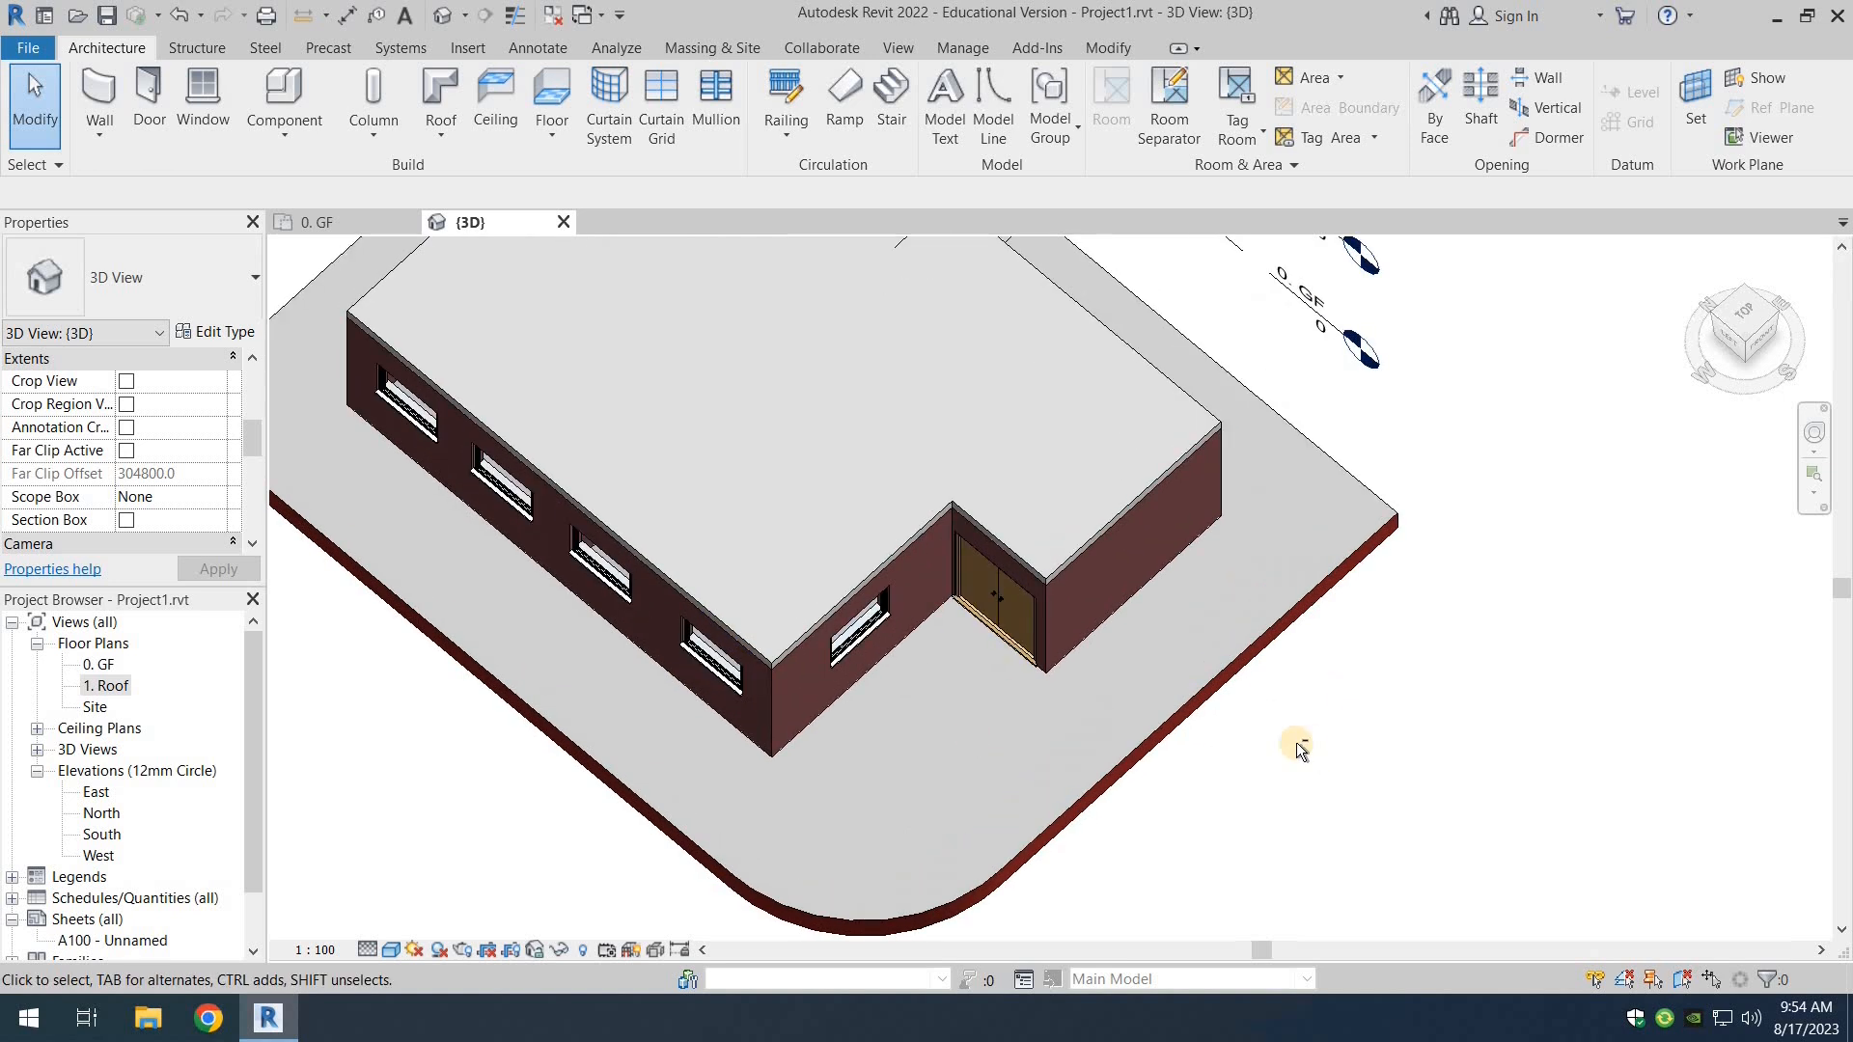
pyautogui.keyDown('shift'); pyautogui.moveTo(1257, 680); pyautogui.dragTo(1075, 724, button='middle'); pyautogui.keyUp('shift')
pyautogui.scroll(-2, 1076, 712)
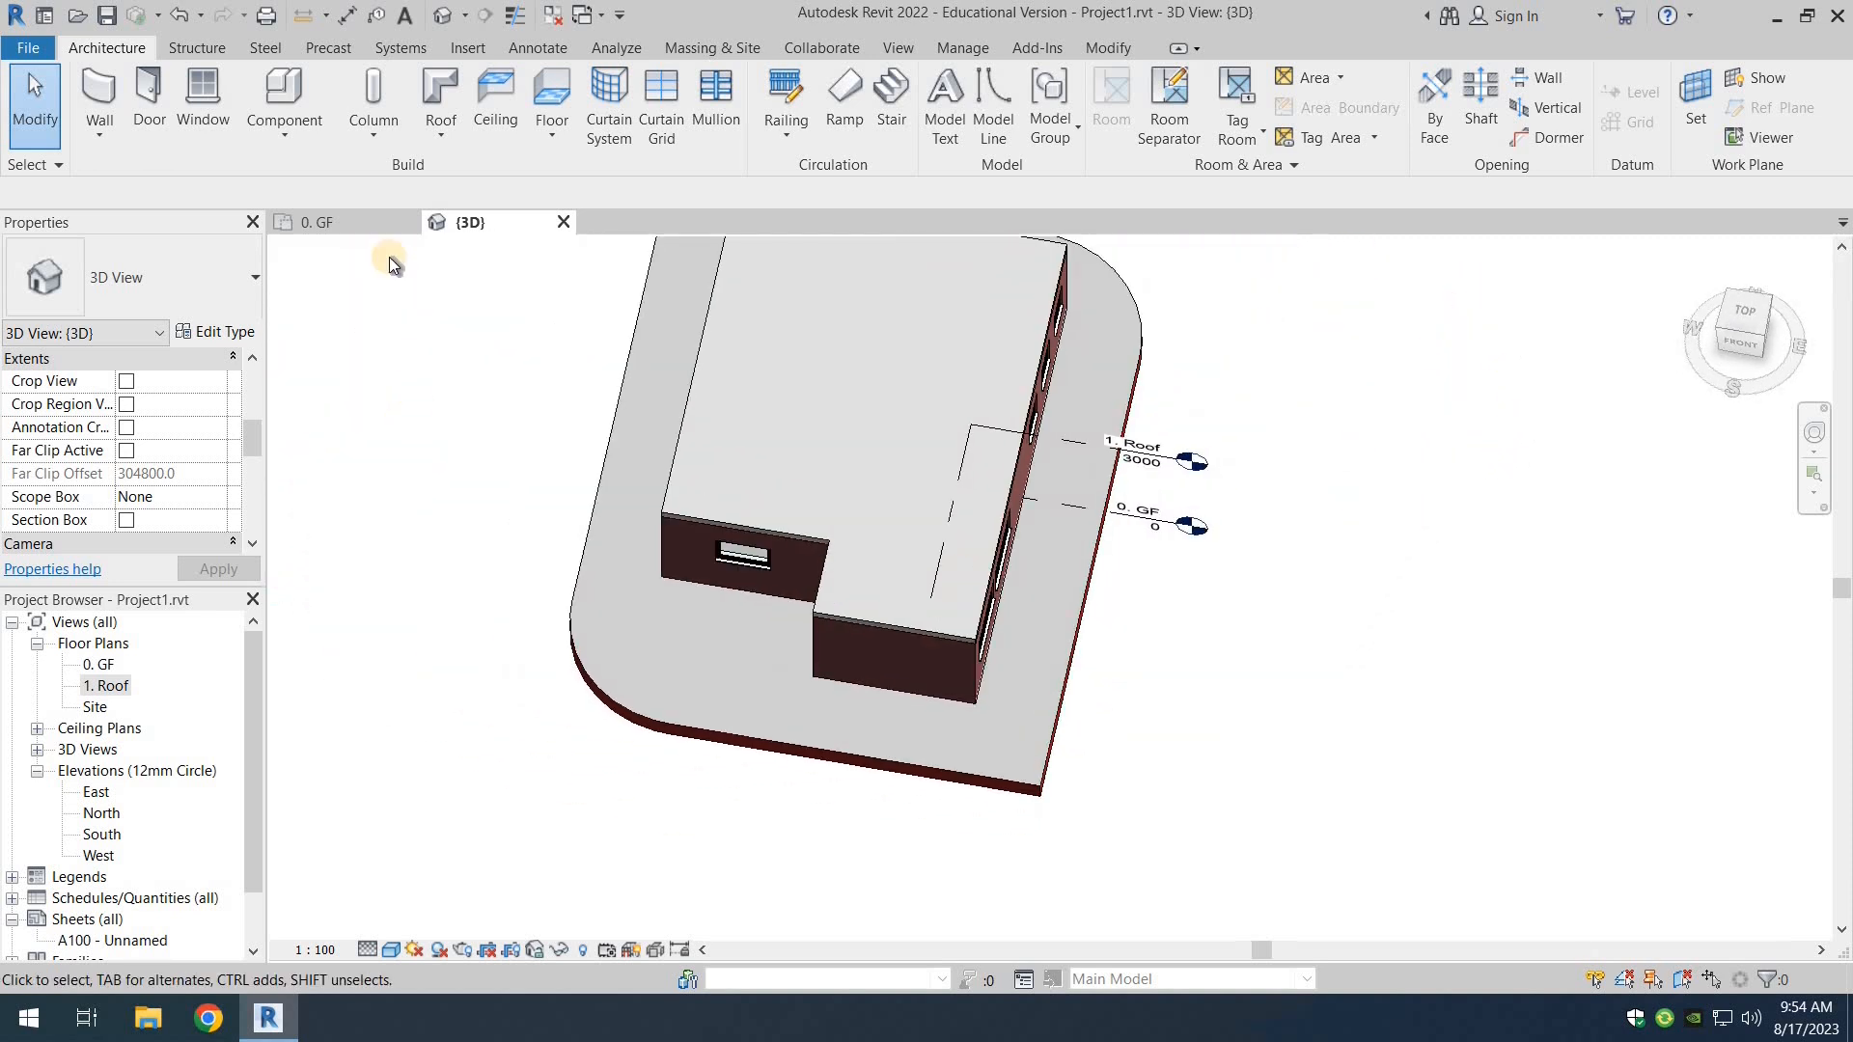
# Step: Place tagged rooms on the 0. GF plan in the two large western rooms and the small enclosed room along the east wall
pyautogui.click(305, 223)
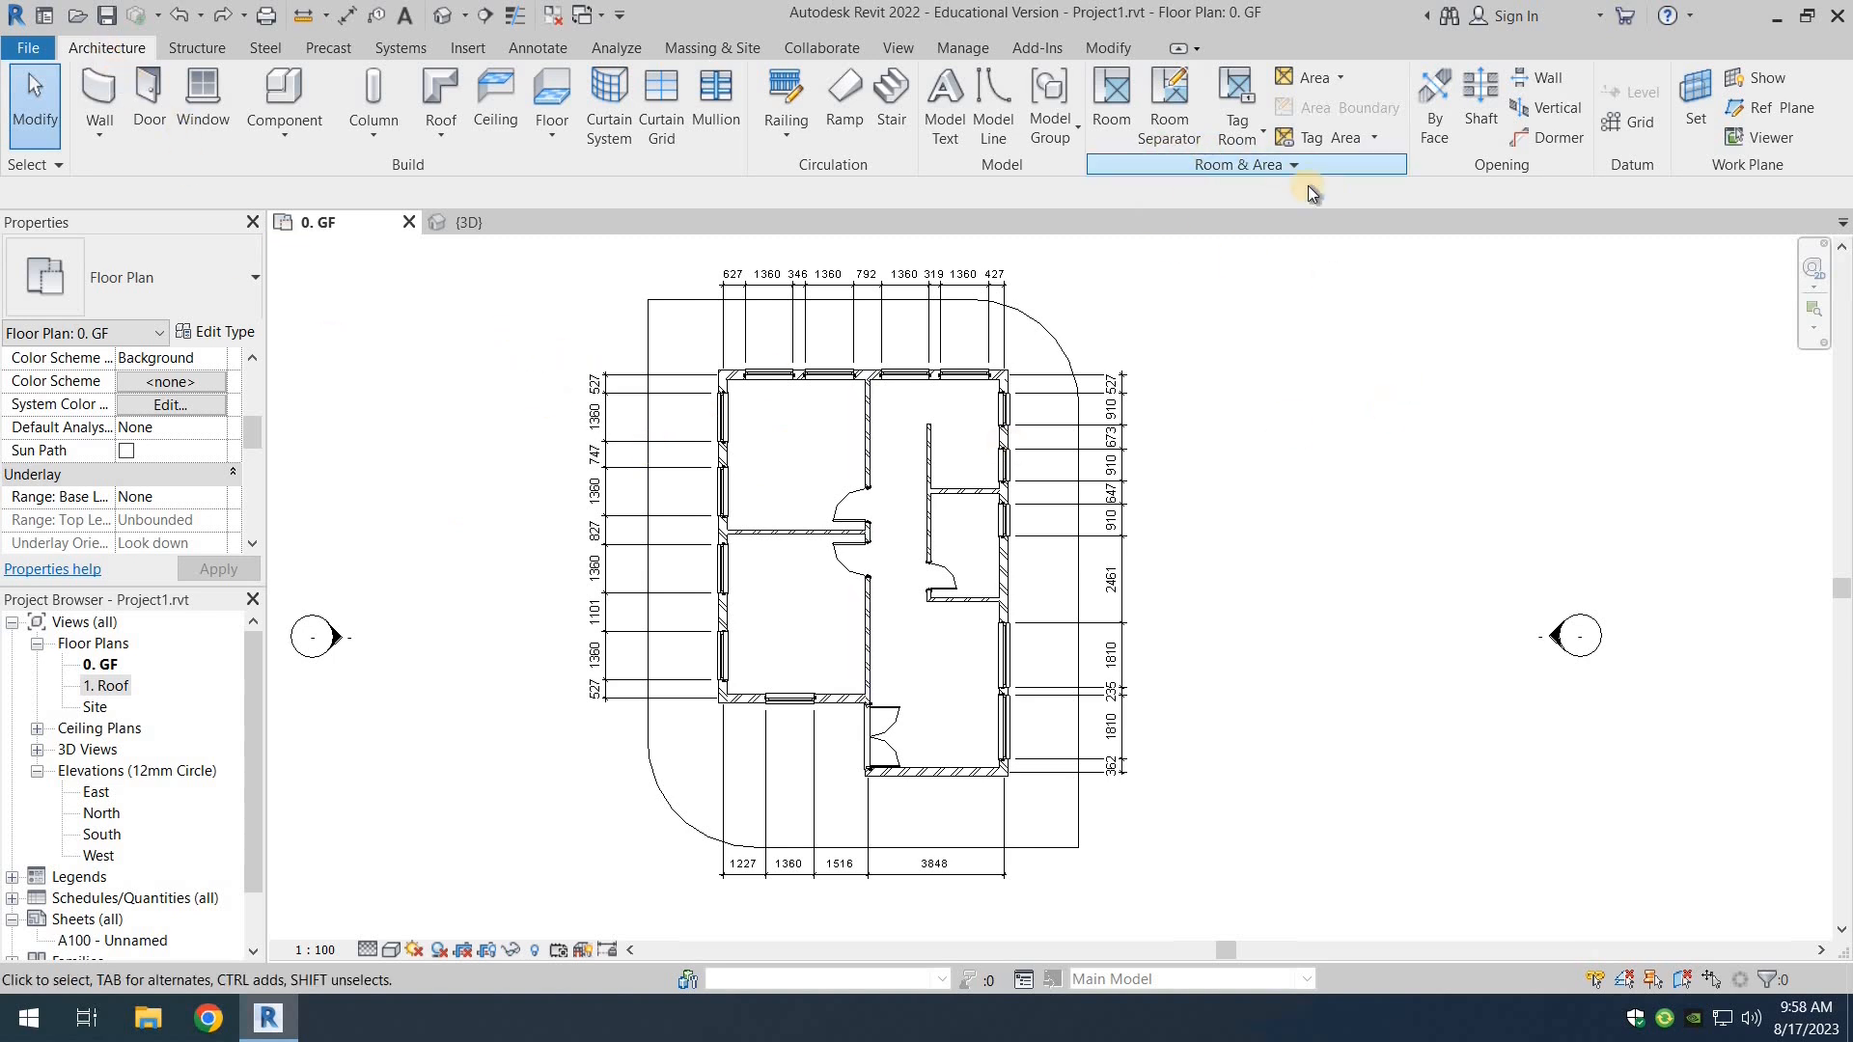
pyautogui.click(1110, 106)
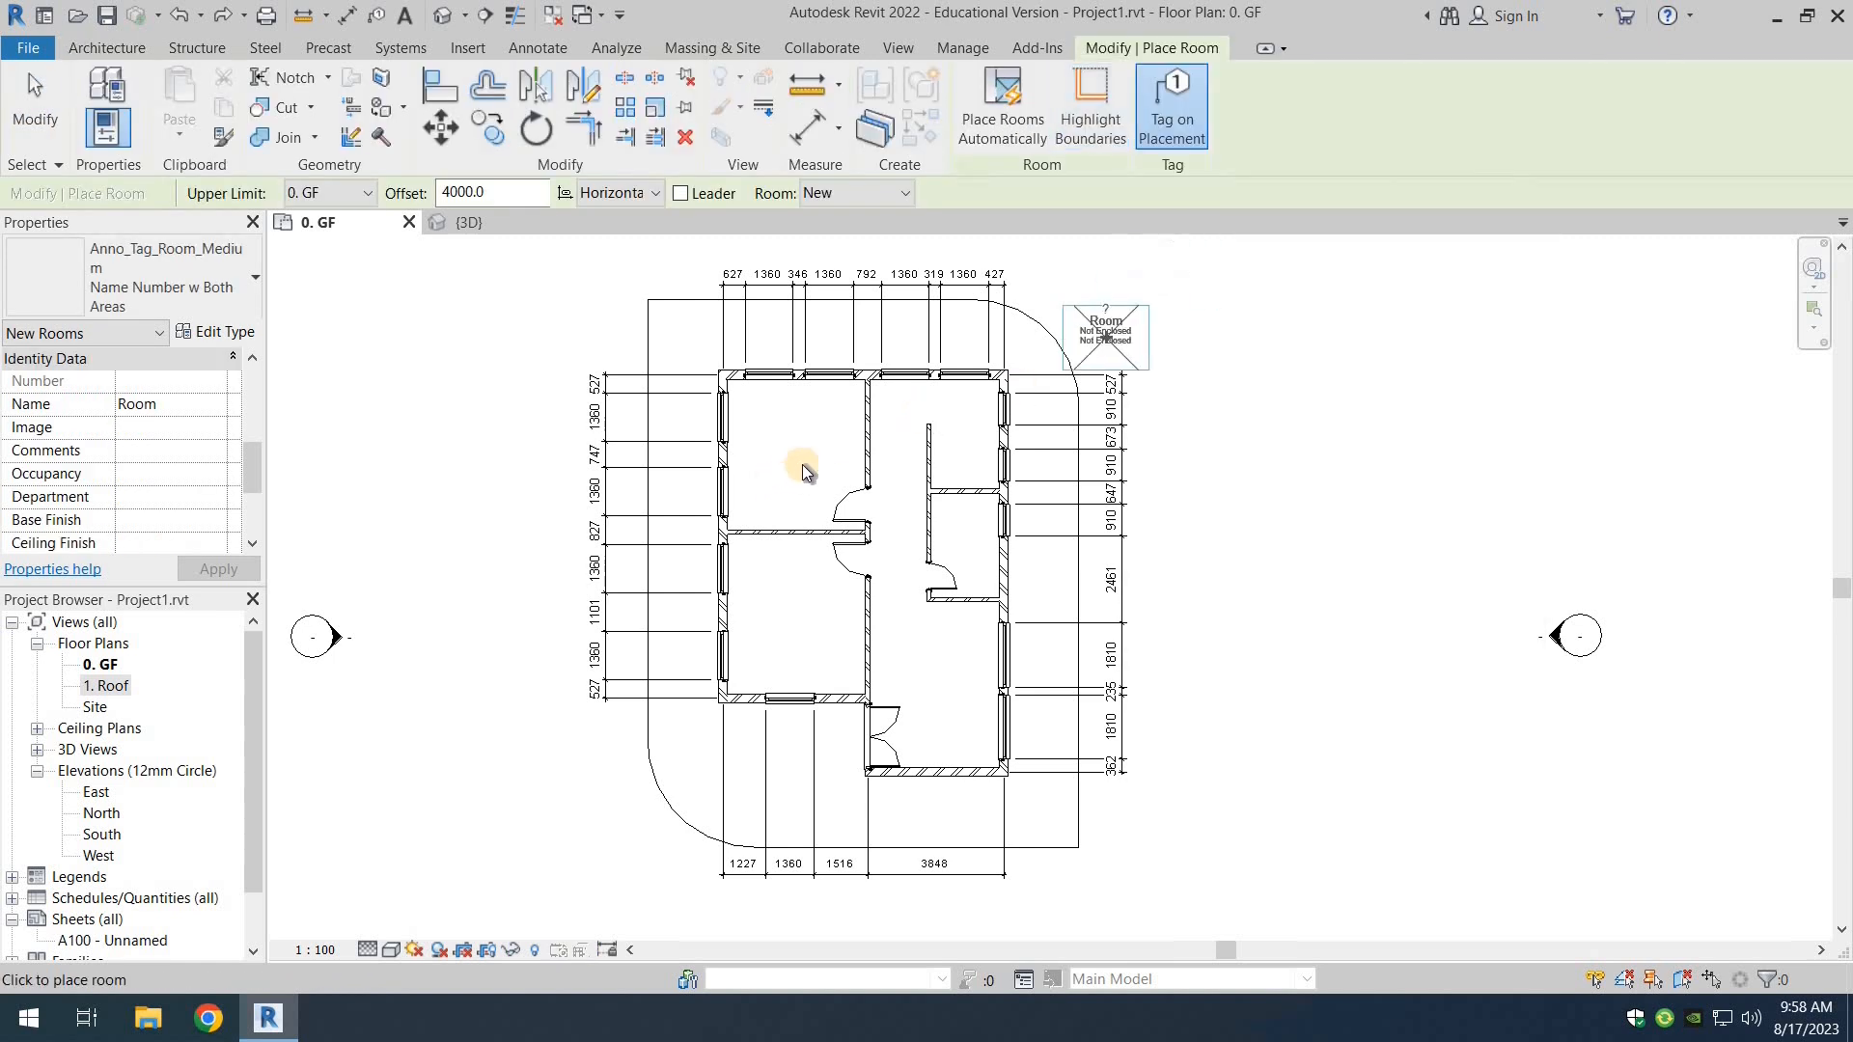
pyautogui.scroll(4, 793, 450)
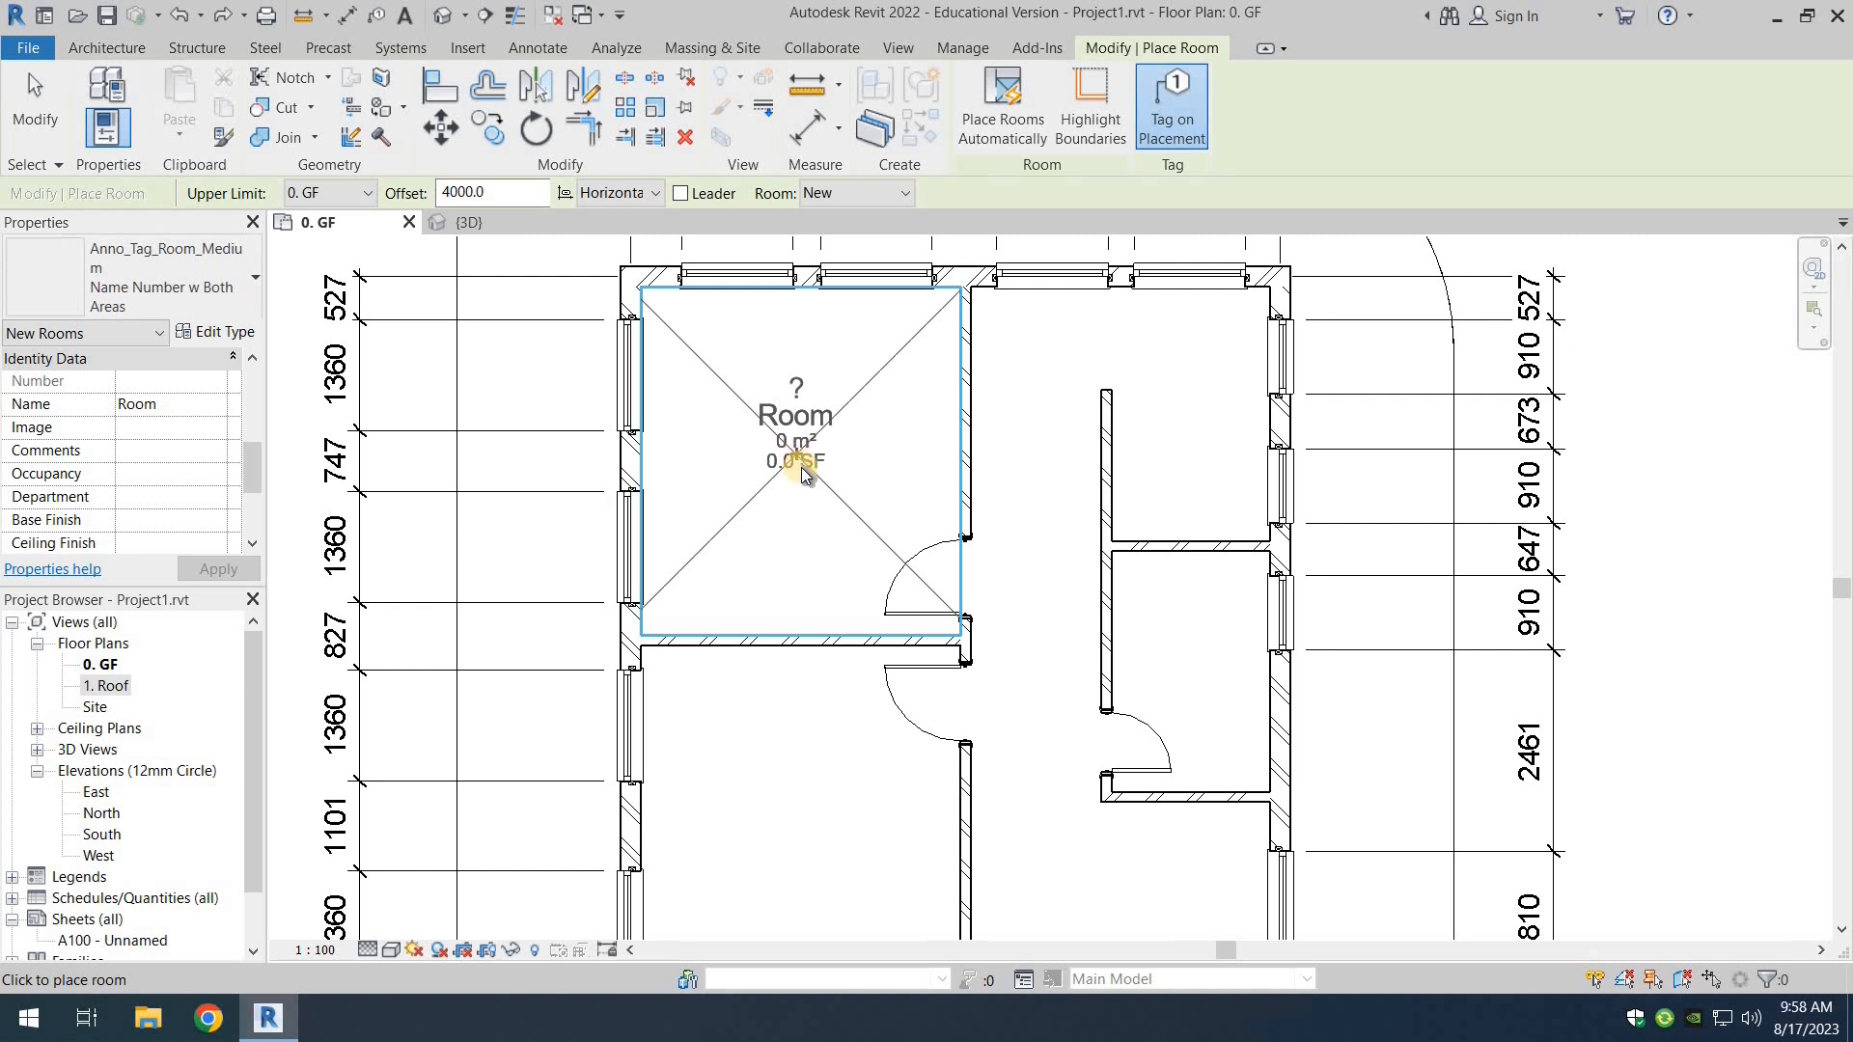
pyautogui.click(807, 471)
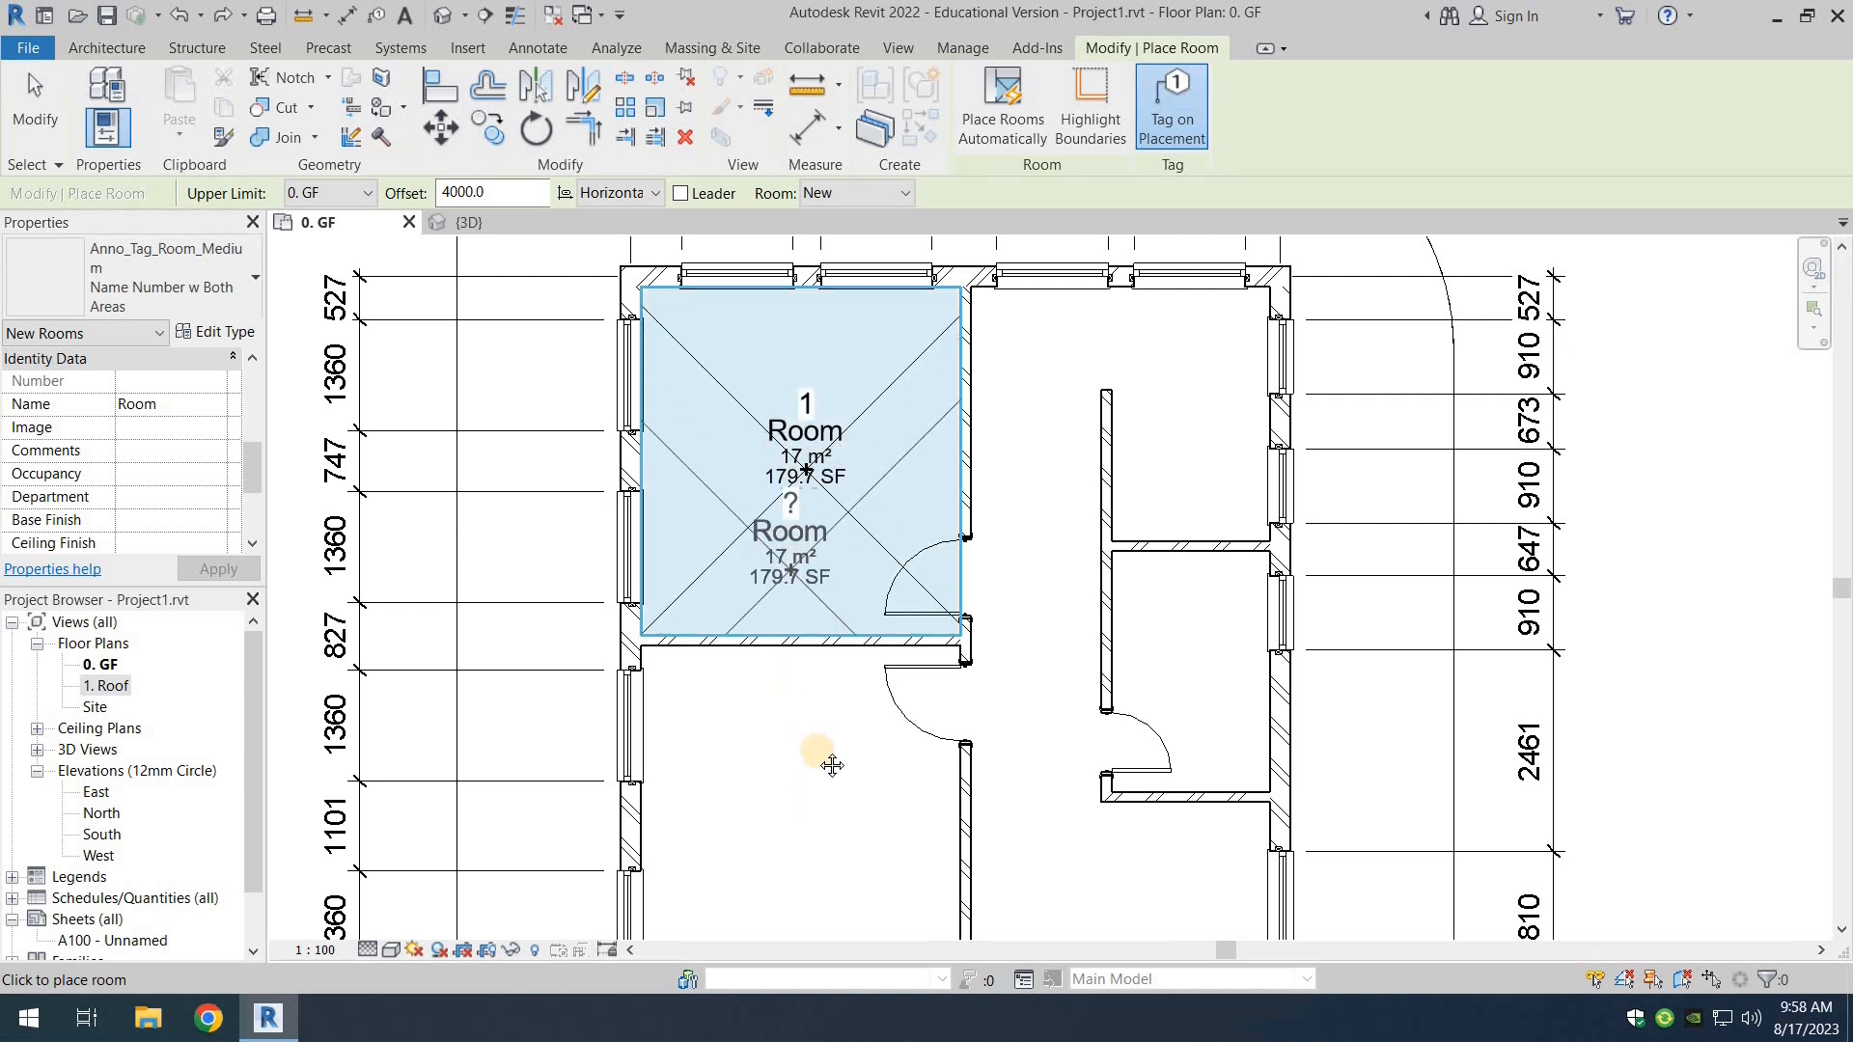
pyautogui.moveTo(805, 826); pyautogui.dragTo(819, 564, button='middle')
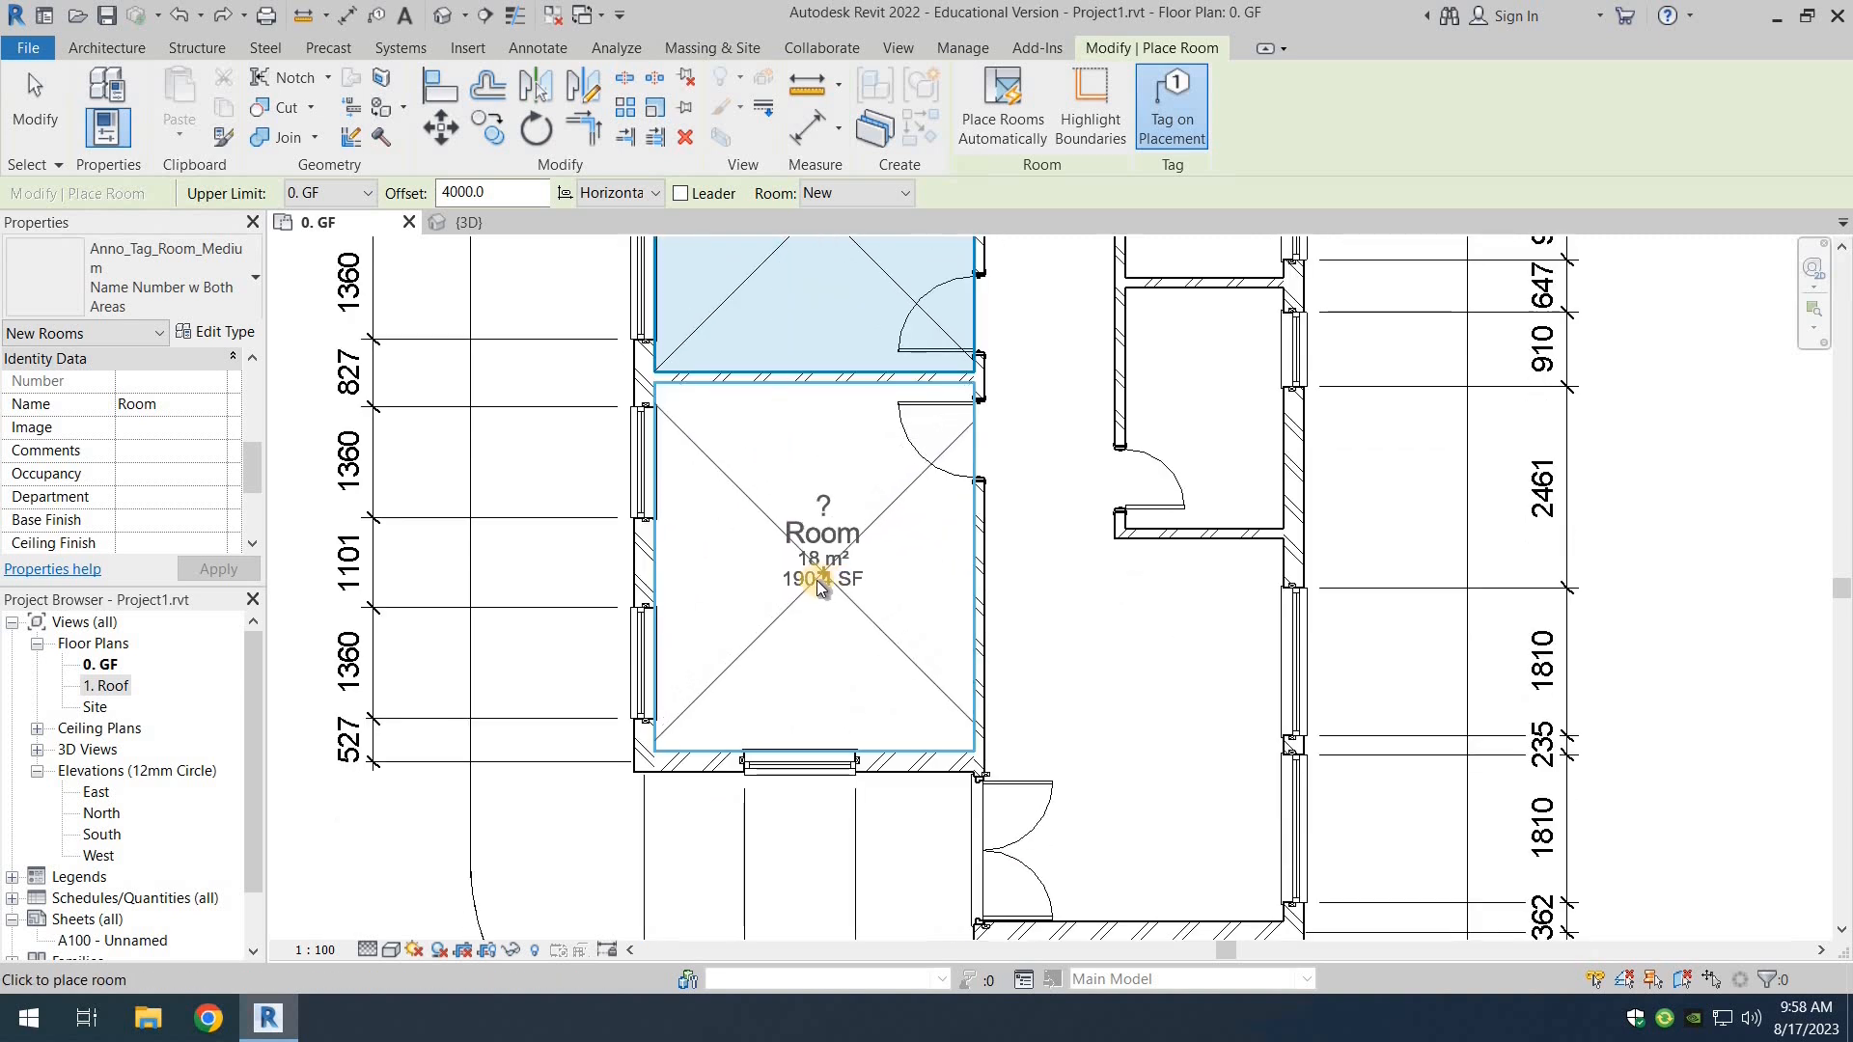
pyautogui.click(822, 590)
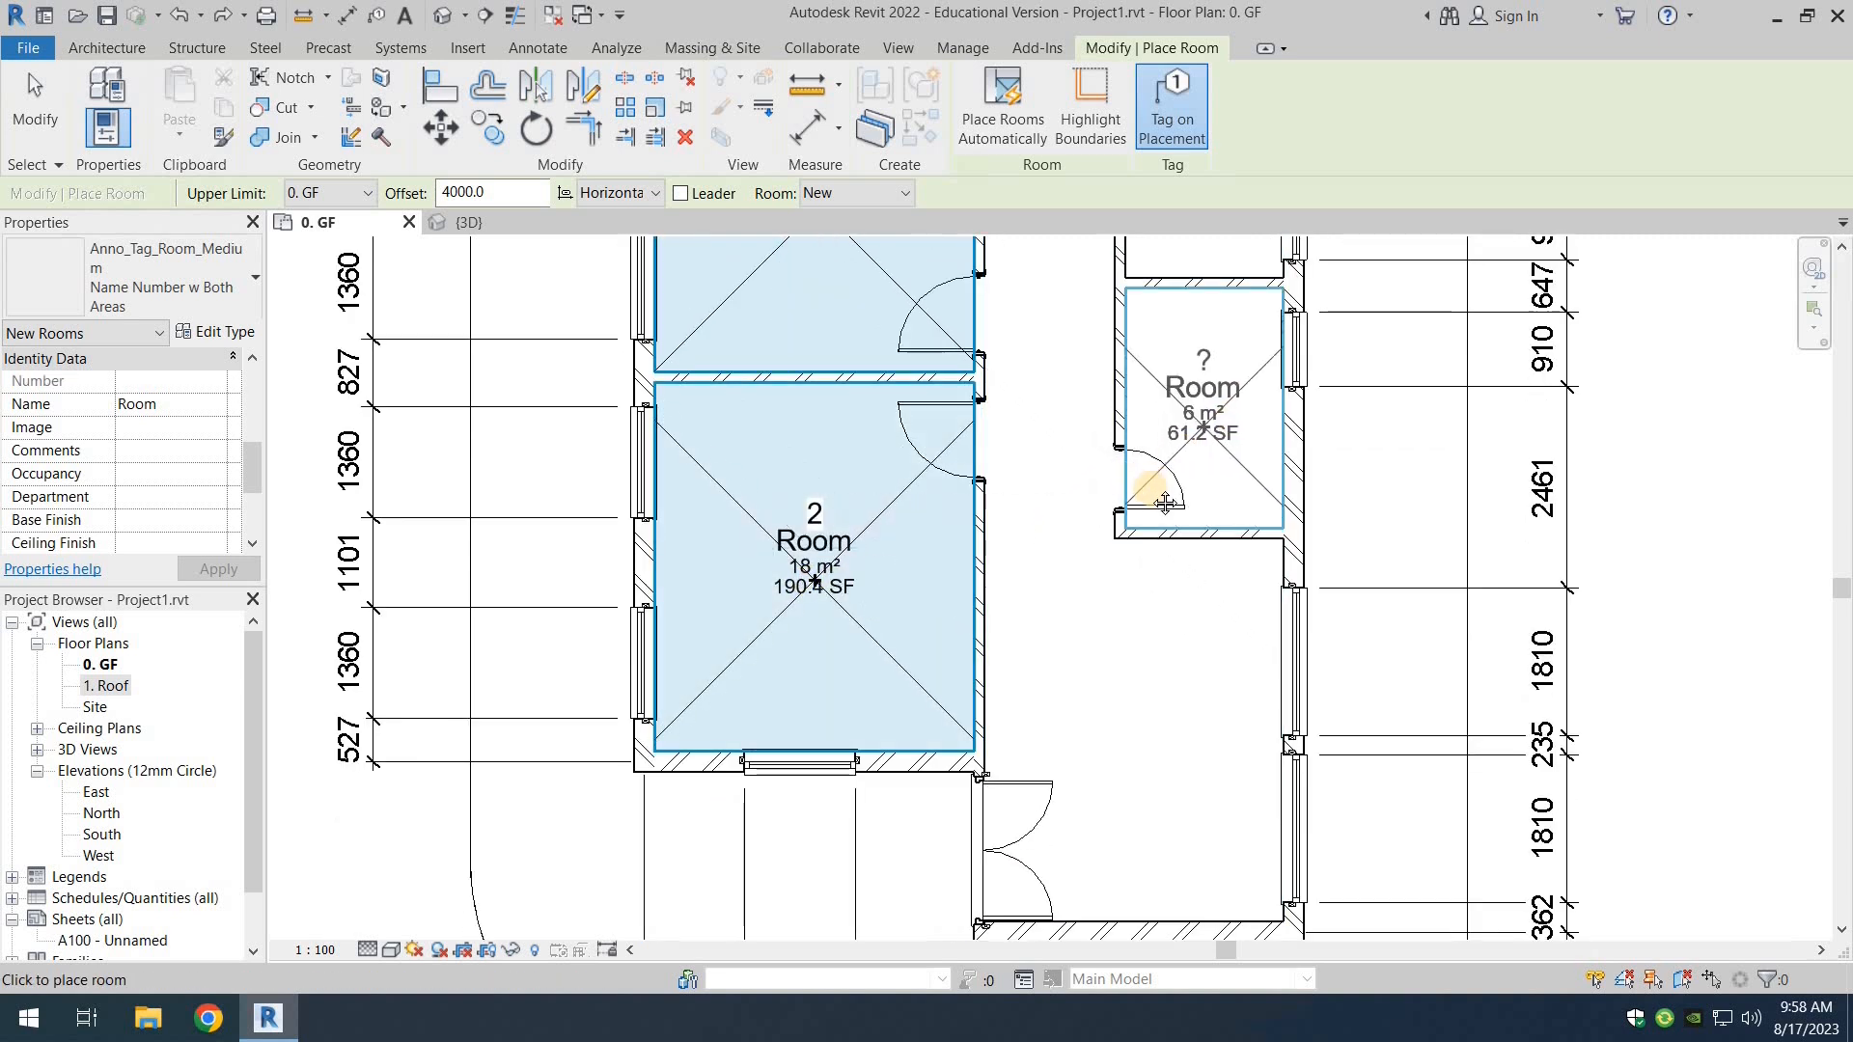
pyautogui.moveTo(1162, 497); pyautogui.dragTo(1117, 521, button='middle')
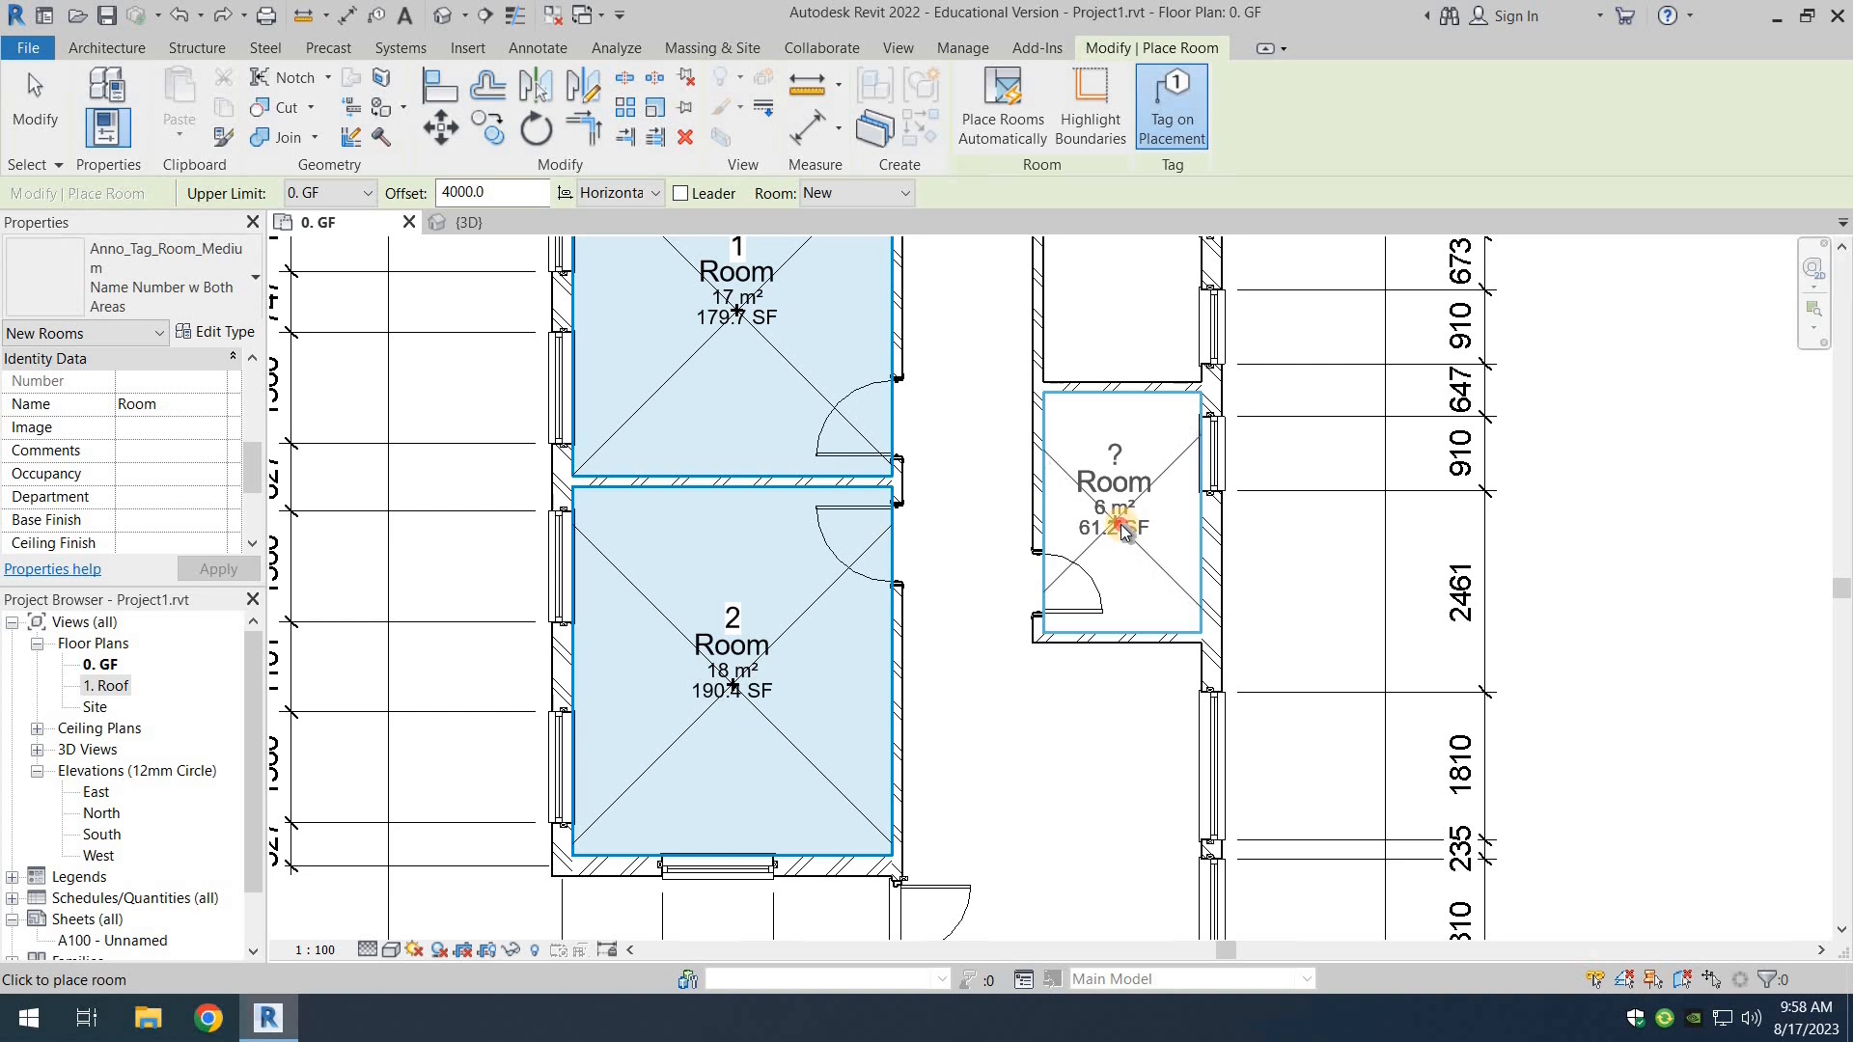
pyautogui.click(1120, 523)
pyautogui.moveTo(1110, 393); pyautogui.dragTo(1097, 519, button='middle')
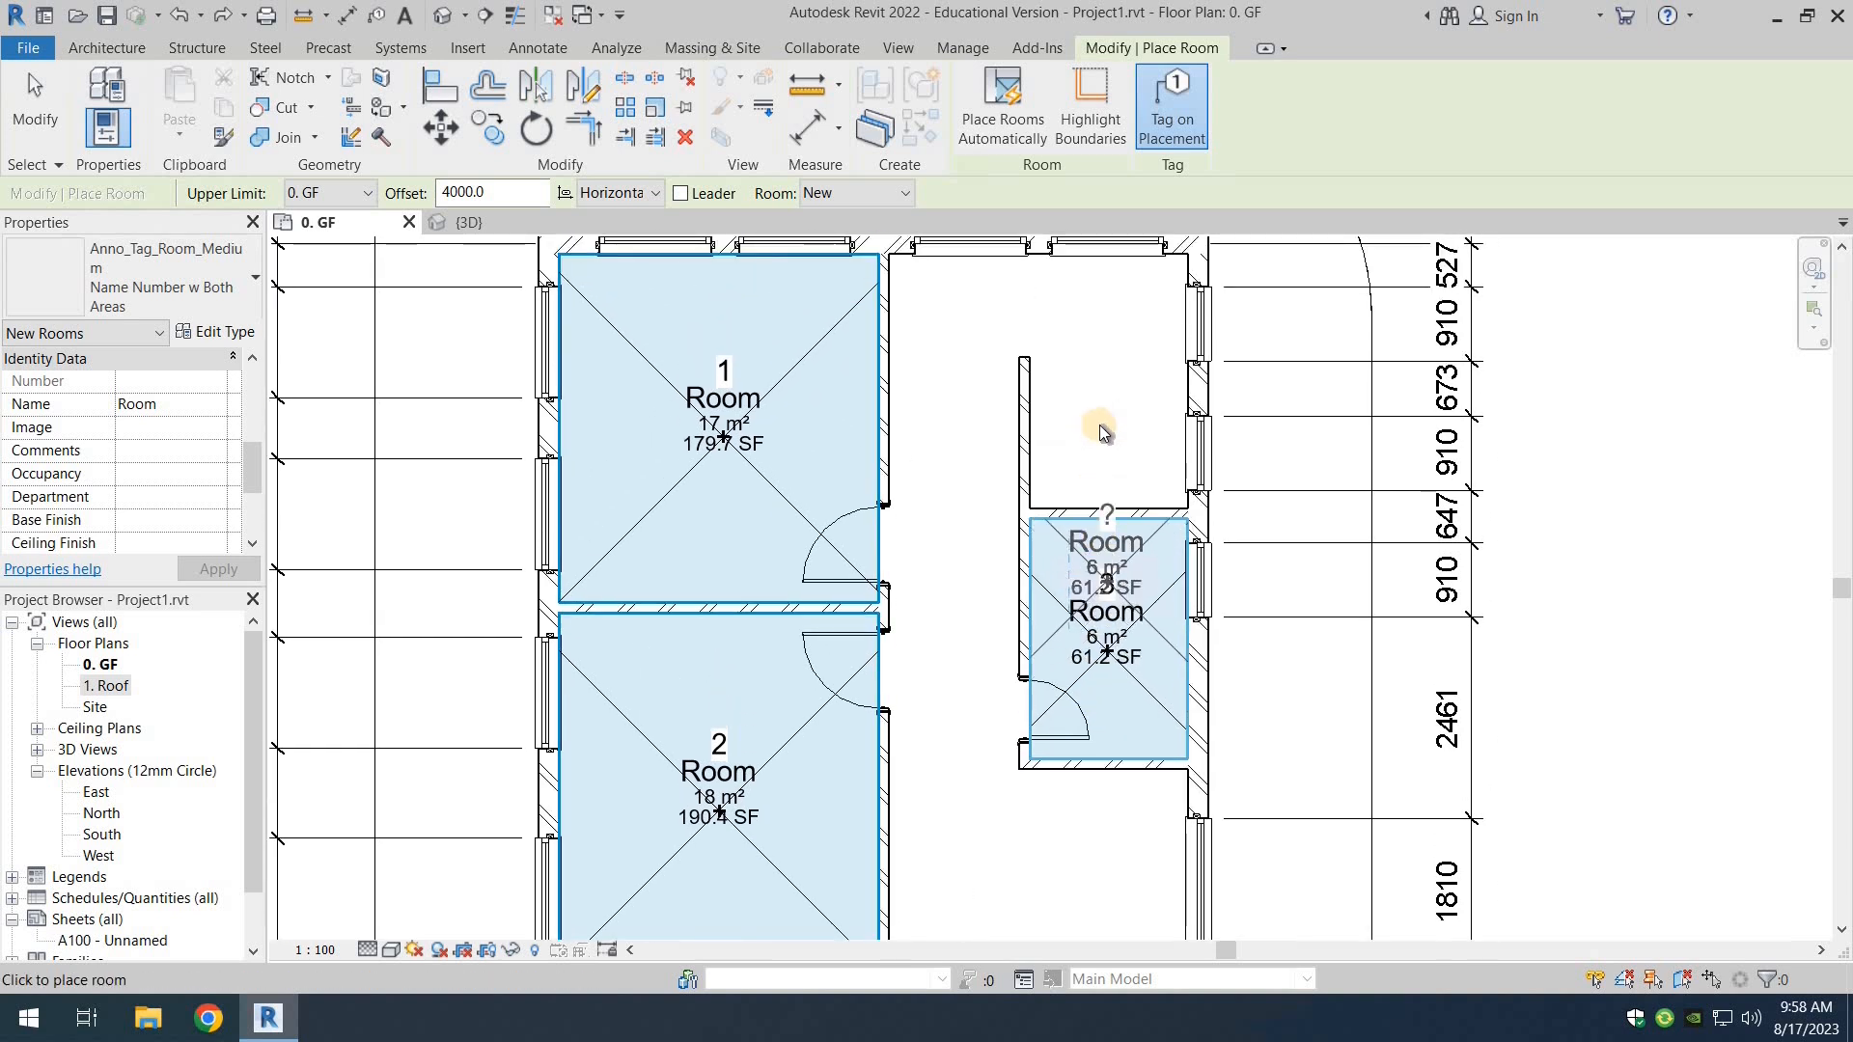
# Step: Preview how far a room would extend through the remaining open hall area, and leave room placement without placing one there
pyautogui.moveTo(991, 676); pyautogui.dragTo(975, 525, button='middle')
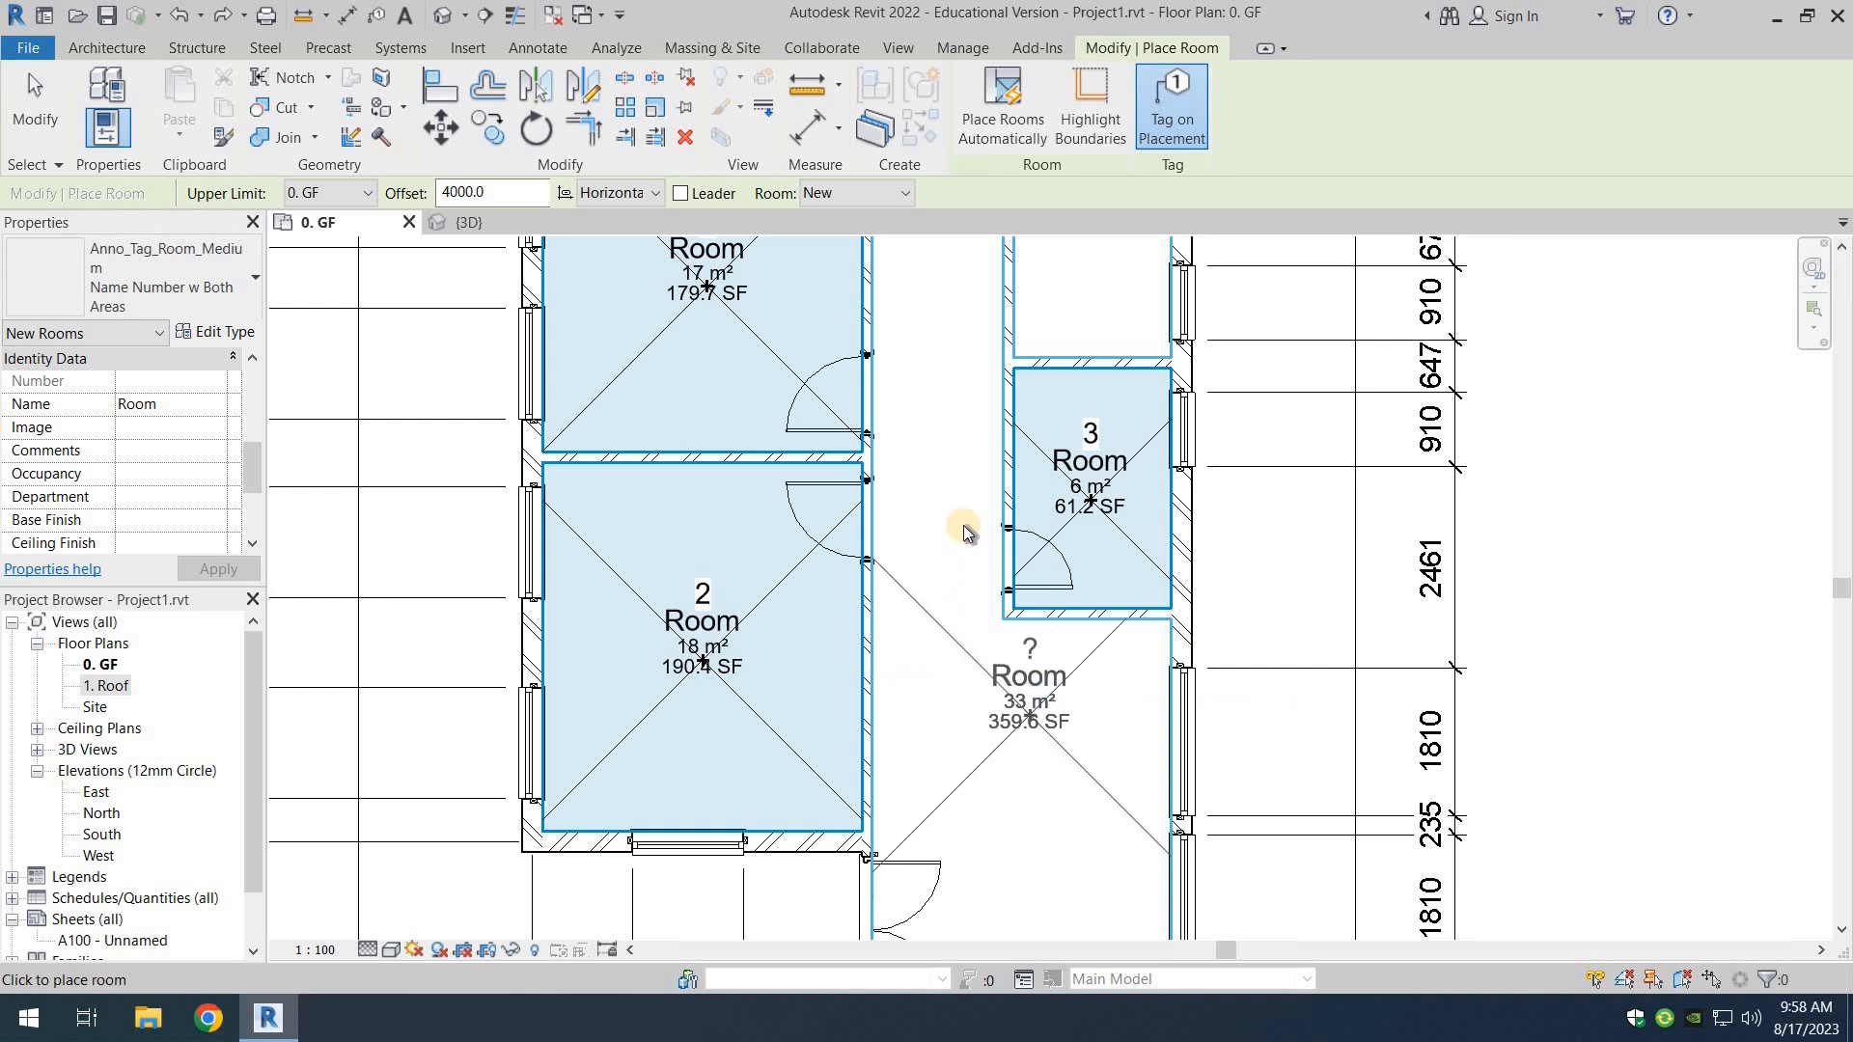
pyautogui.moveTo(951, 426); pyautogui.dragTo(956, 632, button='middle')
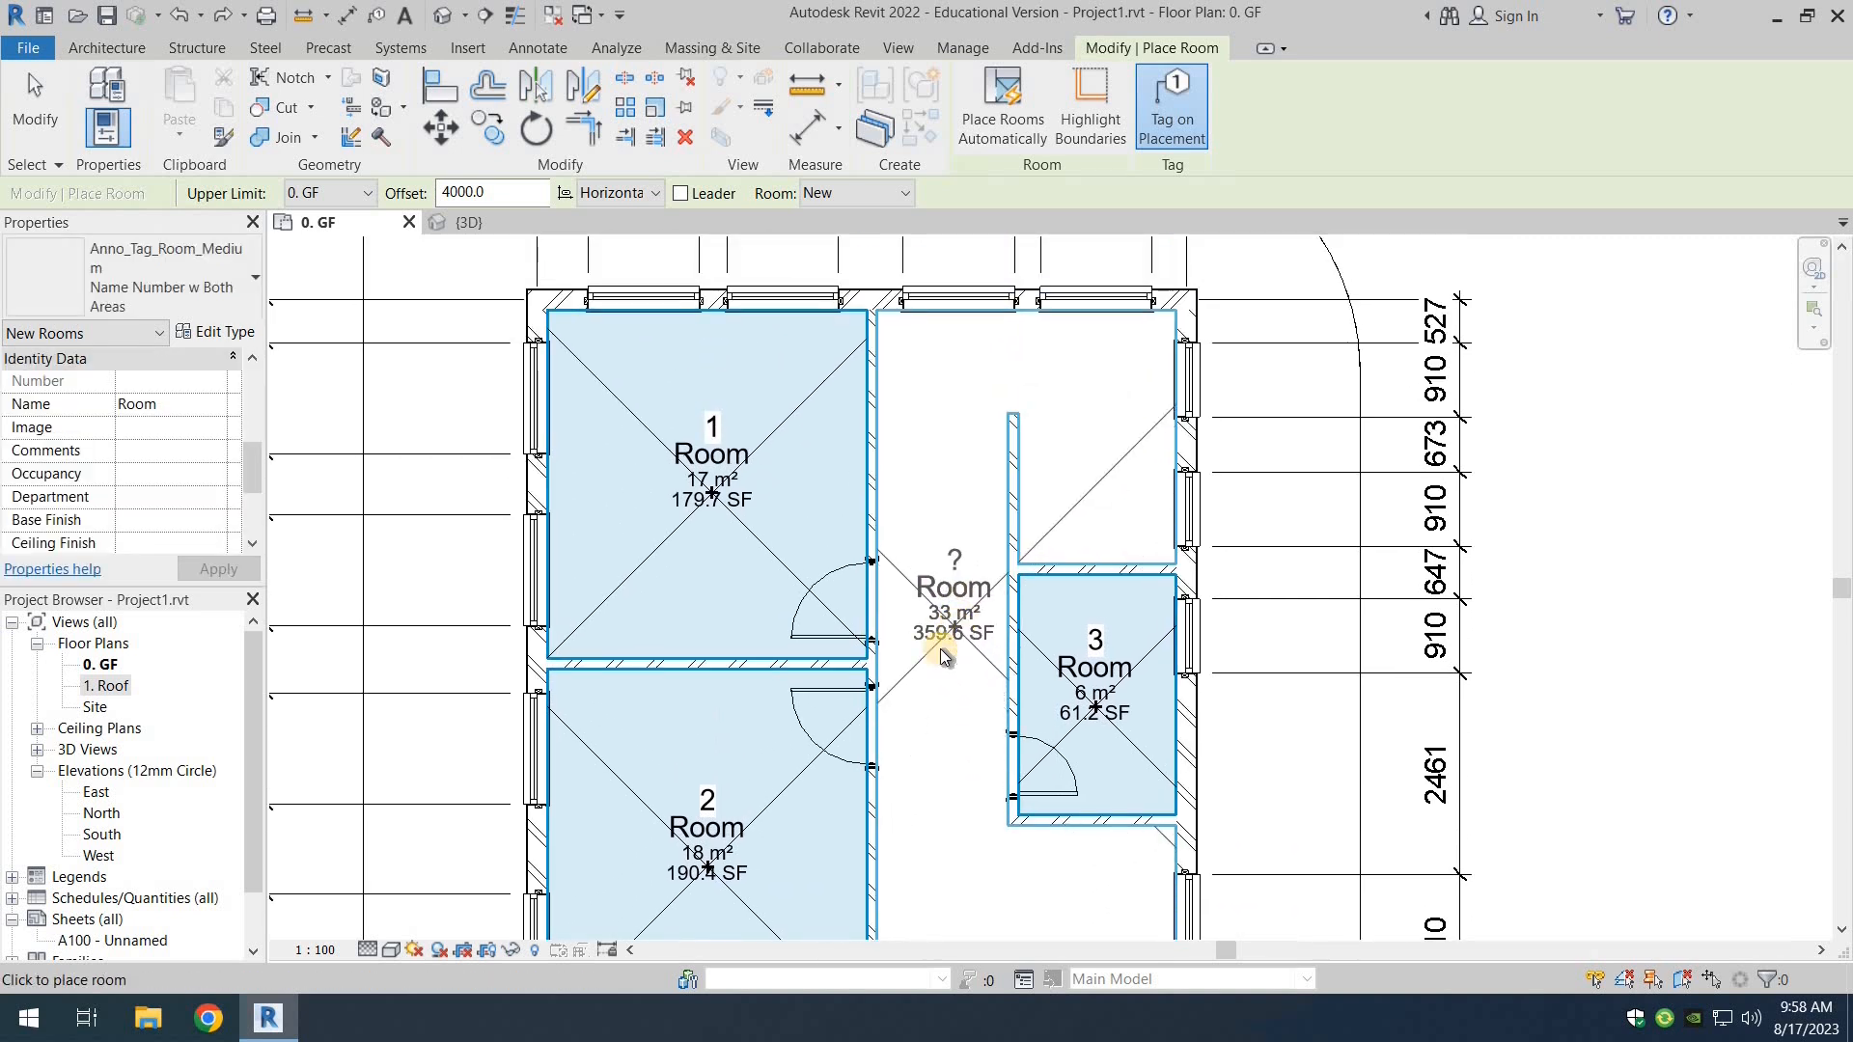
pyautogui.moveTo(935, 670); pyautogui.dragTo(968, 527, button='middle')
pyautogui.scroll(-1, 968, 547)
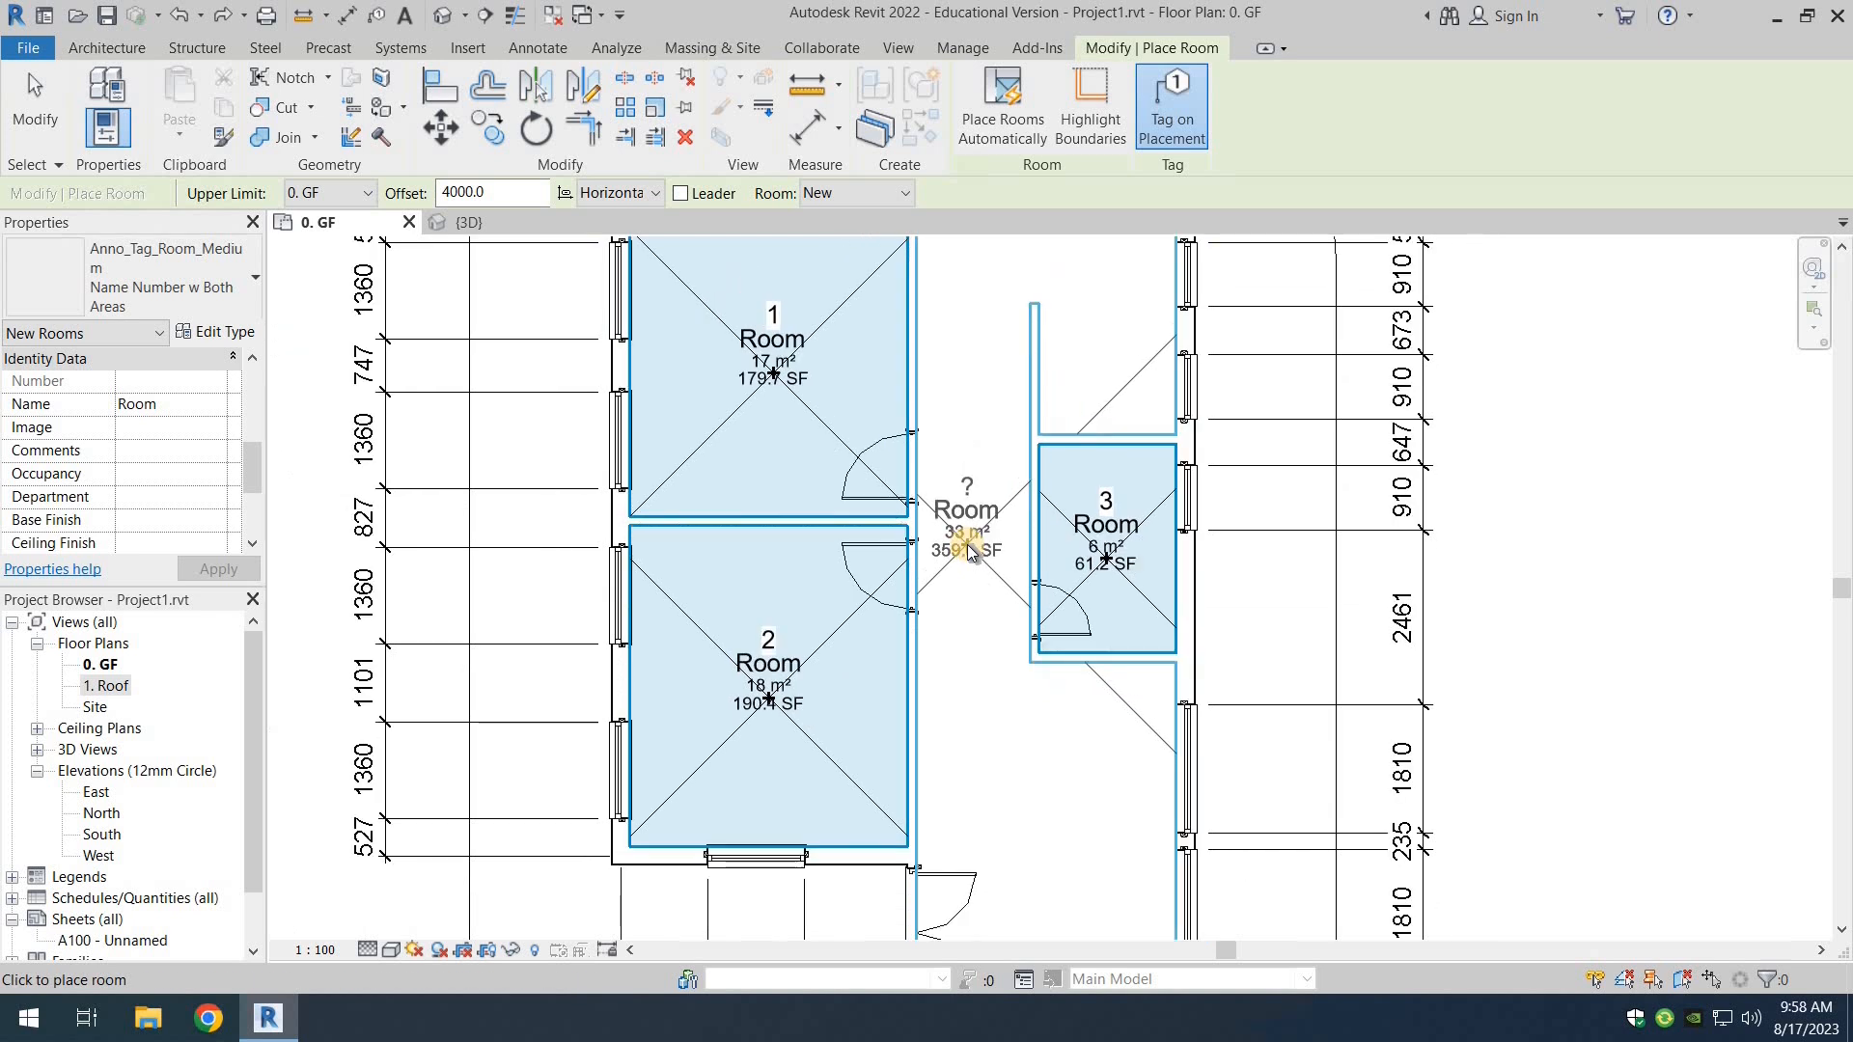
pyautogui.scroll(-1, 970, 549)
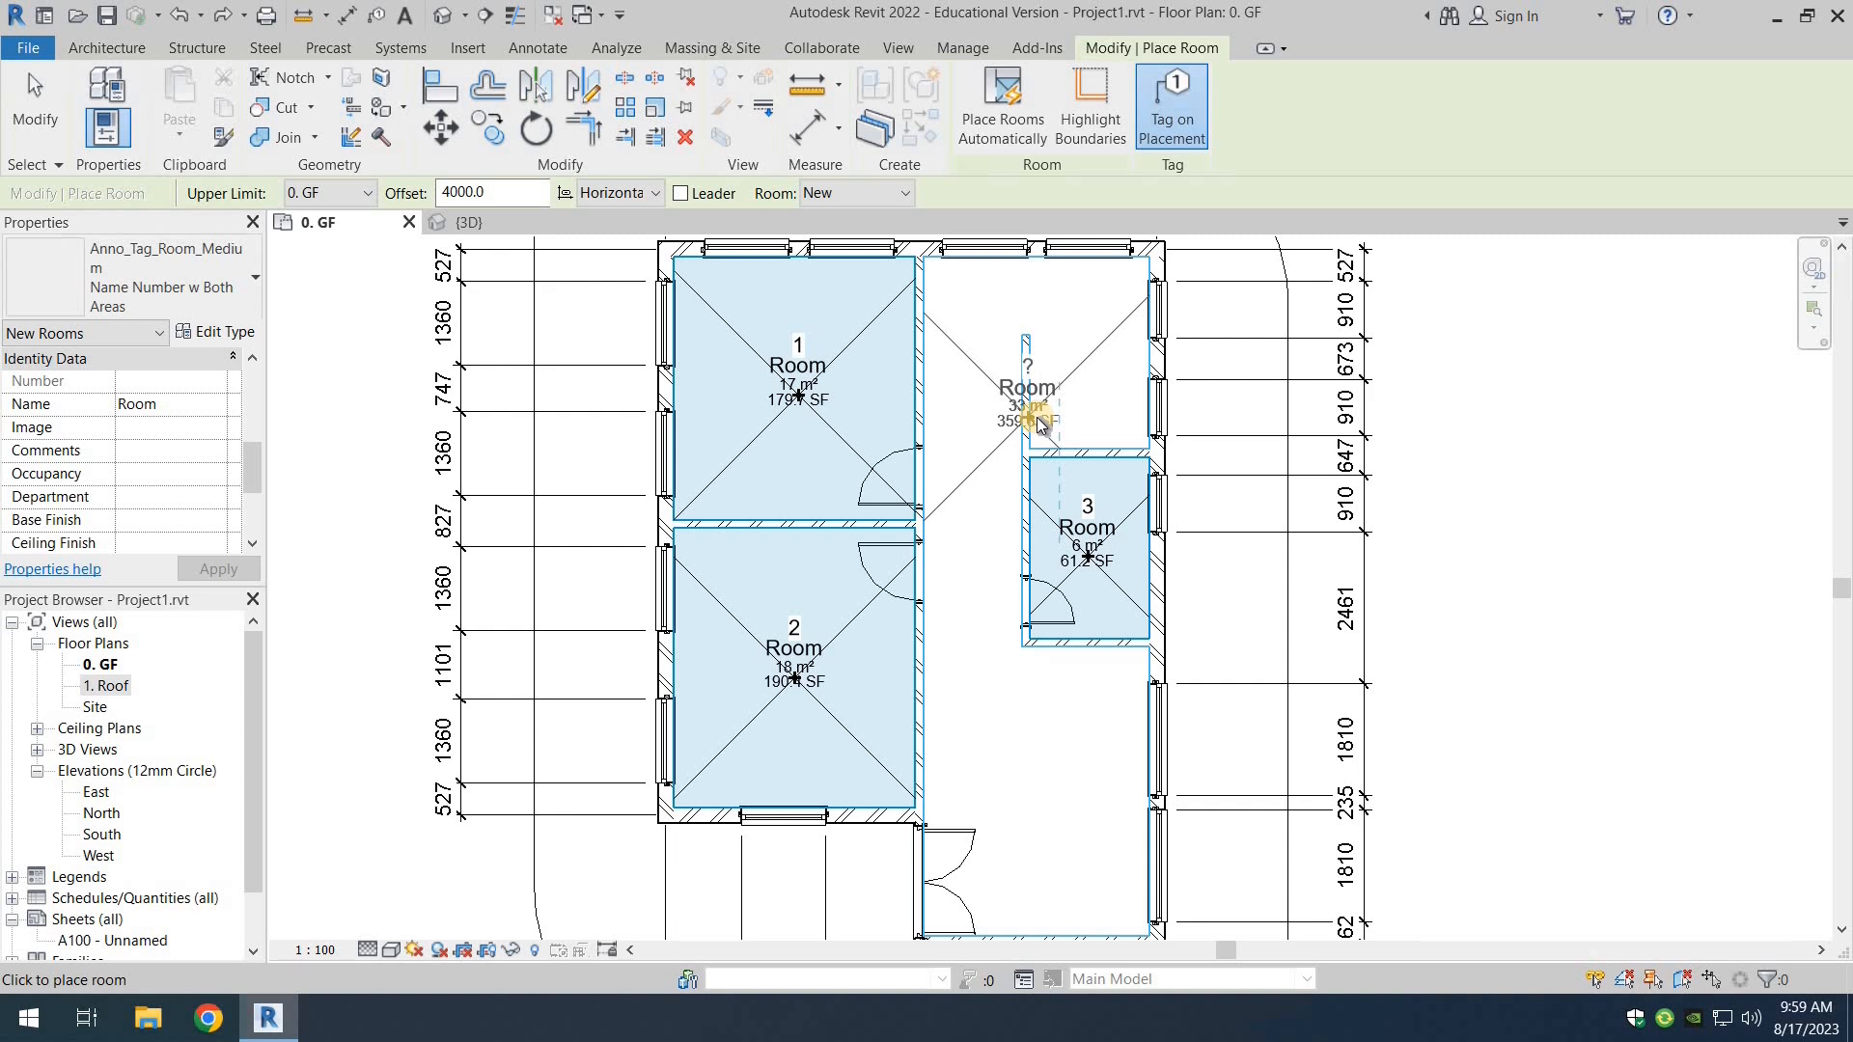
pyautogui.press('Escape')
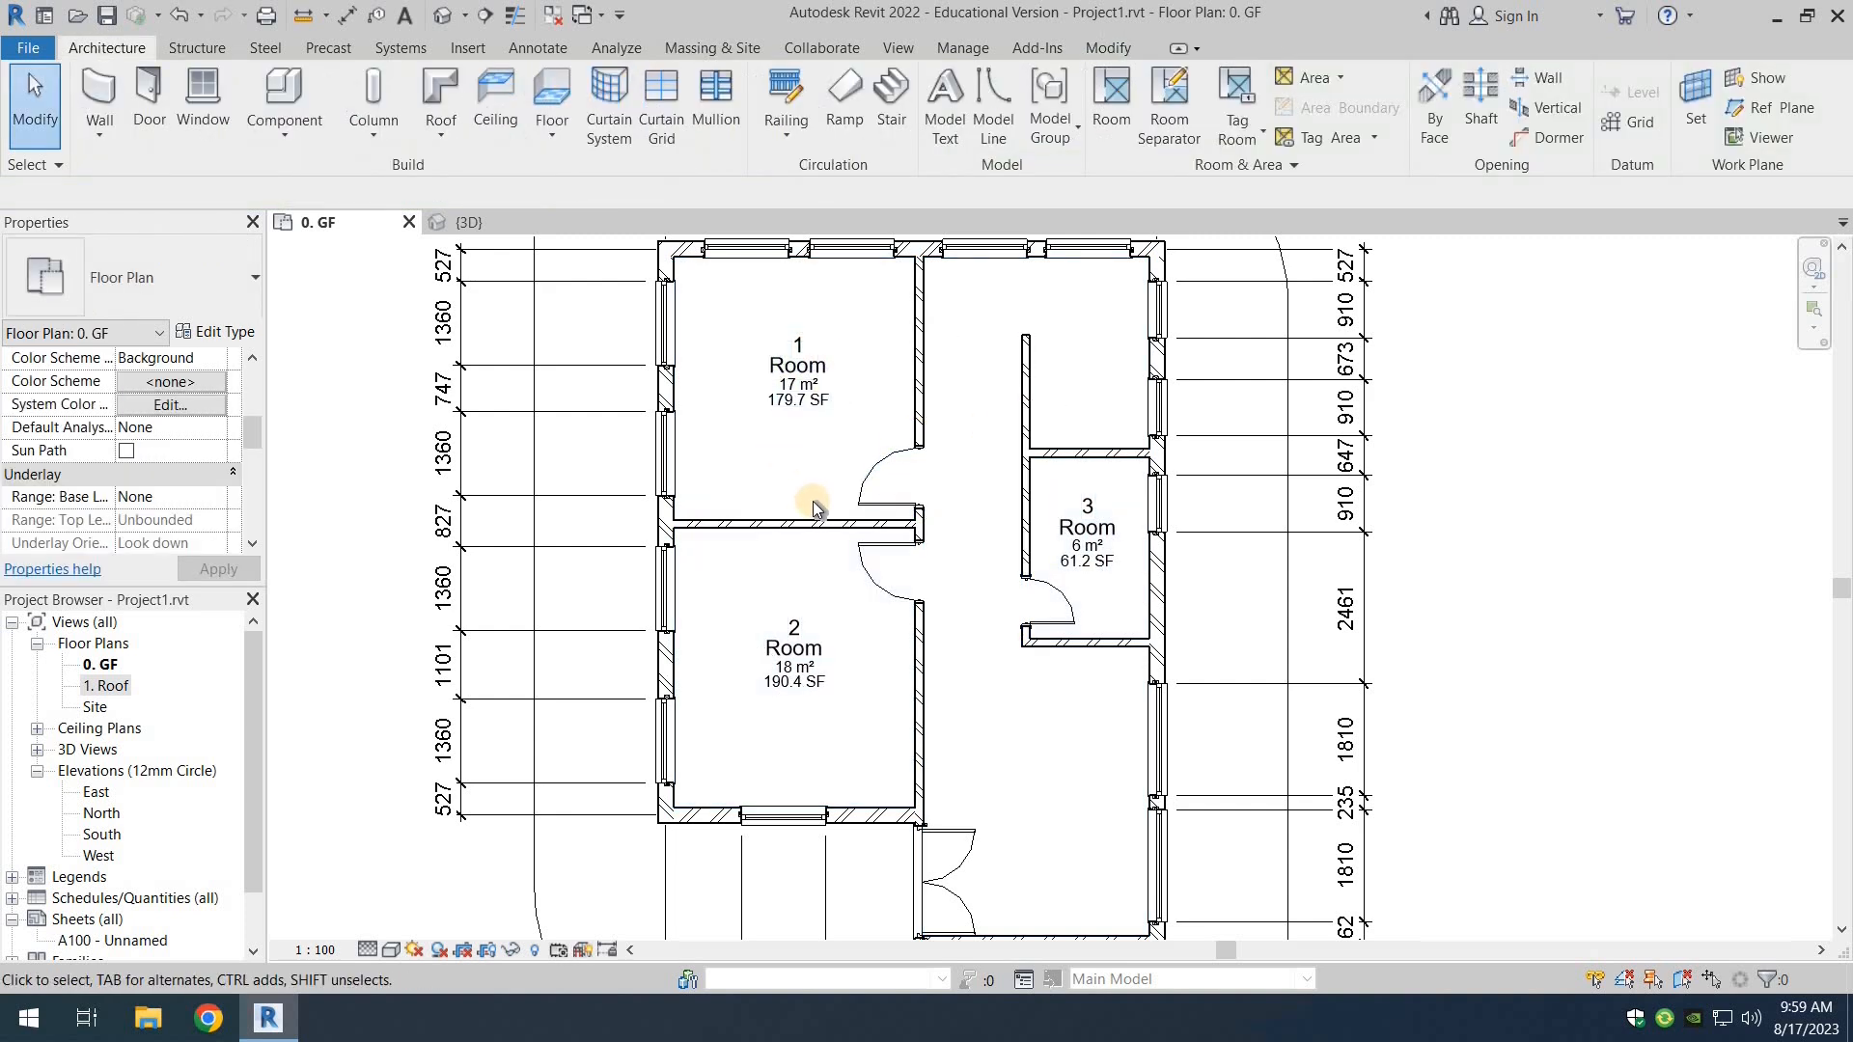
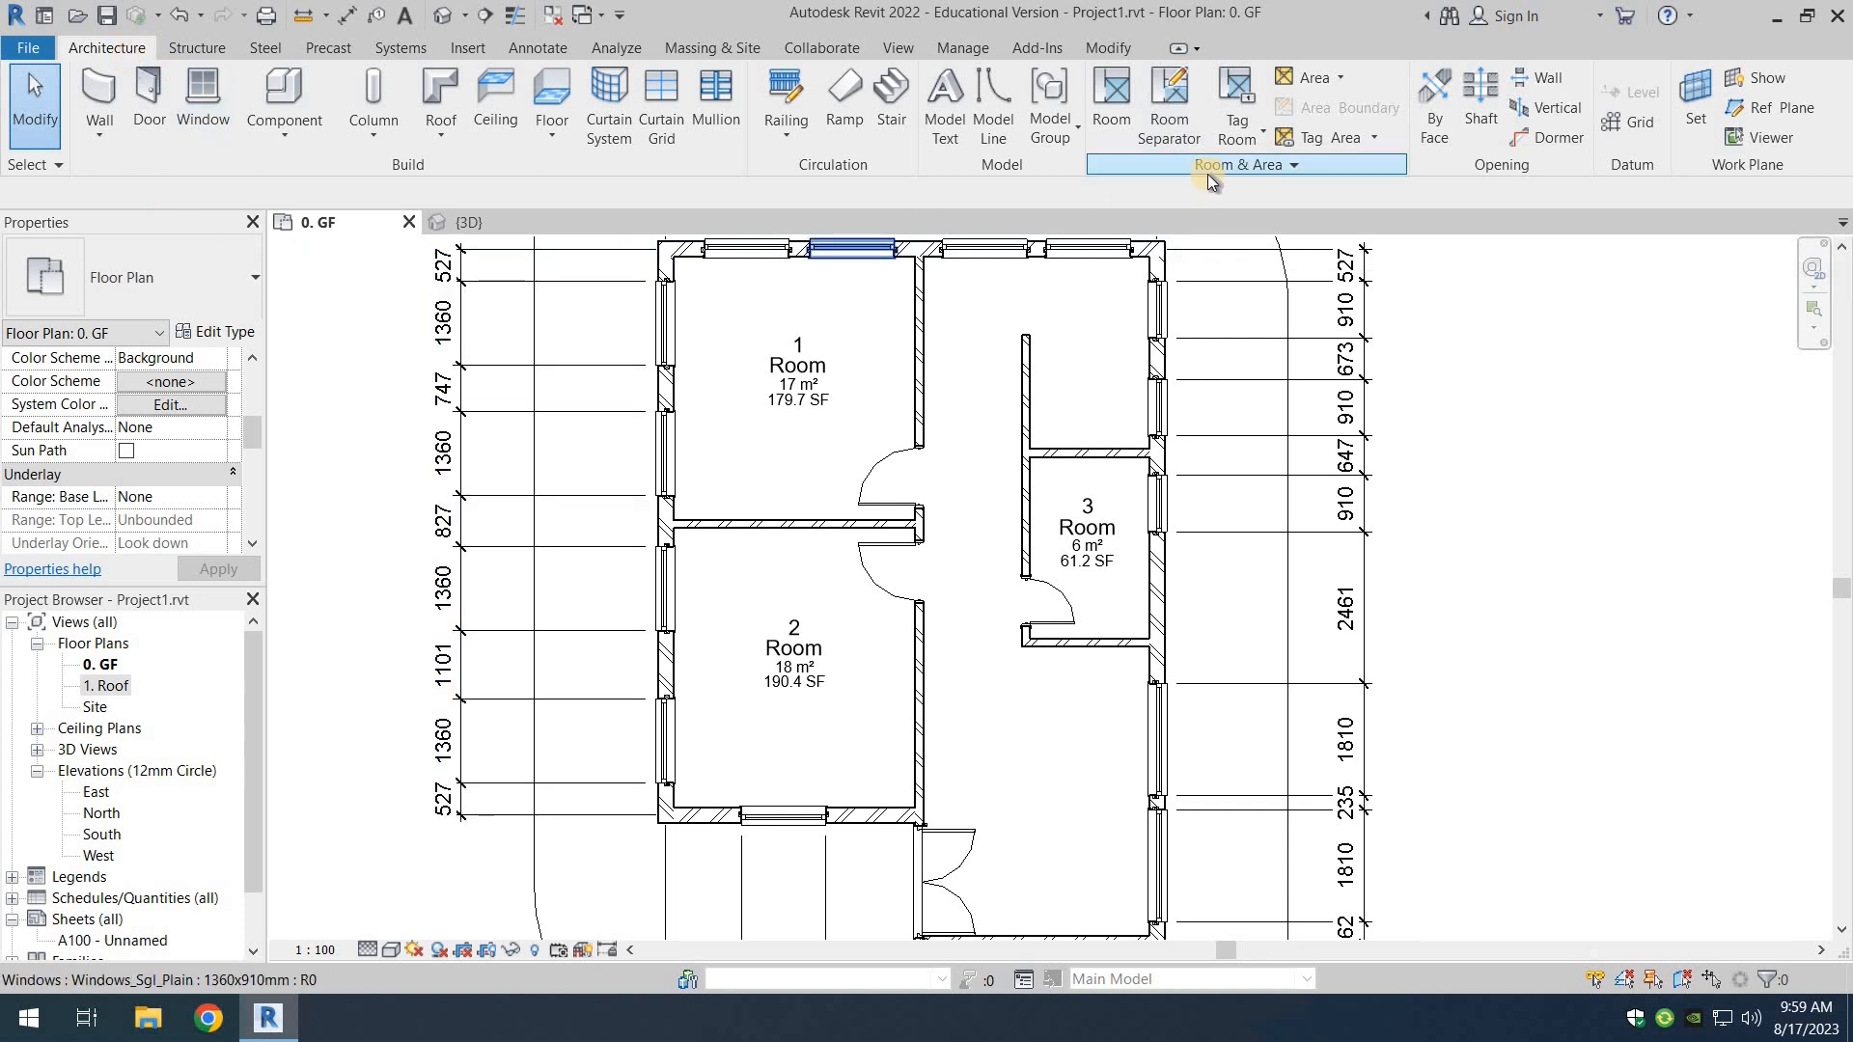
# Step: Draw a room separation line from the north end of the interior hall wall west to room 1's east wall
pyautogui.click(1165, 104)
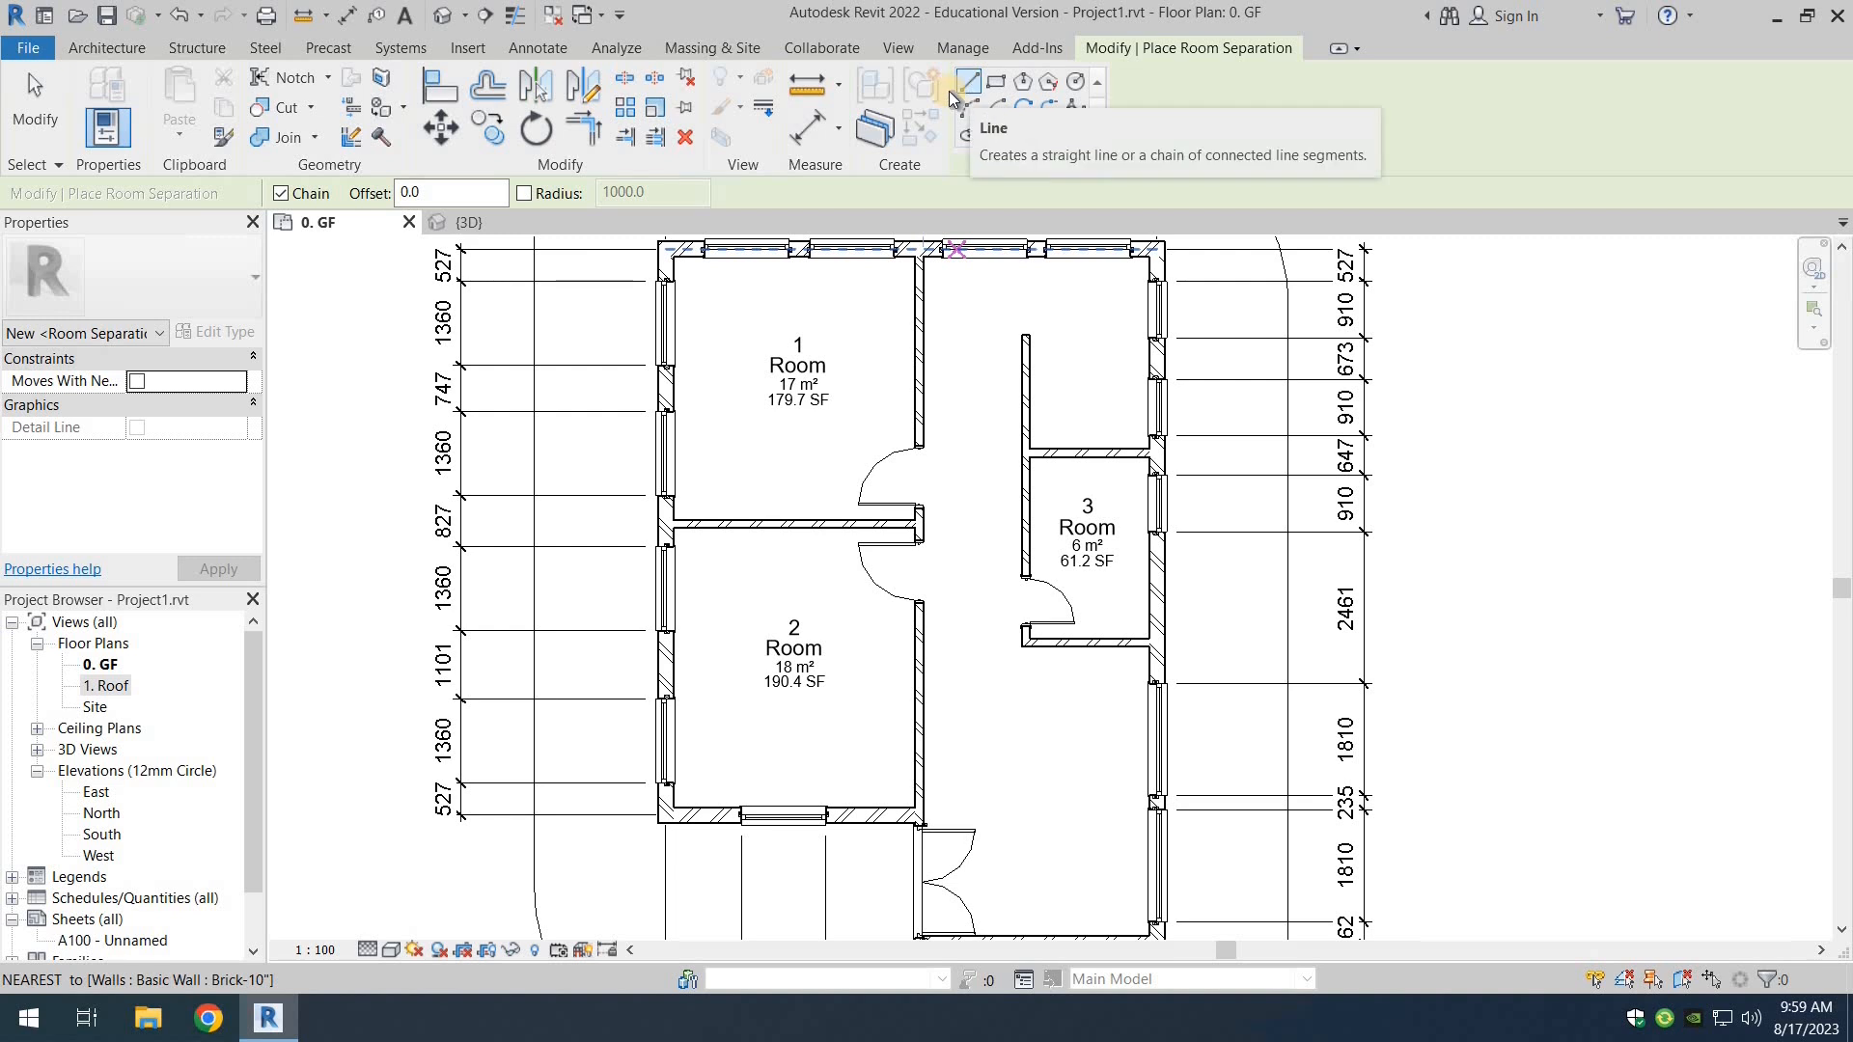
pyautogui.scroll(5, 1010, 302)
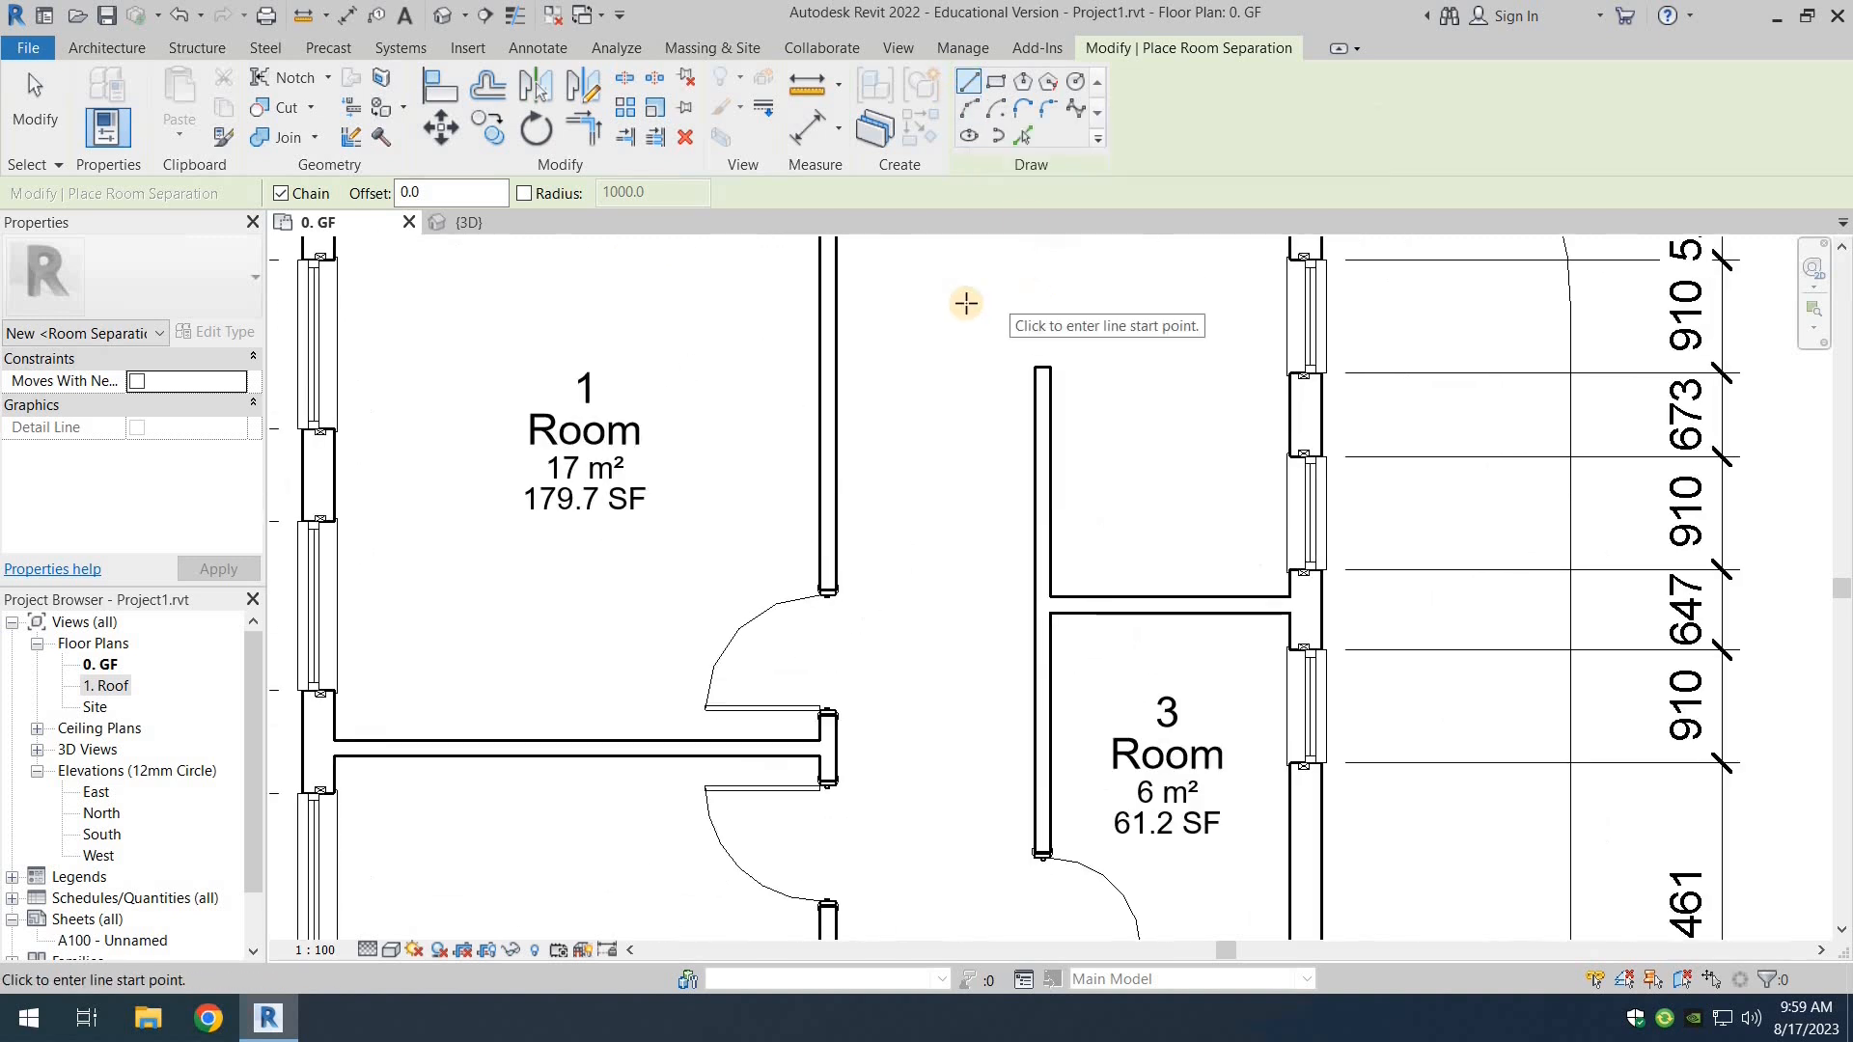
pyautogui.moveTo(1040, 458); pyautogui.dragTo(1126, 530, button='middle')
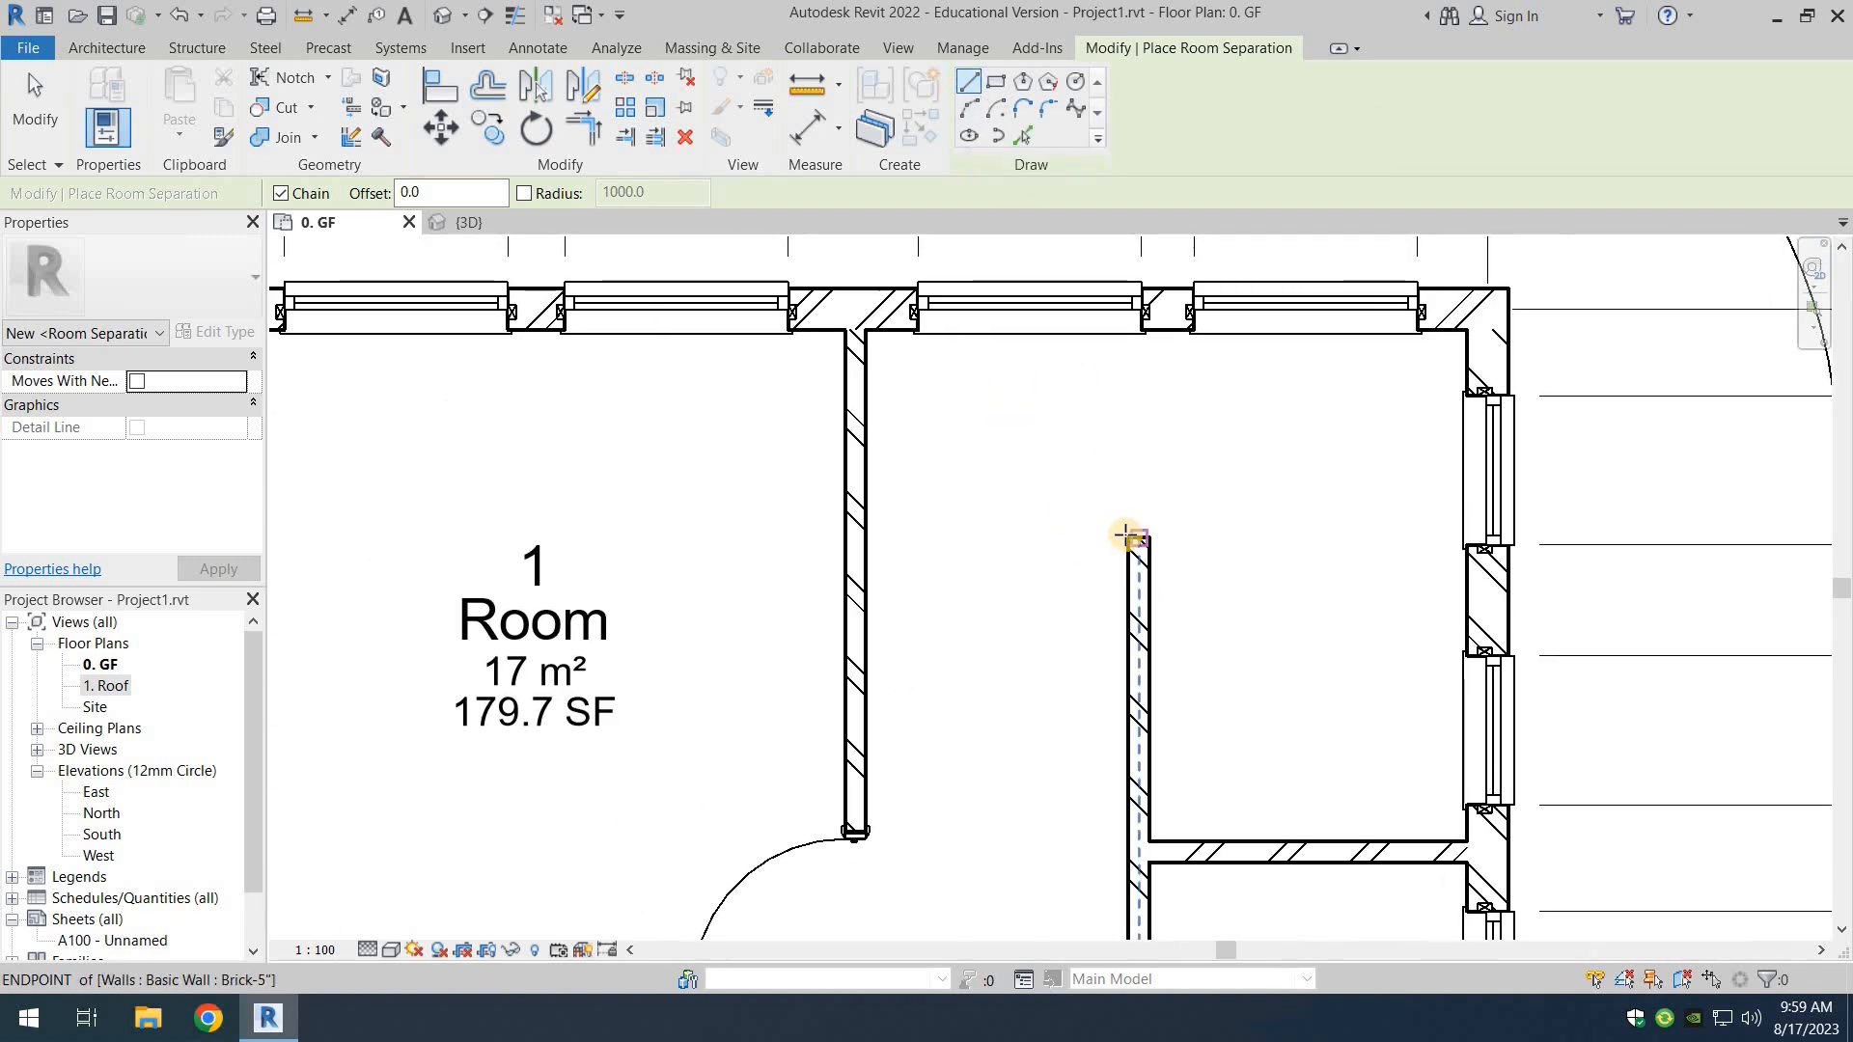
pyautogui.click(1125, 533)
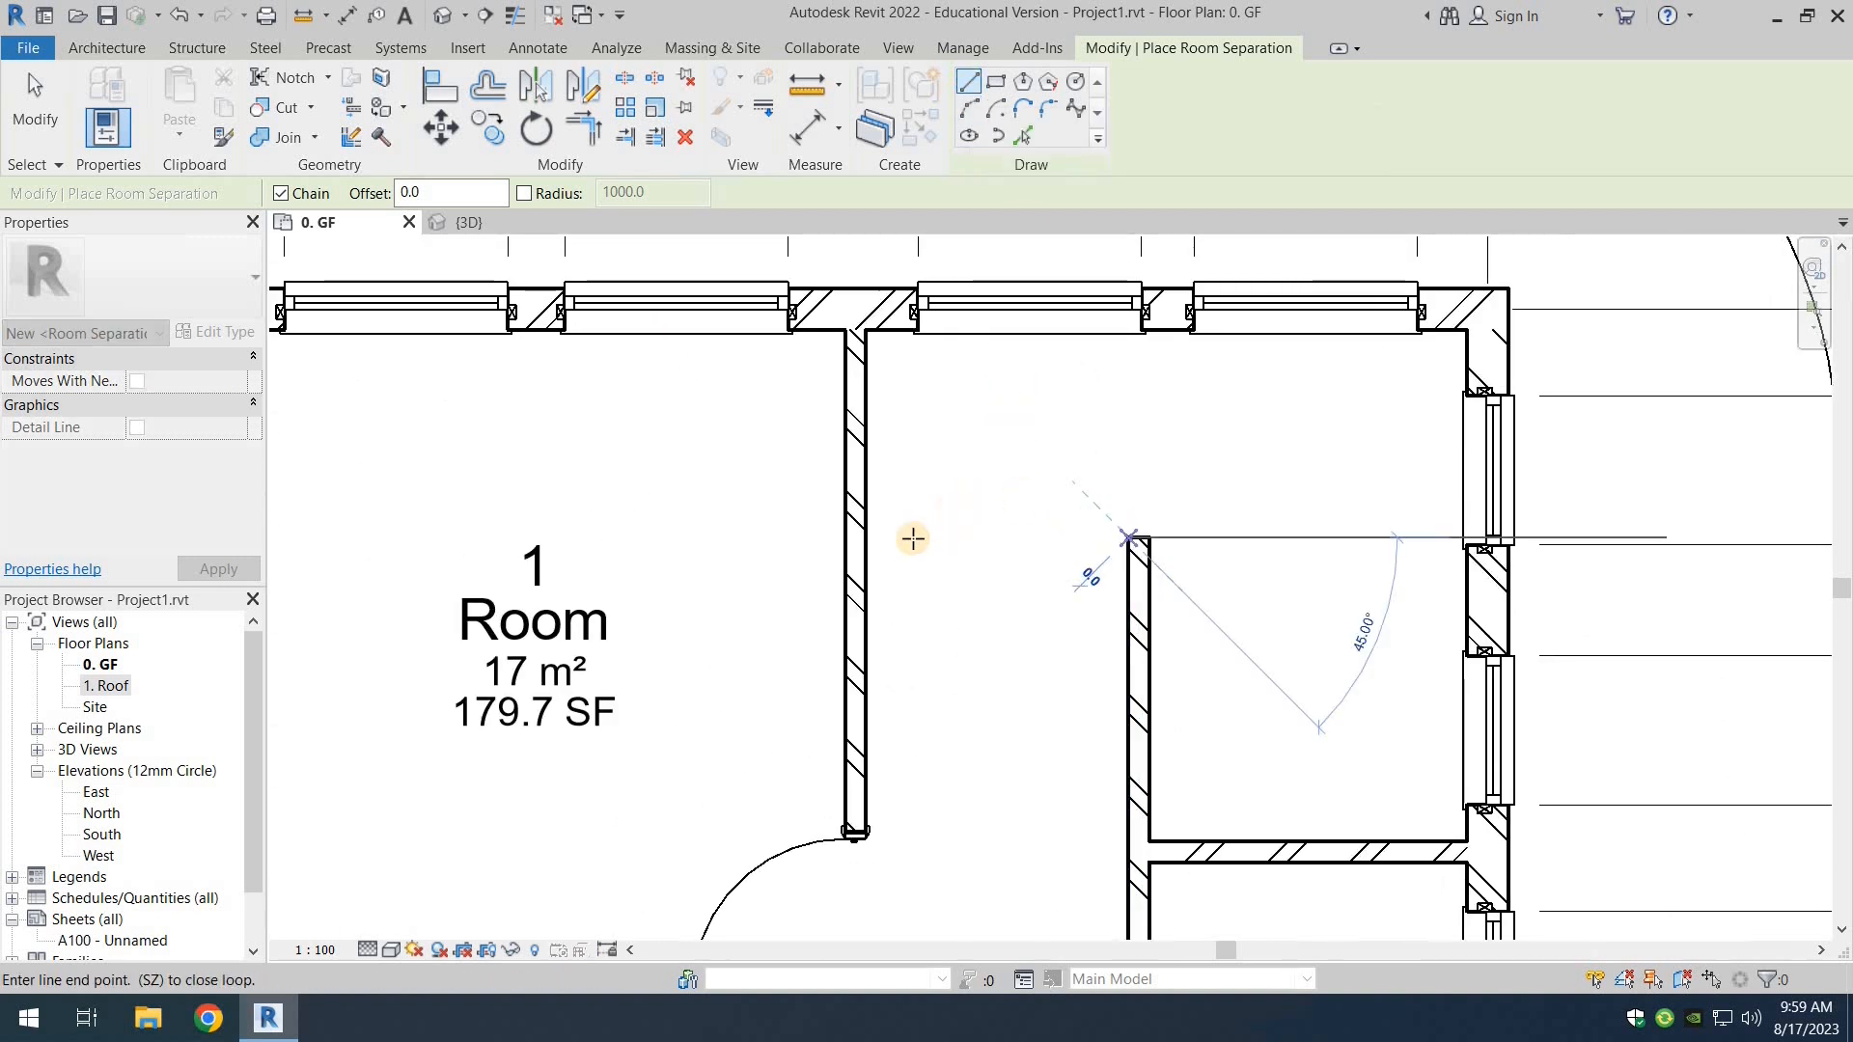
pyautogui.click(862, 537)
pyautogui.scroll(-3, 1076, 417)
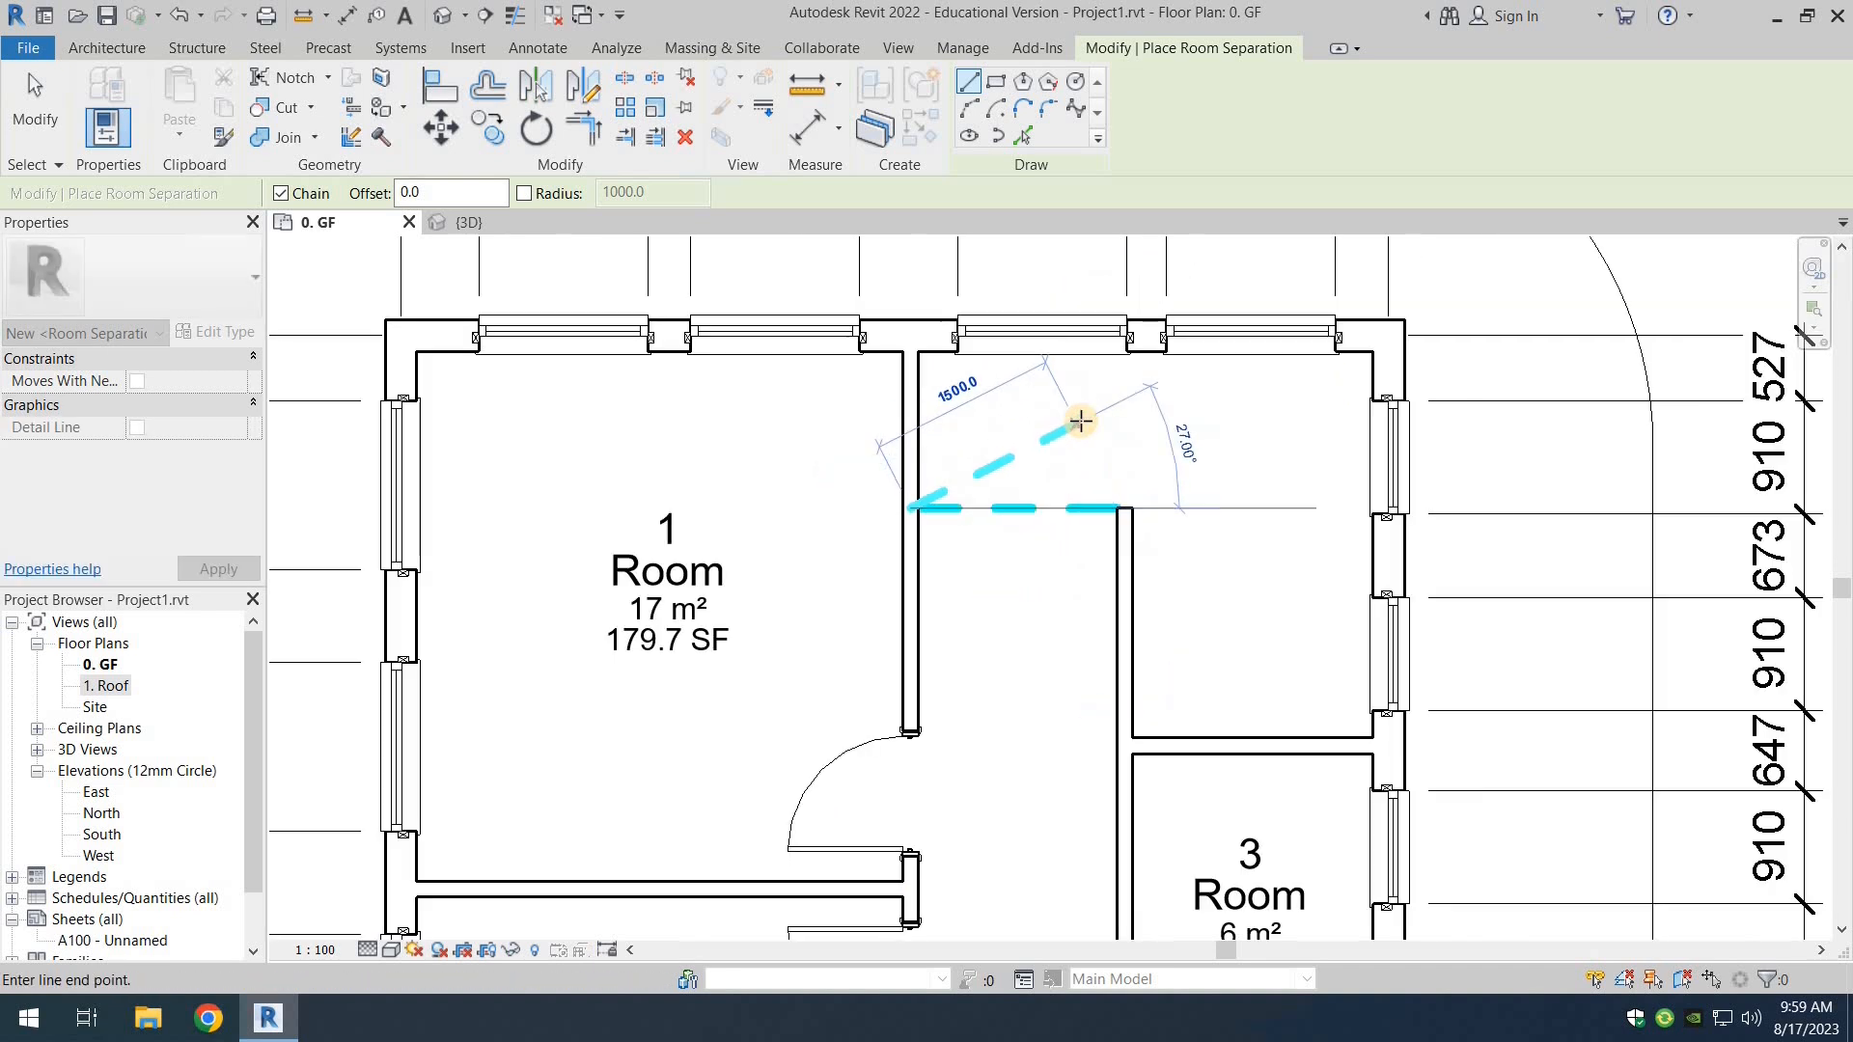
pyautogui.press('Escape')
# Step: Draw a second room separation line from room 3's southwest corner across to room 2's east wall, and finish the command
pyautogui.moveTo(994, 574); pyautogui.dragTo(1009, 280, button='middle')
pyautogui.moveTo(1077, 772); pyautogui.dragTo(1062, 578, button='middle')
pyautogui.scroll(-1, 1065, 589)
pyautogui.moveTo(1034, 668); pyautogui.dragTo(1036, 600, button='middle')
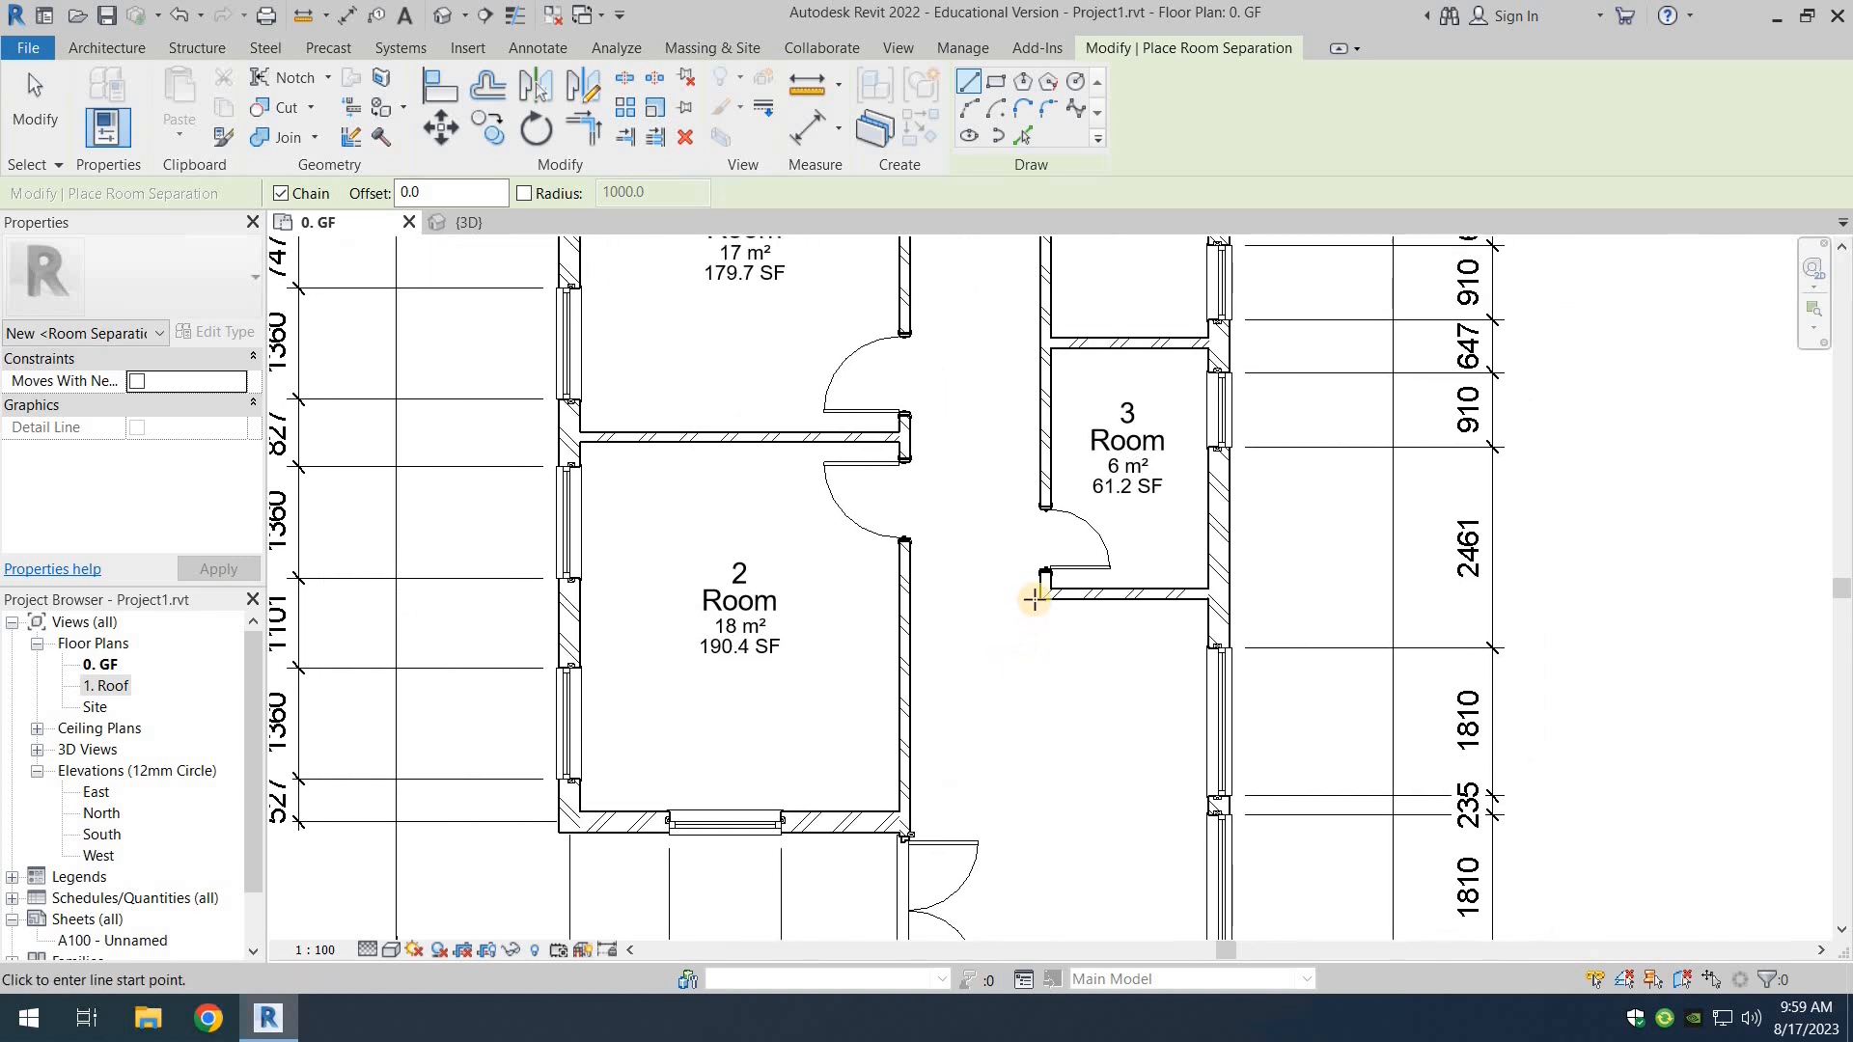
pyautogui.click(1035, 599)
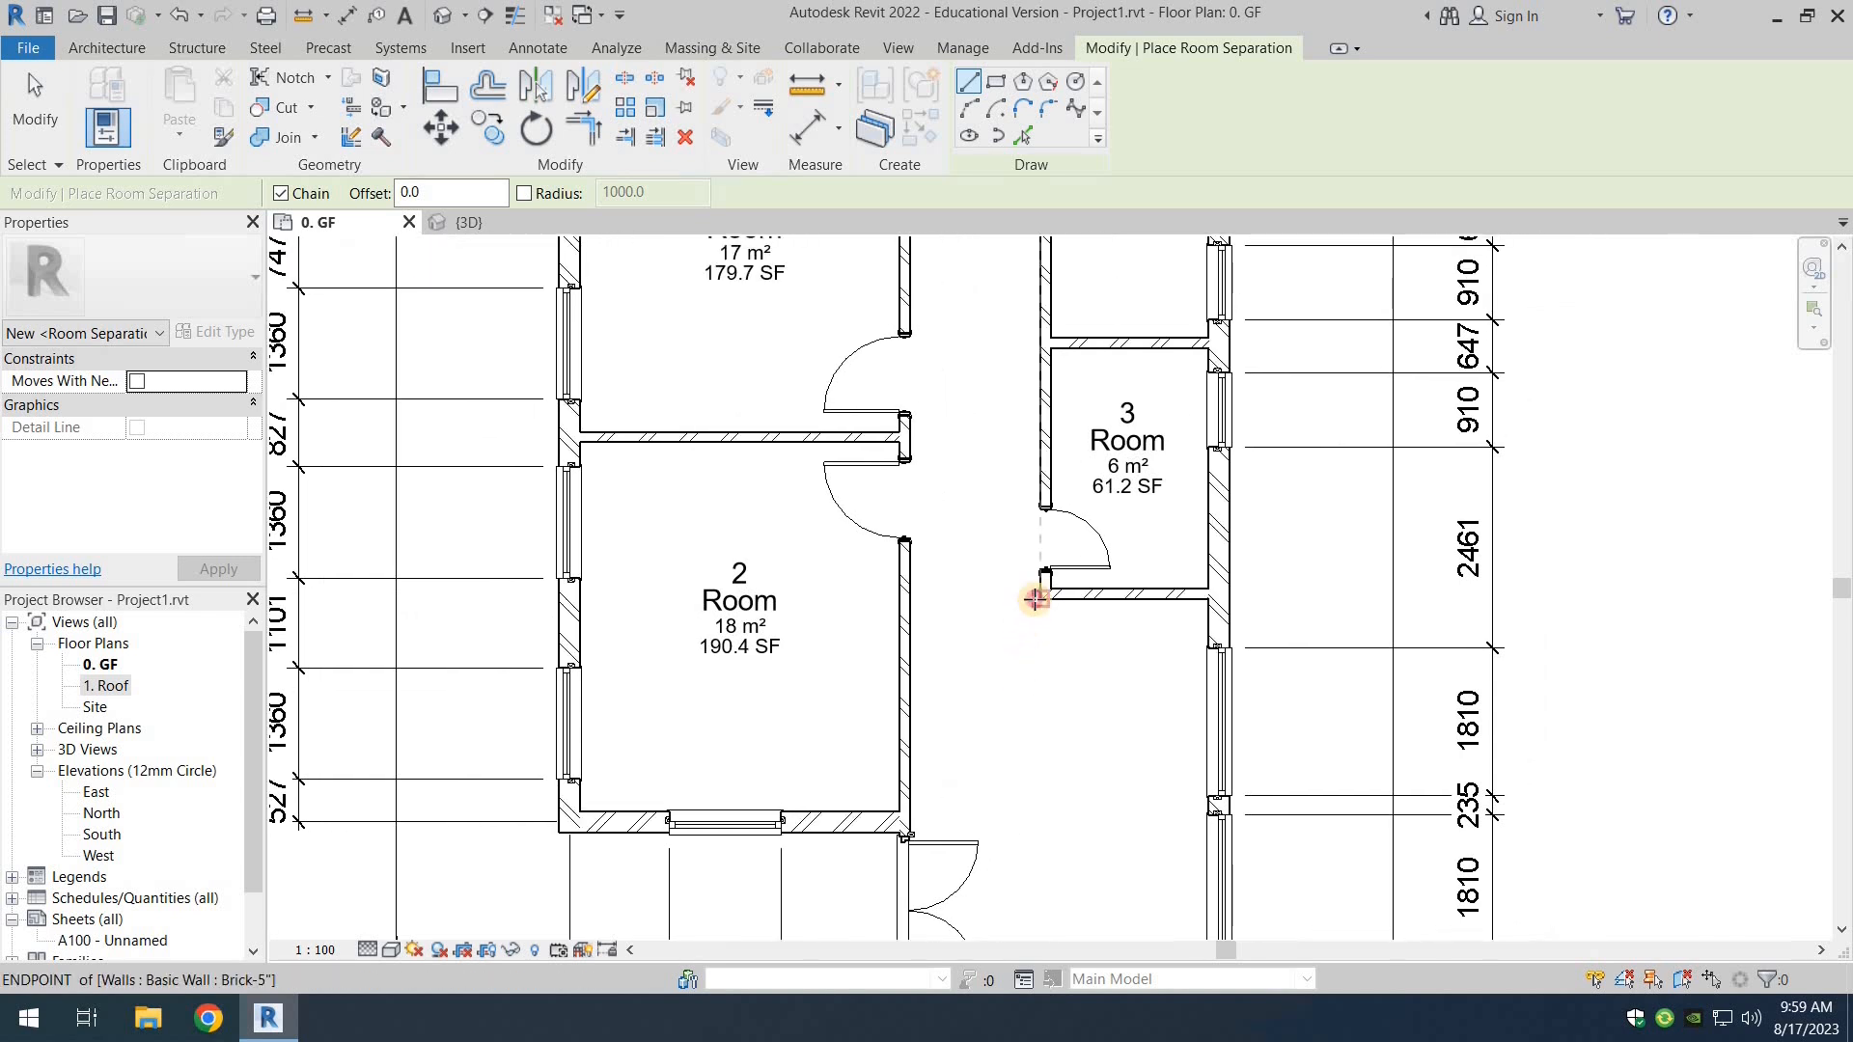
pyautogui.click(912, 598)
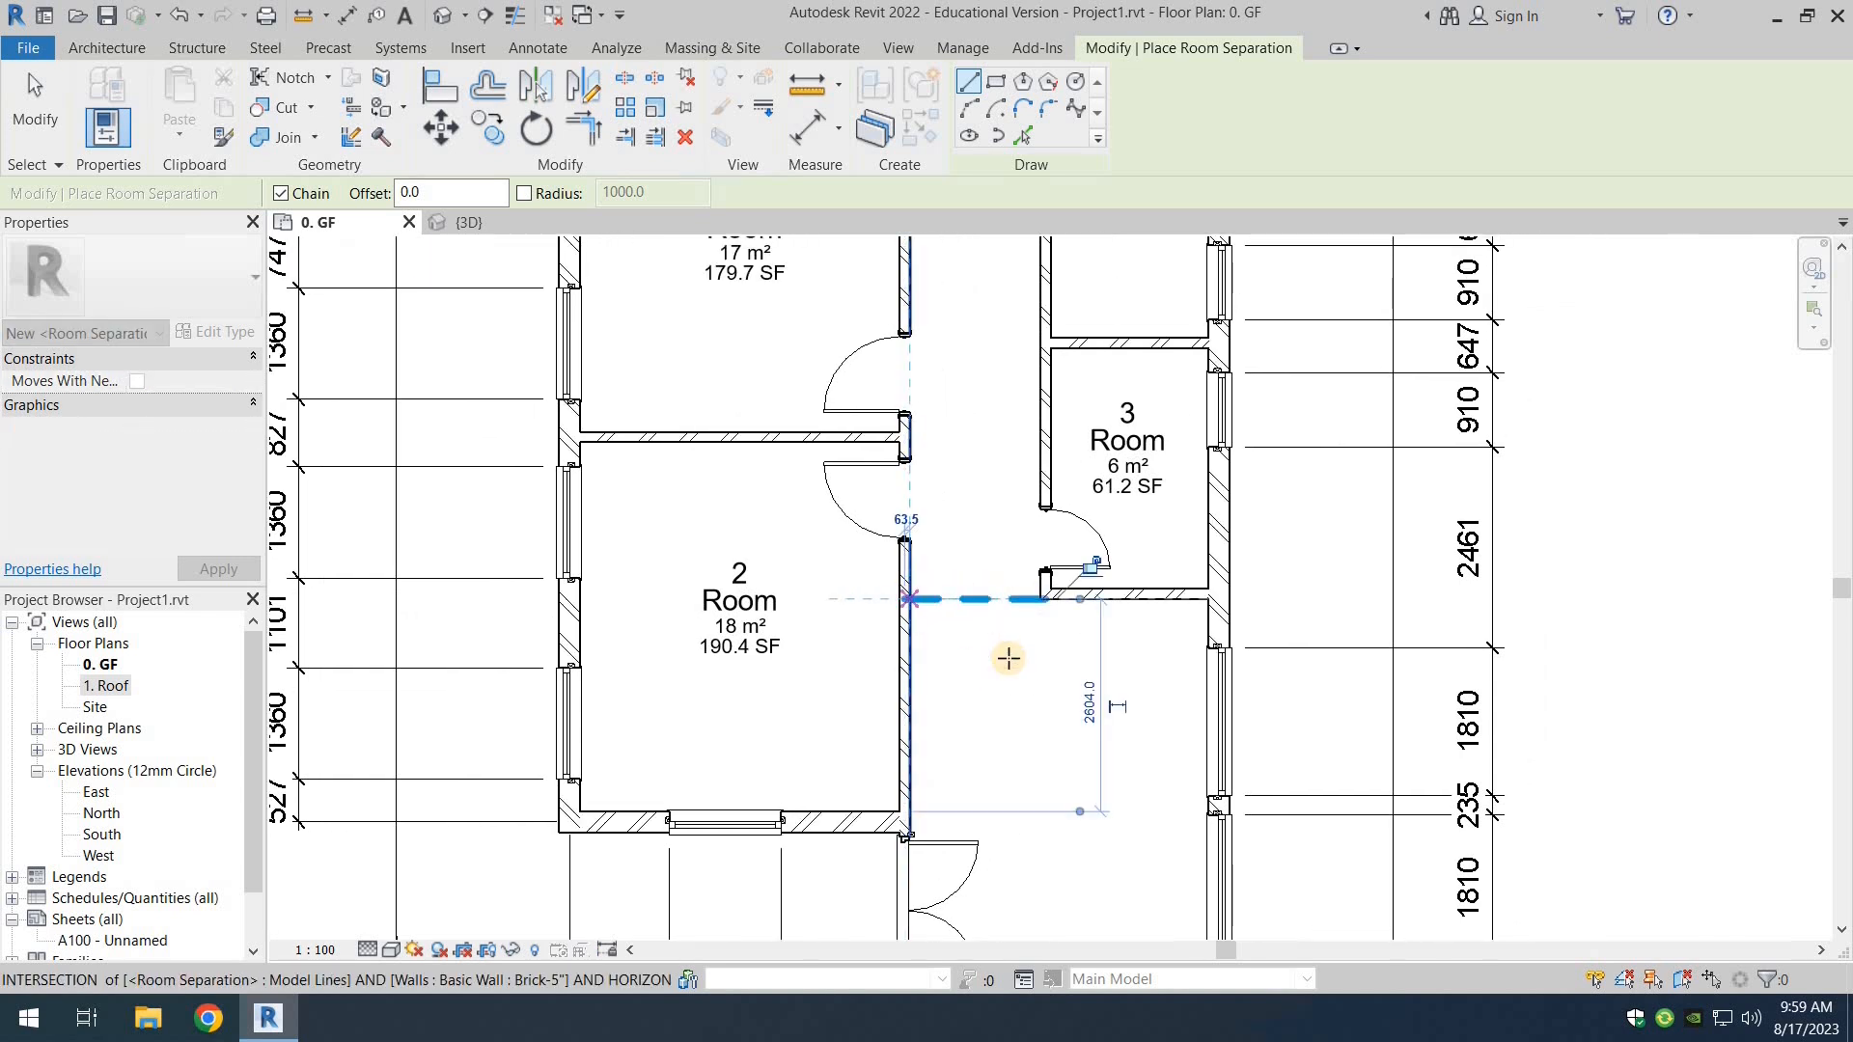
pyautogui.press('Escape')
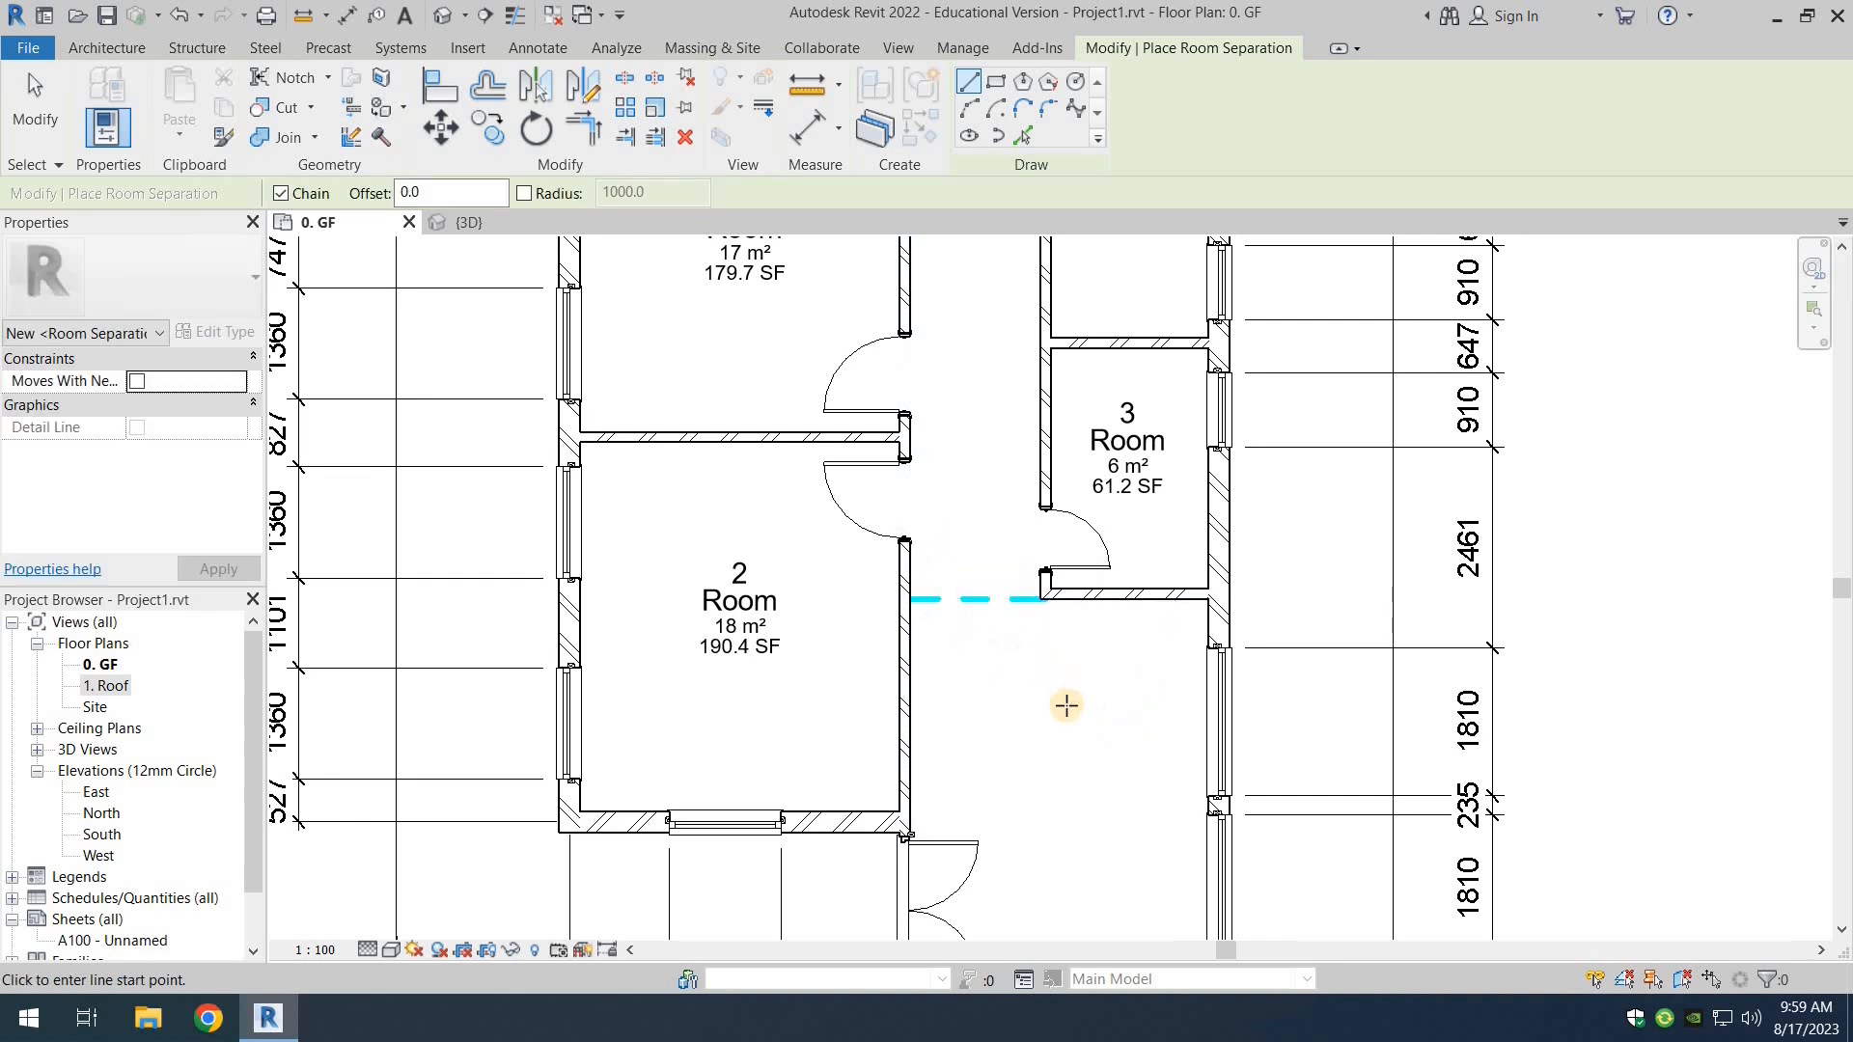
pyautogui.scroll(-1, 1068, 708)
pyautogui.press('Escape')
# Step: Place tagged rooms in the northeast area, the central corridor and the large southeast area, and finish room placement
pyautogui.moveTo(1070, 659); pyautogui.dragTo(1004, 799, button='middle')
pyautogui.click(1100, 100)
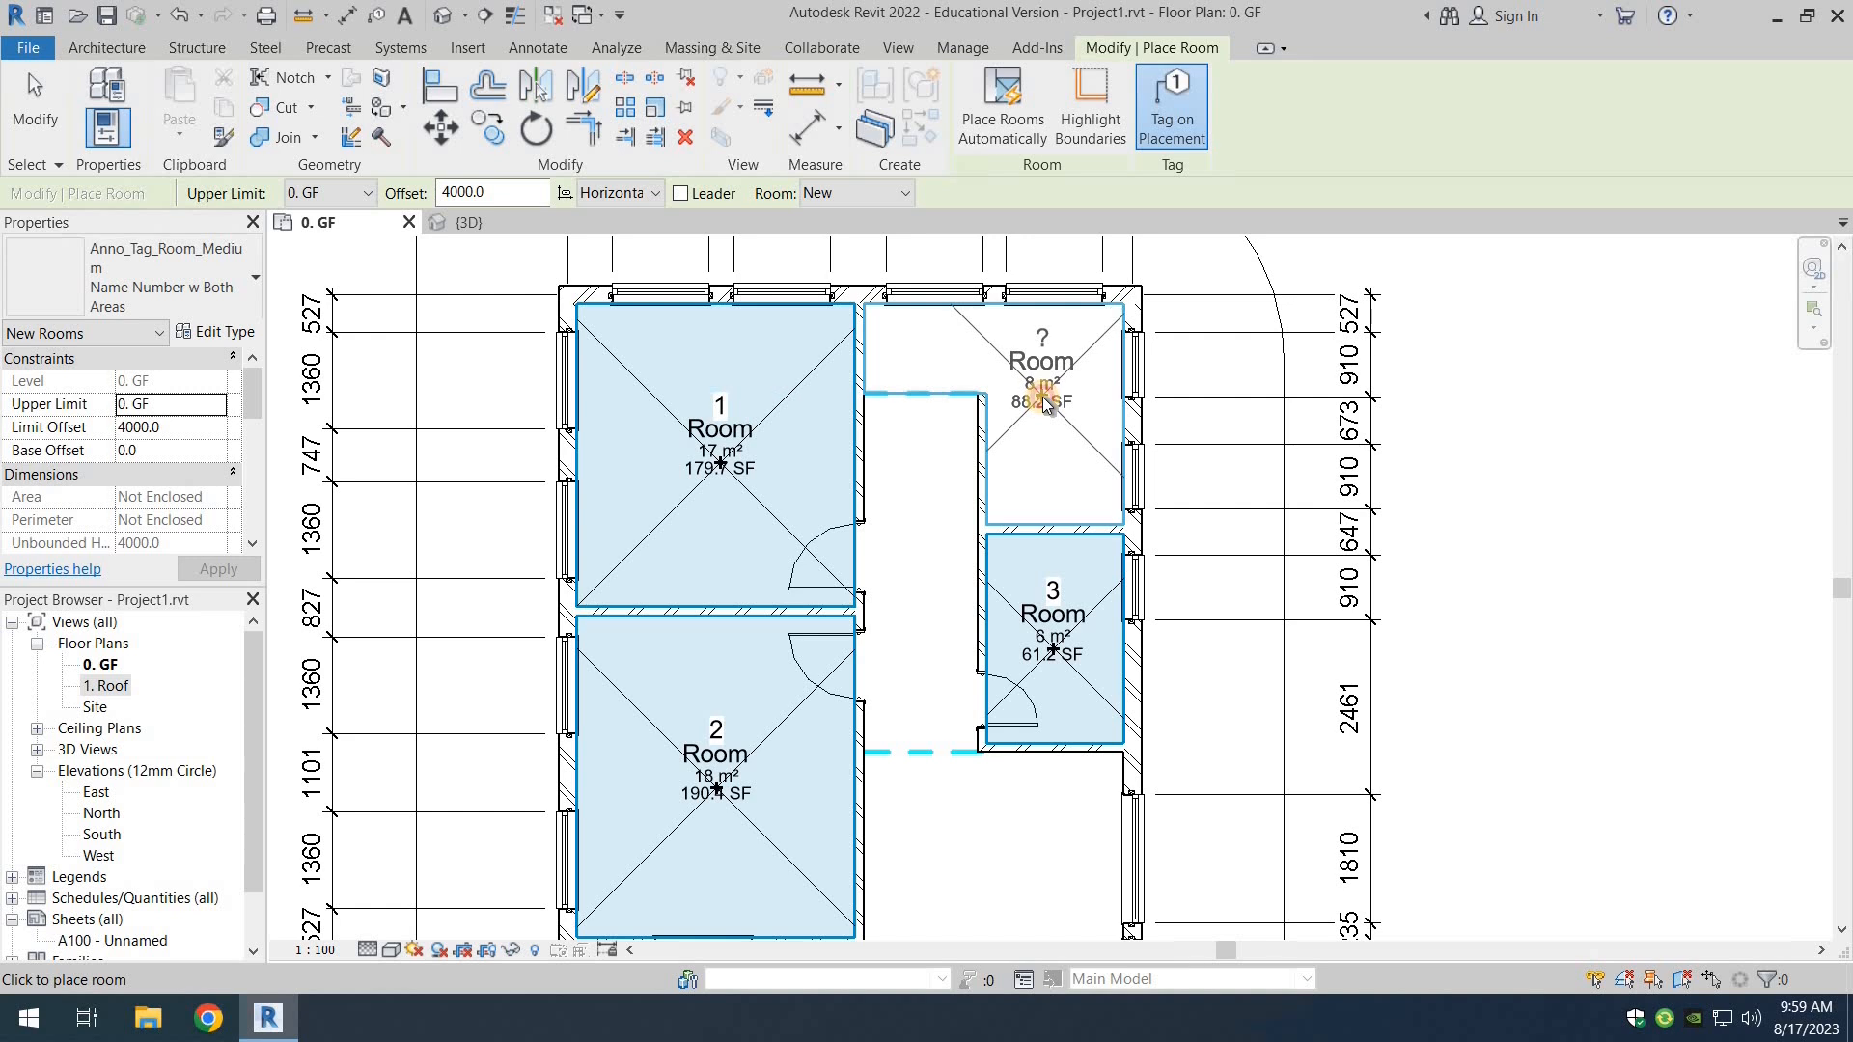
pyautogui.click(1047, 423)
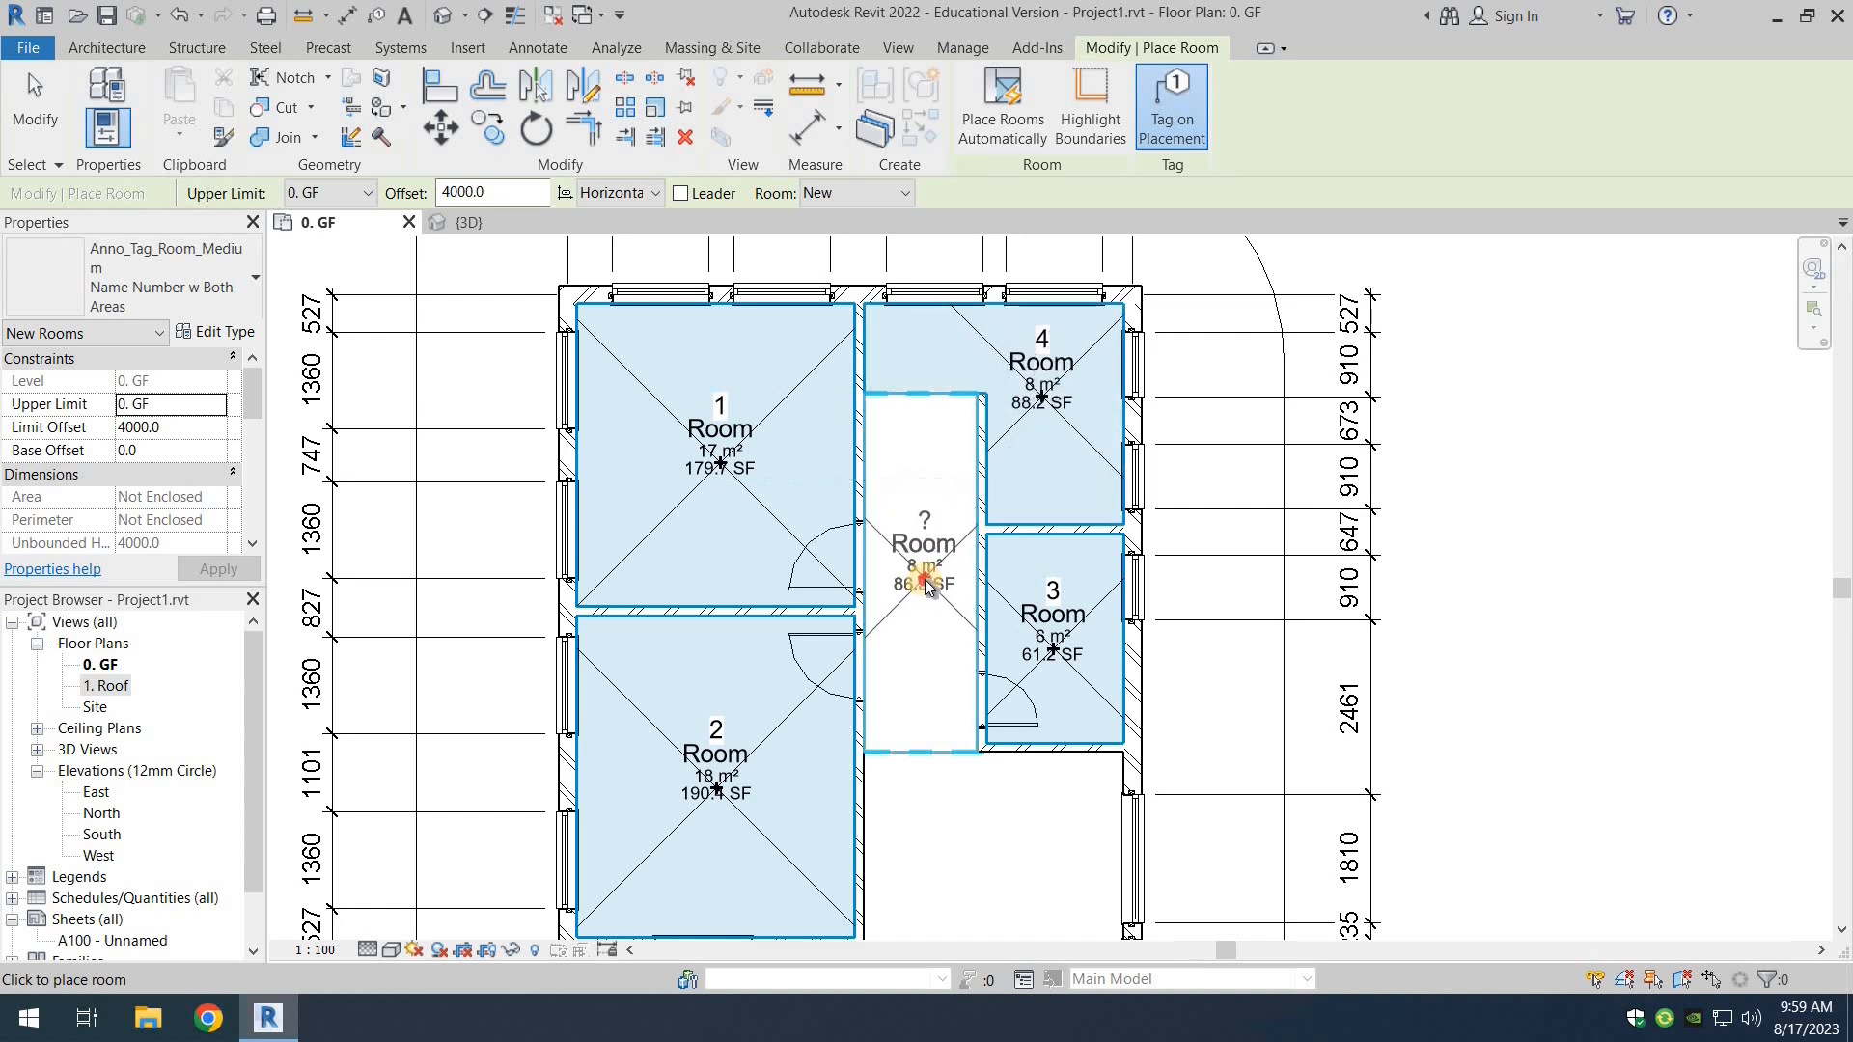
pyautogui.click(923, 579)
pyautogui.moveTo(972, 648); pyautogui.dragTo(972, 457, button='middle')
pyautogui.click(995, 568)
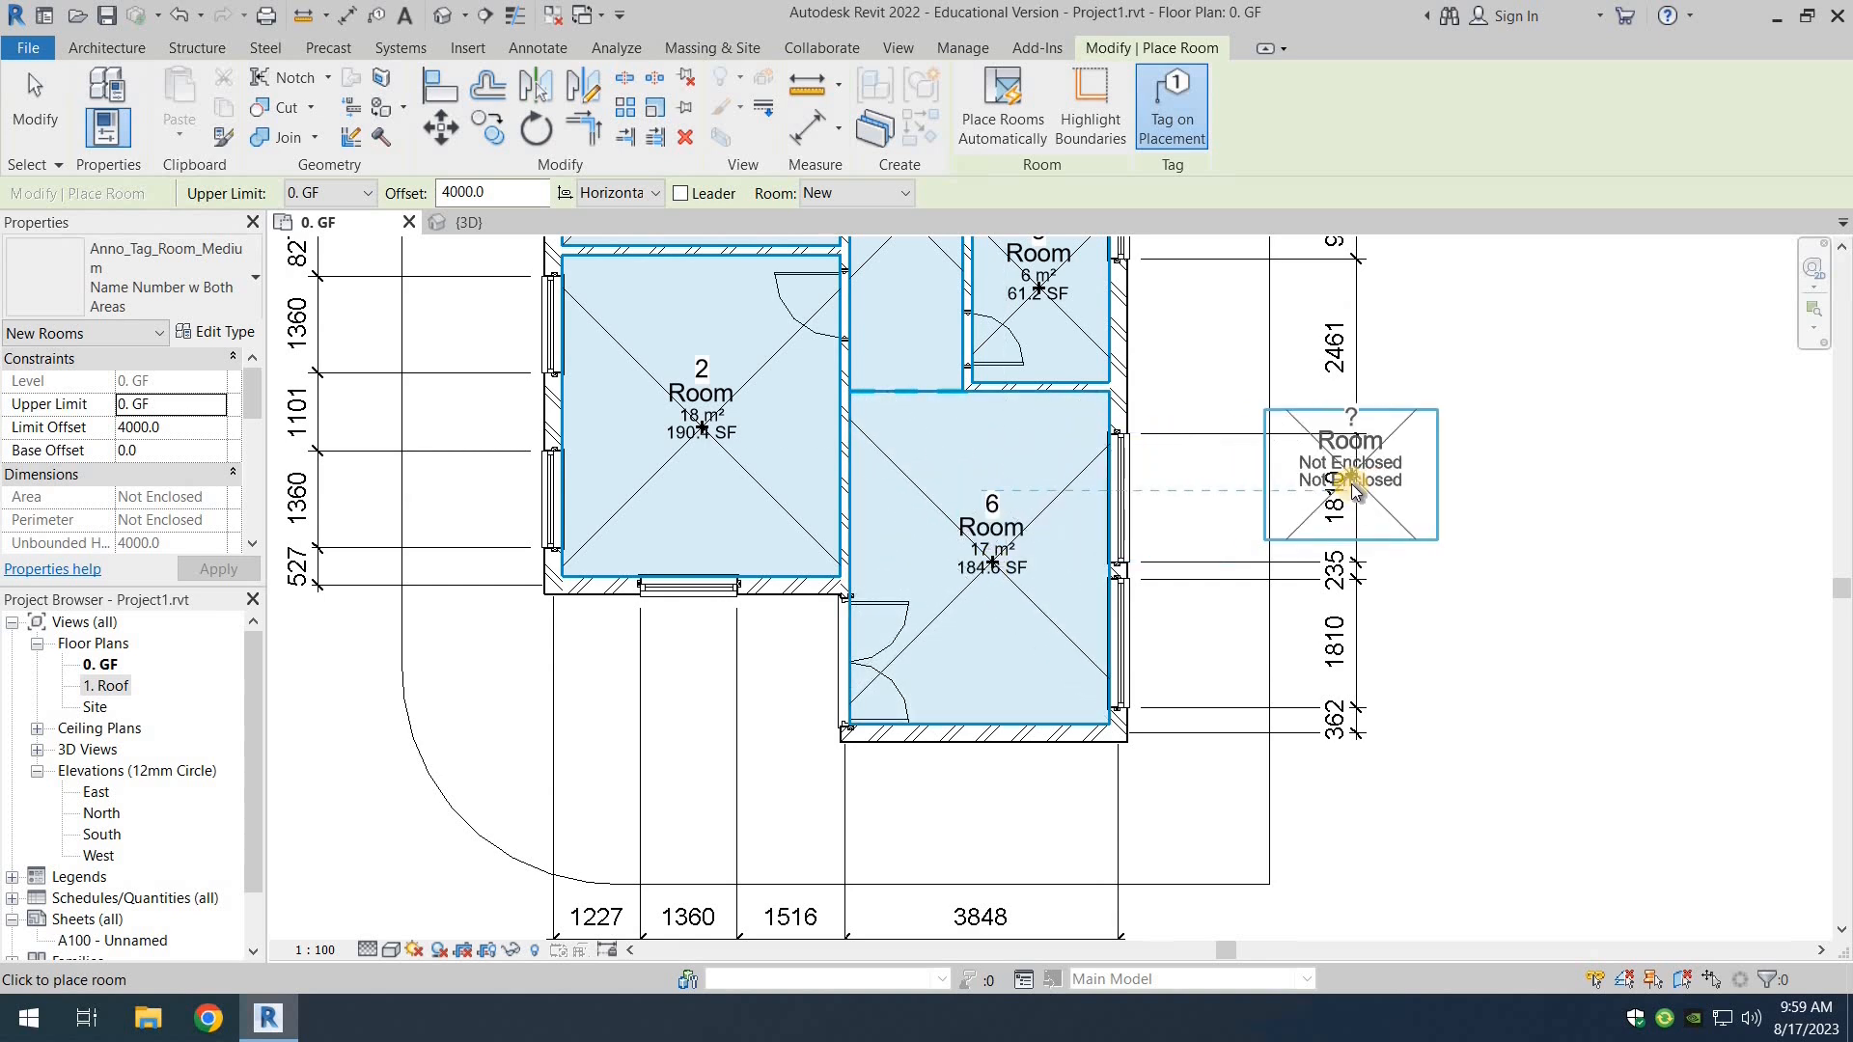
pyautogui.press('Escape')
pyautogui.press('Escape')
pyautogui.moveTo(1446, 468); pyautogui.dragTo(1432, 550, button='middle')
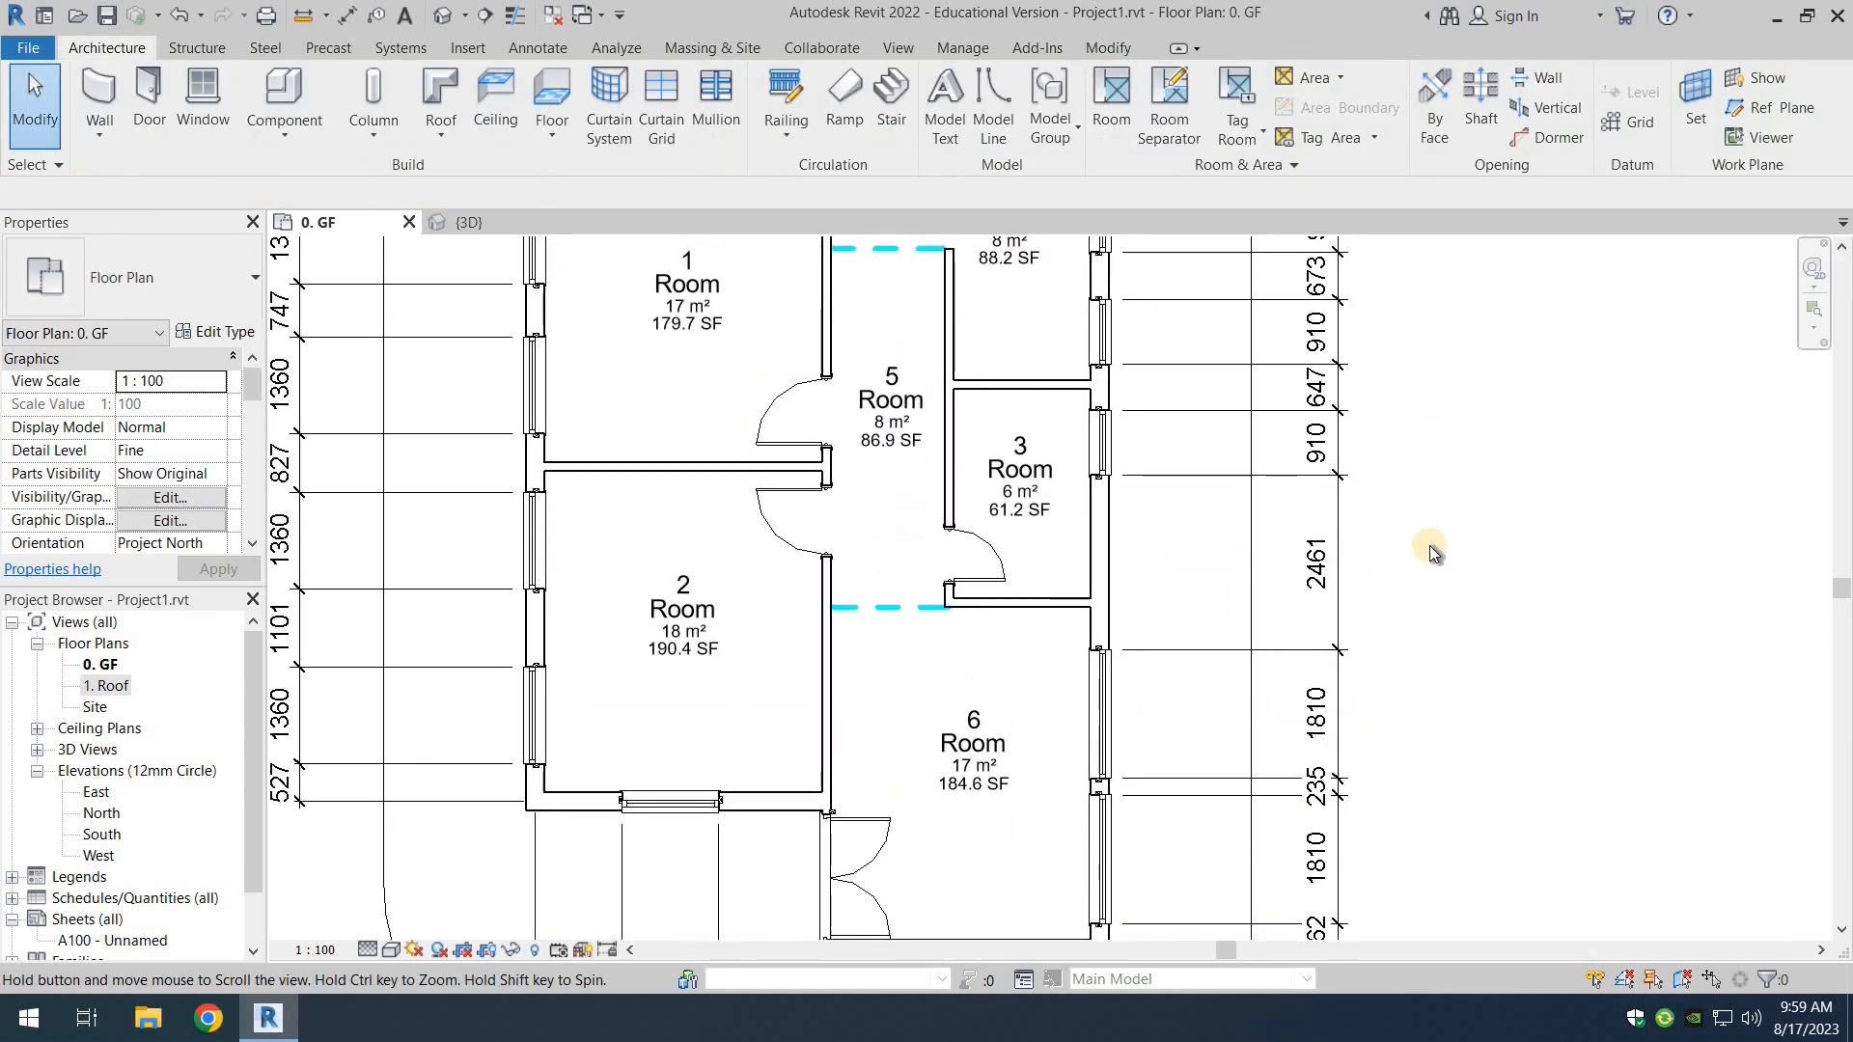
pyautogui.scroll(-1, 1431, 548)
pyautogui.moveTo(1455, 461); pyautogui.dragTo(1432, 510, button='middle')
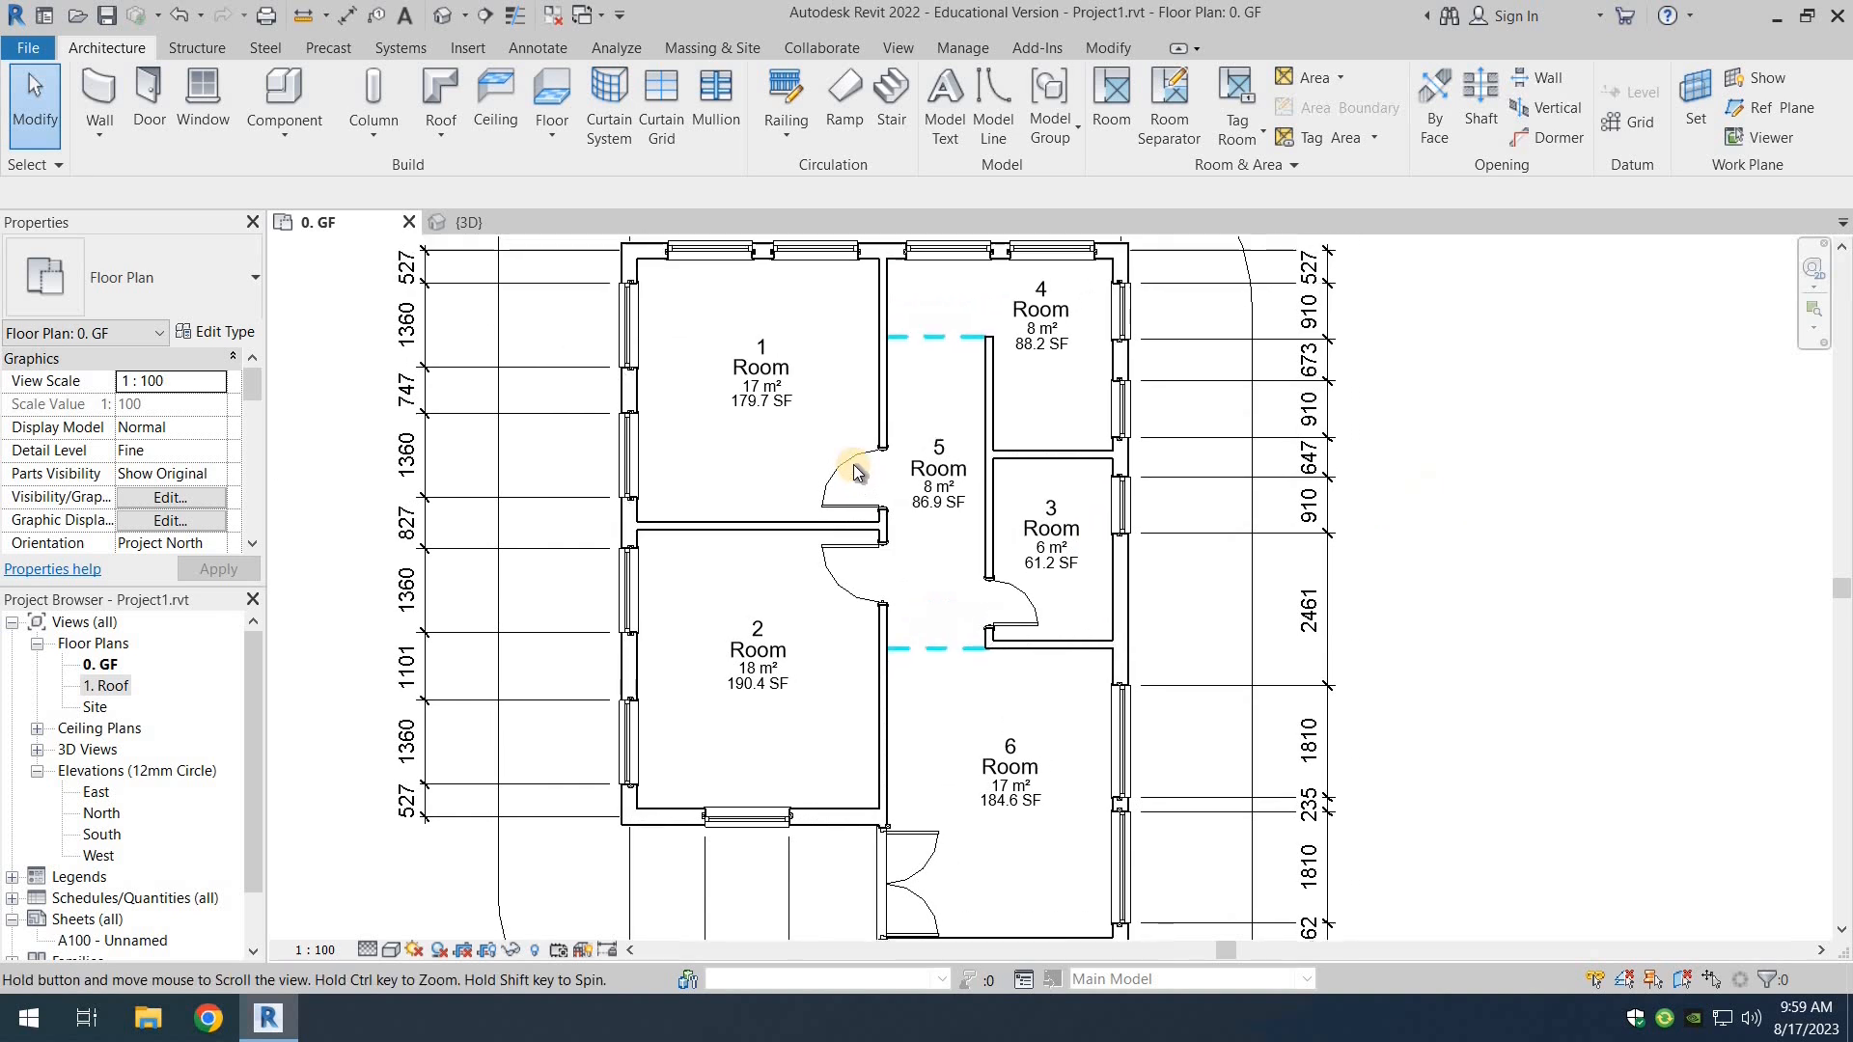
# Step: Rename room 1 to Bed Room and room 2 to Master Bed in their tags
pyautogui.doubleClick(777, 370)
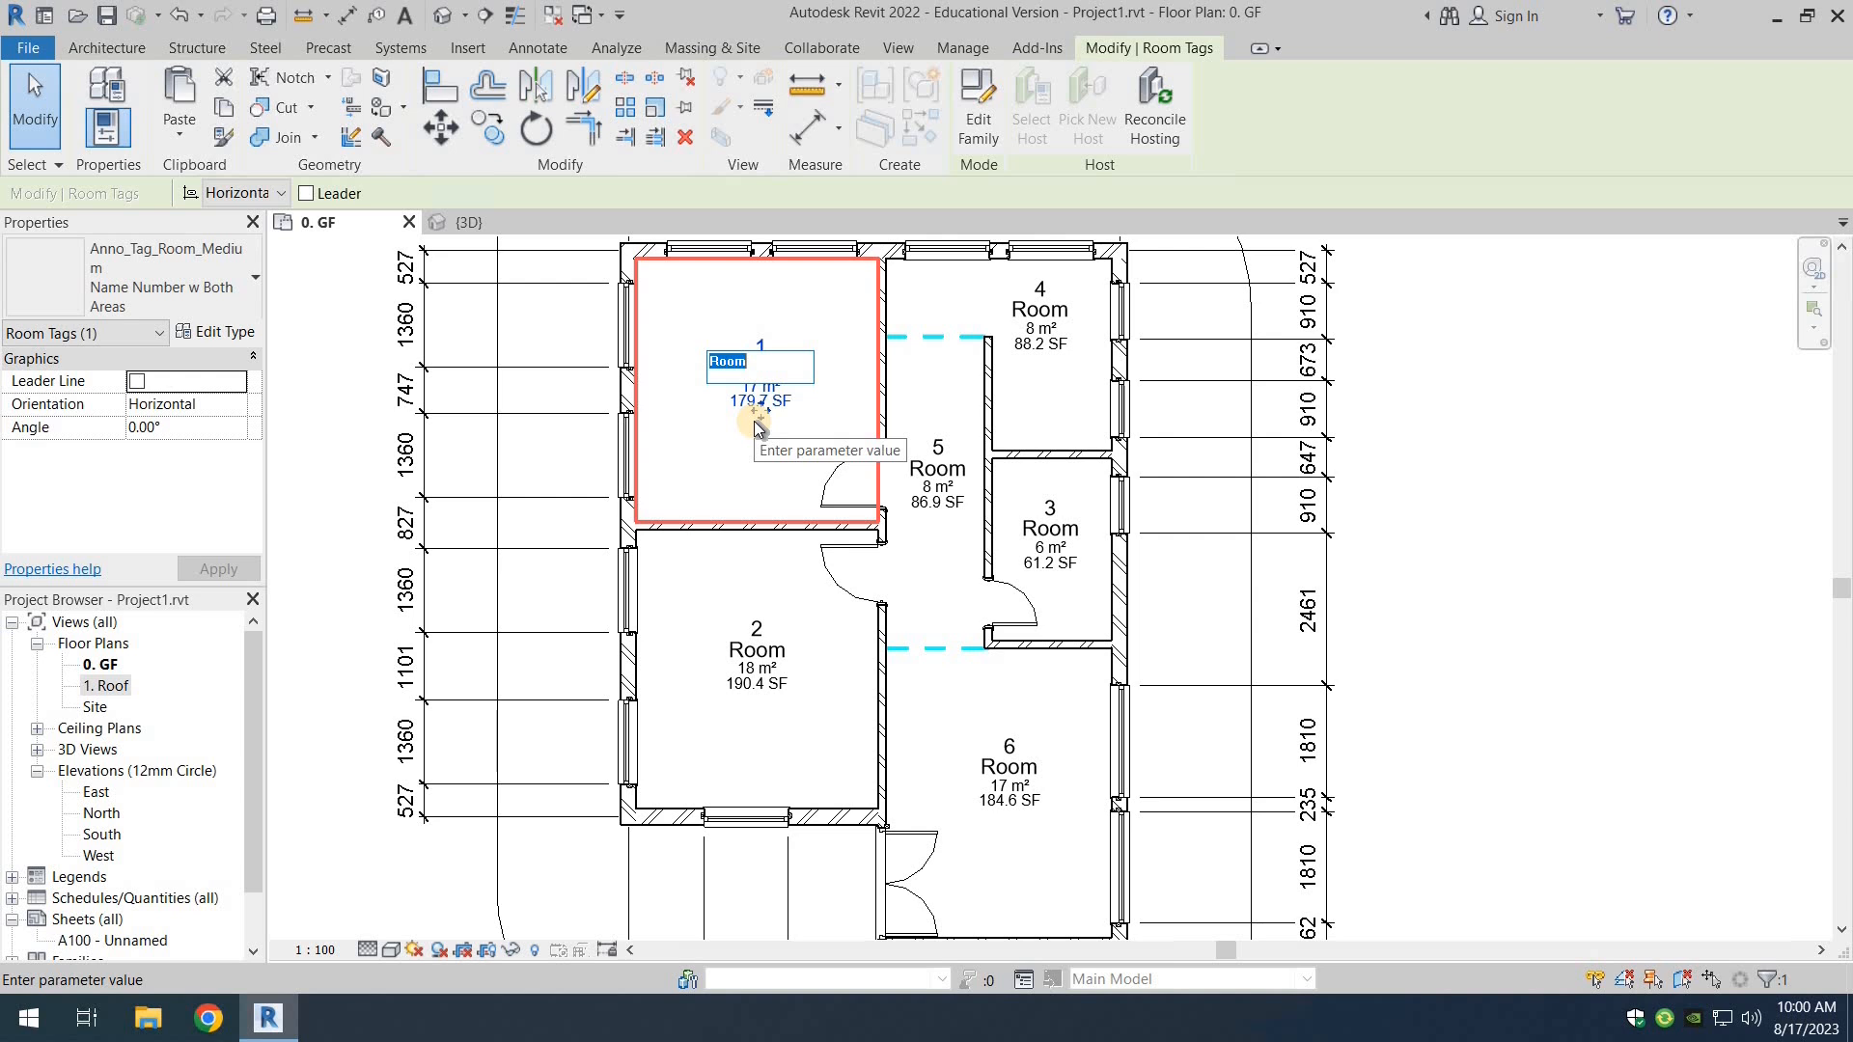
pyautogui.write('Bed')
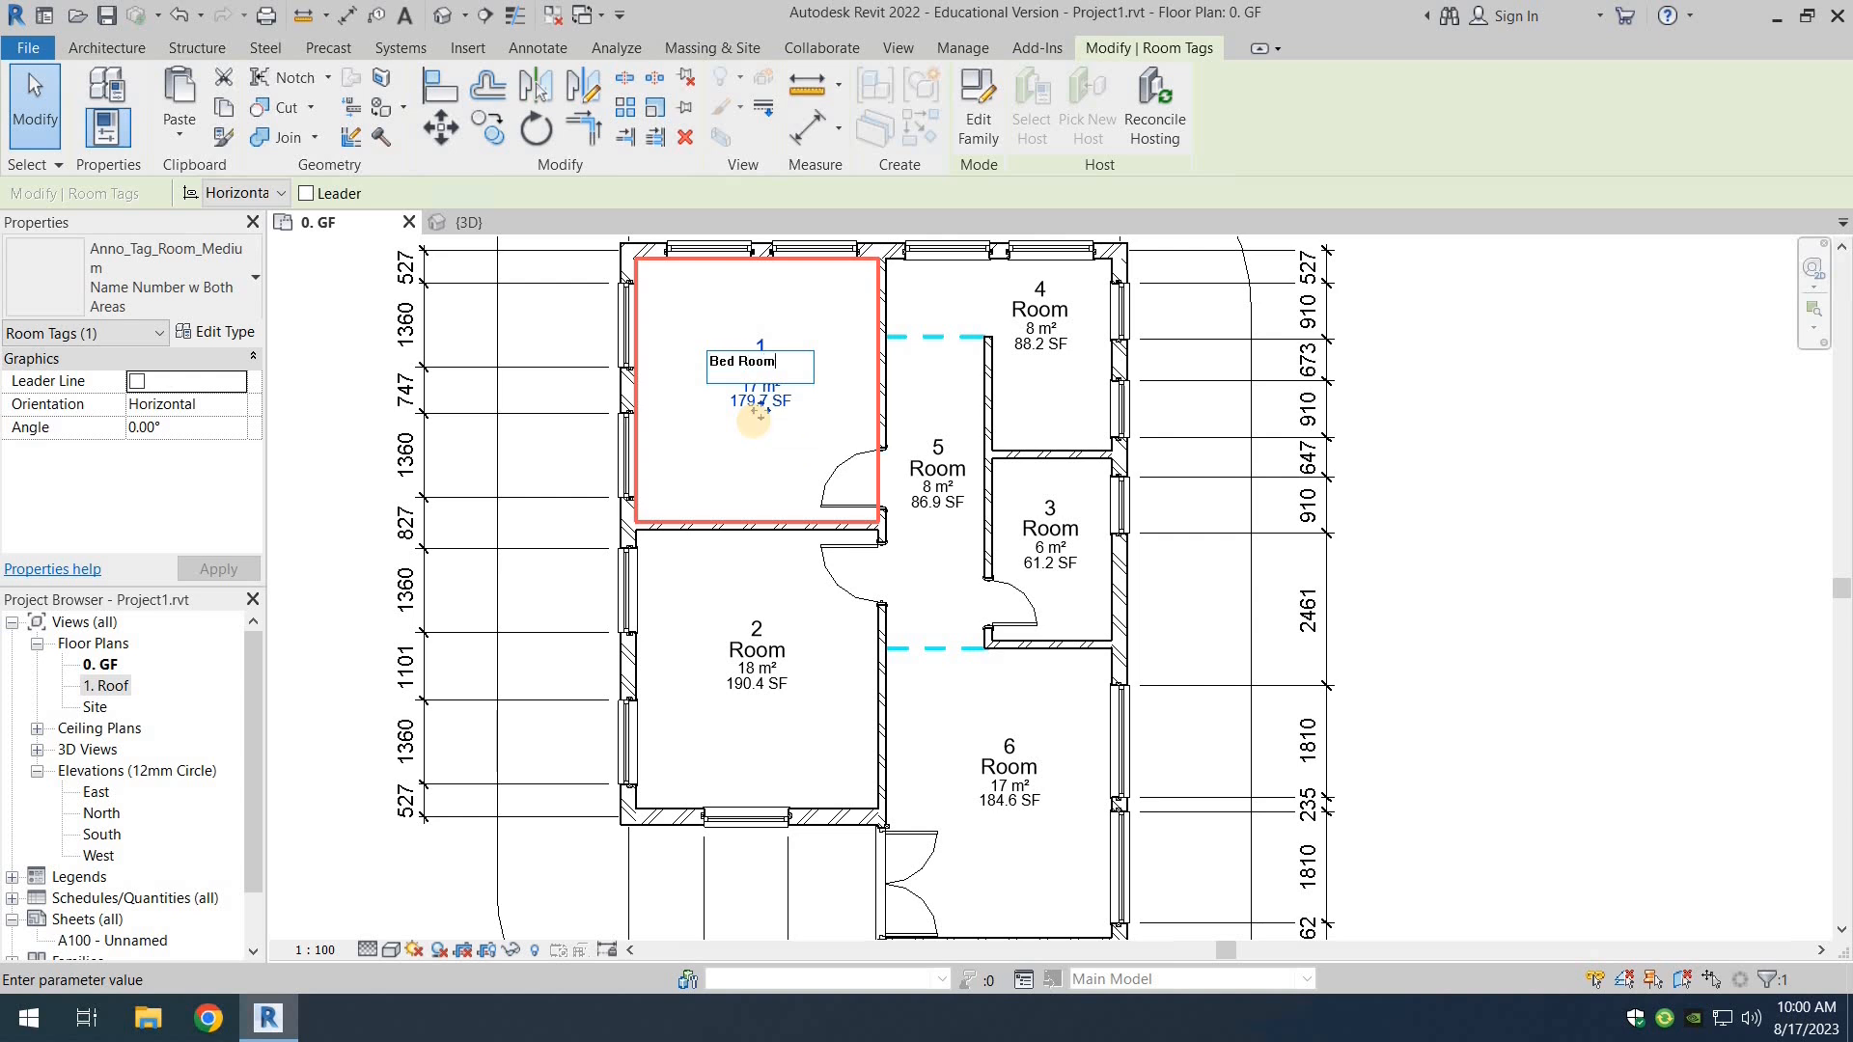
pyautogui.click(728, 654)
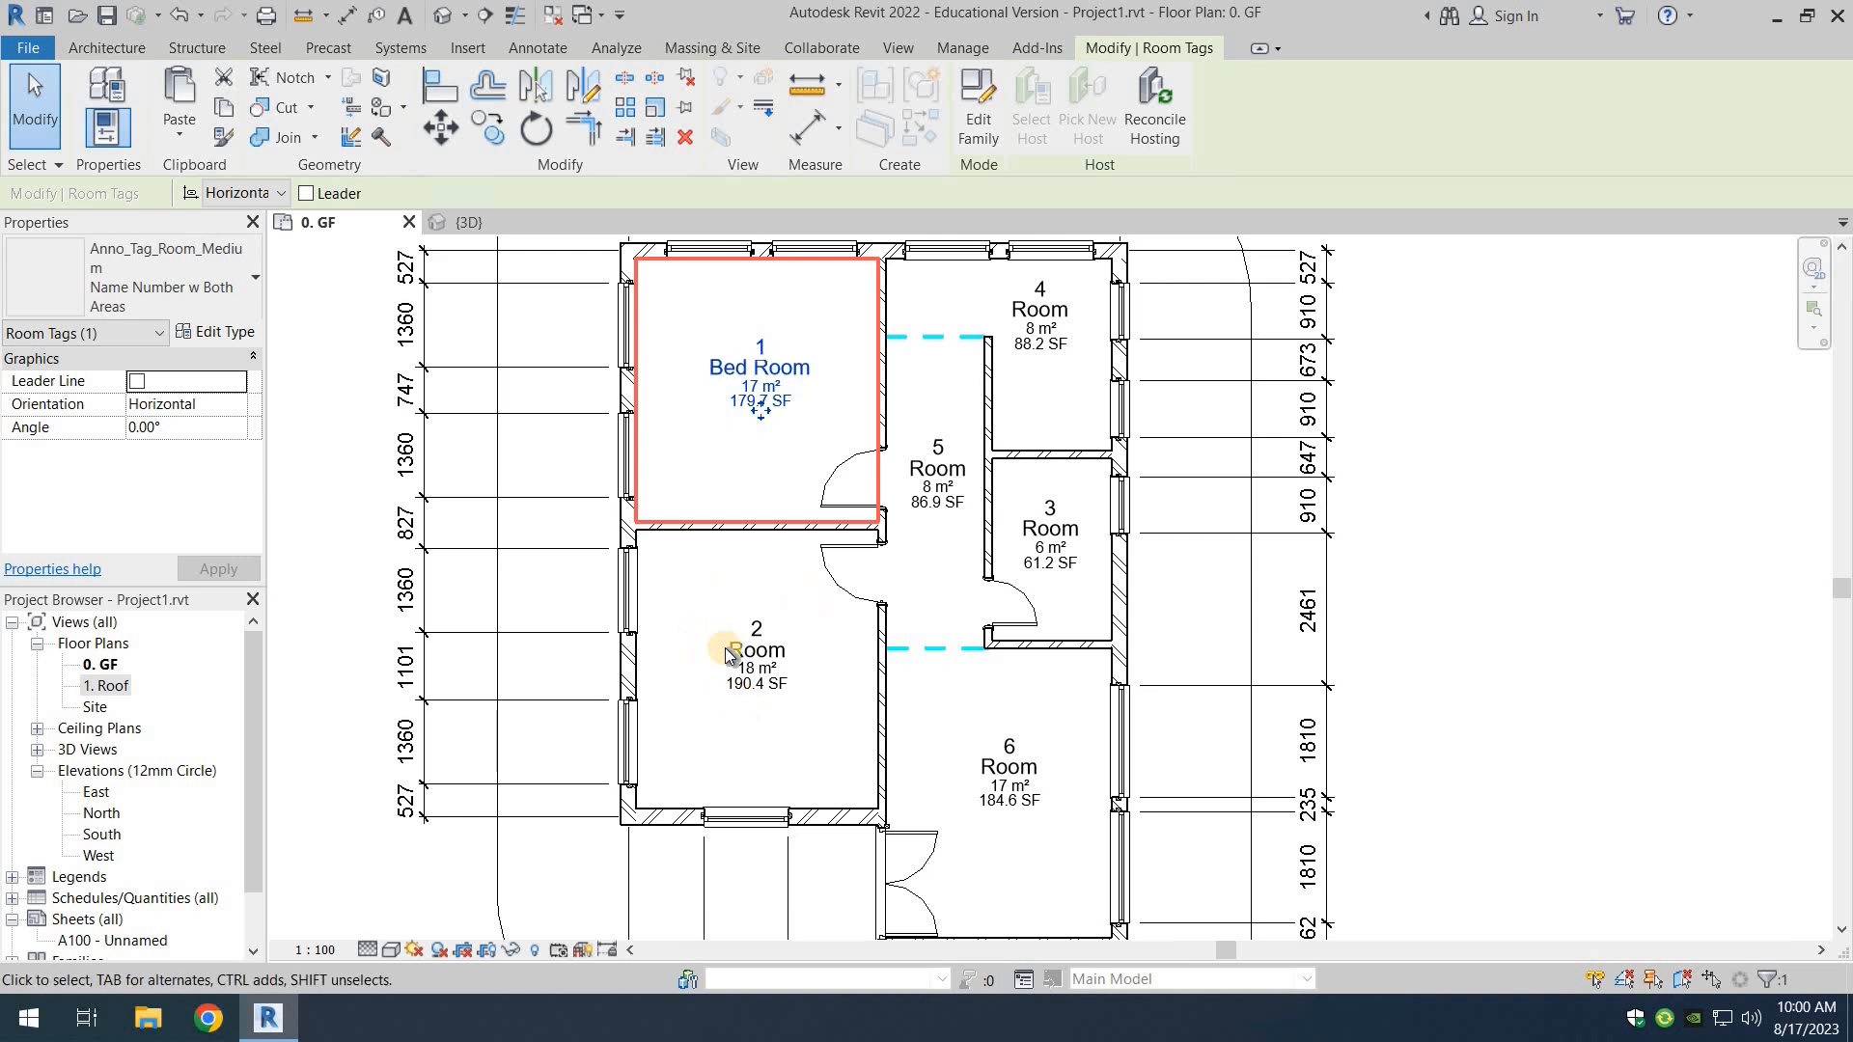
pyautogui.click(744, 654)
pyautogui.click(773, 650)
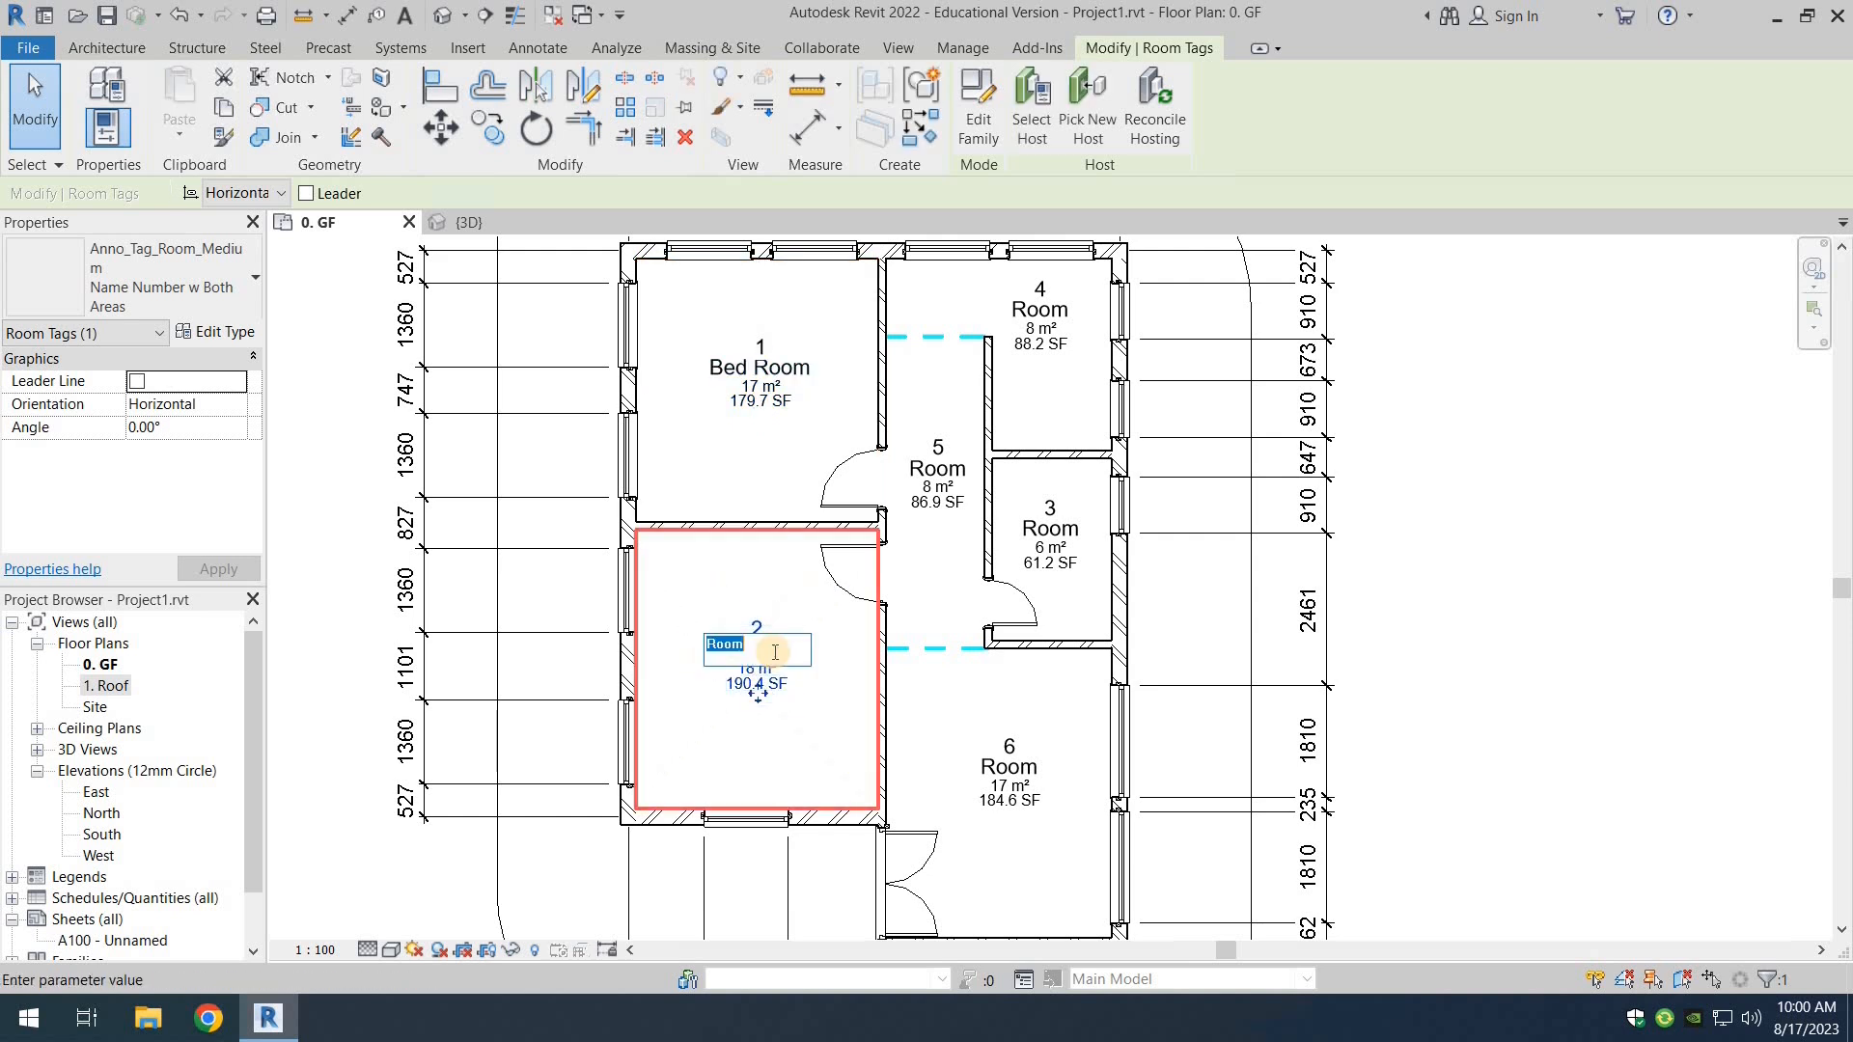
pyautogui.moveTo(717, 643); pyautogui.dragTo(692, 734)
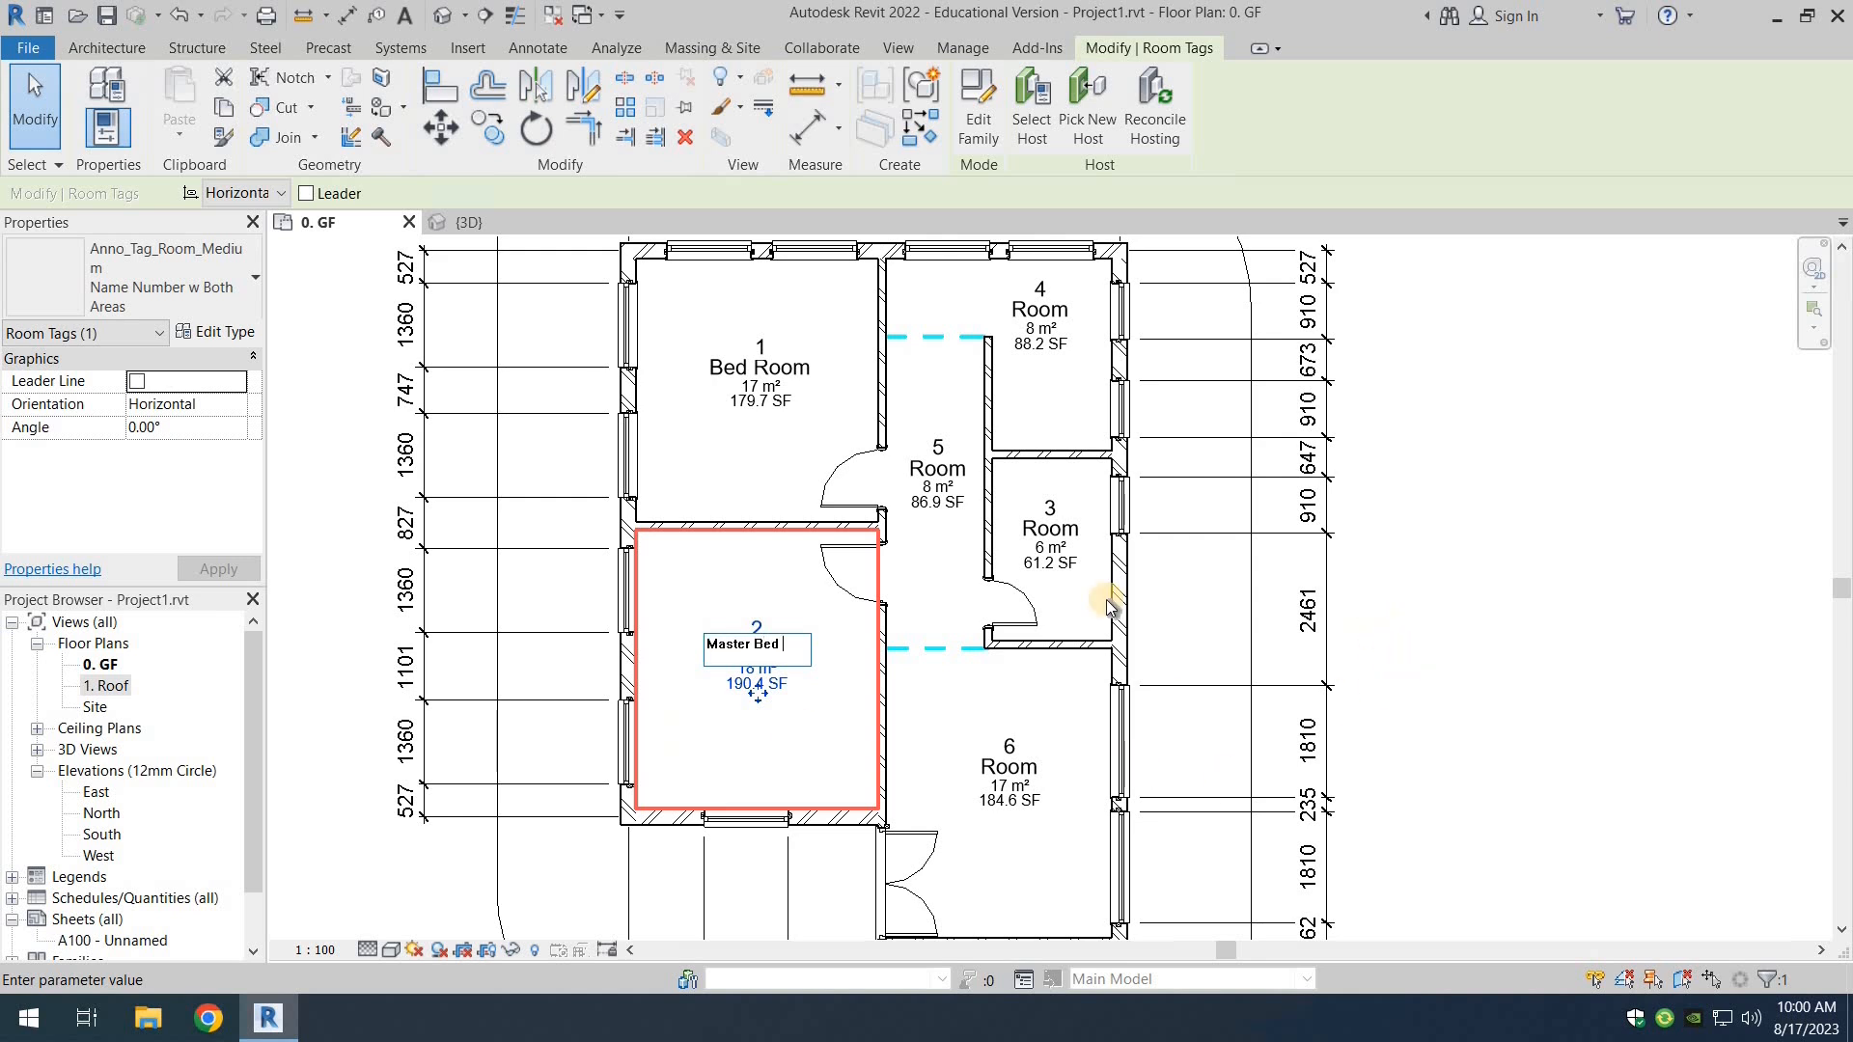
pyautogui.click(955, 449)
# Step: Rename room 4 to Kitchen and room 5 to Hall way in their tags
pyautogui.click(1056, 316)
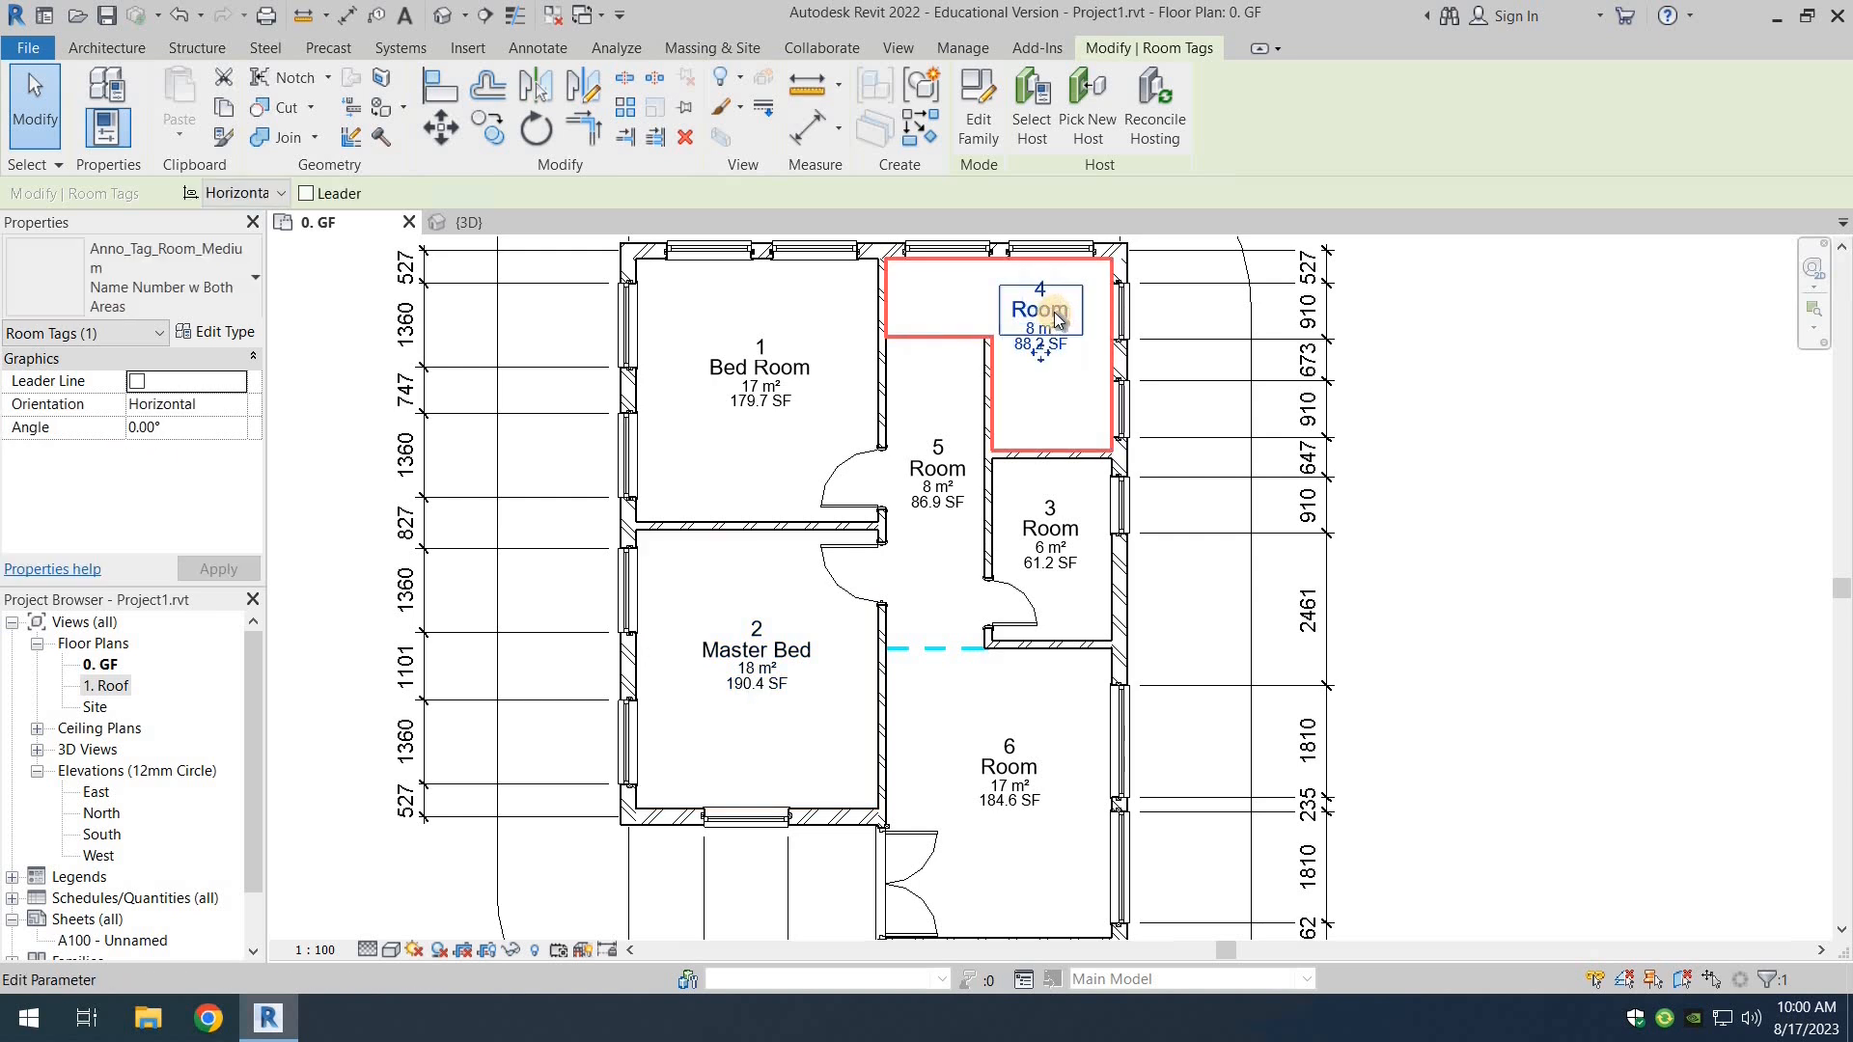
pyautogui.click(1091, 378)
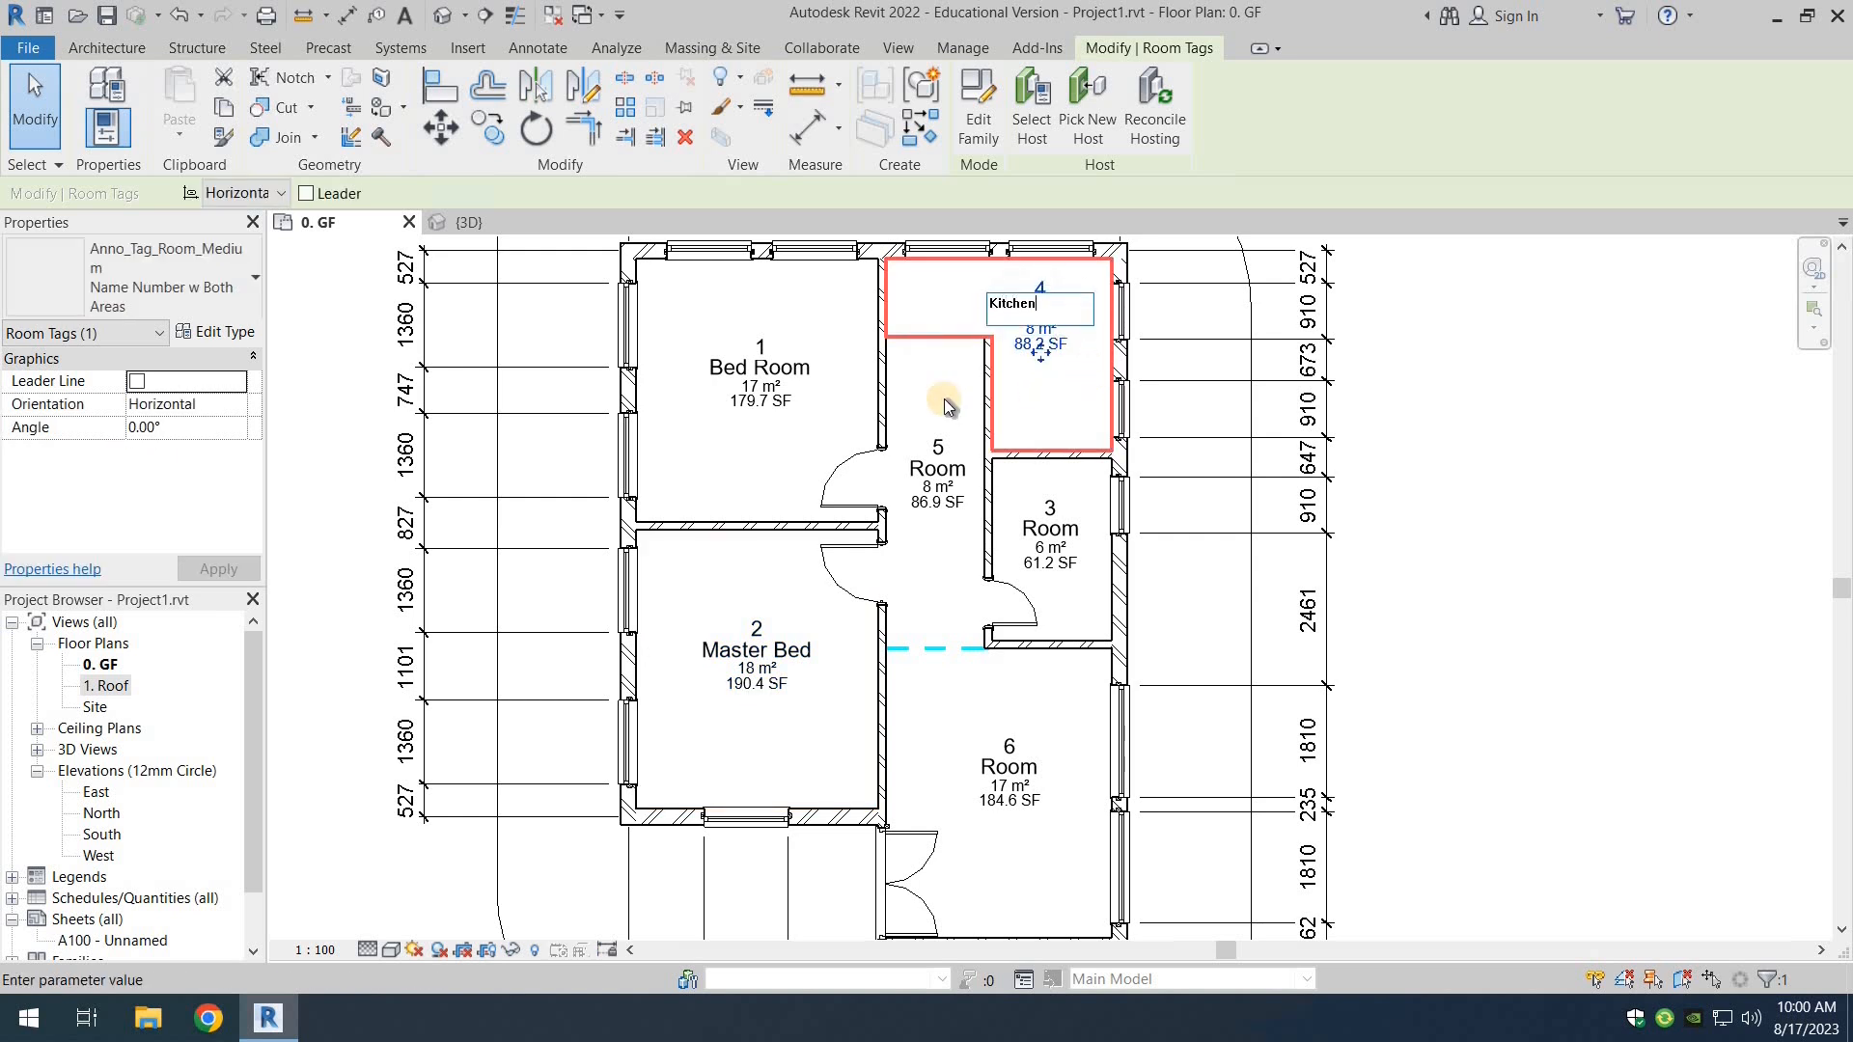
pyautogui.click(934, 476)
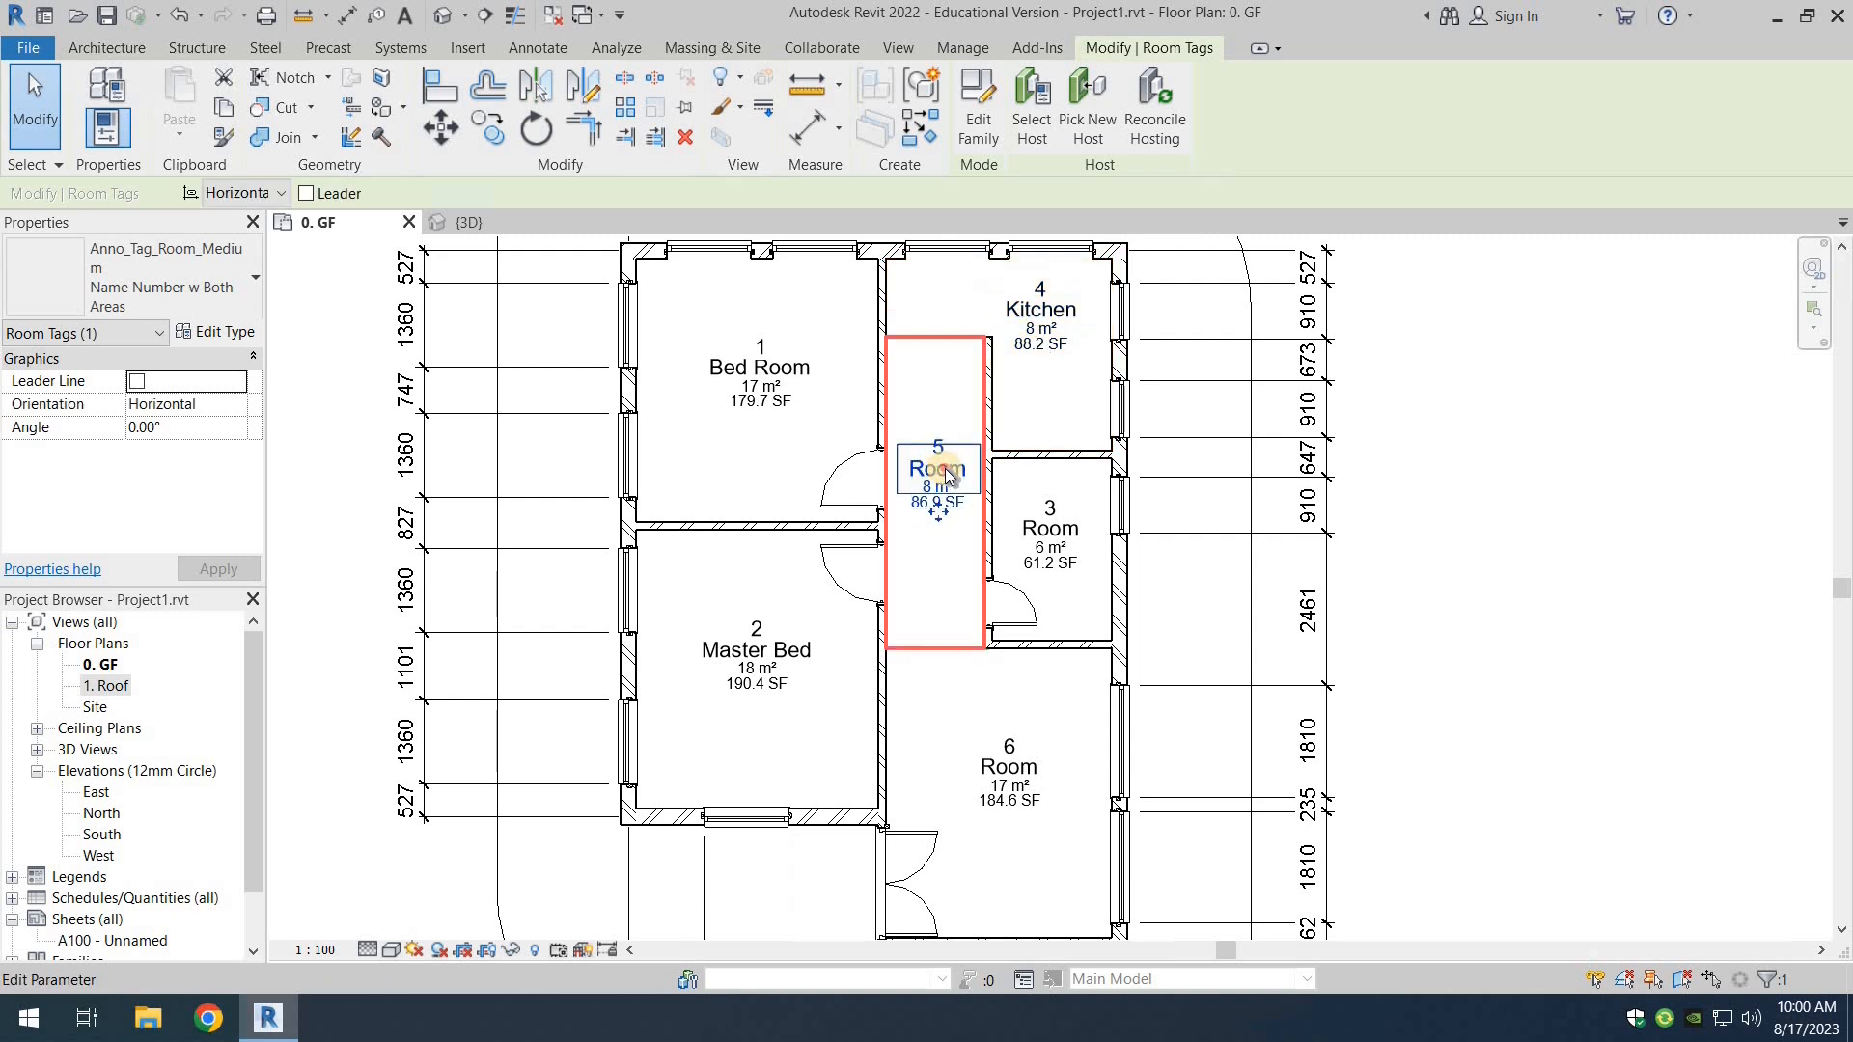
pyautogui.click(946, 481)
pyautogui.click(961, 471)
pyautogui.click(962, 465)
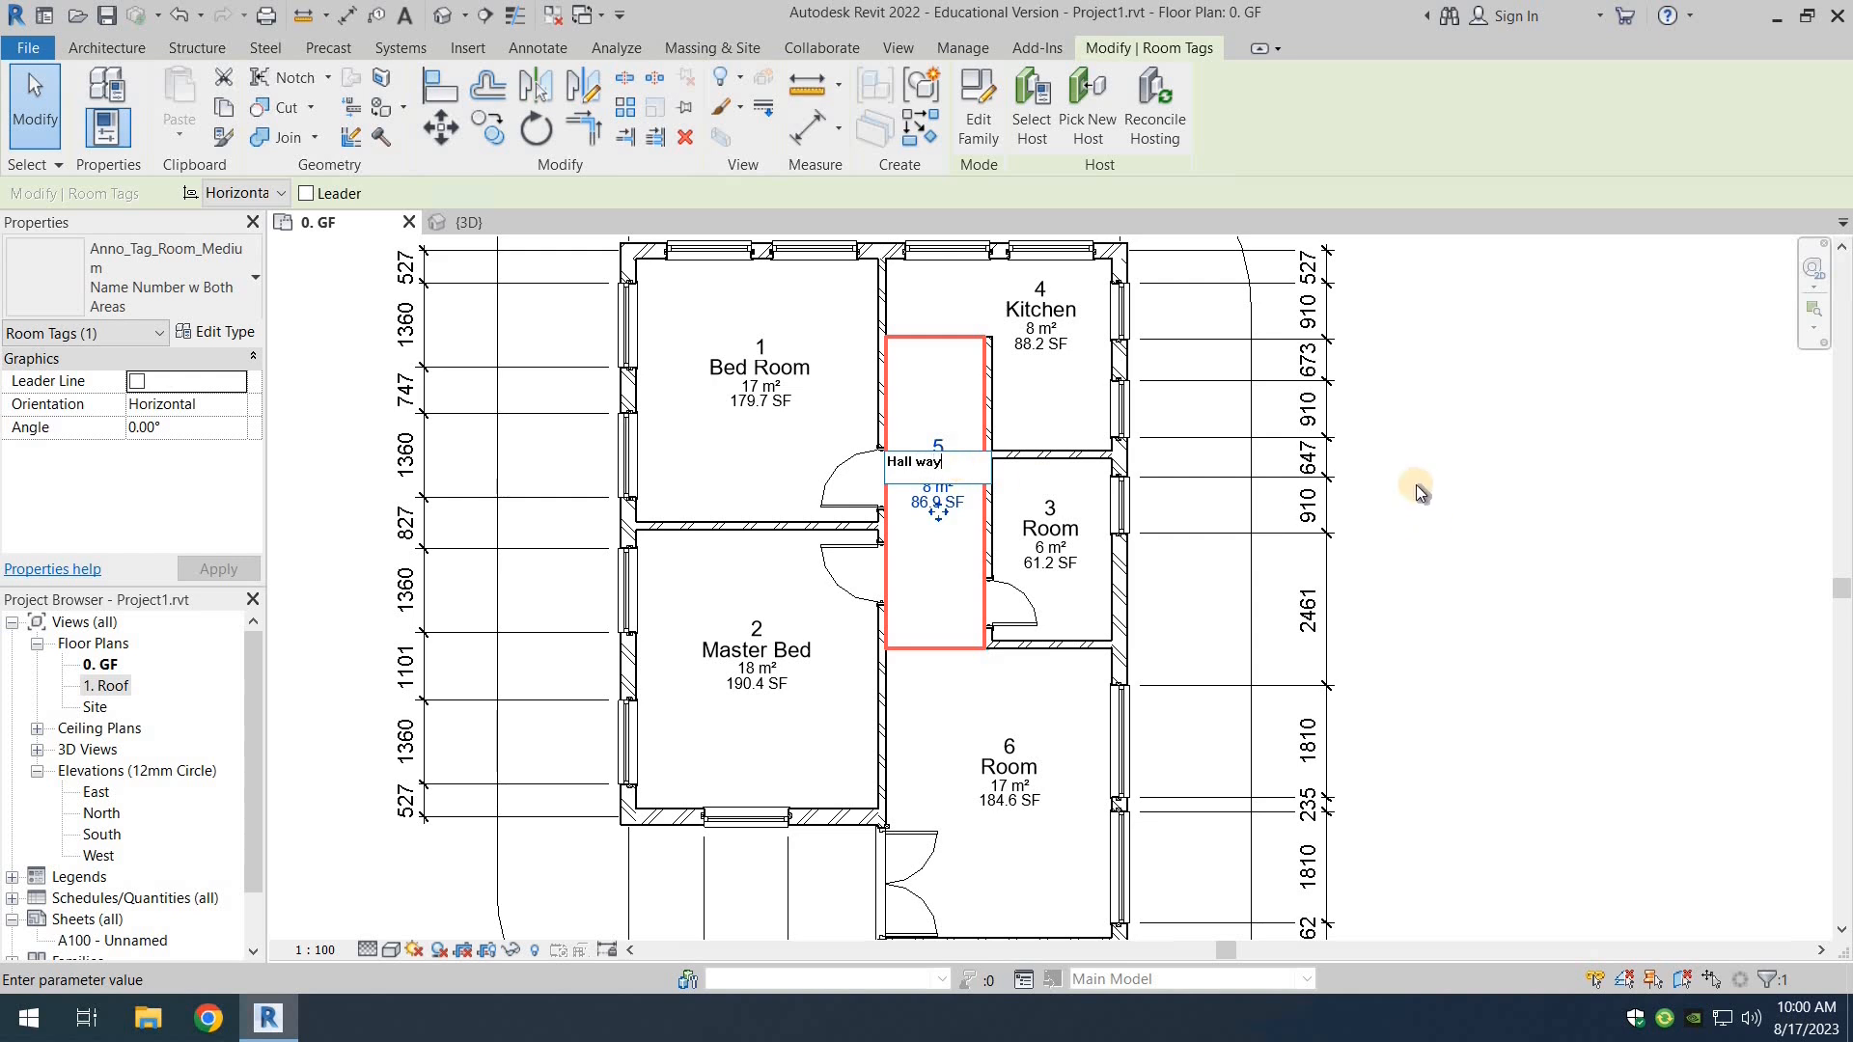
pyautogui.click(1200, 586)
# Step: Rename room 3 to Washroom and room 6 to Living Room in their tags, and clear the selection
pyautogui.click(1072, 553)
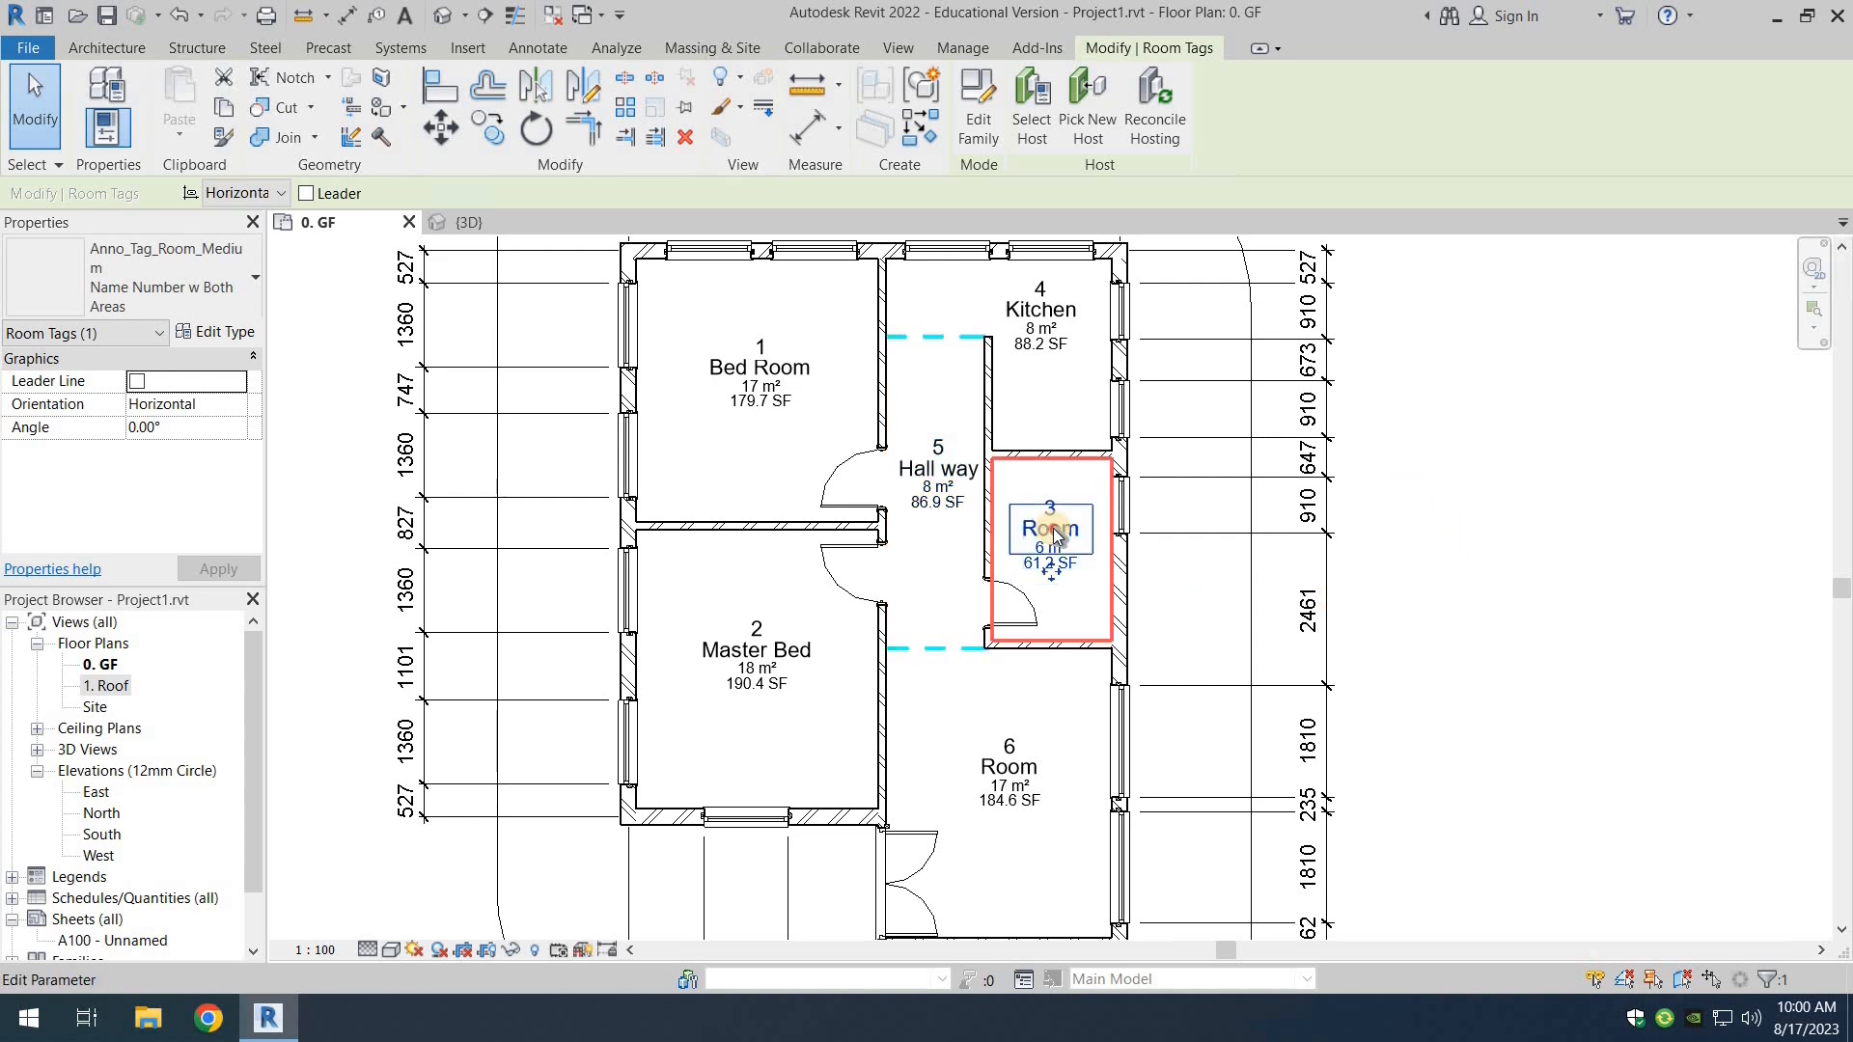
pyautogui.click(1060, 531)
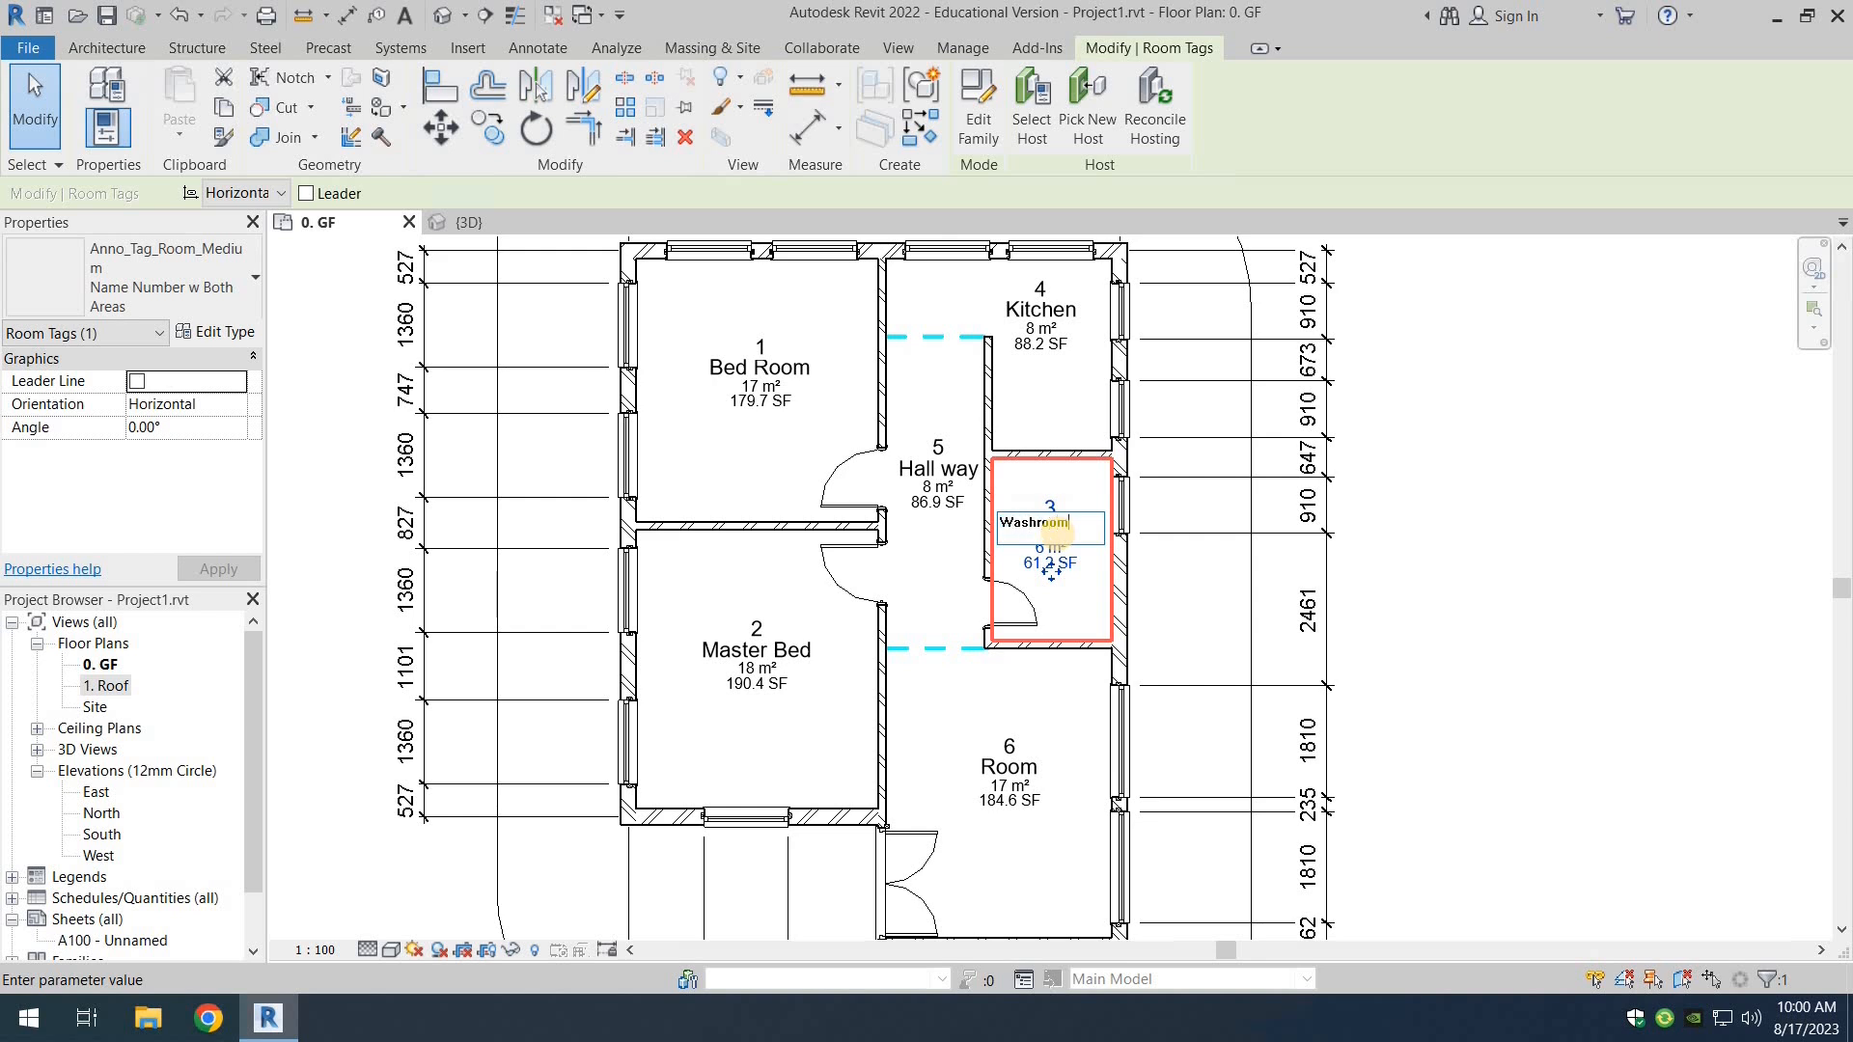
pyautogui.click(1463, 588)
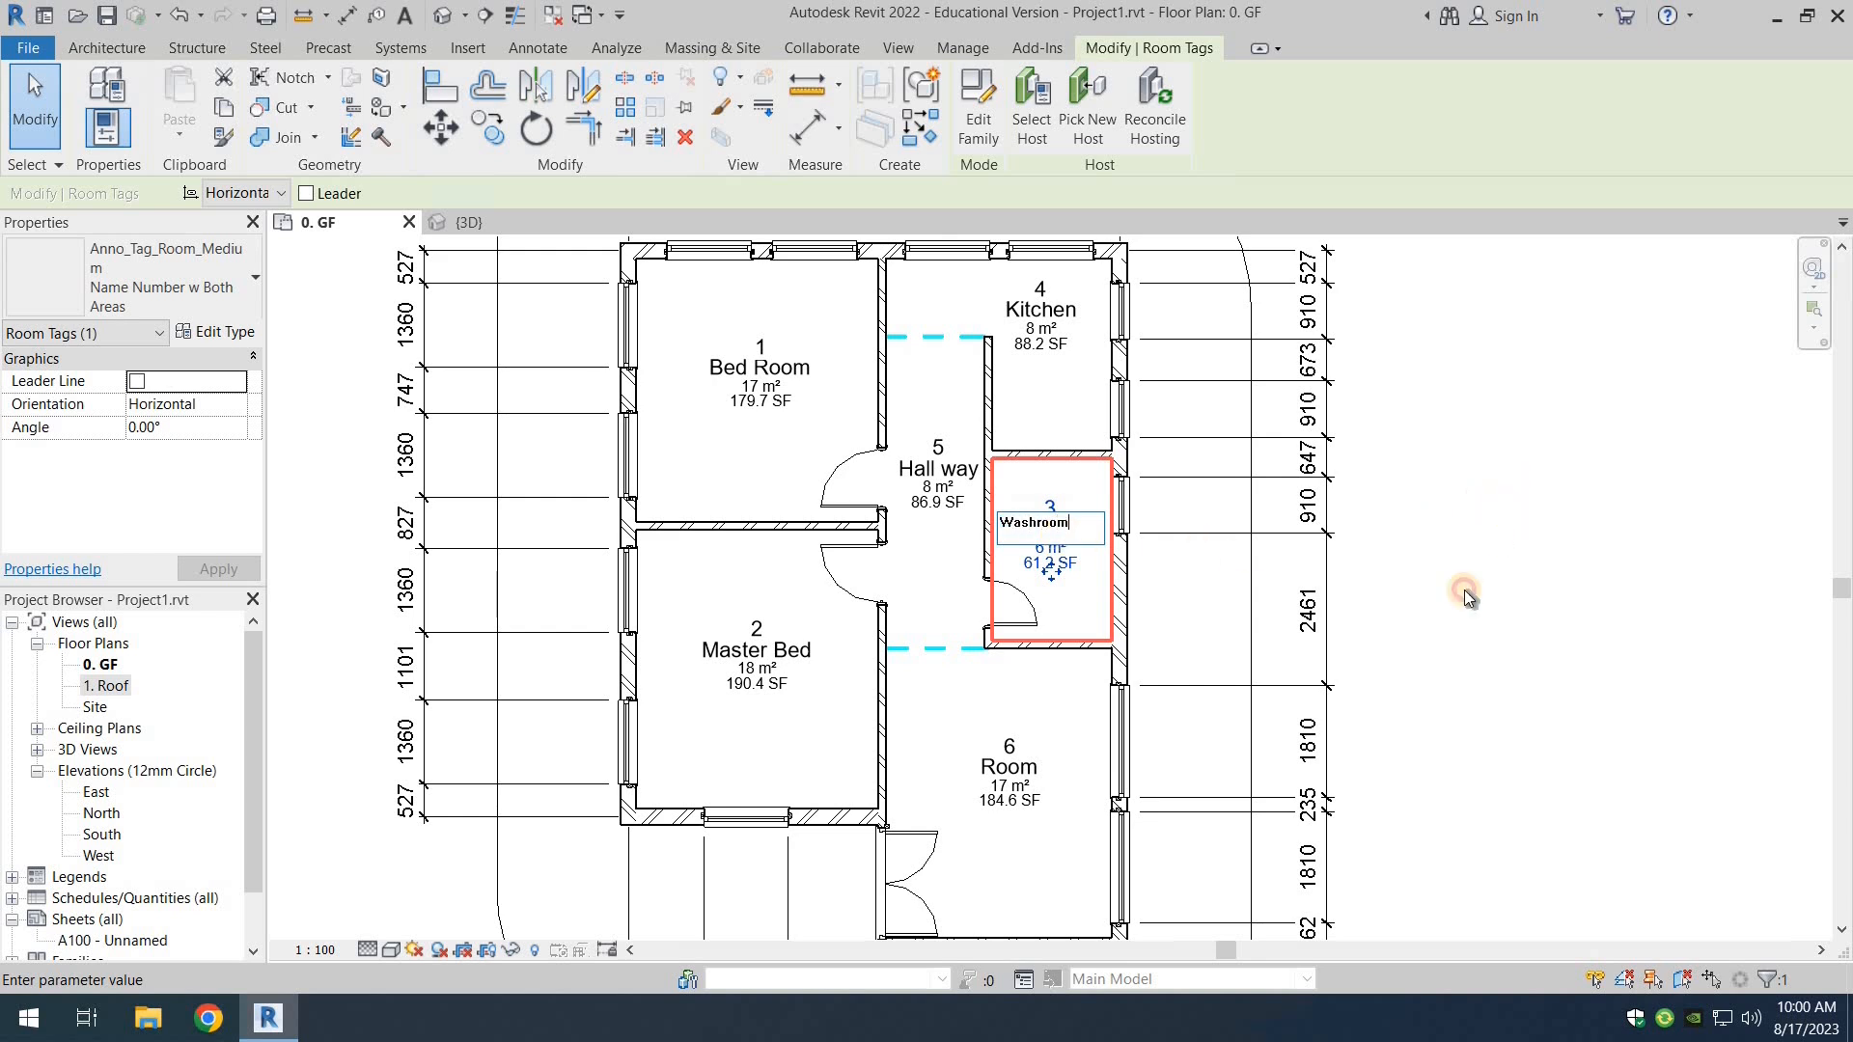
pyautogui.click(1023, 774)
pyautogui.click(997, 769)
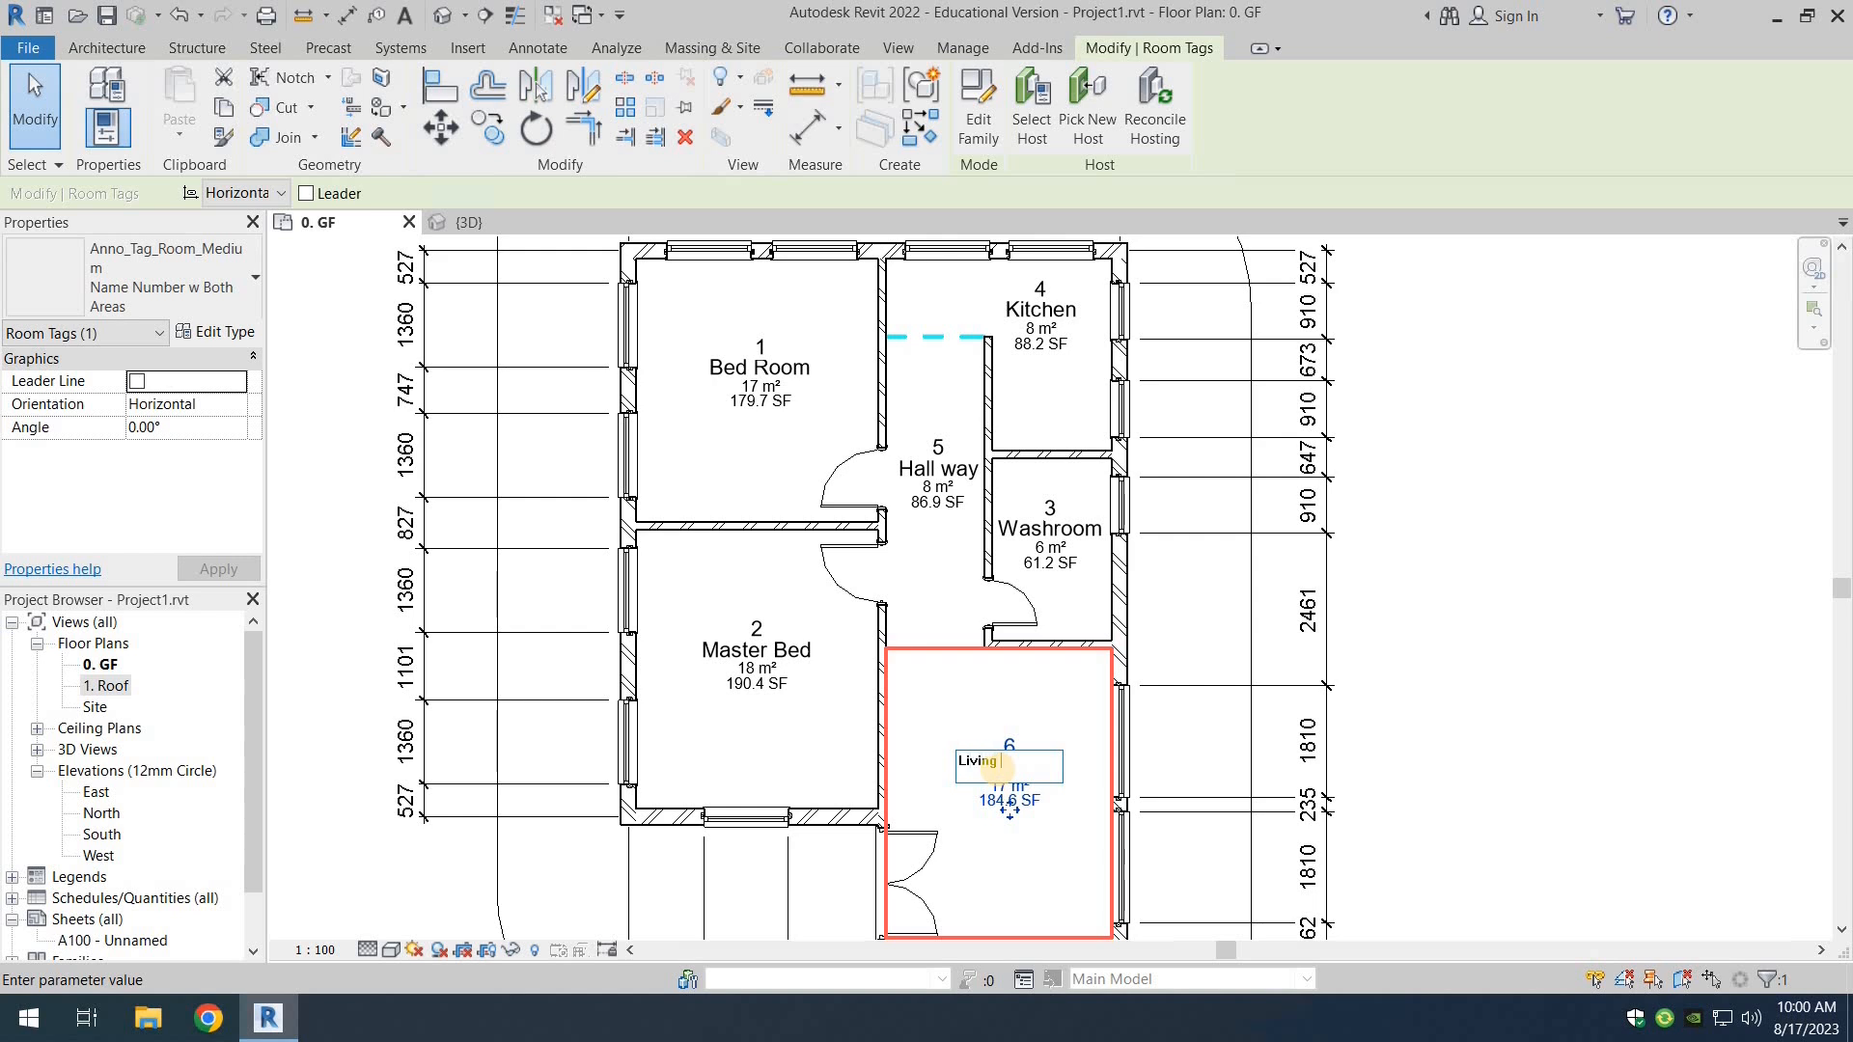
pyautogui.write('Living Room')
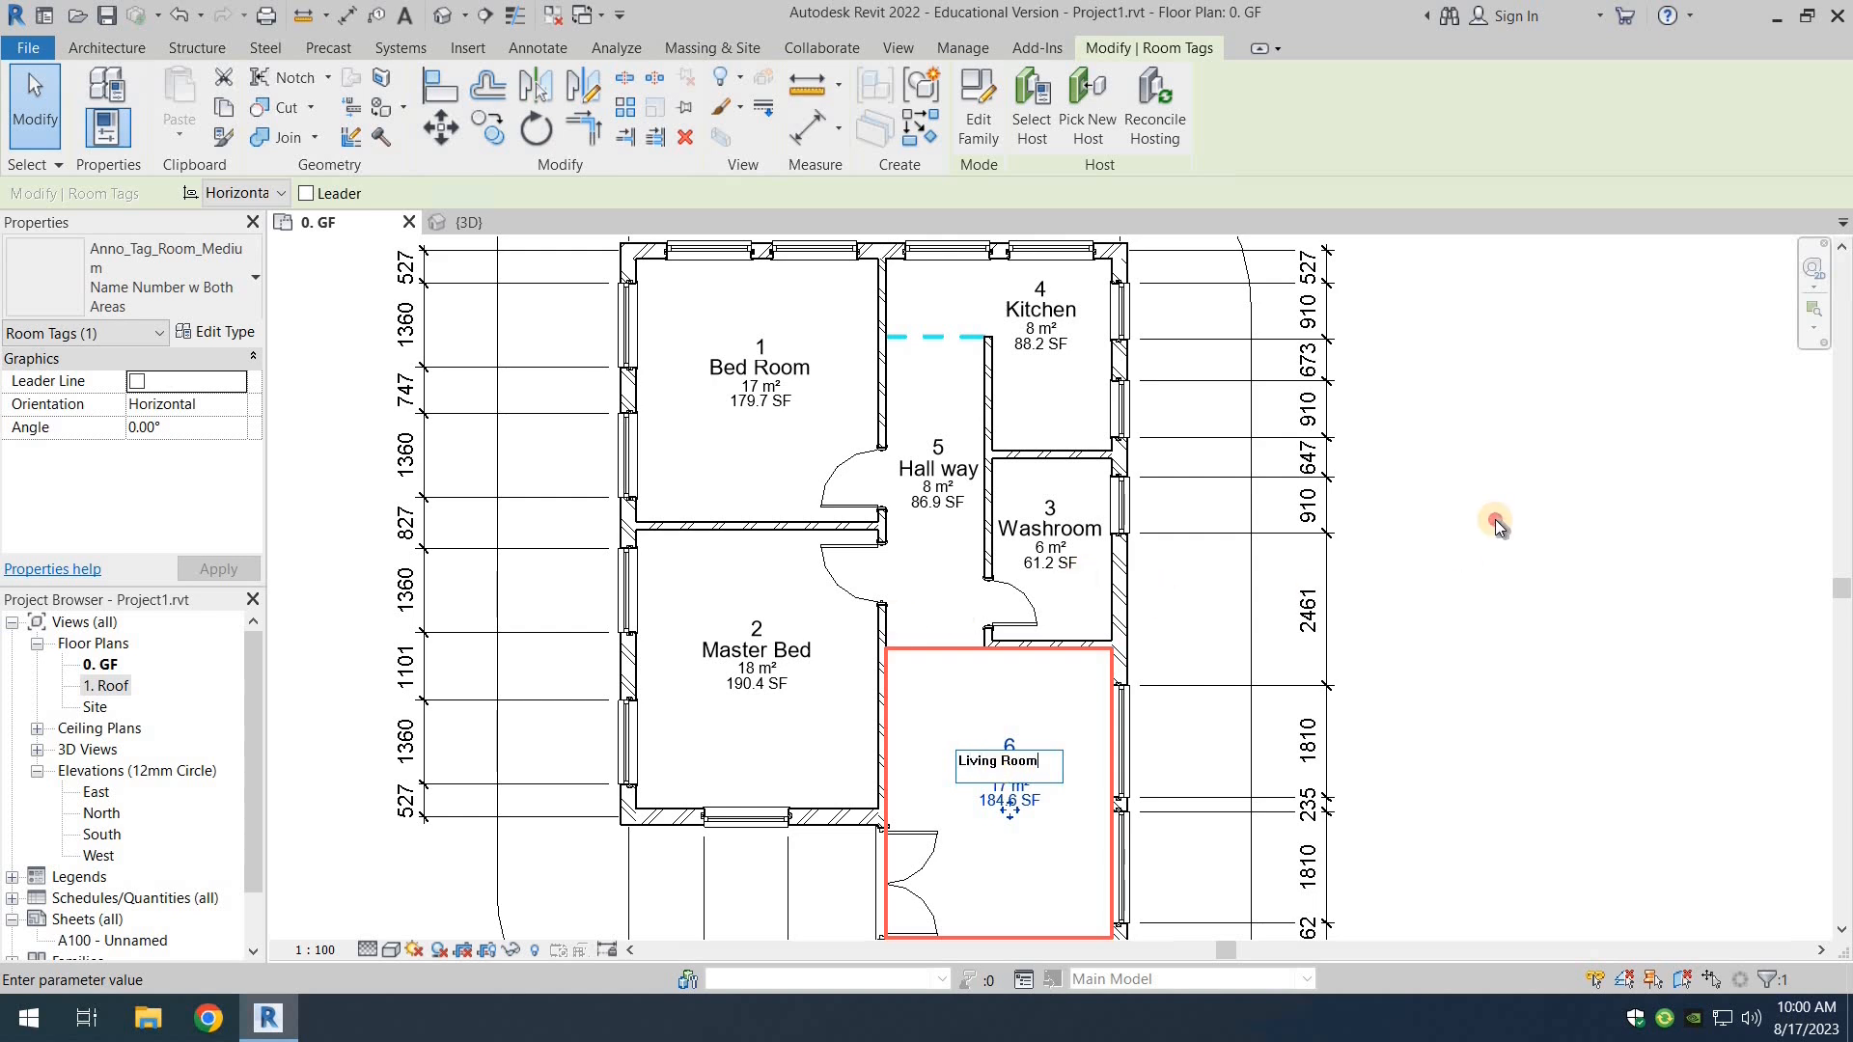
pyautogui.click(1288, 574)
pyautogui.scroll(-3, 1290, 583)
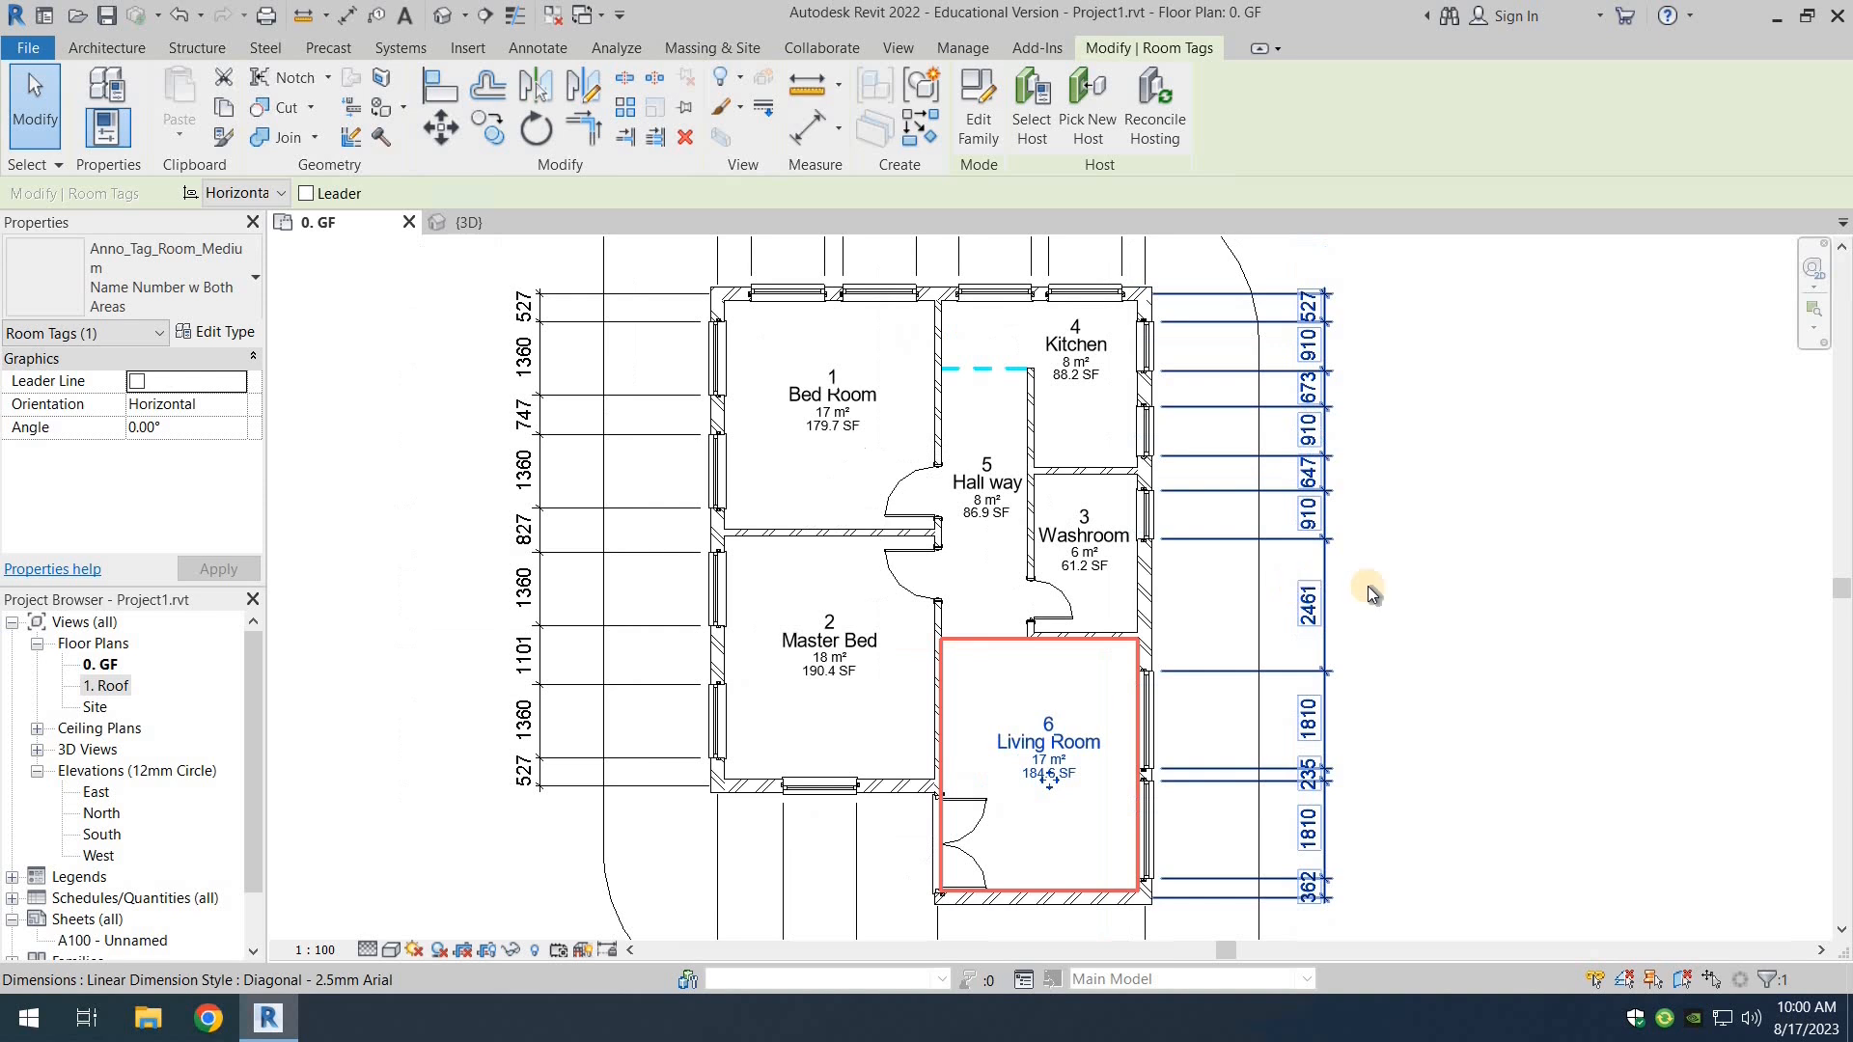
pyautogui.click(1467, 589)
# Step: Place a color fill legend in the empty space east of the ground floor plan
pyautogui.moveTo(1467, 589); pyautogui.dragTo(1410, 580, button='middle')
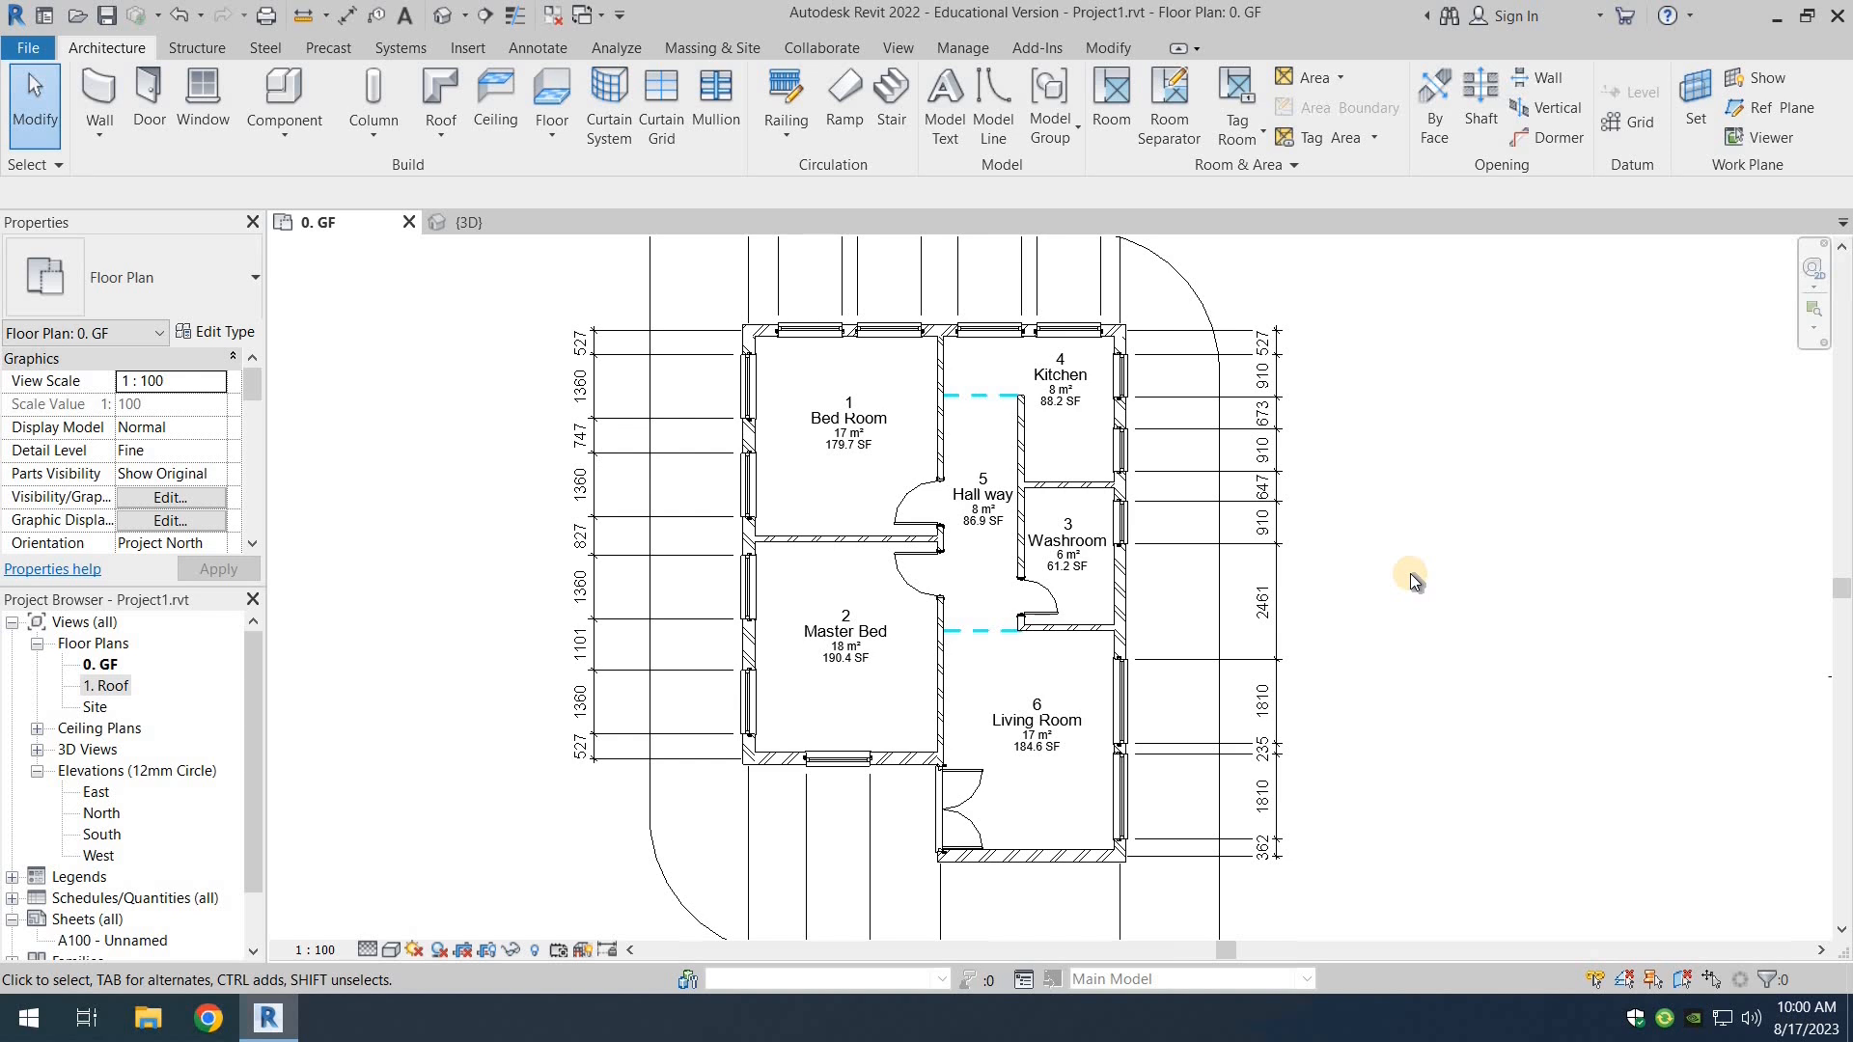
pyautogui.scroll(-3, 1384, 571)
pyautogui.moveTo(1419, 525); pyautogui.dragTo(1378, 511, button='middle')
pyautogui.scroll(-1, 1130, 589)
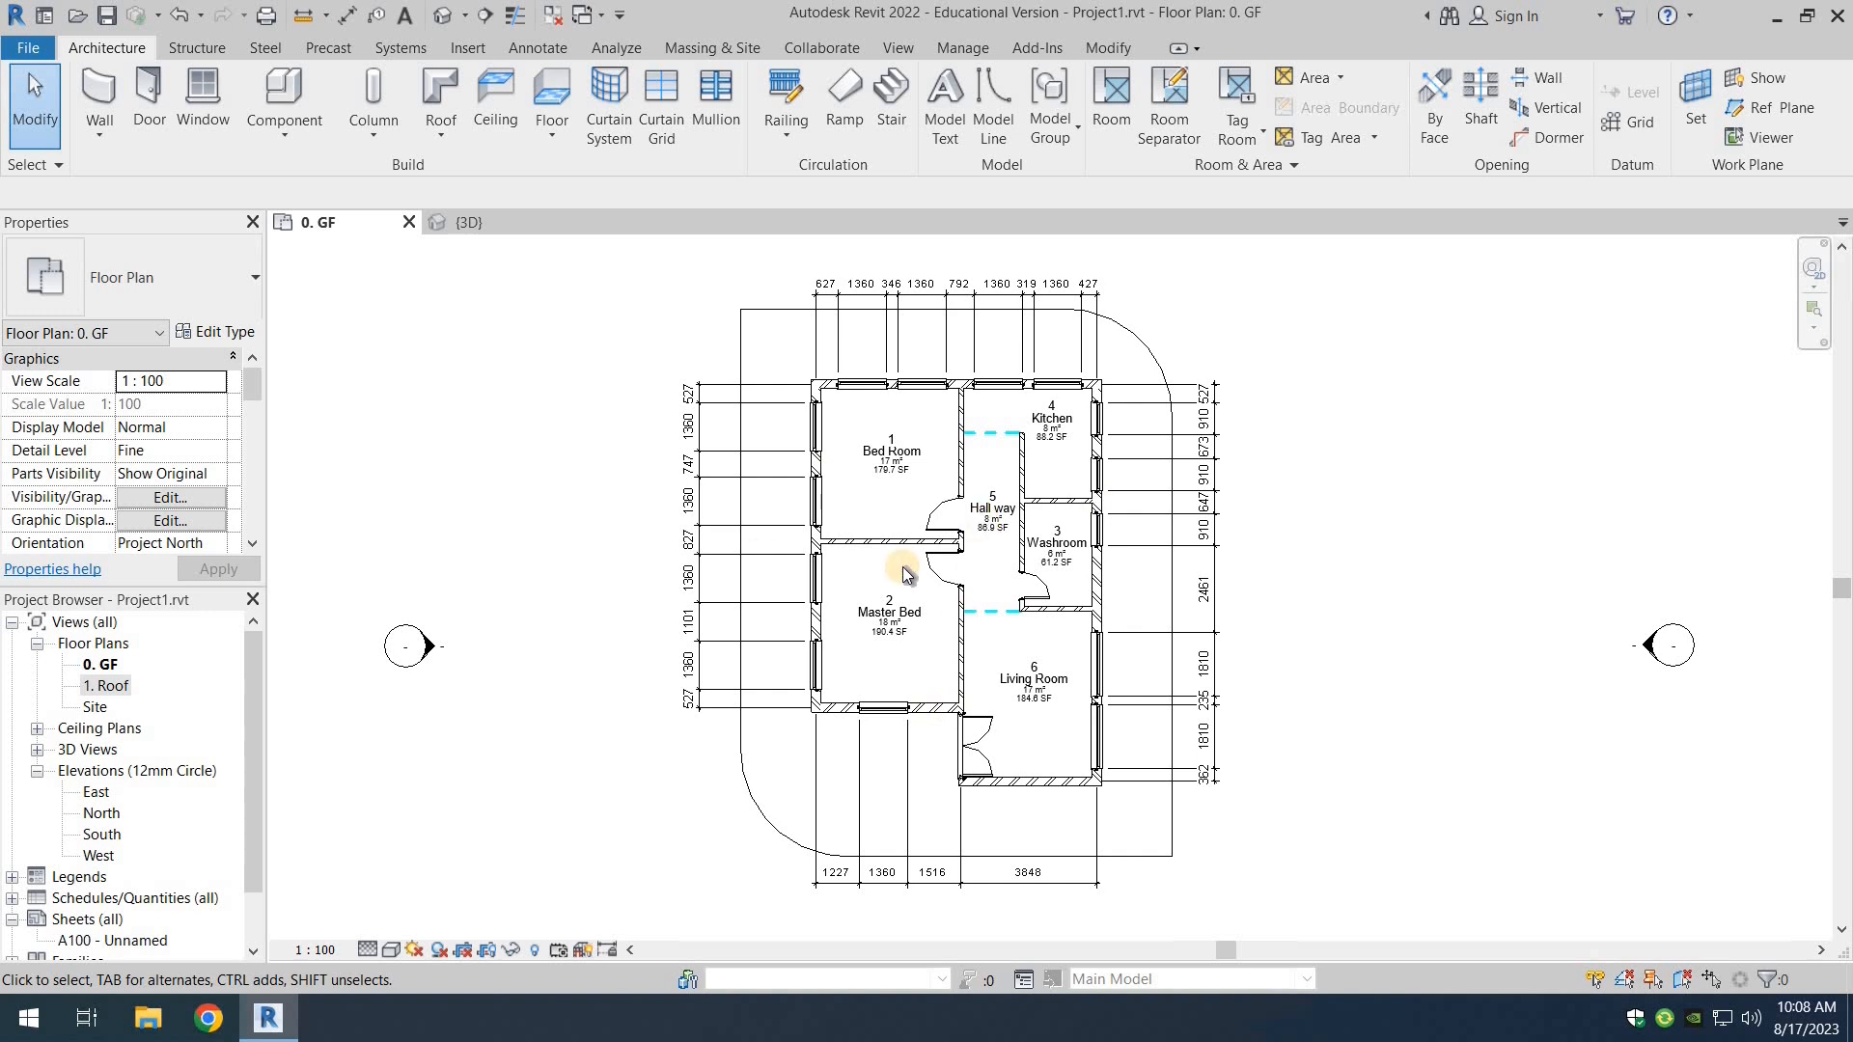
pyautogui.click(530, 49)
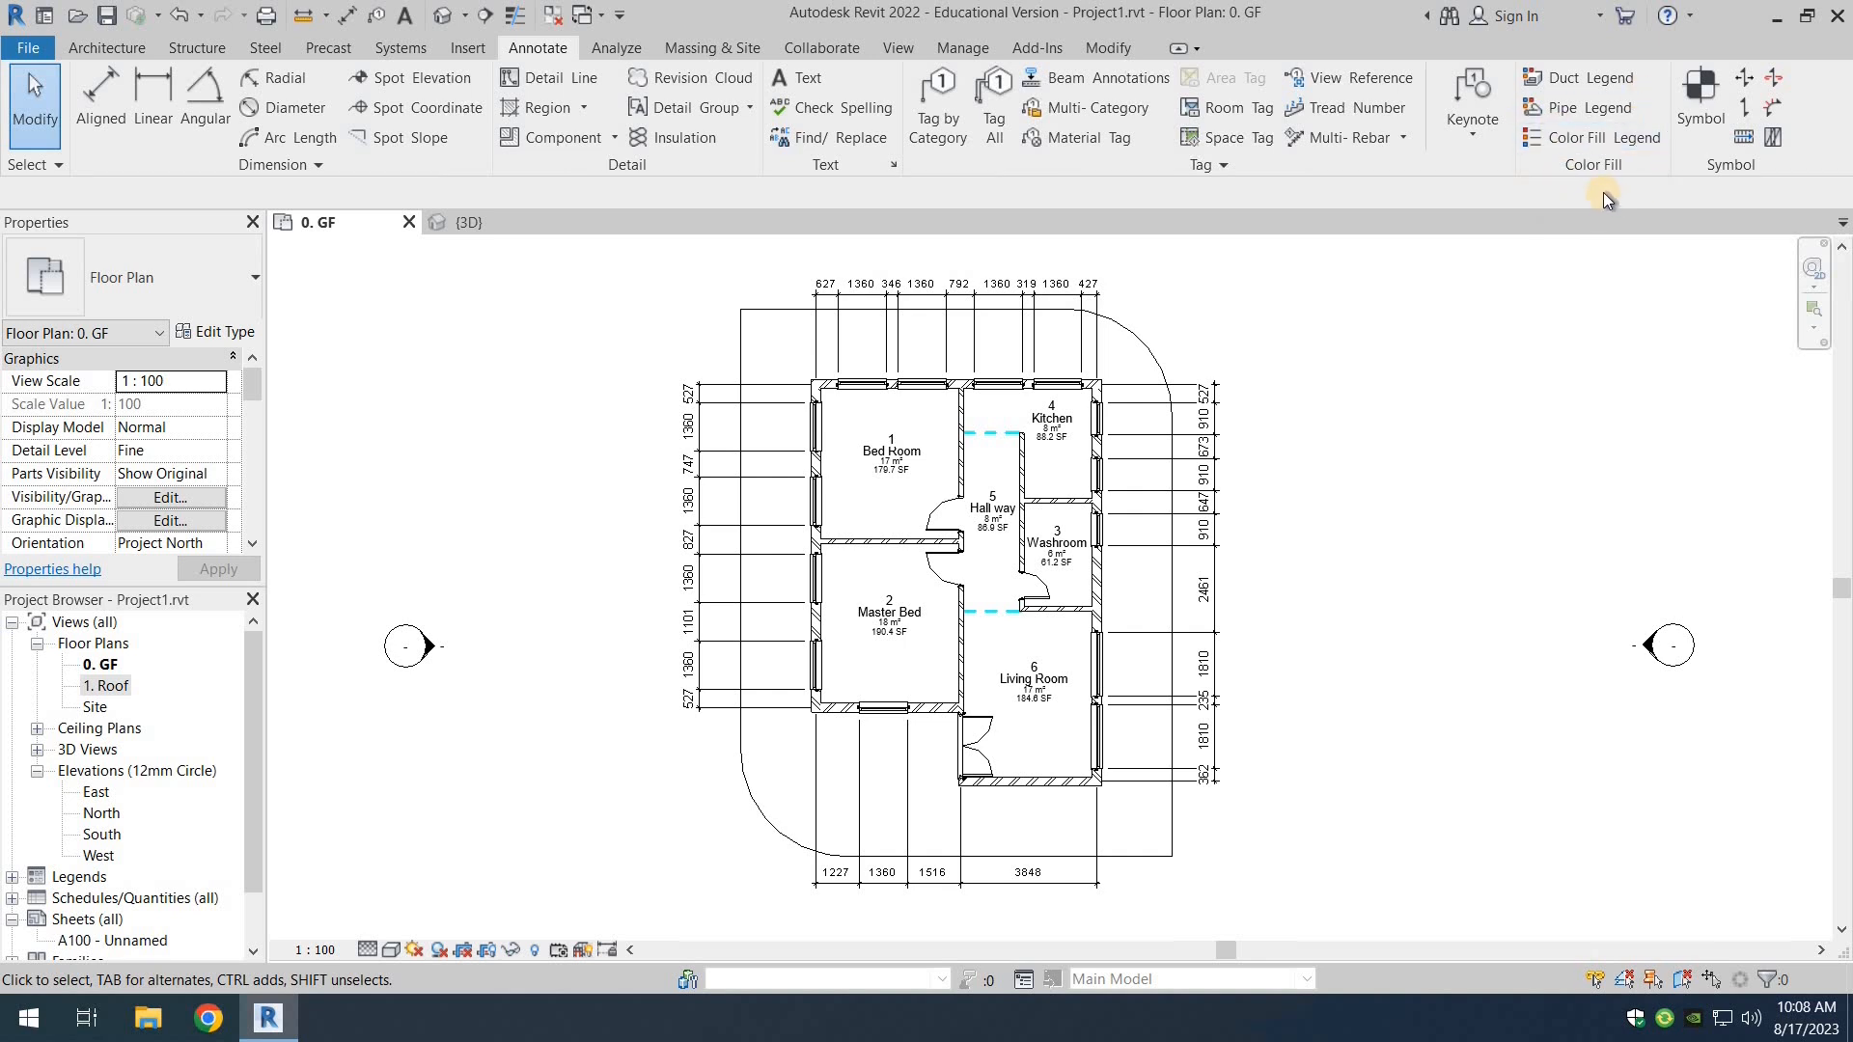
pyautogui.click(1600, 142)
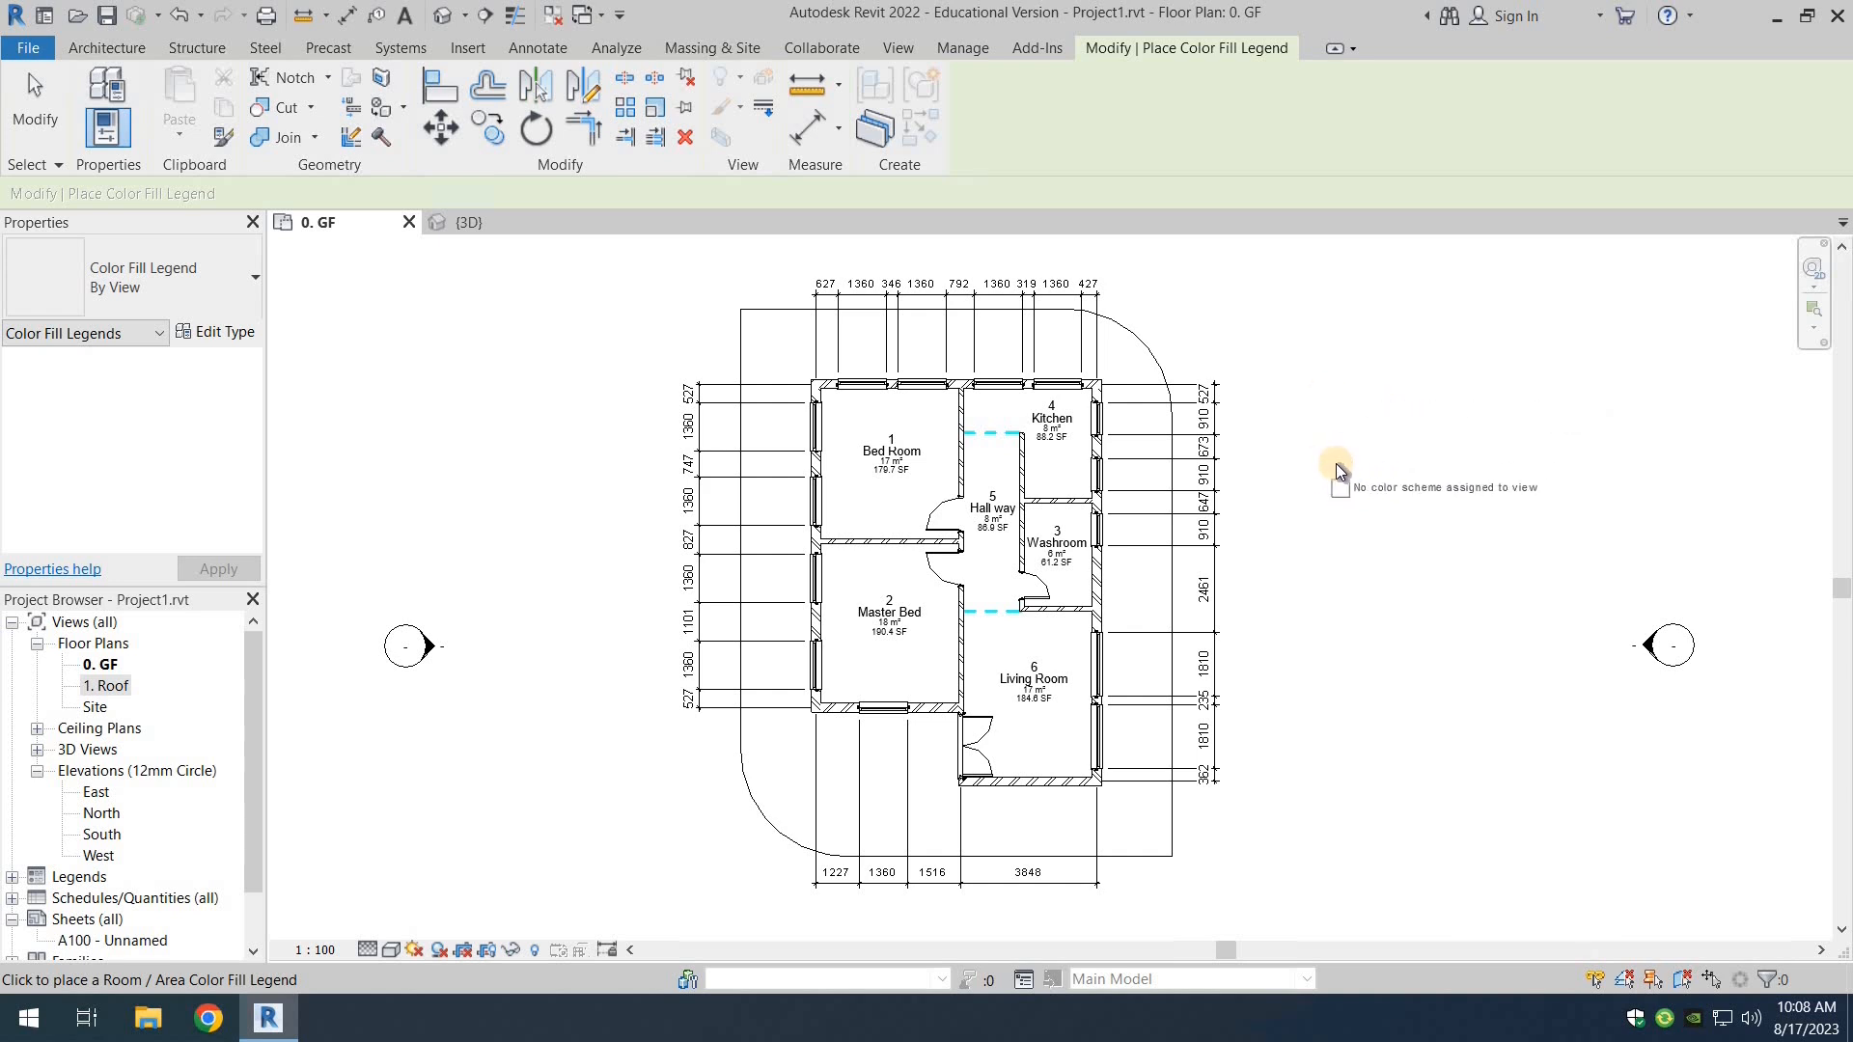
pyautogui.click(1264, 548)
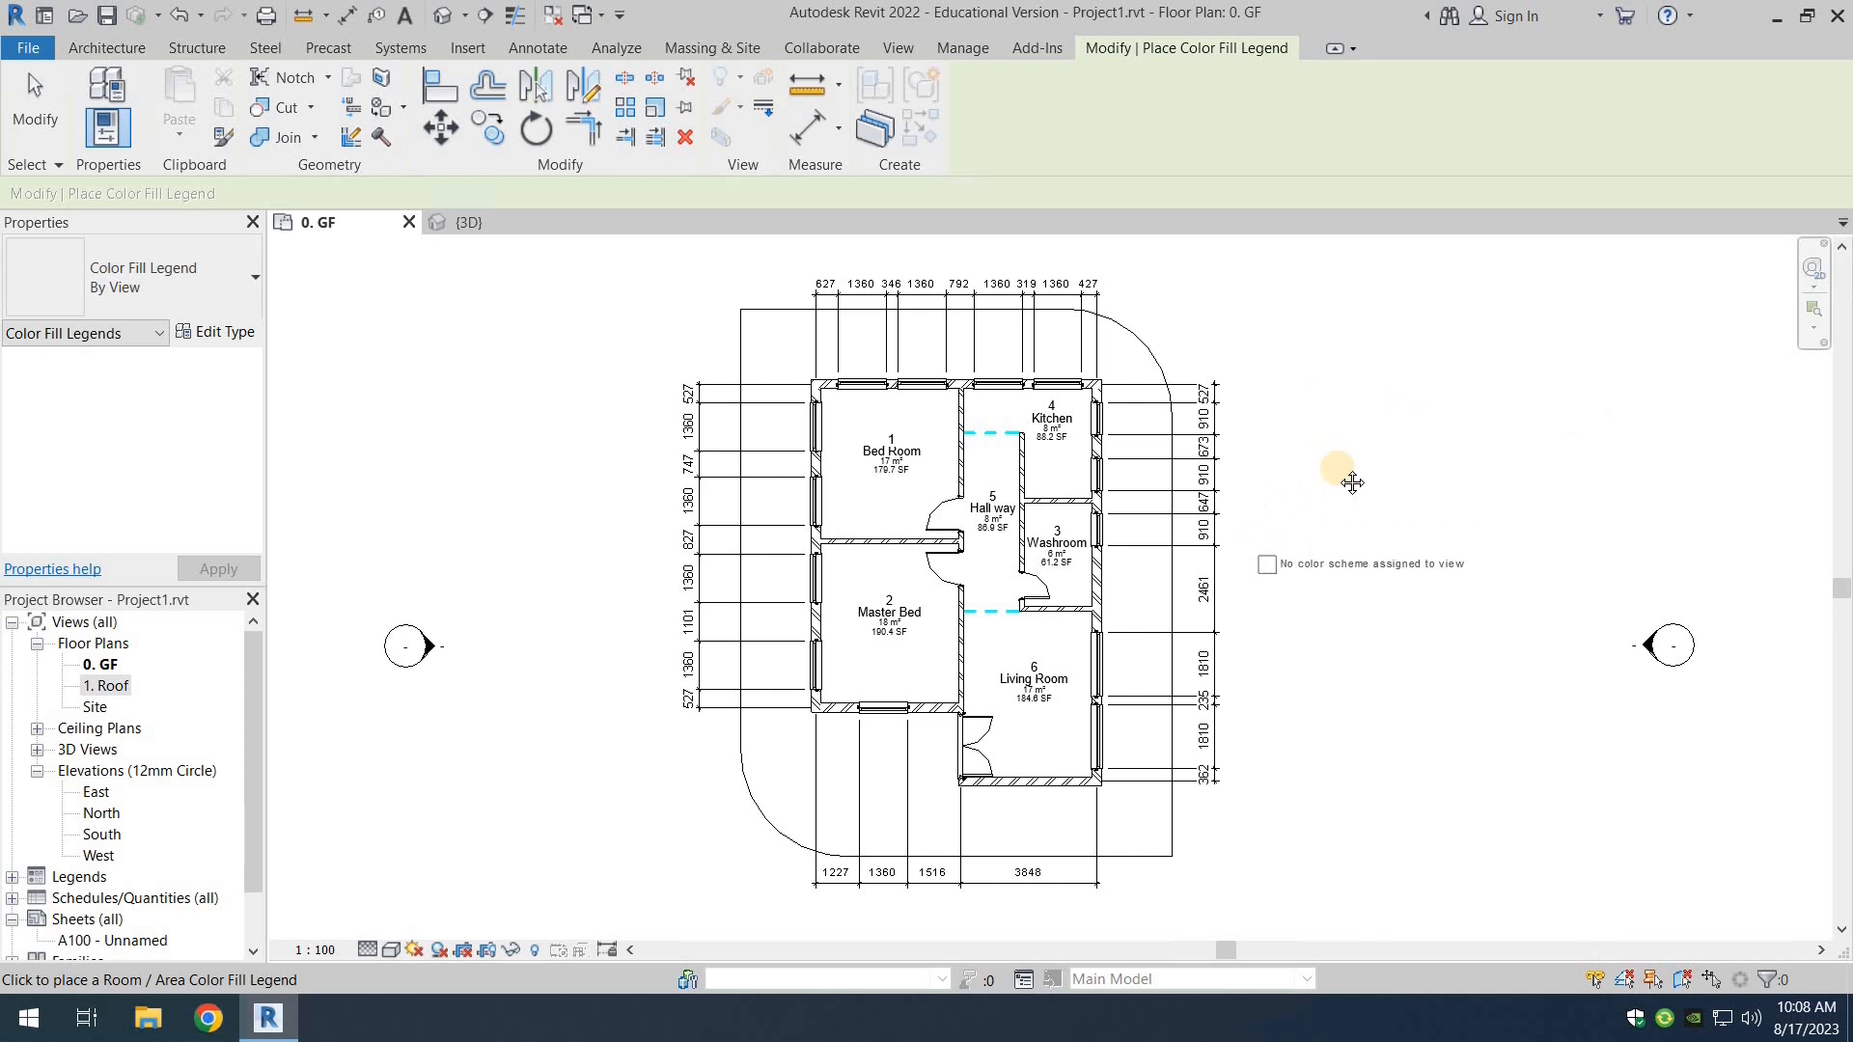
pyautogui.moveTo(1352, 482); pyautogui.dragTo(1303, 430, button='middle')
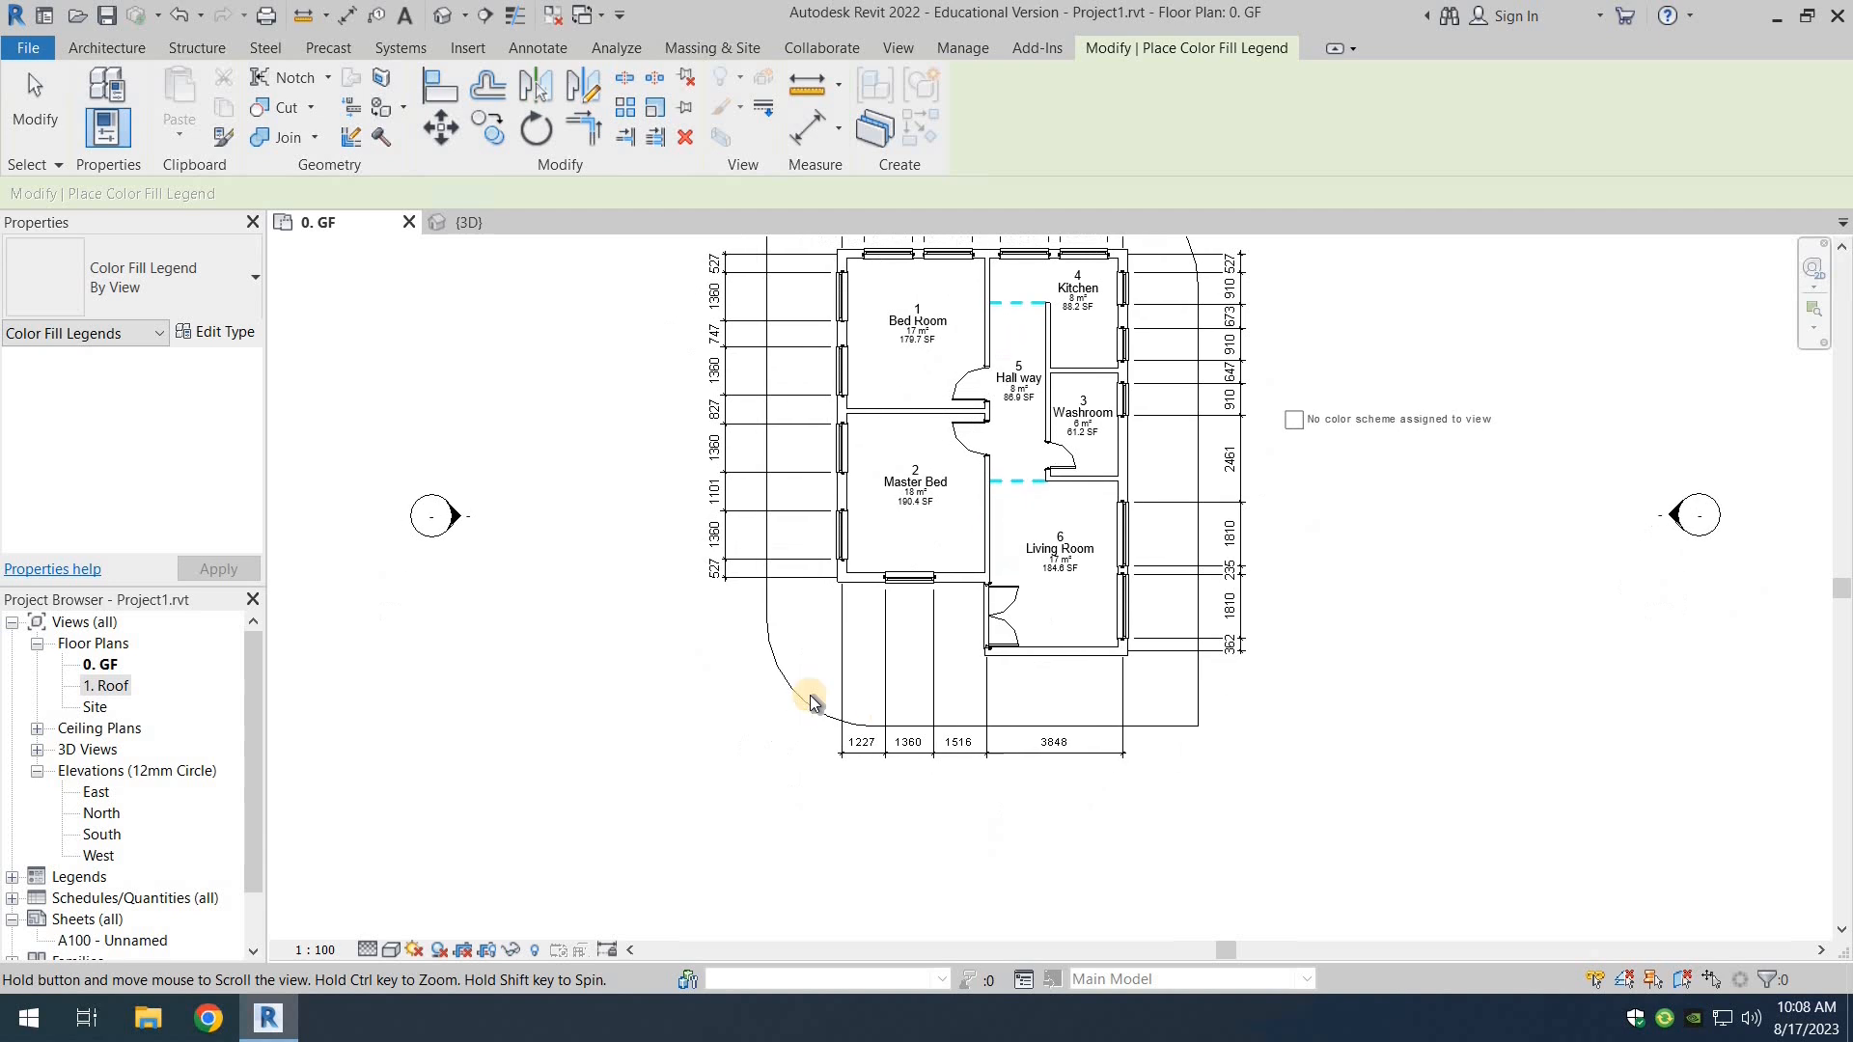
# Step: Place the color fill legend southwest of the plan, using space type Rooms and the By Room Name color scheme
pyautogui.click(633, 714)
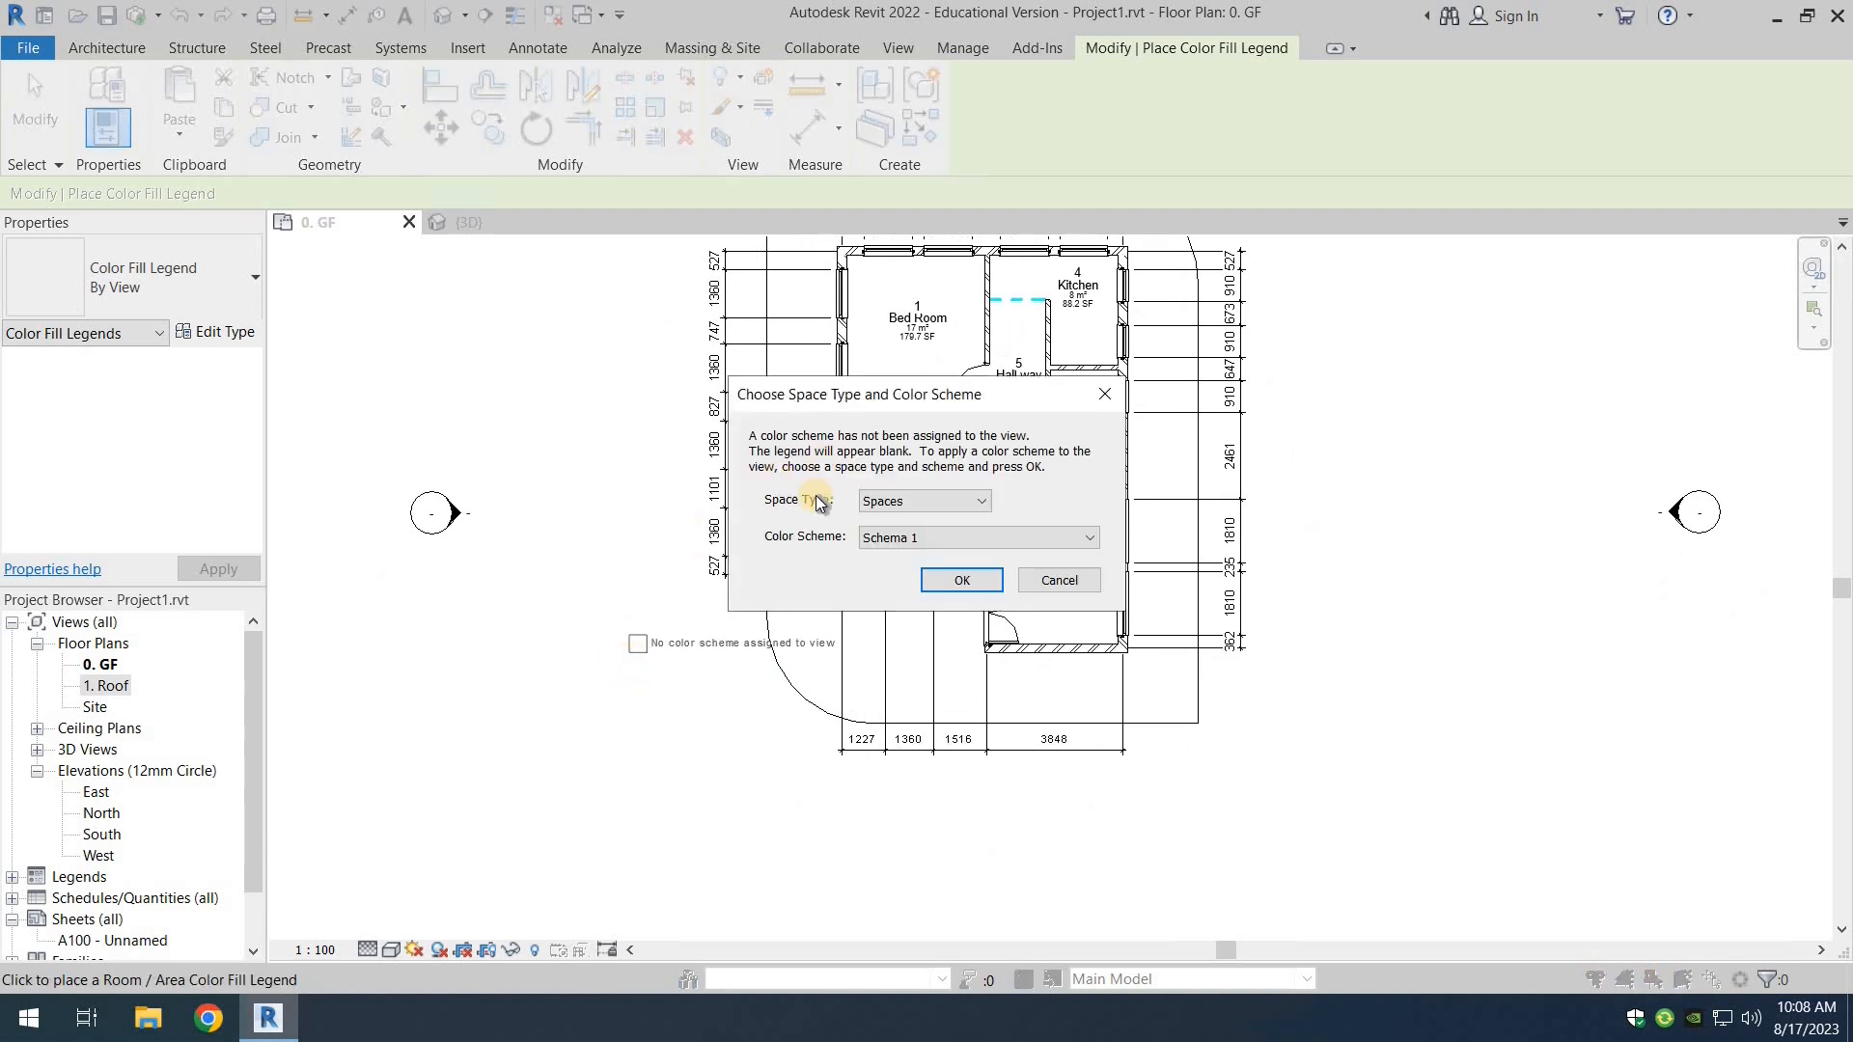
pyautogui.click(890, 505)
pyautogui.click(925, 537)
pyautogui.click(977, 539)
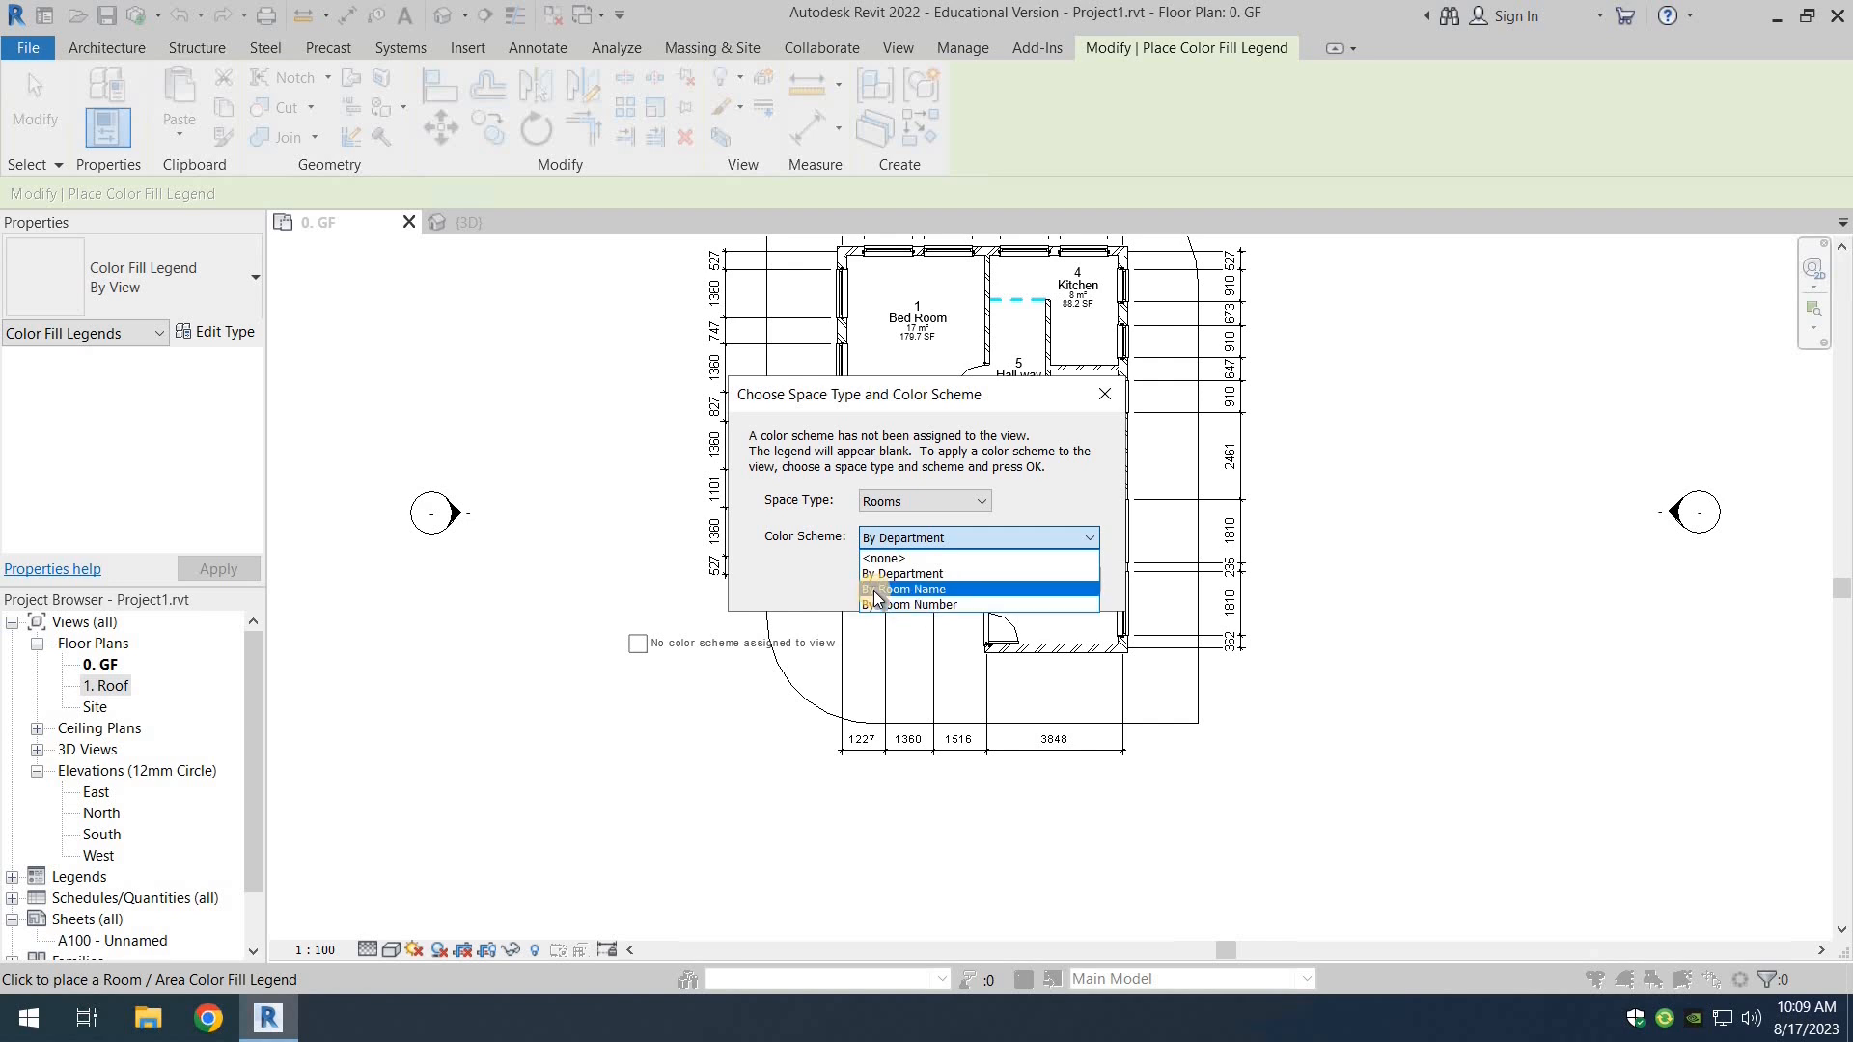
pyautogui.click(896, 589)
pyautogui.click(963, 580)
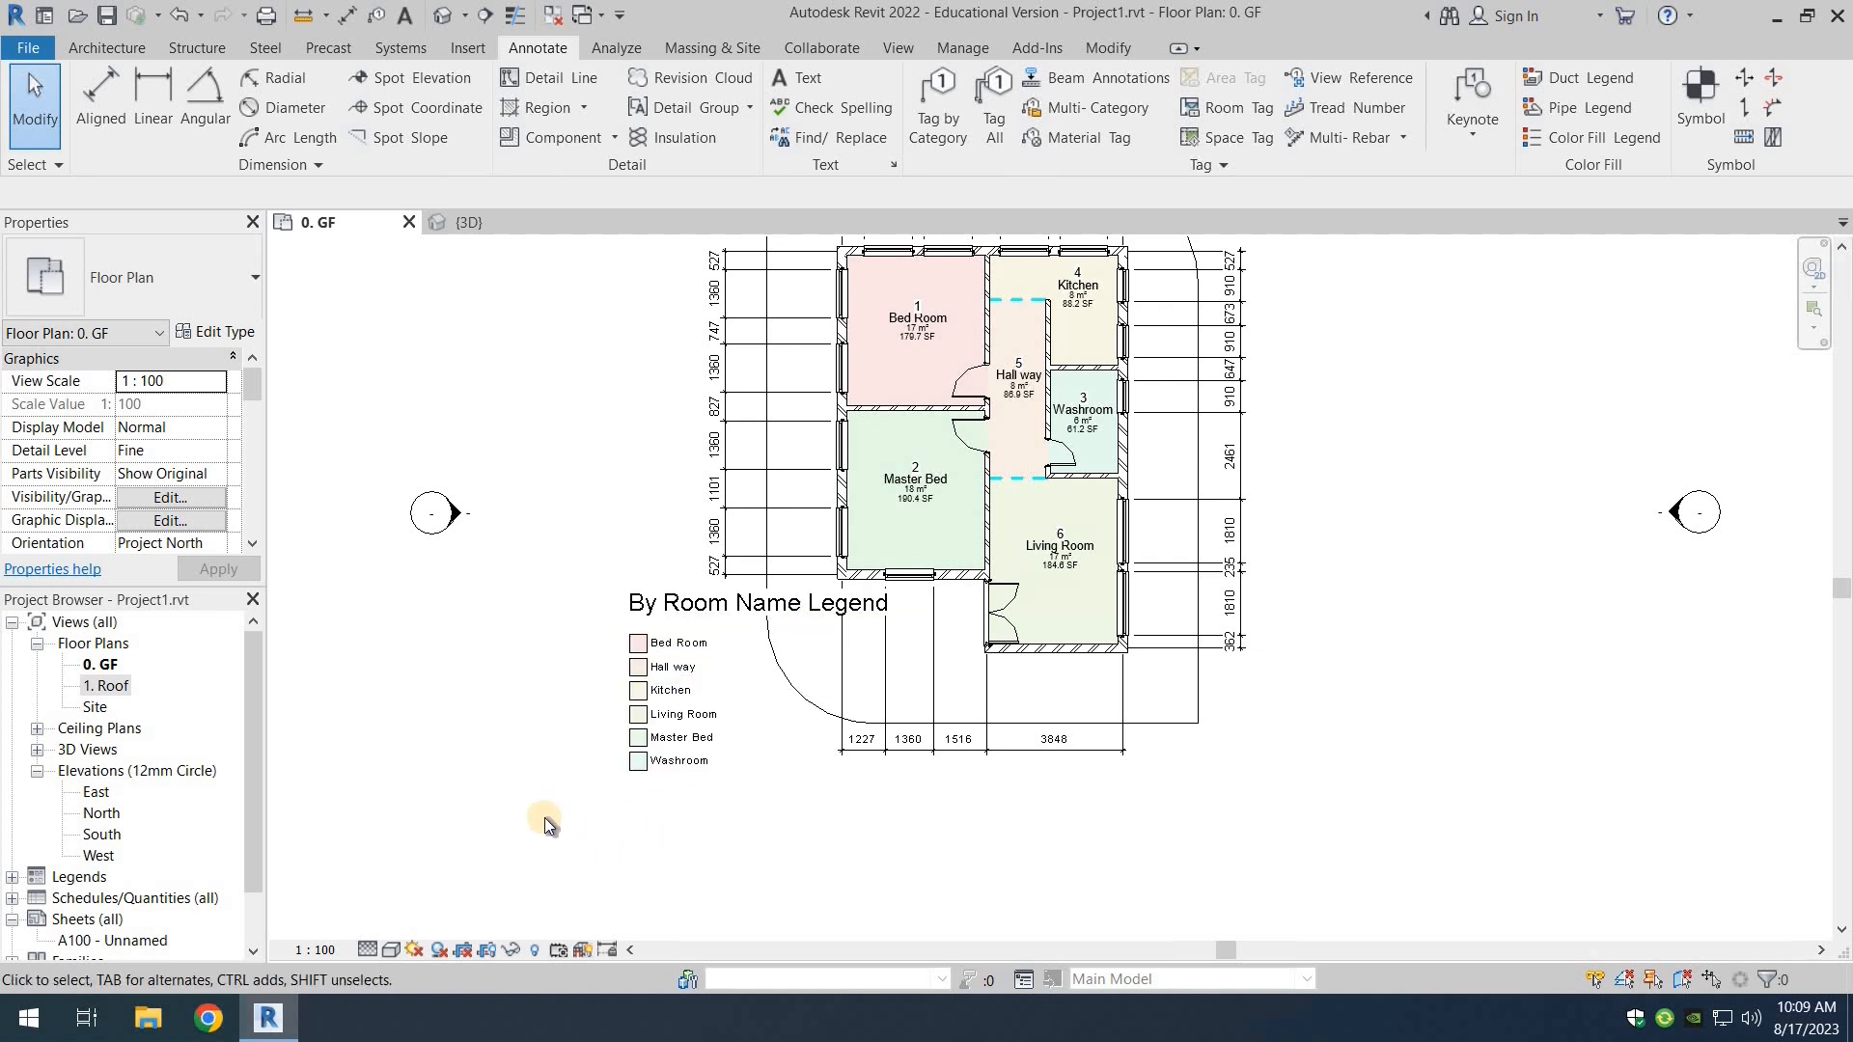
pyautogui.moveTo(588, 524); pyautogui.dragTo(527, 562, button='middle')
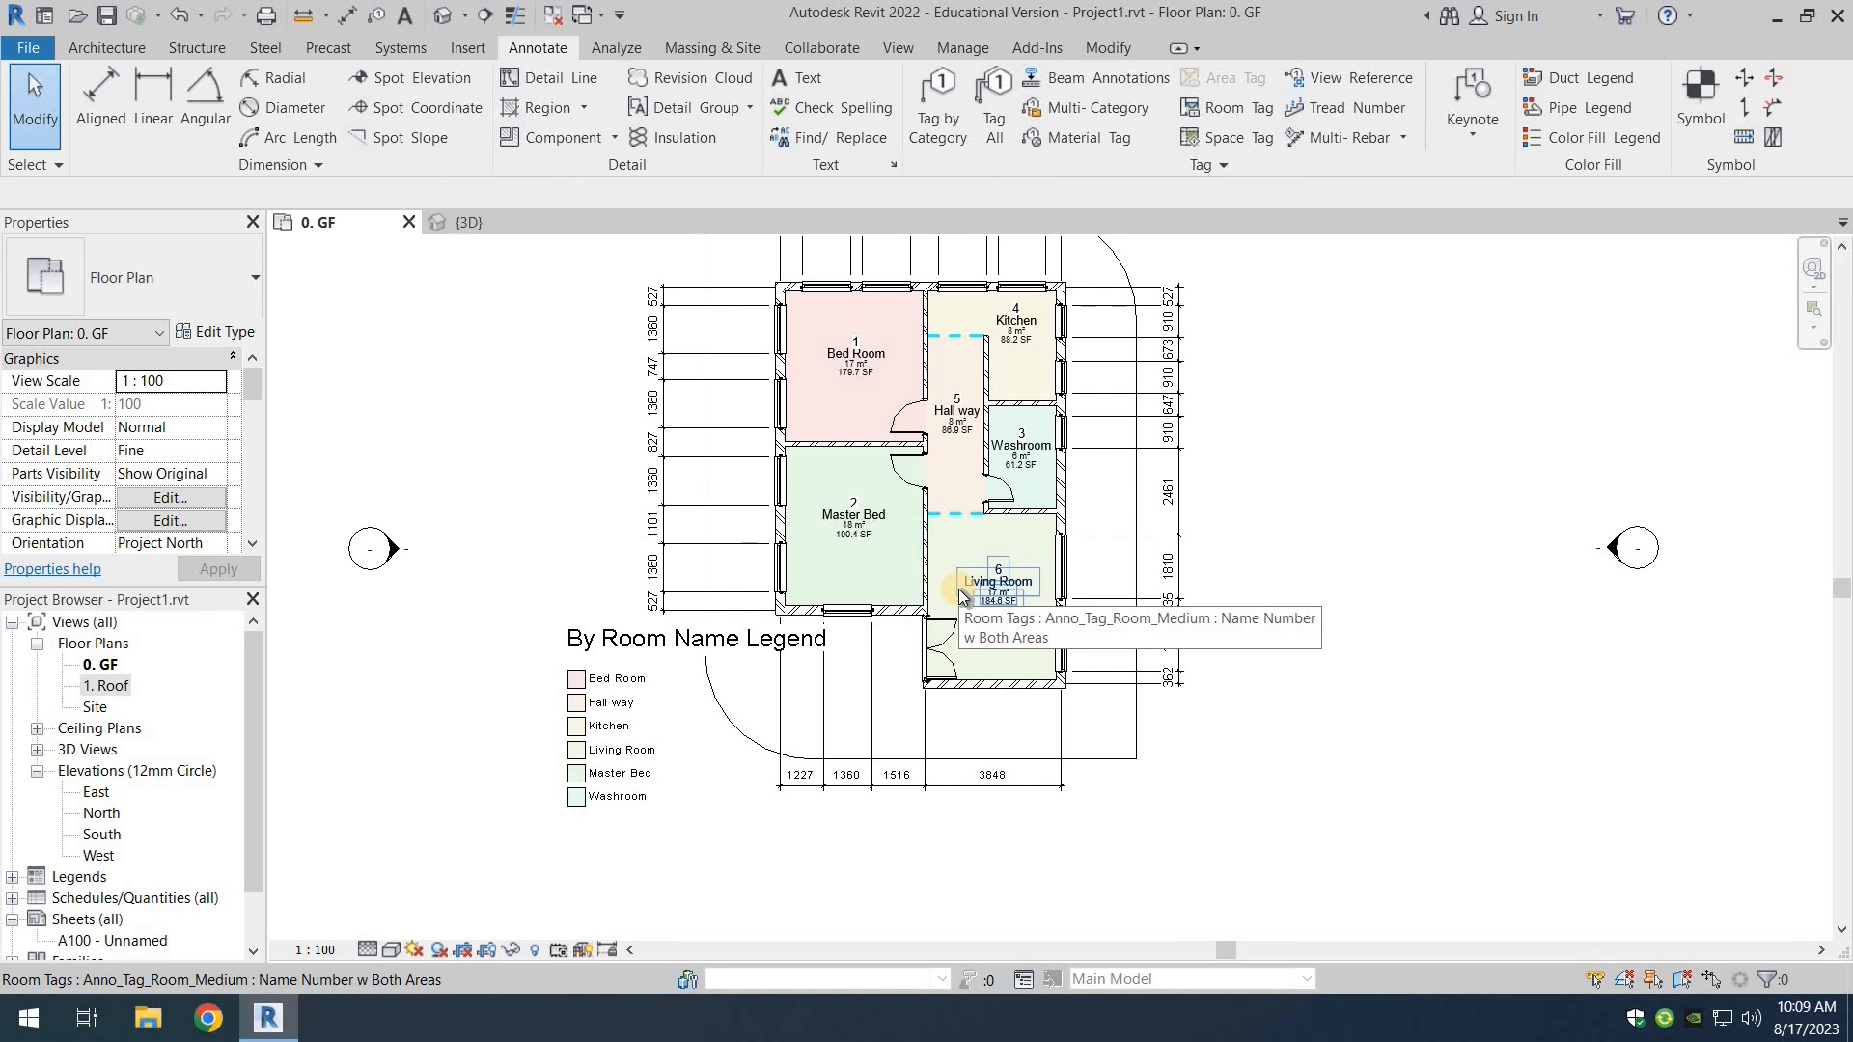
# Step: Rename room 2 to Bed Room in its tag and clear the selection
pyautogui.scroll(2, 828, 511)
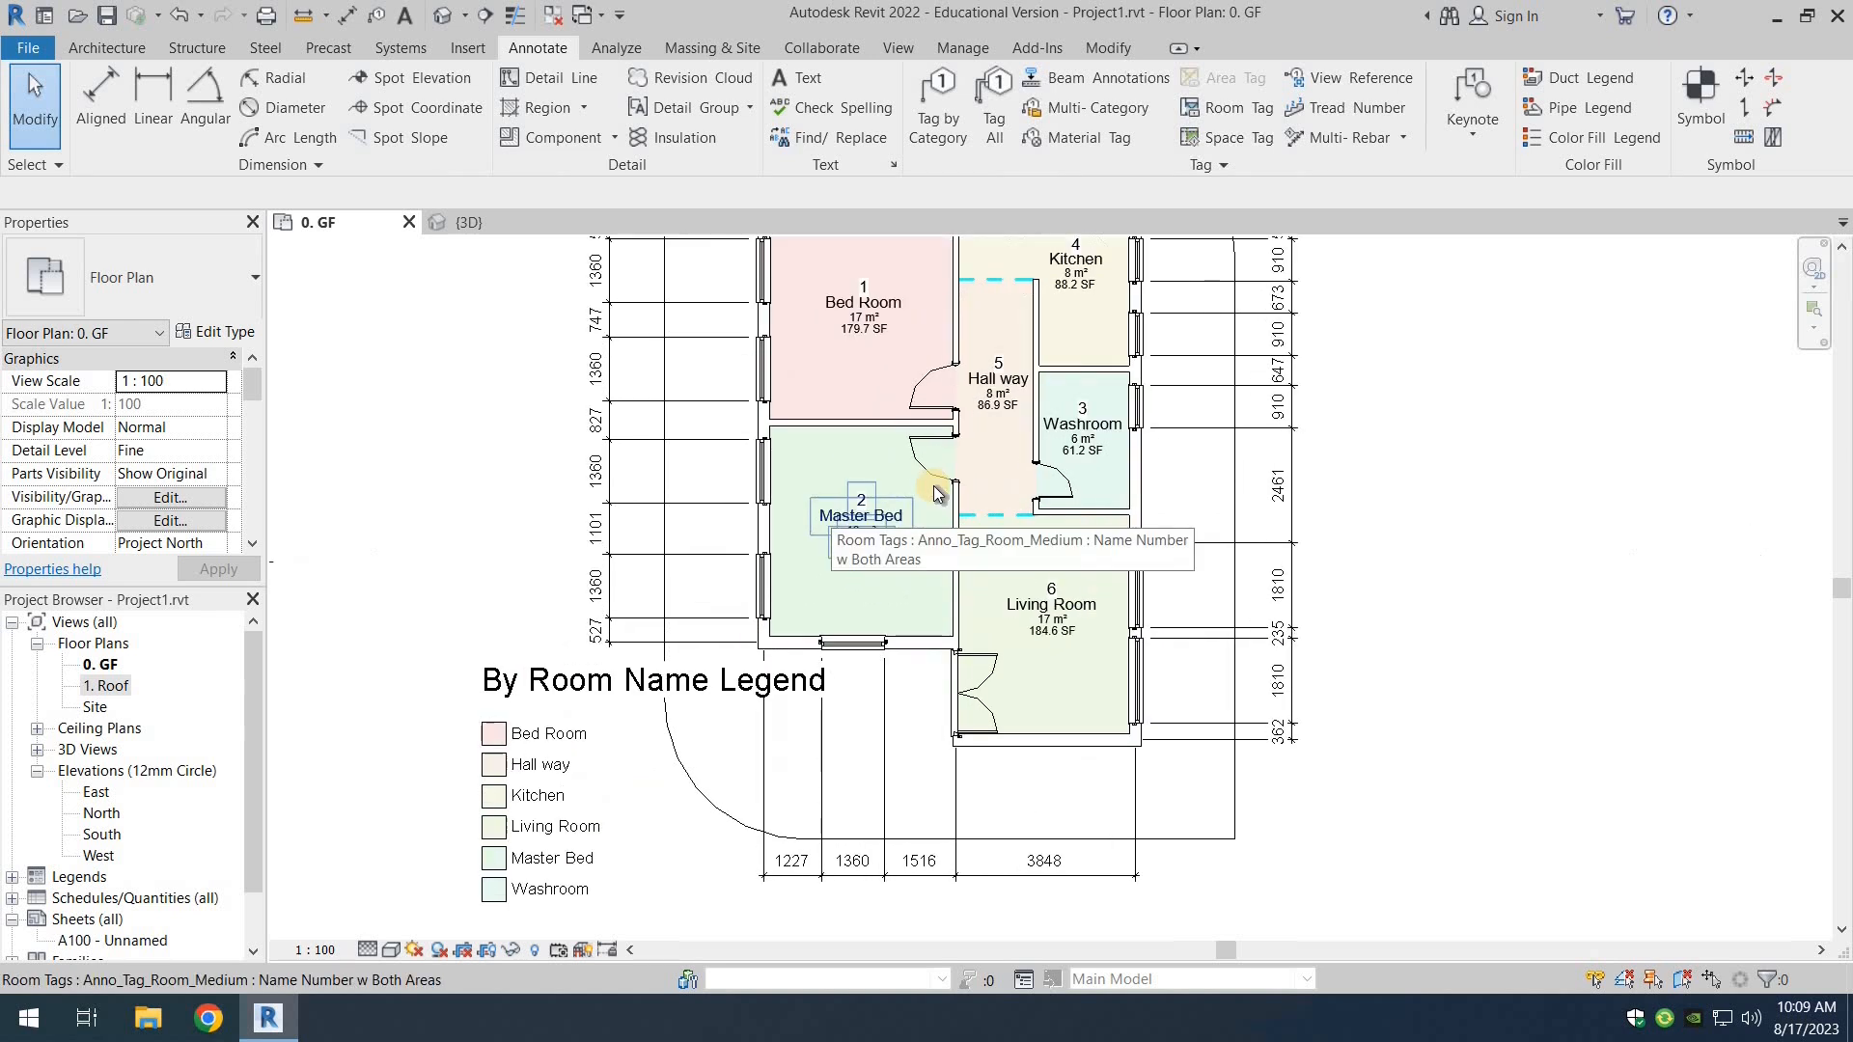
pyautogui.scroll(3, 836, 505)
pyautogui.moveTo(781, 537); pyautogui.dragTo(788, 604, button='middle')
pyautogui.click(799, 628)
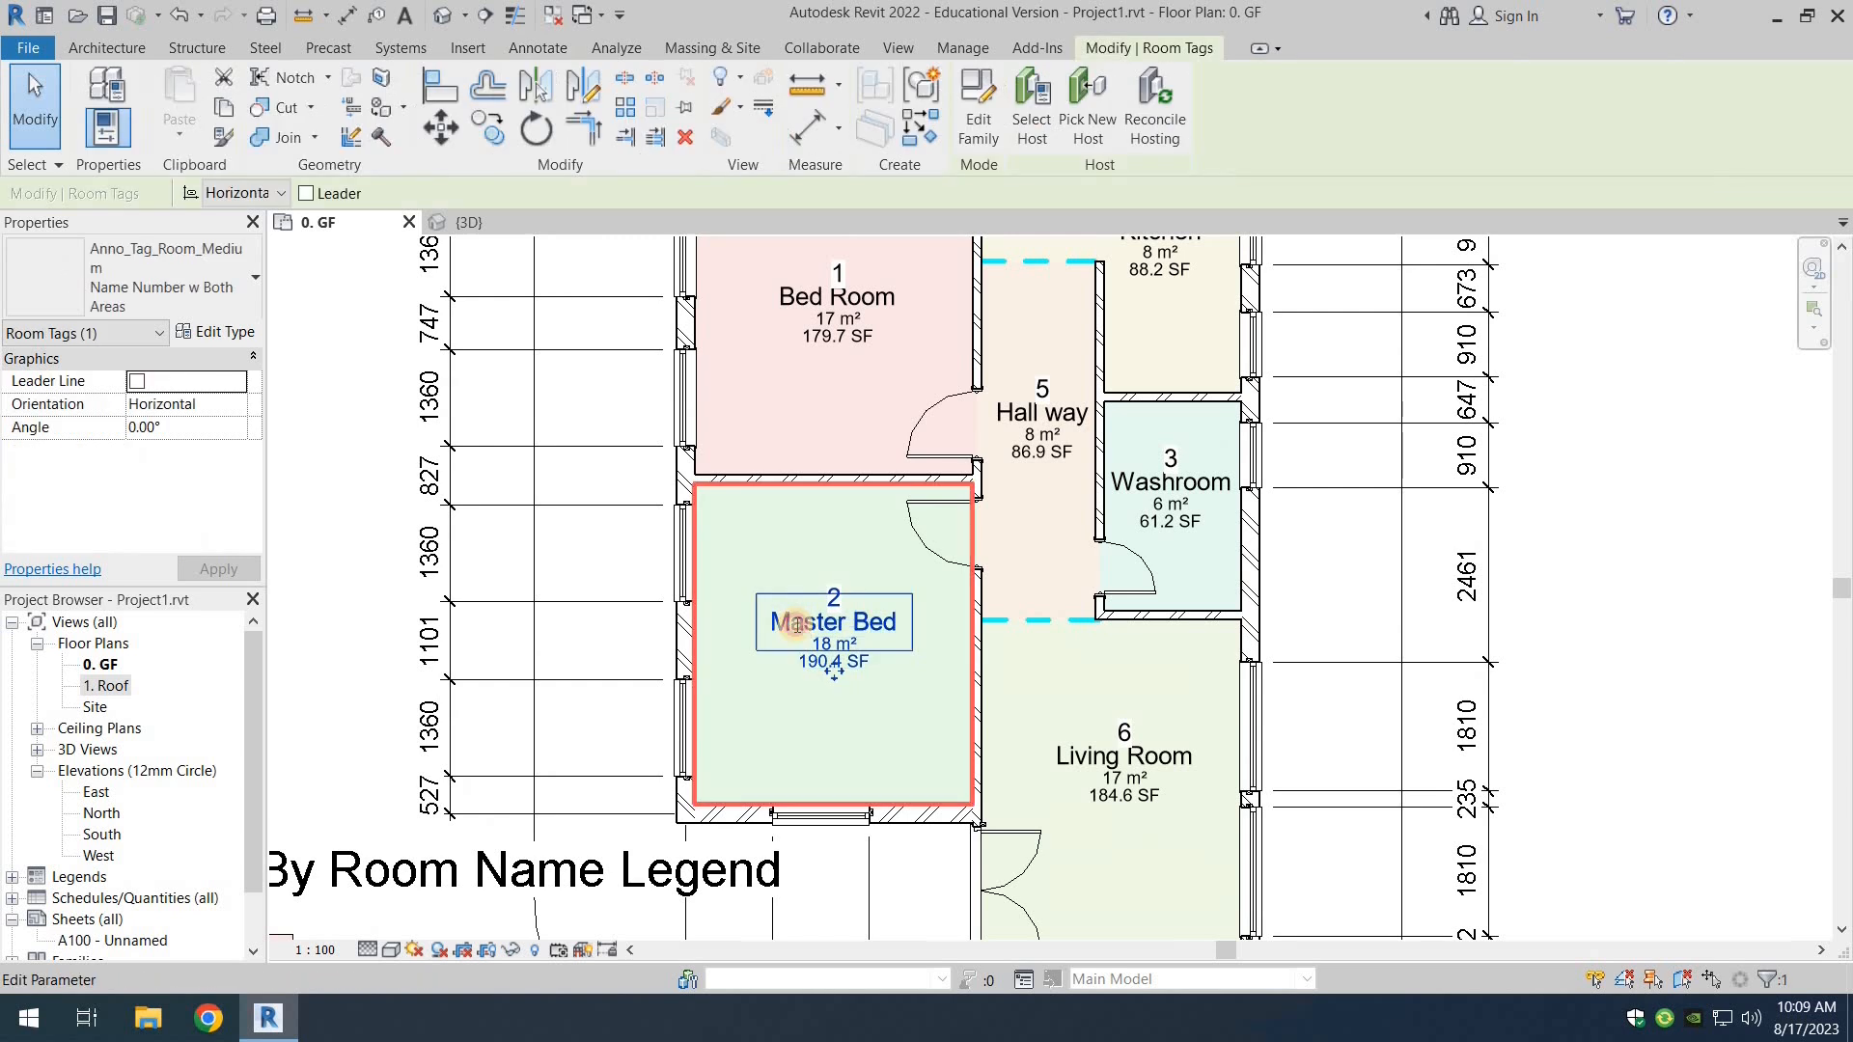
pyautogui.click(809, 620)
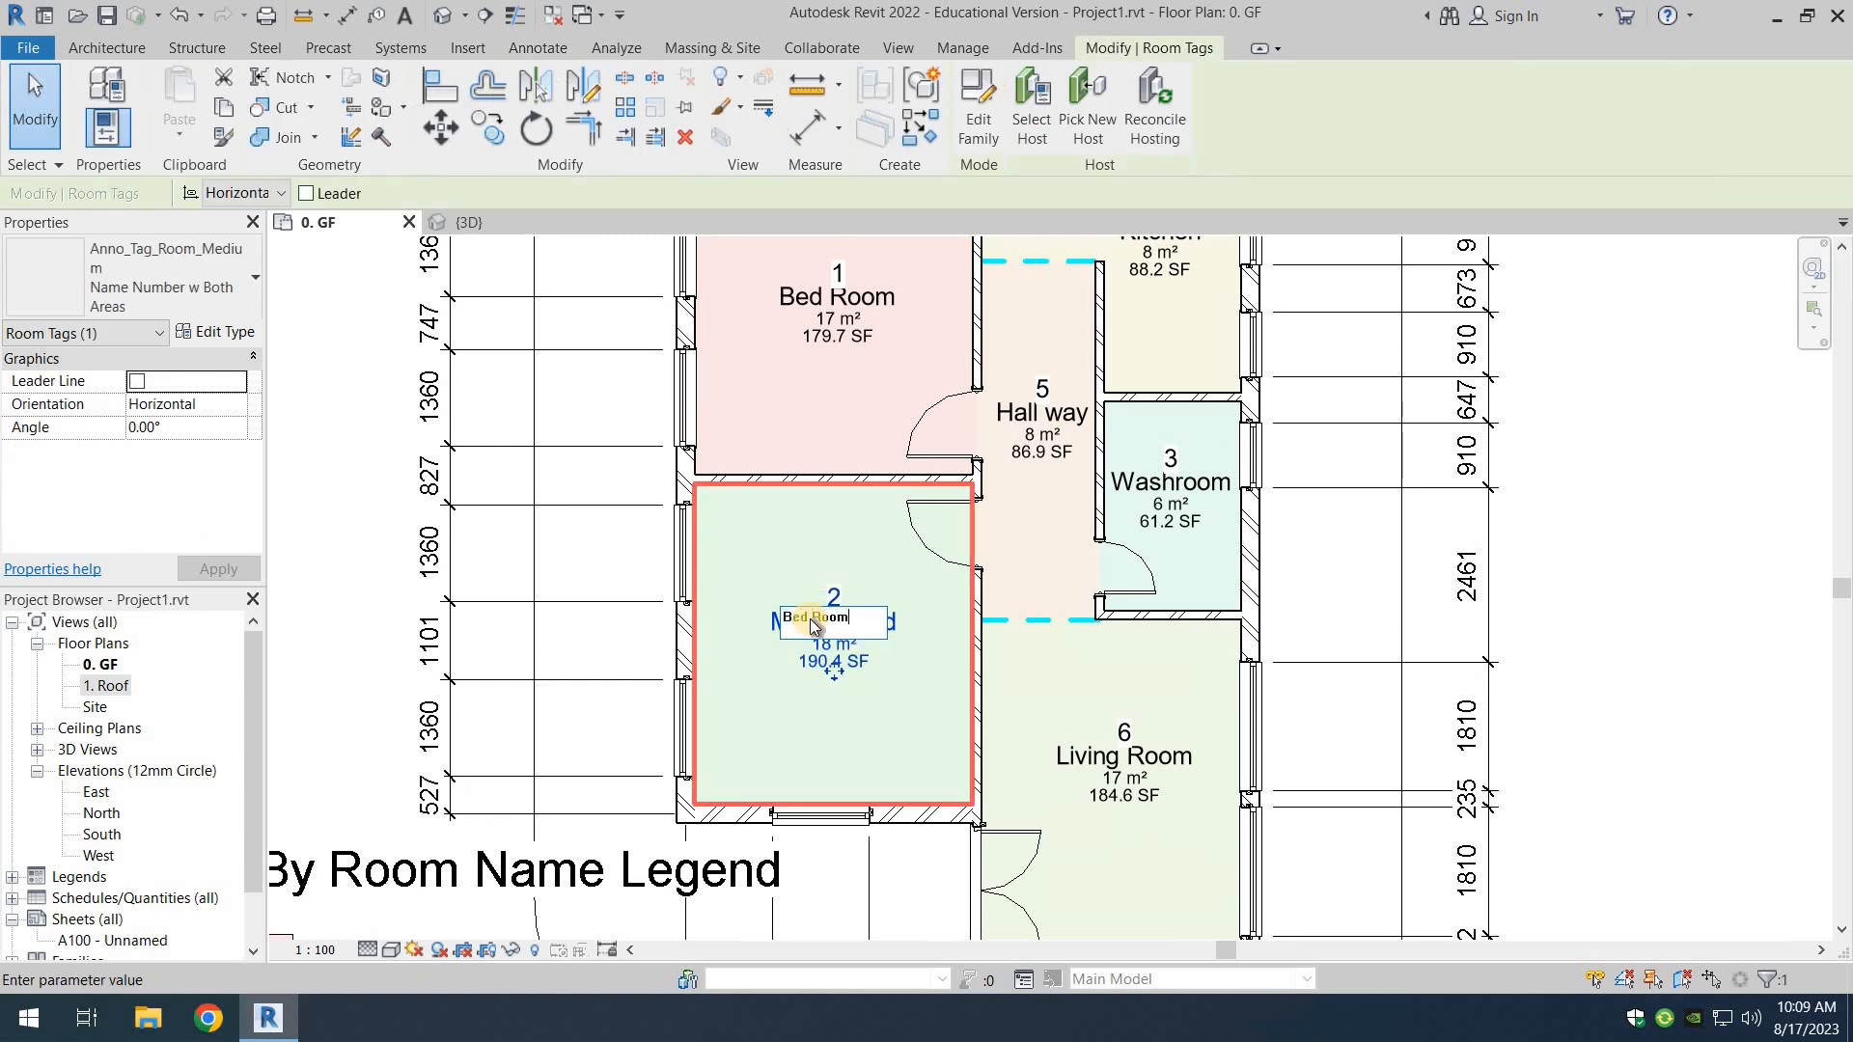
pyautogui.press('Return')
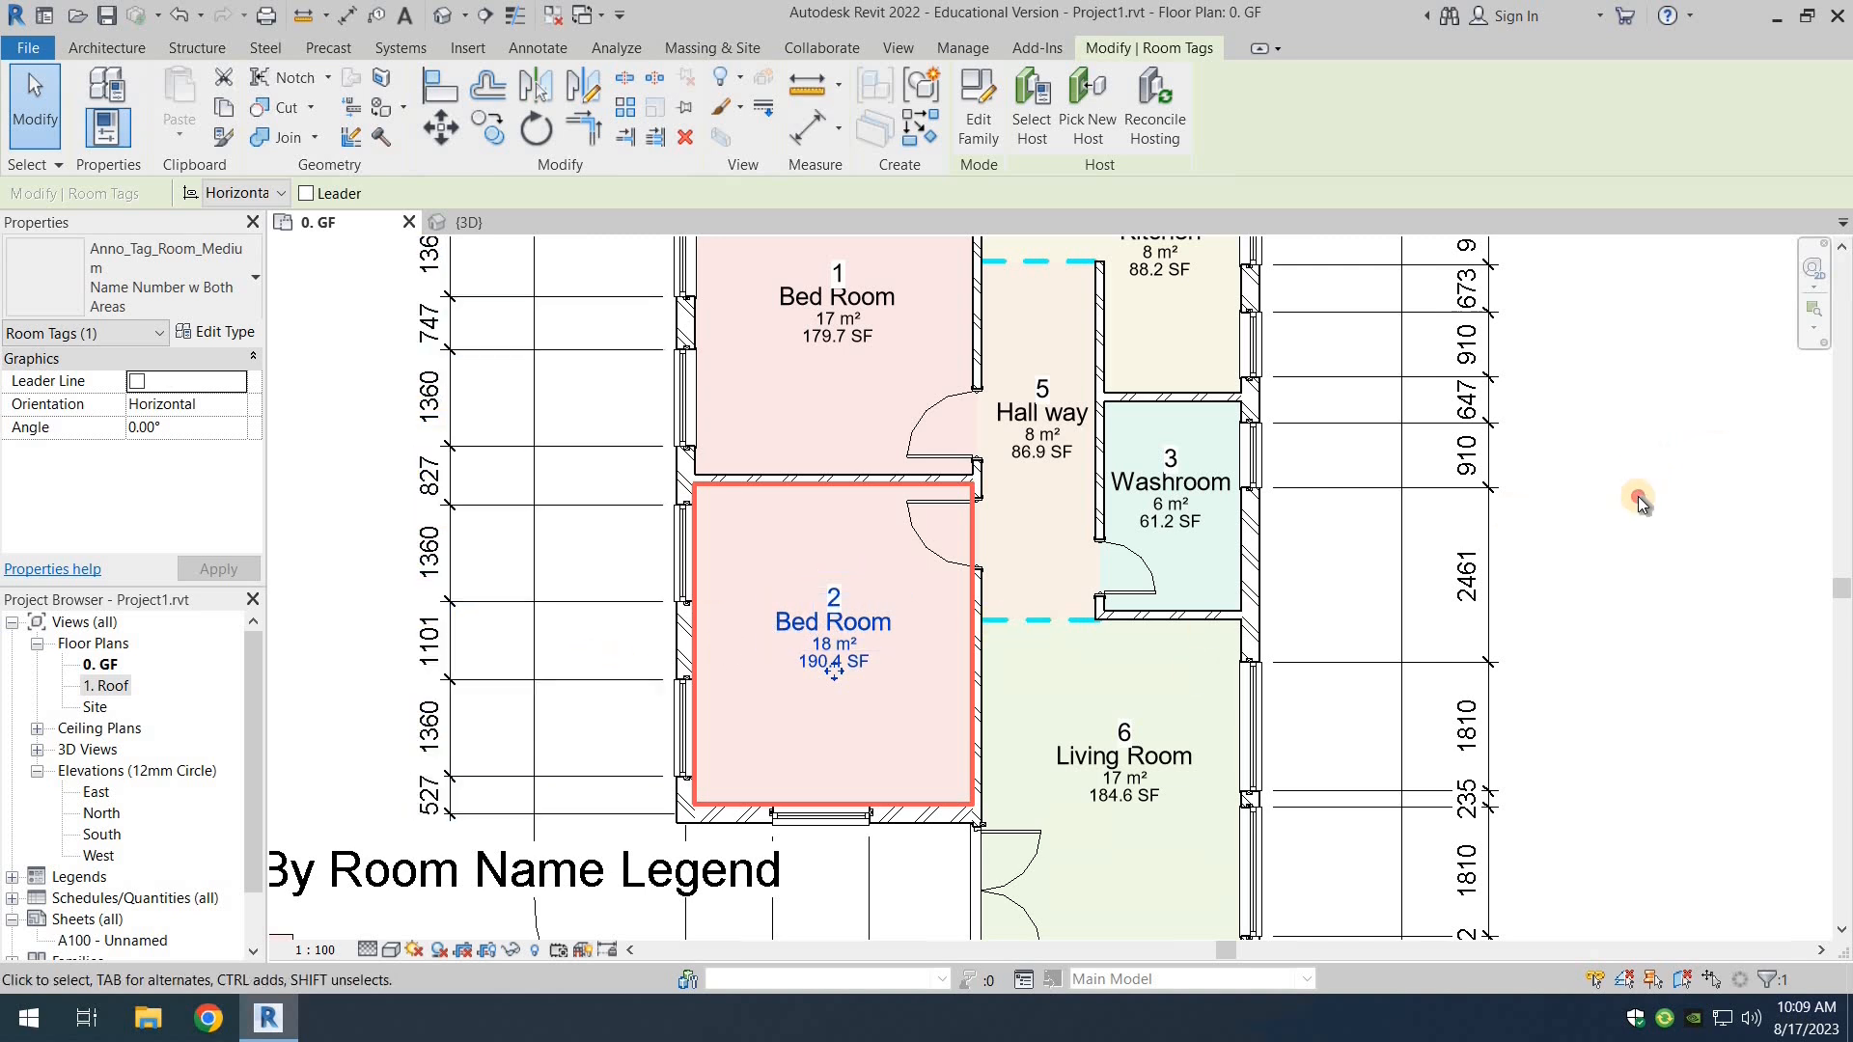
pyautogui.click(1637, 496)
pyautogui.scroll(-2, 937, 637)
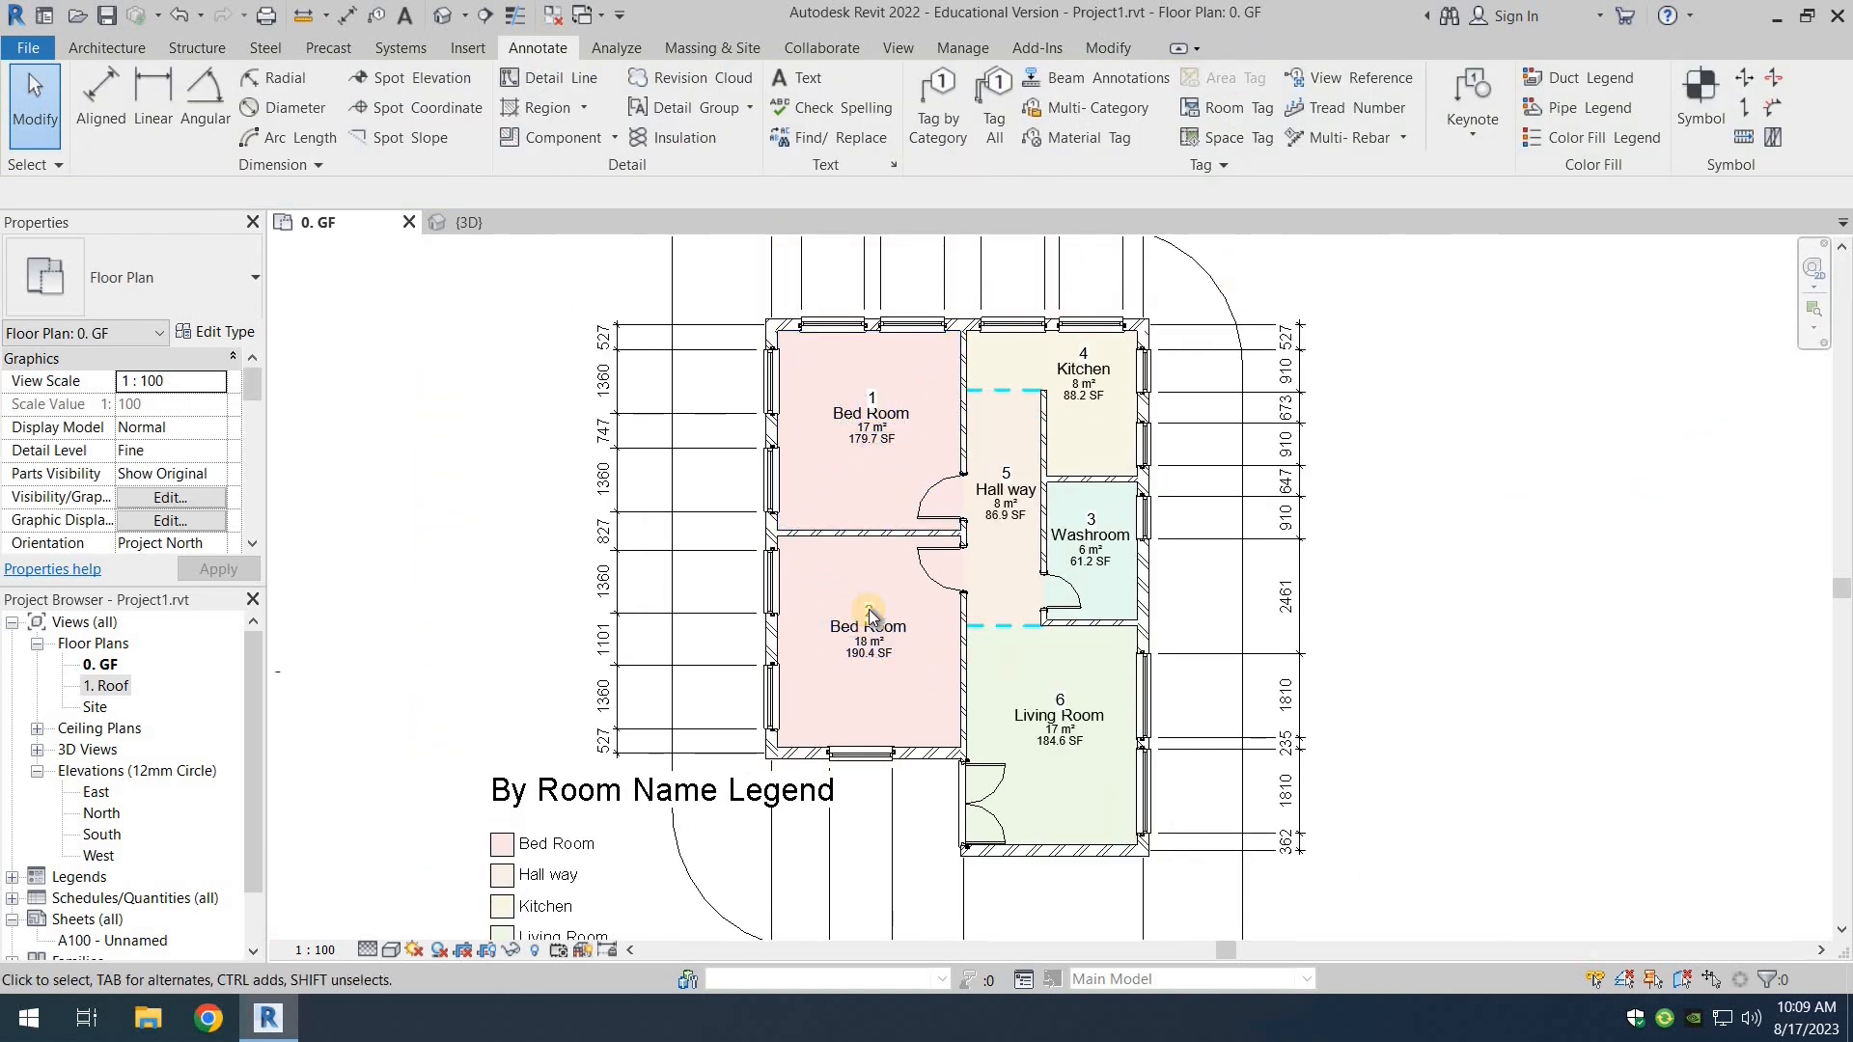
# Step: Rename room 2 to Master Bed Room in its tag and clear the selection
pyautogui.scroll(3, 870, 616)
pyautogui.click(888, 648)
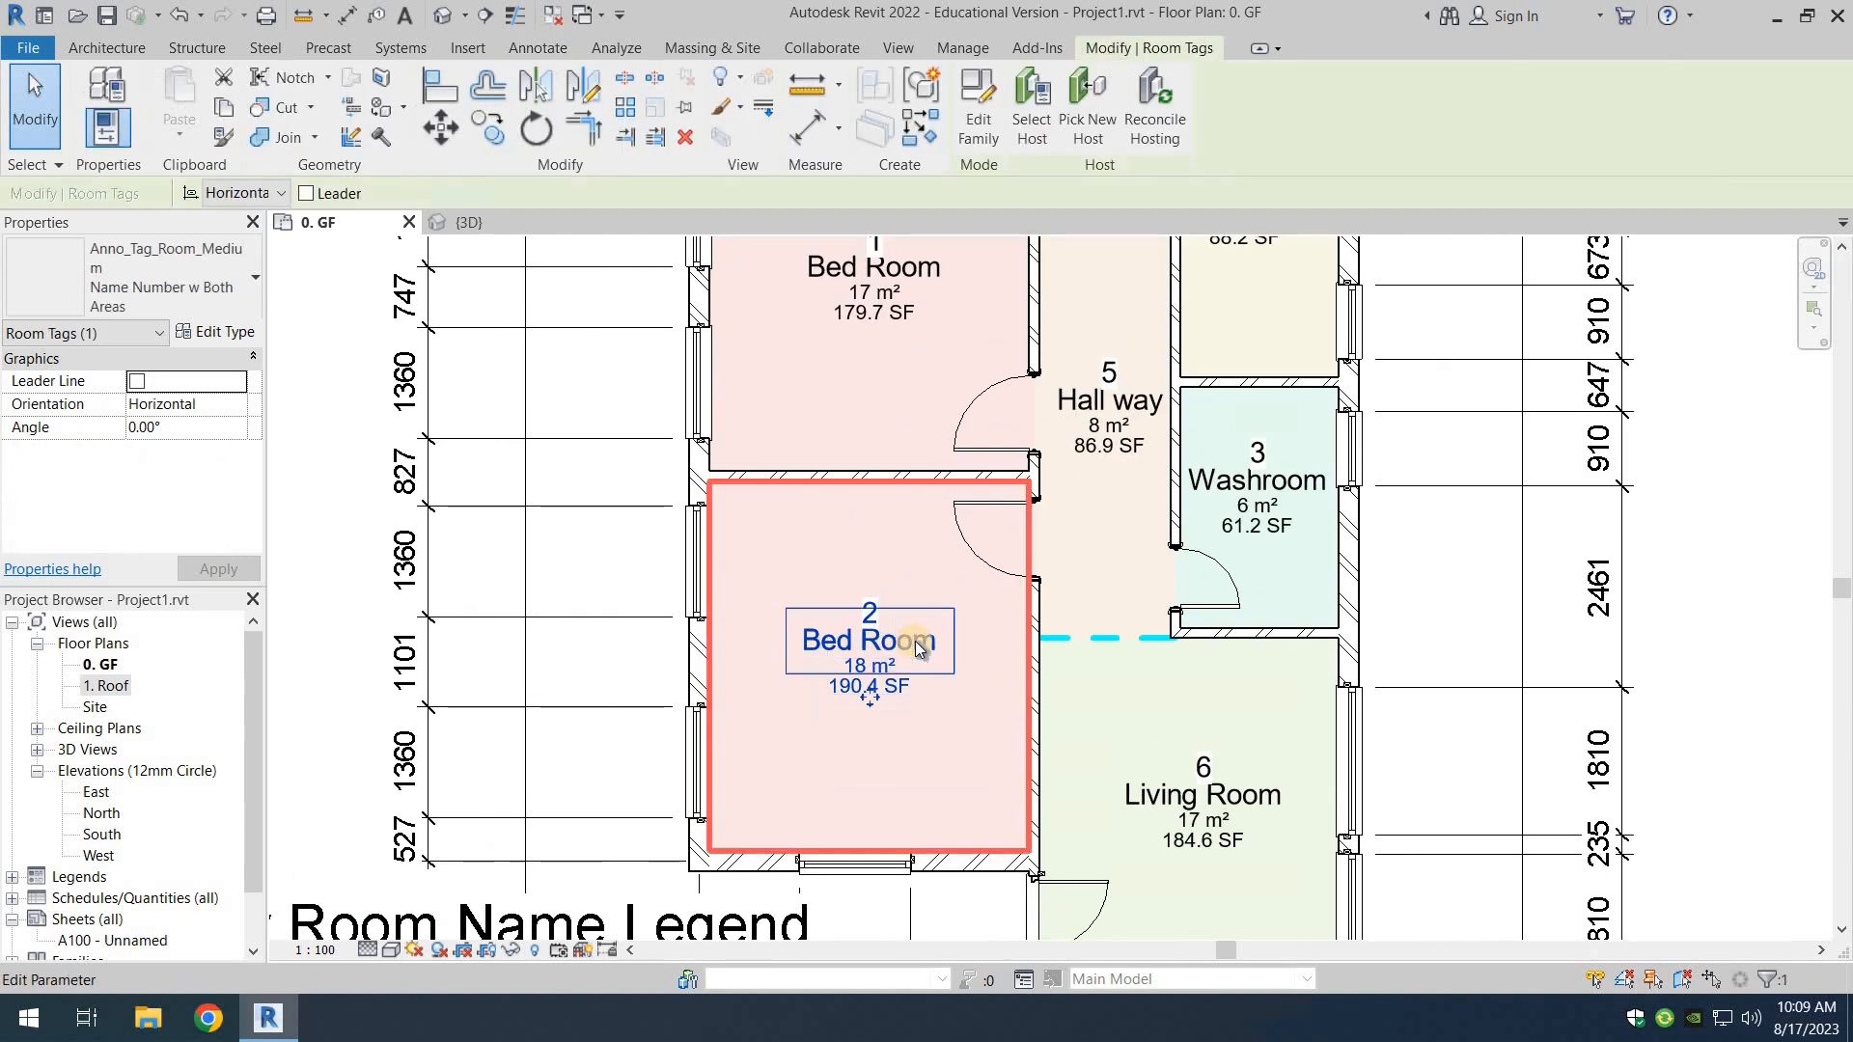
pyautogui.click(883, 644)
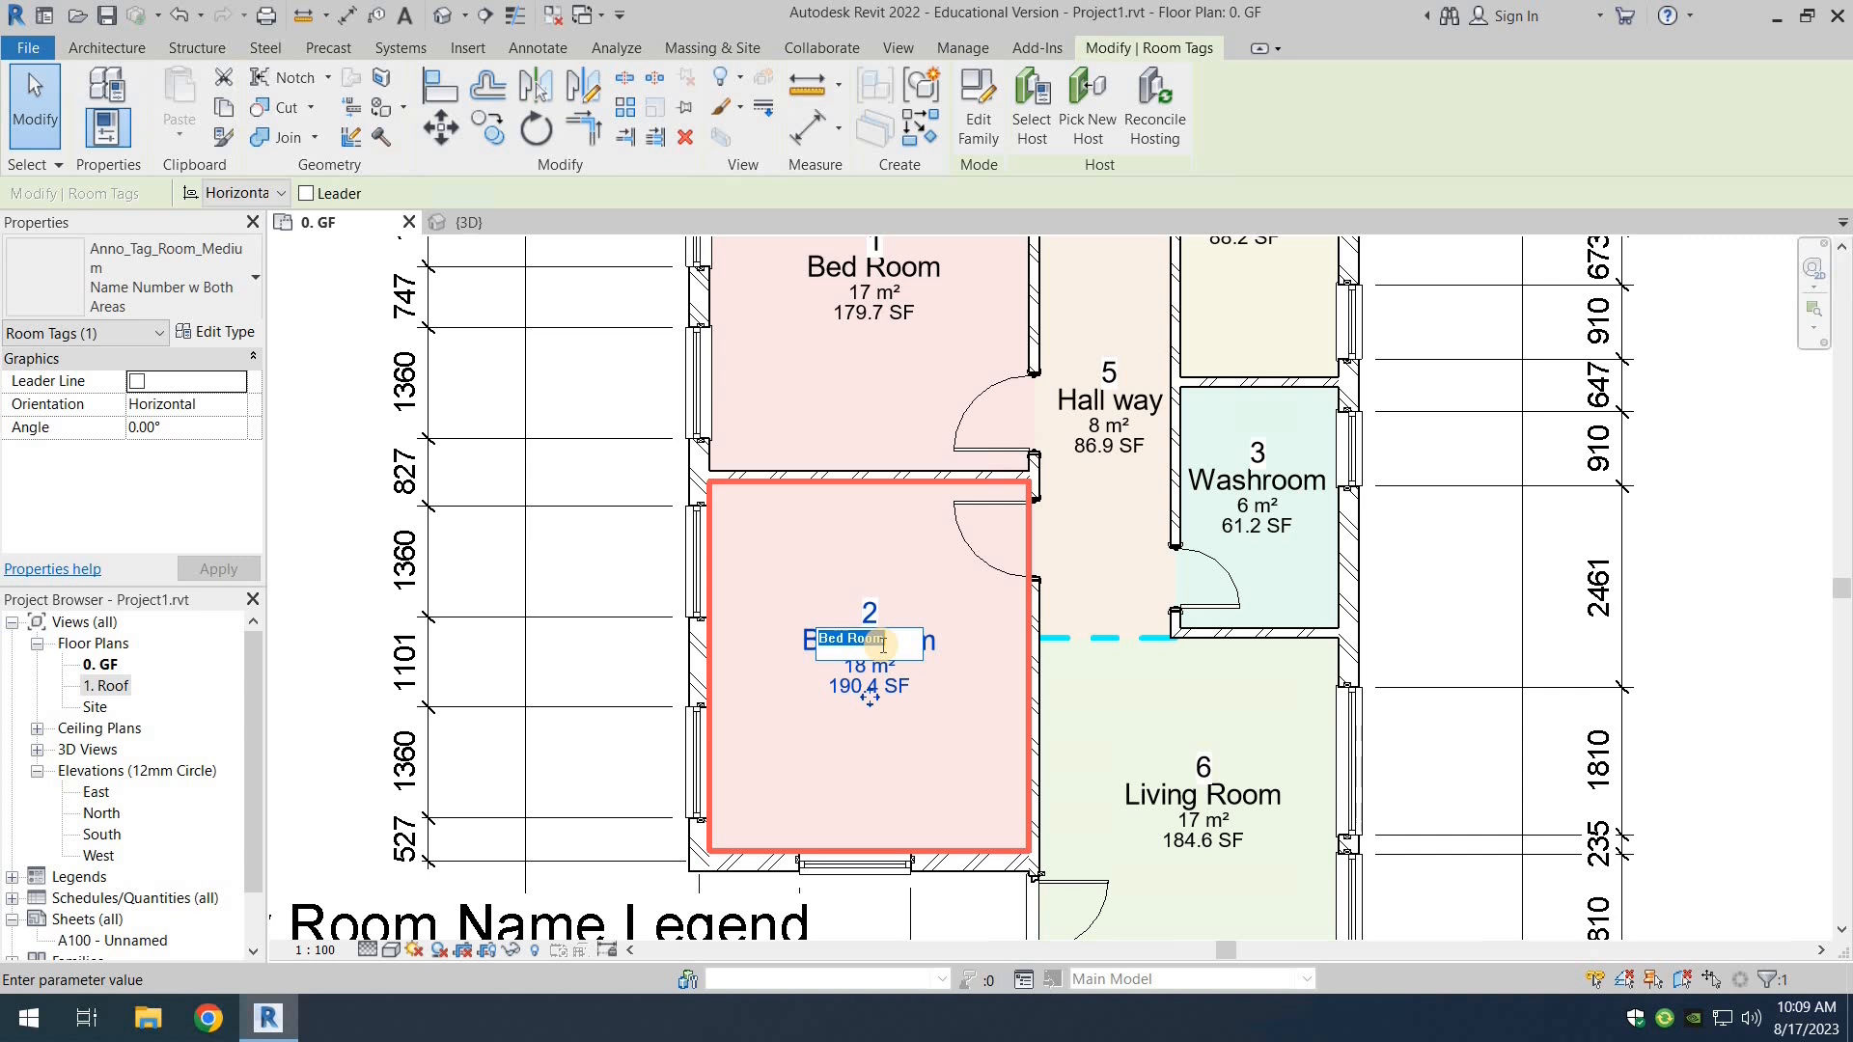
pyautogui.write('M')
pyautogui.press('Return')
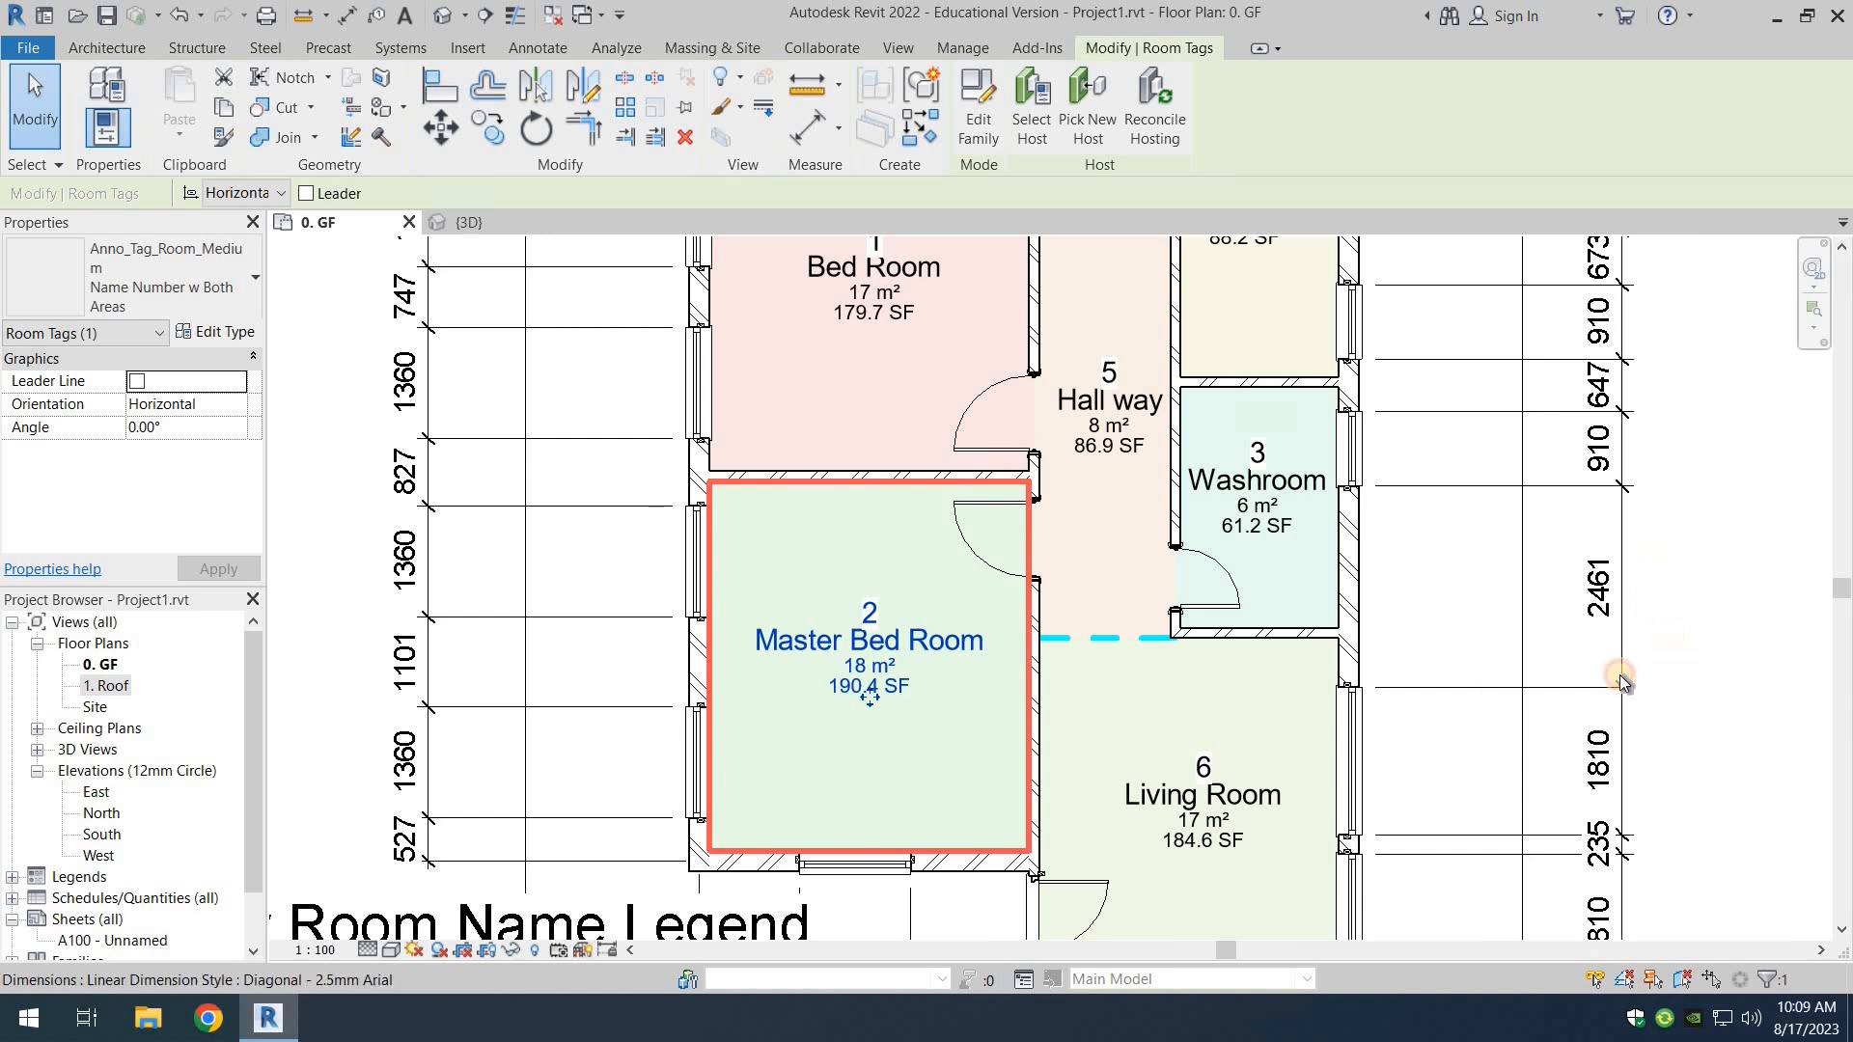
pyautogui.press('Escape')
pyautogui.scroll(-4, 1175, 562)
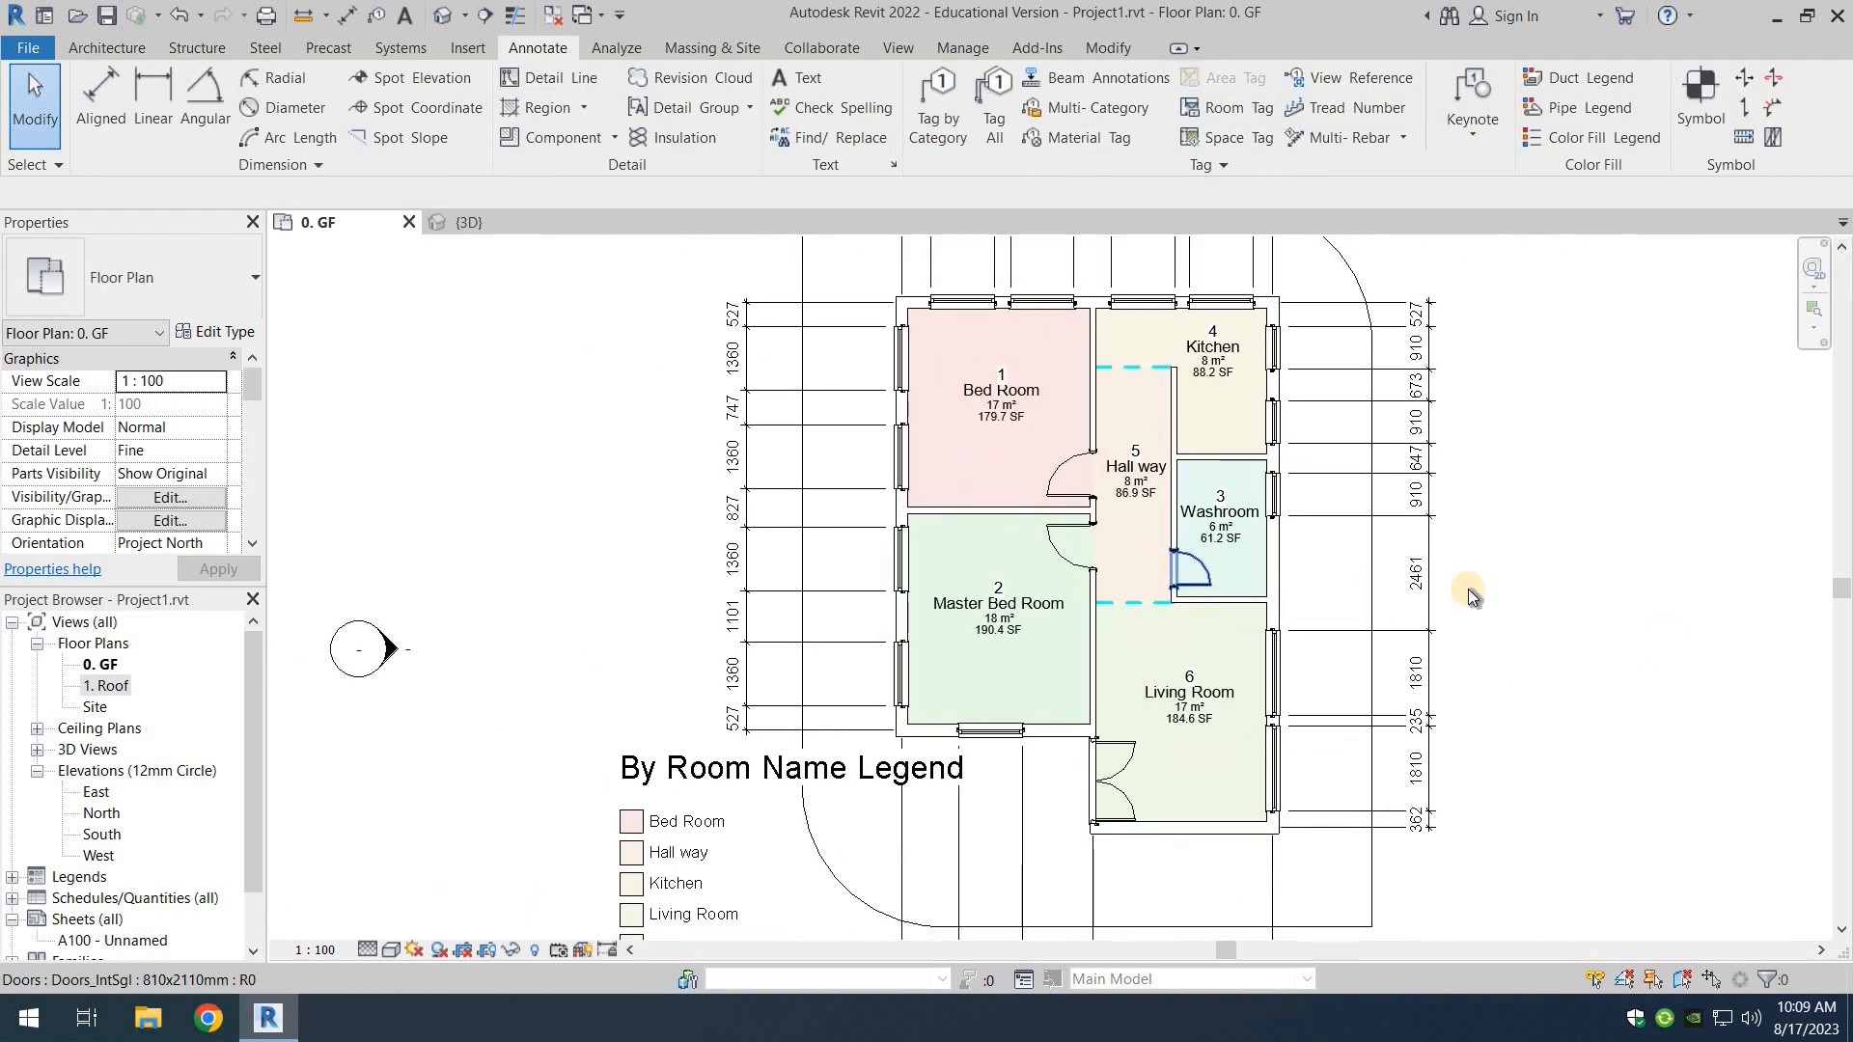
# Step: Move the room name legend farther west, clear of the curved outline around the building, and deselect it
pyautogui.moveTo(1487, 522)
pyautogui.mouseDown(button='middle')
pyautogui.moveTo(1444, 493)
pyautogui.moveTo(1467, 497)
pyautogui.mouseUp(button='middle')
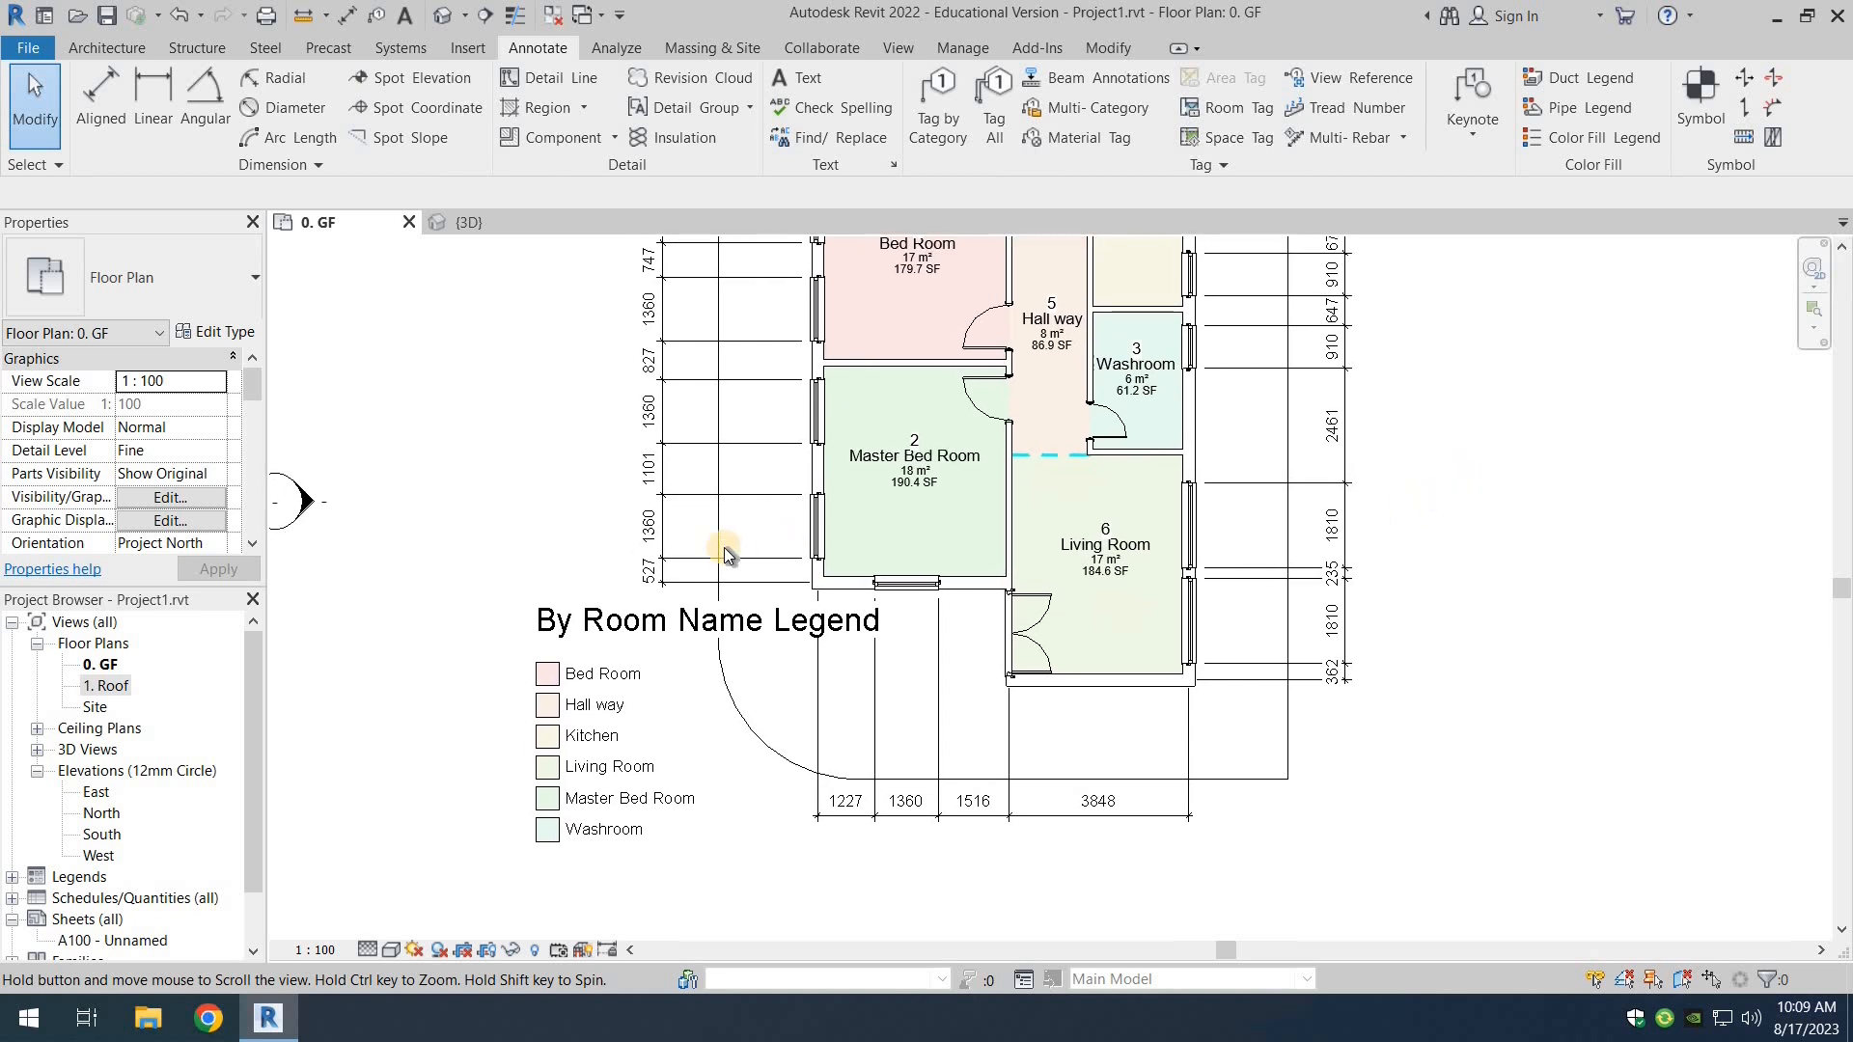
pyautogui.click(570, 593)
pyautogui.moveTo(571, 594); pyautogui.dragTo(410, 595)
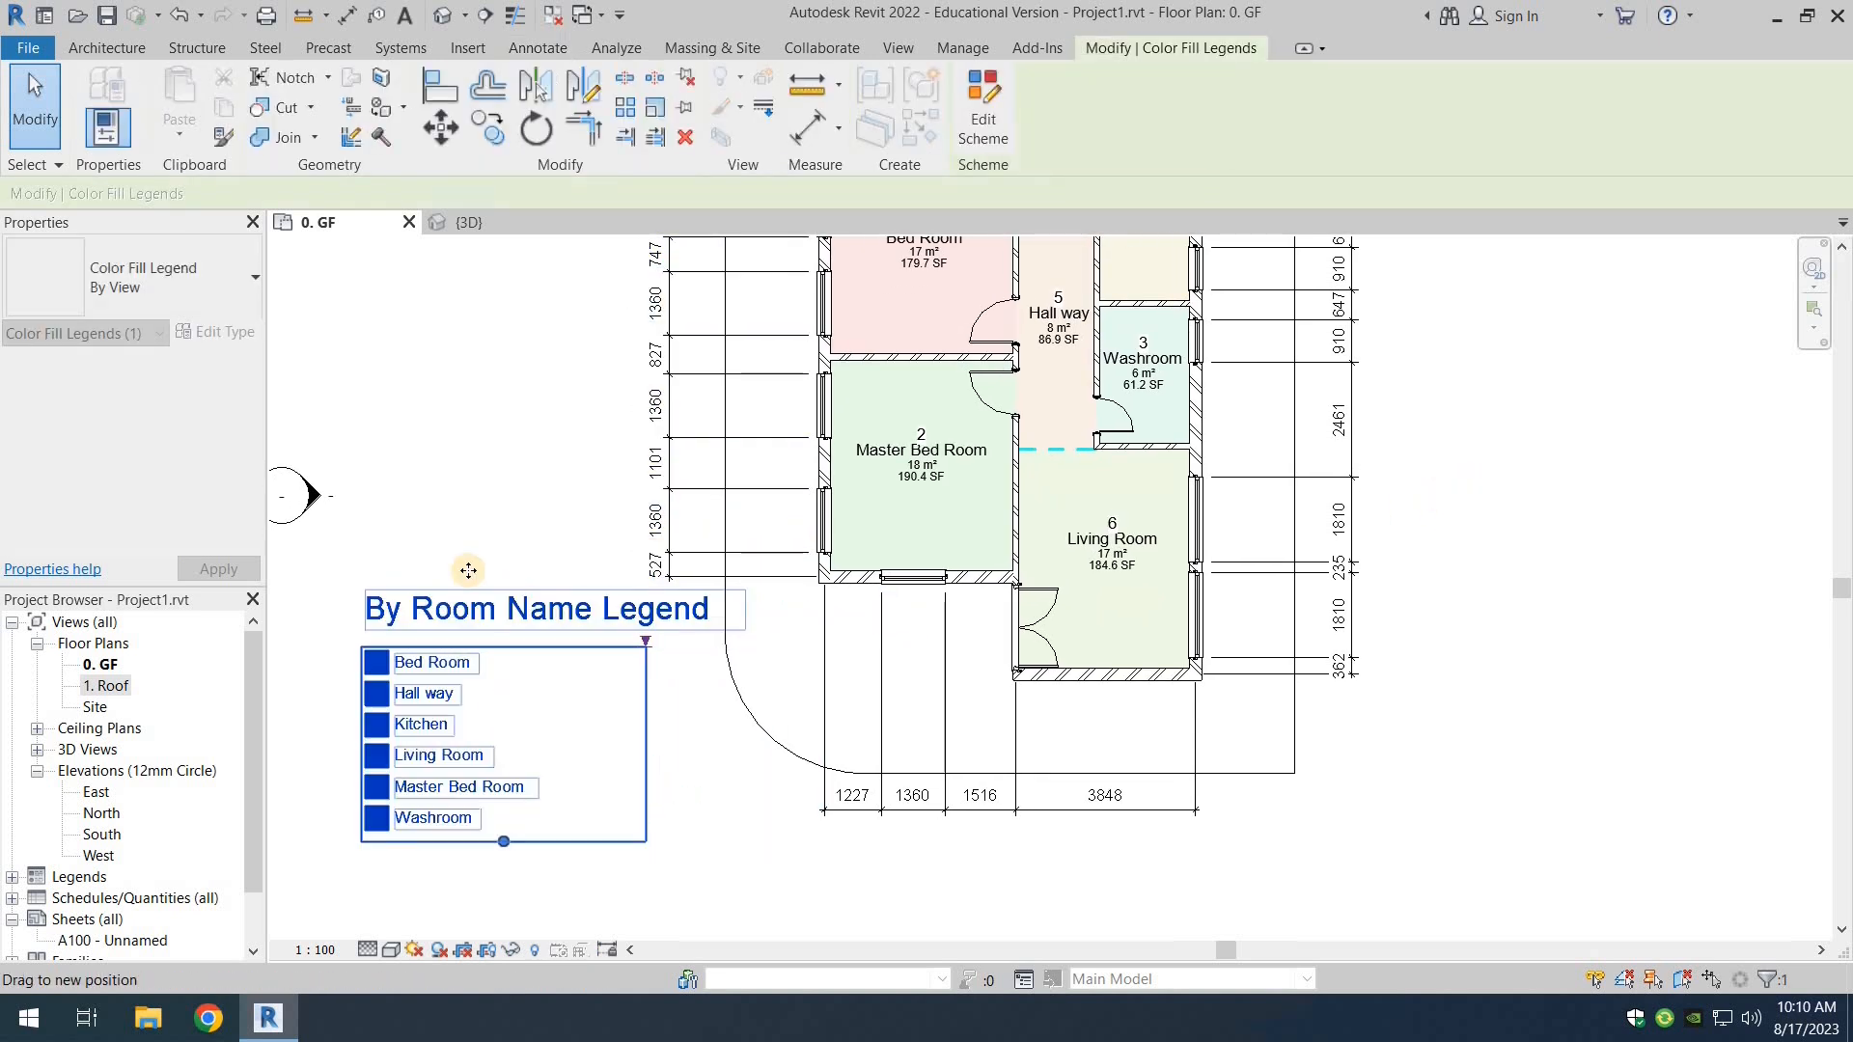
pyautogui.click(868, 616)
pyautogui.scroll(-2, 869, 618)
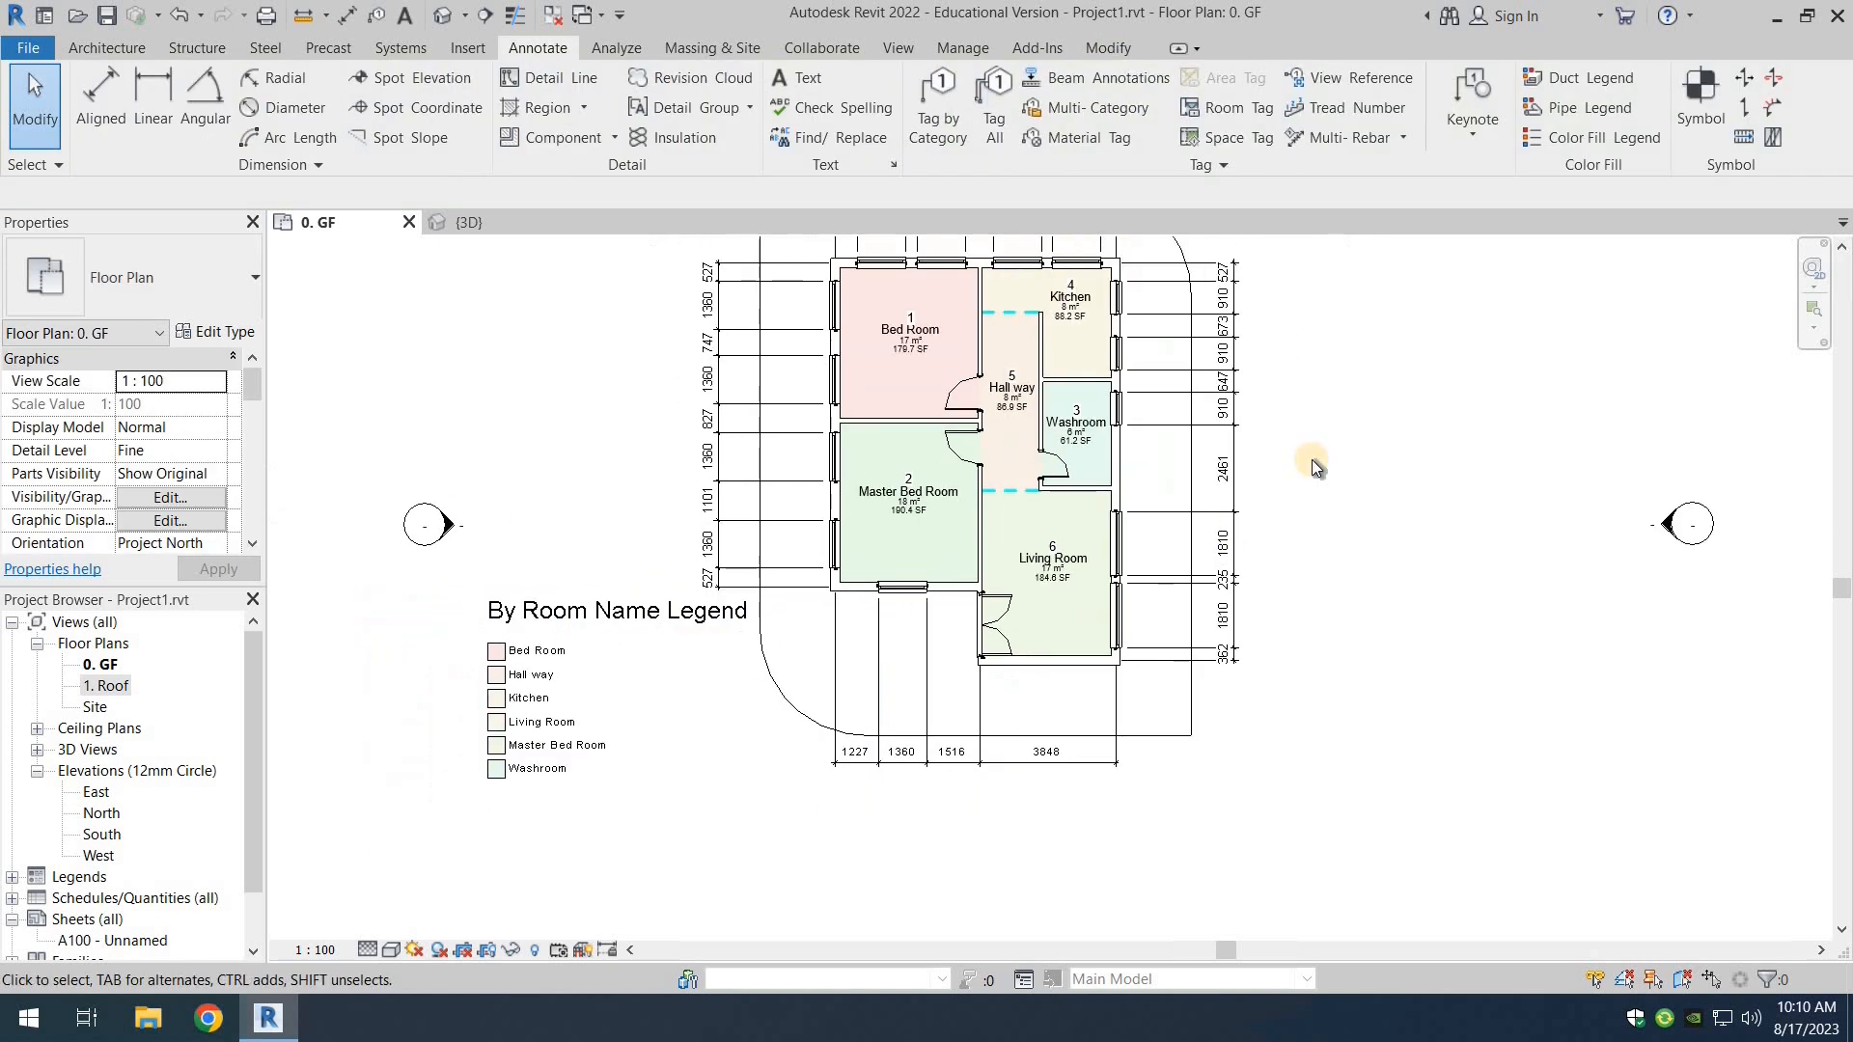
pyautogui.moveTo(1352, 467); pyautogui.dragTo(1330, 547, button='middle')
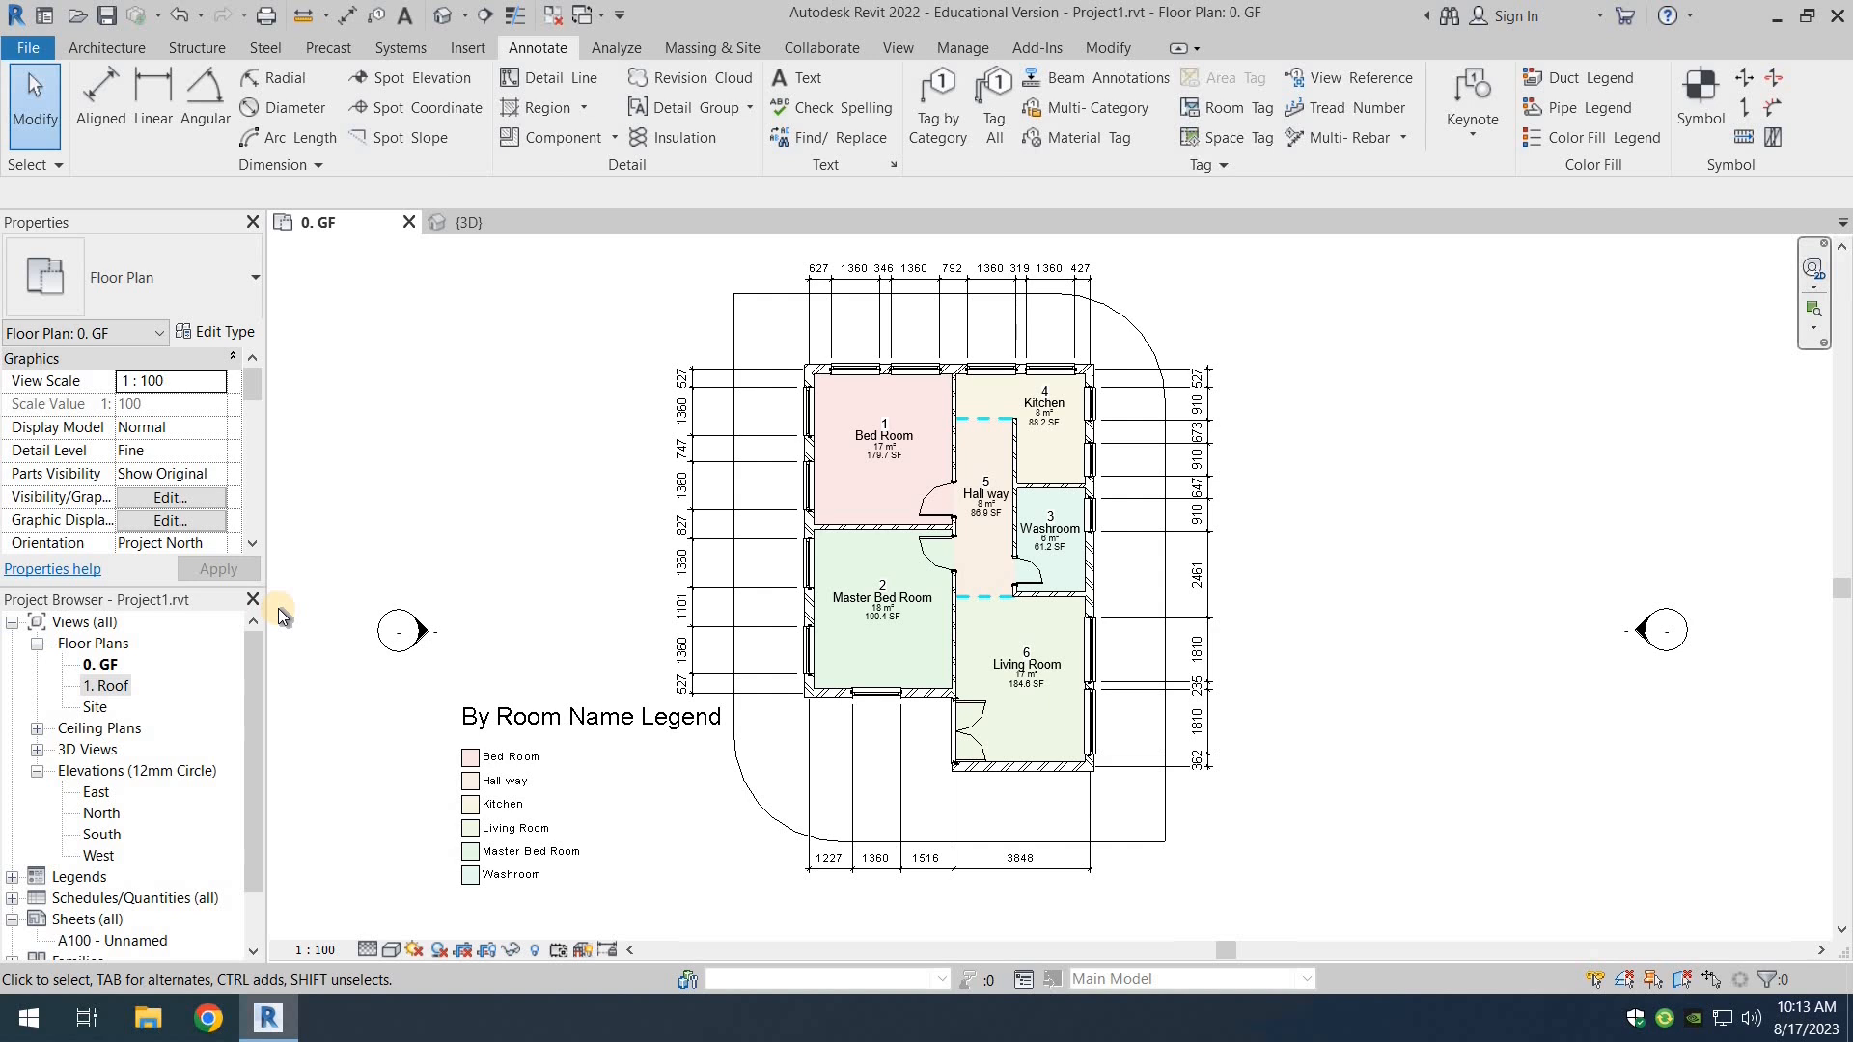
# Step: Place Shumard_Oak-9.1_Meters tree components outside the southwest and northwest corners of the building
pyautogui.click(120, 54)
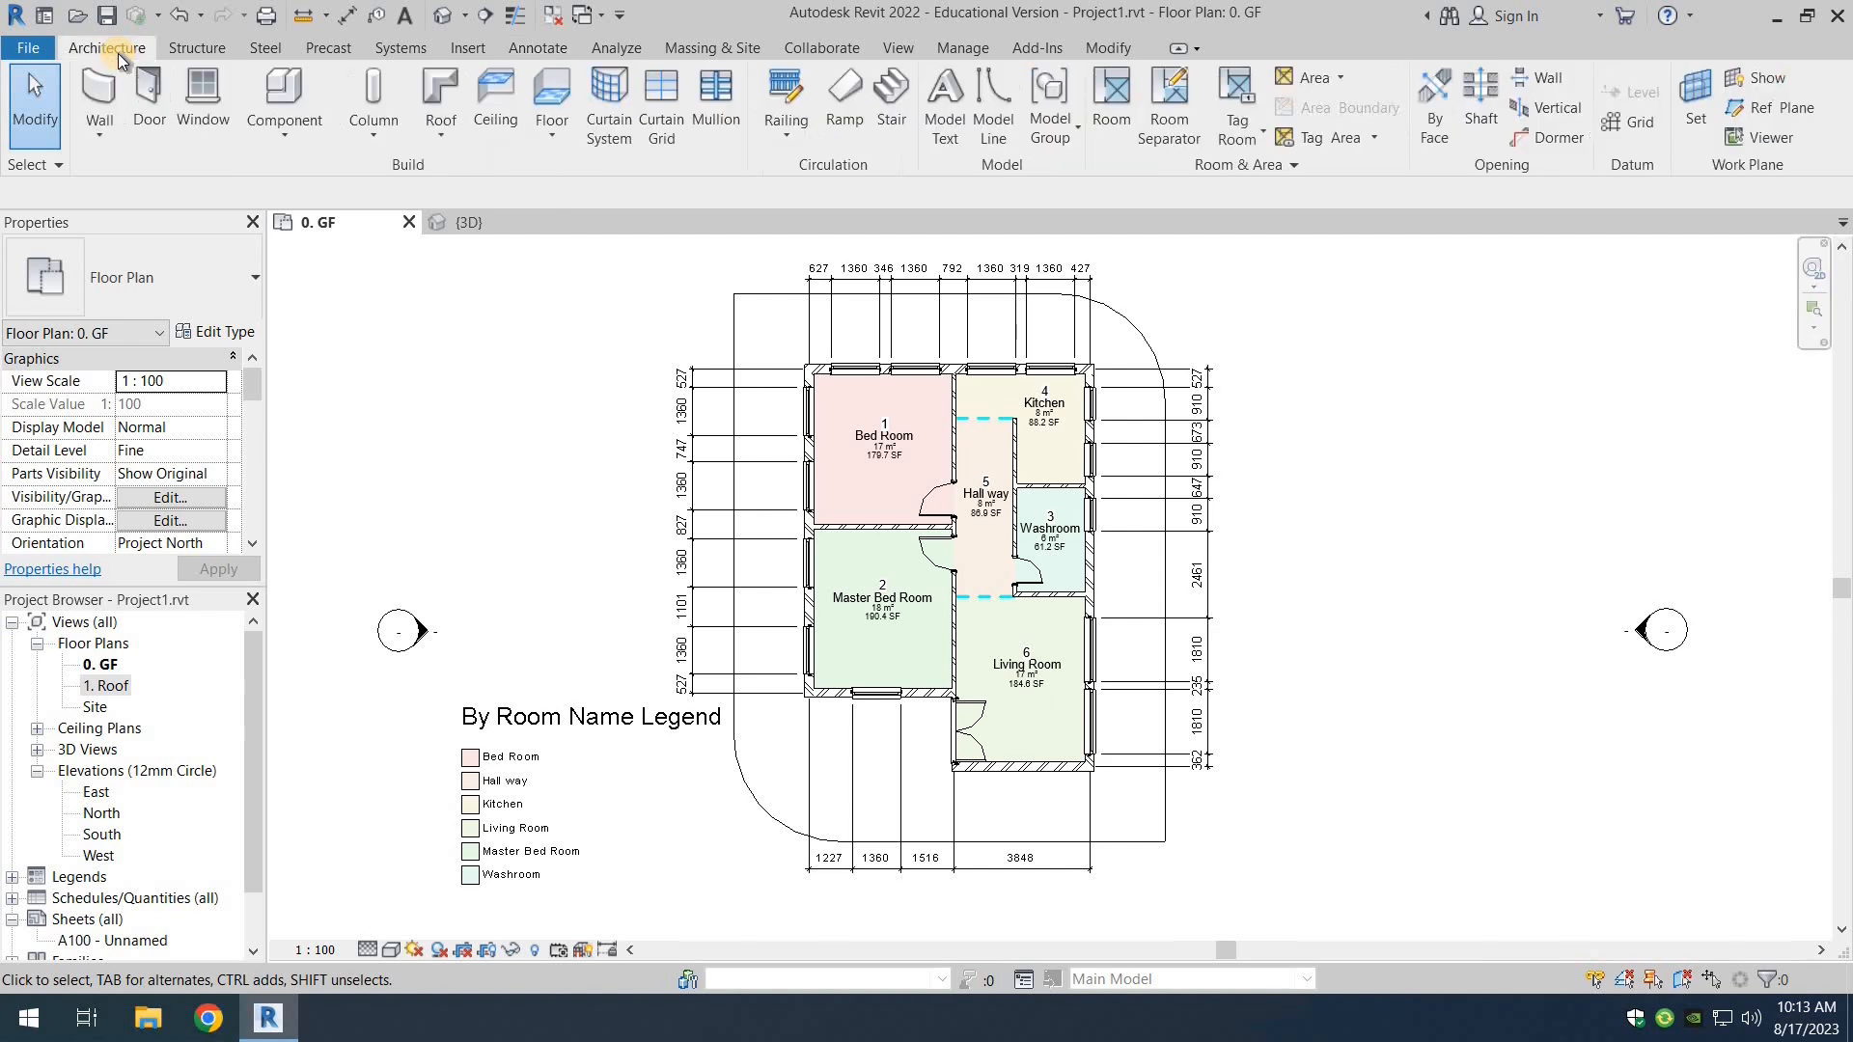
pyautogui.click(268, 135)
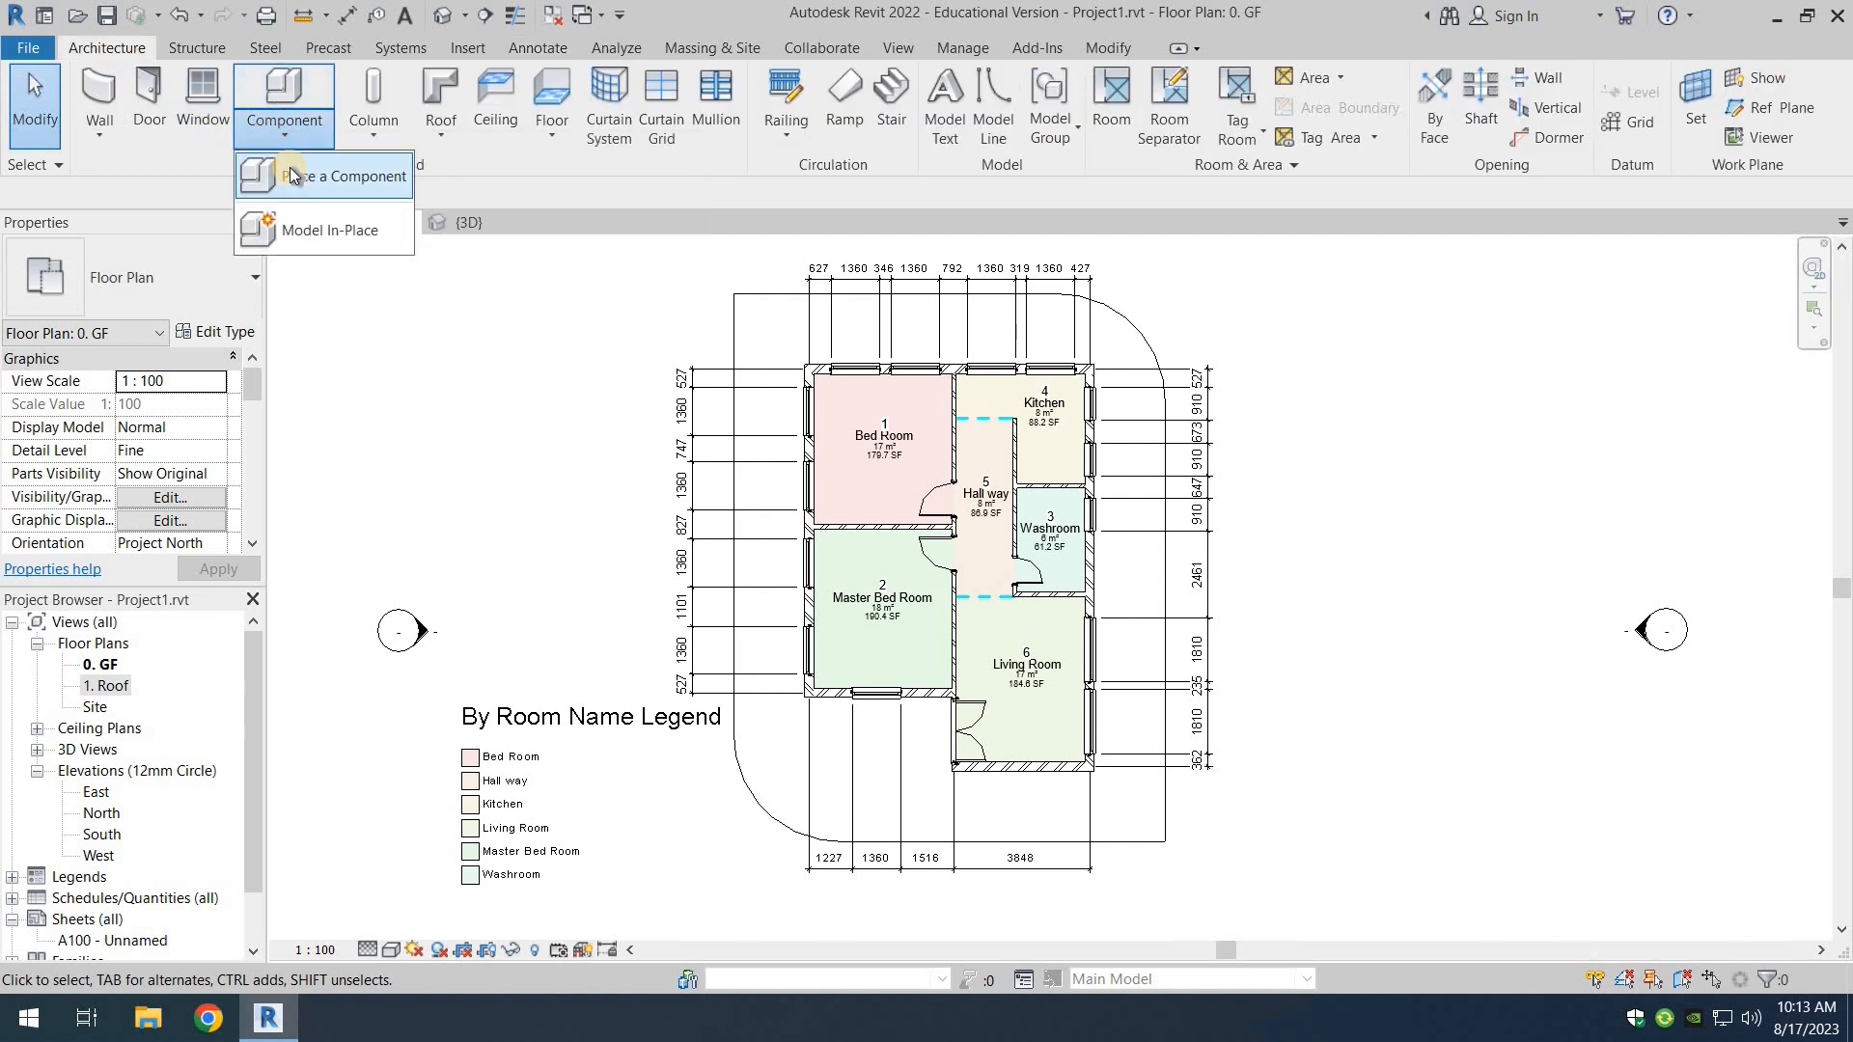
pyautogui.click(295, 176)
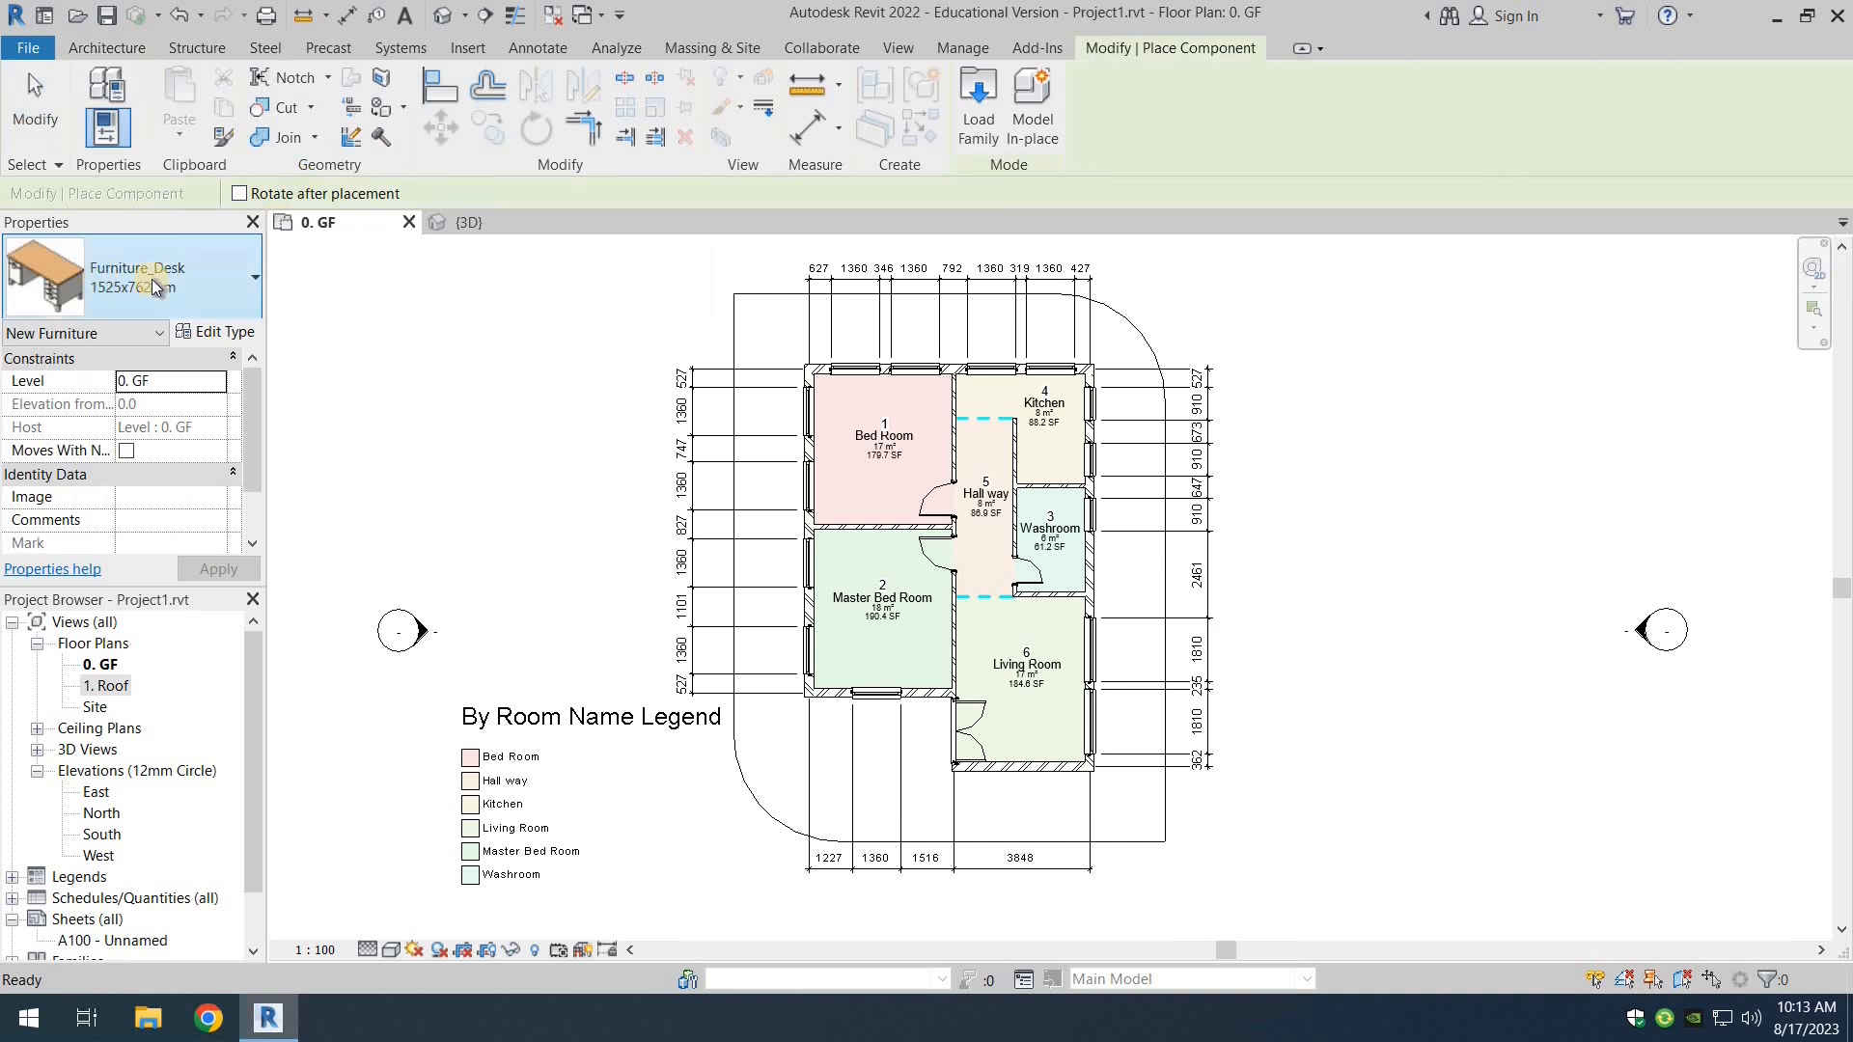
pyautogui.click(240, 290)
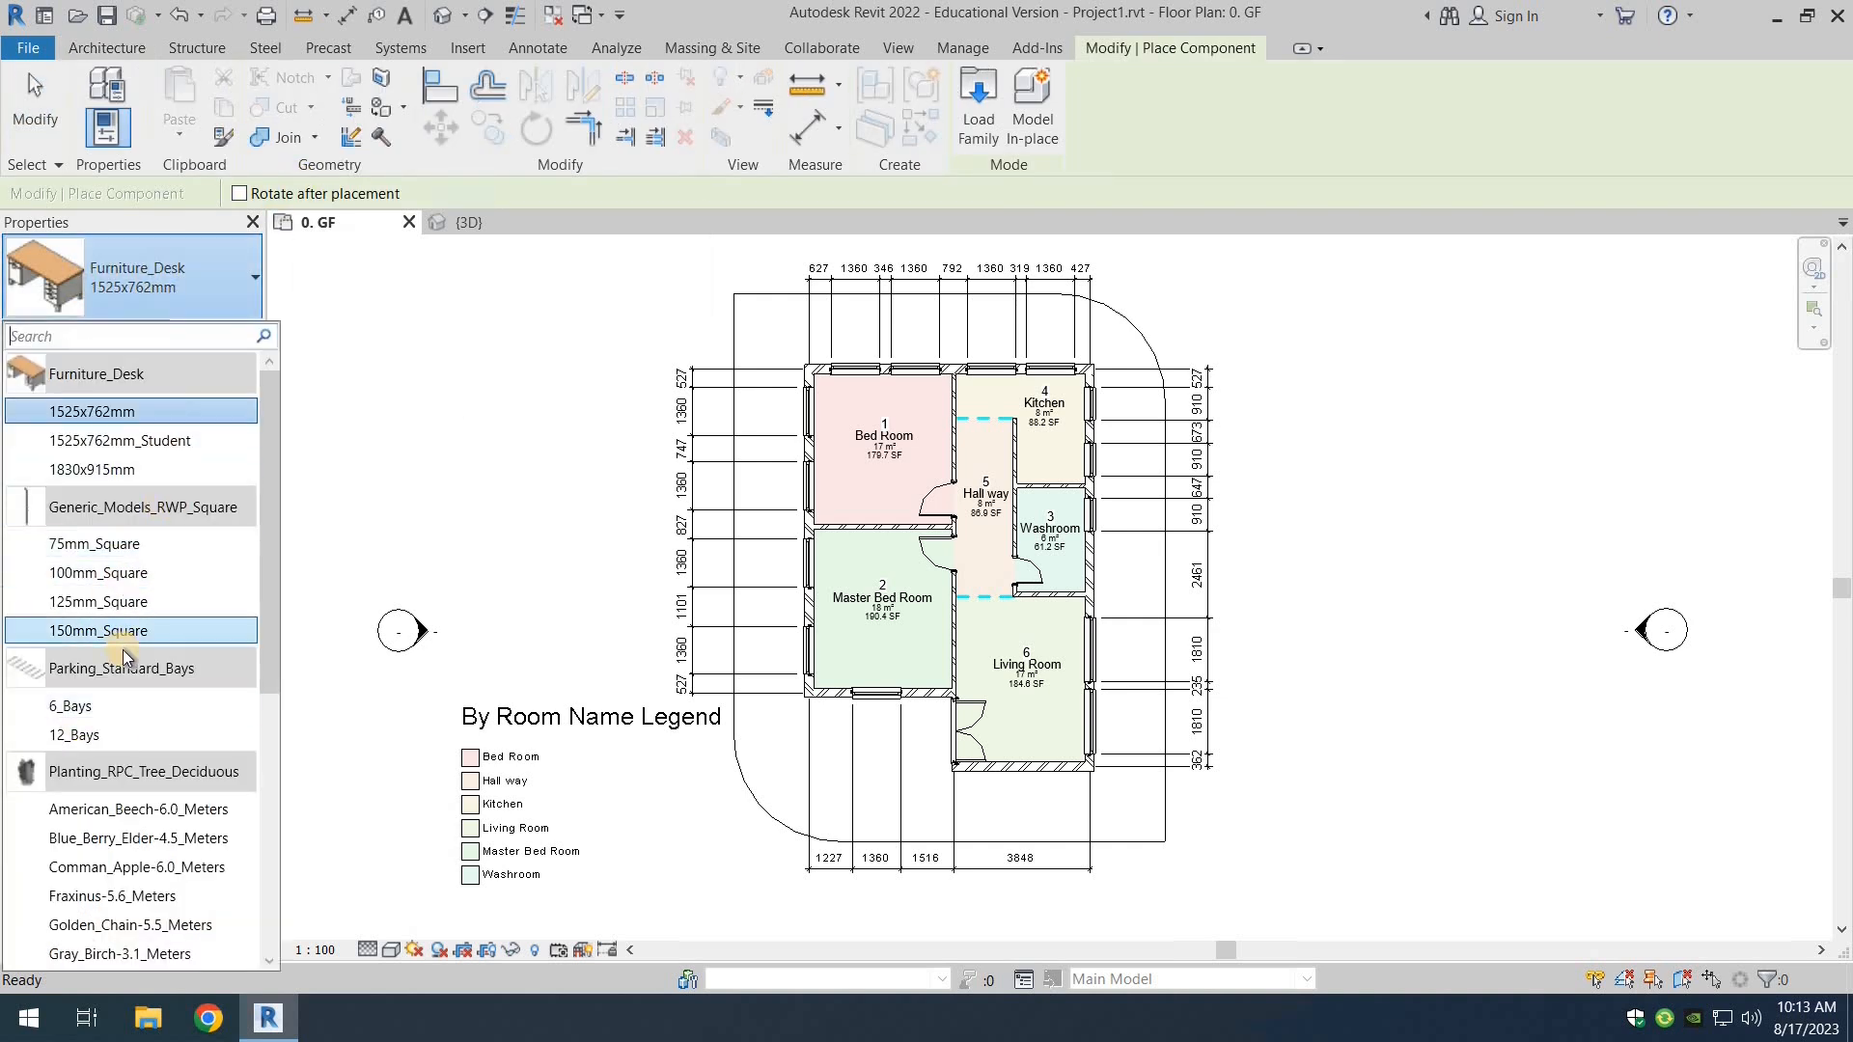
pyautogui.scroll(-2, 124, 676)
pyautogui.scroll(-2, 123, 687)
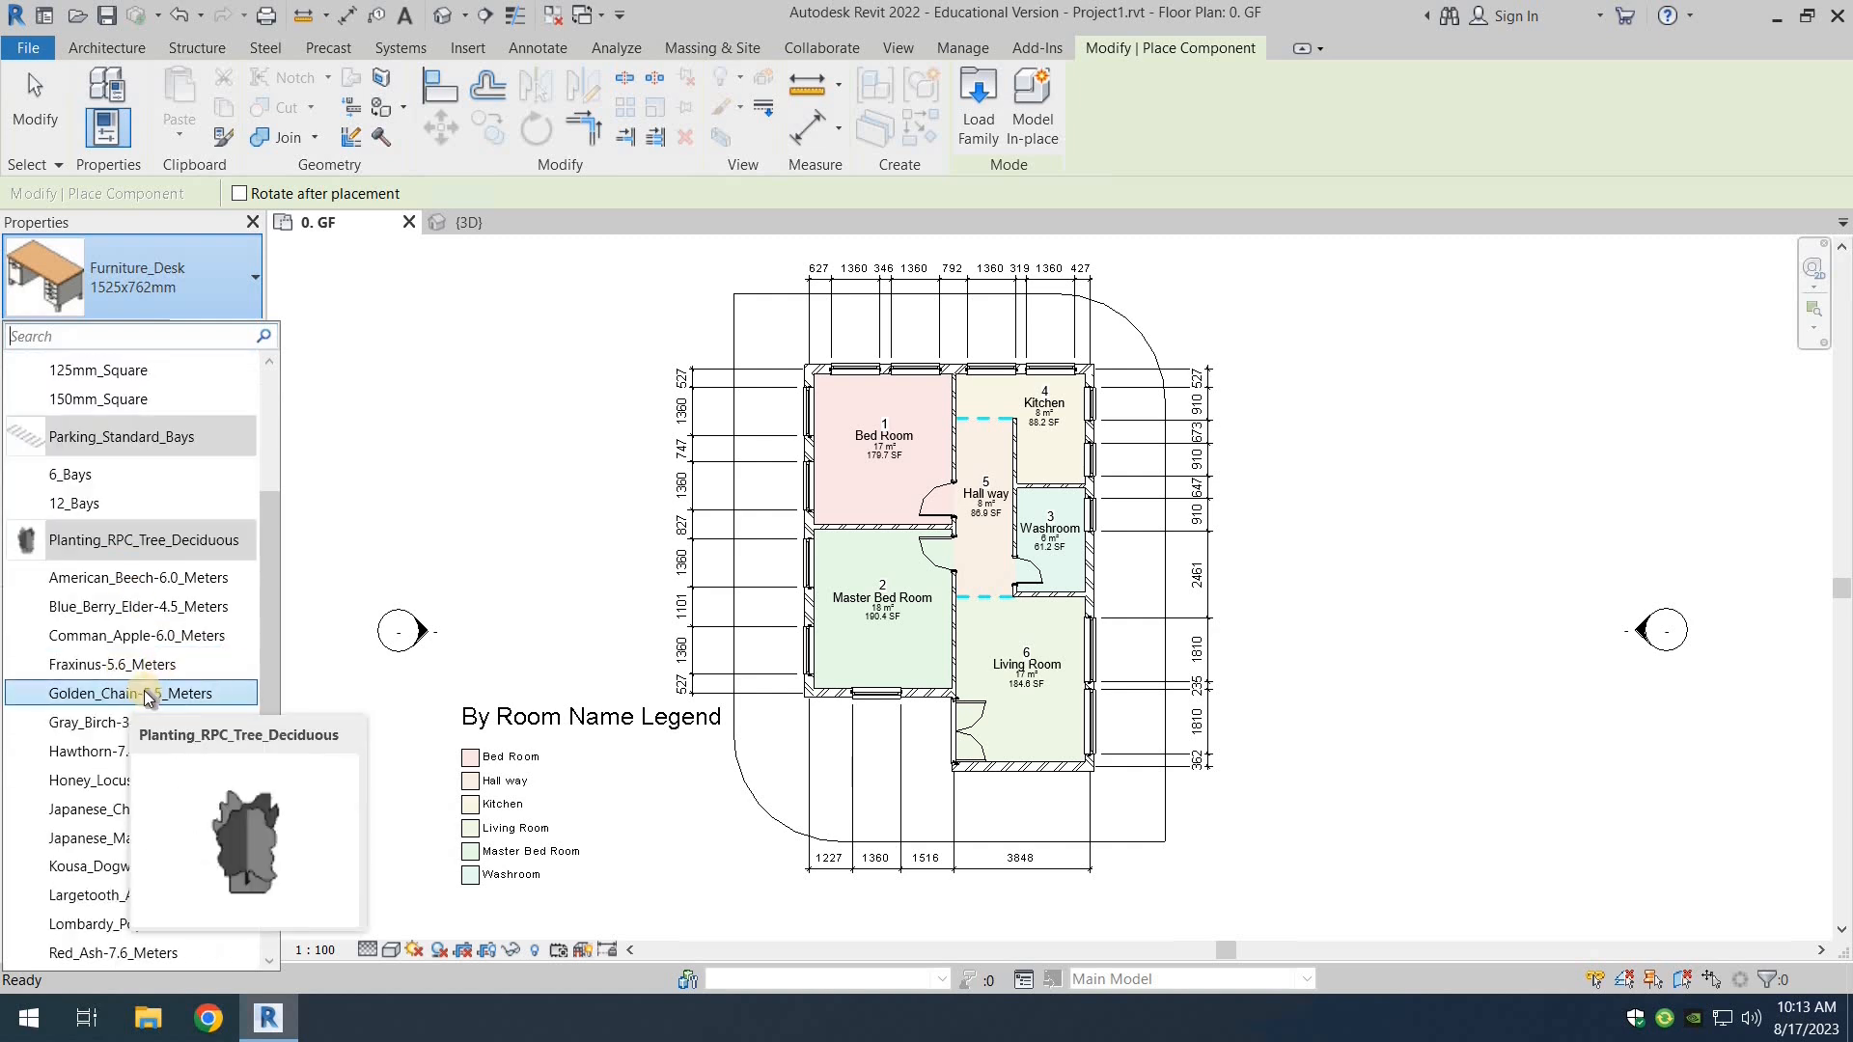
pyautogui.scroll(-2, 133, 768)
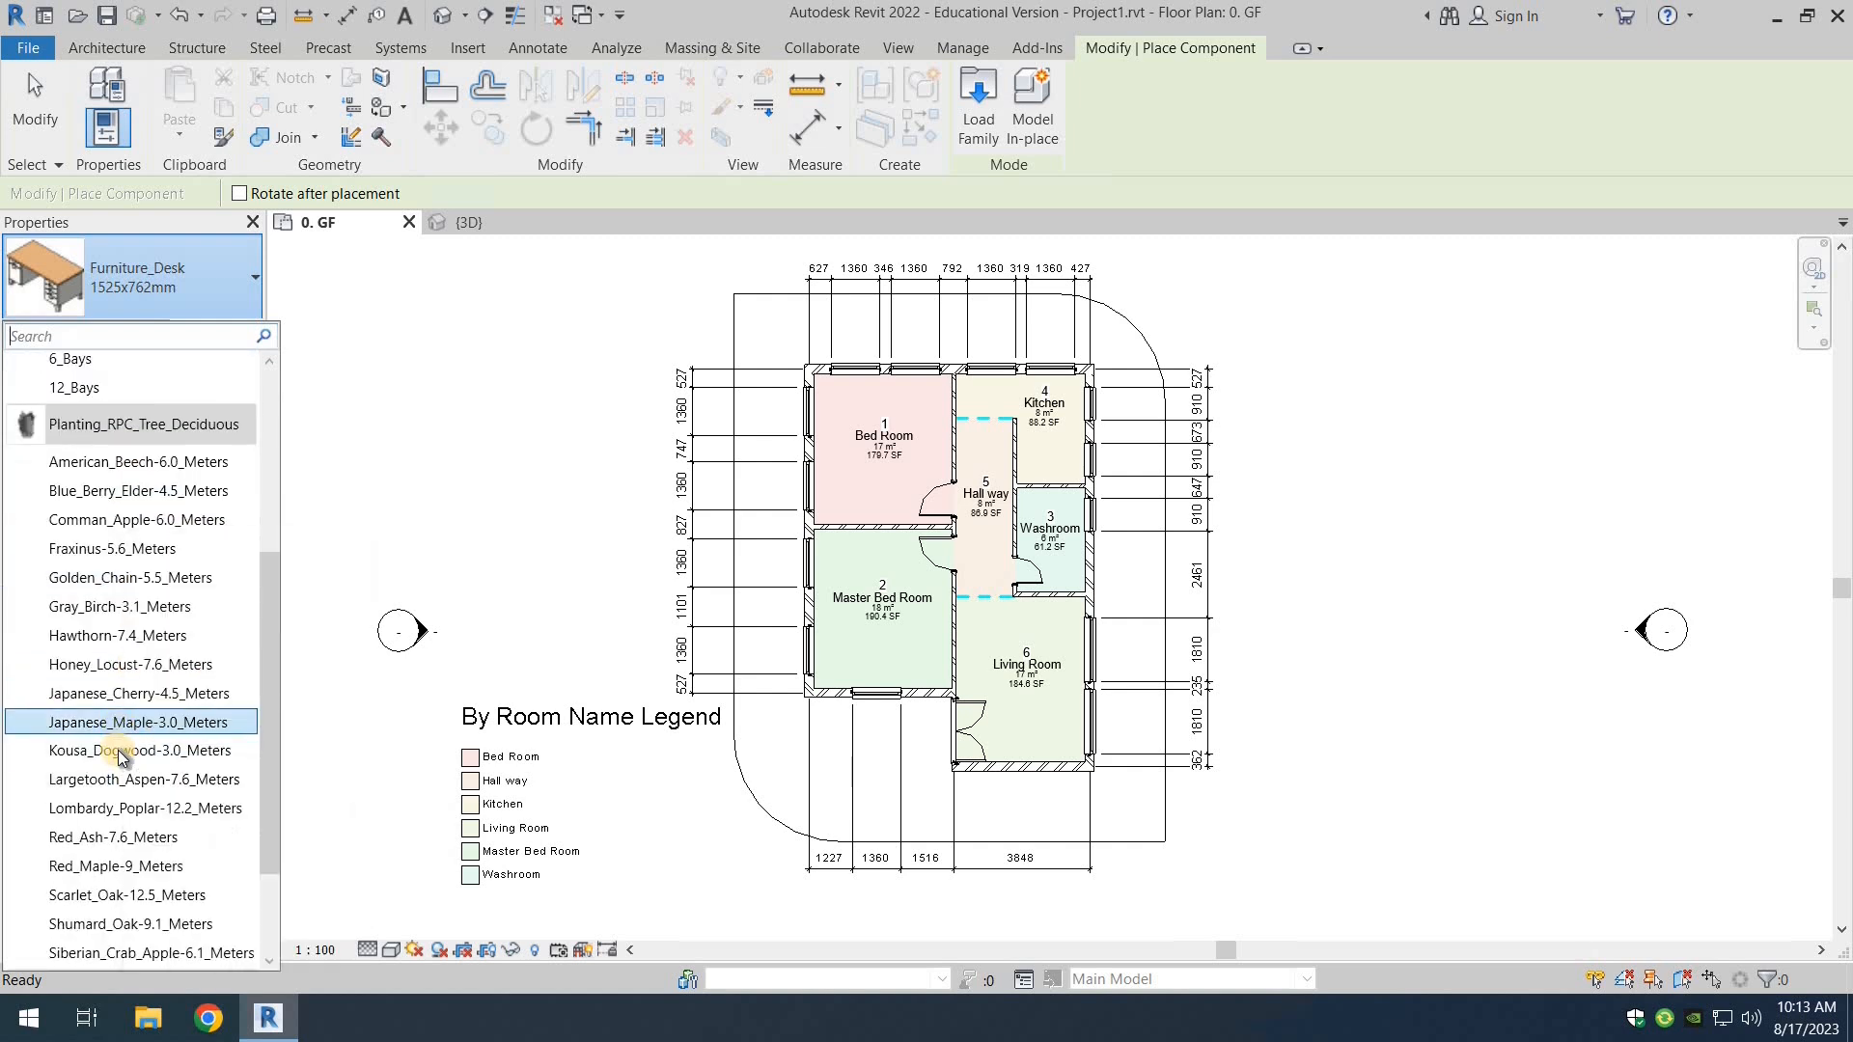
pyautogui.scroll(-3, 118, 750)
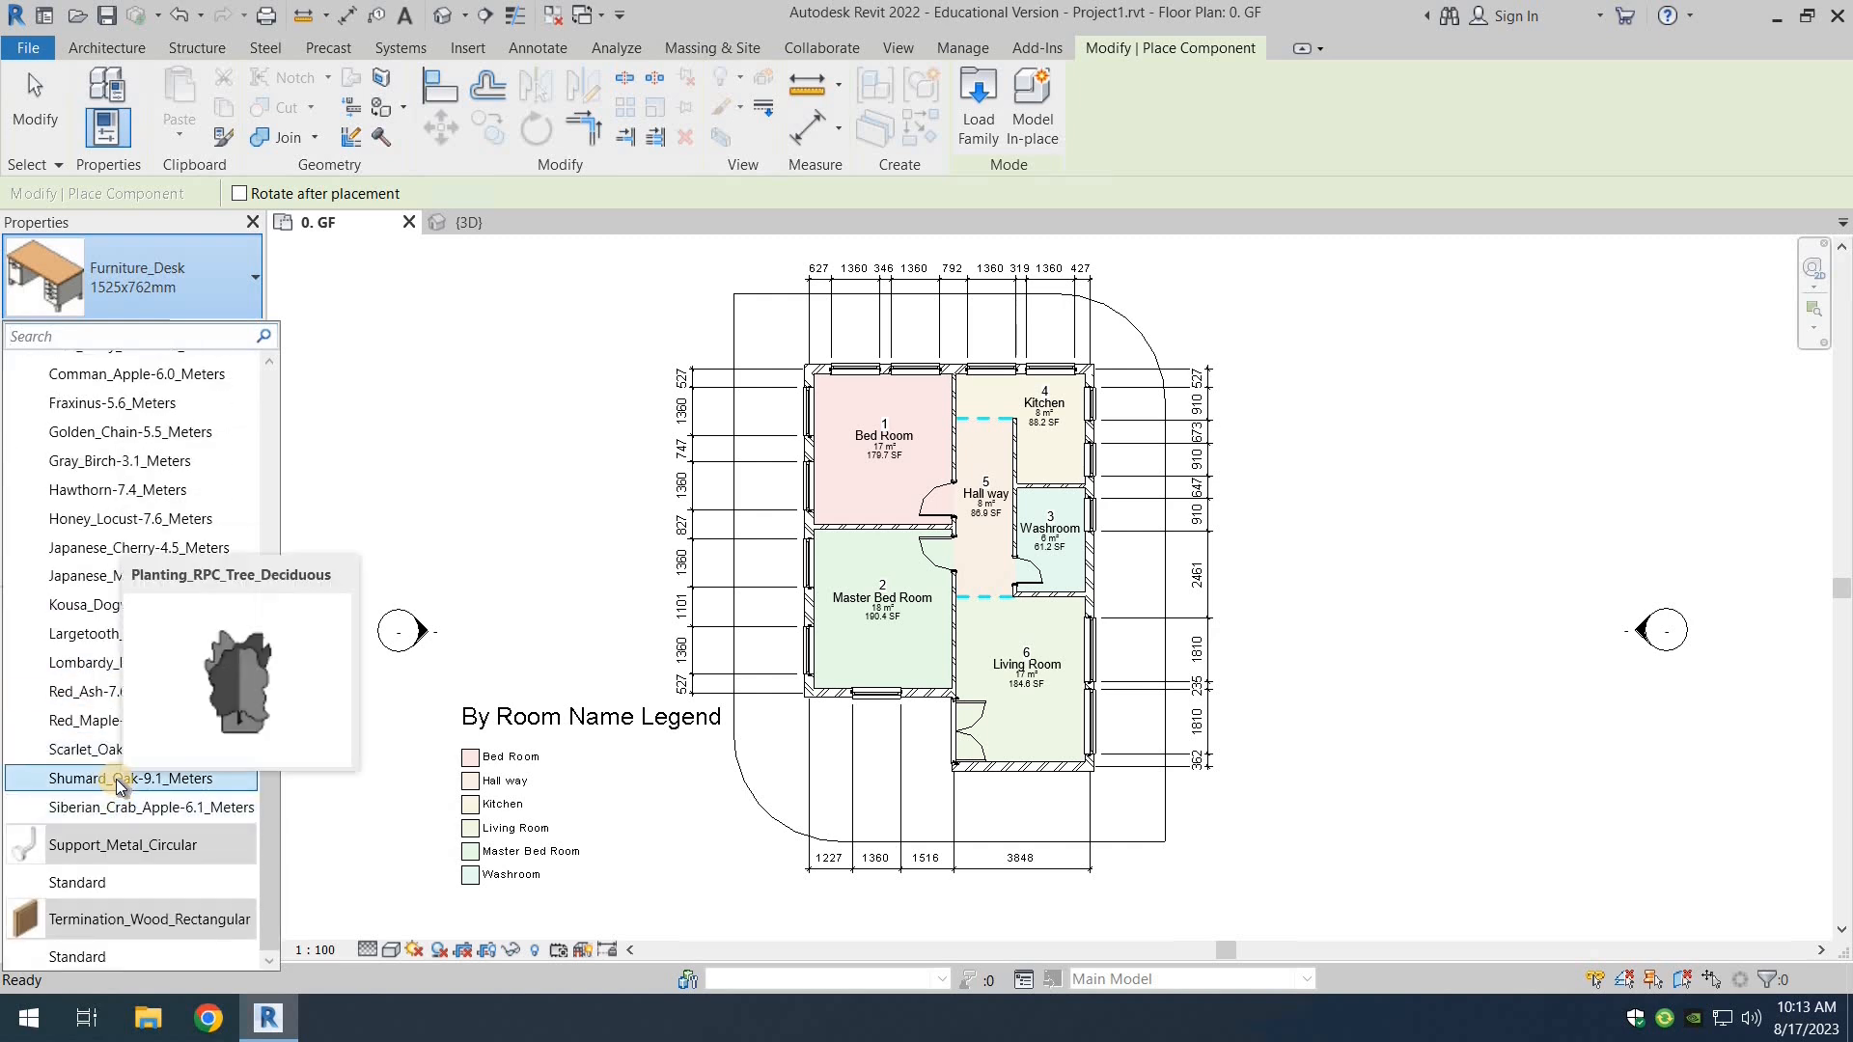
pyautogui.click(90, 778)
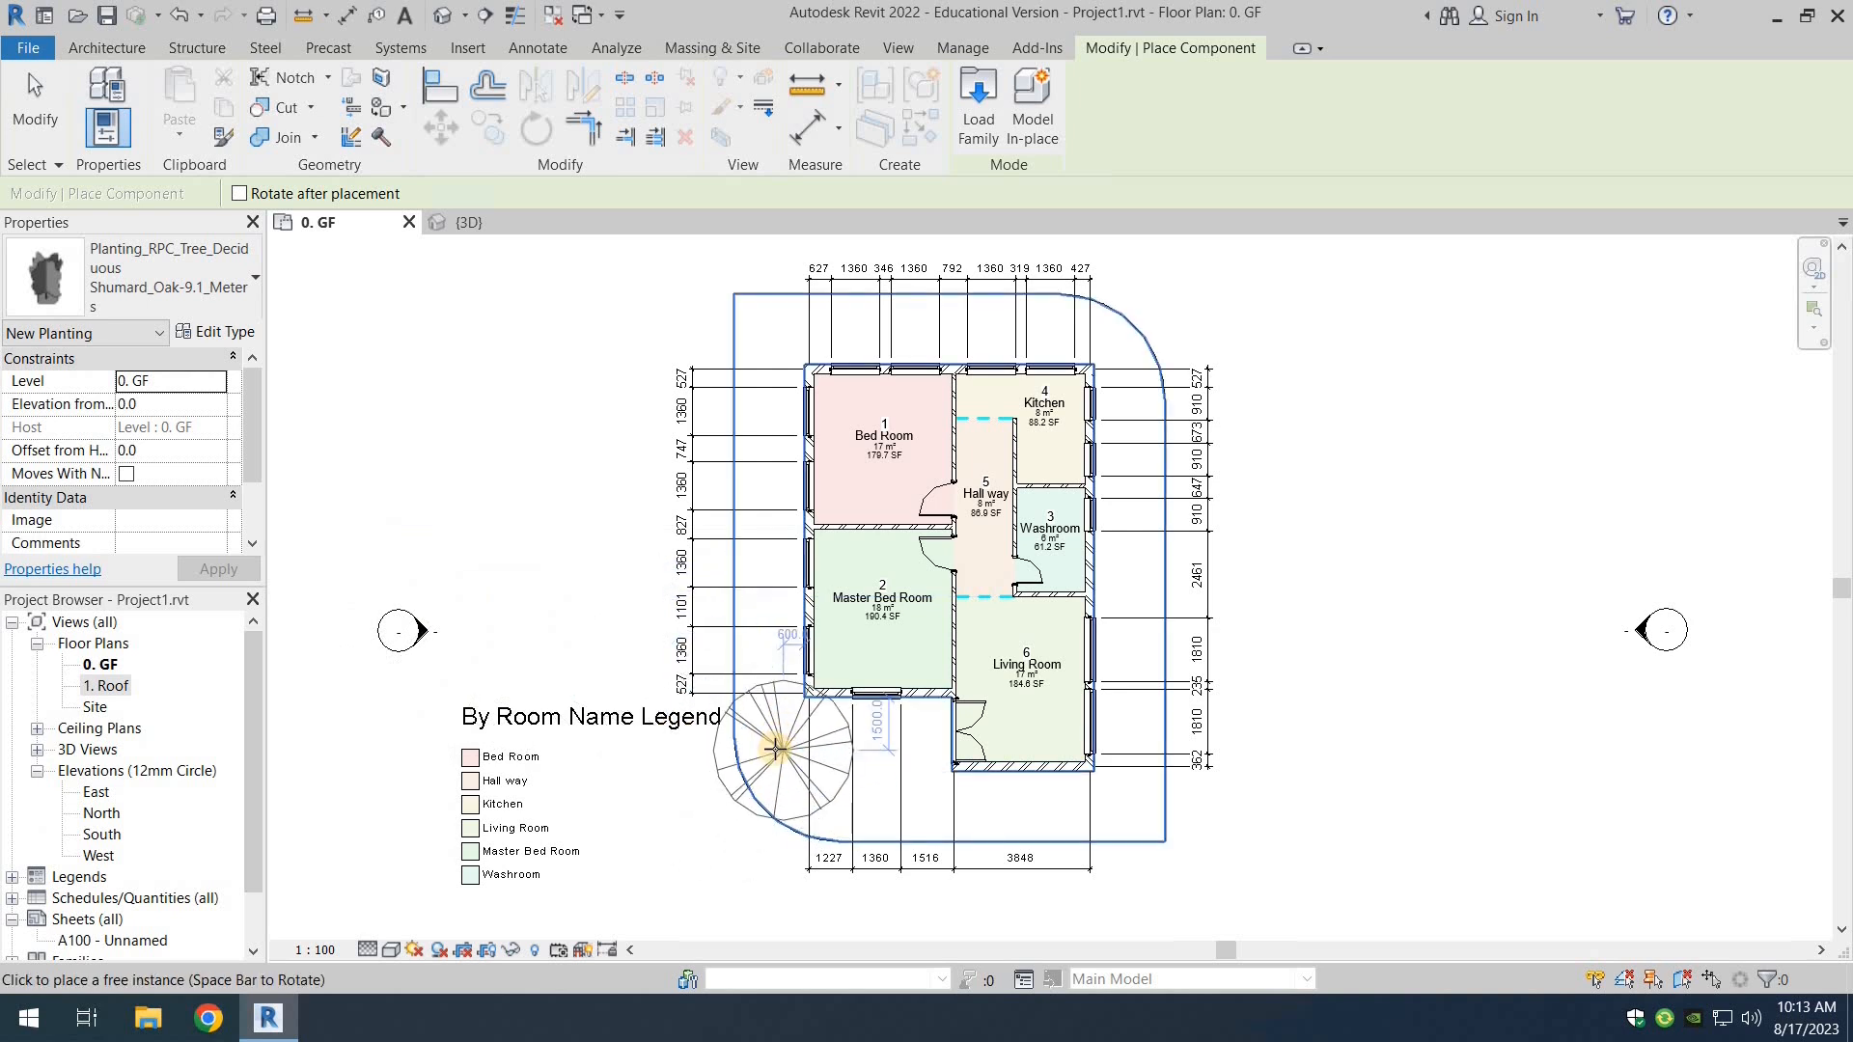
pyautogui.click(763, 738)
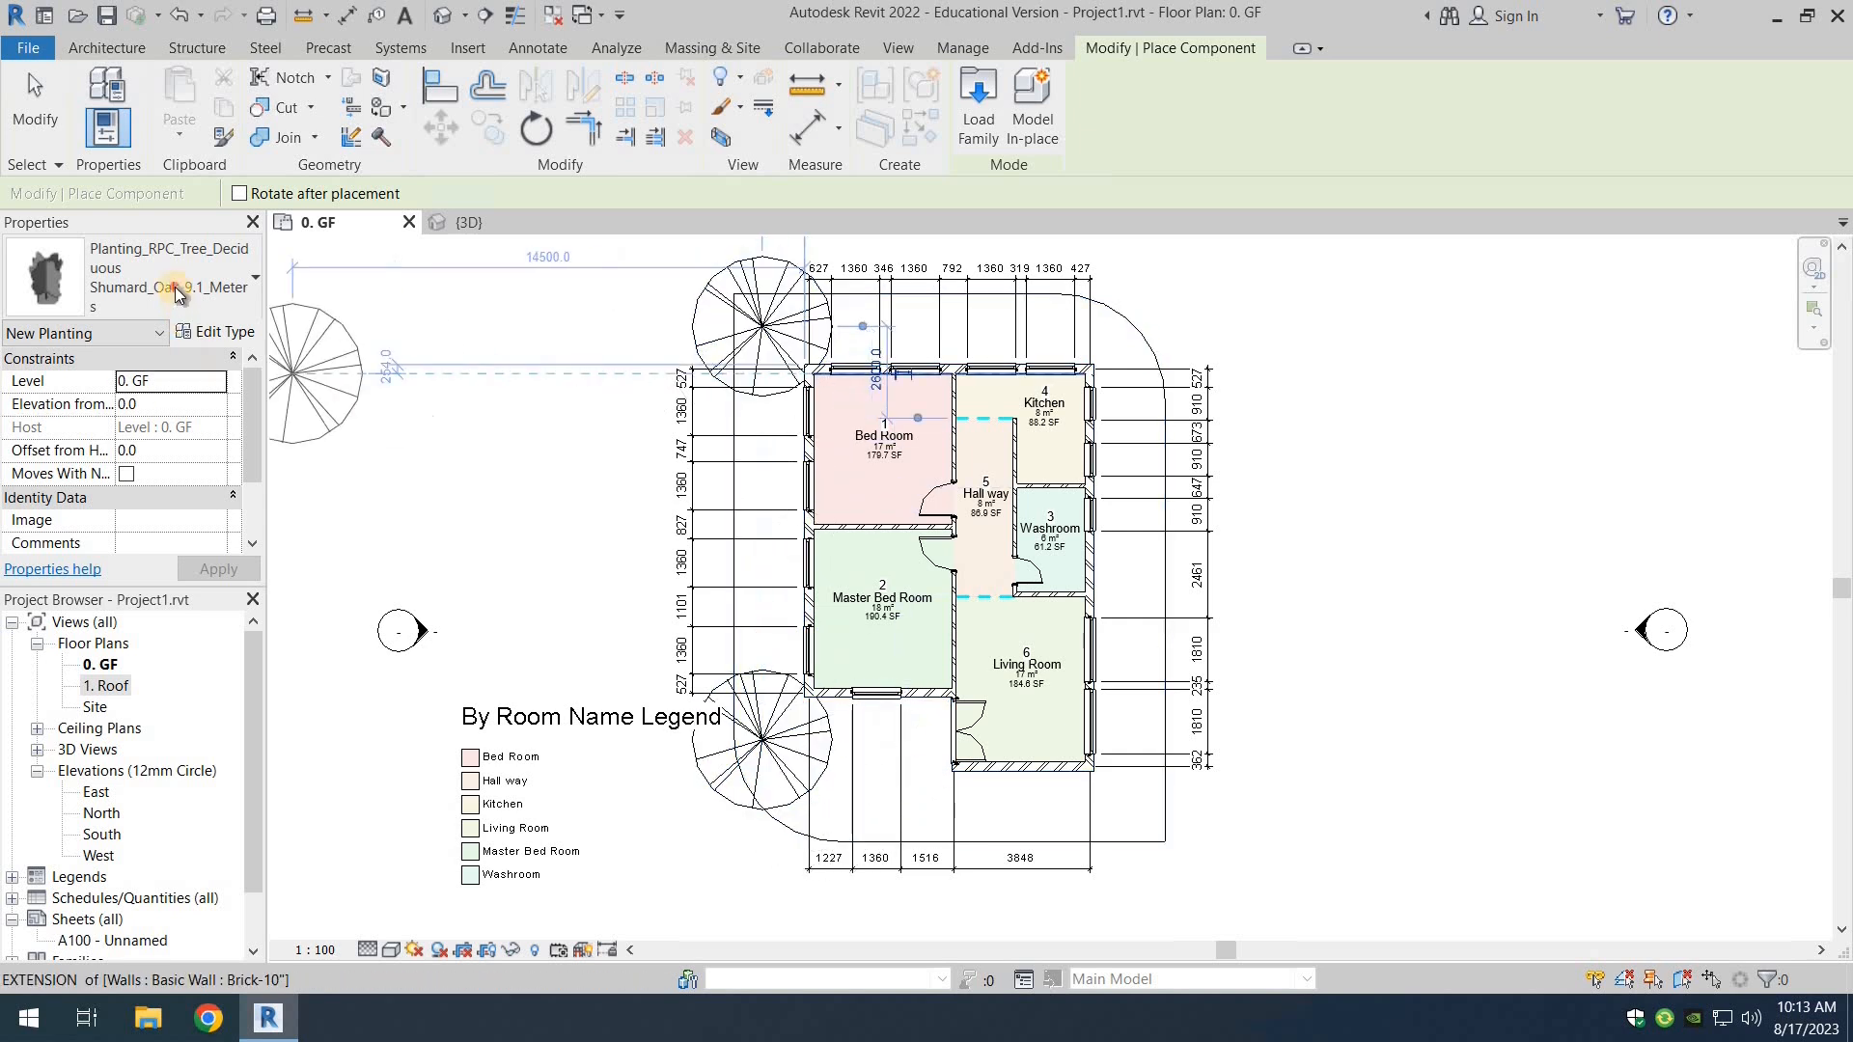
# Step: Place a Japanese_Cherry-4.5_Meters tree south of the Master Bed Room, beside the southwest oak
pyautogui.click(154, 280)
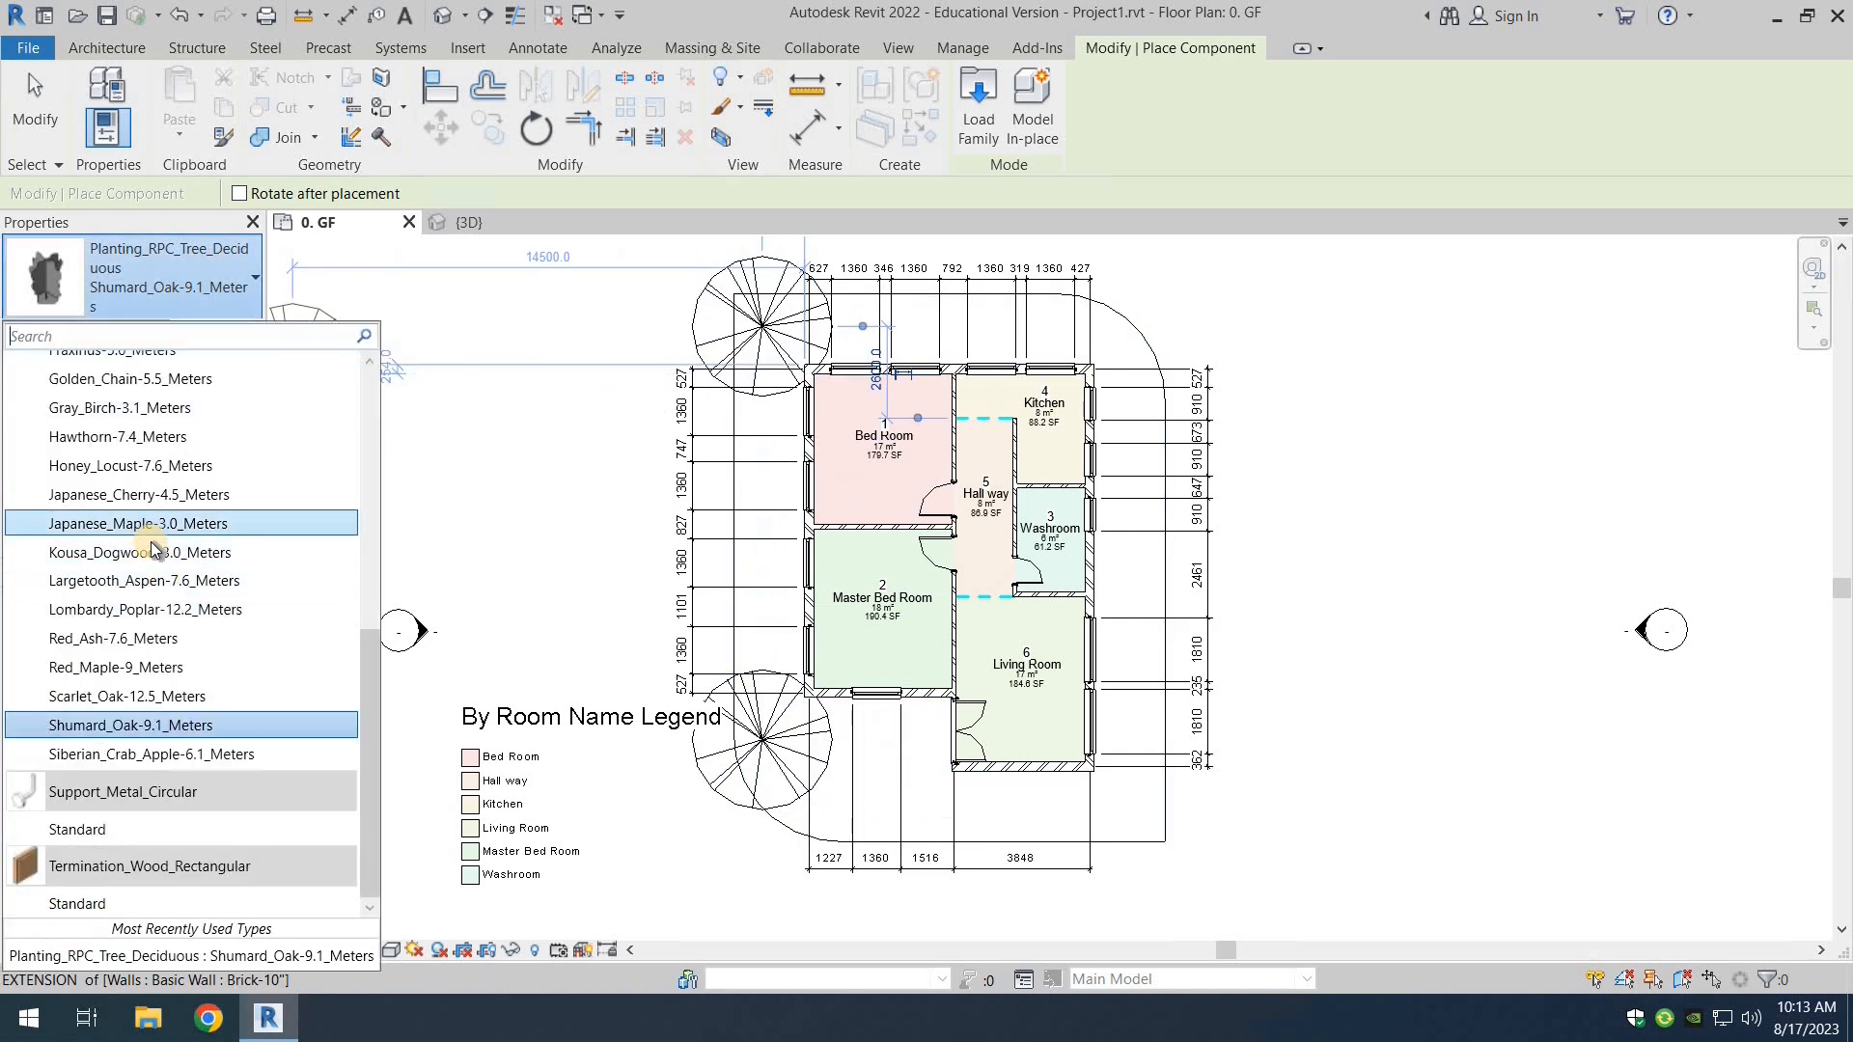
pyautogui.moveTo(151, 548)
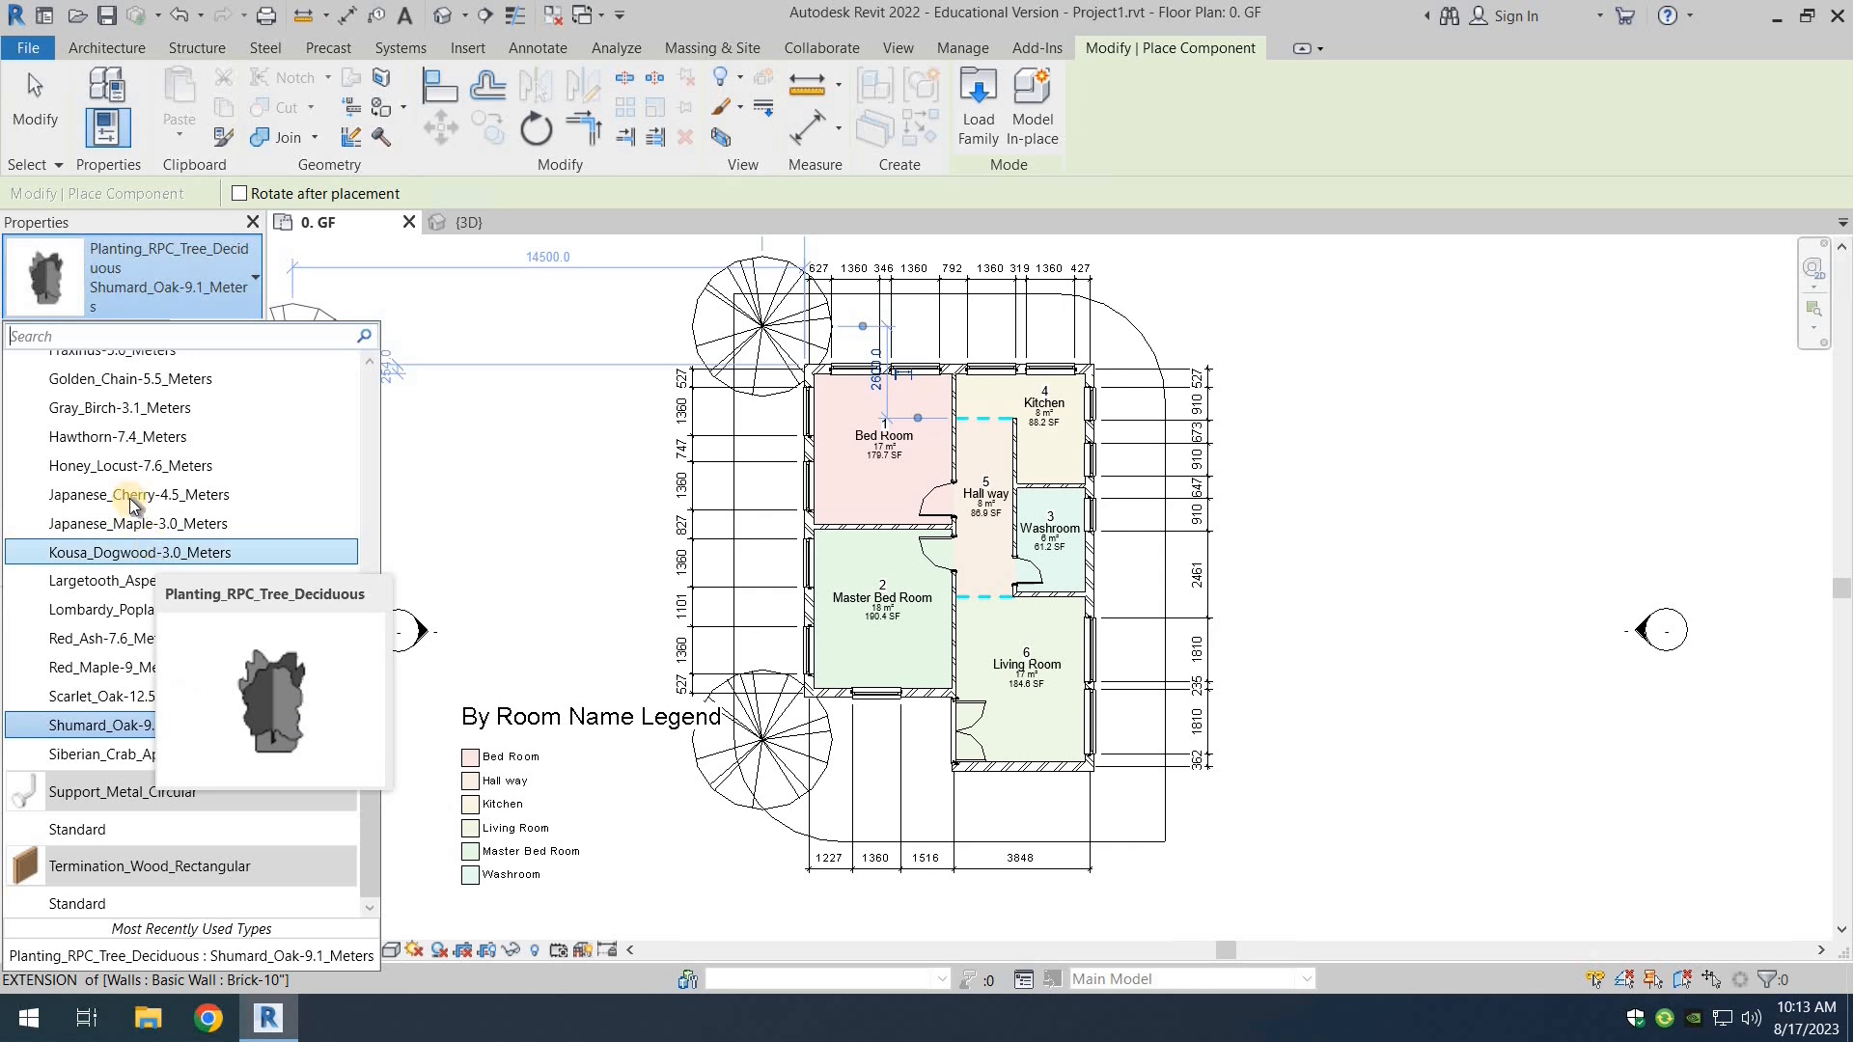
pyautogui.click(132, 503)
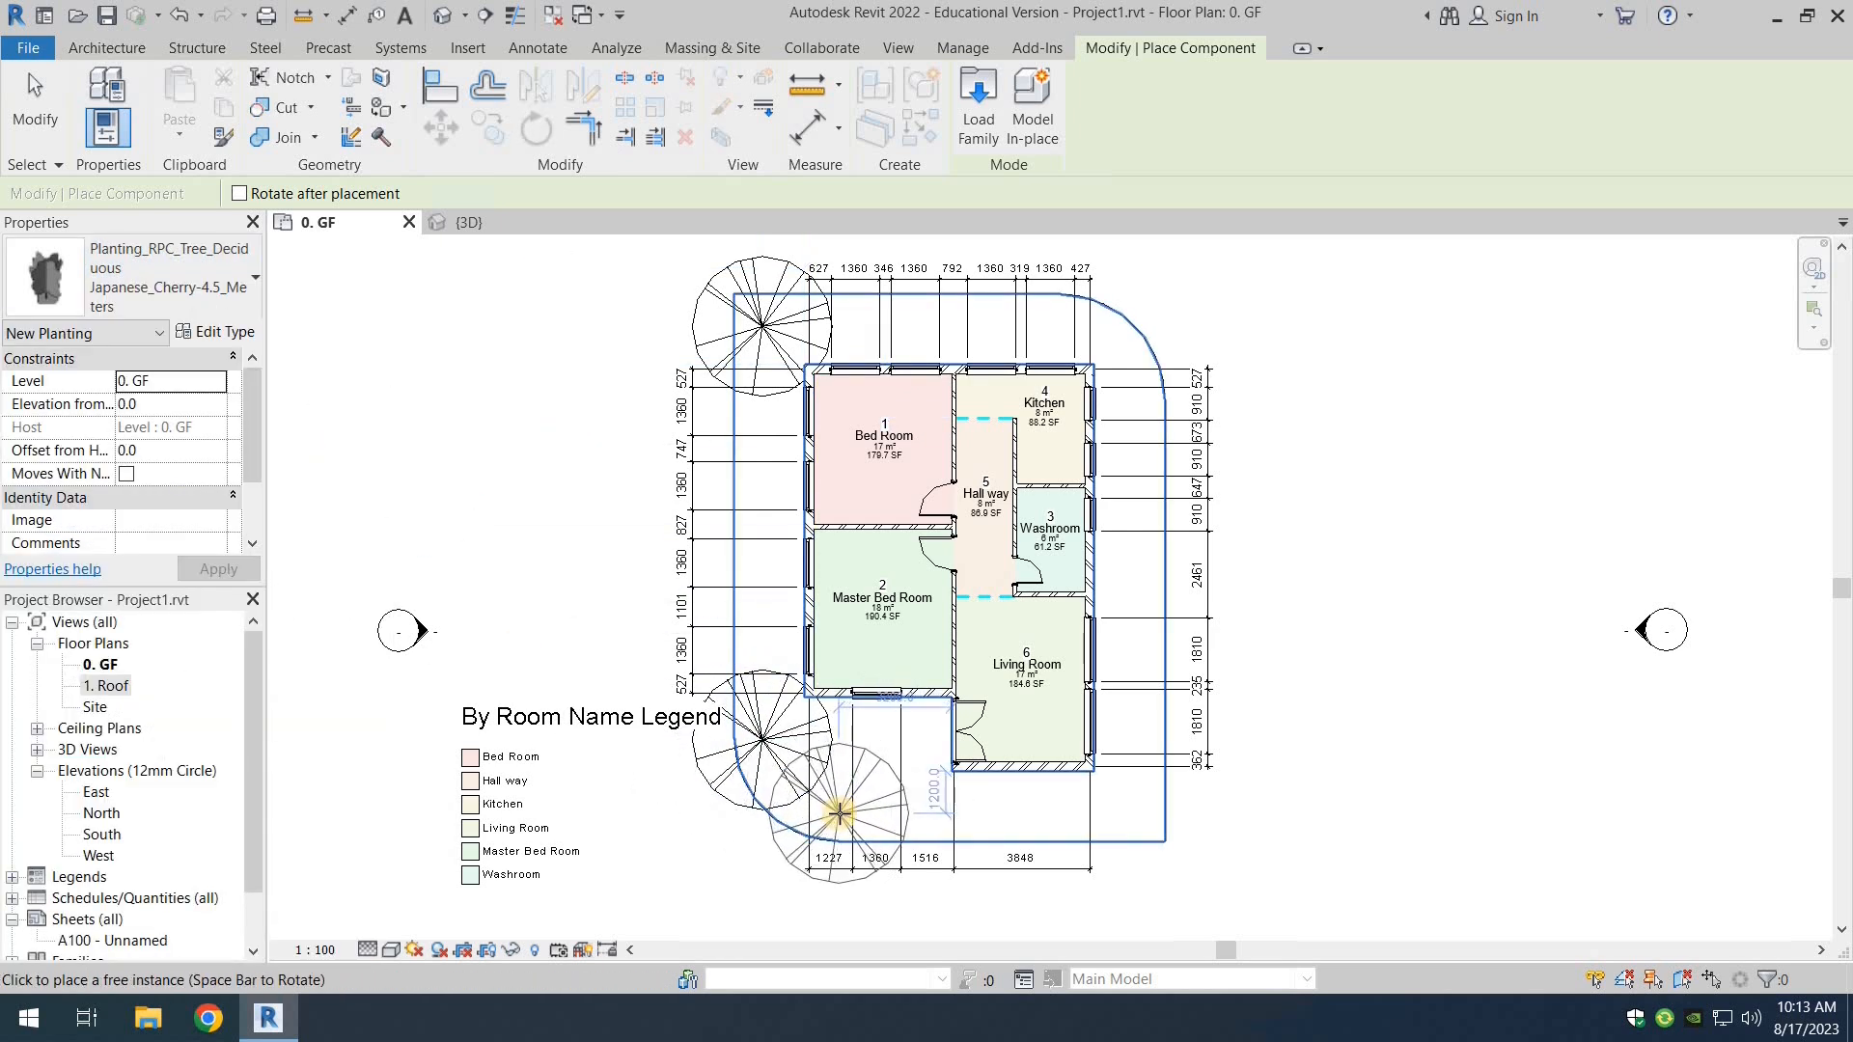
pyautogui.click(840, 814)
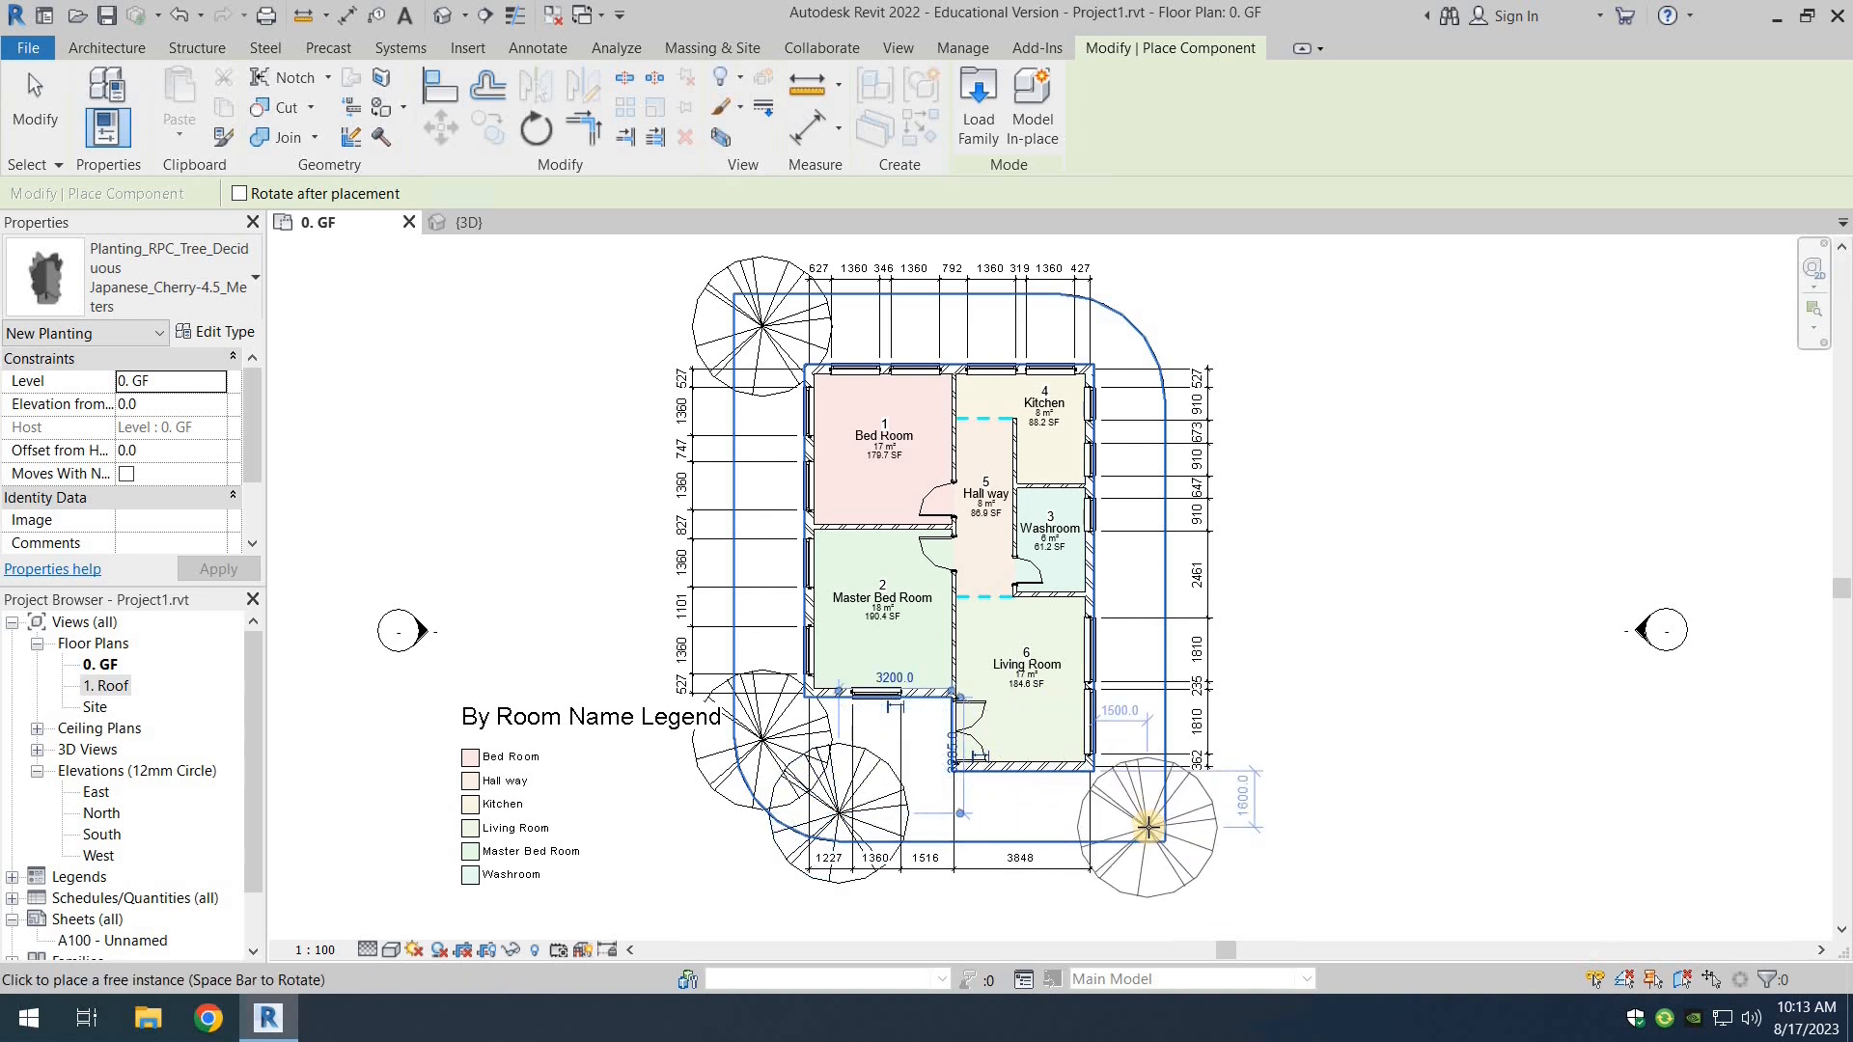
# Step: Place three Fraxinus-5.6_Meters trees along the building's east side, from the northeast corner down to the Living Room, and end placement
pyautogui.click(177, 309)
pyautogui.scroll(2, 170, 533)
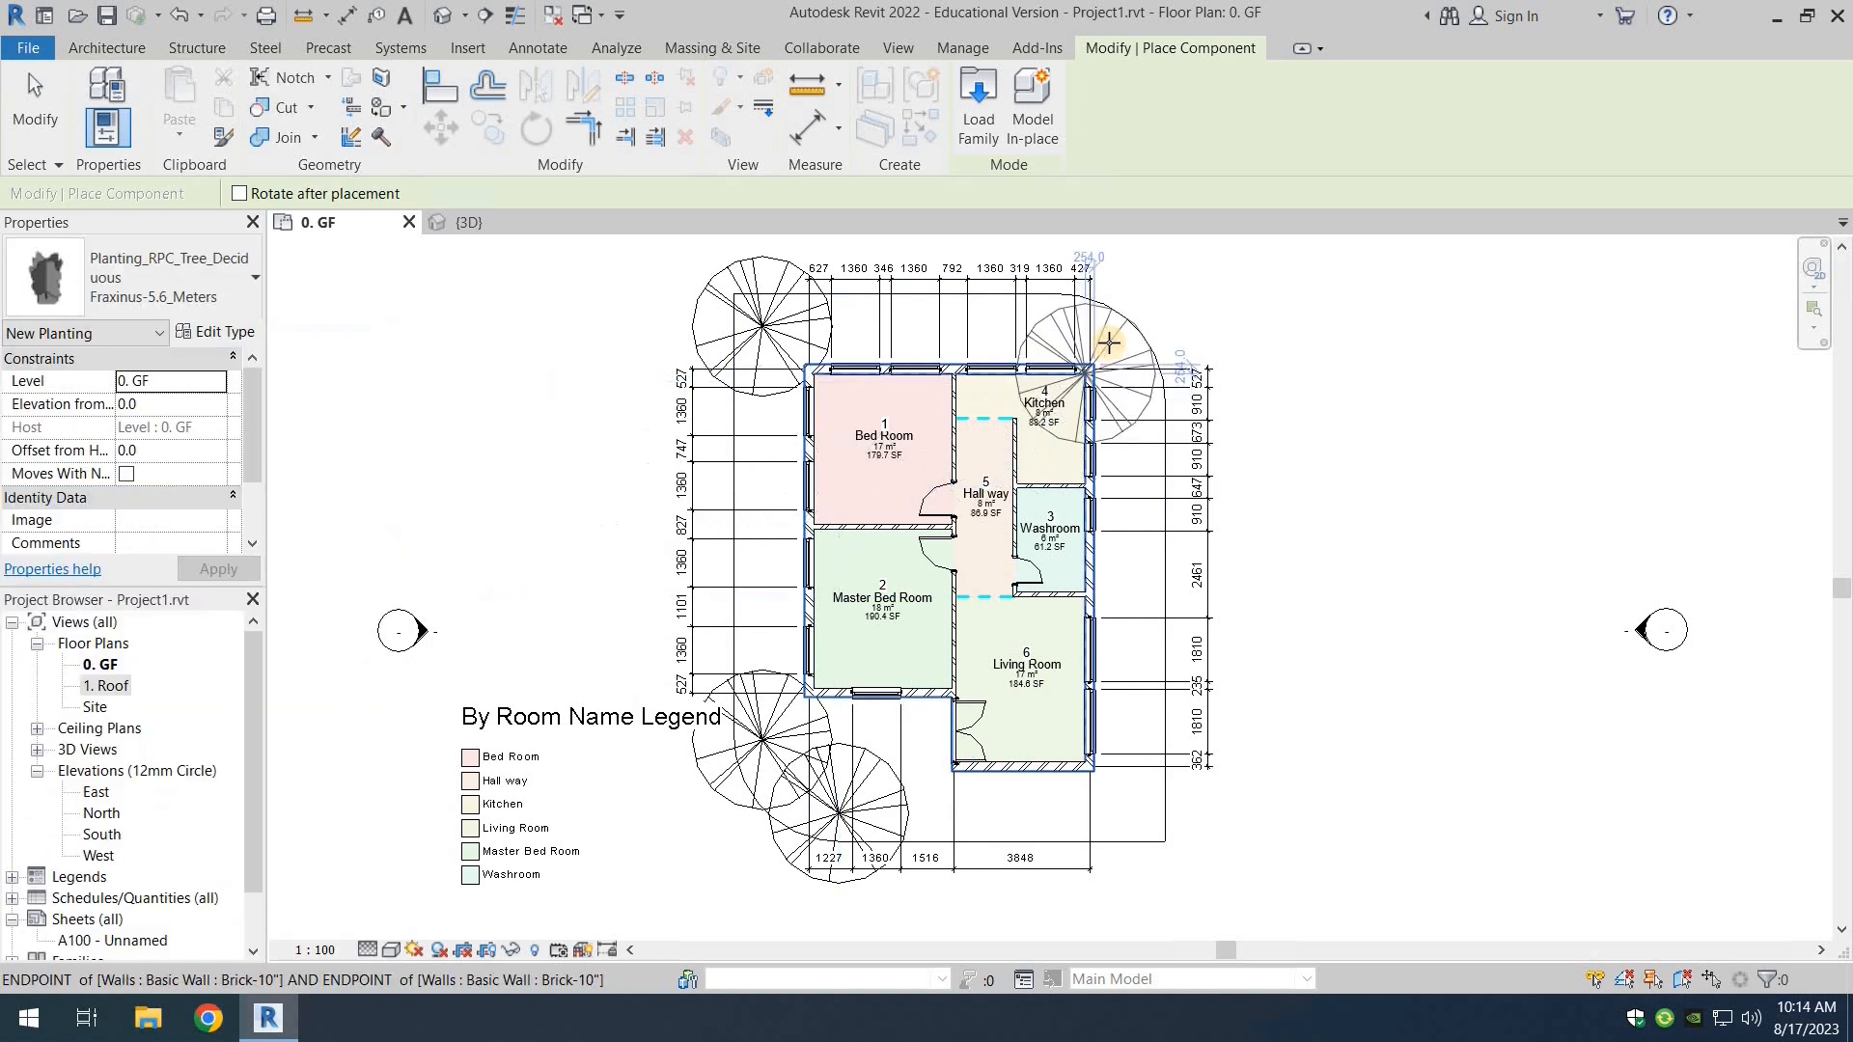
pyautogui.click(1142, 390)
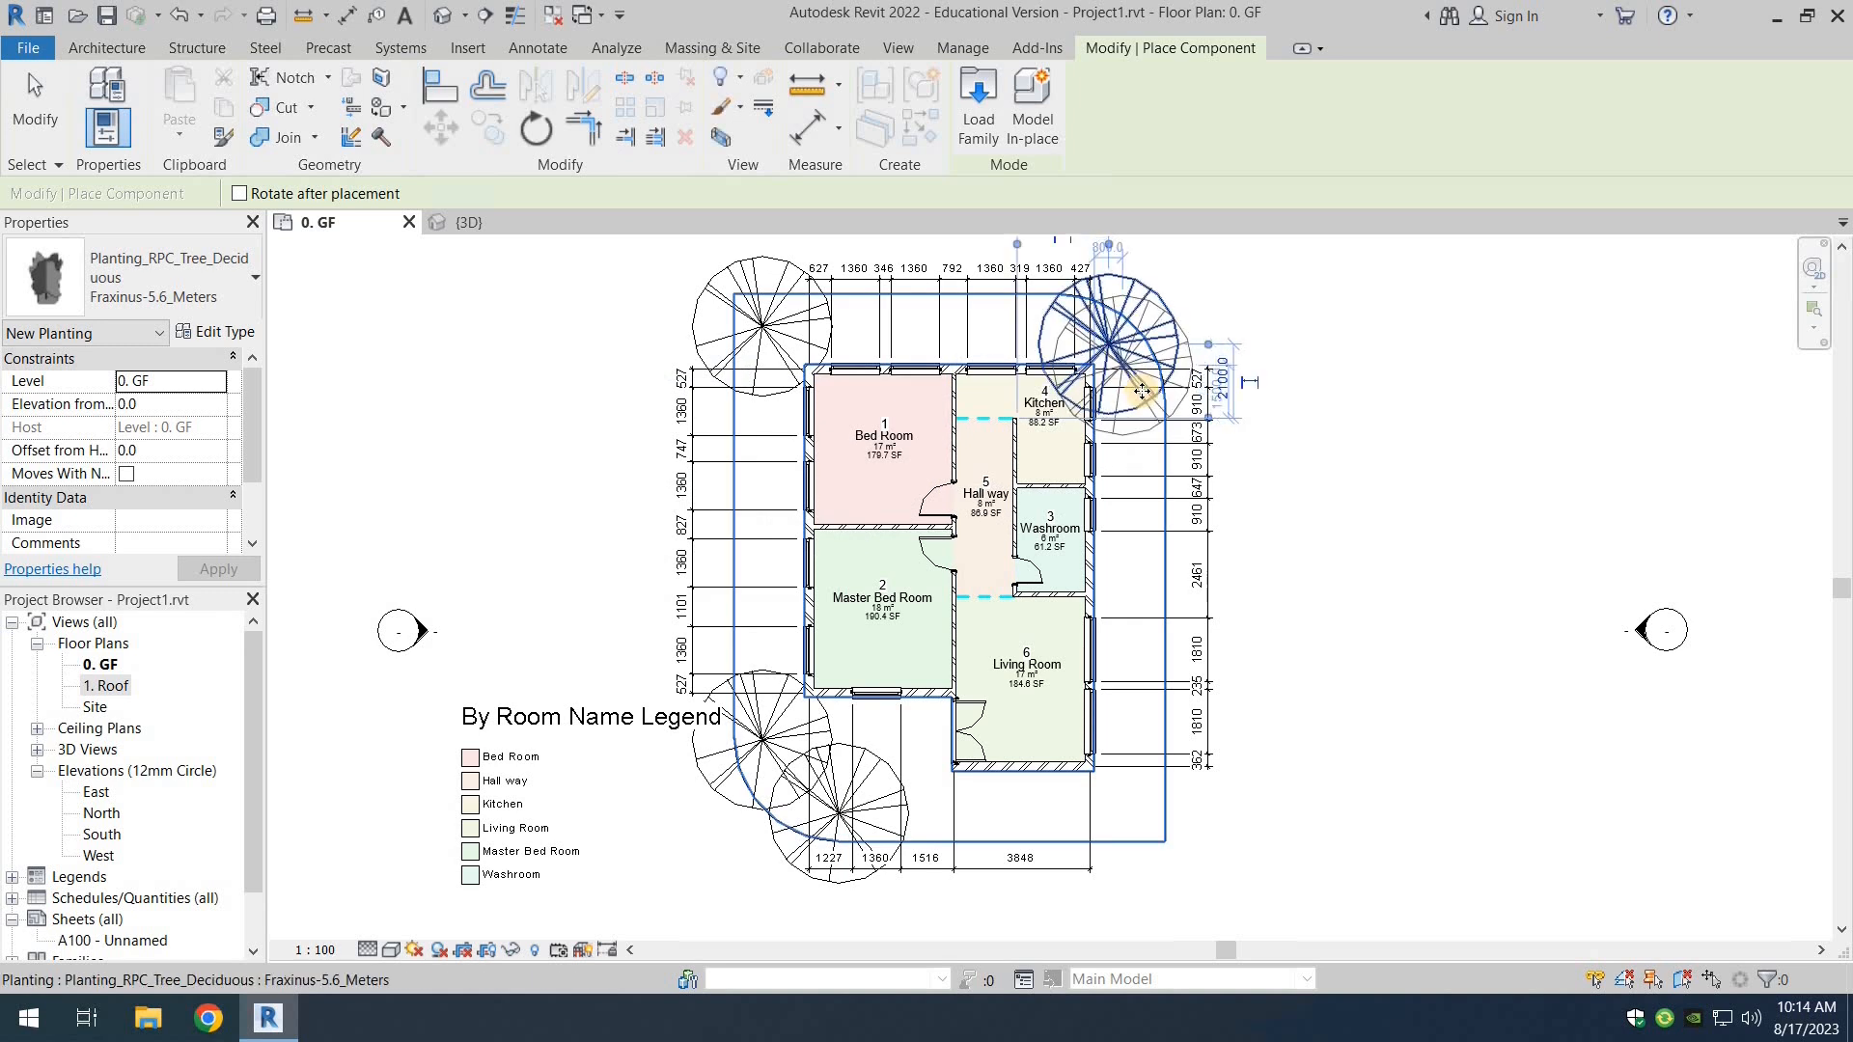
pyautogui.click(1129, 487)
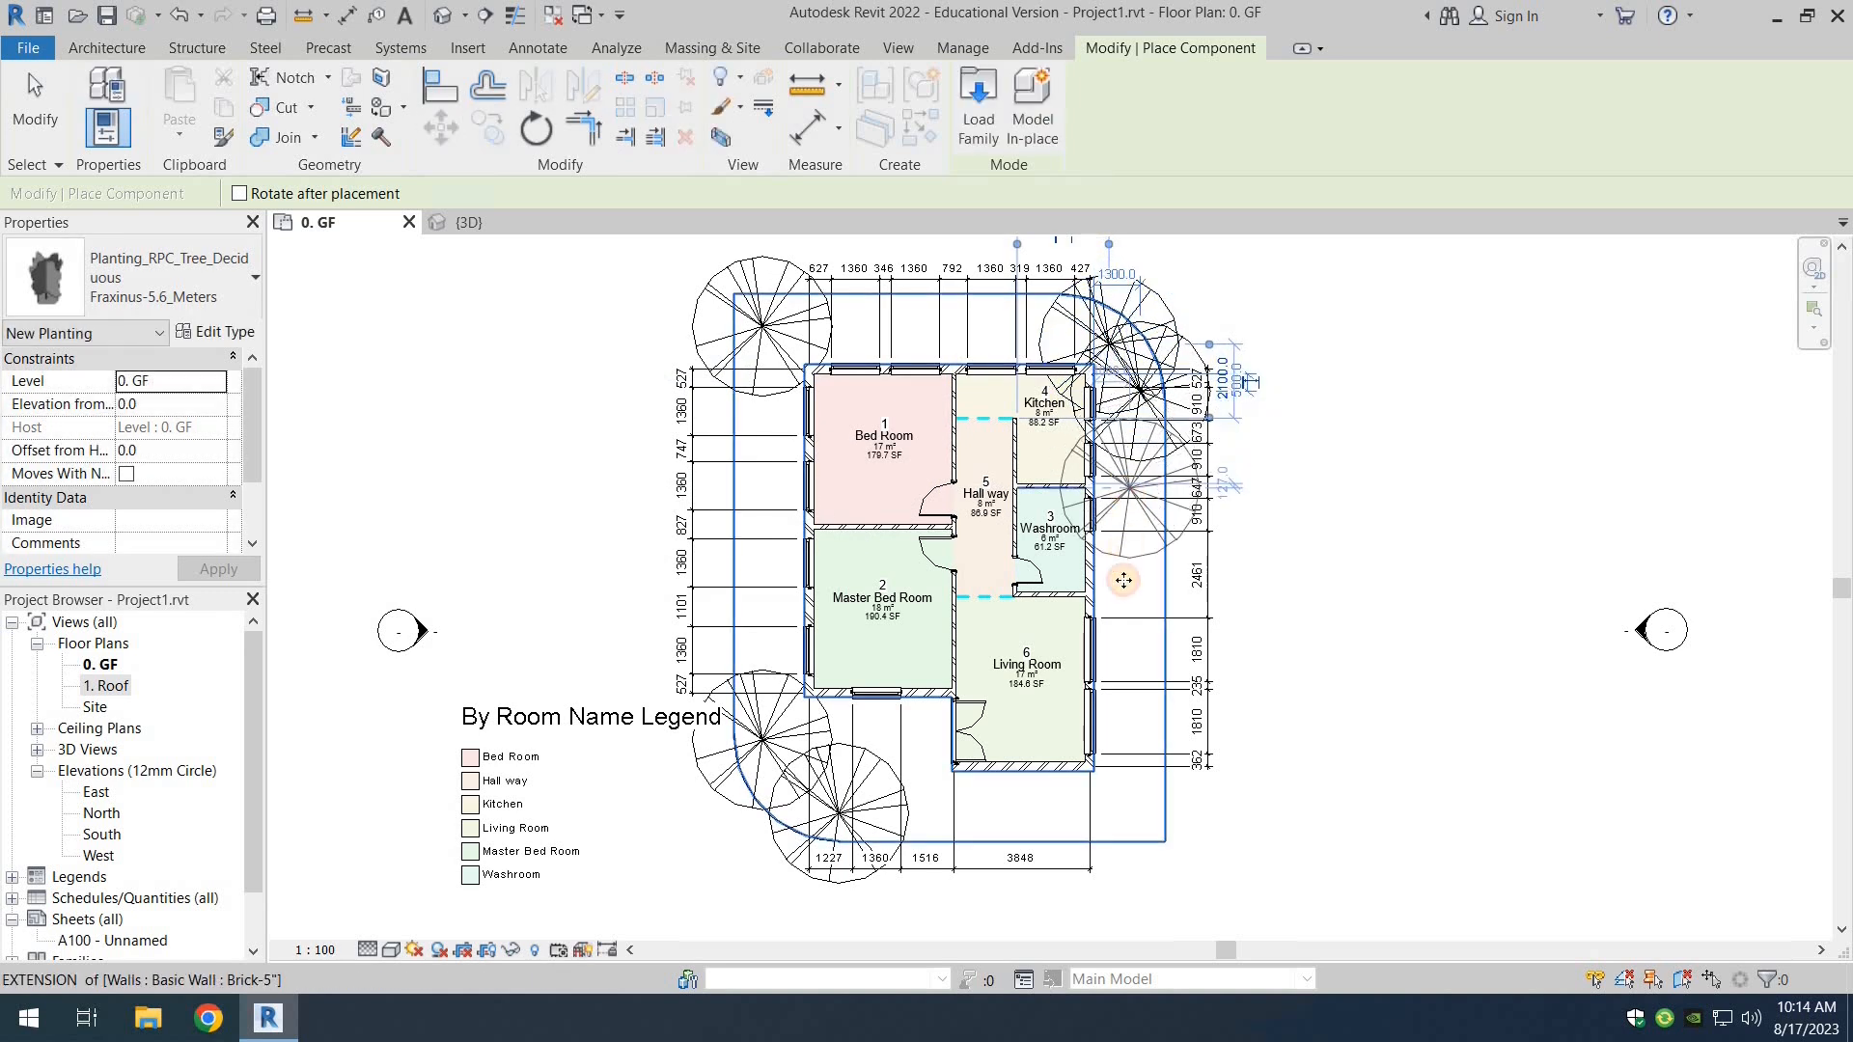
pyautogui.click(1134, 658)
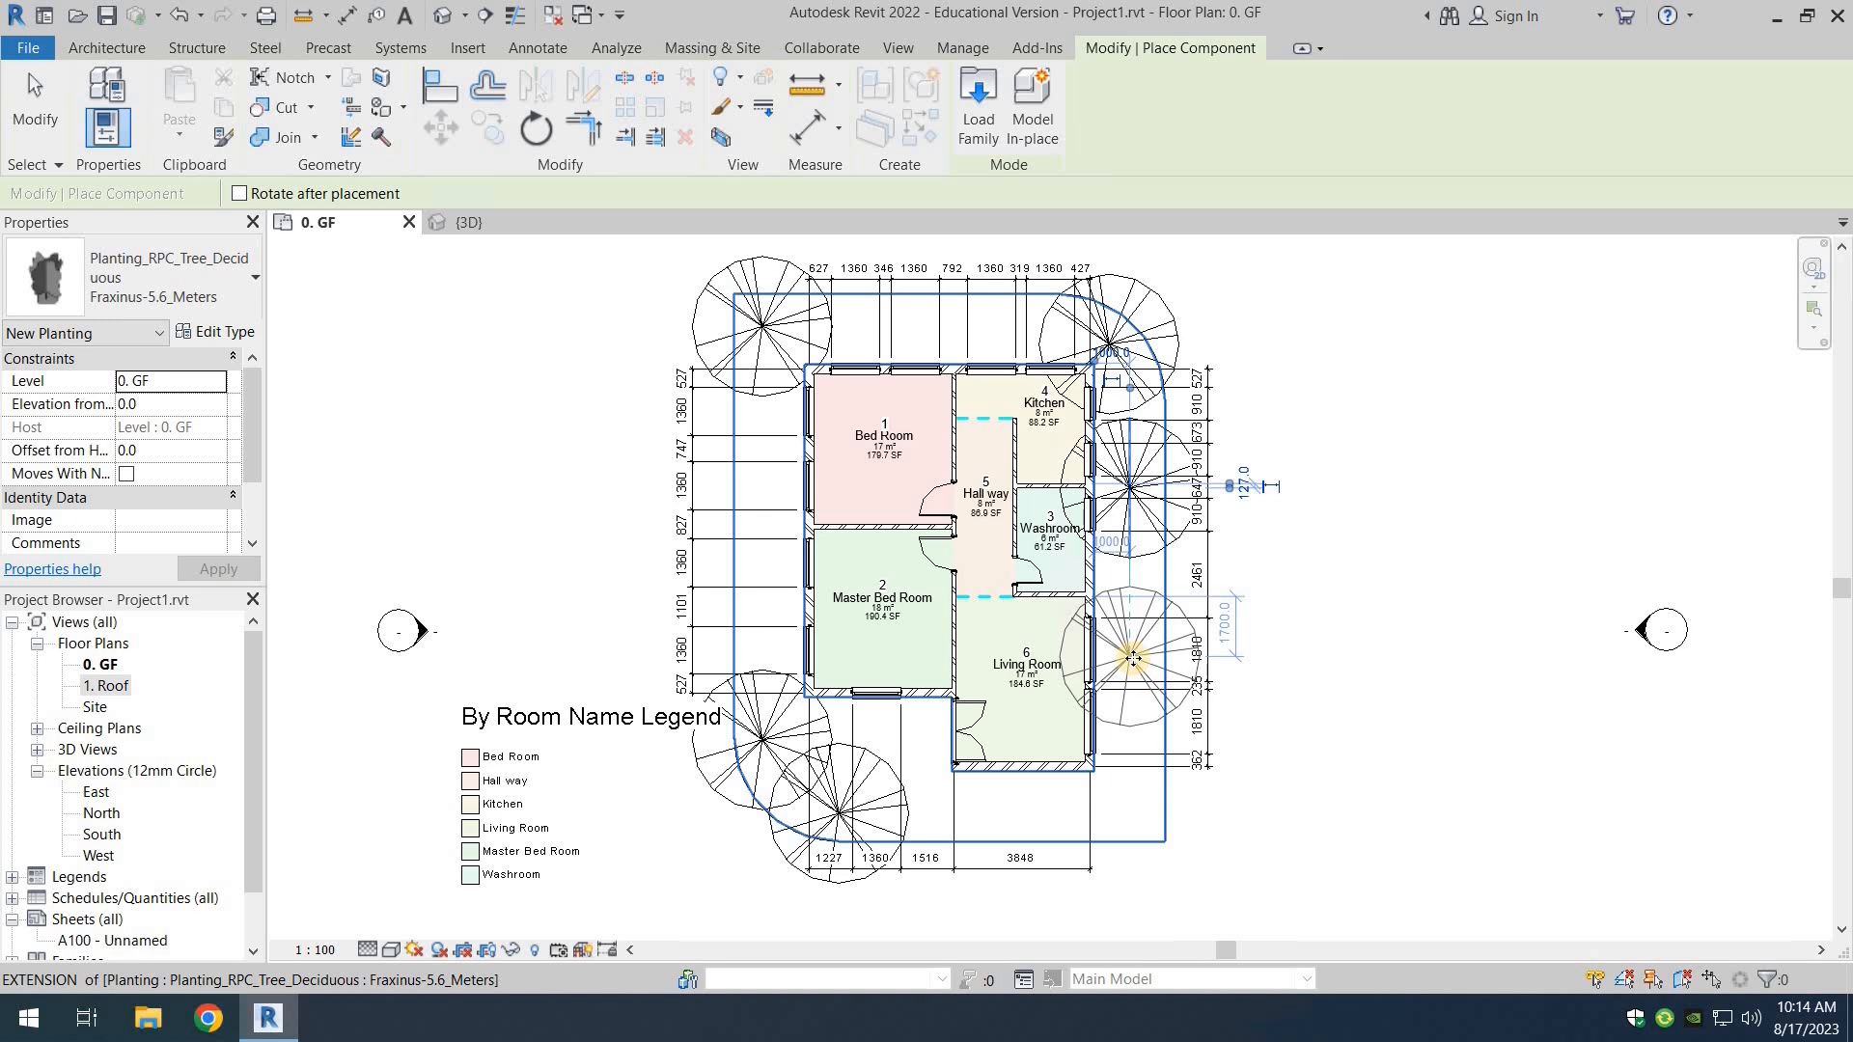
pyautogui.click(37, 111)
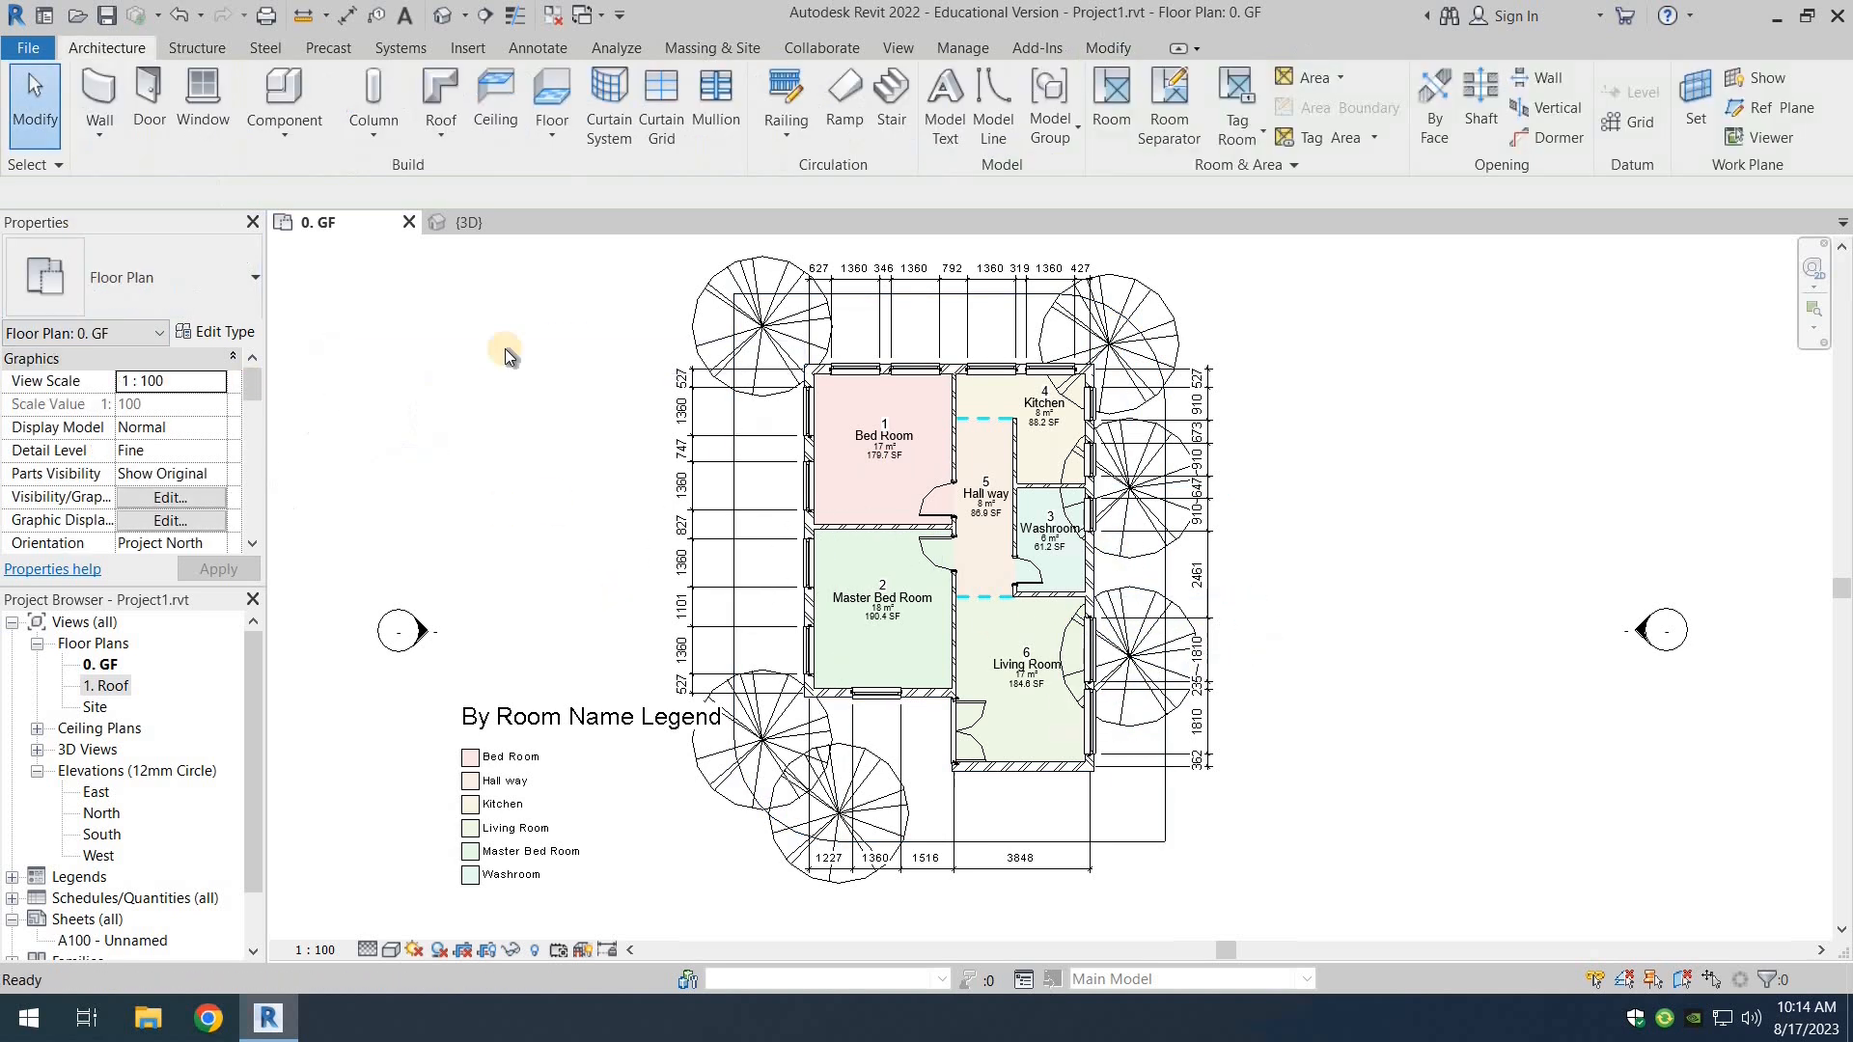
# Step: Inspect the building in the 3D view and delete the Fraxinus tree at its northeast corner
pyautogui.click(471, 223)
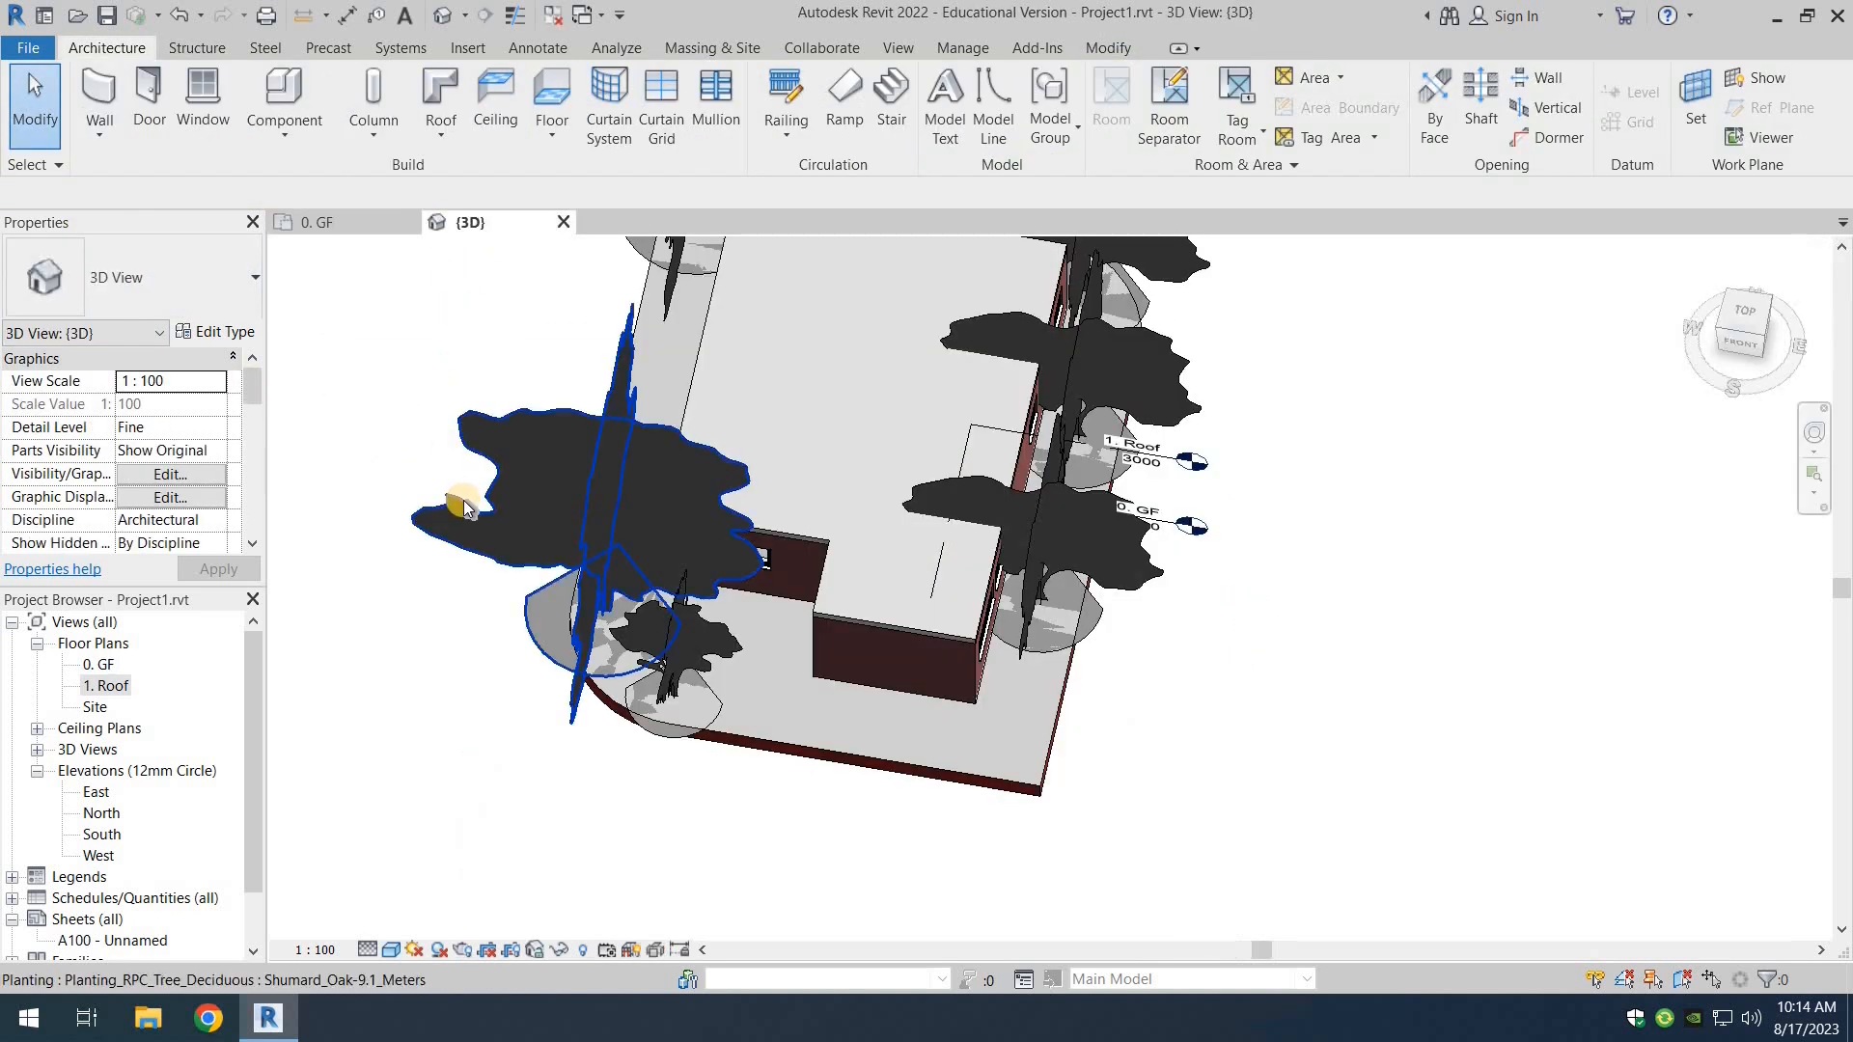
pyautogui.scroll(-1, 463, 502)
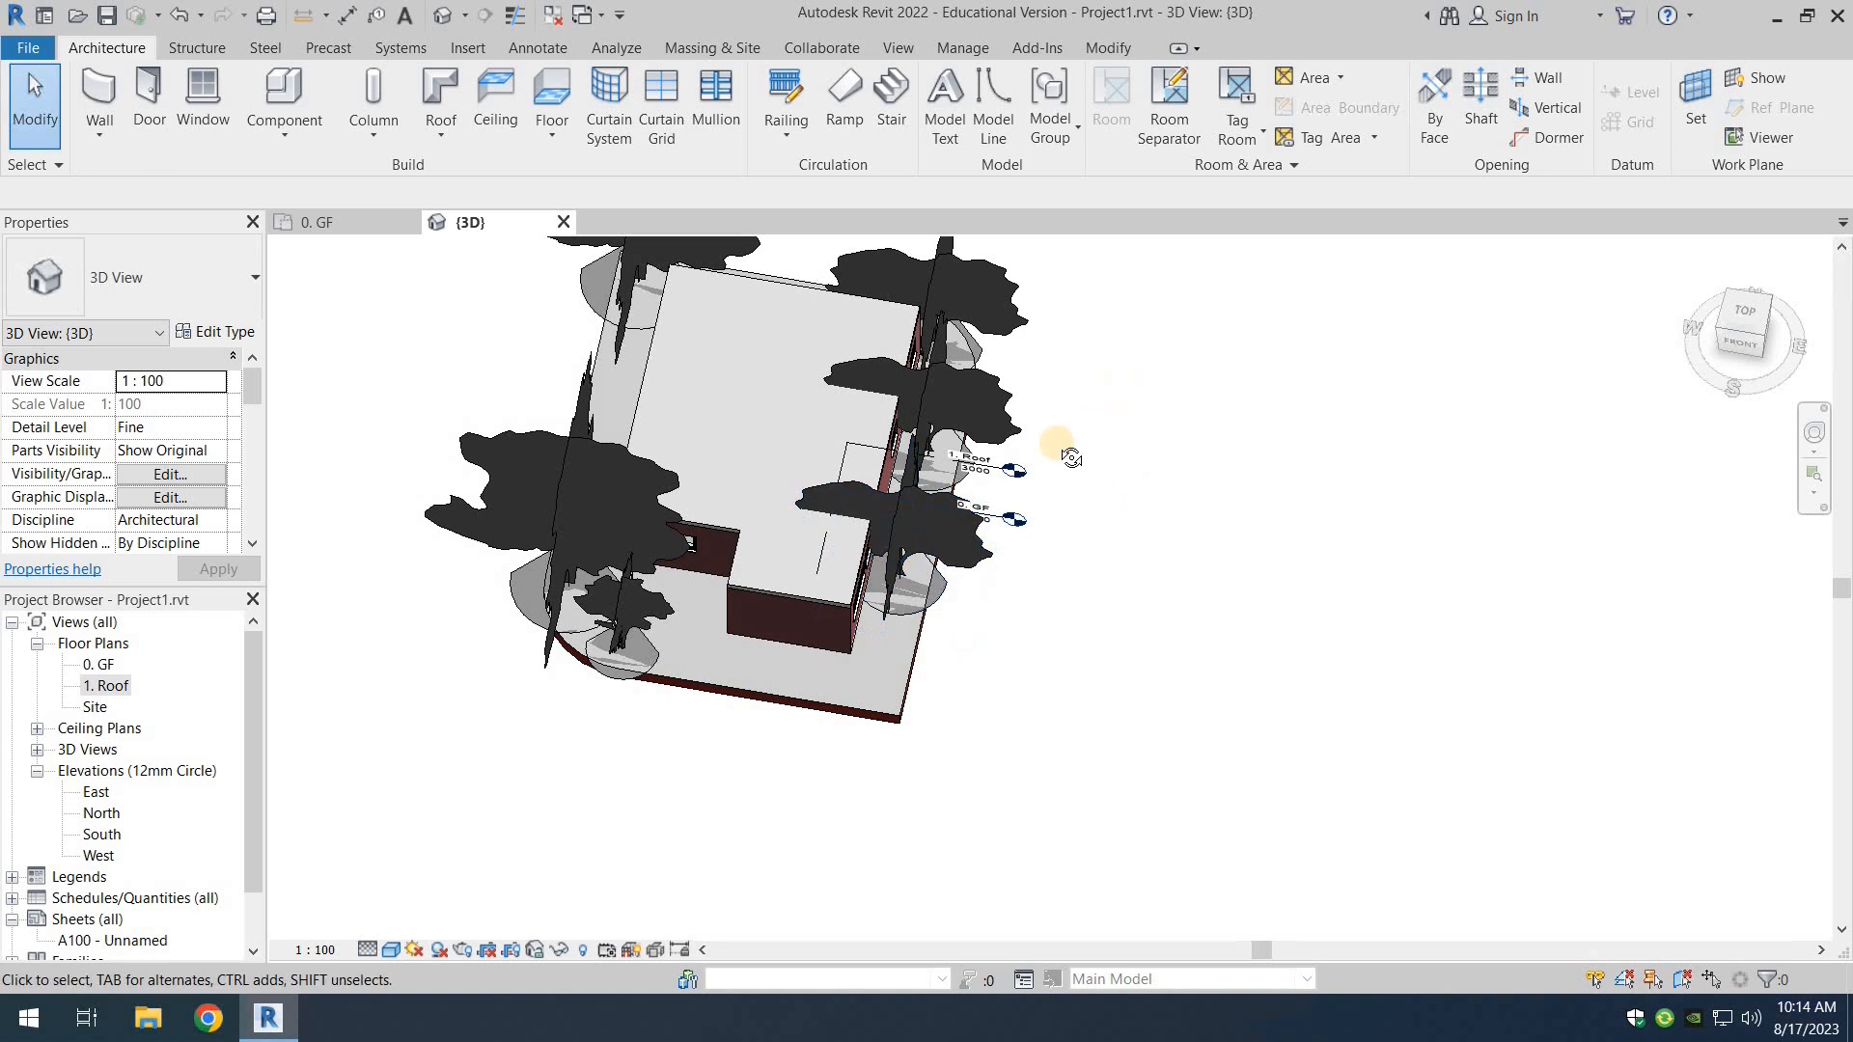
pyautogui.keyDown('shift'); pyautogui.moveTo(1062, 447); pyautogui.dragTo(988, 297, button='middle'); pyautogui.keyUp('shift')
pyautogui.scroll(-1, 988, 297)
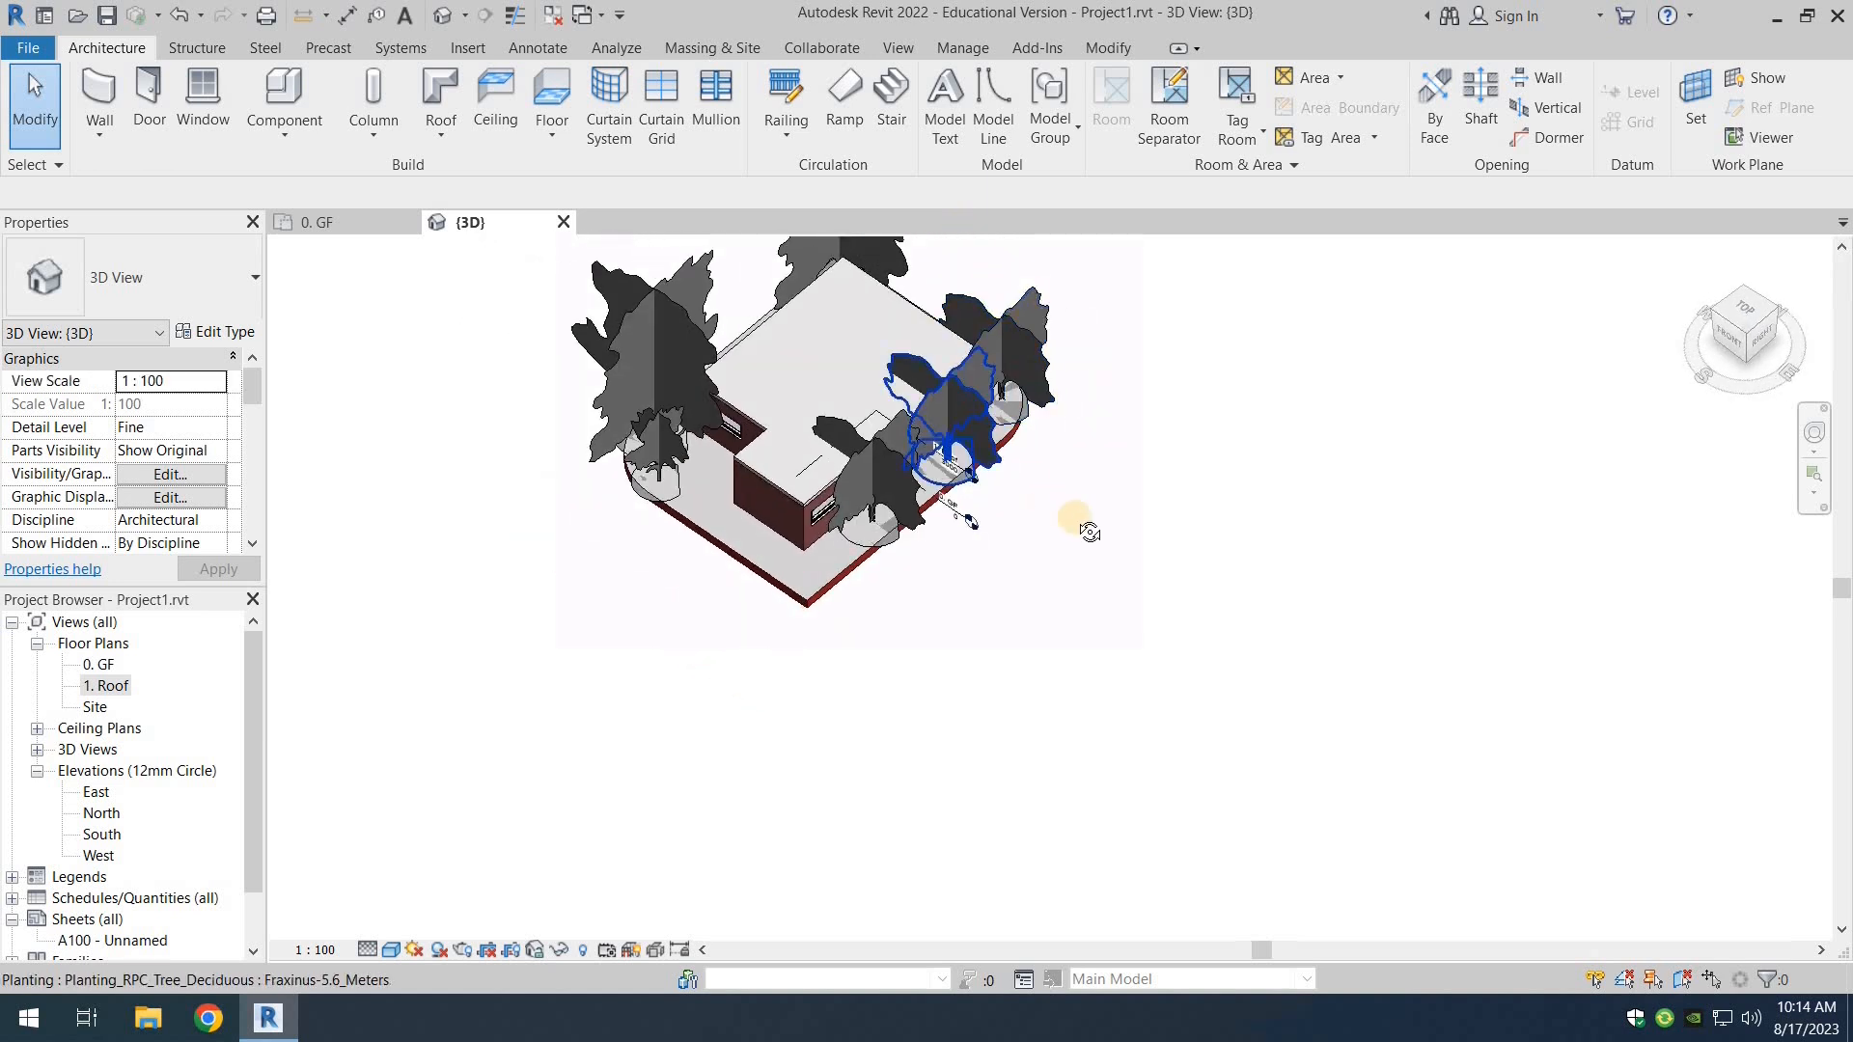
pyautogui.keyDown('shift'); pyautogui.moveTo(1075, 455); pyautogui.dragTo(994, 343, button='middle'); pyautogui.keyUp('shift')
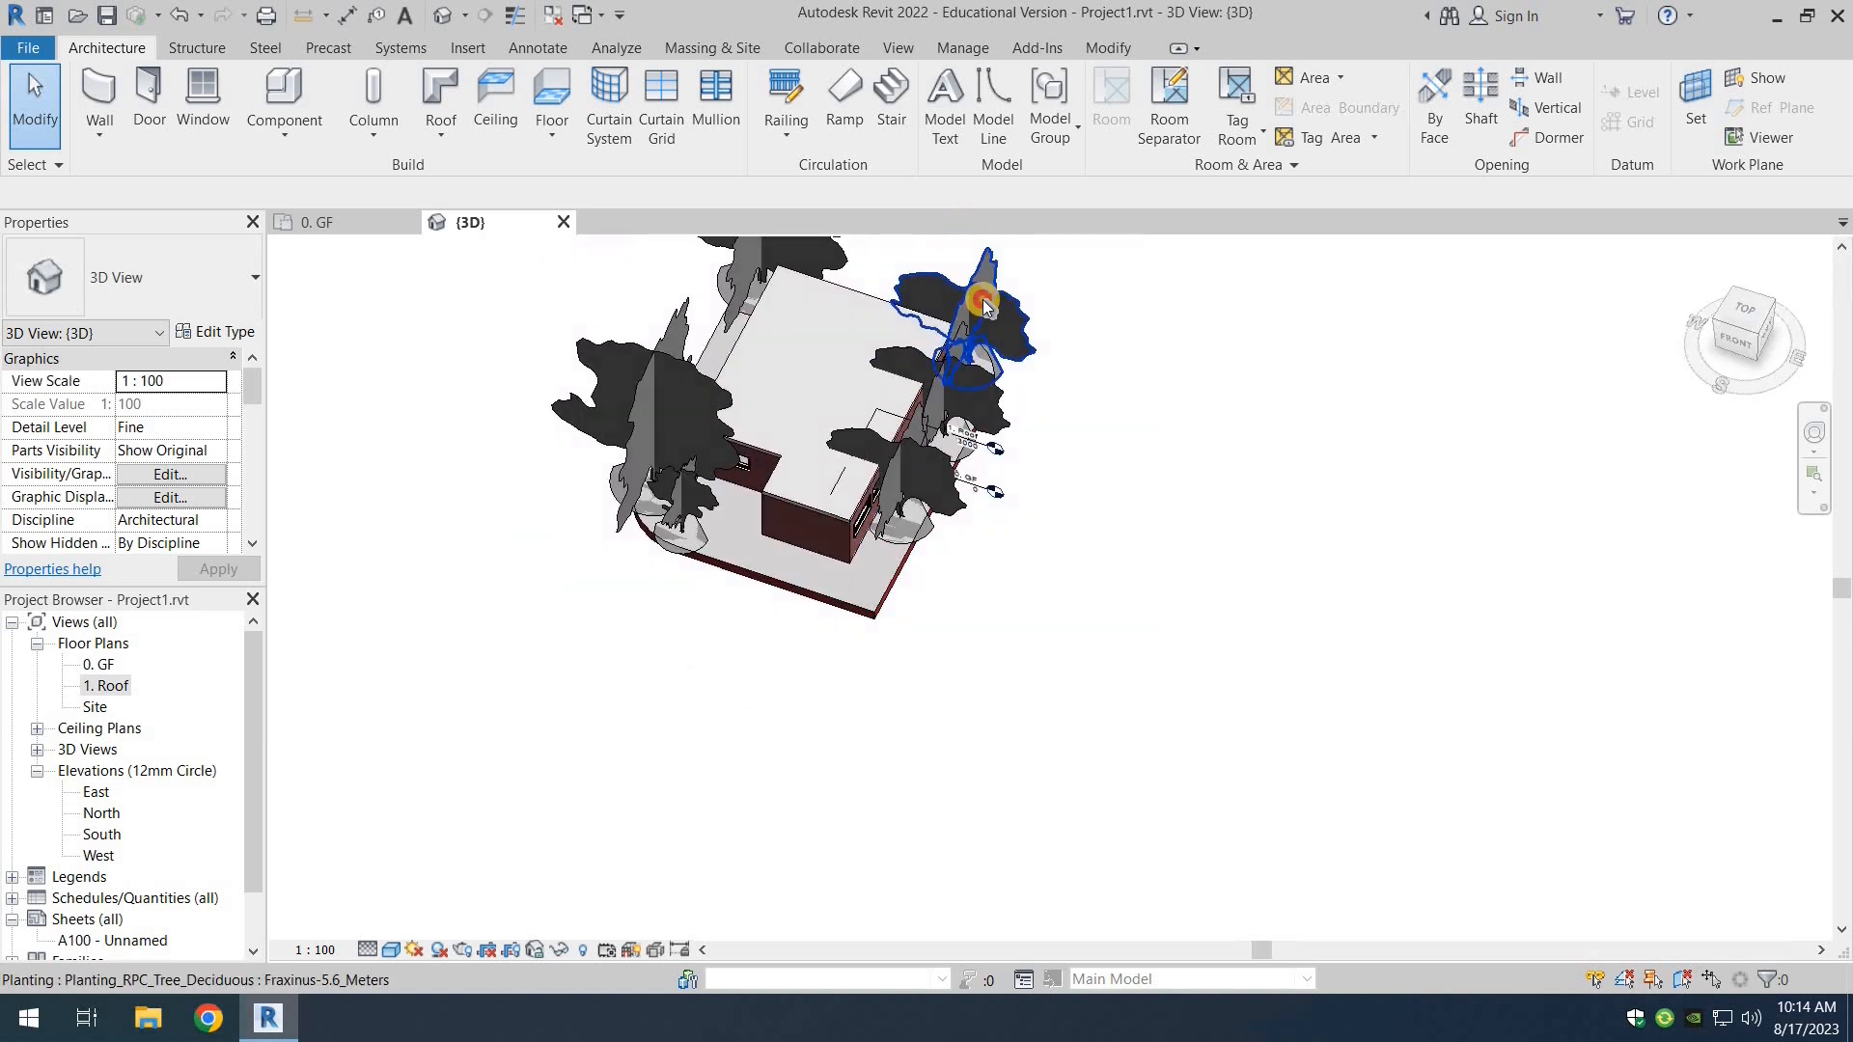
pyautogui.click(982, 299)
pyautogui.click(1083, 386)
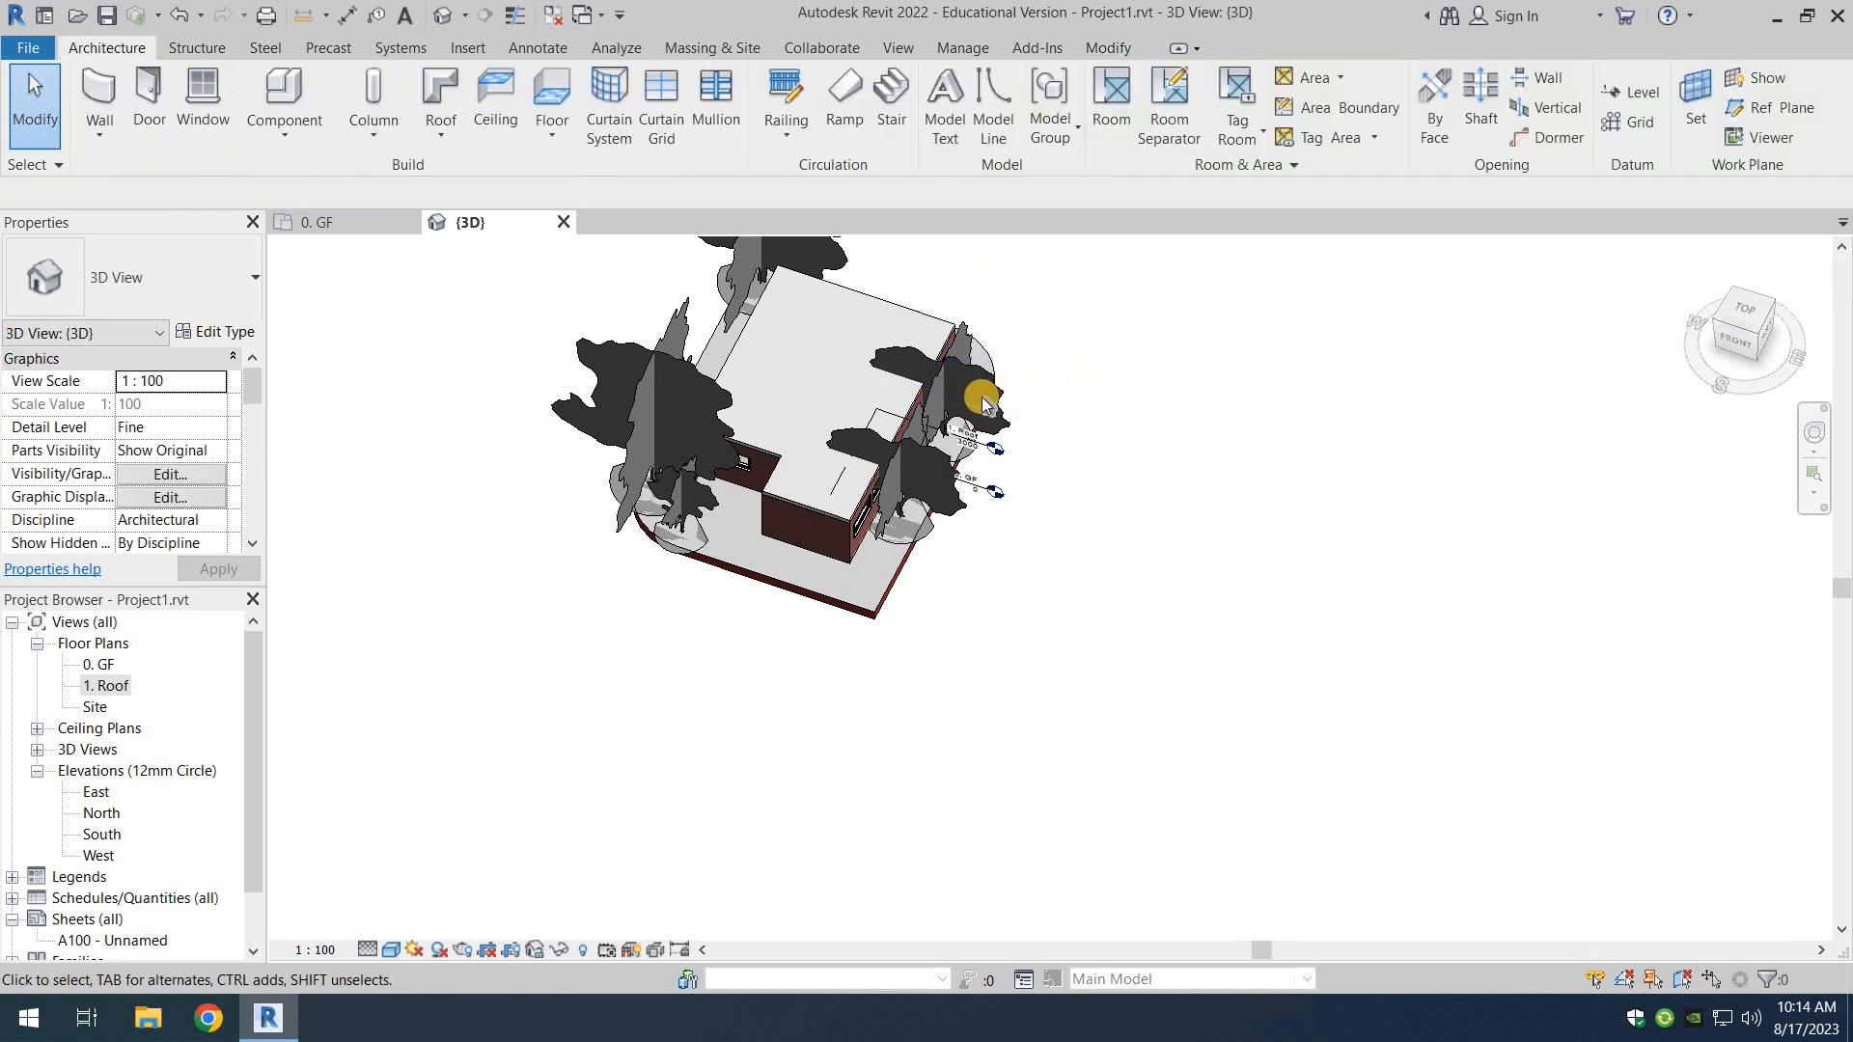
pyautogui.click(997, 404)
pyautogui.press('Escape')
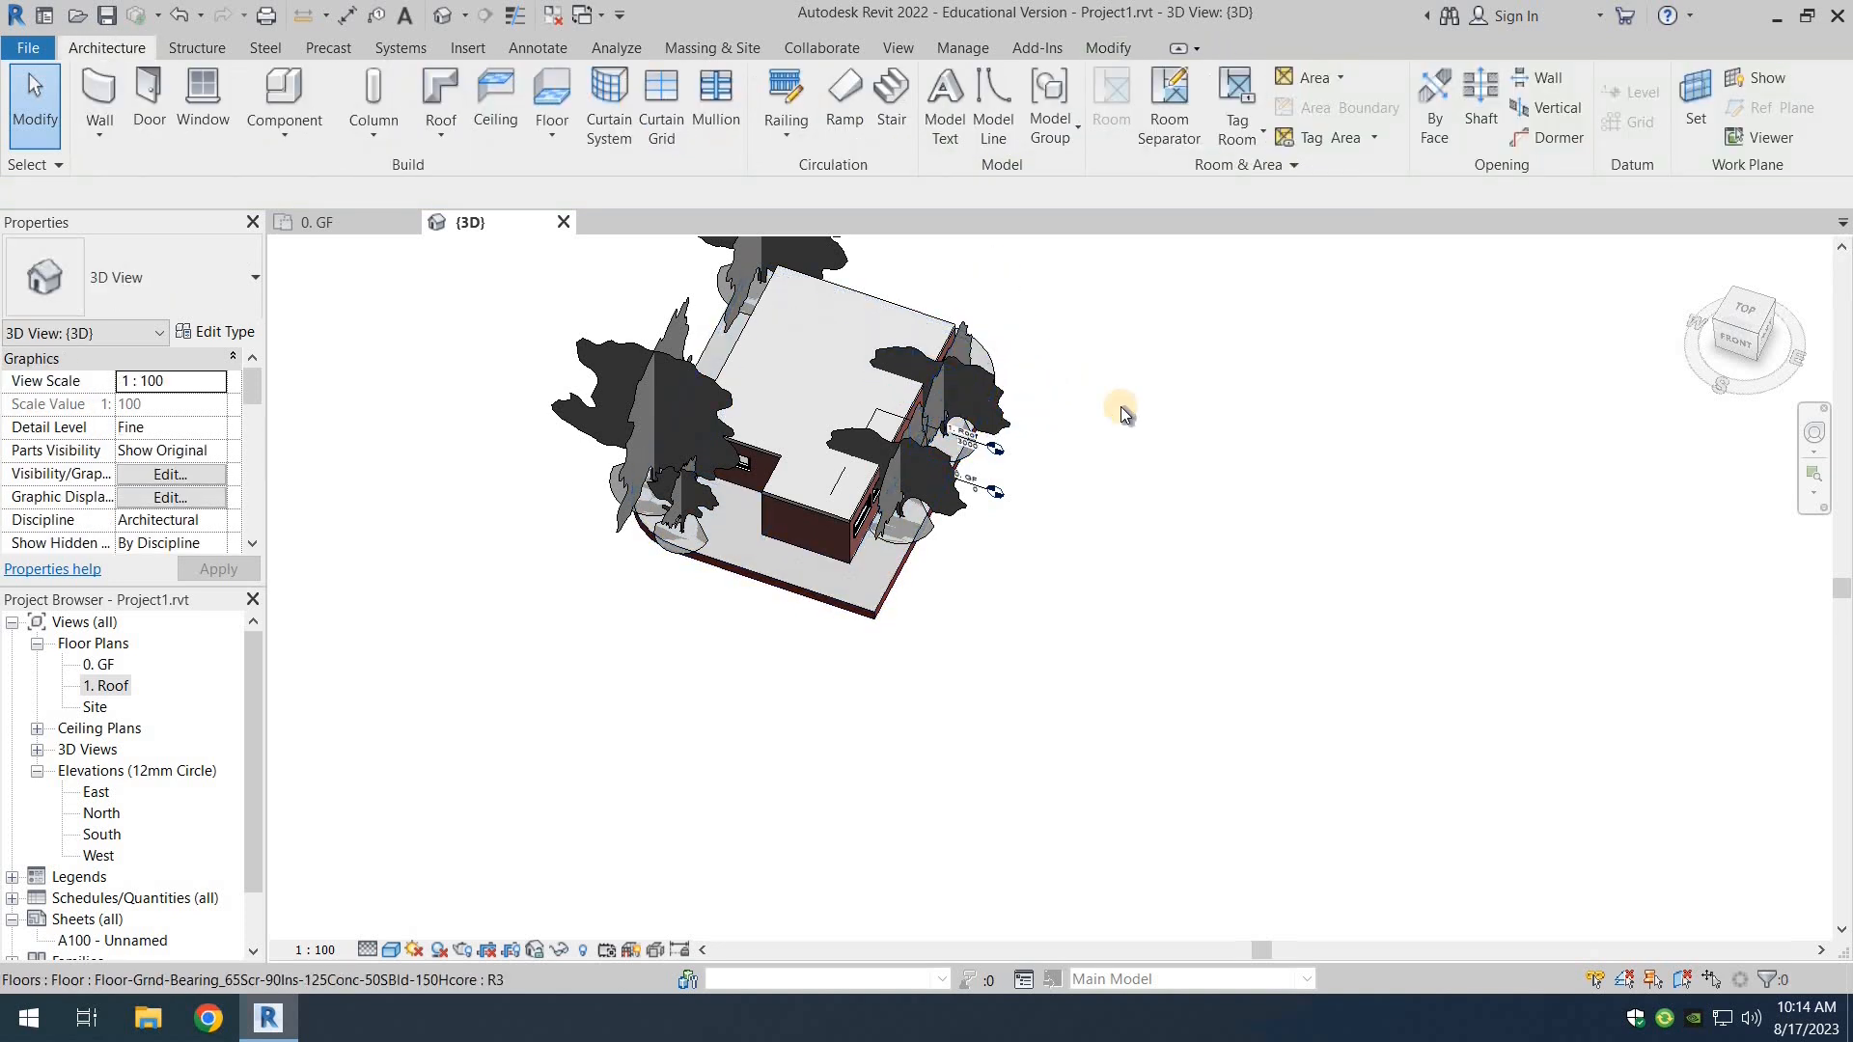
# Step: Return to the 0. GF floor plan and delete the two remaining Fraxinus trees along the building's east side
pyautogui.click(348, 230)
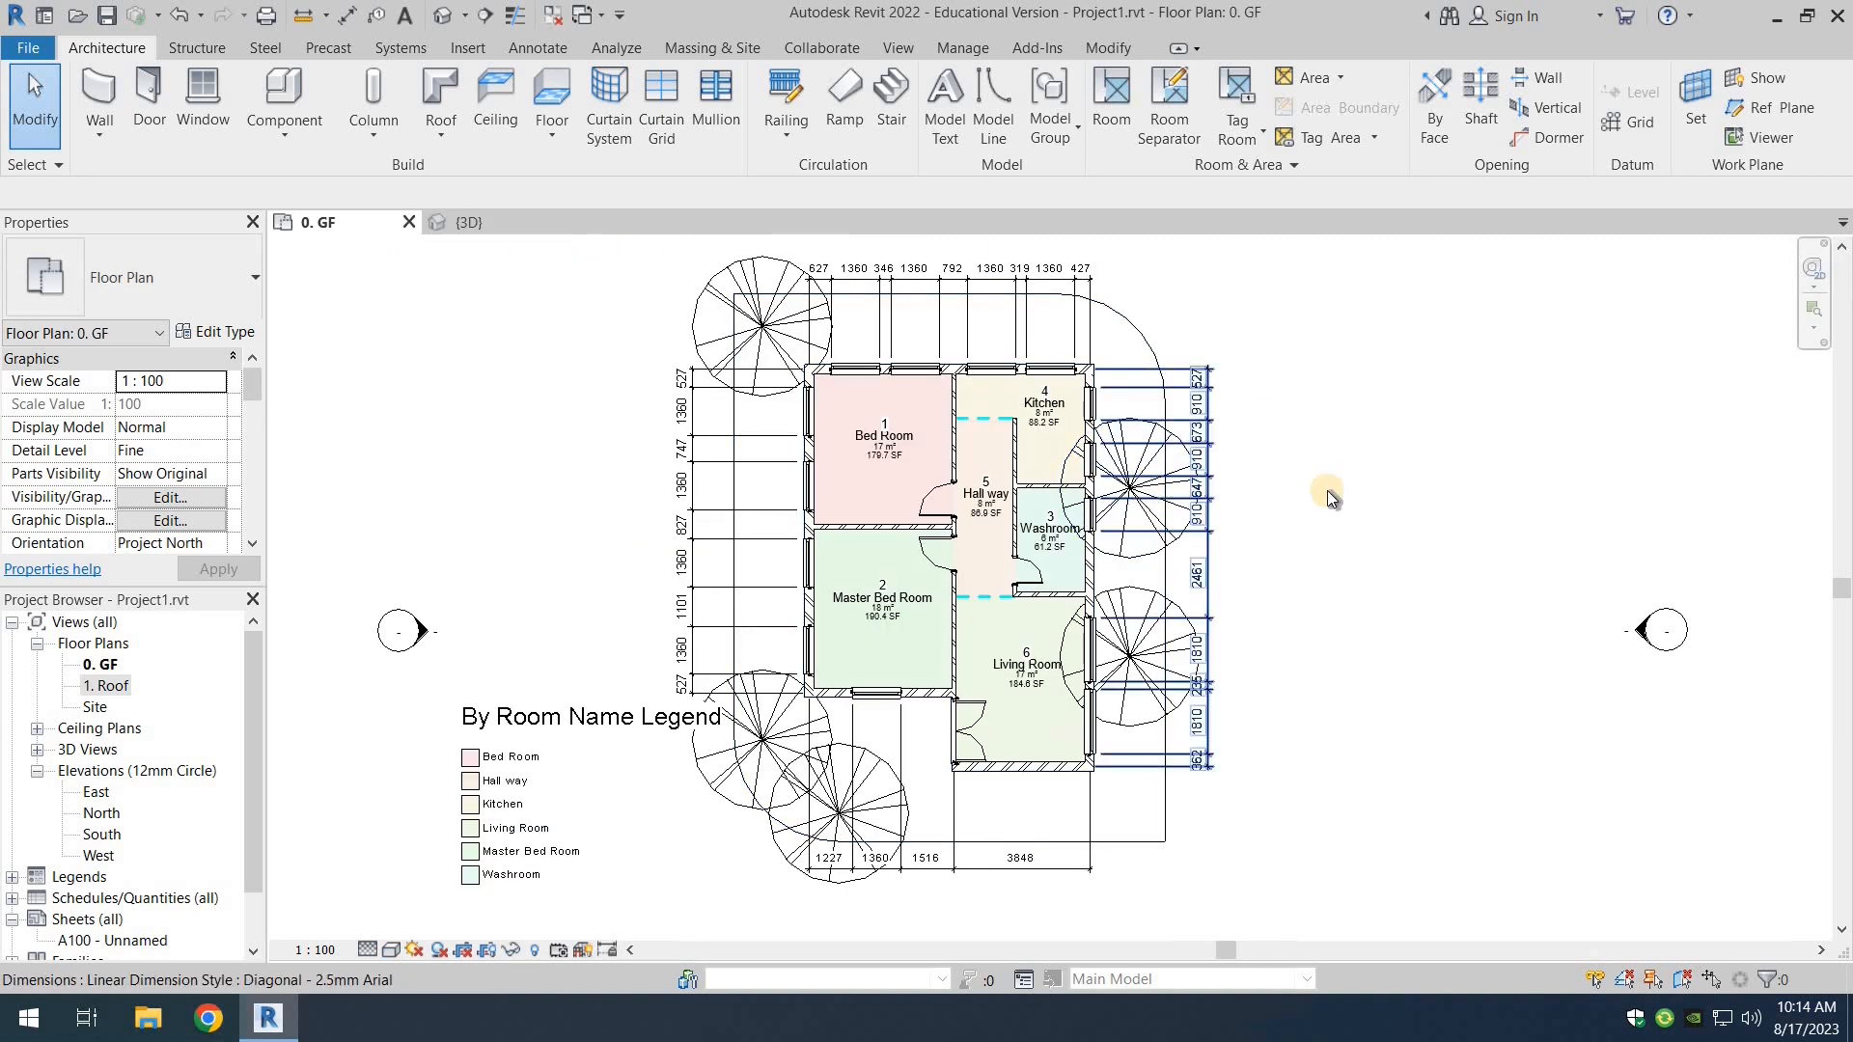
pyautogui.click(1131, 563)
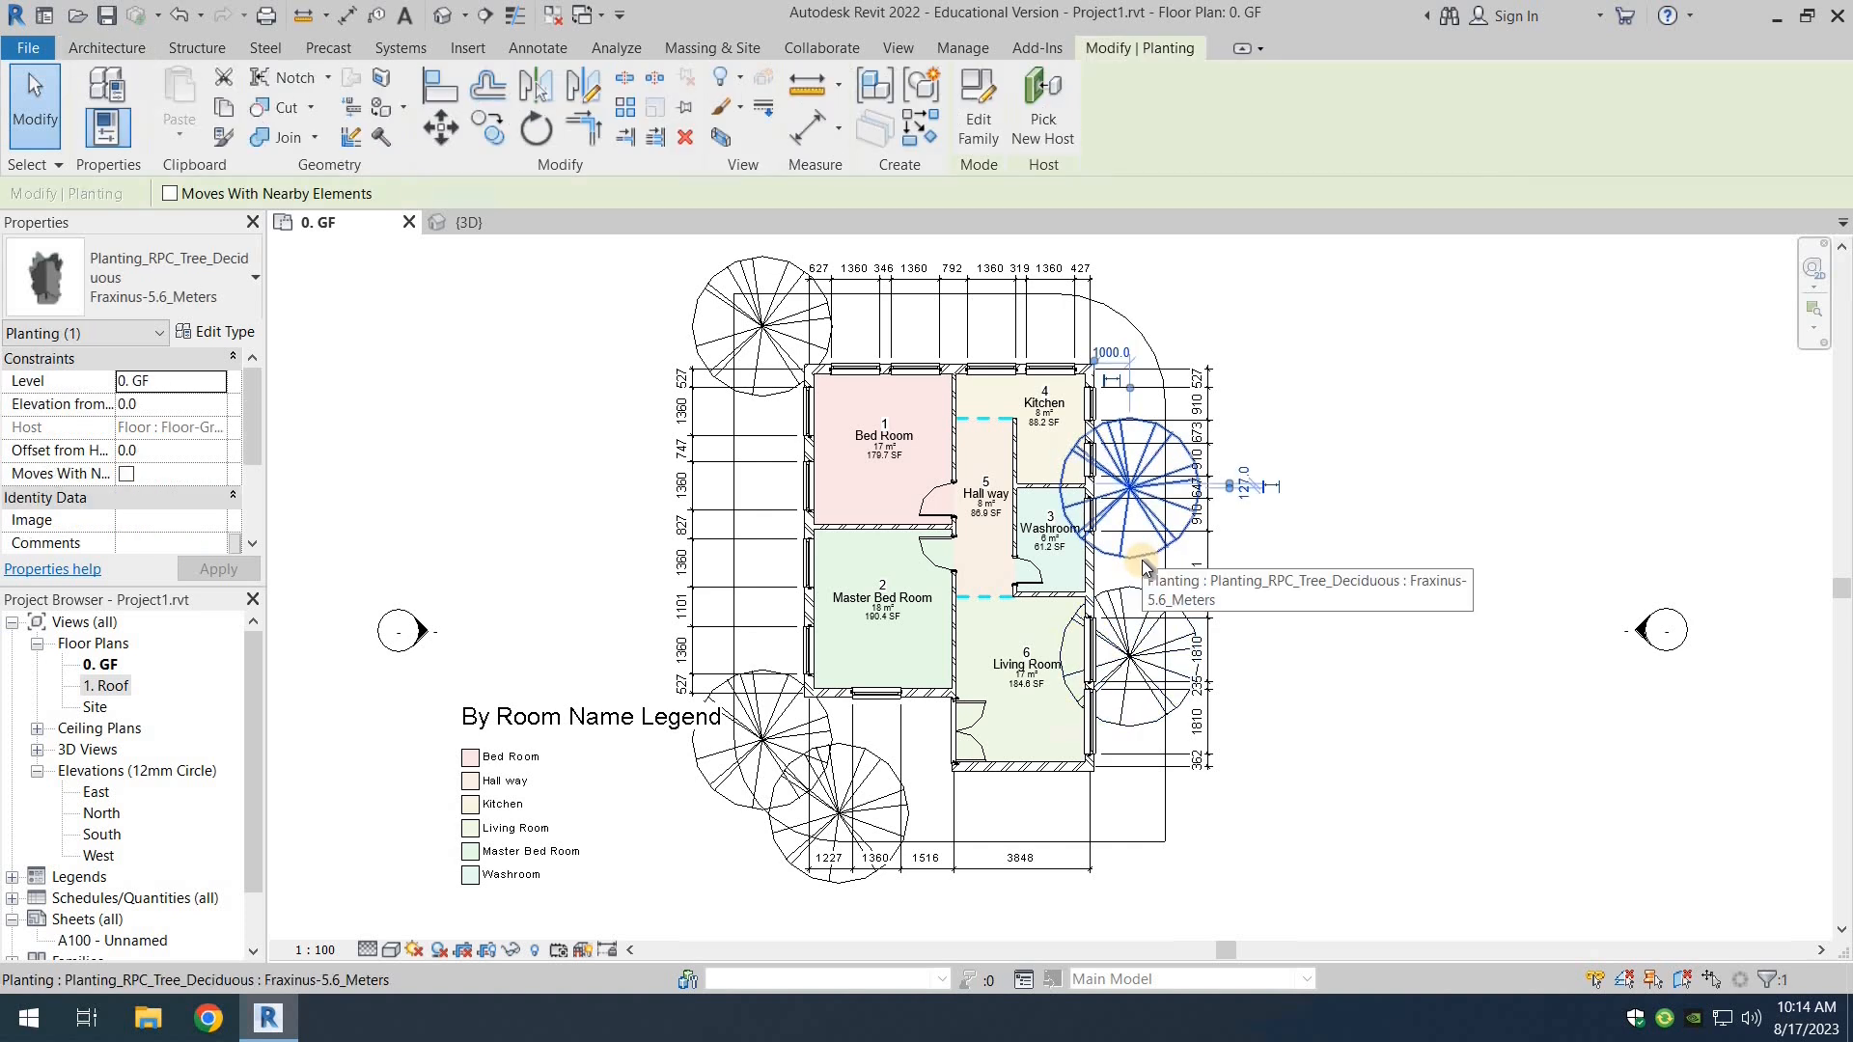
pyautogui.press('Delete')
pyautogui.click(1142, 590)
pyautogui.press('Delete')
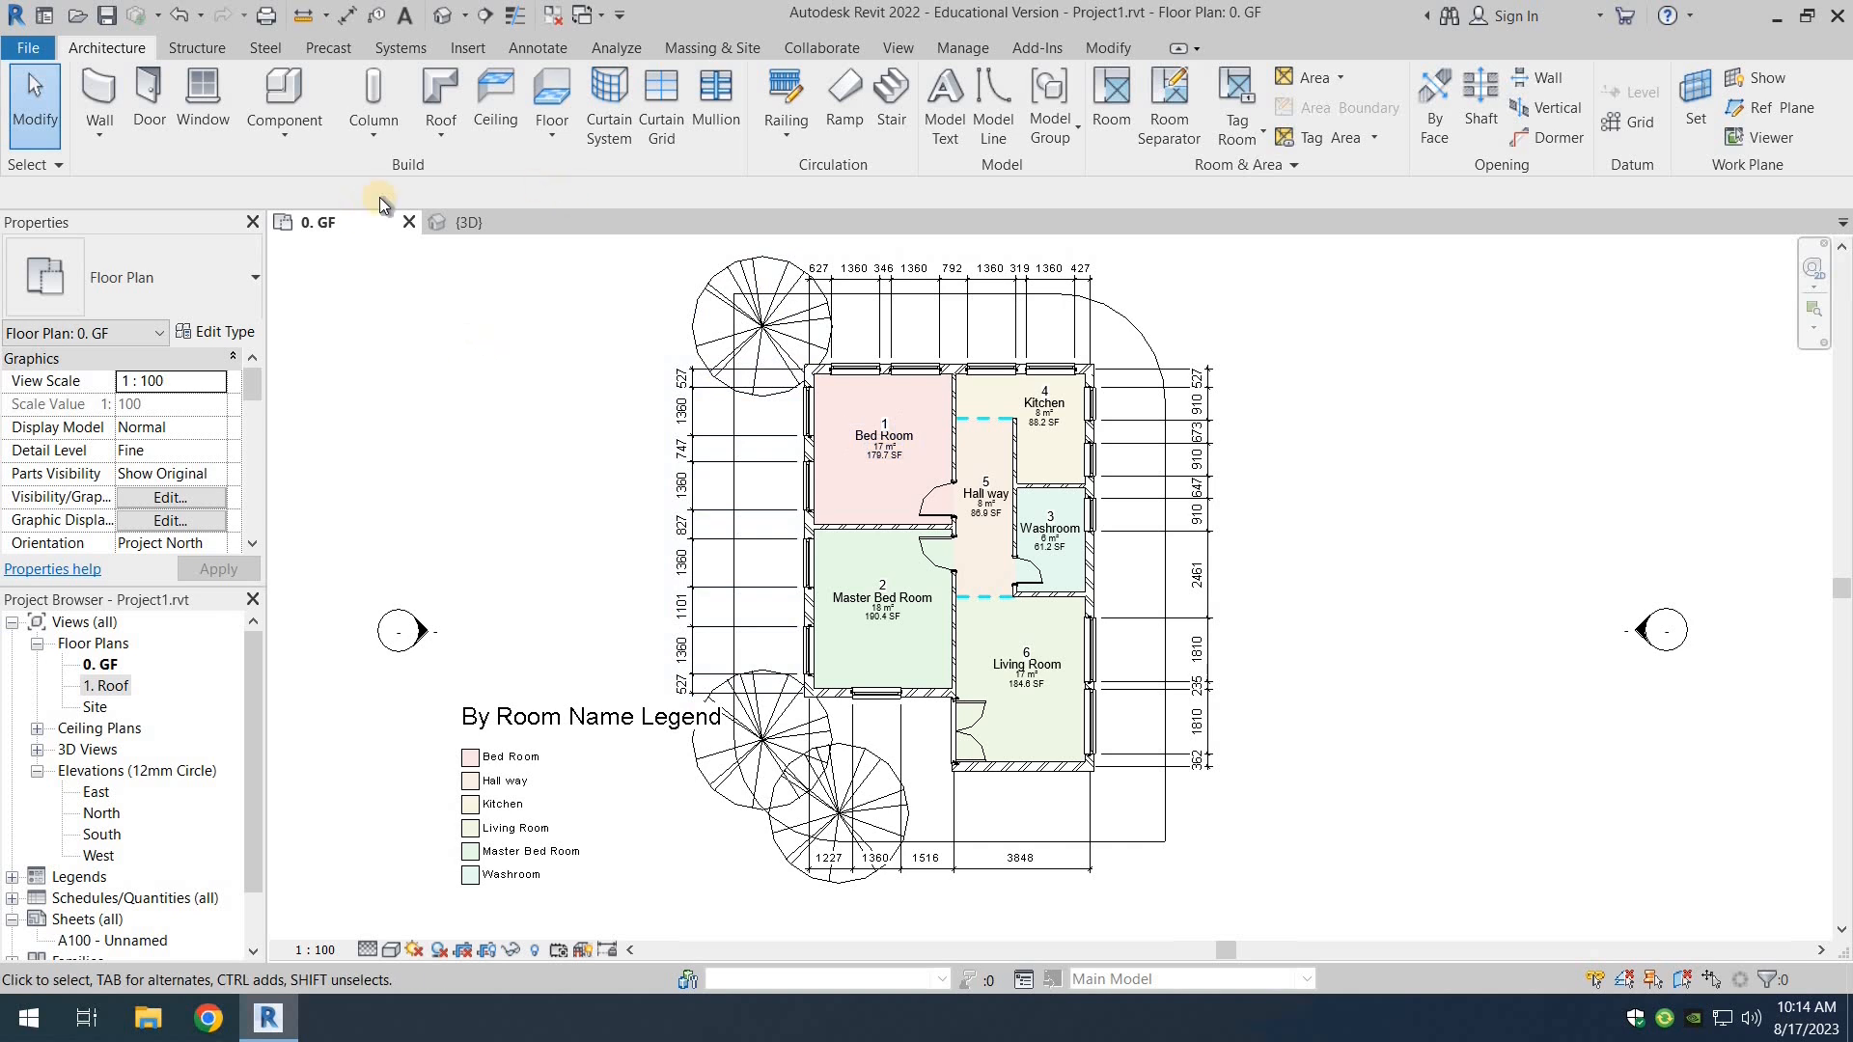
pyautogui.click(299, 159)
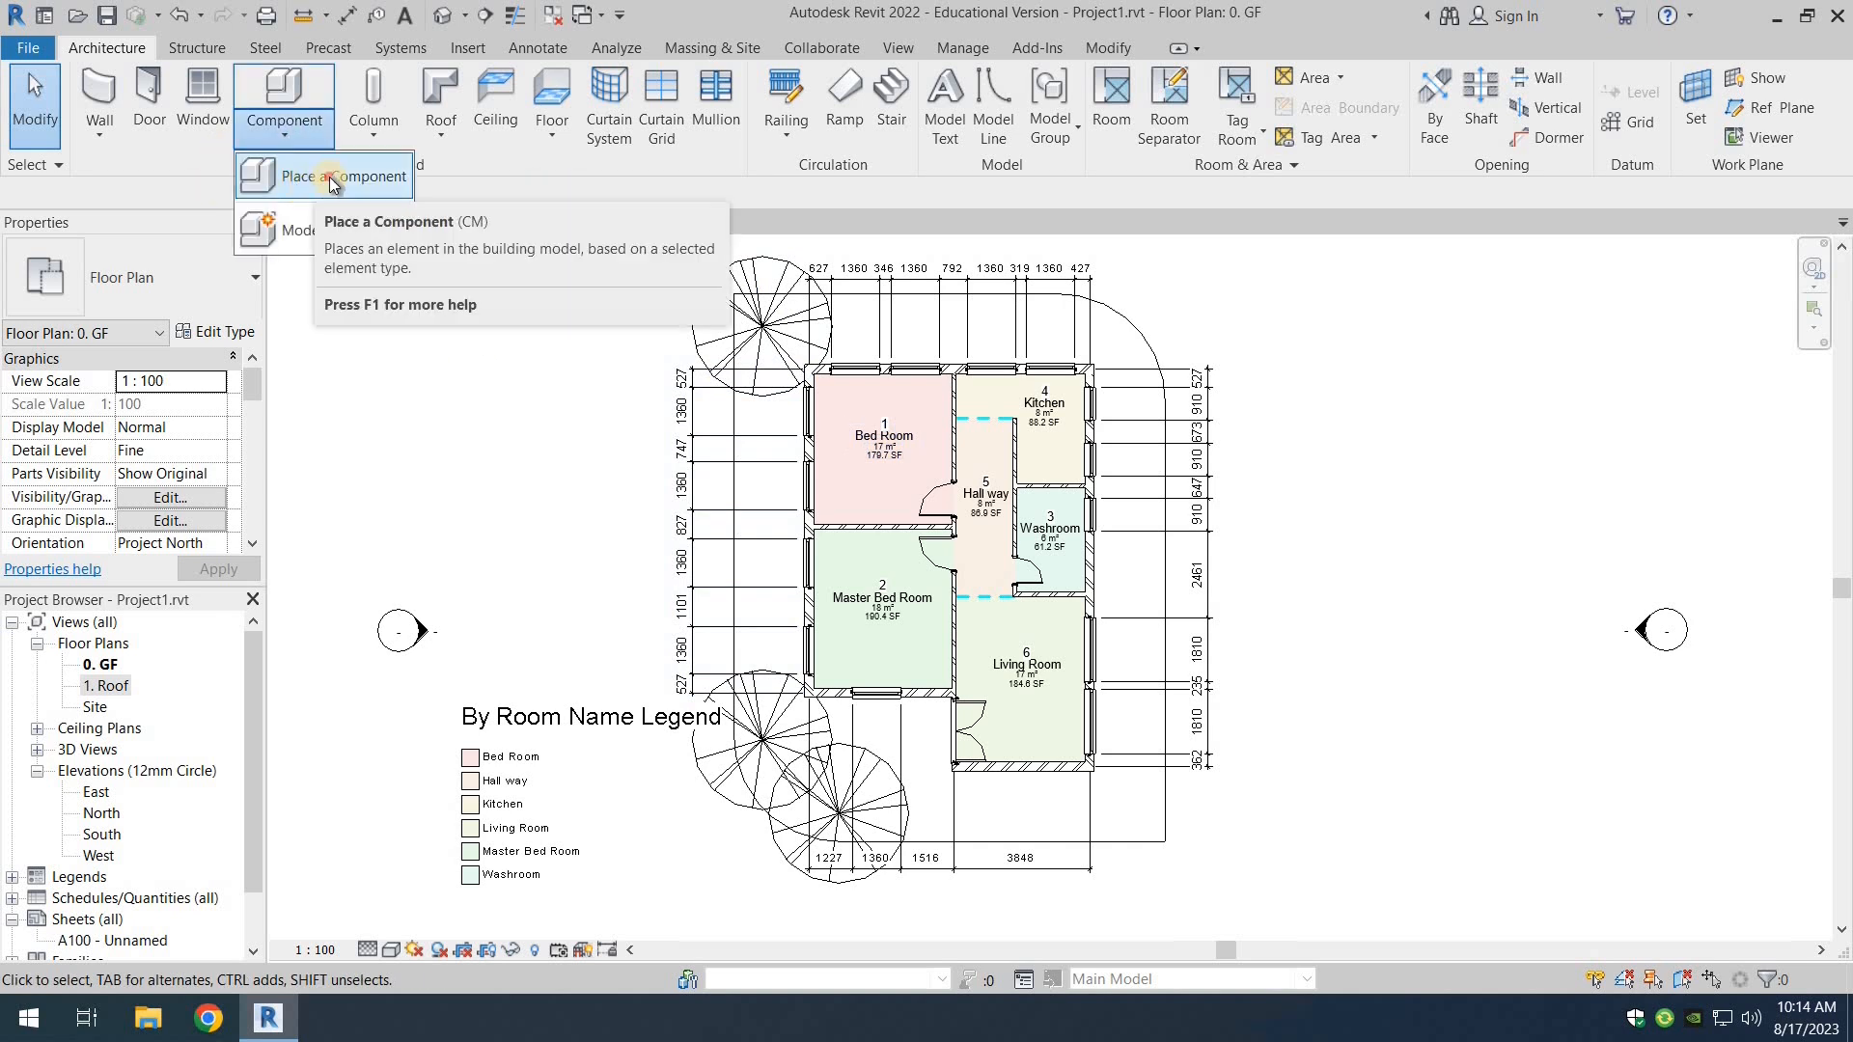
pyautogui.click(306, 175)
pyautogui.click(229, 292)
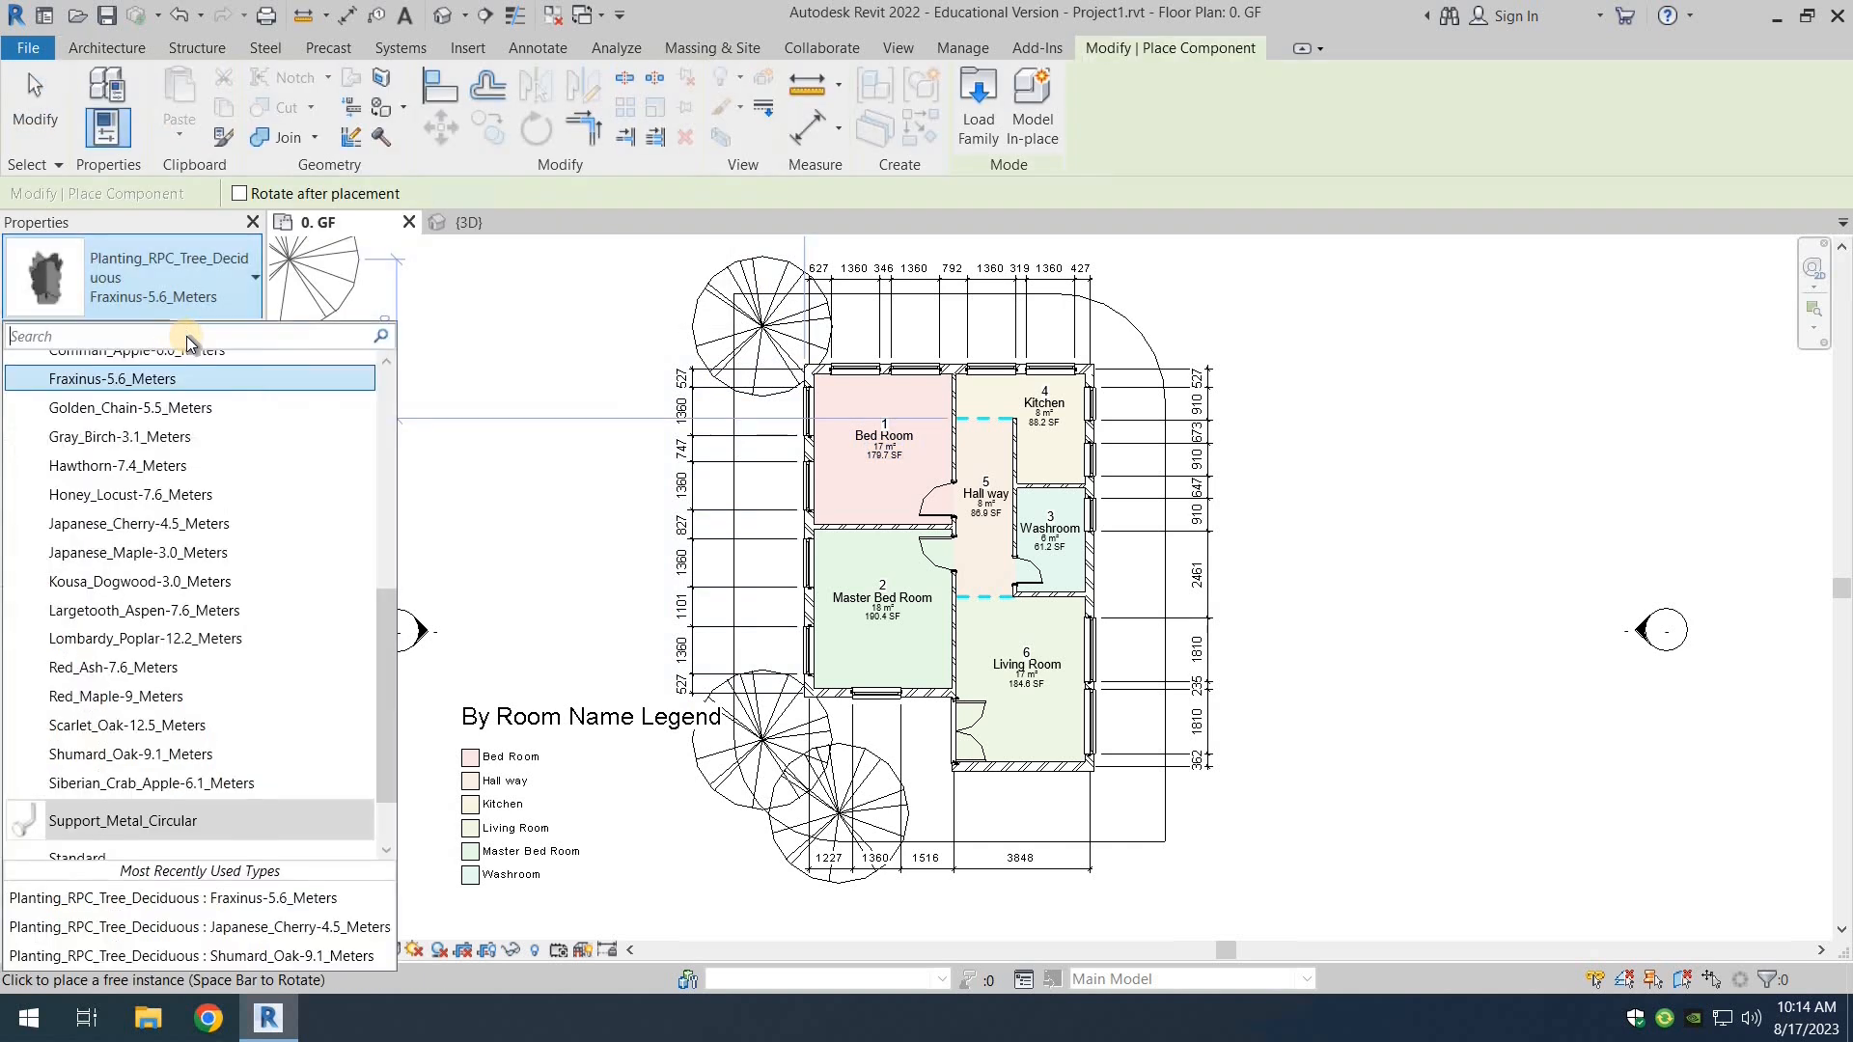
pyautogui.scroll(10, 172, 437)
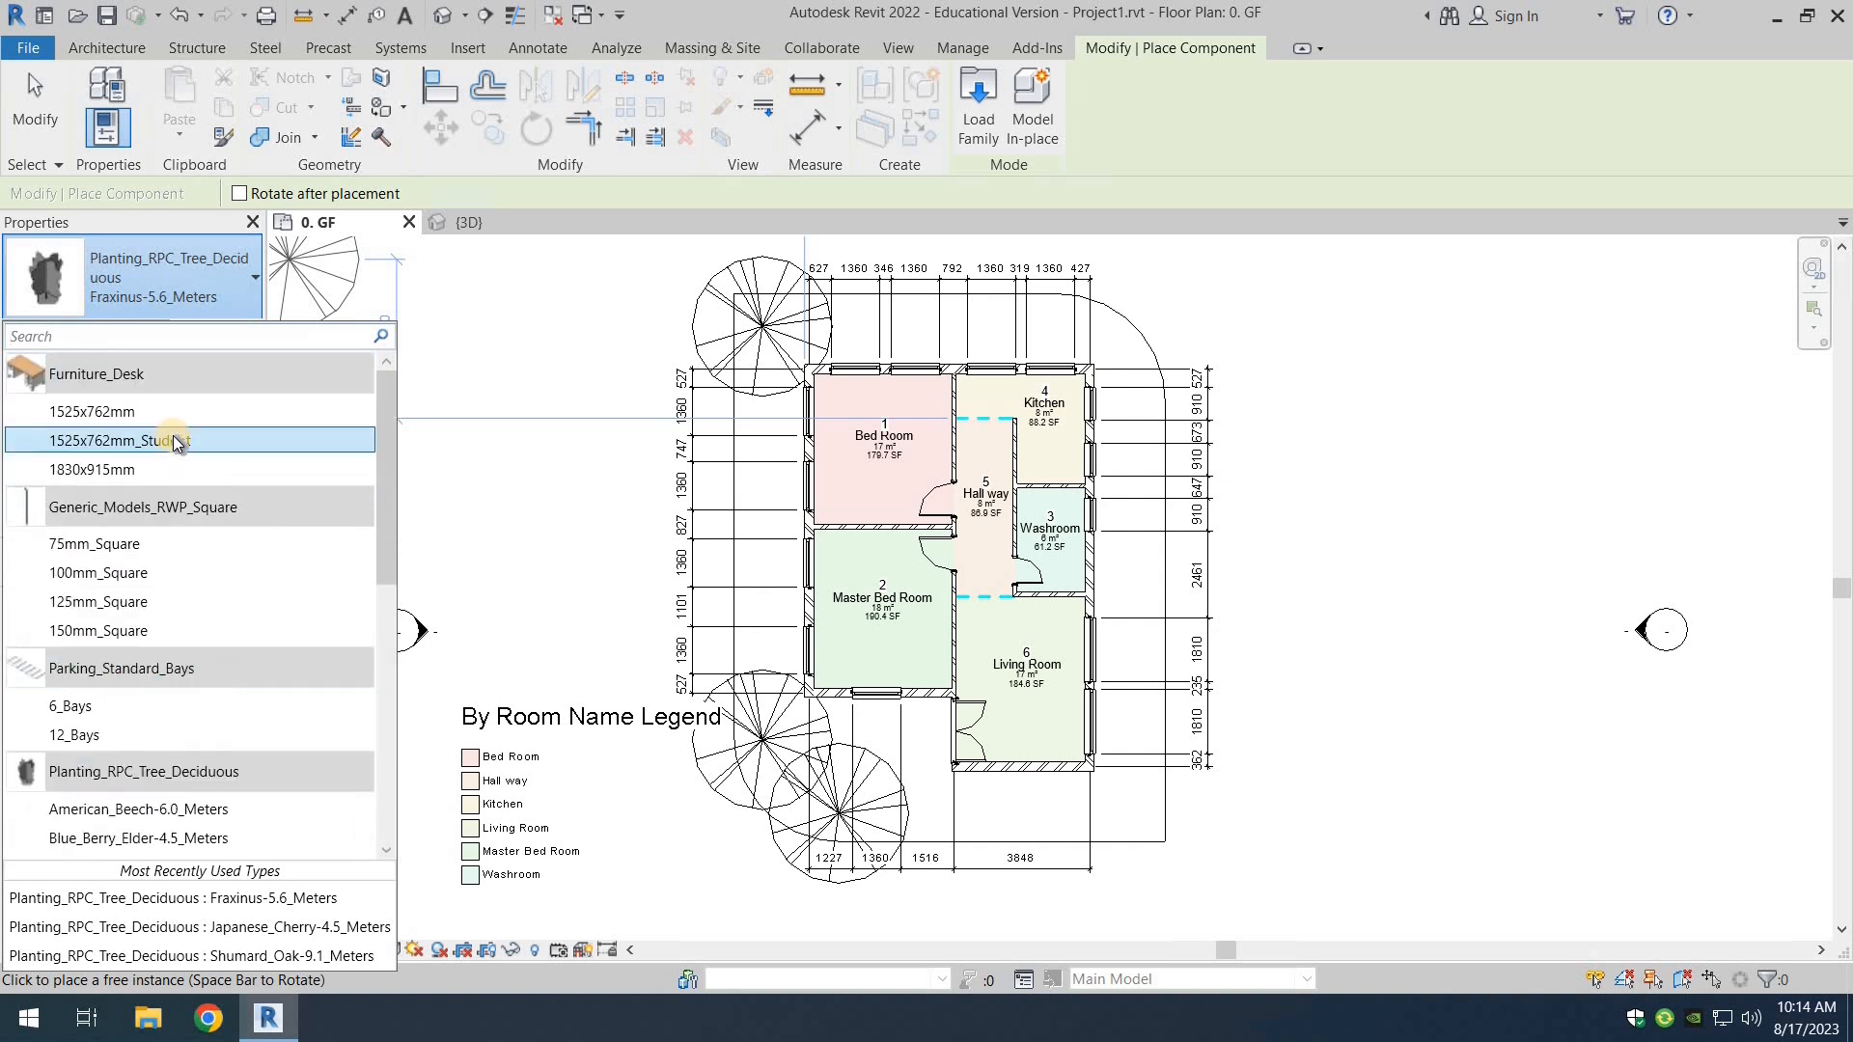
pyautogui.click(108, 412)
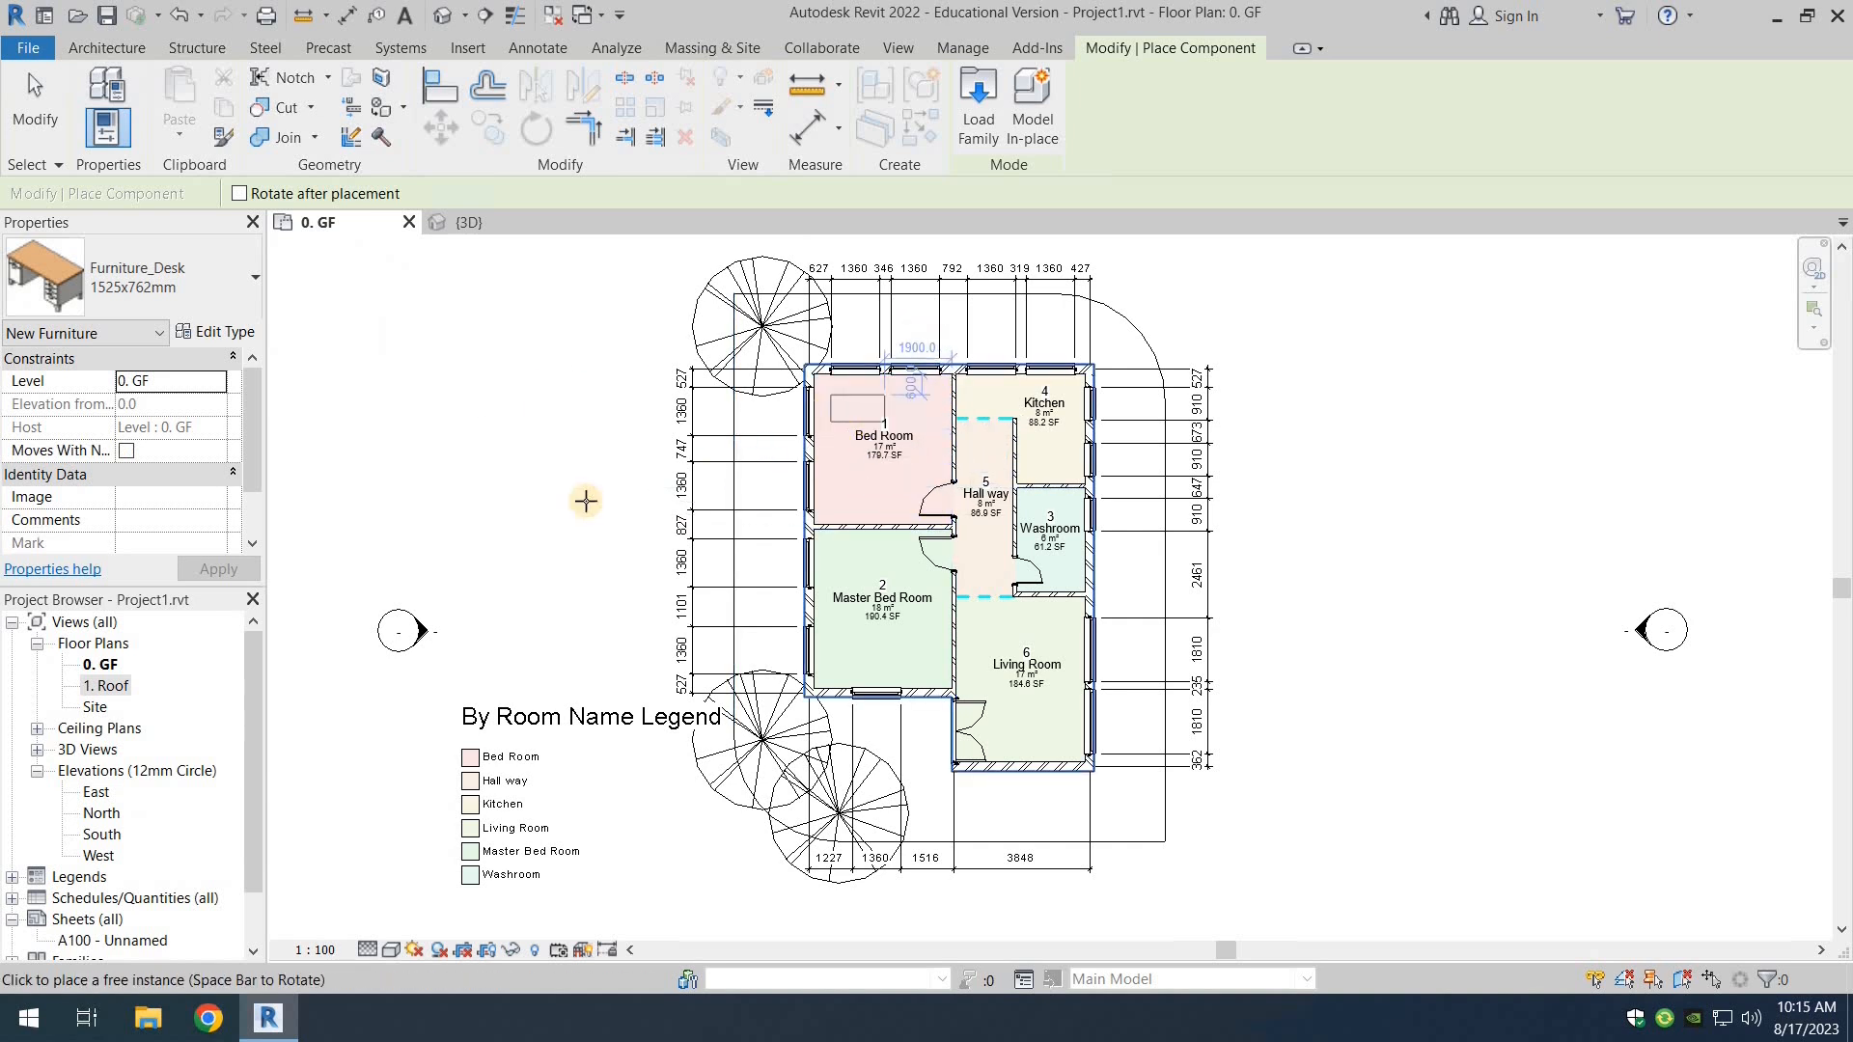
pyautogui.press('Escape')
pyautogui.press('Escape')
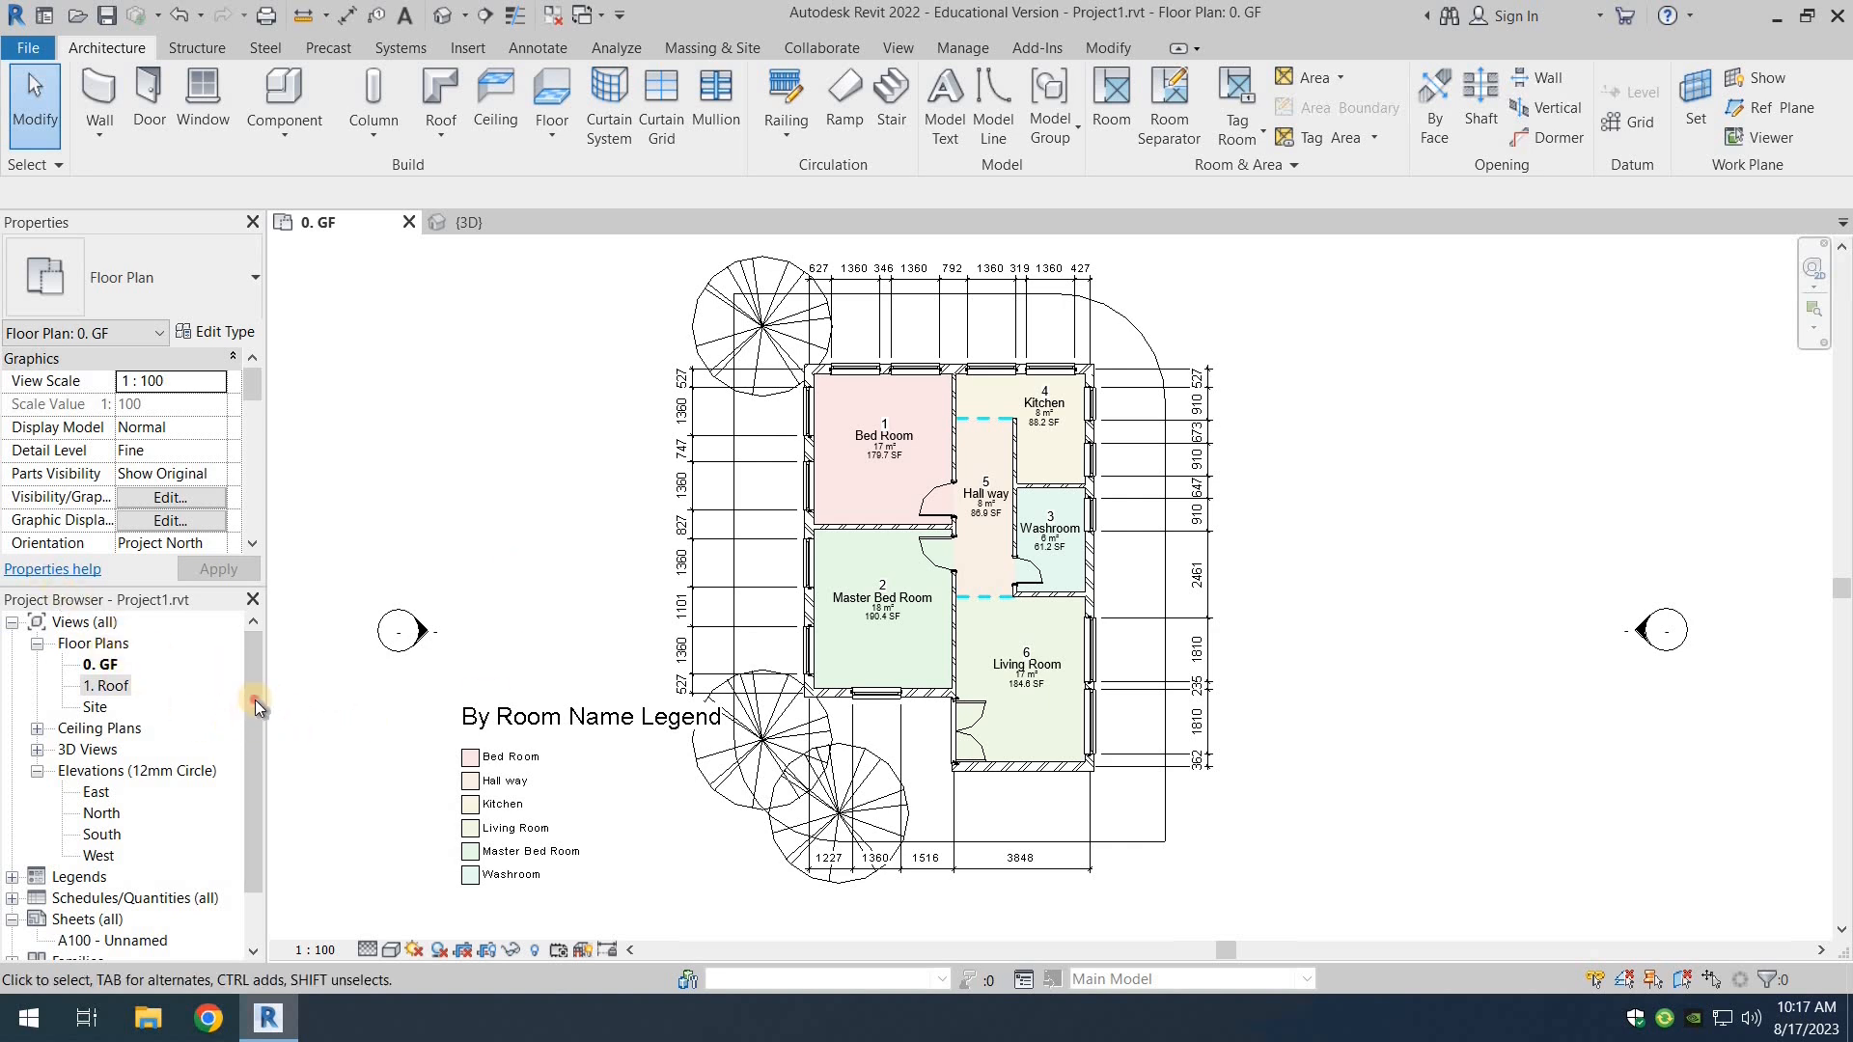
# Step: Open the sheet A100 - Unnamed
pyautogui.moveTo(255, 699); pyautogui.dragTo(252, 778)
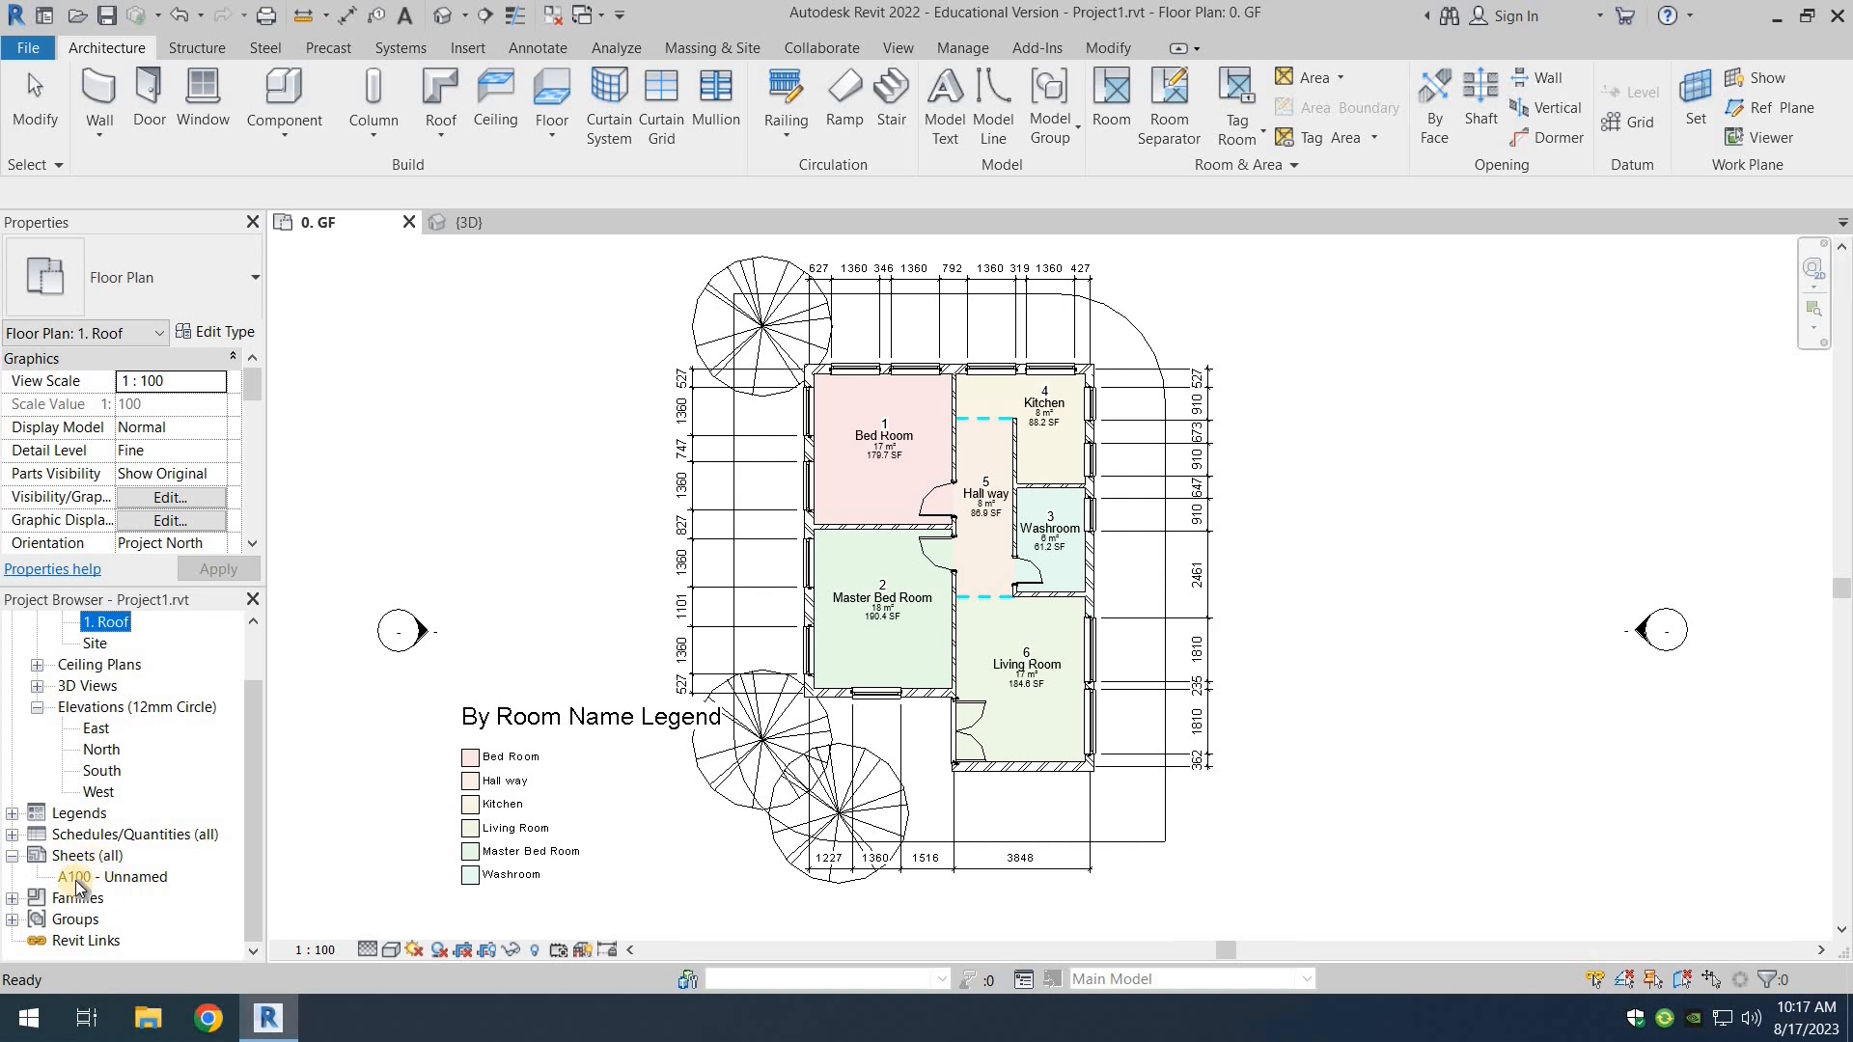
pyautogui.click(121, 878)
pyautogui.doubleClick(124, 880)
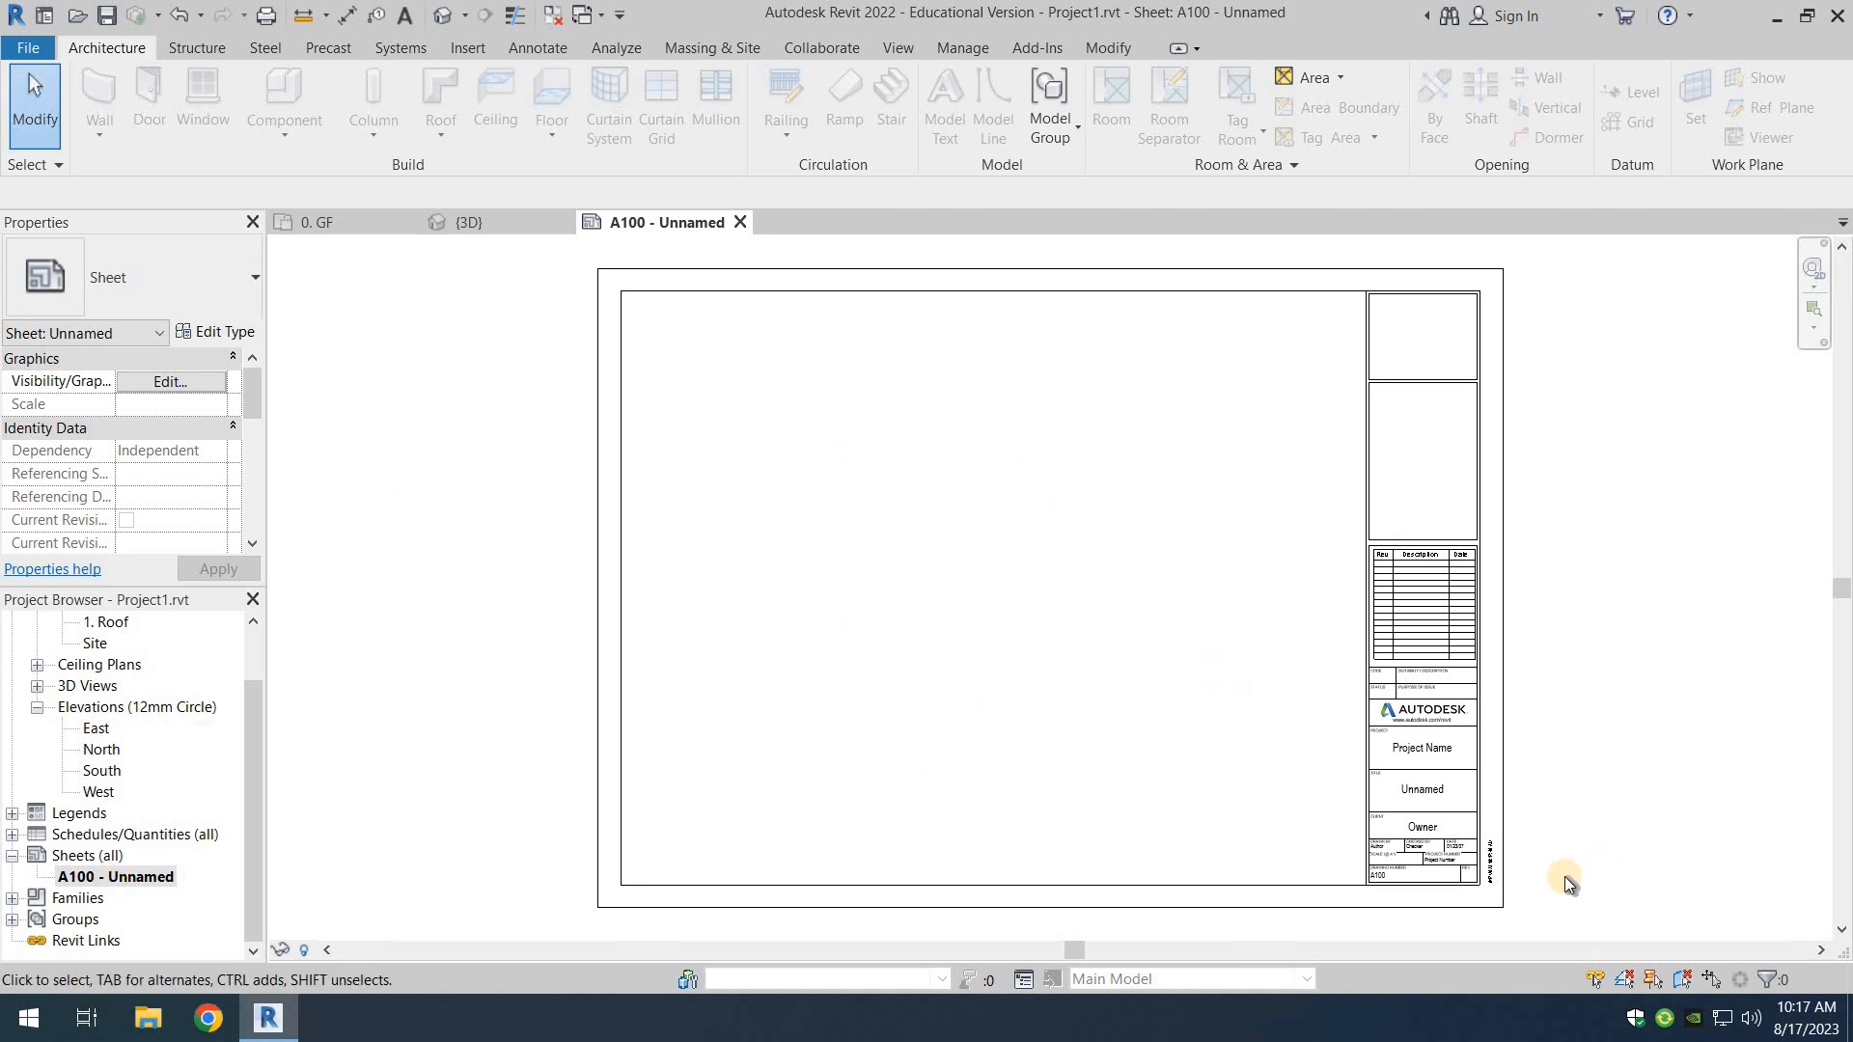
# Step: Set the project name to House plan and the title to HT-1 in the sheet's title block
pyautogui.scroll(3, 1547, 895)
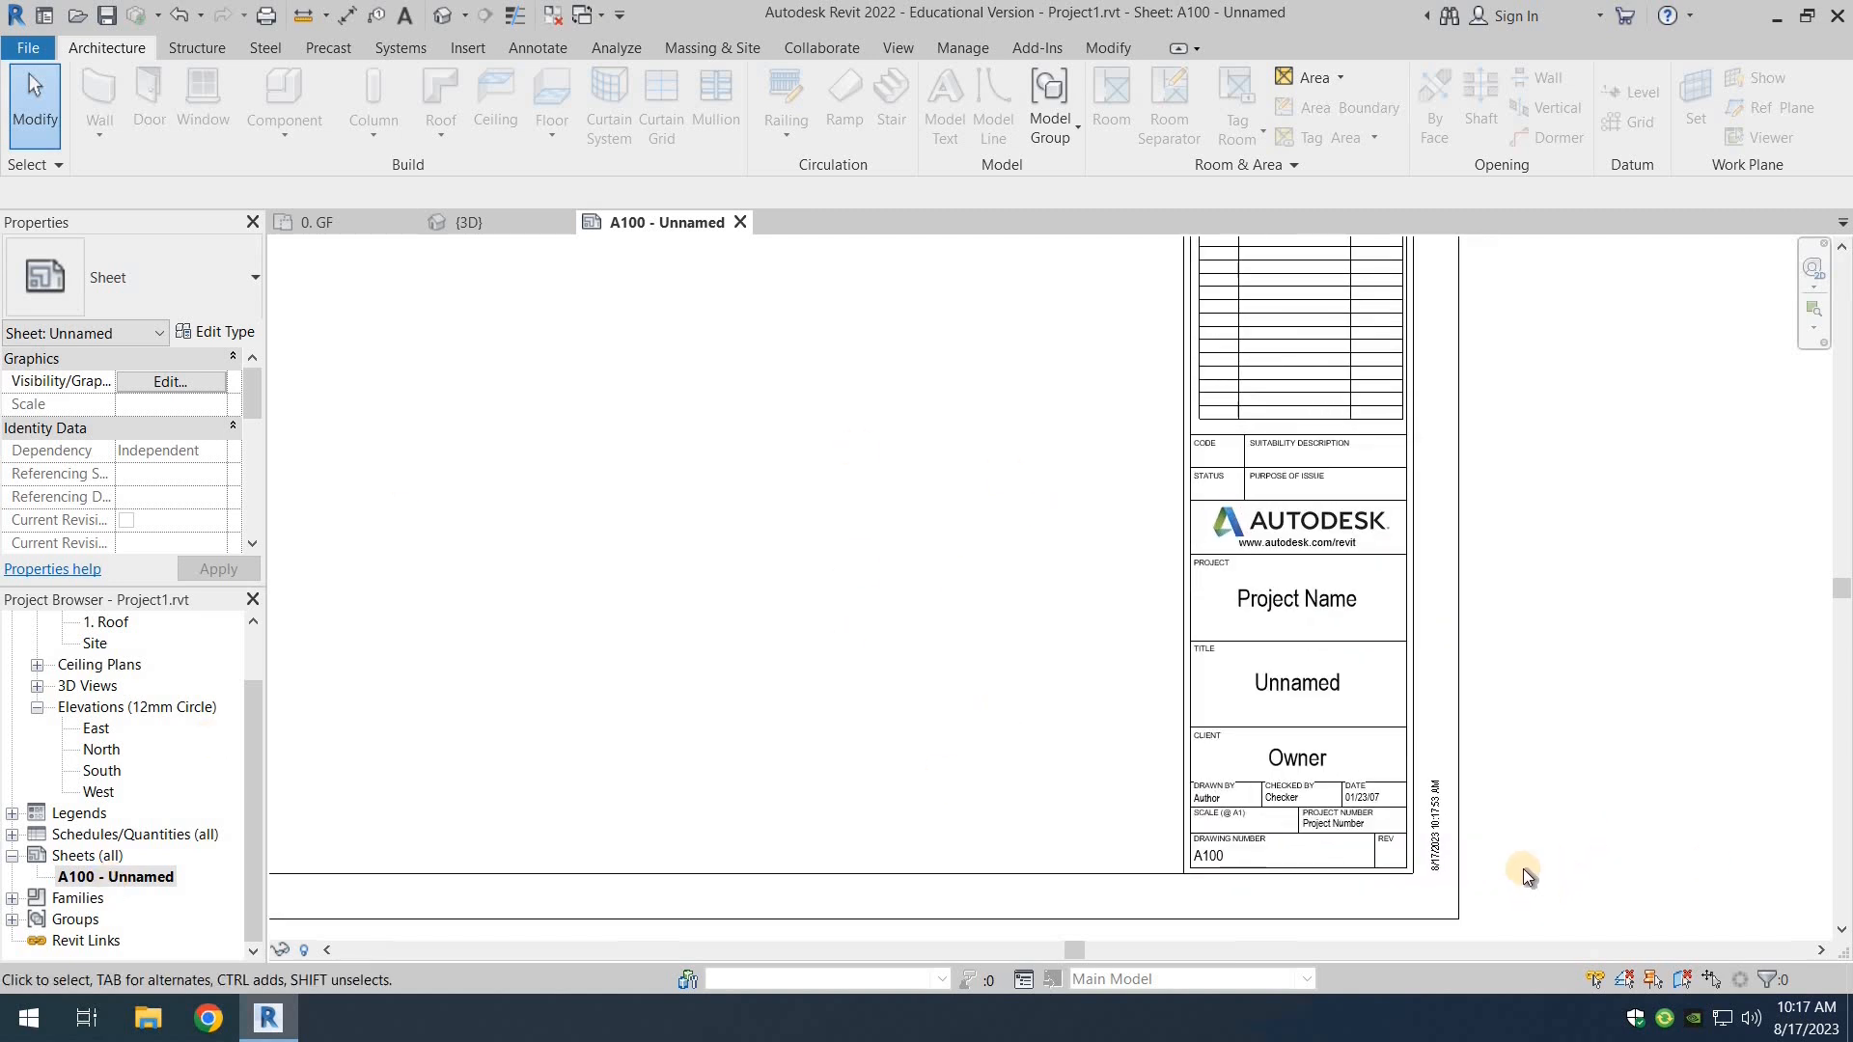
pyautogui.scroll(2, 1524, 868)
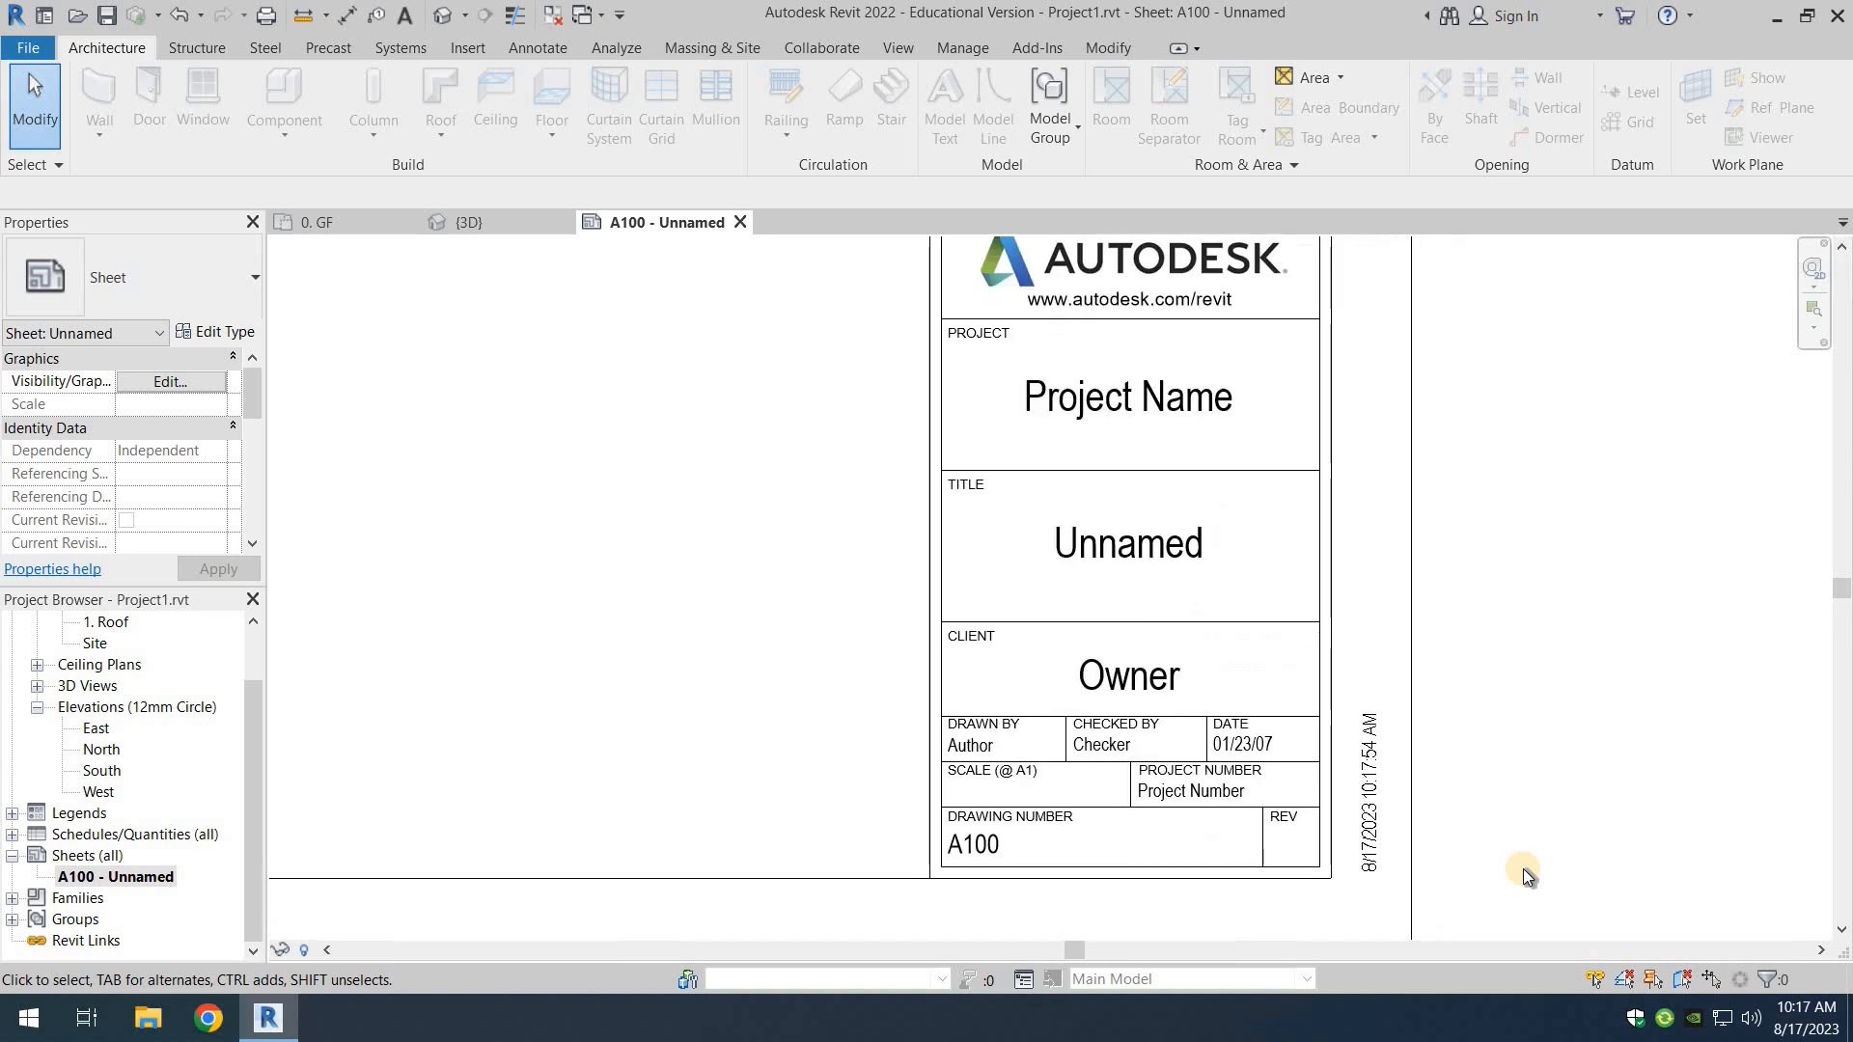
pyautogui.click(1135, 400)
pyautogui.click(1134, 401)
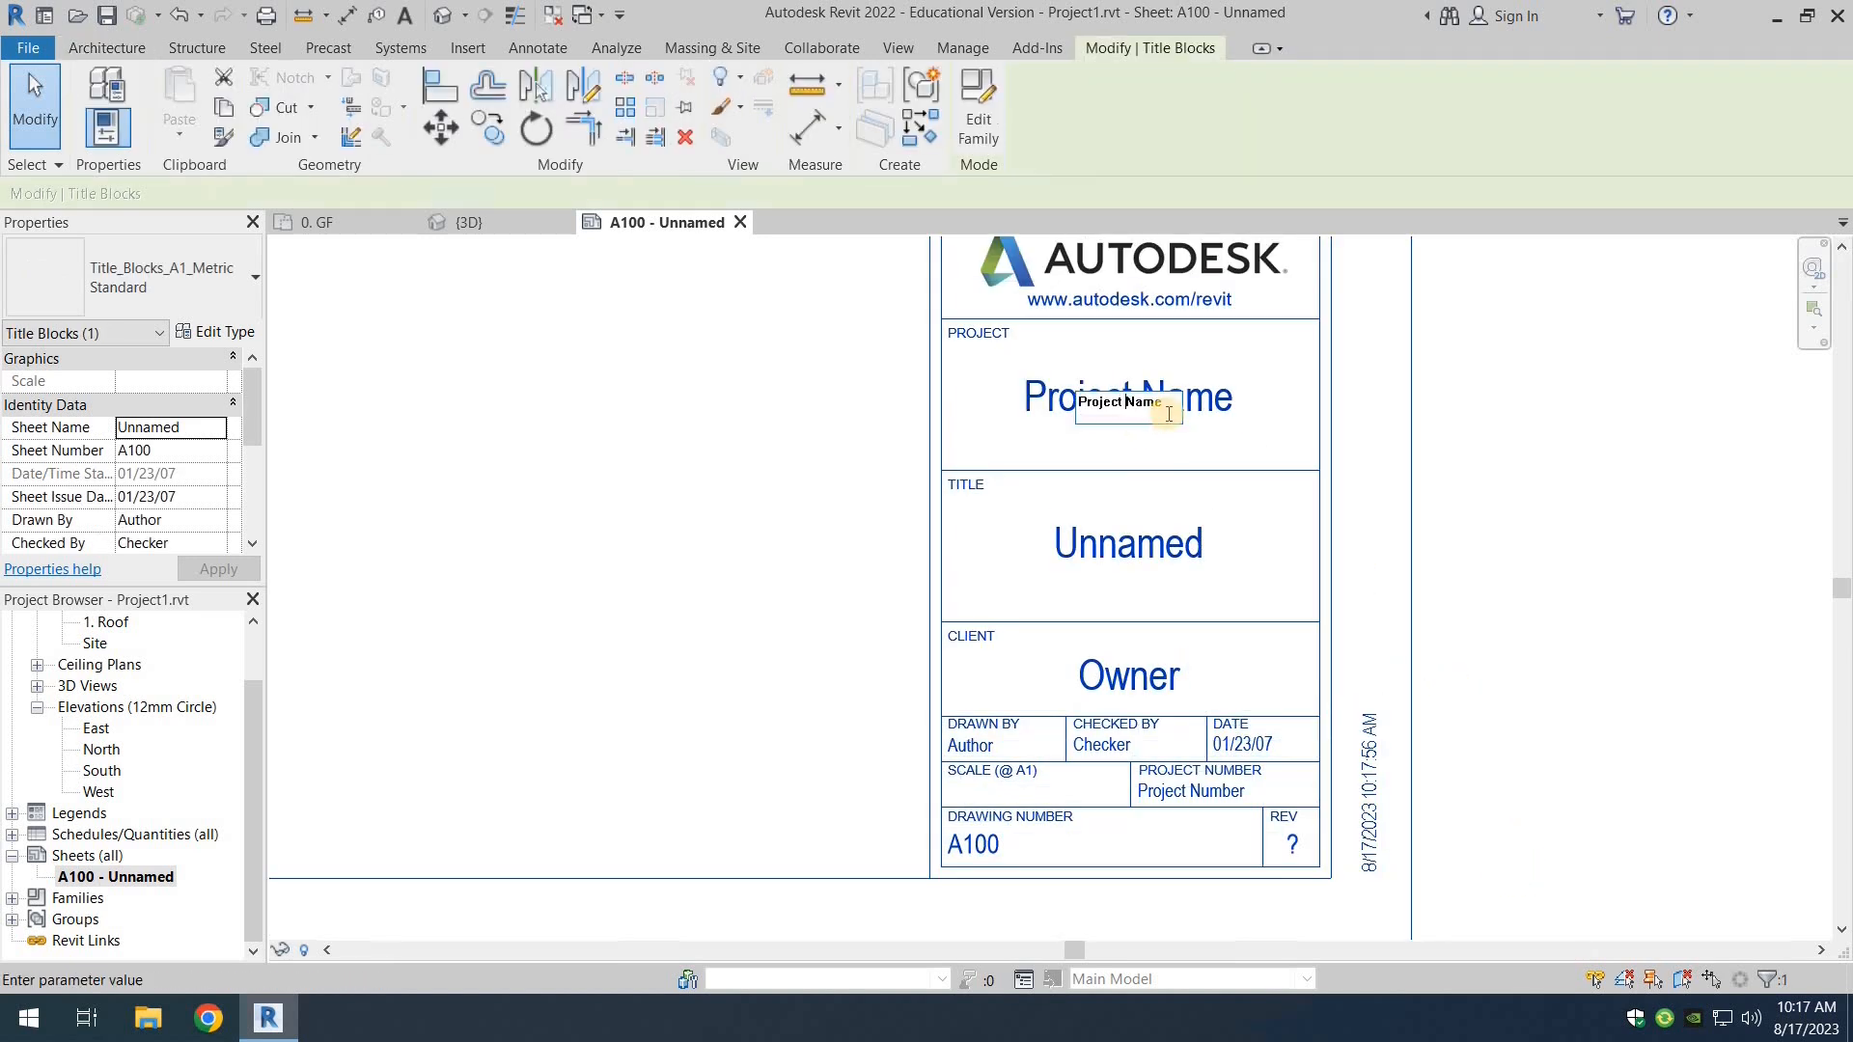
pyautogui.moveTo(1169, 414); pyautogui.dragTo(1061, 408)
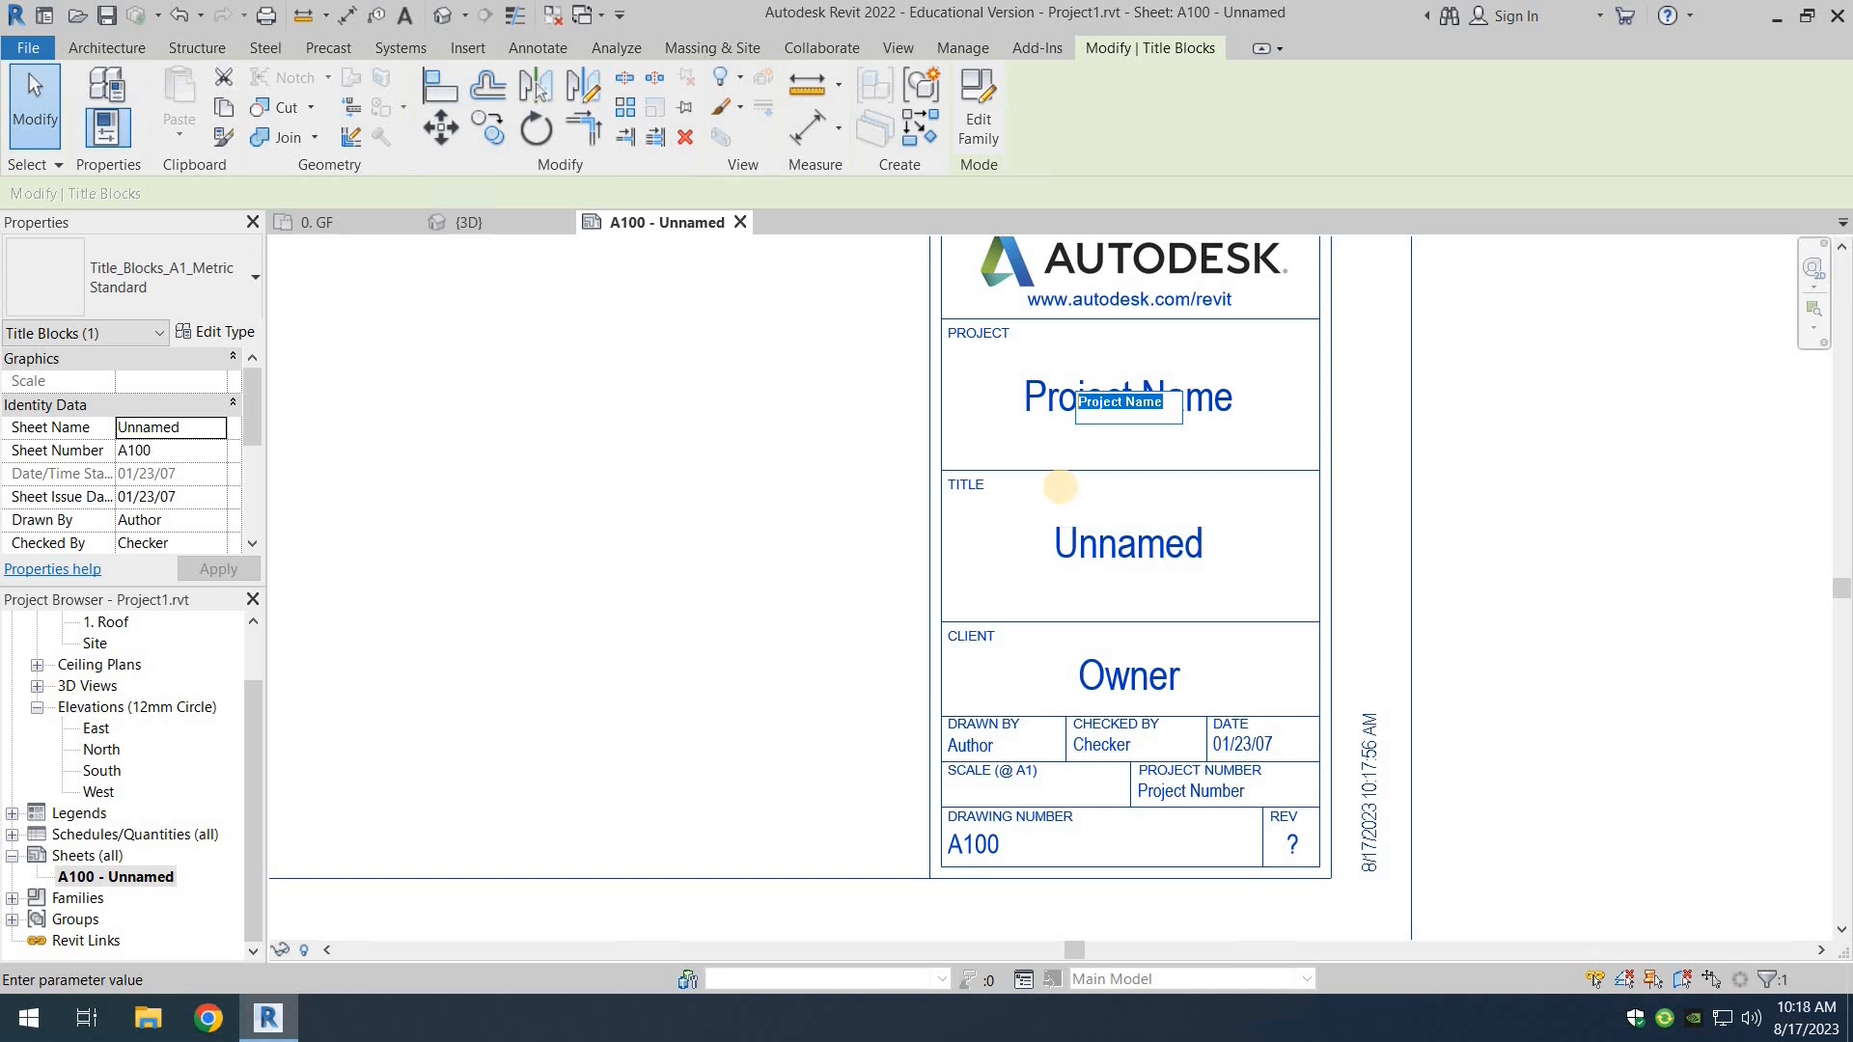
pyautogui.write('House plan')
pyautogui.click(1106, 556)
pyautogui.click(1112, 596)
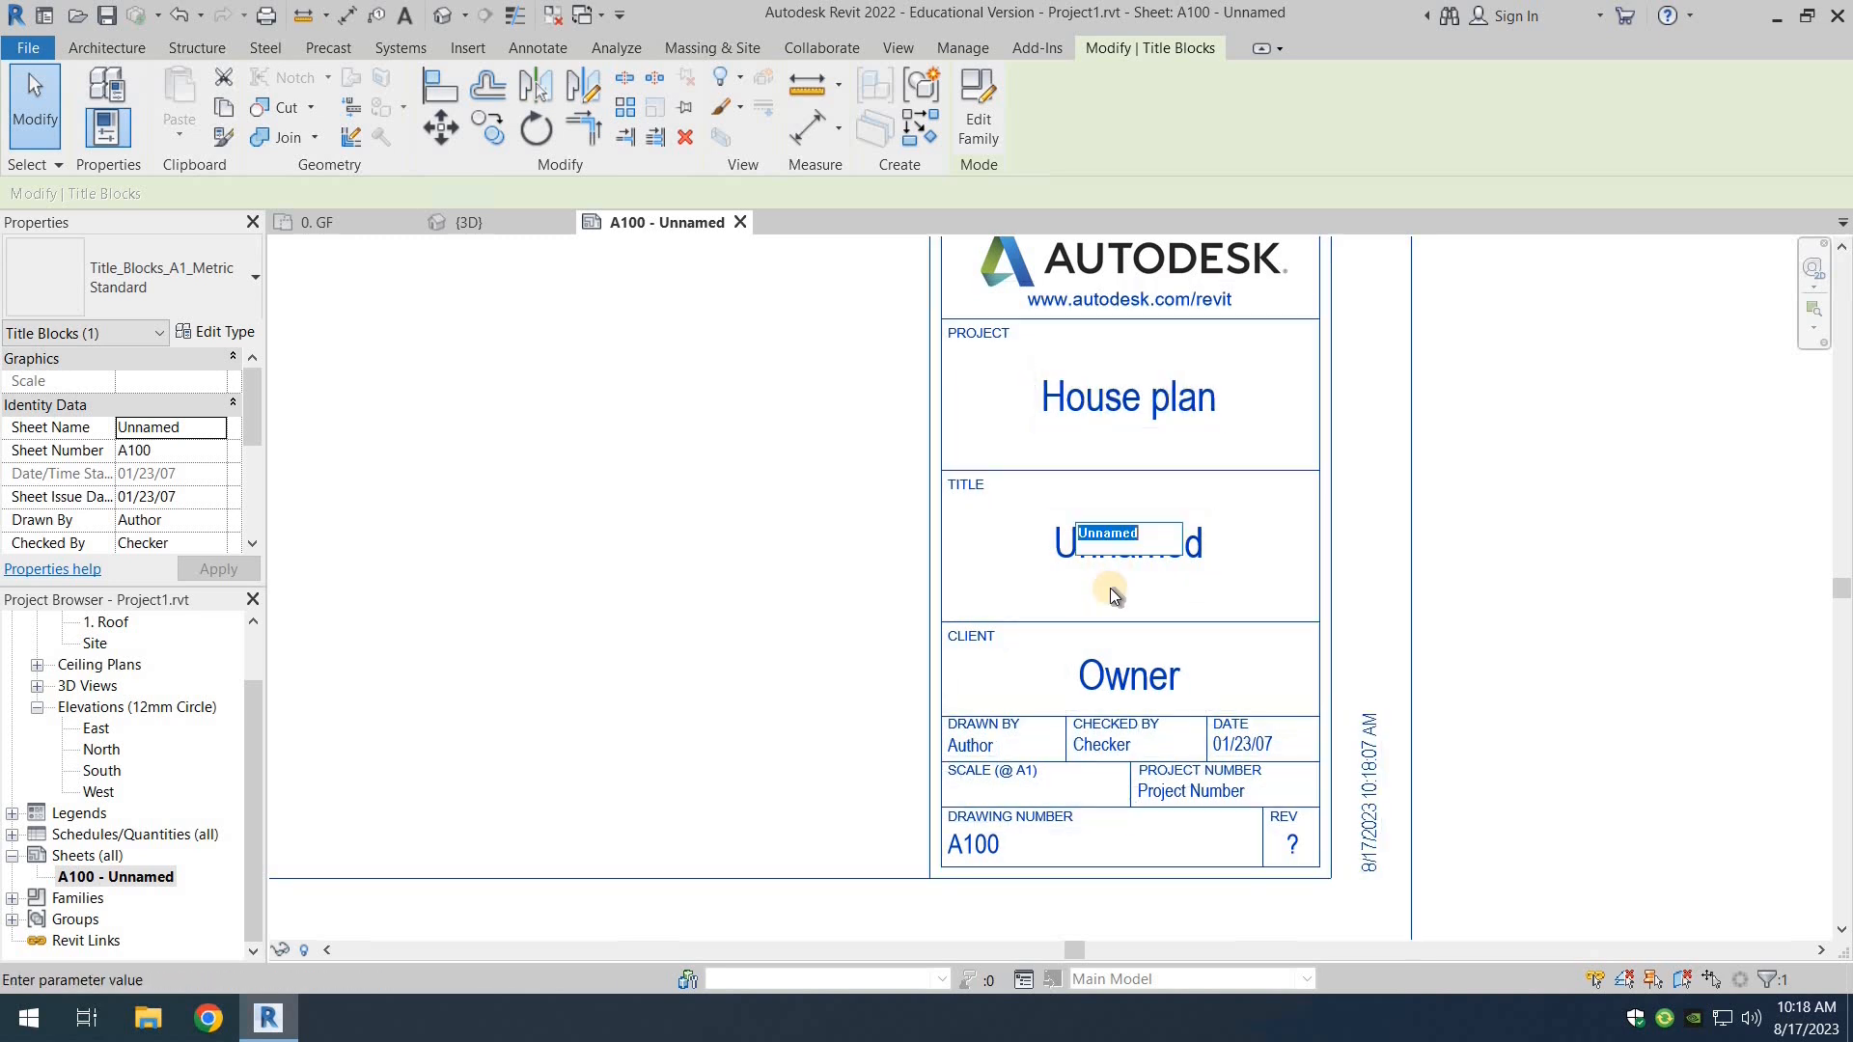
pyautogui.write('HT-1')
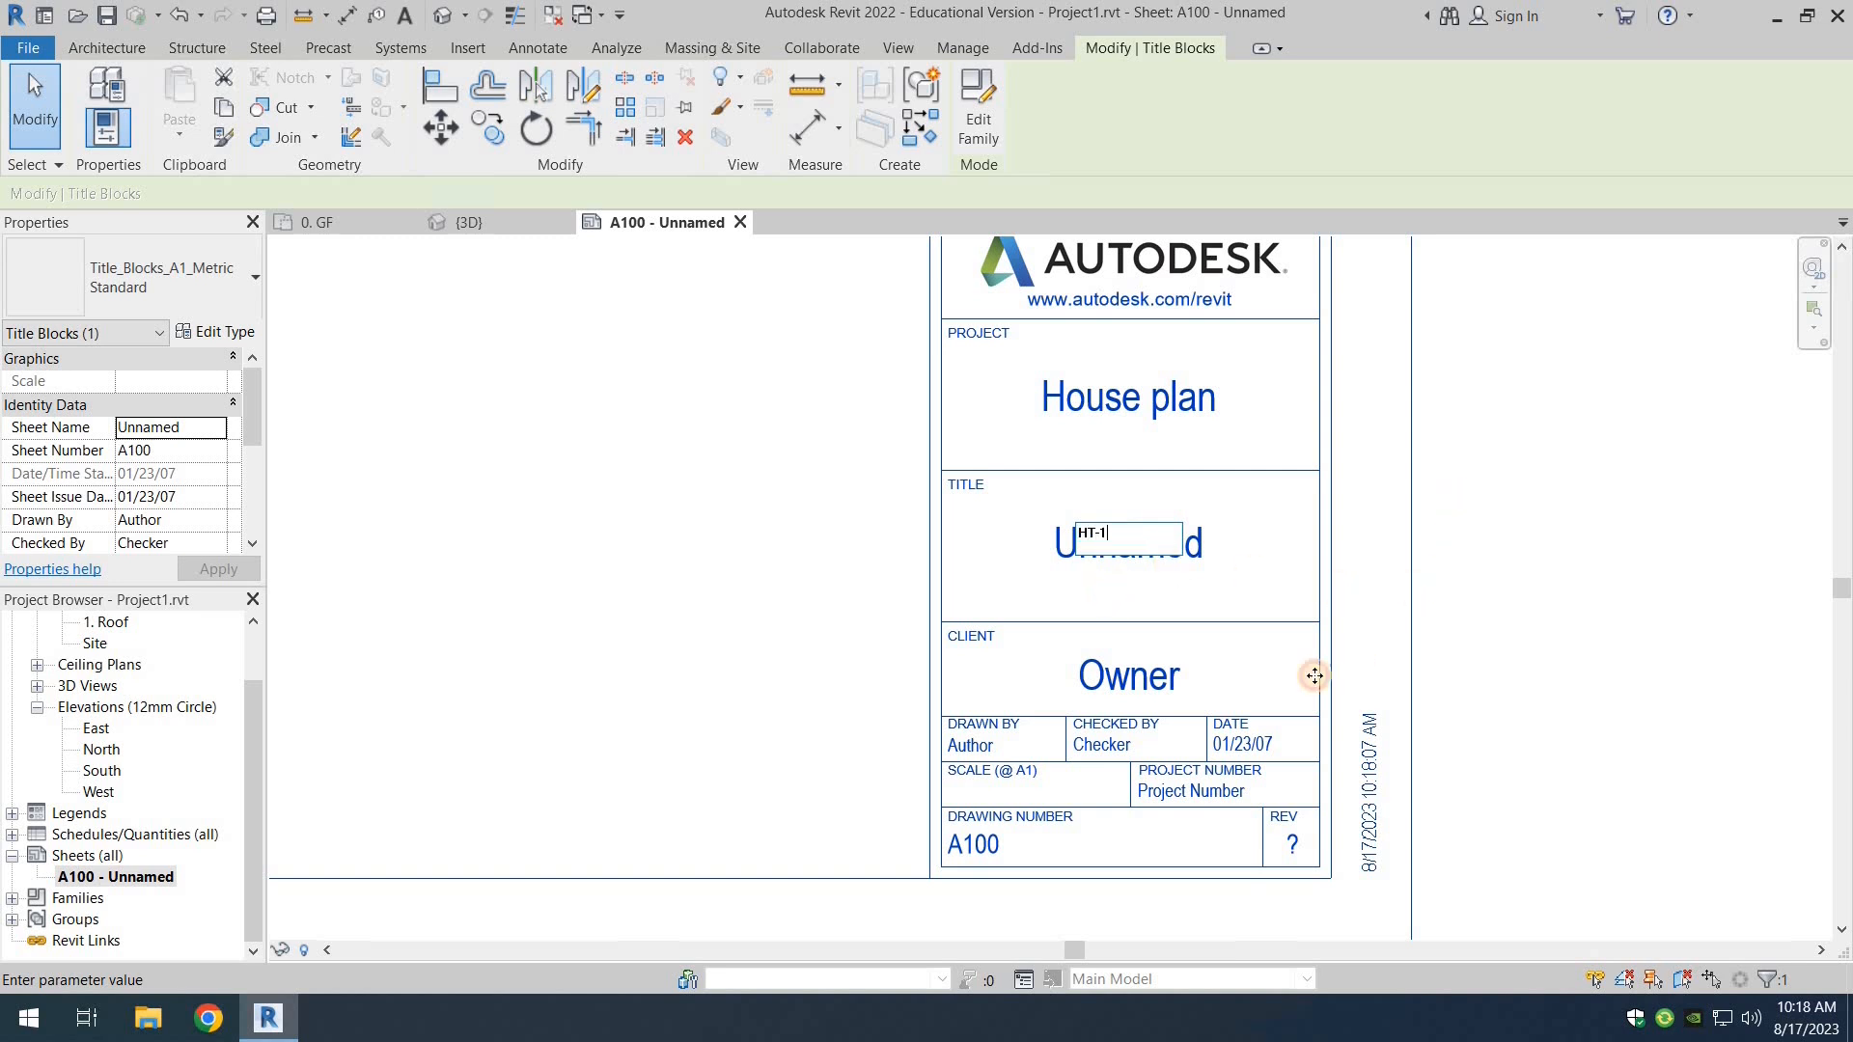
# Step: Set the title block's client to US and both its Drawn By and Checked By entries to ZZ
pyautogui.click(1122, 681)
pyautogui.click(1127, 684)
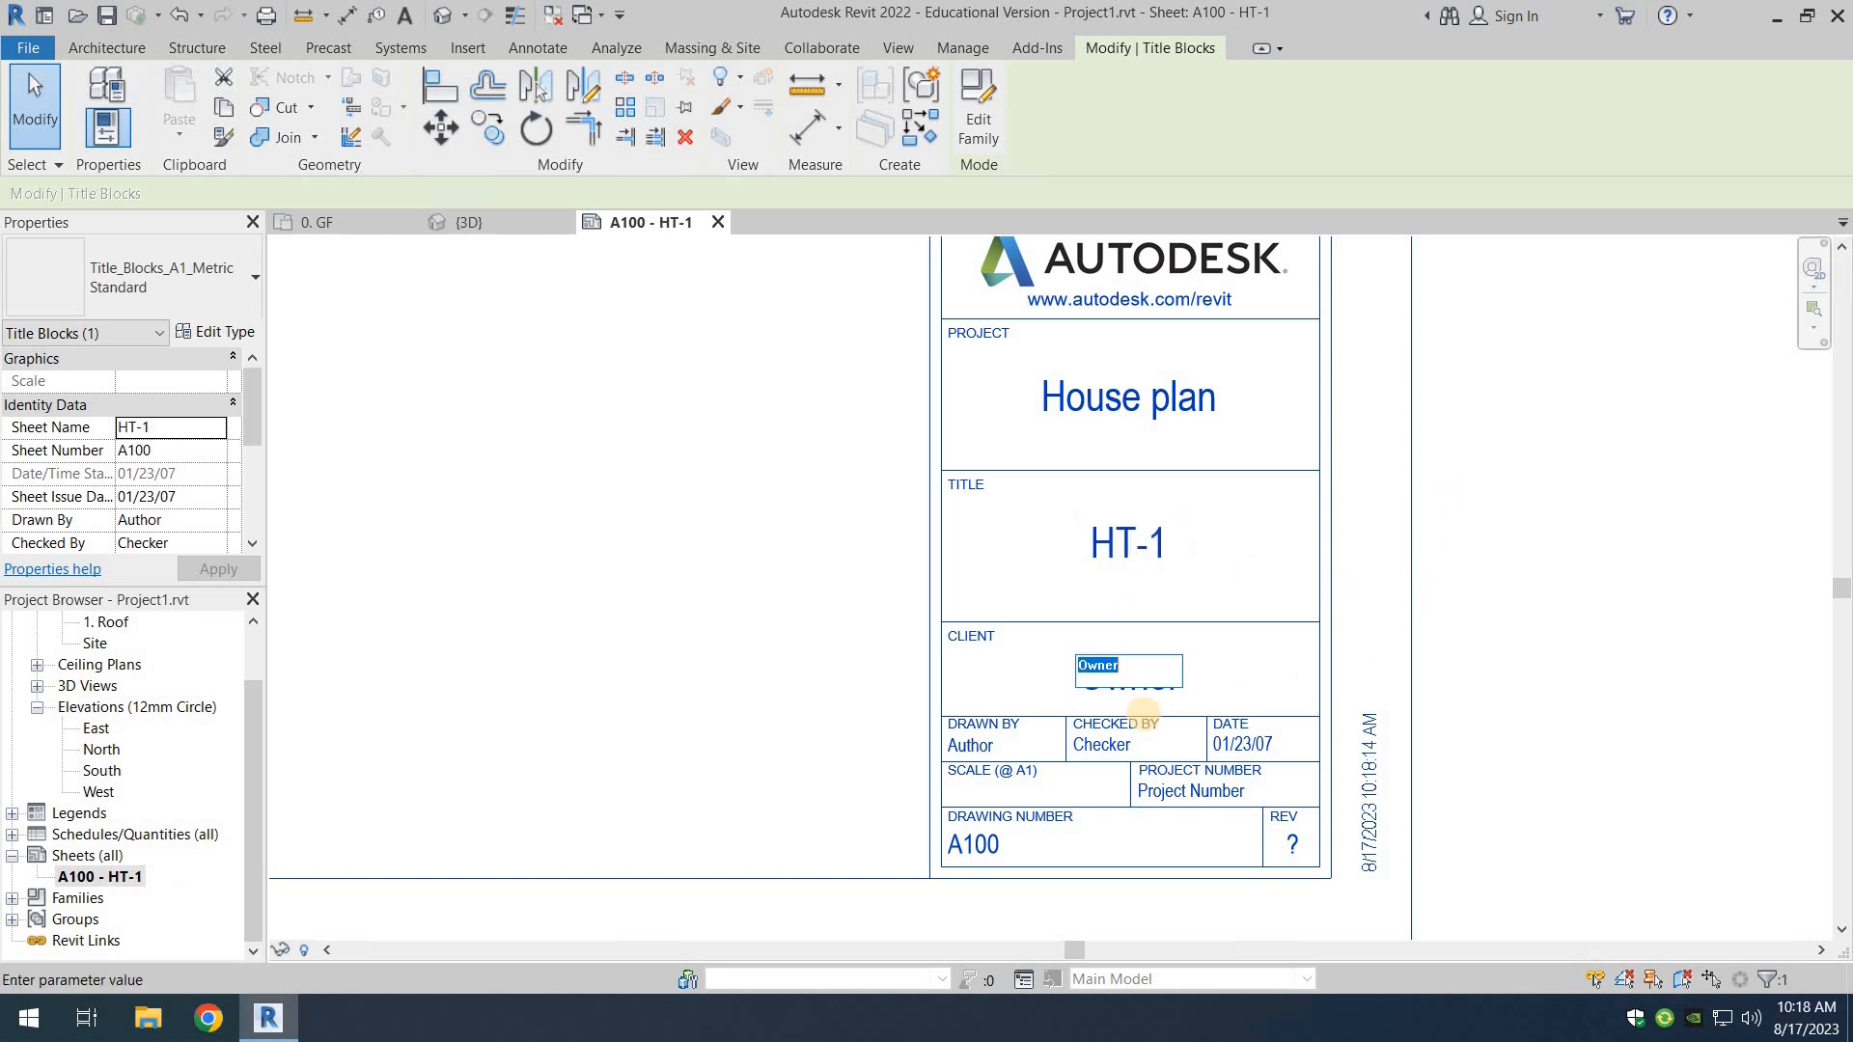
pyautogui.click(1138, 790)
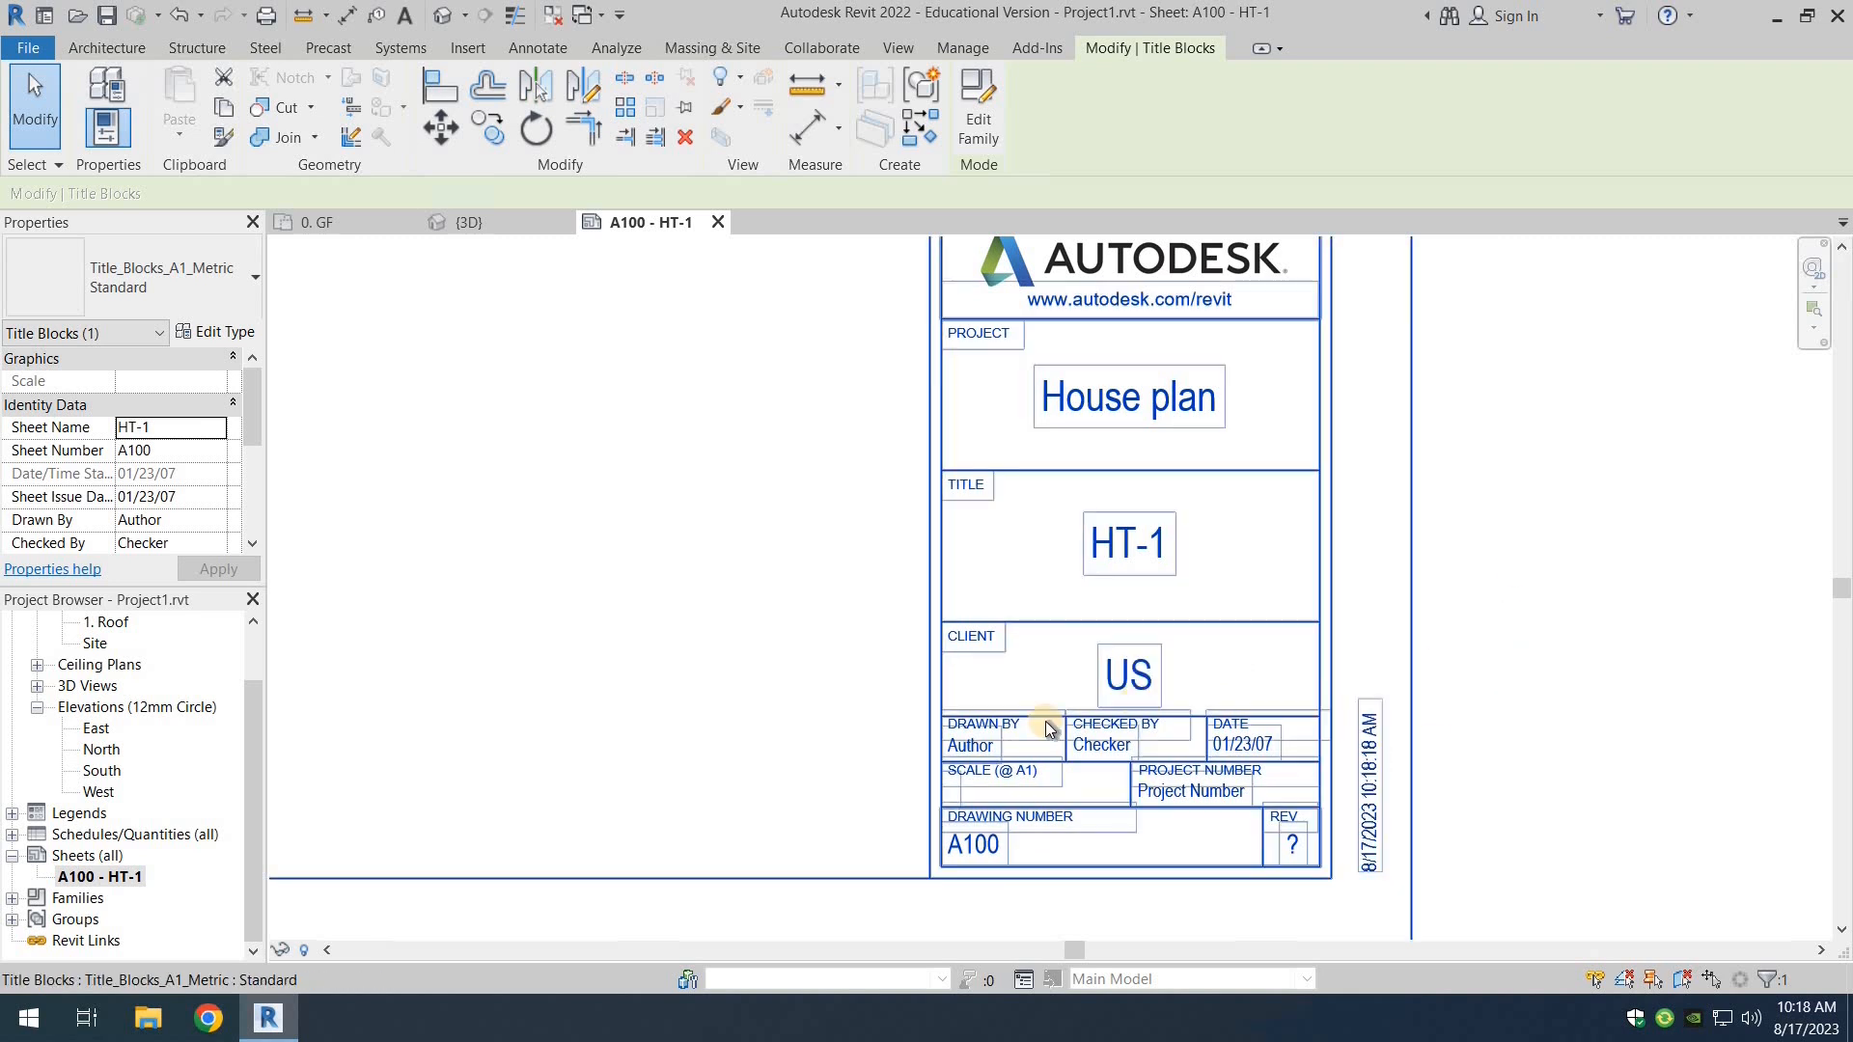
pyautogui.click(971, 748)
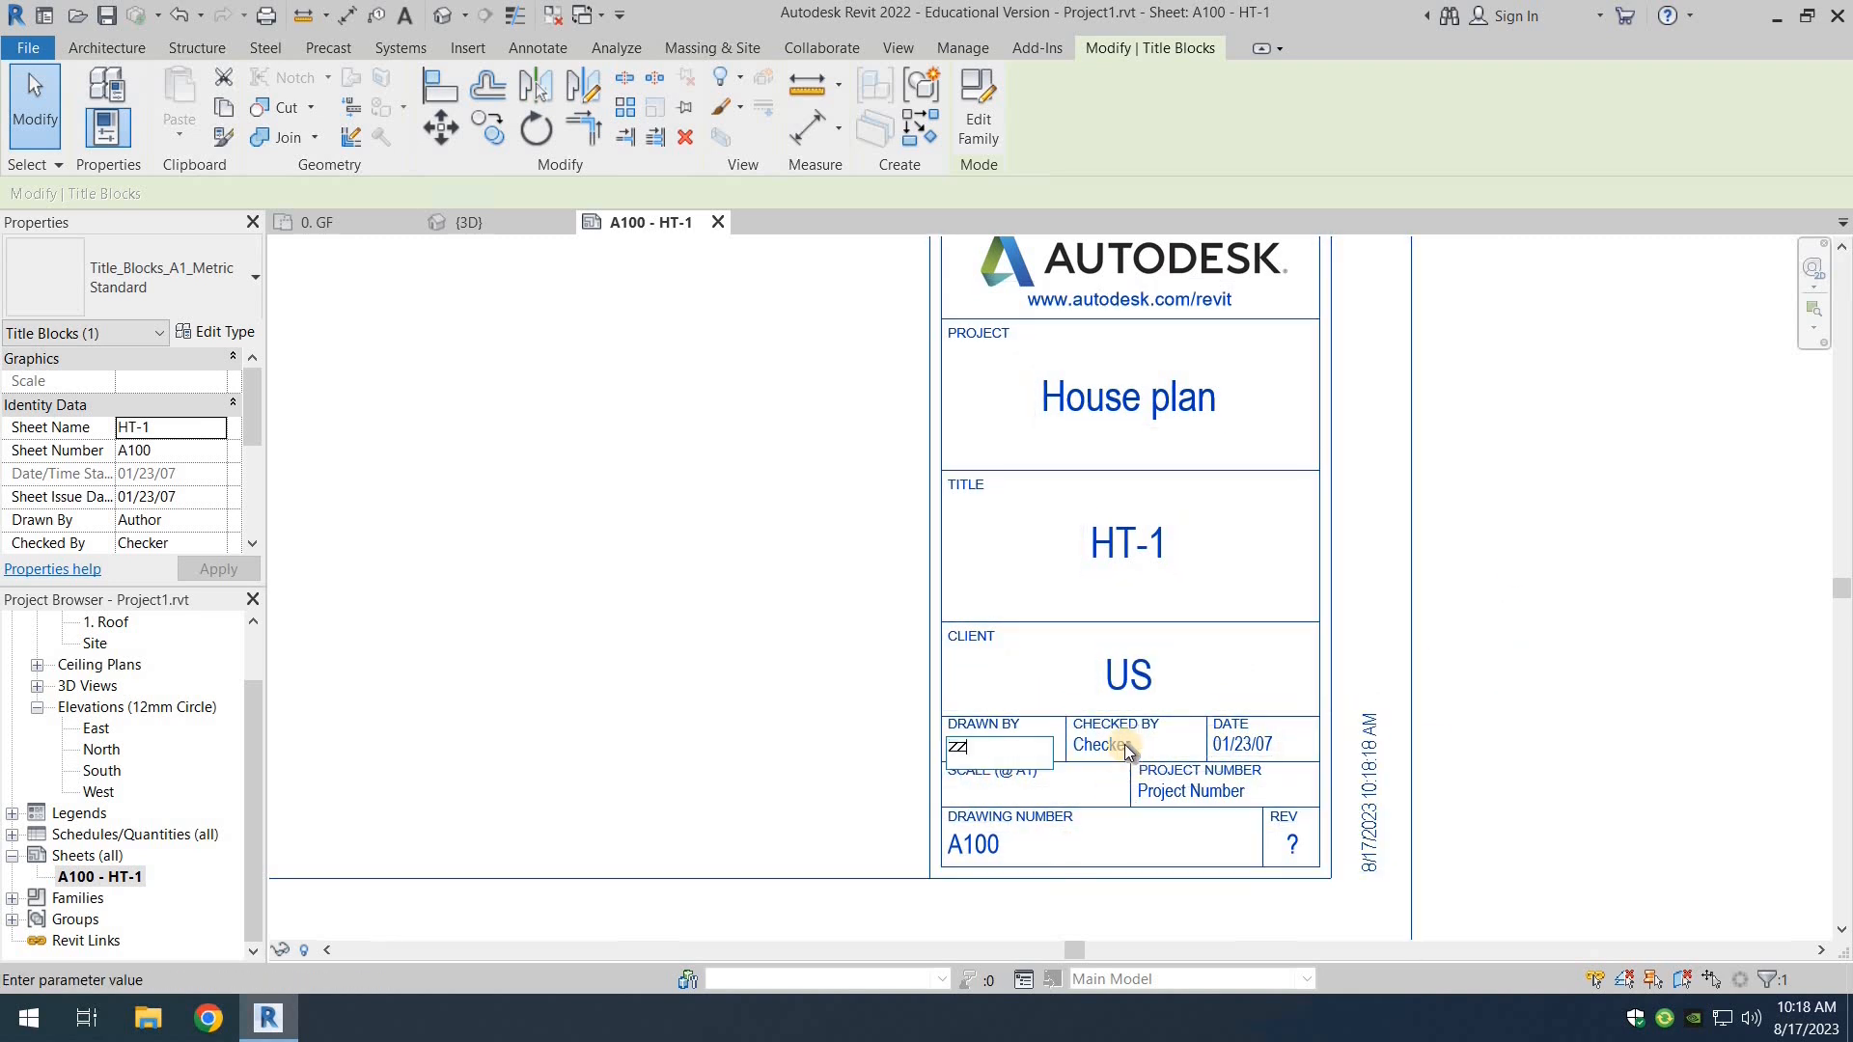
pyautogui.click(1116, 768)
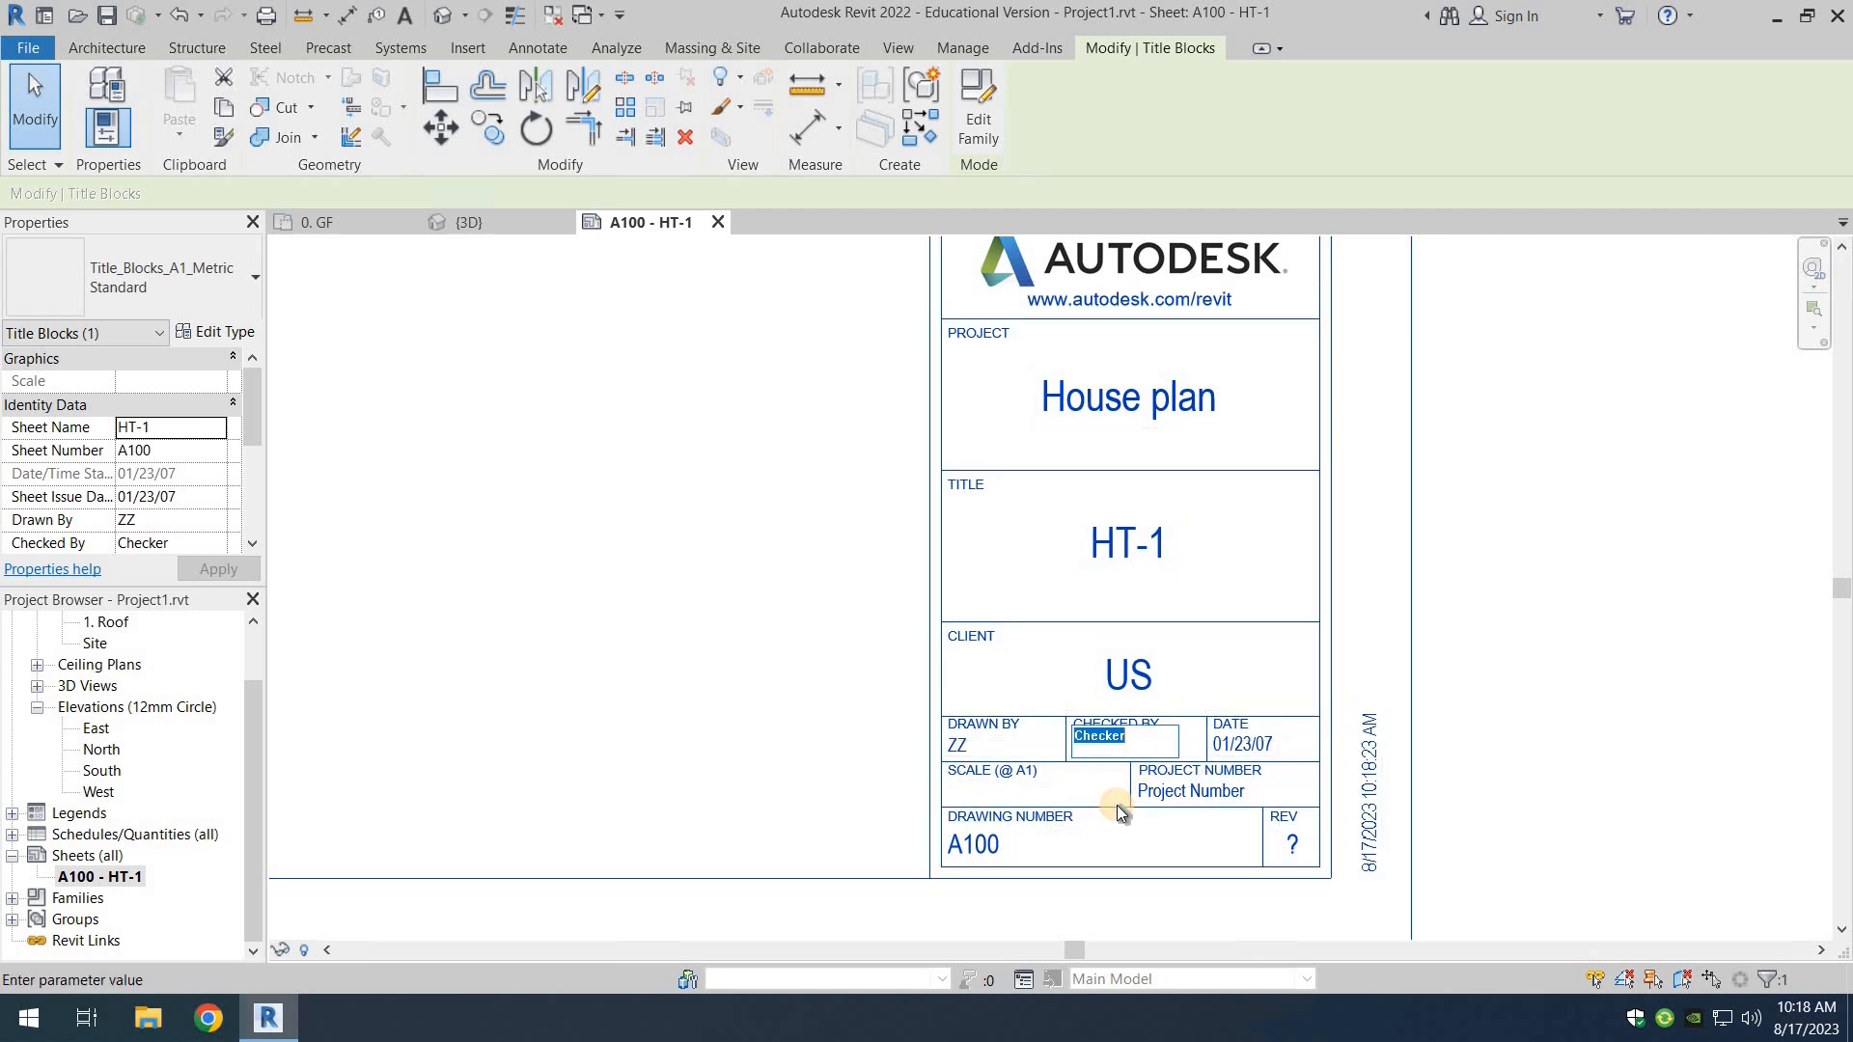
pyautogui.write('ZZ')
pyautogui.click(1251, 743)
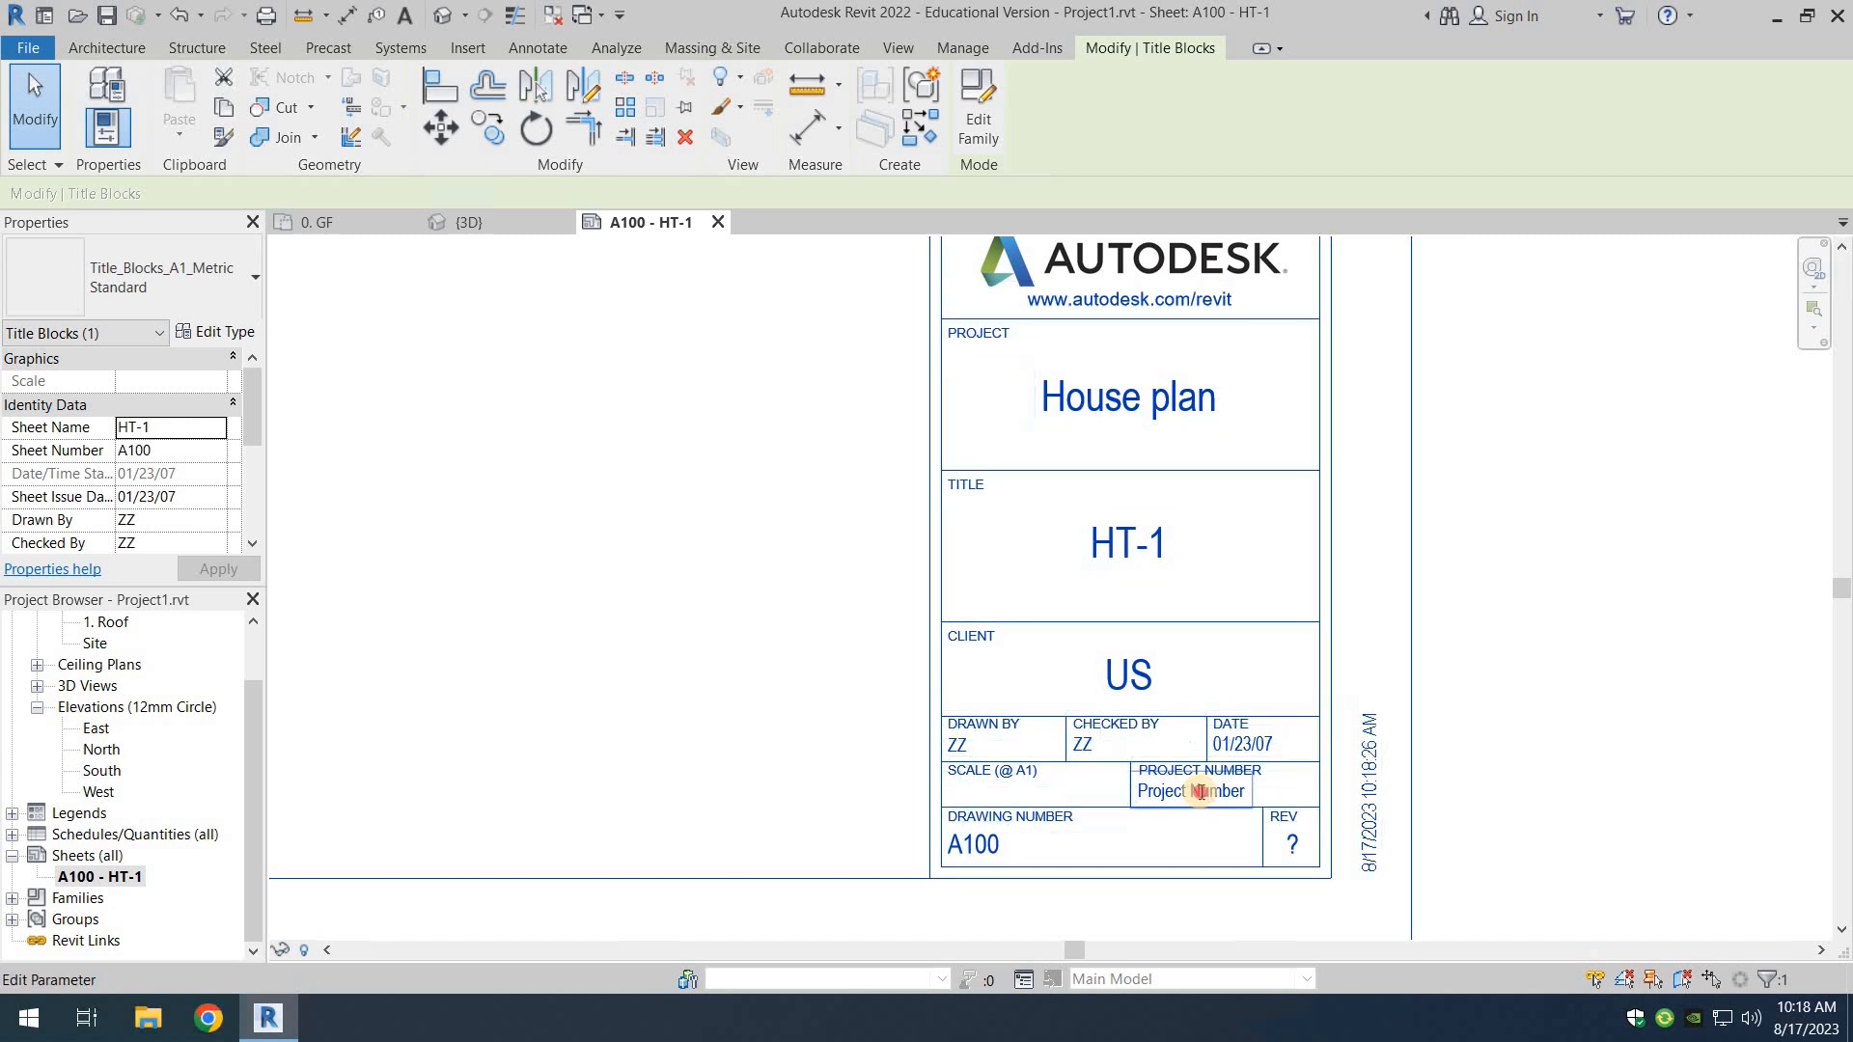
# Step: Set both the project number and the drawing number in the title block to 001, and deselect the title block
pyautogui.click(1208, 849)
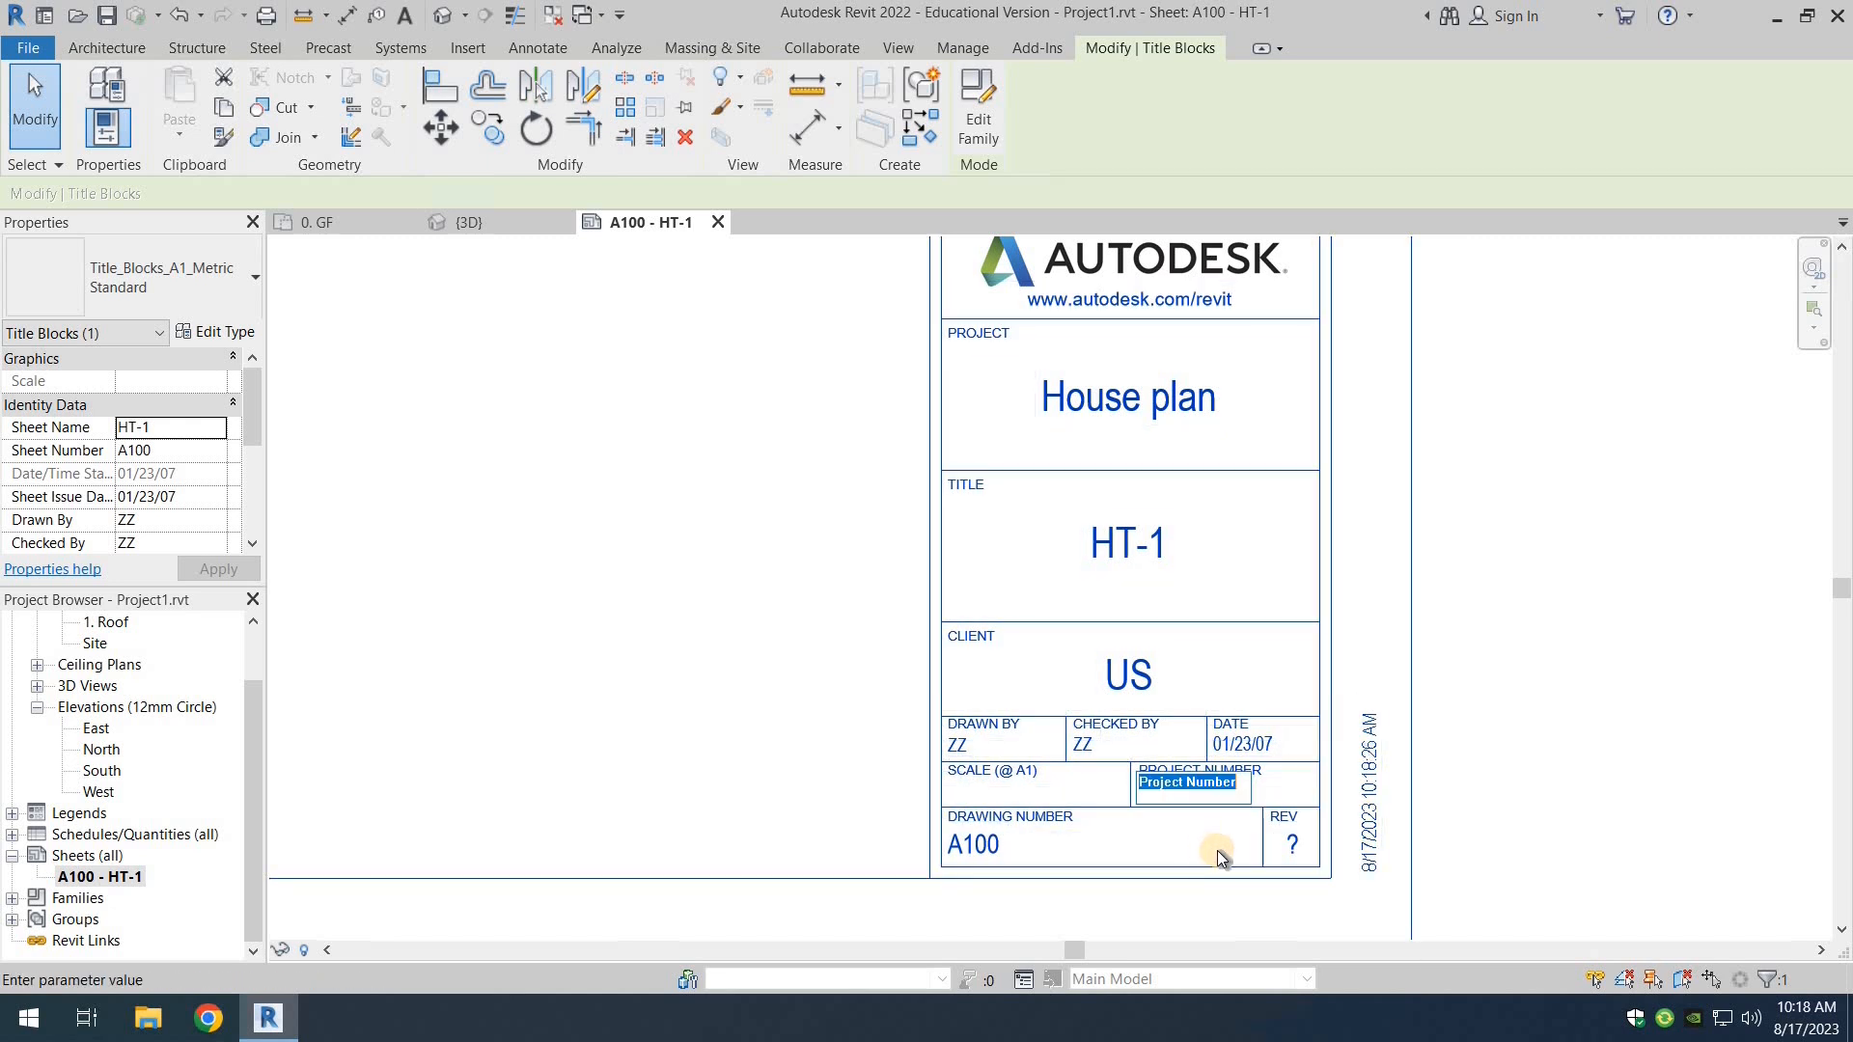
pyautogui.write('001')
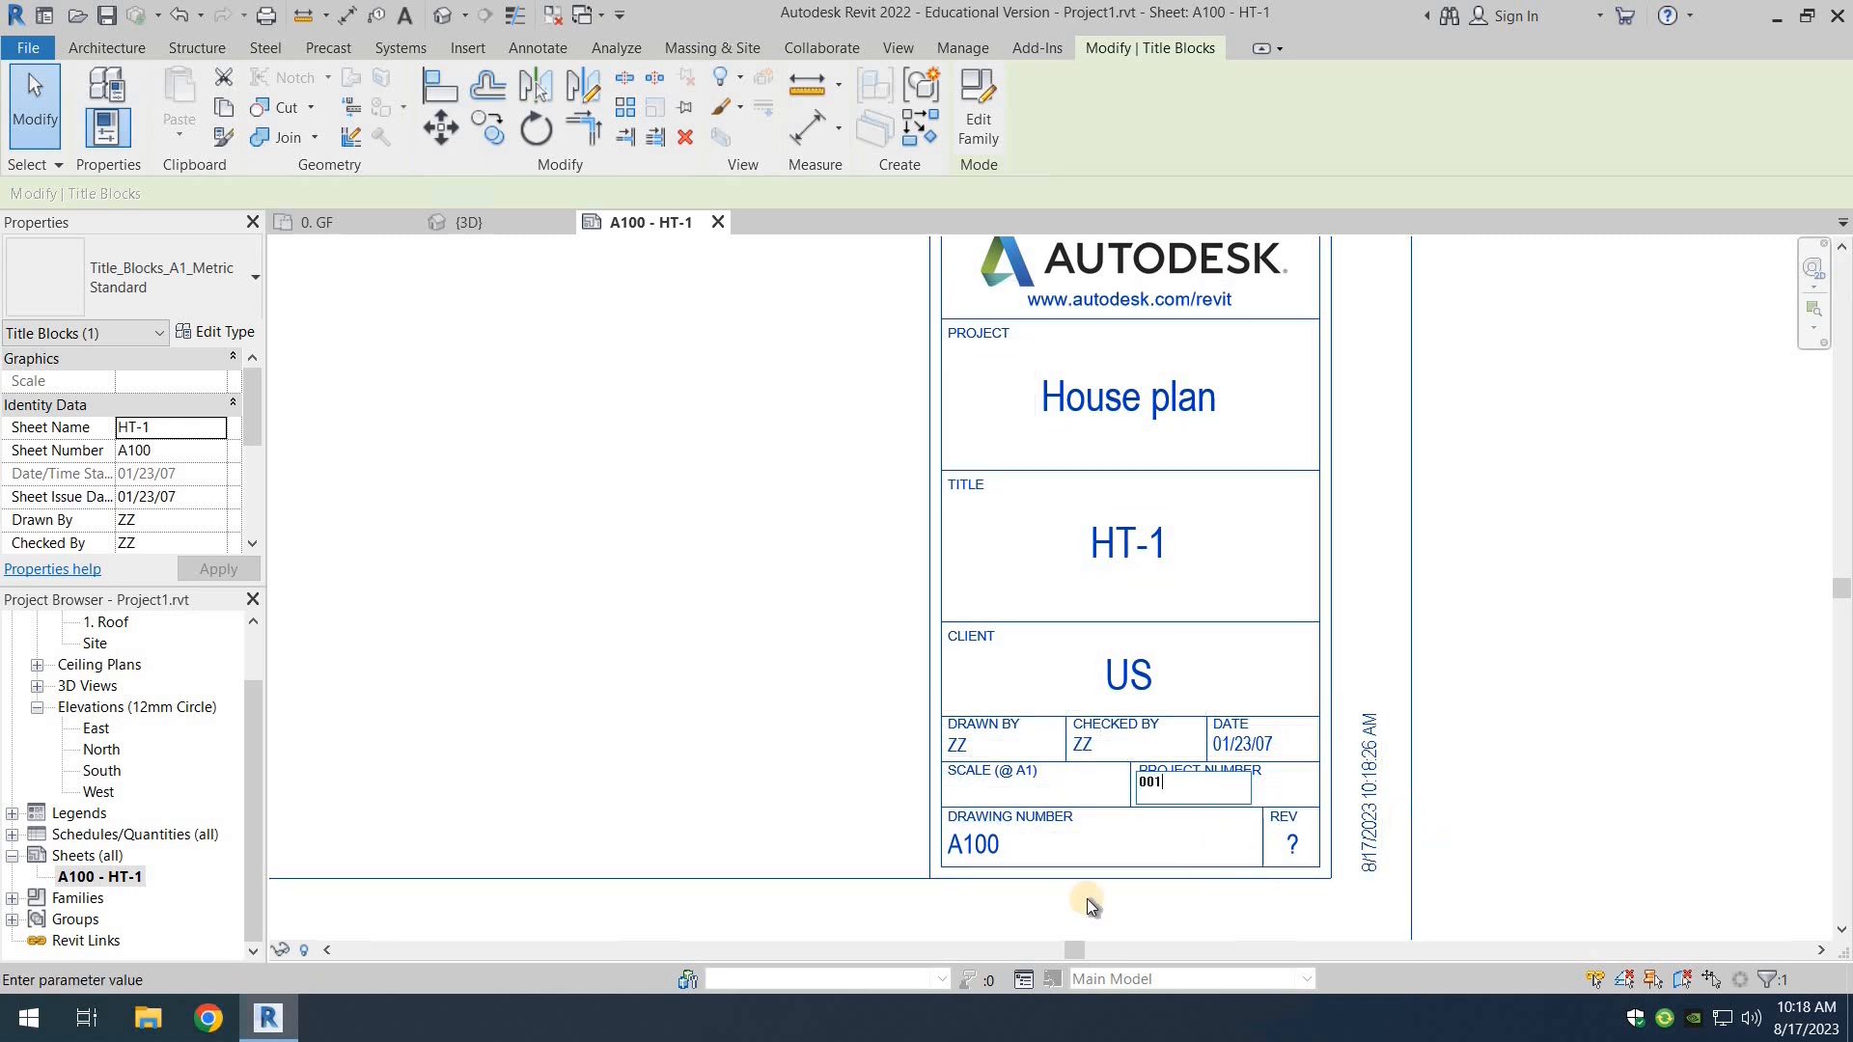
pyautogui.click(964, 836)
pyautogui.click(970, 846)
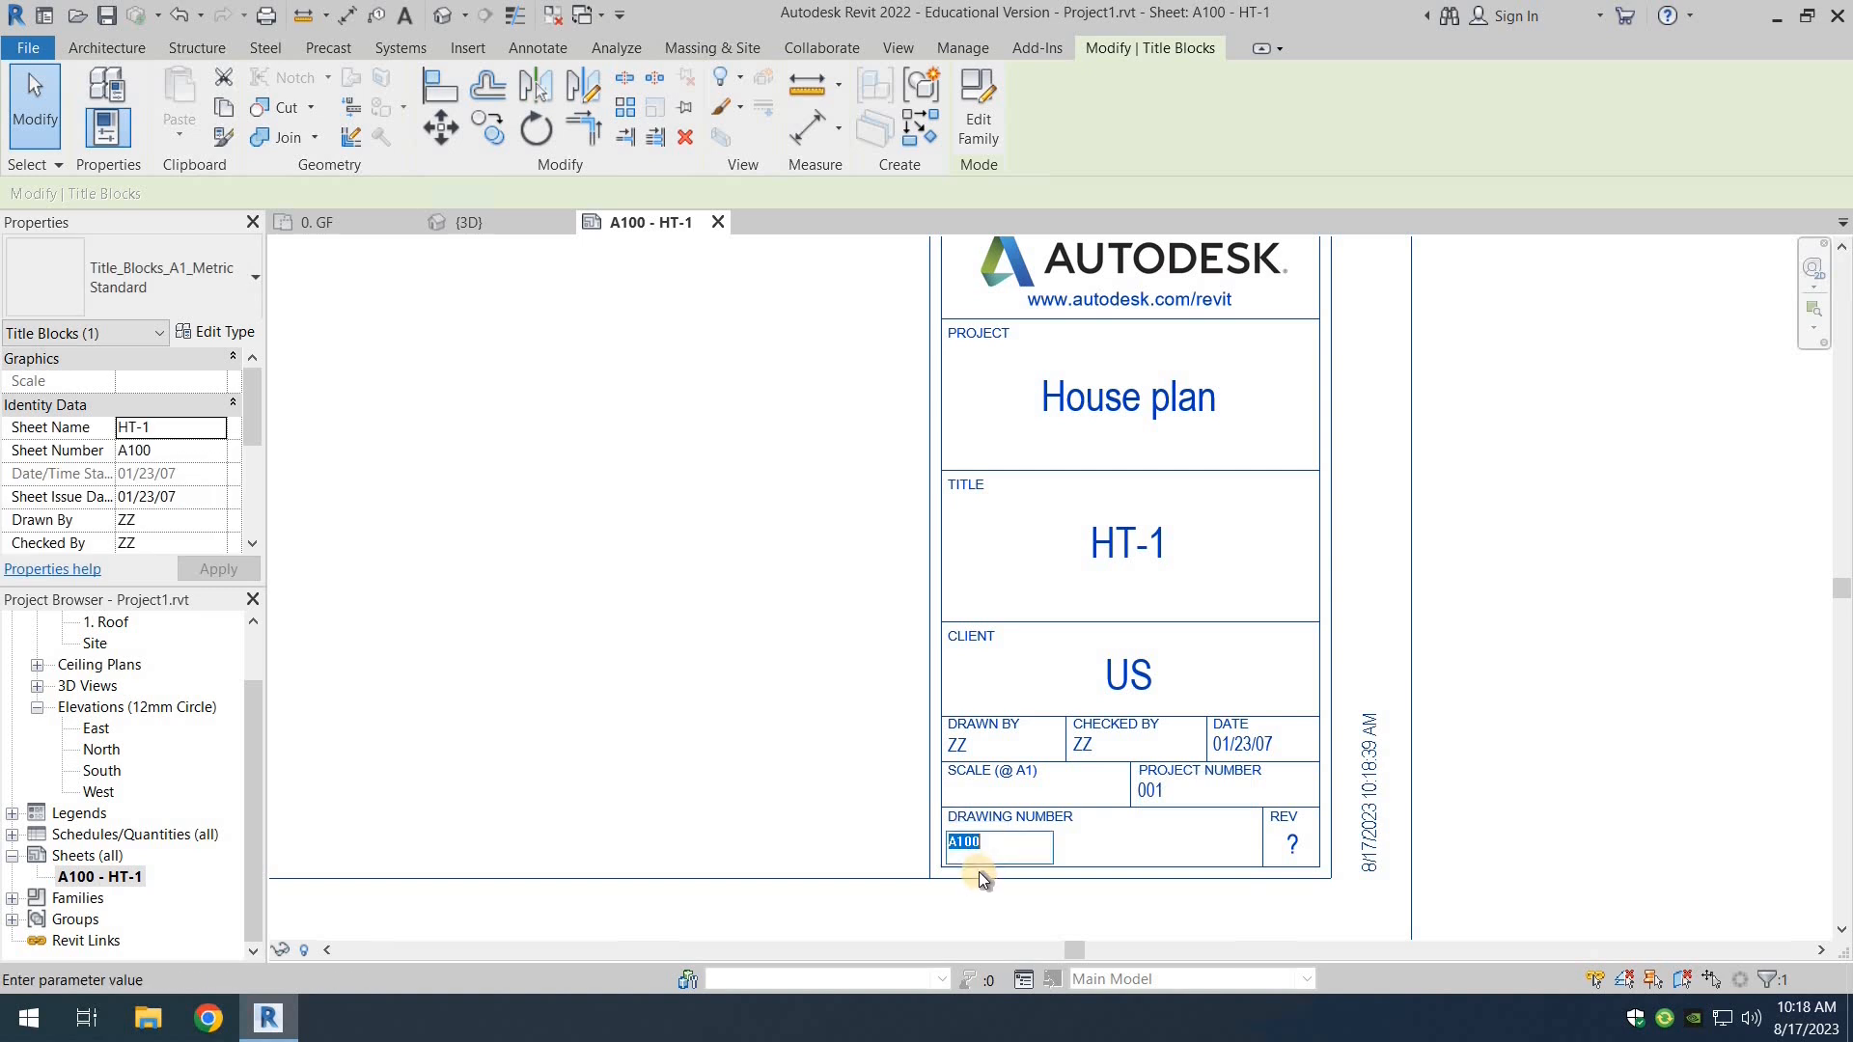
pyautogui.write('001')
pyautogui.click(1527, 697)
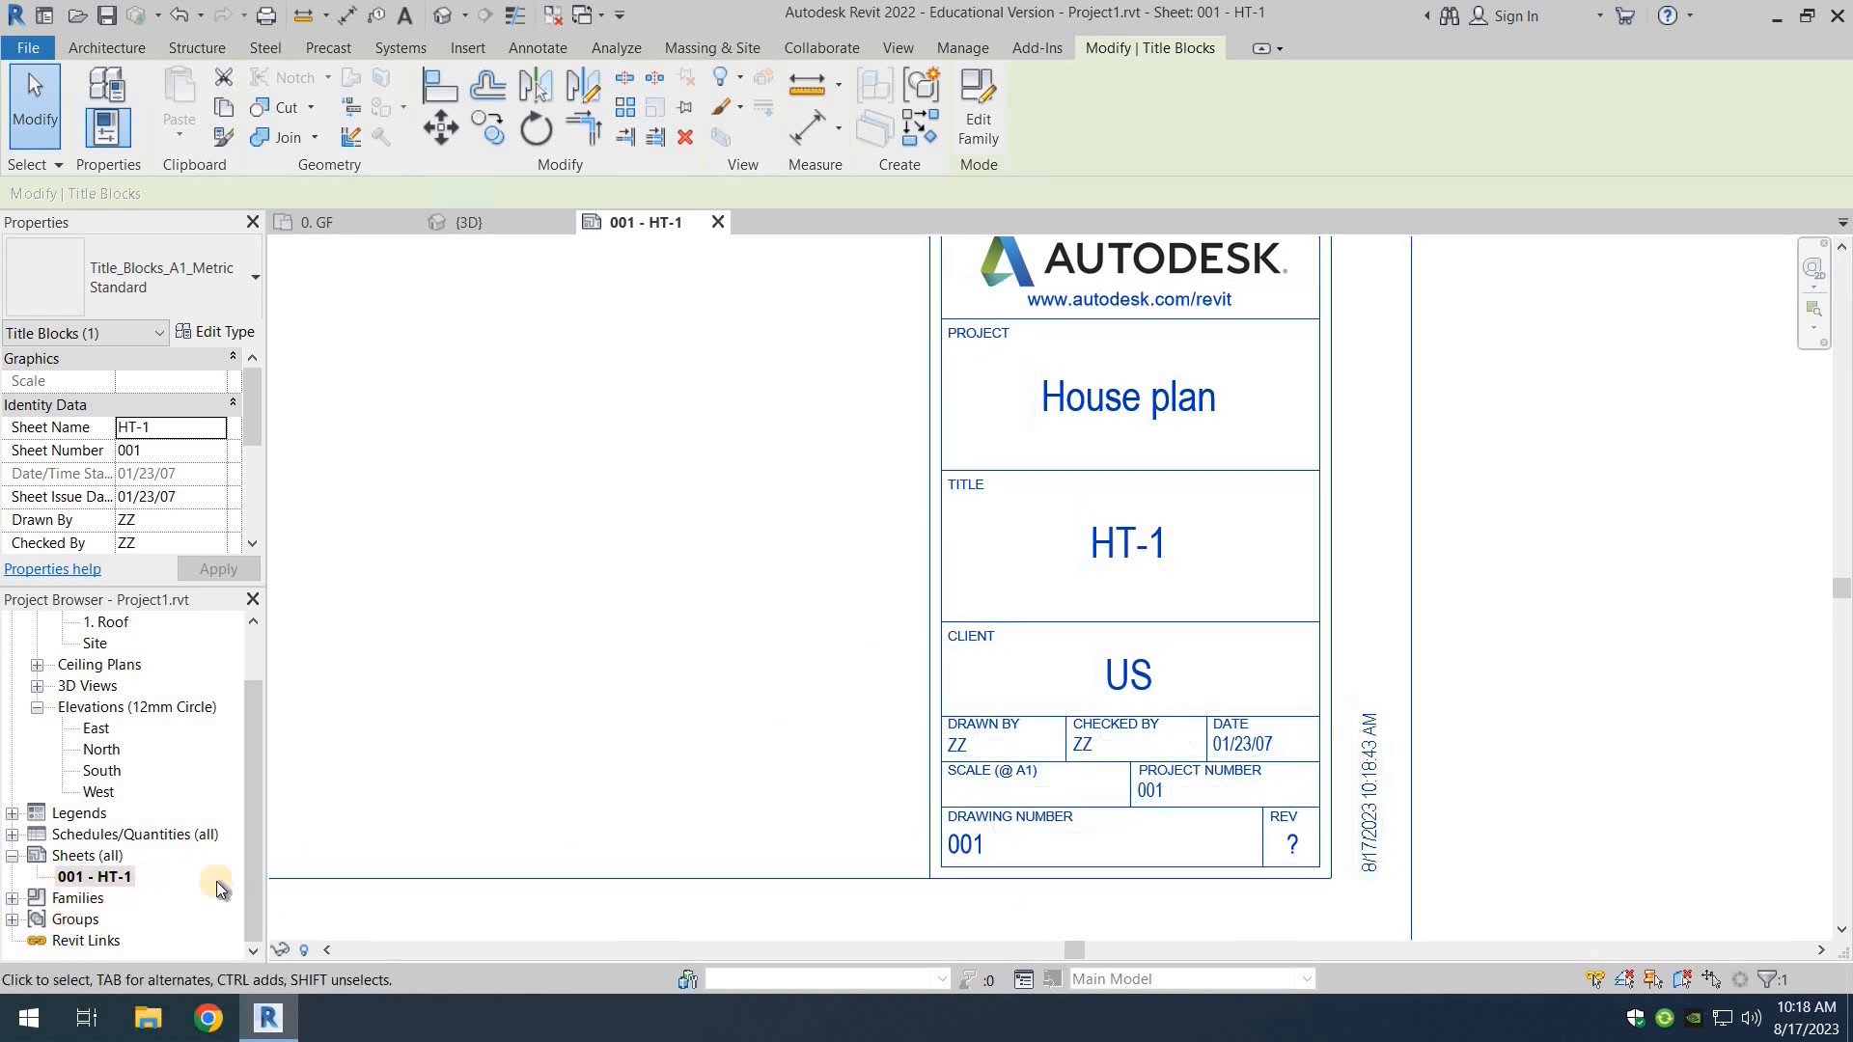
pyautogui.press('Escape')
pyautogui.scroll(-3, 1149, 703)
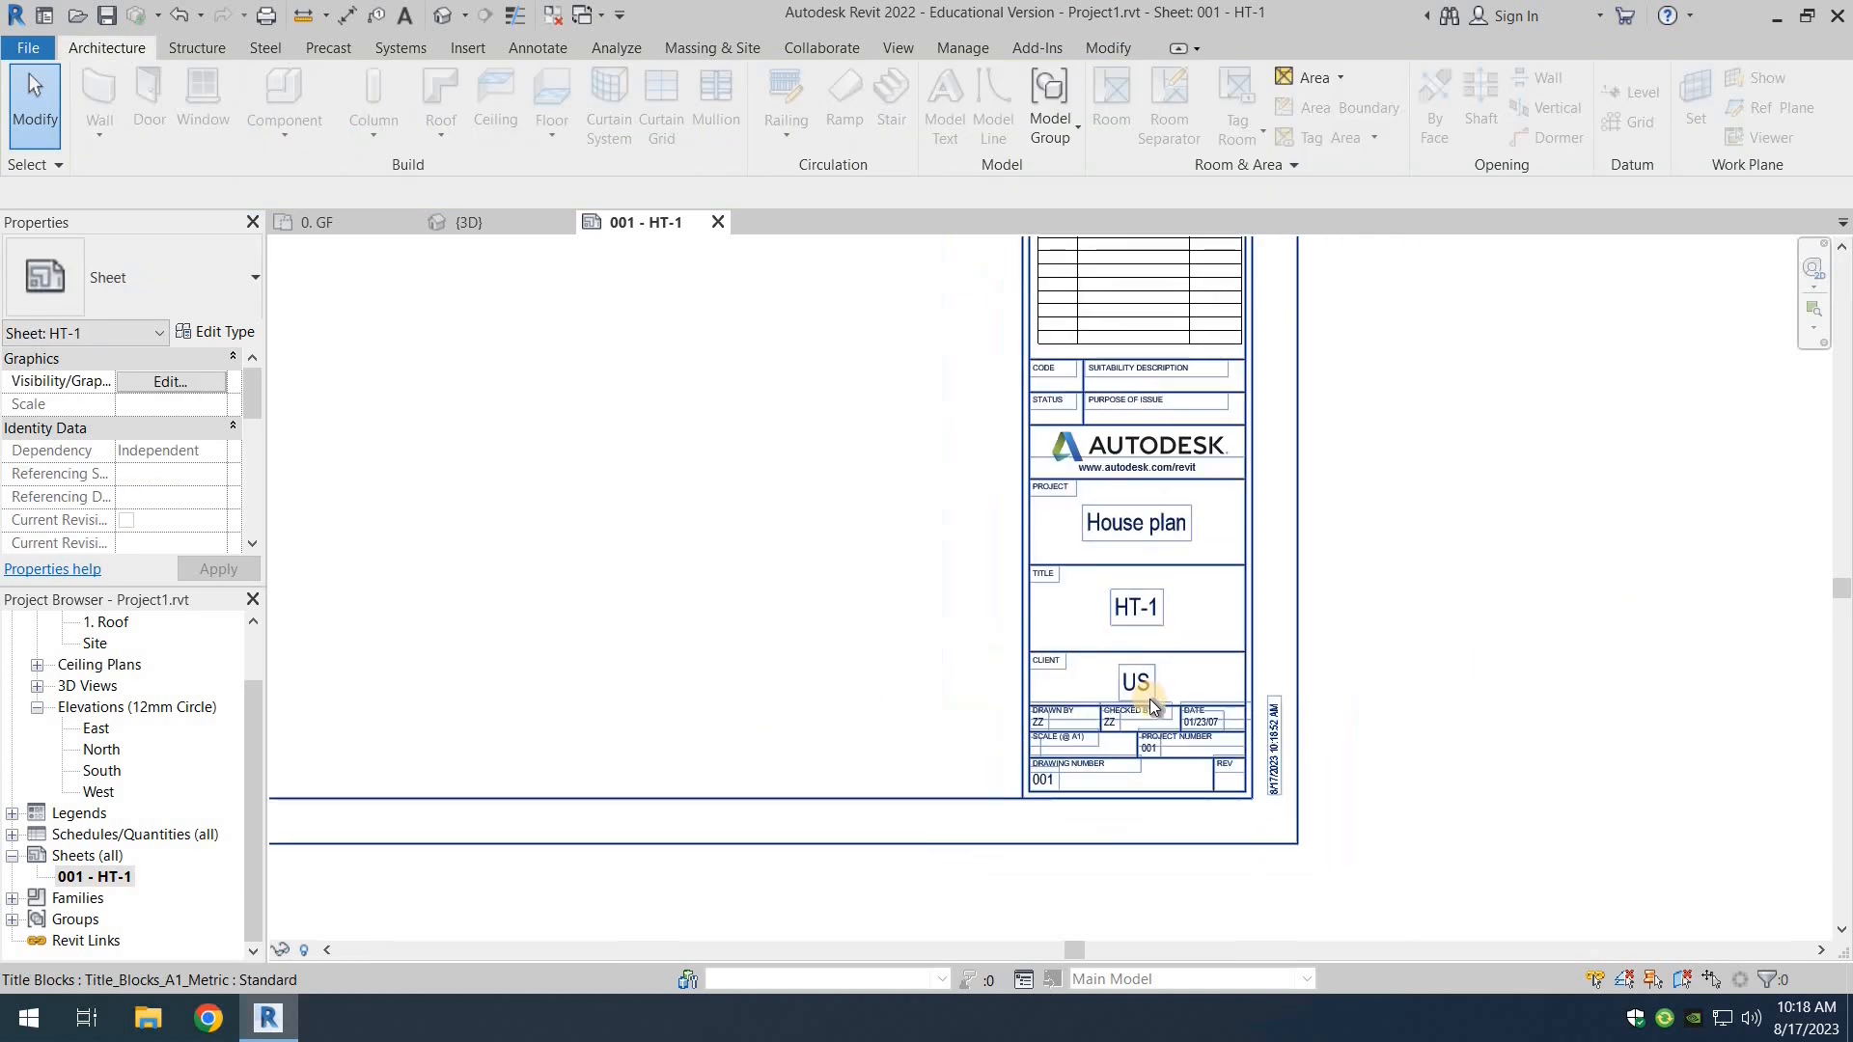
pyautogui.scroll(-3, 628, 455)
pyautogui.moveTo(736, 575); pyautogui.dragTo(753, 583, button='middle')
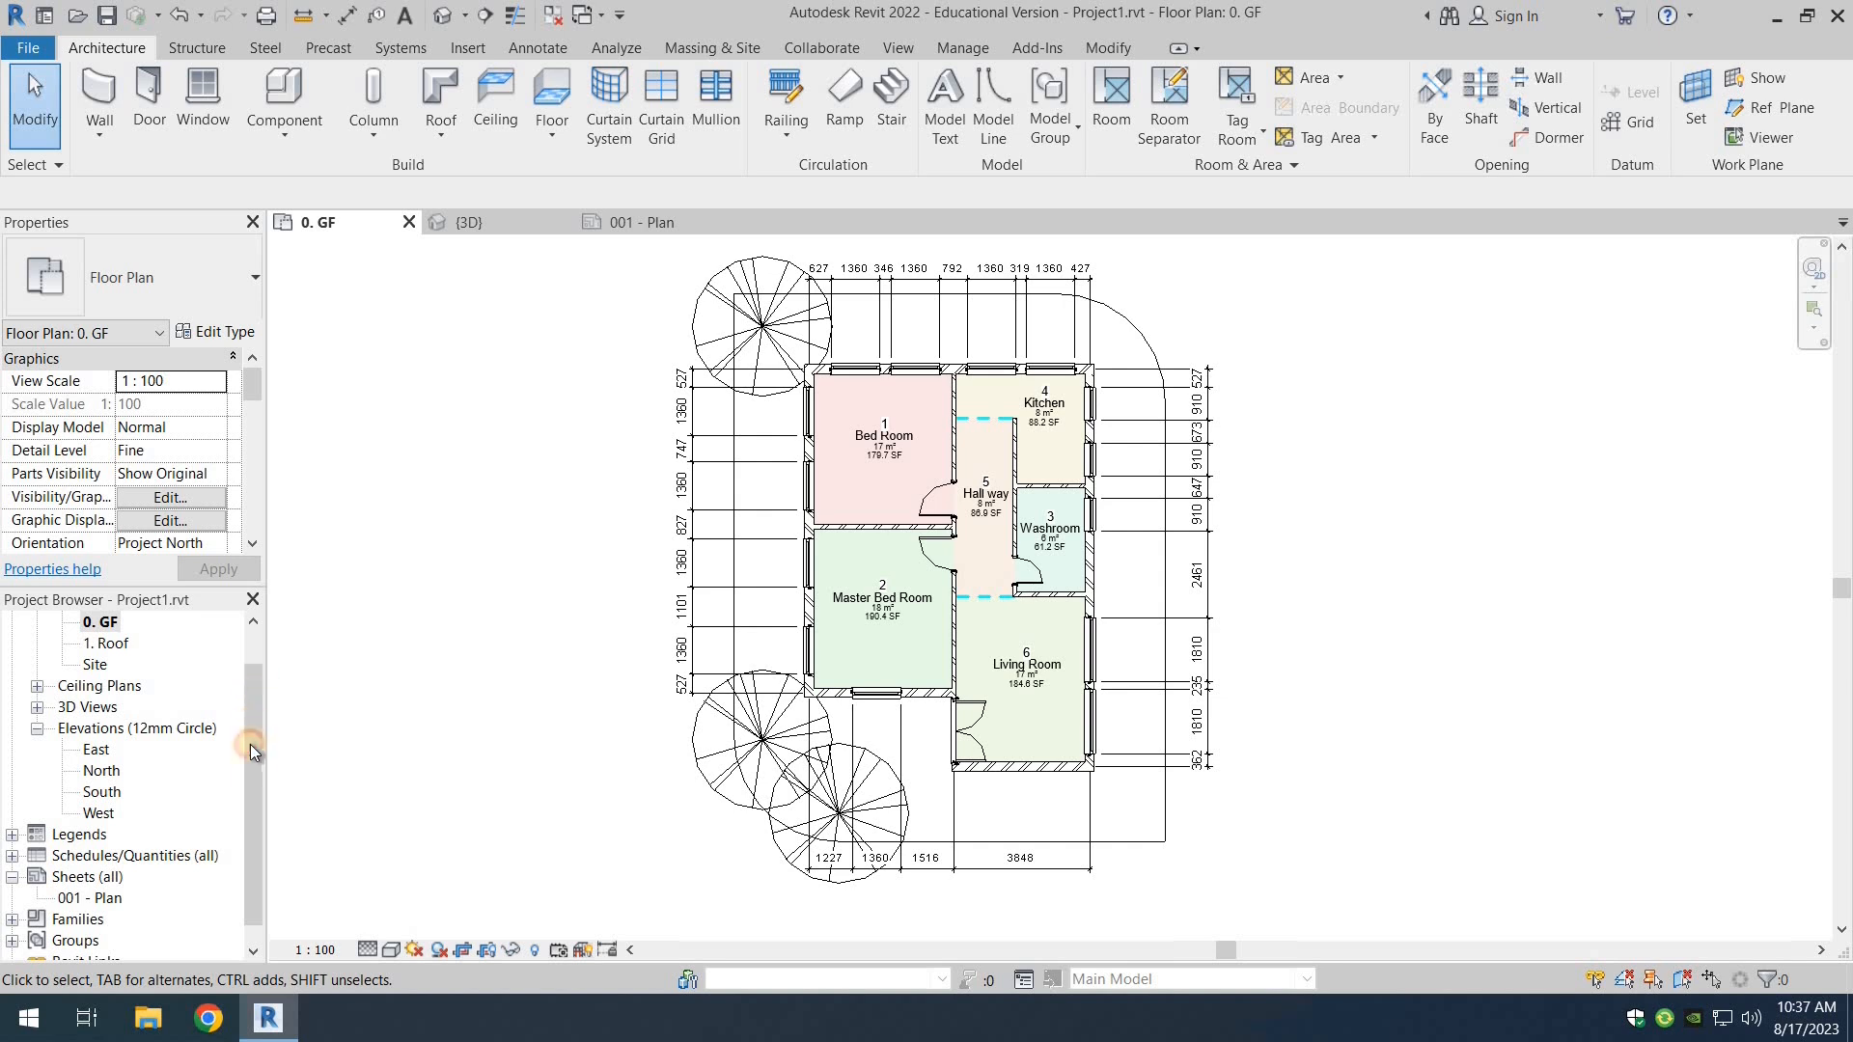
# Step: Create a new sheet with the Title_Blocks_A1_Metric : Standard title block
pyautogui.scroll(-1, 232, 830)
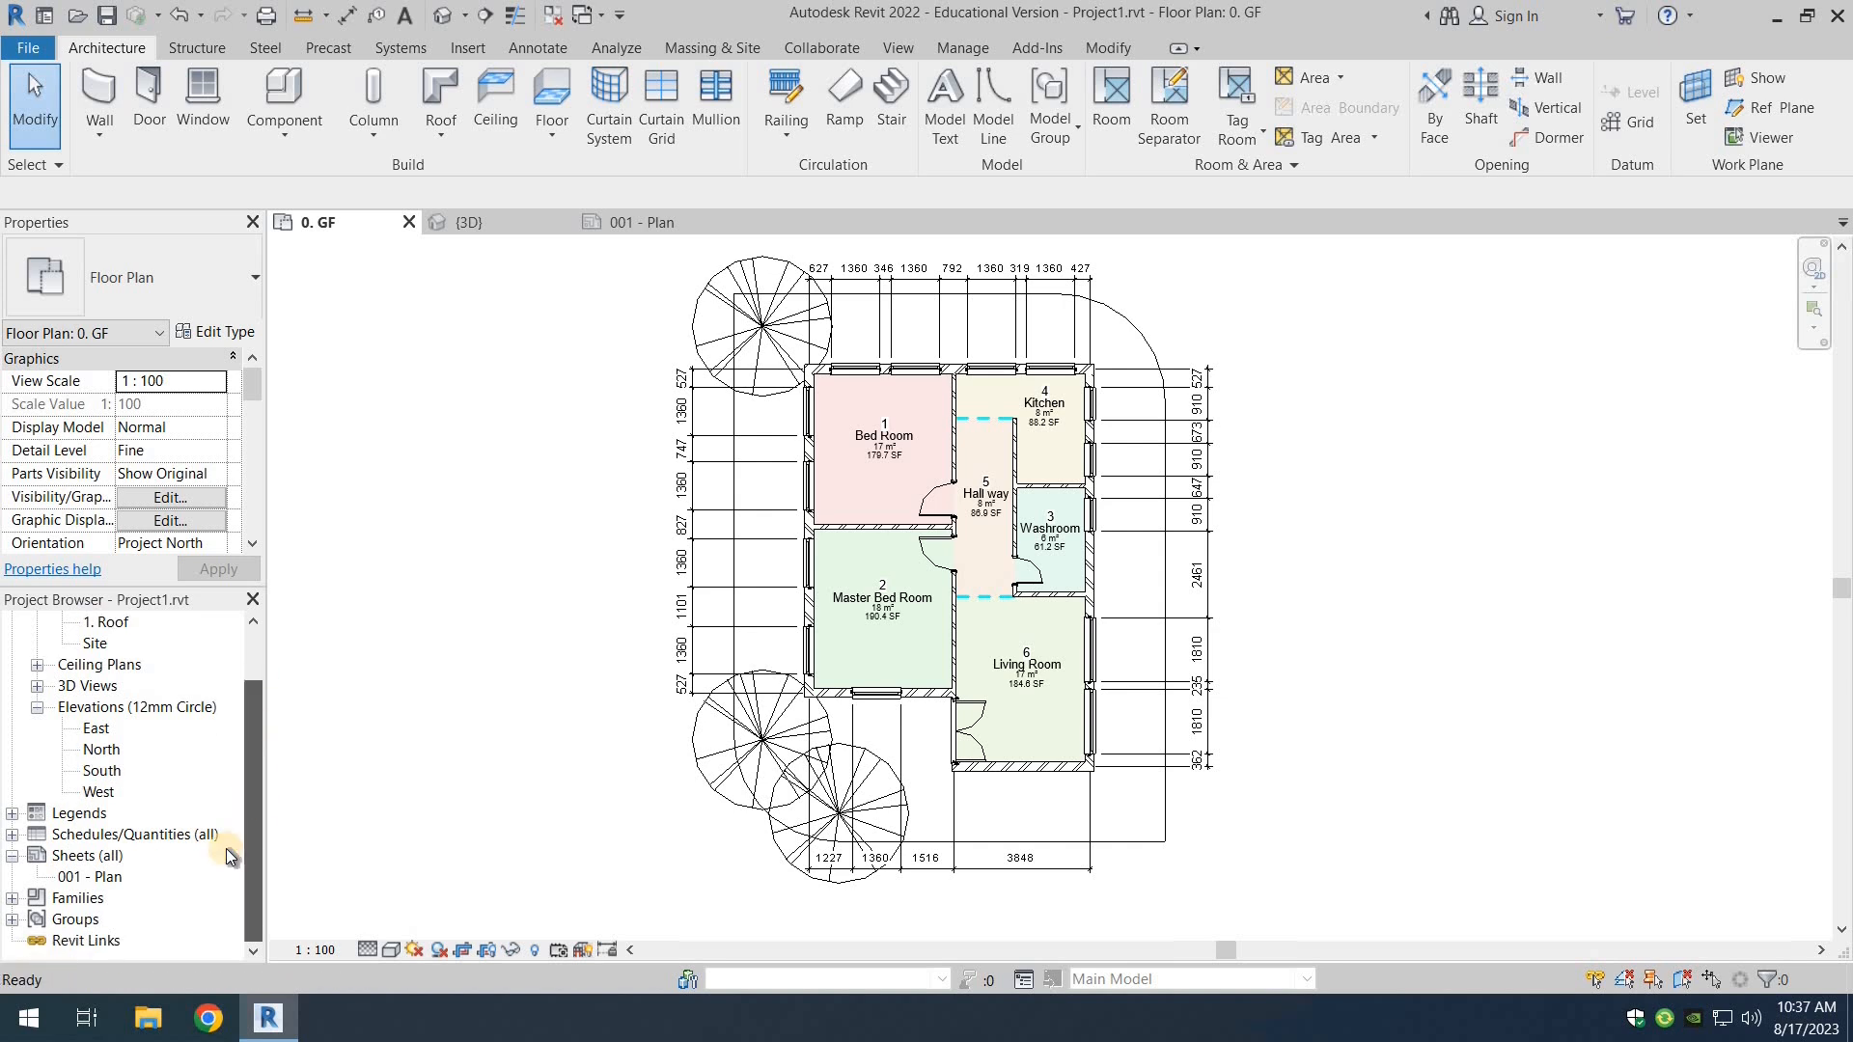
pyautogui.click(75, 857)
pyautogui.rightClick(74, 857)
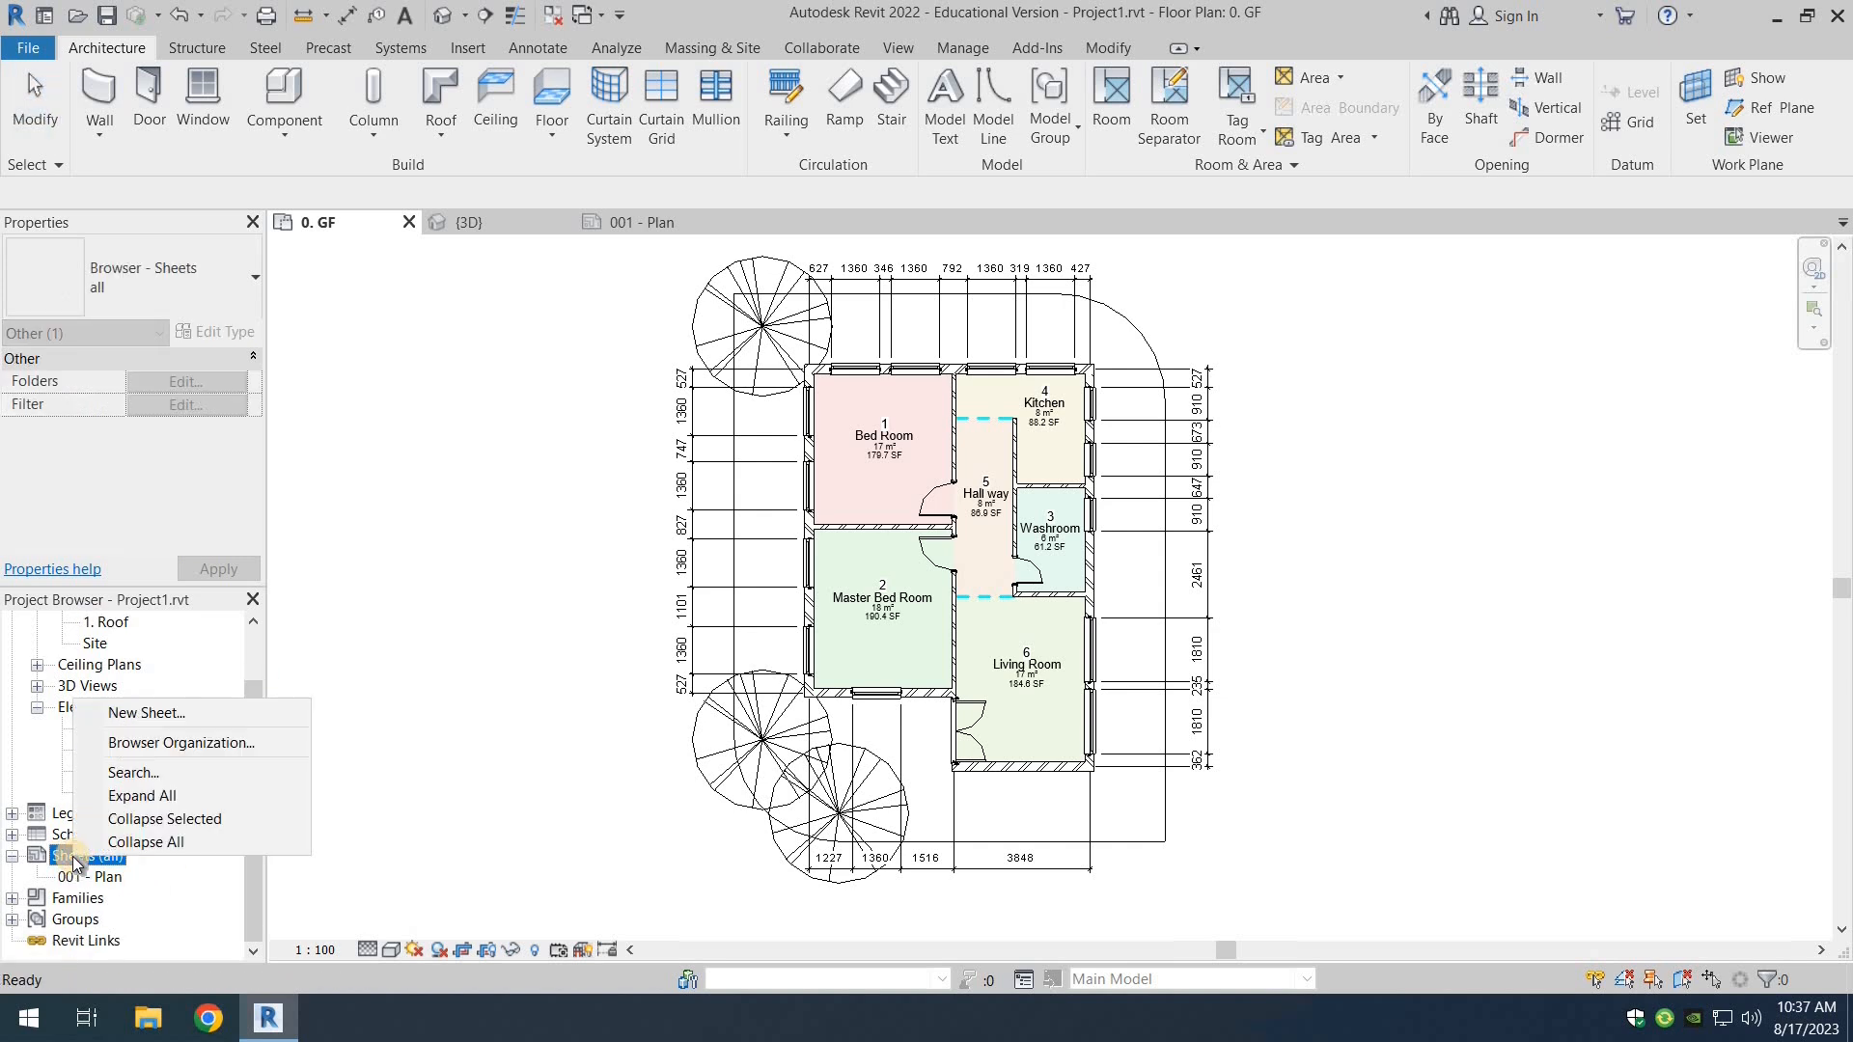
pyautogui.click(135, 713)
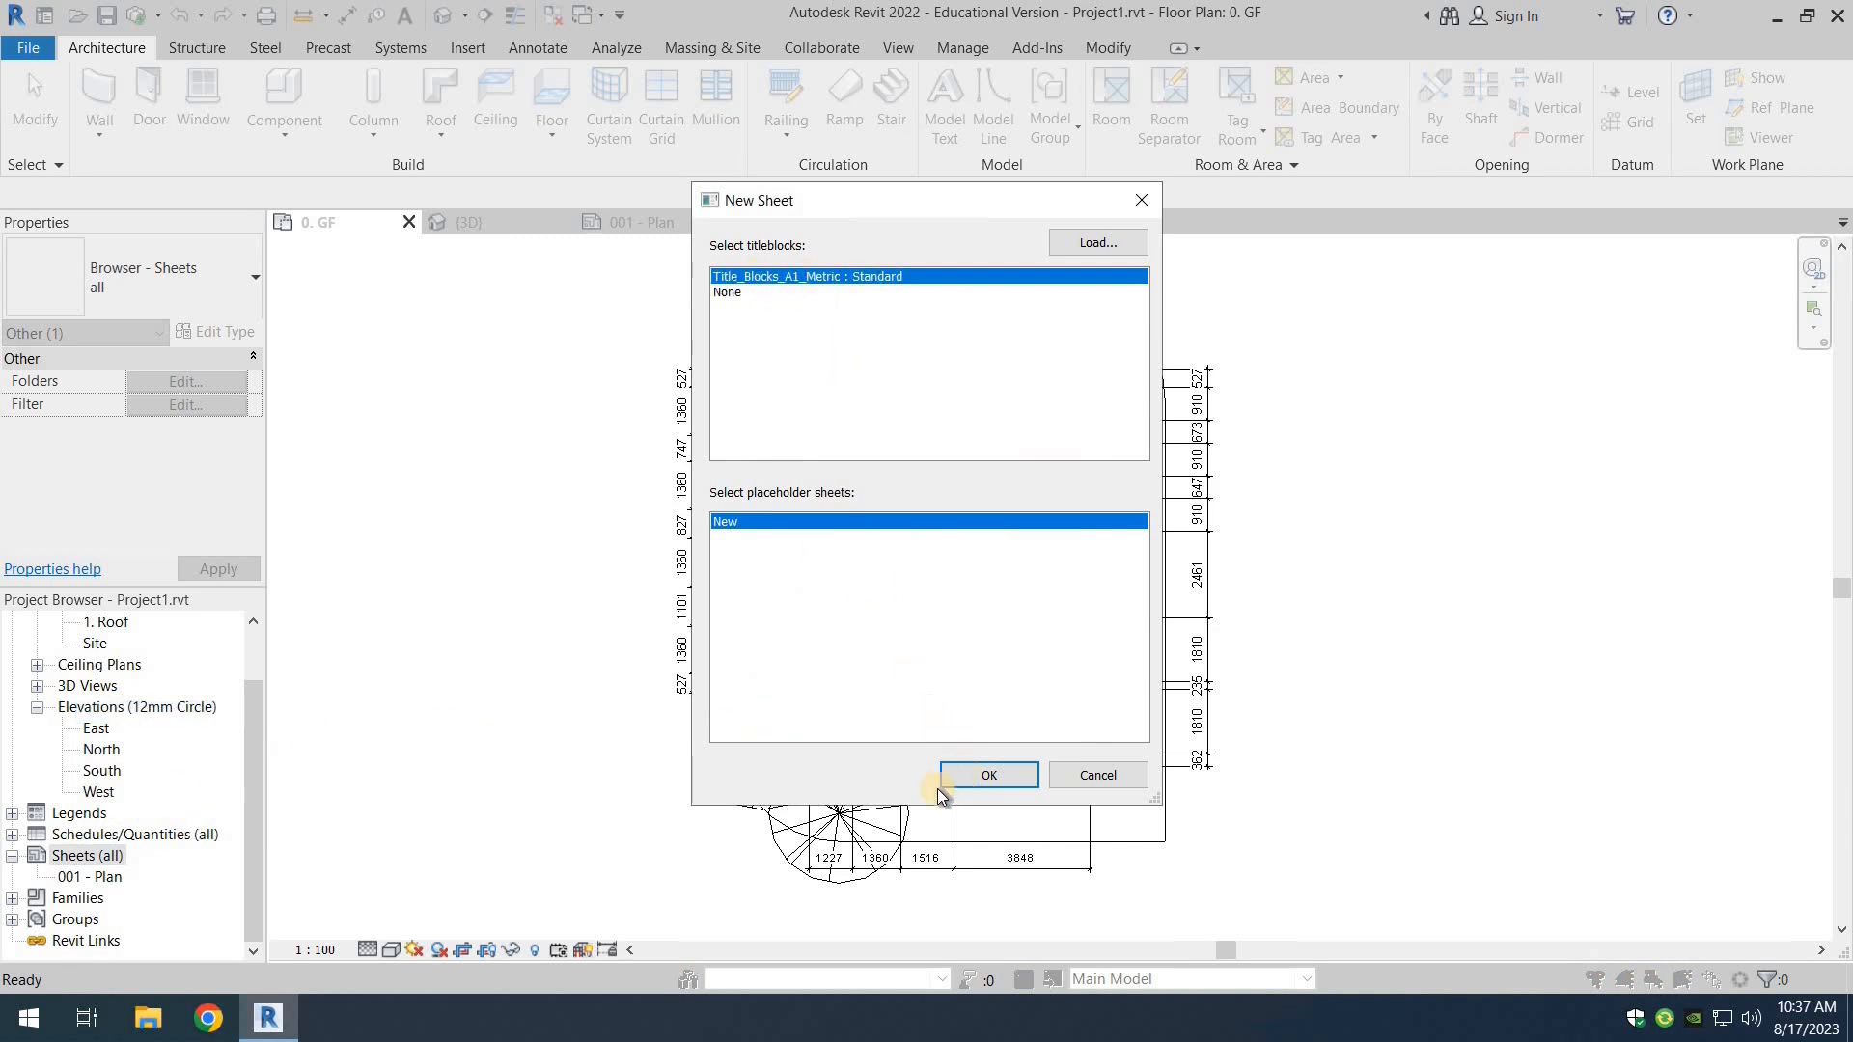
pyautogui.click(965, 774)
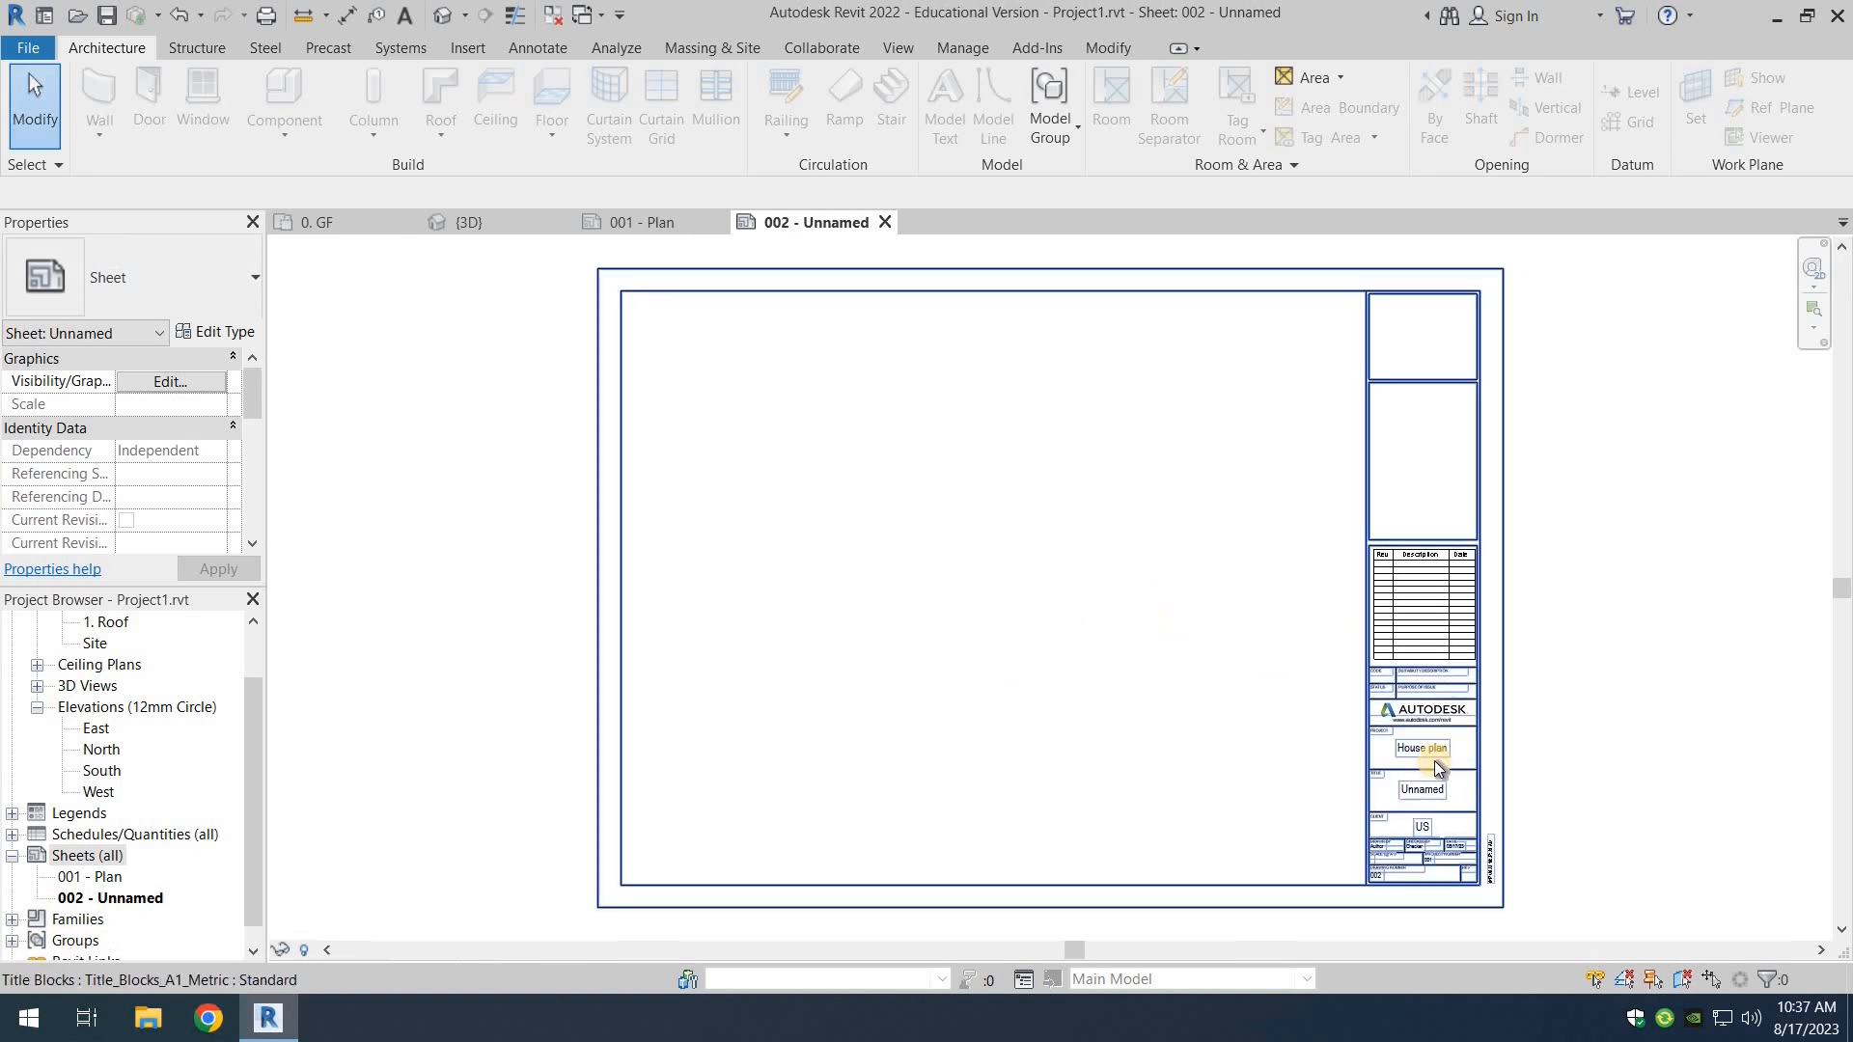
# Step: Compare the title block entries on the new unnamed sheet with those on sheet 001 - Plan
pyautogui.scroll(3, 1434, 761)
pyautogui.scroll(2, 1370, 724)
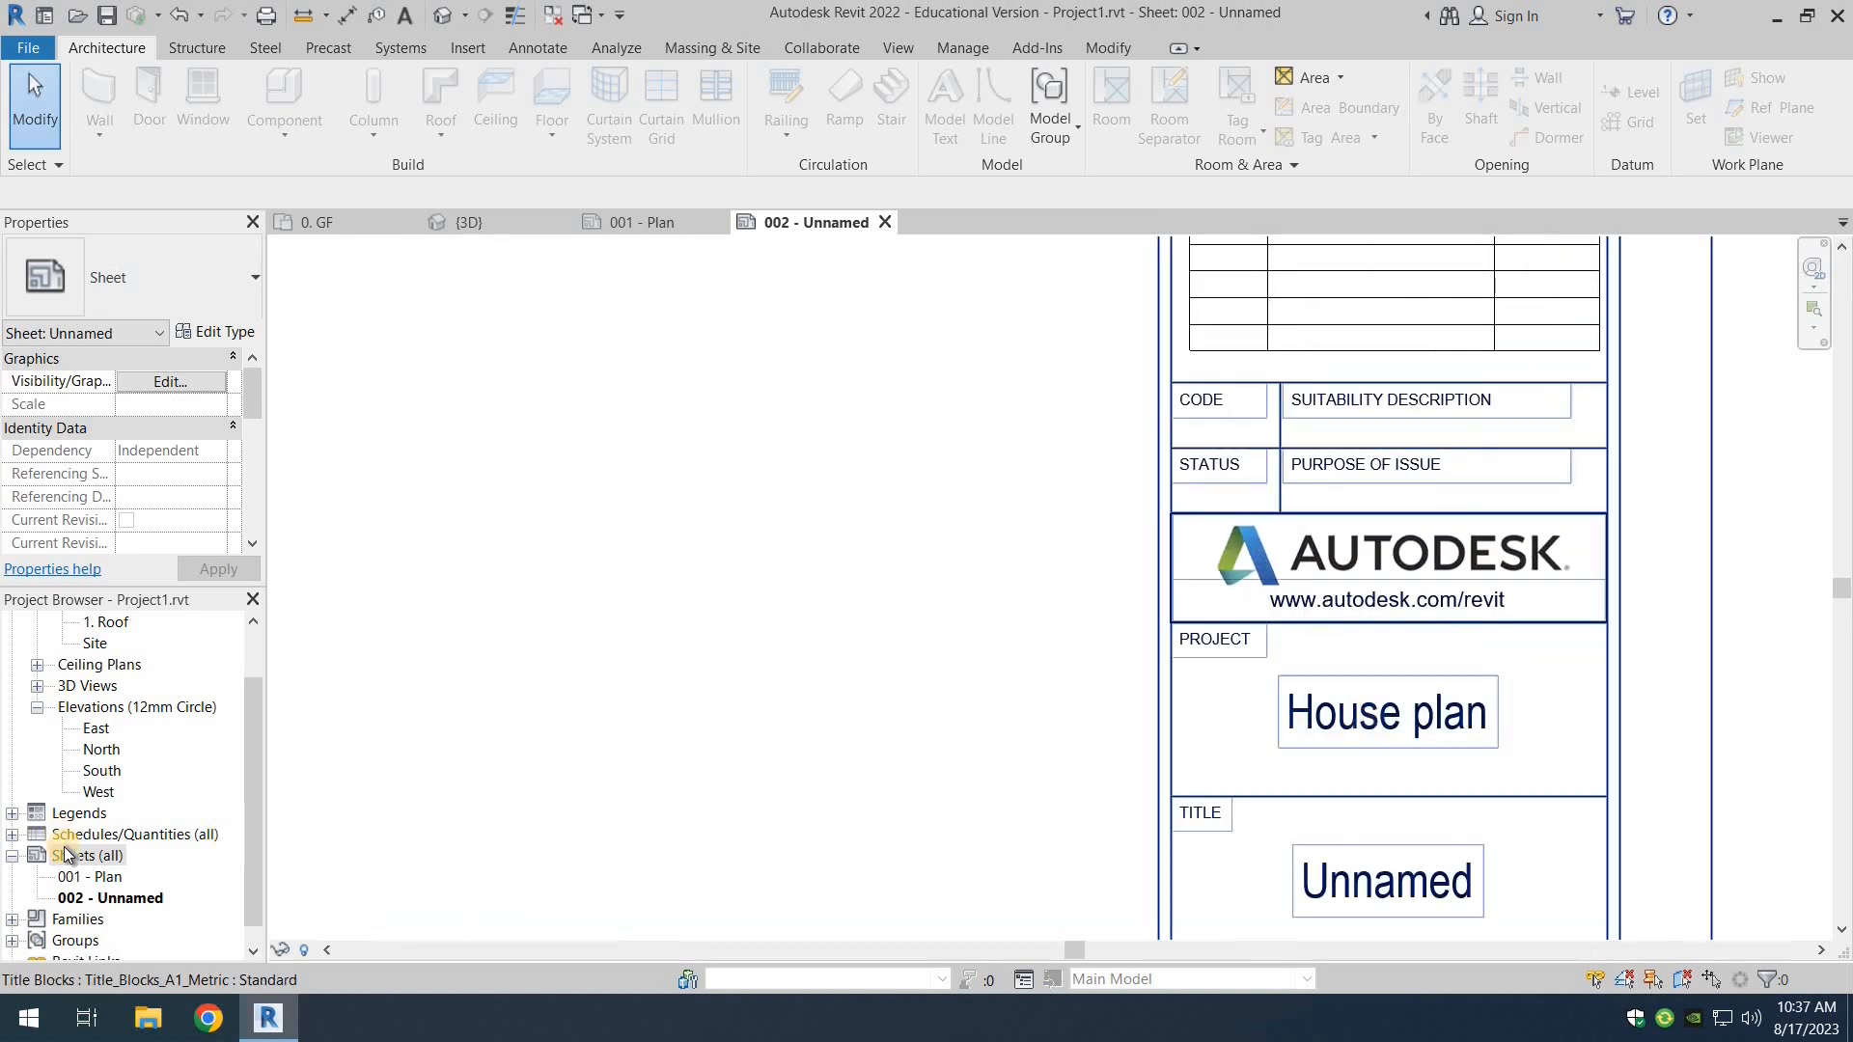
pyautogui.doubleClick(102, 879)
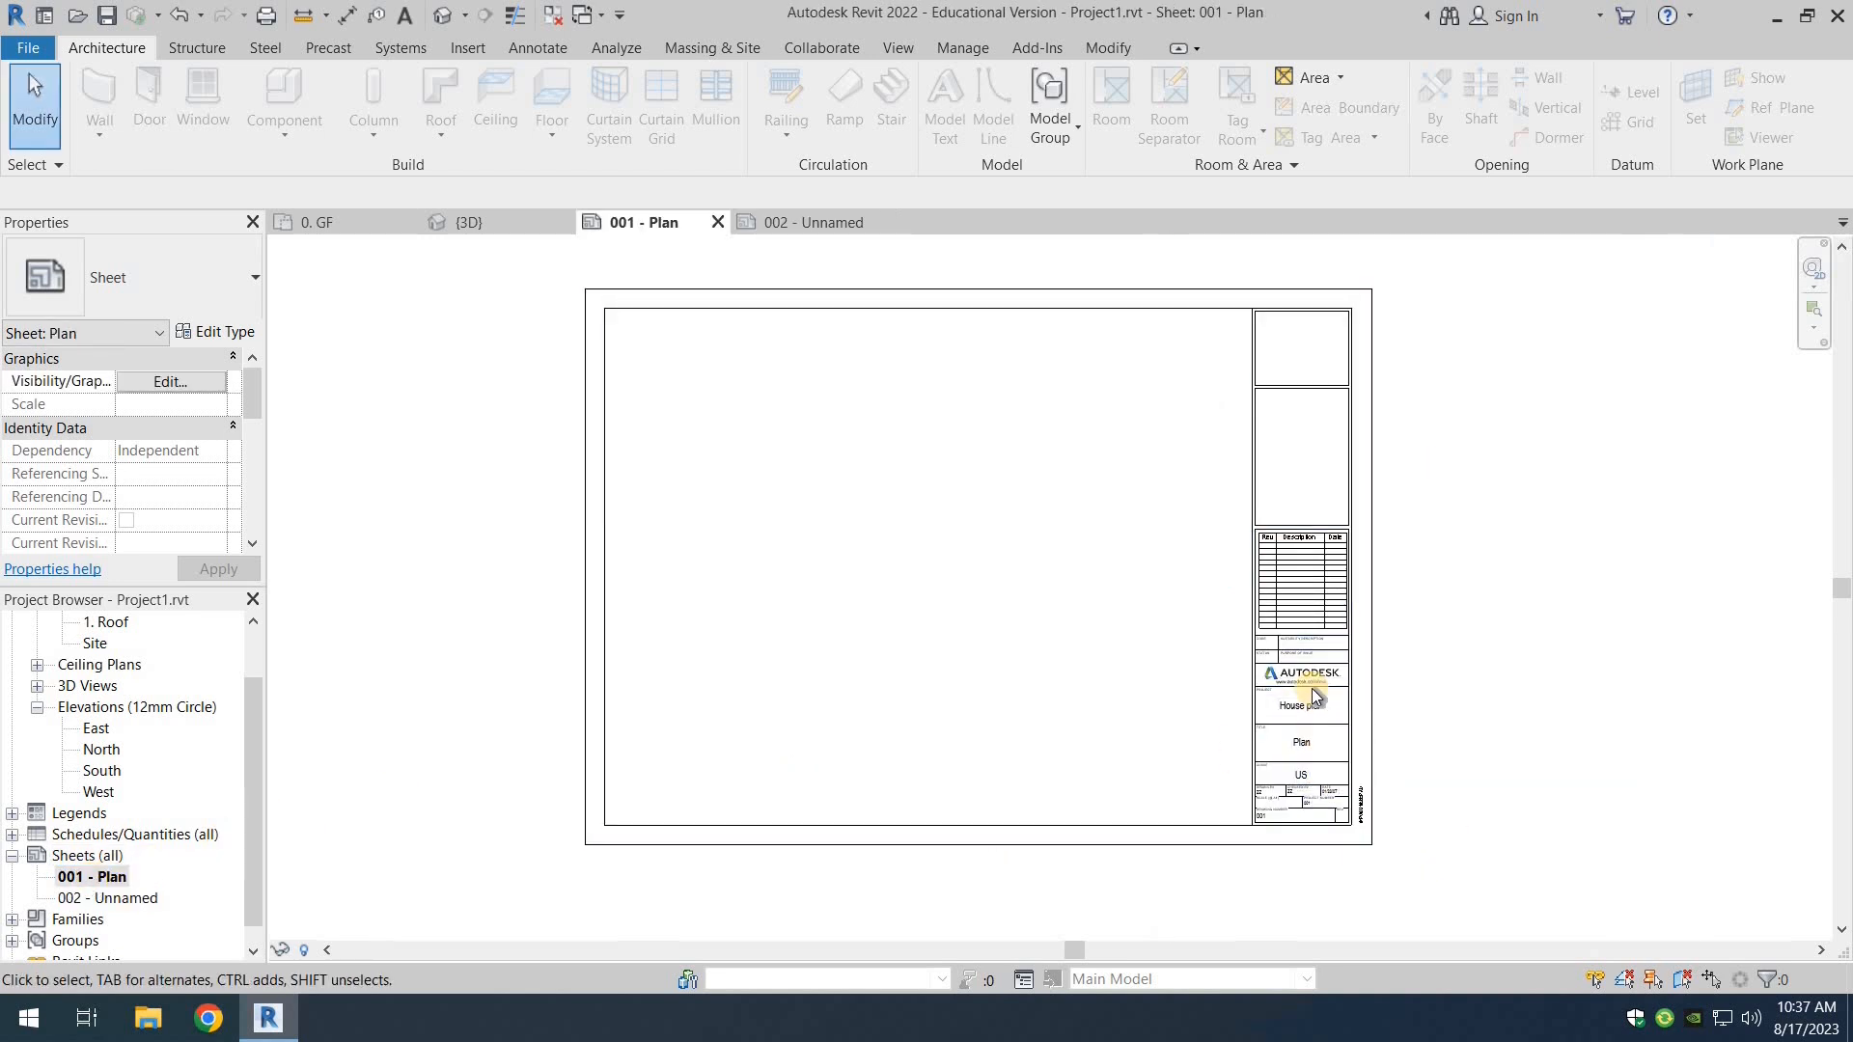
pyautogui.scroll(2, 1312, 688)
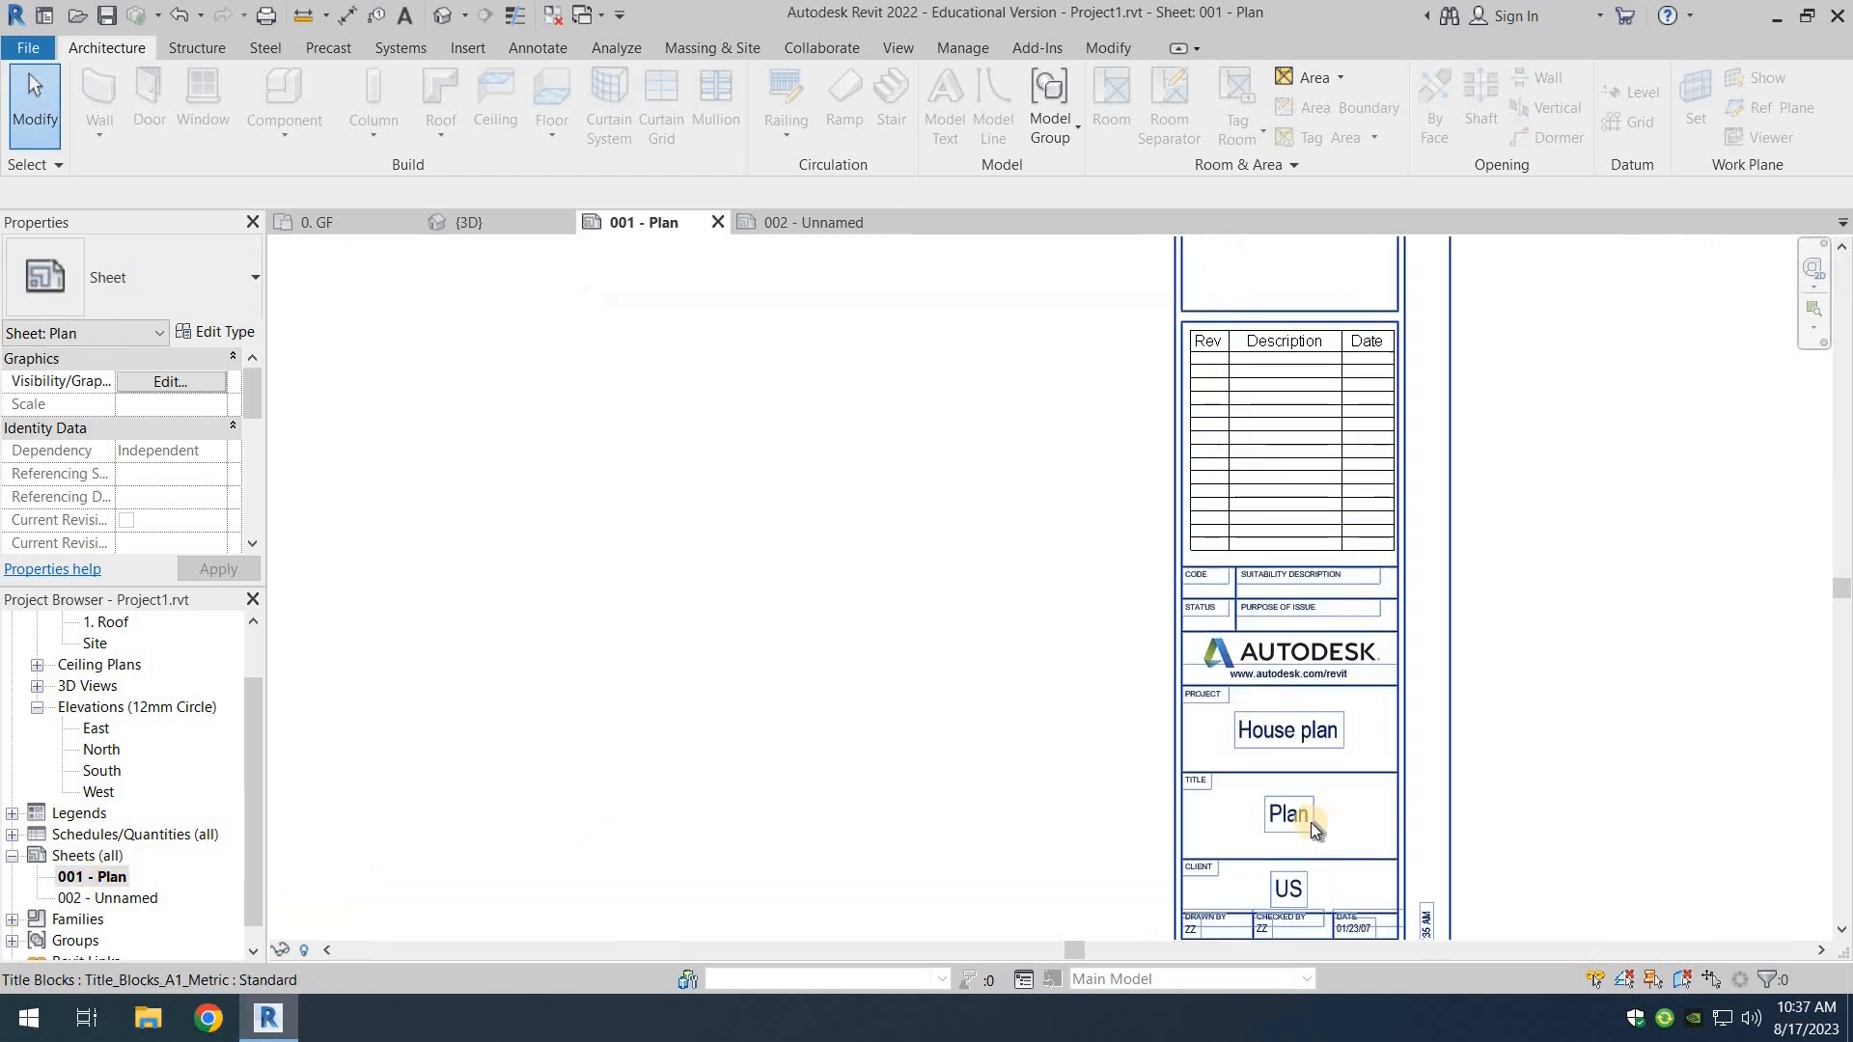
pyautogui.doubleClick(140, 895)
pyautogui.scroll(-1, 963, 719)
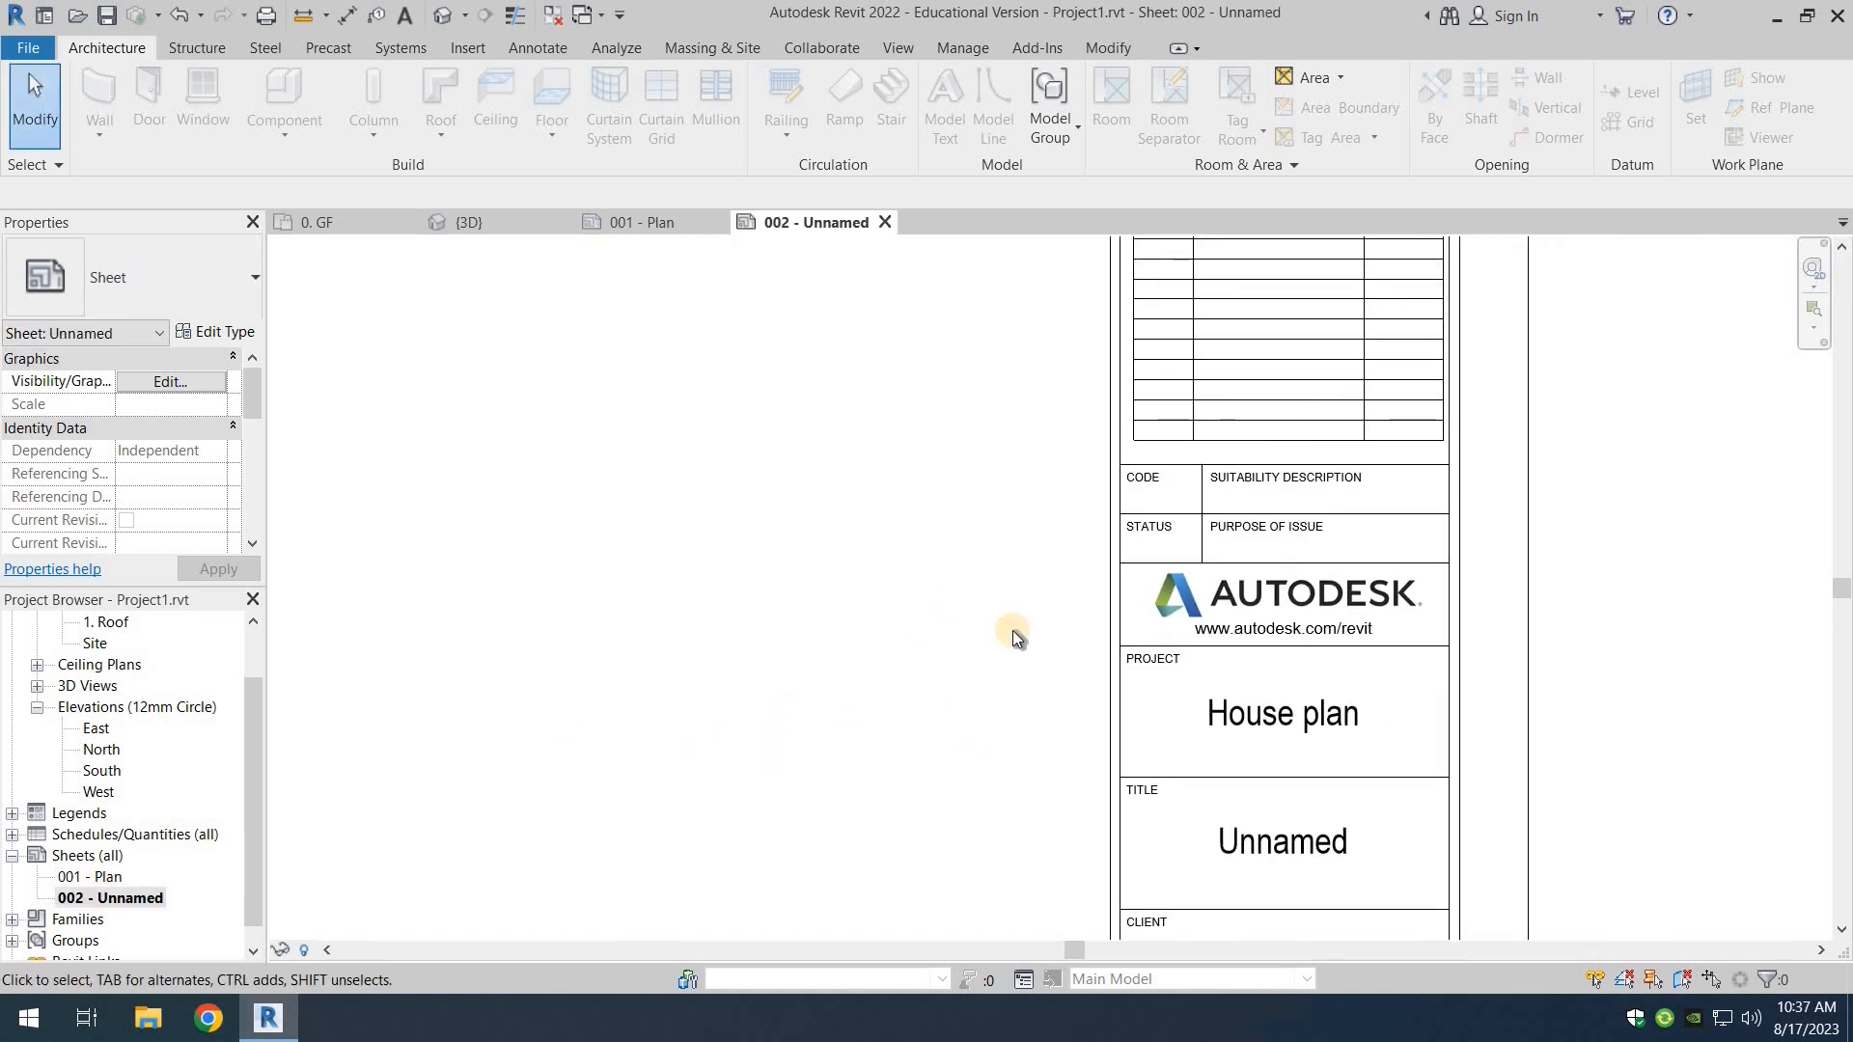
pyautogui.moveTo(1245, 791); pyautogui.dragTo(1426, 642, button='middle')
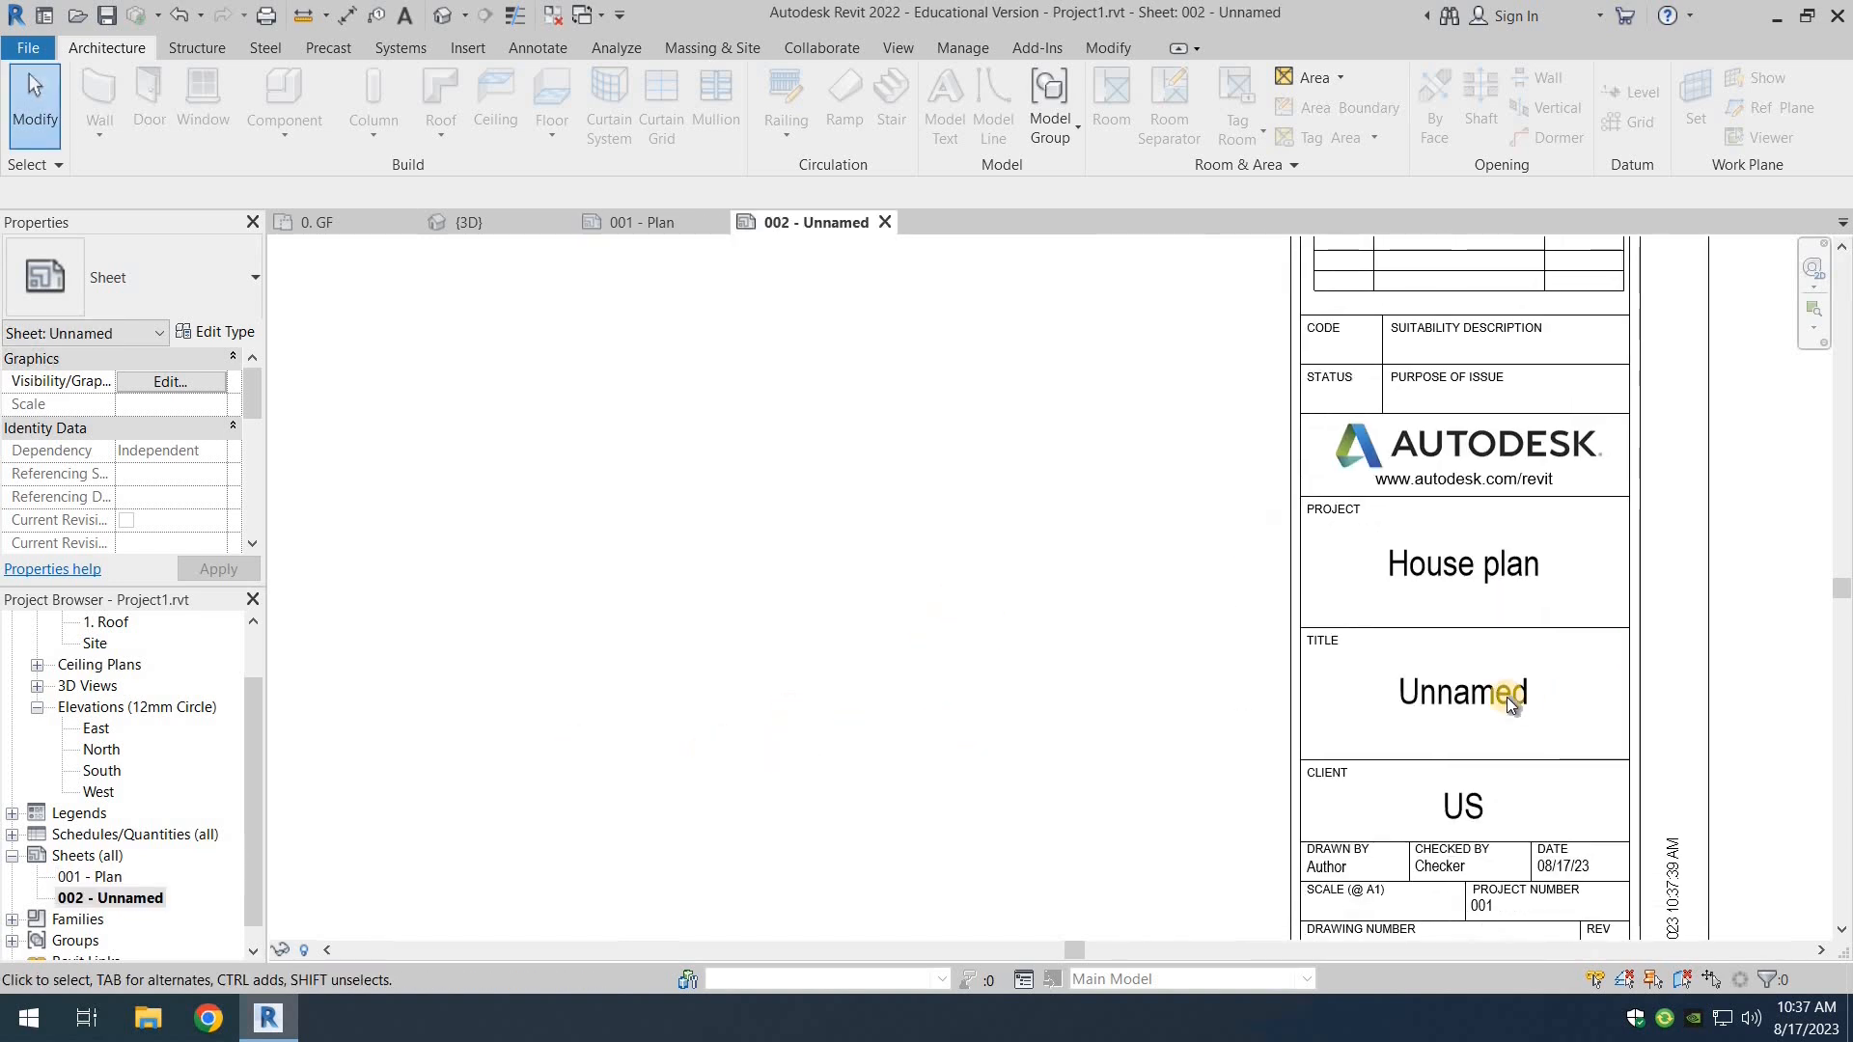
pyautogui.doubleClick(96, 877)
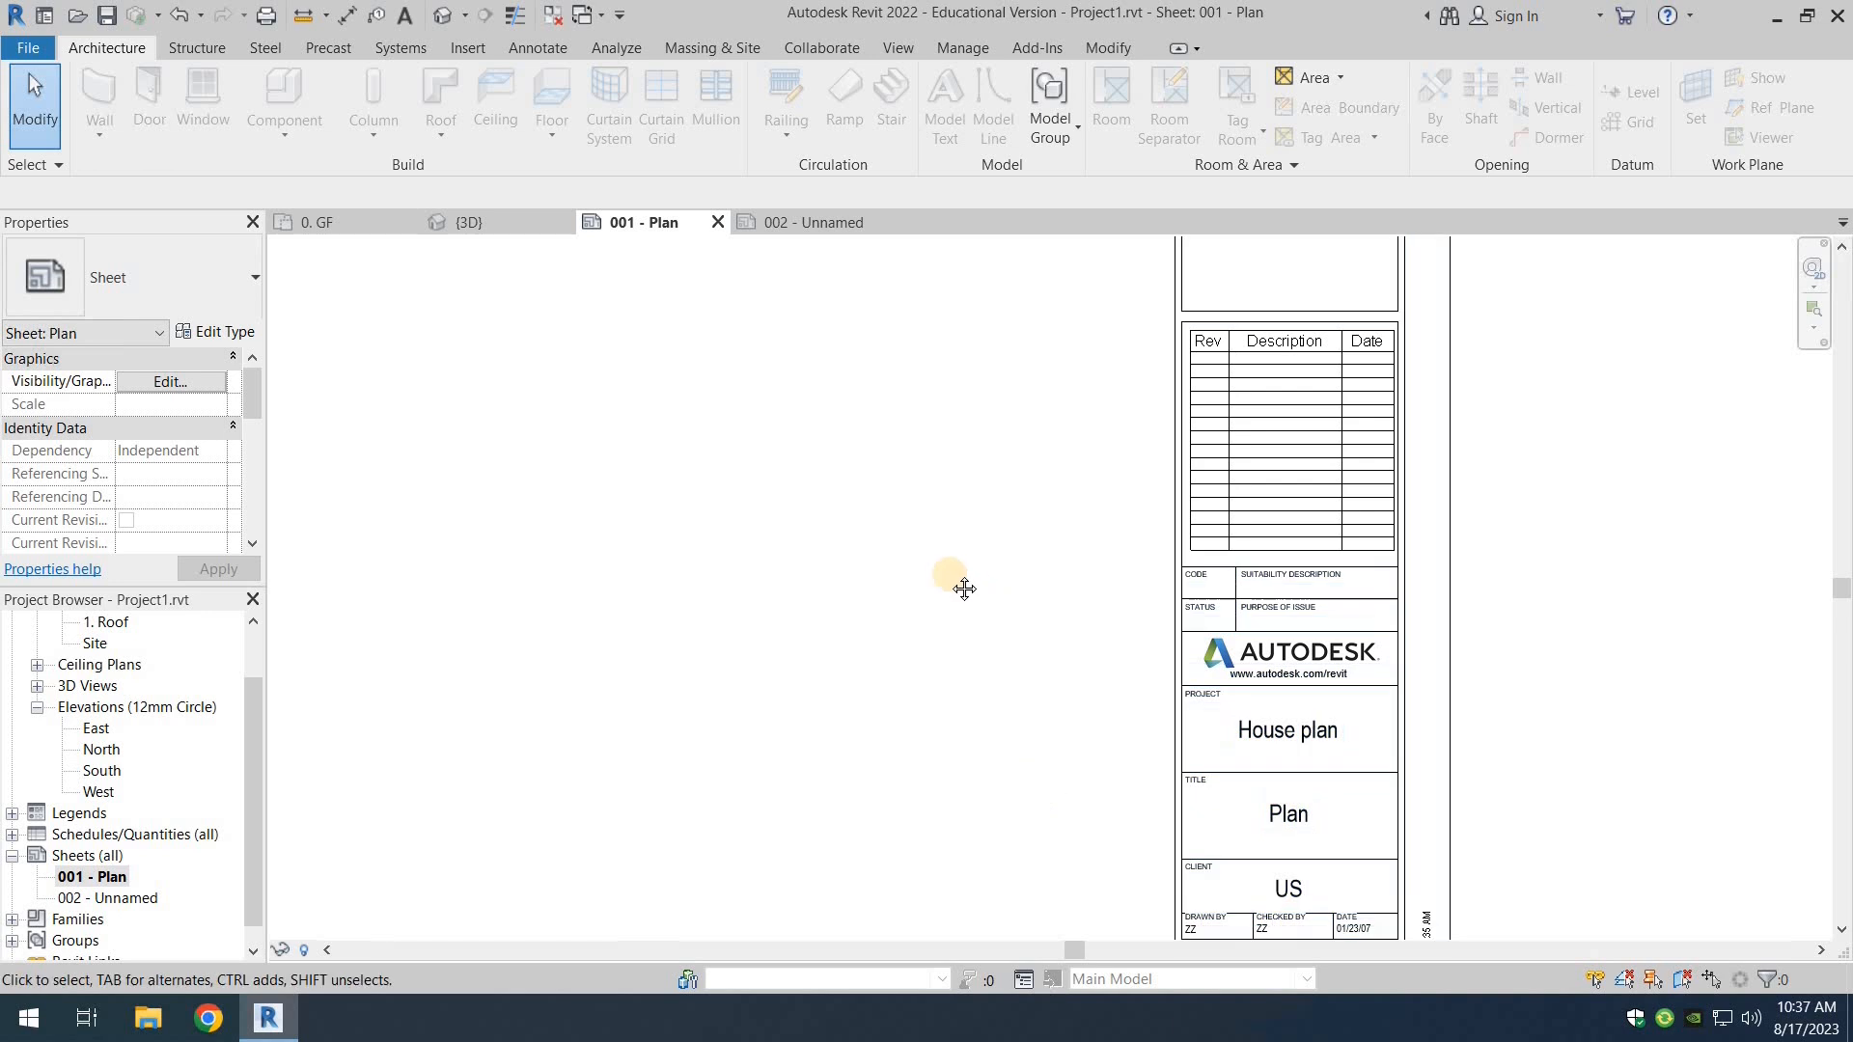
pyautogui.moveTo(962, 586); pyautogui.dragTo(876, 352, button='middle')
pyautogui.scroll(2, 1200, 650)
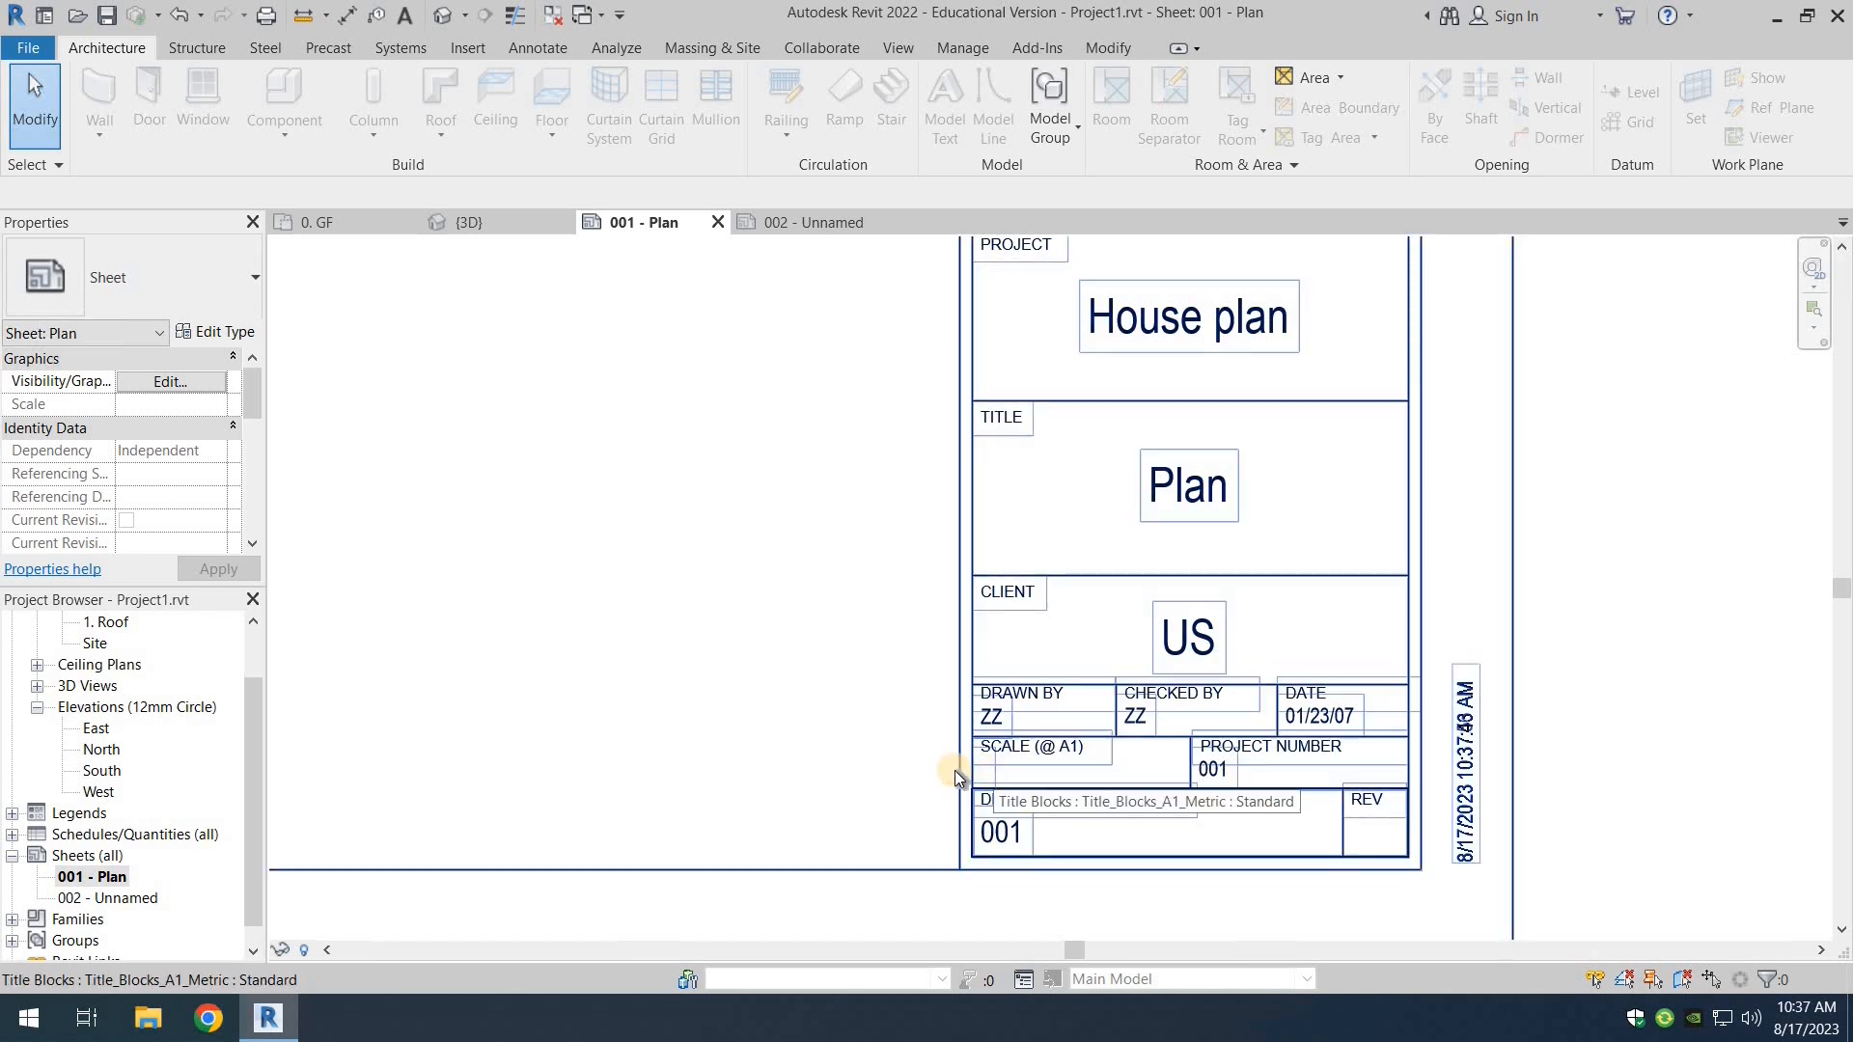
pyautogui.scroll(-2, 557, 754)
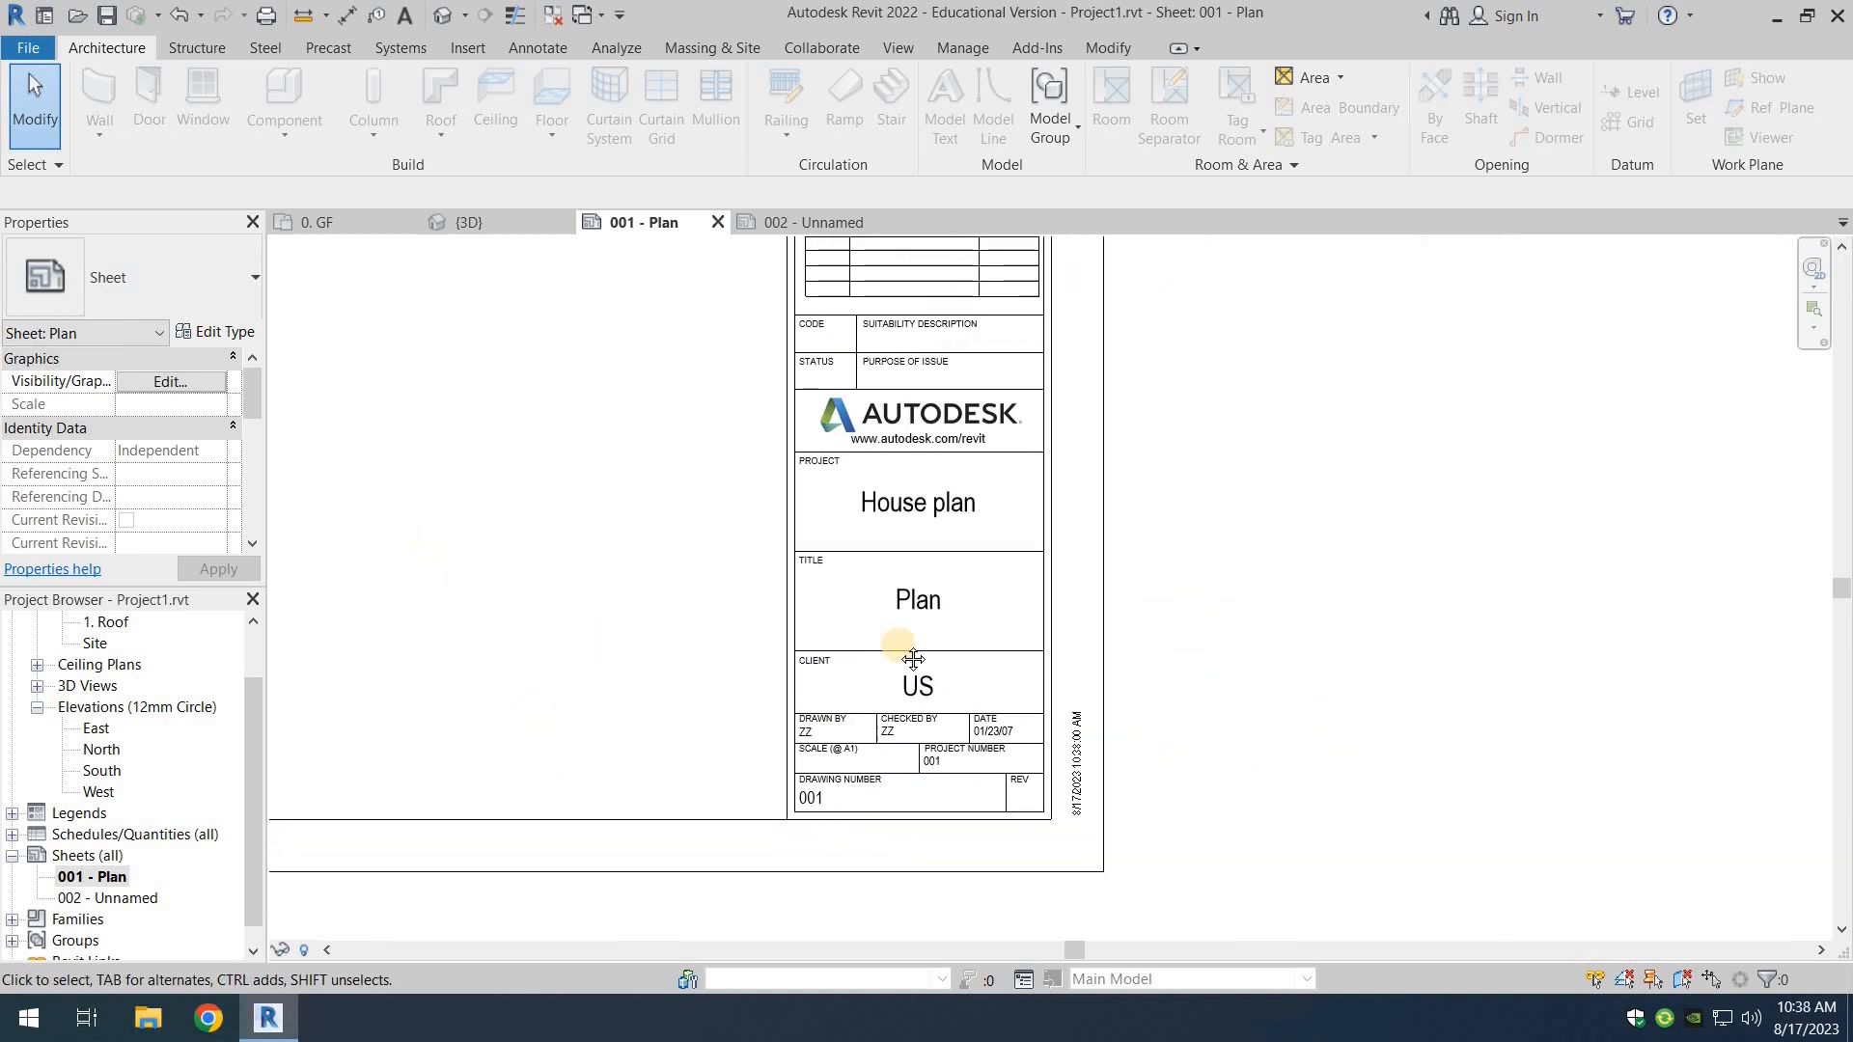
pyautogui.moveTo(913, 660); pyautogui.dragTo(1380, 757, button='middle')
pyautogui.scroll(-2, 819, 603)
pyautogui.moveTo(755, 637); pyautogui.dragTo(891, 798, button='middle')
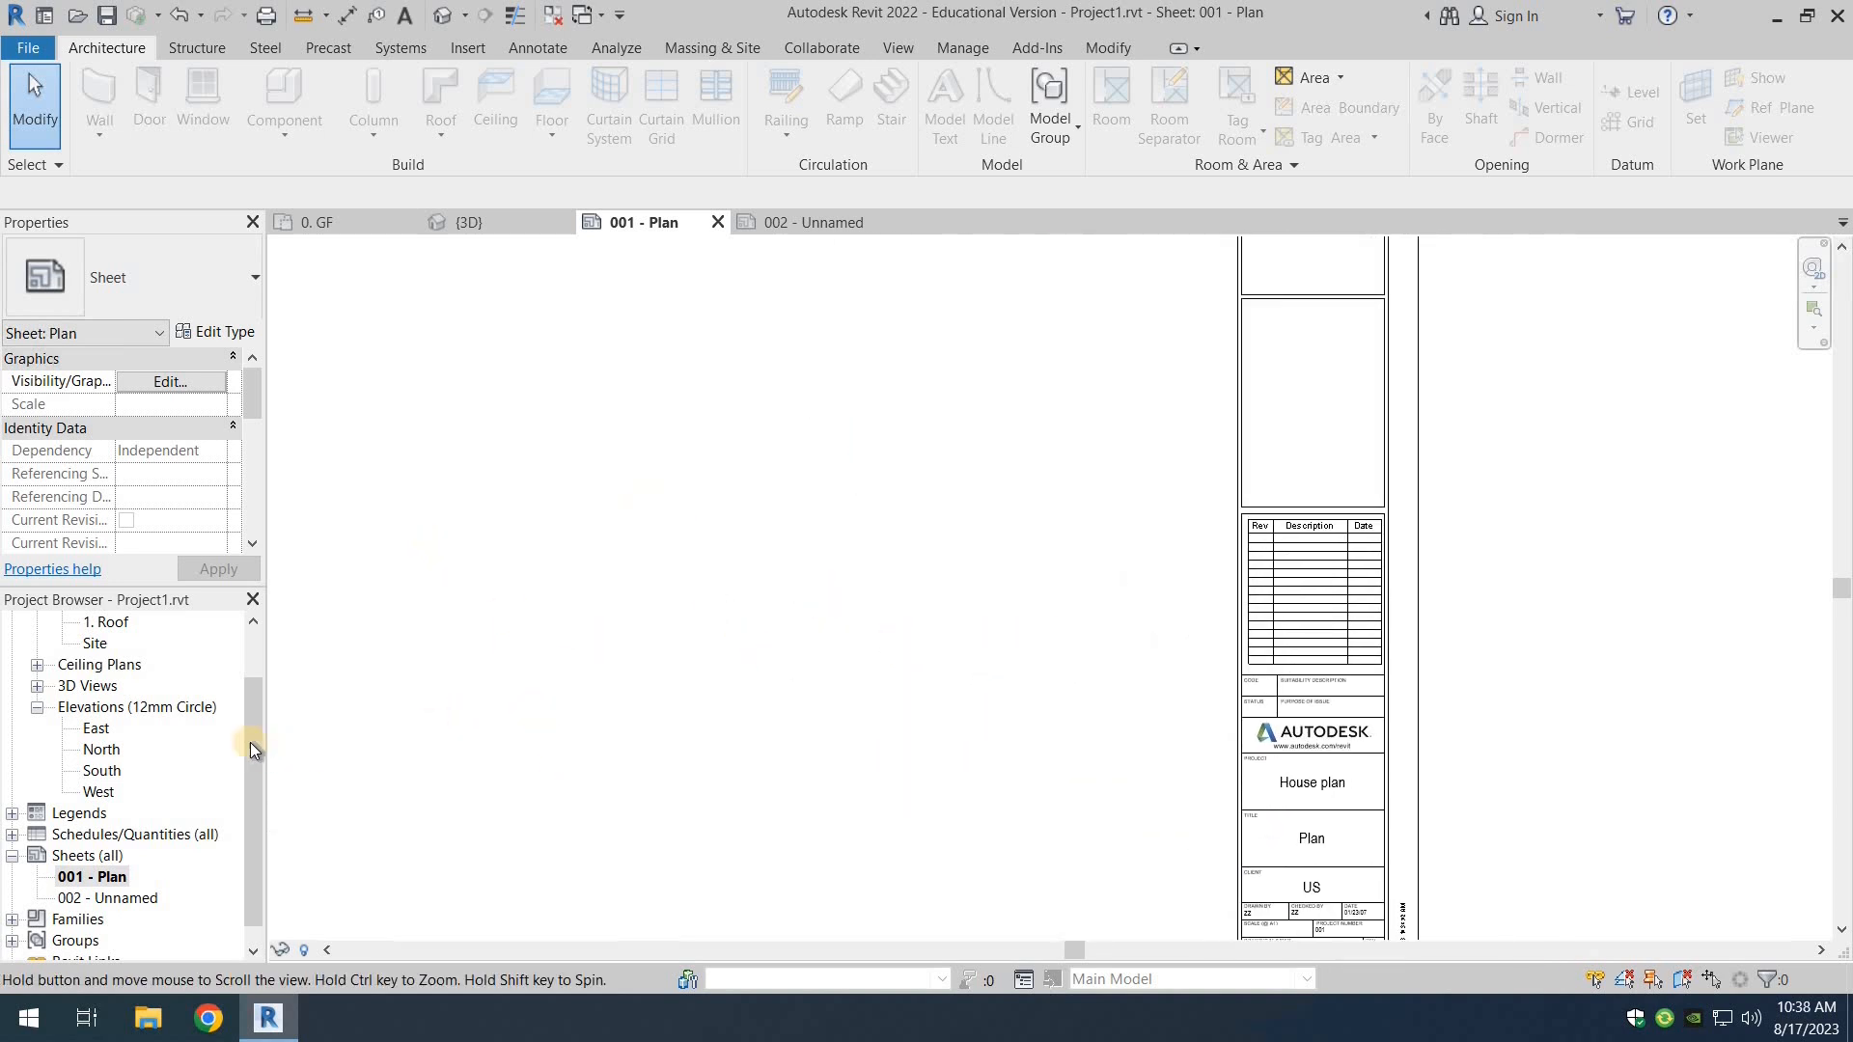
# Step: Place the 0. GF floor plan view in the drawing area of sheet 001 - Plan
pyautogui.moveTo(251, 743); pyautogui.dragTo(595, 663)
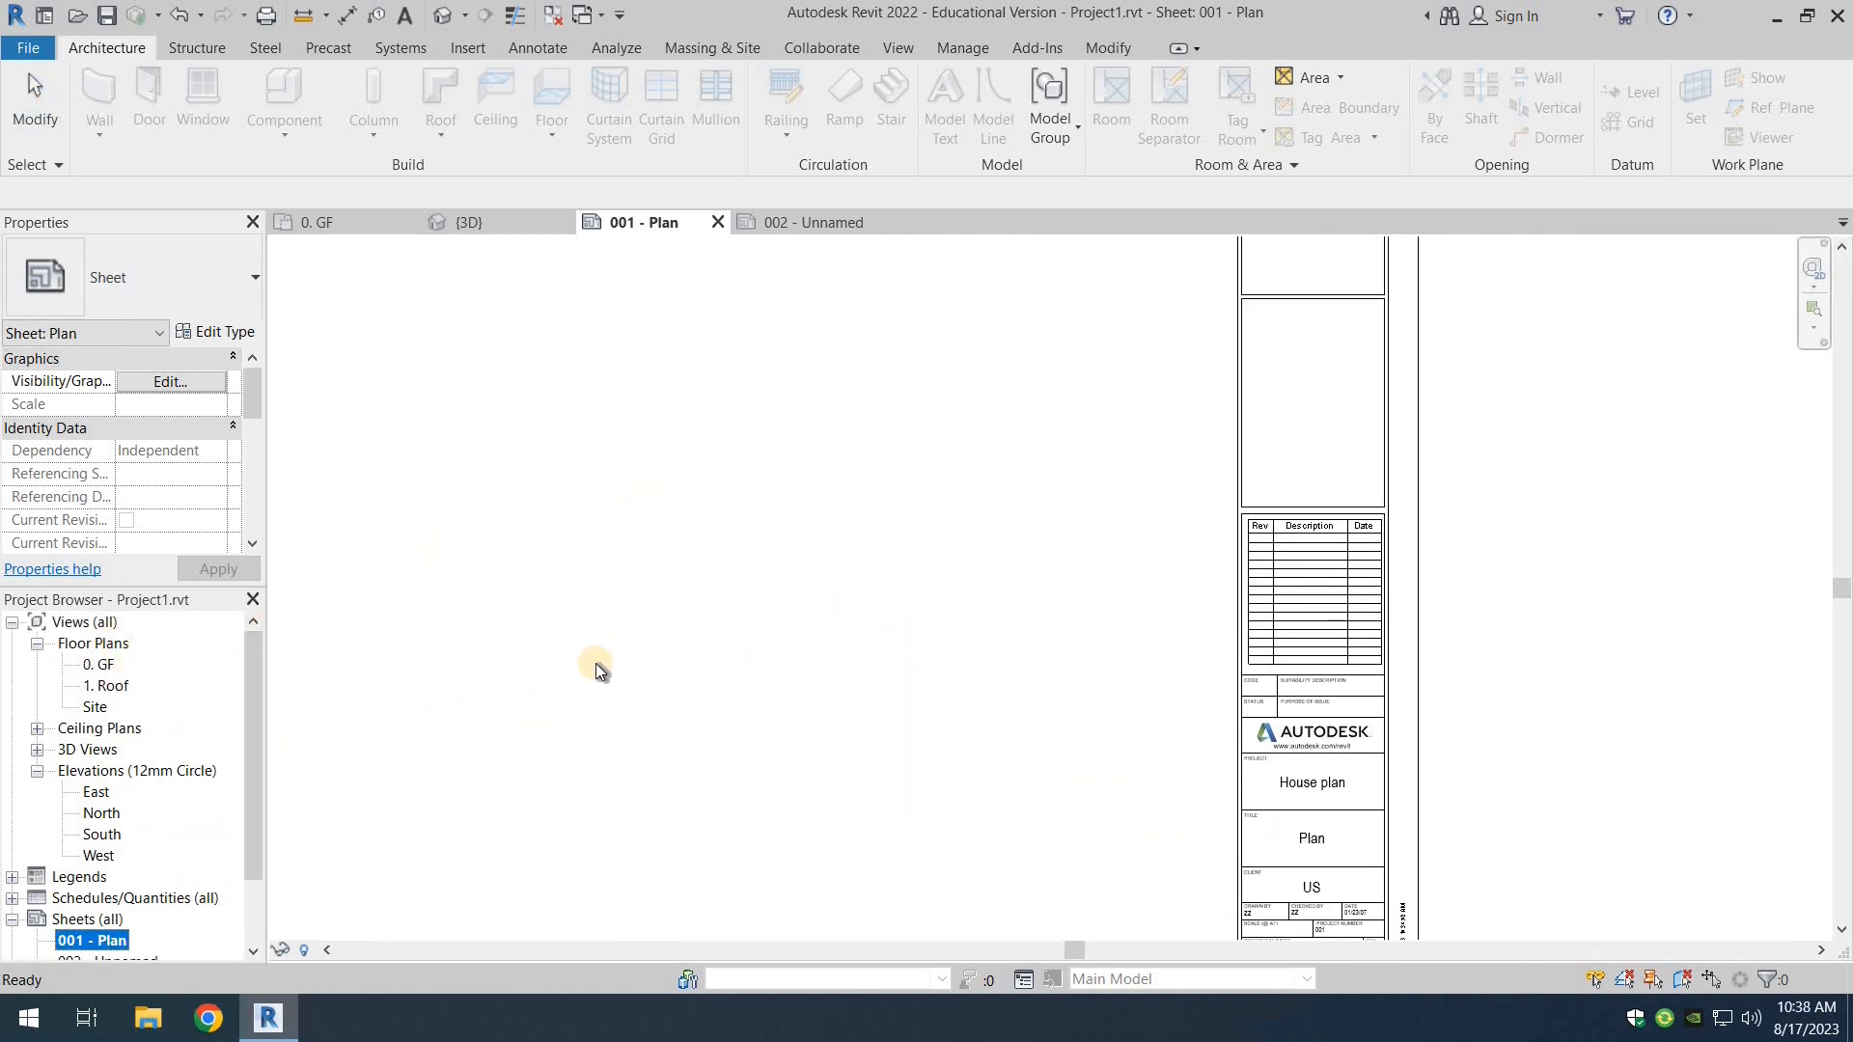
pyautogui.click(715, 658)
pyautogui.scroll(-1, 714, 659)
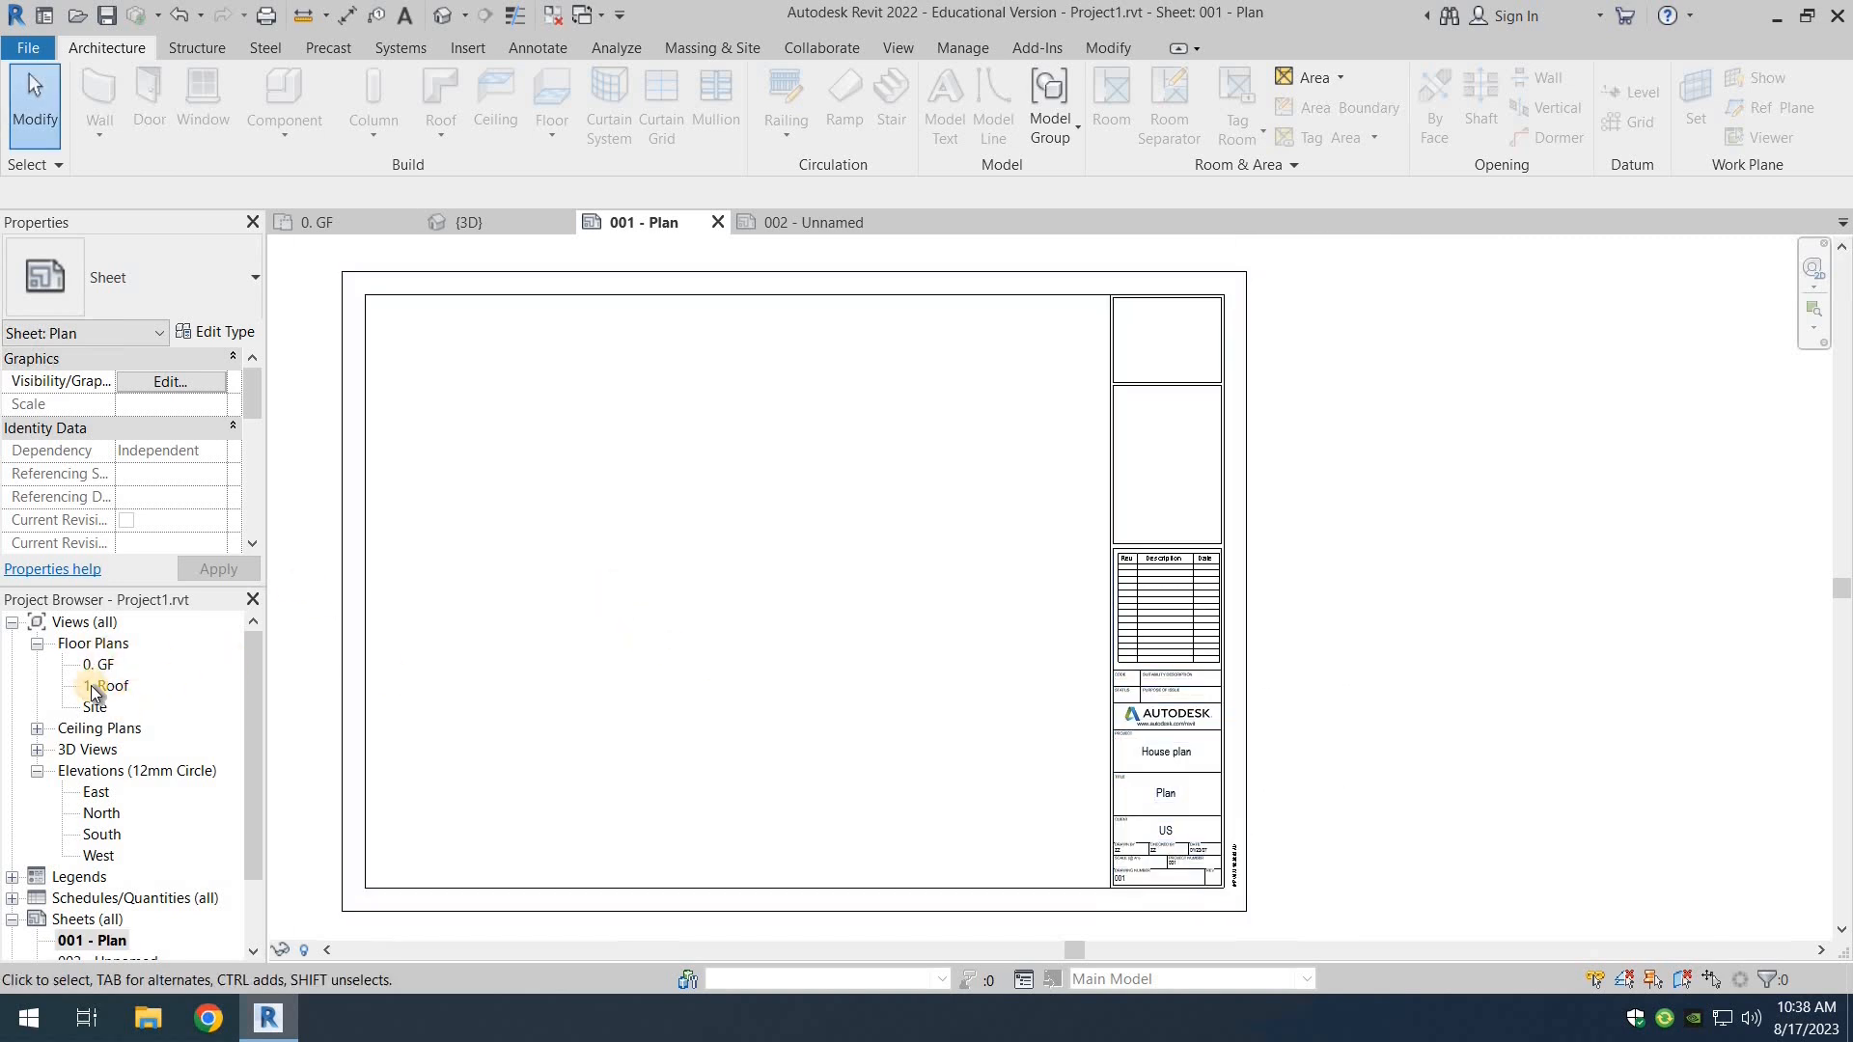
pyautogui.moveTo(105, 666); pyautogui.dragTo(715, 568)
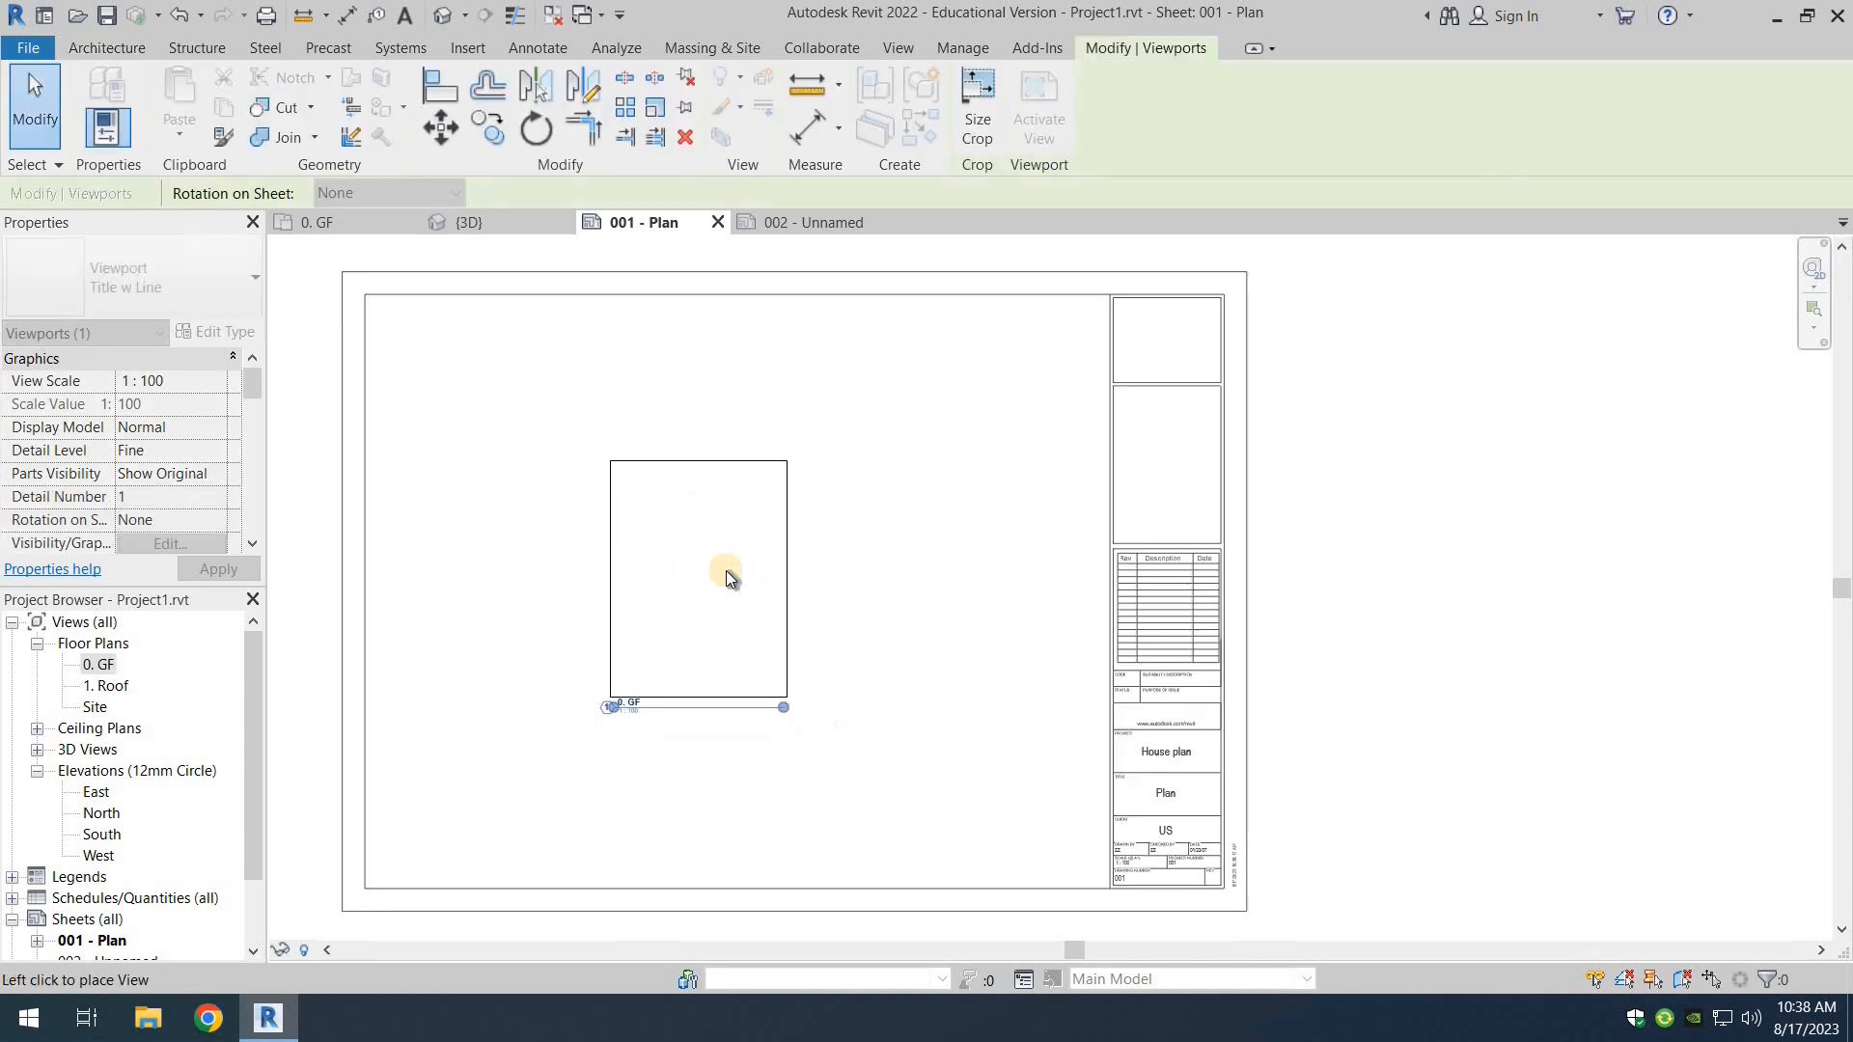
pyautogui.click(646, 564)
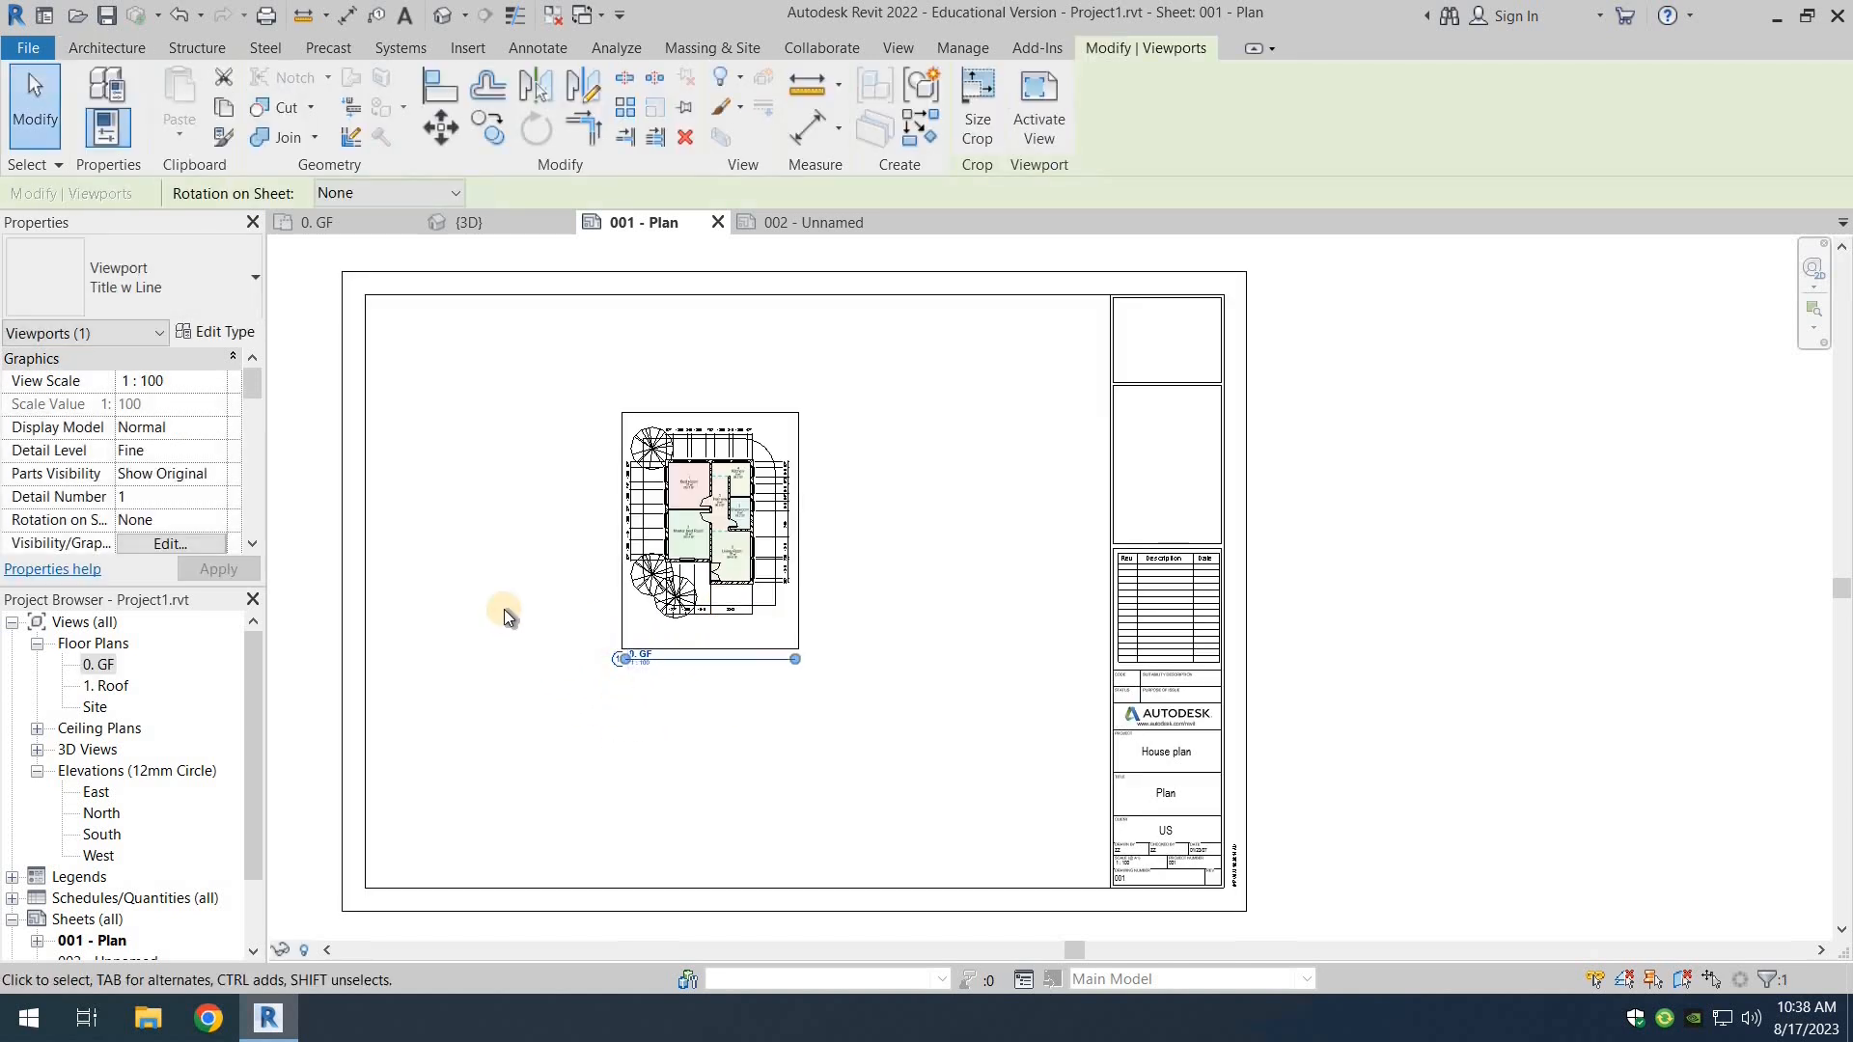
pyautogui.moveTo(575, 649); pyautogui.dragTo(565, 641, button='middle')
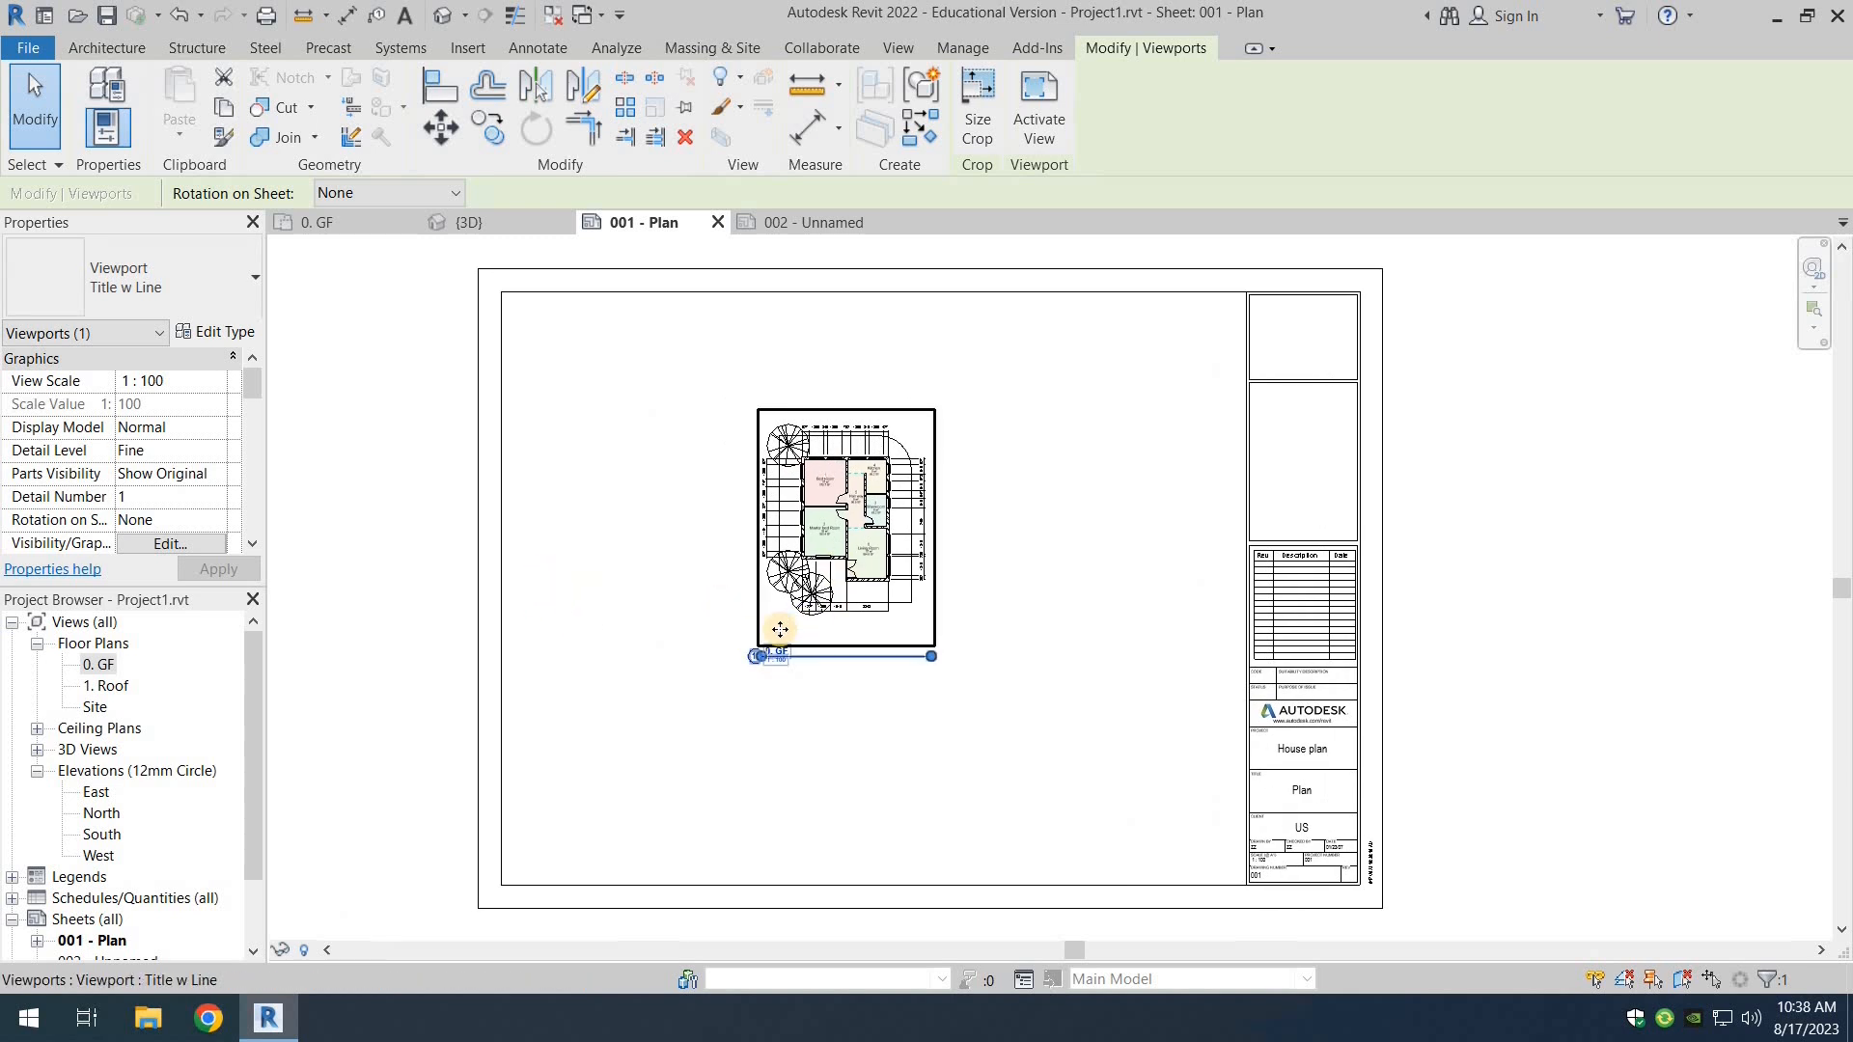
pyautogui.click(674, 608)
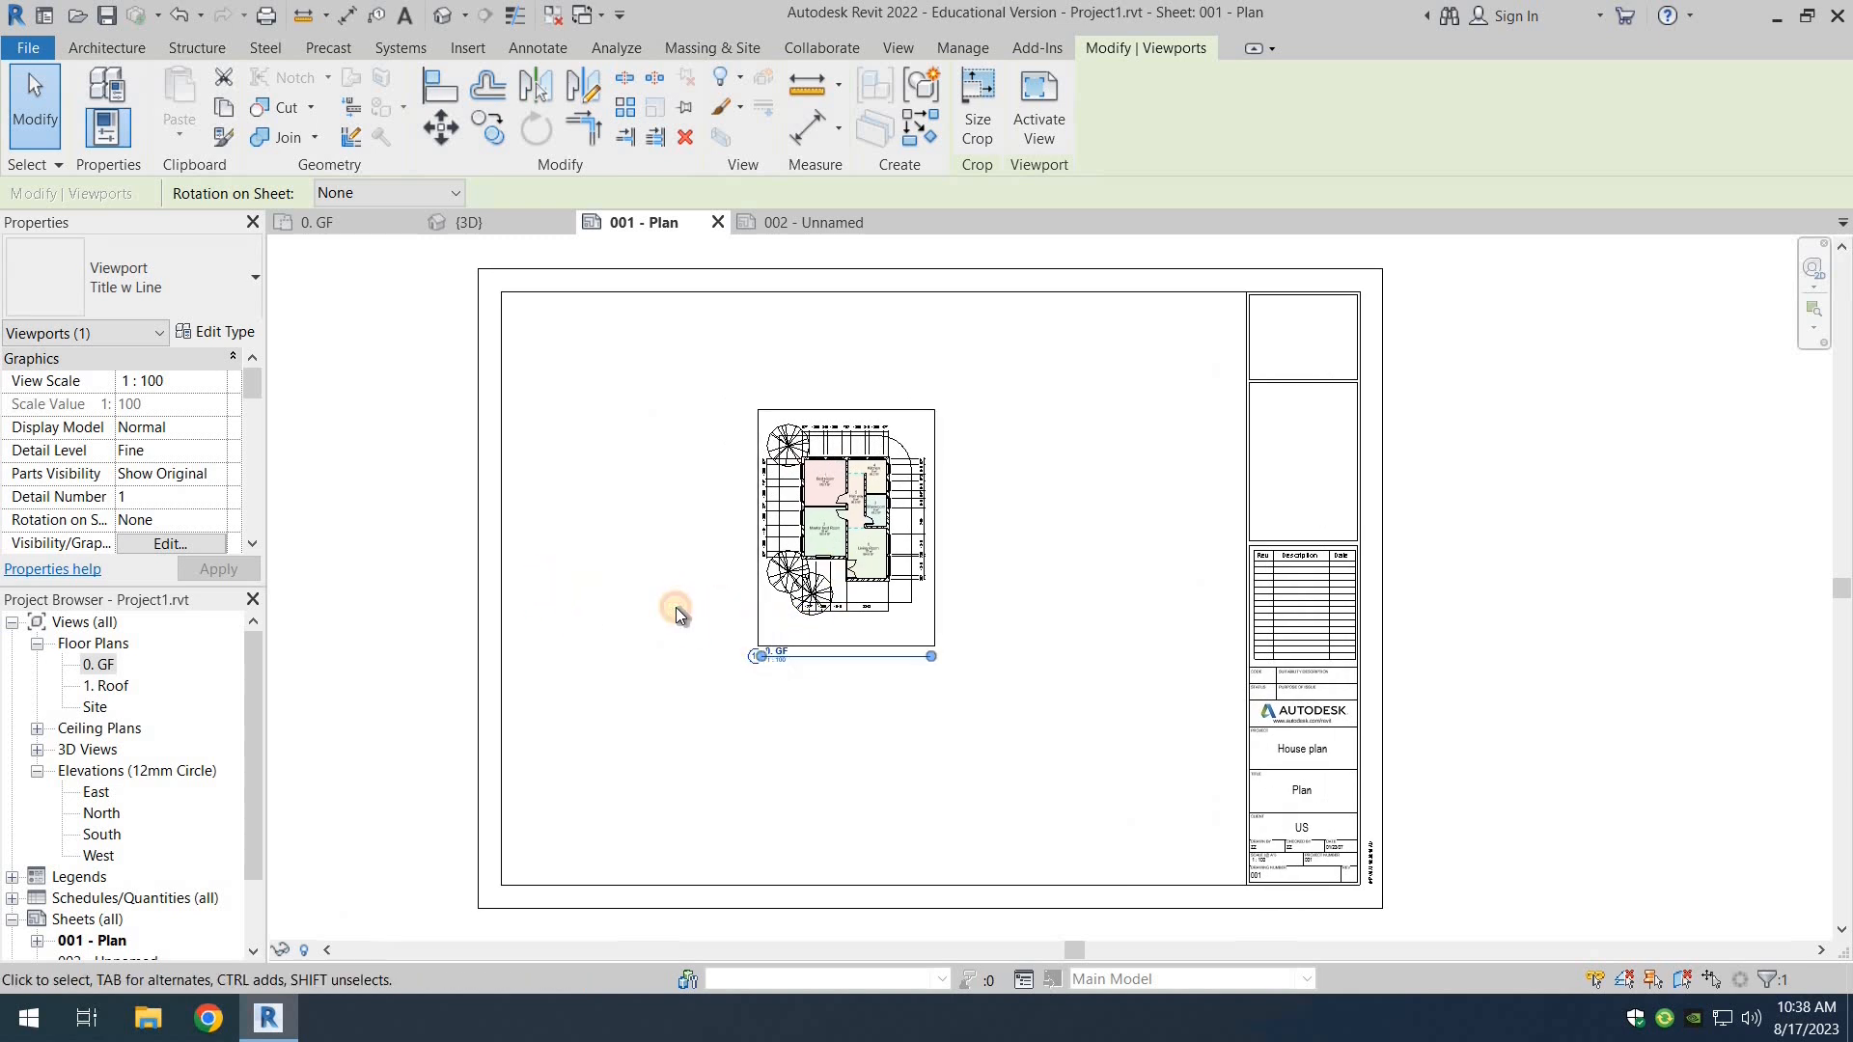
pyautogui.doubleClick(99, 665)
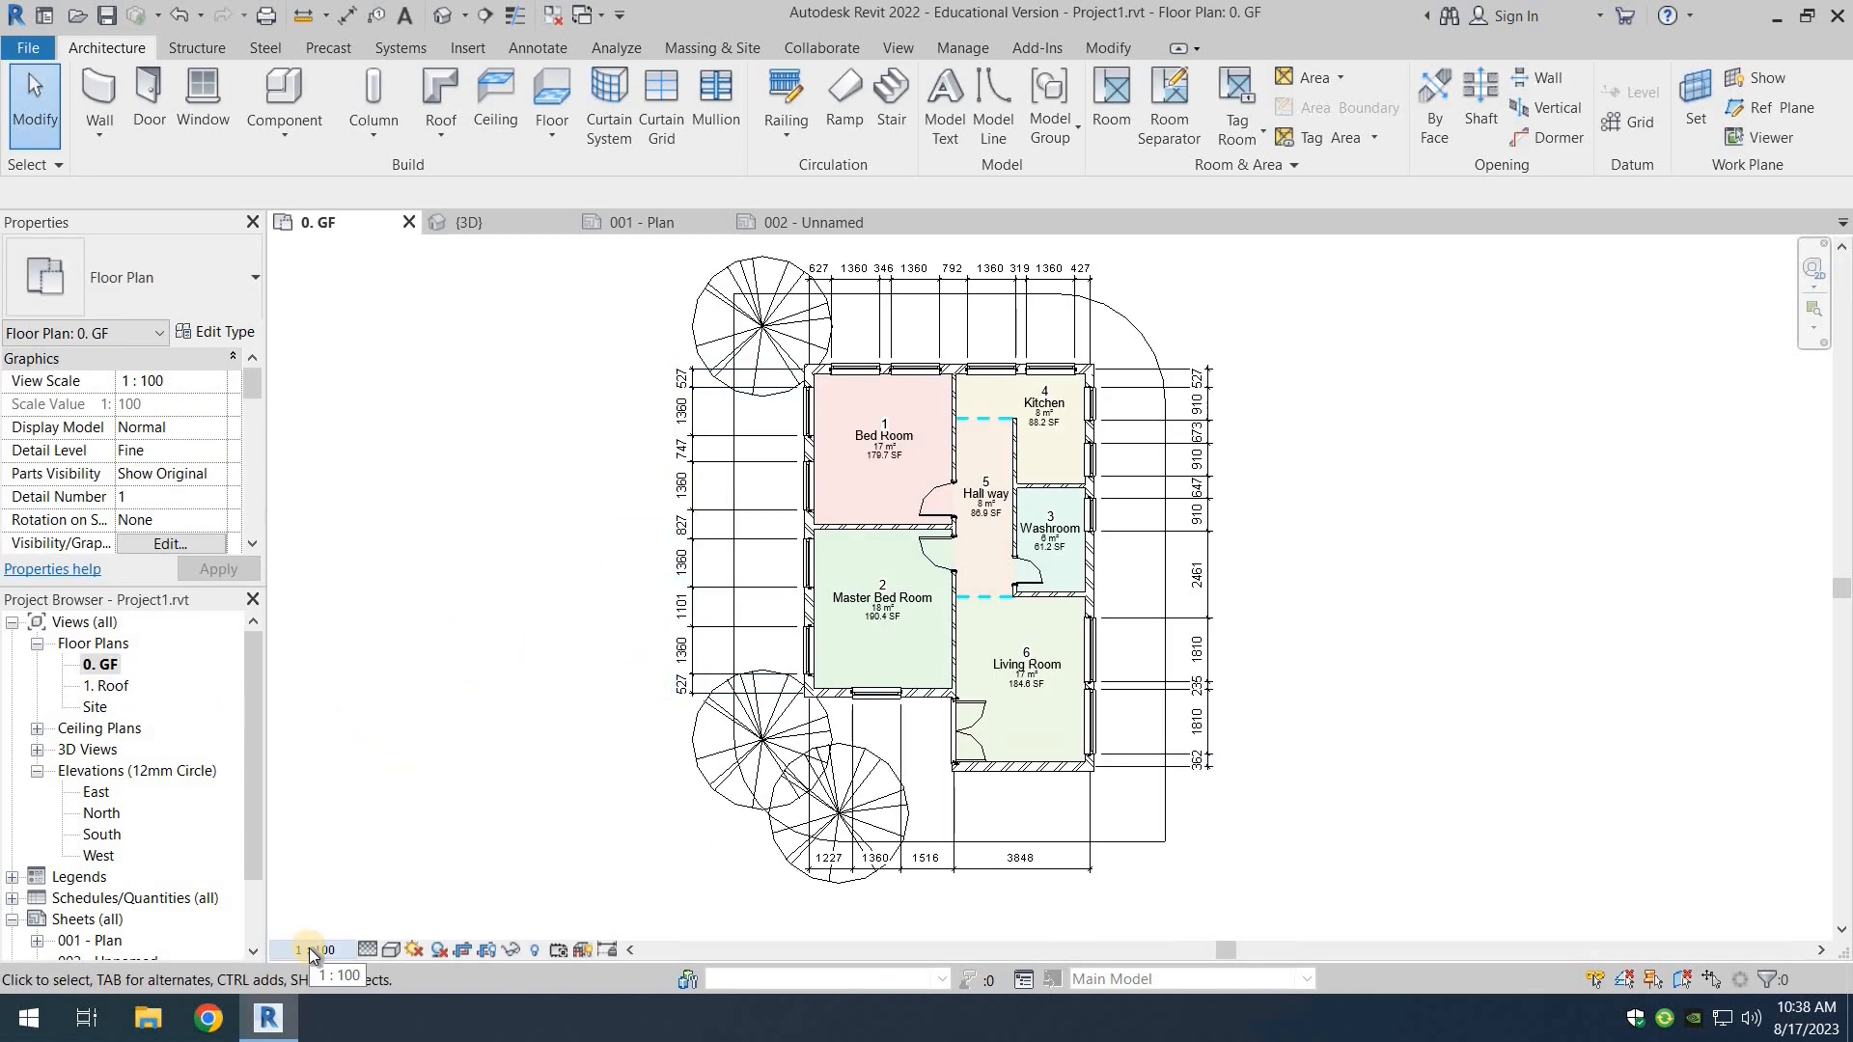
pyautogui.moveTo(252, 859); pyautogui.dragTo(213, 888)
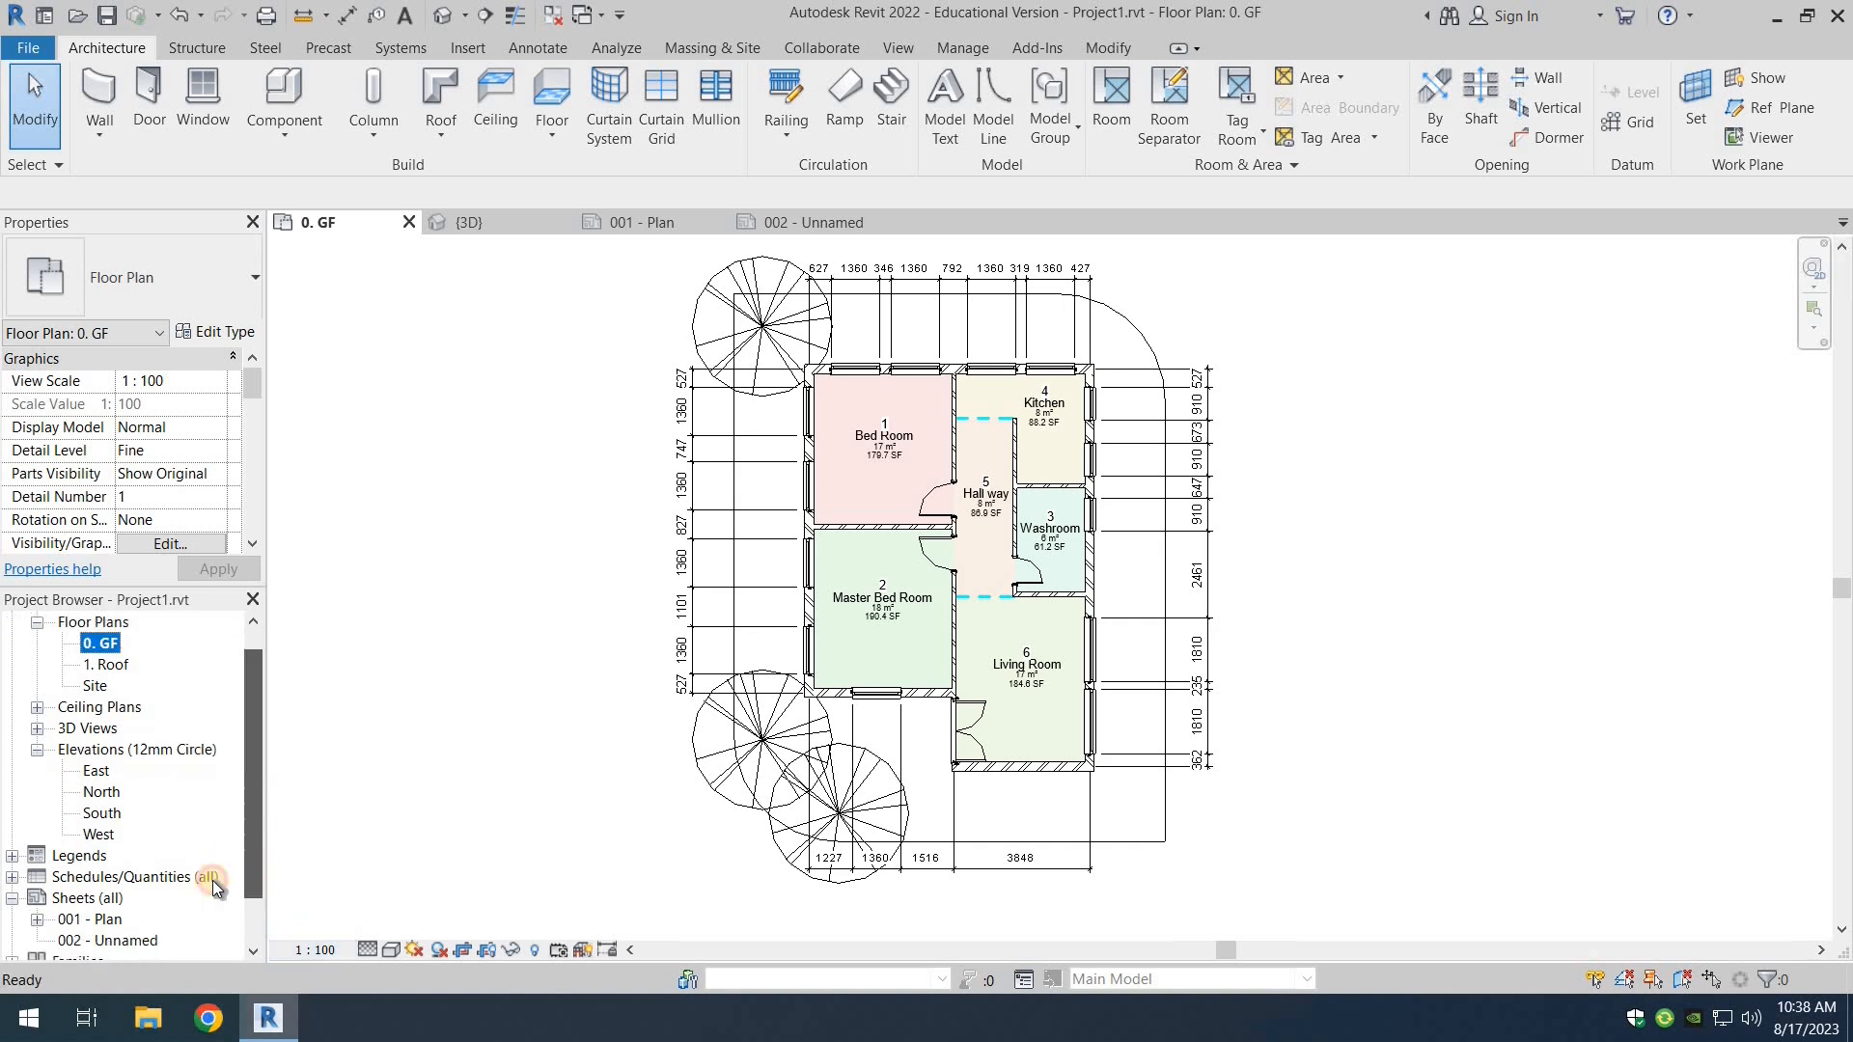
pyautogui.scroll(-2, 113, 877)
pyautogui.doubleClick(109, 857)
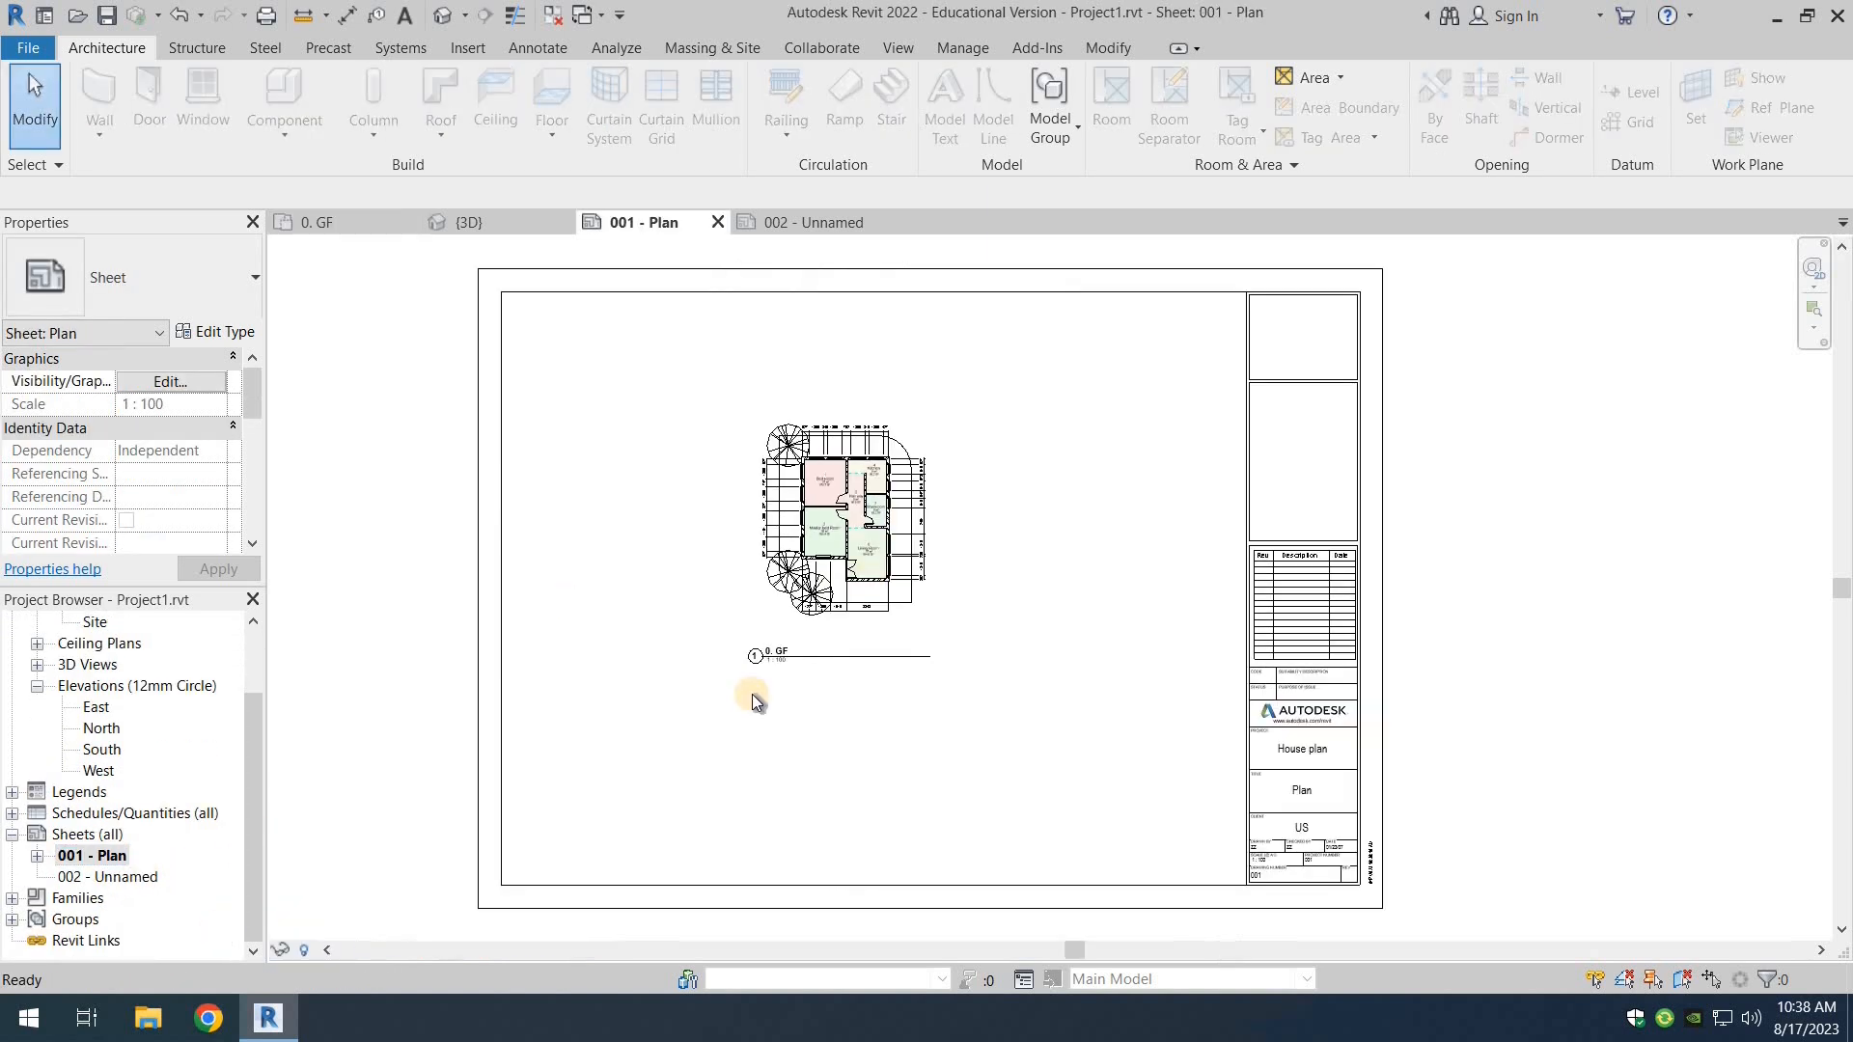
# Step: Activate the ground floor plan's viewport on the sheet and set its view scale to a custom 1:40
pyautogui.doubleClick(868, 645)
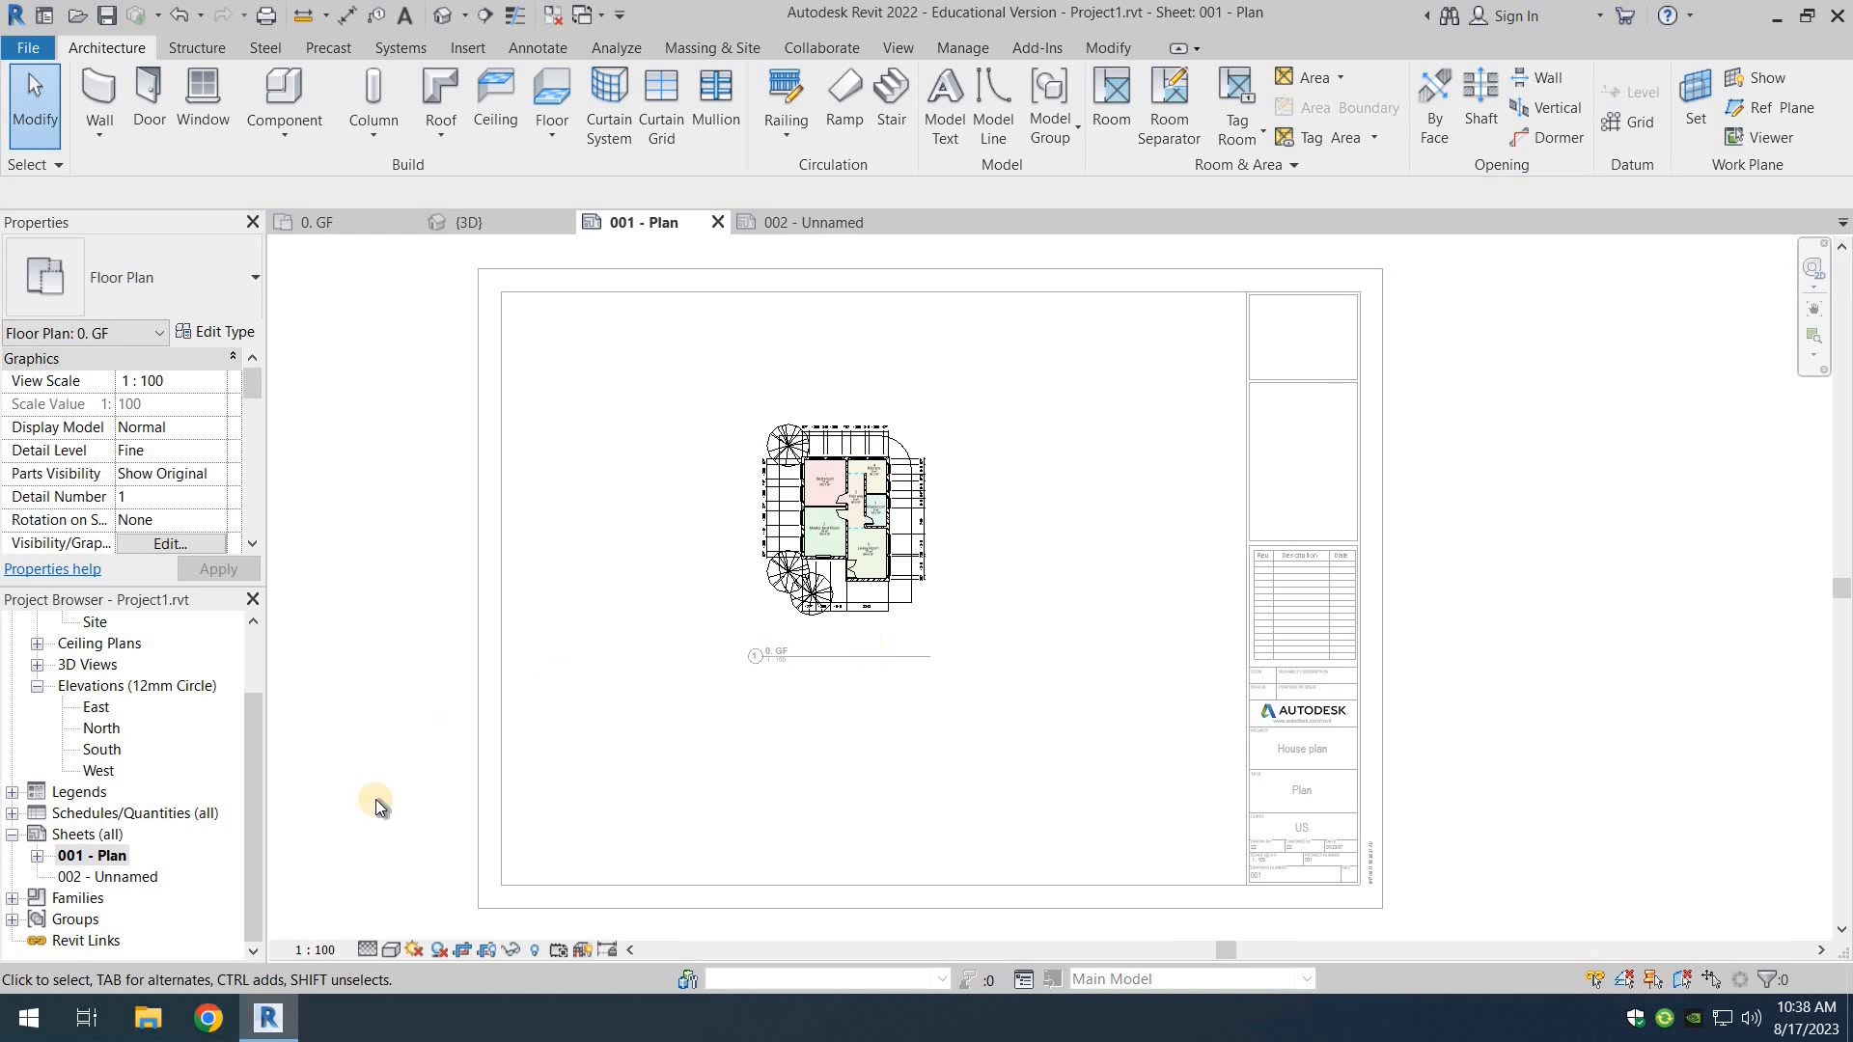
pyautogui.click(315, 950)
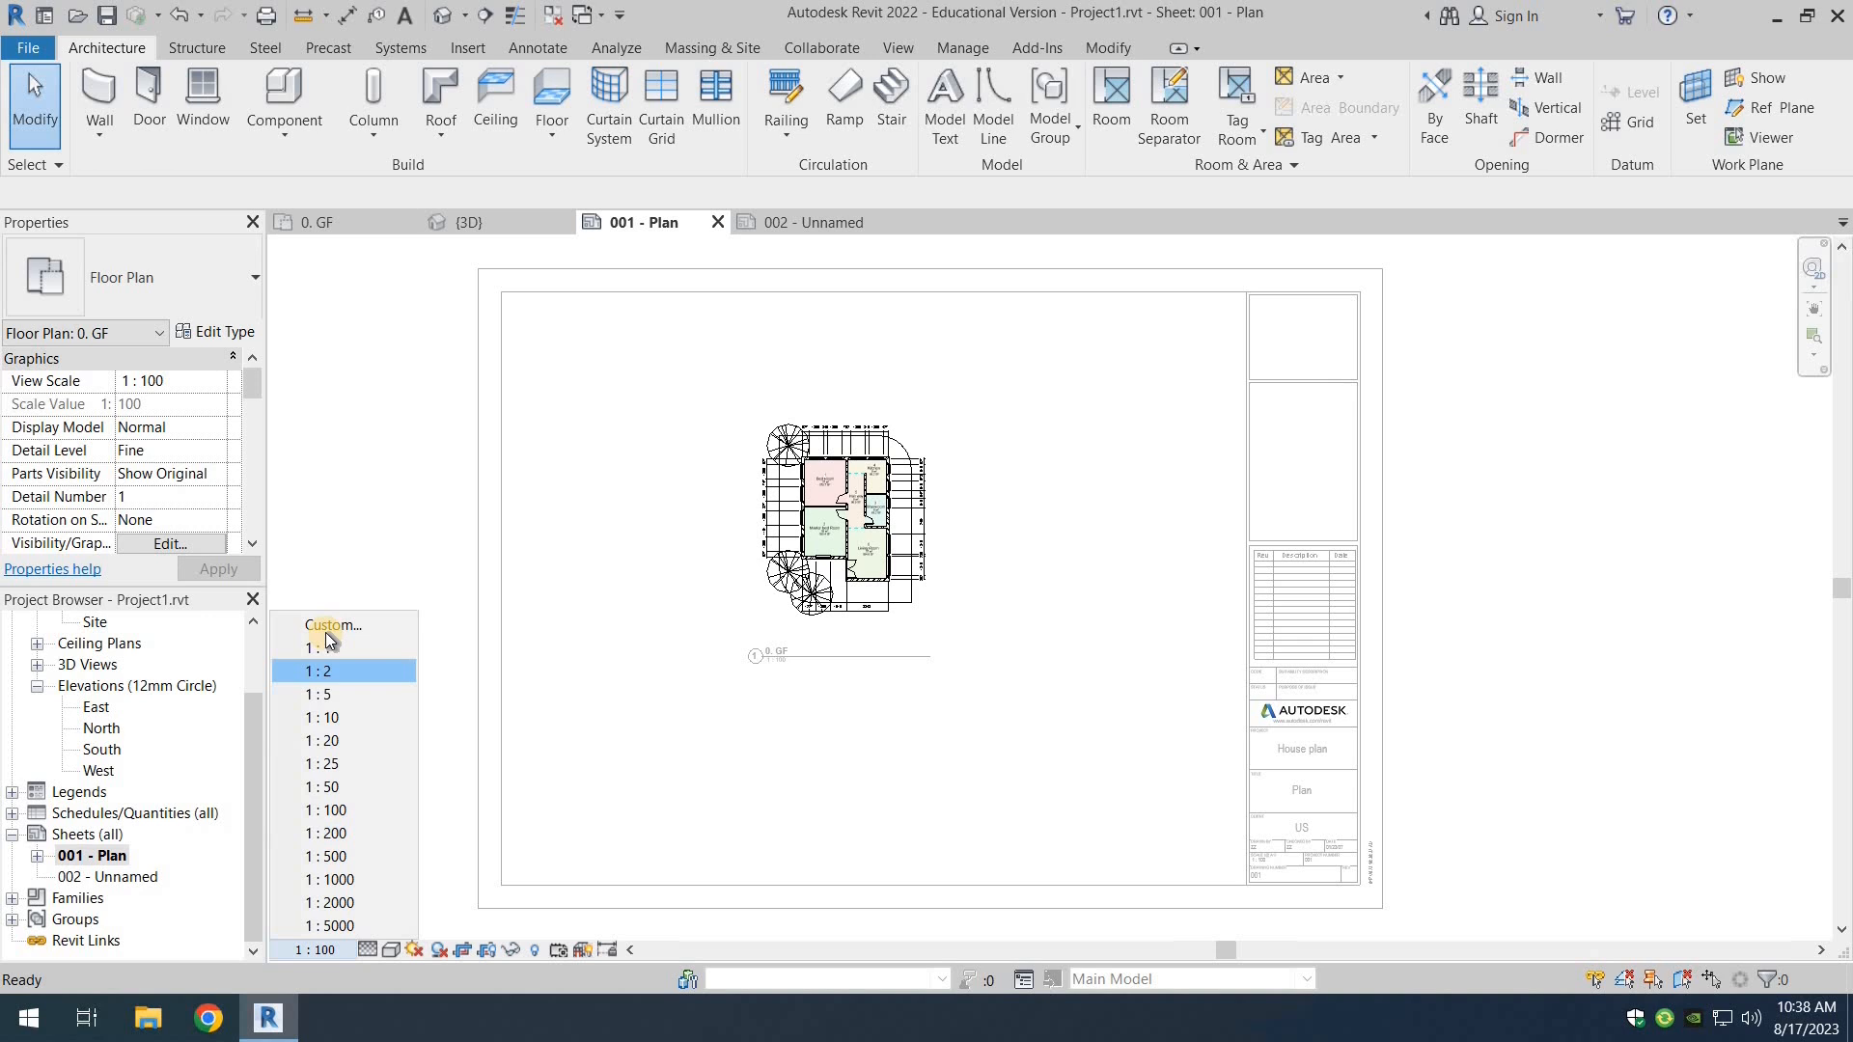
pyautogui.click(326, 634)
pyautogui.click(922, 474)
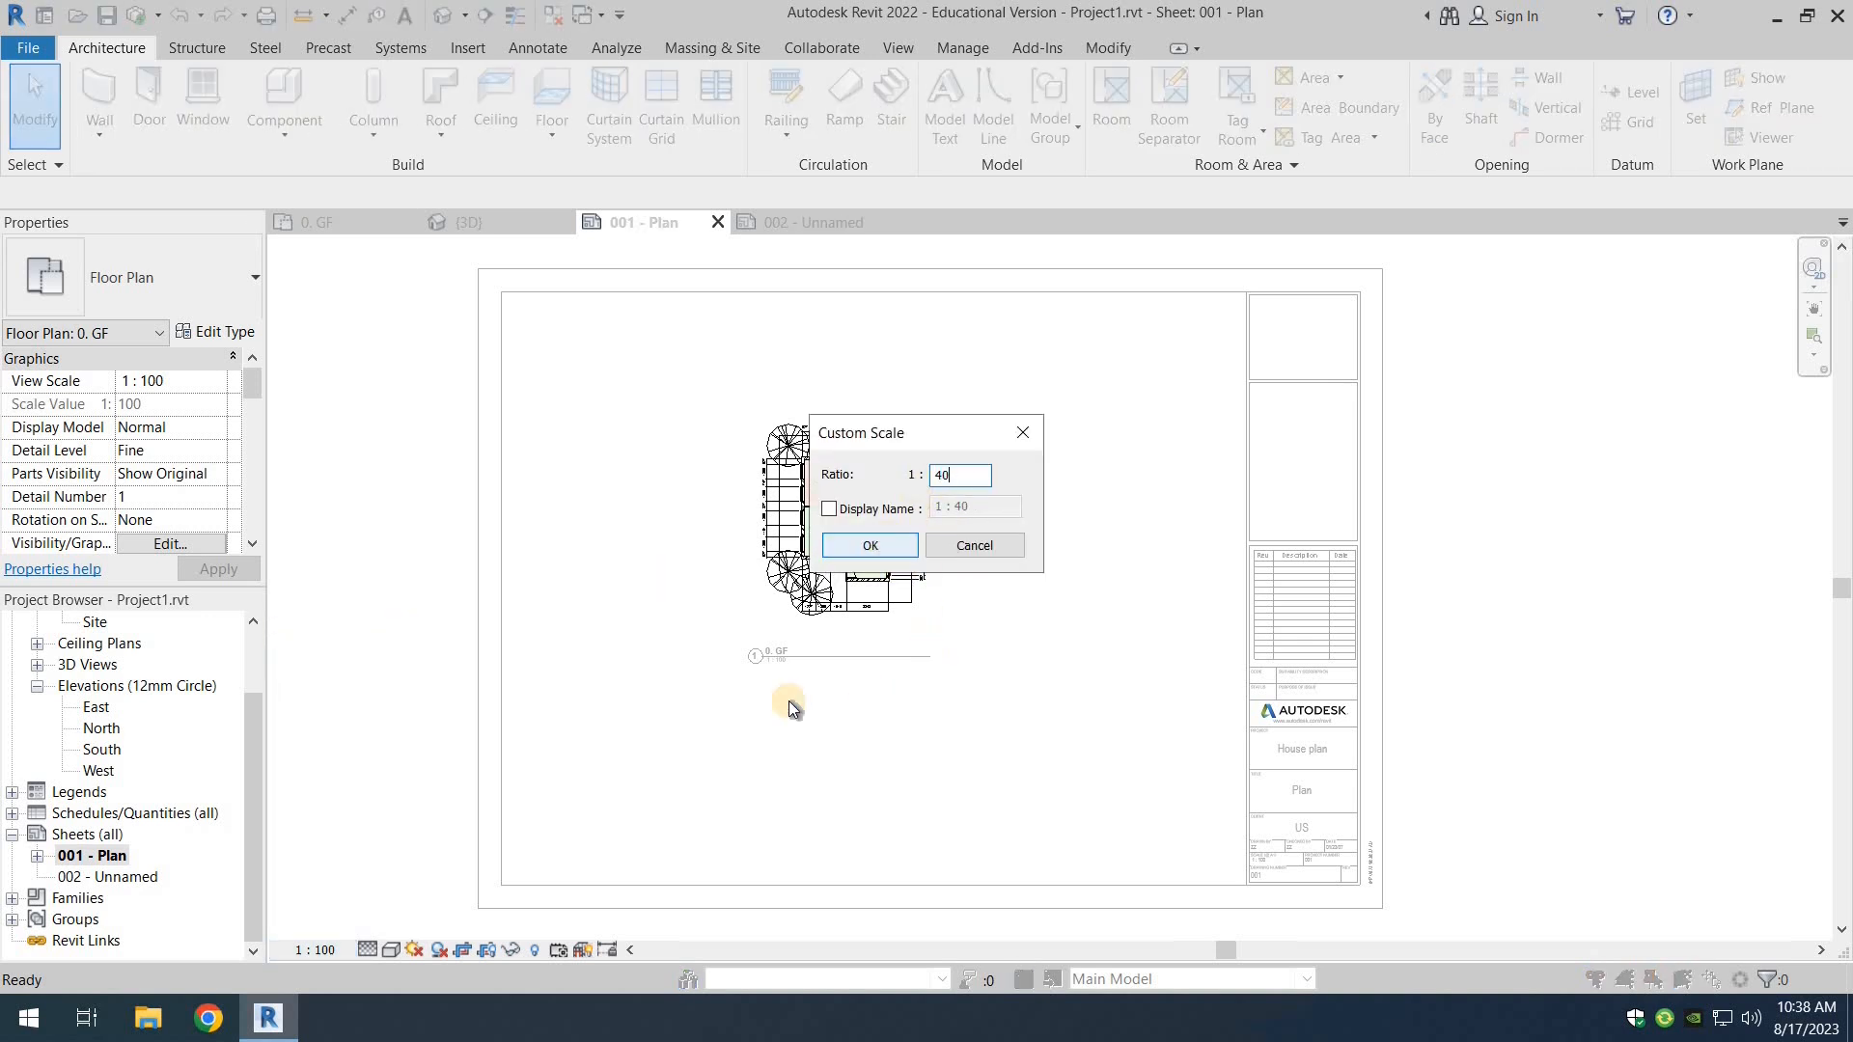
pyautogui.press('Return')
pyautogui.scroll(-2, 874, 612)
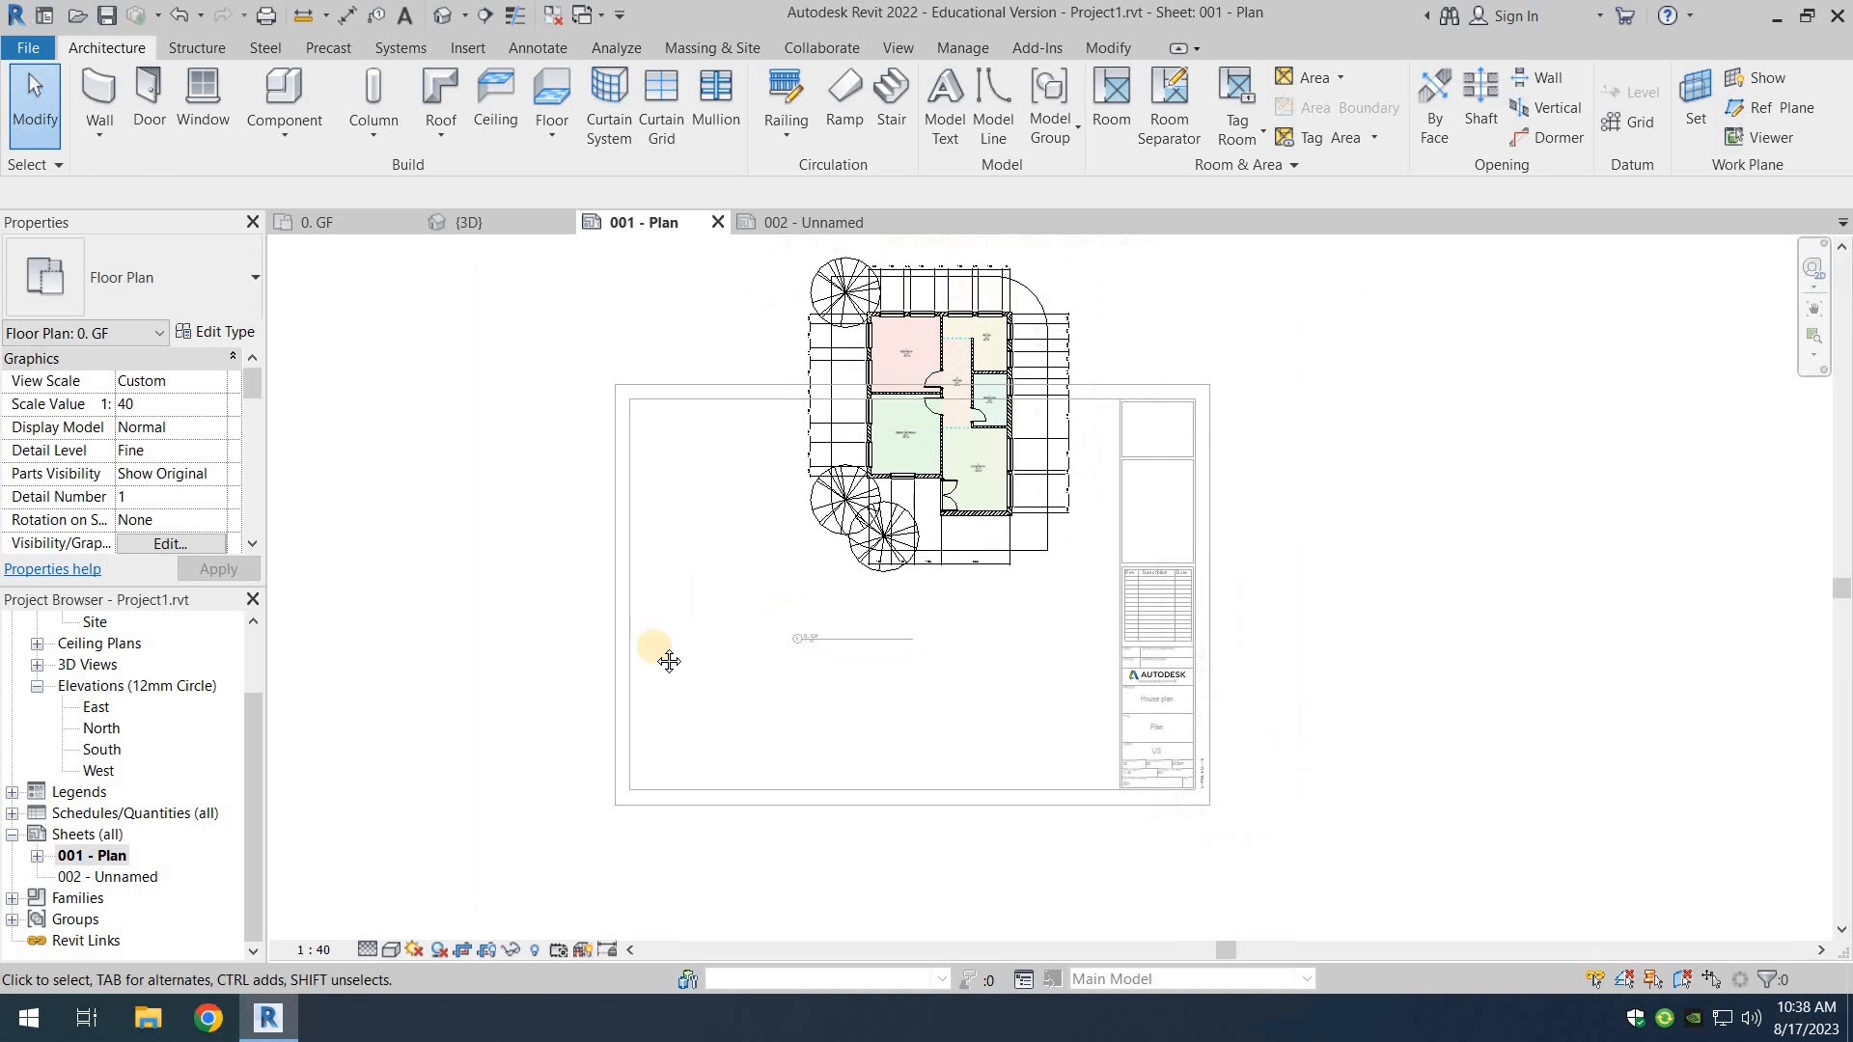
pyautogui.moveTo(669, 661); pyautogui.dragTo(645, 637, button='middle')
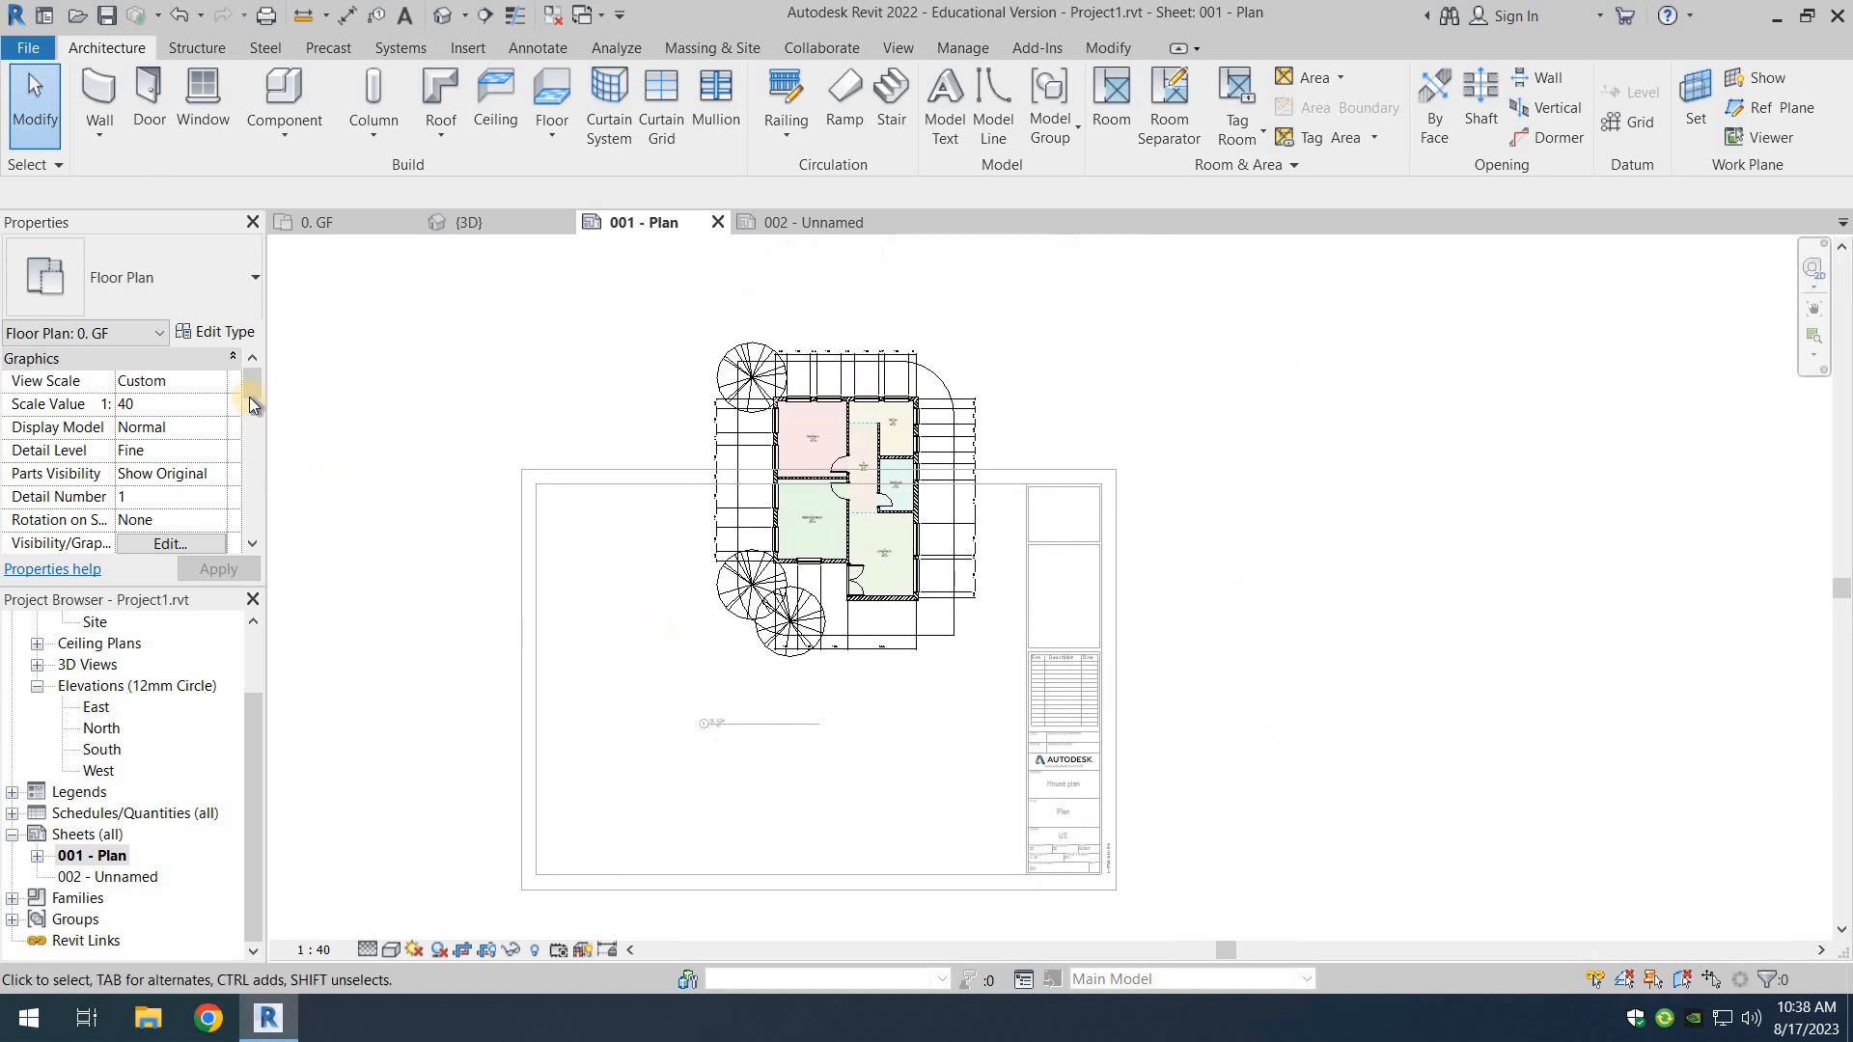
# Step: Make the activated floor plan's crop region visible, with Crop View and Annotation Crop enabled
pyautogui.moveTo(249, 397); pyautogui.dragTo(177, 484)
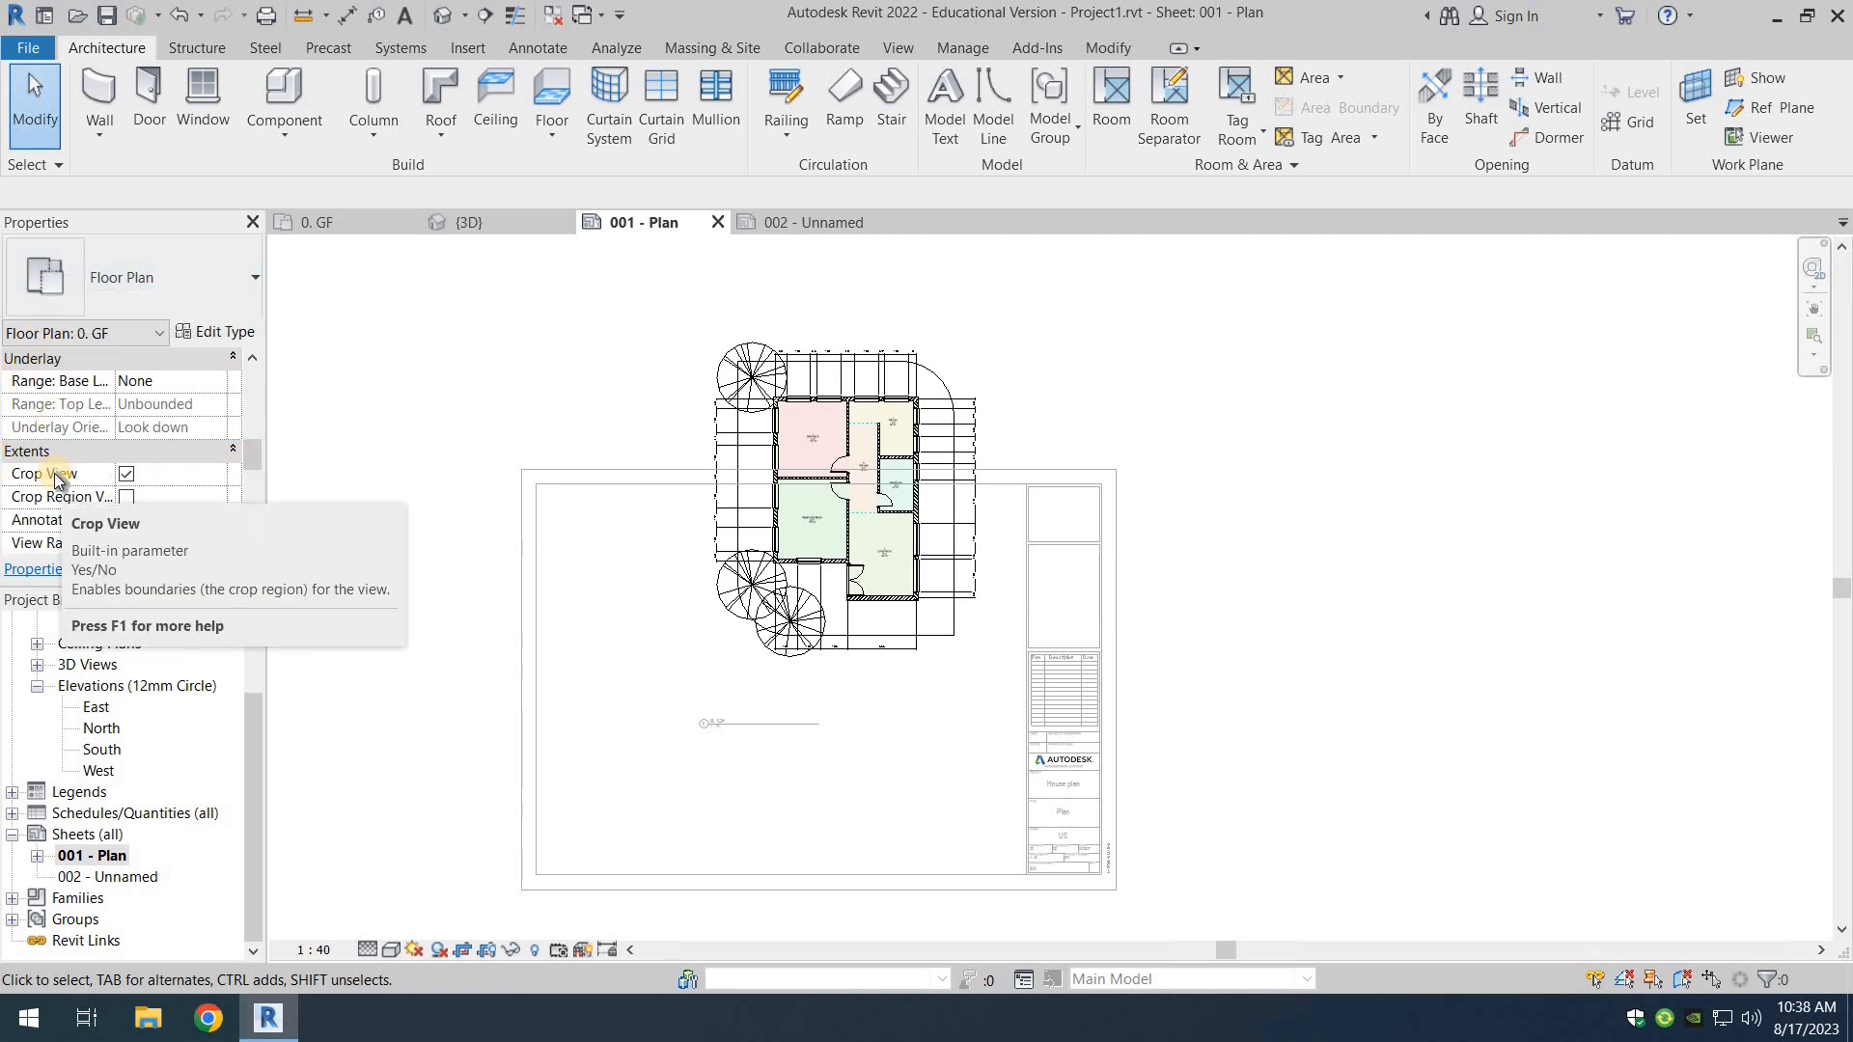
pyautogui.click(133, 477)
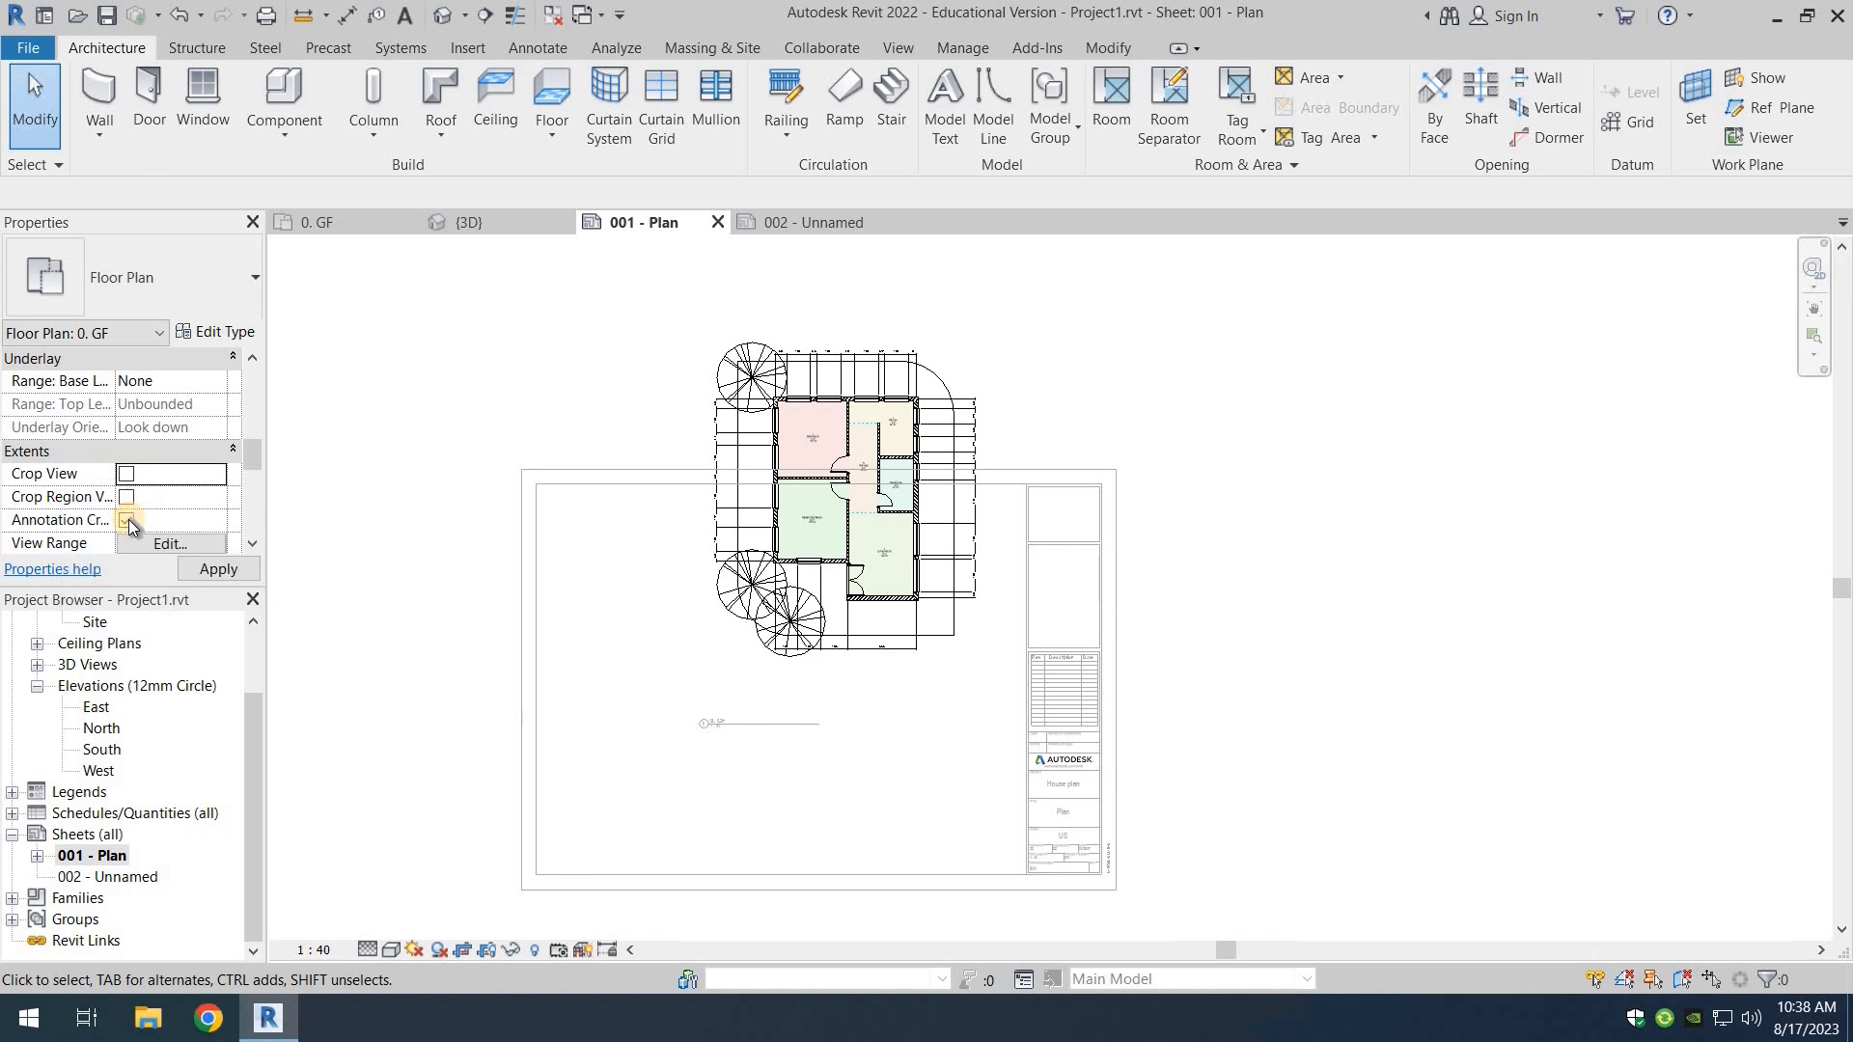
pyautogui.click(128, 478)
pyautogui.click(127, 496)
pyautogui.click(127, 519)
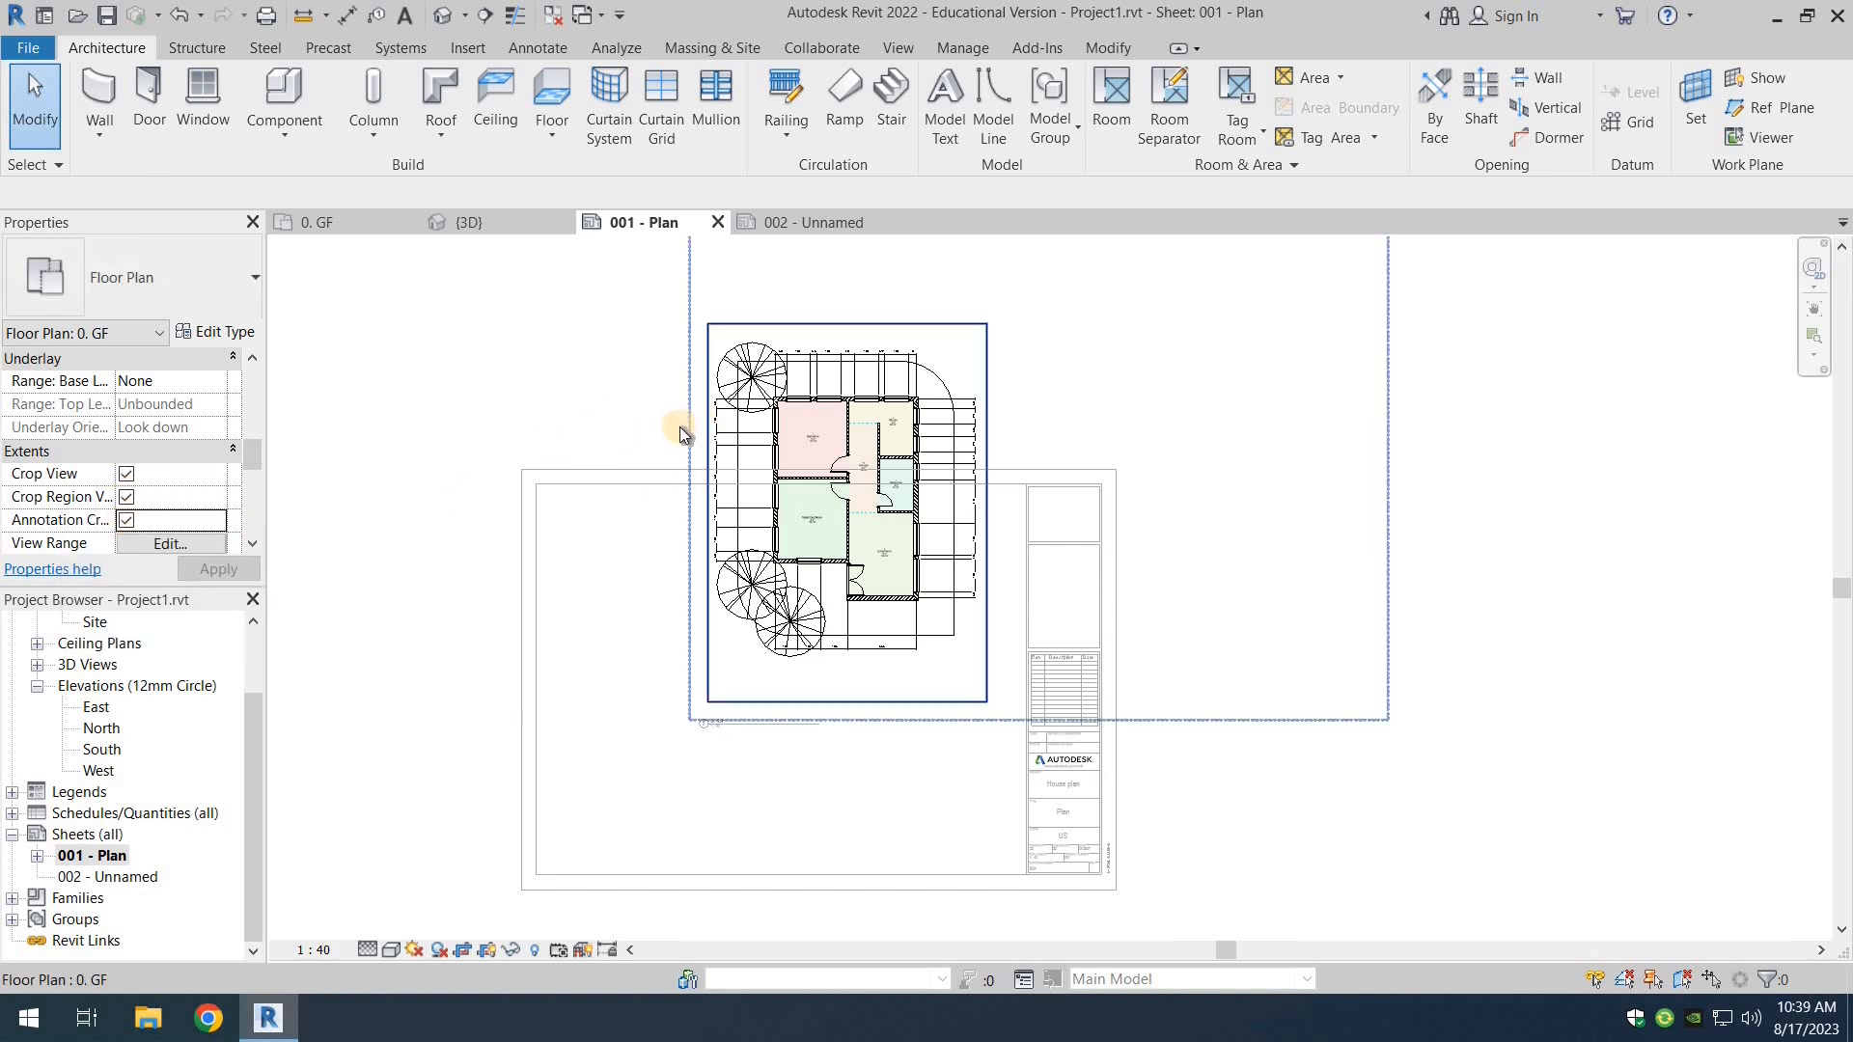
# Step: Enlarge the floor plan's crop region on all four sides until it extends well beyond the elevation markers
pyautogui.scroll(-2, 679, 425)
pyautogui.click(805, 349)
pyautogui.moveTo(806, 348); pyautogui.dragTo(805, 256)
pyautogui.moveTo(913, 447); pyautogui.dragTo(1404, 446)
pyautogui.moveTo(1056, 632); pyautogui.dragTo(1052, 870)
pyautogui.moveTo(721, 563); pyautogui.dragTo(410, 564)
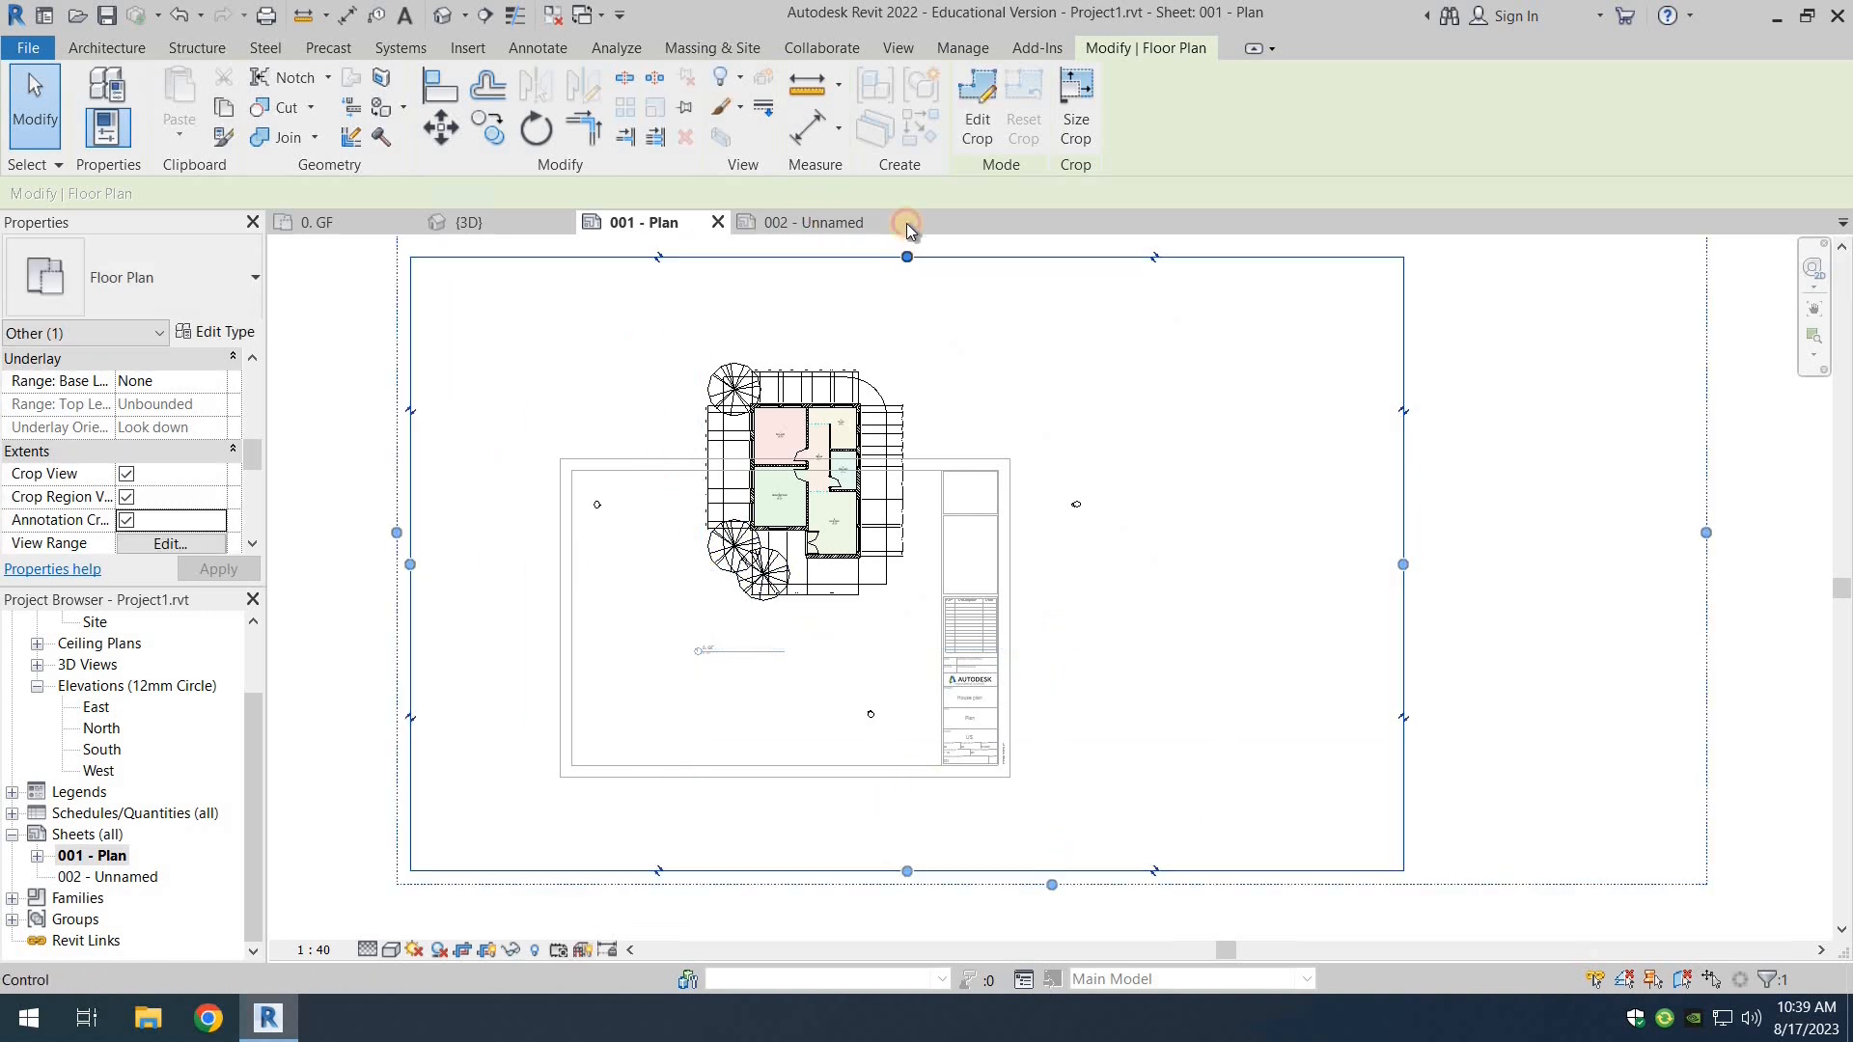
pyautogui.moveTo(907, 261); pyautogui.dragTo(999, 295)
pyautogui.moveTo(999, 296); pyautogui.dragTo(1026, 550, button='middle')
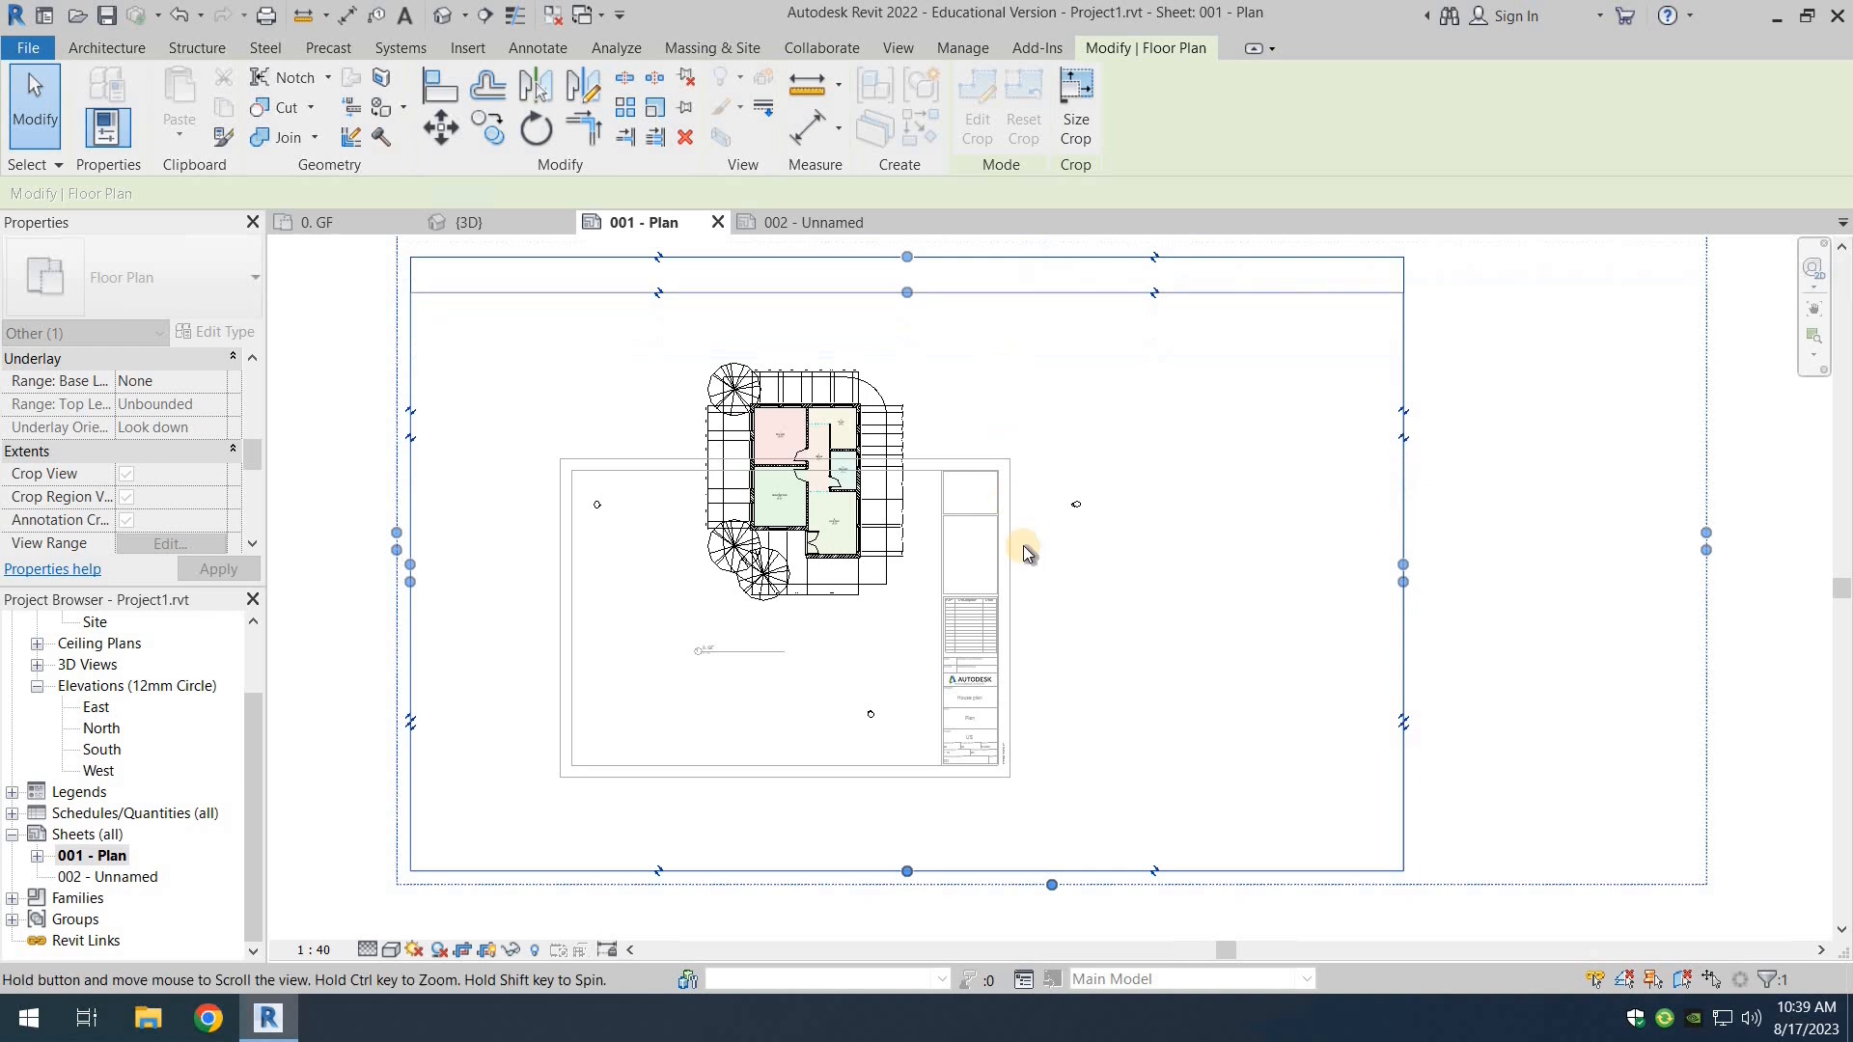
pyautogui.moveTo(1026, 550); pyautogui.dragTo(986, 431)
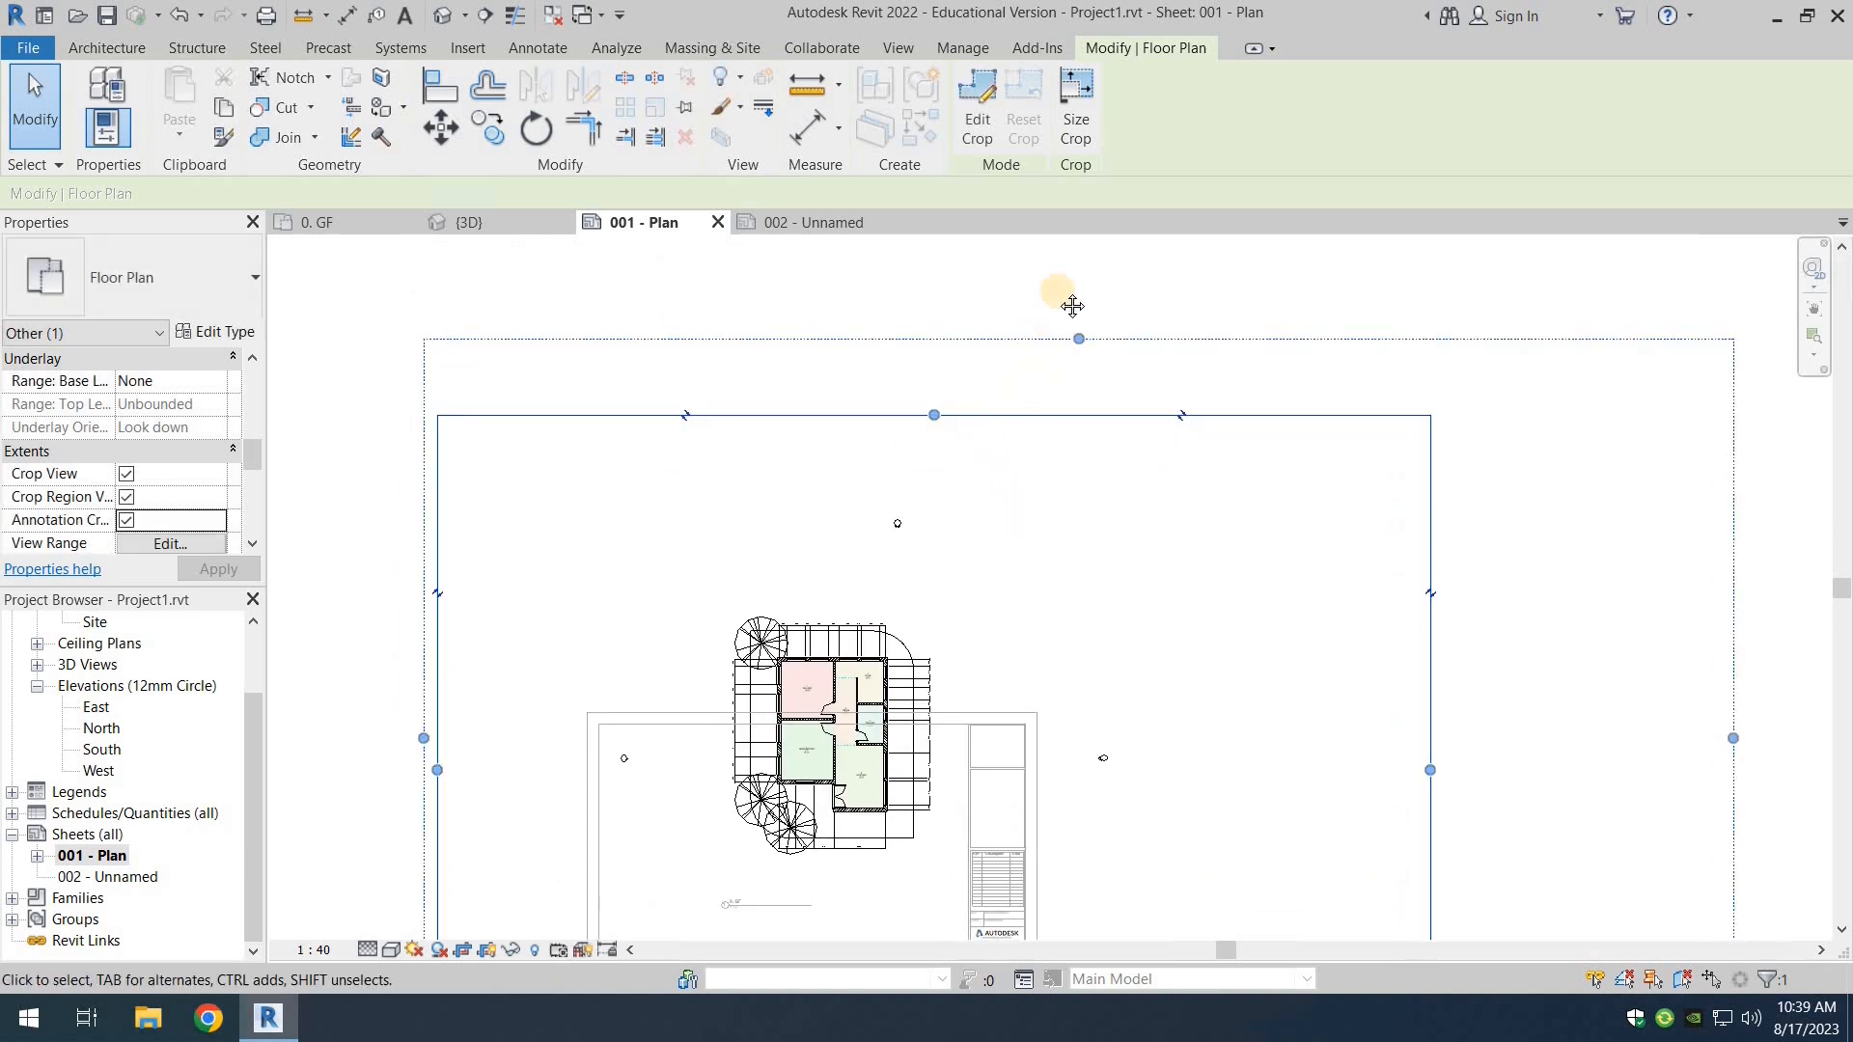
# Step: Shrink the floor plan's crop region on all four sides to fit closely around the house, trees and dimensions, excluding the elevation markers
pyautogui.moveTo(708, 765); pyautogui.dragTo(753, 512, button='middle')
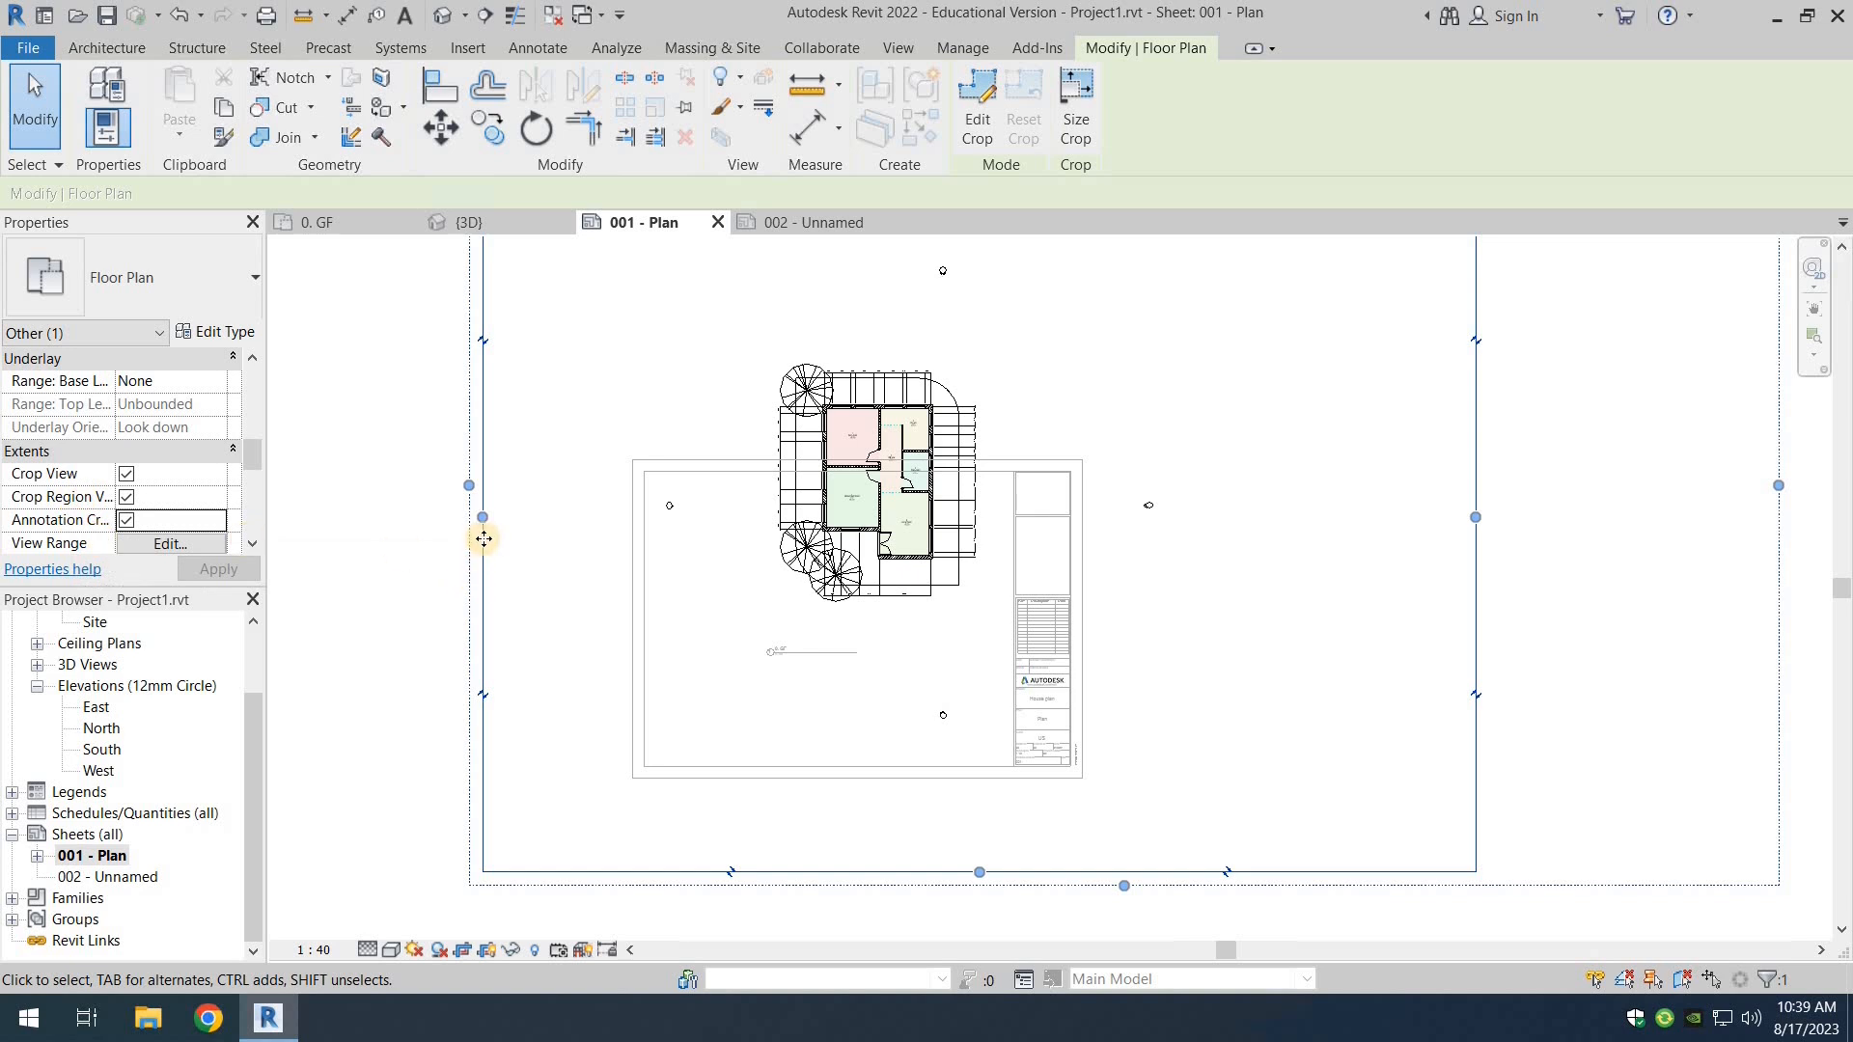
pyautogui.moveTo(482, 518); pyautogui.dragTo(758, 517)
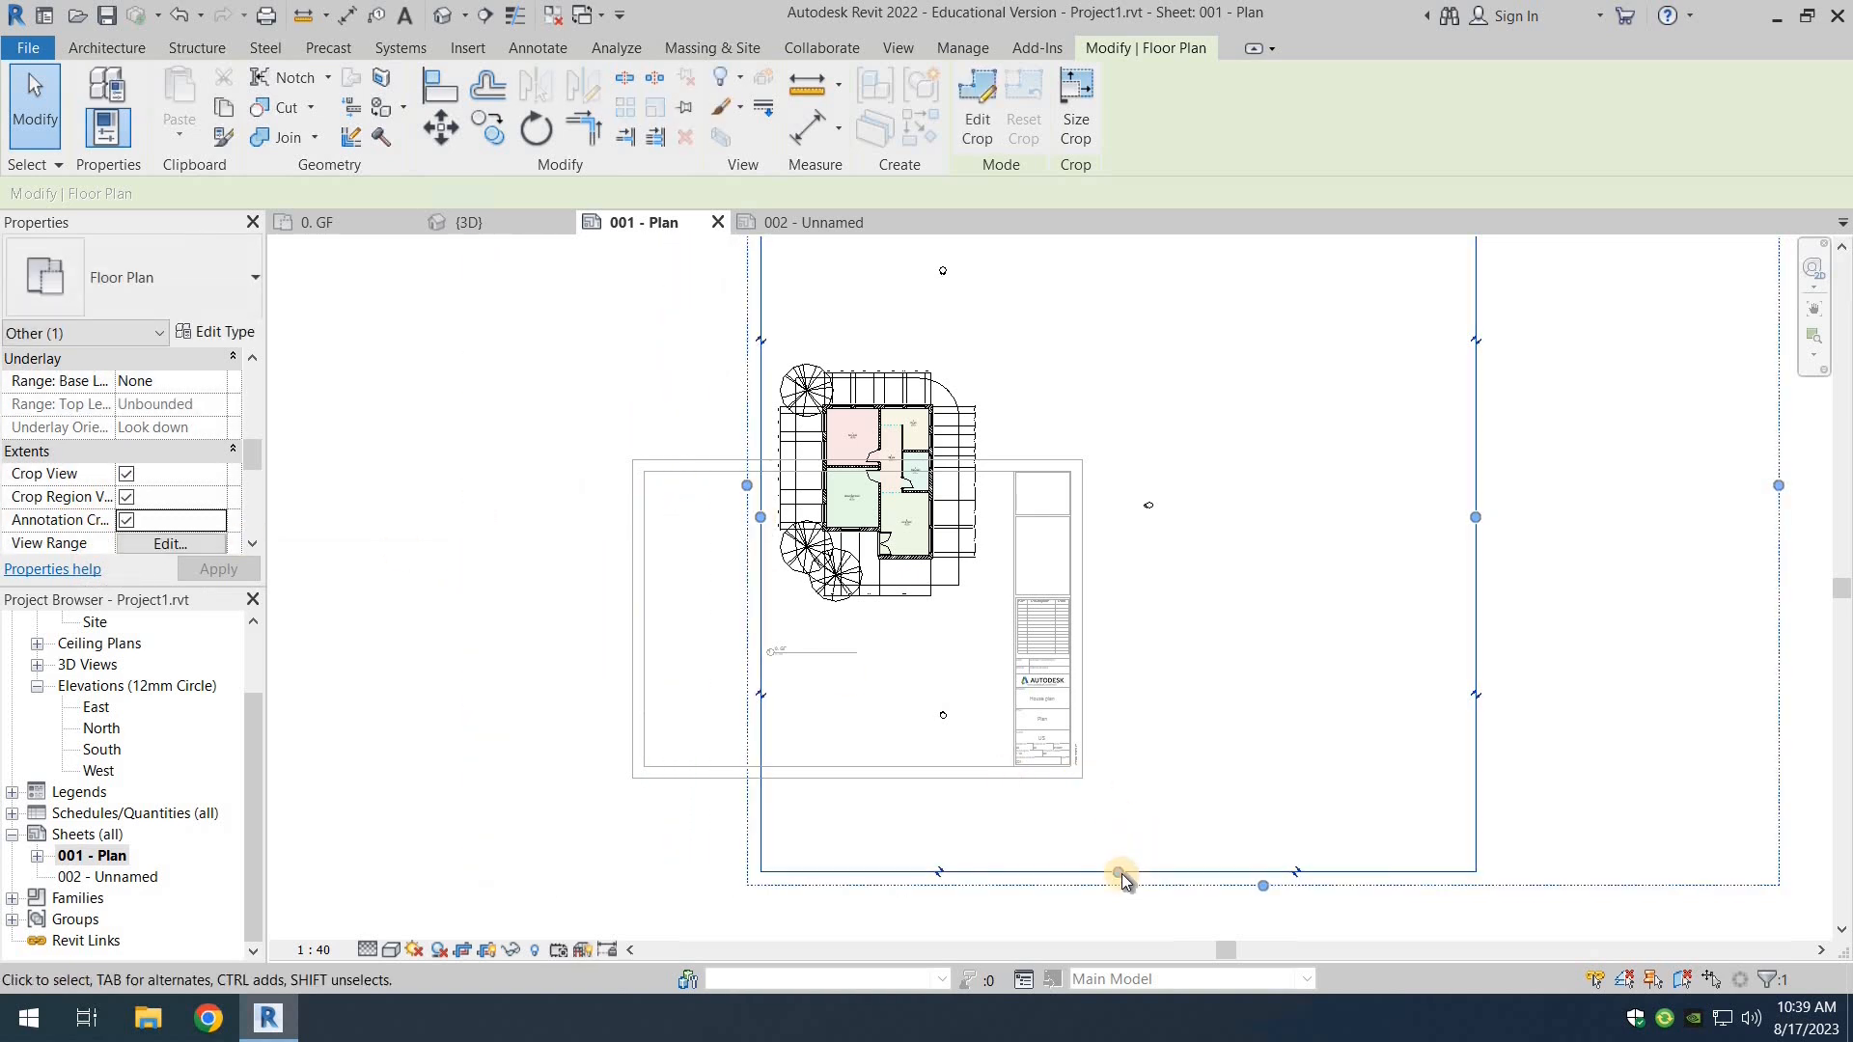
pyautogui.moveTo(1120, 875); pyautogui.dragTo(1131, 623)
pyautogui.moveTo(1357, 514); pyautogui.dragTo(1457, 622, button='middle')
pyautogui.moveTo(1461, 624); pyautogui.dragTo(980, 691)
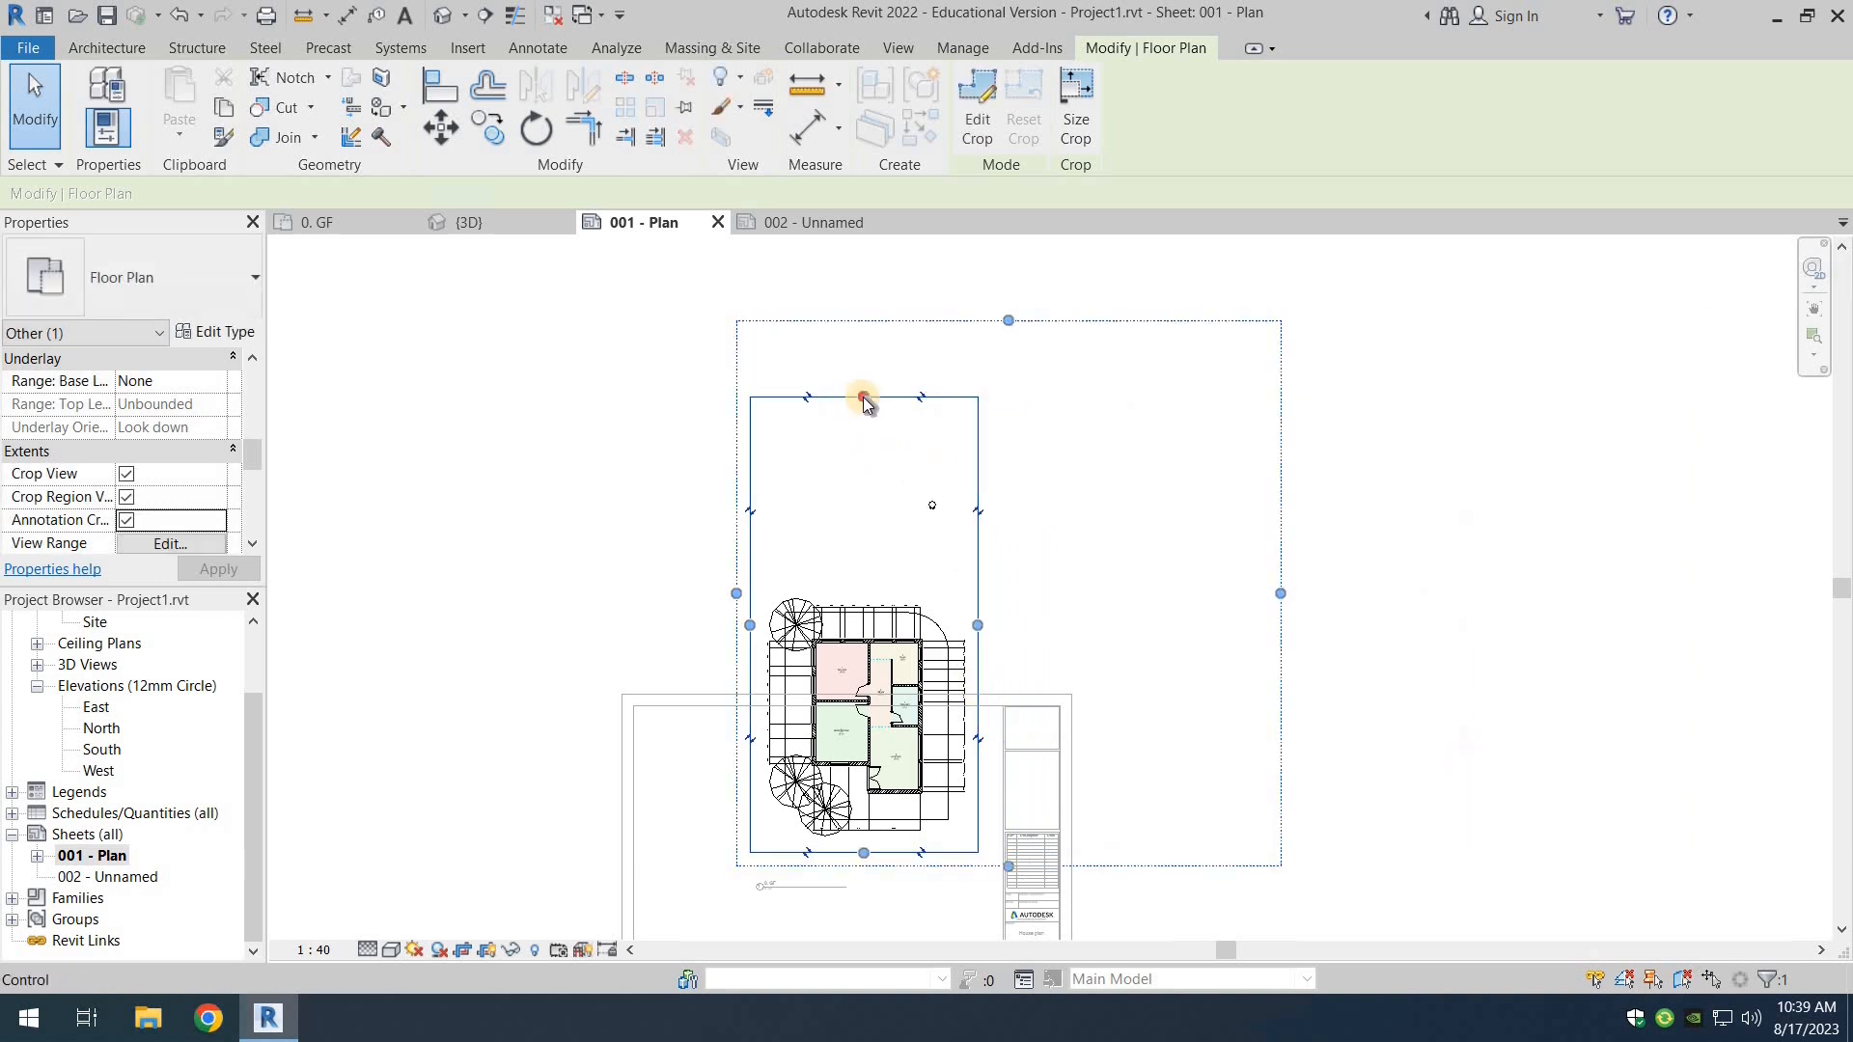
pyautogui.moveTo(864, 400); pyautogui.dragTo(869, 597)
# Step: Hide the floor plan's crop region and deactivate the view to return to the sheet
pyautogui.moveTo(1389, 680); pyautogui.dragTo(1534, 557, button='middle')
pyautogui.click(125, 498)
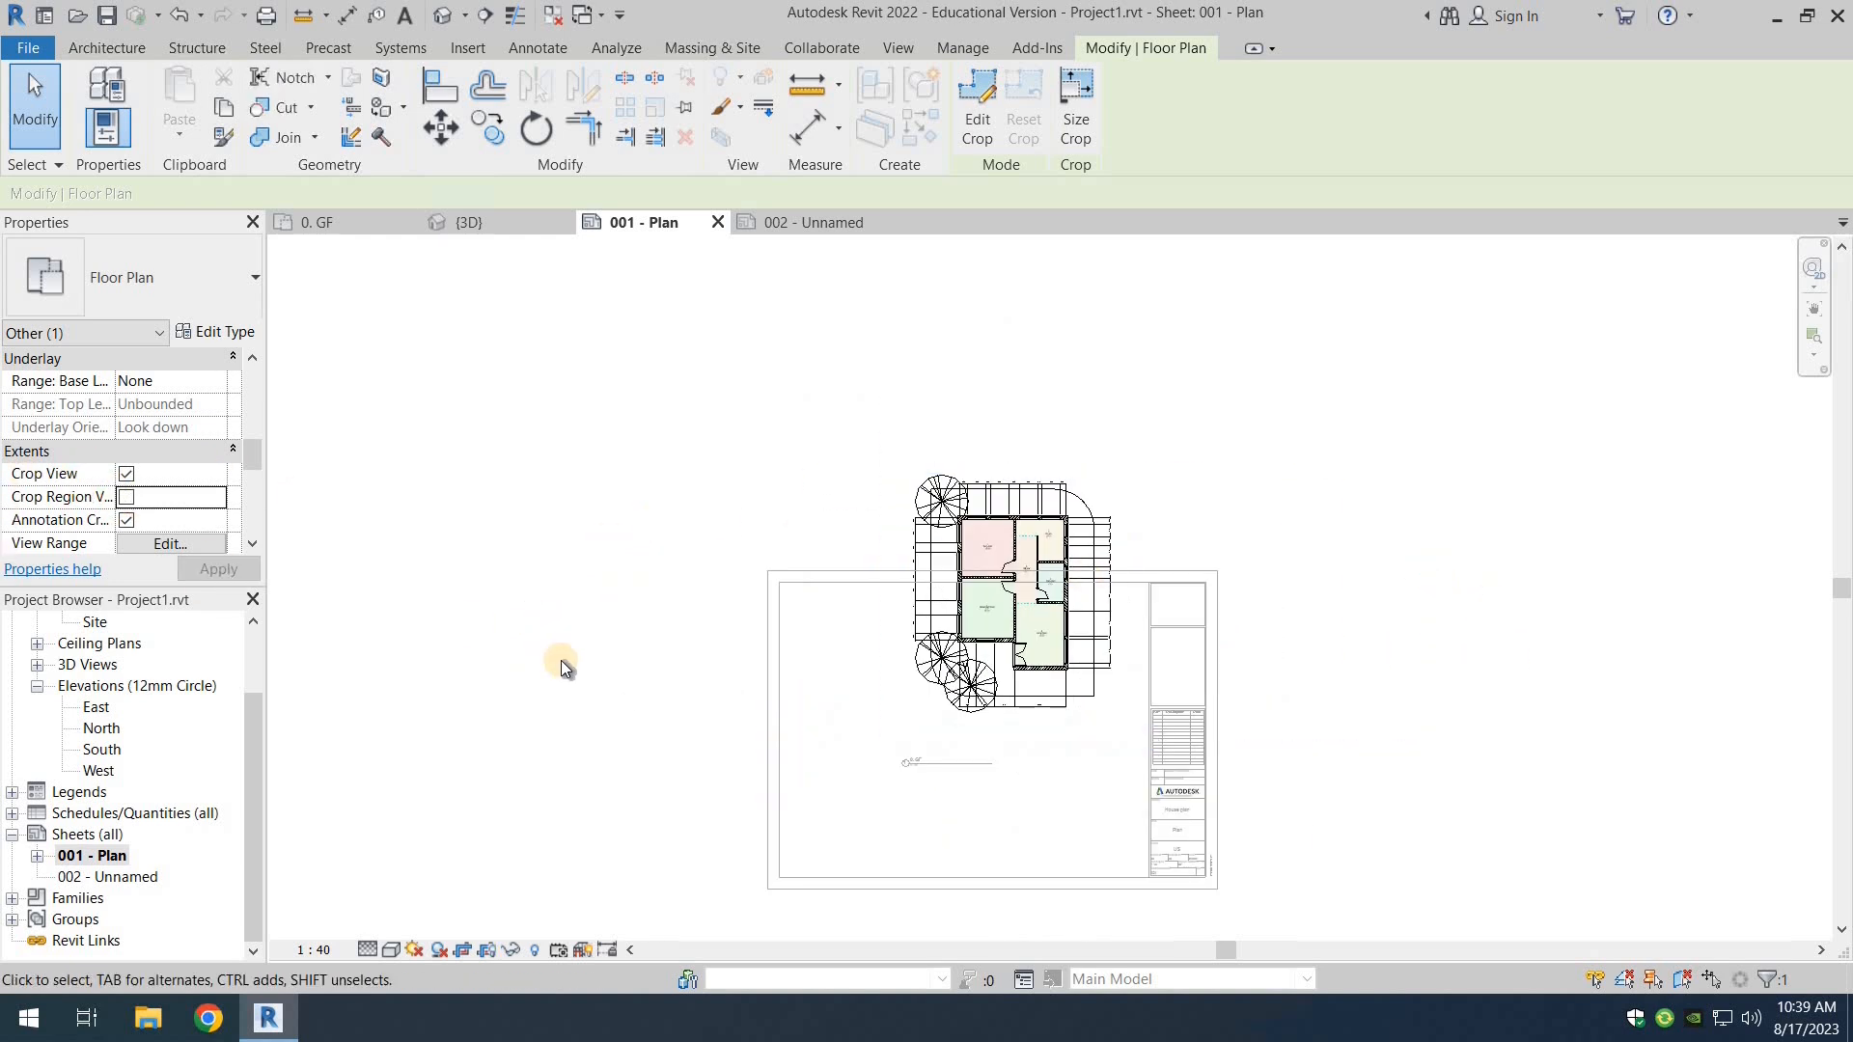
pyautogui.scroll(3, 873, 542)
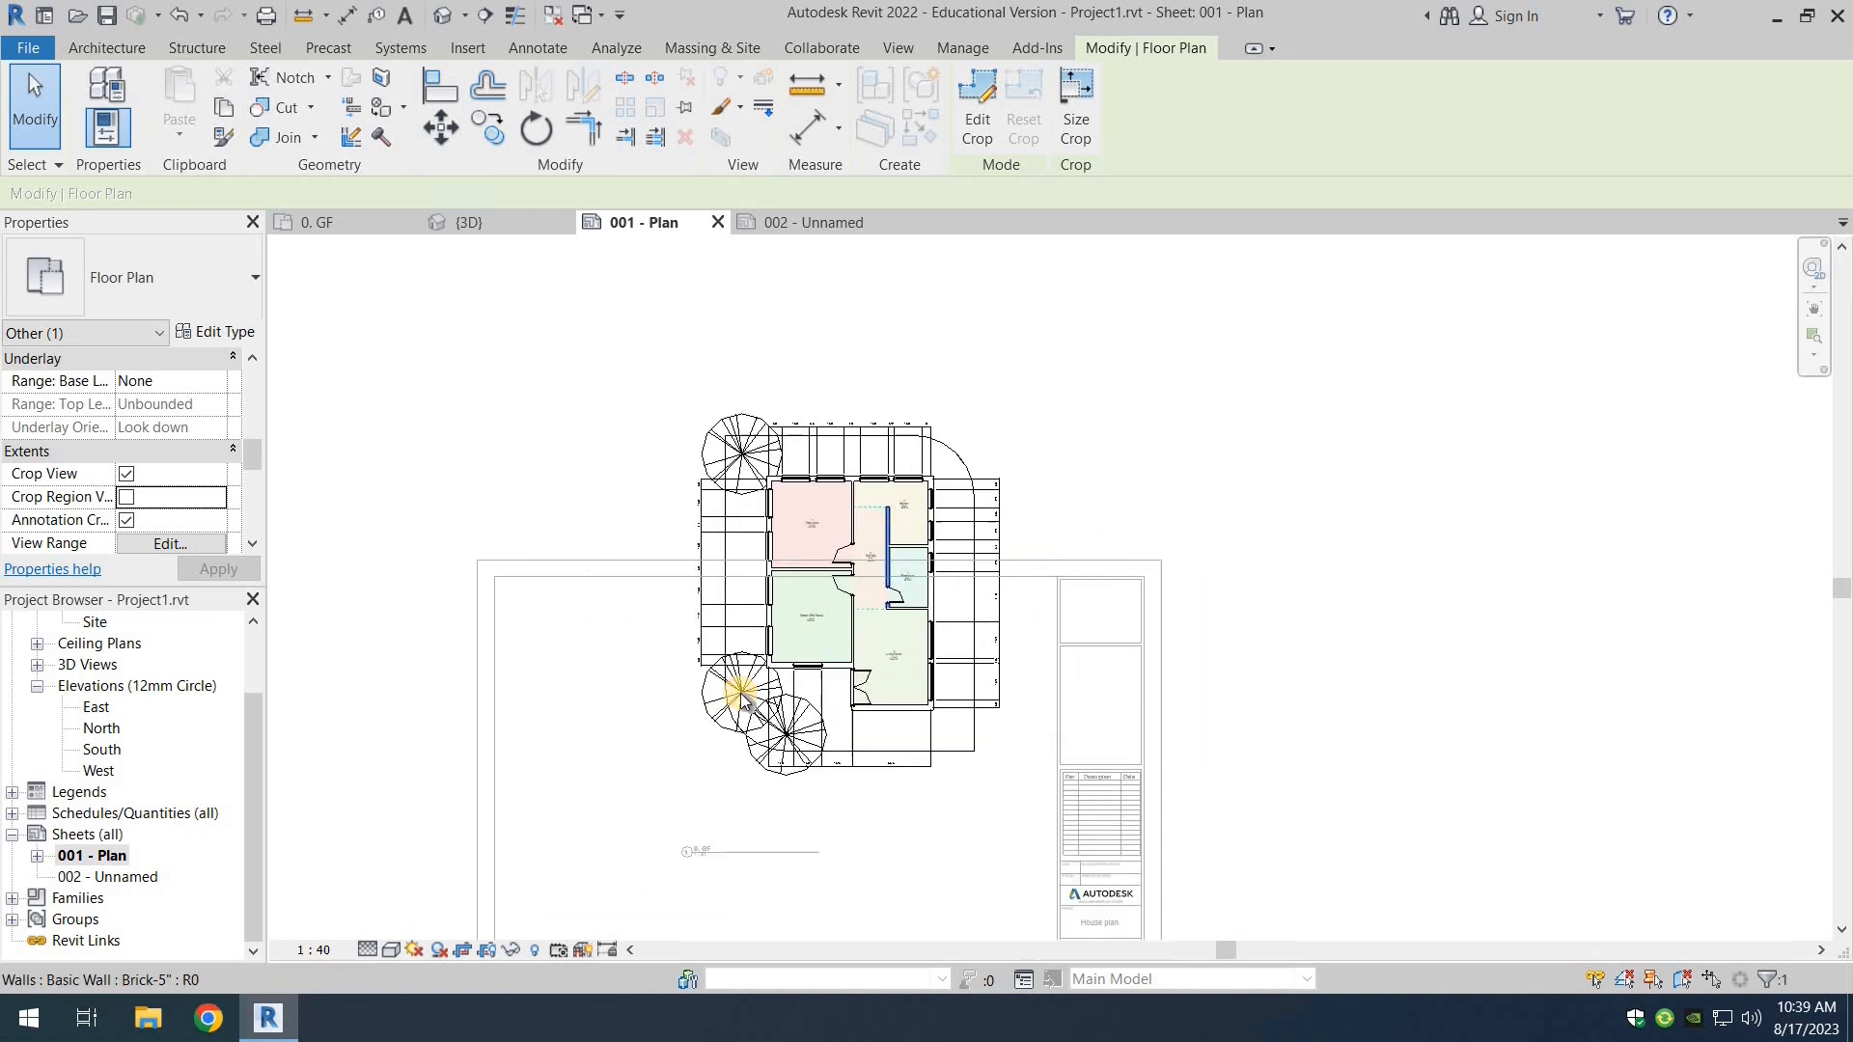
pyautogui.scroll(4, 745, 700)
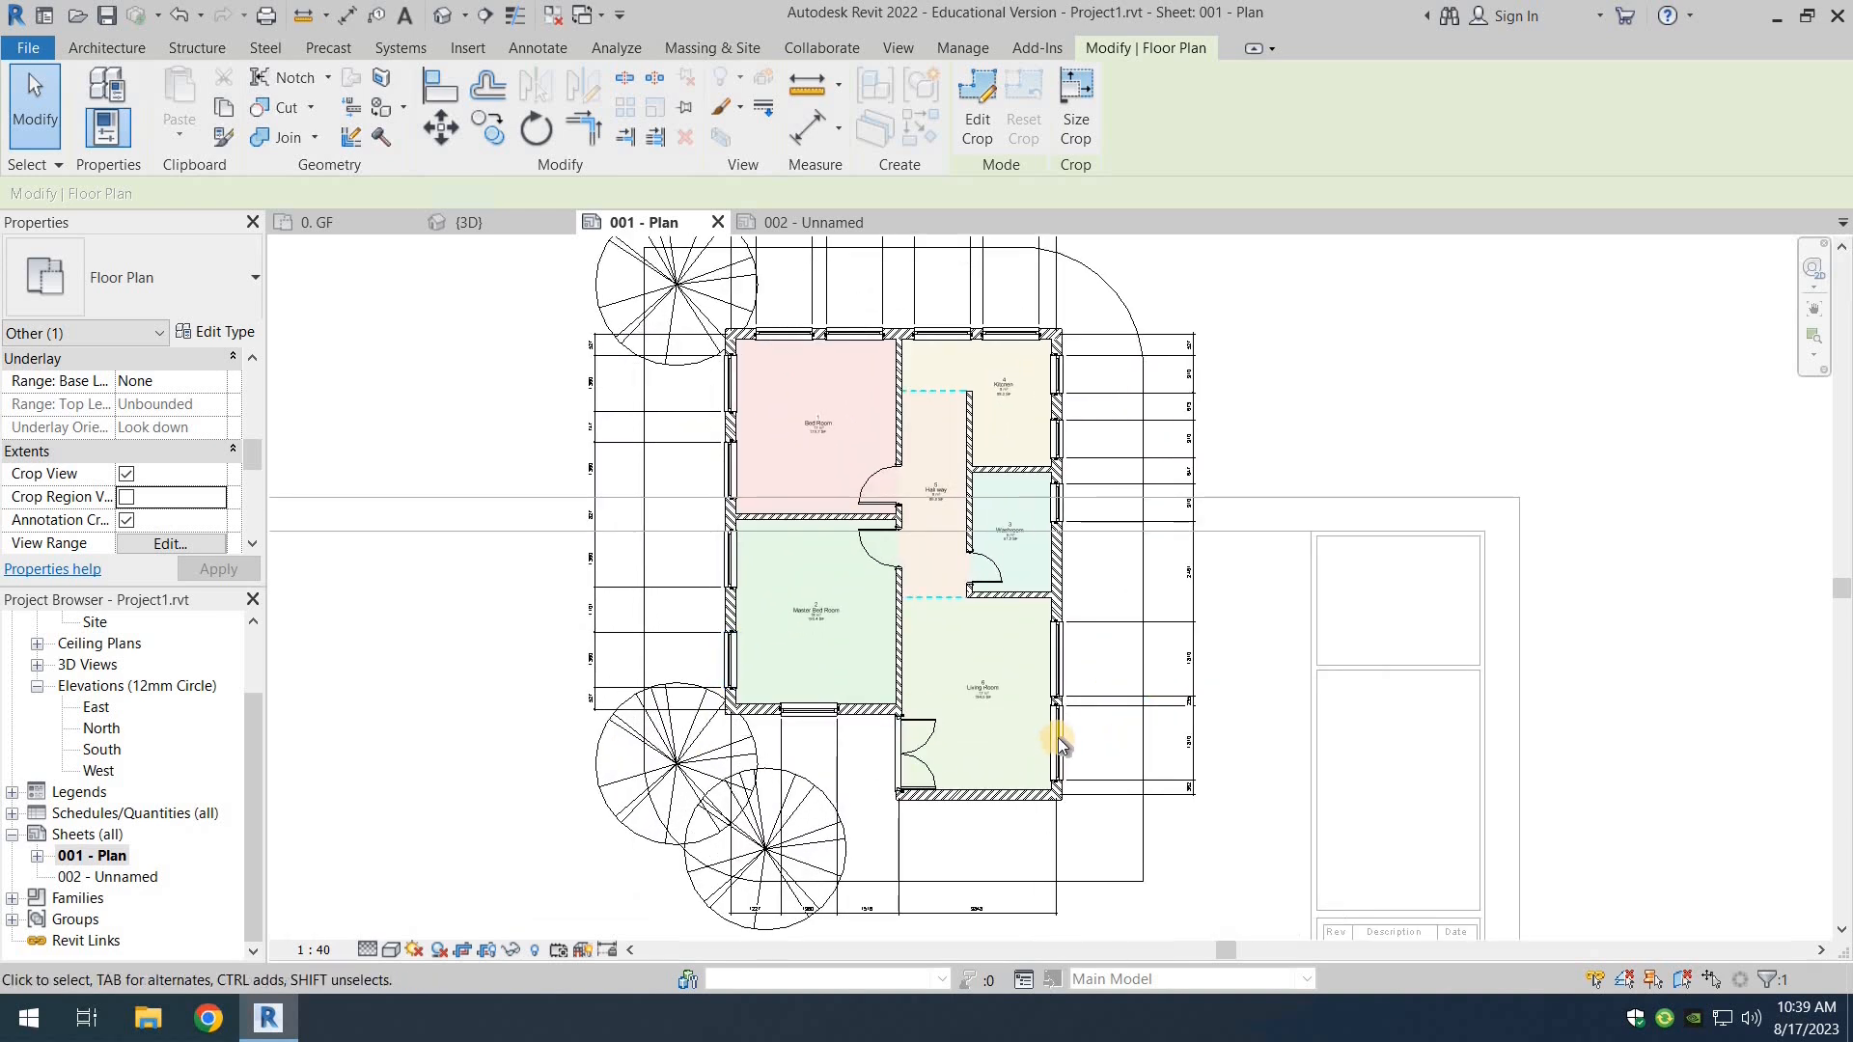
pyautogui.scroll(-4, 1058, 738)
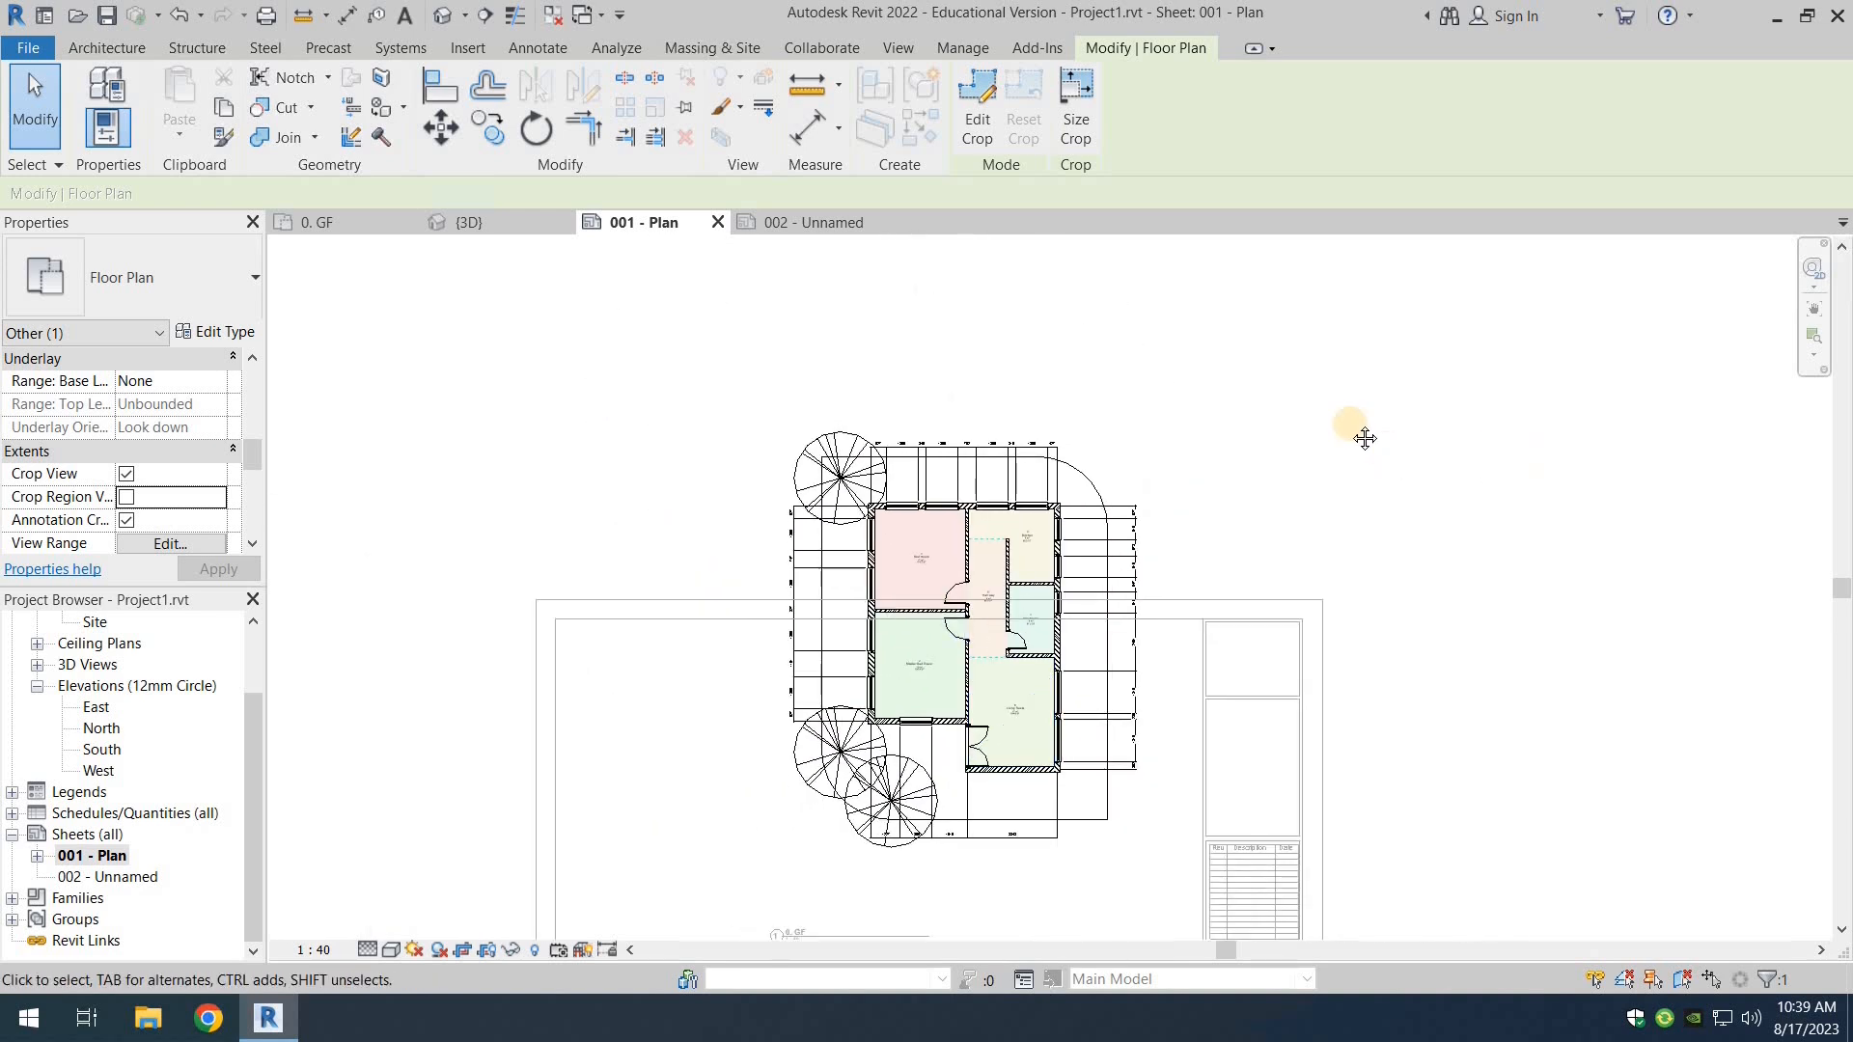
pyautogui.moveTo(1365, 439); pyautogui.dragTo(579, 386, button='middle')
pyautogui.doubleClick(398, 498)
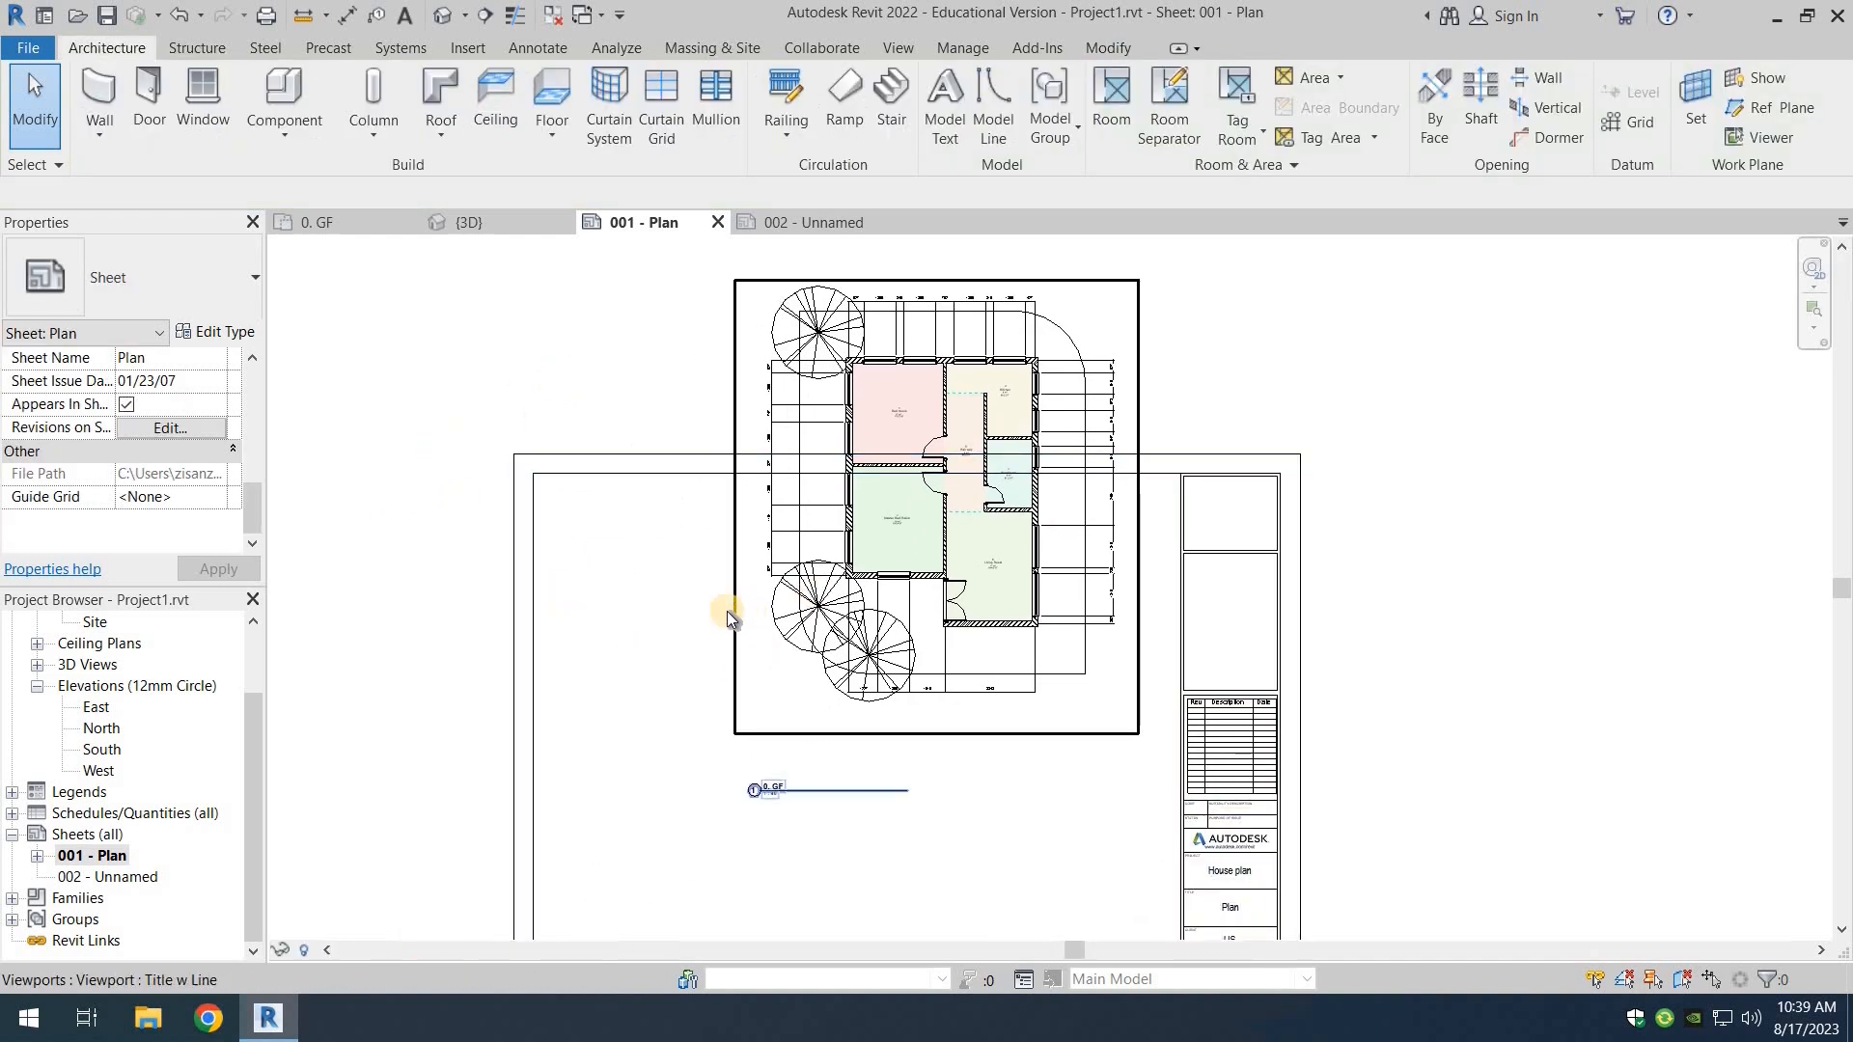
# Step: Move the floor plan viewport fully inside the drawing area of sheet 001, clear of the title block
pyautogui.moveTo(728, 623); pyautogui.dragTo(658, 856)
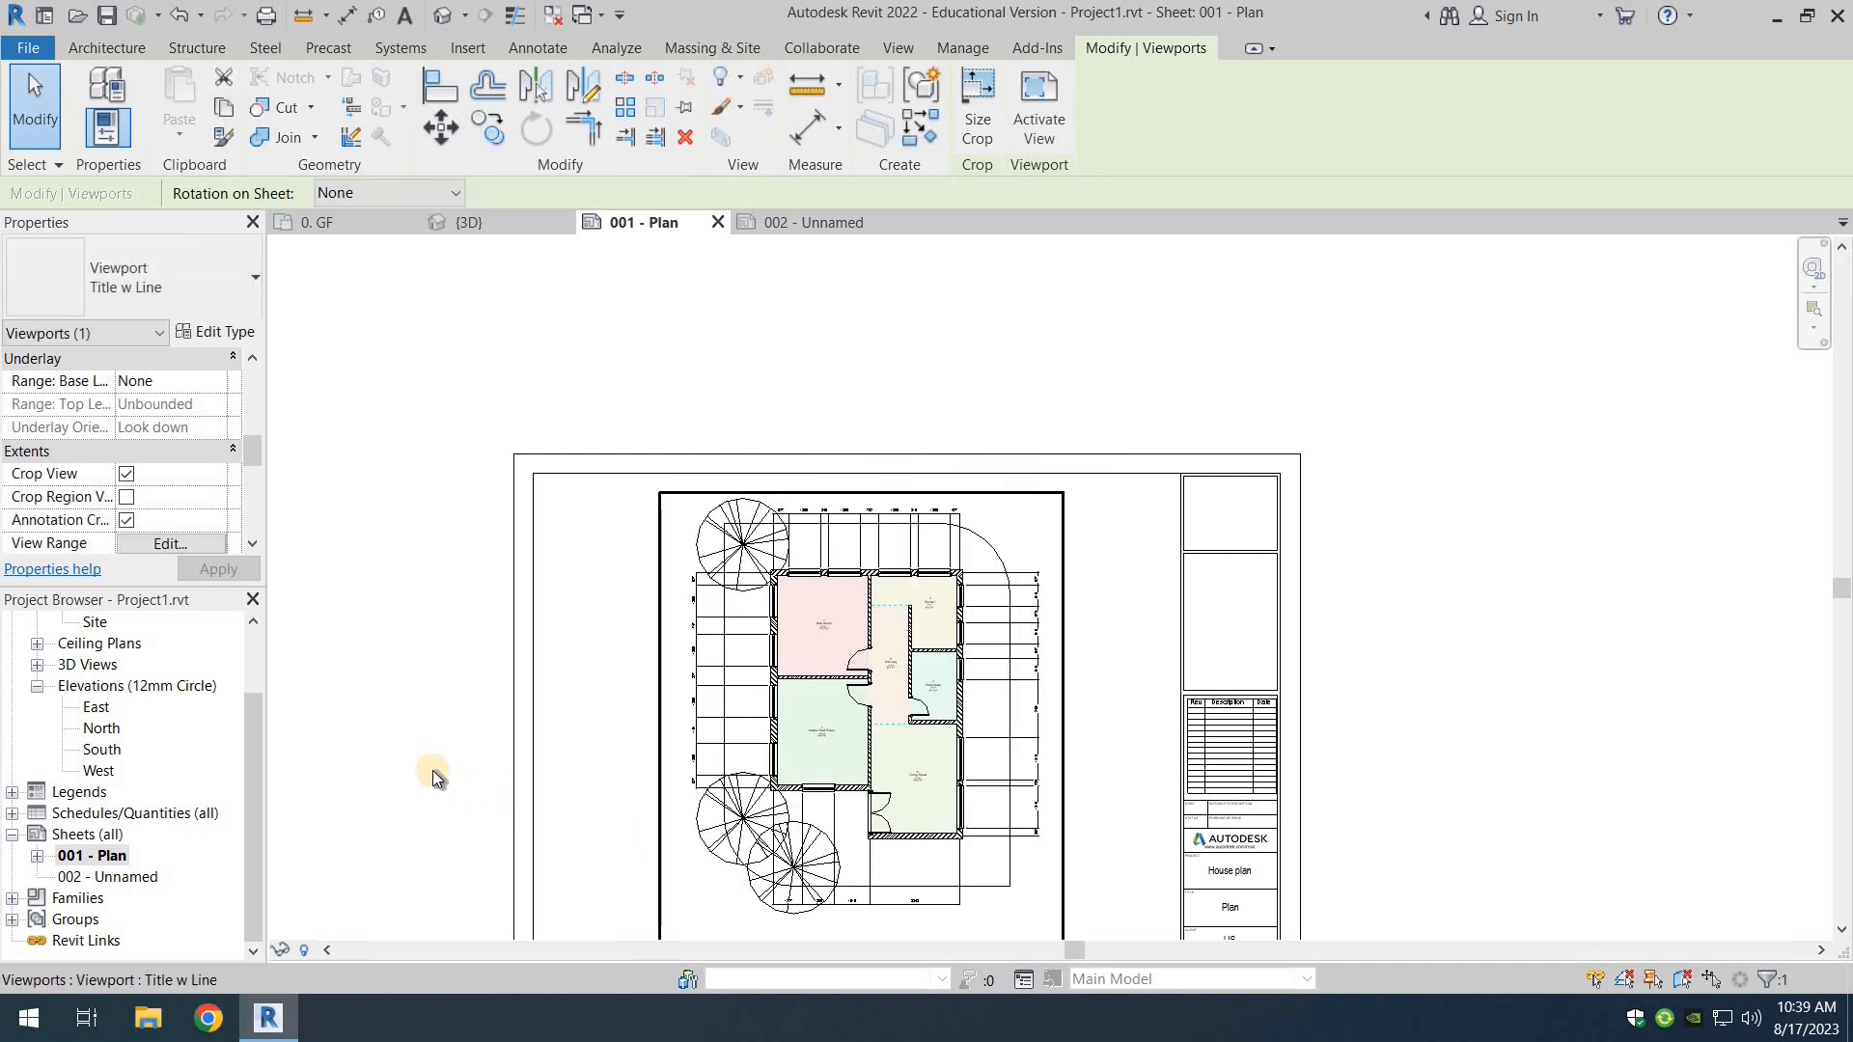
pyautogui.moveTo(476, 571); pyautogui.dragTo(564, 311, button='middle')
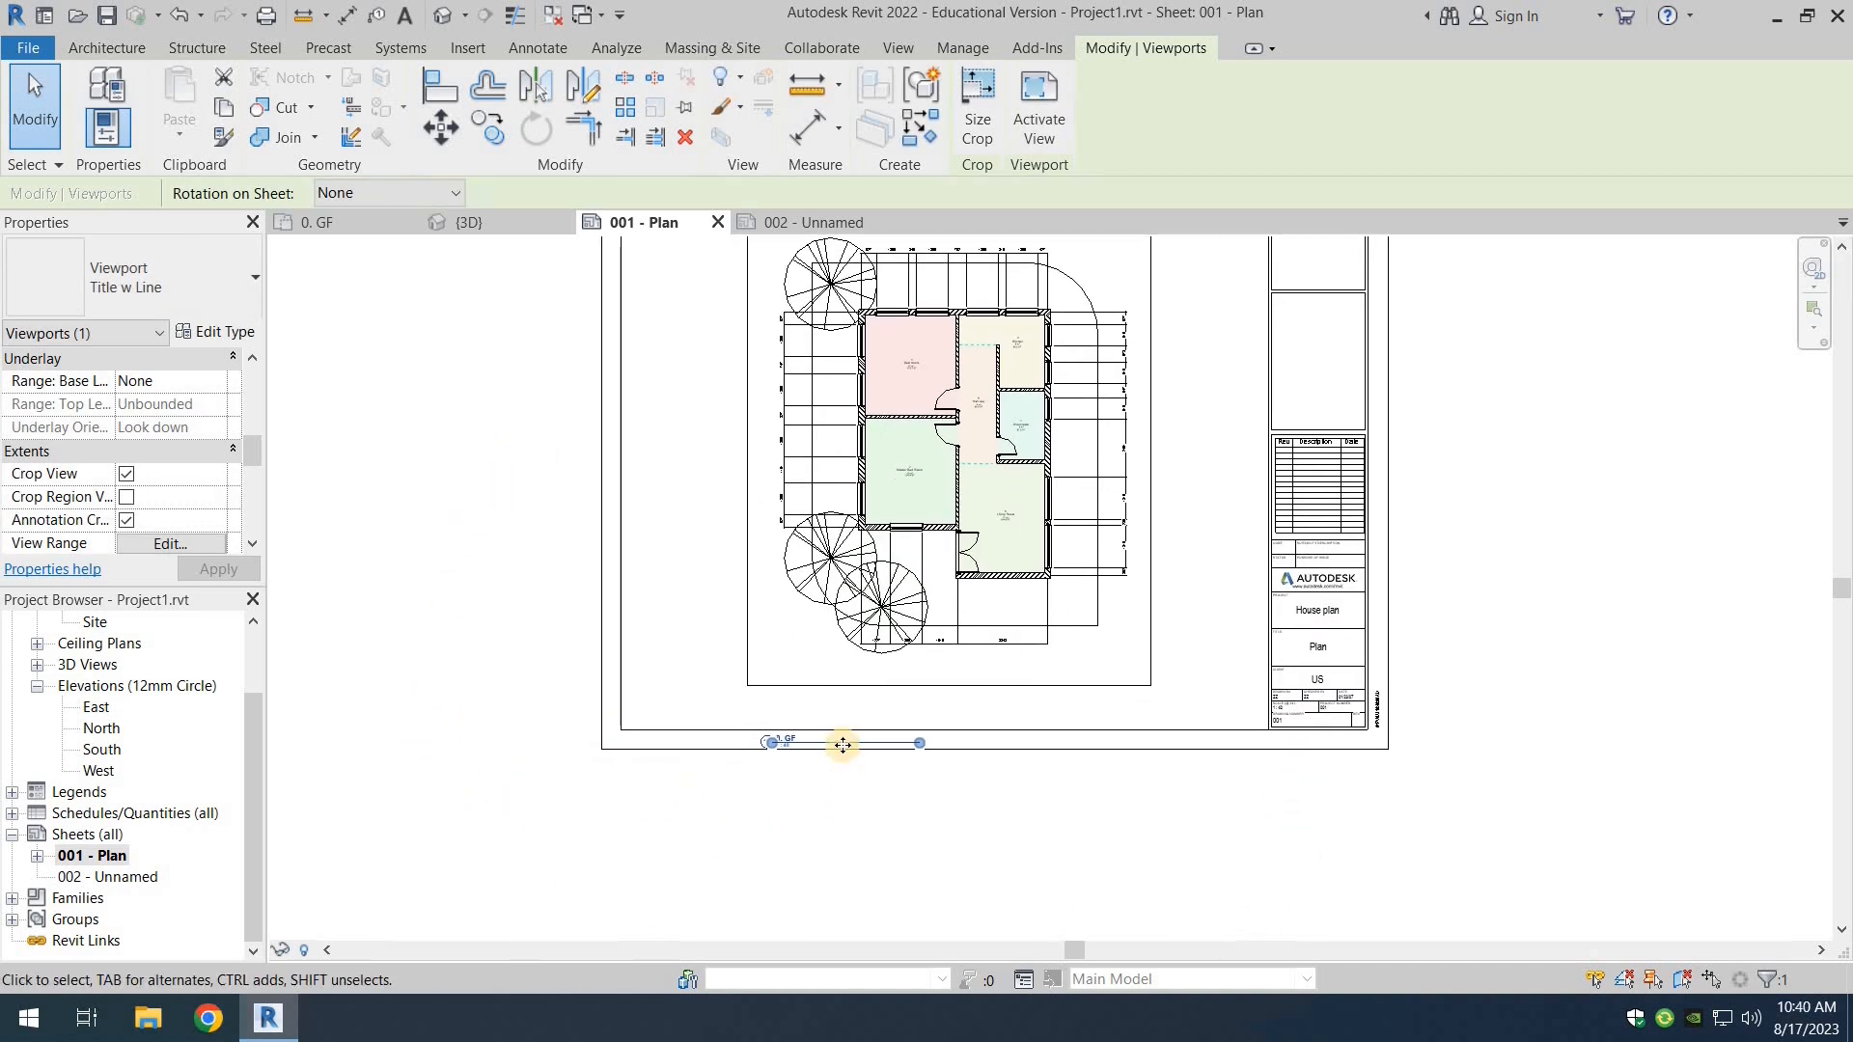
pyautogui.moveTo(832, 717); pyautogui.dragTo(621, 836)
pyautogui.moveTo(586, 776); pyautogui.dragTo(943, 830, button='middle')
pyautogui.click(647, 642)
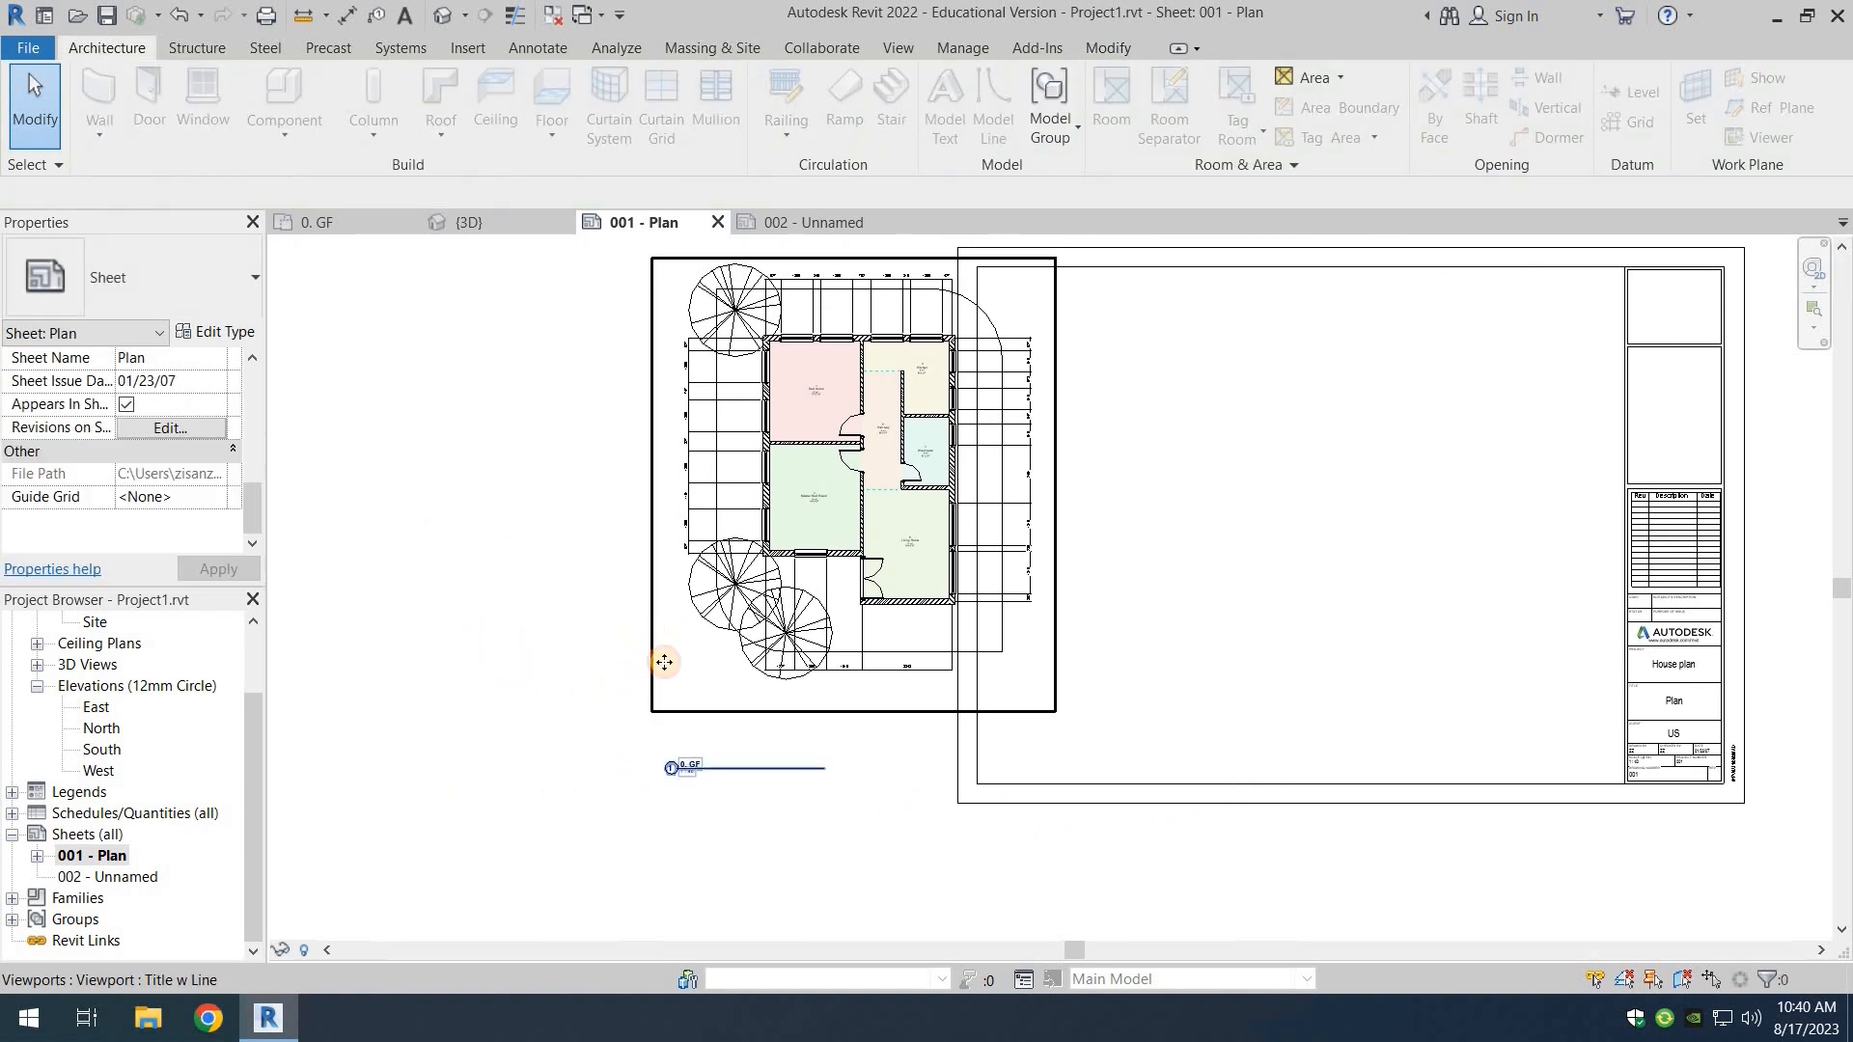
pyautogui.click(657, 655)
pyautogui.moveTo(658, 648); pyautogui.dragTo(1098, 679)
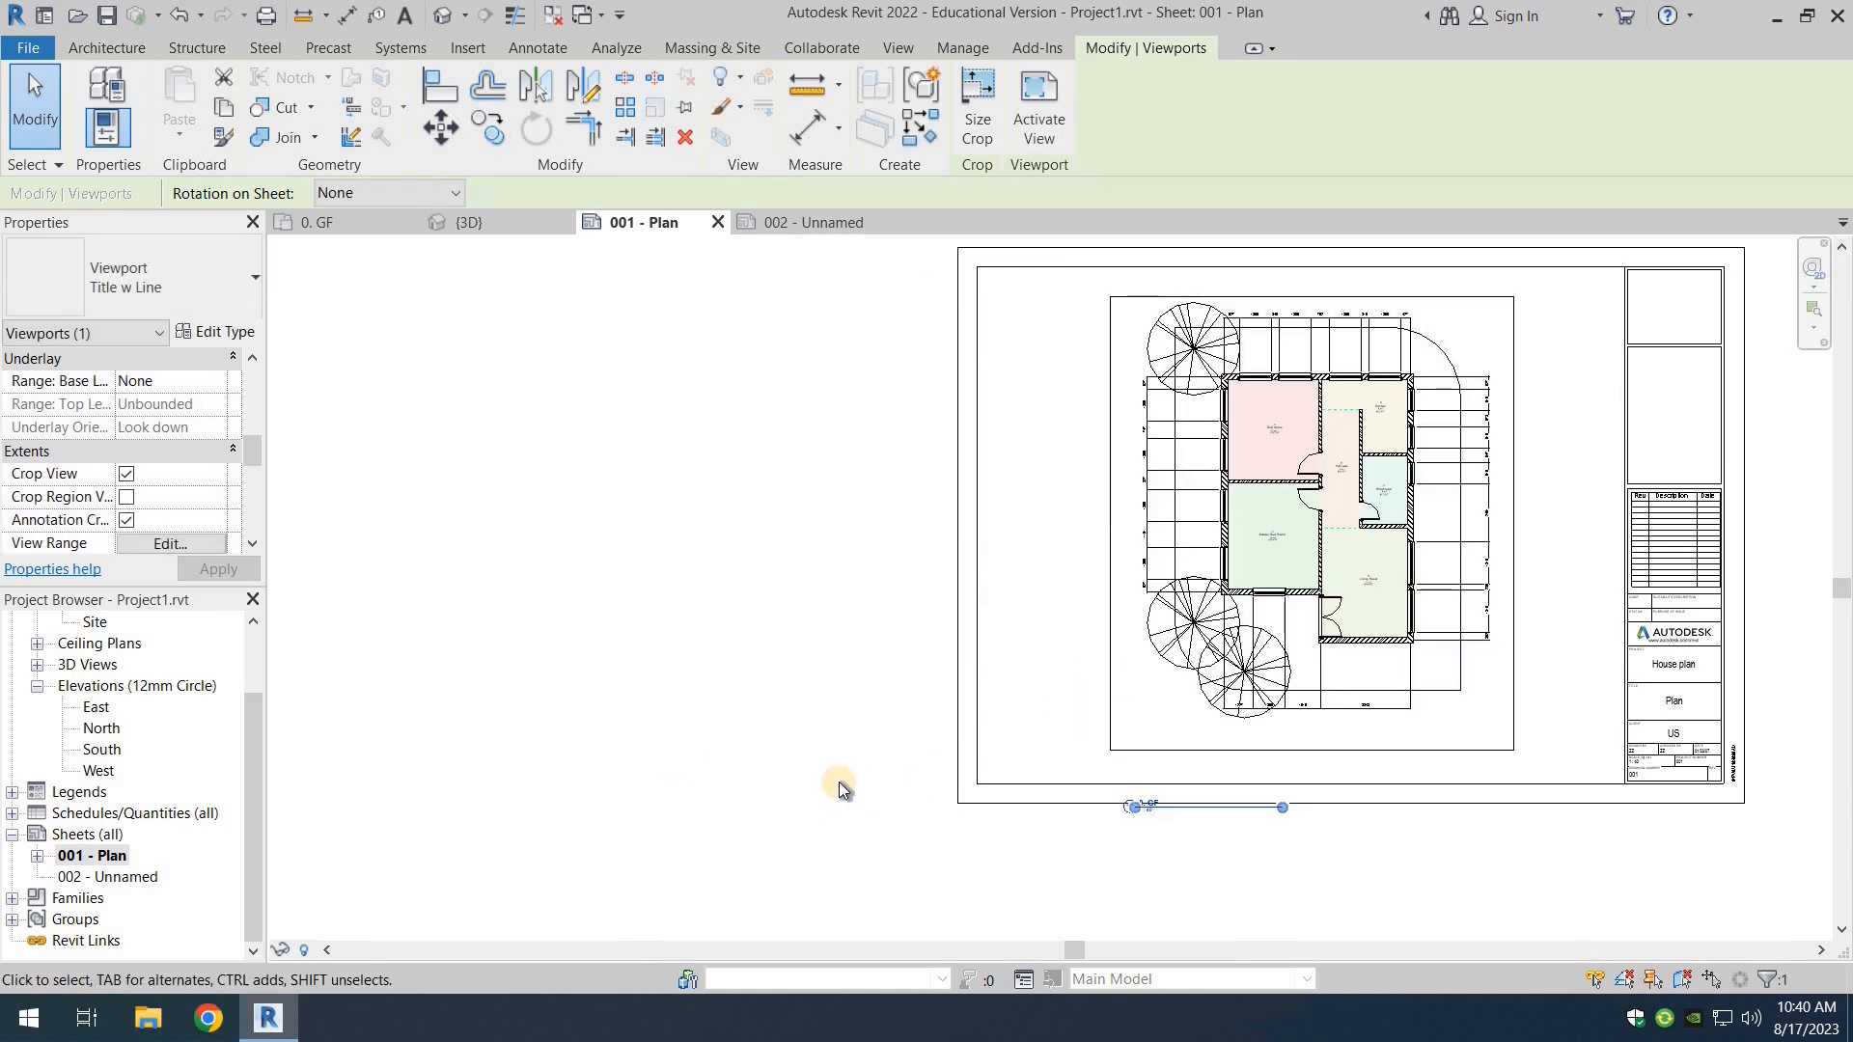
# Step: Move the 0. GF view title up so it sits inside the sheet border, just below the floor plan
pyautogui.click(838, 781)
pyautogui.click(1197, 813)
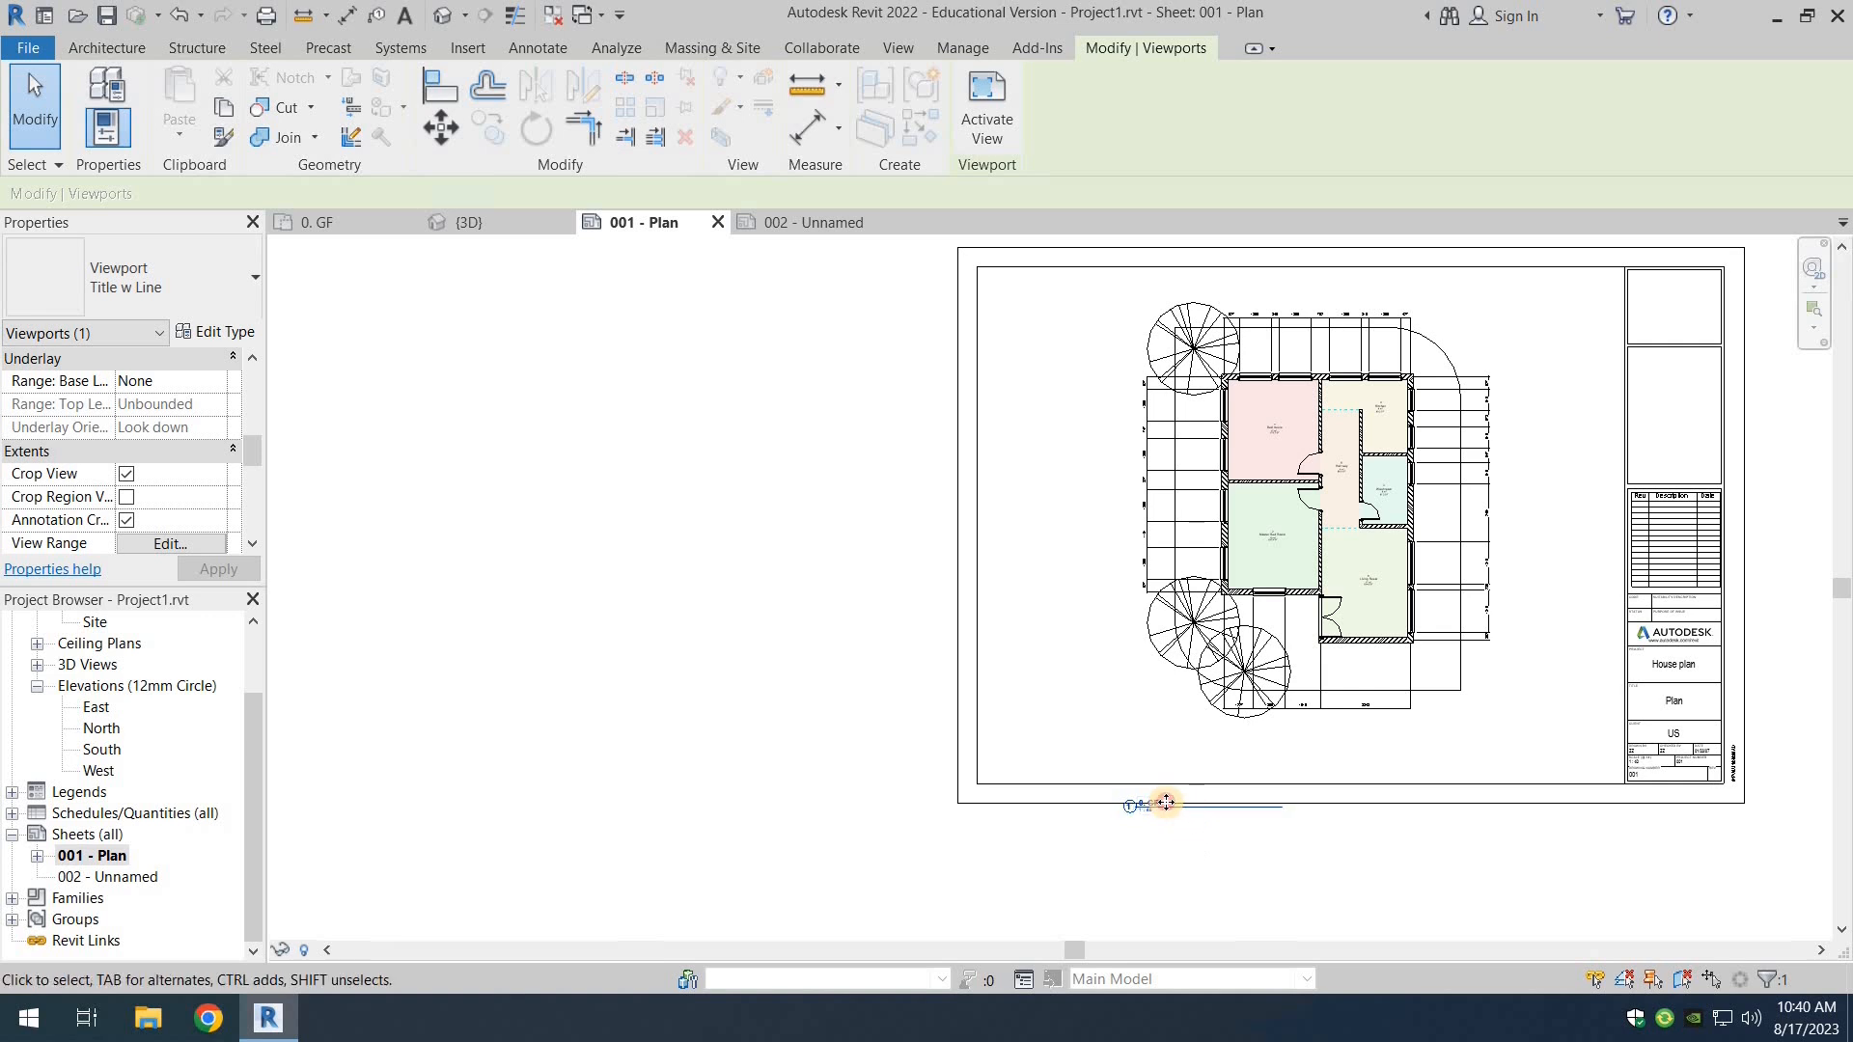
pyautogui.moveTo(1195, 810); pyautogui.dragTo(1193, 761)
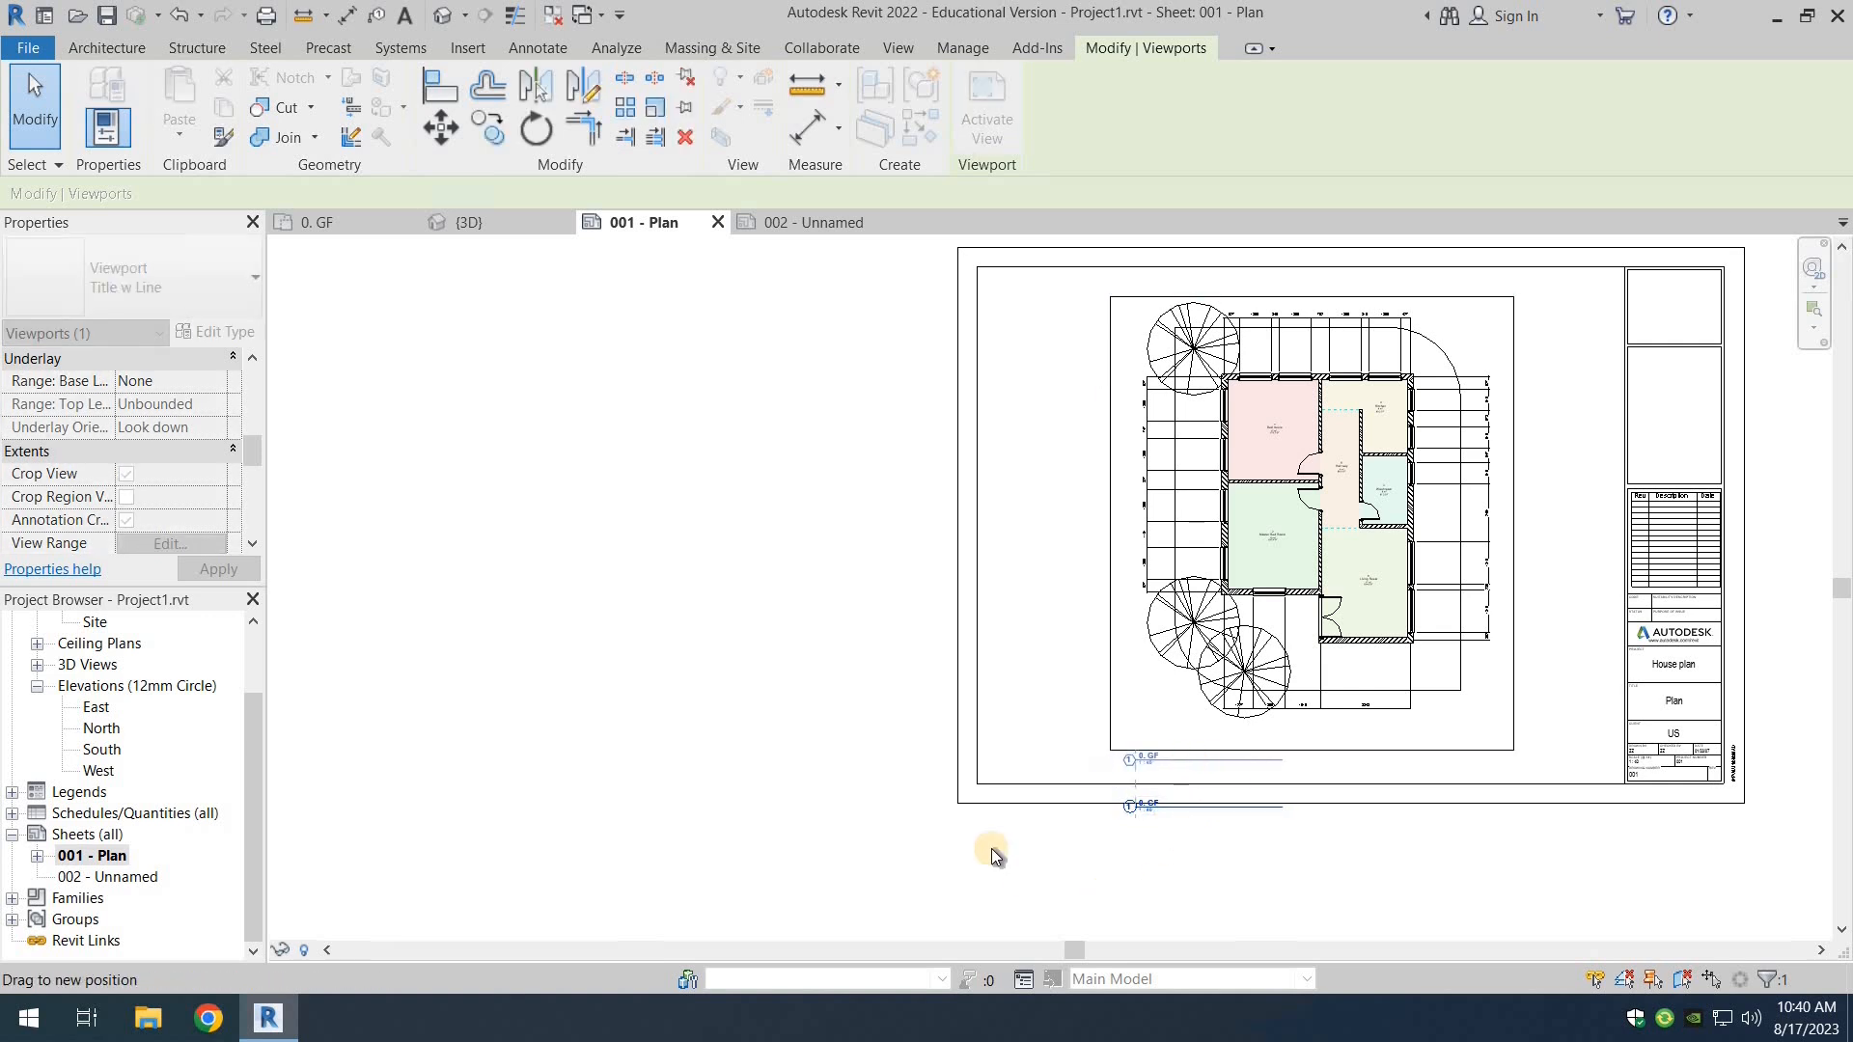
pyautogui.click(1105, 836)
pyautogui.moveTo(1115, 847); pyautogui.dragTo(935, 811, button='middle')
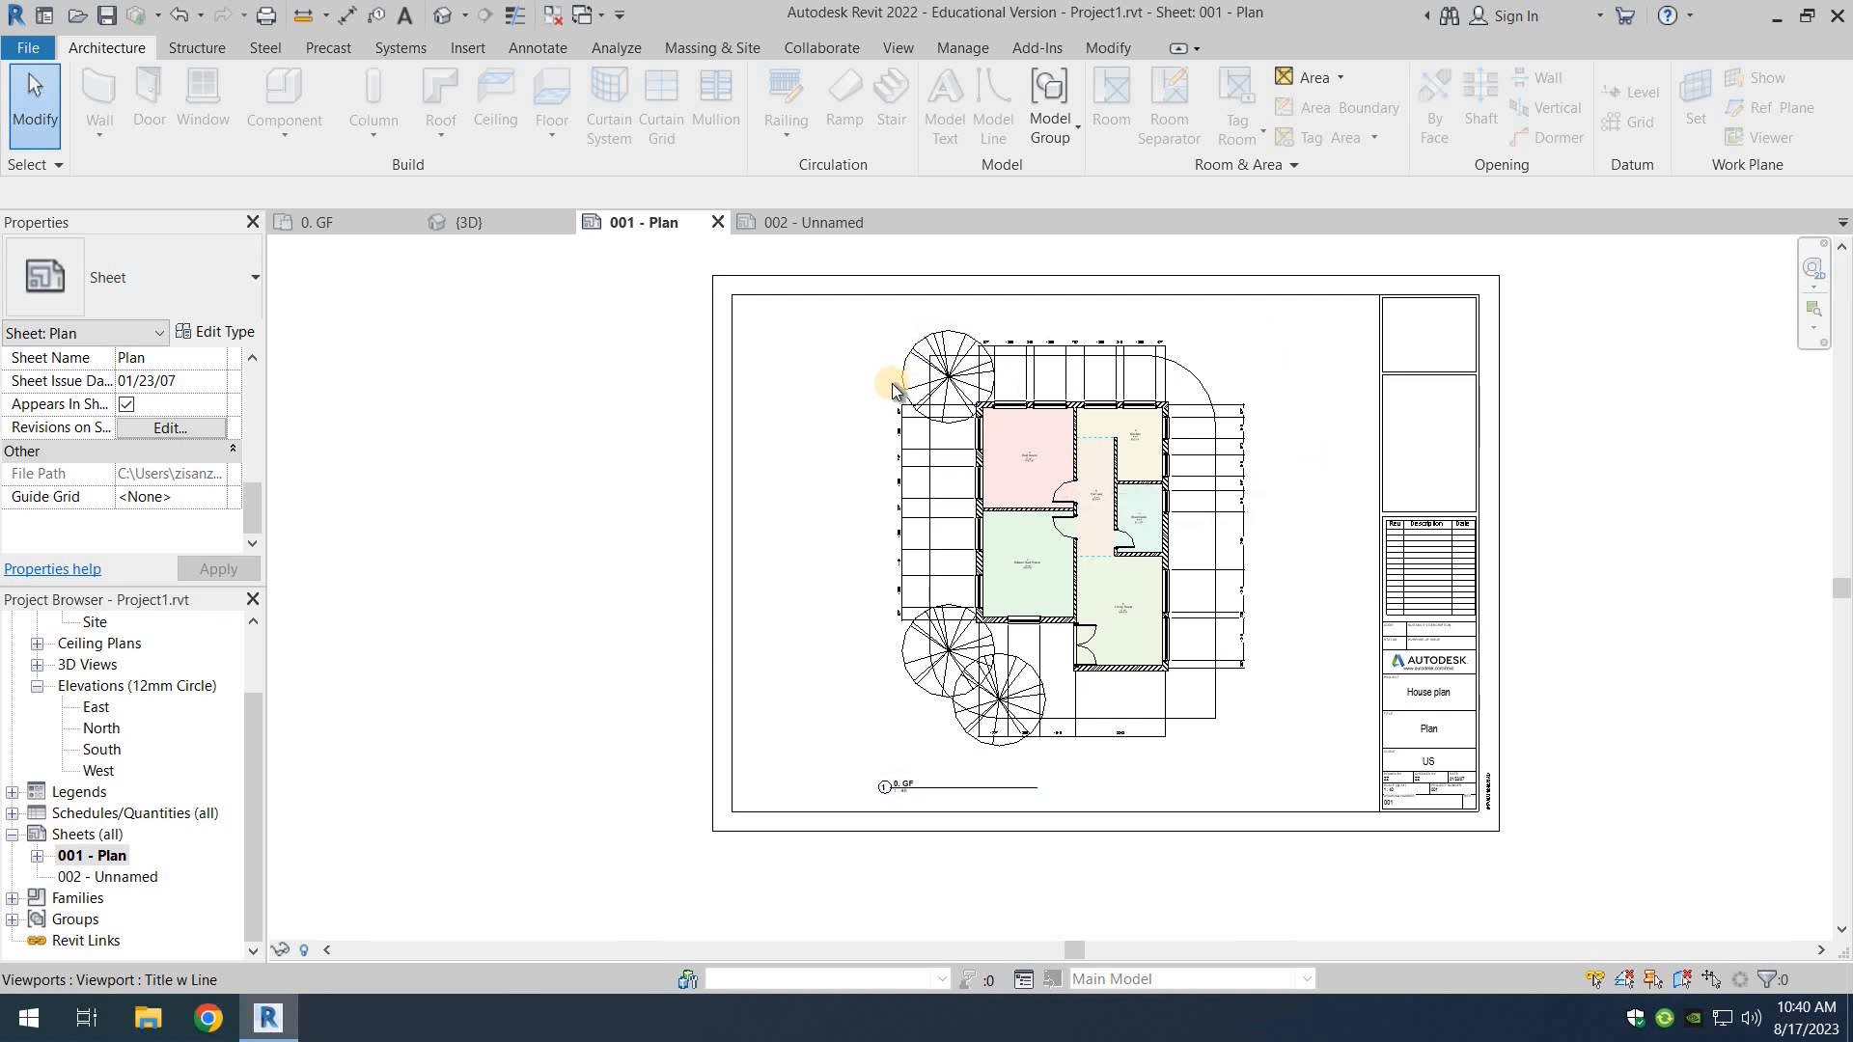
# Step: Activate the floor plan view and duplicate the dimension type of the string along the house's left side as 6mm
pyautogui.doubleClick(865, 369)
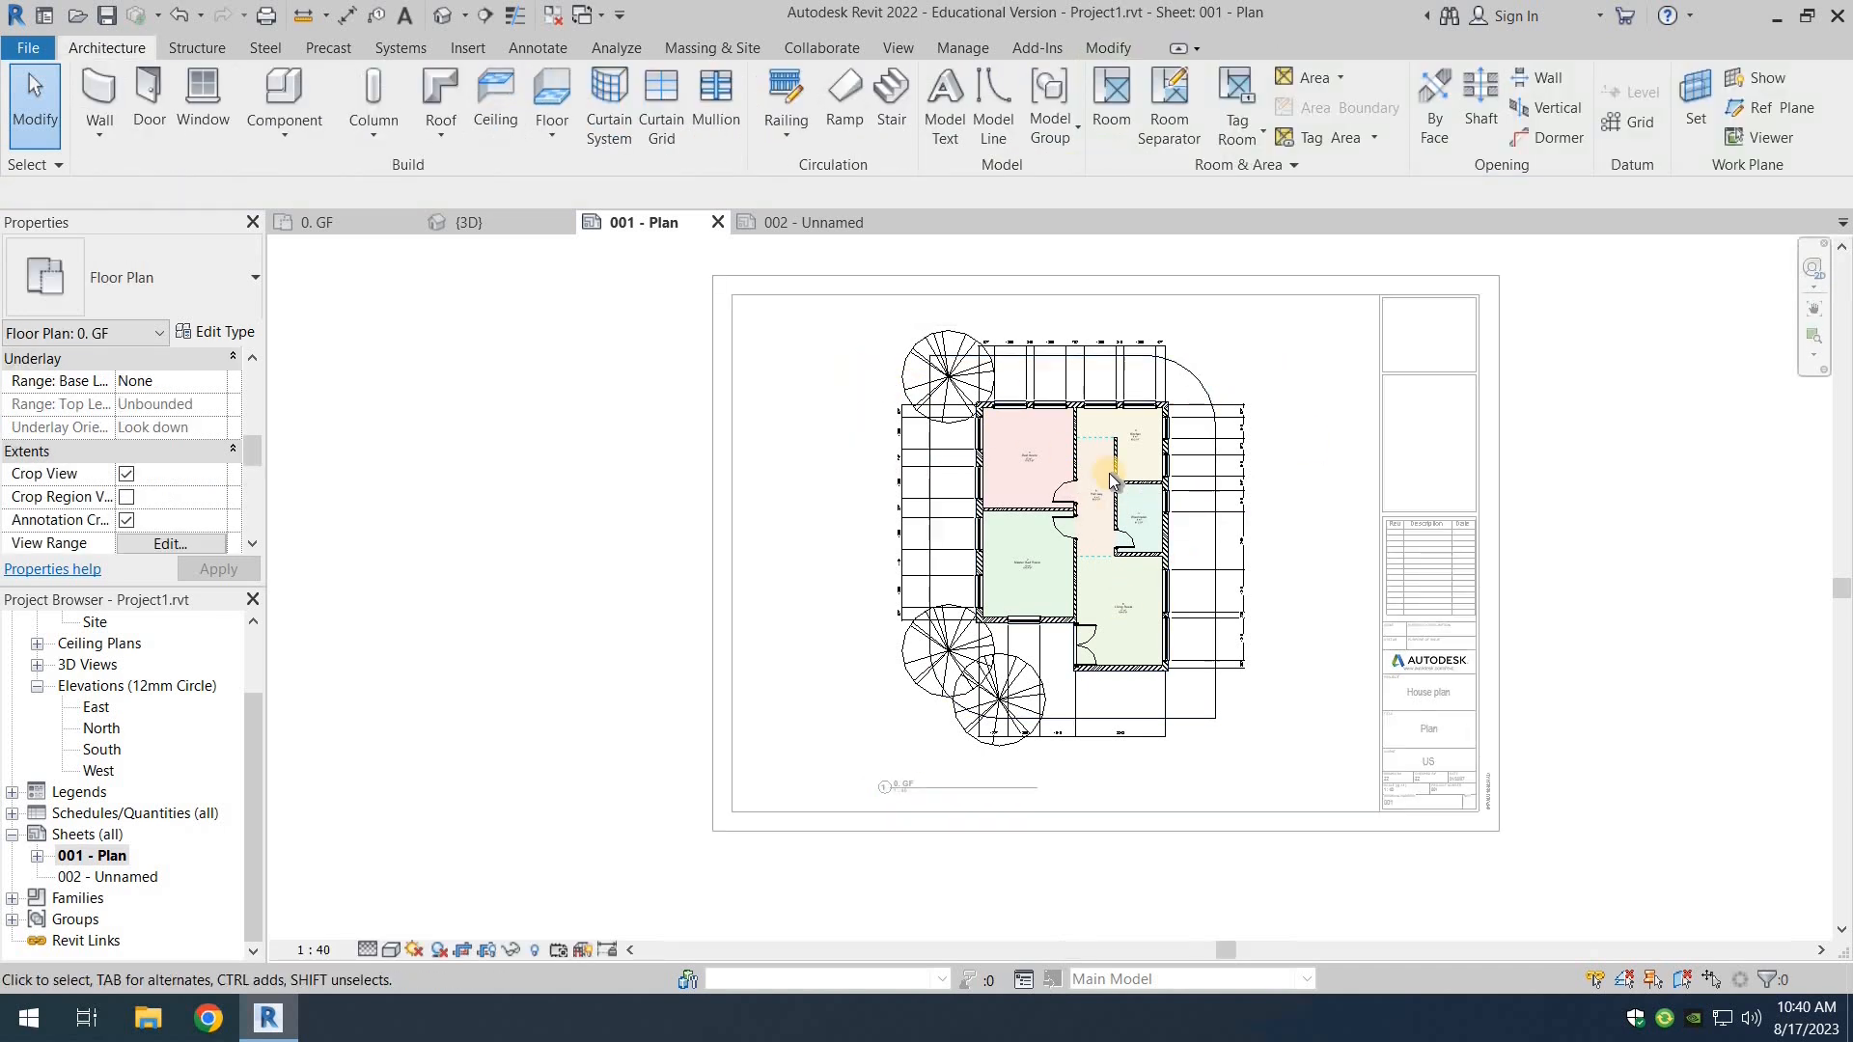
pyautogui.click(900, 534)
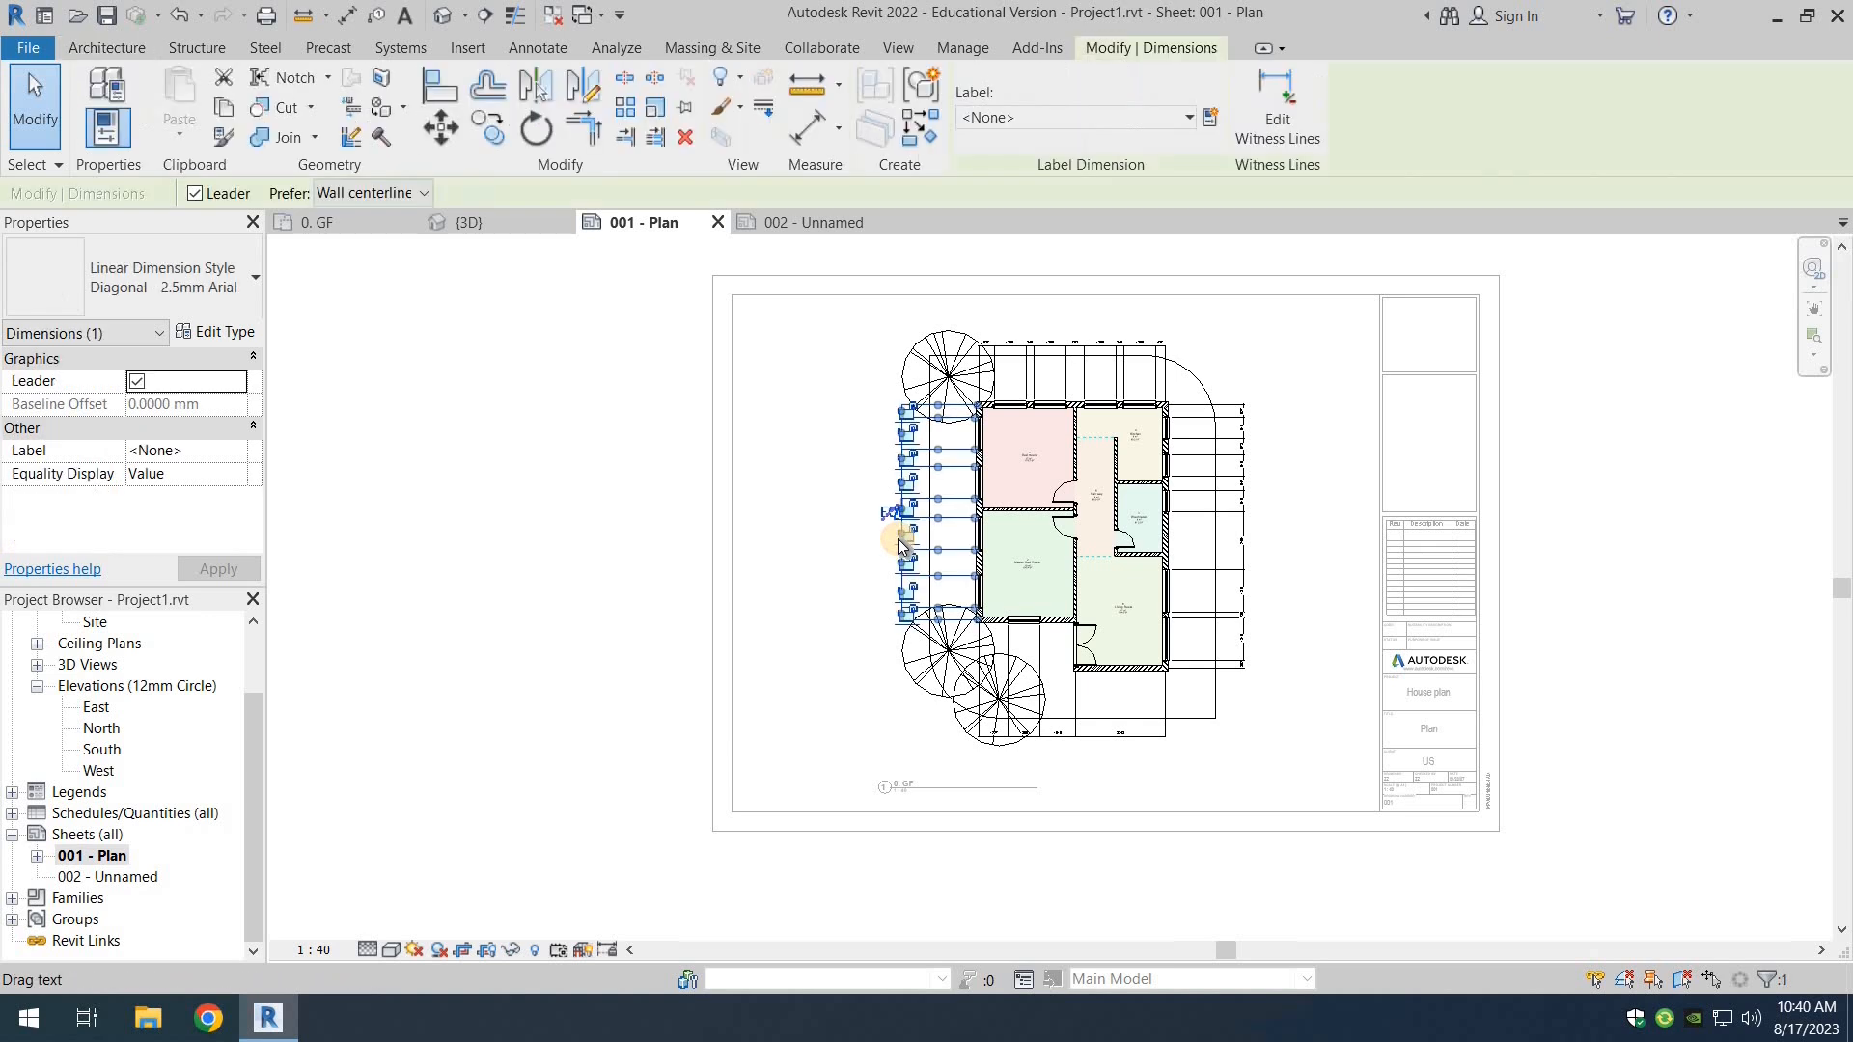
pyautogui.click(238, 289)
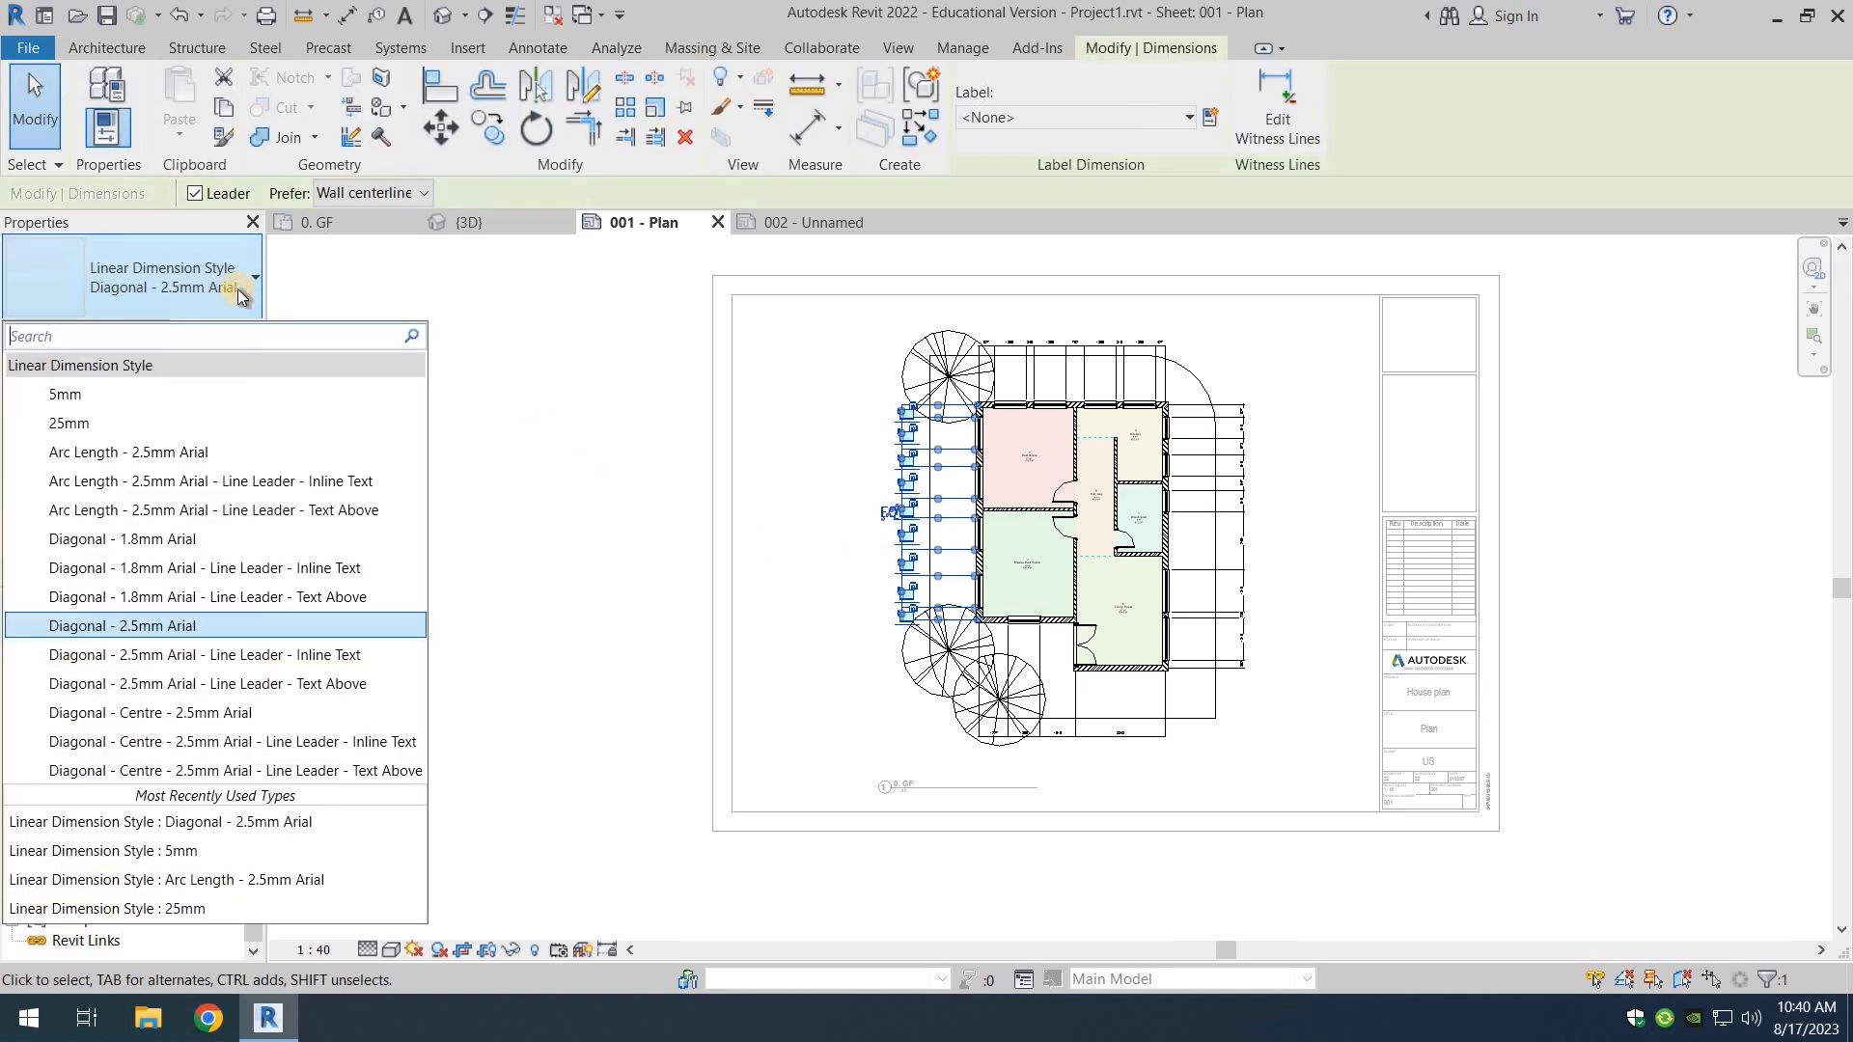
pyautogui.click(149, 280)
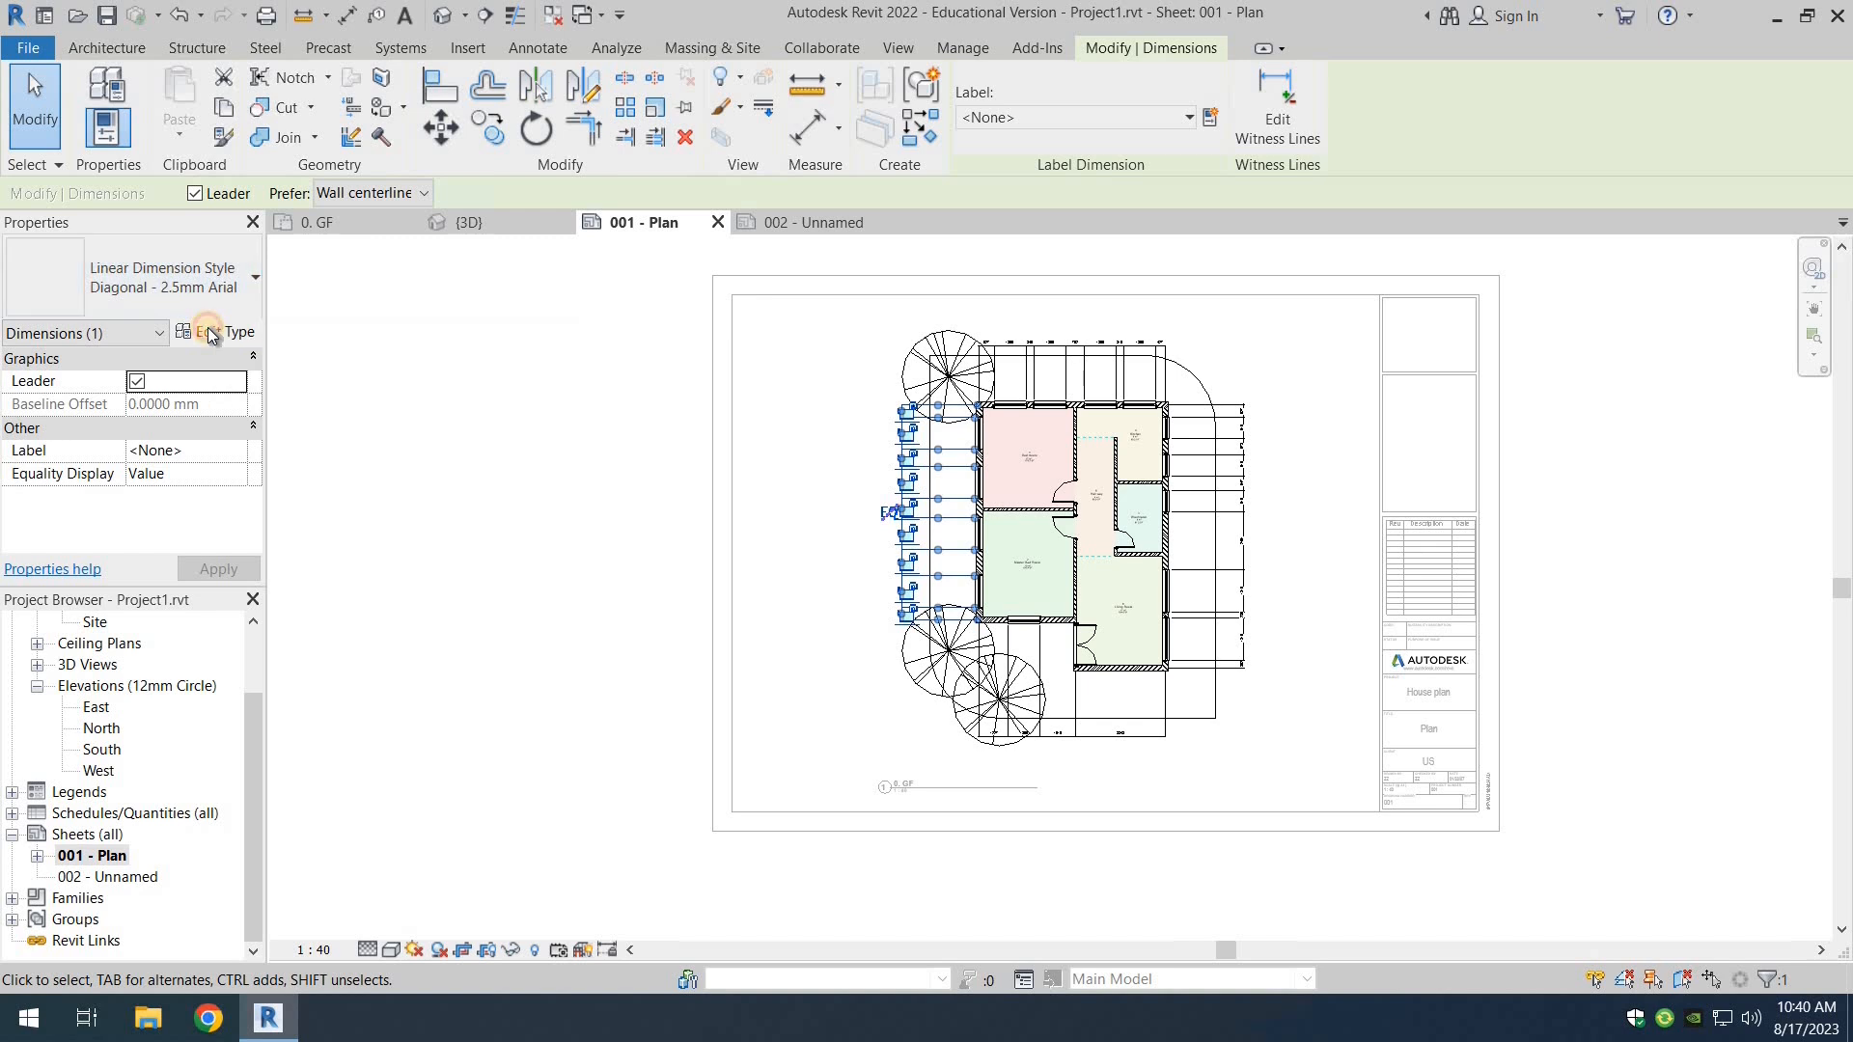
pyautogui.click(206, 327)
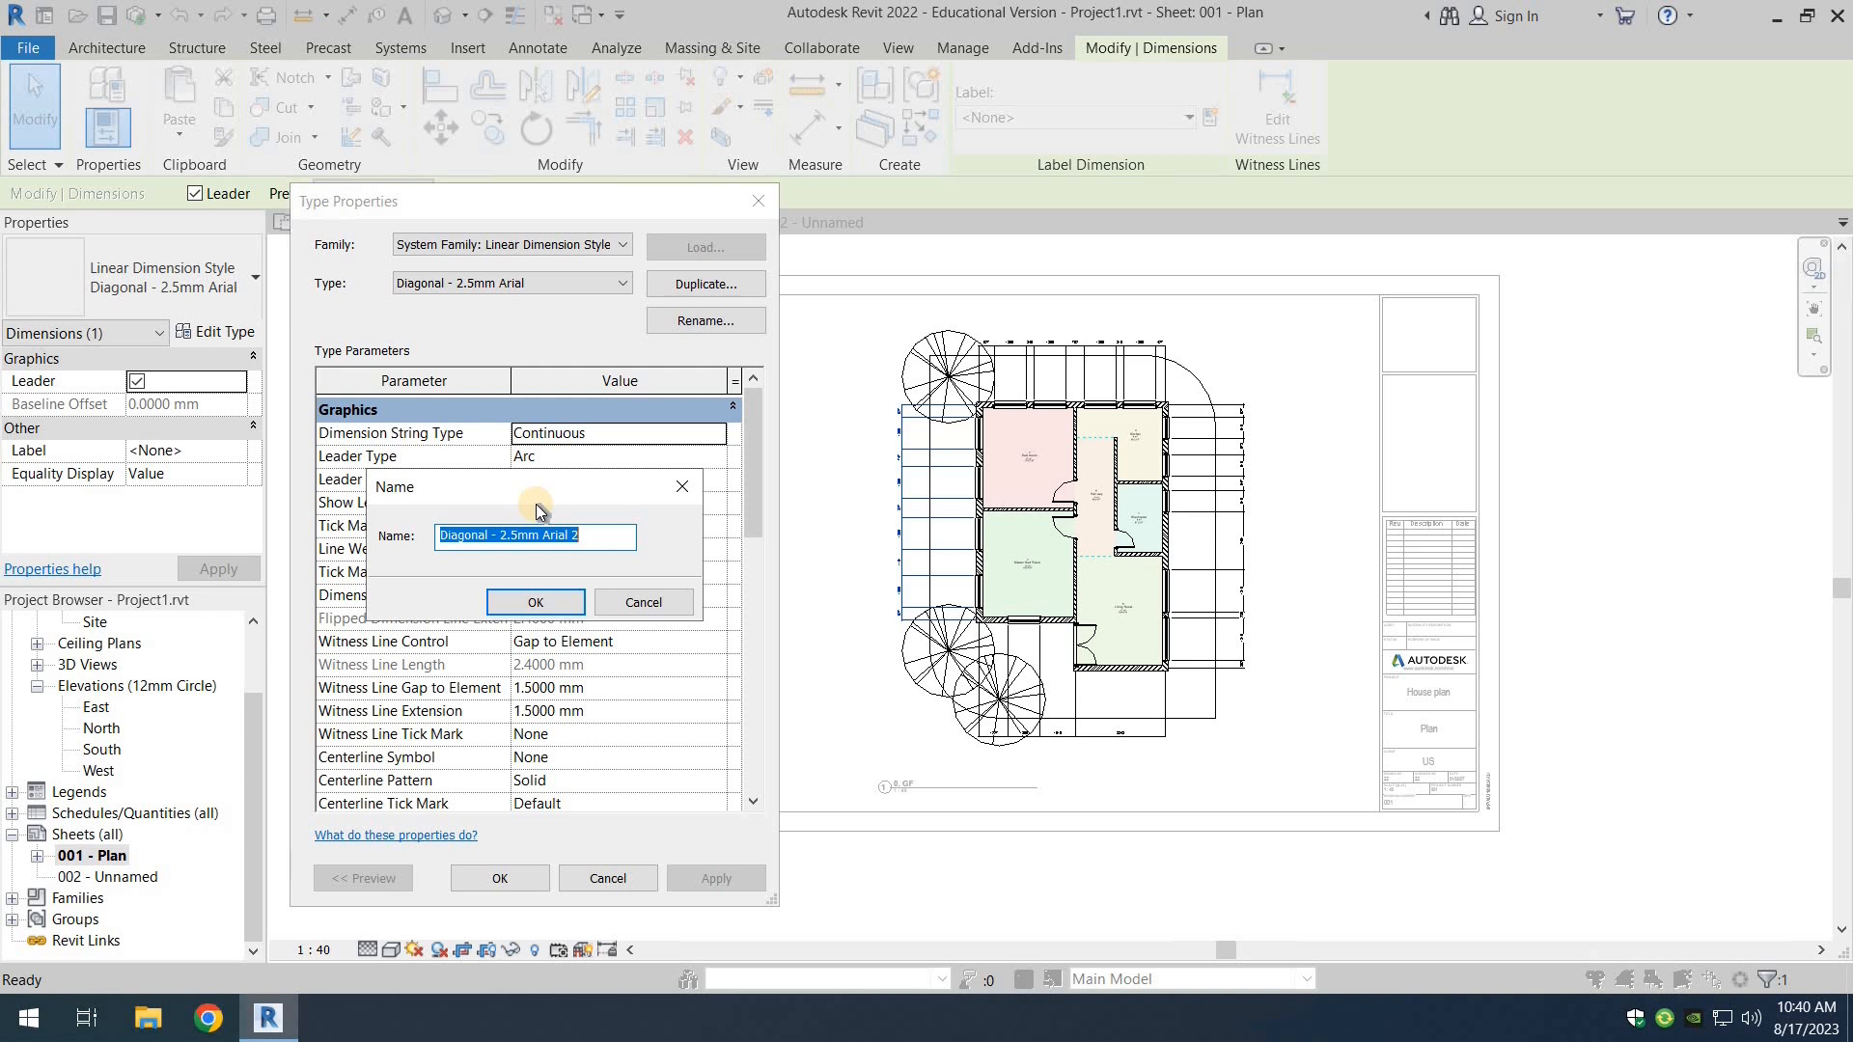
pyautogui.write('6mm')
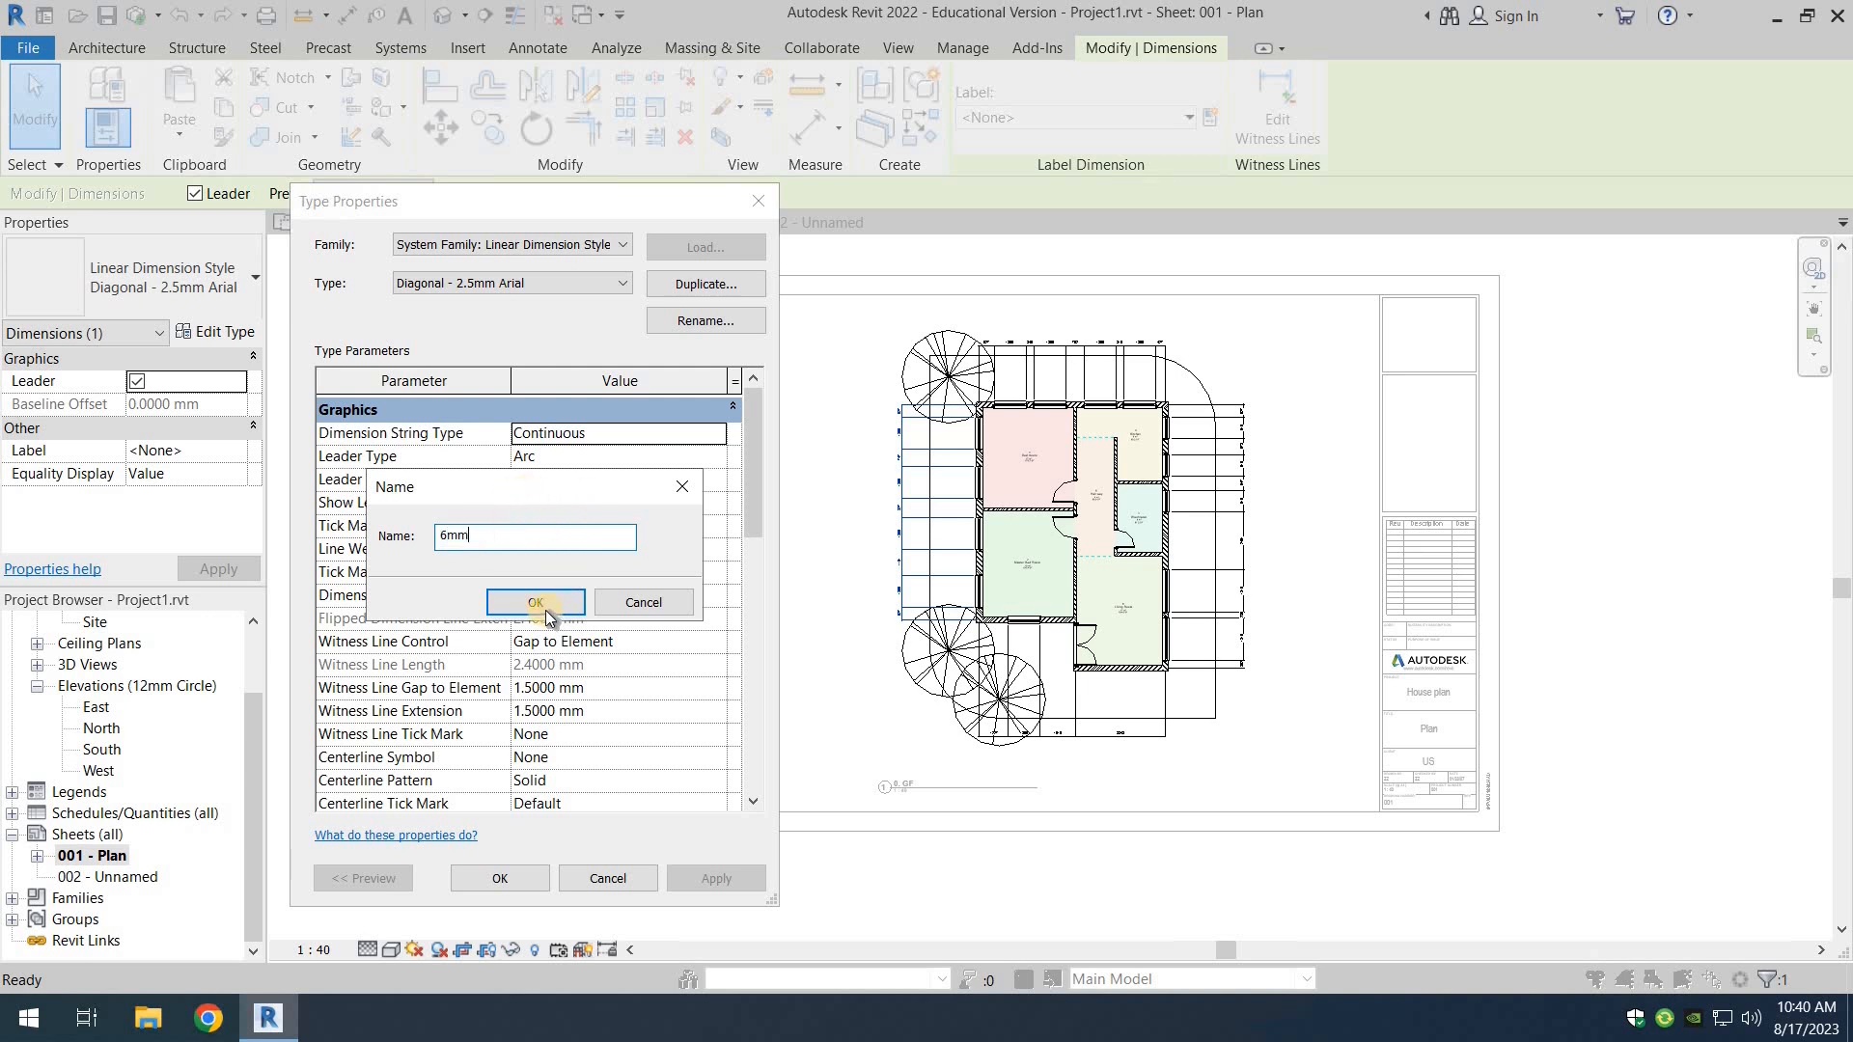
pyautogui.click(502, 601)
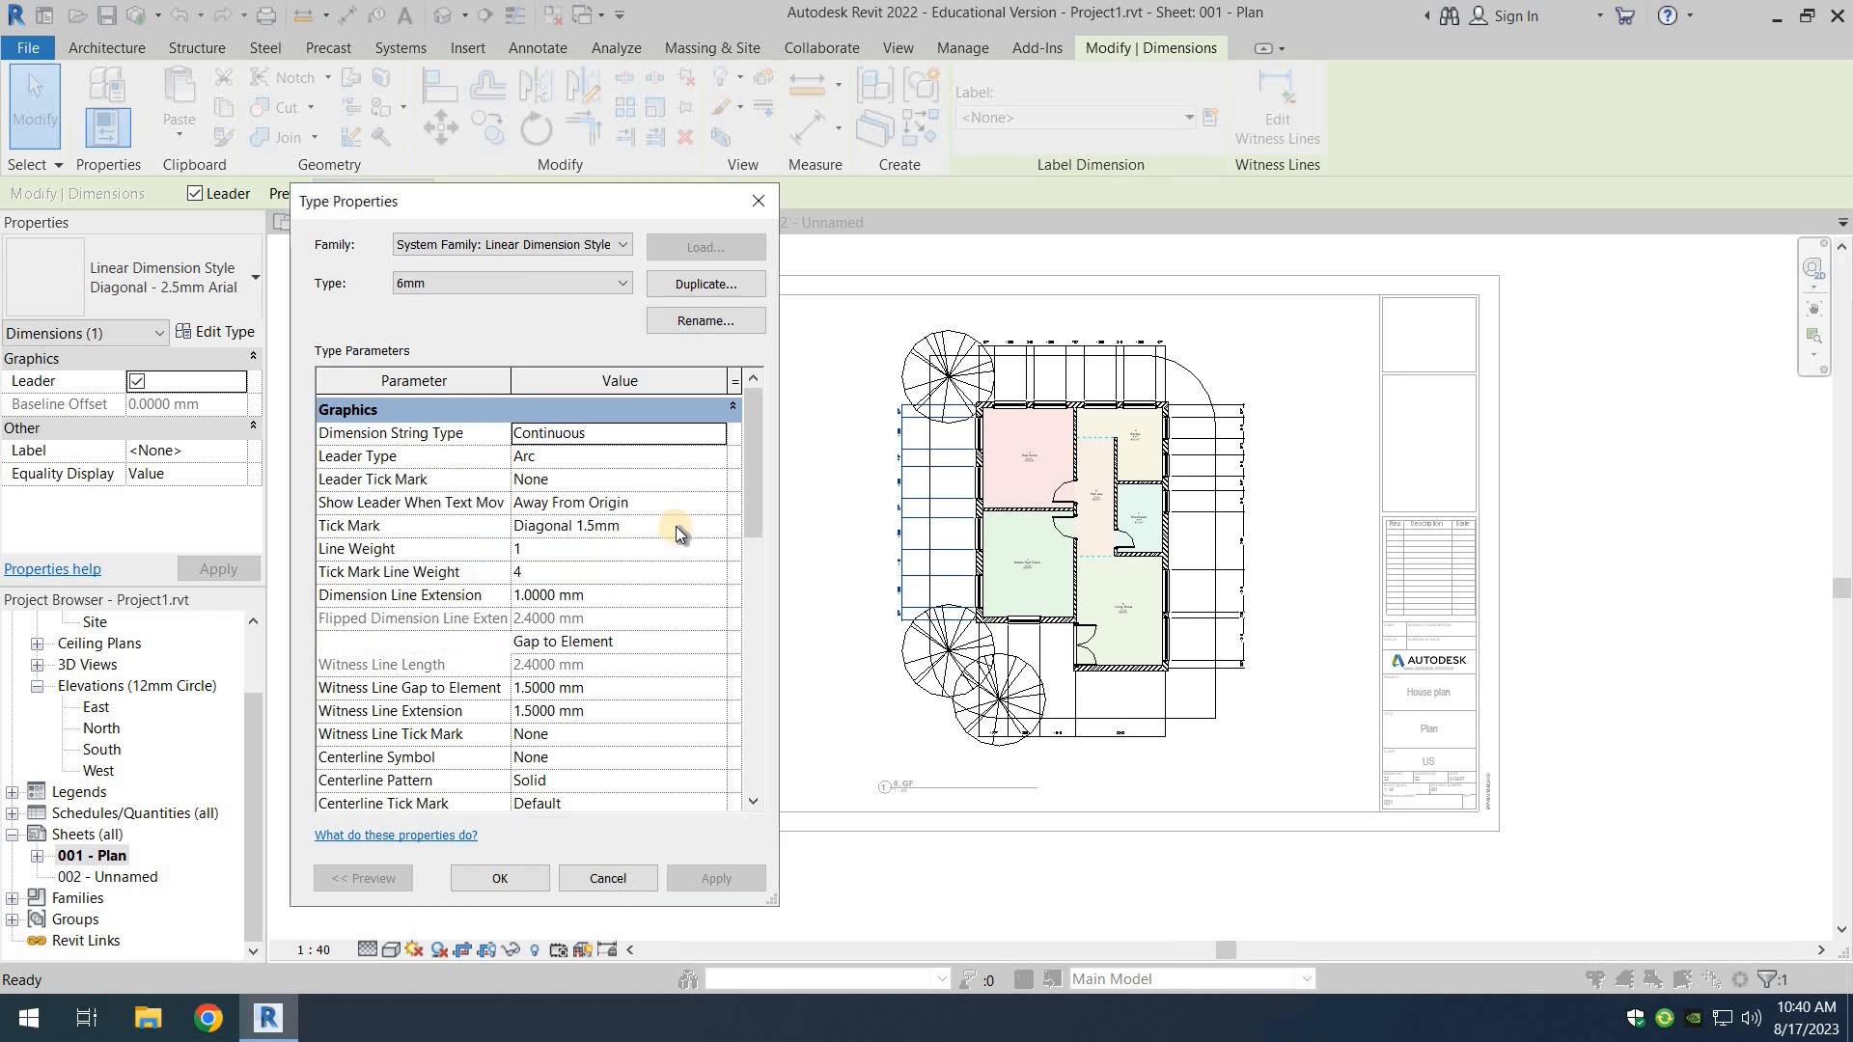
# Step: Set the 6mm dimension type's text size to 6 mm and apply it to the left-hand dimension string
pyautogui.click(749, 627)
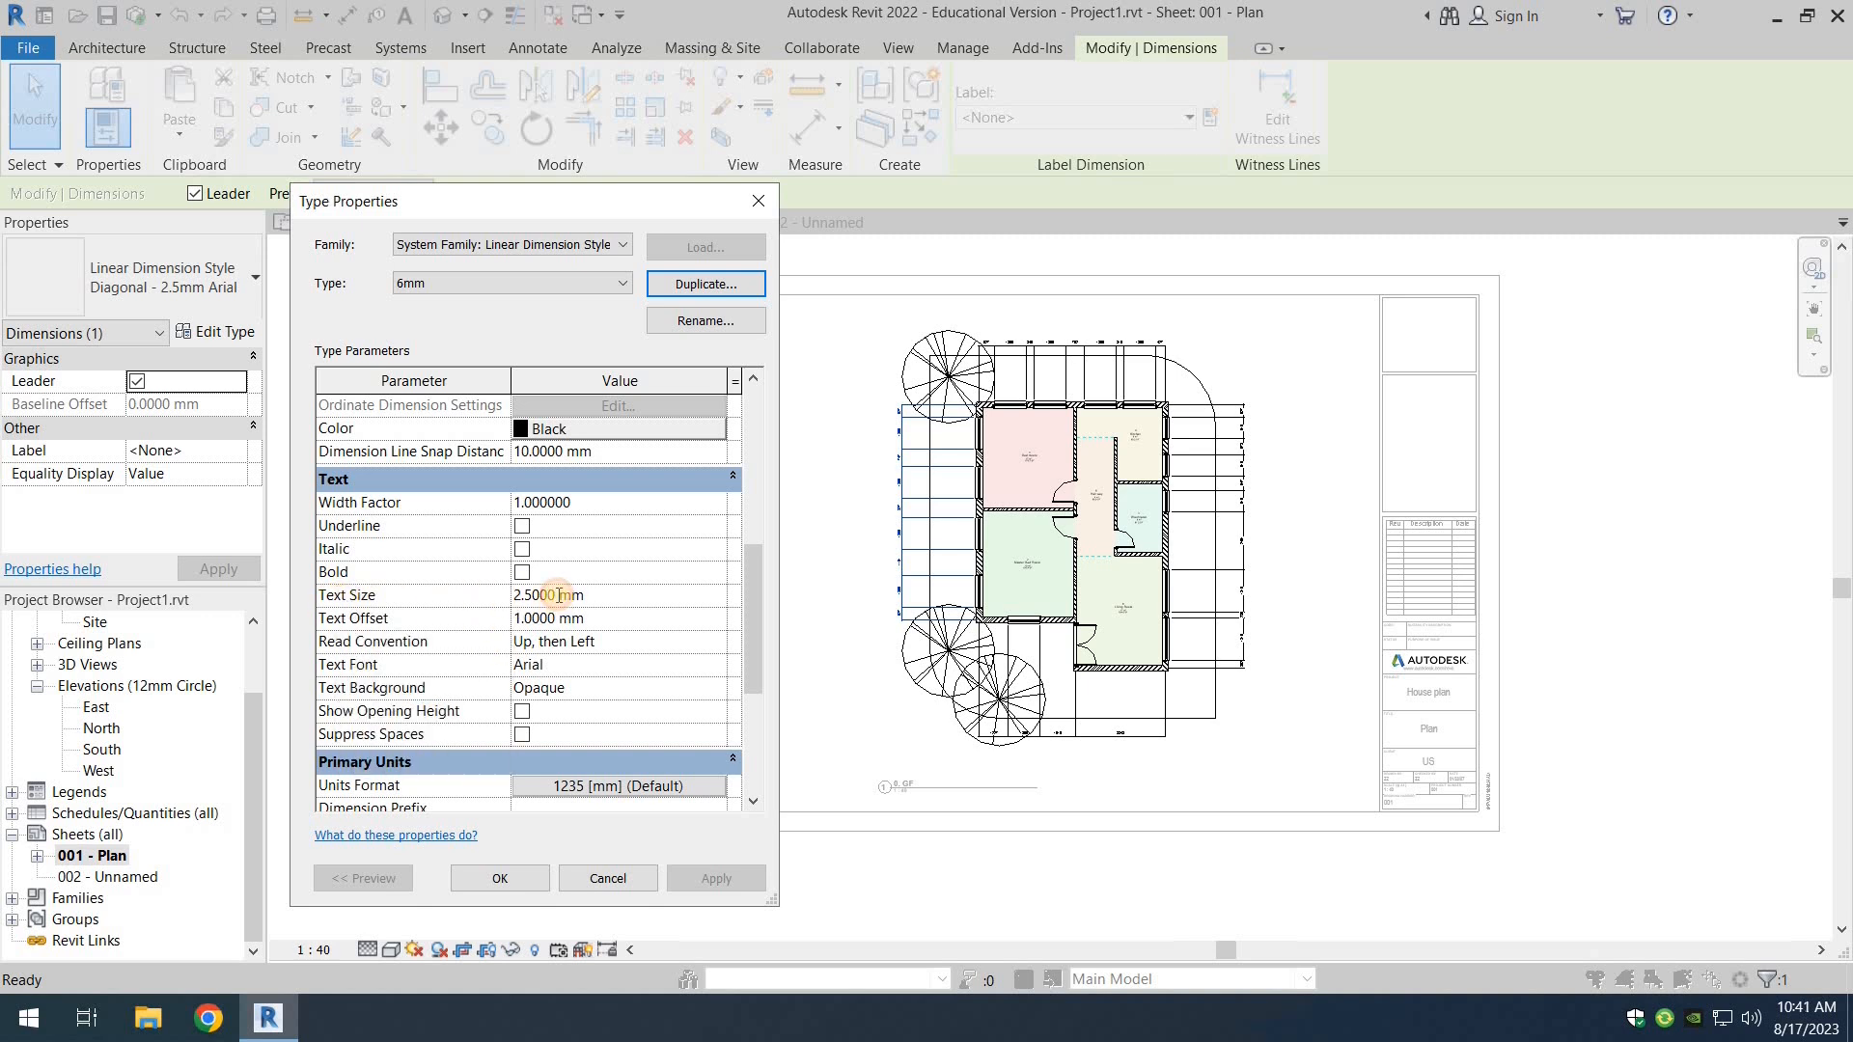
pyautogui.click(513, 594)
pyautogui.write('6')
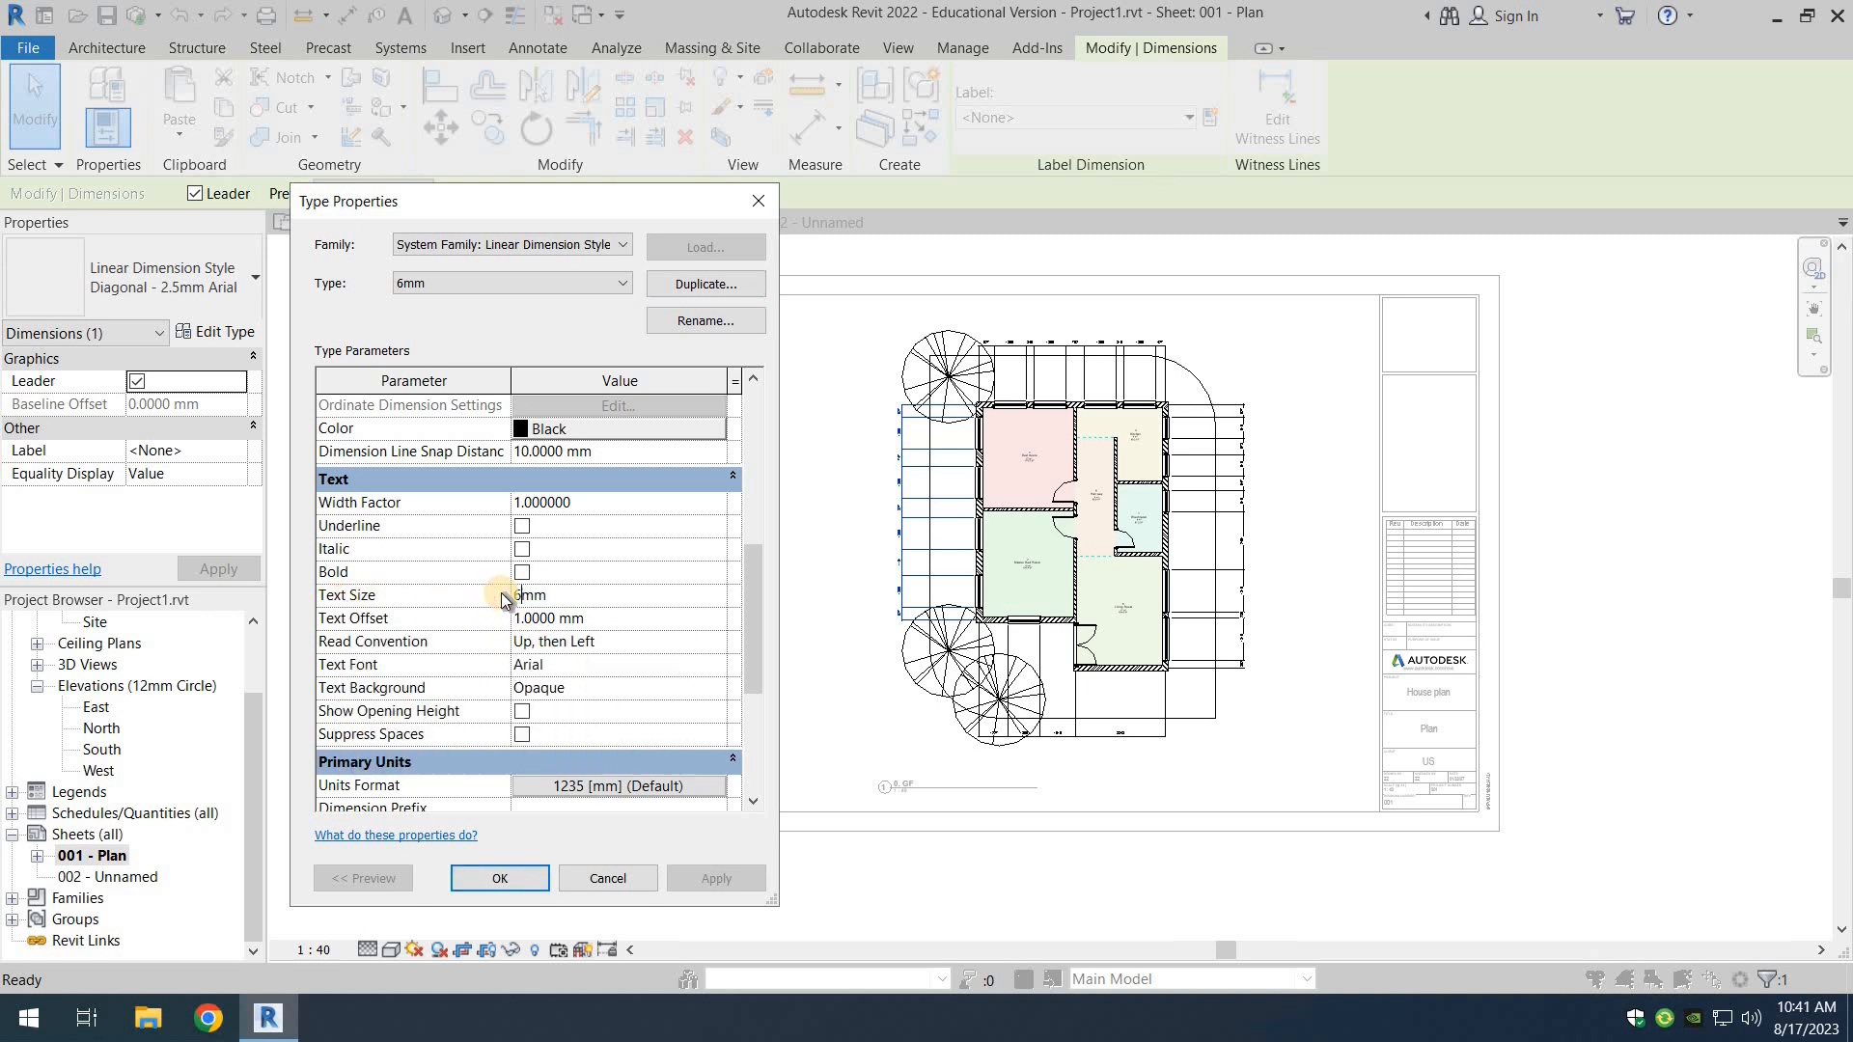
pyautogui.click(527, 882)
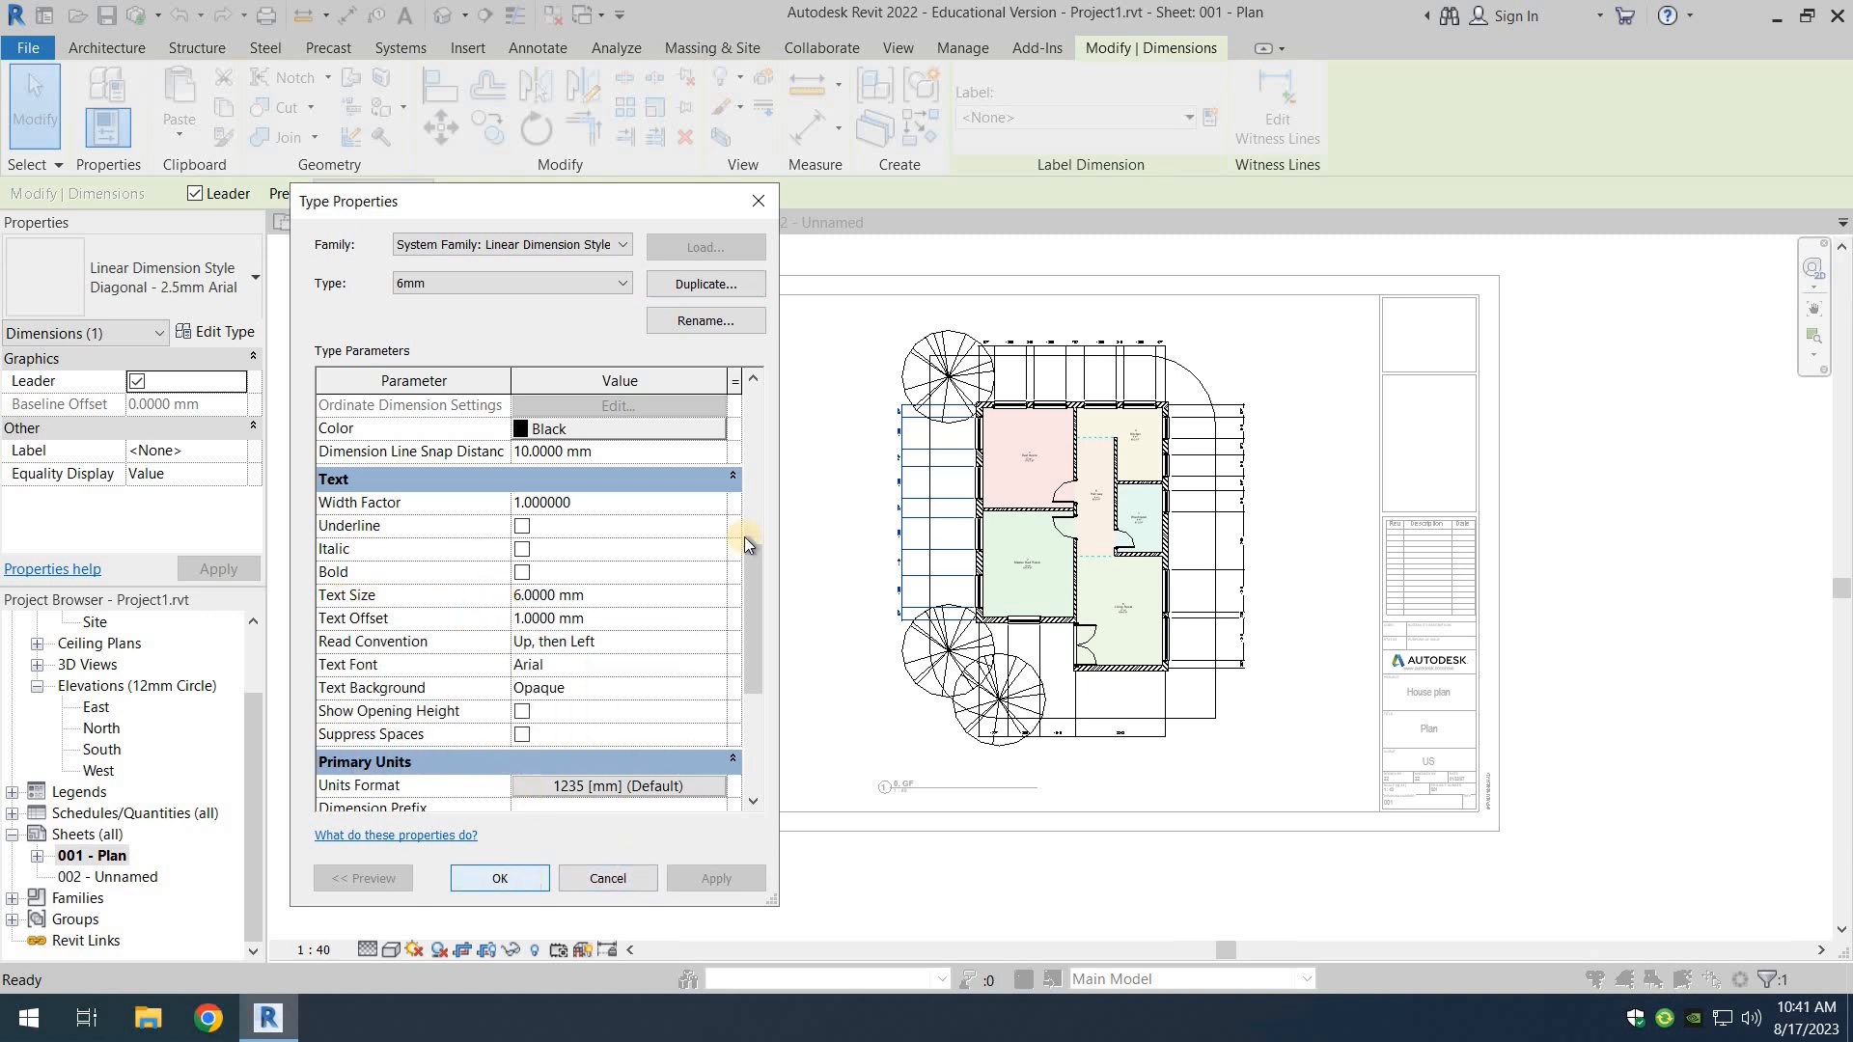
pyautogui.click(869, 483)
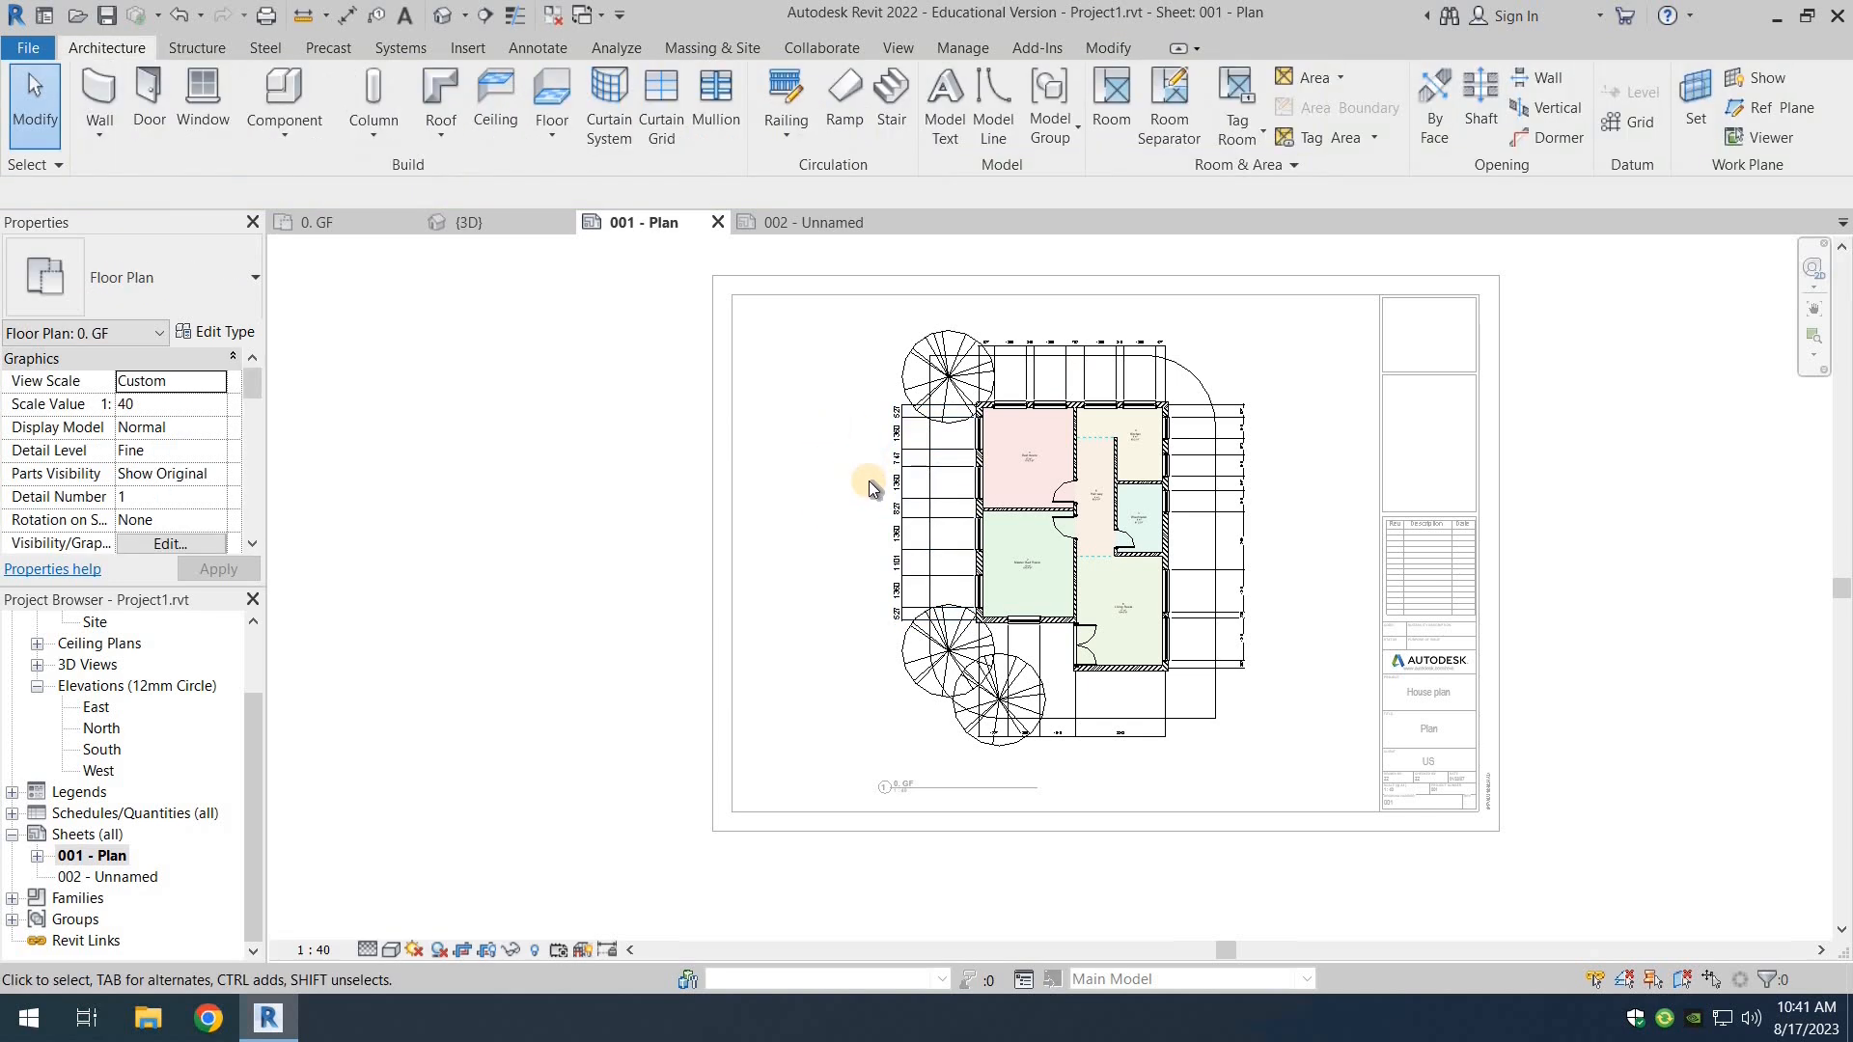
# Step: Change the dimension strings above, to the right of and below the house to the 6mm dimension style
pyautogui.click(1033, 345)
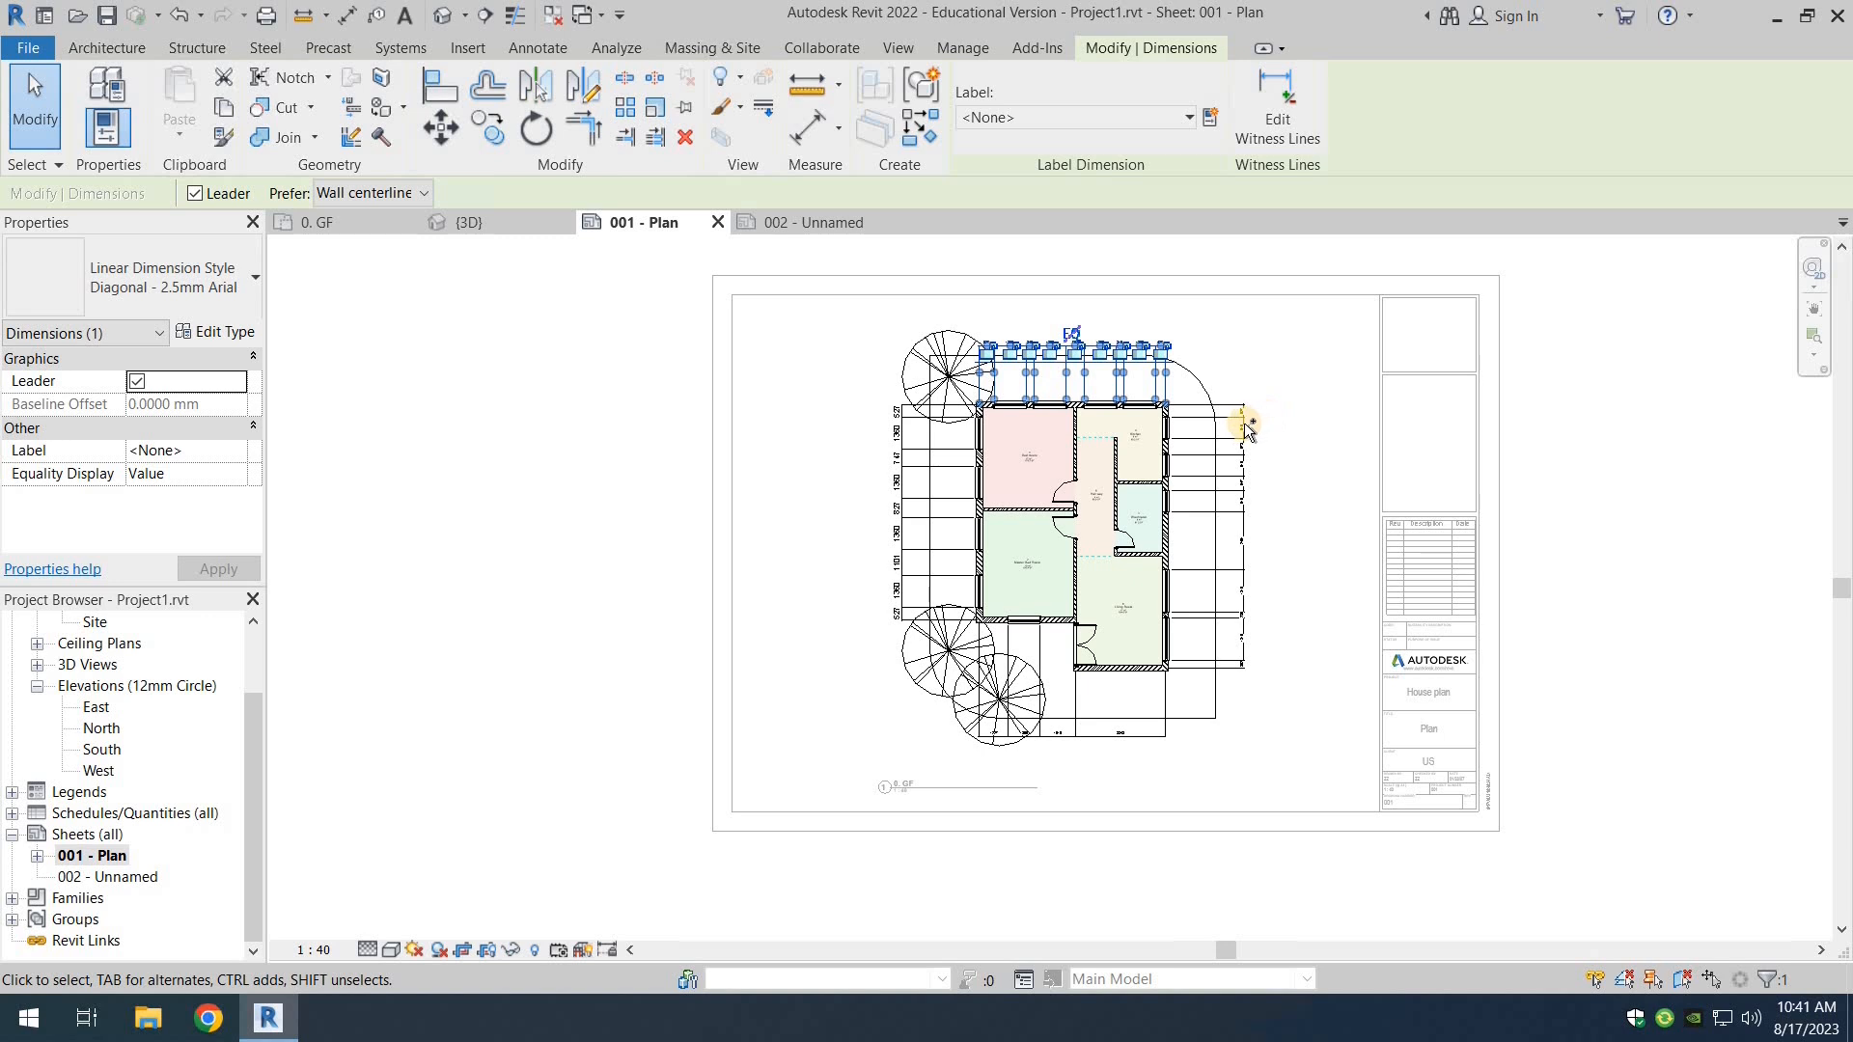
pyautogui.keyDown('ctrl'); pyautogui.click(1258, 449); pyautogui.keyUp('ctrl')
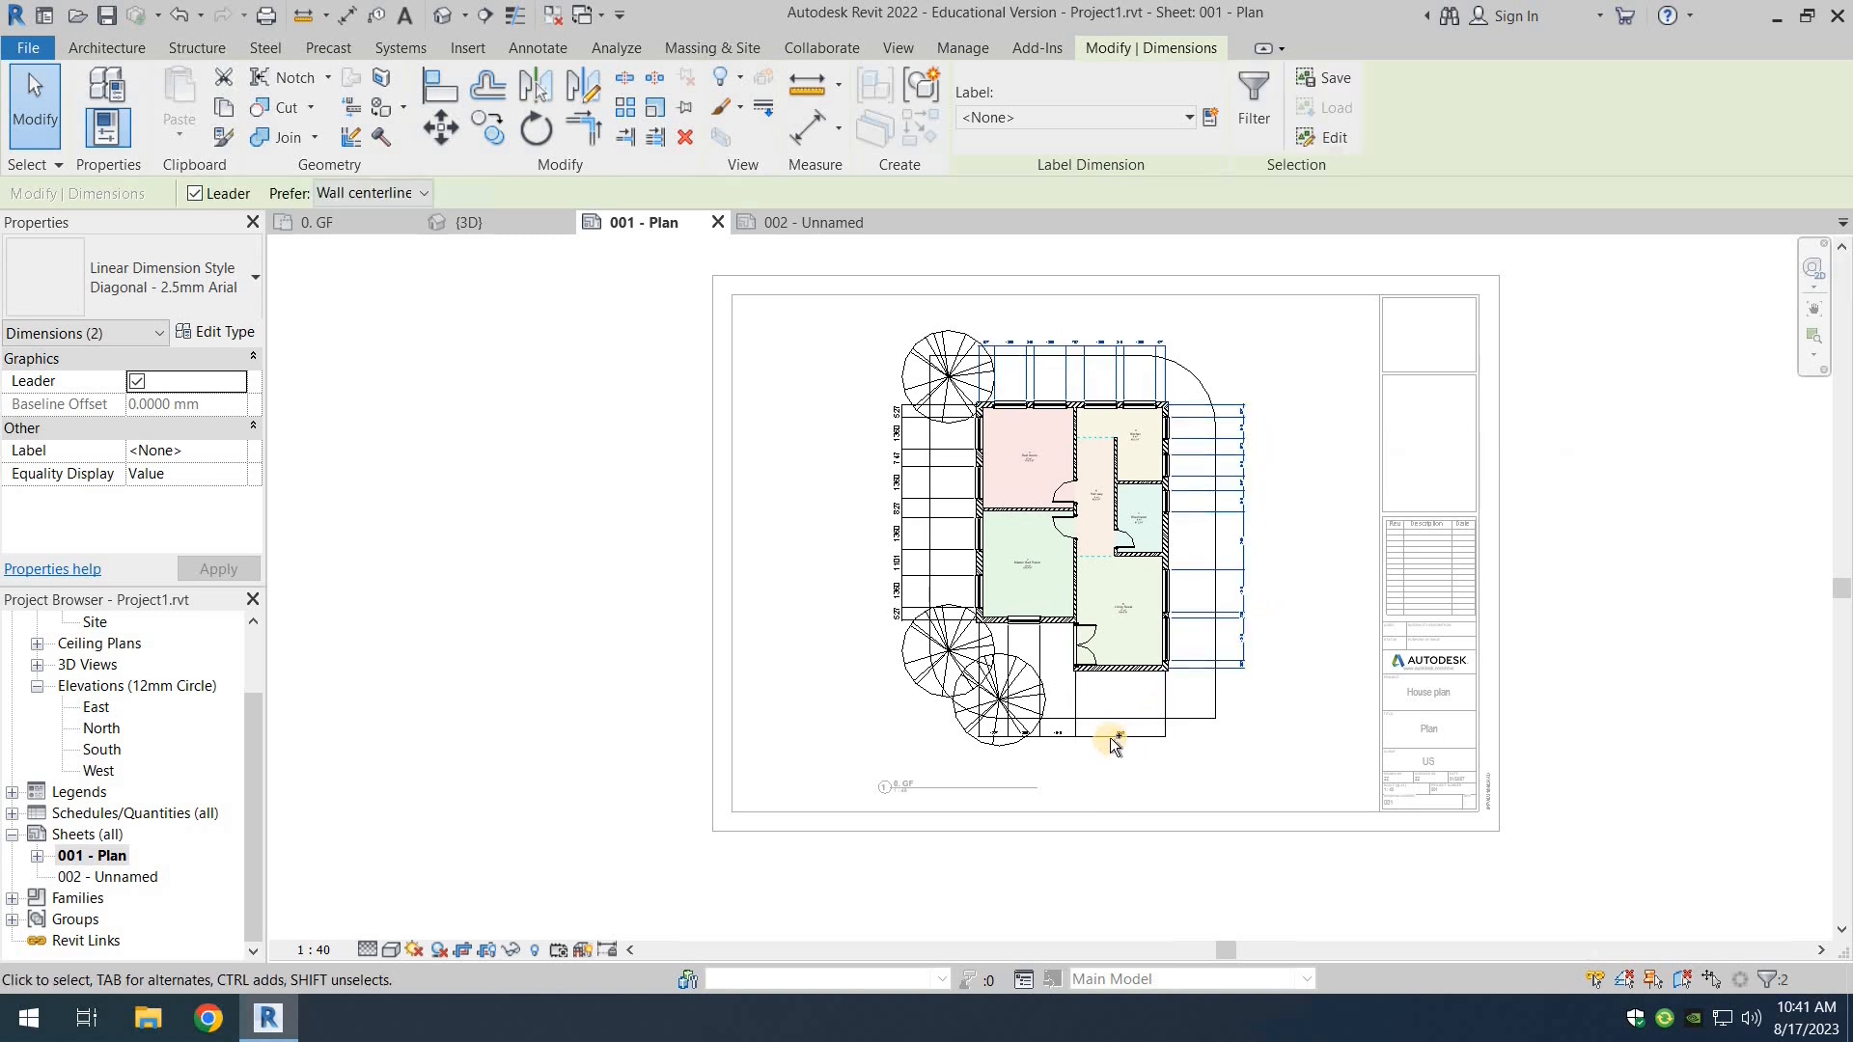
pyautogui.keyDown('ctrl'); pyautogui.click(1104, 757); pyautogui.keyUp('ctrl')
pyautogui.keyDown('ctrl'); pyautogui.click(1056, 737); pyautogui.keyUp('ctrl')
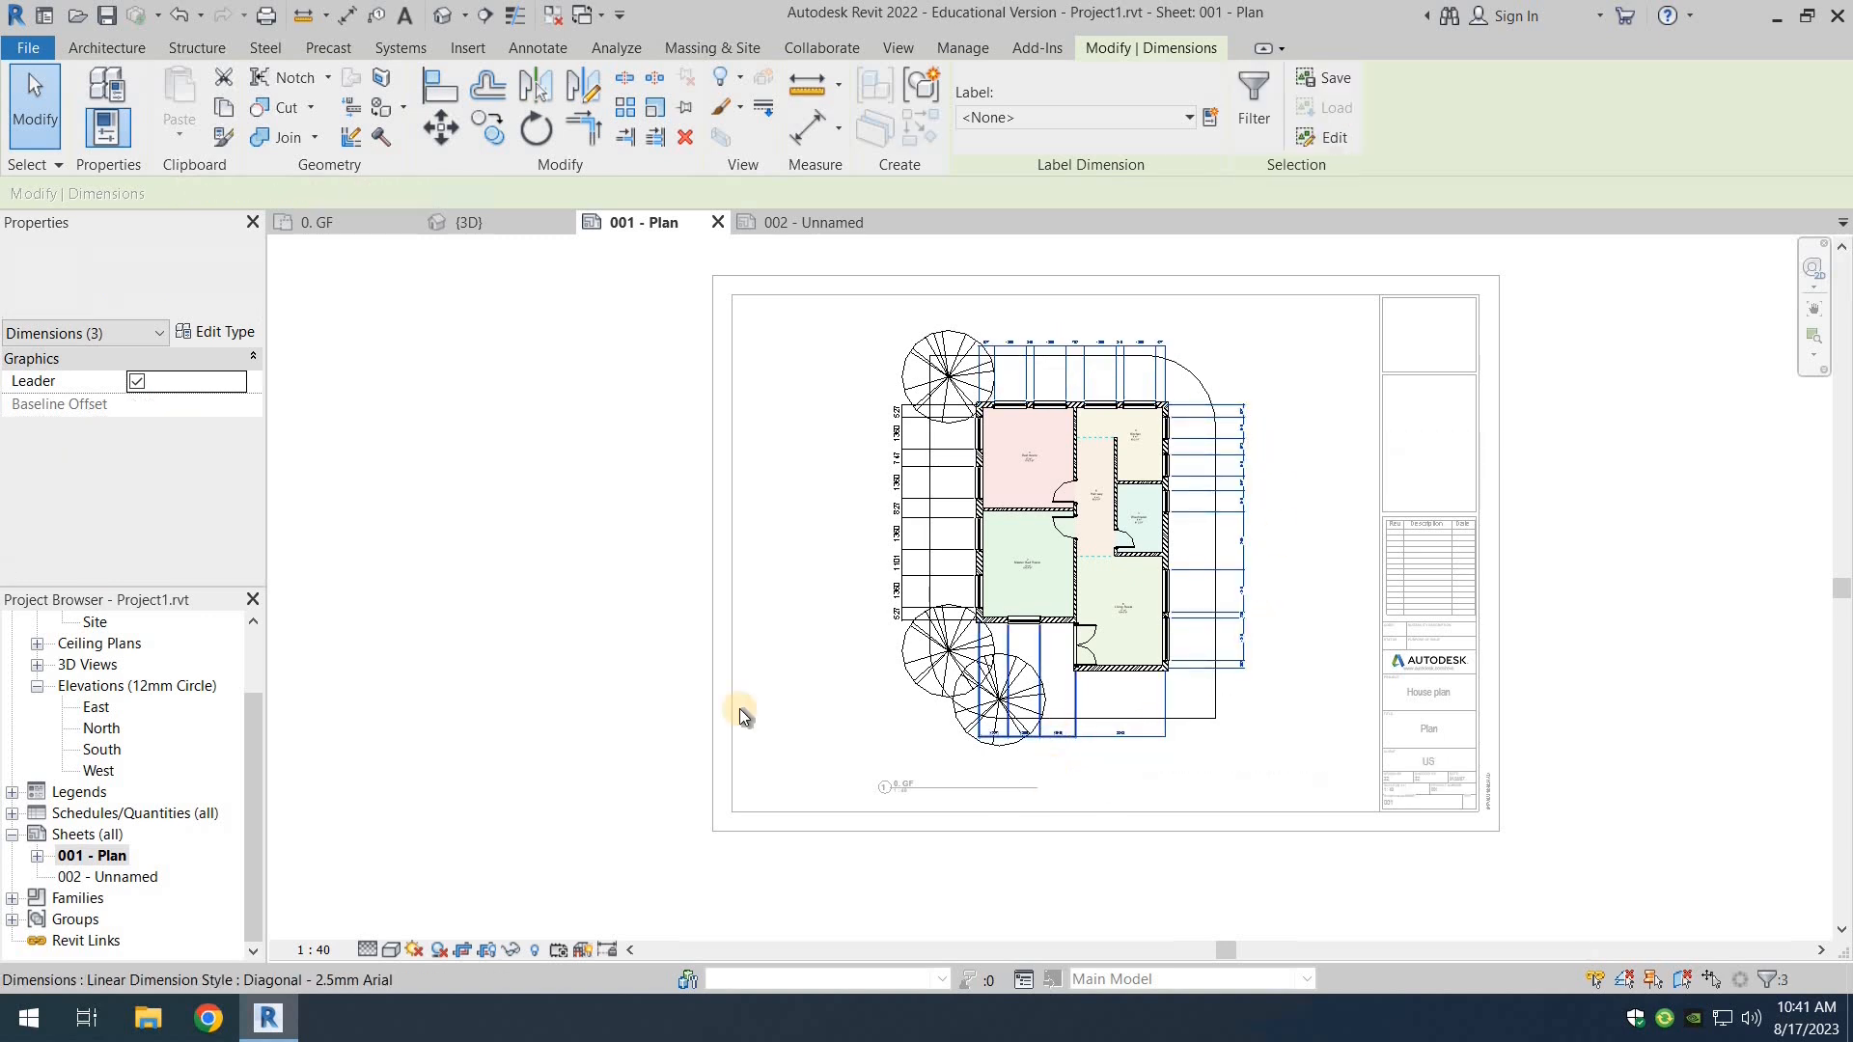
pyautogui.click(186, 294)
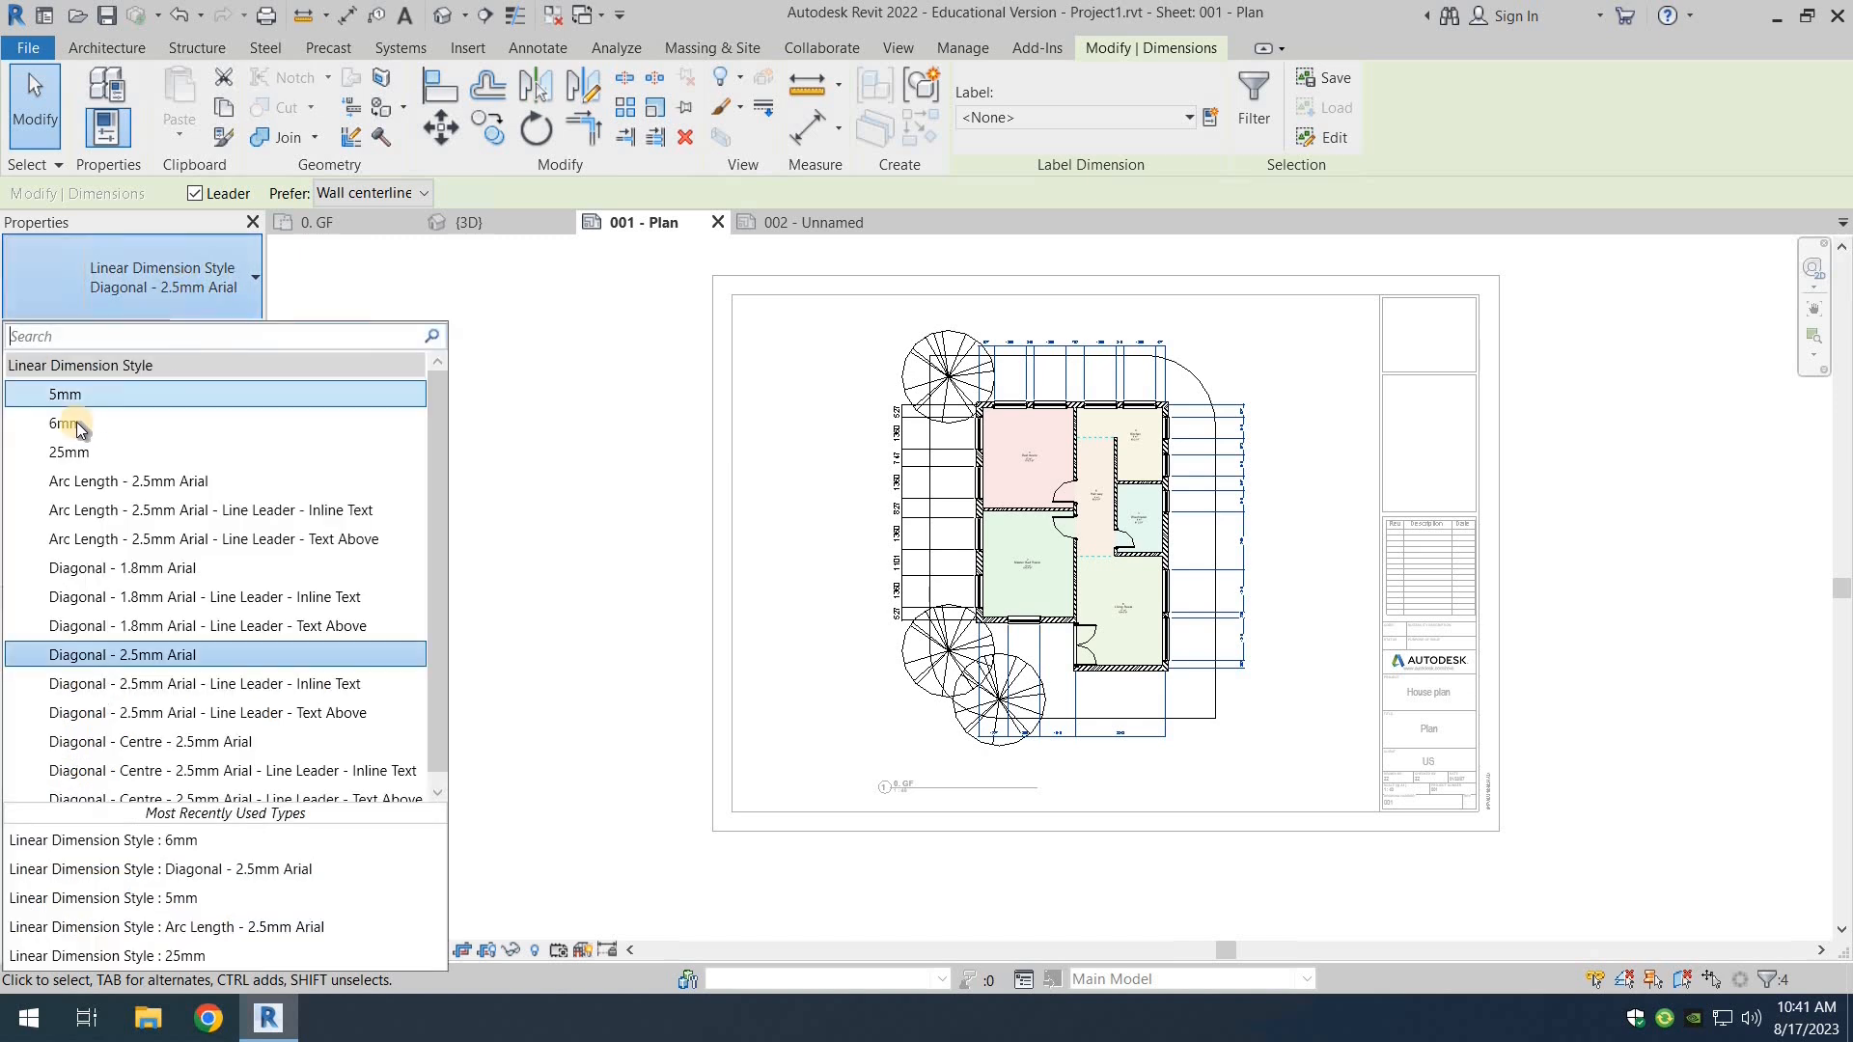
pyautogui.click(234, 473)
pyautogui.click(605, 525)
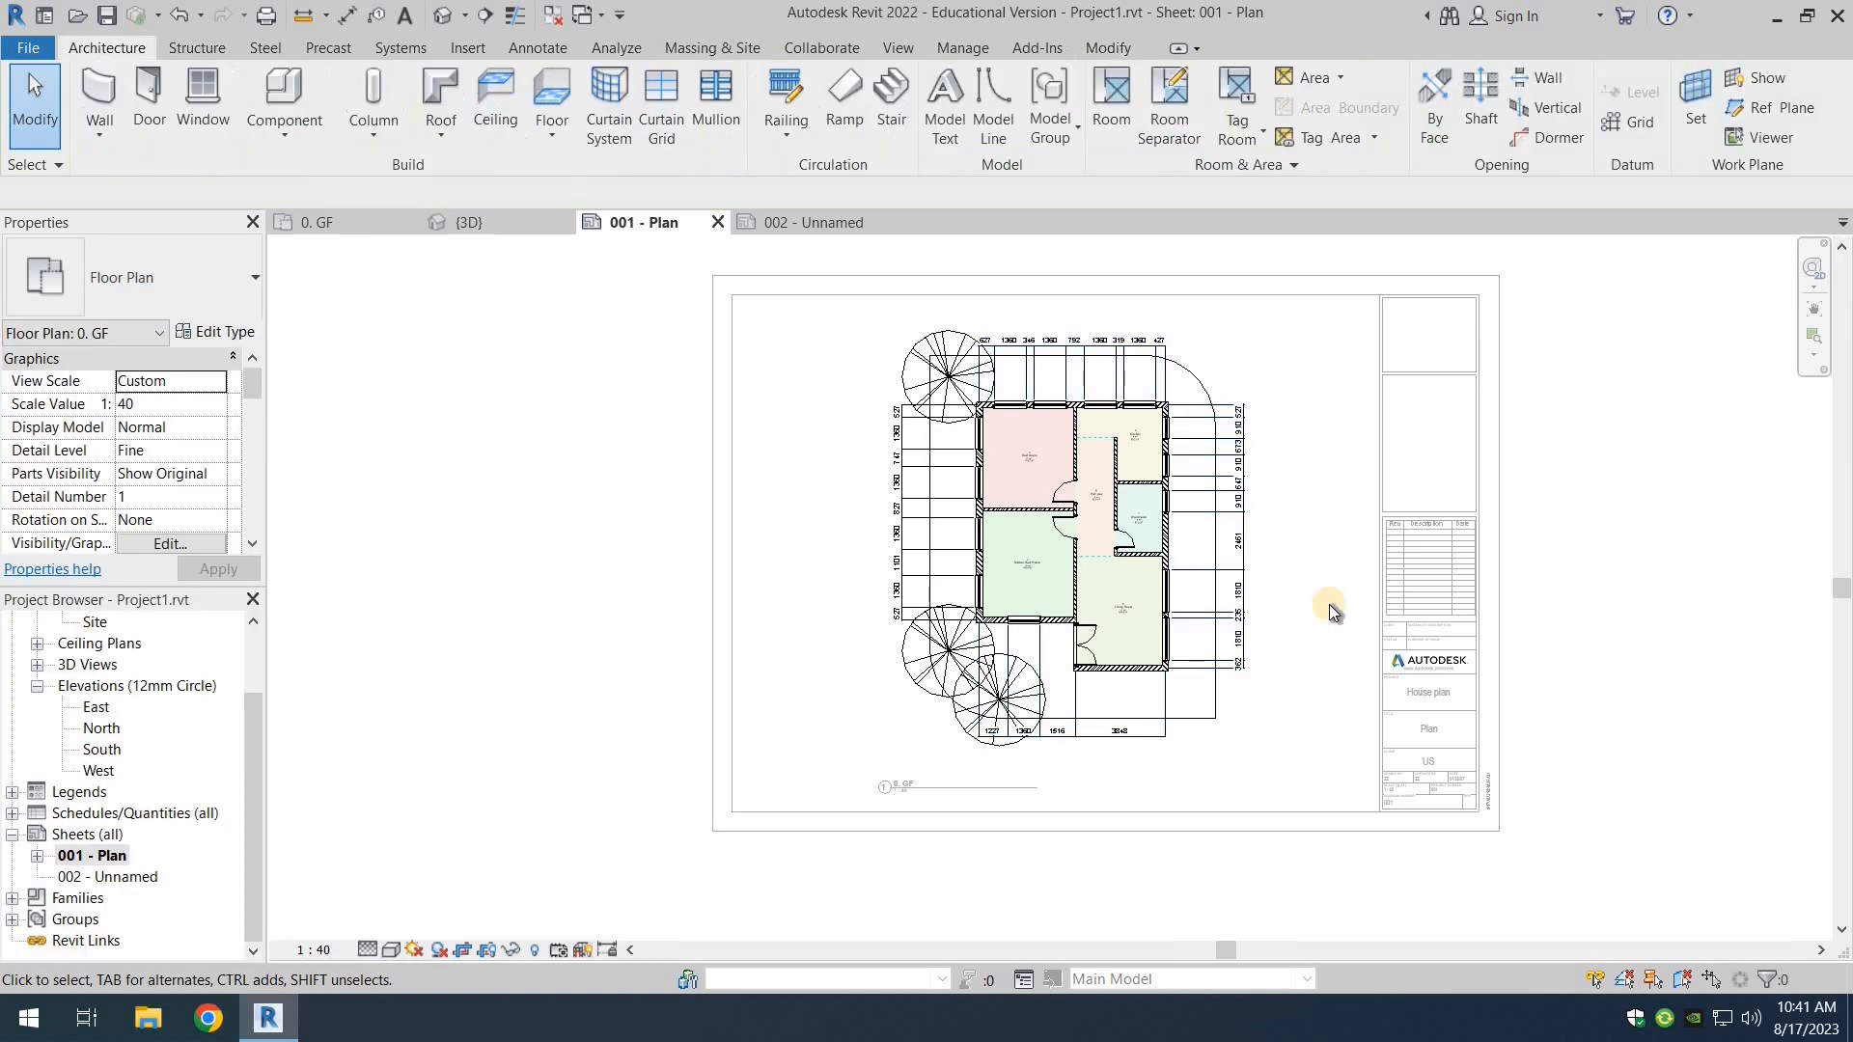
# Step: Deactivate the ground floor plan view to return to sheet 001 - Plan
pyautogui.moveTo(1242, 570); pyautogui.dragTo(1208, 651, button='middle')
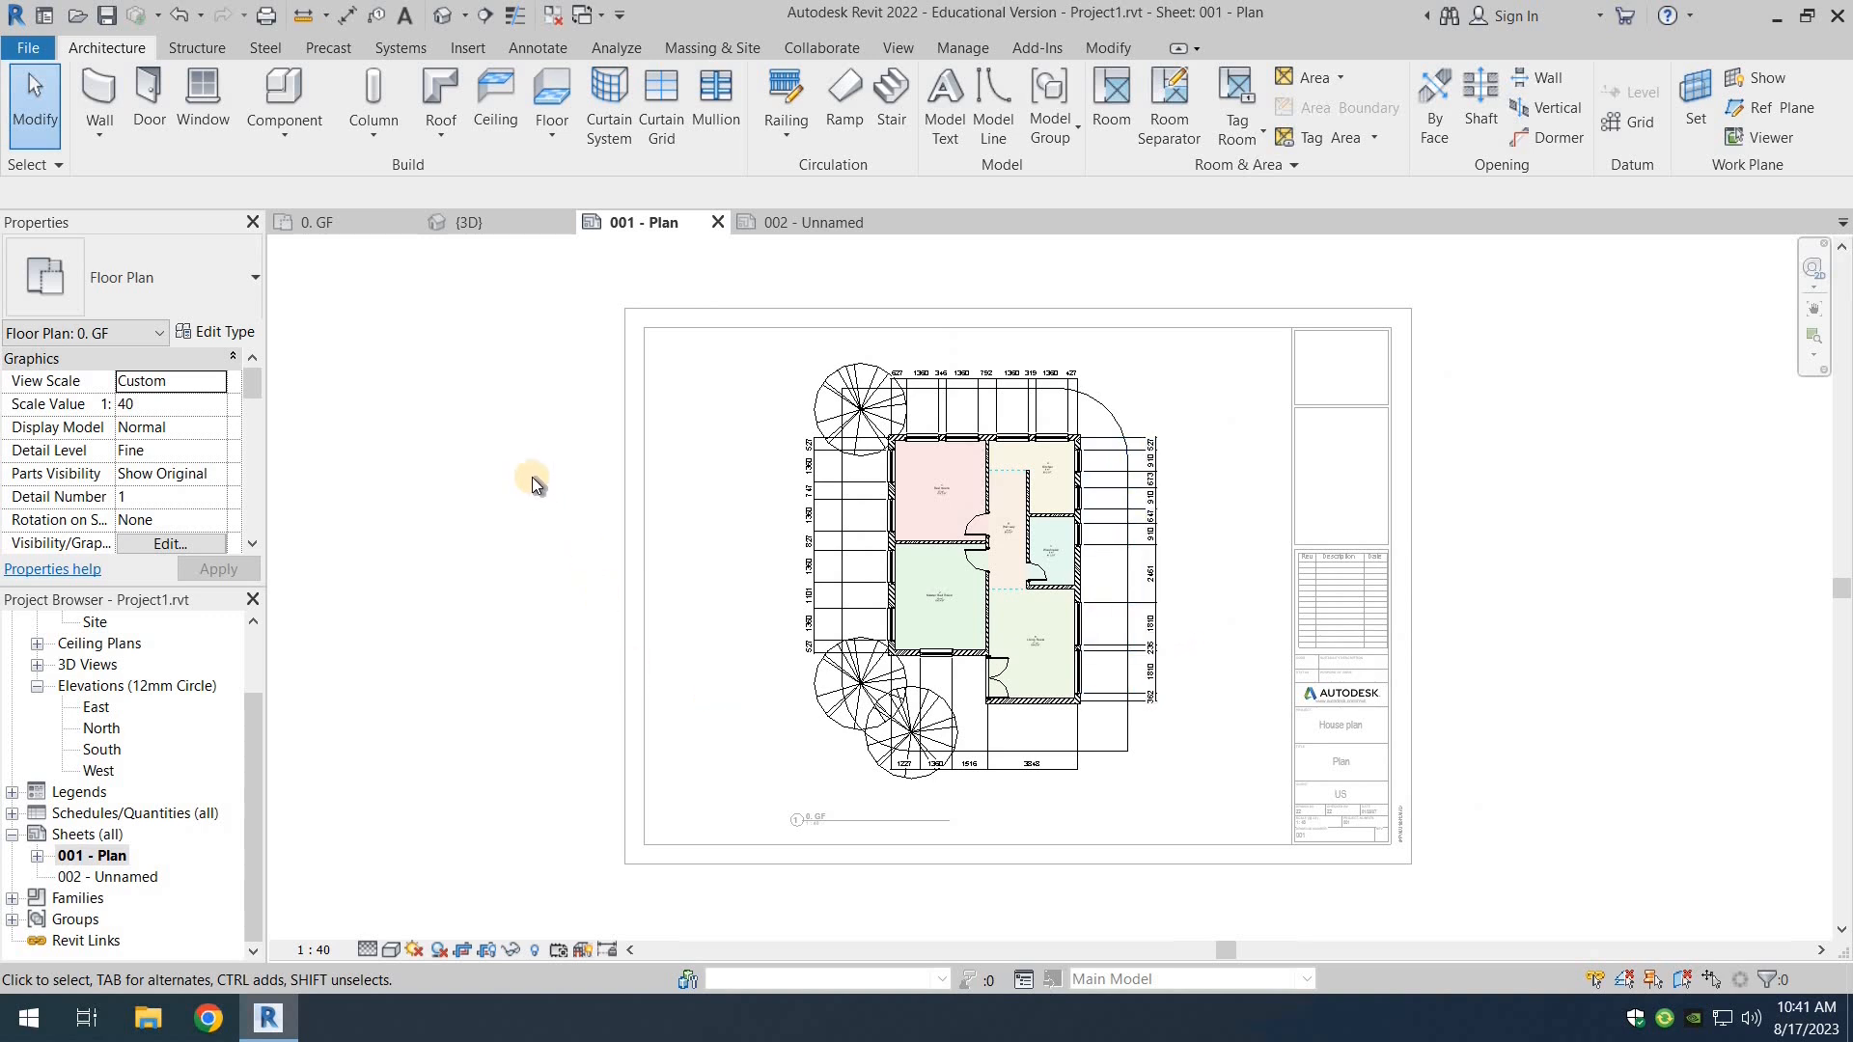
pyautogui.doubleClick(502, 448)
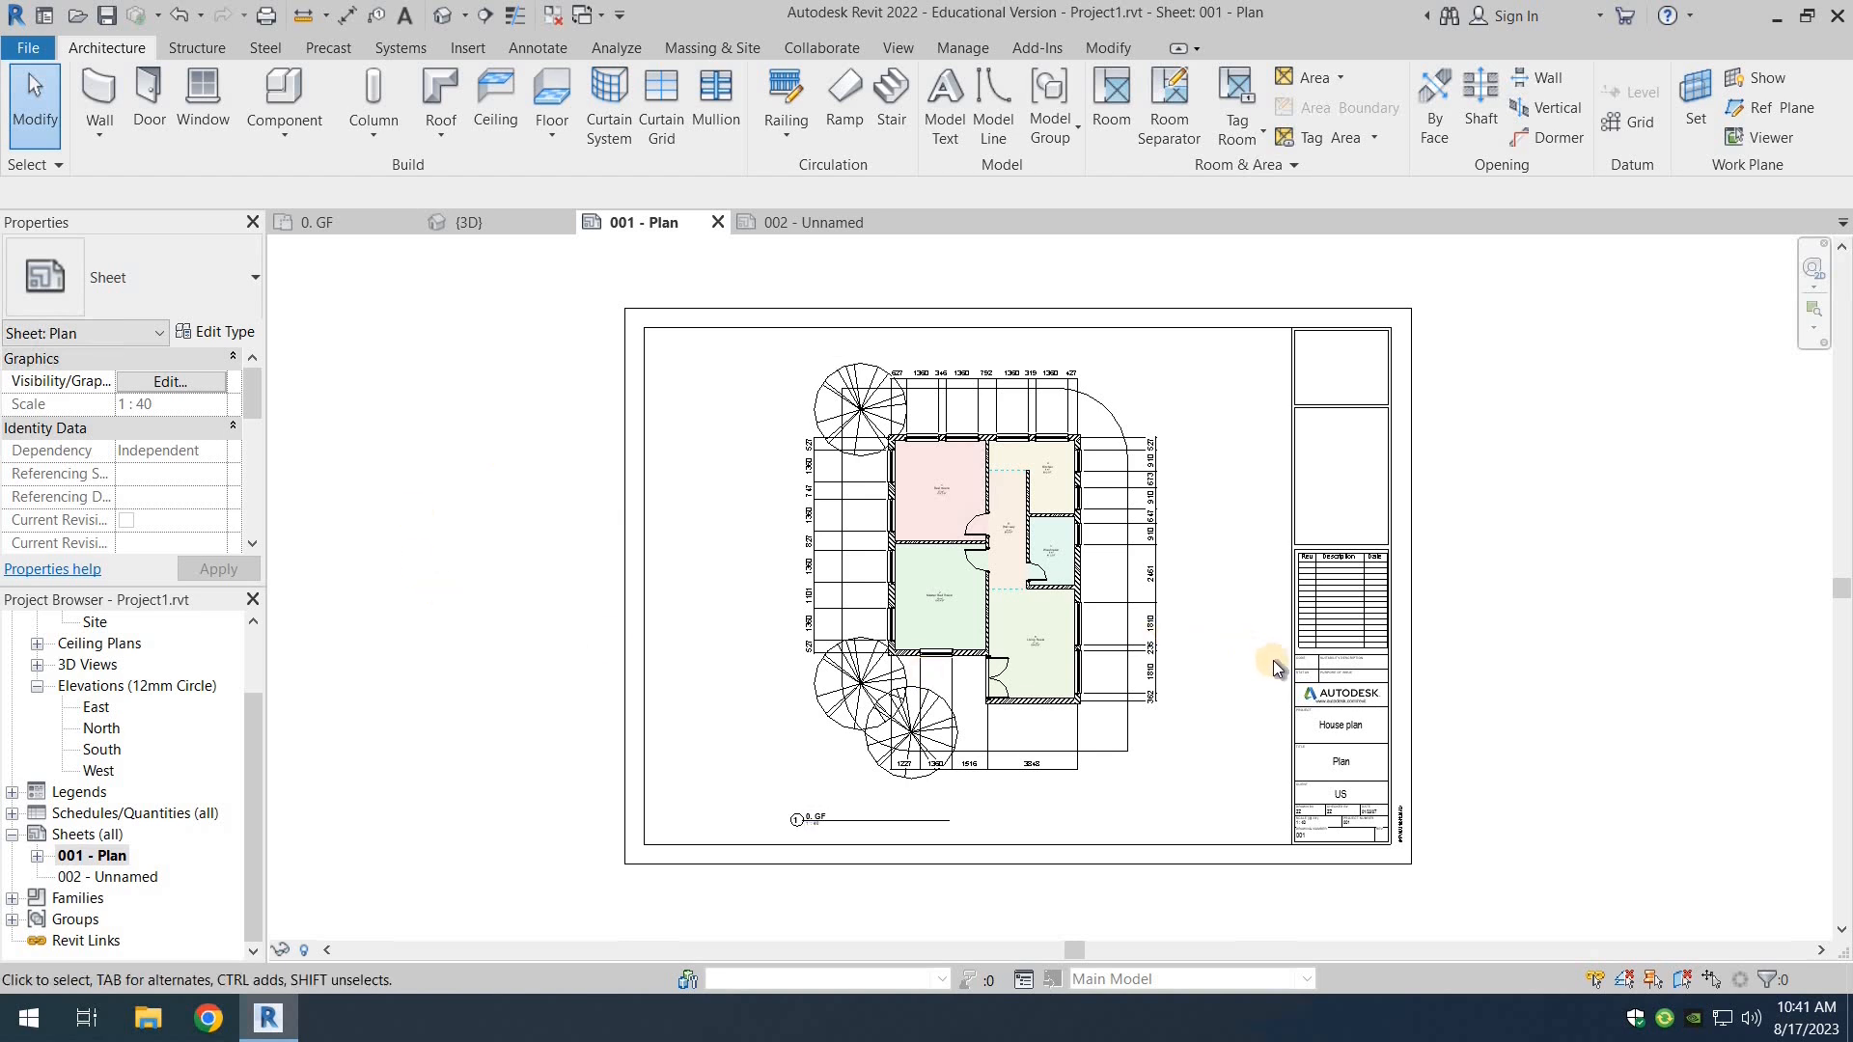
pyautogui.scroll(1, 1272, 660)
pyautogui.scroll(-1, 1272, 660)
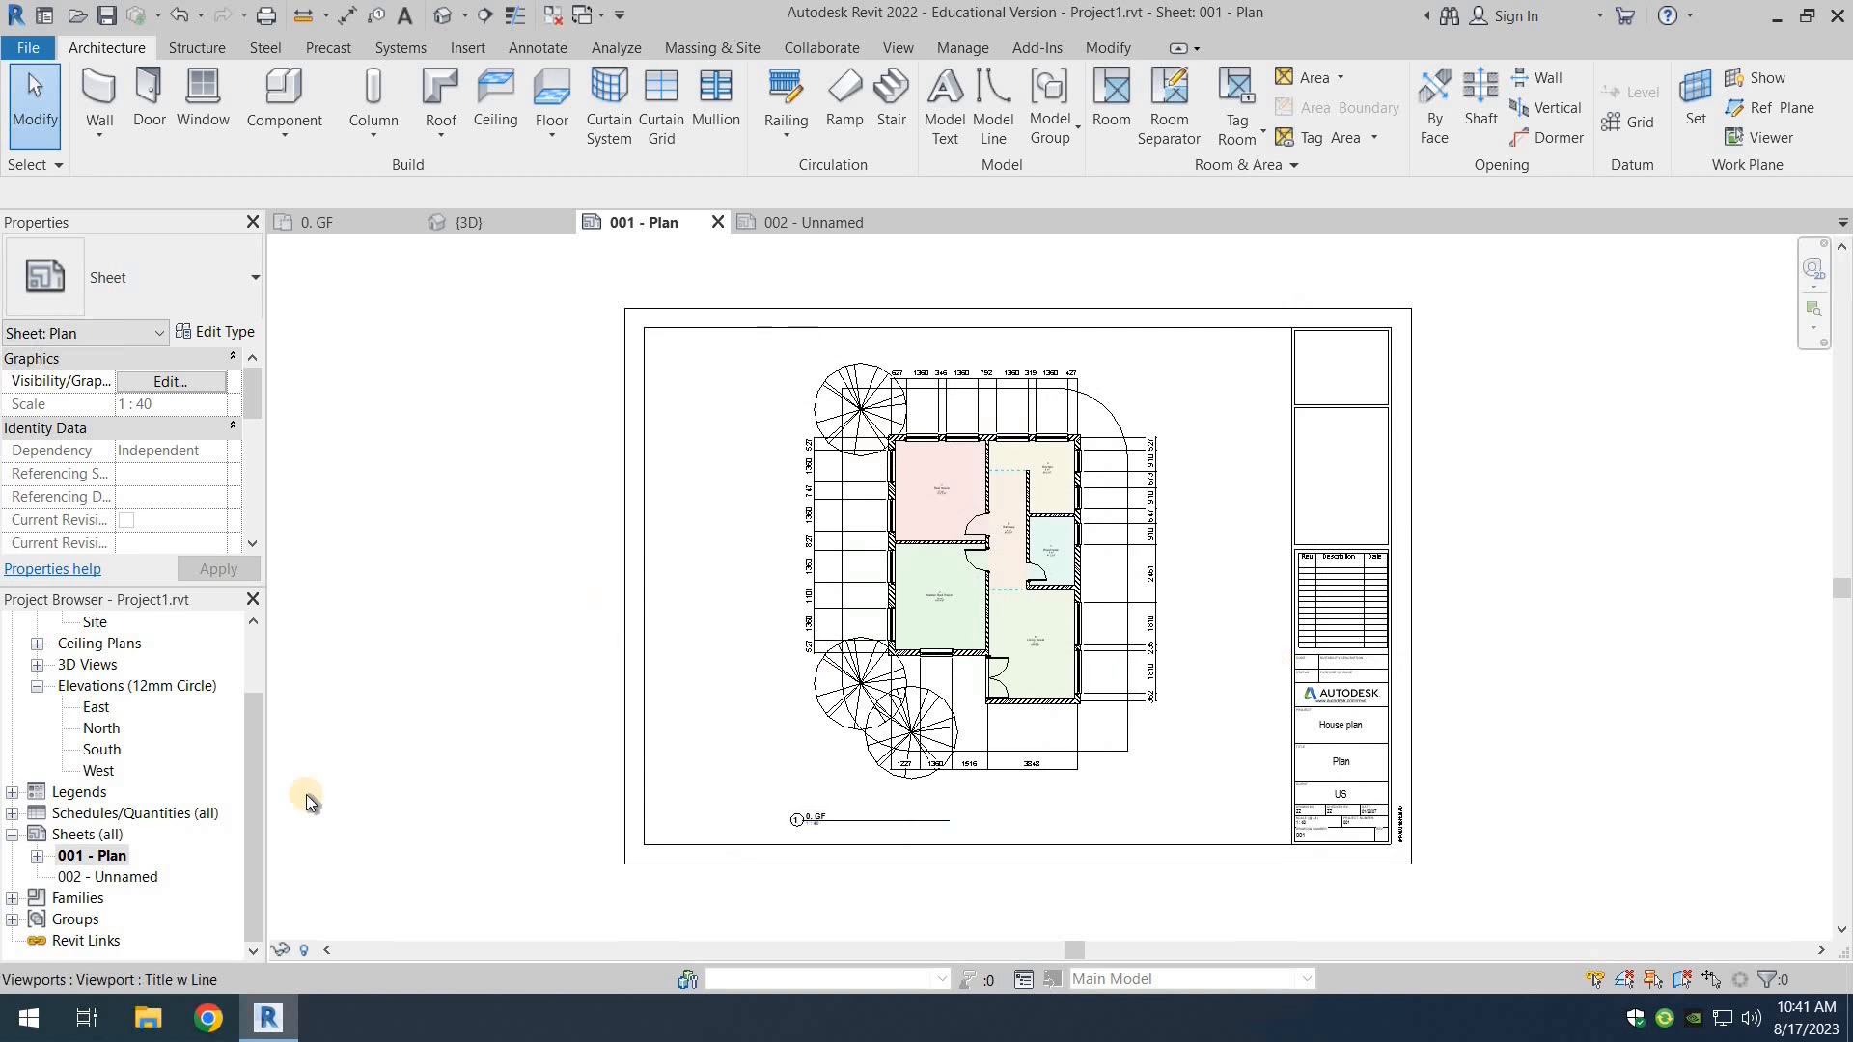
pyautogui.rightClick(106, 837)
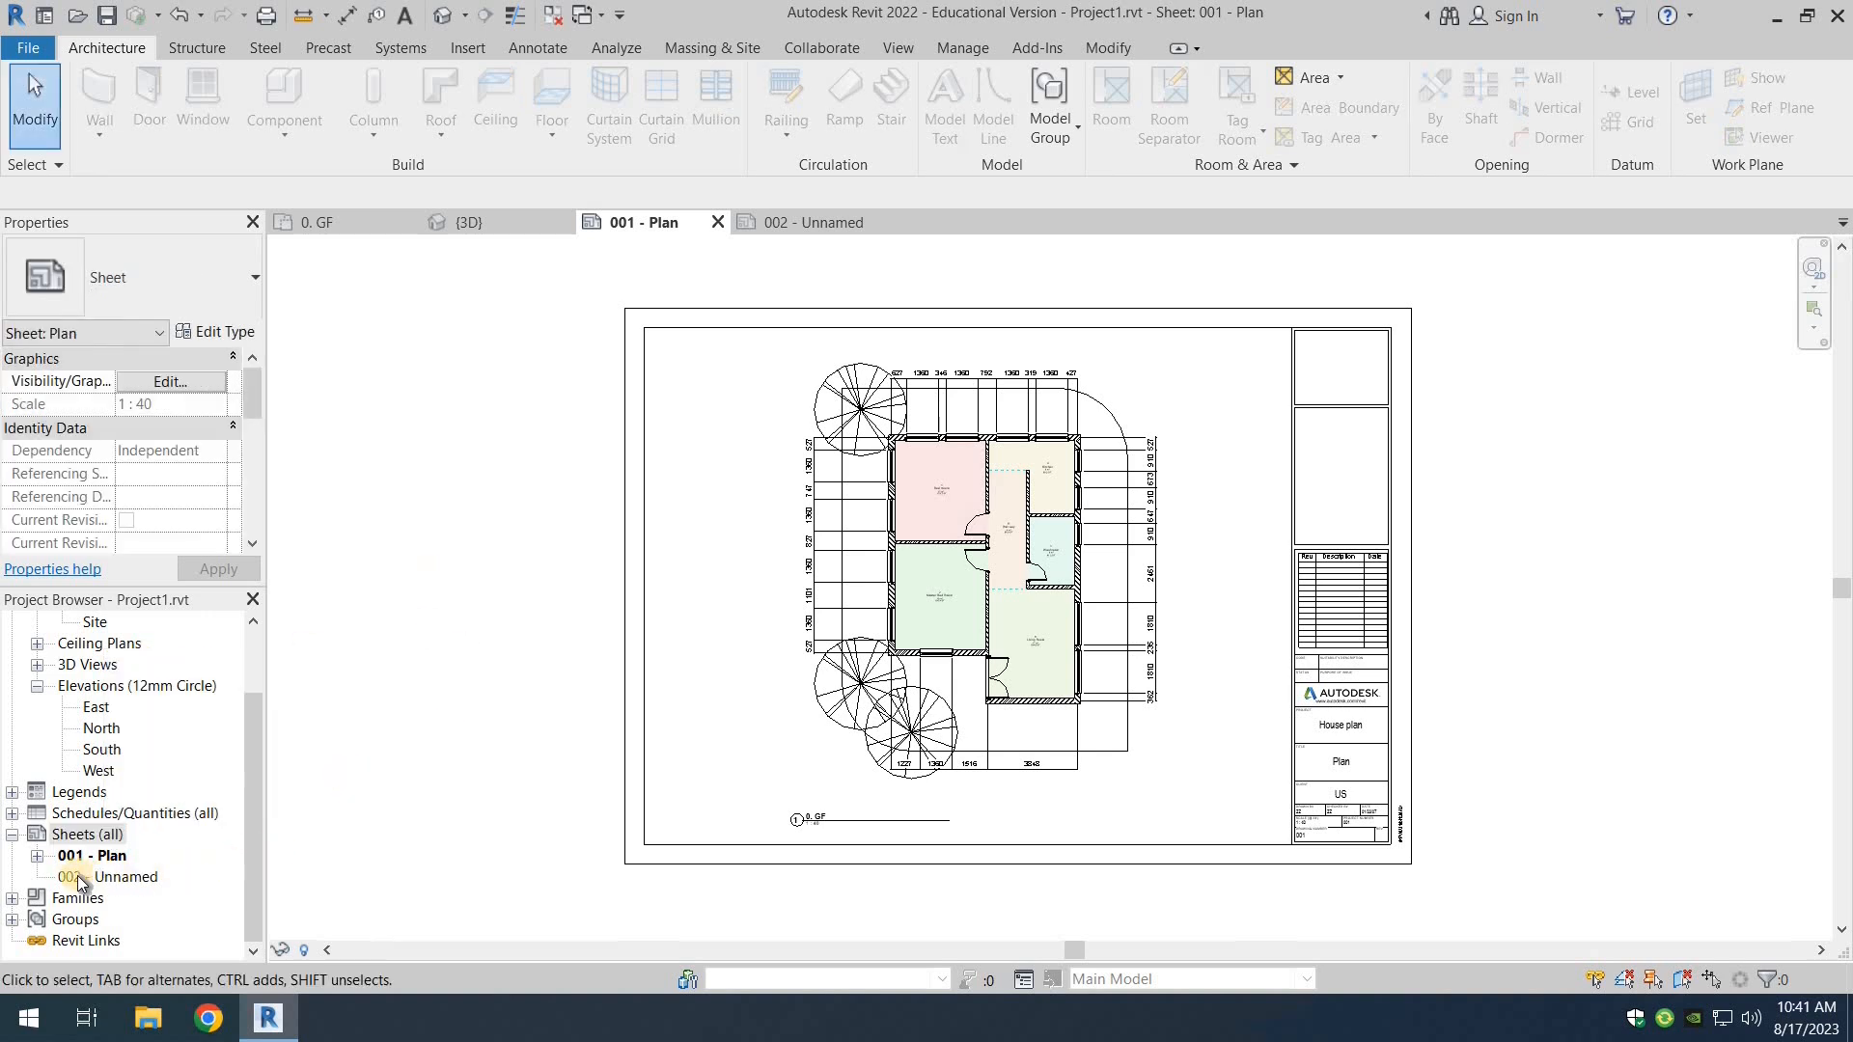
# Step: Open sheet 002 and change its title from Unnamed to "Elevattion" in the title block
pyautogui.doubleClick(123, 880)
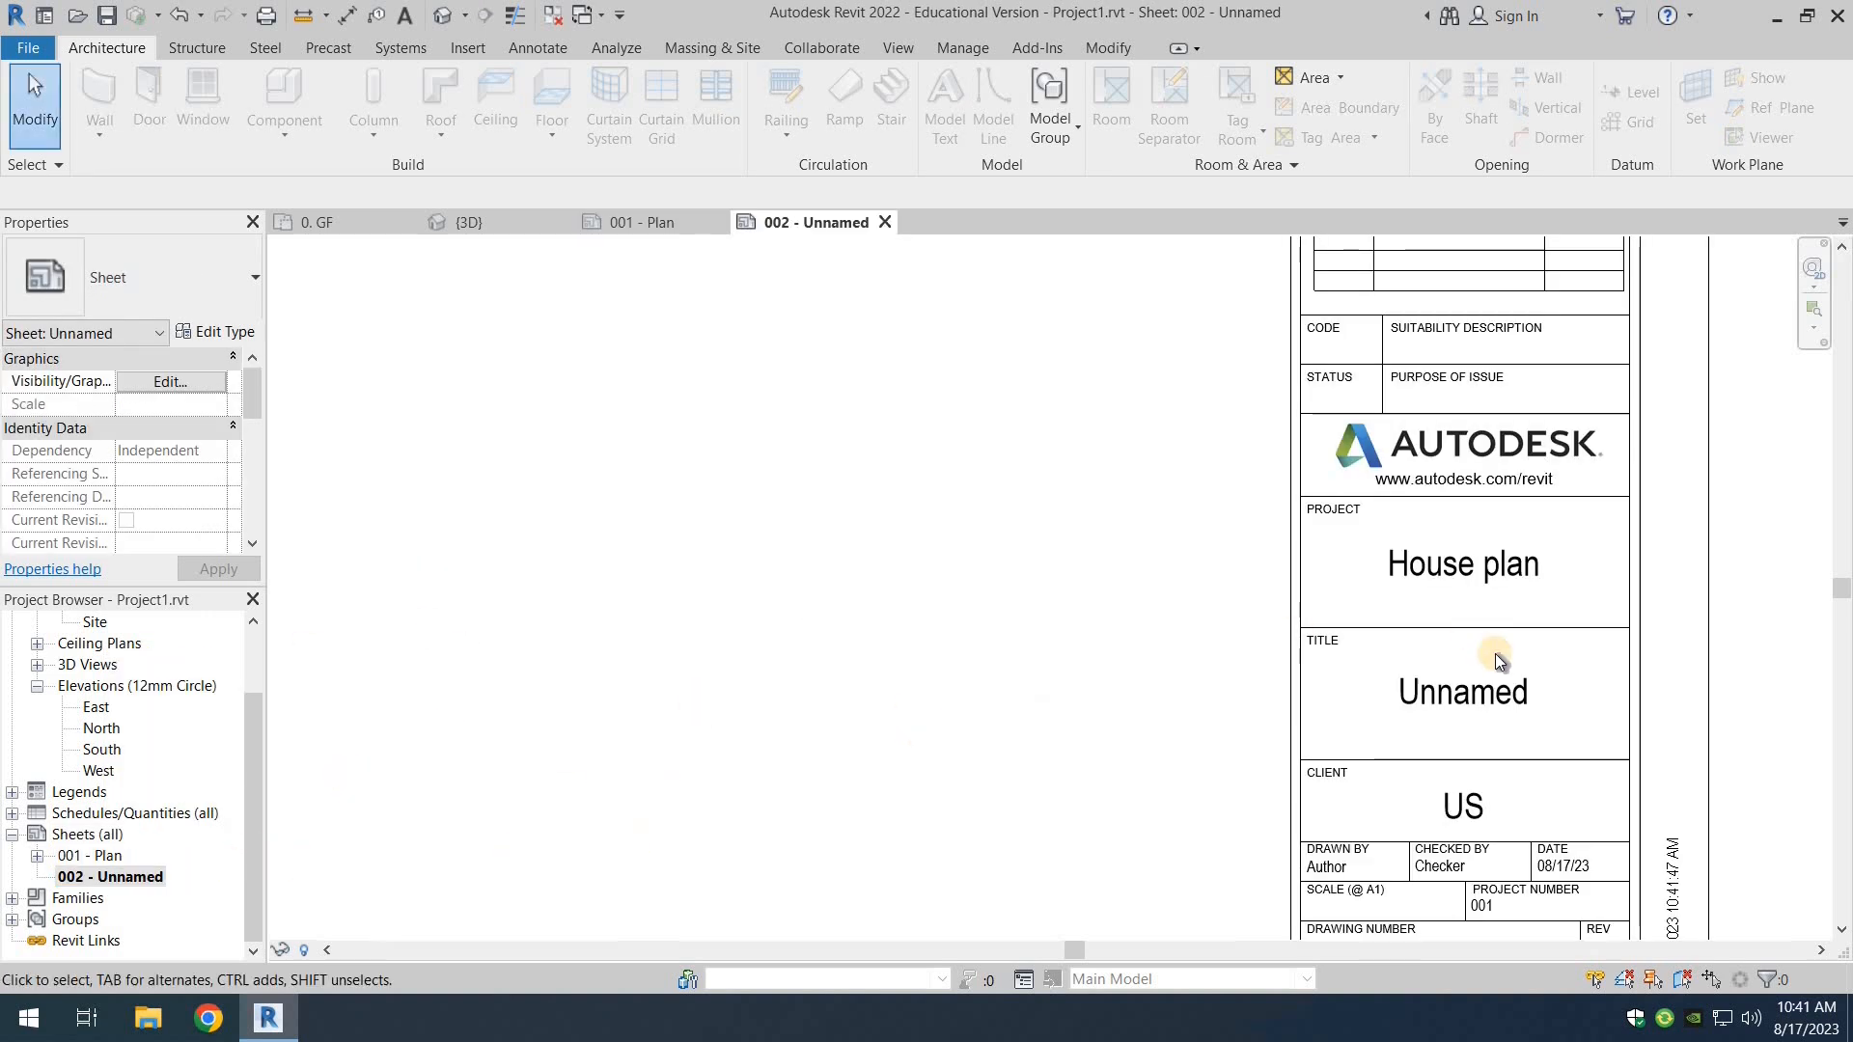
pyautogui.click(1450, 700)
pyautogui.click(1444, 698)
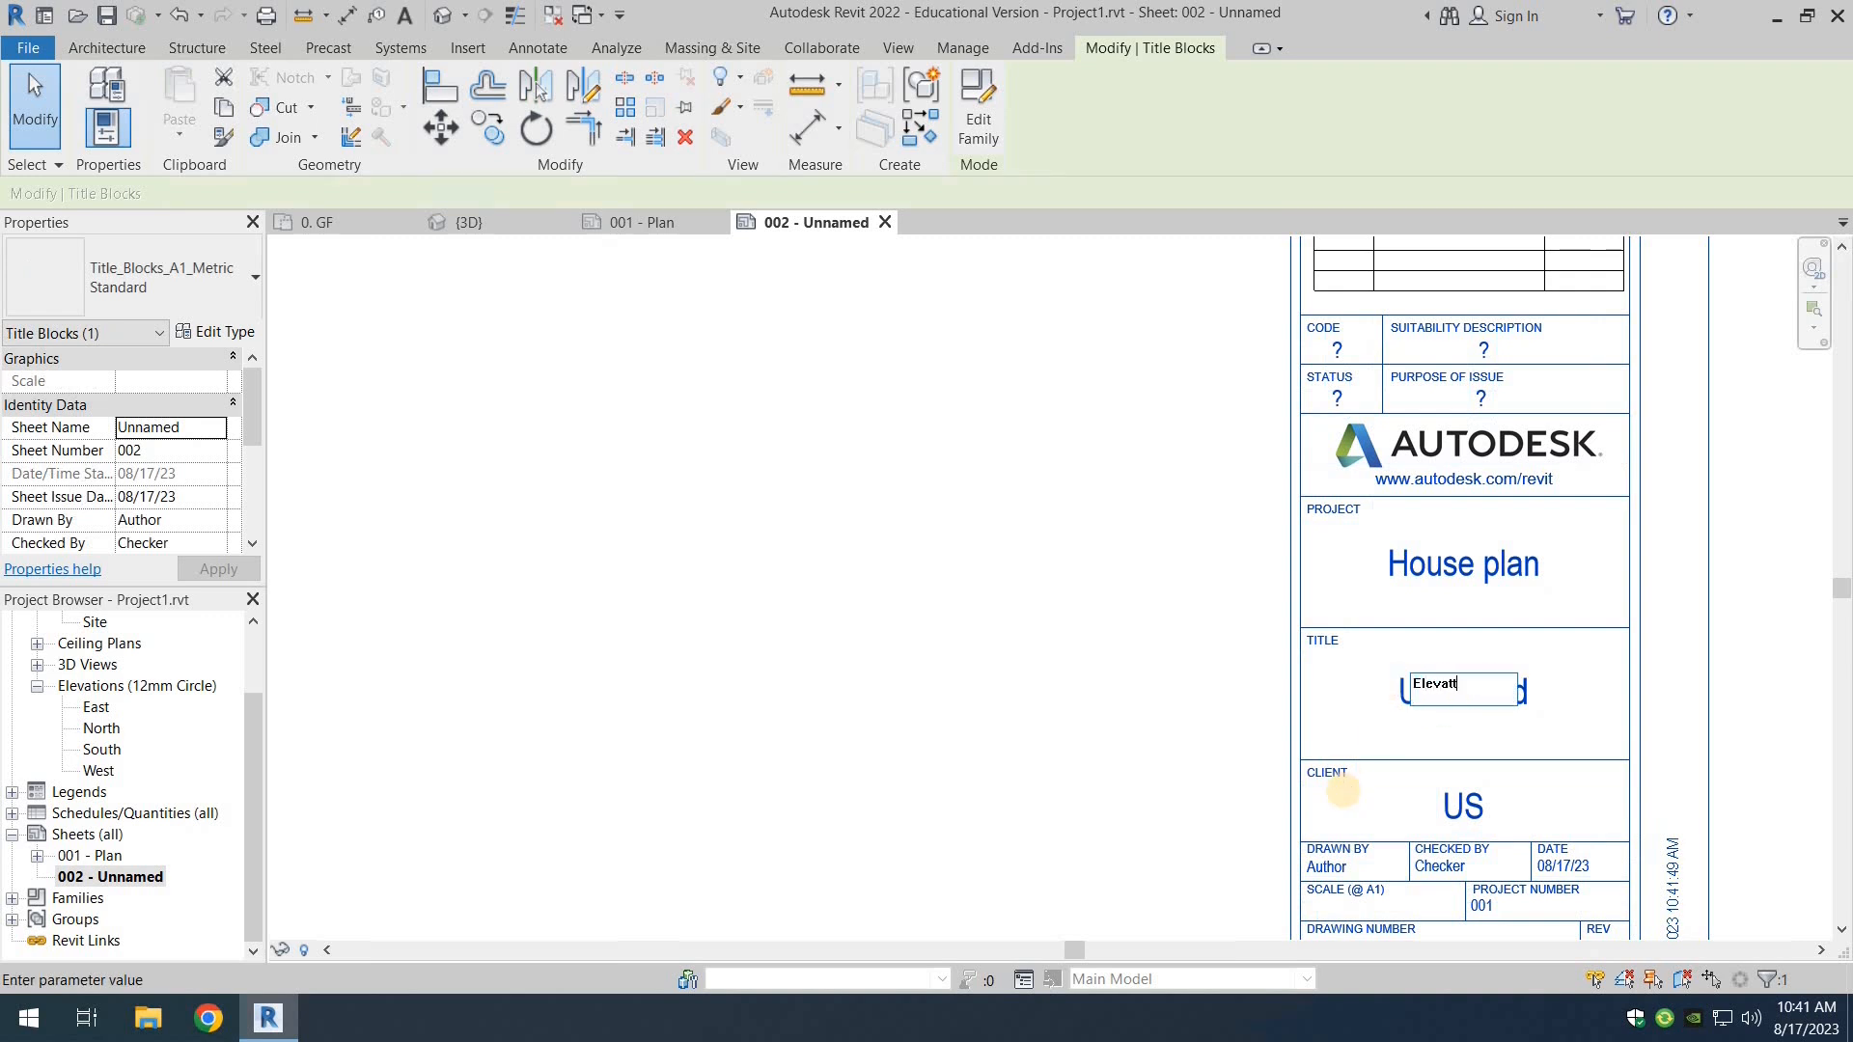
pyautogui.click(1151, 747)
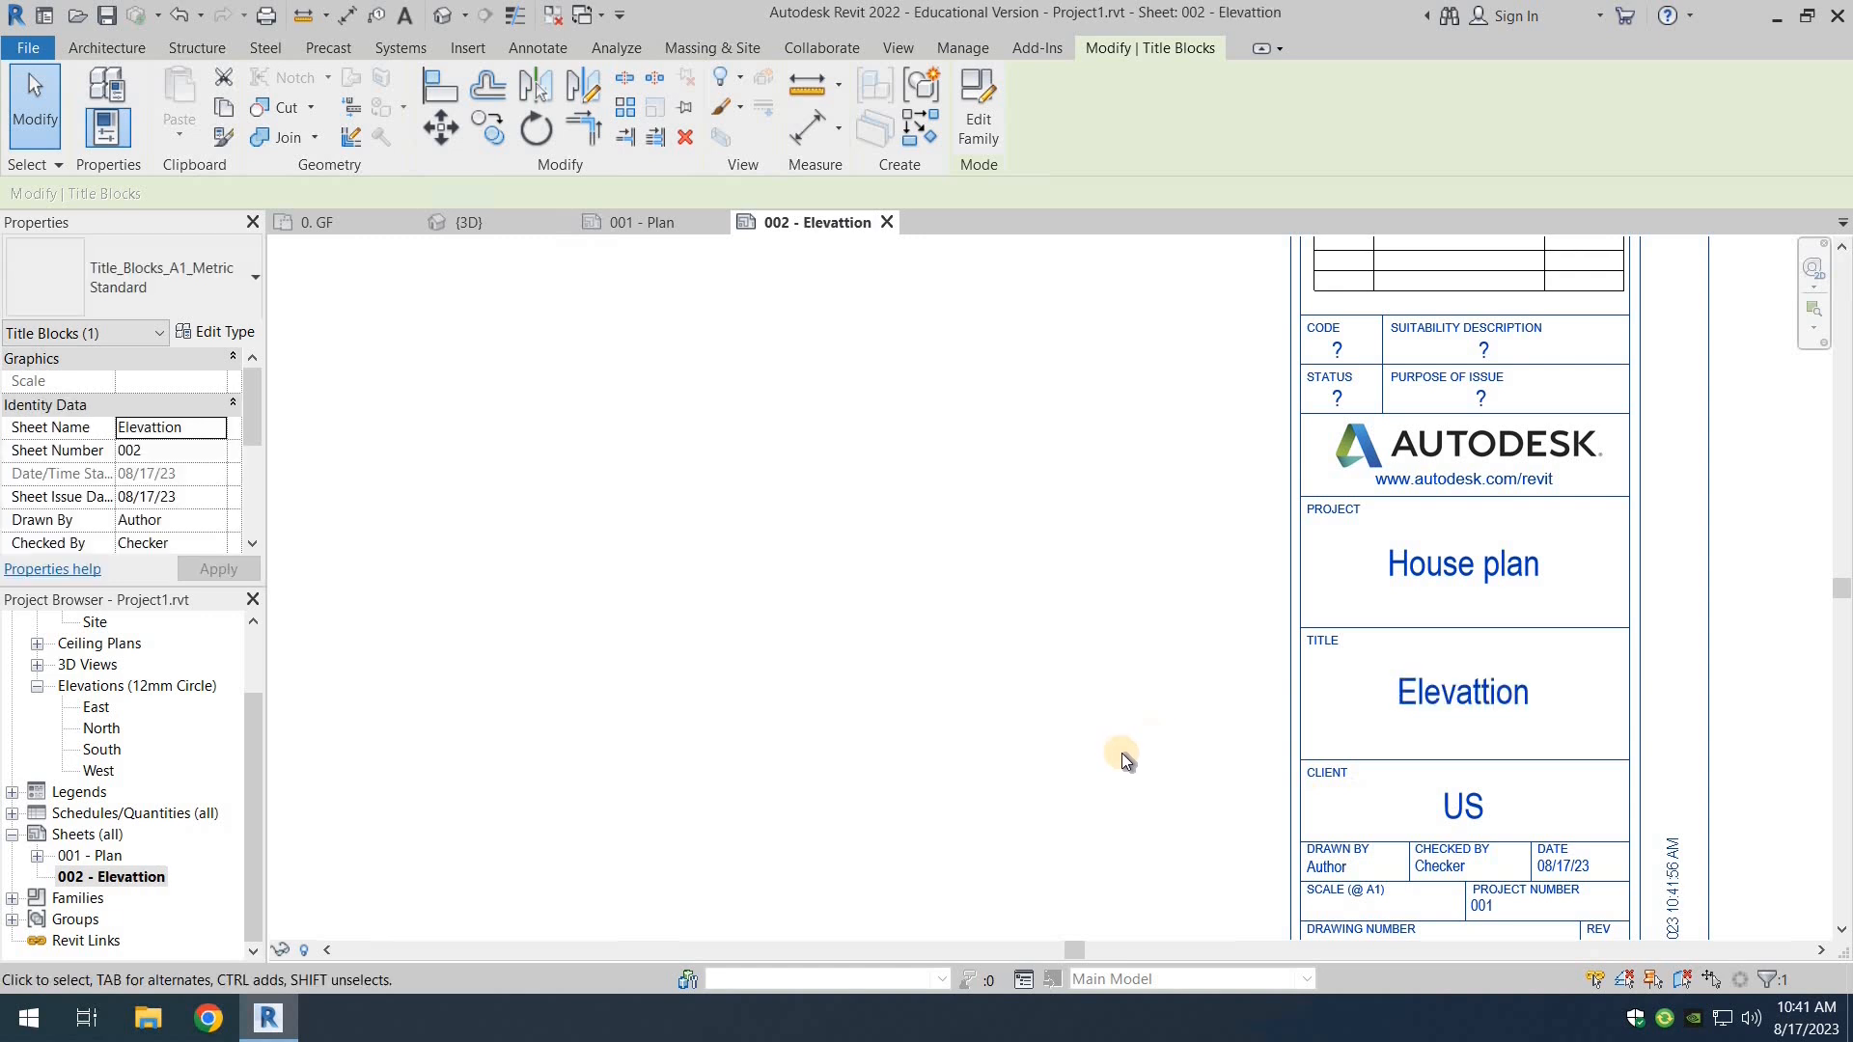
pyautogui.scroll(-1, 1124, 762)
pyautogui.scroll(-2, 1497, 546)
pyautogui.click(1030, 547)
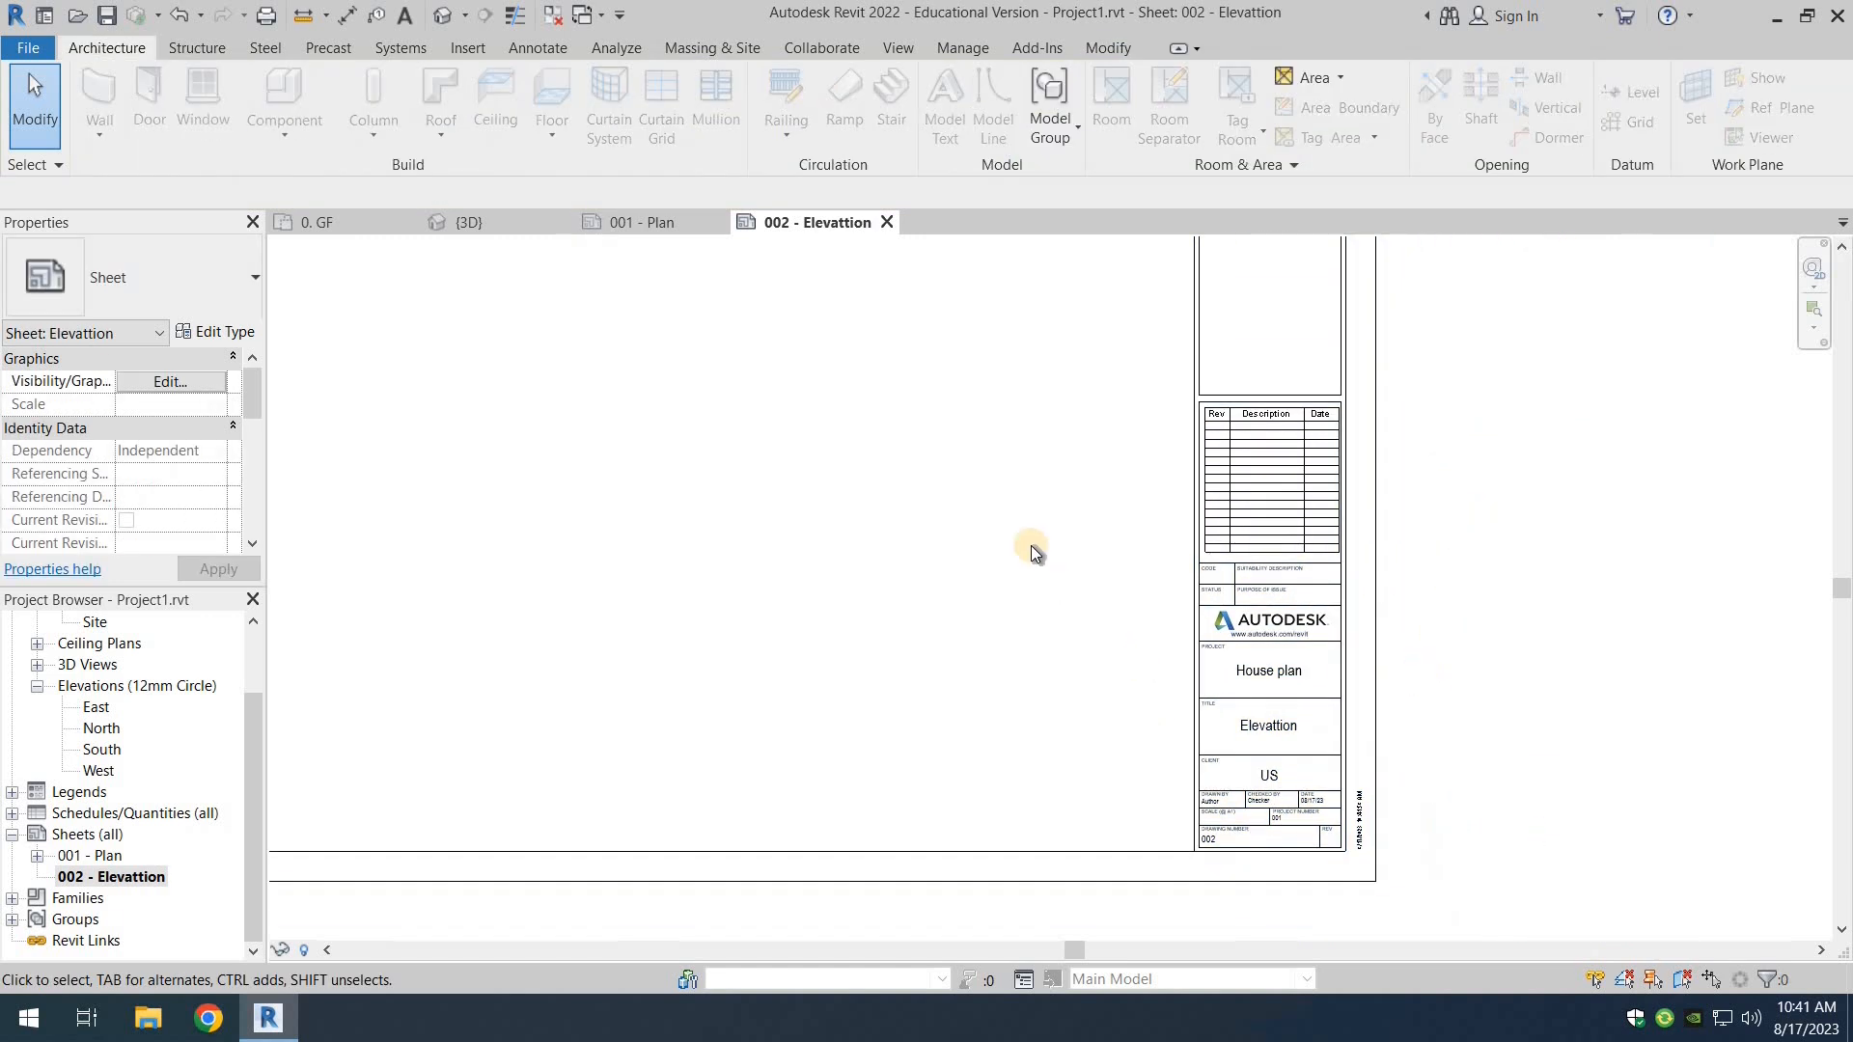
pyautogui.moveTo(1043, 598); pyautogui.dragTo(1014, 691, button='middle')
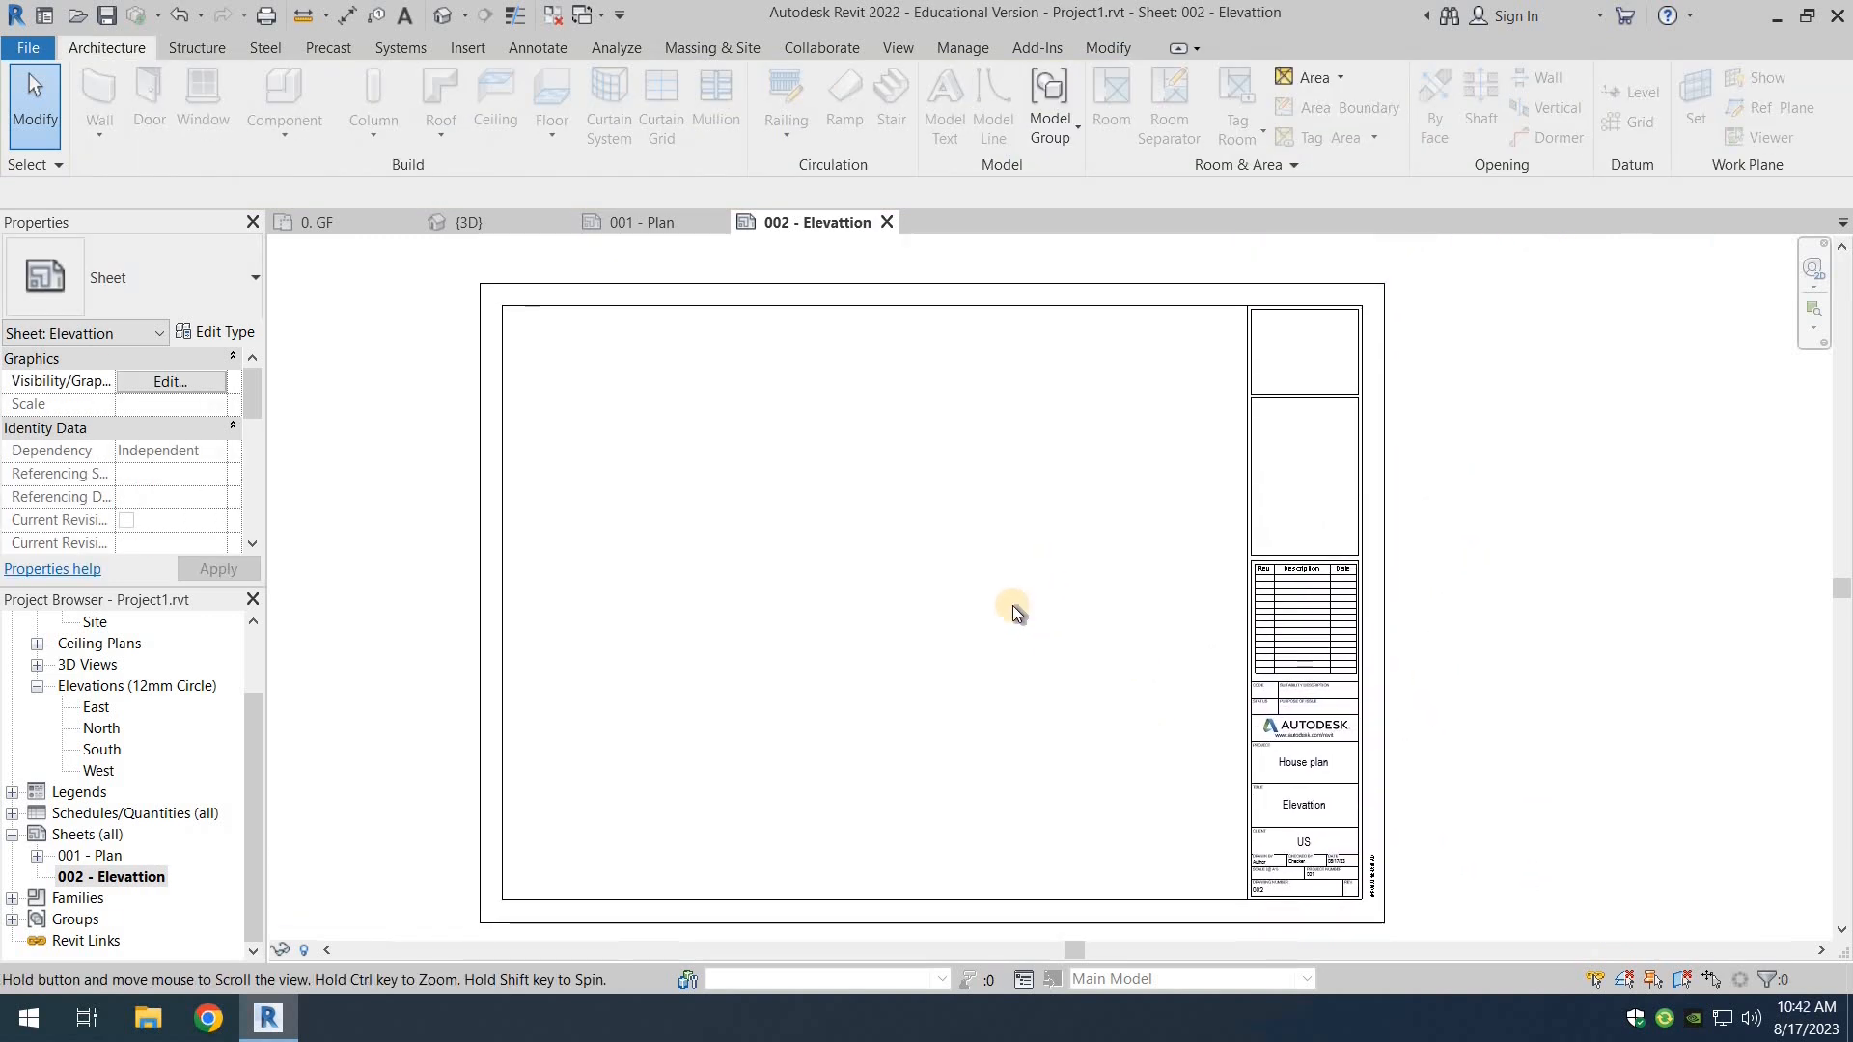
# Step: Place the East elevation in the upper left of the sheet and shorten its view title line
pyautogui.moveTo(93, 708); pyautogui.dragTo(681, 471)
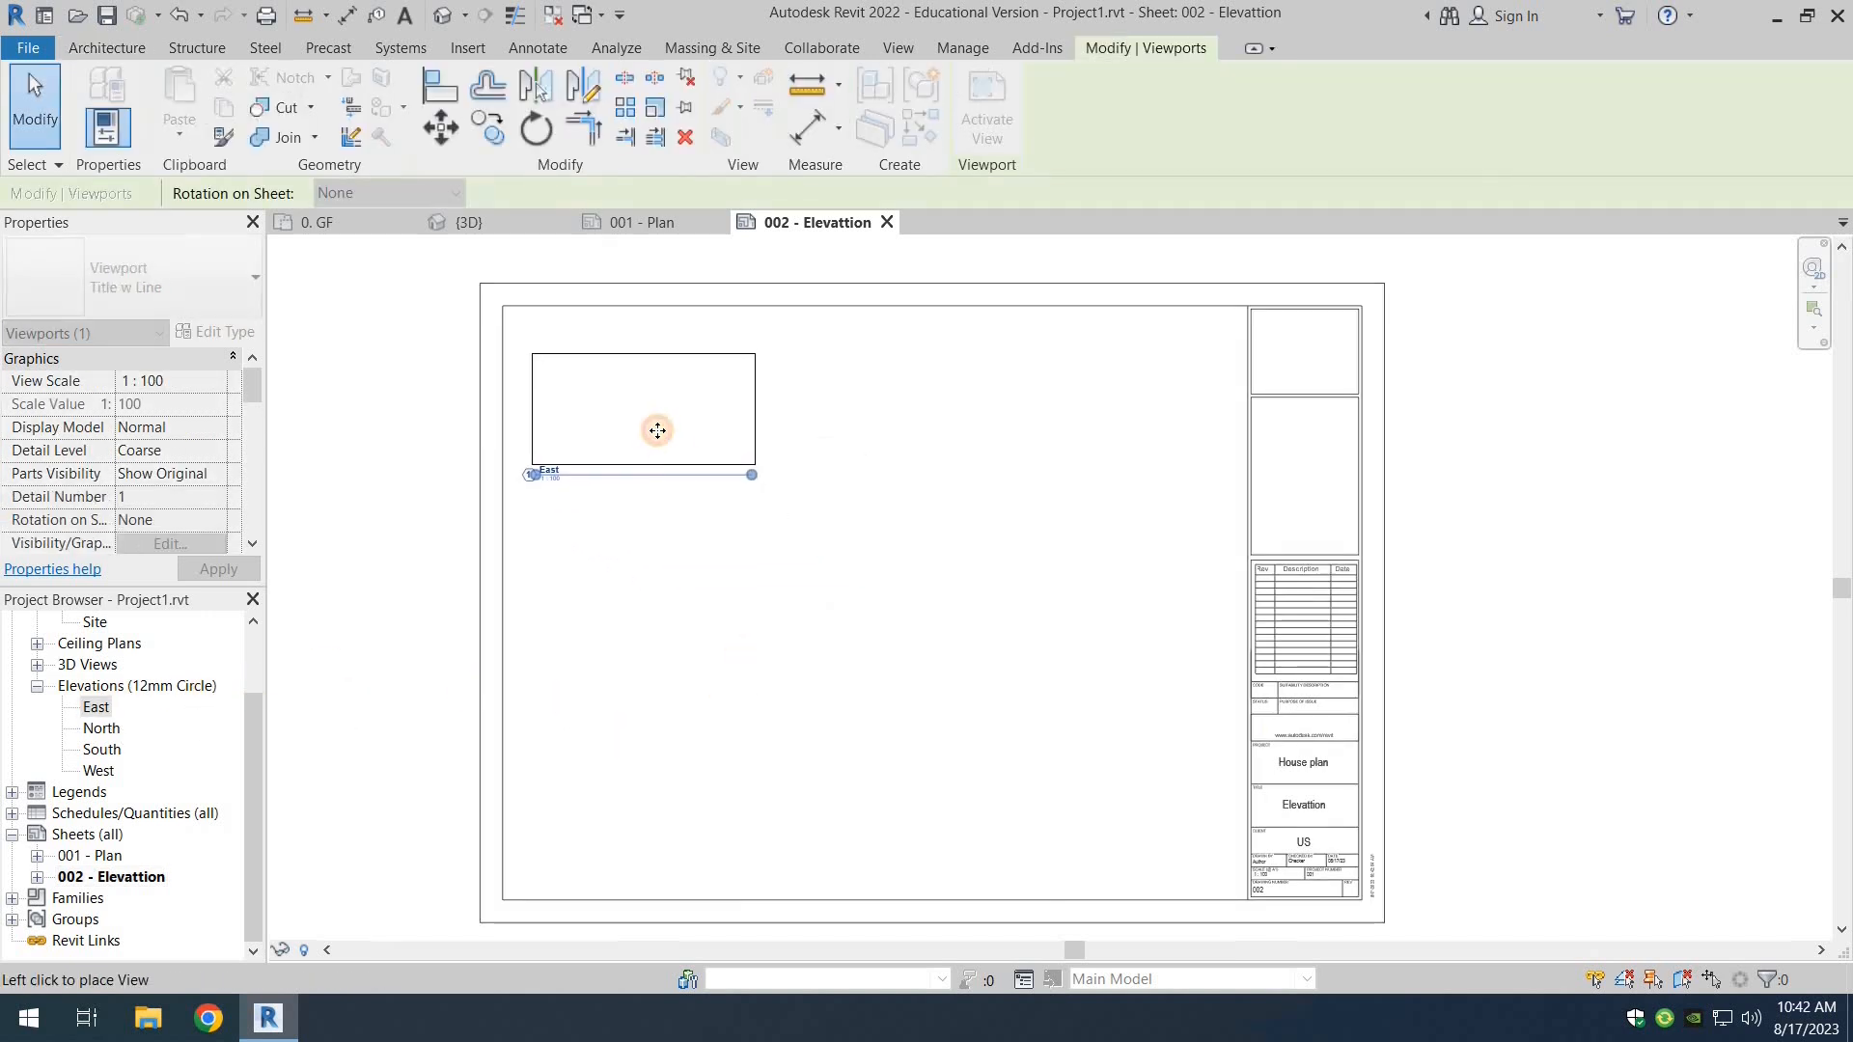
pyautogui.click(651, 427)
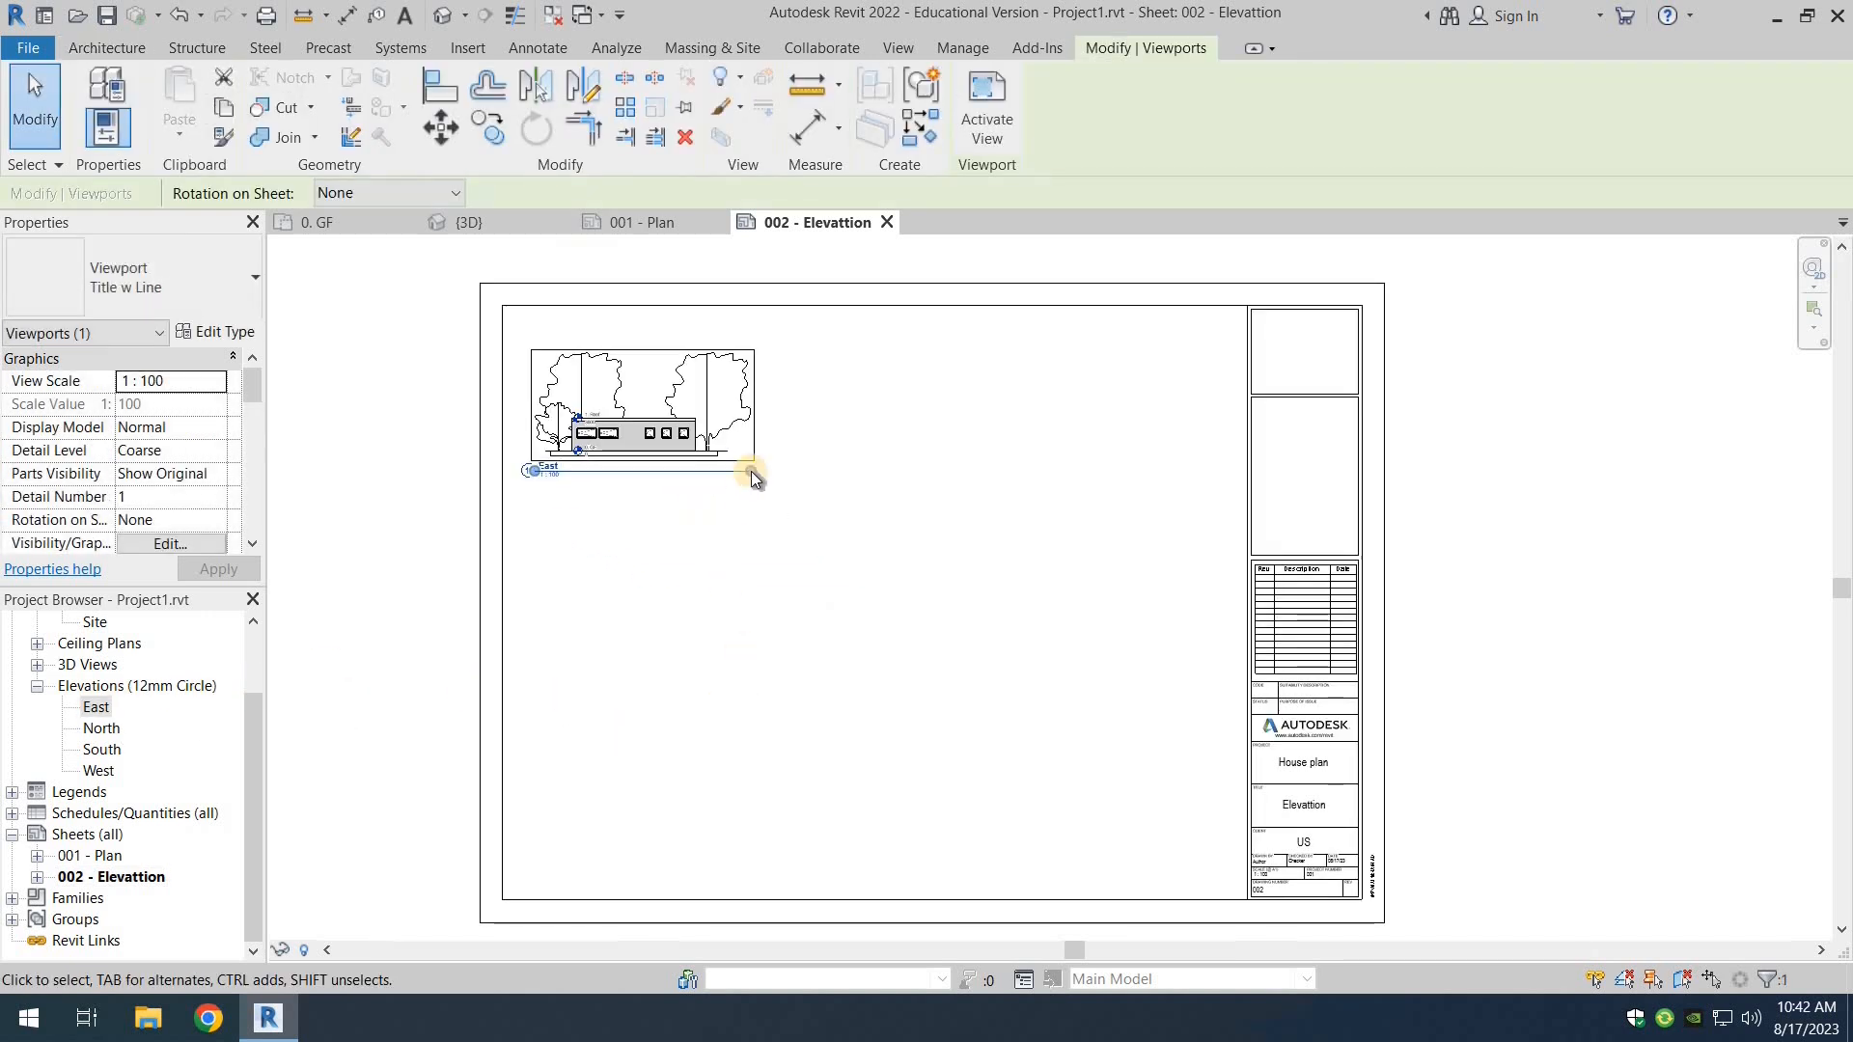
pyautogui.moveTo(755, 480); pyautogui.dragTo(585, 521)
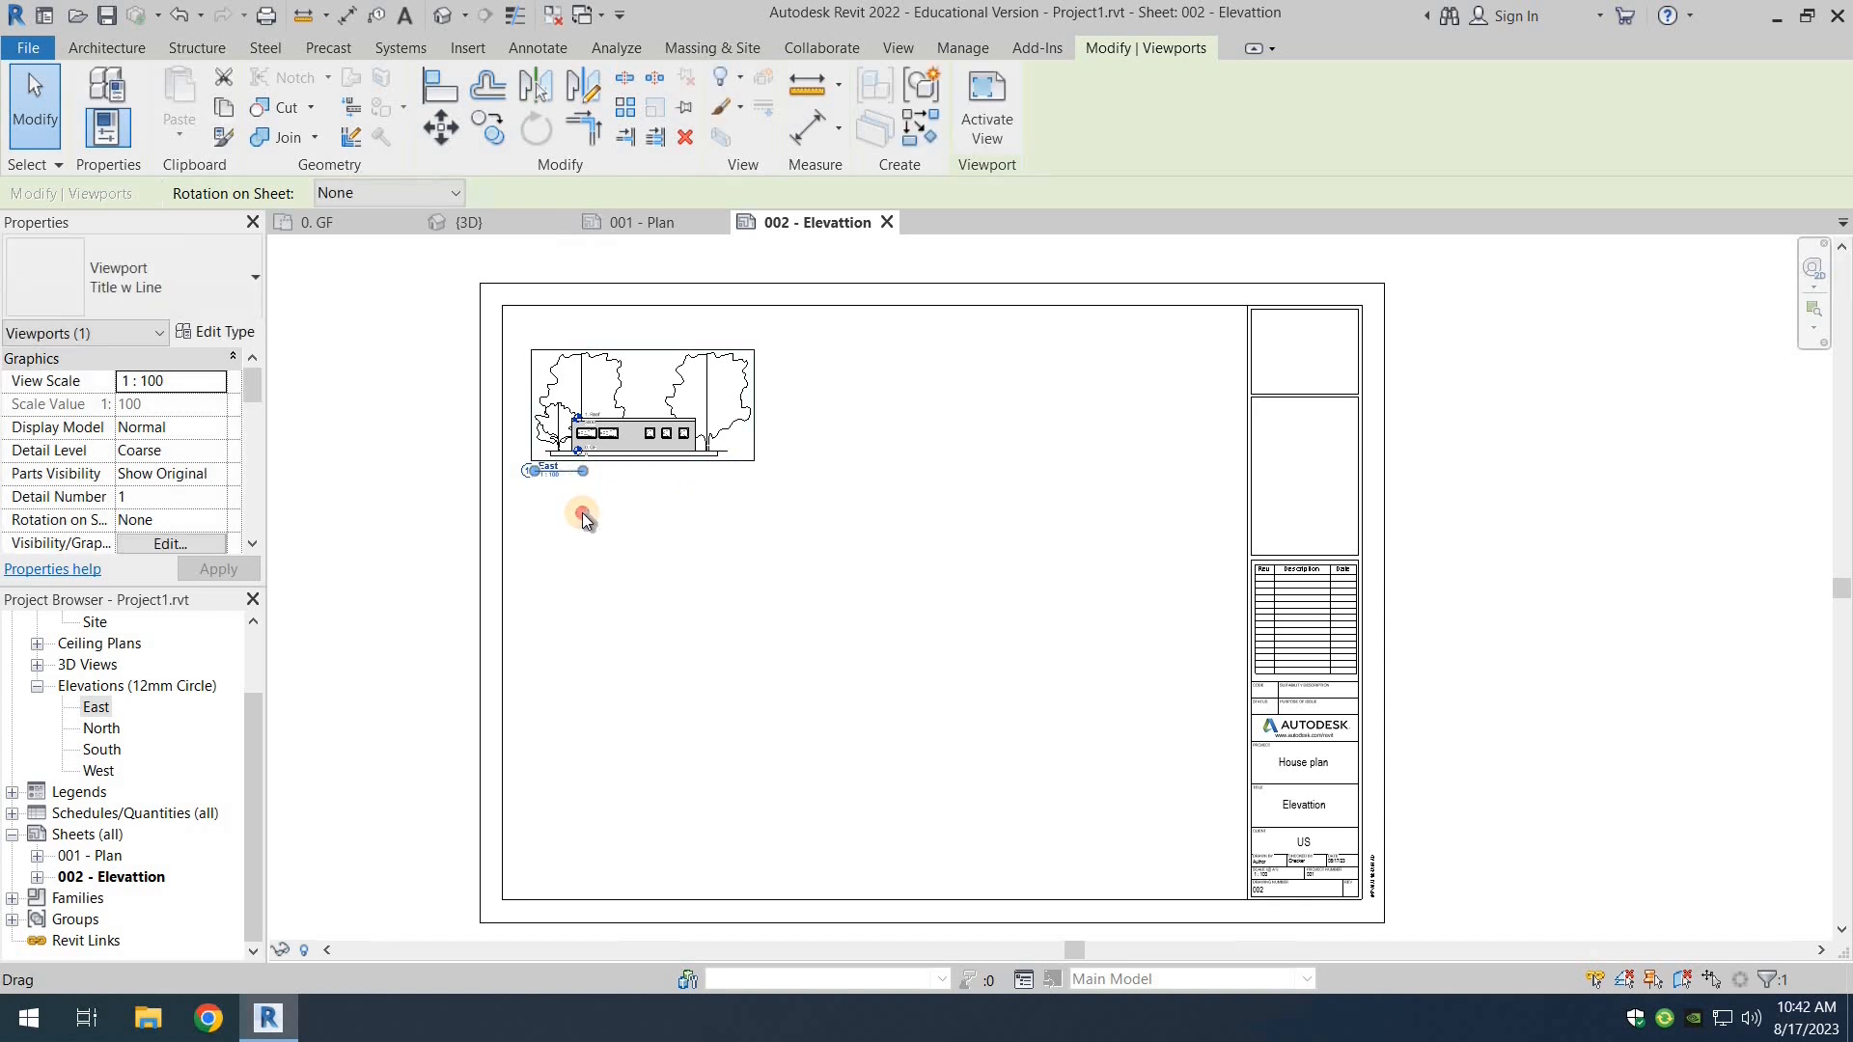
pyautogui.click(605, 500)
# Step: Activate the East elevation viewport, set its view scale to 1:50 and deactivate it
pyautogui.scroll(2, 696, 451)
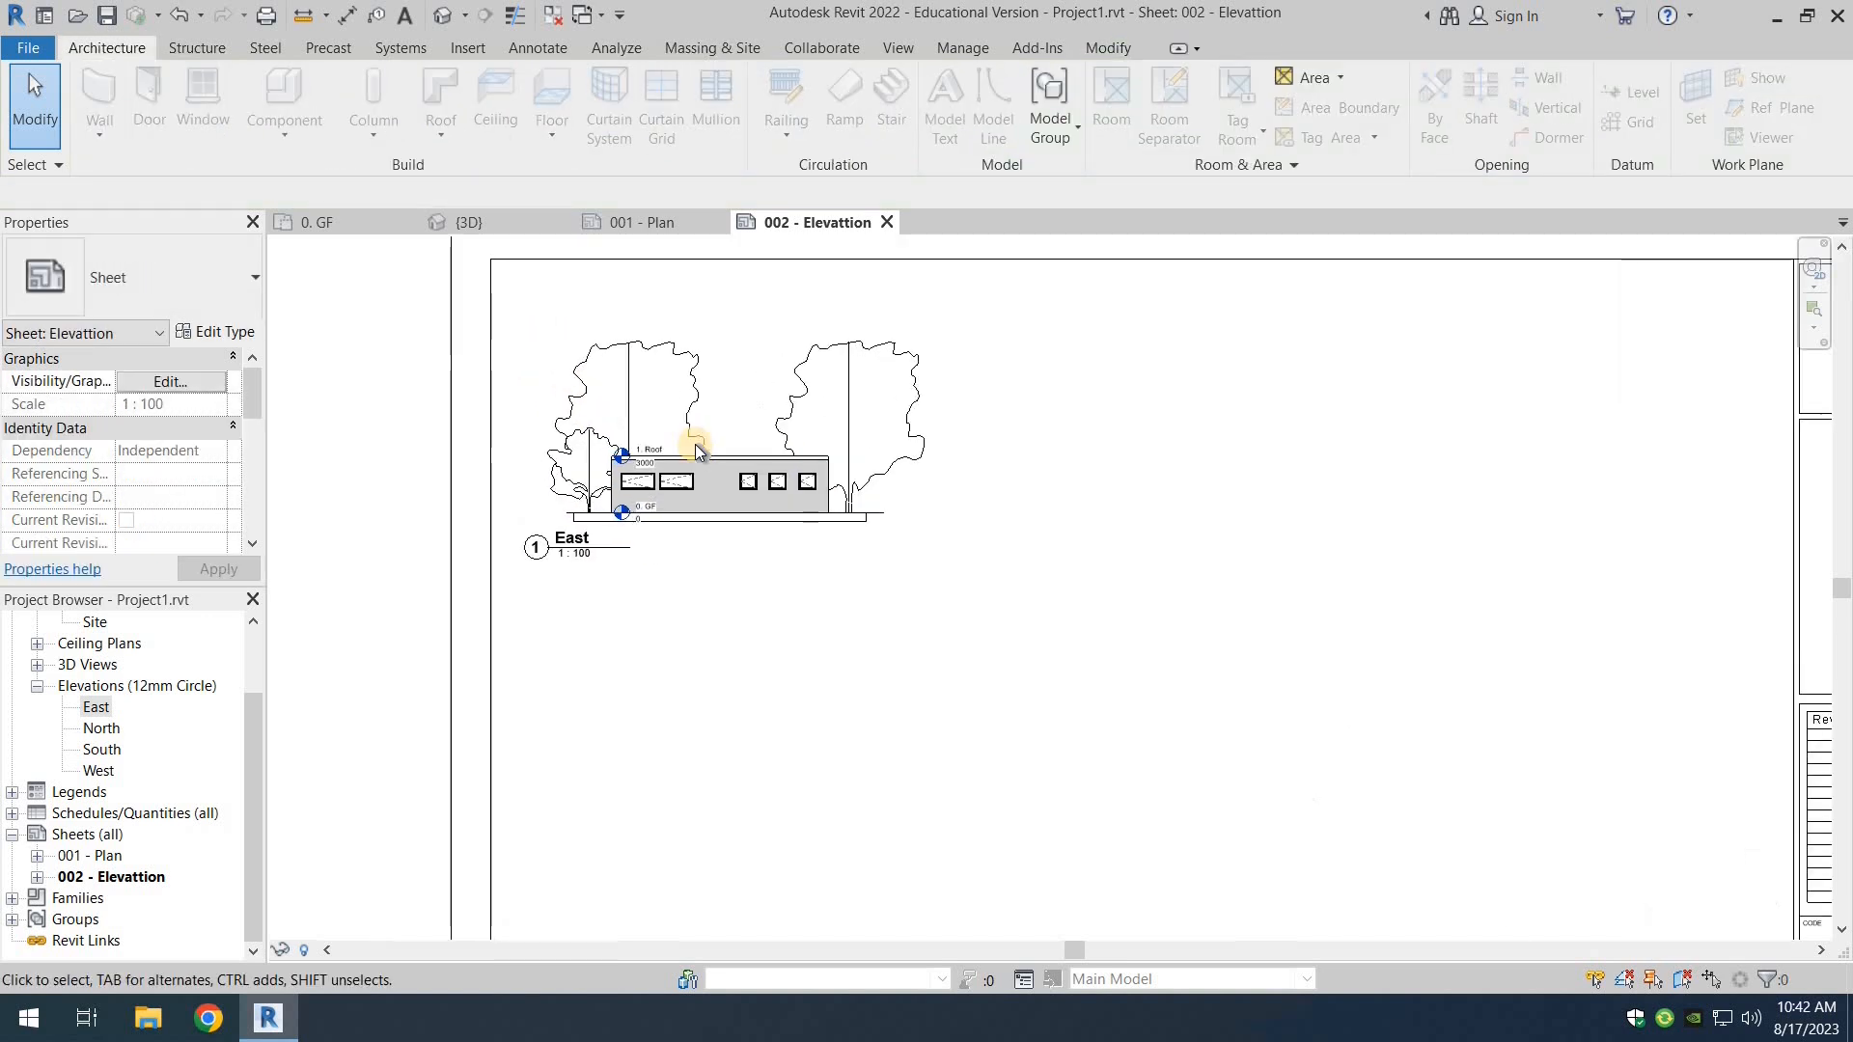
pyautogui.click(697, 450)
pyautogui.doubleClick(697, 451)
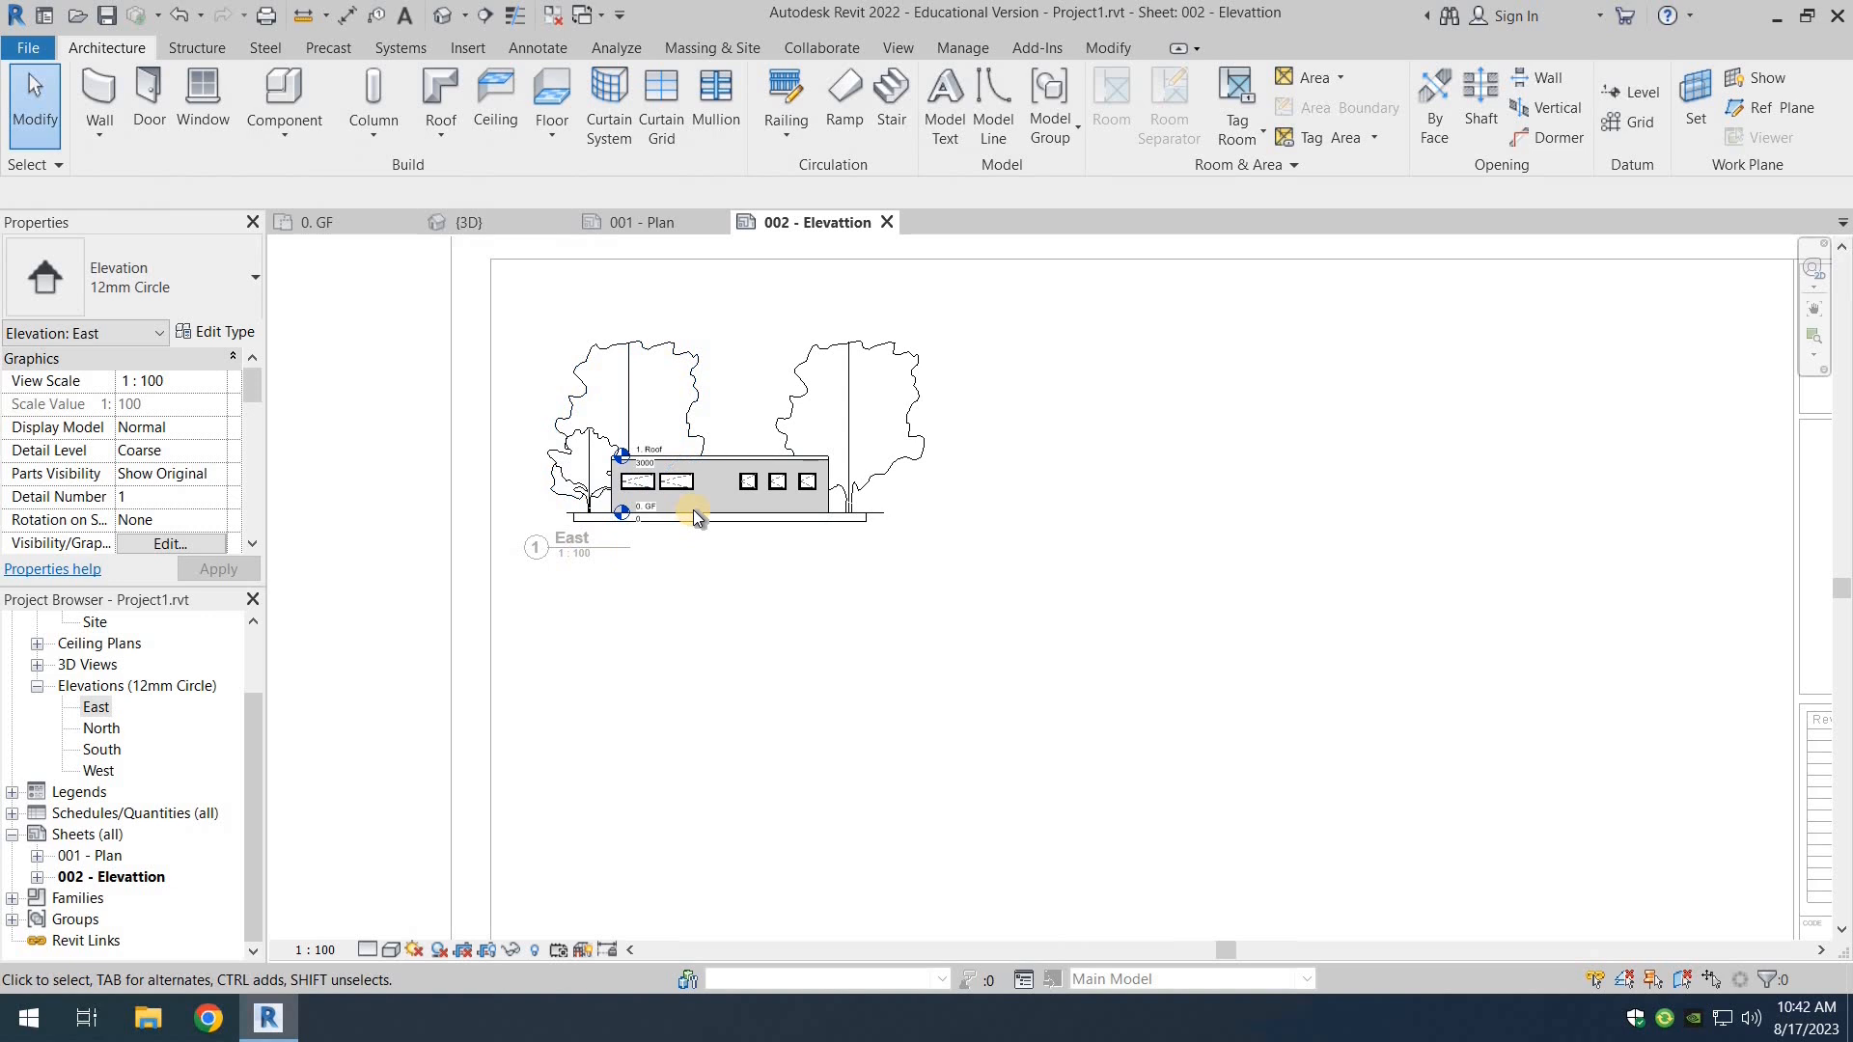
pyautogui.click(315, 950)
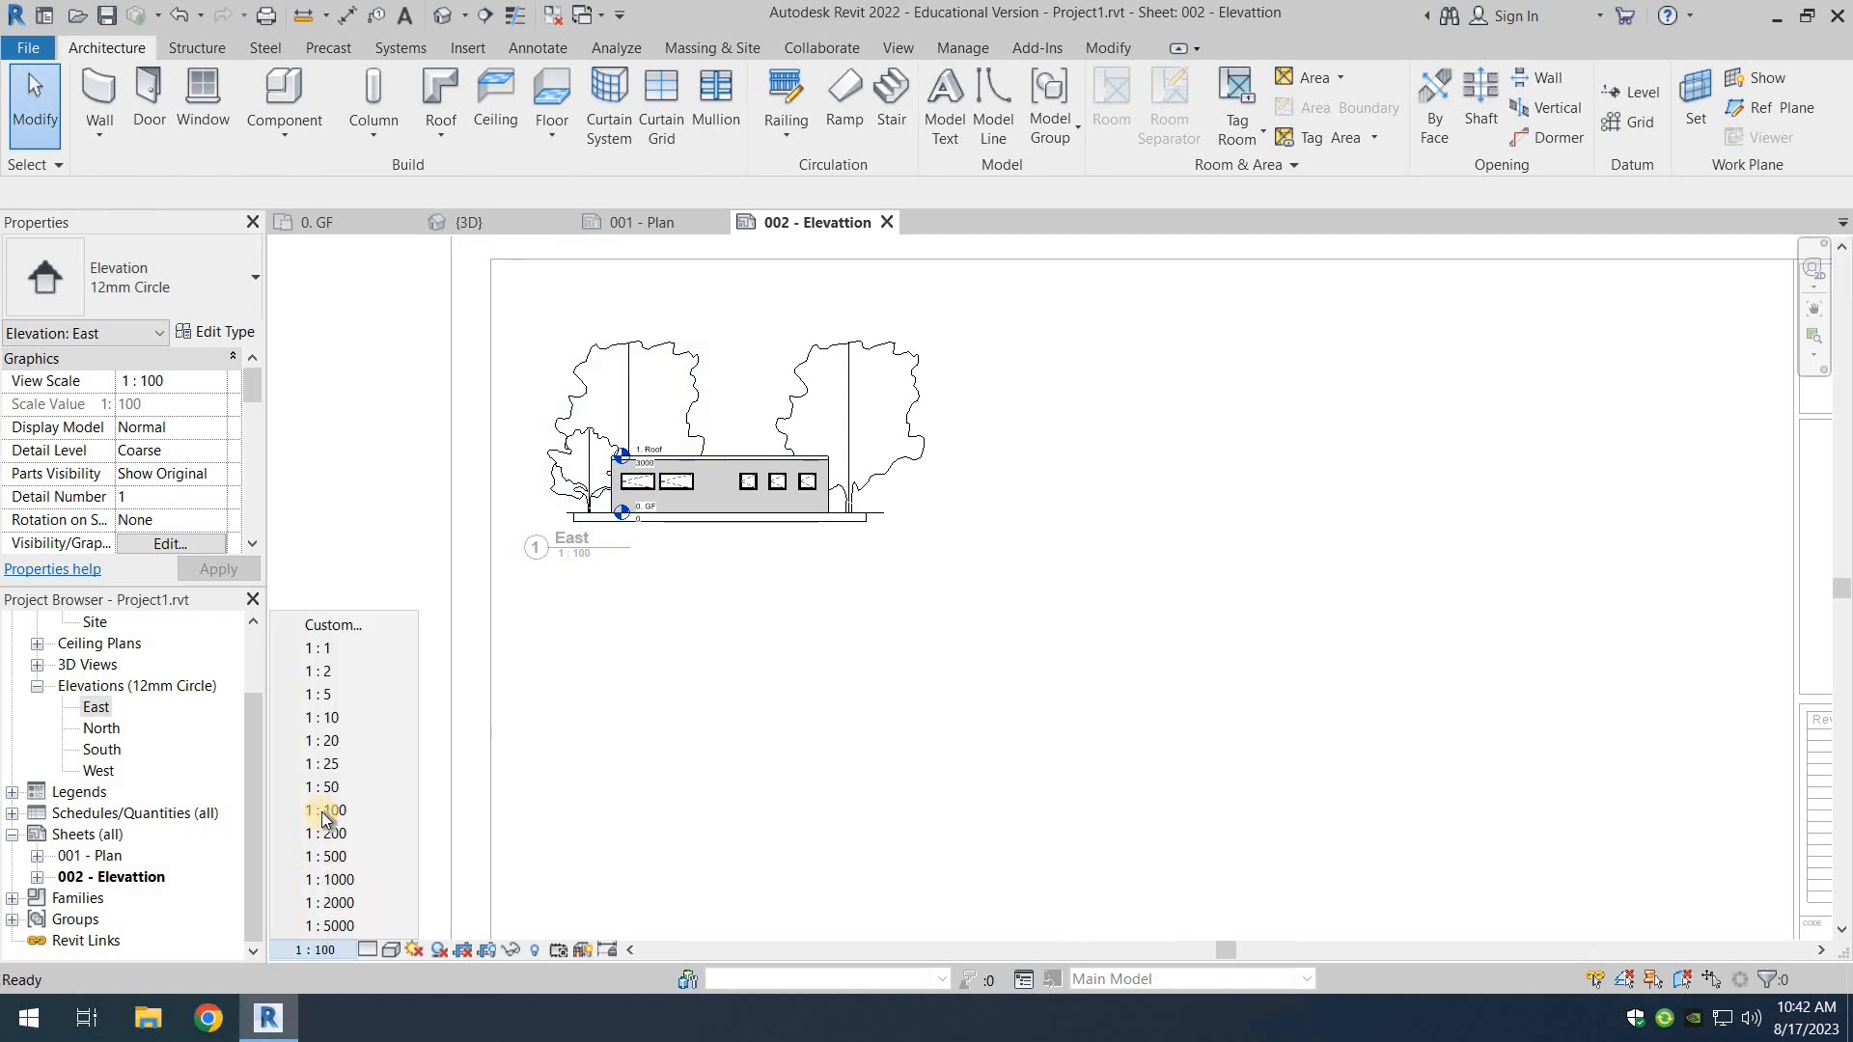
pyautogui.click(407, 788)
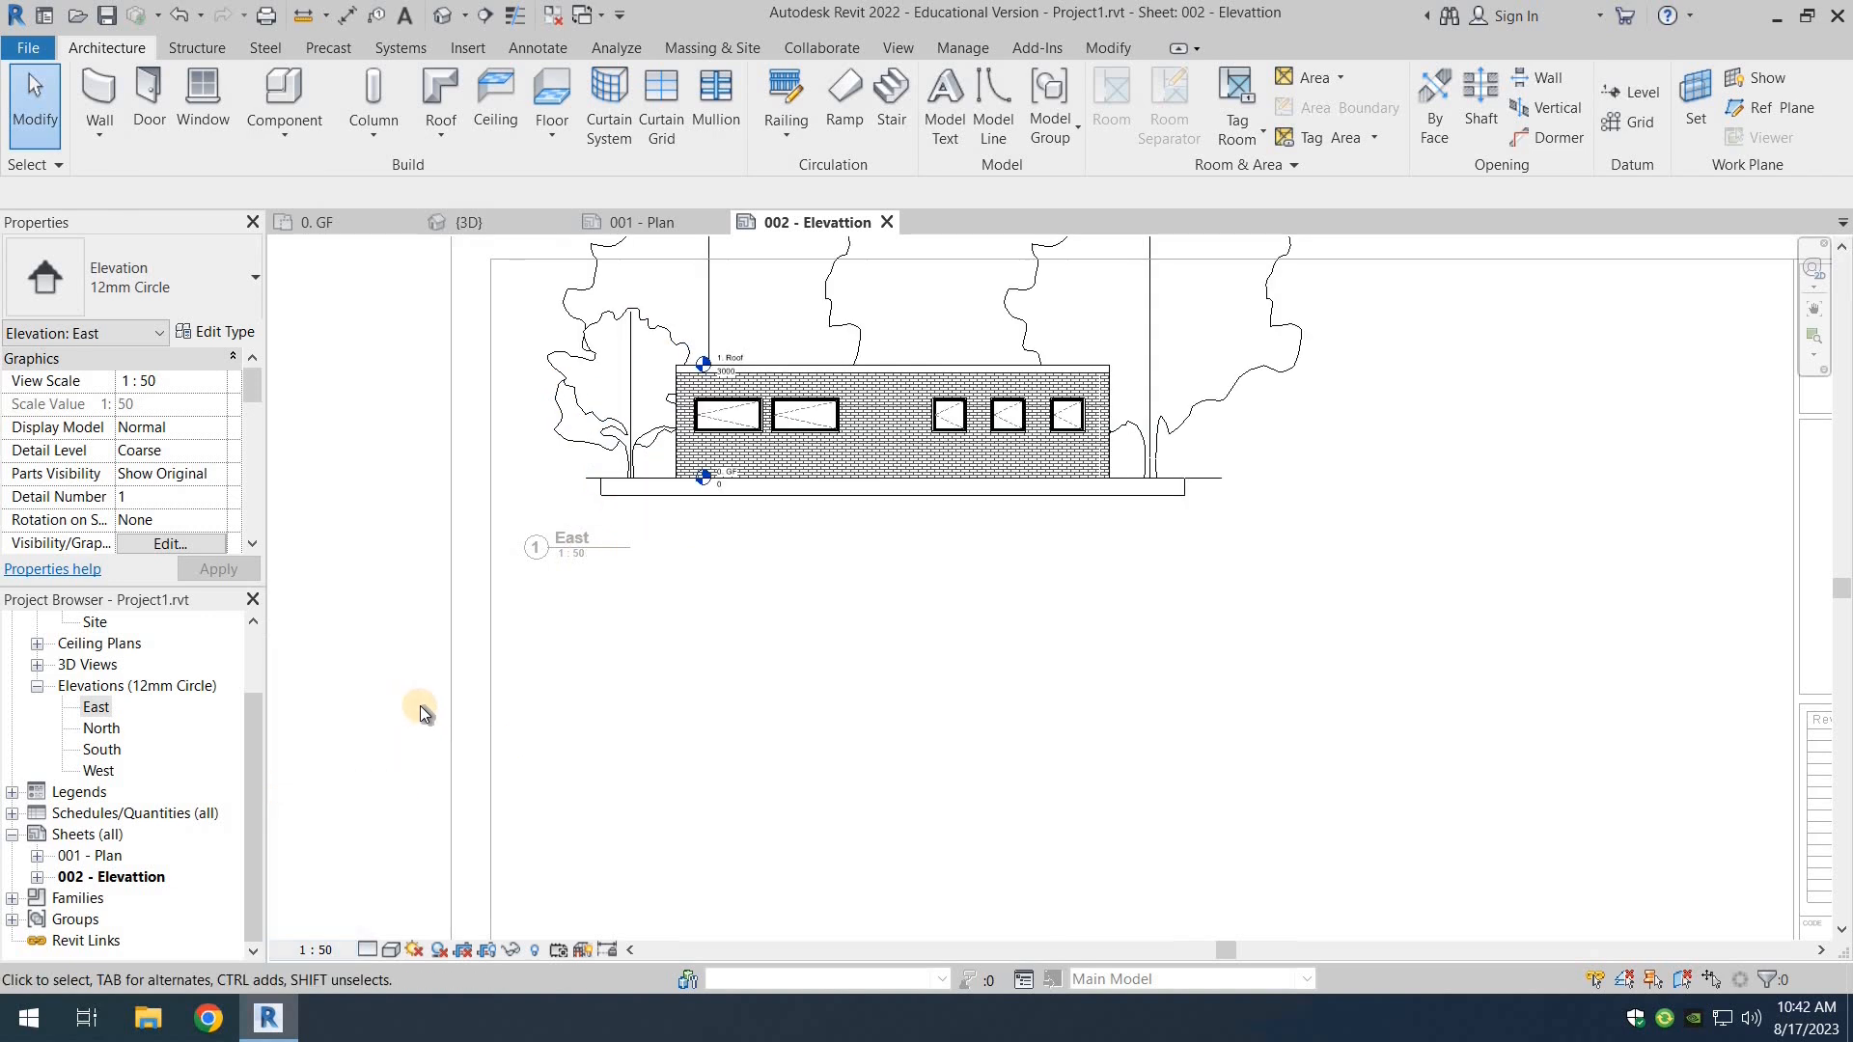
pyautogui.scroll(-2, 579, 670)
pyautogui.moveTo(642, 585); pyautogui.dragTo(743, 497, button='middle')
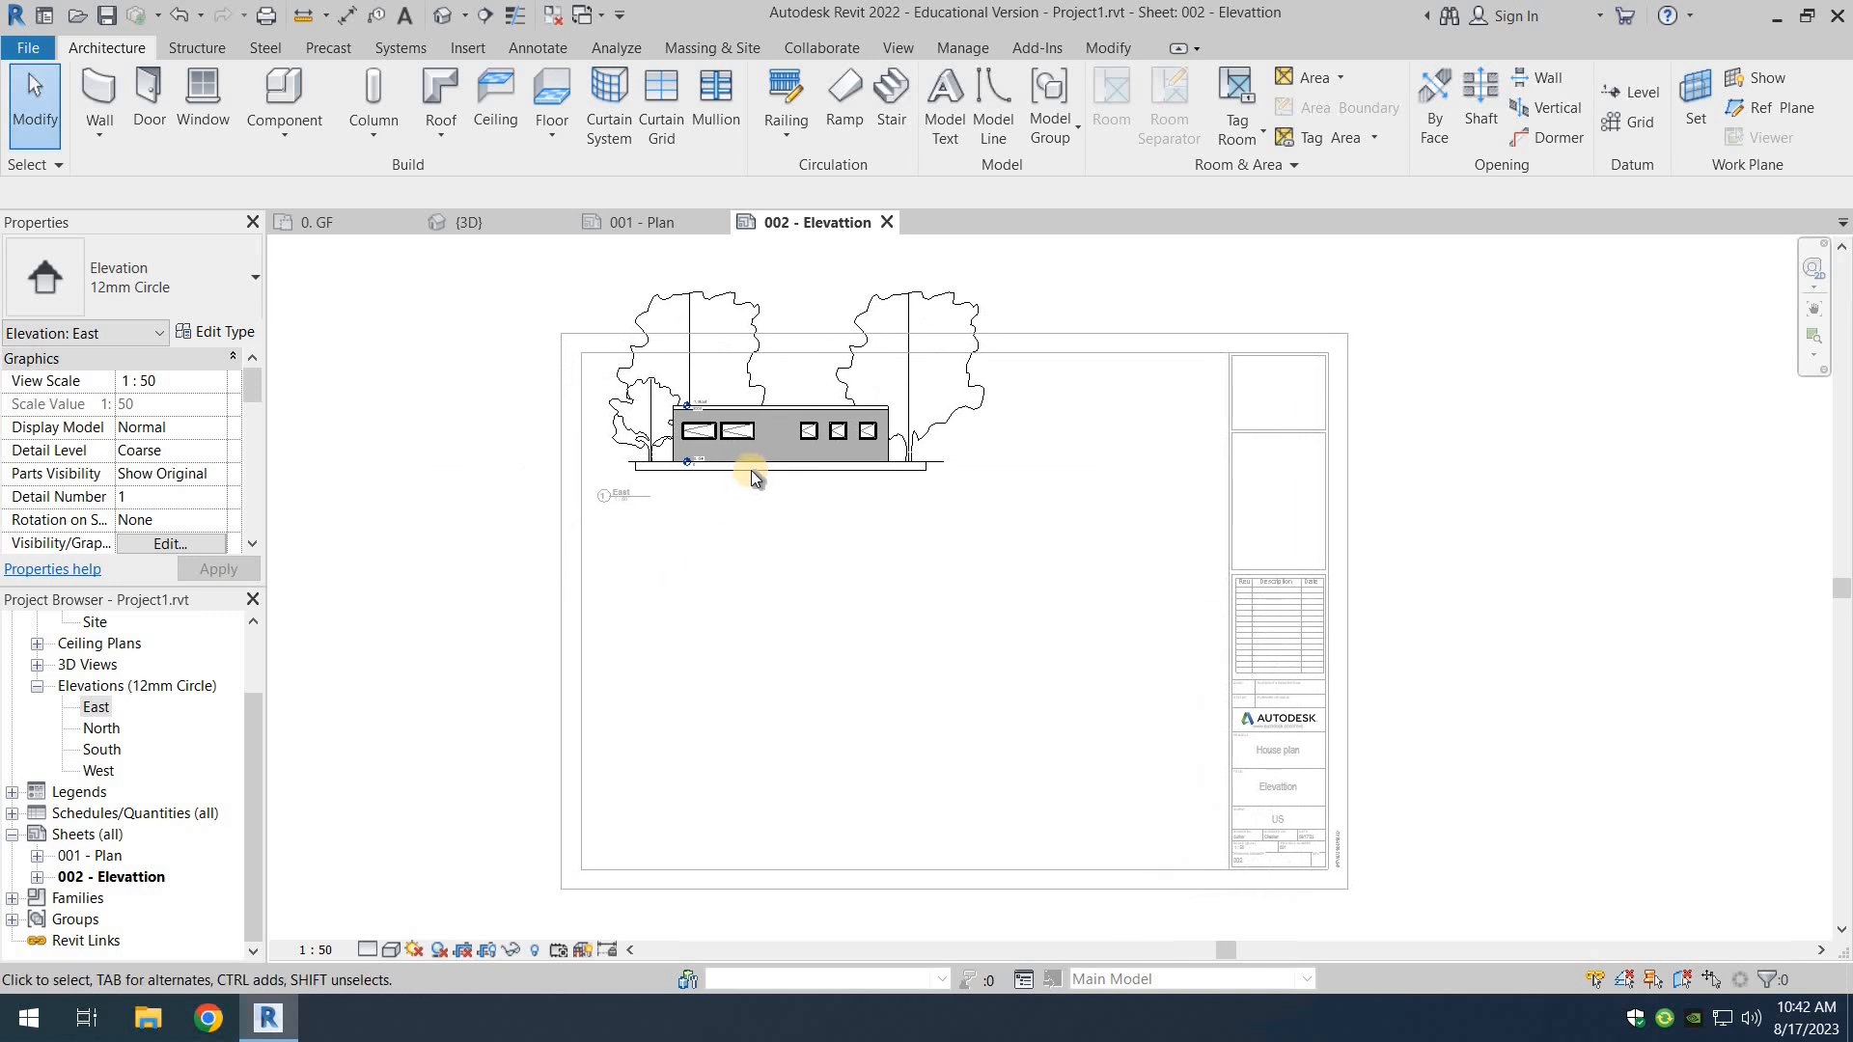
pyautogui.click(446, 402)
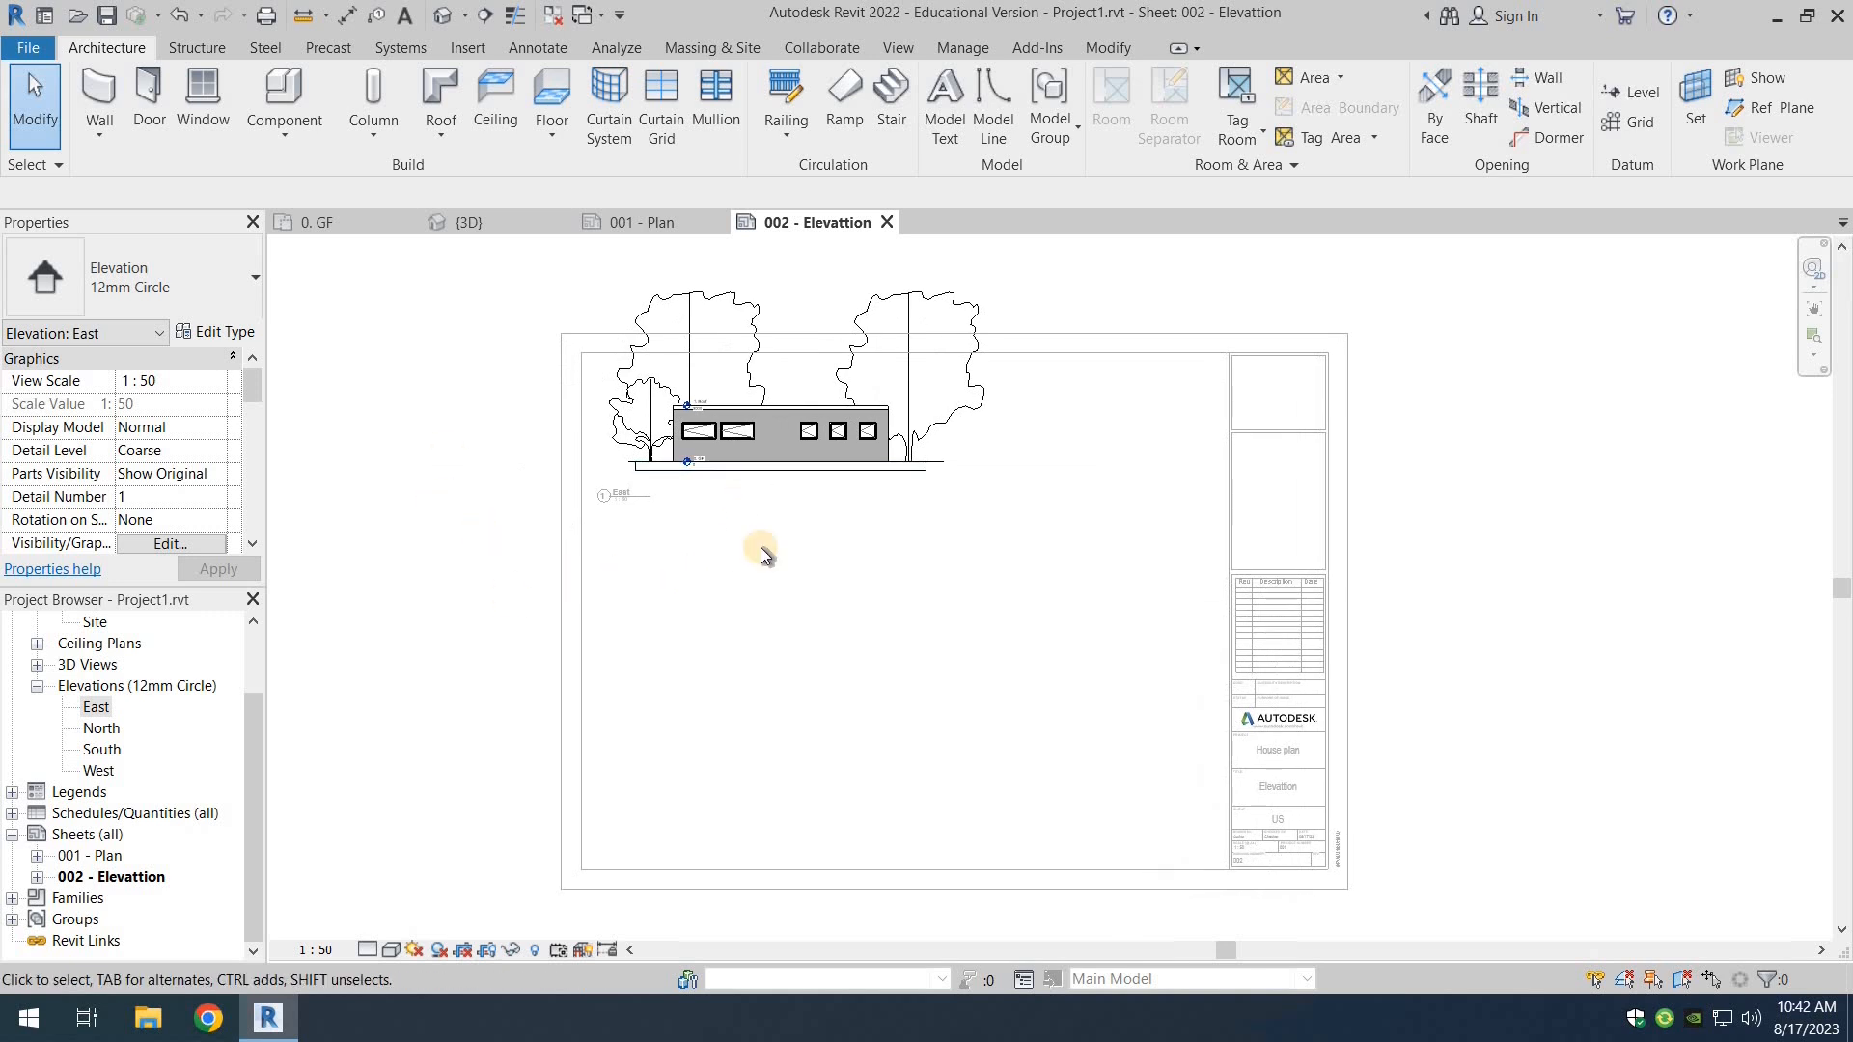
# Step: Move the East elevation viewport down so it sits inside the sheet's border
pyautogui.click(811, 494)
pyautogui.moveTo(811, 494); pyautogui.dragTo(801, 558)
pyautogui.click(801, 594)
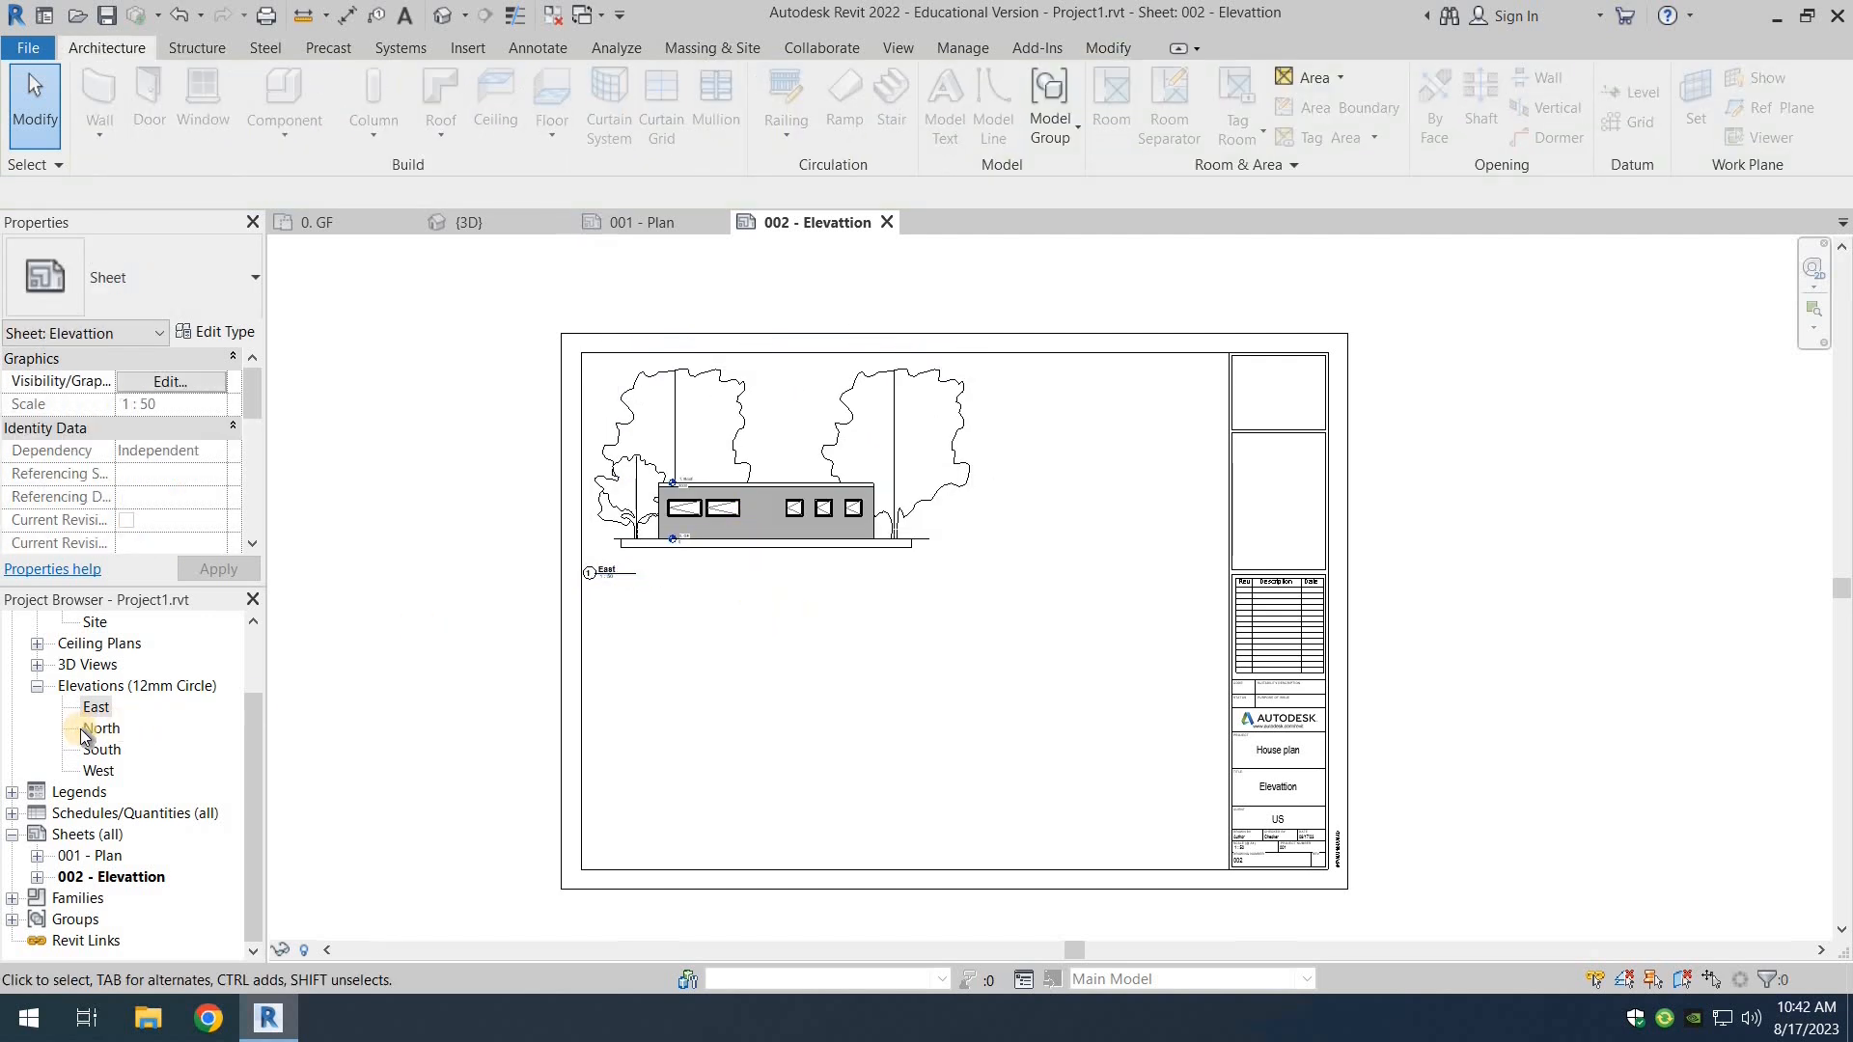
# Step: Place the North elevation below the East elevation and shorten its view title line
pyautogui.moveTo(101, 728); pyautogui.dragTo(807, 701)
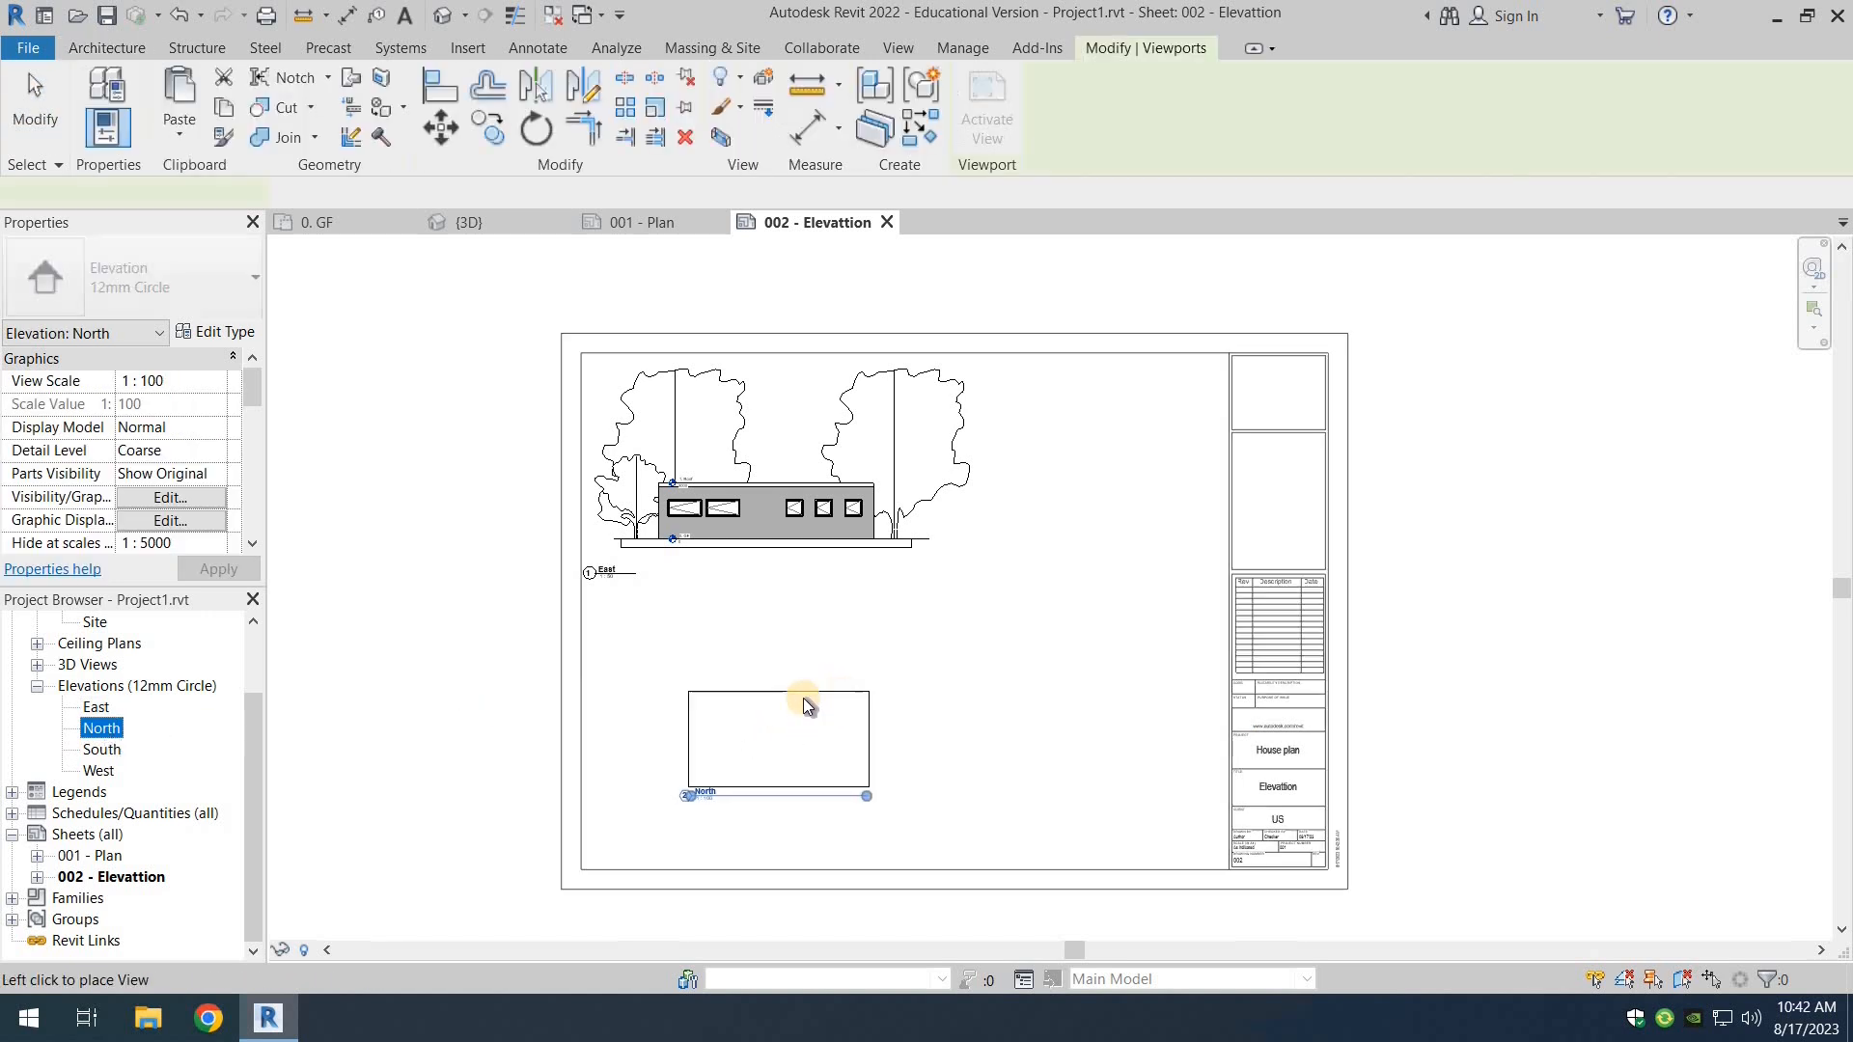
pyautogui.click(756, 706)
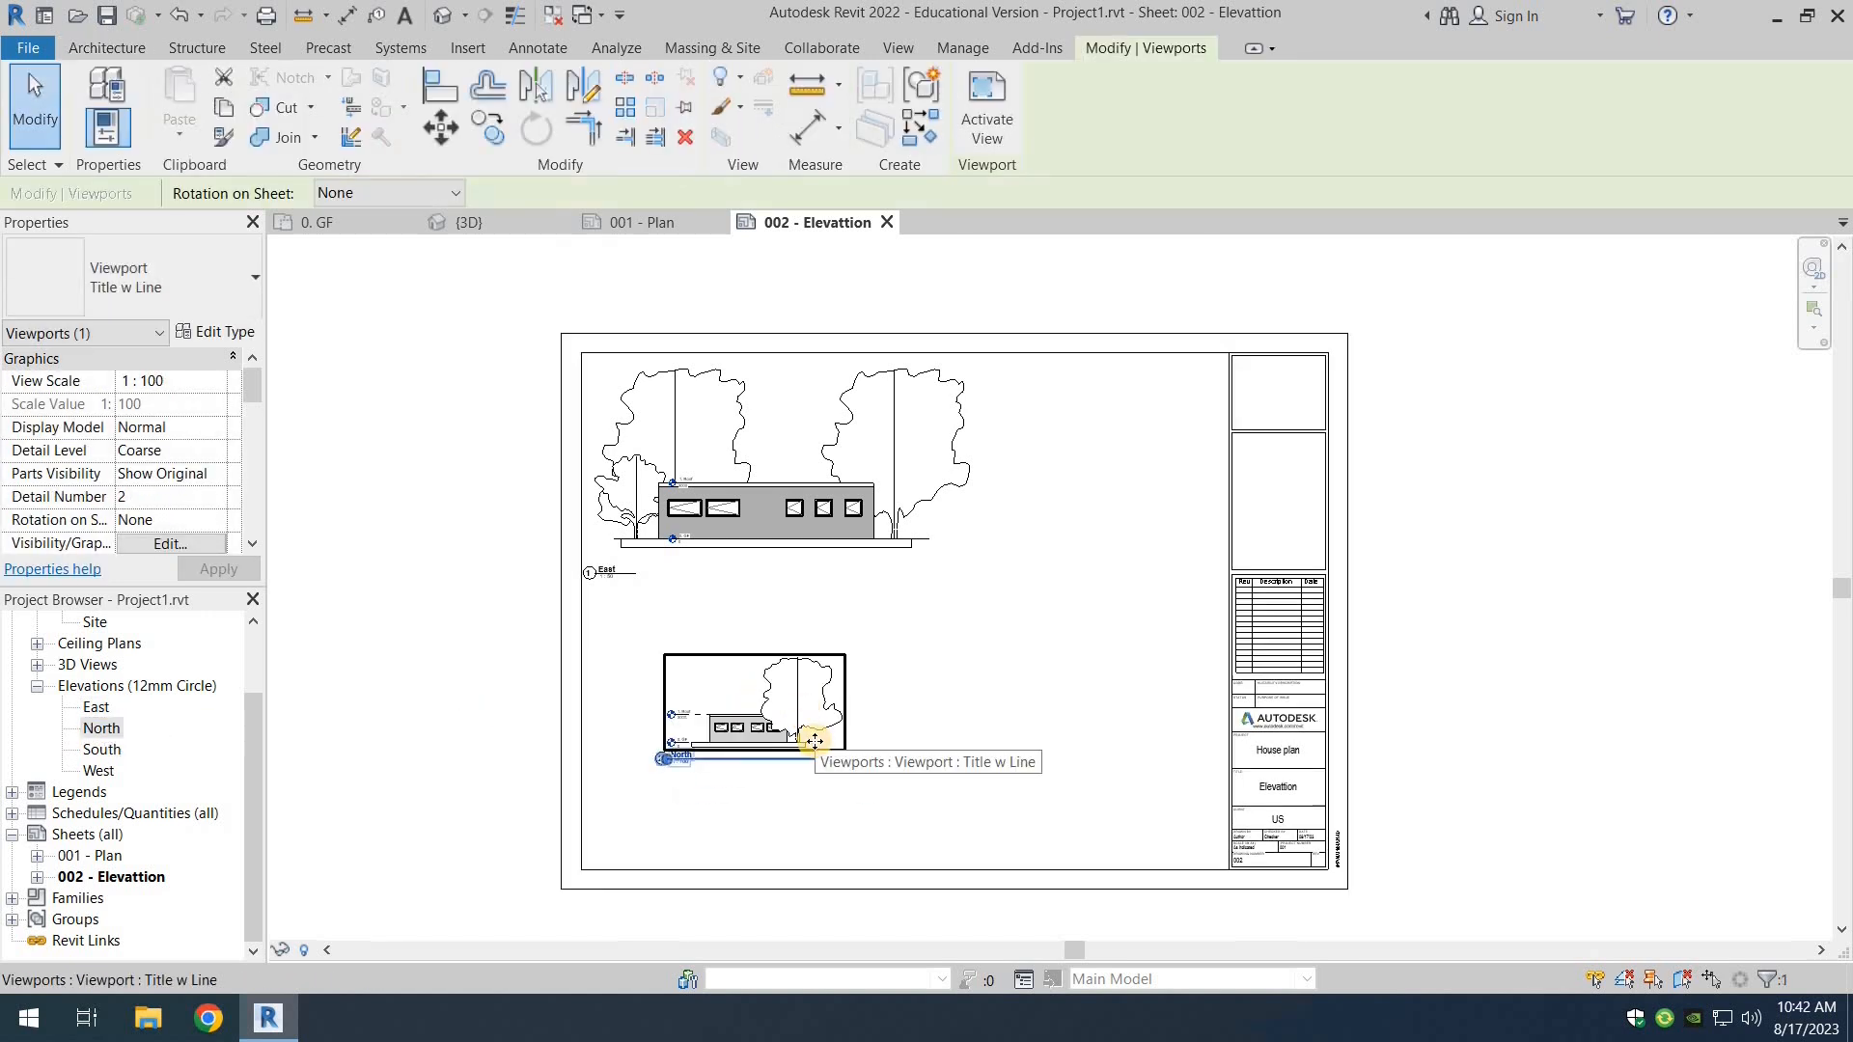
pyautogui.moveTo(840, 763); pyautogui.dragTo(709, 762)
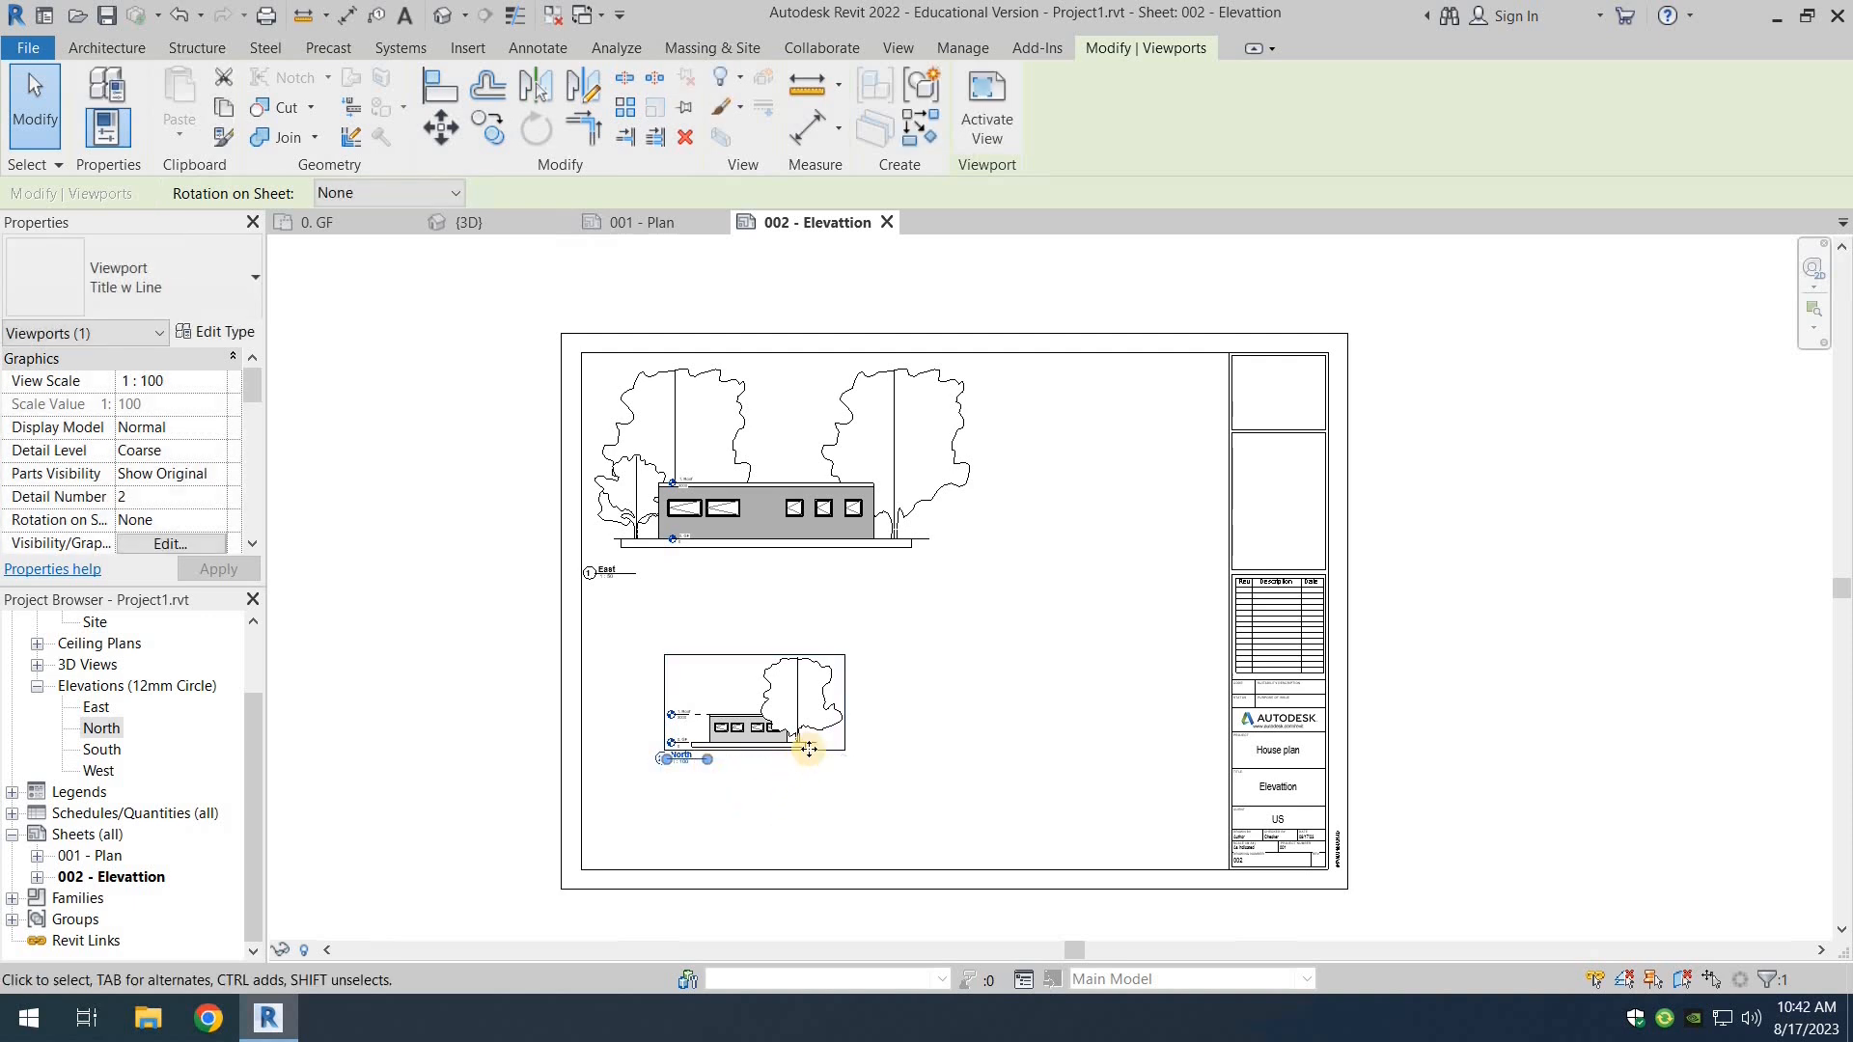
# Step: Activate the North elevation viewport, set its view scale to 1:50 and deactivate it
pyautogui.doubleClick(809, 749)
pyautogui.click(298, 948)
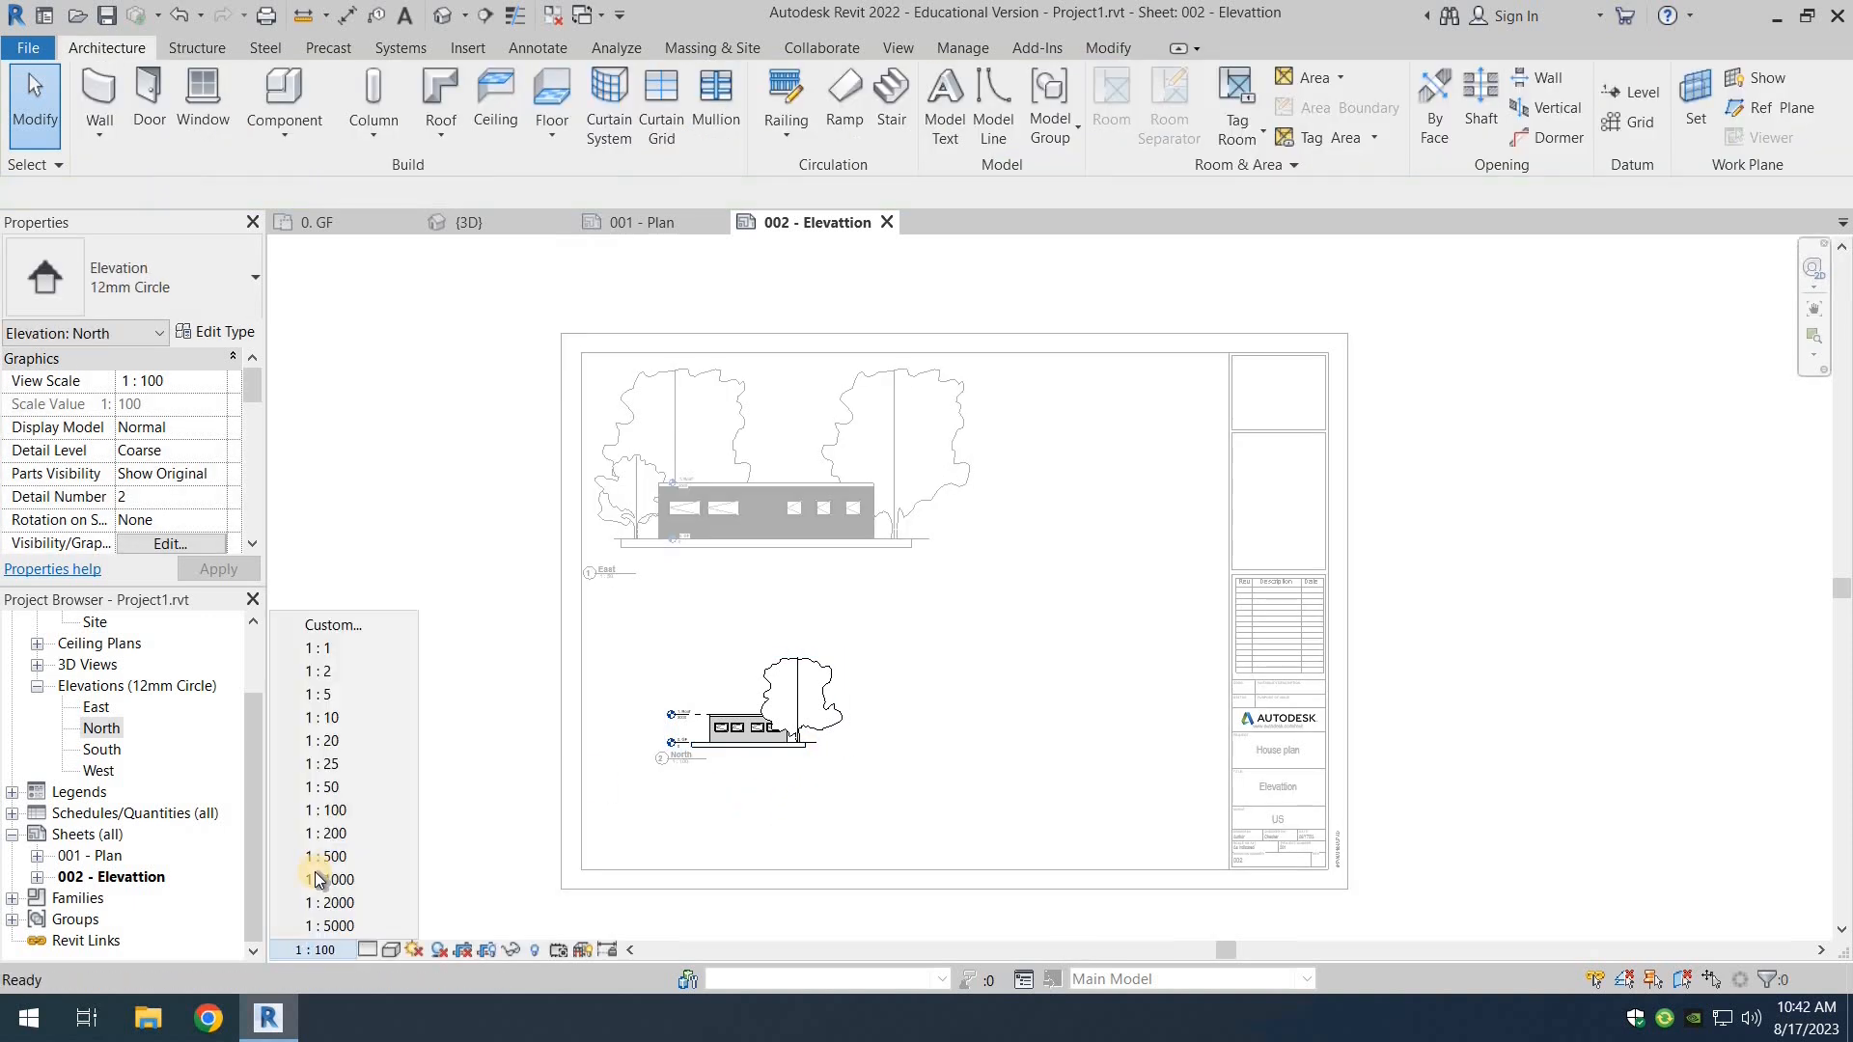
pyautogui.click(348, 789)
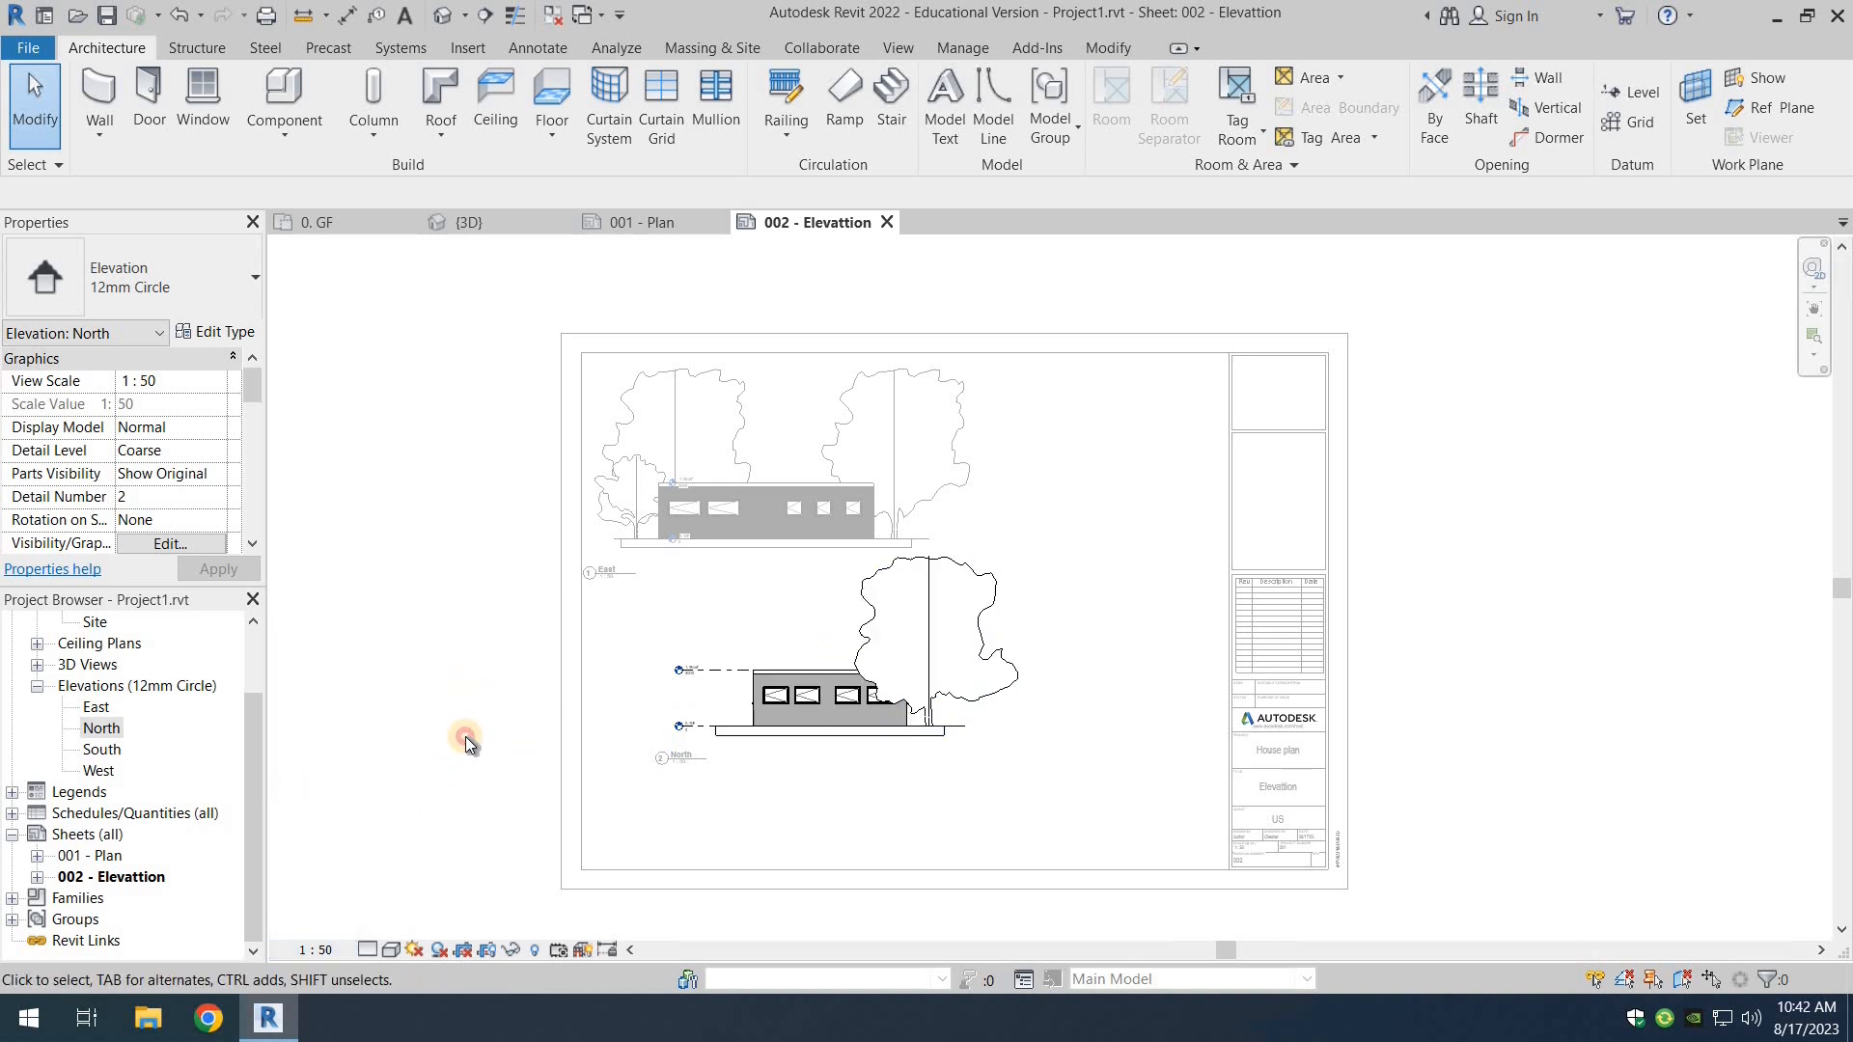
pyautogui.doubleClick(467, 737)
# Step: Move the North elevation viewport down and left so its title aligns with the East elevation's title
pyautogui.click(866, 745)
pyautogui.moveTo(897, 741); pyautogui.dragTo(820, 784)
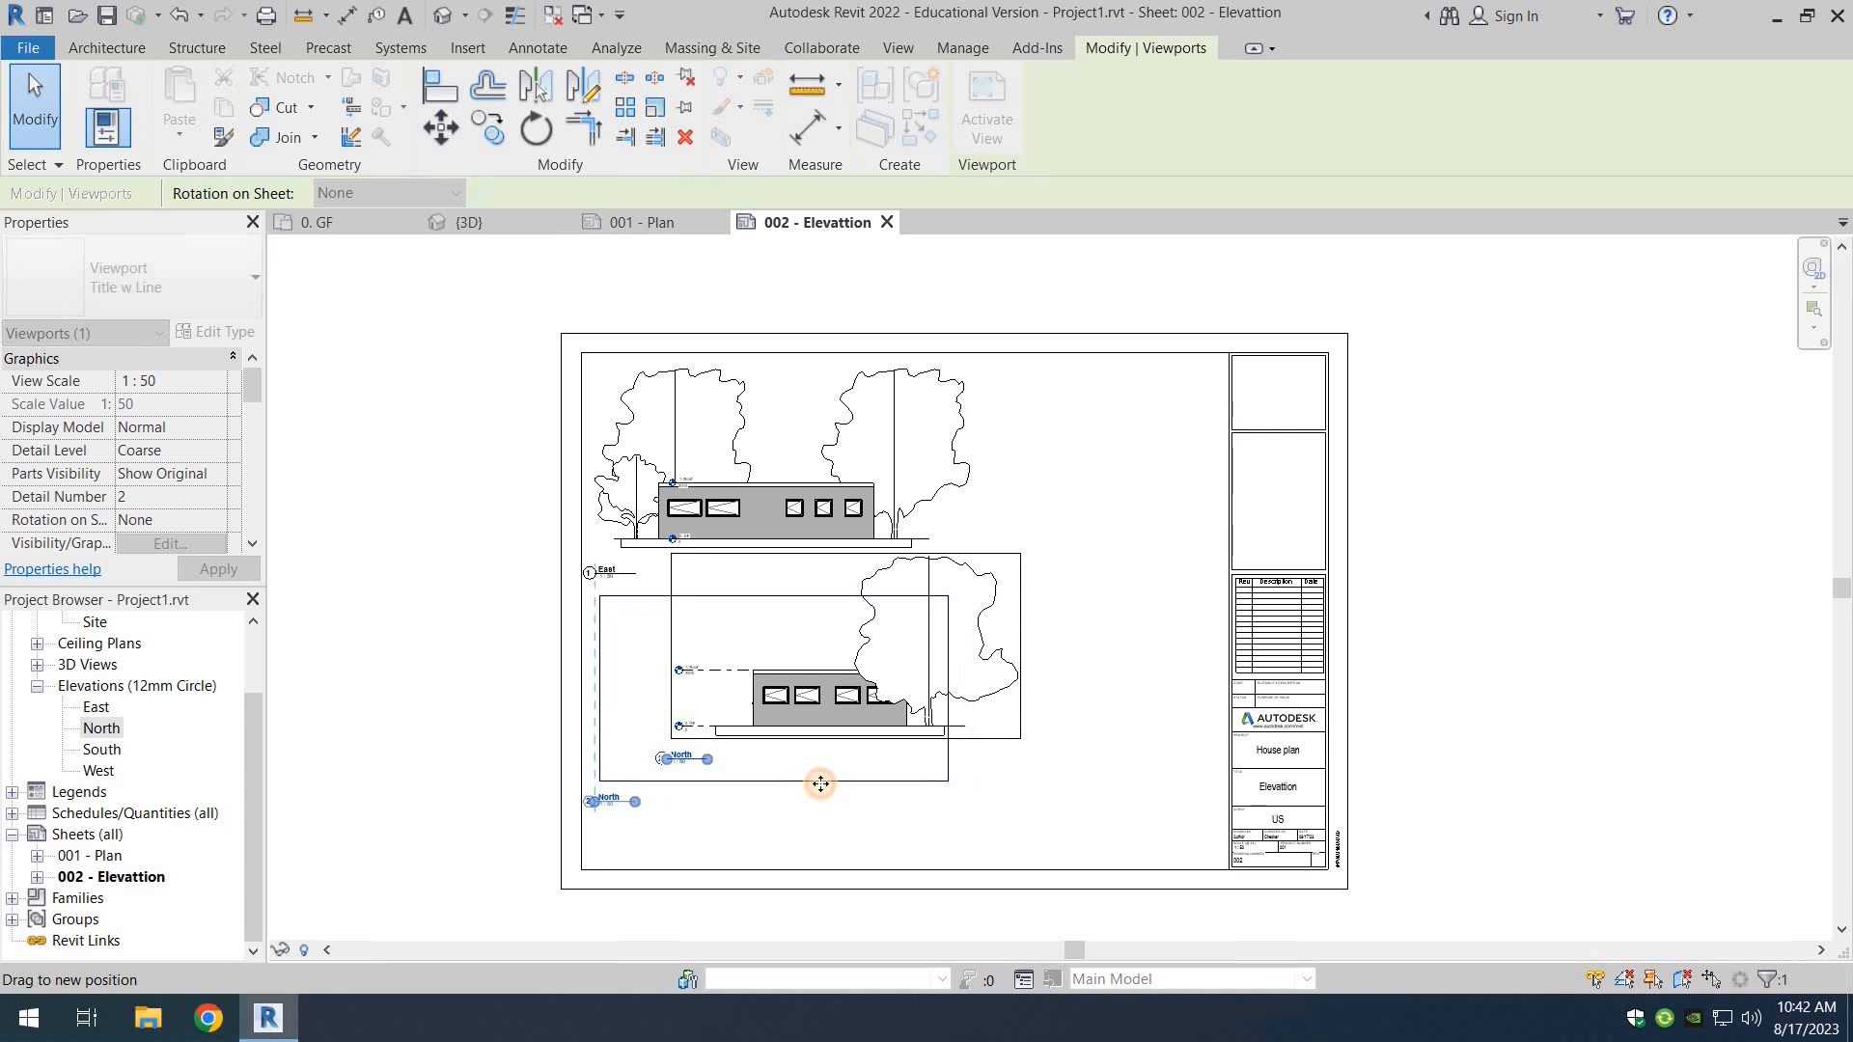
pyautogui.click(422, 715)
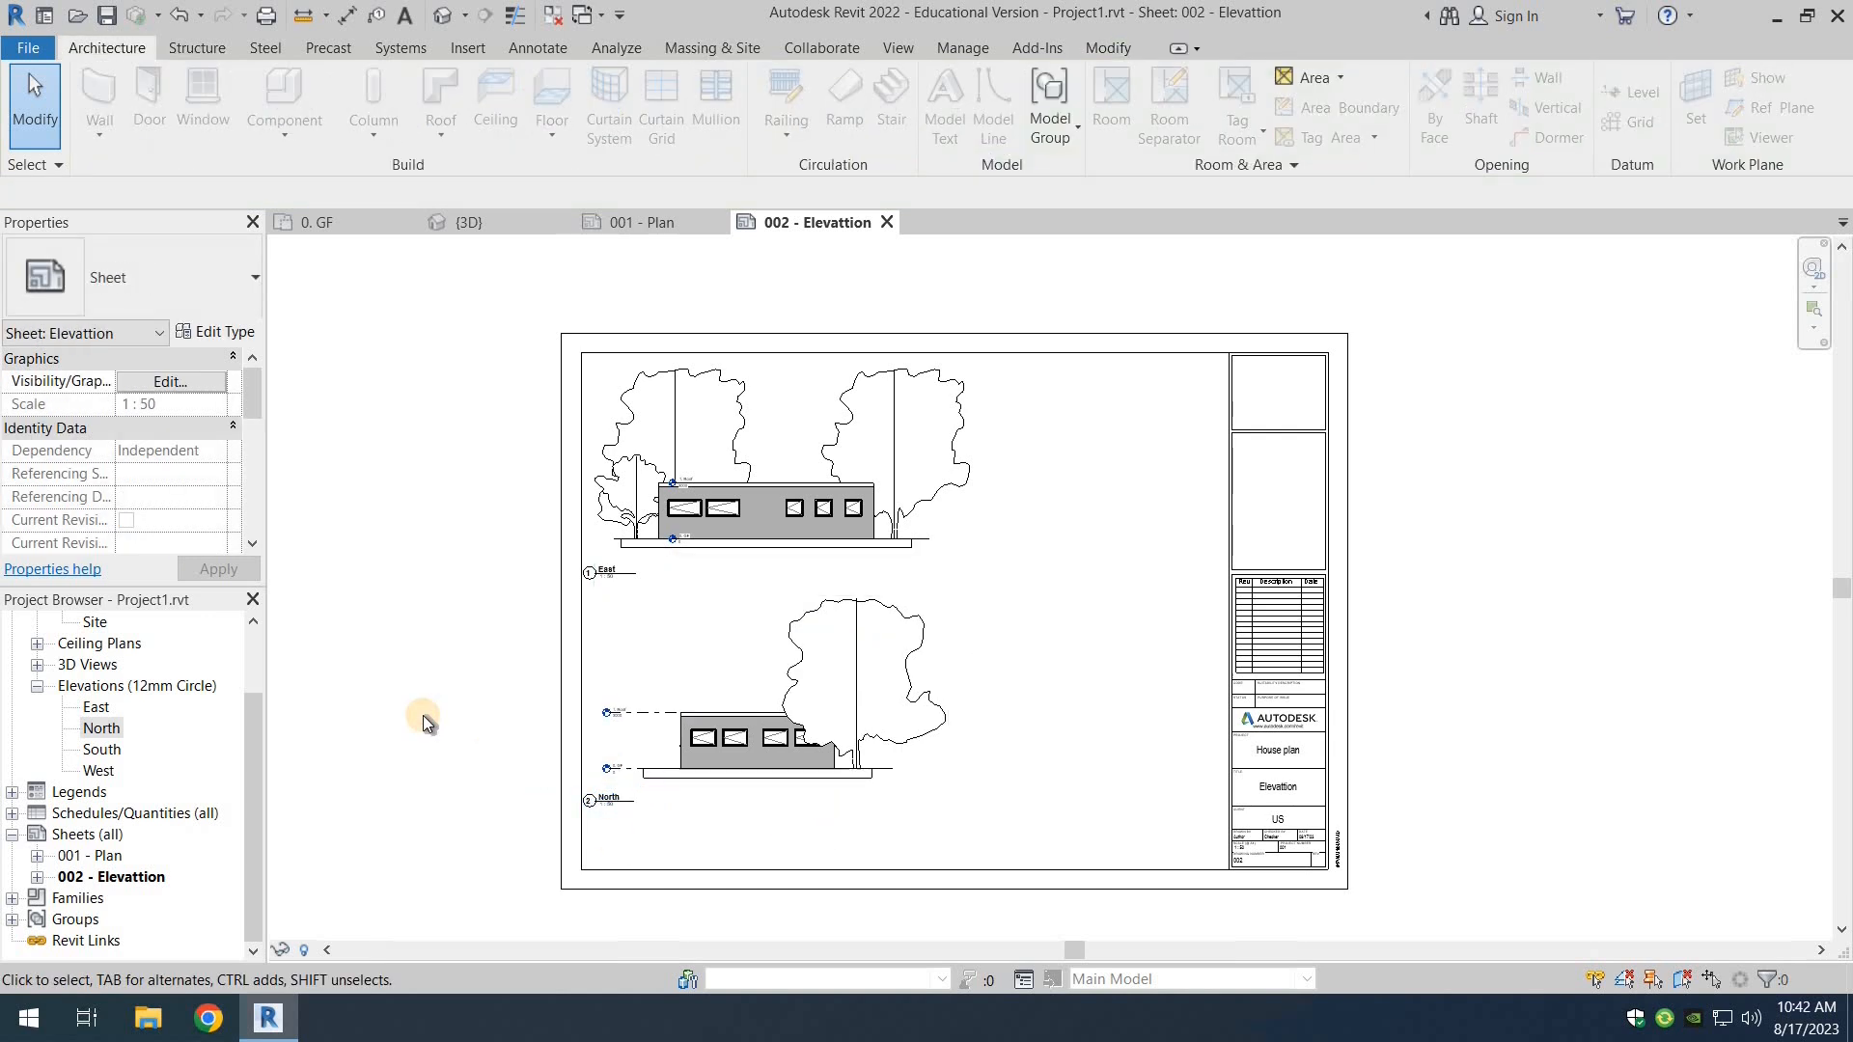
# Step: Activate the East elevation viewport, set a custom view scale of 1:70 and deactivate it
pyautogui.doubleClick(774, 537)
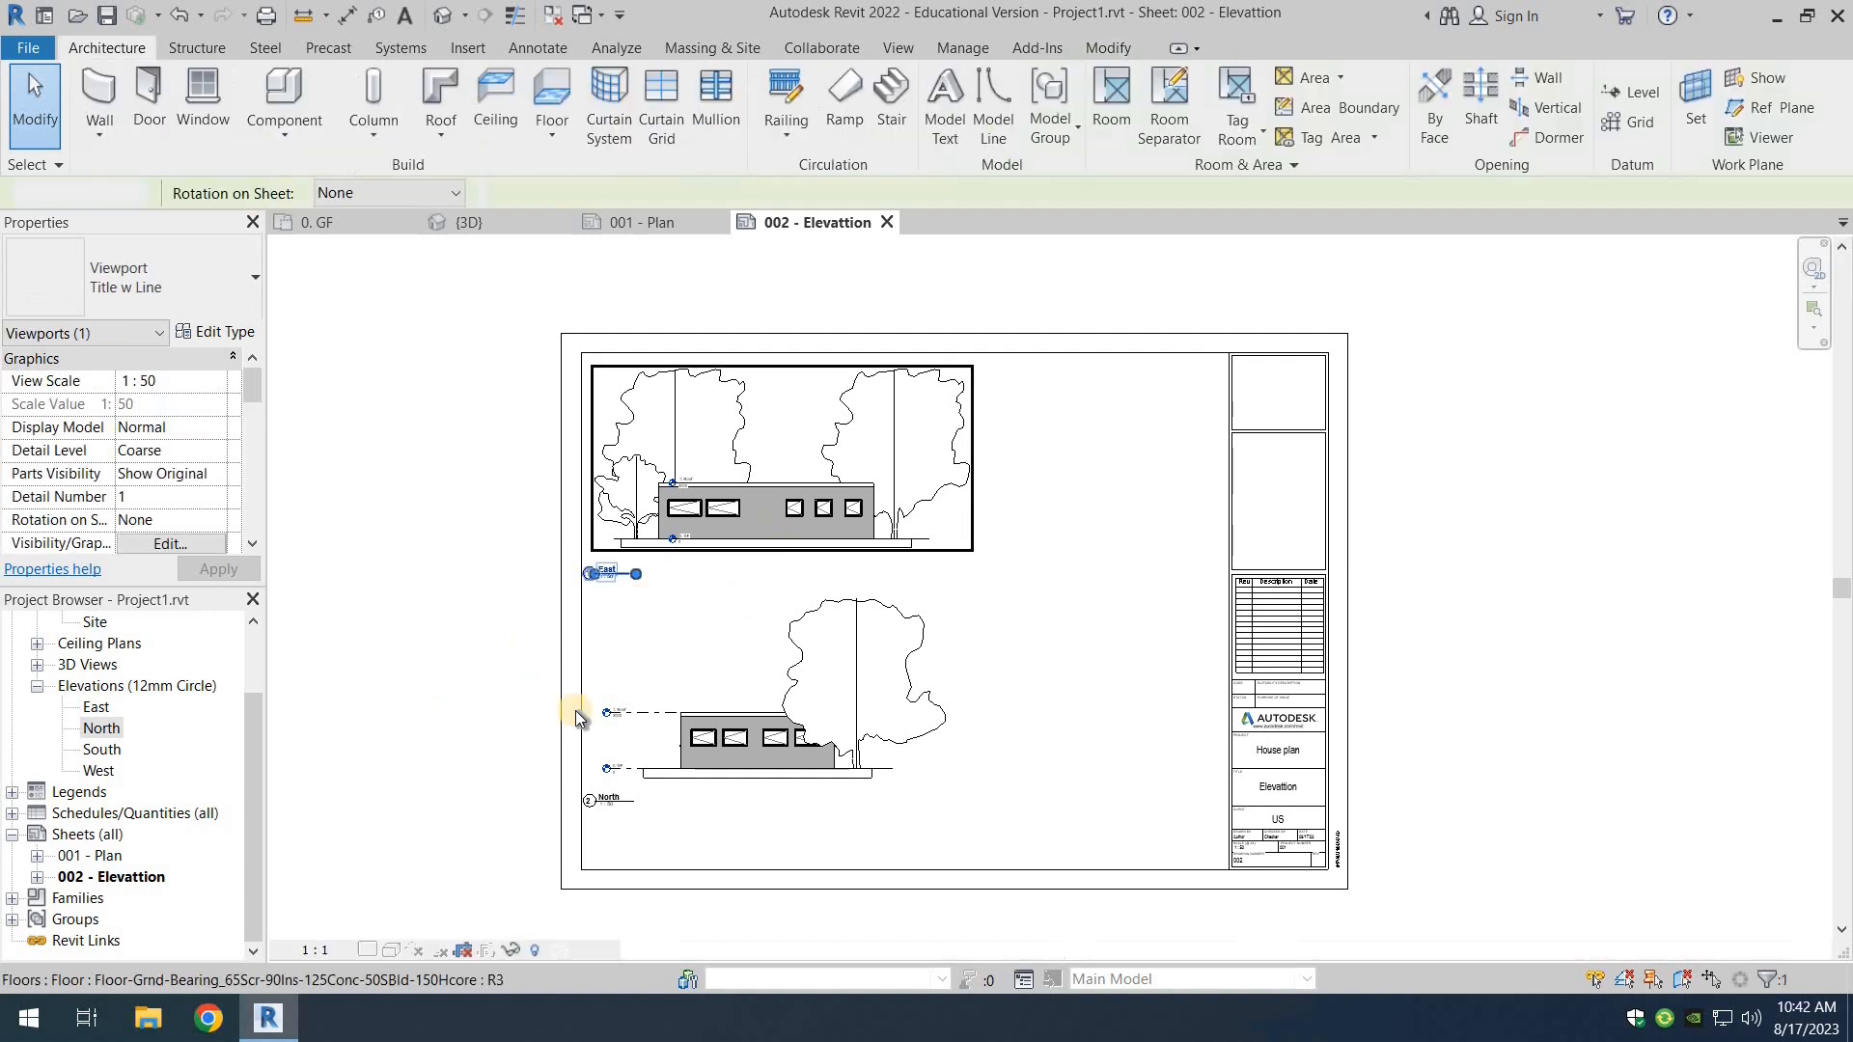
pyautogui.click(309, 952)
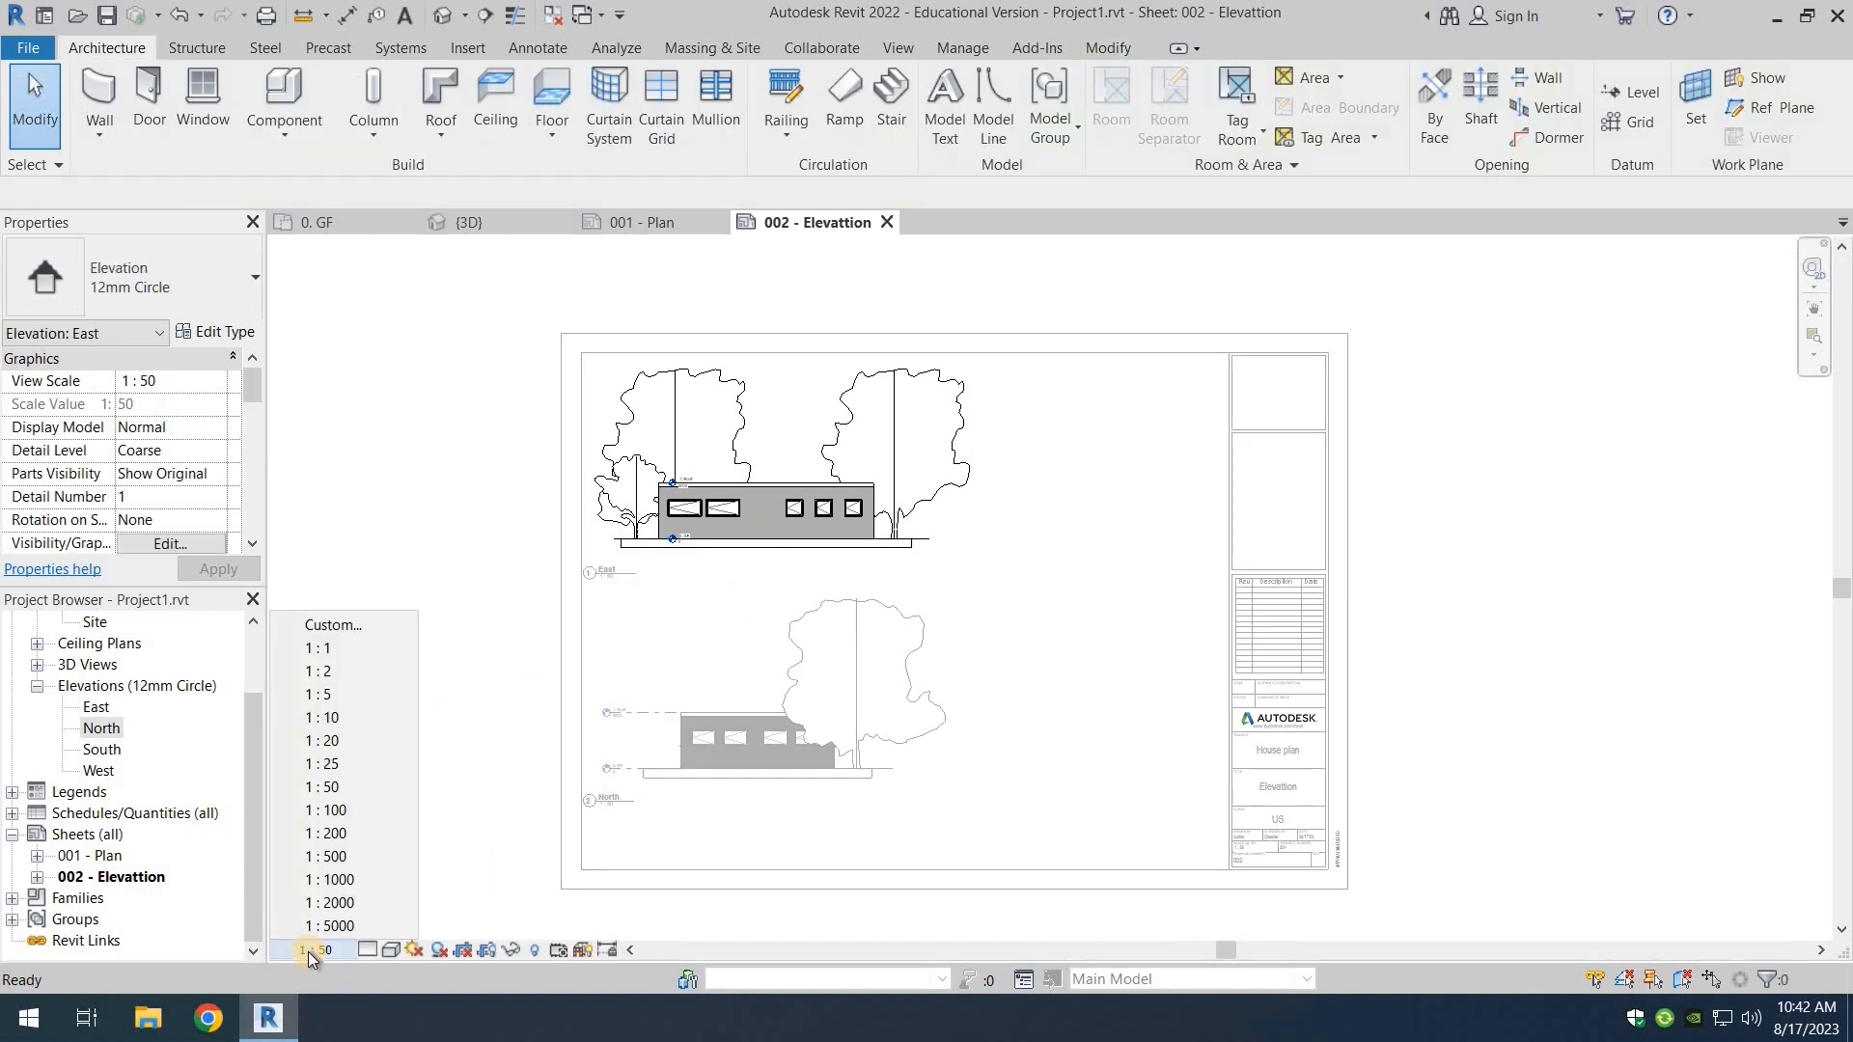
pyautogui.click(332, 627)
pyautogui.click(929, 475)
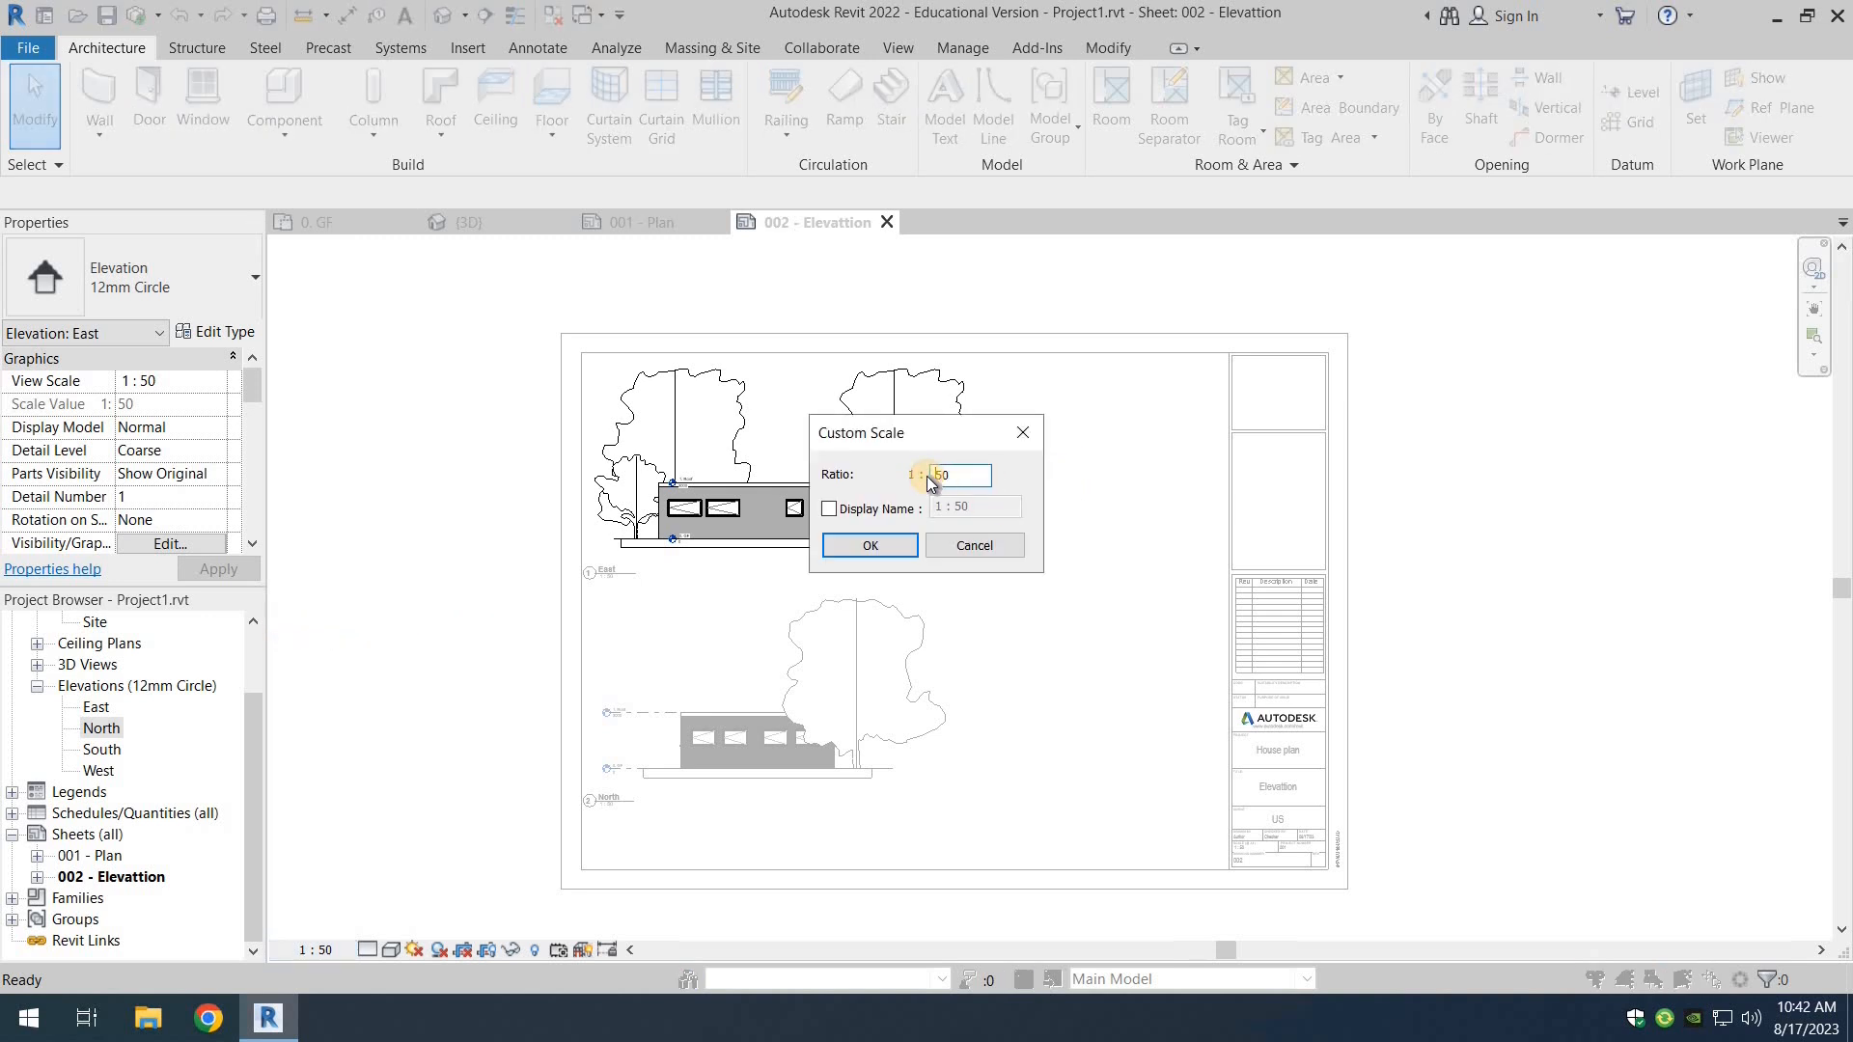
pyautogui.write('7')
pyautogui.click(892, 557)
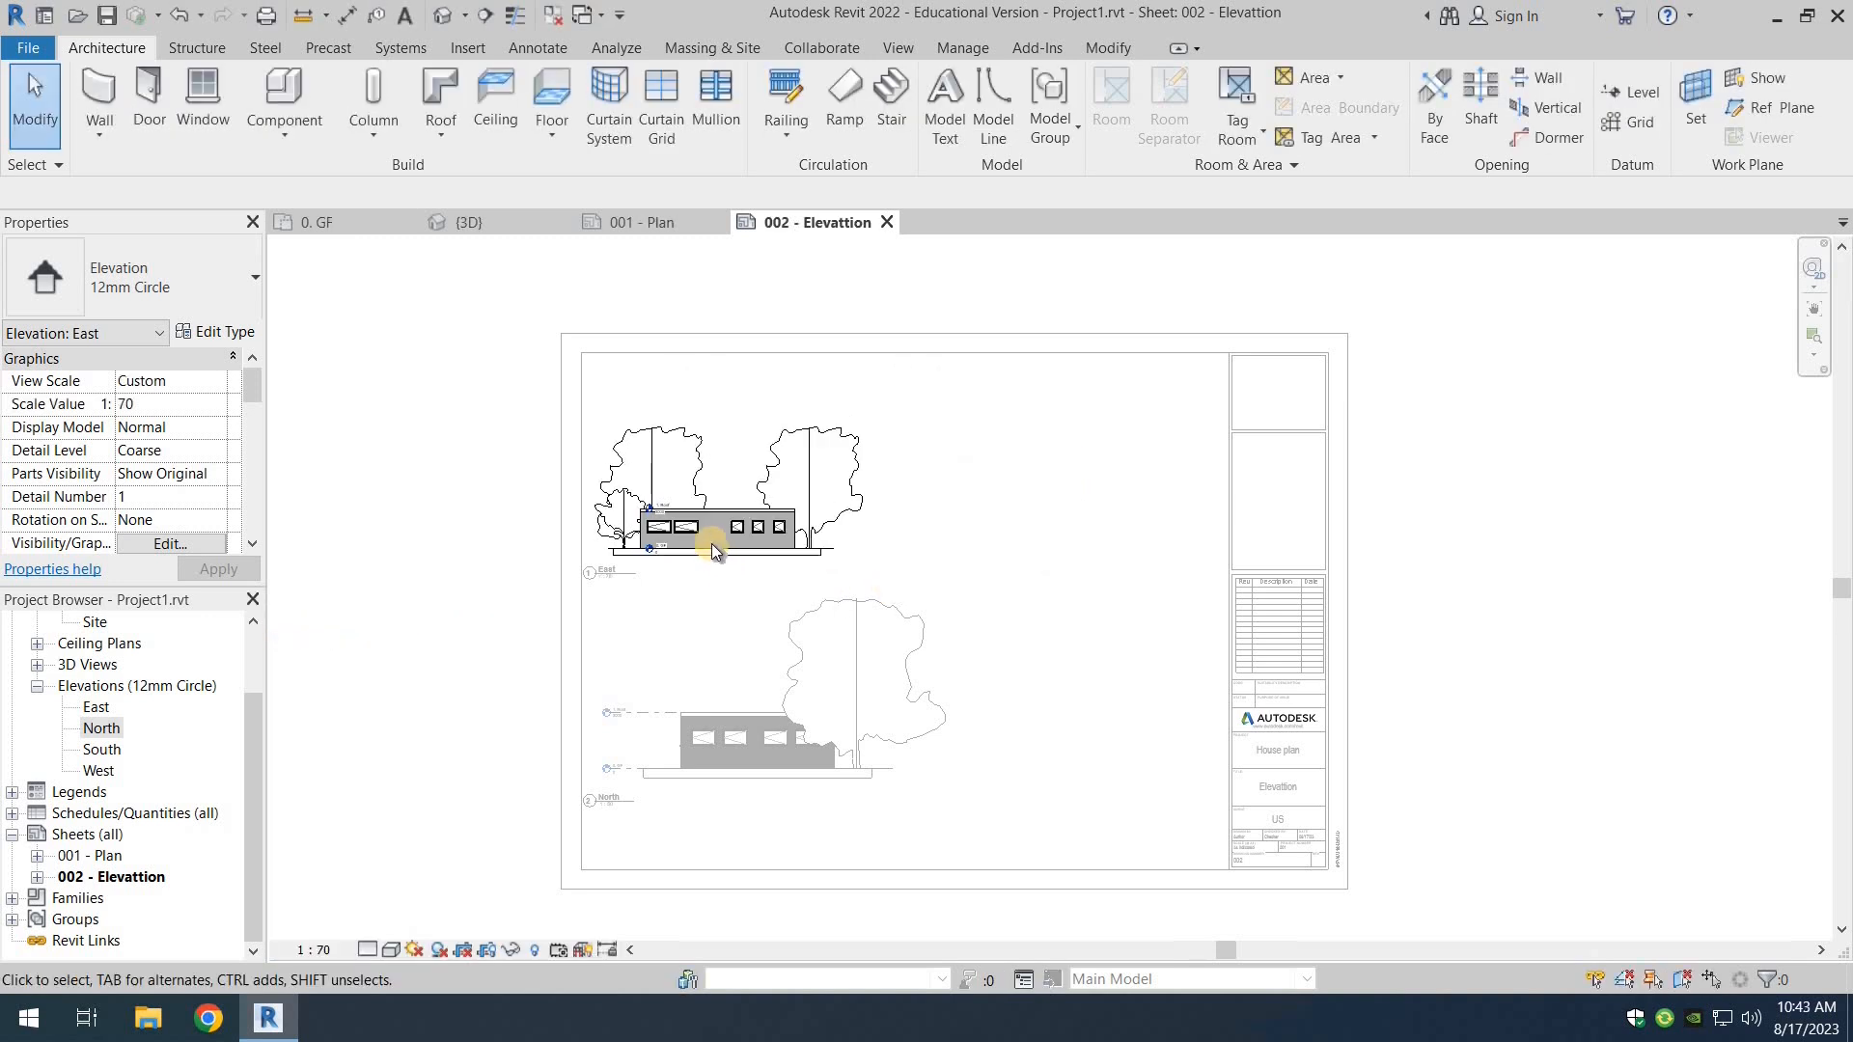
pyautogui.click(778, 551)
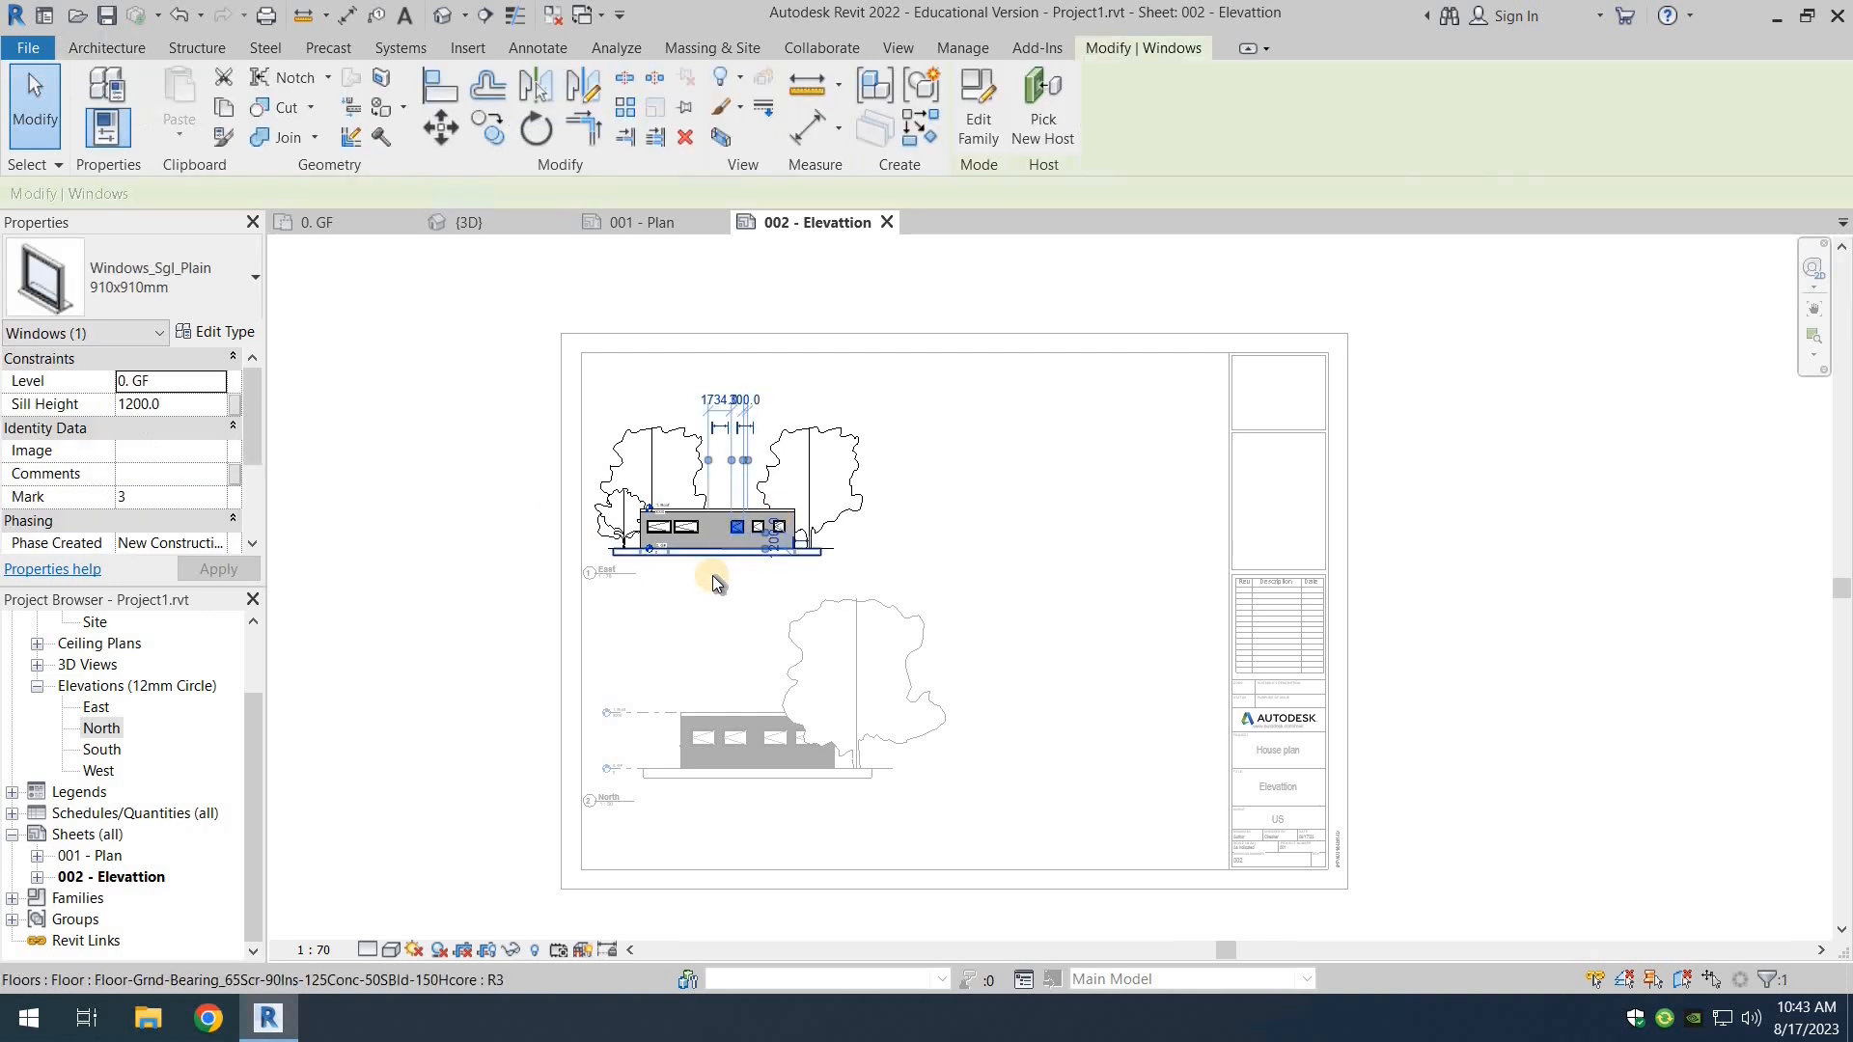
pyautogui.click(488, 555)
# Step: Move the East and North elevation viewports slightly upward on the sheet
pyautogui.click(727, 413)
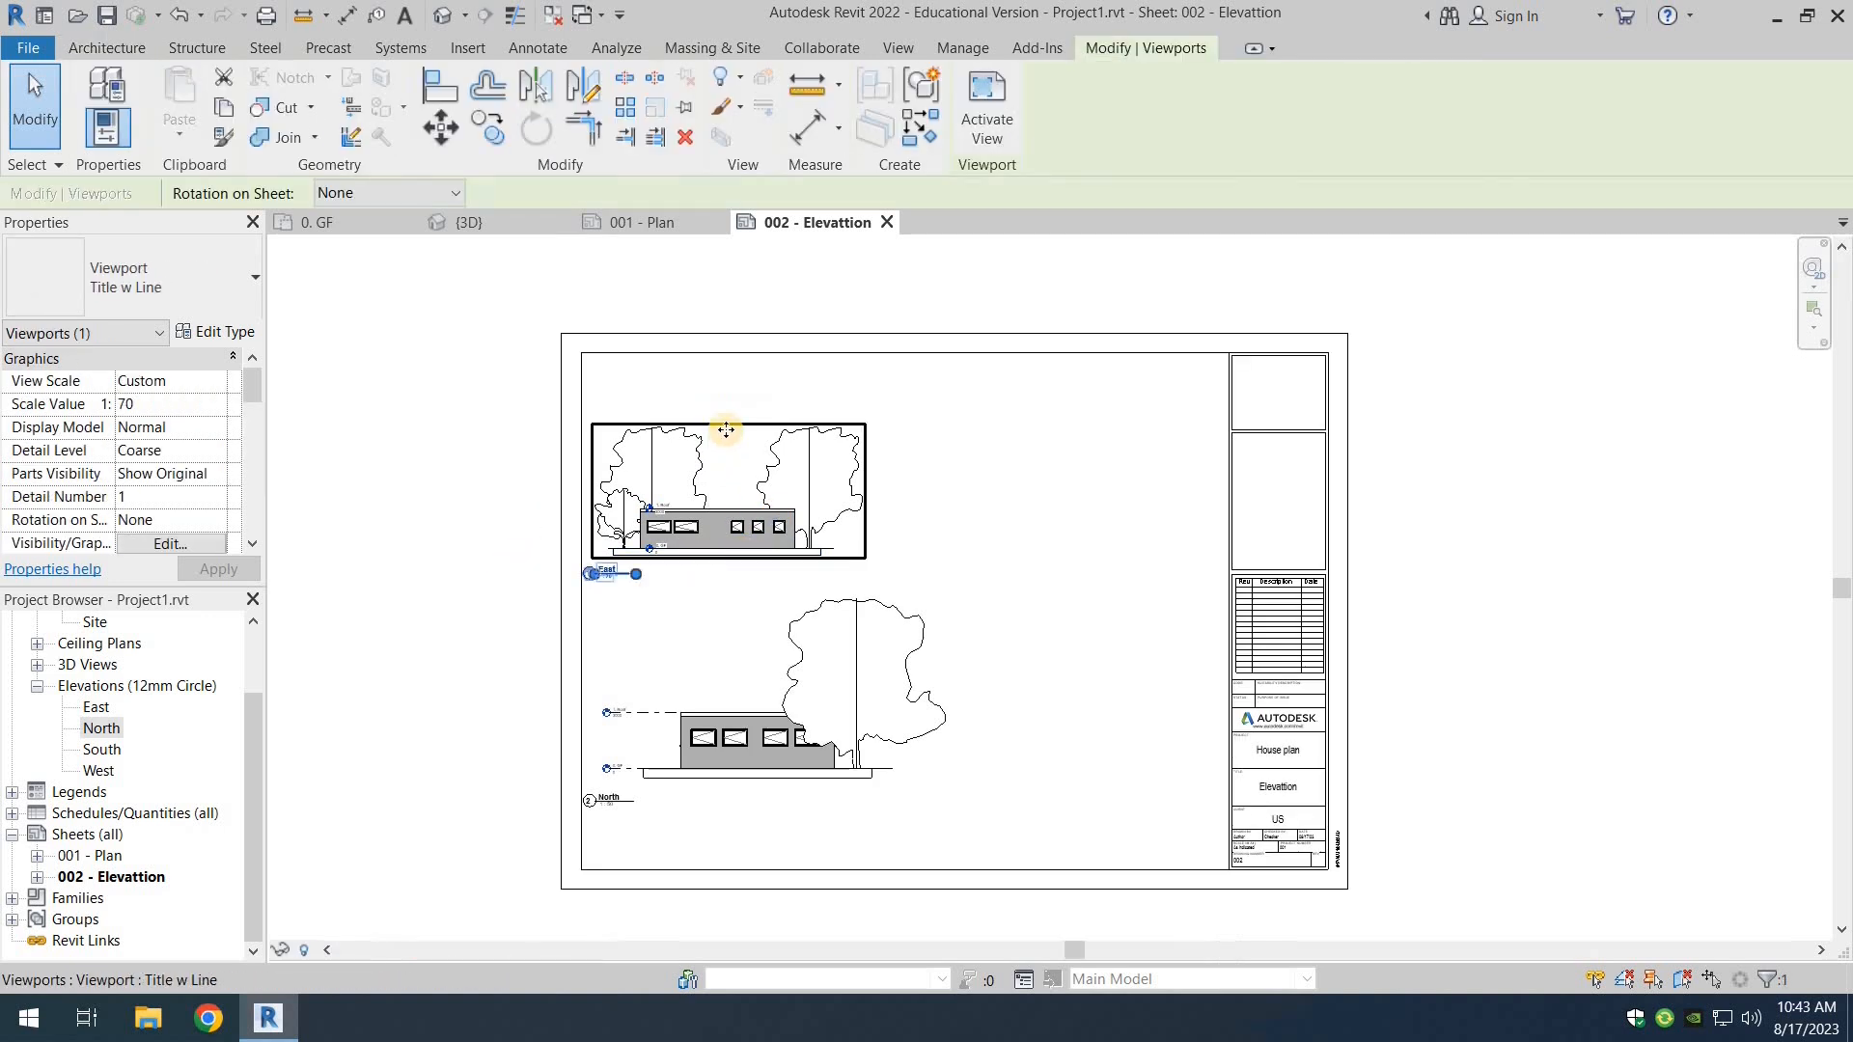
pyautogui.moveTo(726, 407); pyautogui.dragTo(729, 370)
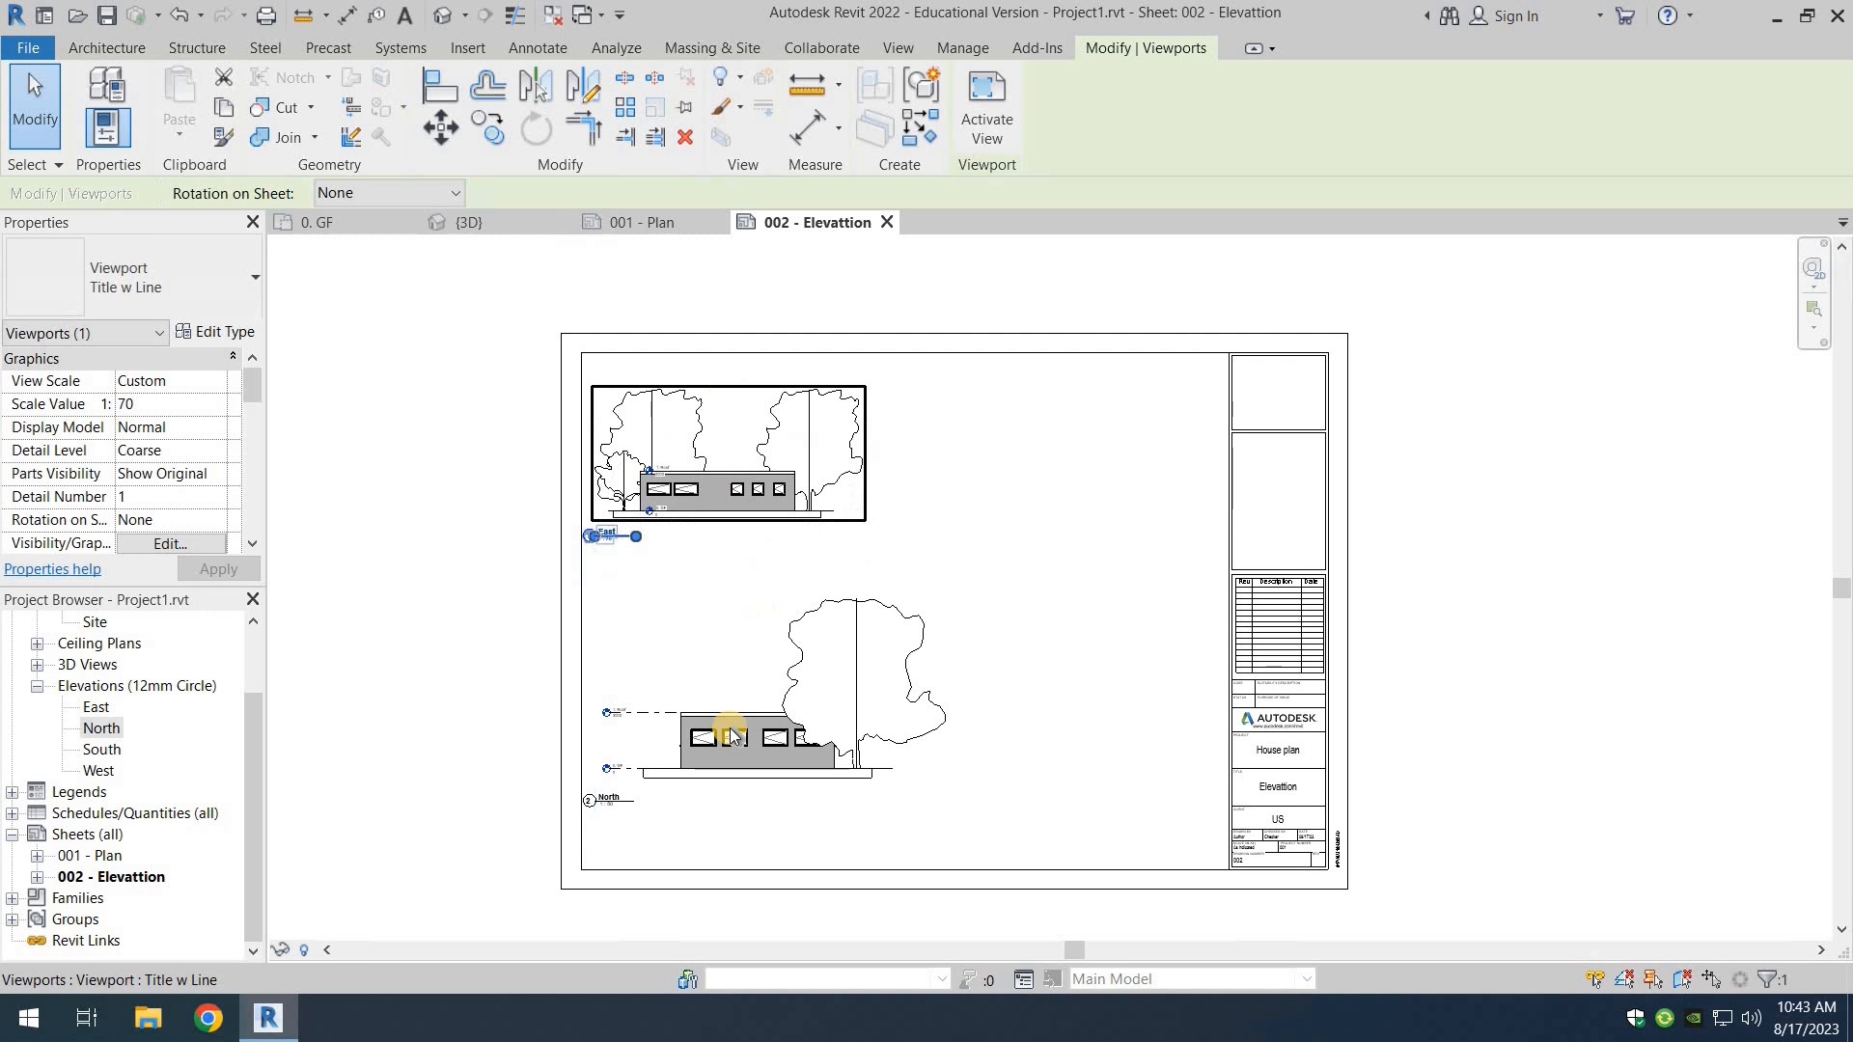
pyautogui.click(731, 678)
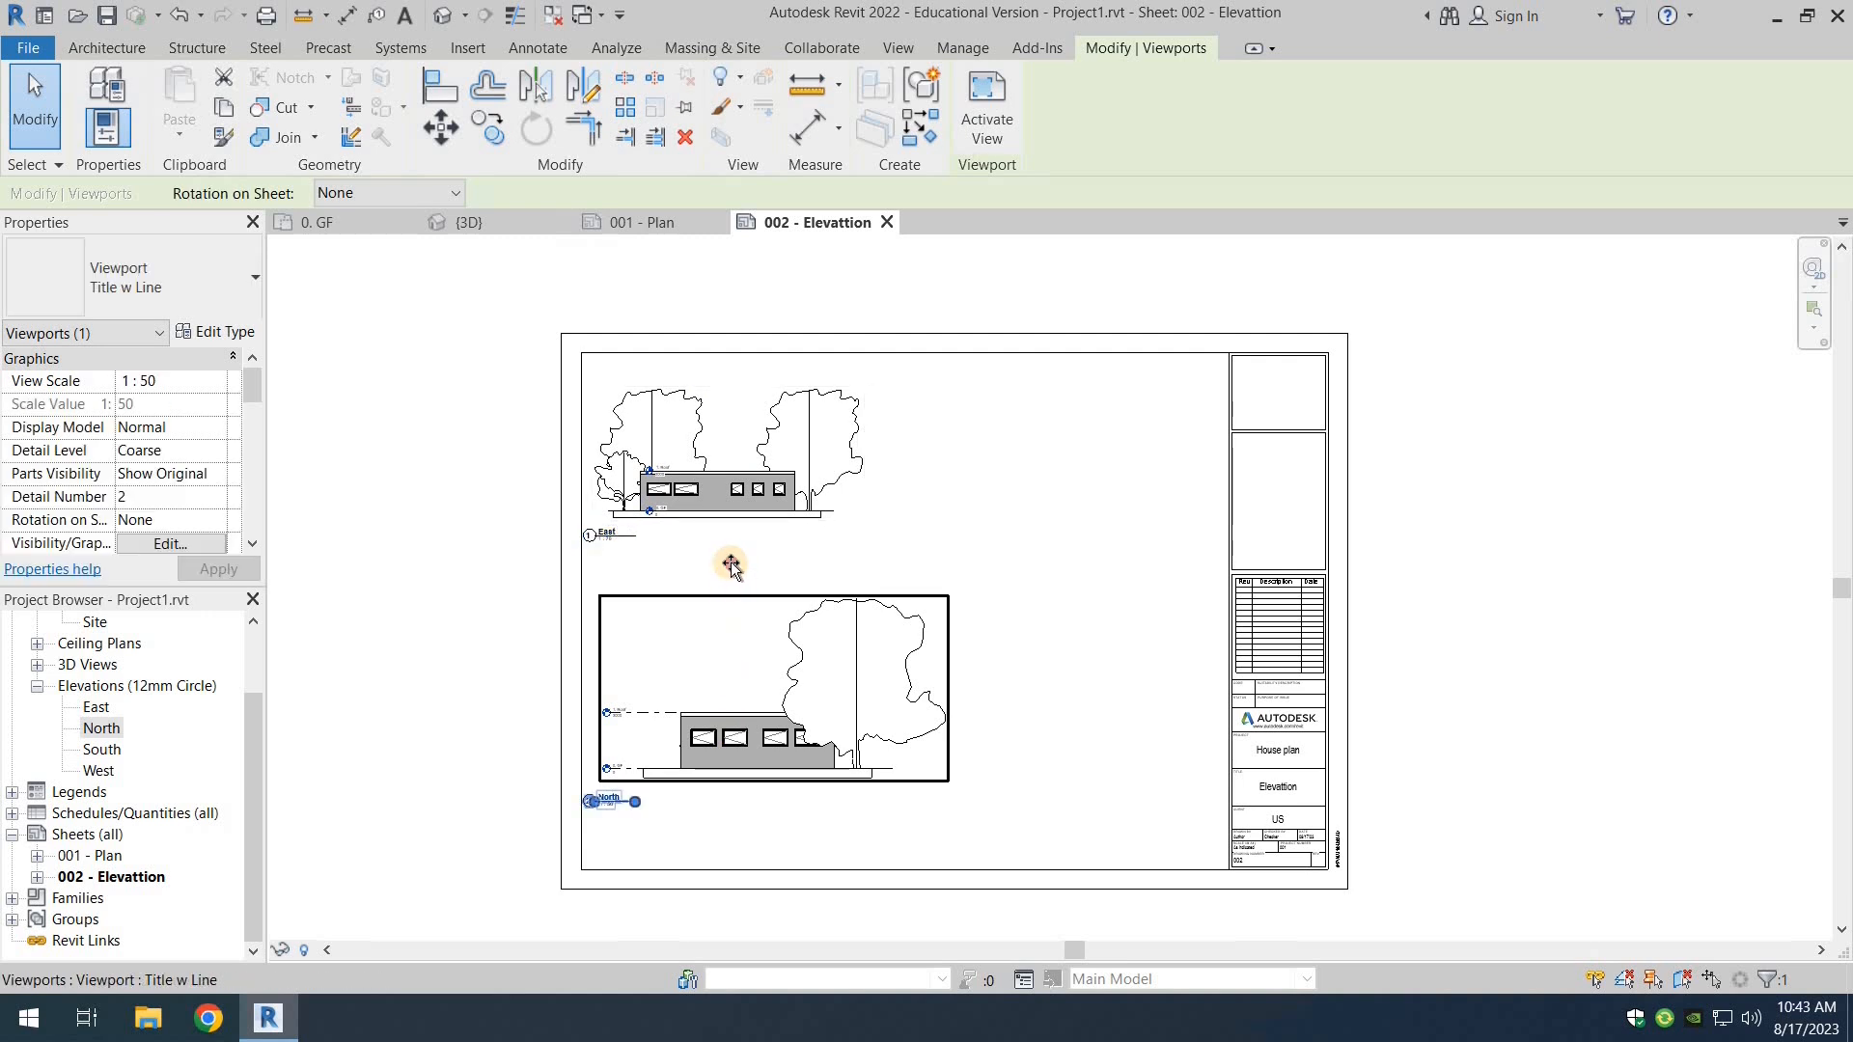
pyautogui.moveTo(731, 600); pyautogui.dragTo(731, 563)
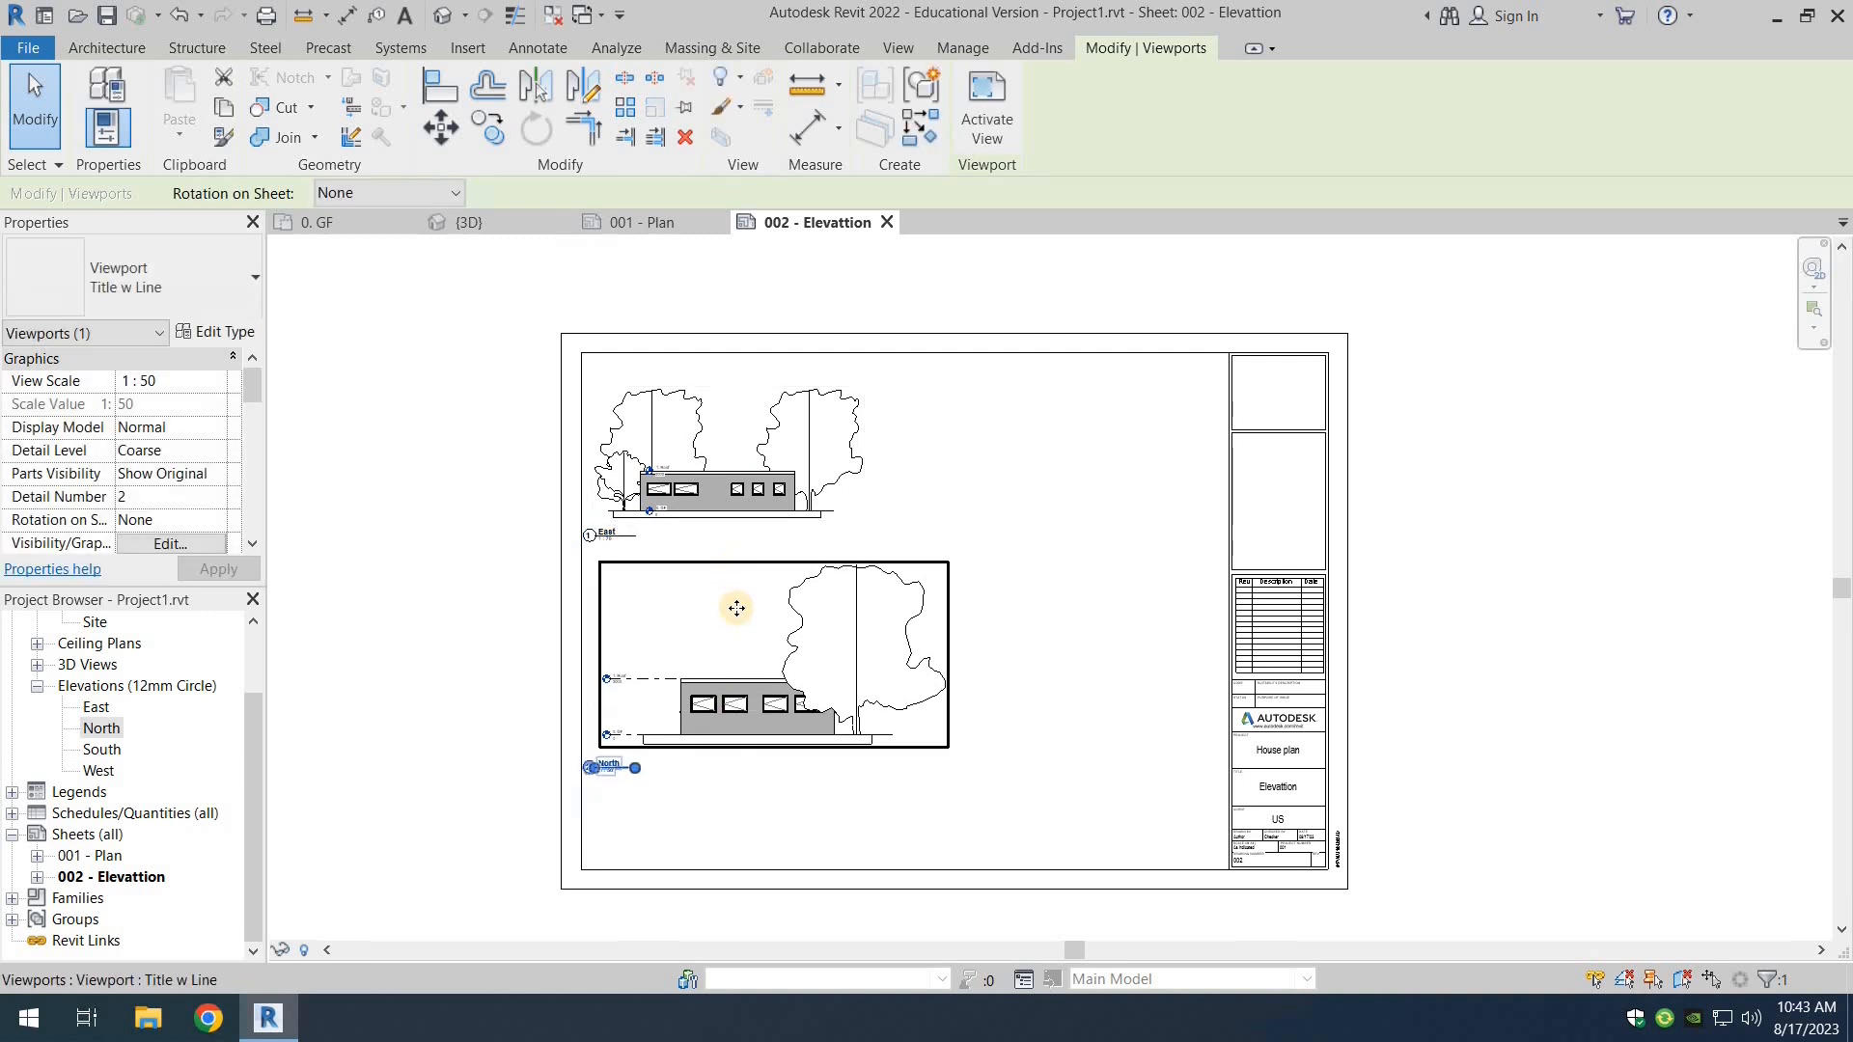
pyautogui.click(541, 868)
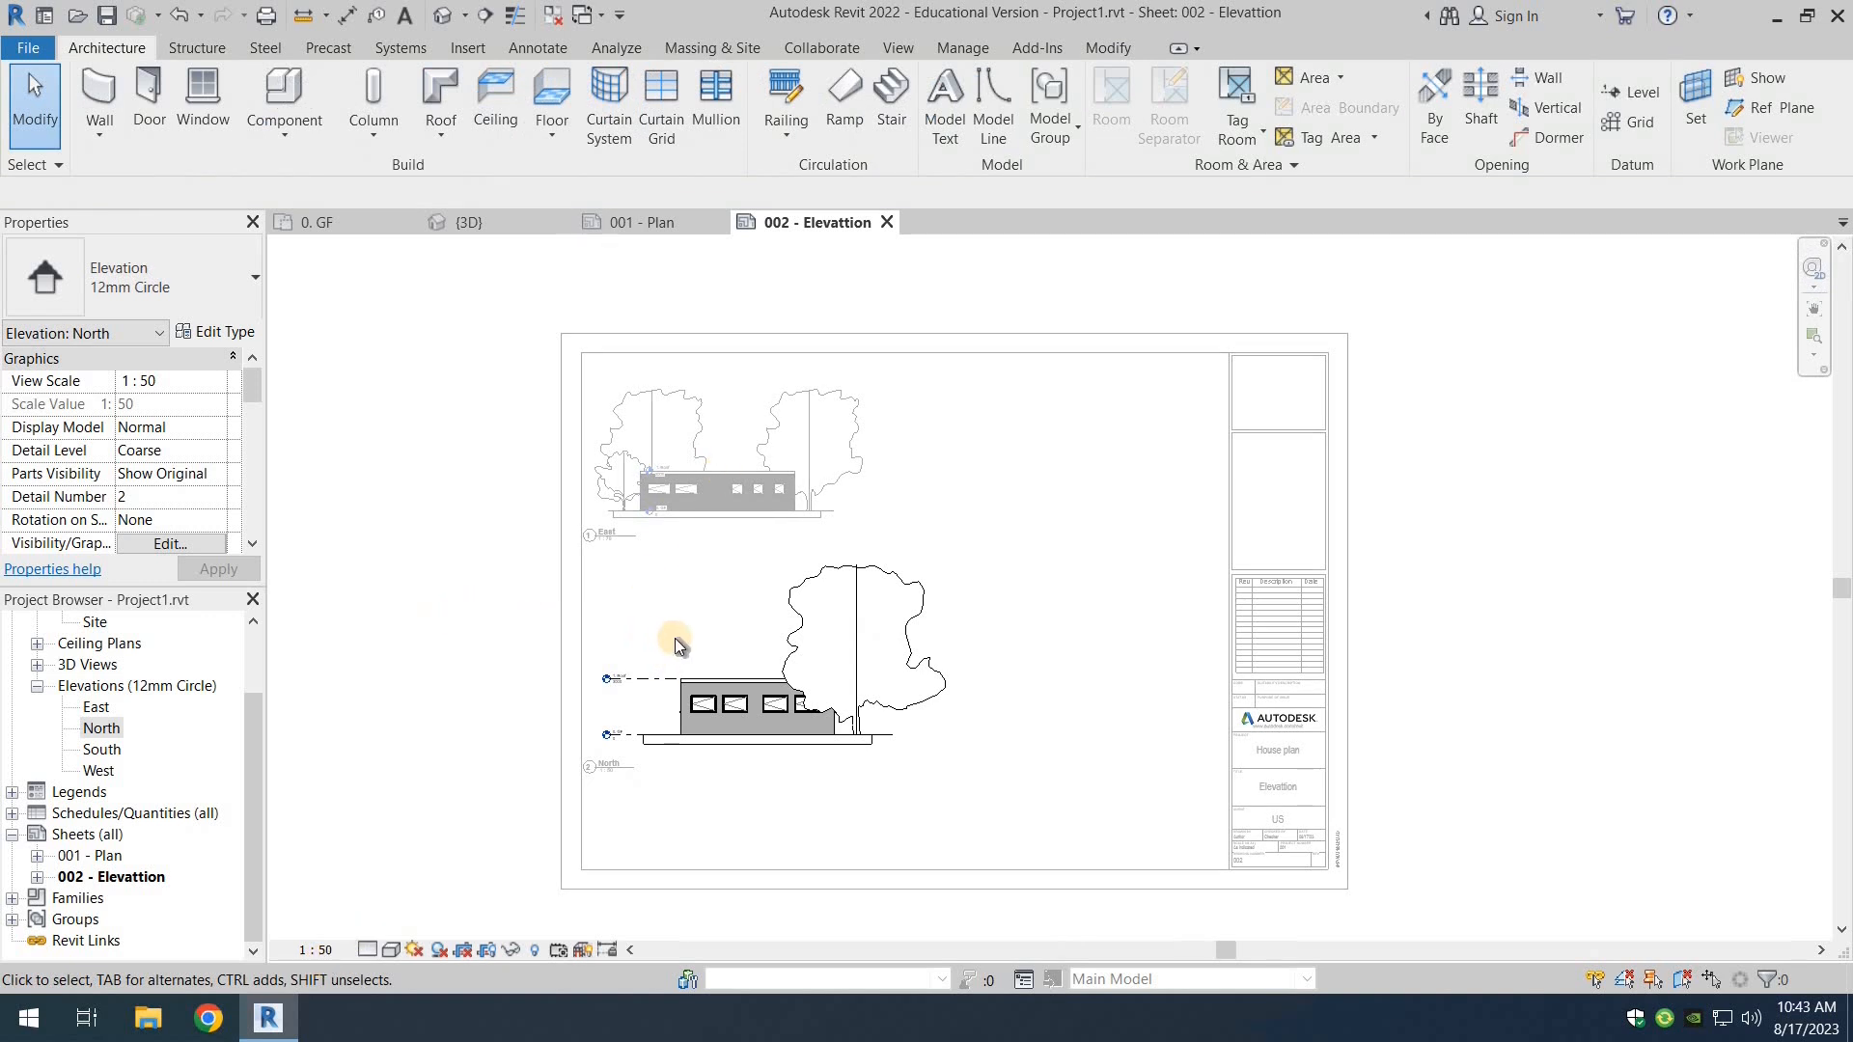
# Step: Activate the North elevation viewport and set its custom view scale to 1:70
pyautogui.click(316, 950)
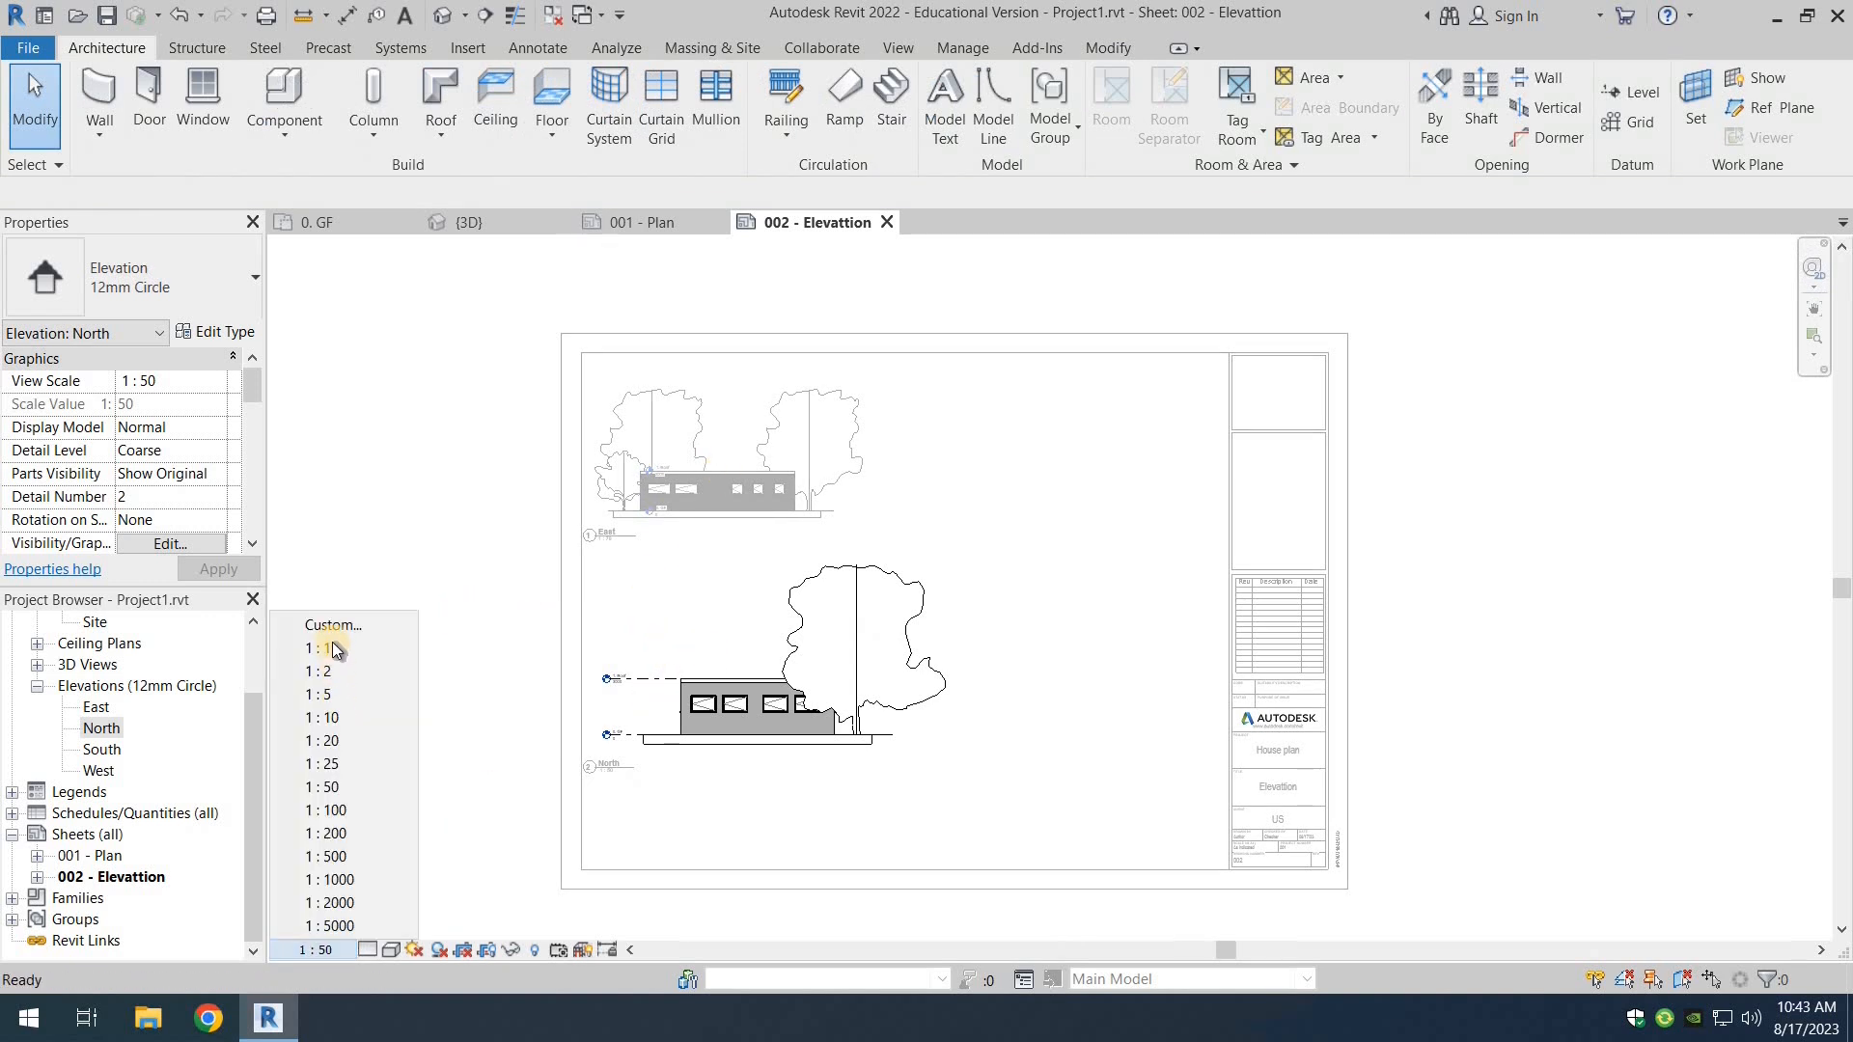
pyautogui.click(332, 628)
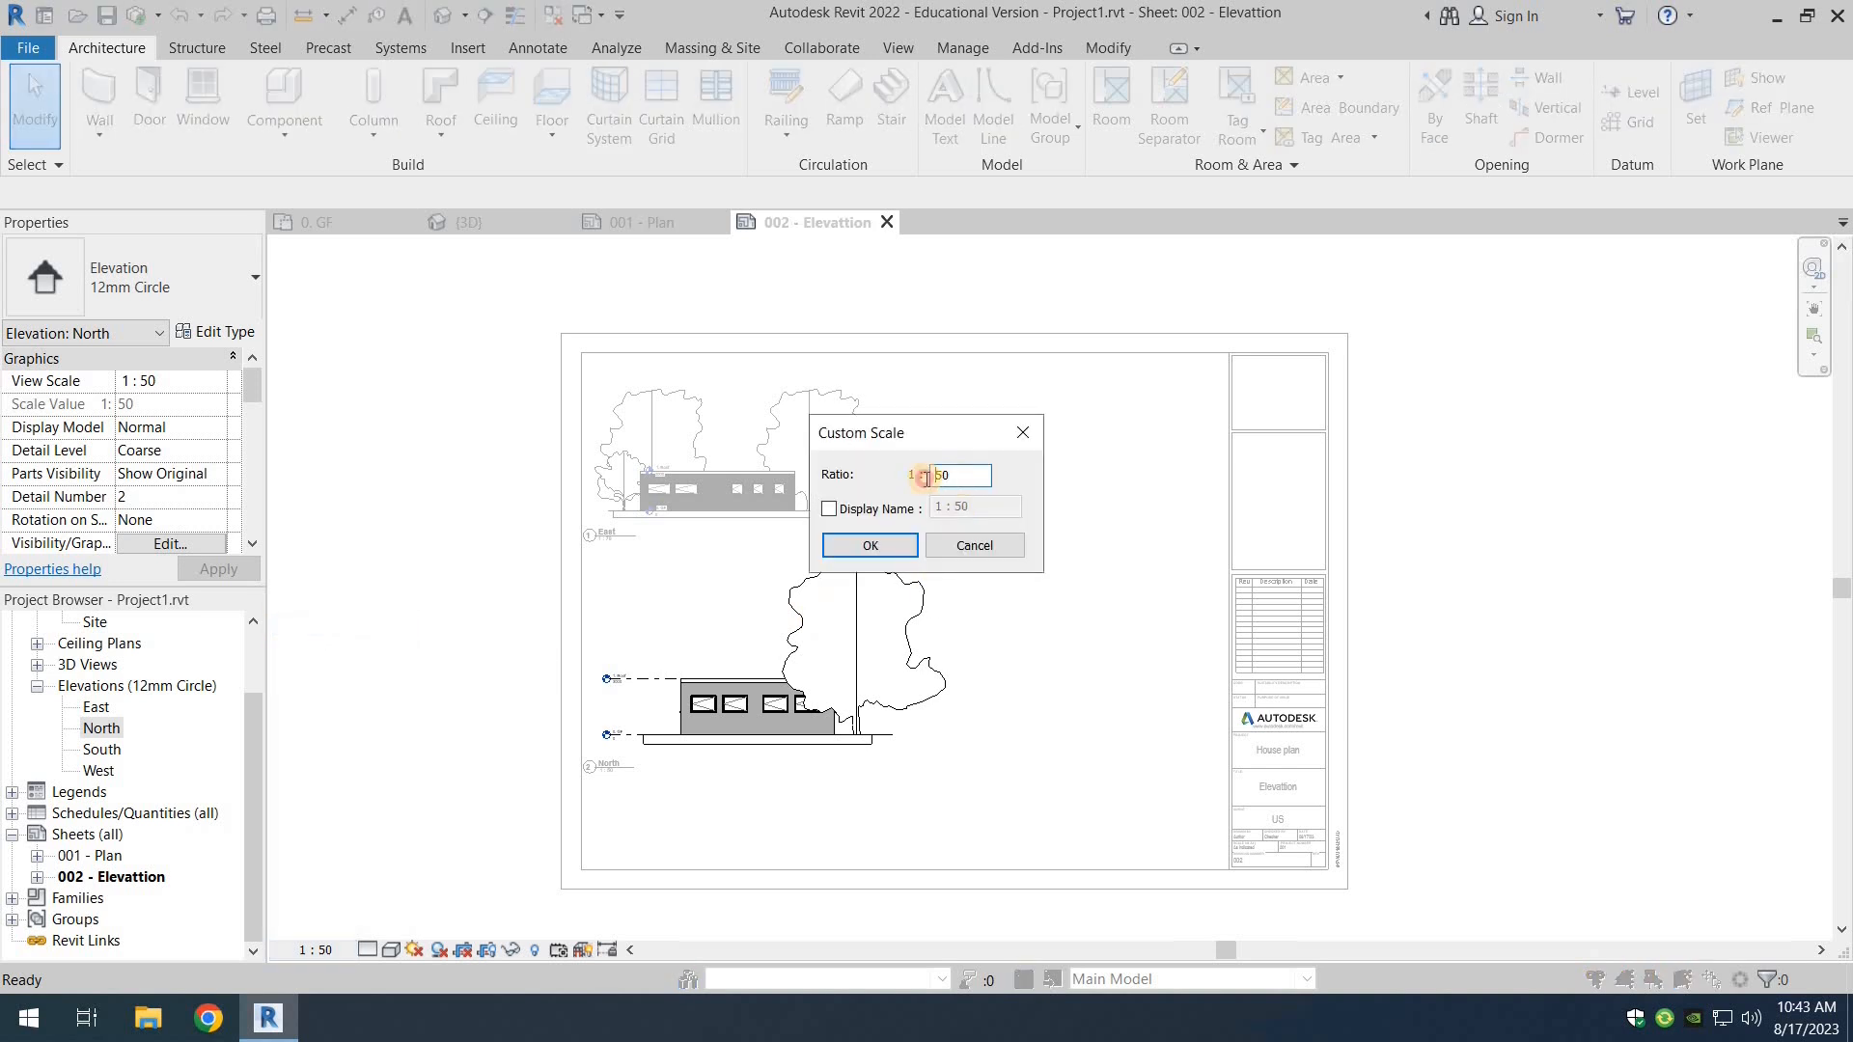
pyautogui.write('70')
pyautogui.press('Return')
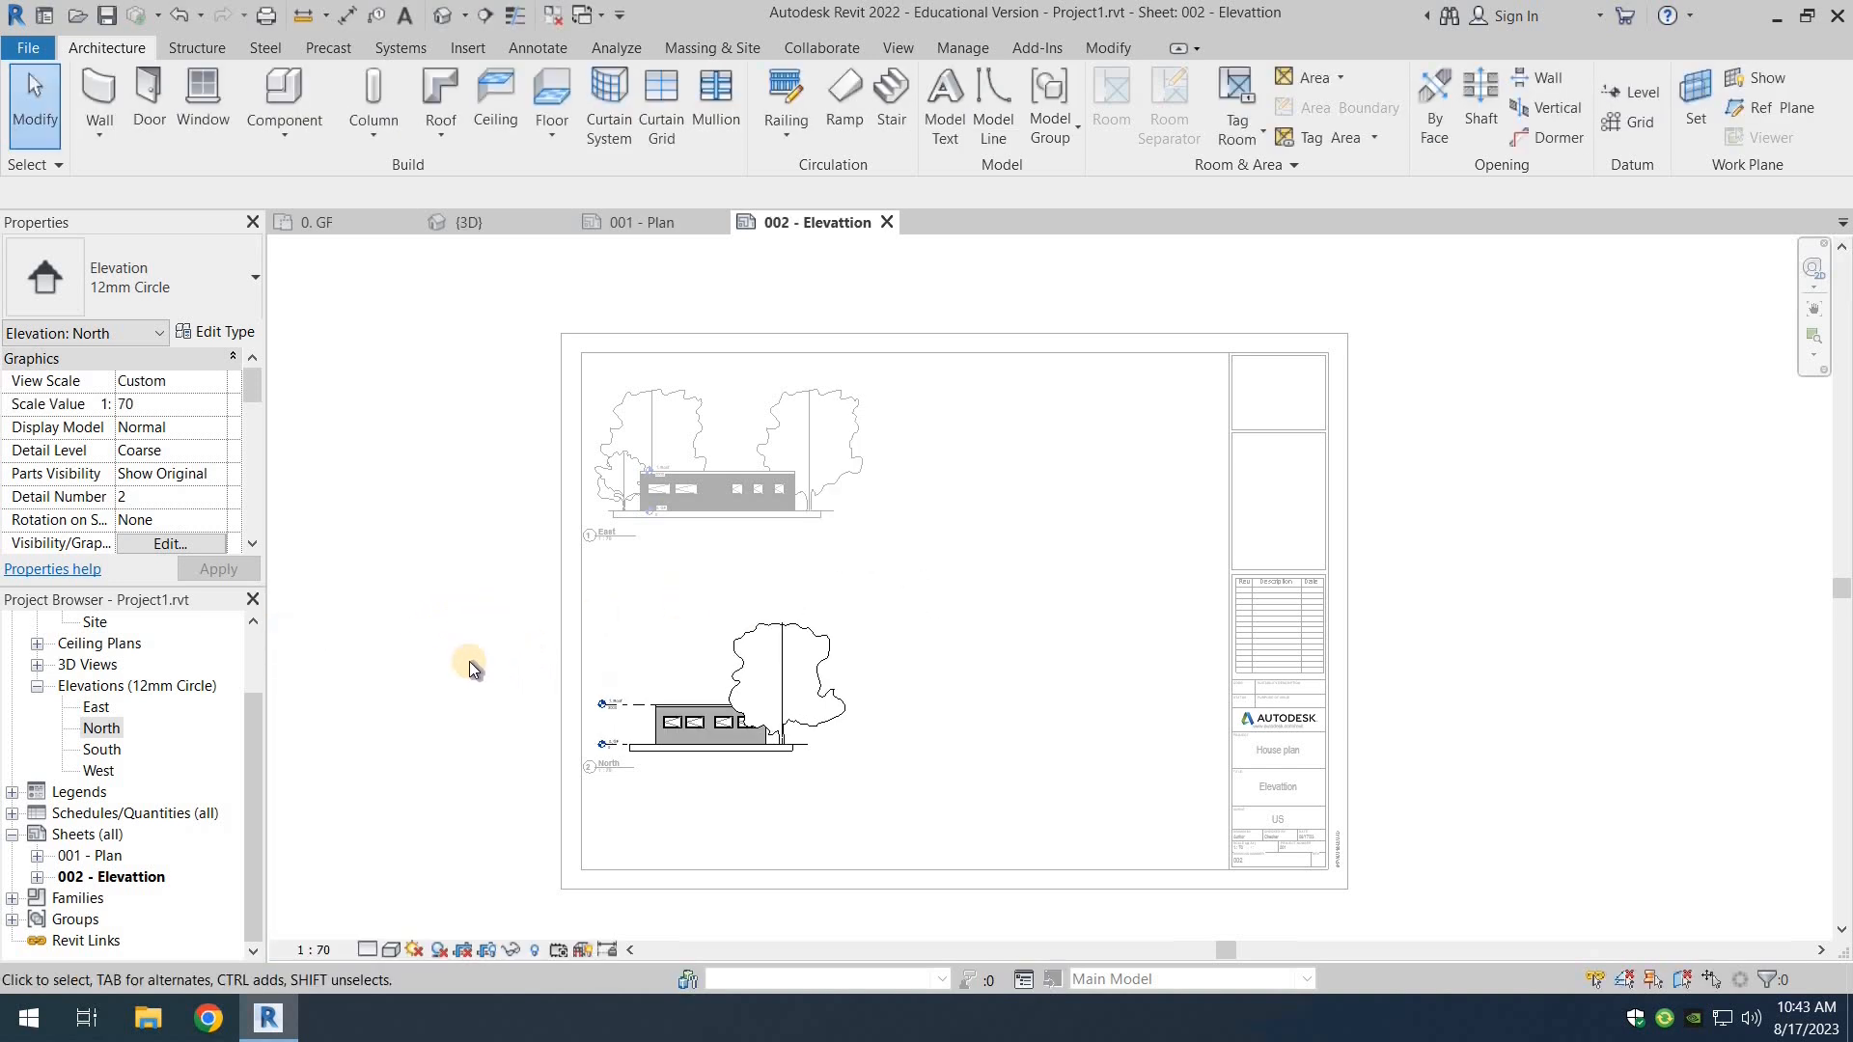
# Step: Deactivate the North elevation viewport and clear the selection on the sheet
pyautogui.doubleClick(700, 628)
pyautogui.click(699, 620)
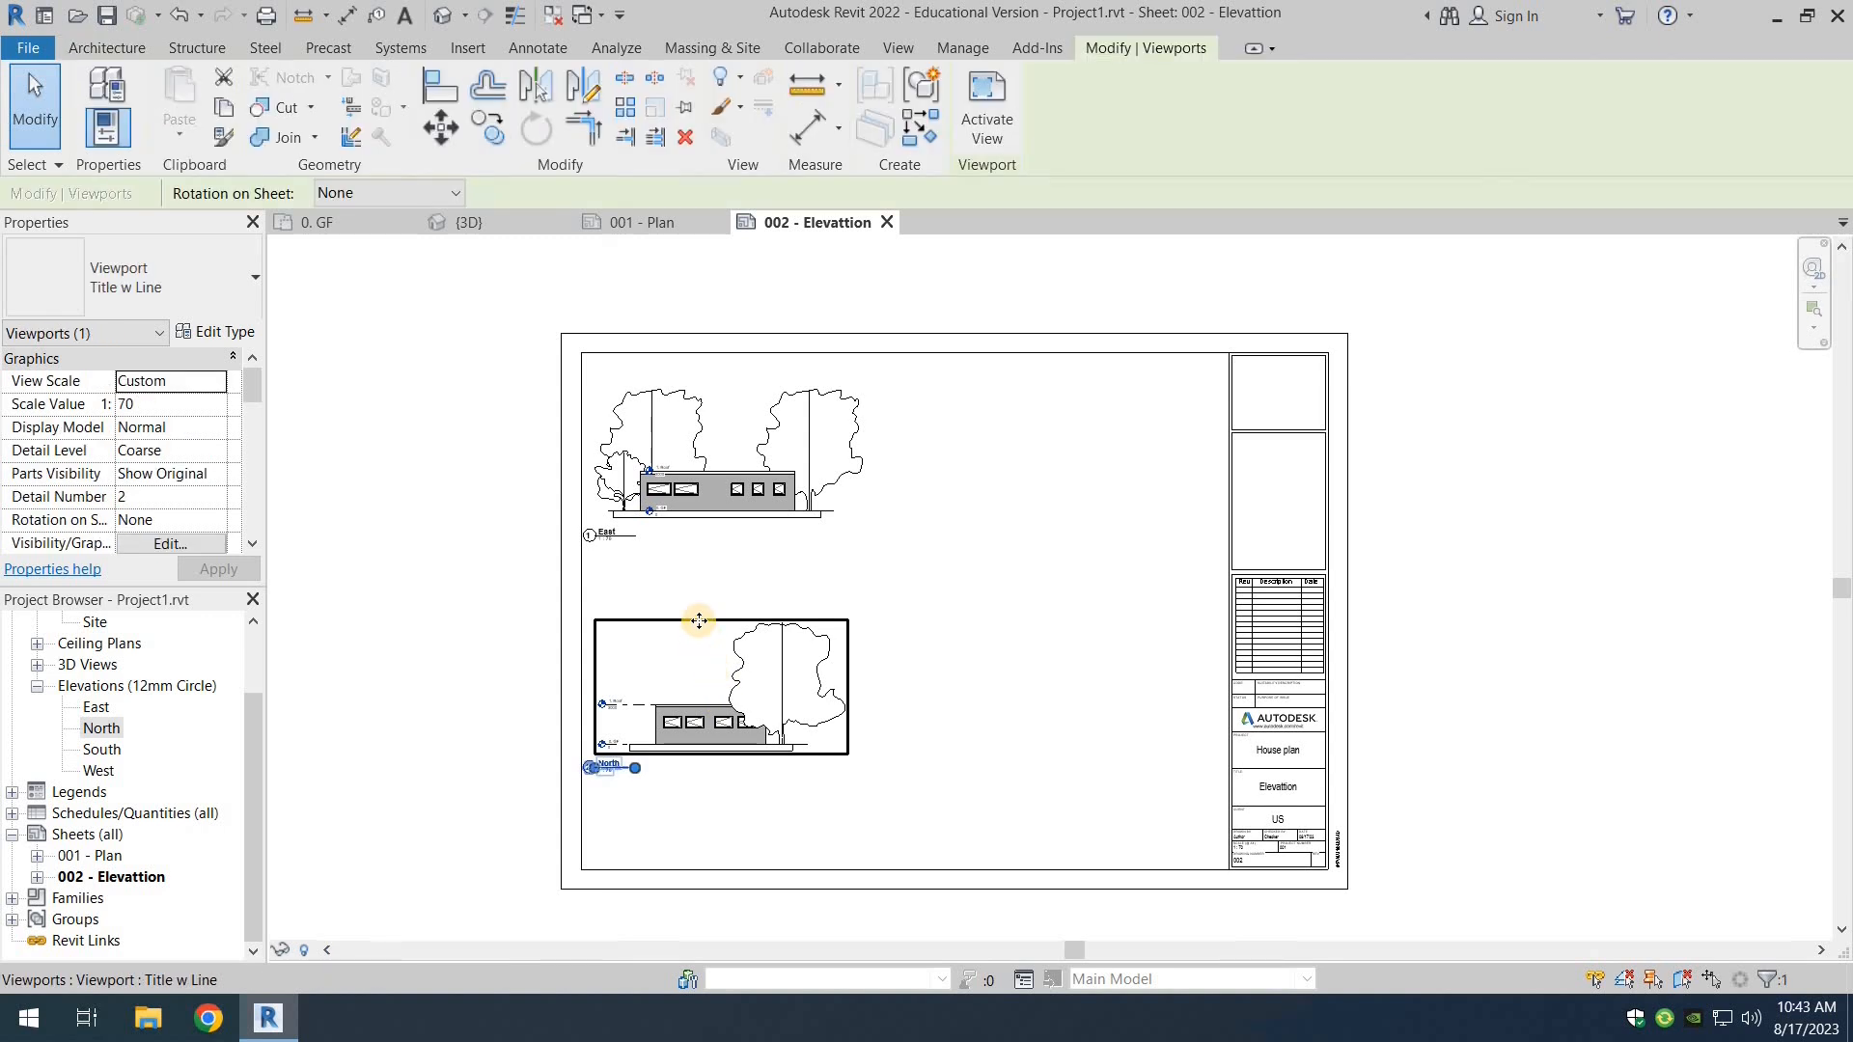
pyautogui.click(495, 622)
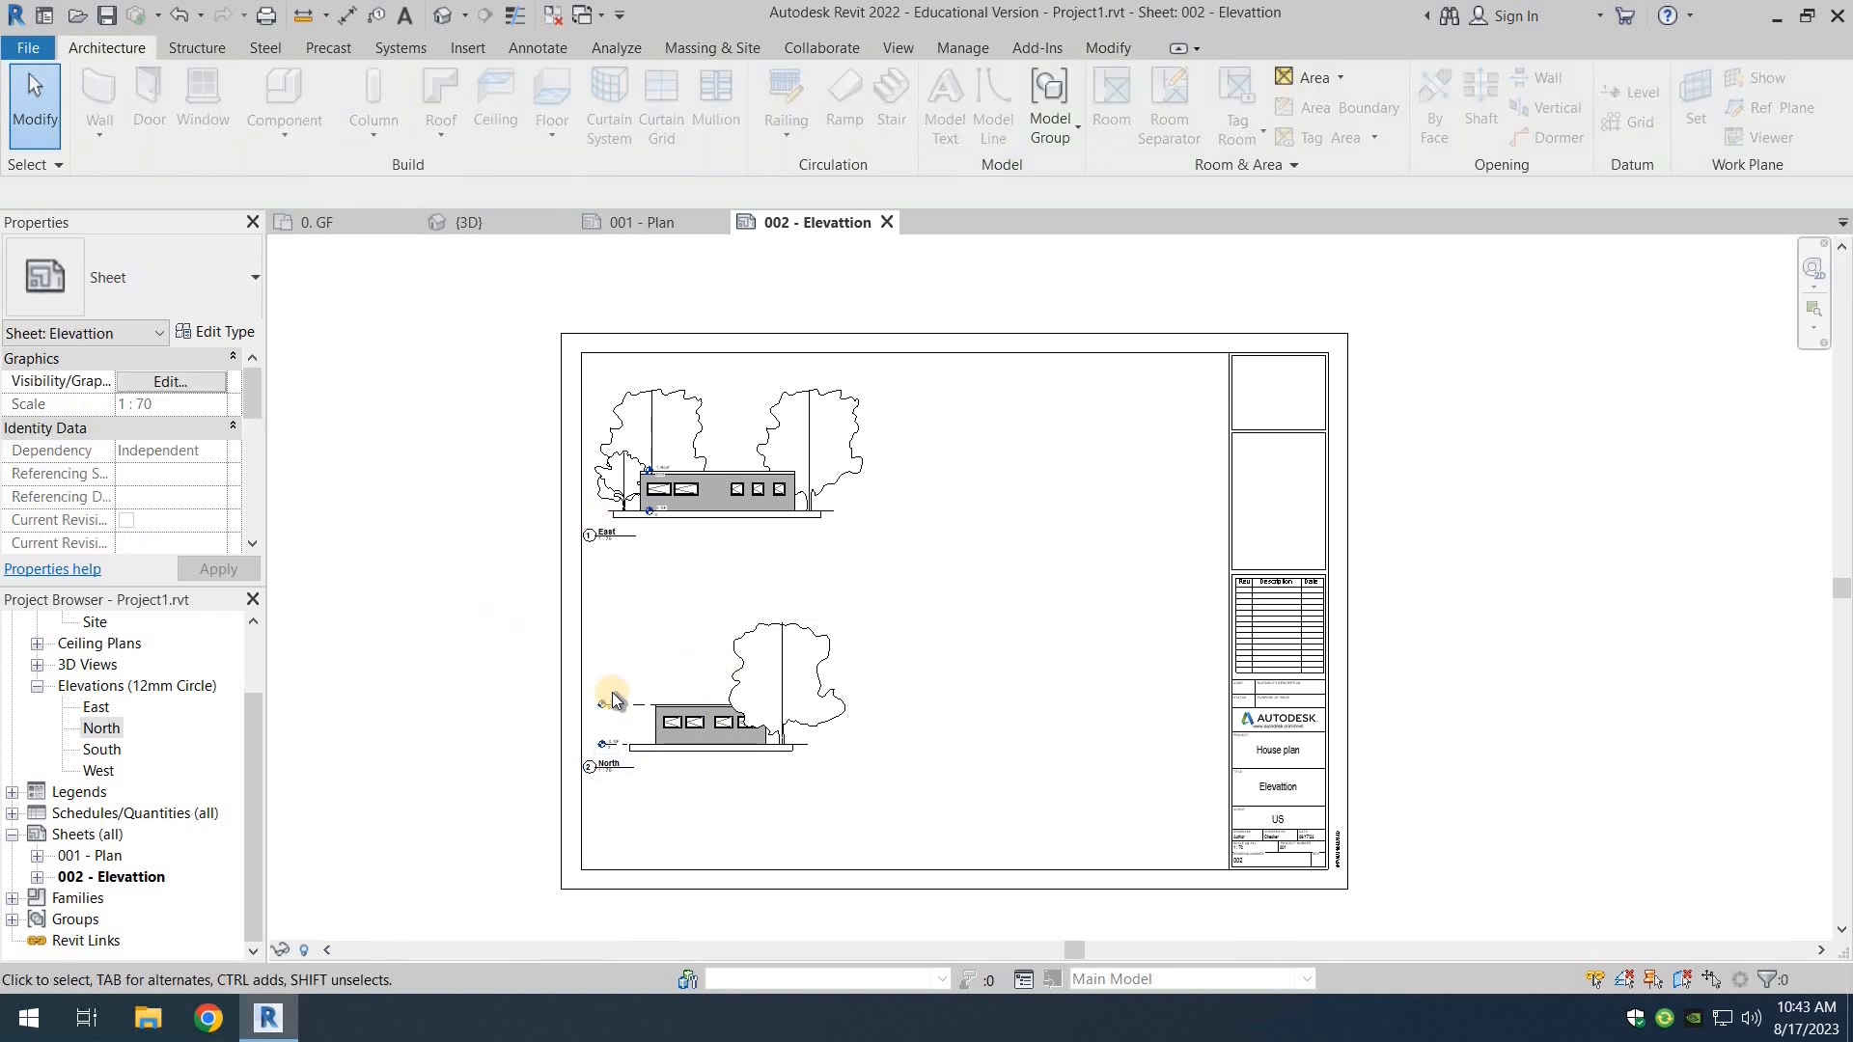
# Step: Place the South elevation on sheet 002 beside the East elevation and the West elevation beside the North elevation
pyautogui.click(138, 750)
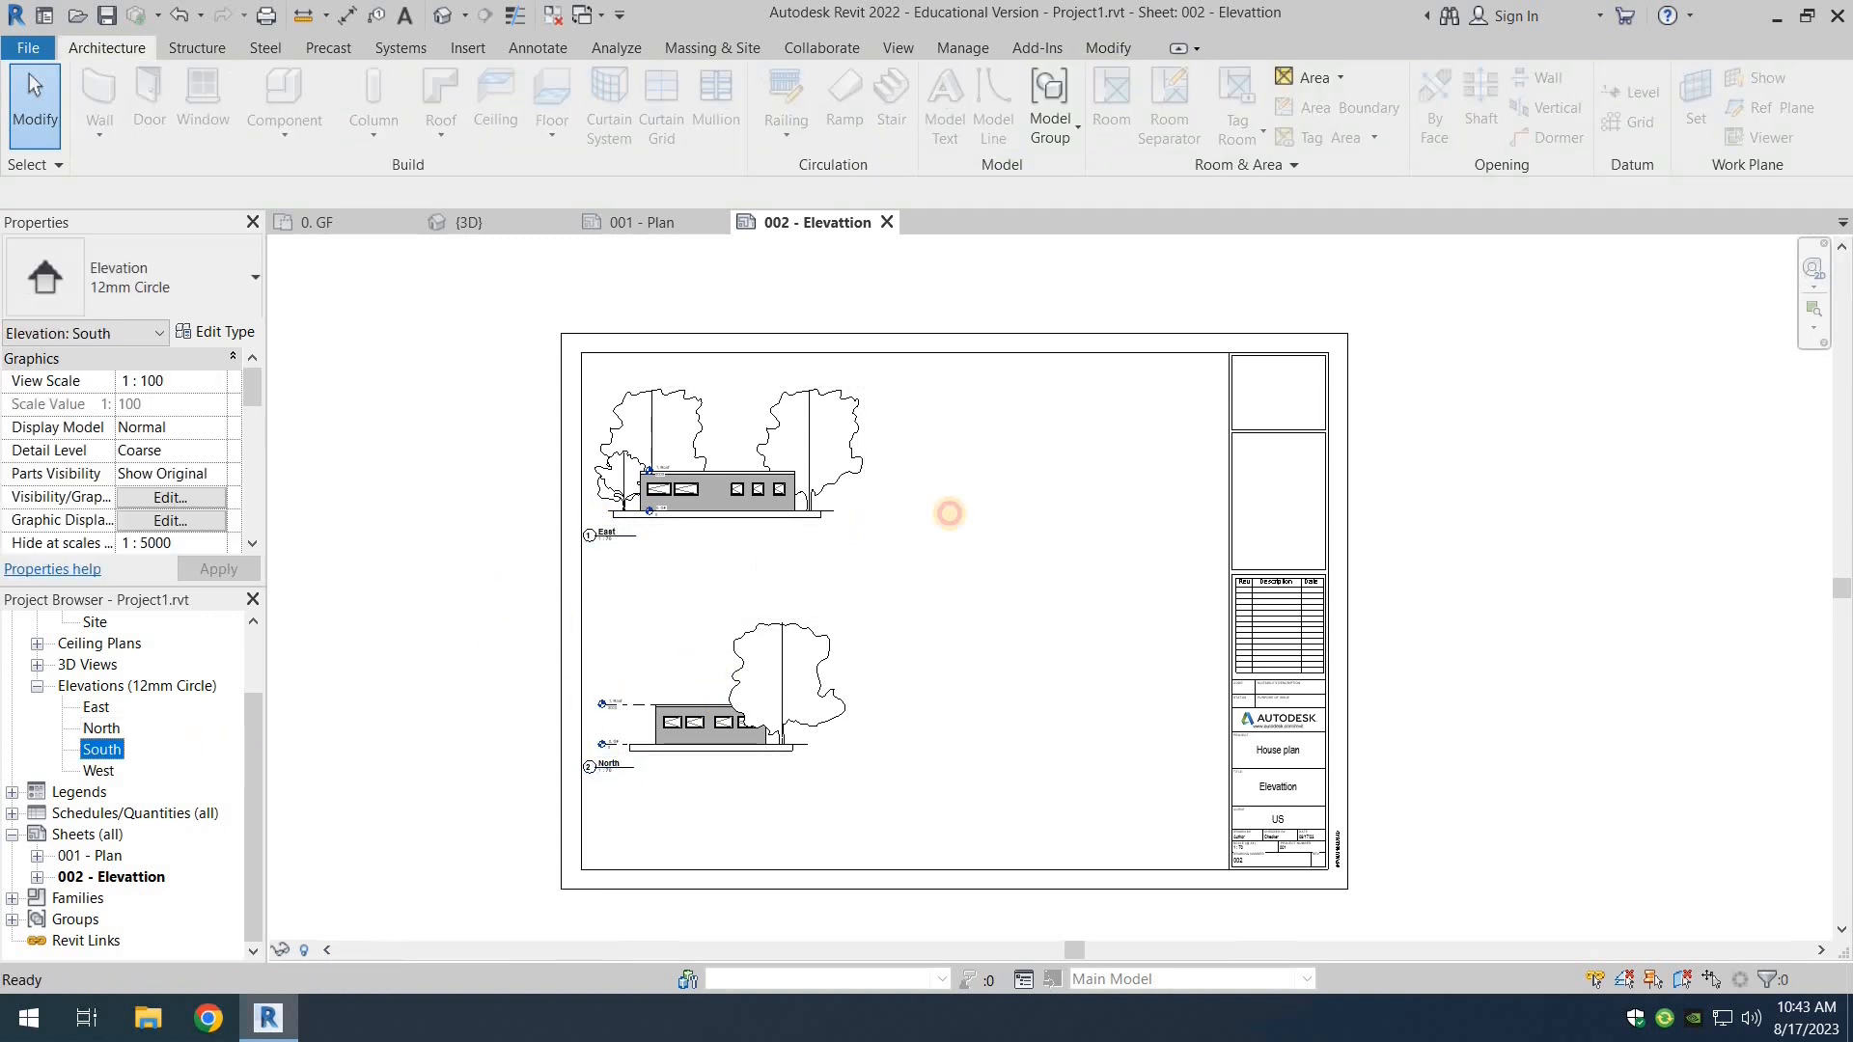
pyautogui.moveTo(1074, 454); pyautogui.dragTo(1053, 470)
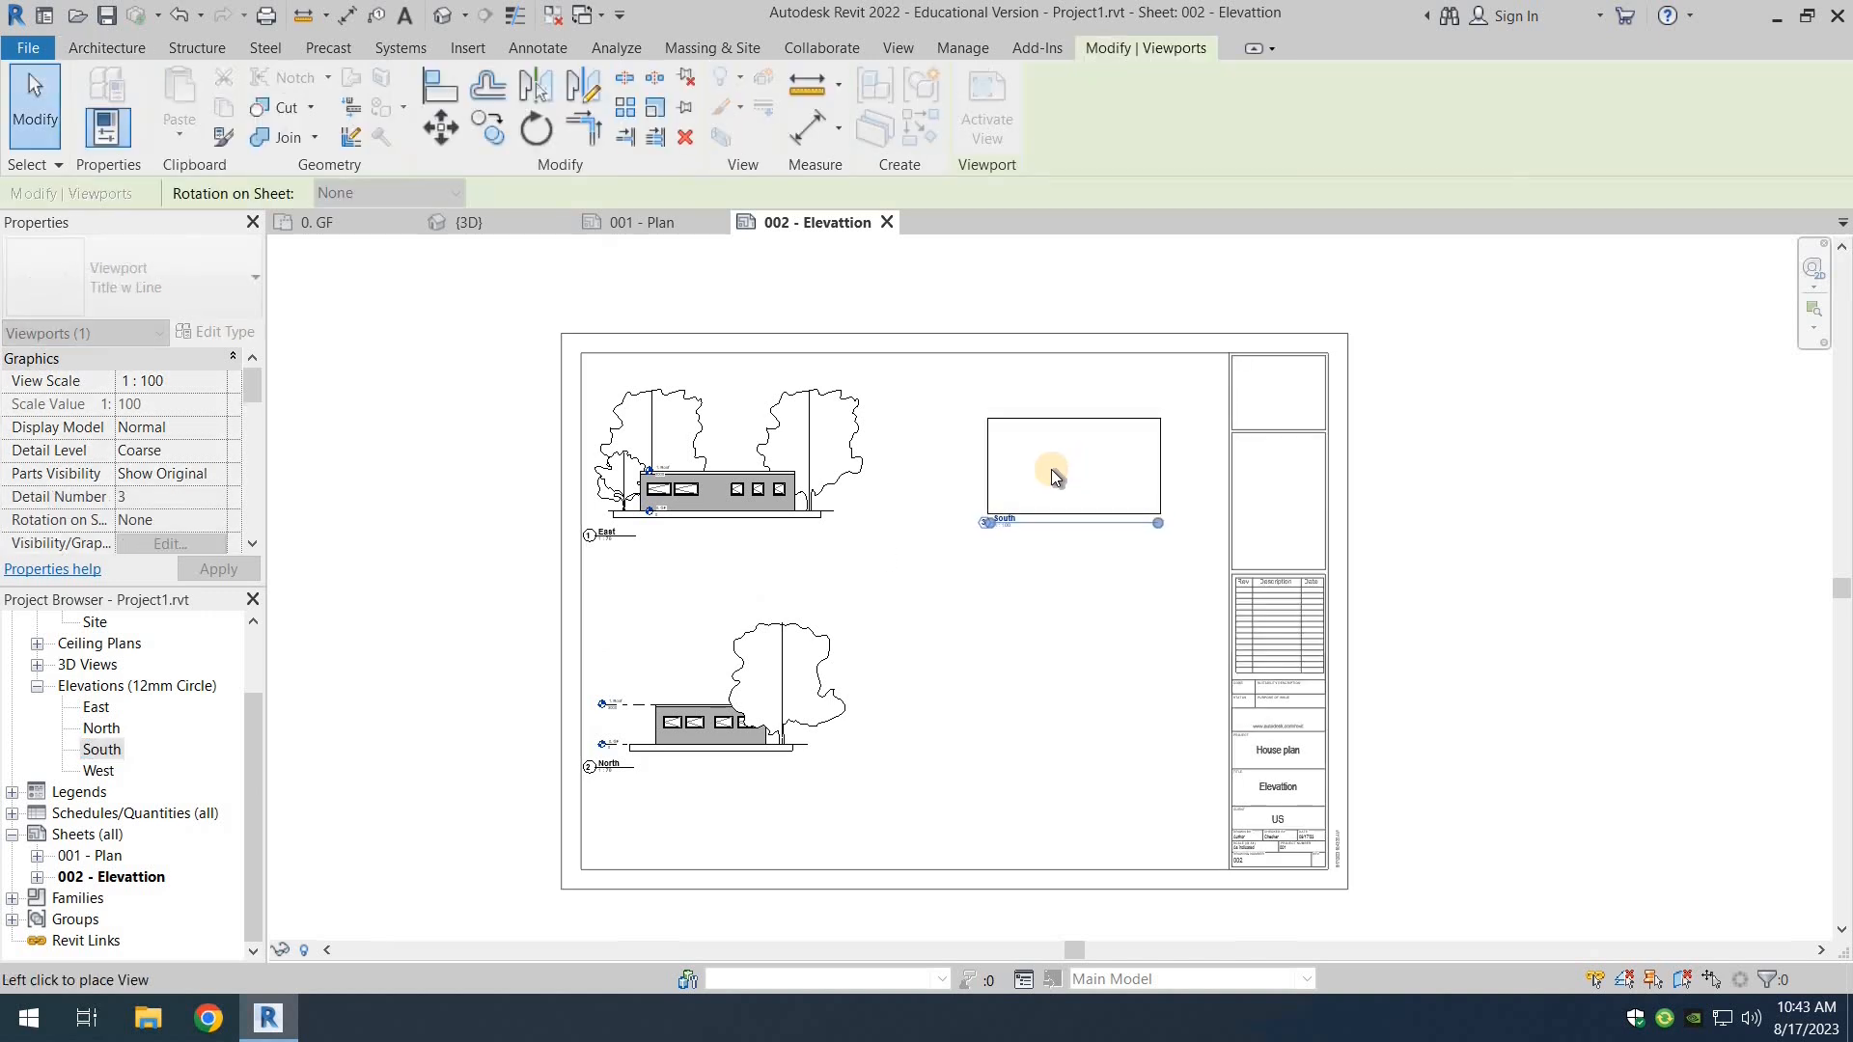
pyautogui.click(1051, 469)
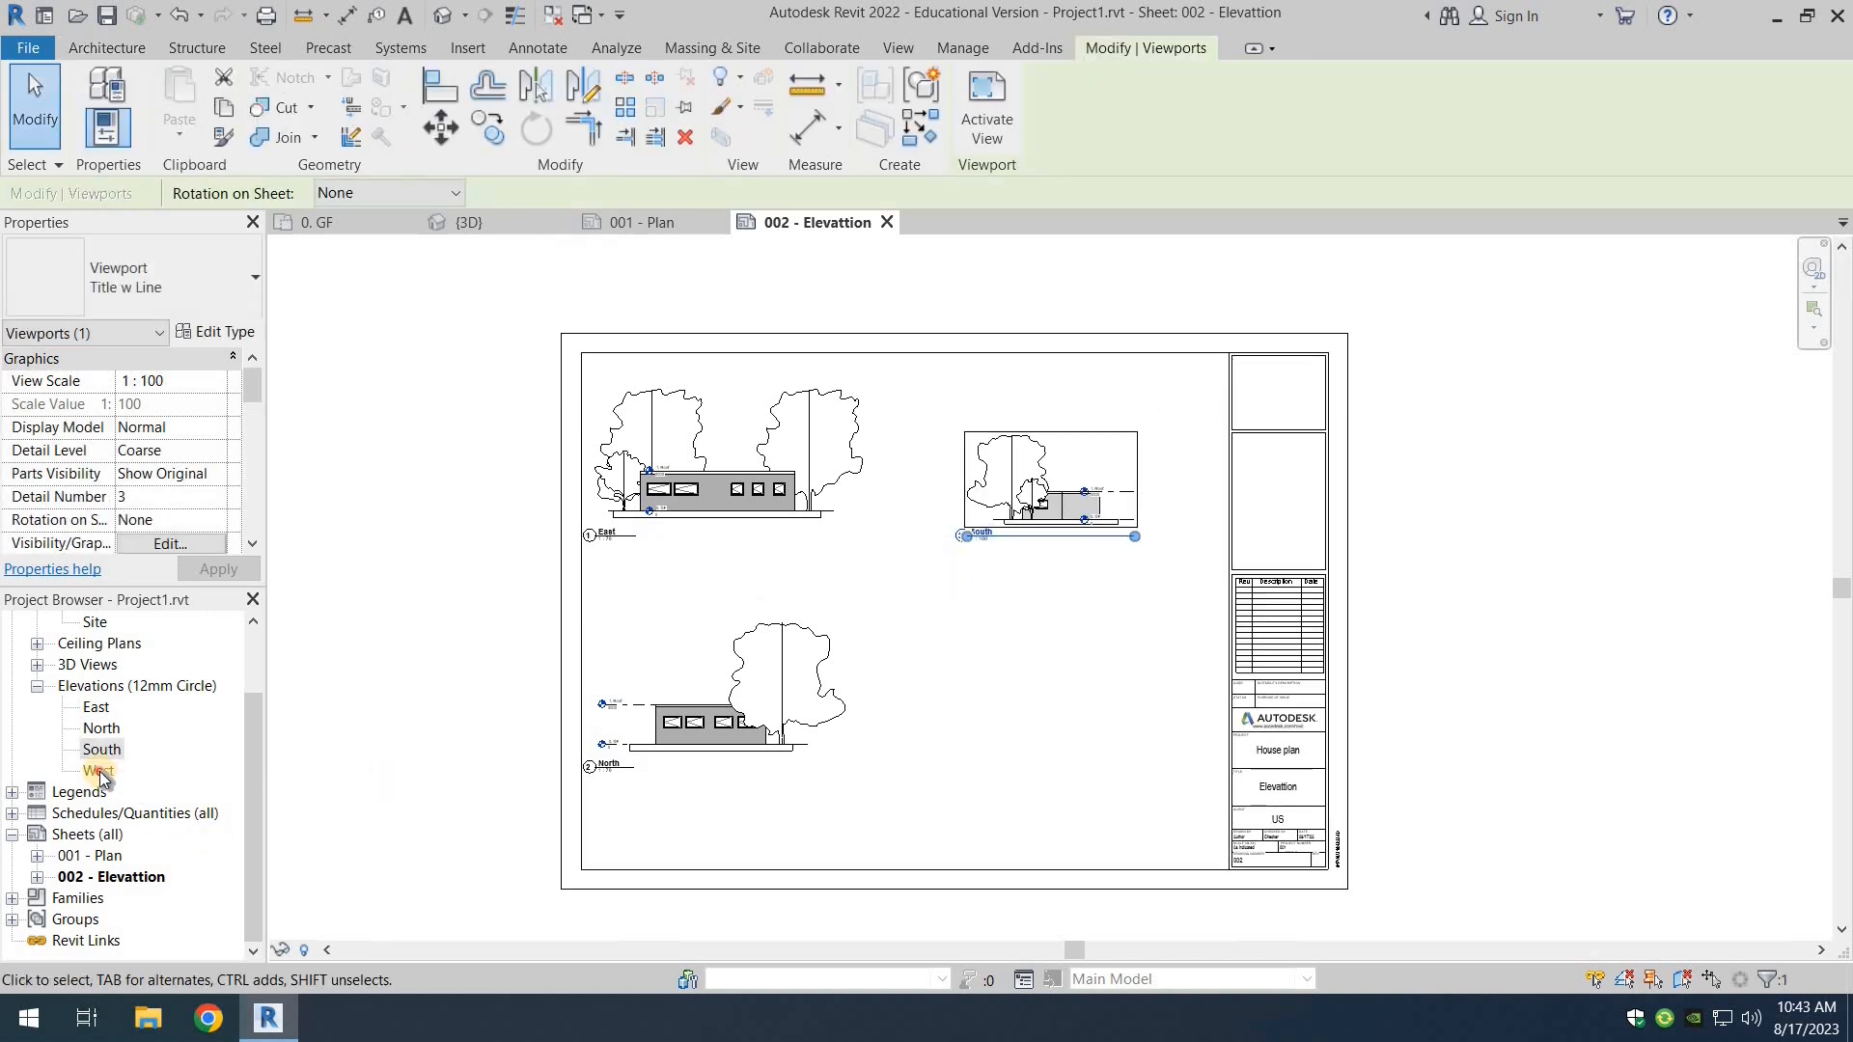
pyautogui.moveTo(101, 778); pyautogui.dragTo(1042, 695)
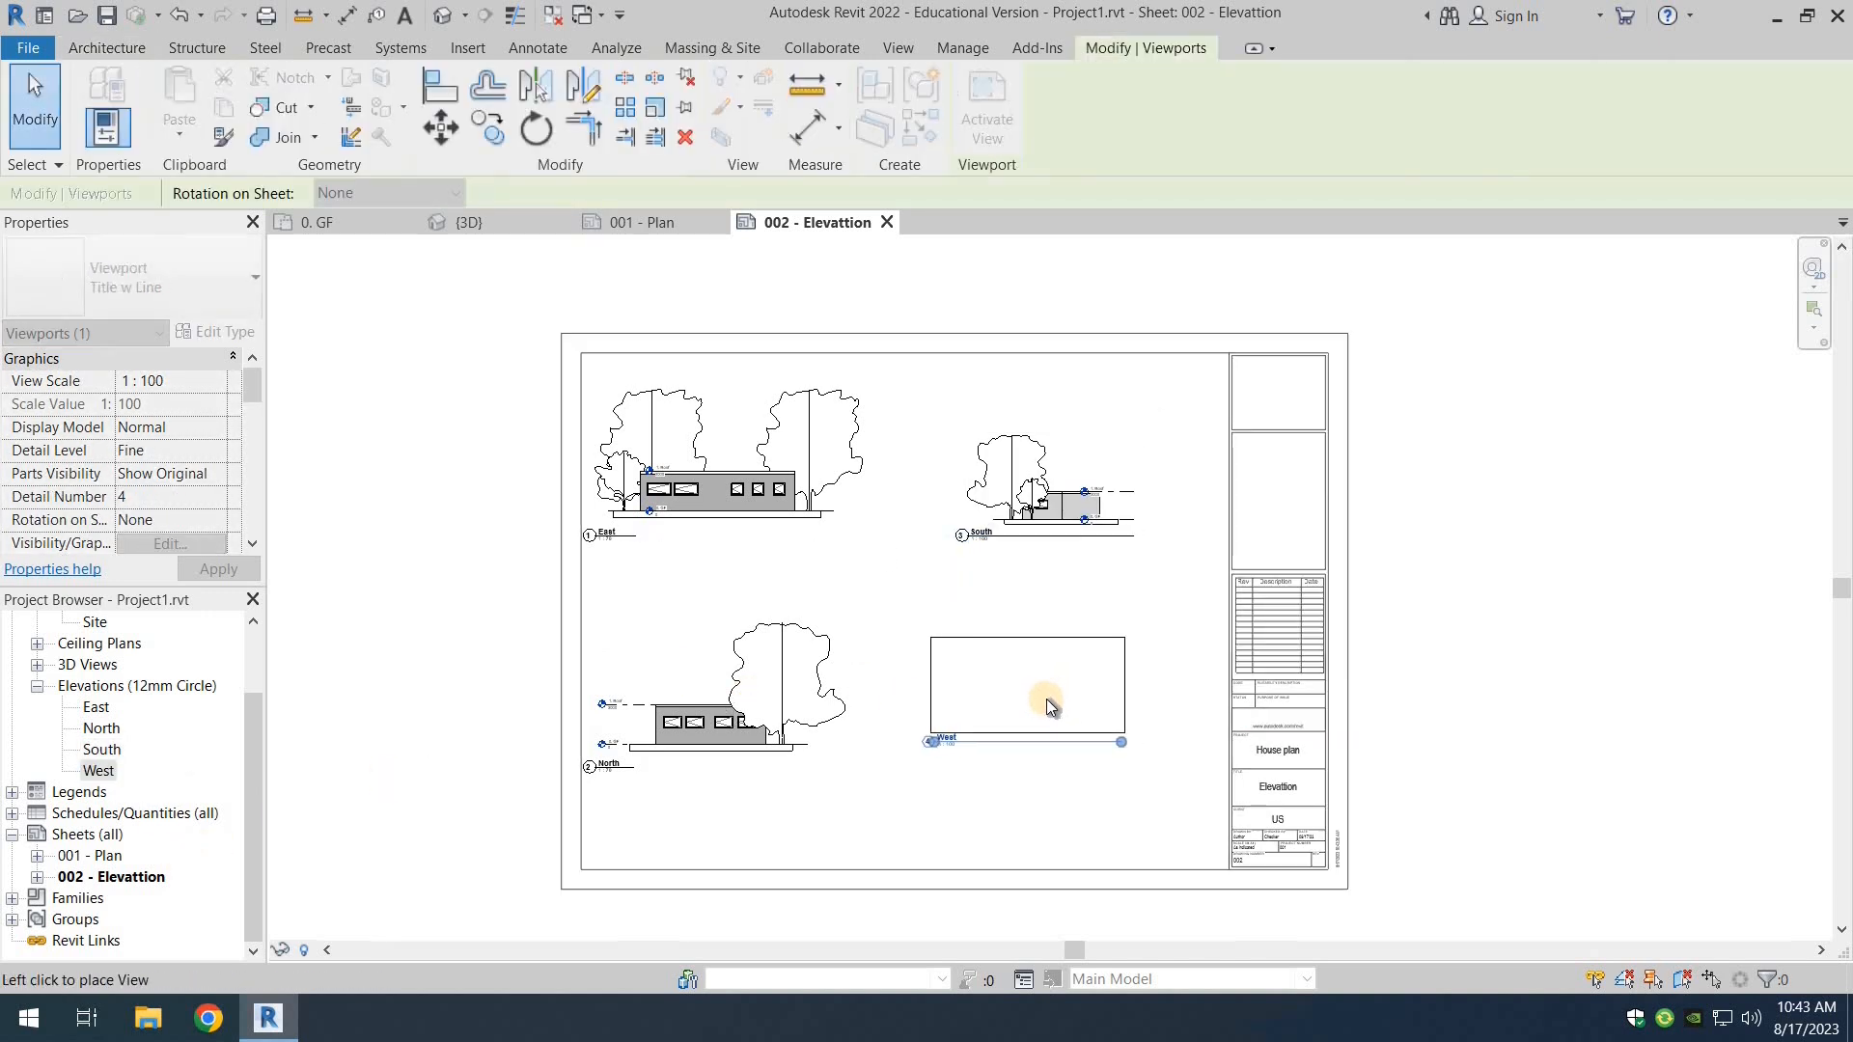
pyautogui.click(1040, 691)
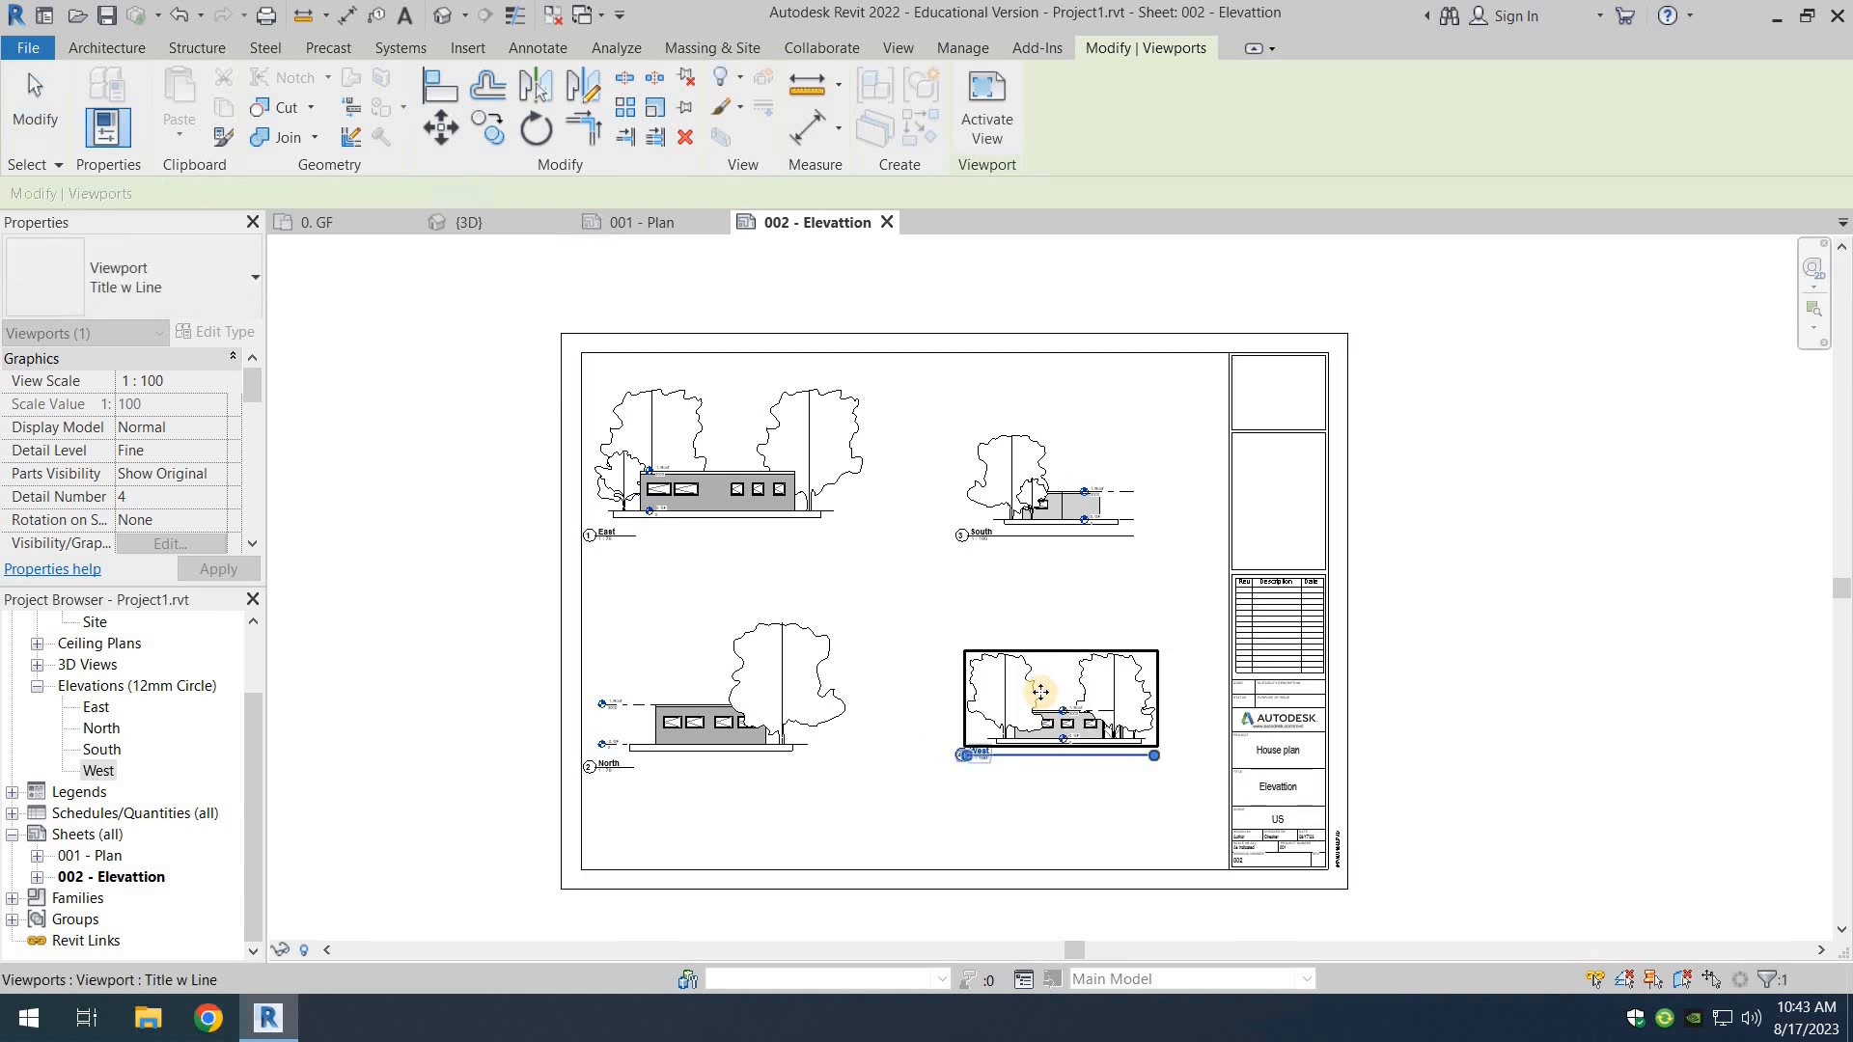
# Step: Activate the South elevation viewport, set a custom view scale of 1:70 and deactivate it
pyautogui.doubleClick(1034, 537)
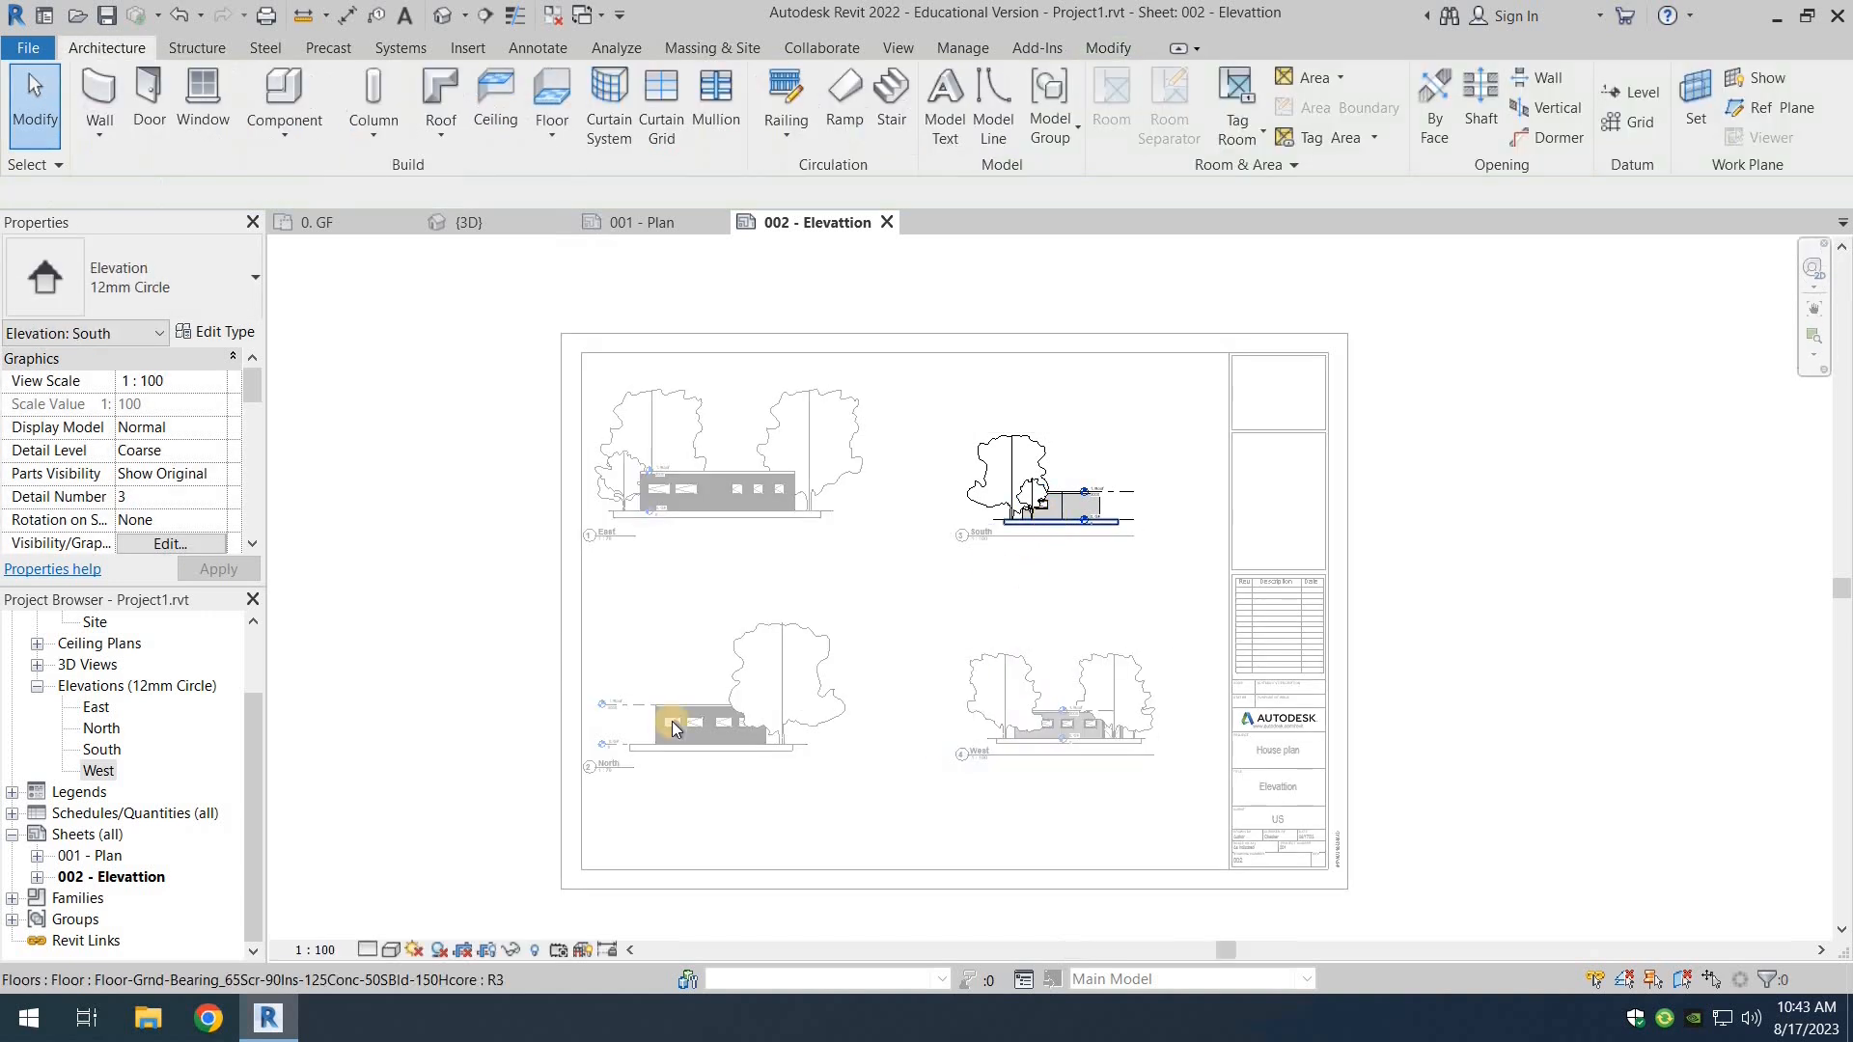
pyautogui.click(302, 946)
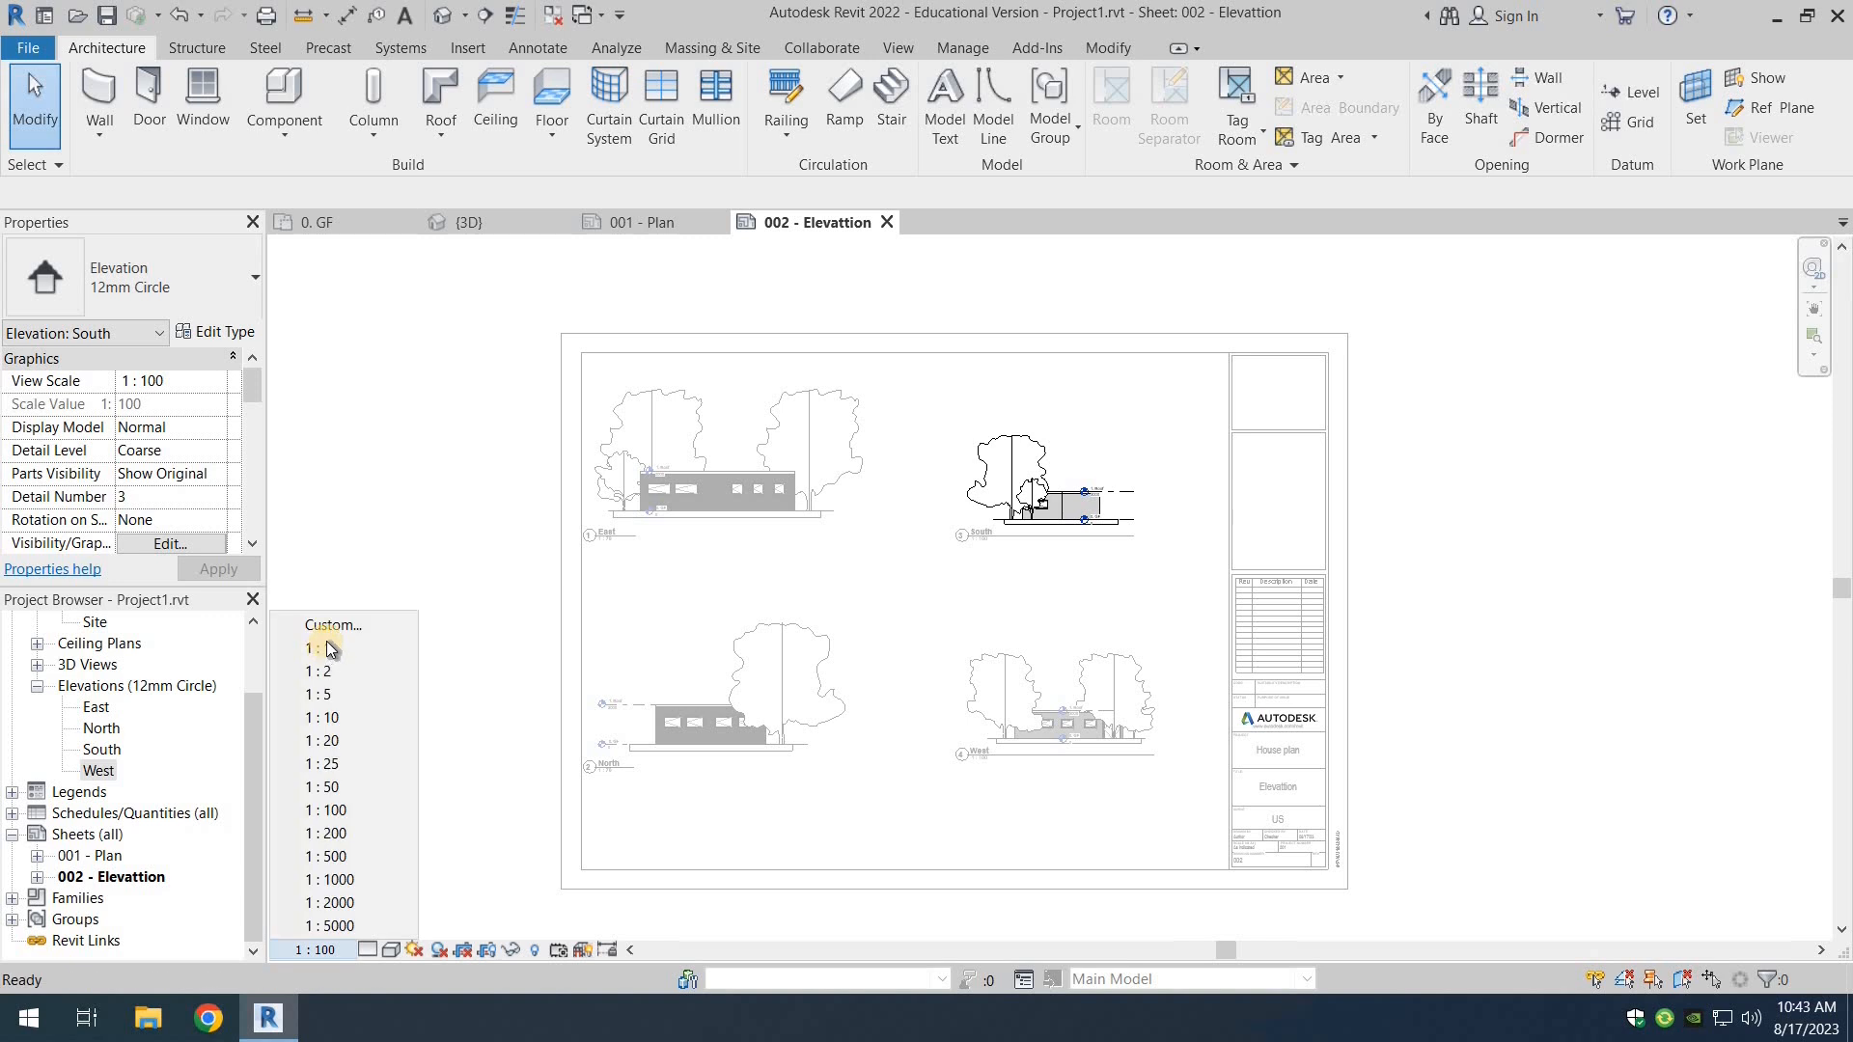
pyautogui.click(331, 621)
pyautogui.click(931, 468)
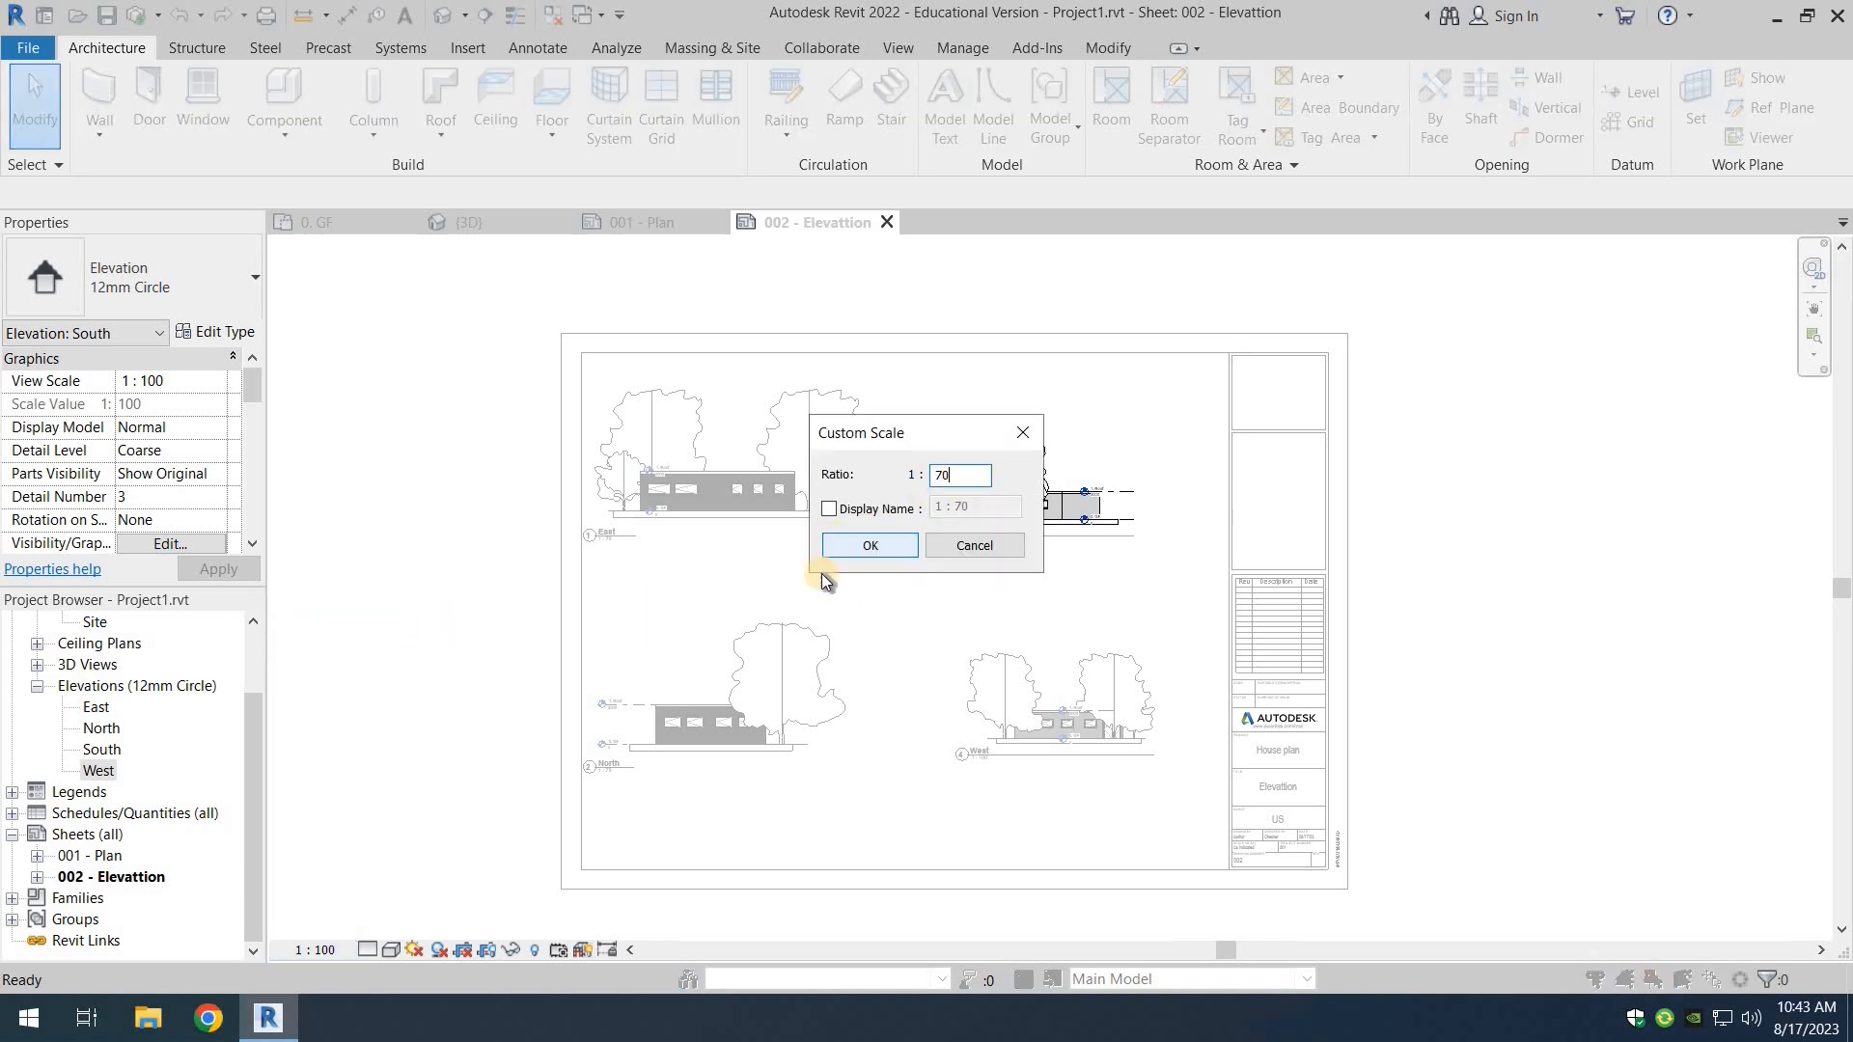
pyautogui.press('Return')
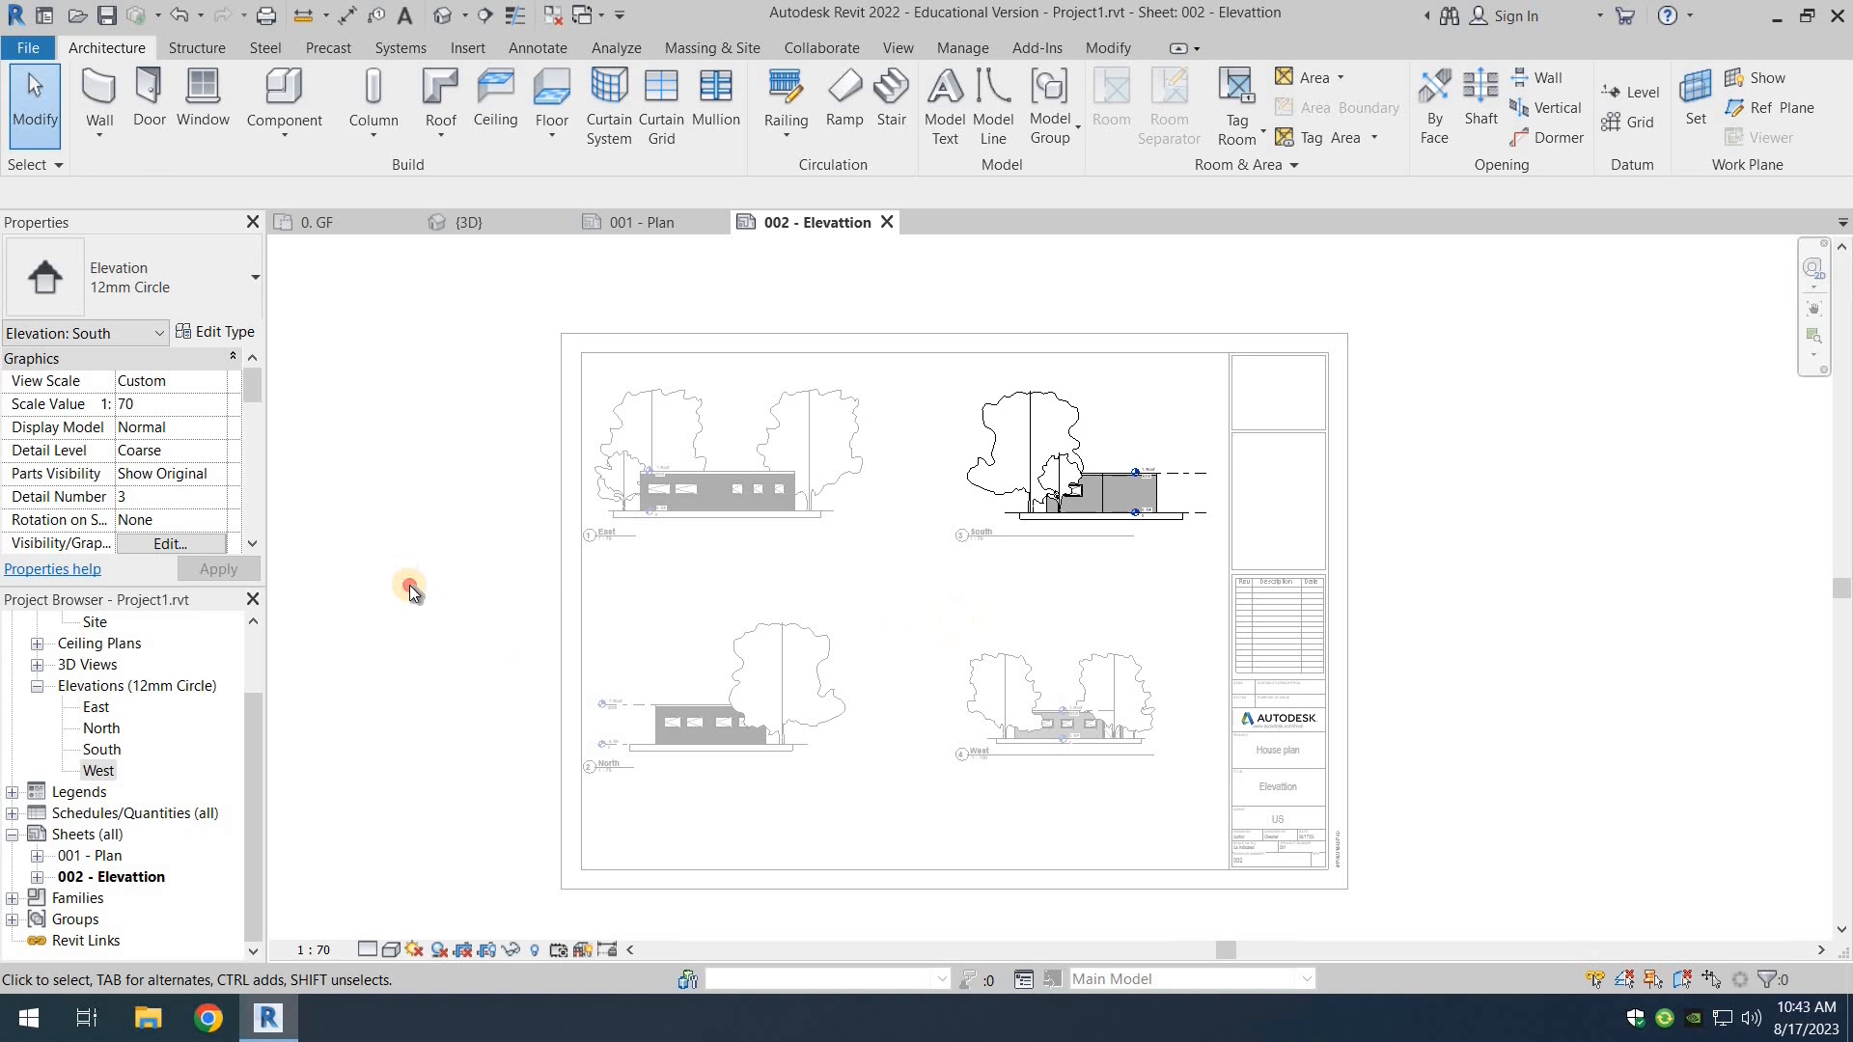
pyautogui.doubleClick(418, 589)
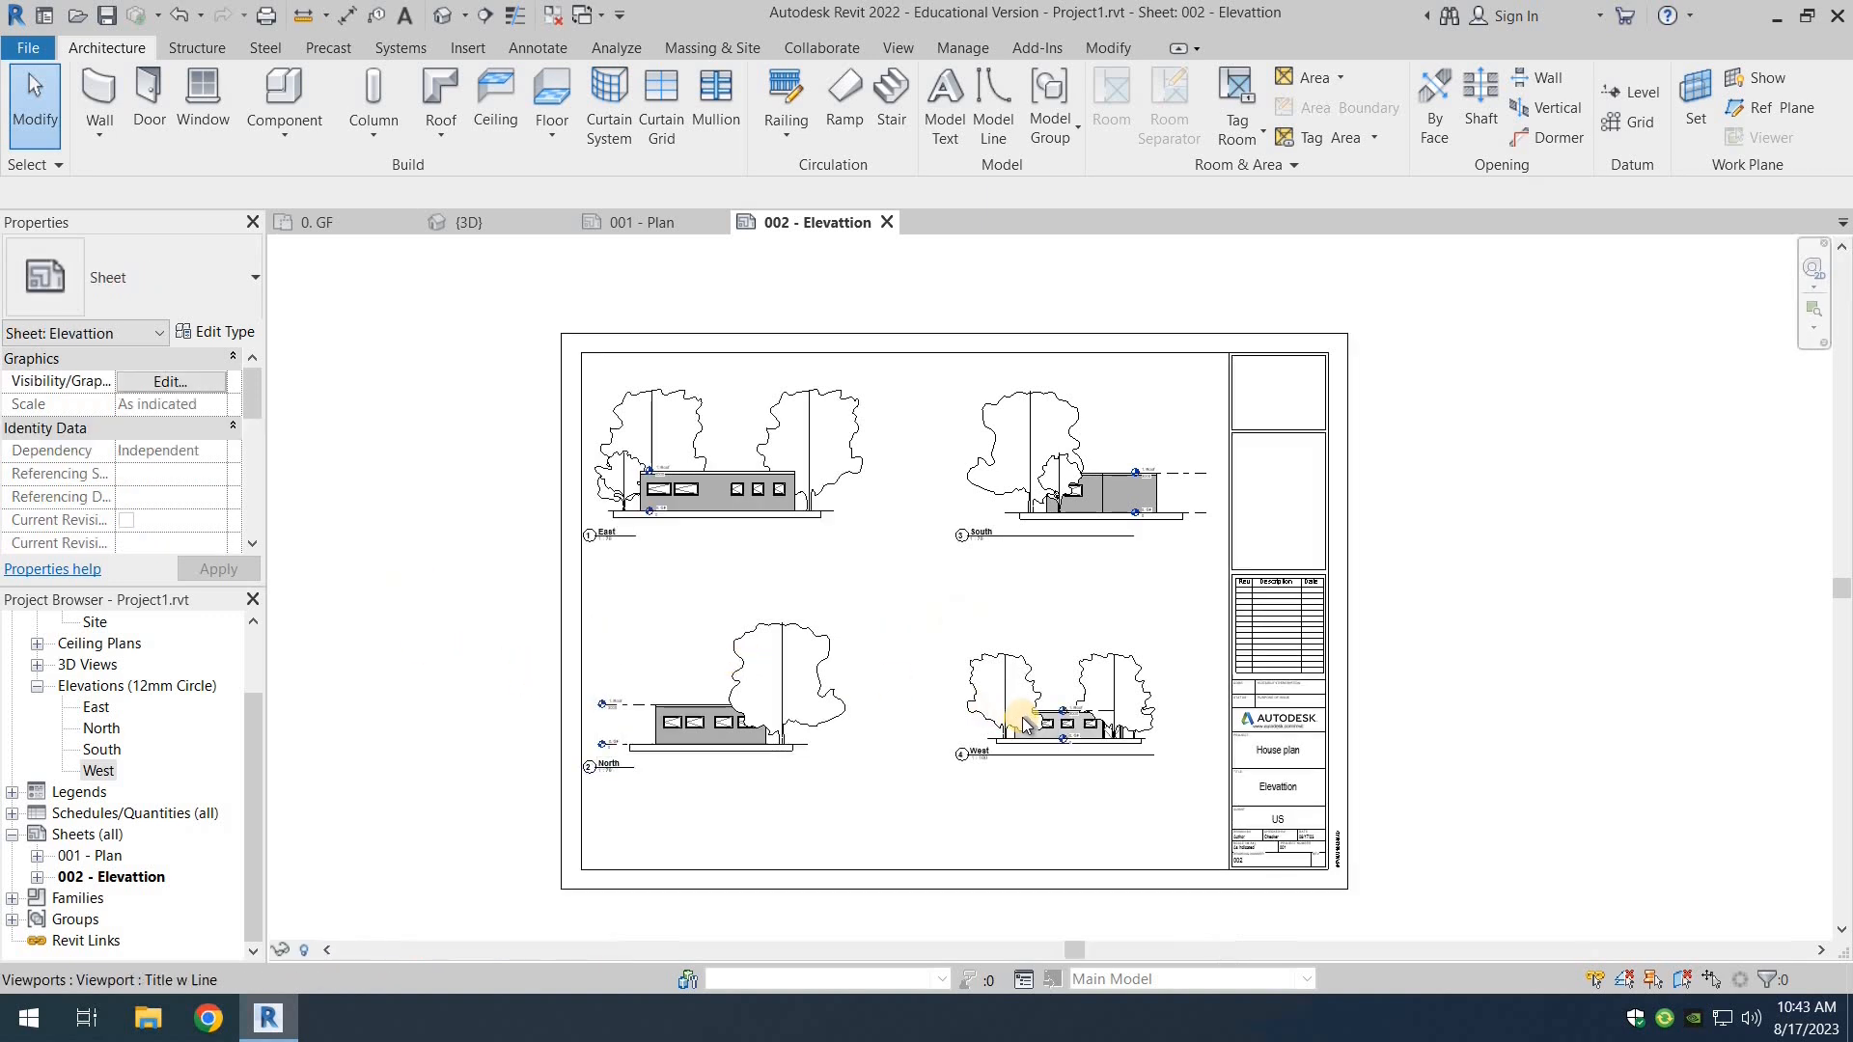
# Step: Activate the West elevation viewport, set a custom view scale of 1:70 and deactivate it
pyautogui.click(999, 711)
pyautogui.click(315, 950)
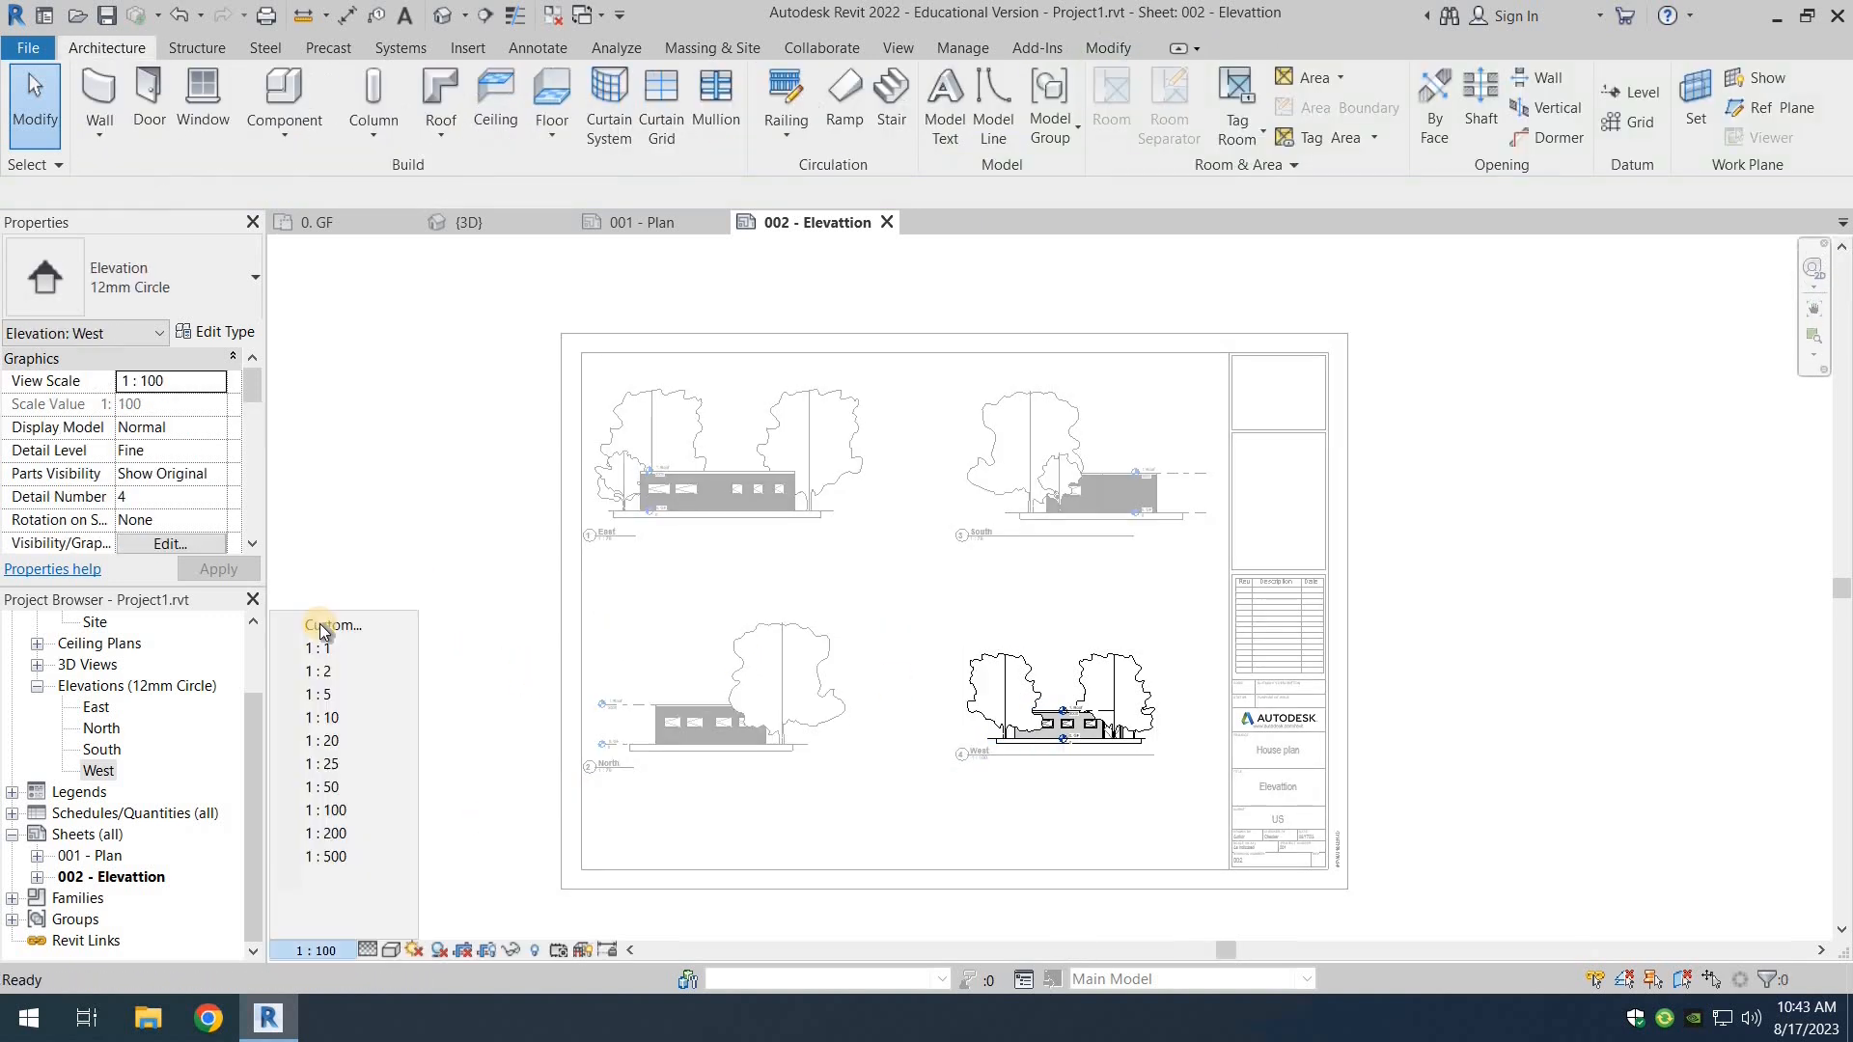
pyautogui.click(343, 624)
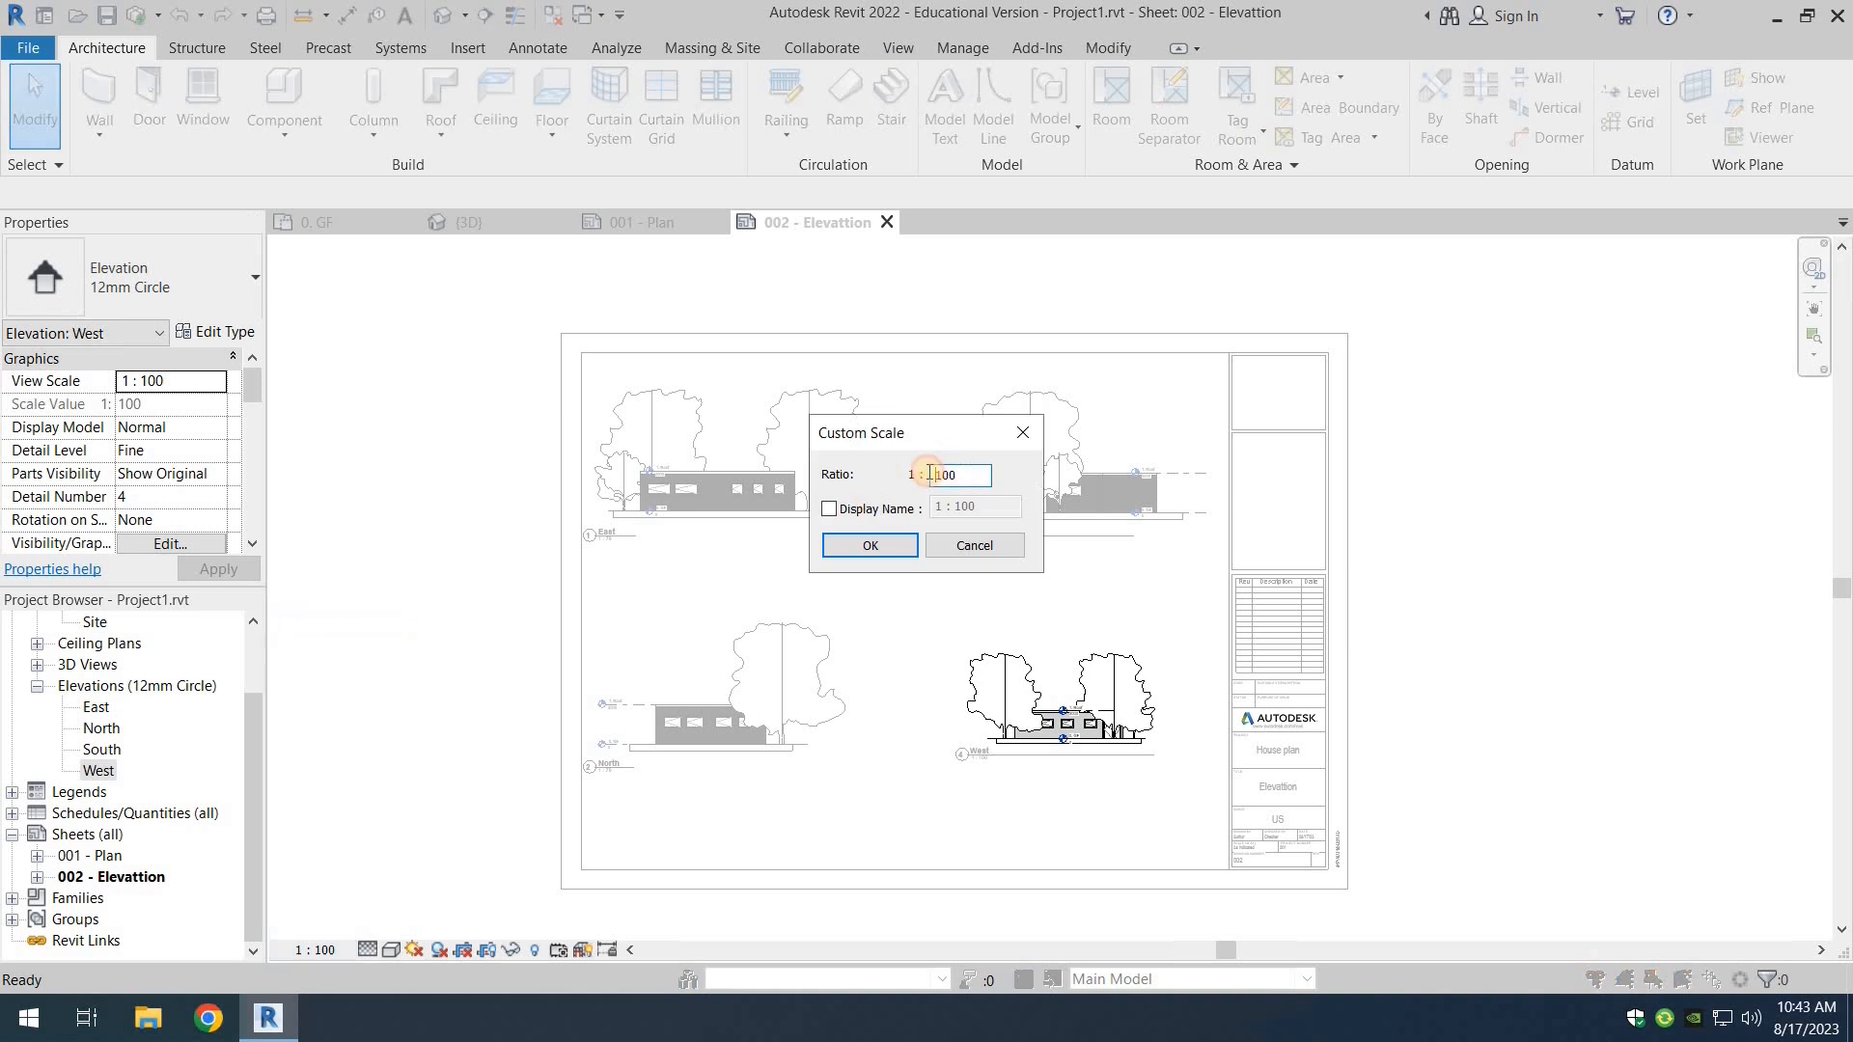
pyautogui.write('70')
pyautogui.click(868, 547)
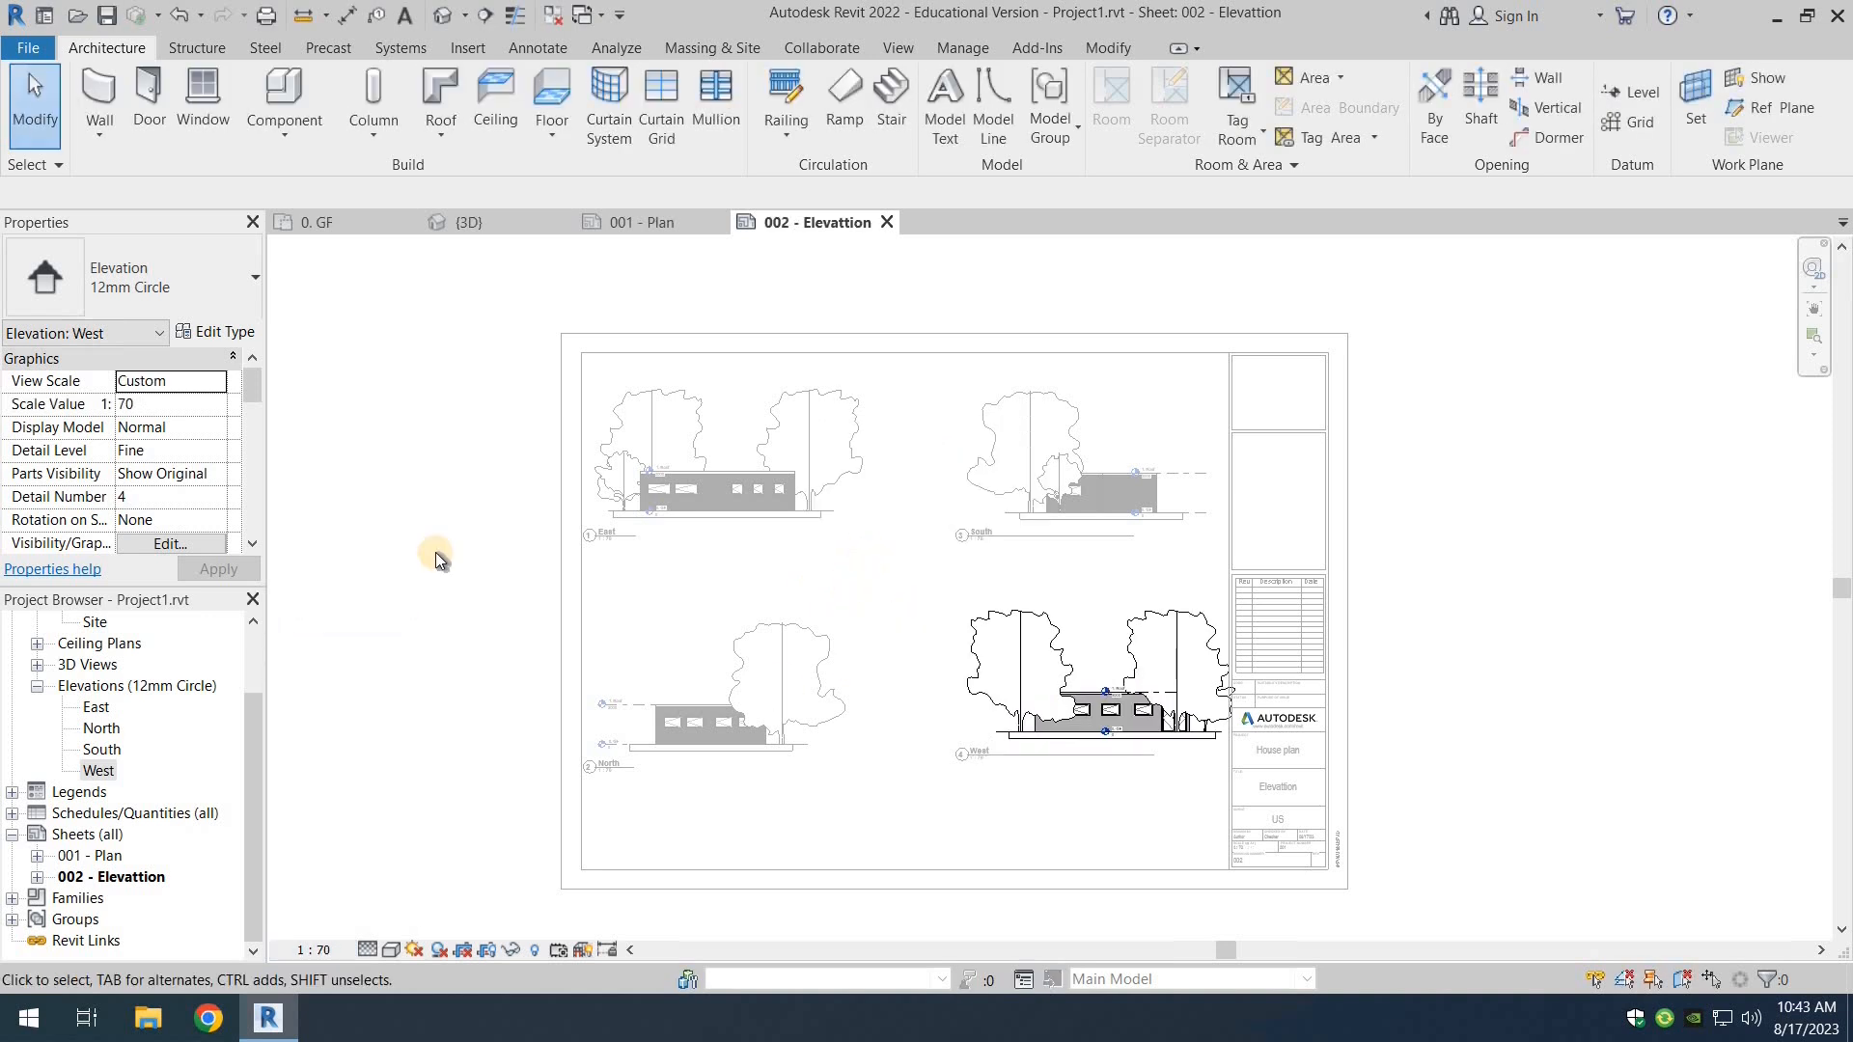
pyautogui.doubleClick(495, 654)
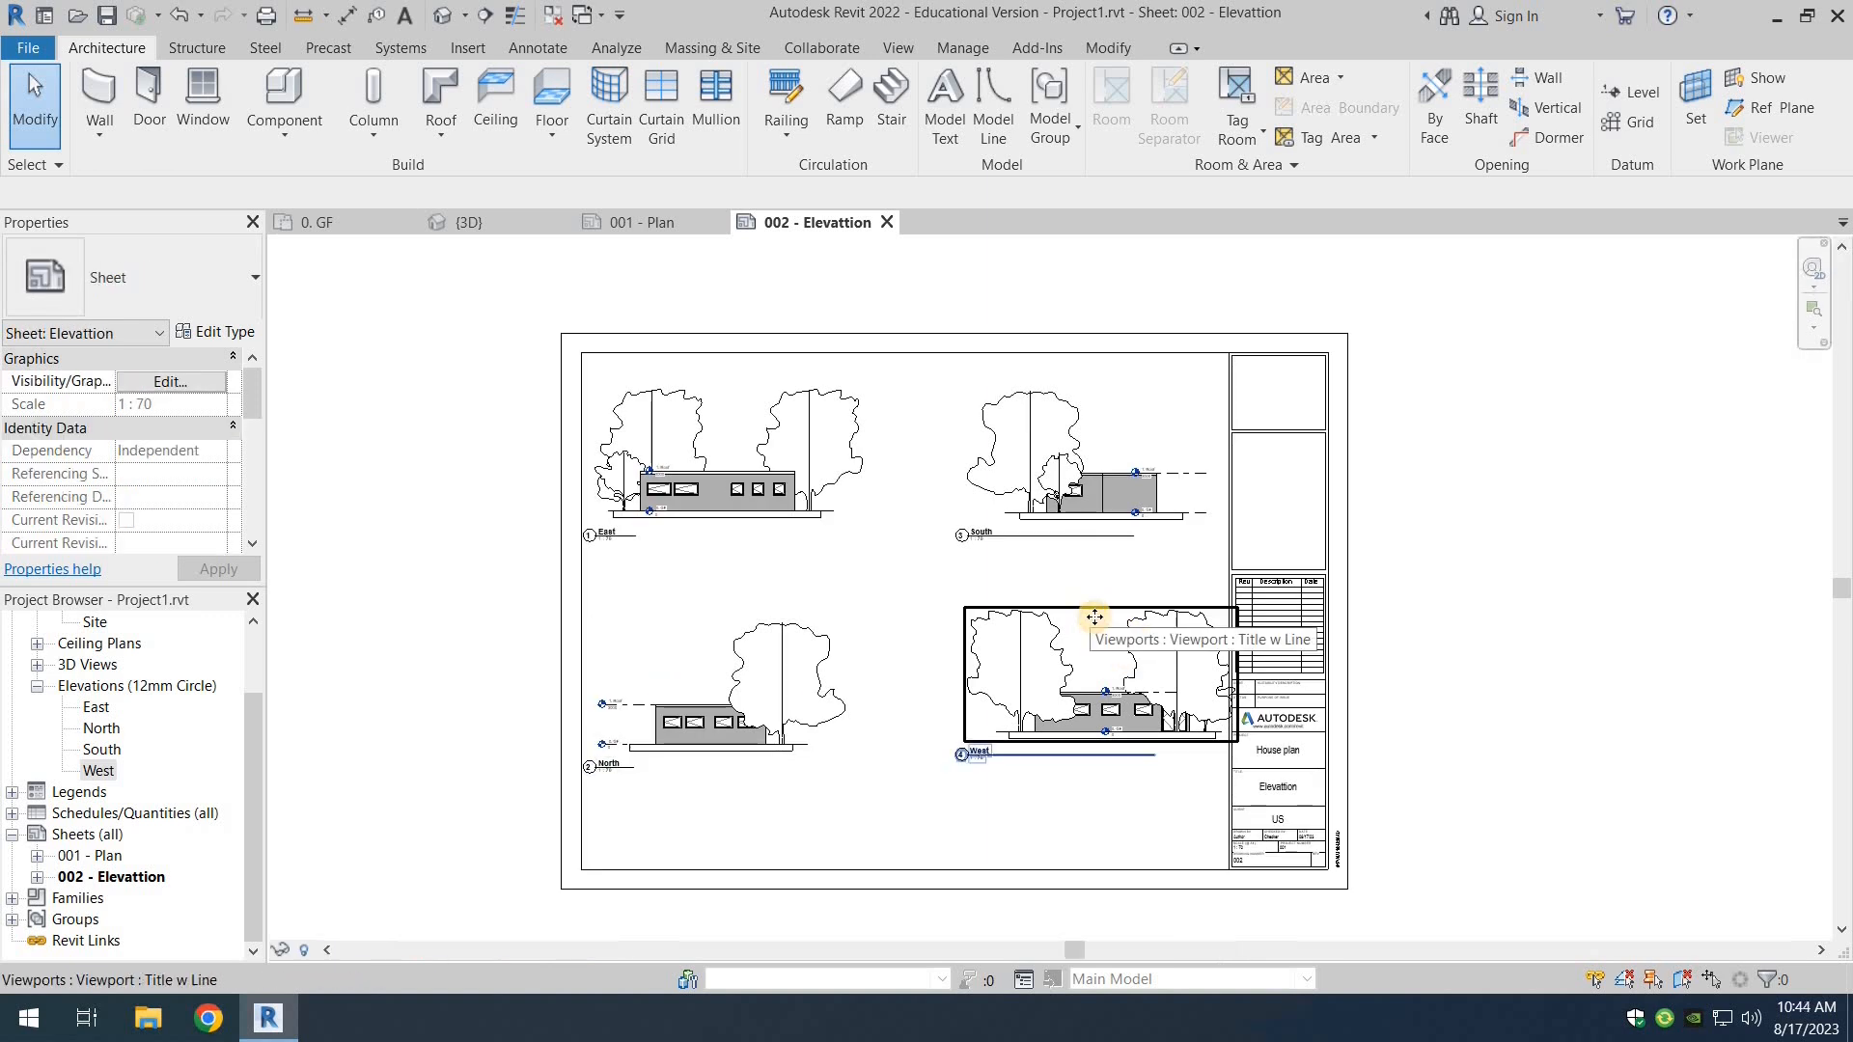
# Step: Move the West elevation viewport left and down to line up with the North elevation, and select the South elevation viewport
pyautogui.click(1095, 618)
pyautogui.moveTo(1059, 615); pyautogui.dragTo(1058, 626)
pyautogui.click(1179, 522)
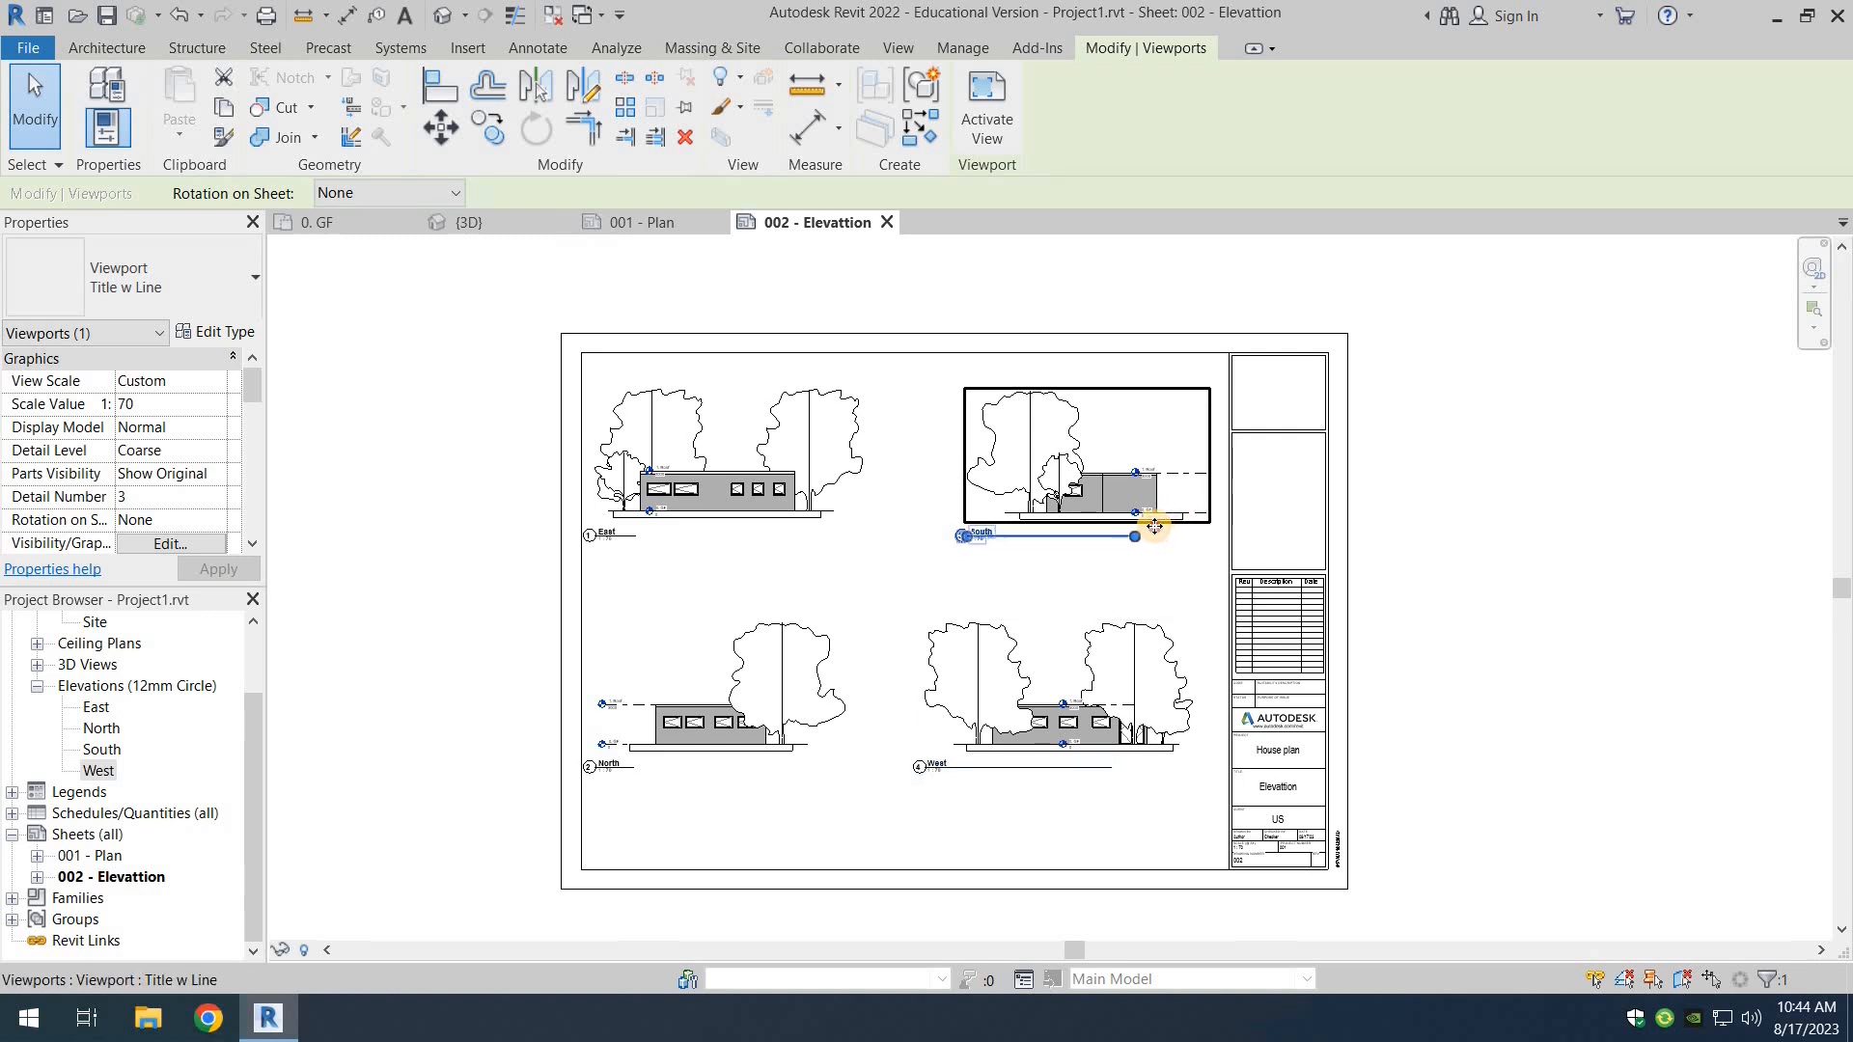
# Step: Align the South elevation viewport above the West elevation and shorten the title lines of both viewports
pyautogui.moveTo(1137, 529); pyautogui.dragTo(971, 538)
pyautogui.click(994, 757)
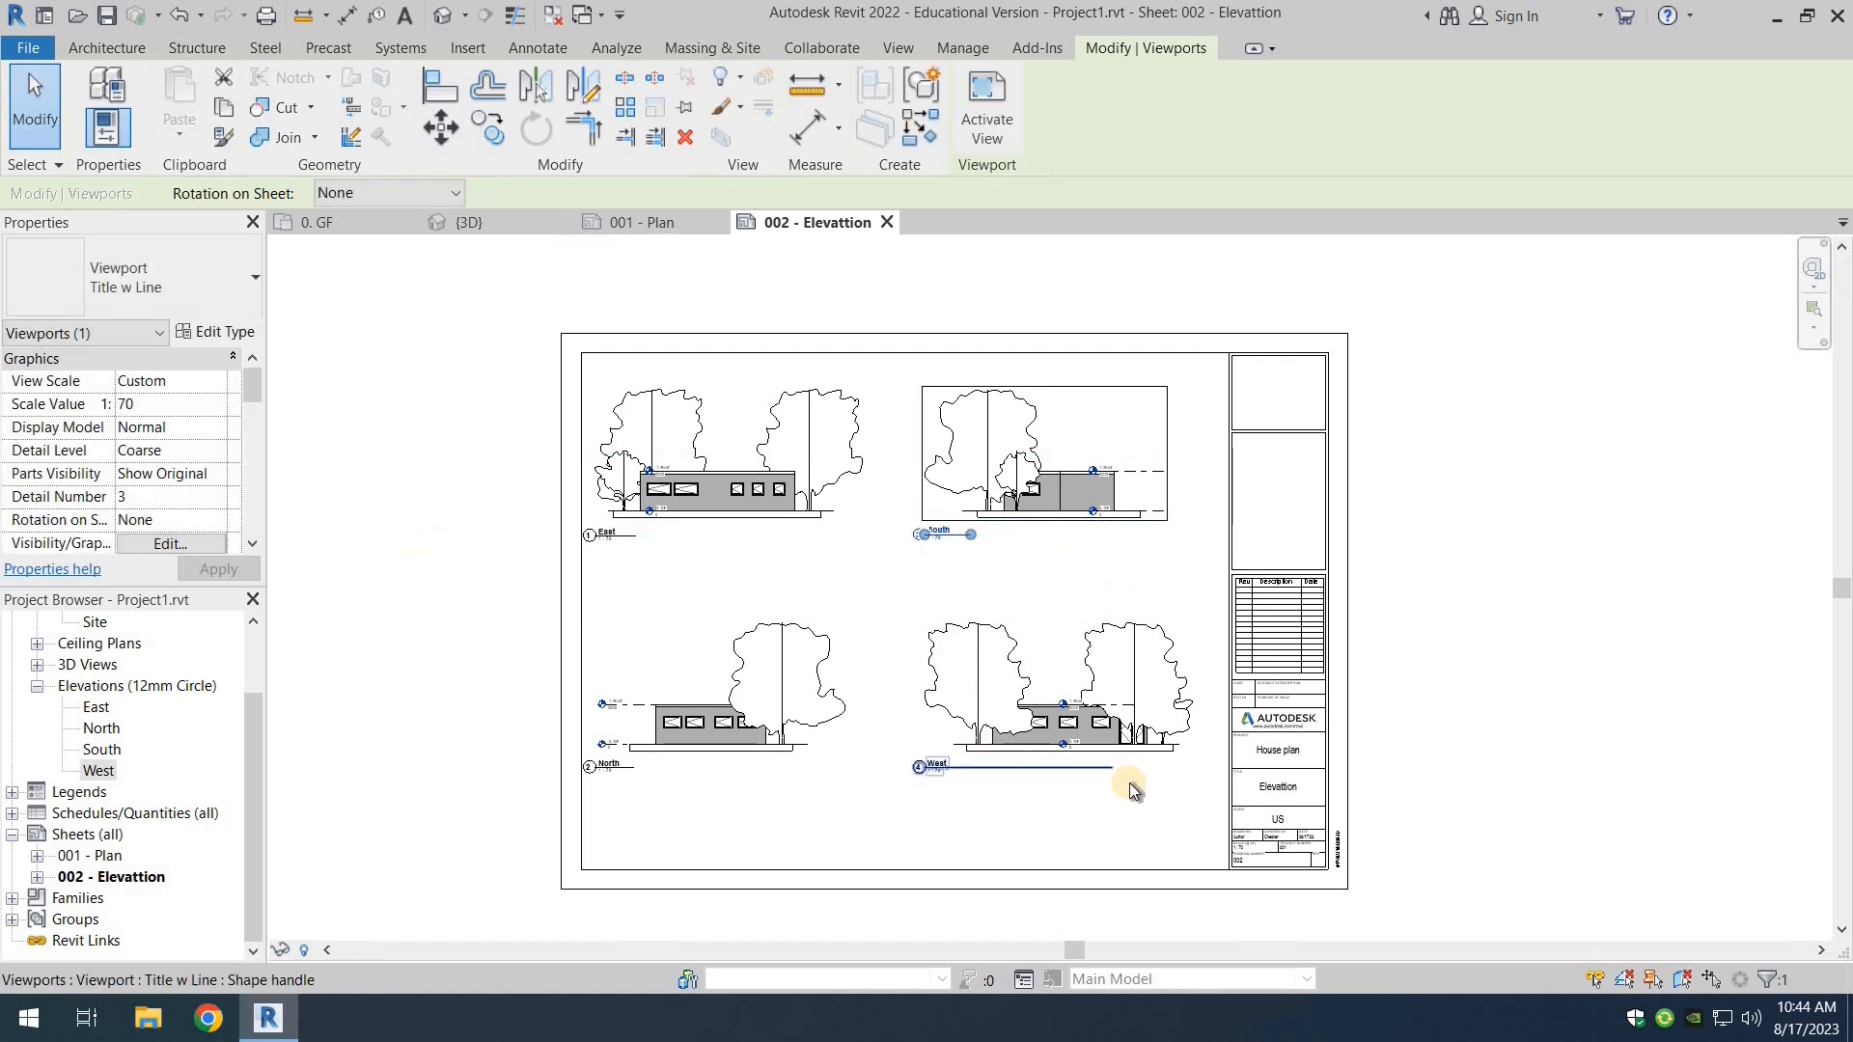
pyautogui.click(1099, 767)
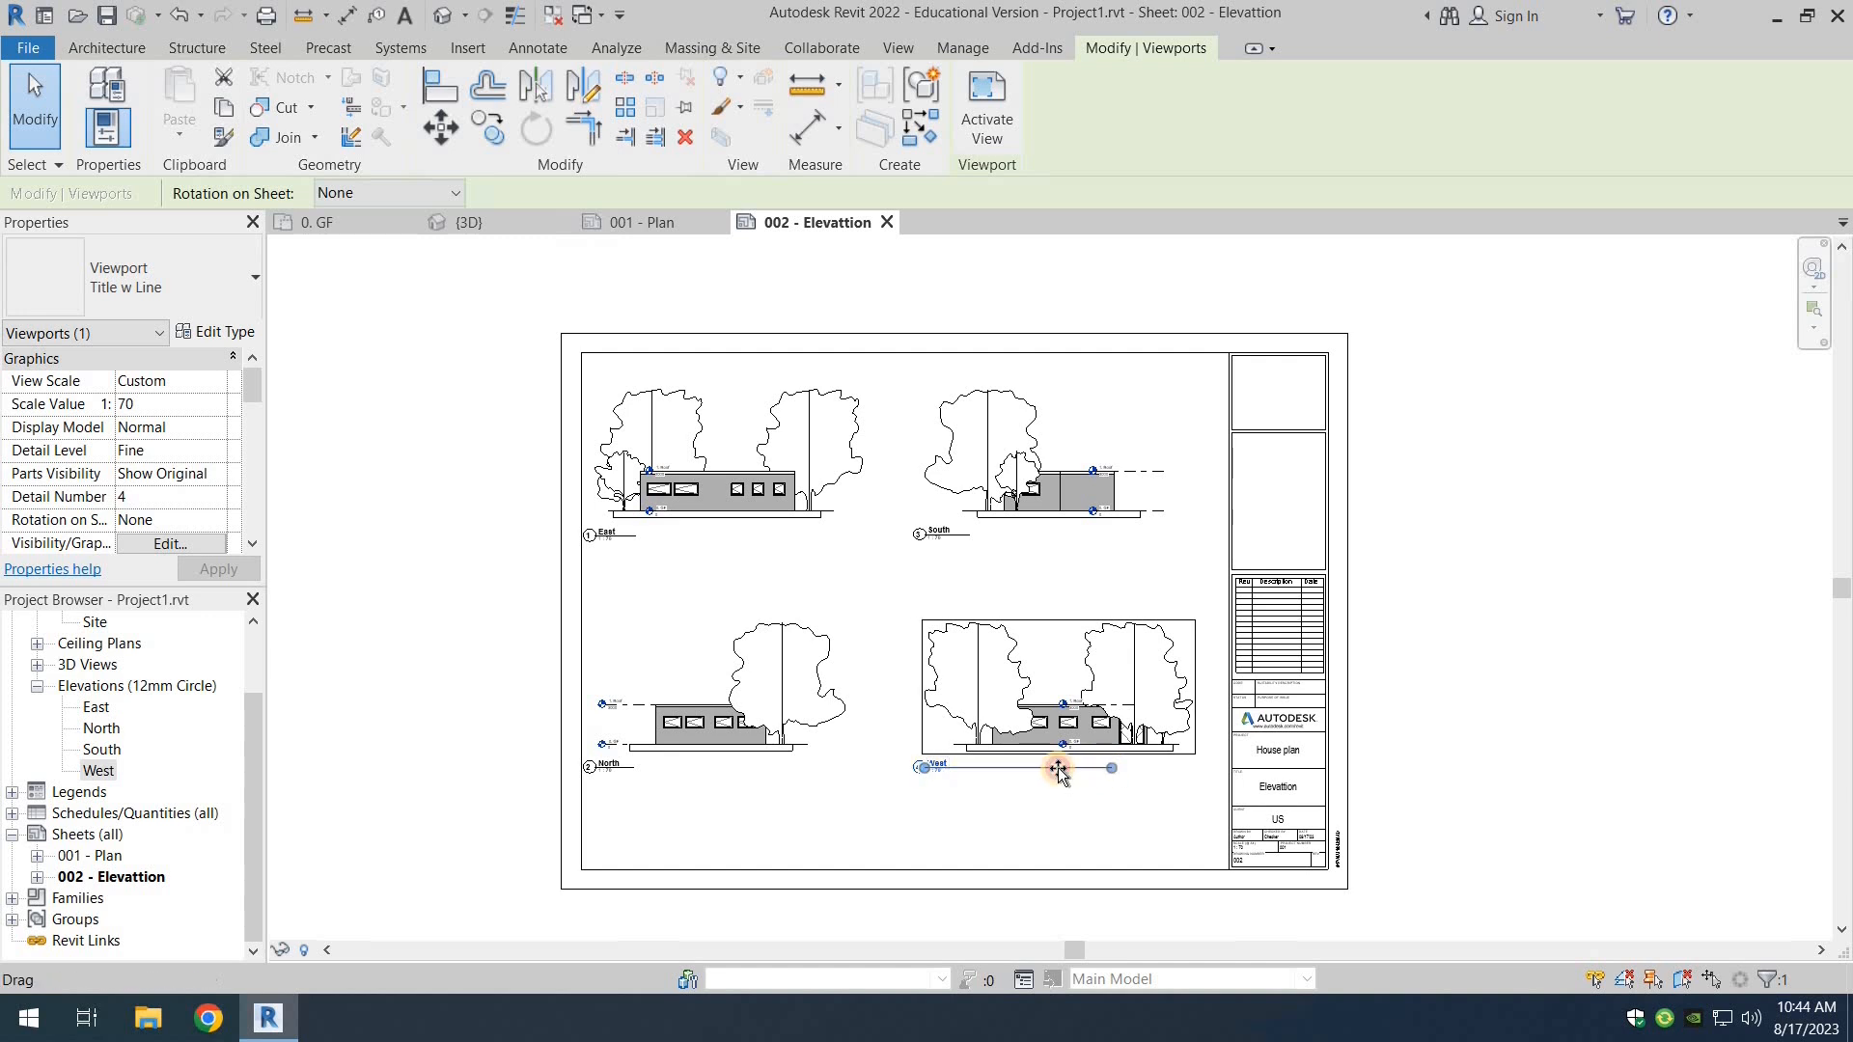
pyautogui.moveTo(1058, 767); pyautogui.dragTo(969, 769)
pyautogui.click(994, 818)
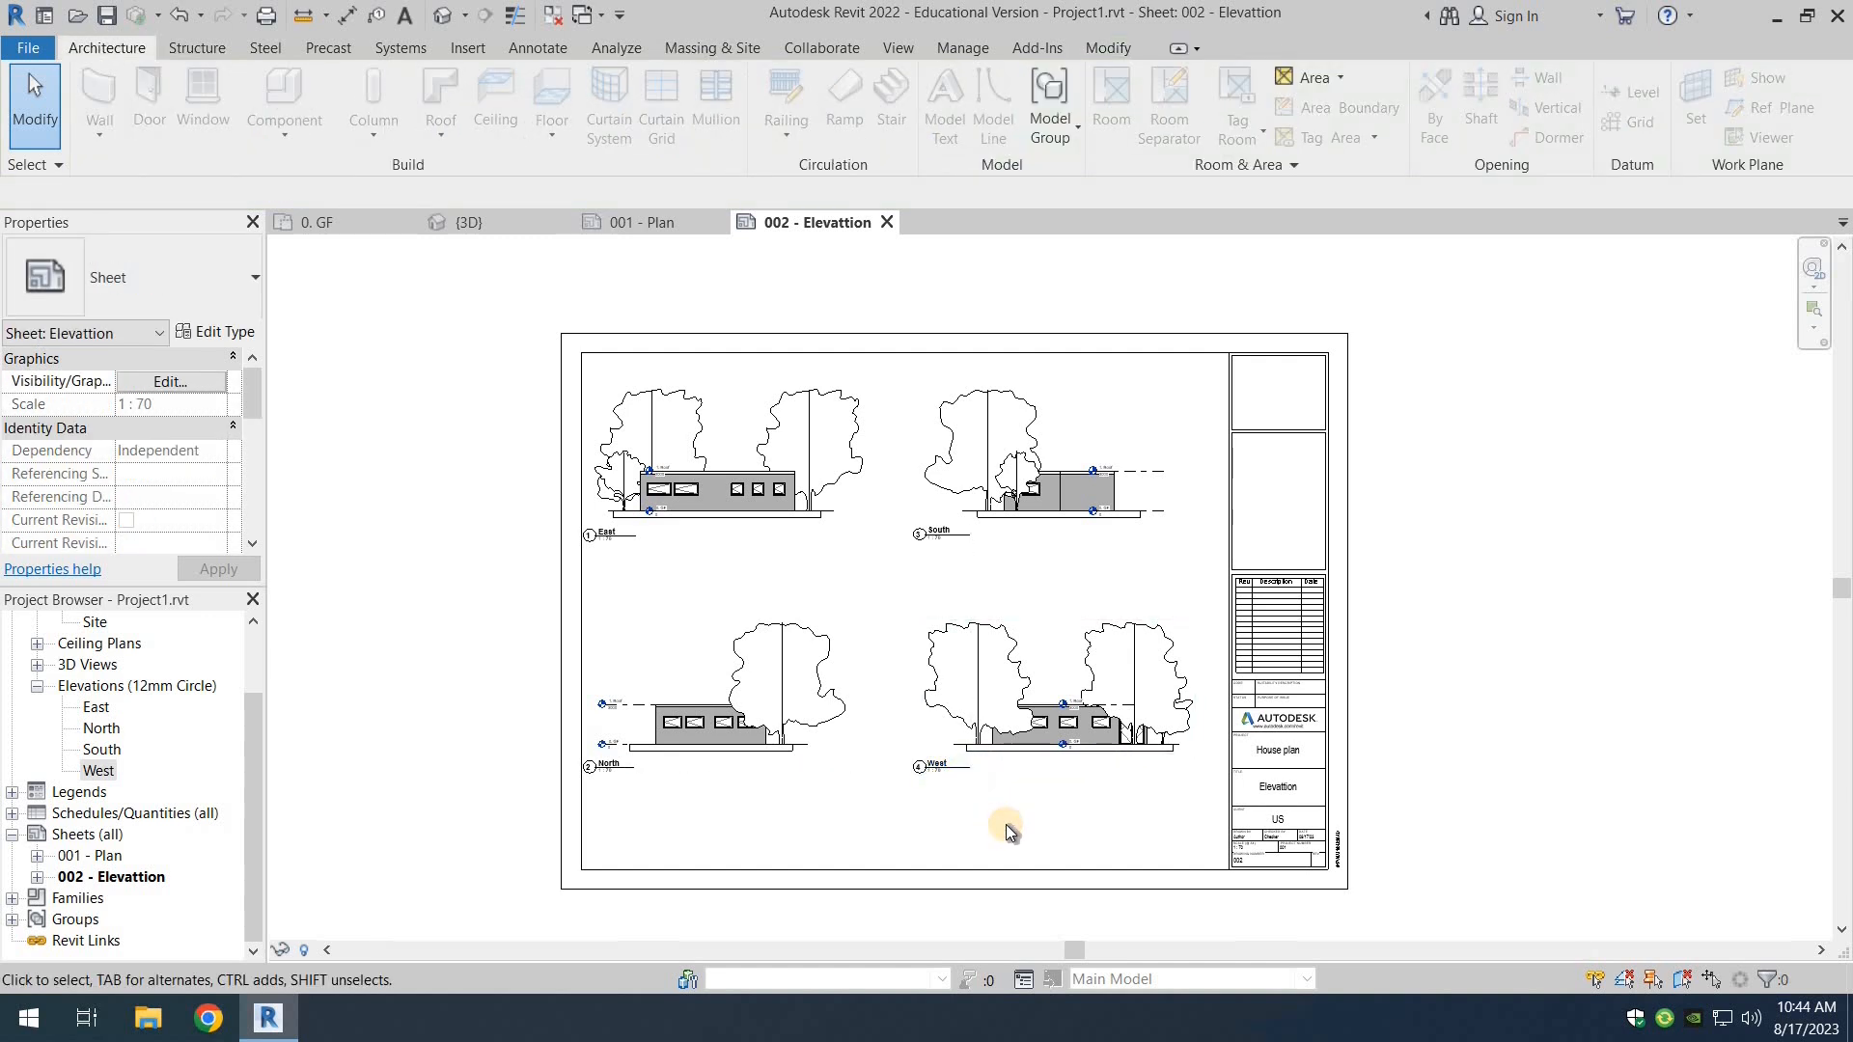
# Step: Review sheet 001 - Plan, return to sheet 002 and check the view titles and scales of the elevations
pyautogui.click(114, 857)
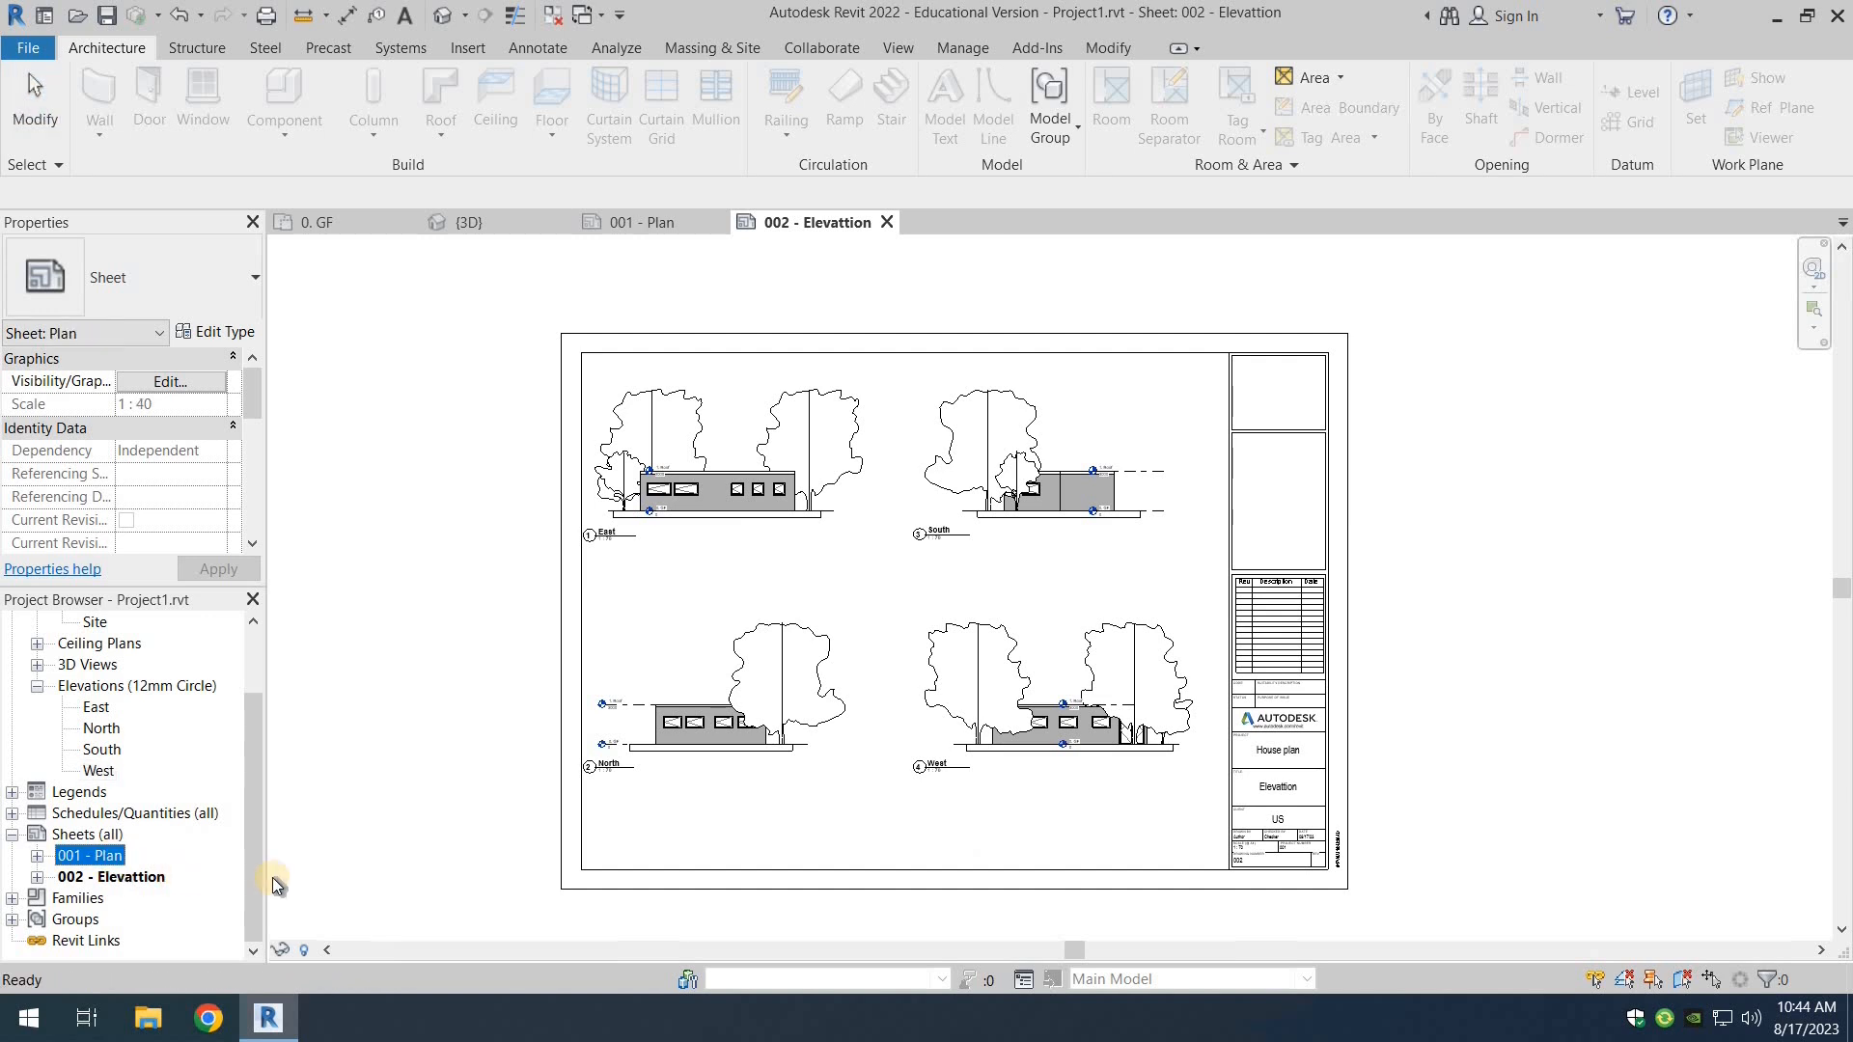
pyautogui.doubleClick(114, 858)
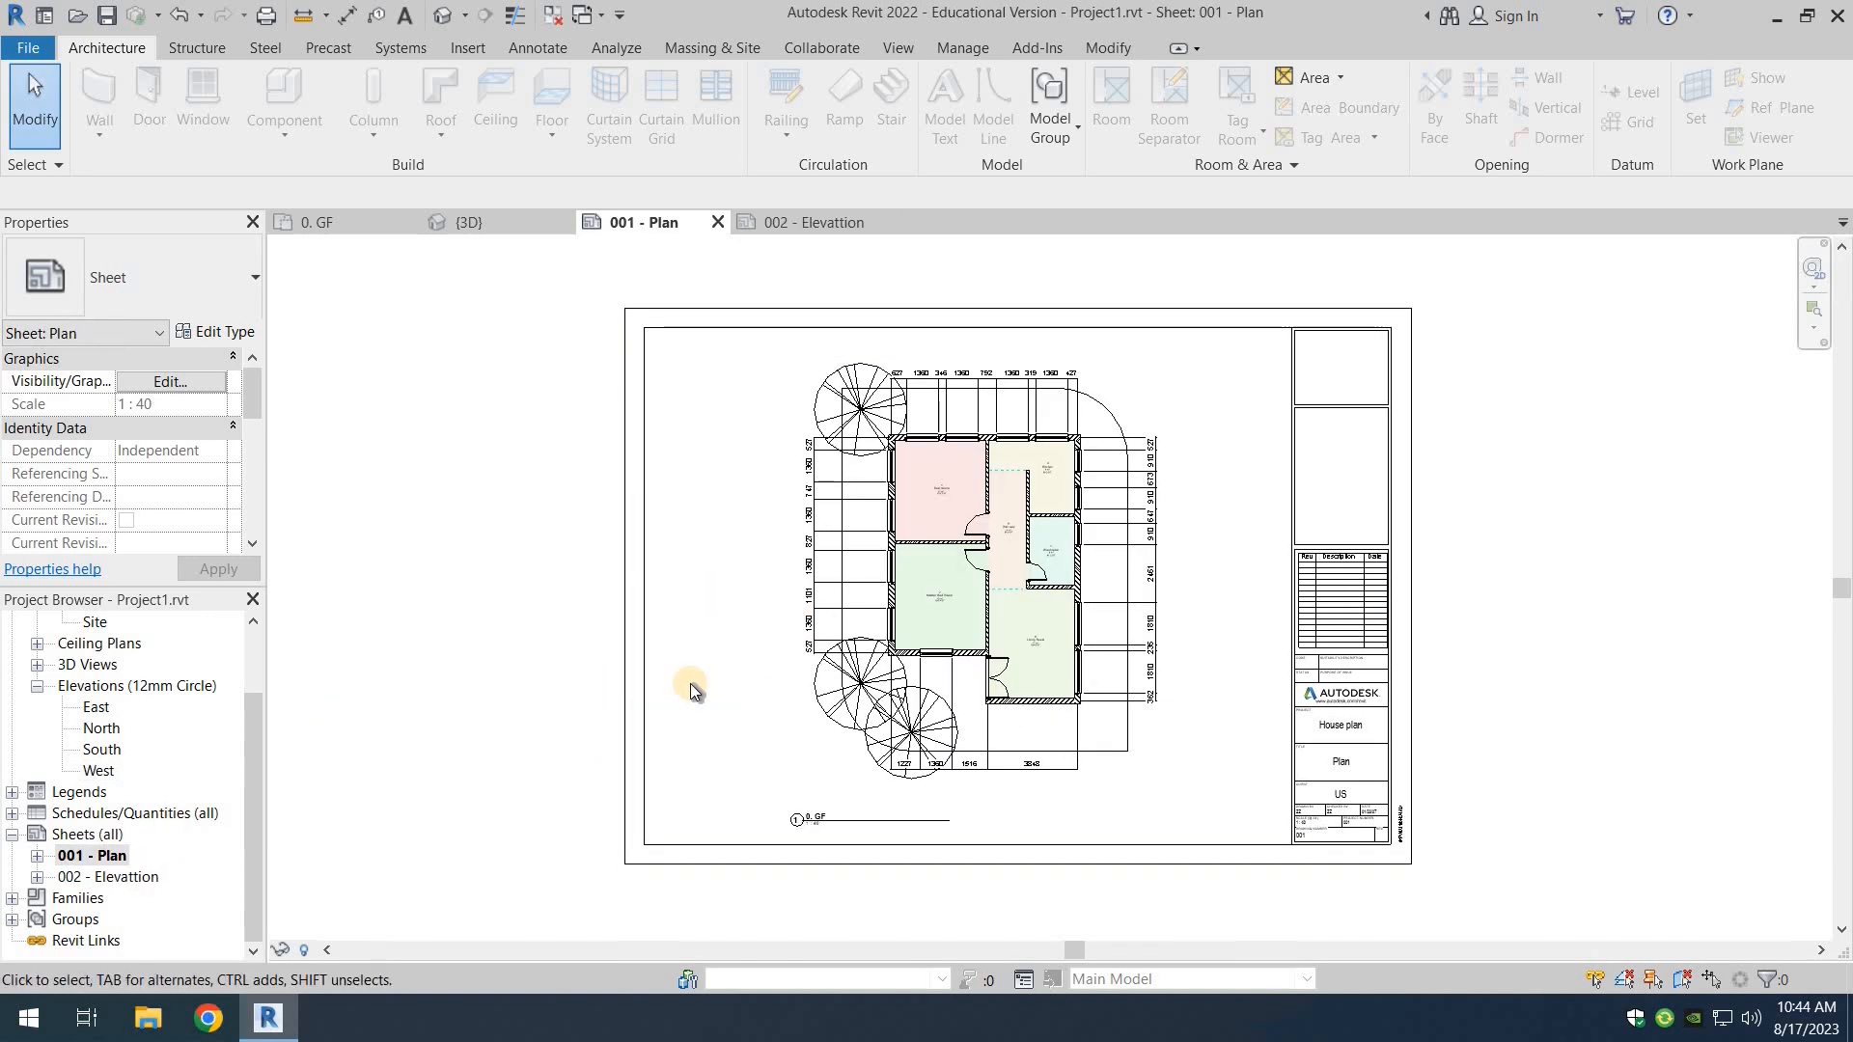
pyautogui.doubleClick(113, 876)
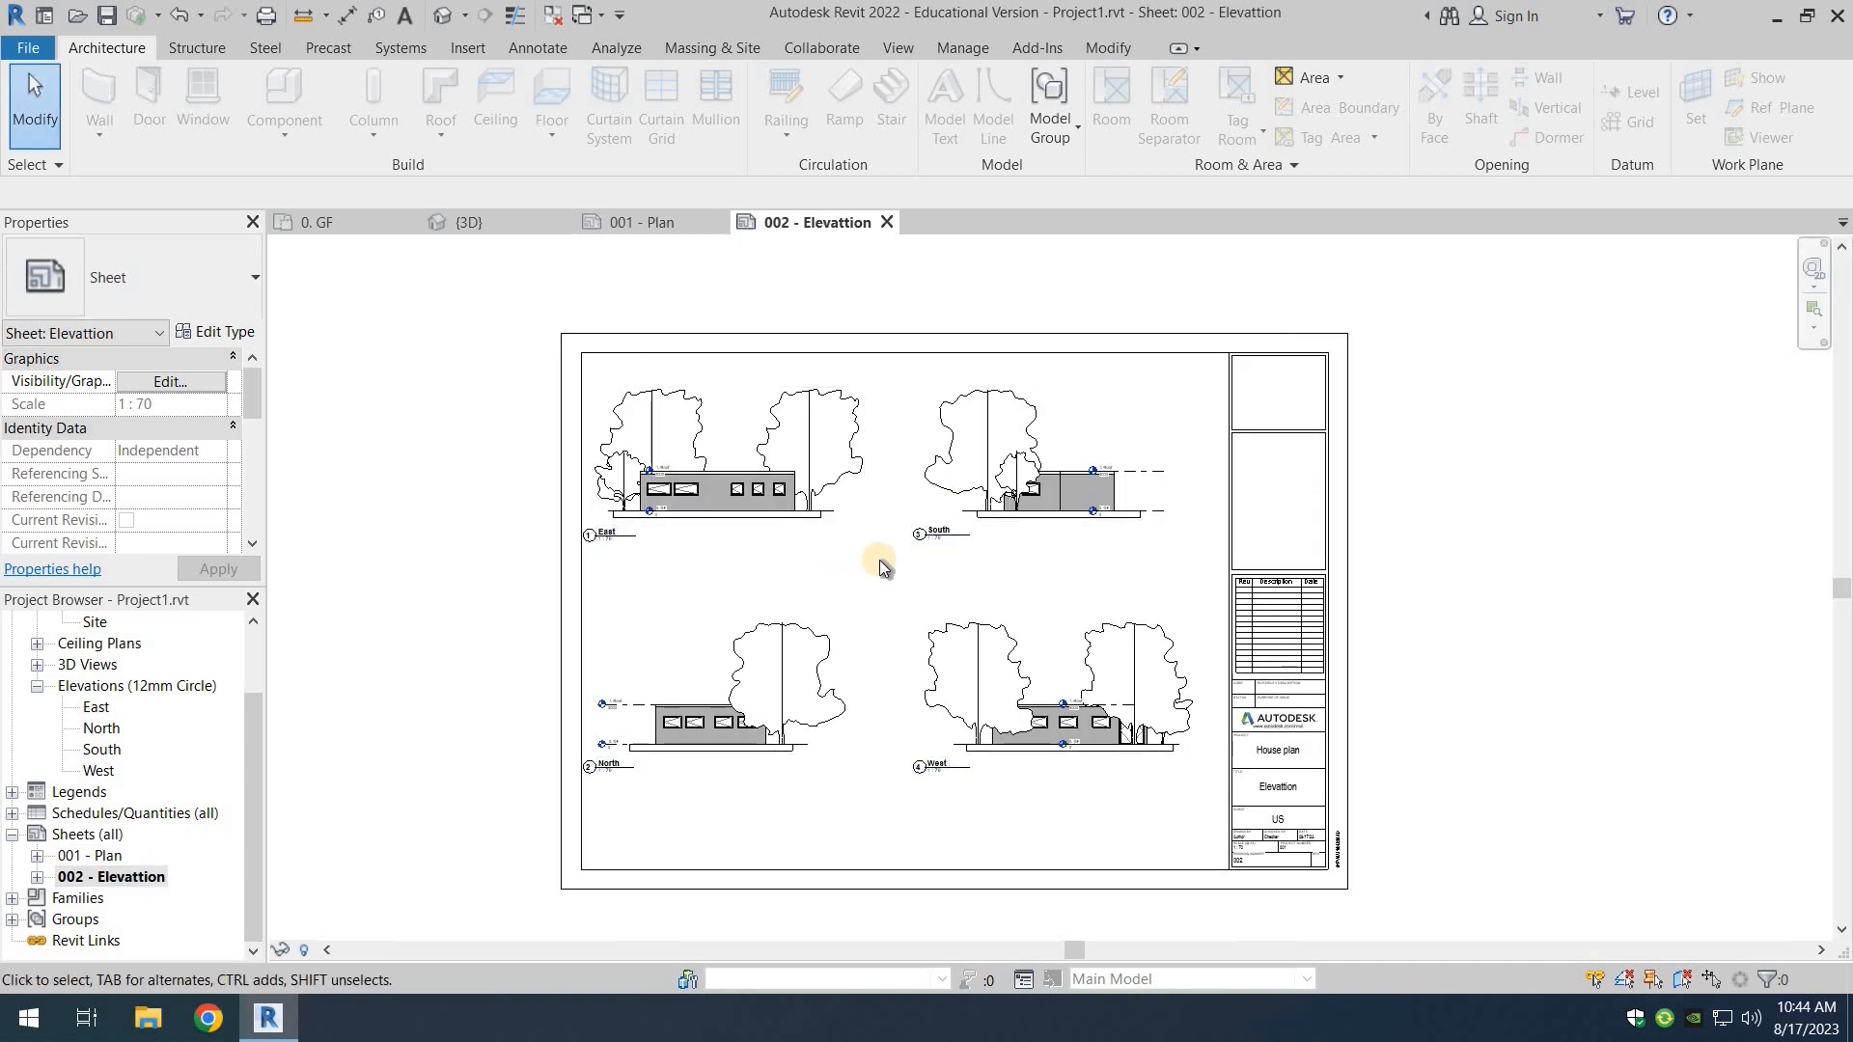
pyautogui.scroll(3, 878, 560)
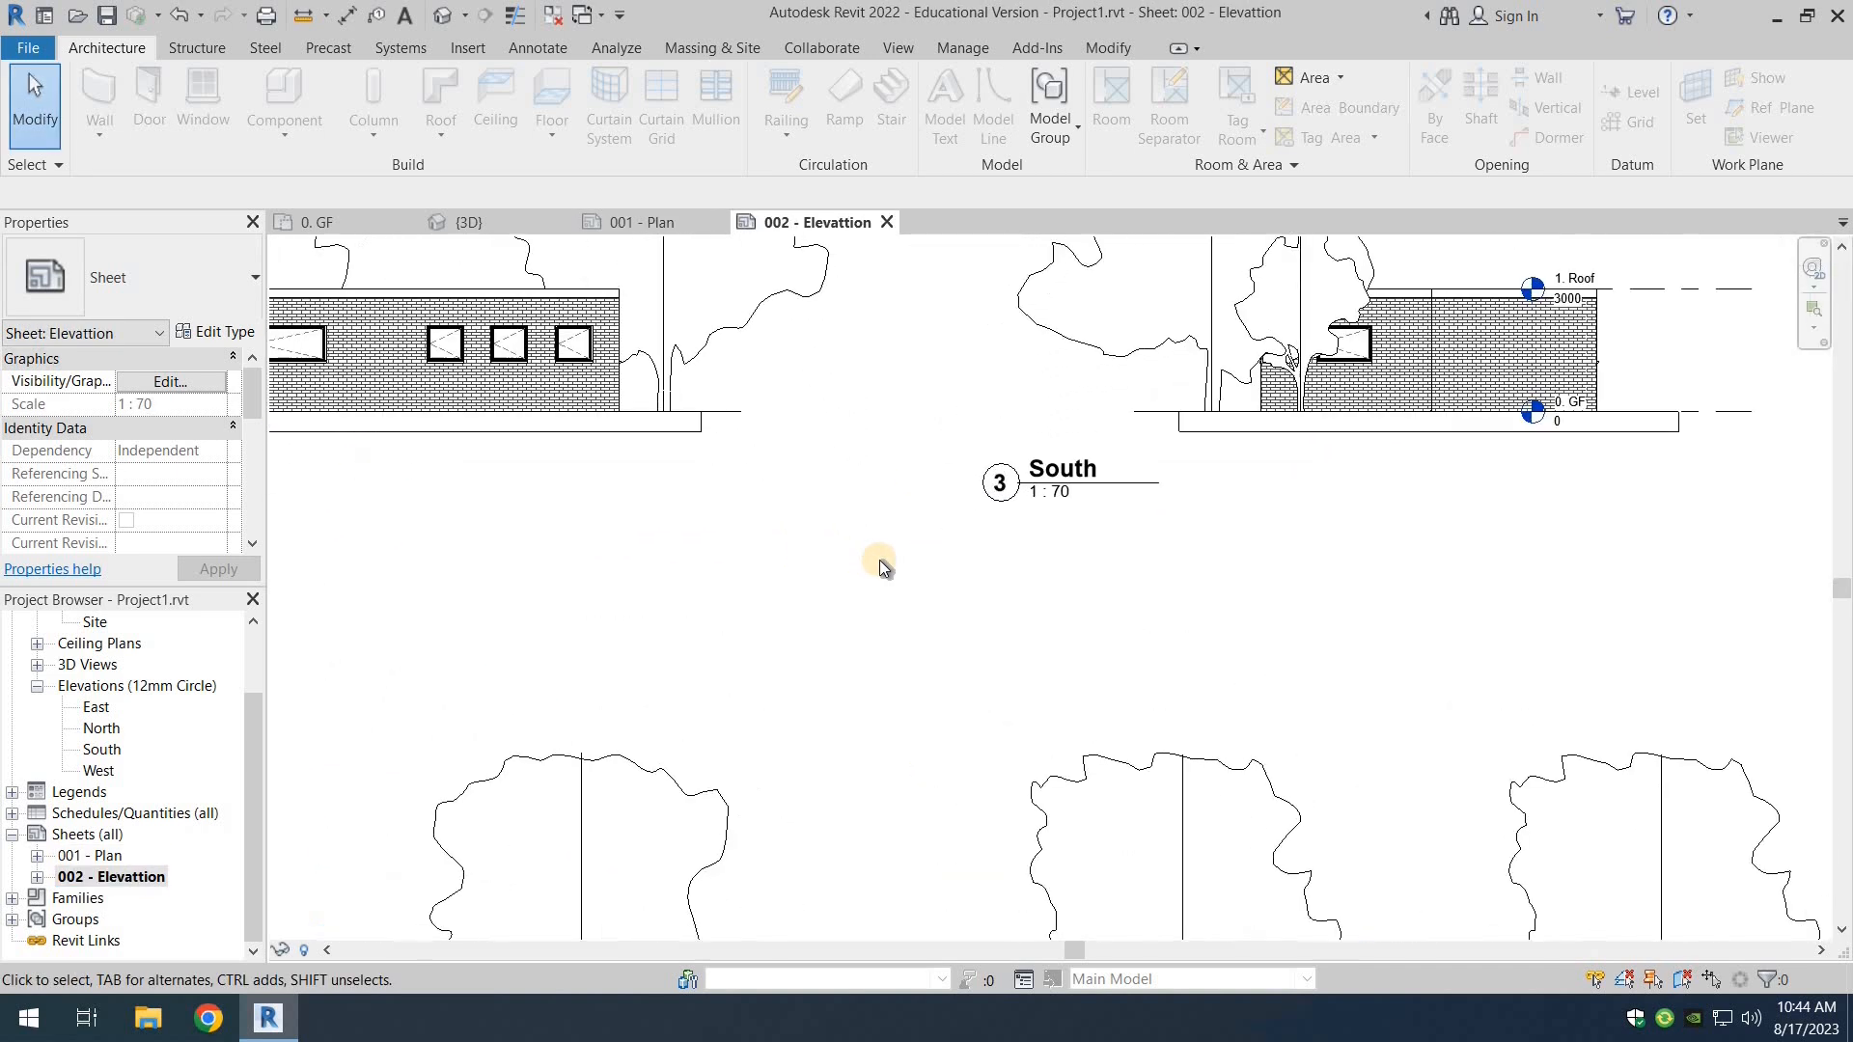
pyautogui.scroll(-3, 881, 564)
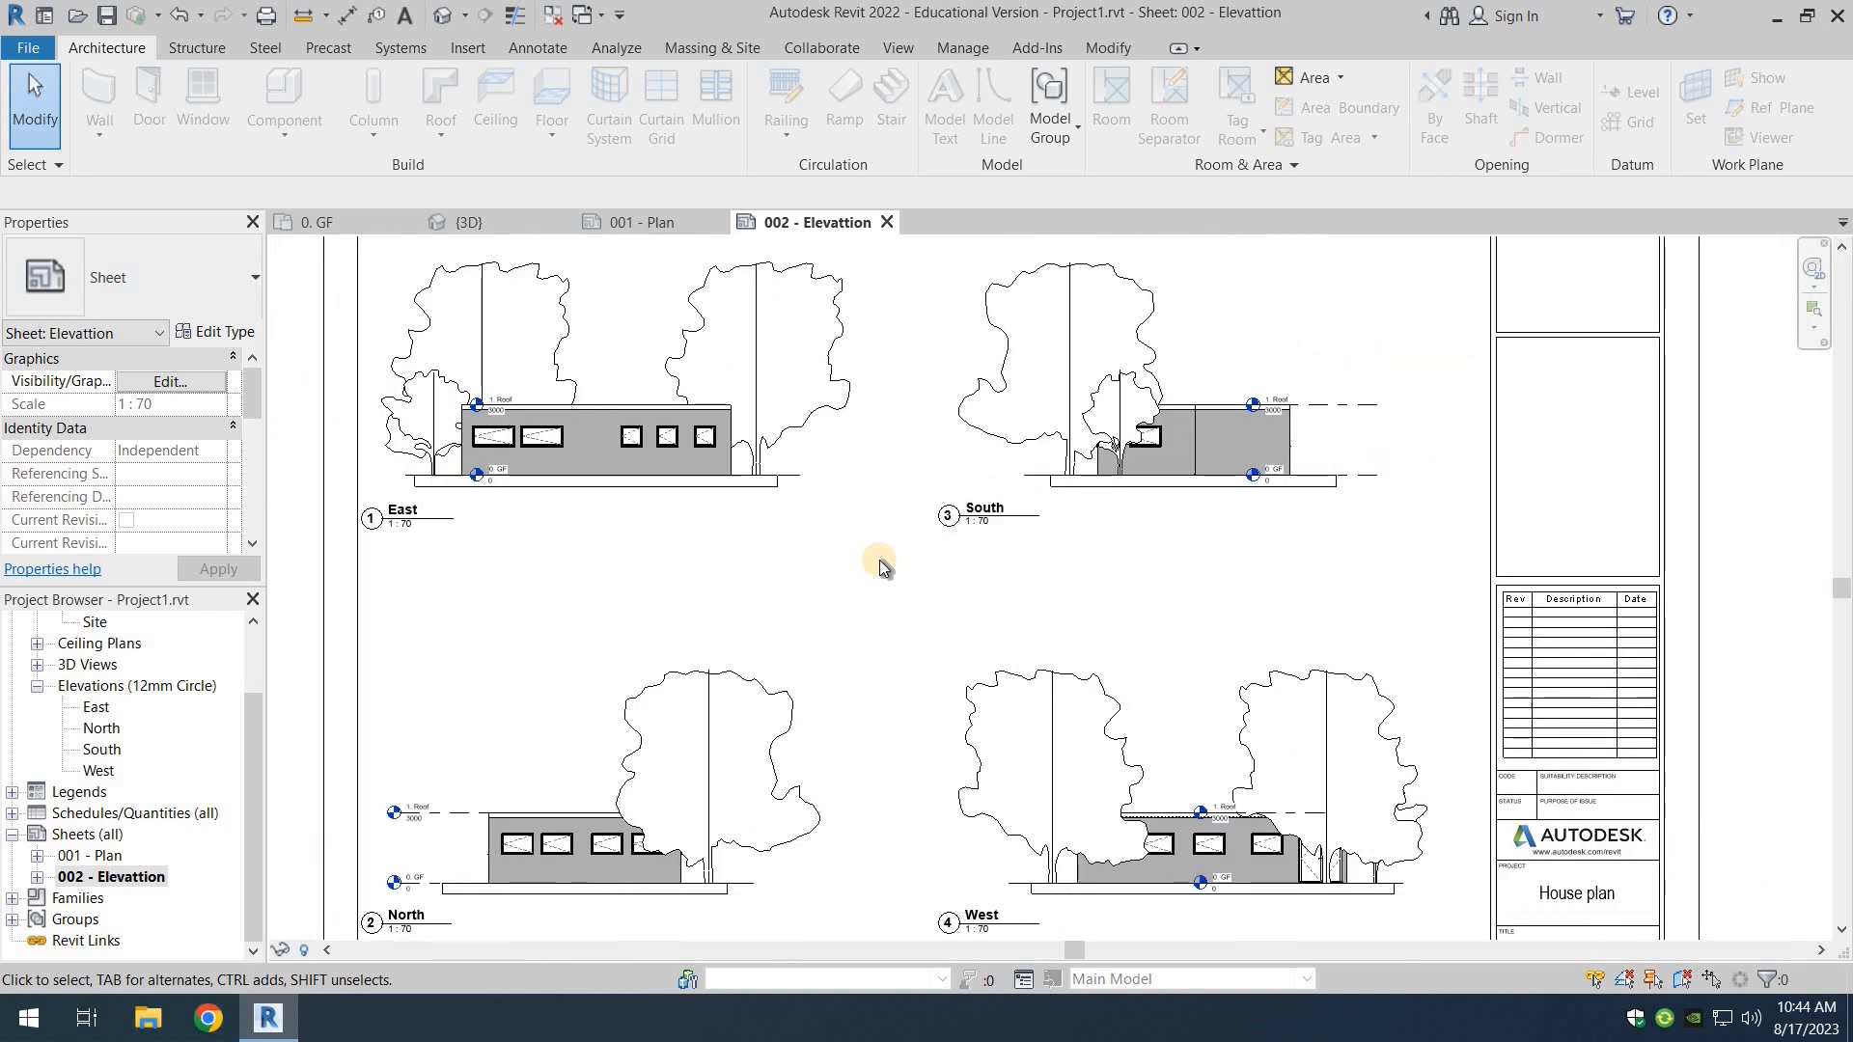
# Step: Activate the East elevation viewport and set its visual style to Realistic
pyautogui.moveTo(845, 536); pyautogui.dragTo(812, 467, button='middle')
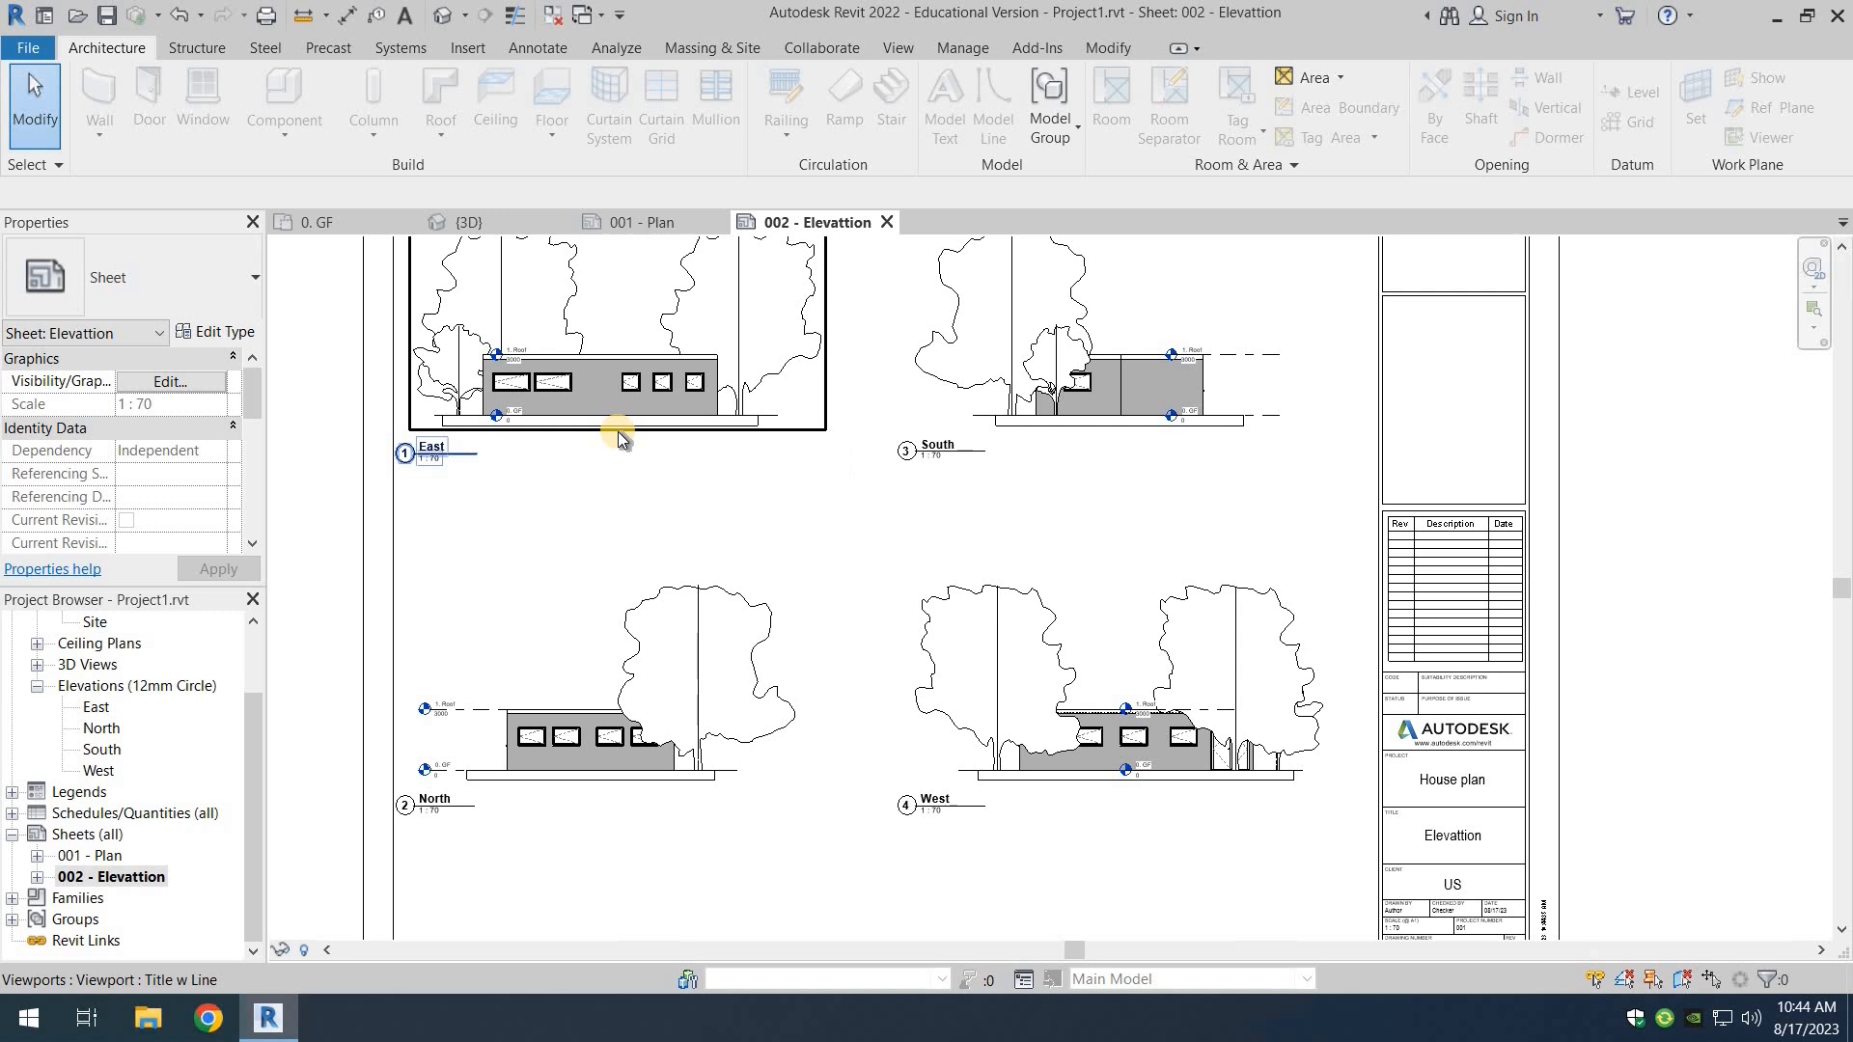
pyautogui.doubleClick(619, 436)
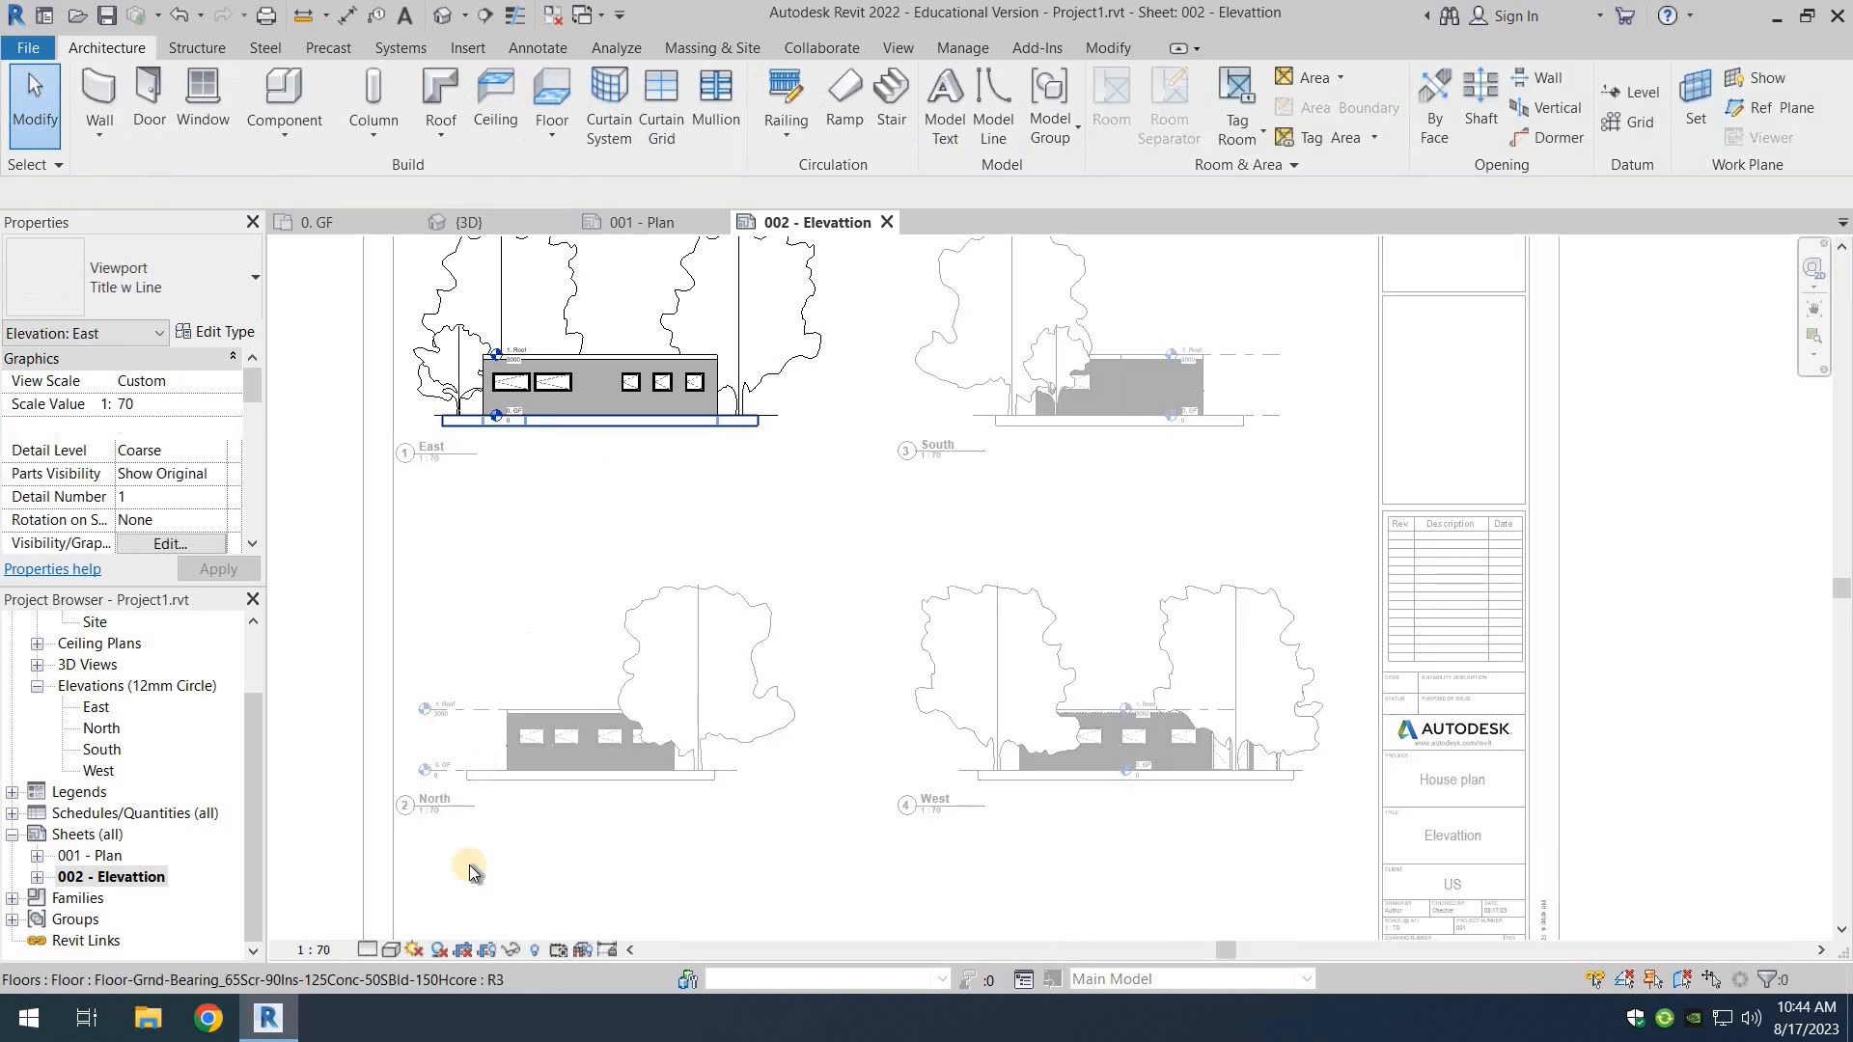
pyautogui.click(390, 954)
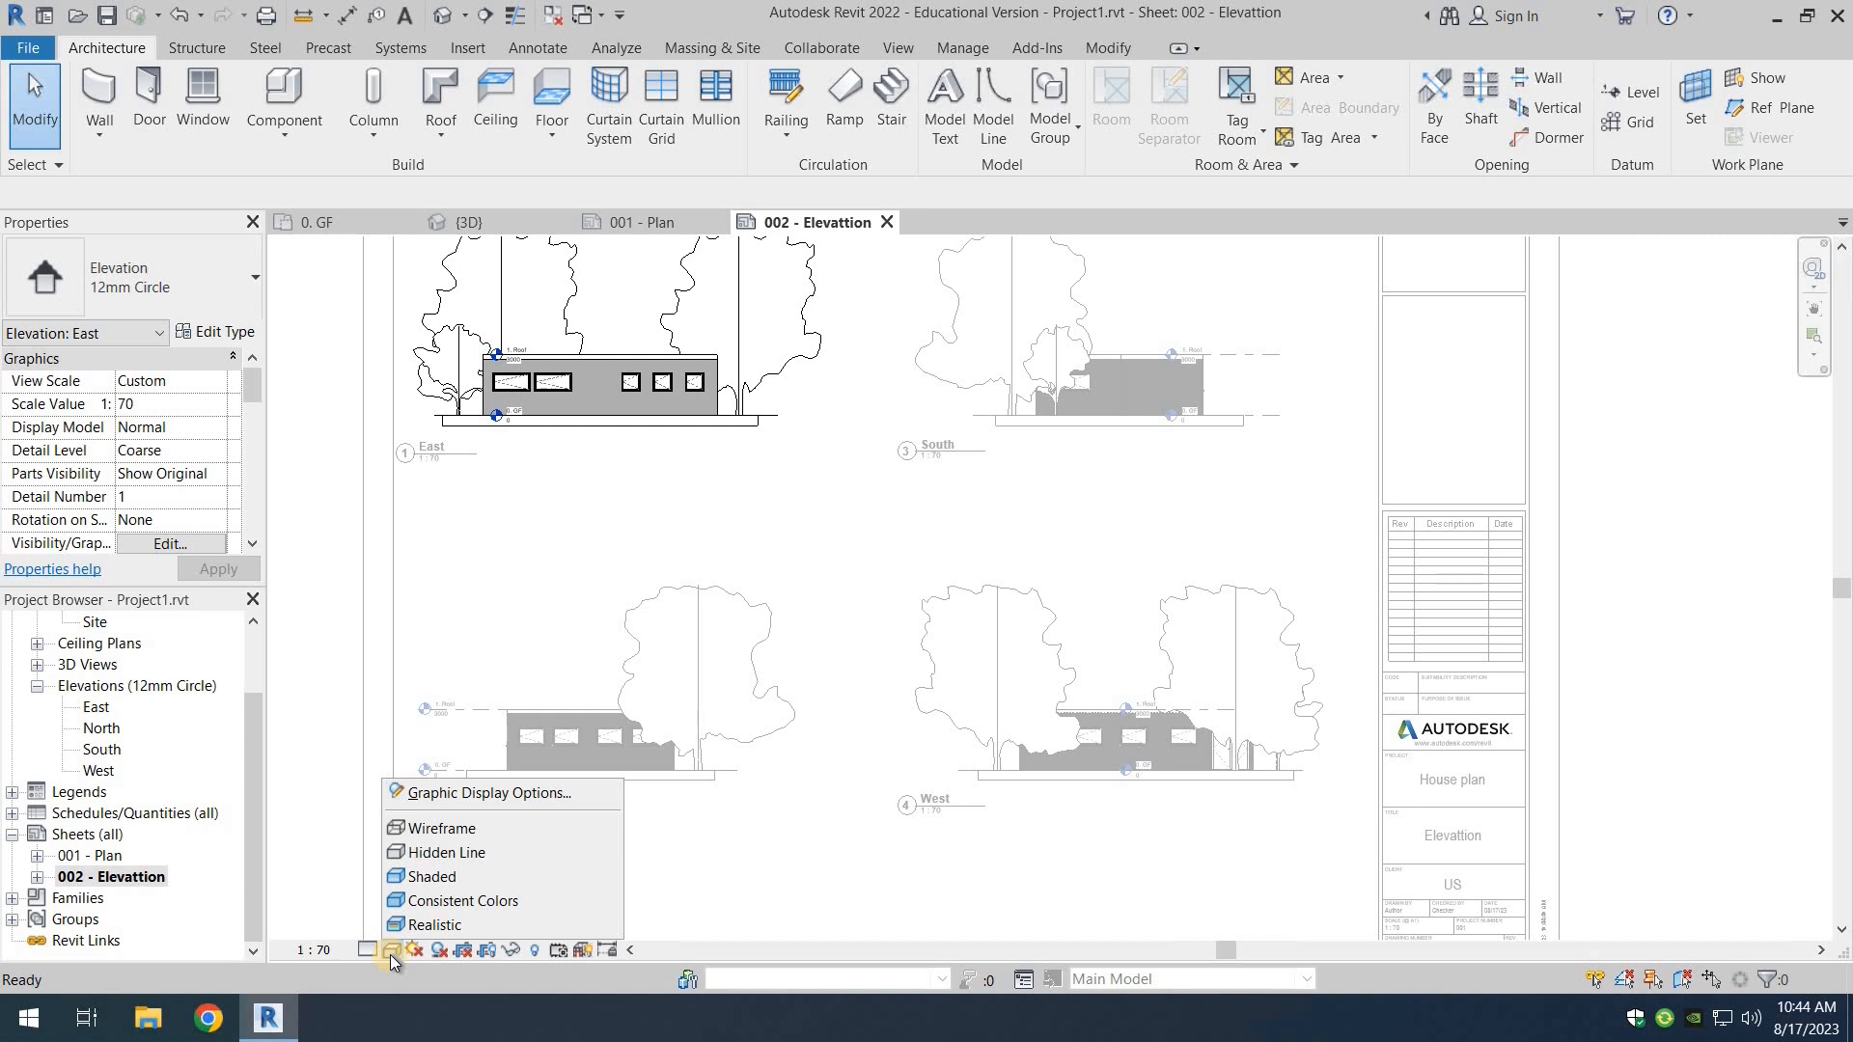
pyautogui.click(415, 926)
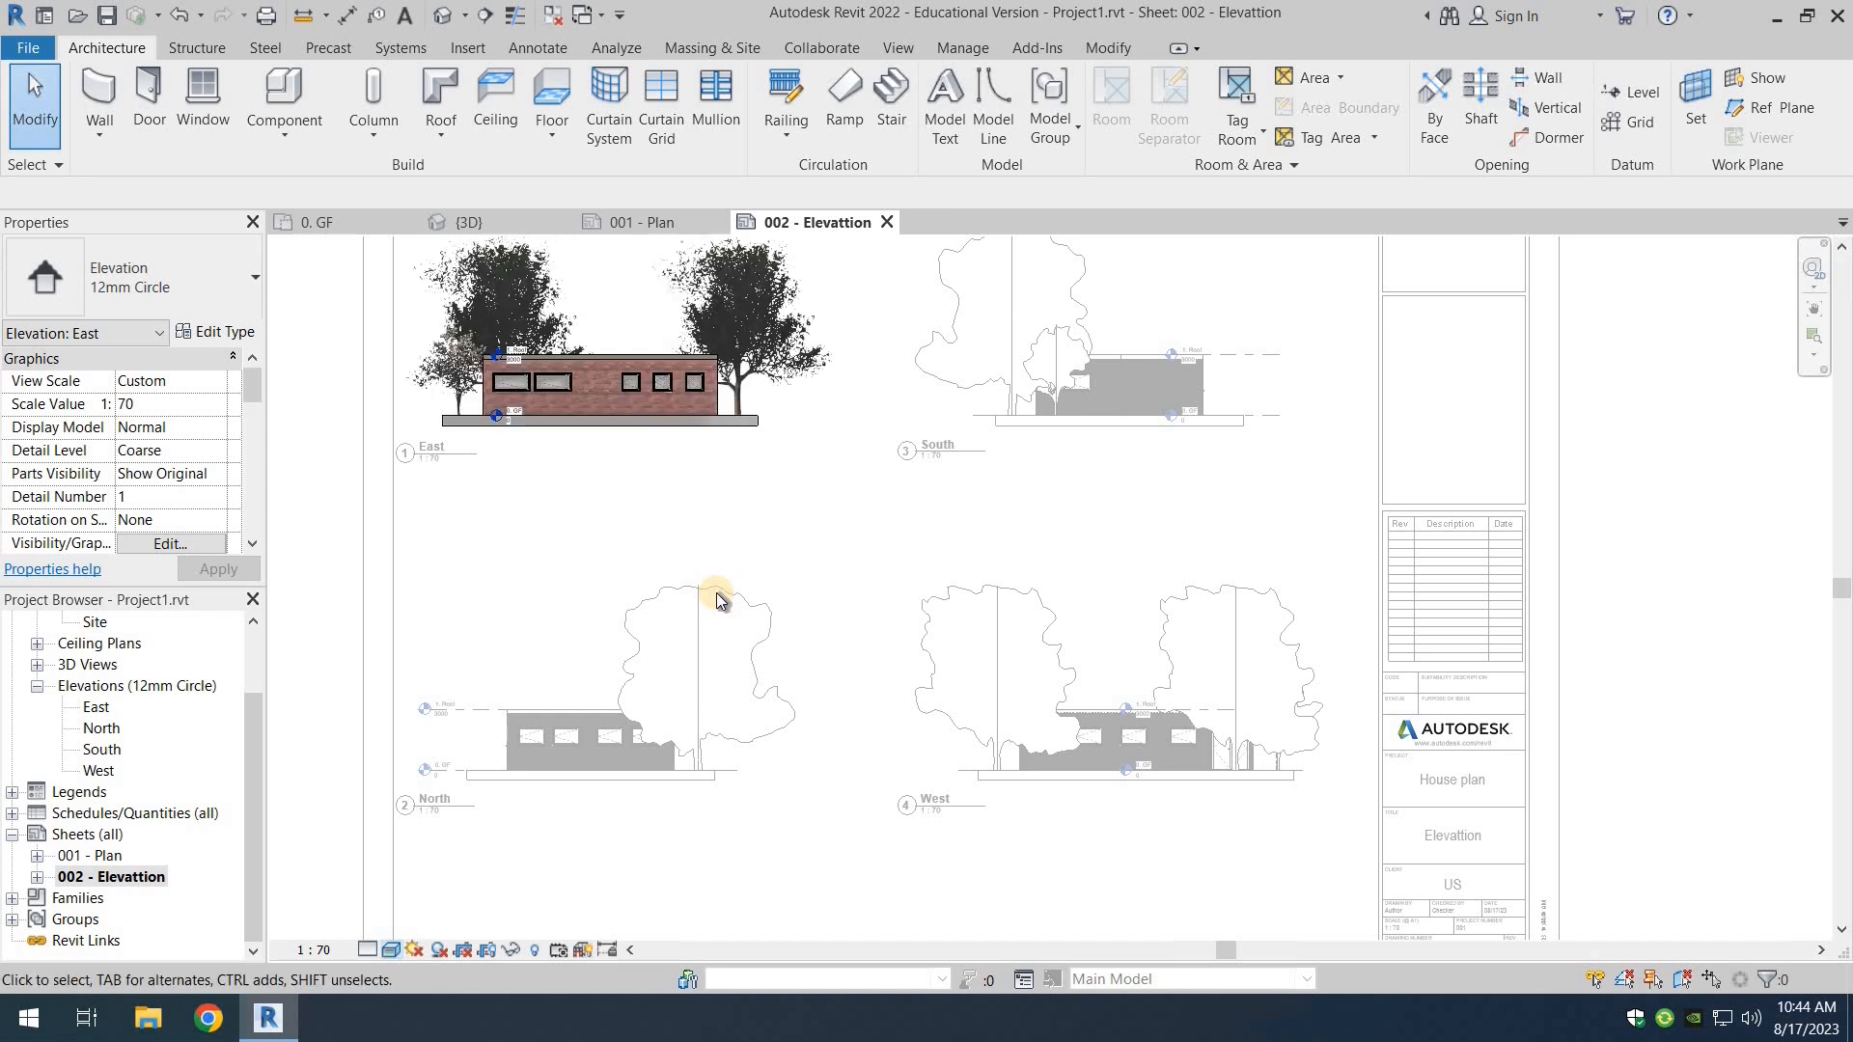
pyautogui.moveTo(772, 509); pyautogui.dragTo(750, 582, button='middle')
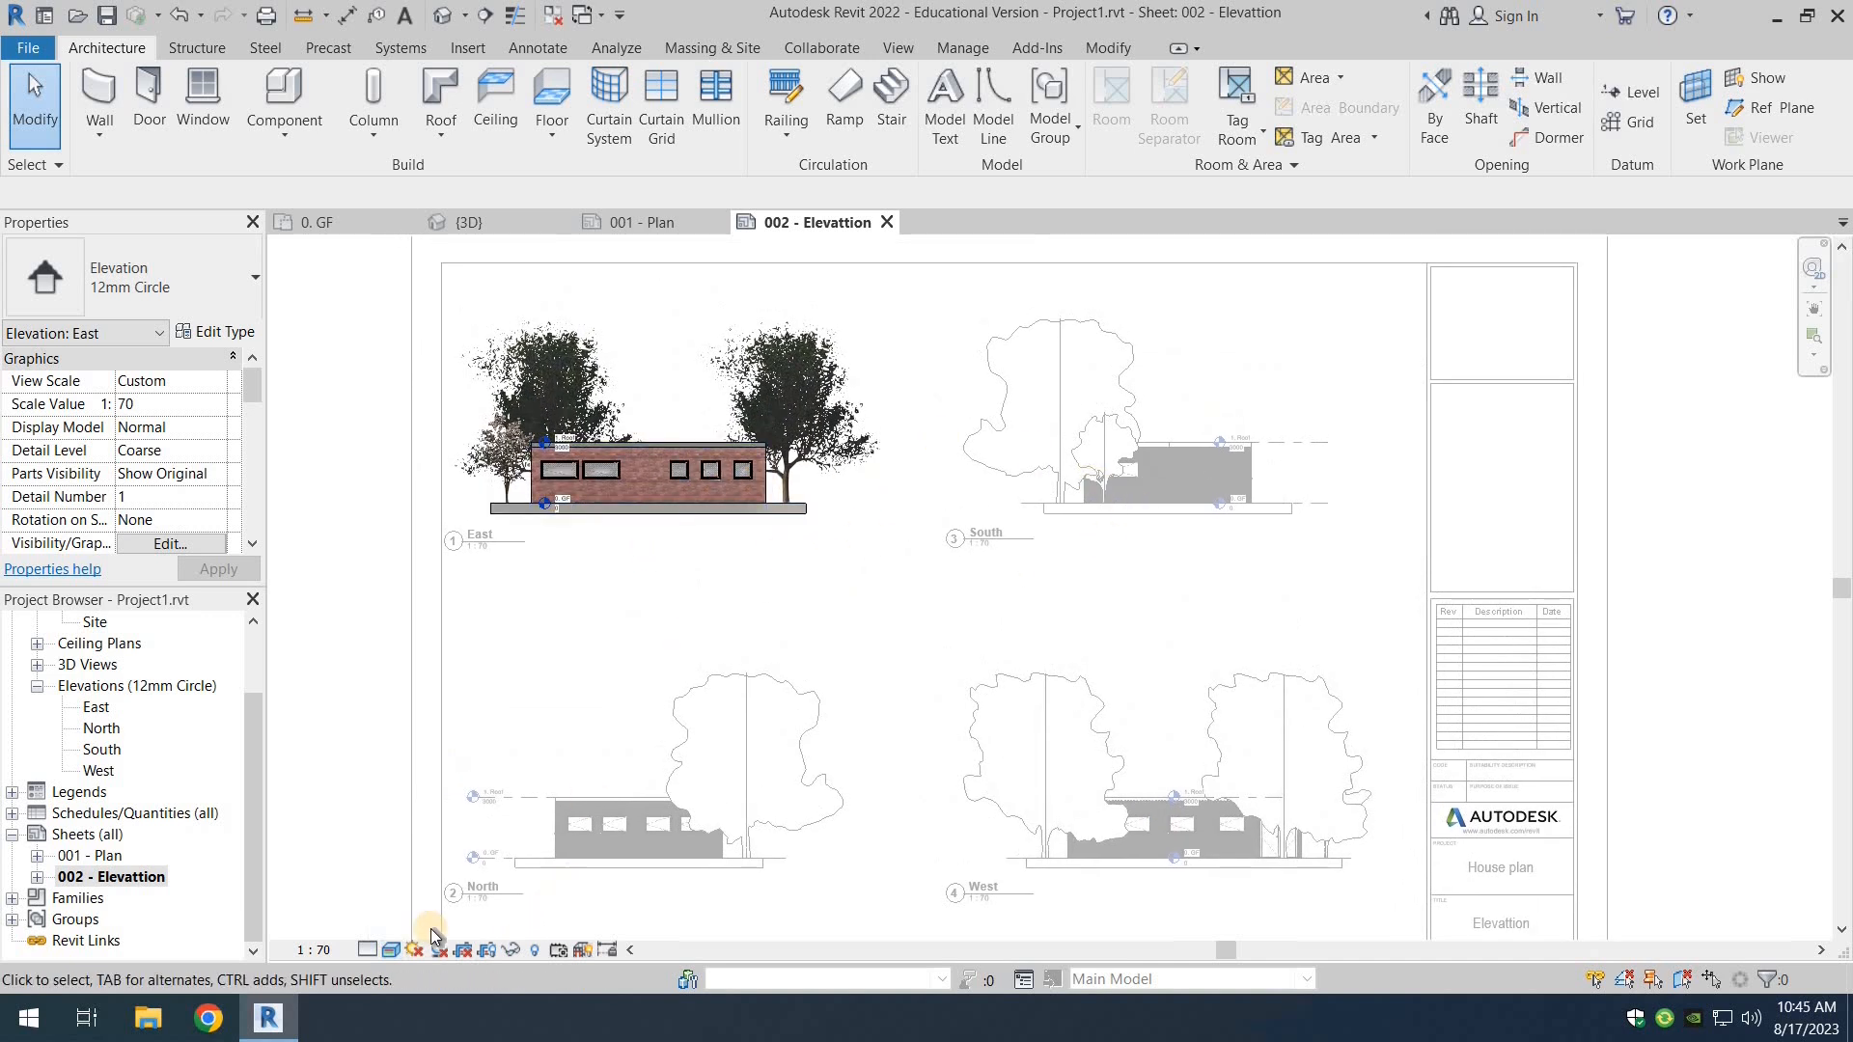
# Step: Set the East elevation's visual style back to Hidden Line and deactivate its viewport
pyautogui.click(392, 949)
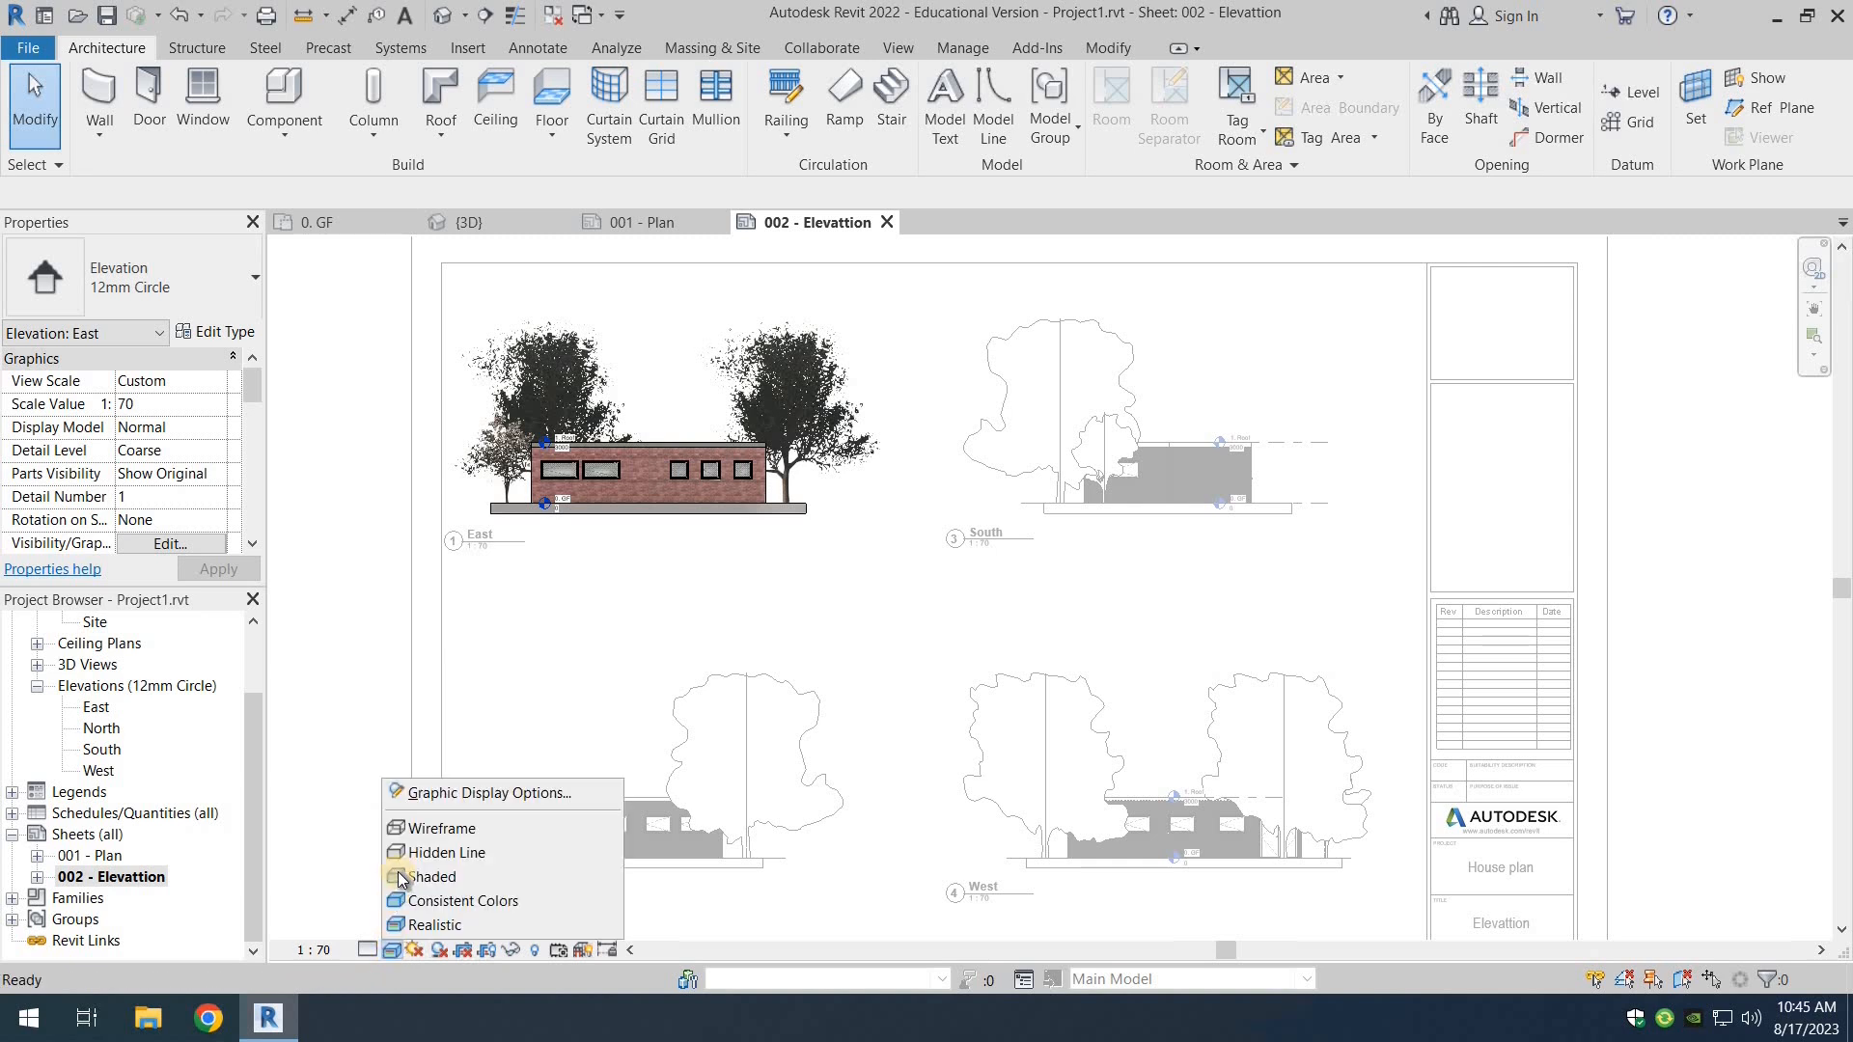
pyautogui.click(425, 852)
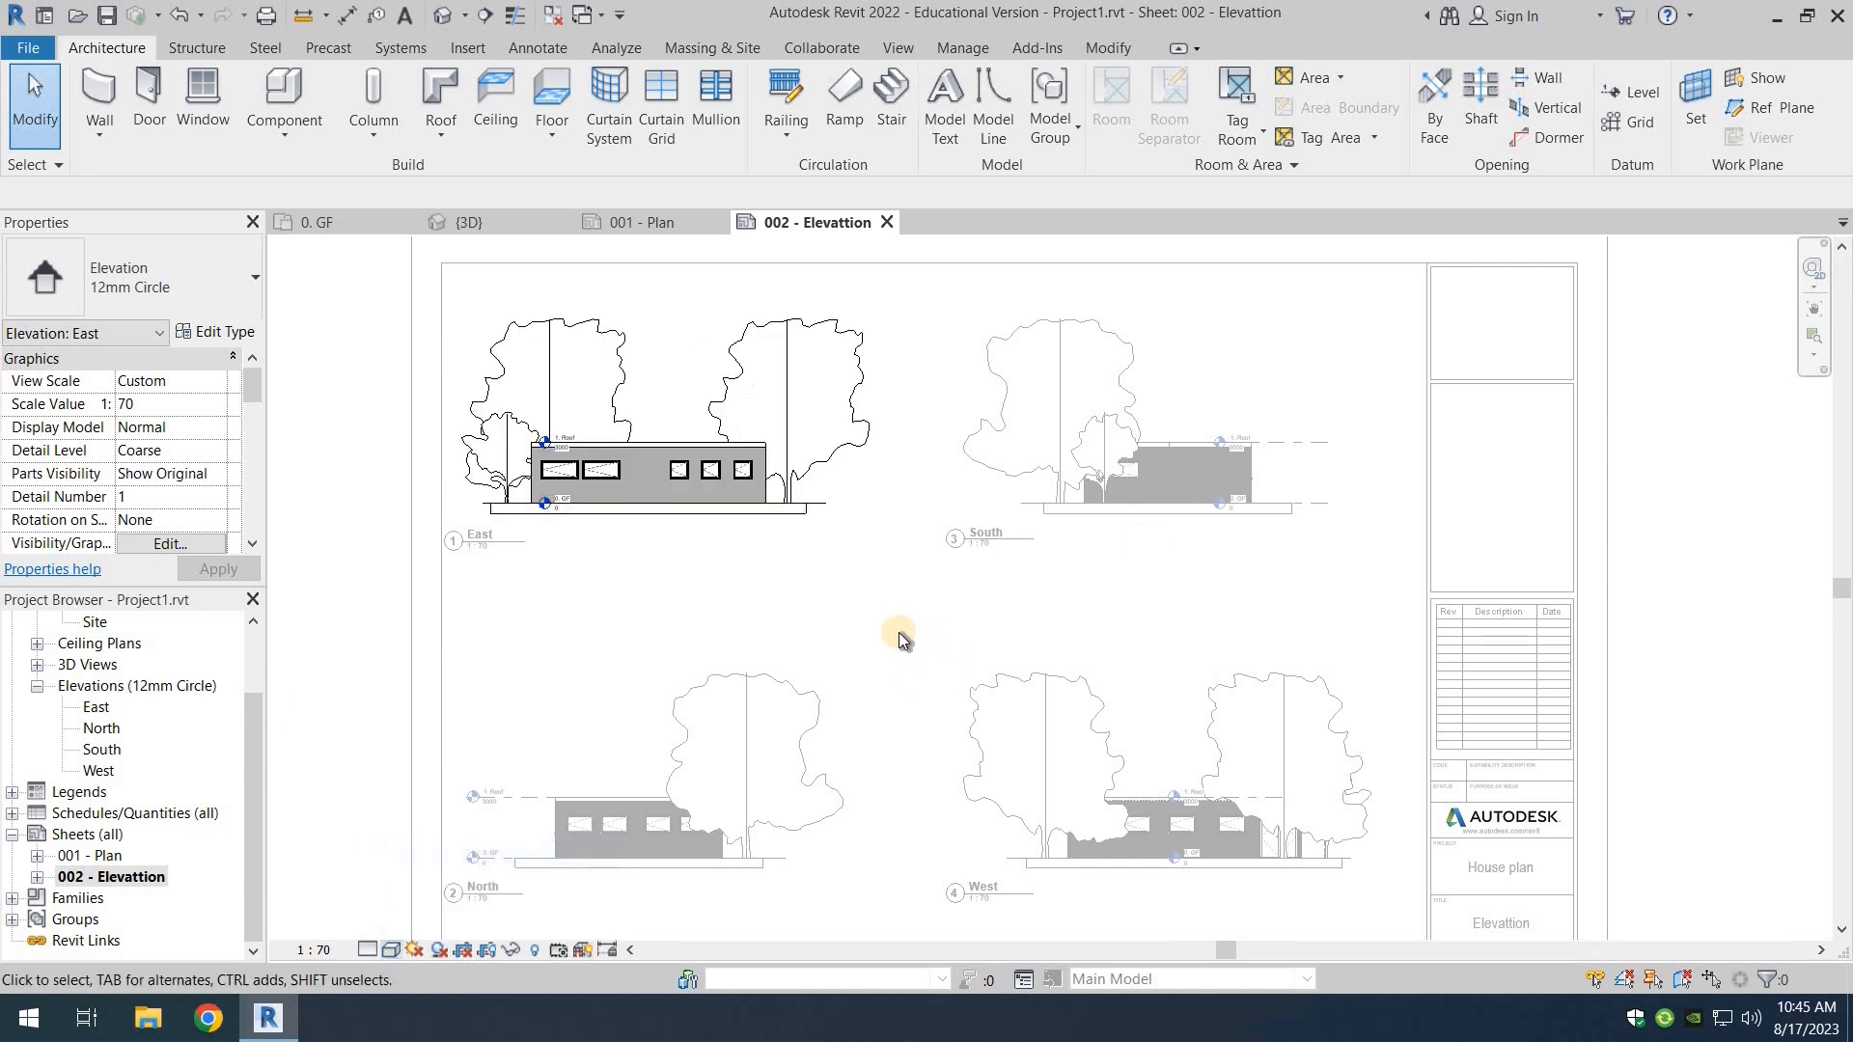
pyautogui.doubleClick(391, 650)
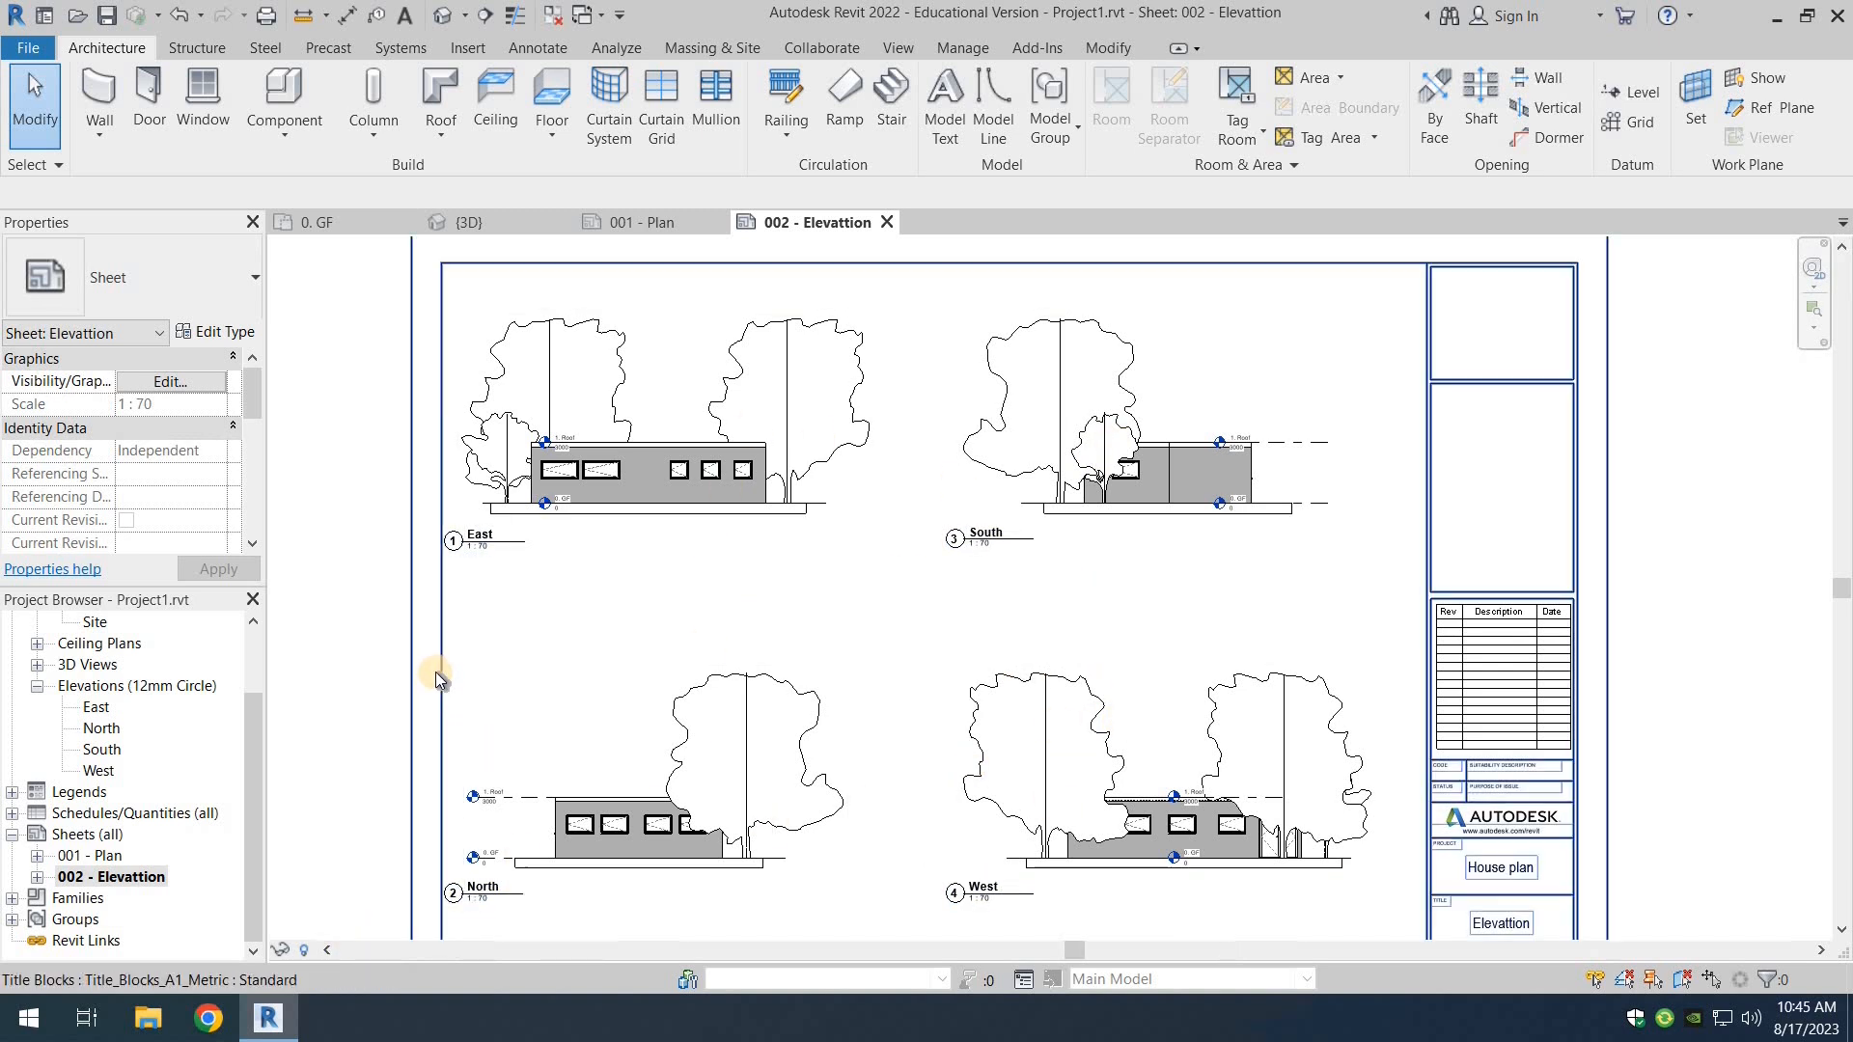
pyautogui.scroll(-1, 432, 678)
pyautogui.moveTo(348, 626); pyautogui.dragTo(394, 562, button='middle')
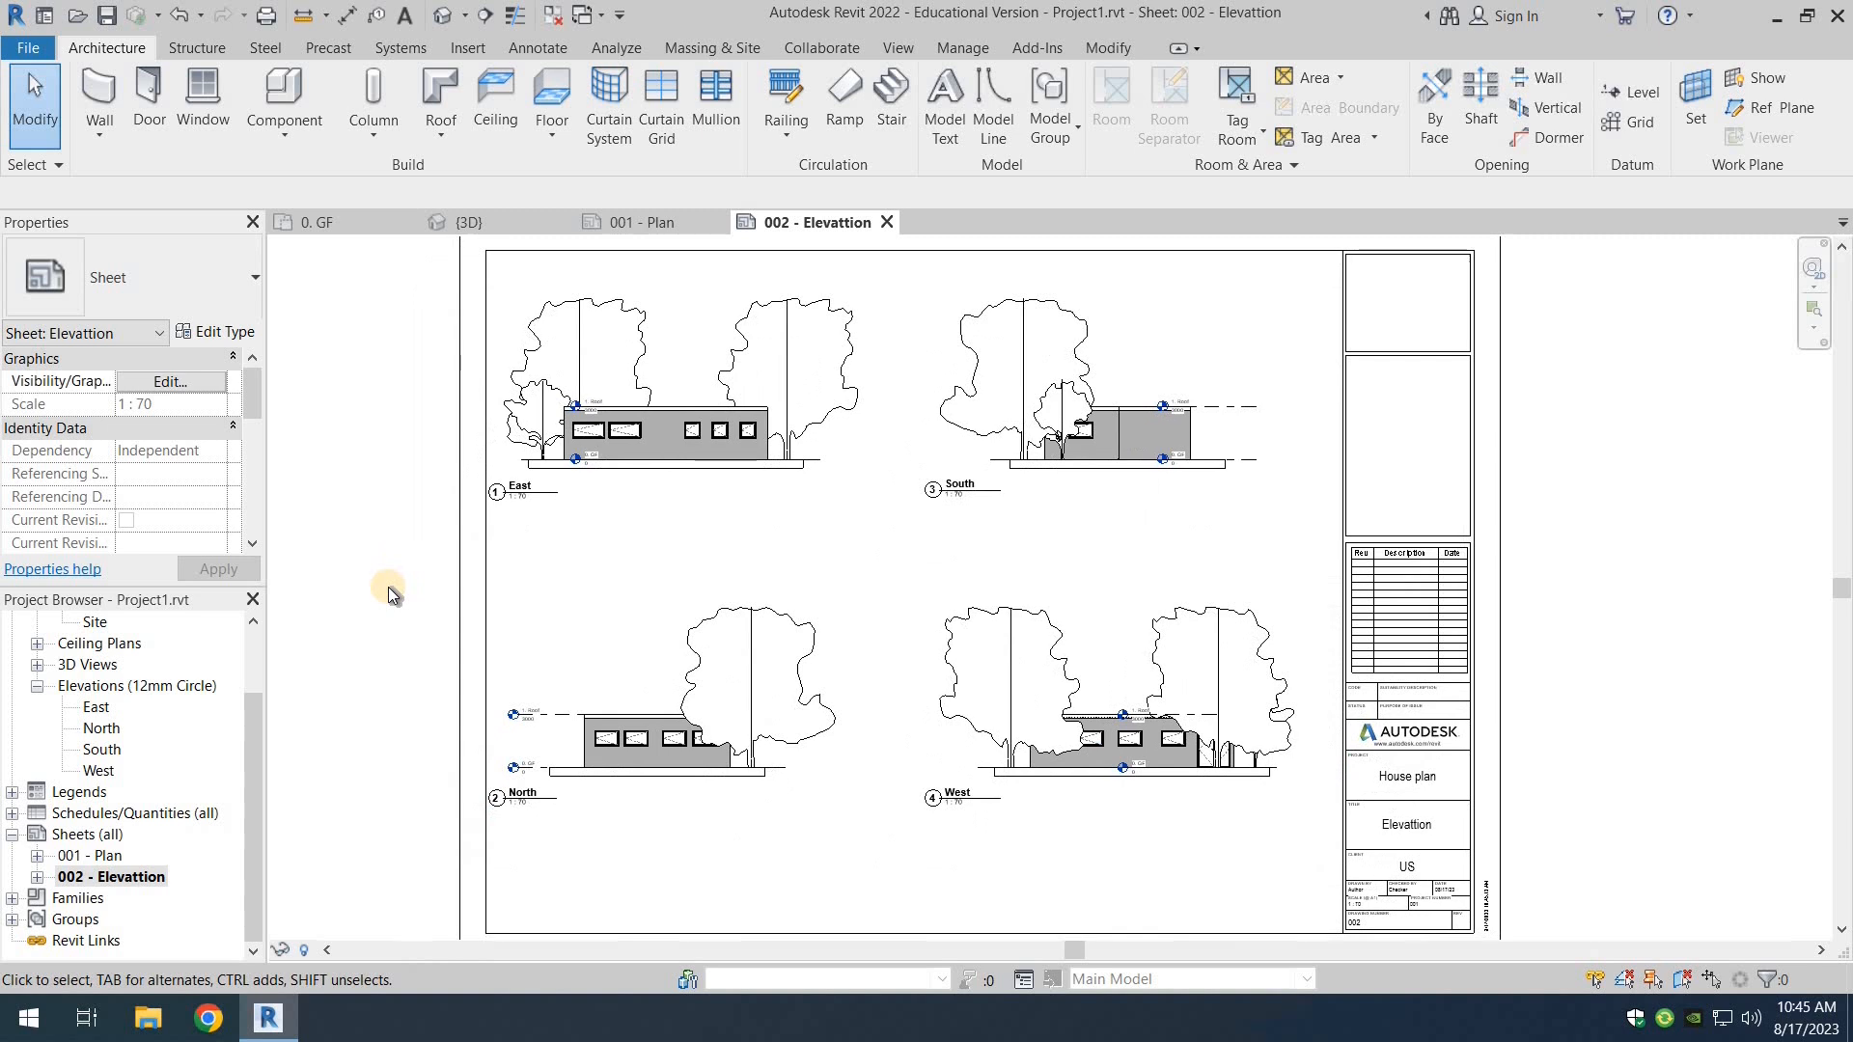
pyautogui.scroll(-1, 388, 587)
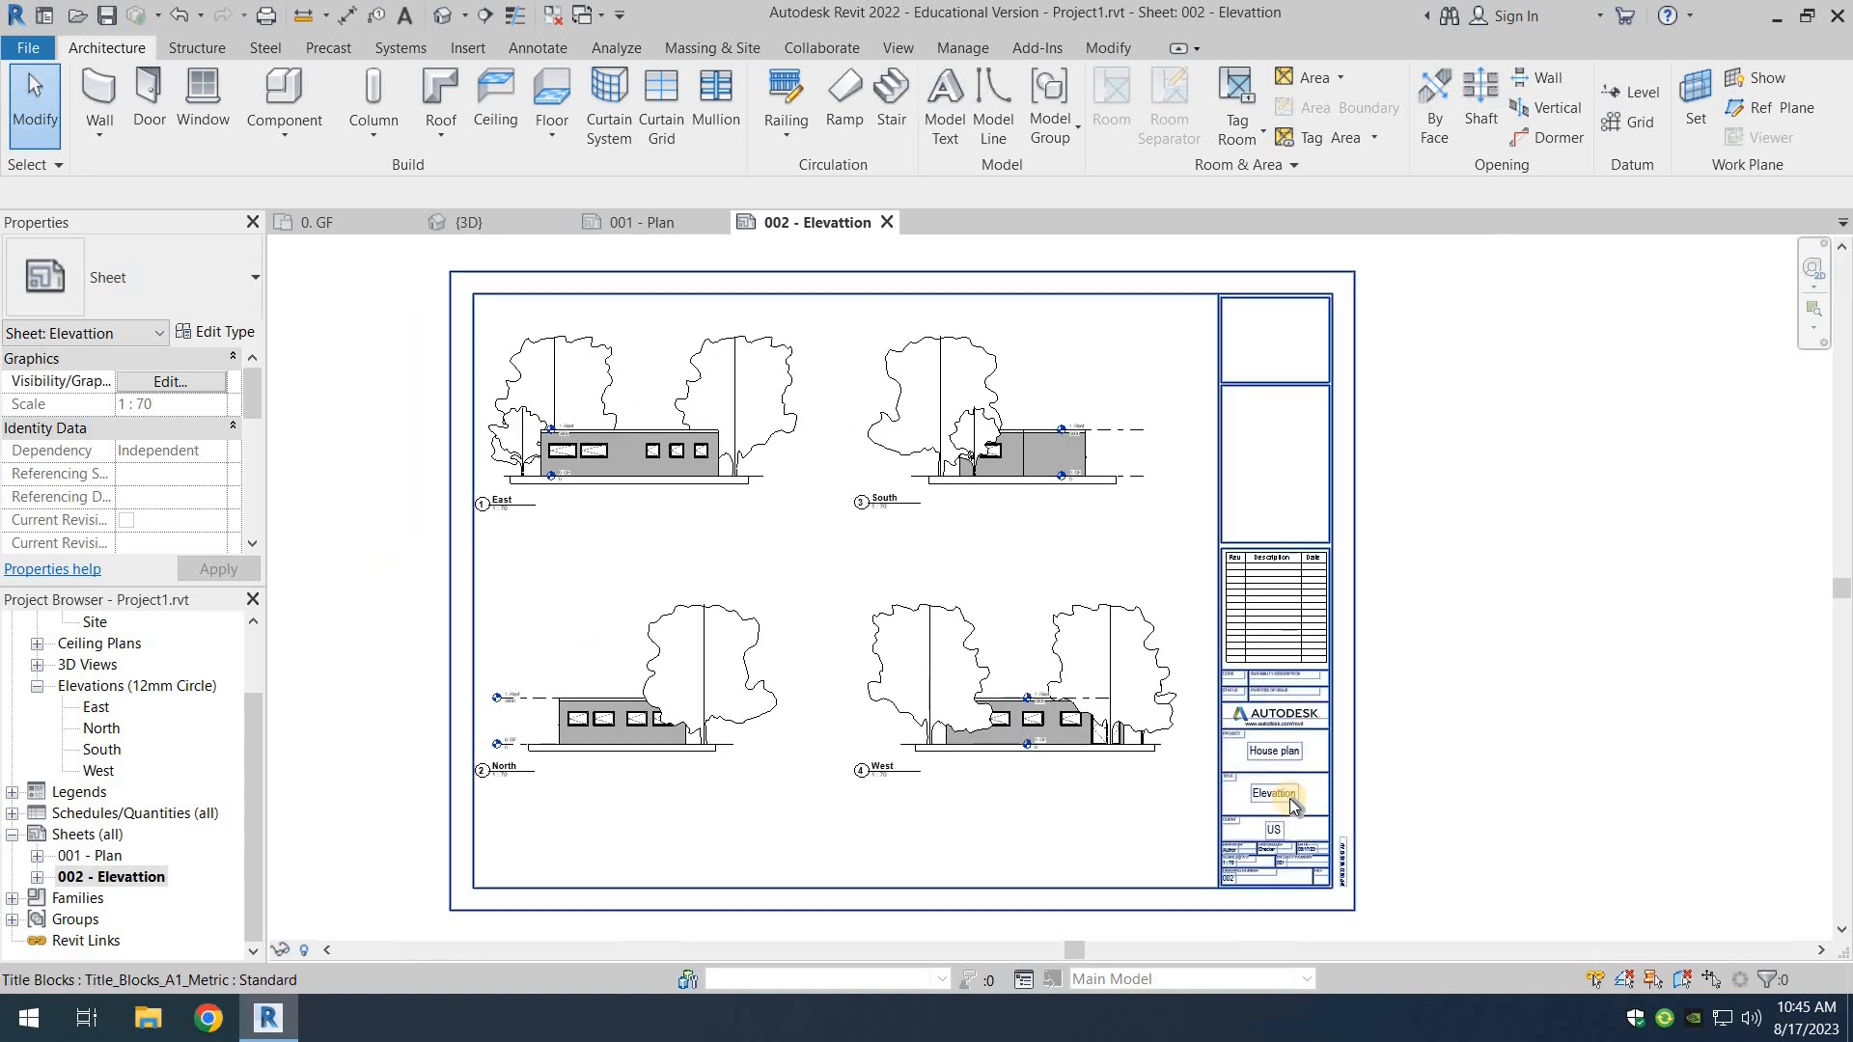
# Step: Look over the floor plan on sheet 001 - Plan and return to sheet 002 - Elevattion
pyautogui.doubleClick(92, 857)
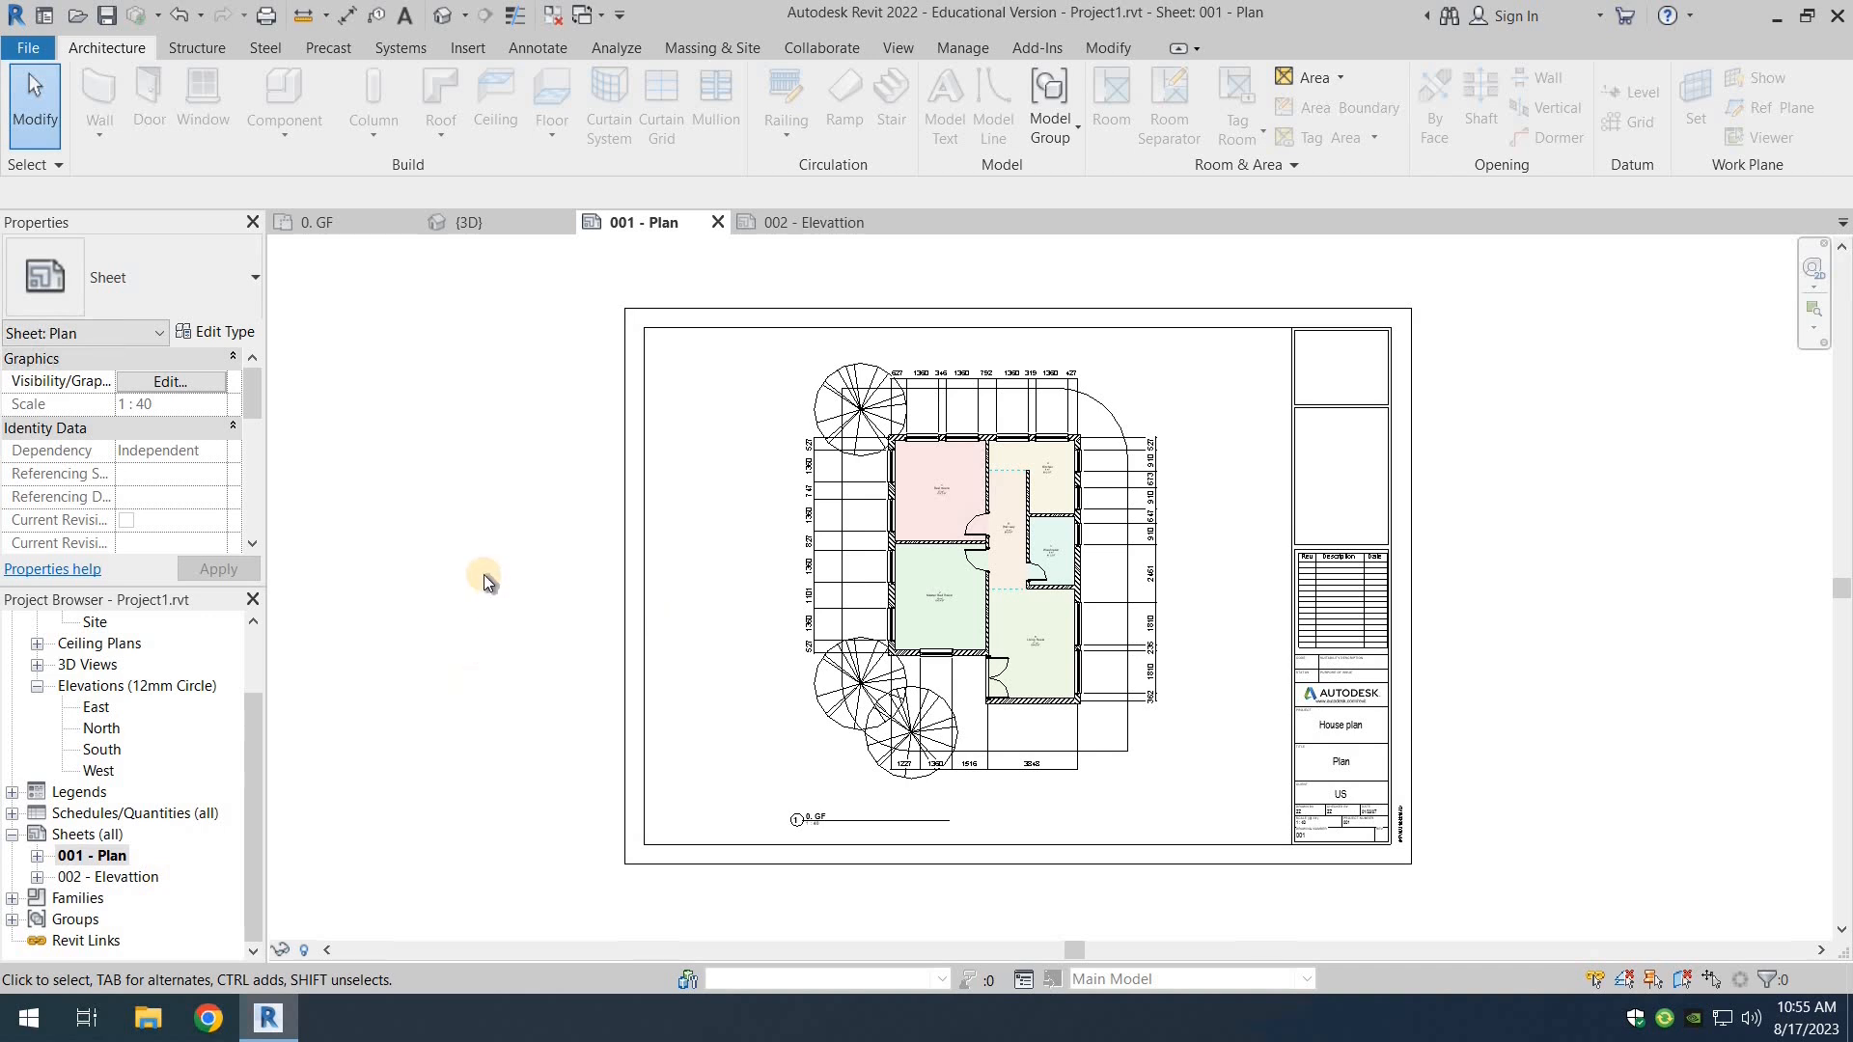
pyautogui.click(796, 227)
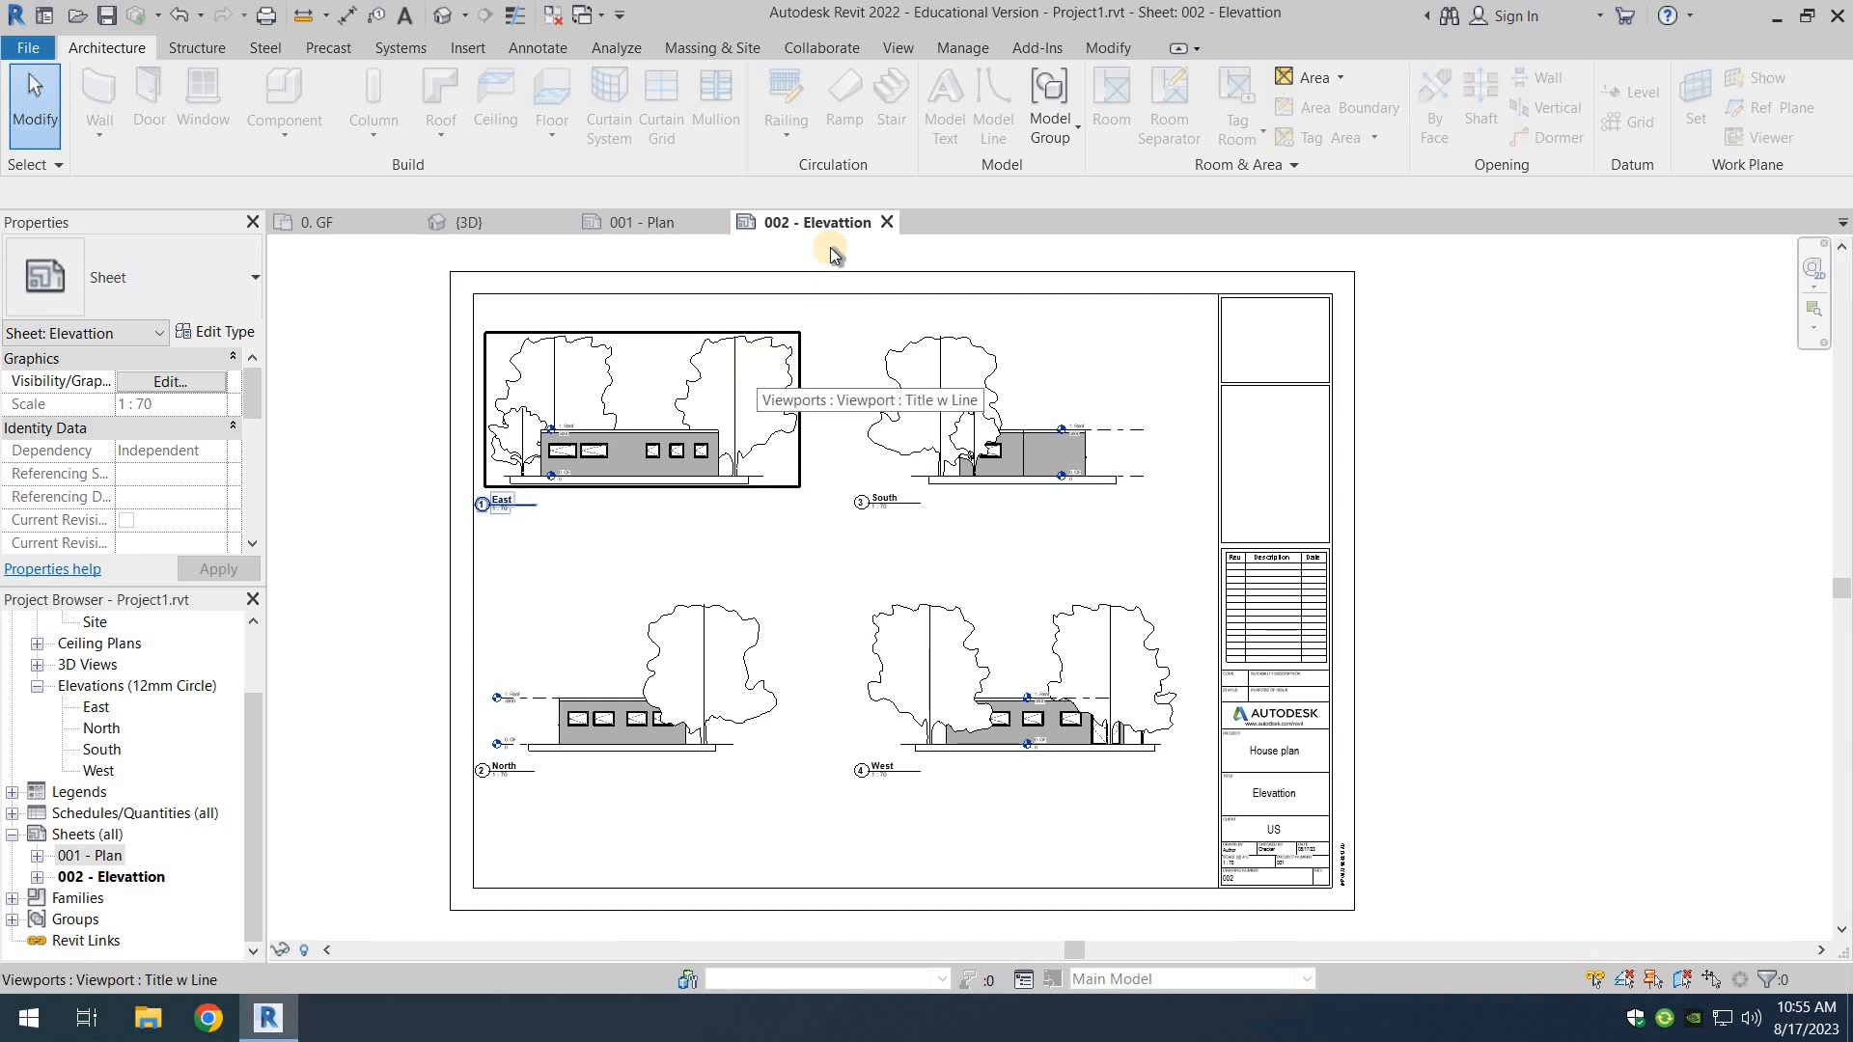
# Step: Examine the print setup for sheet 002, including the available printers, choose Adobe PDF (redirected 41), and close it without printing
pyautogui.click(26, 50)
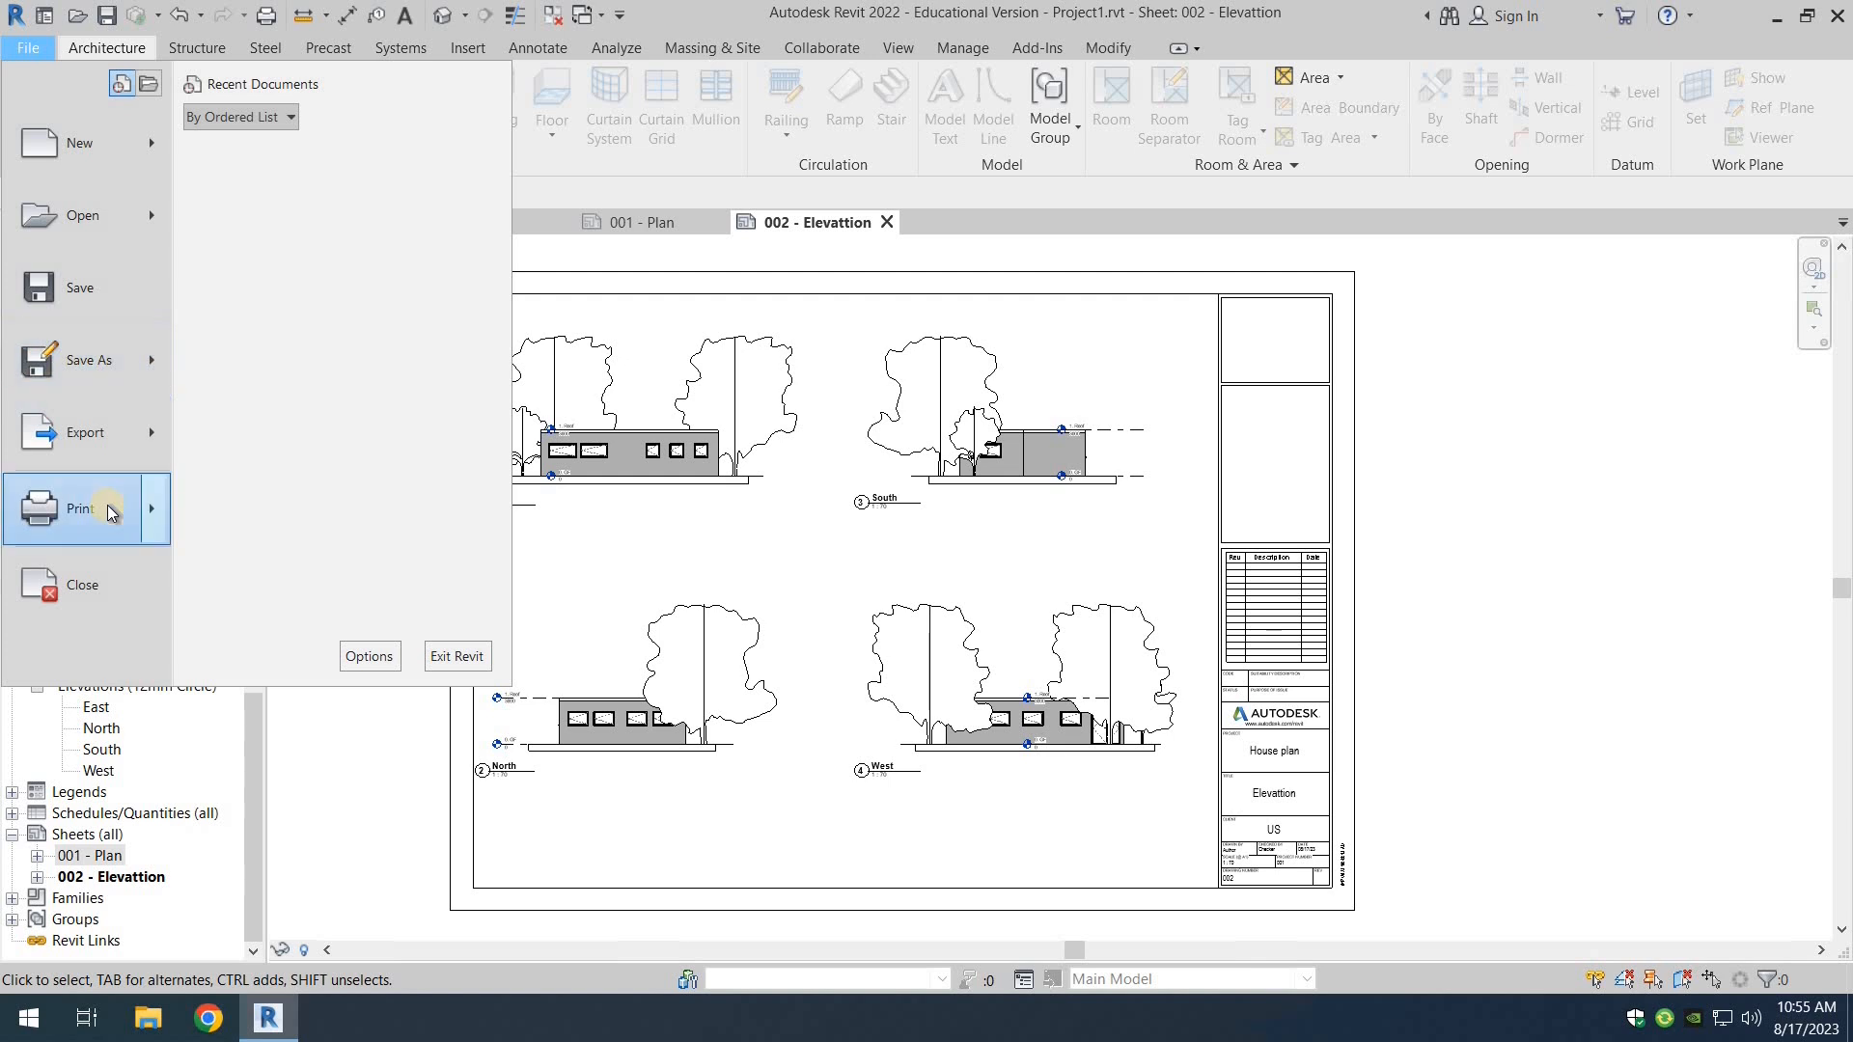
pyautogui.moveTo(108, 505)
pyautogui.click(270, 198)
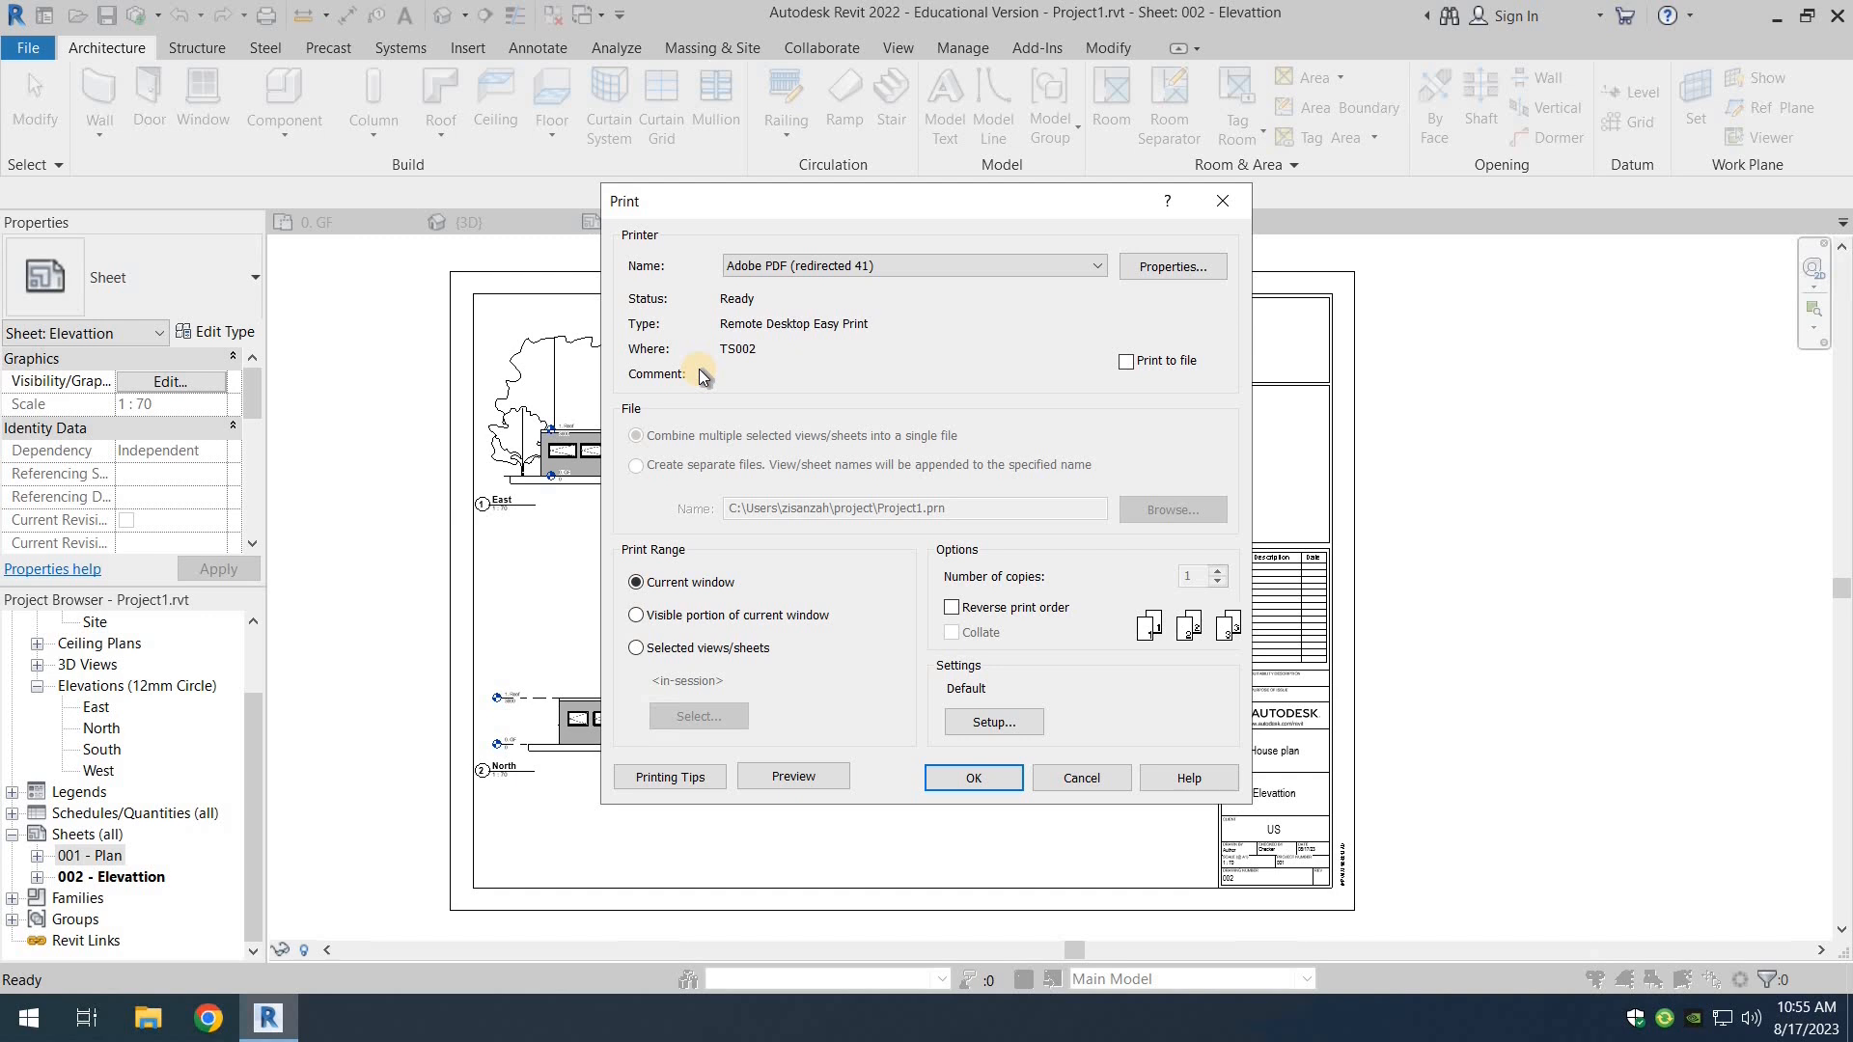
pyautogui.click(798, 272)
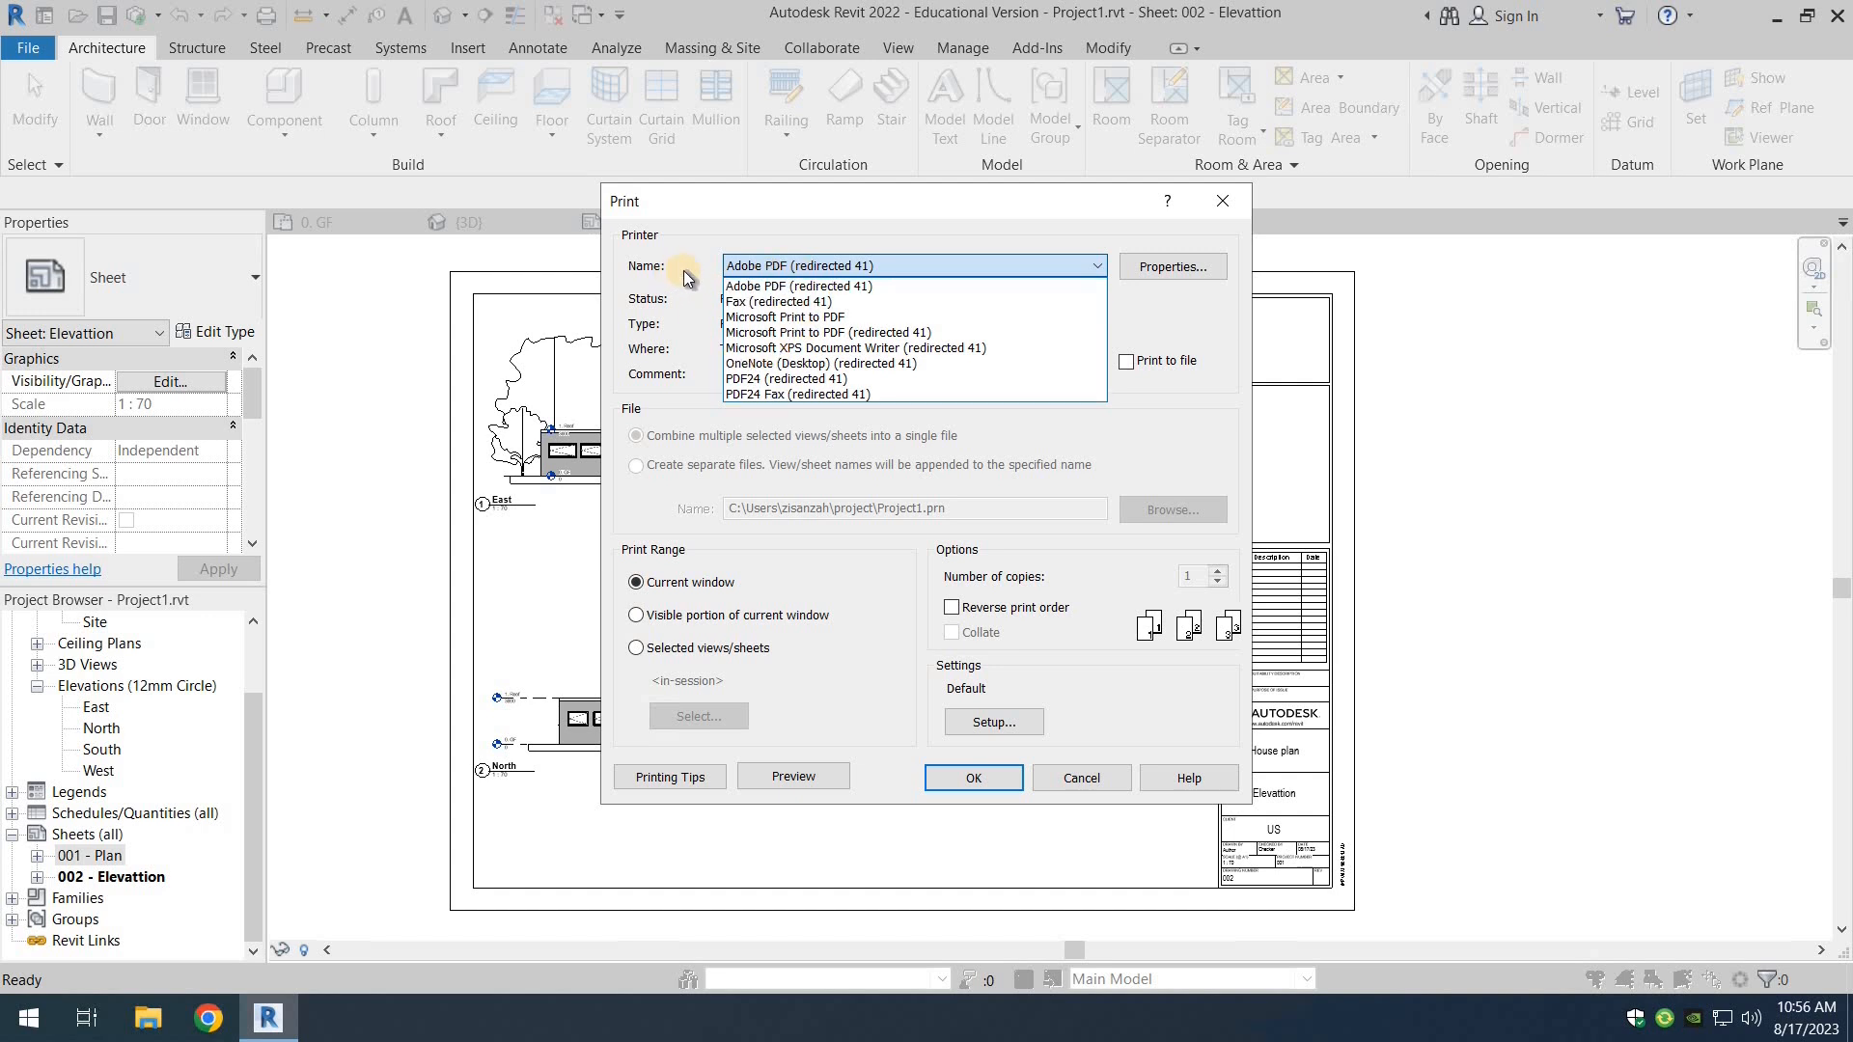
pyautogui.click(754, 286)
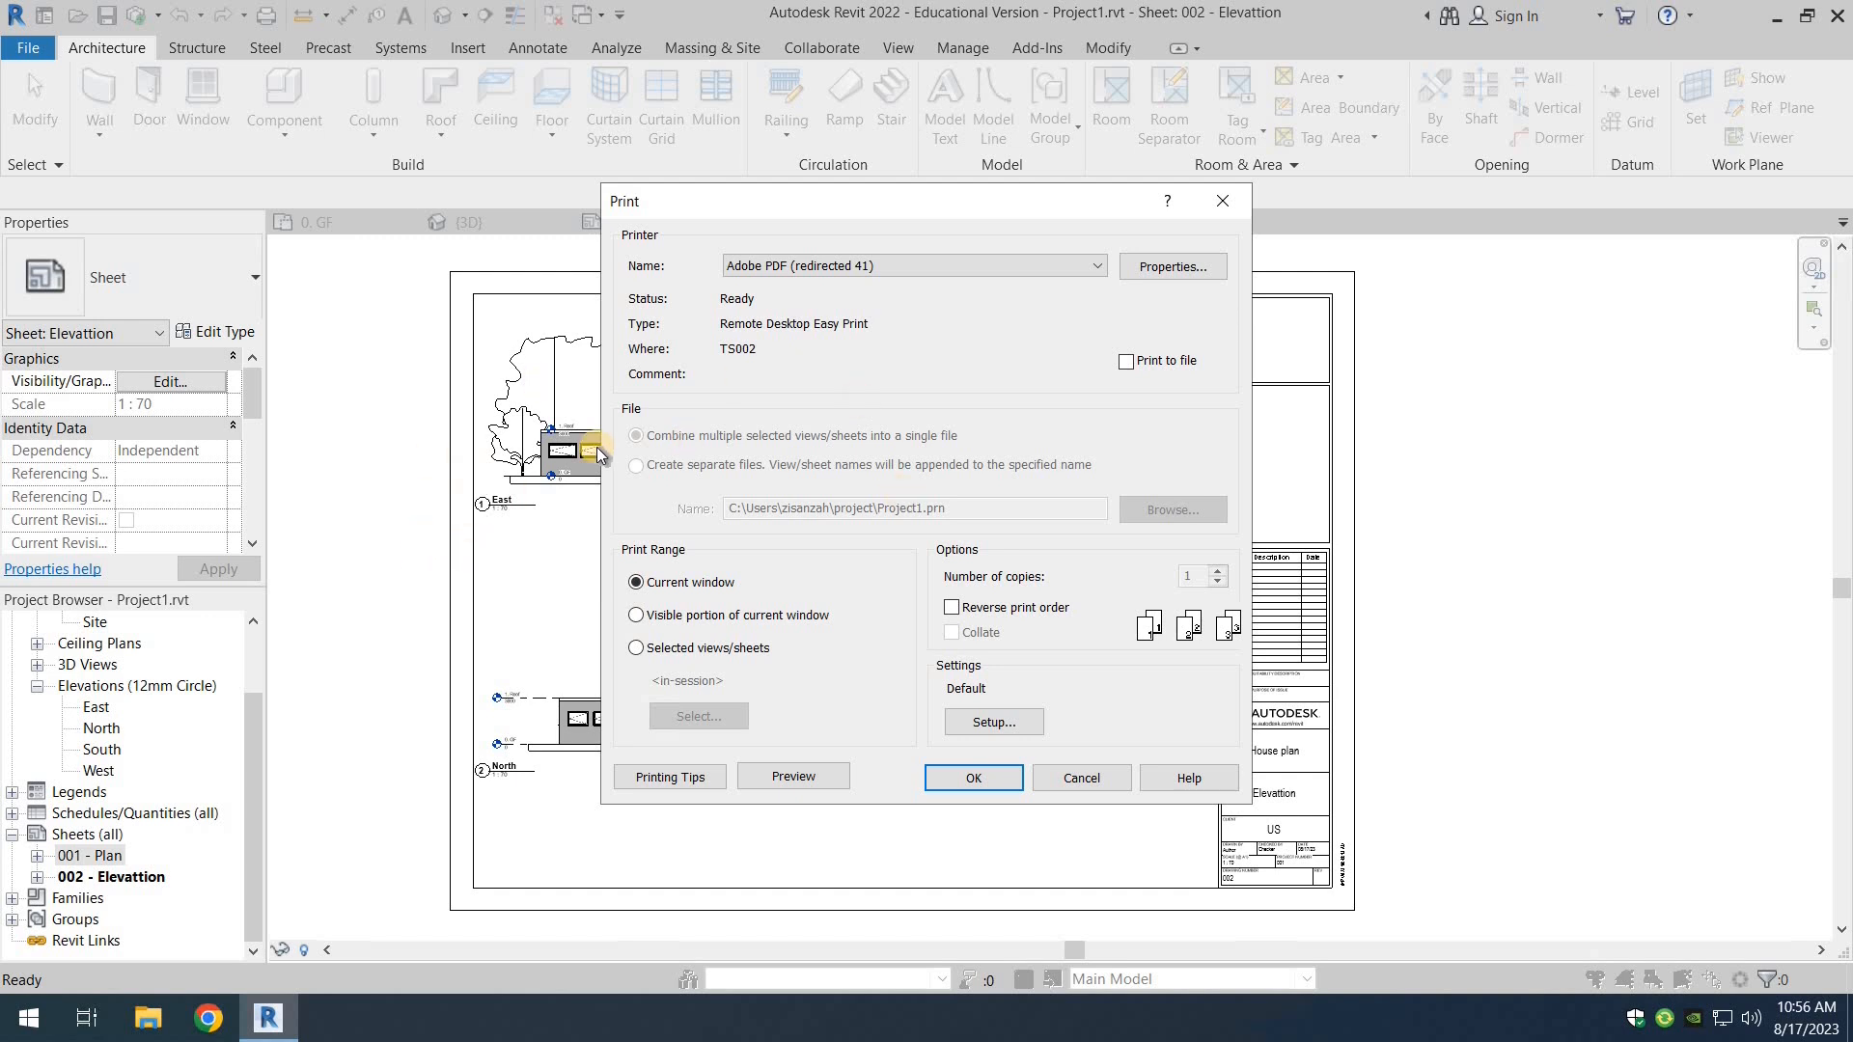
pyautogui.click(1077, 786)
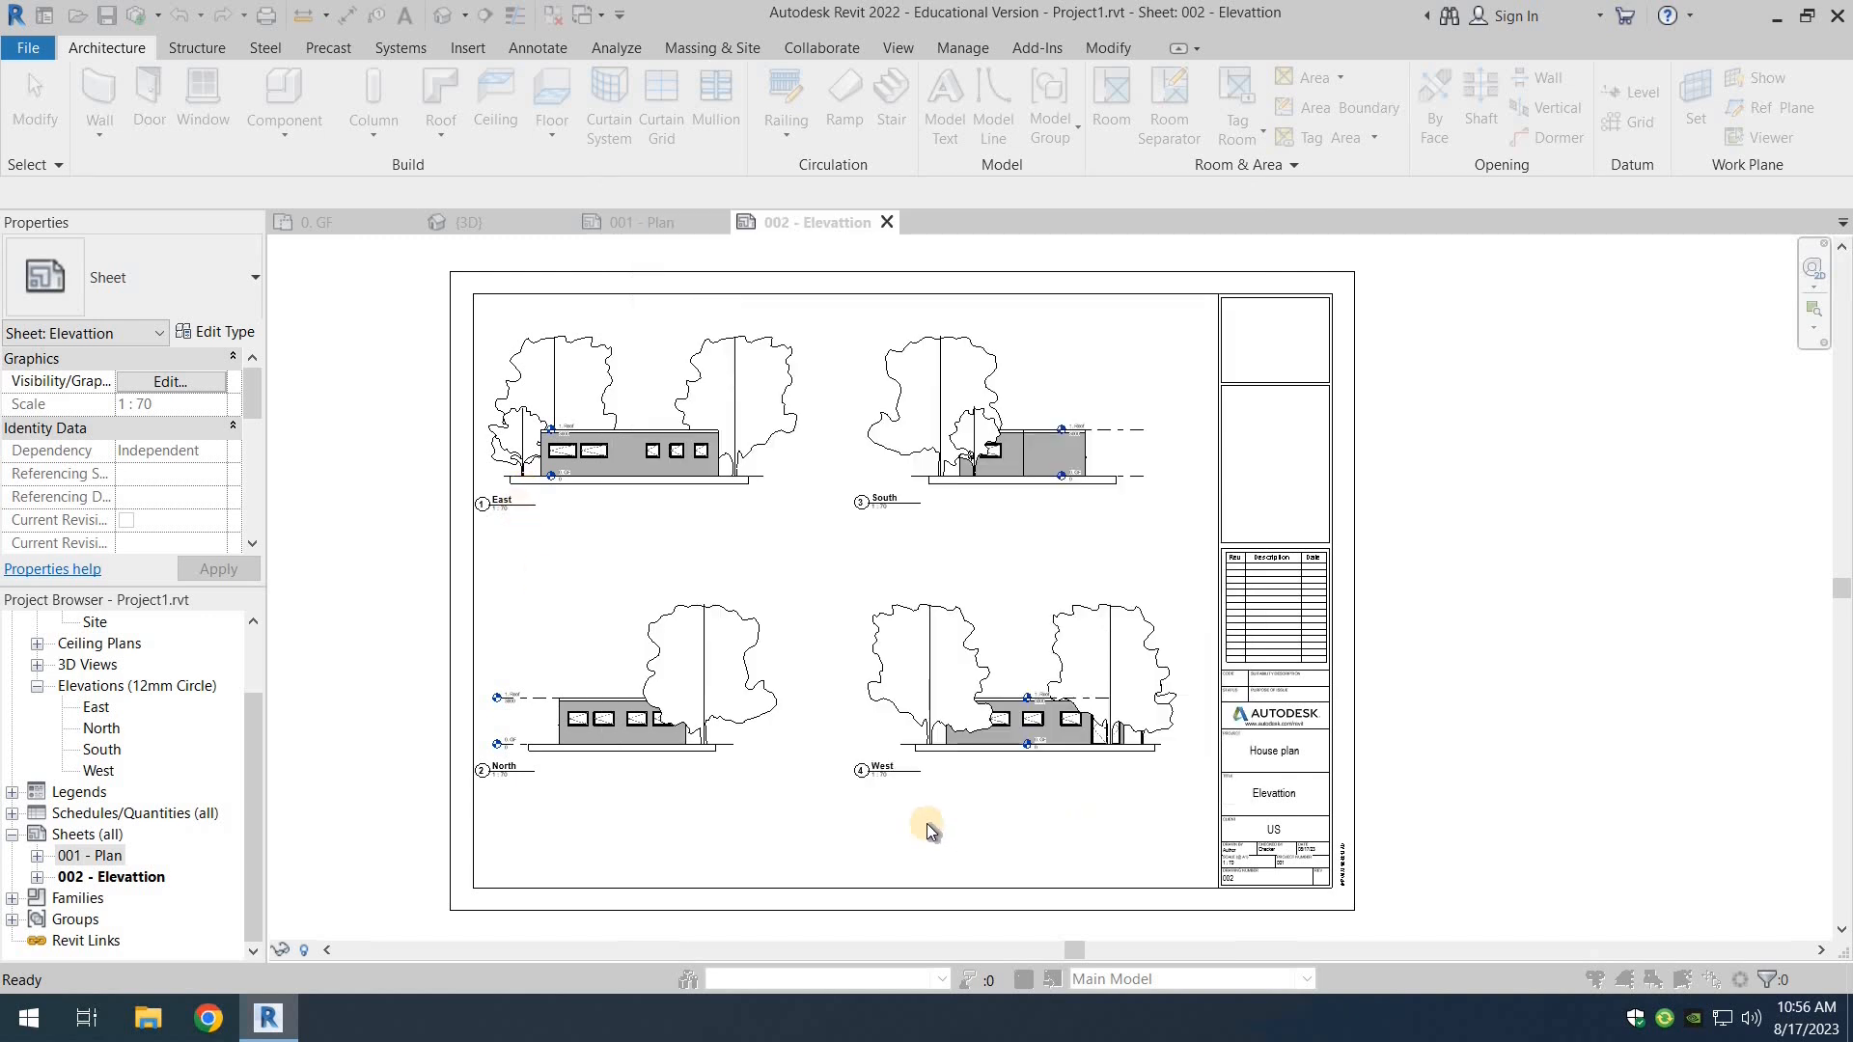